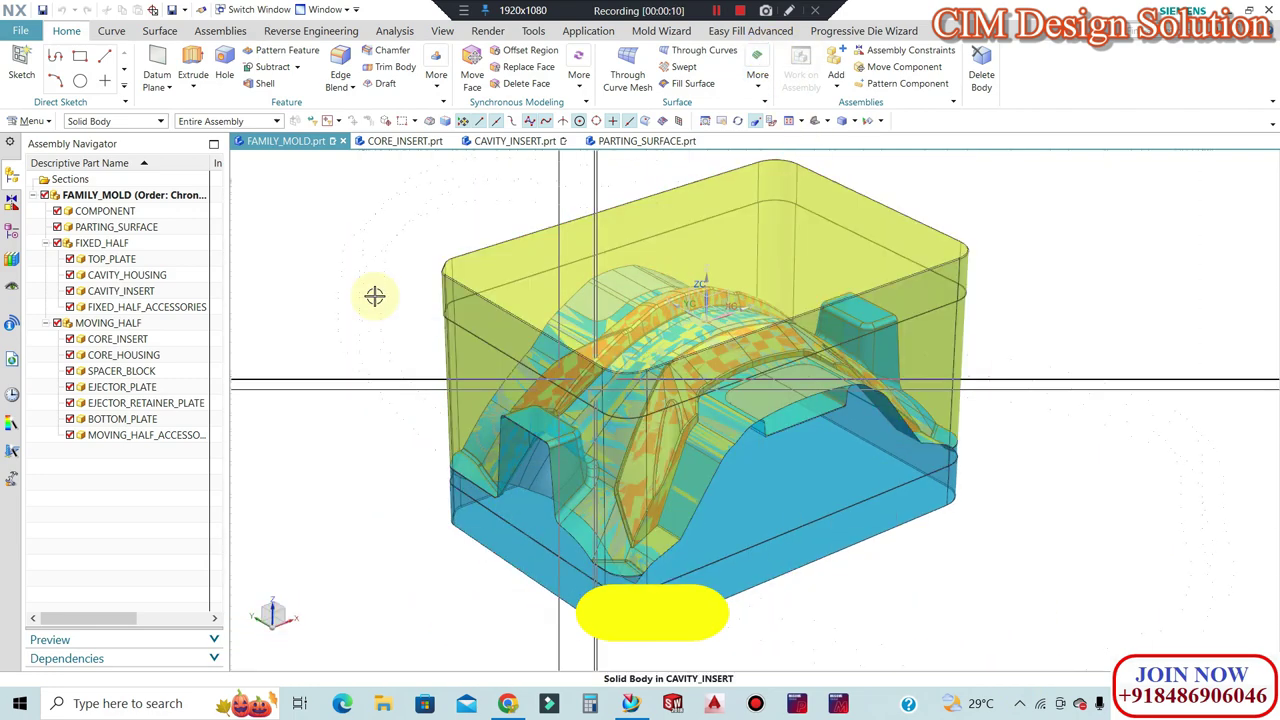
Save the FAMILY_MOLD assembly and bring up the CIM Design Solution YouTube channel in Chrome.
key(ctrl+s)
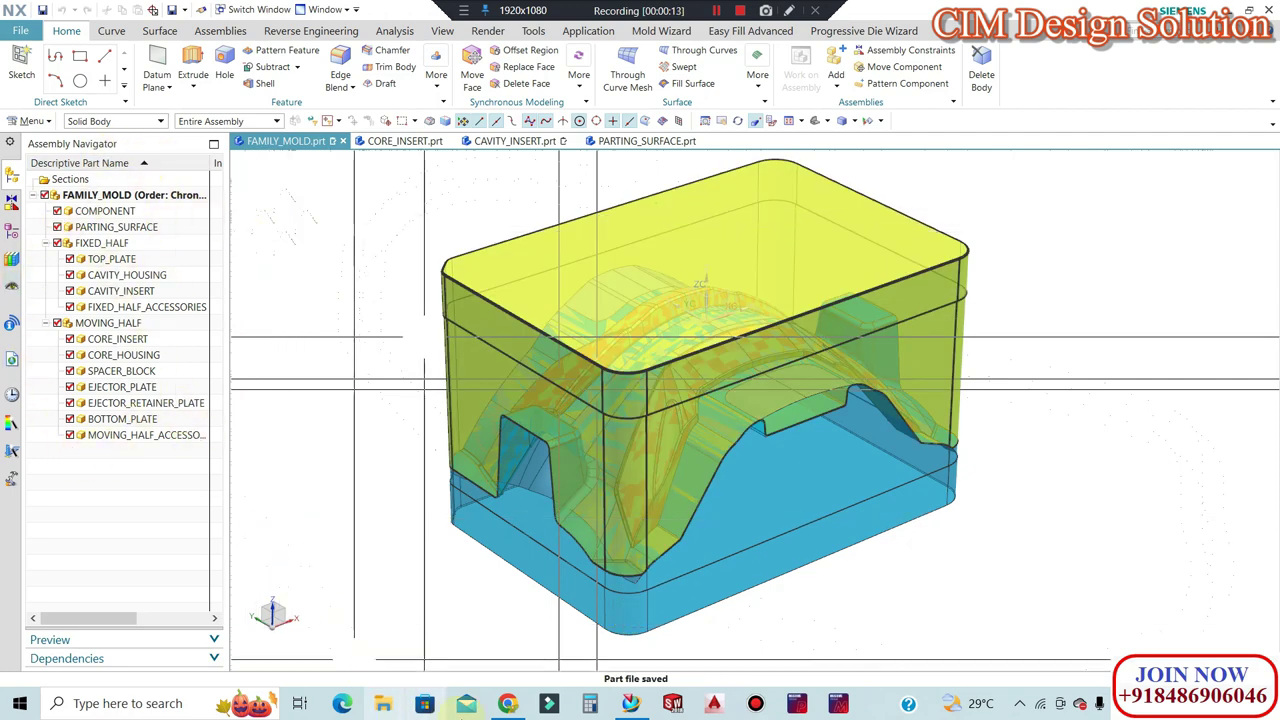
click(508, 705)
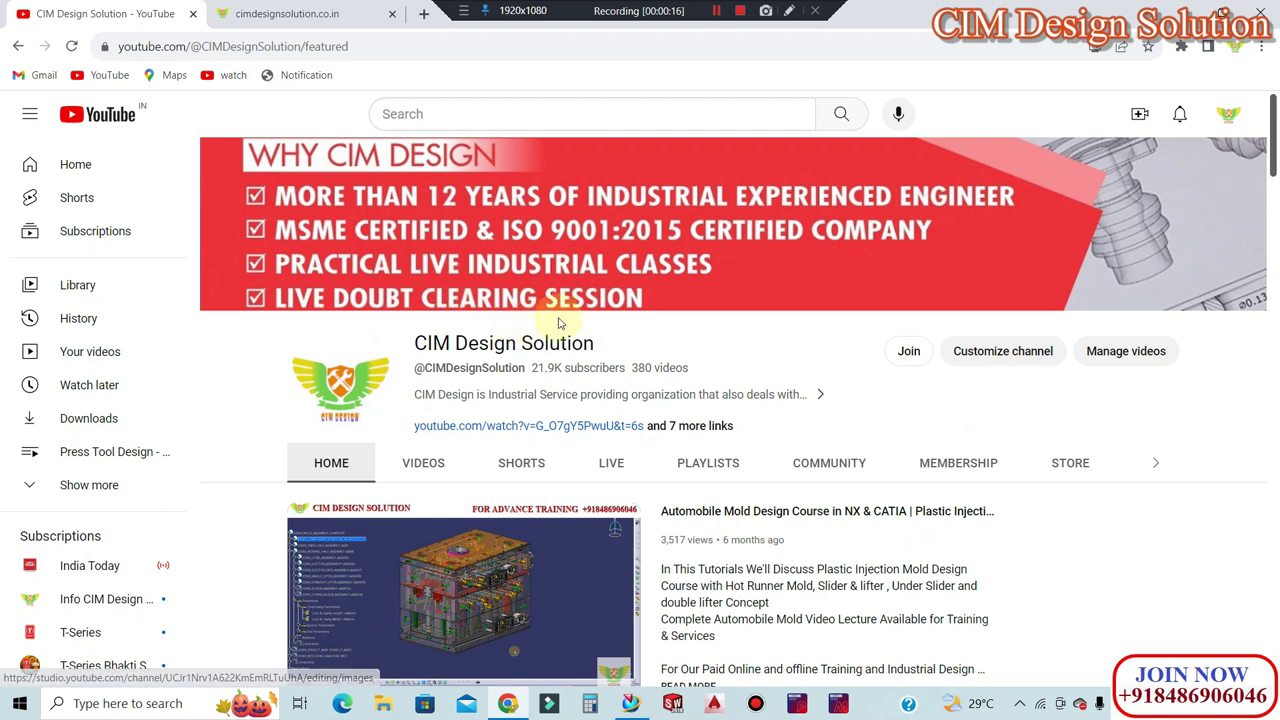
Browse the channel's course playlist rows, then switch to the cimdesignsolution.co.in website.
scroll(489, 343, down, 3)
scroll(489, 343, down, 3)
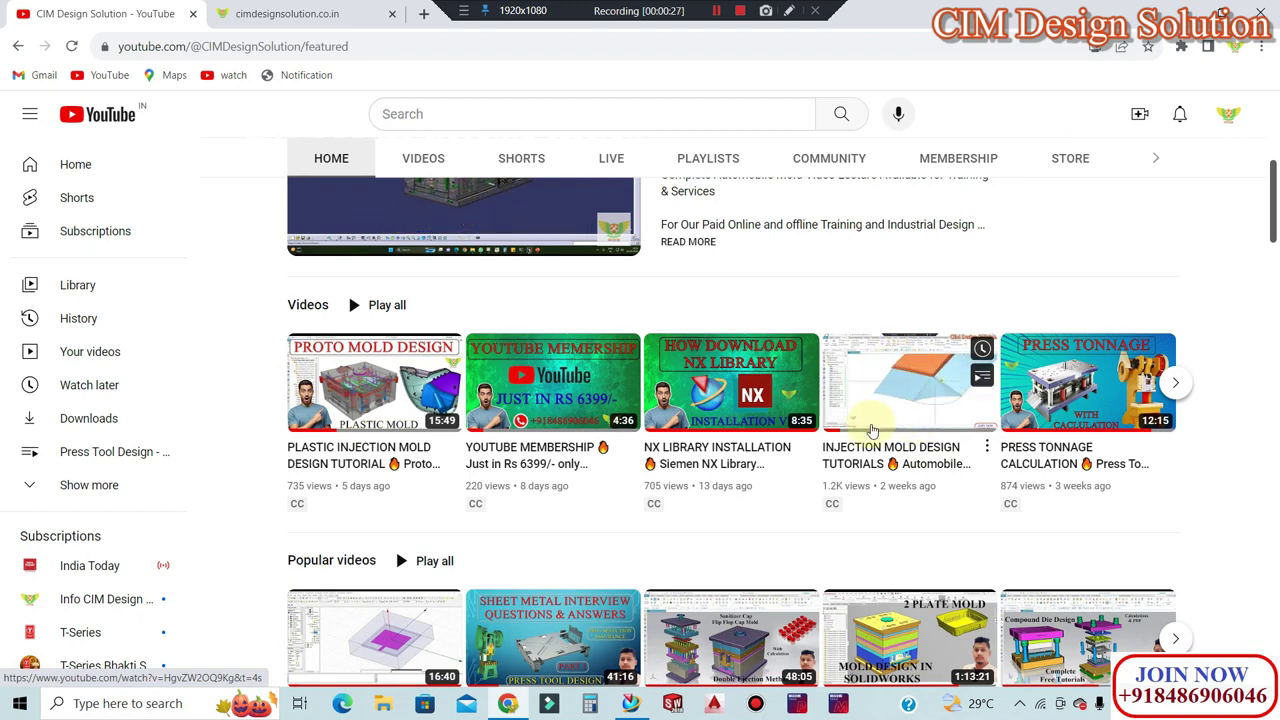
mouse_move(731, 383)
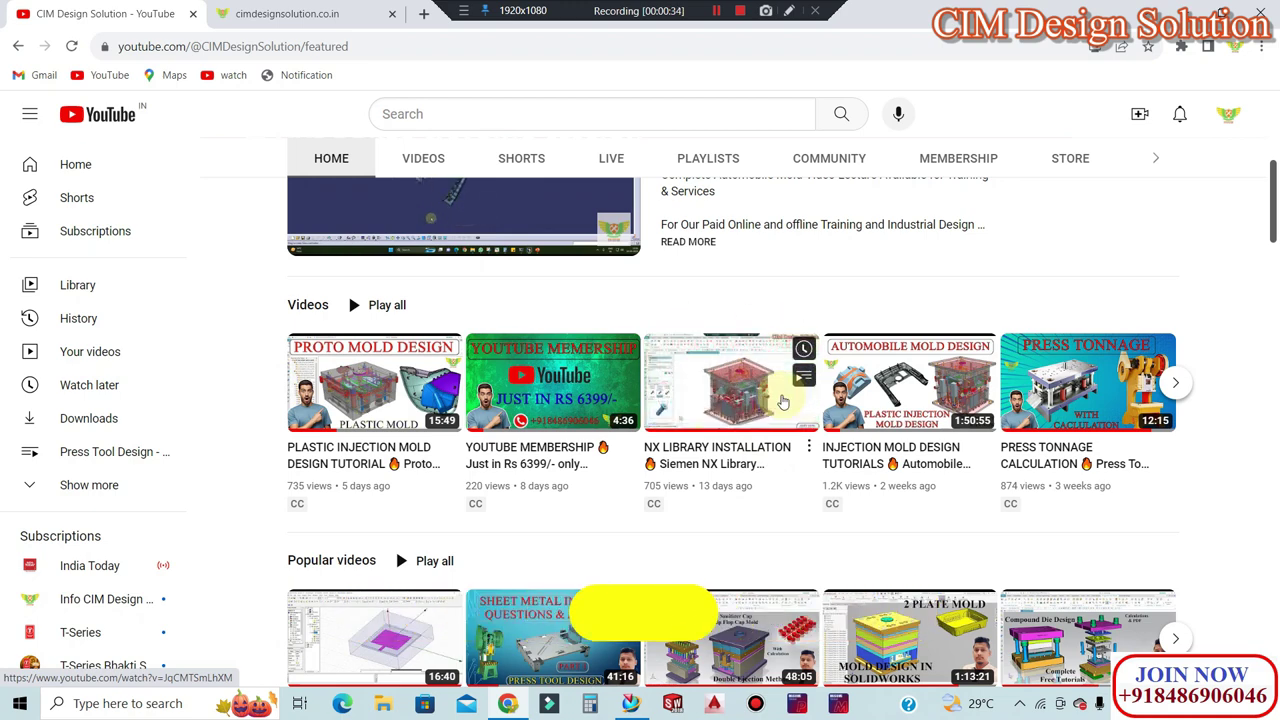
scroll(735, 395, up, 2)
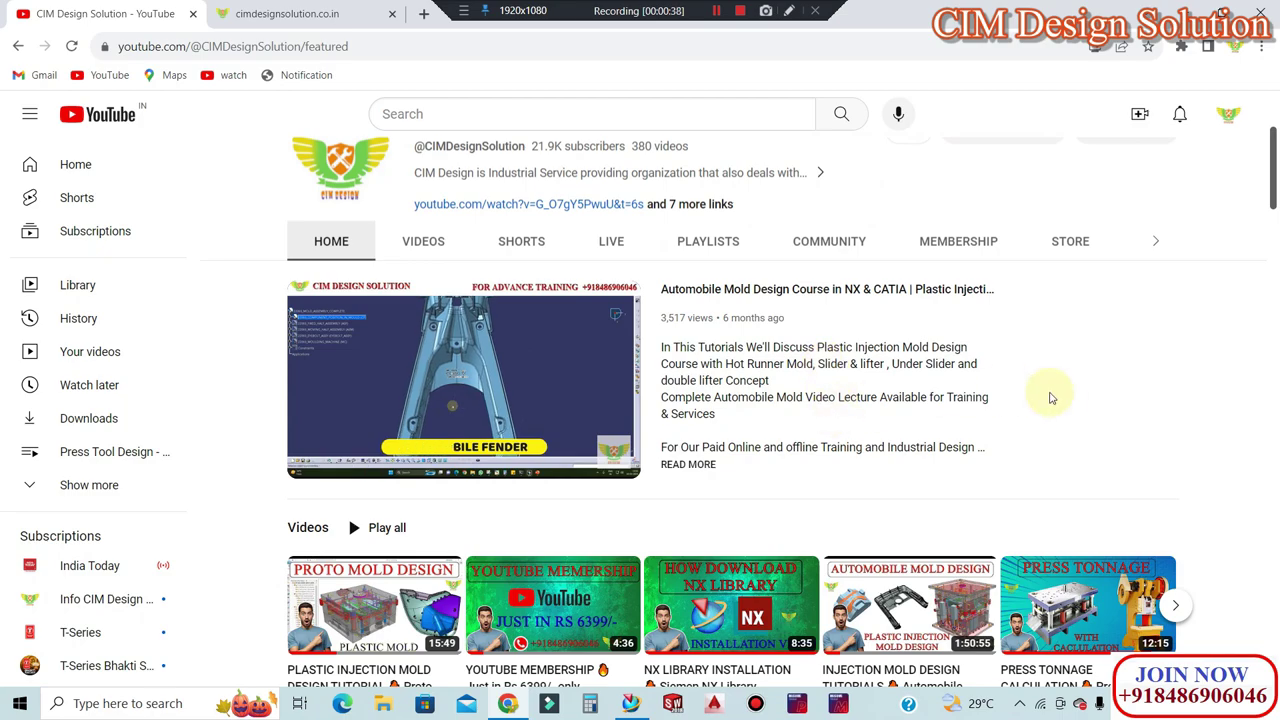
scroll(960, 398, down, 2)
scroll(955, 399, down, 2)
scroll(950, 399, down, 3)
scroll(940, 400, down, 2)
scroll(940, 400, down, 3)
scroll(800, 390, down, 3)
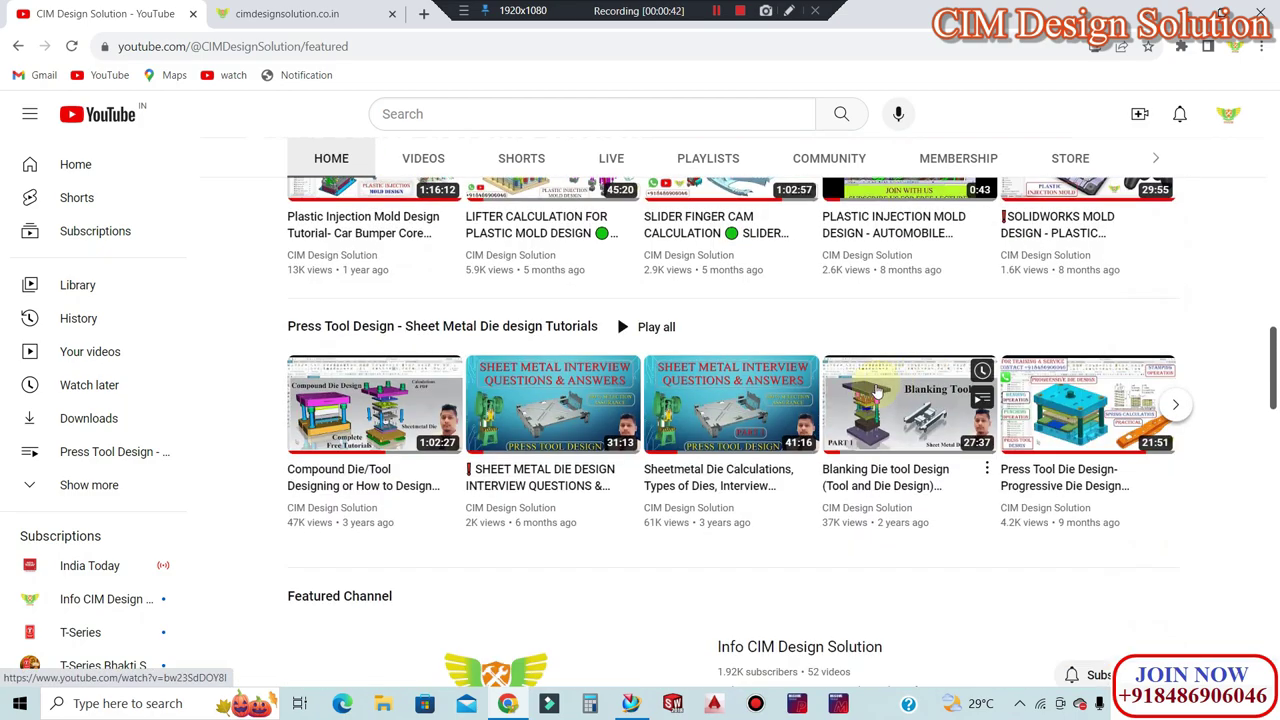
scroll(650, 380, up, 3)
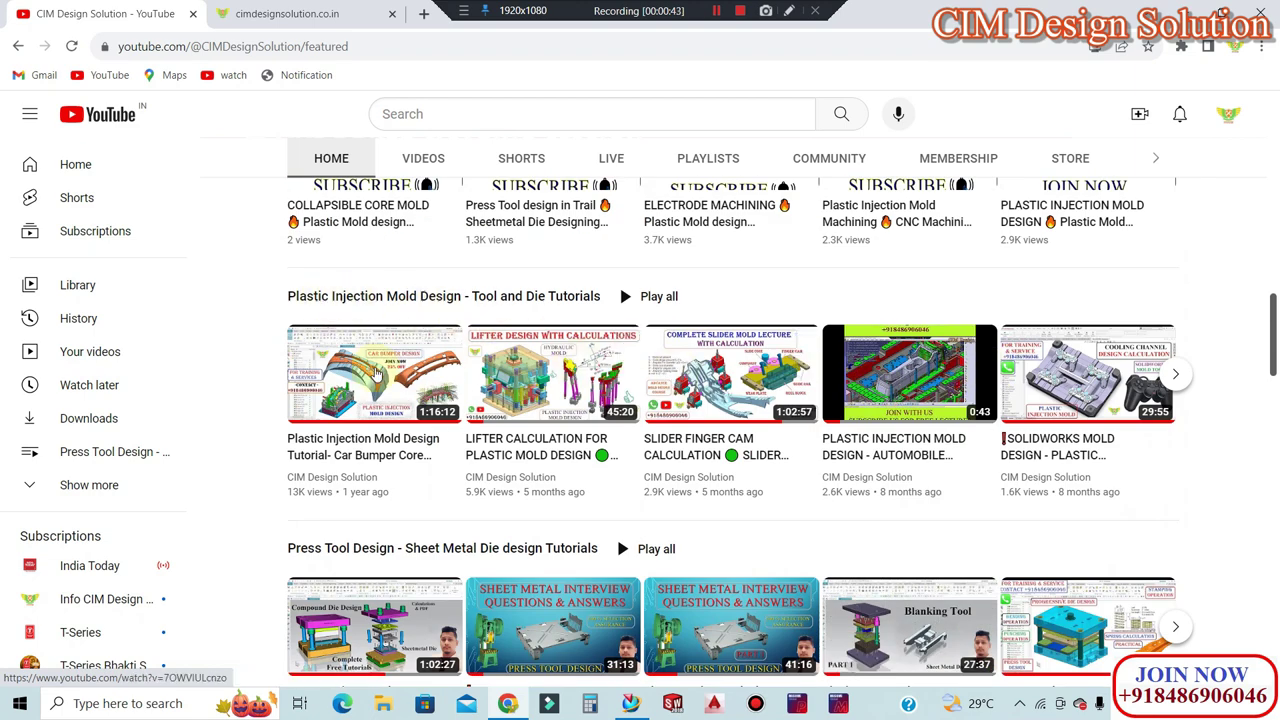
mouse_move(1087, 373)
scroll(860, 400, down, 3)
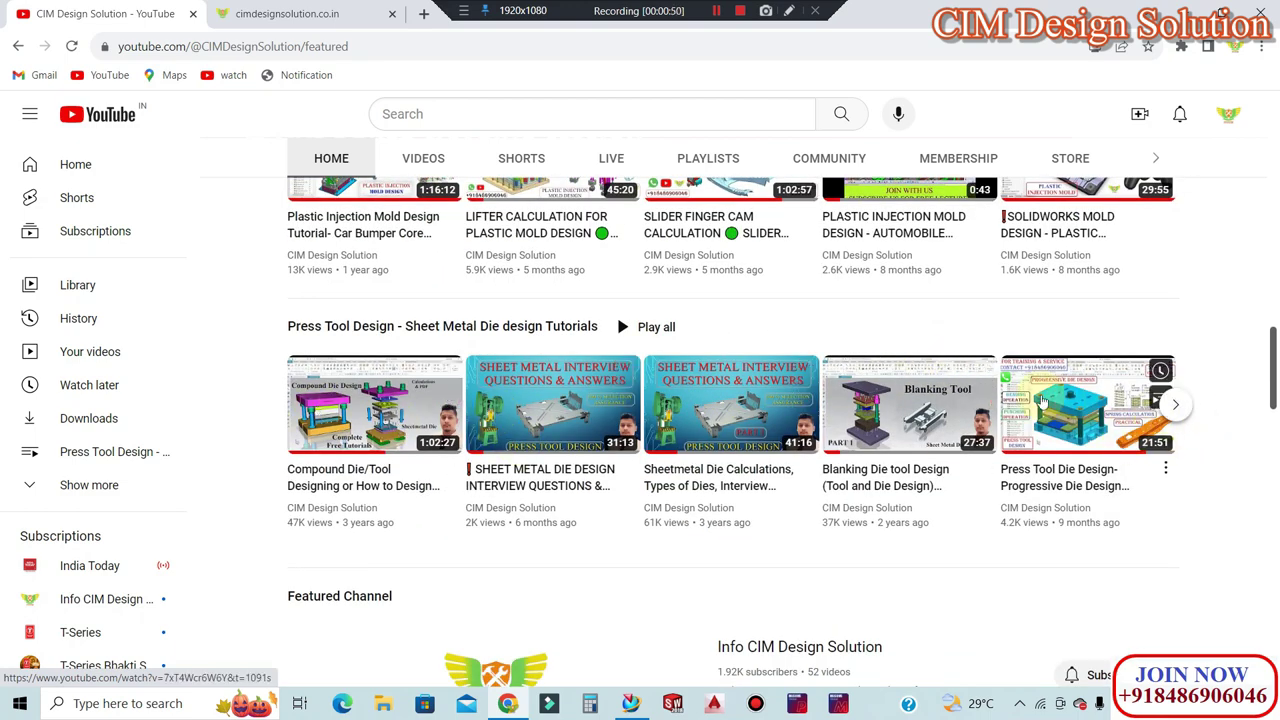
scroll(1043, 400, down, 3)
scroll(986, 394, down, 3)
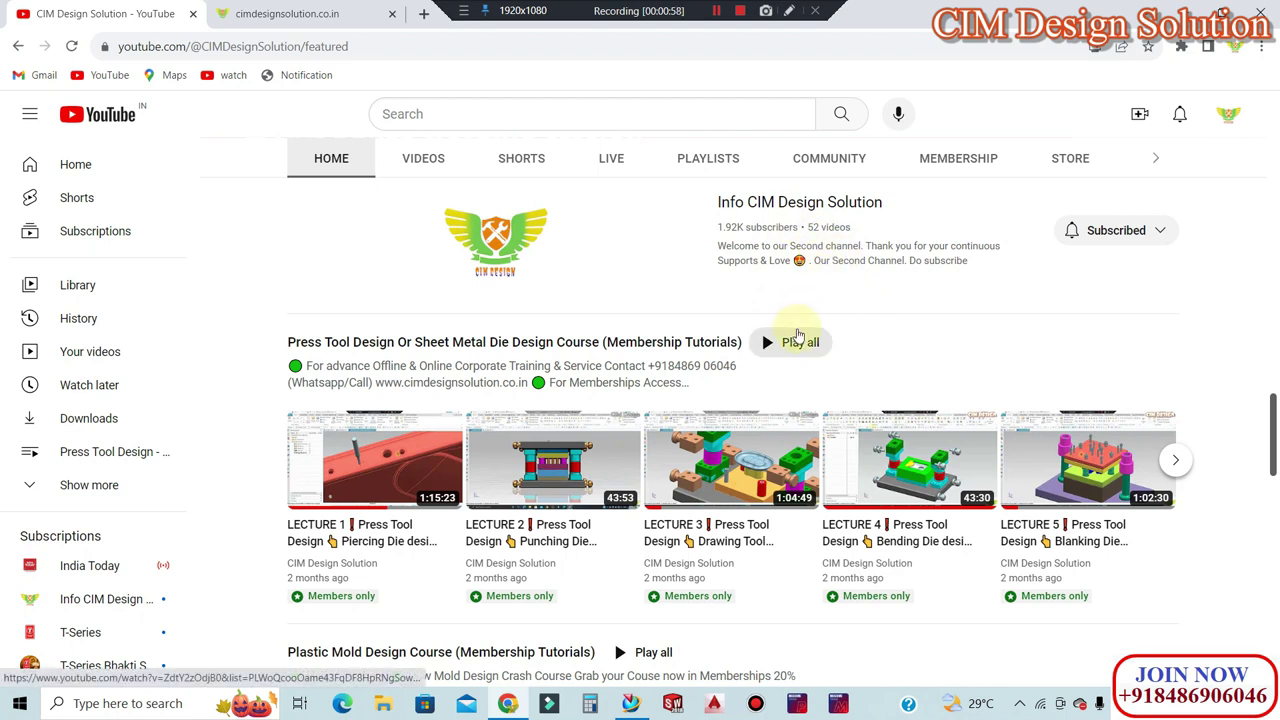
scroll(586, 414, down, 2)
scroll(355, 347, up, 2)
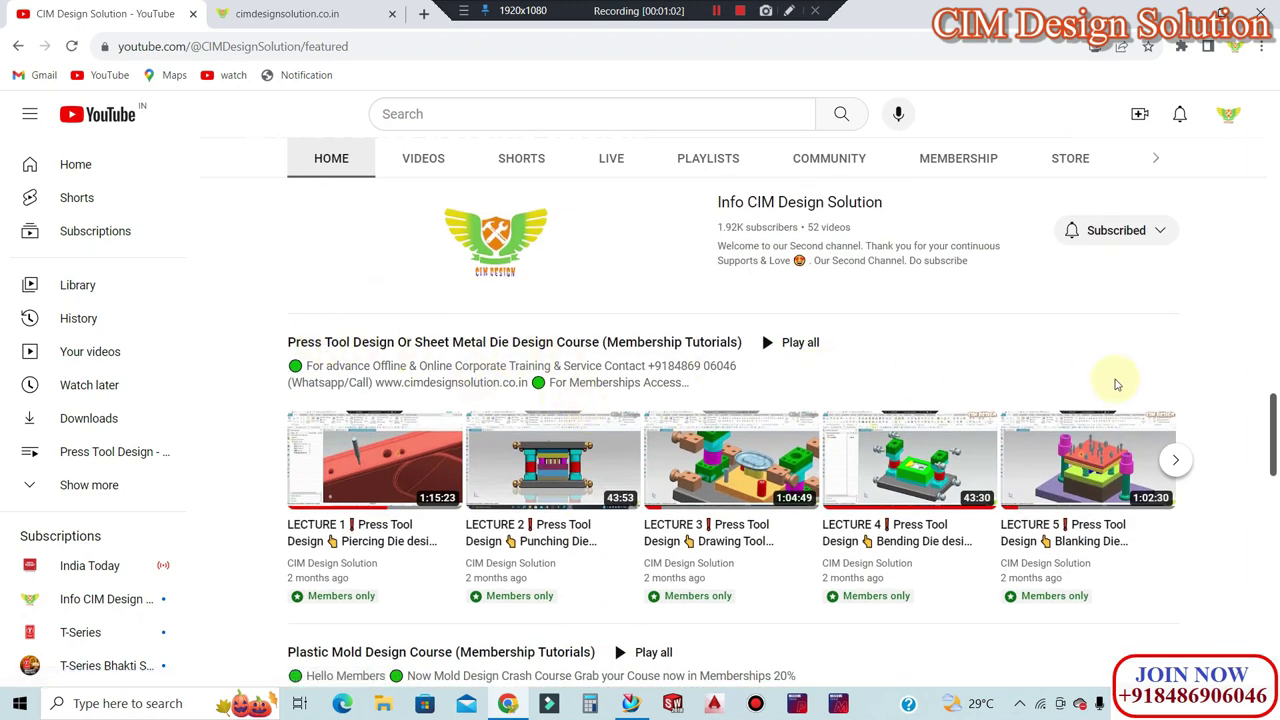
scroll(1117, 384, down, 2)
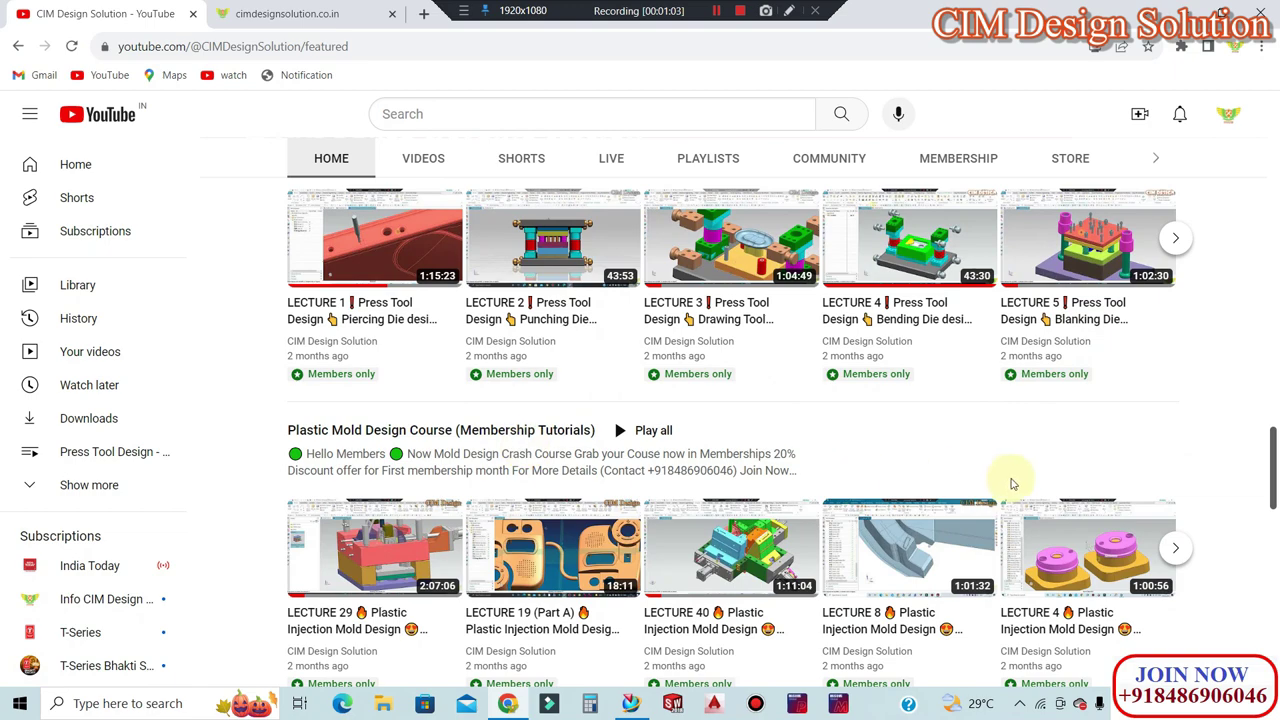
scroll(990, 475, down, 2)
scroll(700, 400, down, 2)
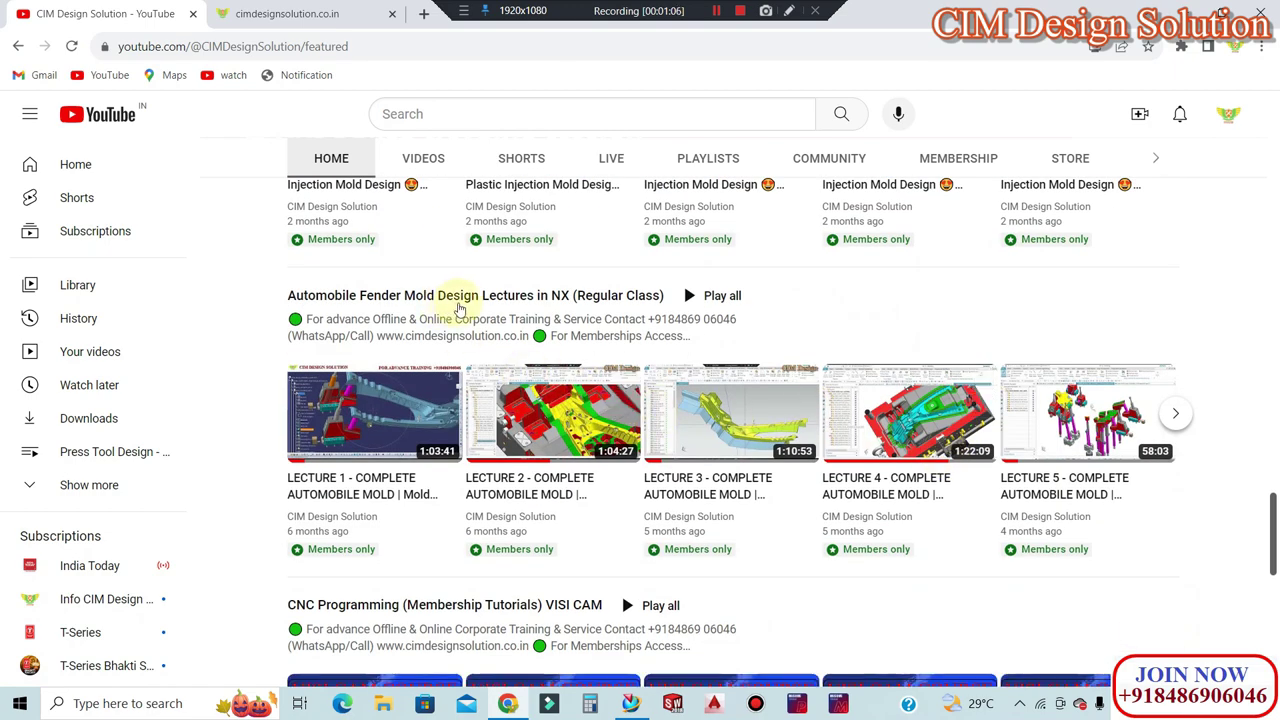
scroll(900, 372, down, 2)
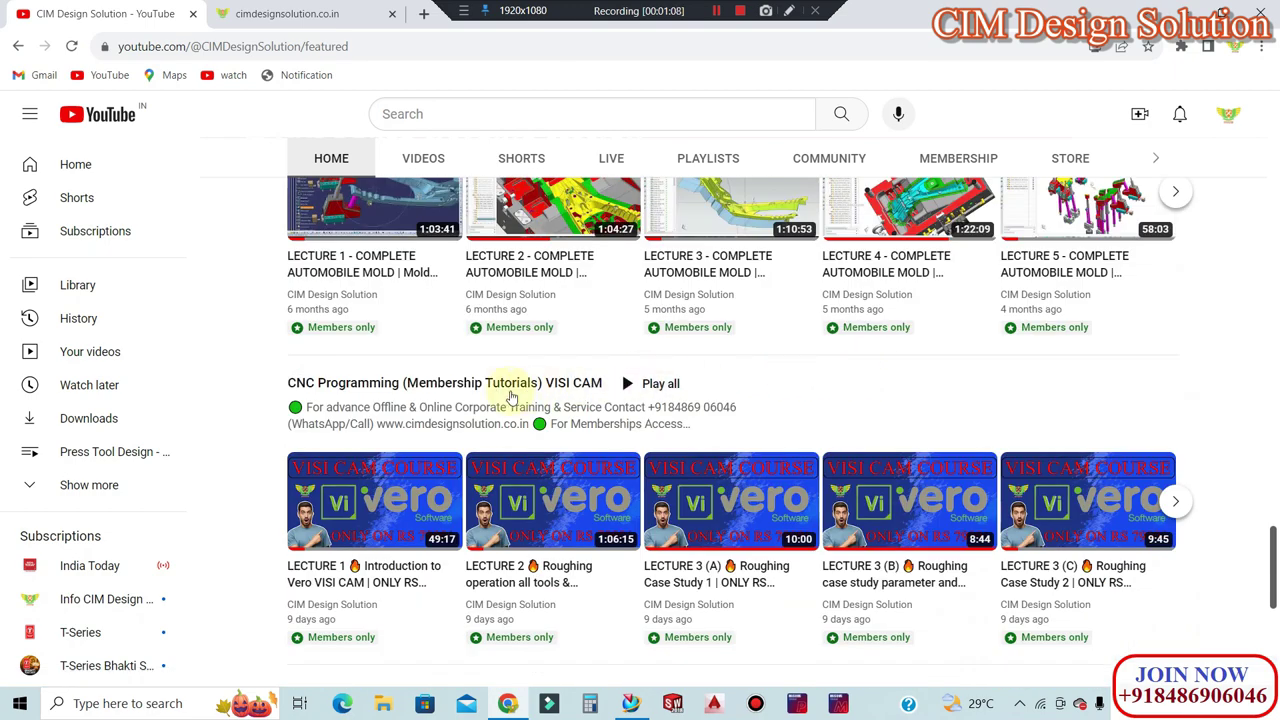
scroll(960, 418, up, 2)
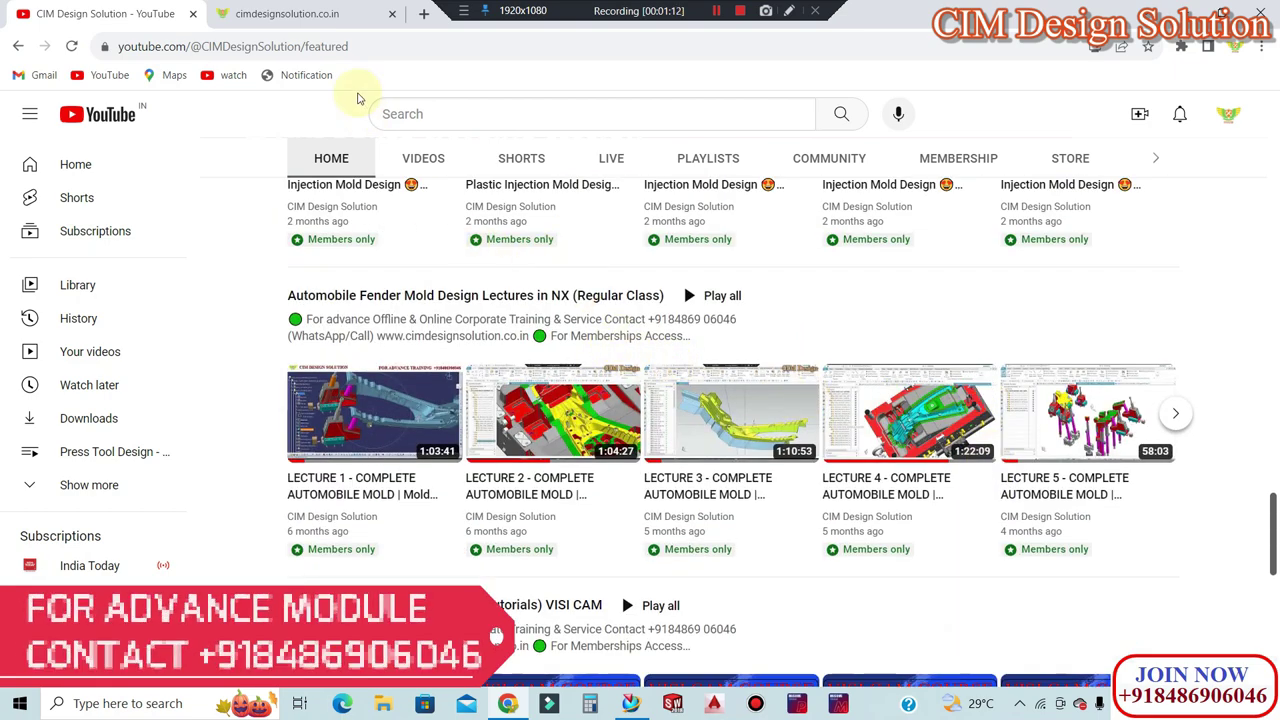
click(287, 13)
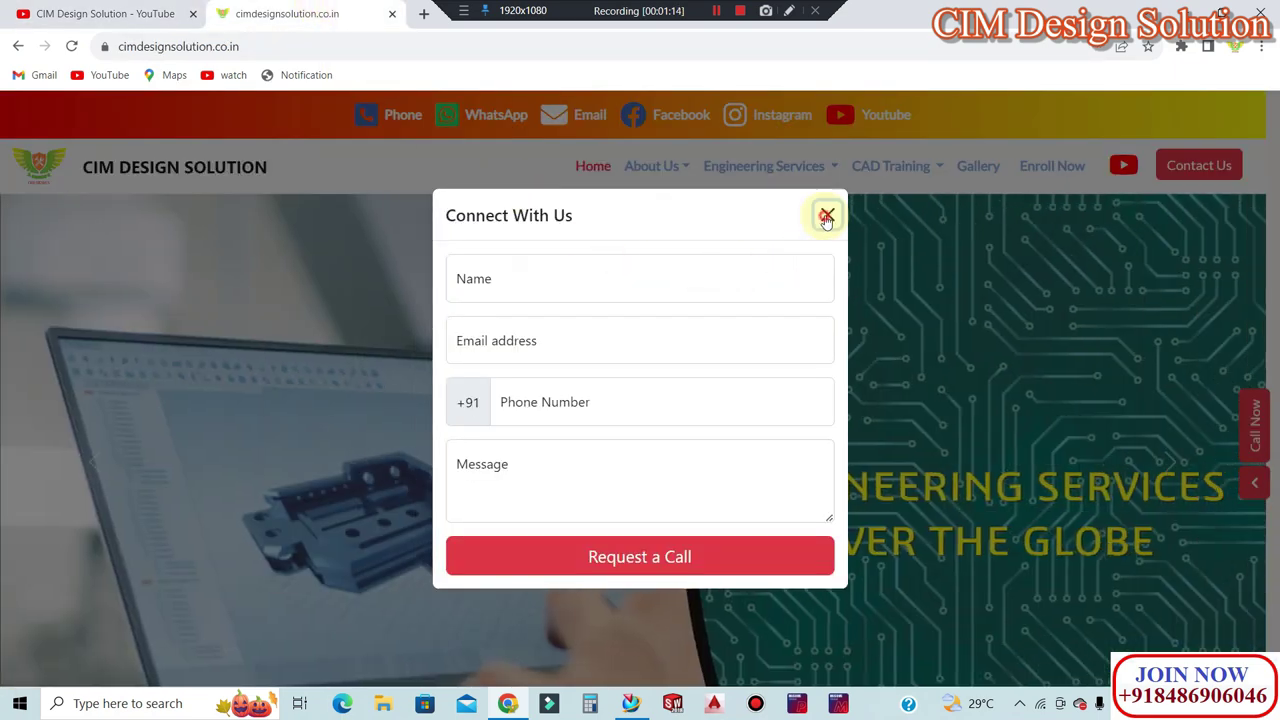
Dismiss the Connect With Us popup and return to the FAMILY_MOLD assembly in NX.
click(826, 217)
mouse_move(896, 166)
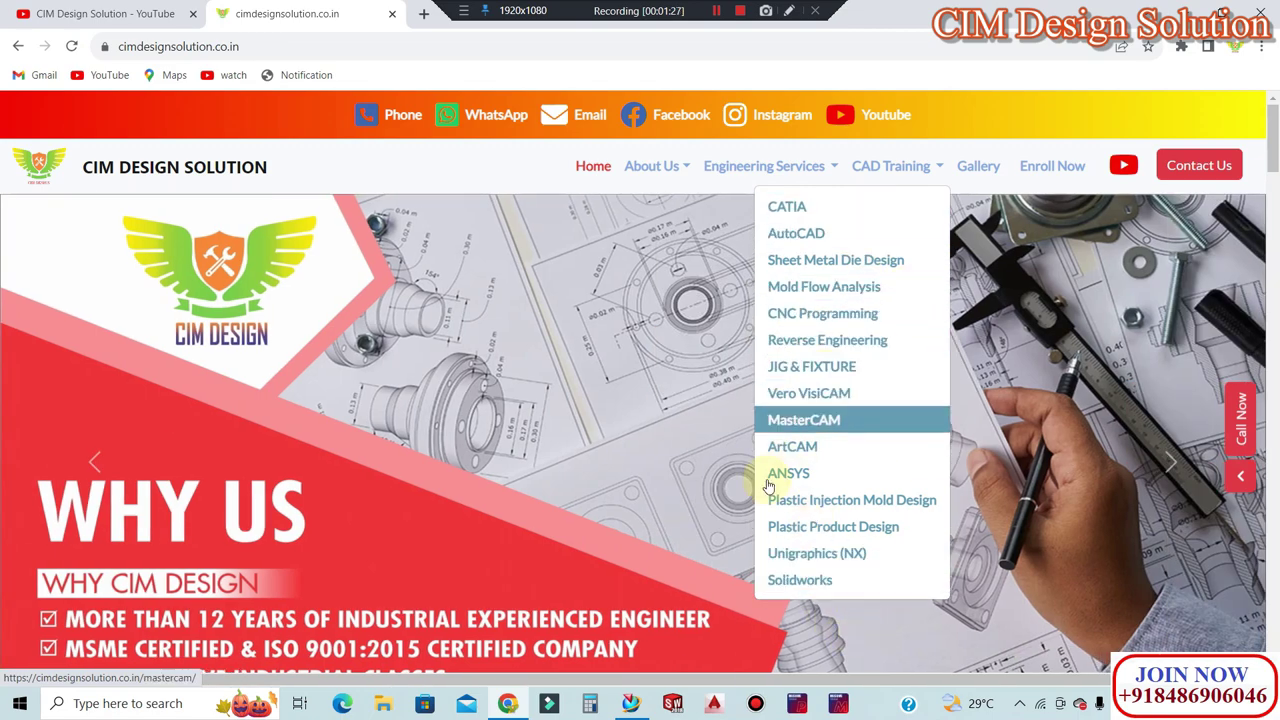
click(630, 703)
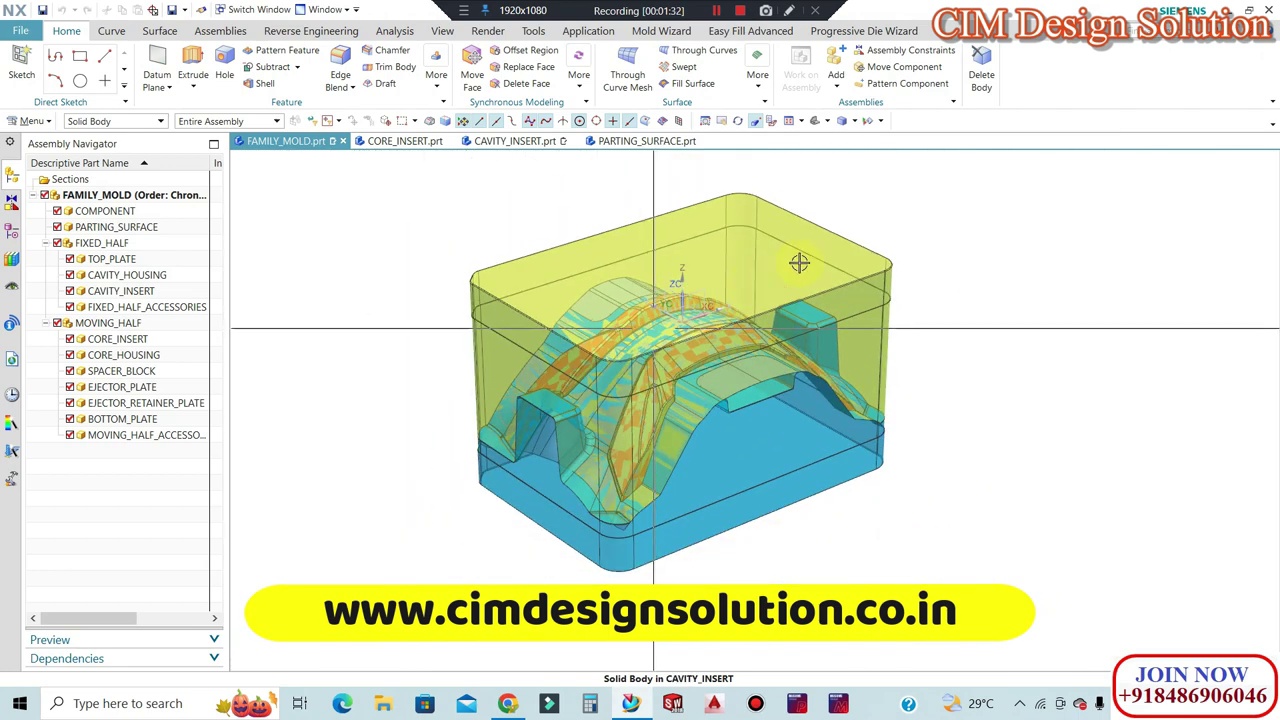
Open the CORE_INSERT part on its own and orbit it from several angles.
click(405, 141)
mouse_move(600, 277)
middle_down()
mouse_move(716, 293)
mouse_move(766, 340)
mouse_move(737, 331)
mouse_move(663, 505)
middle_up()
scroll(760, 346, up, 3)
scroll(768, 338, up, 3)
mouse_move(920, 390)
middle_down()
mouse_move(849, 391)
mouse_move(837, 414)
mouse_move(697, 298)
middle_up()
mouse_move(920, 393)
middle_down()
mouse_move(808, 363)
mouse_move(820, 354)
mouse_move(757, 286)
middle_up()
Open the CAVITY_INSERT part on its own and orbit it to inspect it.
click(512, 141)
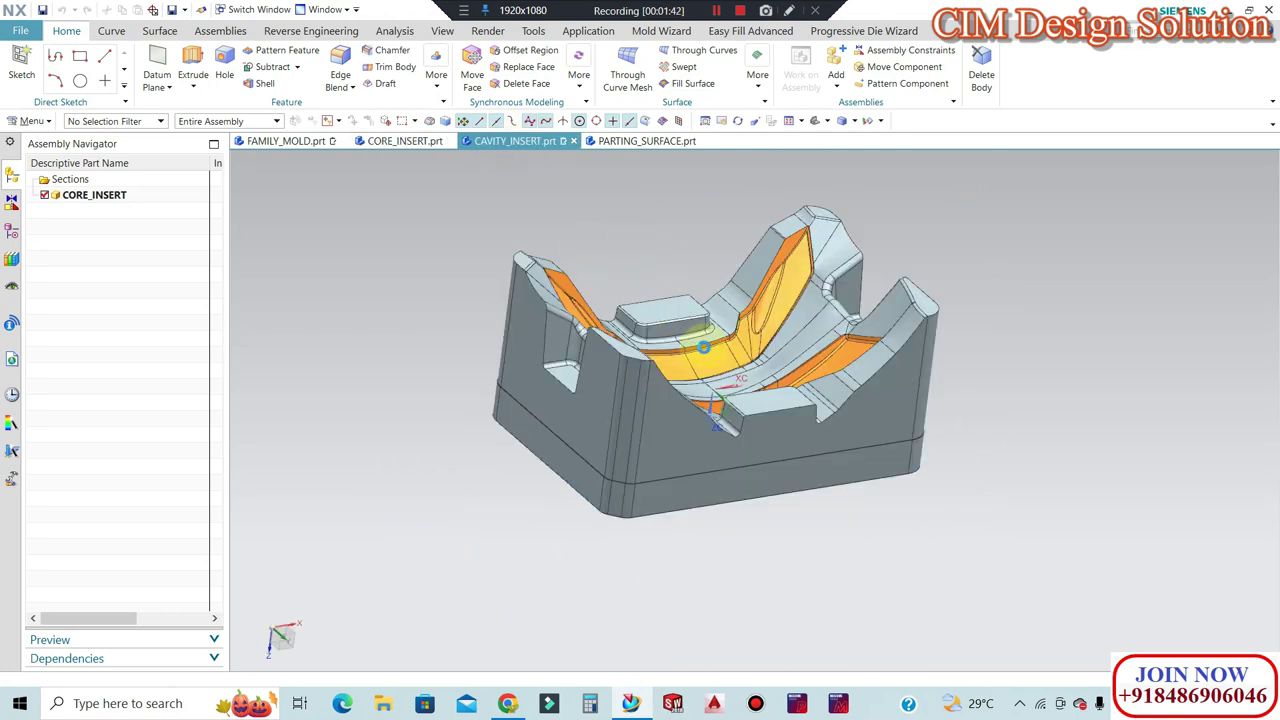
mouse_move(728, 382)
middle_down()
mouse_move(724, 470)
mouse_move(700, 380)
mouse_move(700, 540)
mouse_move(757, 200)
middle_up()
scroll(760, 215, up, 2)
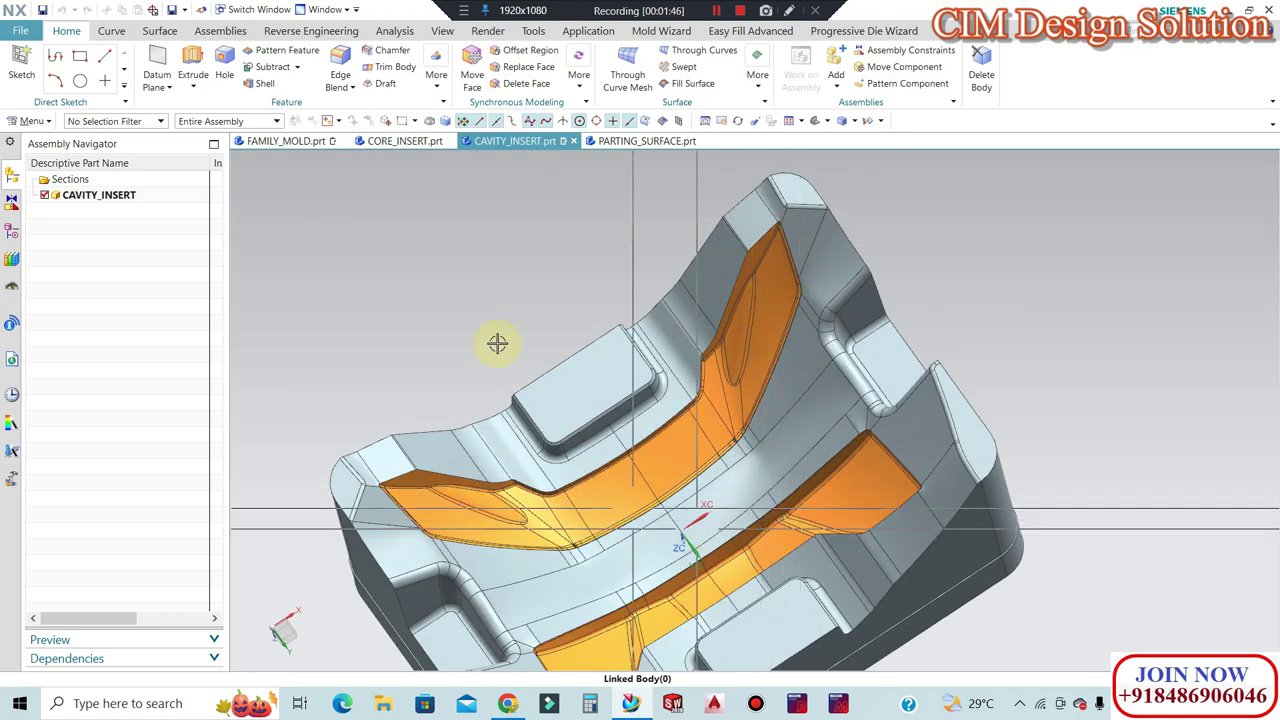
scroll(598, 548, down, 1)
scroll(780, 322, down, 2)
mouse_move(780, 322)
middle_down()
mouse_move(657, 412)
mouse_move(594, 271)
mouse_move(583, 283)
mouse_move(651, 291)
mouse_move(676, 313)
mouse_move(671, 294)
middle_up()
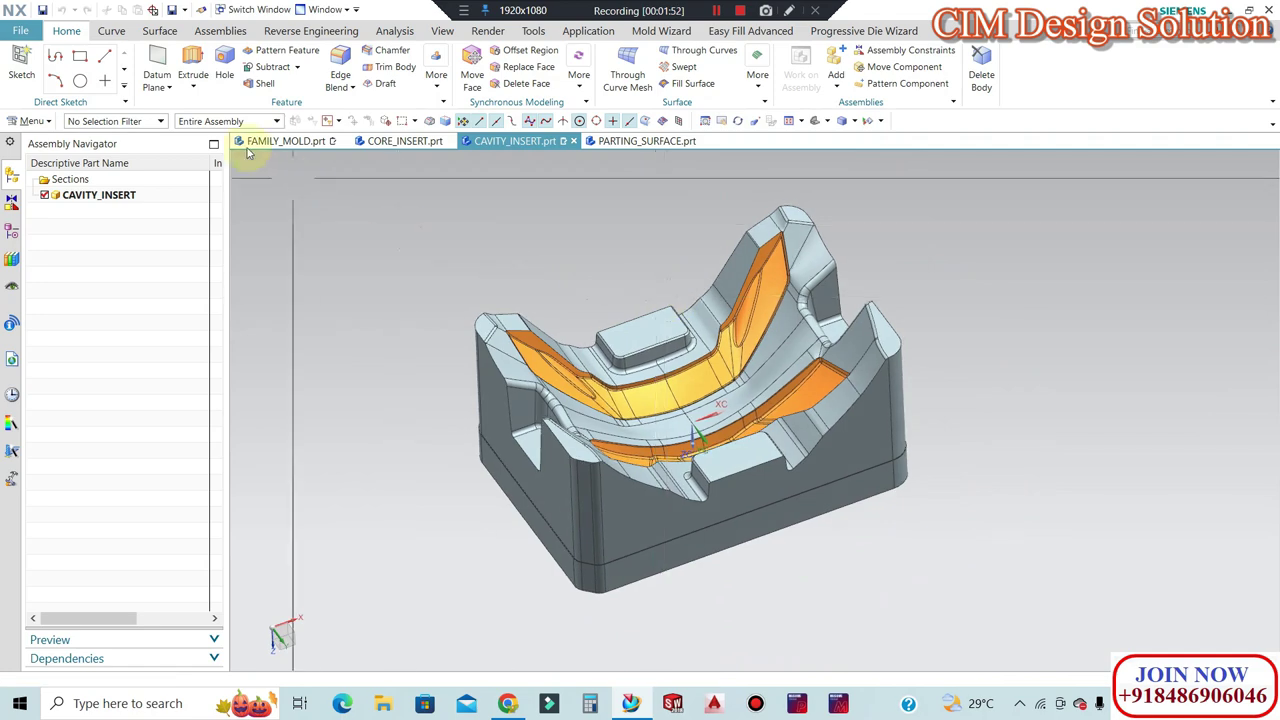
Return to FAMILY_MOLD.prt, save it, and pan the assembly down in the view.
click(280, 141)
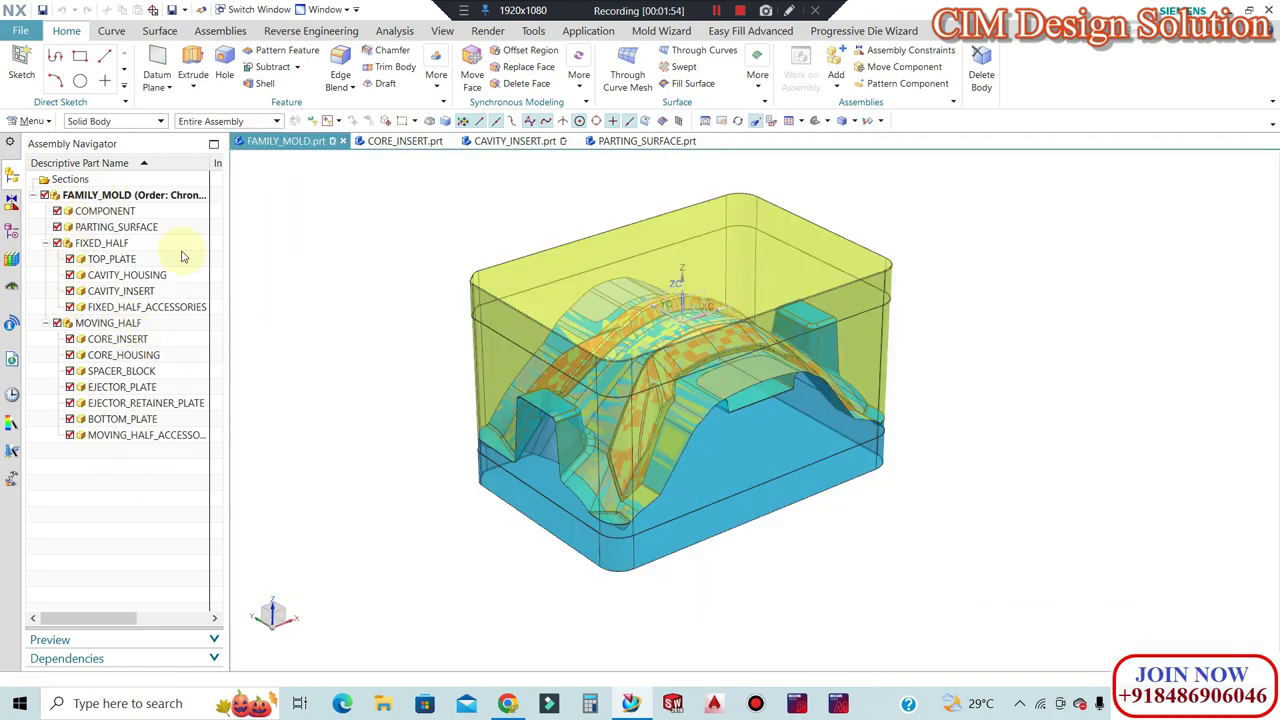
key(ctrl+s)
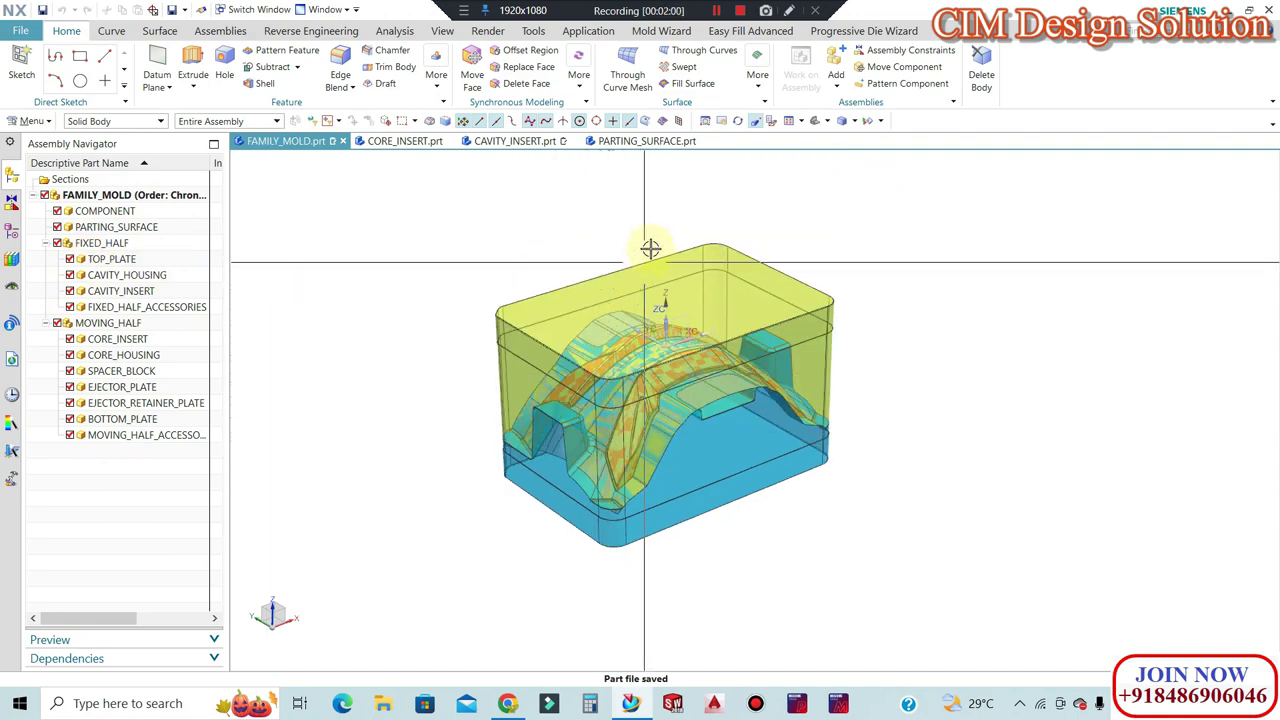
shift+middle_drag(651, 249, 1085, 413)
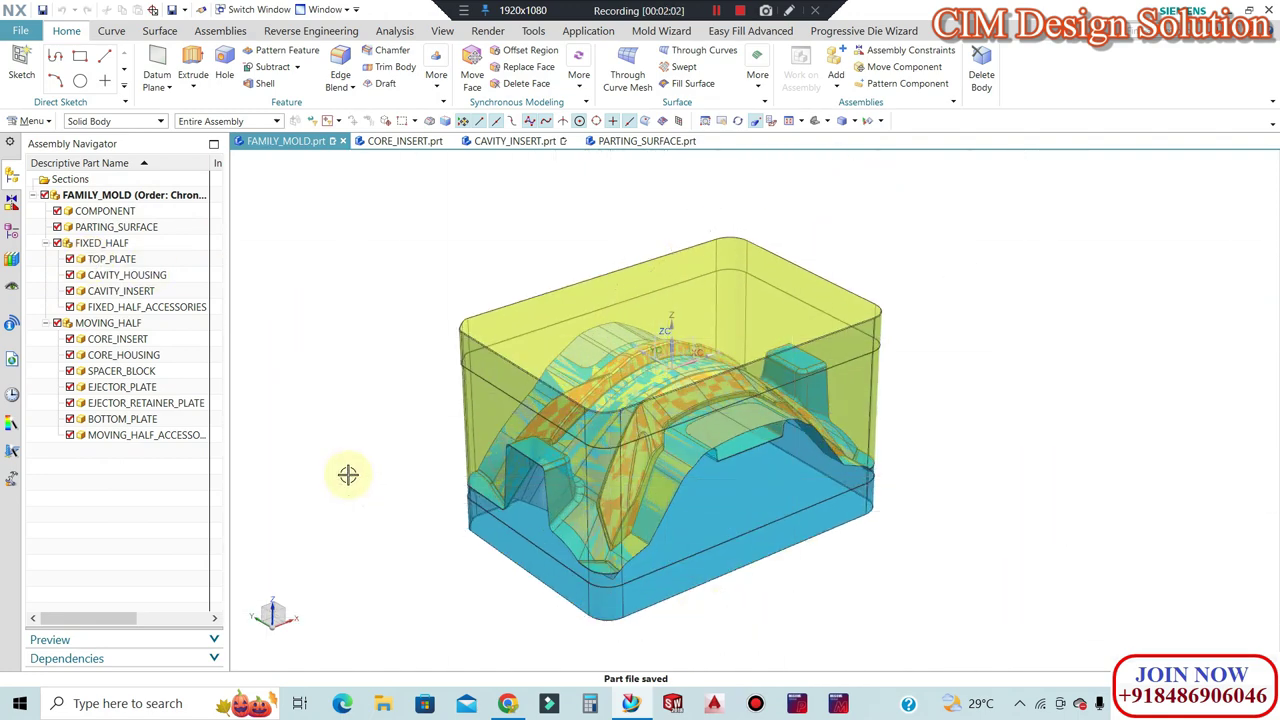
Hide the whole assembly and view the COMPONENT and PARTING_SURFACE parts one at a time.
click(44, 196)
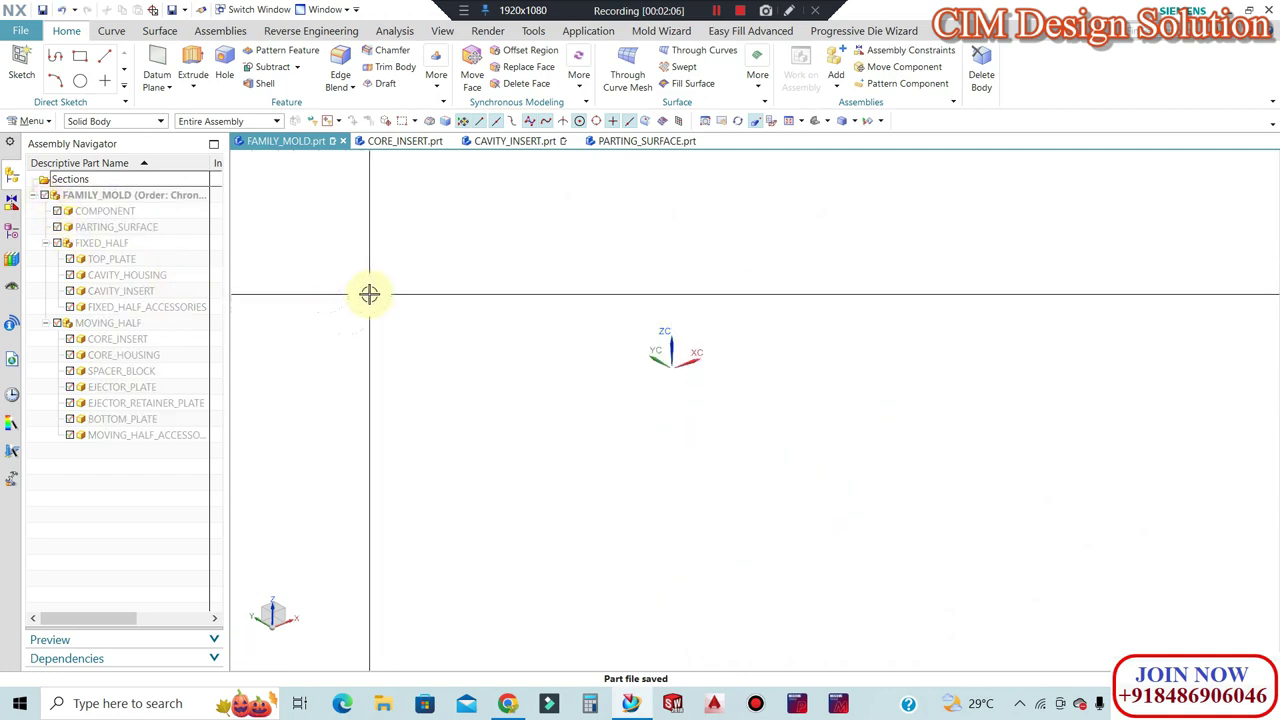
click(57, 211)
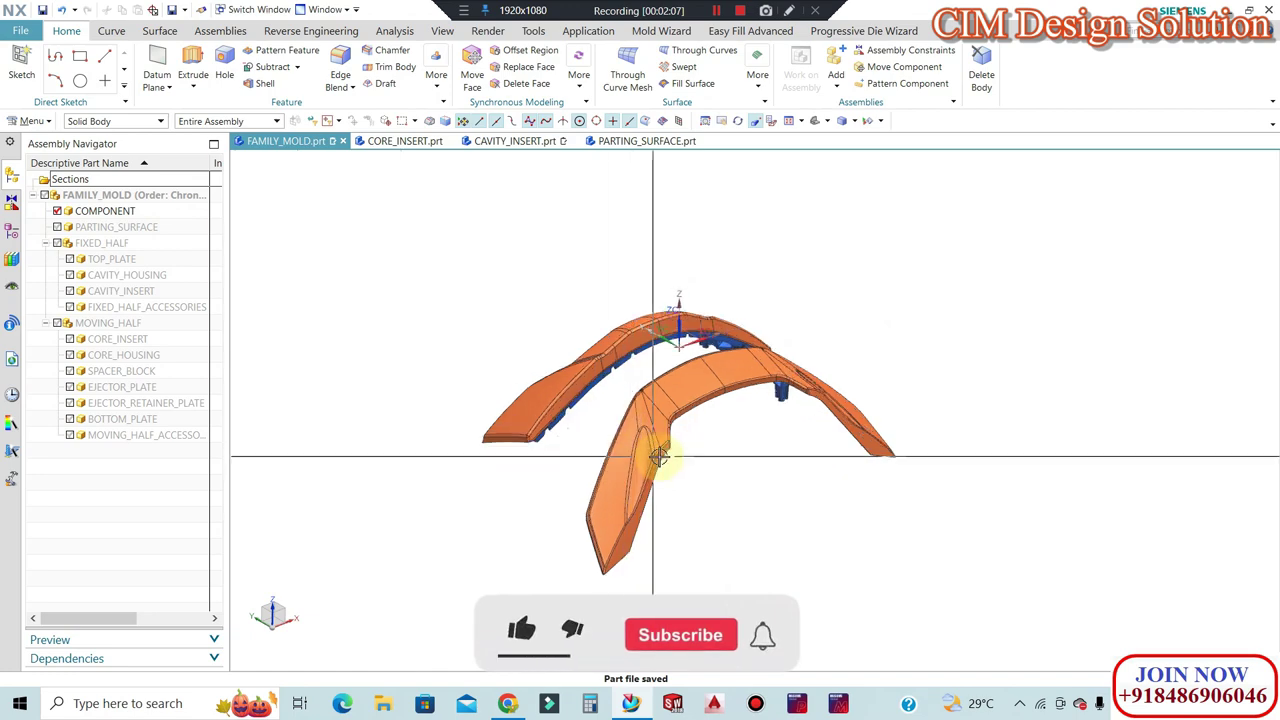
middle_drag(659, 457, 1006, 363)
click(57, 227)
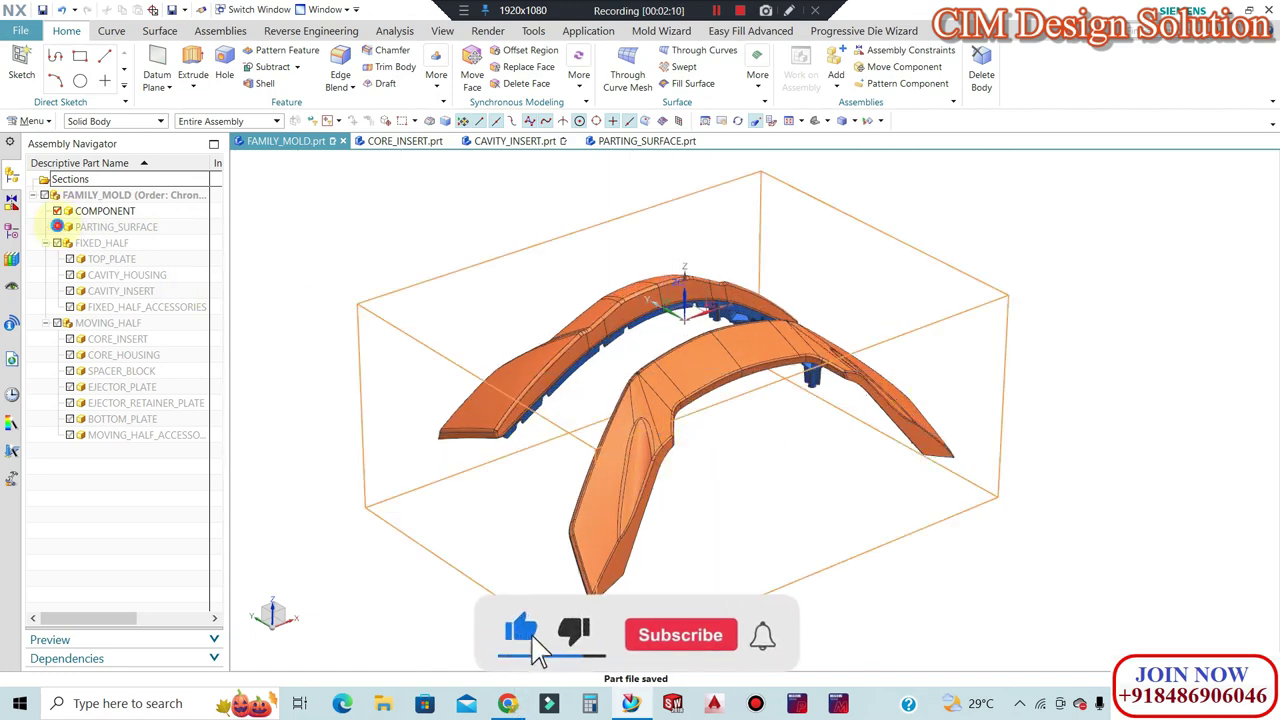
click(57, 211)
middle_drag(923, 271, 894, 309)
Inspect CAVITY_INSERT alone, then leave only CORE_INSERT visible and save the assembly.
click(57, 227)
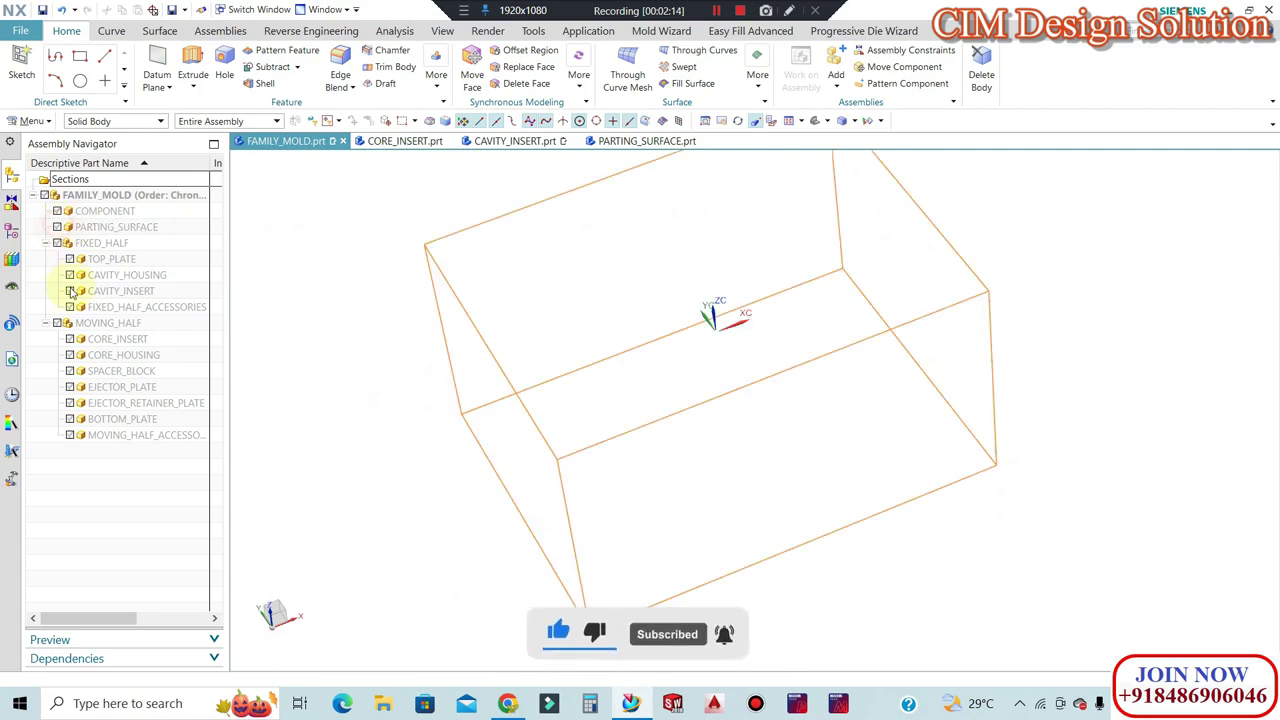
click(68, 290)
mouse_move(657, 386)
middle_down()
mouse_move(701, 372)
mouse_move(723, 449)
mouse_move(811, 574)
mouse_move(810, 510)
mouse_move(563, 470)
middle_up()
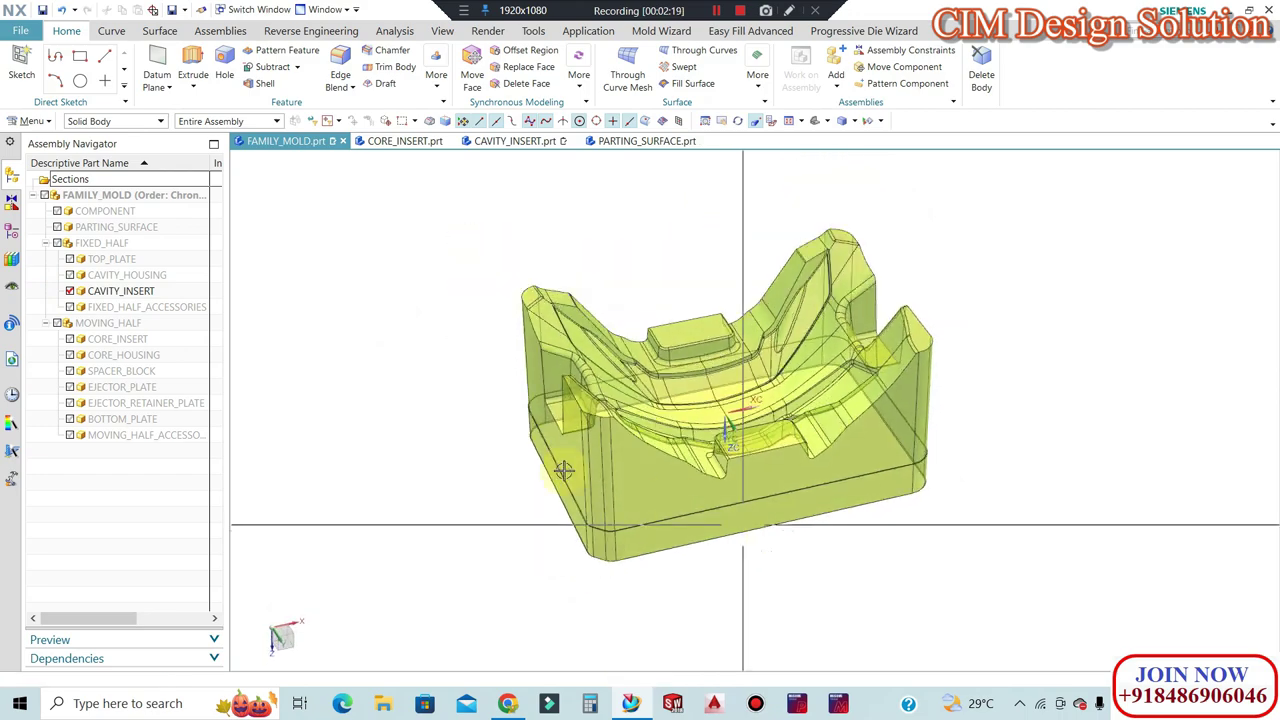
click(69, 290)
click(69, 338)
mouse_move(683, 421)
middle_down()
mouse_move(685, 230)
mouse_move(737, 297)
mouse_move(729, 286)
mouse_move(729, 323)
mouse_move(755, 357)
mouse_move(737, 337)
mouse_move(731, 360)
mouse_move(757, 286)
mouse_move(800, 320)
middle_up()
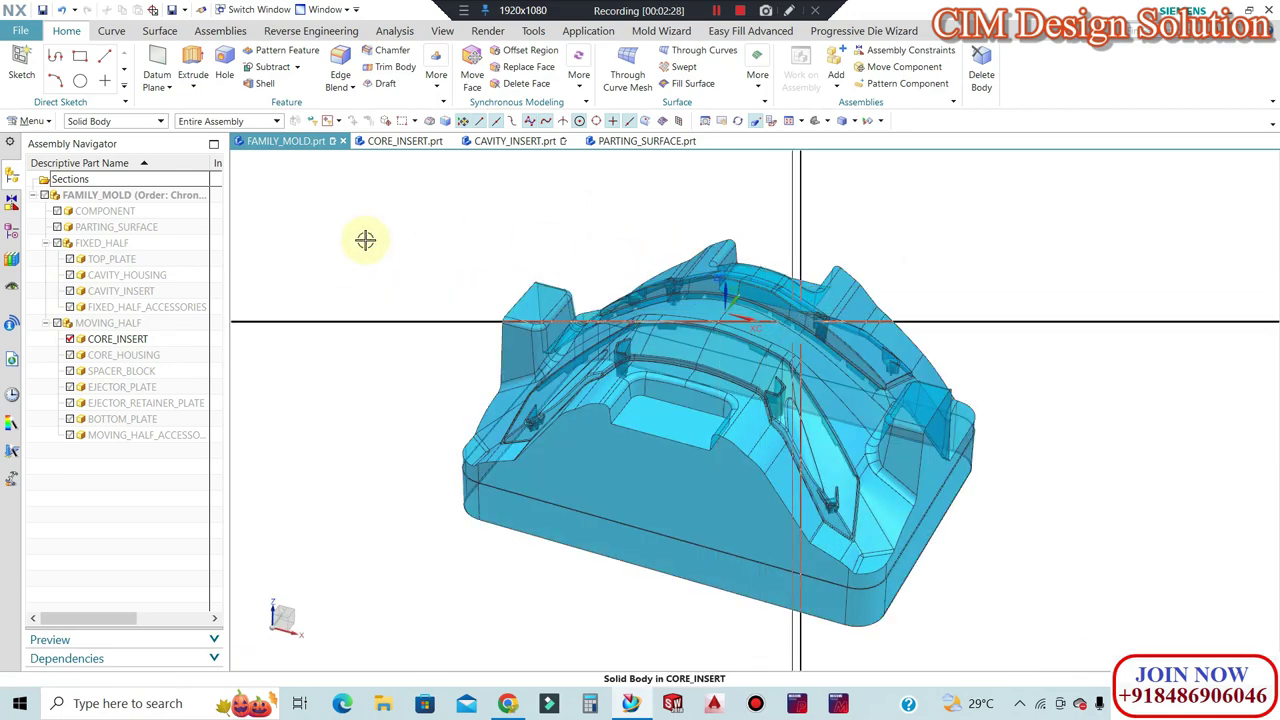
key(ctrl+s)
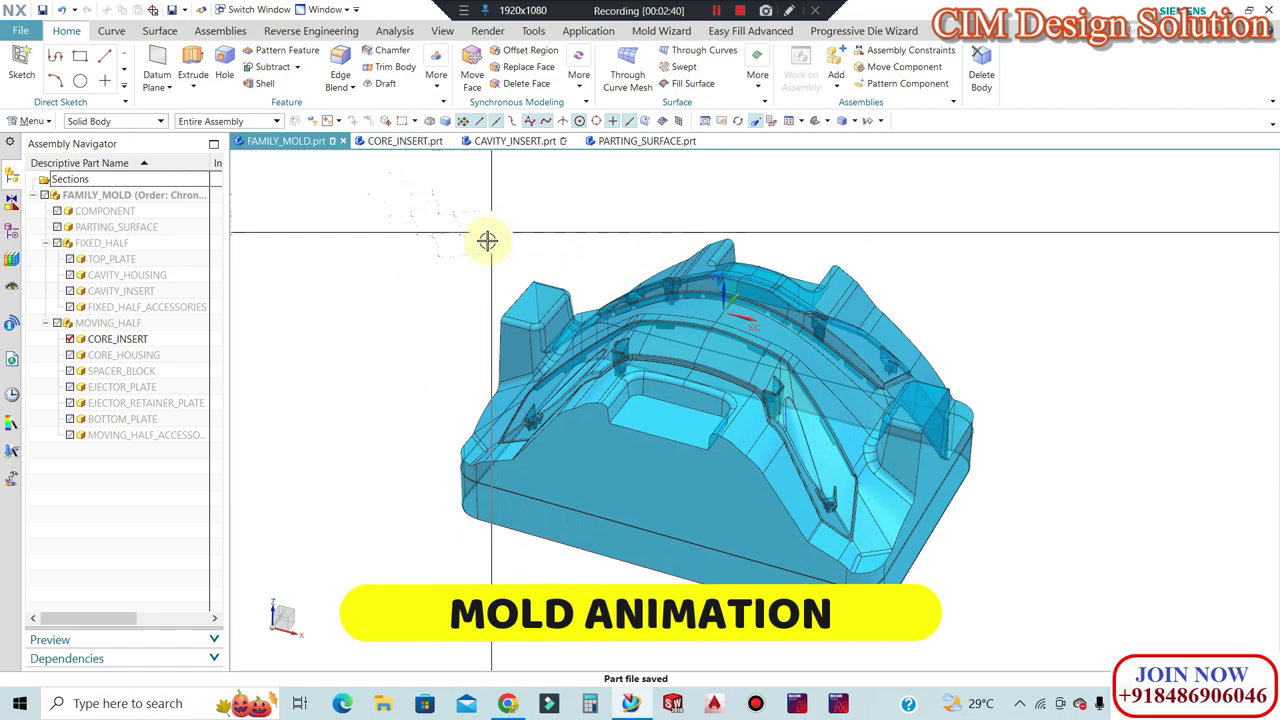
mouse_move(737, 286)
middle_down()
mouse_move(771, 314)
mouse_move(741, 436)
mouse_move(521, 259)
middle_up()
scroll(741, 436, up, 3)
scroll(734, 409, down, 3)
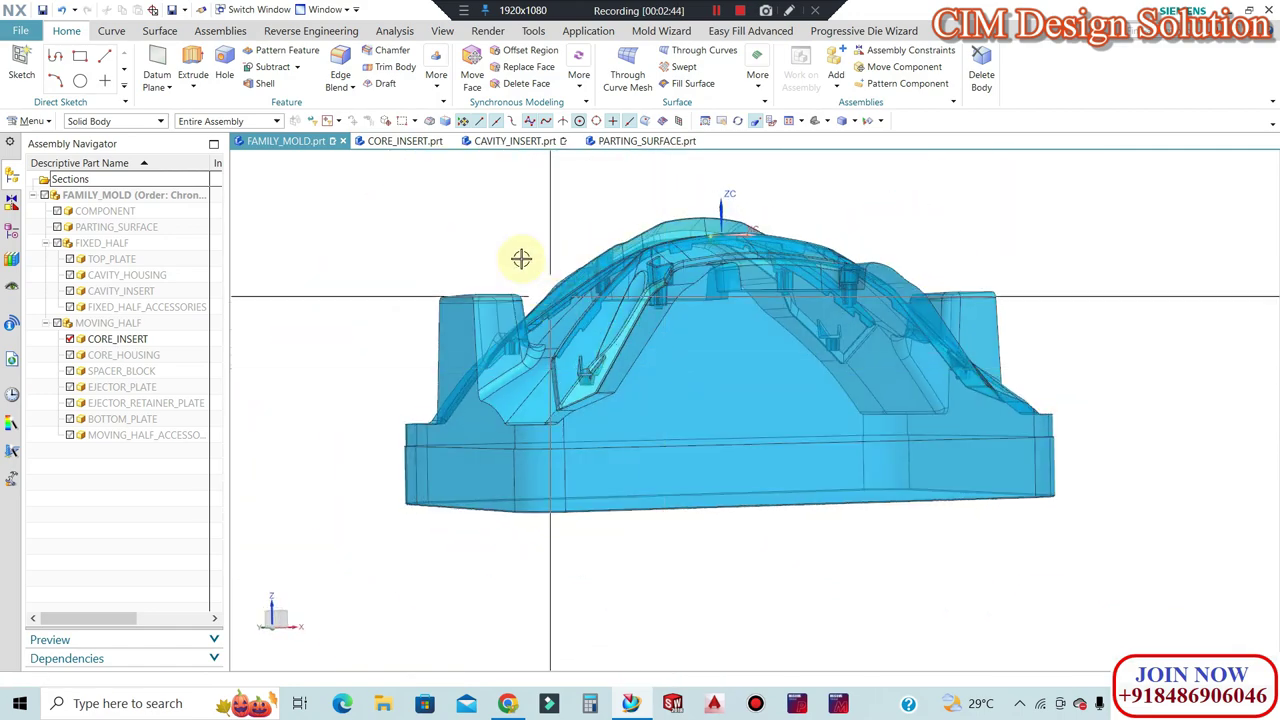
middle_drag(423, 229, 651, 314)
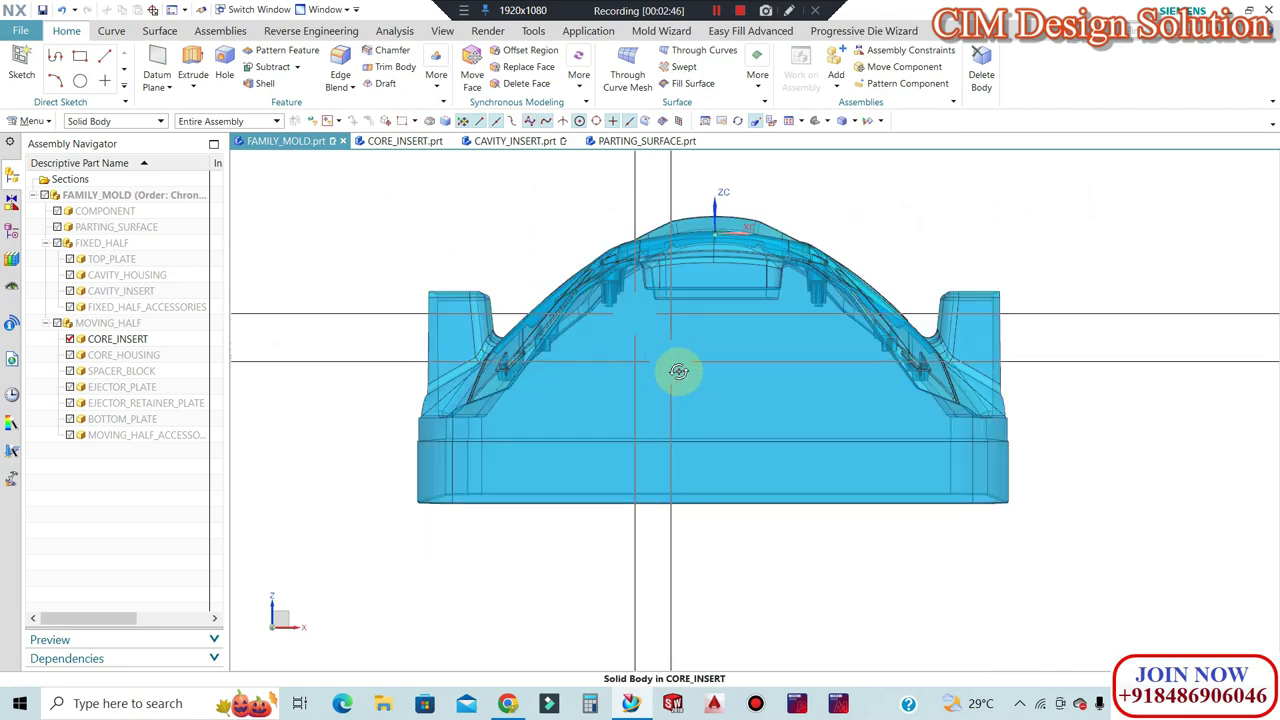
mouse_move(679, 371)
middle_down()
mouse_move(686, 386)
mouse_move(466, 237)
mouse_move(791, 434)
mouse_move(556, 383)
mouse_move(609, 369)
mouse_move(623, 477)
middle_up()
scroll(591, 346, up, 2)
scroll(589, 420, up, 2)
scroll(589, 420, up, 3)
scroll(562, 357, down, 2)
scroll(617, 357, down, 4)
middle_drag(709, 443, 572, 402)
middle_drag(287, 357, 558, 228)
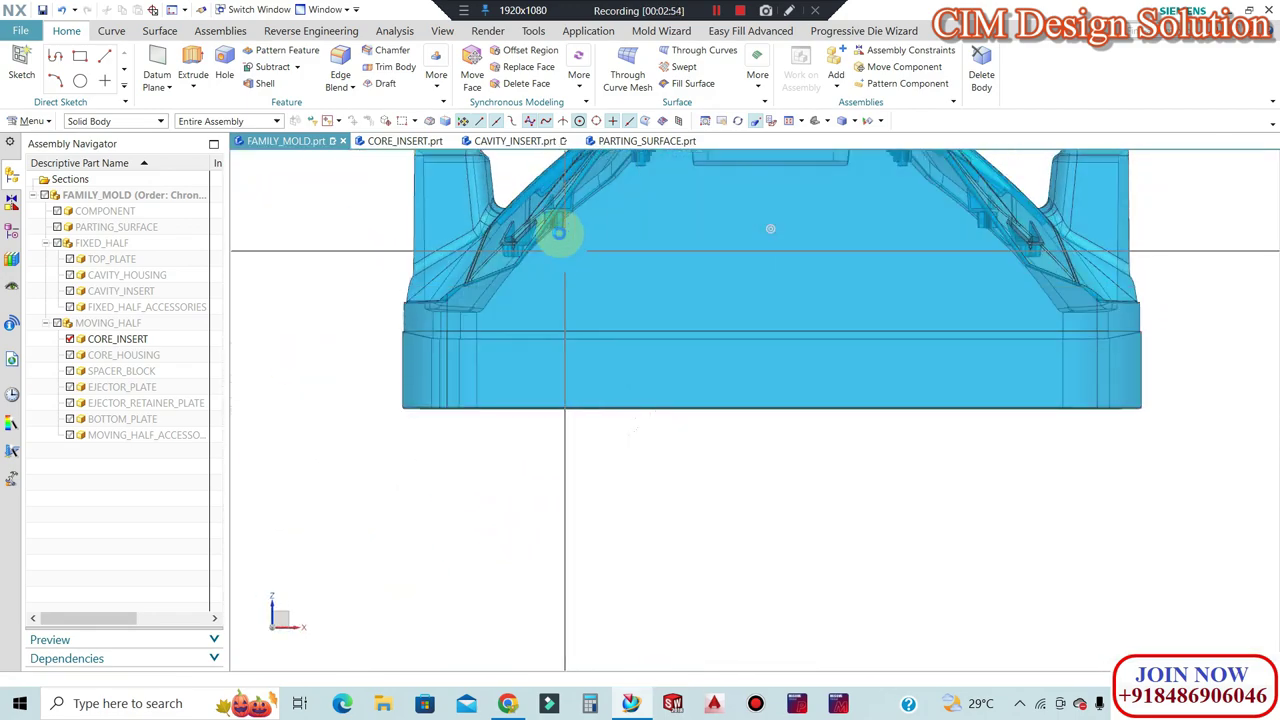
scroll(600, 380, down, 3)
middle_drag(714, 374, 735, 402)
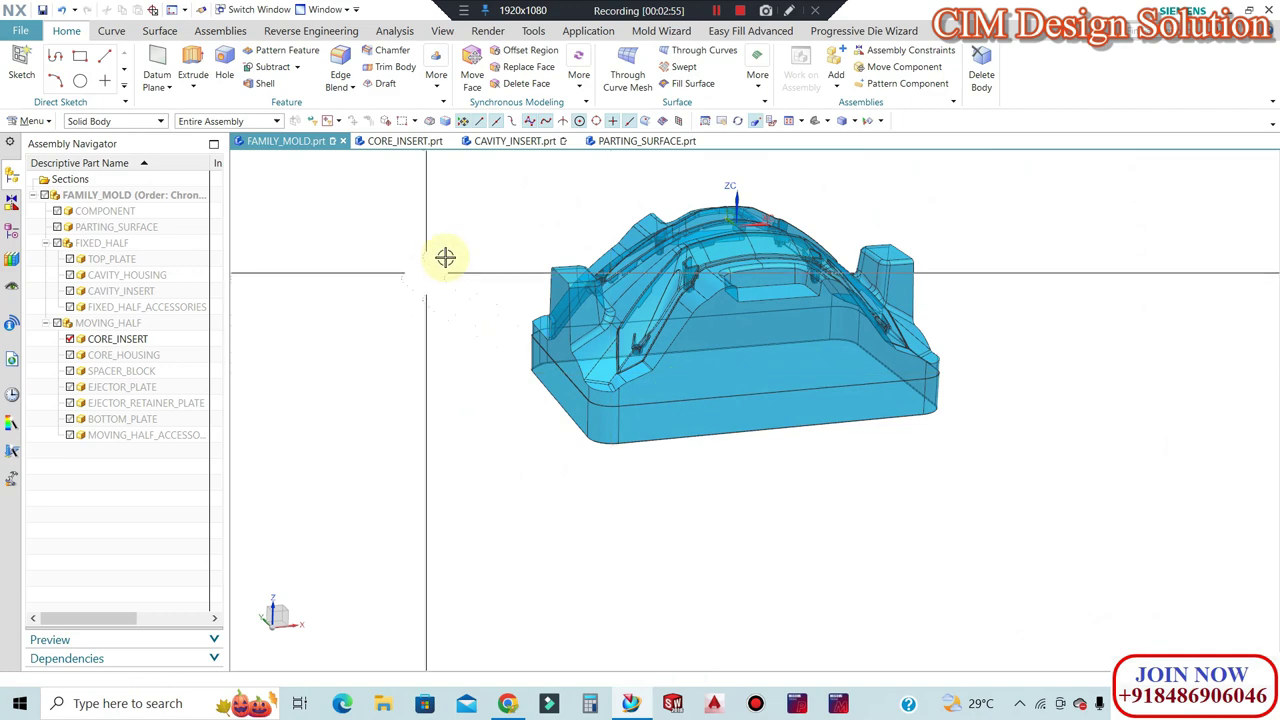
middle_drag(445, 258, 391, 274)
scroll(714, 263, up, 2)
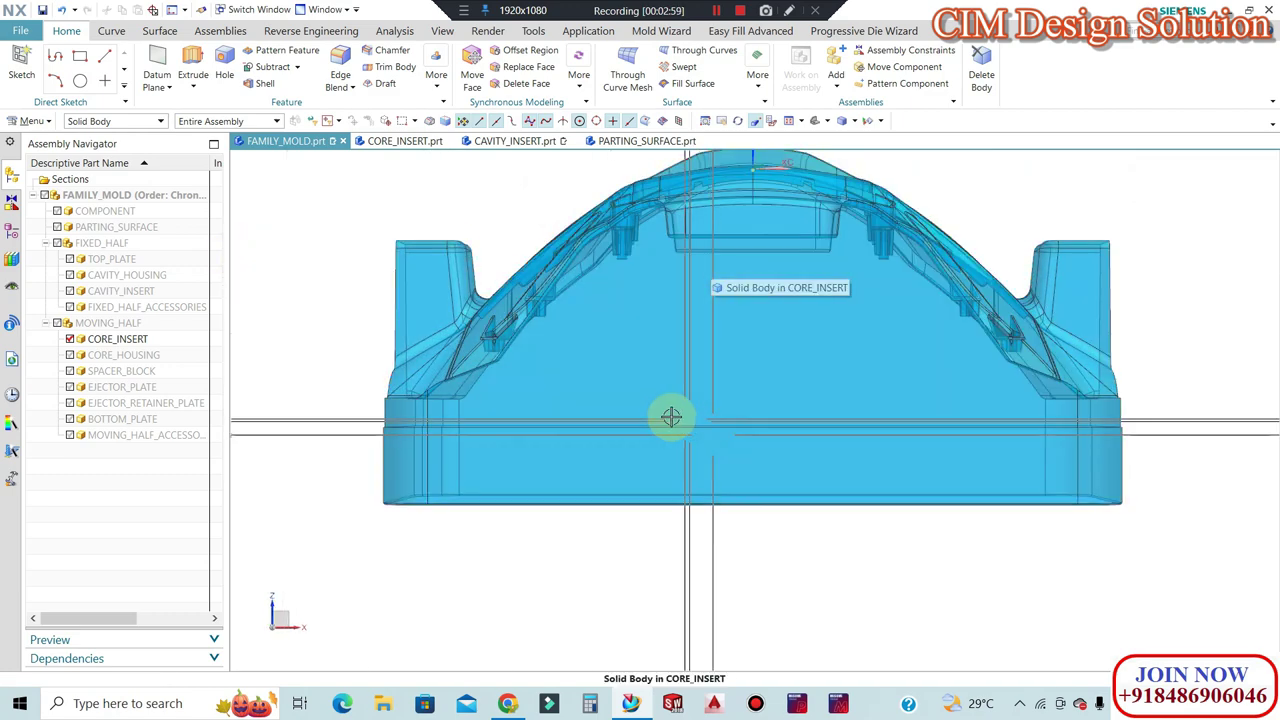
scroll(674, 420, down, 2)
click(385, 141)
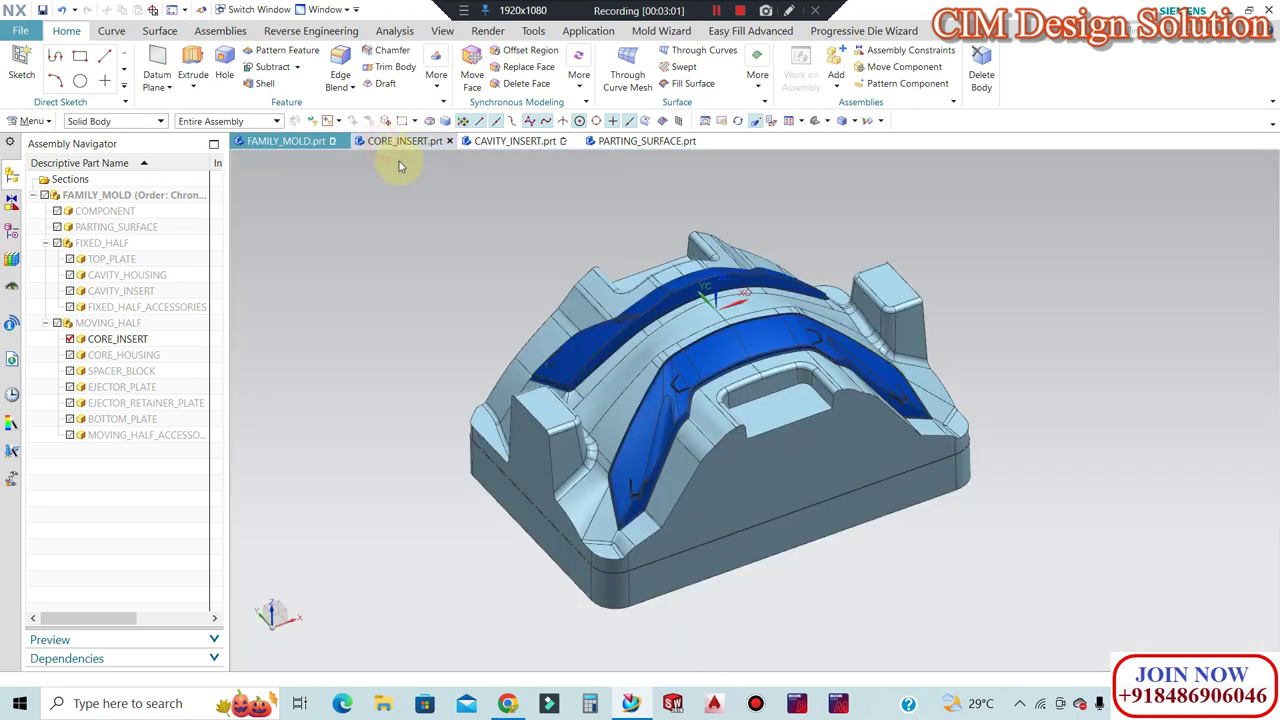
middle_drag(832, 476, 786, 484)
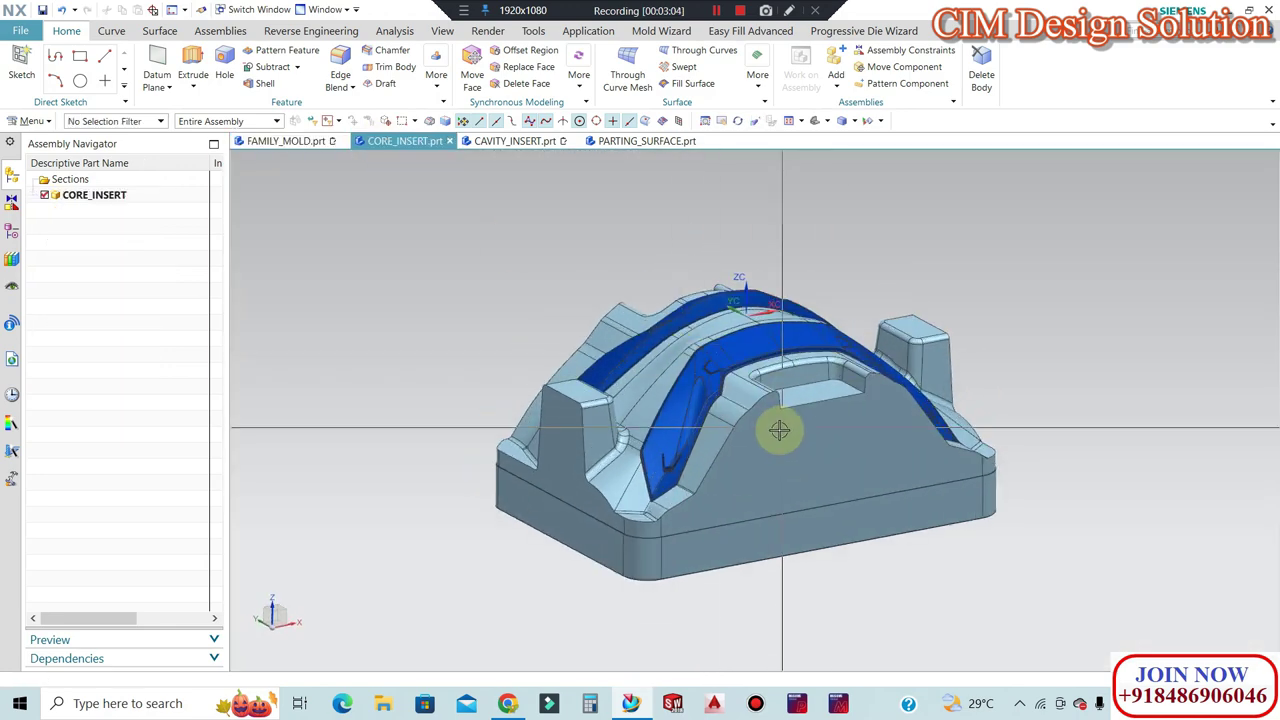
middle_drag(786, 484, 766, 431)
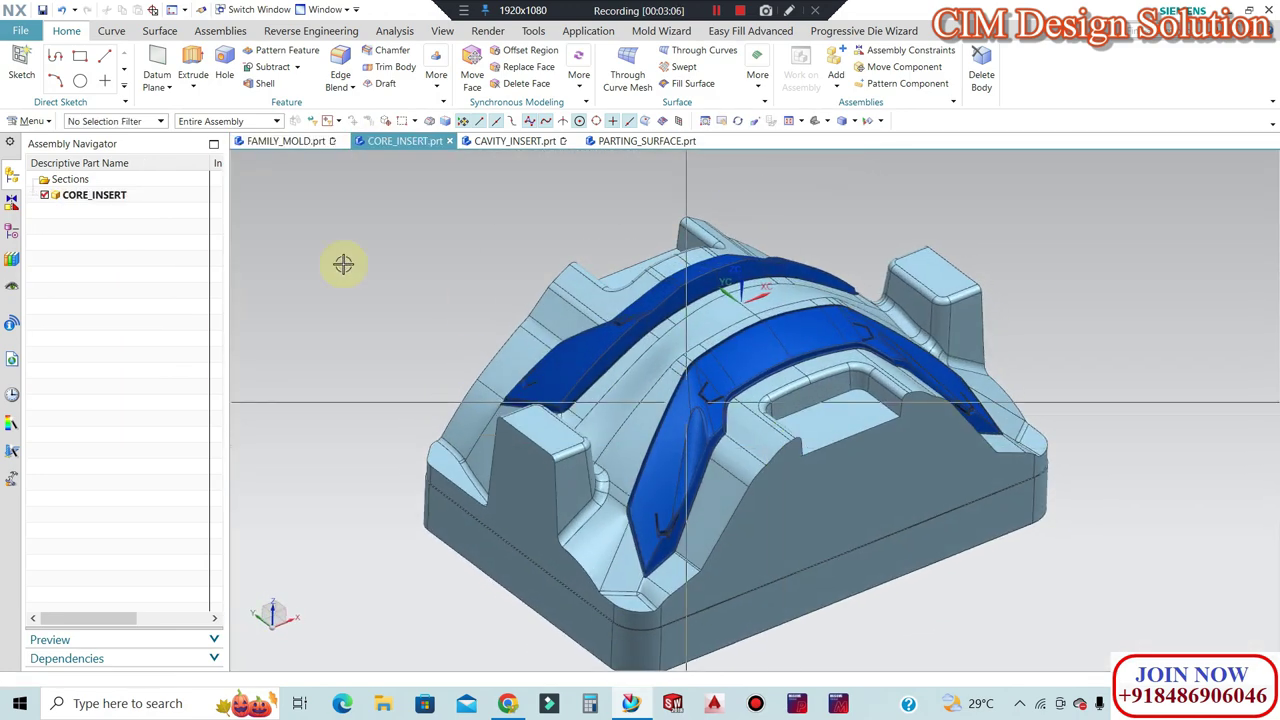
click(290, 141)
scroll(587, 336, down, 3)
middle_drag(587, 336, 616, 345)
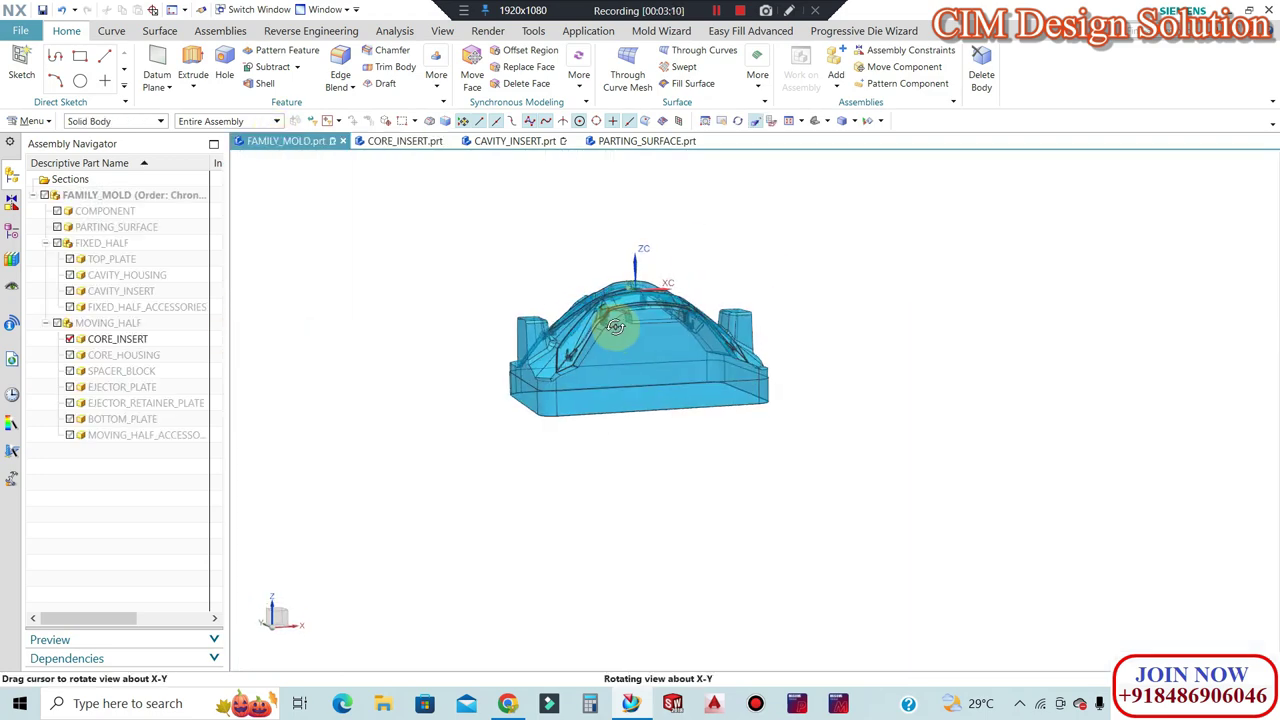
scroll(613, 330, up, 4)
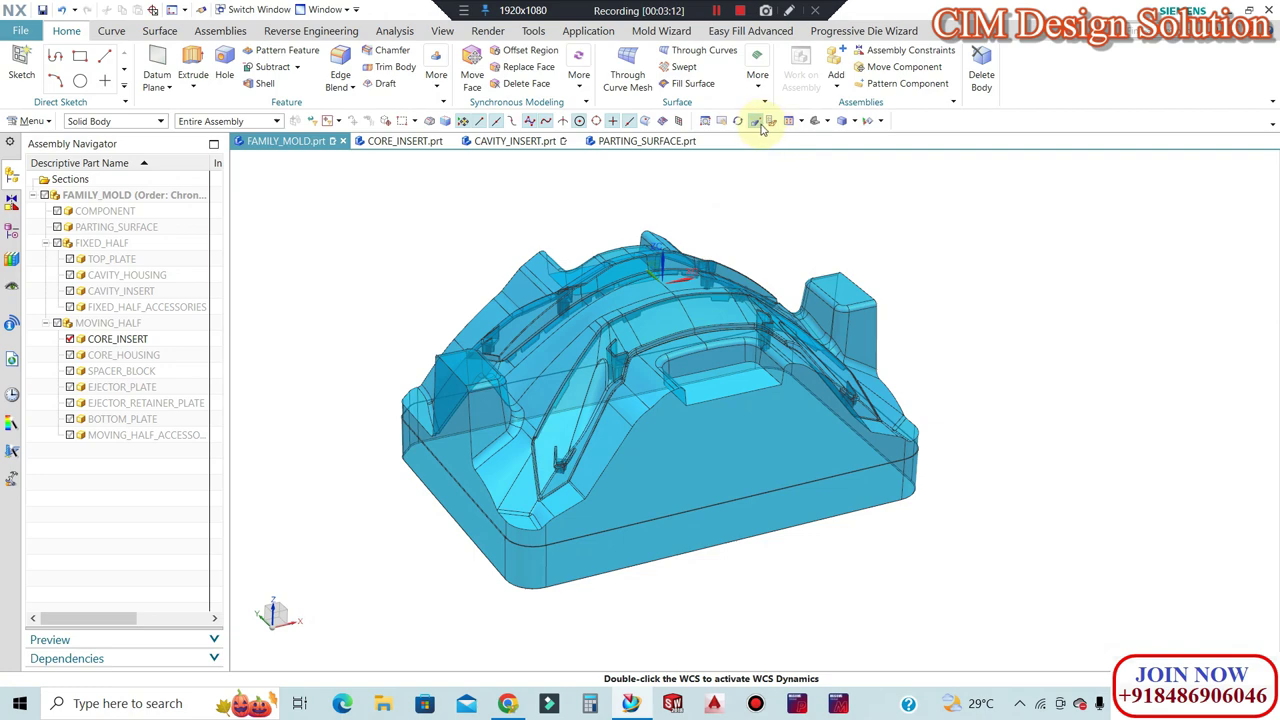
middle_drag(517, 352, 403, 364)
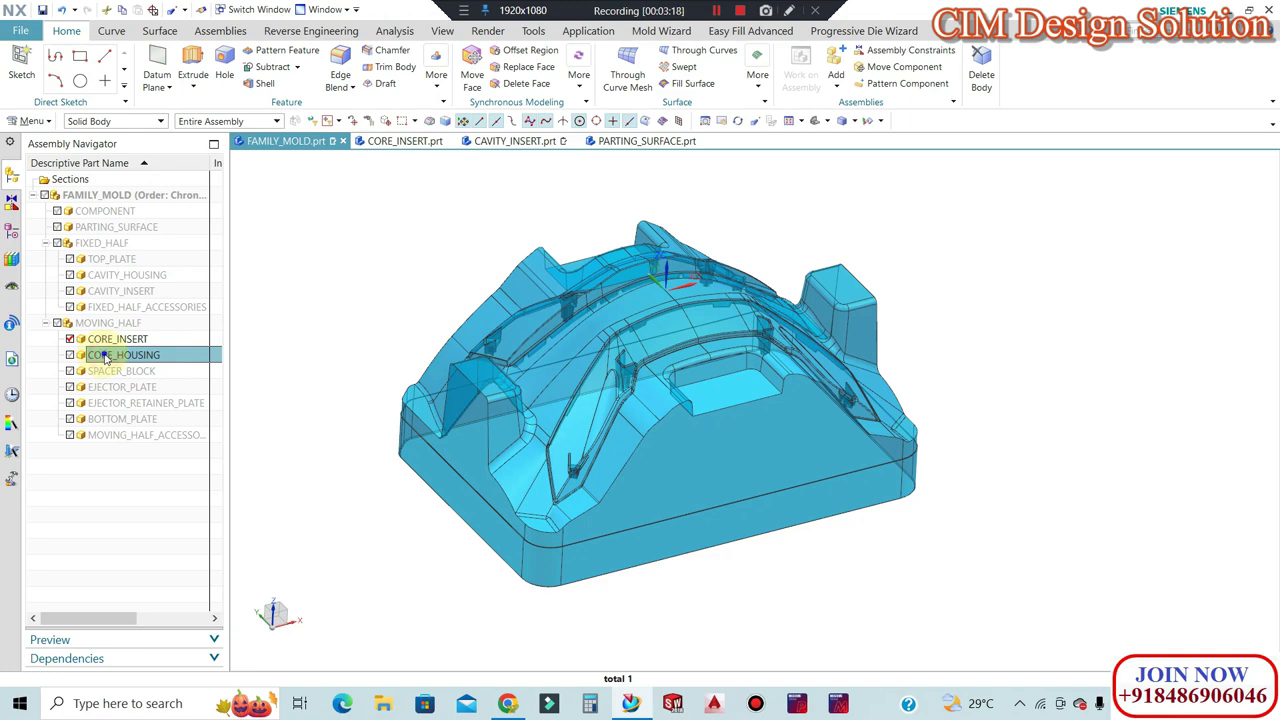
Make CORE_HOUSING the work part of the FAMILY_MOLD assembly.
right_click(106, 359)
click(141, 372)
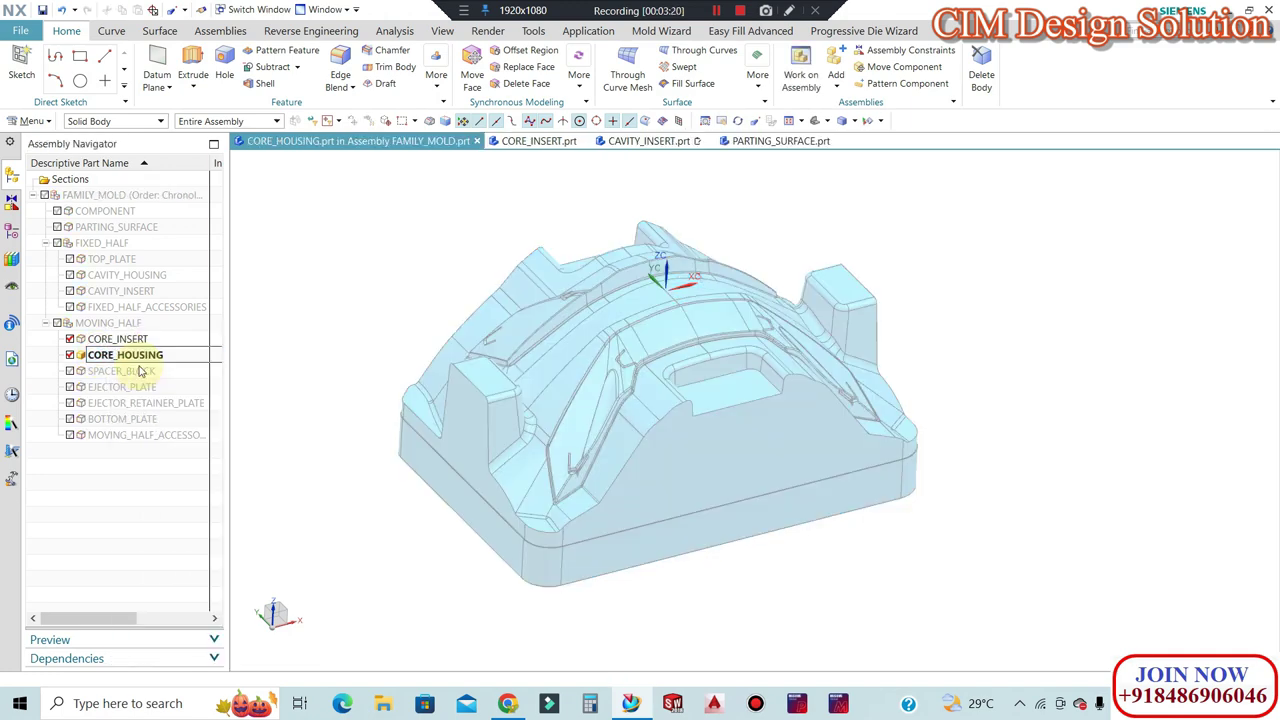
scroll(730, 390, up, 3)
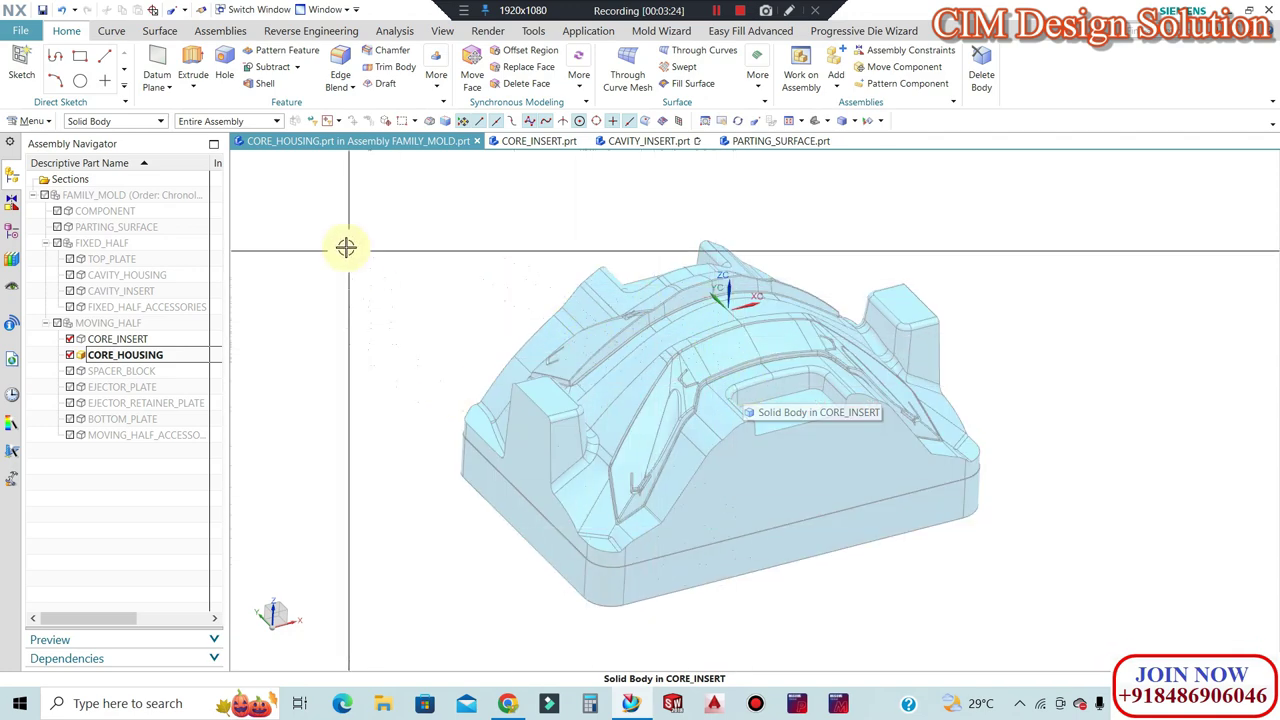
WAVE-link the core insert solid body associatively into CORE_HOUSING.
click(220, 30)
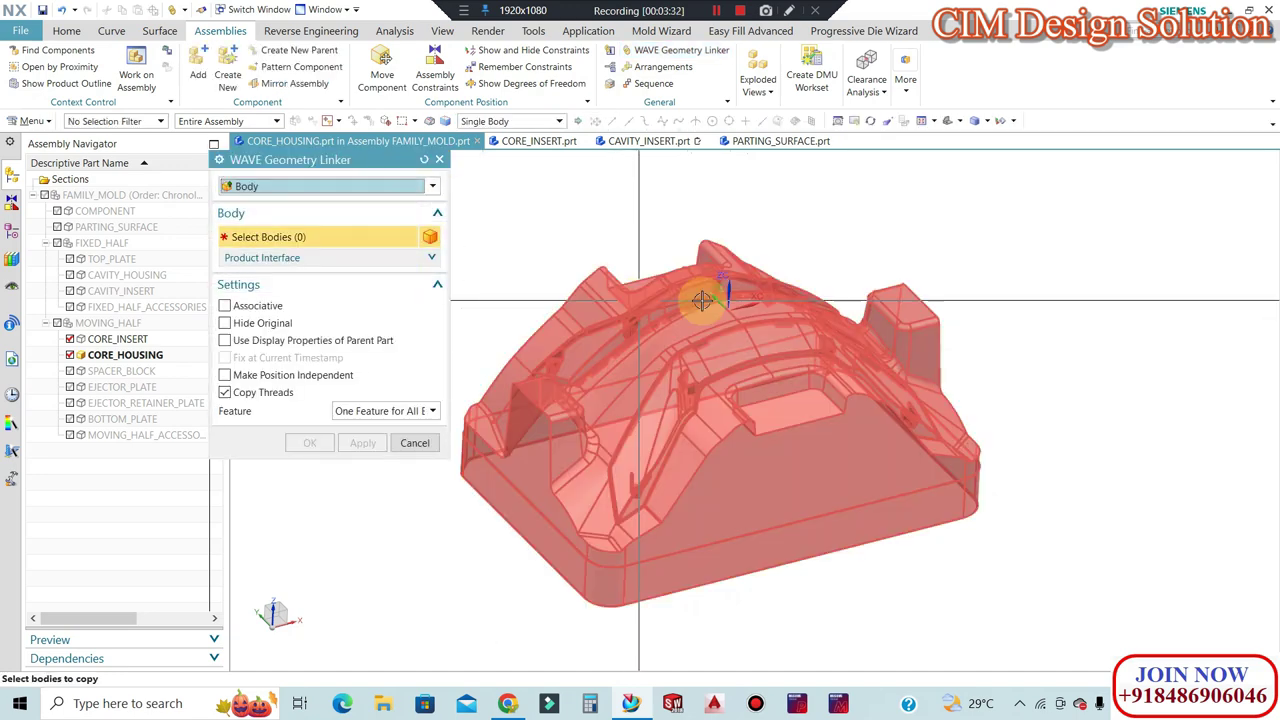
scroll(720, 365, up, 2)
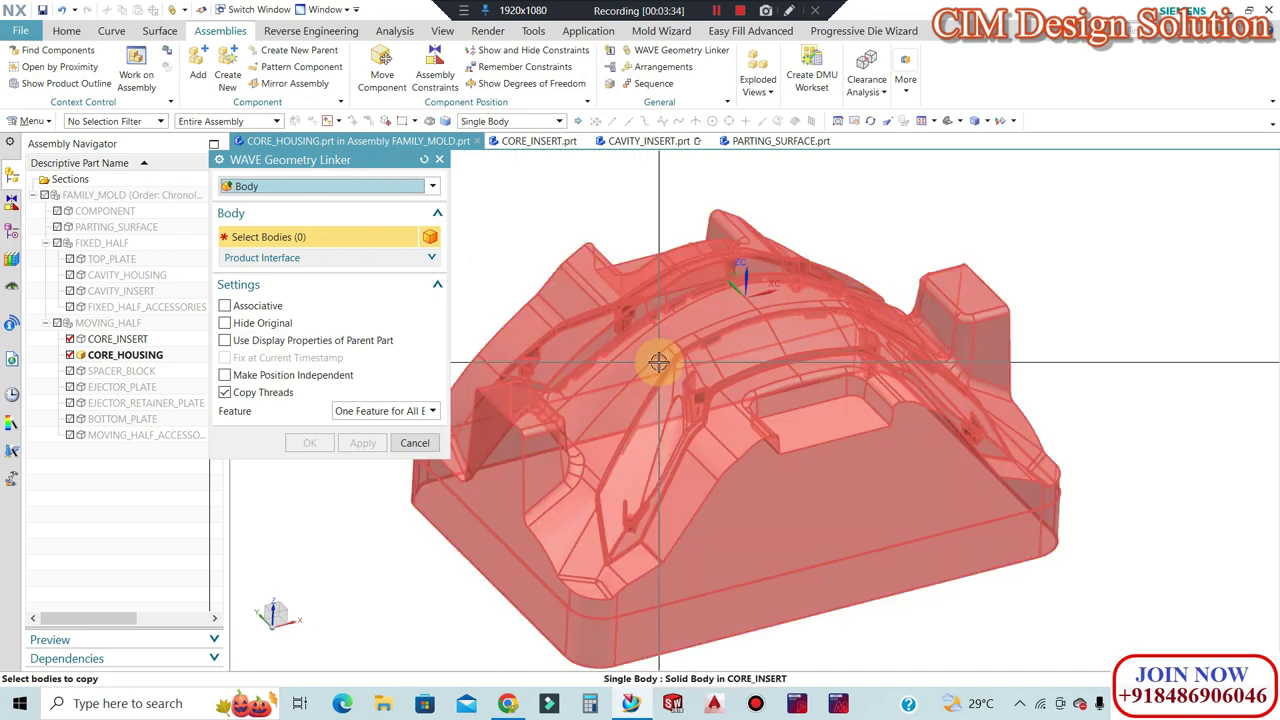
scroll(716, 356, down, 1)
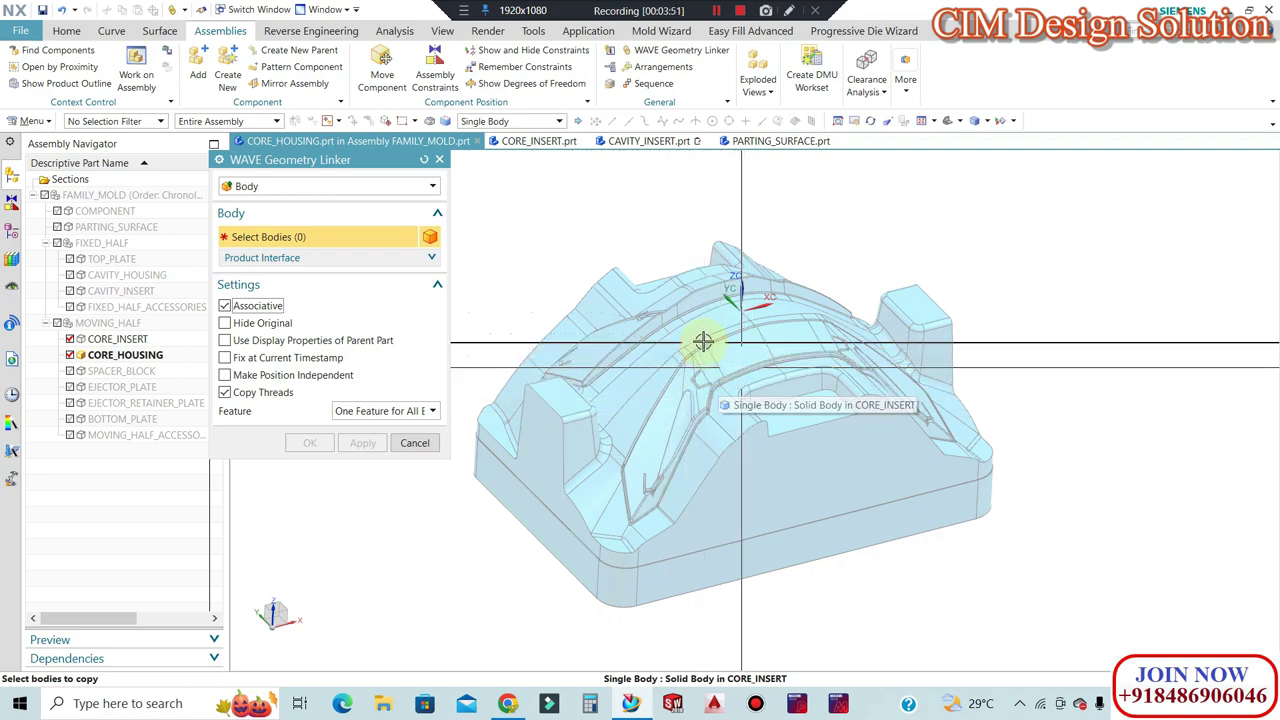
click(700, 343)
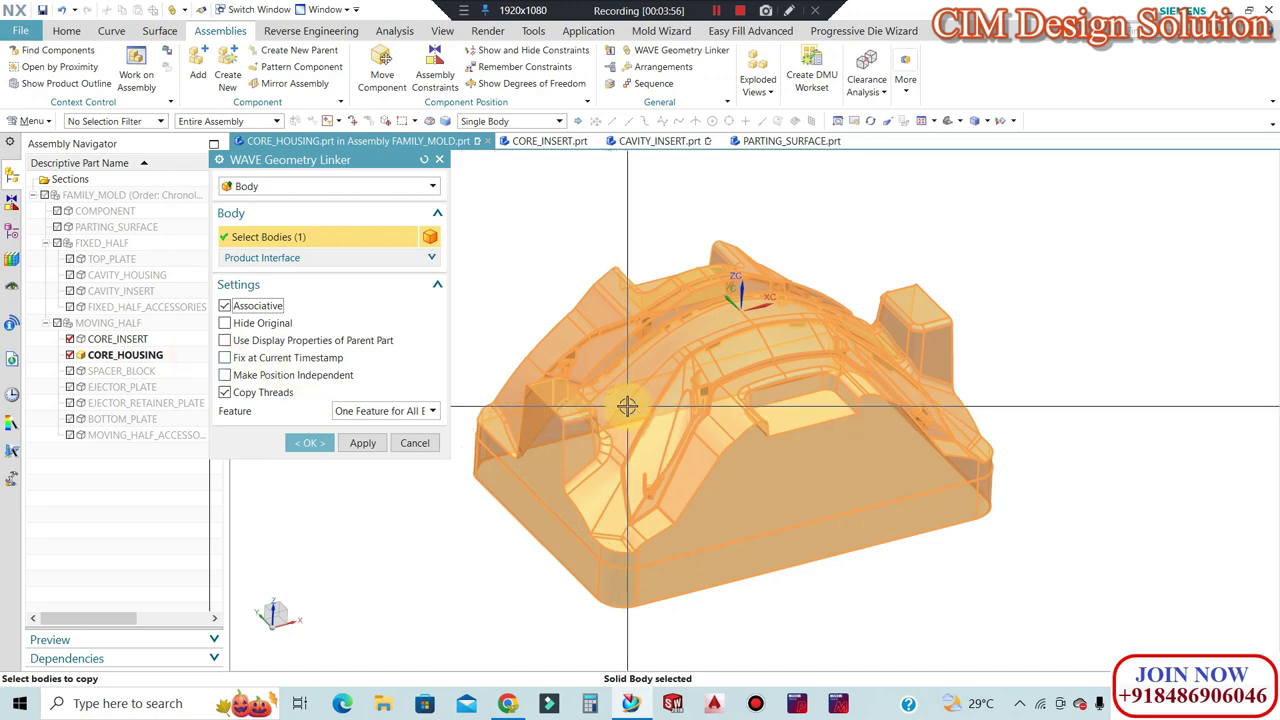
click(363, 442)
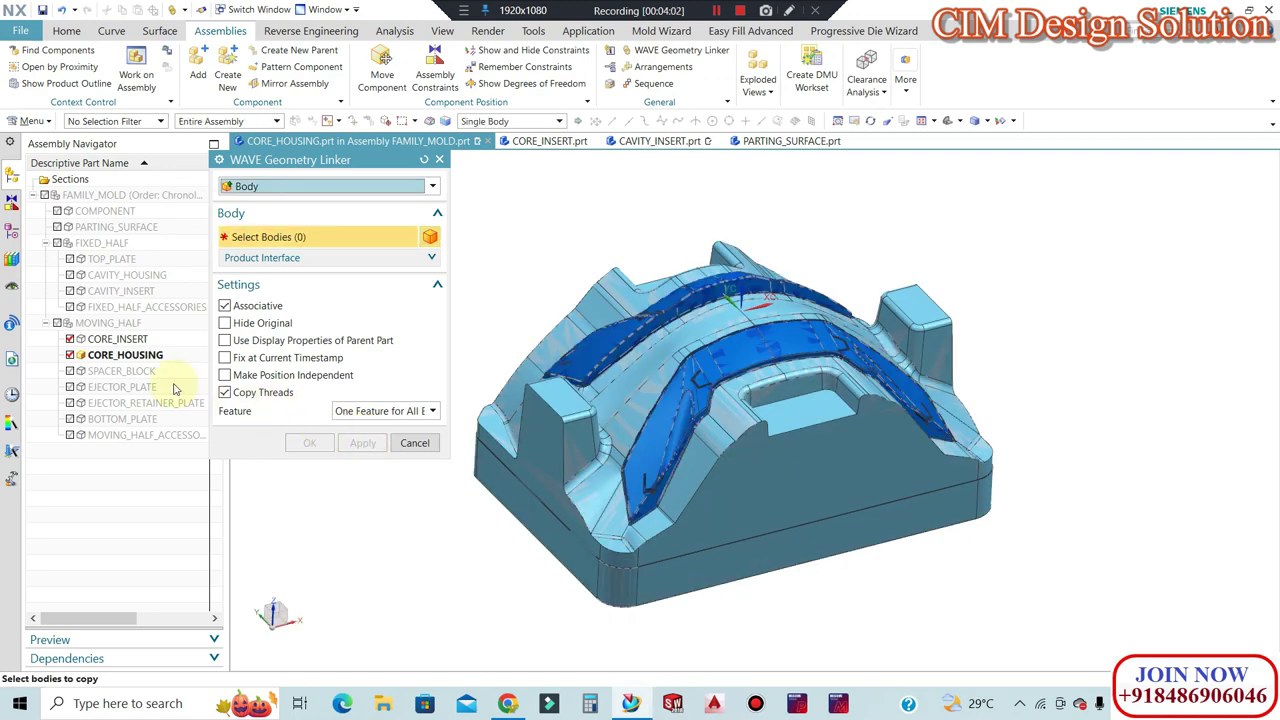
click(416, 445)
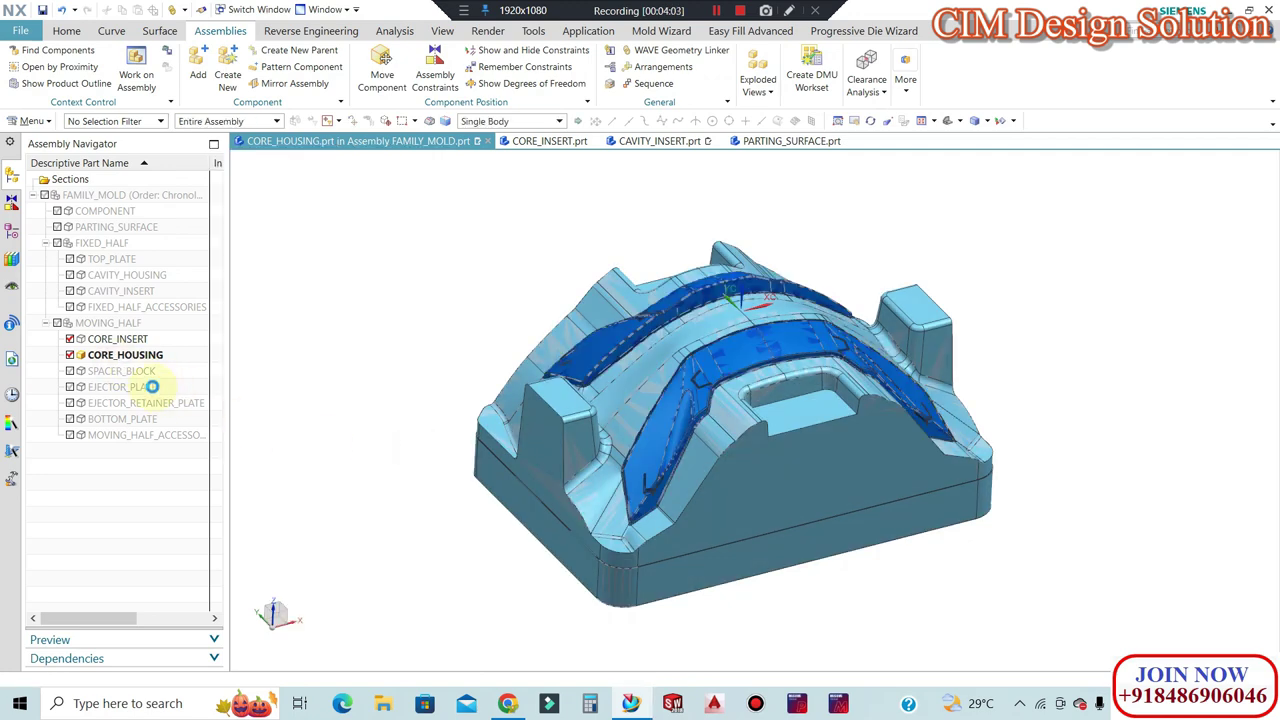
Open CORE_HOUSING.prt in its own window and orbit the linked core insert to an isometric view.
right_click(130, 359)
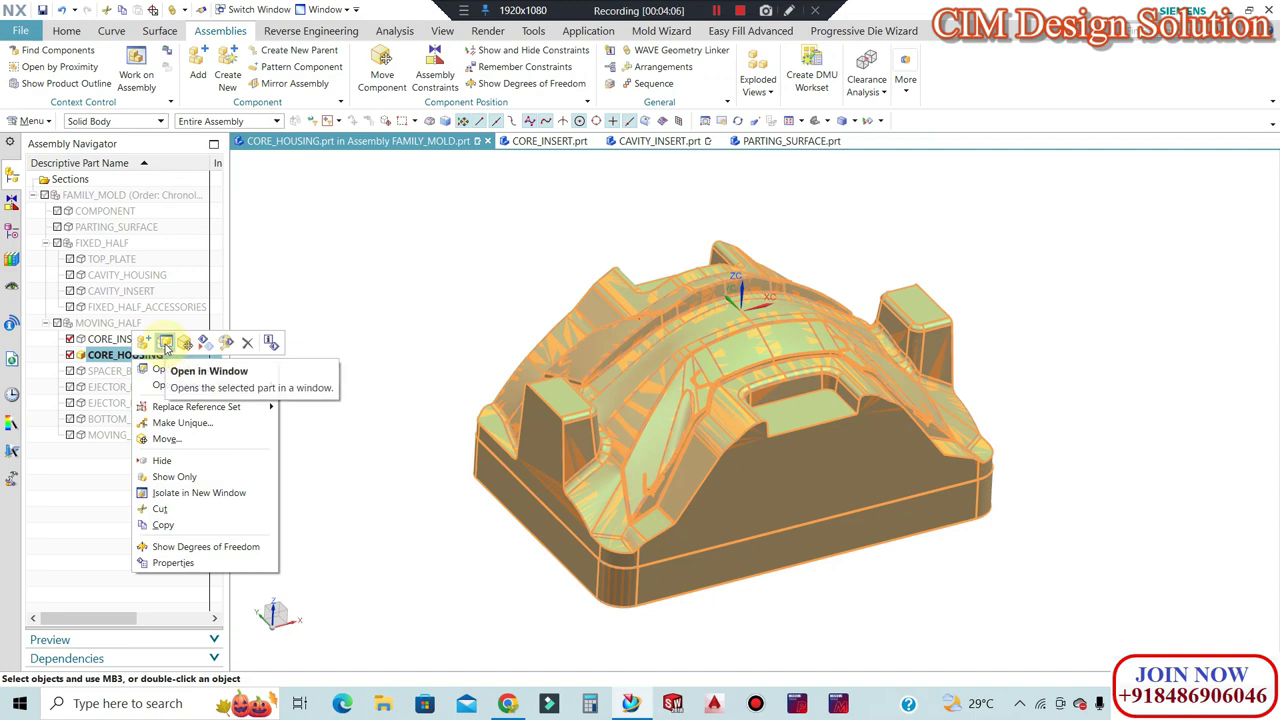
click(166, 347)
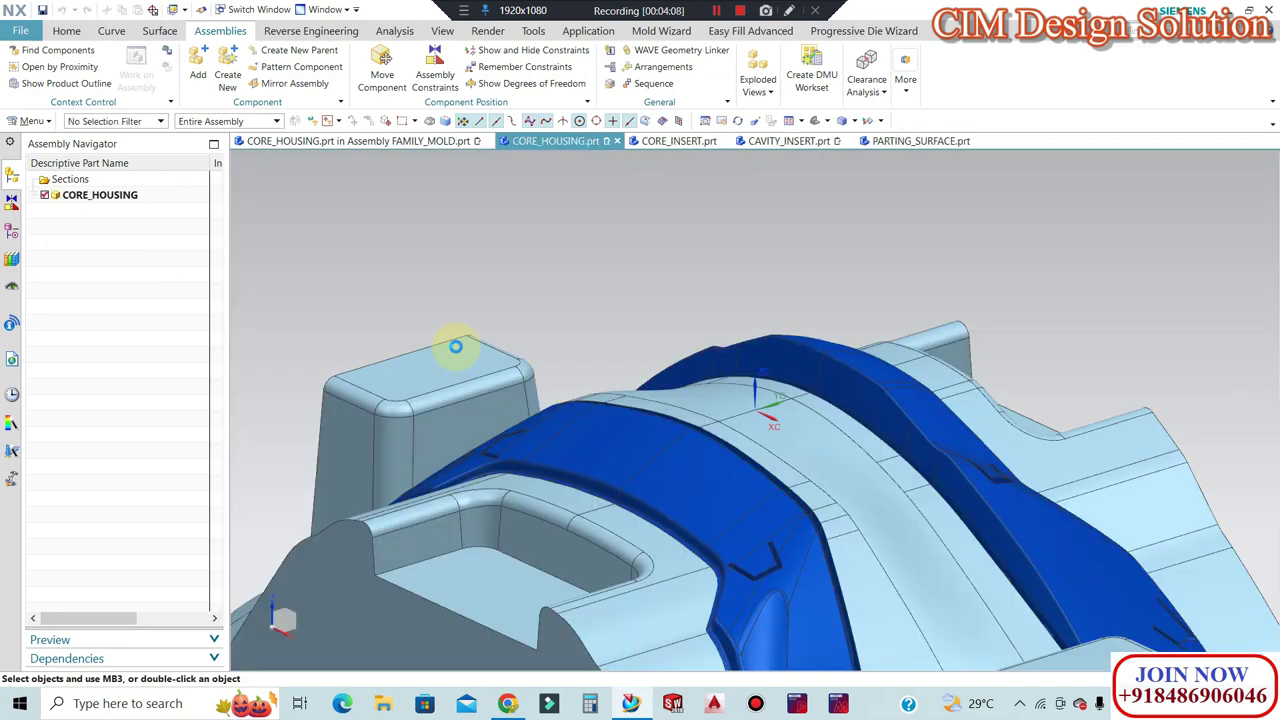
scroll(729, 294, down, 5)
mouse_move(729, 294)
middle_down()
mouse_move(803, 371)
mouse_move(726, 209)
middle_up()
key(F8)
scroll(794, 275, up, 3)
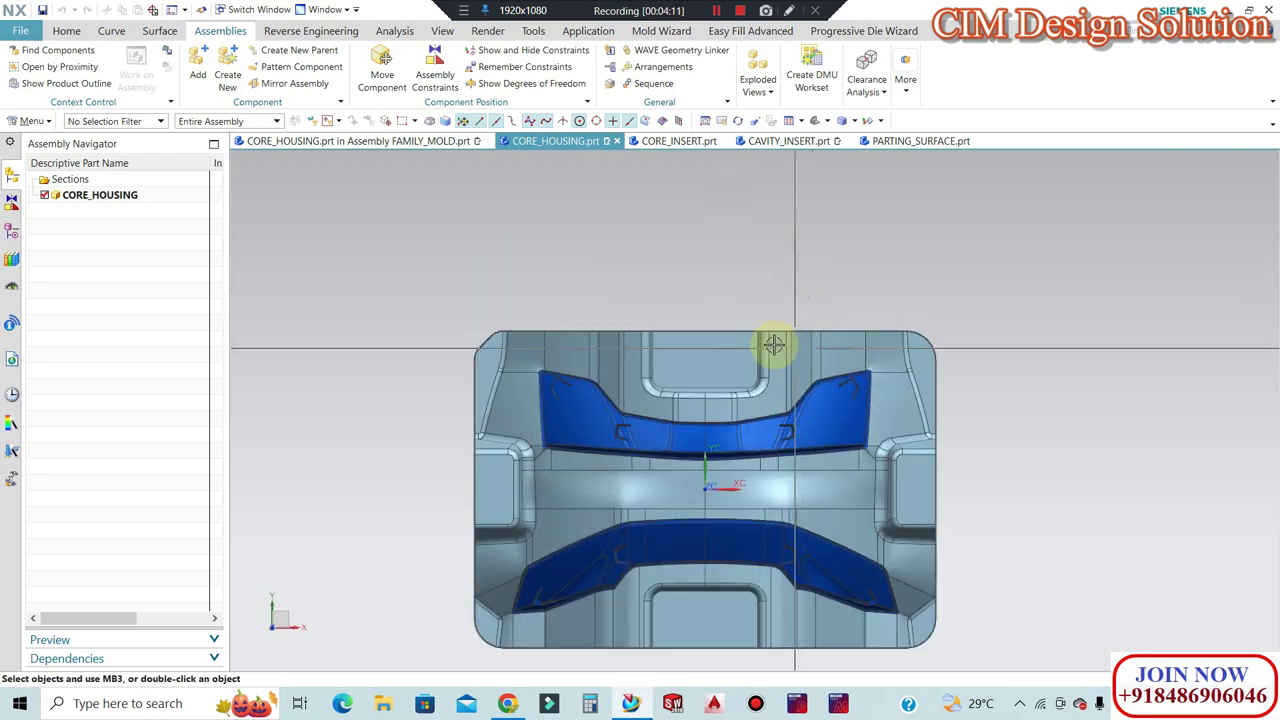
middle_drag(774, 344, 705, 260)
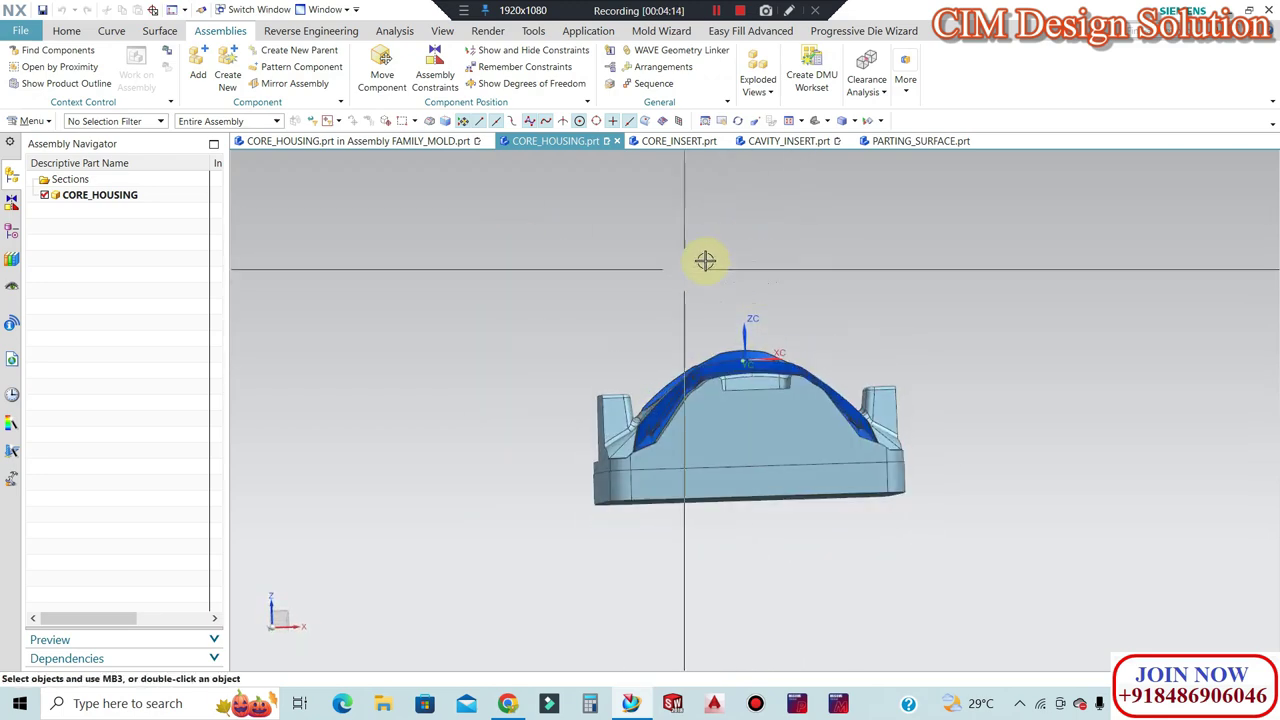
click(72, 31)
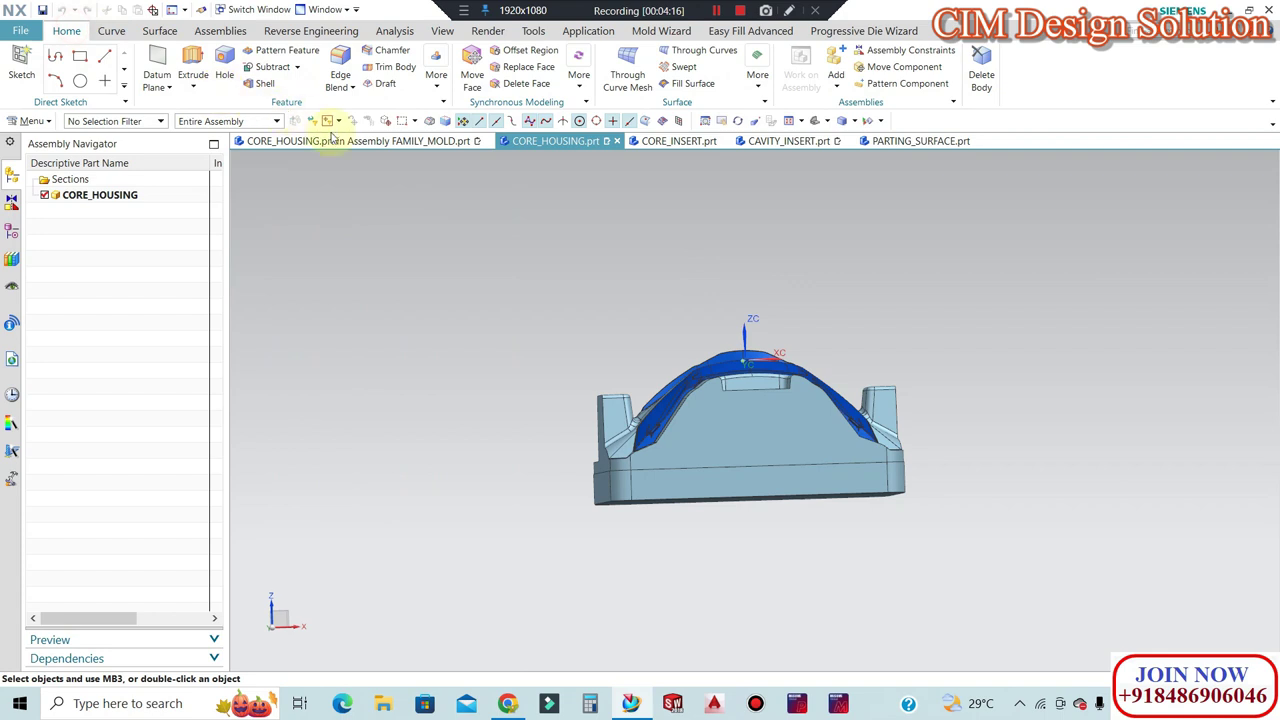
mouse_move(594, 266)
middle_down()
mouse_move(638, 296)
mouse_move(615, 280)
middle_up()
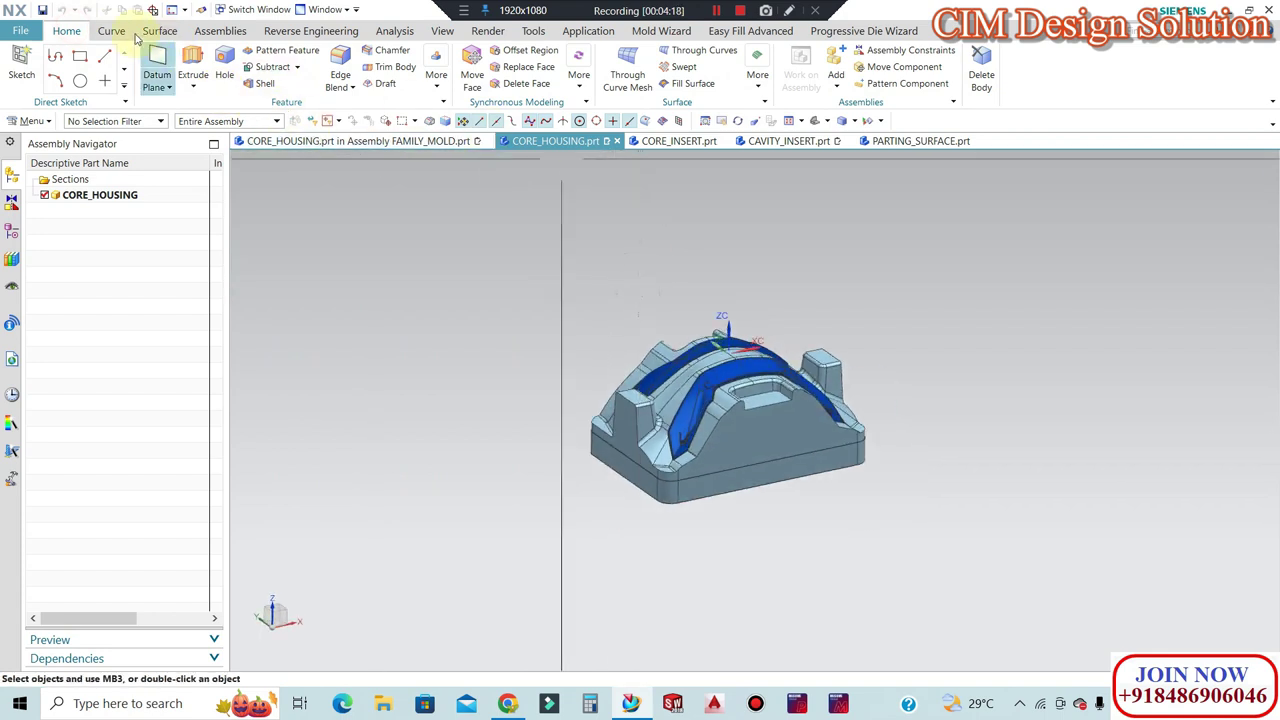
Enclose the housing solid in a Block bounding body of 480 × 330 × 241.9 mm.
click(661, 31)
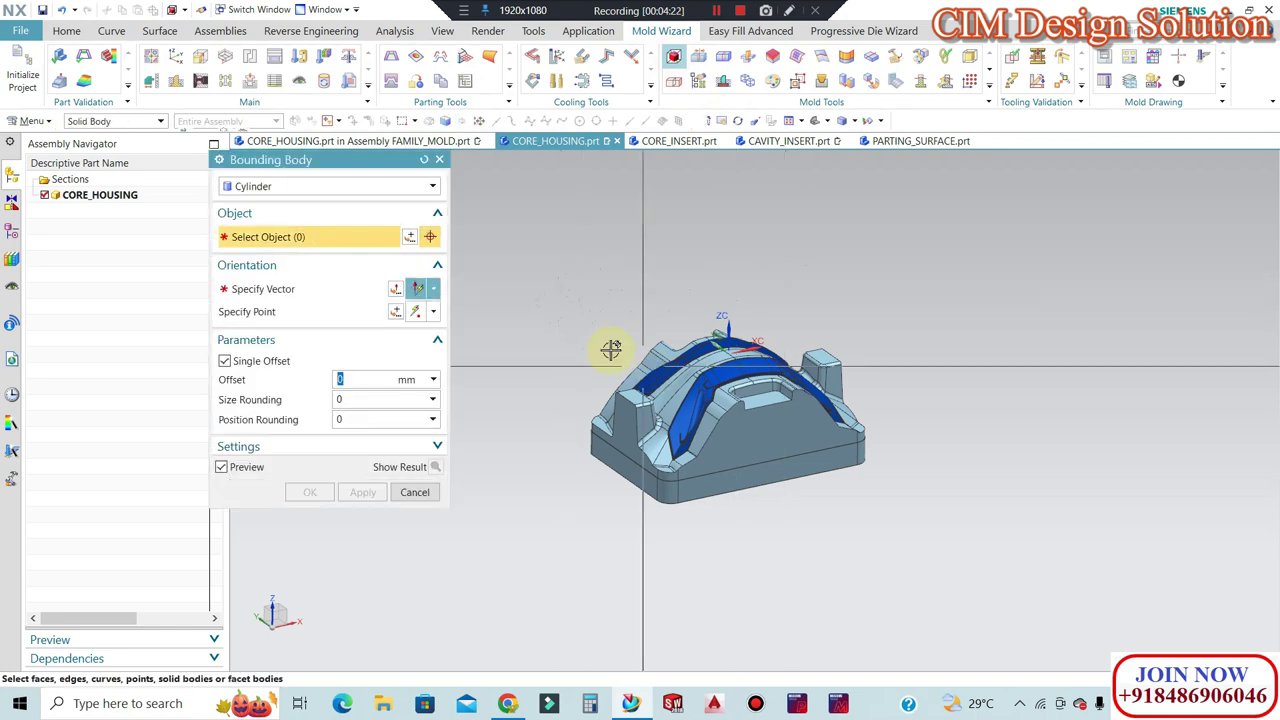
click(337, 186)
click(285, 218)
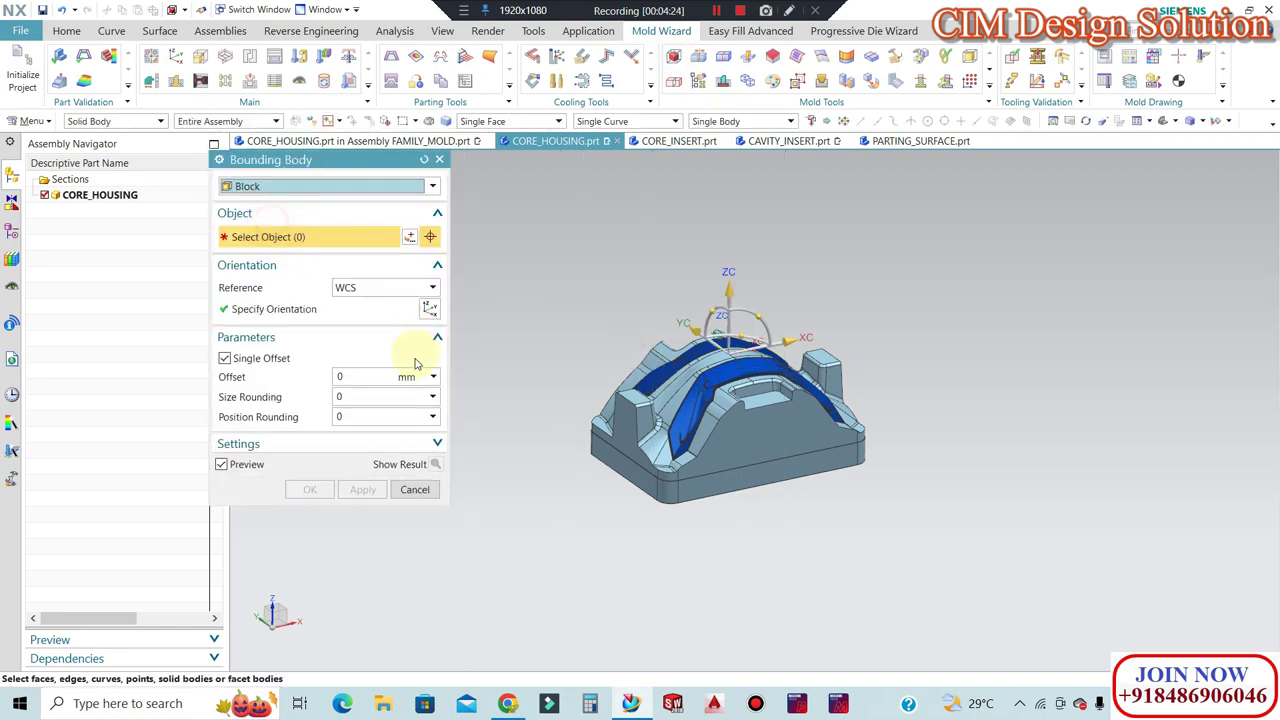
click(729, 434)
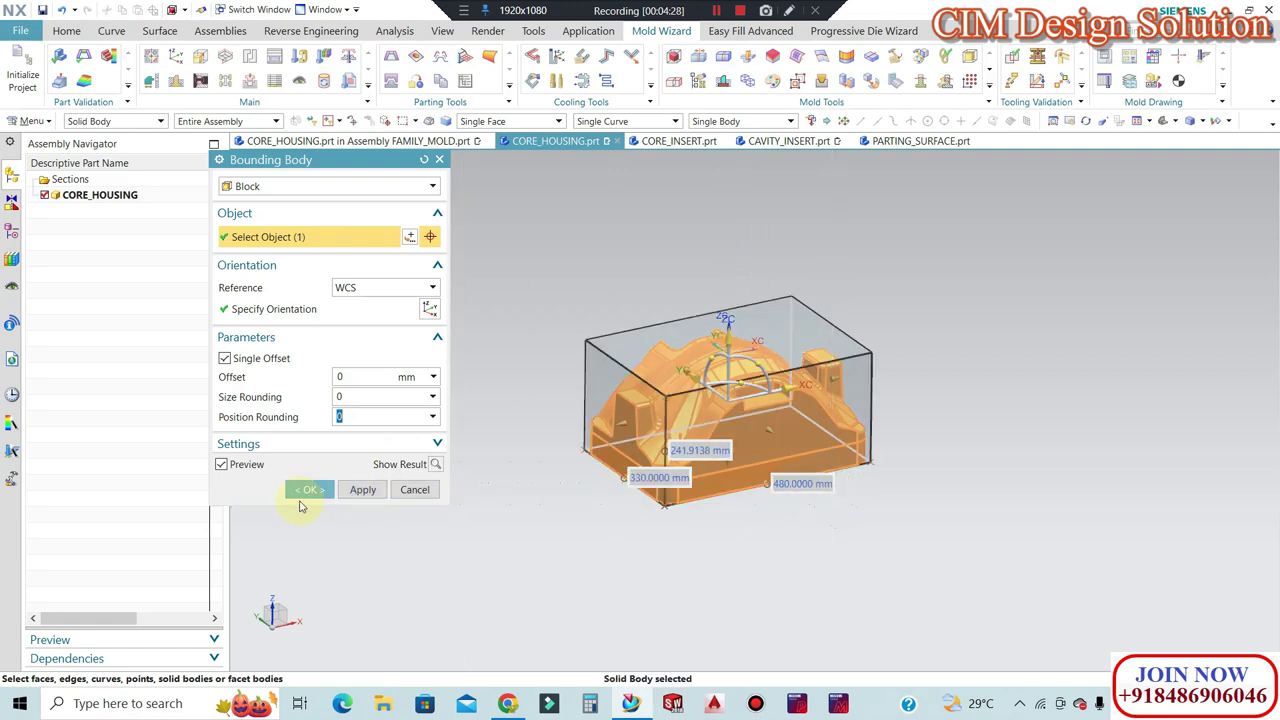
click(306, 489)
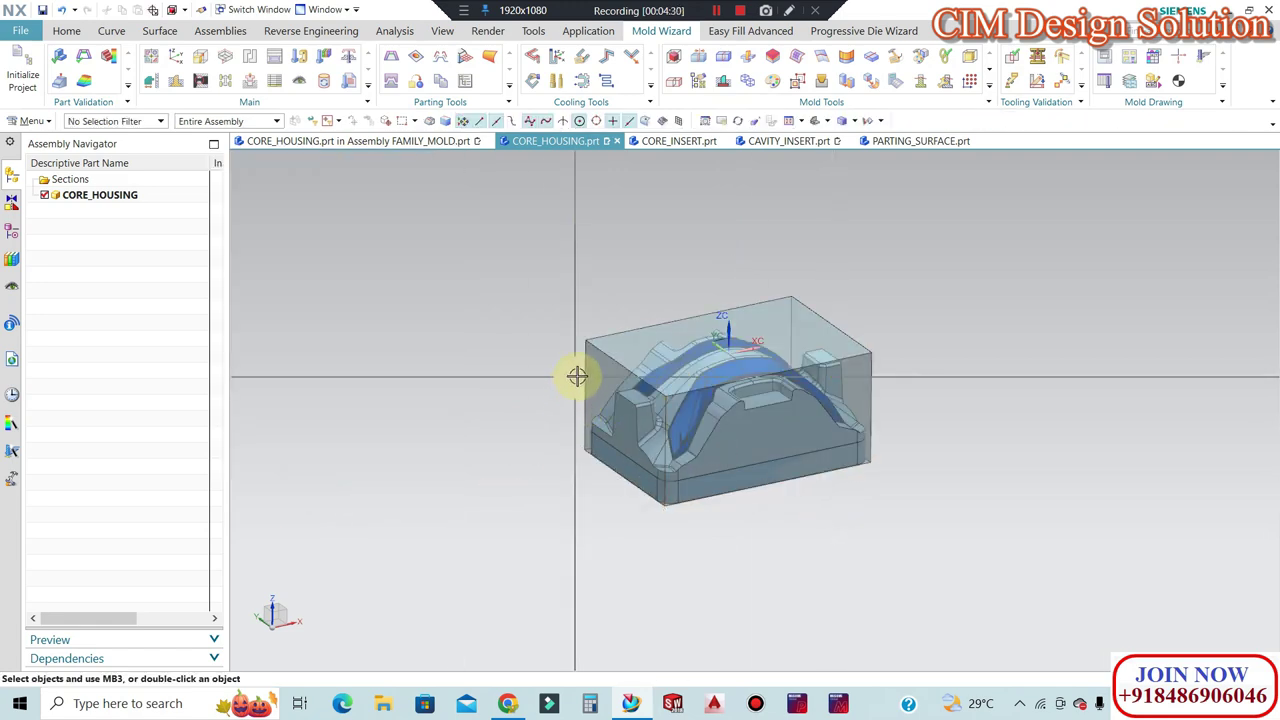
click(67, 31)
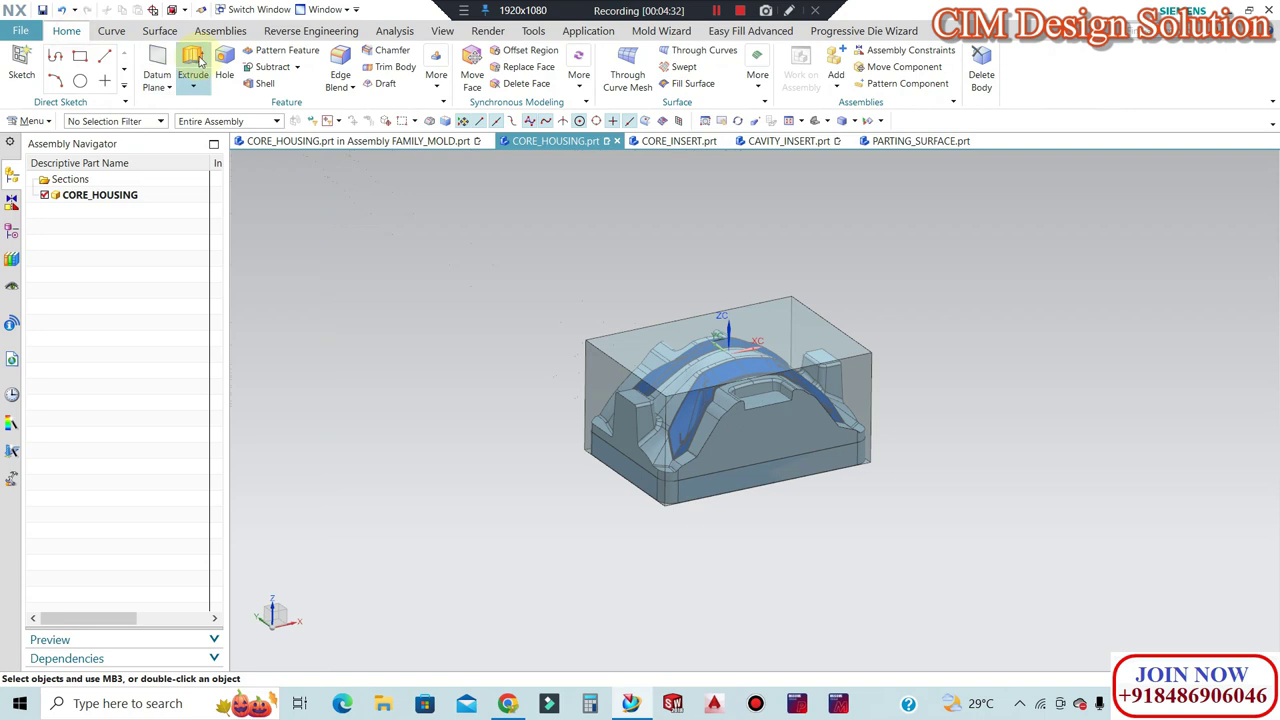
Cancel the extrude and orbit the part to inspect its molded cavity and top.
middle_drag(823, 451, 722, 424)
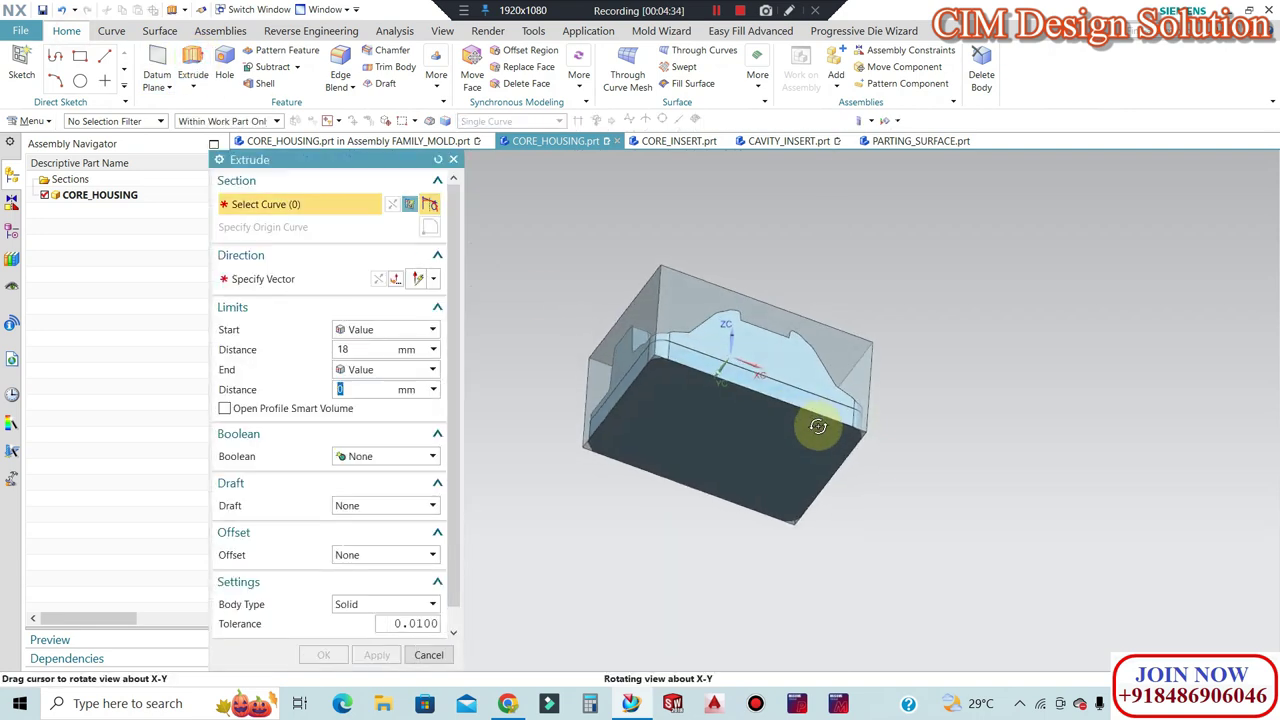
key(Escape)
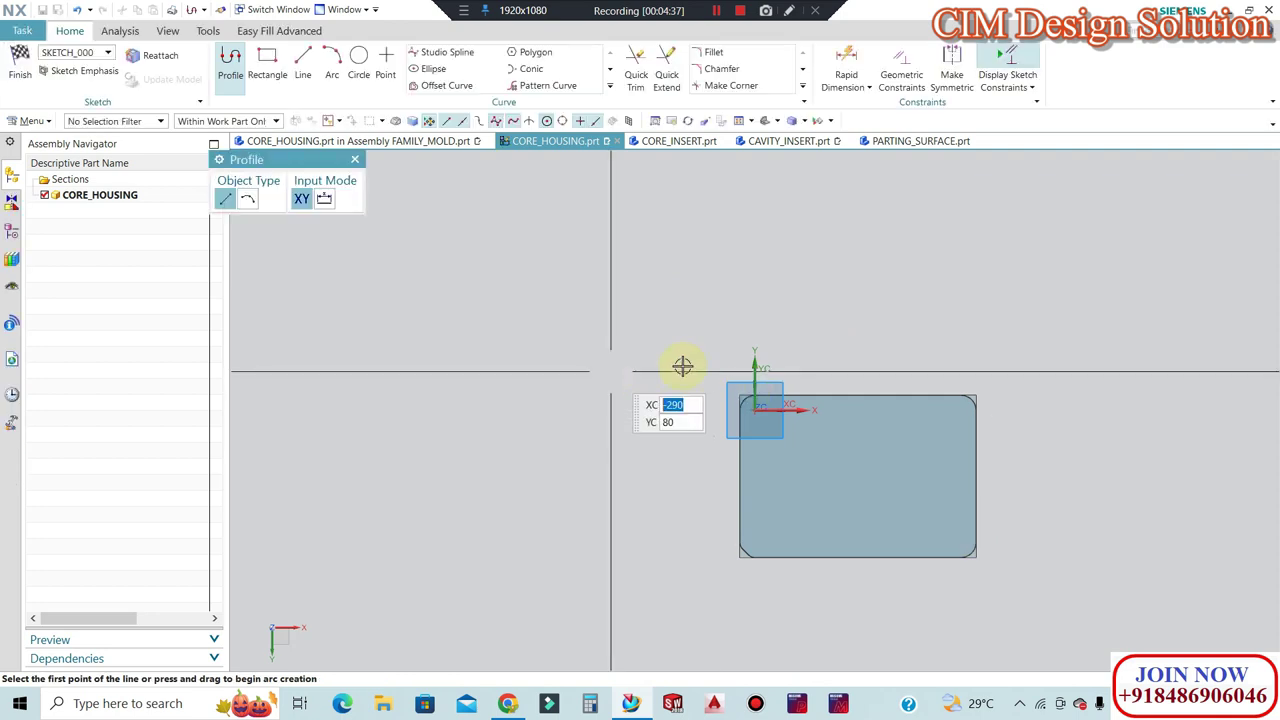
scroll(824, 313, down, 2)
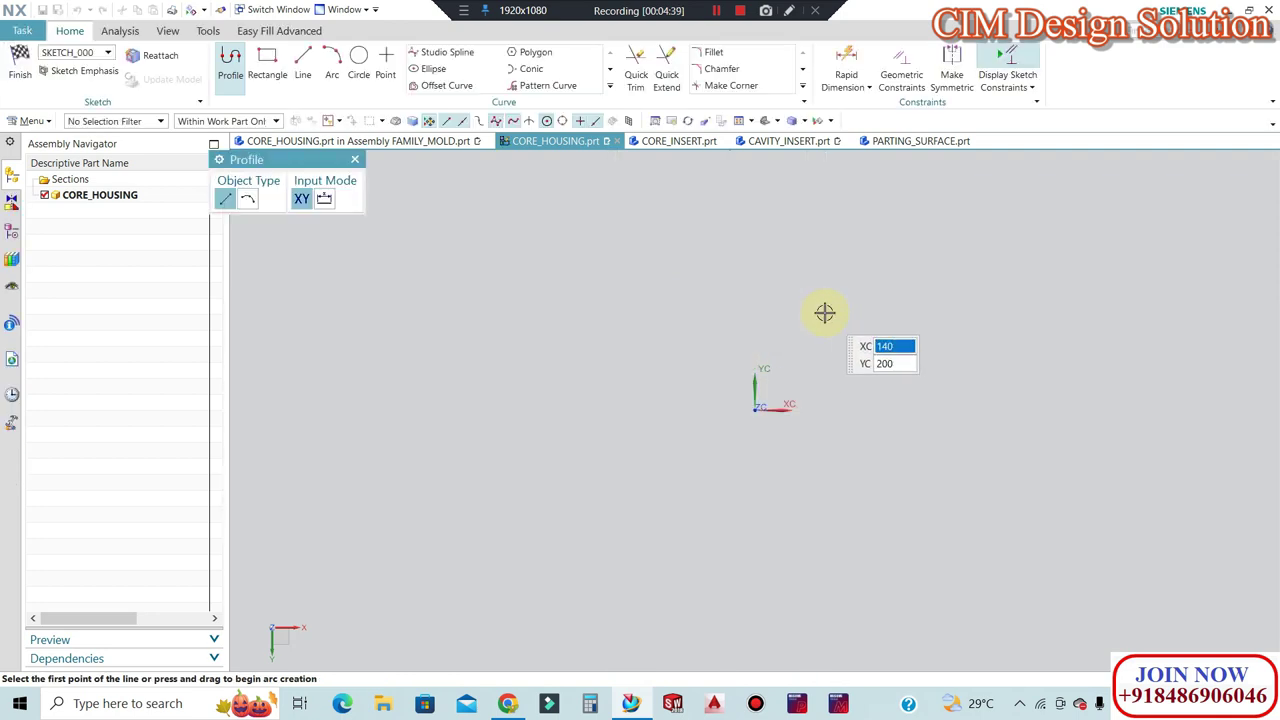
mouse_move(737, 309)
middle_down()
mouse_move(823, 449)
mouse_move(974, 451)
mouse_move(1051, 403)
mouse_move(809, 361)
middle_up()
scroll(809, 361, up, 3)
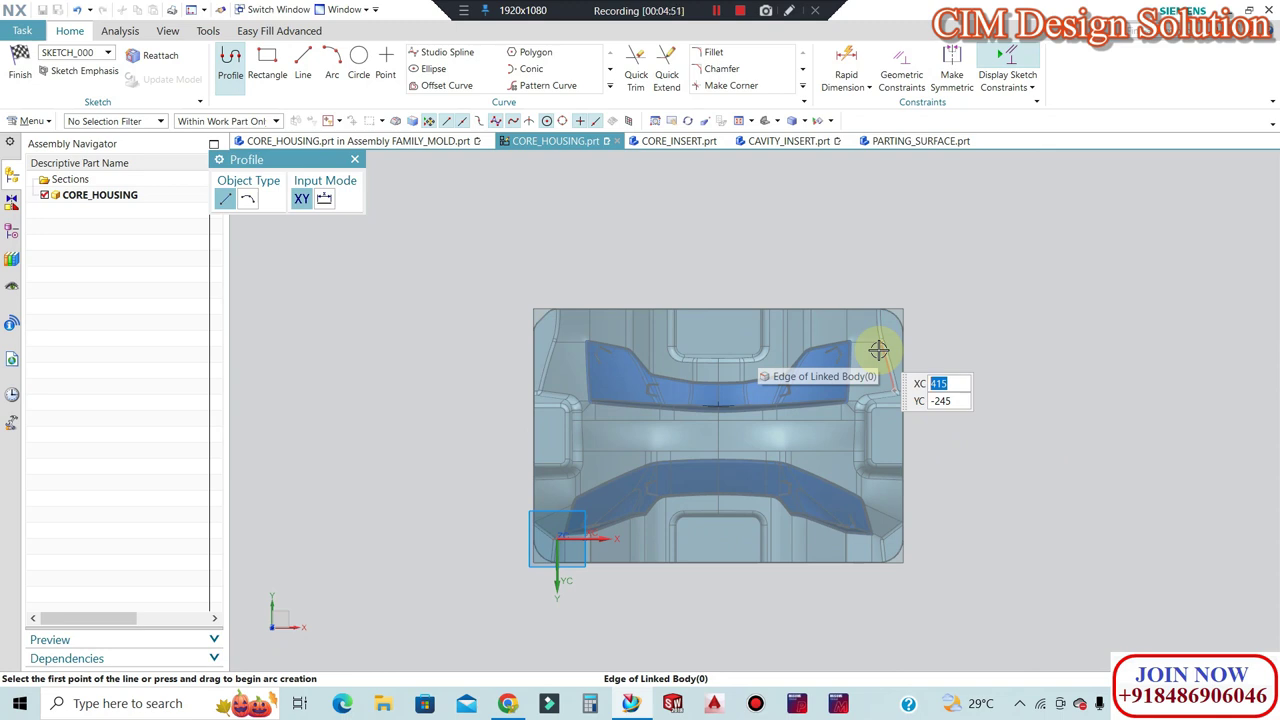
scroll(706, 340, up, 1)
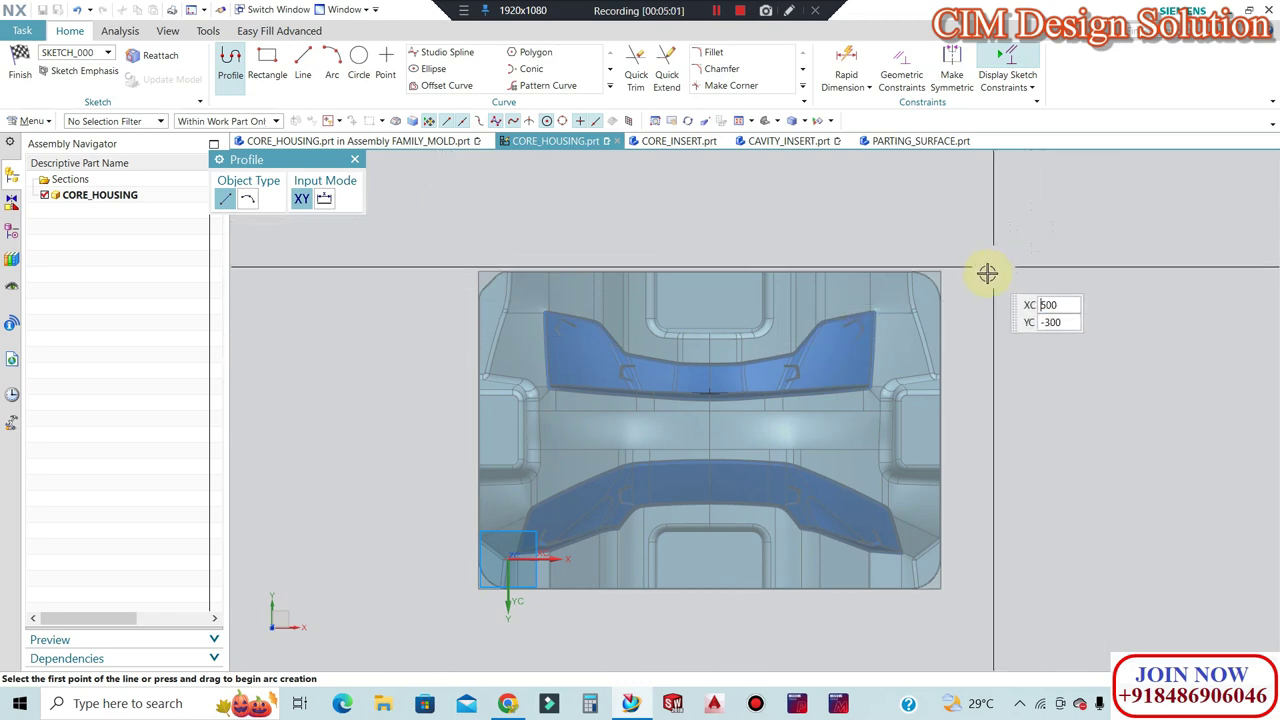
mouse_move(1014, 271)
middle_down()
mouse_move(1020, 309)
mouse_move(785, 252)
middle_up()
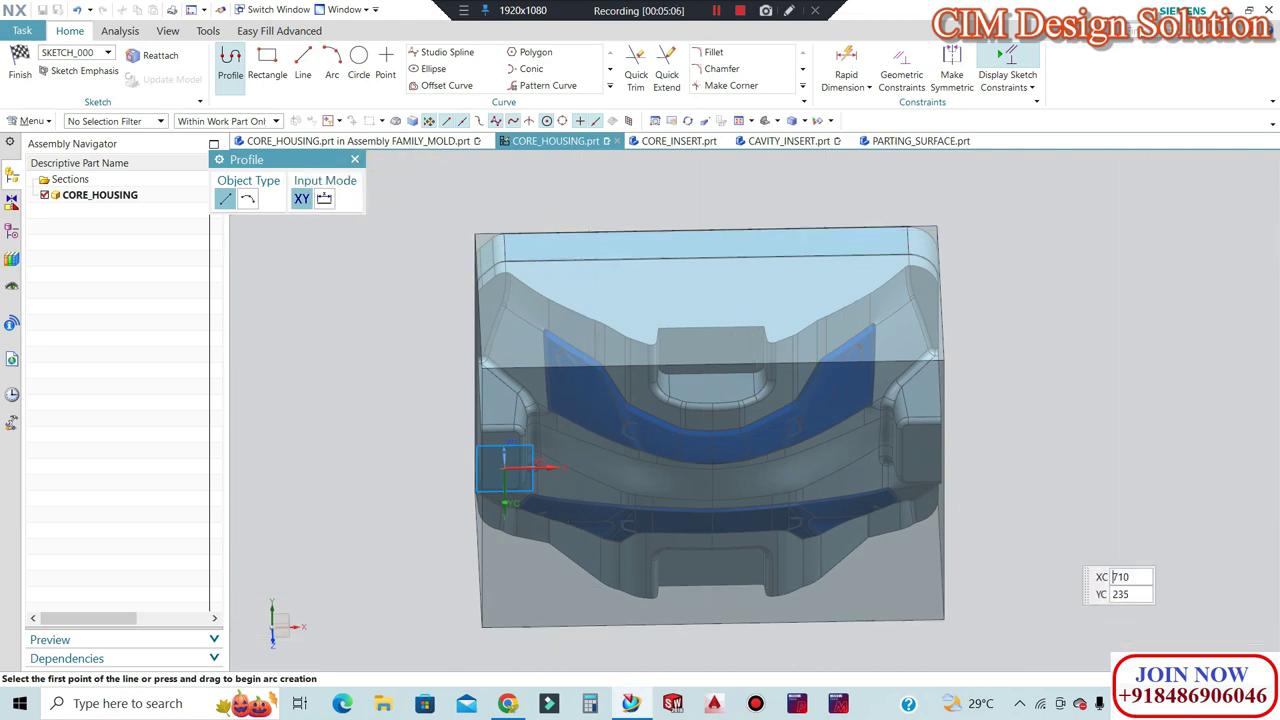
middle_drag(837, 477, 831, 410)
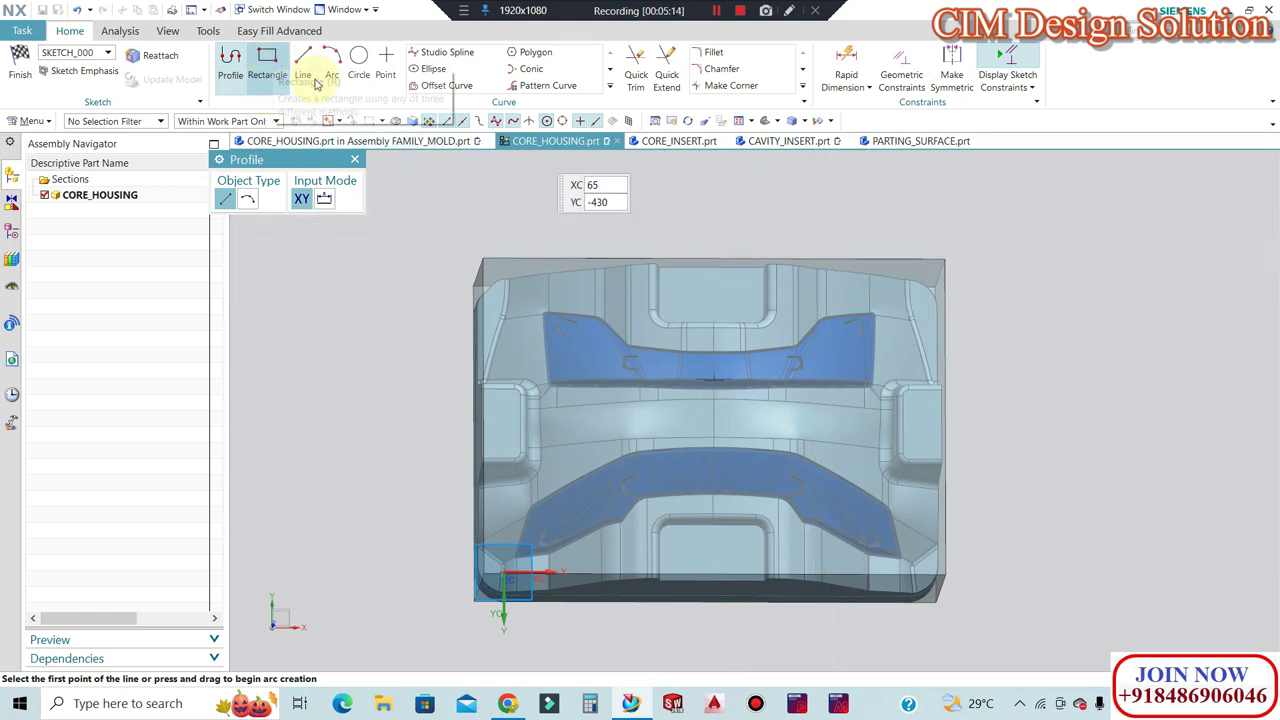
Leave the Profile tool and orient the view square-on to SKETCH_000.
key(F8)
key(Escape)
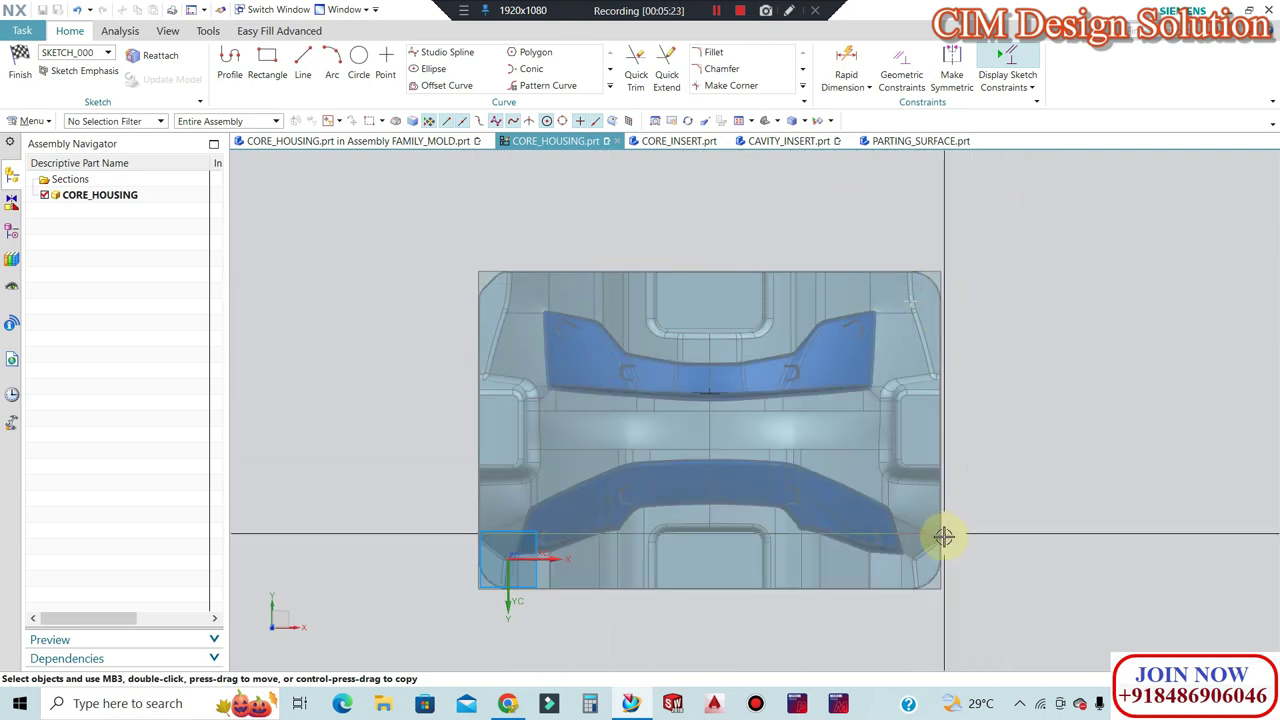
mouse_move(883, 395)
middle_down()
mouse_move(886, 337)
mouse_move(891, 394)
mouse_move(1063, 409)
middle_up()
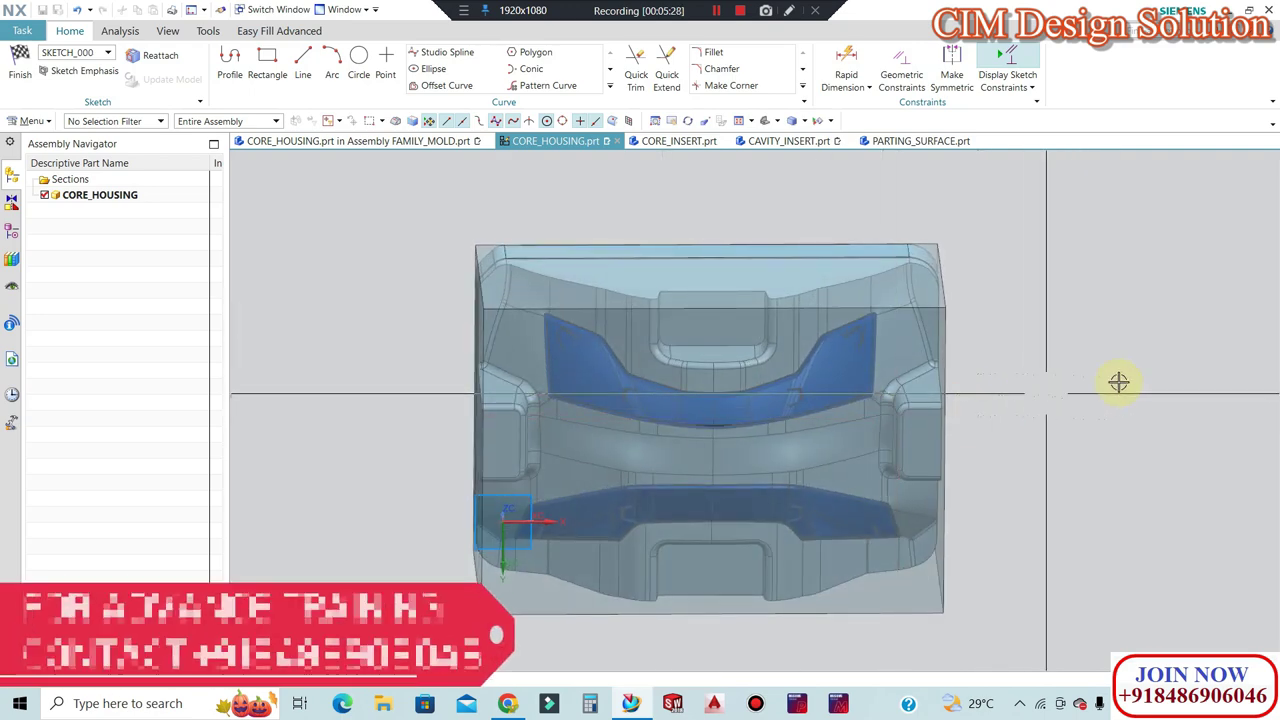
key(F8)
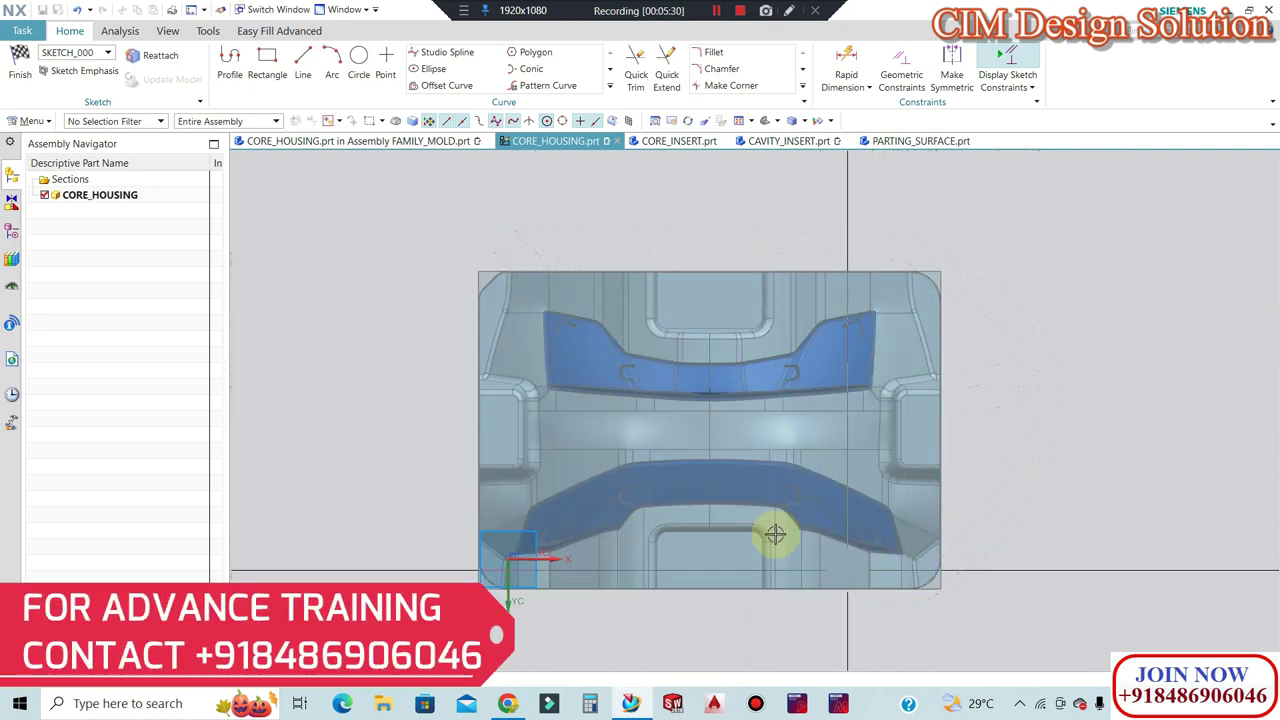
scroll(606, 406, up, 1)
scroll(663, 363, up, 1)
scroll(638, 345, up, 1)
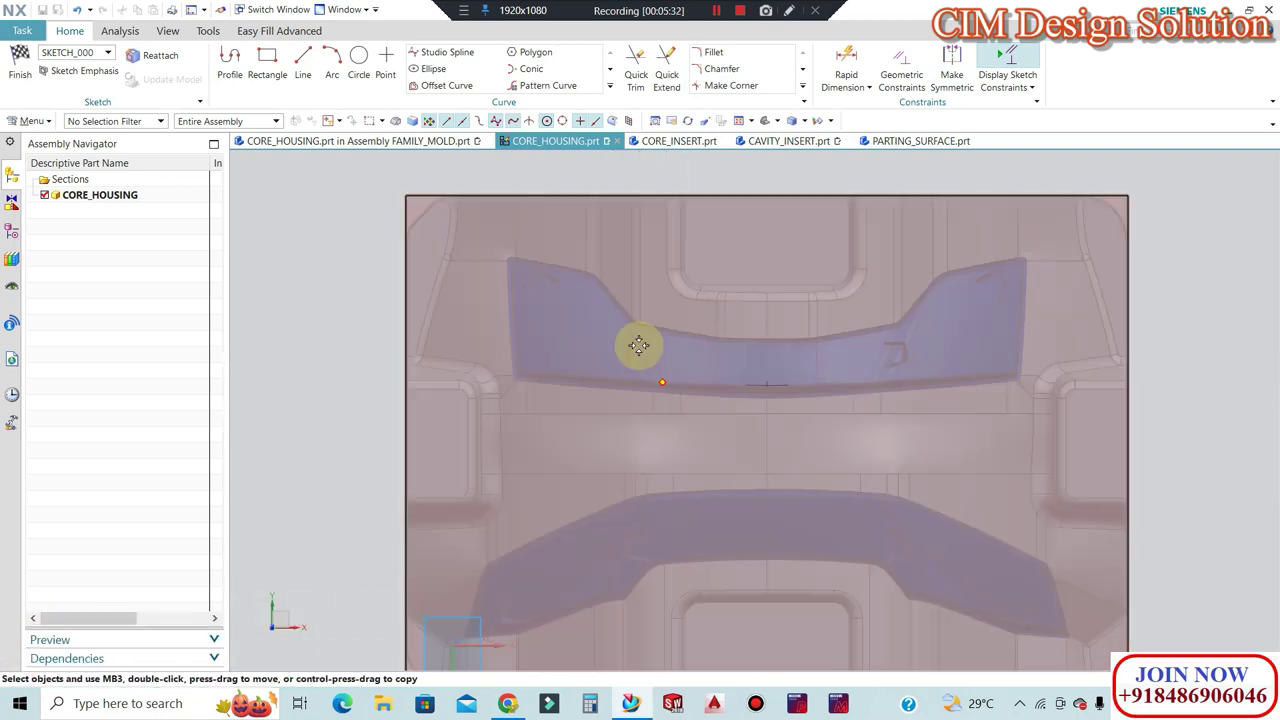
scroll(638, 345, down, 1)
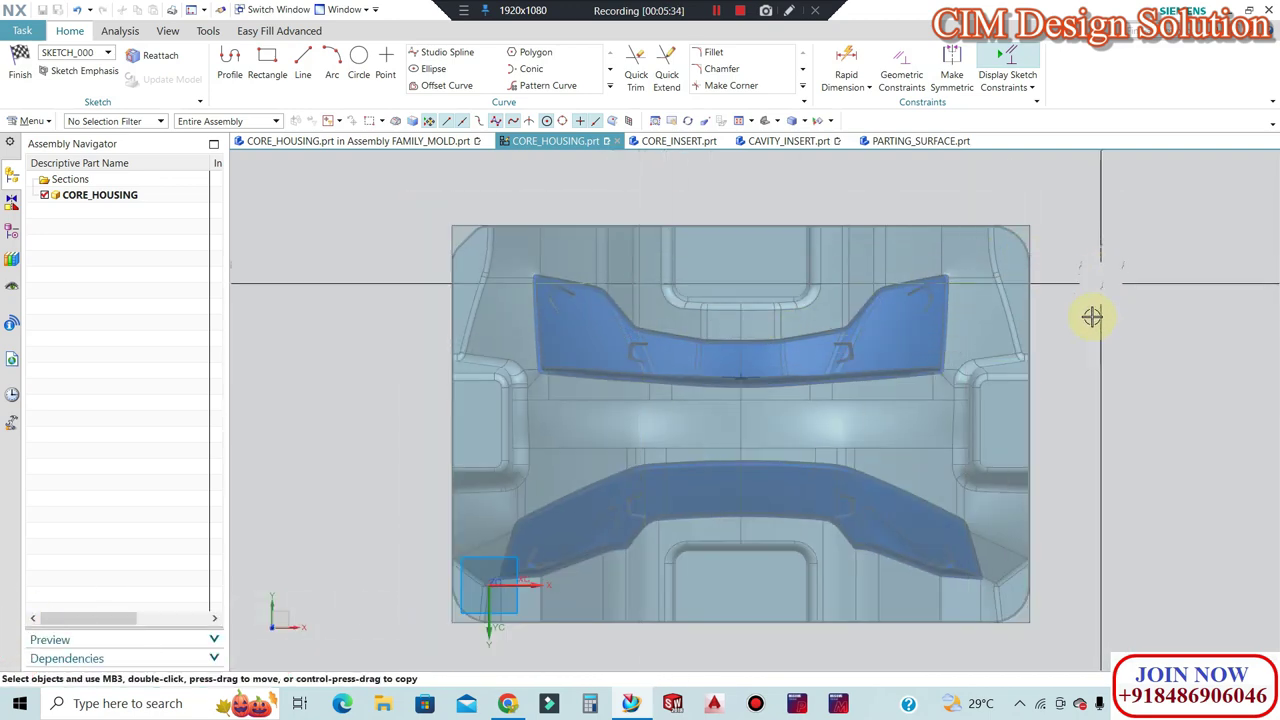
scroll(907, 317, down, 1)
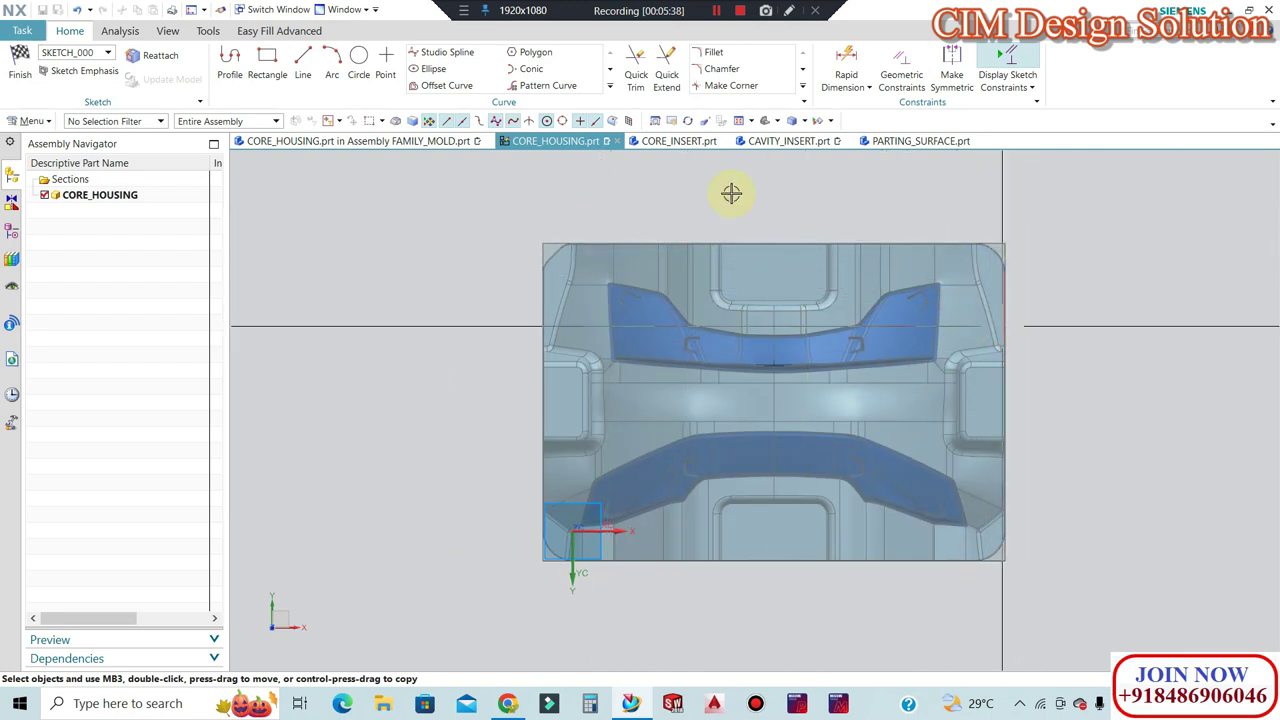
click(430, 89)
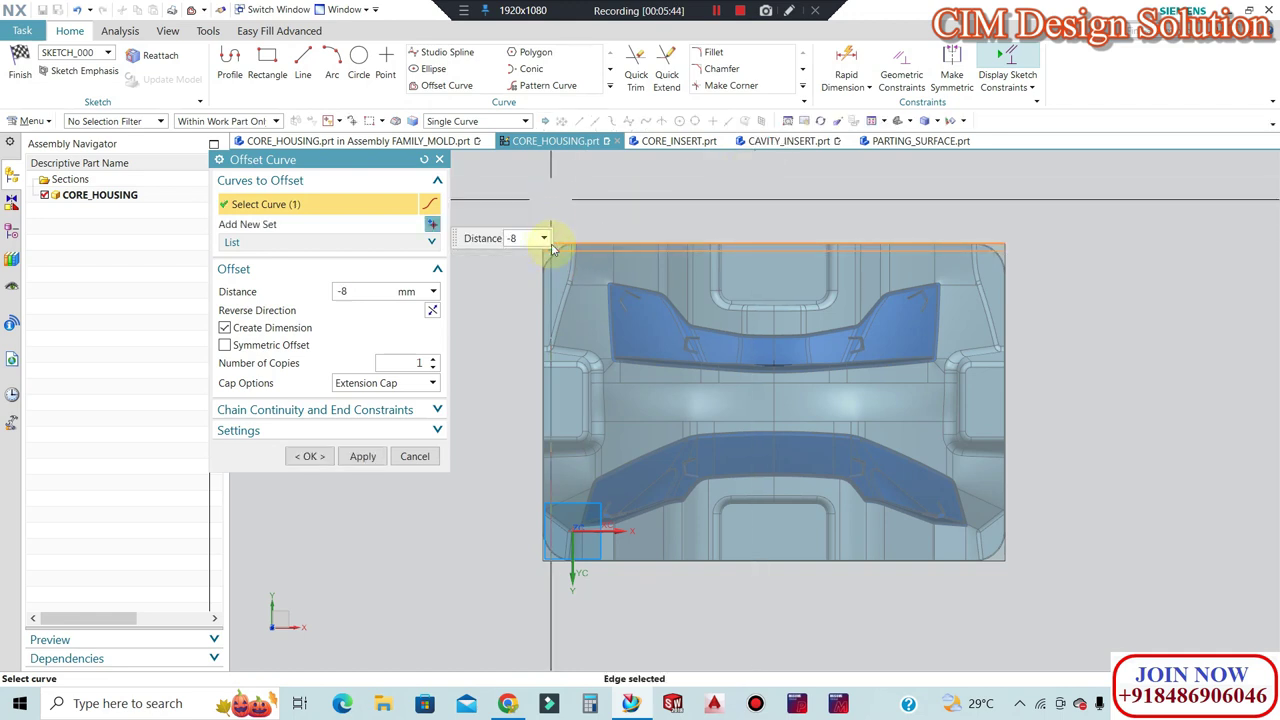
Offset the block's top and bottom edges outward by 70 mm in the sketch.
drag(551, 243, 551, 180)
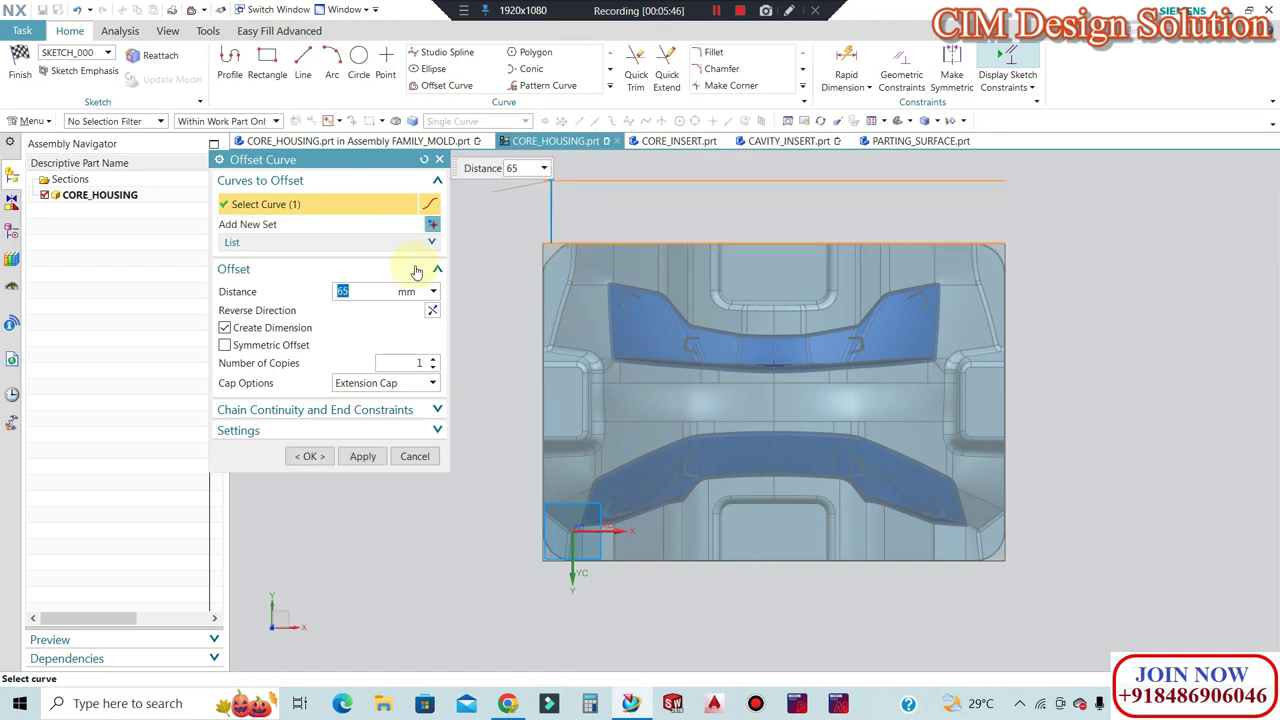
scroll(841, 311, down, 2)
text(70)
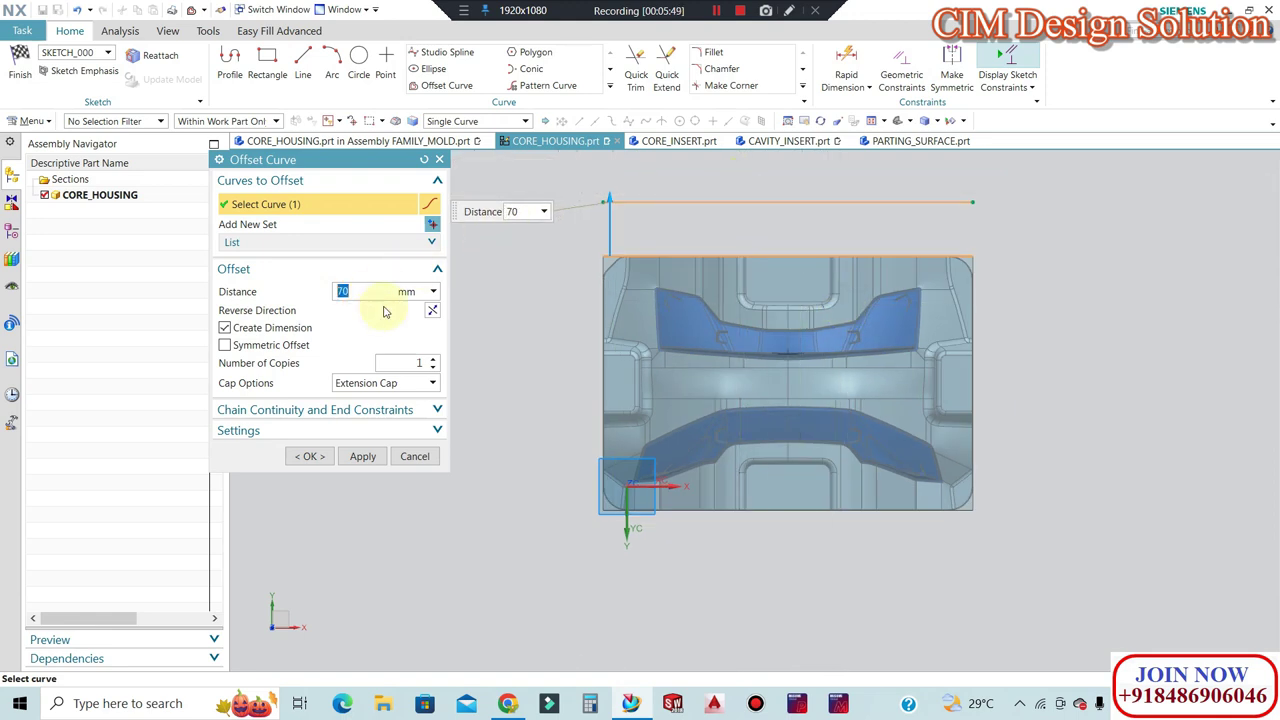
click(363, 456)
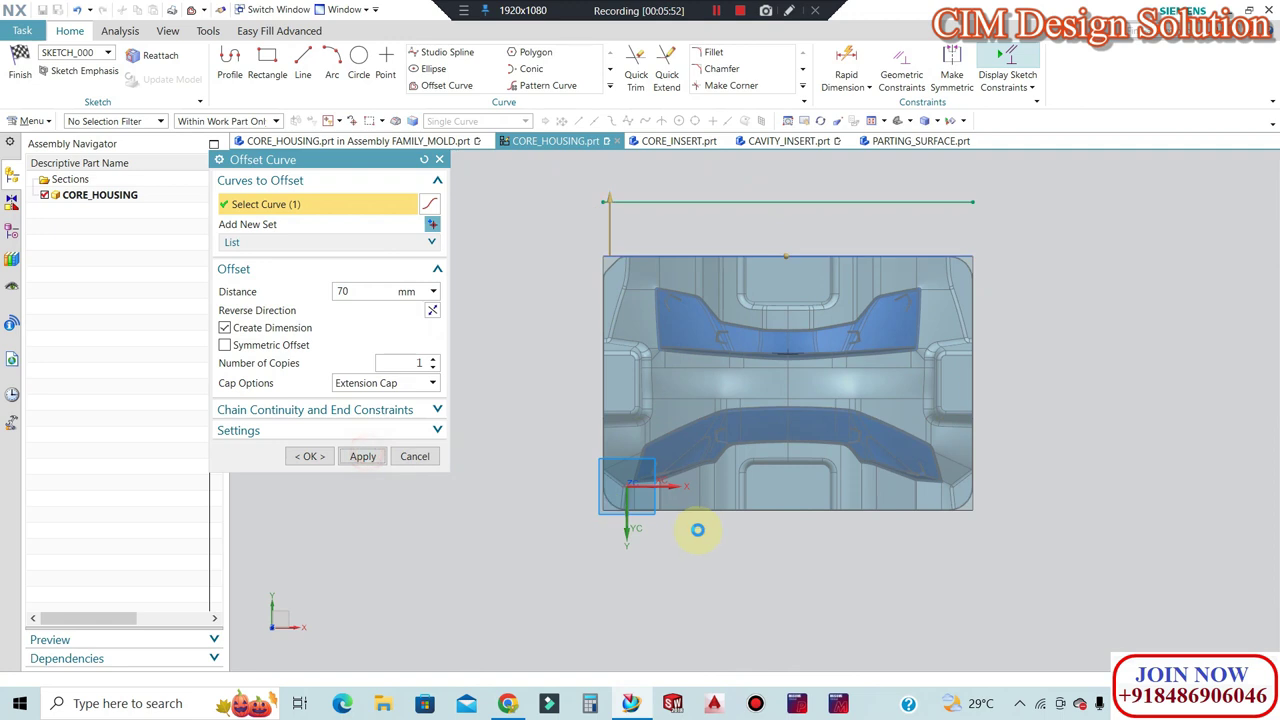
scroll(612, 512, up, 3)
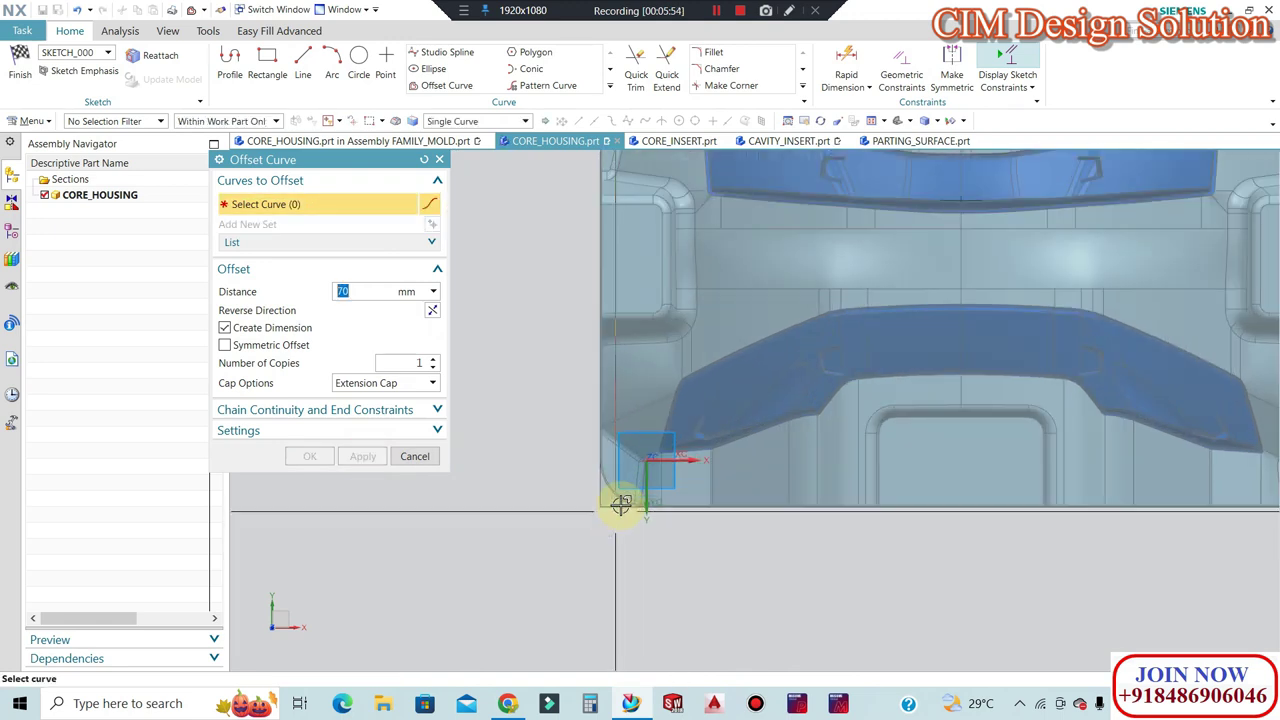
click(618, 508)
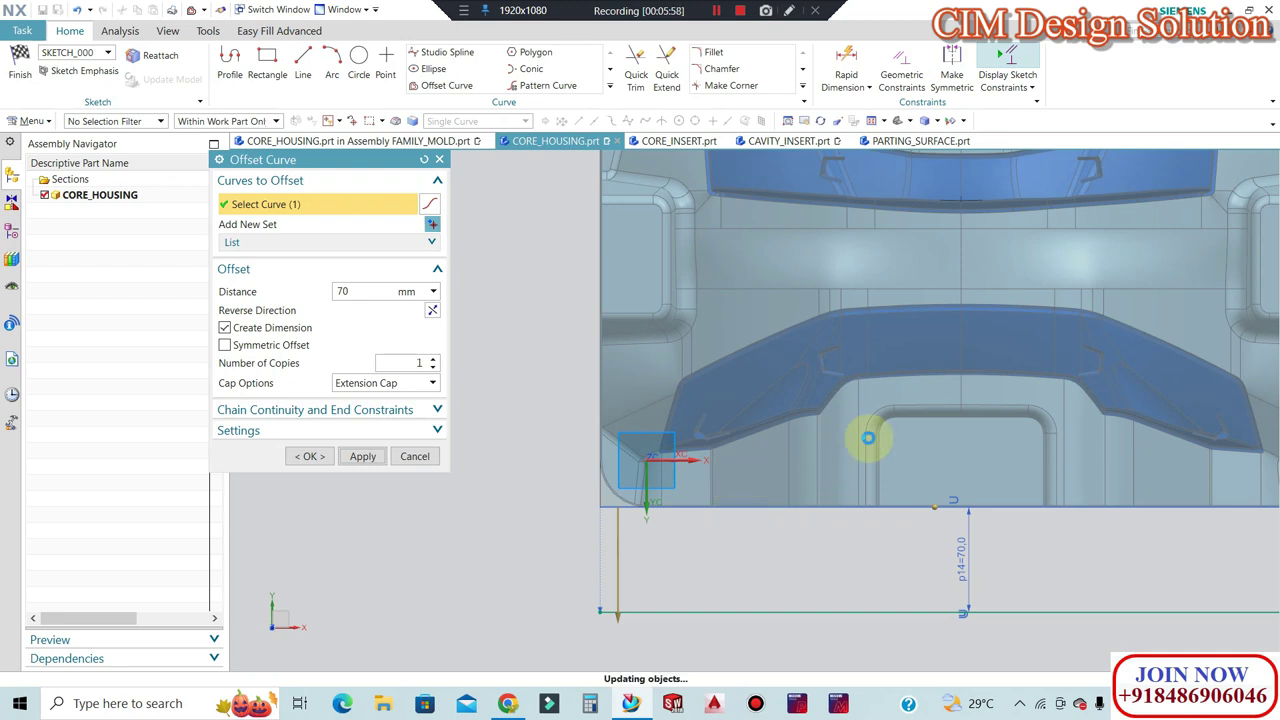
scroll(866, 443, down, 5)
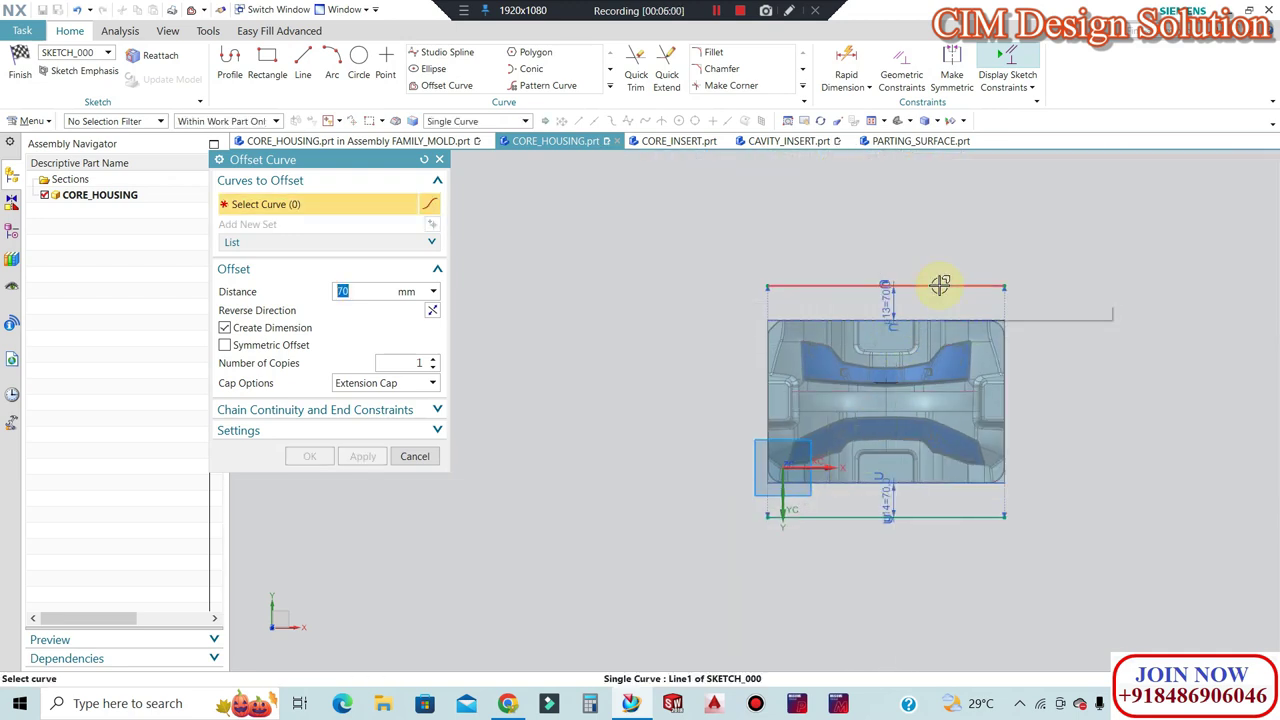
key(Escape)
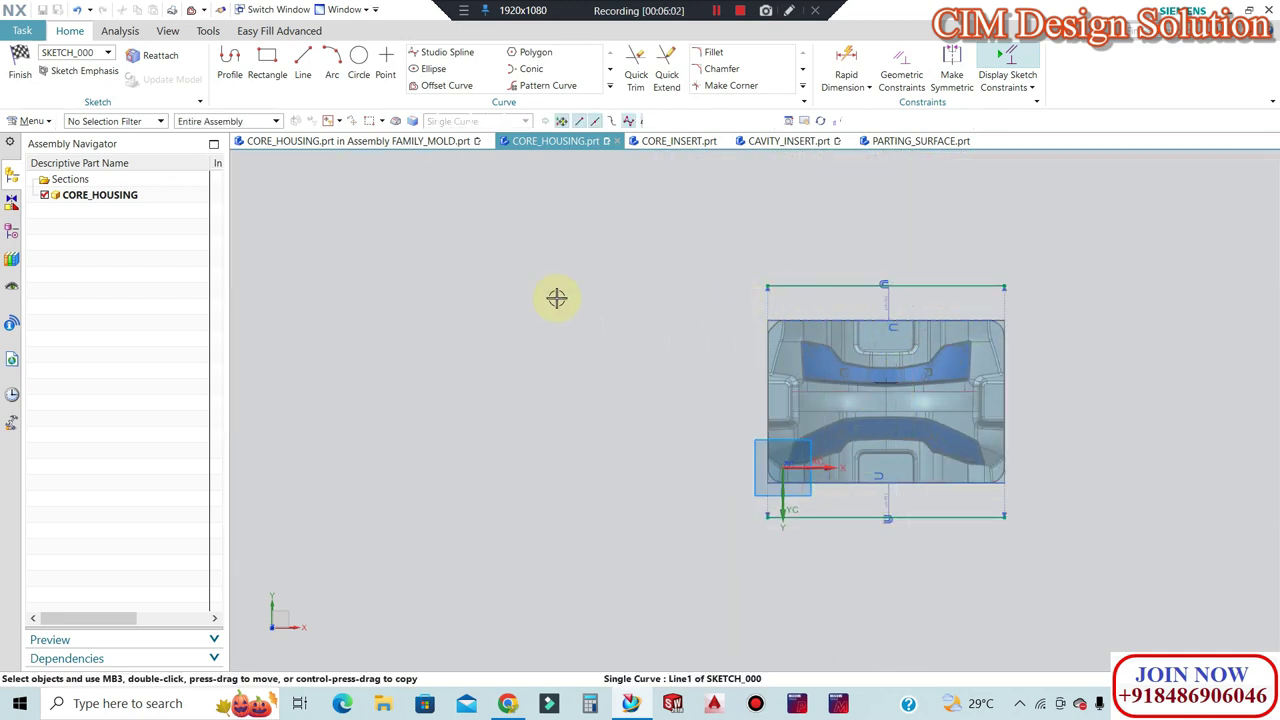
scroll(777, 320, up, 5)
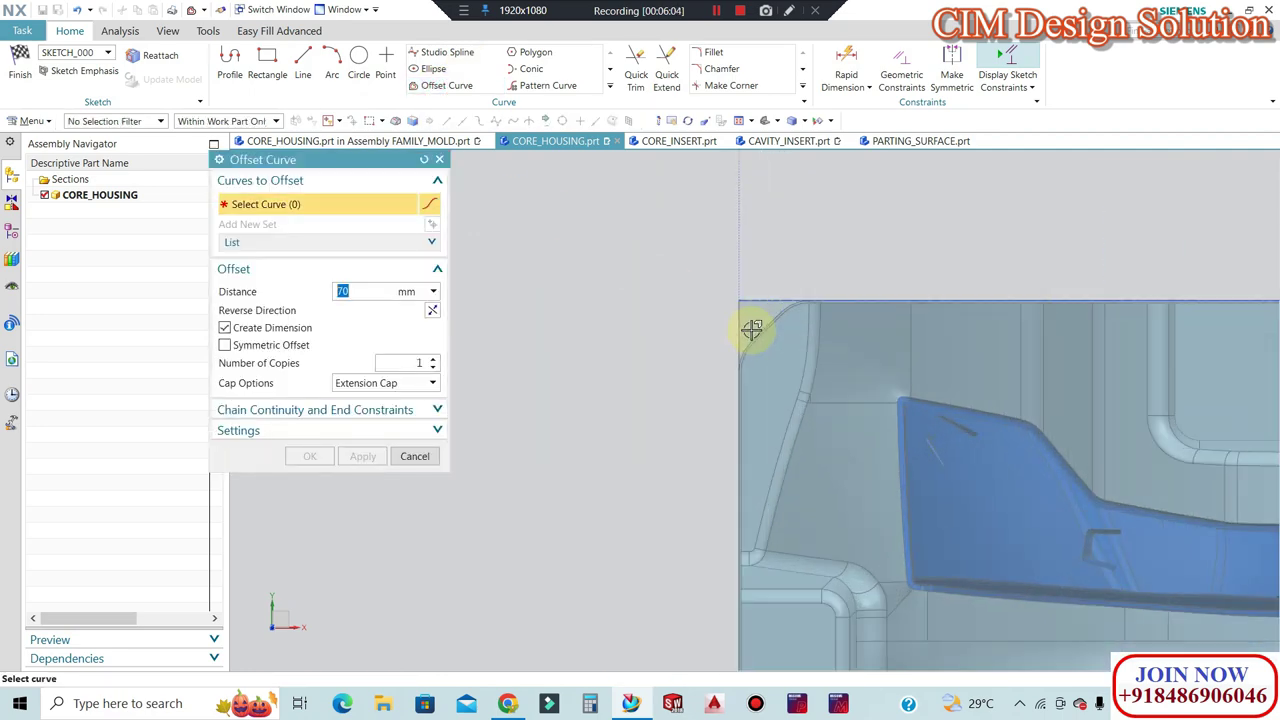
scroll(751, 329, up, 3)
Offset the block's left and right edges outward by 80 mm.
click(723, 318)
scroll(806, 283, down, 2)
scroll(814, 286, down, 2)
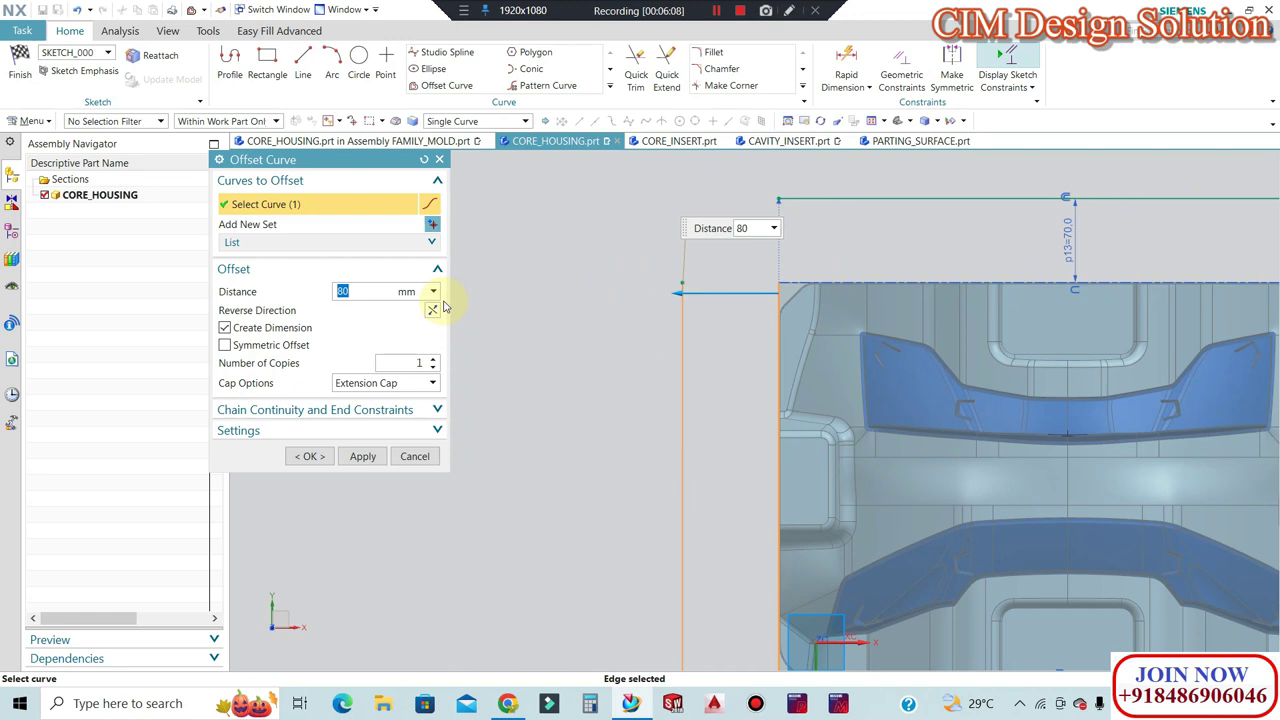
scroll(654, 271, down, 1)
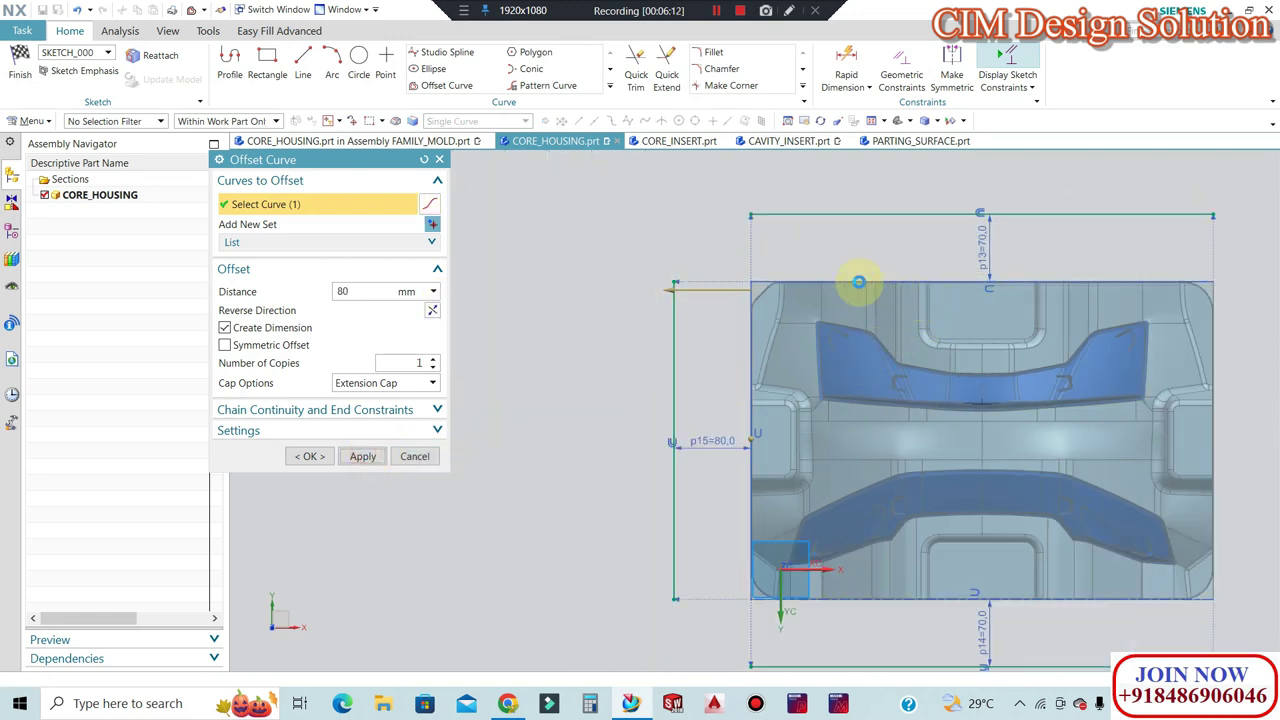
scroll(1213, 290, up, 1)
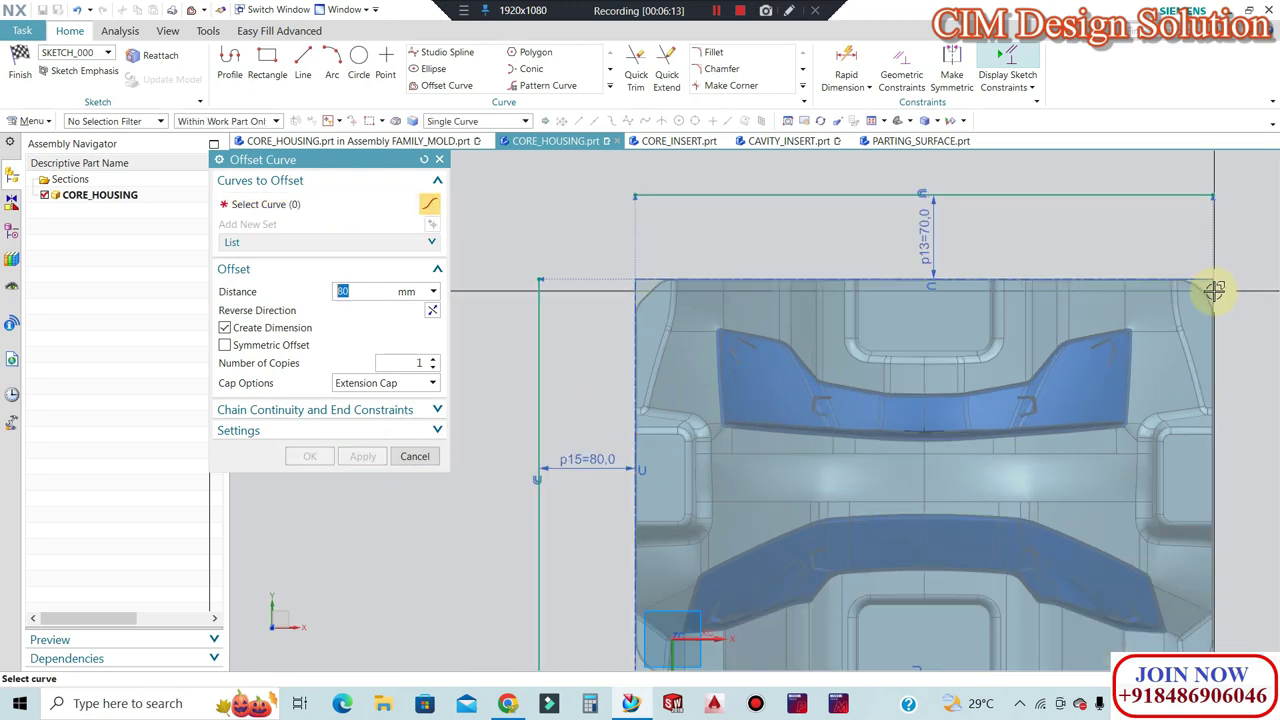
scroll(1213, 288, up, 3)
scroll(1000, 270, down, 3)
click(1045, 268)
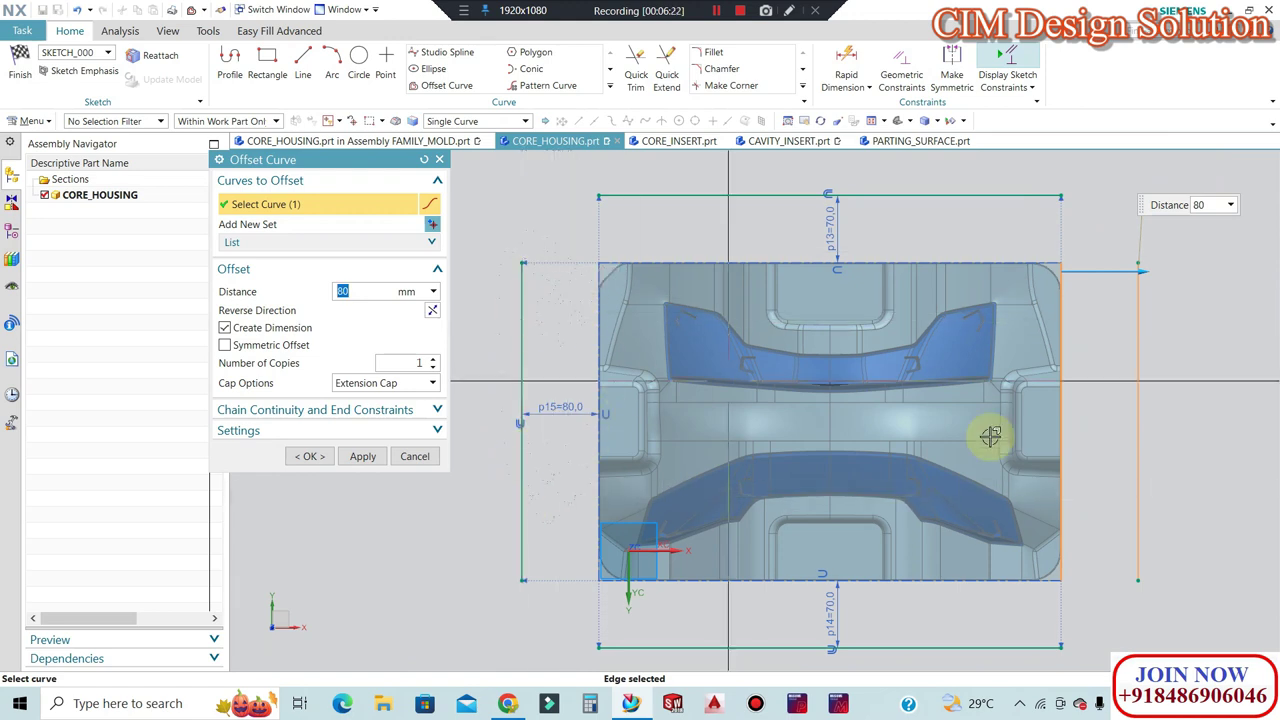
scroll(960, 425, down, 1)
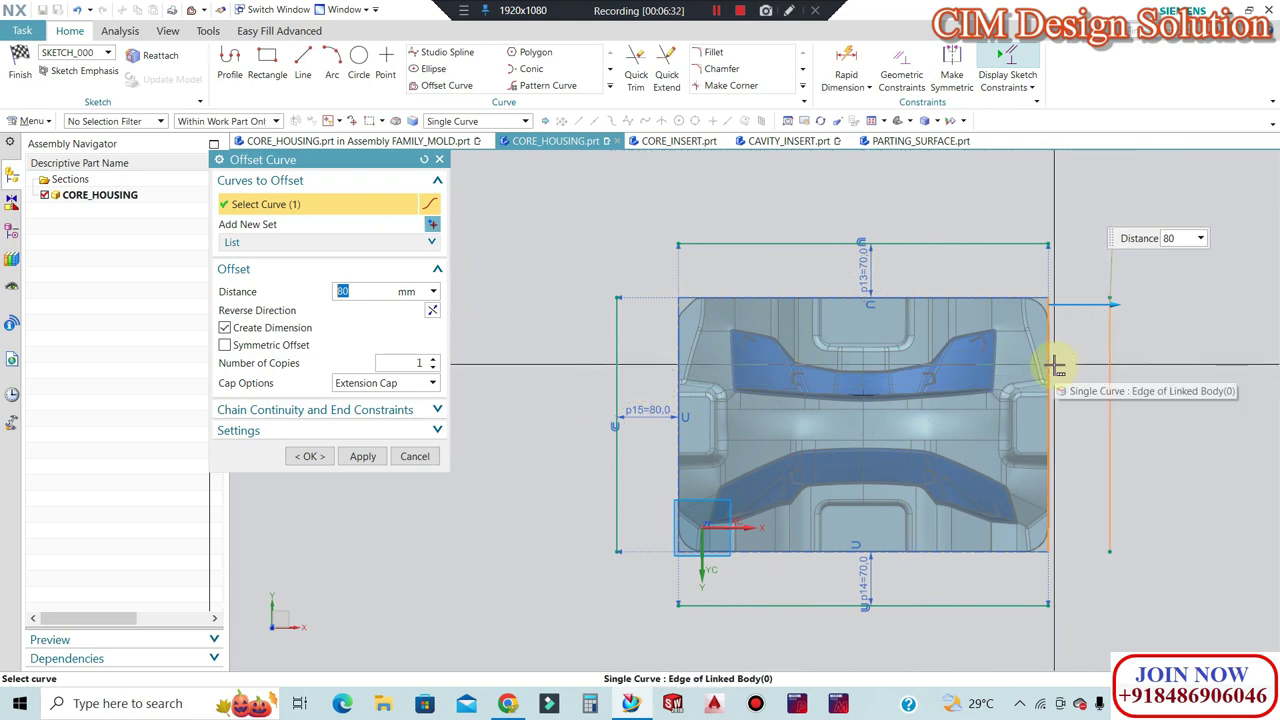
click(310, 456)
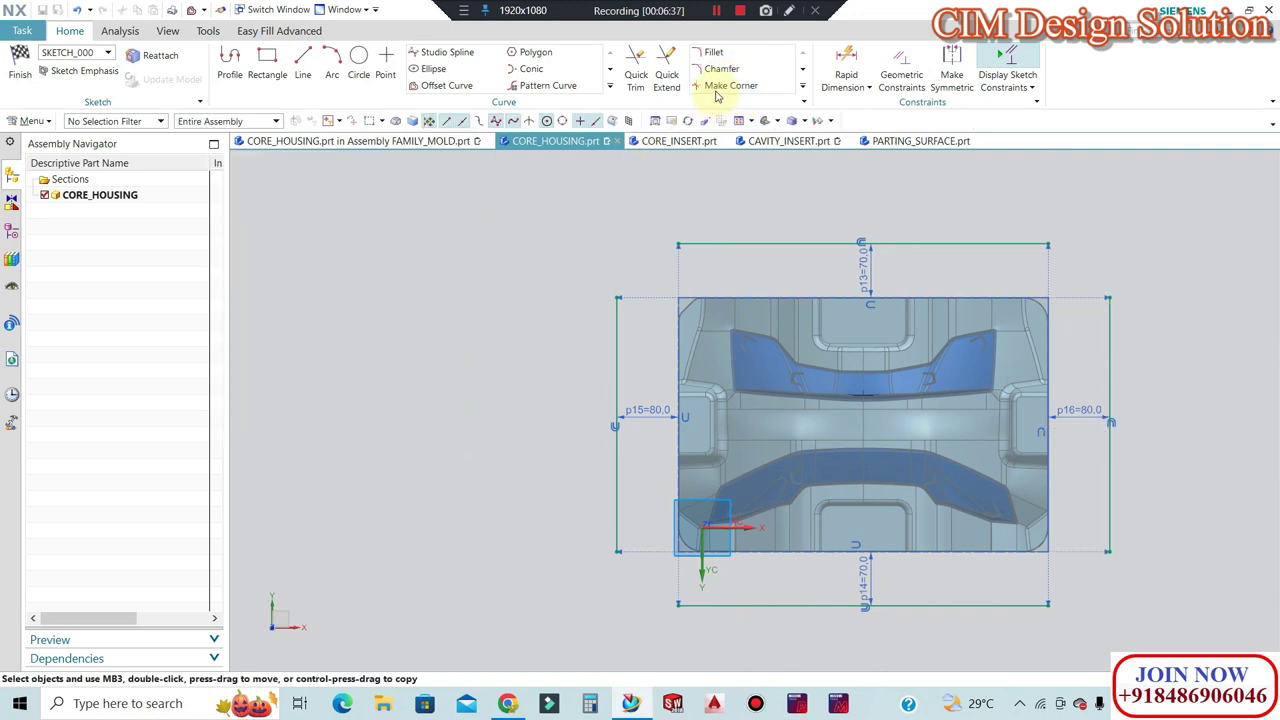
click(716, 92)
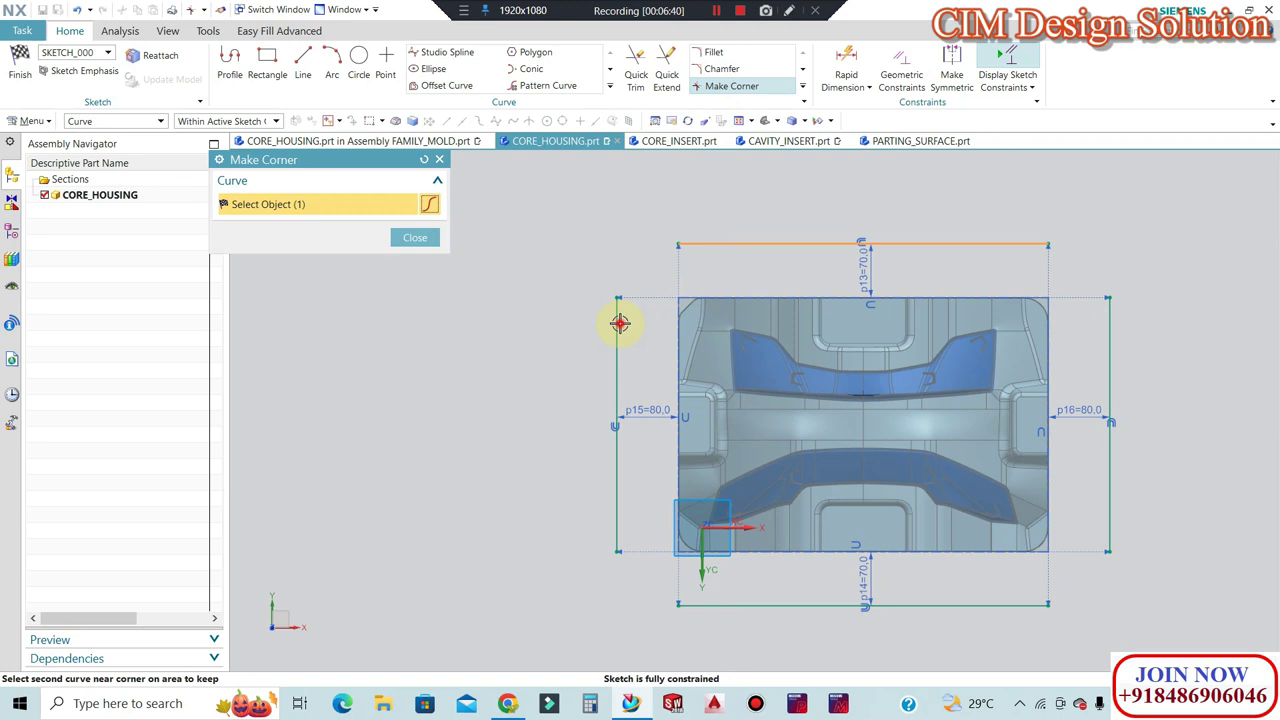
Join the remaining offset lines at their corners to close the rectangle.
click(1108, 316)
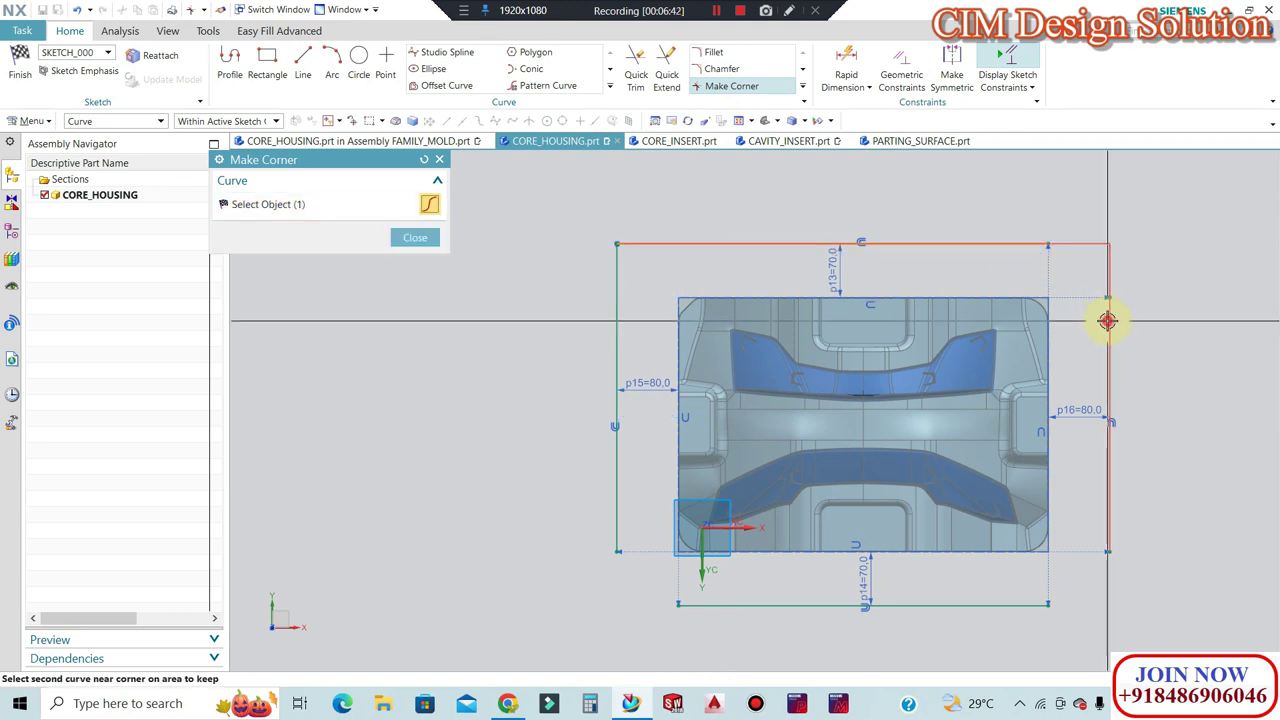
click(1031, 603)
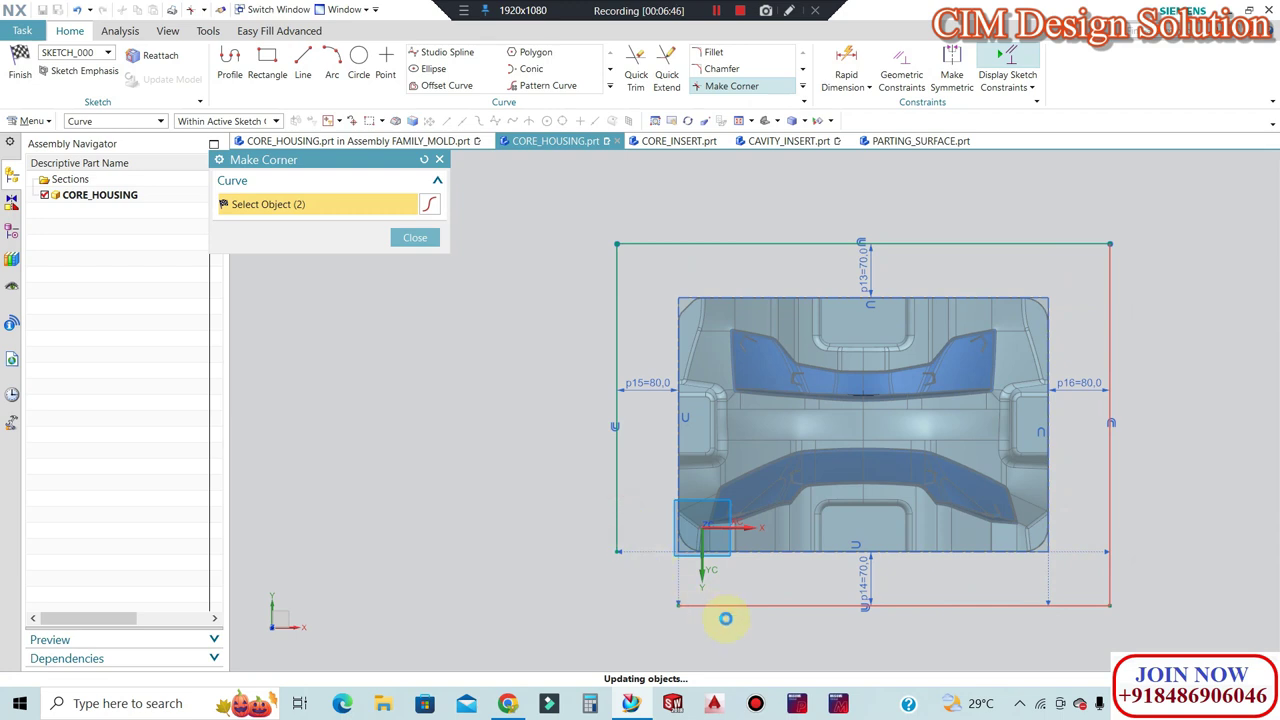
click(689, 605)
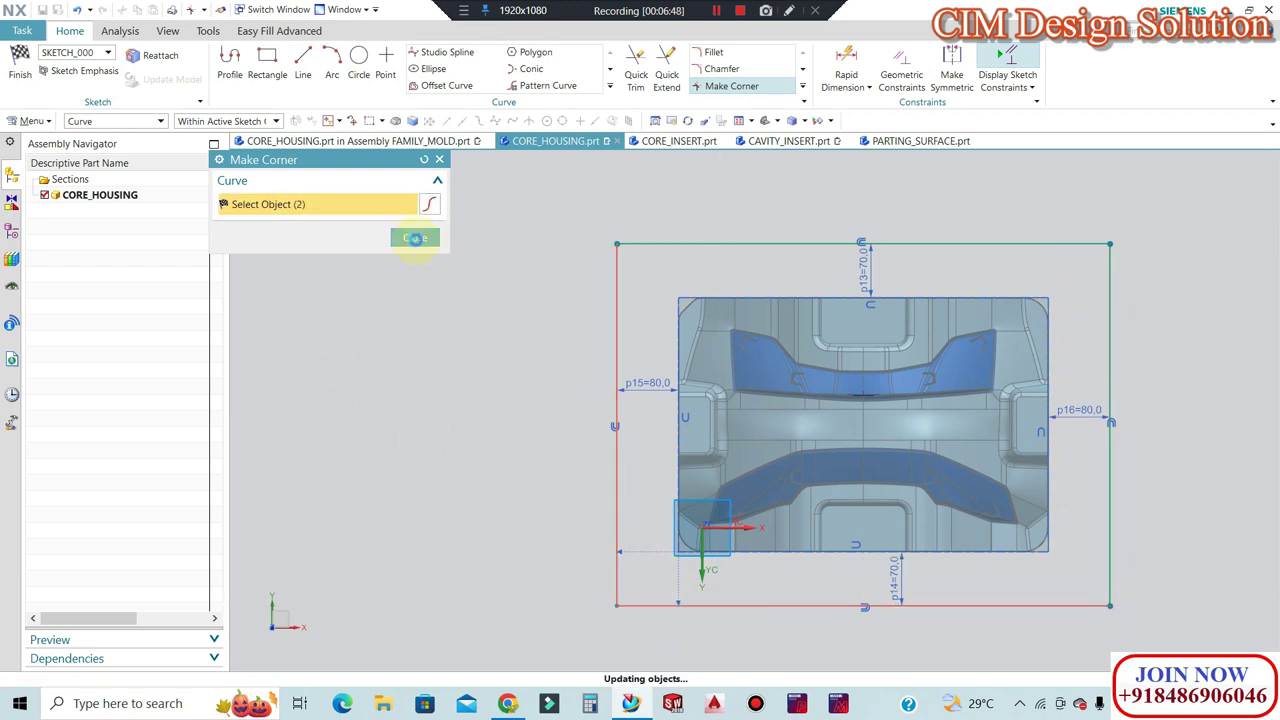
scroll(580, 262, down, 2)
scroll(868, 249, up, 1)
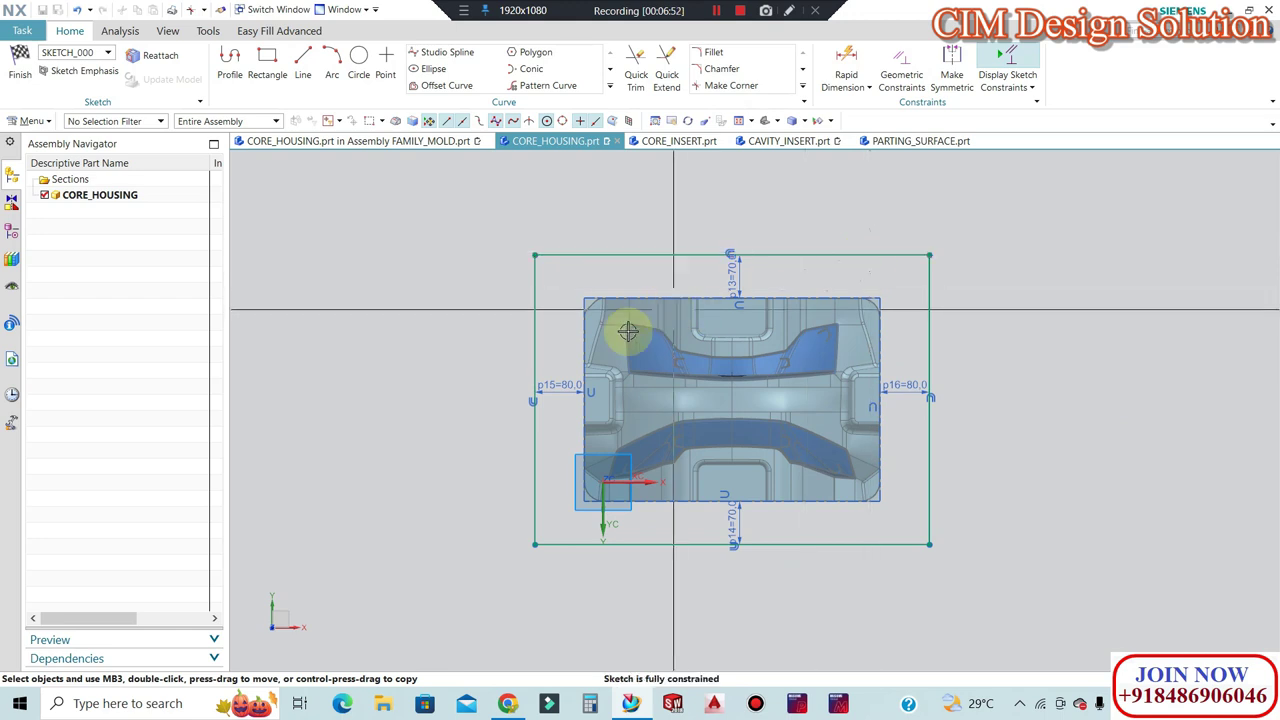
scroll(660, 306, up, 1)
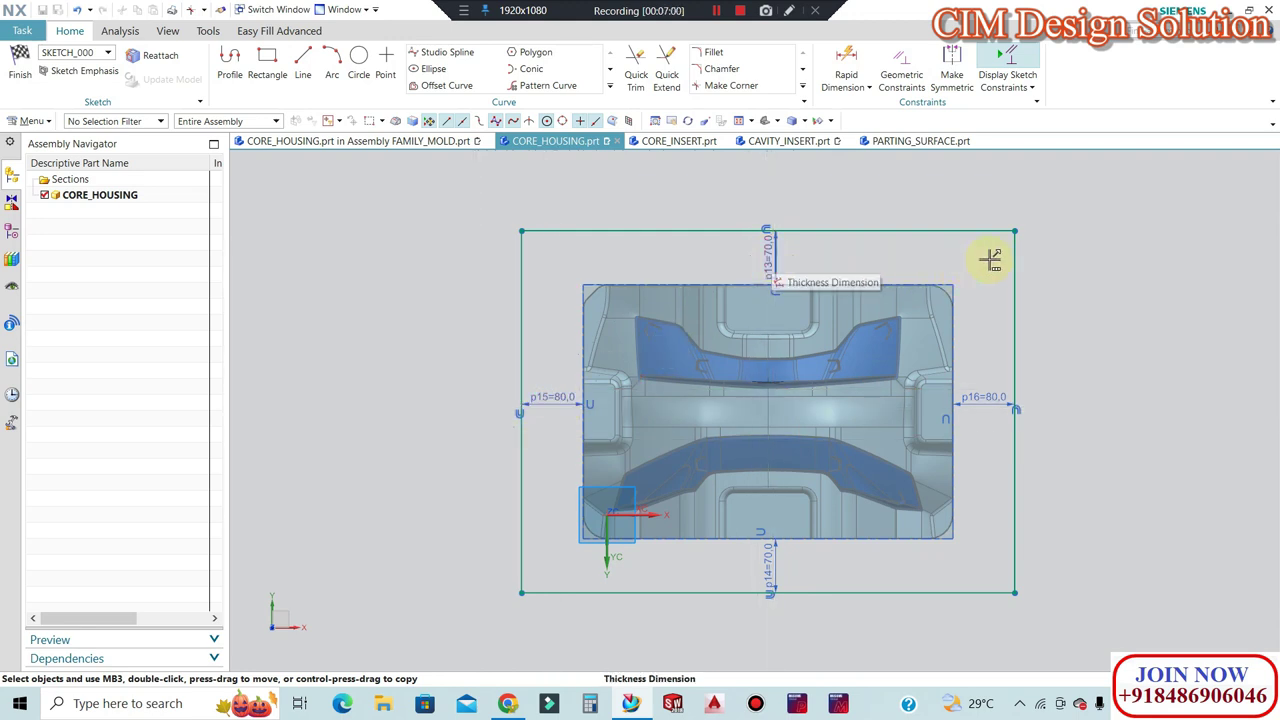
Tilt the sketch to check it is fully constrained, then return to the flat sketch view.
mouse_move(394, 357)
middle_down()
mouse_move(412, 358)
mouse_move(320, 366)
middle_up()
key(shift+F8)
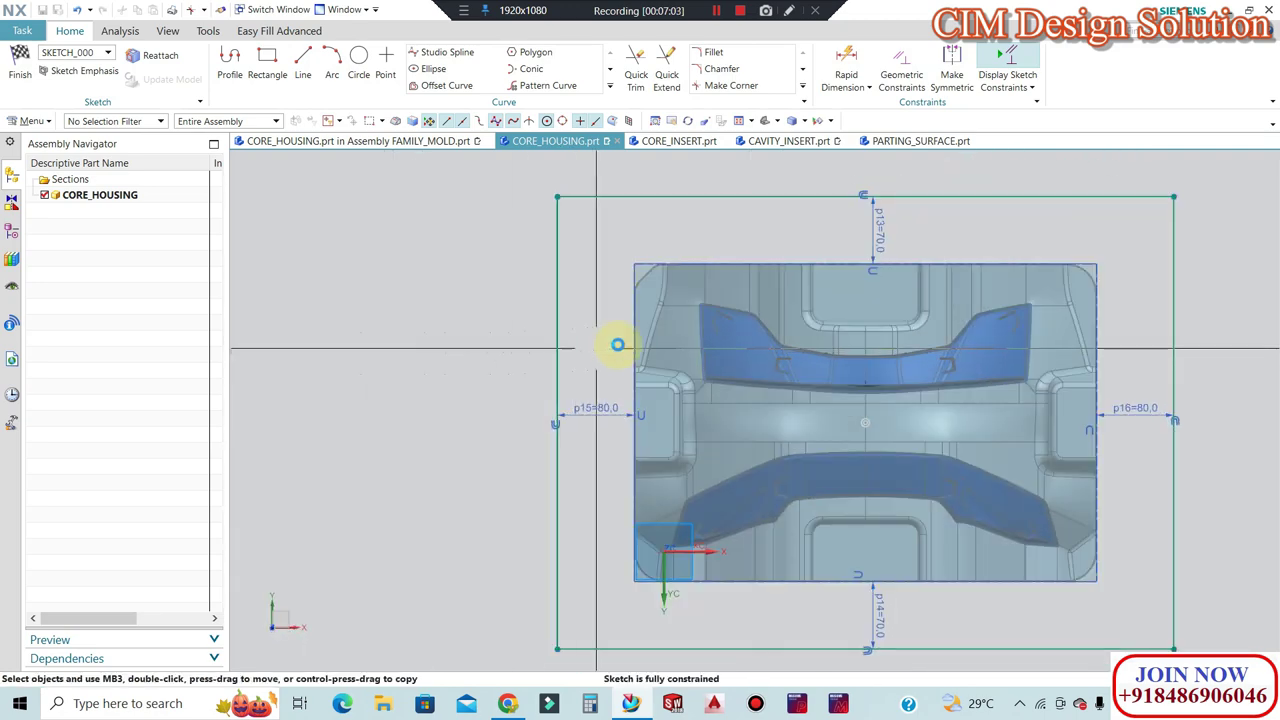
scroll(857, 303, up, 1)
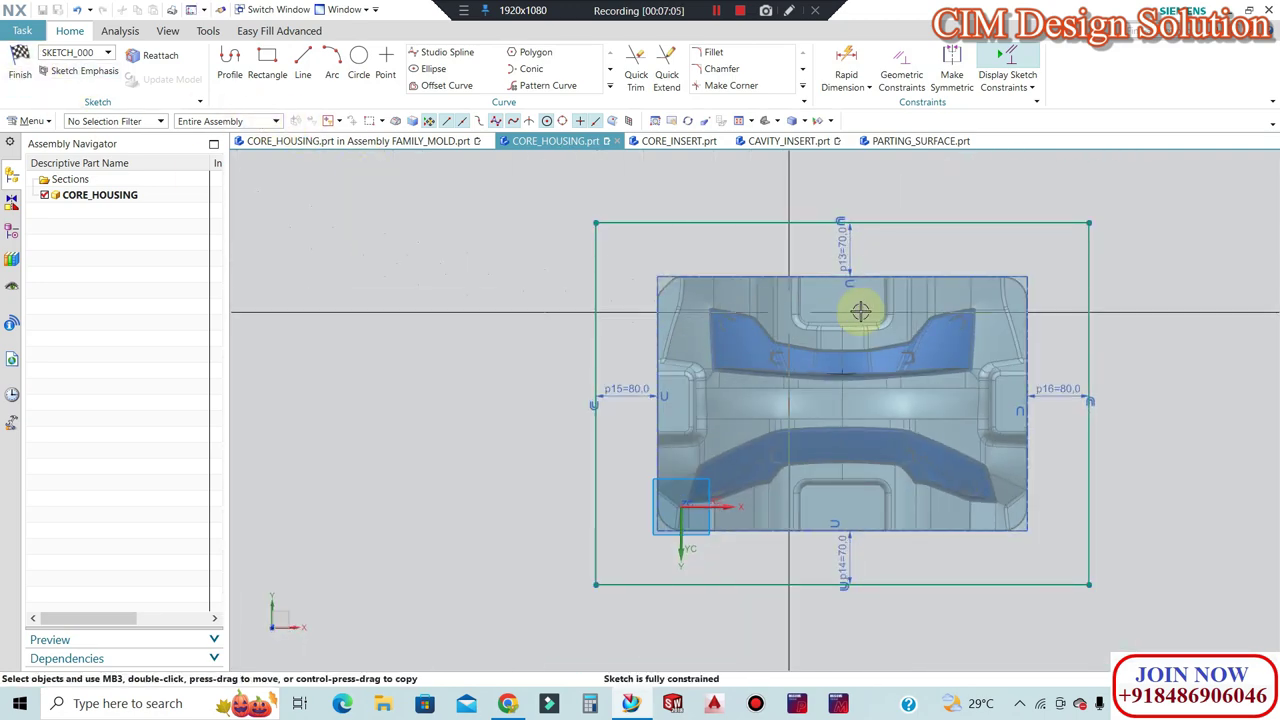
scroll(796, 289, up, 1)
scroll(729, 300, down, 1)
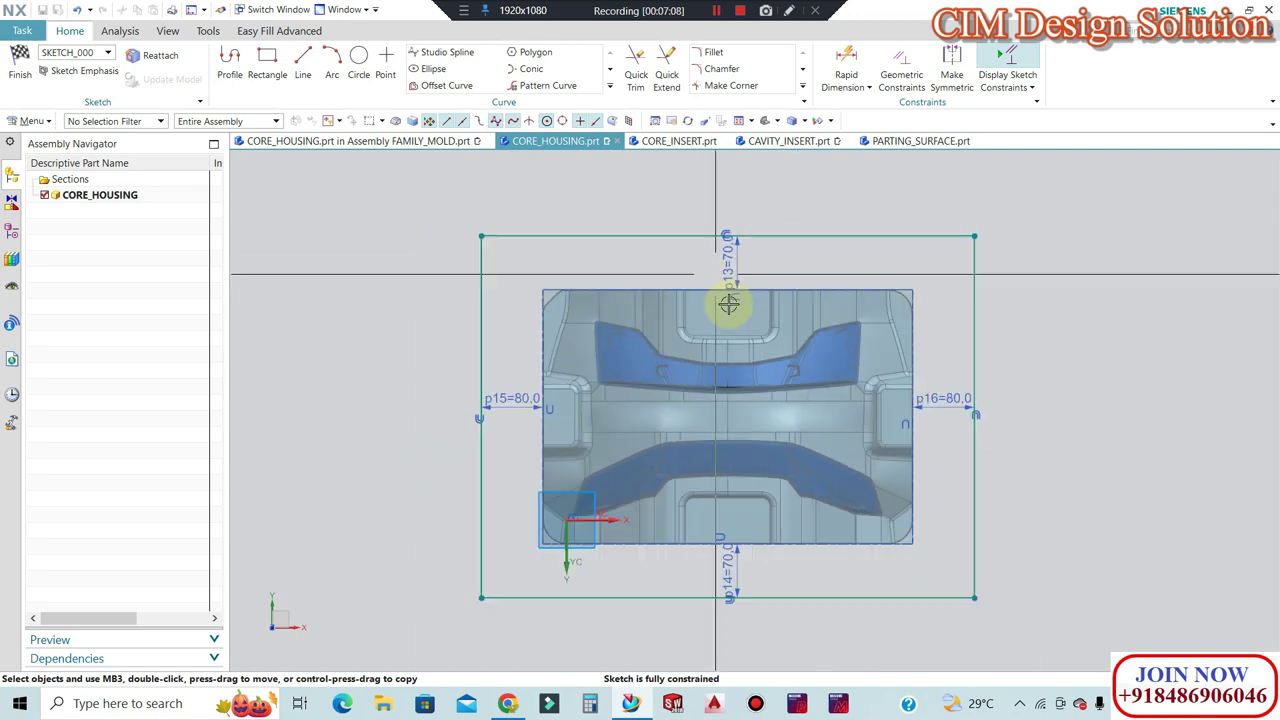
scroll(757, 354, up, 1)
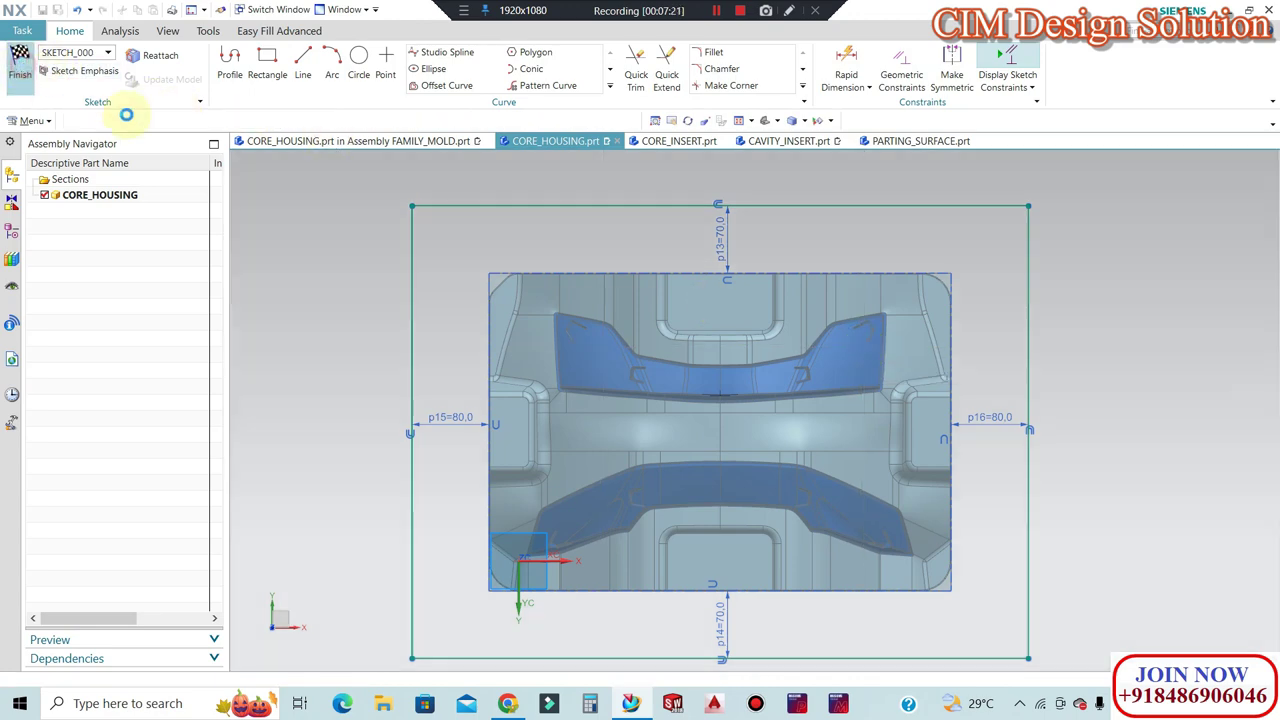
Extrude the four rectangle curves with a 35 mm start and -120 mm end distance.
middle_drag(686, 286, 752, 331)
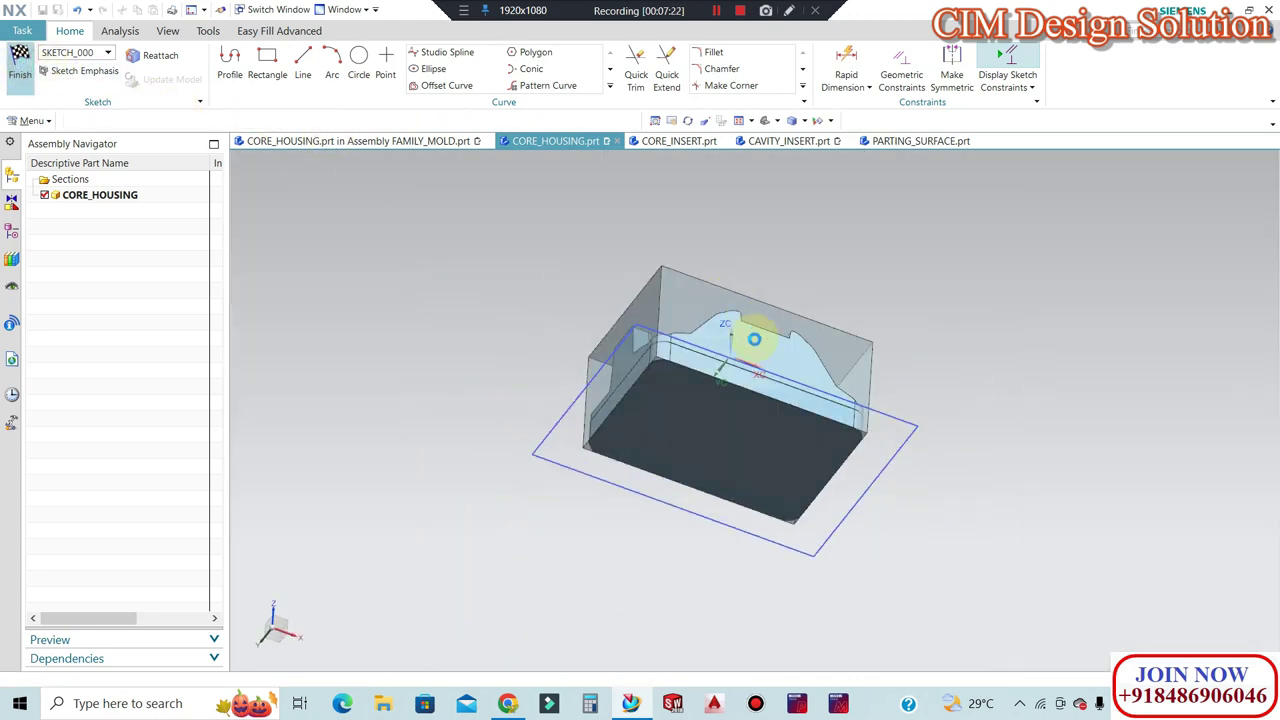
key(x)
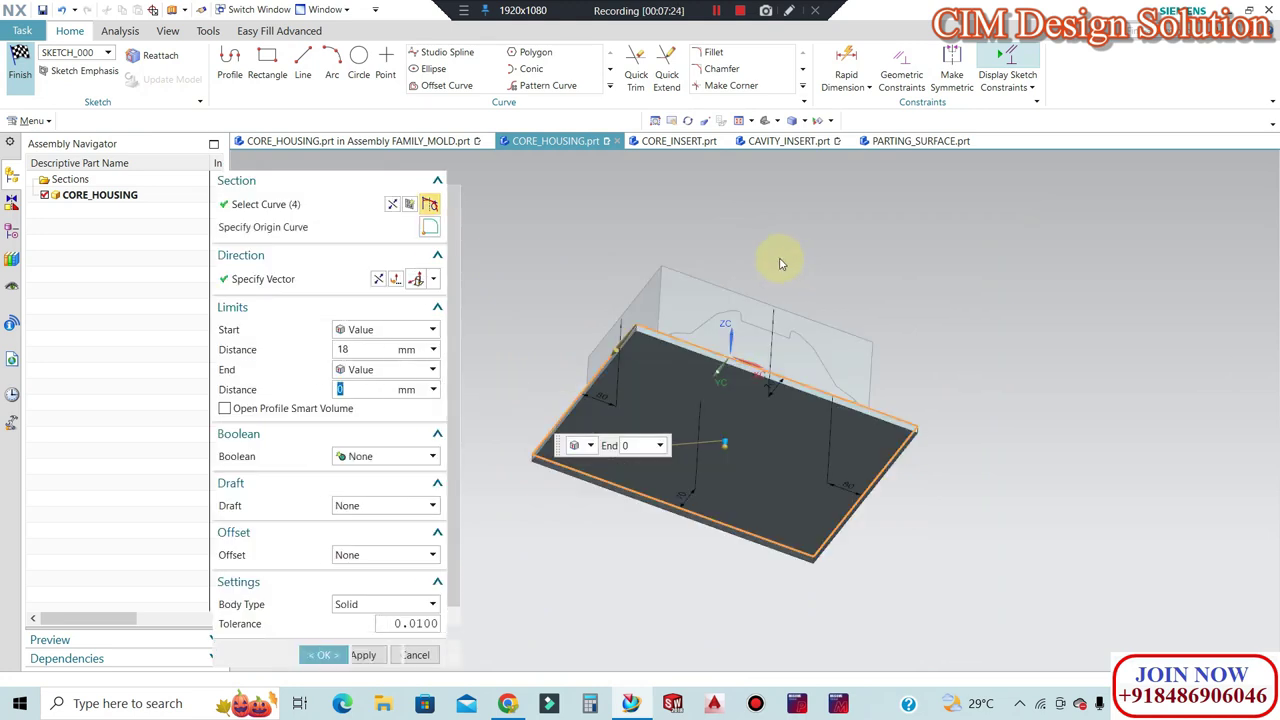
key(ctrl+alt+f)
scroll(686, 443, up, 2)
scroll(700, 420, up, 2)
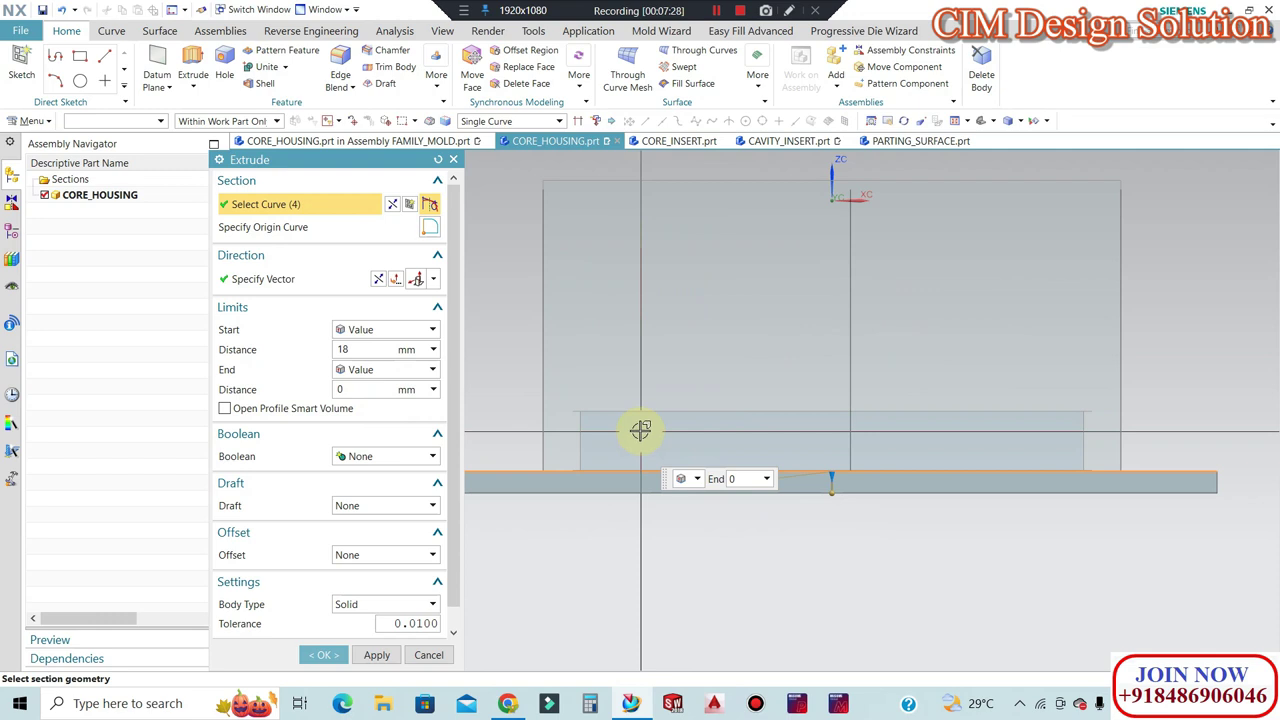
click(370, 350)
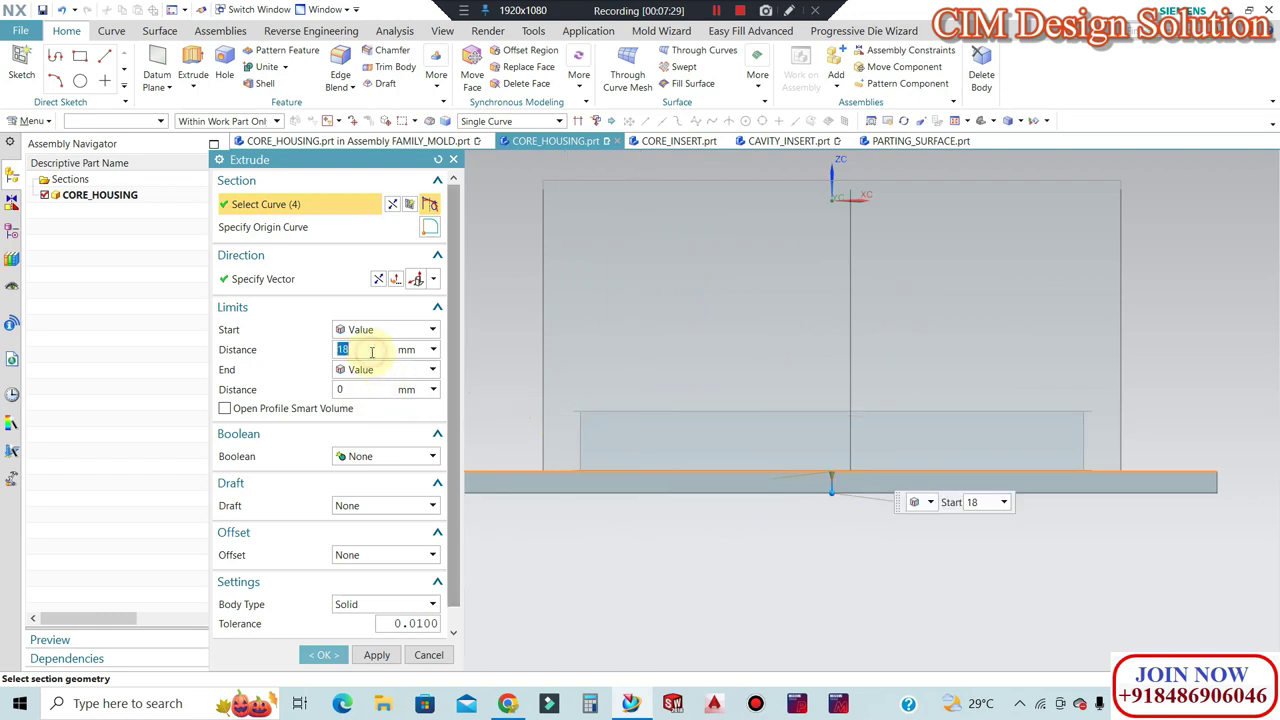
text(35)
key(Return)
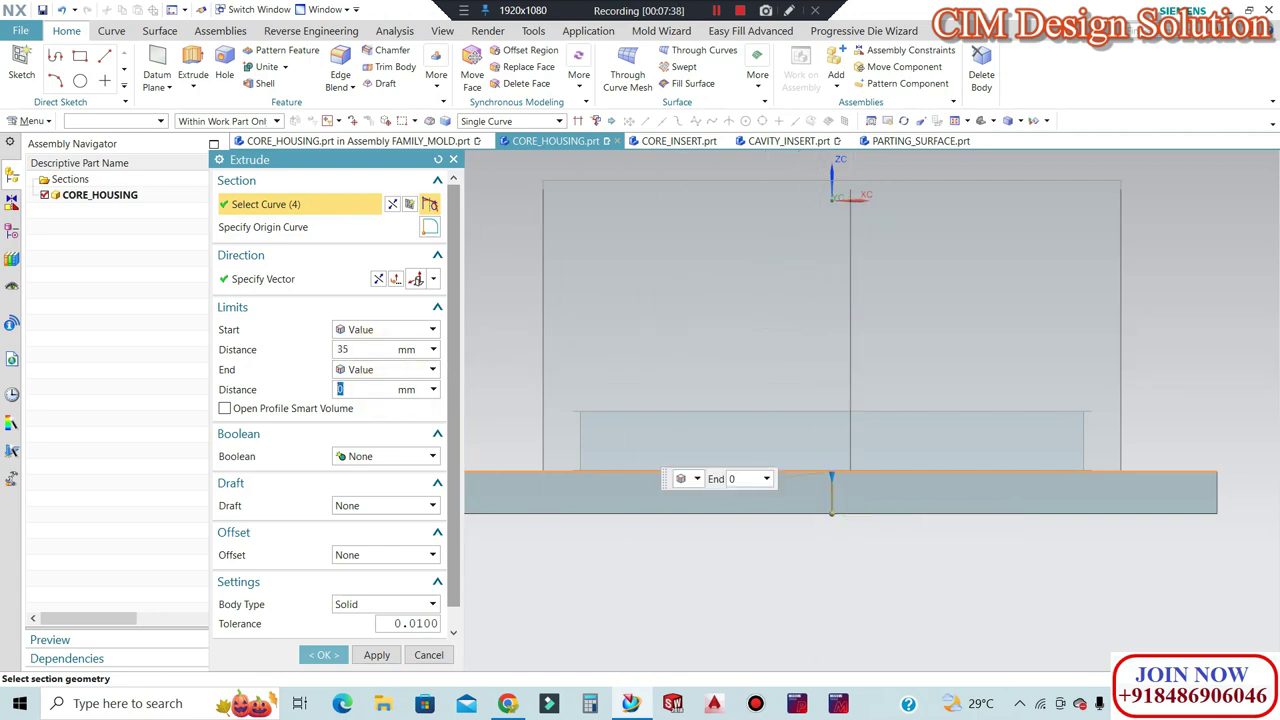
text(-120)
key(Return)
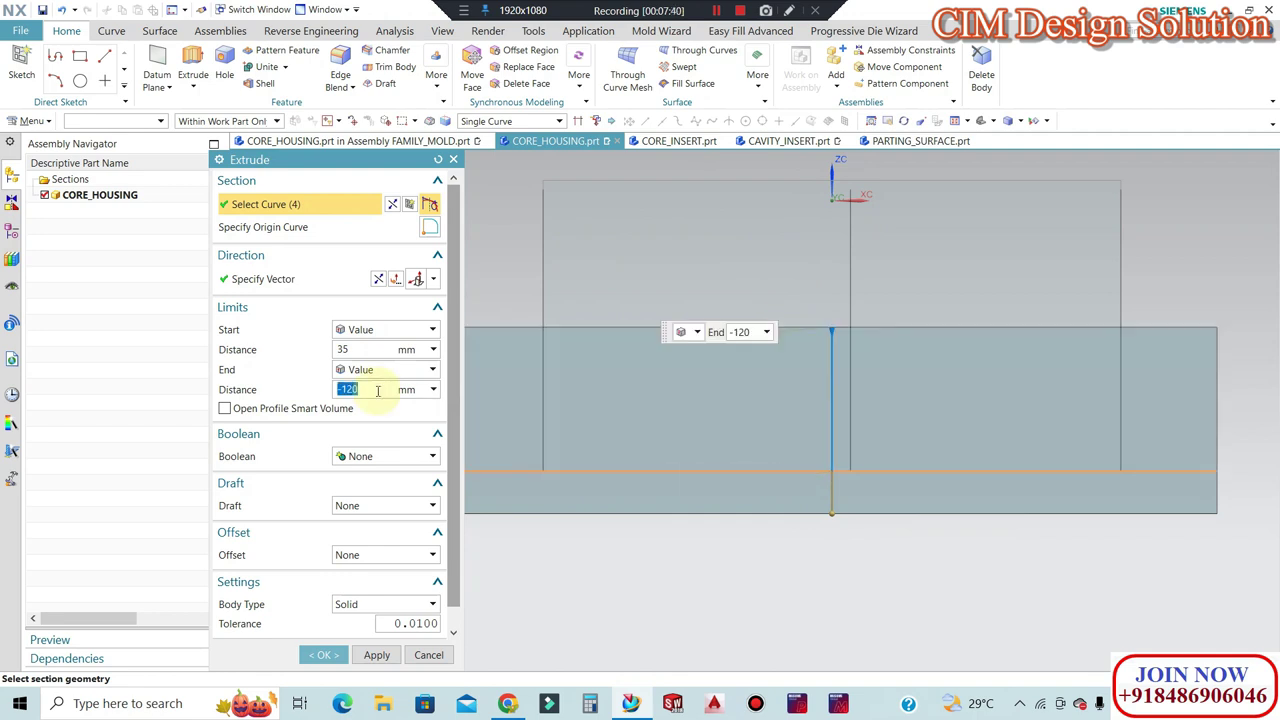
Switch to wireframe with hidden edges, change the end distance to -180 mm, and confirm.
click(1022, 121)
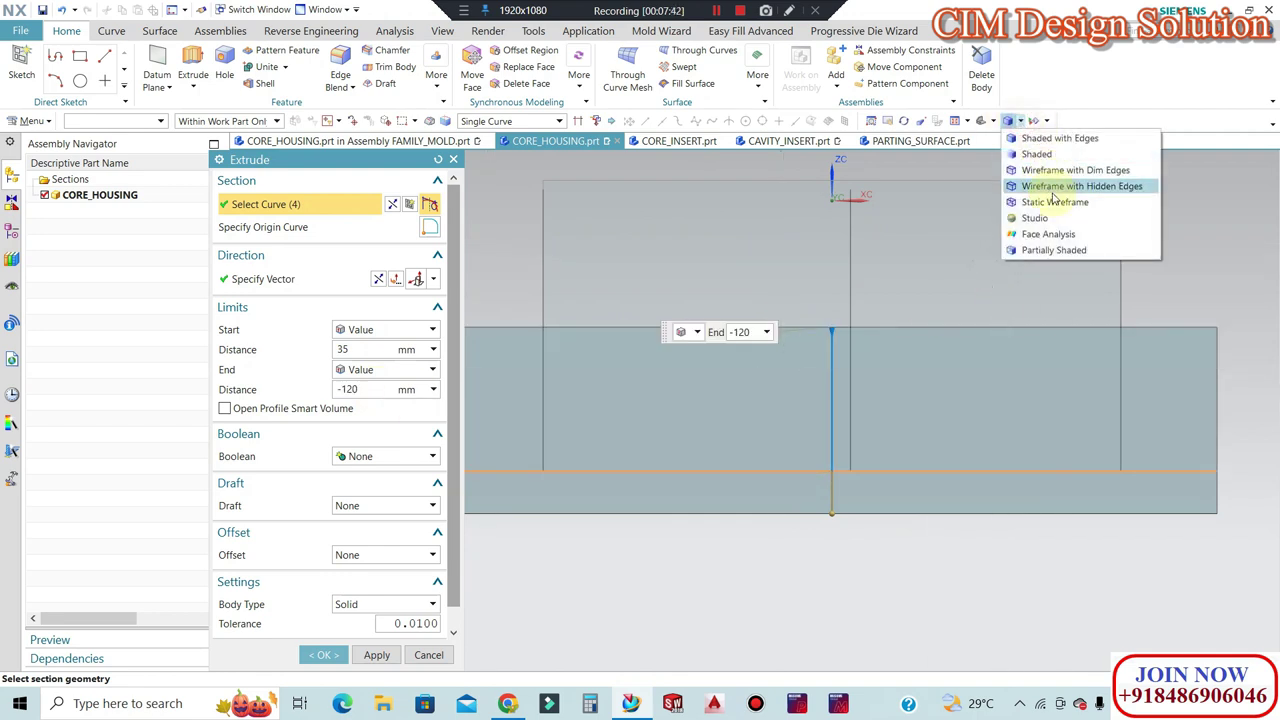
click(1051, 200)
mouse_move(1006, 263)
middle_down()
mouse_move(929, 357)
mouse_move(797, 283)
middle_up()
scroll(831, 286, up, 3)
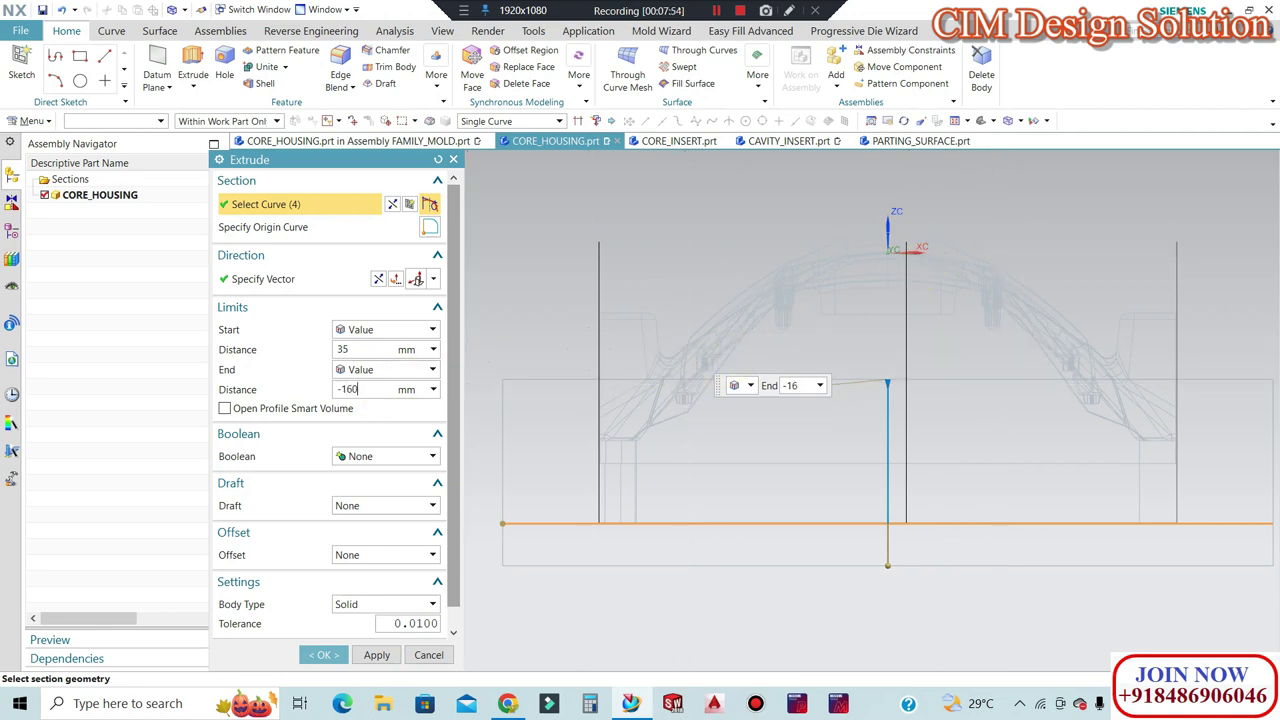
double_click(381, 392)
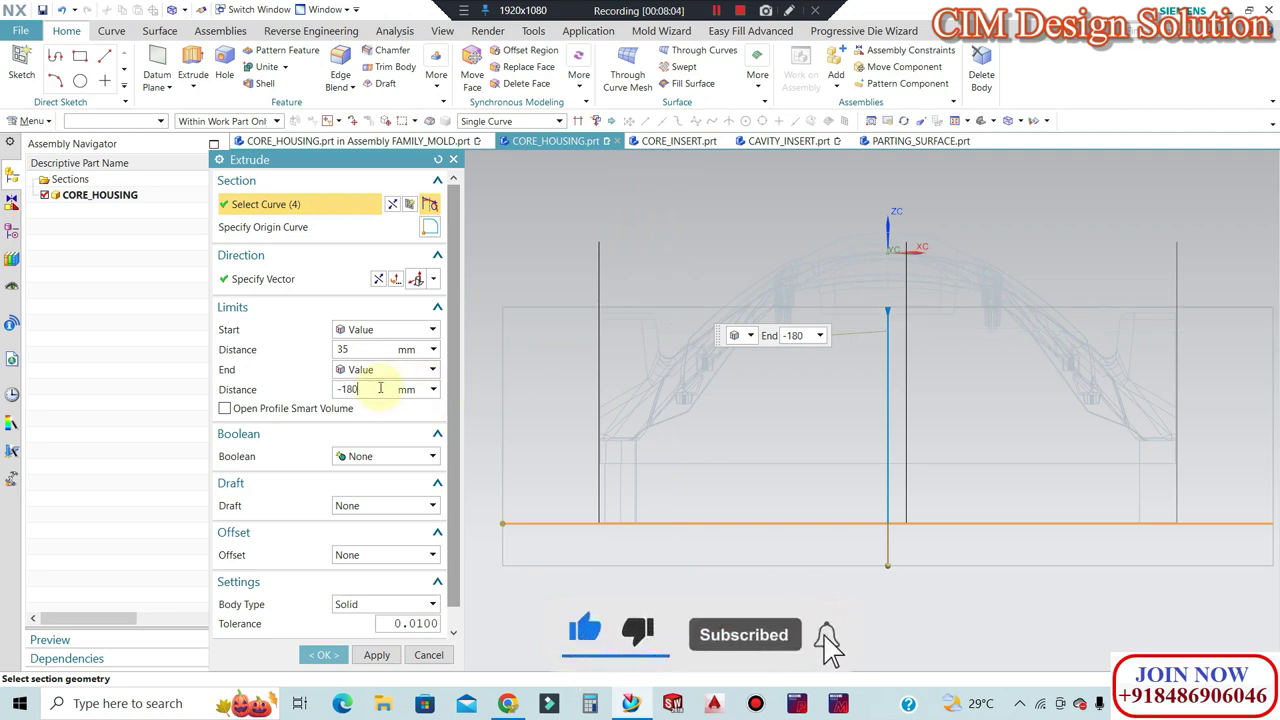
key(Return)
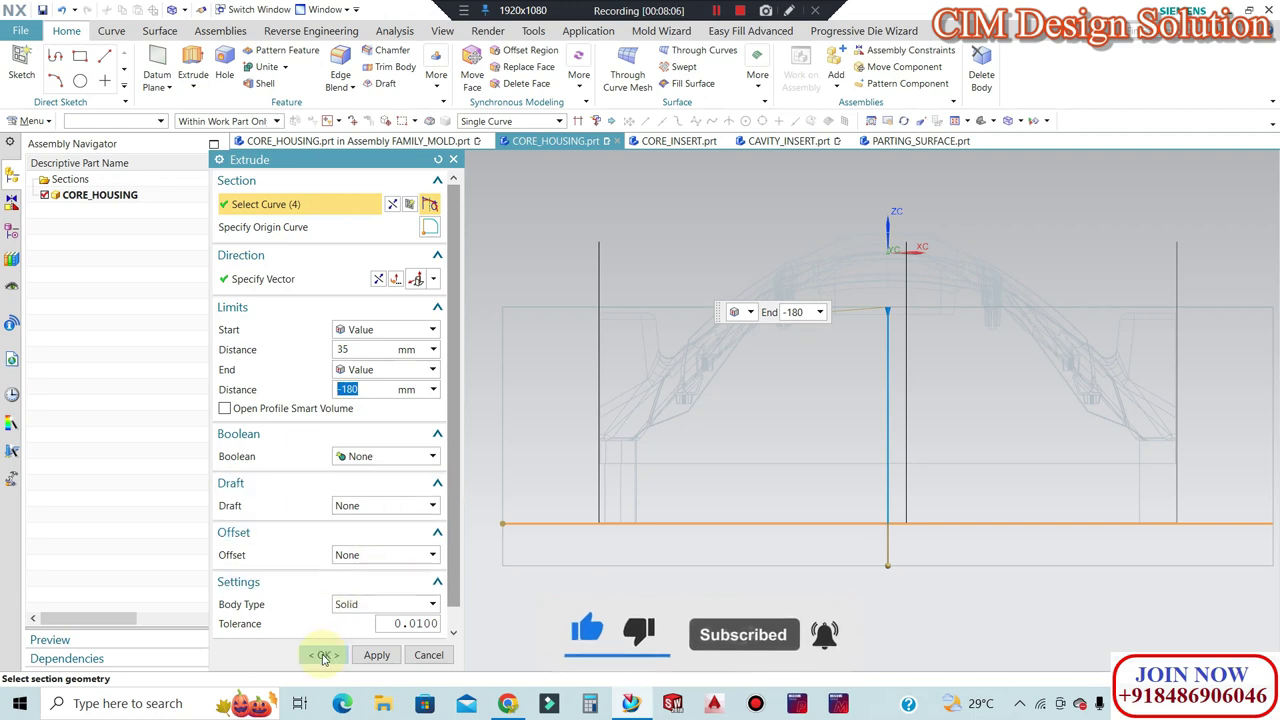
middle_click(474, 480)
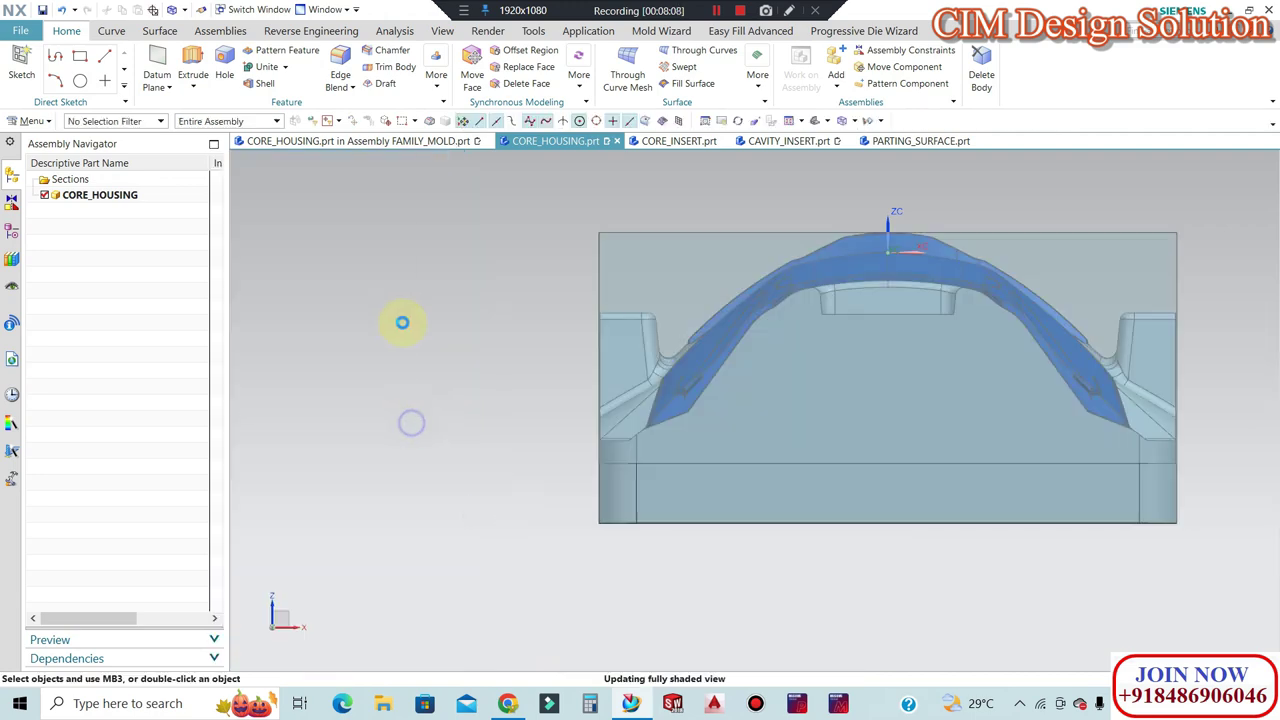
Intersect the housing block with the bounding body.
mouse_move(534, 346)
middle_down()
mouse_move(593, 388)
mouse_move(543, 343)
mouse_move(646, 380)
mouse_move(526, 427)
mouse_move(586, 357)
mouse_move(563, 391)
mouse_move(580, 346)
mouse_move(666, 461)
middle_up()
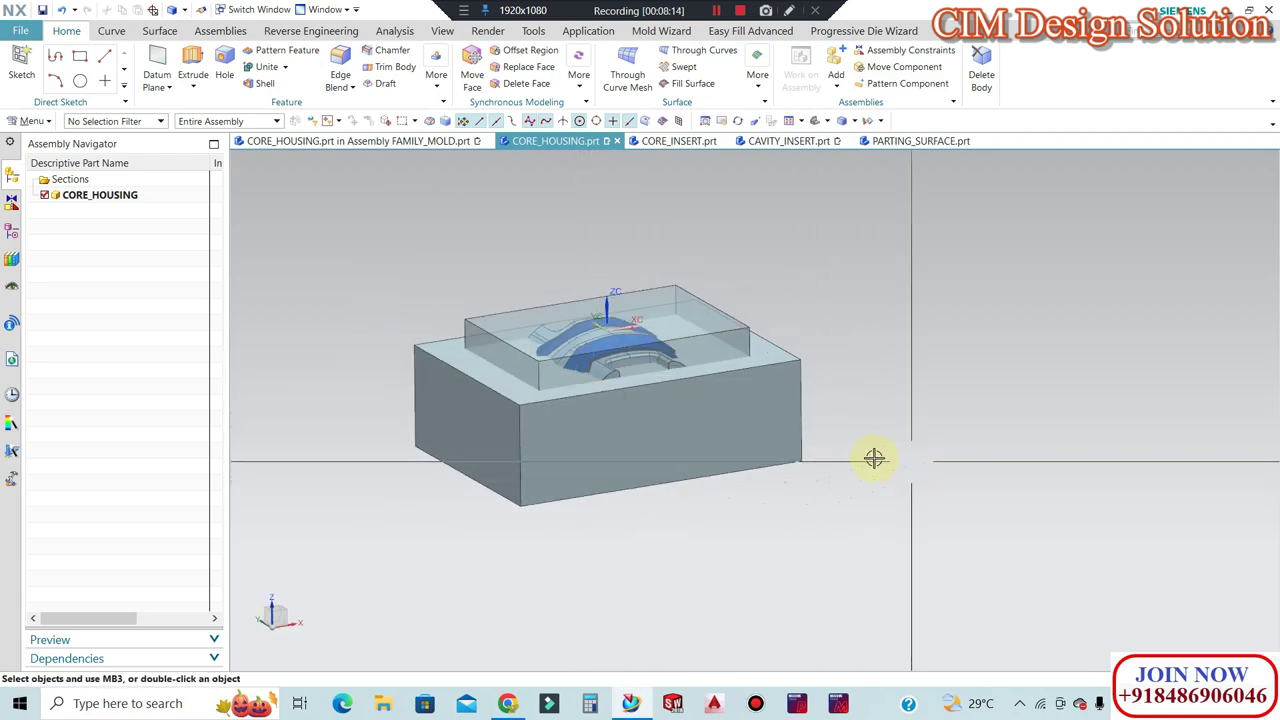
scroll(514, 343, up, 2)
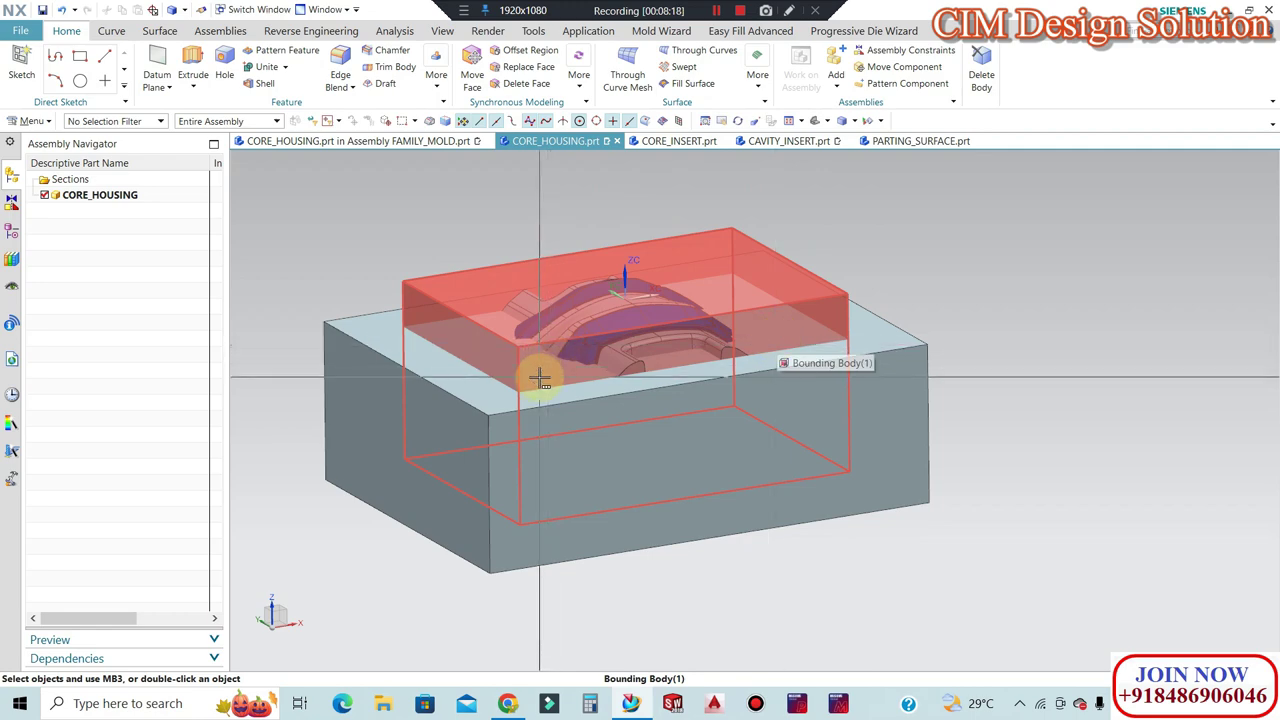
middle_drag(607, 386, 529, 371)
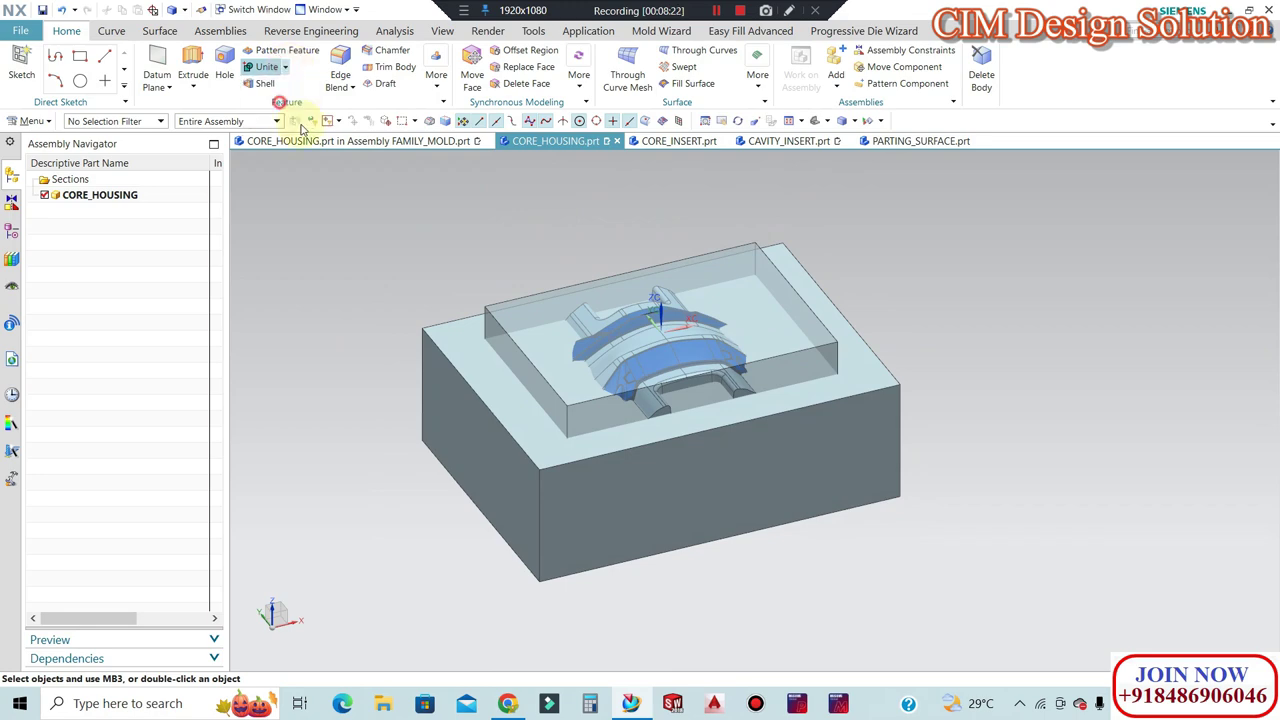
click(279, 117)
click(500, 380)
click(525, 362)
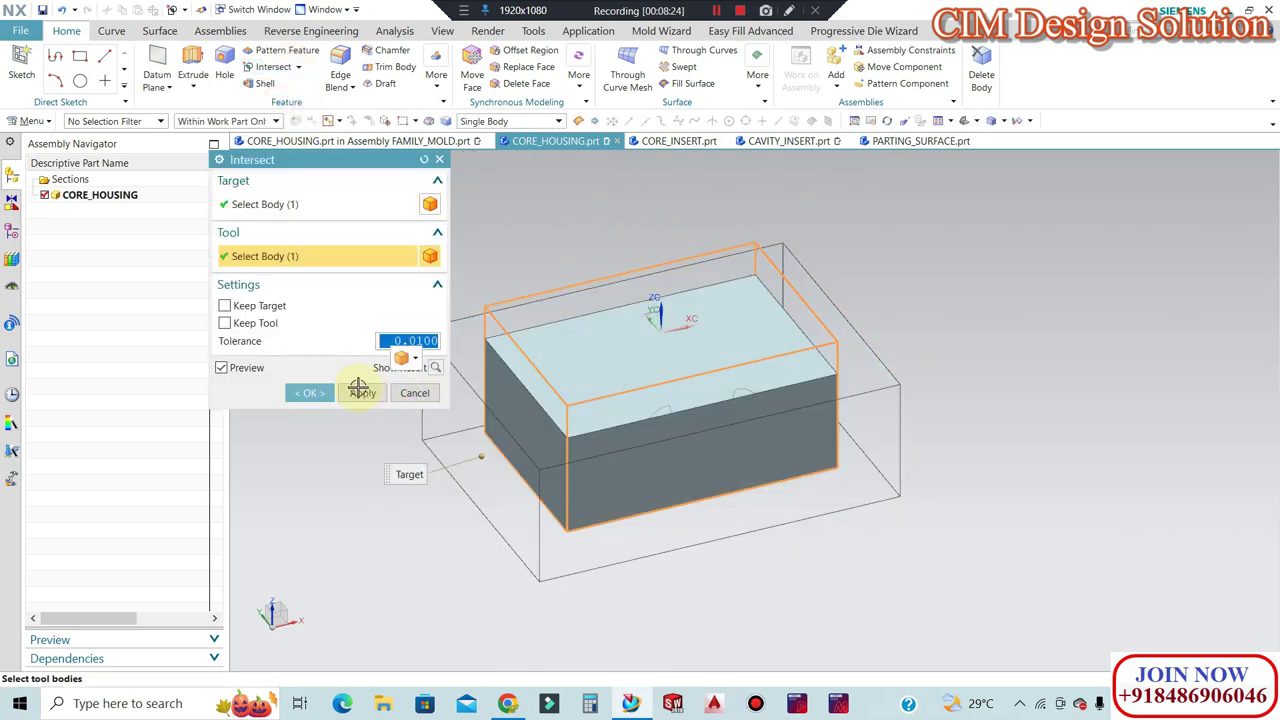
middle_click(437, 375)
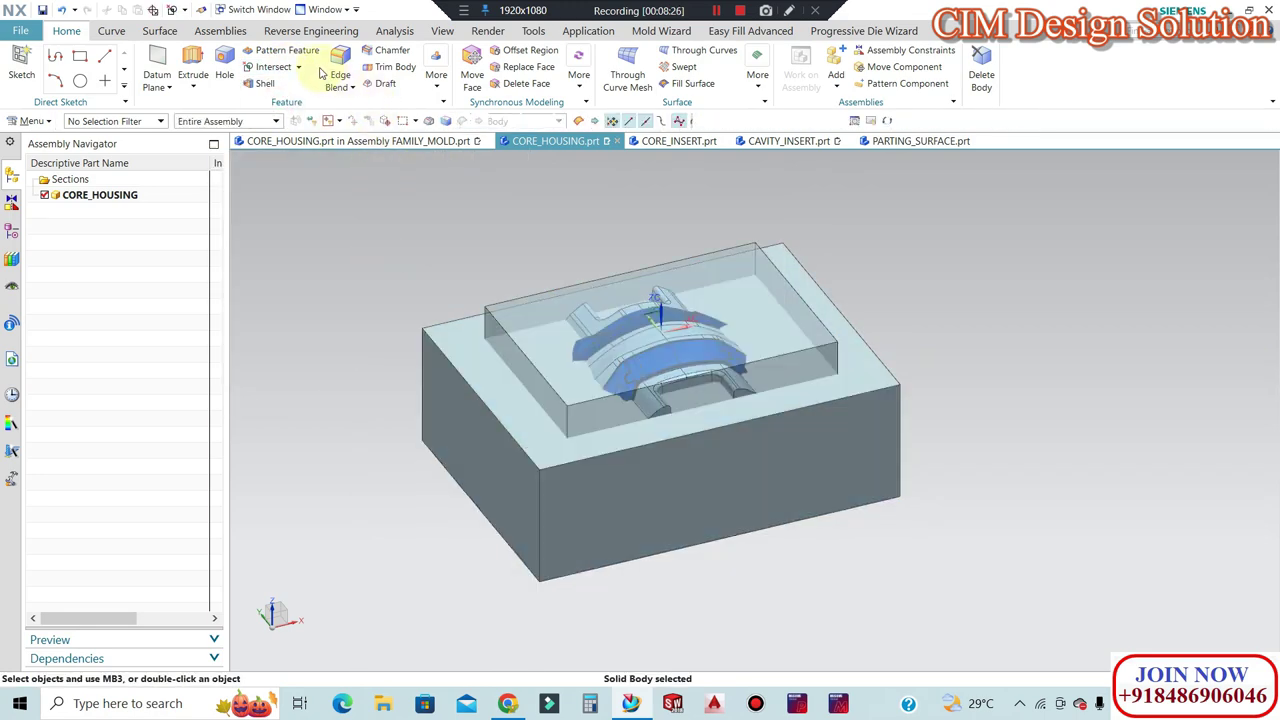
Subtract the tool body from the housing block to cut the core pocket.
click(481, 456)
click(533, 351)
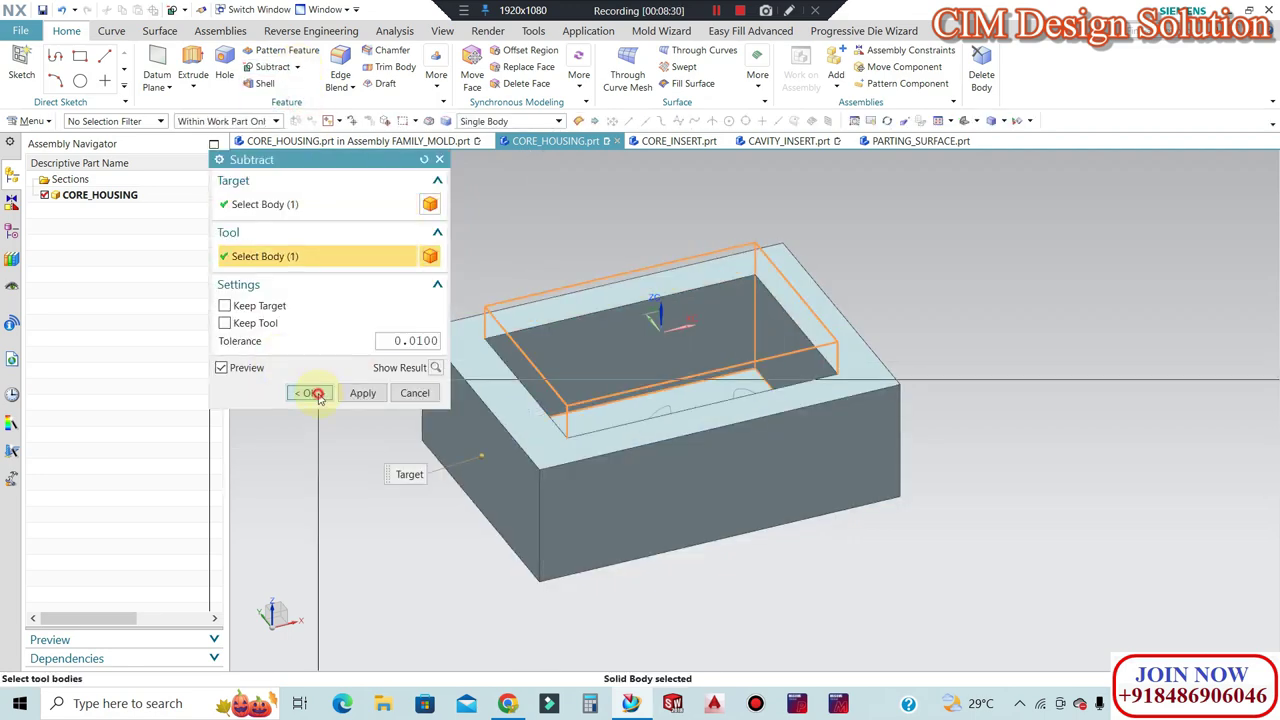
click(310, 392)
mouse_move(514, 400)
middle_down()
mouse_move(500, 434)
mouse_move(540, 410)
mouse_move(508, 349)
mouse_move(503, 251)
mouse_move(473, 236)
middle_up()
key(ctrl+alt+f)
Cut a section view through the housing and orbit it to inspect the pocket.
key(ctrl+h)
middle_drag(962, 386, 977, 377)
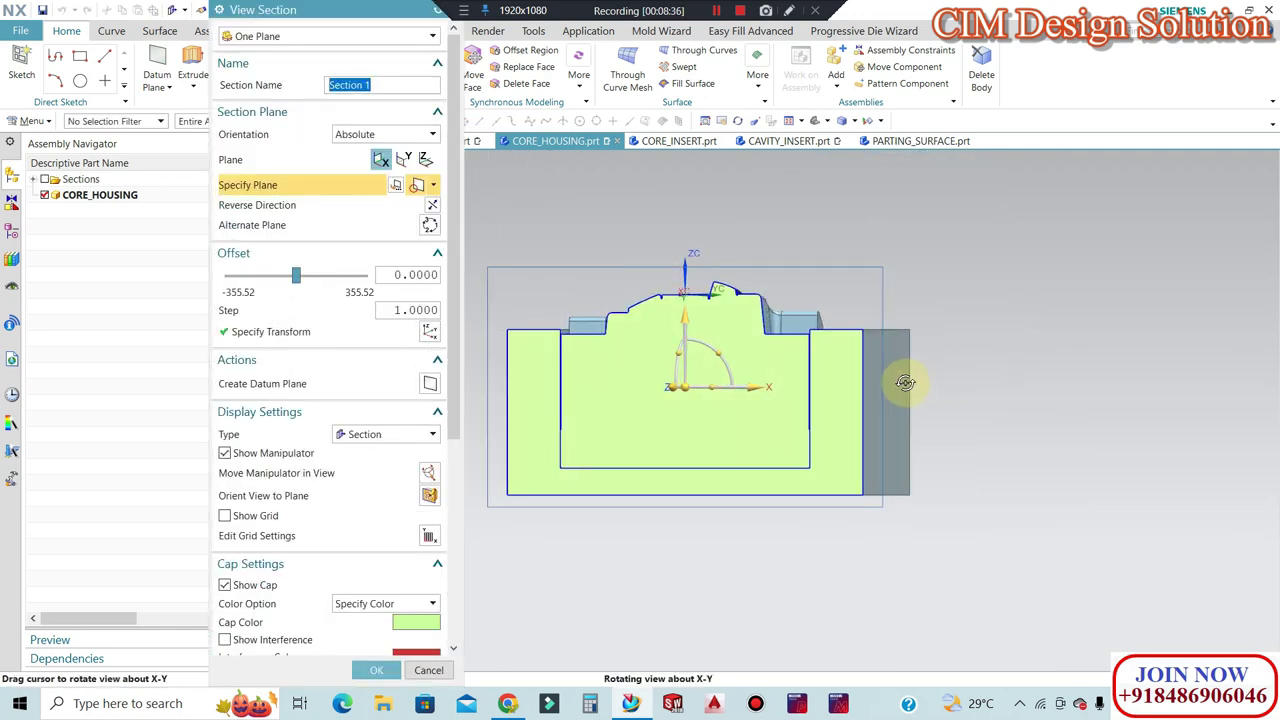
scroll(609, 486, up, 2)
scroll(643, 534, up, 3)
scroll(653, 461, up, 2)
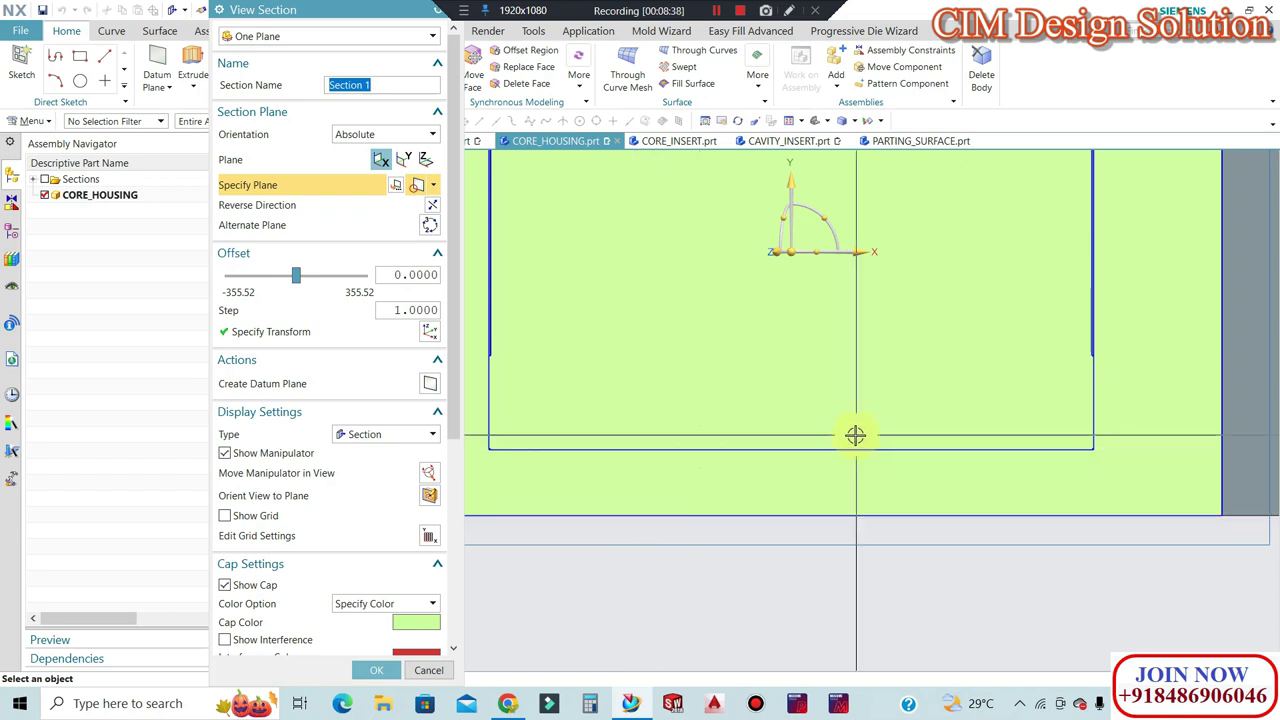
scroll(854, 434, down, 3)
middle_drag(923, 446, 1060, 415)
key(ctrl+alt+f)
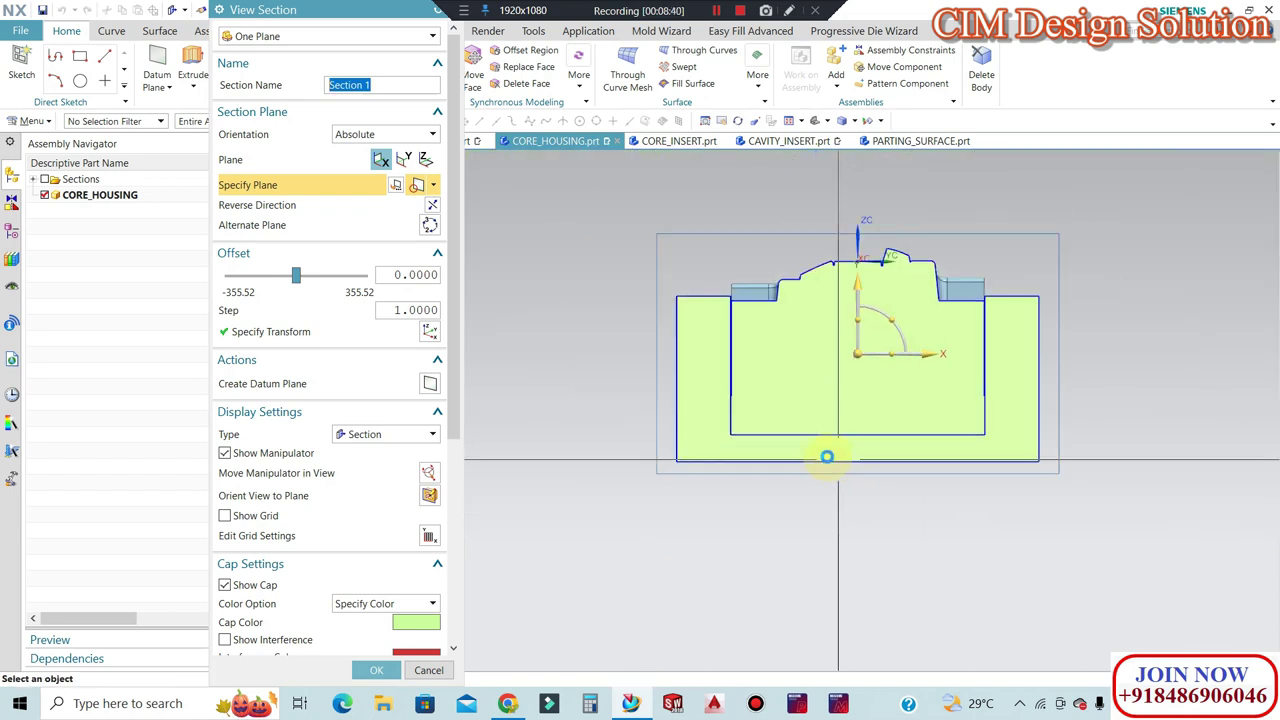
scroll(791, 400, up, 3)
scroll(800, 472, up, 1)
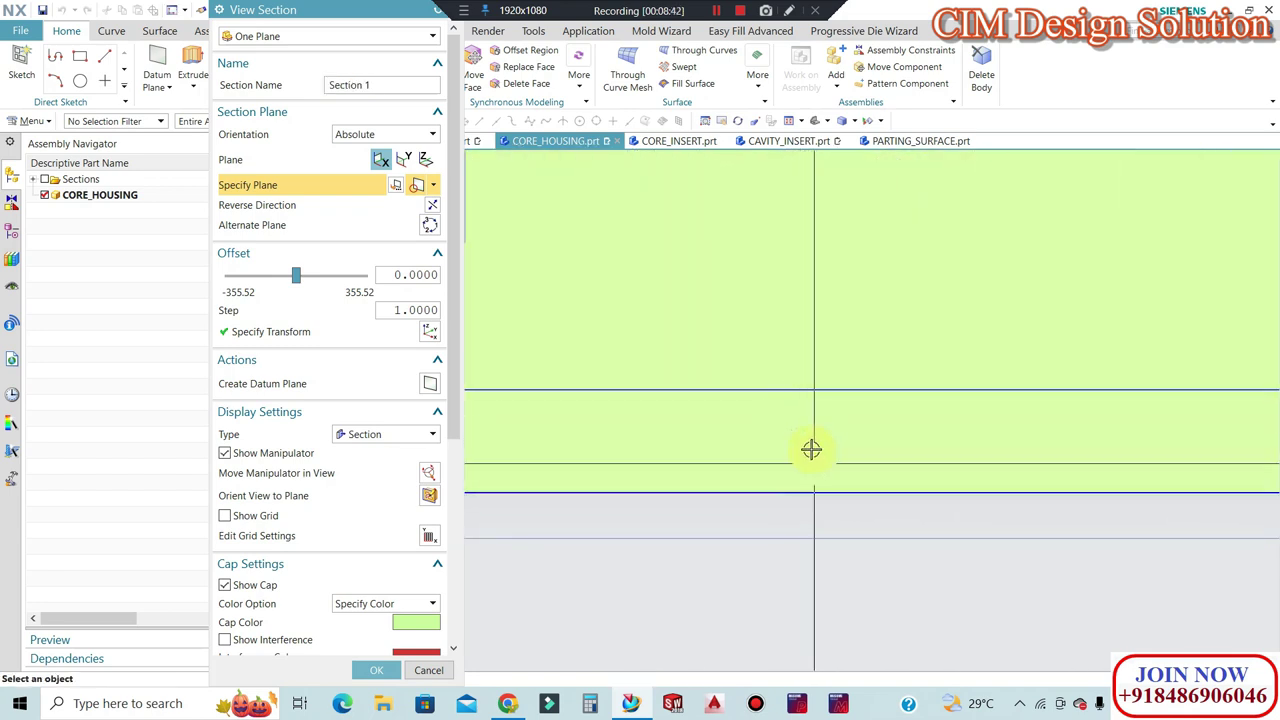
scroll(811, 440, down, 2)
scroll(816, 297, down, 2)
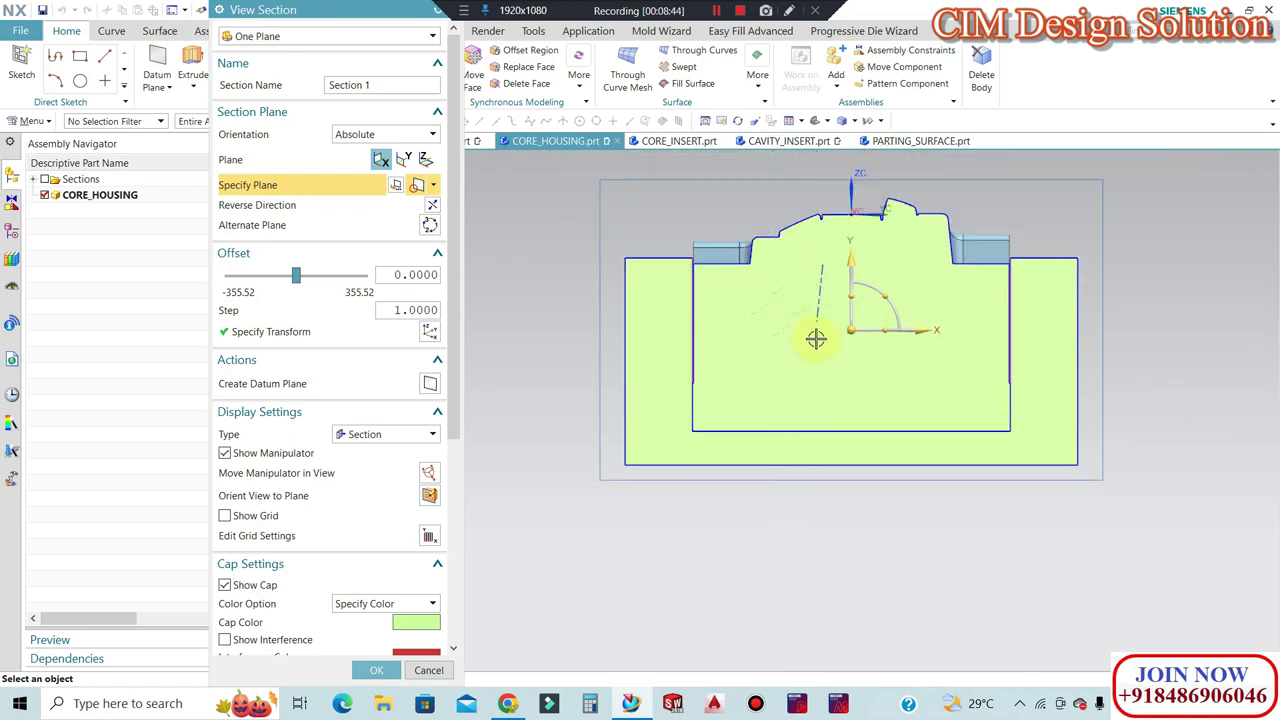
mouse_move(856, 370)
middle_down()
mouse_move(866, 386)
mouse_move(837, 360)
mouse_move(808, 360)
mouse_move(860, 354)
mouse_move(826, 349)
mouse_move(824, 236)
mouse_move(792, 359)
middle_up()
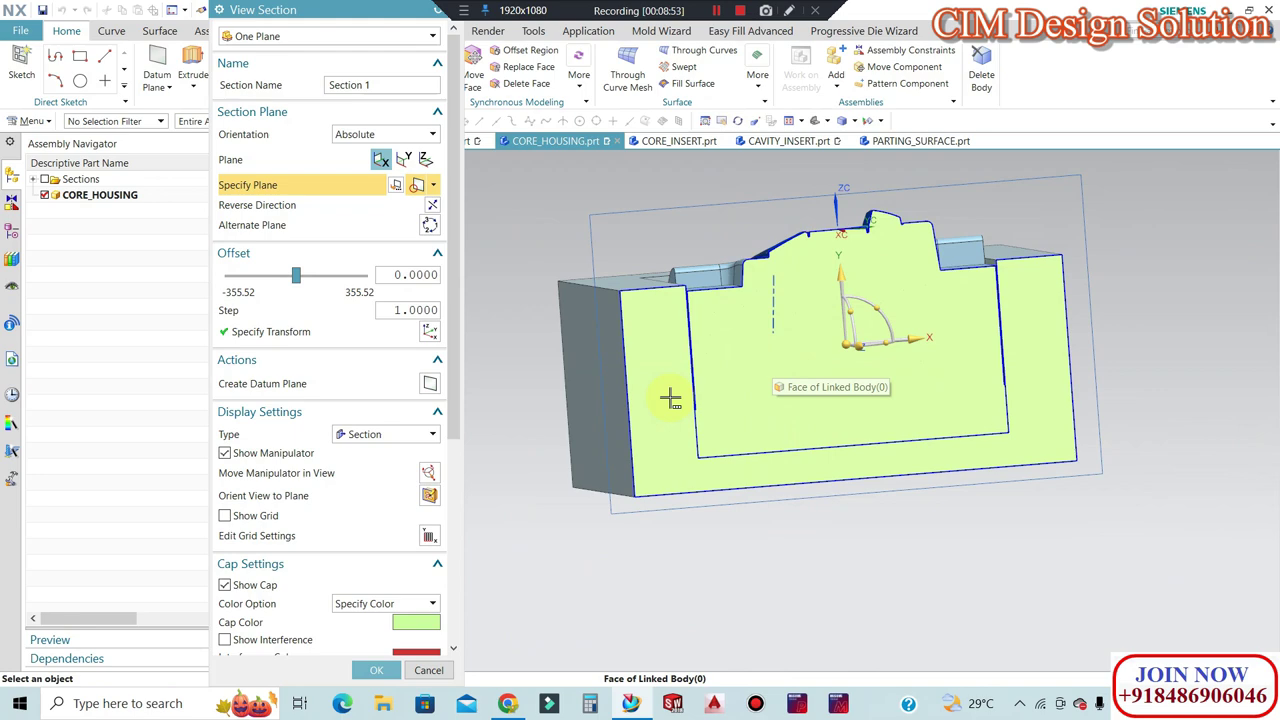
Turn off the section cut and view the whole housing from the front.
key(Escape)
mouse_move(534, 286)
middle_down()
mouse_move(629, 300)
mouse_move(663, 386)
mouse_move(666, 512)
mouse_move(697, 363)
mouse_move(766, 400)
mouse_move(737, 314)
mouse_move(449, 220)
middle_up()
scroll(757, 277, up, 5)
scroll(872, 499, up, 4)
scroll(872, 499, down, 3)
key(F8)
Zoom and orbit around the core housing to inspect it from several angles.
scroll(780, 318, up, 2)
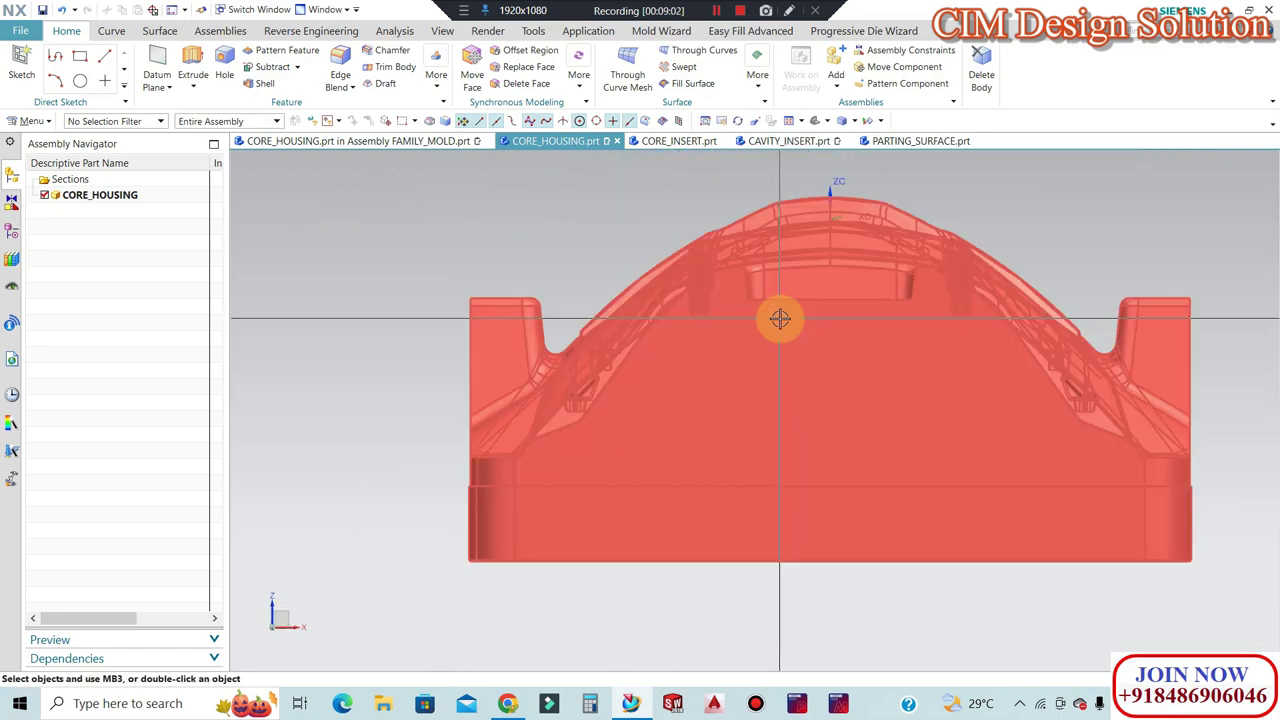
scroll(722, 285, up, 3)
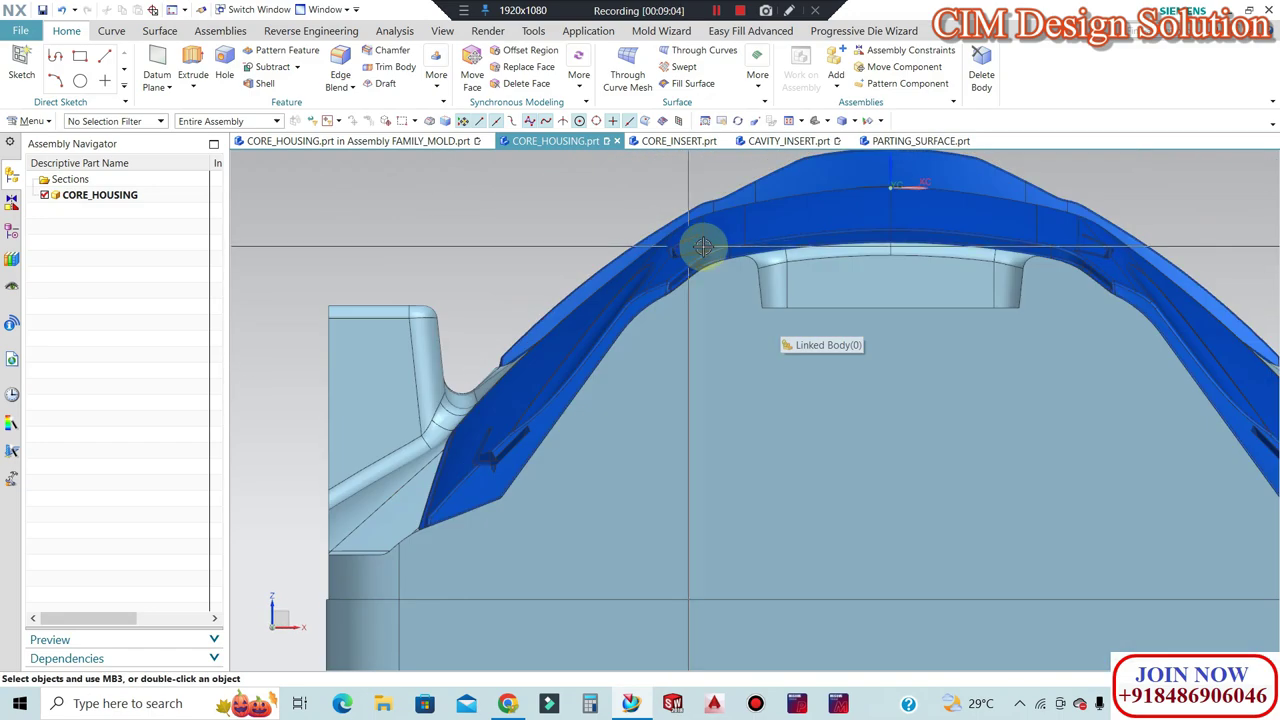
scroll(700, 246, up, 2)
scroll(750, 245, down, 2)
scroll(700, 270, down, 2)
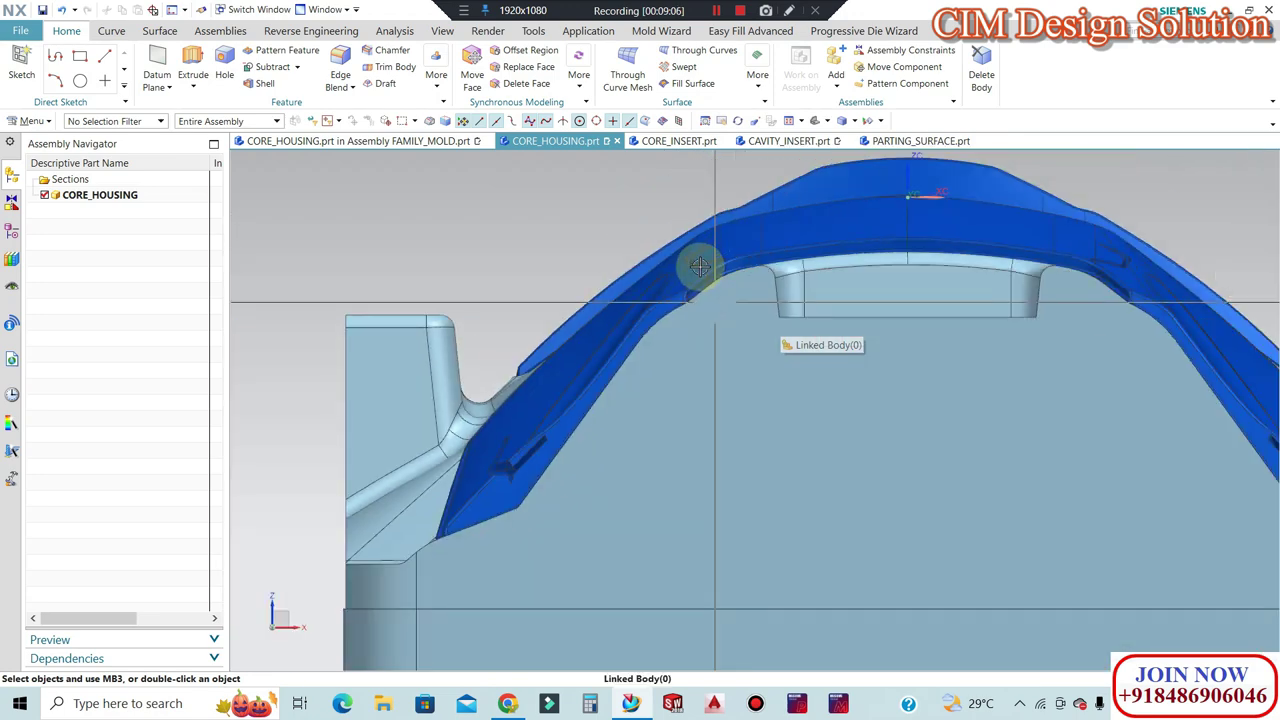
scroll(705, 321, down, 2)
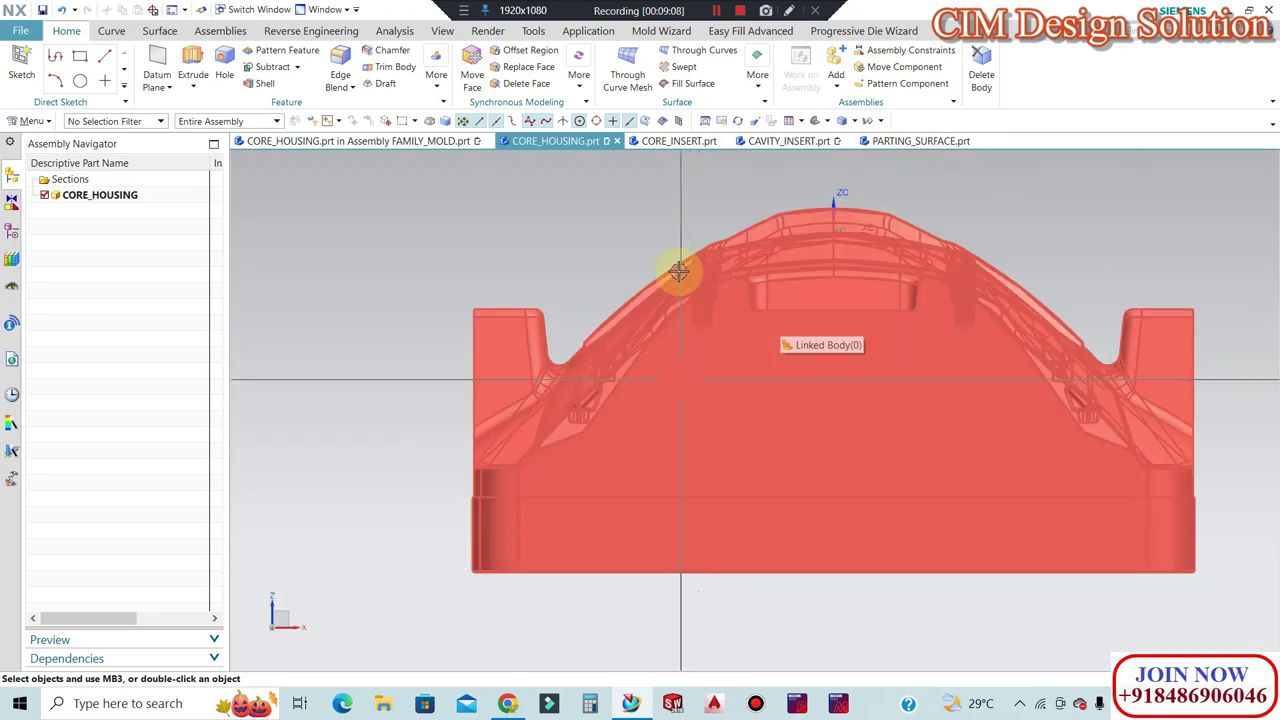
scroll(706, 305, up, 2)
scroll(650, 216, up, 2)
scroll(663, 290, down, 1)
scroll(683, 264, down, 1)
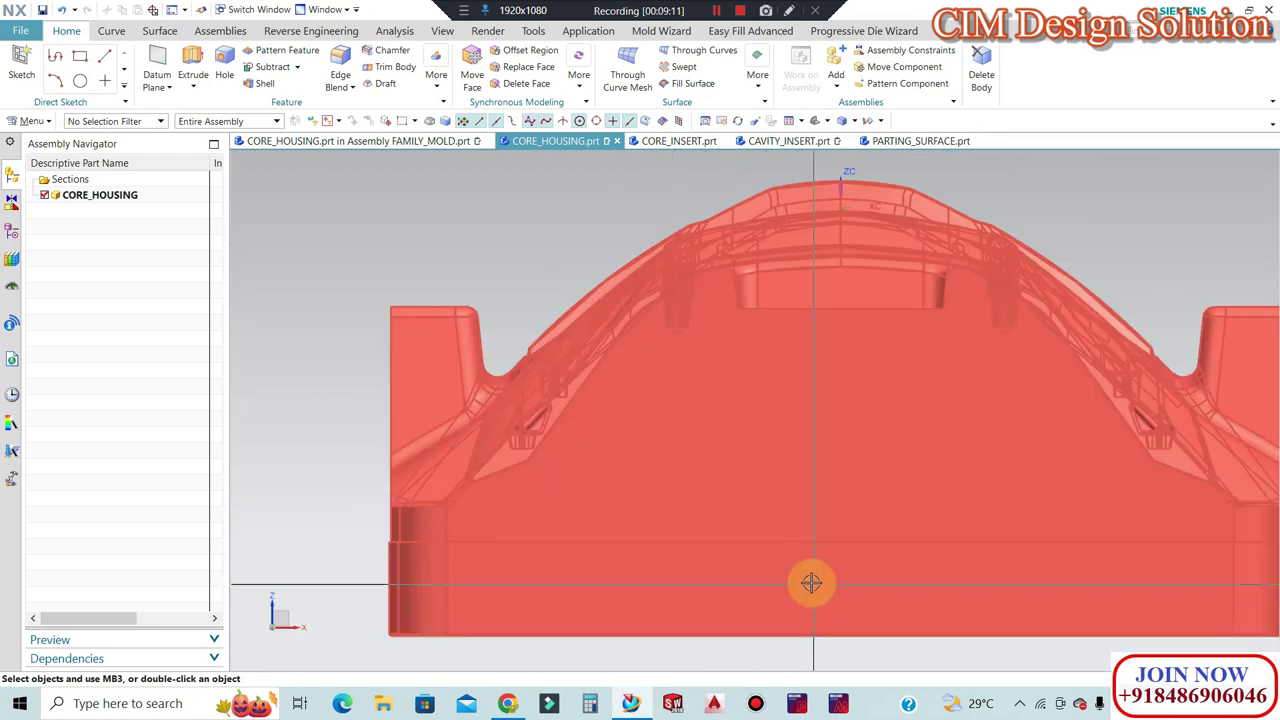
scroll(689, 314, down, 2)
scroll(725, 340, up, 2)
scroll(579, 554, down, 2)
scroll(520, 460, up, 2)
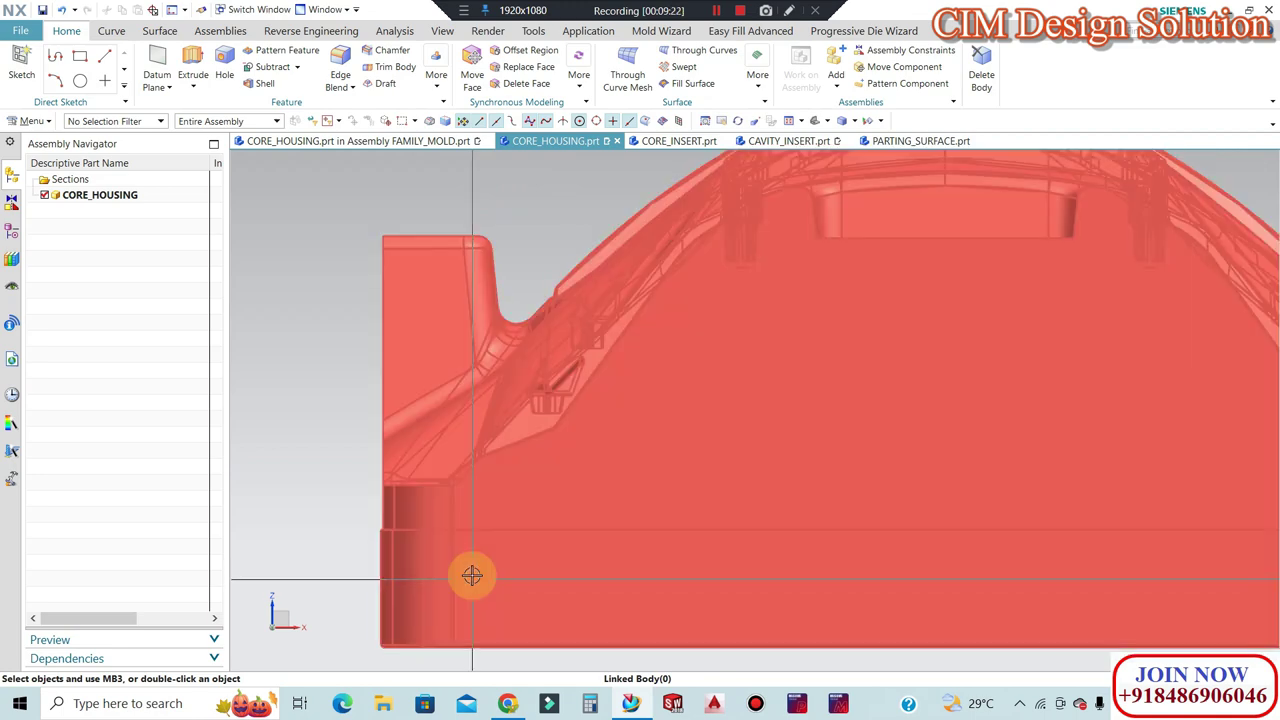
scroll(700, 514, down, 3)
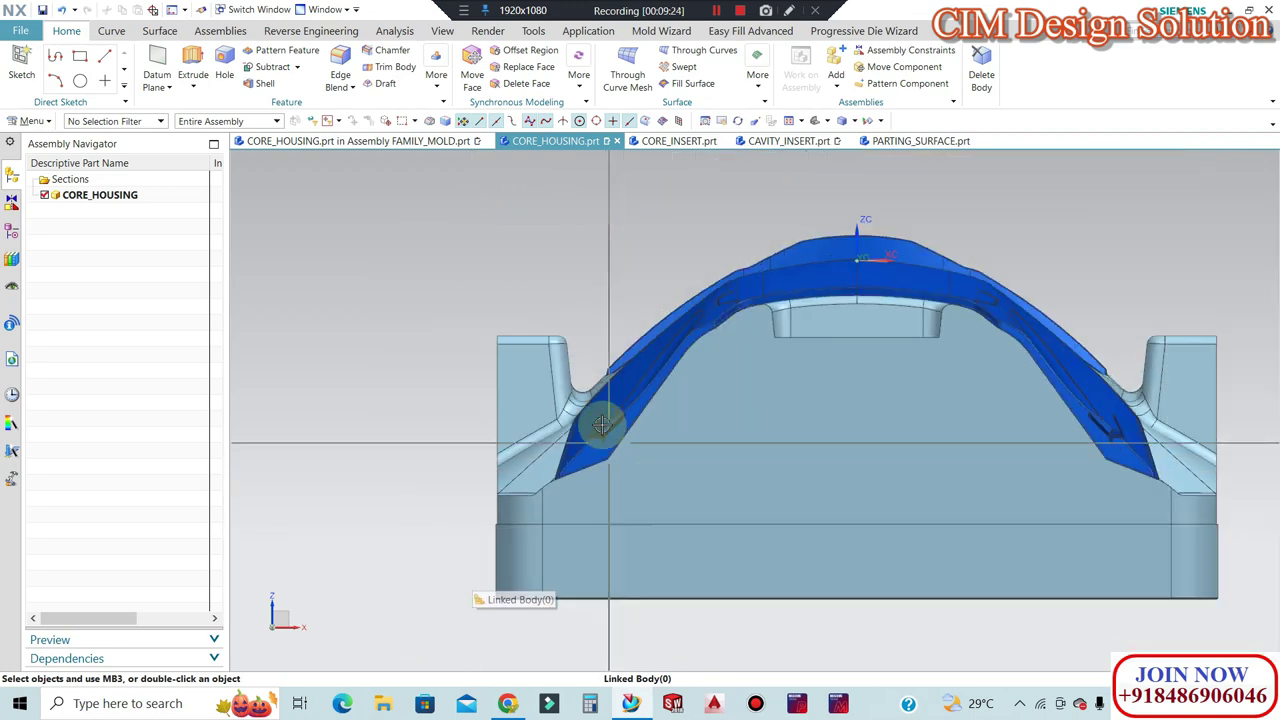
scroll(717, 443, up, 2)
scroll(575, 375, up, 2)
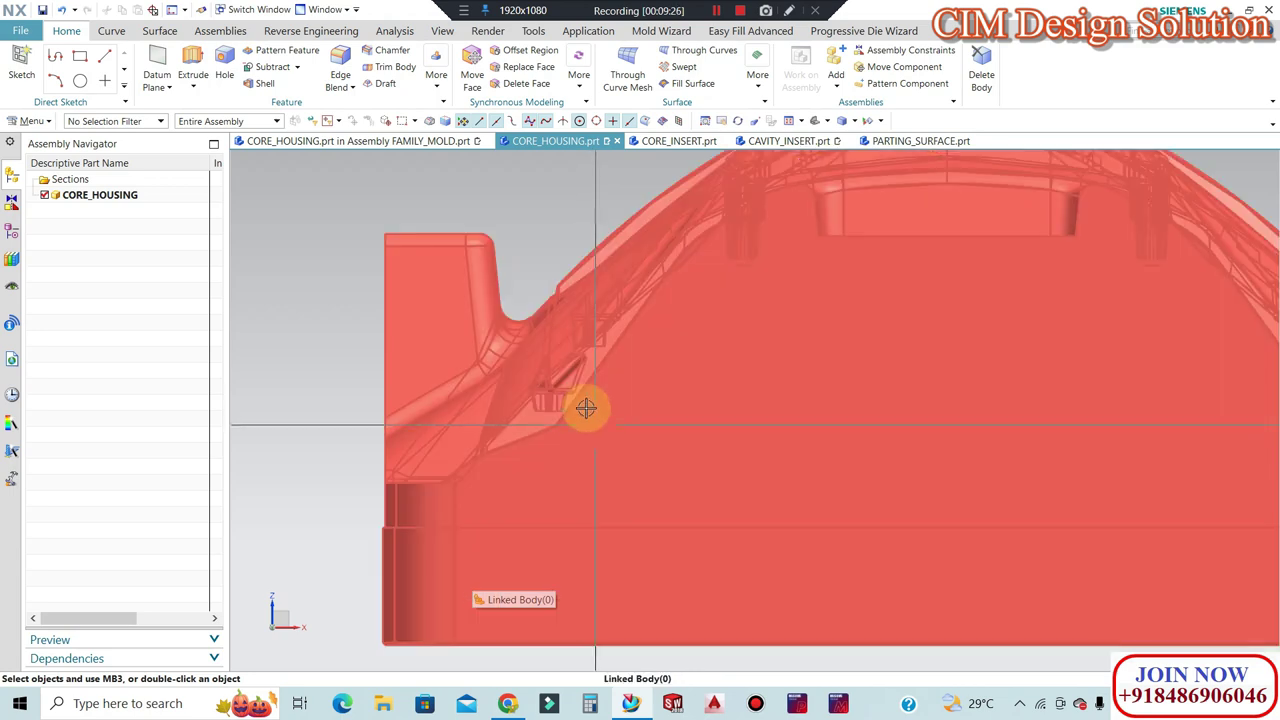
scroll(600, 390, down, 3)
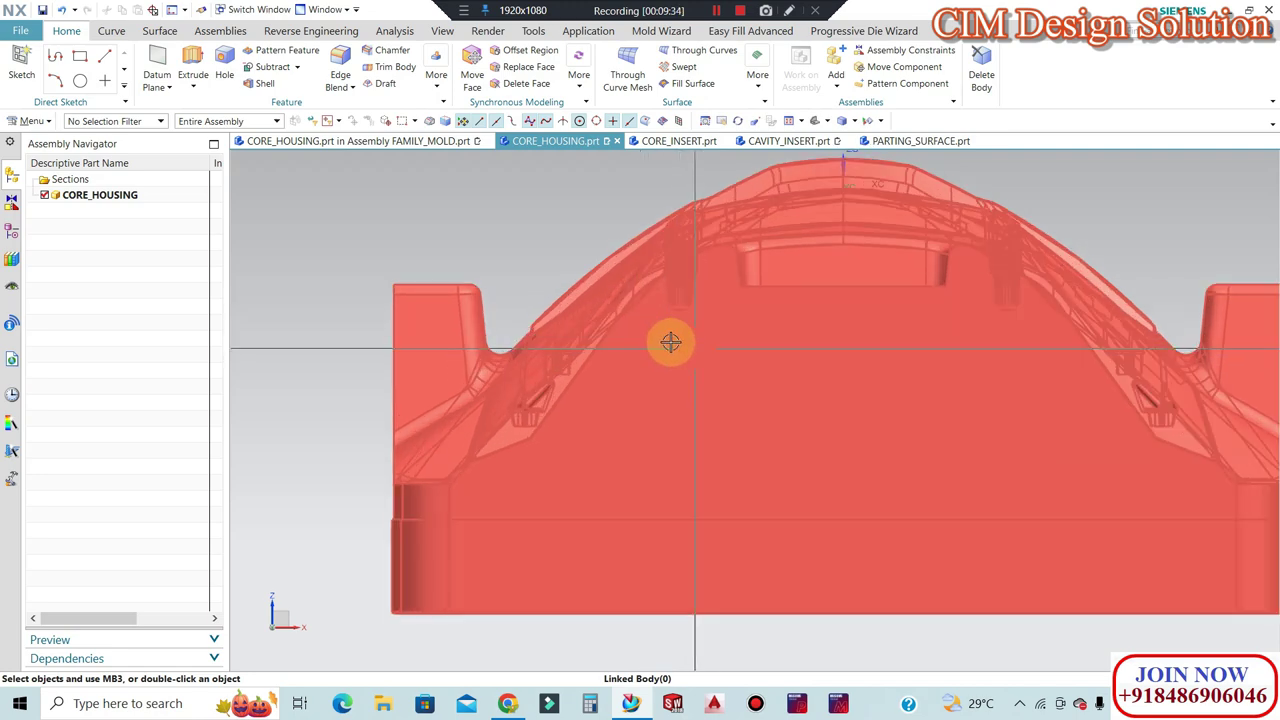
middle_drag(669, 340, 697, 367)
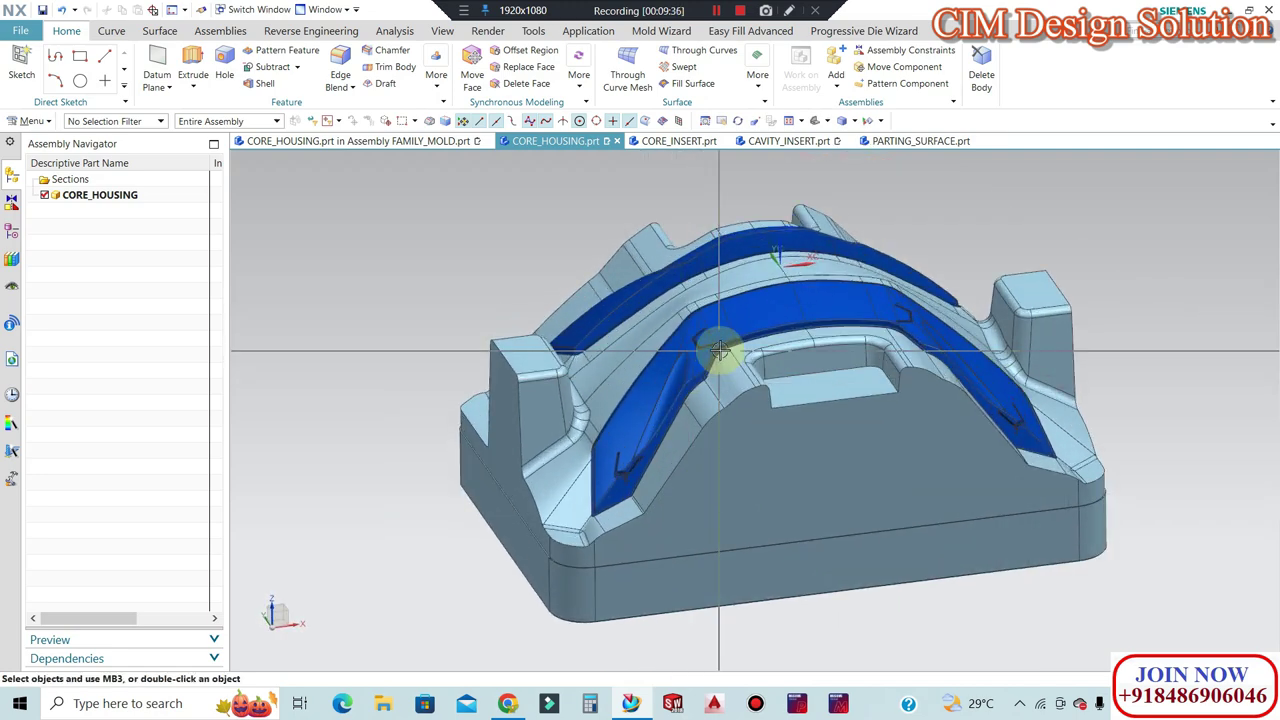
scroll(705, 357, up, 5)
scroll(703, 357, down, 3)
scroll(688, 366, down, 2)
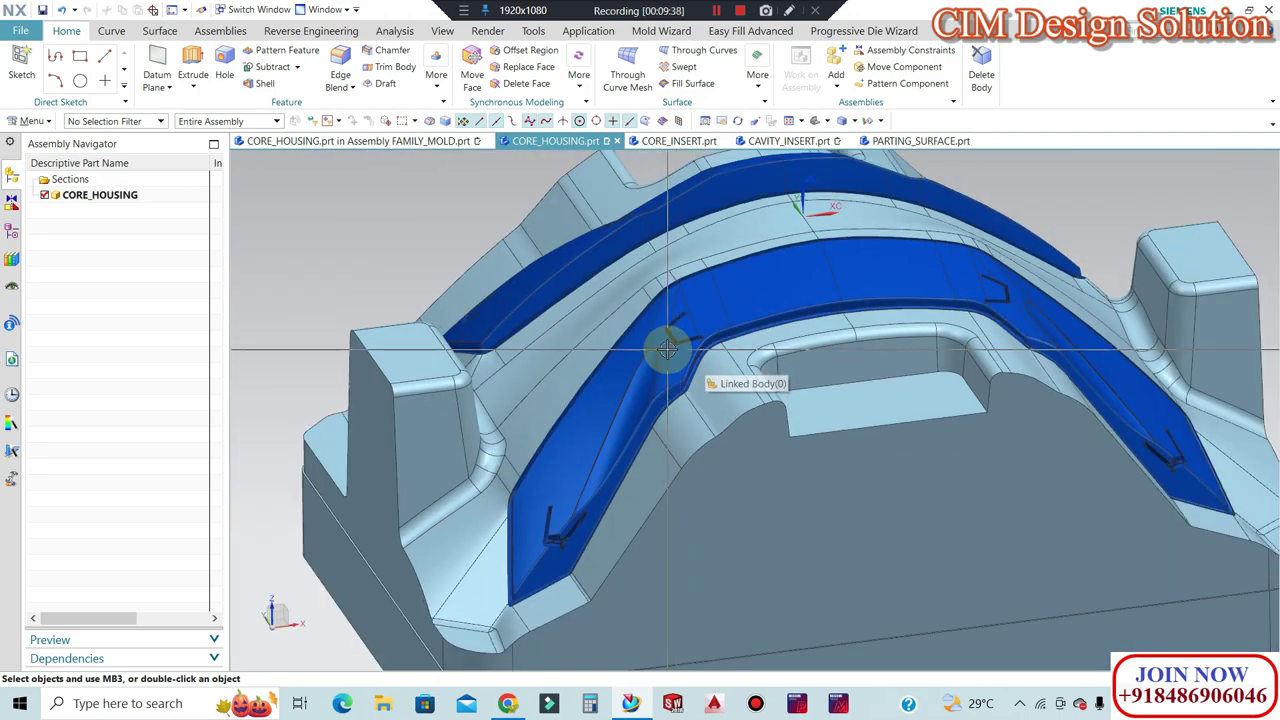
scroll(666, 351, up, 1)
scroll(688, 354, up, 4)
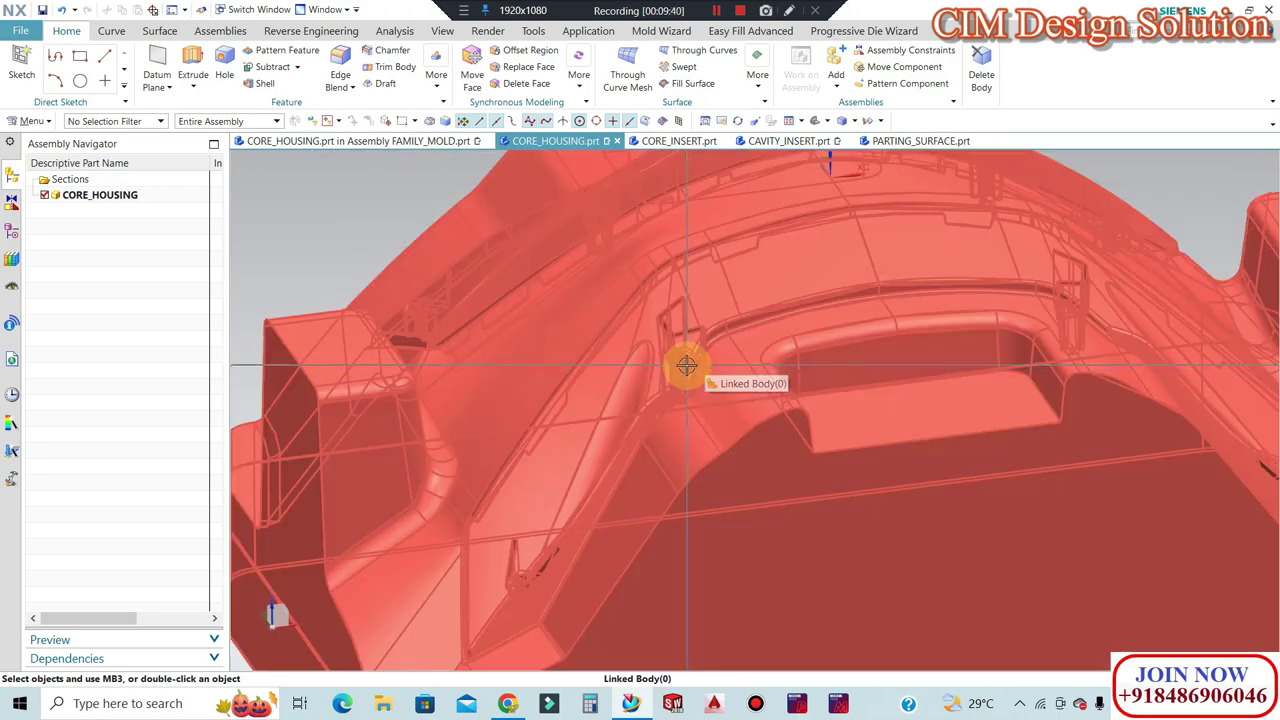
scroll(690, 370, down, 4)
scroll(713, 388, up, 3)
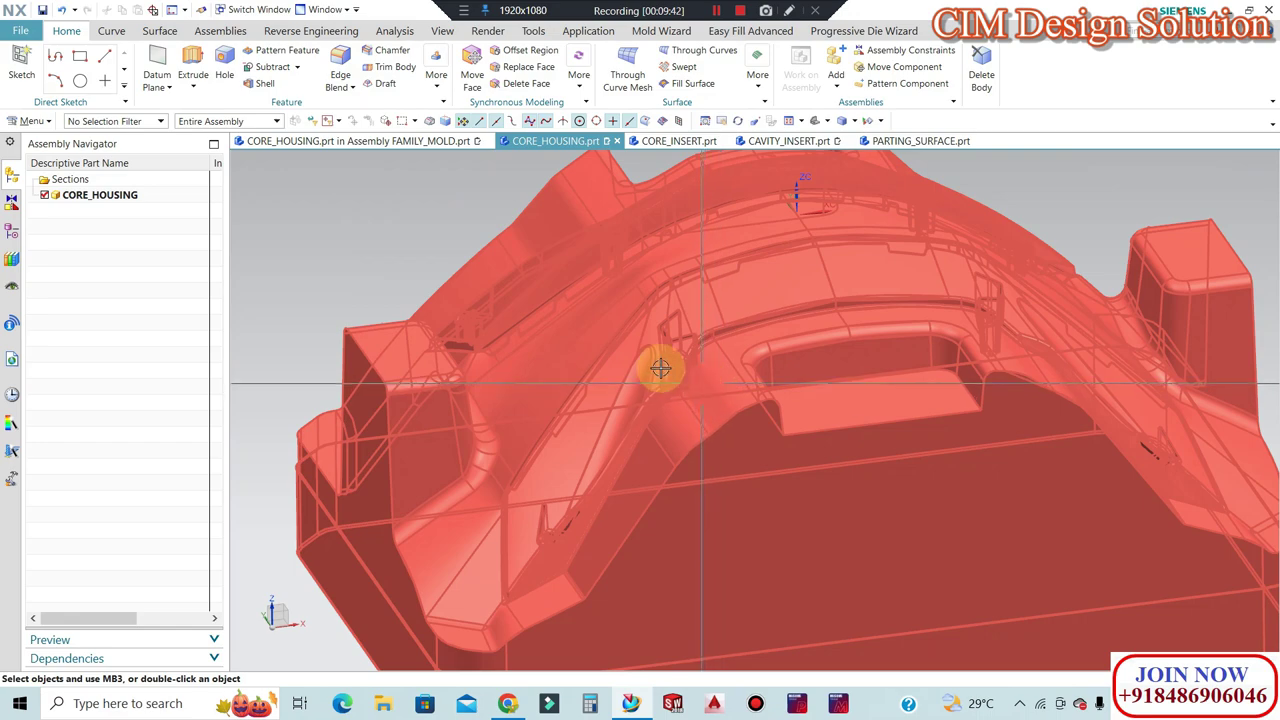
scroll(660, 350, down, 2)
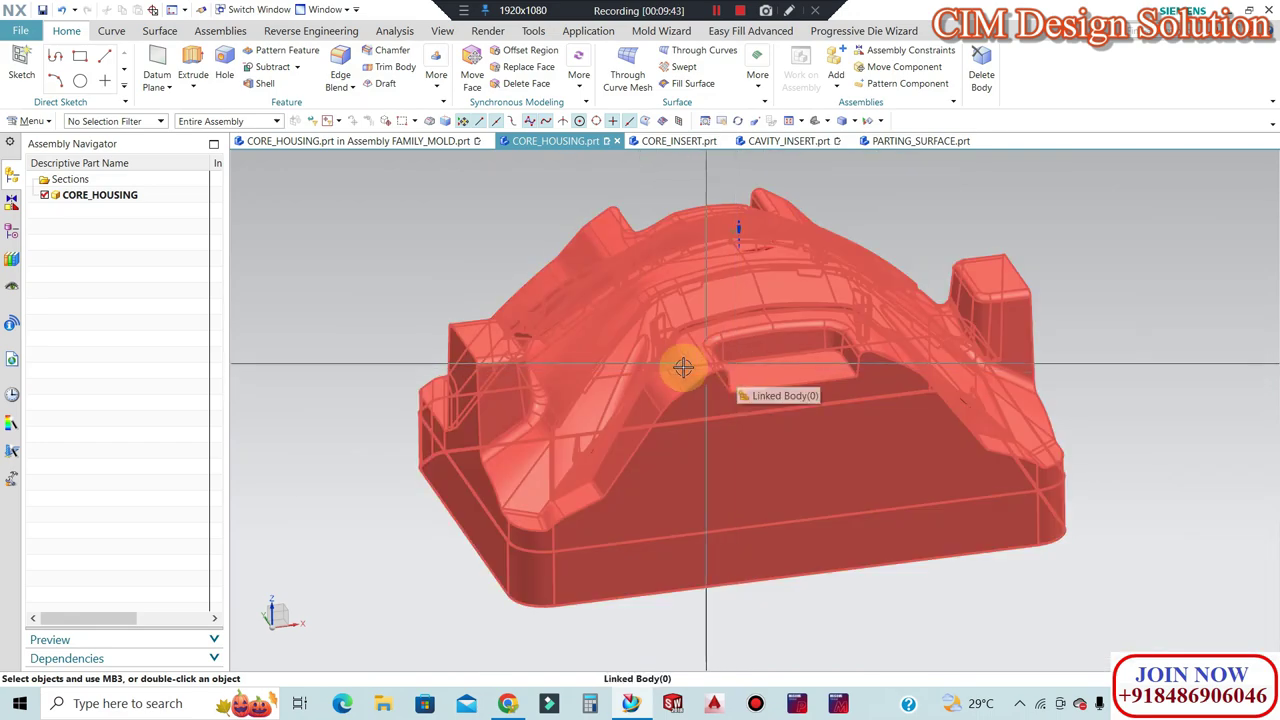
middle_drag(682, 368, 686, 363)
scroll(688, 363, up, 2)
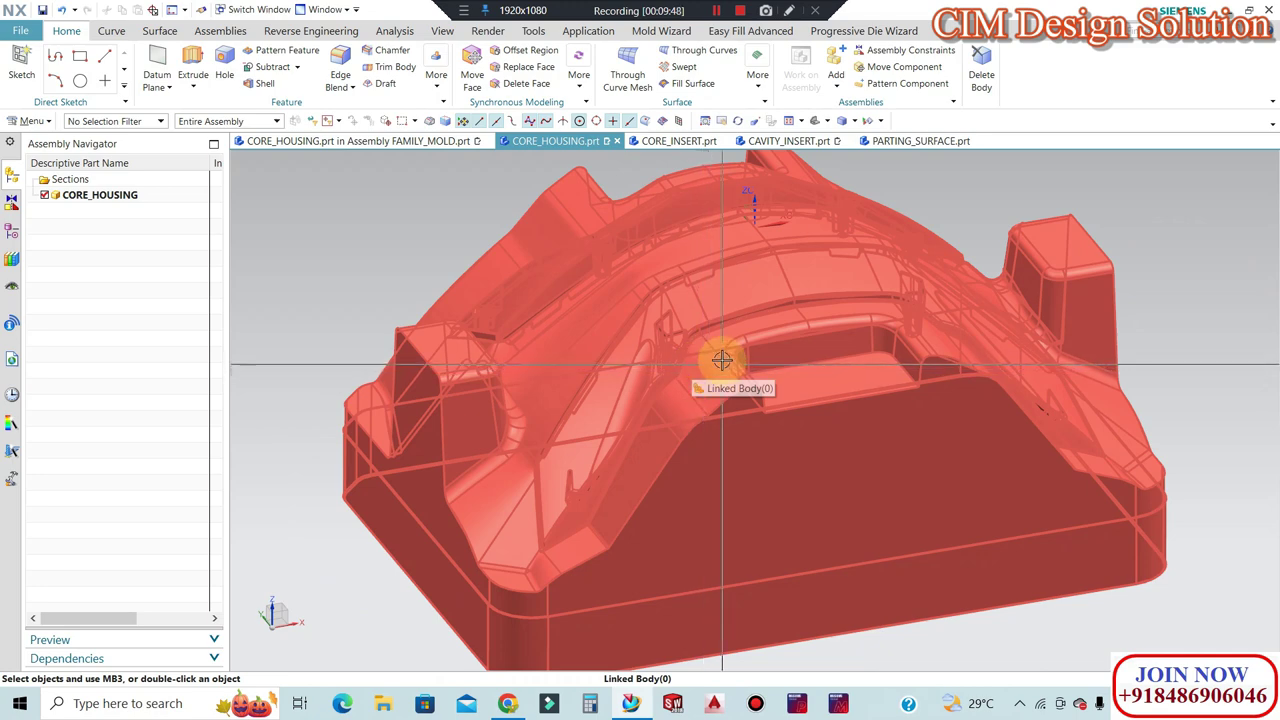
scroll(826, 369, down, 2)
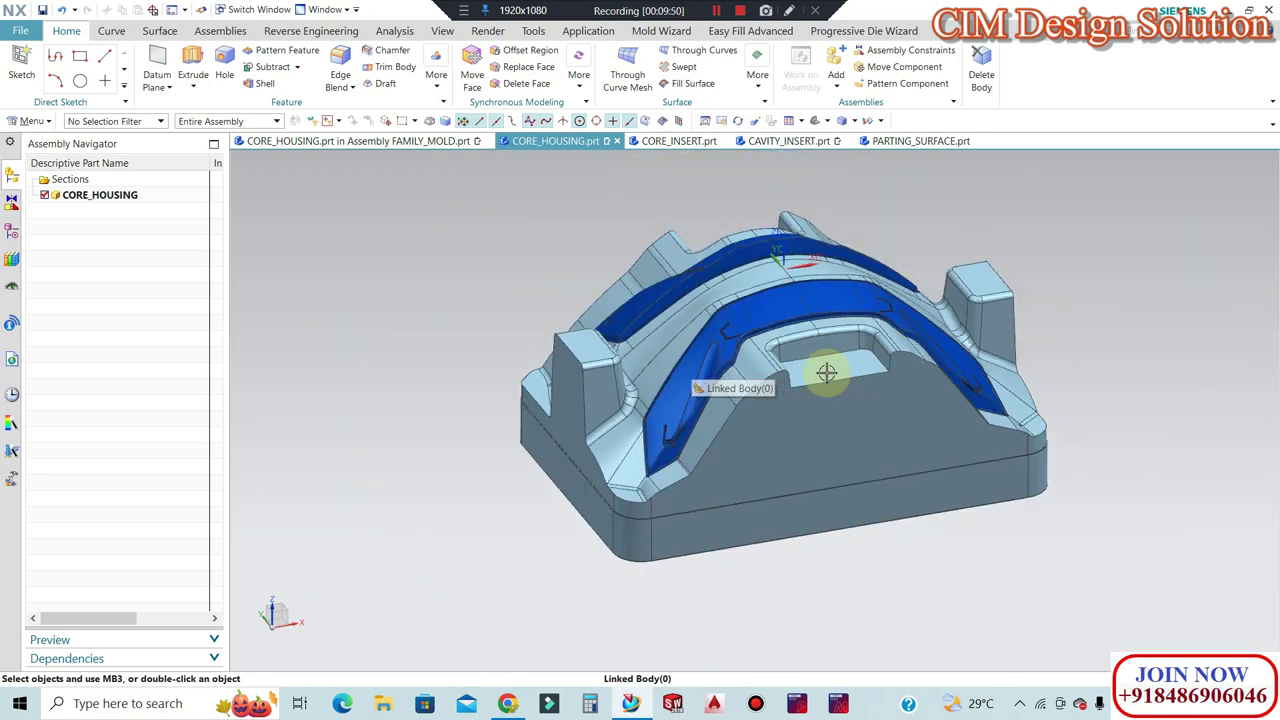
scroll(806, 370, down, 2)
mouse_move(806, 370)
middle_down()
mouse_move(777, 309)
mouse_move(600, 314)
middle_up()
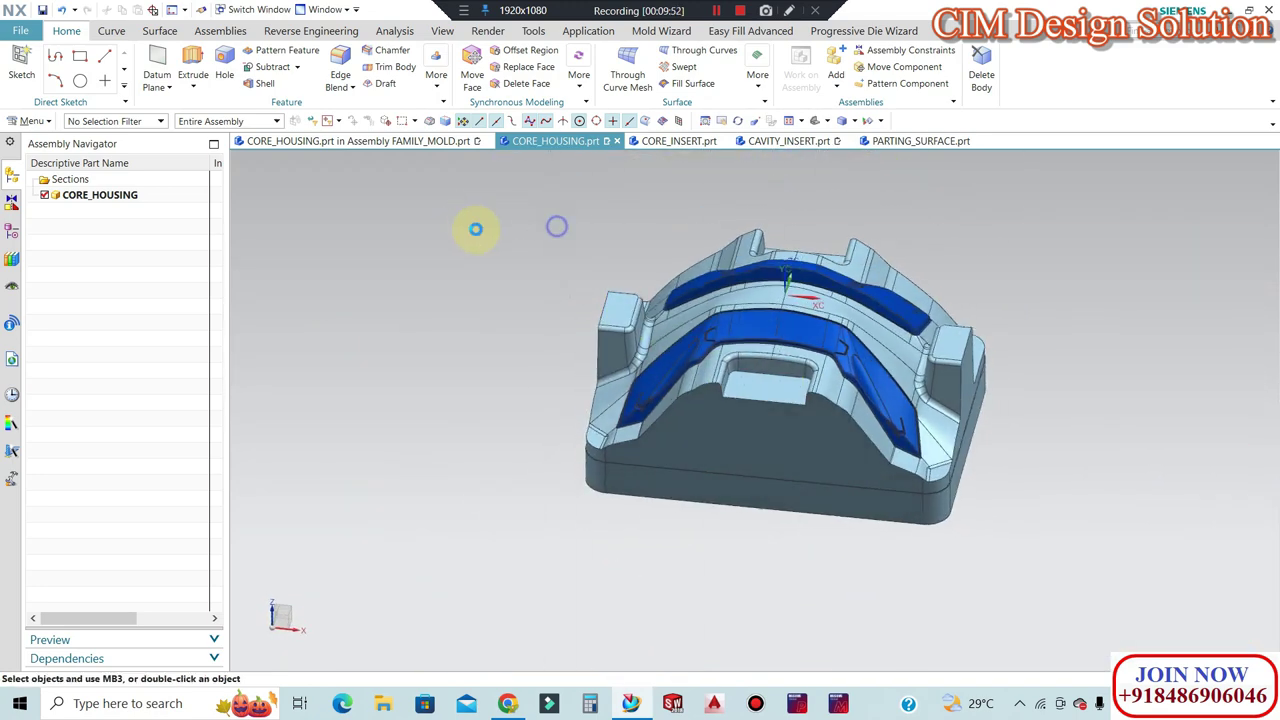
From an exact front view, open Show (Class Selection) and pick the hidden rectangular block.
key(F8)
key(ctrl+shift+k)
click(654, 354)
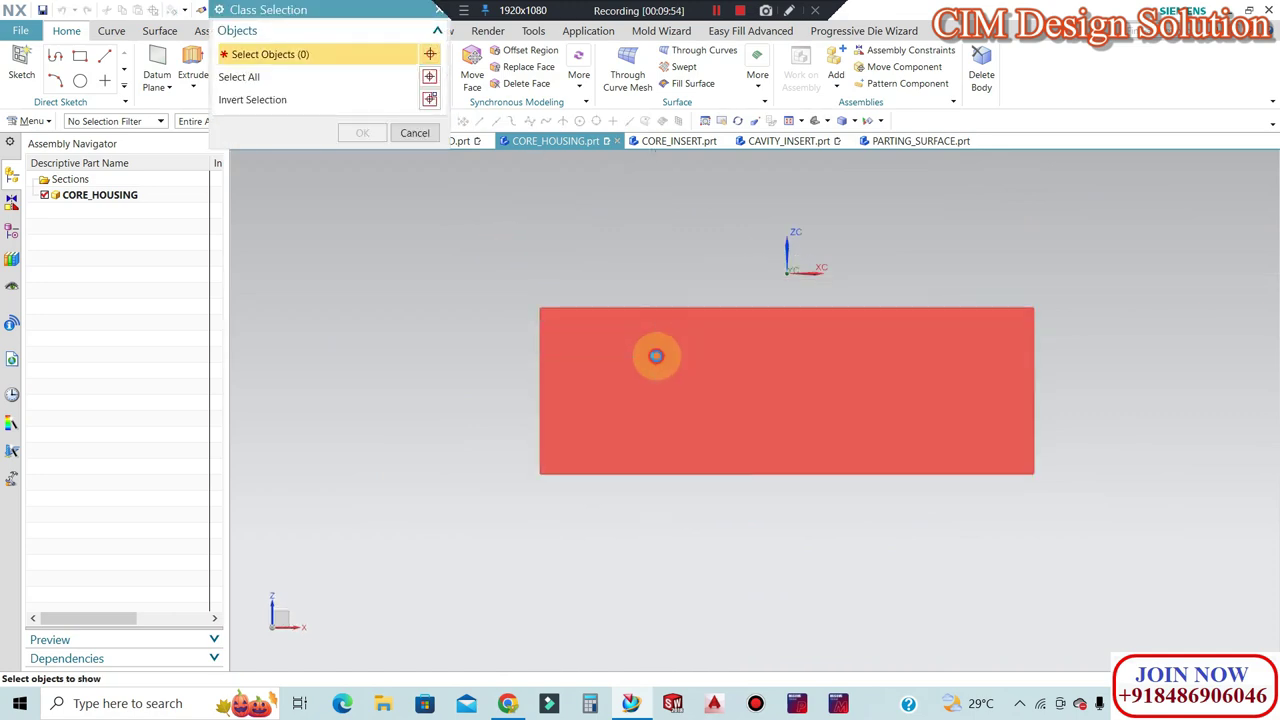
Show the picked block again and fit the whole mold block in view.
middle_click(1094, 383)
mouse_move(1094, 383)
middle_down()
mouse_move(1066, 440)
mouse_move(794, 306)
mouse_move(794, 343)
mouse_move(794, 327)
mouse_move(609, 354)
middle_up()
scroll(794, 306, up, 5)
key(ctrl+alt+t)
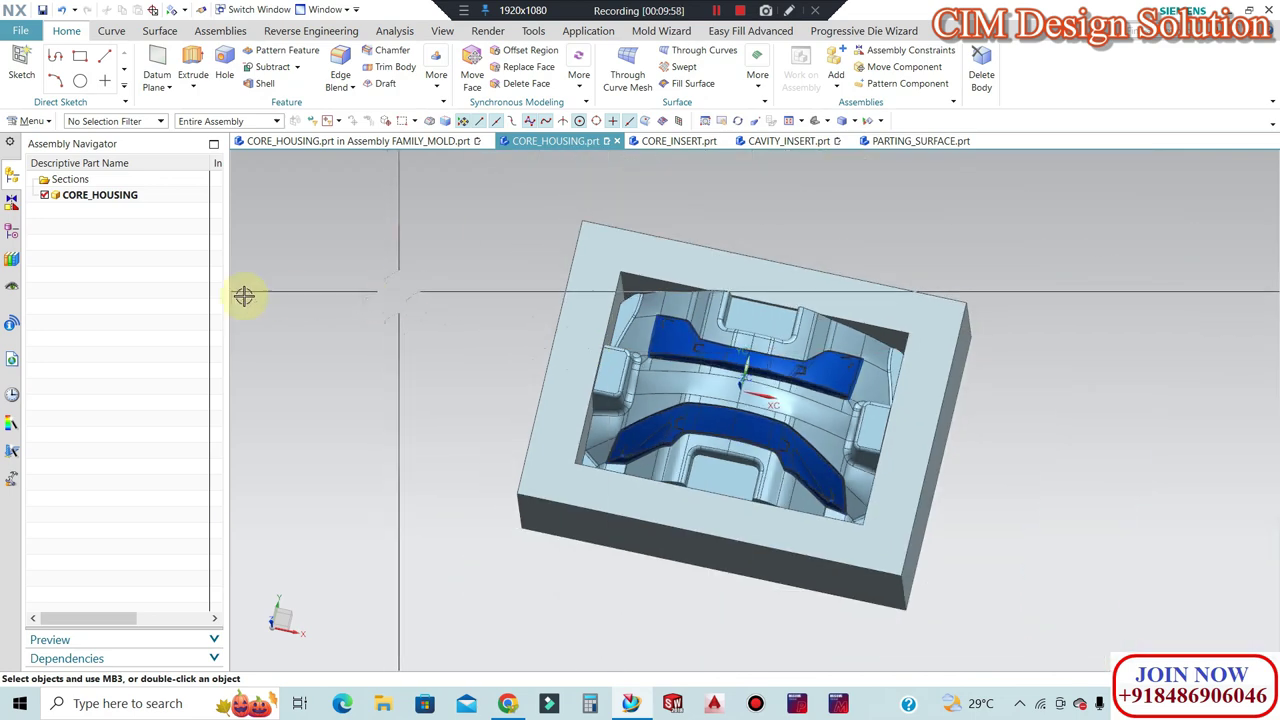
scroll(667, 492, down, 2)
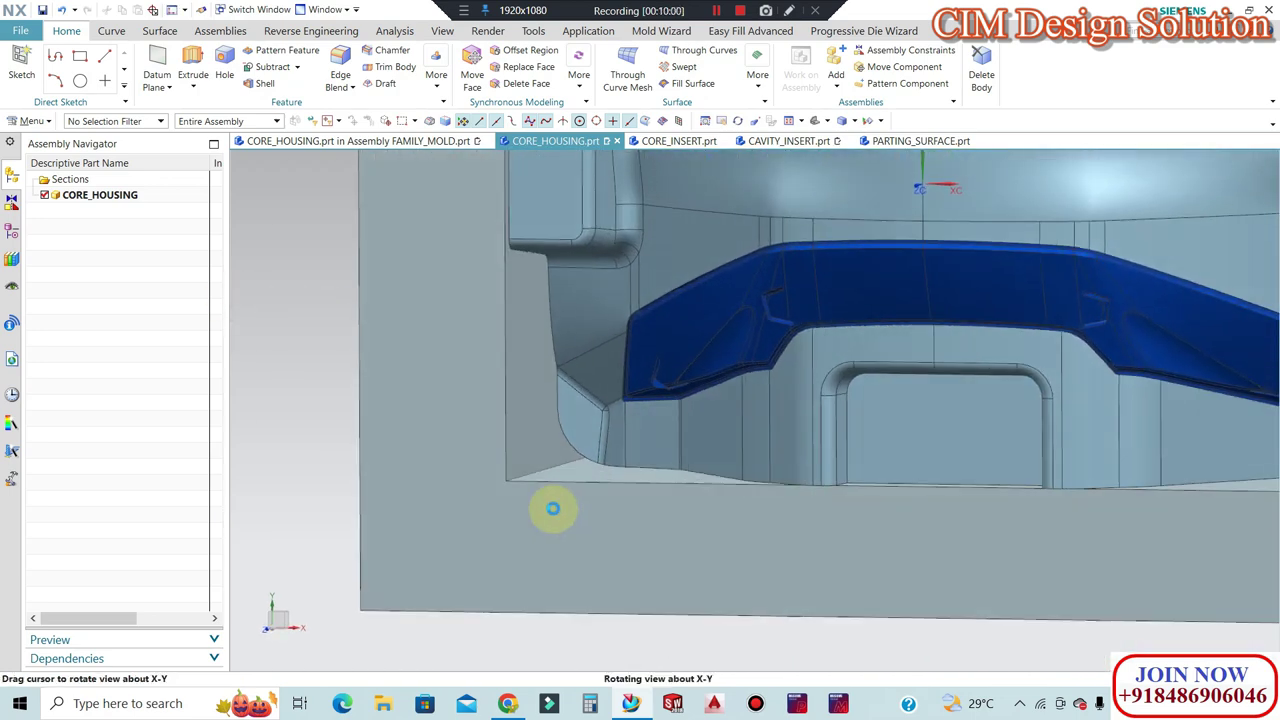
Orbit to the pocket corner and measure its 31 mm radius with Geometric Properties.
middle_drag(565, 544, 397, 107)
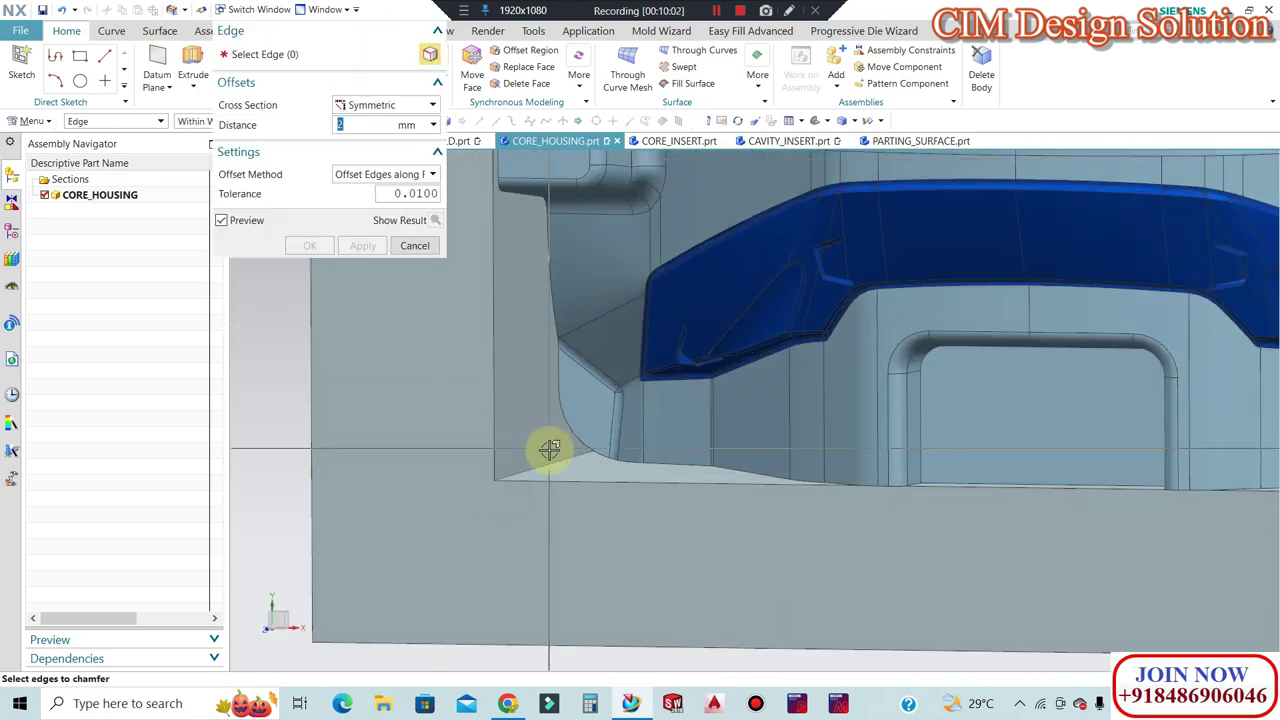
mouse_move(549, 449)
middle_down()
mouse_move(588, 428)
mouse_move(574, 443)
middle_up()
key(Escape)
scroll(574, 443, up, 3)
scroll(526, 477, up, 3)
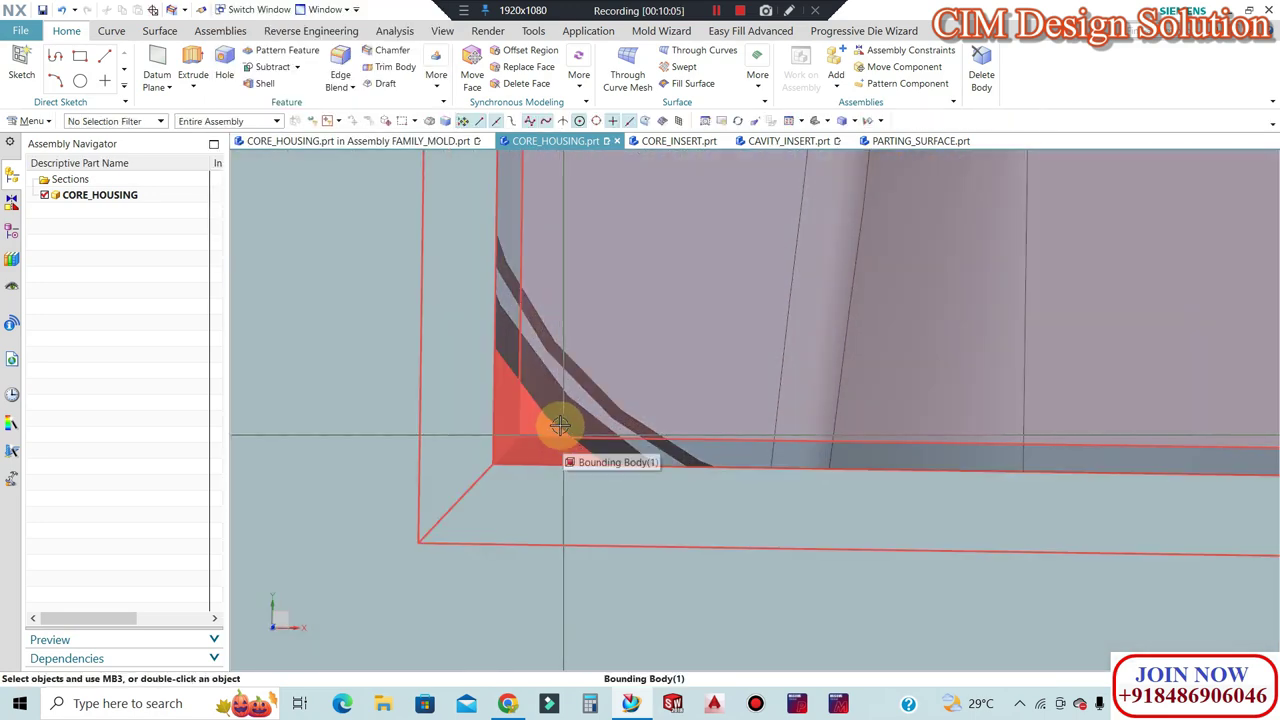
key(ctrl+shift+g)
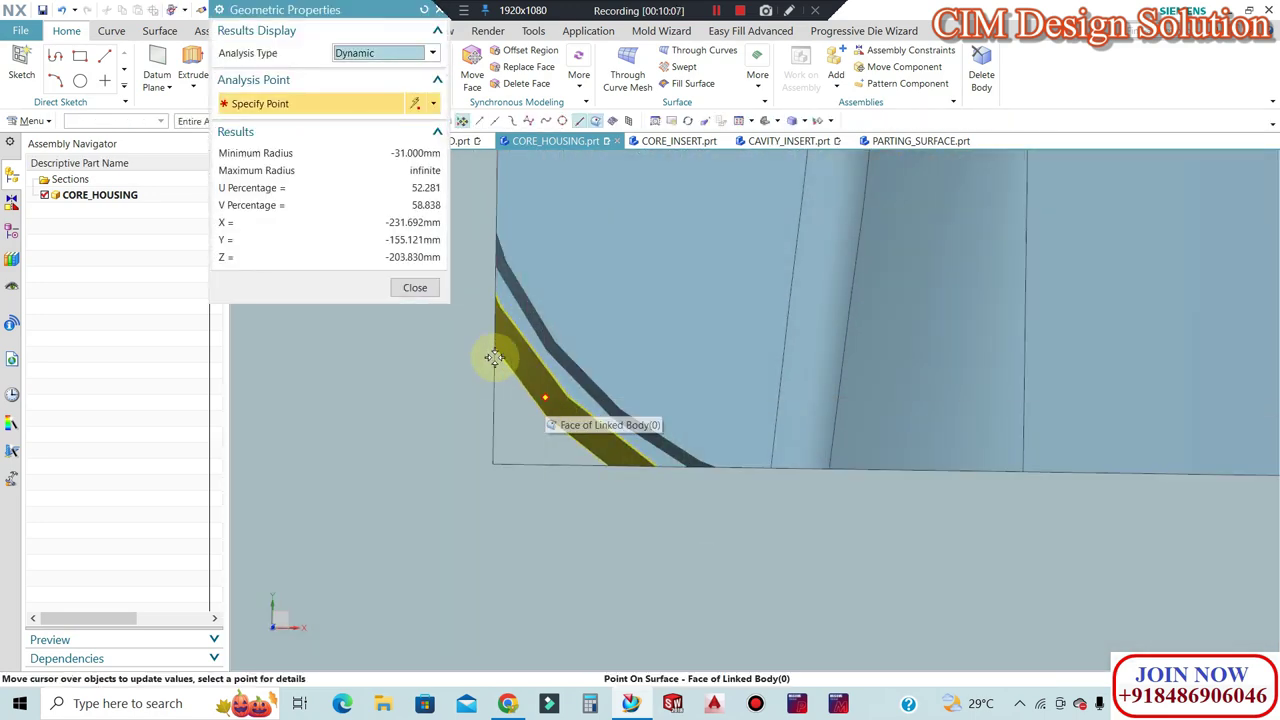
key(Escape)
mouse_move(623, 409)
middle_down()
mouse_move(577, 471)
mouse_move(507, 273)
middle_up()
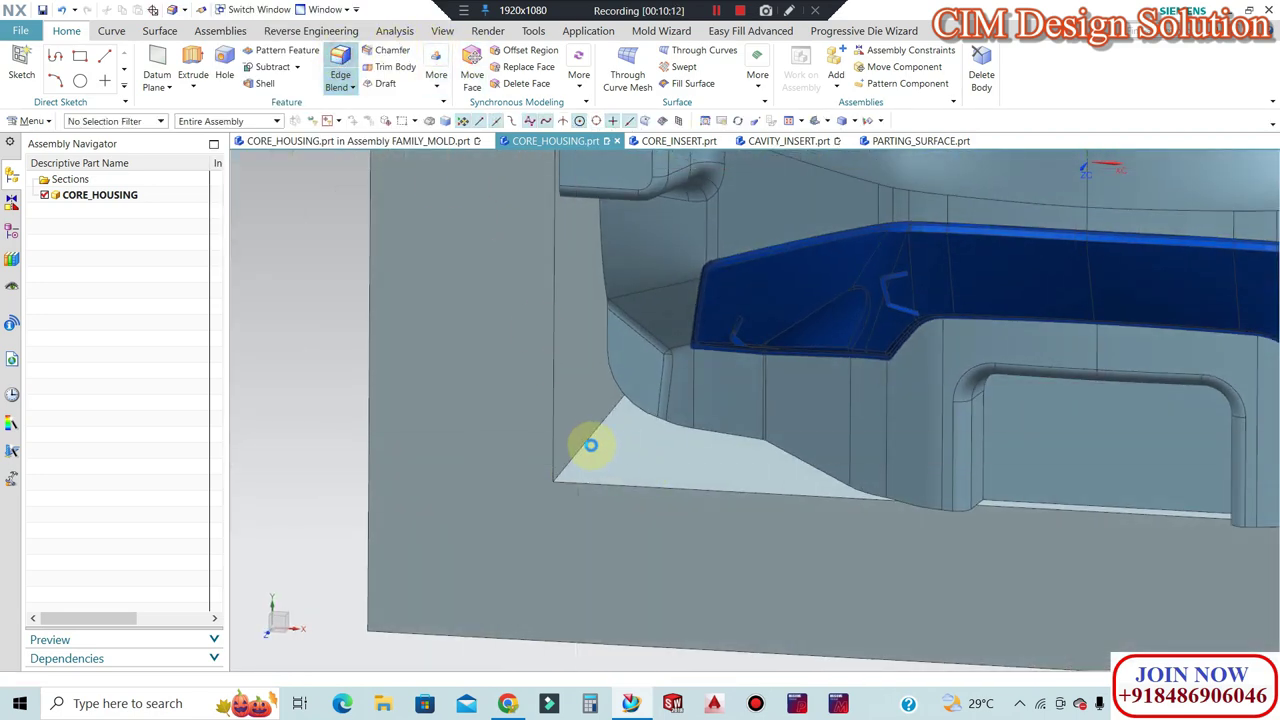
Start a 28 mm Edge Blend on the slanted pocket corner edge.
key(b)
click(591, 436)
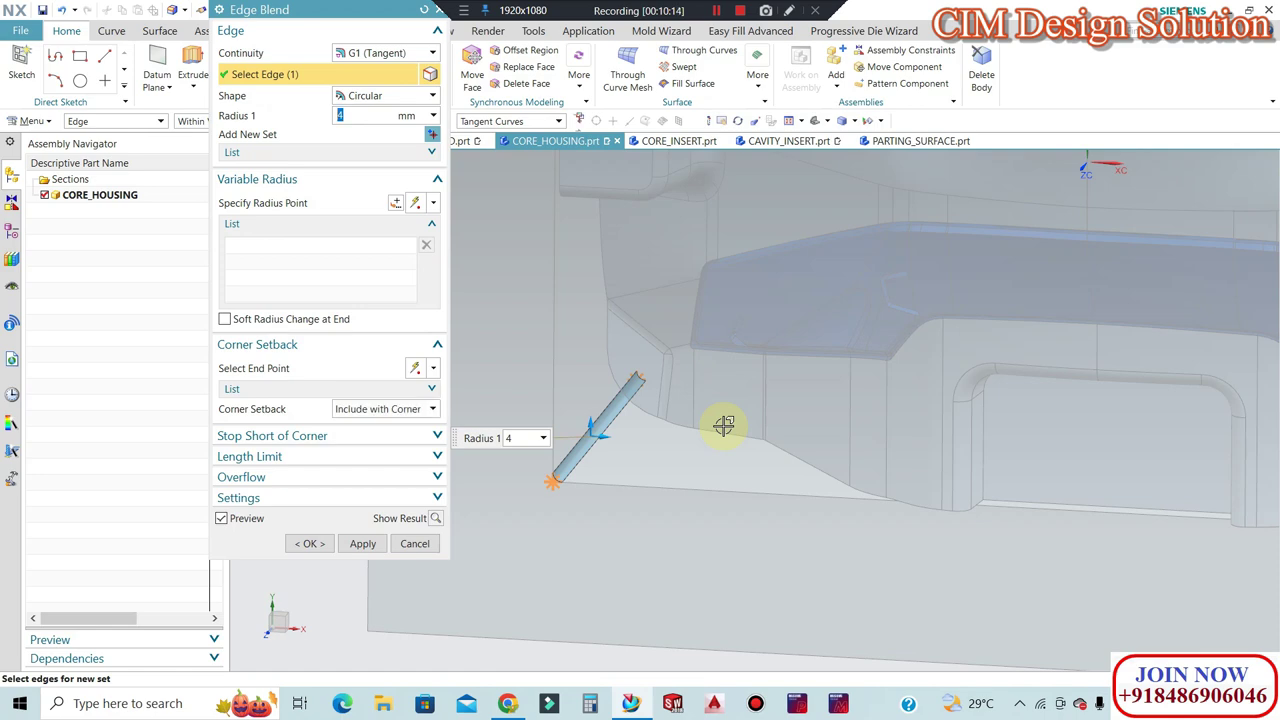
key(Return)
scroll(860, 475, down, 3)
scroll(1054, 491, down, 2)
middle_drag(1054, 491, 1018, 470)
scroll(1018, 470, up, 4)
Add two more pocket corner edges and apply the 28 mm blends.
click(1018, 470)
scroll(1003, 540, down, 2)
scroll(995, 531, down, 3)
middle_drag(995, 531, 995, 512)
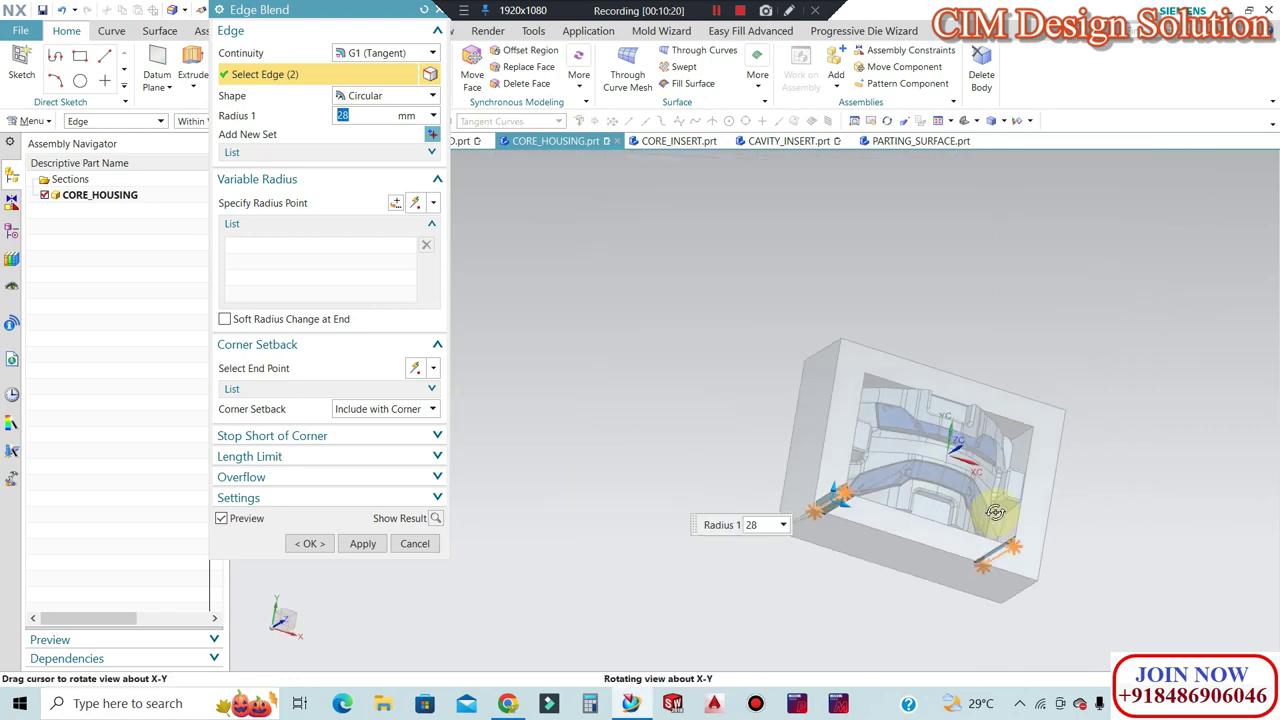
scroll(1020, 429, up, 3)
scroll(980, 423, up, 3)
click(978, 435)
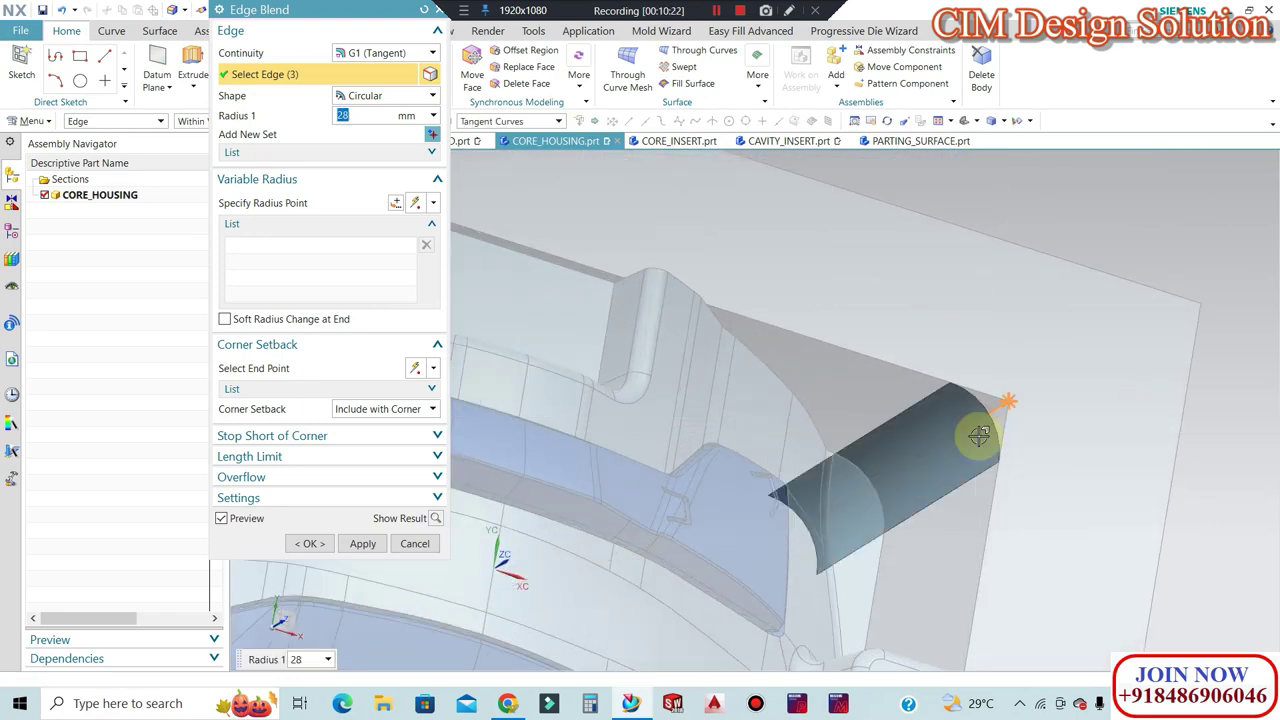
scroll(900, 398, down, 3)
mouse_move(723, 371)
middle_down()
mouse_move(677, 363)
mouse_move(470, 548)
middle_up()
click(360, 543)
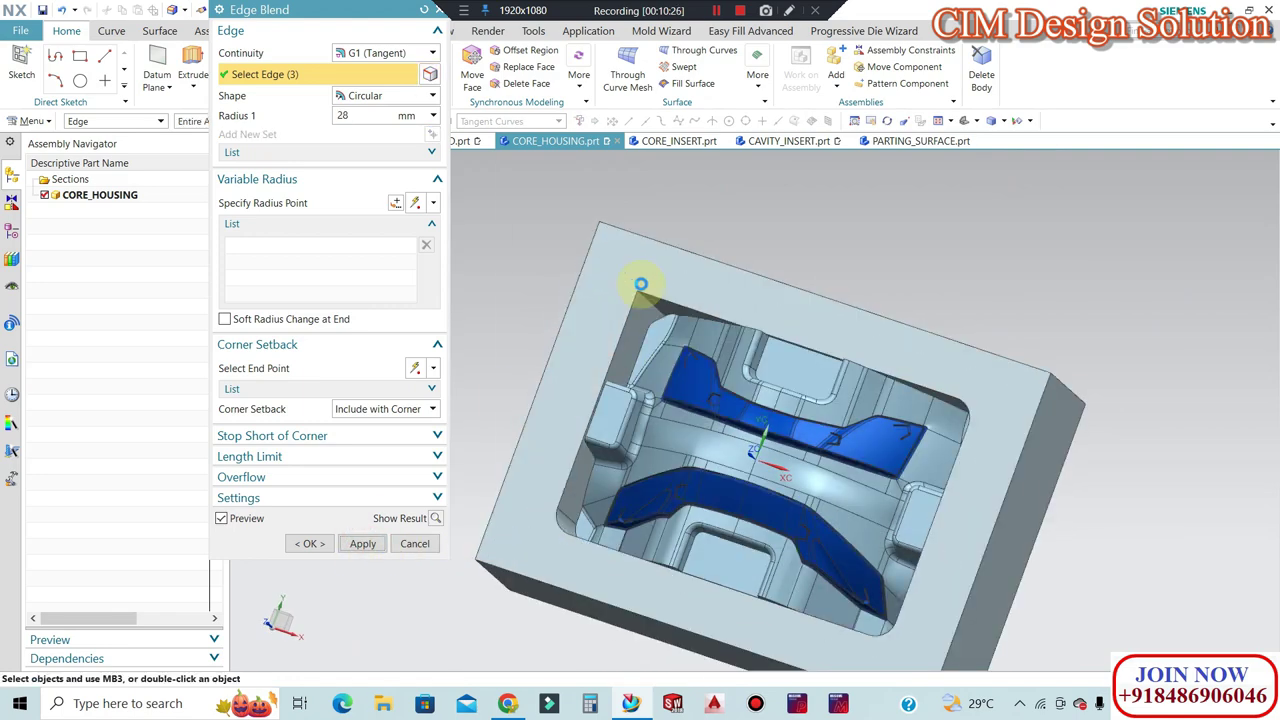
key(Escape)
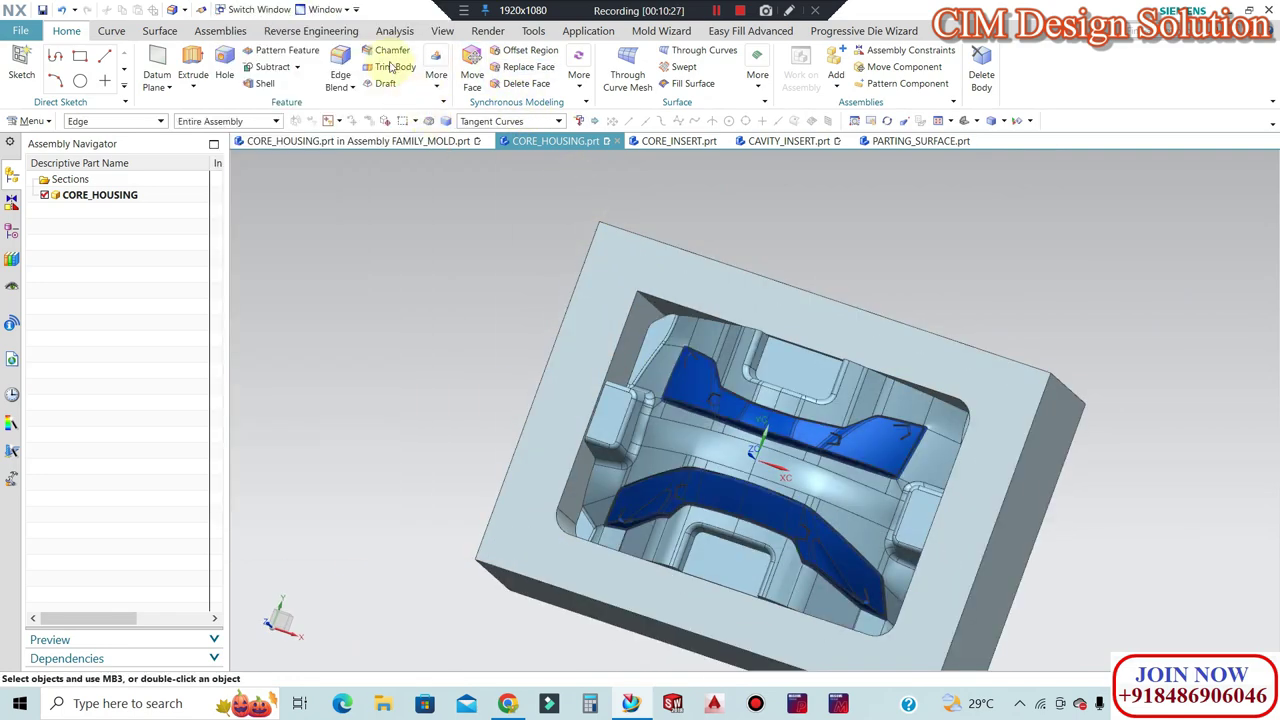
Chamfer the block's outer corner edge with a 30 mm distance.
click(385, 52)
scroll(623, 294, up, 5)
click(627, 298)
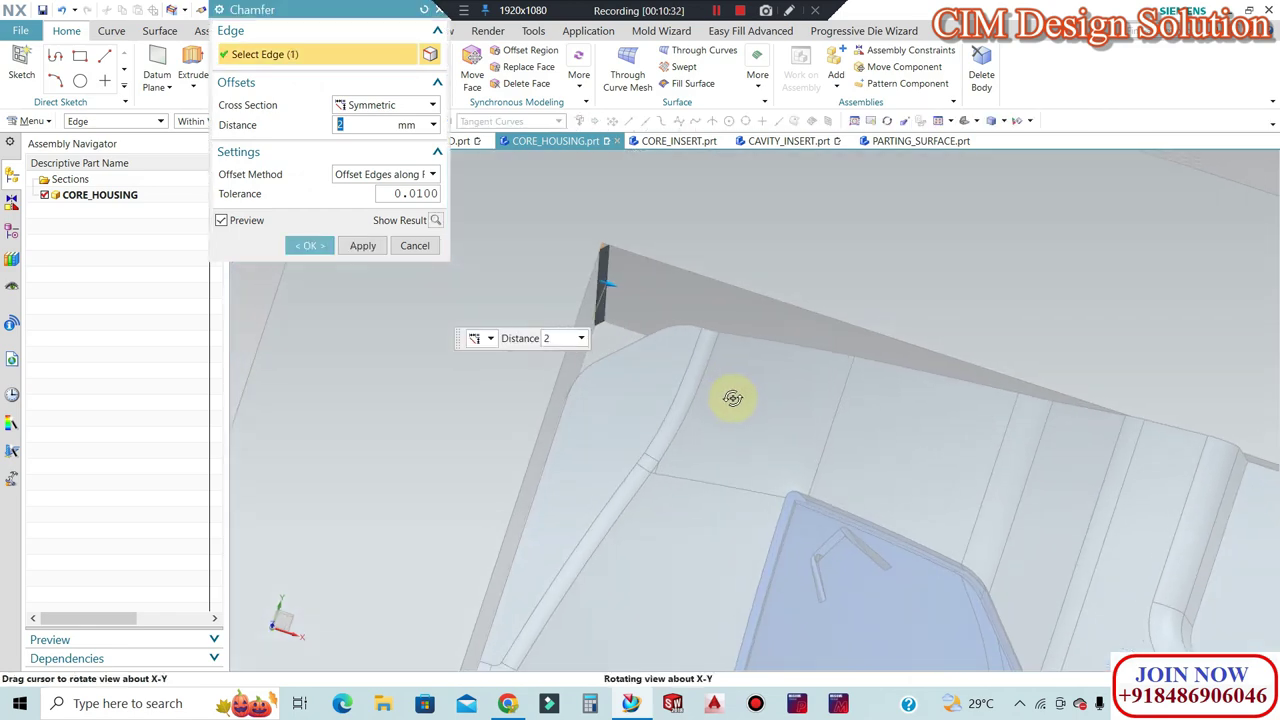
middle_drag(731, 393, 683, 369)
scroll(640, 285, up, 4)
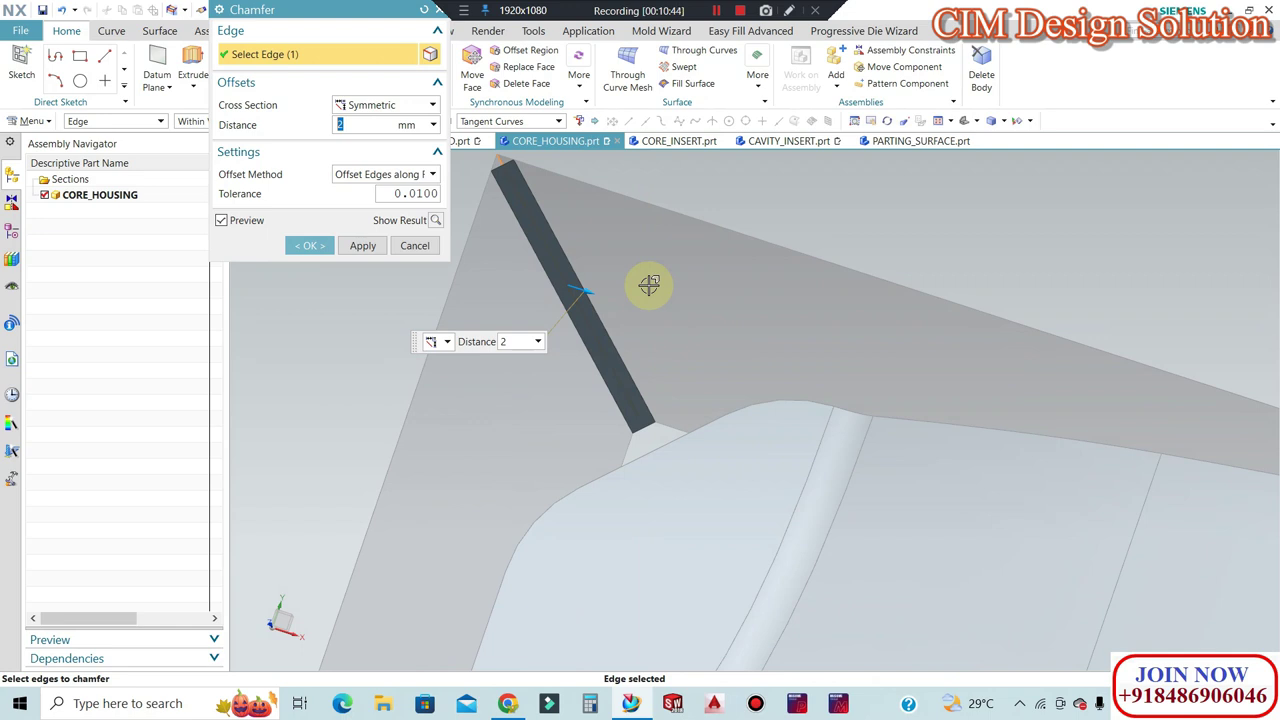
text(30)
click(650, 286)
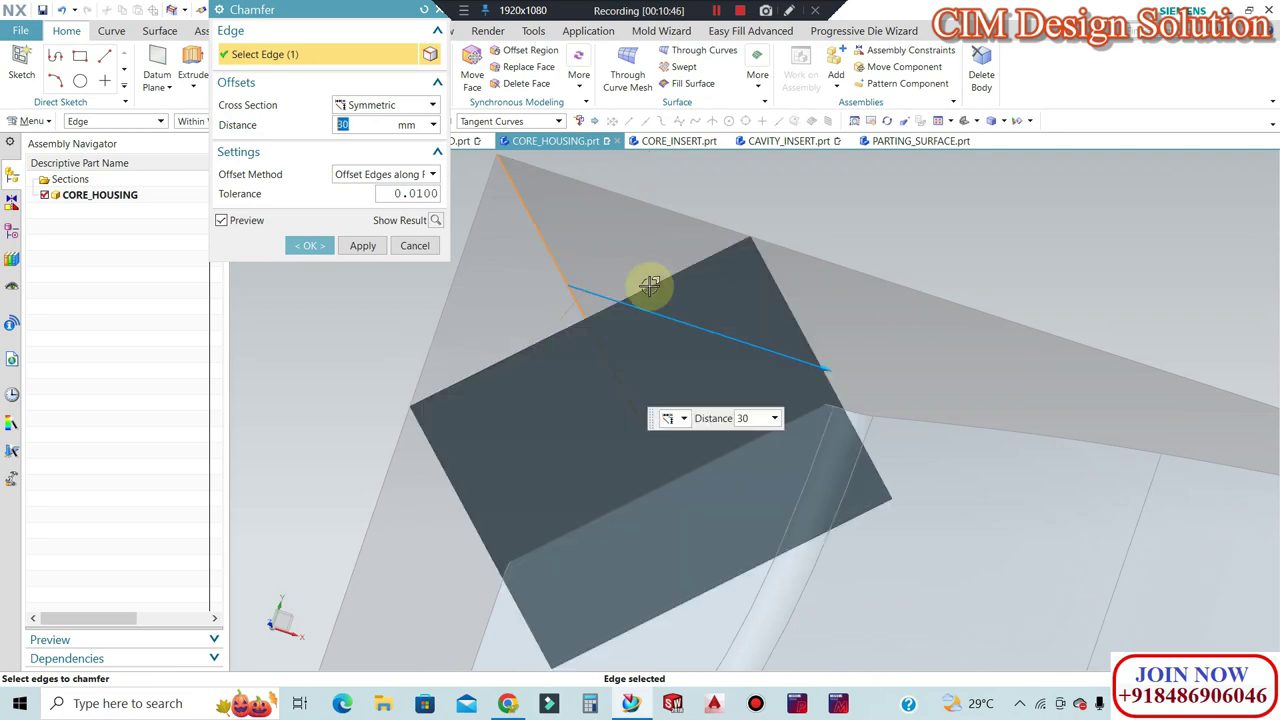
mouse_move(655, 338)
middle_down()
mouse_move(729, 443)
mouse_move(722, 477)
mouse_move(723, 466)
middle_up()
middle_click(729, 443)
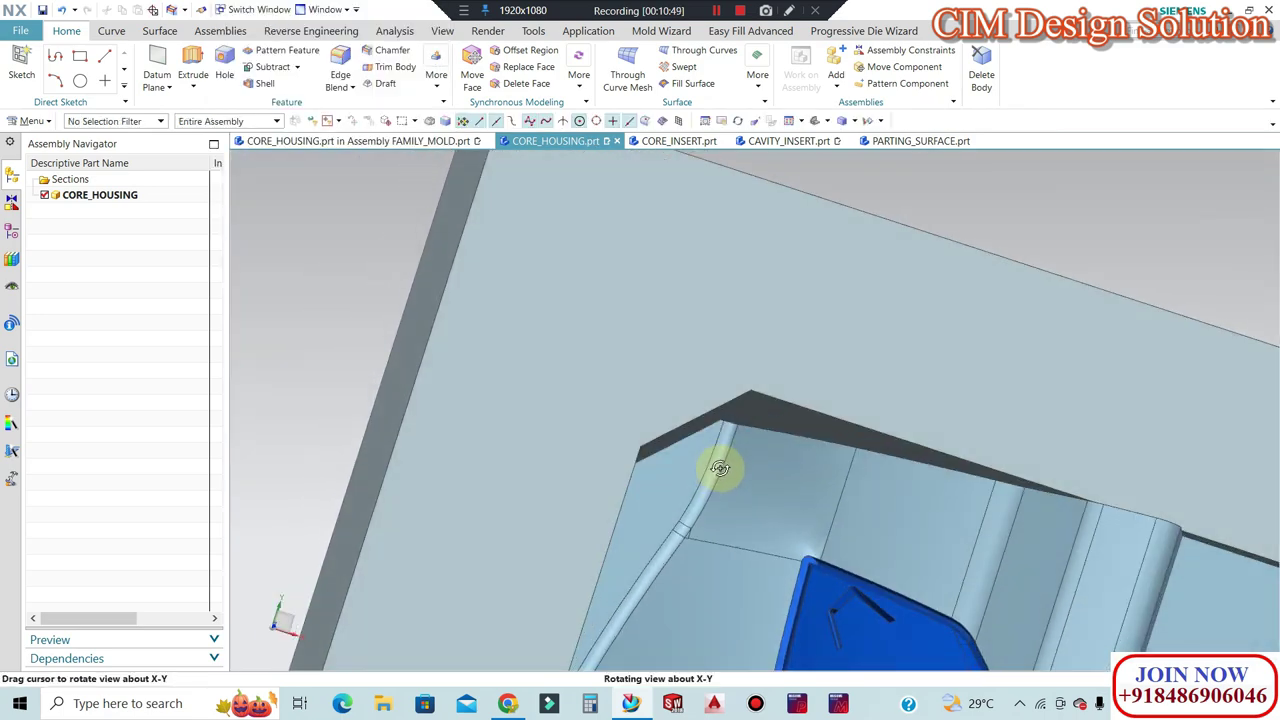
Edit Chamfer (5) from the Part Navigator to a 20 mm distance.
click(8, 233)
double_click(105, 355)
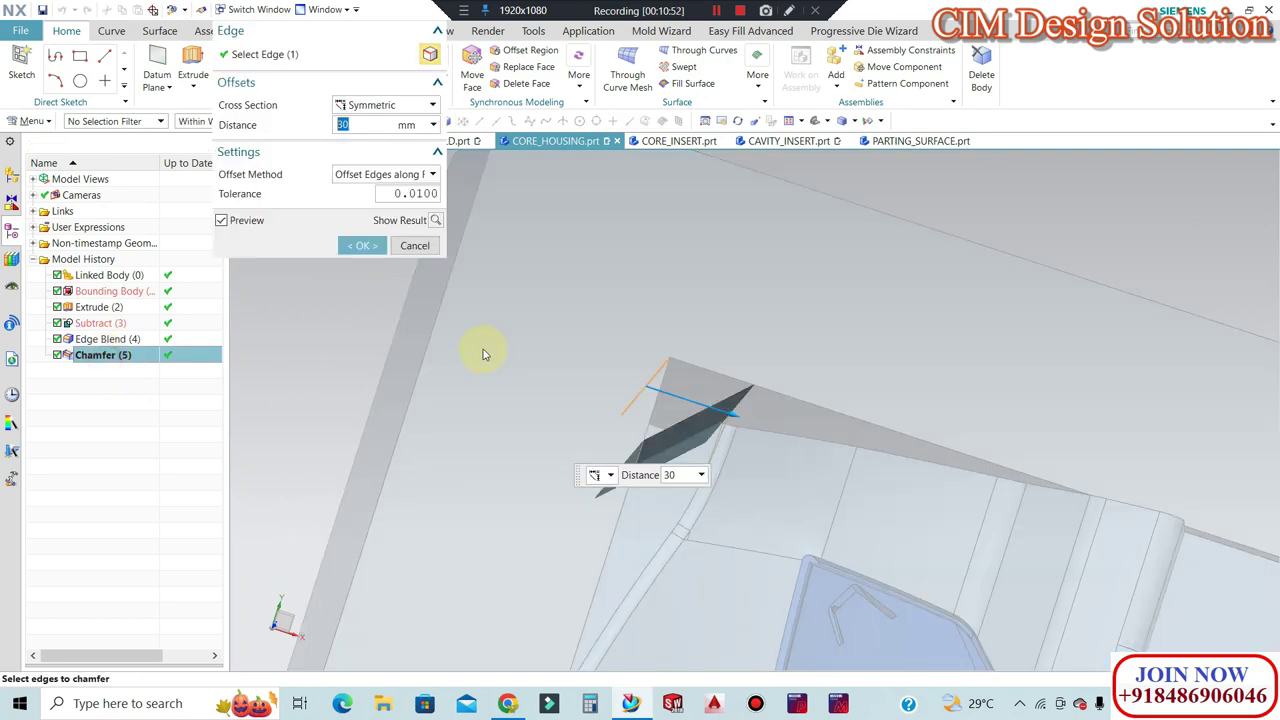
text(20)
key(Return)
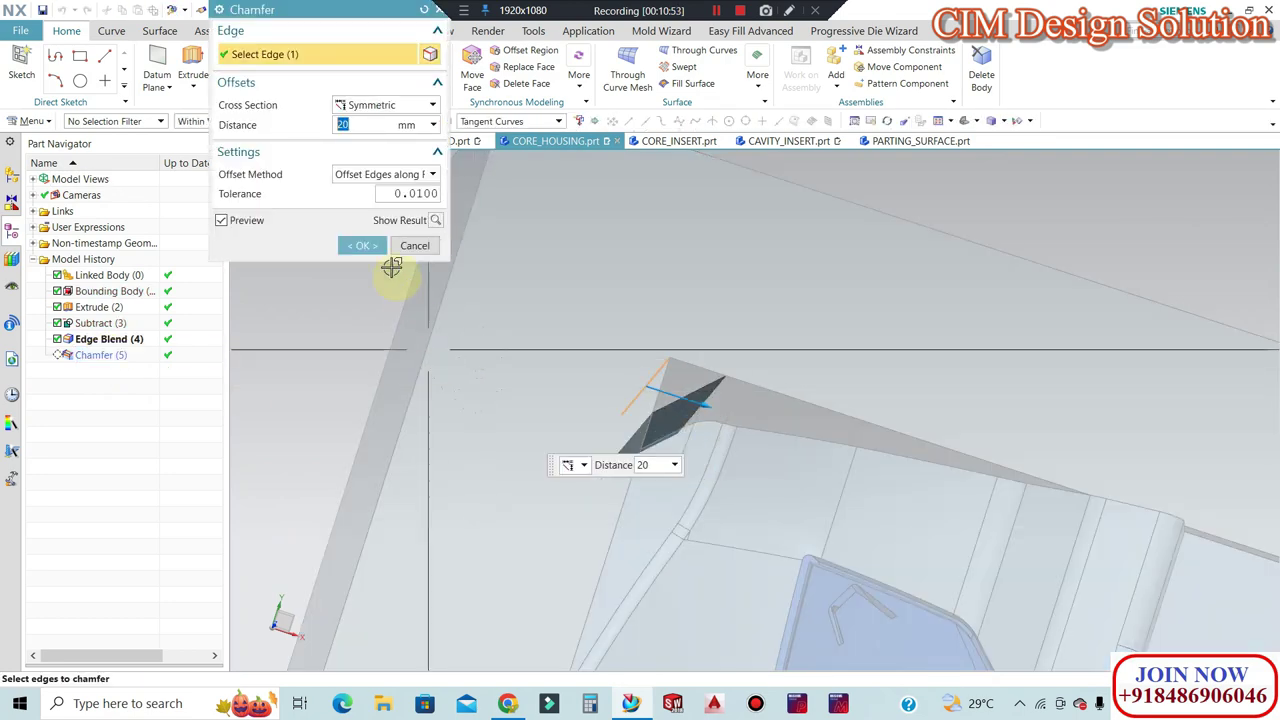
click(368, 245)
mouse_move(663, 349)
middle_down()
mouse_move(429, 320)
mouse_move(337, 323)
mouse_move(655, 438)
middle_up()
scroll(655, 438, up, 3)
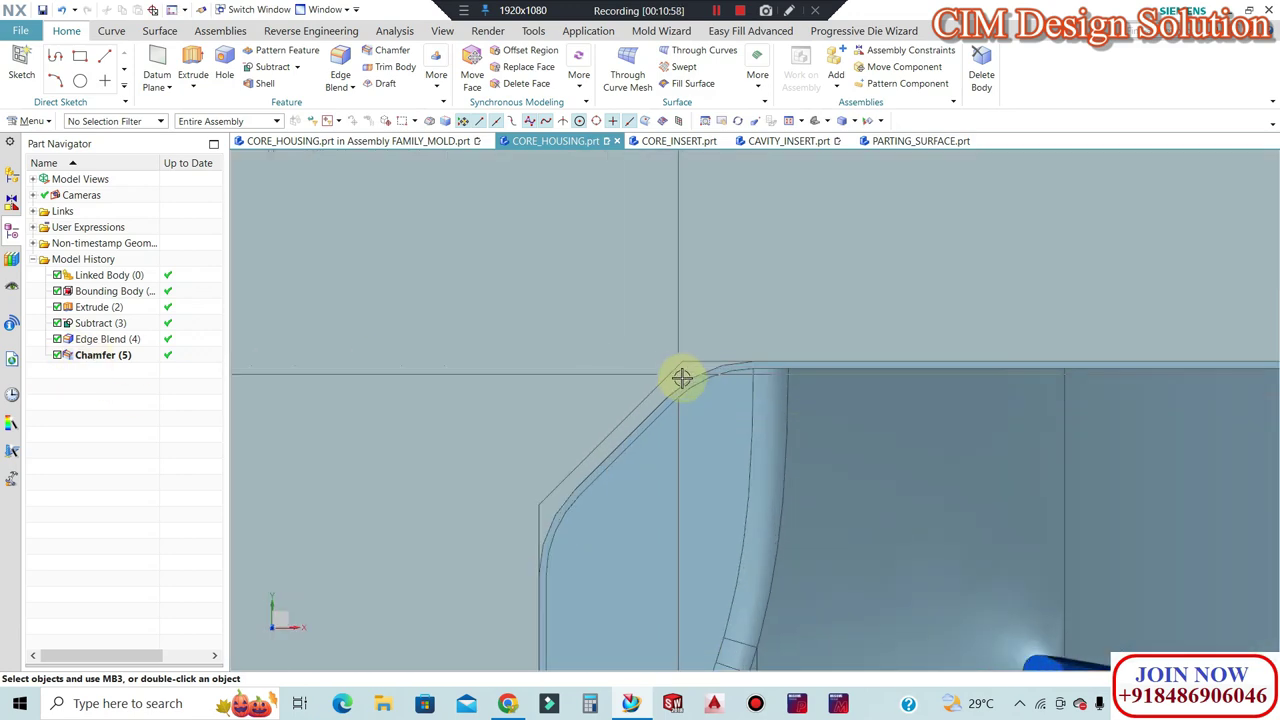
Round both edges of the chamfered pocket corner with a 25 mm edge blend.
scroll(680, 374, up, 2)
mouse_move(669, 334)
middle_down()
mouse_move(689, 383)
mouse_move(669, 369)
middle_up()
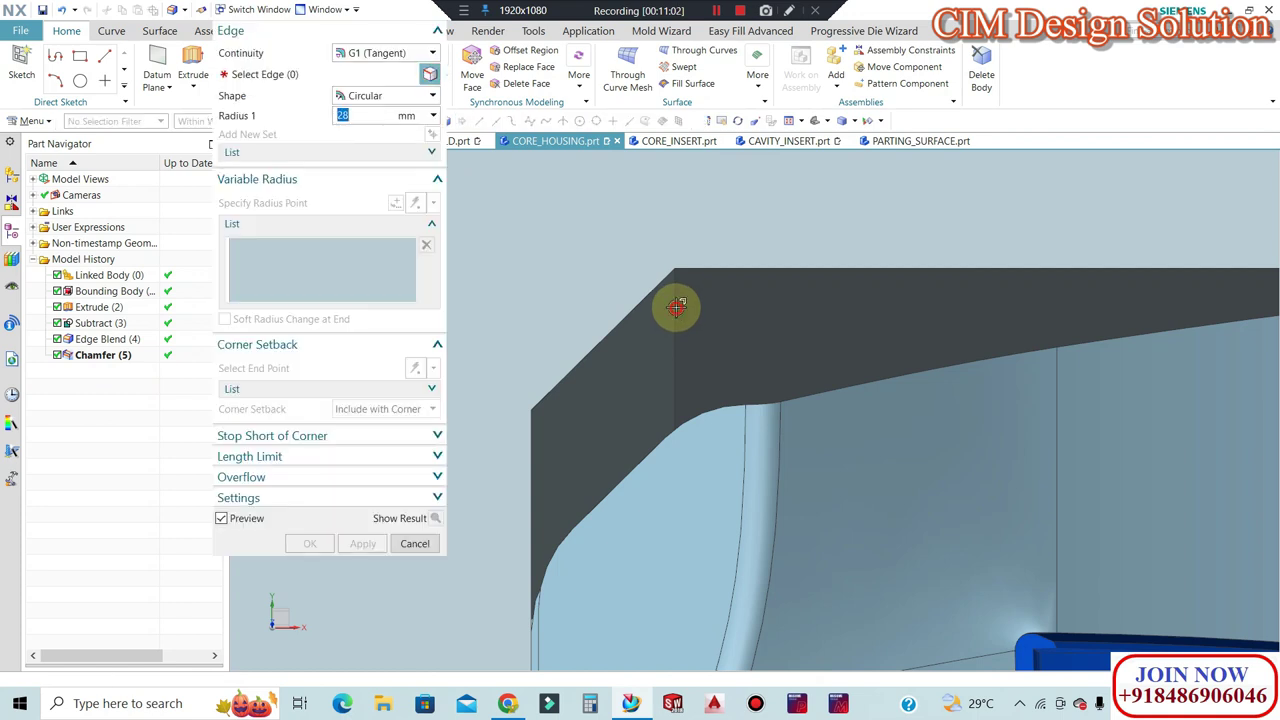
click(863, 377)
mouse_move(863, 377)
middle_down()
mouse_move(771, 446)
mouse_move(628, 470)
middle_up()
click(613, 457)
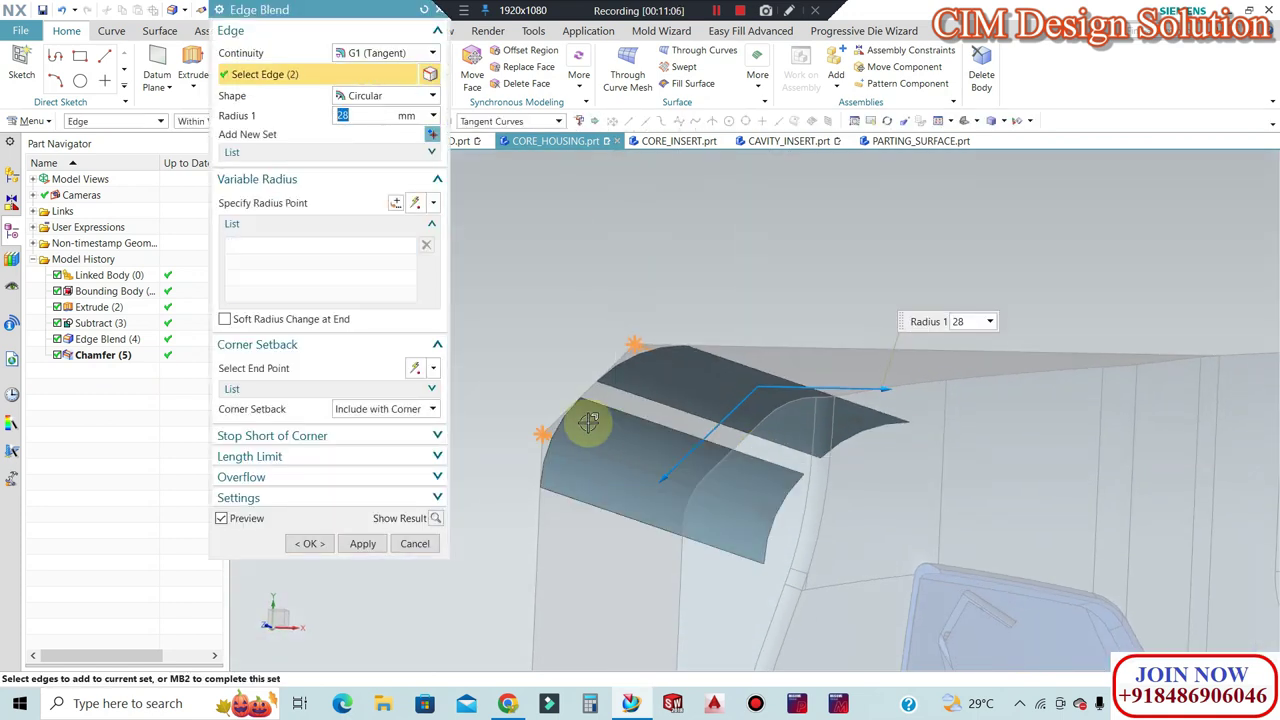
text(20)
key(Return)
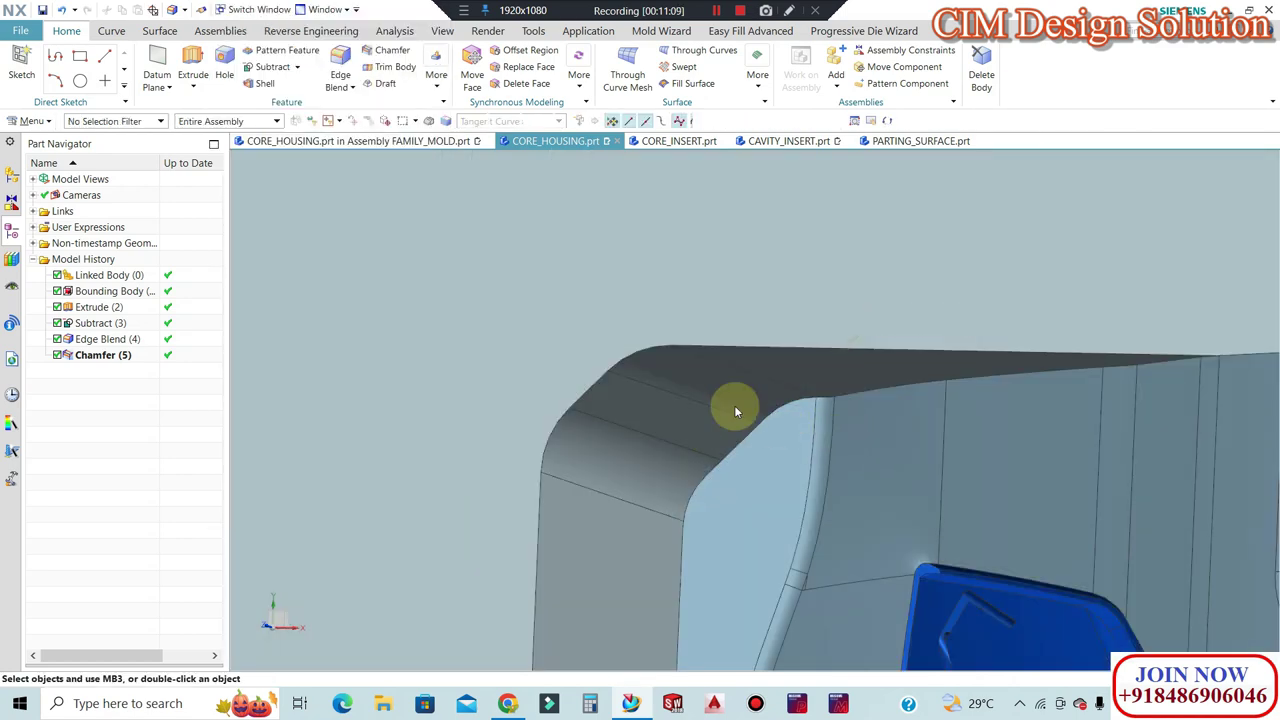
mouse_move(734, 405)
middle_down()
mouse_move(451, 329)
mouse_move(334, 323)
mouse_move(740, 384)
mouse_move(520, 372)
middle_up()
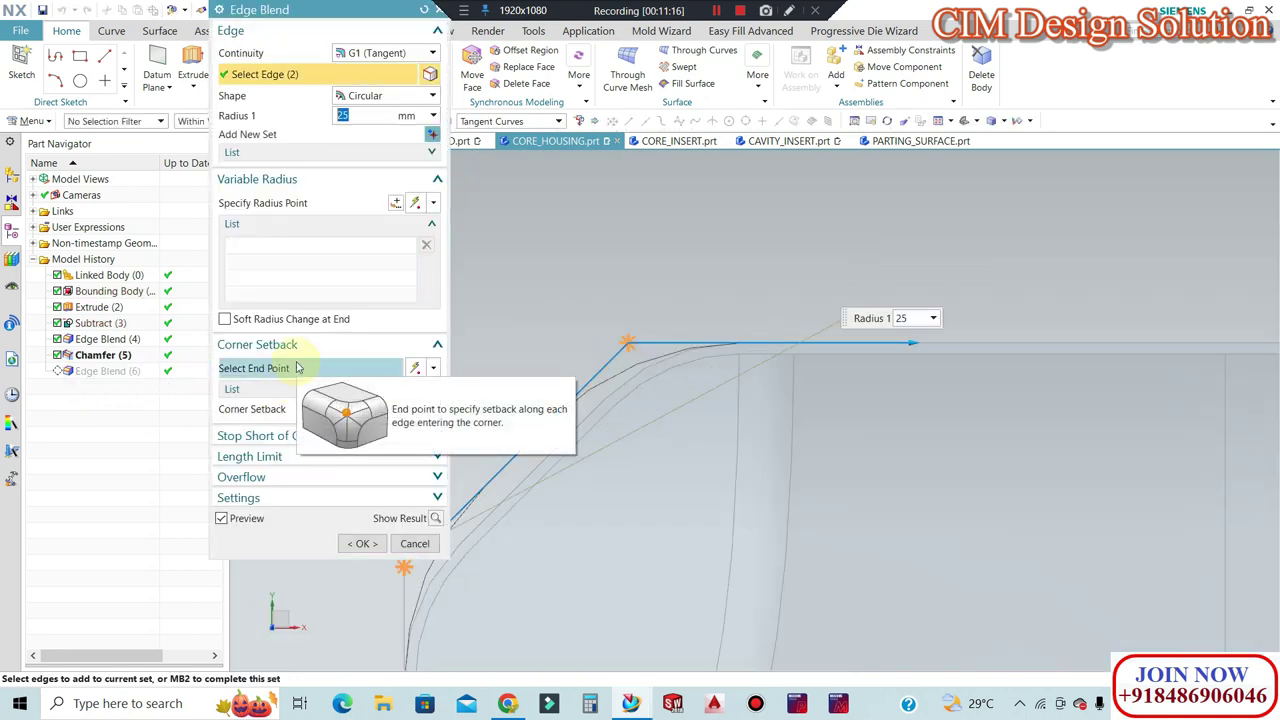
click(362, 543)
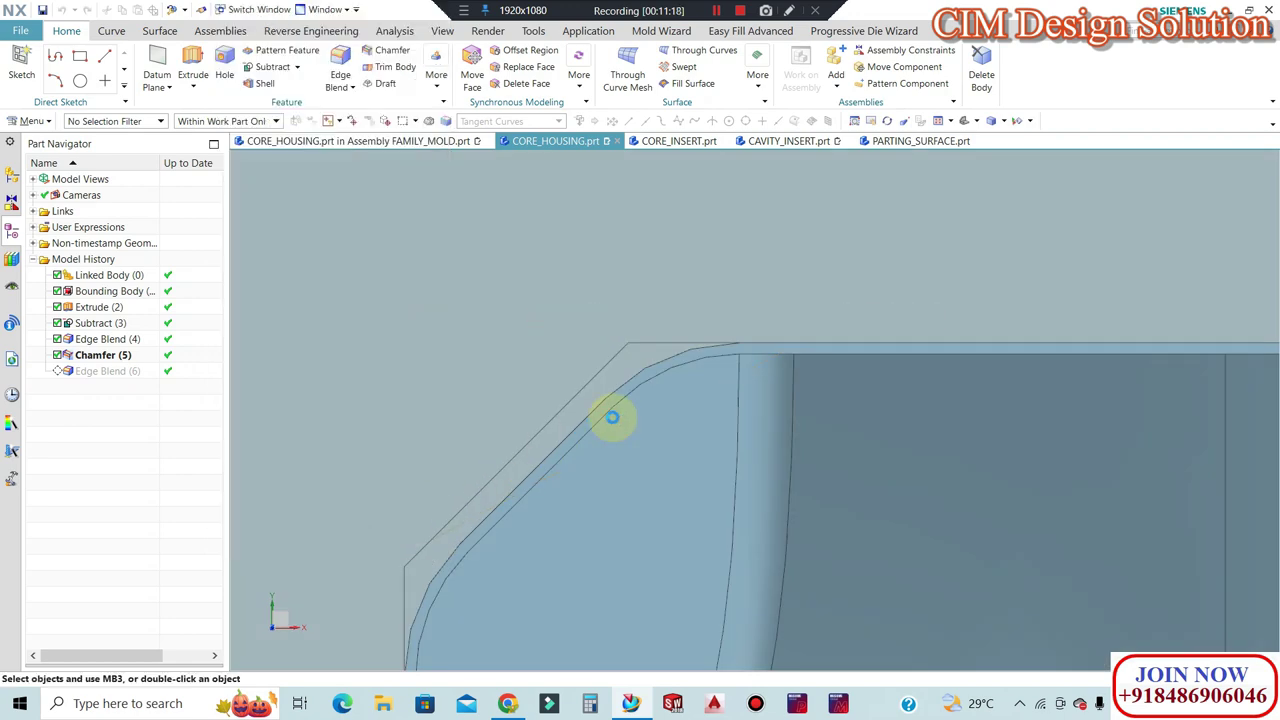
Zoom out, fit the whole core part in view and tilt it.
scroll(737, 331, down, 5)
scroll(700, 290, up, 3)
scroll(617, 291, up, 3)
scroll(600, 297, up, 3)
scroll(500, 290, up, 2)
key(Escape)
middle_drag(400, 281, 592, 311)
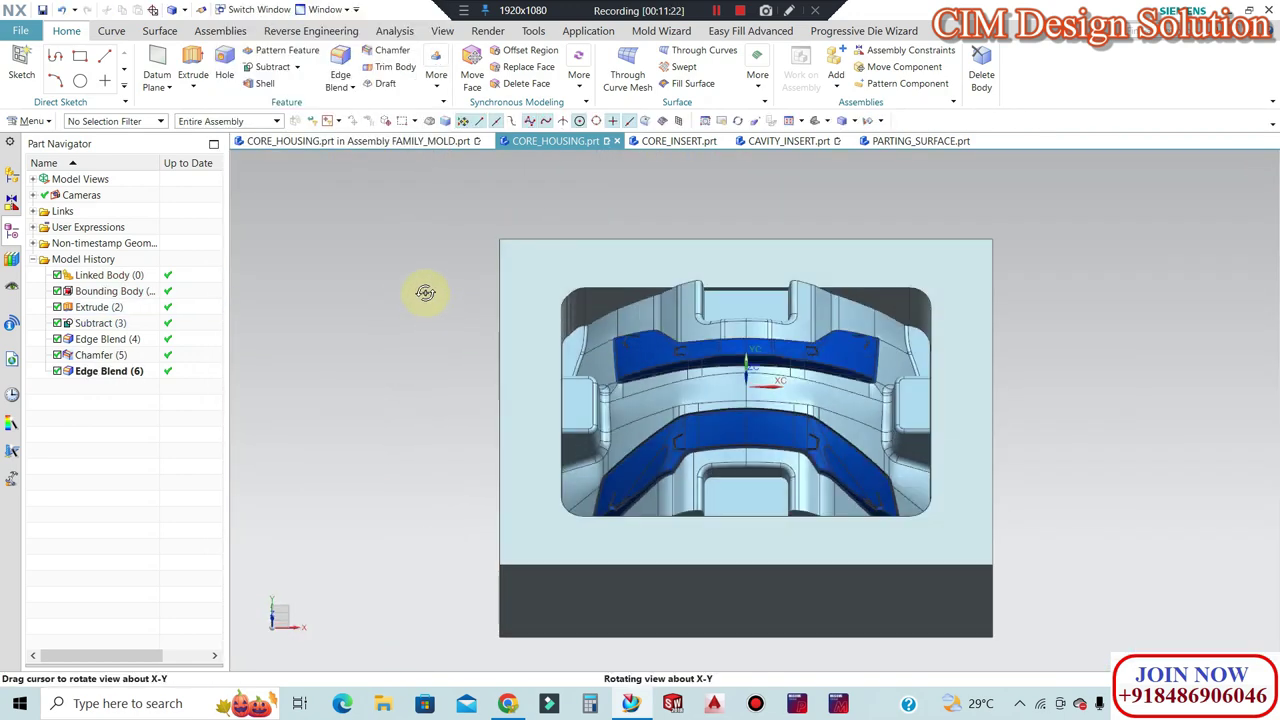
Inspect the core's pocket corner from close-up, top-down and tilted 3-D views.
scroll(506, 277, down, 3)
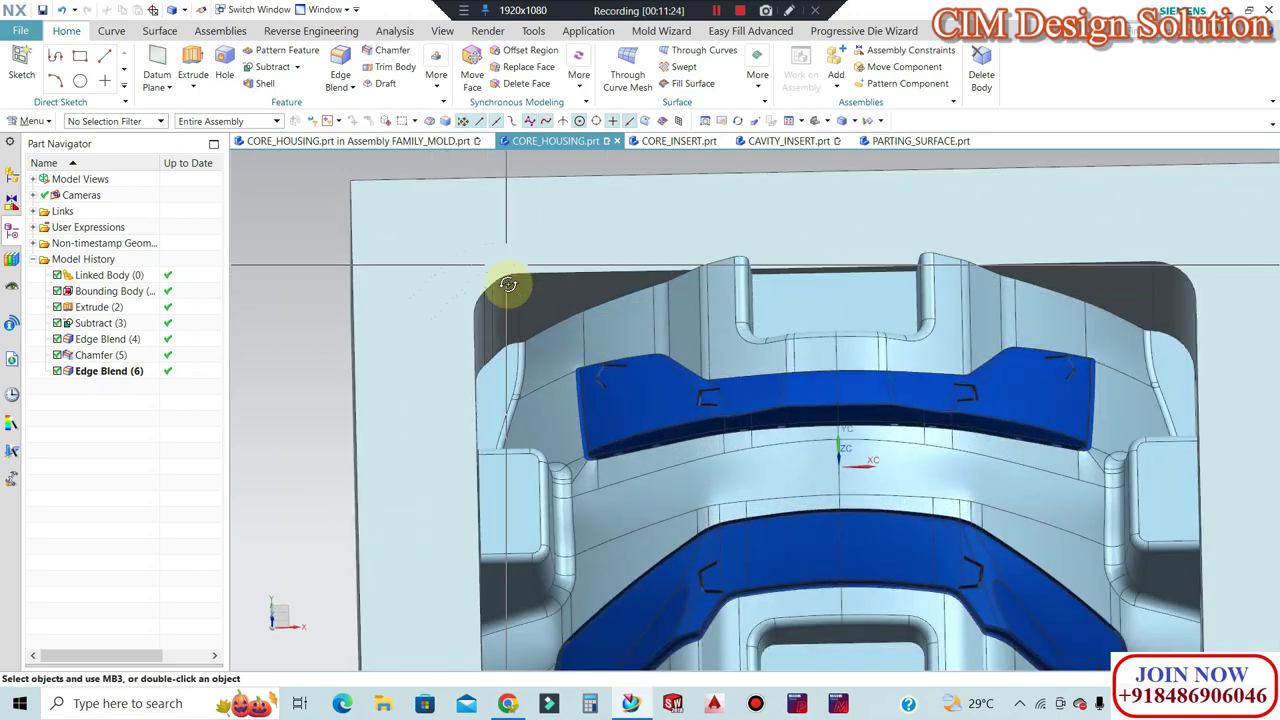
scroll(514, 334, down, 3)
mouse_move(514, 334)
middle_down()
mouse_move(509, 360)
mouse_move(503, 320)
middle_up()
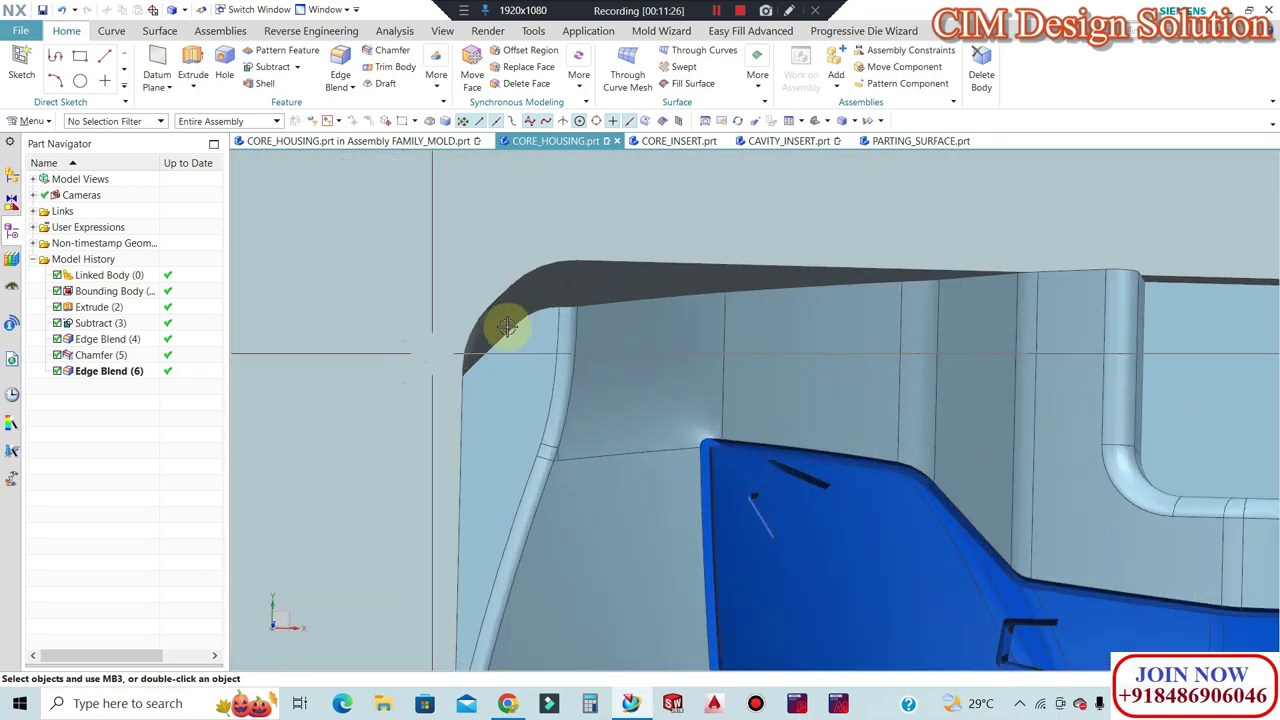
scroll(531, 329, up, 5)
scroll(531, 329, up, 2)
key(F8)
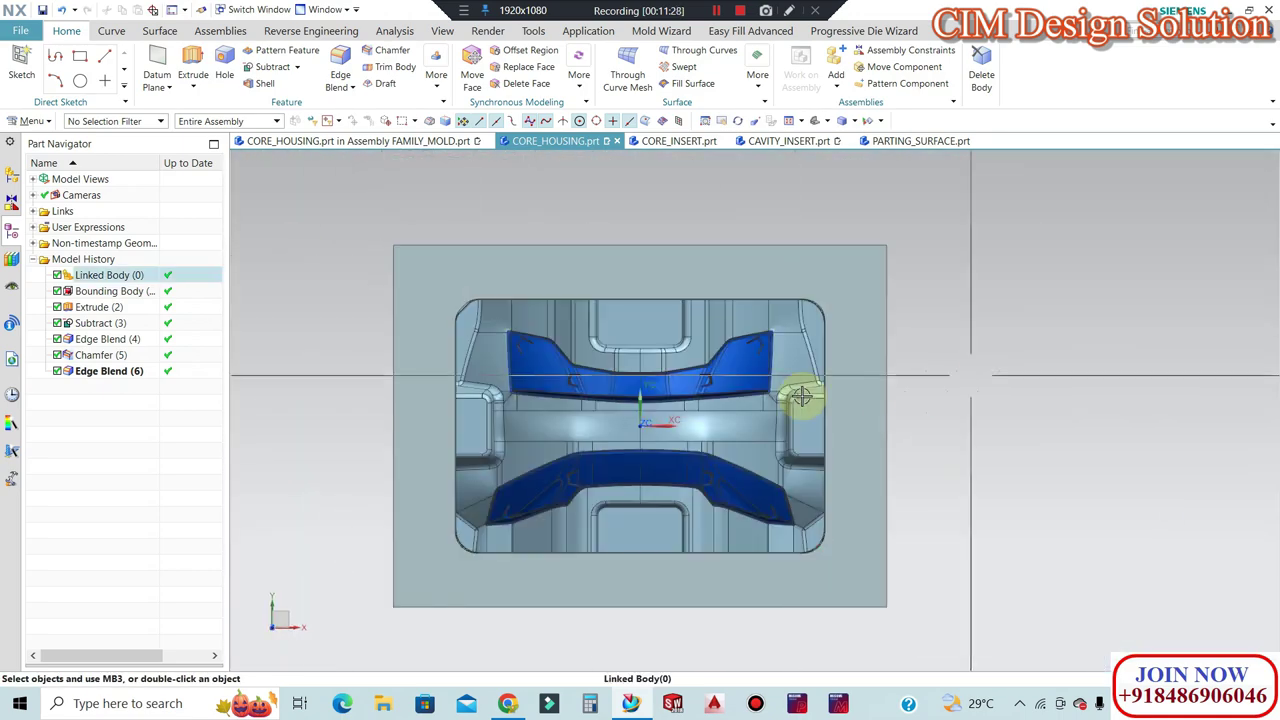
scroll(800, 400, down, 3)
scroll(971, 277, up, 4)
middle_drag(829, 363, 824, 323)
mouse_move(797, 409)
middle_down()
mouse_move(751, 466)
mouse_move(757, 523)
mouse_move(749, 466)
mouse_move(815, 366)
mouse_move(784, 403)
mouse_move(806, 334)
mouse_move(849, 351)
mouse_move(686, 349)
mouse_move(571, 309)
mouse_move(563, 323)
middle_up()
scroll(815, 366, down, 3)
scroll(871, 329, down, 1)
scroll(766, 363, up, 2)
Orbit to a tilted top view of the pocket and start Offset Region.
mouse_move(448, 234)
middle_down()
mouse_move(443, 289)
mouse_move(500, 331)
mouse_move(640, 354)
mouse_move(548, 343)
mouse_move(600, 371)
middle_up()
scroll(571, 366, up, 2)
scroll(515, 350, up, 3)
mouse_move(515, 350)
middle_down()
mouse_move(537, 347)
mouse_move(521, 87)
middle_up()
scroll(540, 371, down, 3)
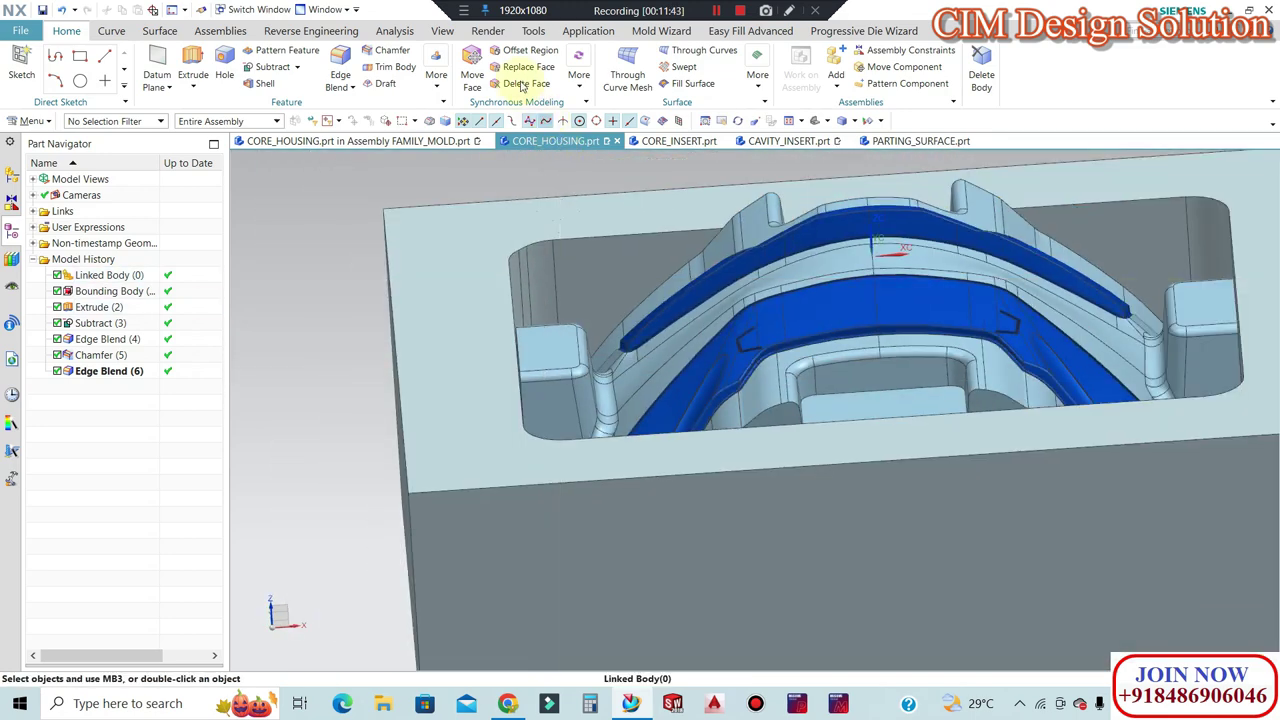
click(514, 51)
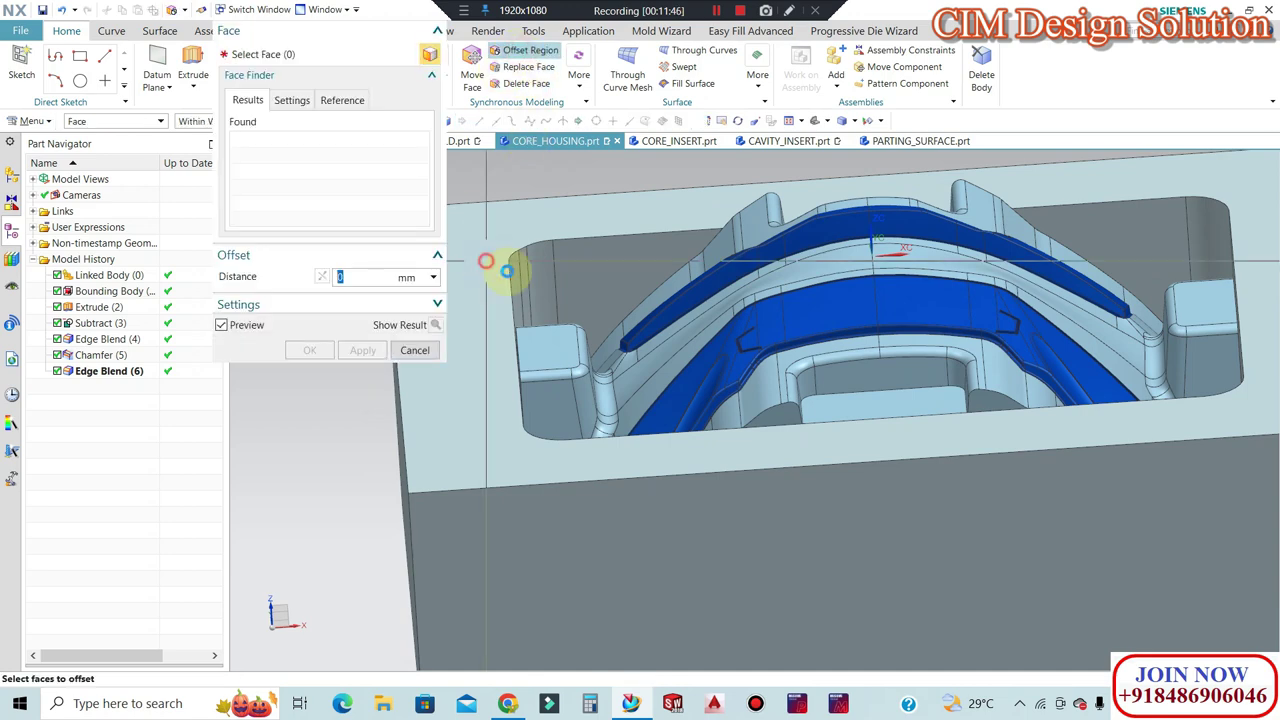
Offset the top face around the pocket by -5 mm.
click(742, 340)
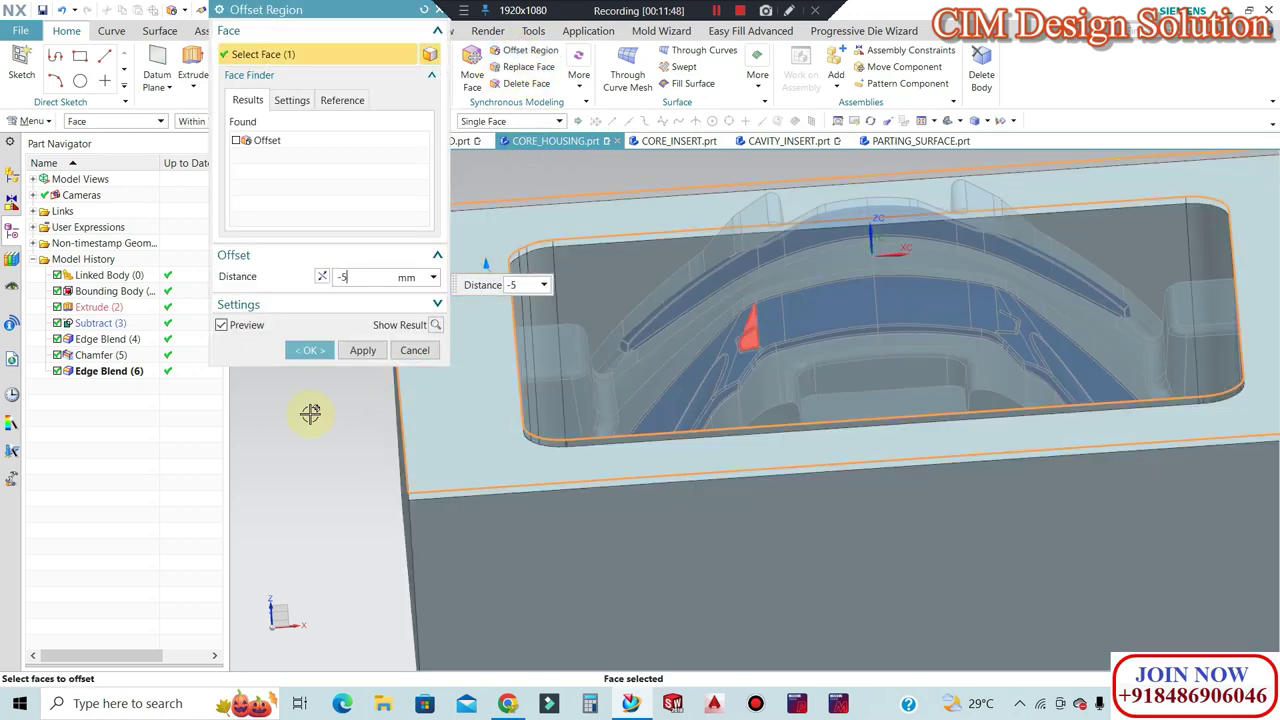
click(310, 352)
scroll(471, 357, down, 2)
middle_drag(471, 357, 506, 250)
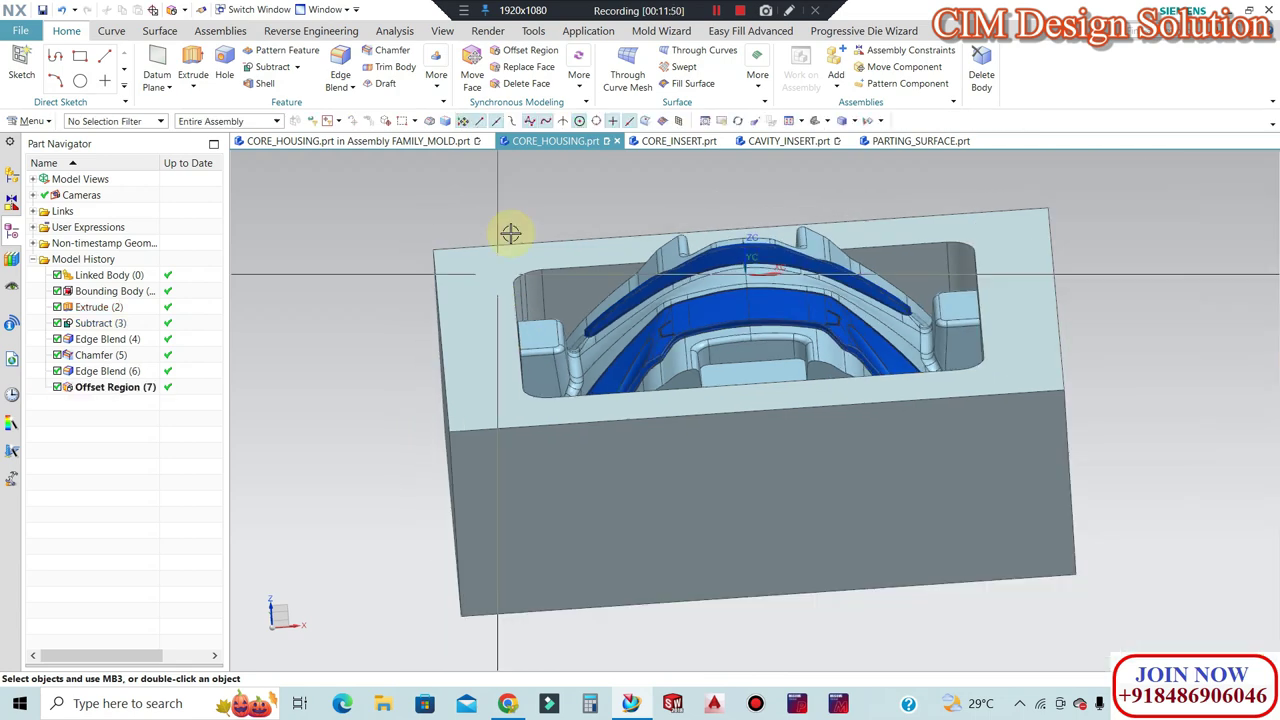
scroll(523, 289, up, 3)
scroll(517, 326, up, 2)
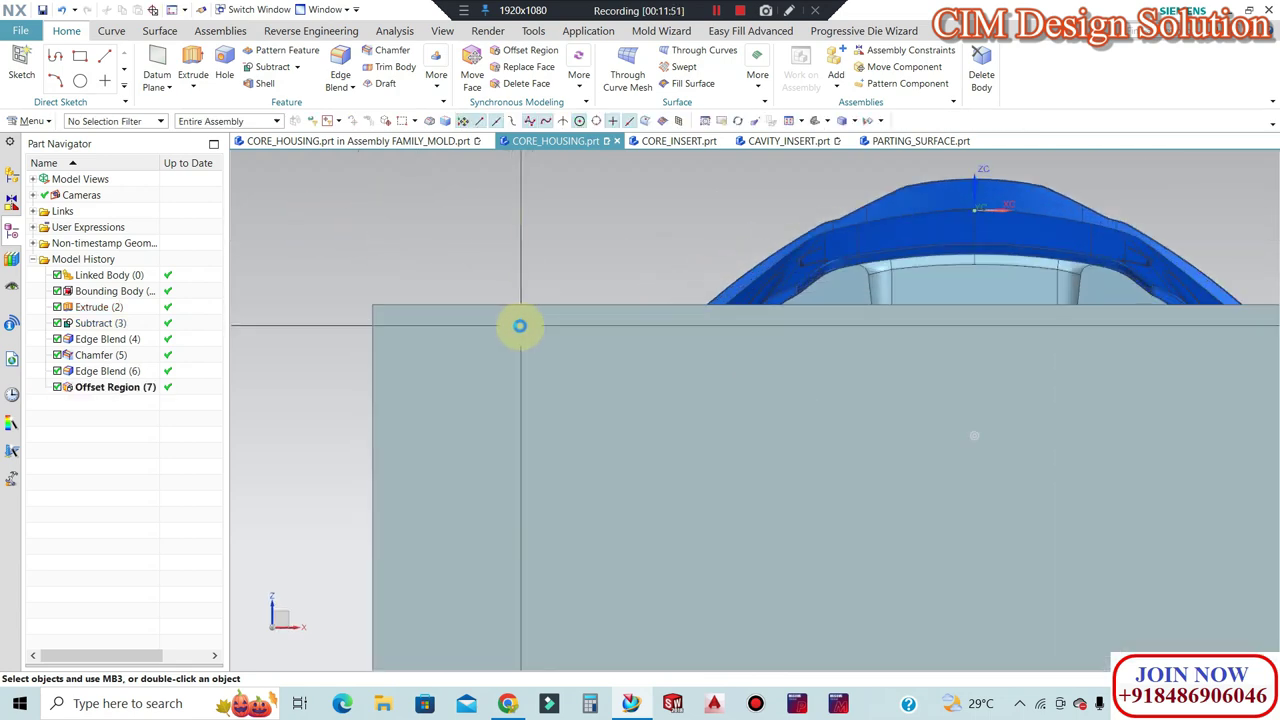
Edit Offset Region (7) to change the face offset distance to -10 mm.
double_click(128, 385)
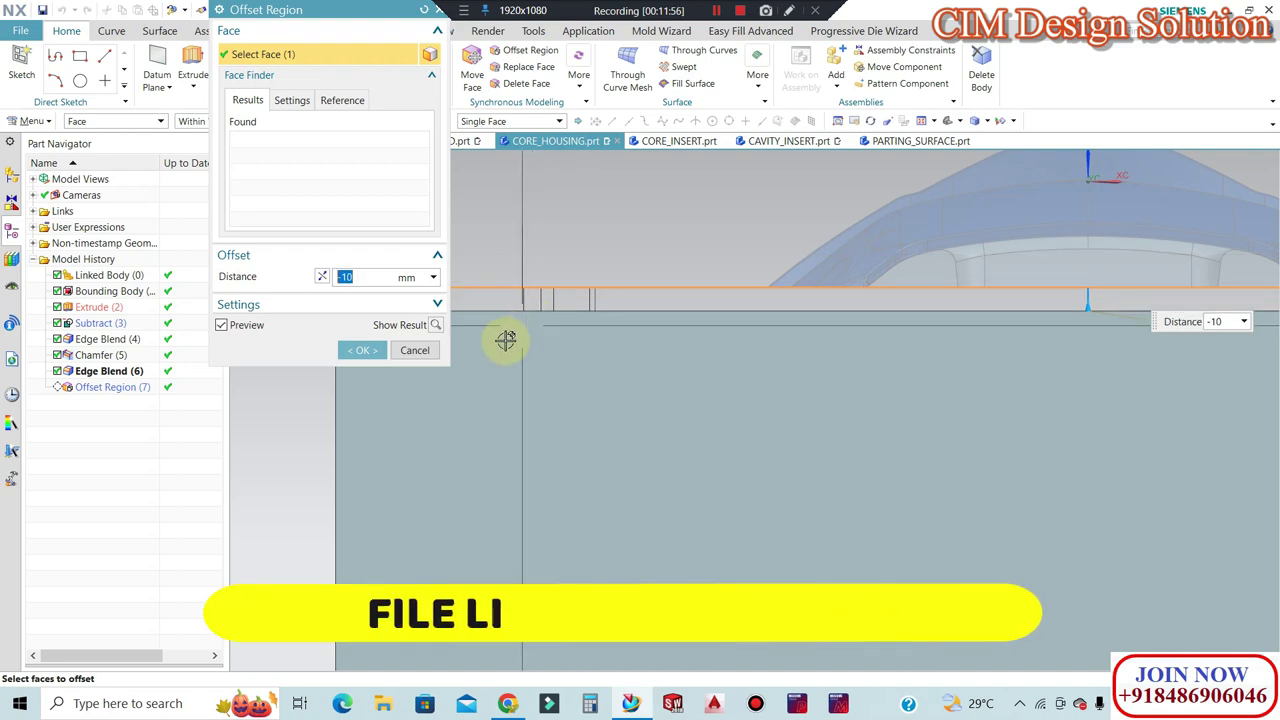
click(587, 345)
middle_click(587, 345)
mouse_move(618, 358)
middle_down()
mouse_move(526, 309)
mouse_move(571, 357)
mouse_move(611, 371)
mouse_move(971, 300)
mouse_move(480, 323)
mouse_move(826, 389)
mouse_move(814, 329)
mouse_move(666, 229)
mouse_move(770, 398)
middle_up()
scroll(770, 398, up, 3)
scroll(600, 271, up, 3)
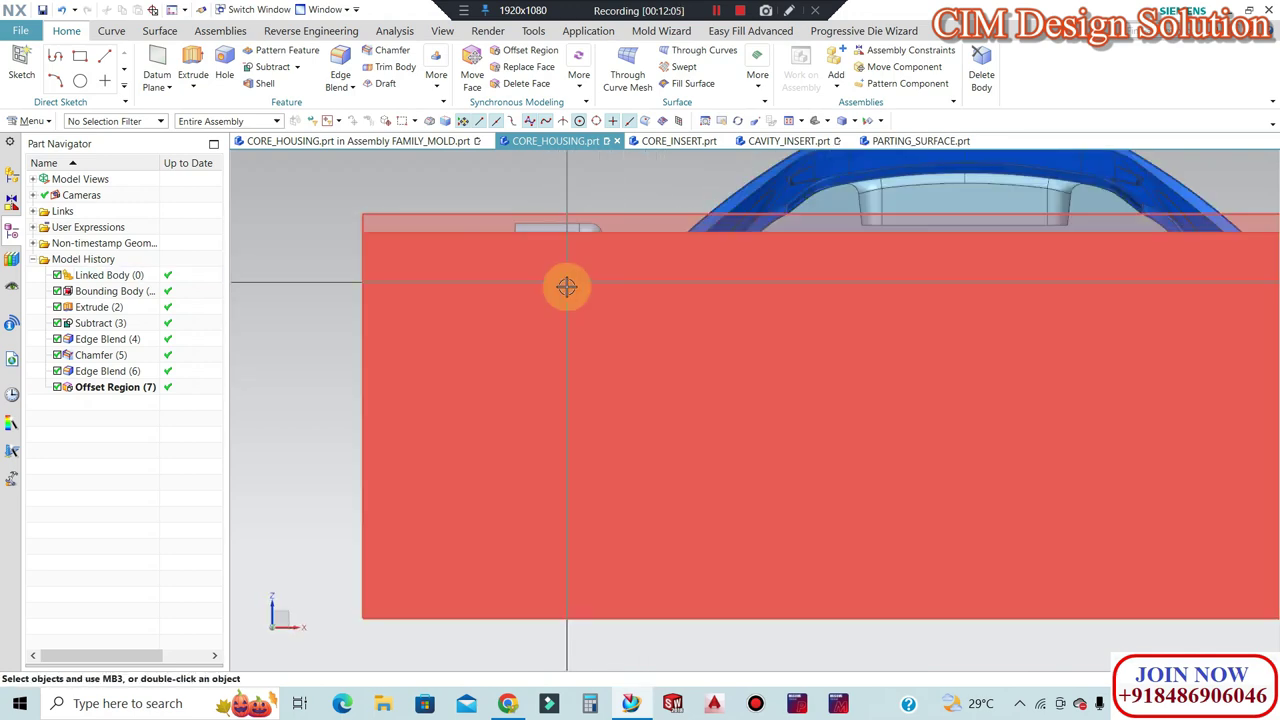
scroll(566, 287, down, 3)
Orbit to isometric and front views to inspect the offset housing.
middle_drag(603, 286, 491, 280)
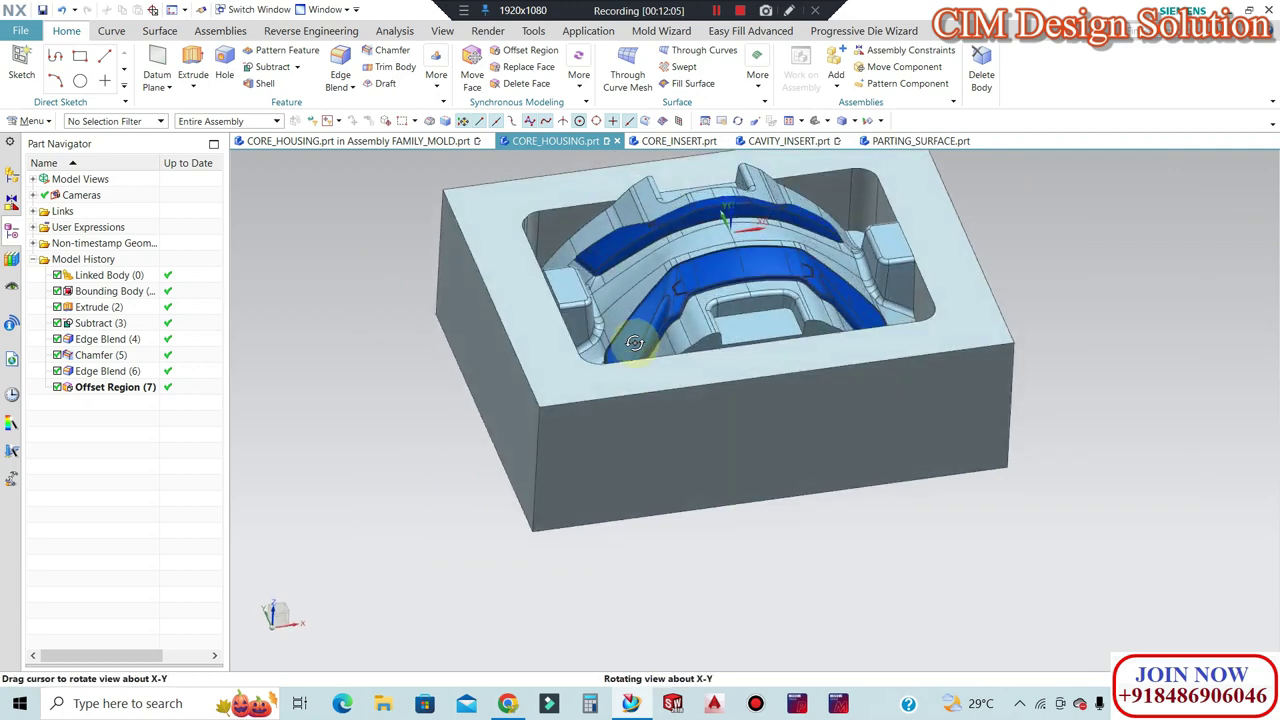
scroll(491, 280, up, 3)
scroll(573, 291, up, 2)
scroll(656, 371, down, 1)
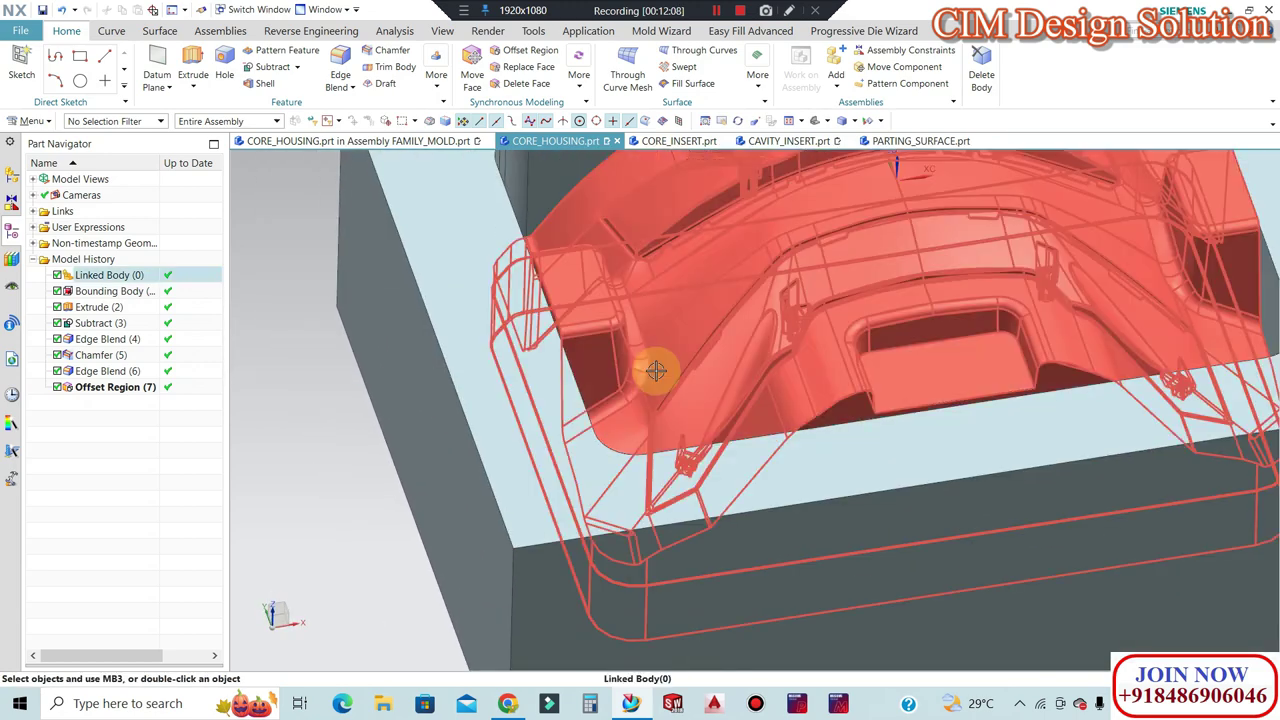
scroll(636, 388, down, 3)
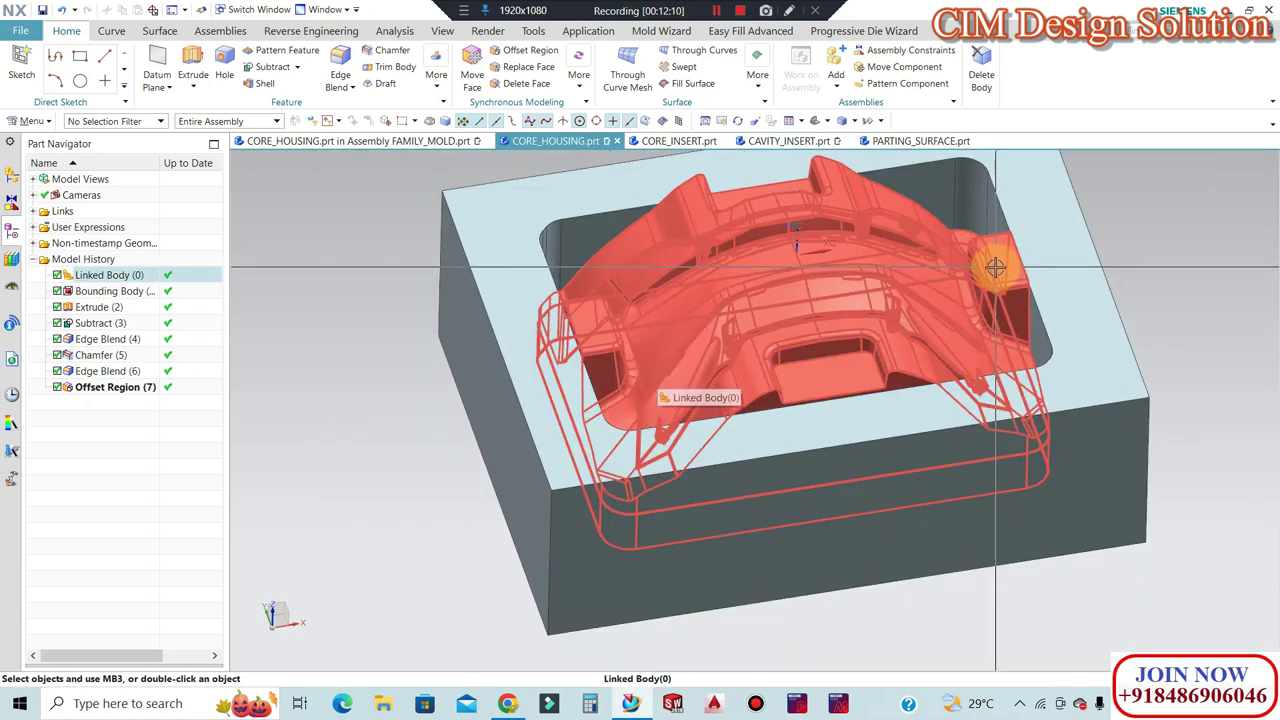
middle_drag(983, 289, 463, 265)
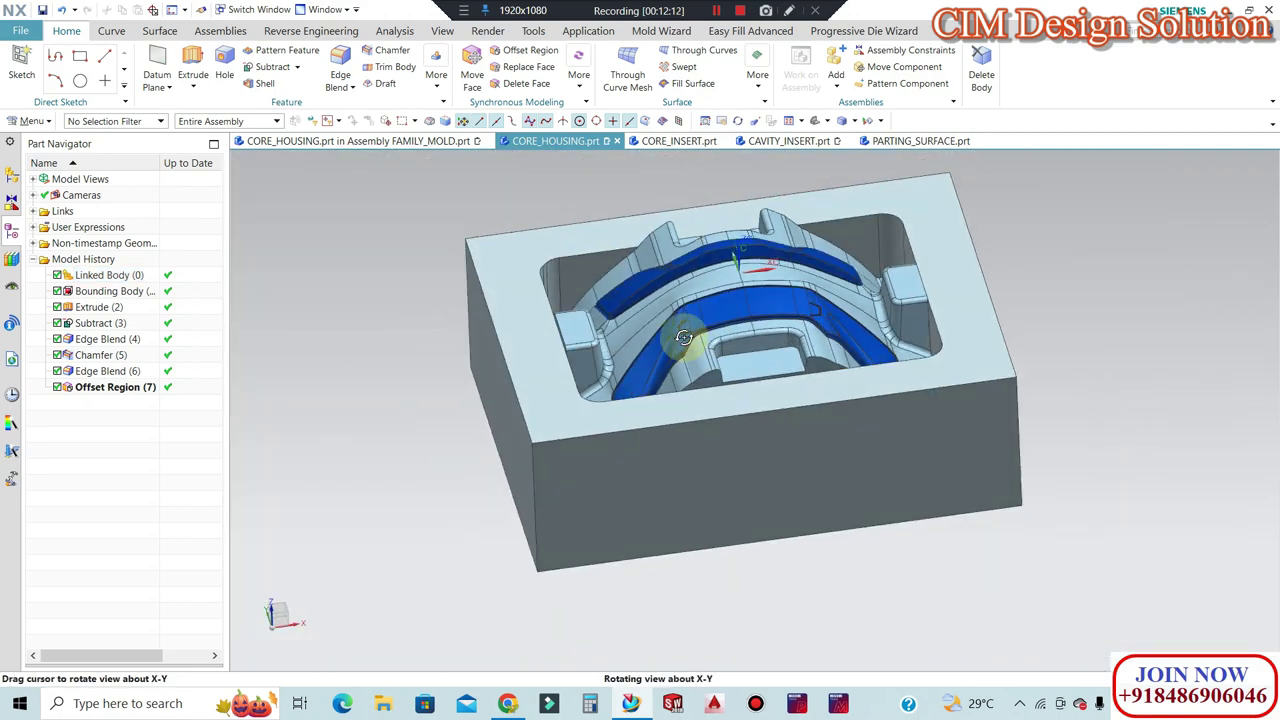
scroll(591, 286, up, 3)
mouse_move(743, 357)
middle_down()
mouse_move(770, 440)
mouse_move(534, 400)
middle_up()
mouse_move(529, 531)
middle_down()
mouse_move(529, 380)
mouse_move(616, 483)
middle_up()
scroll(616, 483, up, 3)
scroll(586, 409, up, 2)
scroll(594, 509, down, 2)
middle_drag(483, 390, 578, 428)
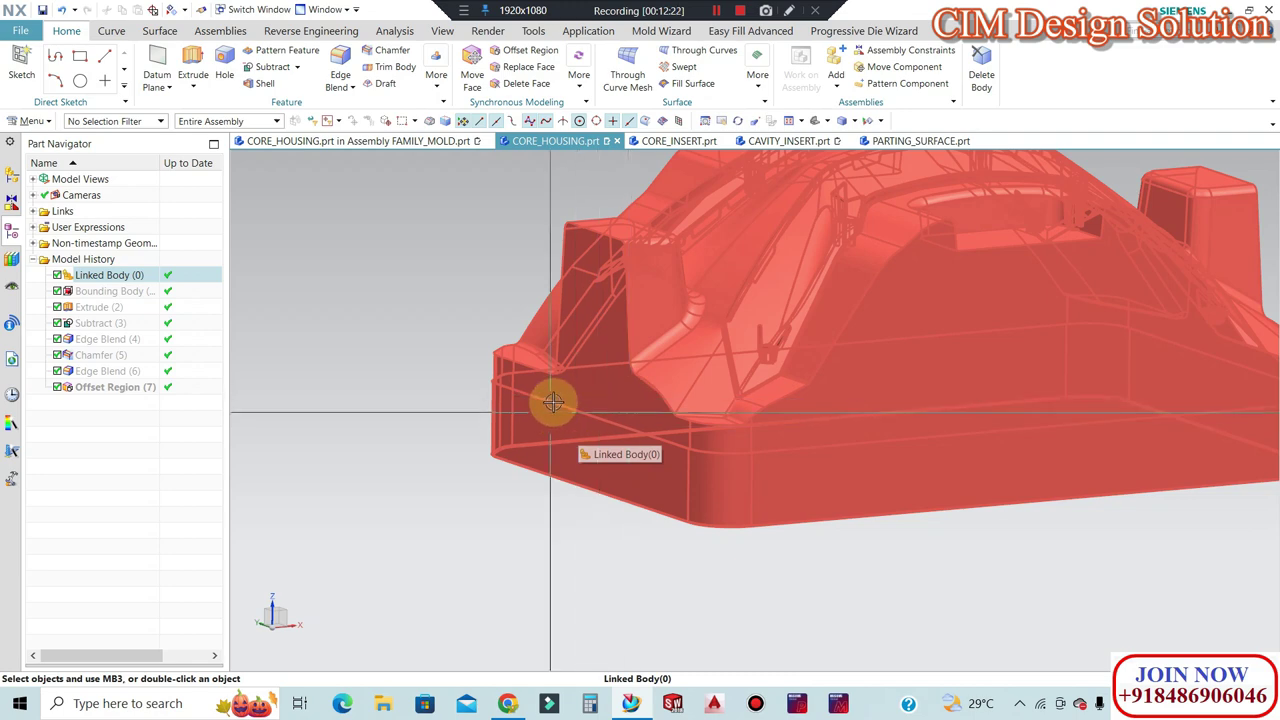
scroll(553, 402, up, 2)
scroll(514, 390, up, 1)
scroll(520, 385, up, 1)
scroll(600, 390, up, 2)
scroll(600, 390, down, 5)
middle_drag(586, 466, 686, 423)
scroll(1005, 268, down, 2)
mouse_move(929, 261)
middle_down()
mouse_move(797, 363)
mouse_move(705, 302)
middle_up()
scroll(866, 351, up, 3)
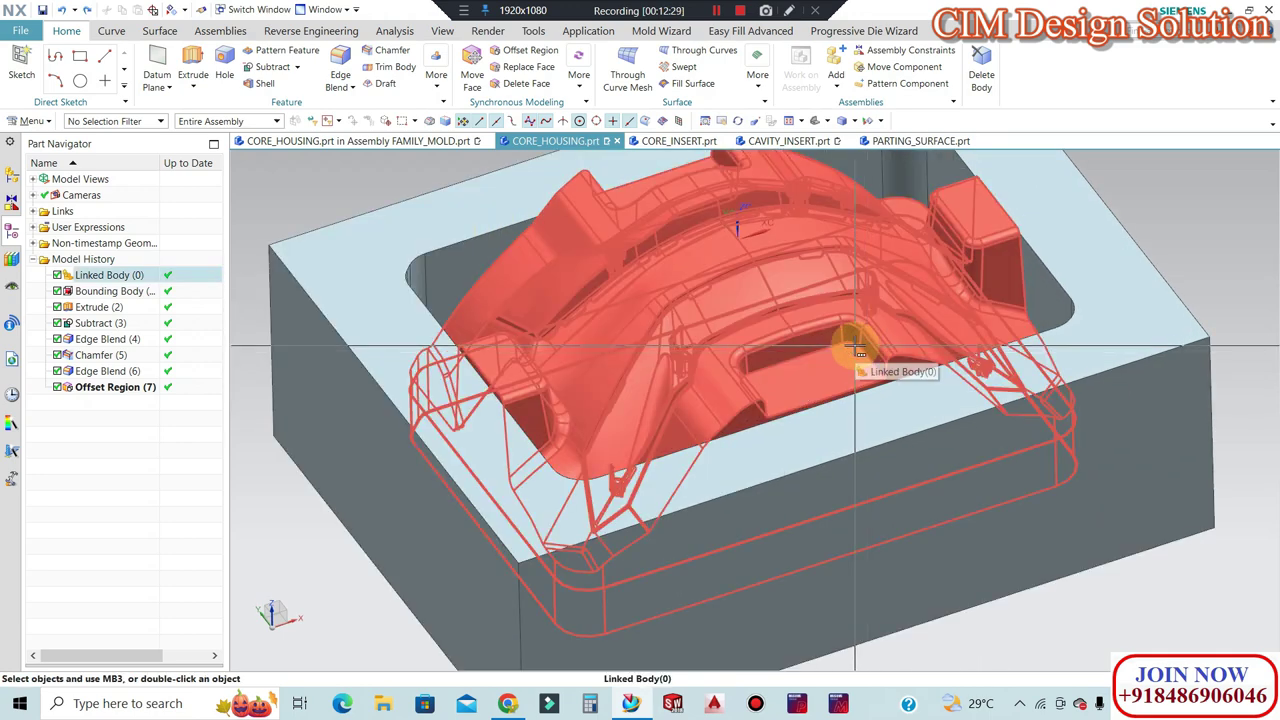
scroll(700, 335, down, 3)
mouse_move(851, 366)
middle_down()
mouse_move(829, 400)
mouse_move(663, 315)
middle_up()
mouse_move(543, 400)
middle_down()
mouse_move(557, 357)
mouse_move(772, 280)
middle_up()
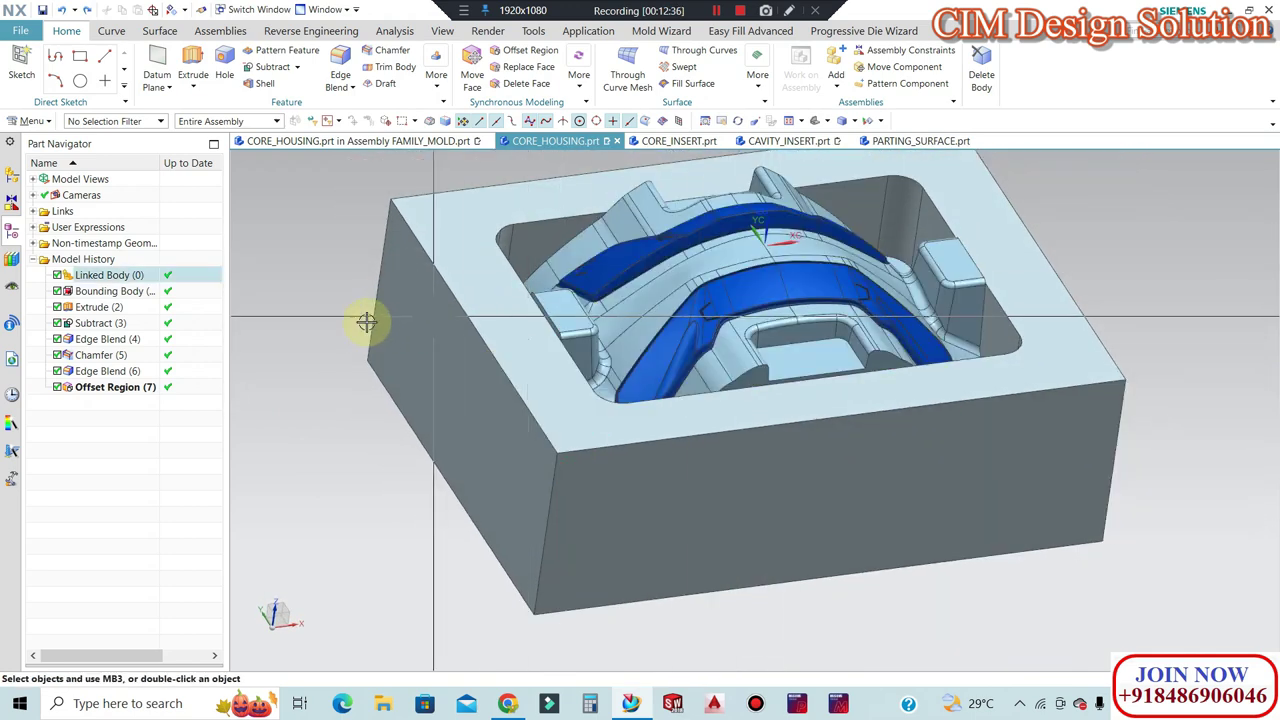
middle_drag(366, 320, 331, 277)
key(ctrl+alt+f)
scroll(531, 288, up, 3)
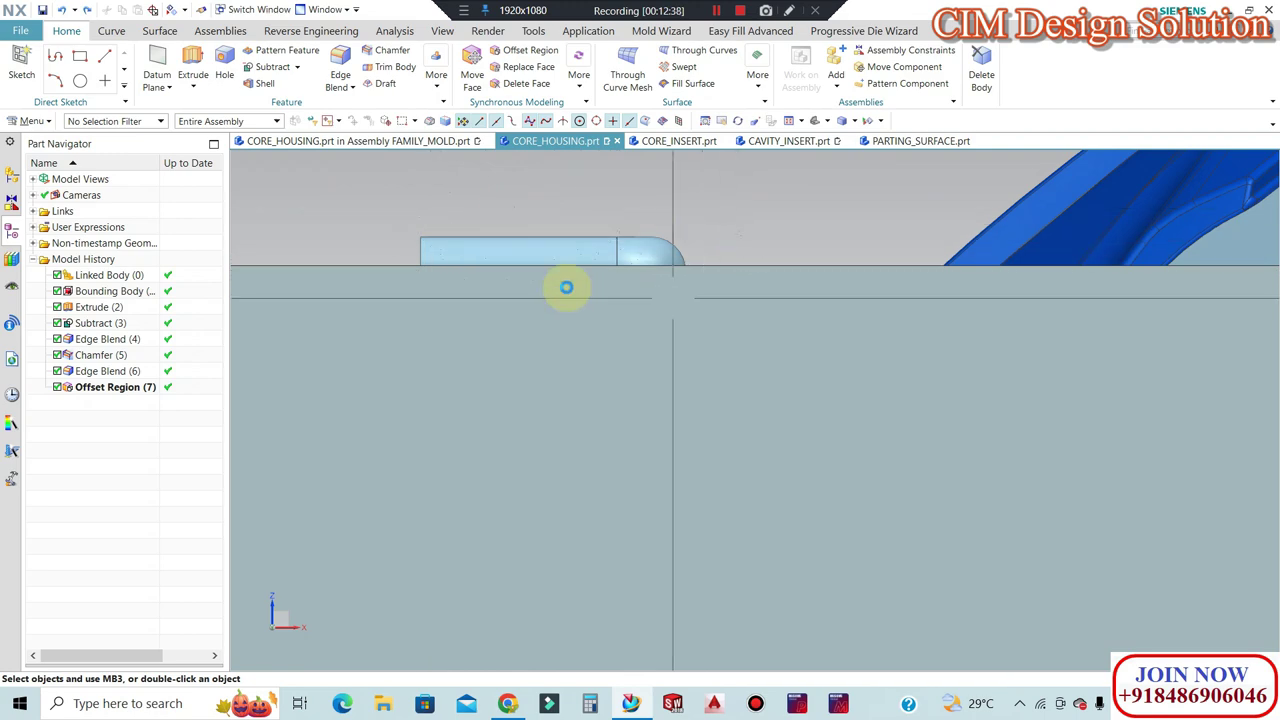
scroll(603, 290, down, 1)
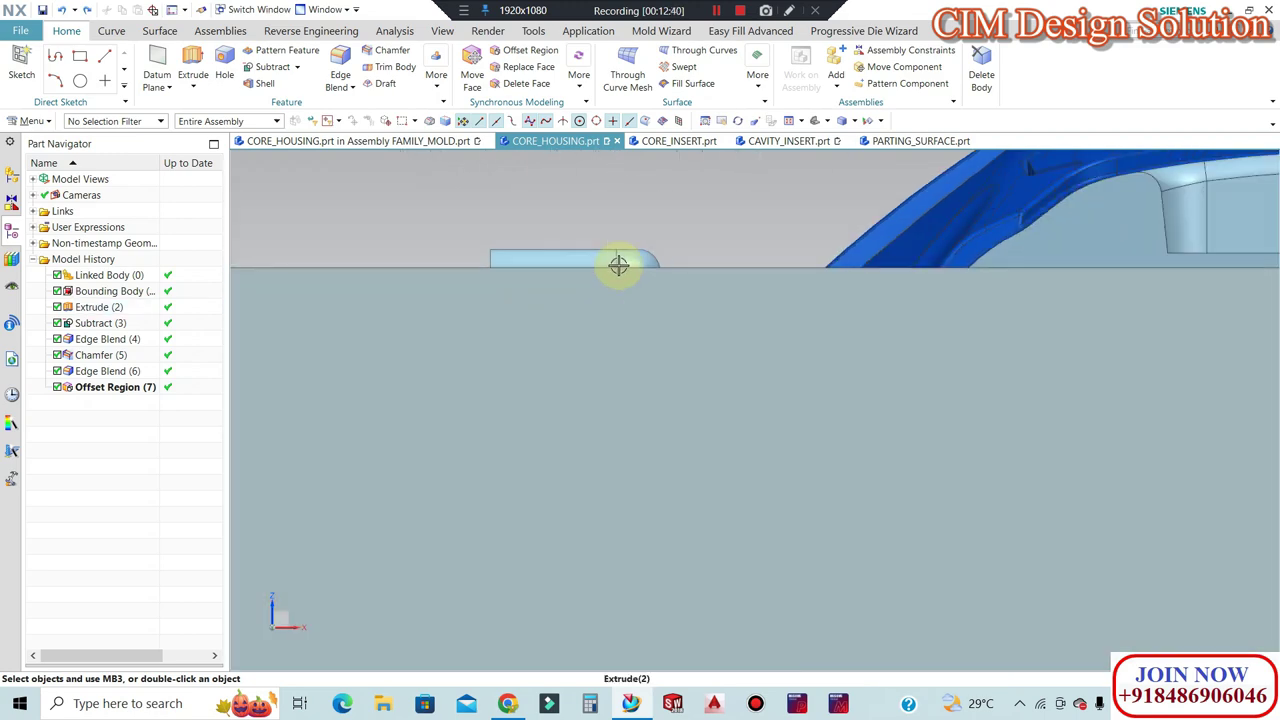
scroll(617, 263, down, 2)
scroll(606, 249, down, 1)
mouse_move(548, 270)
middle_down()
mouse_move(477, 271)
mouse_move(534, 280)
middle_up()
mouse_move(720, 357)
middle_down()
mouse_move(469, 414)
mouse_move(508, 393)
middle_up()
scroll(769, 320, up, 2)
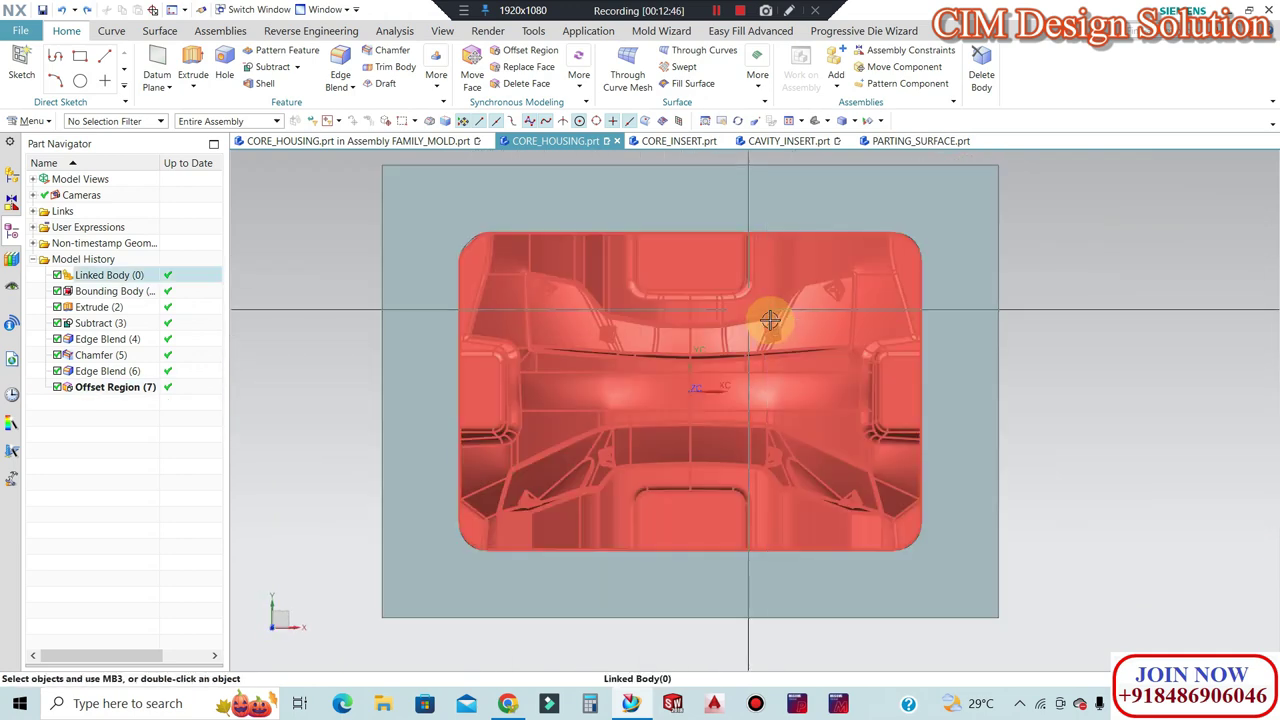
middle_drag(600, 271, 840, 157)
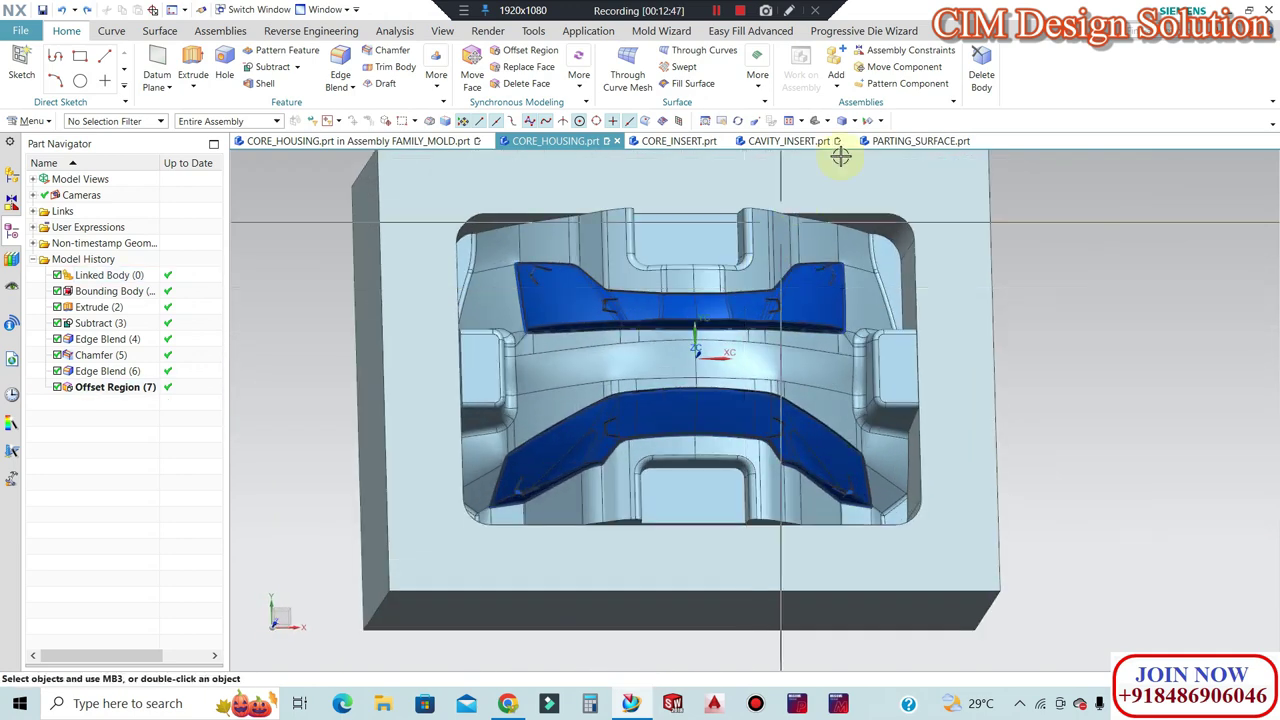
Delete the linked core body, leaving the block with an empty rounded pocket.
click(978, 62)
click(760, 300)
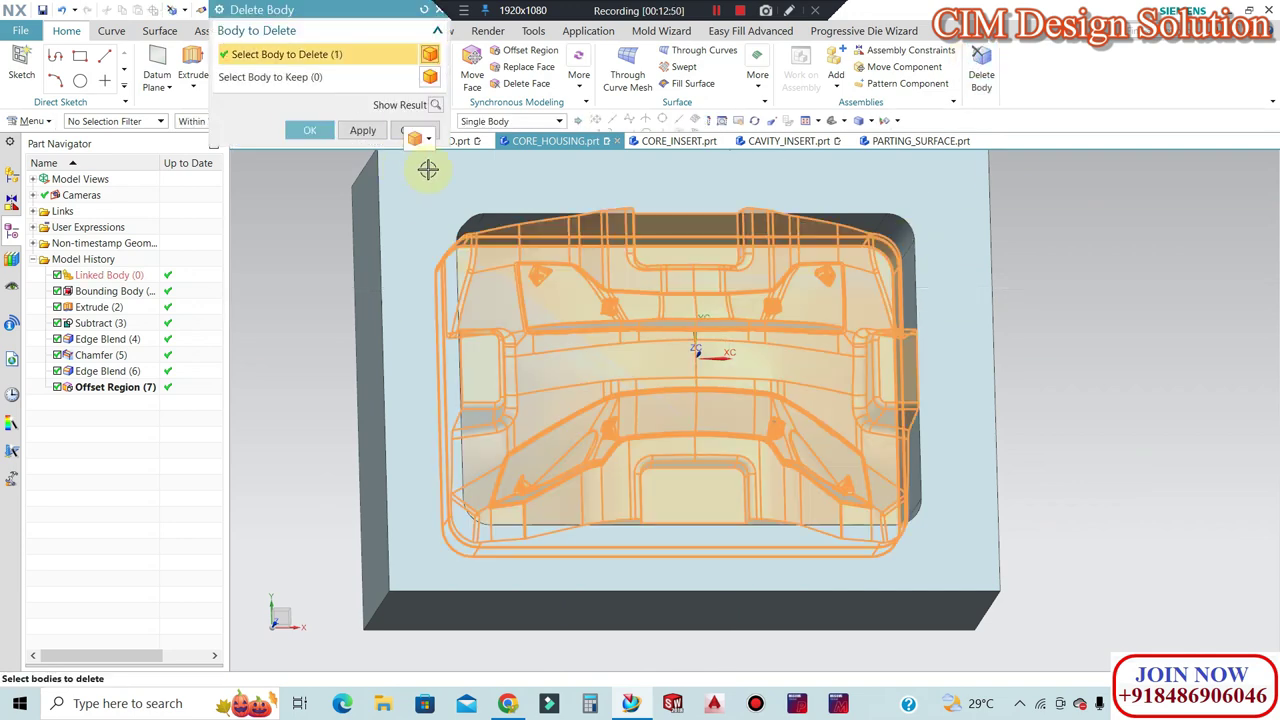
click(312, 130)
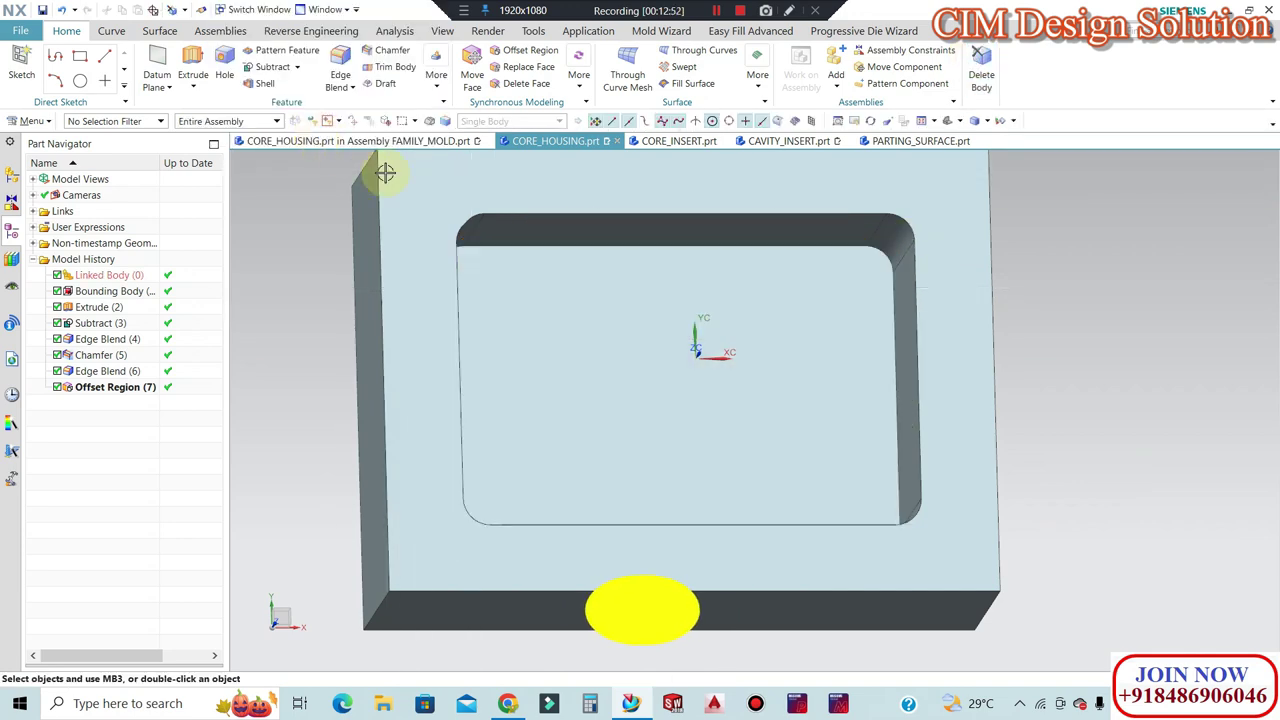
middle_drag(777, 363, 866, 343)
scroll(840, 328, up, 2)
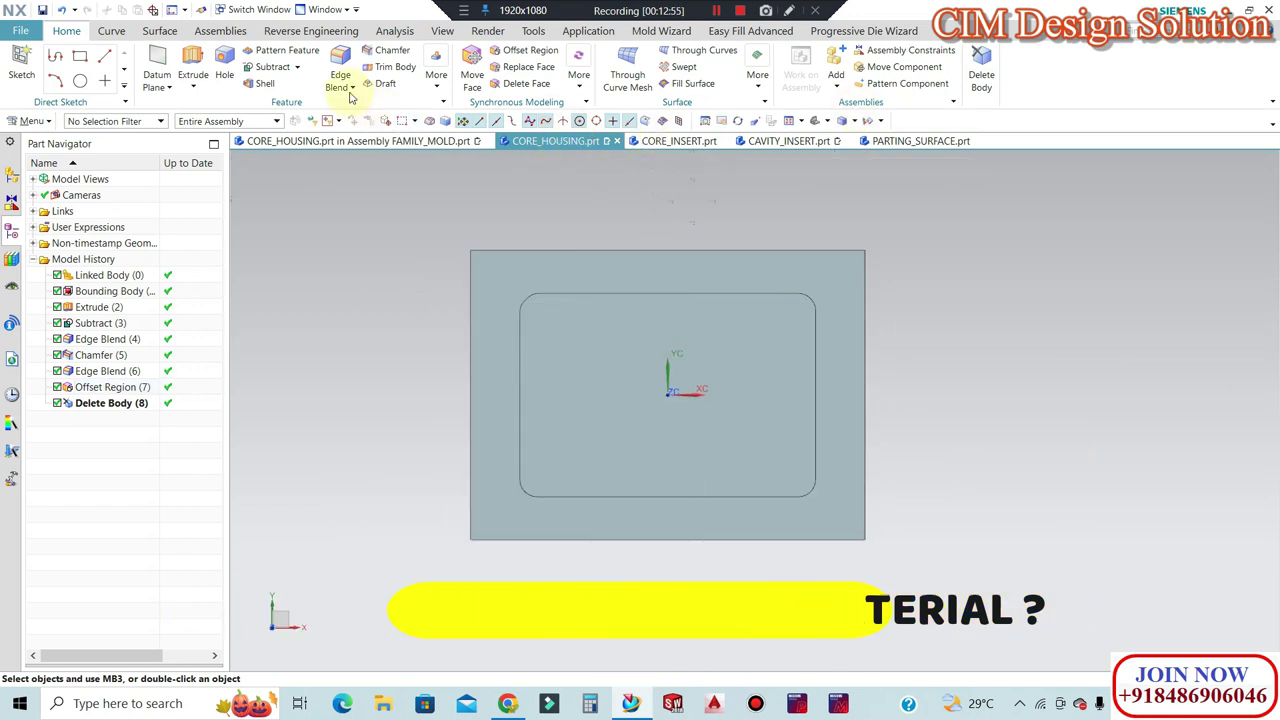
click(659, 33)
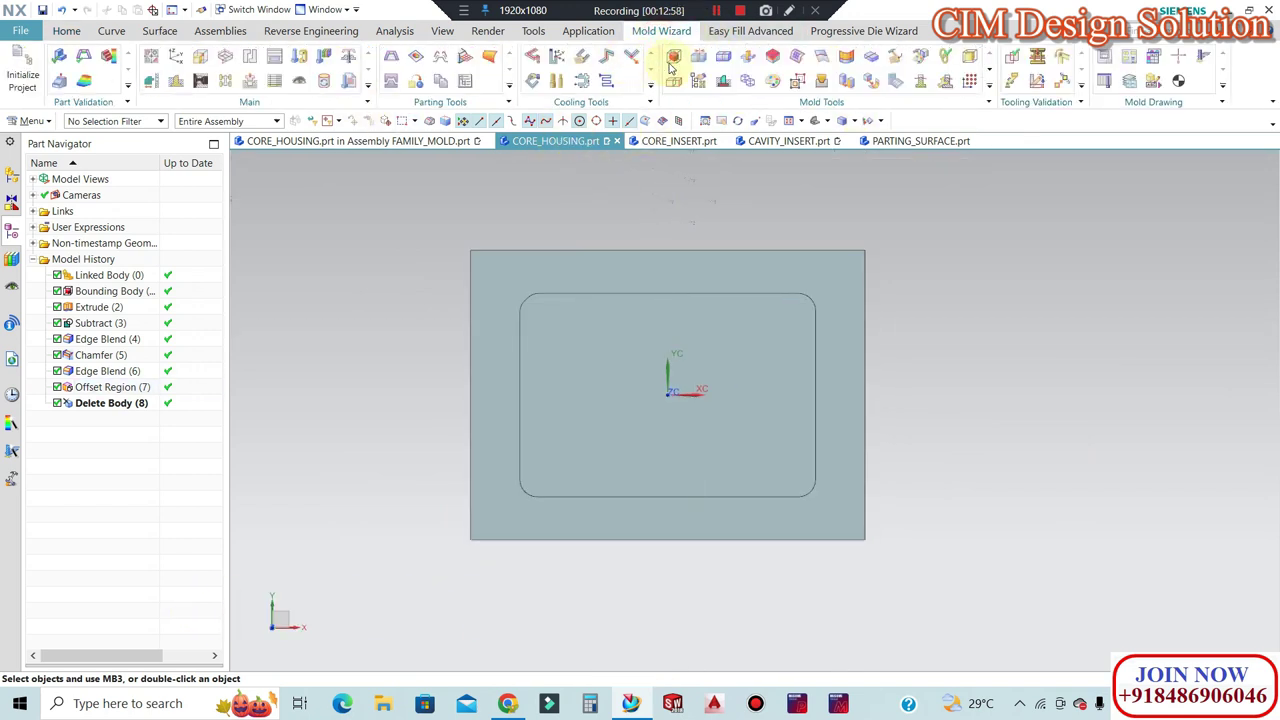
Check the block's 640 × 470 × 205 mm Bounding Body size, computing 1110÷2, then cancel.
click(717, 273)
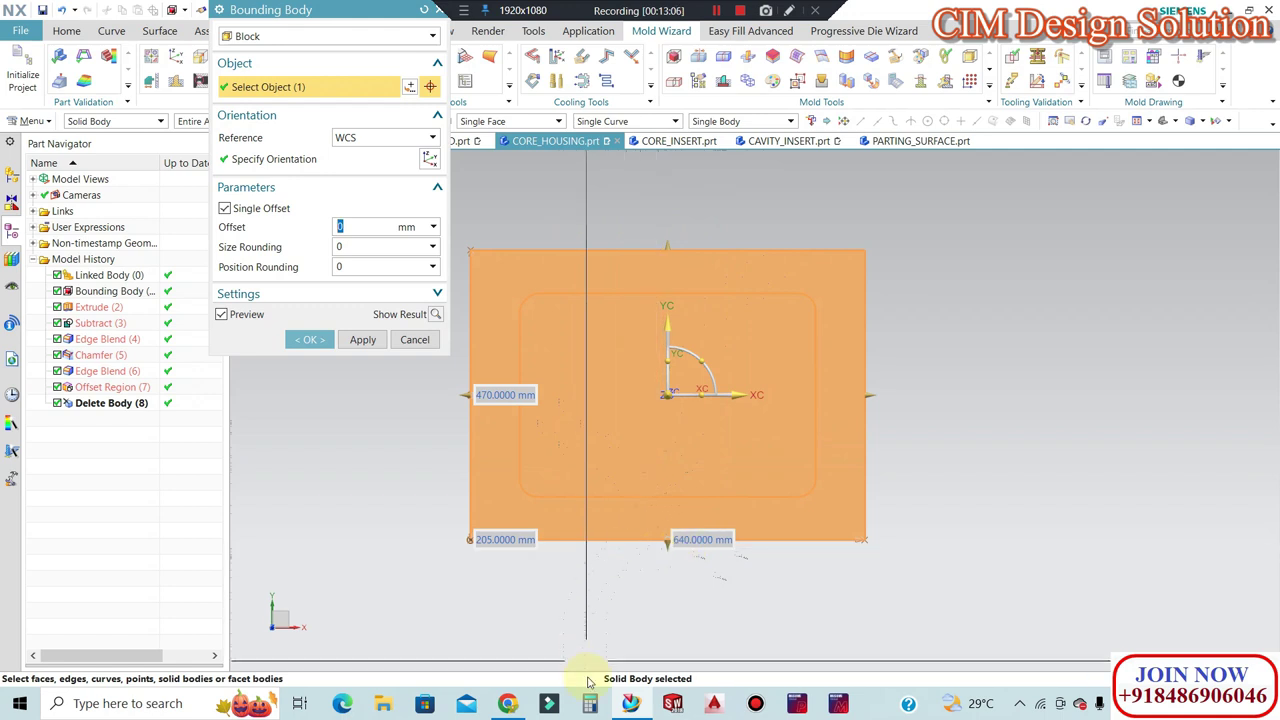
key(XF86Calculator)
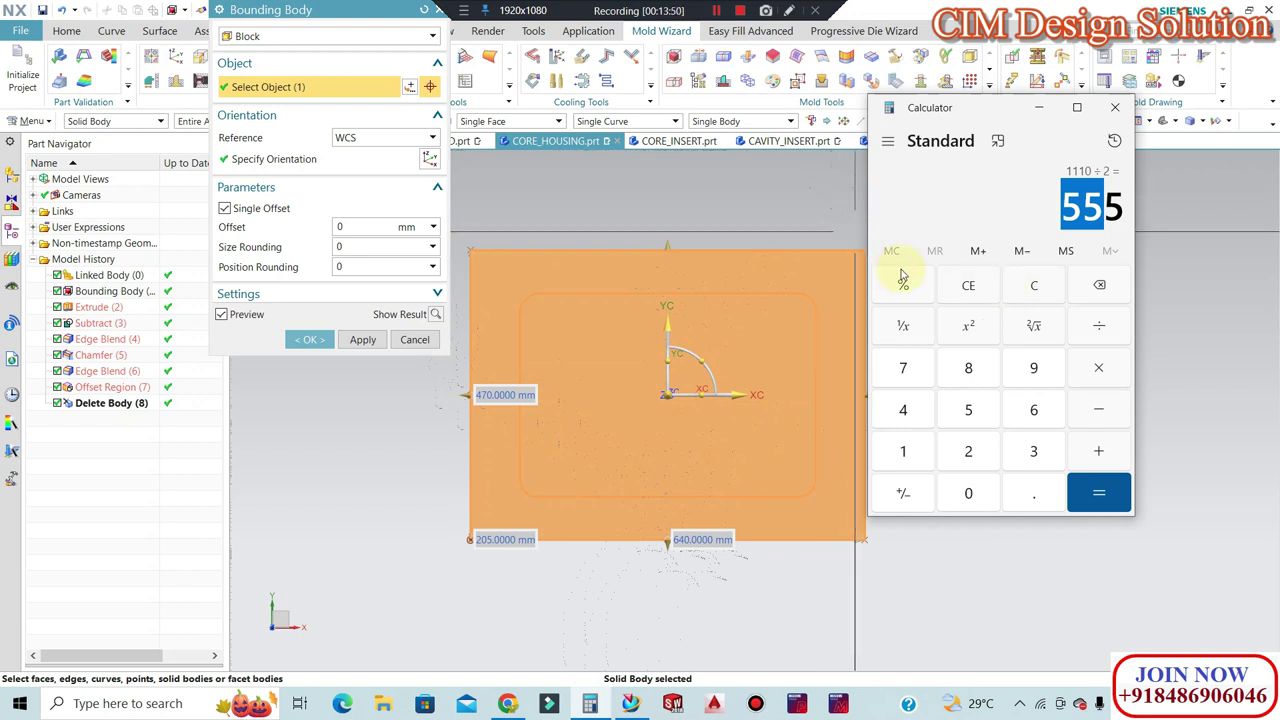
click(1115, 108)
click(430, 339)
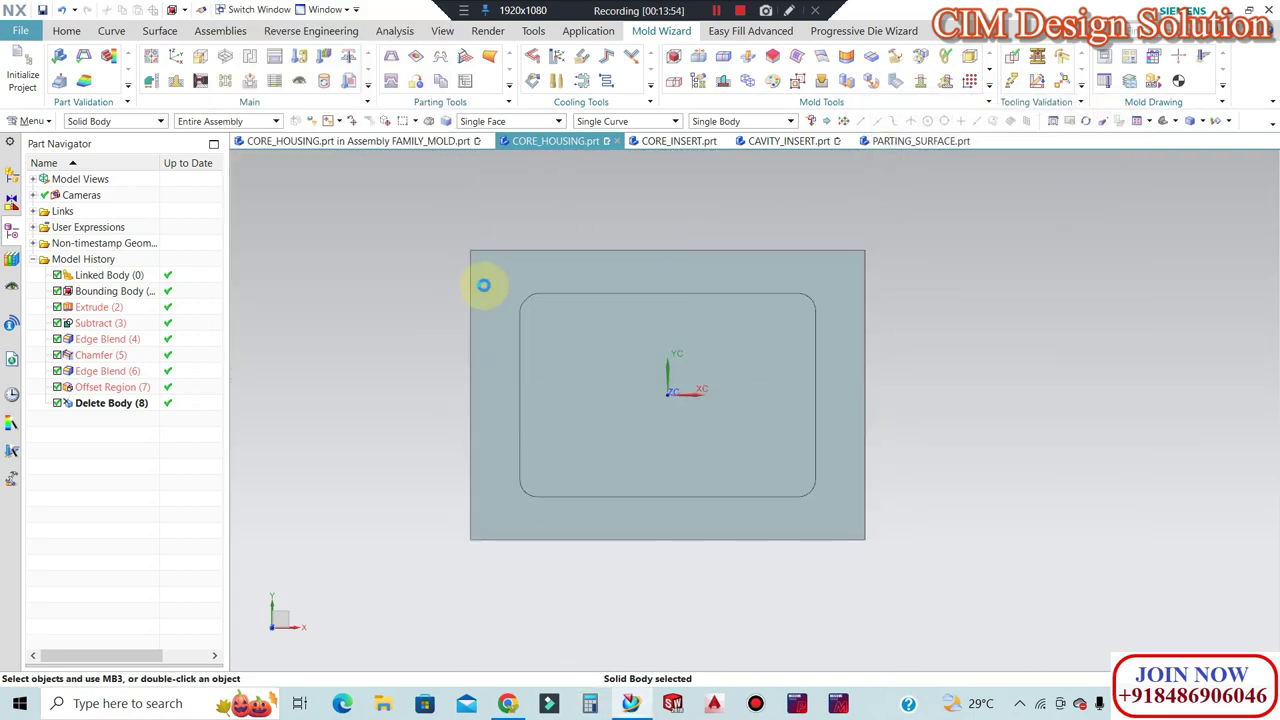
scroll(500, 262, up, 3)
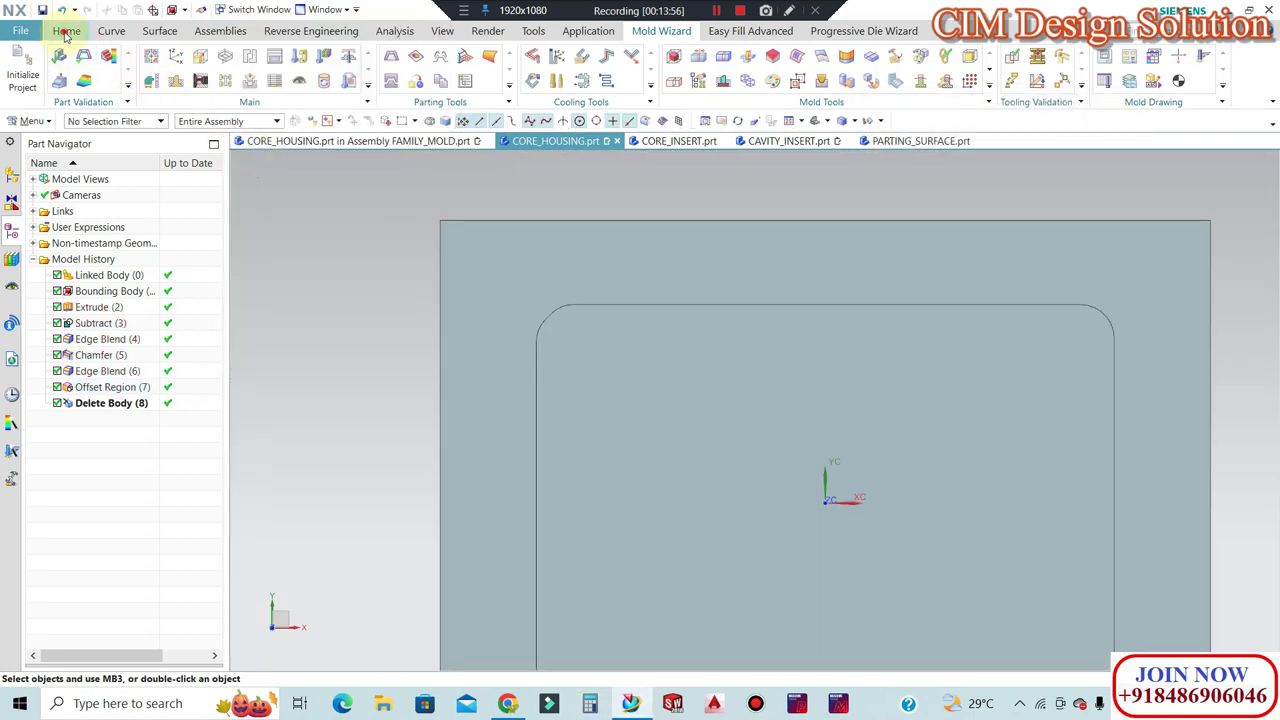
Start an extrusion with a new sketch on the block's top face.
click(66, 30)
click(190, 57)
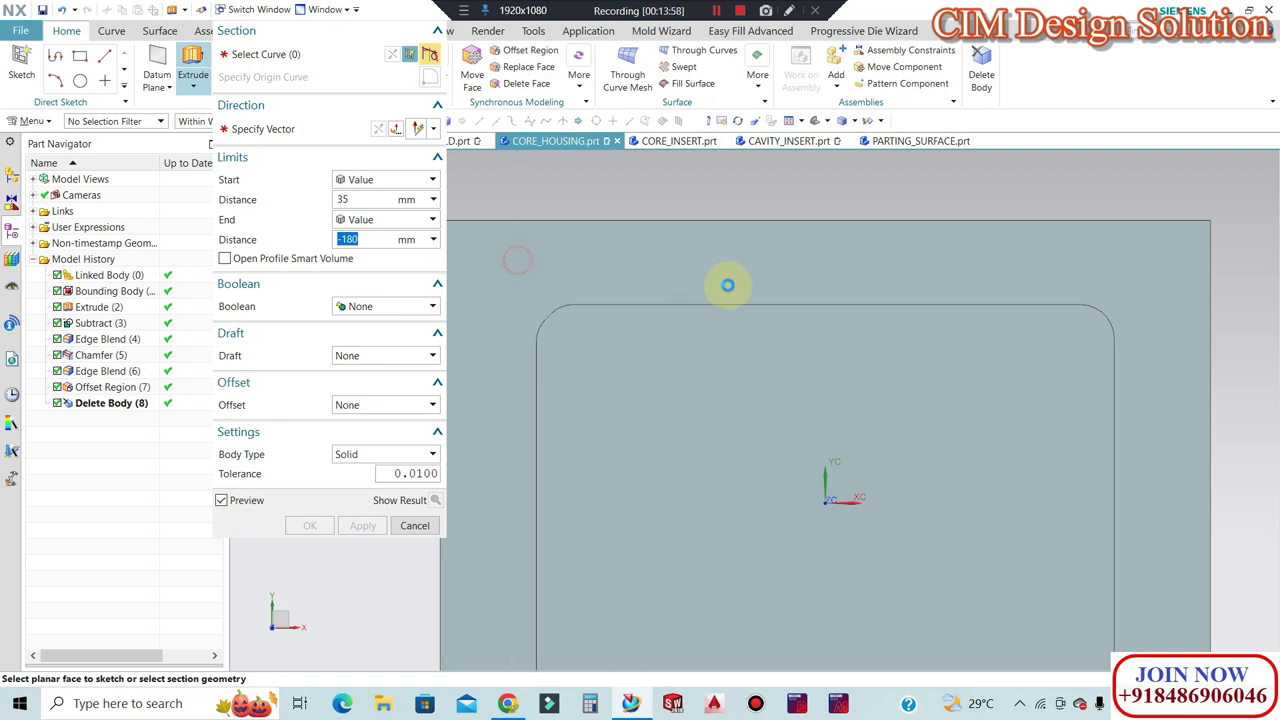
click(725, 284)
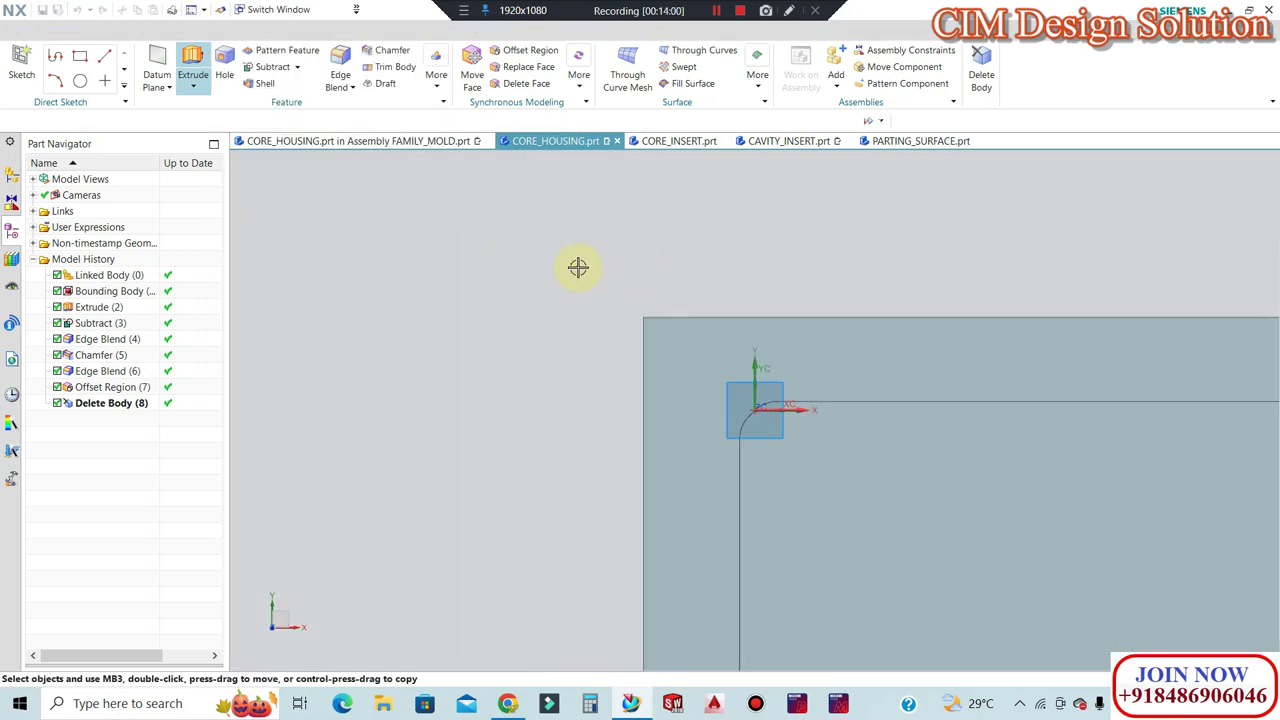
key(Escape)
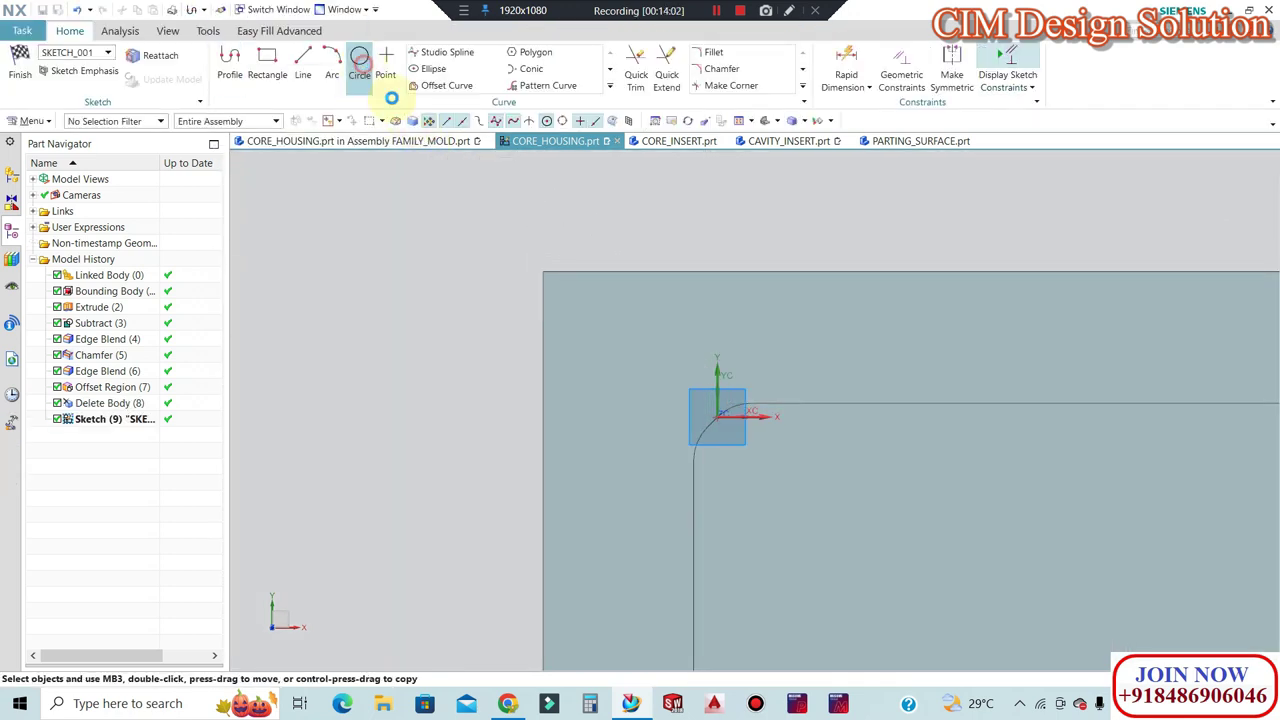
Draw a 55 mm diameter circle near the block's top-left corner.
click(359, 61)
click(633, 349)
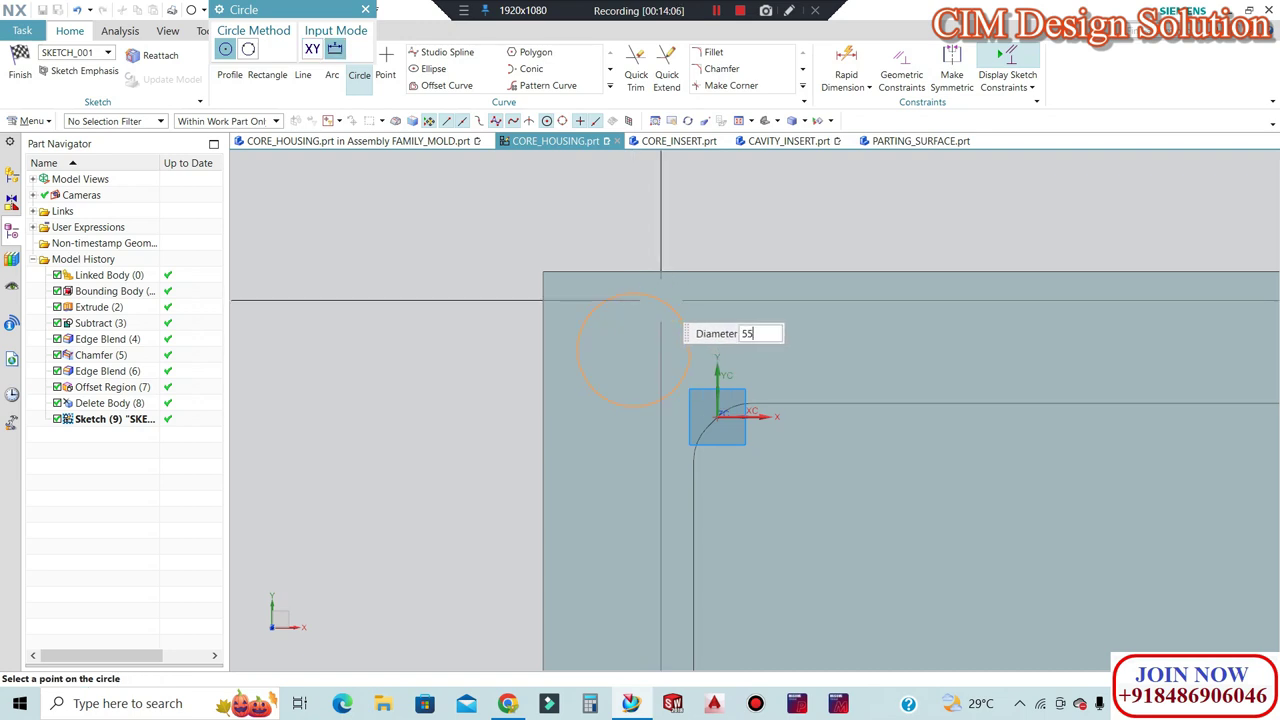
click(660, 299)
key(Escape)
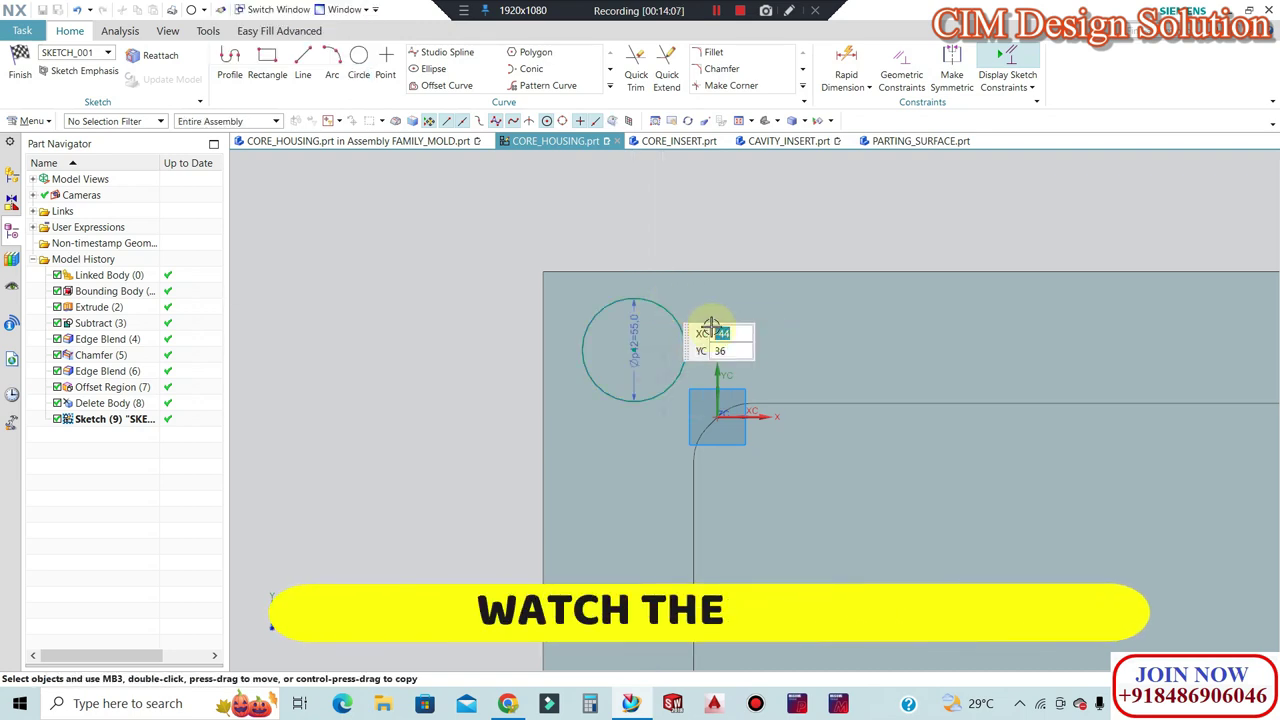
scroll(680, 296, up, 3)
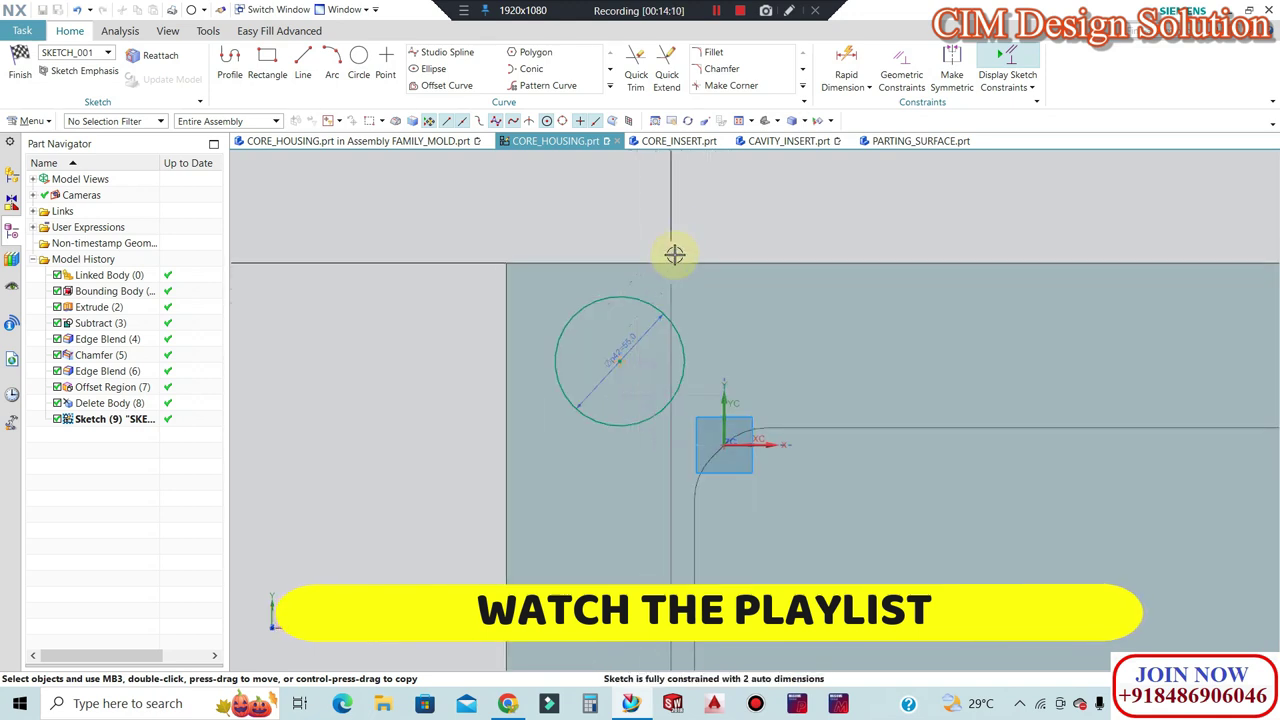
scroll(634, 274, down, 3)
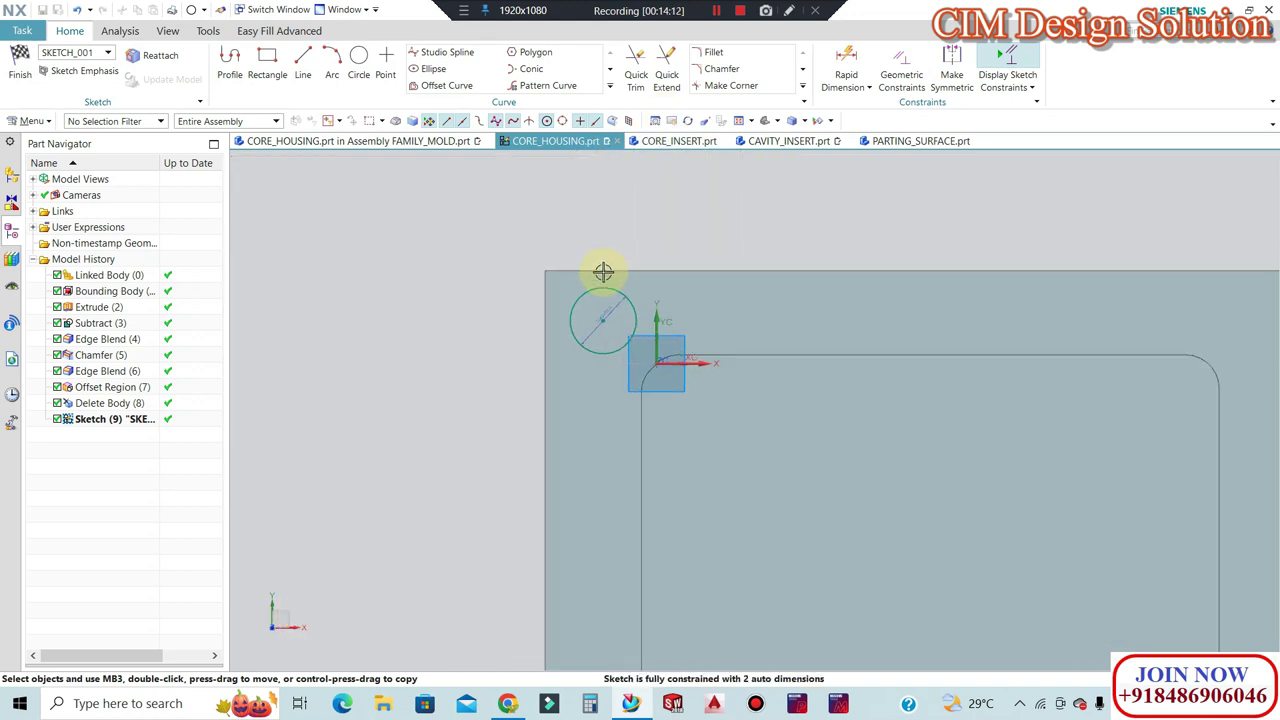
scroll(669, 267, down, 1)
scroll(669, 267, up, 1)
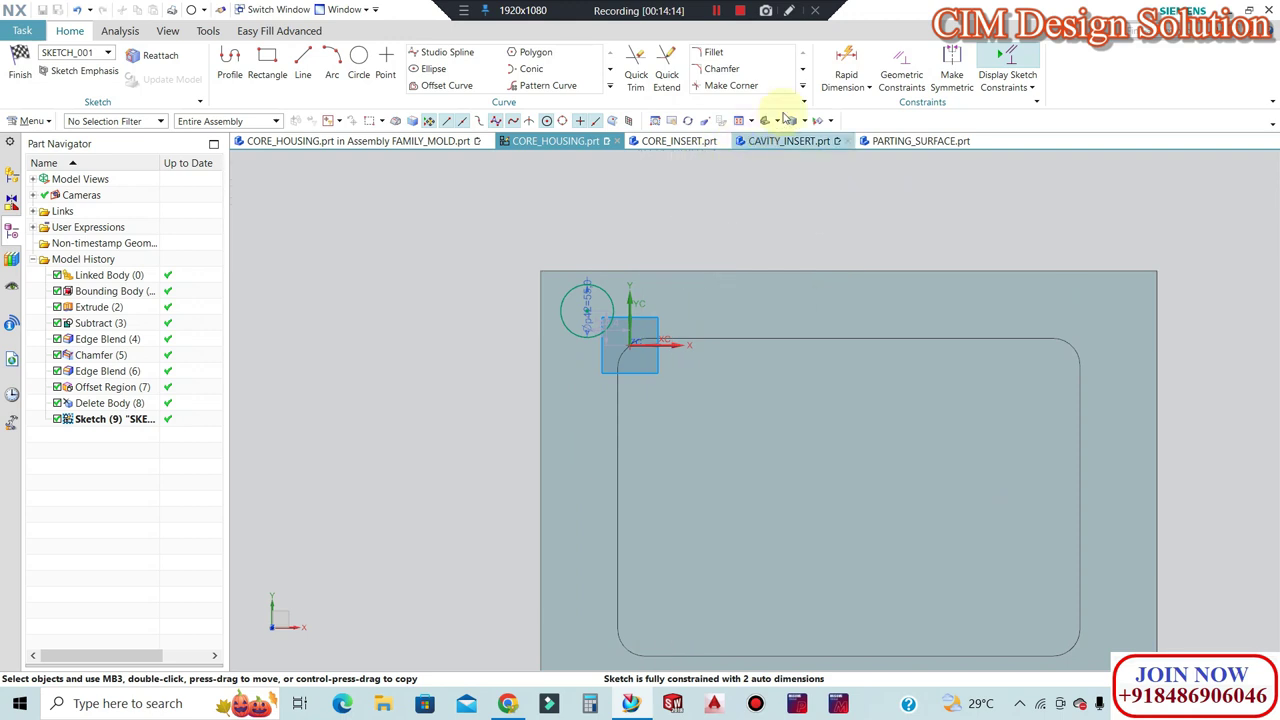
scroll(589, 266, up, 2)
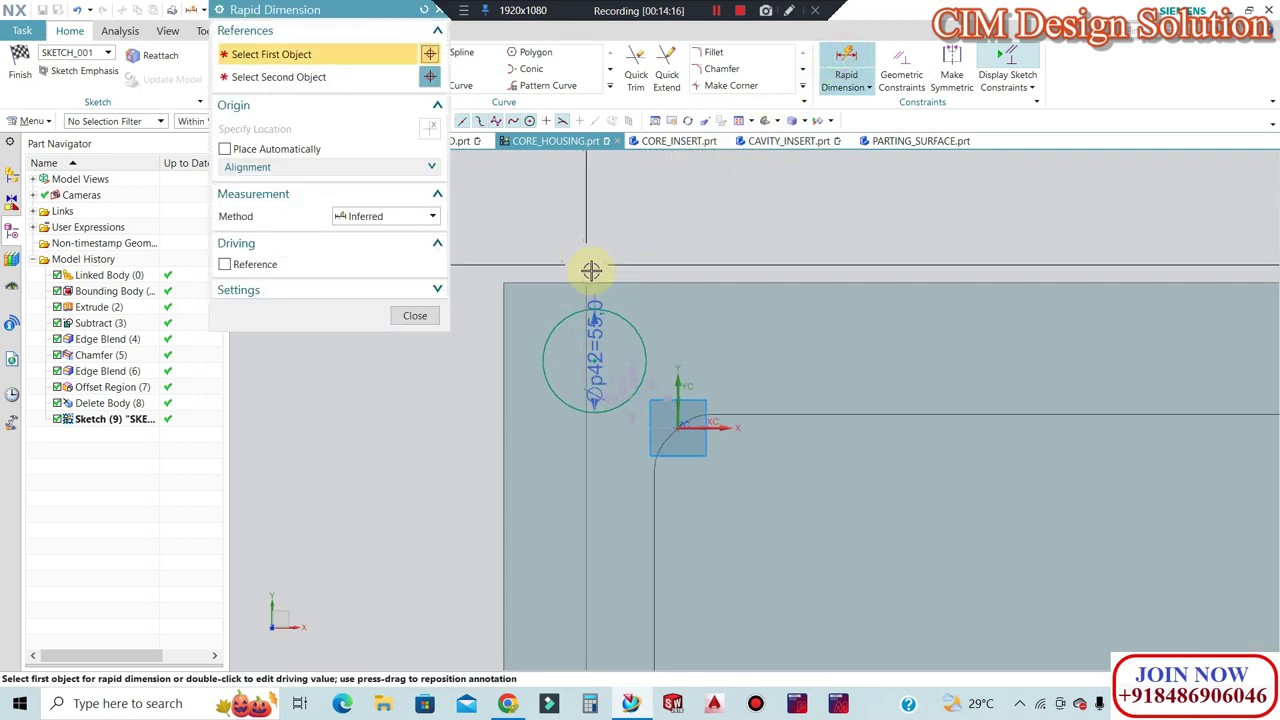
Change the corner circle's diameter to 60 mm.
scroll(594, 340, up, 2)
key(Escape)
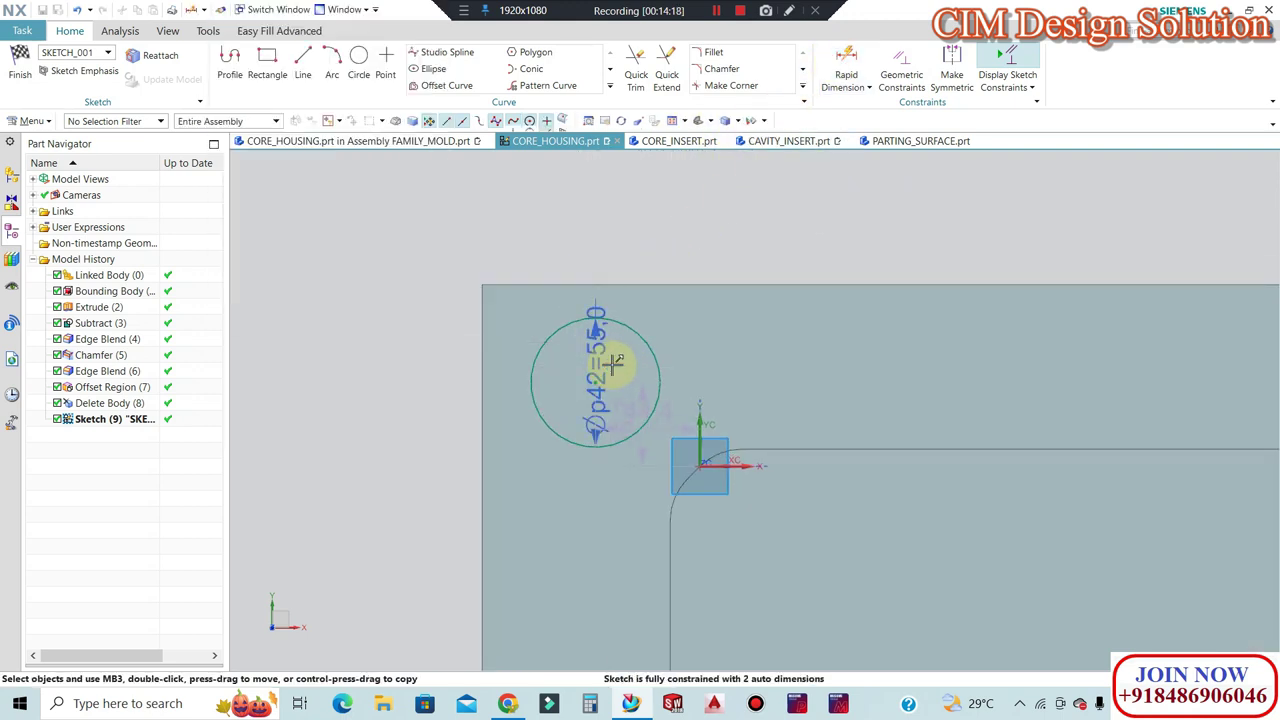
double_click(597, 355)
text(60)
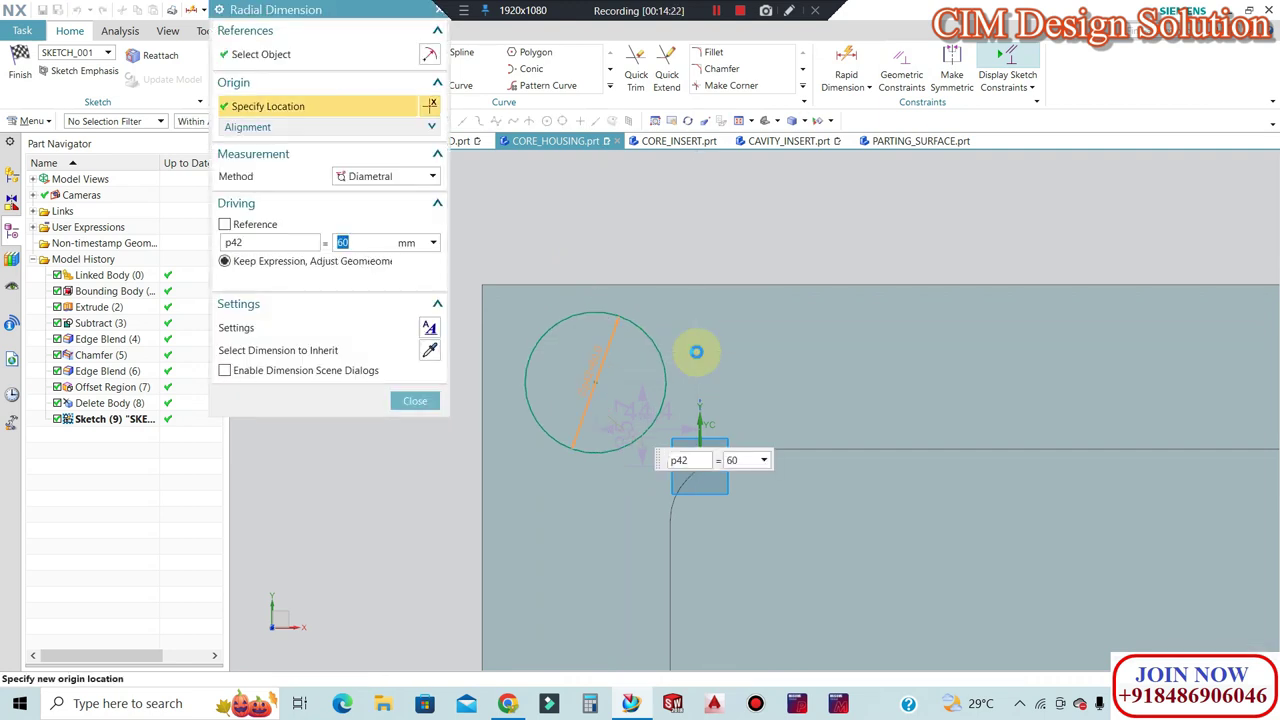
key(Return)
scroll(680, 343, up, 1)
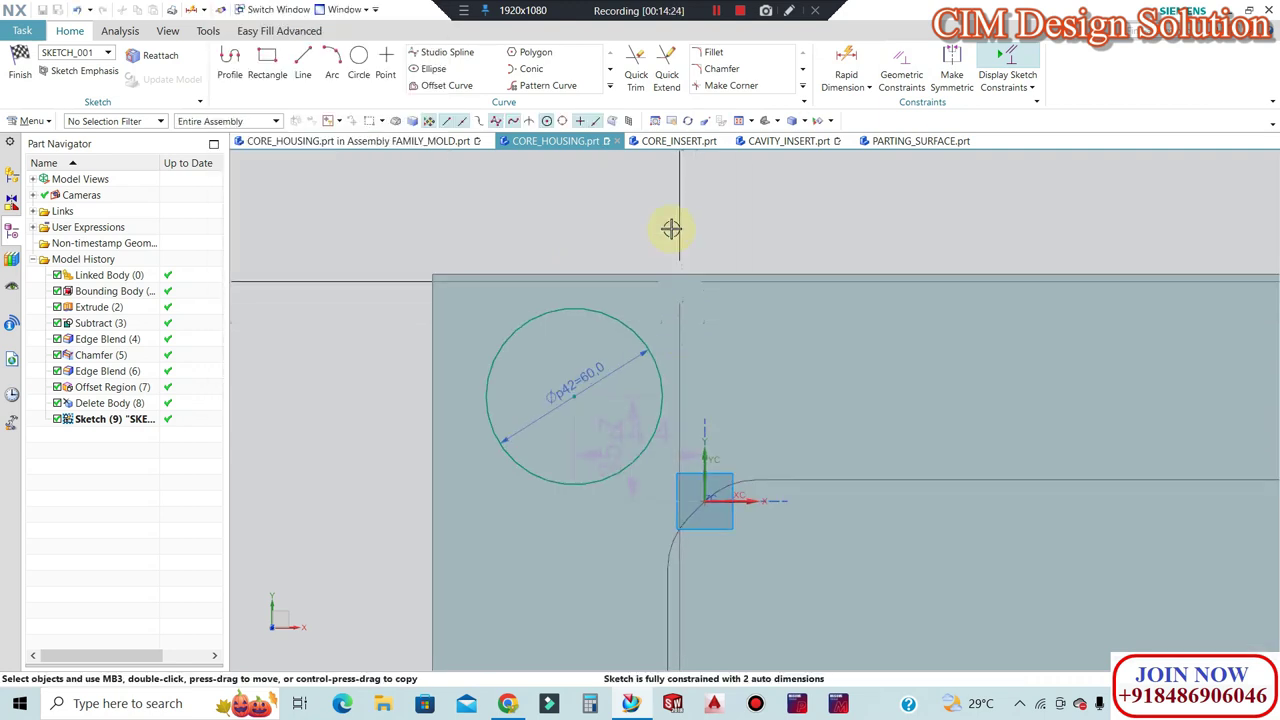
View the sketch face-on and drag the circle centre to reposition it near the corner.
click(846, 62)
scroll(891, 320, down, 2)
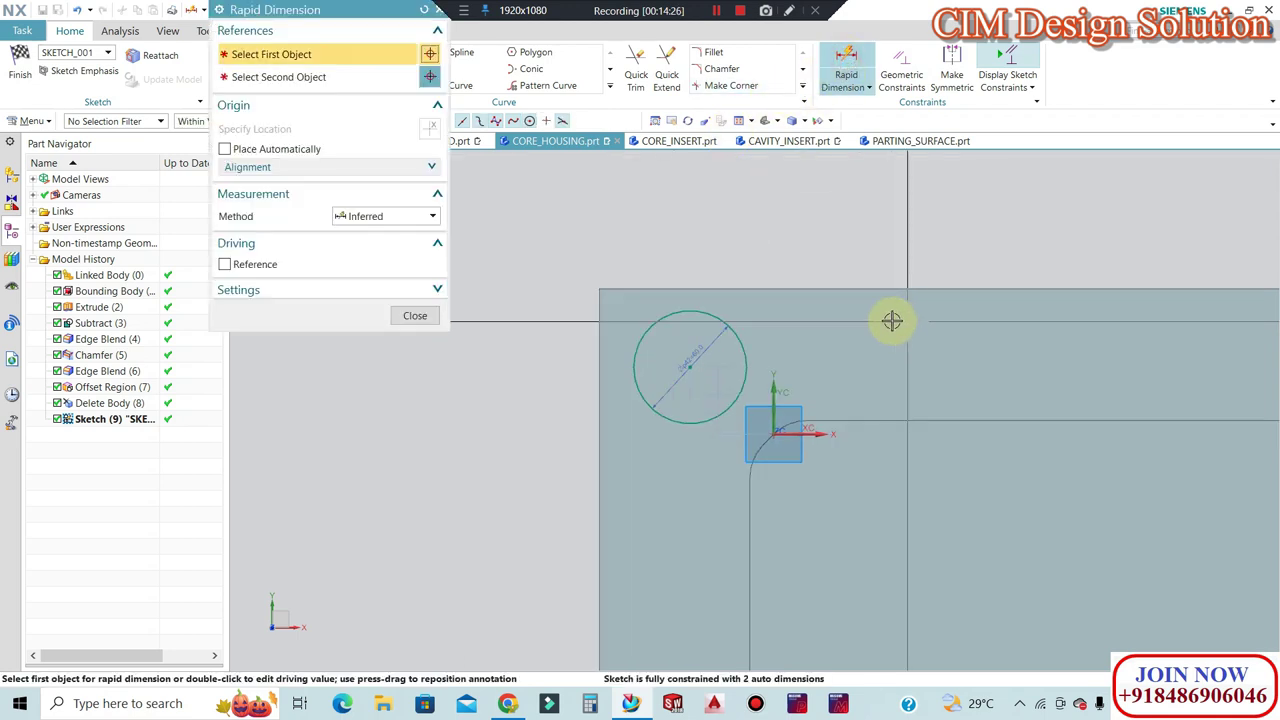
scroll(623, 280, down, 3)
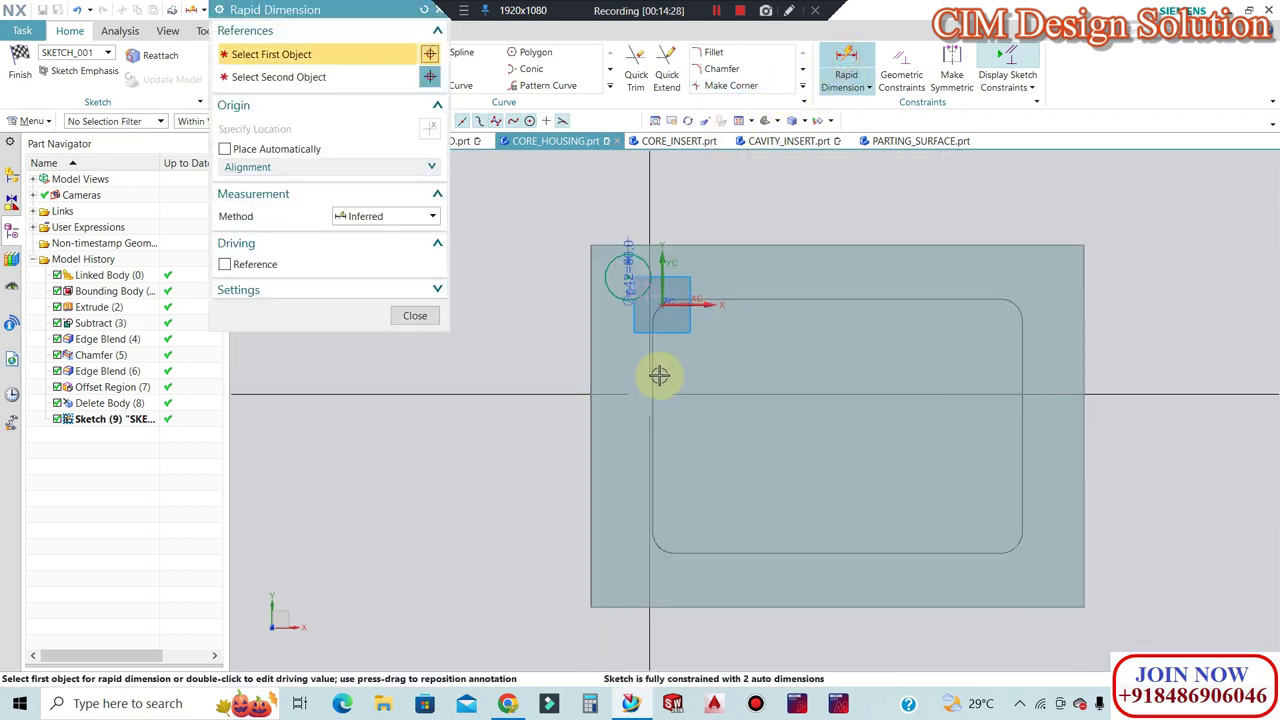
scroll(652, 362, up, 3)
mouse_move(646, 351)
middle_down()
mouse_move(634, 334)
mouse_move(670, 275)
middle_up()
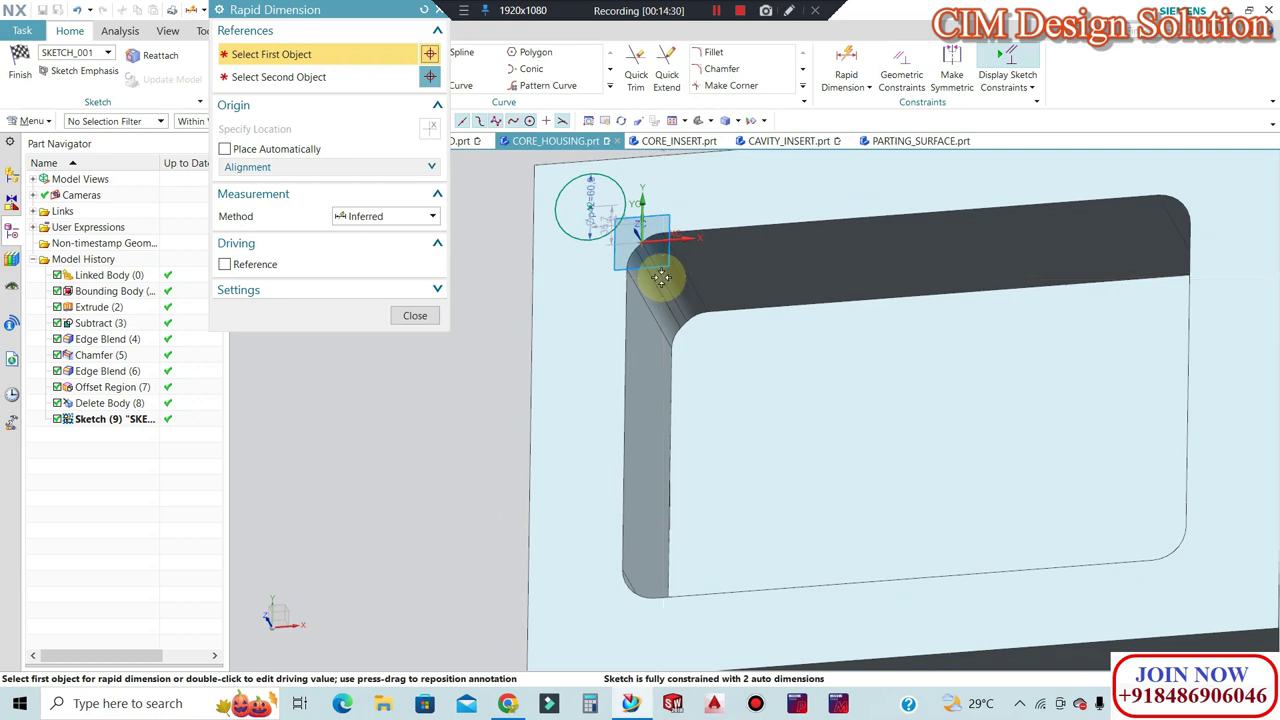
scroll(661, 278, down, 2)
middle_click(447, 358)
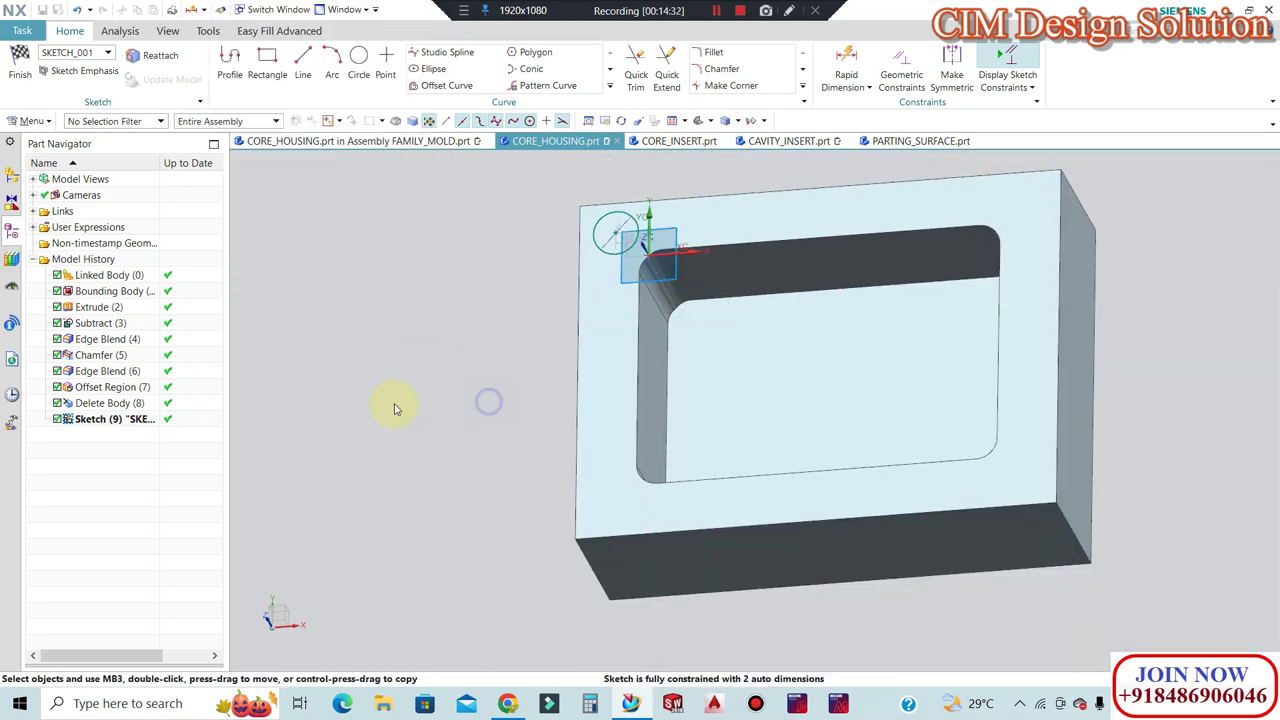
key(F8)
scroll(629, 220, up, 3)
scroll(622, 228, up, 2)
drag(622, 228, 605, 262)
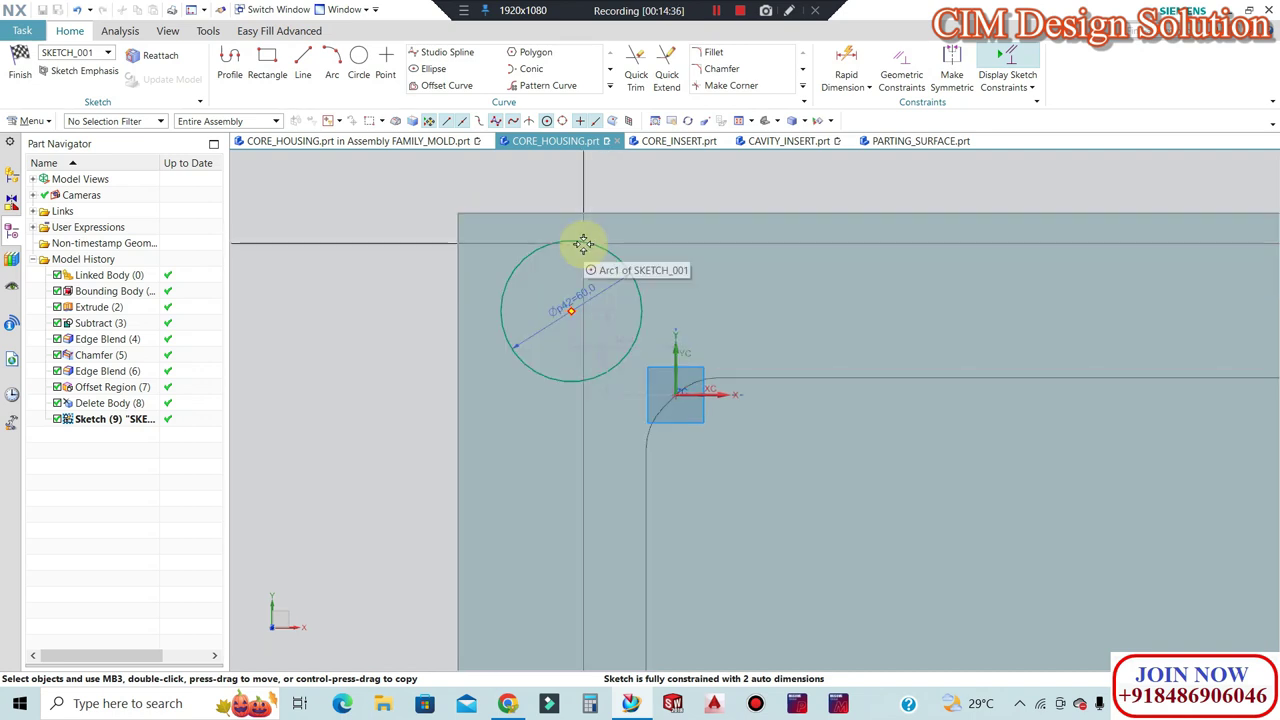
drag(570, 222, 566, 220)
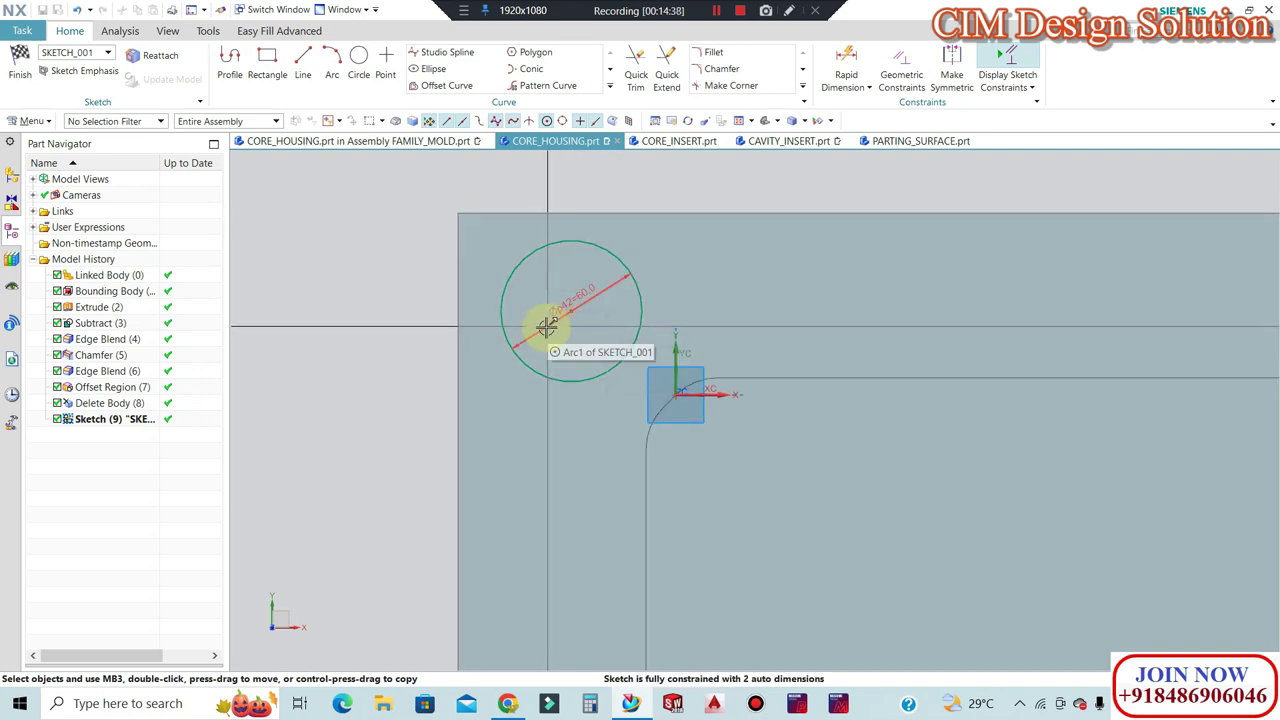
Zoom in and out to inspect the circle's position at the block corner.
scroll(529, 280, down, 5)
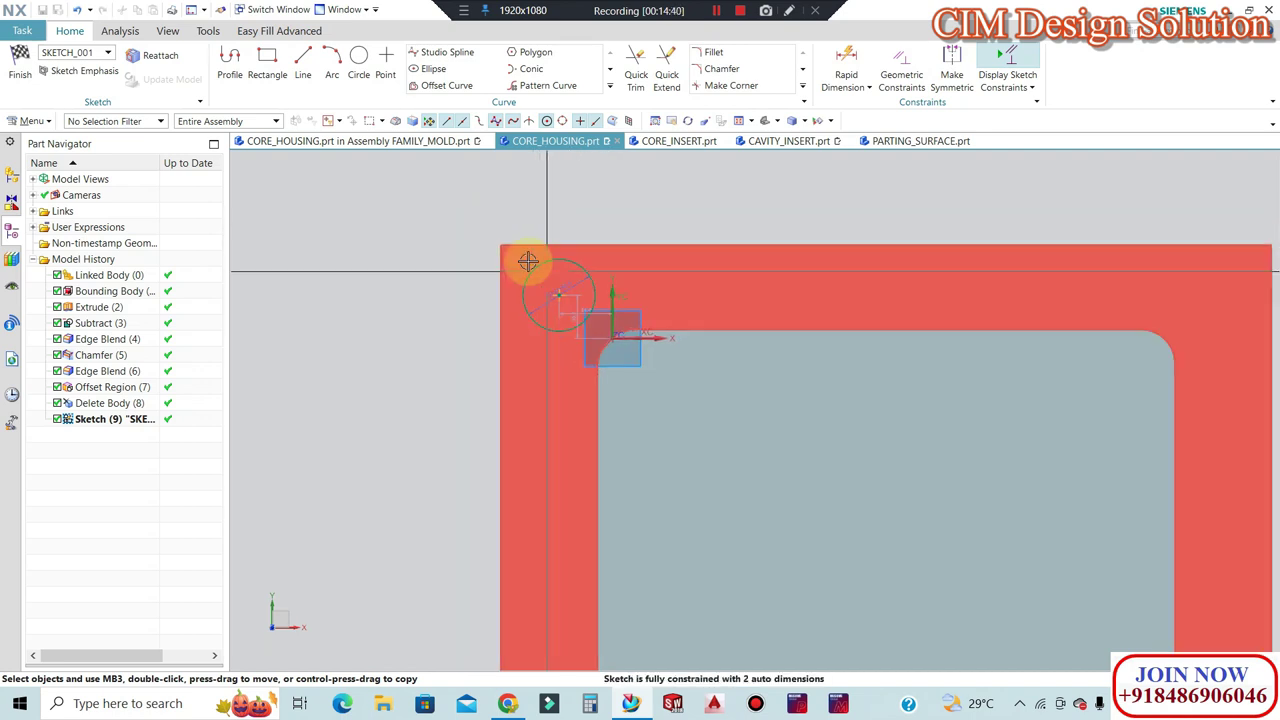
scroll(646, 280, up, 1)
scroll(606, 291, down, 1)
scroll(606, 277, up, 1)
scroll(611, 270, down, 1)
scroll(592, 298, up, 1)
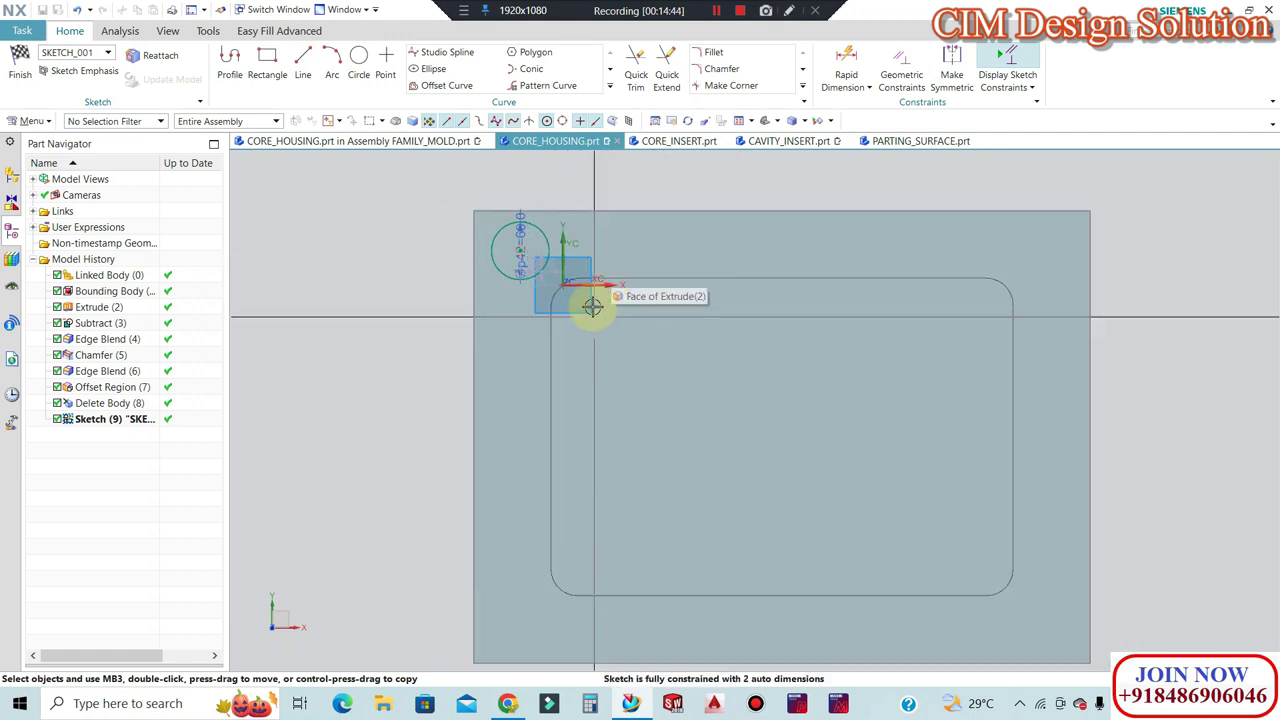
scroll(594, 279, down, 1)
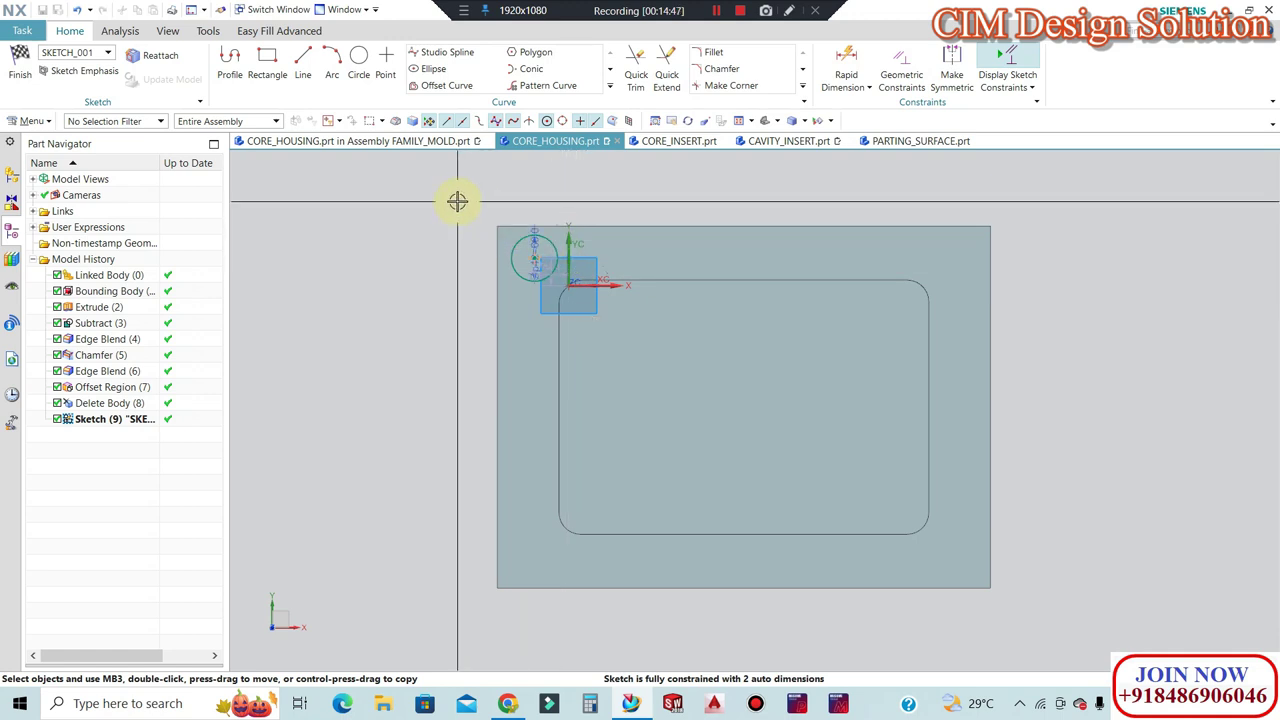
scroll(512, 240, up, 2)
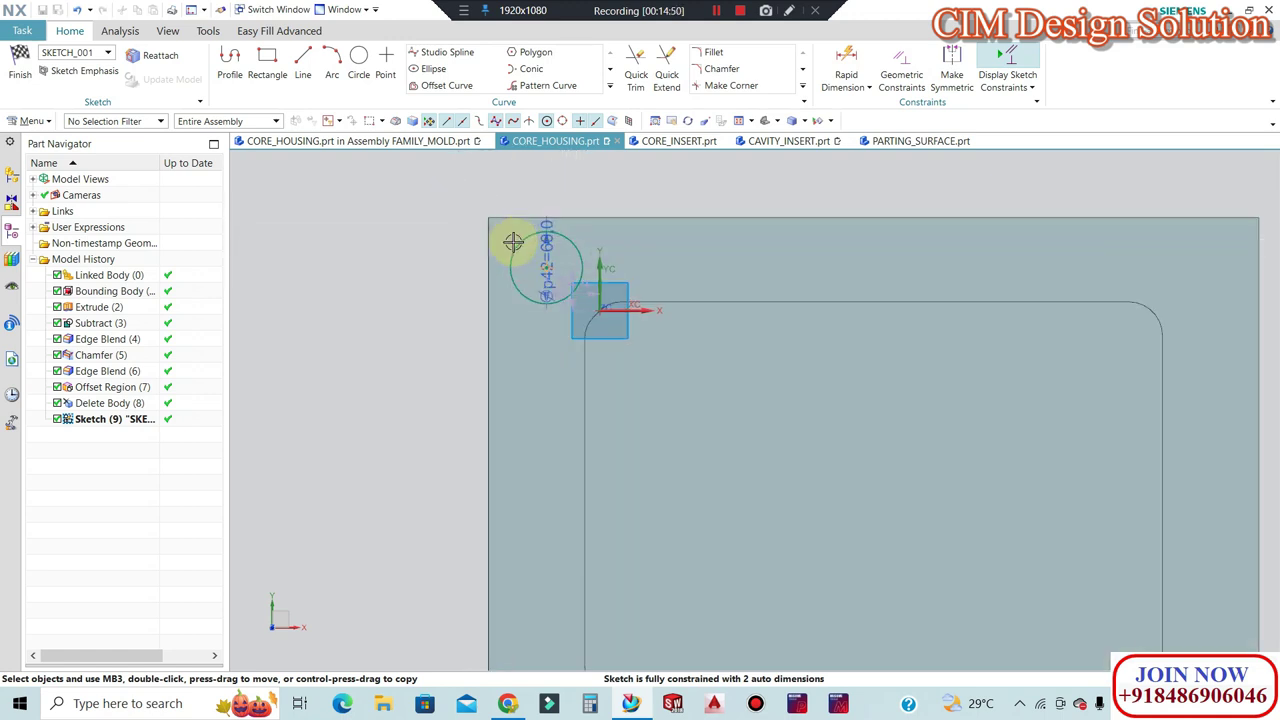
scroll(563, 236, up, 1)
scroll(563, 235, up, 2)
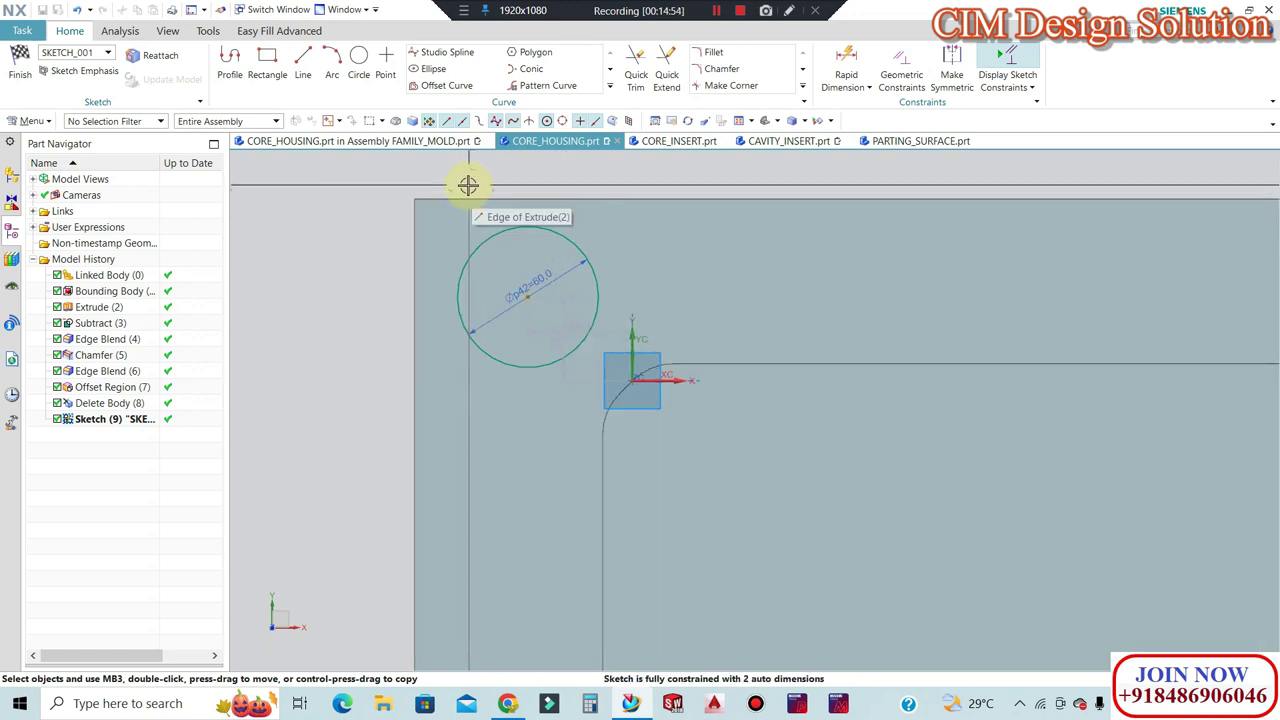
scroll(513, 225, down, 1)
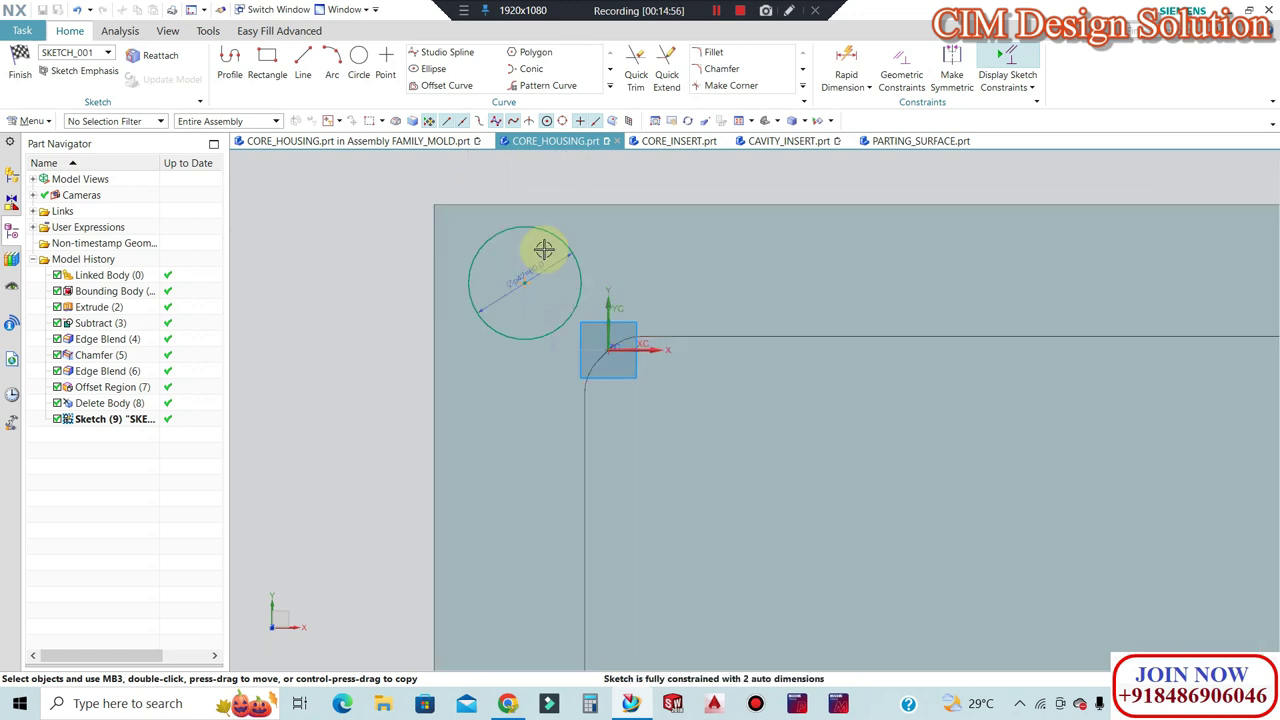
scroll(543, 249, up, 1)
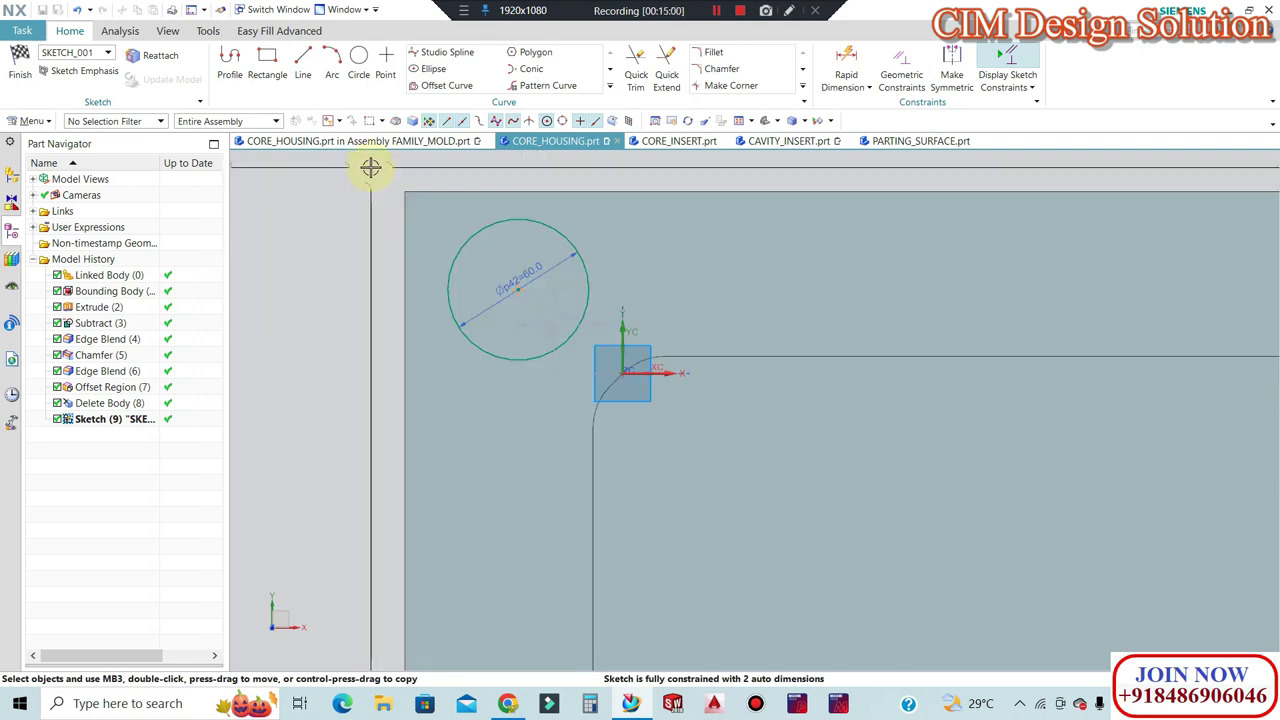
scroll(450, 220, down, 2)
scroll(511, 243, down, 3)
scroll(543, 266, down, 1)
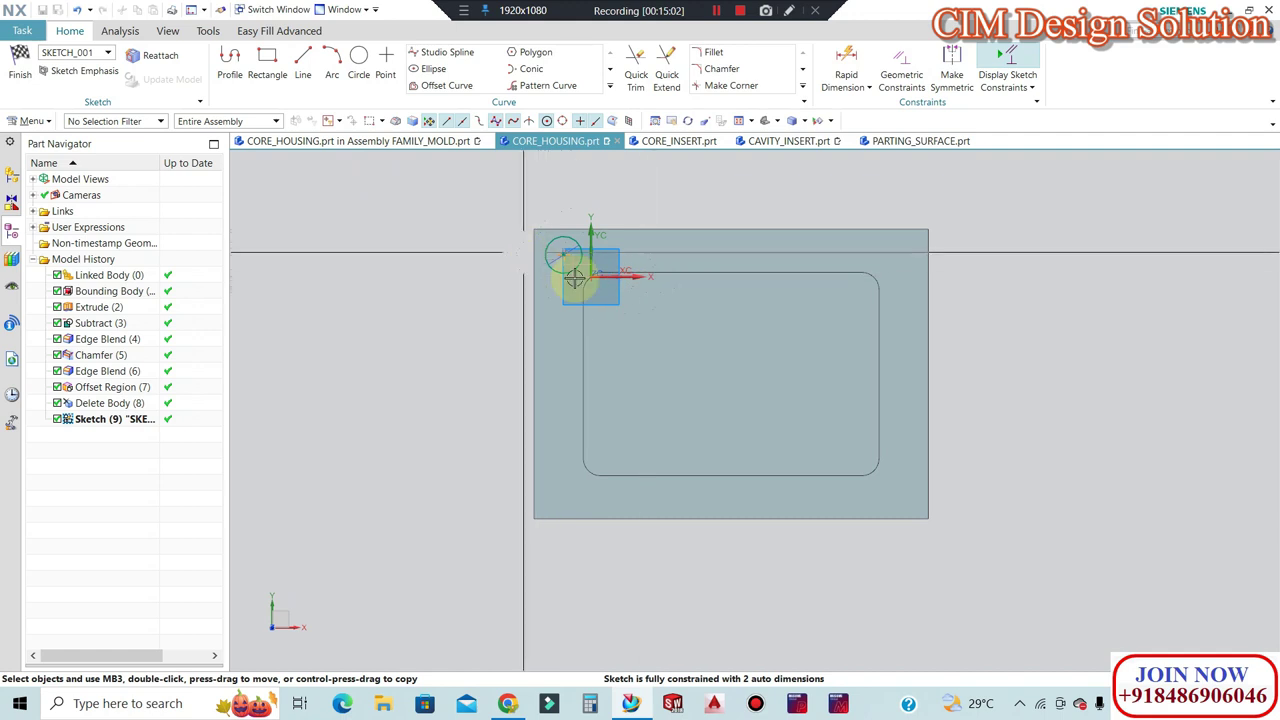
scroll(680, 270, up, 1)
scroll(650, 230, up, 1)
scroll(530, 220, up, 1)
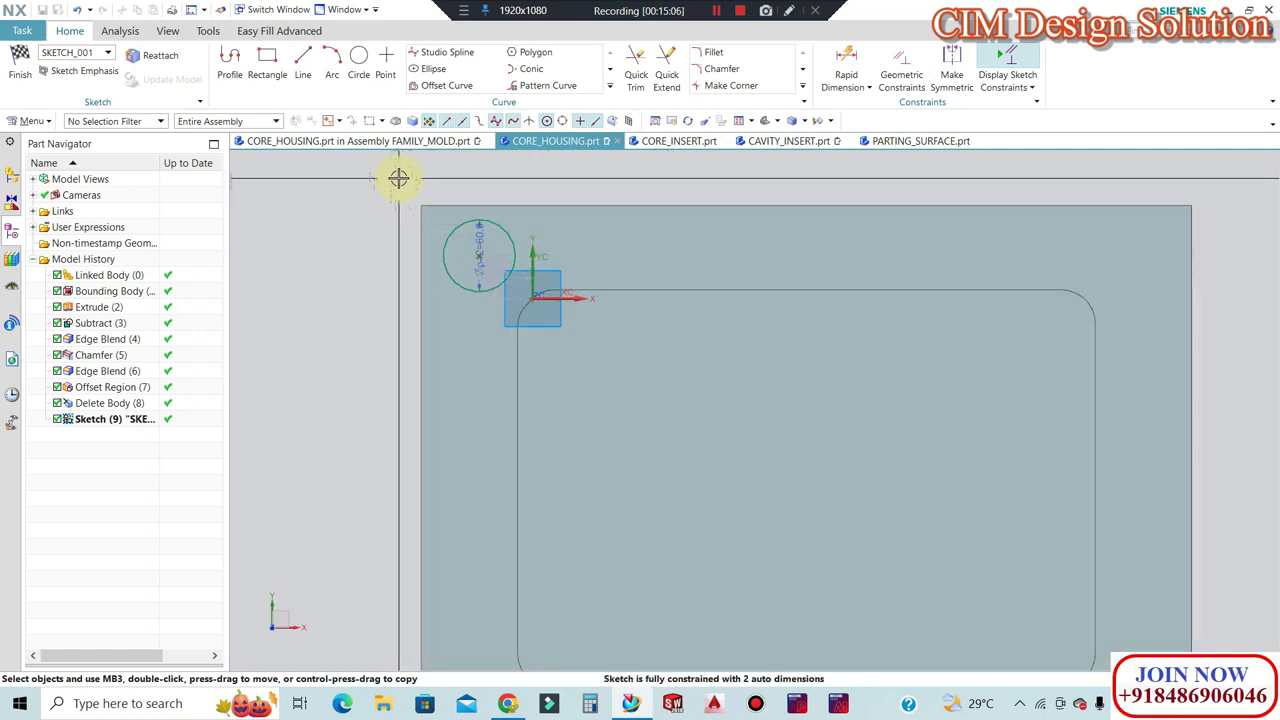
scroll(471, 211, up, 1)
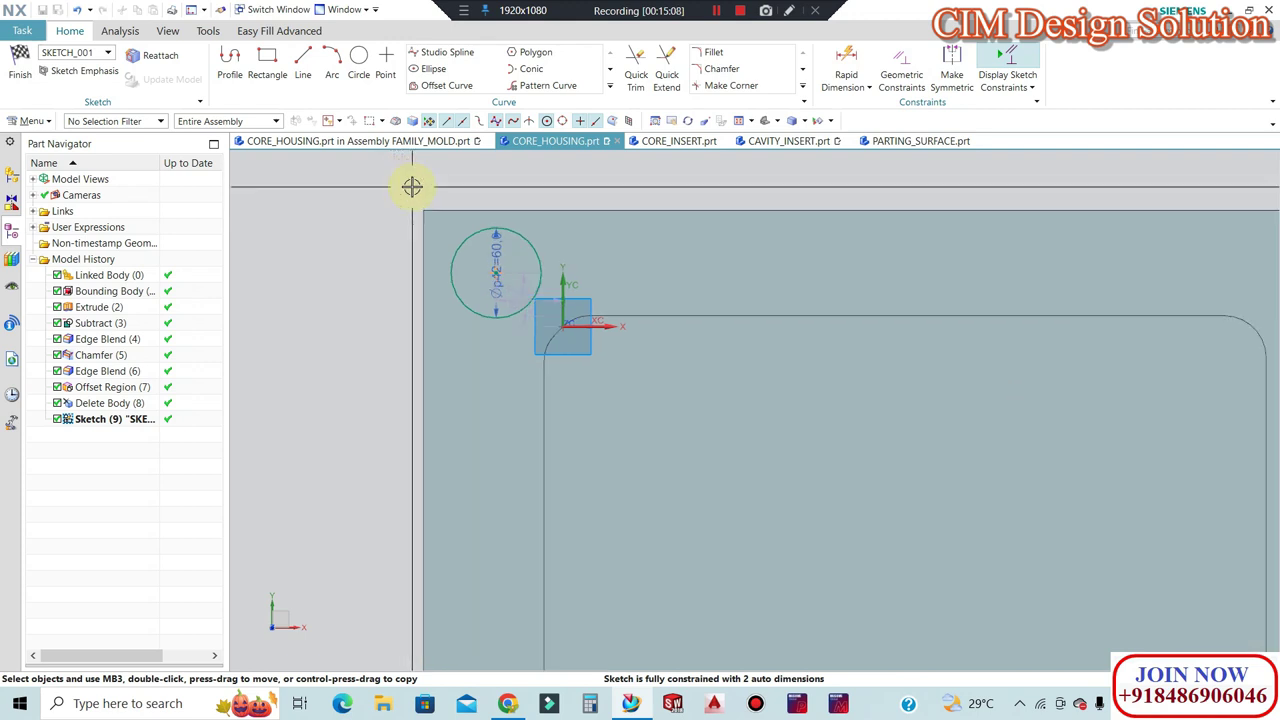
scroll(494, 206, up, 1)
scroll(483, 166, up, 1)
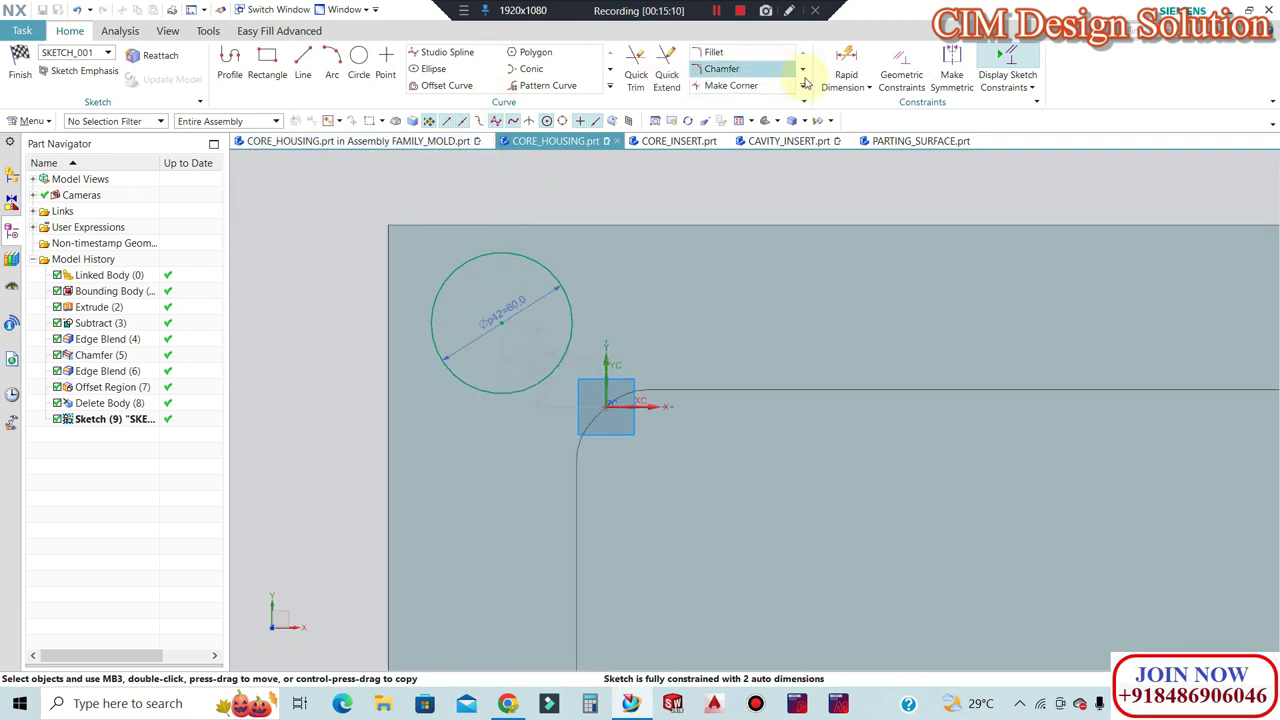
Dimension the circle 12.0 from the block's top edge and 12.0 from its left edge.
click(846, 60)
scroll(1020, 271, down, 2)
scroll(766, 300, up, 3)
scroll(751, 337, up, 1)
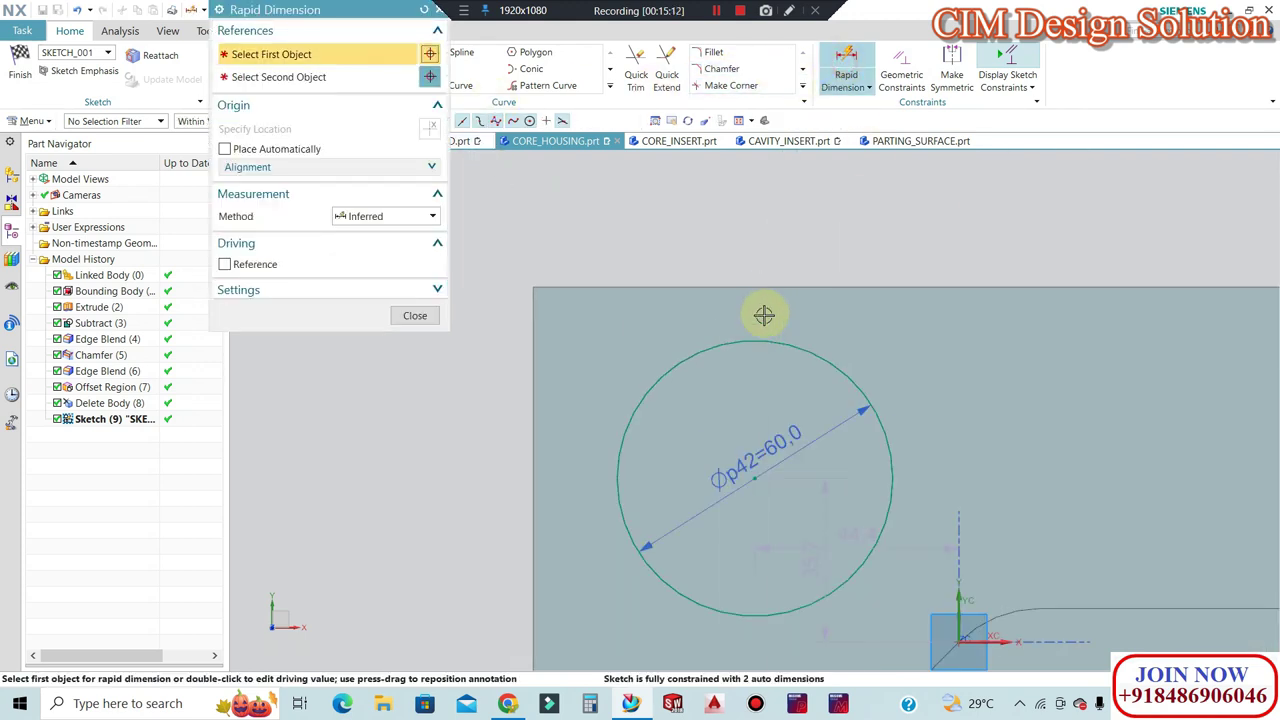
click(751, 315)
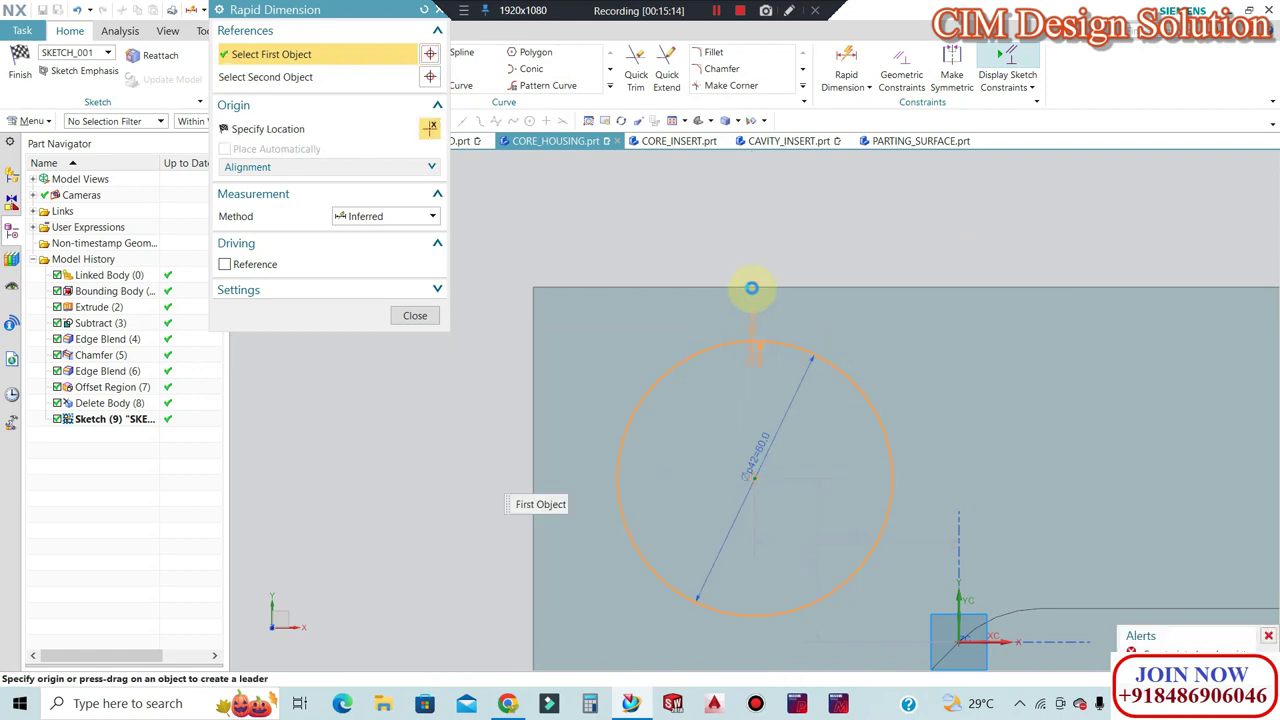
click(751, 288)
scroll(600, 306, down, 1)
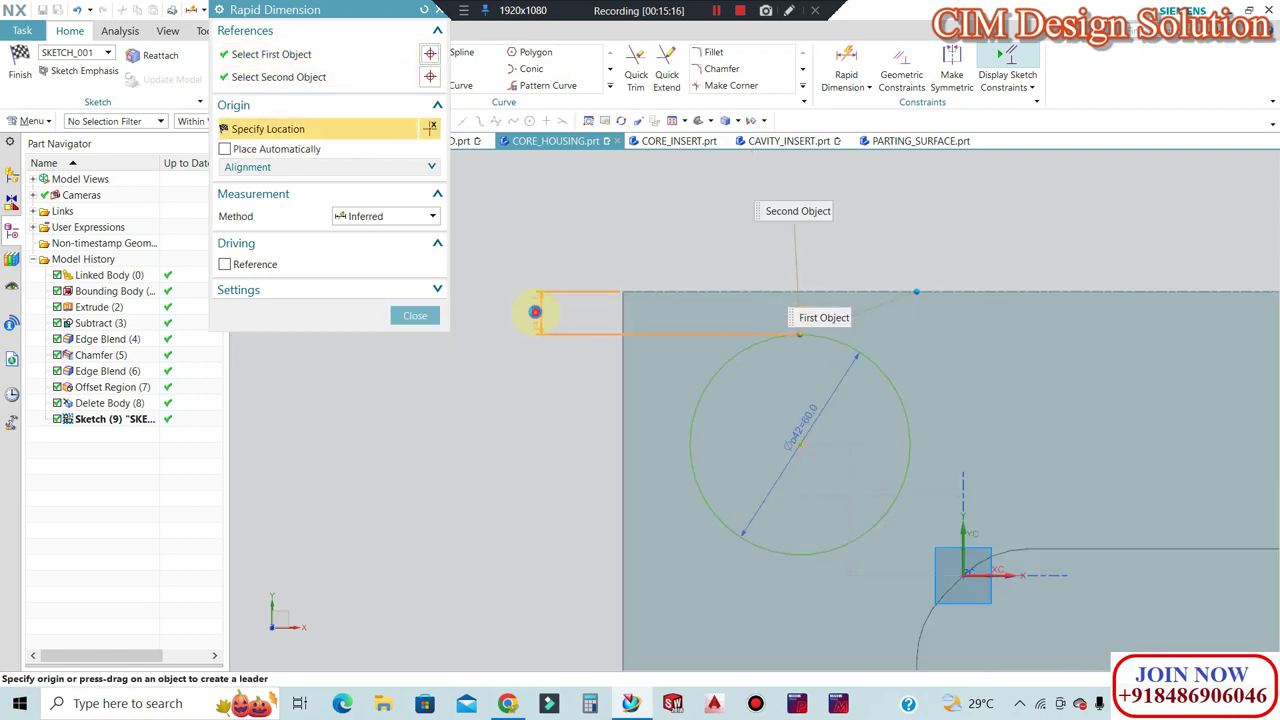
click(535, 310)
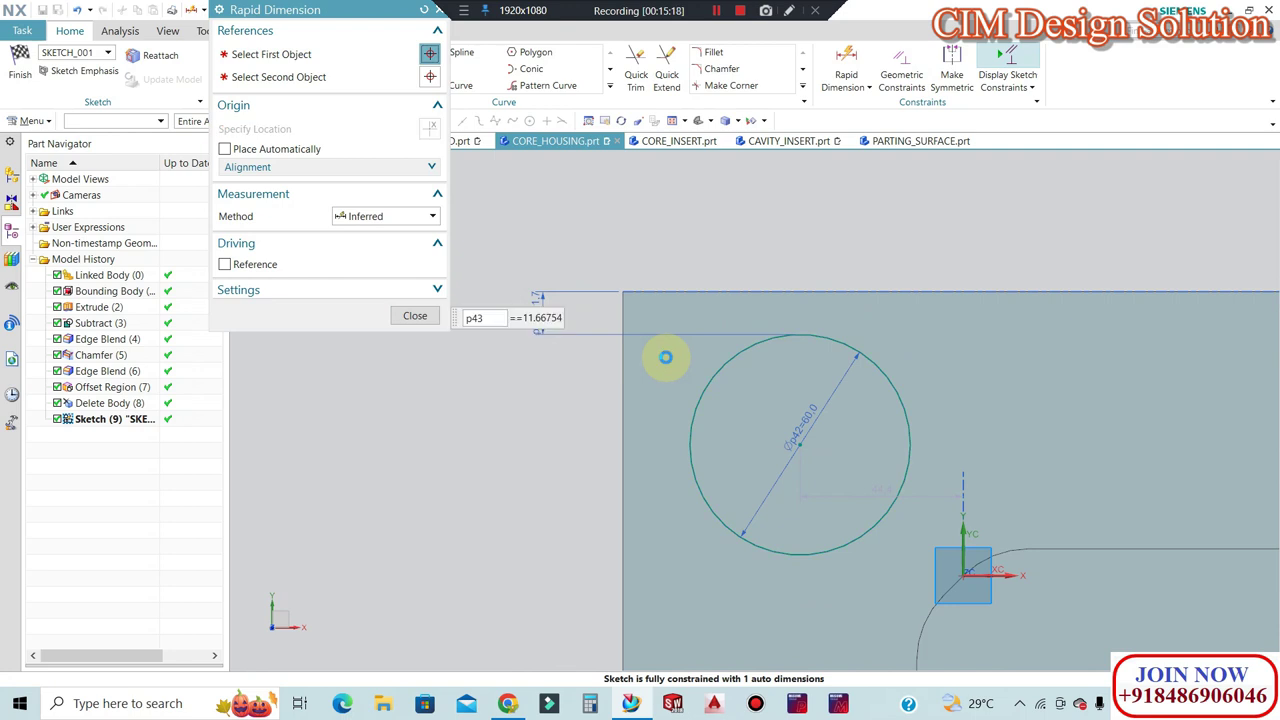
click(415, 315)
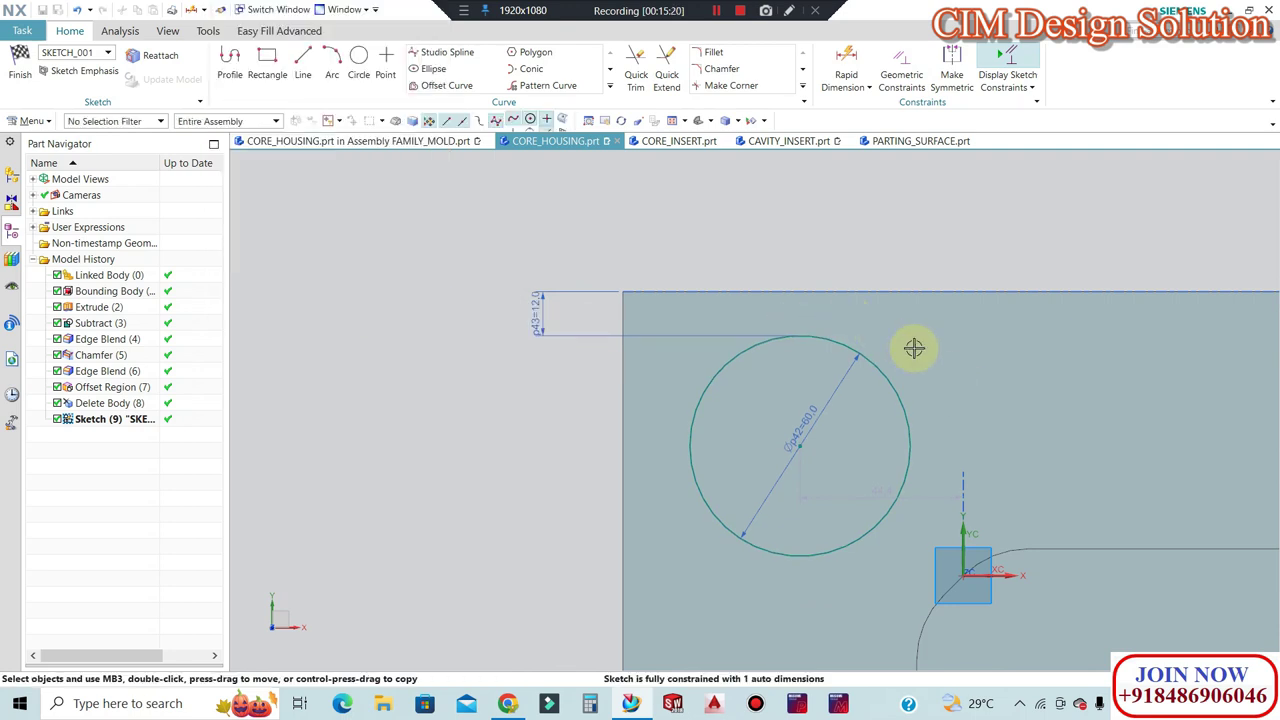
click(846, 70)
click(623, 477)
click(688, 445)
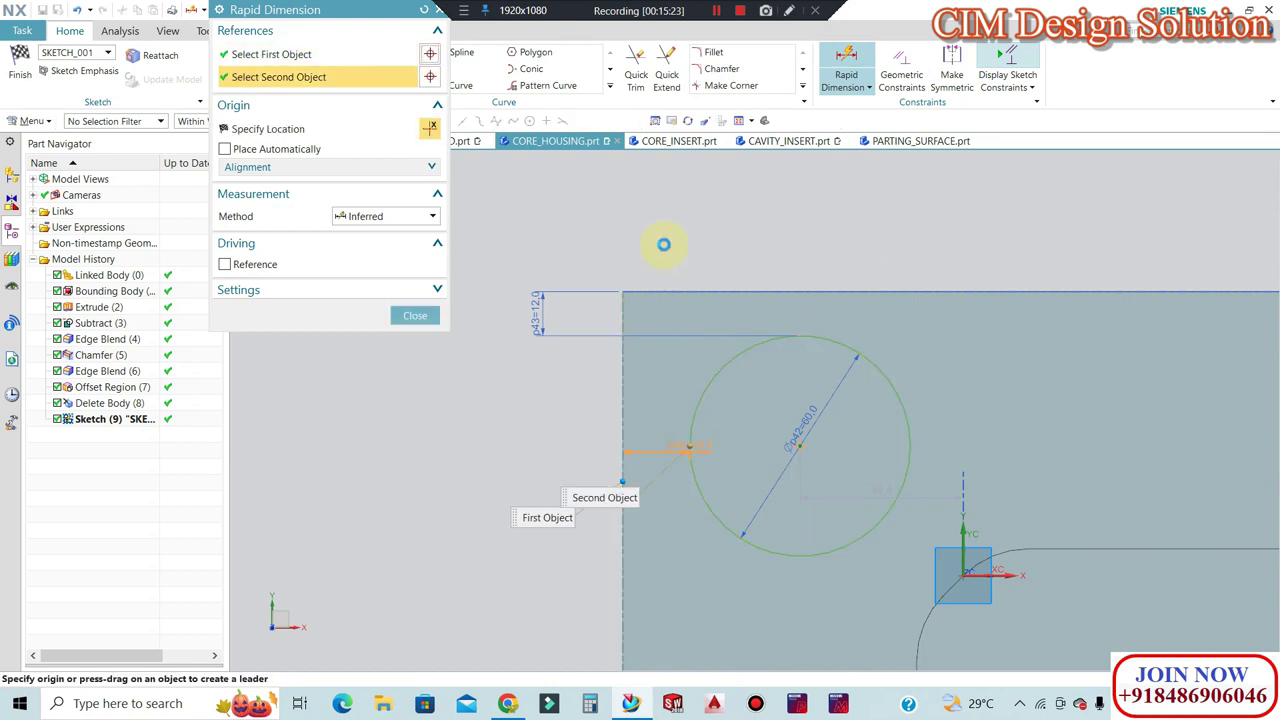
click(671, 263)
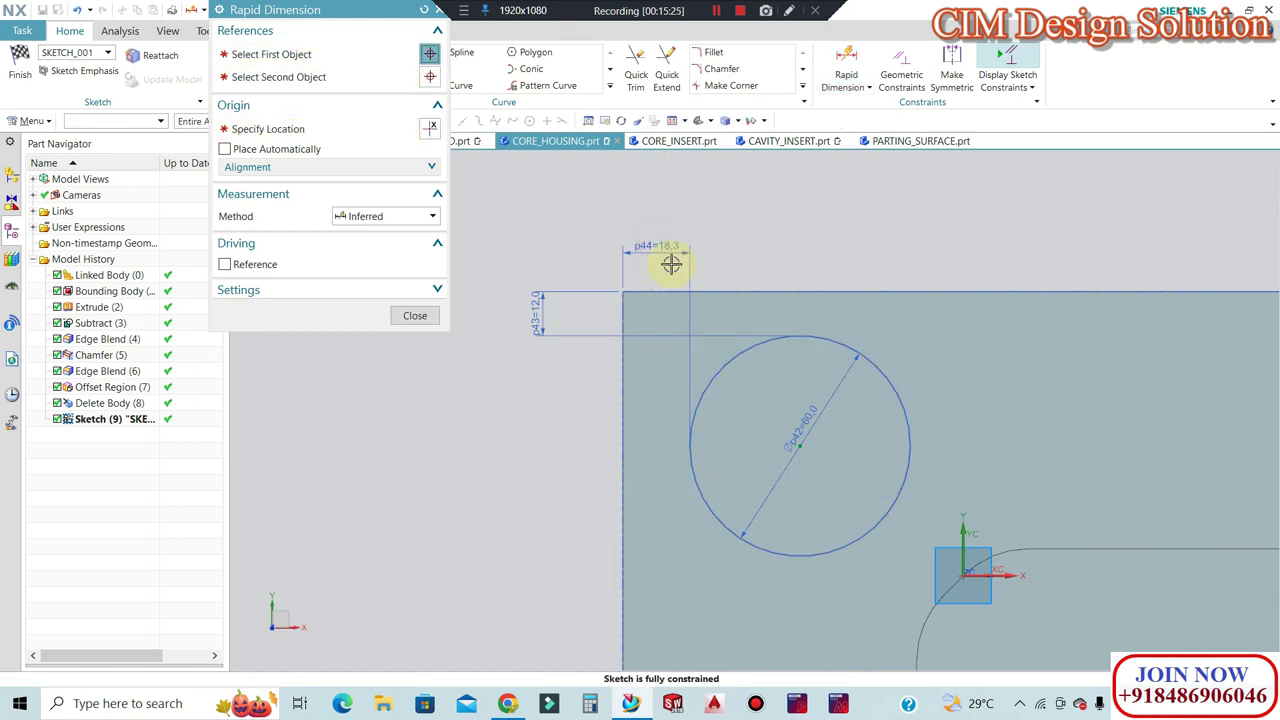
text(12)
click(415, 315)
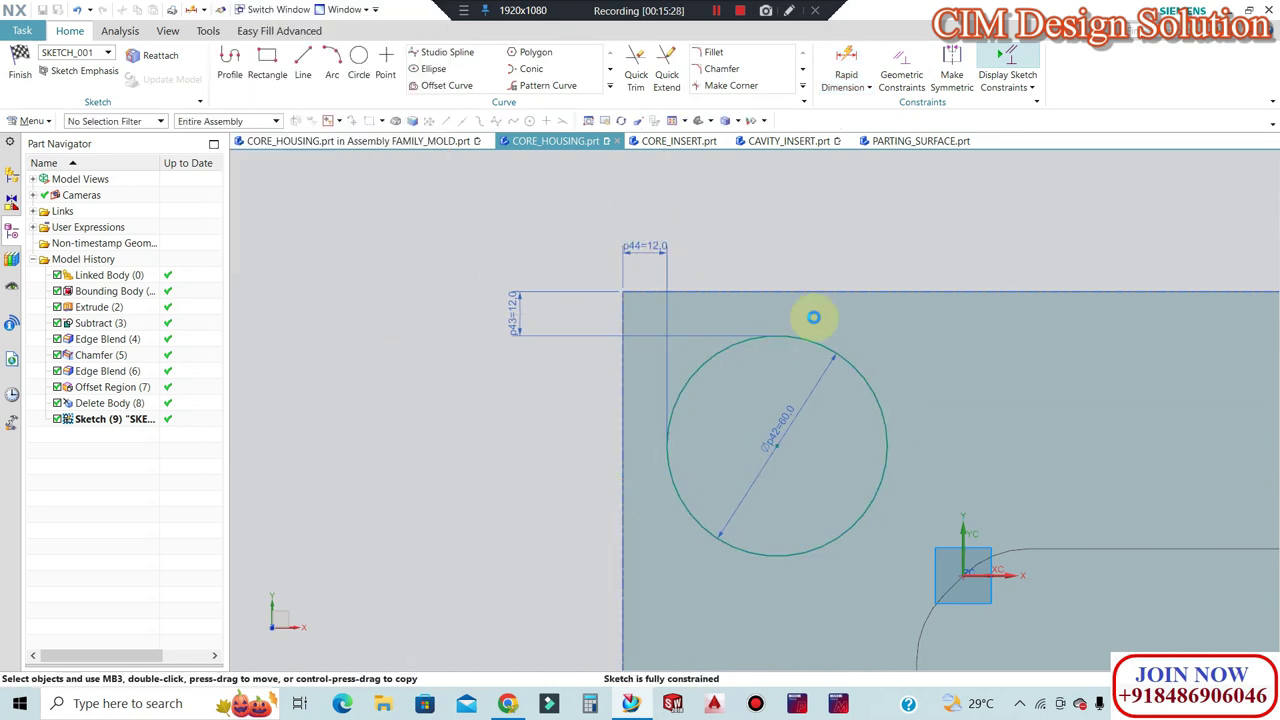
scroll(632, 289, down, 3)
scroll(690, 289, down, 2)
scroll(770, 330, up, 1)
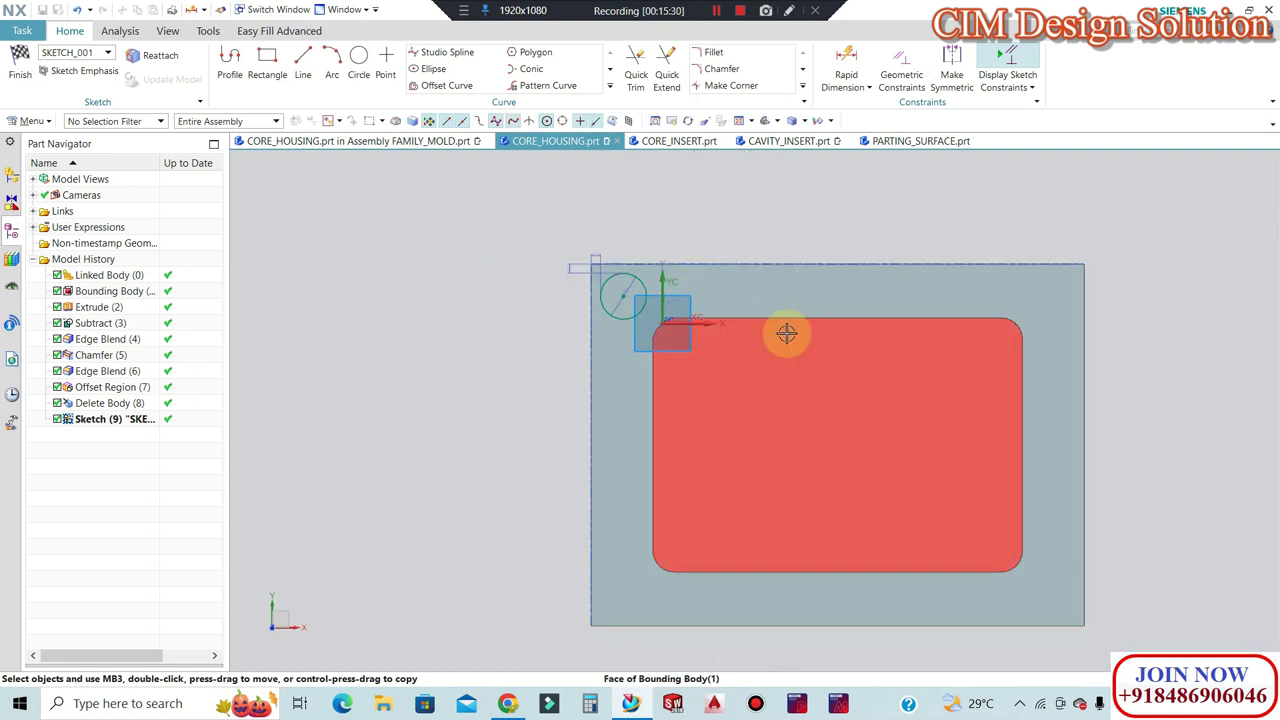
Draw an 80 mm vertical line rising from the top edge's midpoint.
click(310, 64)
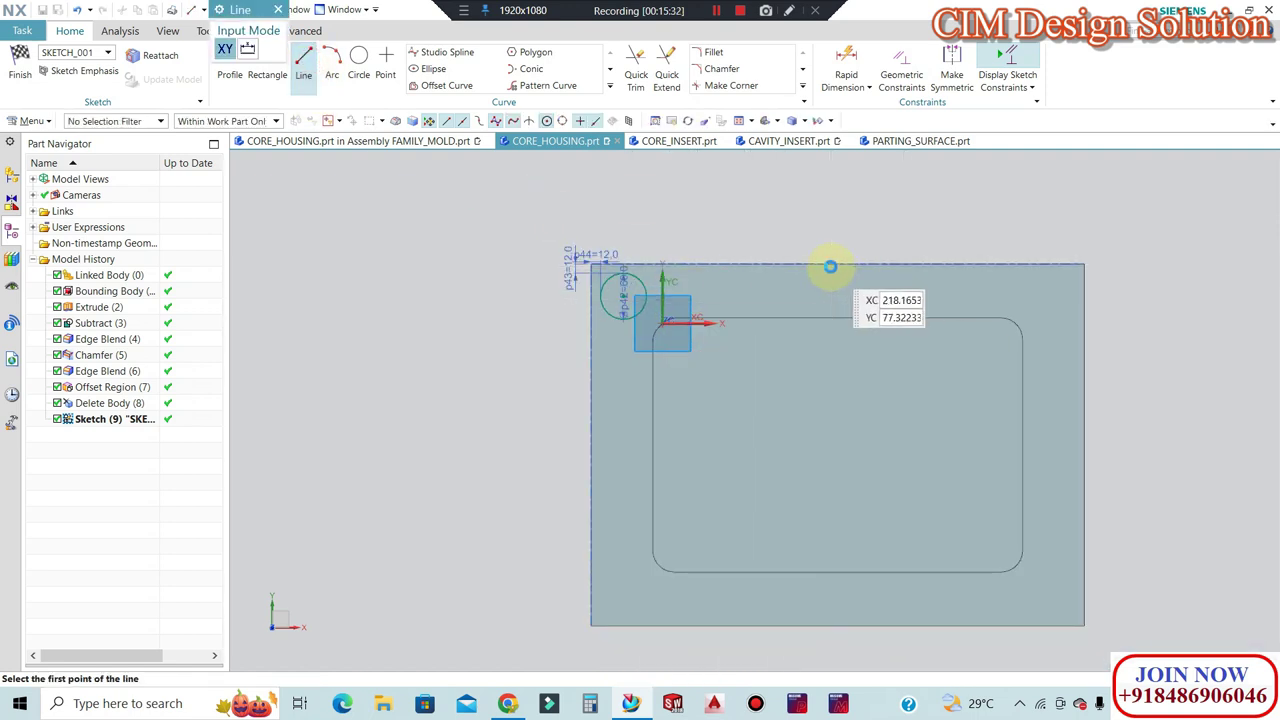
click(838, 266)
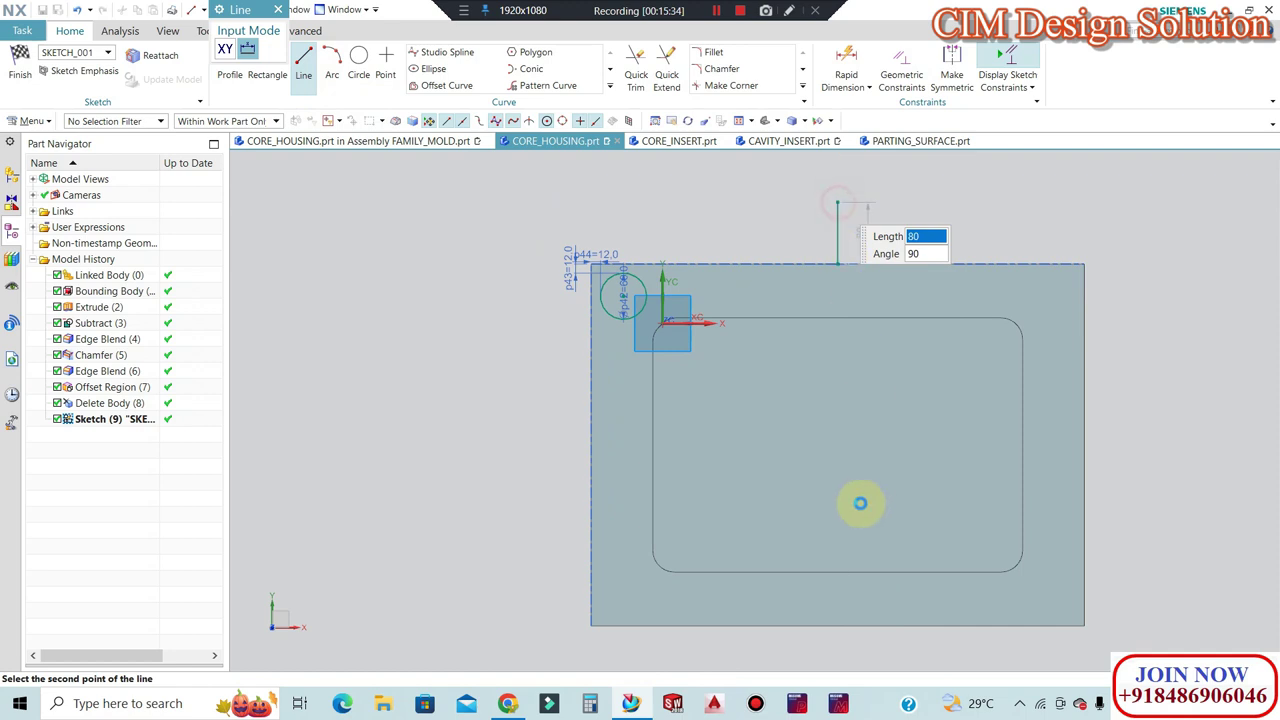
key(Return)
Draw a 70 mm line extending left from the left edge's midpoint.
click(591, 441)
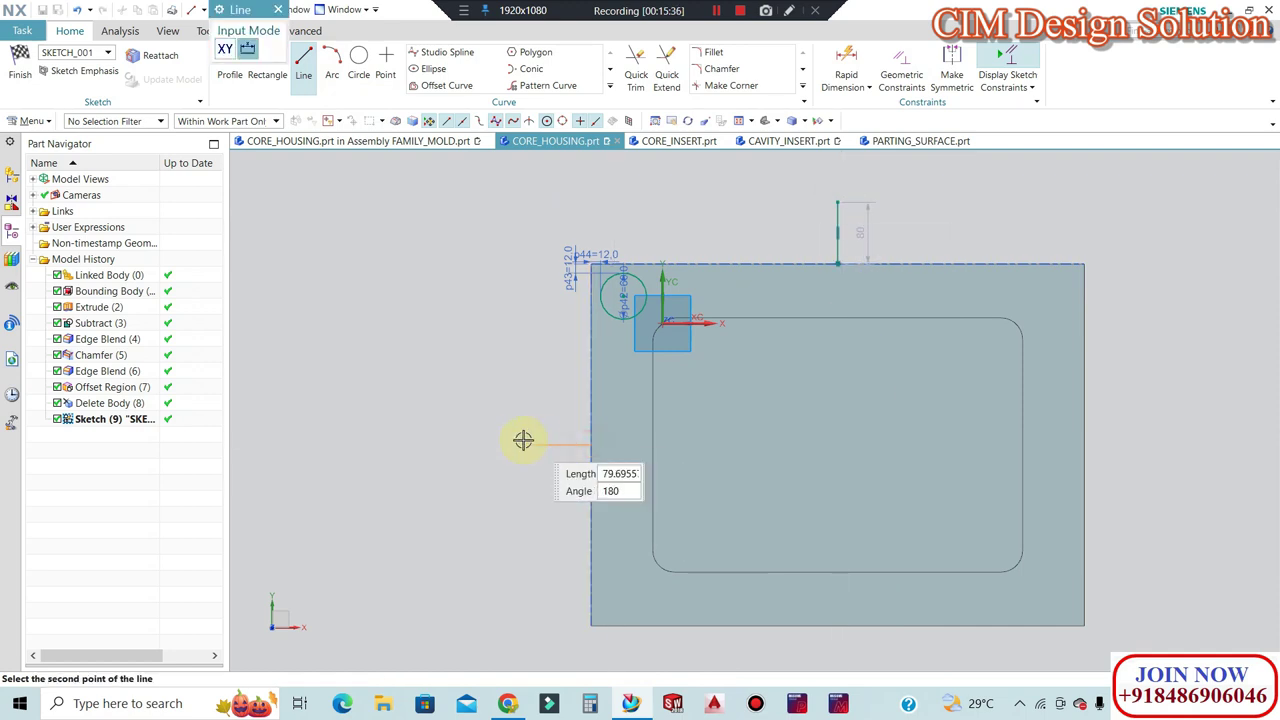
key(Escape)
click(303, 60)
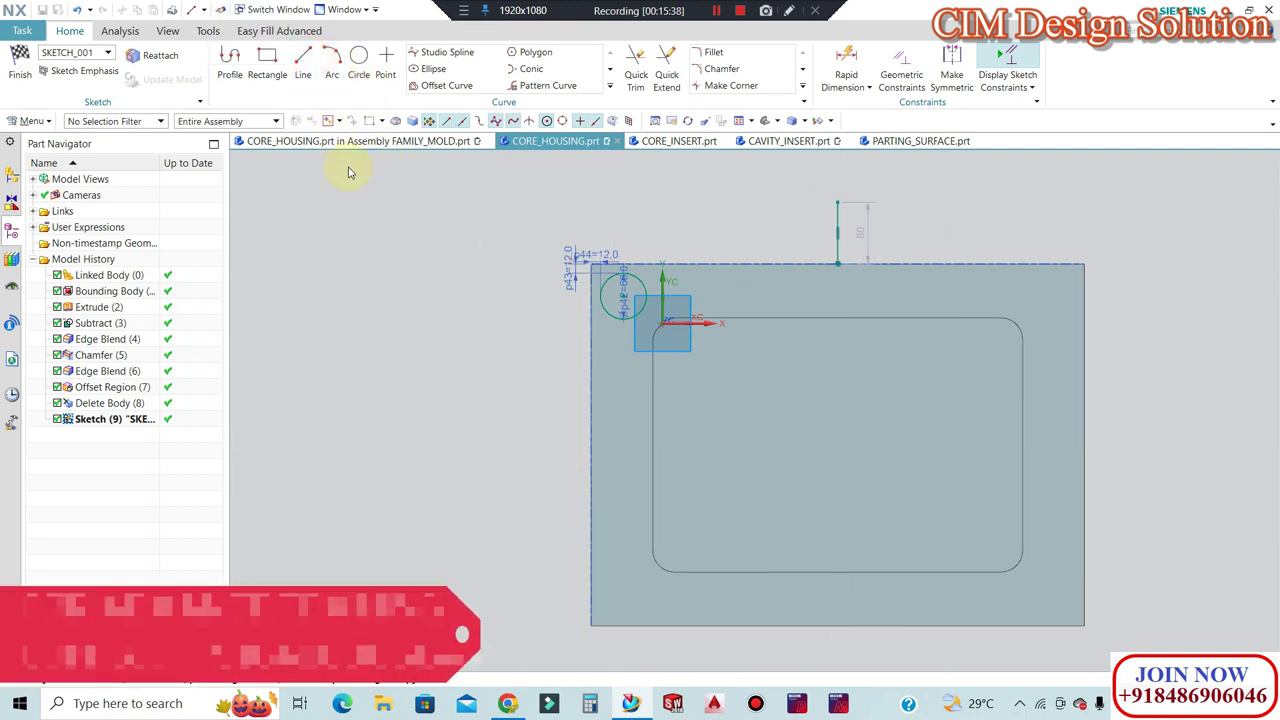
key(l)
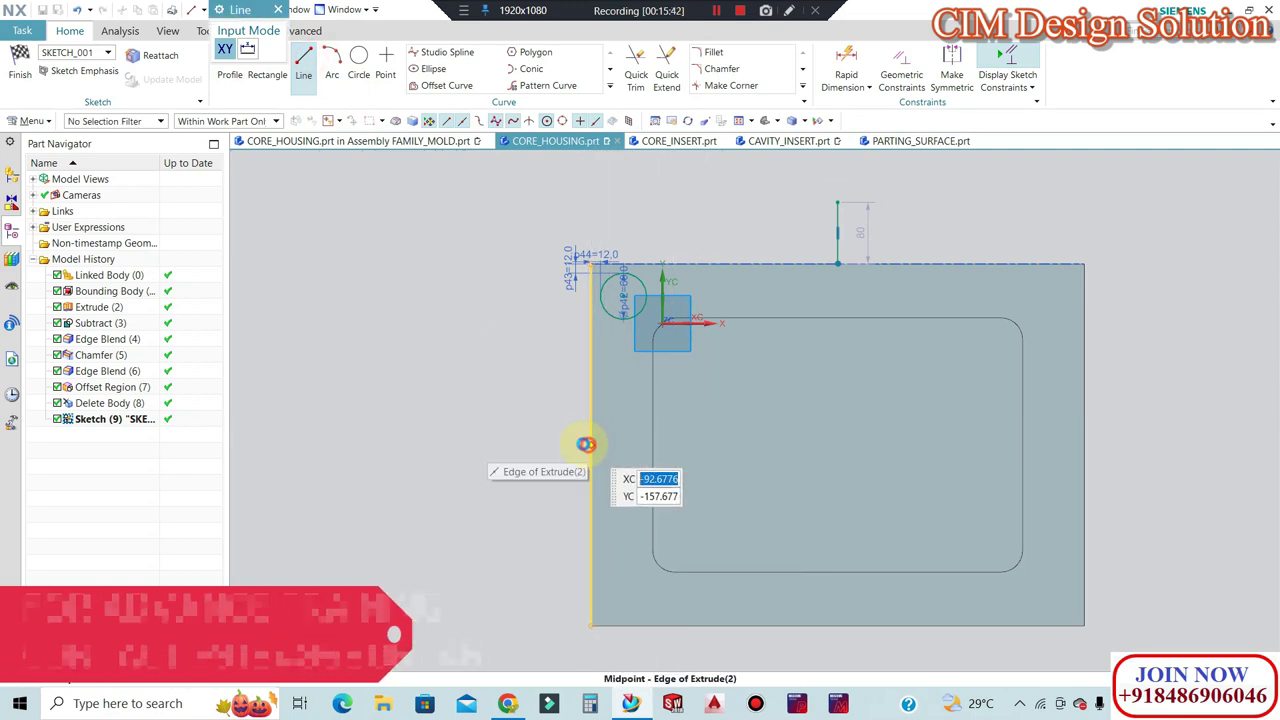
click(587, 444)
click(628, 513)
key(Escape)
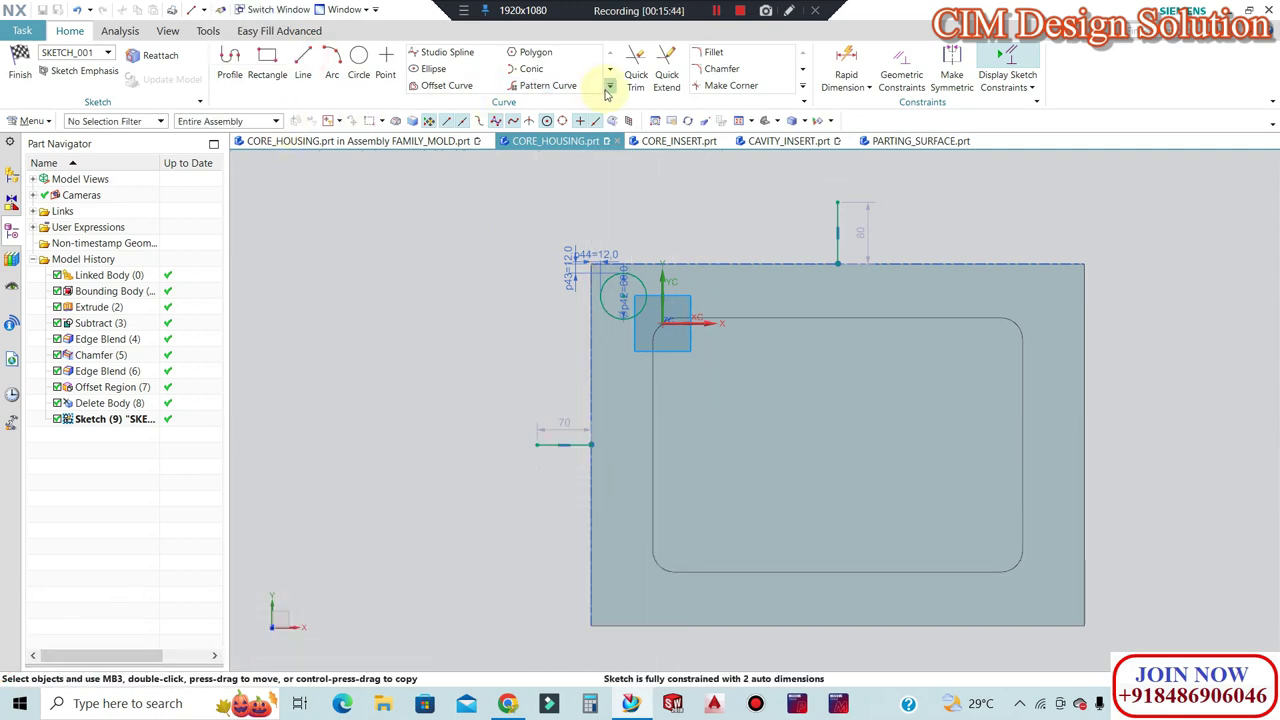
click(606, 88)
click(456, 118)
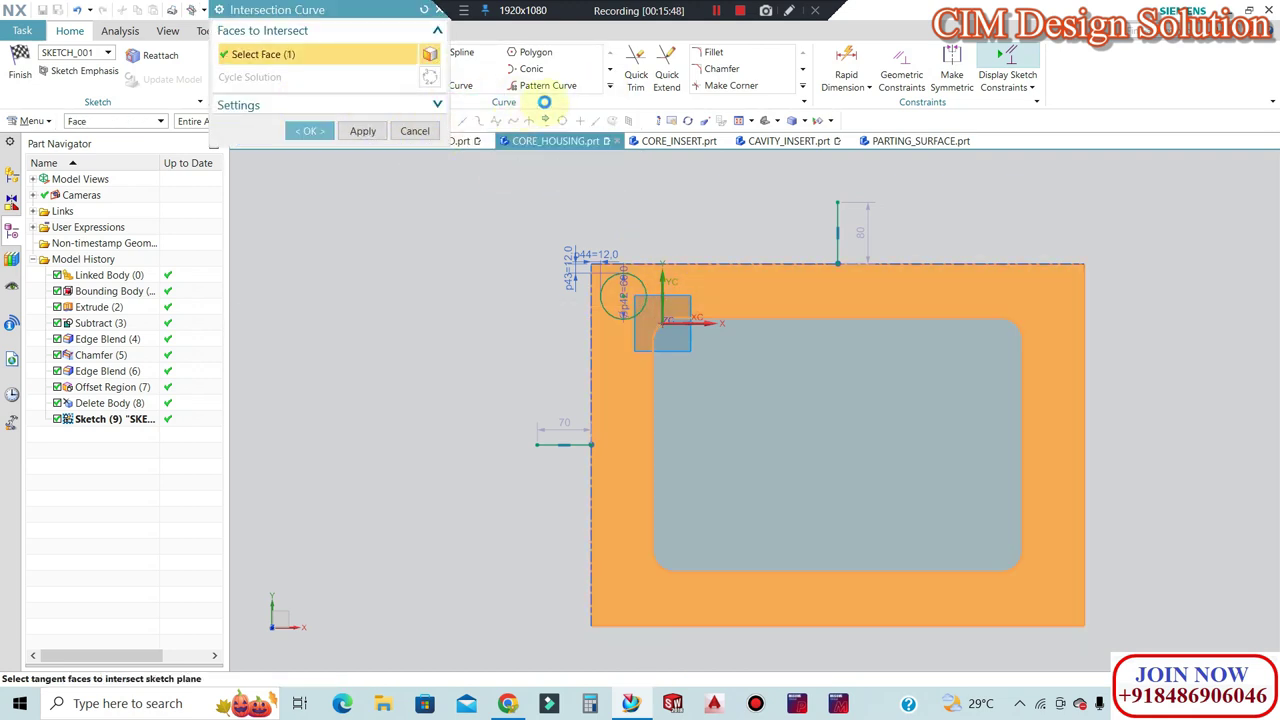
Mirror the left corner circle across the vertical line.
click(606, 88)
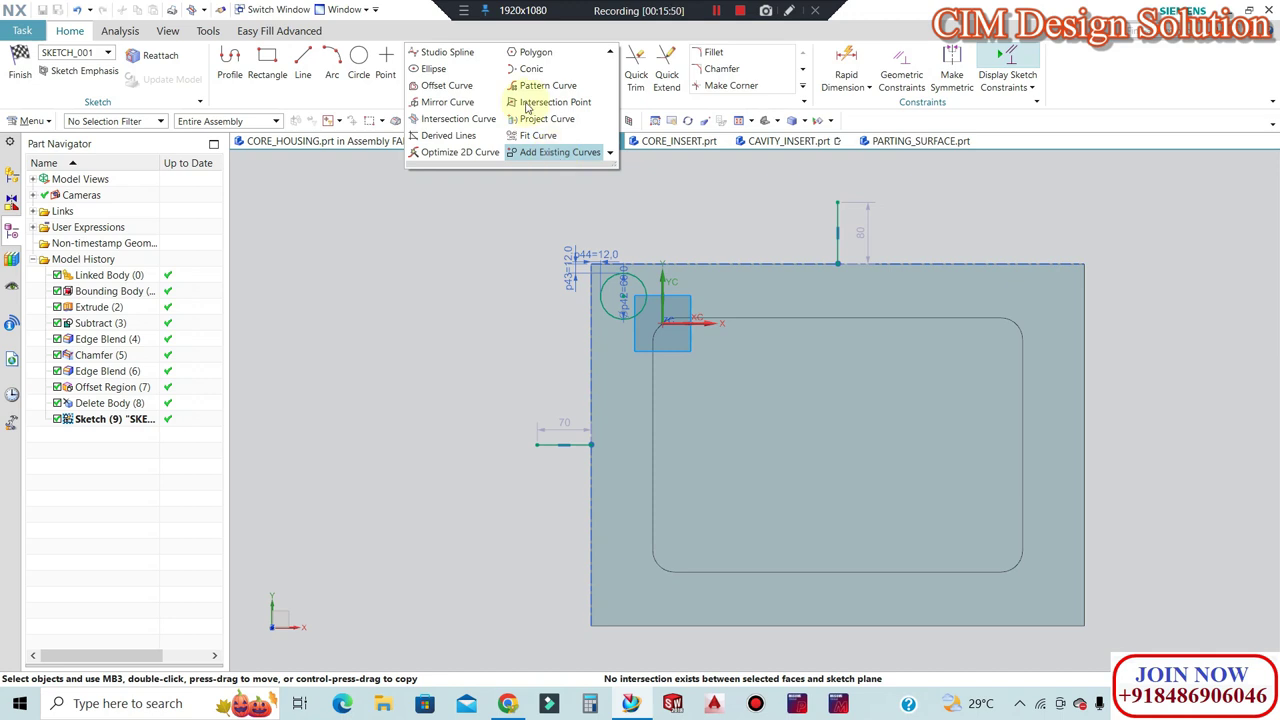
click(447, 102)
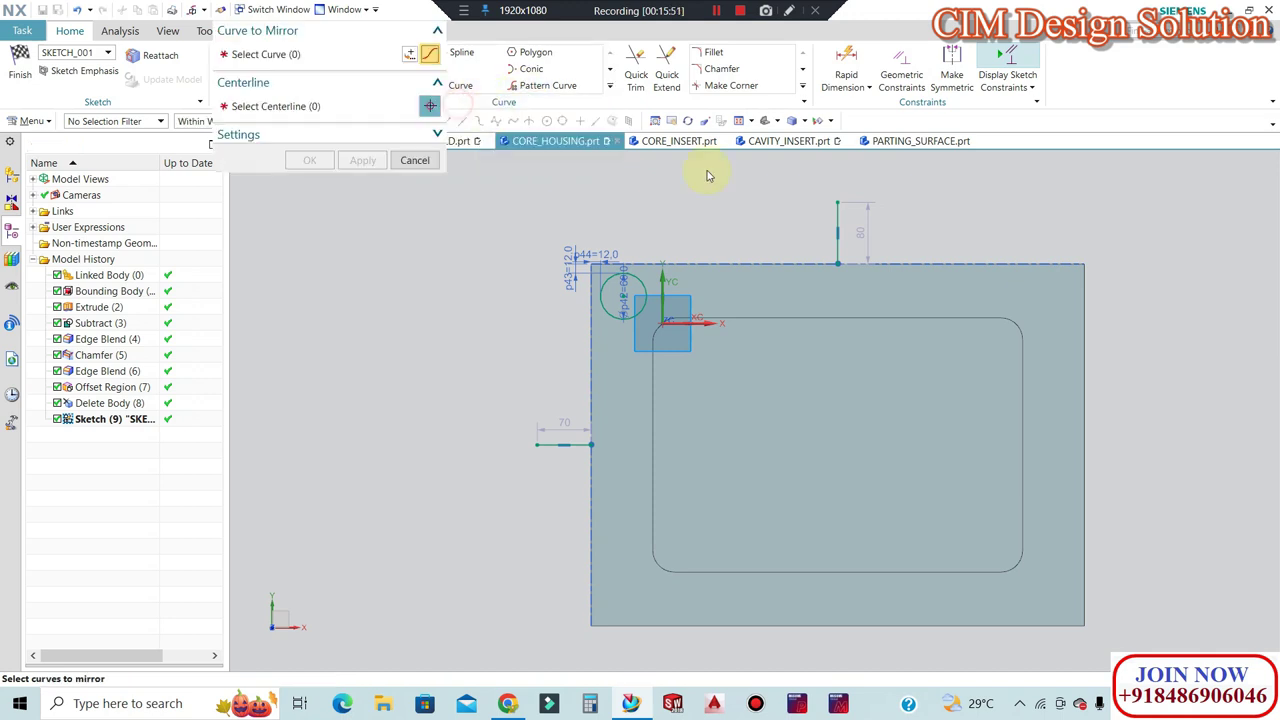
click(641, 290)
click(837, 216)
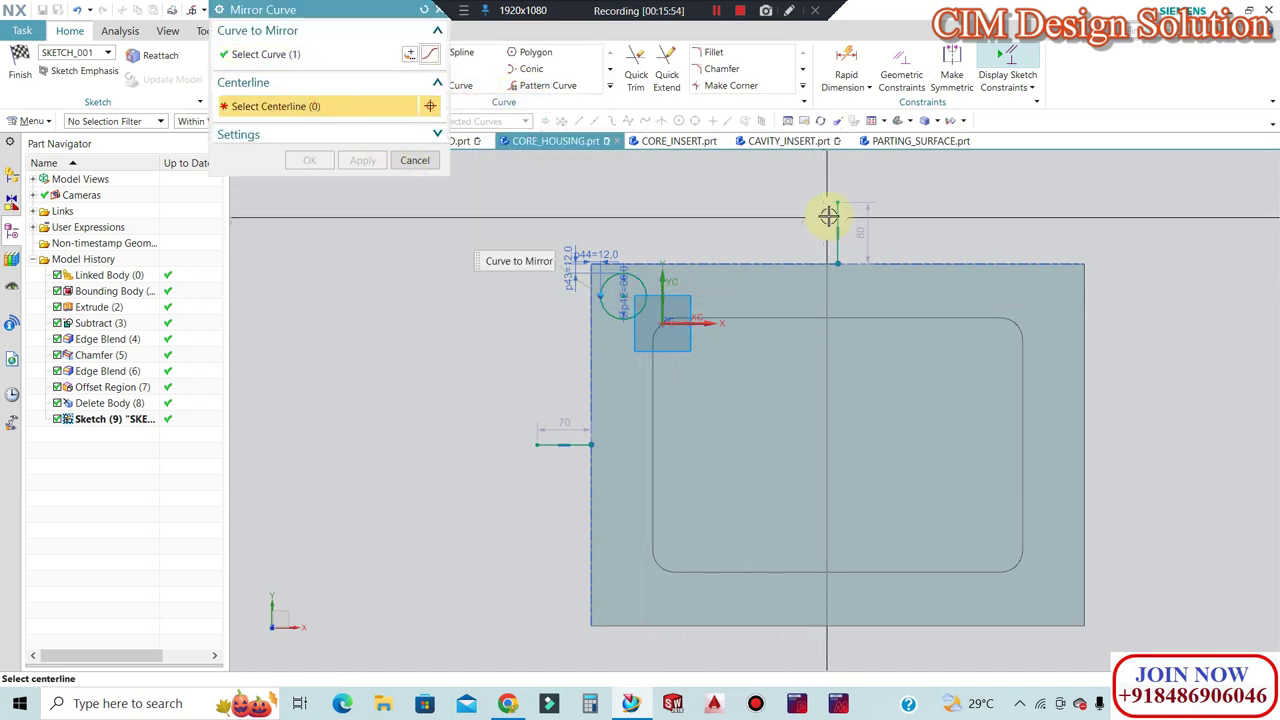
click(310, 160)
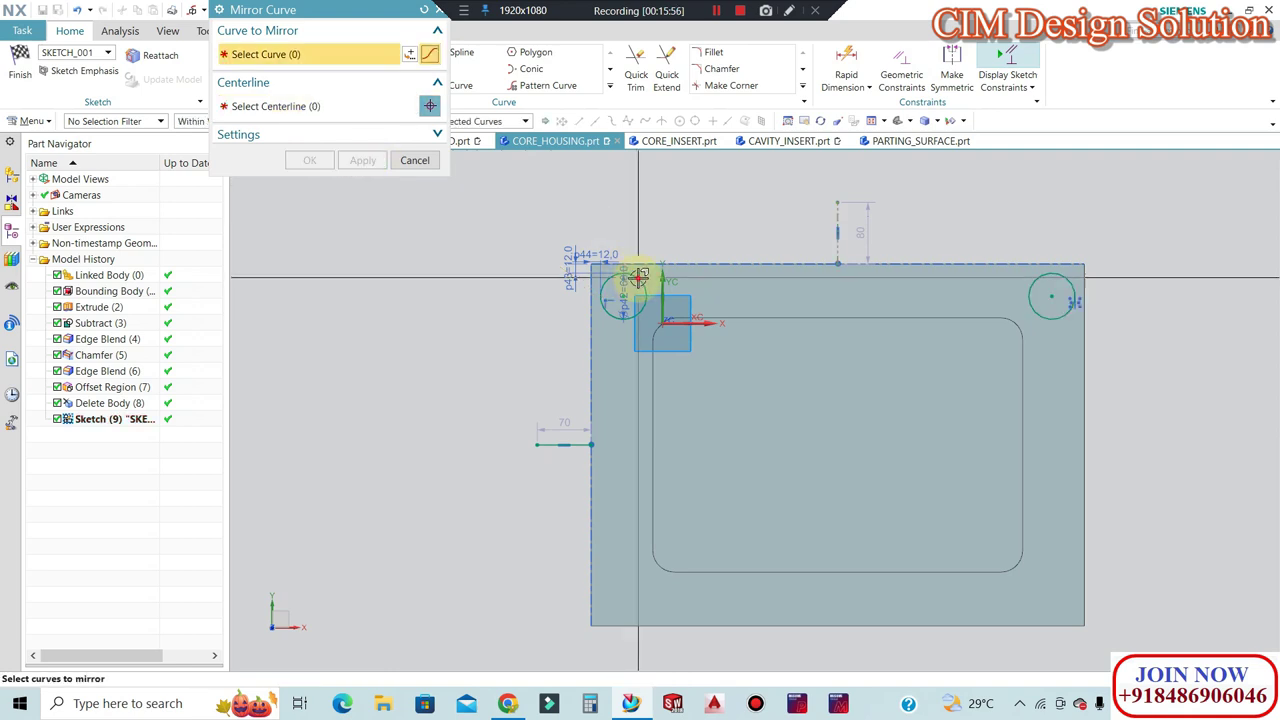
Mirror both upper corner circles across the horizontal line into the lower corners.
click(1042, 288)
click(243, 106)
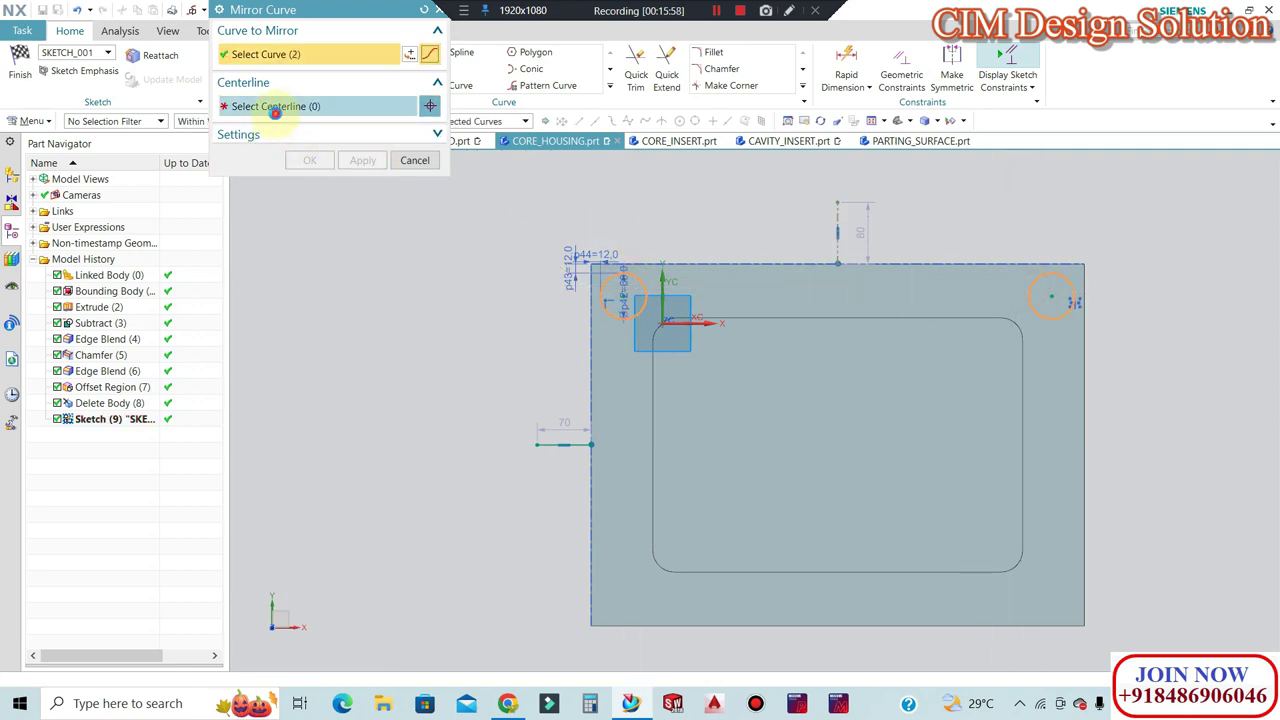
click(571, 444)
click(308, 162)
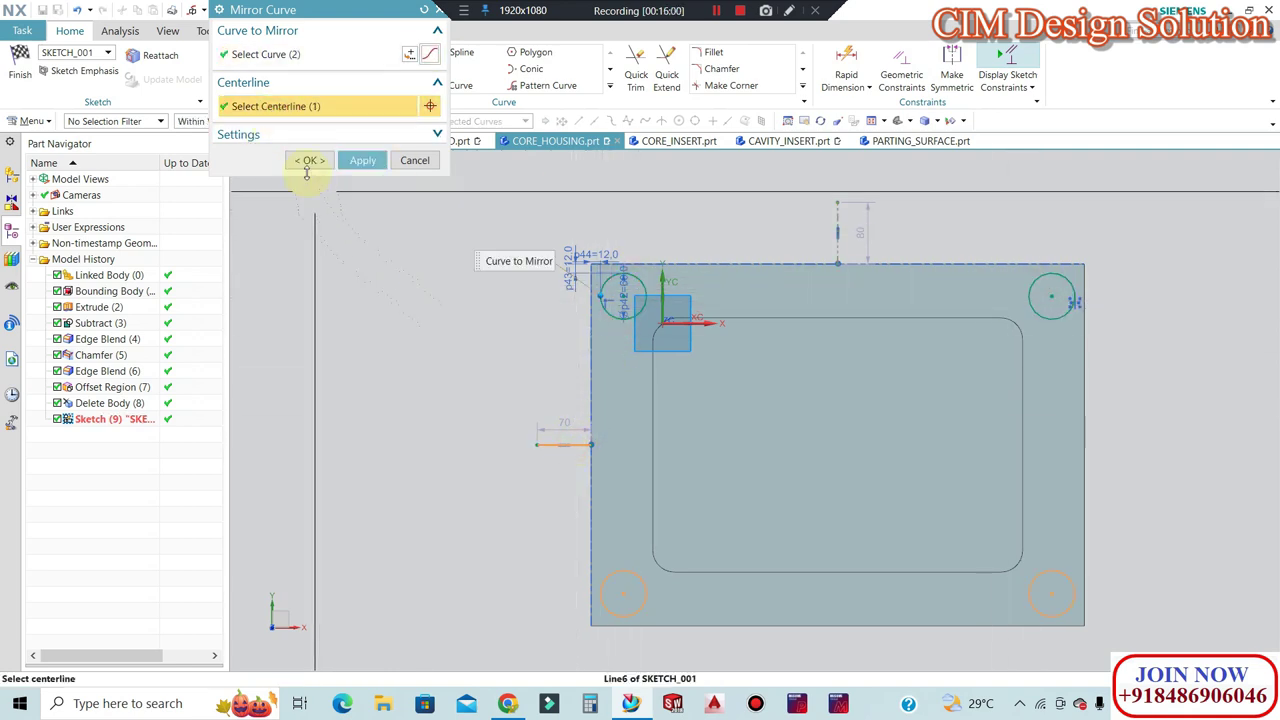
Check the four circles in a 3D view and finish the sketch.
scroll(709, 363, down, 2)
mouse_move(709, 363)
middle_down()
mouse_move(704, 323)
mouse_move(746, 283)
middle_up()
scroll(737, 366, up, 2)
scroll(737, 363, up, 2)
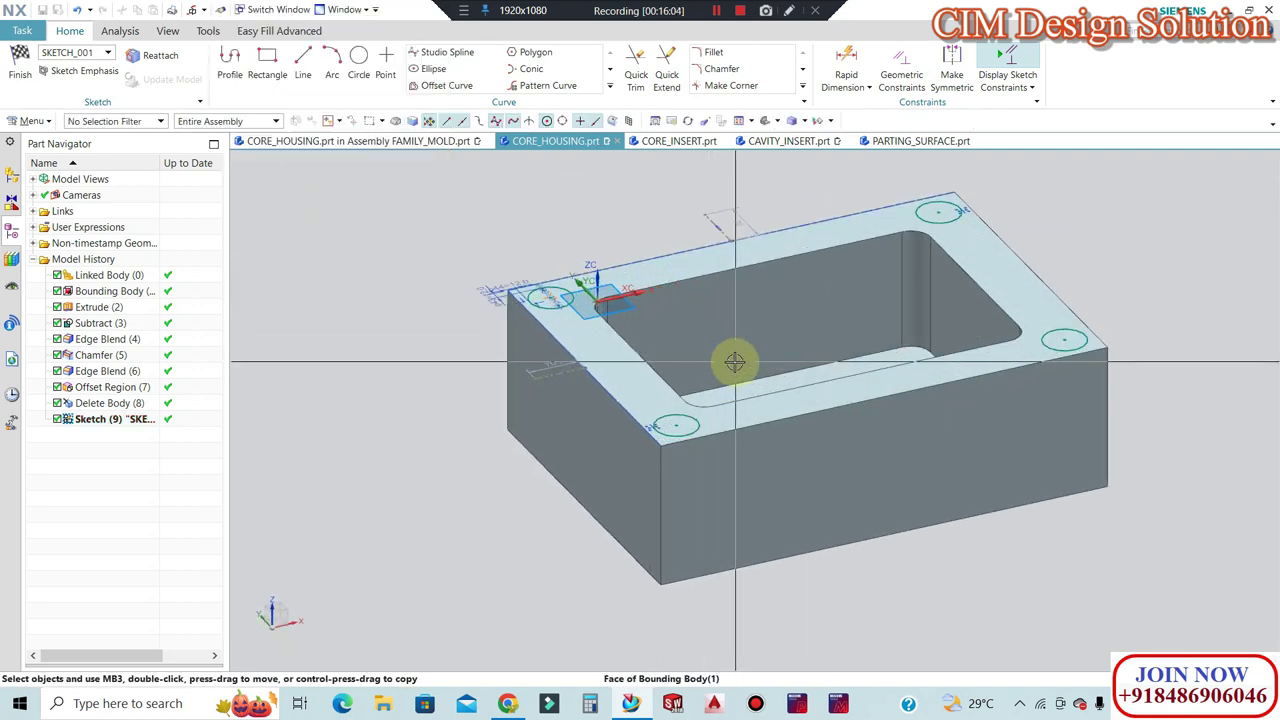
click(20, 60)
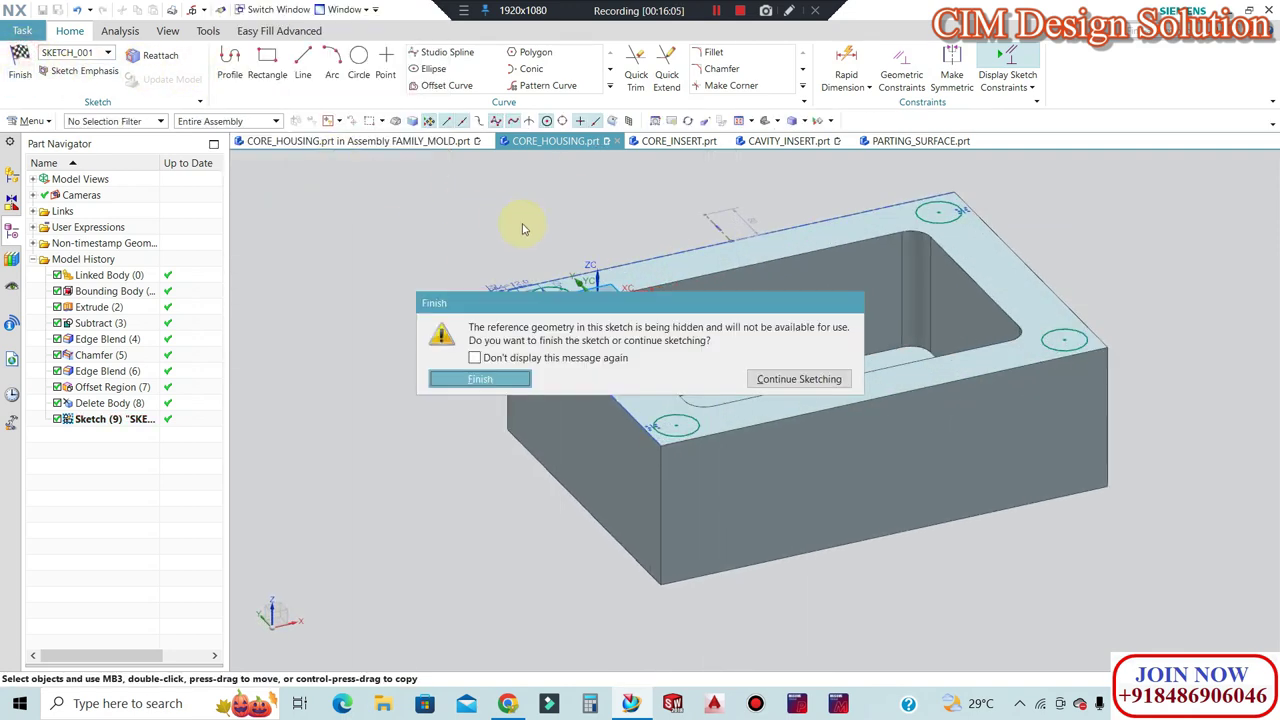
click(488, 375)
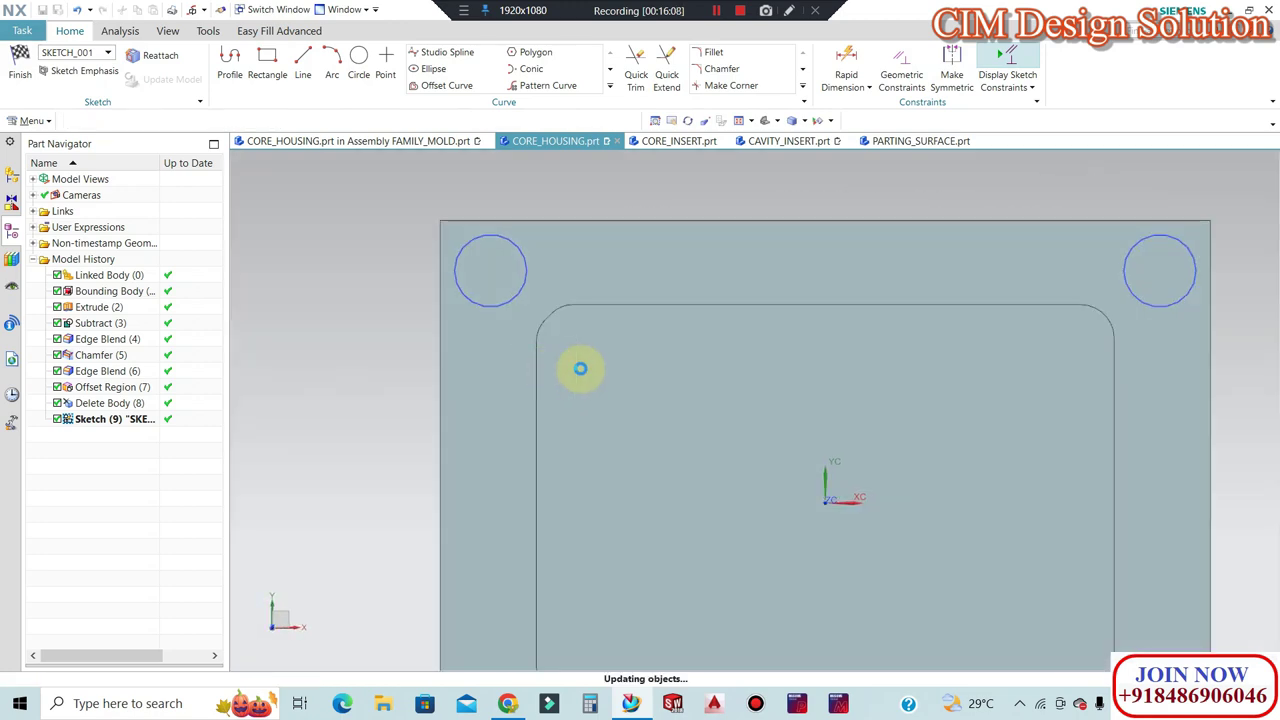
key(x)
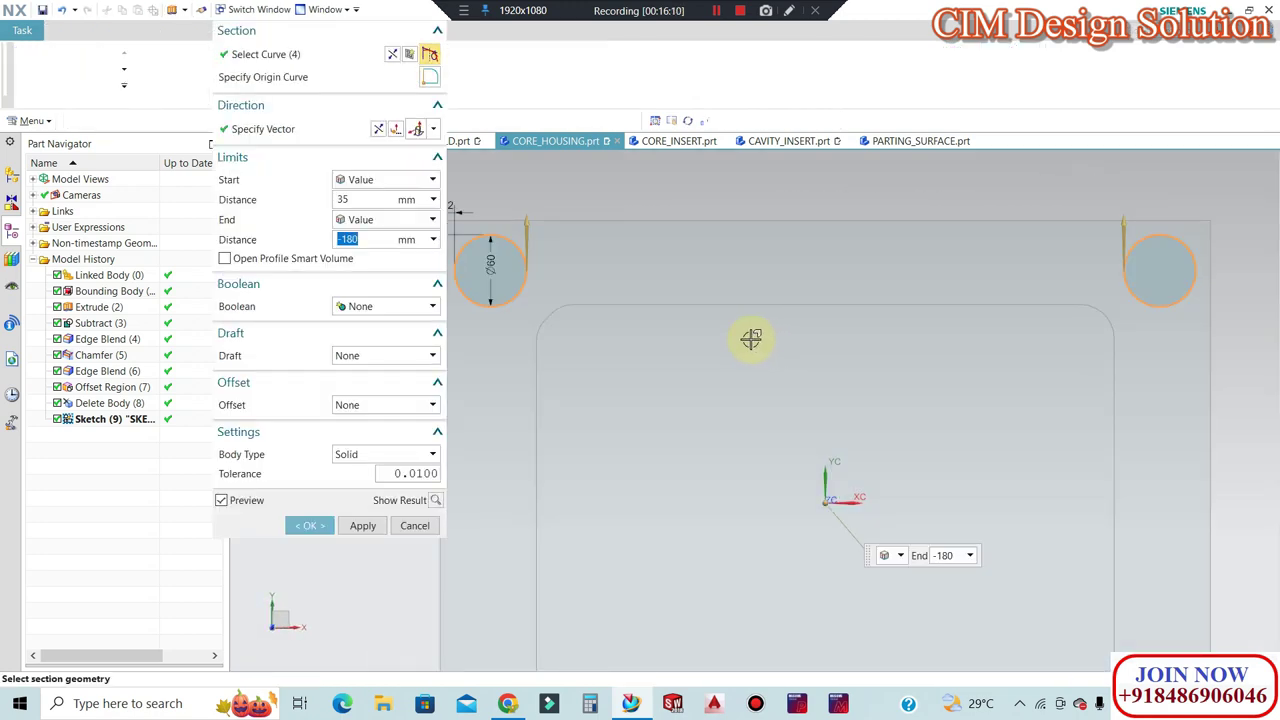
Extrude the four circles from 35 mm, Until Extended to the block's bottom face.
scroll(751, 340, down, 3)
scroll(734, 343, down, 1)
mouse_move(709, 329)
middle_down()
mouse_move(711, 260)
mouse_move(749, 227)
mouse_move(694, 314)
middle_up()
scroll(700, 377, up, 2)
scroll(686, 420, up, 2)
scroll(685, 413, up, 1)
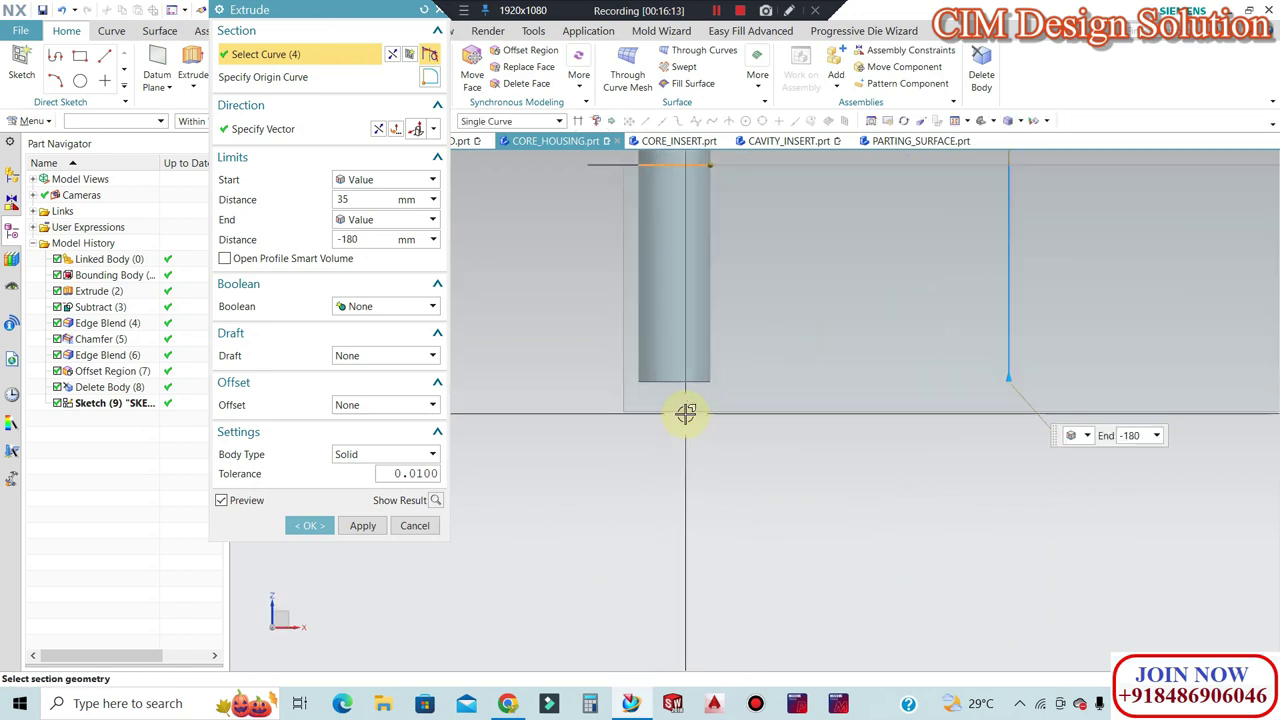
scroll(677, 409, down, 2)
scroll(783, 310, up, 2)
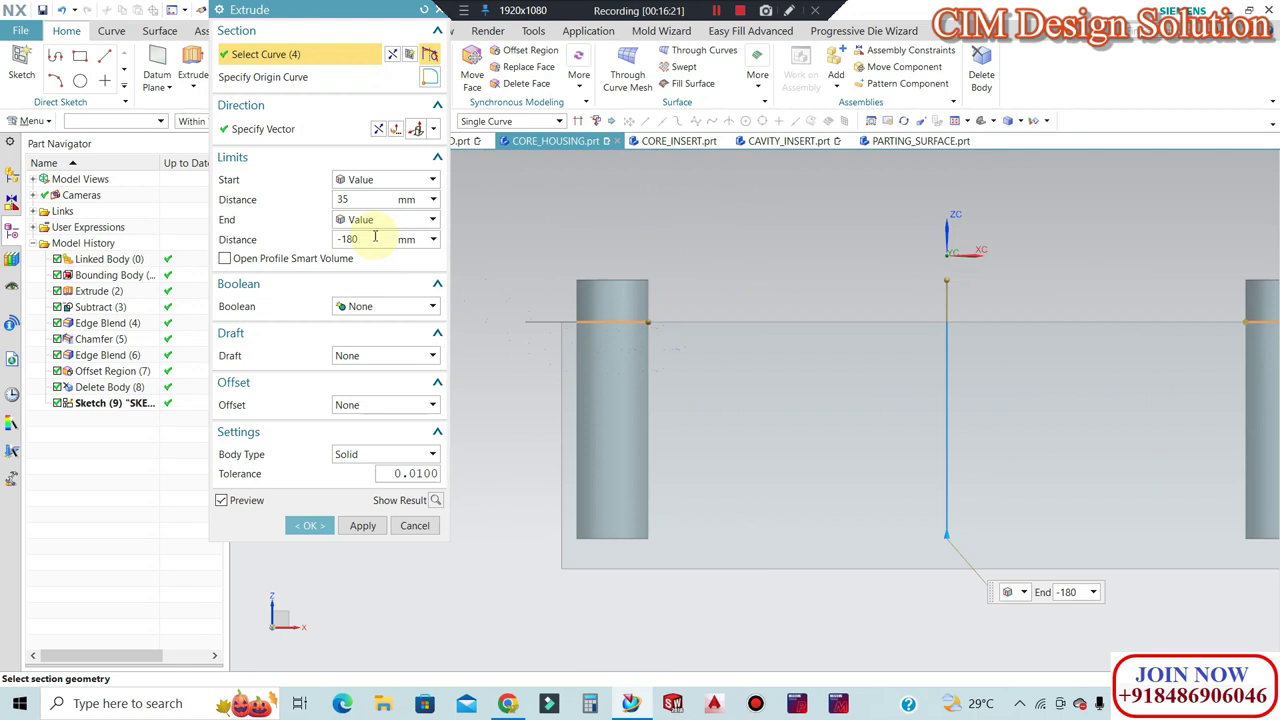
click(379, 222)
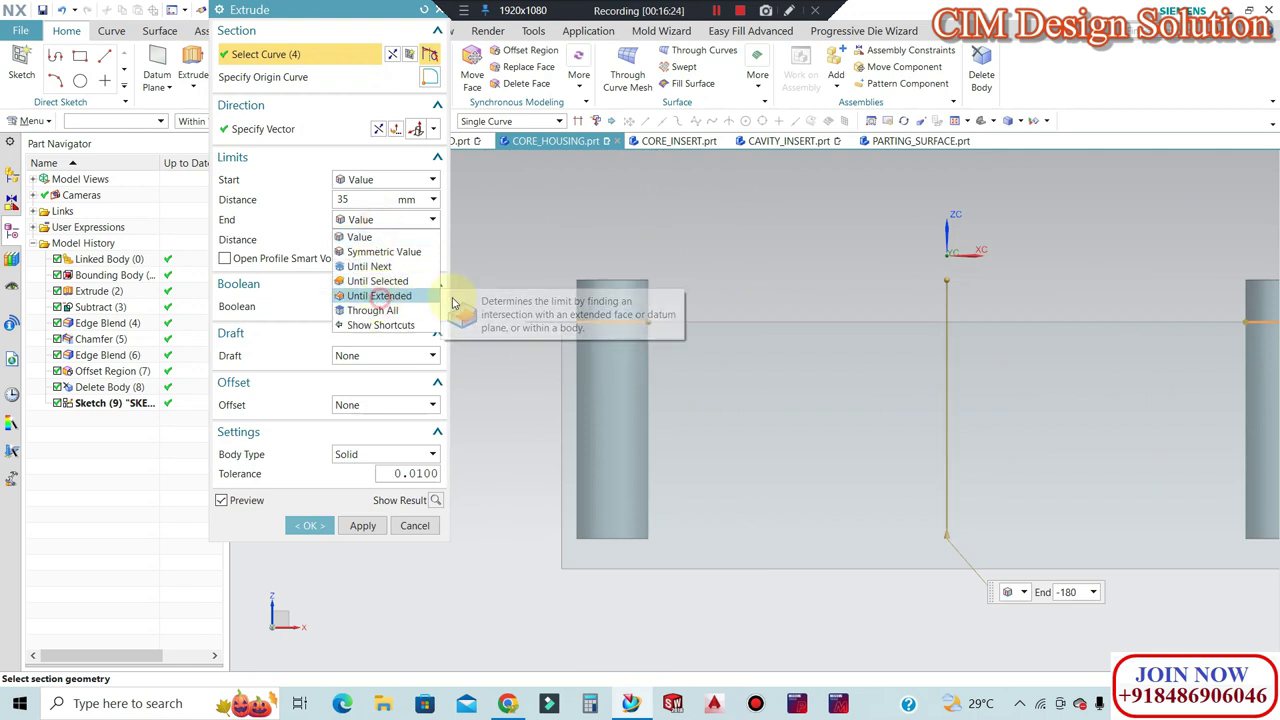
click(378, 296)
middle_drag(666, 360, 637, 477)
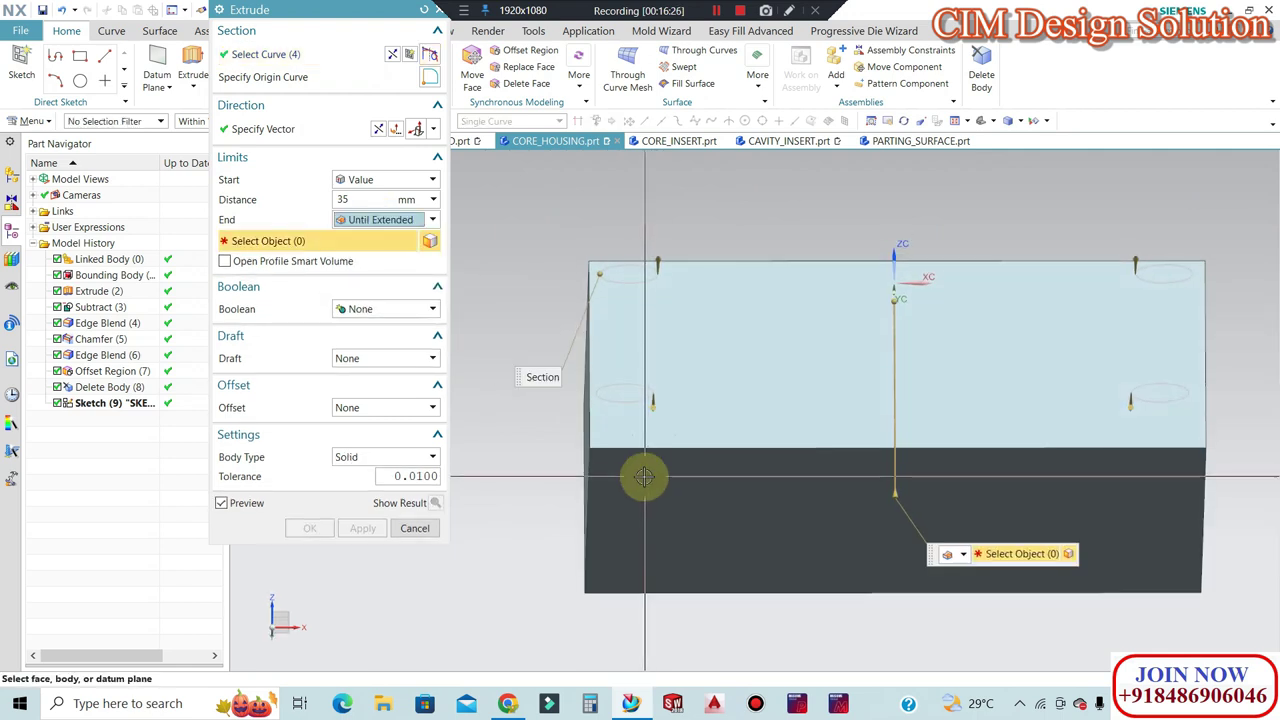
click(637, 477)
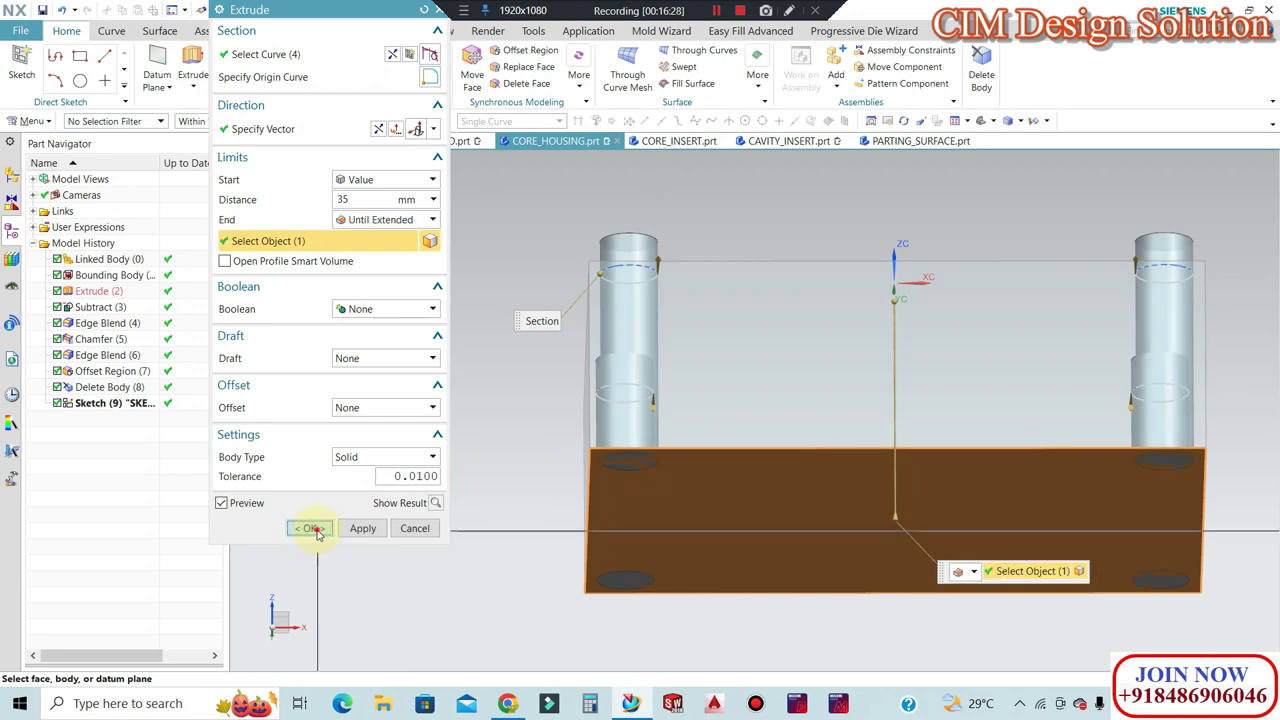
click(312, 528)
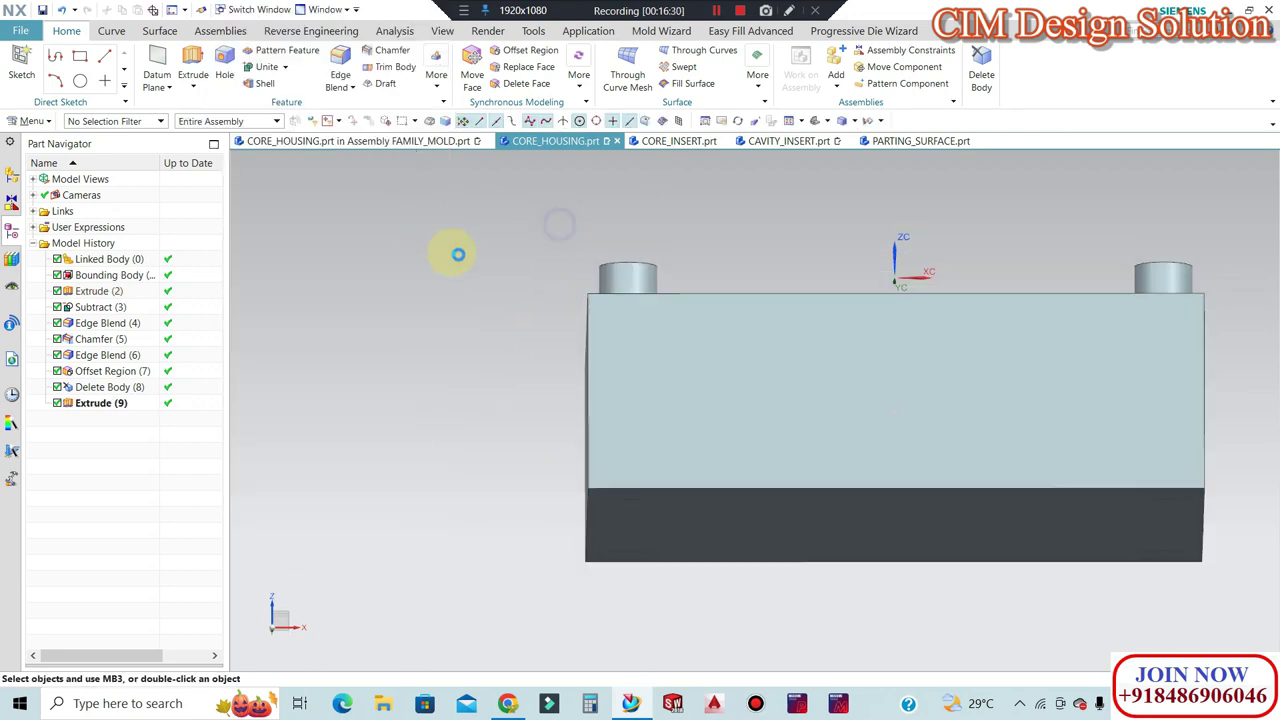
Revisit the pin extrusion, keeping its end at the block's bottom face.
click(117, 403)
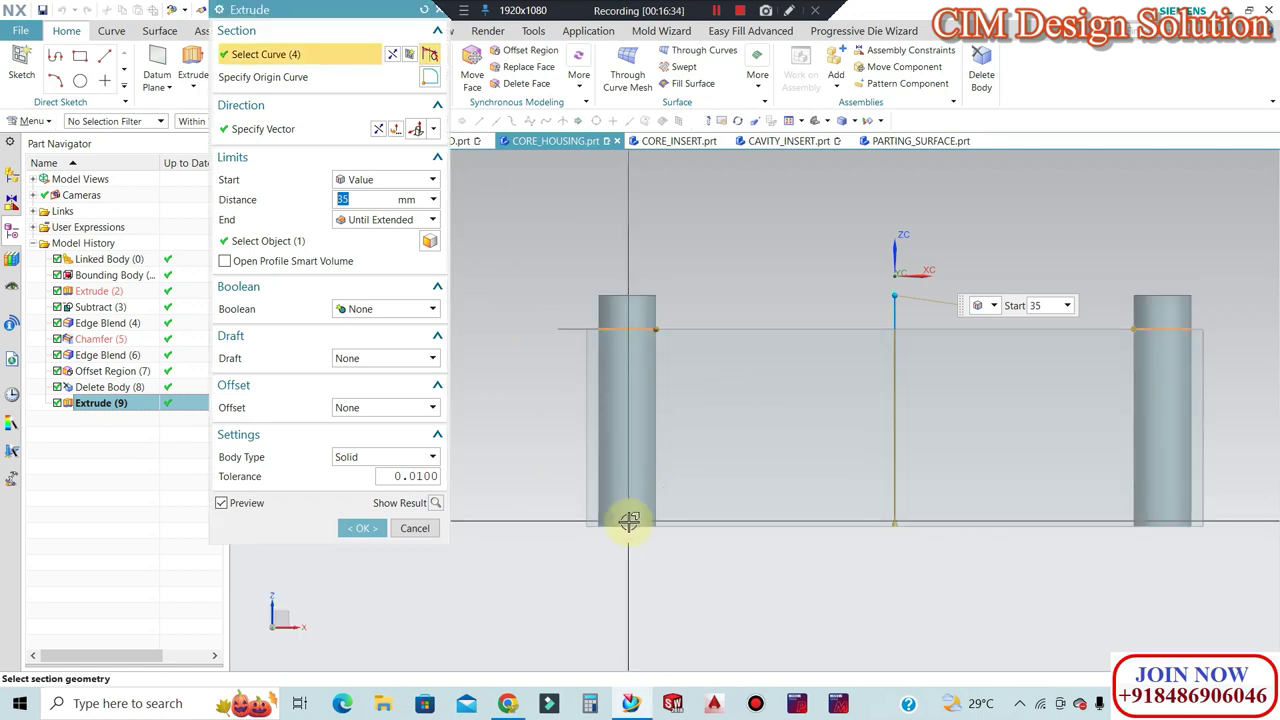
scroll(674, 525, up, 1)
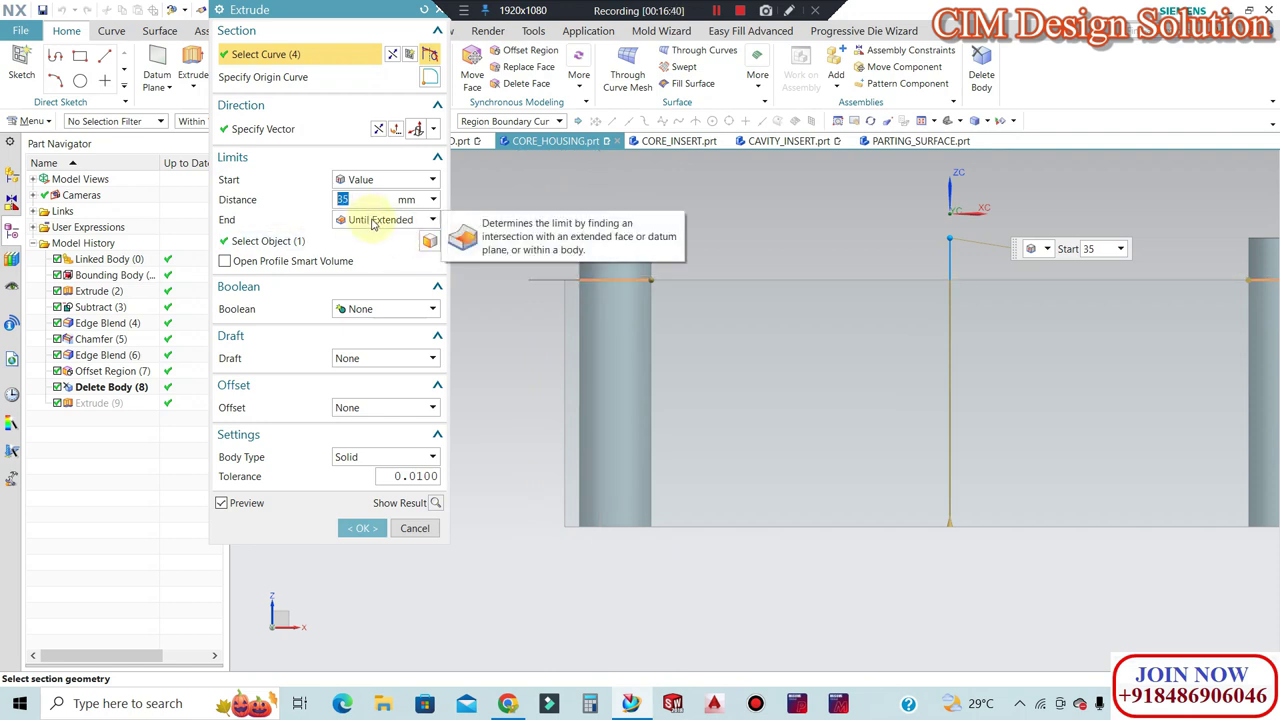
click(372, 222)
click(372, 222)
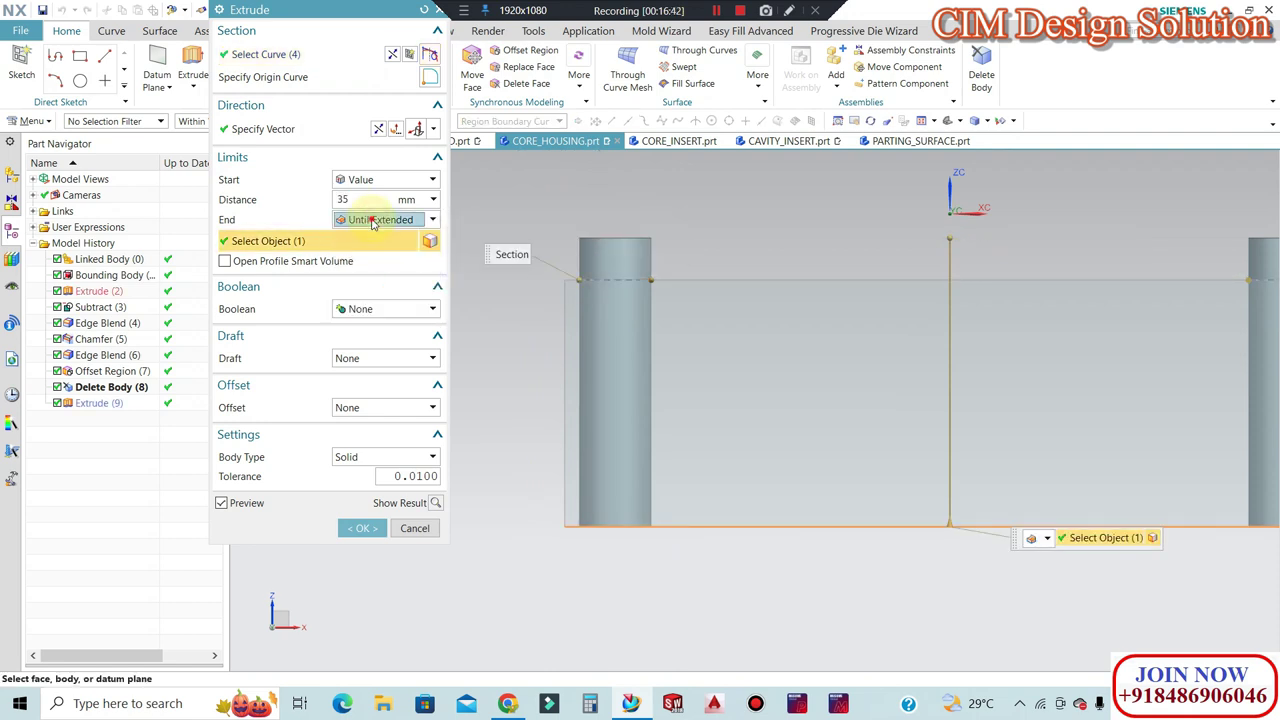
click(362, 527)
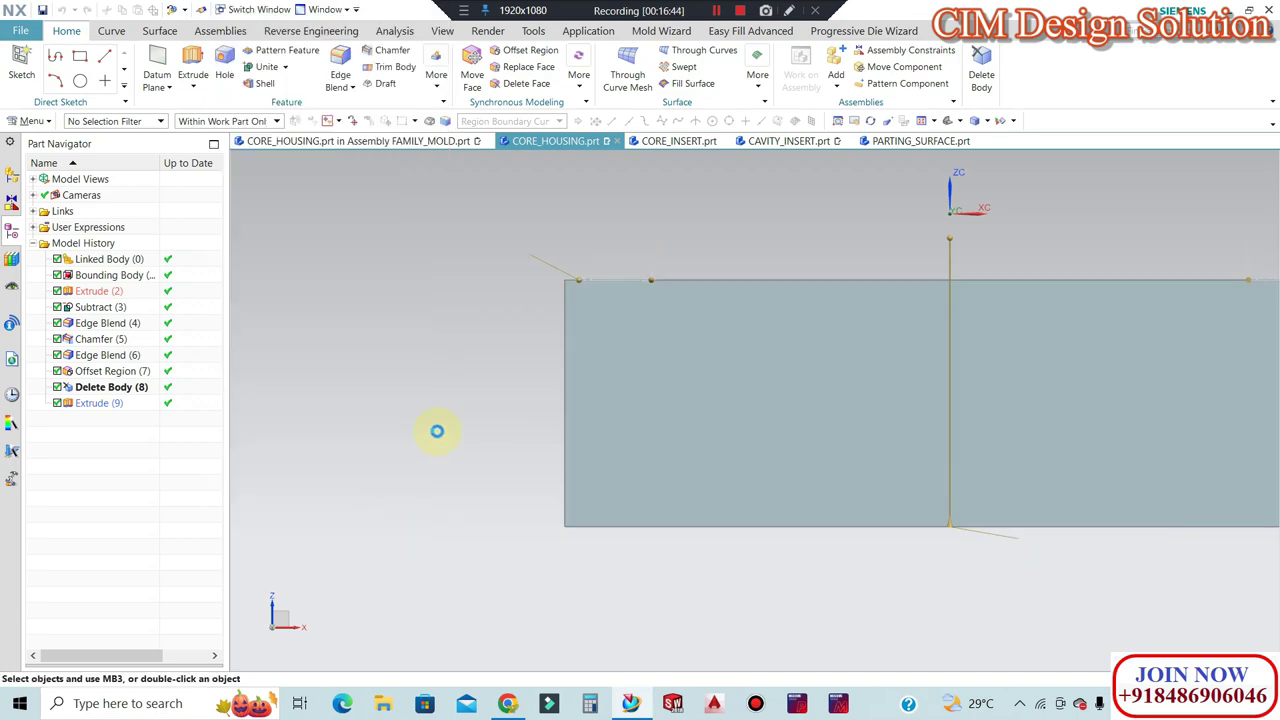
Change Extrude (9)'s start distance to 150 mm so the pins stand taller.
scroll(540, 318, up, 3)
middle_drag(566, 354, 569, 246)
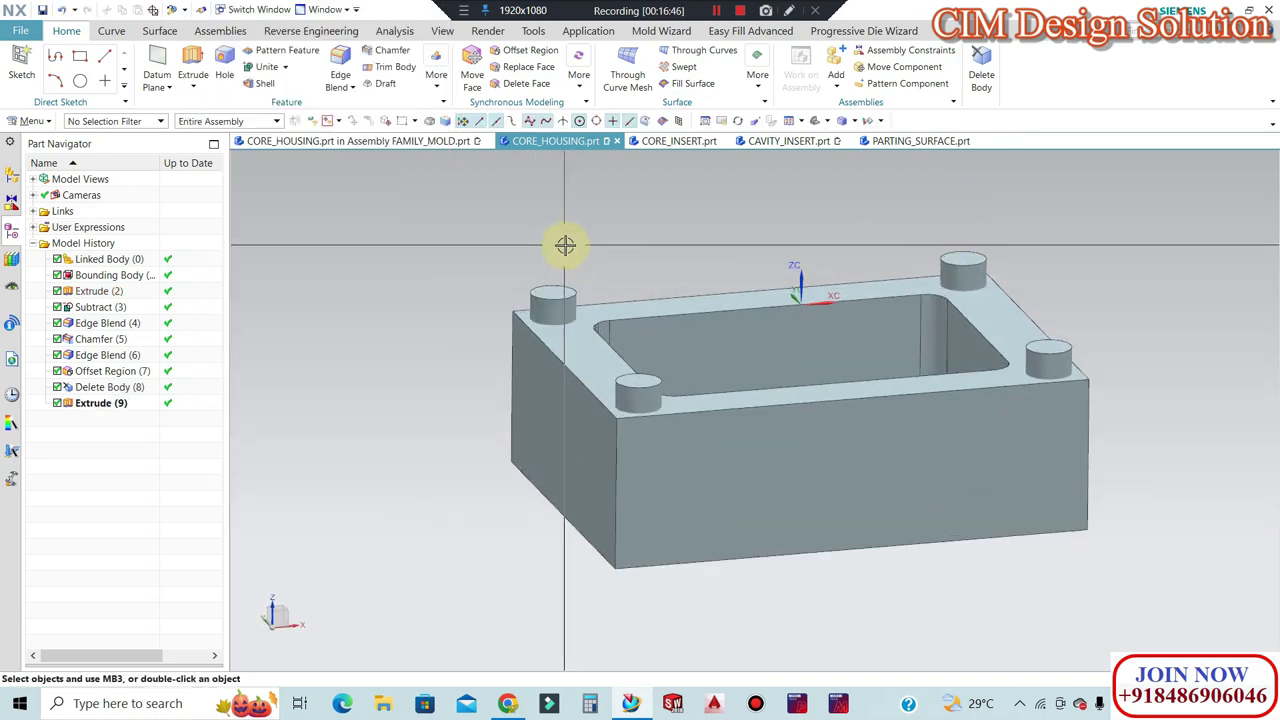
key(ctrl+alt+f)
double_click(95, 403)
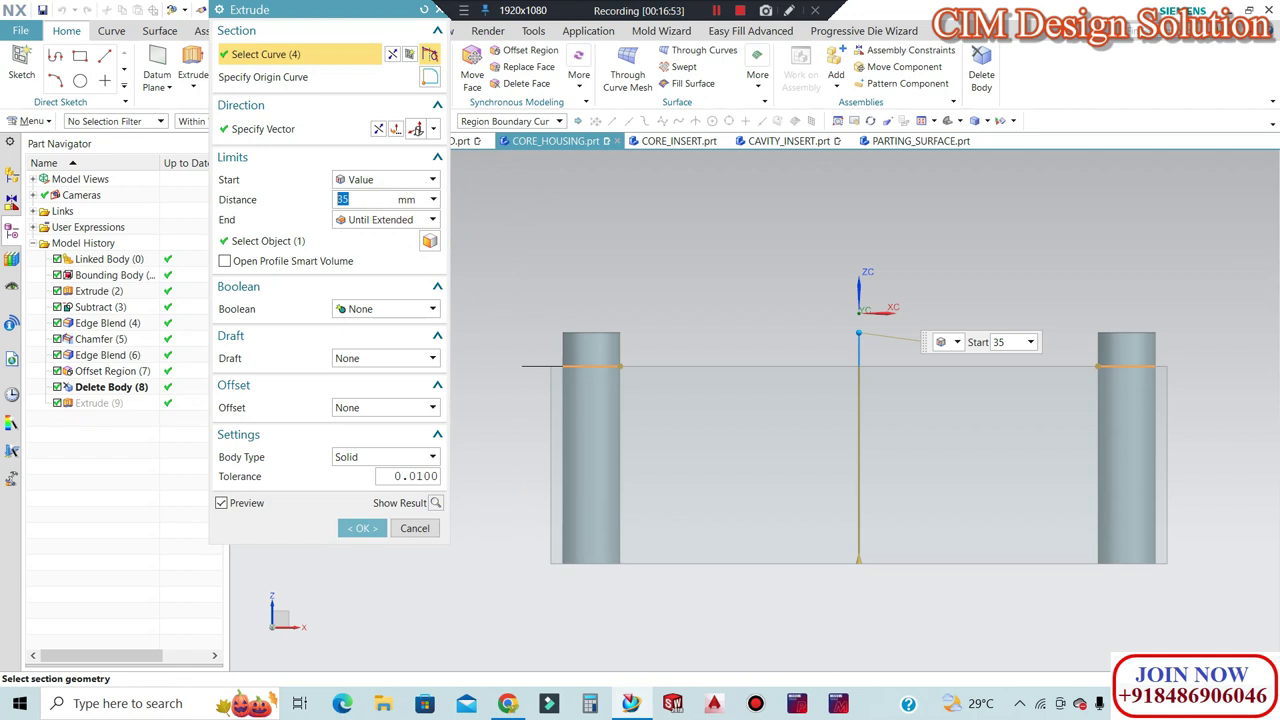
key(Return)
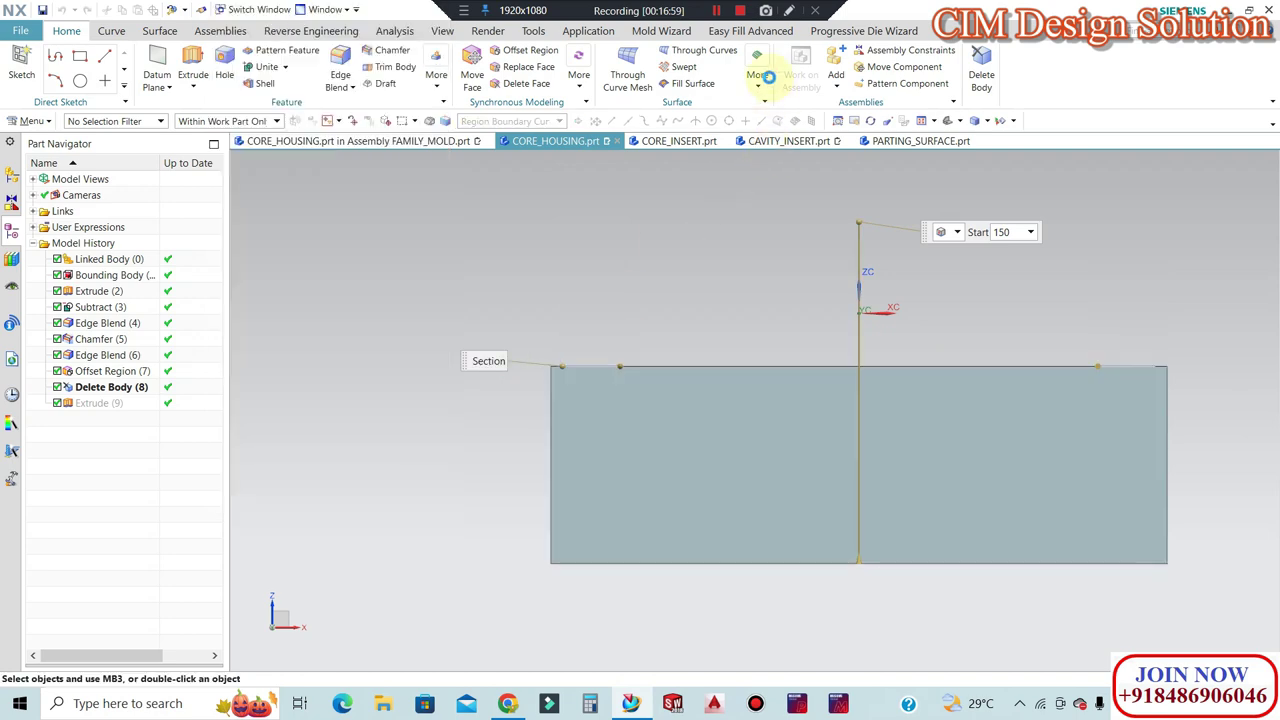
click(735, 31)
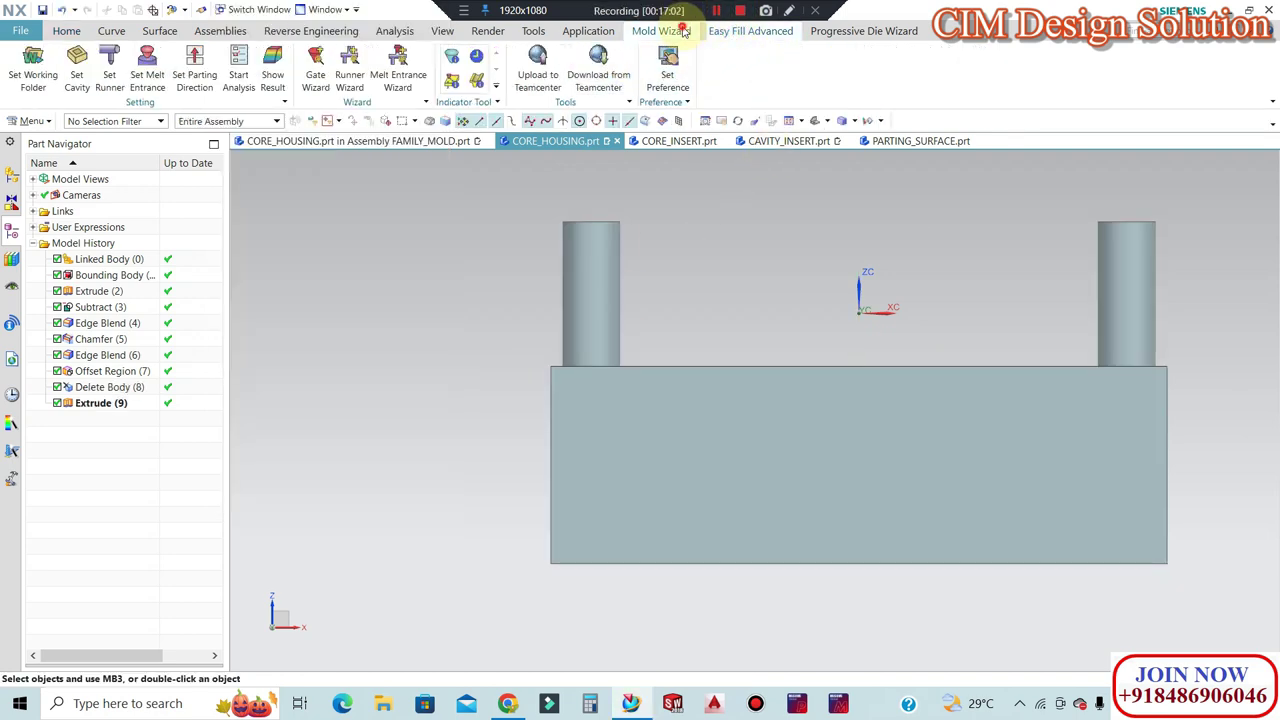
Start a Block-type Bounding Body in Mold Wizard around the left pin.
click(684, 31)
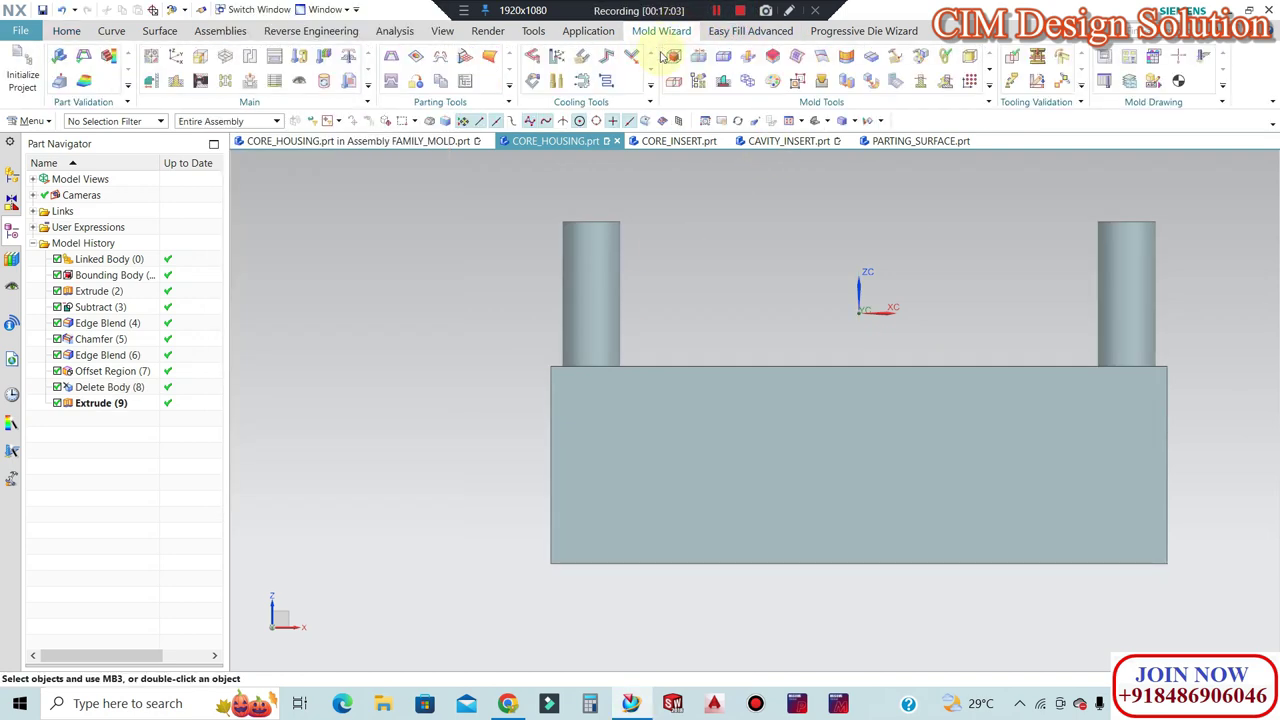
click(594, 251)
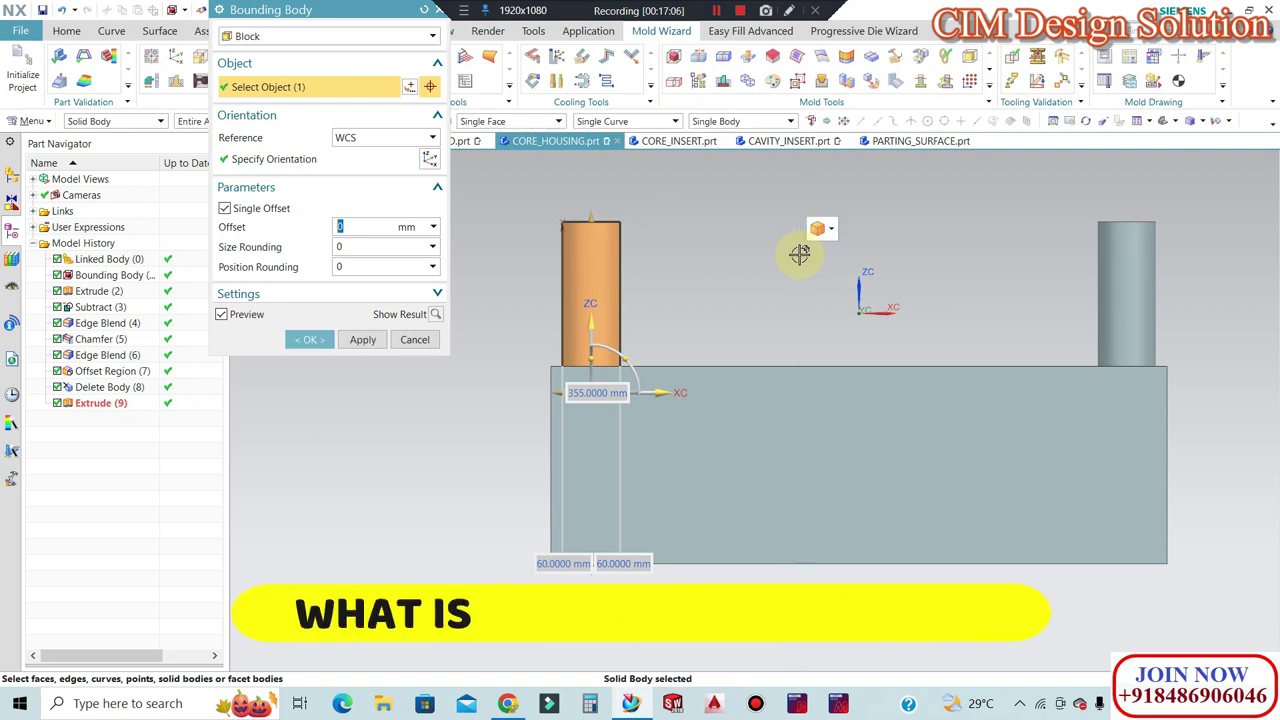
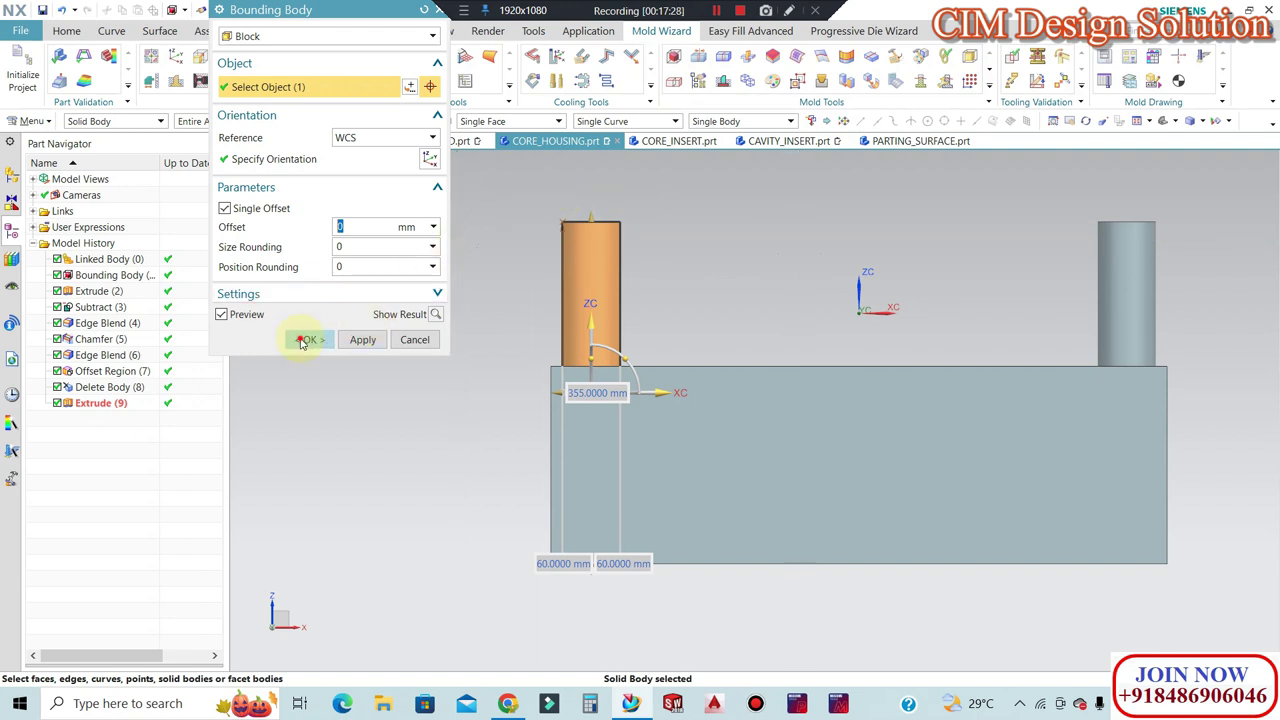
Create the Bounding Body around the pillar and hide the plate body.
click(305, 339)
click(786, 420)
key(ctrl+b)
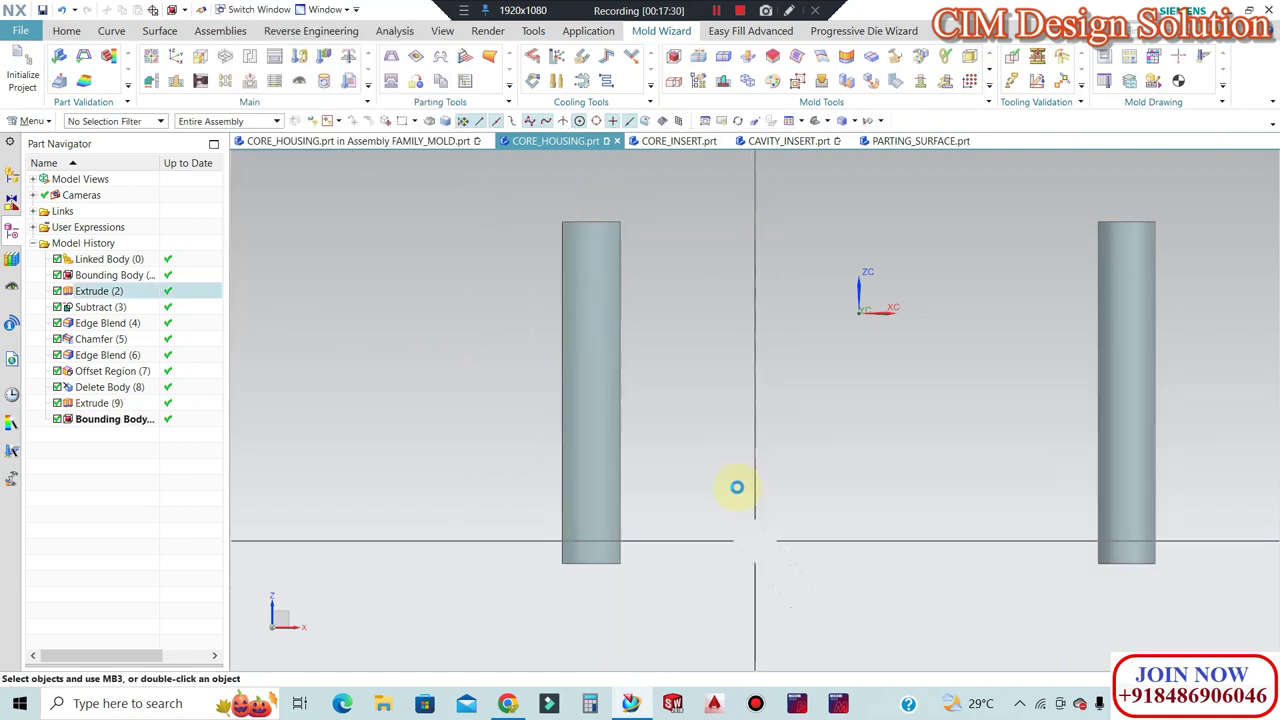
Start an Offset Region on the pillar faces from the Home tab.
scroll(797, 414, down, 2)
click(66, 31)
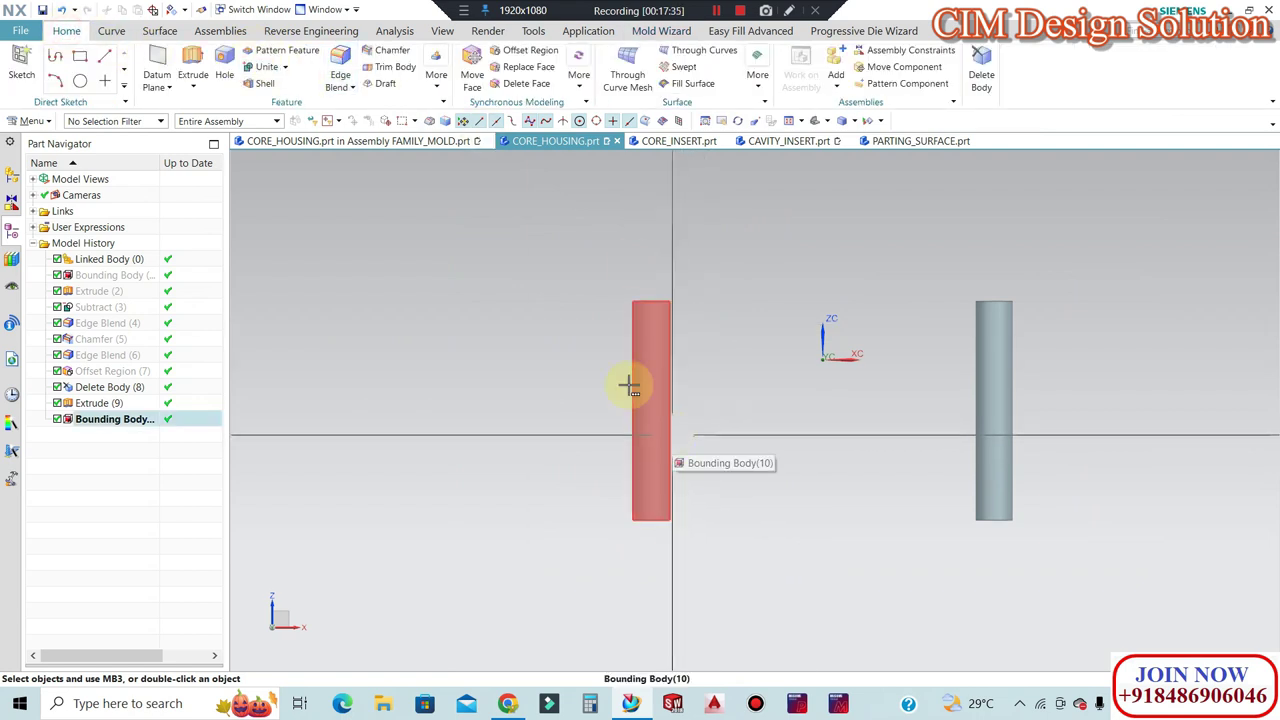
click(530, 52)
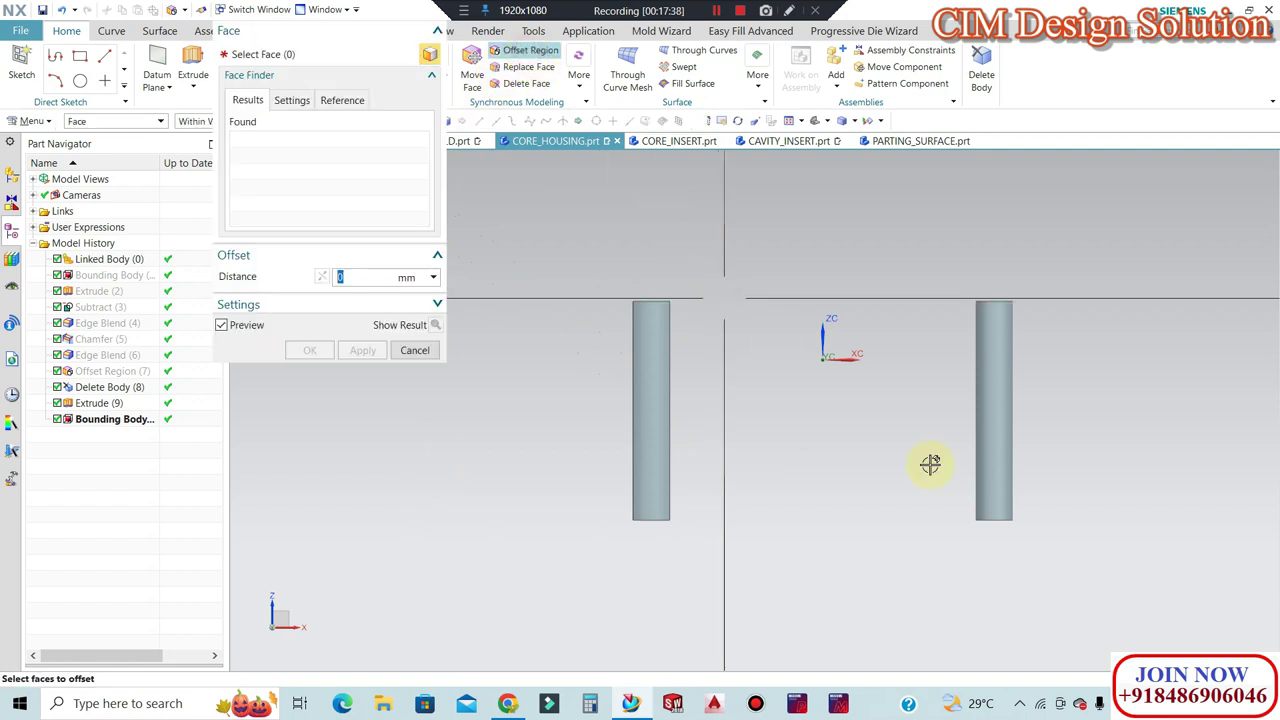
Offset both pillars' bottom faces by -100 mm, then pick the hidden plate to show.
drag(570, 590, 1055, 488)
text(-100)
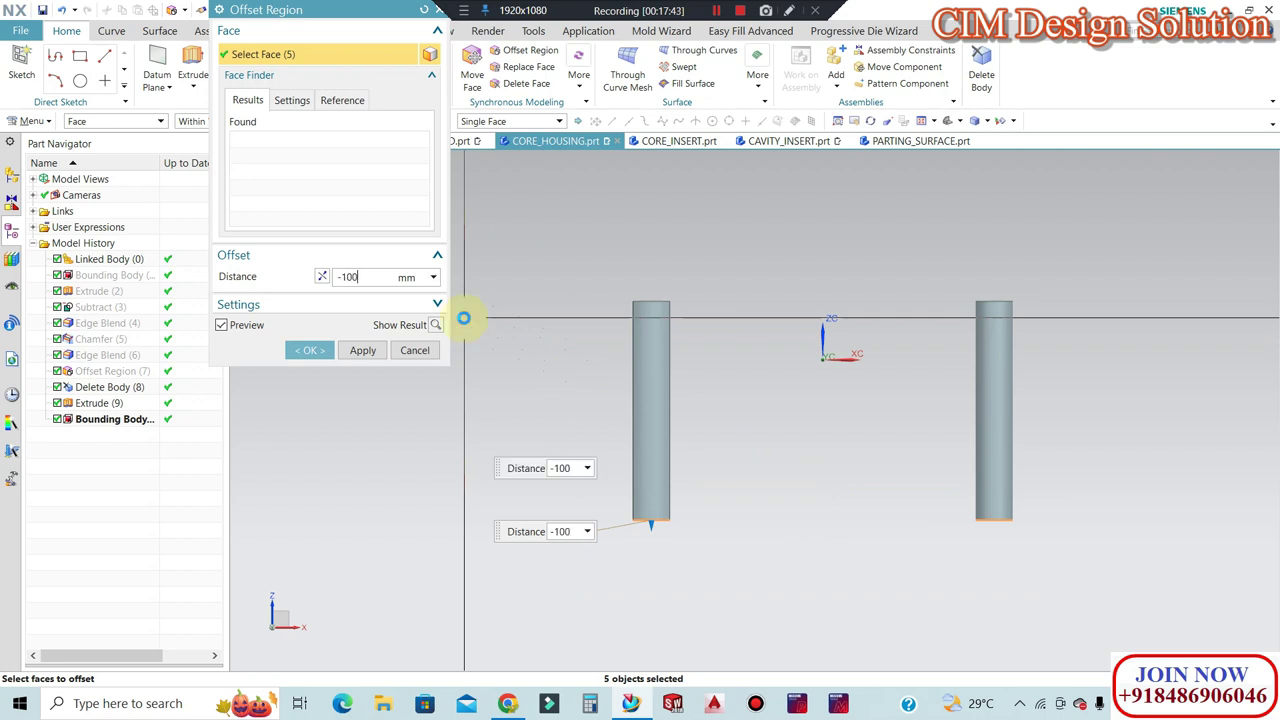
key(Return)
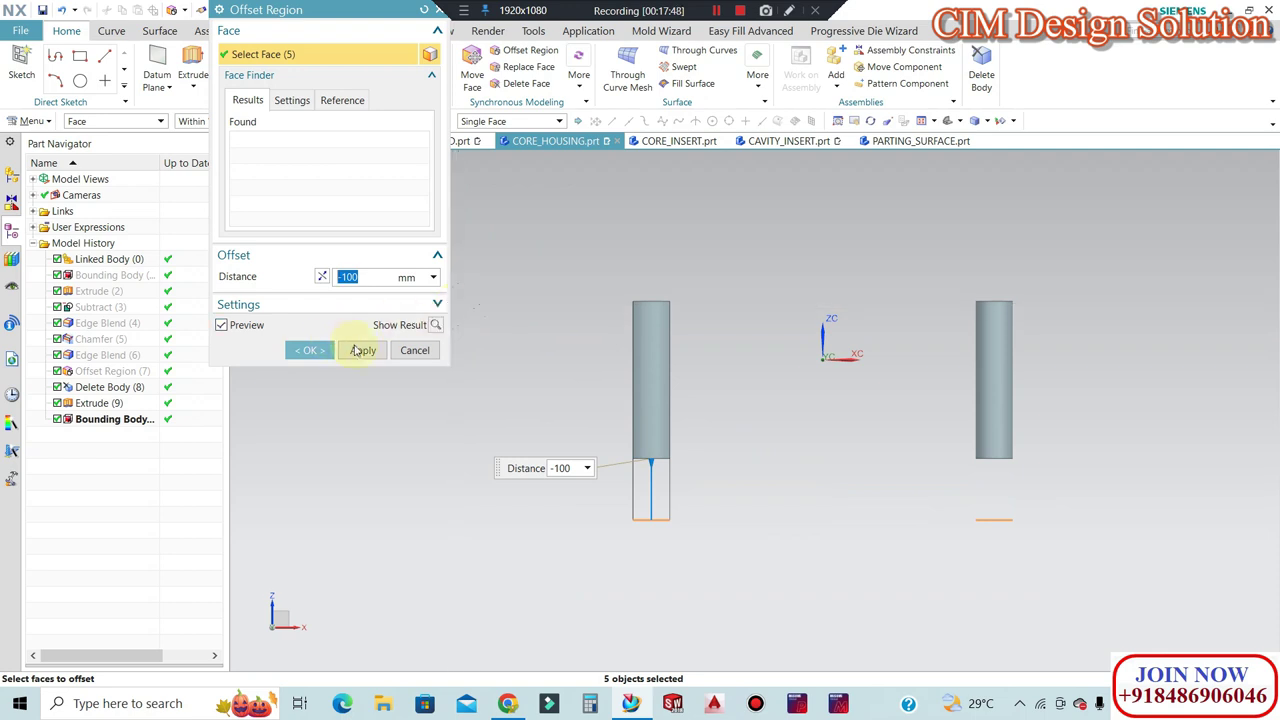
click(305, 349)
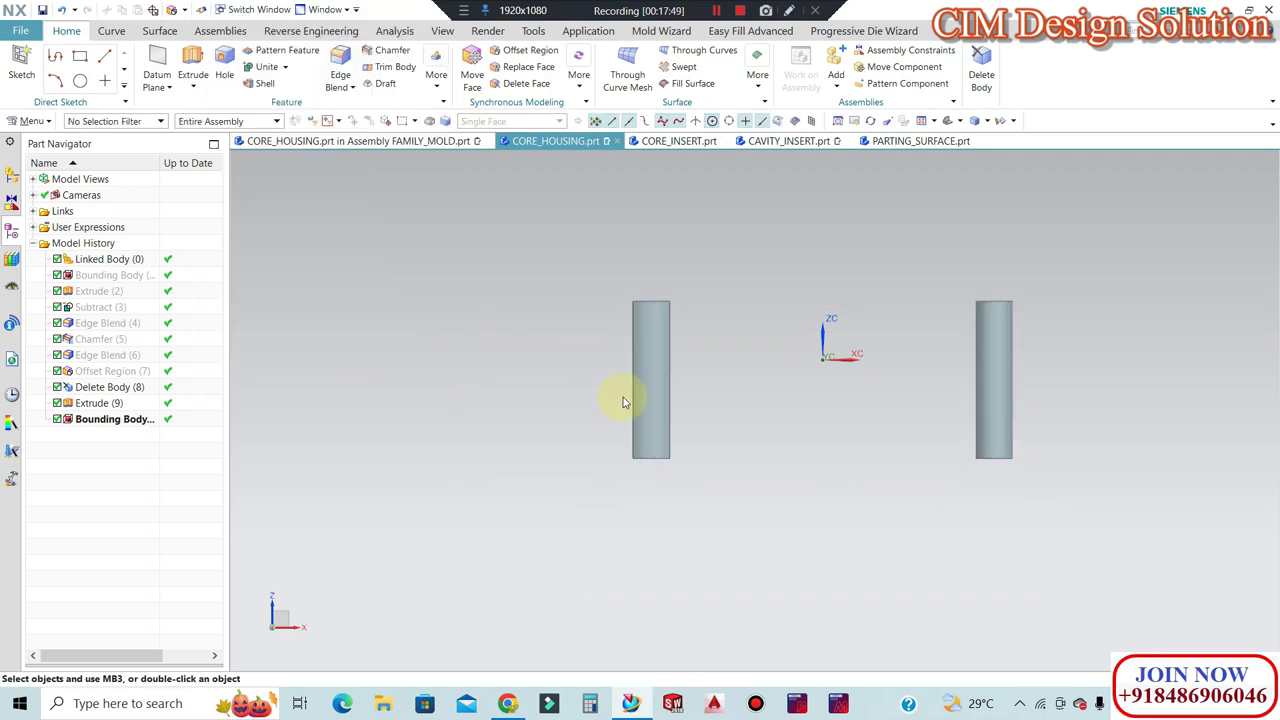
key(ctrl+shift+k)
click(681, 441)
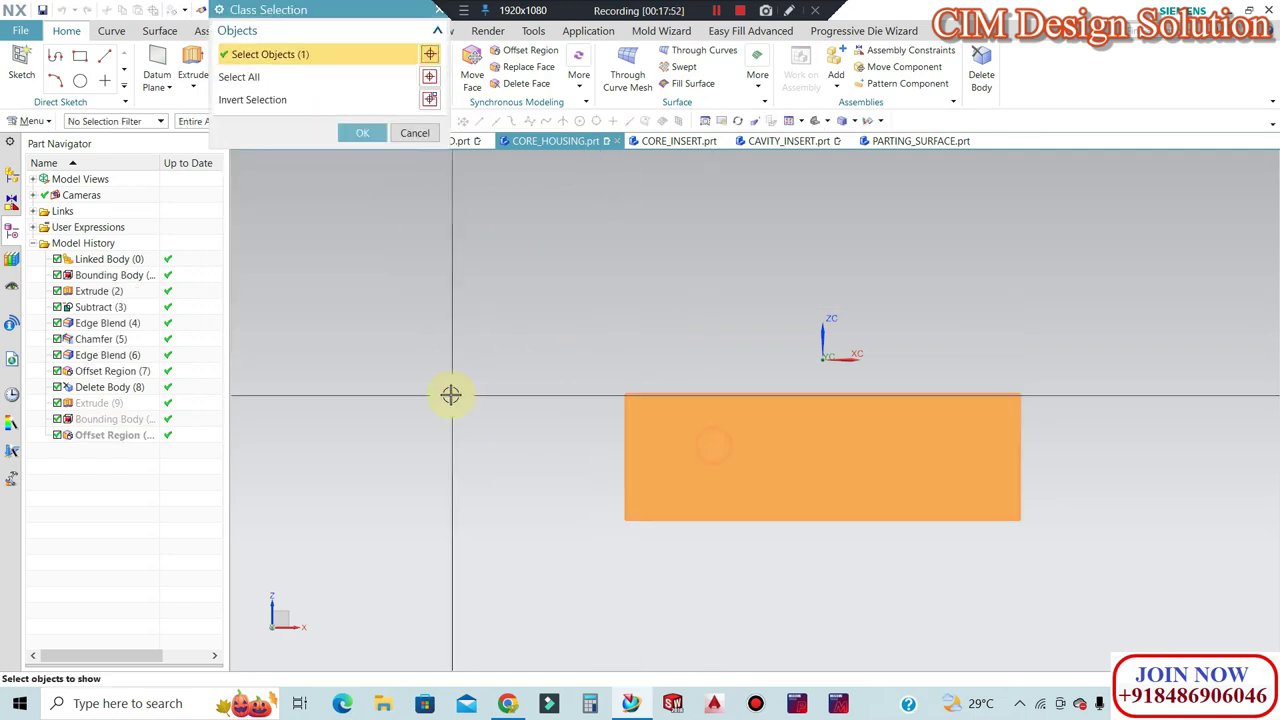
Show the plate body again and set its translucency to 50.
middle_click(451, 391)
click(817, 475)
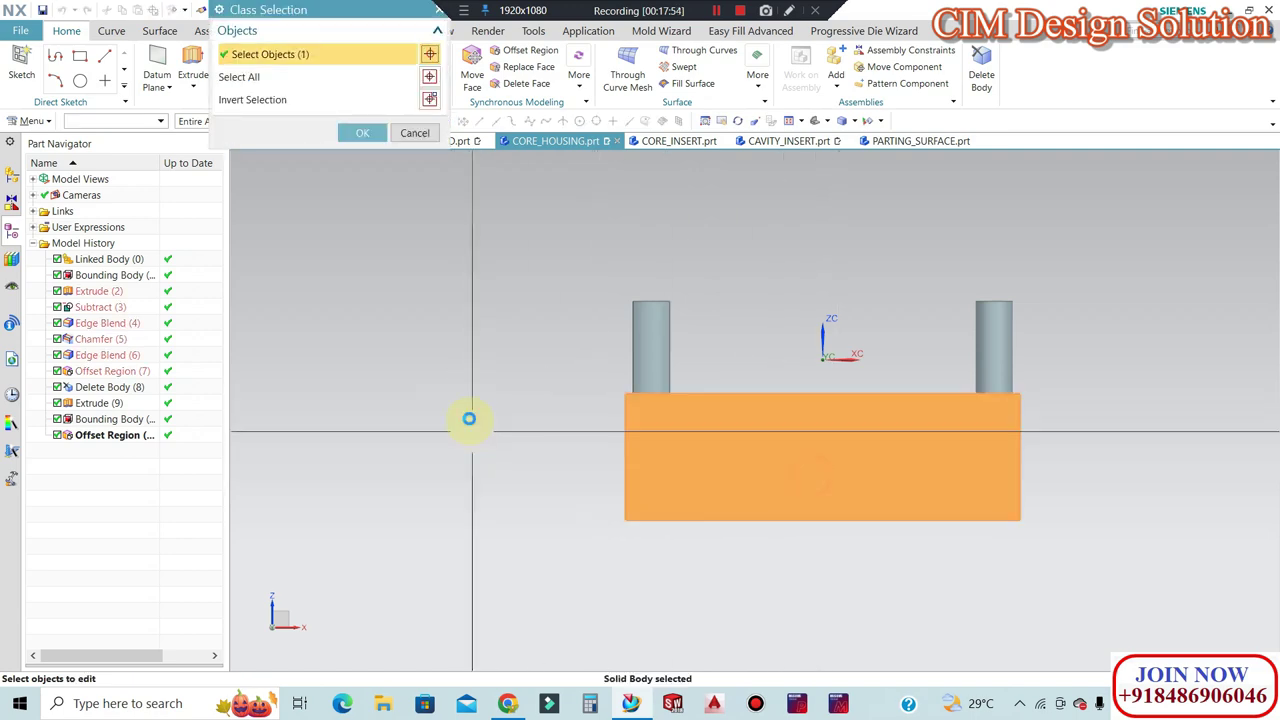
middle_click(471, 429)
click(339, 229)
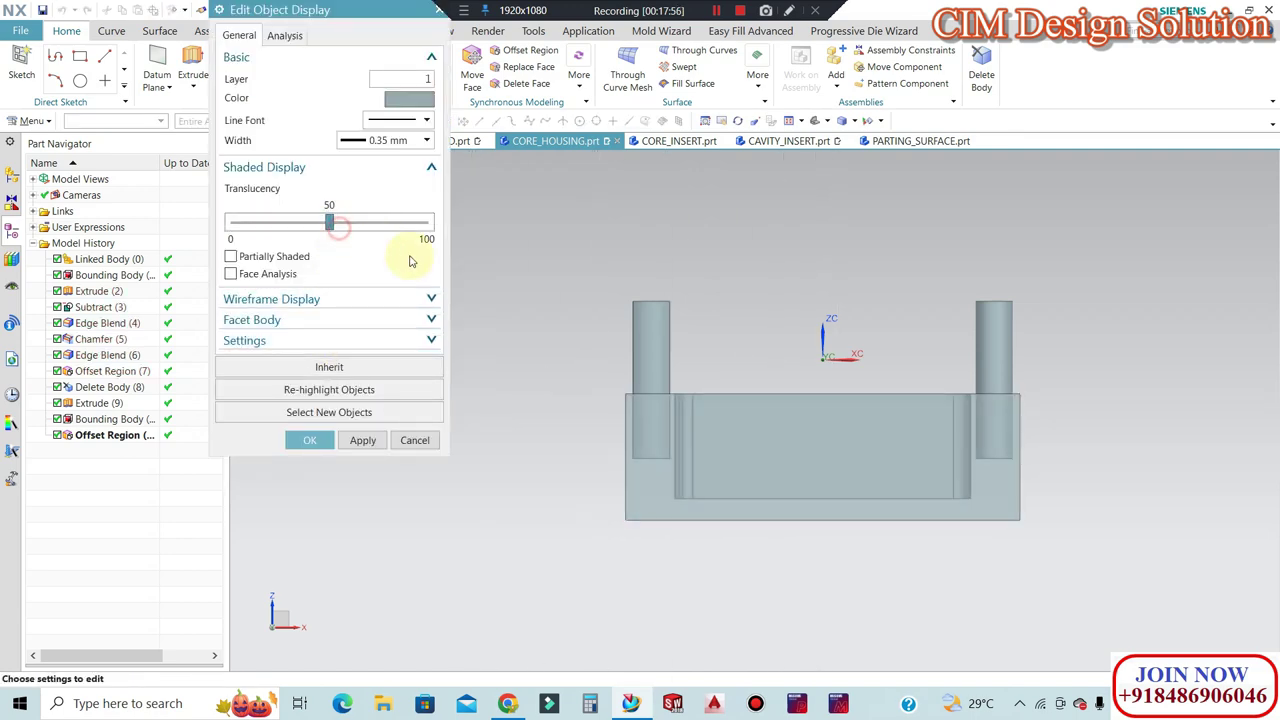
middle_click(410, 261)
mouse_move(686, 386)
middle_down()
mouse_move(656, 423)
mouse_move(466, 449)
middle_up()
Delete the Bounding Body feature from the Part Navigator and view the plate from above.
click(108, 419)
right_click(108, 419)
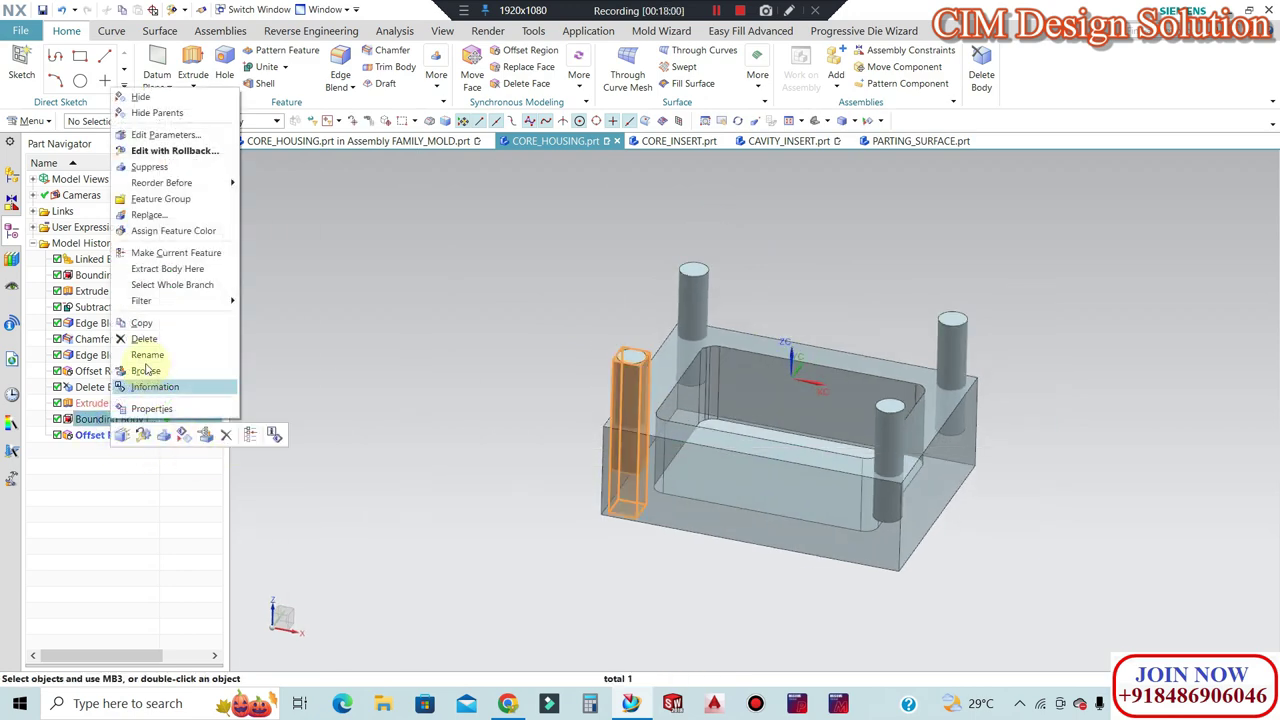
click(145, 339)
mouse_move(474, 349)
middle_down()
mouse_move(506, 283)
mouse_move(498, 350)
mouse_move(563, 251)
middle_up()
key(F8)
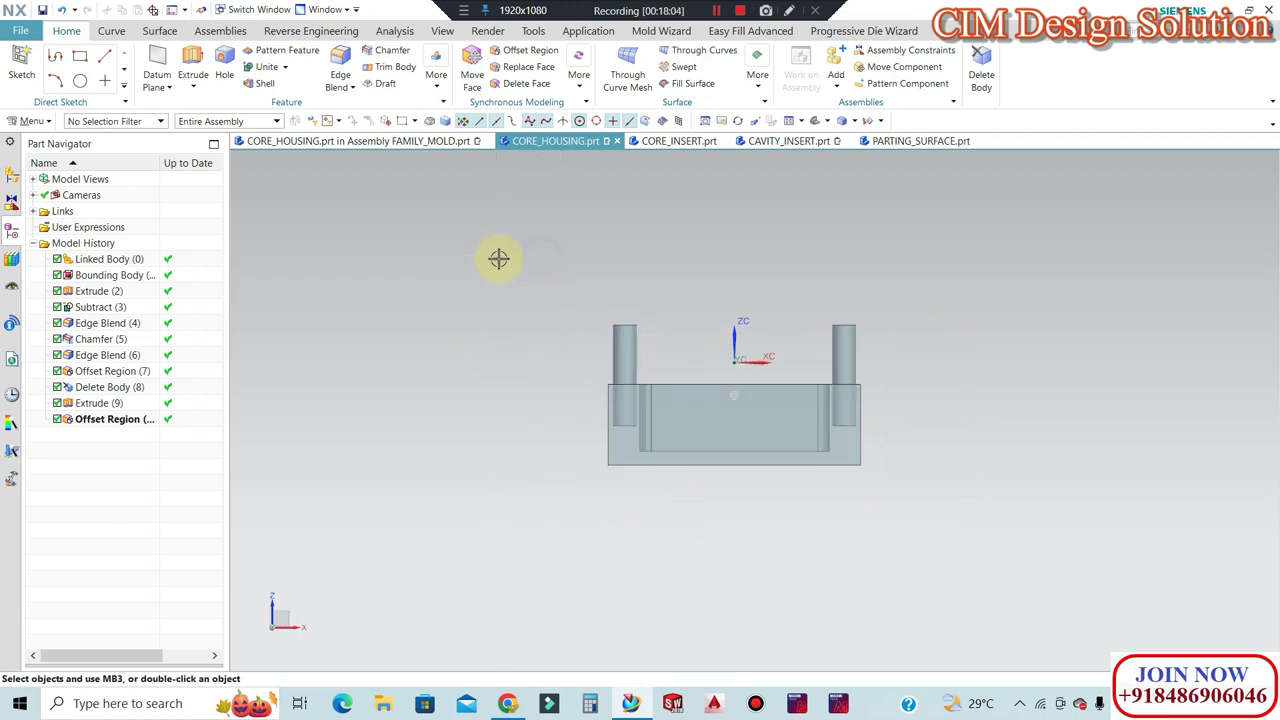
scroll(640, 420, up, 5)
scroll(610, 370, down, 5)
mouse_move(600, 337)
middle_down()
mouse_move(634, 337)
mouse_move(617, 345)
mouse_move(613, 333)
middle_up()
scroll(613, 333, up, 1)
scroll(604, 330, down, 2)
mouse_move(780, 363)
middle_down()
mouse_move(749, 300)
mouse_move(494, 329)
mouse_move(560, 283)
middle_up()
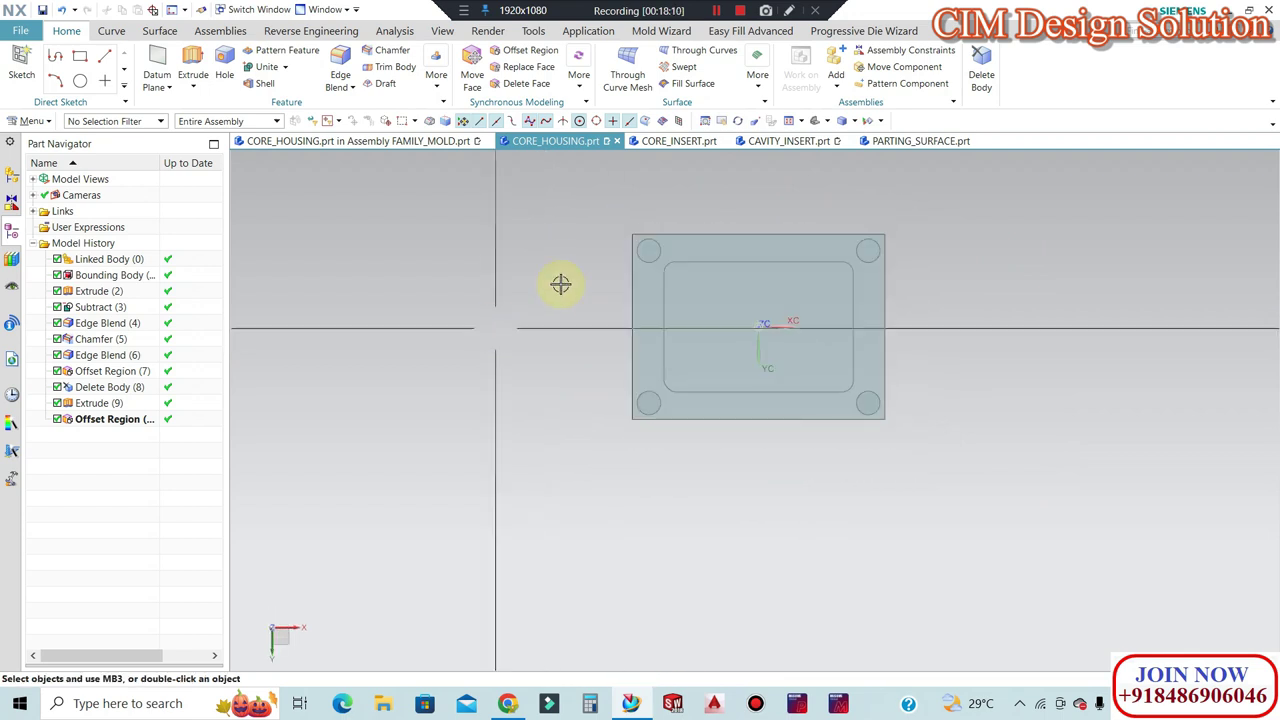
scroll(720, 251, up, 3)
Start Sketch (11) on the plate's top face.
click(27, 63)
click(782, 250)
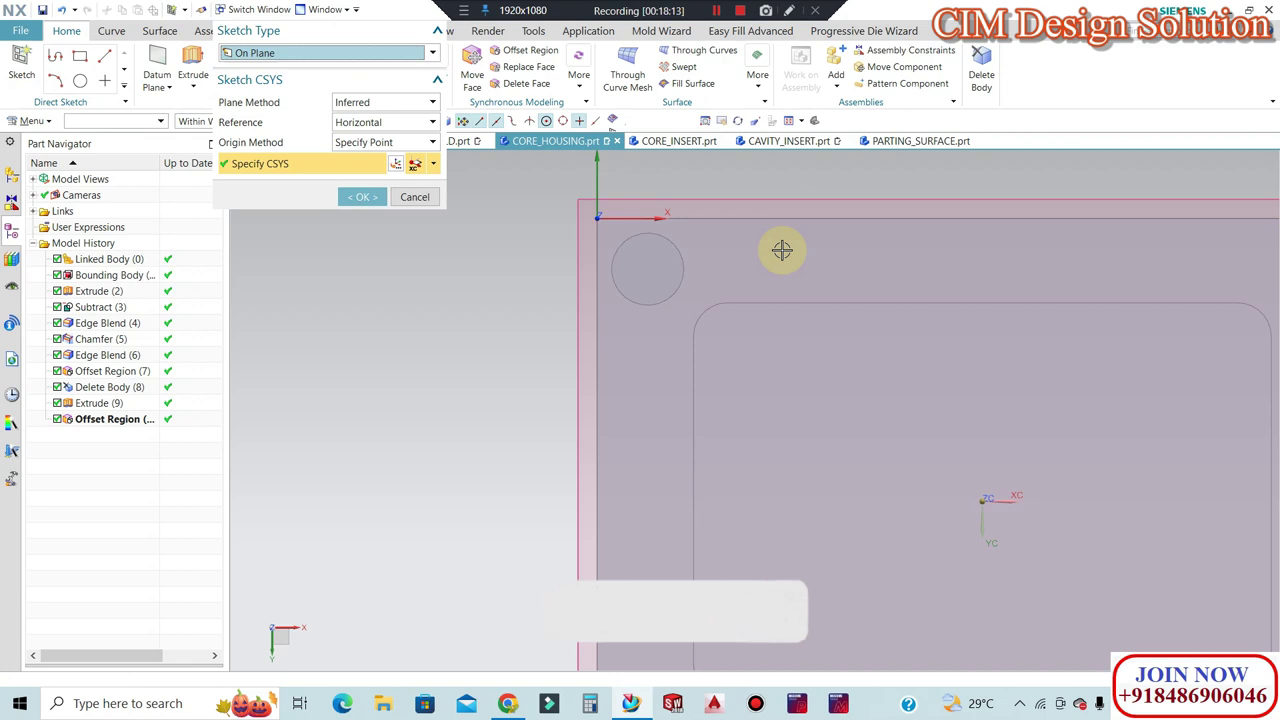
middle_click(735, 266)
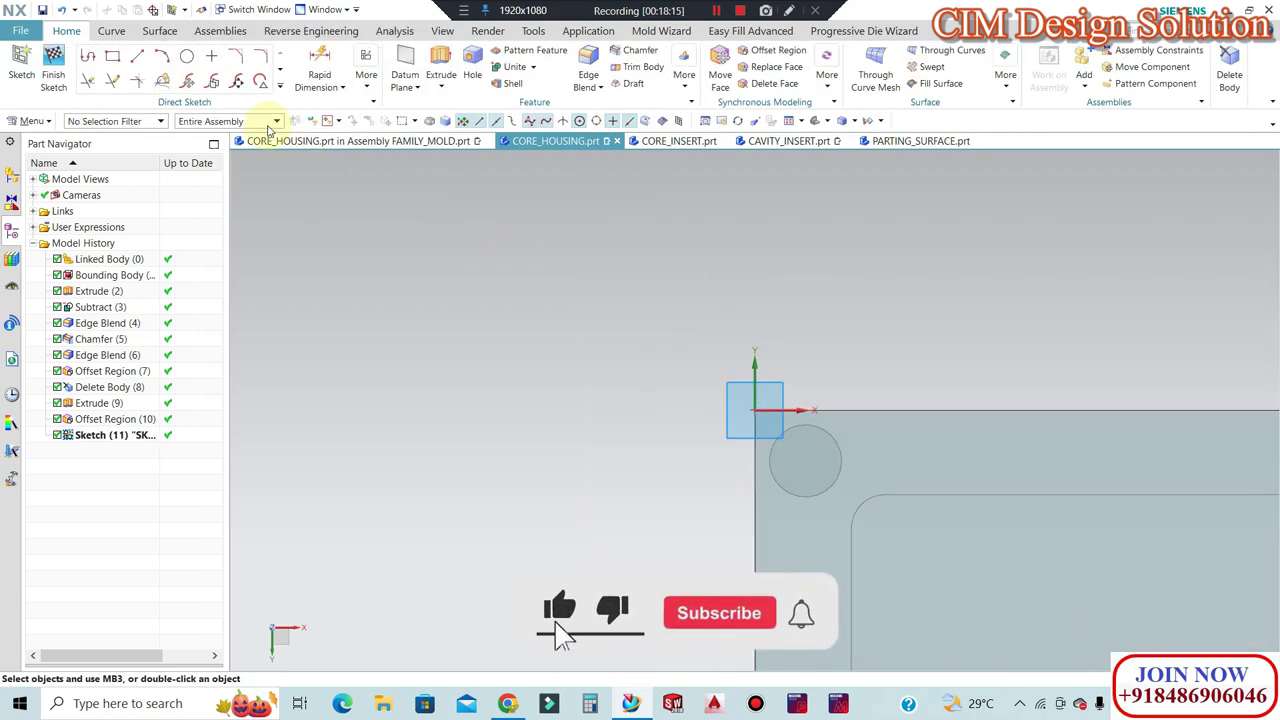
Place sketch points at the four corner pillar circle centres and finish the sketch.
click(210, 56)
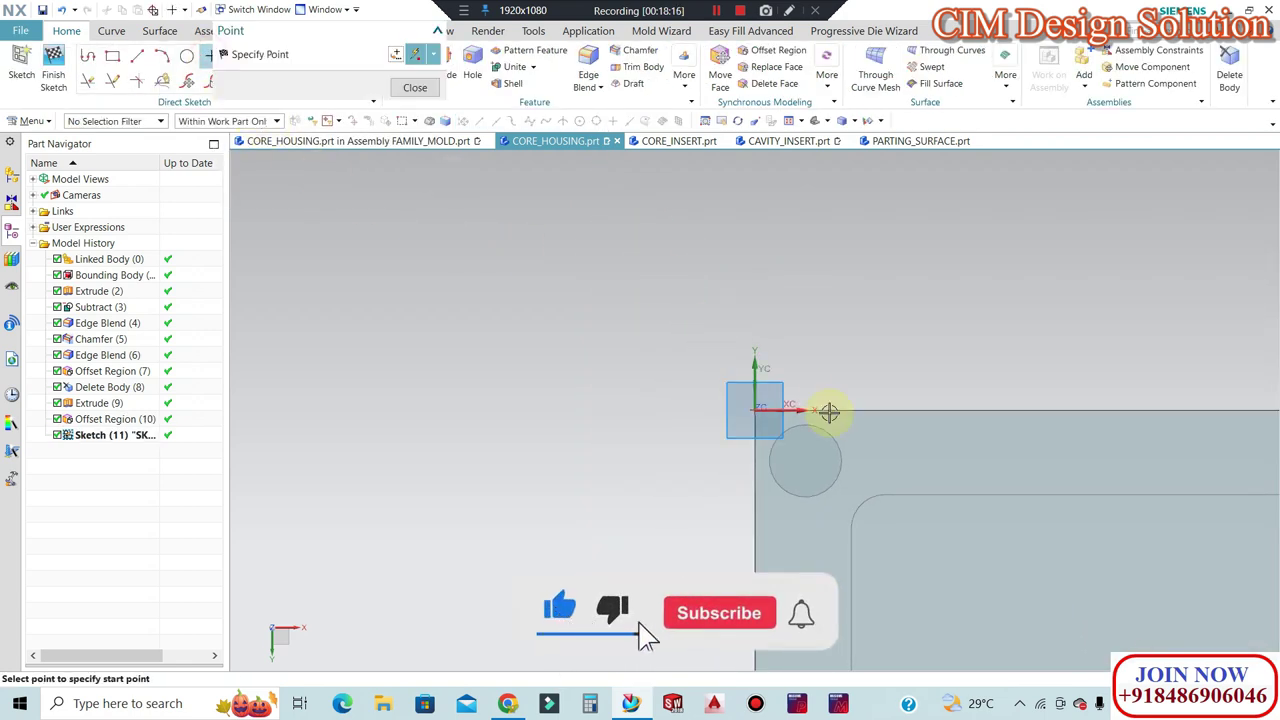
click(804, 461)
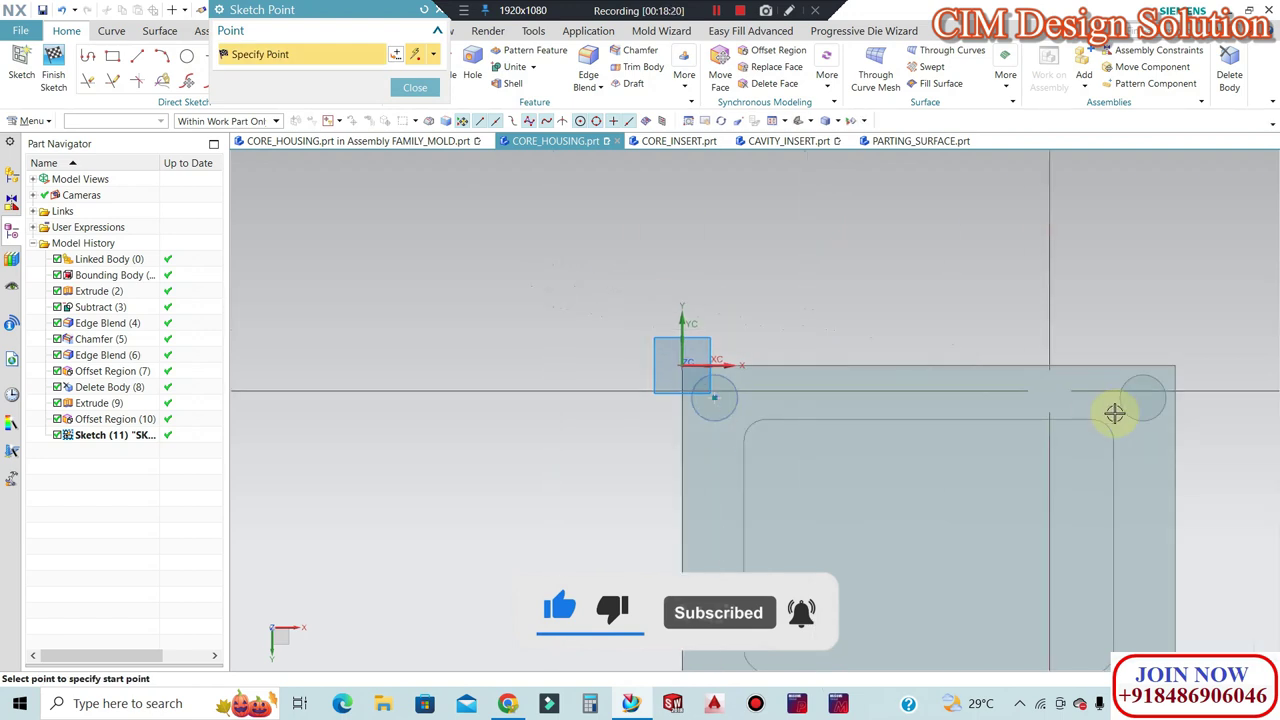
click(1140, 390)
scroll(878, 264, up, 2)
scroll(871, 263, up, 3)
scroll(729, 506, down, 5)
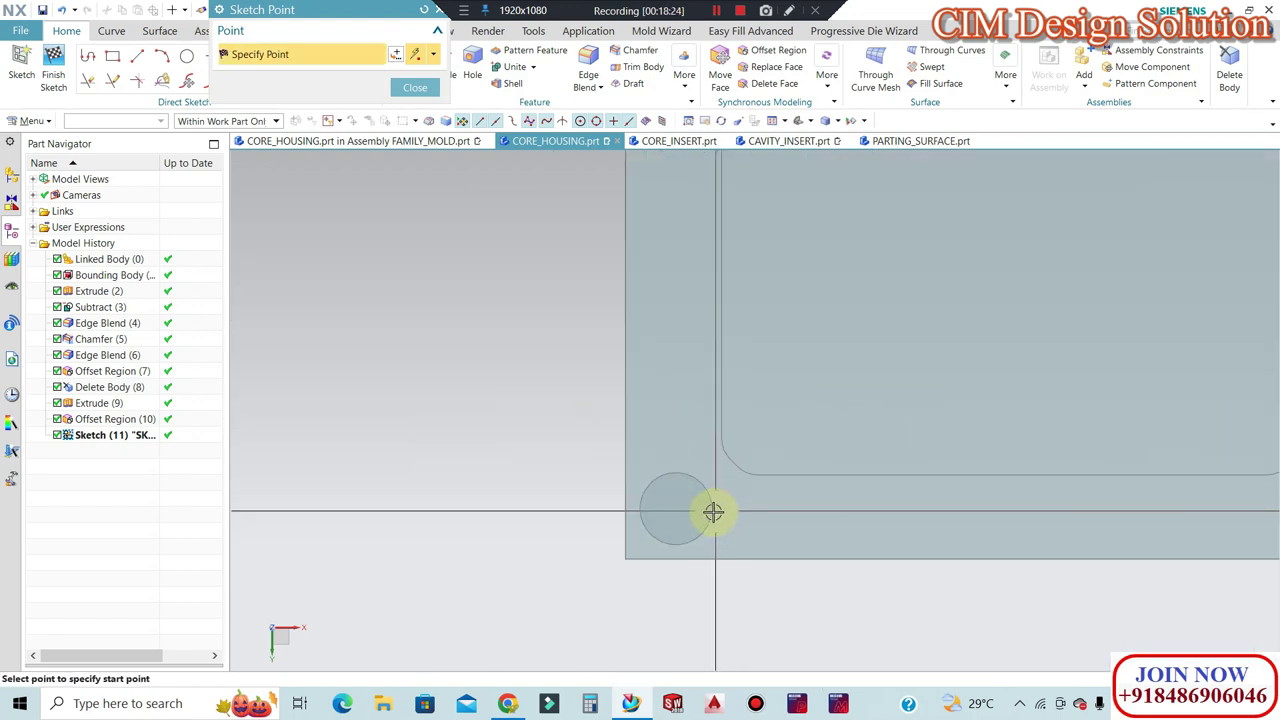
click(677, 509)
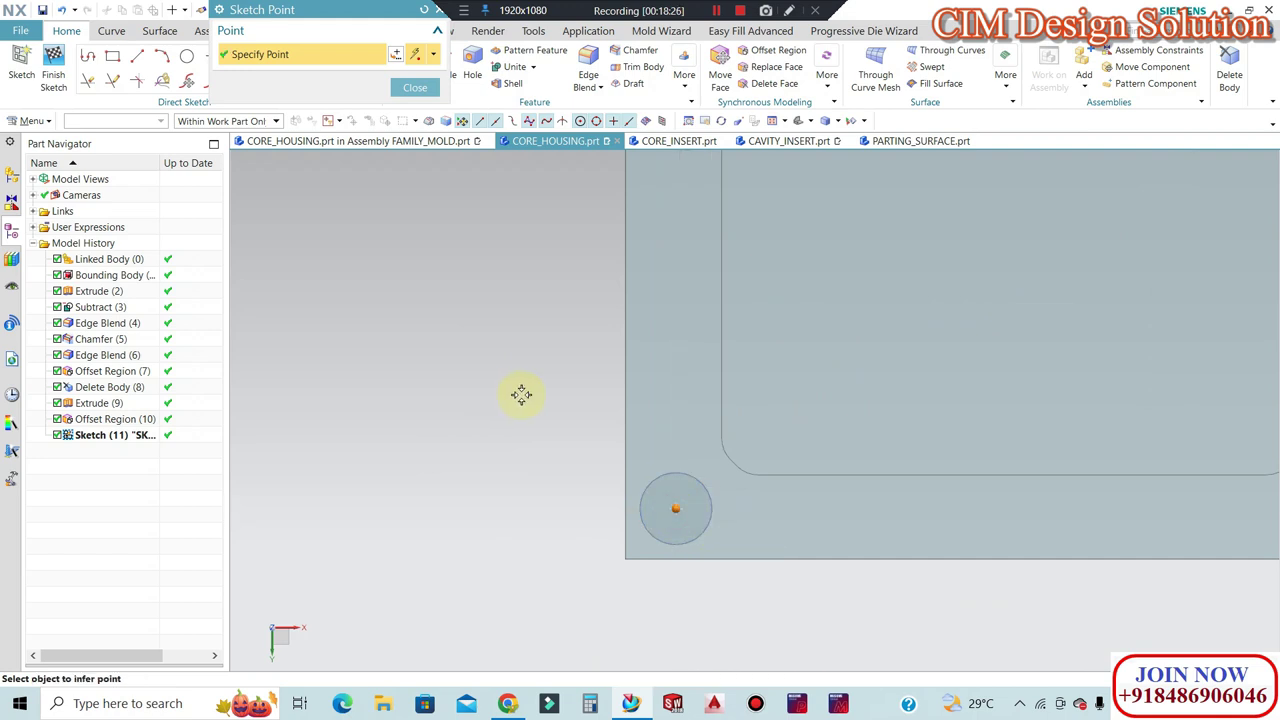
scroll(517, 394, up, 2)
scroll(1035, 485, down, 2)
click(1060, 451)
click(414, 94)
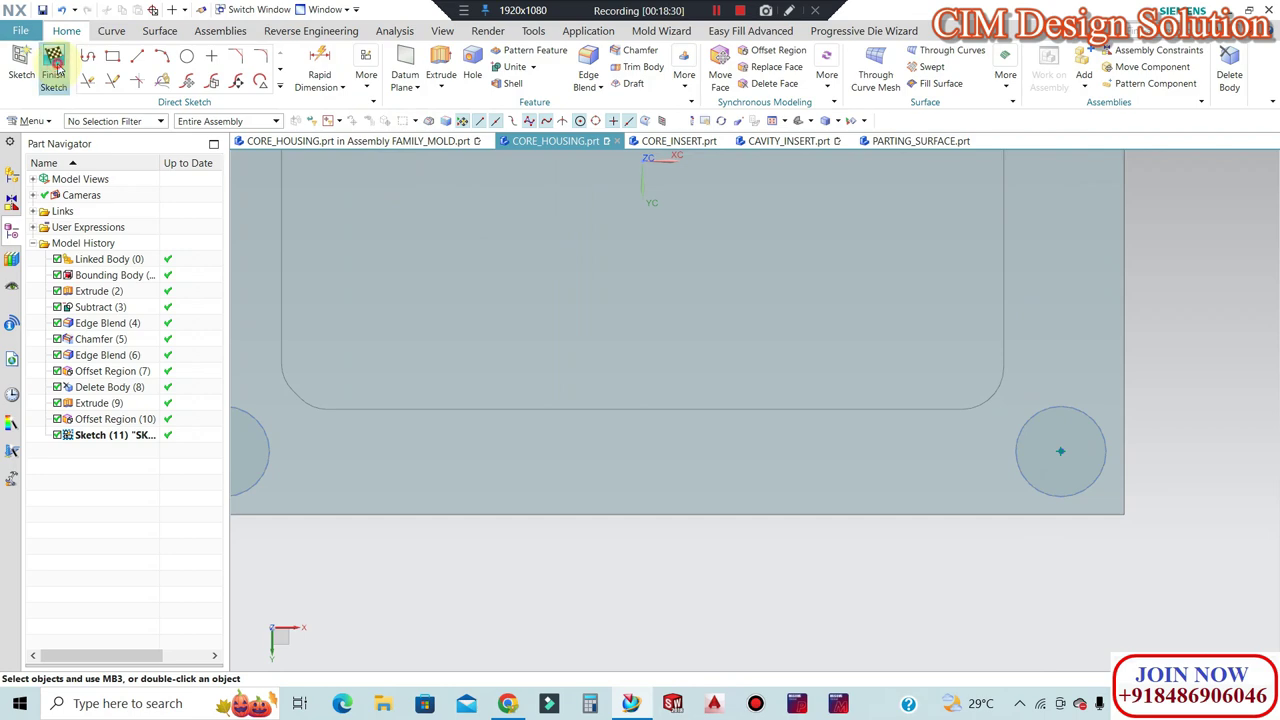
click(57, 68)
scroll(792, 320, up, 5)
middle_drag(794, 320, 834, 418)
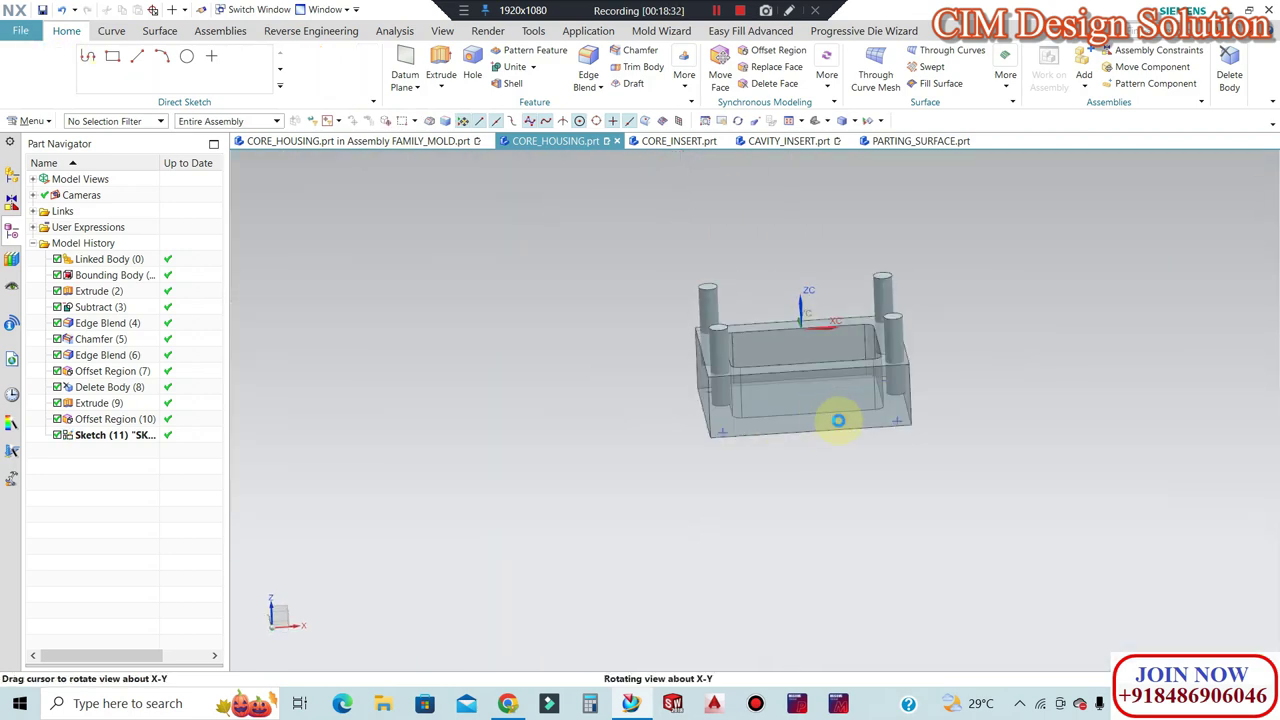
Subtract the four pillars from the plate with Keep Tool on, creating Subtract (12).
scroll(834, 418, down, 3)
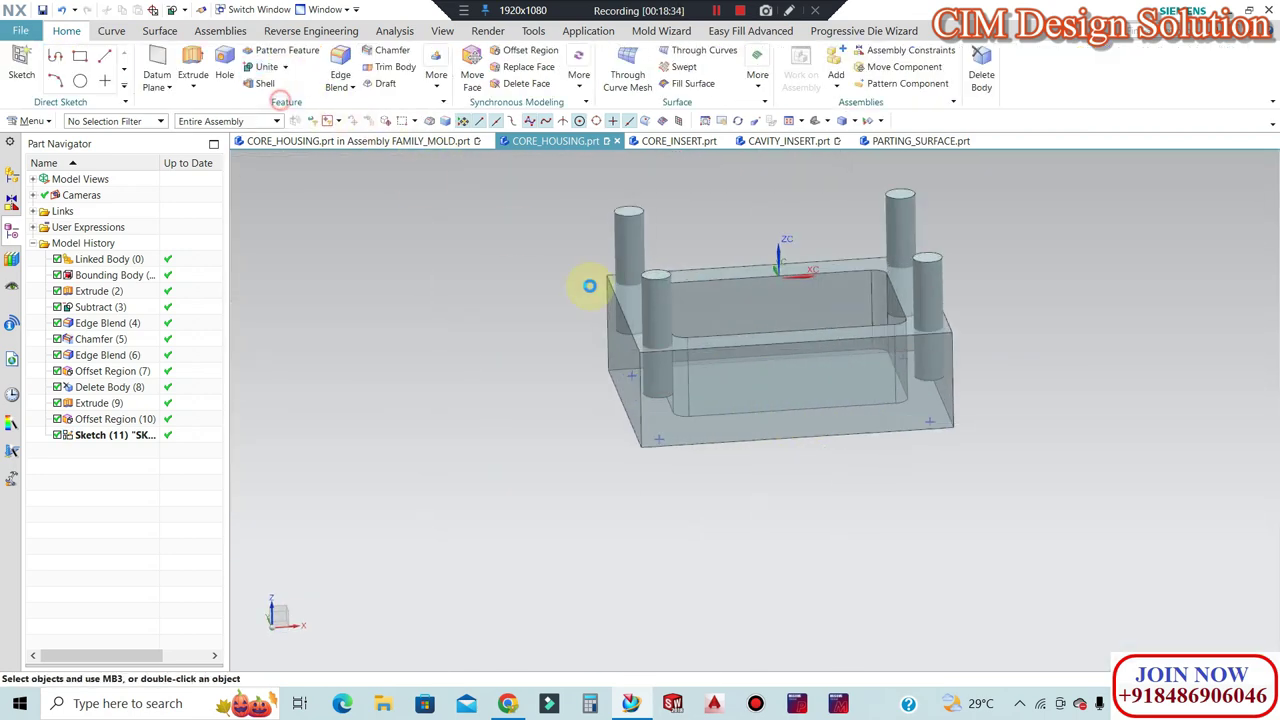
scroll(657, 371, down, 3)
click(643, 337)
click(597, 282)
click(660, 328)
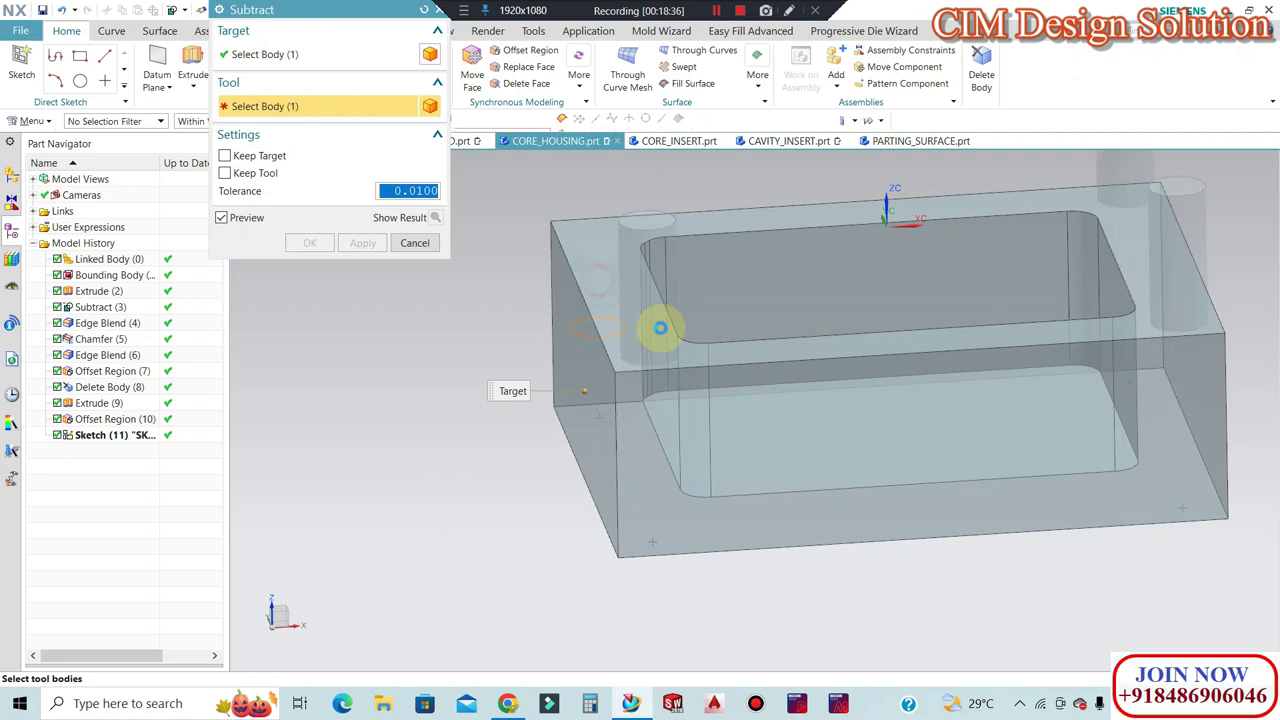
click(1198, 266)
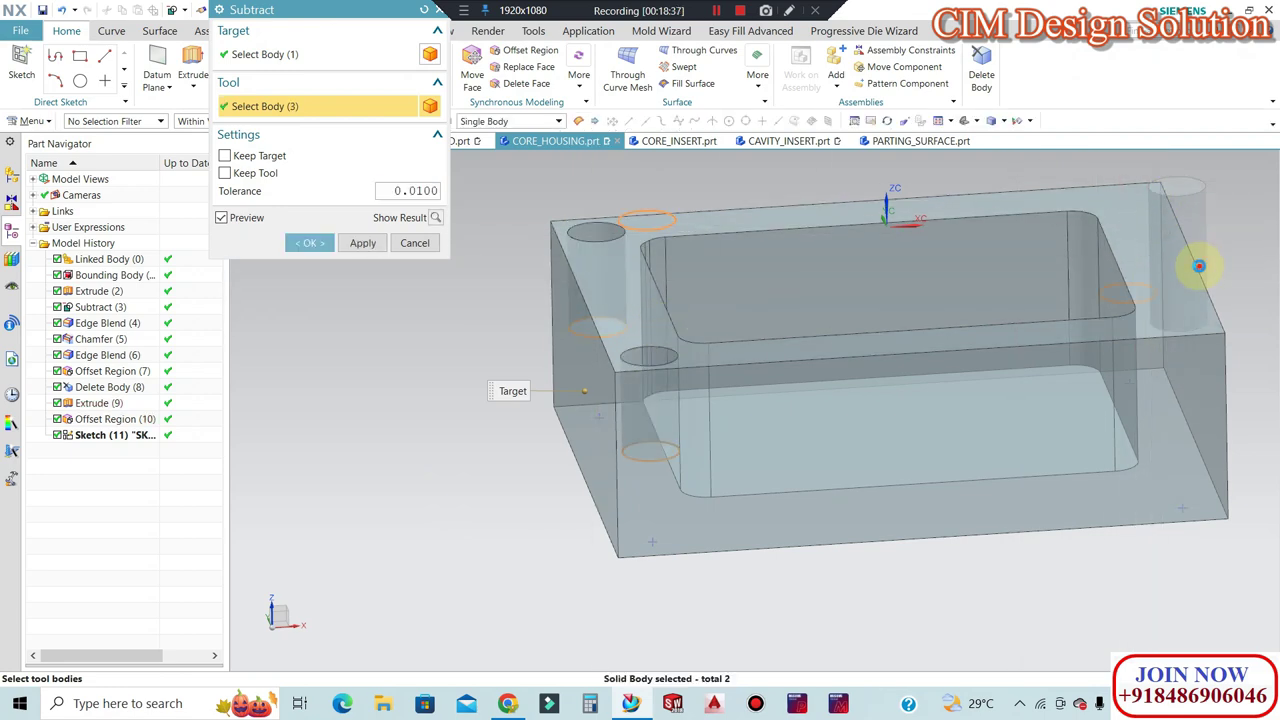
click(1120, 250)
click(225, 173)
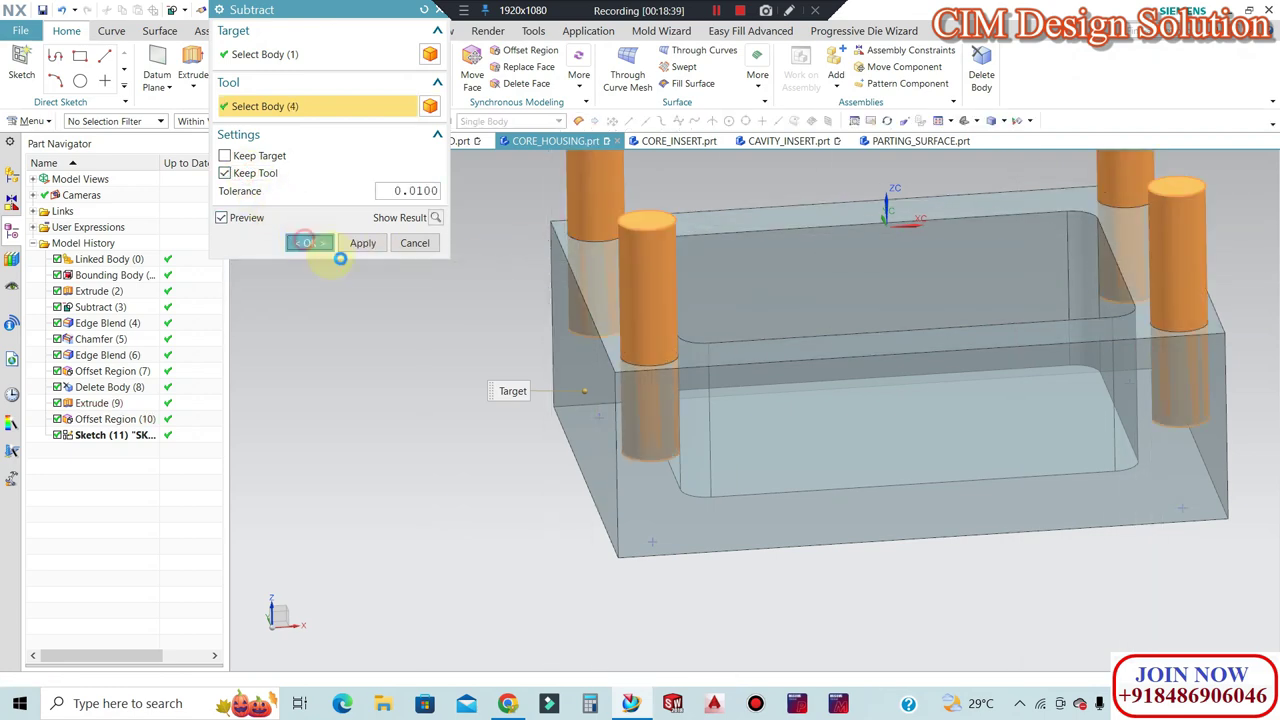
click(310, 242)
scroll(643, 386, up, 3)
middle_drag(634, 380, 651, 223)
scroll(651, 251, down, 3)
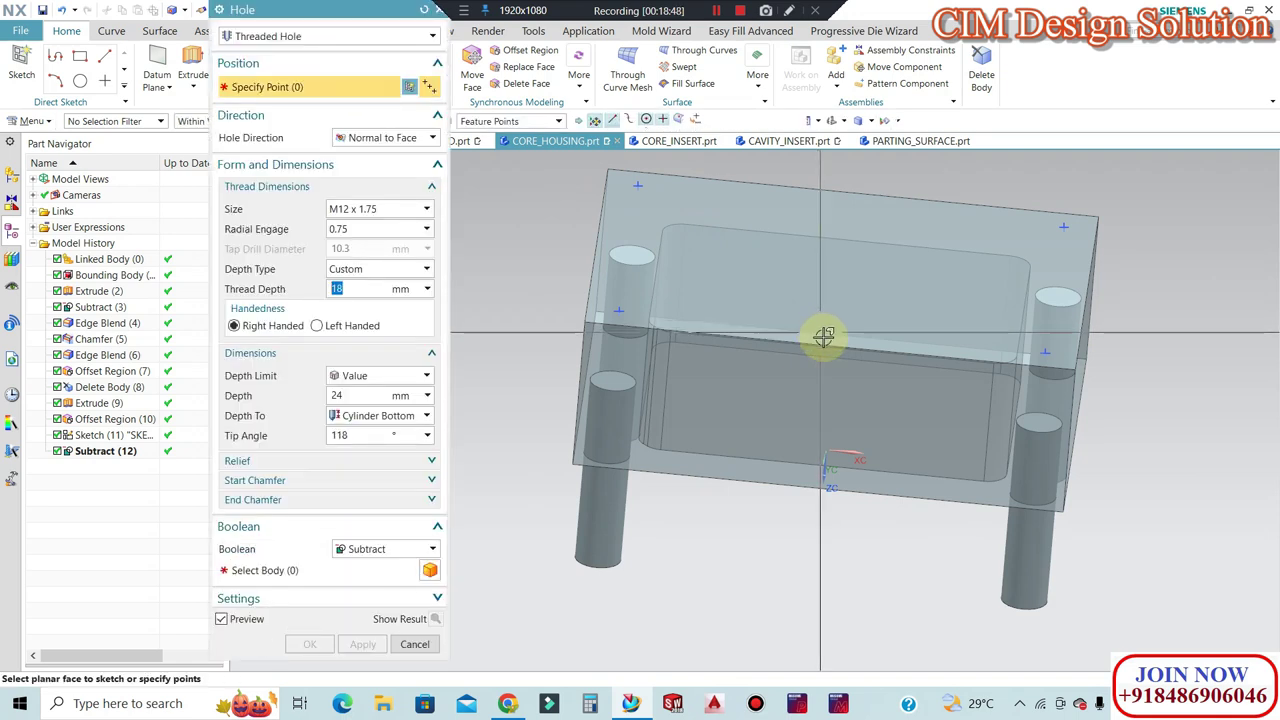
Set the hole to a counterbored M16 socket head screw series and place the first corner hole.
click(278, 38)
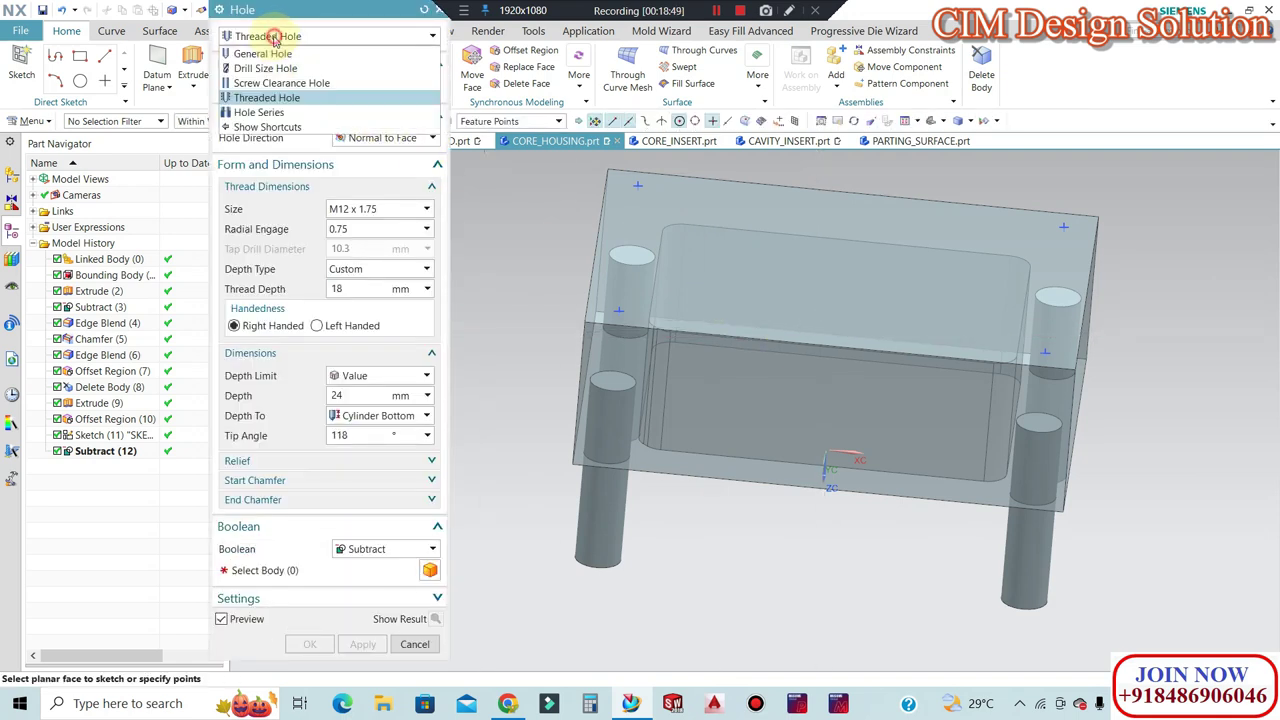
click(265, 118)
click(362, 275)
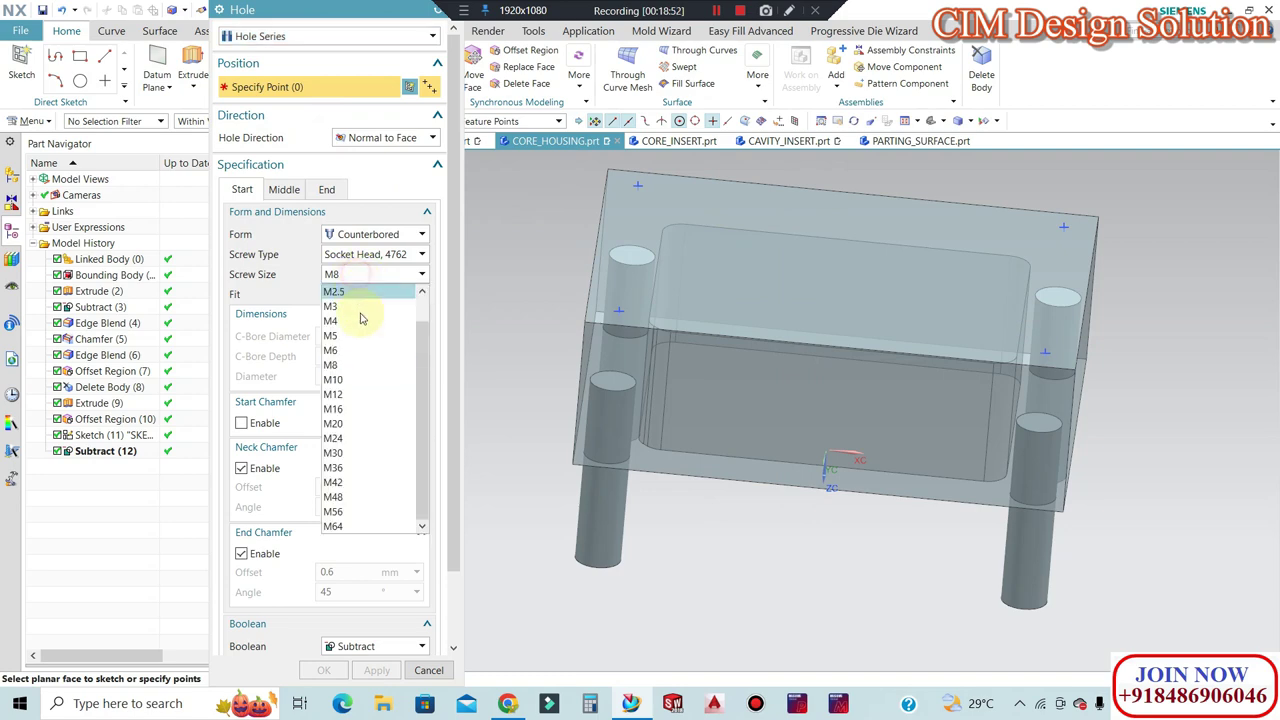
click(345, 410)
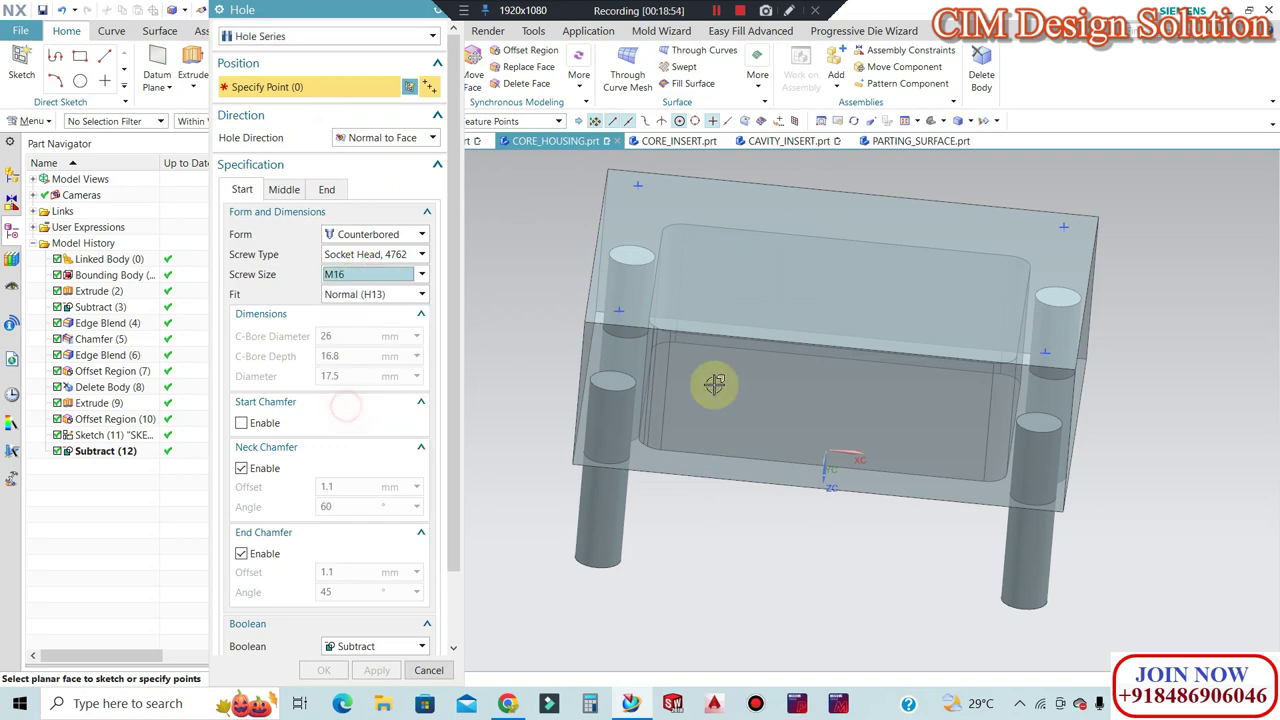
scroll(740, 268, up, 5)
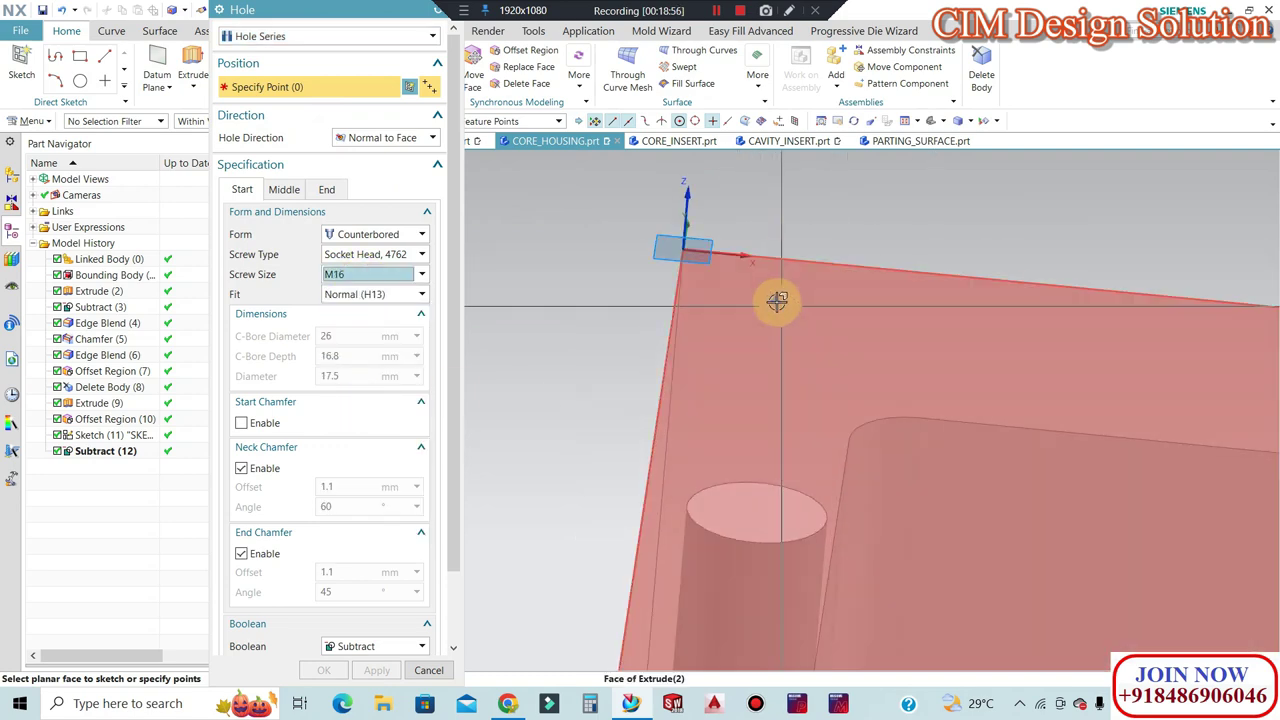
click(774, 301)
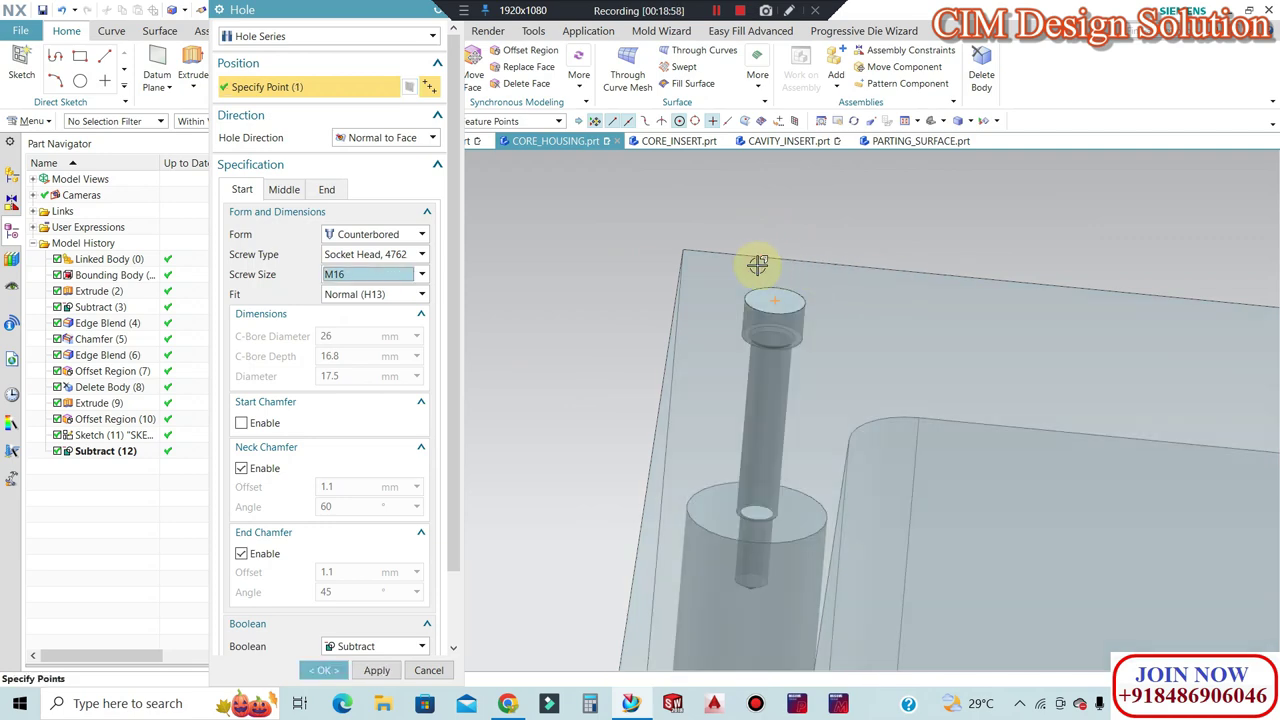
scroll(629, 260, down, 2)
scroll(926, 303, down, 2)
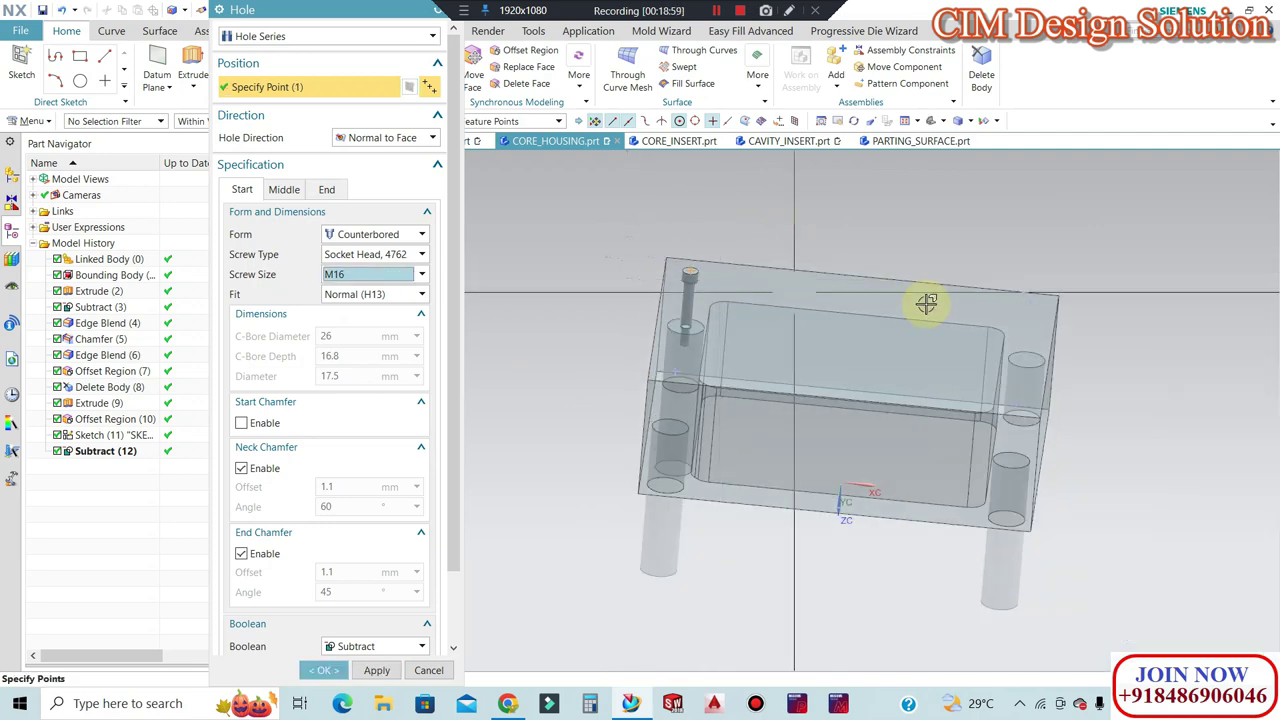
click(379, 670)
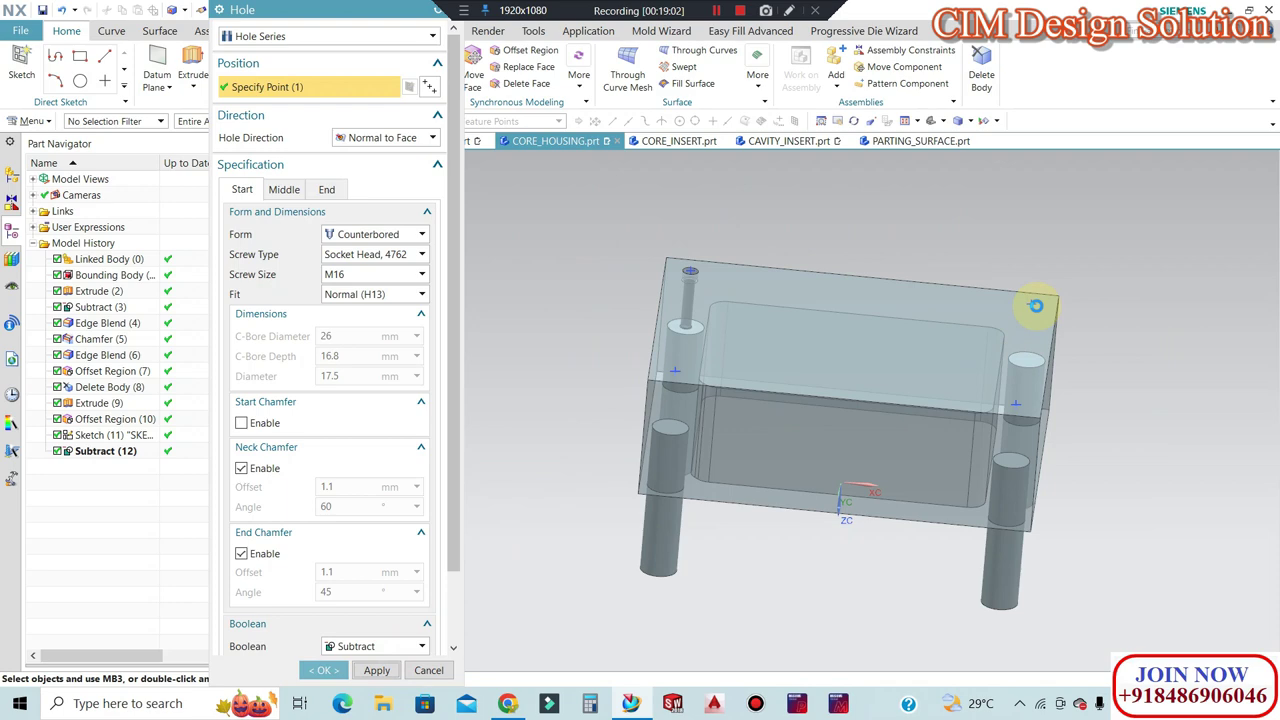
Add counterbored M16 holes at the remaining three corner sketch points.
scroll(1033, 305, up, 2)
scroll(1022, 298, up, 2)
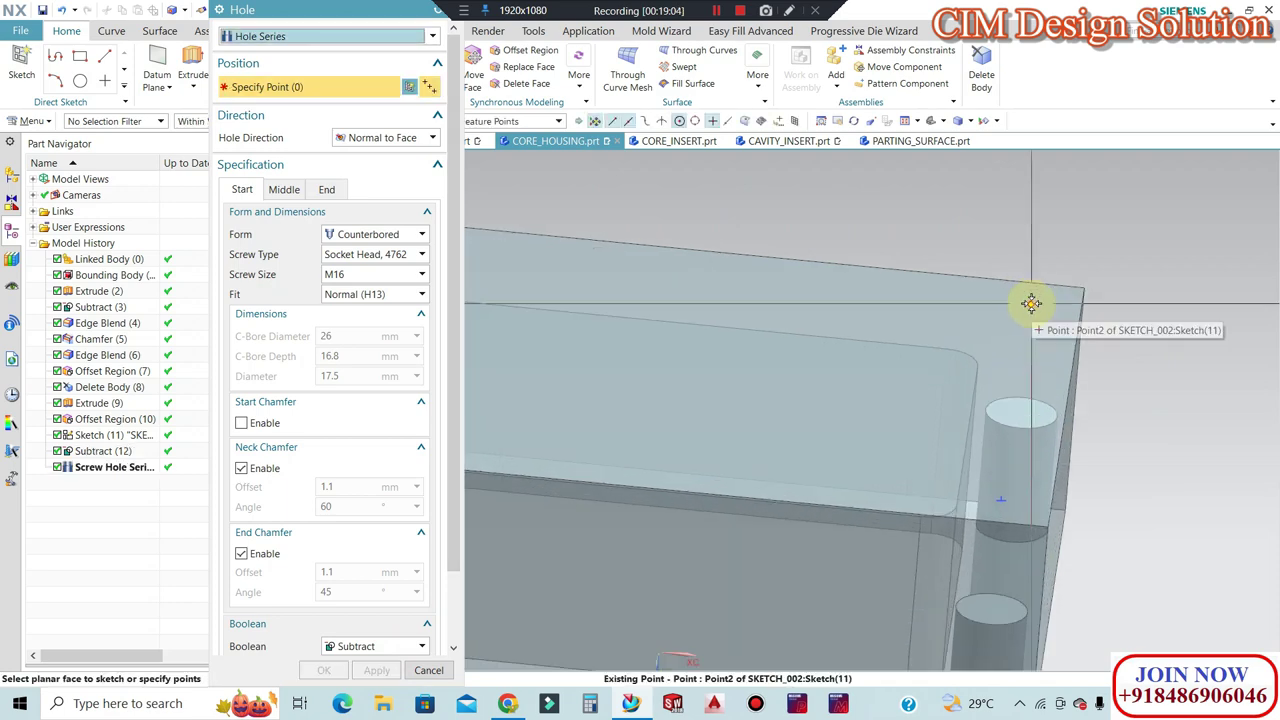
scroll(755, 377, down, 2)
scroll(760, 390, down, 3)
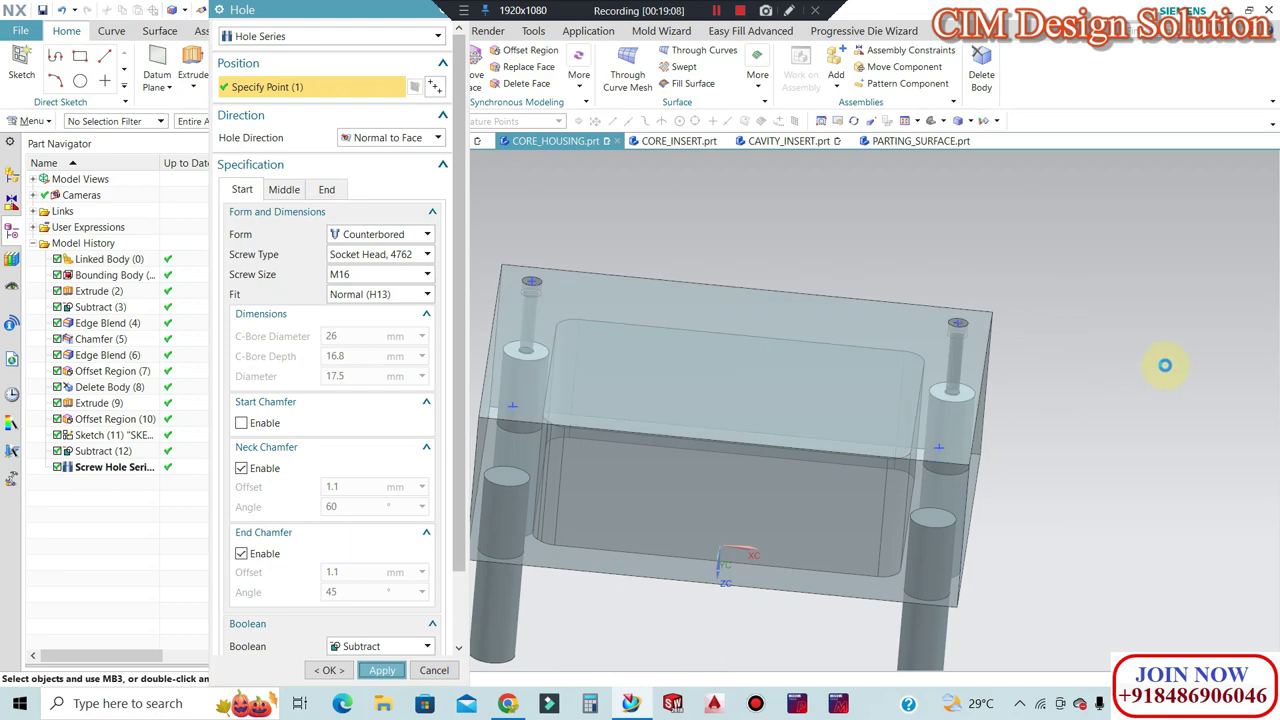
middle_click(1124, 395)
middle_drag(1124, 395, 709, 447)
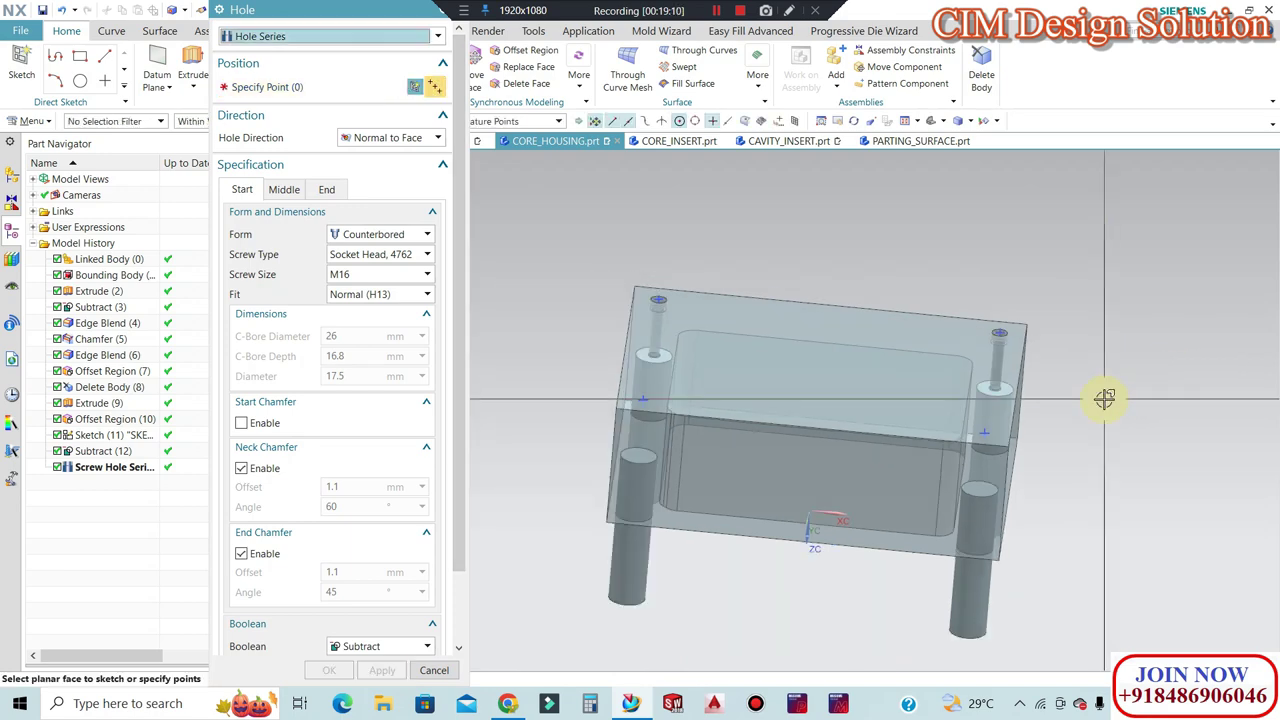
scroll(709, 447, up, 3)
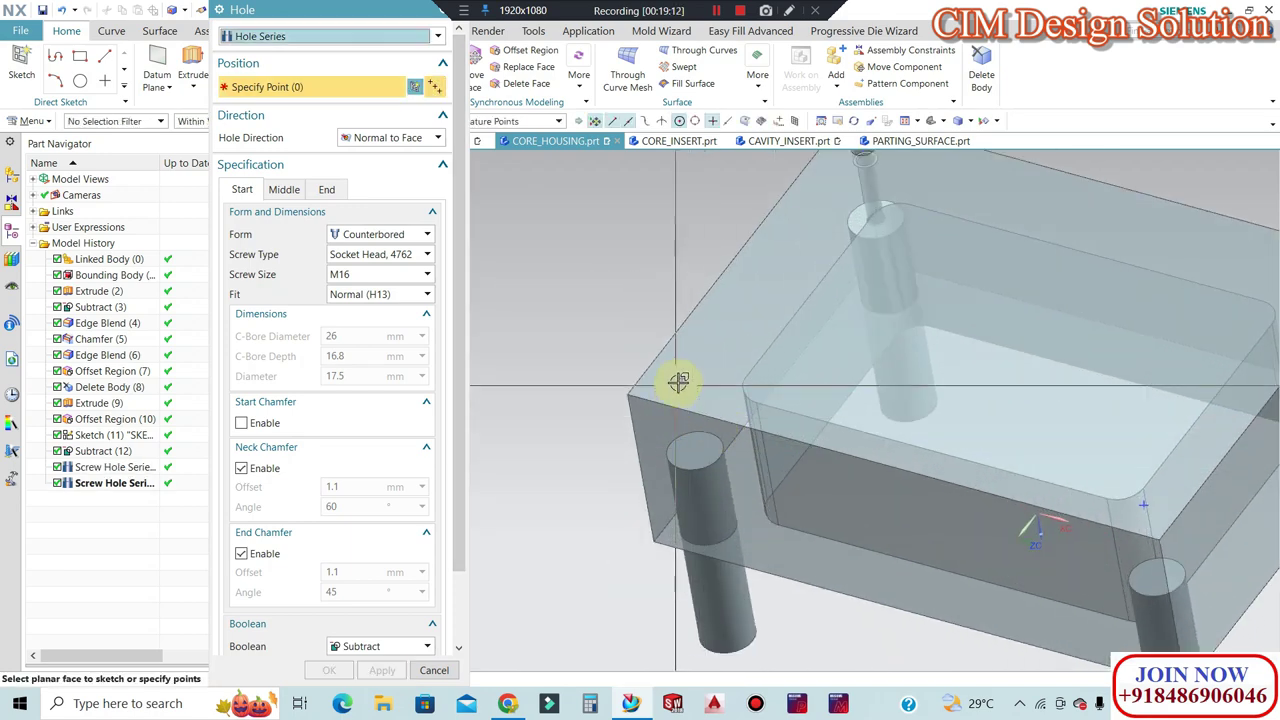
click(679, 407)
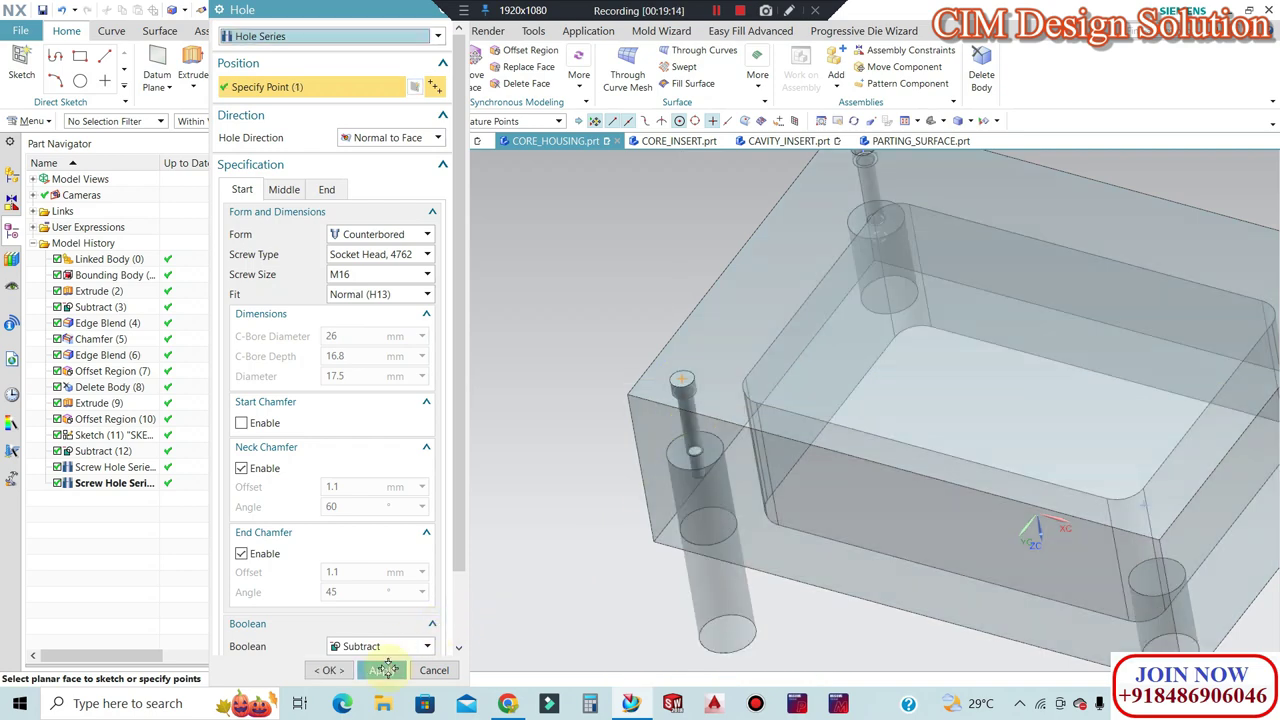
click(382, 670)
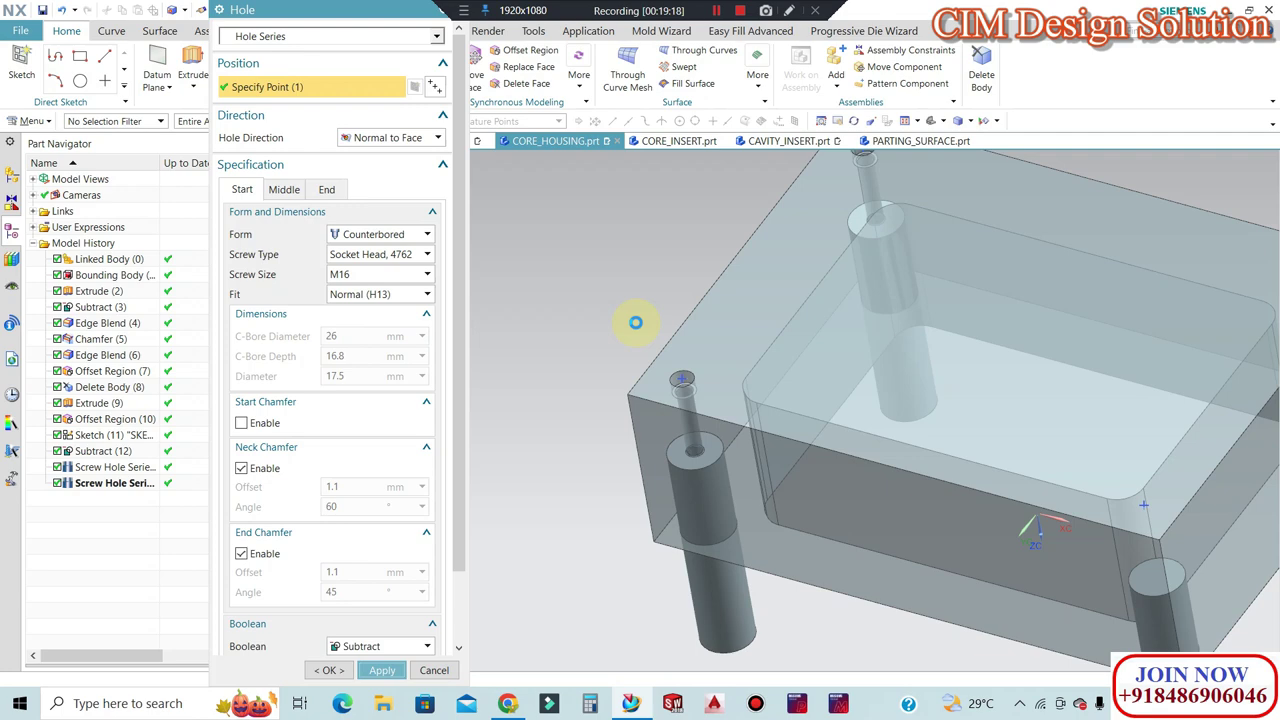
scroll(635, 322, down, 2)
scroll(829, 417, up, 3)
scroll(957, 423, up, 2)
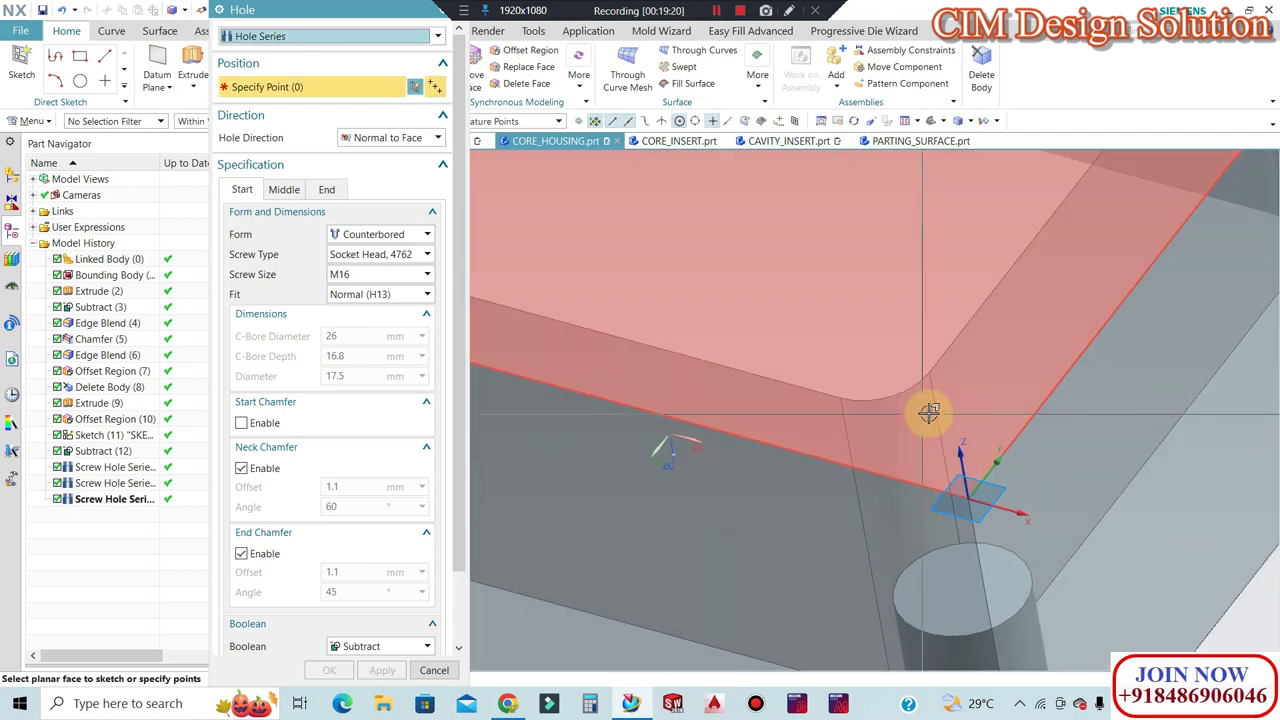
click(931, 413)
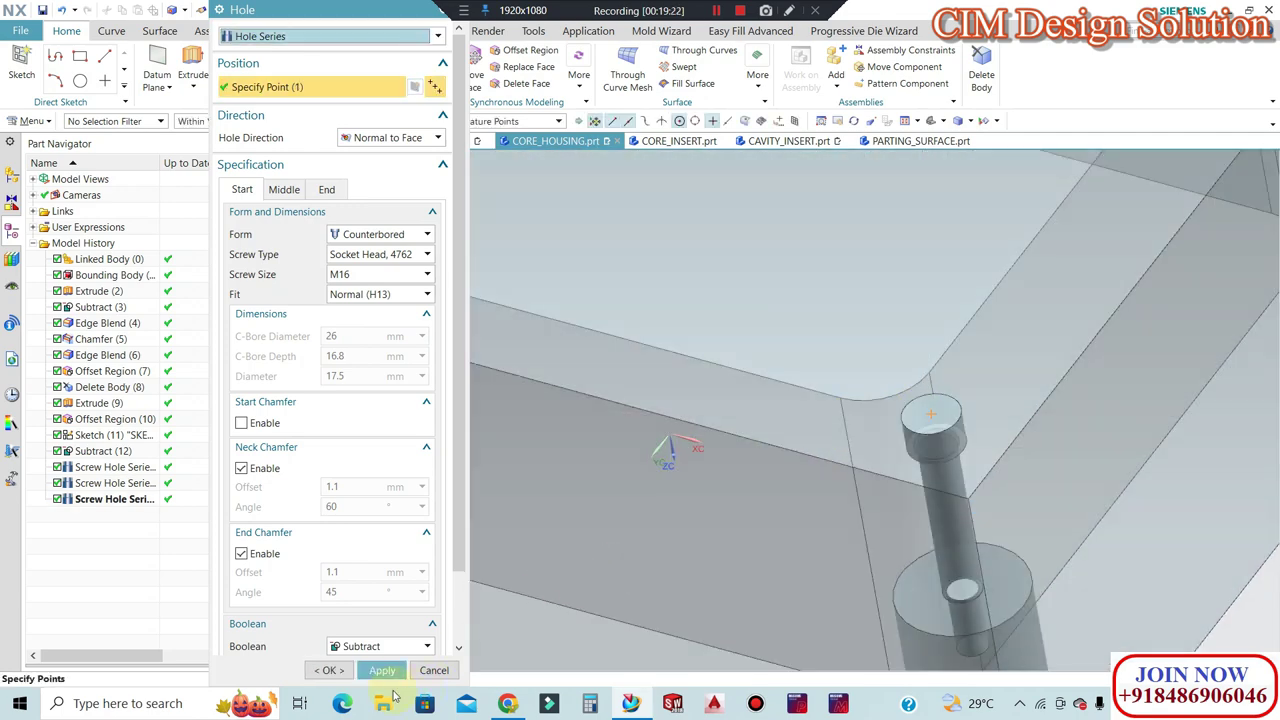
click(320, 670)
Hide the housing body so only the pillars remain visible.
scroll(700, 494, down, 2)
scroll(863, 394, up, 2)
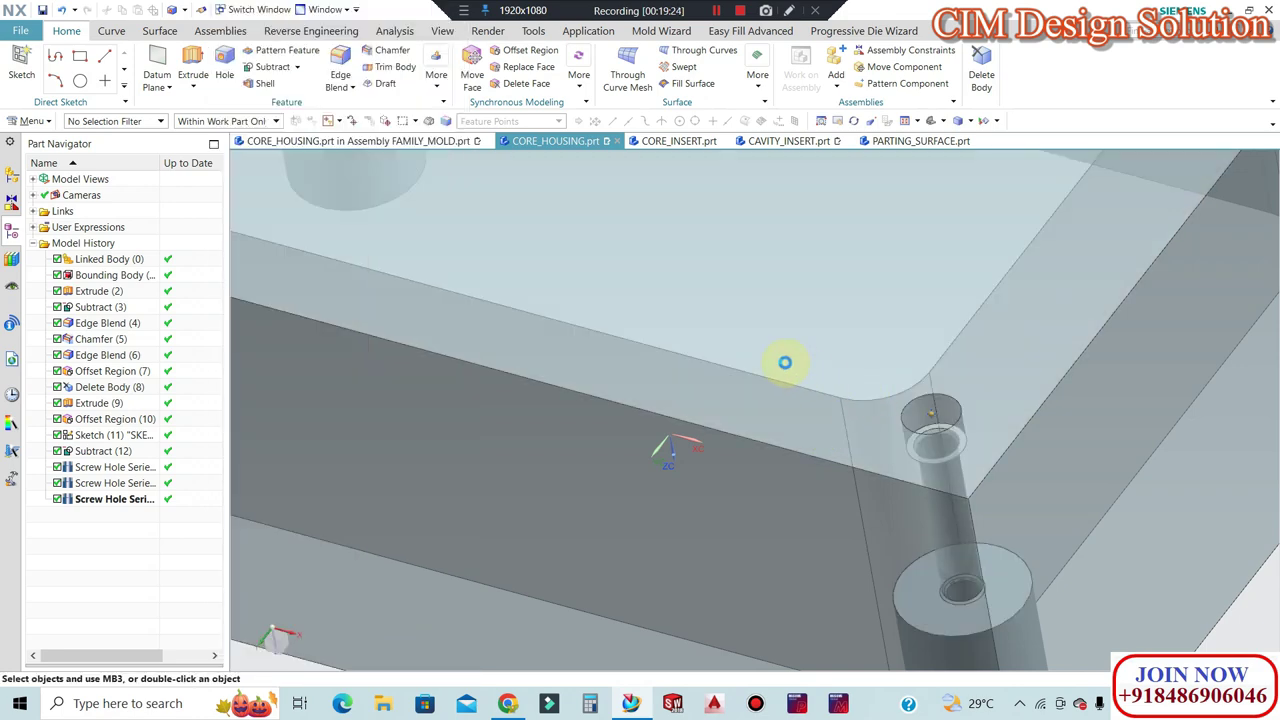
scroll(772, 352, down, 3)
mouse_move(874, 354)
middle_down()
mouse_move(831, 431)
mouse_move(831, 514)
mouse_move(555, 341)
mouse_move(523, 211)
mouse_move(503, 266)
middle_up()
scroll(669, 451, up, 3)
scroll(716, 420, up, 2)
click(716, 420)
key(ctrl+b)
scroll(760, 390, down, 3)
Box-select the pillar bottom edges for a chamfer with 1 mm distance.
scroll(783, 363, down, 1)
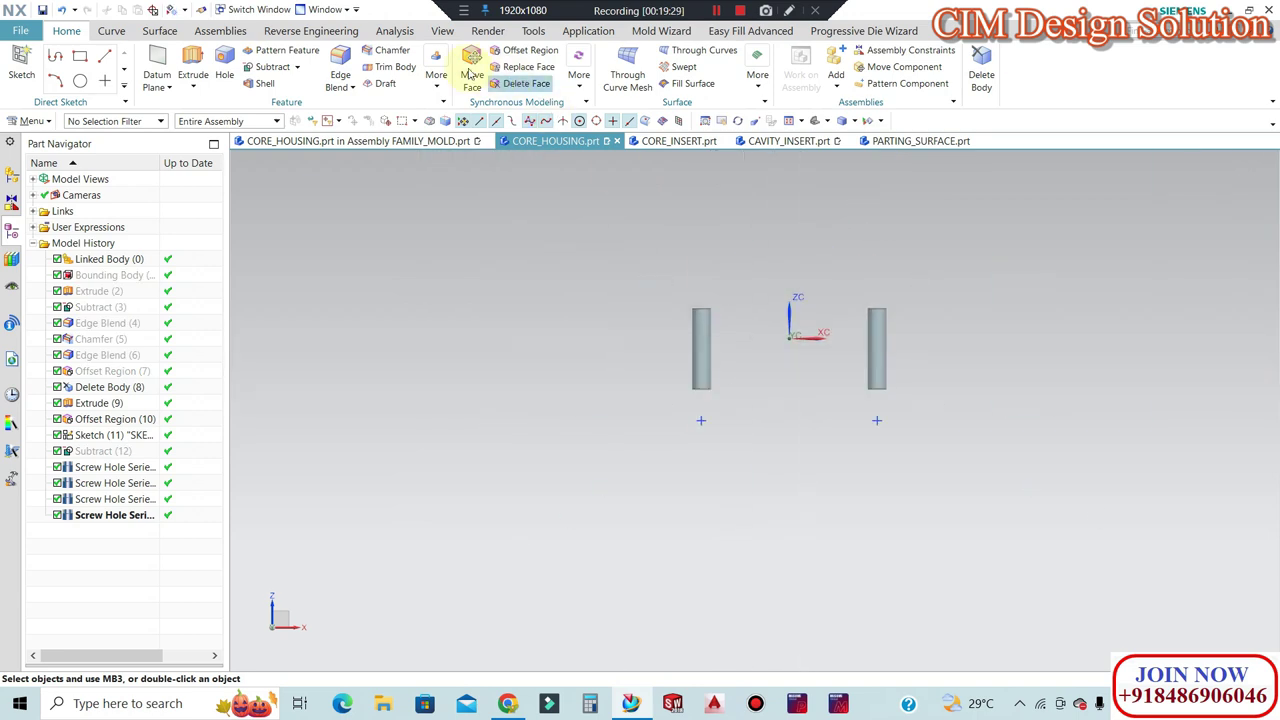
click(397, 57)
drag(921, 373, 674, 400)
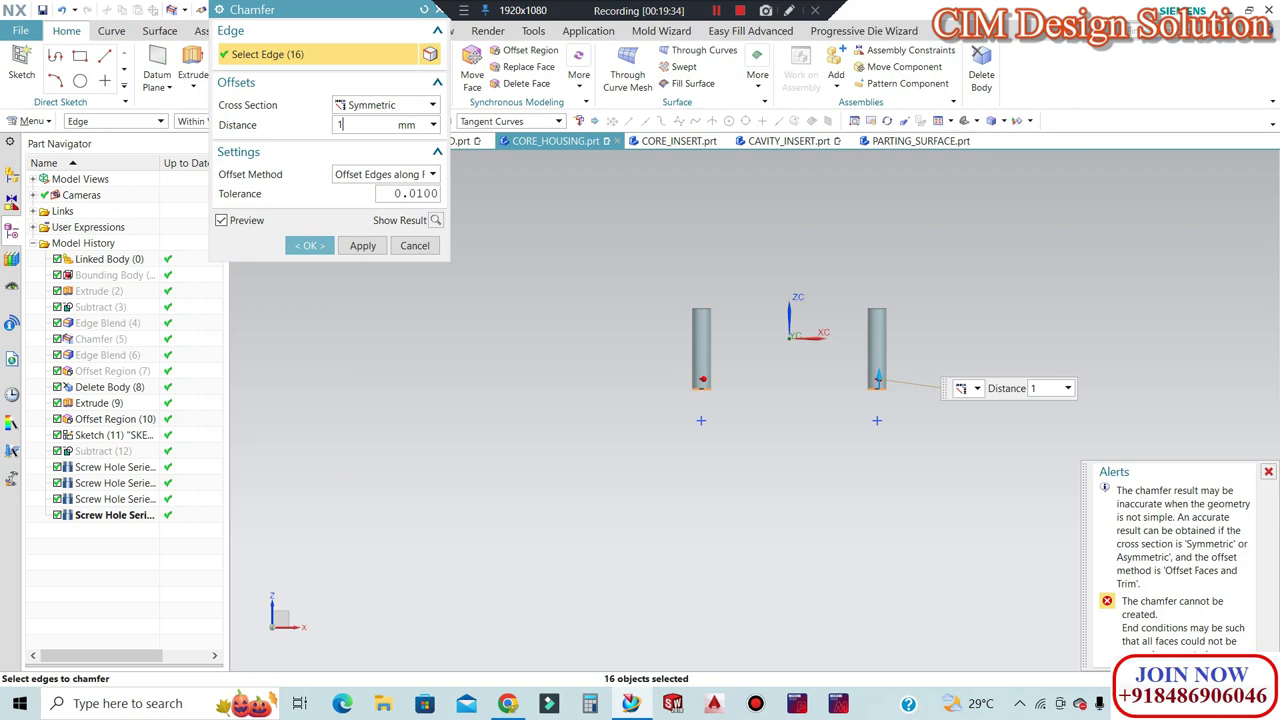
key(Return)
scroll(754, 414, up, 3)
scroll(708, 437, up, 3)
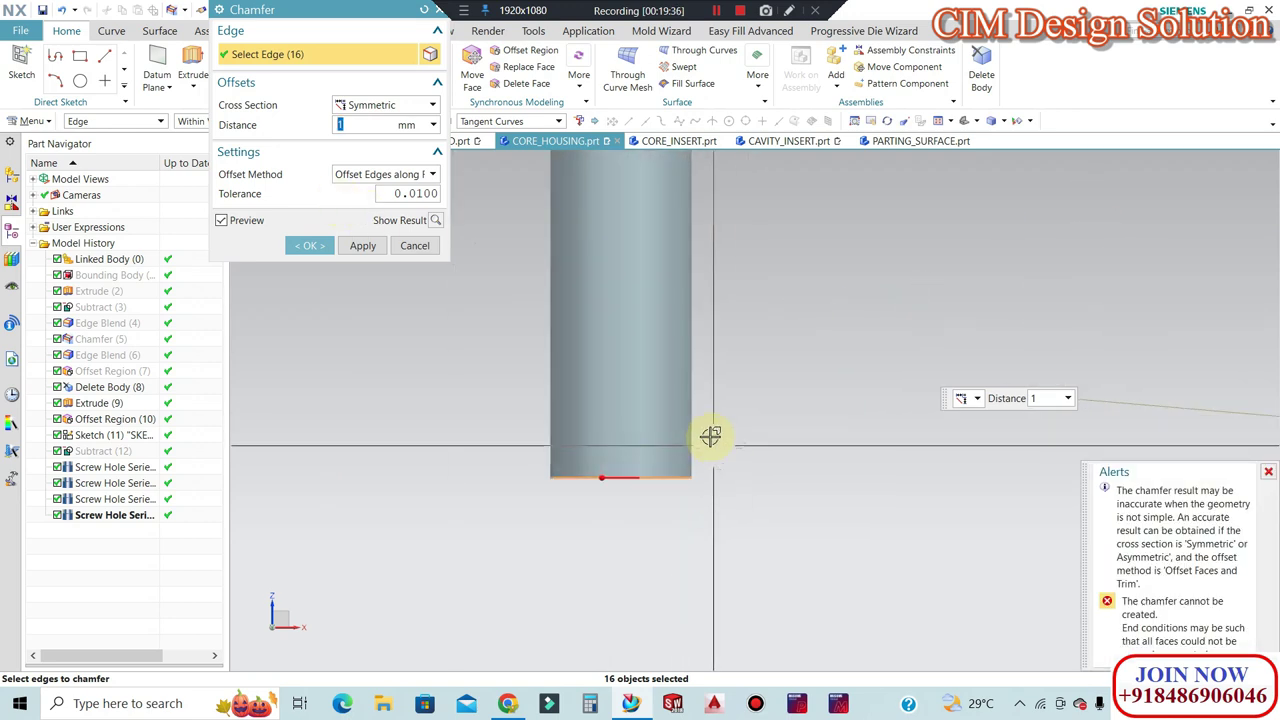
middle_drag(708, 437, 708, 428)
scroll(633, 372, down, 1)
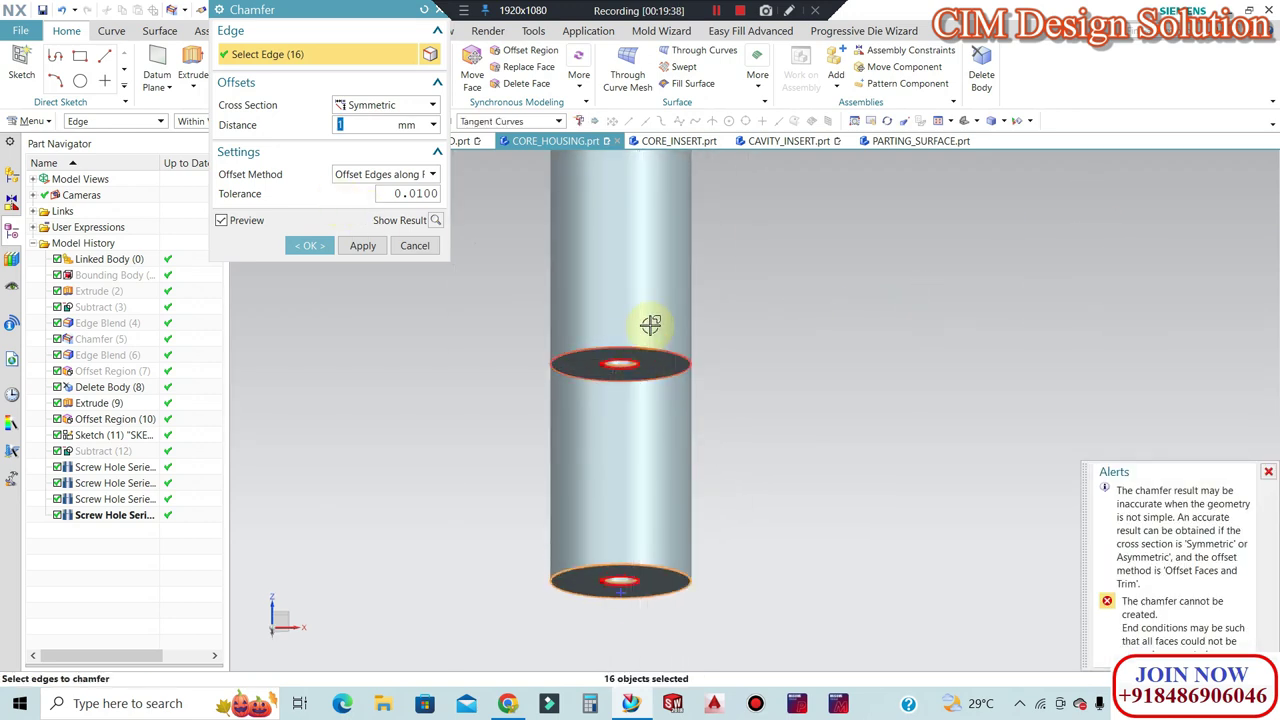
Deselect the unwanted inner pillar edges and apply the 1 mm Chamfer (21).
shift+click(580, 600)
scroll(574, 440, down, 3)
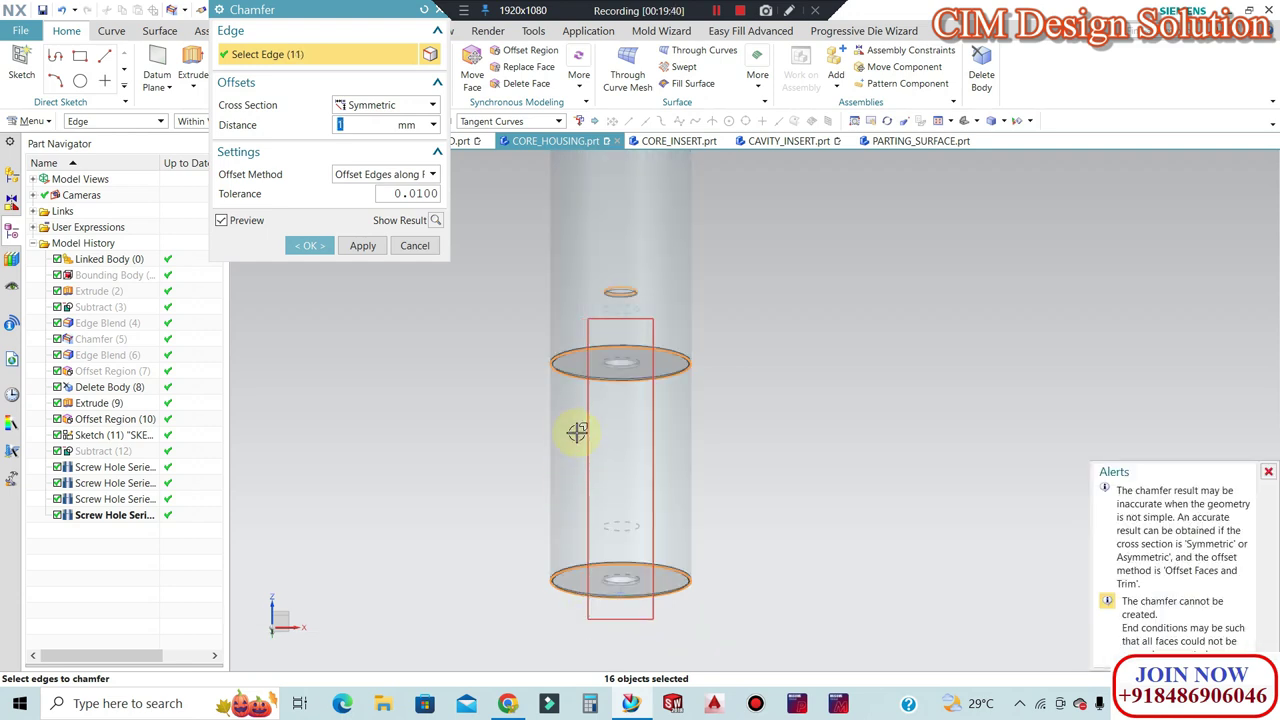
scroll(540, 400, down, 2)
scroll(580, 340, up, 2)
scroll(586, 400, up, 1)
shift+click(542, 652)
scroll(520, 357, down, 2)
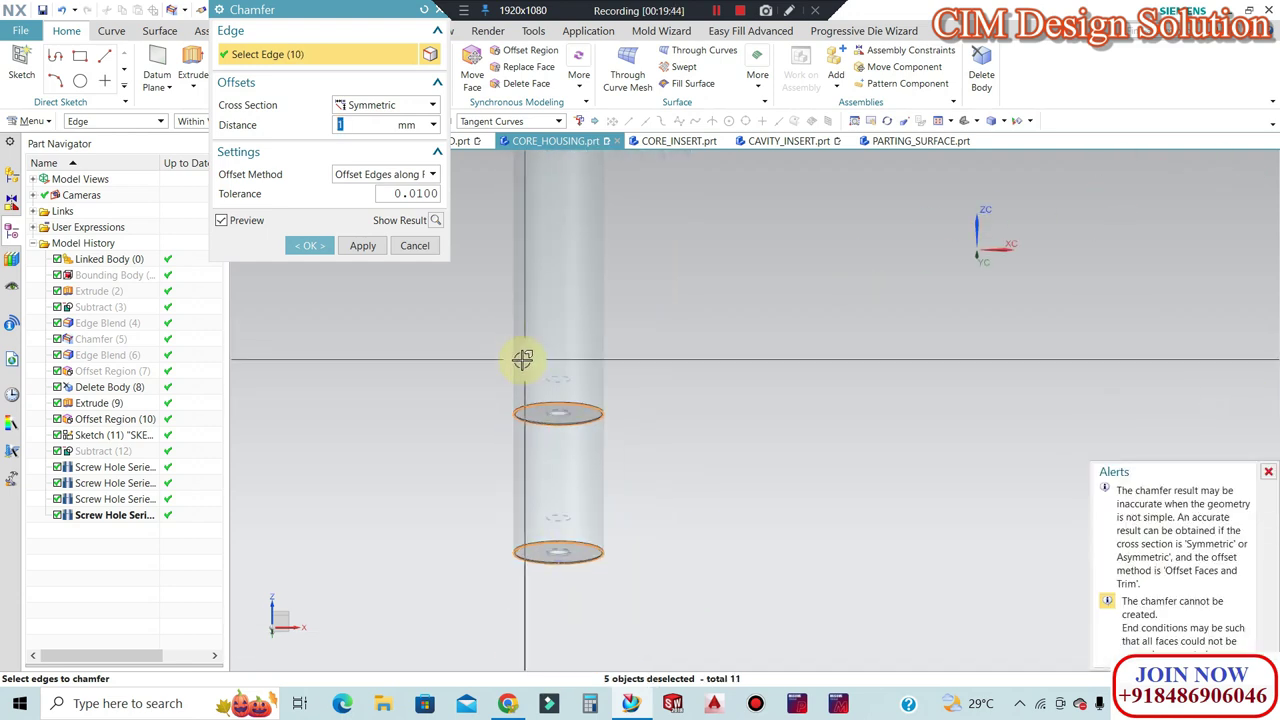
scroll(530, 355, down, 2)
scroll(870, 383, up, 3)
shift+drag(843, 321, 801, 530)
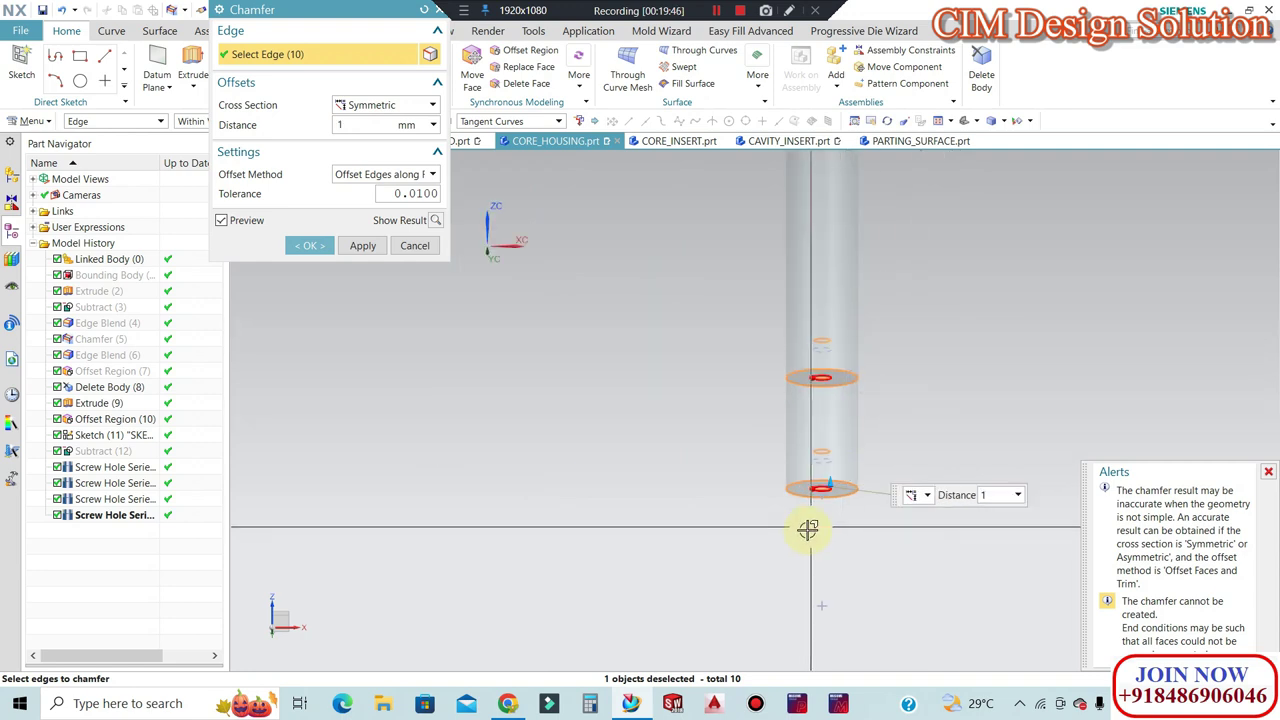
click(308, 246)
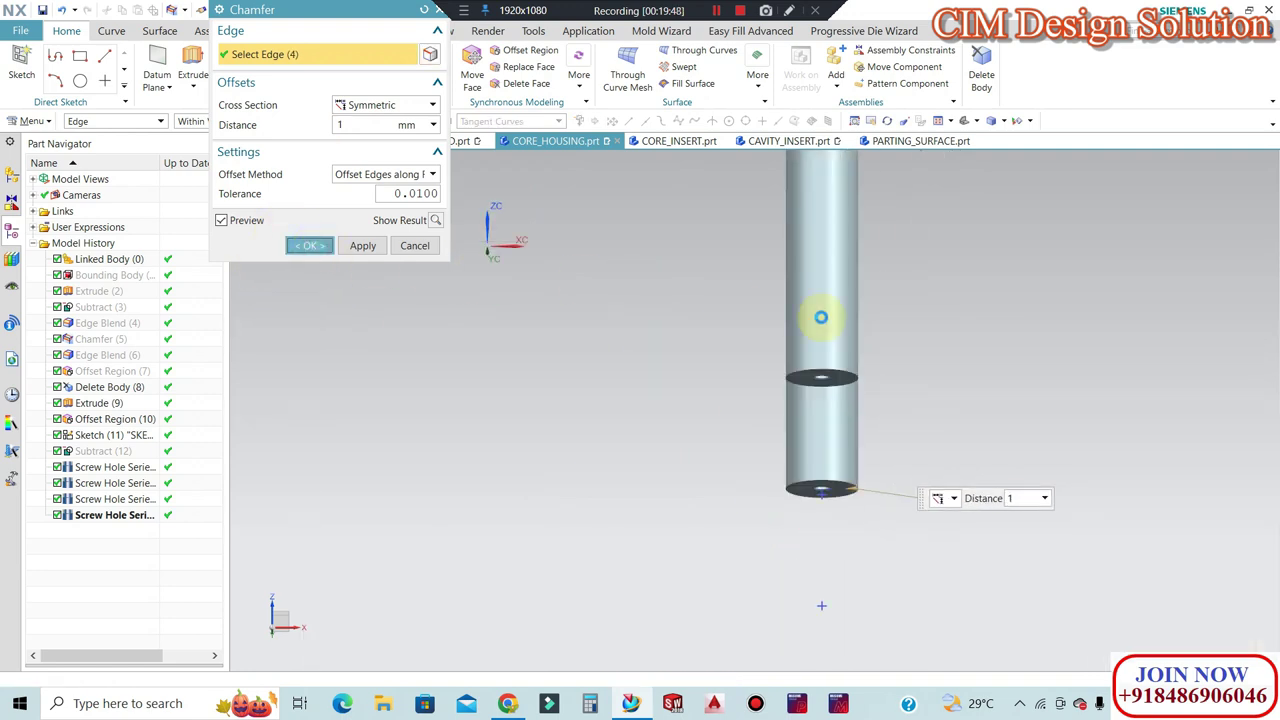
scroll(960, 380, down, 2)
scroll(945, 377, down, 1)
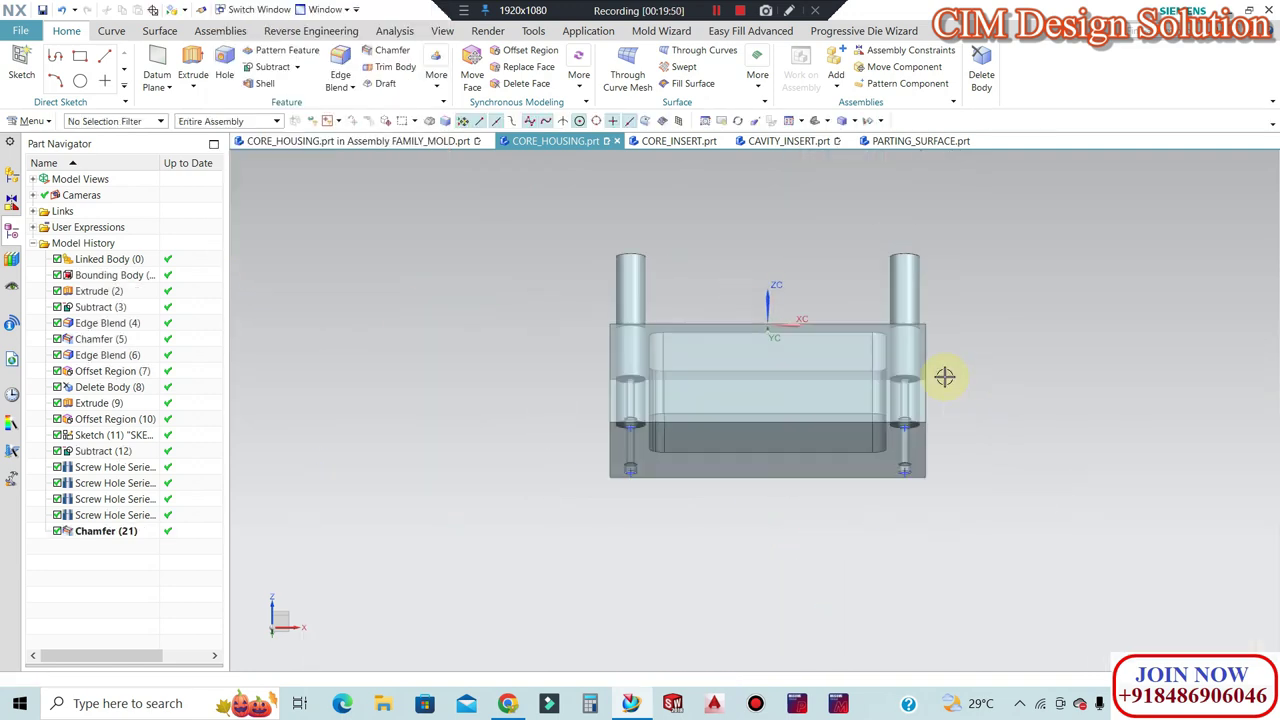
Show the housing body again and inspect it from front and angled views.
key(Home)
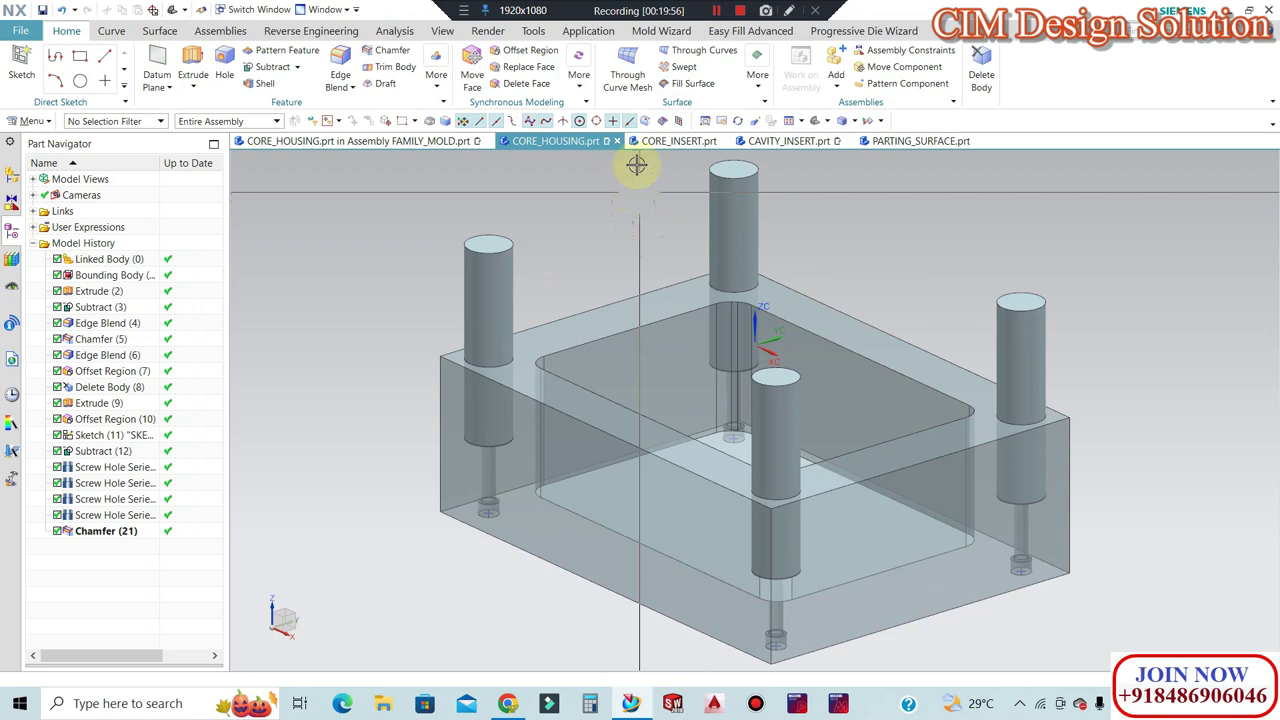
key(ctrl+alt+f)
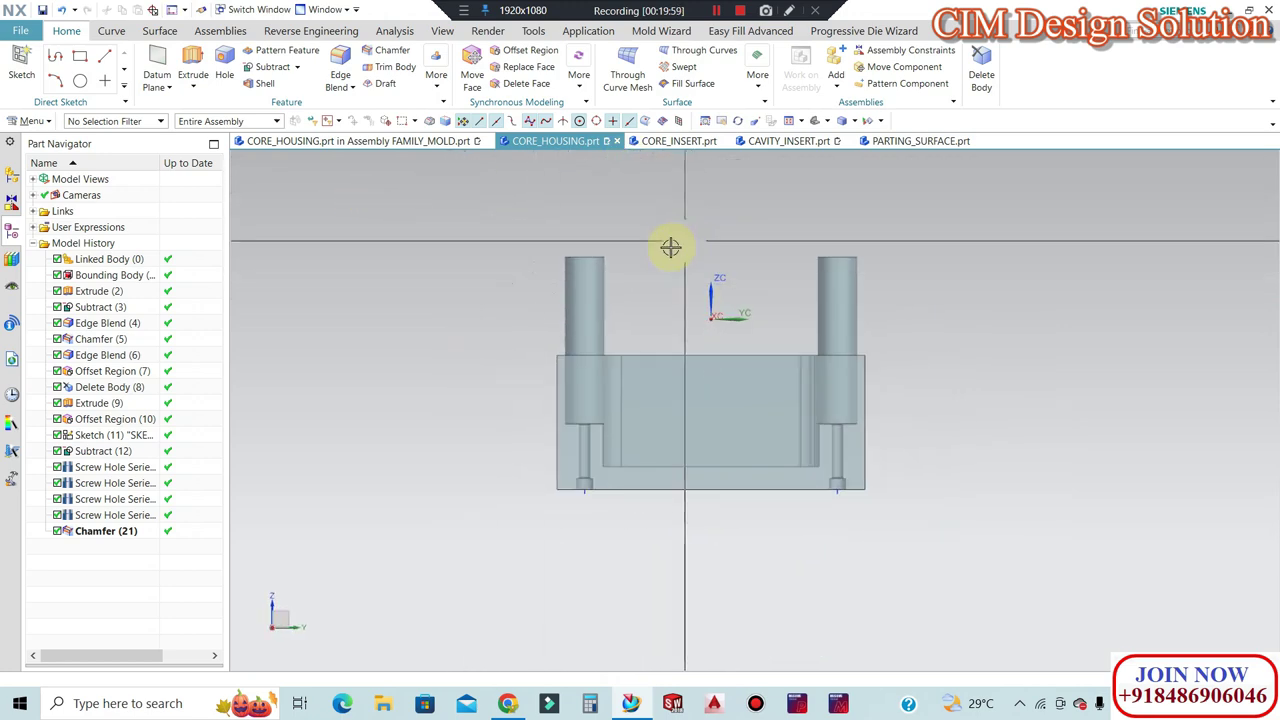
middle_drag(685, 330, 540, 431)
scroll(540, 370, up, 5)
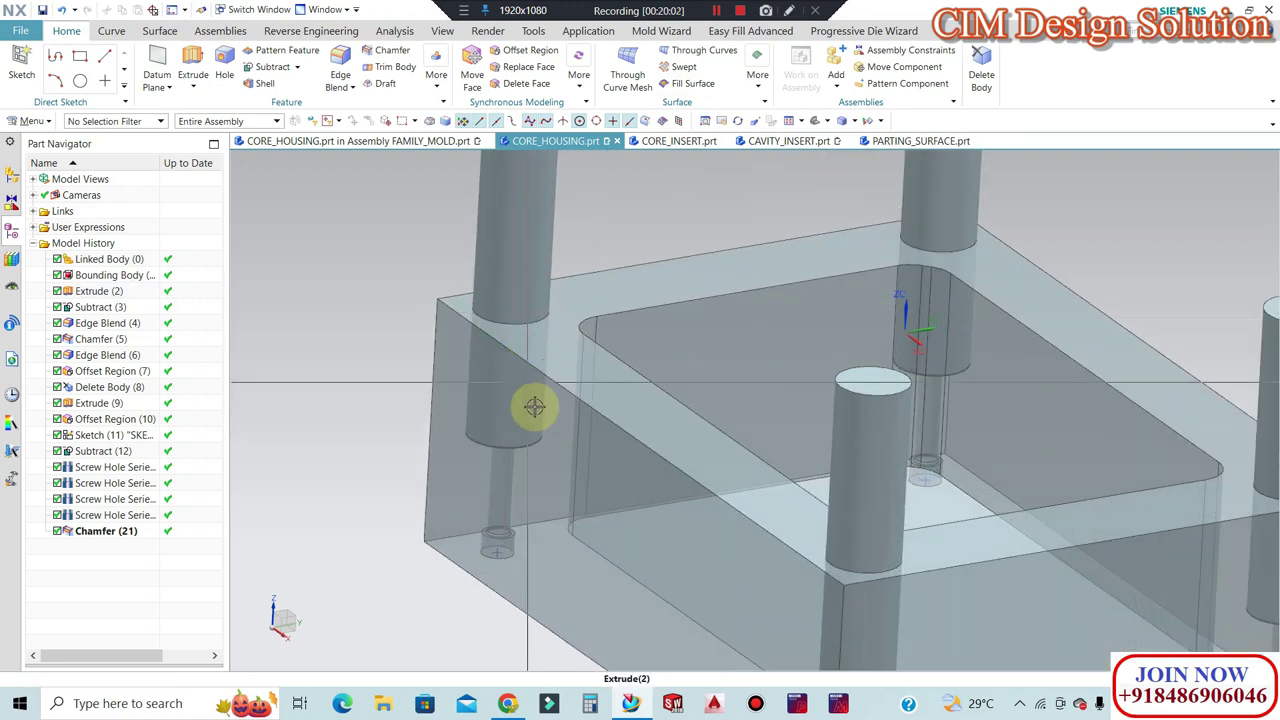
scroll(509, 211, up, 2)
scroll(520, 350, down, 5)
middle_drag(548, 362, 465, 387)
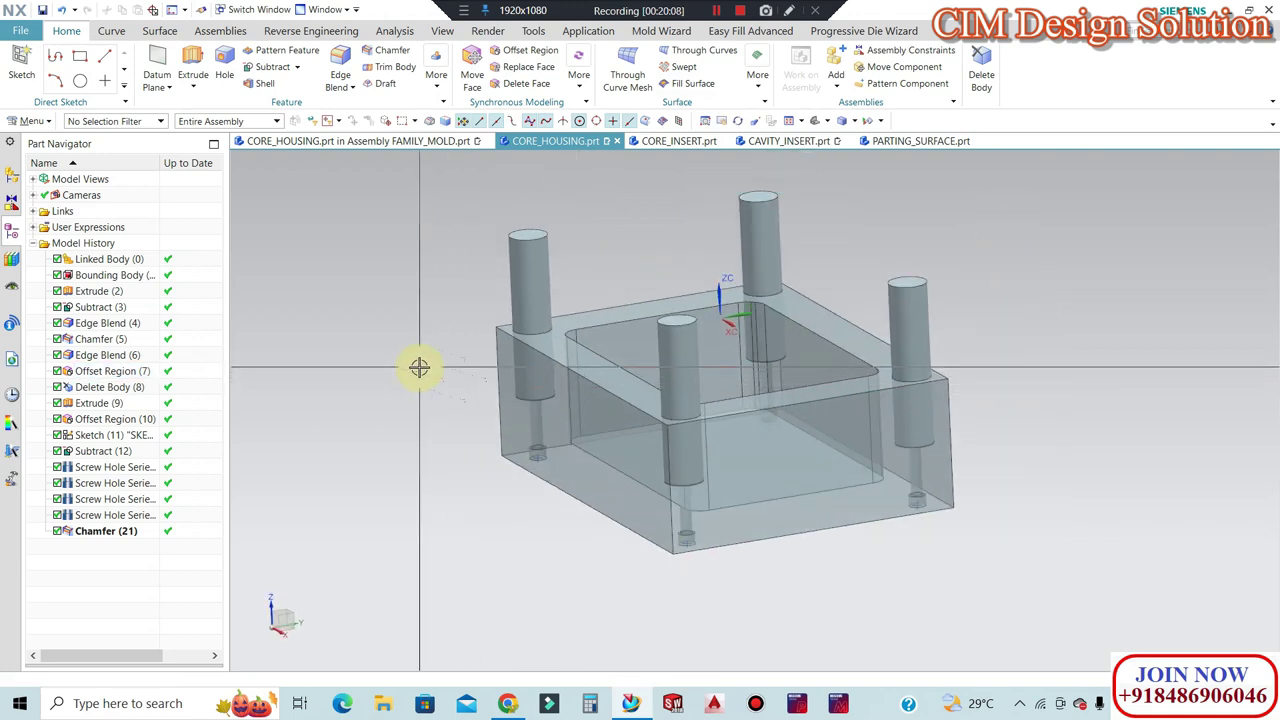
middle_drag(337, 363, 820, 380)
scroll(660, 351, up, 3)
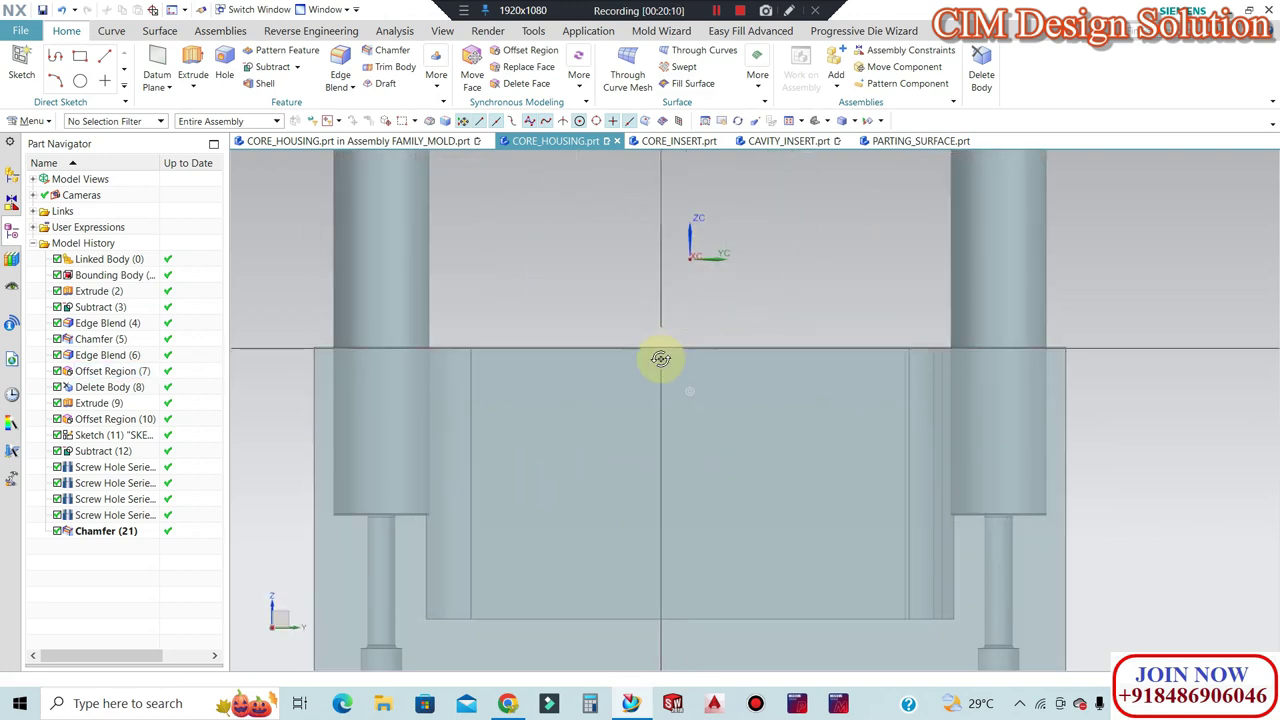
middle_drag(660, 351, 666, 380)
scroll(666, 380, down, 5)
mouse_move(669, 334)
middle_down()
mouse_move(737, 351)
mouse_move(720, 340)
middle_up()
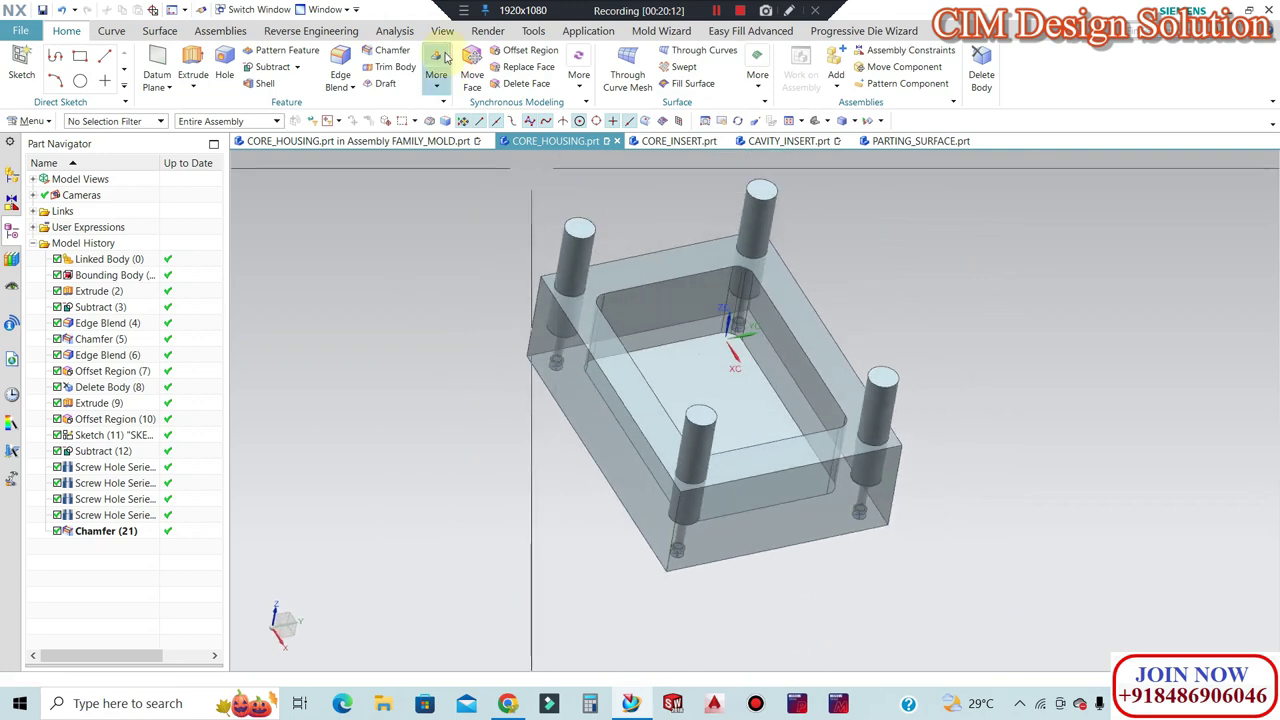
Try a chamfer on the pocket's top edge, cancel it, and view the housing top.
click(398, 50)
click(665, 278)
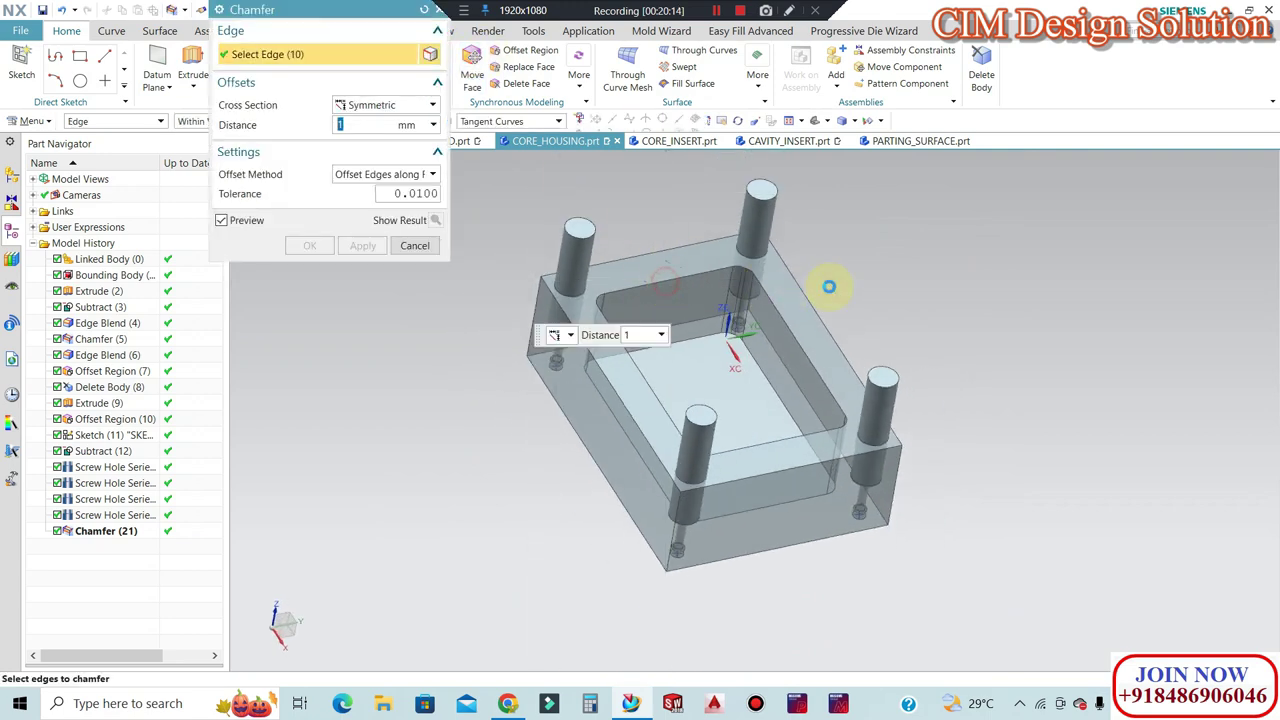
middle_click(427, 297)
middle_drag(427, 297, 531, 303)
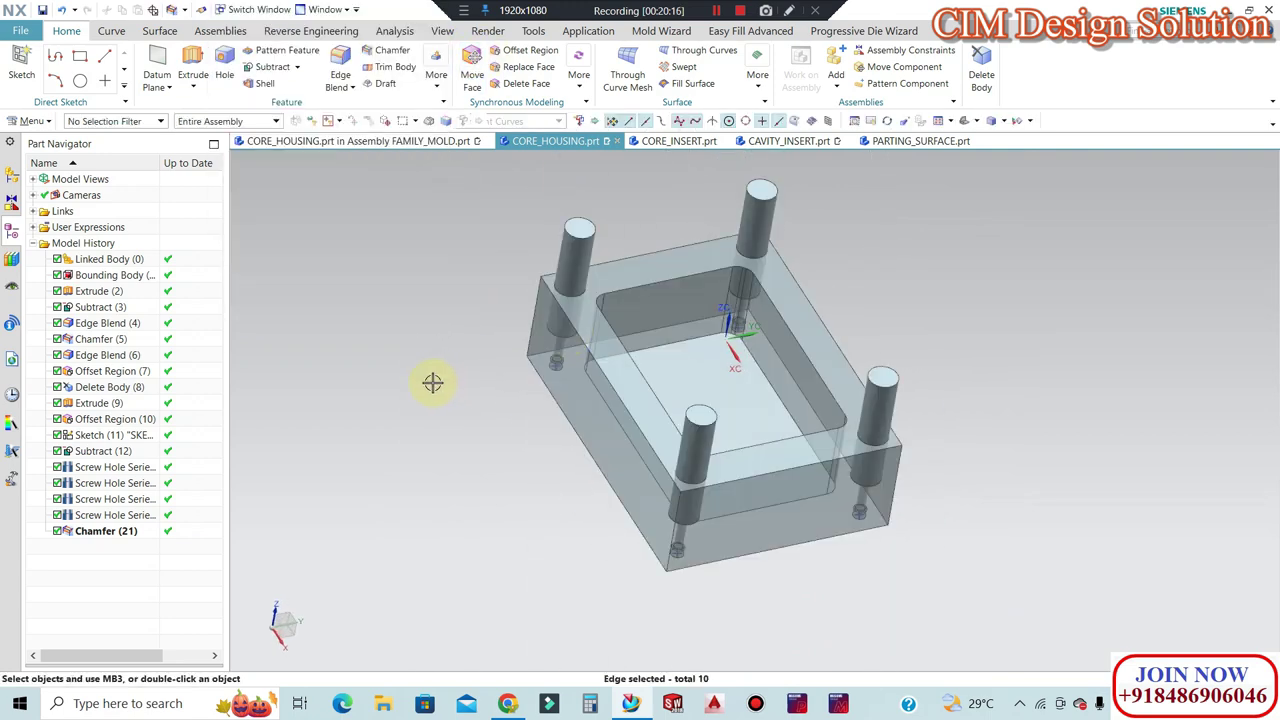
scroll(531, 303, up, 4)
scroll(732, 234, up, 2)
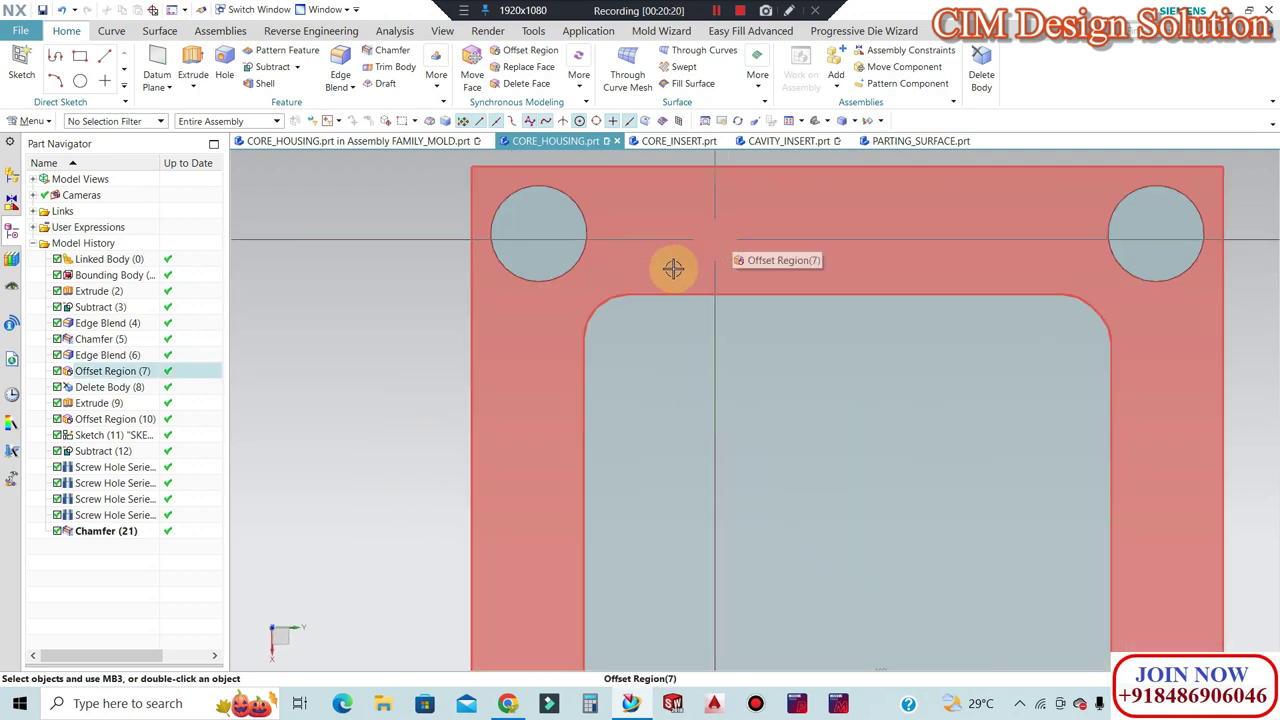
scroll(706, 264, down, 4)
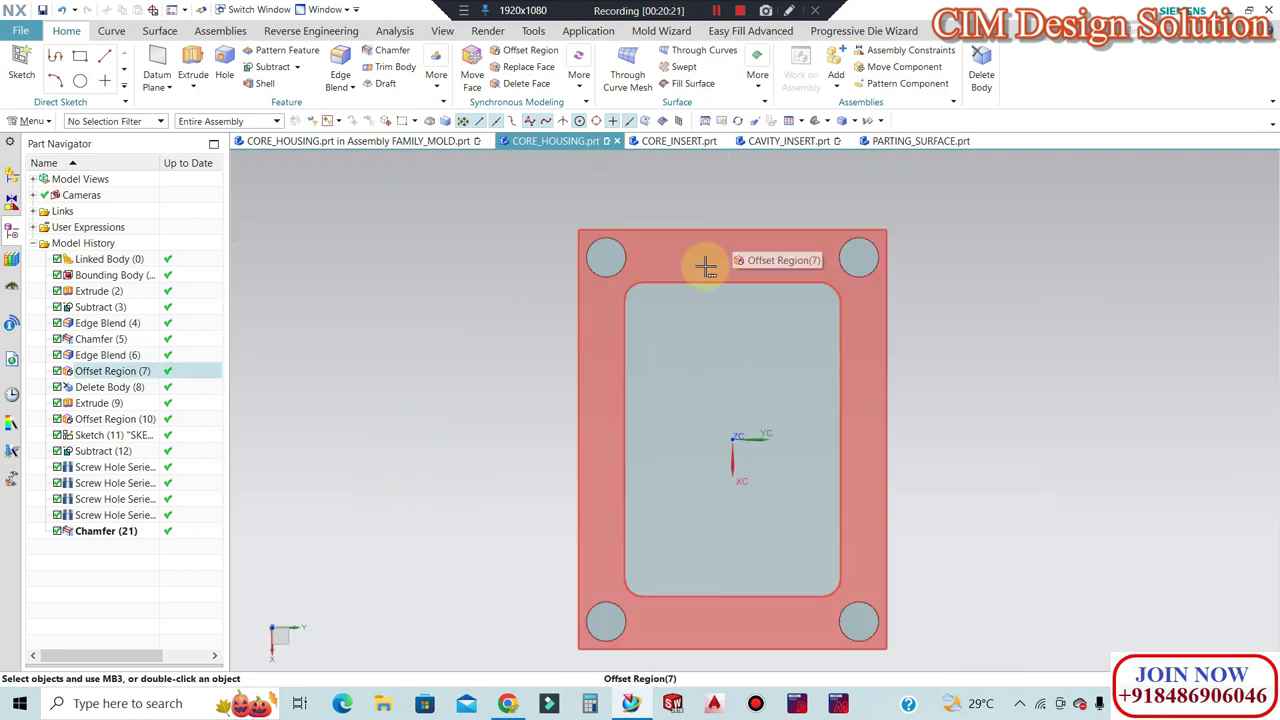
middle_drag(677, 273, 649, 360)
scroll(471, 294, up, 3)
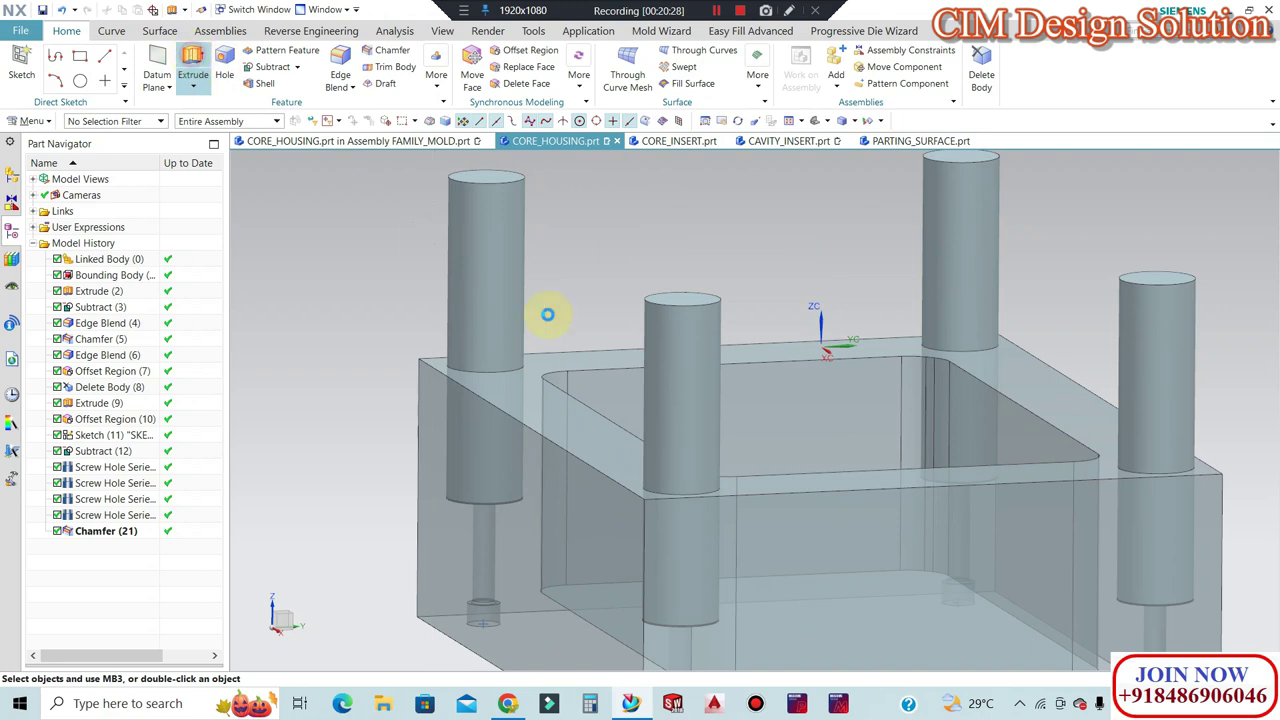
Cancel the pending extrude, switch to Top view and start Sketch (18) on the plate's top face.
key(Escape)
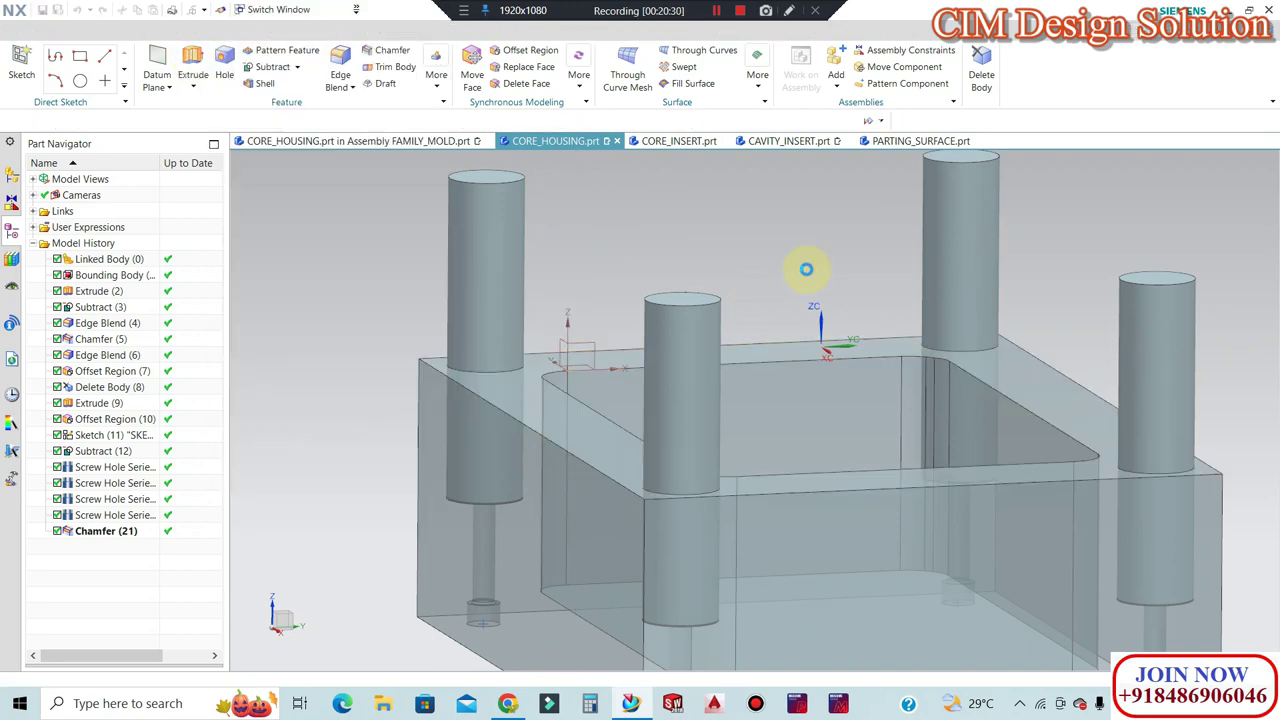
key(ctrl+alt+t)
key(z)
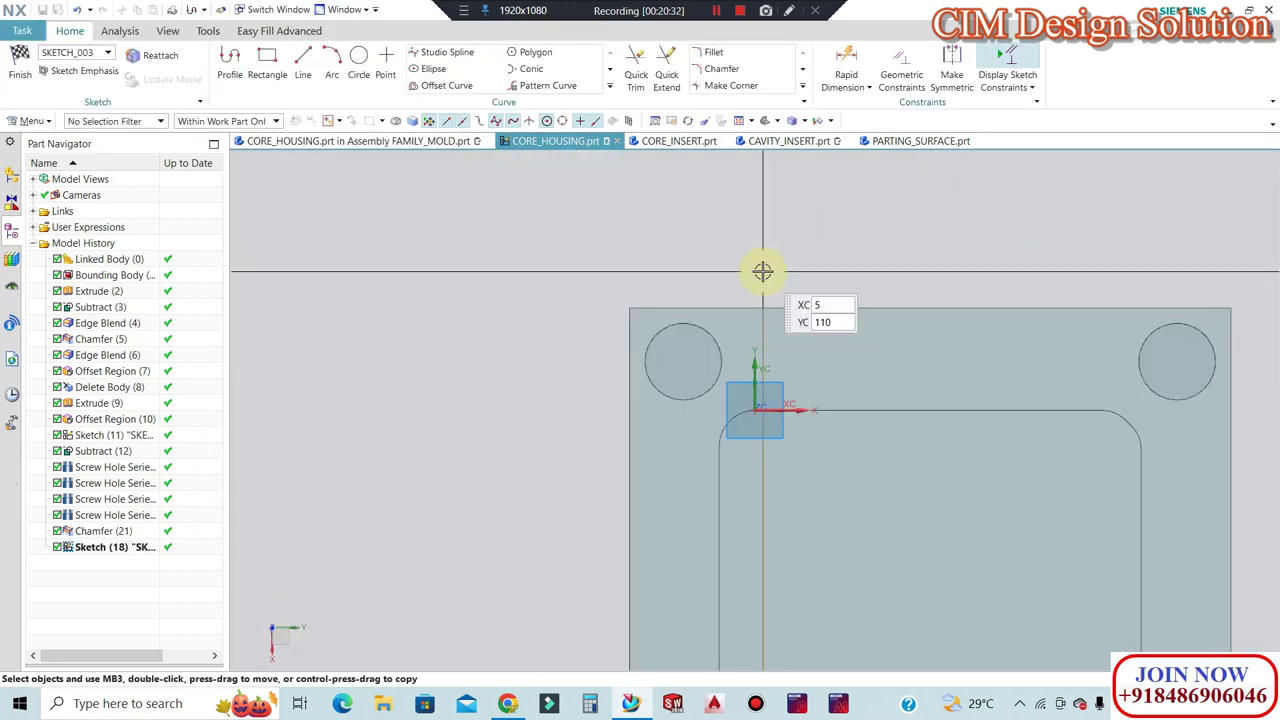
scroll(897, 294, down, 2)
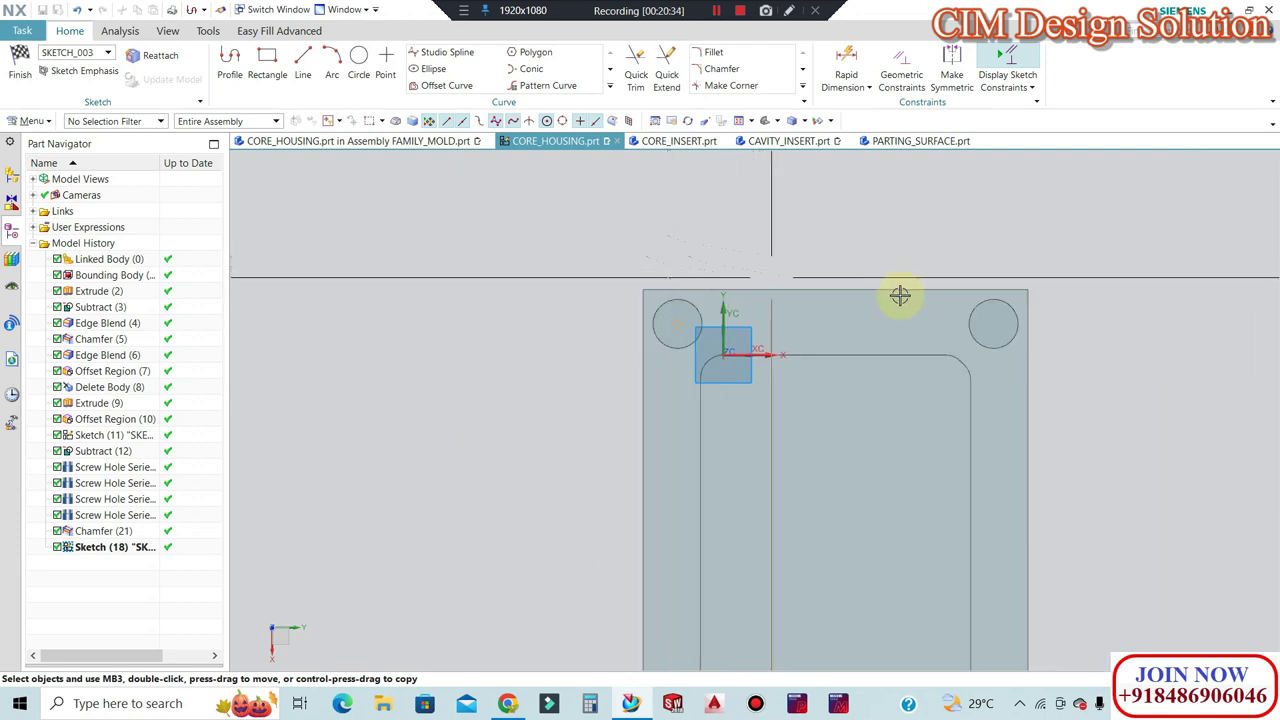
scroll(966, 374, down, 2)
scroll(959, 339, up, 4)
scroll(959, 339, up, 3)
scroll(946, 334, down, 1)
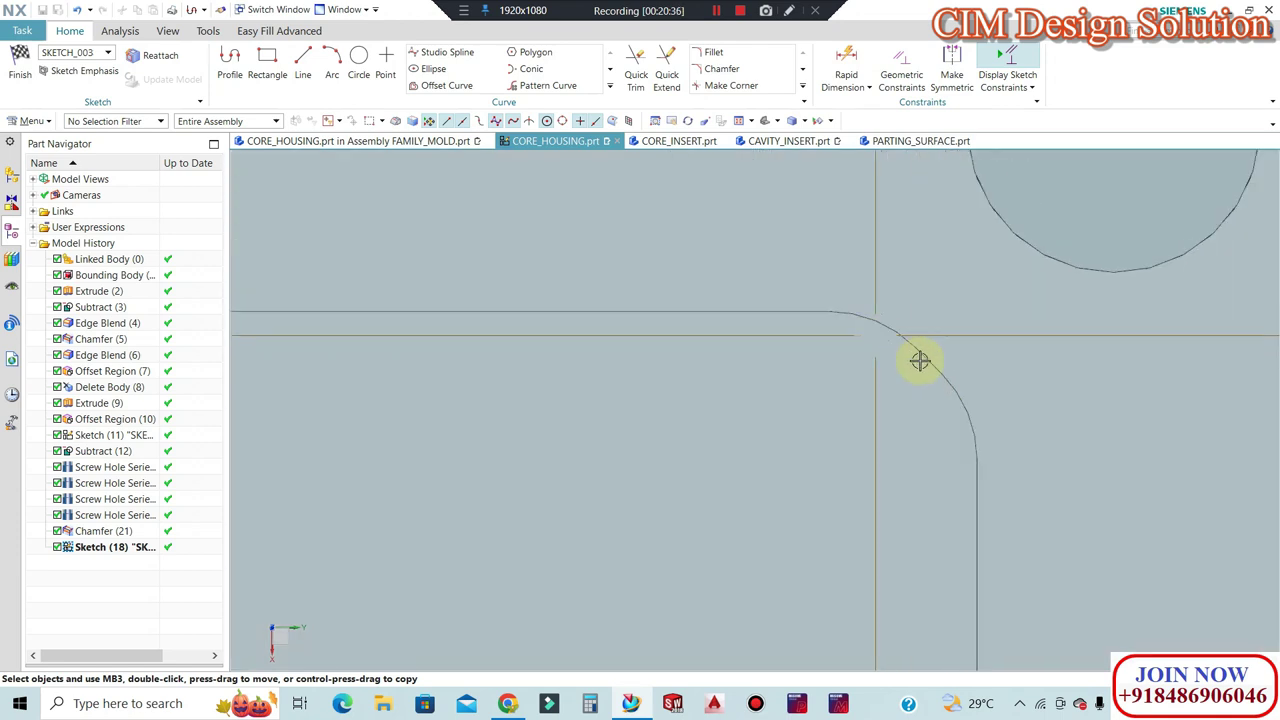
scroll(909, 354, down, 1)
scroll(891, 351, down, 2)
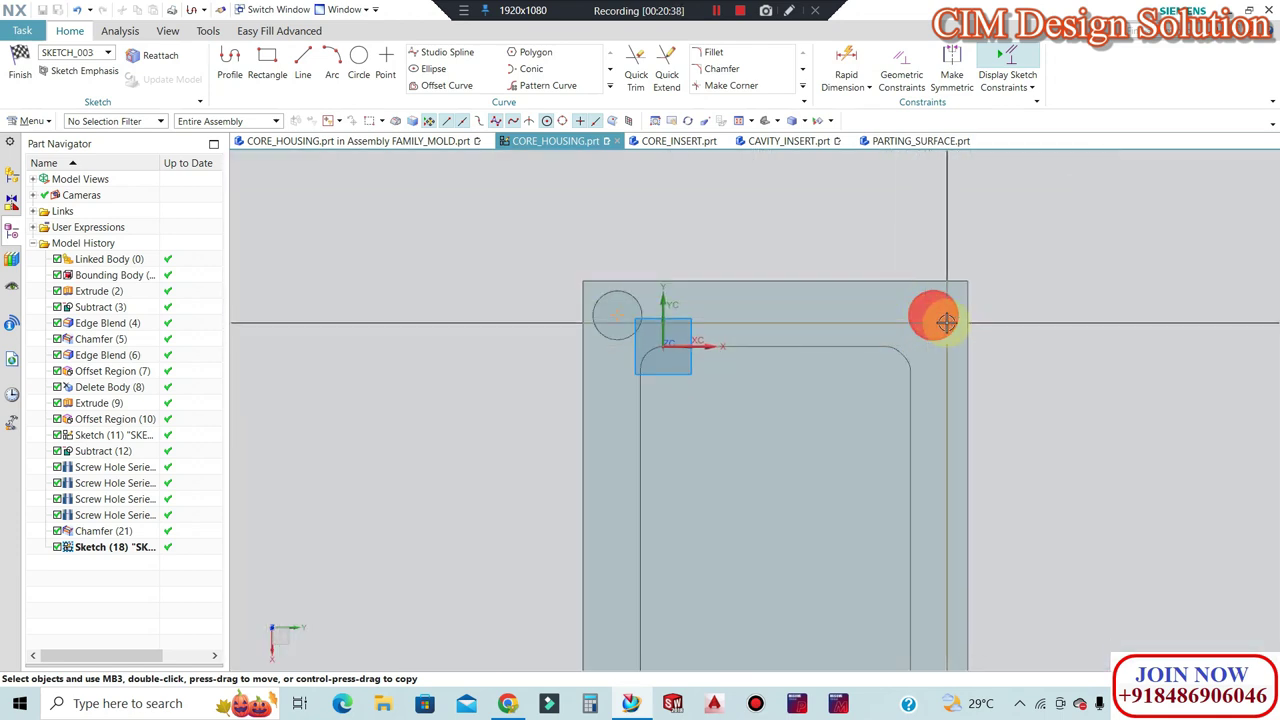
scroll(930, 318, up, 3)
scroll(960, 345, up, 1)
scroll(942, 280, down, 1)
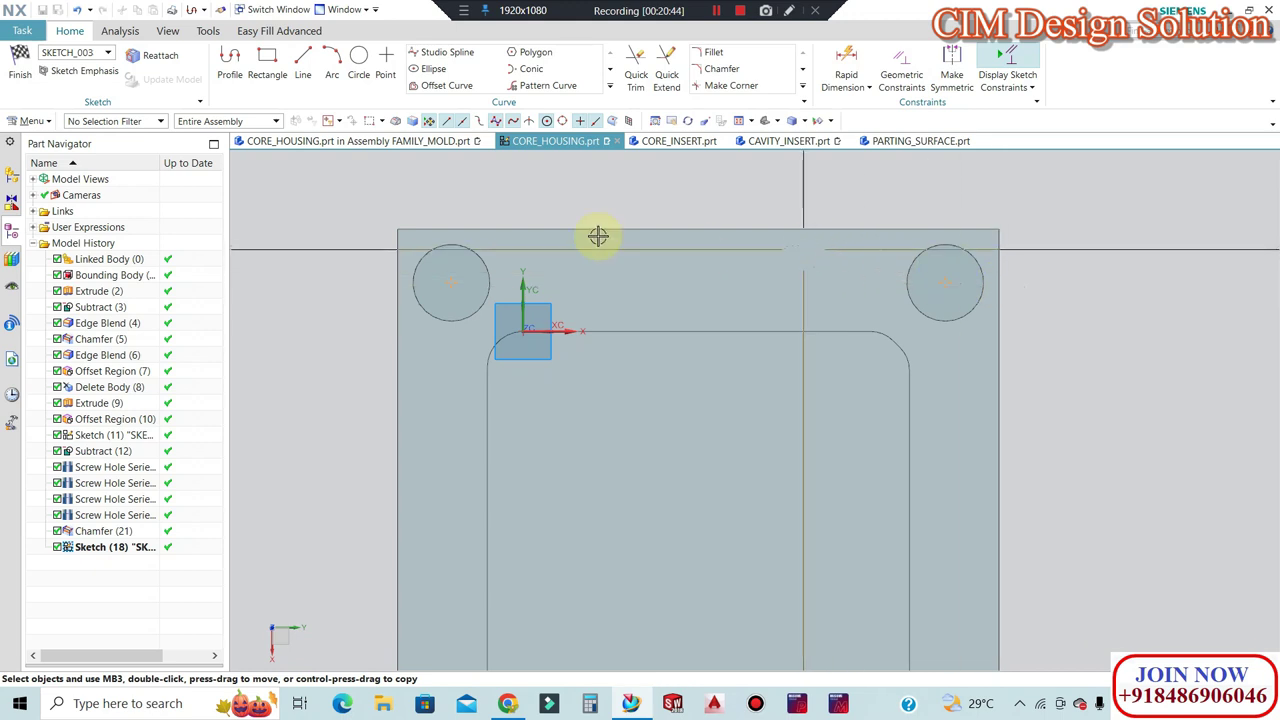
Draw a 100×100 square at the plate's top-left corner around the hole.
click(268, 65)
scroll(909, 309, down, 1)
scroll(563, 263, up, 1)
scroll(560, 262, up, 1)
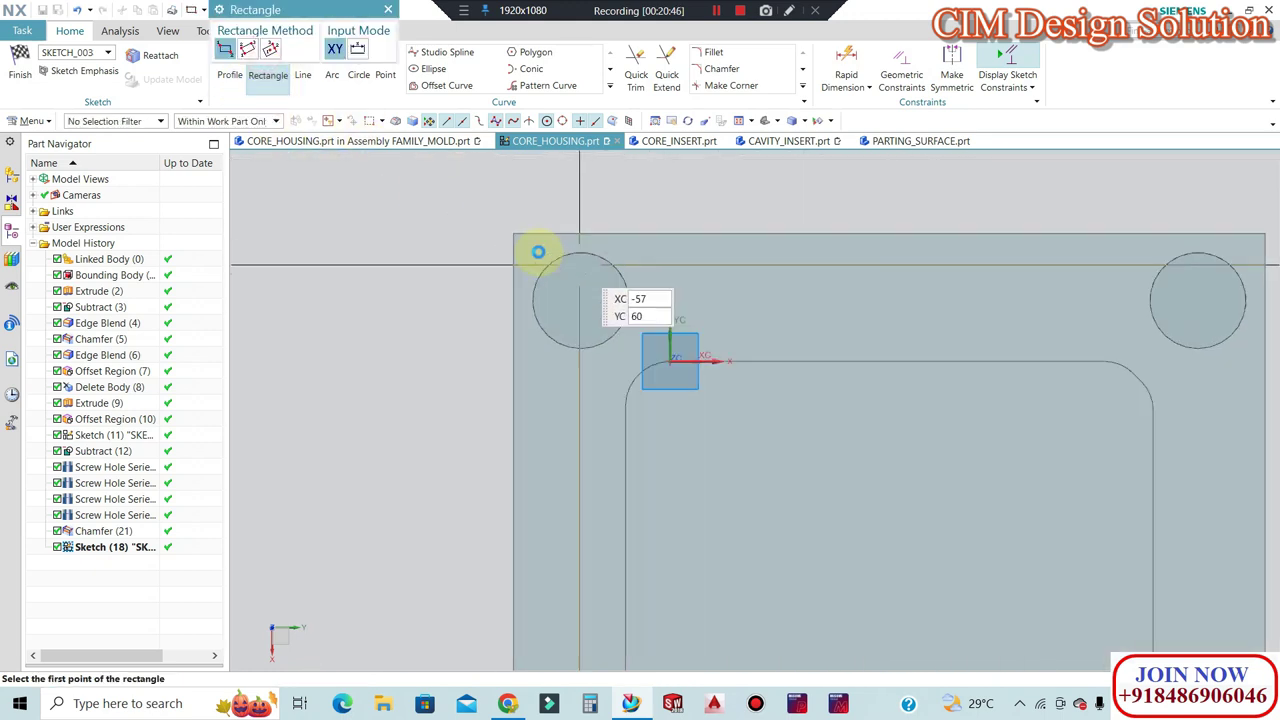
click(531, 248)
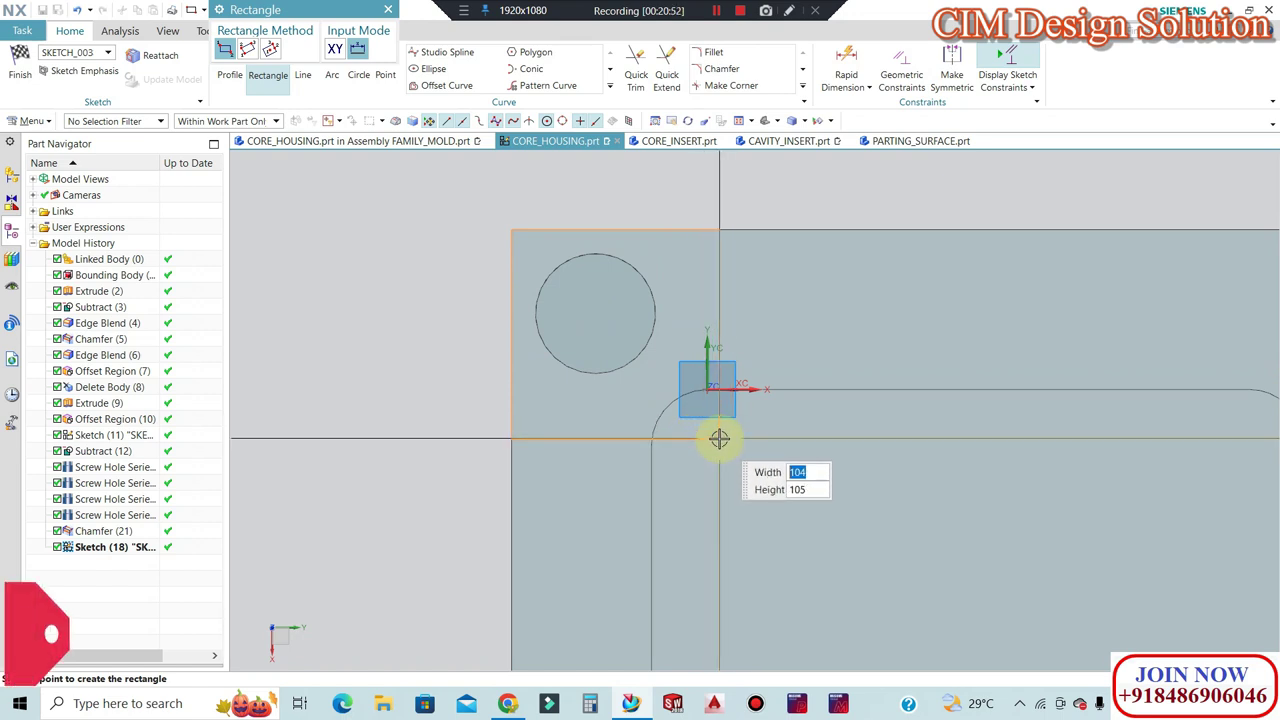
text(10)
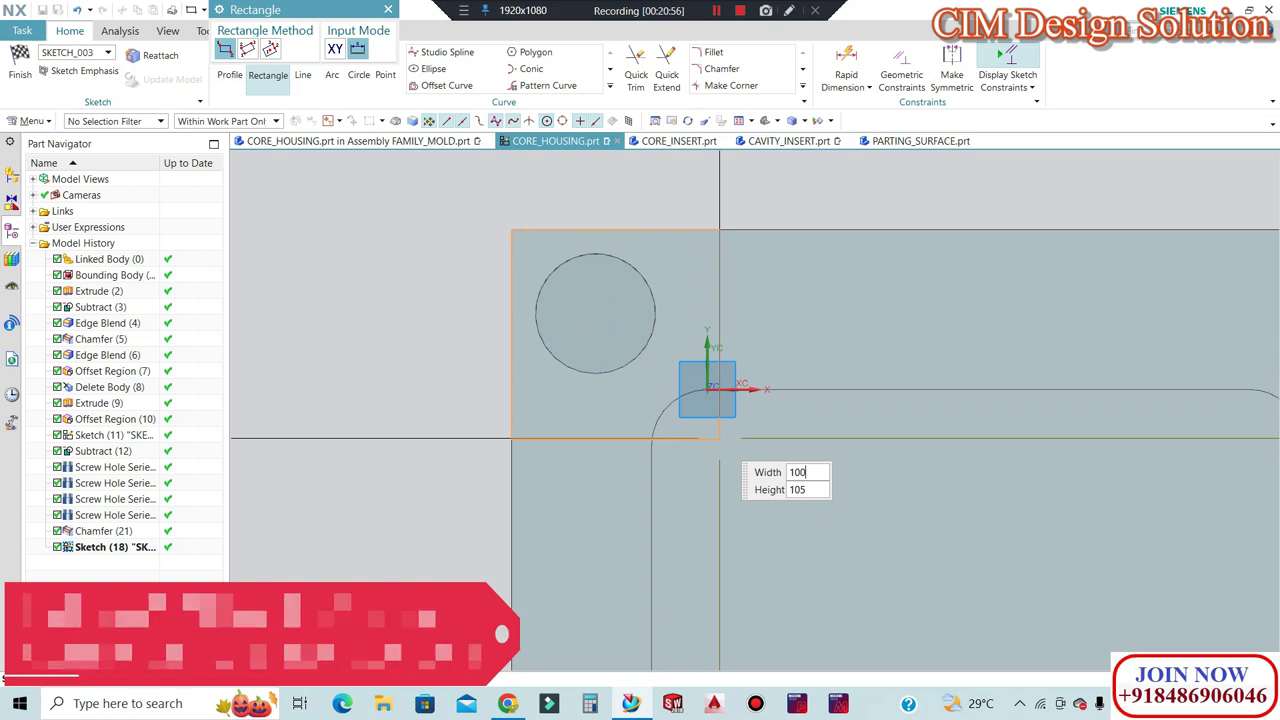
key(Tab)
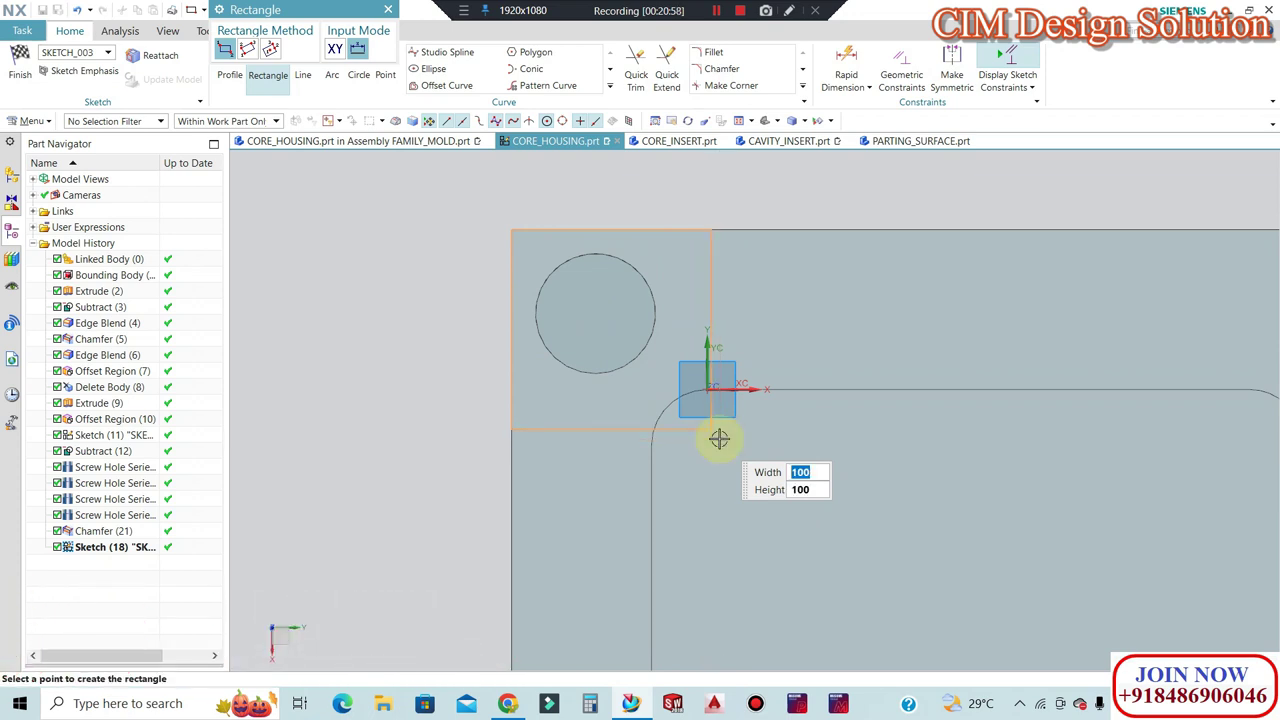
click(509, 242)
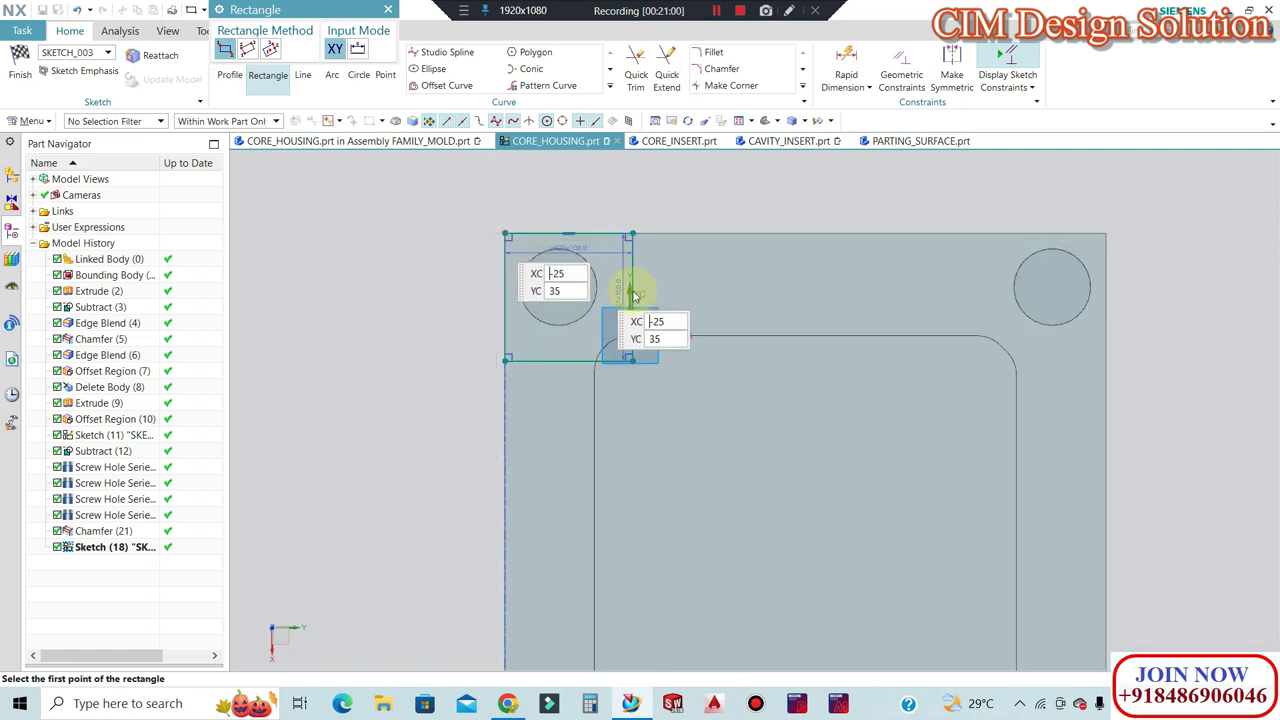
scroll(640, 320, up, 2)
scroll(700, 320, up, 1)
scroll(700, 350, up, 1)
scroll(680, 323, down, 1)
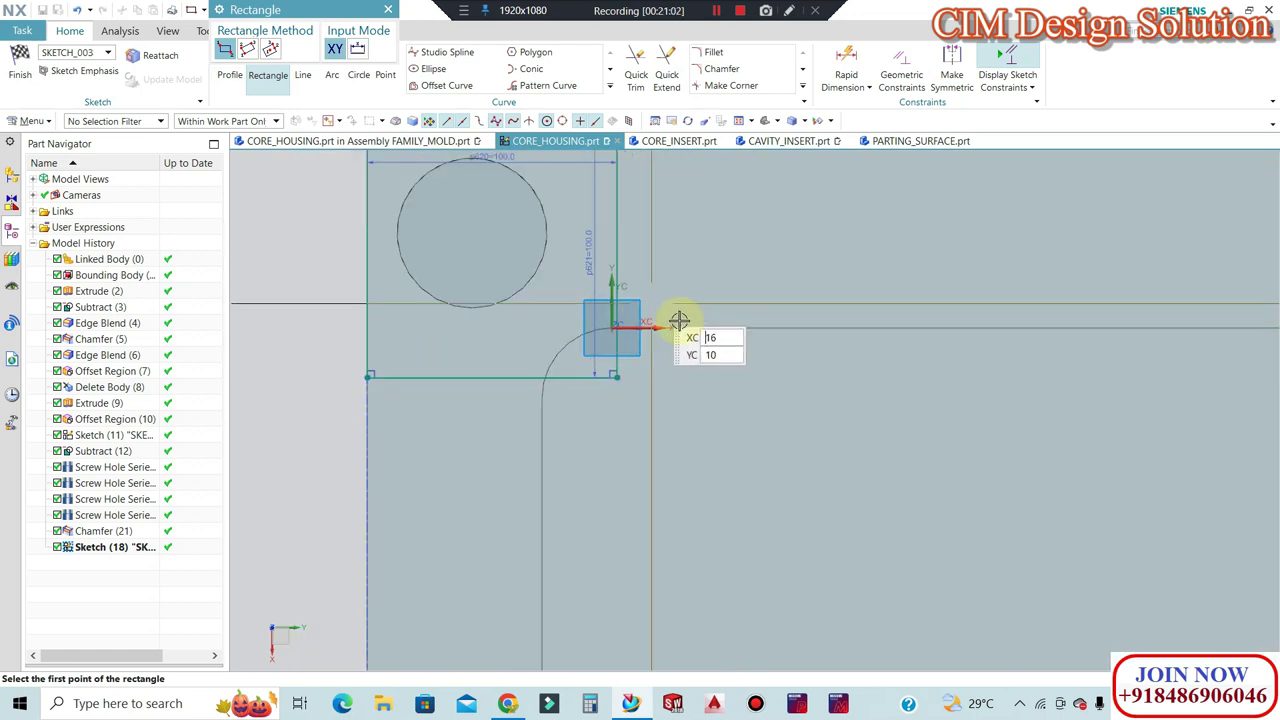
scroll(666, 294, down, 1)
scroll(605, 284, down, 1)
scroll(605, 284, down, 3)
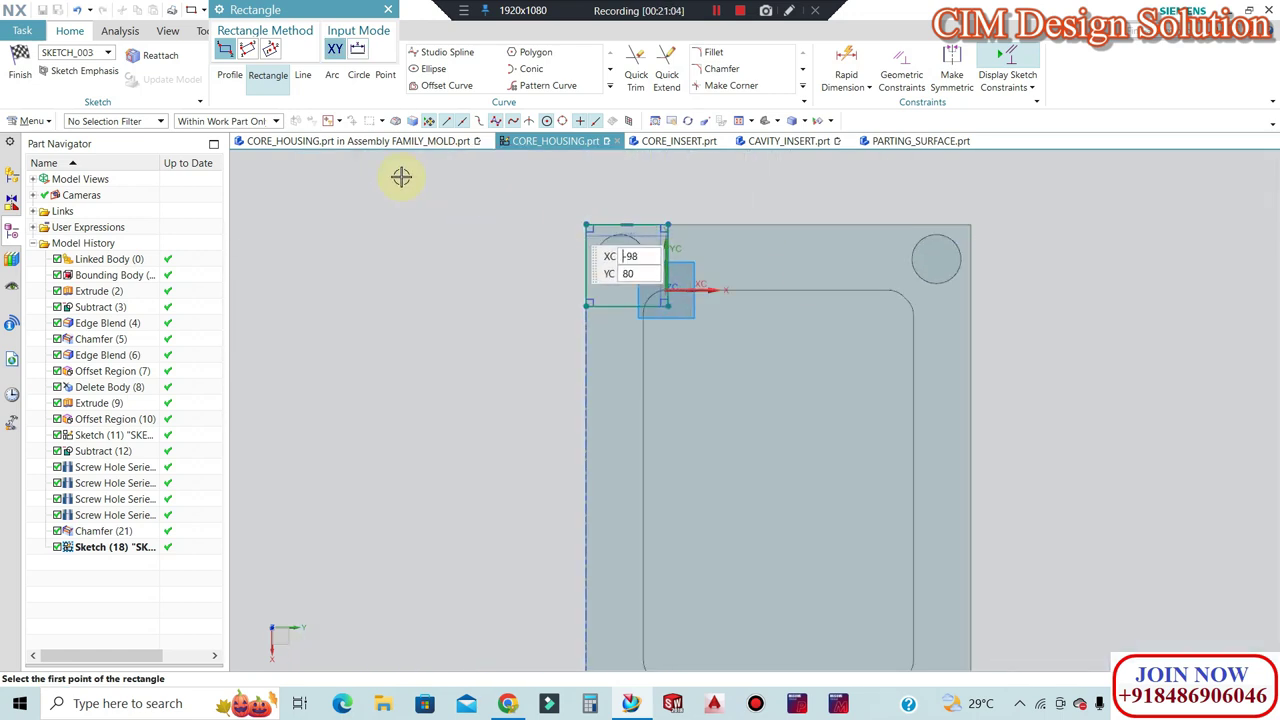
key(Escape)
Draw short lines outward from the top edge and left edge midpoints to serve as mirror axes.
click(303, 64)
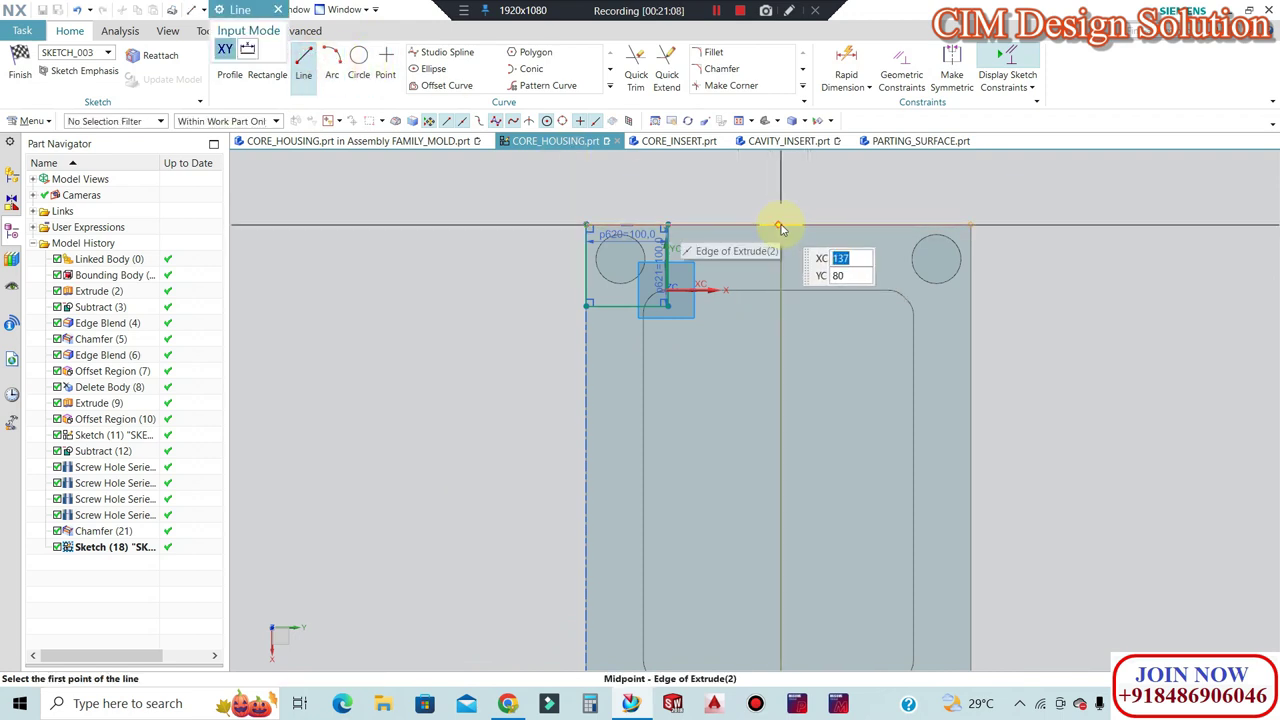
click(781, 229)
click(776, 200)
scroll(766, 206, down, 2)
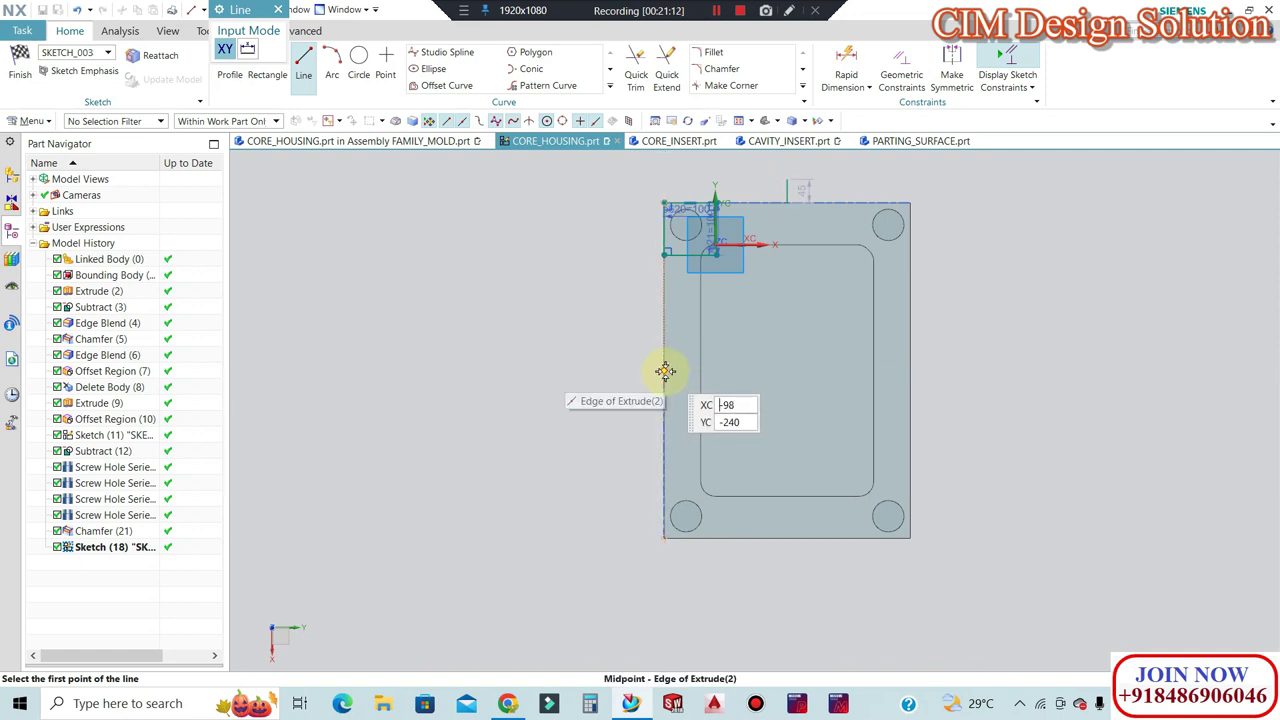
click(665, 371)
click(617, 371)
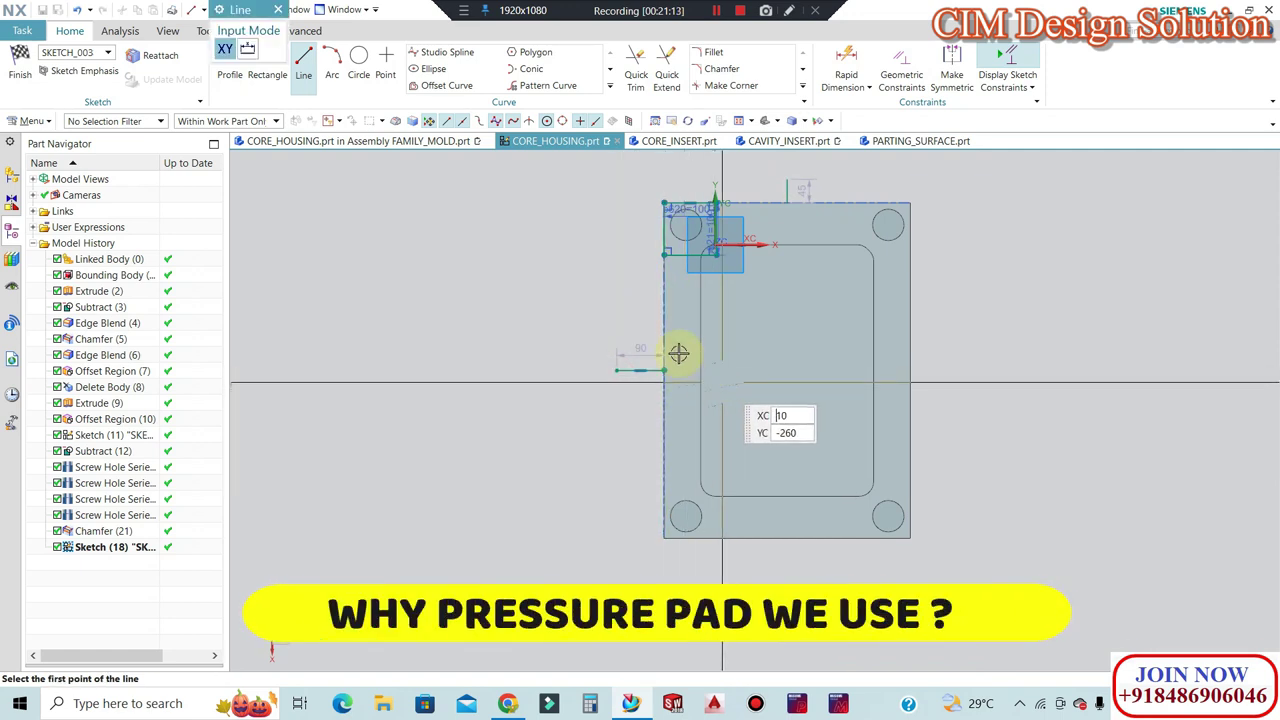
scroll(714, 240, up, 3)
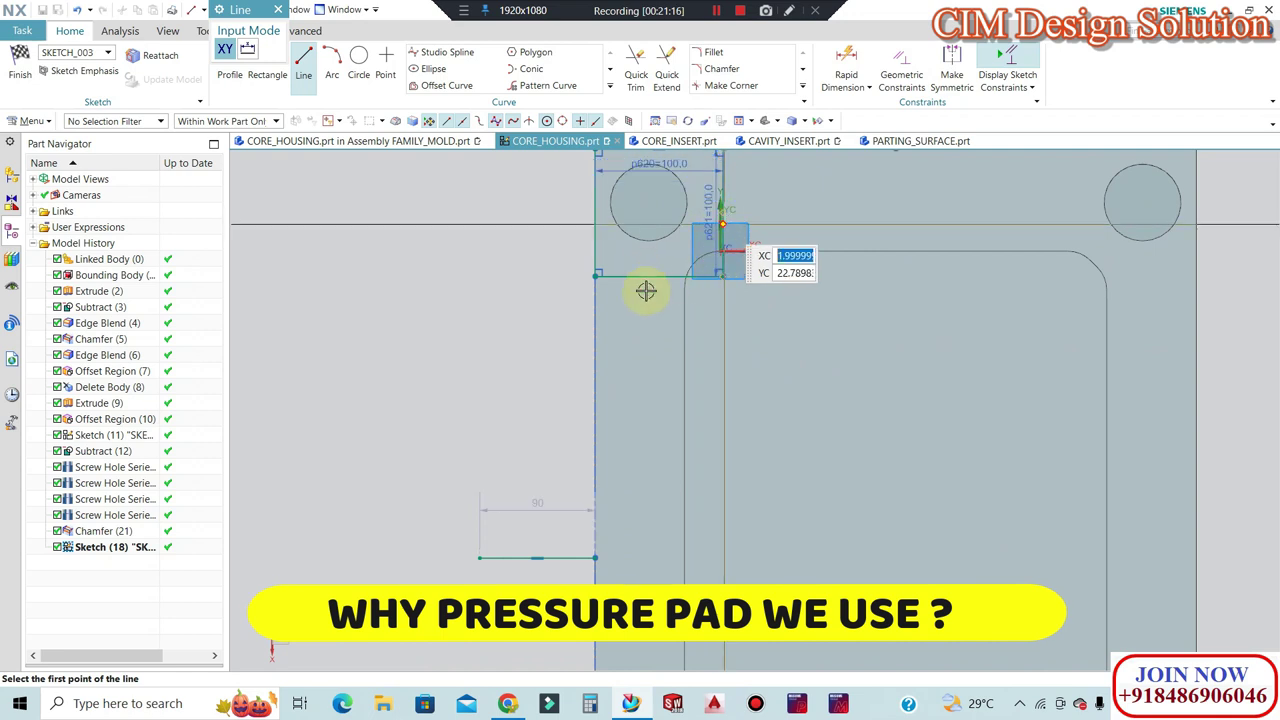
key(Escape)
scroll(597, 294, down, 1)
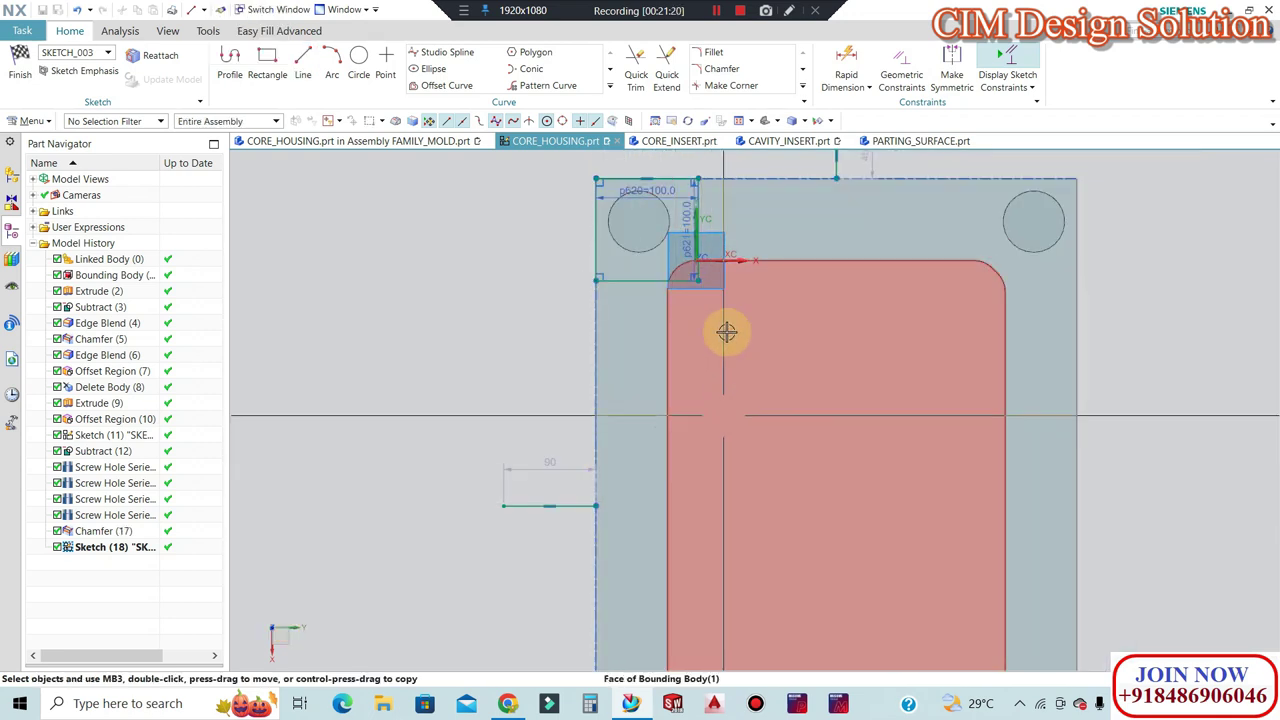
click(614, 86)
Mirror the top-left square across the vertical line to the top-right corner.
click(442, 94)
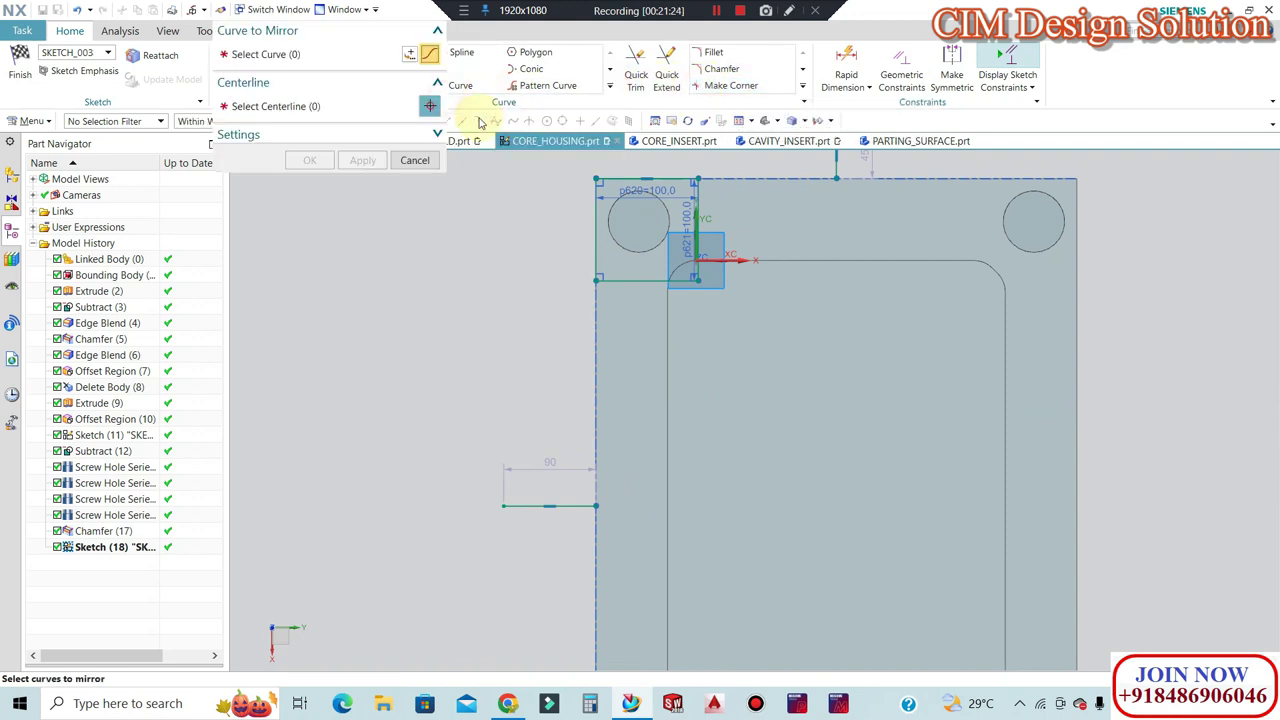
middle_click(630, 263)
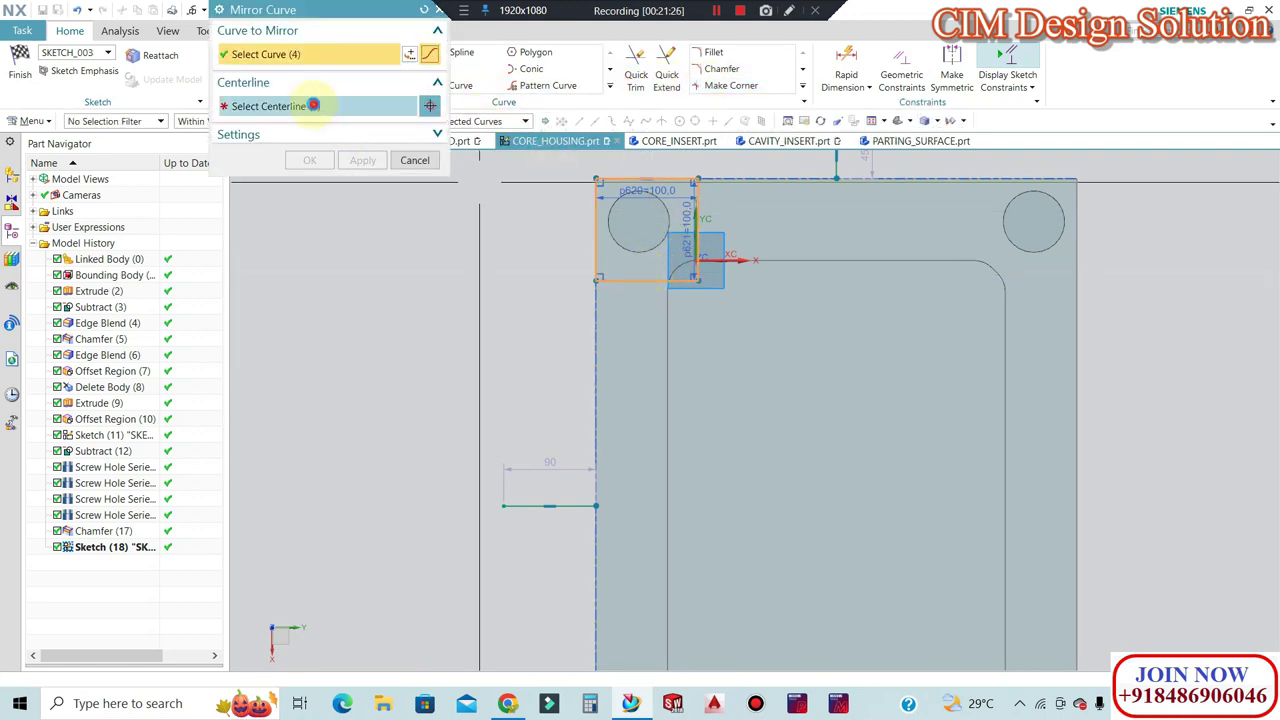
click(832, 160)
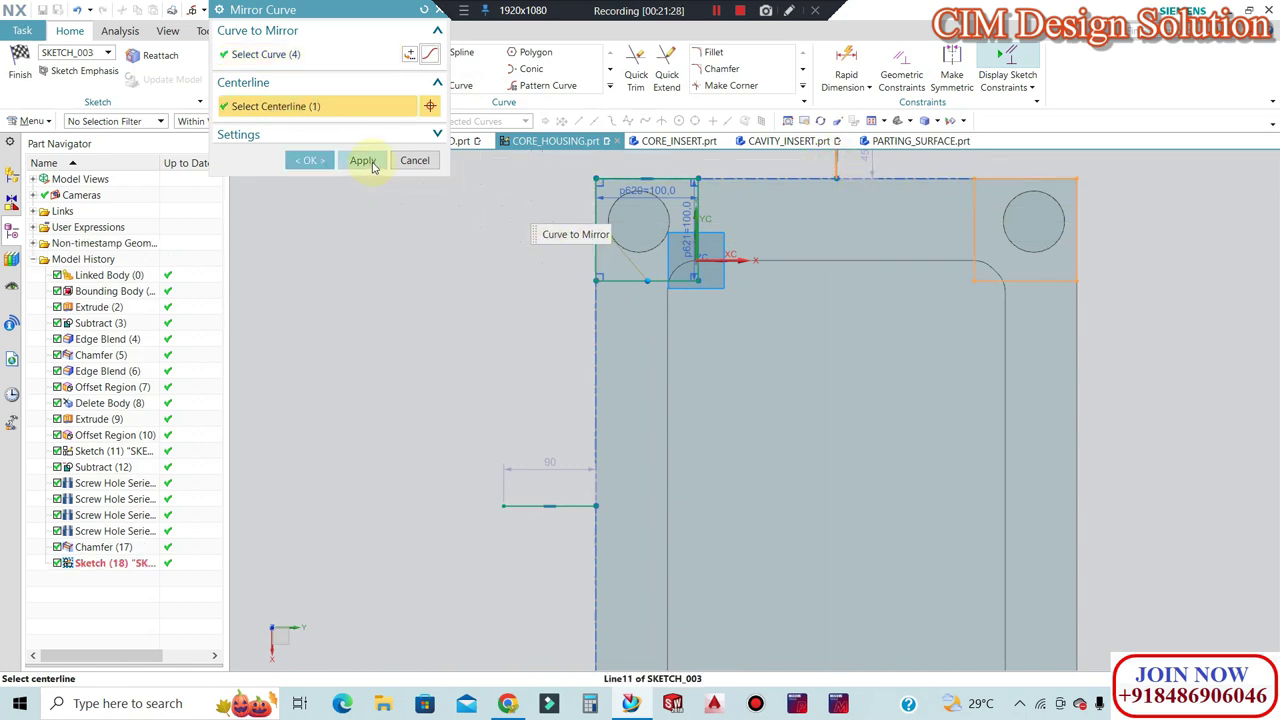
middle_click(843, 301)
scroll(850, 305, down, 2)
scroll(843, 320, down, 1)
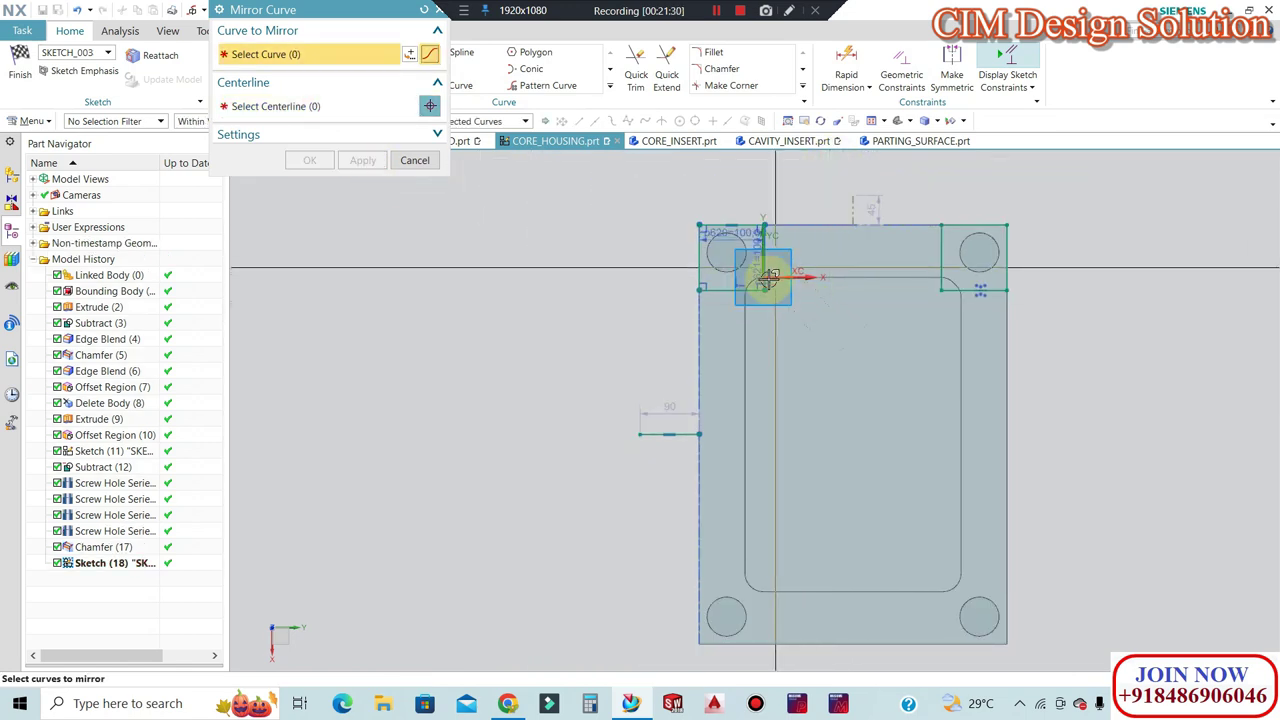
scroll(731, 287, up, 2)
Mirror both top squares across the horizontal line to the bottom corners.
click(731, 288)
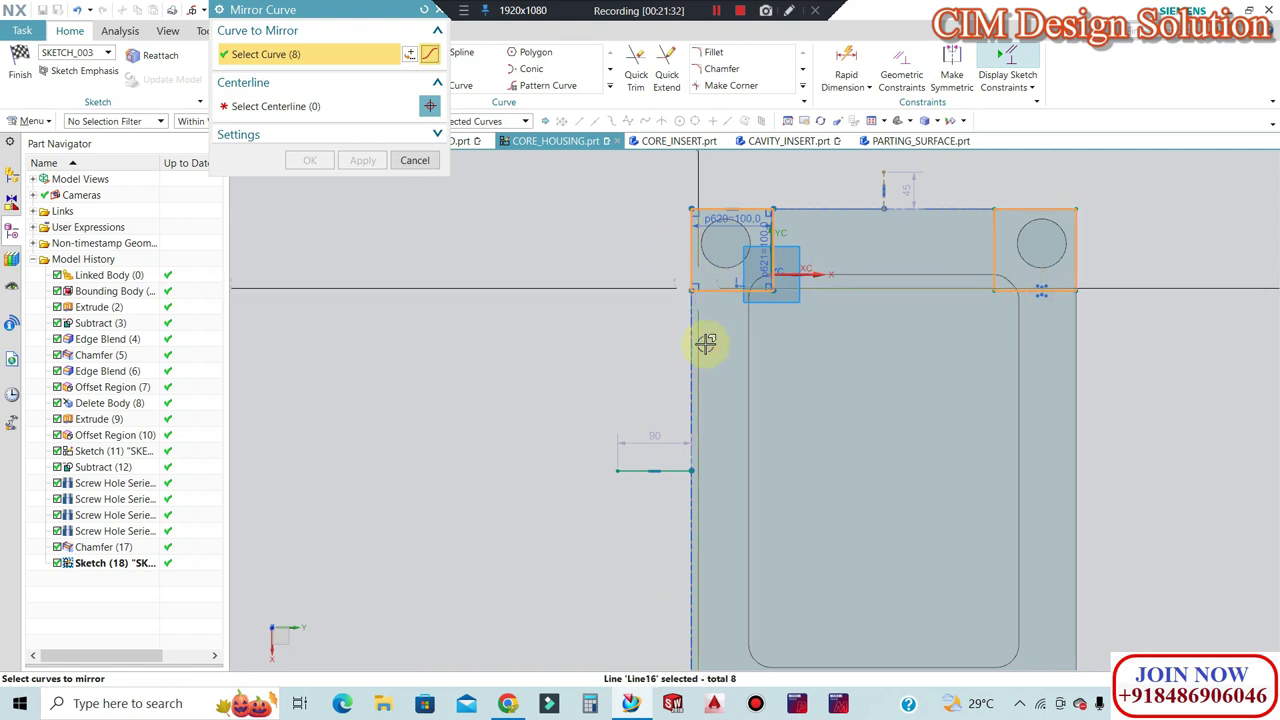
click(320, 108)
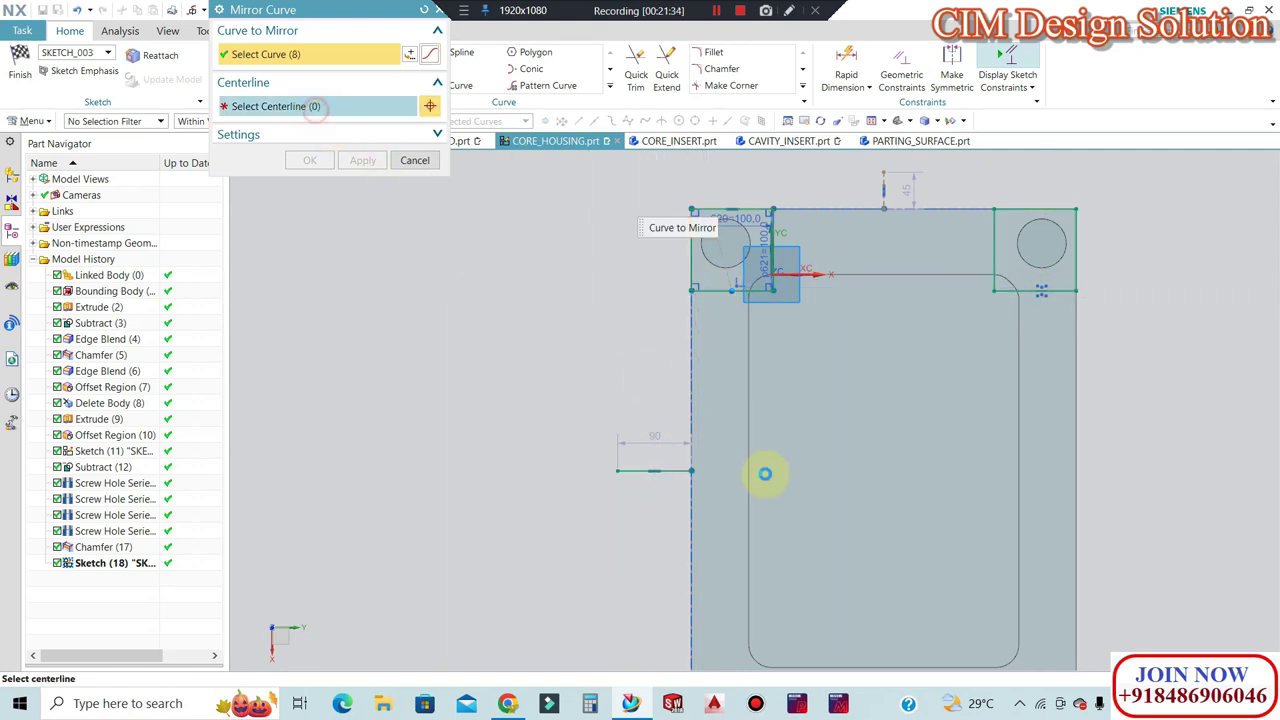
click(640, 470)
scroll(573, 300, down, 2)
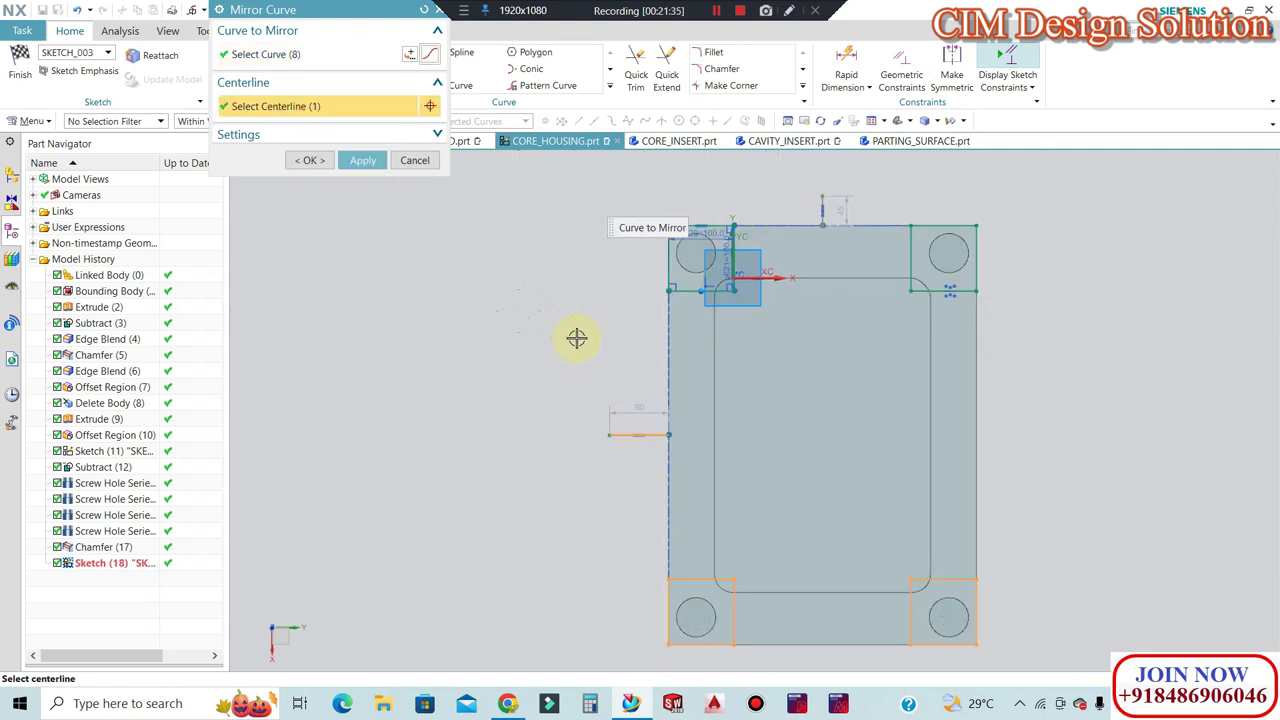
middle_click(771, 300)
scroll(786, 282, up, 2)
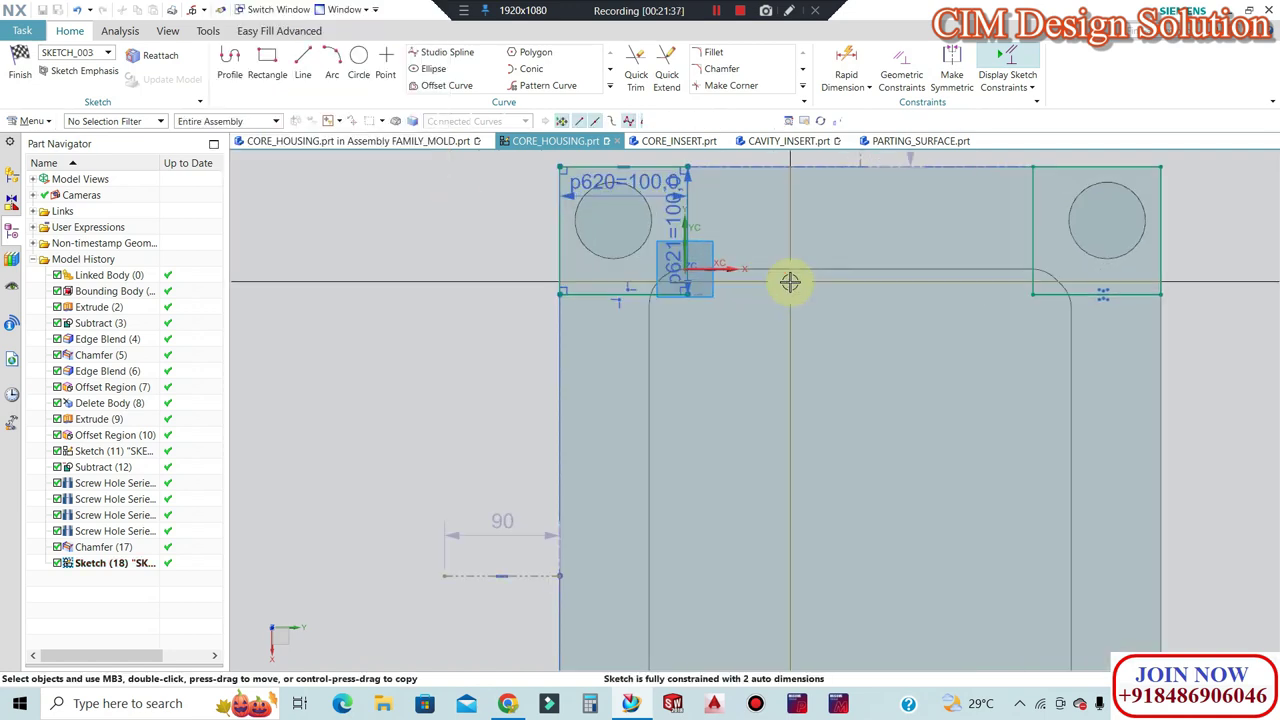
scroll(782, 282, up, 2)
Round the inner corner of each of the four squares with a 60 mm fillet.
scroll(651, 229, up, 3)
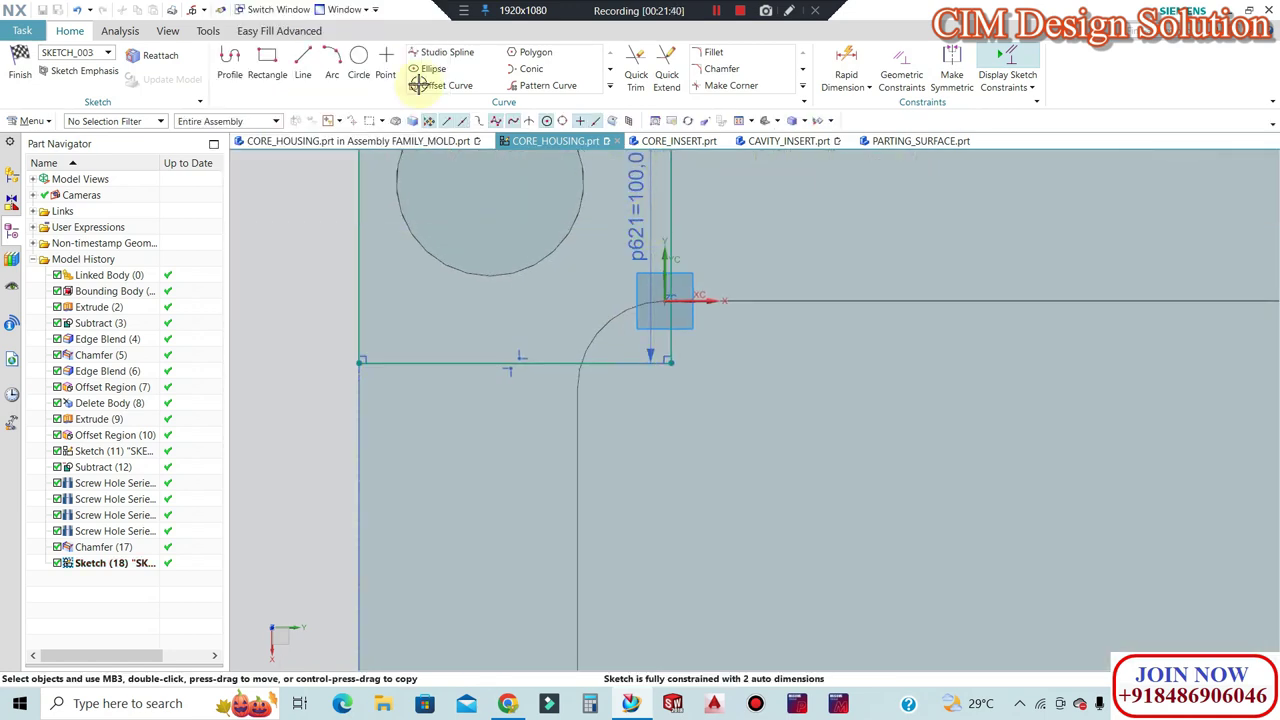
click(741, 58)
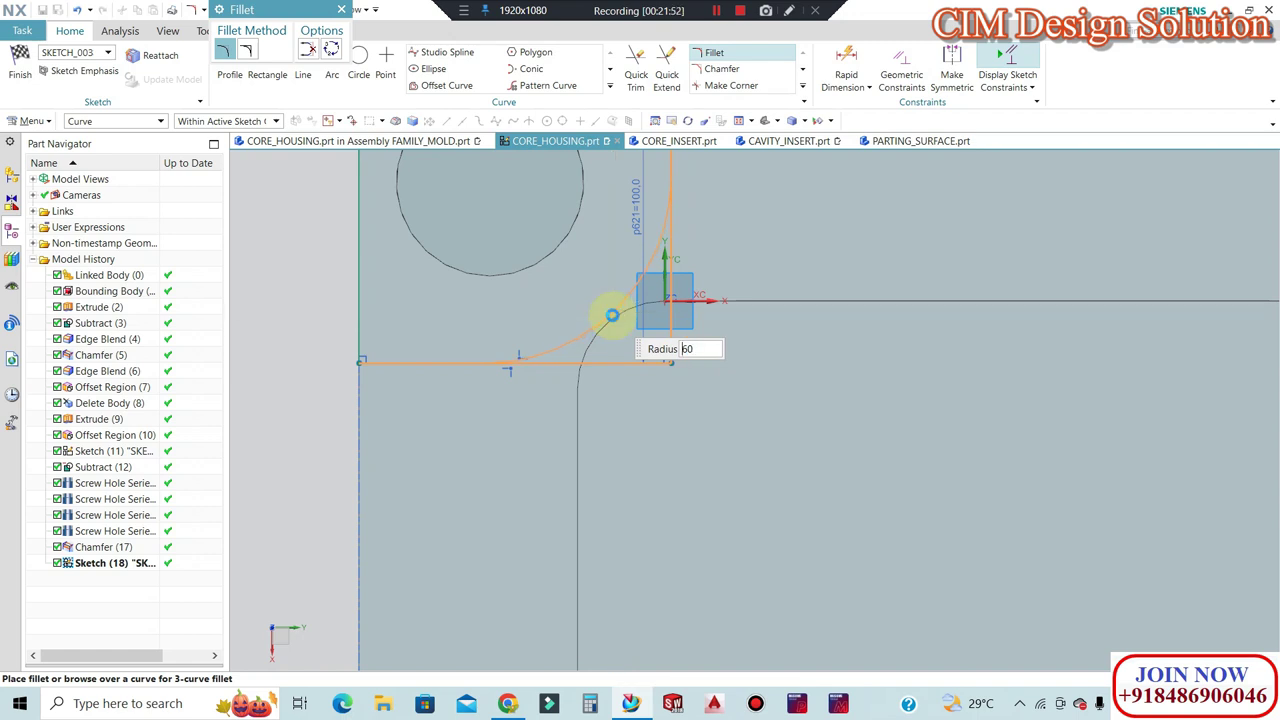
scroll(607, 345, down, 3)
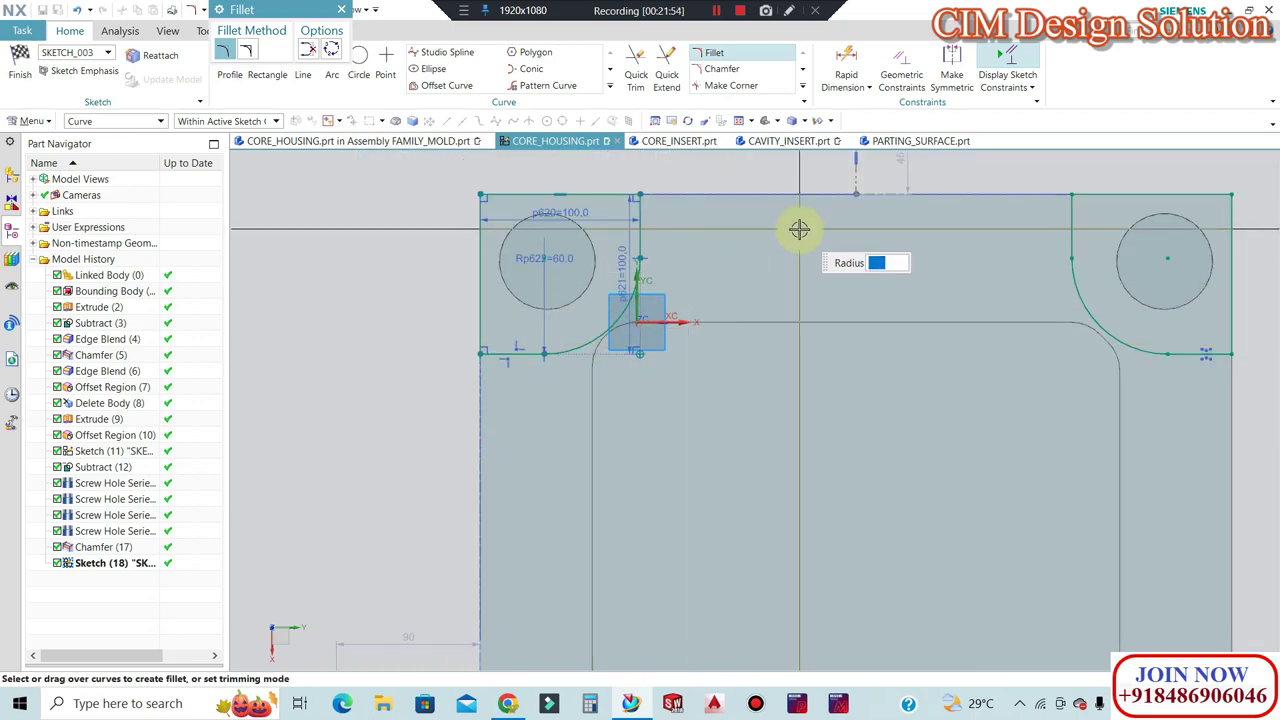
key(Escape)
Orbit the plate to a tilted view, then return to the flat face-on sketch view with Rectangle active.
scroll(597, 207, up, 3)
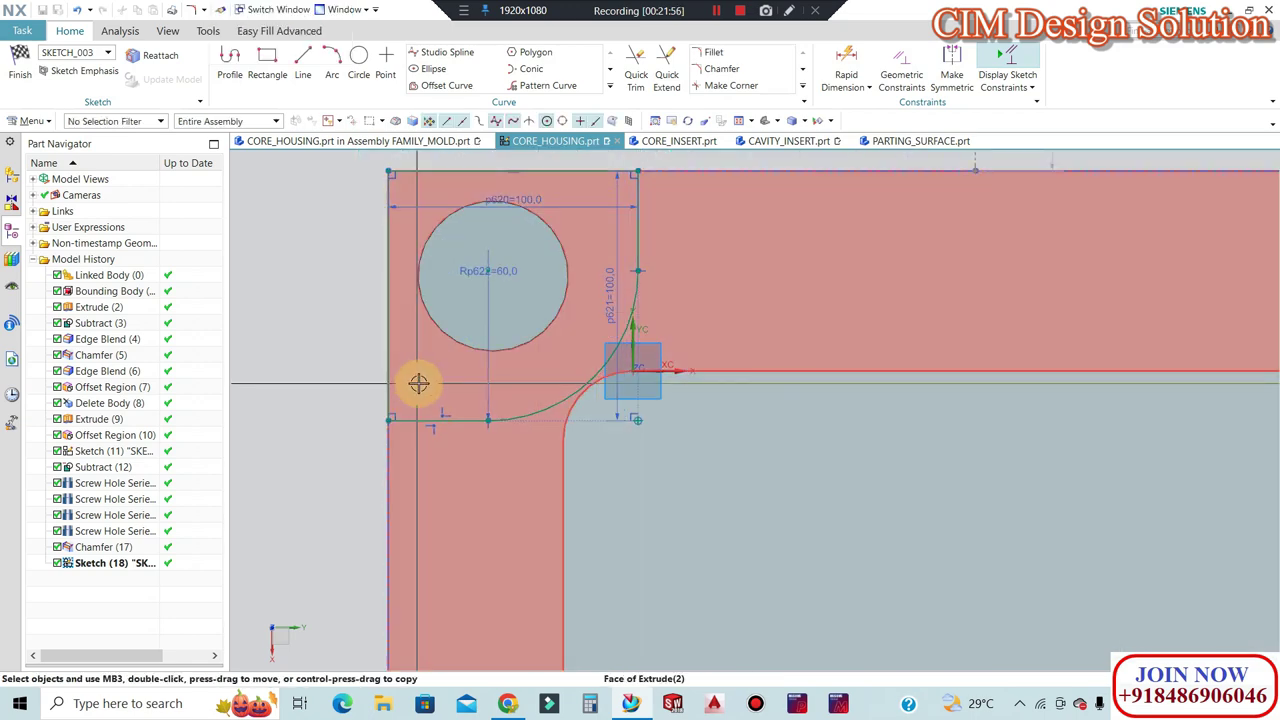
scroll(560, 330, down, 1)
scroll(666, 289, down, 4)
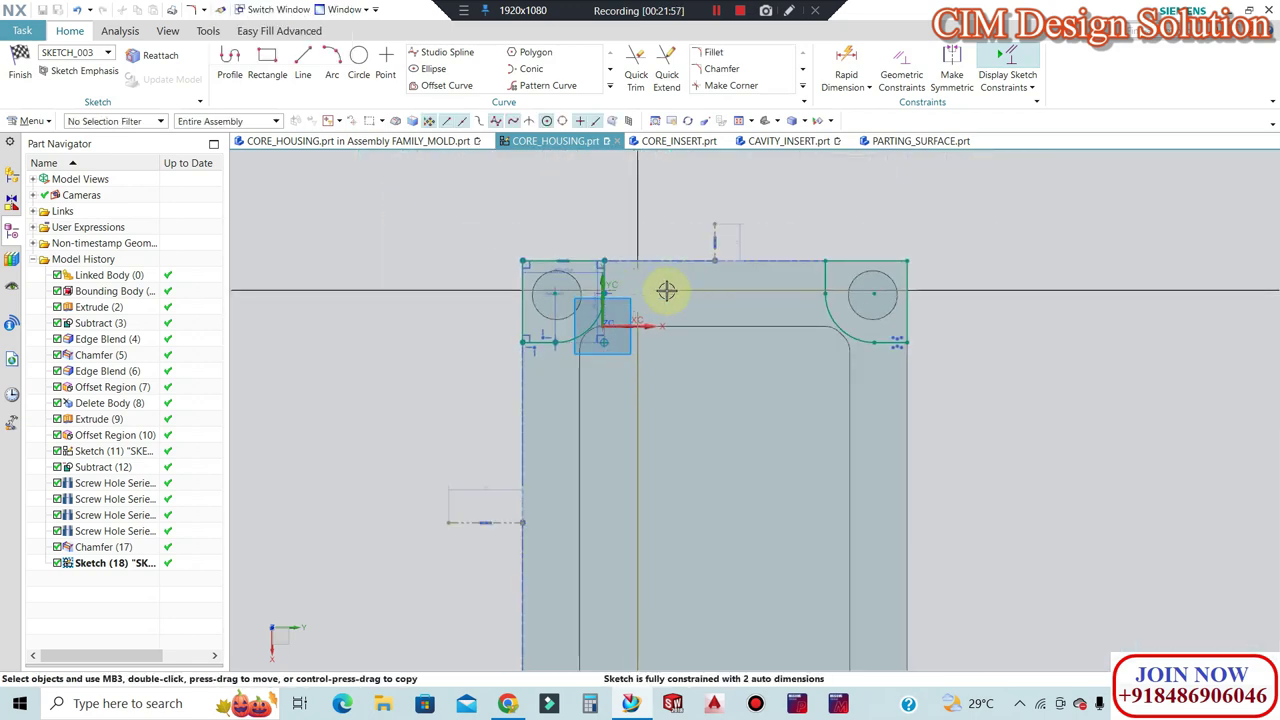
scroll(837, 257, down, 1)
scroll(860, 488, down, 1)
scroll(860, 488, up, 3)
scroll(851, 508, down, 1)
scroll(851, 508, down, 3)
mouse_move(751, 374)
middle_down()
mouse_move(757, 337)
mouse_move(1007, 393)
middle_up()
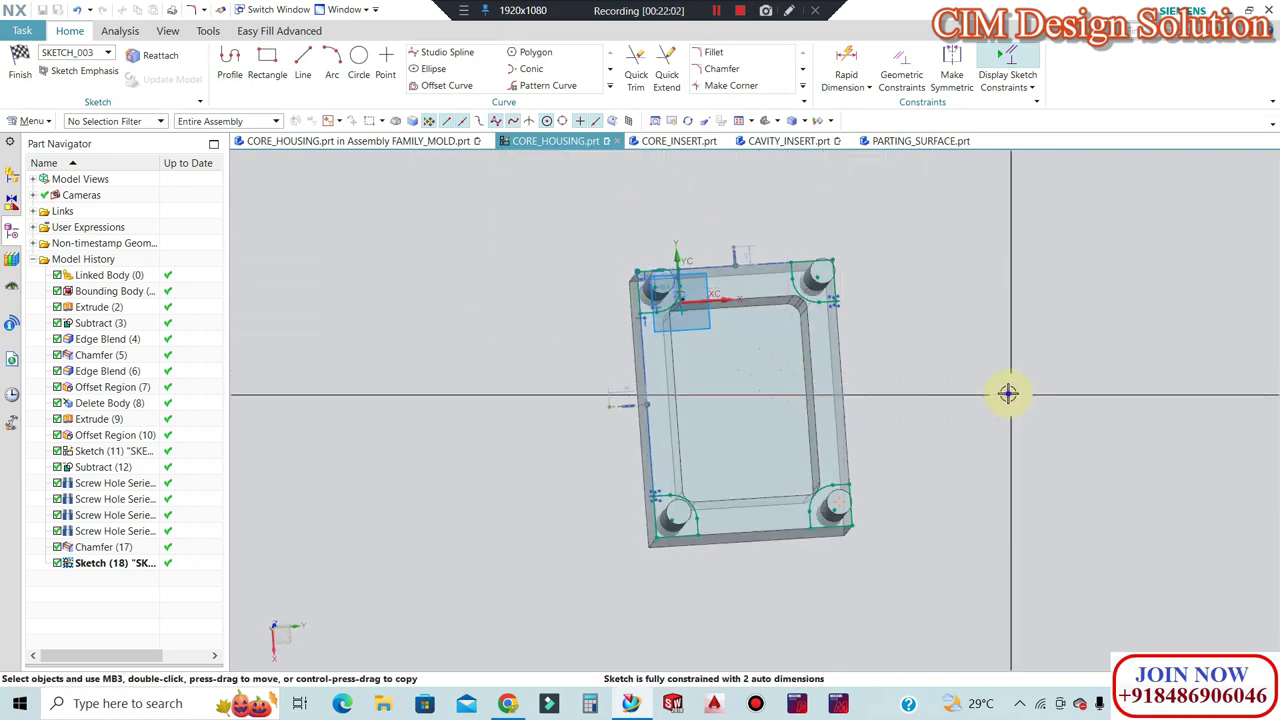
key(F8)
scroll(829, 386, up, 3)
scroll(823, 351, down, 1)
scroll(817, 423, down, 1)
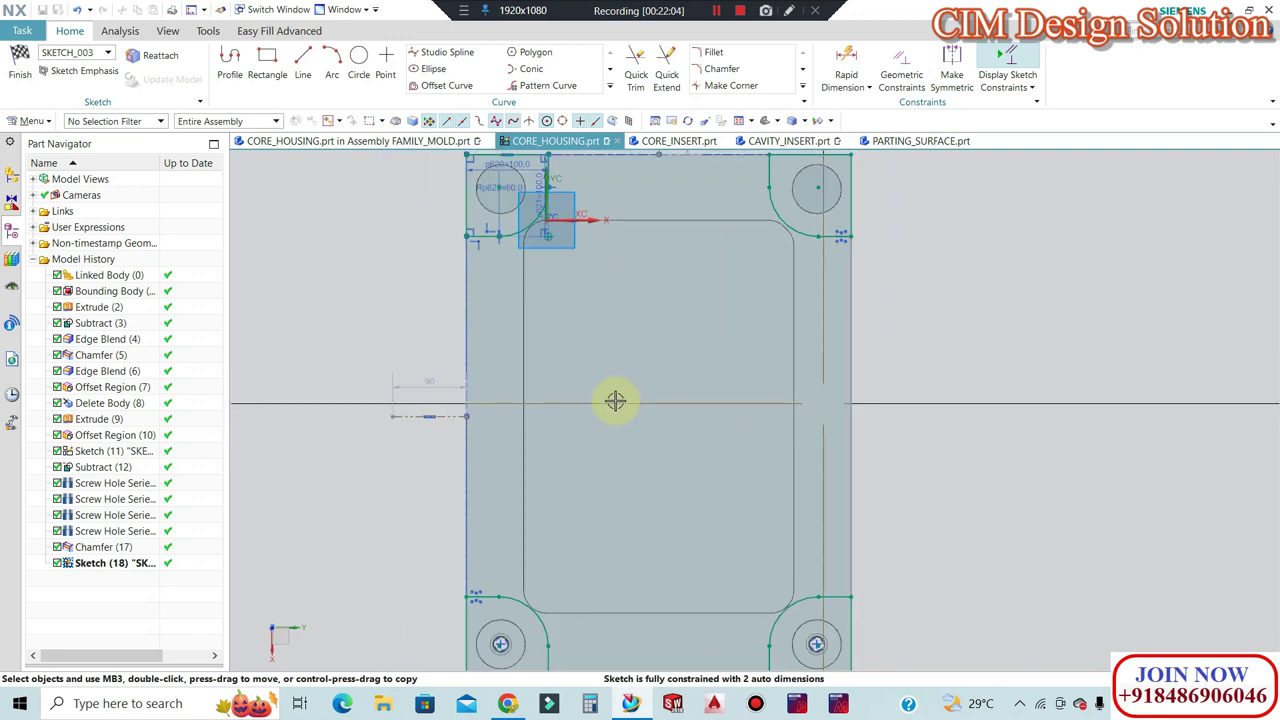
click(270, 55)
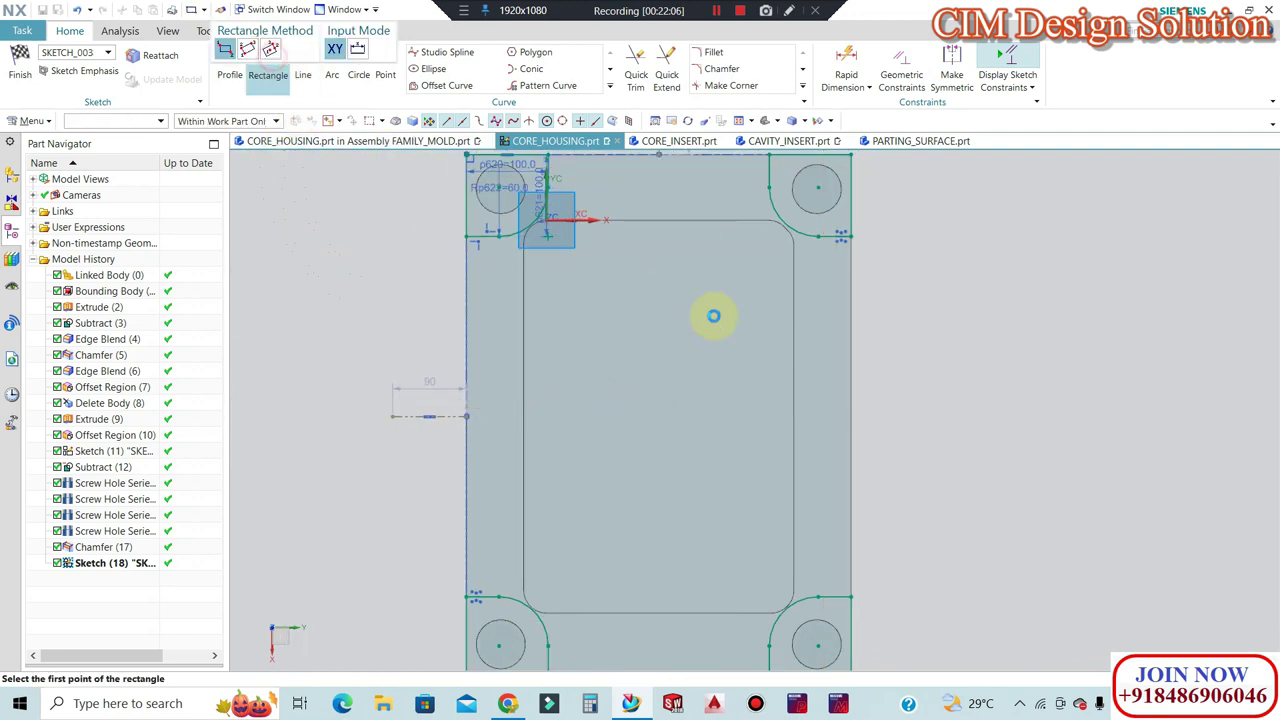
Draw a tall narrow rectangle about 42 × 119 just inside the plate's left edge.
shift+middle_drag(714, 314, 923, 371)
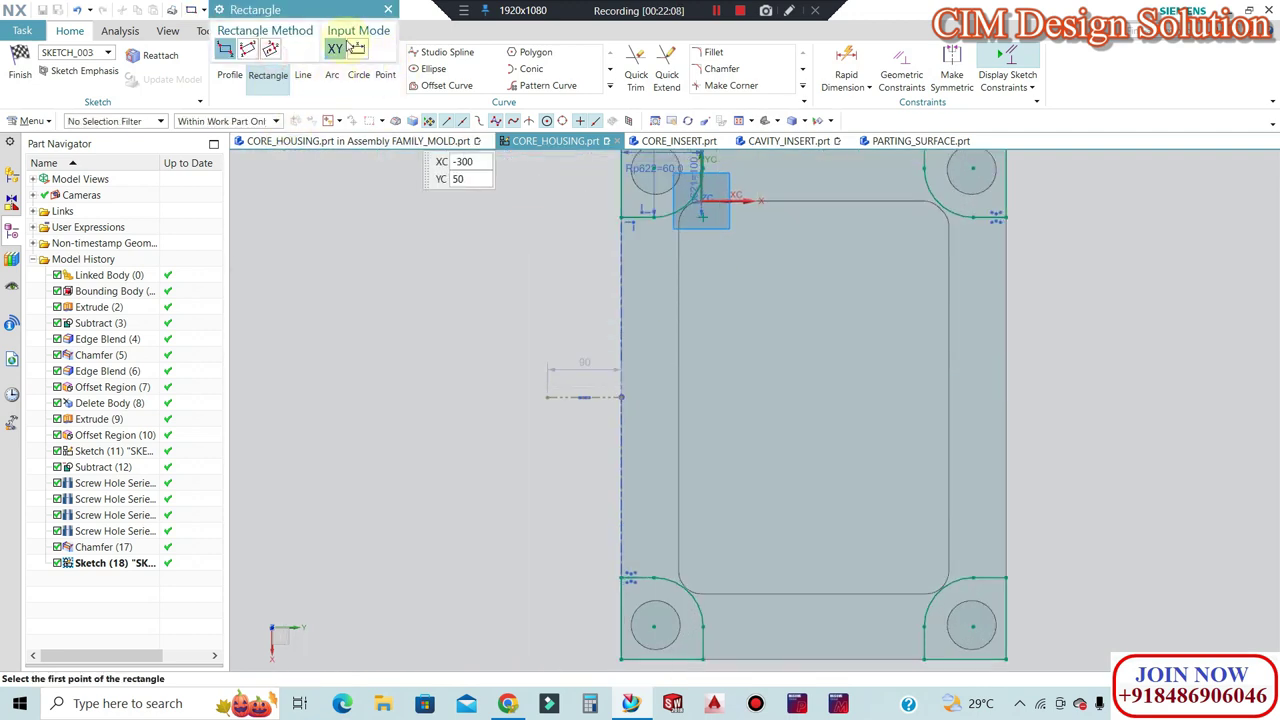
scroll(651, 208, up, 1)
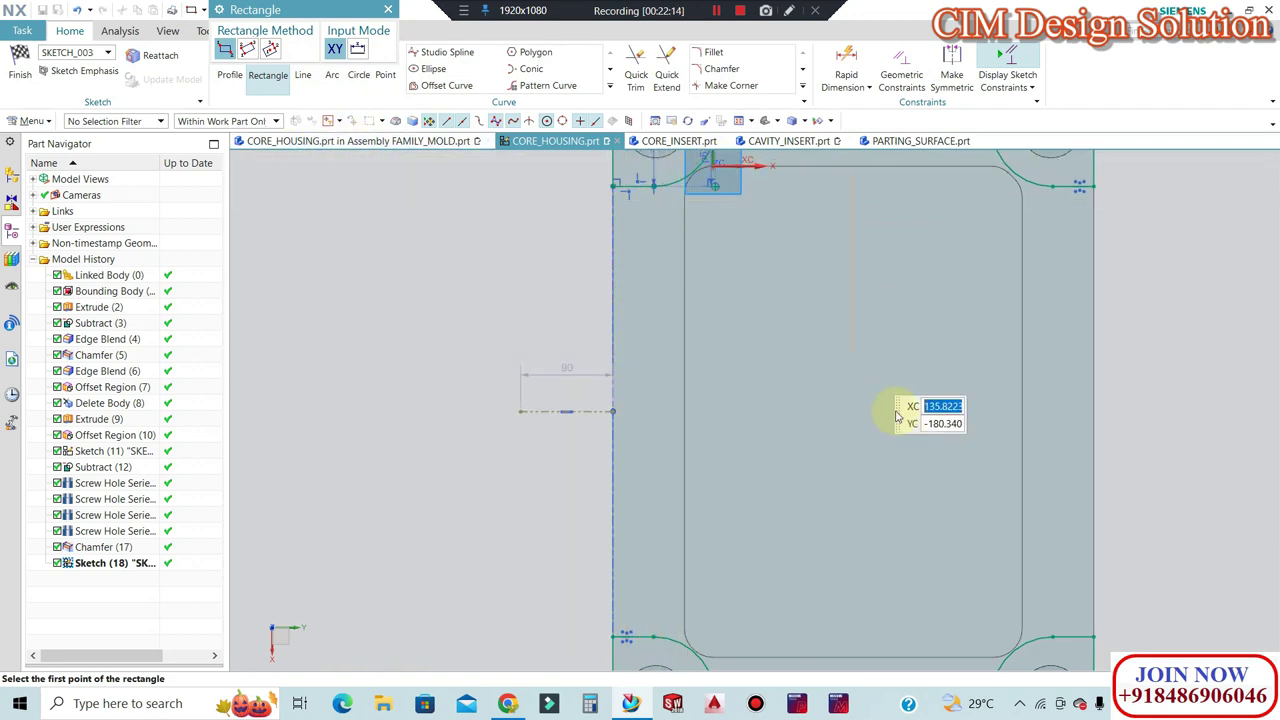
scroll(880, 330, down, 2)
scroll(745, 450, up, 1)
scroll(721, 401, up, 2)
click(719, 355)
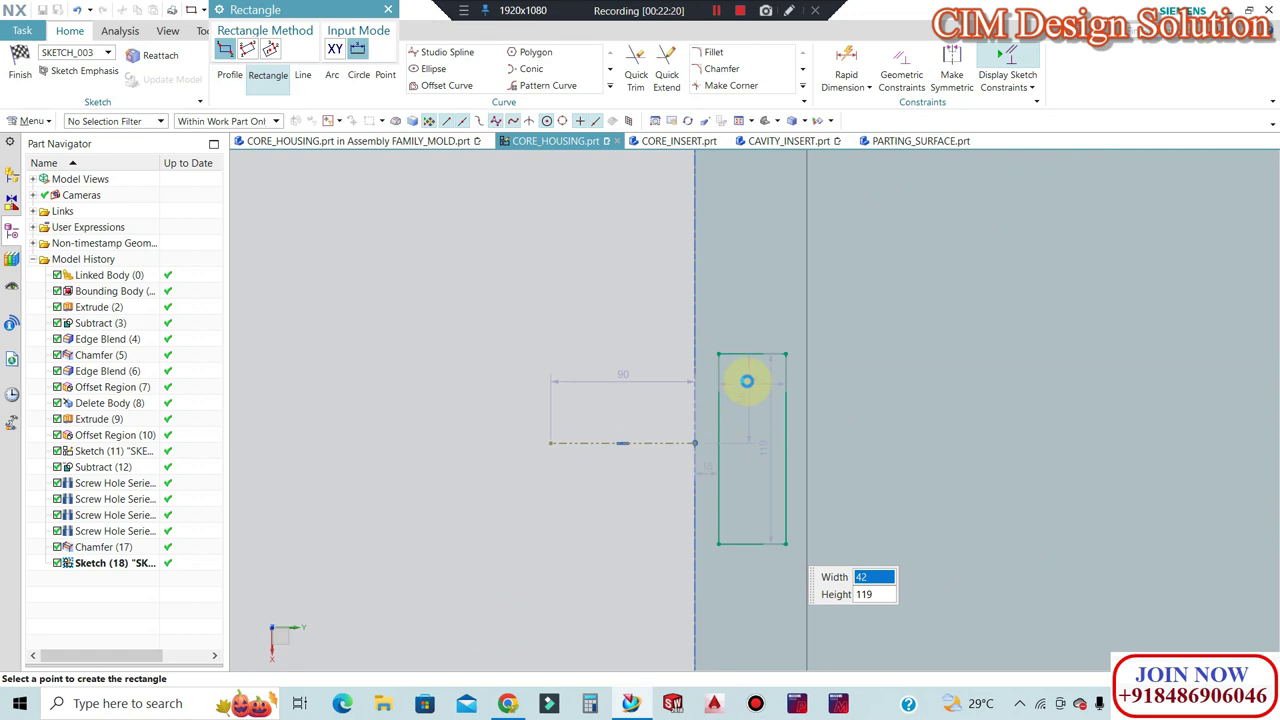
key(Escape)
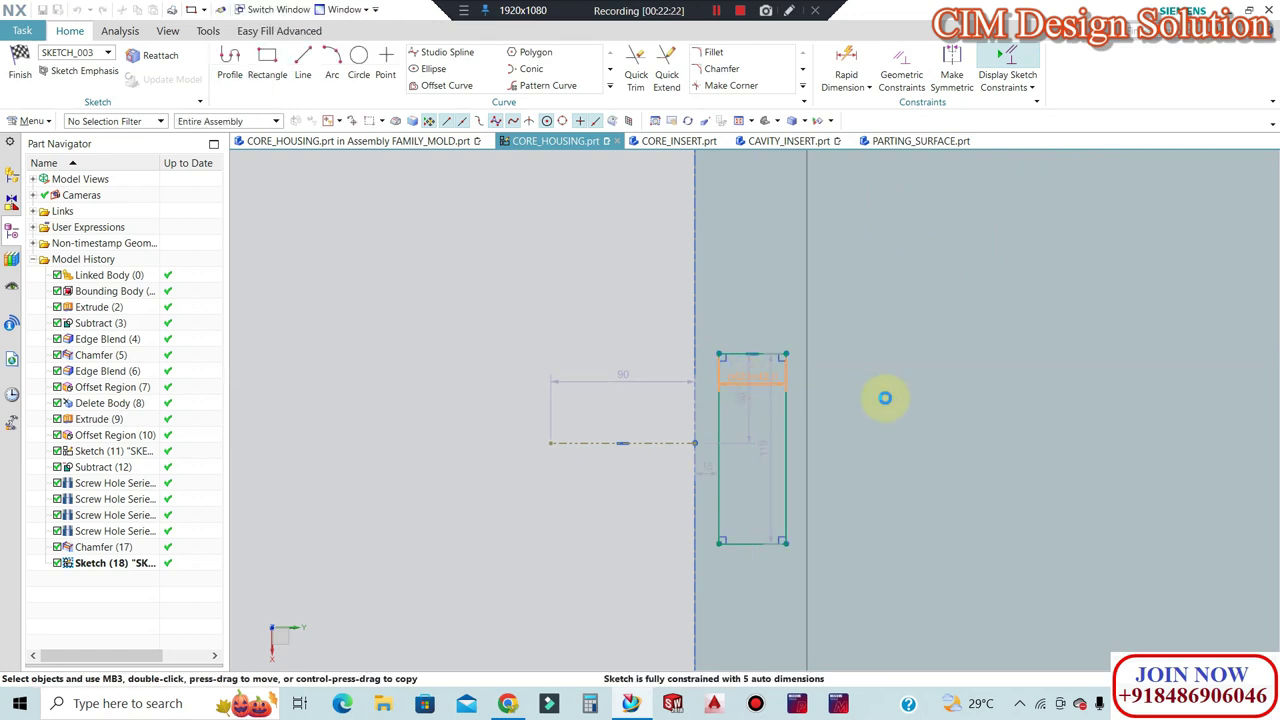
Dimension the rectangle: width 50, edge offset 10, height 120 and 60 above the centre line.
double_click(885, 398)
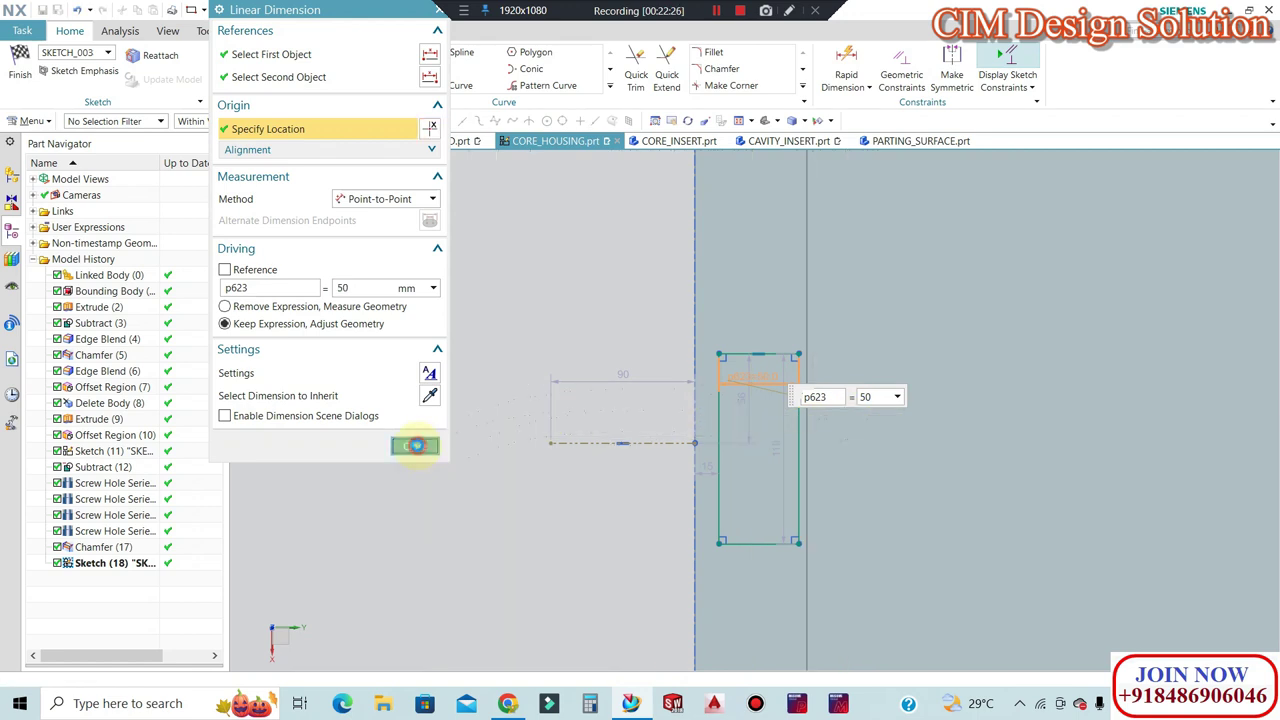
click(415, 446)
scroll(709, 471, up, 2)
scroll(686, 491, up, 1)
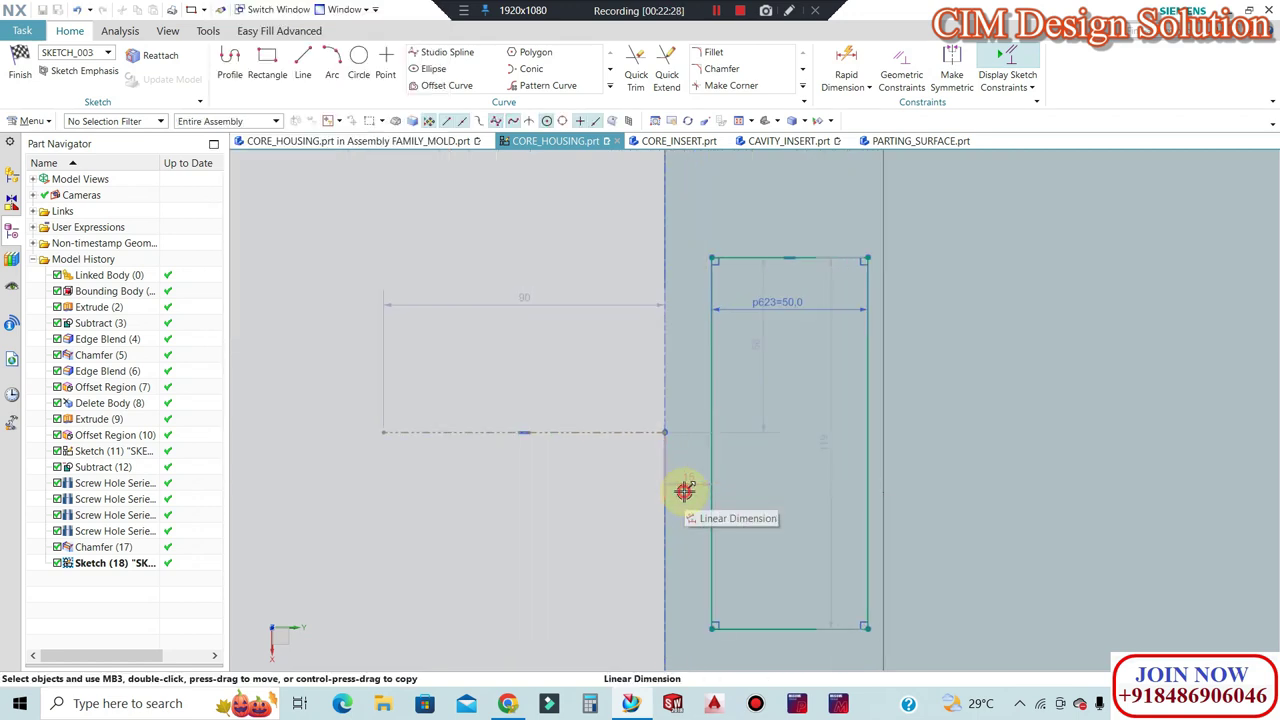
click(683, 488)
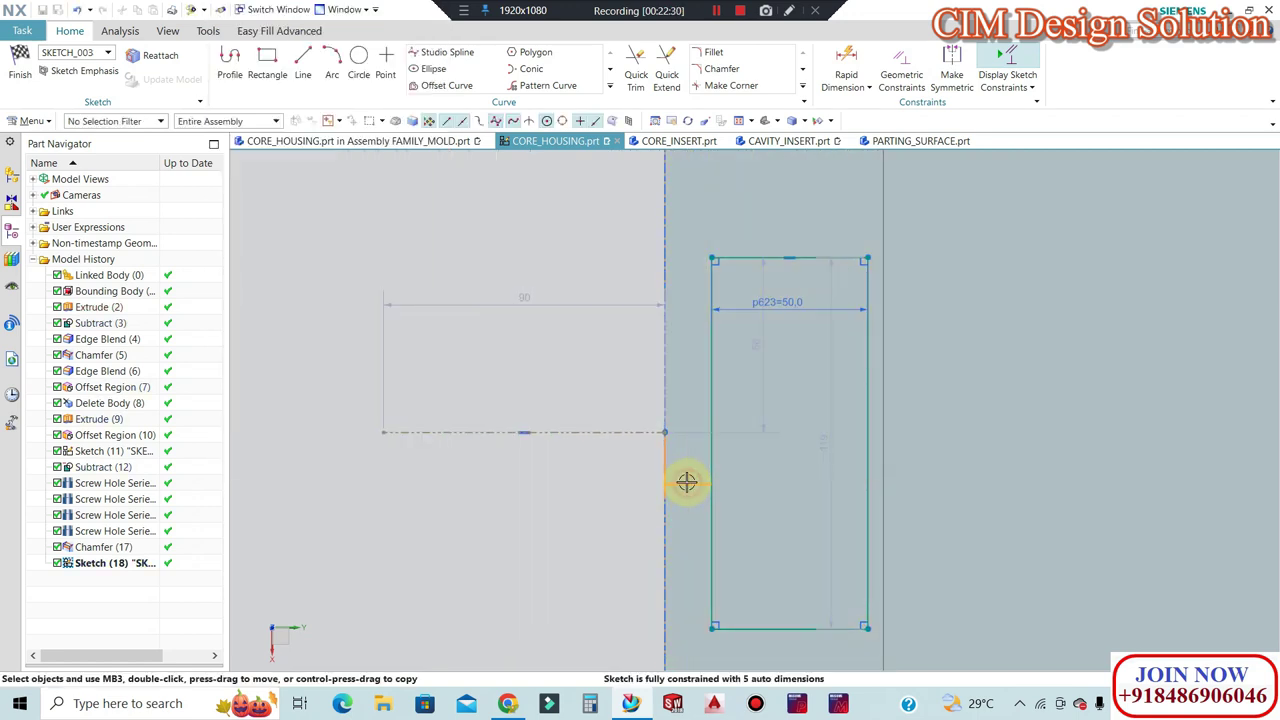
double_click(686, 482)
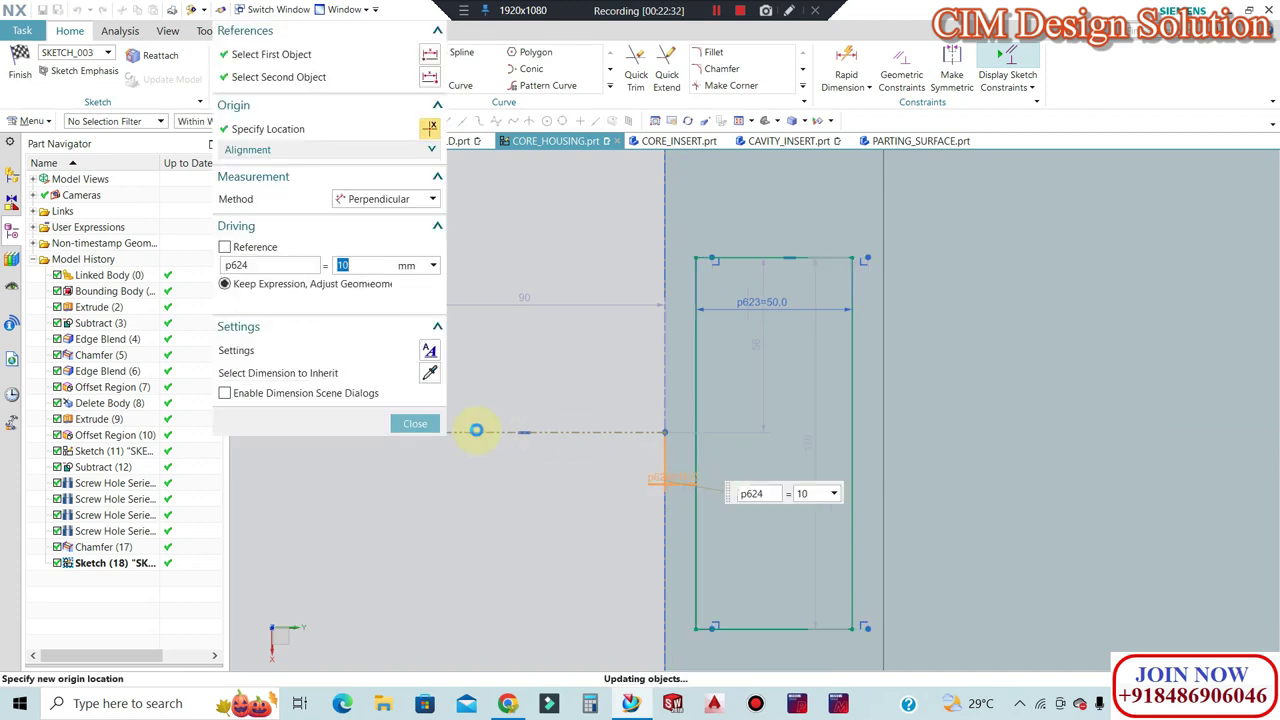
key(Return)
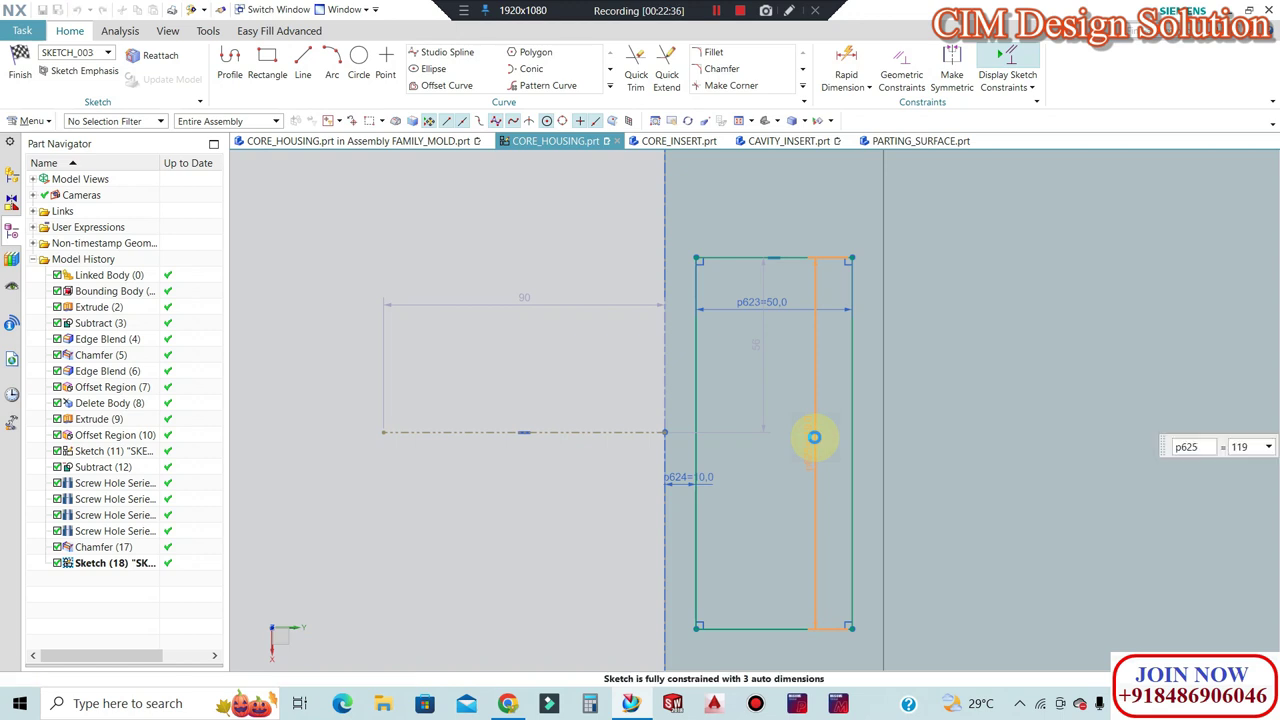
double_click(814, 437)
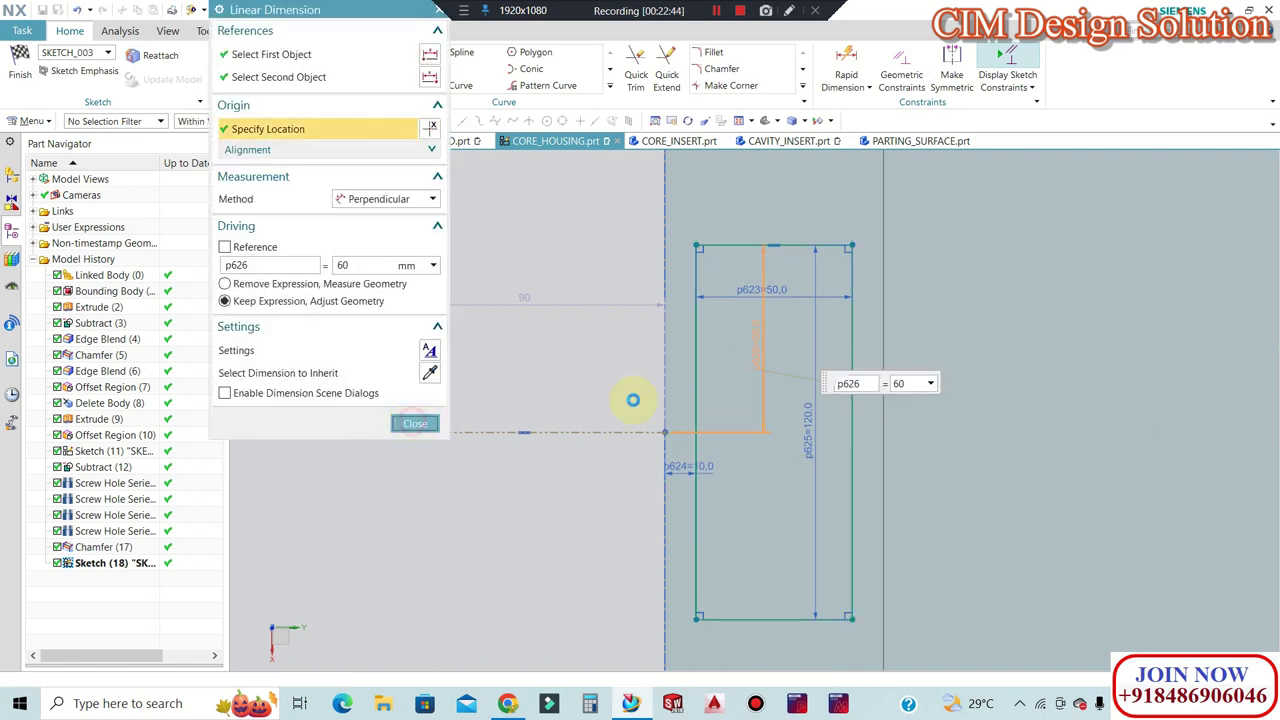
middle_click(633, 400)
scroll(790, 300, down, 4)
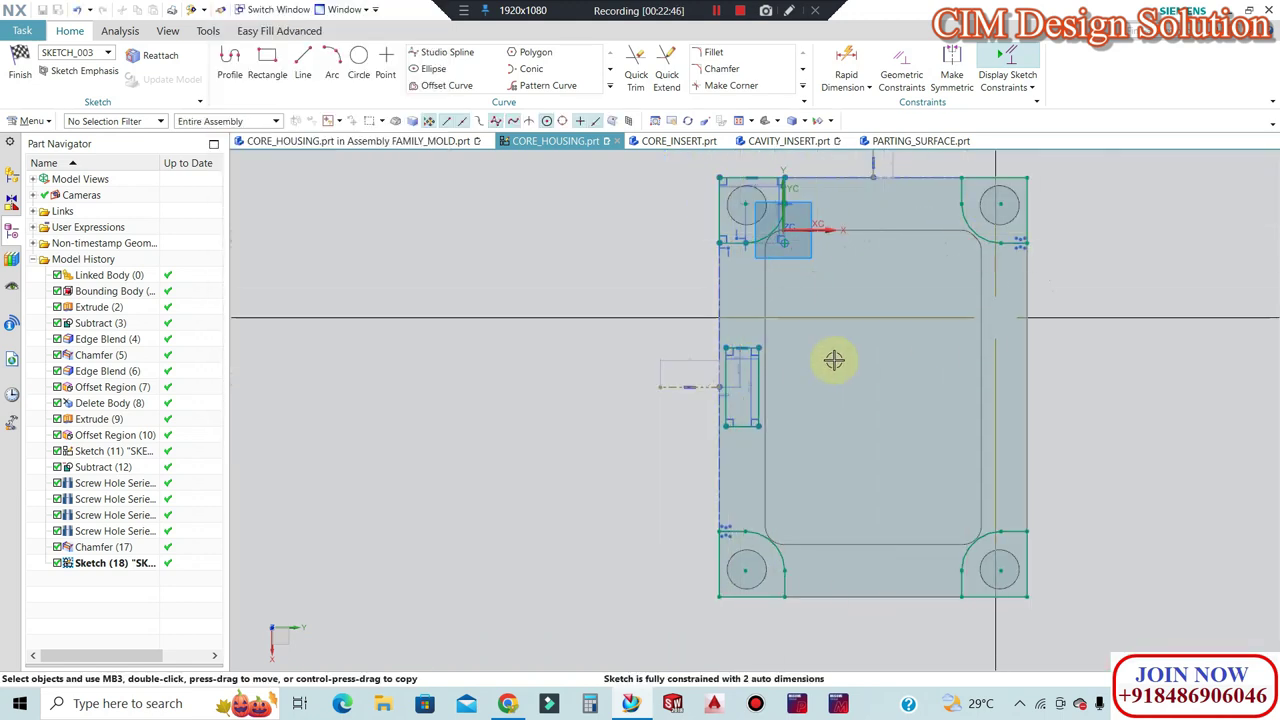
scroll(733, 368, up, 2)
scroll(729, 350, up, 5)
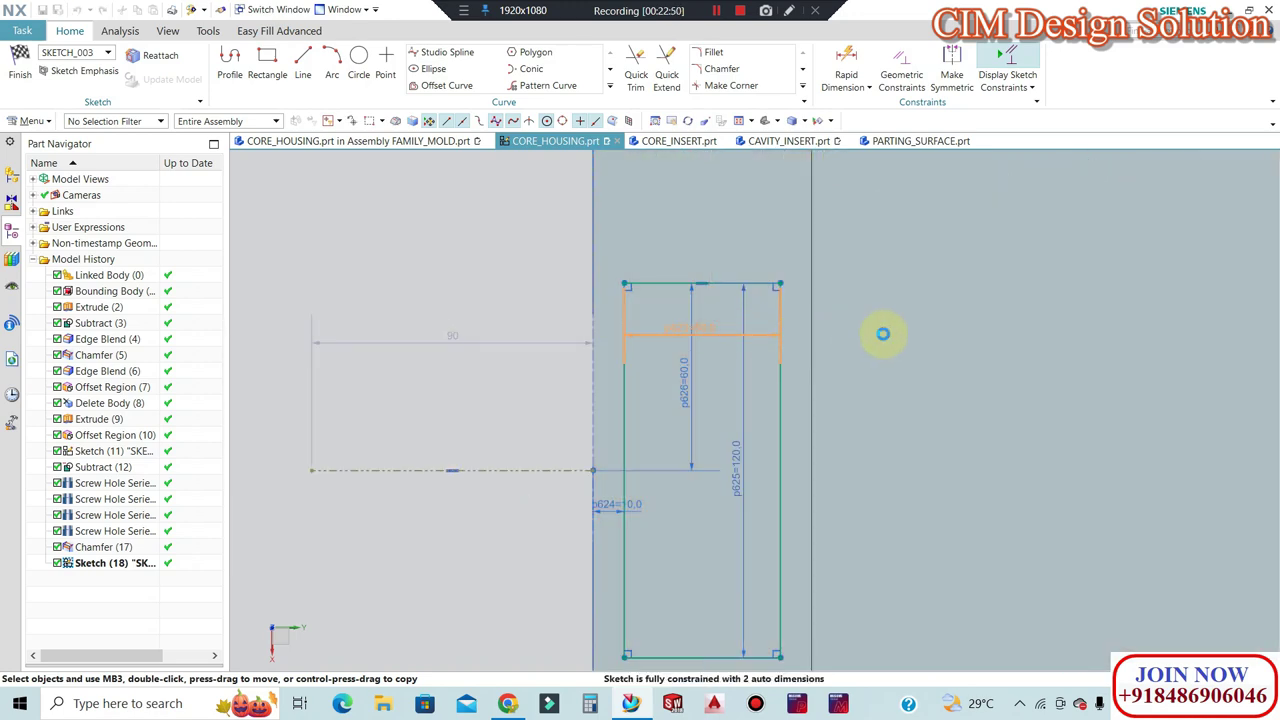
Correct the width to 46 and the edge offset to 12, then finish the sketch.
double_click(882, 333)
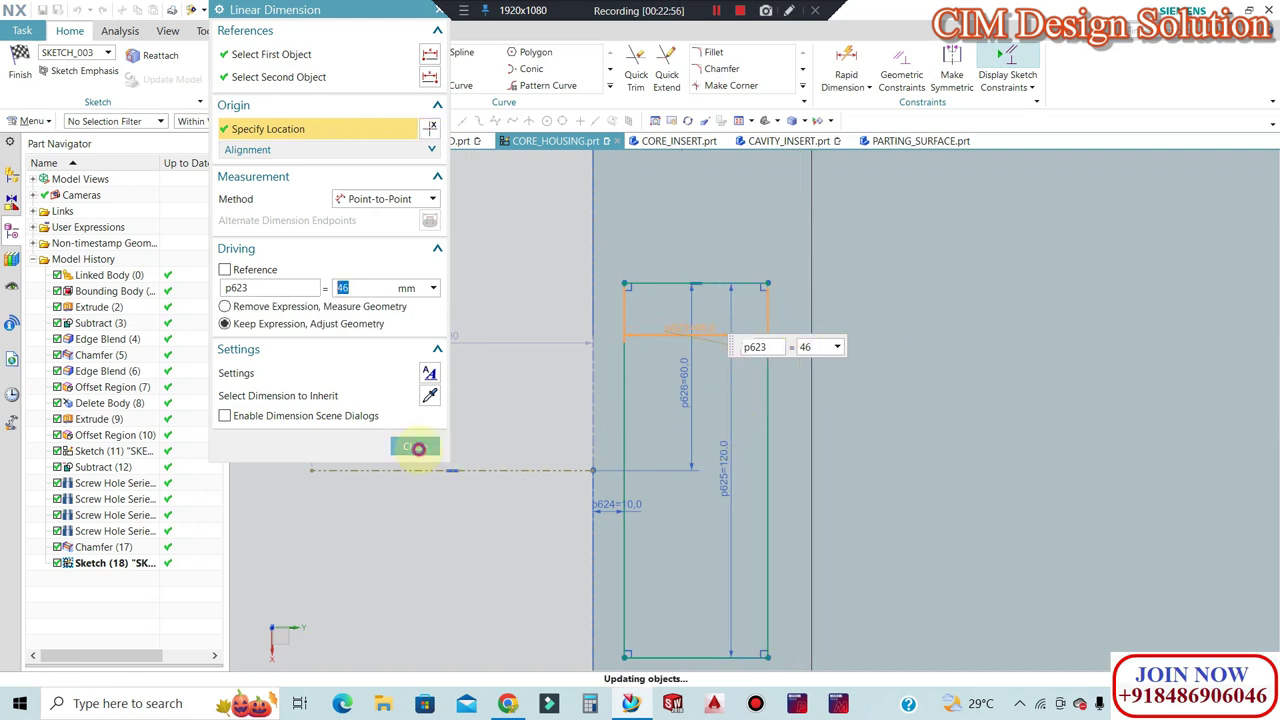
click(418, 447)
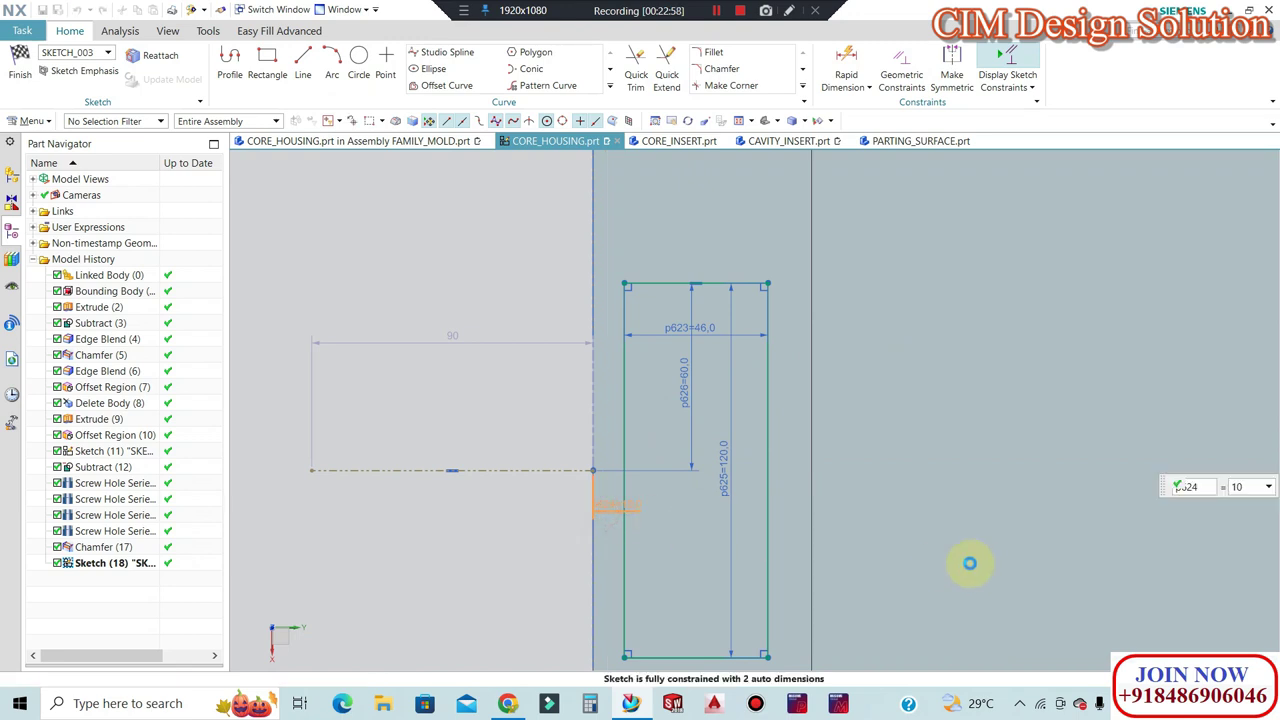
click(980, 567)
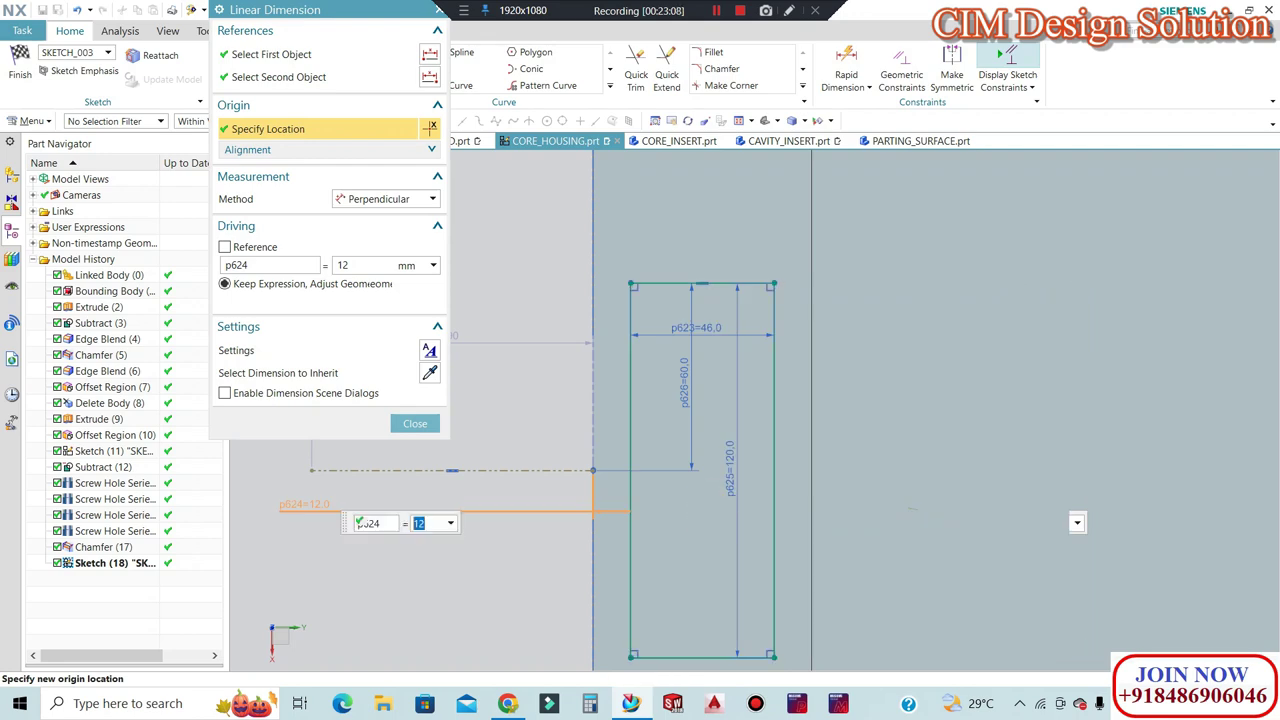
click(415, 420)
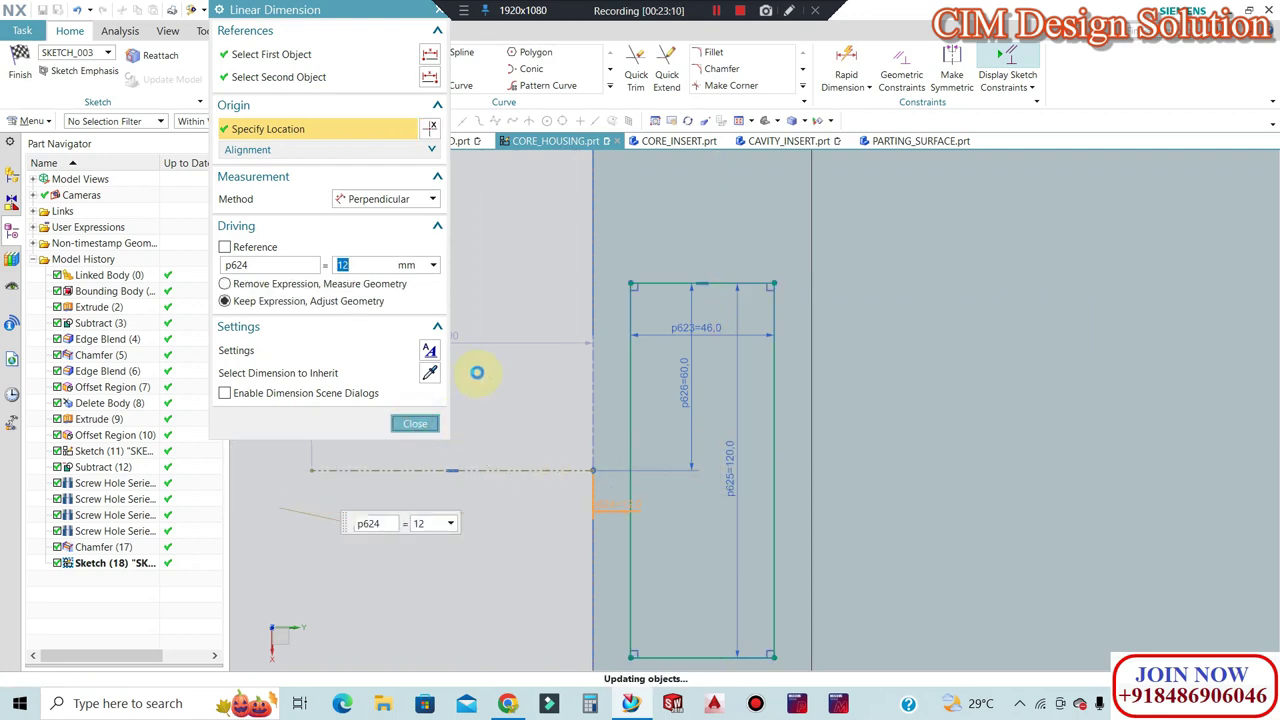
scroll(483, 371, up, 3)
mouse_move(620, 386)
middle_down()
mouse_move(689, 331)
mouse_move(733, 316)
mouse_move(600, 400)
middle_up()
scroll(600, 400, up, 1)
click(18, 64)
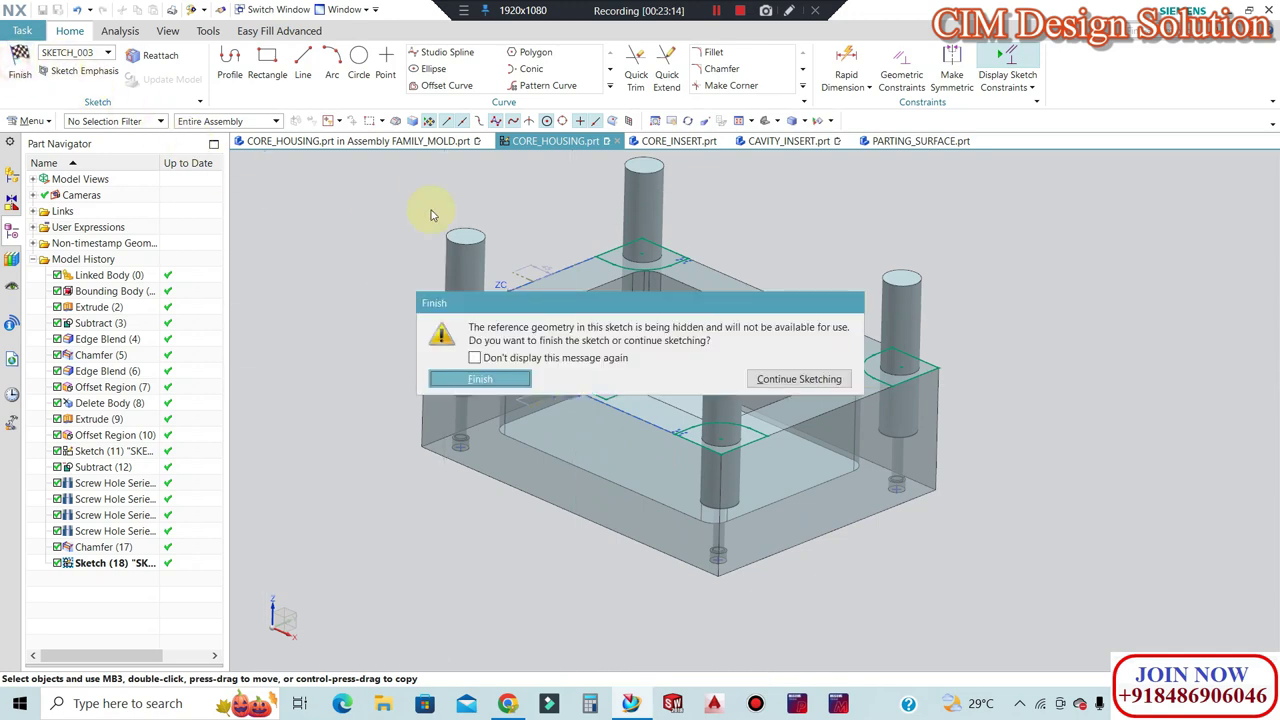
Extrude the sketch curves from 0.5 to -15 mm as the separate solid Extrude (18).
click(491, 378)
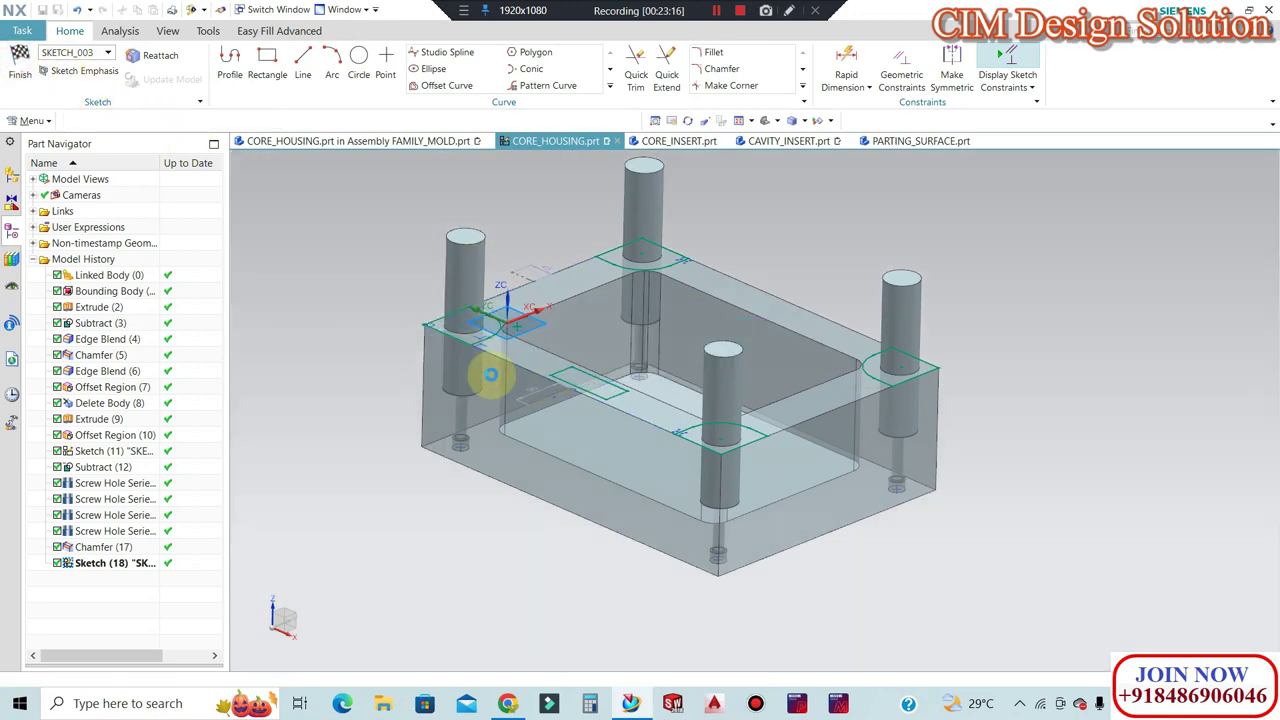
scroll(491, 375, down, 2)
scroll(560, 360, down, 2)
key(x)
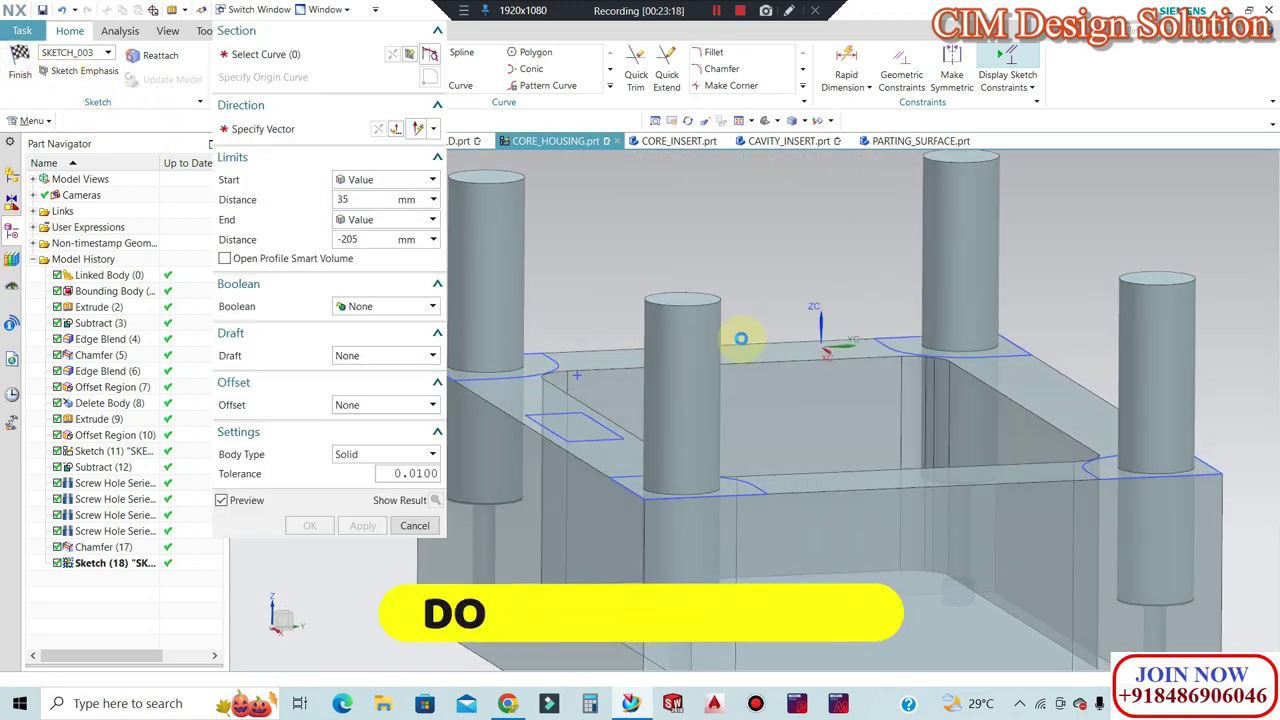
click(741, 339)
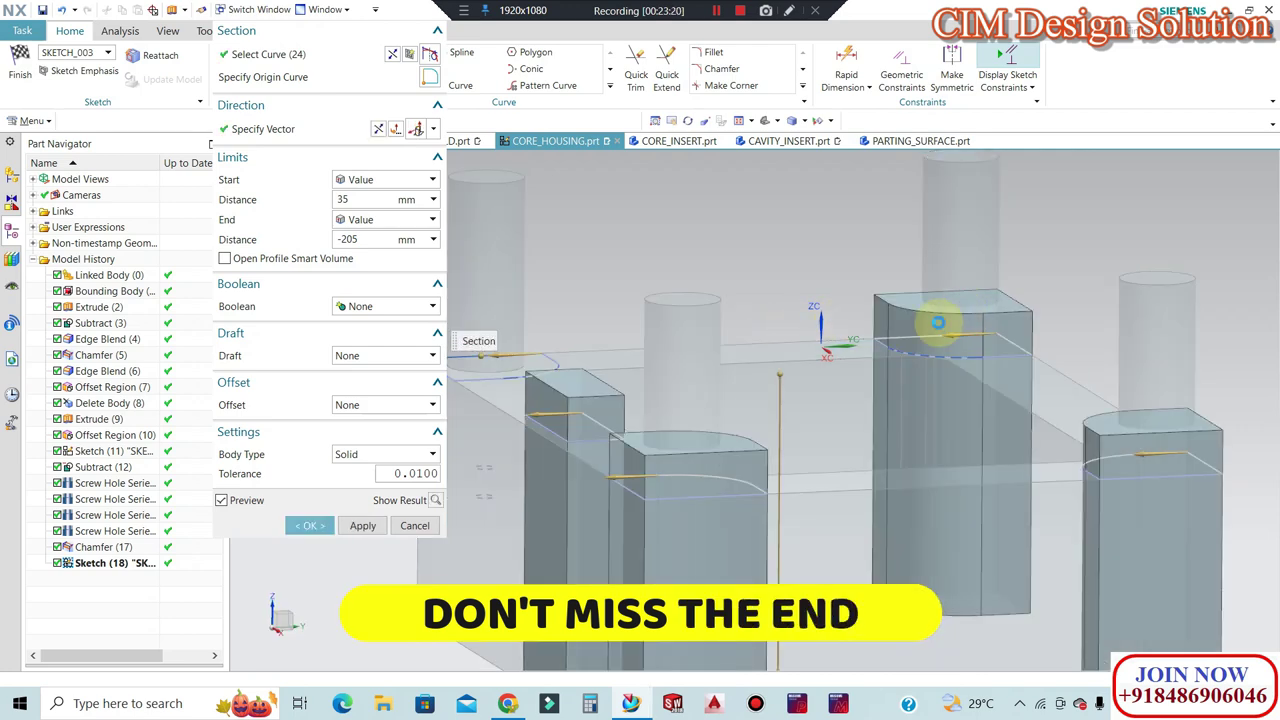
text(0)
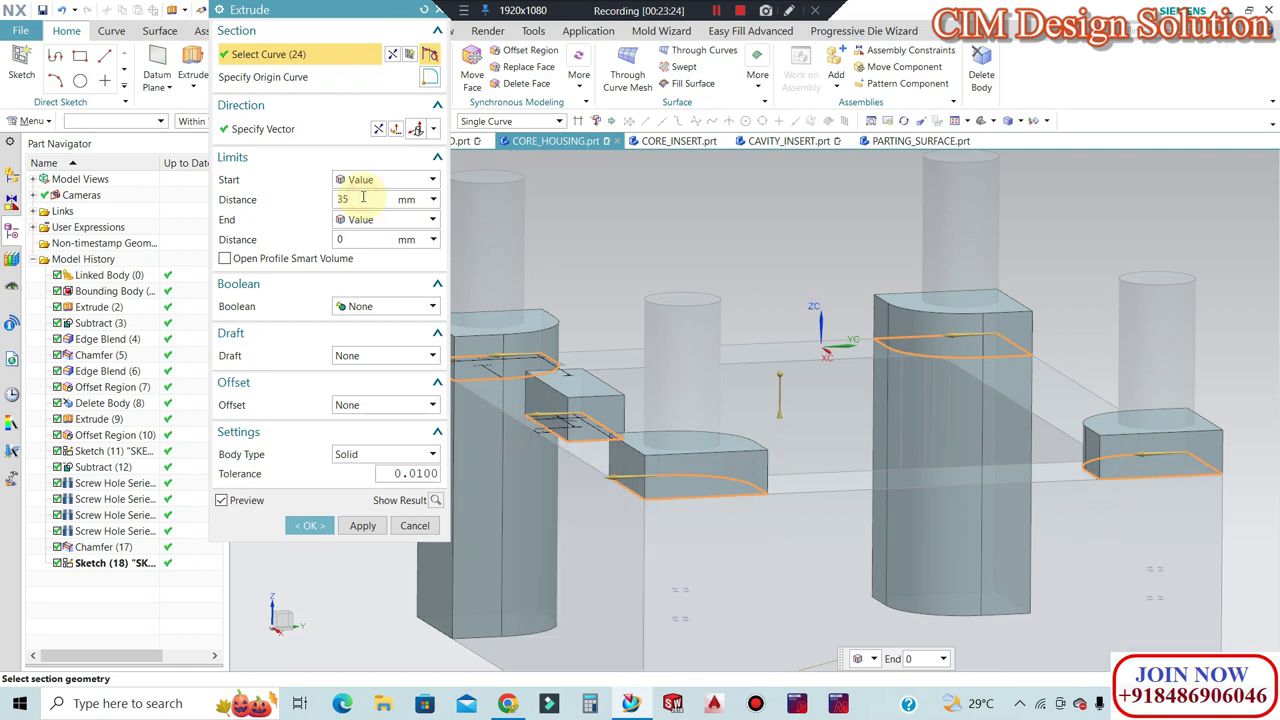
key(Return)
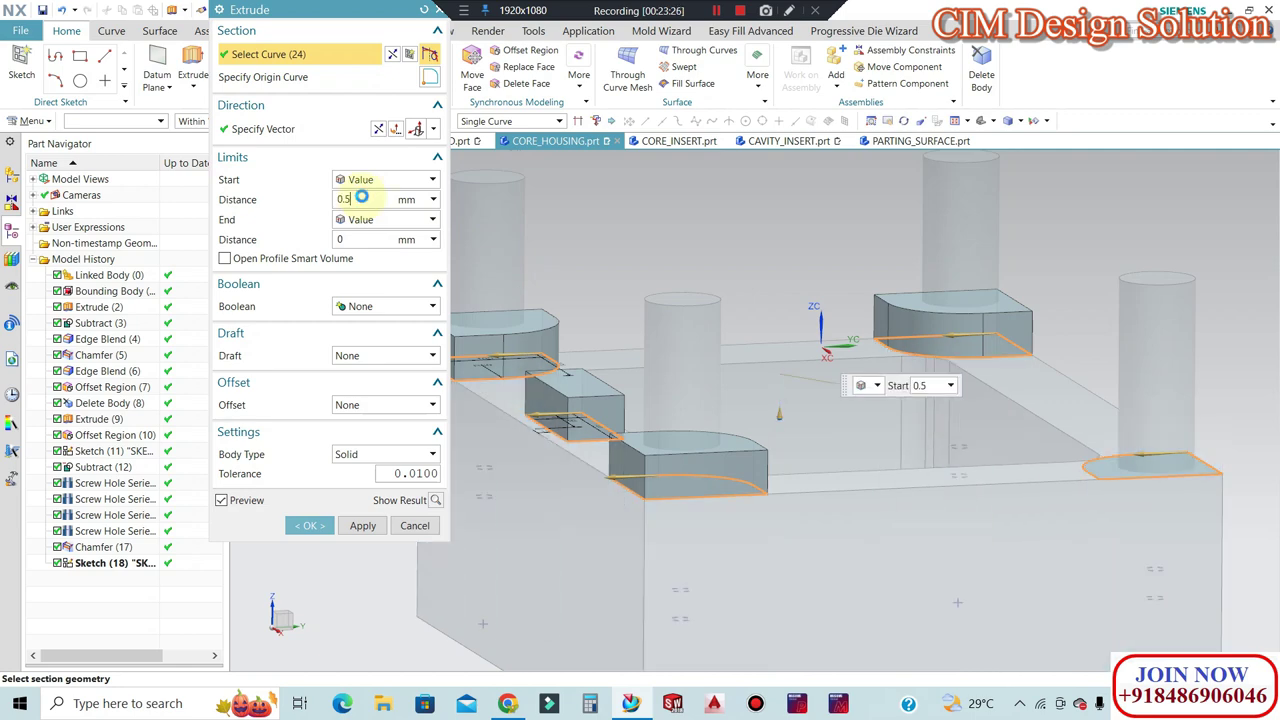
scroll(714, 409, up, 2)
scroll(677, 363, up, 3)
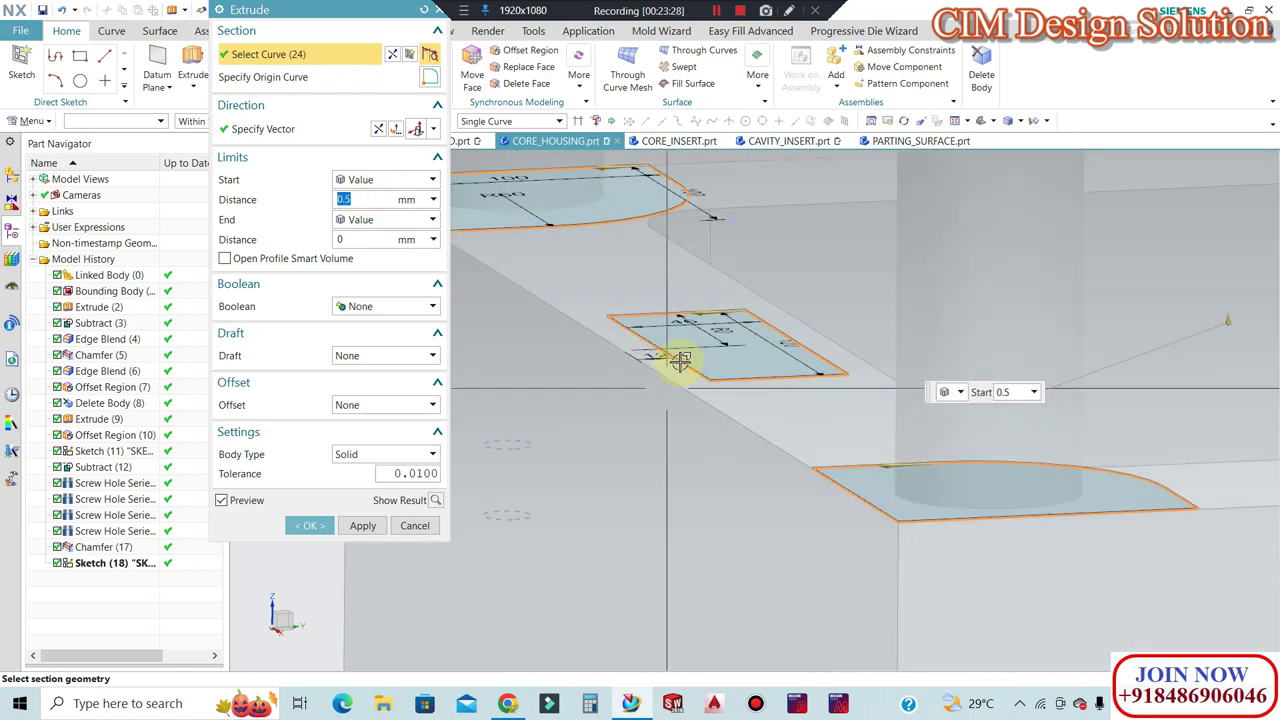
scroll(760, 386, up, 3)
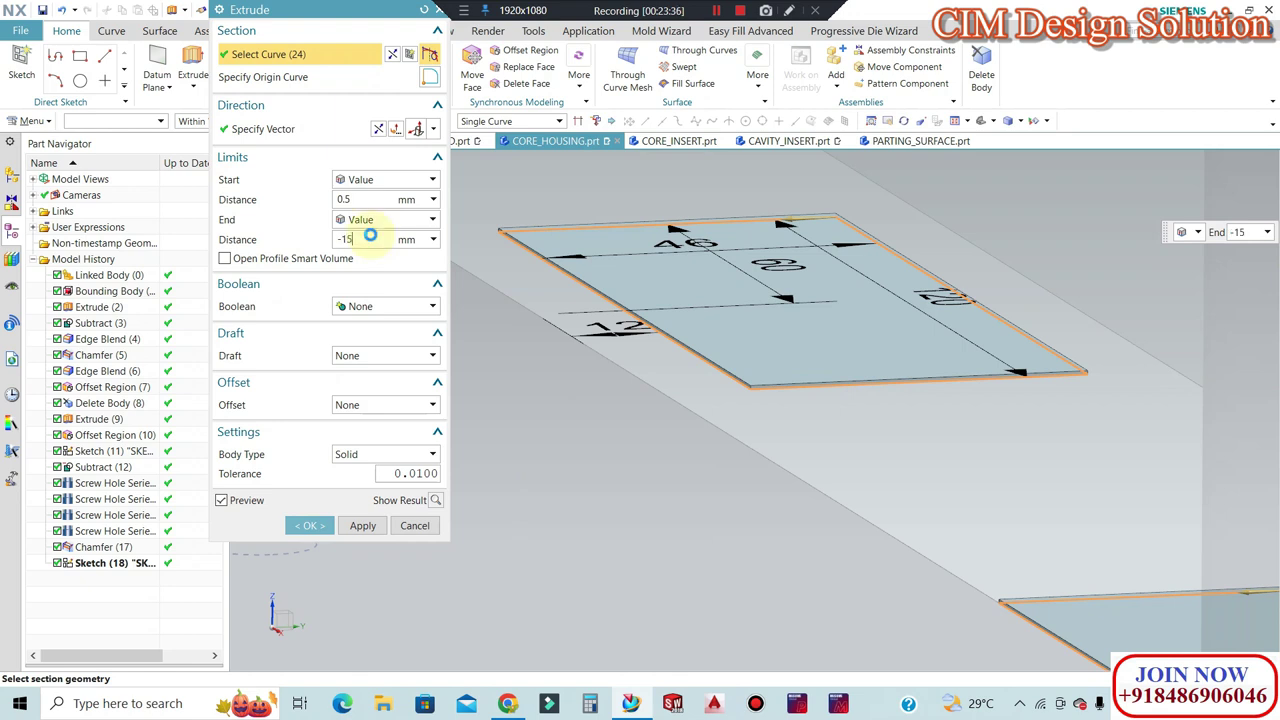
key(Return)
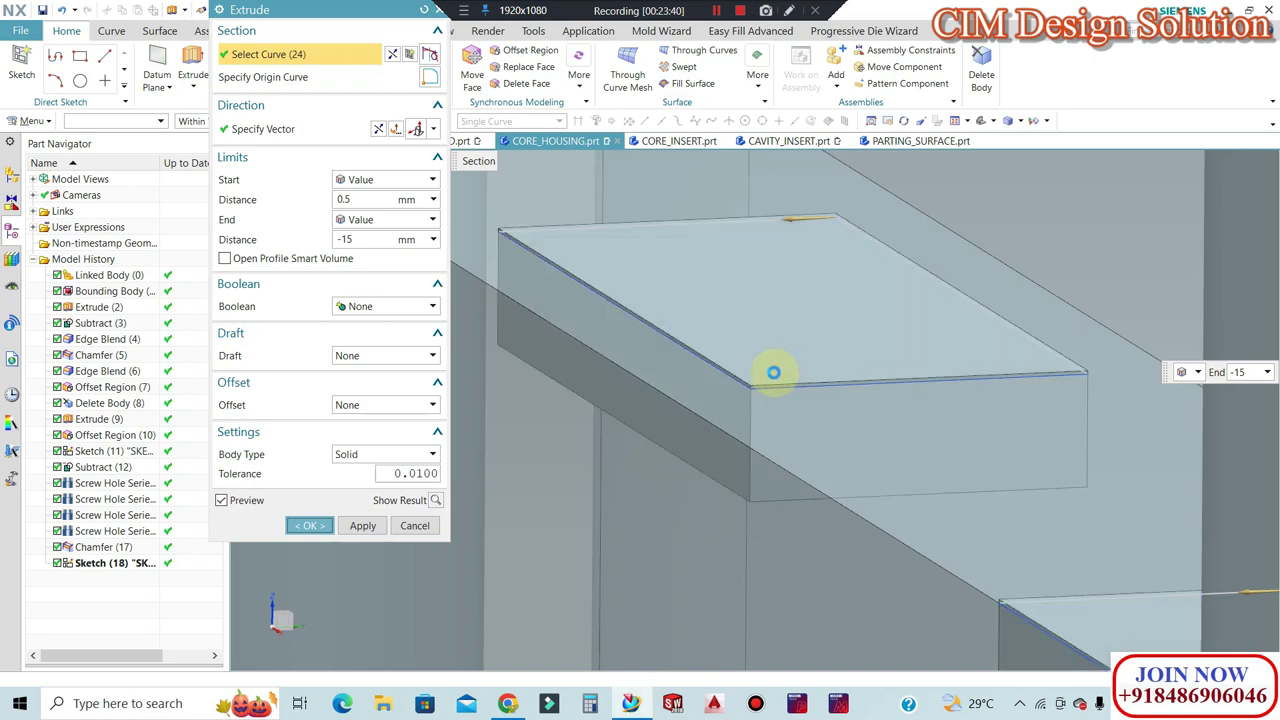
middle_click(778, 368)
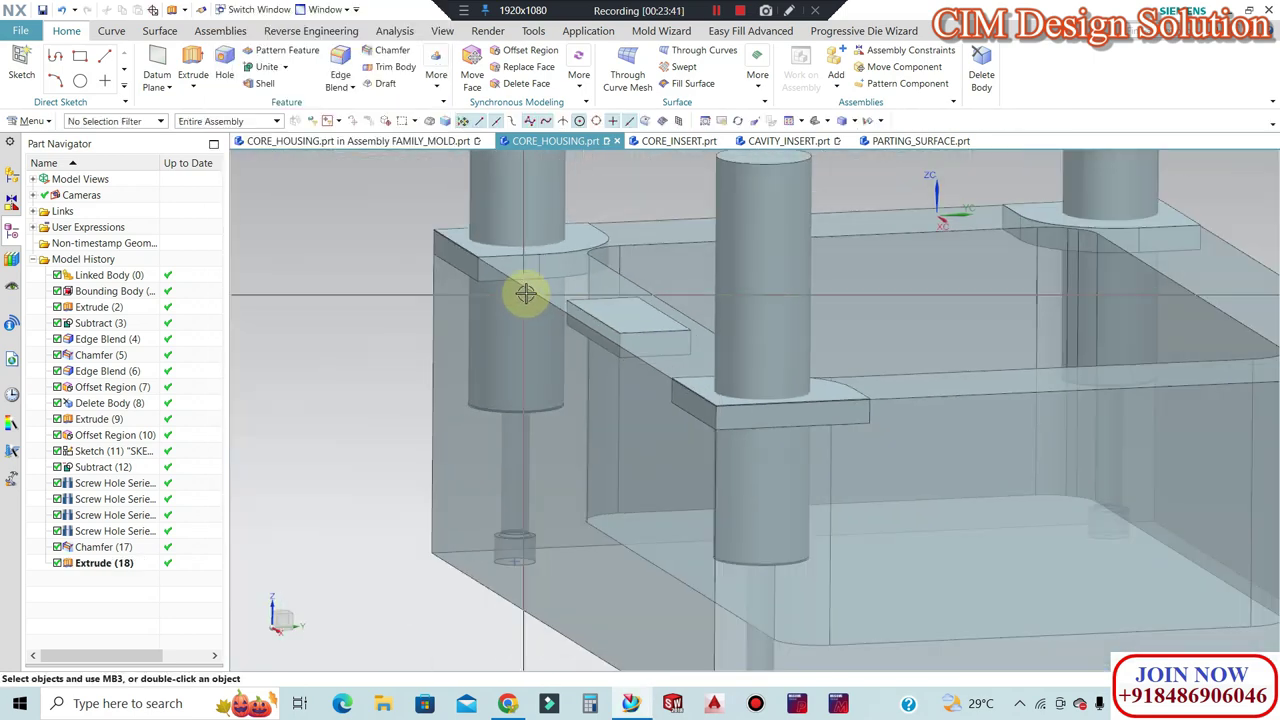
mouse_move(526, 292)
middle_down()
mouse_move(583, 309)
mouse_move(583, 340)
mouse_move(586, 289)
mouse_move(508, 309)
middle_up()
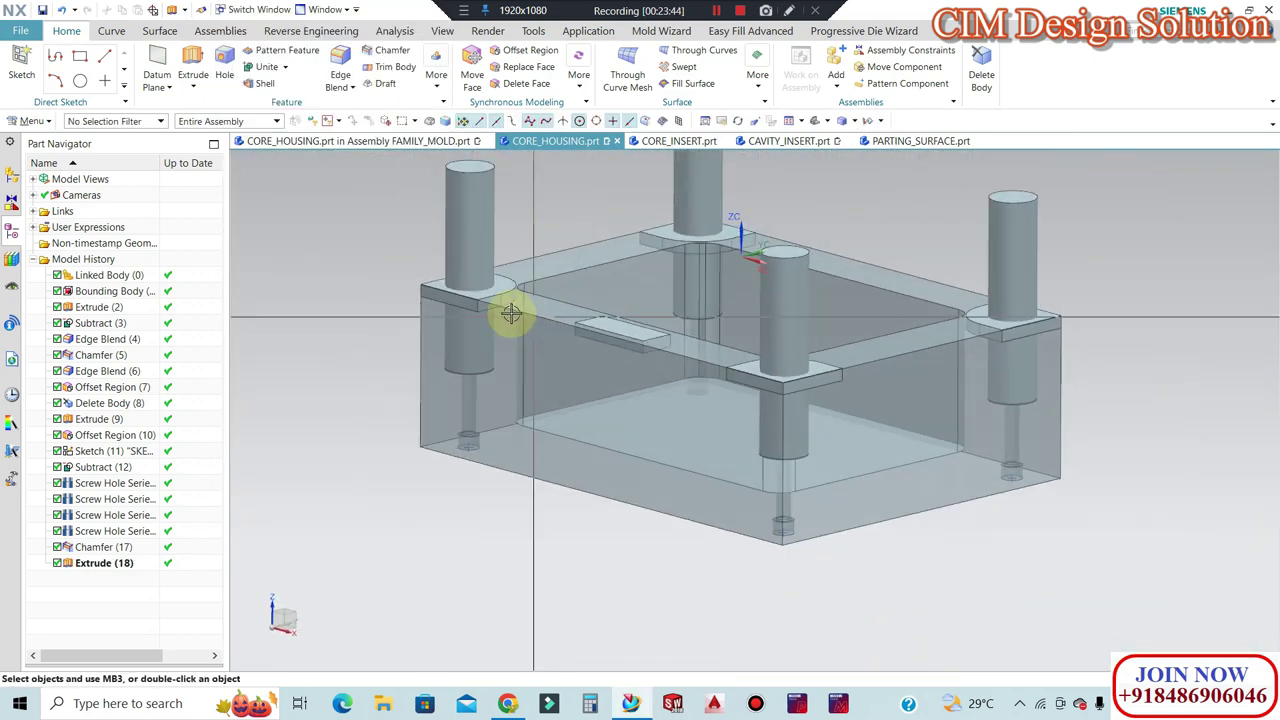
scroll(500, 312, up, 3)
scroll(498, 314, up, 2)
scroll(536, 337, down, 2)
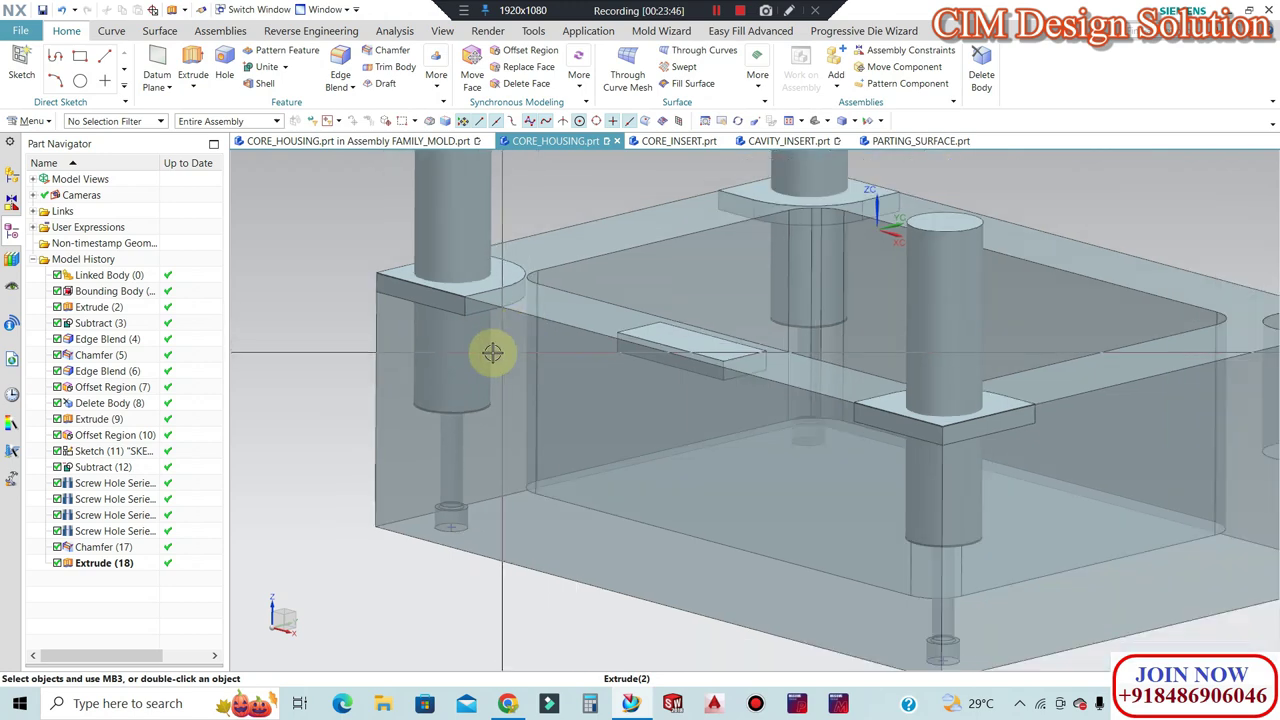
key(F8)
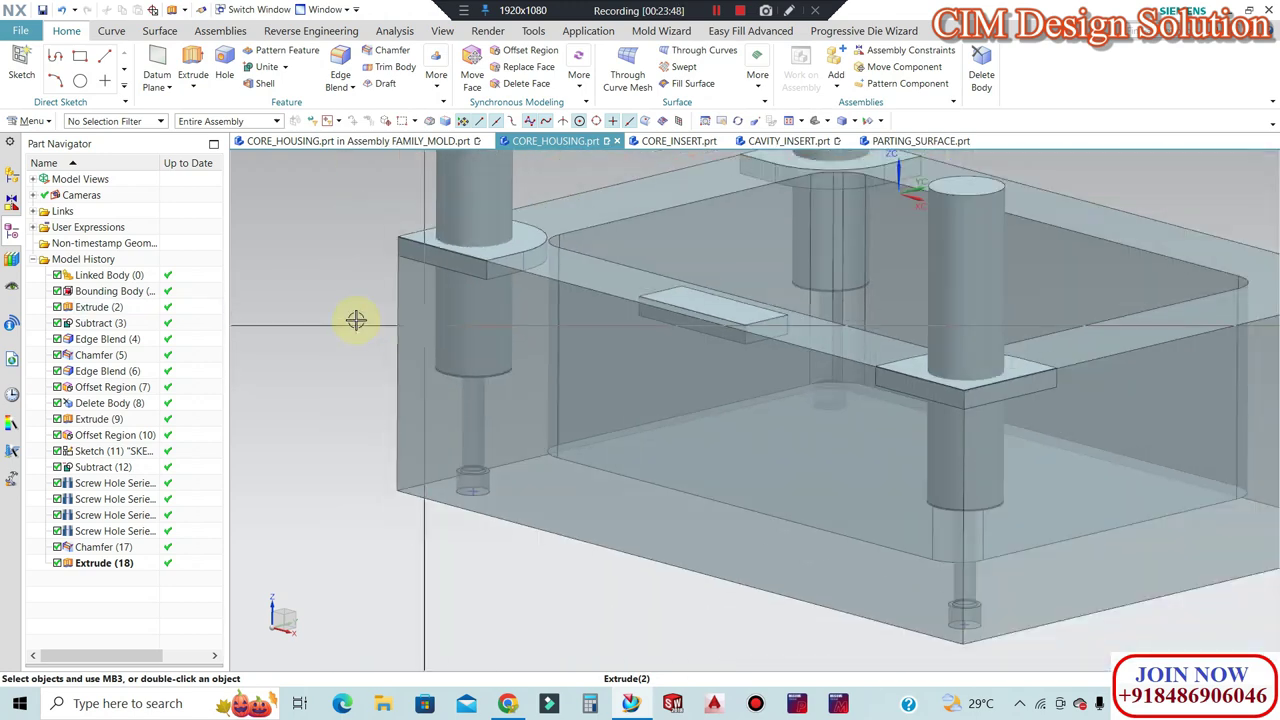
scroll(623, 300, up, 2)
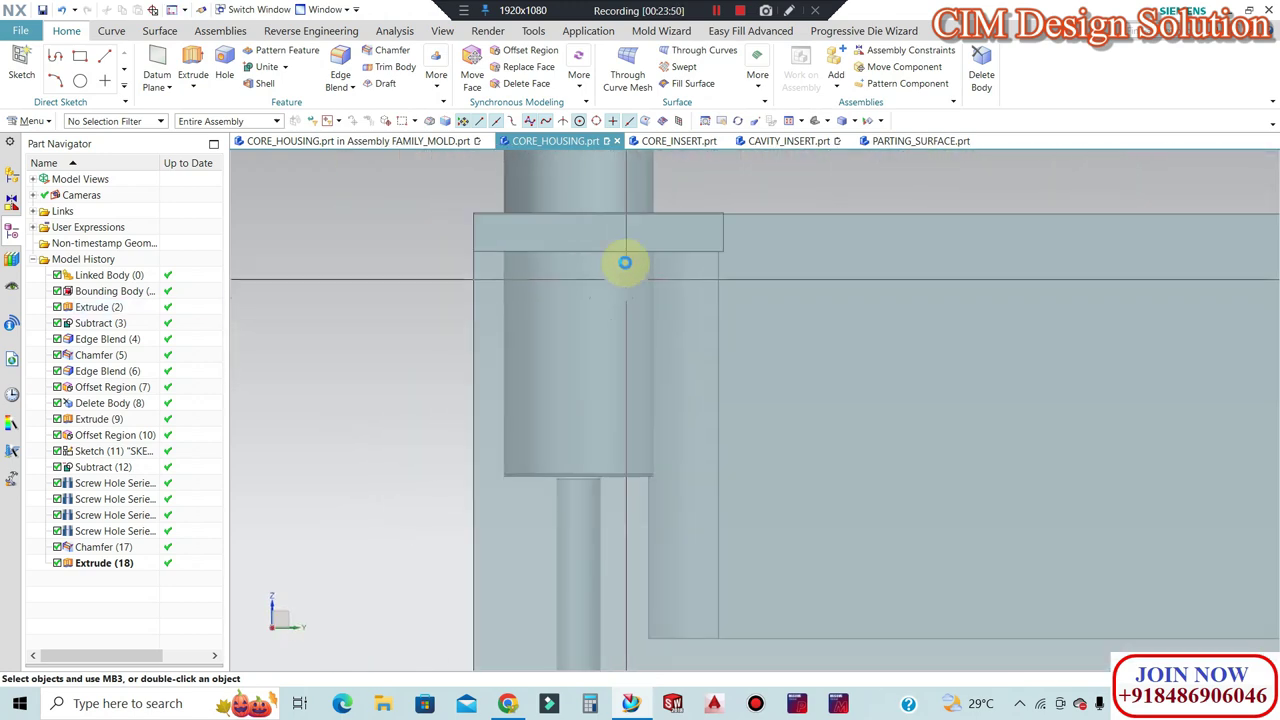
scroll(622, 240, up, 2)
scroll(614, 285, down, 3)
scroll(606, 360, up, 1)
scroll(583, 432, up, 2)
scroll(630, 300, down, 2)
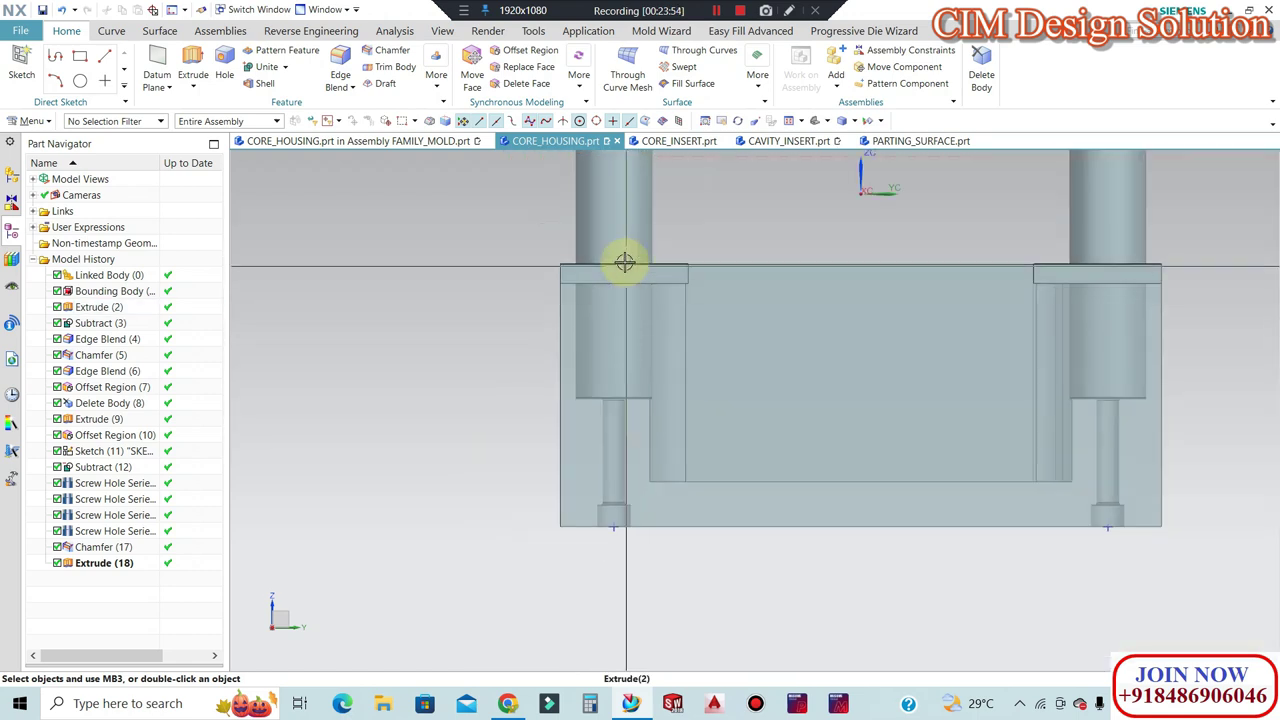
scroll(590, 410, down, 1)
scroll(571, 306, down, 1)
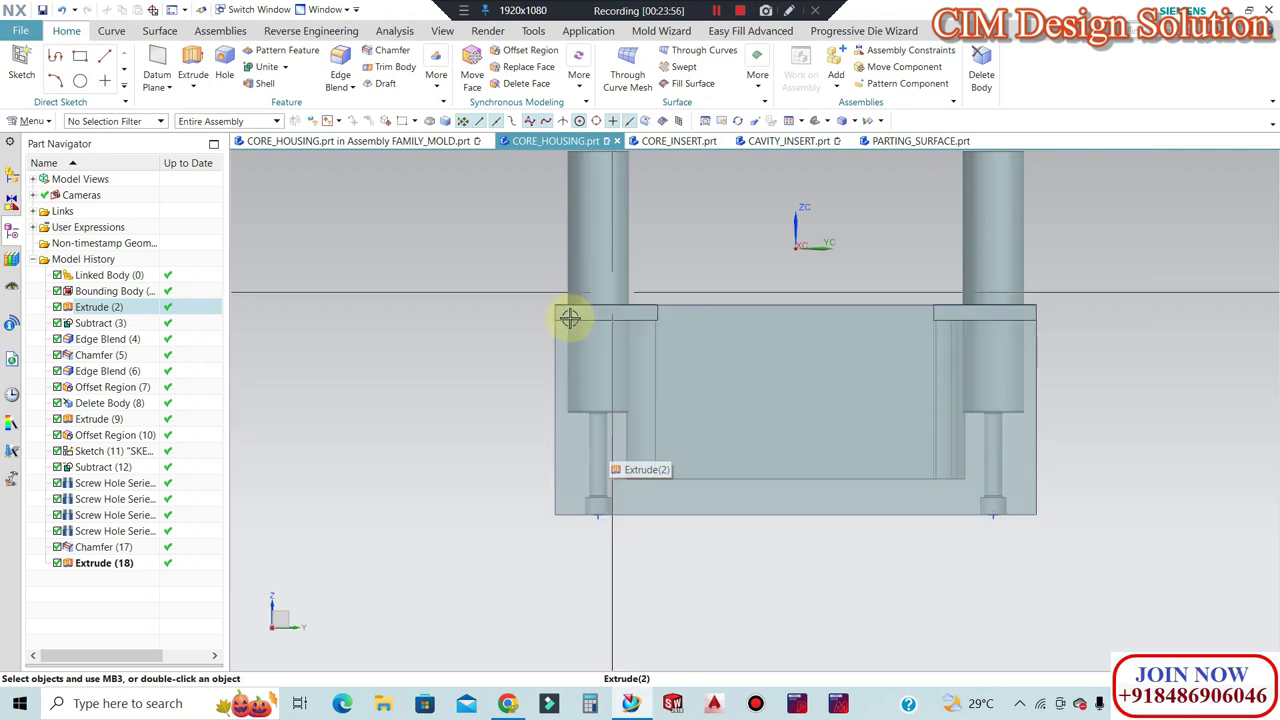
scroll(634, 306, down, 1)
mouse_move(606, 420)
middle_down()
mouse_move(729, 444)
mouse_move(663, 400)
middle_up()
scroll(614, 366, up, 1)
scroll(737, 309, down, 1)
scroll(667, 344, down, 1)
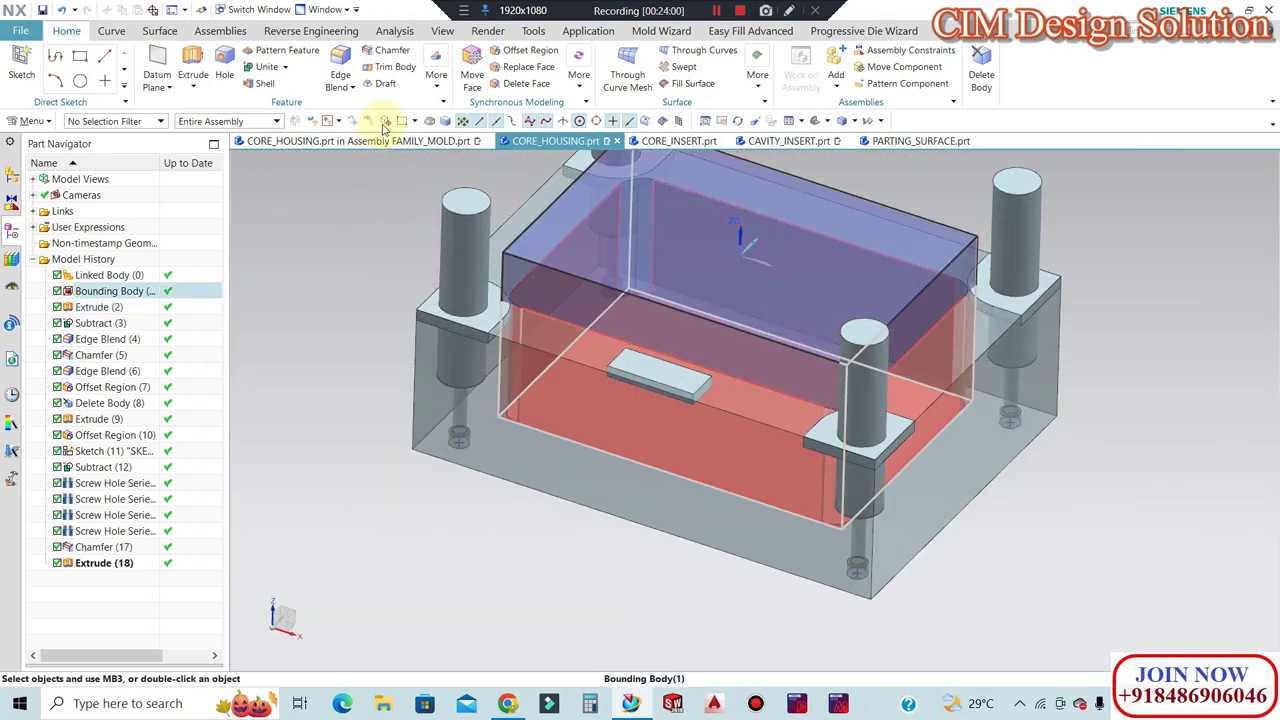
click(436, 75)
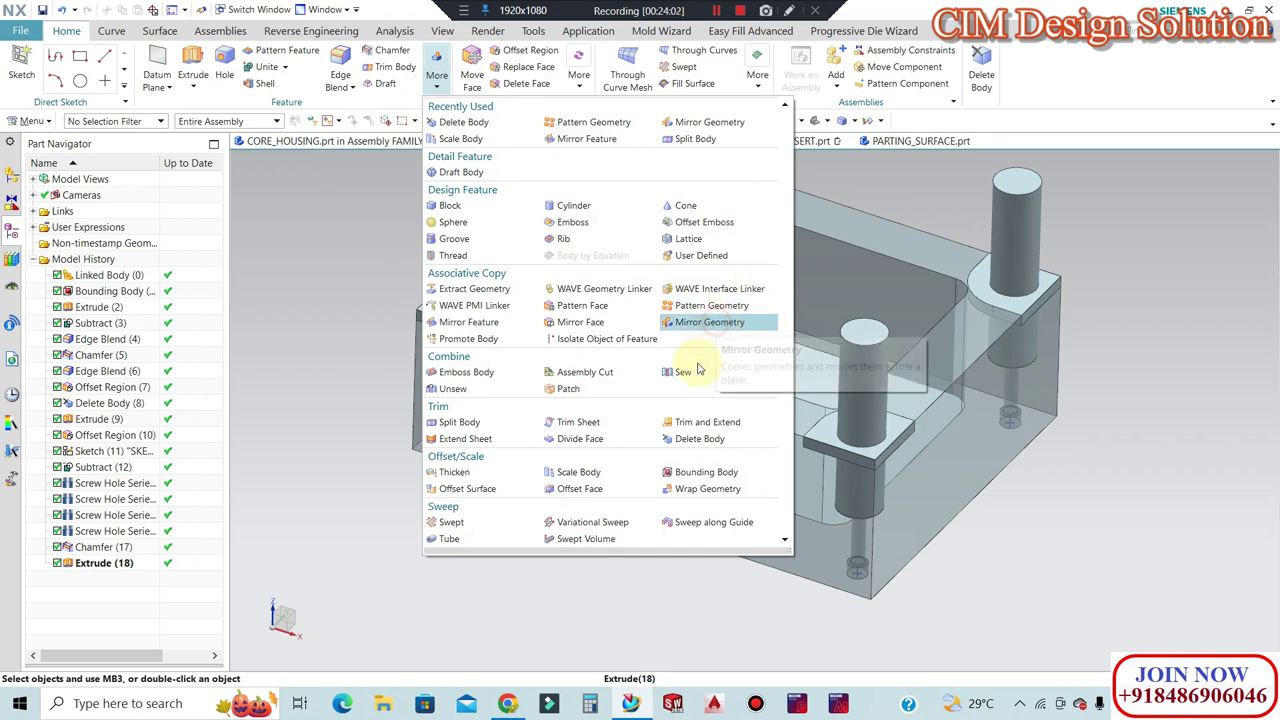
Mirror the small block from Extrude (18) across the YC plane using the Solid Body filter.
click(717, 325)
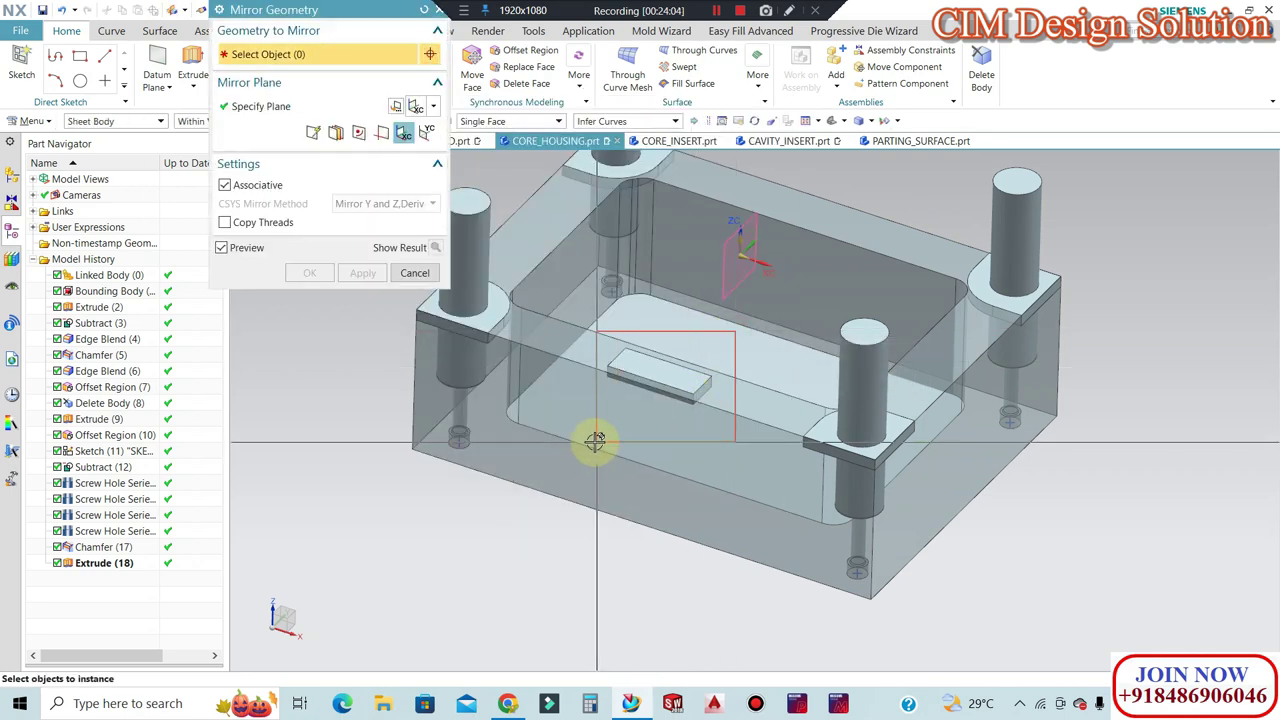
click(428, 136)
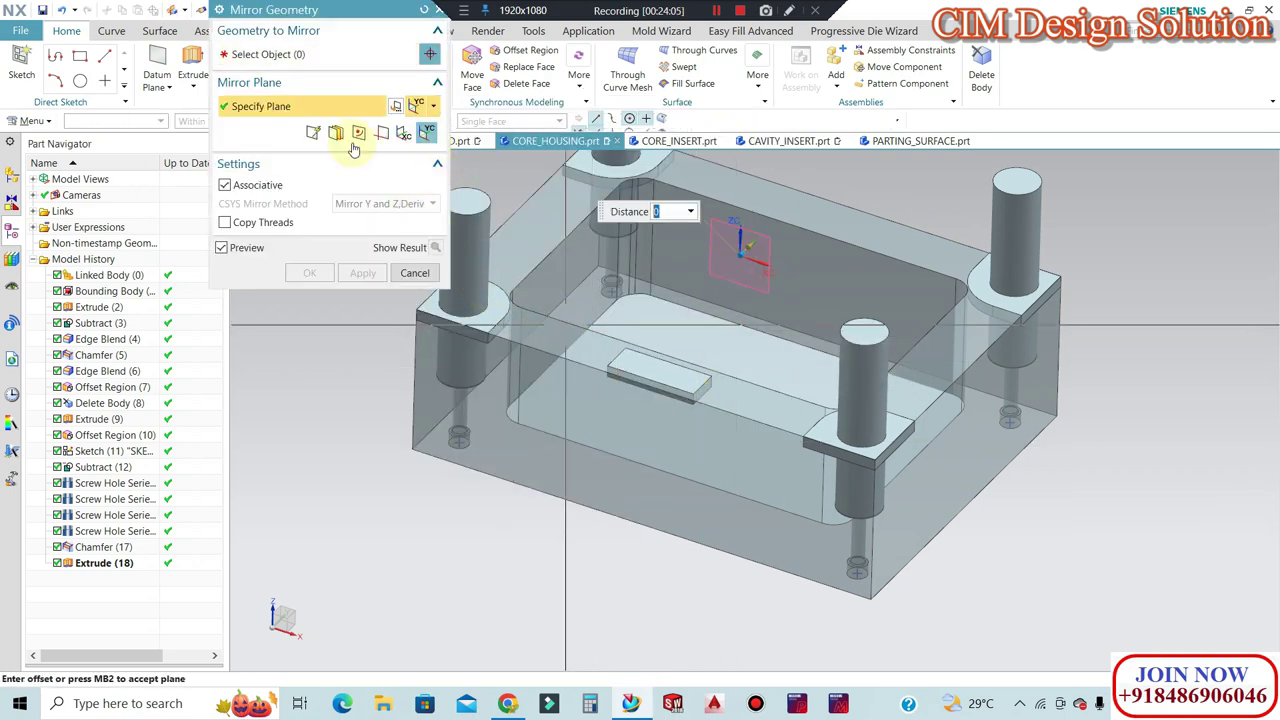
click(245, 54)
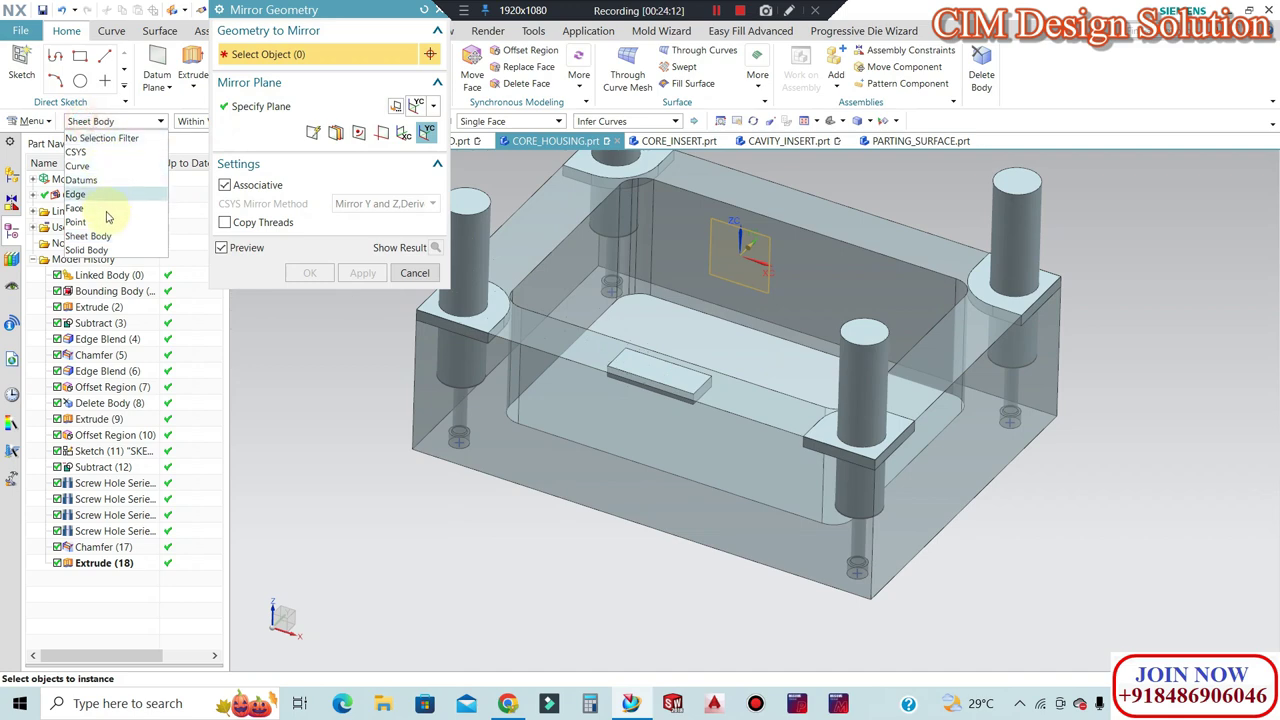
click(88, 249)
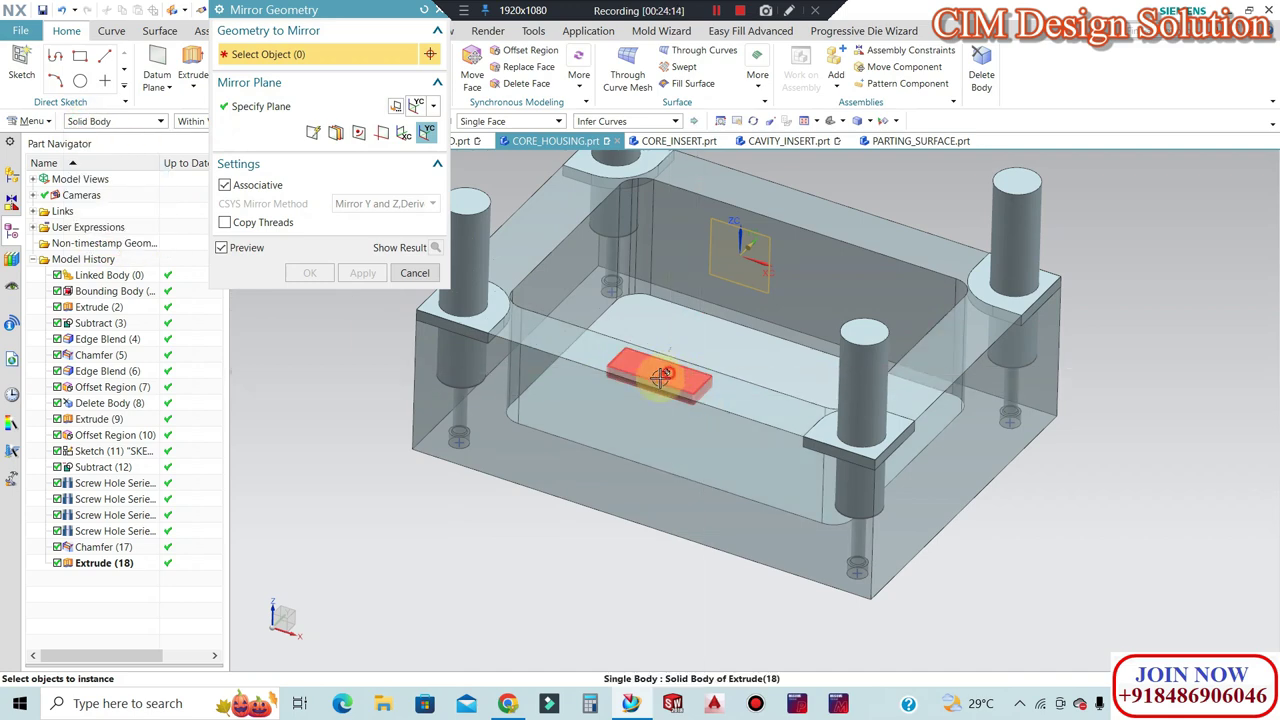
click(658, 376)
click(311, 272)
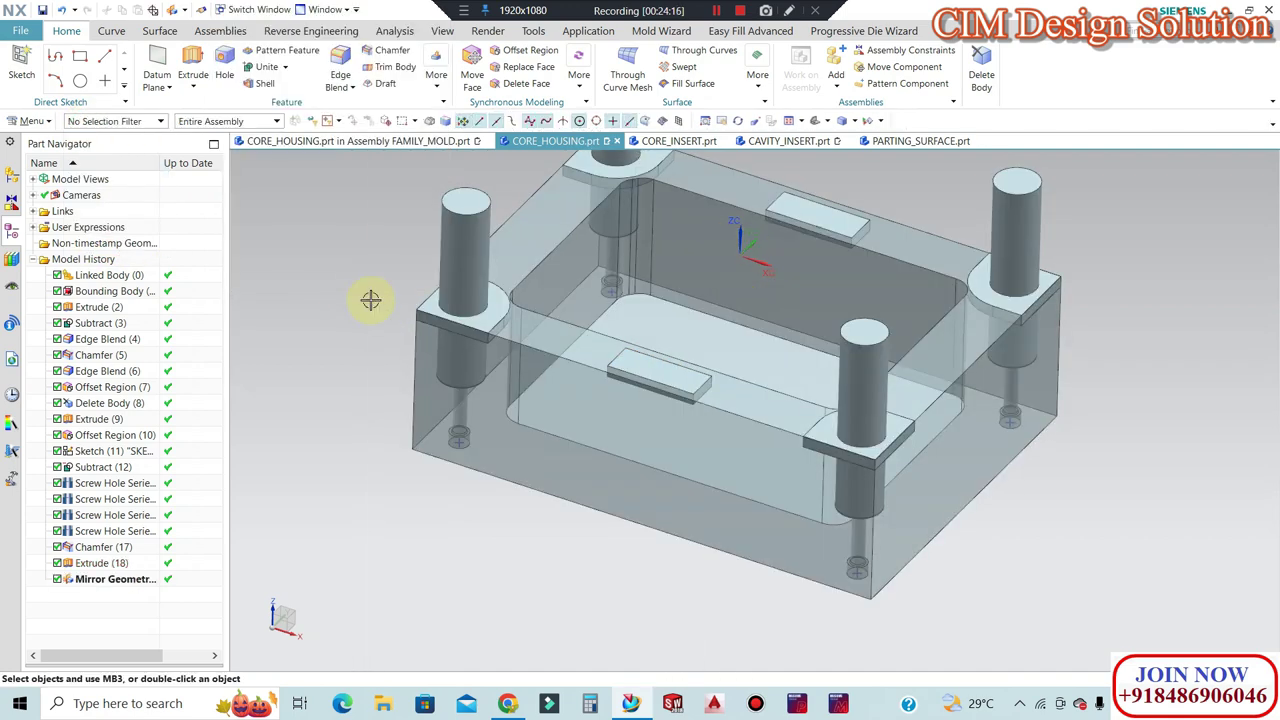
Subtract the guide pillars from the first two pillar pads, keeping the pillars as tools.
scroll(510, 308, up, 1)
scroll(505, 307, up, 3)
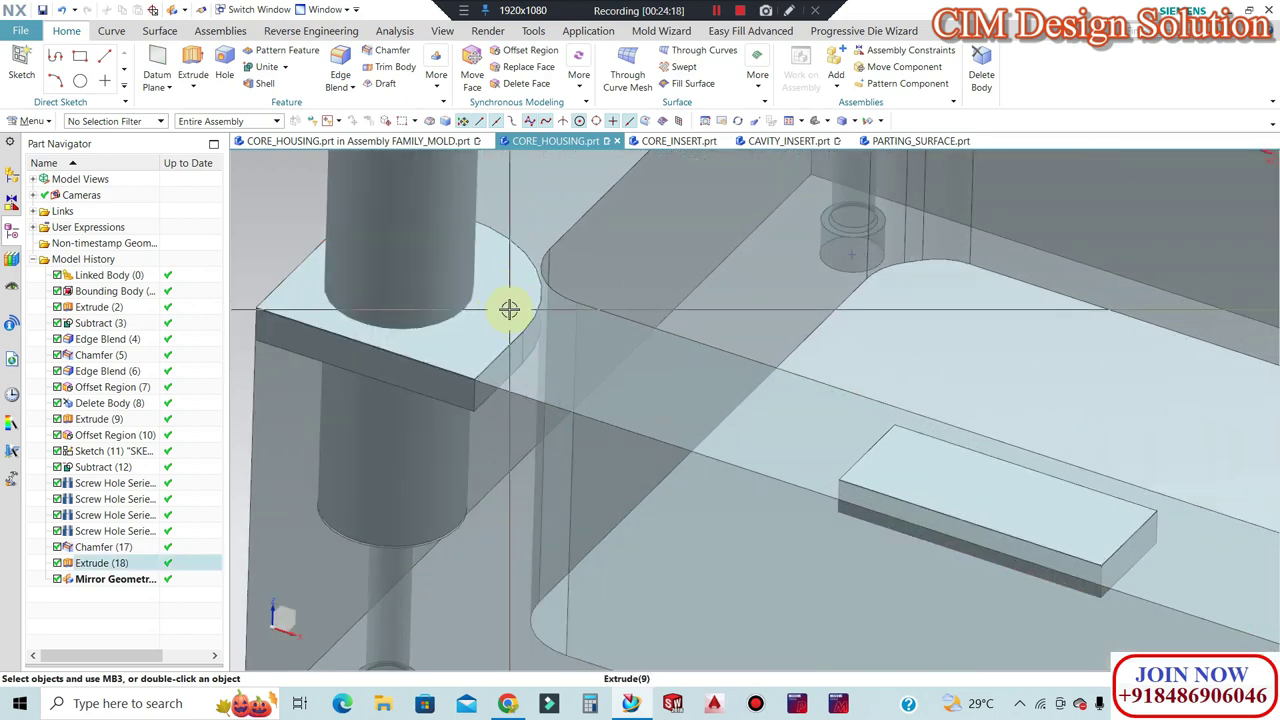
scroll(520, 325, up, 2)
scroll(537, 345, down, 2)
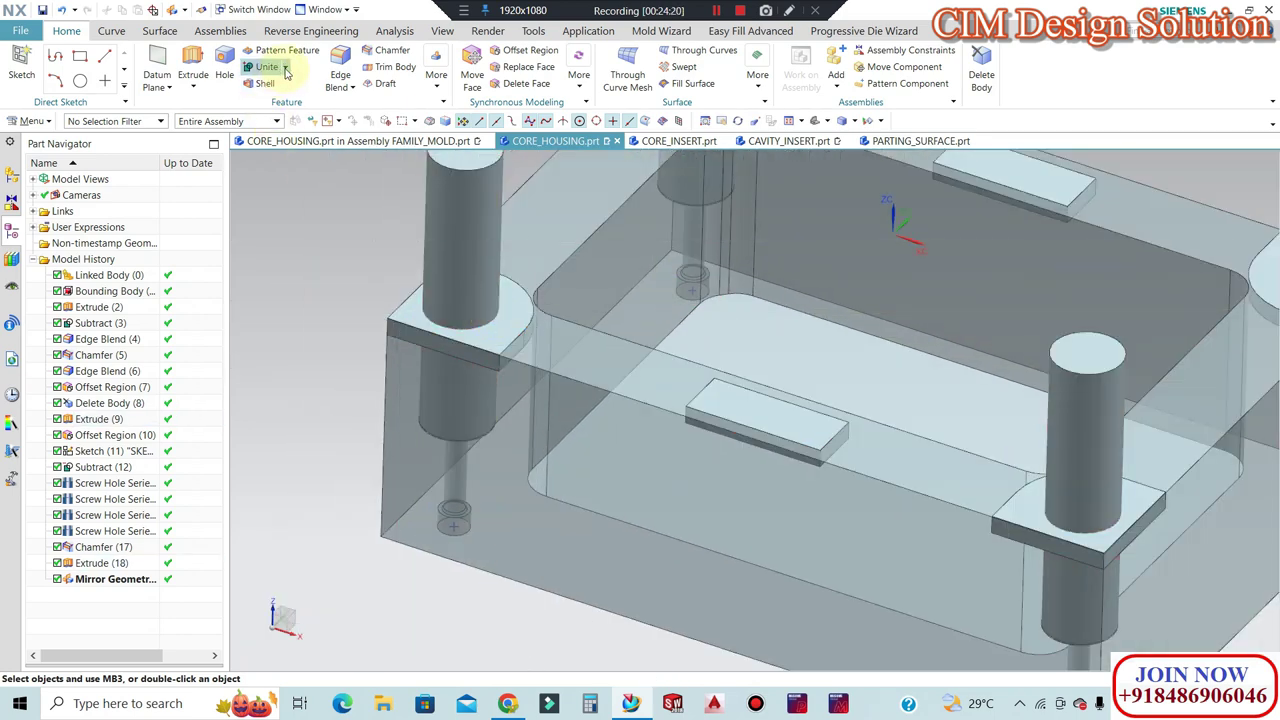
click(410, 300)
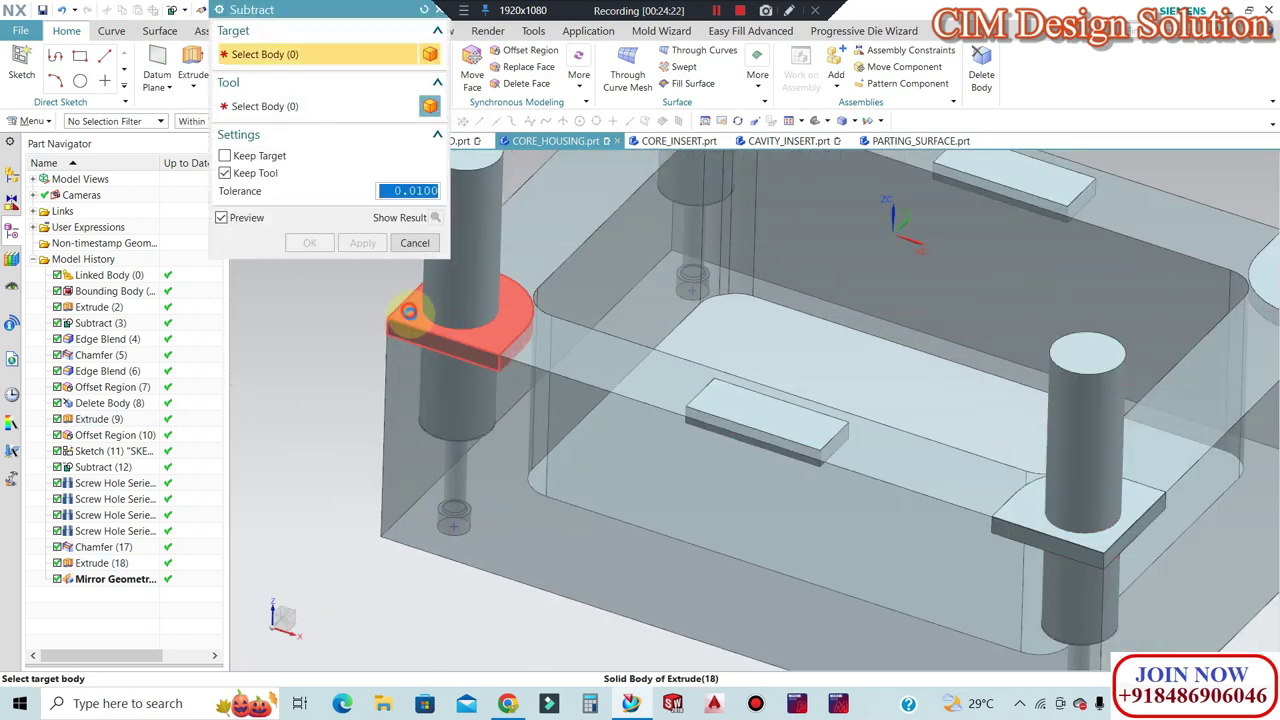
click(428, 270)
click(362, 243)
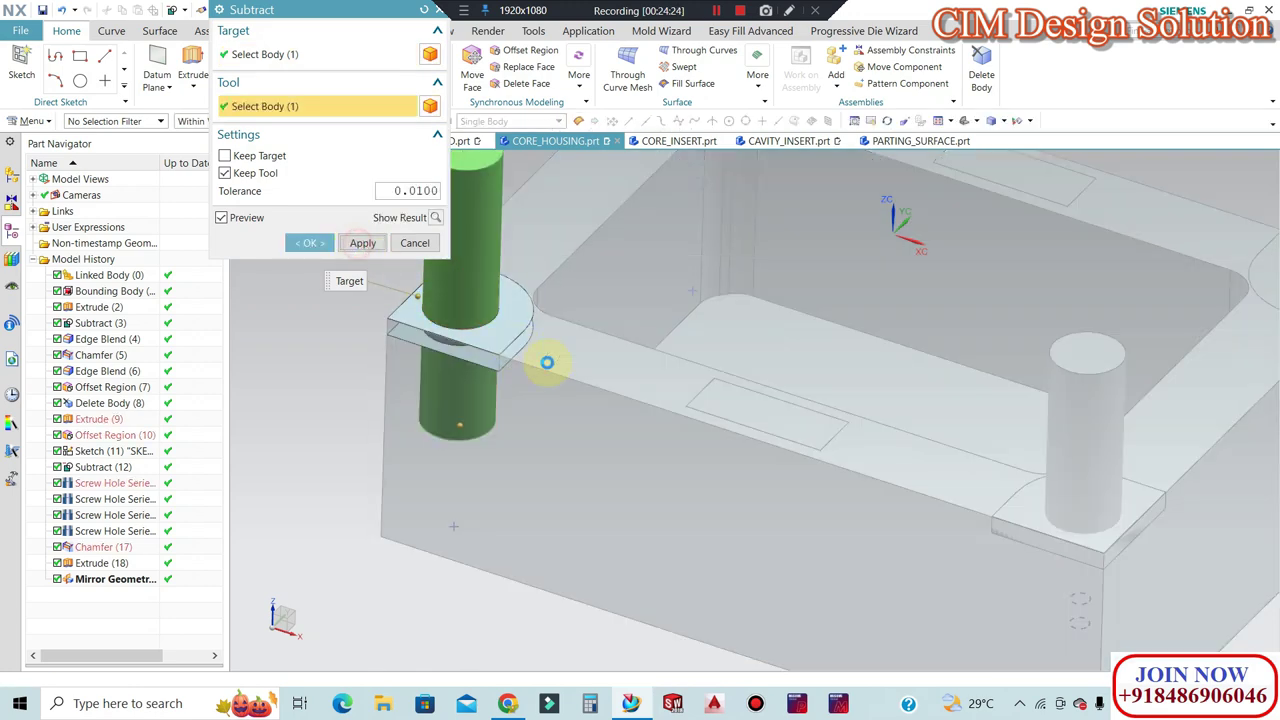
scroll(720, 477, down, 2)
scroll(714, 277, down, 2)
scroll(682, 231, up, 3)
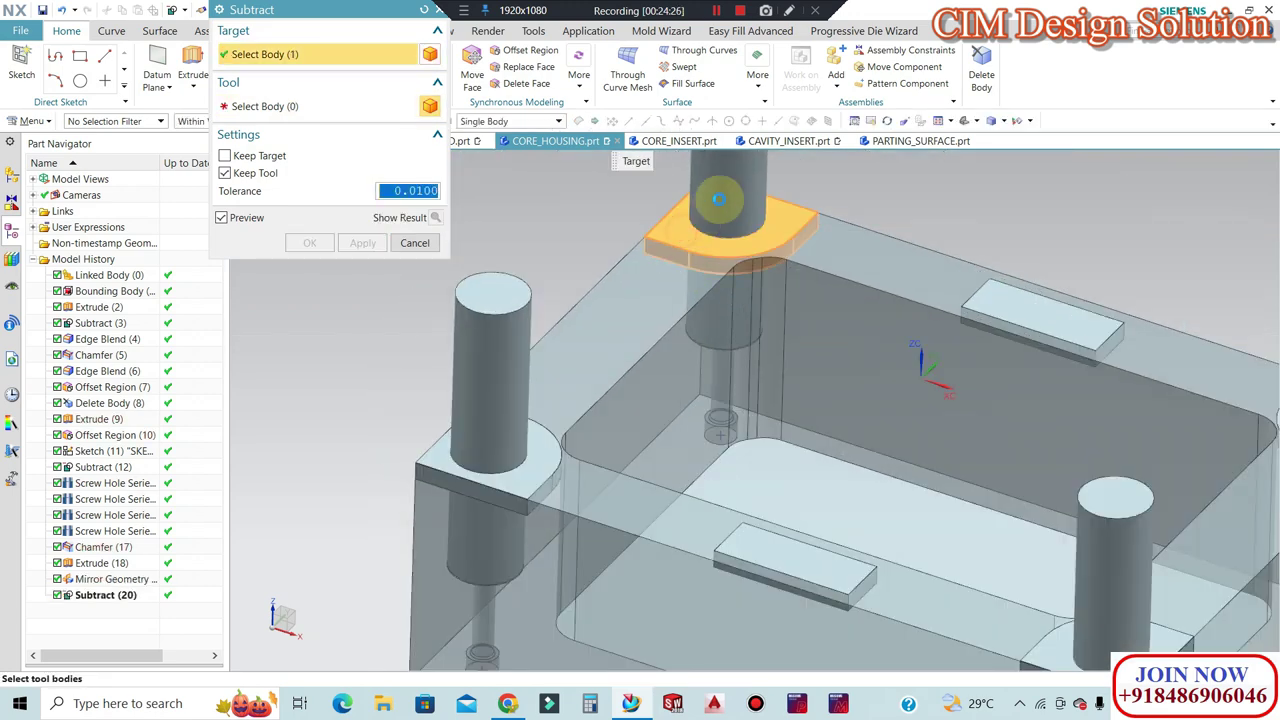
click(676, 213)
click(727, 333)
middle_click(581, 241)
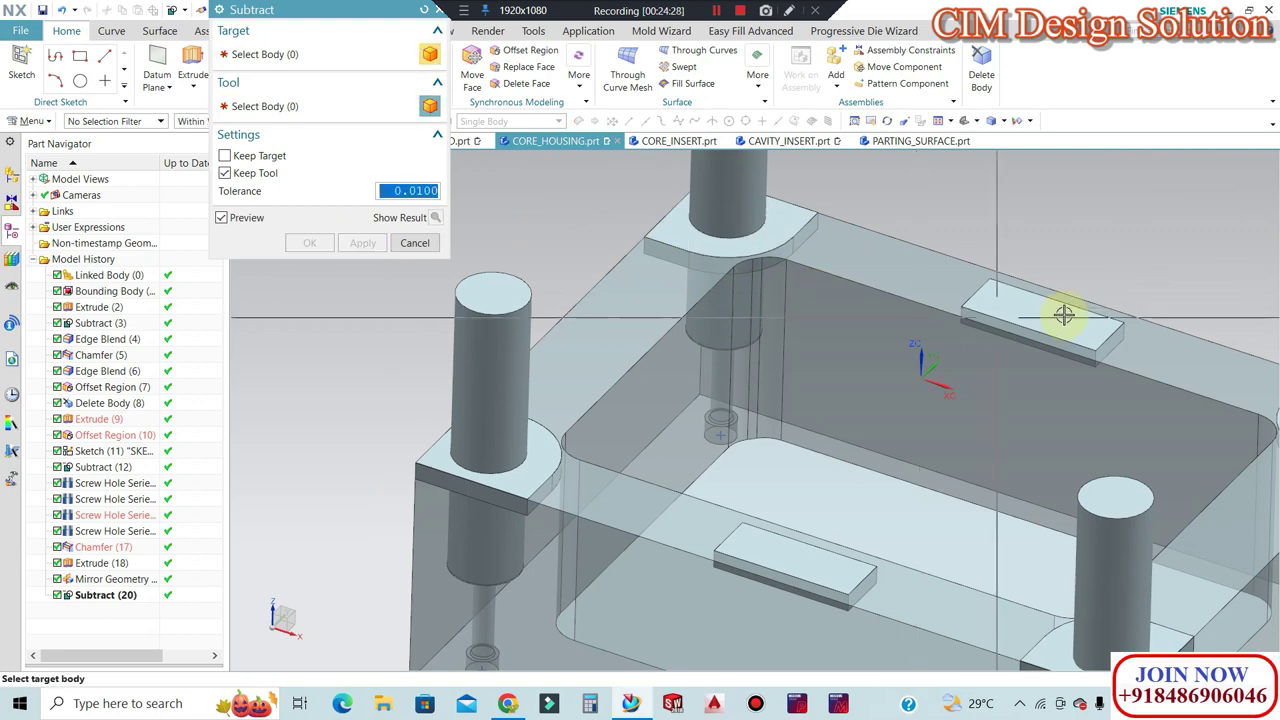
Subtract the guide pillars from the third and fourth pillar pads the same way.
scroll(1000, 330, down, 3)
scroll(1060, 387, up, 4)
click(1060, 387)
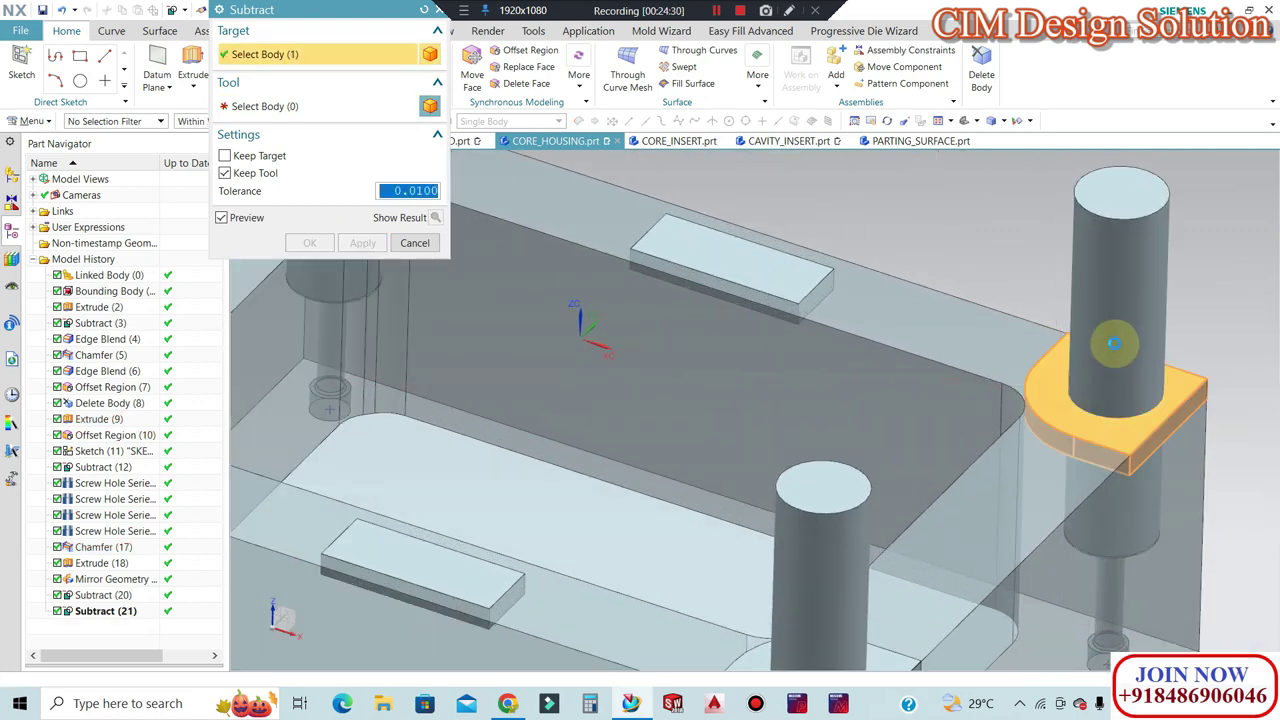
click(720, 250)
click(362, 243)
scroll(923, 291, down, 3)
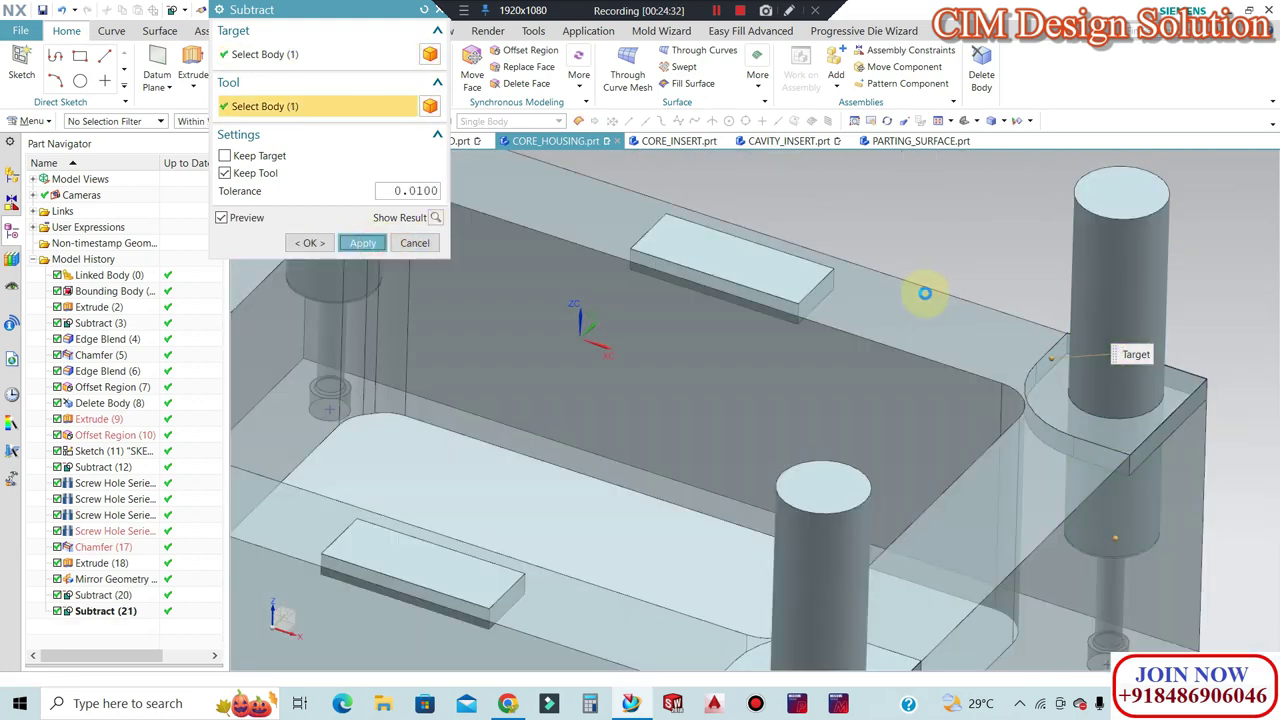
scroll(929, 286, up, 2)
scroll(851, 491, down, 3)
scroll(821, 491, up, 4)
click(788, 505)
click(886, 386)
click(310, 243)
scroll(743, 400, down, 3)
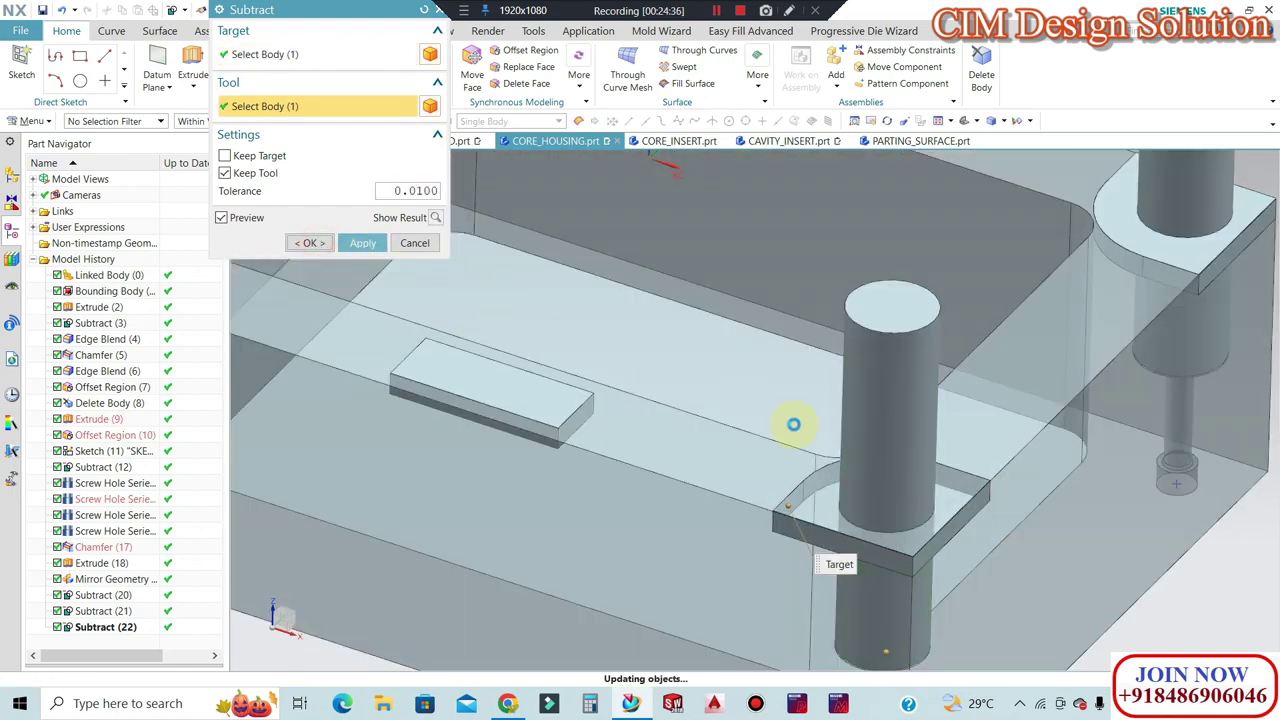
scroll(886, 449, down, 3)
scroll(543, 451, down, 2)
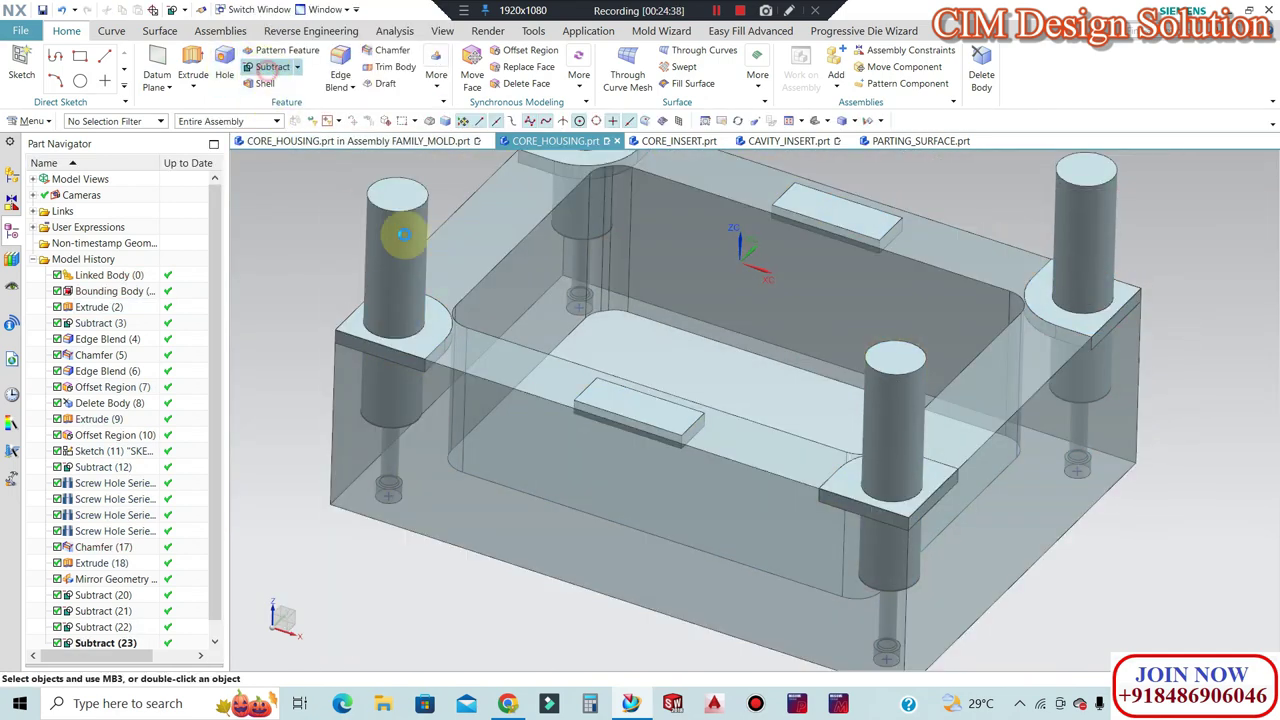
Set up a Subtract with the housing as target and both slot blocks as tools.
click(272, 67)
click(643, 428)
click(818, 224)
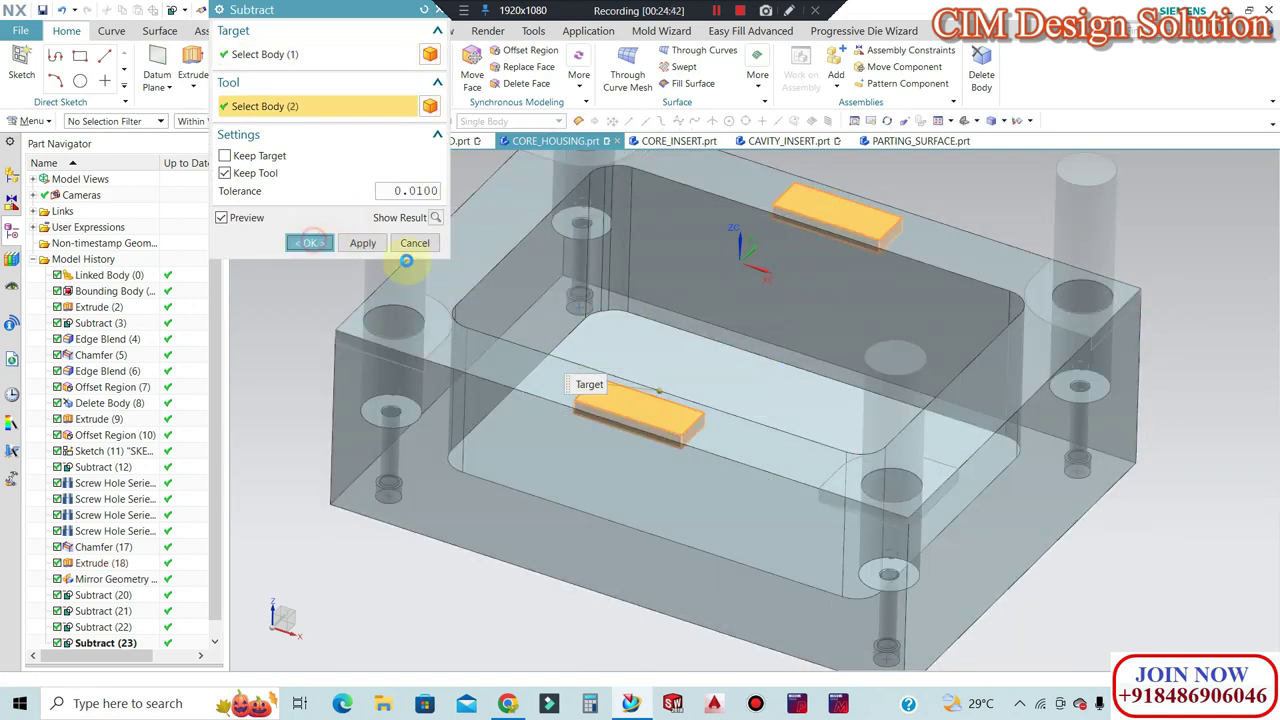
Hide the housing body and the guide pillars with Ctrl+B.
scroll(723, 400, down, 3)
mouse_move(723, 400)
middle_down()
mouse_move(703, 429)
mouse_move(523, 374)
middle_up()
scroll(695, 340, up, 5)
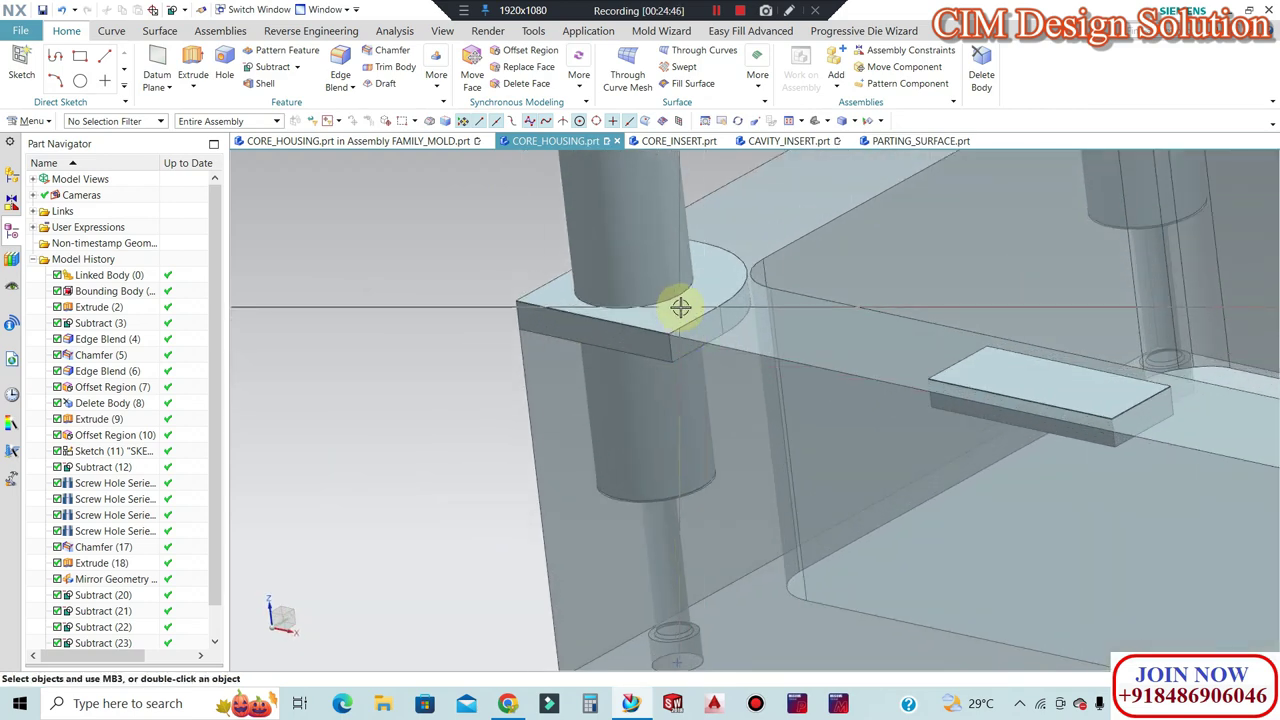
scroll(586, 386, down, 3)
scroll(670, 484, down, 2)
click(670, 484)
key(ctrl+b)
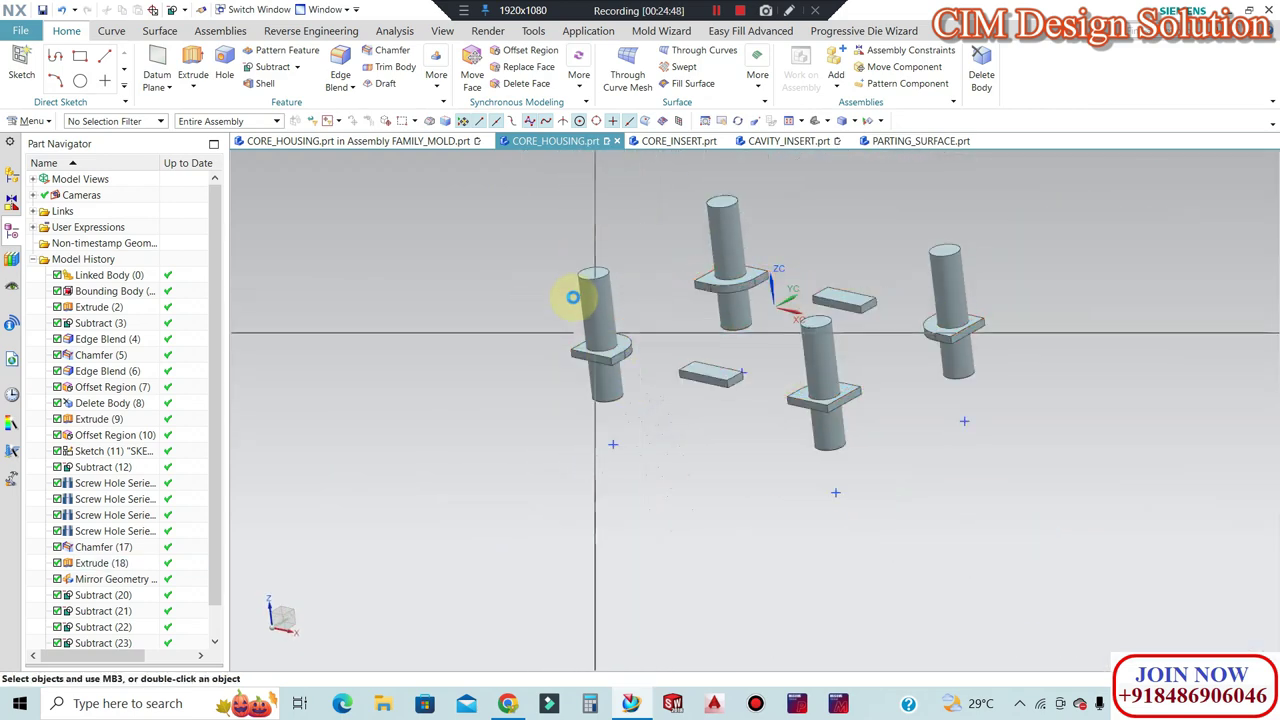
scroll(571, 357, up, 2)
click(608, 468)
key(ctrl+b)
Orbit around the remaining plates to view them from above and low at the side.
scroll(890, 369, down, 2)
middle_drag(890, 369, 926, 396)
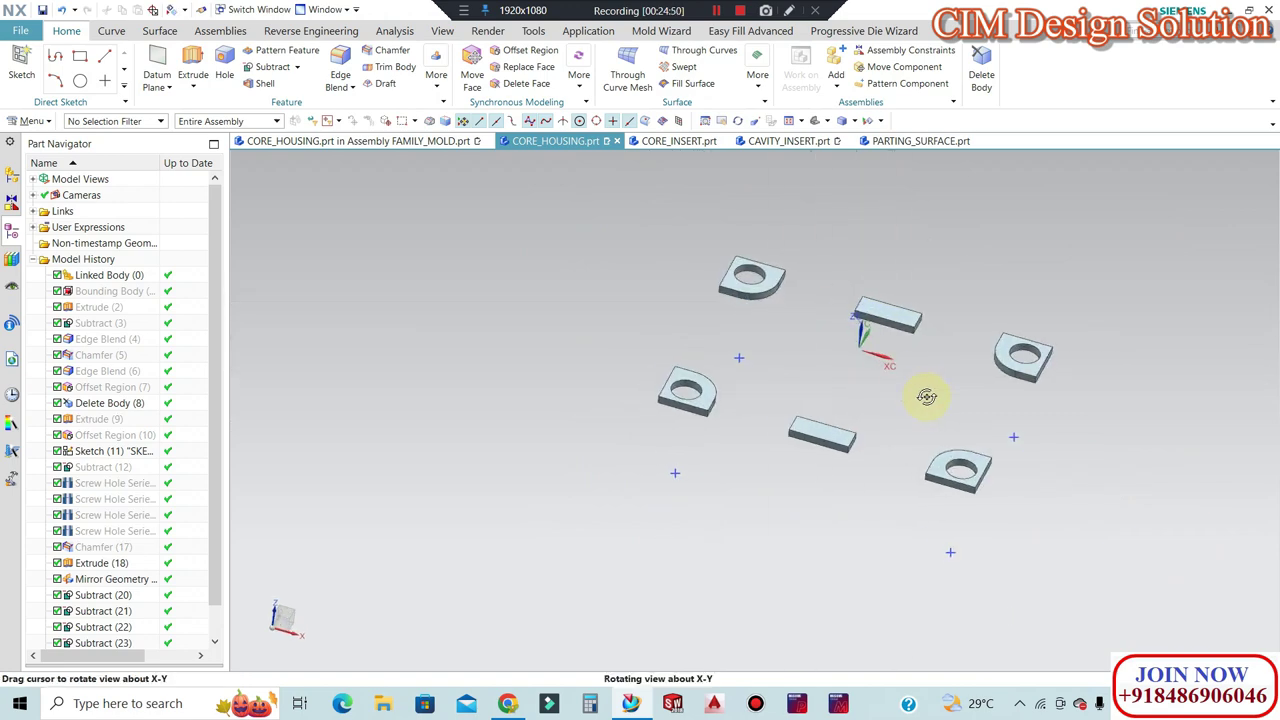
scroll(814, 306, up, 2)
scroll(620, 286, up, 2)
scroll(709, 277, down, 3)
mouse_move(709, 277)
middle_down()
mouse_move(728, 270)
mouse_move(640, 350)
mouse_move(643, 394)
mouse_move(610, 420)
mouse_move(600, 400)
mouse_move(623, 557)
middle_up()
Unhide the housing and pillars, inspect the housing obliquely and from below, then start Chamfer.
key(ctrl+shift+u)
scroll(613, 509, up, 5)
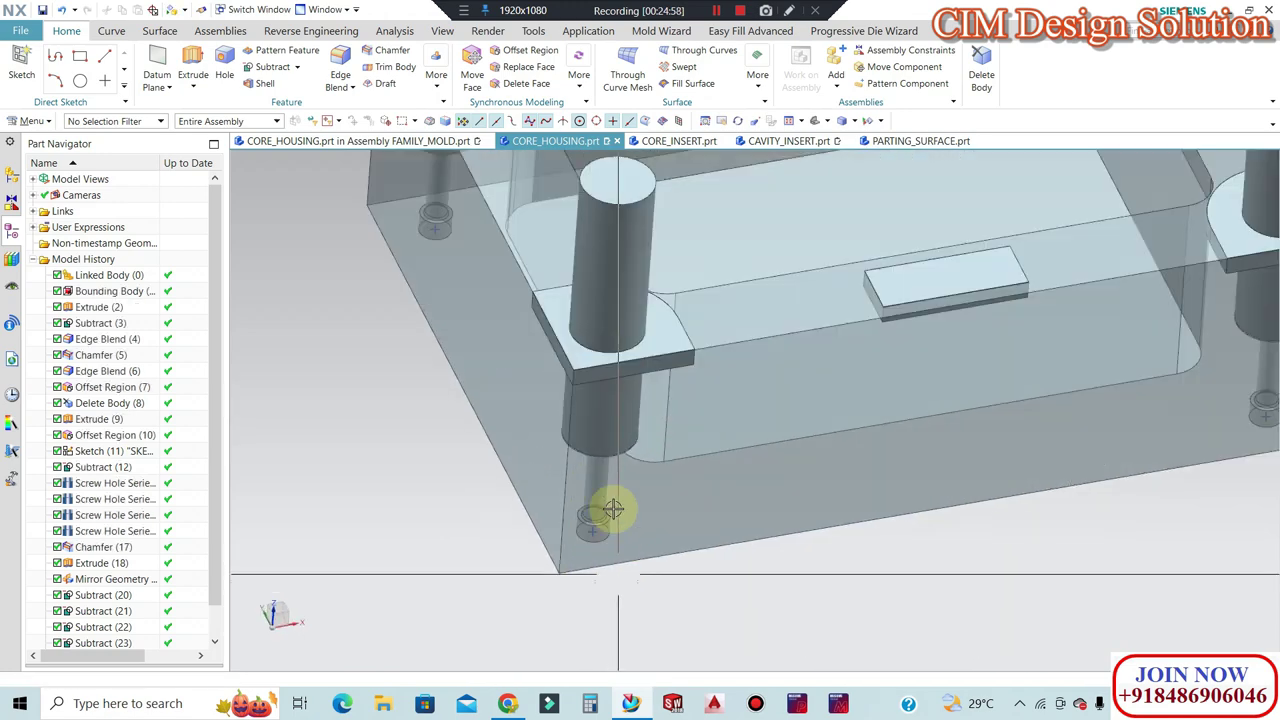
scroll(613, 509, down, 5)
mouse_move(603, 471)
middle_down()
mouse_move(586, 534)
mouse_move(591, 505)
mouse_move(638, 449)
middle_up()
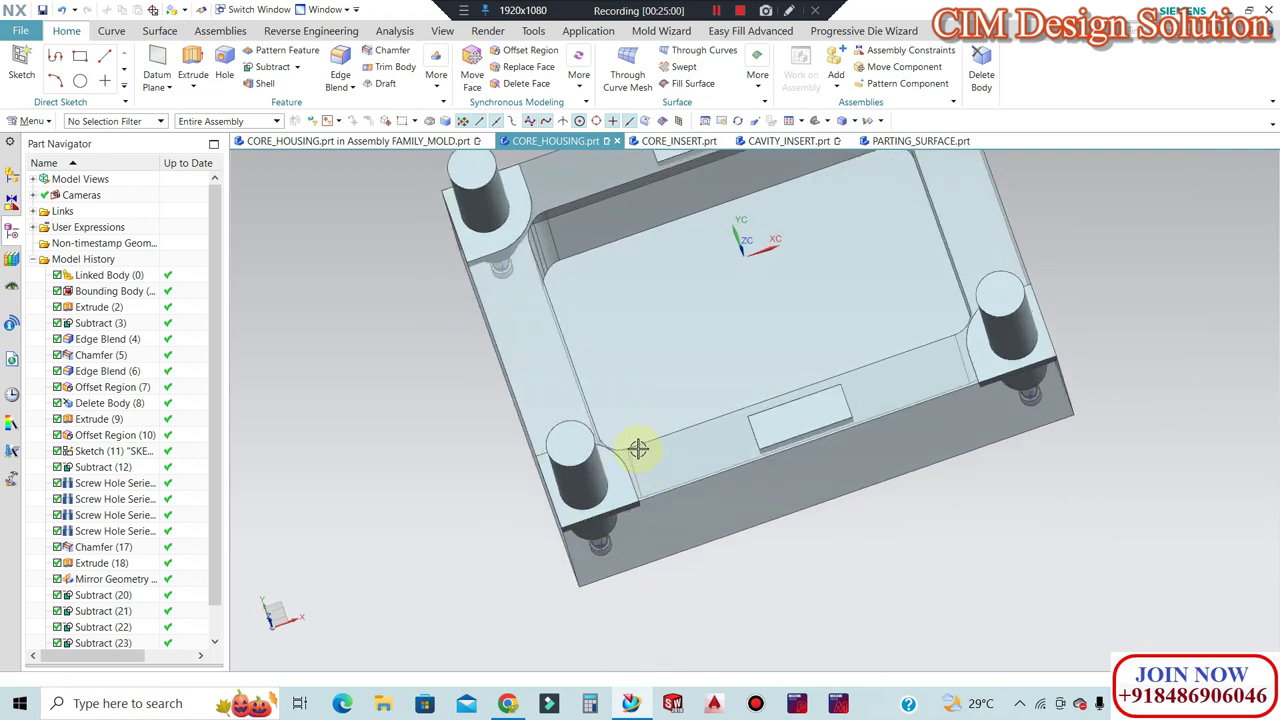
scroll(638, 449, up, 5)
scroll(626, 420, down, 5)
mouse_move(597, 534)
middle_down()
mouse_move(646, 429)
mouse_move(753, 452)
mouse_move(694, 394)
mouse_move(606, 586)
middle_up()
scroll(726, 503, up, 5)
scroll(726, 491, down, 5)
scroll(606, 586, up, 5)
click(389, 55)
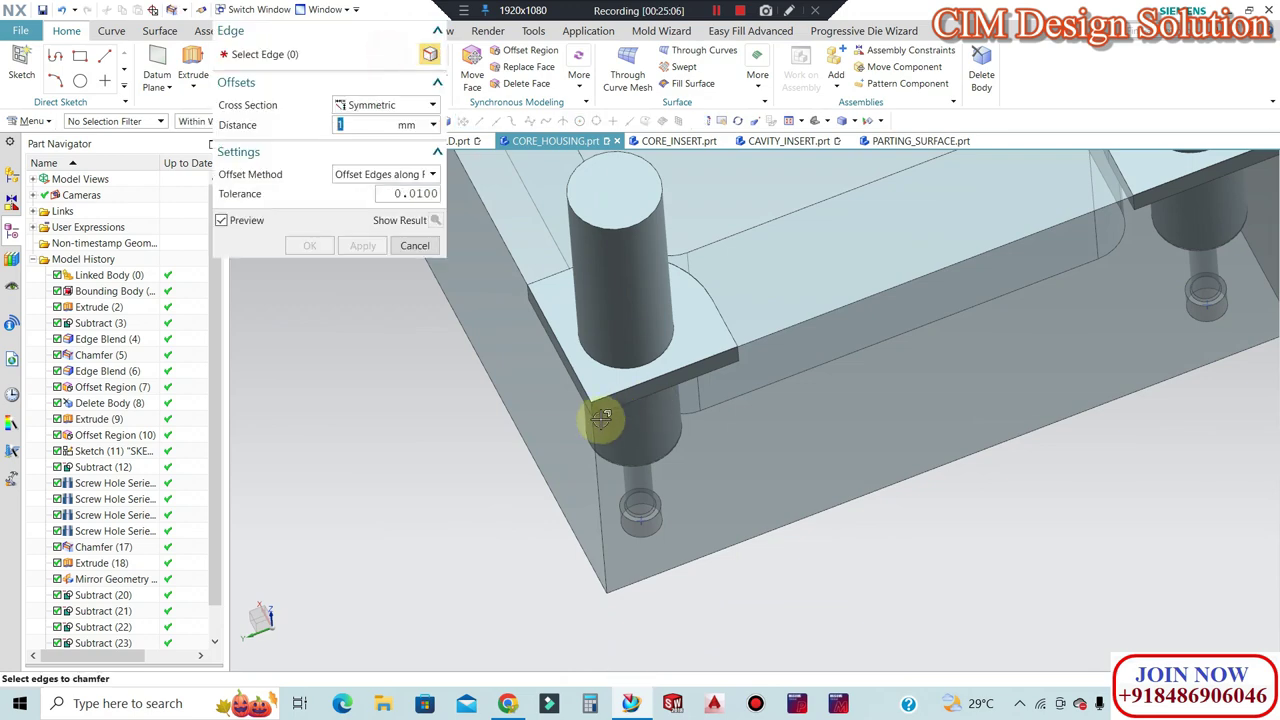
Chamfer two corner edges of the housing beside a pillar pad by 10 mm.
scroll(594, 420, up, 3)
scroll(592, 395, up, 2)
click(588, 398)
click(594, 539)
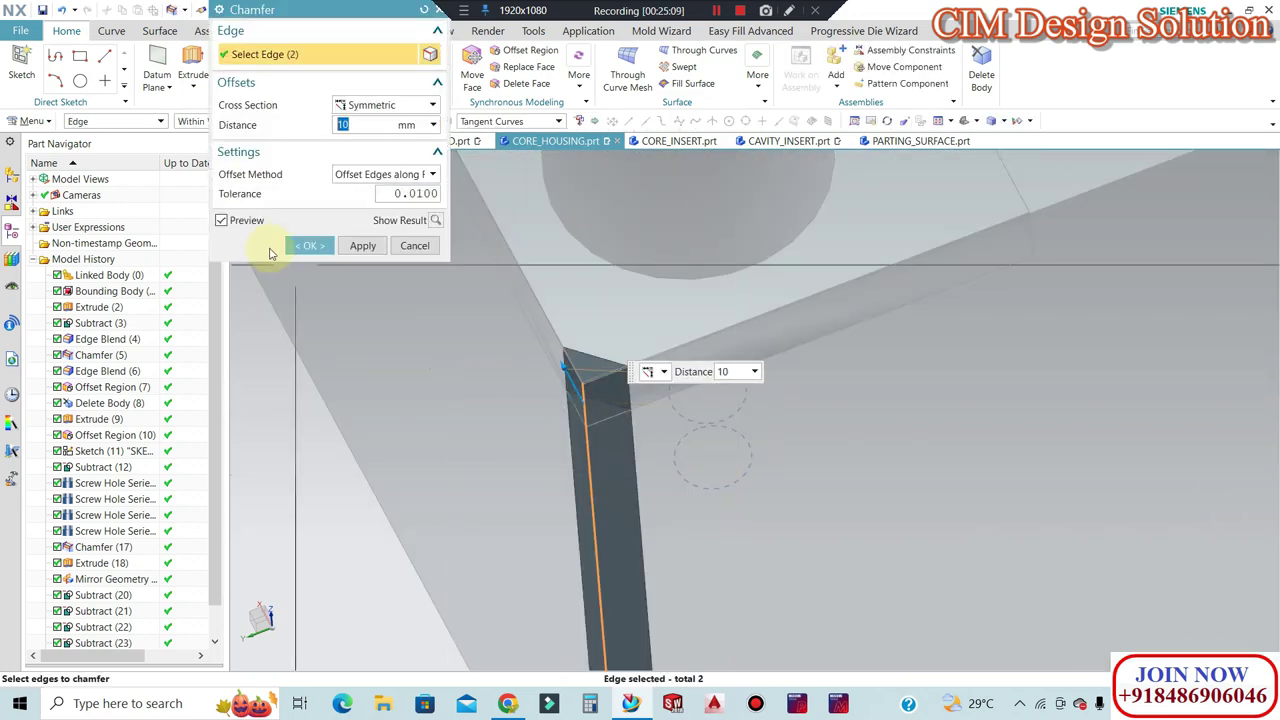
click(300, 244)
Orbit out over the whole housing and hide the housing body with Ctrl+B.
mouse_move(651, 417)
middle_down()
mouse_move(637, 331)
mouse_move(826, 460)
mouse_move(823, 489)
mouse_move(860, 449)
mouse_move(838, 447)
middle_up()
scroll(823, 489, down, 3)
scroll(694, 509, down, 3)
scroll(714, 337, up, 3)
middle_drag(714, 337, 751, 323)
scroll(783, 449, down, 2)
mouse_move(783, 449)
middle_down()
mouse_move(776, 482)
mouse_move(766, 320)
mouse_move(803, 329)
mouse_move(814, 235)
mouse_move(837, 277)
mouse_move(794, 251)
middle_up()
key(ctrl+b)
scroll(731, 417, up, 5)
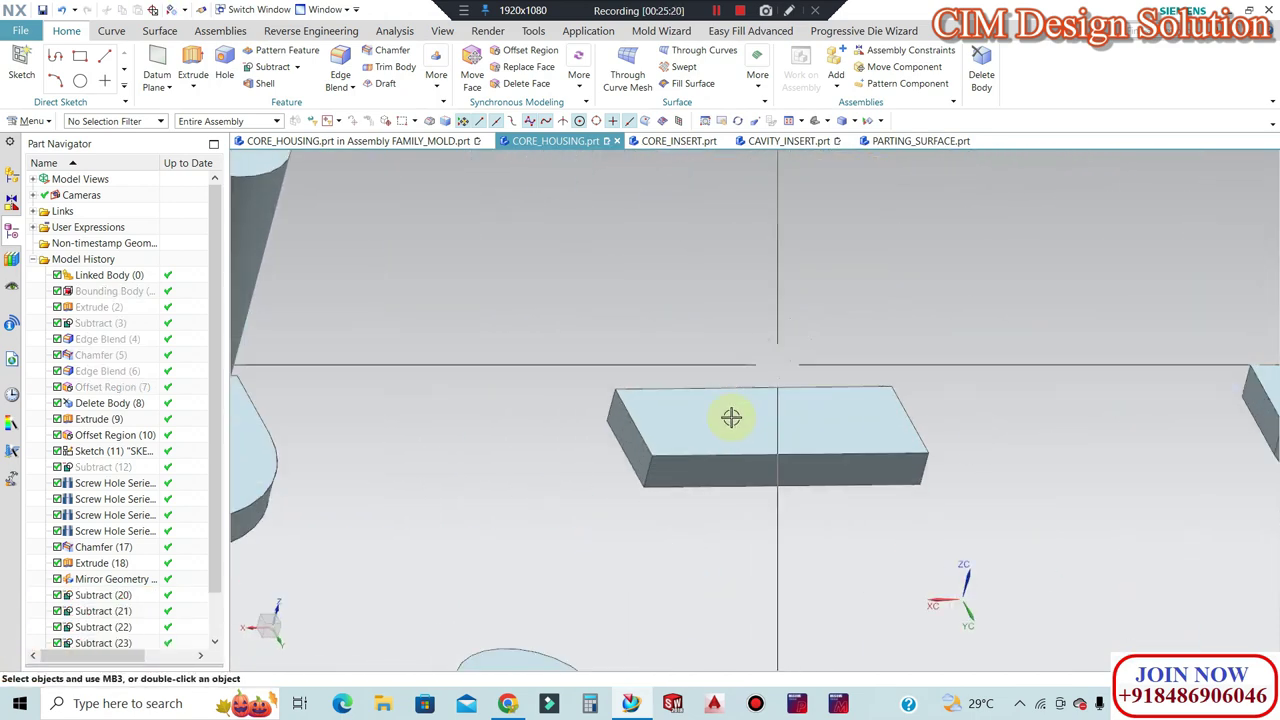
click(385, 50)
key(Escape)
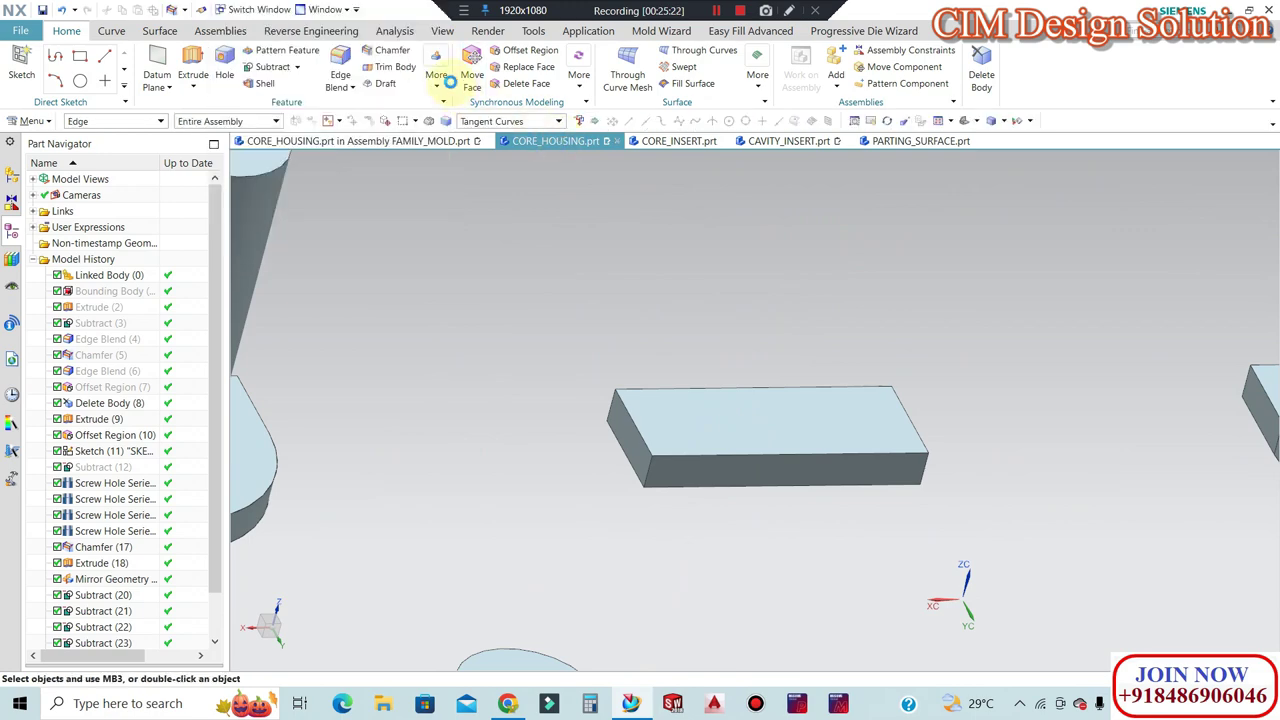
Drop an edge blend and begin an 8 mm chamfer on the first slot block corner edges.
click(650, 468)
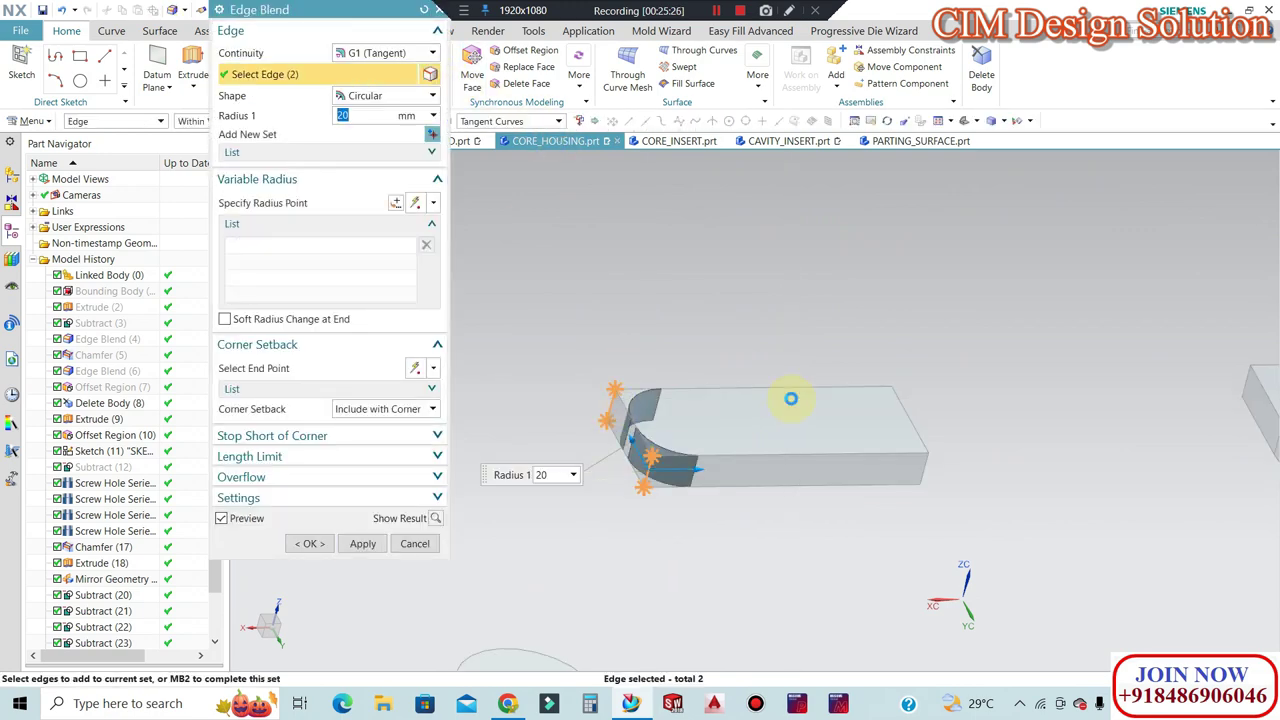
key(Escape)
click(393, 52)
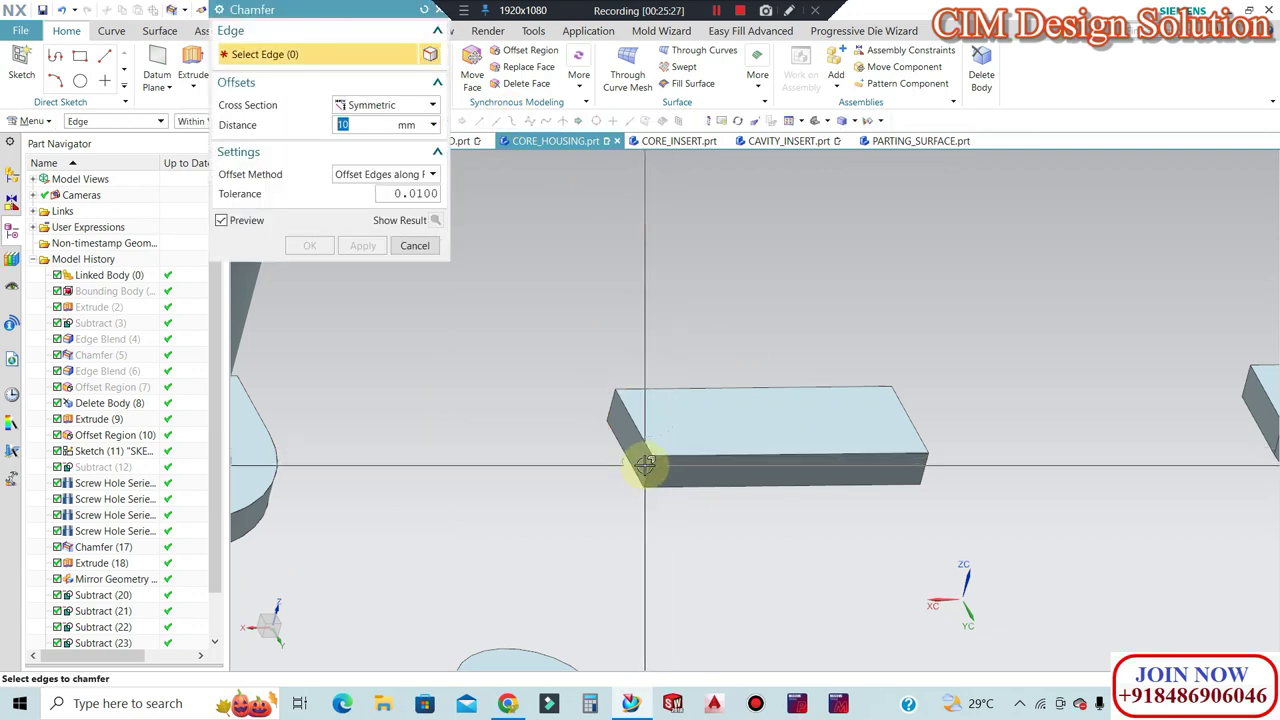
click(650, 460)
mouse_move(929, 425)
middle_down()
mouse_move(1023, 437)
mouse_move(971, 449)
mouse_move(1042, 421)
mouse_move(988, 427)
middle_up()
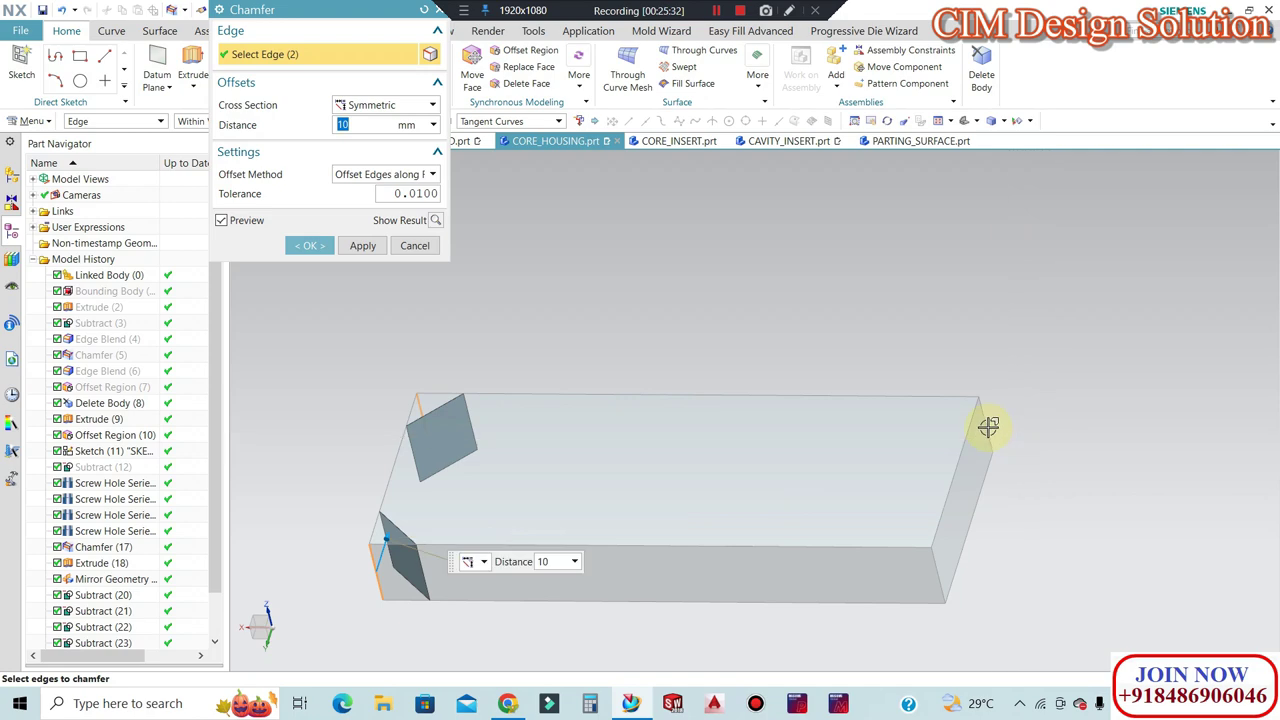
mouse_move(865, 305)
middle_down()
mouse_move(837, 286)
mouse_move(803, 480)
middle_up()
scroll(794, 520, up, 3)
scroll(766, 490, up, 2)
click(766, 490)
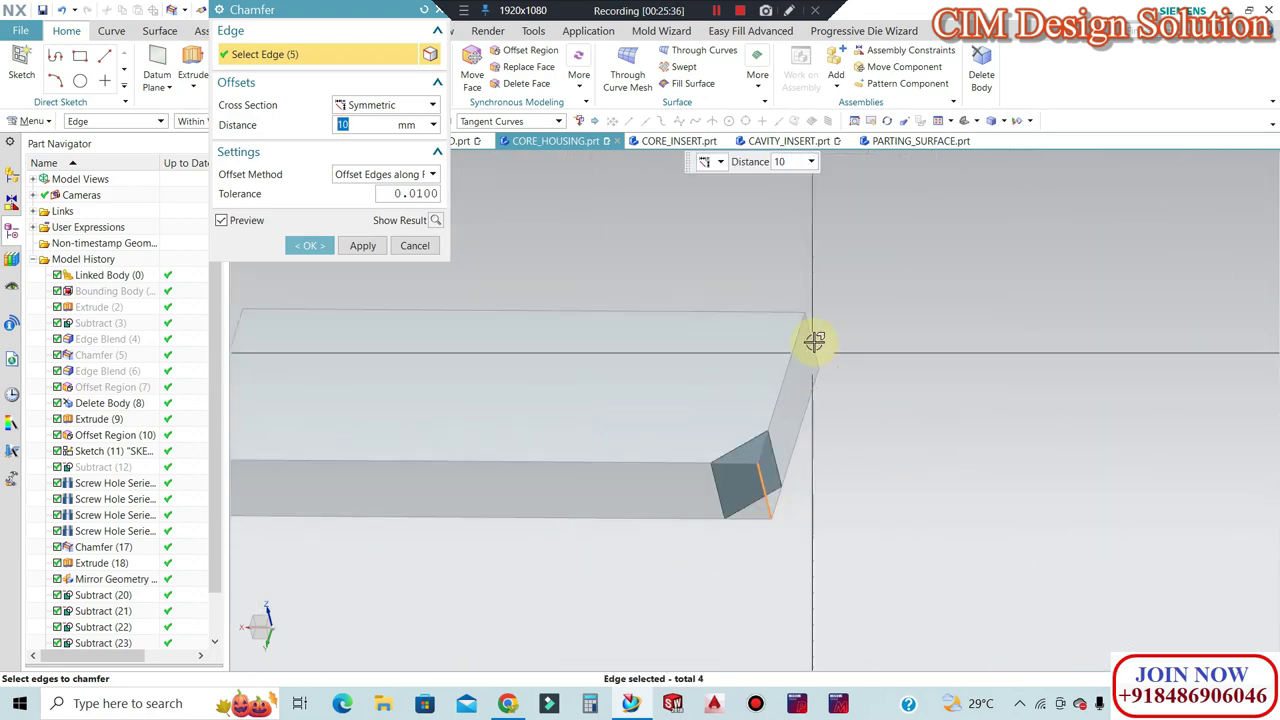
Add the remaining slot block corner edges so eight corners get the 8 mm chamfer.
middle_drag(686, 299, 966, 423)
scroll(1006, 509, down, 2)
middle_drag(1006, 509, 980, 523)
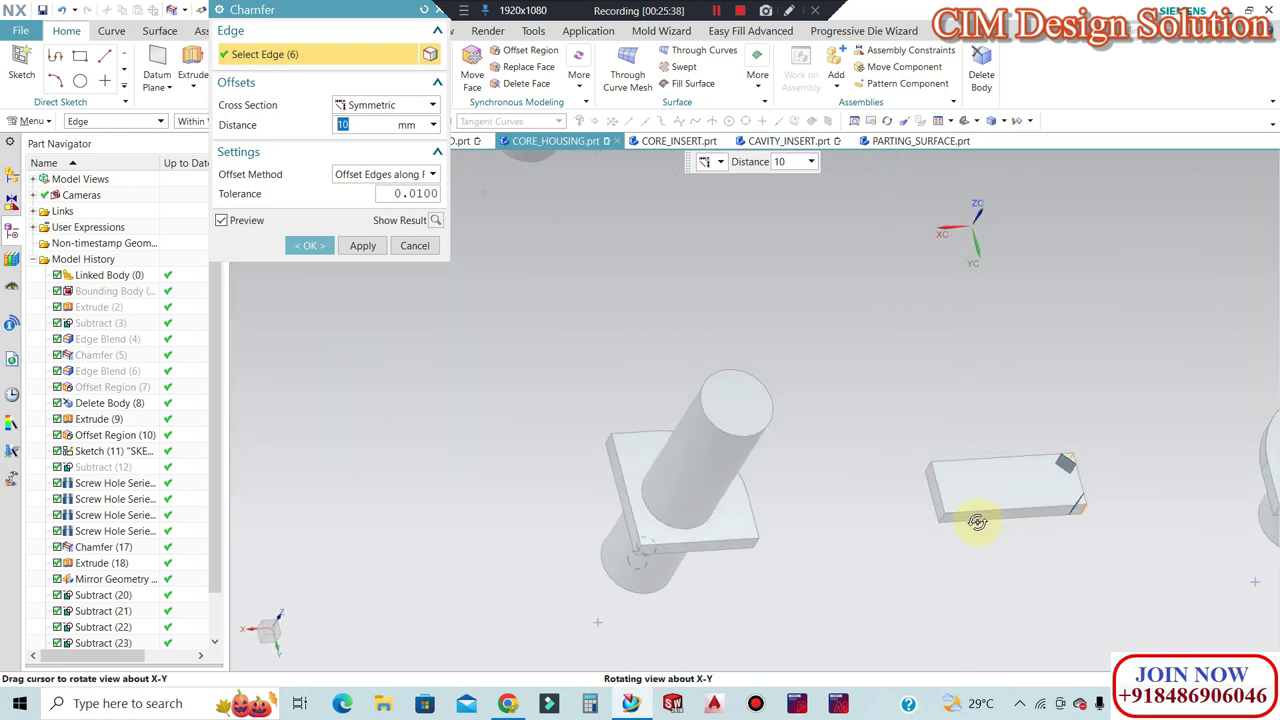
scroll(944, 512, up, 4)
scroll(944, 512, up, 3)
click(941, 510)
text(8)
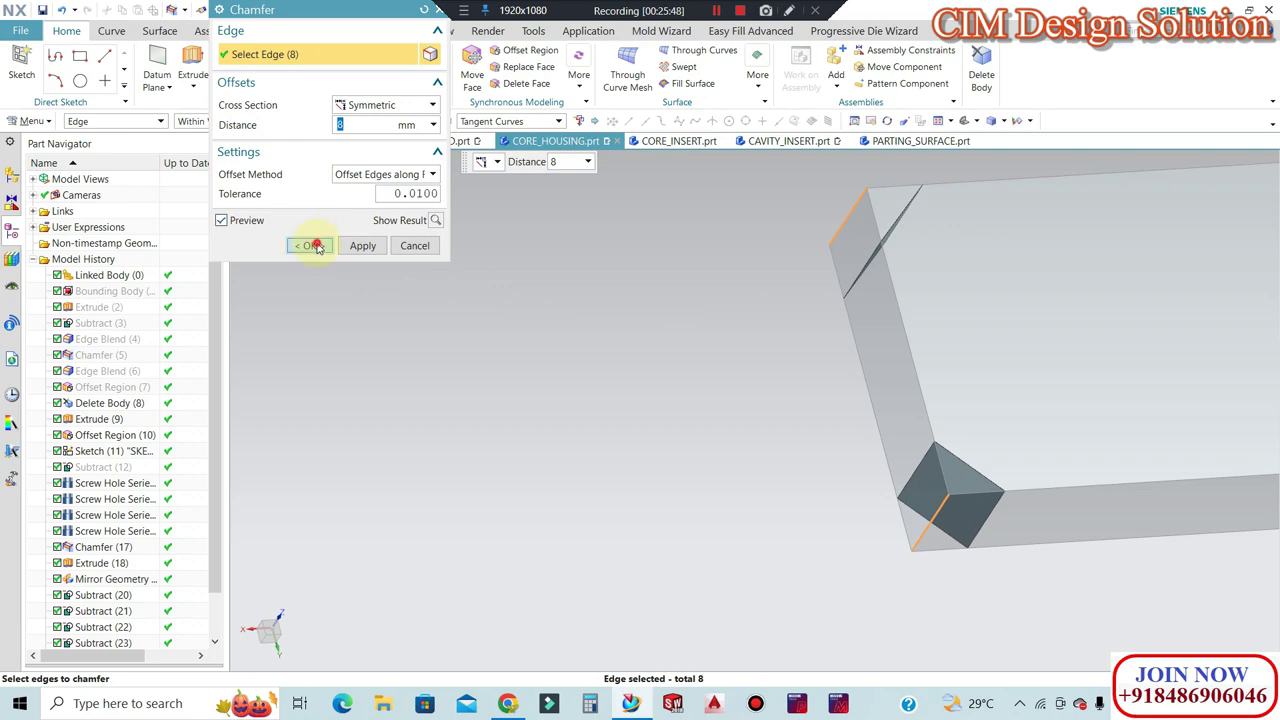
mouse_move(563, 380)
middle_down()
mouse_move(720, 408)
mouse_move(757, 363)
mouse_move(769, 417)
mouse_move(689, 303)
middle_up()
scroll(685, 398, up, 2)
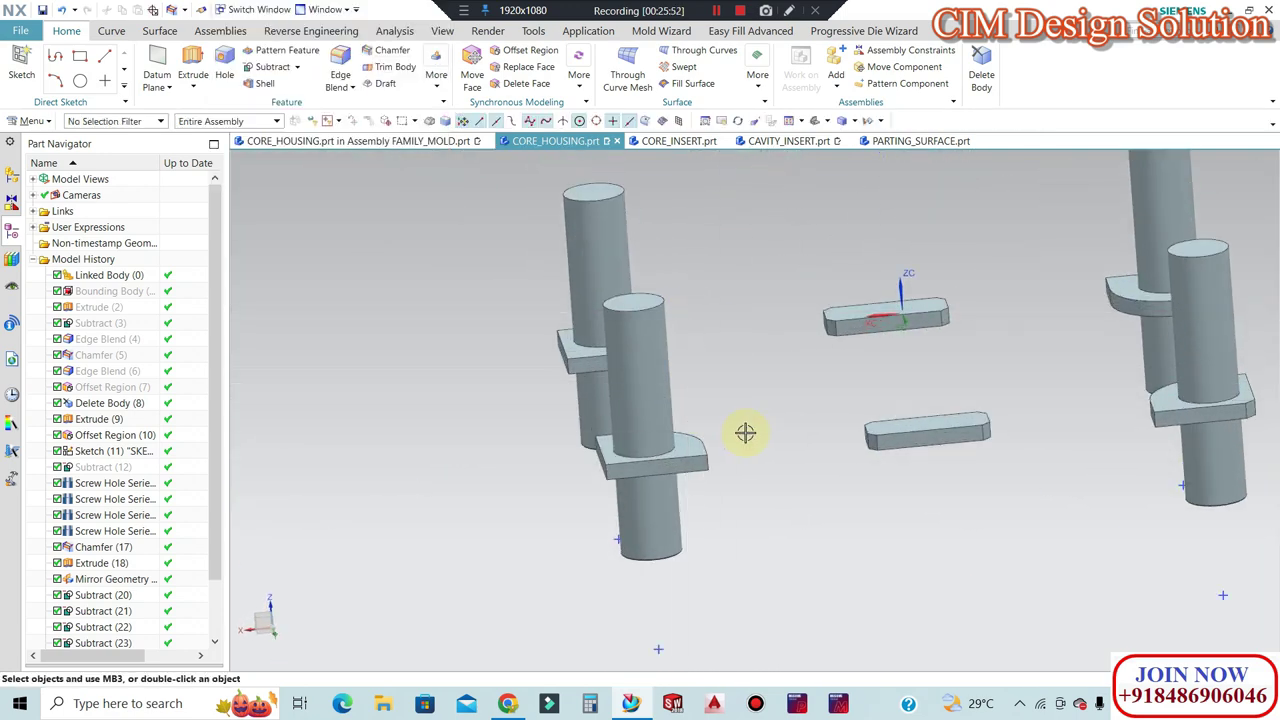
Launch Split Body from the feature gallery and choose the left guide pillar as a target.
mouse_move(681, 483)
middle_down()
mouse_move(680, 434)
mouse_move(723, 437)
mouse_move(747, 292)
mouse_move(677, 386)
middle_up()
scroll(677, 386, up, 3)
scroll(623, 380, down, 1)
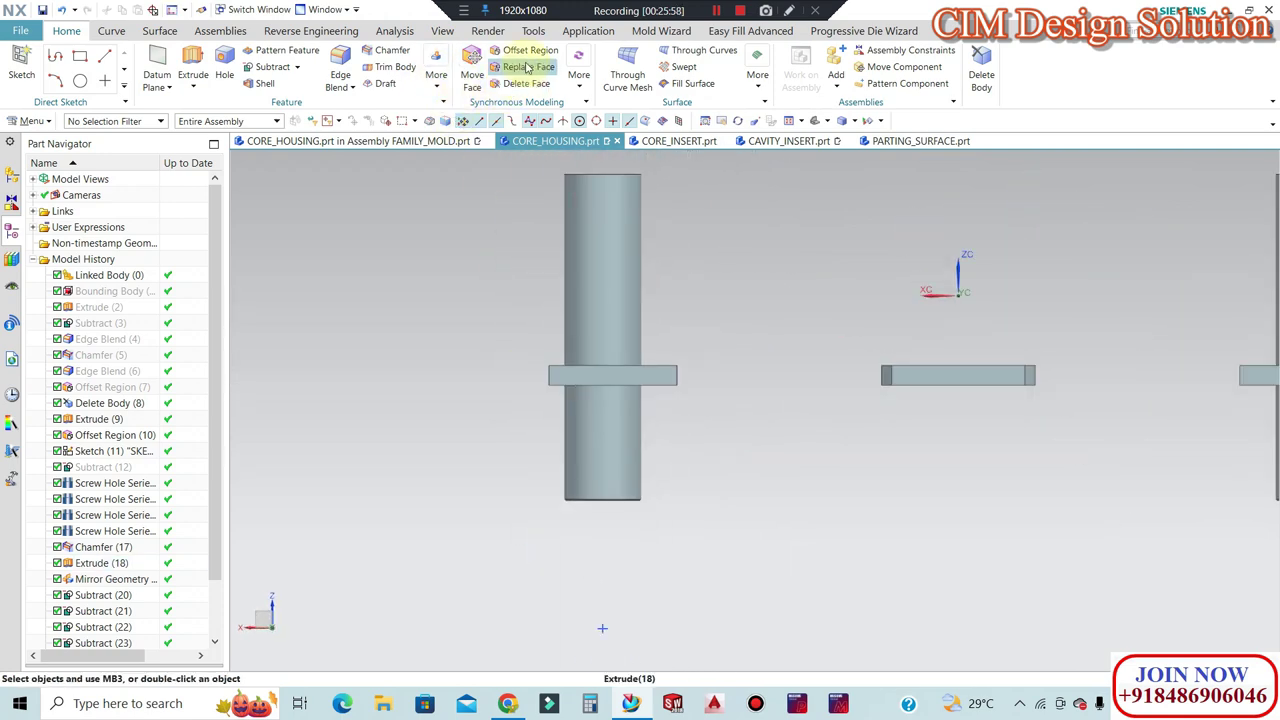
click(520, 70)
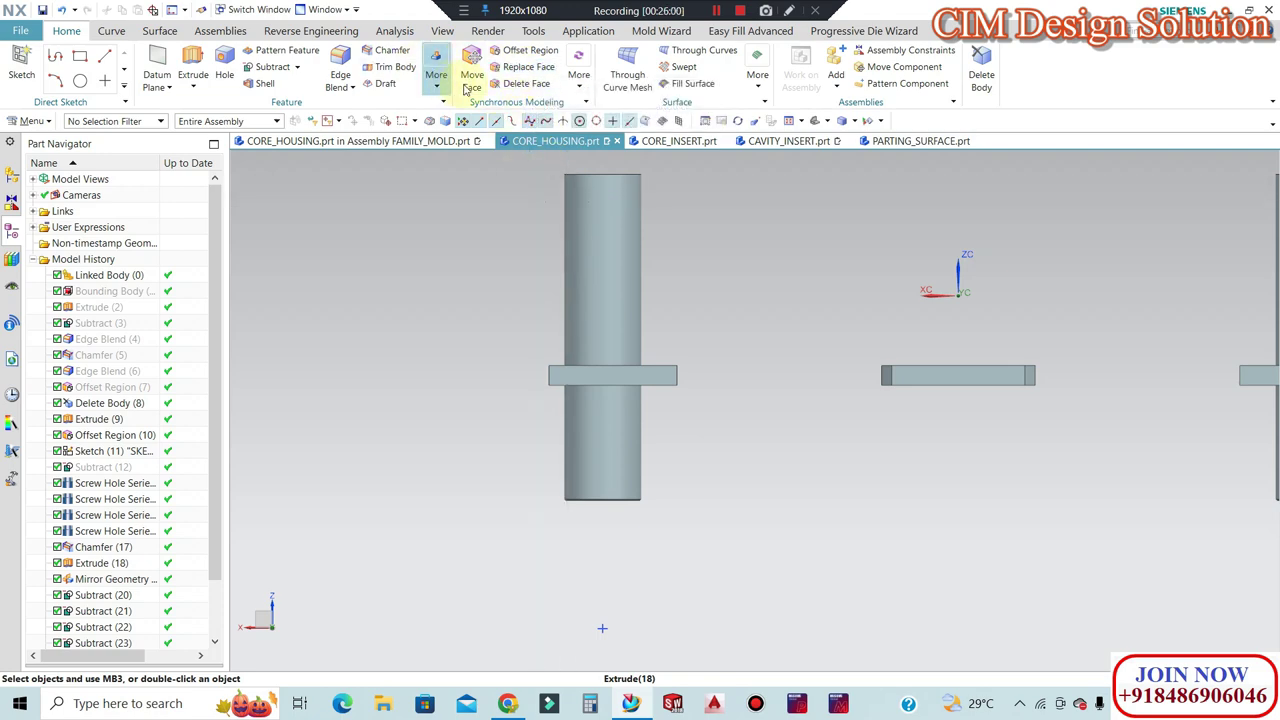
click(580, 78)
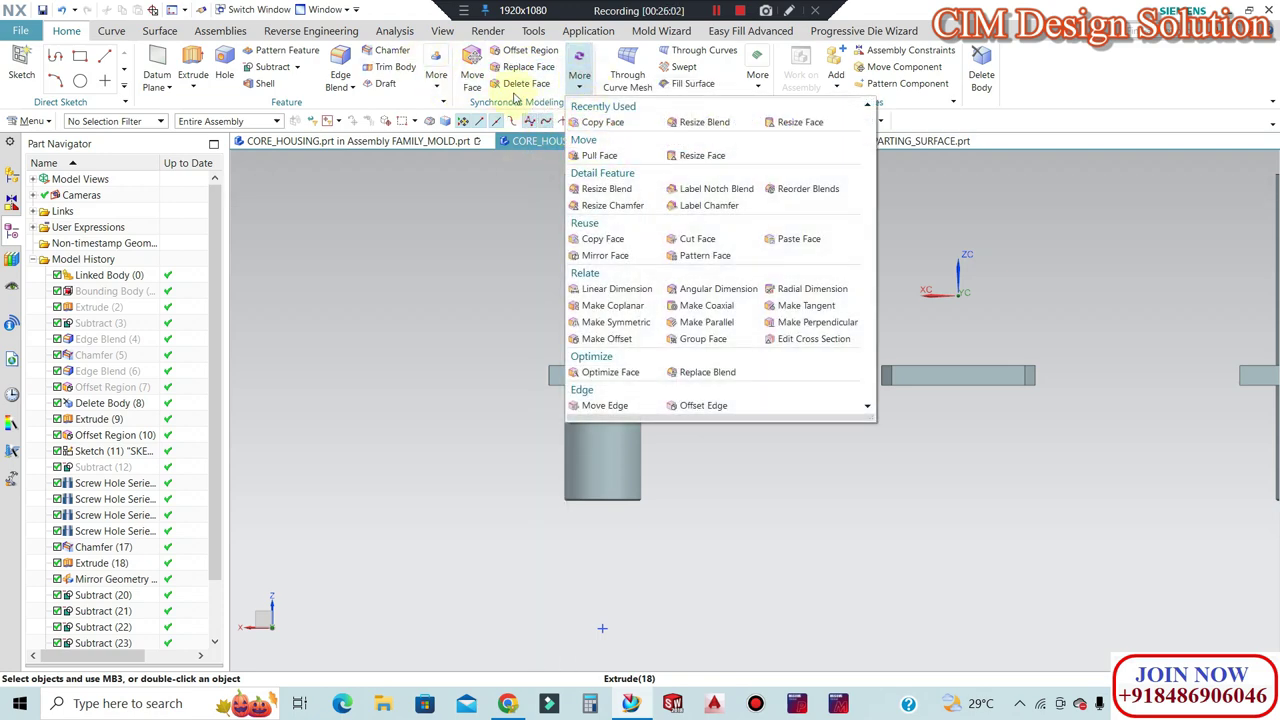
click(437, 75)
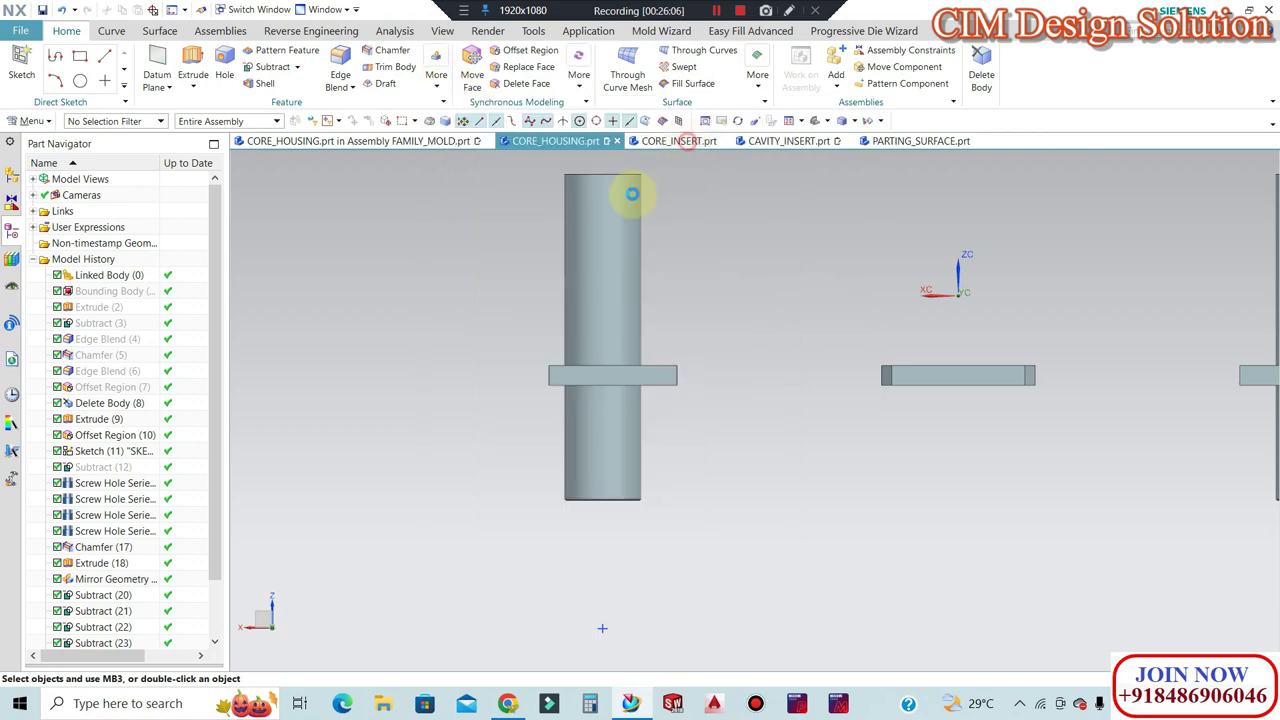
click(690, 139)
click(598, 270)
Split the four guide pillars with a new plane offset 2 mm from their flange face.
scroll(558, 373, down, 2)
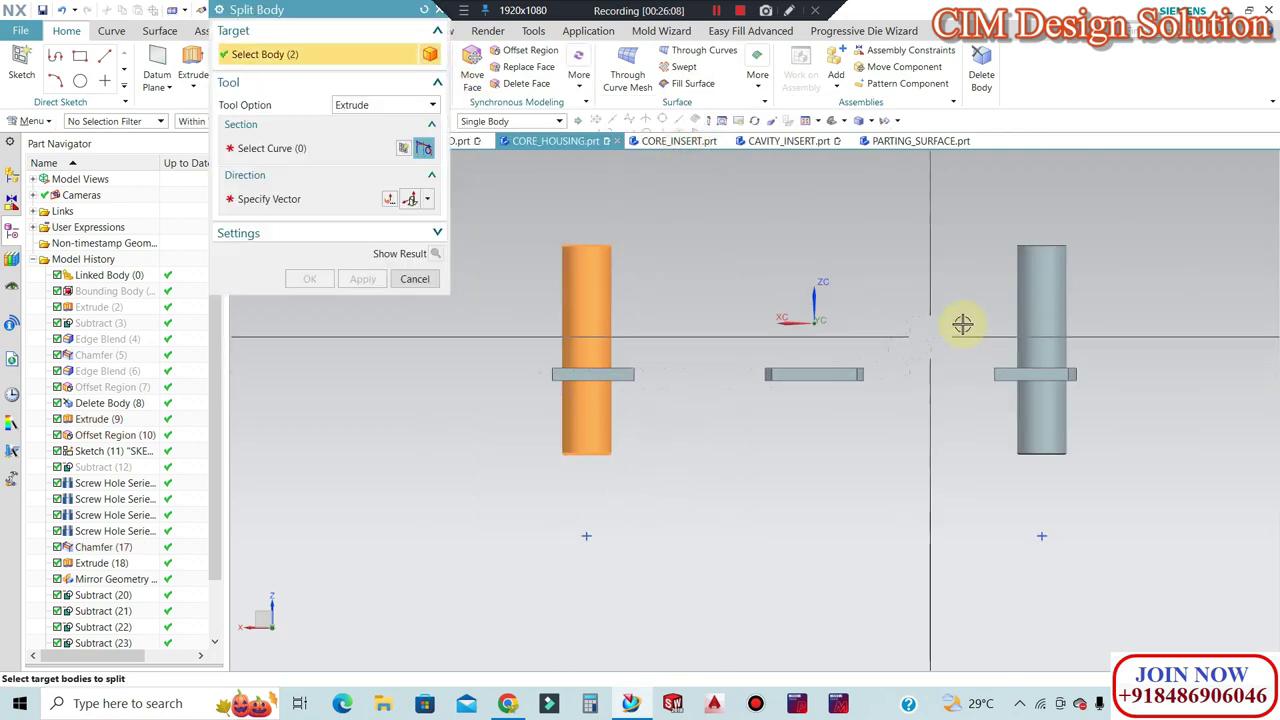
scroll(1000, 300, up, 1)
click(1040, 283)
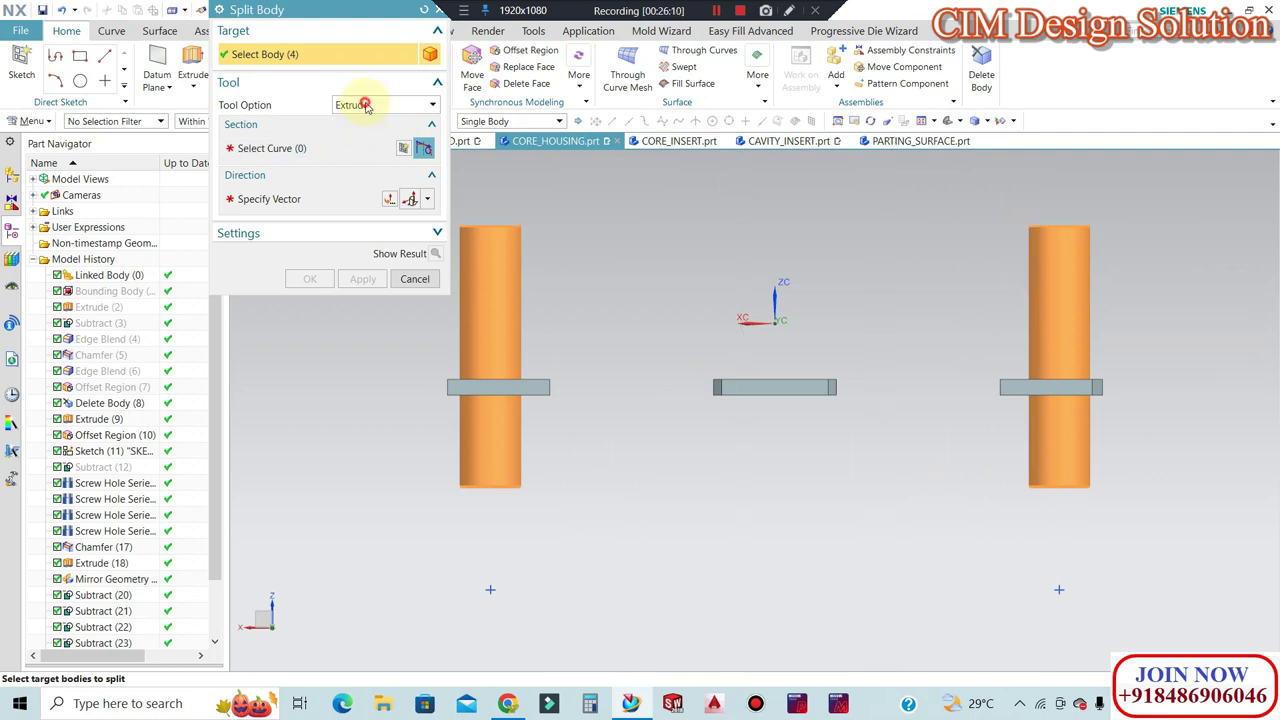
click(367, 145)
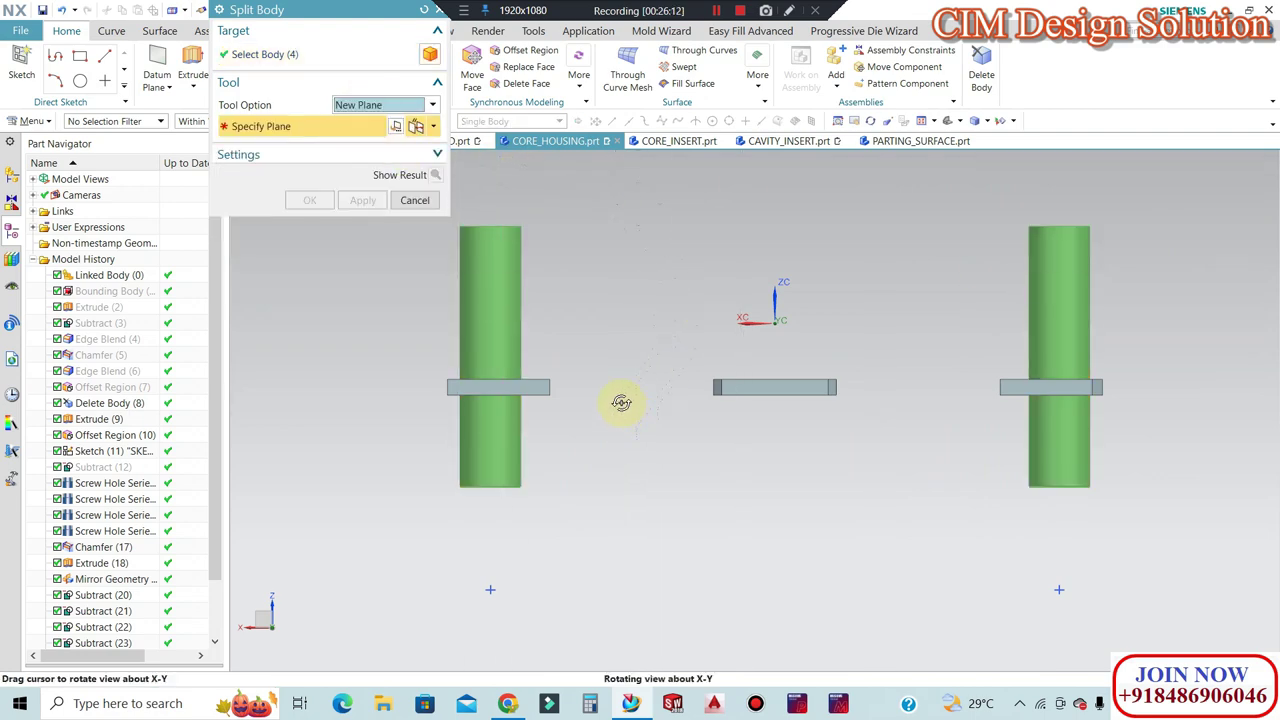
middle_drag(622, 405, 509, 380)
scroll(540, 360, up, 5)
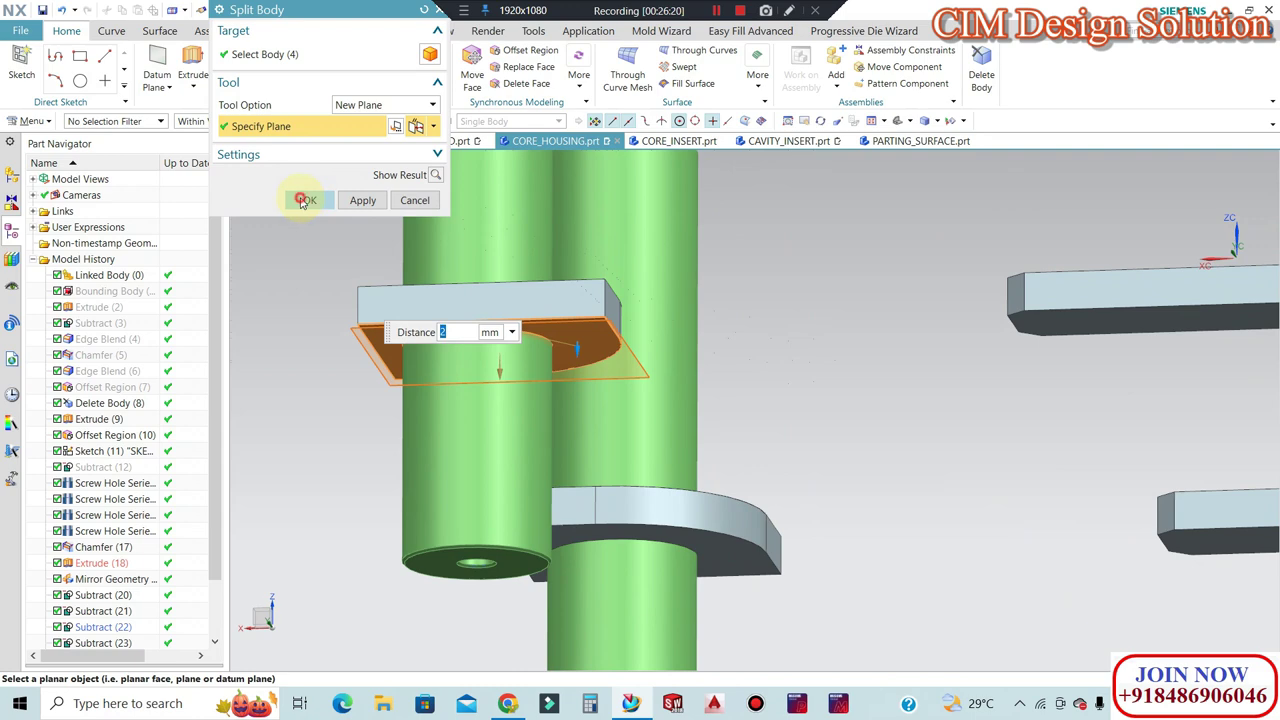
click(305, 202)
middle_drag(728, 369, 714, 400)
scroll(697, 197, up, 2)
click(526, 52)
Offset the four pillars' upper cylindrical faces by -5 mm to slim them.
click(624, 345)
click(545, 455)
click(961, 503)
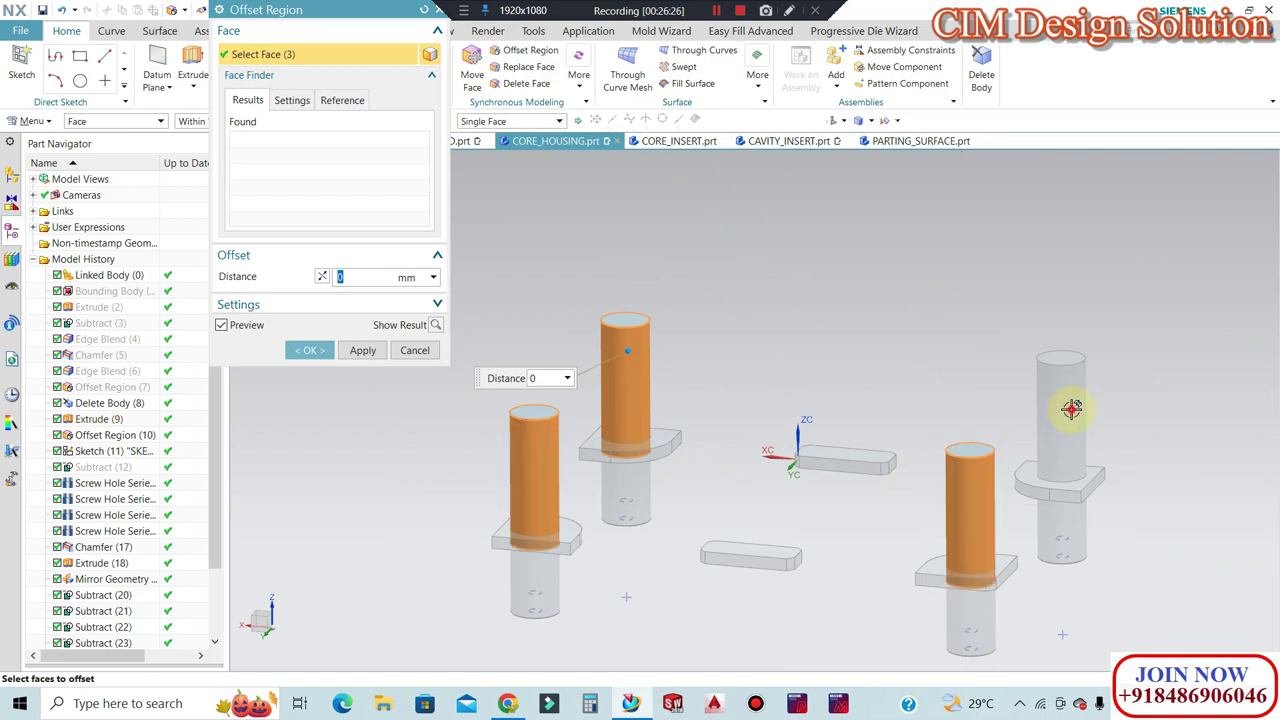
text(-5)
key(Return)
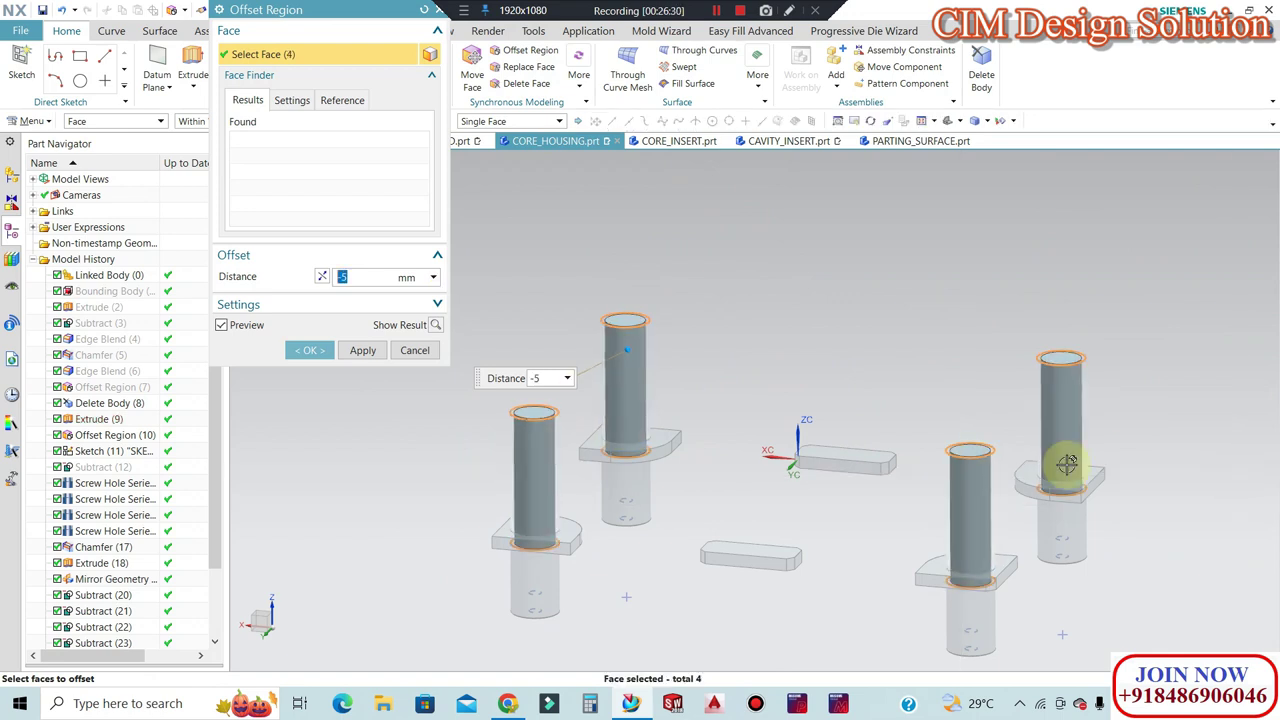
mouse_move(571, 391)
middle_down()
mouse_move(566, 463)
mouse_move(634, 306)
mouse_move(600, 383)
middle_up()
scroll(600, 395, up, 5)
scroll(605, 360, down, 2)
scroll(611, 340, down, 4)
scroll(600, 383, up, 4)
middle_drag(680, 294, 594, 286)
scroll(594, 286, down, 2)
scroll(622, 236, up, 2)
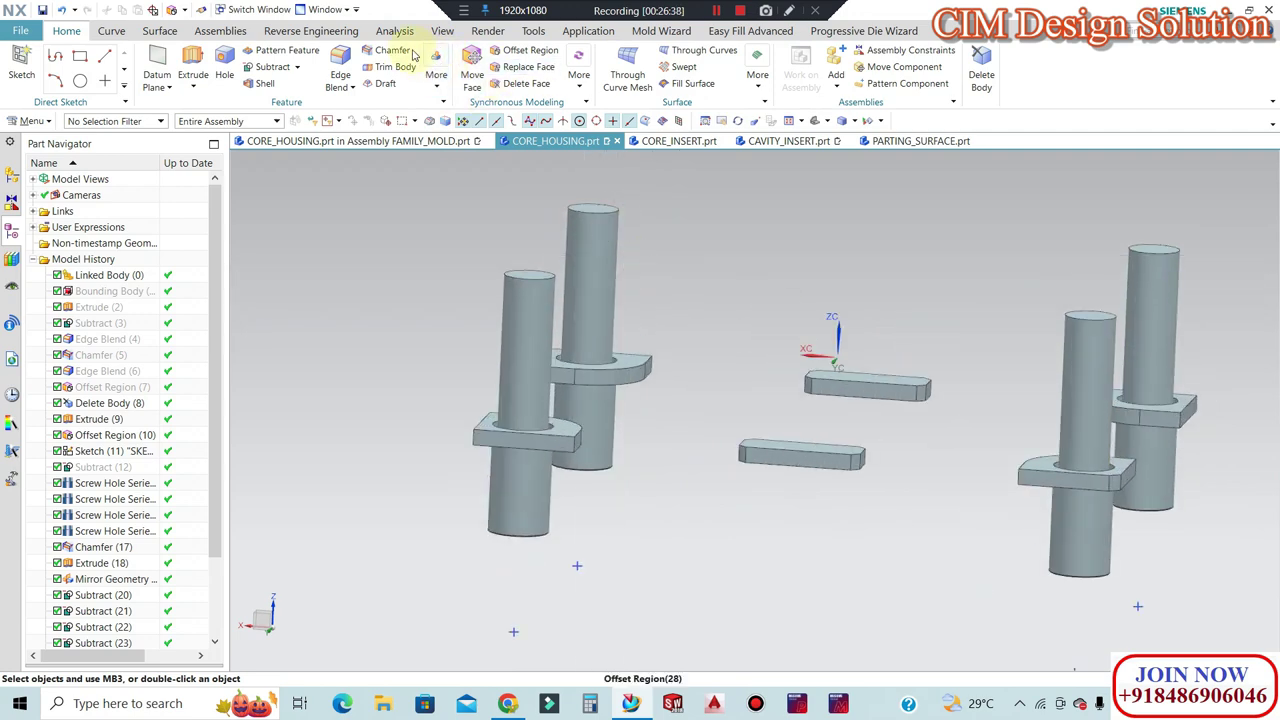
Chamfer the guide pillar top edges asymmetrically, 3 mm by 20 mm, for tapered lead-in tips.
scroll(620, 220, up, 3)
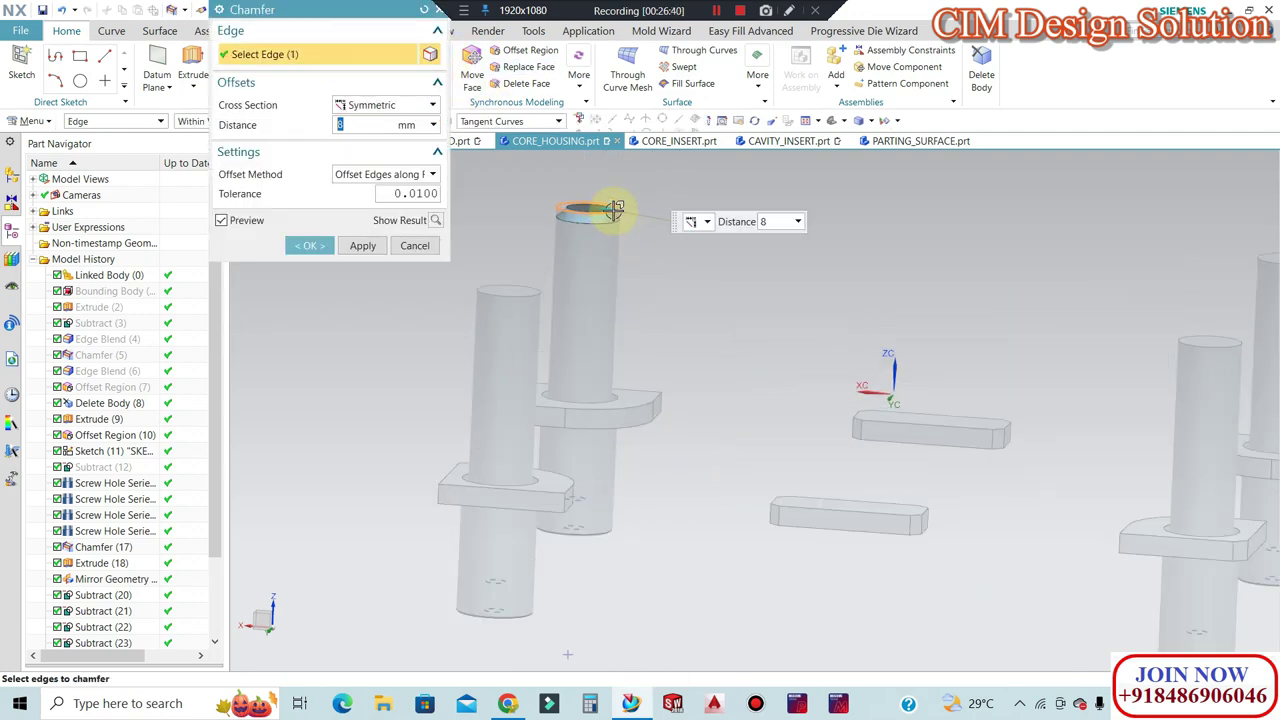
scroll(600, 210, up, 2)
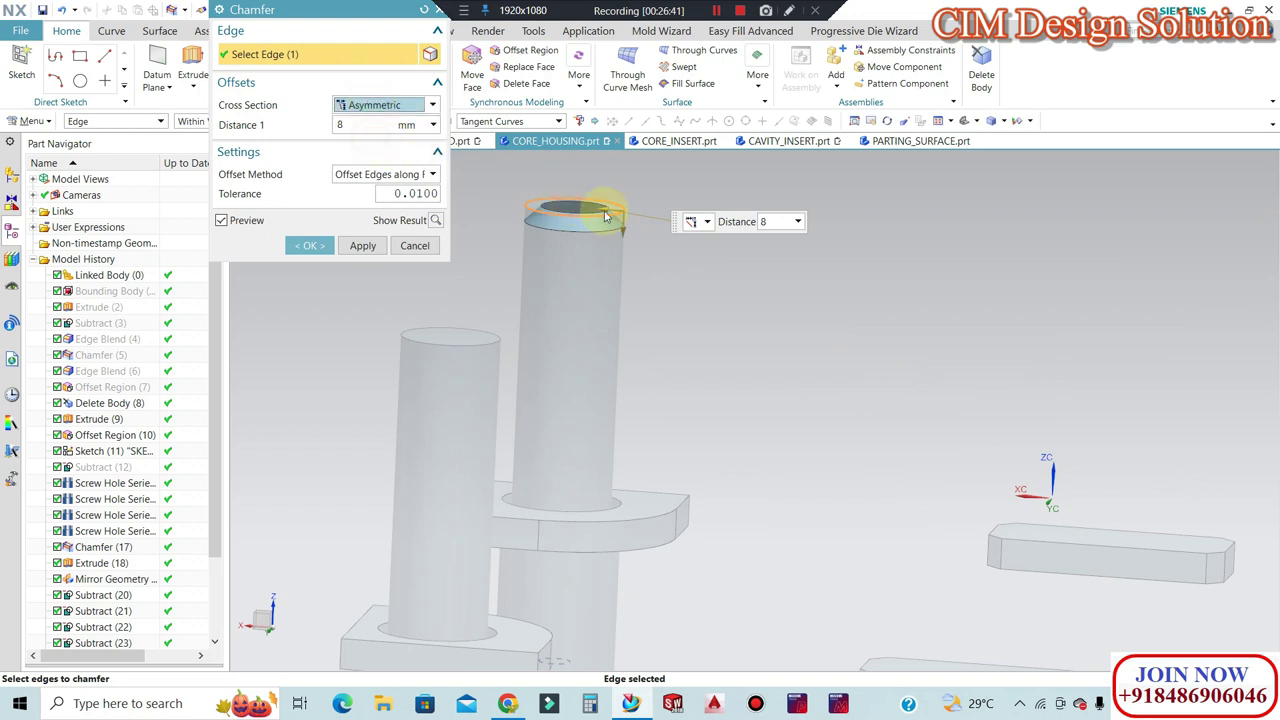
scroll(600, 220, up, 2)
drag(623, 234, 623, 291)
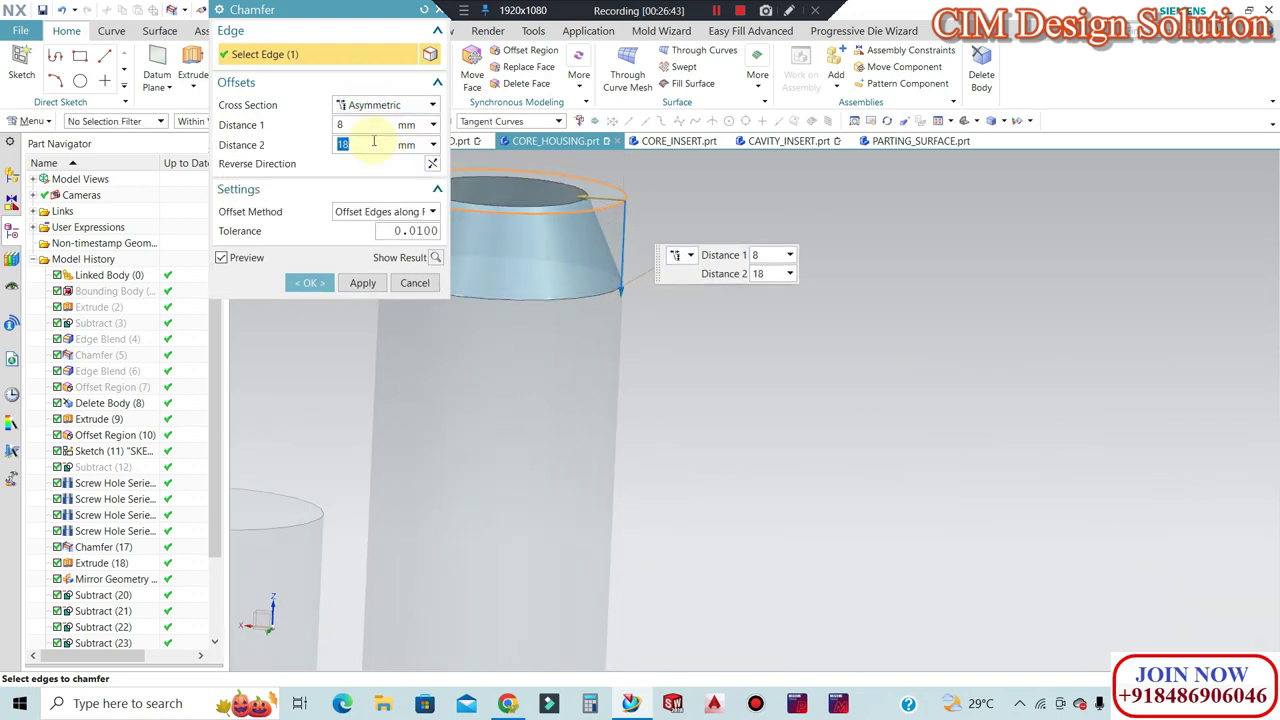
text(3)
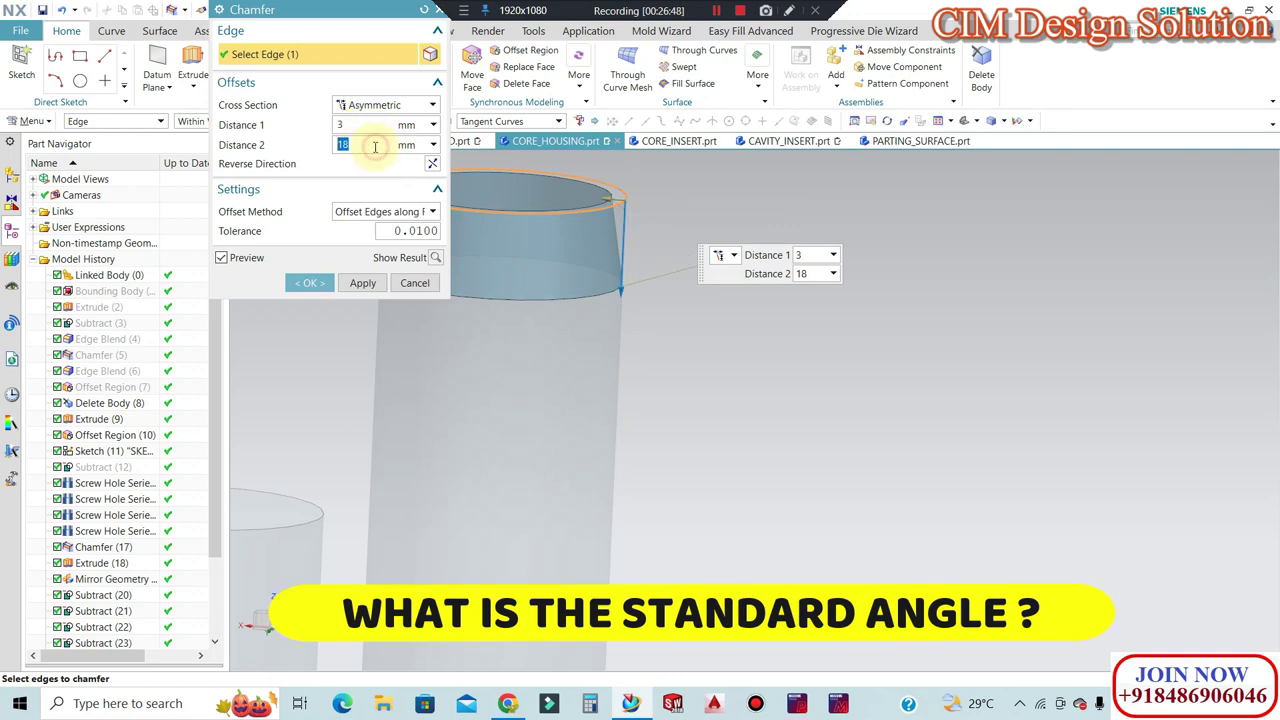
scroll(700, 282, down, 4)
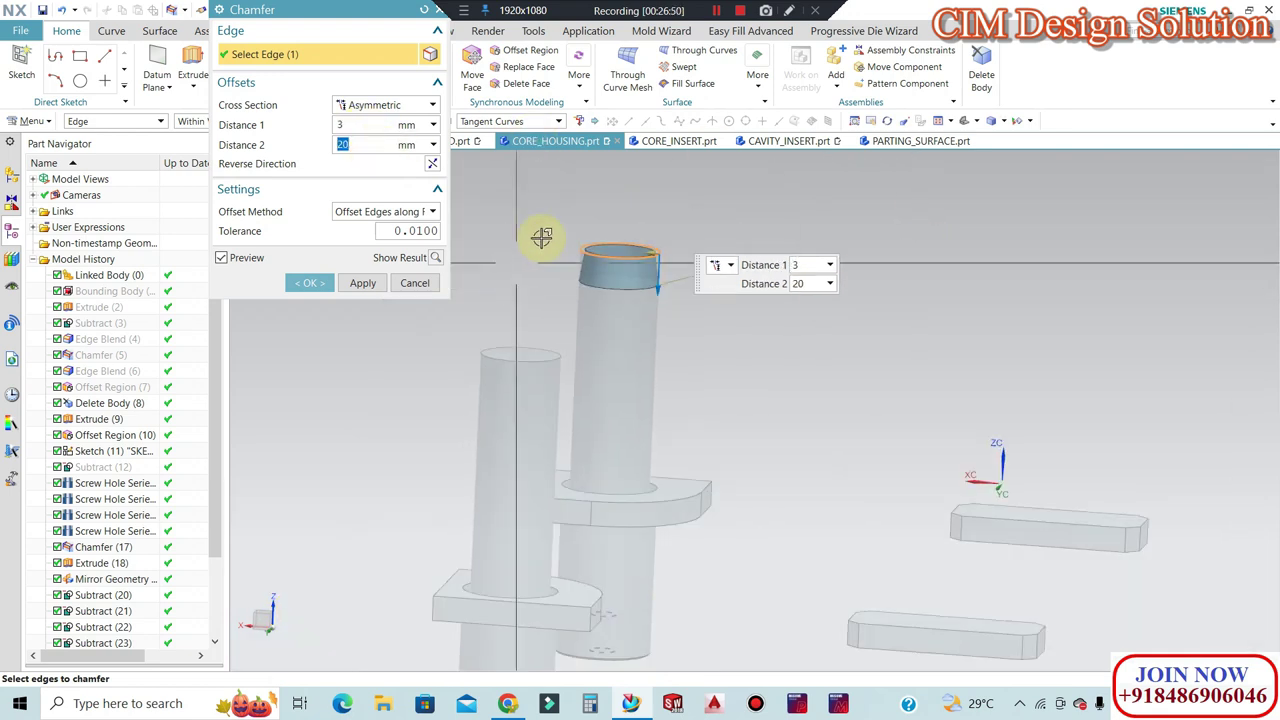
scroll(773, 236, down, 2)
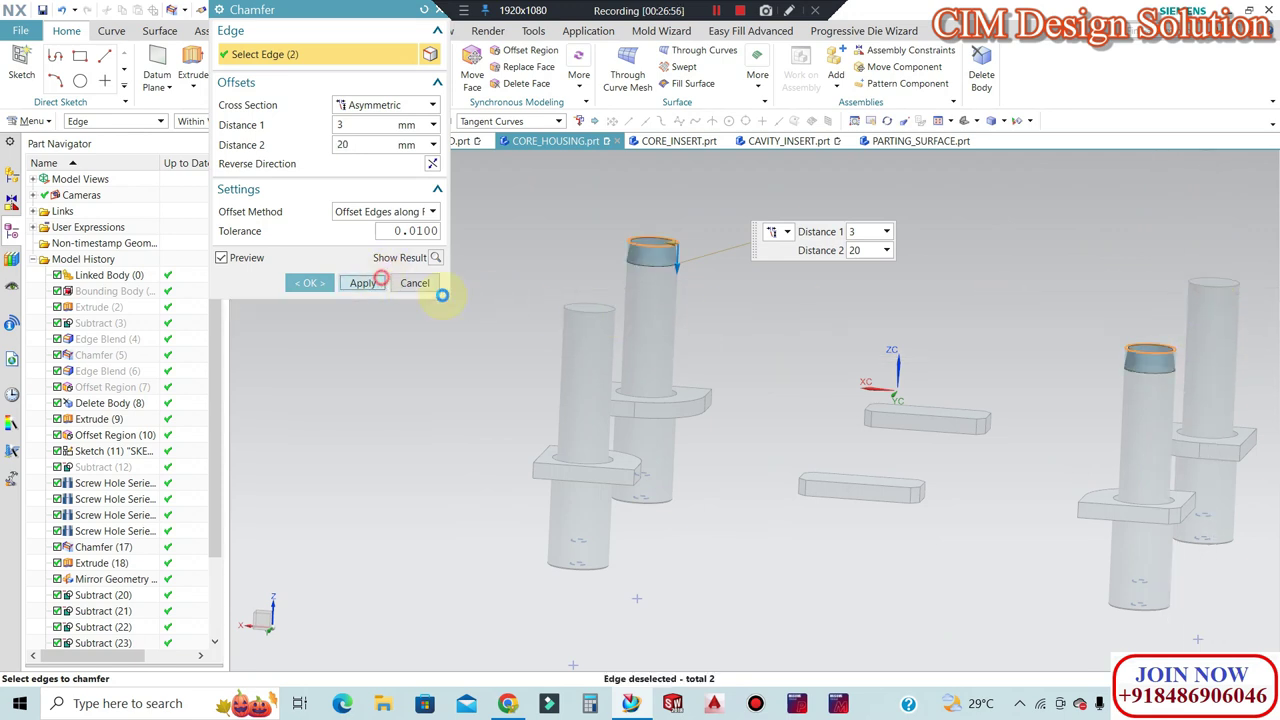
click(381, 280)
click(592, 310)
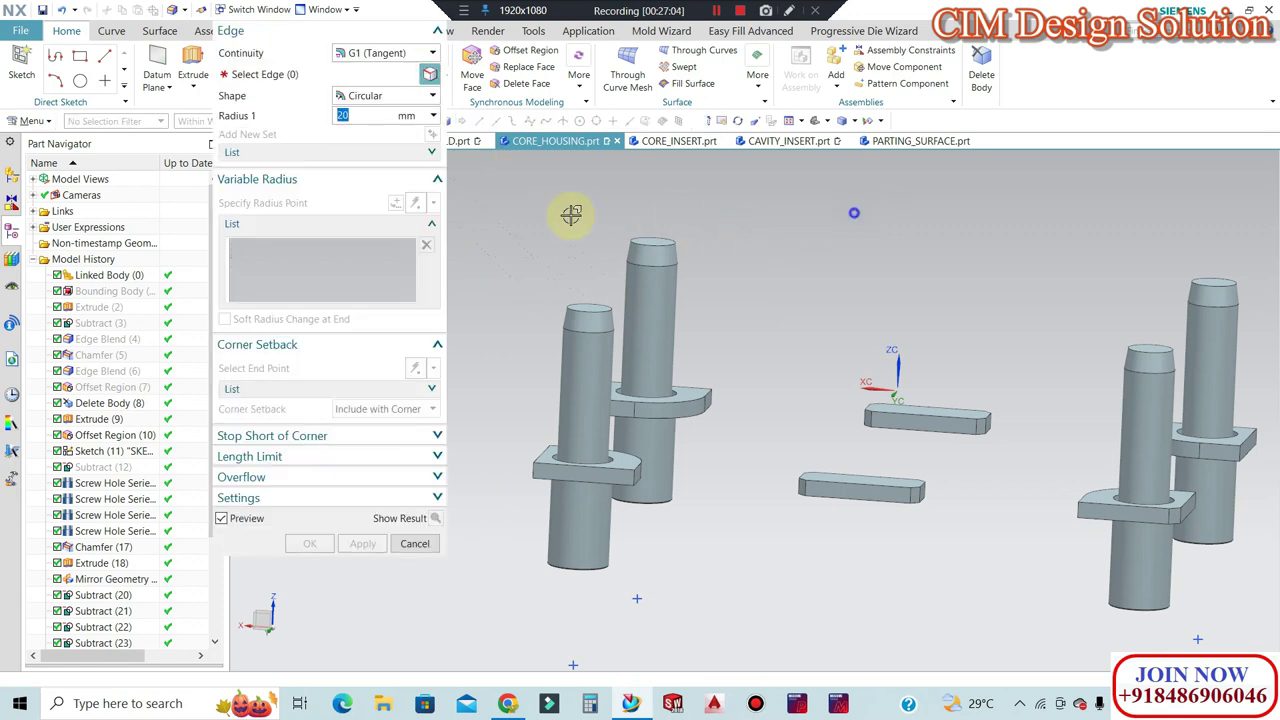
Set up a 30 mm Edge Blend on the four guide pillar tip edges.
key(F8)
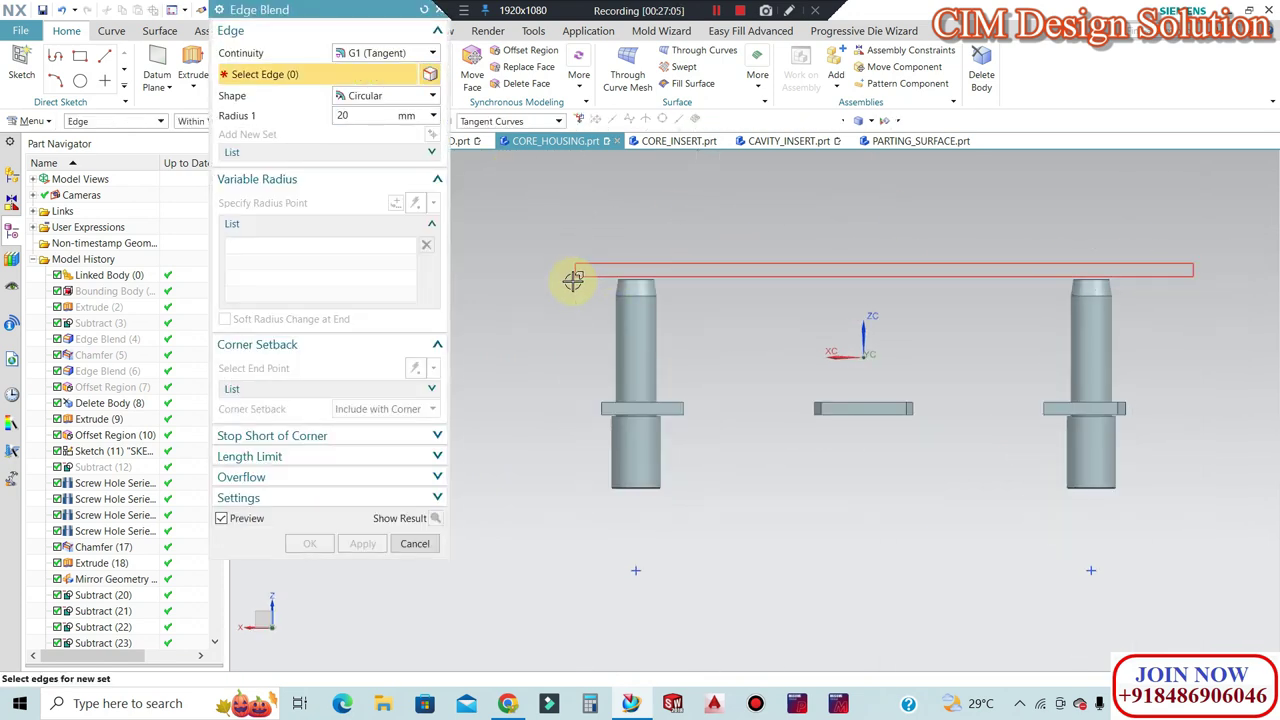
drag(1193, 264, 567, 284)
scroll(687, 197, up, 2)
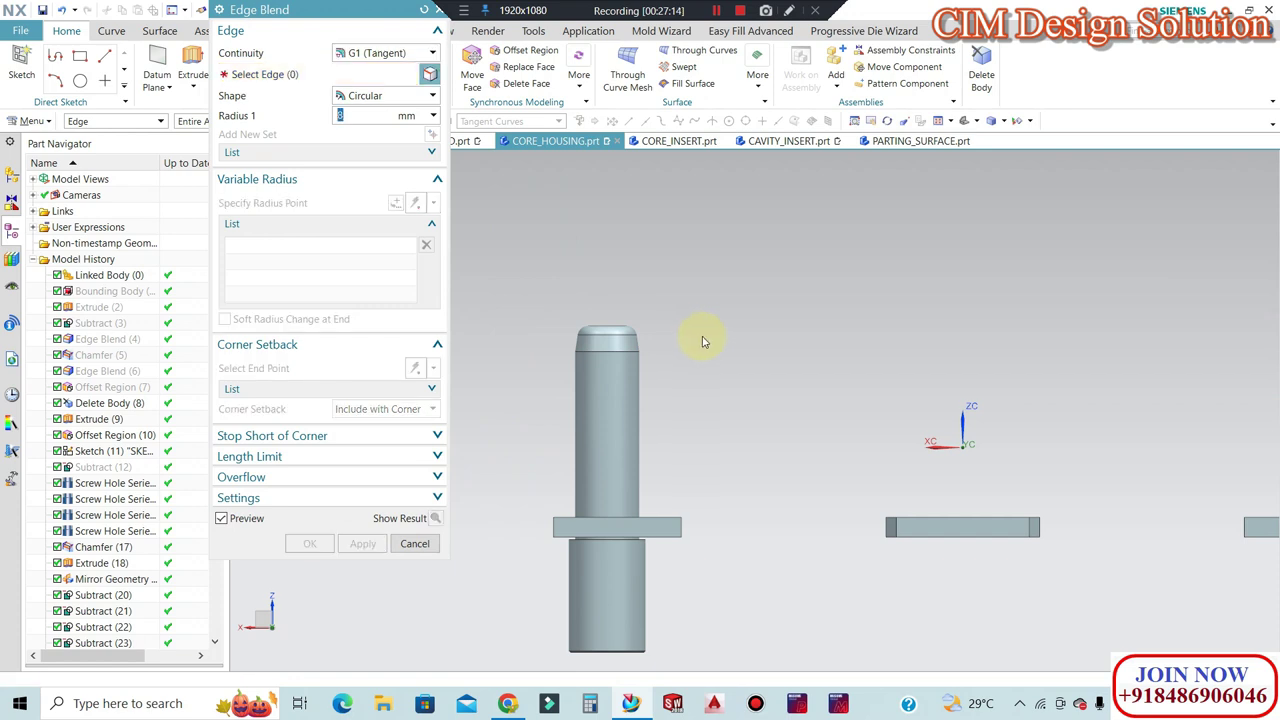
scroll(697, 337, down, 3)
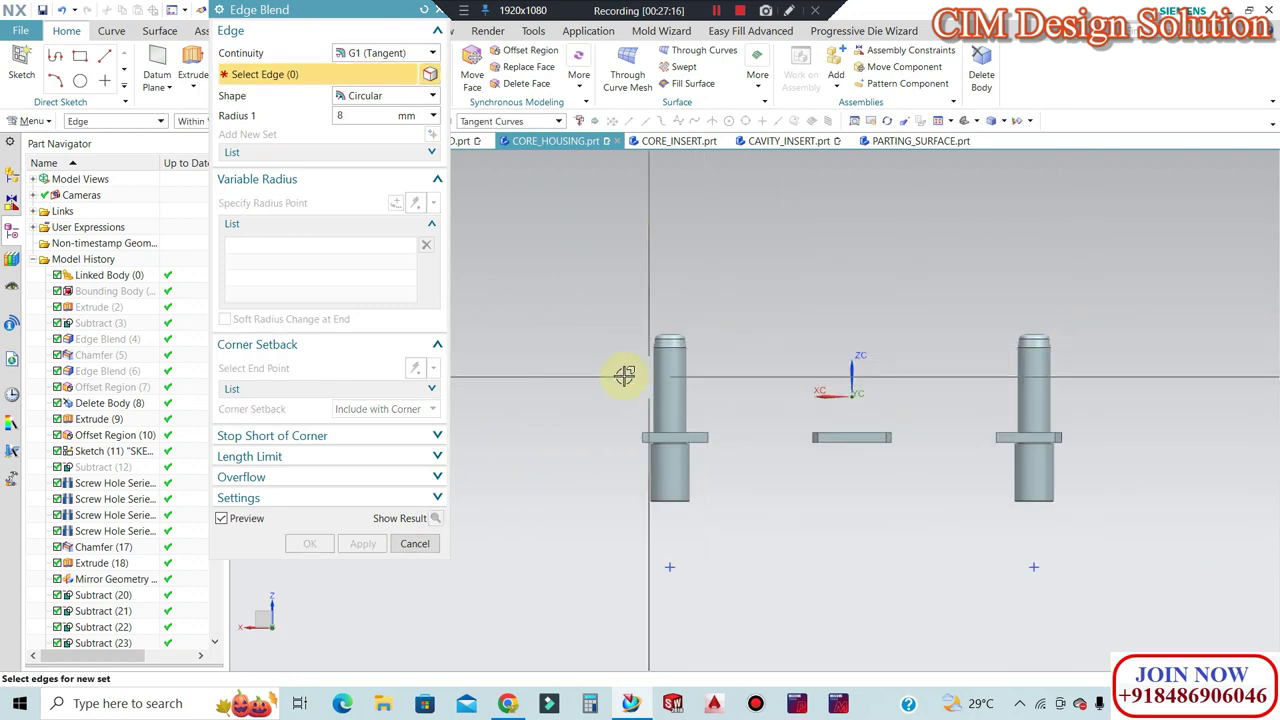
drag(624, 371, 619, 375)
middle_drag(778, 262, 709, 357)
scroll(709, 357, up, 3)
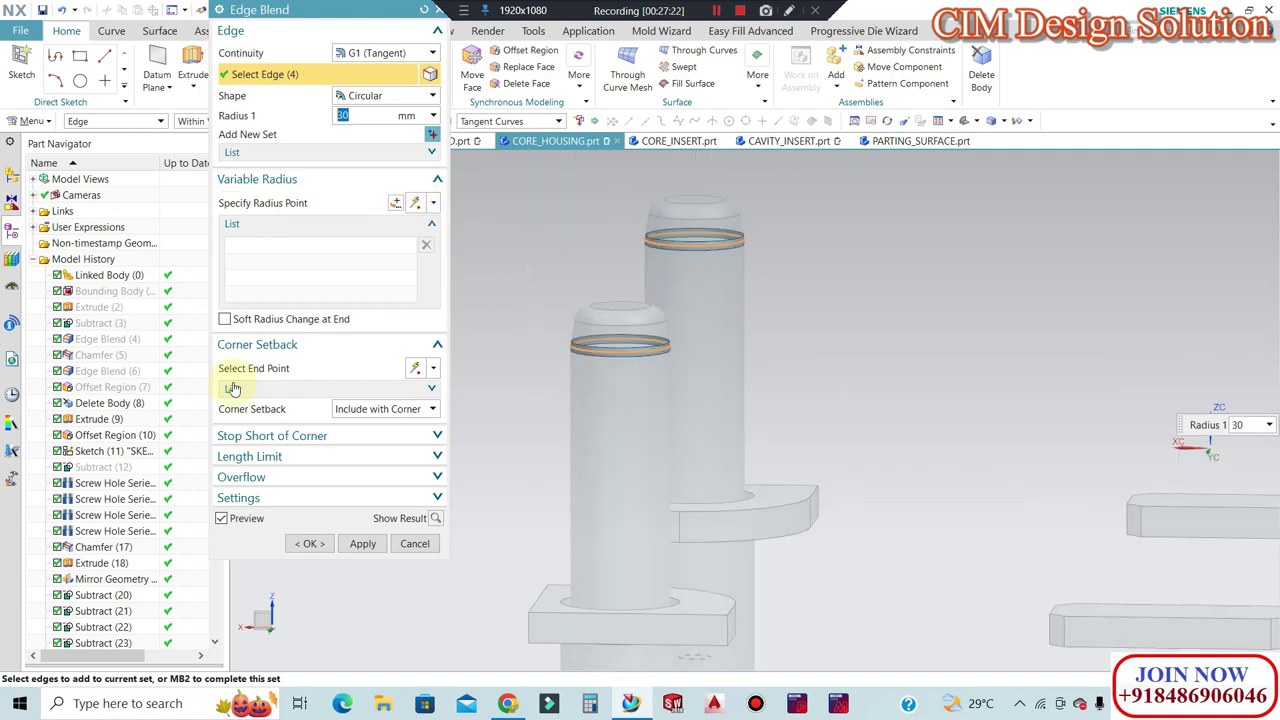
click(360, 543)
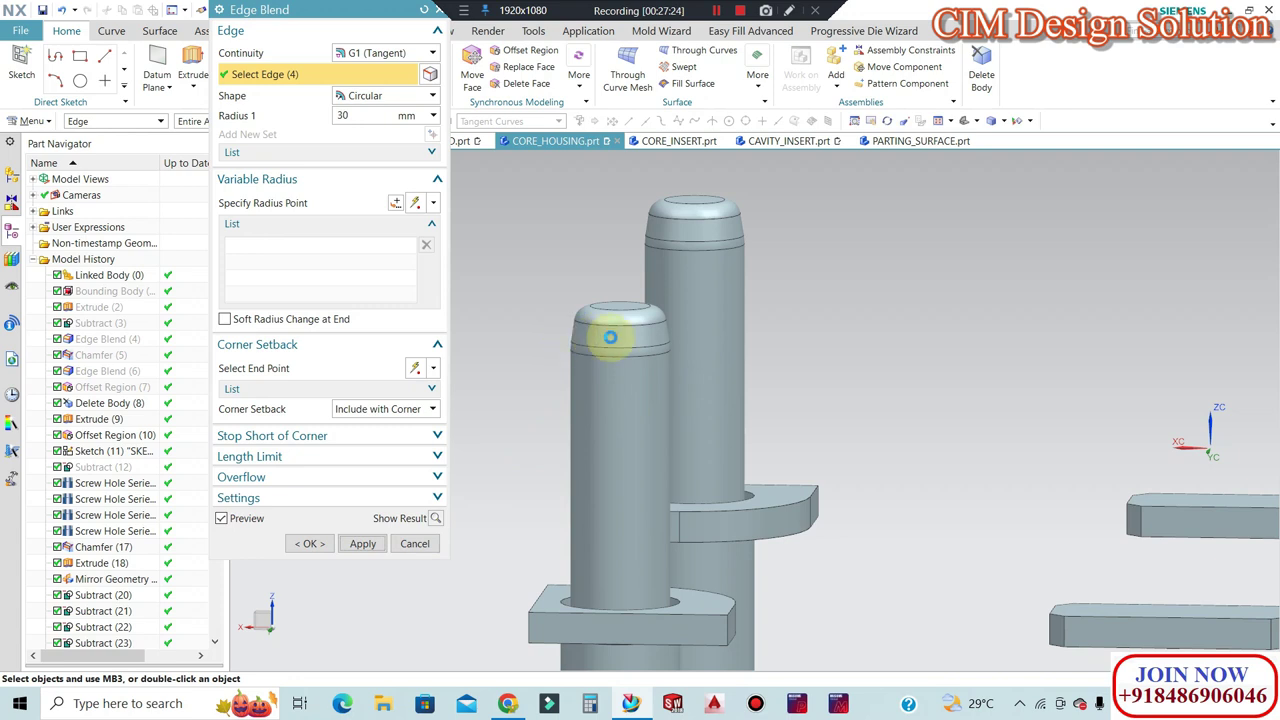
Abandon the blend without applying it and show the hidden housing body again.
scroll(643, 342, down, 2)
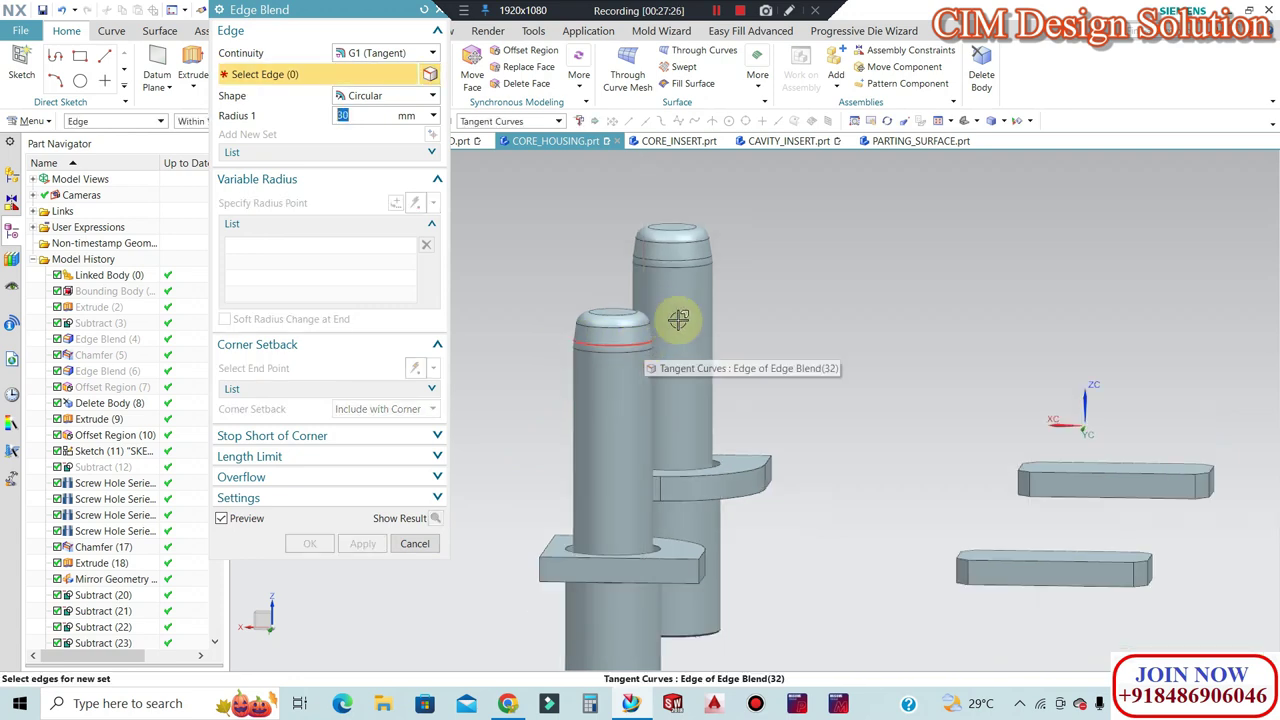
scroll(843, 266, up, 2)
scroll(766, 254, up, 2)
scroll(689, 283, up, 2)
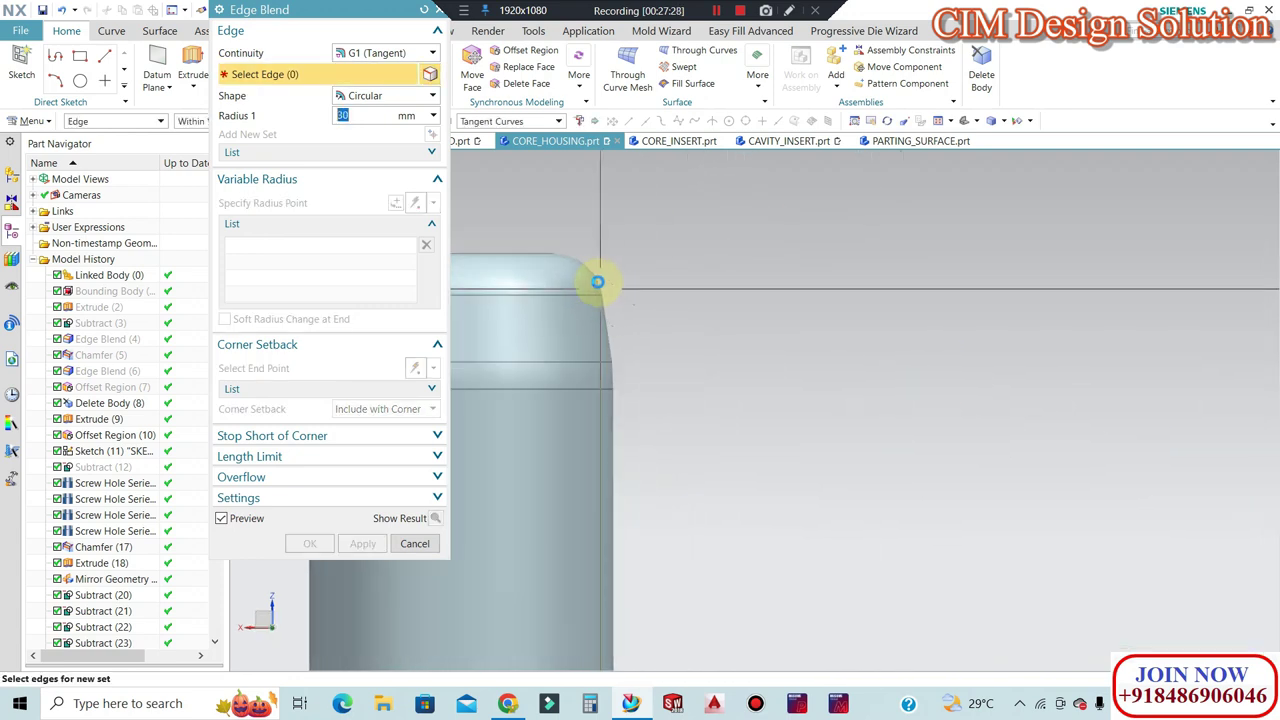
scroll(700, 260, down, 1)
scroll(831, 274, down, 1)
scroll(657, 246, up, 1)
scroll(660, 260, down, 1)
scroll(694, 518, up, 1)
scroll(694, 518, down, 2)
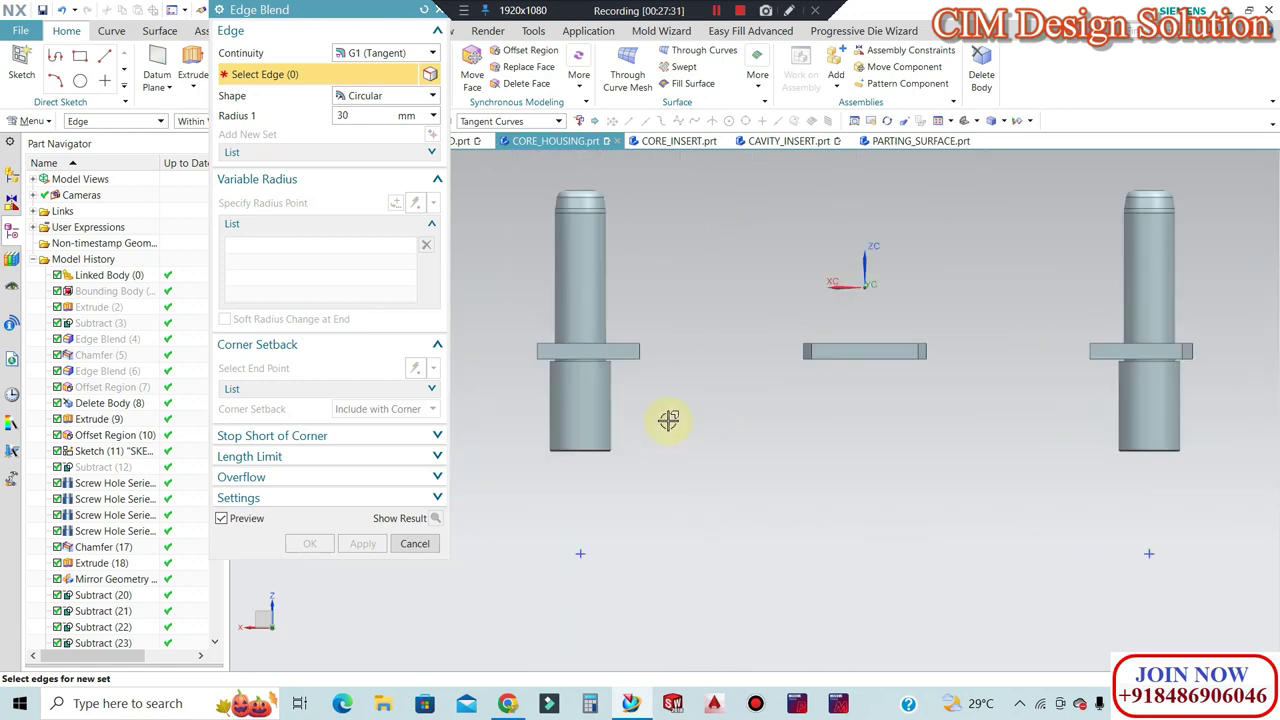
key(Escape)
key(ctrl+shift+u)
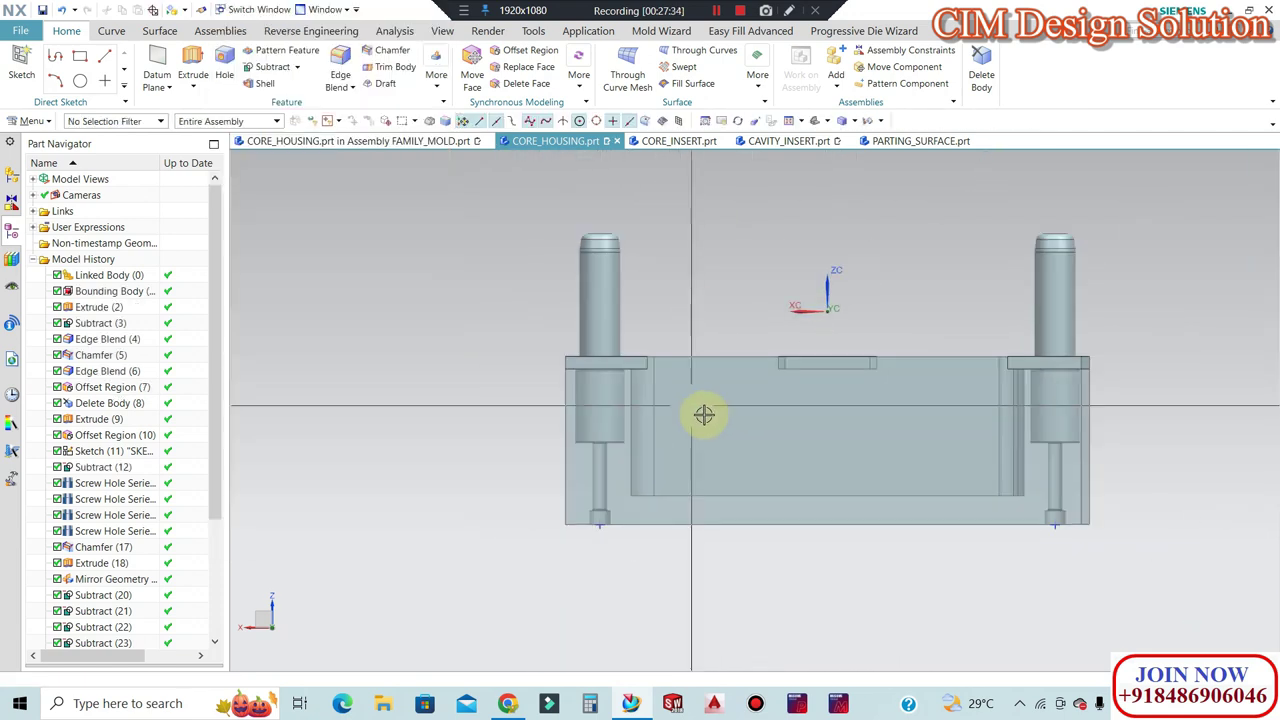
scroll(609, 391, up, 1)
scroll(619, 336, up, 4)
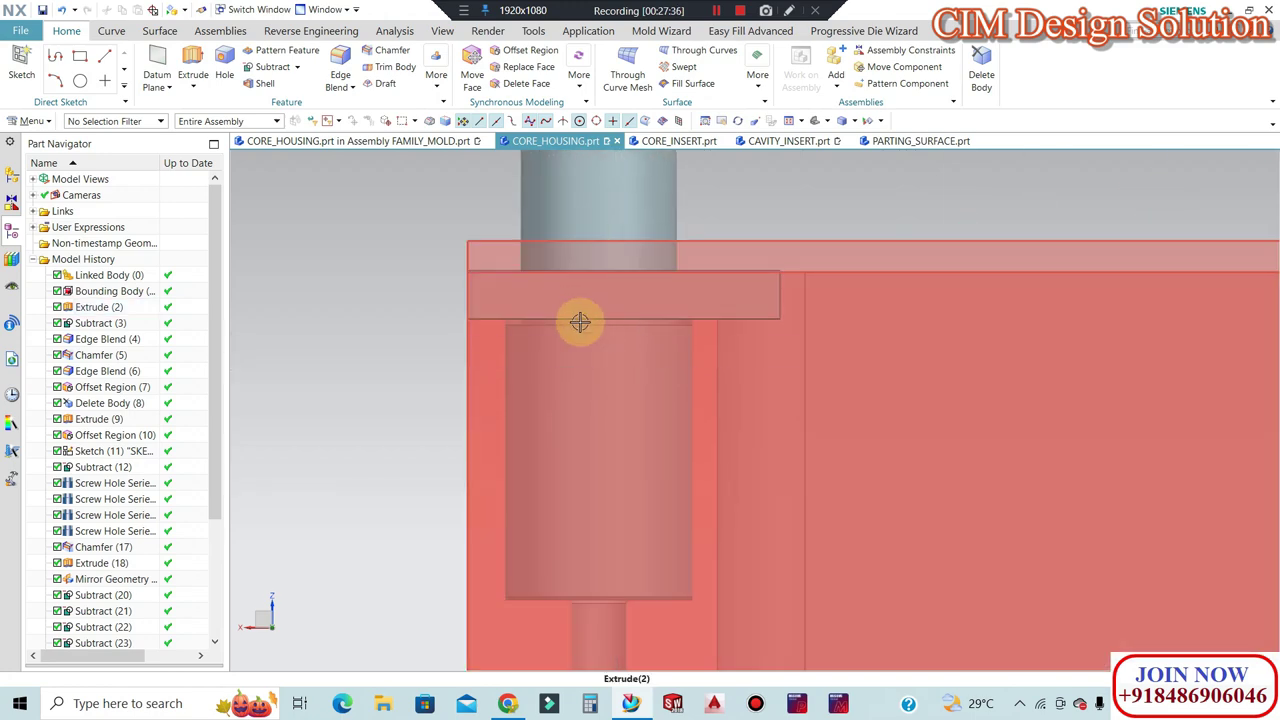
scroll(618, 337, down, 3)
scroll(605, 344, down, 2)
middle_drag(603, 346, 596, 383)
scroll(590, 382, up, 3)
scroll(582, 380, up, 1)
scroll(558, 328, up, 2)
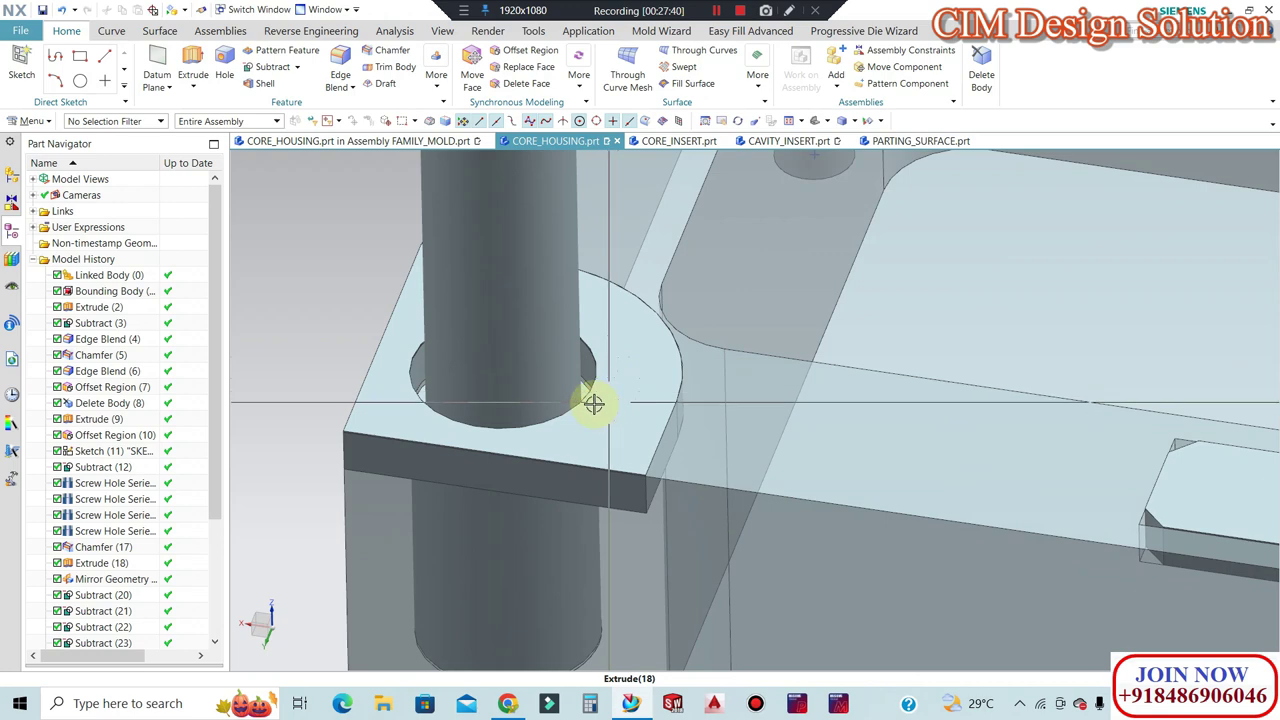
scroll(597, 366, up, 1)
scroll(623, 337, up, 2)
scroll(580, 325, down, 1)
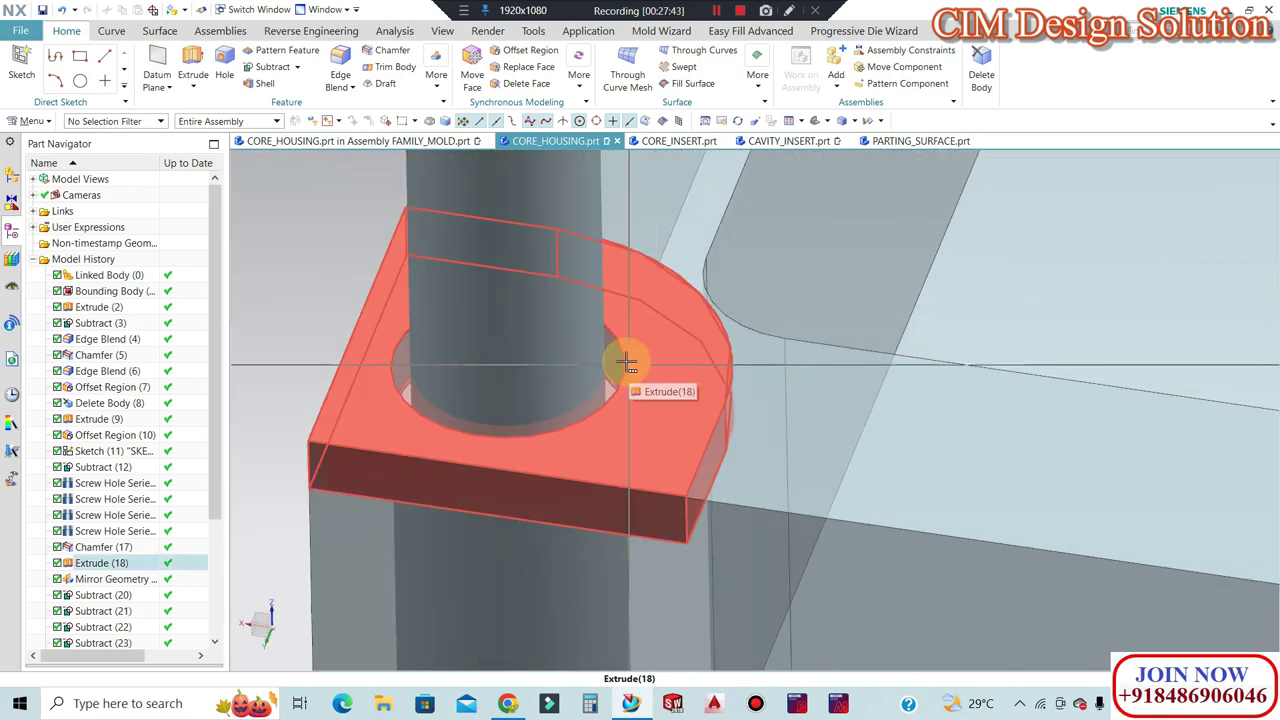
scroll(594, 357, down, 2)
scroll(594, 357, down, 2)
scroll(536, 352, up, 3)
scroll(530, 350, down, 1)
scroll(515, 349, up, 2)
scroll(519, 347, up, 1)
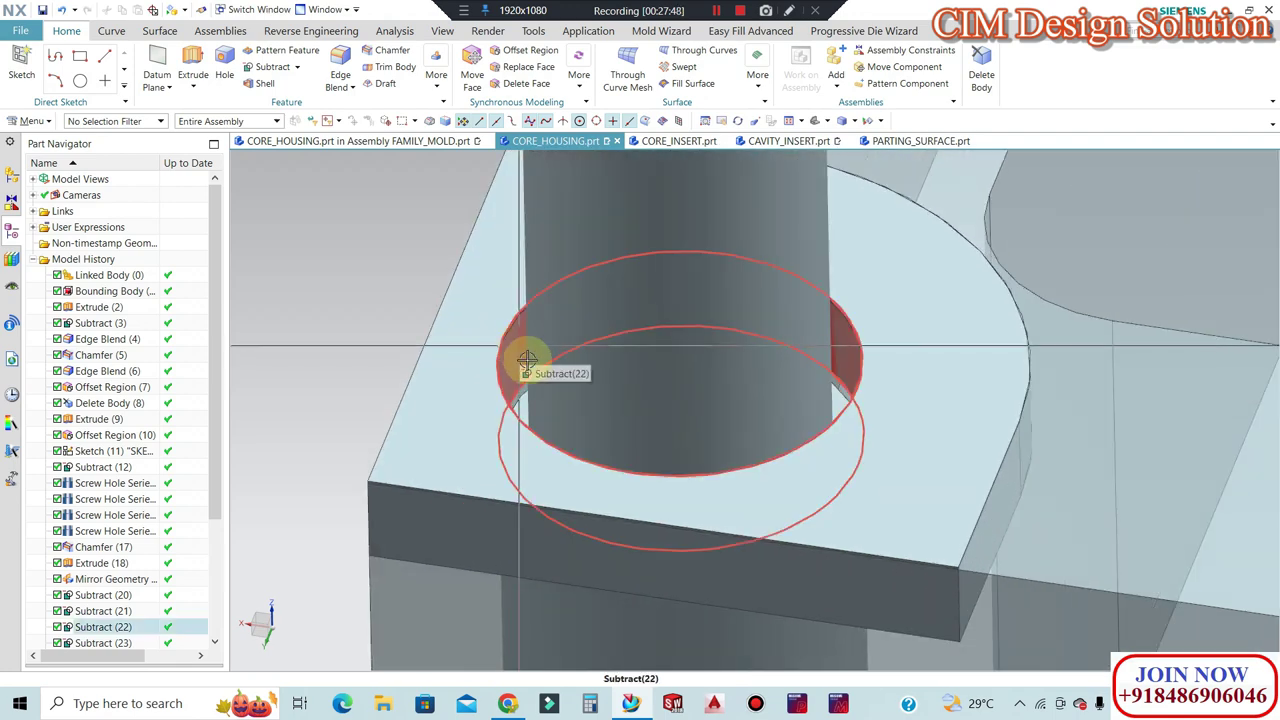
scroll(510, 345, down, 1)
scroll(522, 356, up, 1)
scroll(545, 362, up, 1)
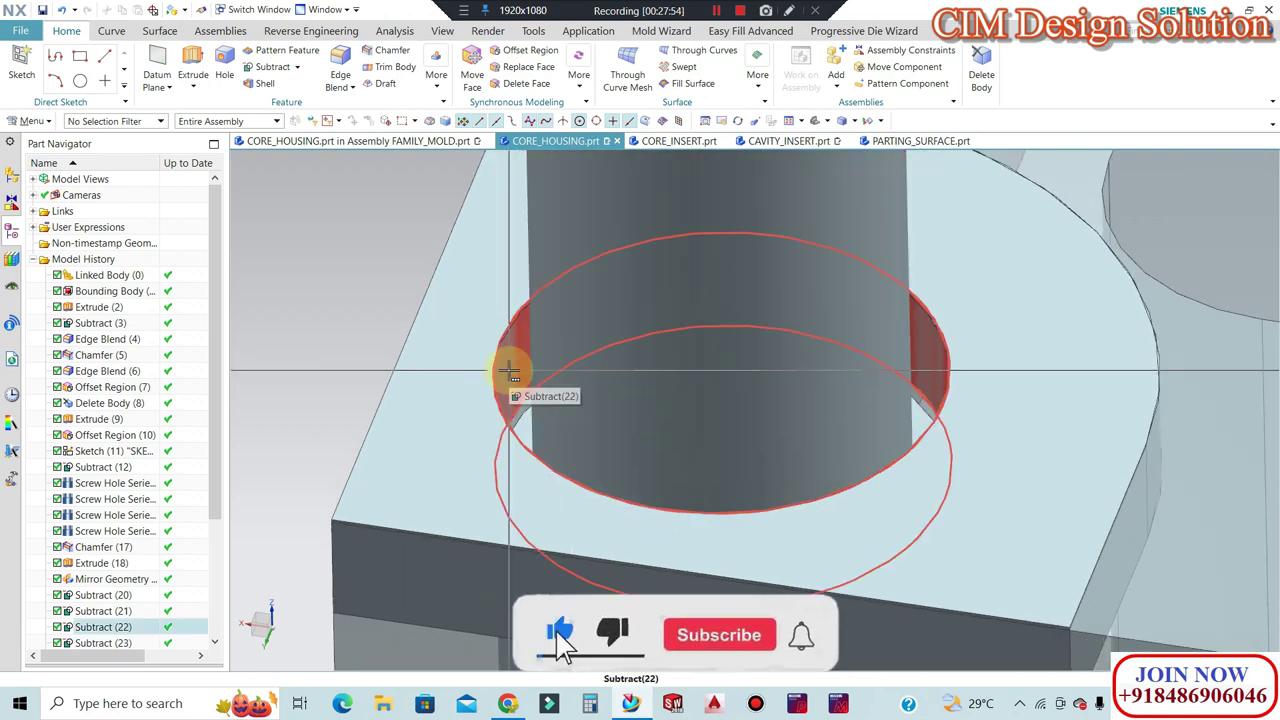
scroll(510, 370, down, 1)
scroll(560, 357, down, 1)
scroll(575, 360, down, 1)
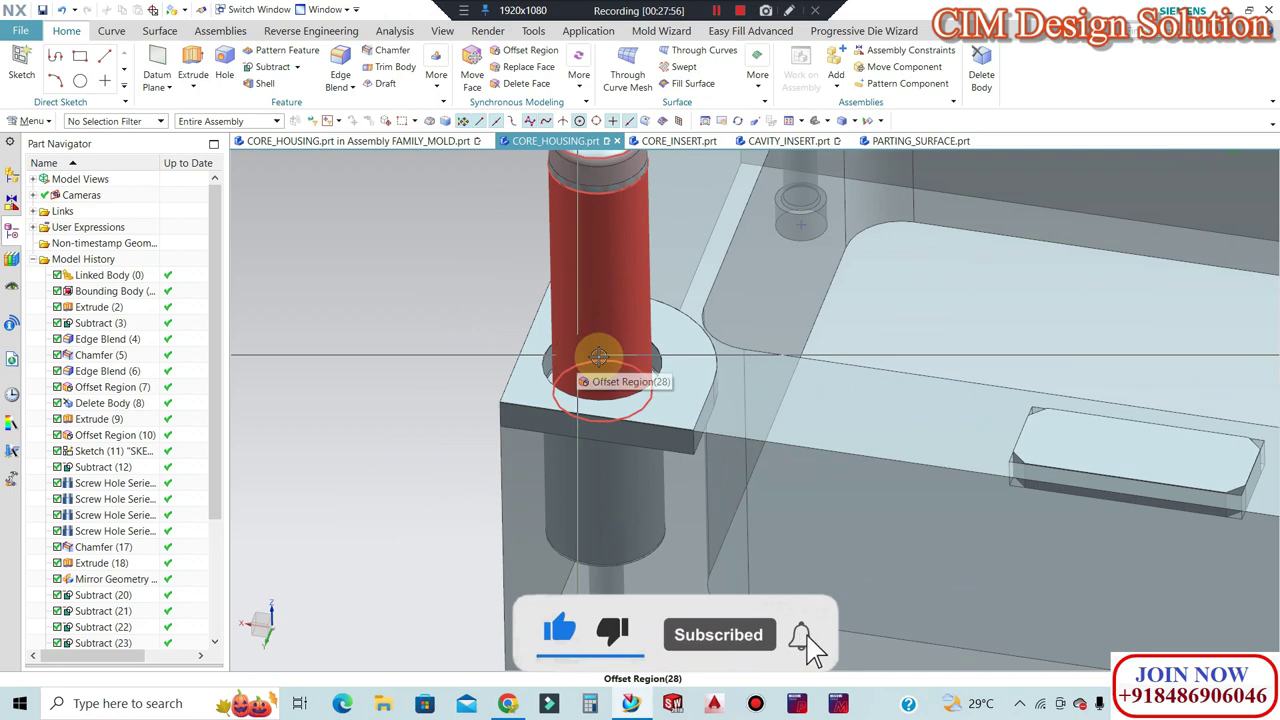
scroll(563, 363, up, 1)
scroll(520, 351, up, 1)
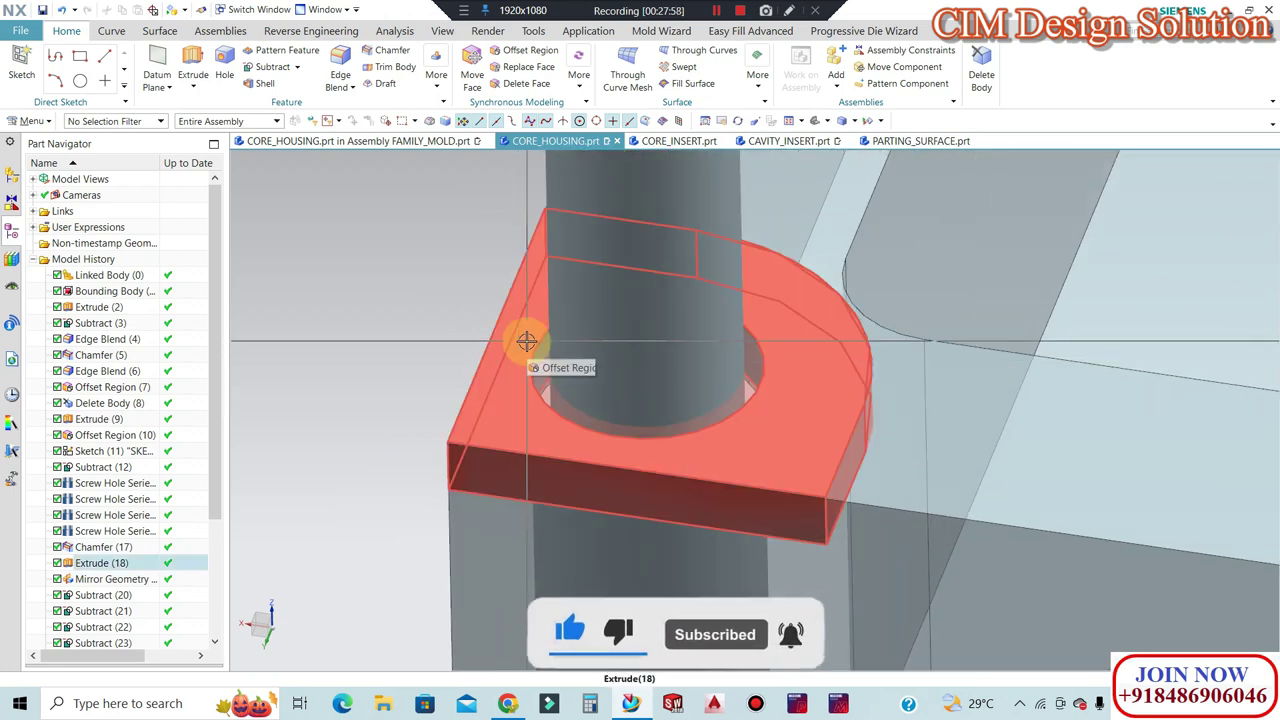
scroll(663, 337, up, 1)
scroll(609, 371, down, 1)
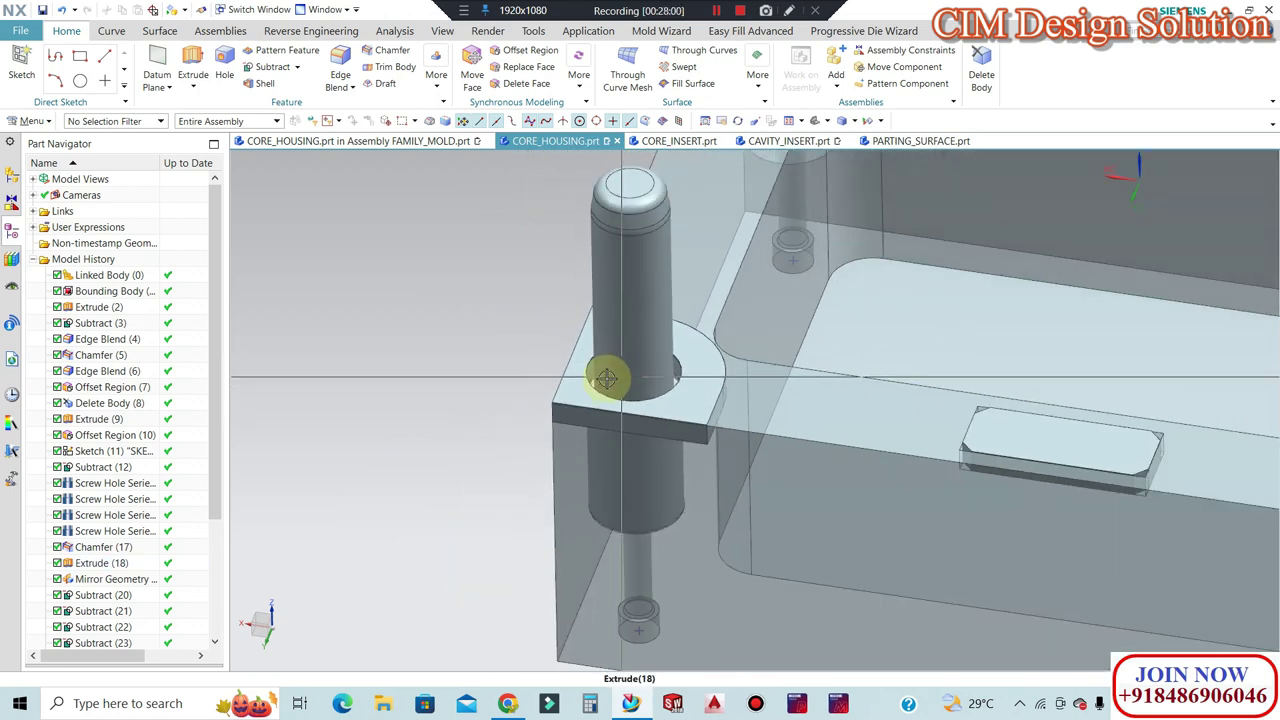
scroll(580, 337, up, 1)
scroll(591, 378, up, 1)
scroll(598, 380, down, 2)
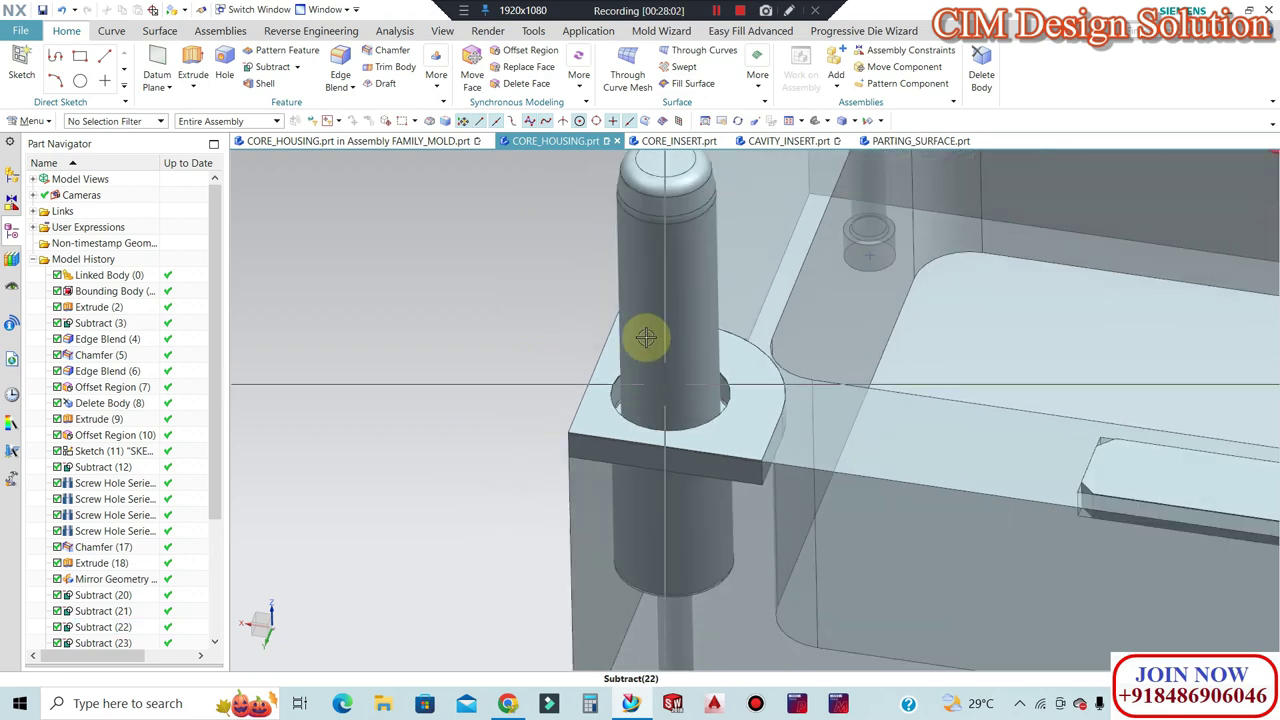
scroll(603, 383, down, 1)
scroll(605, 385, up, 1)
scroll(617, 371, up, 1)
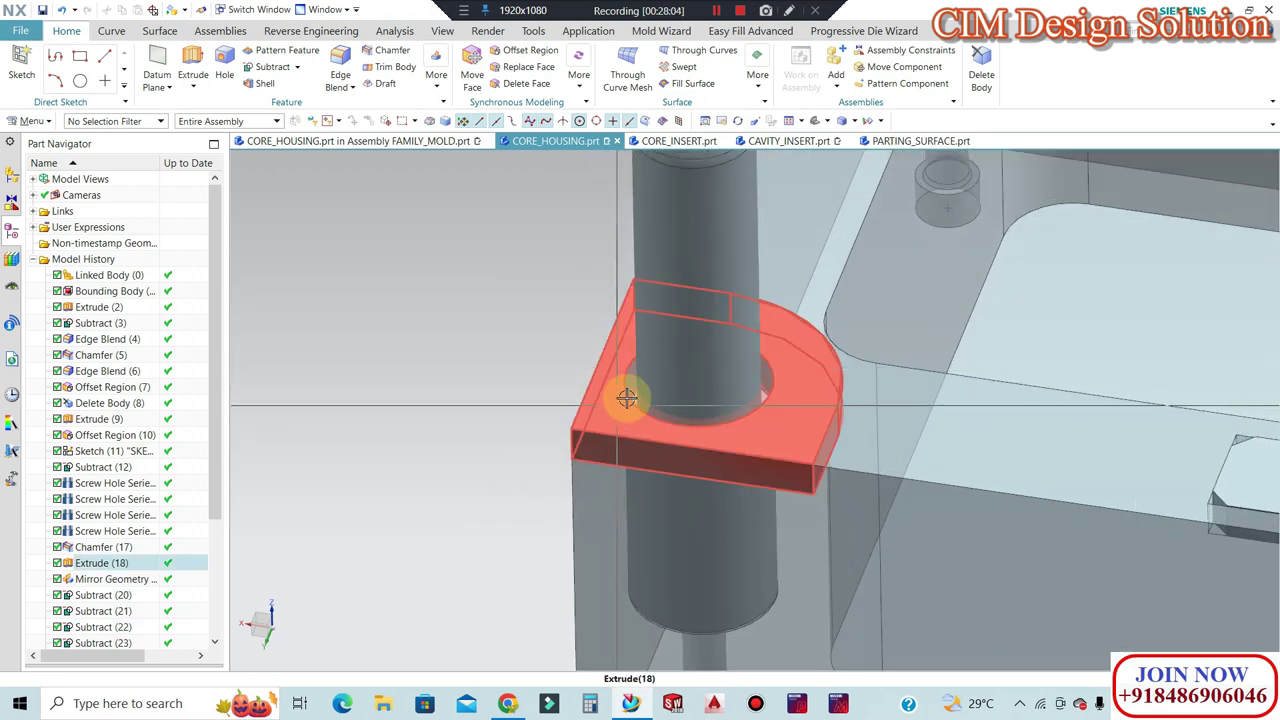
scroll(615, 398, down, 2)
scroll(663, 420, up, 1)
scroll(671, 403, up, 1)
scroll(666, 401, down, 1)
scroll(666, 401, down, 2)
mouse_move(737, 266)
middle_down()
mouse_move(634, 366)
mouse_move(390, 400)
mouse_move(680, 463)
middle_up()
scroll(690, 470, up, 1)
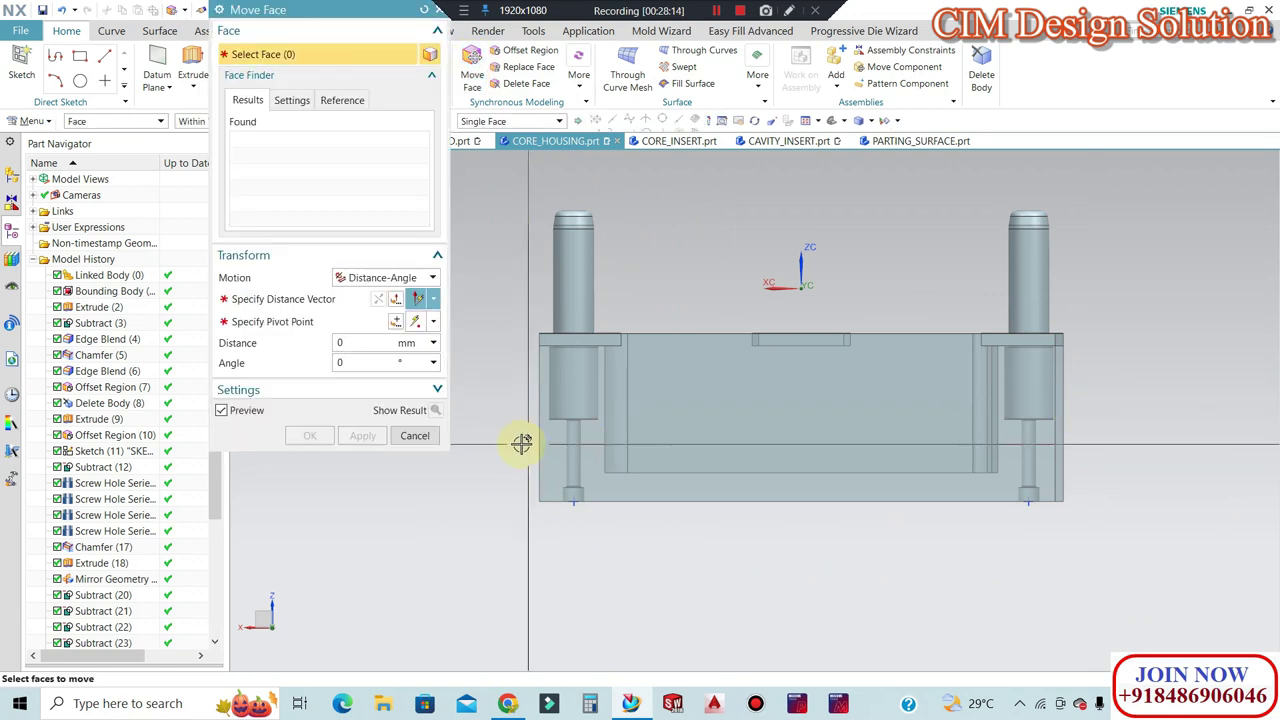
Move the 20 lower housing faces 15 mm downward with Move Face.
drag(502, 443, 502, 445)
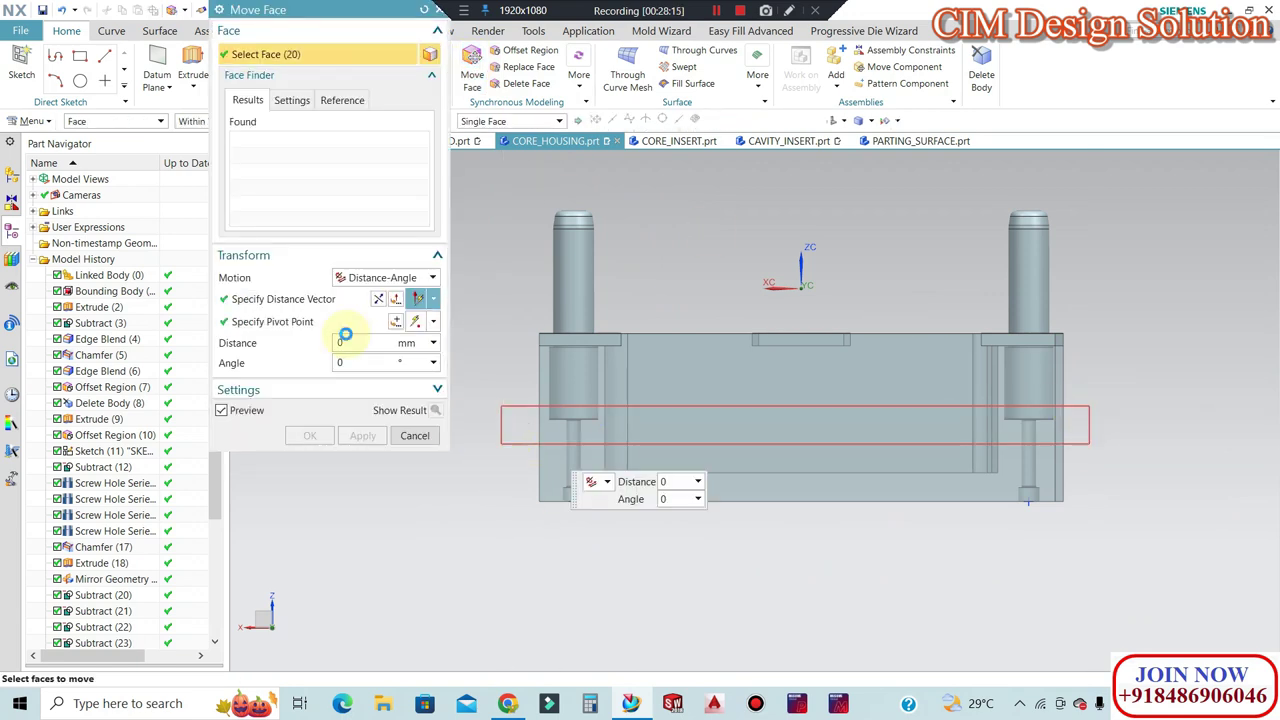
click(280, 298)
click(569, 459)
text(15)
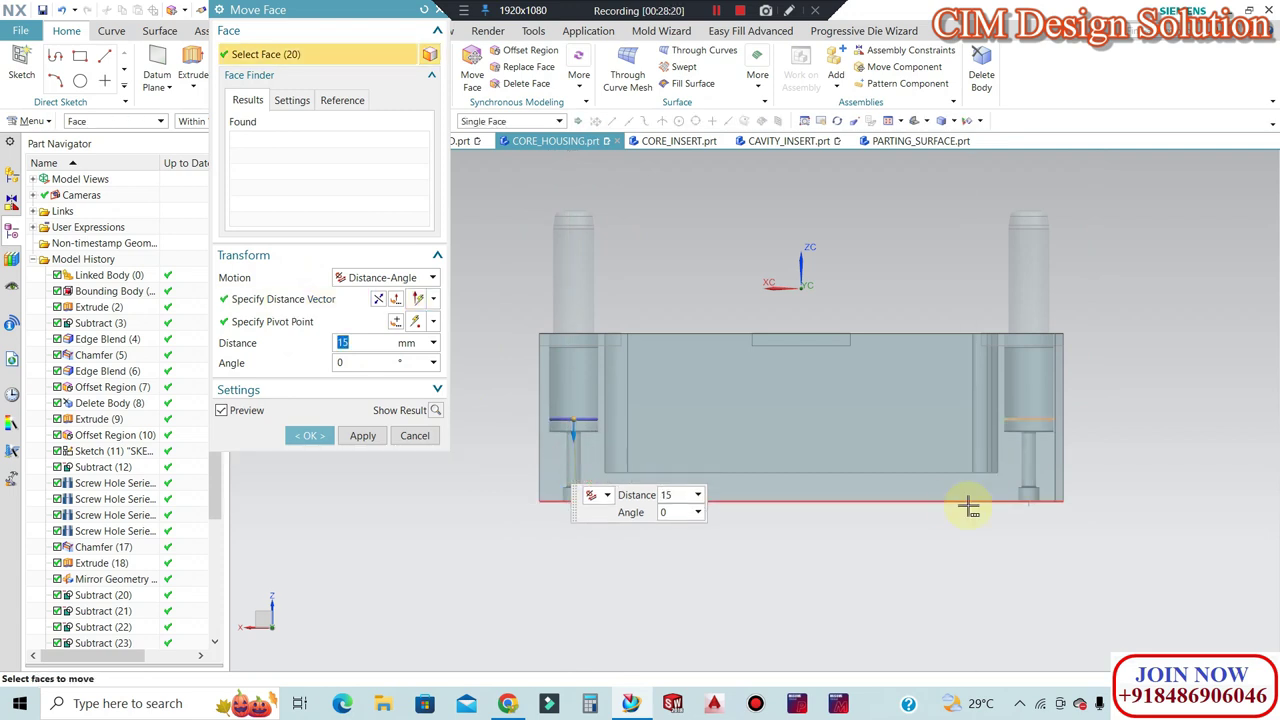
click(313, 435)
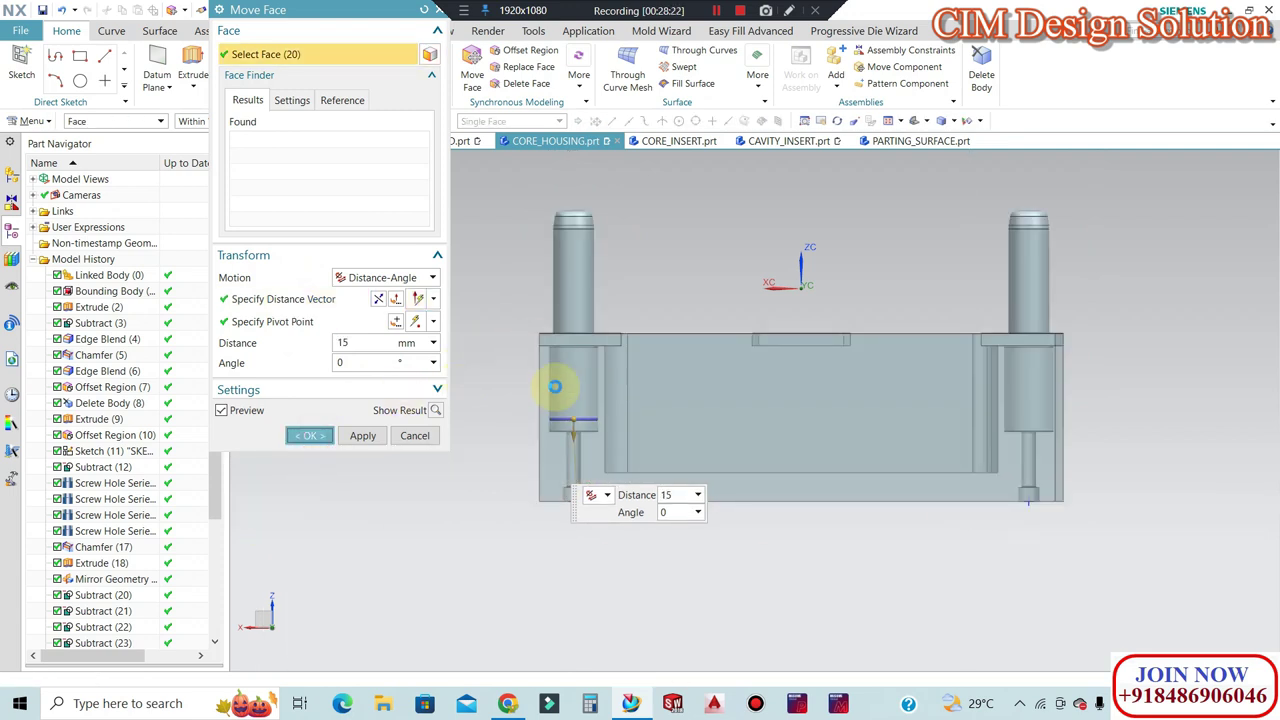
Inspect the modified plate from isometric and top views, then open Extrude (18)'s options.
mouse_move(731, 294)
middle_down()
mouse_move(701, 319)
mouse_move(740, 290)
mouse_move(700, 340)
mouse_move(703, 300)
mouse_move(449, 394)
mouse_move(491, 403)
mouse_move(429, 317)
middle_up()
scroll(734, 303, up, 5)
scroll(509, 349, up, 4)
scroll(499, 371, down, 5)
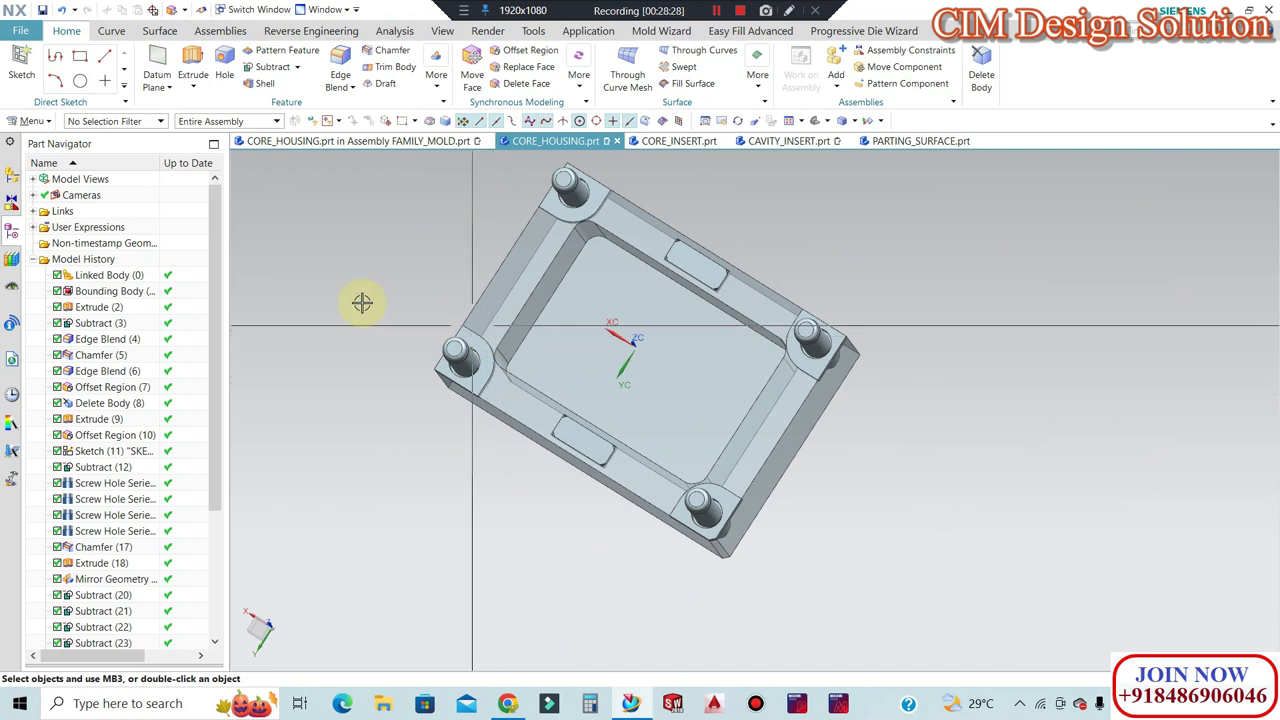
key(F8)
scroll(475, 345, up, 2)
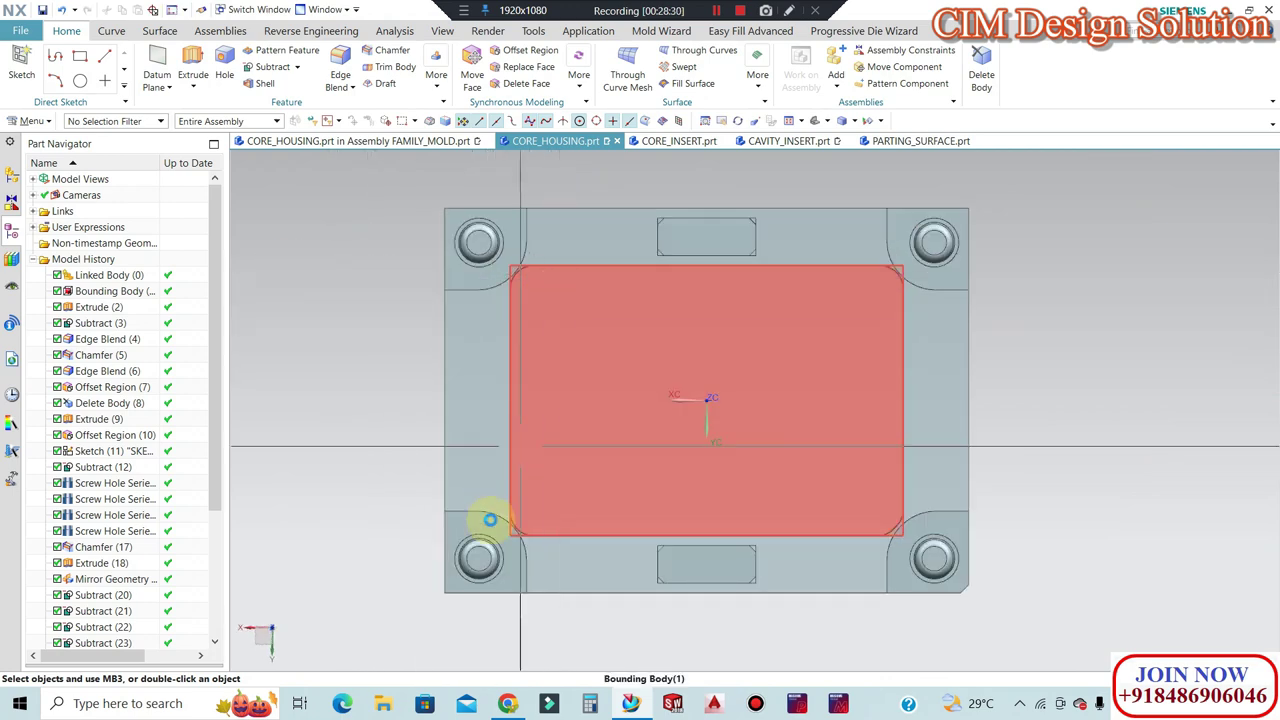
scroll(491, 509, up, 5)
scroll(505, 460, down, 3)
middle_drag(571, 480, 523, 437)
scroll(523, 437, up, 3)
scroll(527, 447, down, 2)
scroll(537, 437, down, 2)
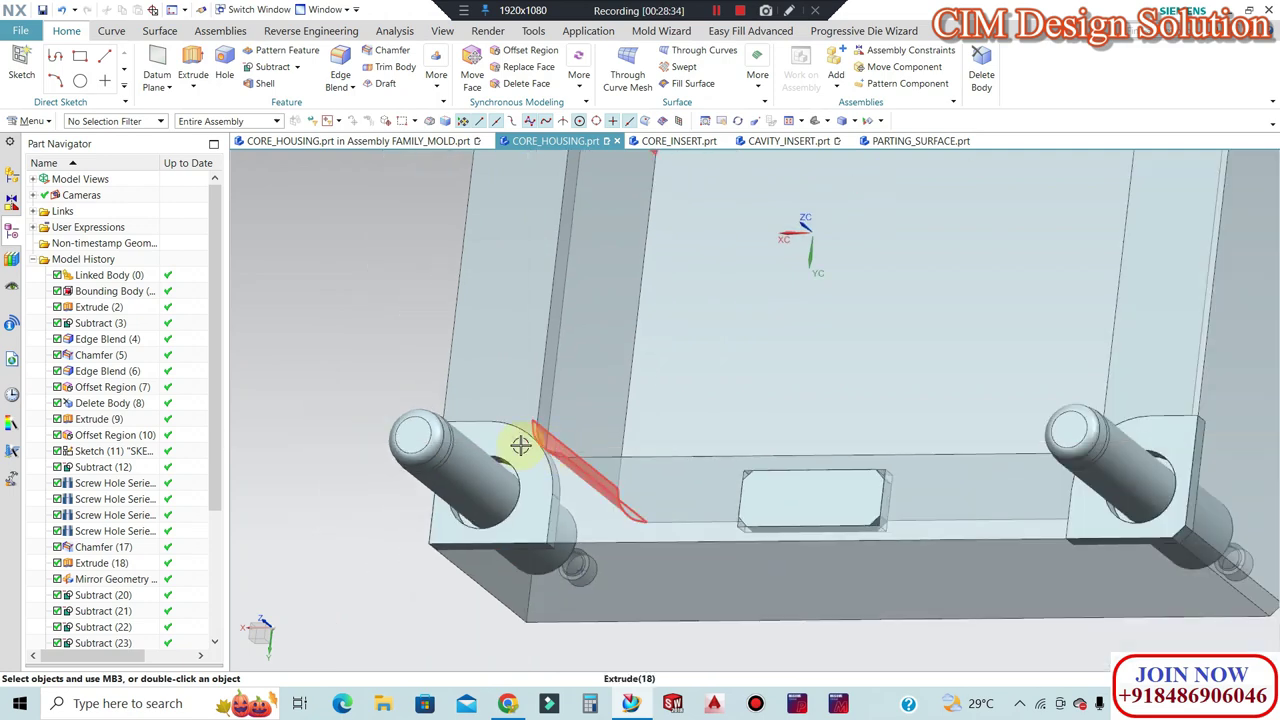
scroll(529, 443, up, 2)
scroll(500, 443, up, 2)
scroll(510, 460, down, 3)
scroll(428, 386, down, 3)
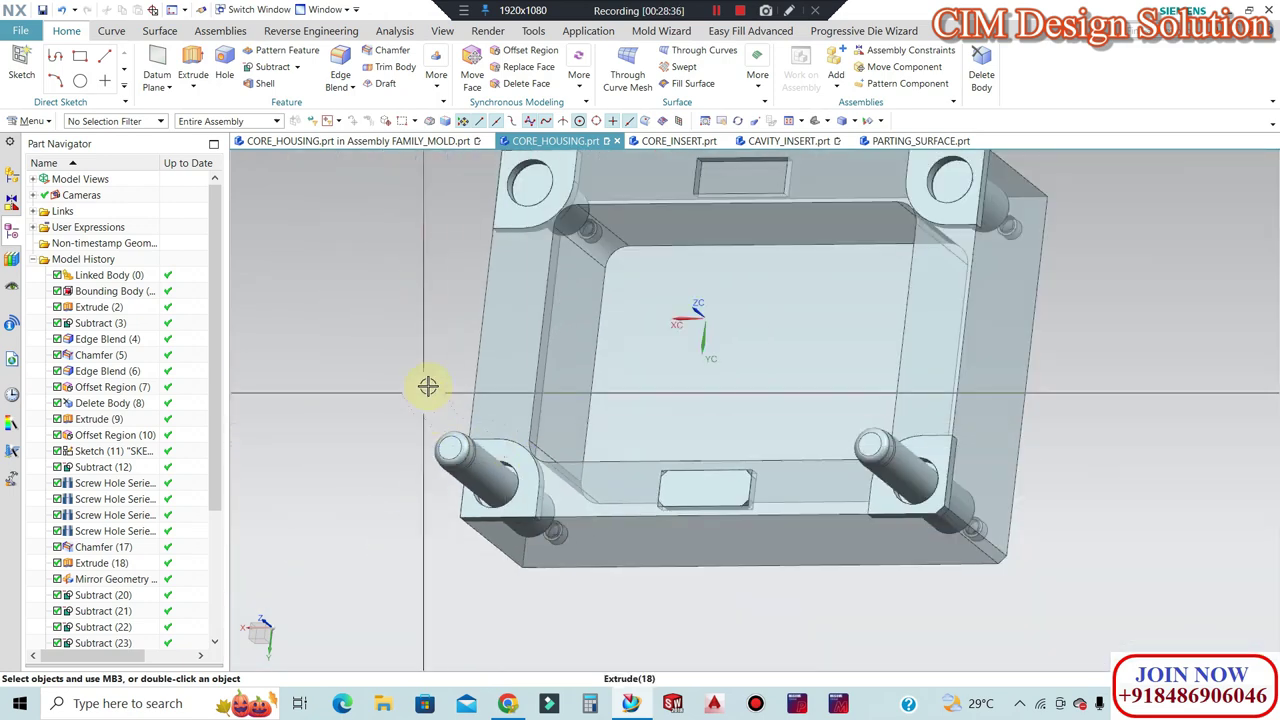
key(F8)
scroll(628, 428, down, 2)
mouse_move(628, 428)
middle_down()
mouse_move(557, 323)
mouse_move(514, 377)
middle_up()
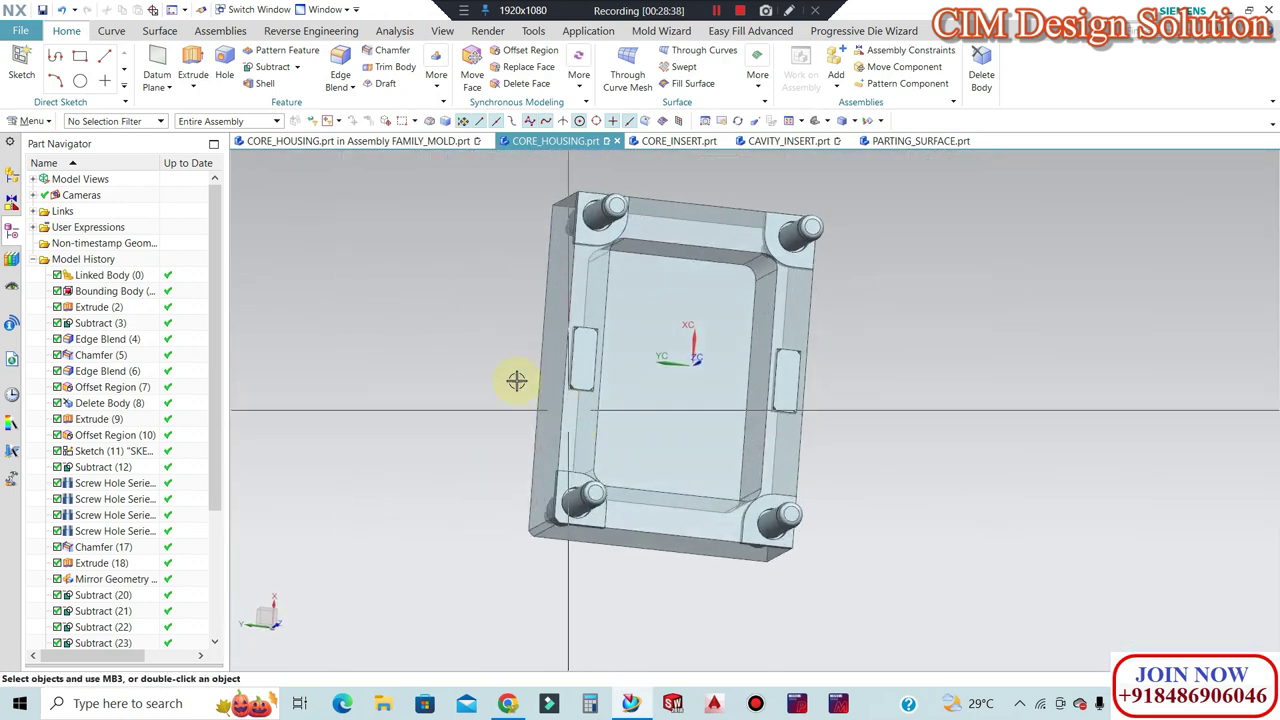
key(F8)
scroll(104, 563, down, 4)
click(105, 390)
right_click(110, 388)
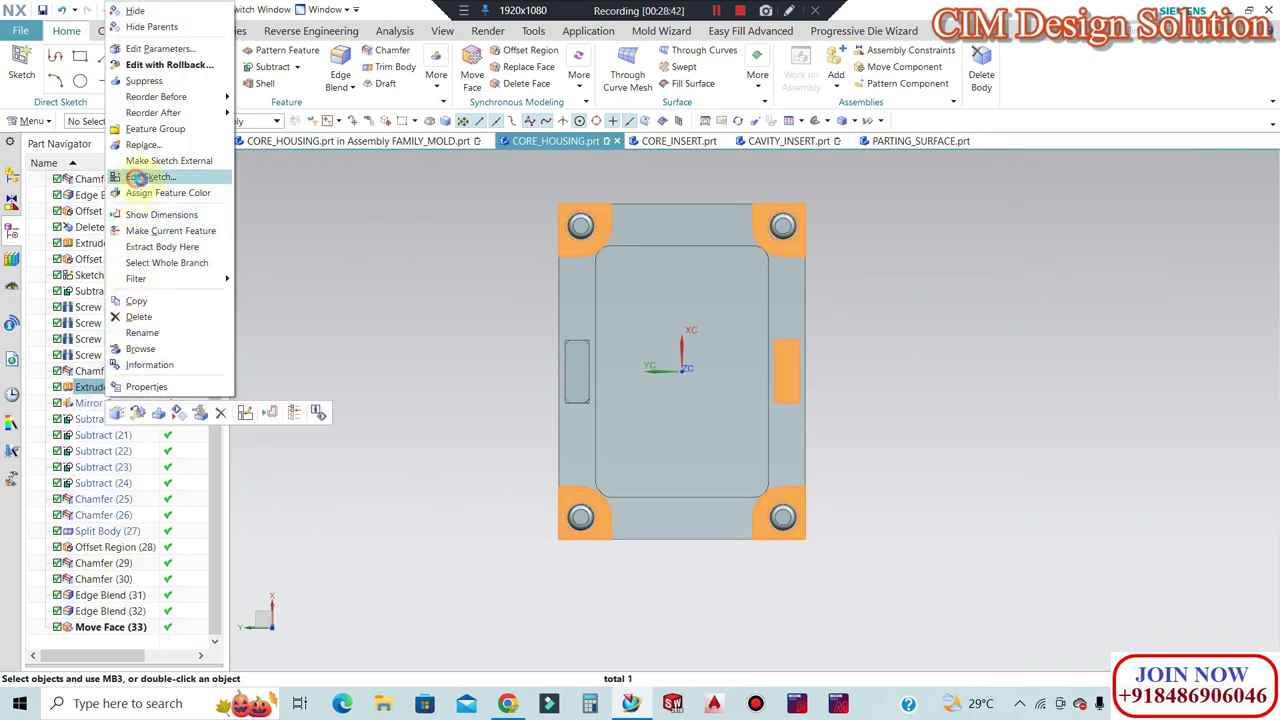
Edit the Extrude (18) sketch, setting the vertical and horizontal corner dimensions to 90 mm.
click(138, 177)
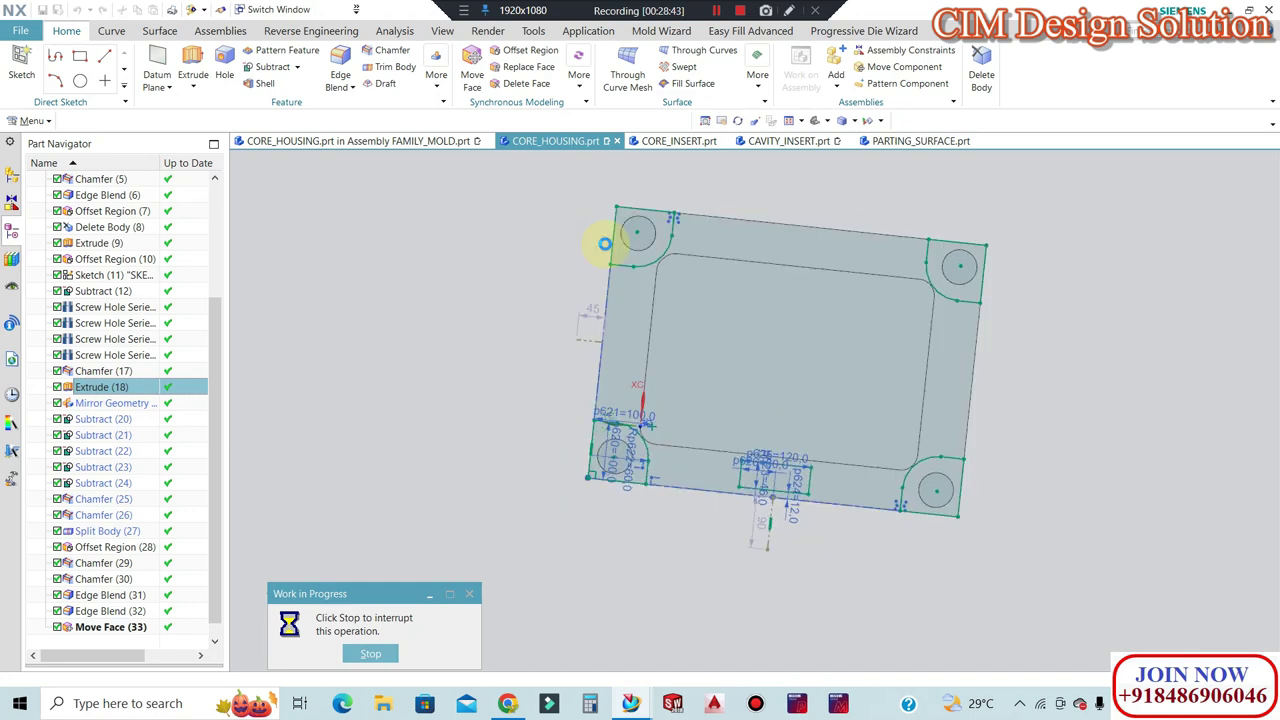
scroll(829, 229, up, 3)
scroll(903, 246, up, 2)
scroll(634, 272, up, 2)
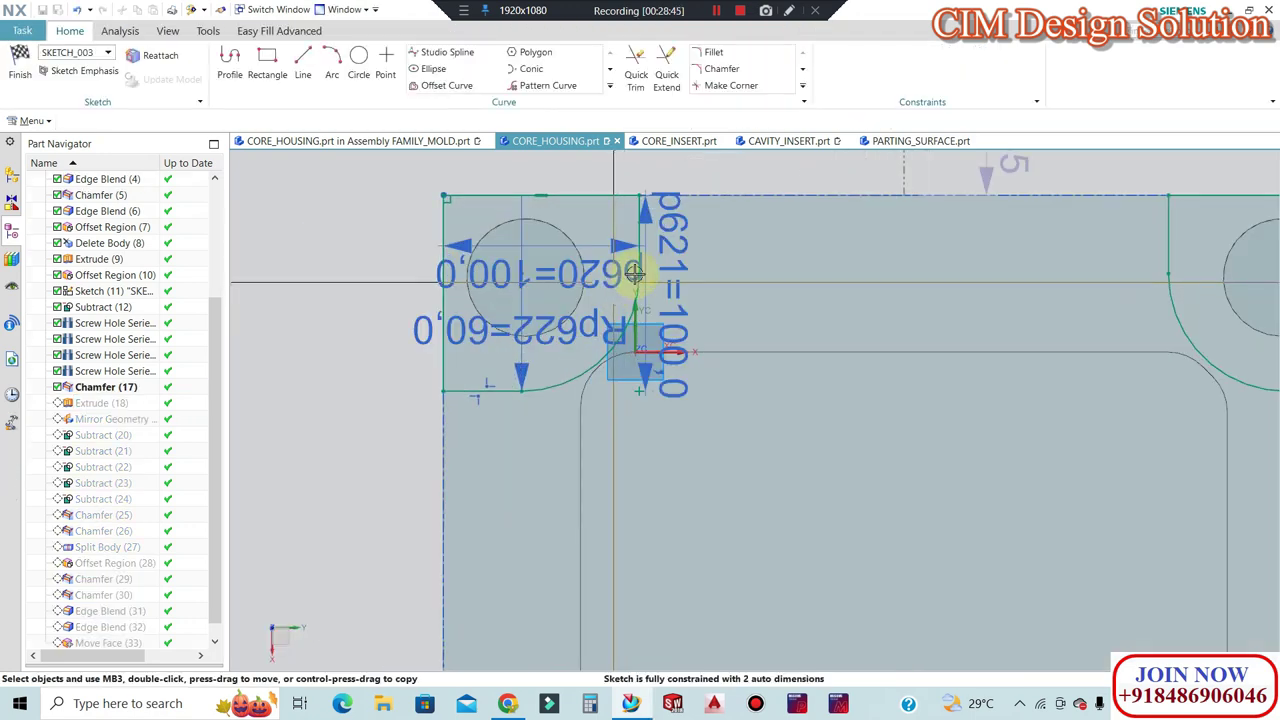
scroll(634, 272, up, 3)
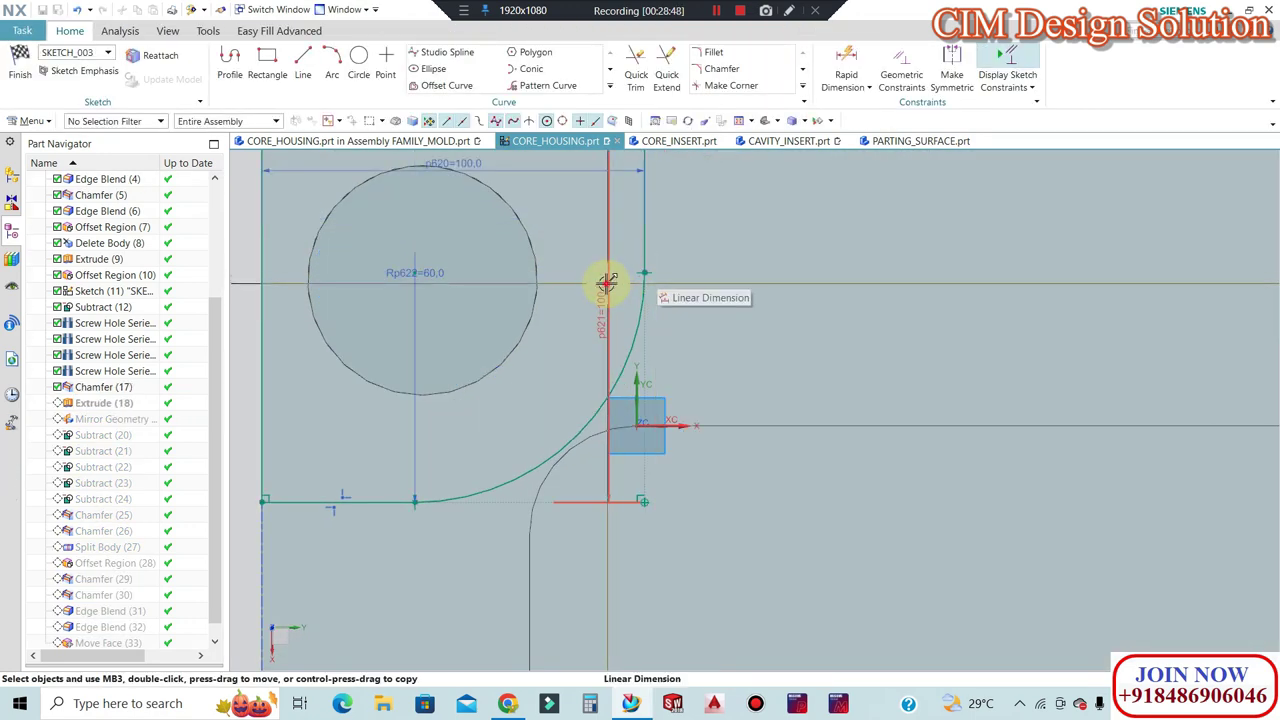
double_click(673, 314)
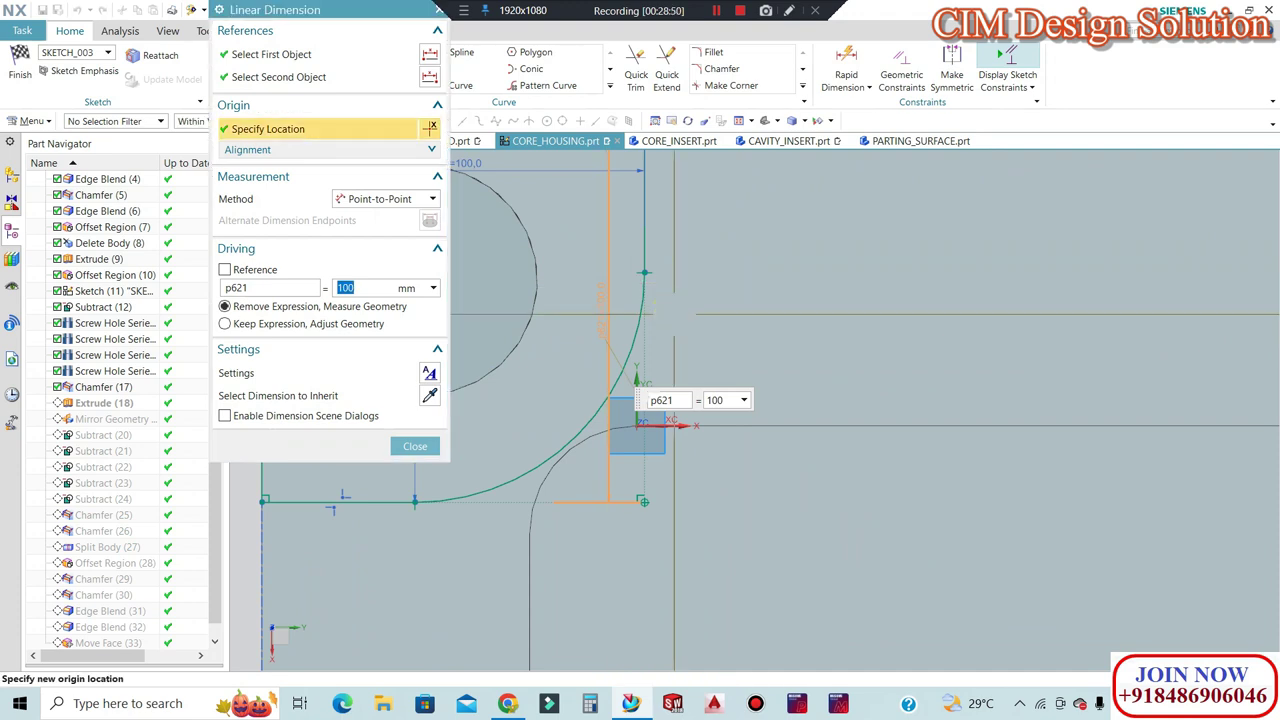
text(90)
scroll(963, 400, down, 2)
scroll(651, 431, down, 1)
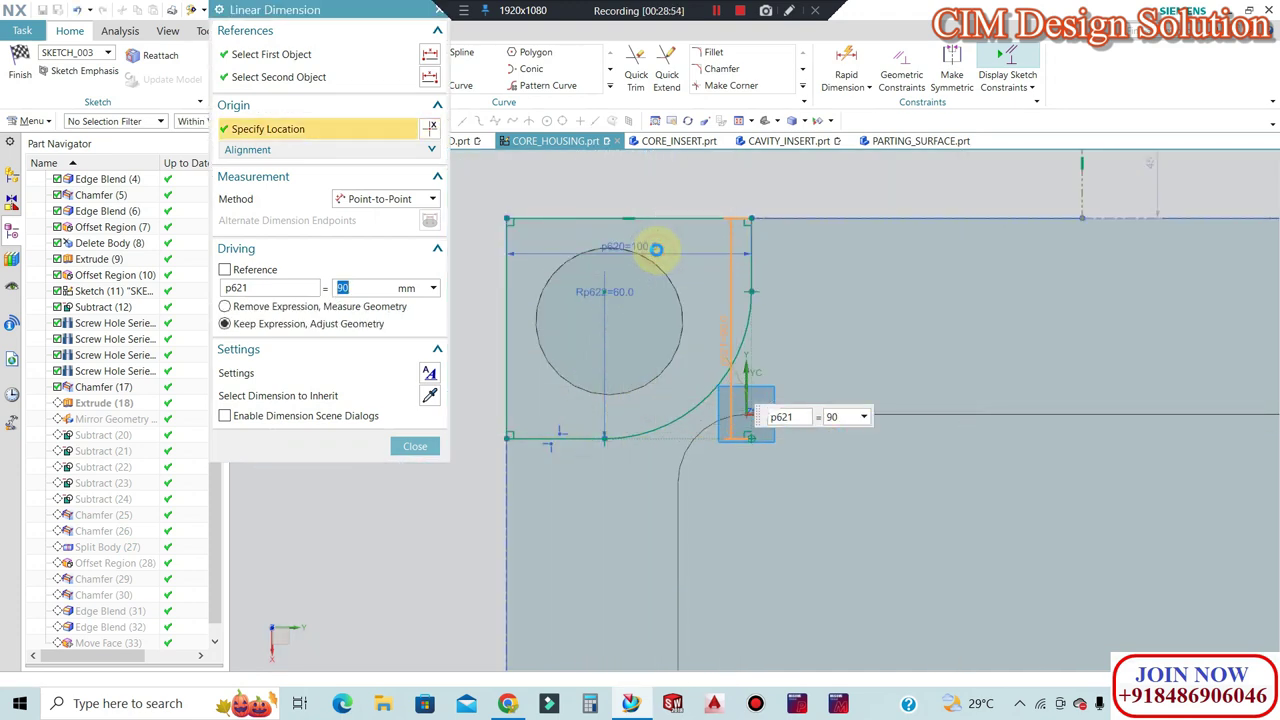
key(Return)
double_click(656, 250)
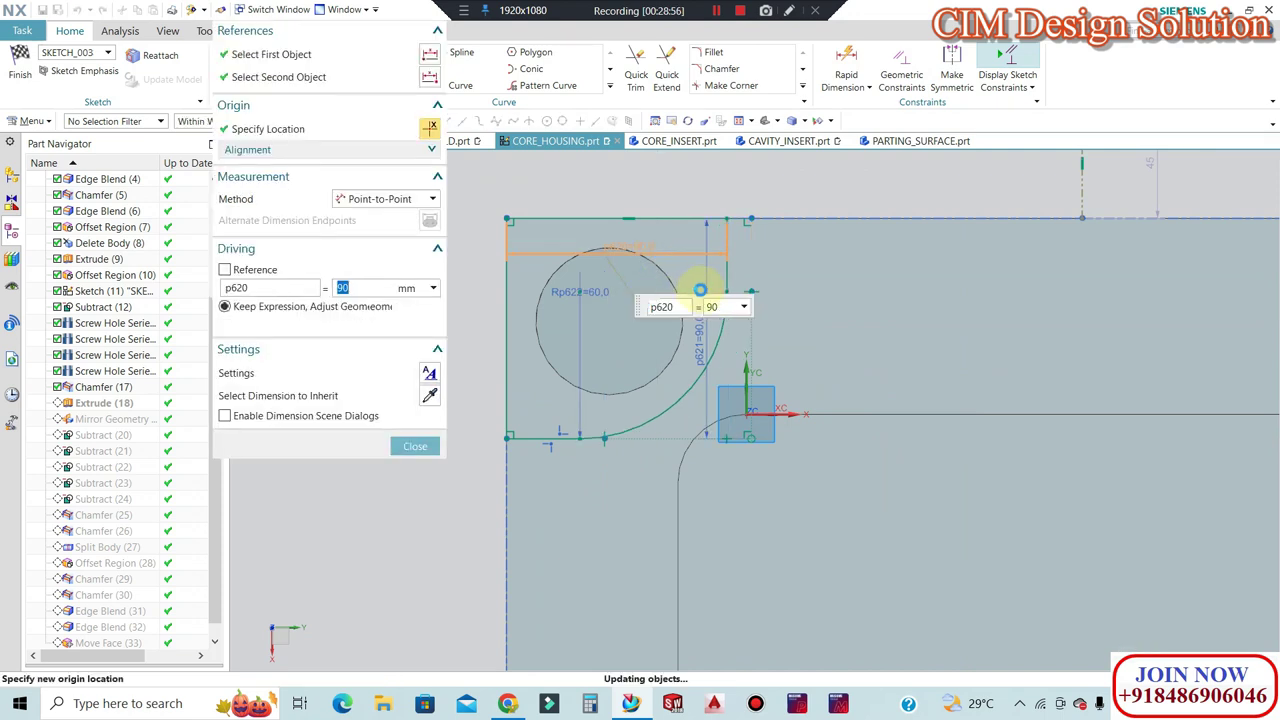
key(Return)
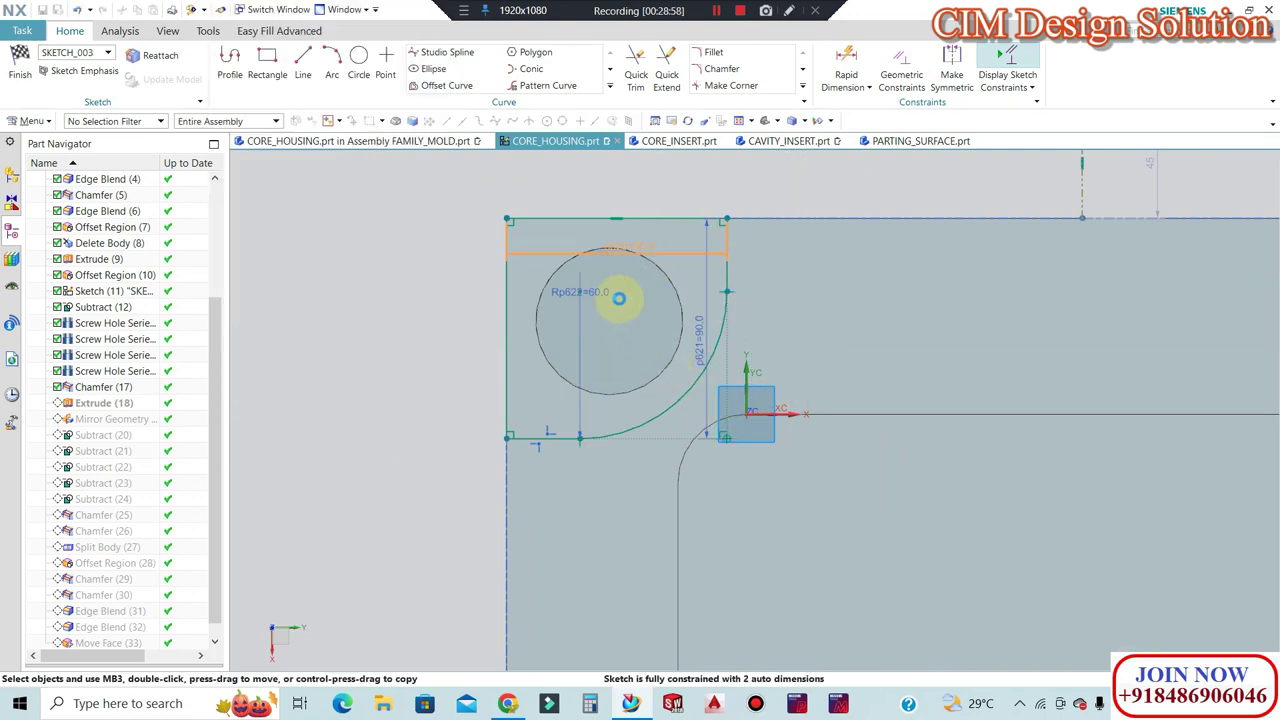
scroll(663, 271, down, 2)
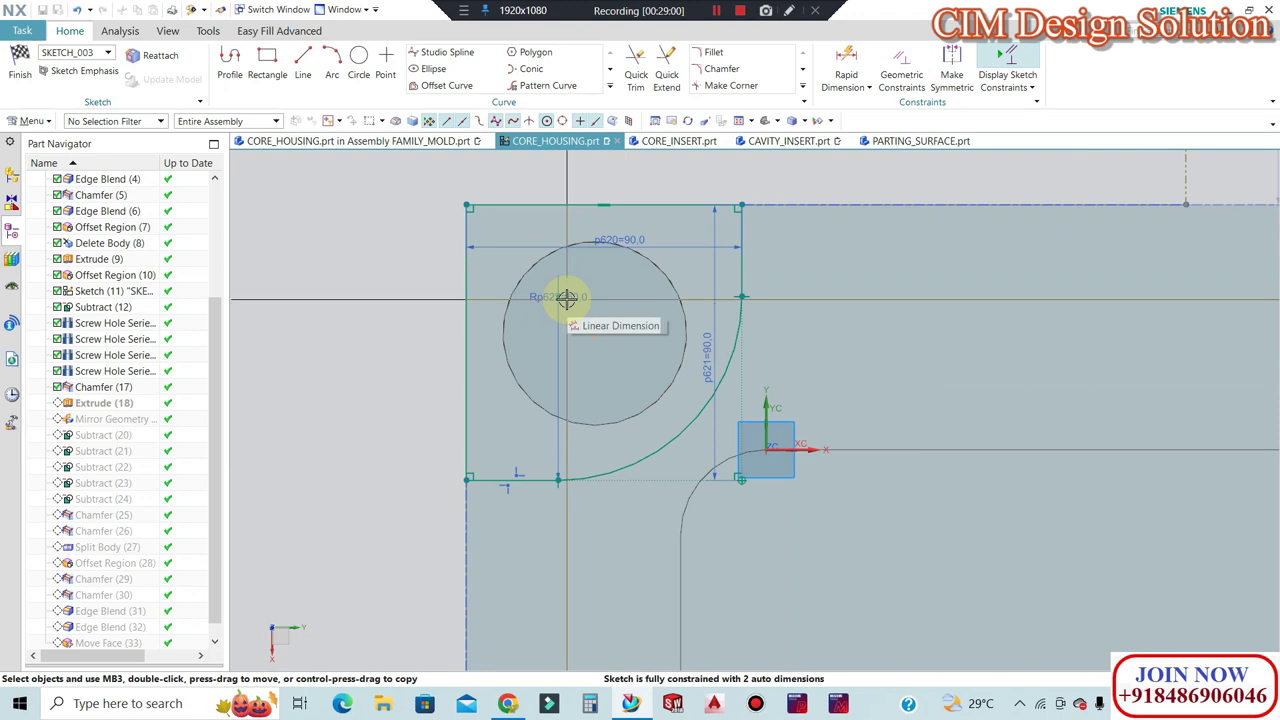
Change the corner circle radius p622 from 50 to 45 mm and finish the sketch.
double_click(766, 370)
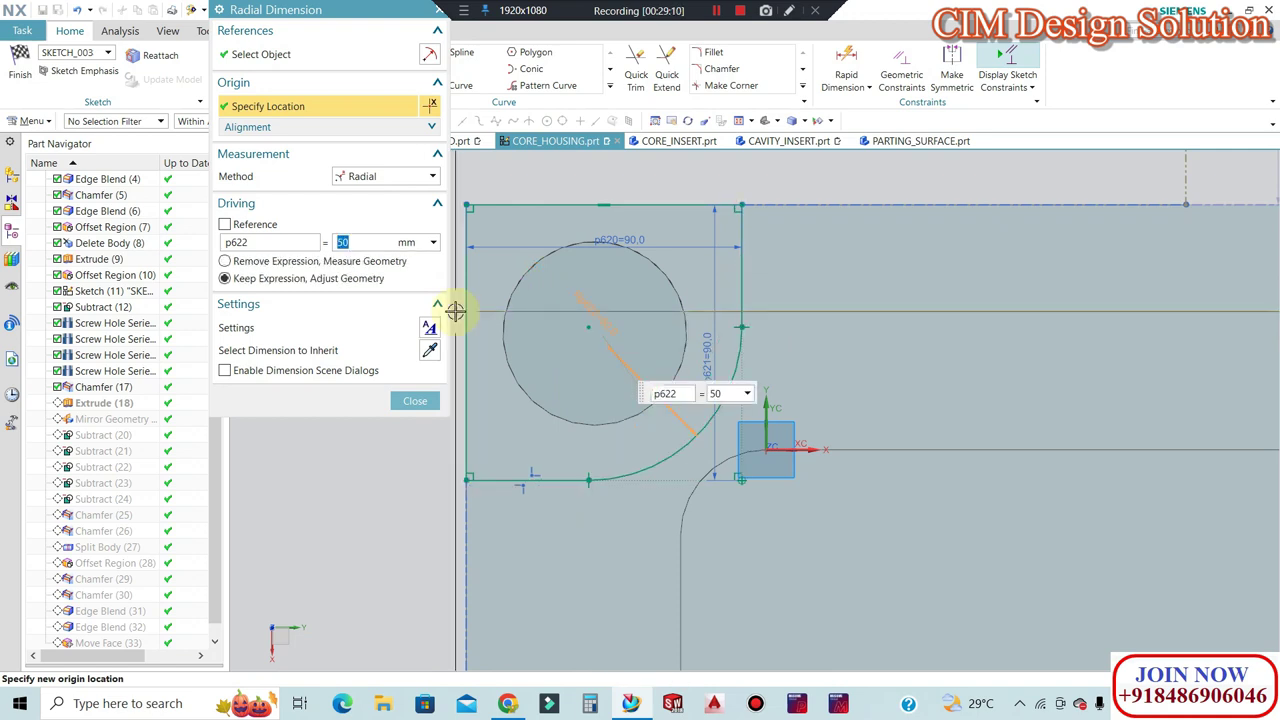
click(409, 403)
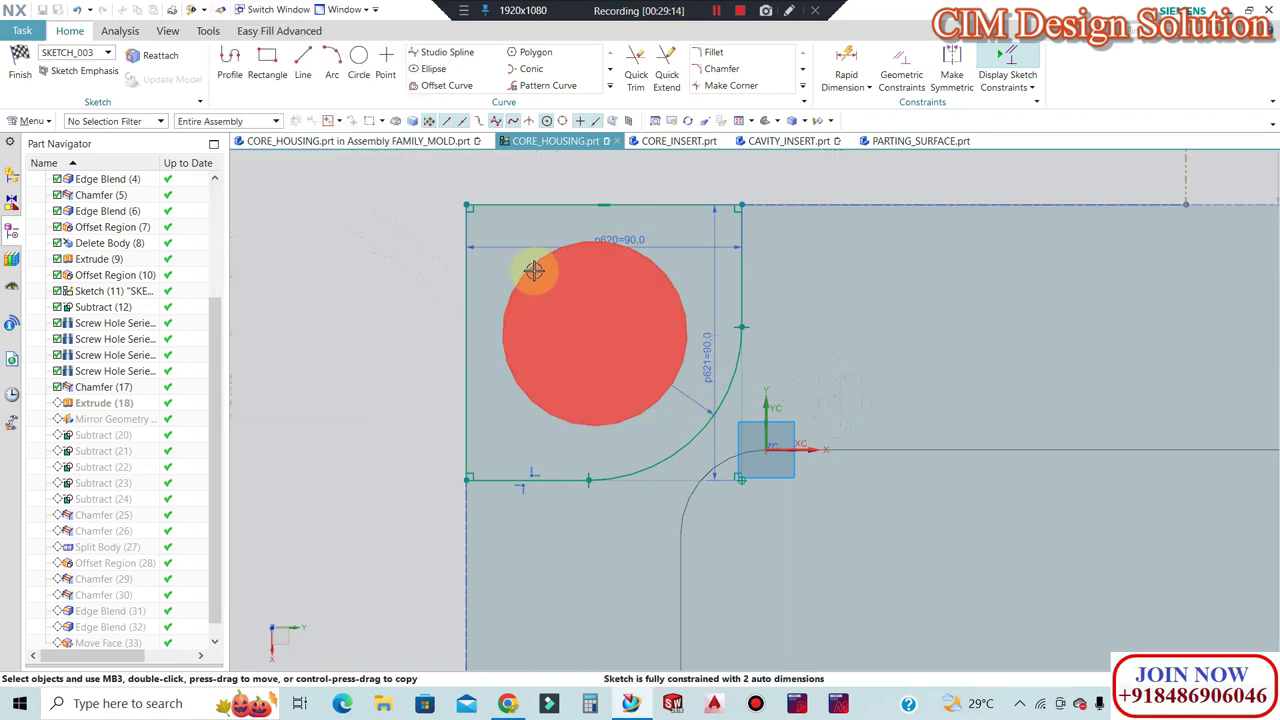
scroll(534, 271, down, 5)
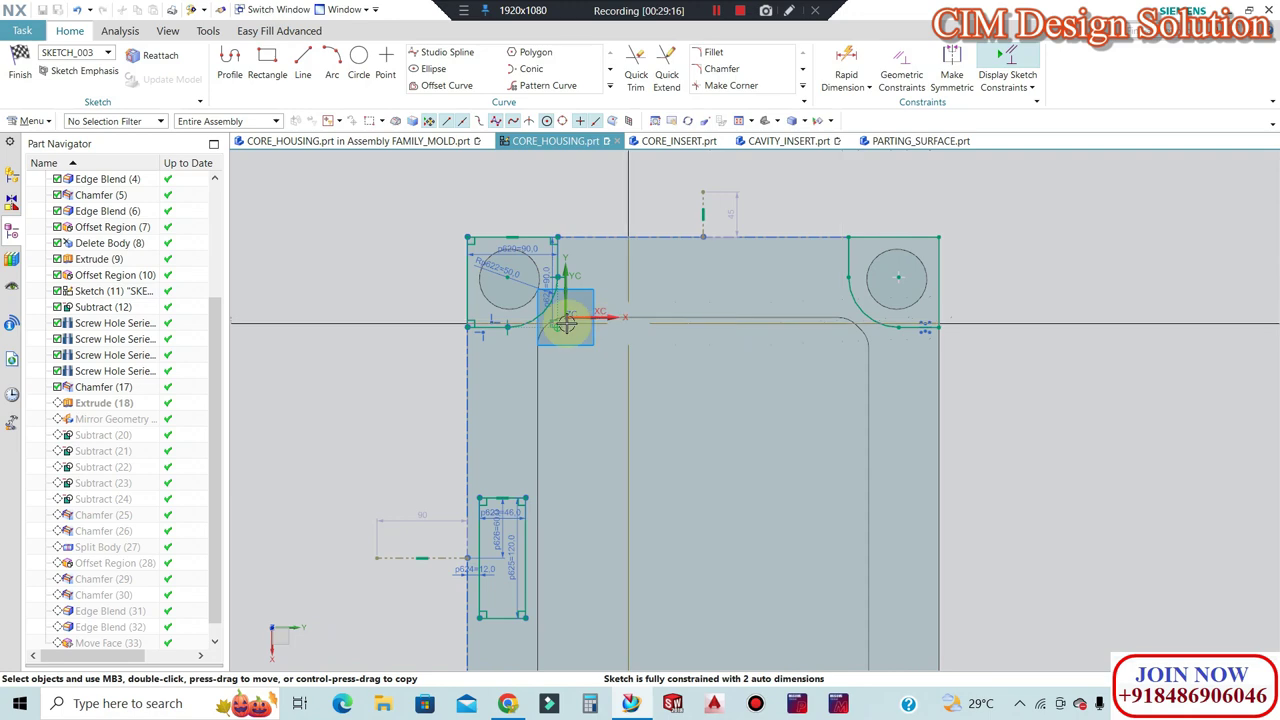
scroll(566, 322, up, 1)
scroll(503, 286, up, 2)
scroll(600, 297, up, 1)
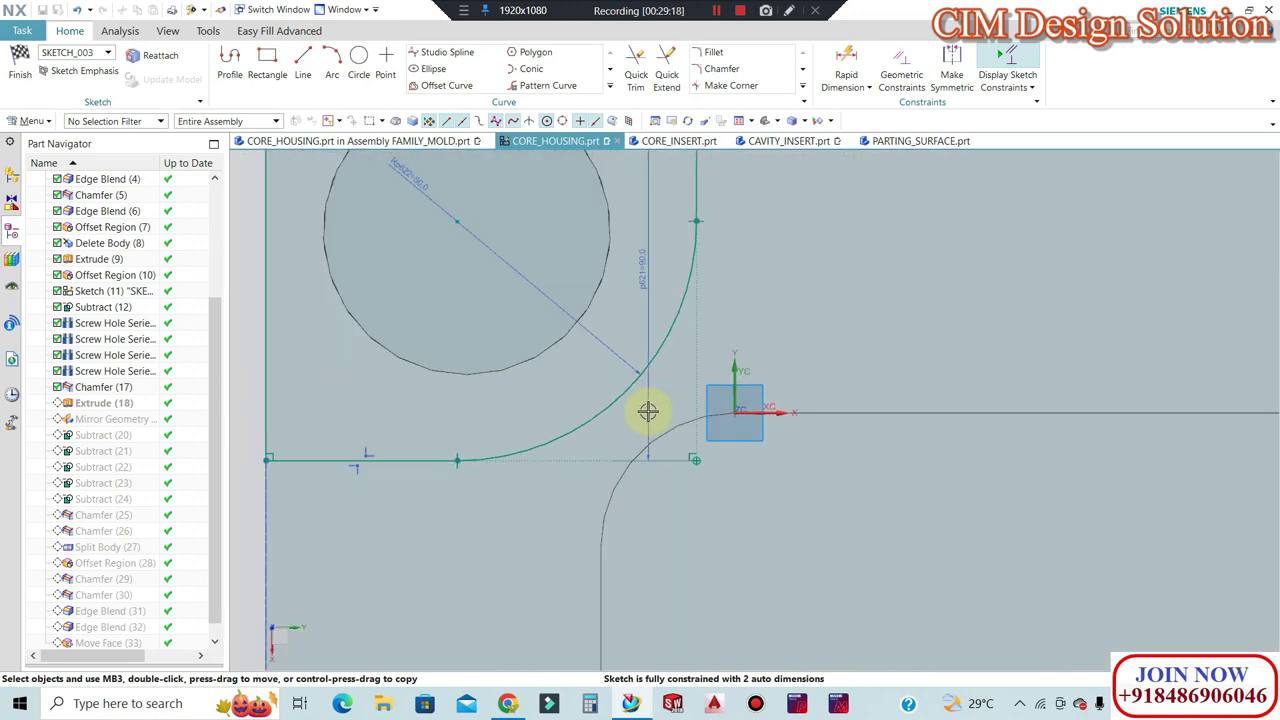
scroll(560, 370, down, 3)
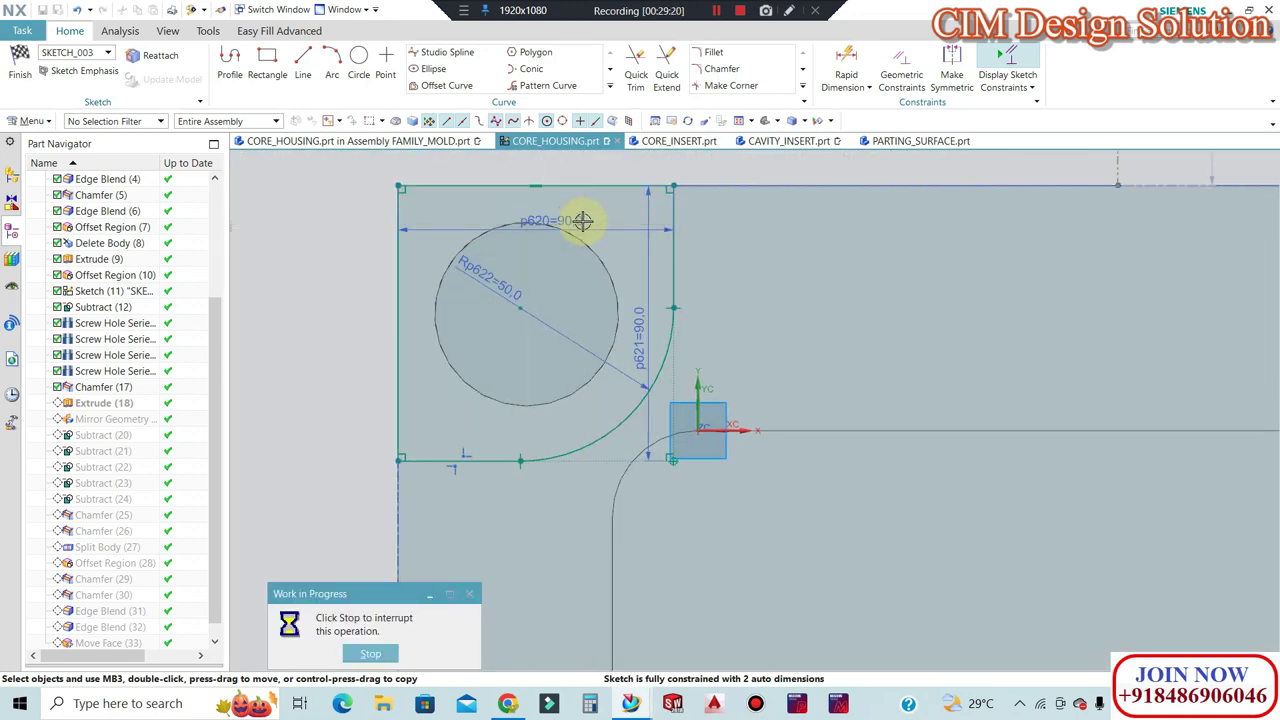
scroll(575, 220, up, 1)
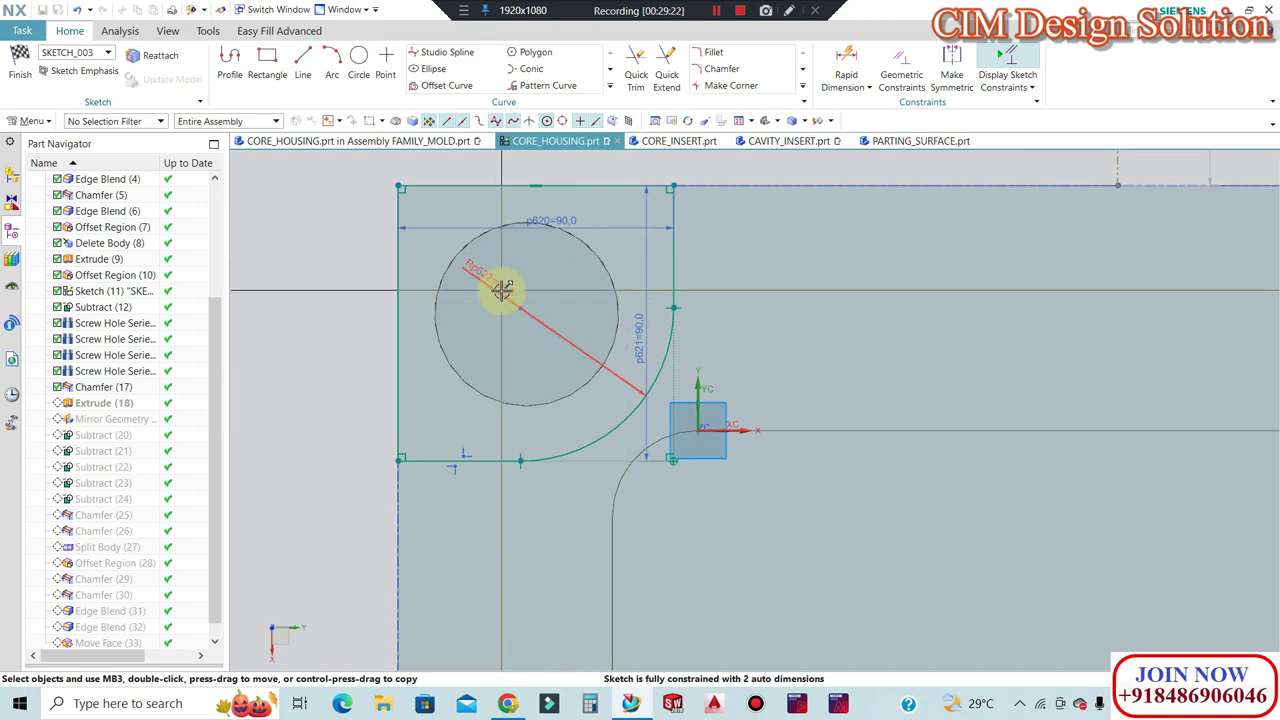
double_click(640, 362)
text(45)
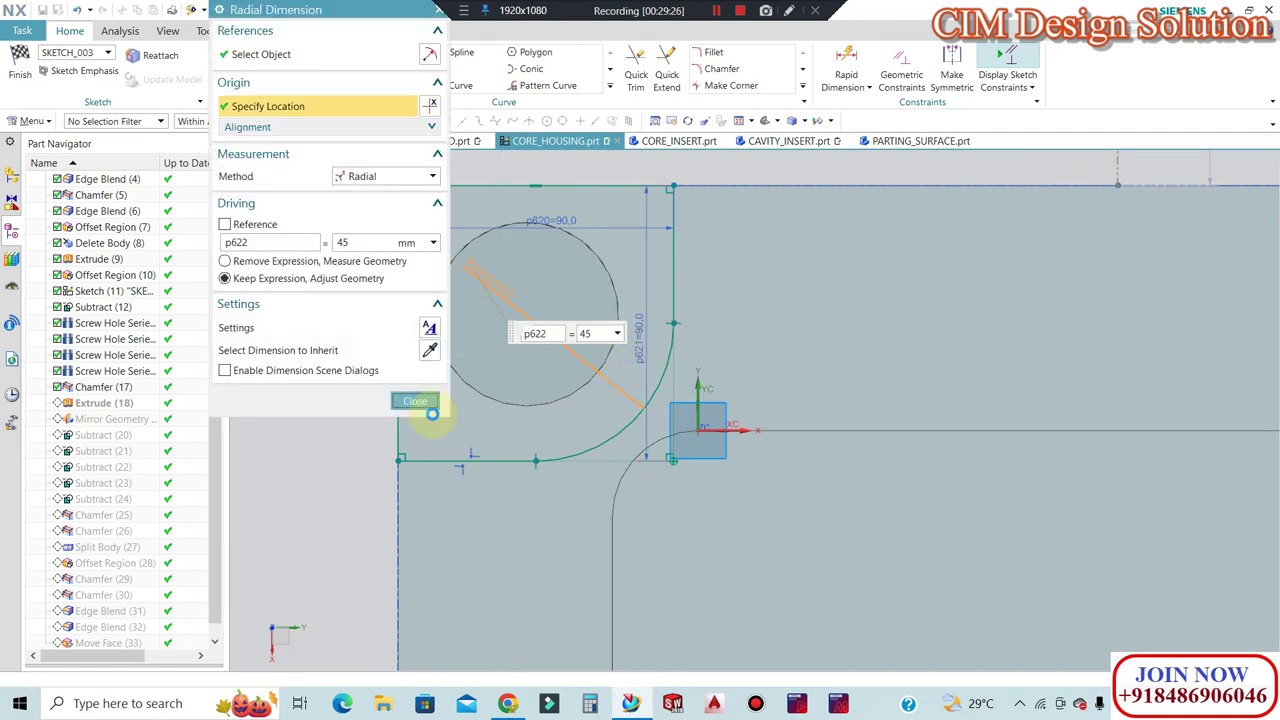
click(432, 408)
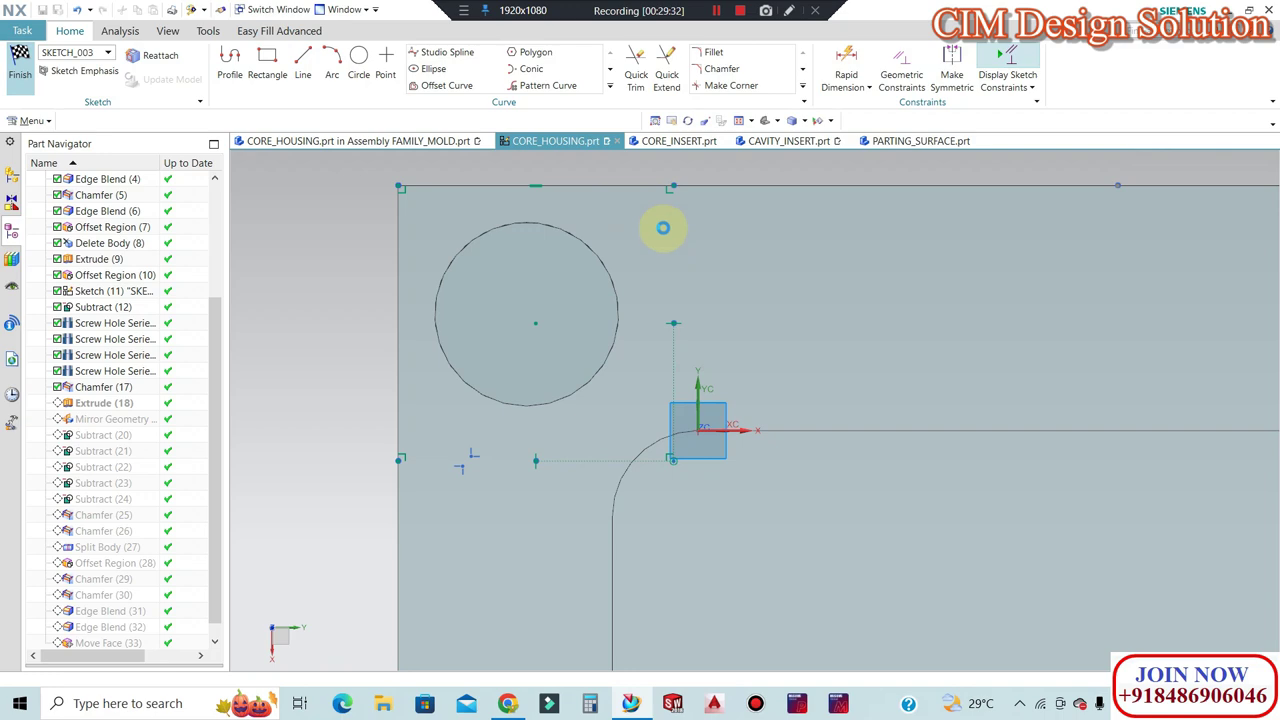
key(shift+F8)
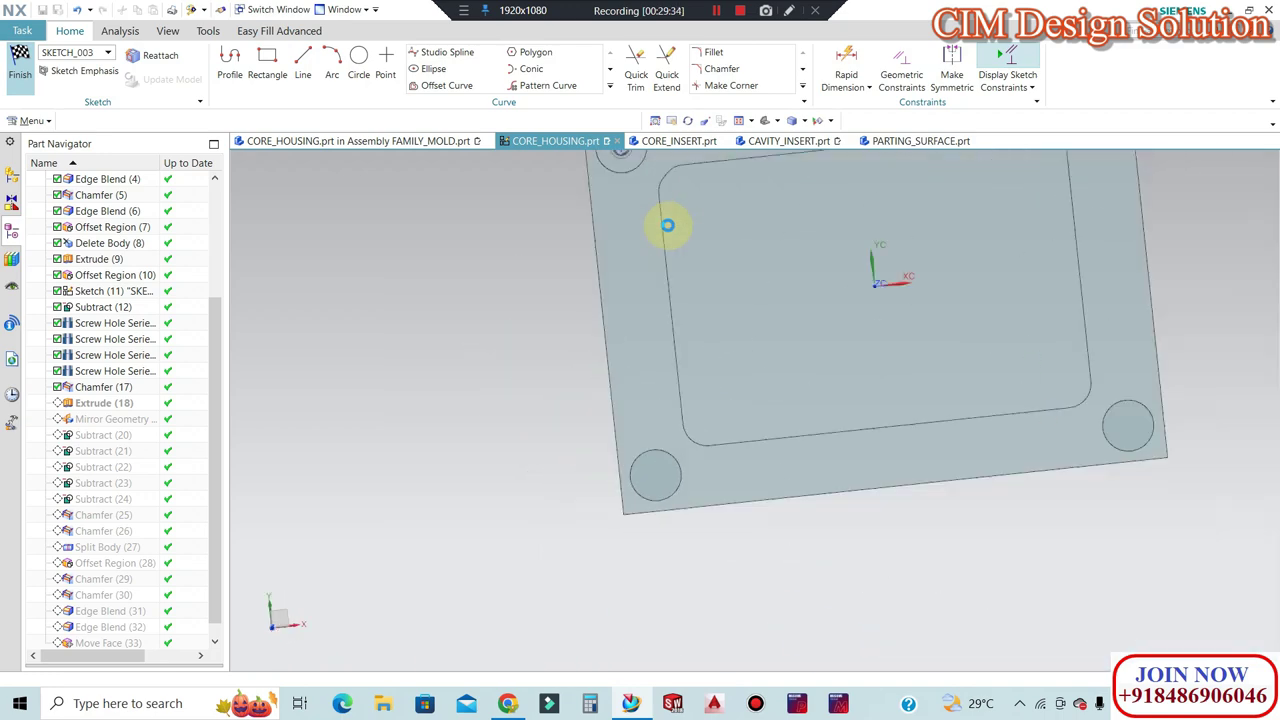
mouse_move(657, 332)
middle_down()
mouse_move(694, 258)
mouse_move(557, 334)
middle_up()
scroll(629, 289, up, 5)
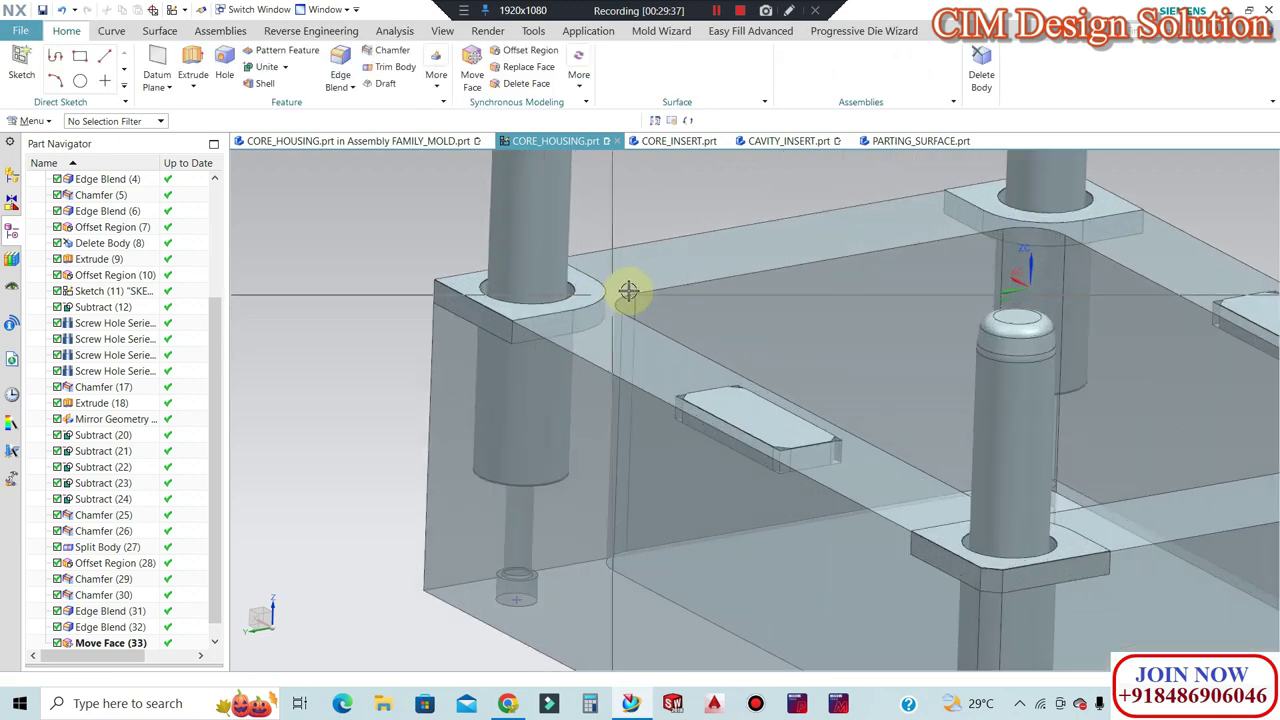
scroll(640, 360, down, 3)
click(623, 466)
key(ctrl+b)
mouse_move(643, 357)
middle_down()
mouse_move(689, 346)
mouse_move(824, 389)
mouse_move(754, 403)
middle_up()
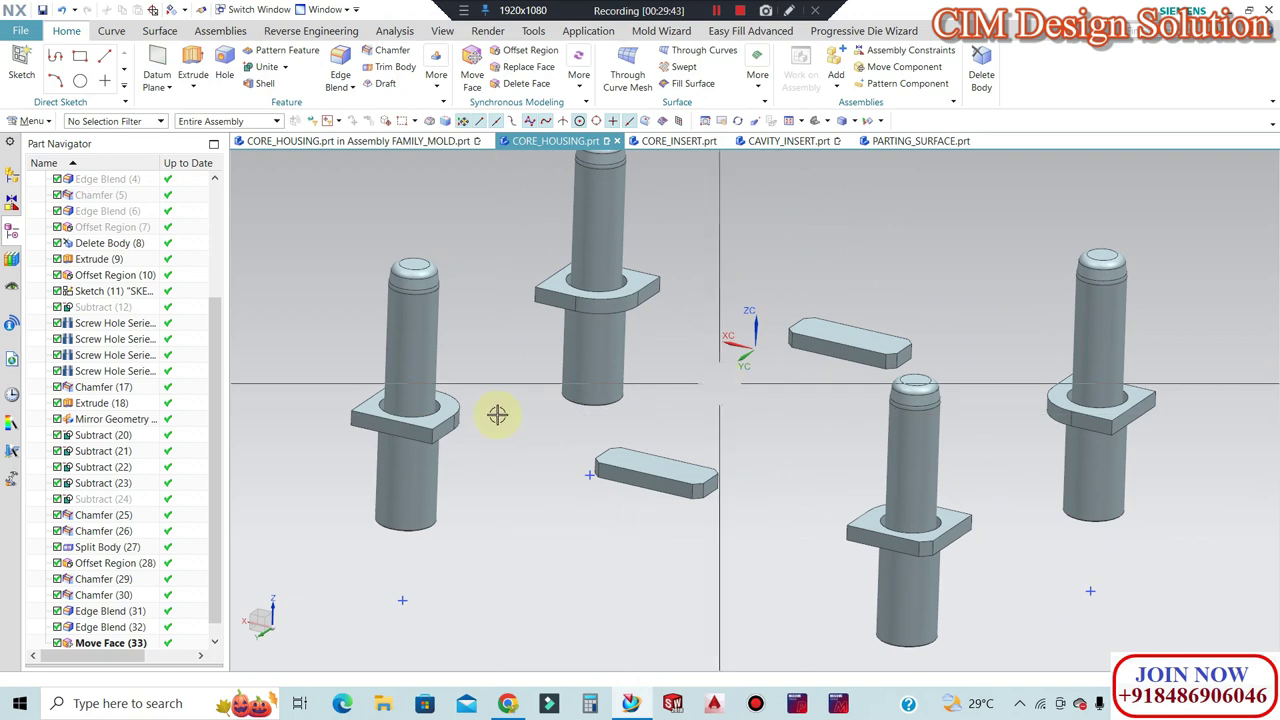
scroll(510, 407, up, 3)
middle_drag(474, 406, 460, 420)
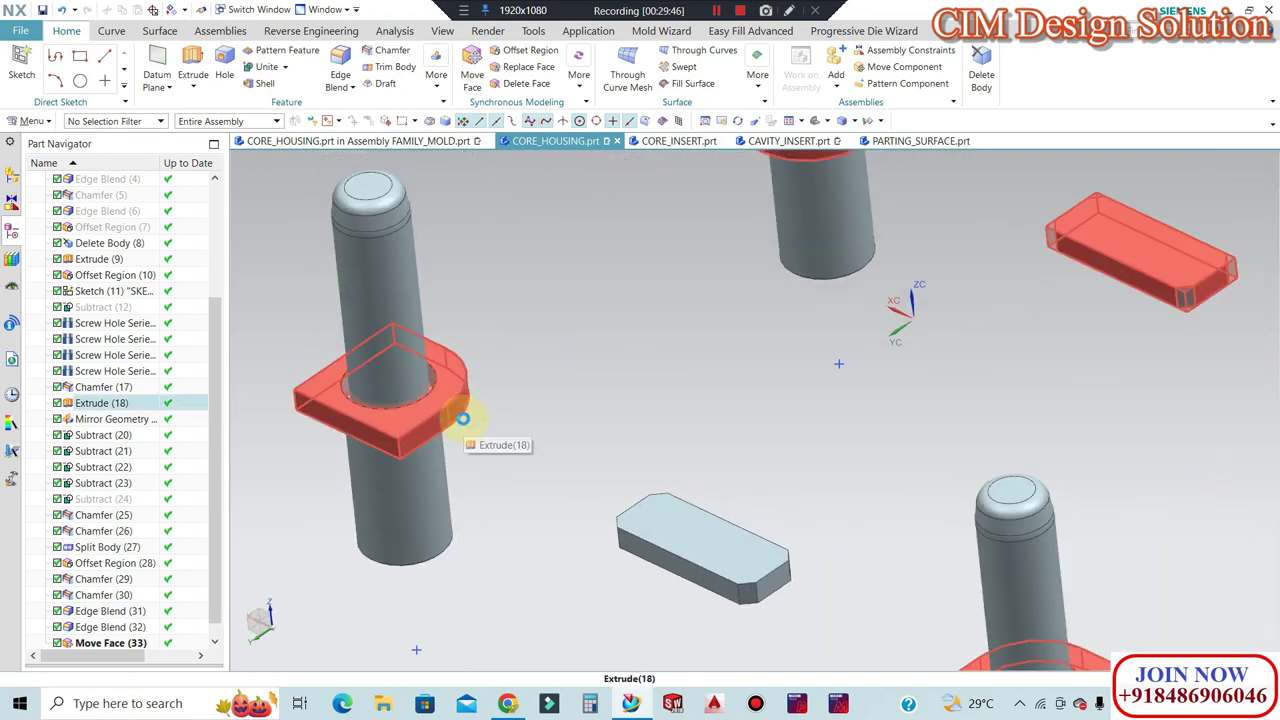
key(ctrl+shift+u)
scroll(620, 354, down, 5)
mouse_move(860, 370)
middle_down()
mouse_move(898, 390)
mouse_move(934, 297)
middle_up()
scroll(760, 291, up, 3)
scroll(686, 260, up, 3)
scroll(705, 246, up, 3)
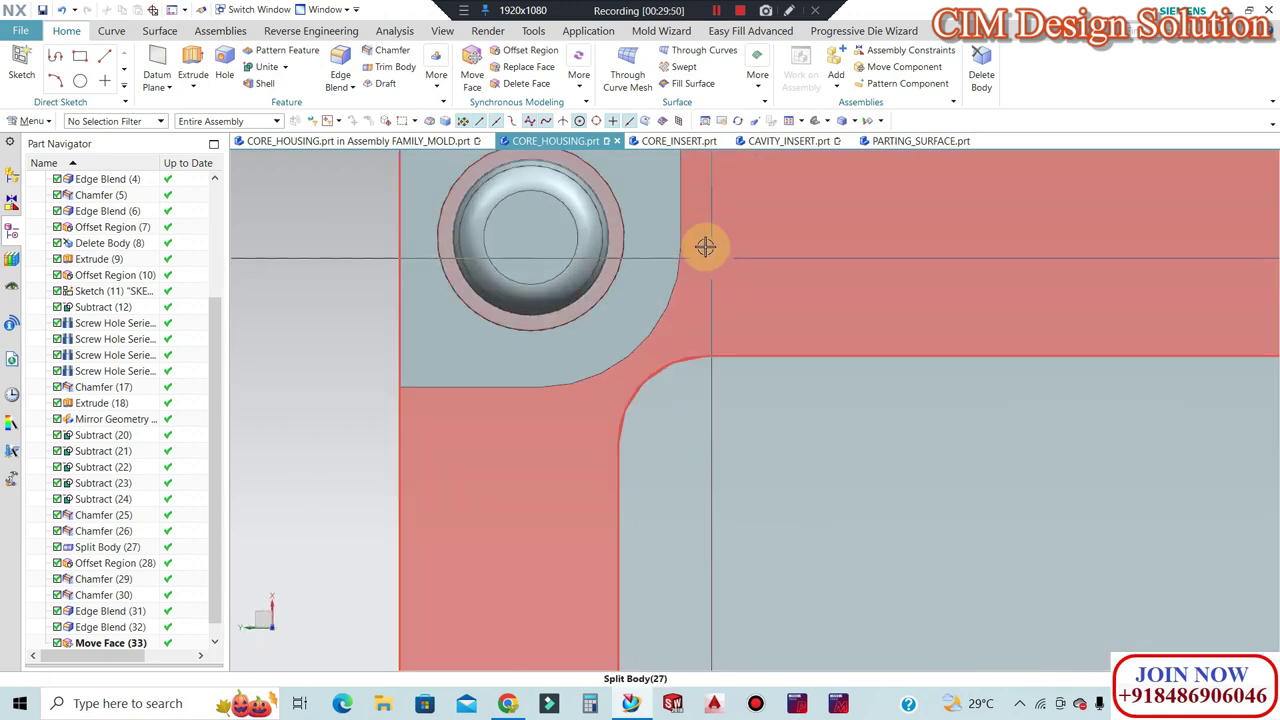
middle_drag(705, 246, 709, 217)
click(660, 266)
key(ctrl+b)
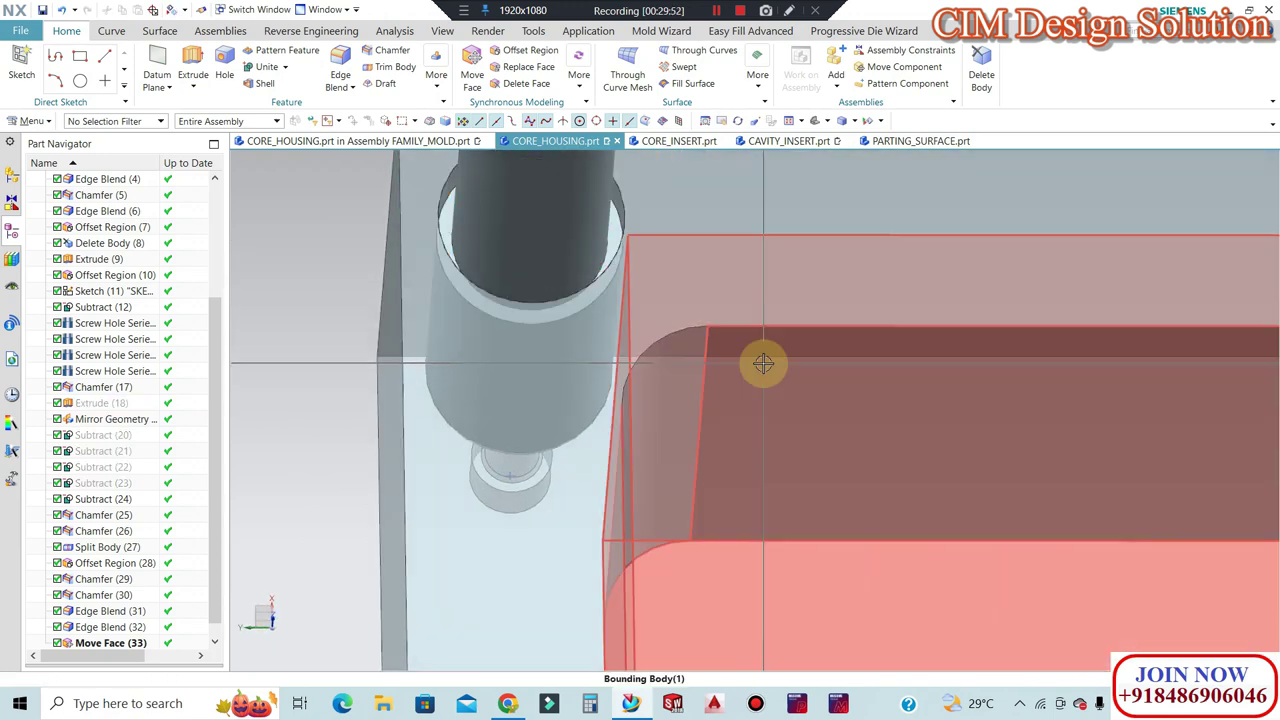
key(ctrl+z)
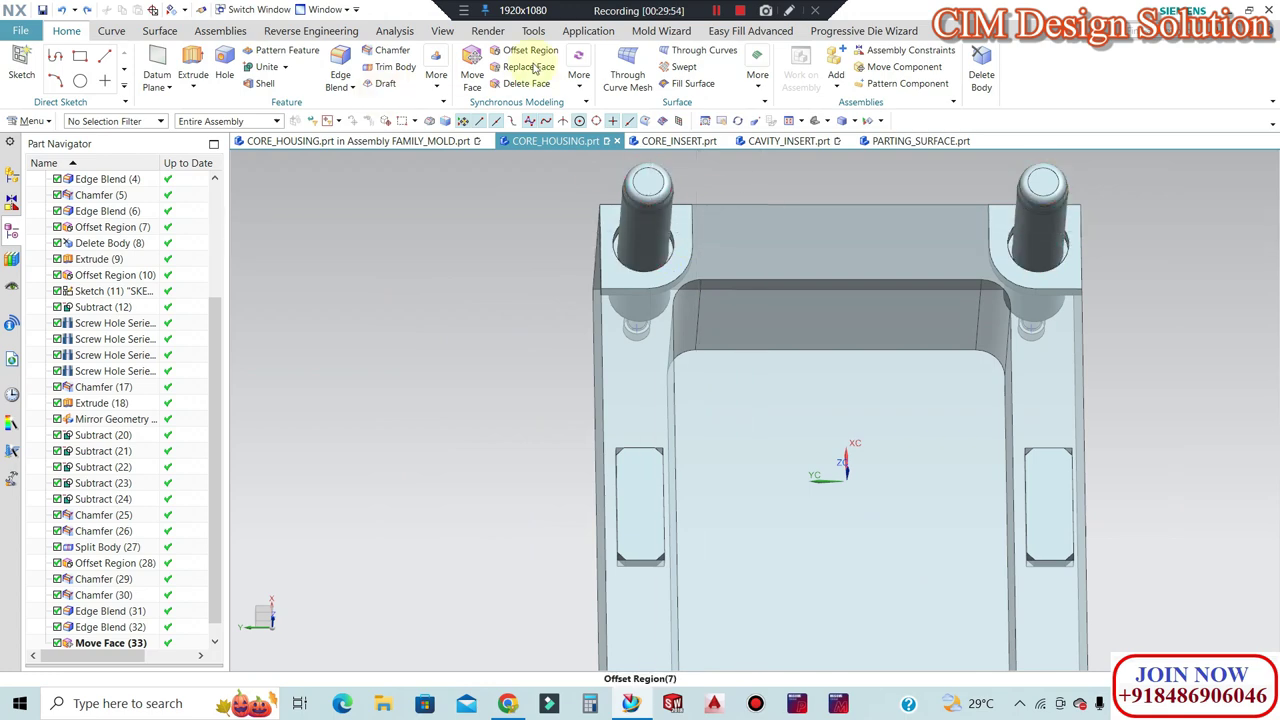
Start Offset Region and hide the housing and pillar bodies so only the pads show.
click(549, 57)
scroll(675, 248, up, 3)
scroll(655, 200, up, 3)
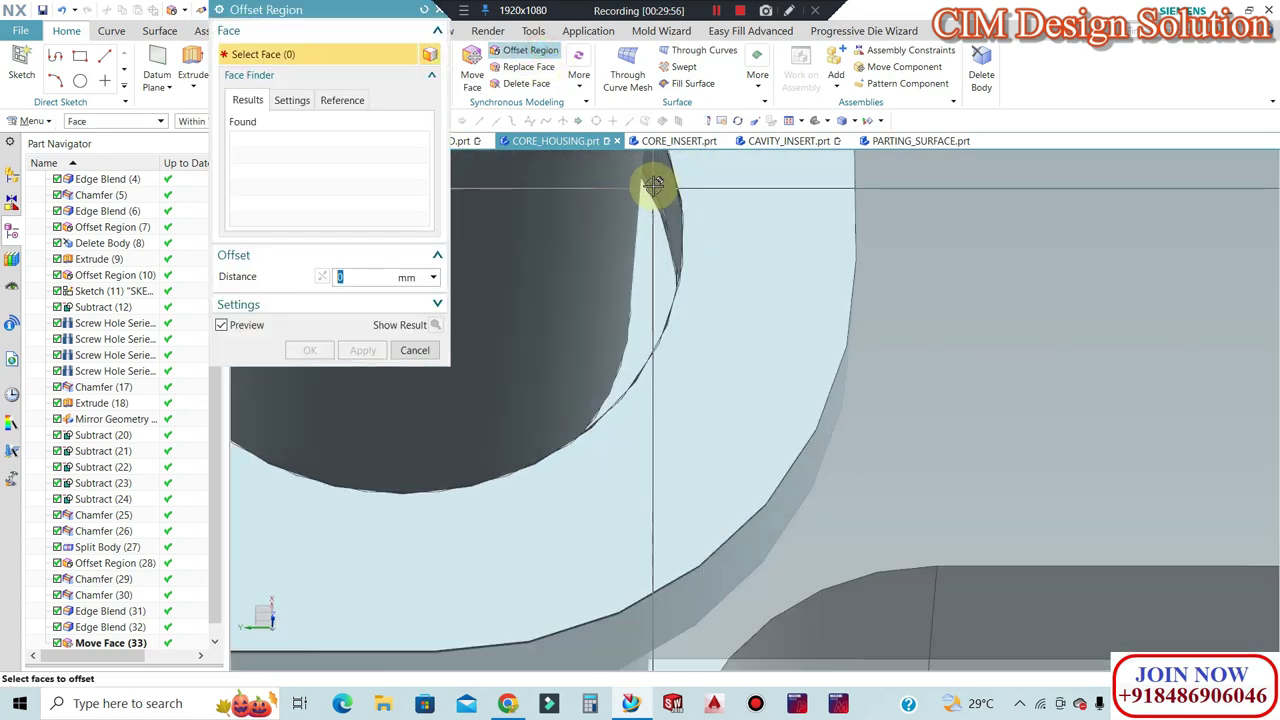
click(684, 279)
scroll(690, 285, down, 3)
scroll(617, 266, down, 2)
scroll(640, 268, down, 2)
scroll(629, 252, up, 3)
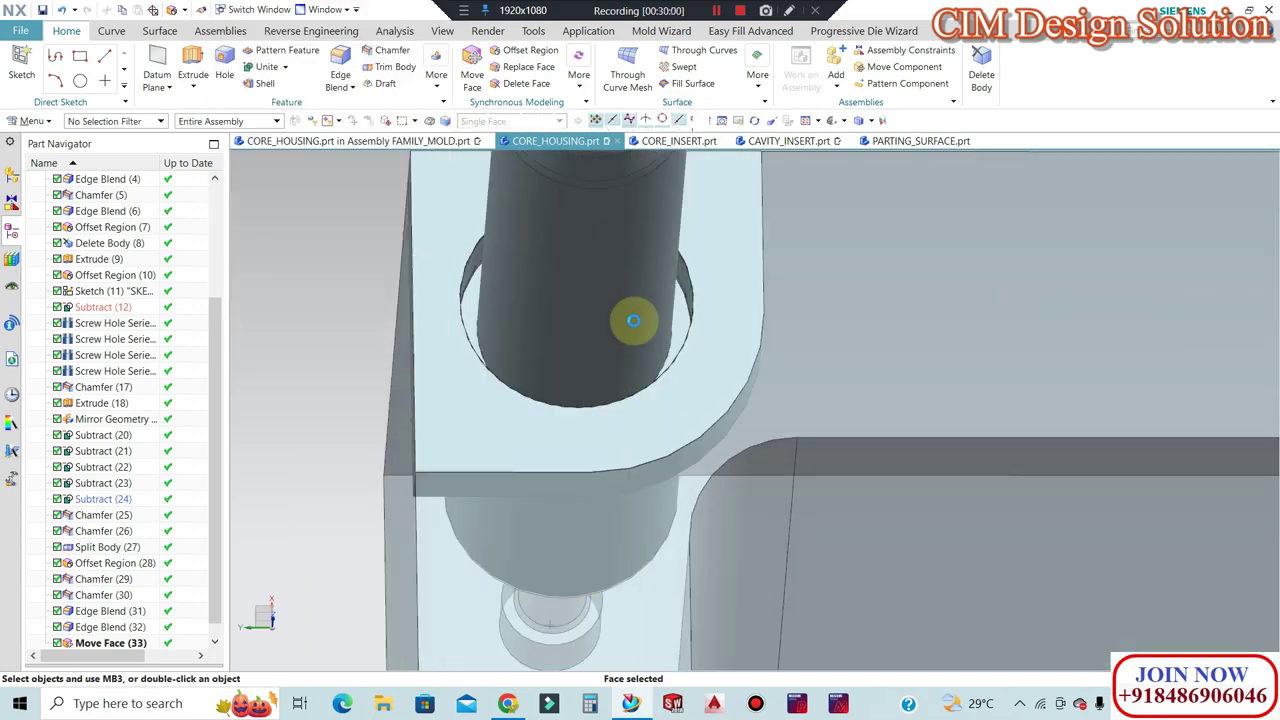
scroll(700, 300, down, 2)
scroll(731, 334, down, 5)
mouse_move(683, 296)
middle_down()
mouse_move(569, 257)
mouse_move(543, 354)
middle_up()
scroll(550, 314, up, 2)
click(550, 314)
key(ctrl+b)
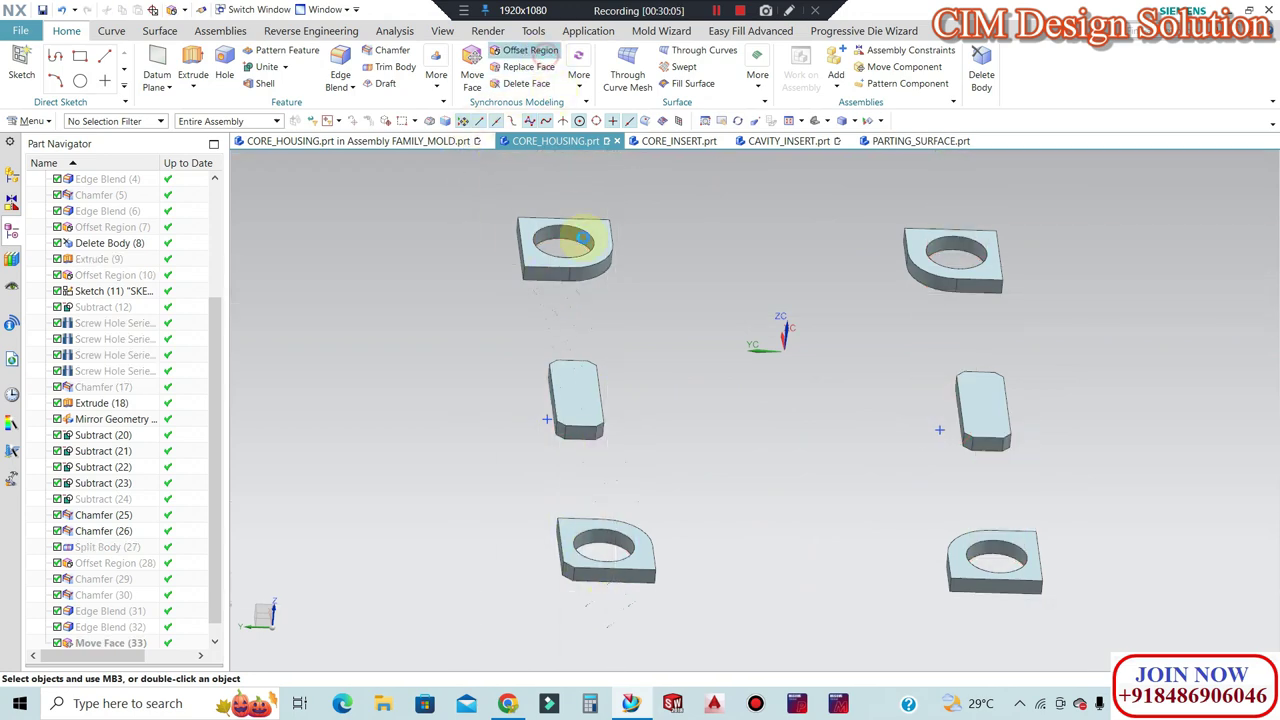
Select the four pads' hole faces and offset them by 3 mm.
scroll(577, 216, up, 1)
click(565, 236)
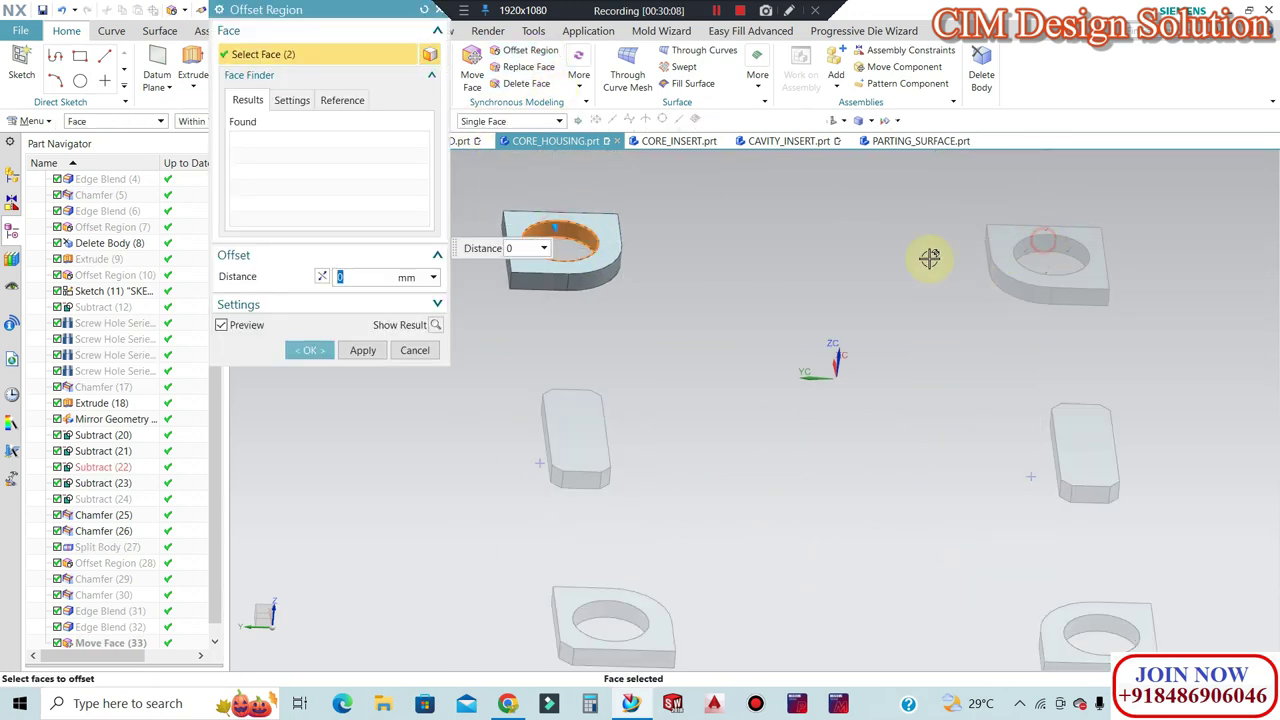
click(974, 279)
middle_drag(823, 229, 700, 409)
click(1191, 404)
scroll(734, 425, up, 4)
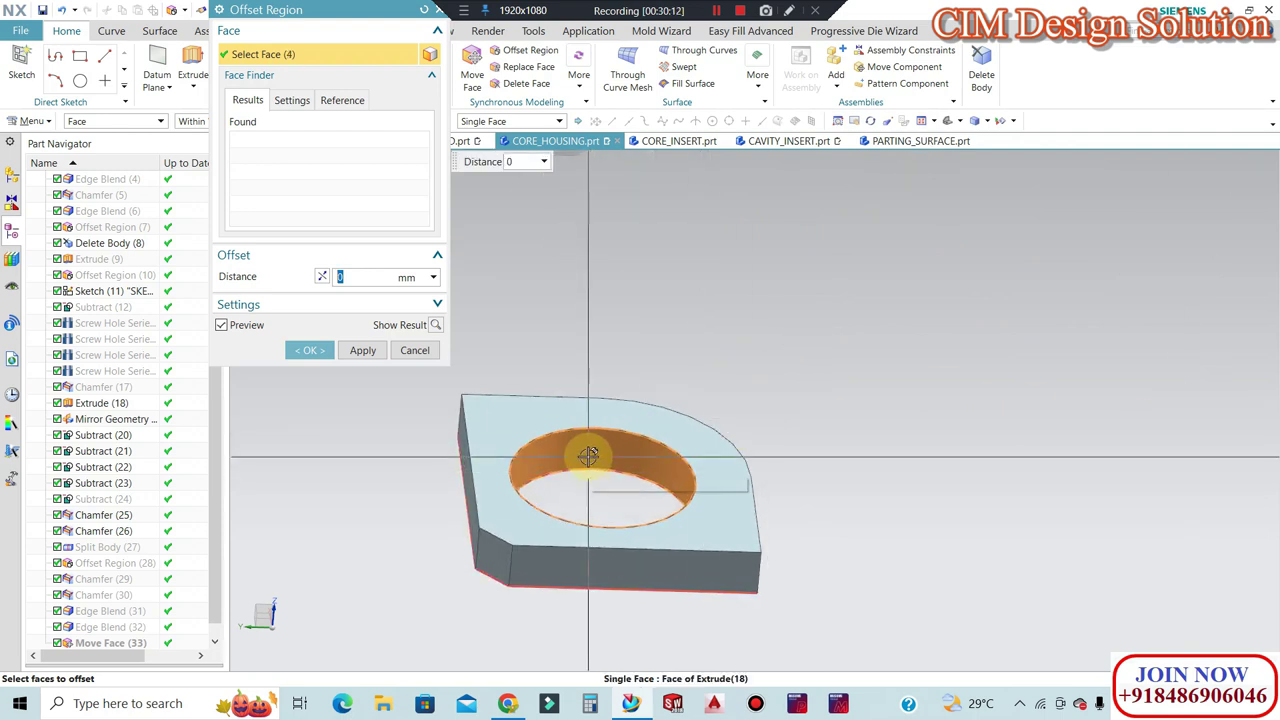
text(3)
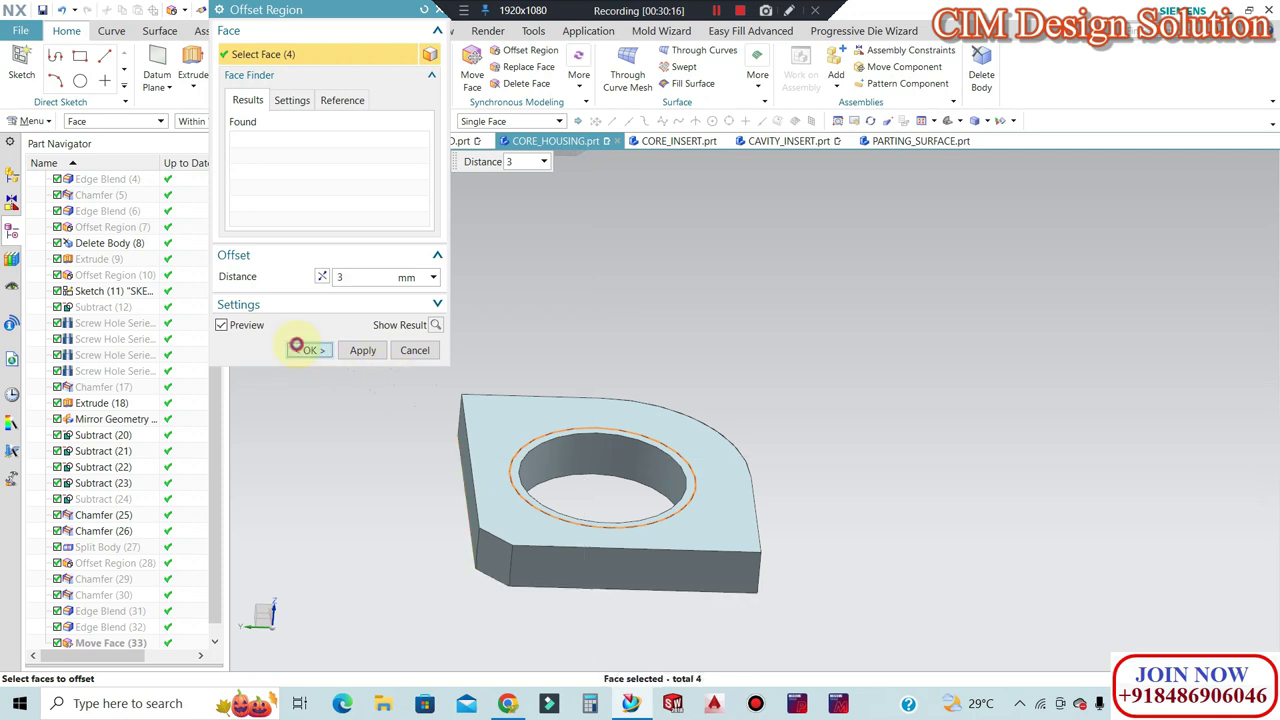
click(305, 350)
scroll(730, 455, down, 5)
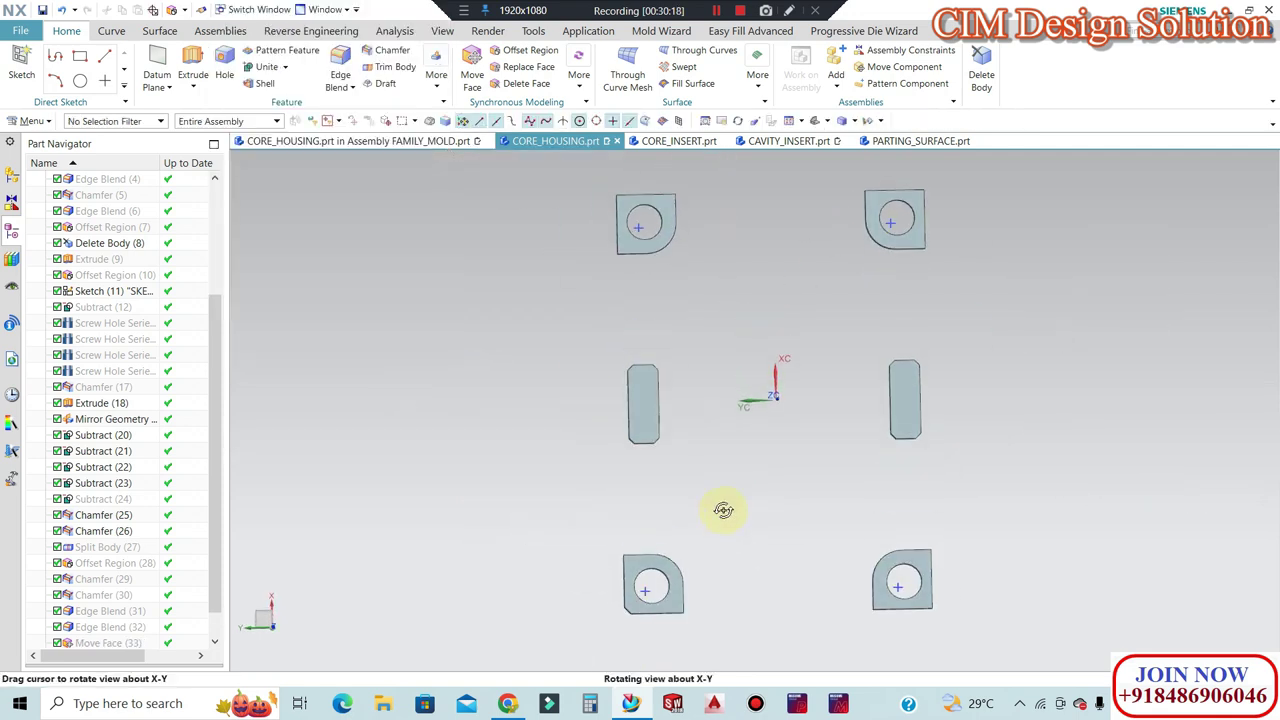
Start a Subtract with the core housing as target and the first pad as tool.
middle_drag(730, 455, 657, 326)
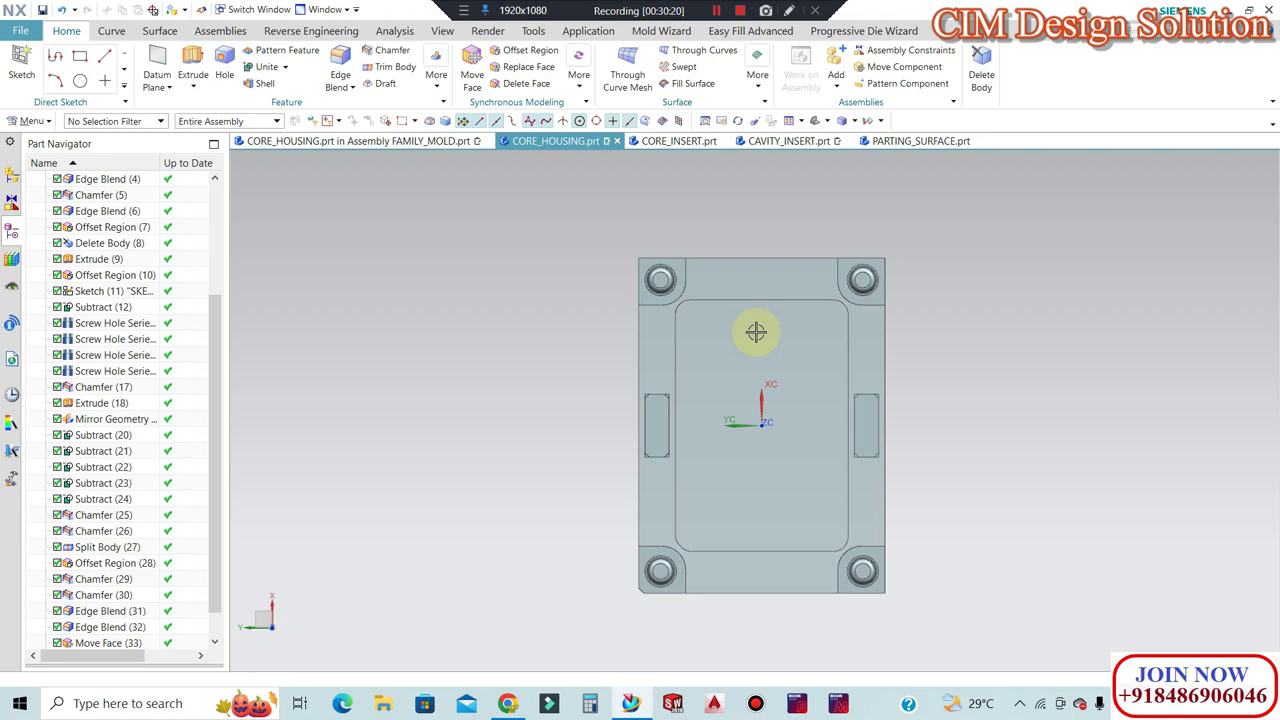
scroll(625, 301, up, 5)
middle_drag(643, 234, 565, 168)
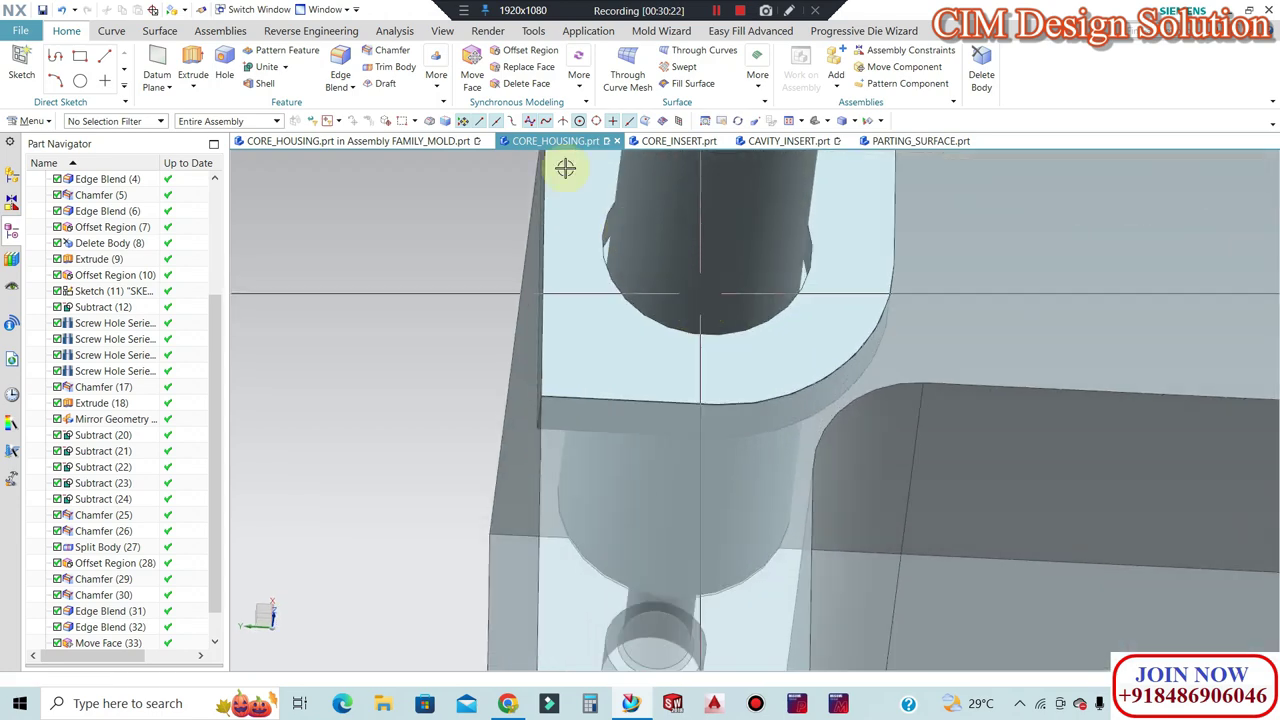
click(160, 30)
click(66, 30)
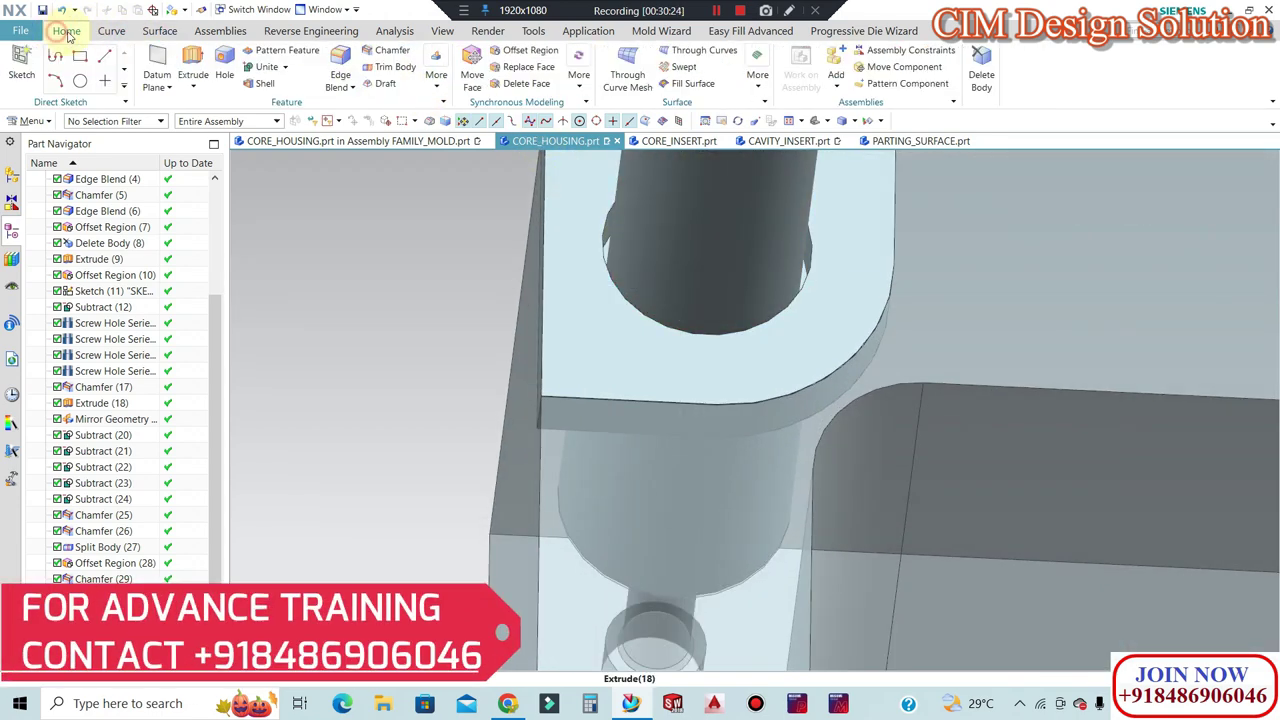
click(280, 101)
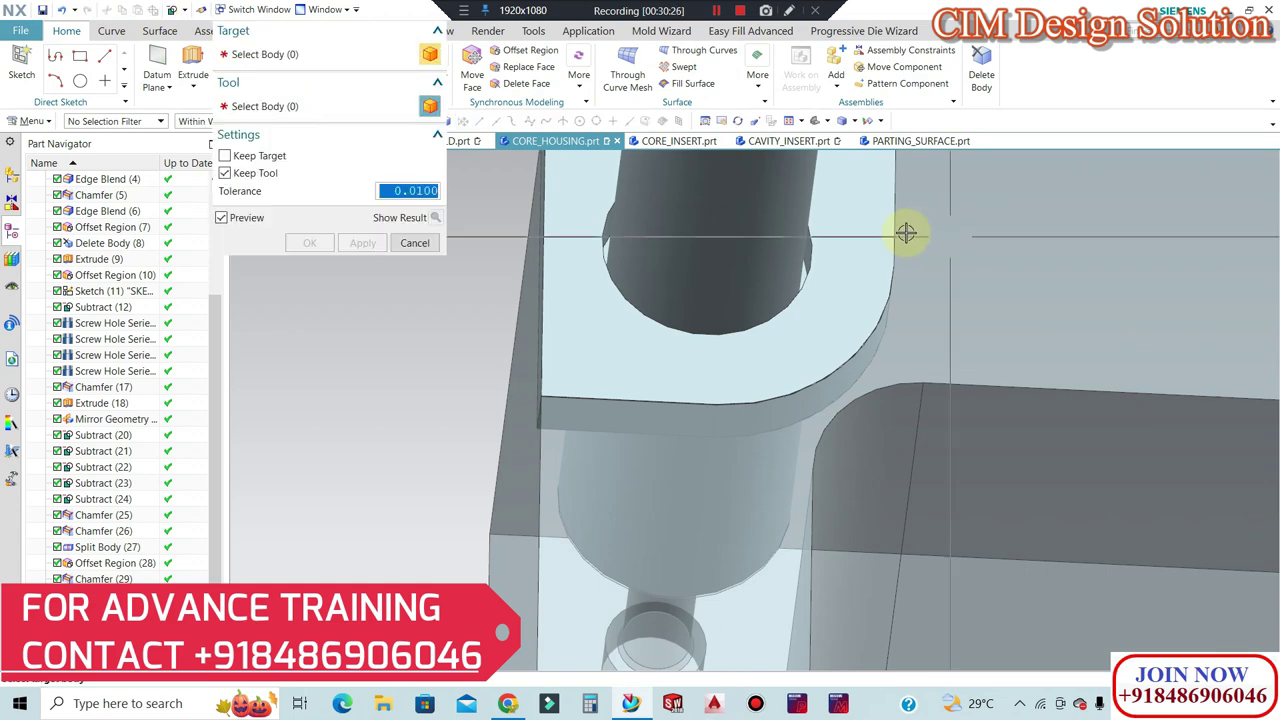
scroll(880, 240, down, 5)
scroll(880, 250, down, 4)
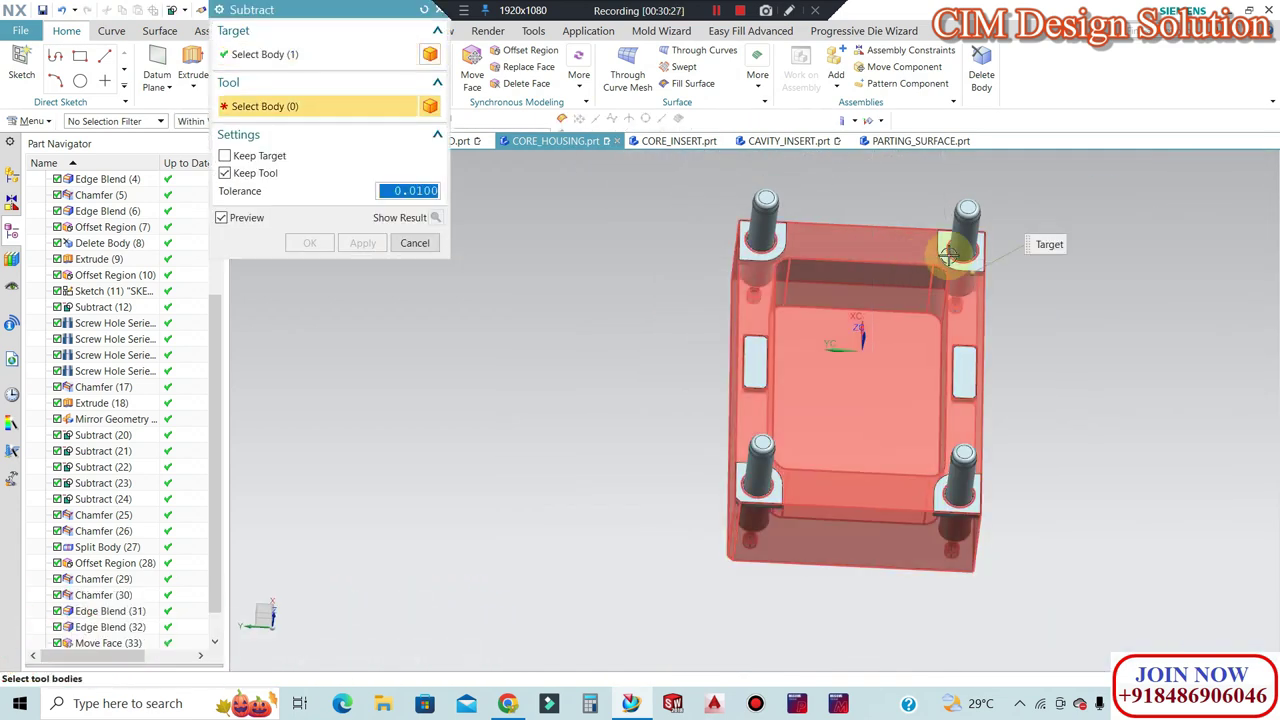
scroll(890, 240, up, 3)
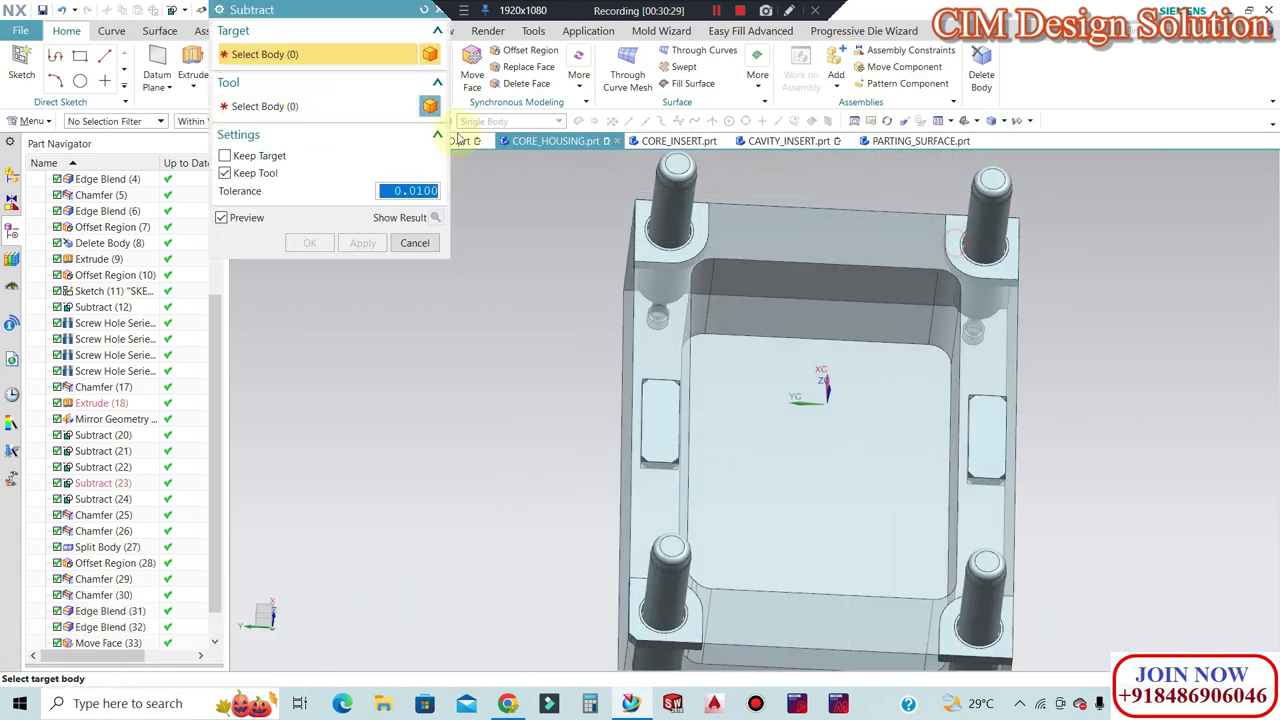
click(651, 178)
scroll(643, 243, up, 3)
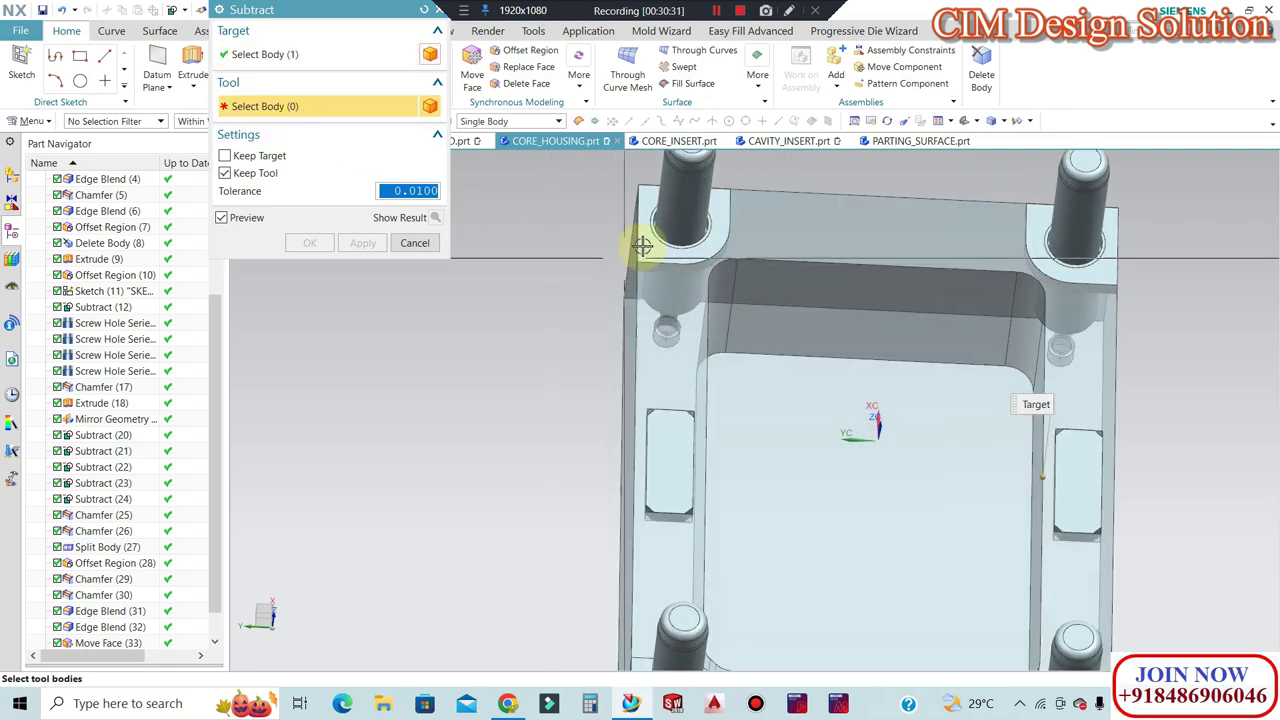
click(643, 243)
Add the remaining pad bodies as tools and confirm the subtraction with tools kept.
scroll(606, 300, down, 4)
middle_drag(606, 326, 606, 523)
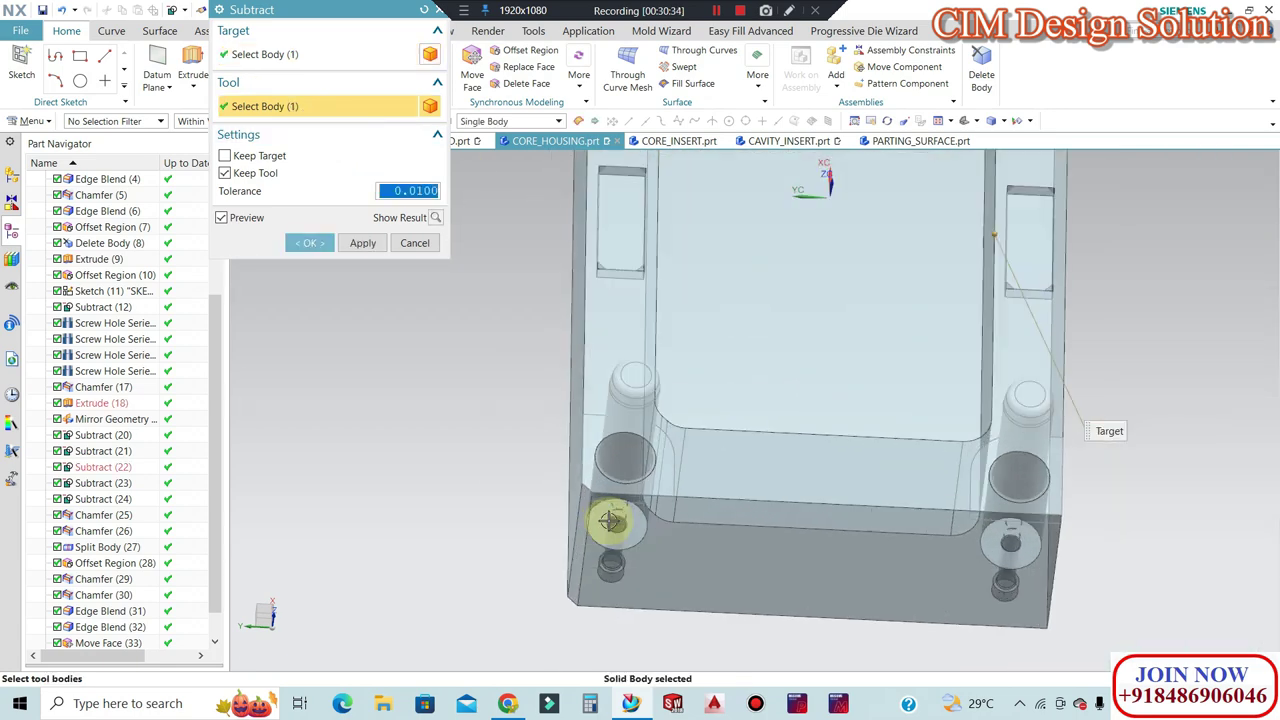
scroll(580, 436, up, 3)
scroll(491, 457, down, 3)
scroll(491, 457, down, 2)
scroll(686, 443, up, 4)
click(686, 443)
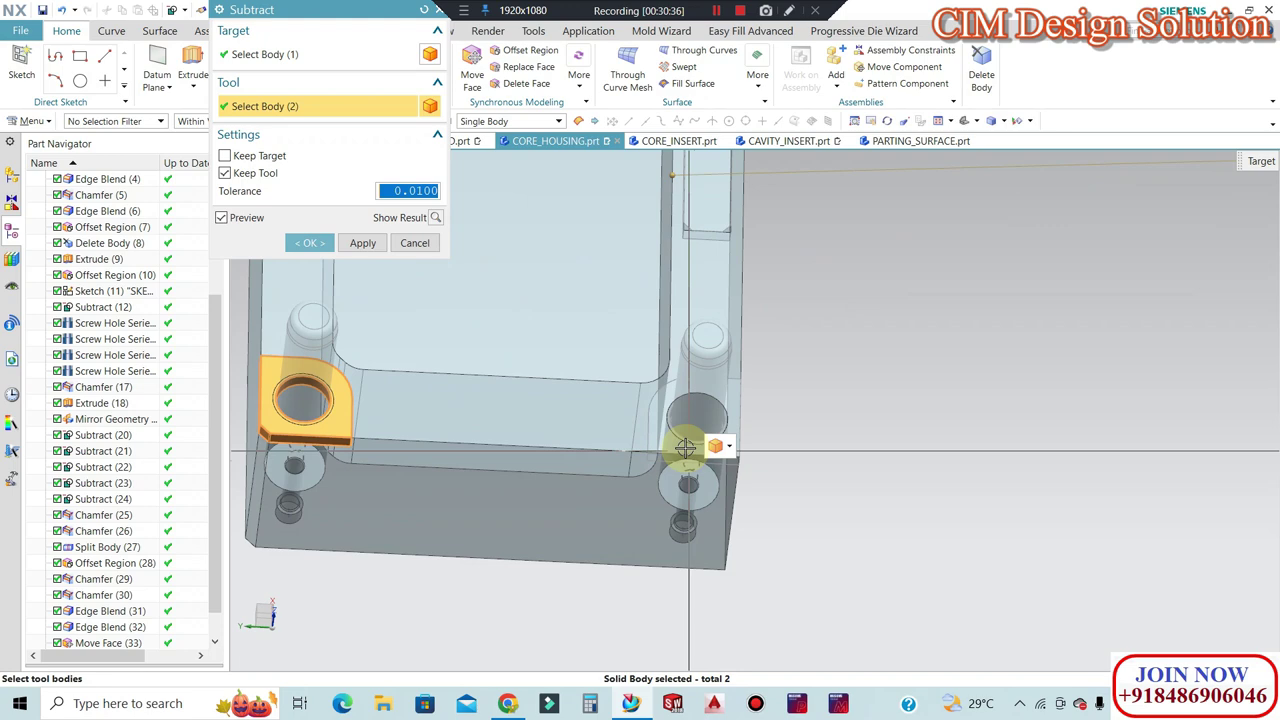
scroll(751, 537, down, 3)
middle_drag(751, 537, 726, 374)
scroll(703, 171, up, 2)
scroll(701, 197, up, 2)
click(701, 197)
scroll(701, 197, down, 1)
click(757, 457)
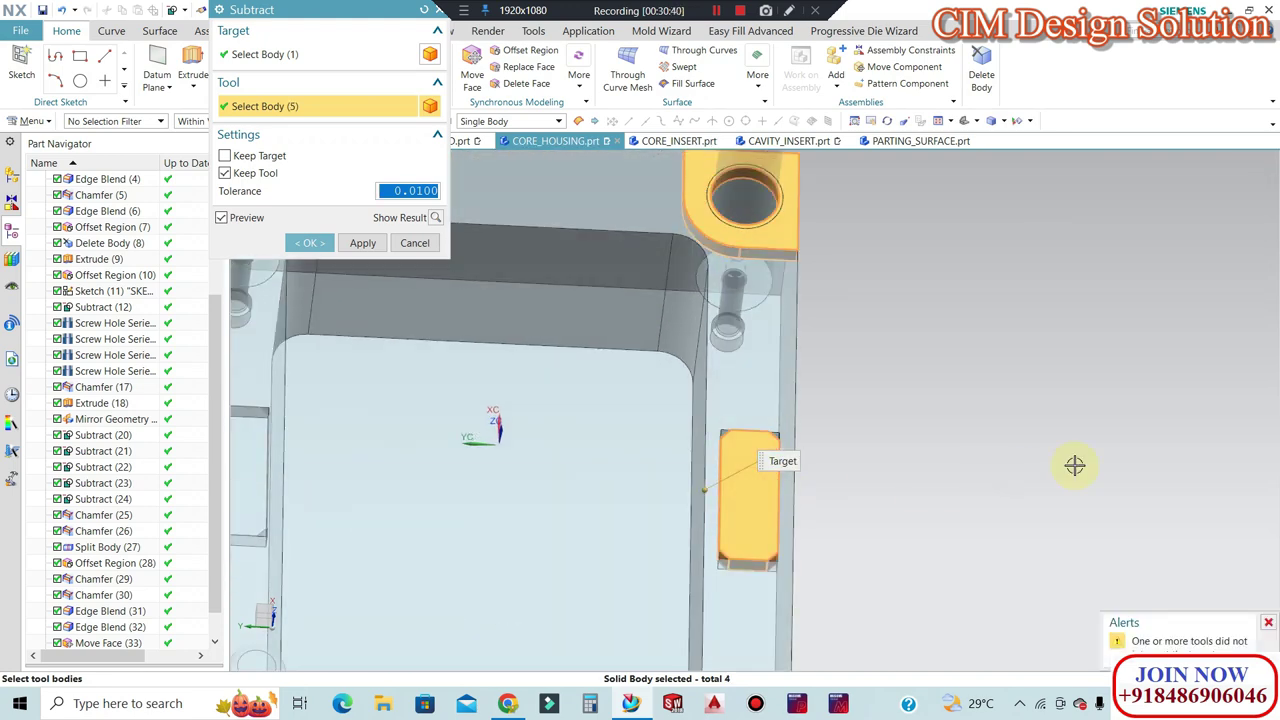
scroll(1071, 463, down, 1)
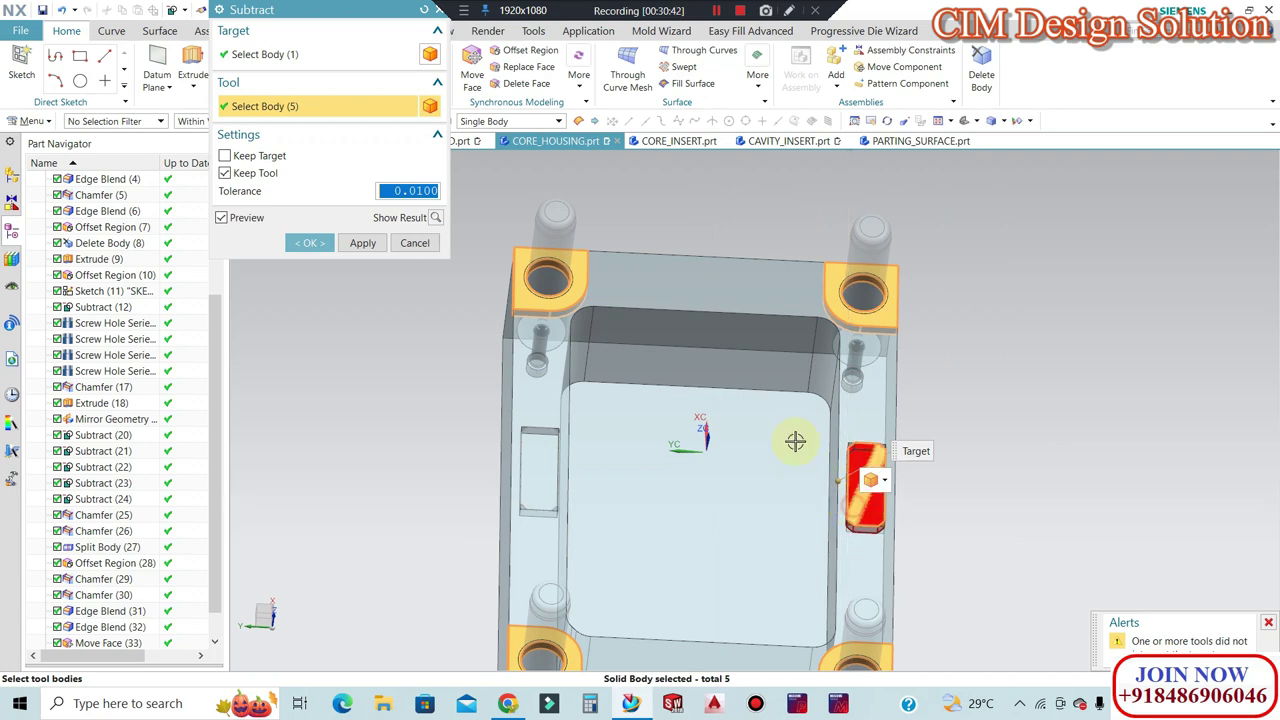
click(309, 243)
Open the hide-objects selection with Ctrl+B.
scroll(634, 322, down, 1)
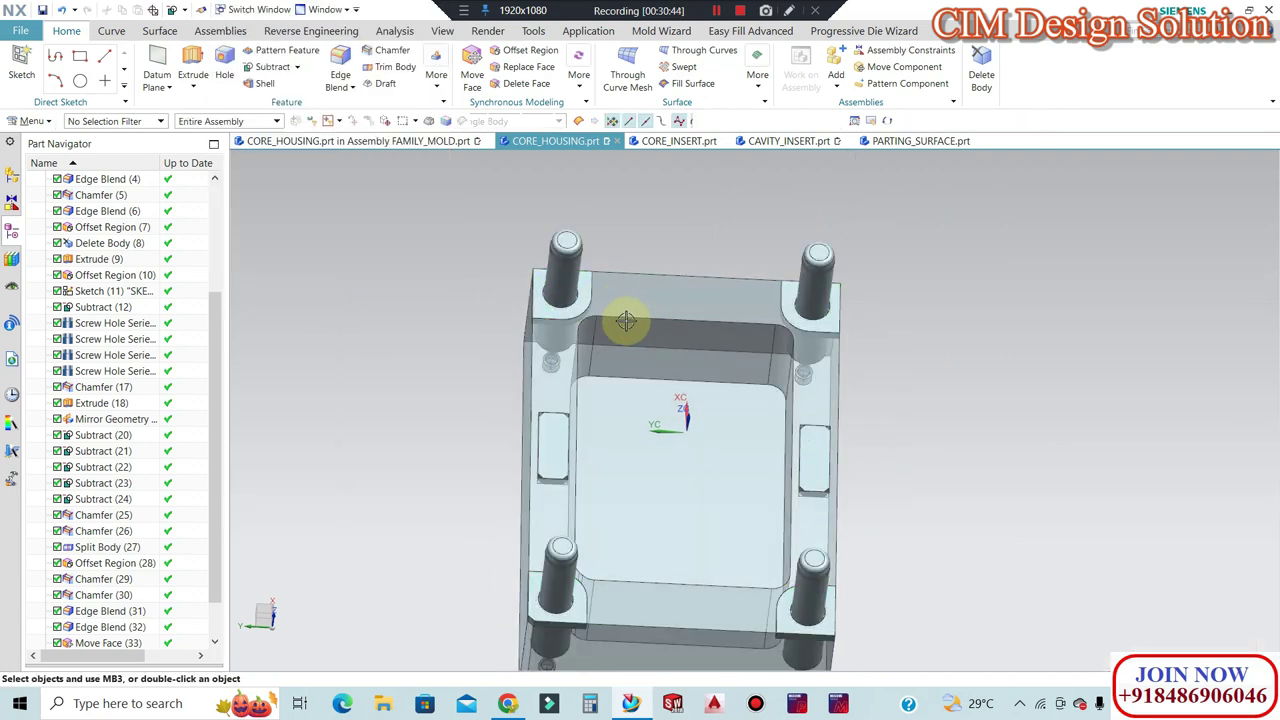
scroll(634, 322, up, 2)
scroll(603, 297, up, 1)
scroll(680, 260, down, 1)
key(ctrl+b)
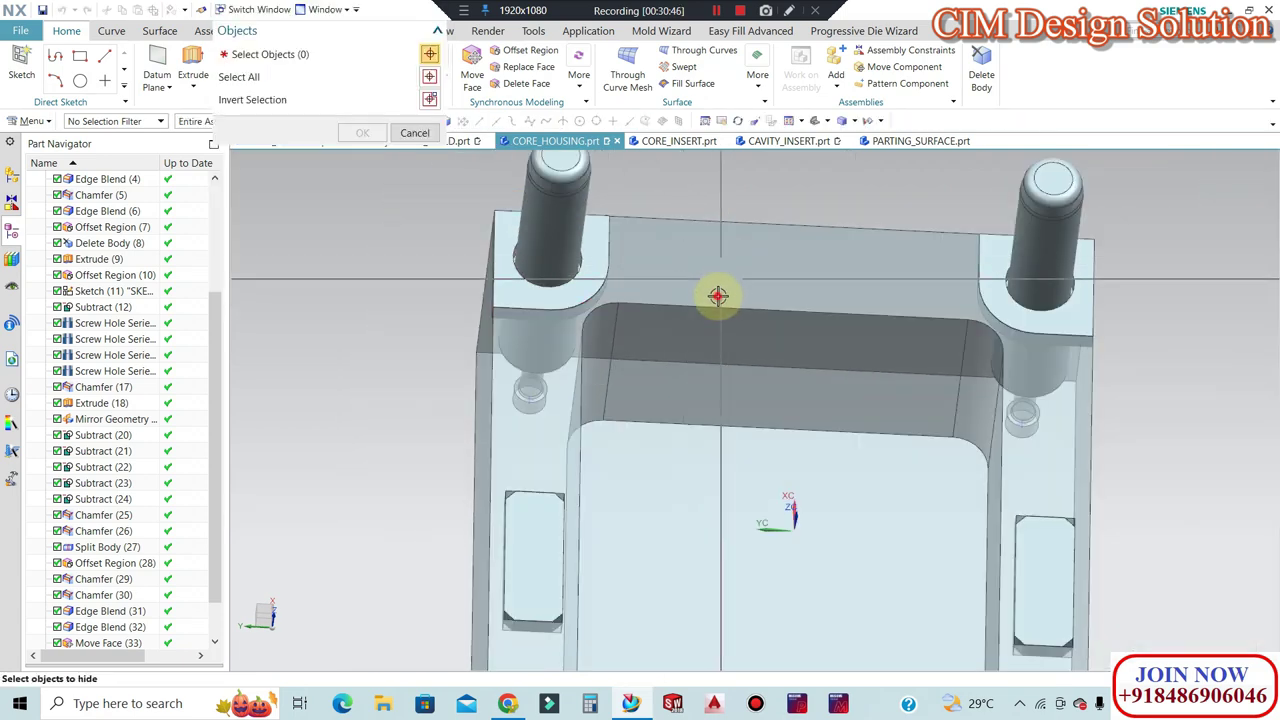
Hide every body except the core housing using Ctrl+B with Invert Selection.
click(717, 295)
scroll(691, 280, down, 3)
click(428, 101)
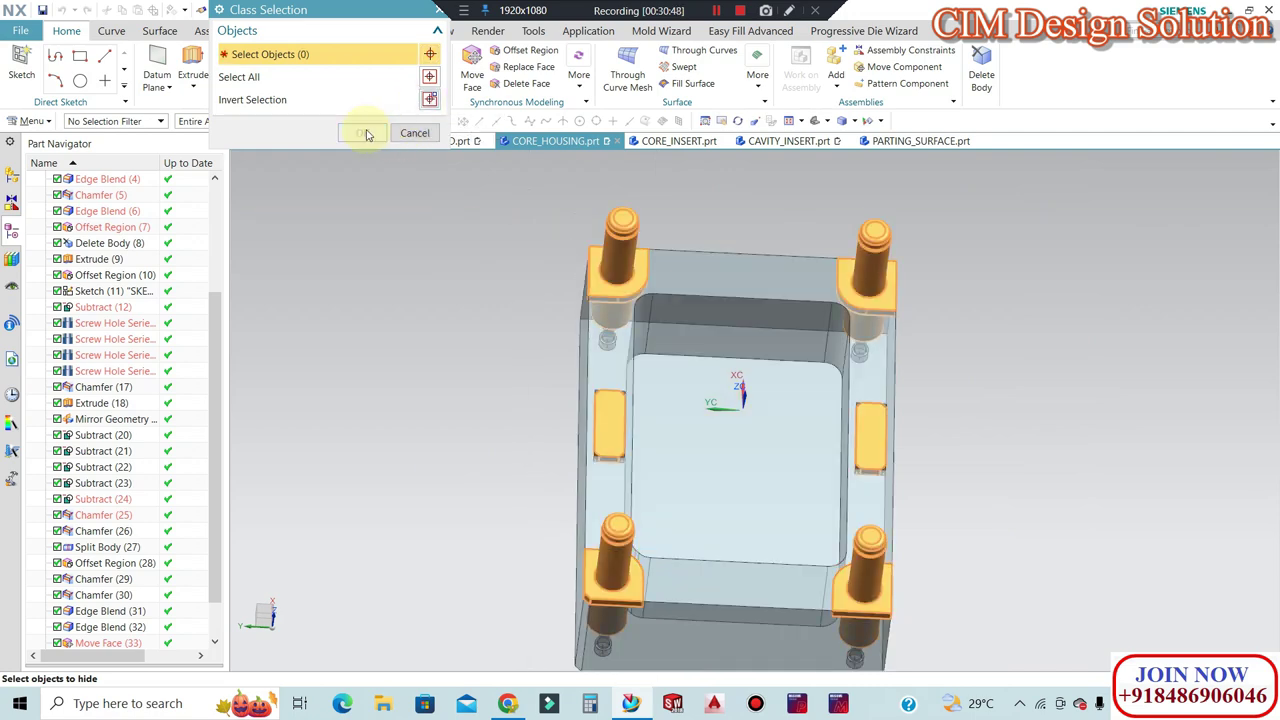
middle_click(497, 186)
scroll(618, 272, up, 4)
mouse_move(618, 272)
middle_down()
mouse_move(643, 277)
mouse_move(608, 266)
mouse_move(806, 287)
mouse_move(791, 334)
mouse_move(806, 289)
mouse_move(691, 354)
mouse_move(680, 381)
middle_up()
scroll(630, 260, down, 4)
scroll(680, 381, up, 3)
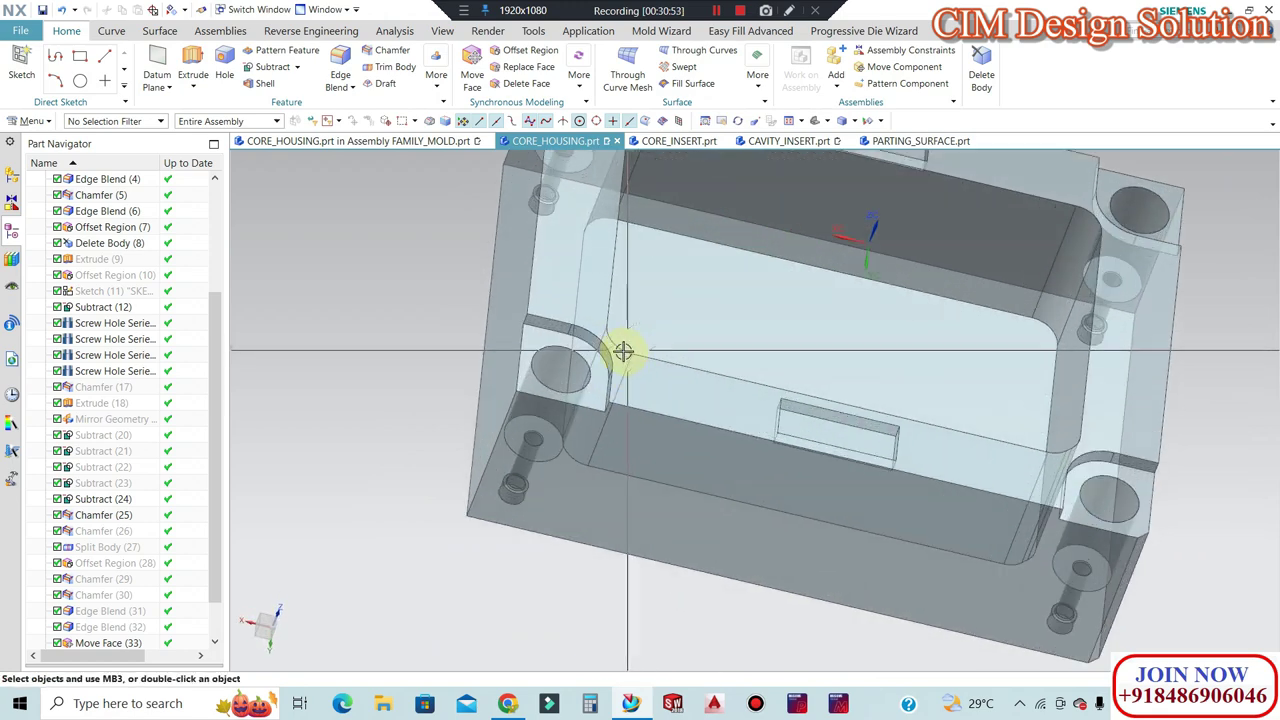
scroll(620, 349, up, 3)
Resize four 45 mm corner blends on the housing to a 43 mm radius.
click(579, 75)
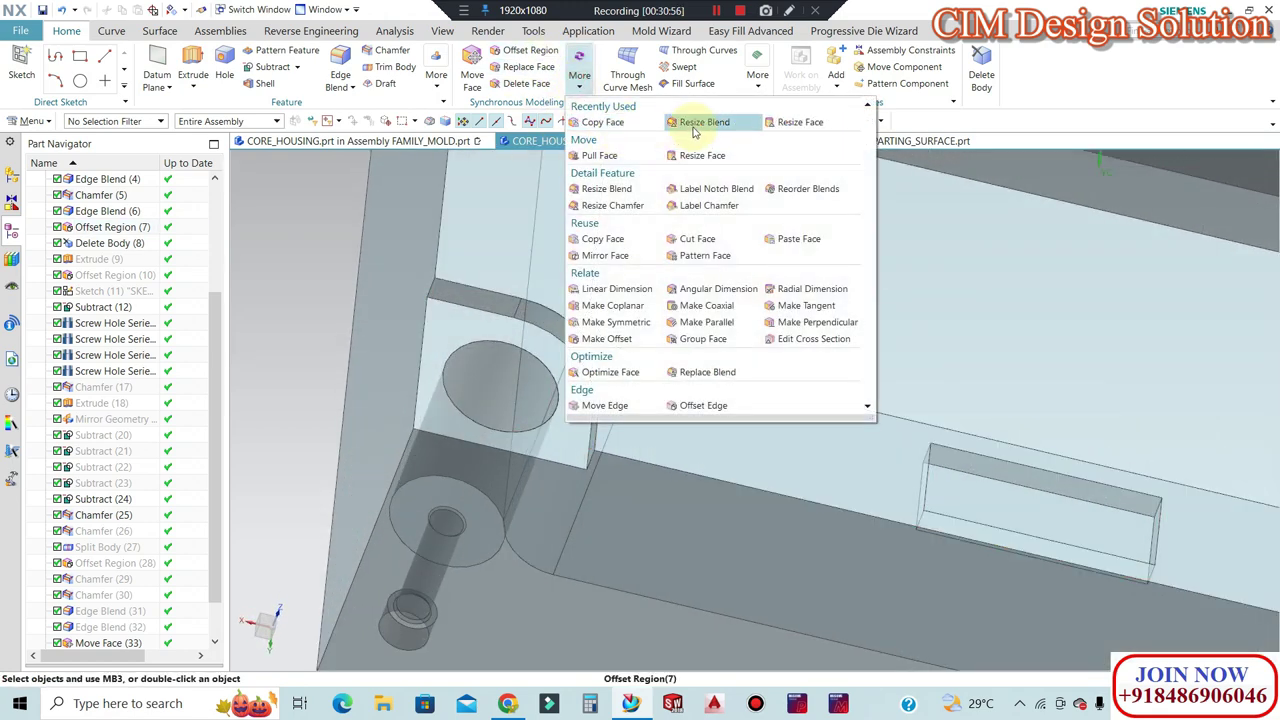
click(695, 131)
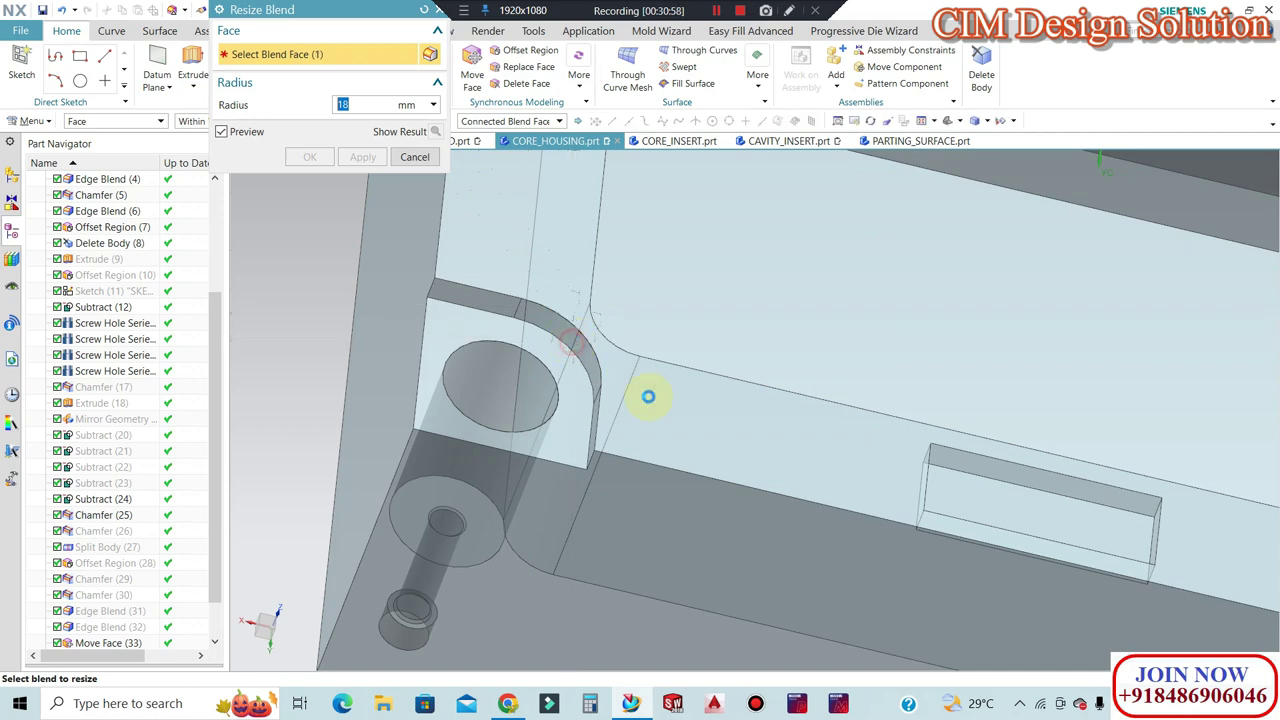
click(610, 360)
scroll(609, 406, down, 3)
scroll(620, 300, down, 2)
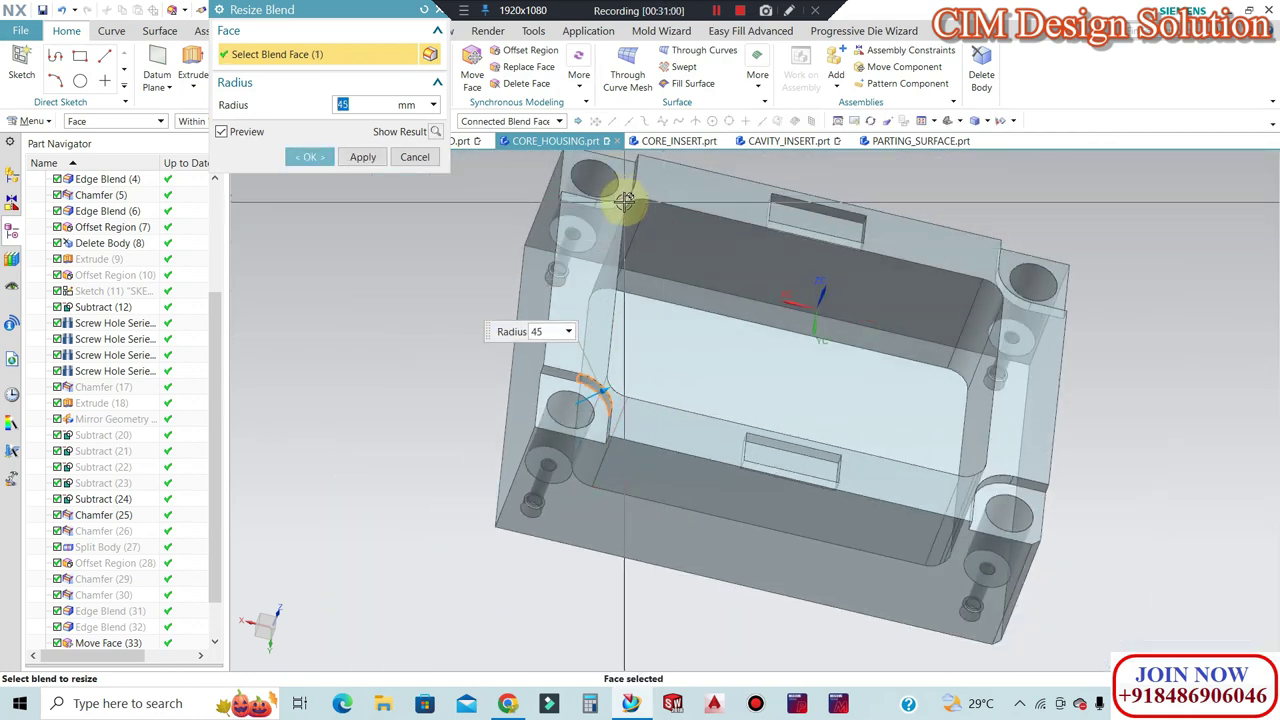
click(650, 211)
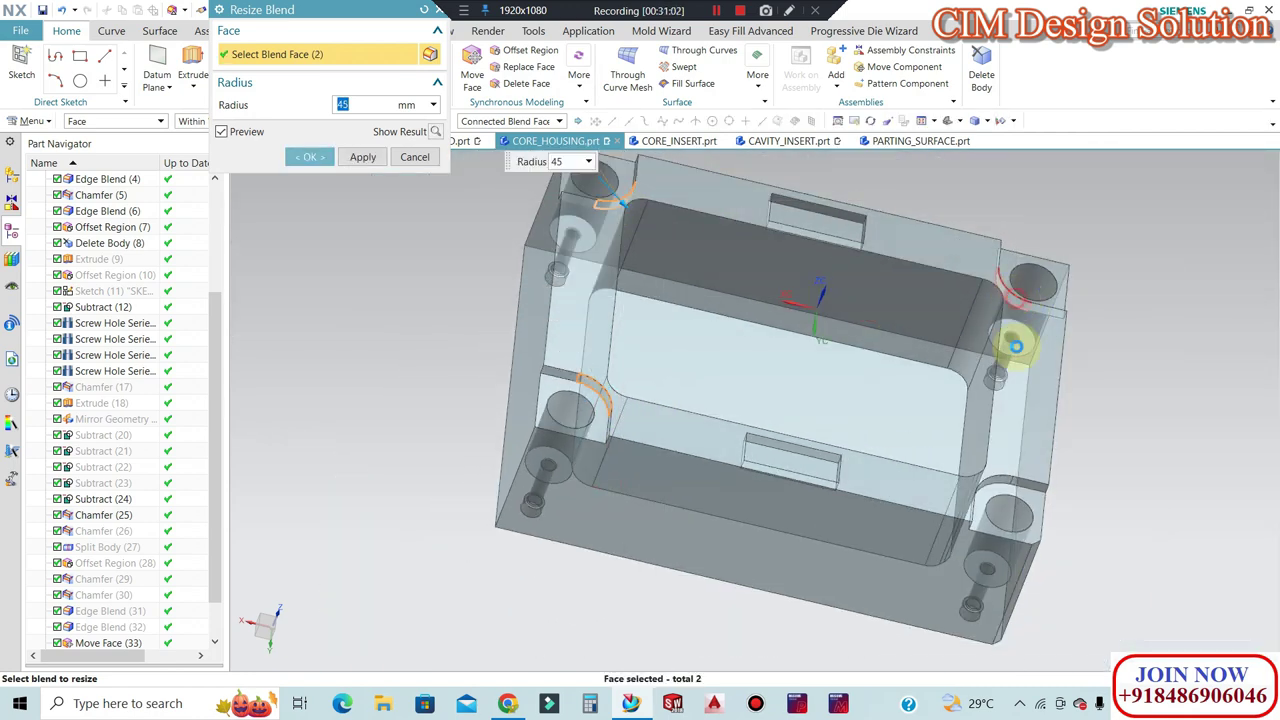
click(1015, 346)
scroll(592, 390, up, 3)
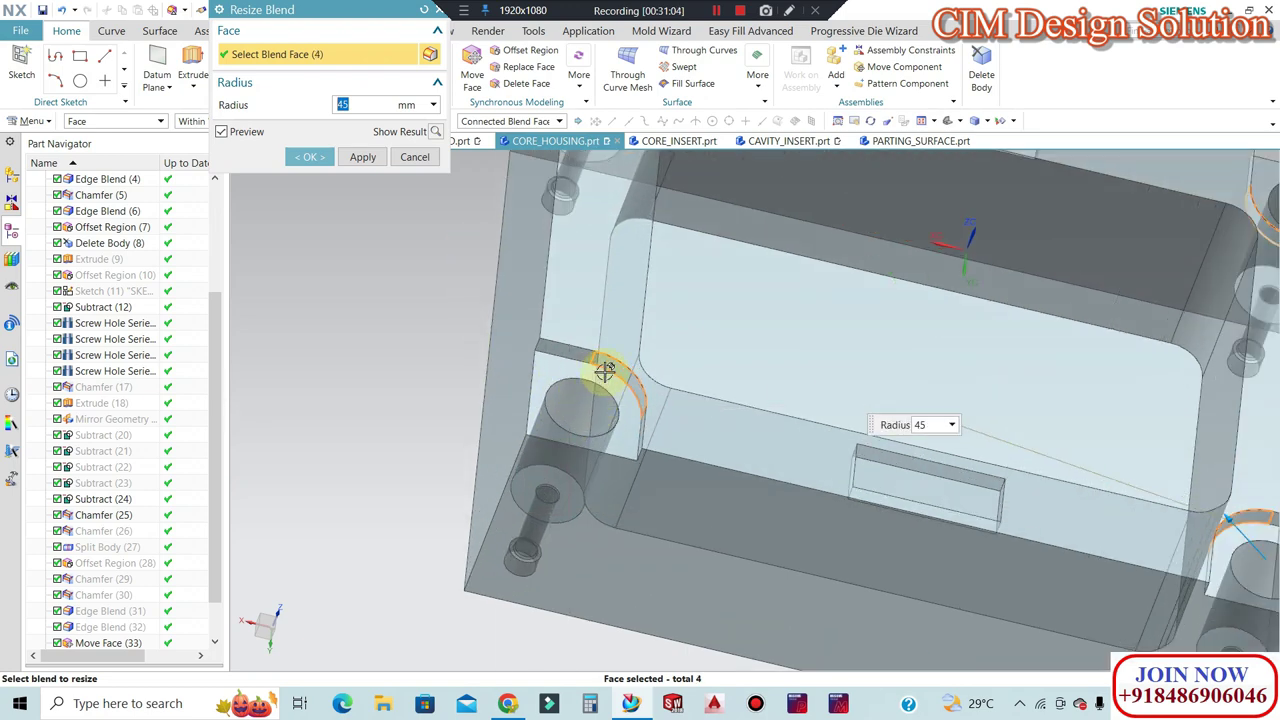
scroll(606, 366, up, 3)
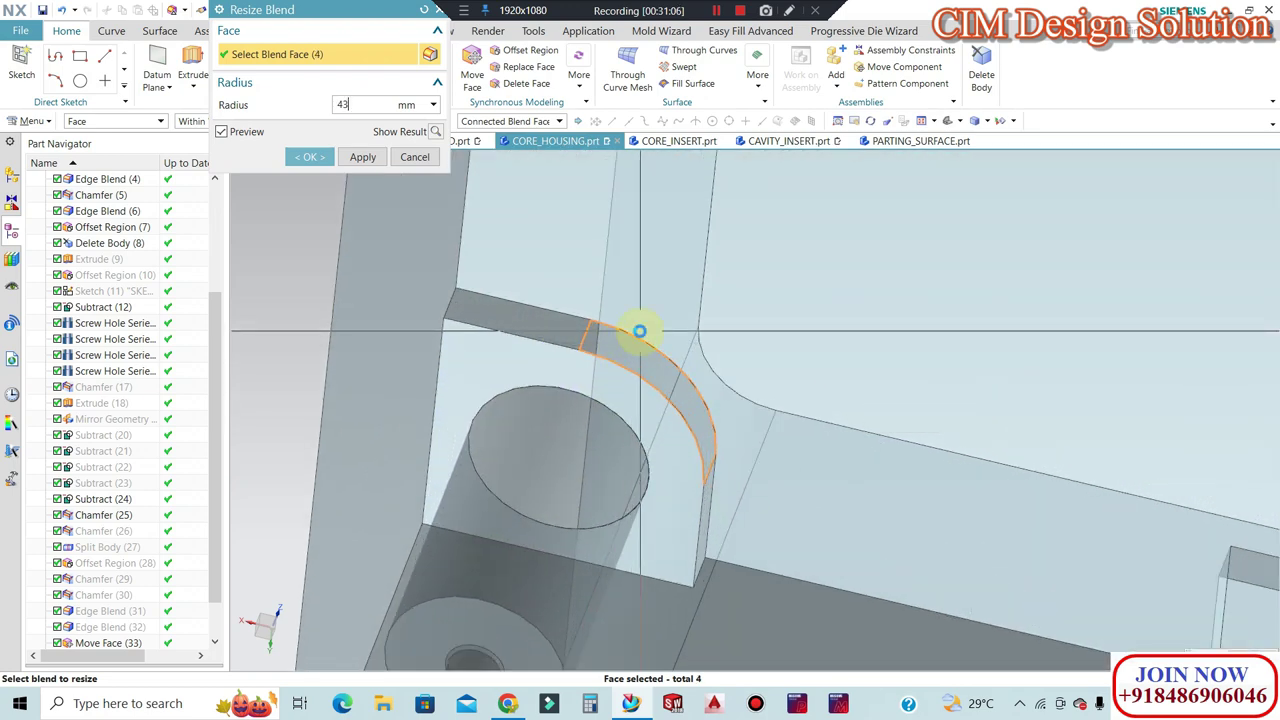
click(308, 160)
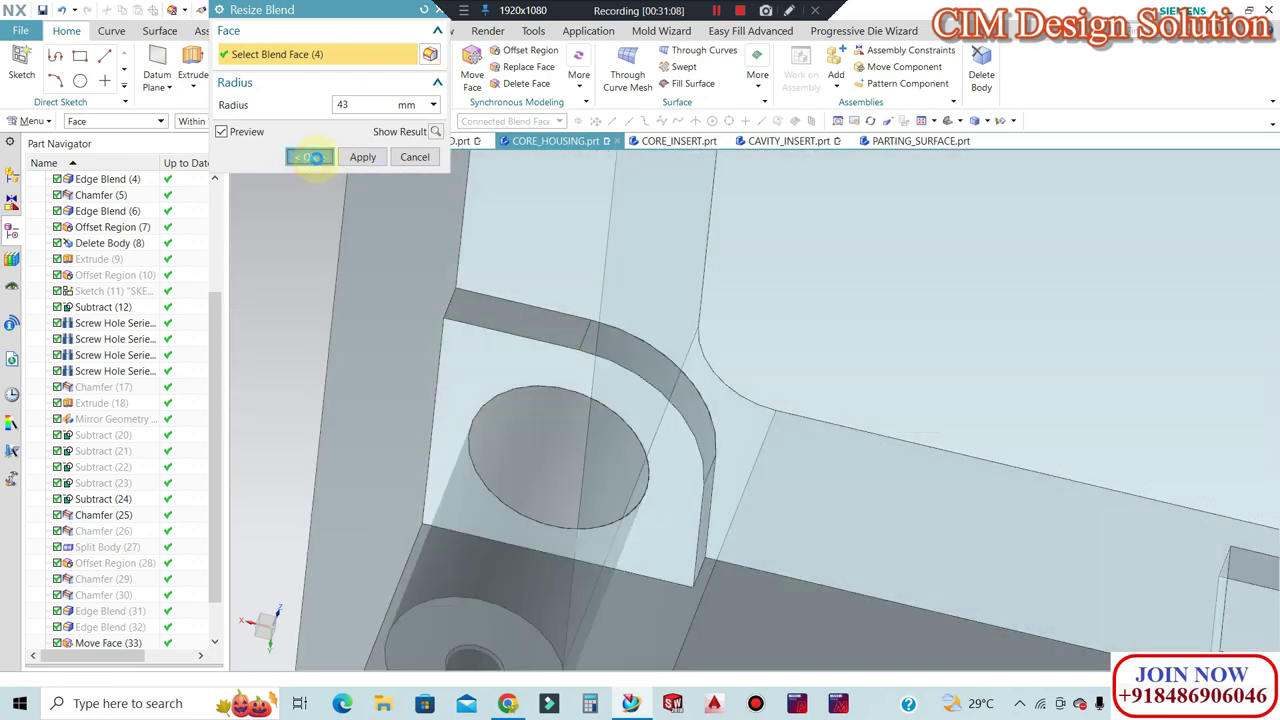
scroll(817, 380, down, 3)
scroll(809, 443, down, 3)
mouse_move(809, 443)
middle_down()
mouse_move(757, 423)
mouse_move(736, 186)
middle_up()
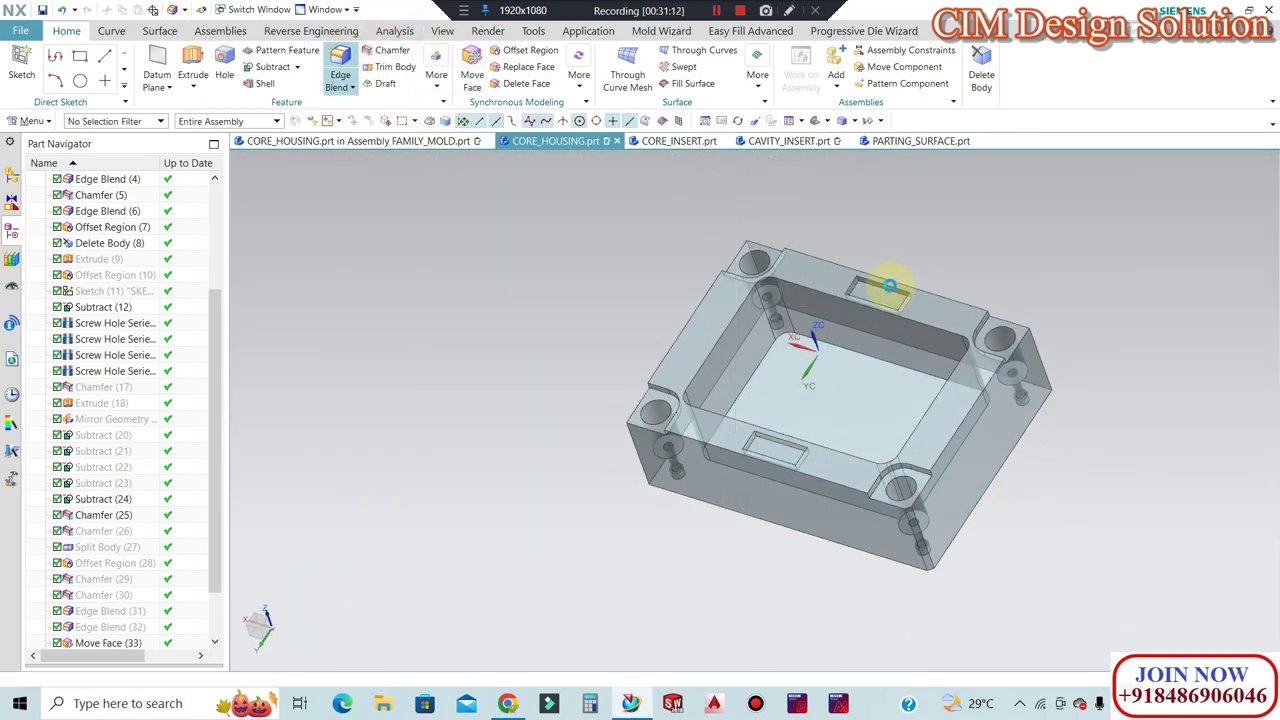
Start a 6 mm Edge Blend and select the first edge of the rectangular slot.
key(b)
scroll(857, 277, up, 3)
scroll(851, 275, up, 3)
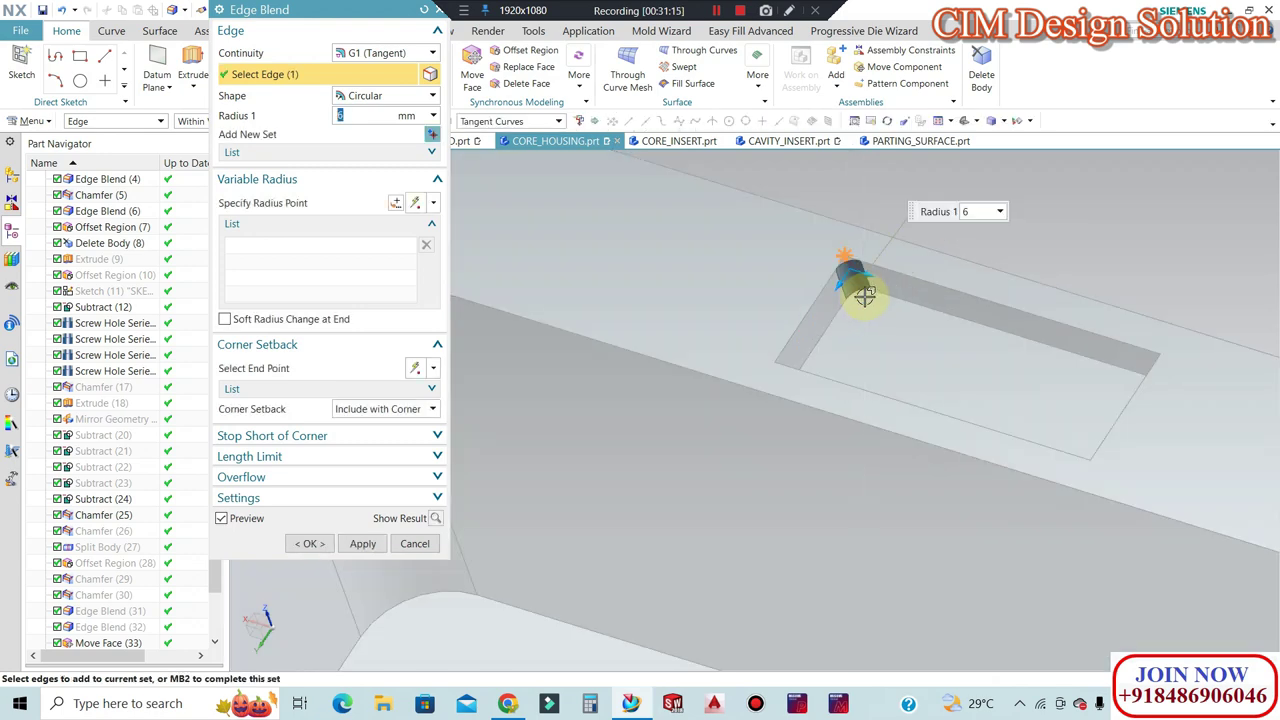
scroll(920, 320, down, 3)
mouse_move(971, 349)
middle_down()
mouse_move(1081, 411)
mouse_move(1157, 400)
middle_up()
scroll(1157, 400, up, 2)
click(1131, 380)
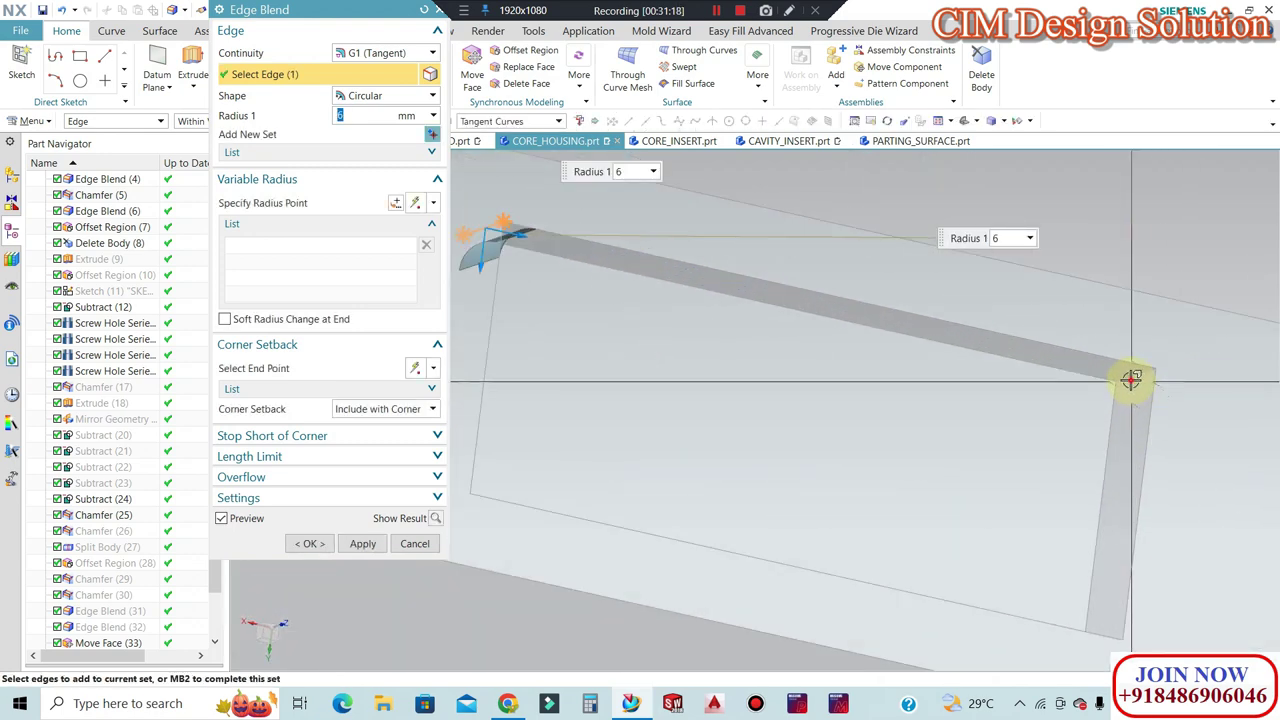
scroll(1093, 416, down, 3)
middle_drag(1032, 448, 834, 457)
scroll(834, 457, up, 2)
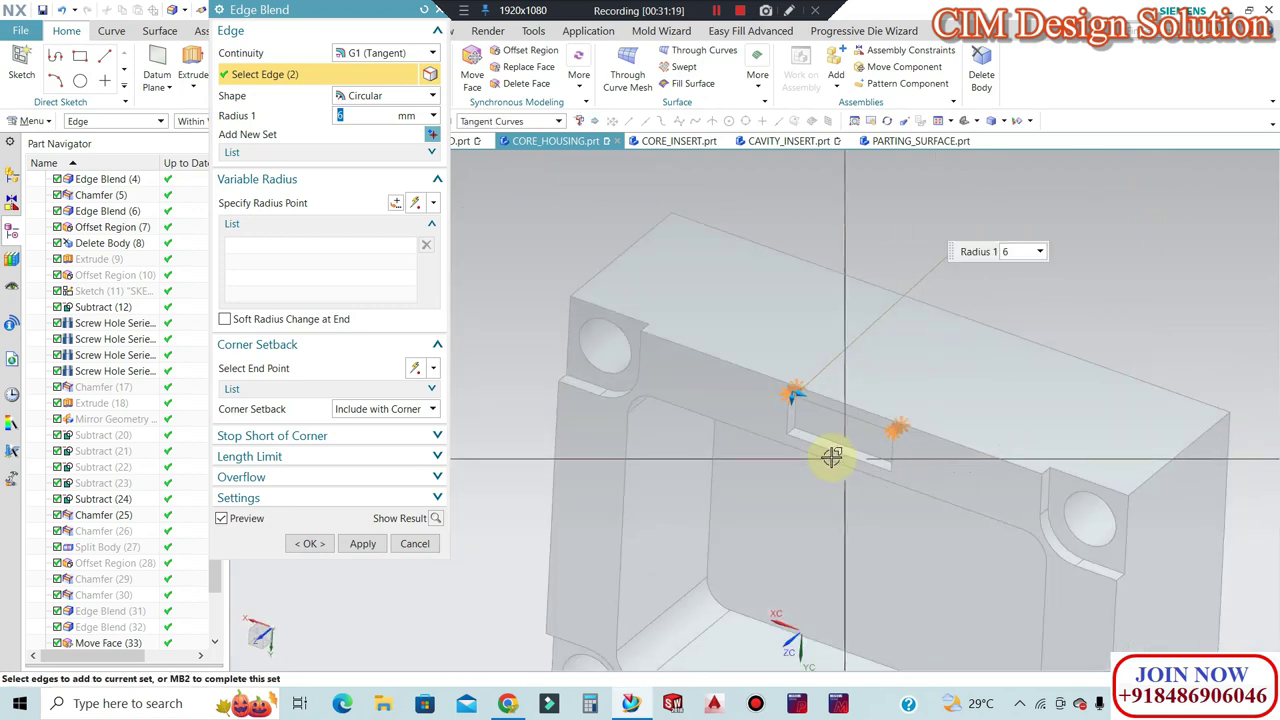
scroll(743, 386, up, 2)
scroll(668, 354, up, 2)
scroll(741, 427, down, 2)
middle_drag(894, 451, 1197, 503)
scroll(984, 440, up, 3)
middle_drag(984, 440, 913, 444)
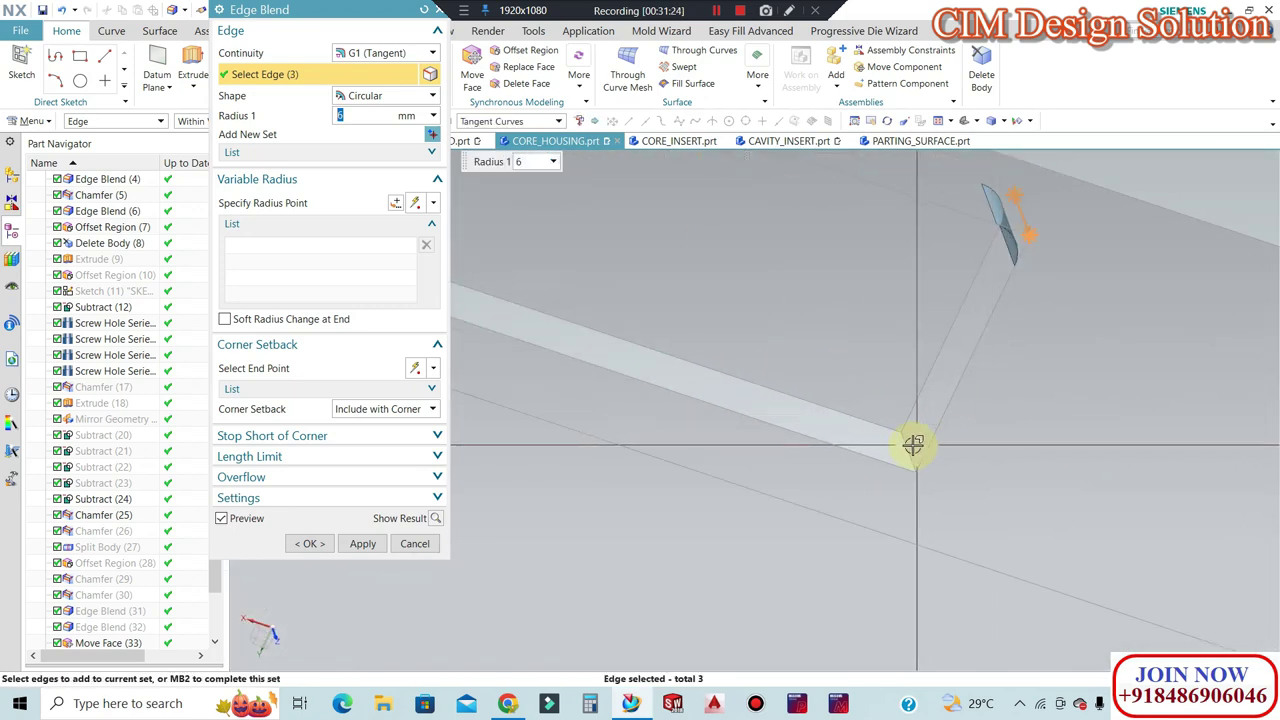
scroll(956, 393, down, 2)
scroll(963, 346, down, 3)
scroll(886, 363, down, 2)
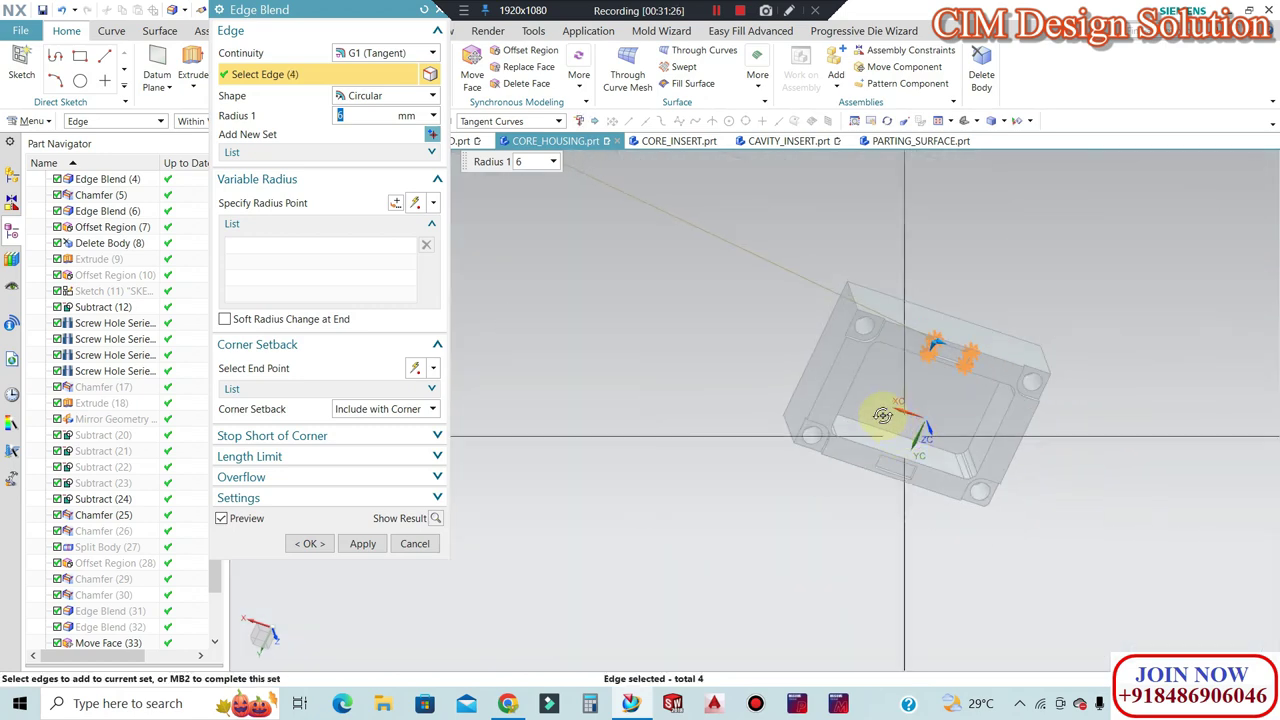
middle_drag(871, 400, 866, 435)
scroll(870, 445, up, 3)
scroll(863, 443, up, 2)
scroll(866, 443, up, 1)
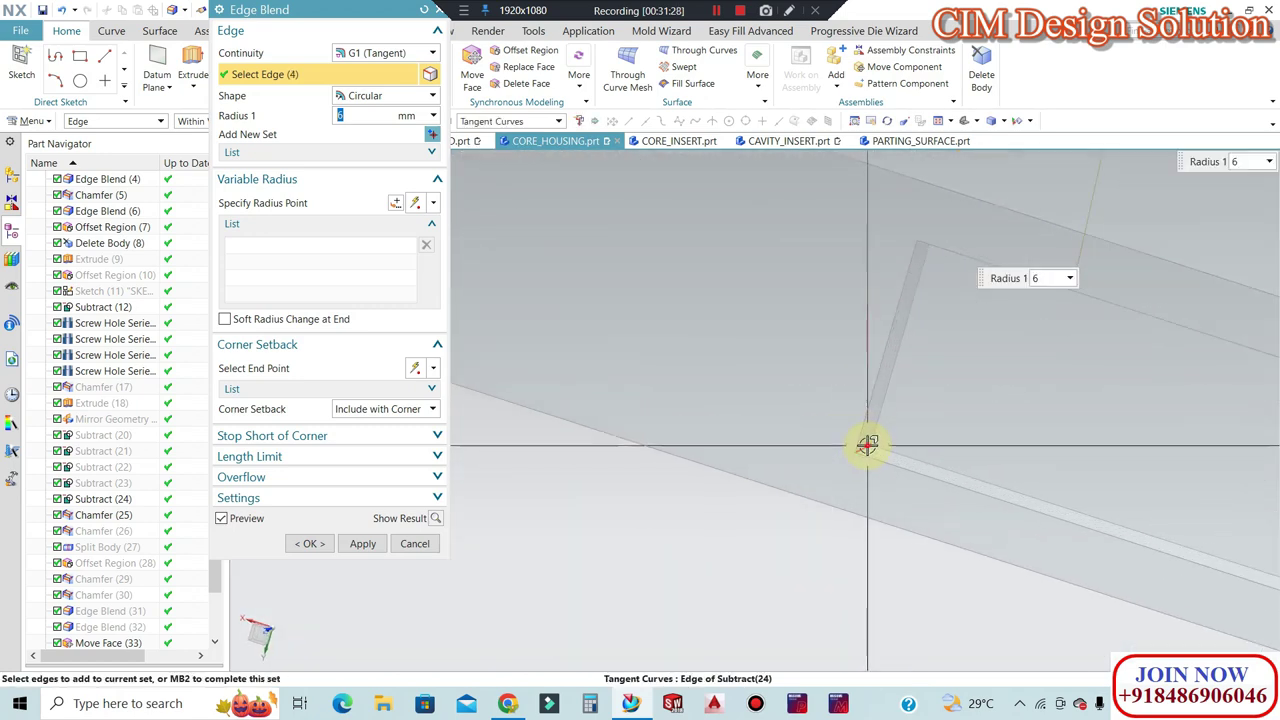
Add the remaining slot edges, including the end edges, to the 6 mm blend.
click(866, 445)
scroll(791, 557, down, 3)
middle_drag(808, 563, 808, 514)
scroll(843, 394, up, 2)
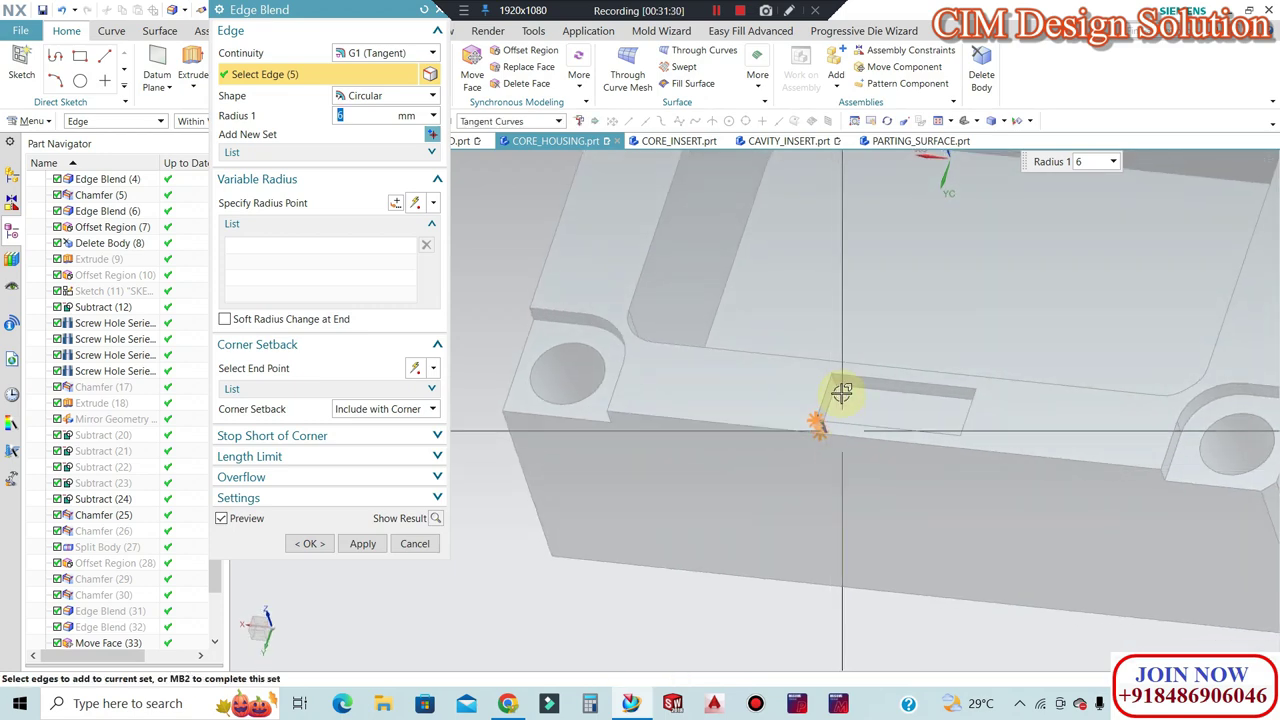
scroll(822, 372, up, 2)
scroll(850, 420, down, 2)
scroll(960, 432, down, 2)
middle_drag(971, 434, 1077, 441)
scroll(1010, 420, up, 4)
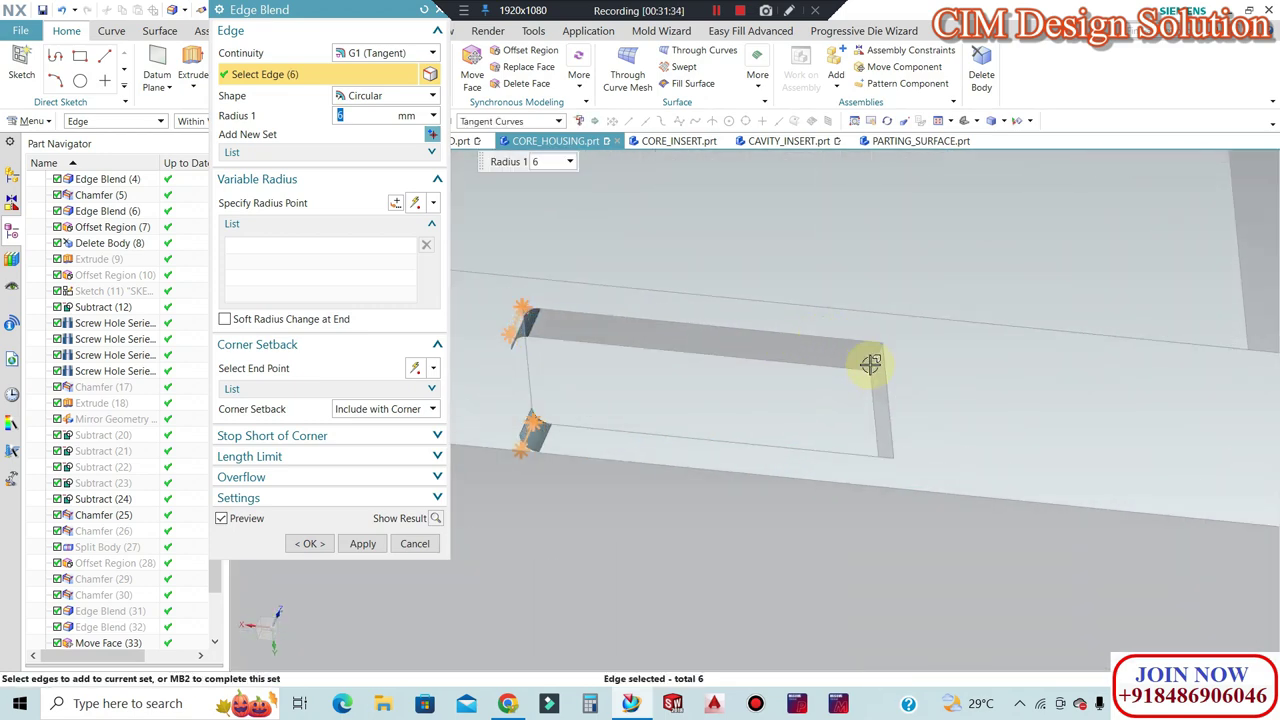
scroll(929, 374, down, 3)
mouse_move(929, 374)
middle_down()
mouse_move(937, 417)
mouse_move(911, 517)
middle_up()
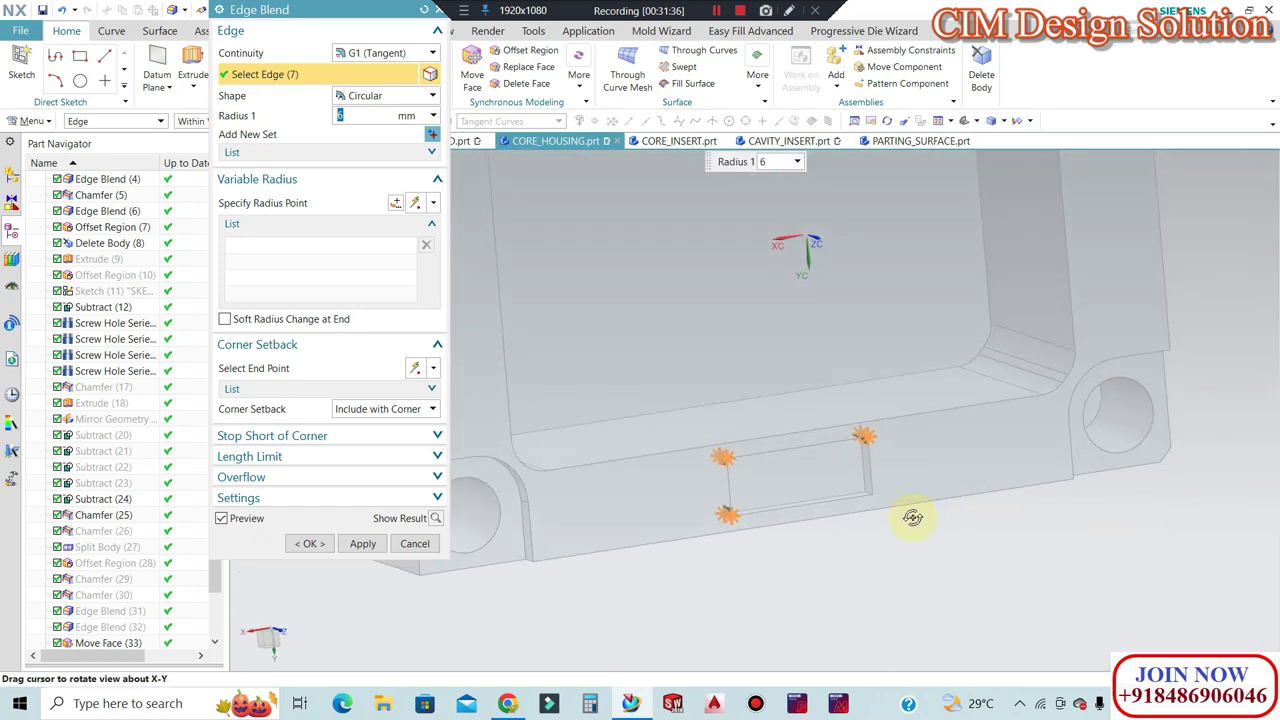
scroll(840, 474, up, 3)
middle_drag(840, 474, 785, 455)
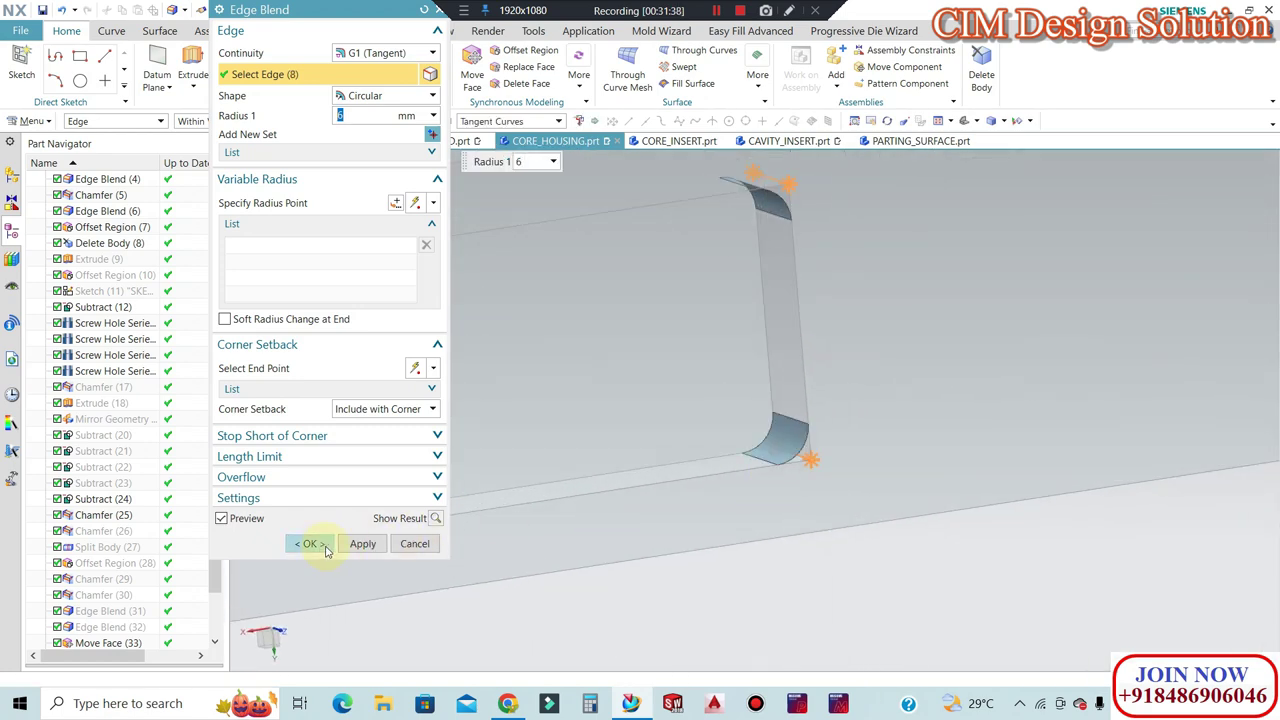
scroll(1043, 477, down, 3)
scroll(1049, 506, down, 2)
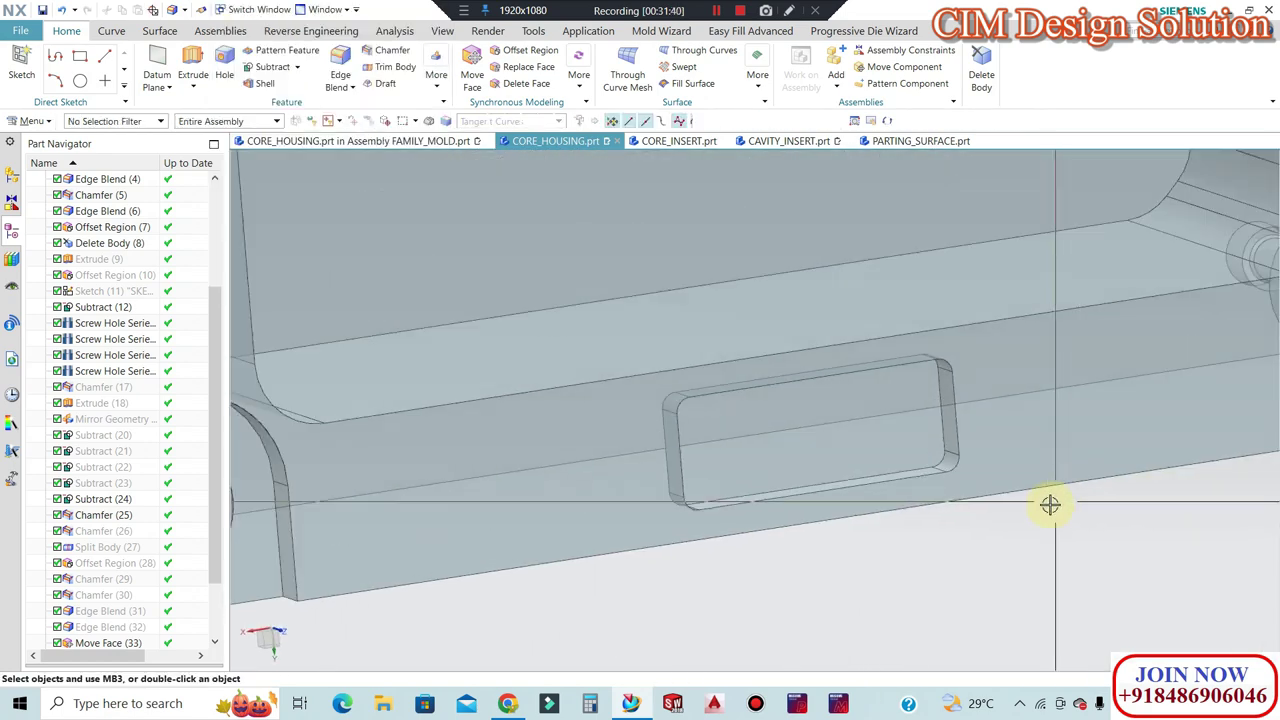
scroll(931, 511, down, 2)
scroll(931, 511, down, 3)
Reorient the housing and snap the view to the Front view with F8.
mouse_move(931, 511)
middle_down()
mouse_move(891, 451)
mouse_move(906, 420)
mouse_move(900, 443)
mouse_move(938, 436)
mouse_move(929, 374)
mouse_move(986, 220)
mouse_move(886, 280)
middle_up()
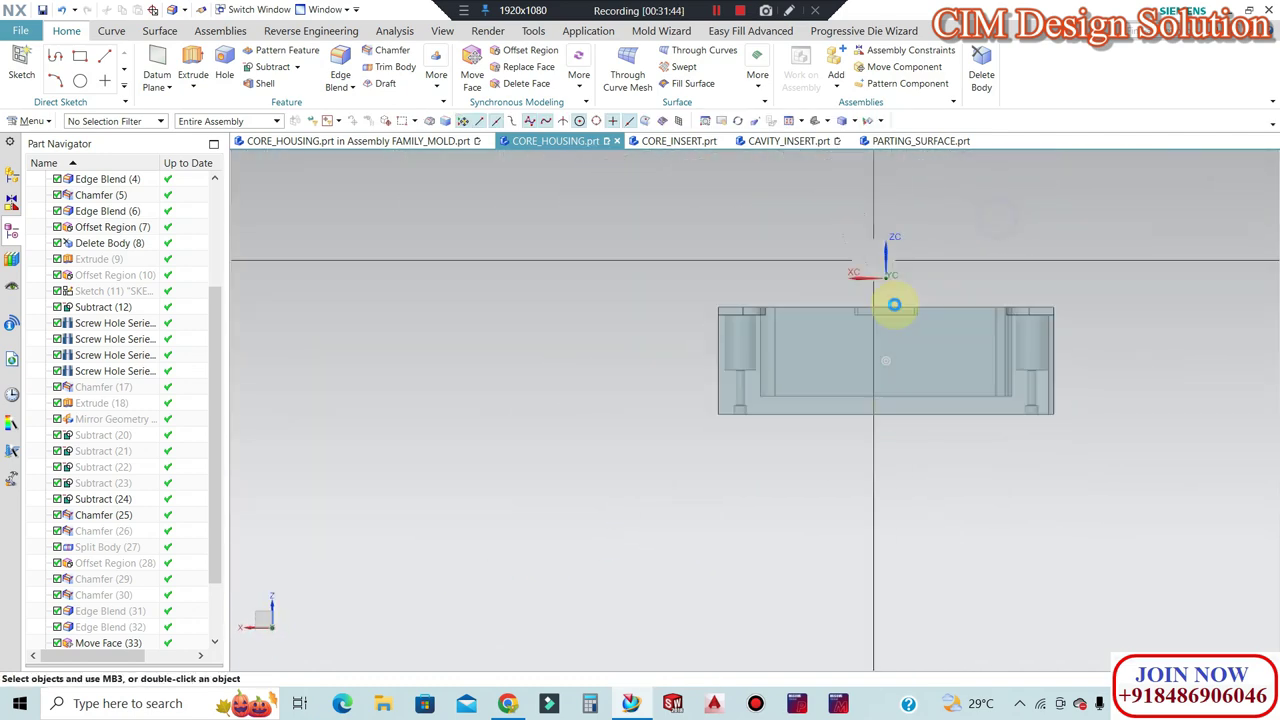
scroll(860, 408, up, 1)
scroll(850, 330, up, 1)
scroll(808, 423, down, 2)
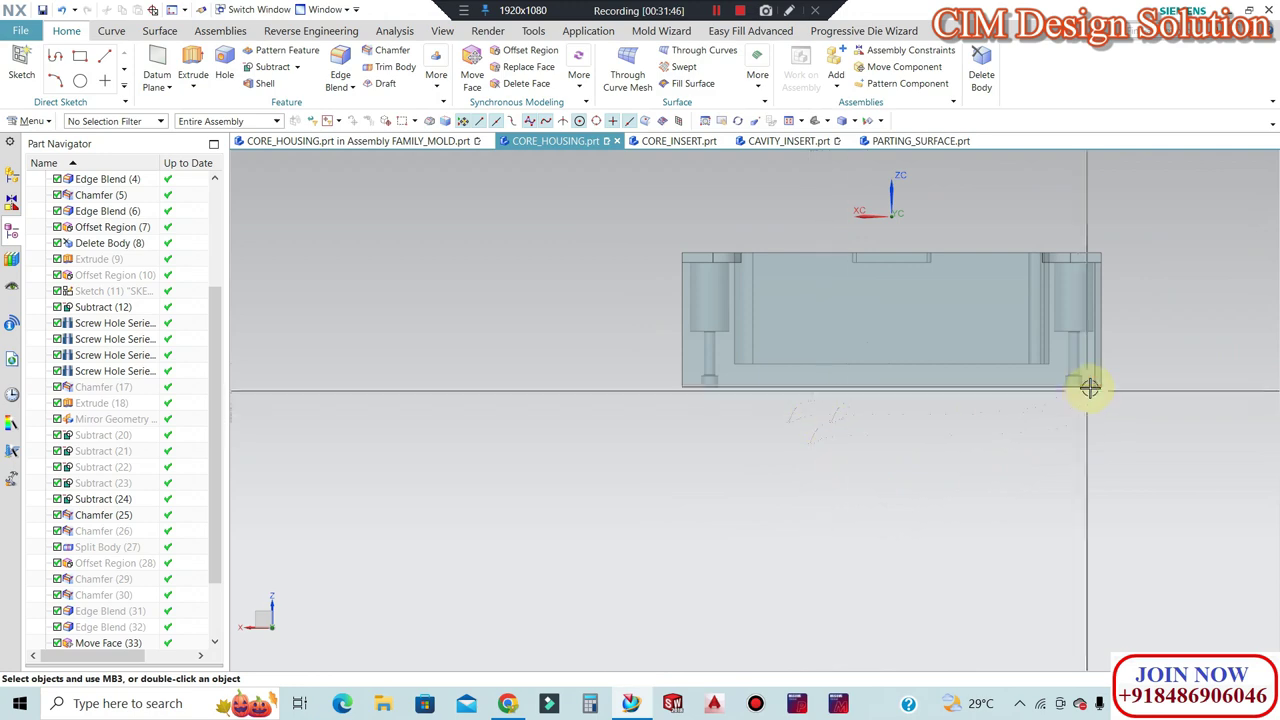
scroll(1088, 389, up, 1)
scroll(580, 343, up, 1)
scroll(700, 366, down, 1)
mouse_move(700, 366)
middle_down()
mouse_move(771, 391)
mouse_move(766, 400)
mouse_move(791, 363)
mouse_move(740, 509)
middle_up()
key(F8)
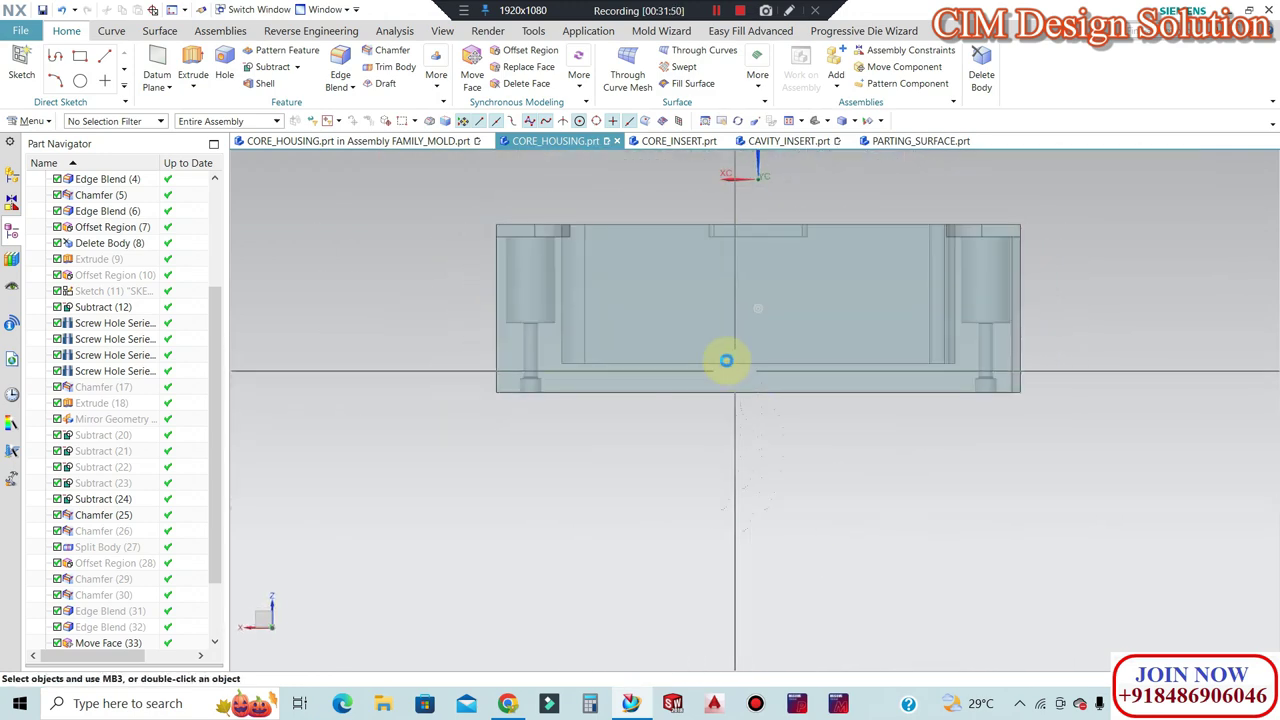
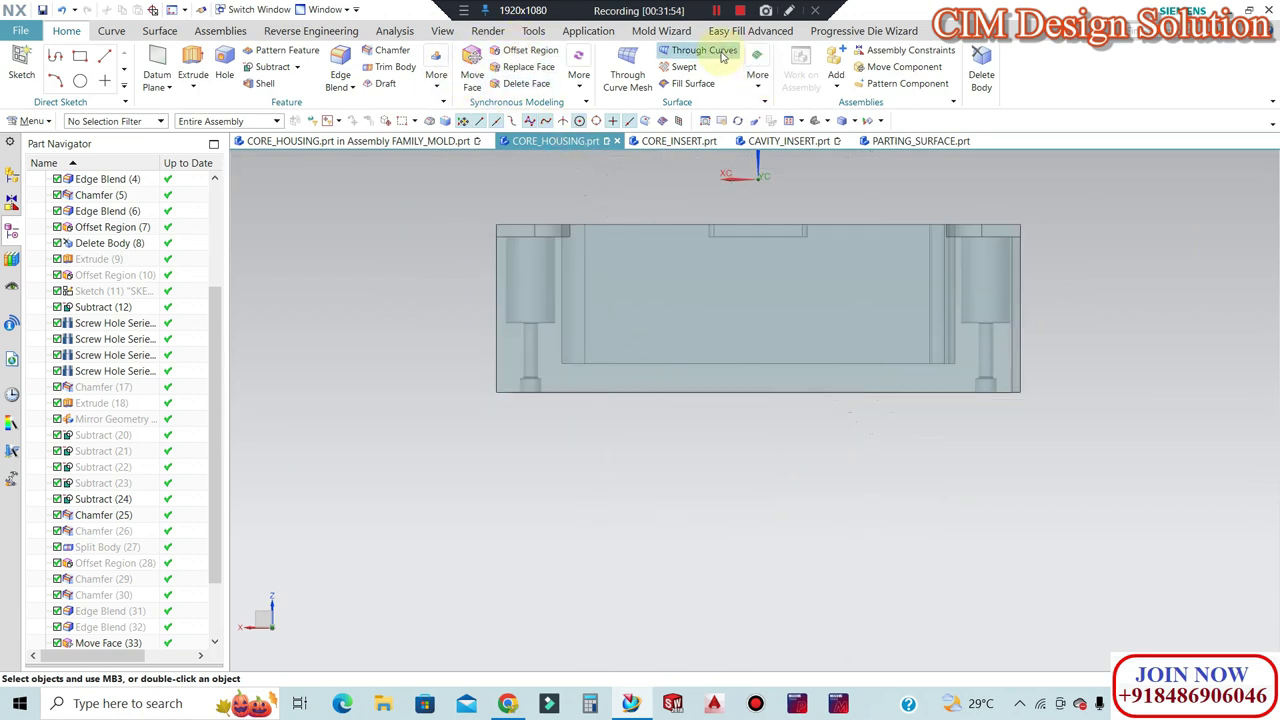
Create a bounding block body around the housing with the mold tooling commands.
click(678, 33)
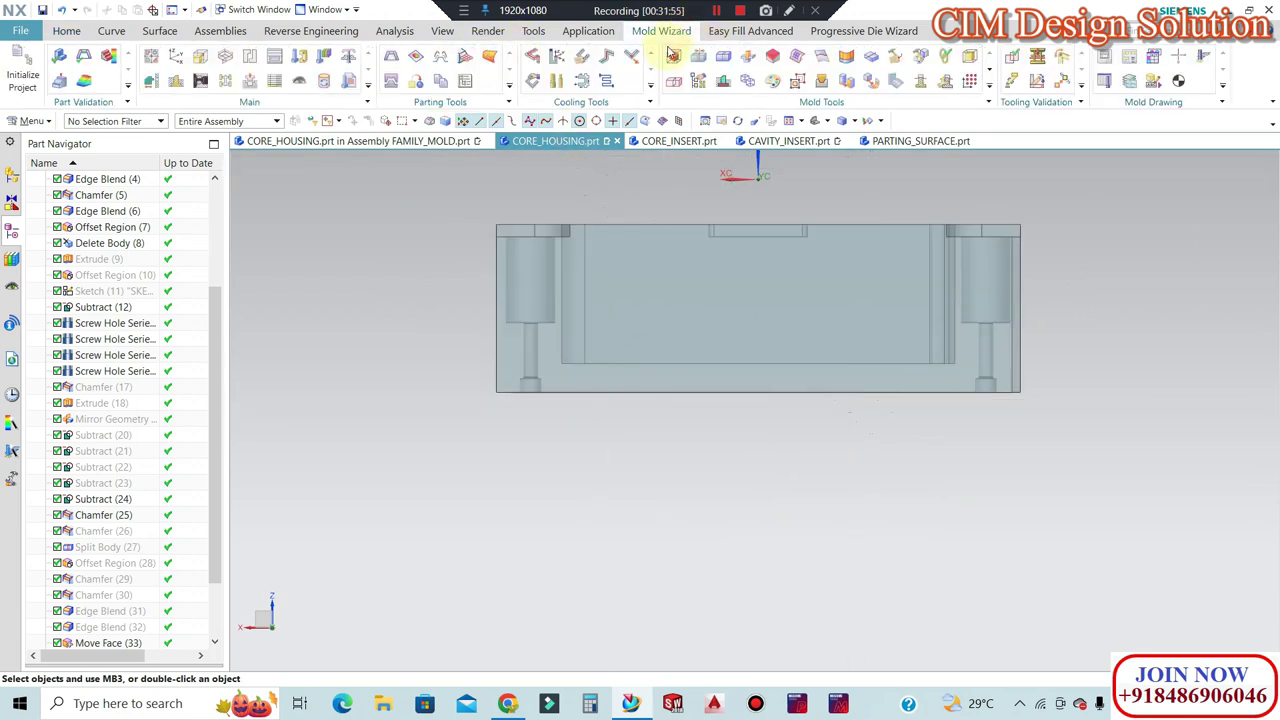
click(672, 255)
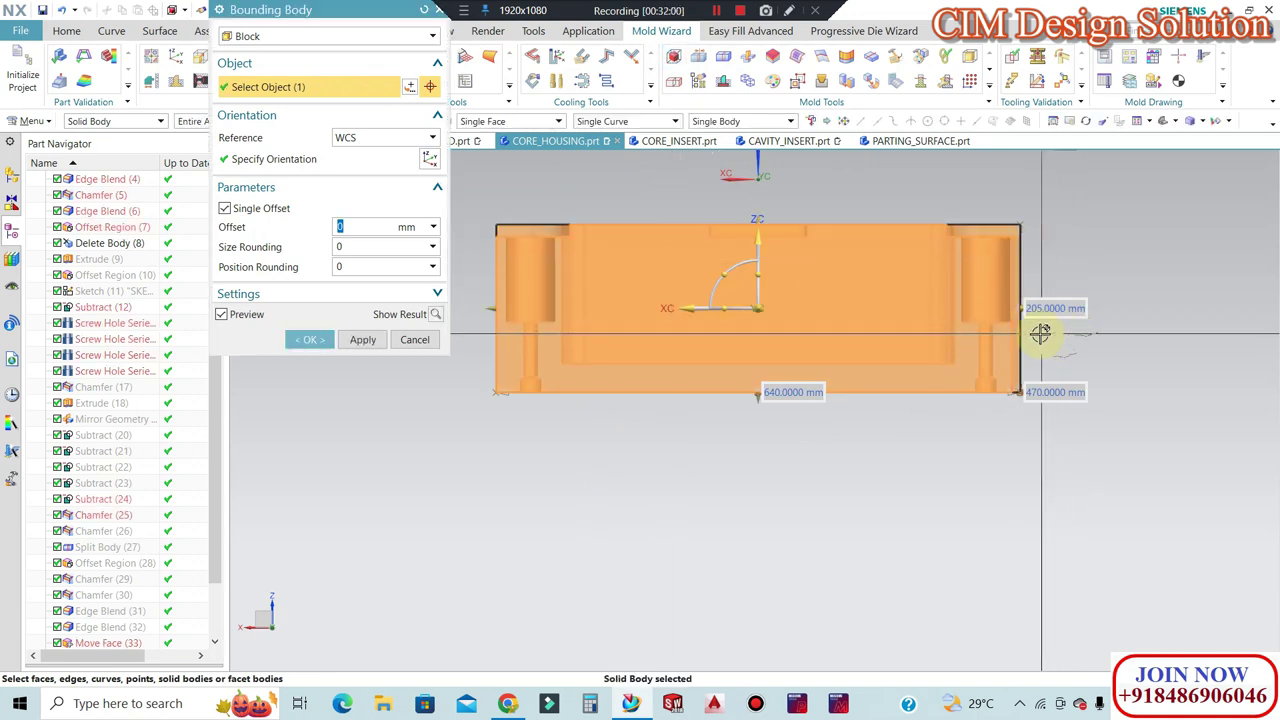
middle_click(1040, 333)
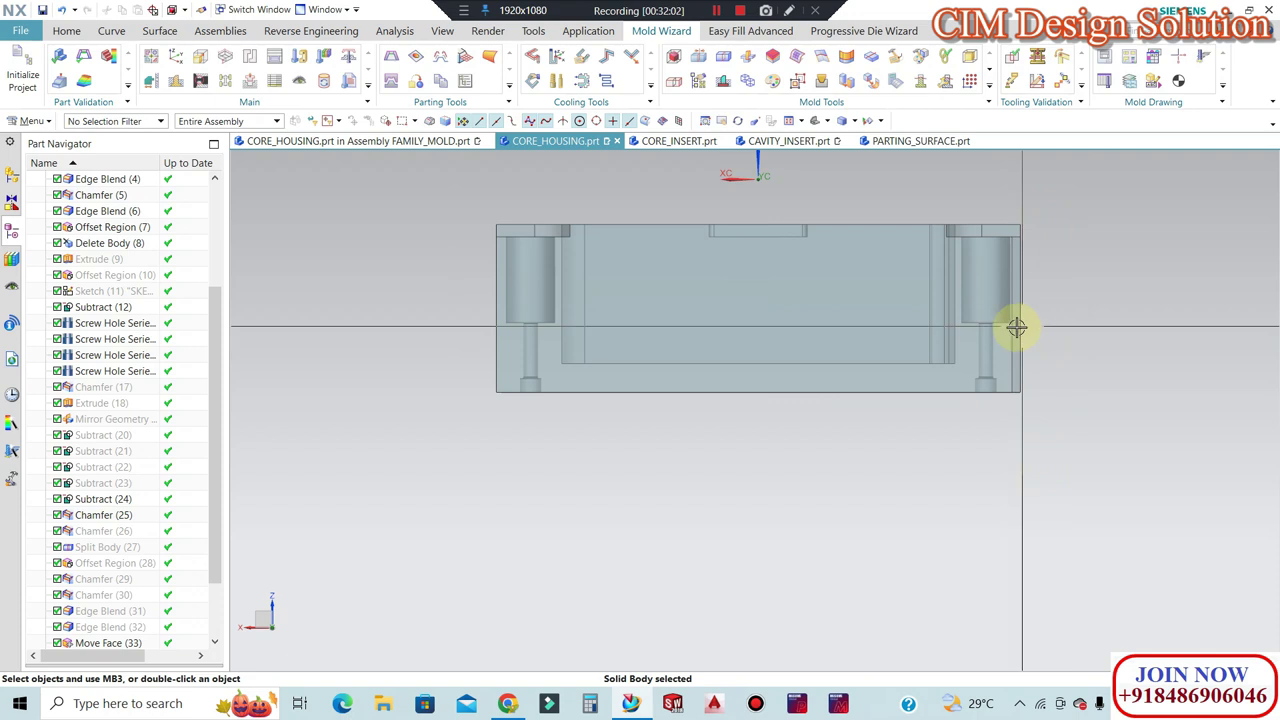
Move the 13 pillar base faces 10 mm downward with Move Face.
click(66, 31)
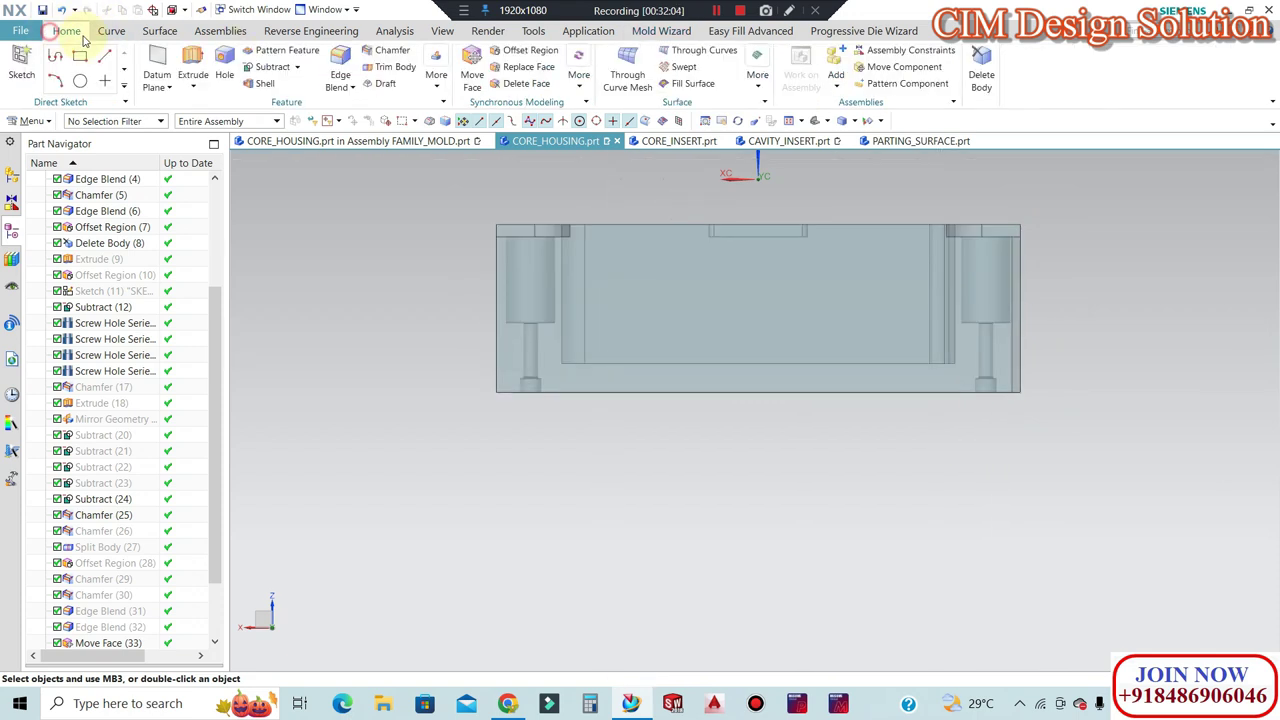
click(512, 50)
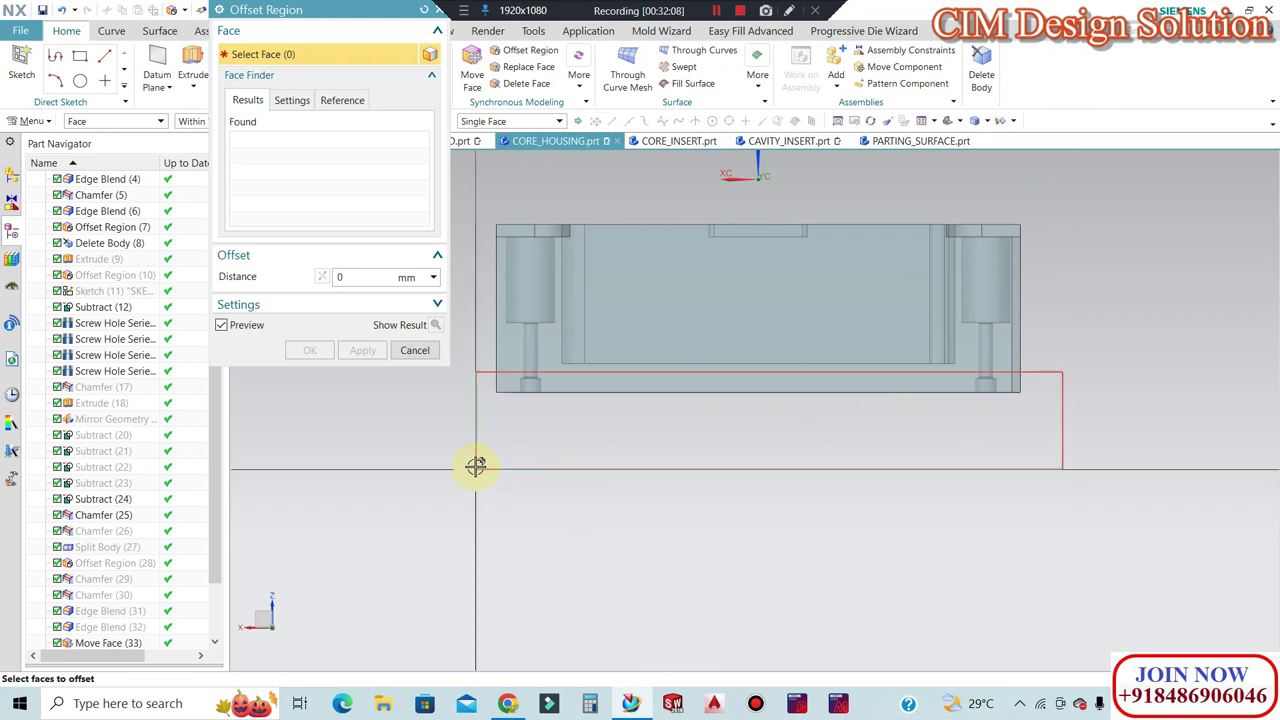
key(Escape)
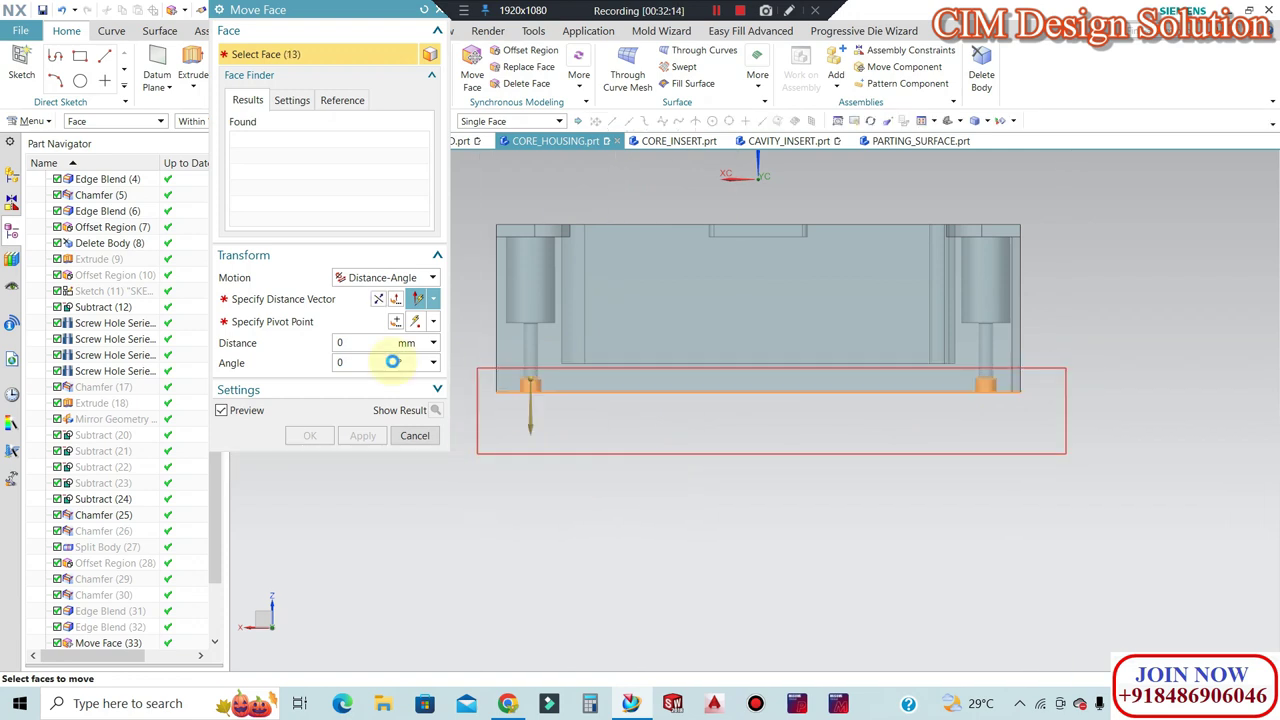
click(275, 299)
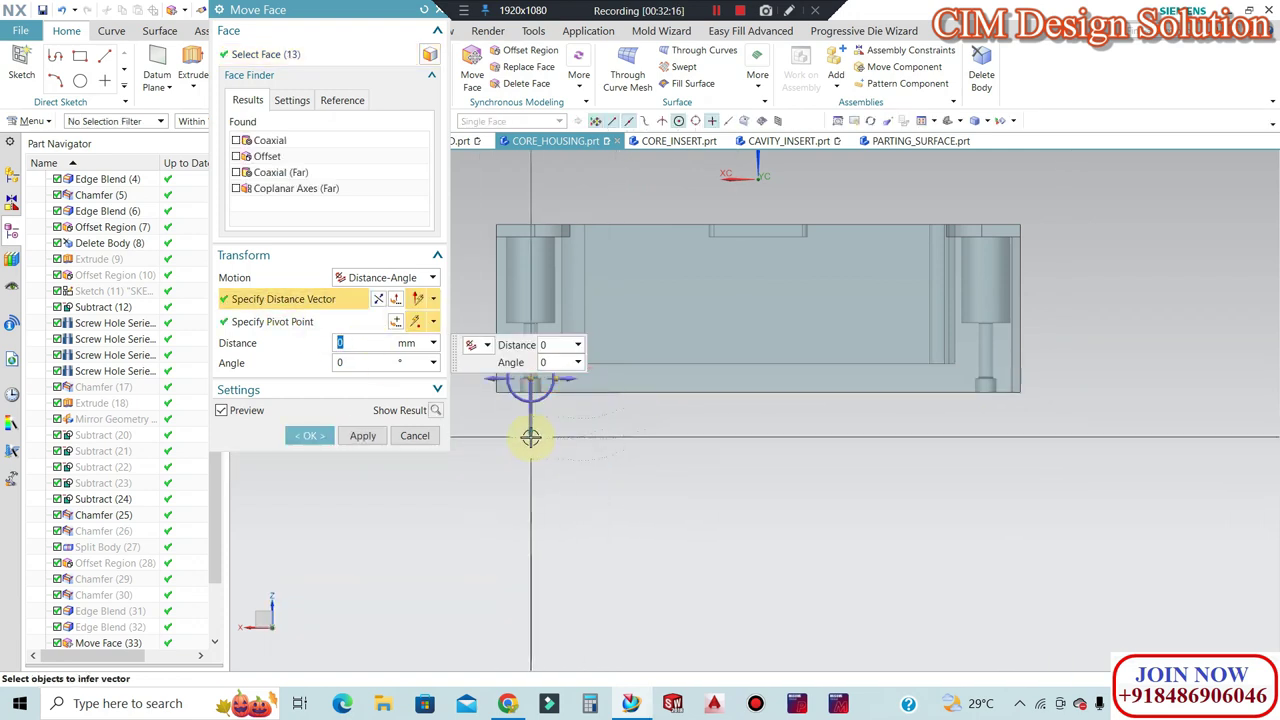
click(743, 497)
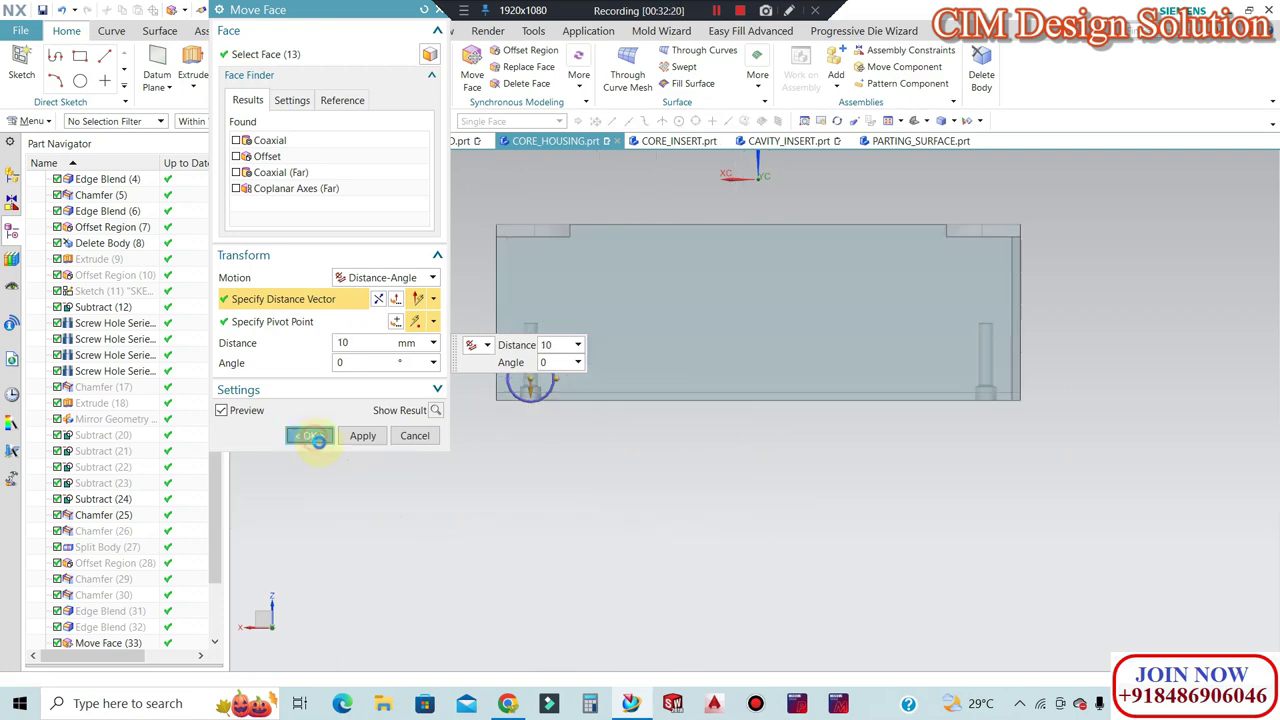
mouse_move(923, 457)
middle_down()
mouse_move(797, 506)
mouse_move(794, 343)
mouse_move(770, 246)
middle_up()
mouse_move(487, 227)
middle_down()
mouse_move(660, 309)
mouse_move(697, 383)
mouse_move(760, 309)
mouse_move(859, 296)
mouse_move(829, 297)
middle_up()
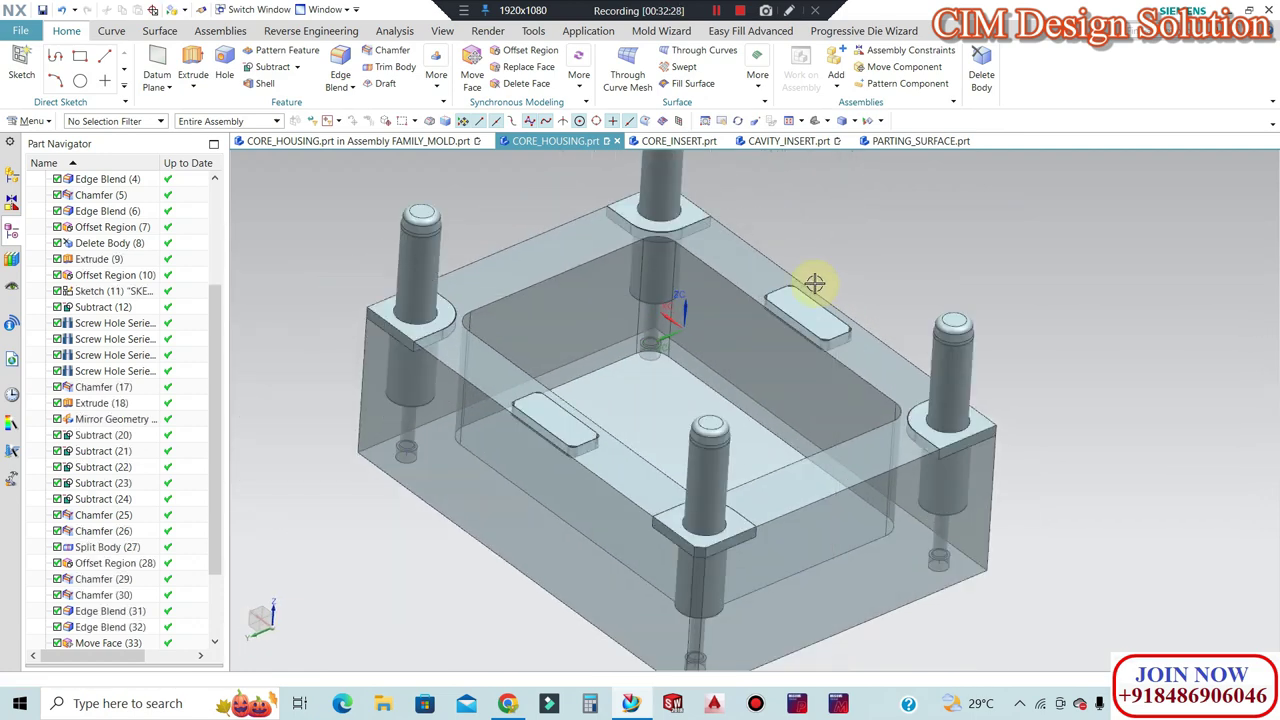
Unite each of the four guide pillars' lower and upper parts into one solid.
mouse_move(482, 373)
middle_down()
mouse_move(517, 363)
mouse_move(389, 203)
middle_up()
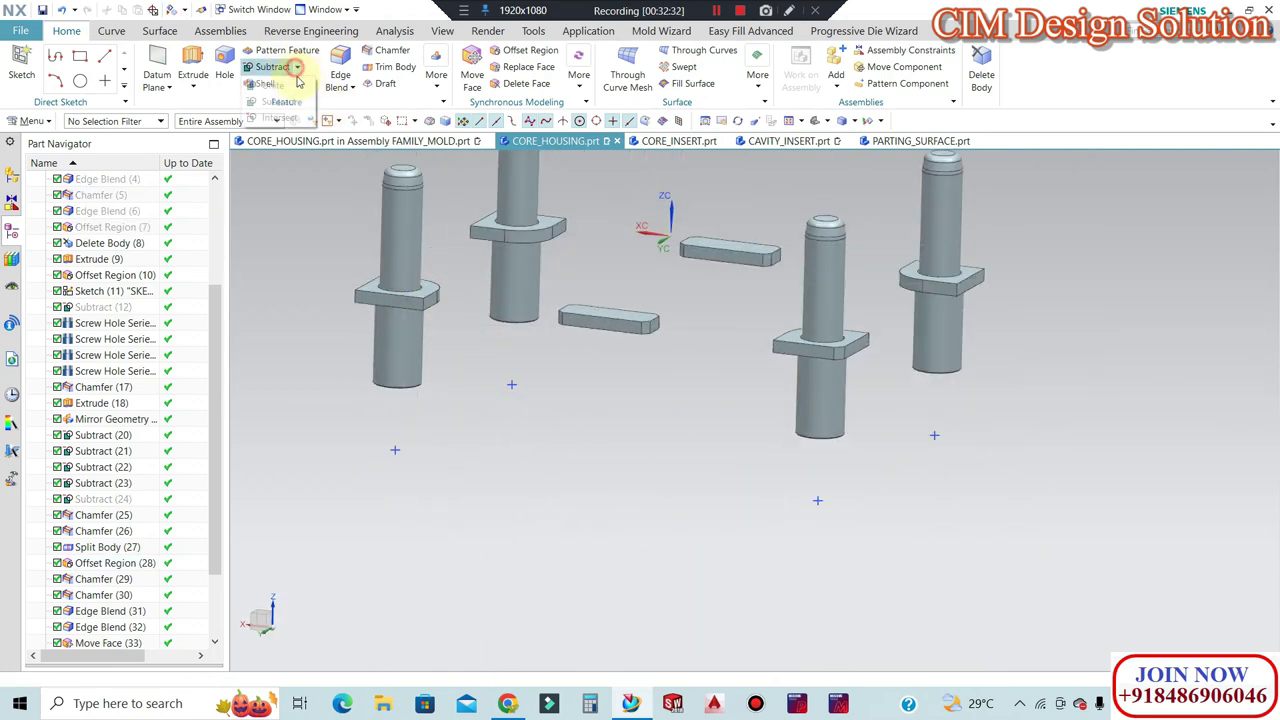
key(u)
scroll(834, 466, up, 2)
scroll(627, 345, down, 2)
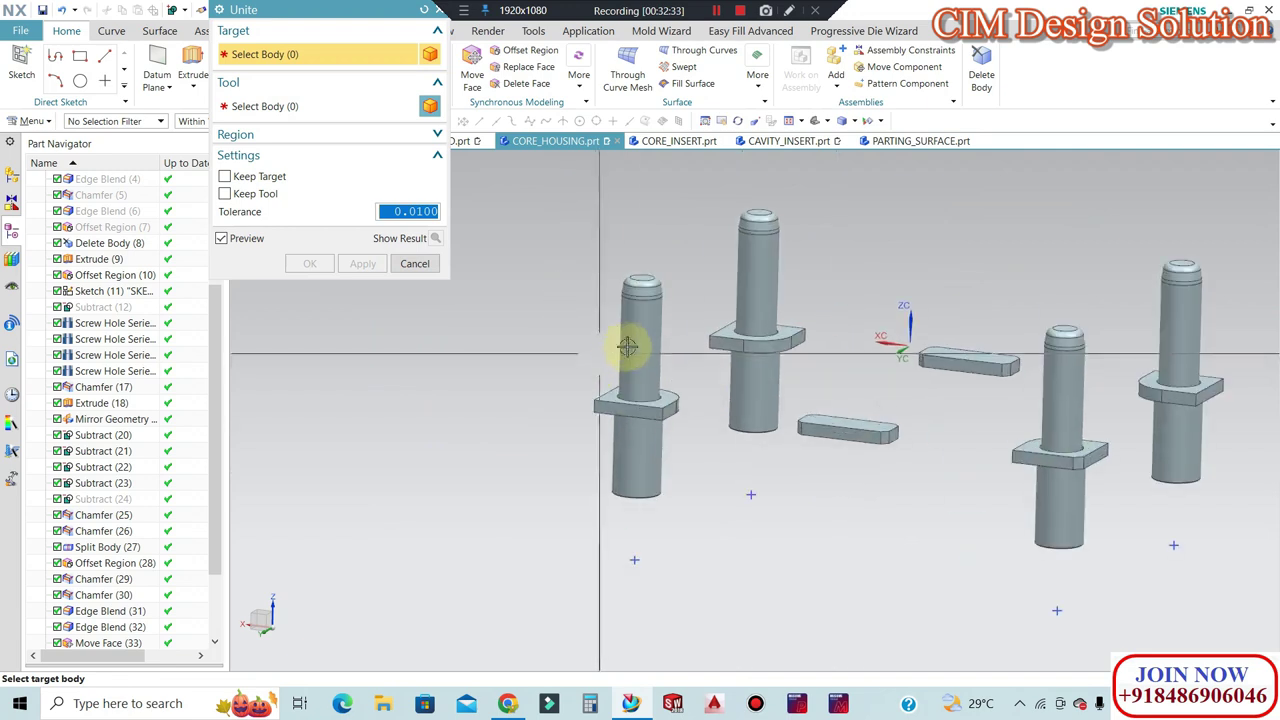
click(632, 456)
click(360, 264)
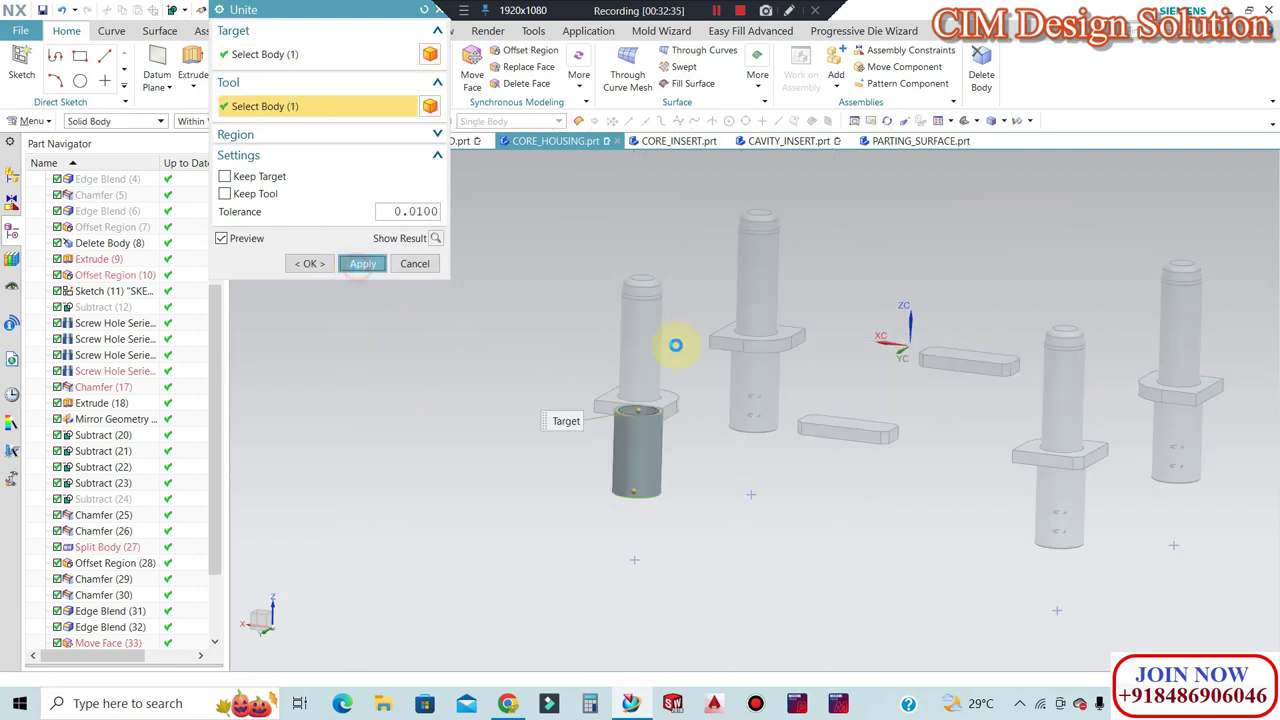
click(751, 288)
click(362, 263)
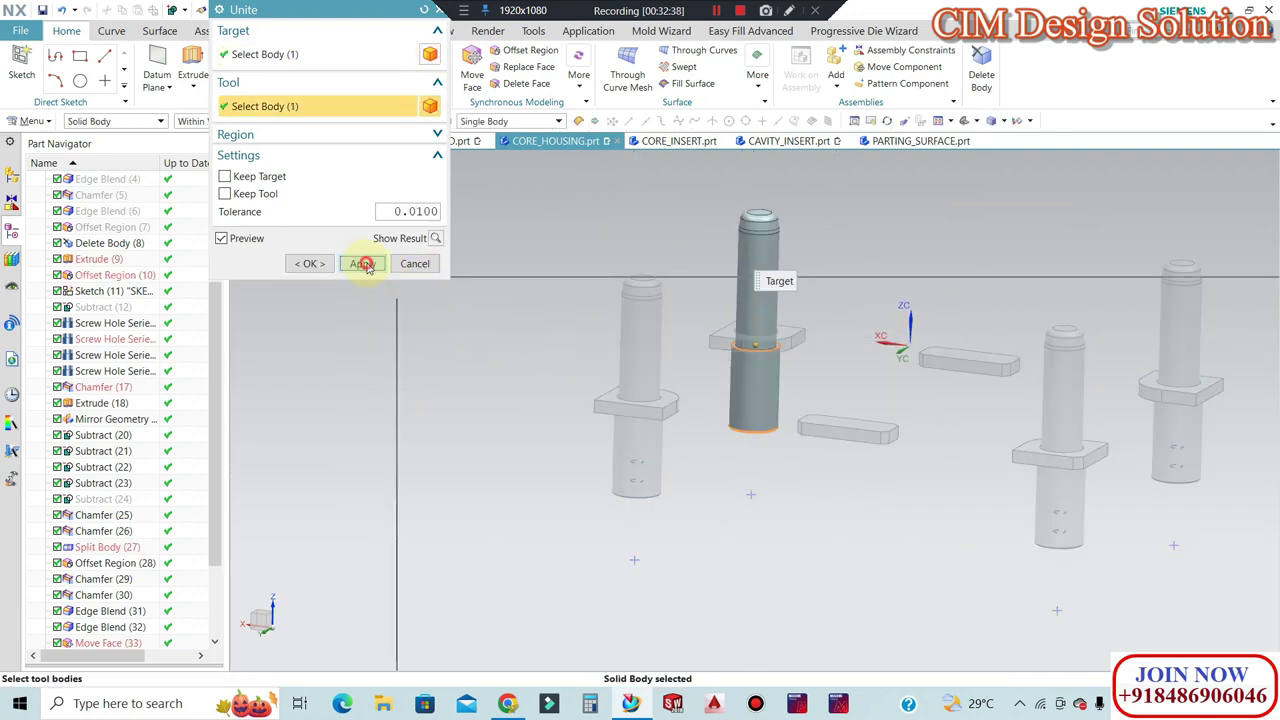
click(1060, 510)
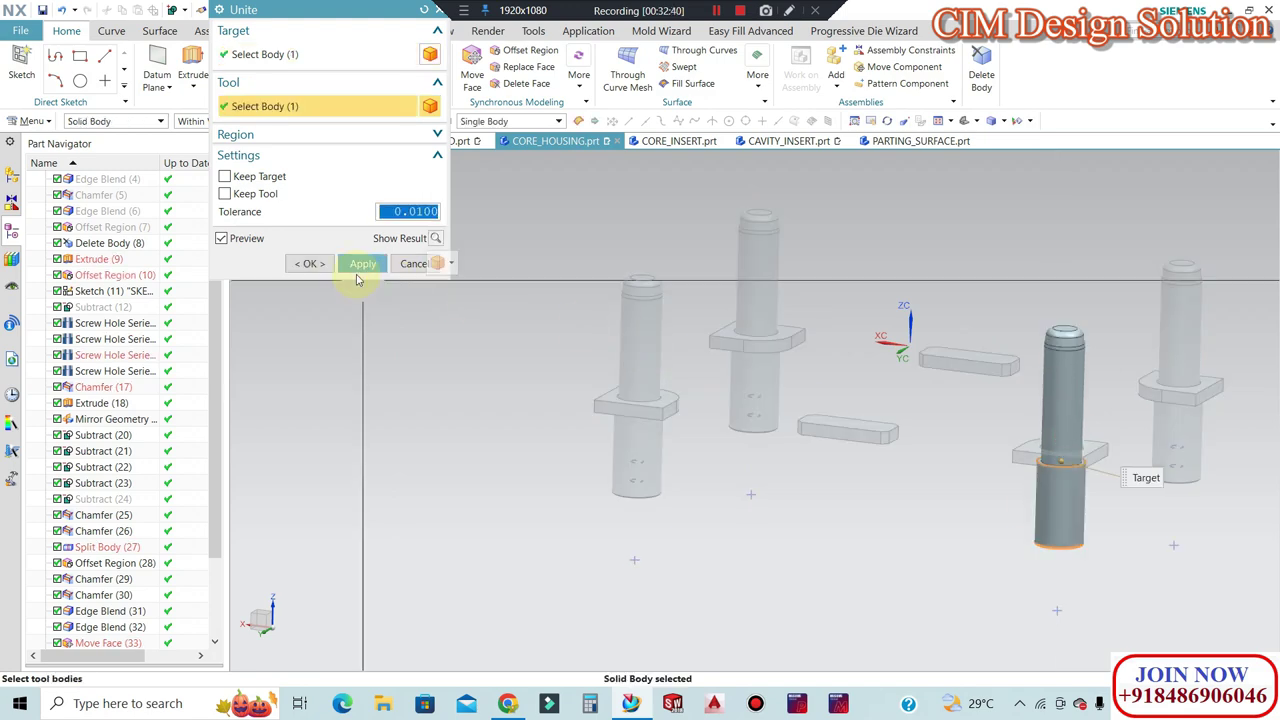
click(362, 263)
click(1160, 328)
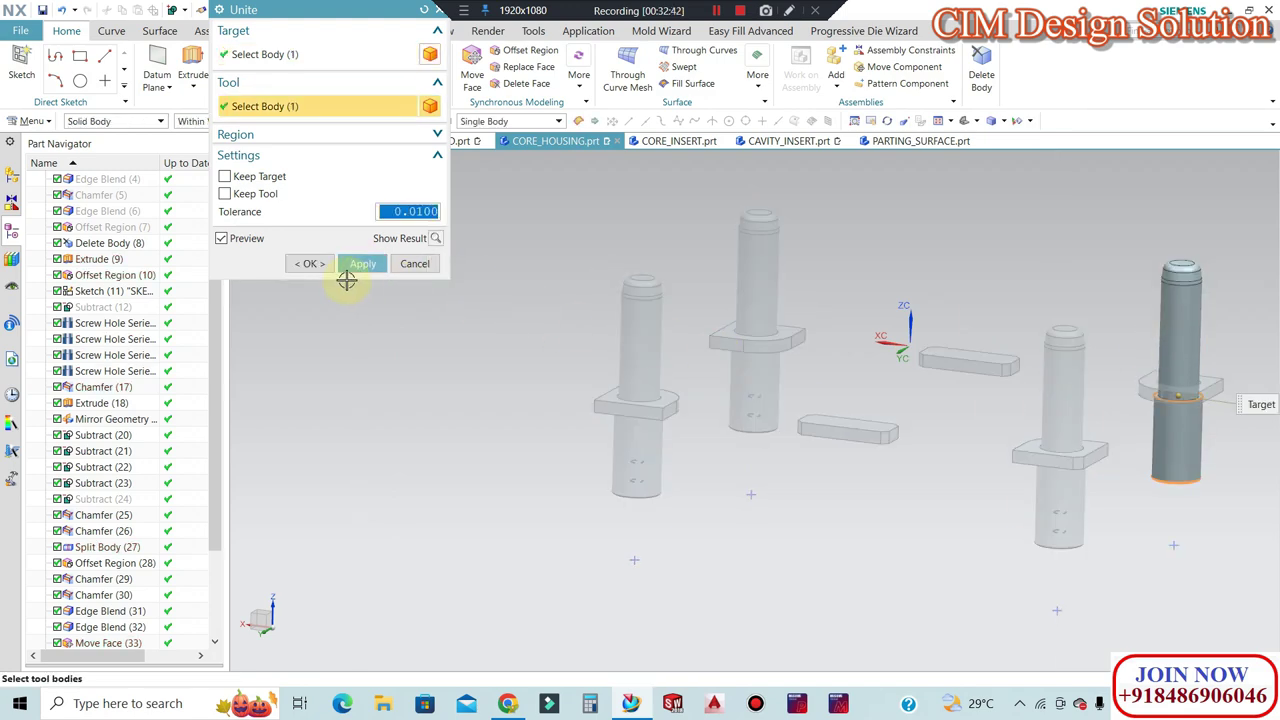
click(310, 263)
scroll(480, 322, down, 2)
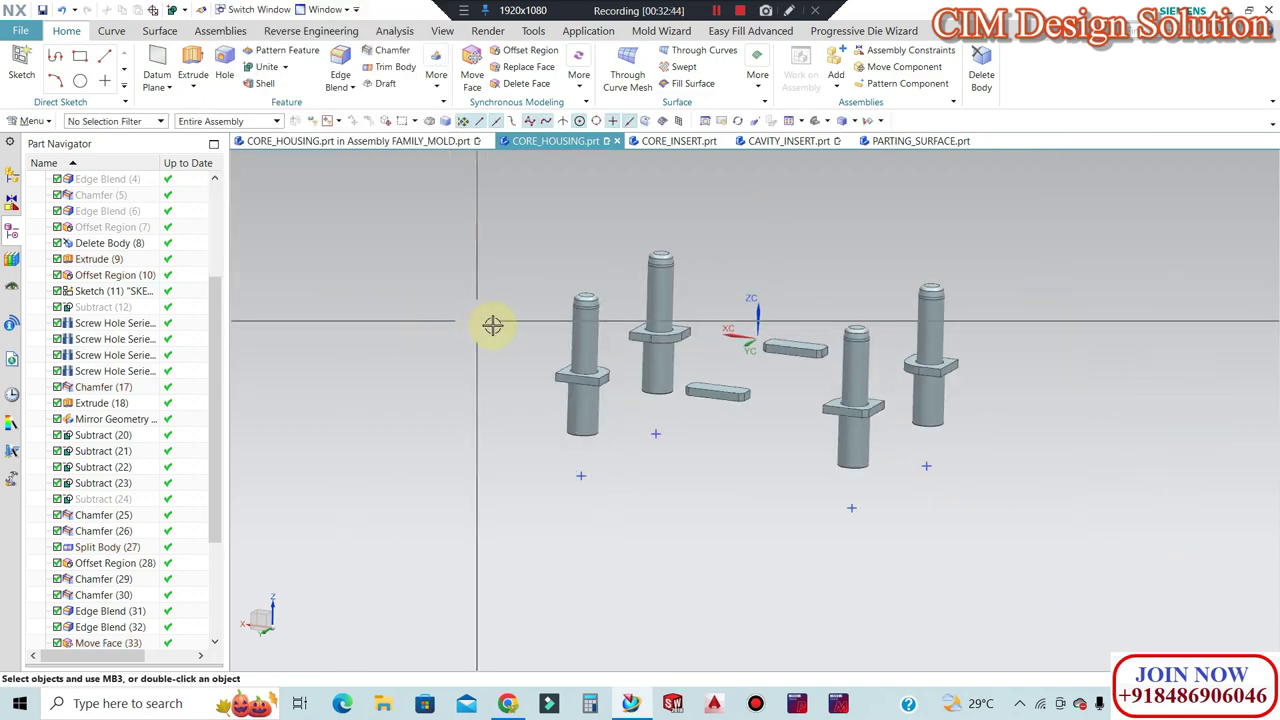
Select the left-front and back-middle pillars for display editing with Ctrl+J.
key(ctrl+j)
click(581, 342)
click(668, 290)
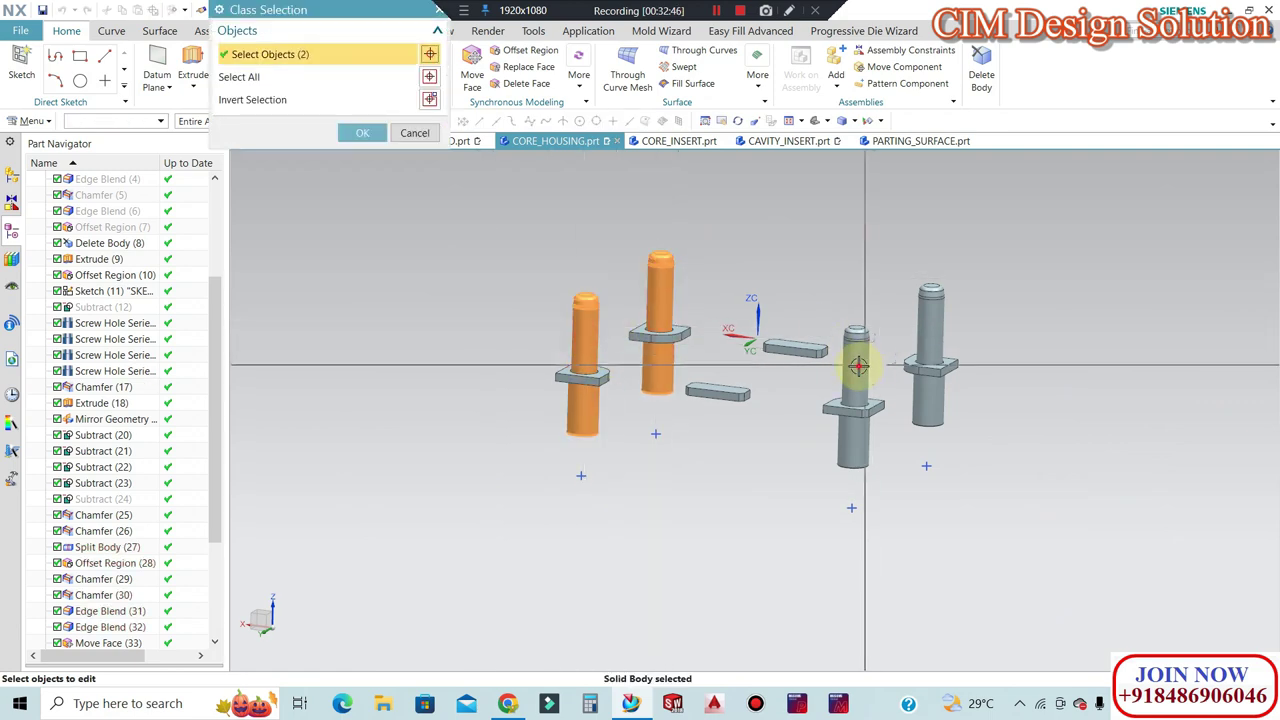
Colour the four guide pillars teal.
middle_click(519, 259)
click(400, 104)
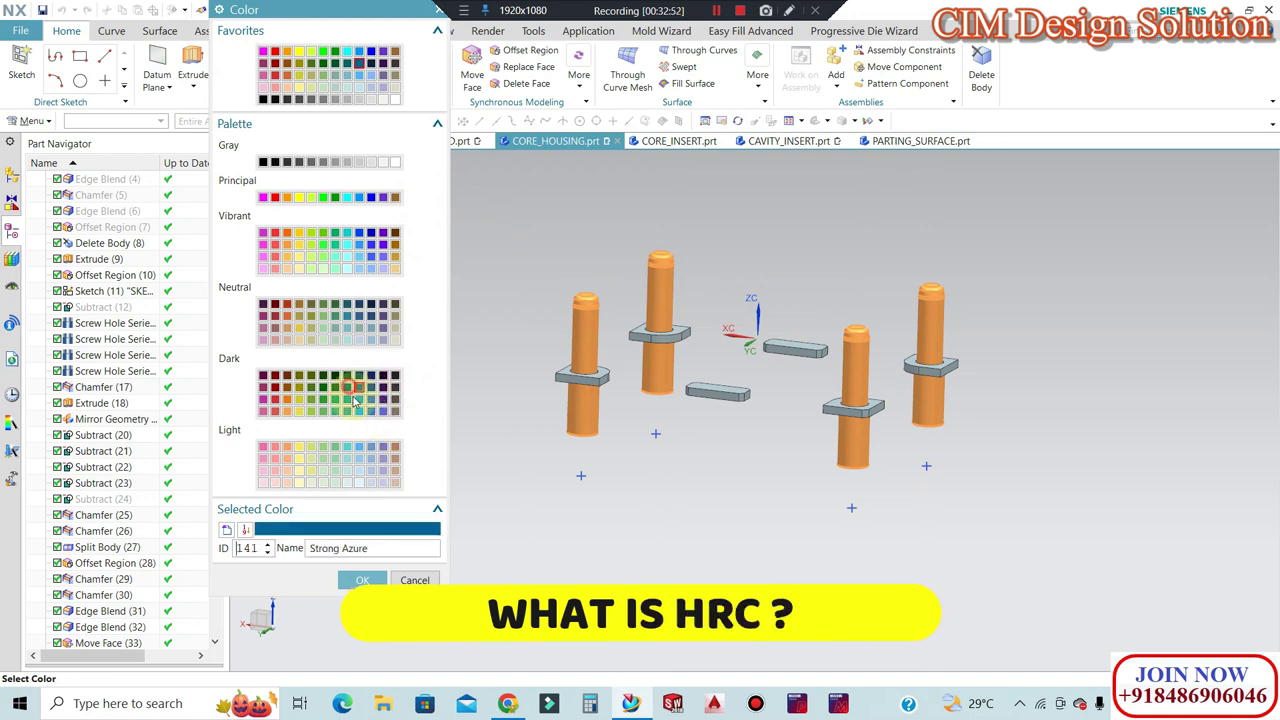
click(379, 580)
middle_click(455, 495)
mouse_move(469, 474)
middle_down()
mouse_move(734, 357)
mouse_move(718, 311)
mouse_move(643, 423)
middle_up()
scroll(645, 400, up, 3)
scroll(620, 300, up, 2)
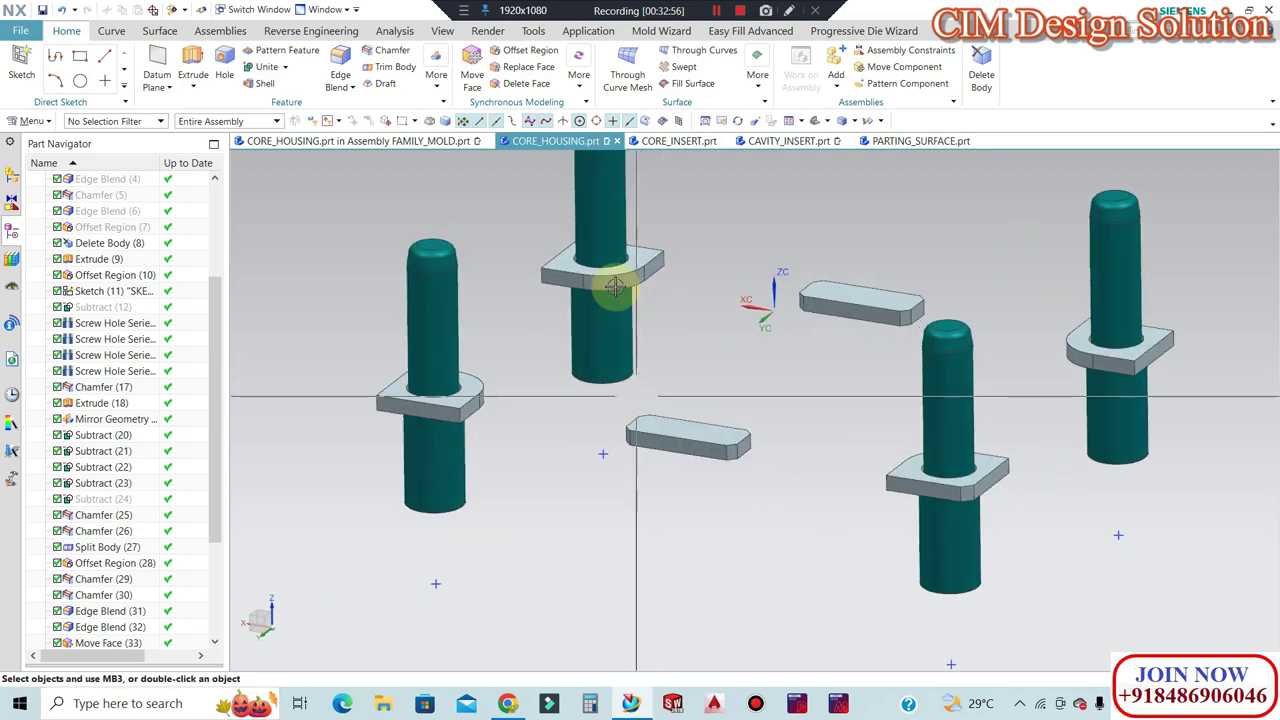
scroll(770, 325, down, 3)
Colour the four flange plates and two blocks Strong Azure blue.
key(ctrl+j)
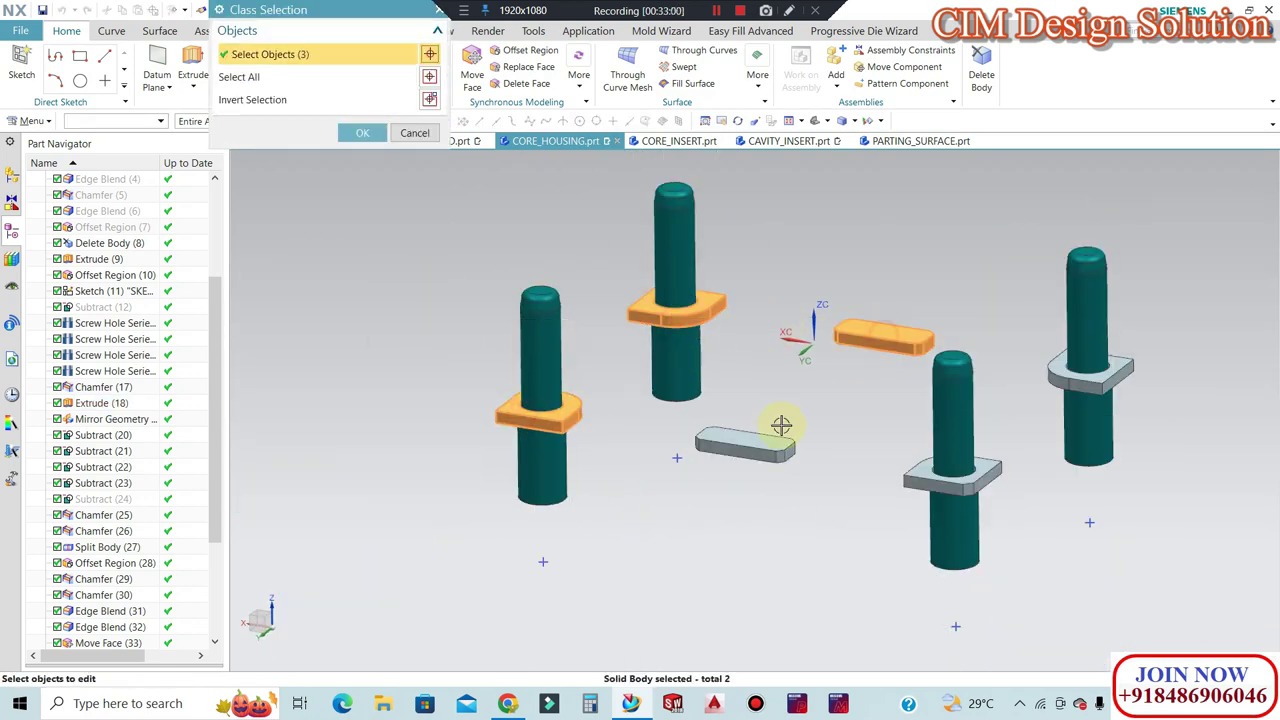
click(380, 137)
click(410, 98)
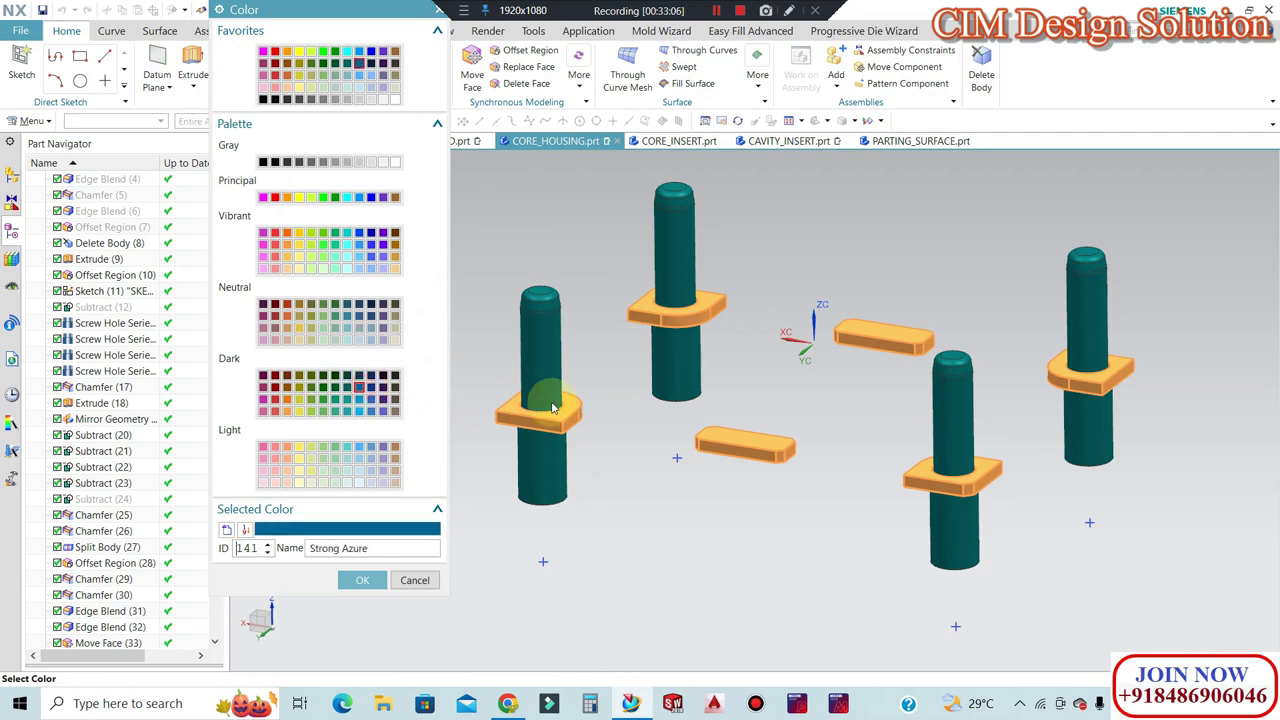
middle_click(600, 380)
middle_click(740, 335)
mouse_move(800, 329)
middle_down()
mouse_move(823, 380)
mouse_move(826, 318)
mouse_move(729, 357)
mouse_move(700, 409)
mouse_move(651, 357)
mouse_move(677, 309)
mouse_move(731, 343)
mouse_move(649, 369)
mouse_move(709, 266)
mouse_move(891, 249)
mouse_move(826, 297)
mouse_move(877, 297)
middle_up()
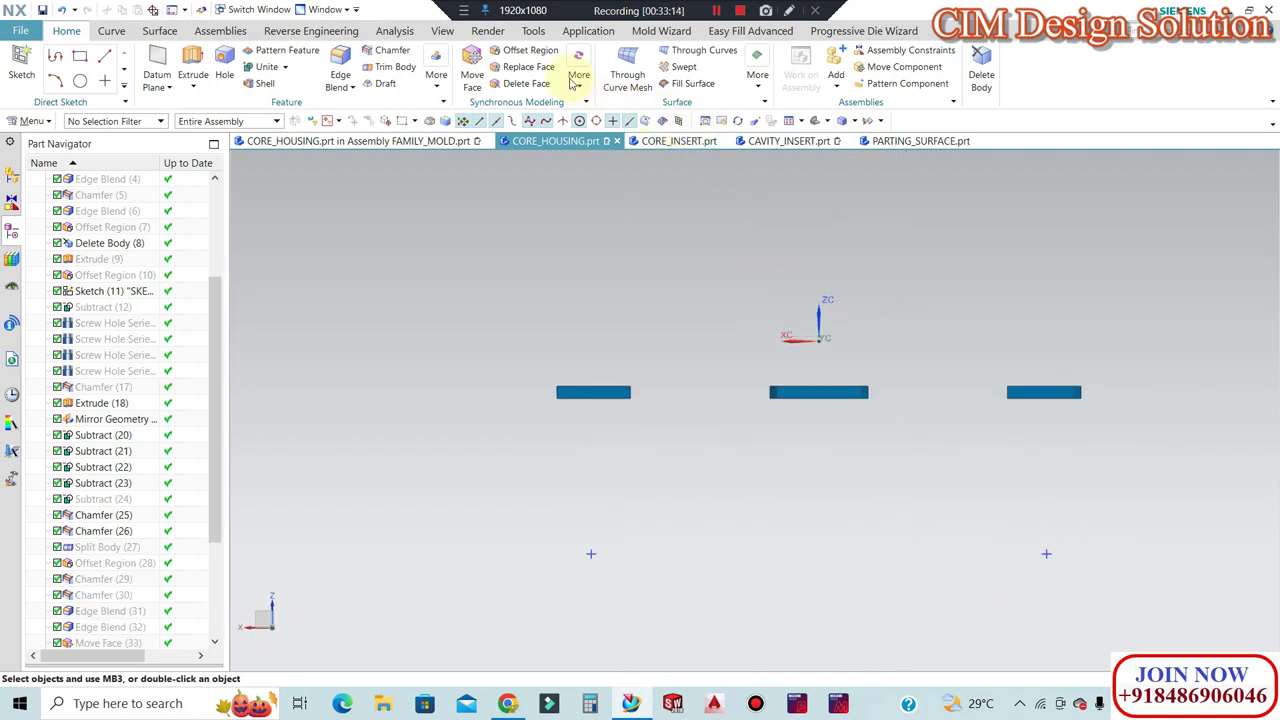
Add a symmetric 1 mm chamfer to all edges of the six blue plates and blocks.
click(387, 53)
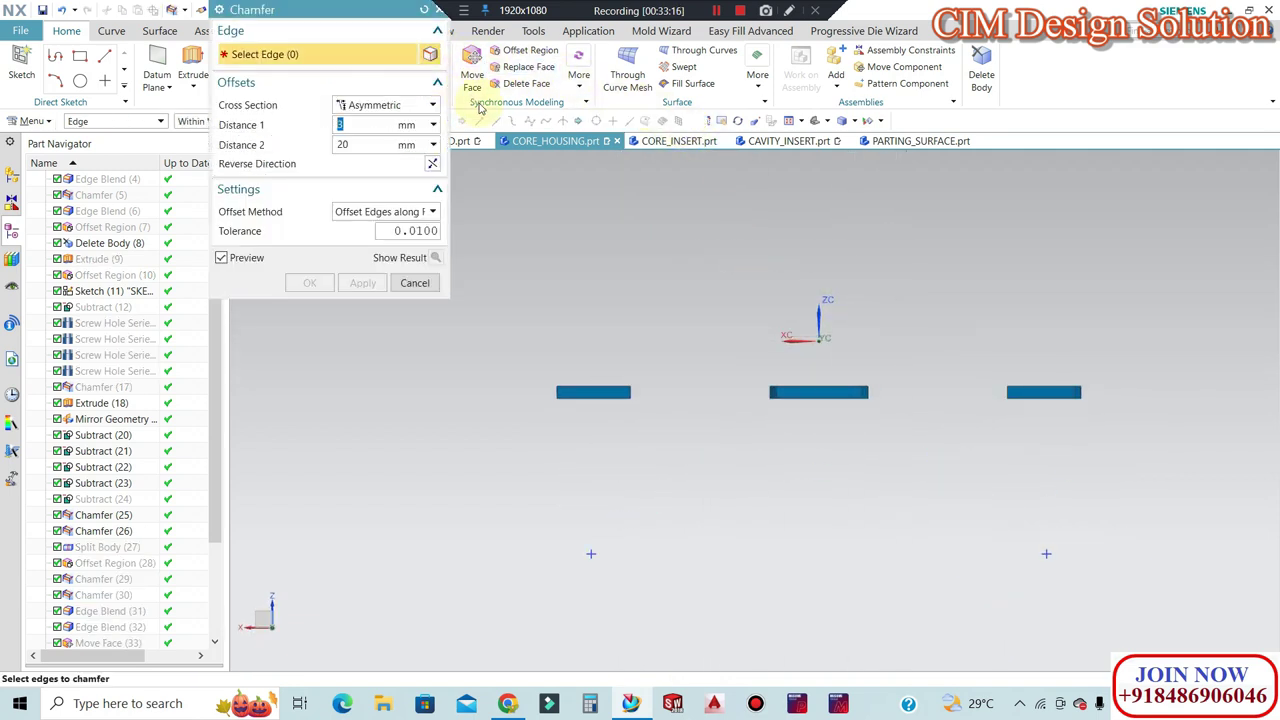
click(376, 122)
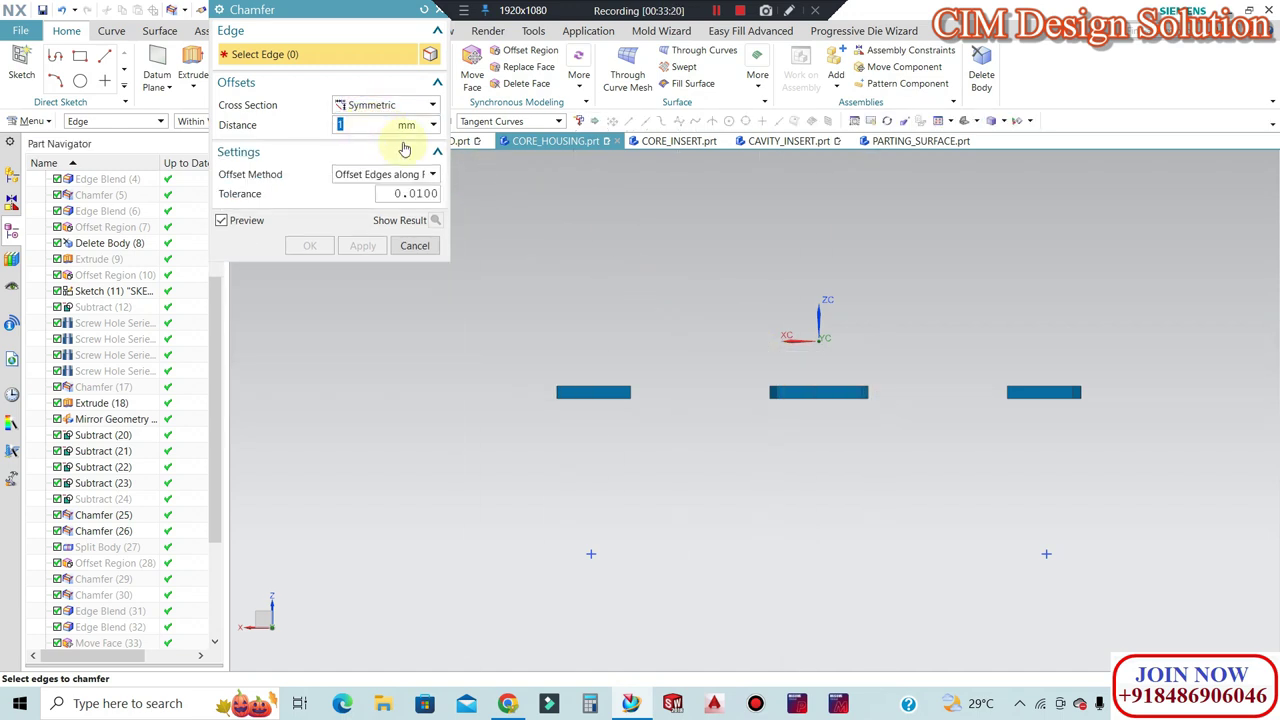
drag(1153, 360, 519, 386)
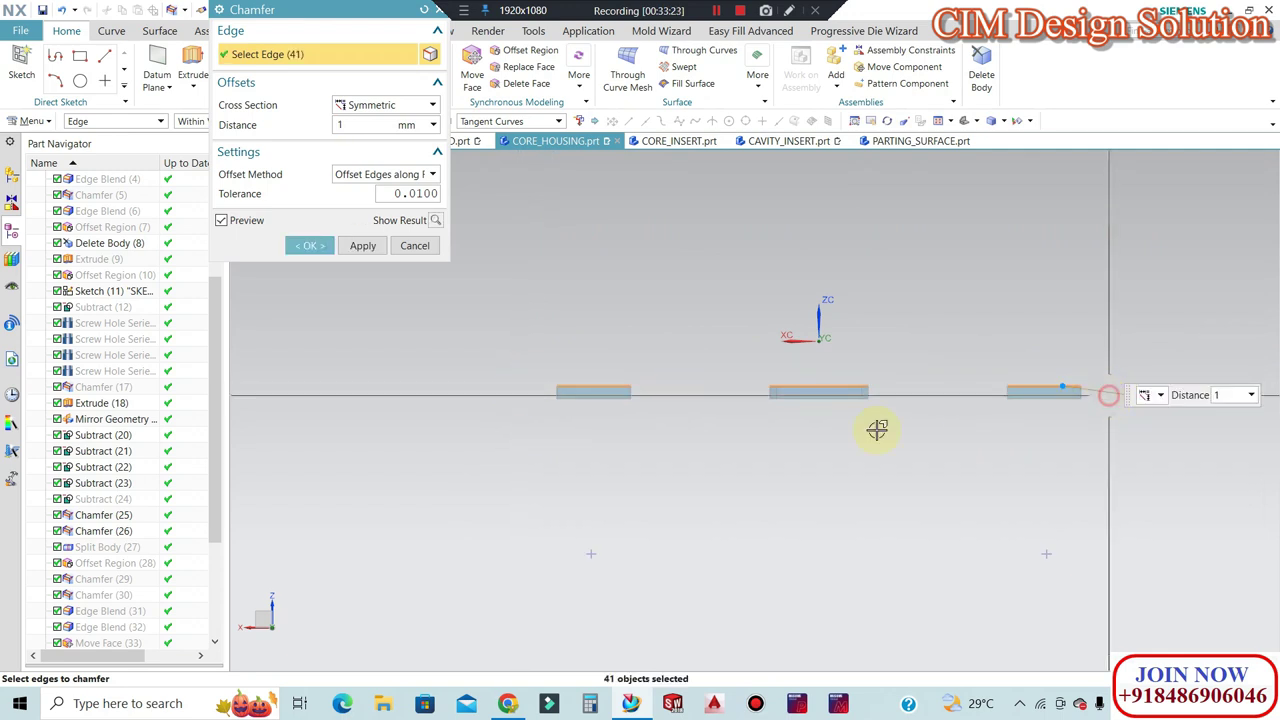
drag(877, 429, 476, 460)
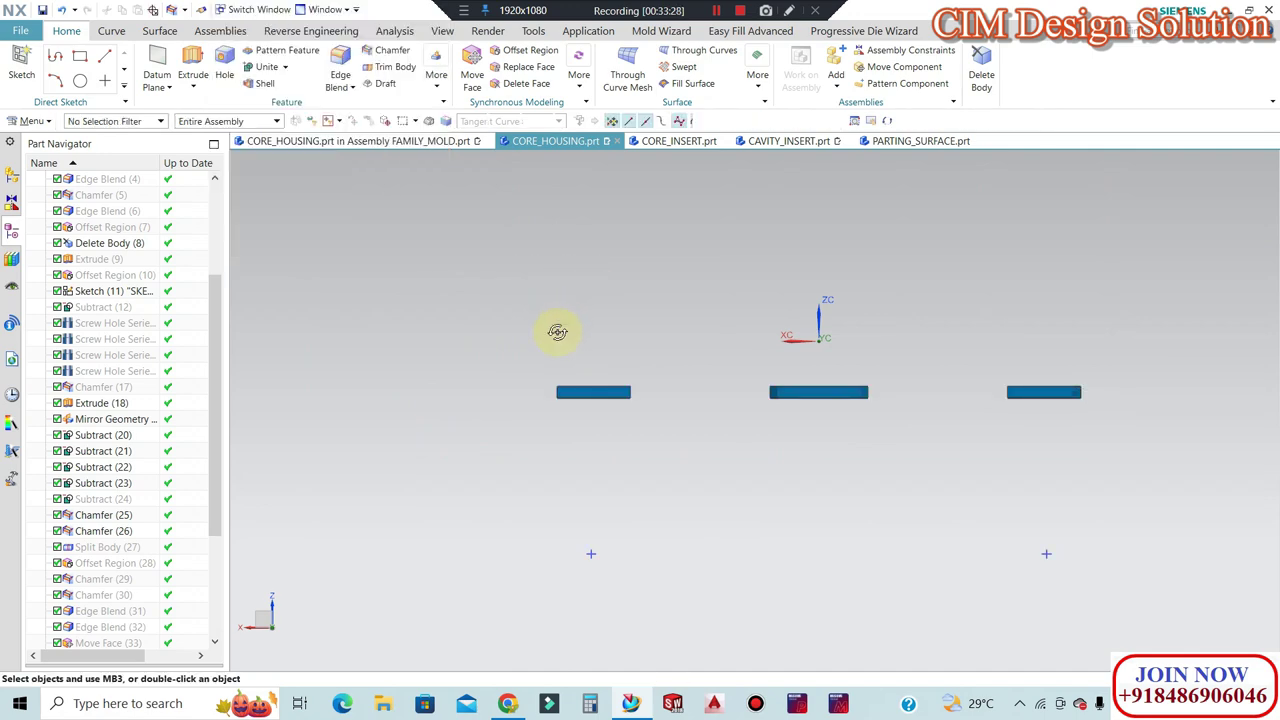
middle_drag(551, 331, 543, 363)
scroll(550, 400, up, 5)
scroll(485, 316, down, 3)
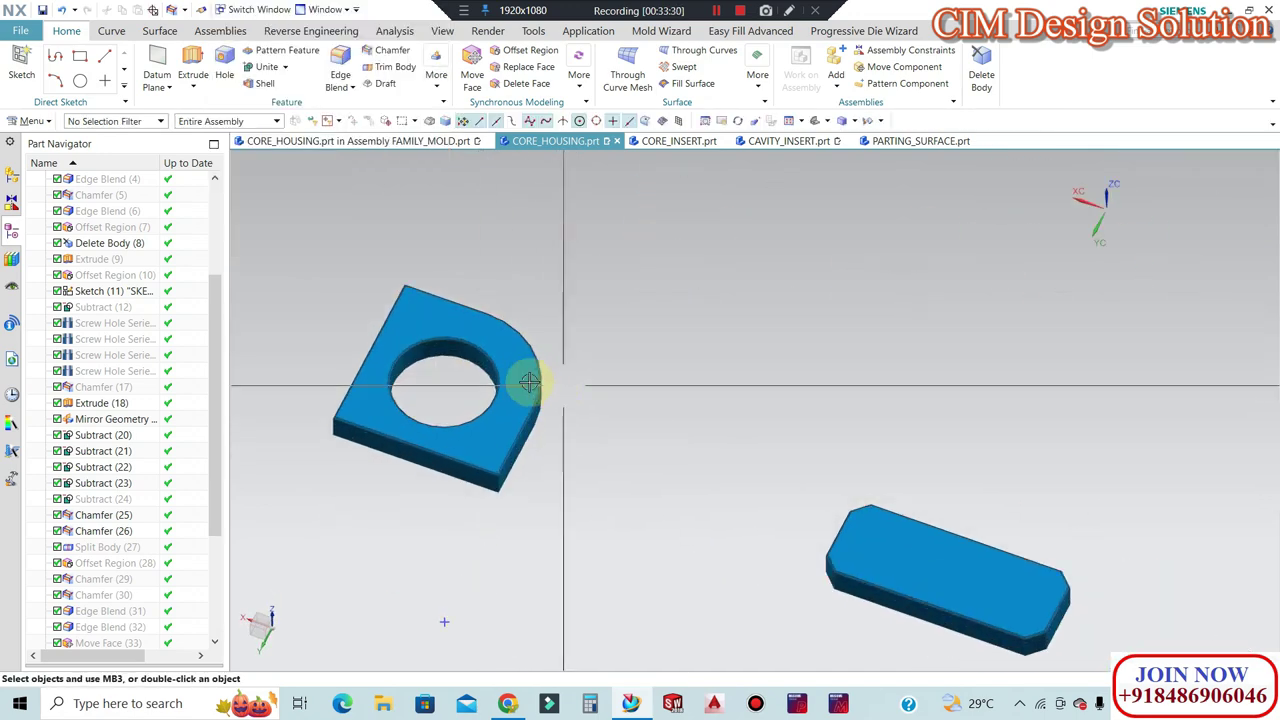
scroll(700, 414, down, 3)
mouse_move(700, 414)
middle_down()
mouse_move(717, 366)
mouse_move(697, 330)
middle_up()
mouse_move(786, 337)
middle_down()
mouse_move(763, 380)
mouse_move(777, 377)
mouse_move(767, 372)
middle_up()
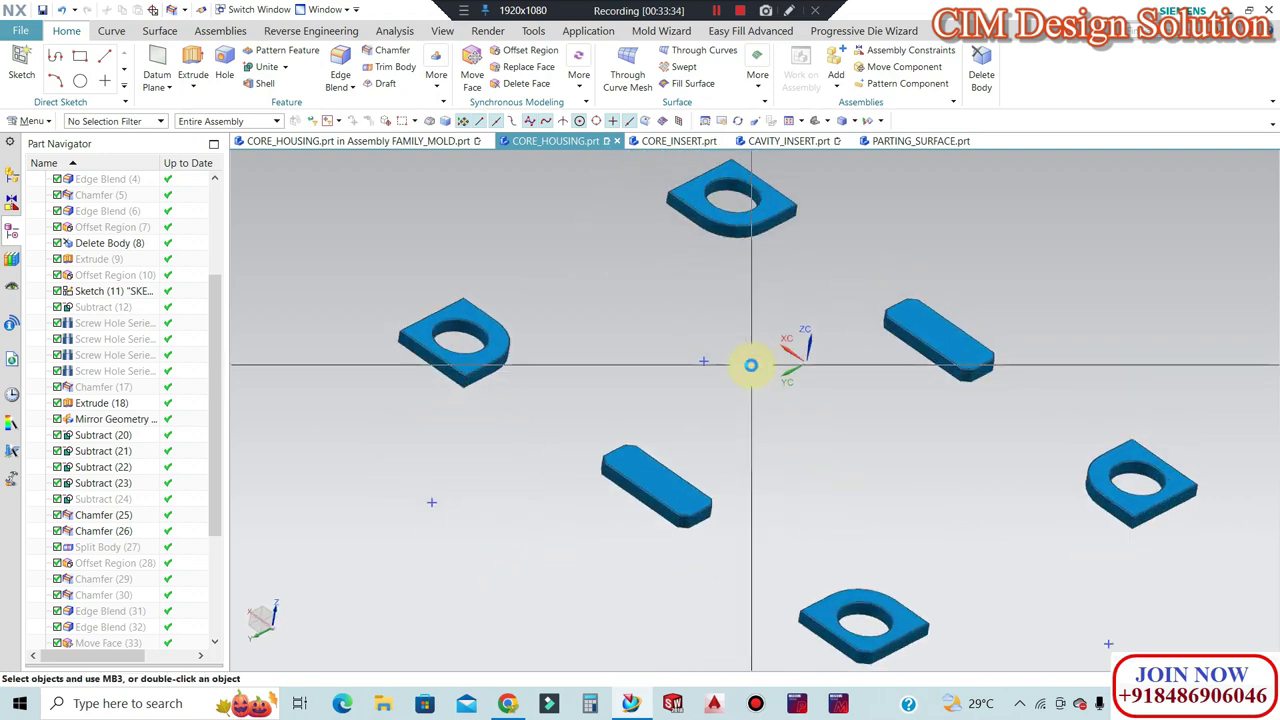
key(ctrl+shift+u)
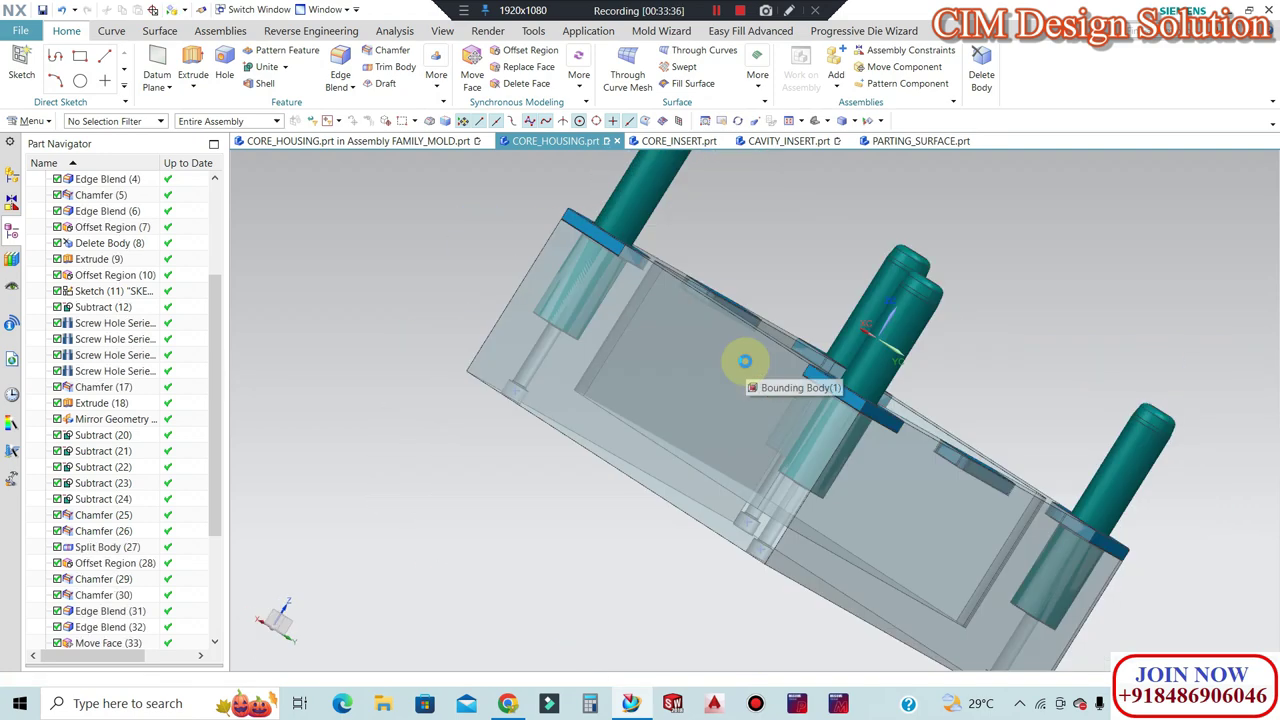
scroll(517, 386, up, 3)
scroll(443, 329, up, 3)
scroll(452, 419, up, 3)
scroll(452, 419, down, 3)
scroll(494, 354, down, 5)
scroll(829, 214, down, 3)
mouse_move(723, 297)
middle_down()
mouse_move(720, 368)
mouse_move(920, 266)
mouse_move(753, 220)
mouse_move(737, 257)
middle_up()
scroll(700, 314, up, 3)
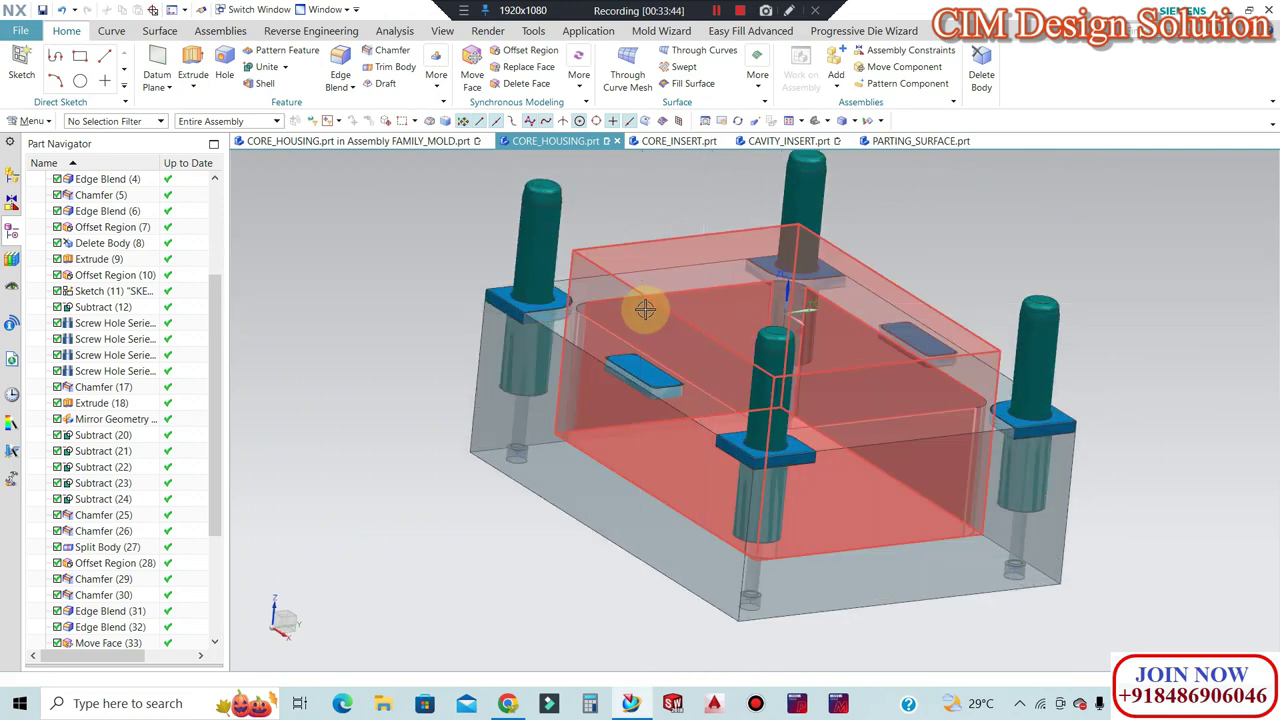
scroll(500, 277, up, 4)
scroll(500, 274, up, 2)
scroll(686, 329, down, 6)
mouse_move(686, 329)
middle_down()
mouse_move(737, 279)
mouse_move(794, 257)
mouse_move(794, 371)
middle_up()
scroll(671, 329, up, 2)
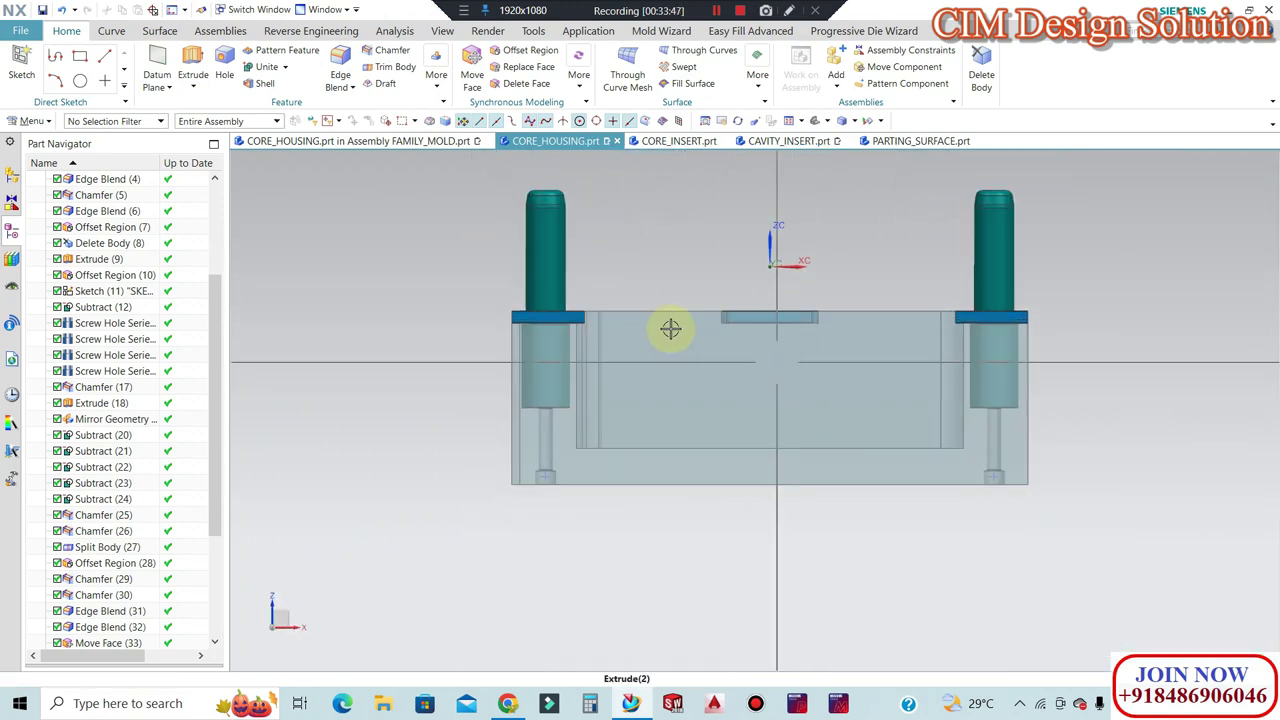
scroll(509, 308, up, 4)
scroll(86, 400, down, 3)
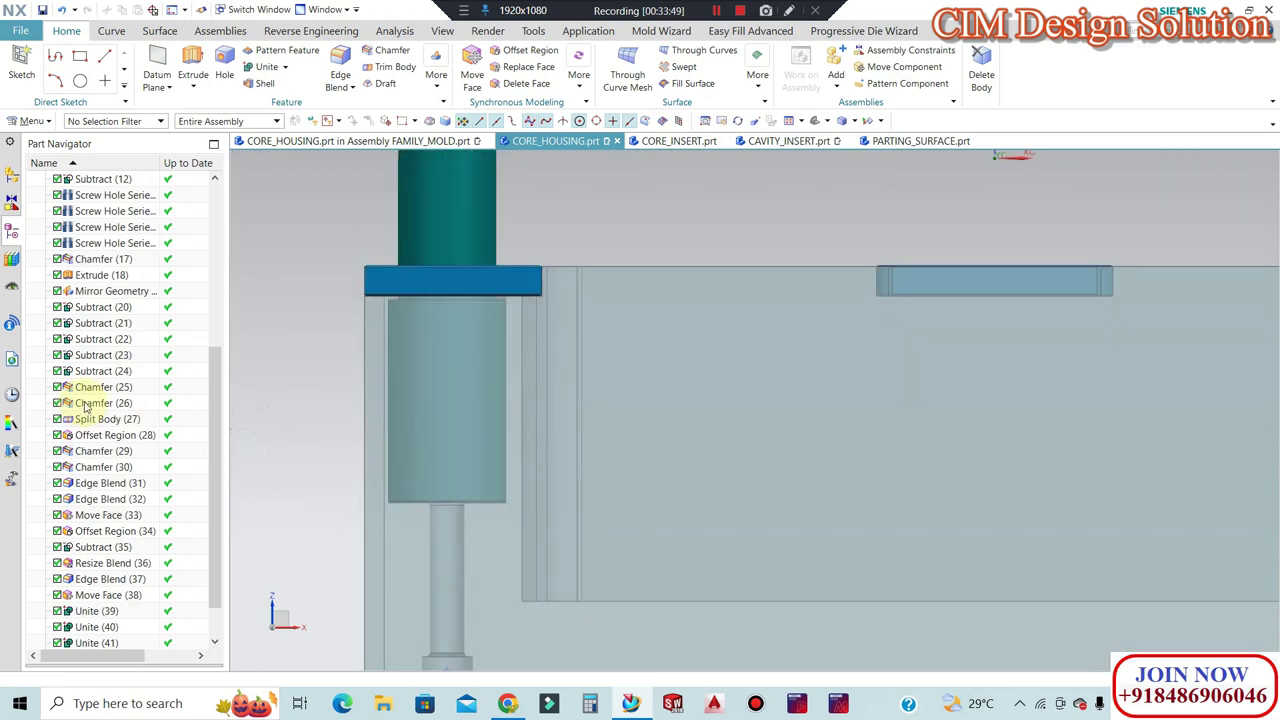
scroll(100, 378, up, 5)
click(98, 389)
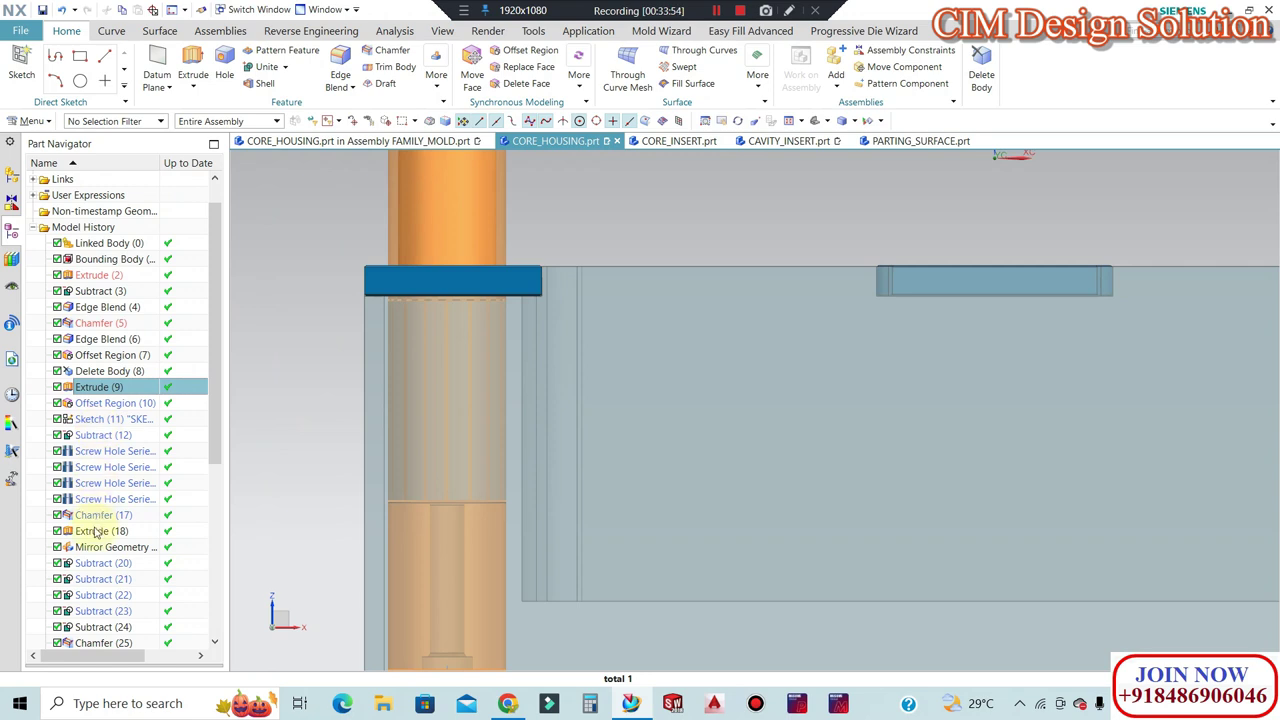
click(96, 532)
Change the Extrude (18) end distance from -15 mm to -20 mm.
double_click(93, 527)
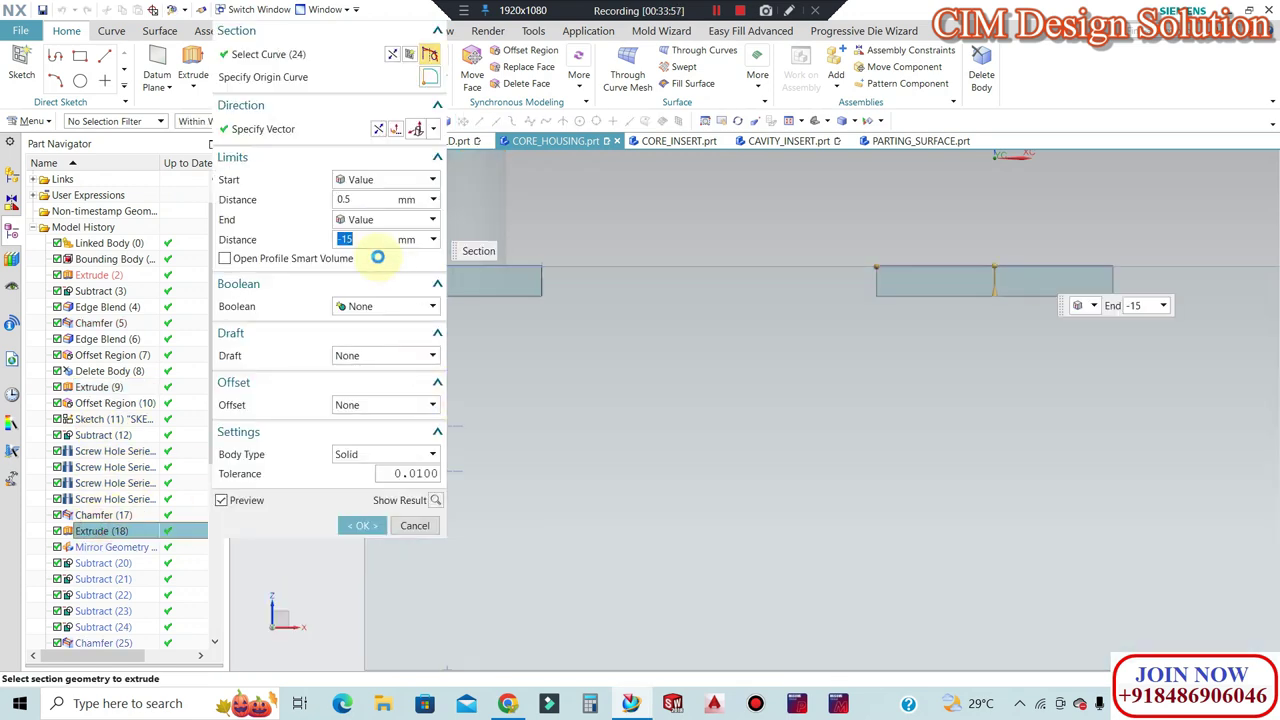
click(373, 241)
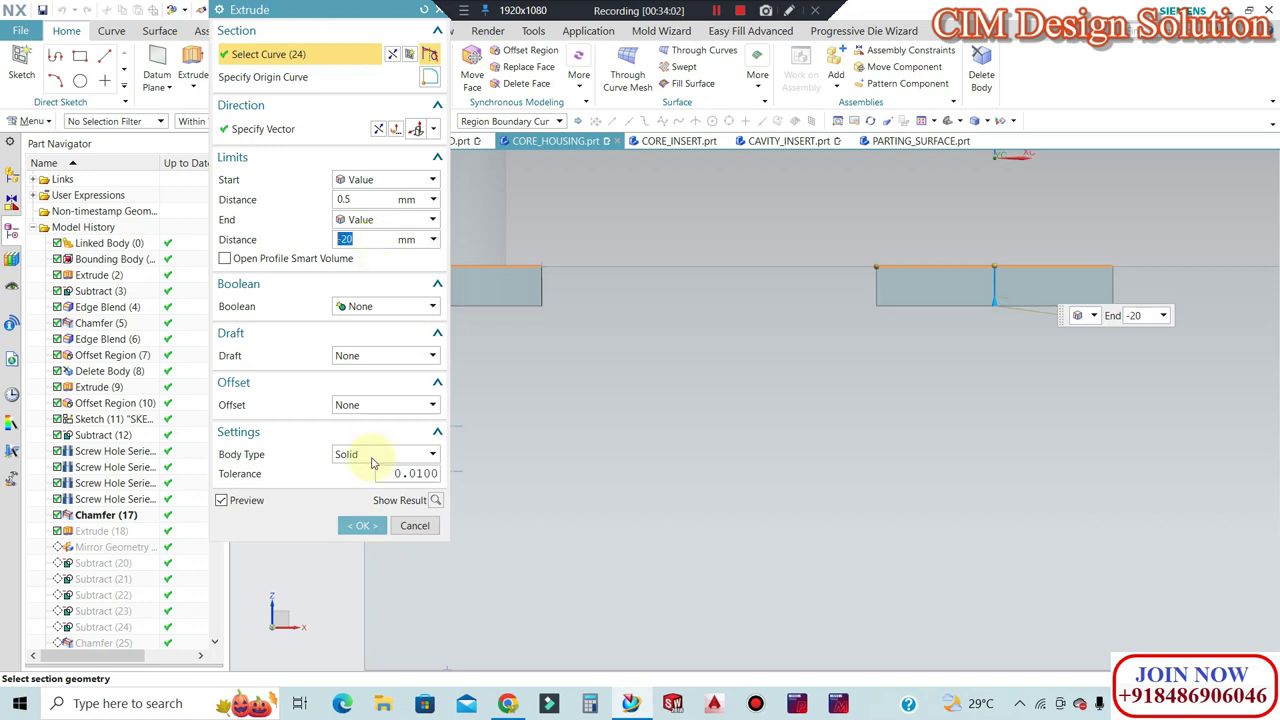
middle_click(667, 357)
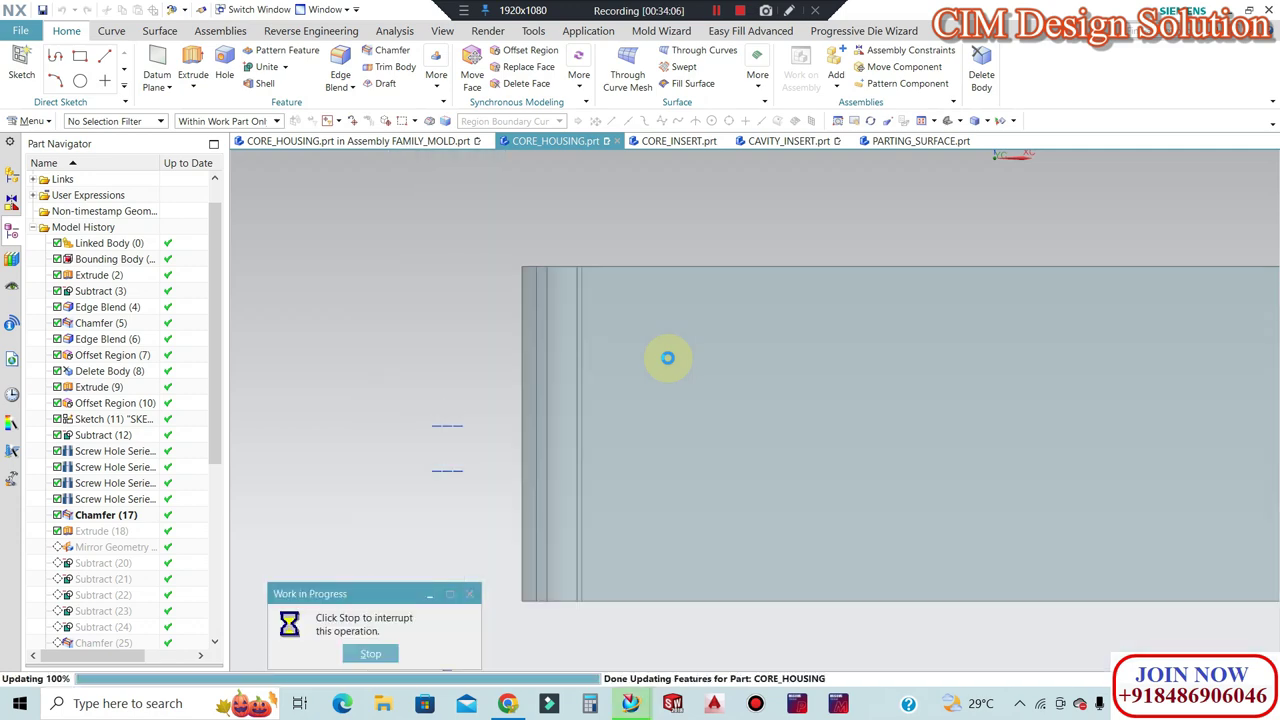
scroll(600, 345, down, 5)
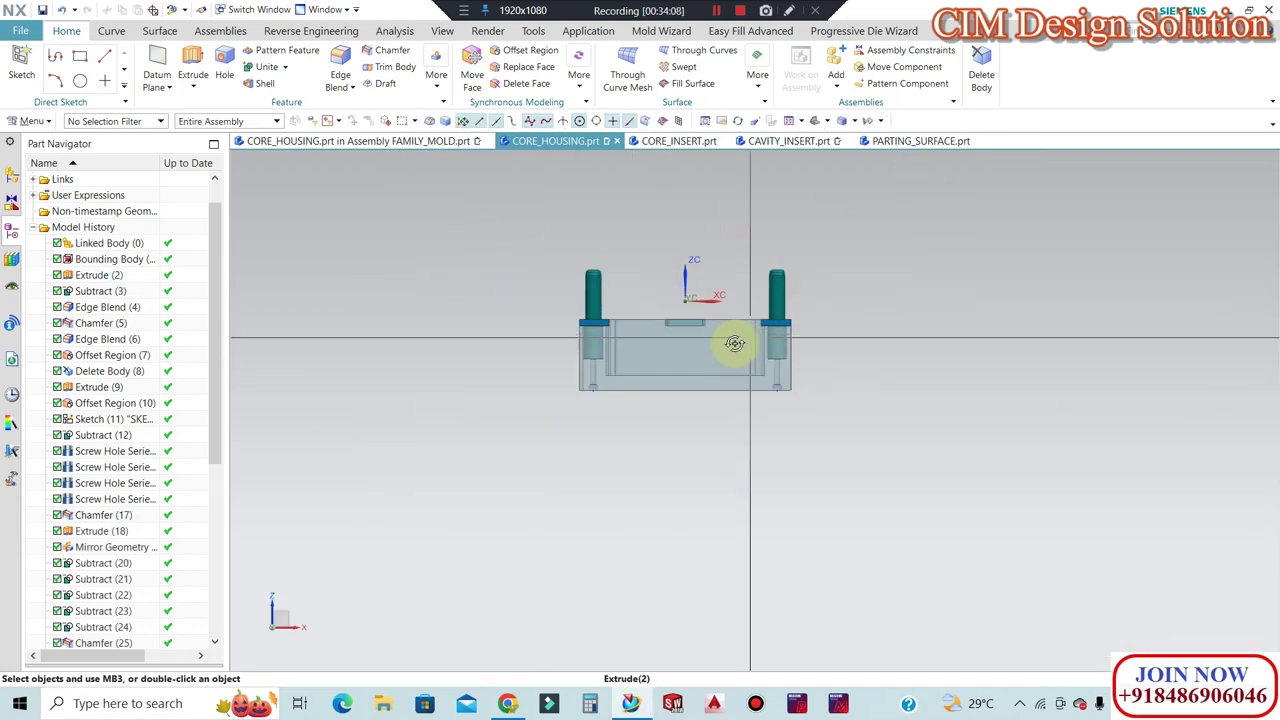
Orbit and zoom around the housing to inspect the extended flange pads.
middle_drag(737, 337, 694, 382)
scroll(694, 382, up, 3)
mouse_move(537, 343)
middle_down()
mouse_move(537, 286)
mouse_move(537, 309)
middle_up()
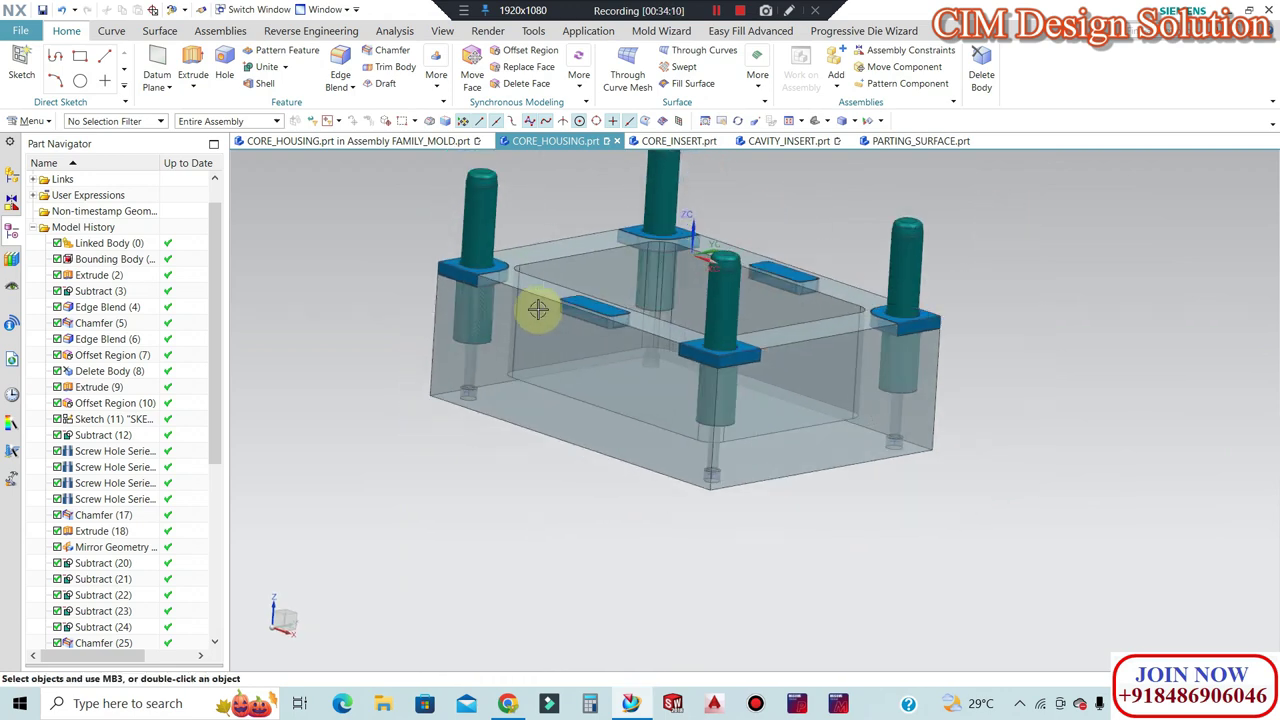
scroll(514, 283, up, 2)
scroll(480, 263, up, 2)
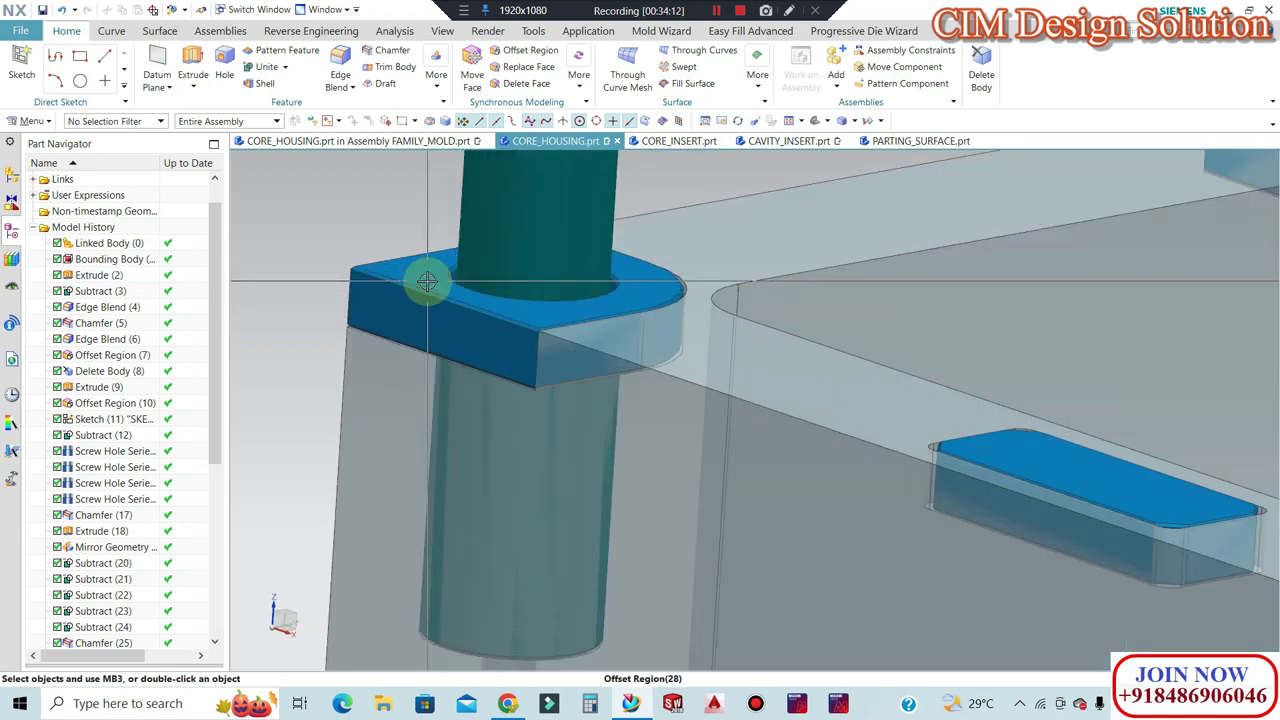
scroll(429, 280, up, 2)
scroll(429, 266, up, 2)
scroll(389, 259, up, 2)
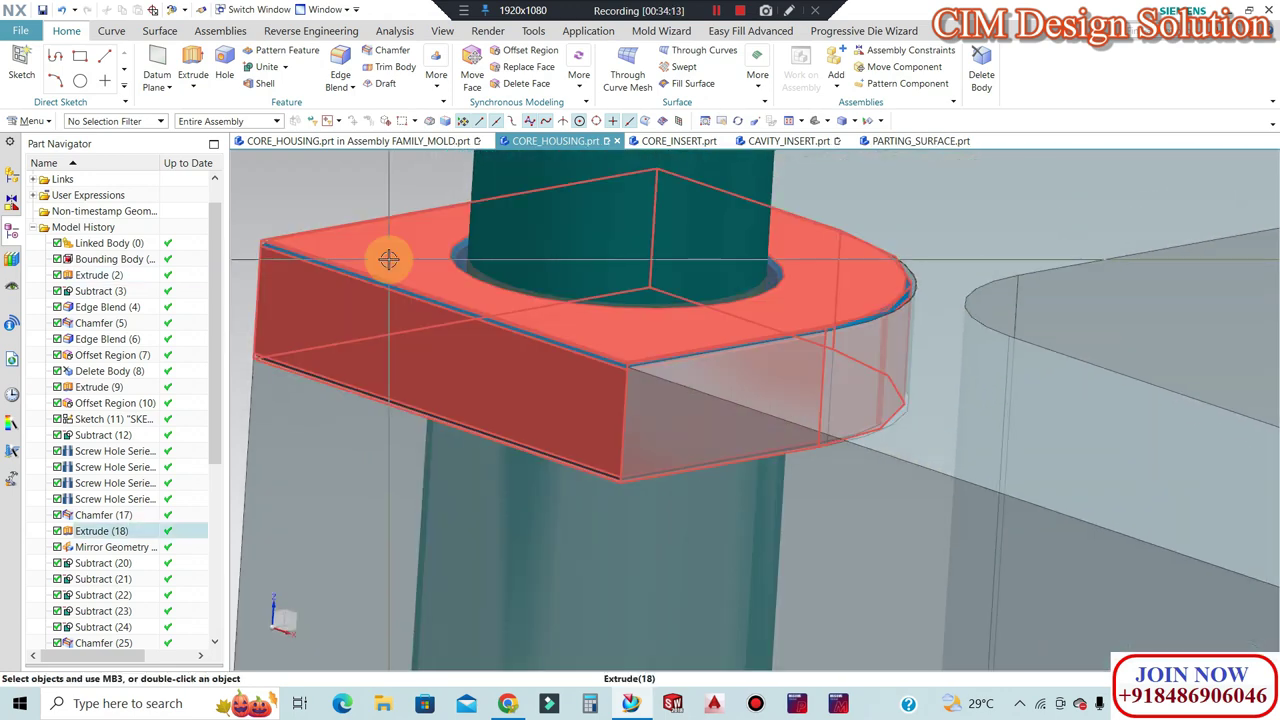
scroll(908, 400, down, 3)
scroll(908, 420, up, 3)
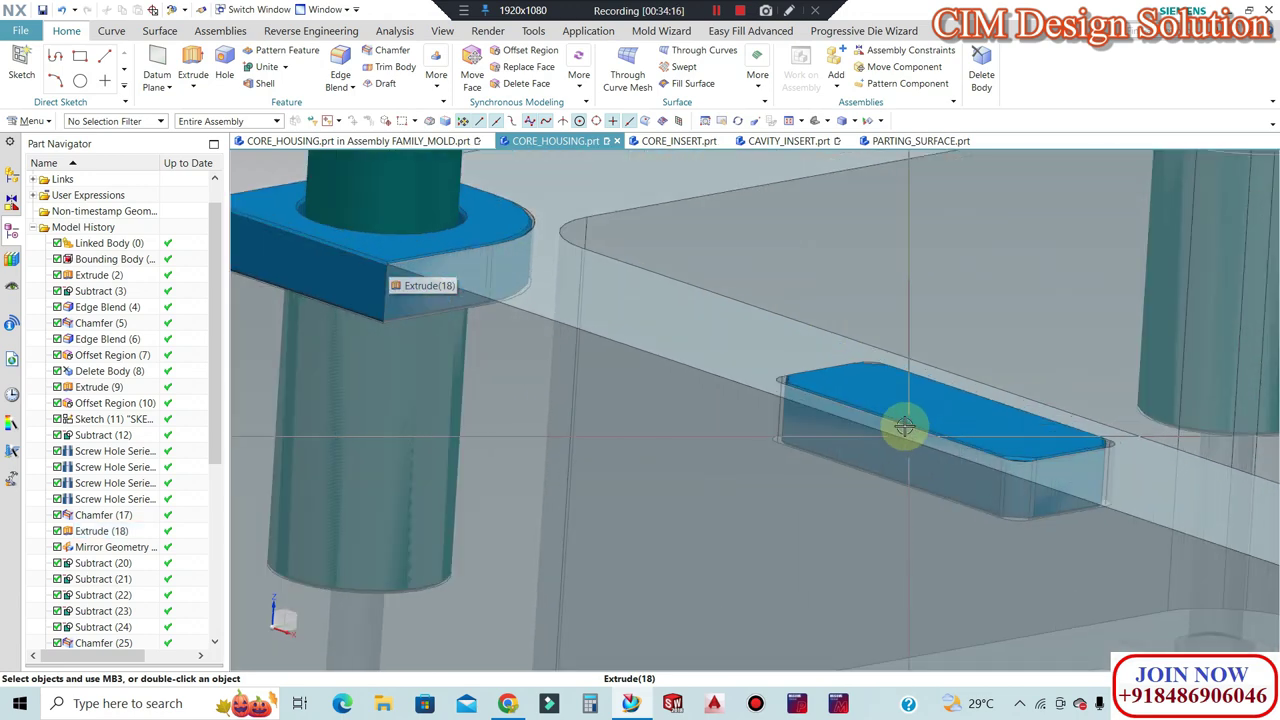
scroll(623, 331, down, 3)
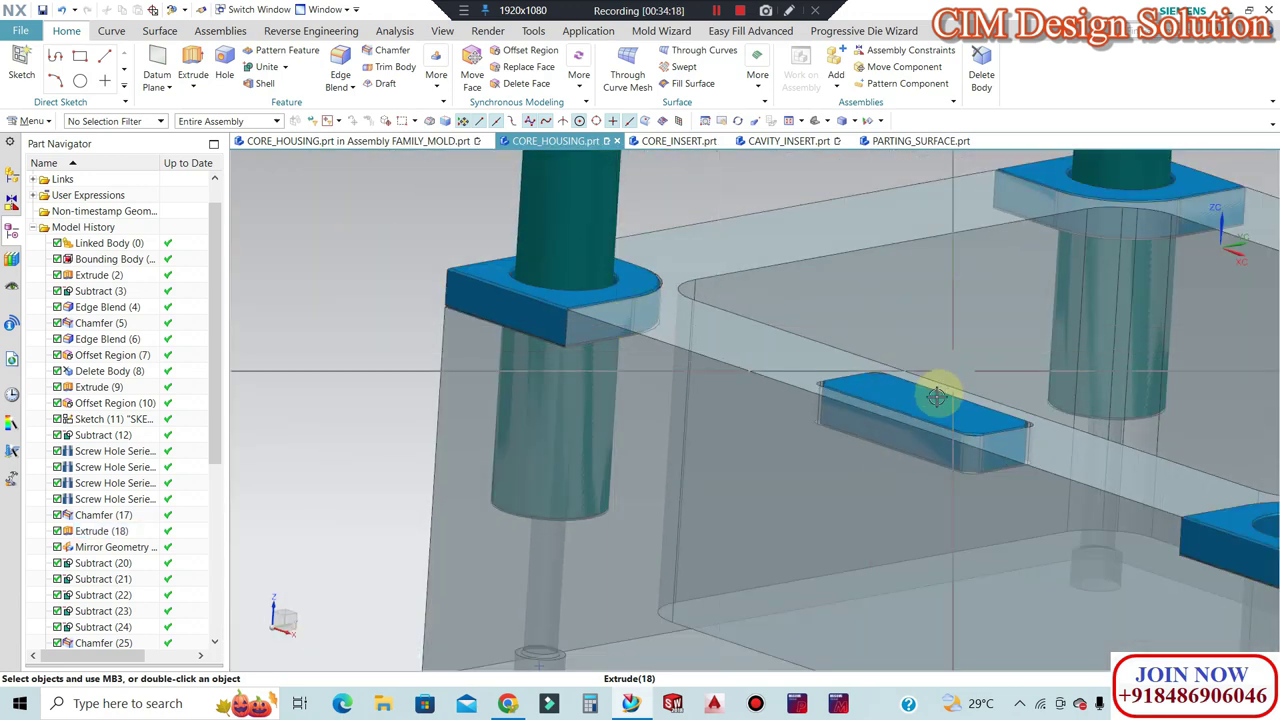
scroll(835, 387, up, 3)
scroll(833, 420, up, 2)
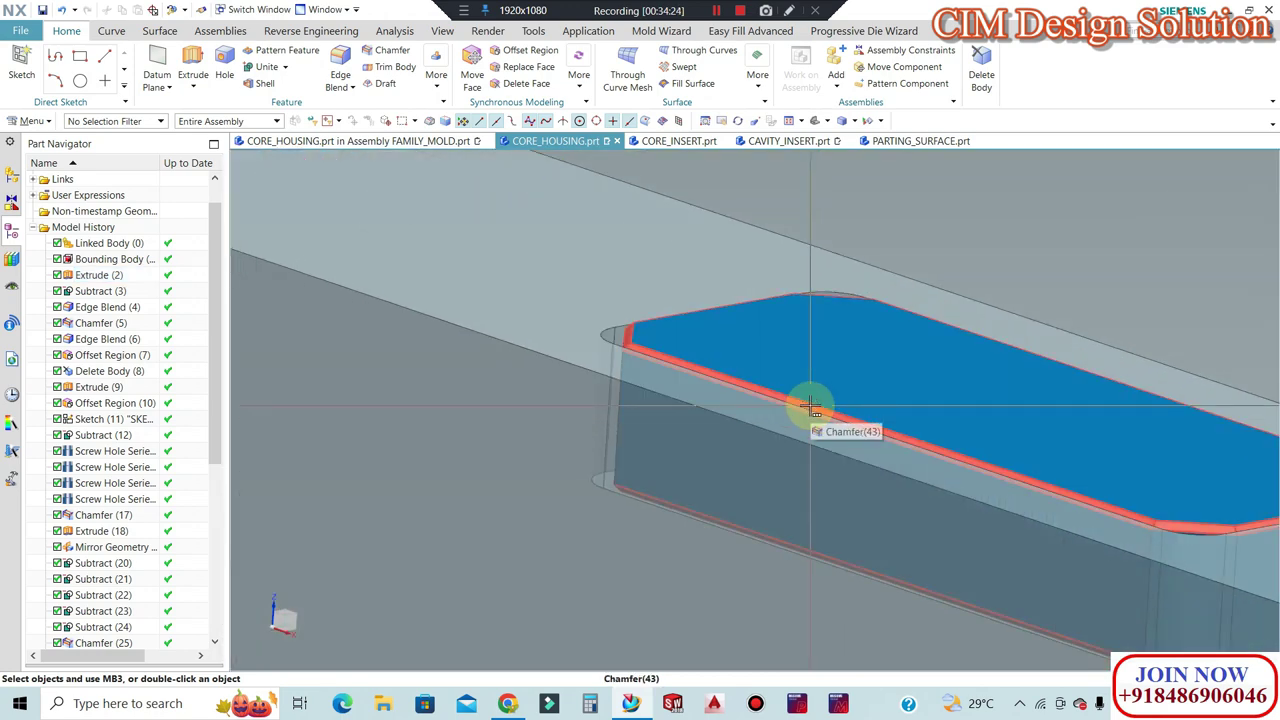
scroll(790, 385, down, 3)
scroll(737, 403, up, 2)
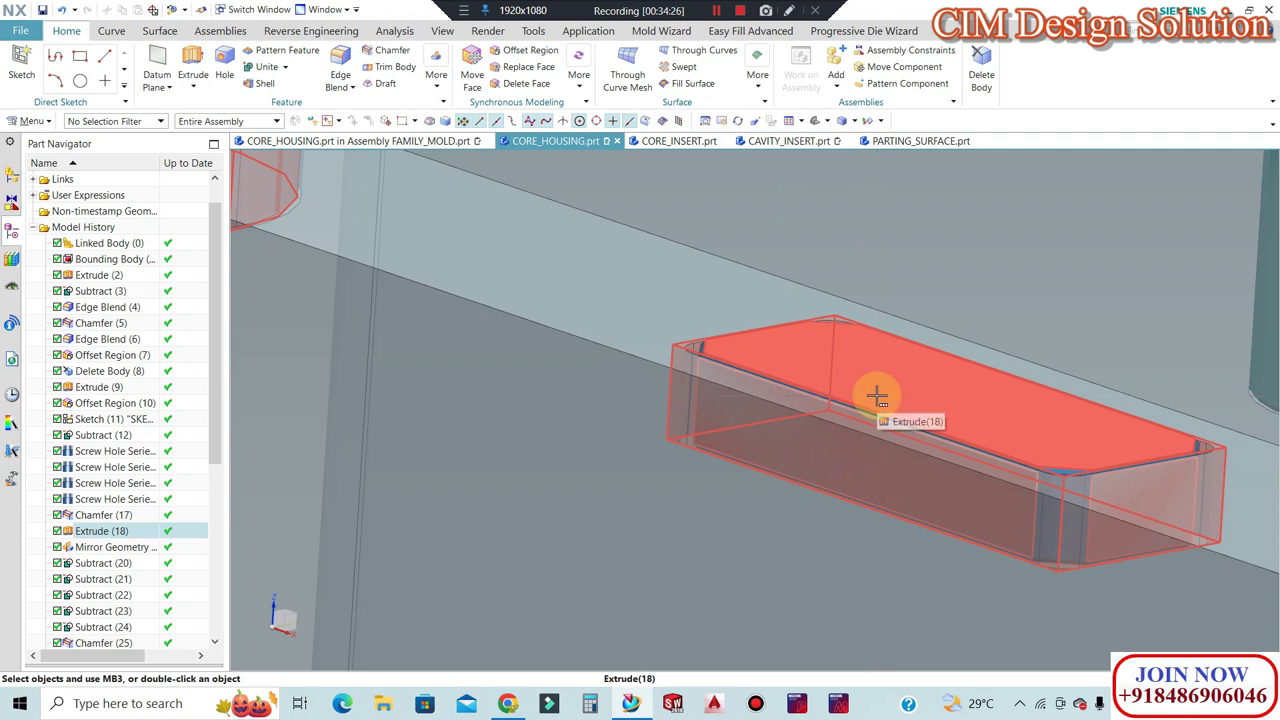
scroll(880, 395, down, 3)
scroll(651, 343, up, 2)
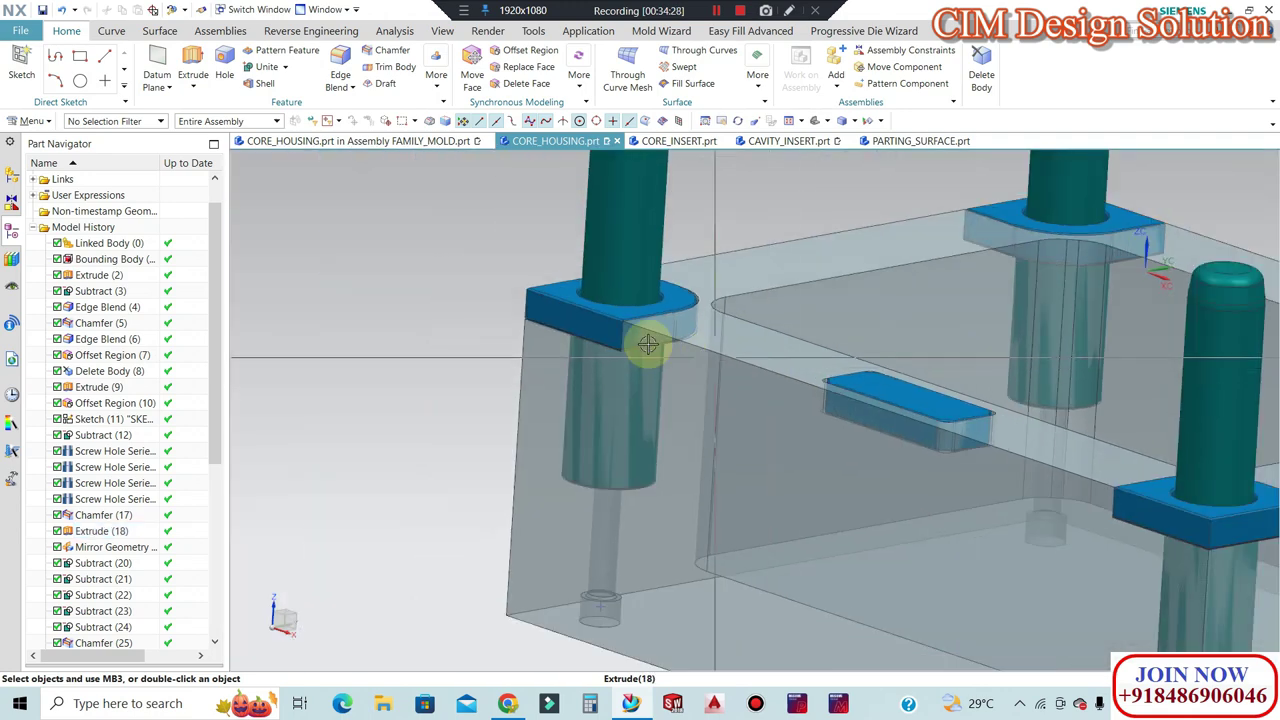
scroll(543, 286, up, 2)
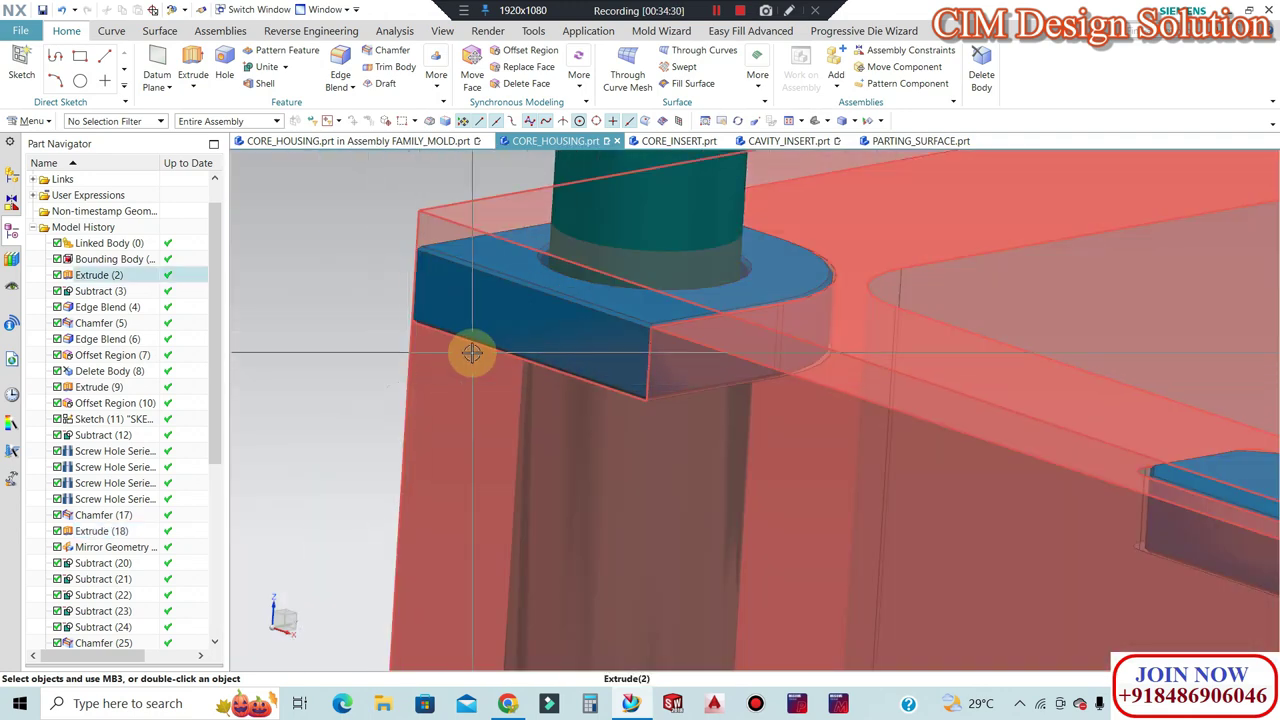
scroll(514, 318, down, 3)
mouse_move(514, 314)
middle_down()
mouse_move(694, 337)
mouse_move(530, 427)
middle_up()
Start a sketch on the top-left corner pad face from the top view.
key(F8)
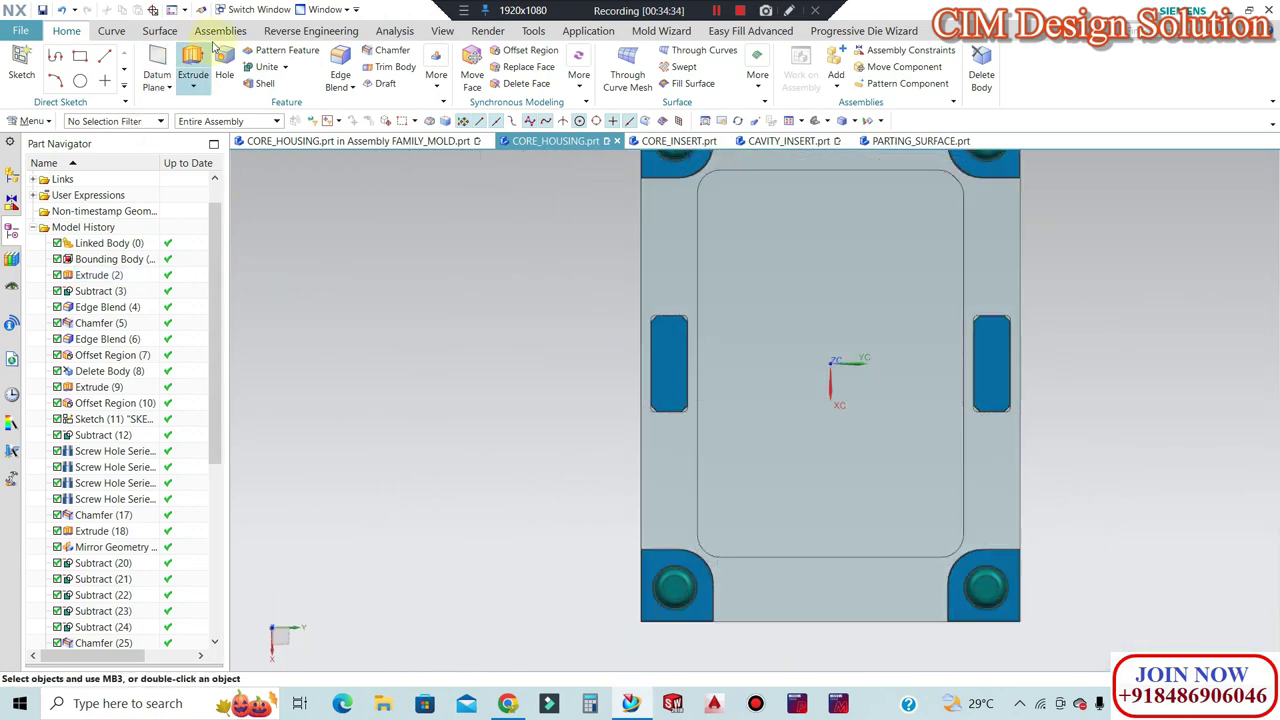
click(24, 57)
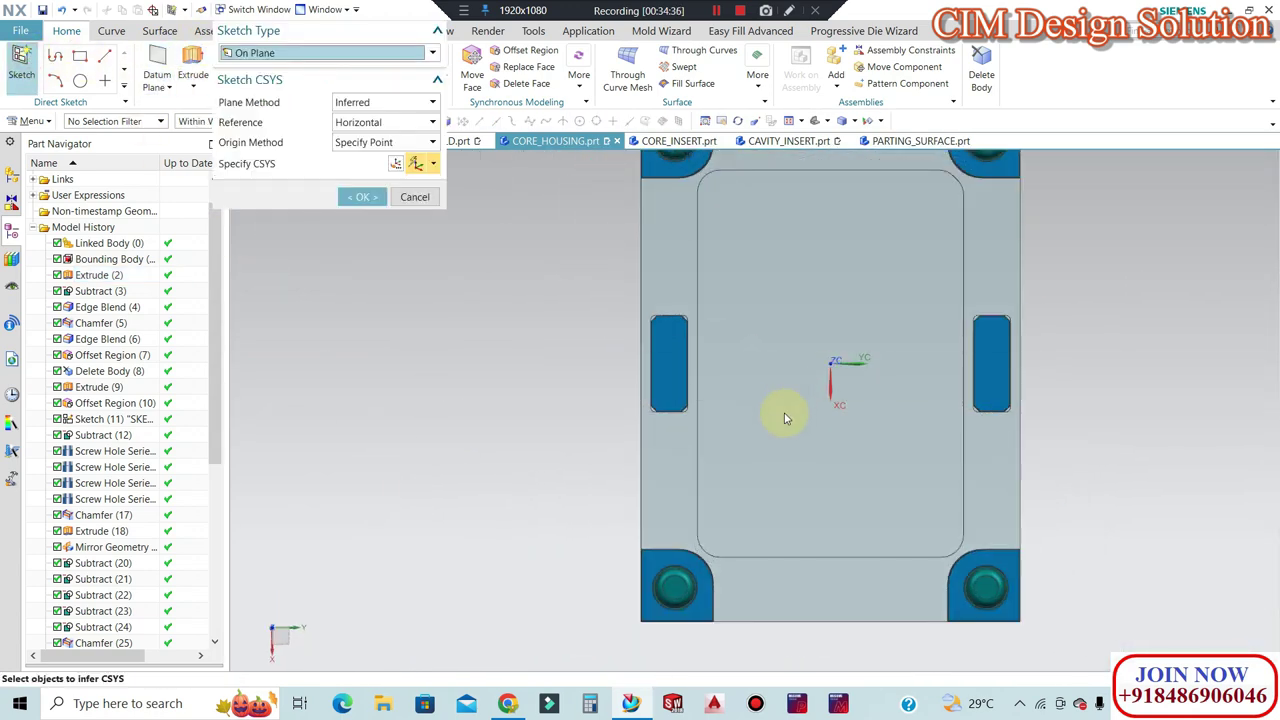
scroll(784, 390, down, 1)
scroll(709, 229, up, 3)
scroll(699, 226, up, 2)
click(699, 226)
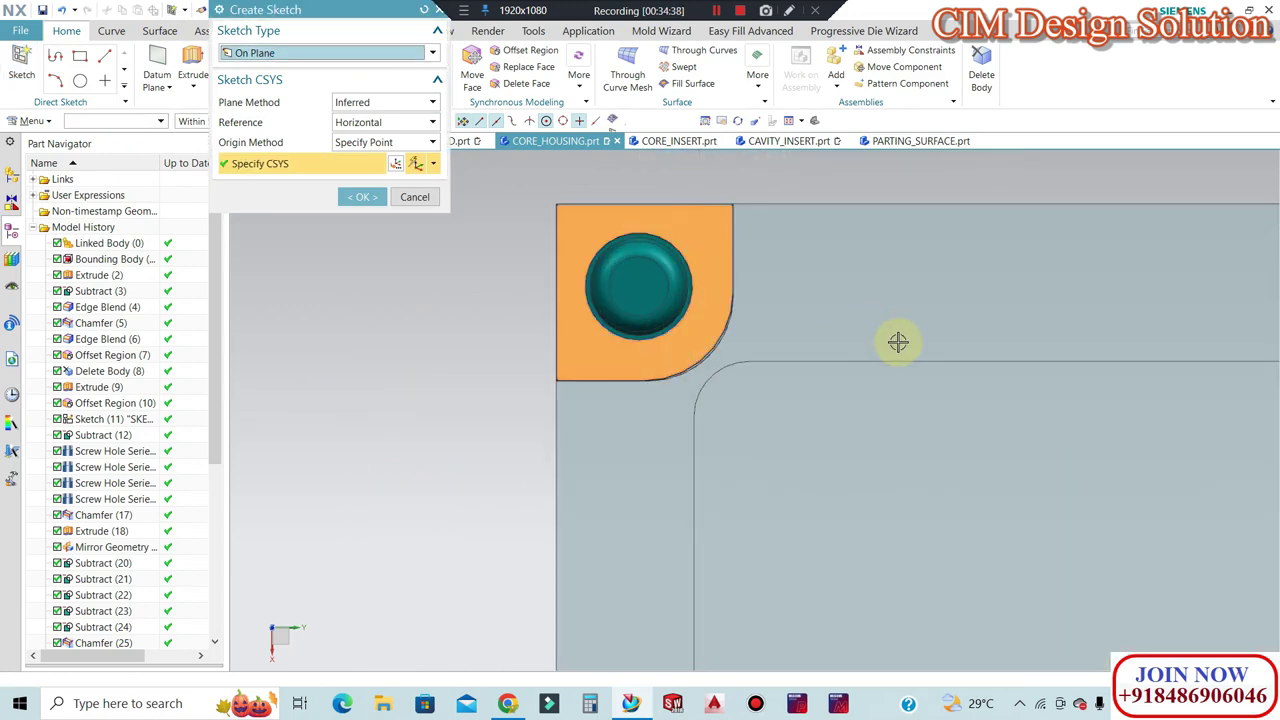
middle_click(768, 273)
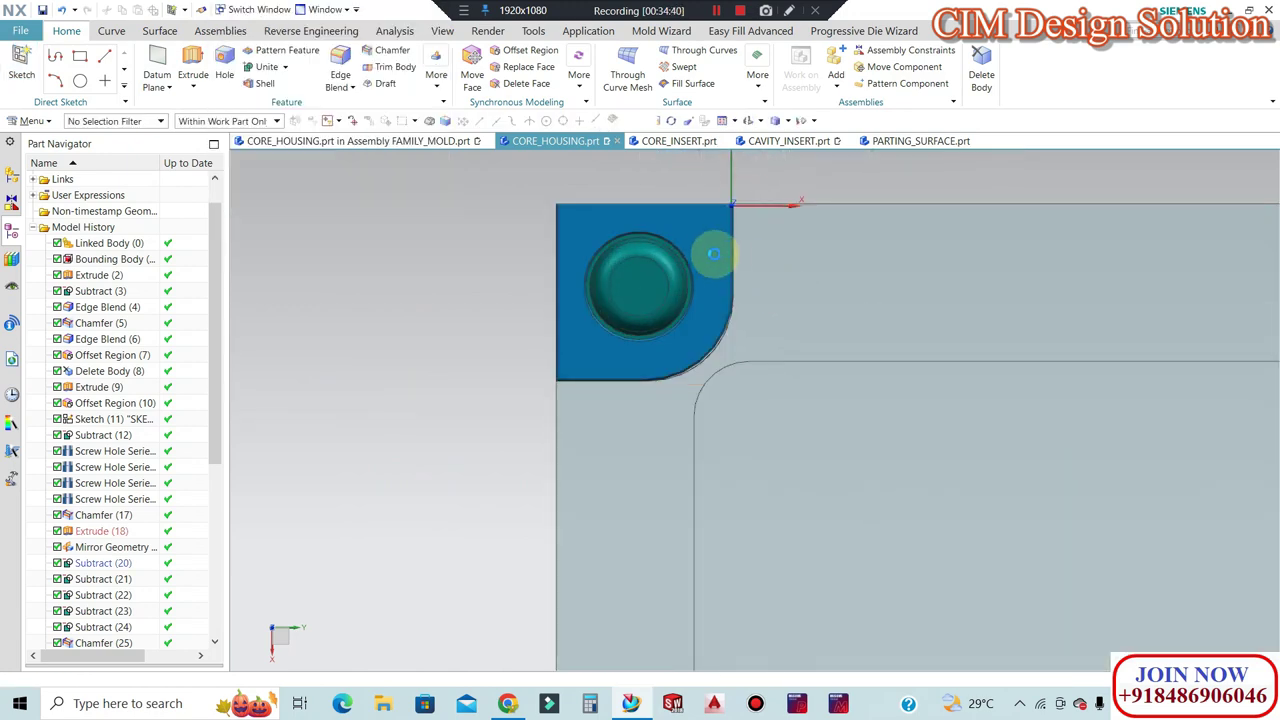
scroll(680, 220, up, 2)
scroll(794, 214, up, 2)
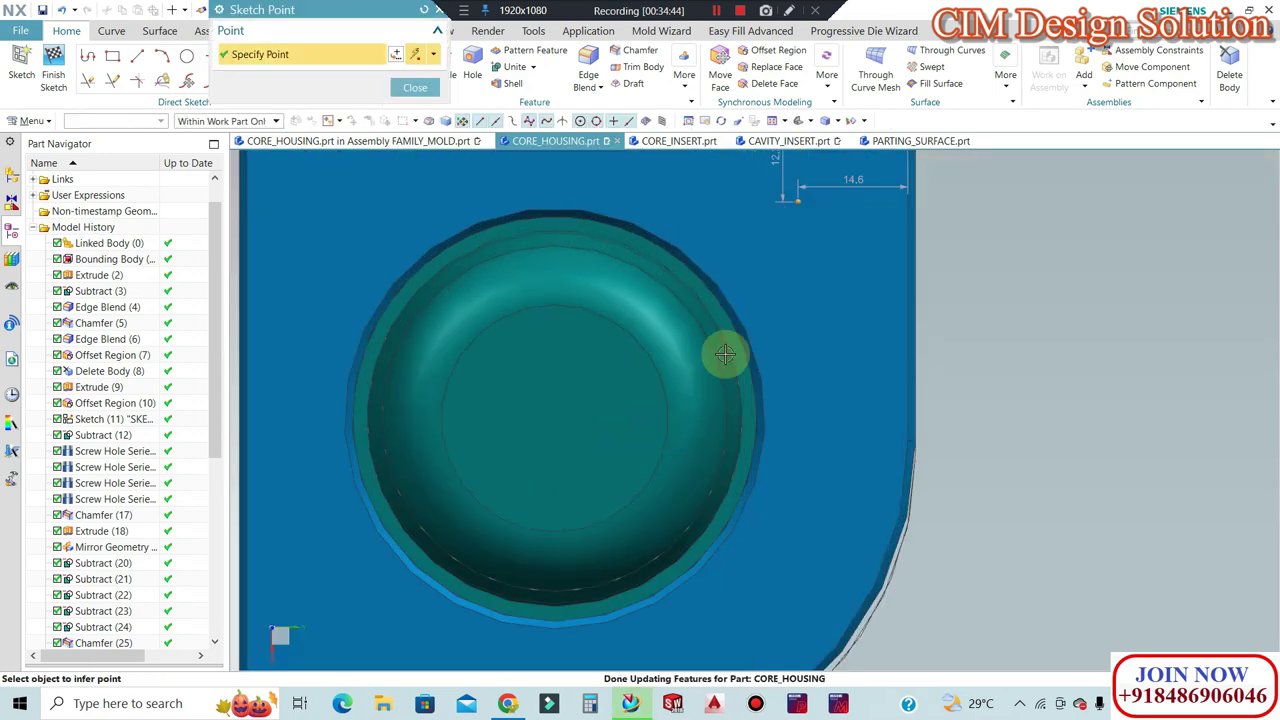
scroll(766, 294, down, 4)
scroll(766, 197, up, 3)
Dimension the corner sketch point 15 mm horizontally and 15 mm vertically from the plate edges.
click(415, 87)
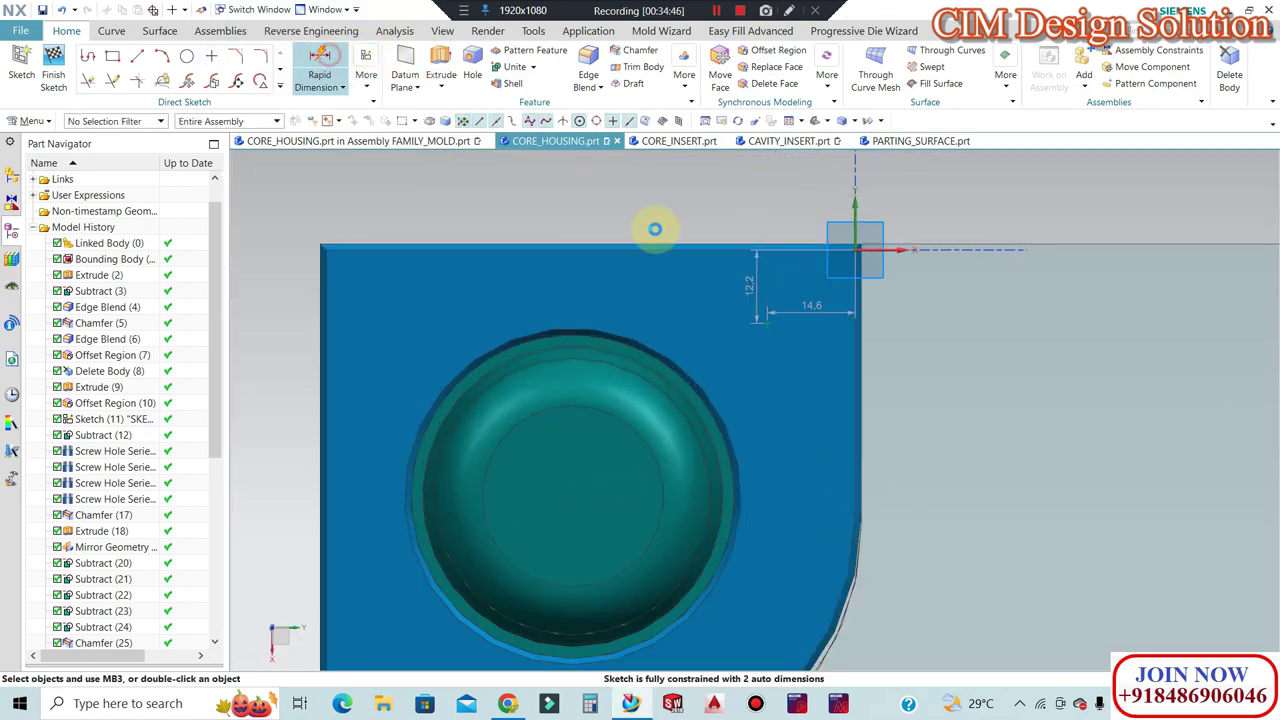
scroll(758, 238, up, 2)
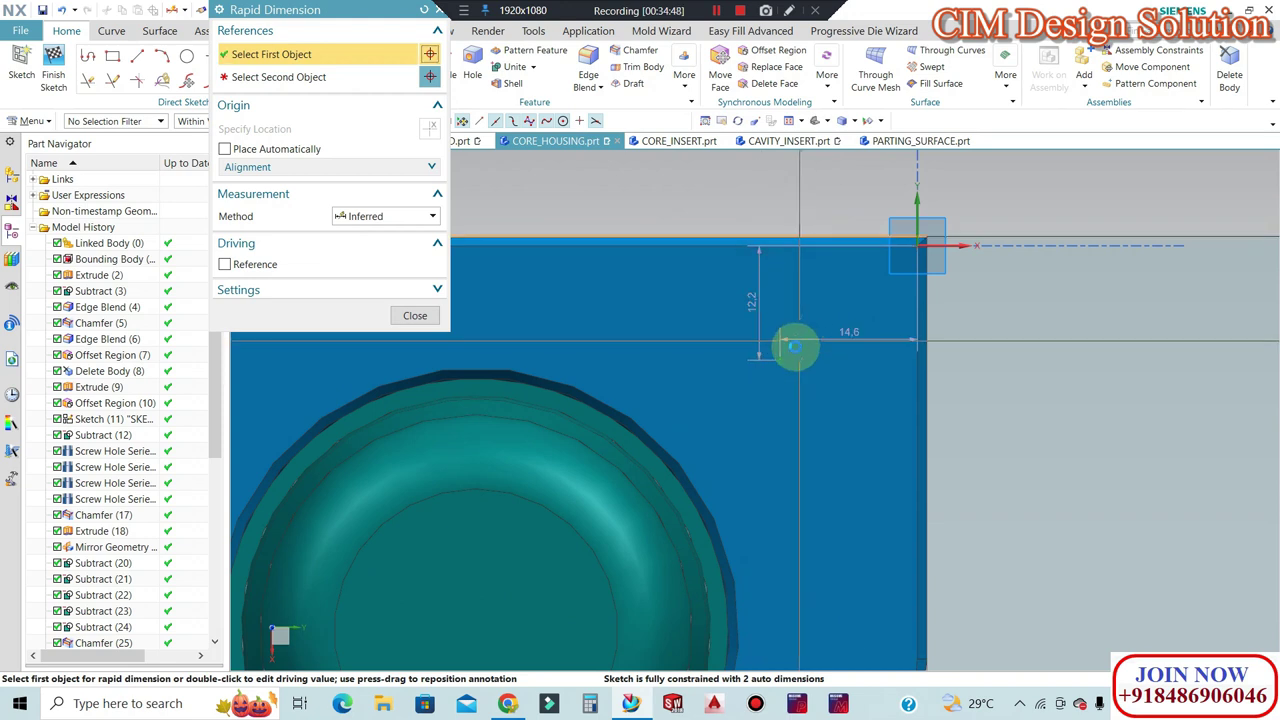
click(778, 360)
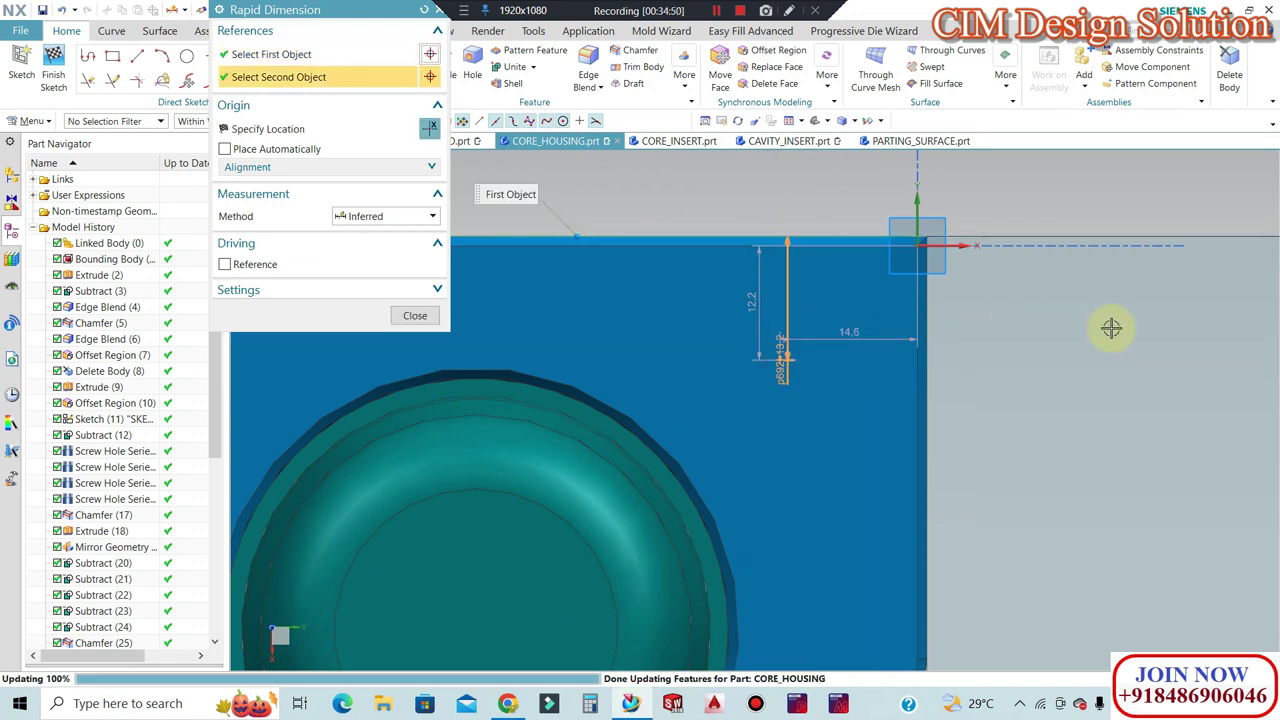
click(975, 298)
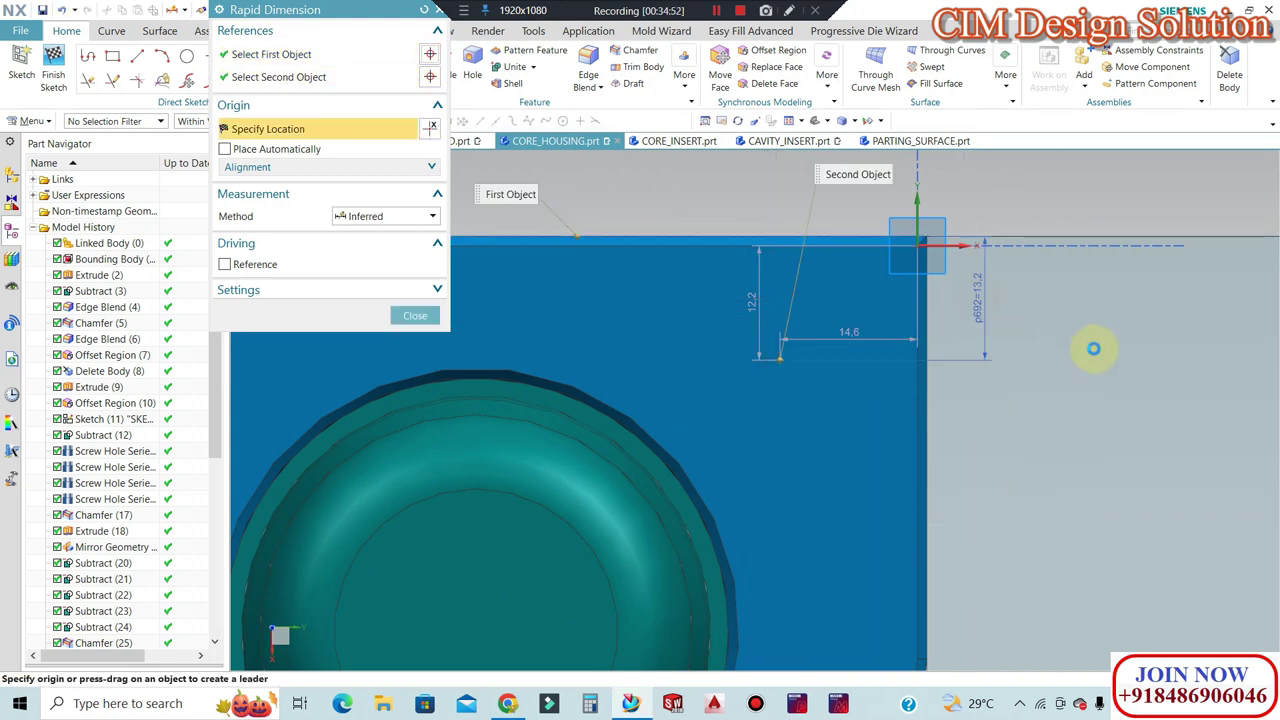
click(1097, 349)
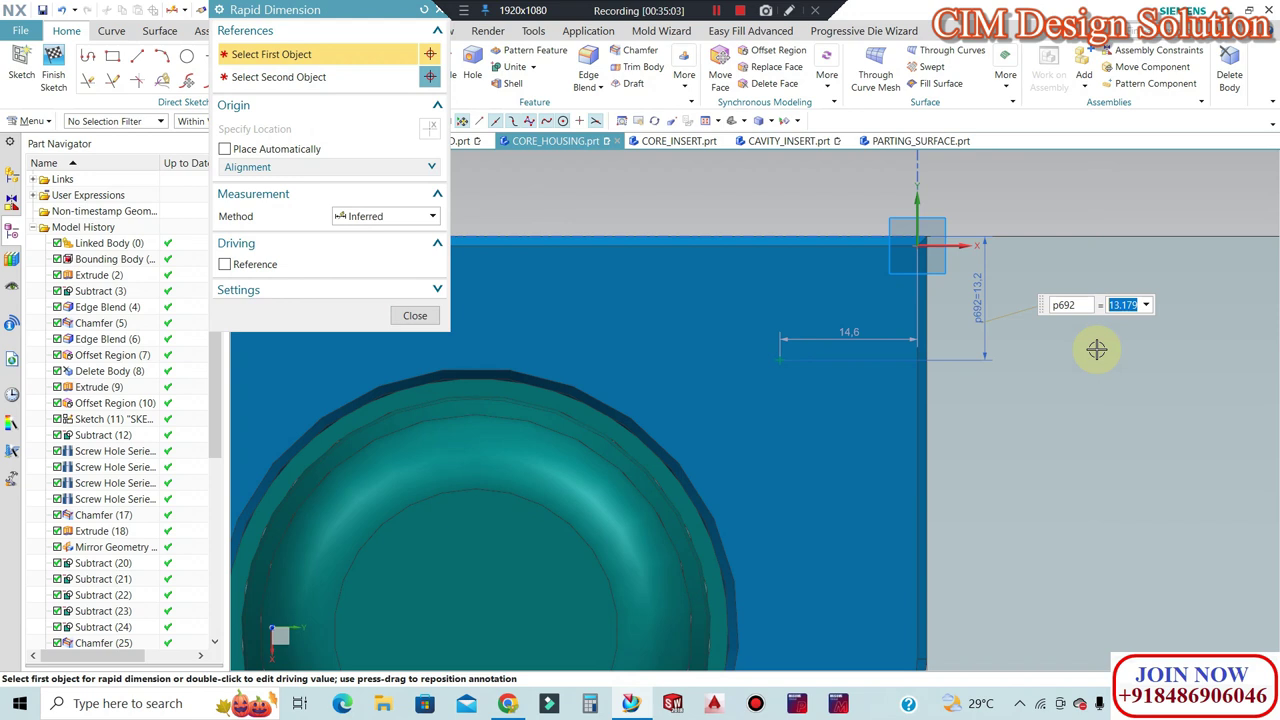
text(13)
key(Return)
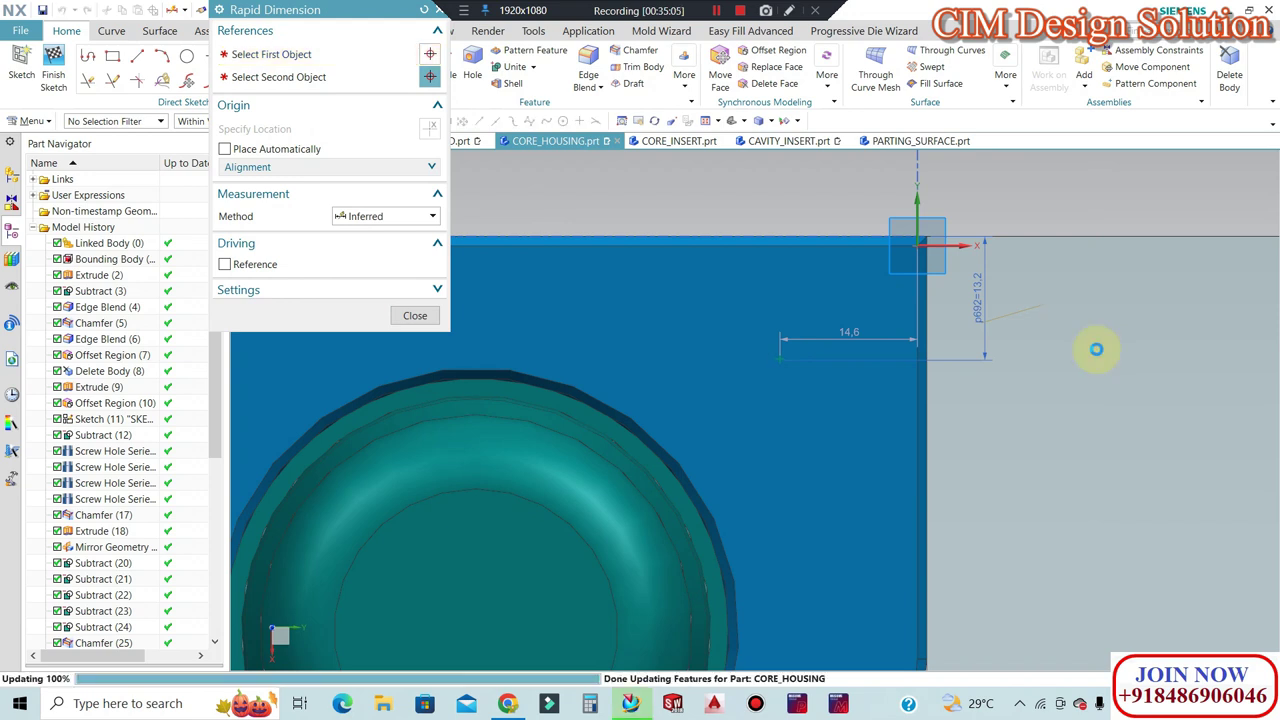
click(924, 386)
click(805, 245)
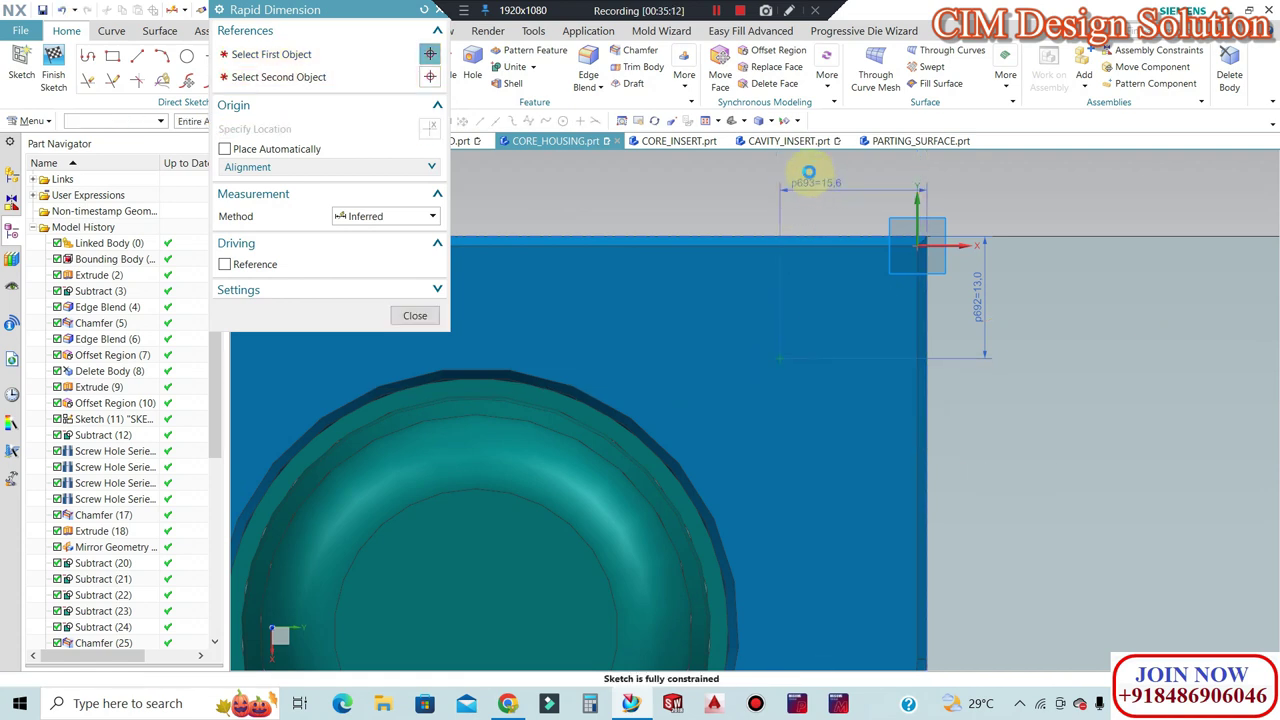
click(808, 172)
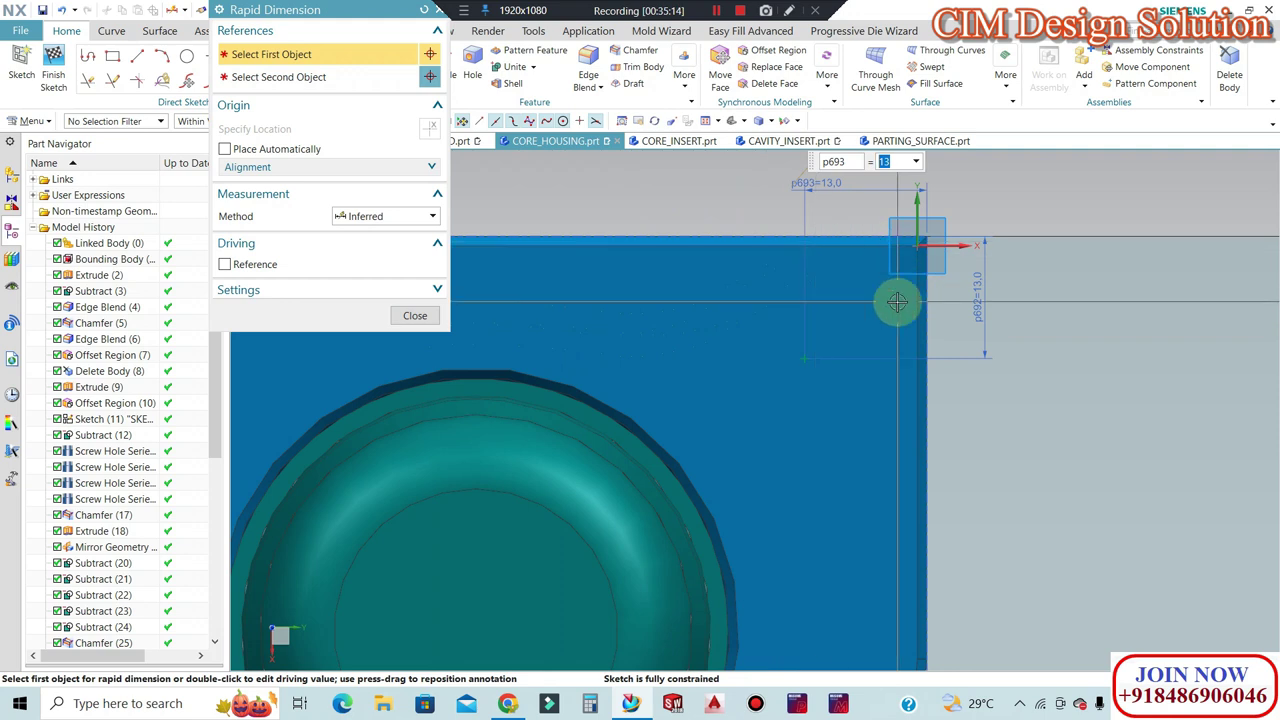
text(15)
key(Return)
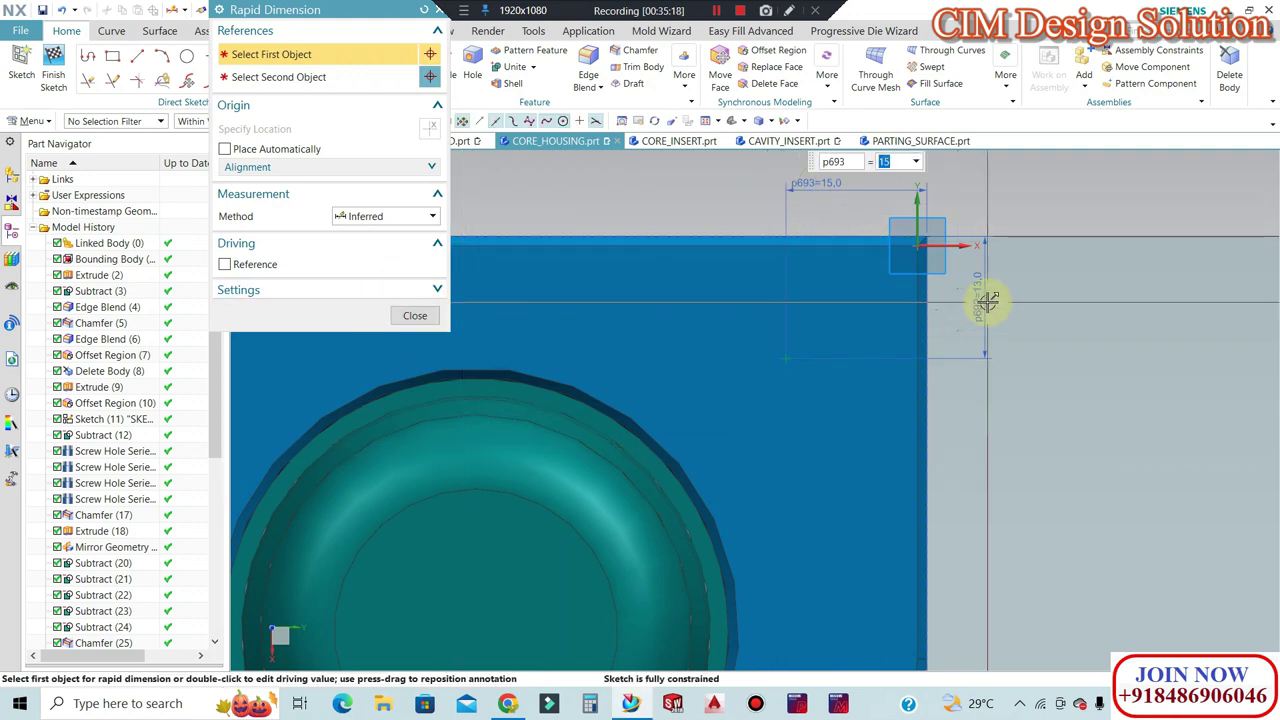
click(980, 302)
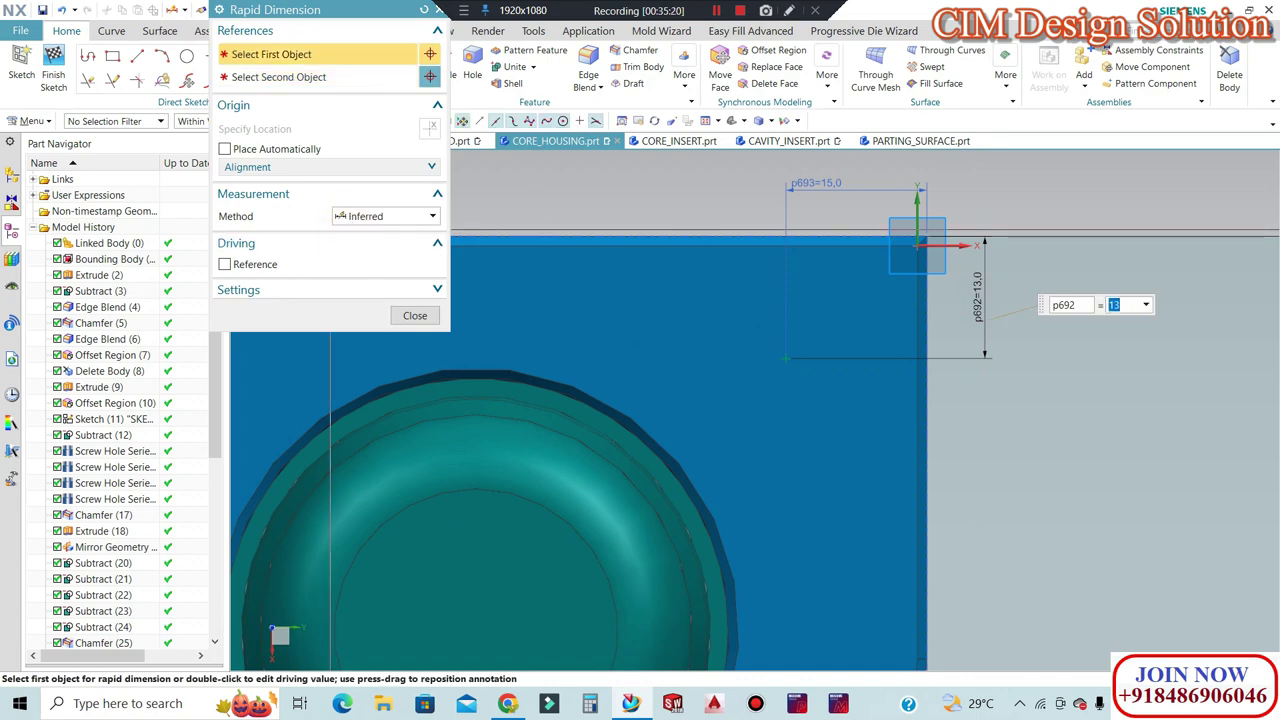
text(15)
key(Return)
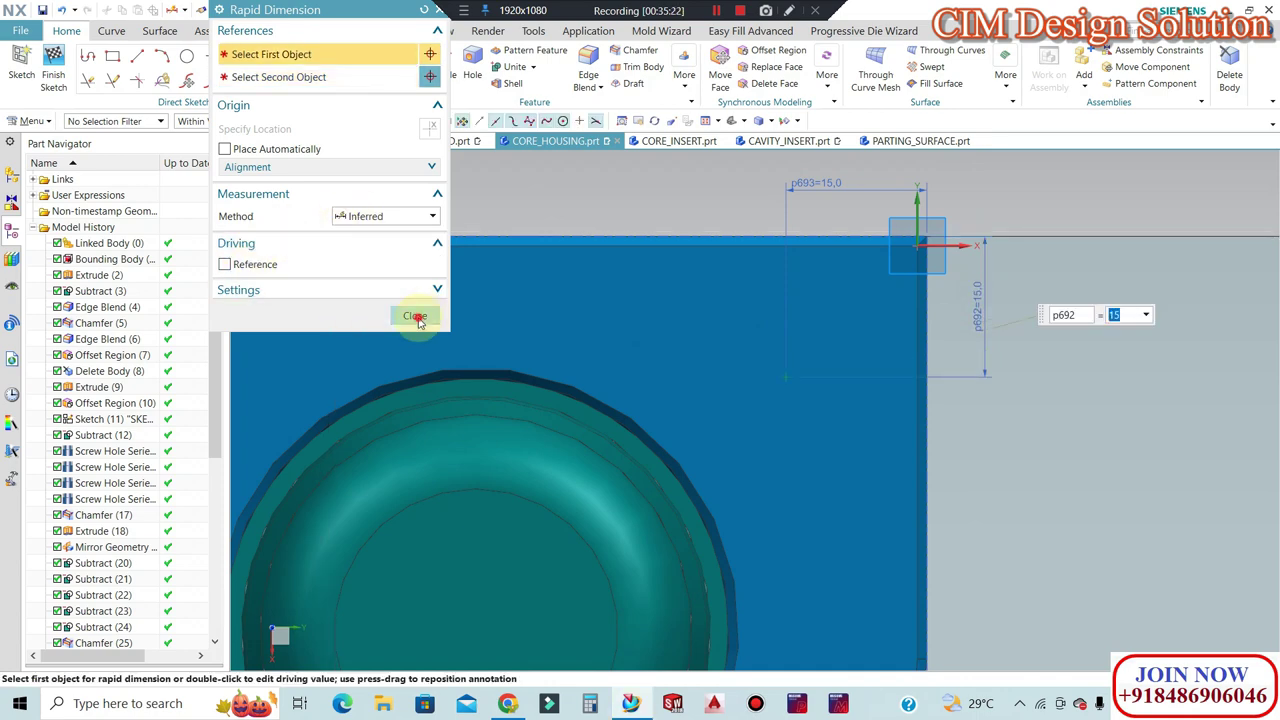
click(415, 316)
scroll(992, 299, down, 3)
Place a second sketch point and dimension it 15 mm from the plate's left edge.
scroll(674, 349, down, 1)
scroll(680, 558, up, 3)
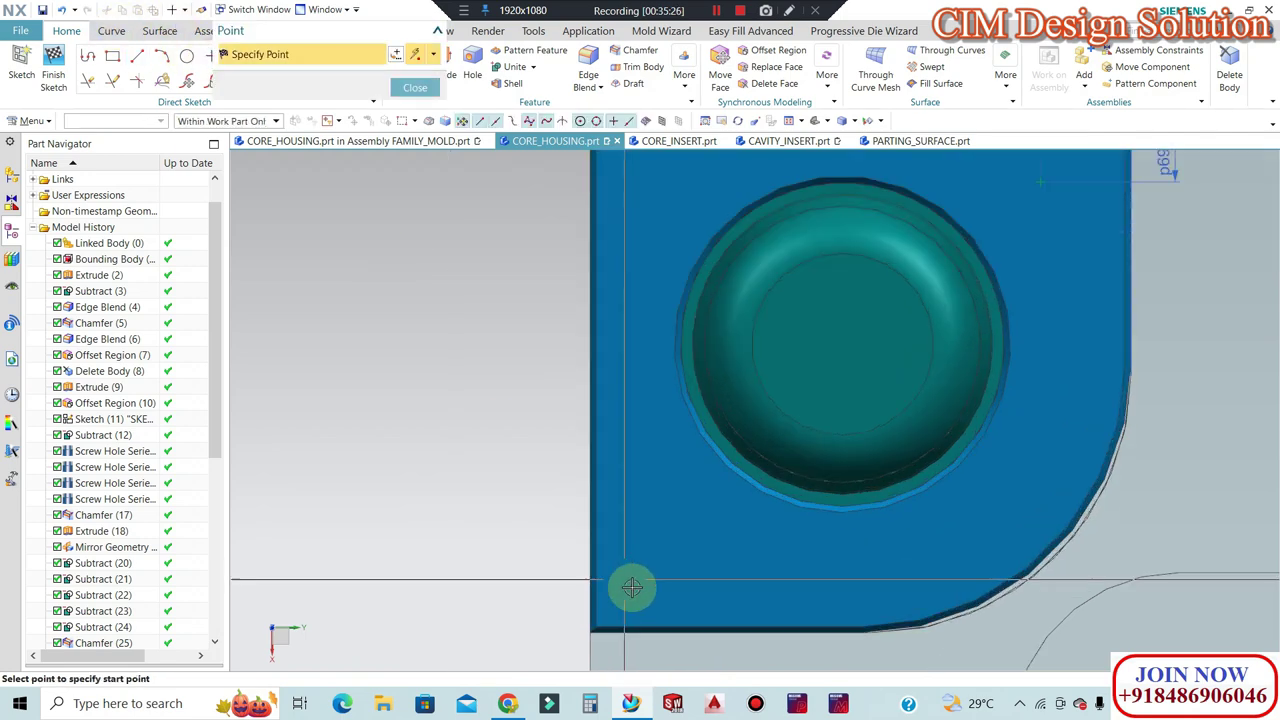
scroll(677, 531, down, 1)
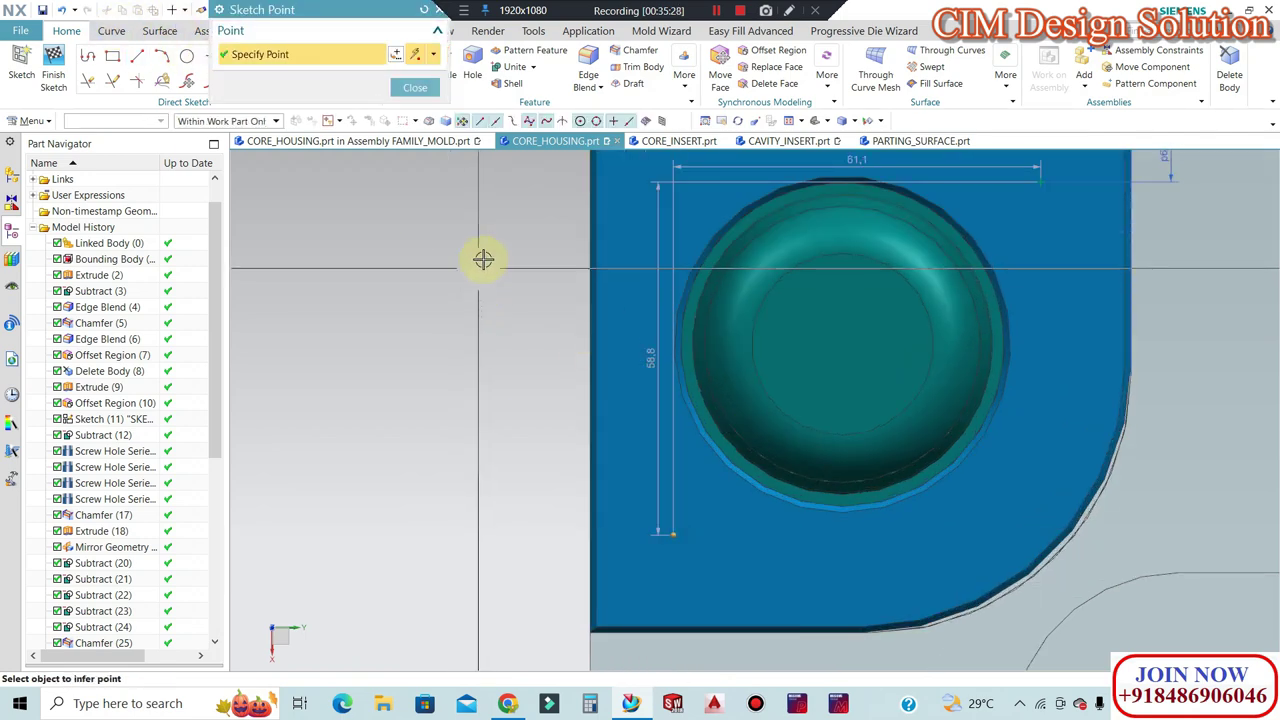
key(Escape)
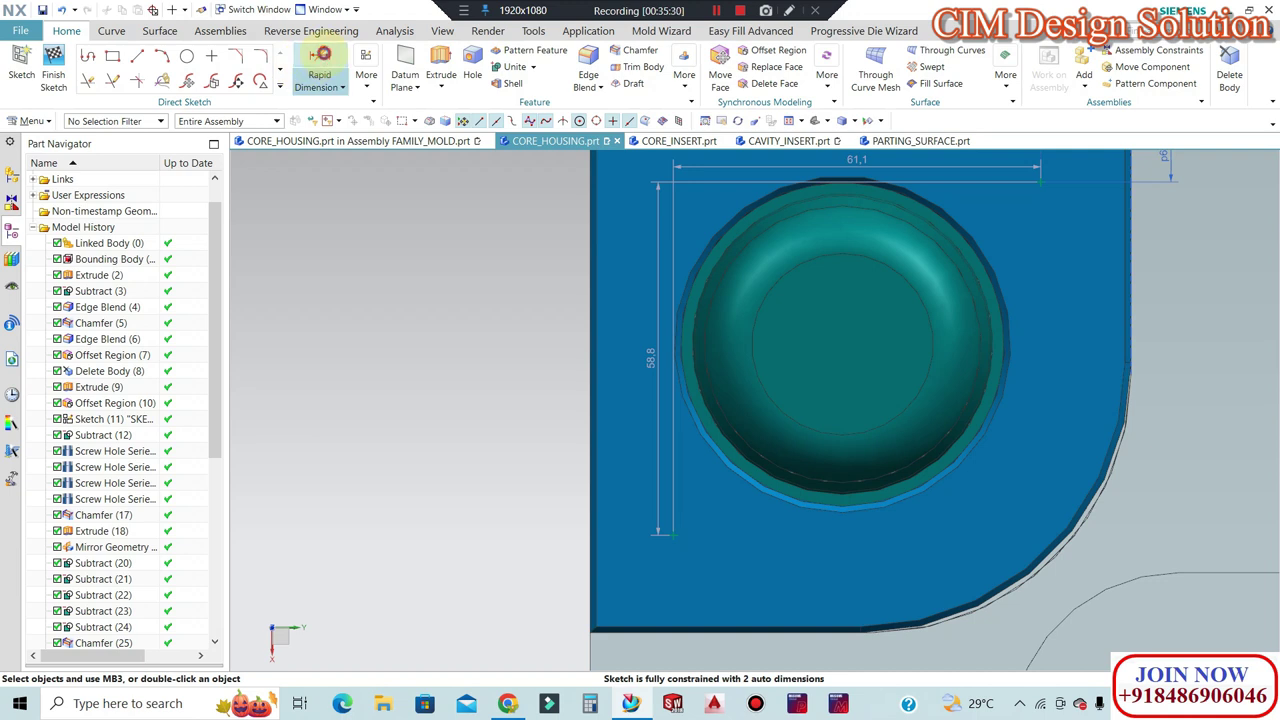
key(d)
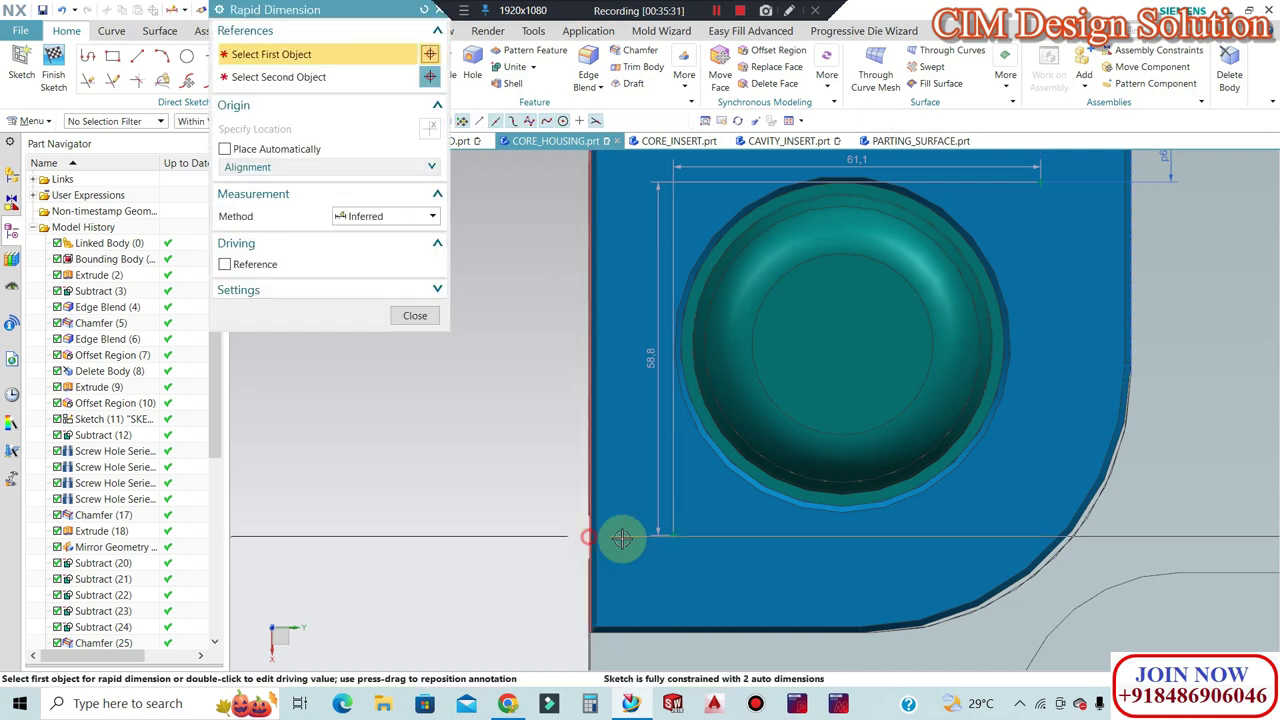
click(621, 538)
click(674, 533)
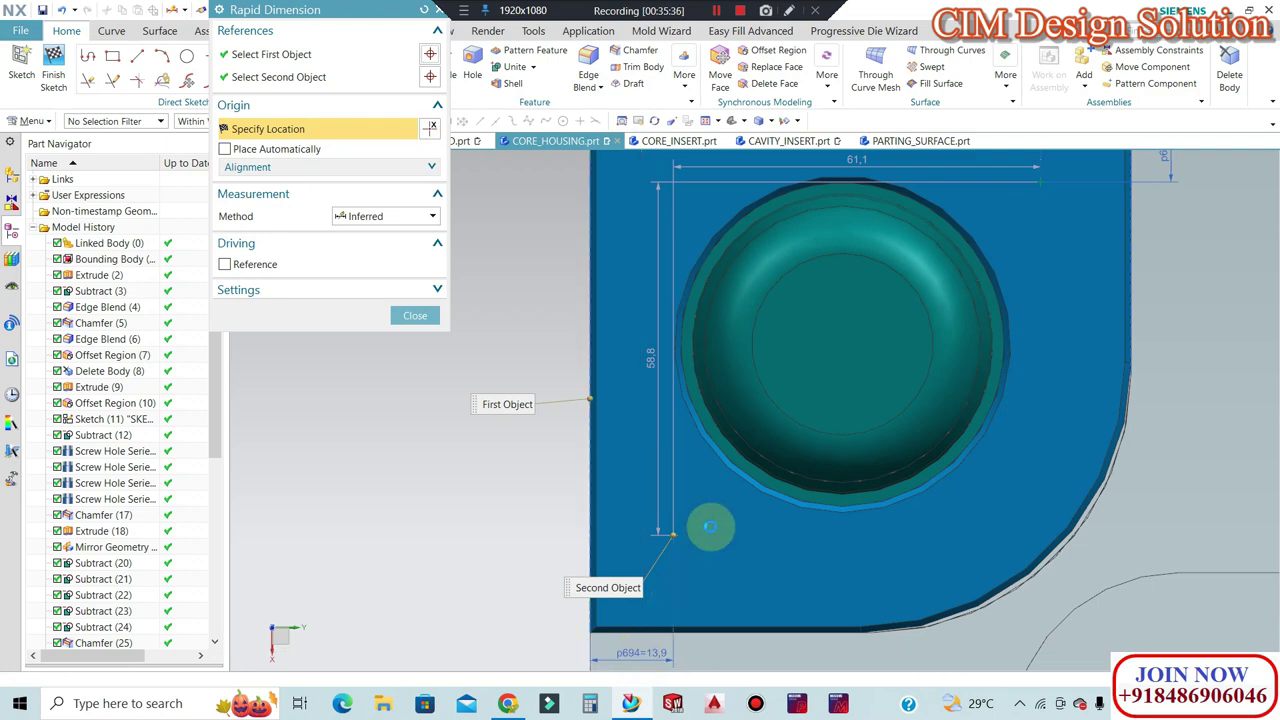
click(707, 525)
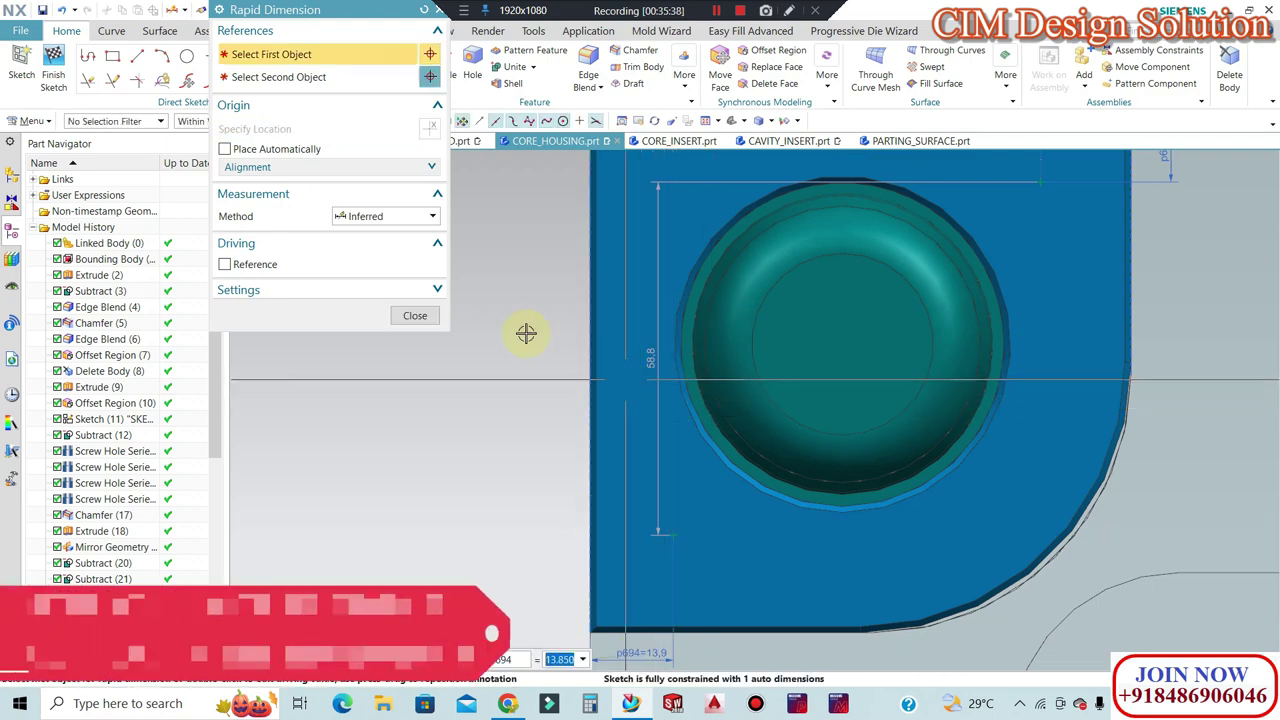
scroll(619, 439, down, 1)
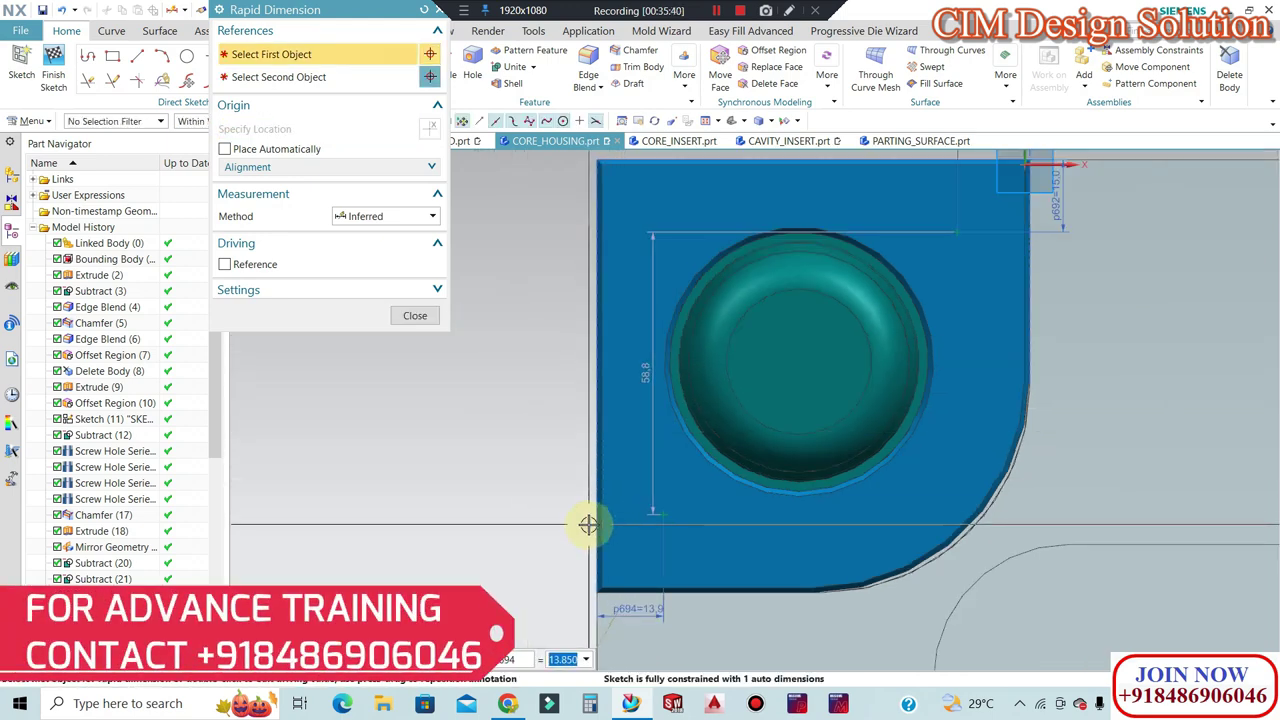
text(15)
key(Return)
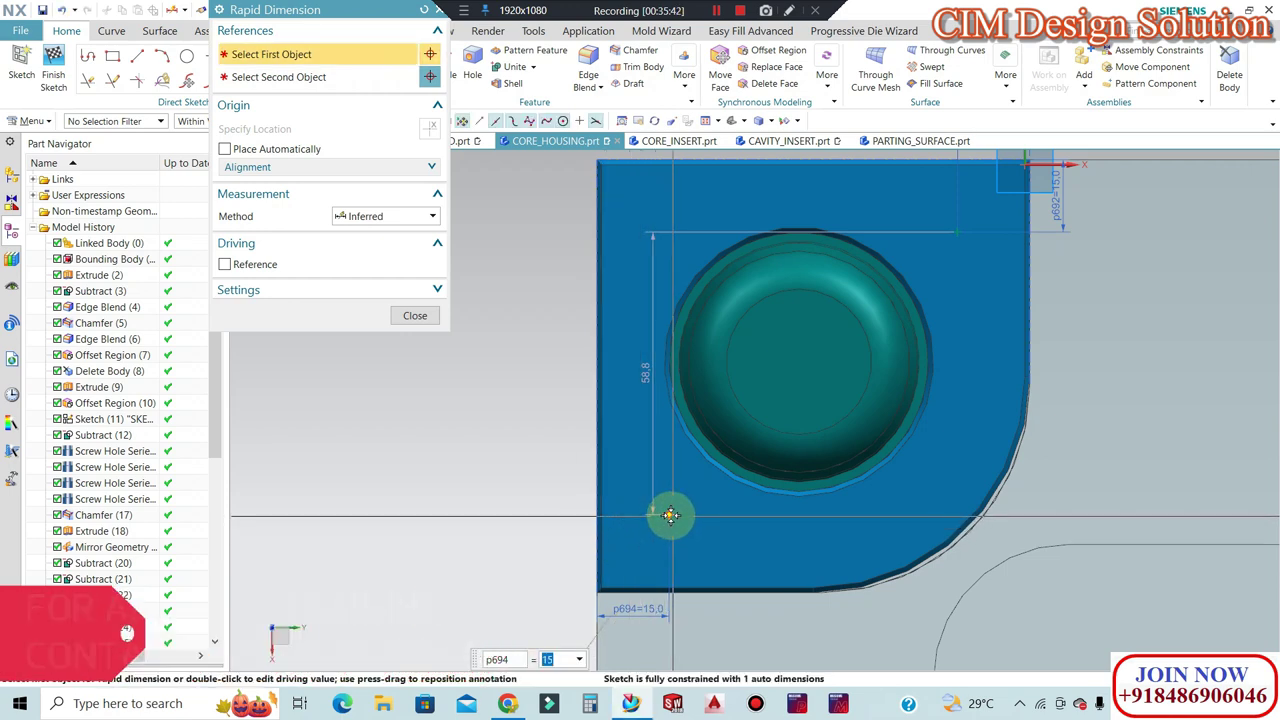
Dimension the second point 15 mm from the plate's bottom edge, fully constraining the sketch.
click(720, 617)
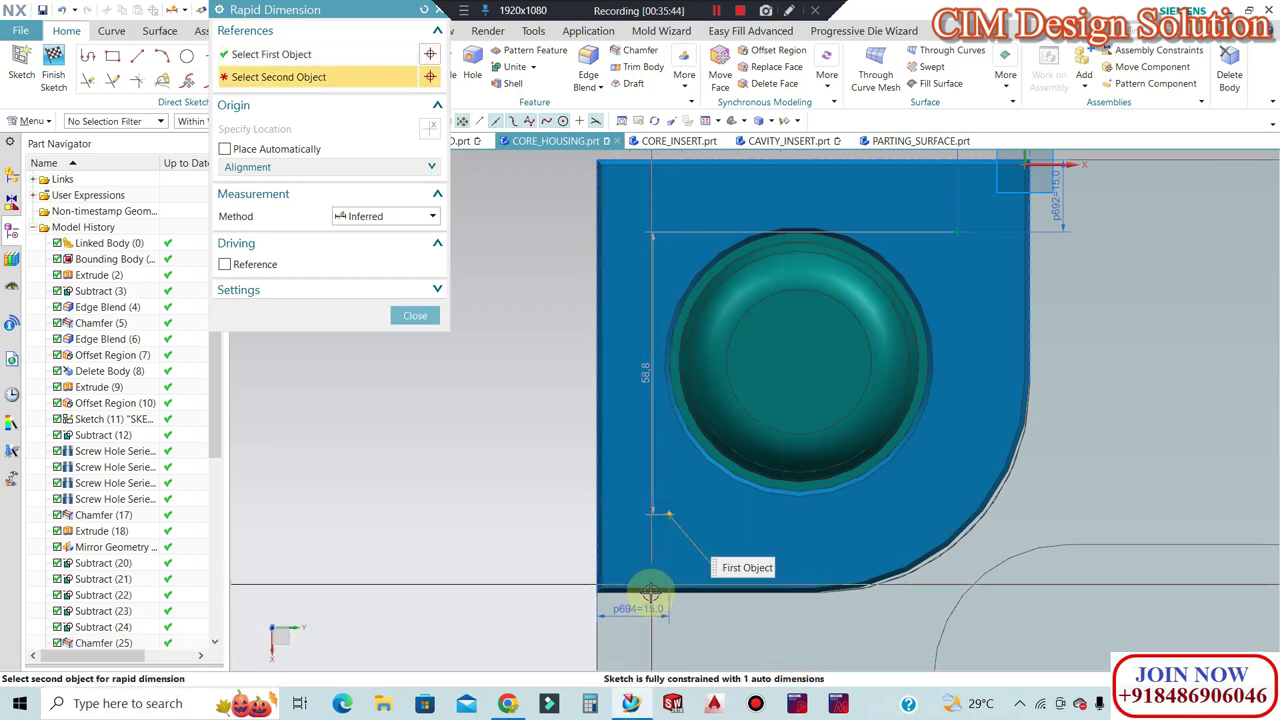
click(543, 560)
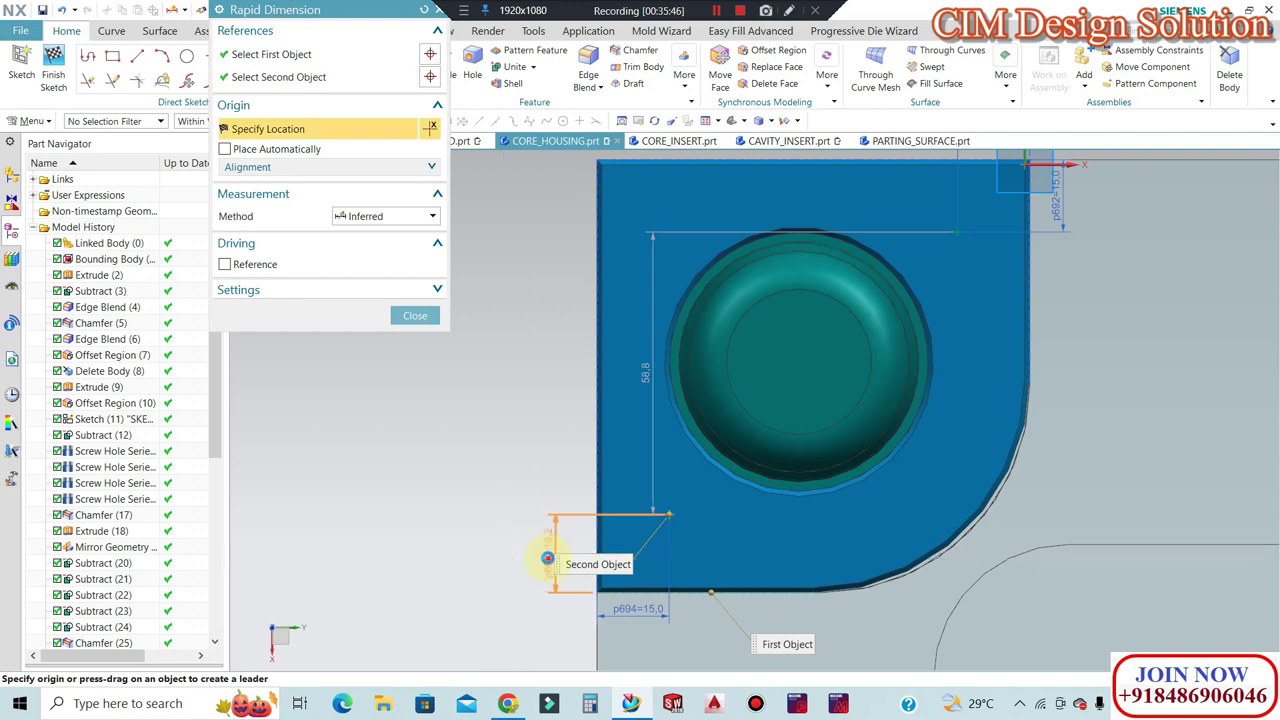
click(570, 603)
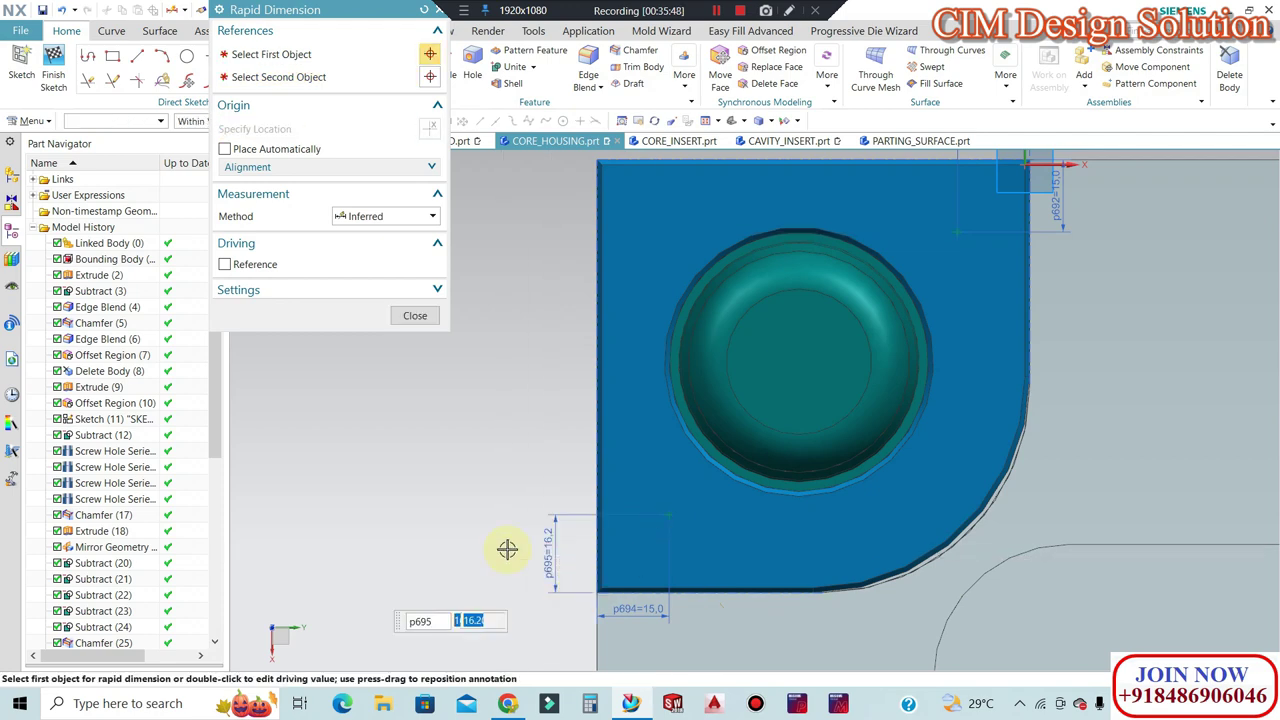
text(15)
key(Return)
click(415, 315)
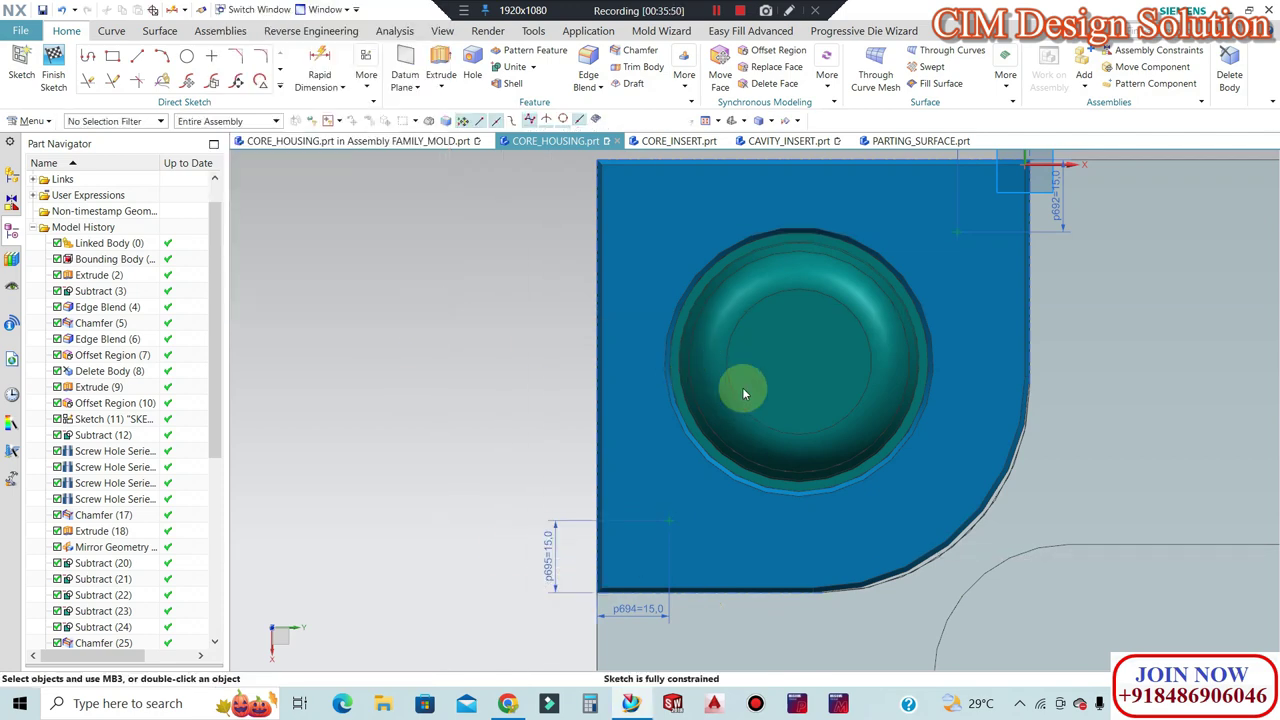
scroll(909, 466, up, 1)
scroll(891, 466, down, 1)
scroll(886, 489, up, 1)
scroll(685, 266, down, 1)
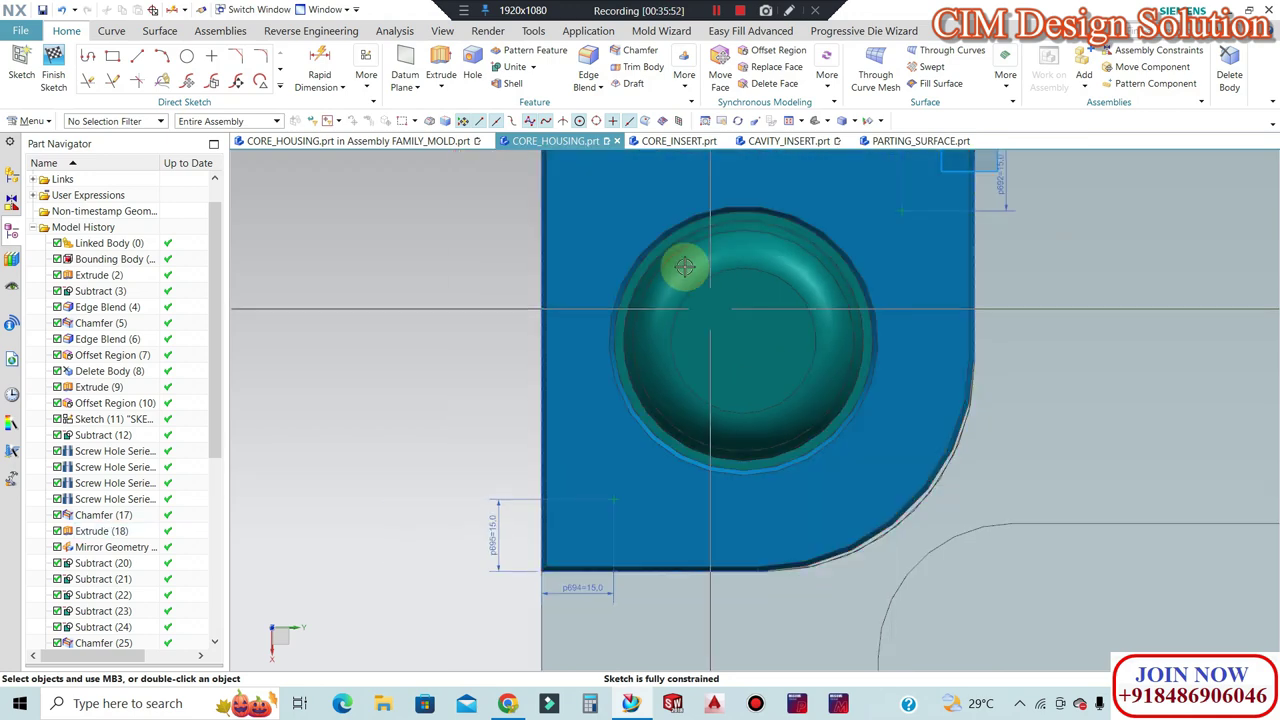
scroll(657, 329, down, 2)
scroll(634, 277, down, 2)
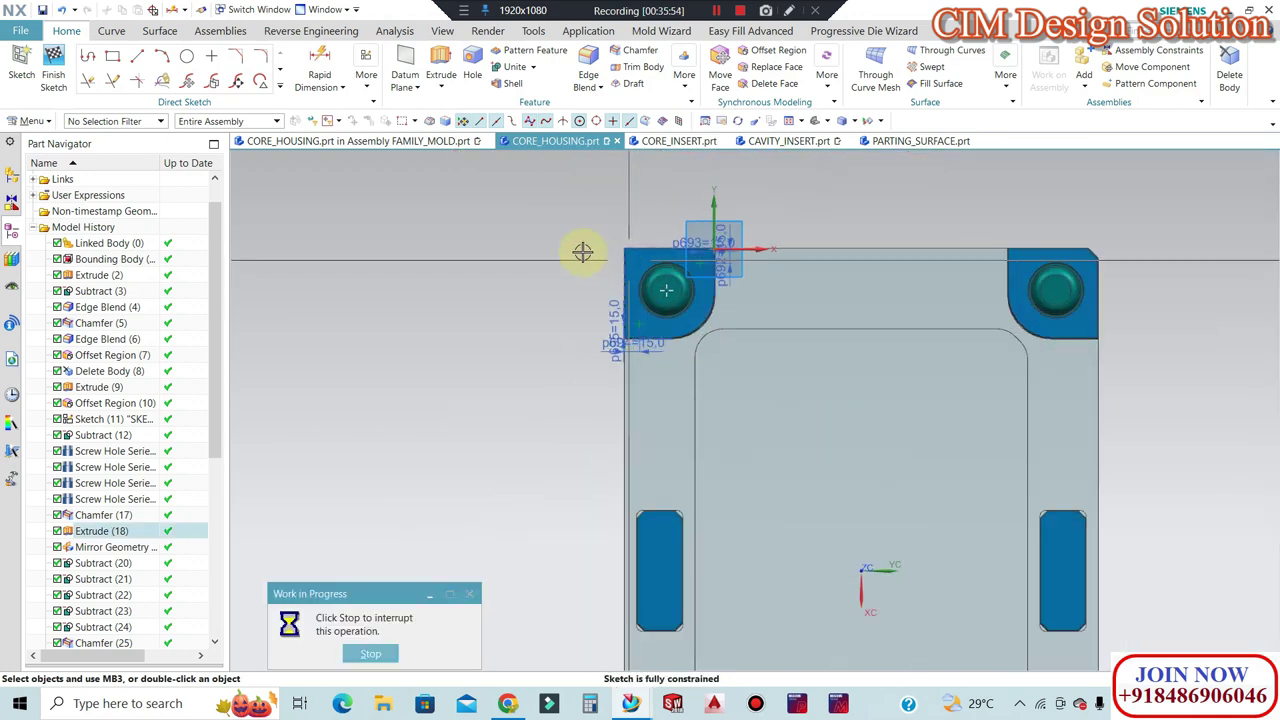
scroll(583, 252, up, 2)
scroll(583, 252, up, 1)
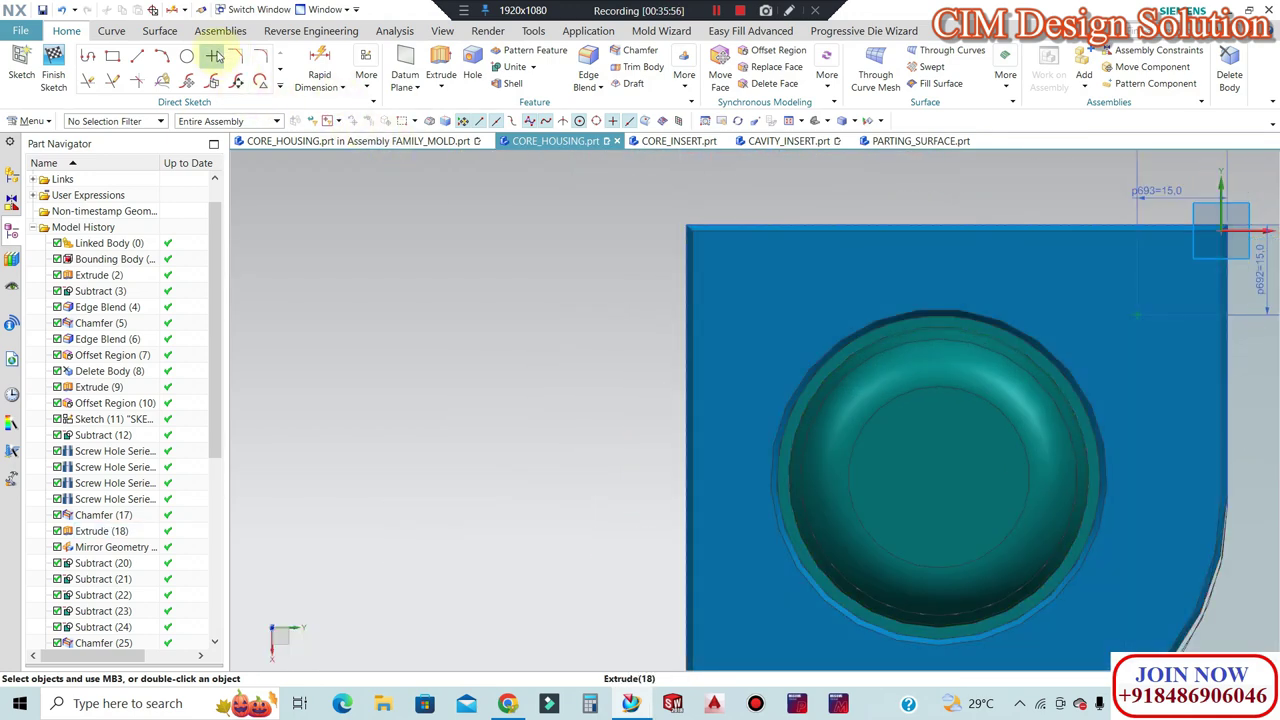
Place a sketch point near the top-left corner and dimension it from the plate's edges (p697).
click(764, 285)
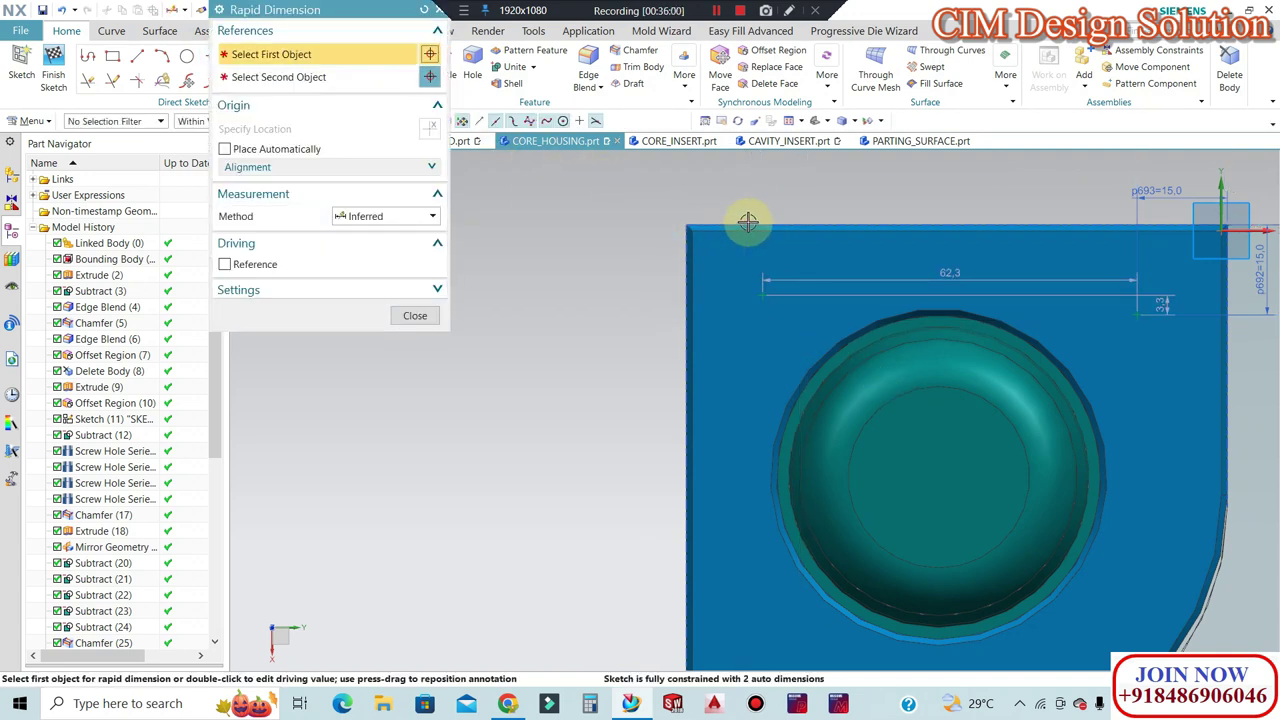
click(762, 293)
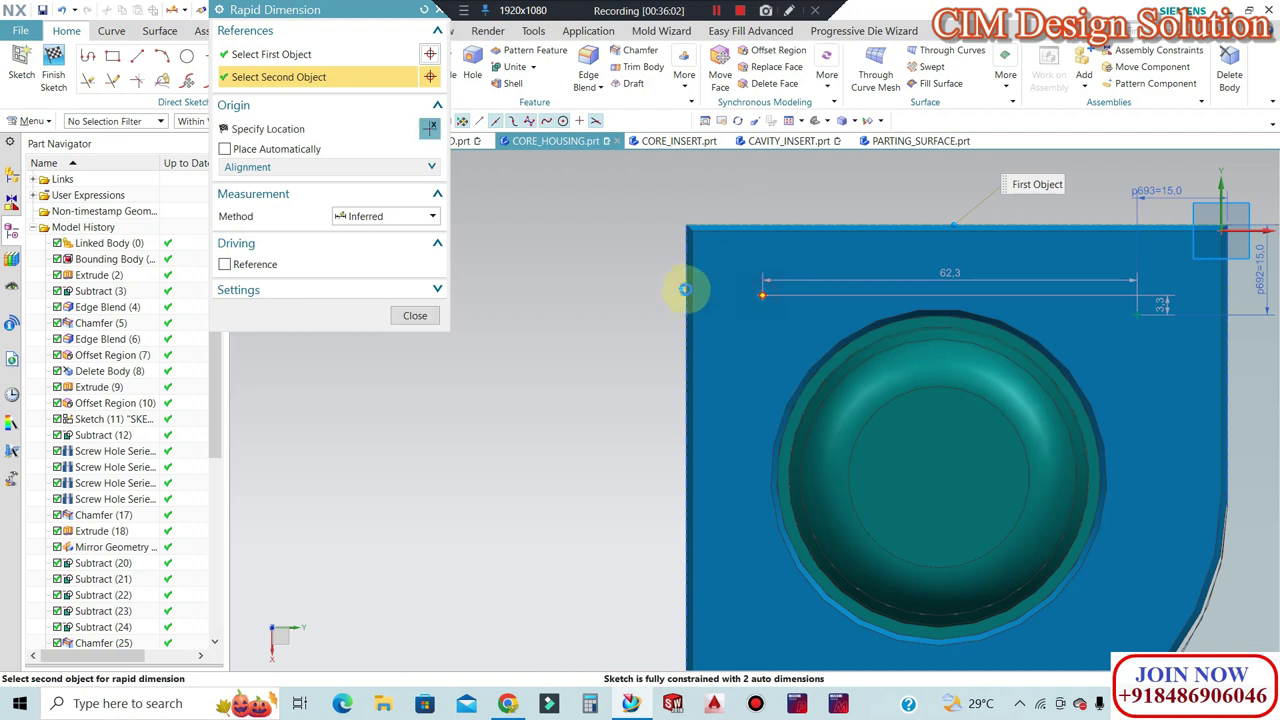
click(626, 281)
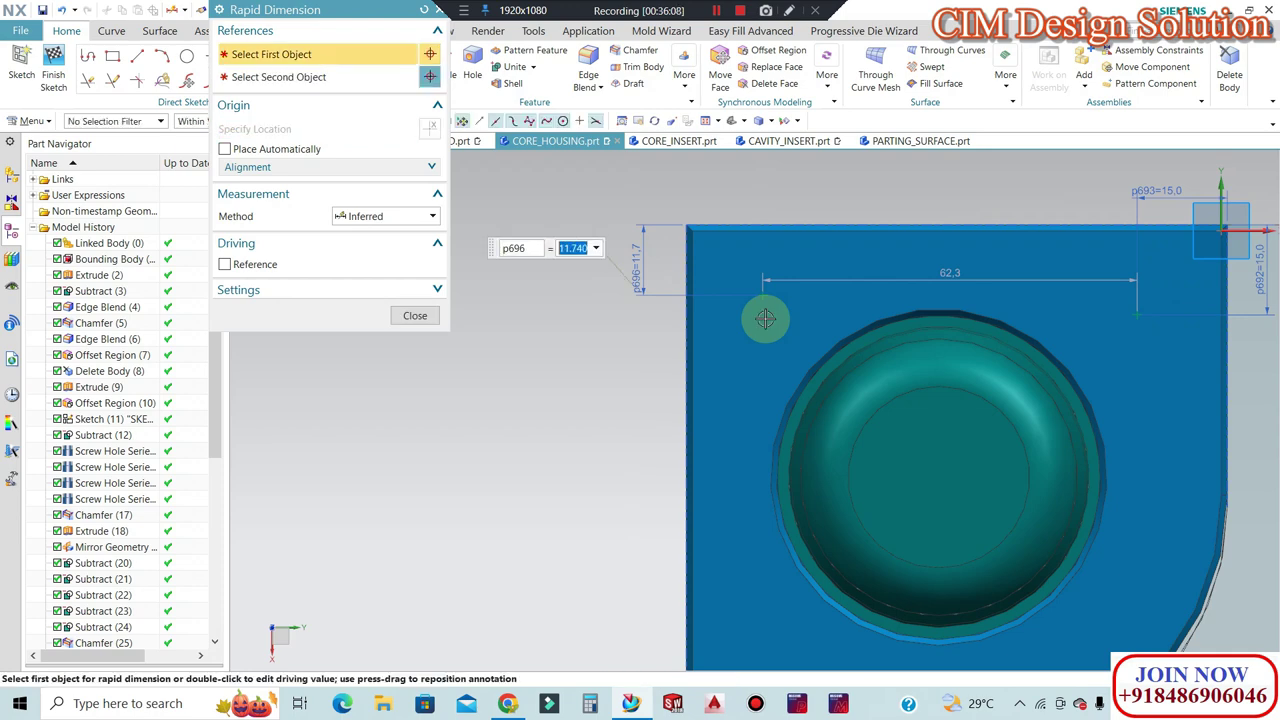
text(15)
key(Return)
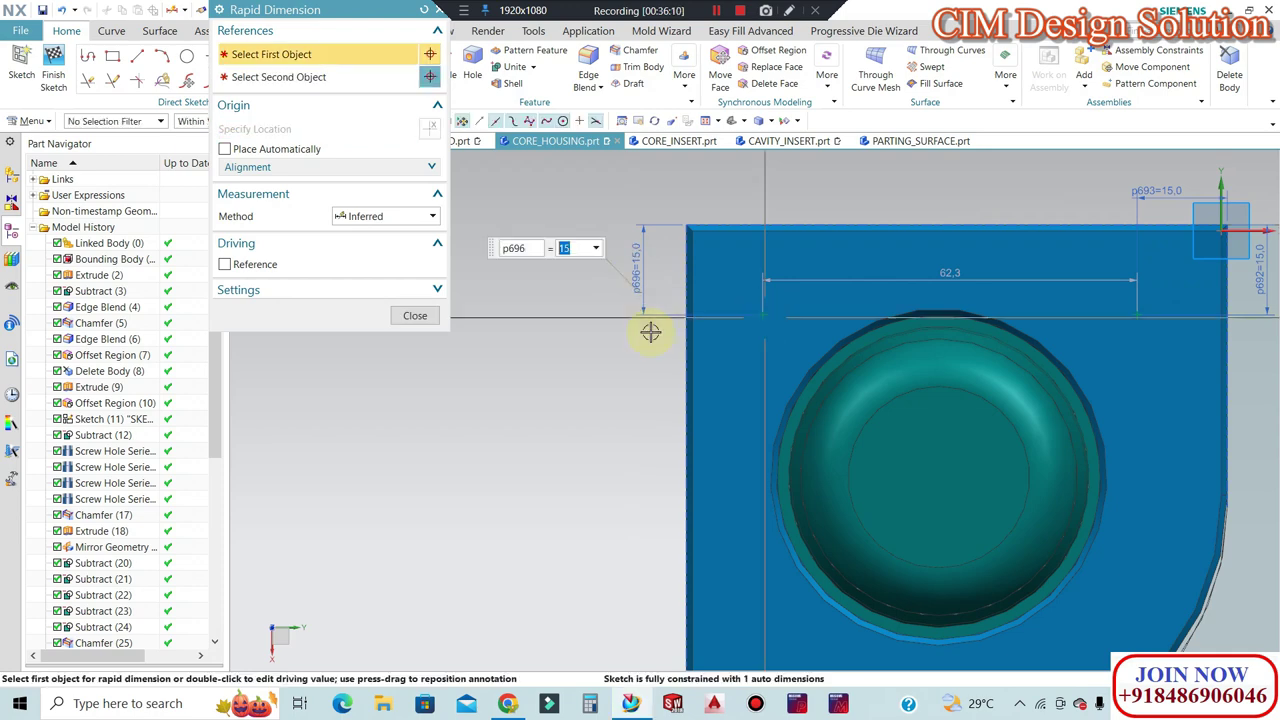
key(Escape)
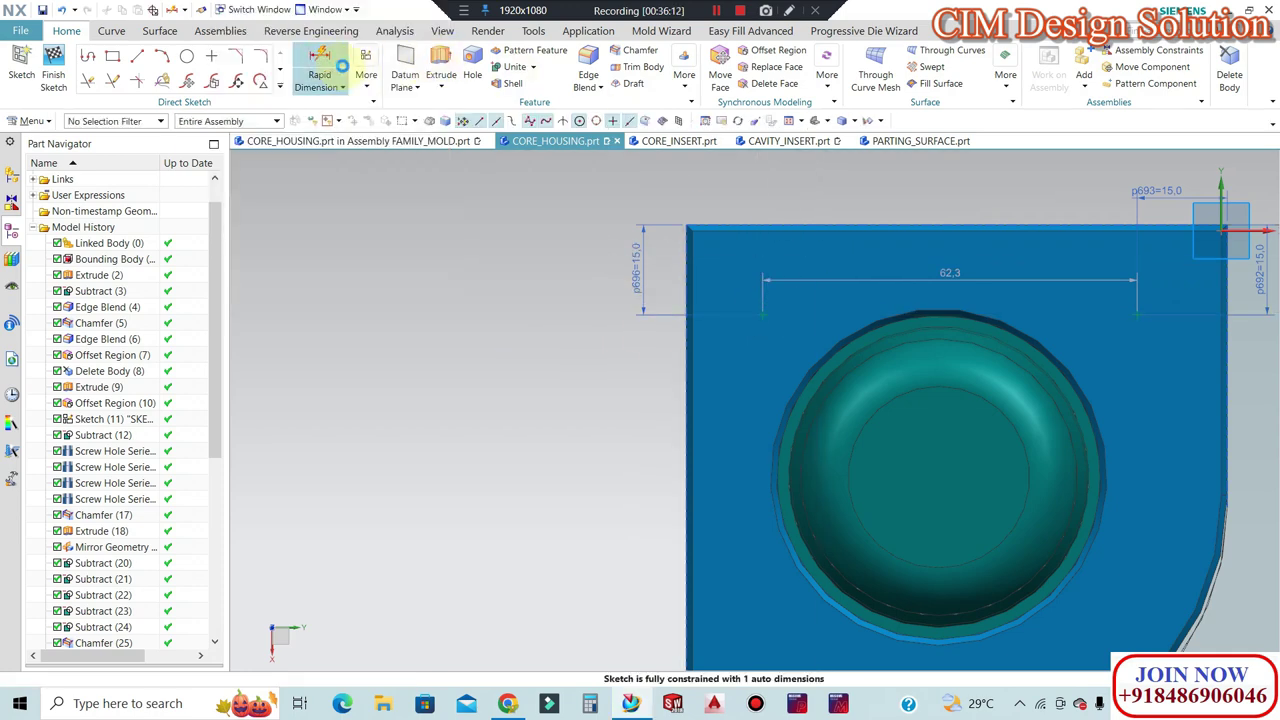
click(338, 66)
click(780, 239)
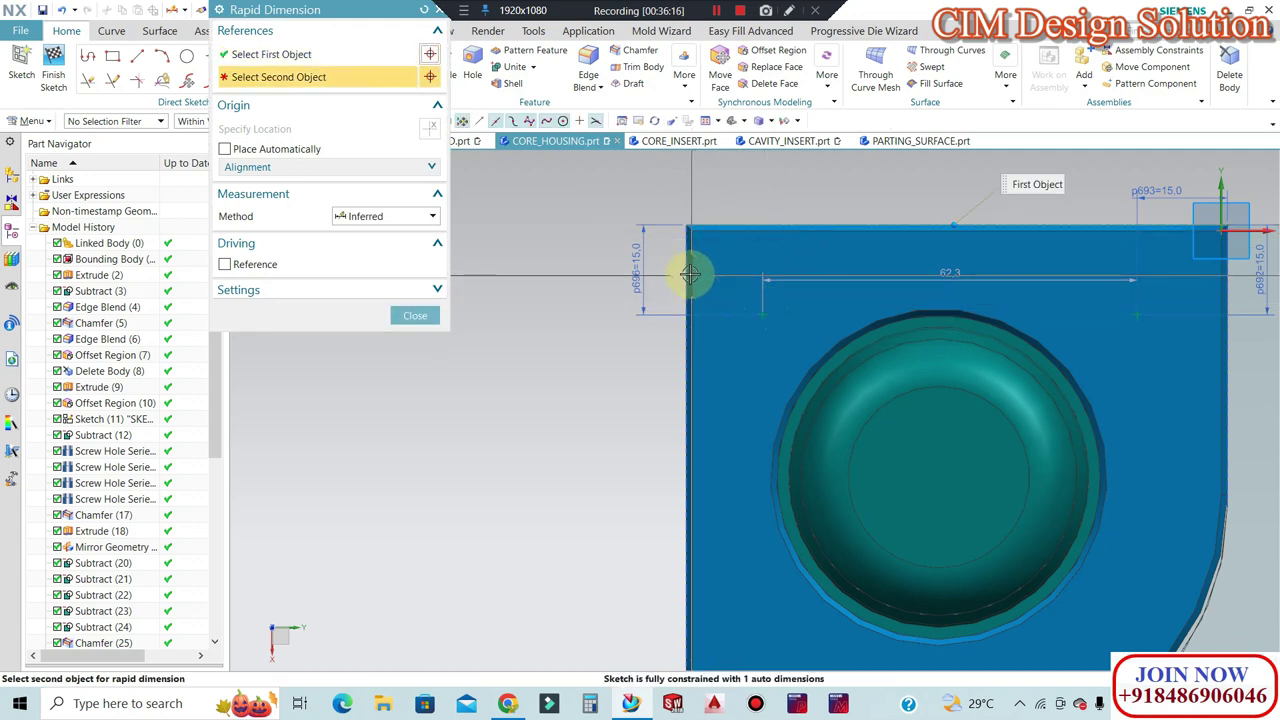
key(Escape)
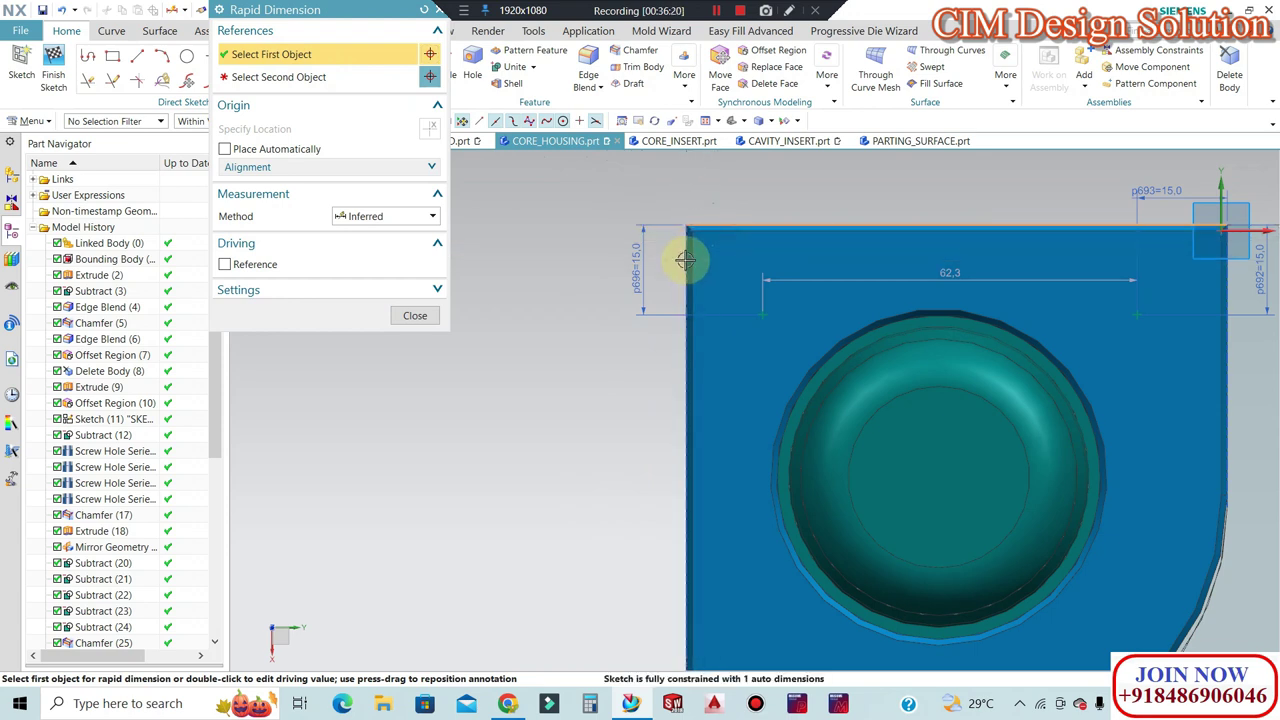
click(684, 249)
click(337, 56)
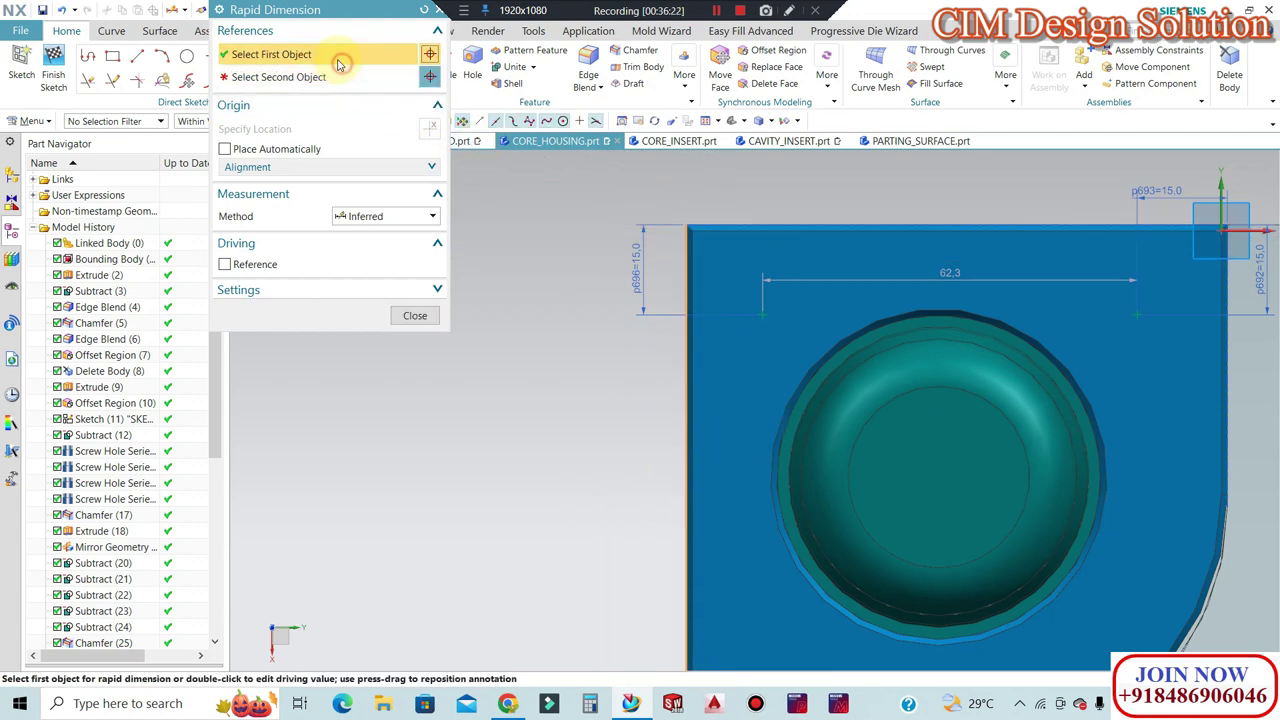
key(Escape)
click(319, 55)
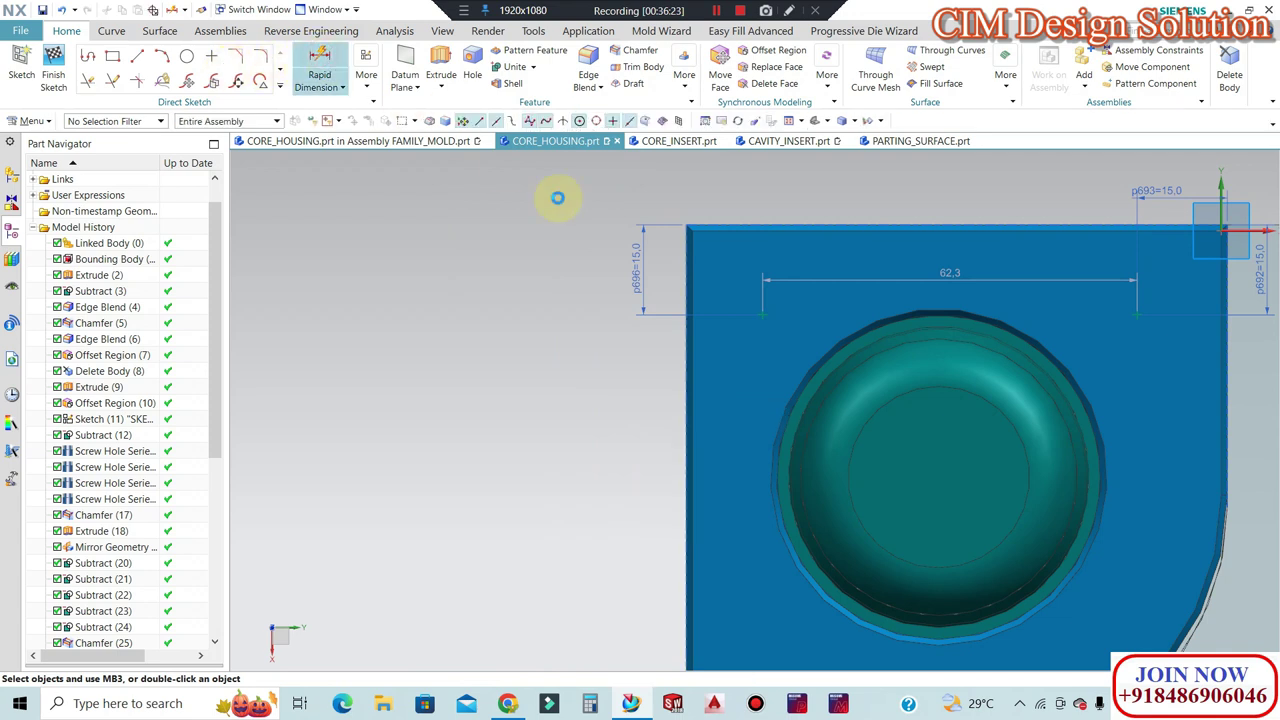
click(694, 289)
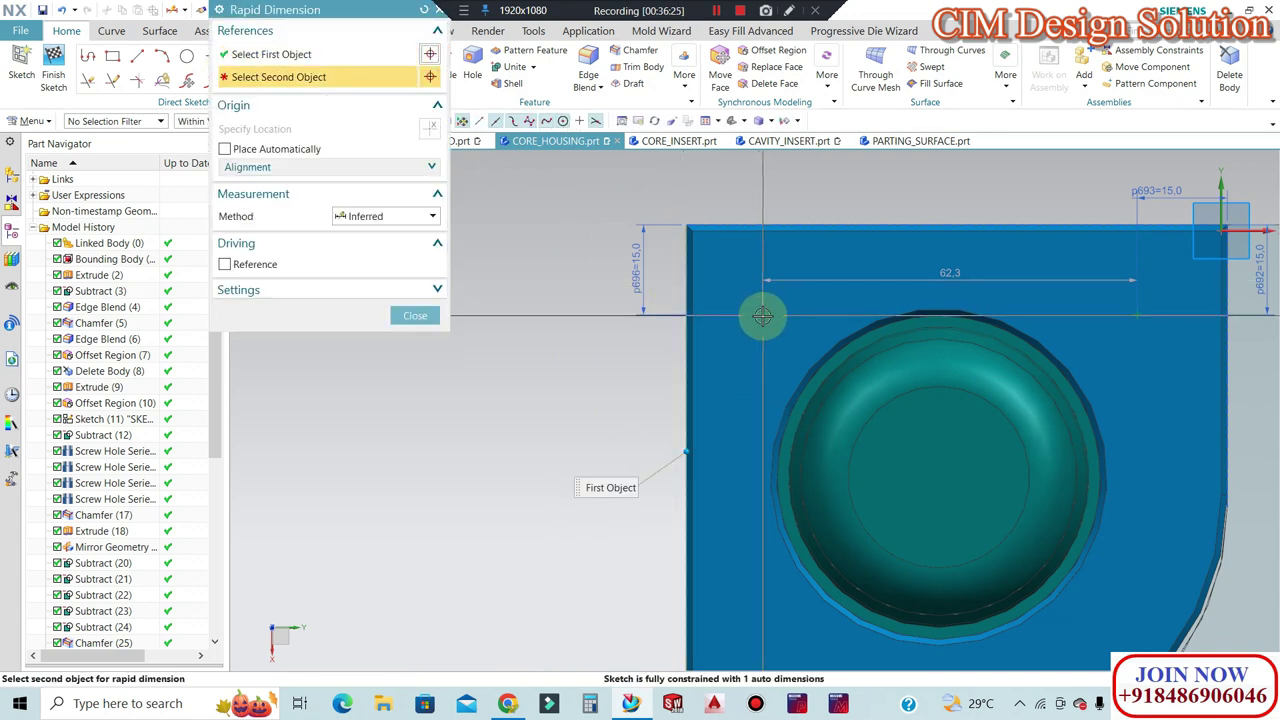
click(726, 191)
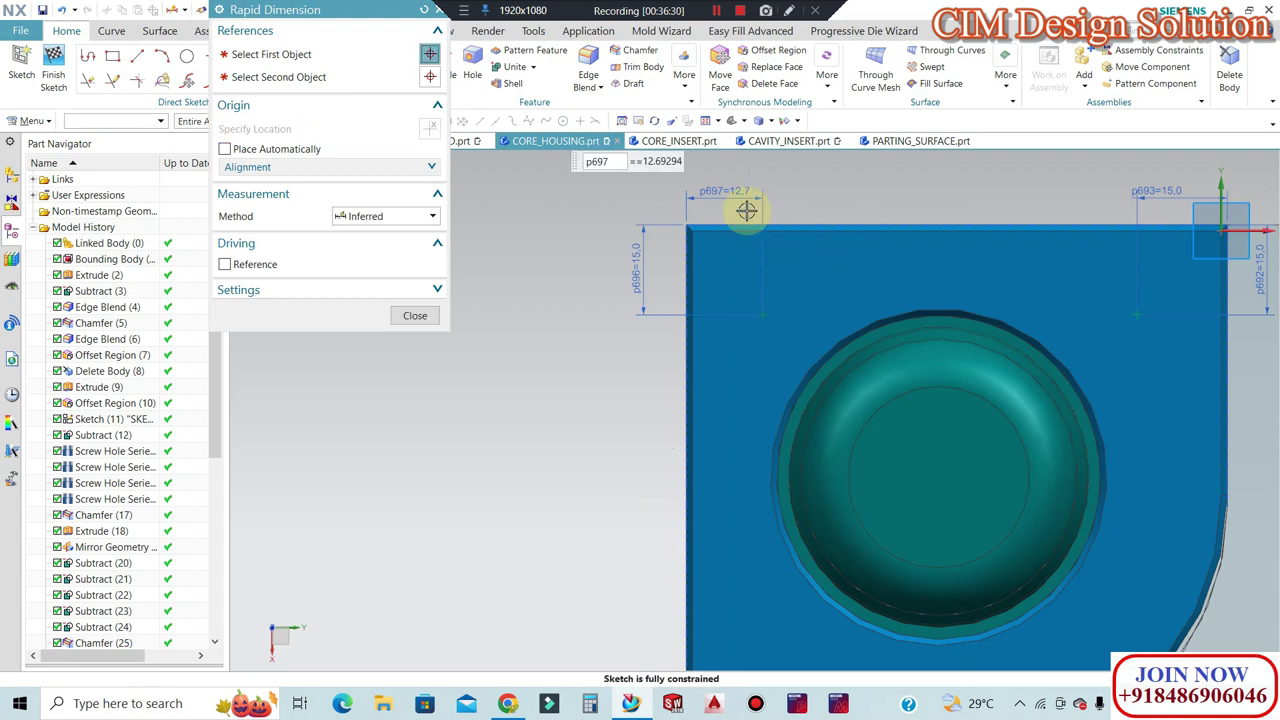
click(746, 210)
click(413, 315)
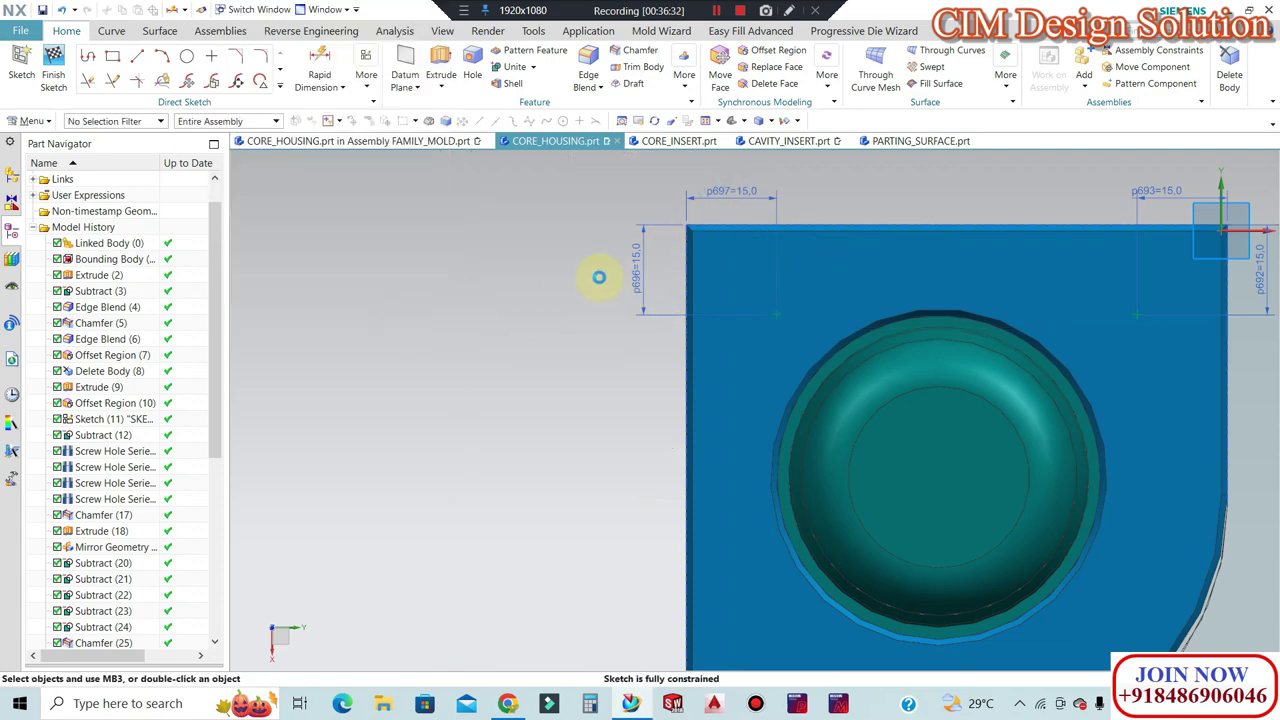
Set dimensions p697 and p696 to 14 mm.
scroll(590, 270, down, 1)
scroll(599, 269, down, 1)
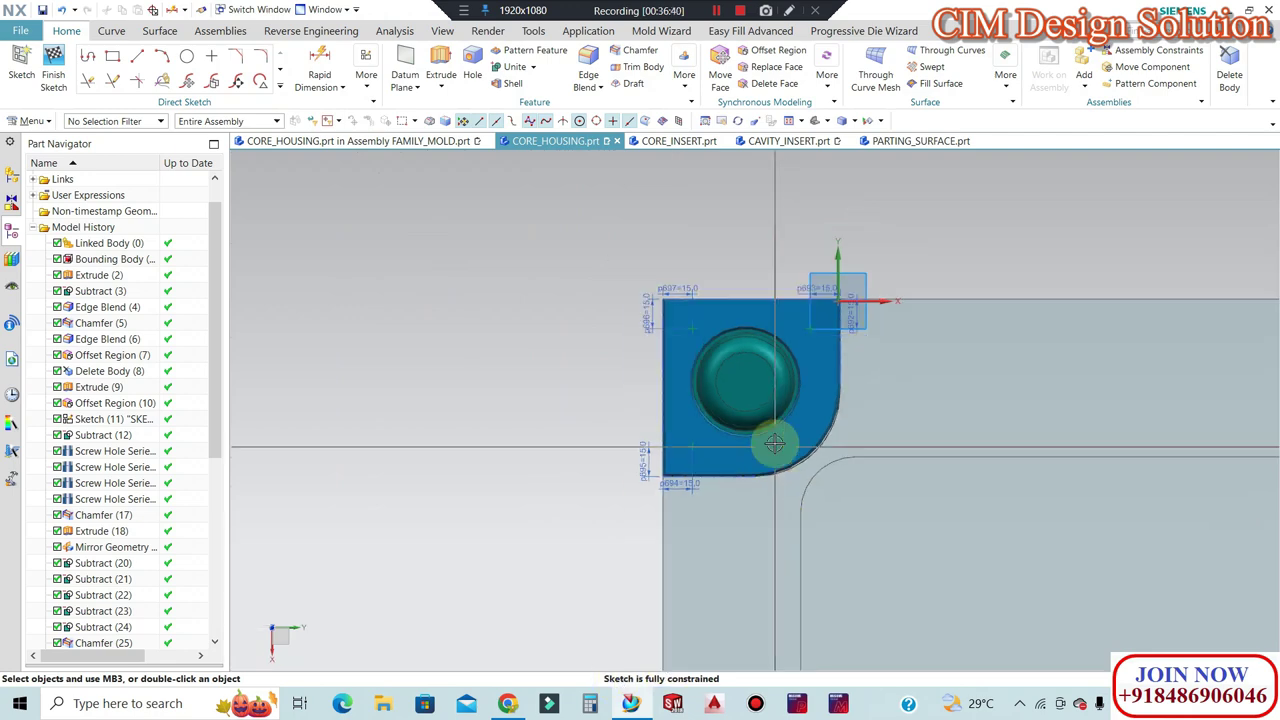
scroll(766, 434, down, 2)
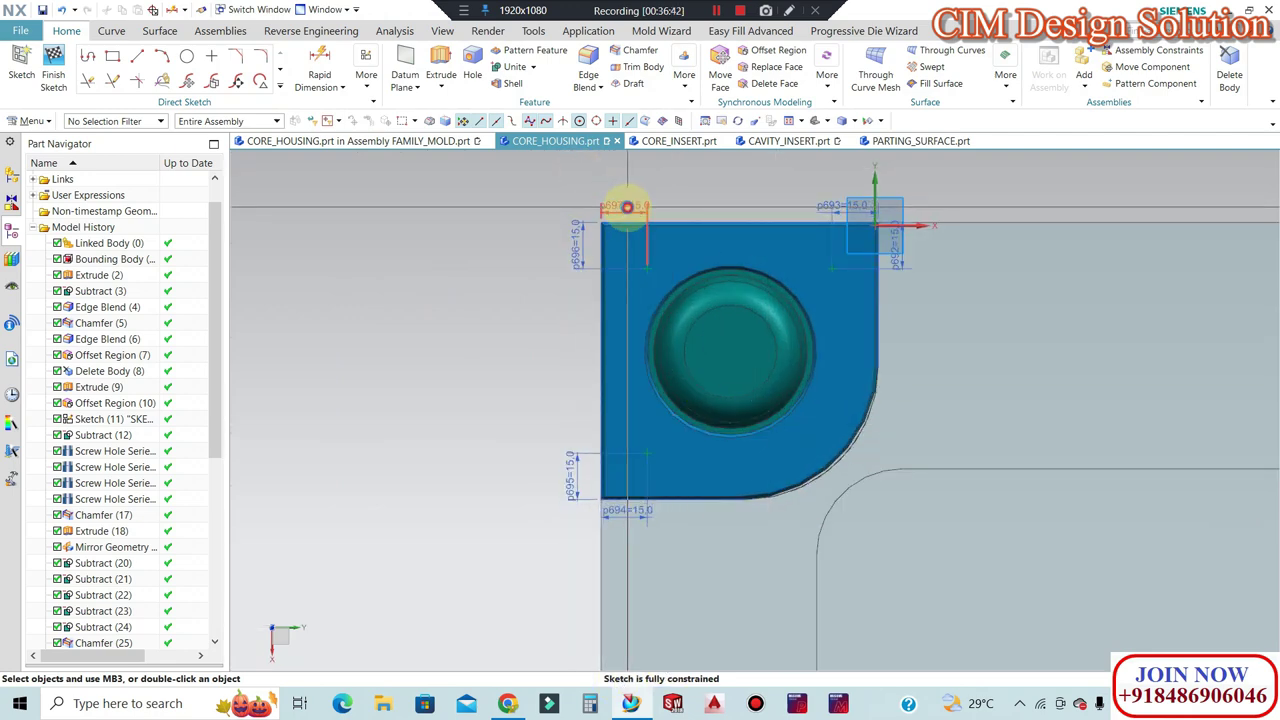
click(655, 311)
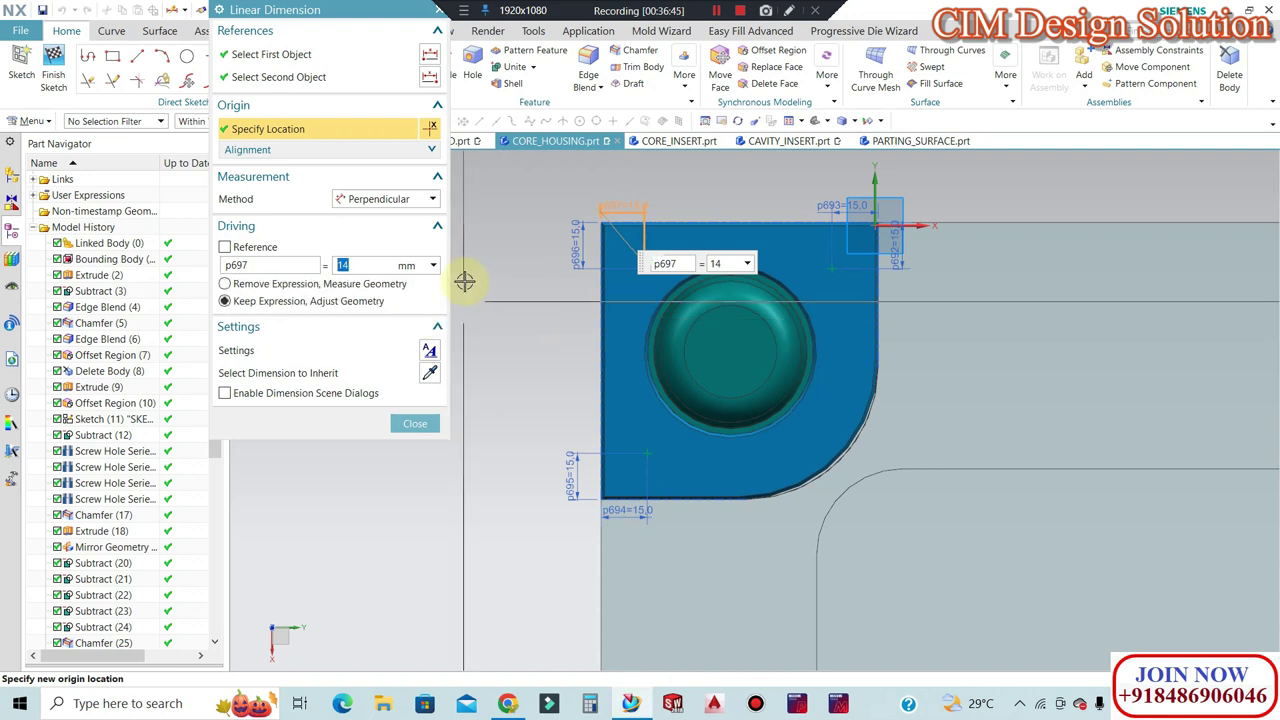
click(414, 424)
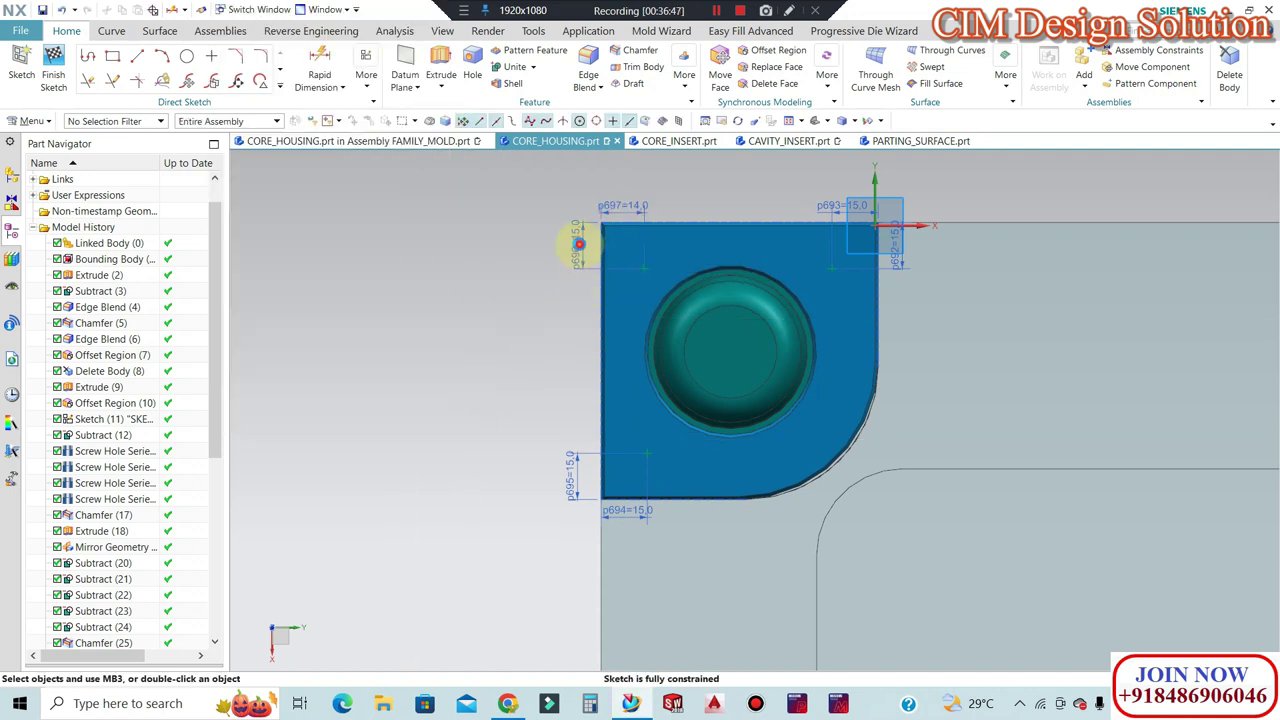
double_click(576, 245)
text(14)
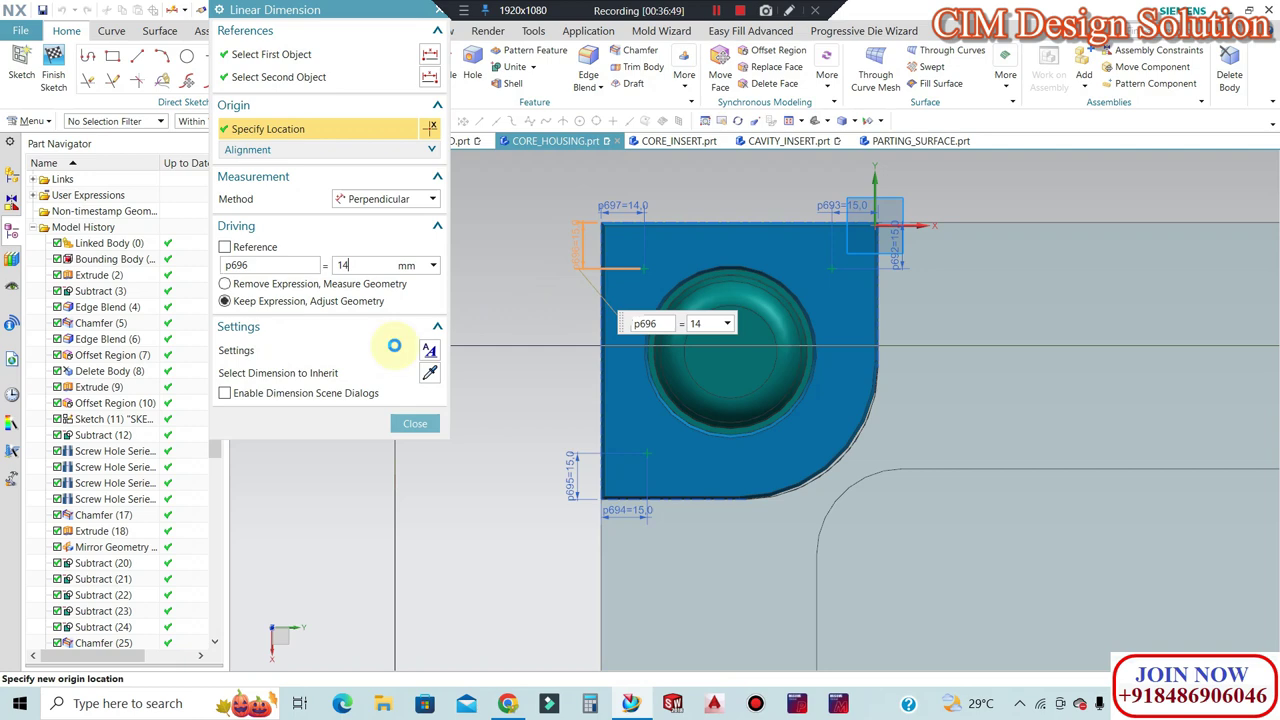
click(414, 424)
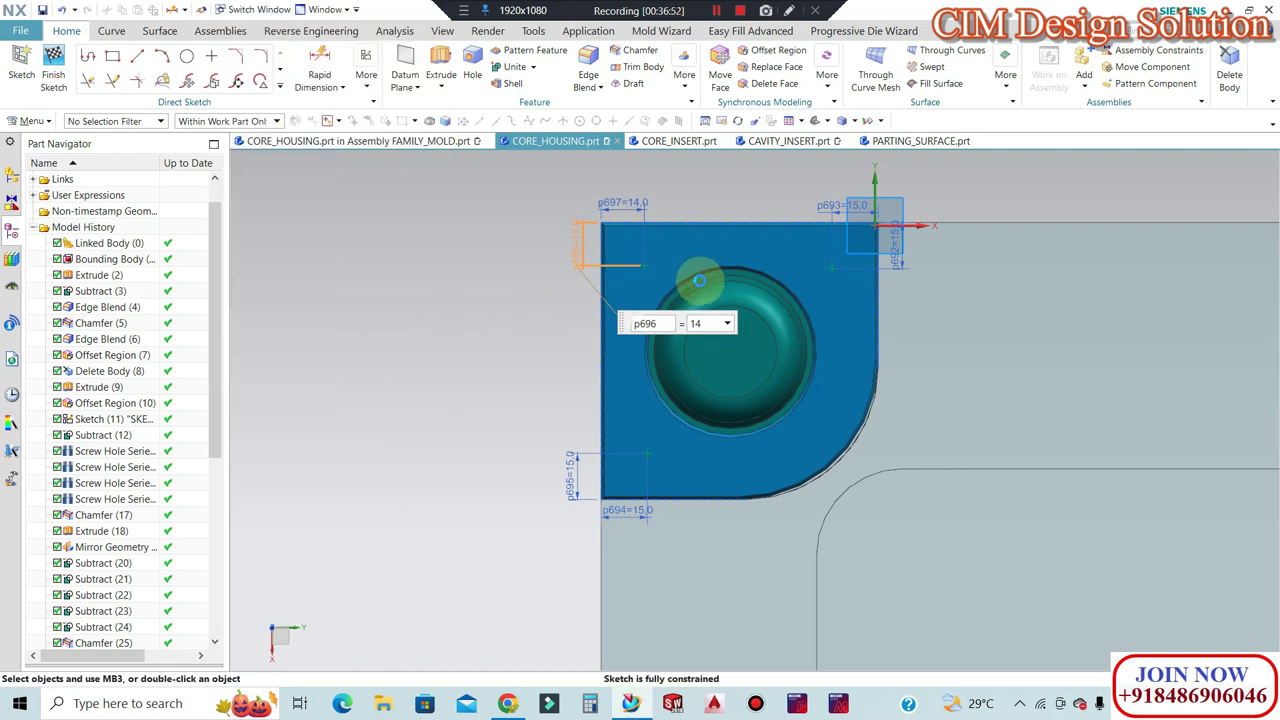
scroll(600, 252, down, 2)
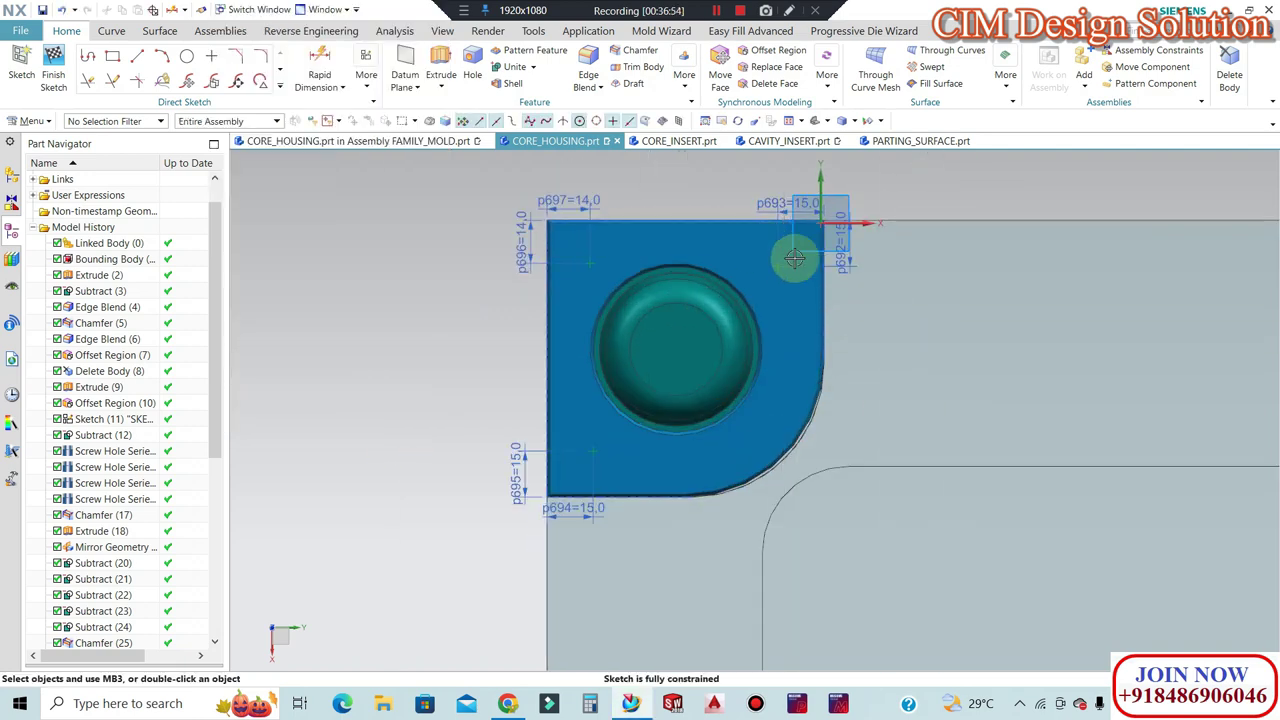
scroll(649, 214, down, 1)
scroll(621, 216, down, 2)
scroll(621, 216, down, 1)
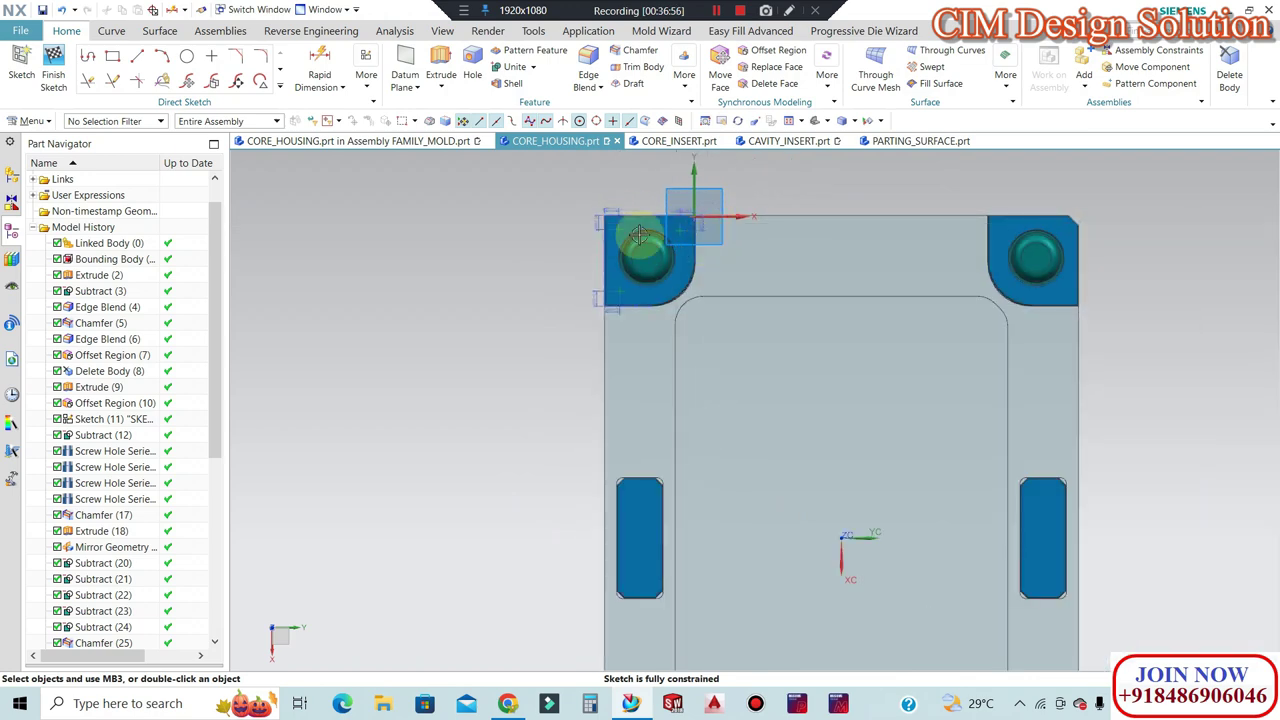
click(284, 90)
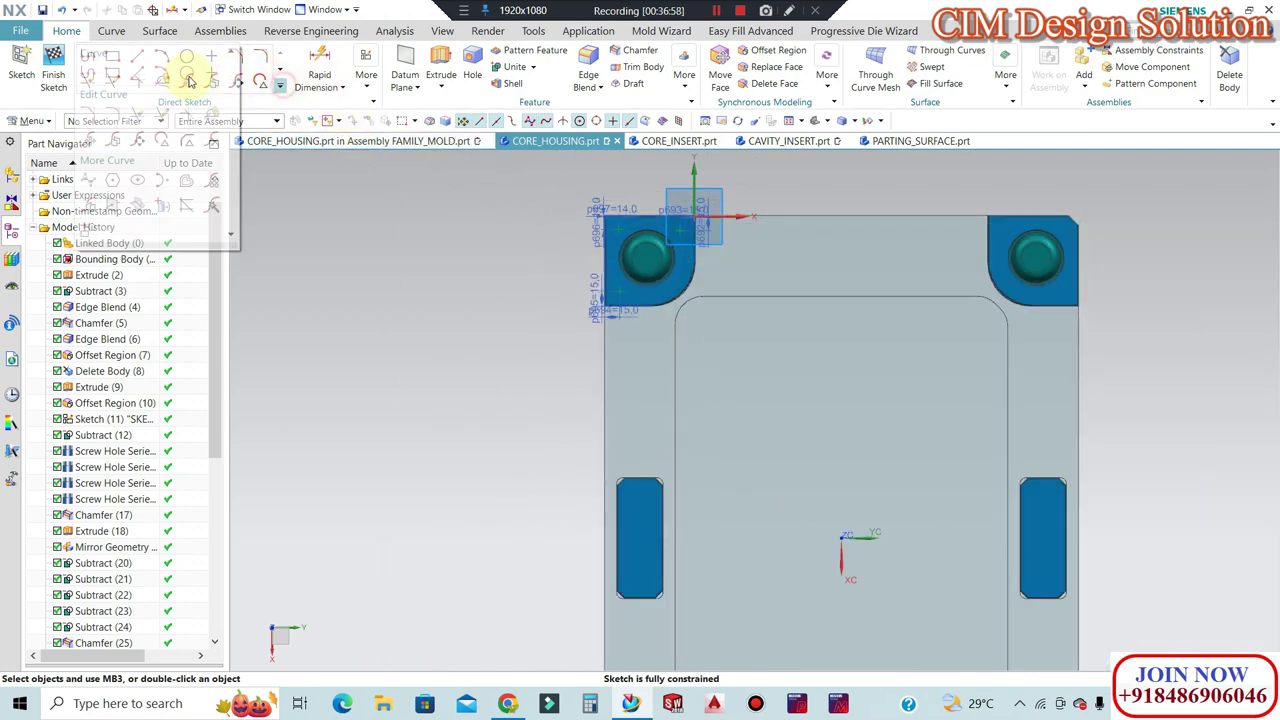
Draw a 41 mm vertical line down from the recess bottom edge midpoint.
click(134, 76)
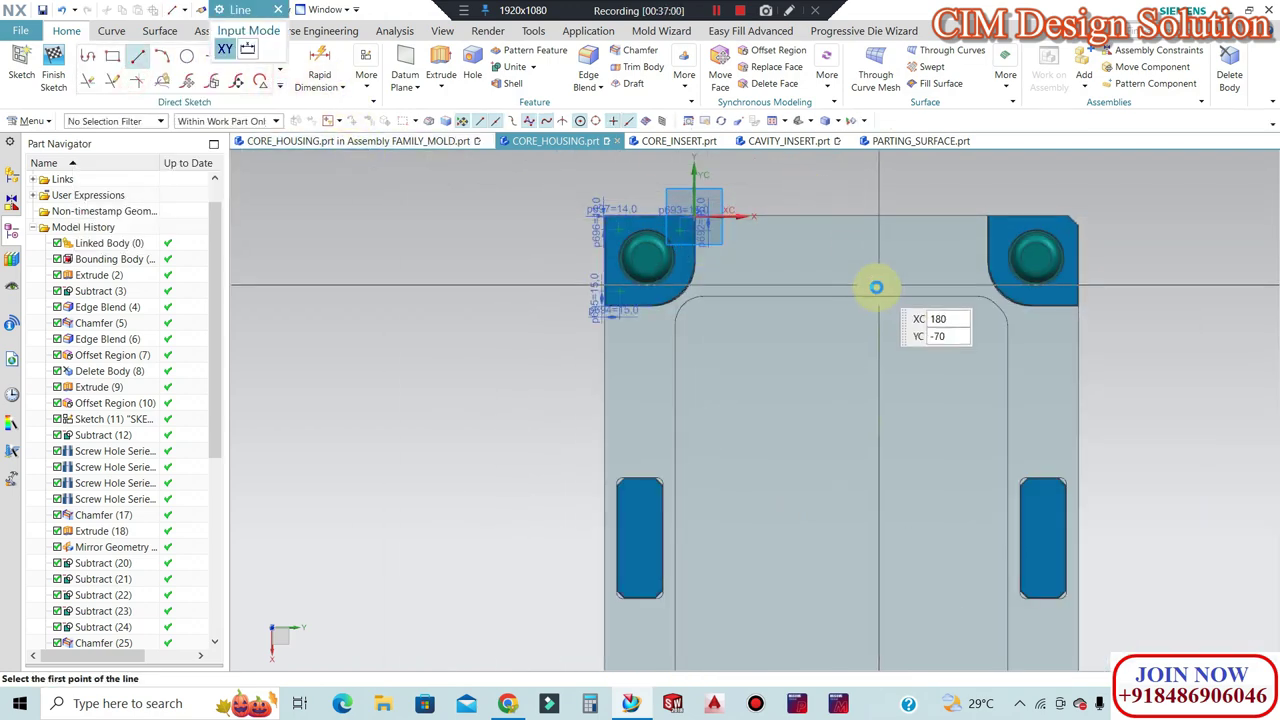
scroll(847, 297, down, 1)
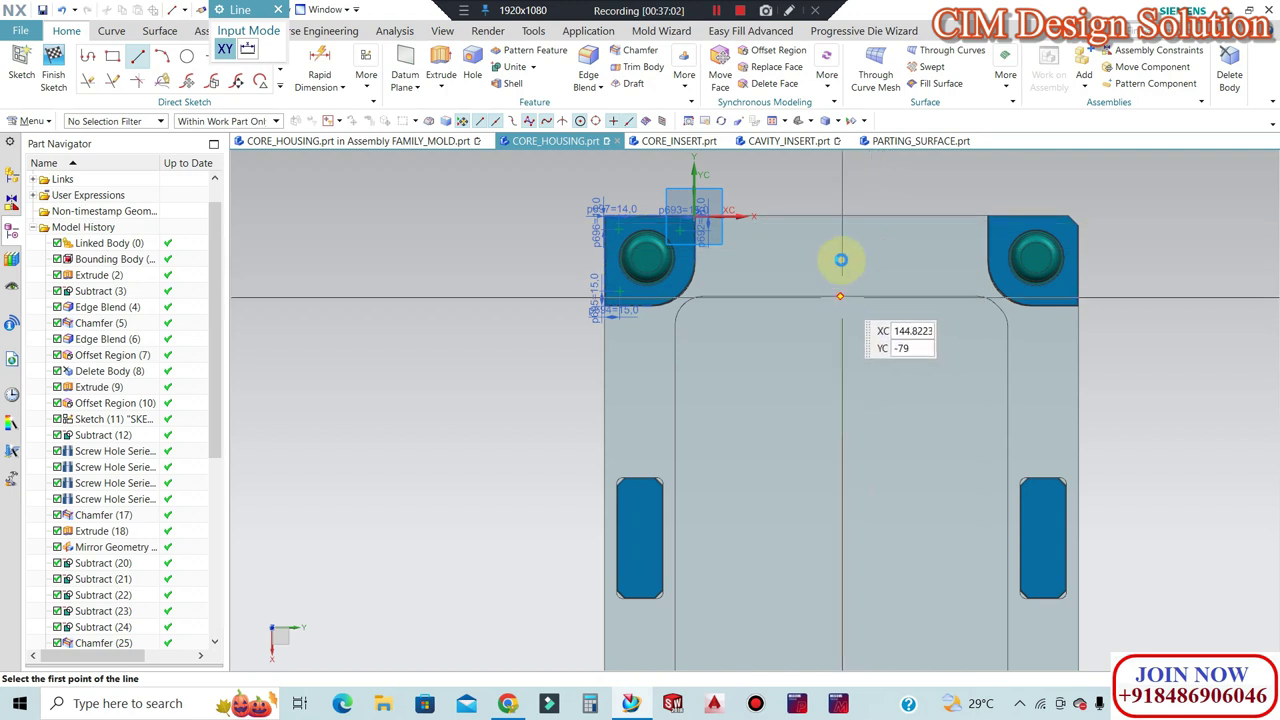
scroll(834, 263, down, 2)
scroll(848, 597, up, 3)
scroll(848, 597, up, 1)
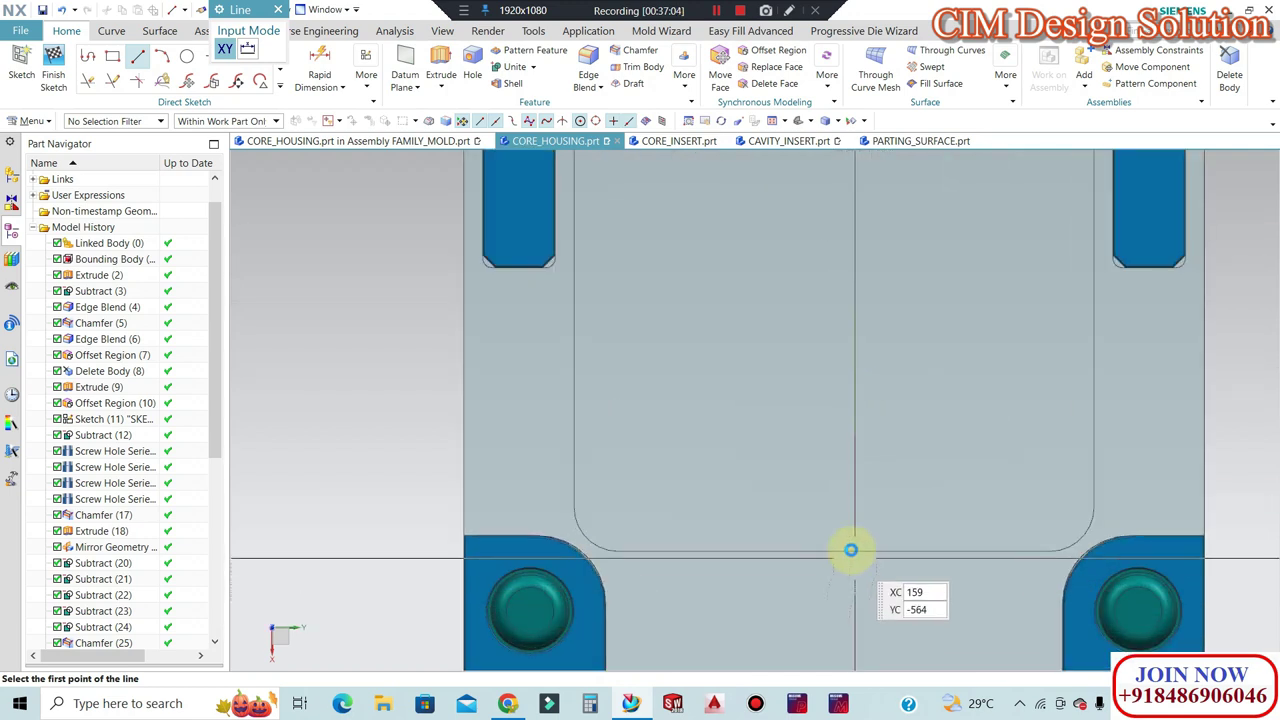
click(829, 551)
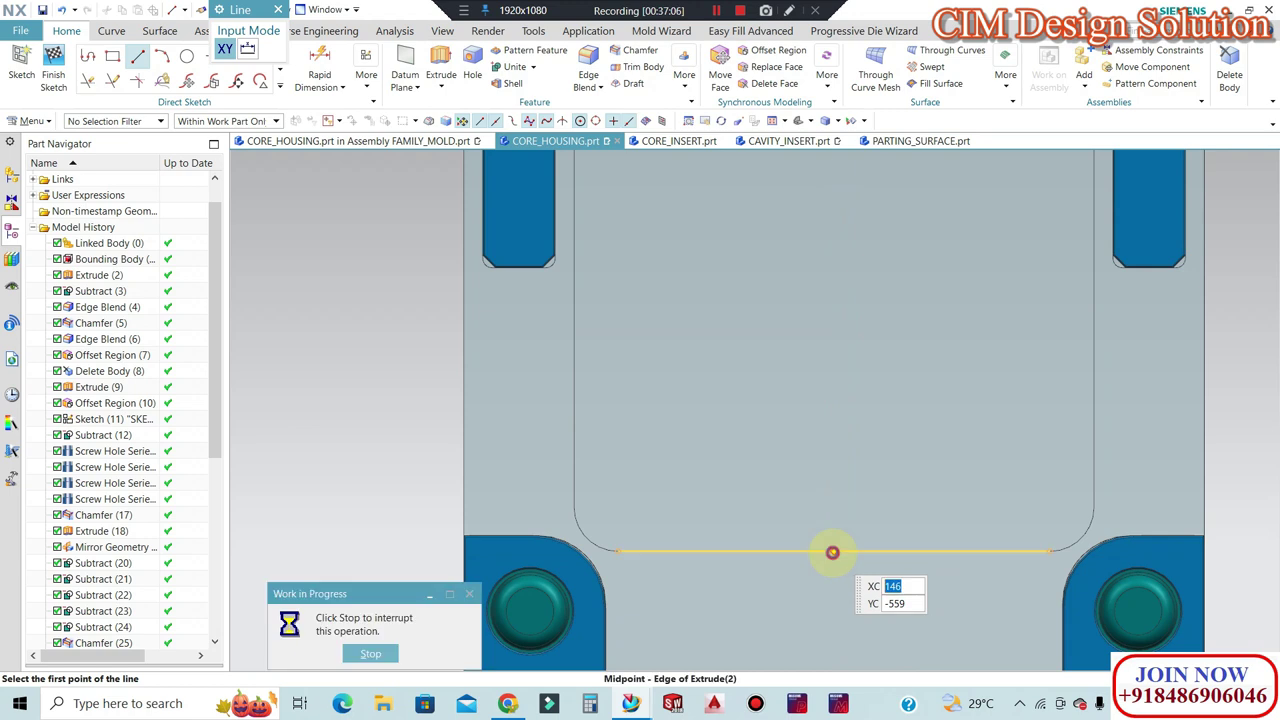
click(833, 613)
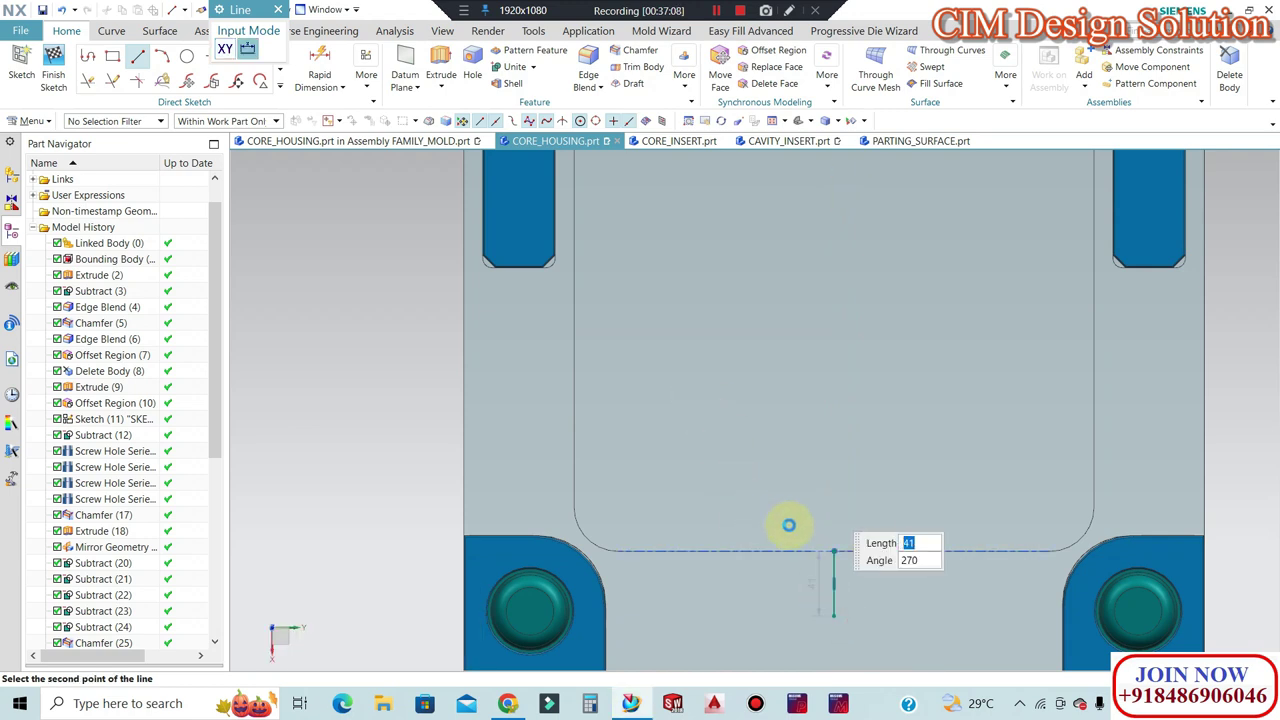
Draw a horizontal line leftward from the recess left edge midpoint.
scroll(789, 525, down, 1)
scroll(660, 355, down, 2)
scroll(690, 330, down, 2)
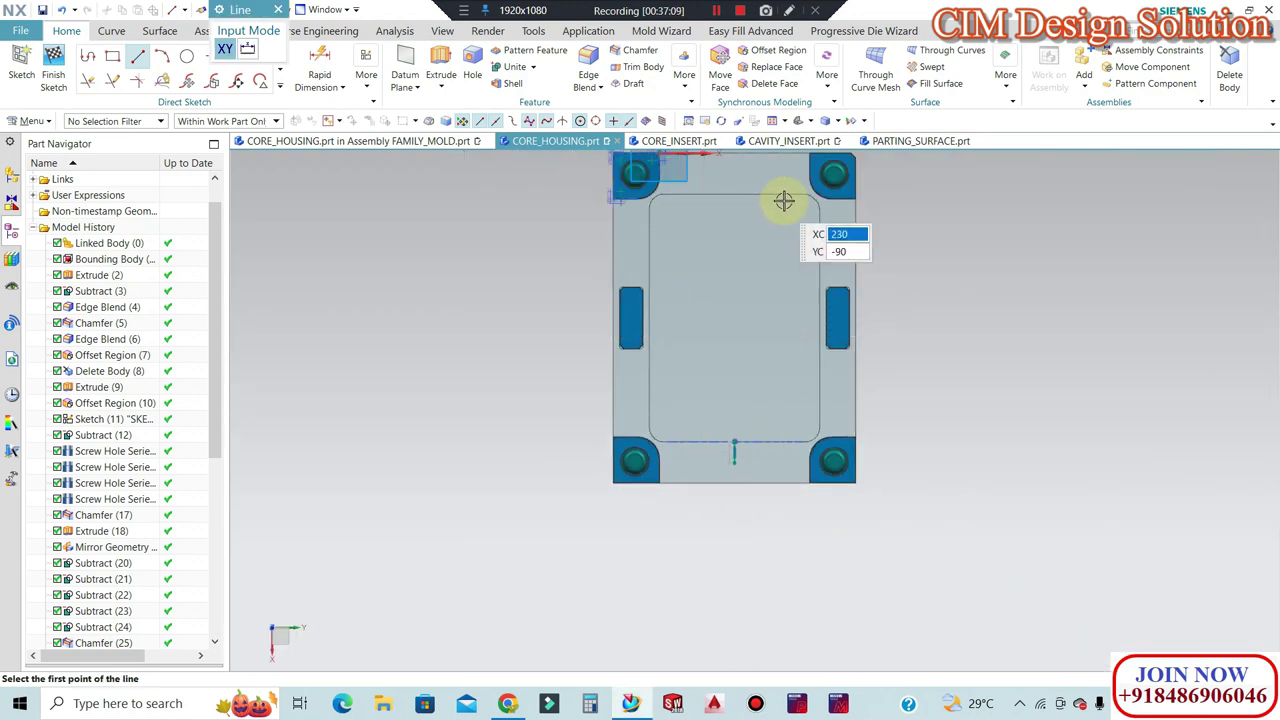
scroll(850, 196, up, 3)
scroll(917, 191, up, 2)
scroll(969, 243, down, 1)
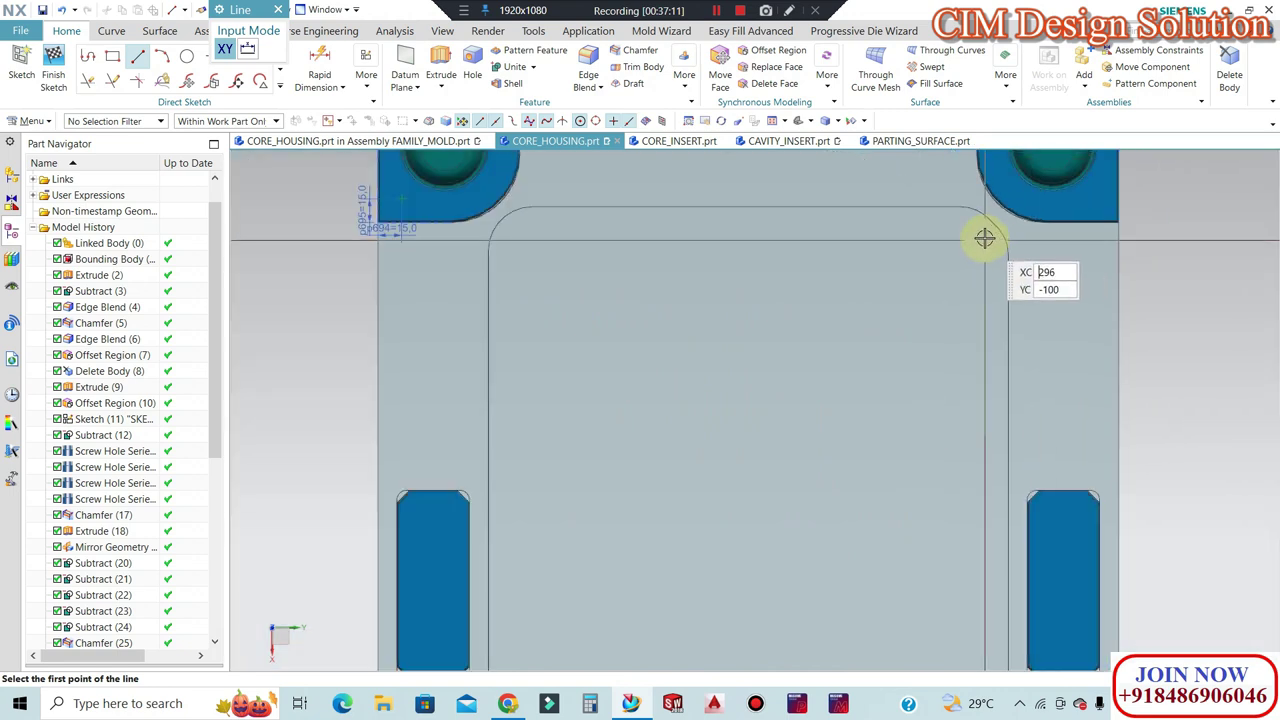
scroll(700, 440, down, 3)
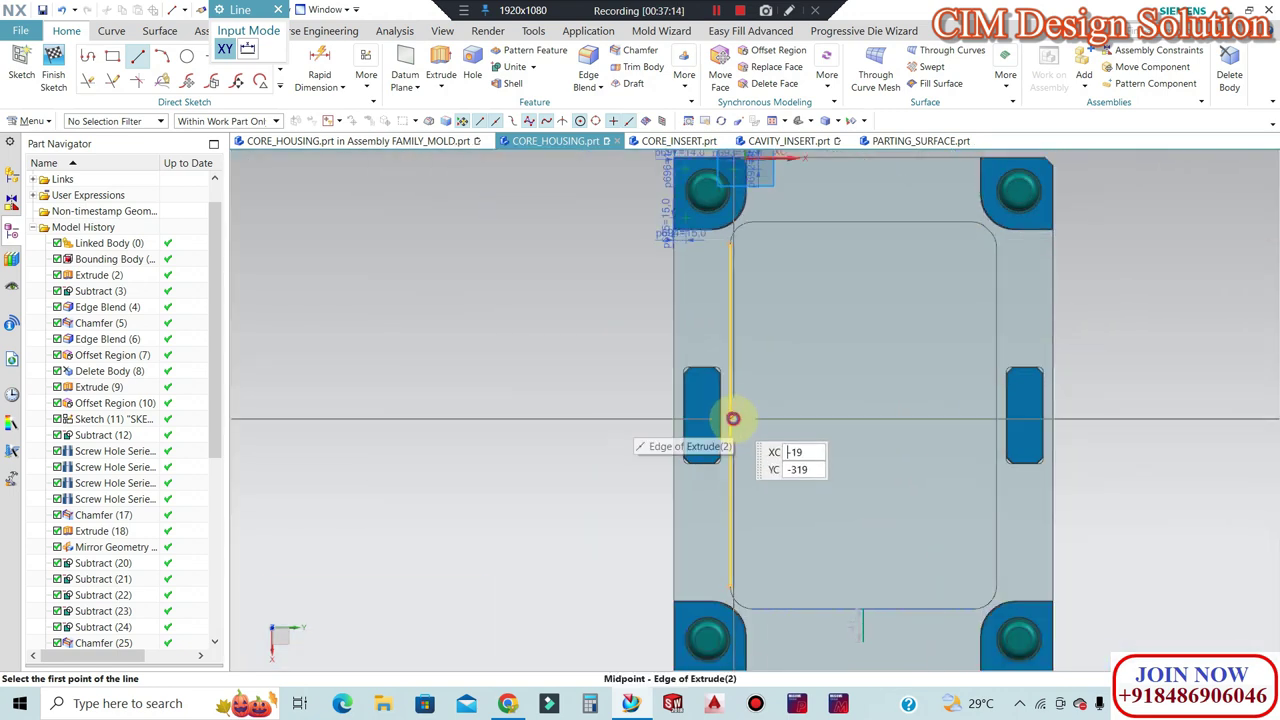
click(730, 420)
click(645, 420)
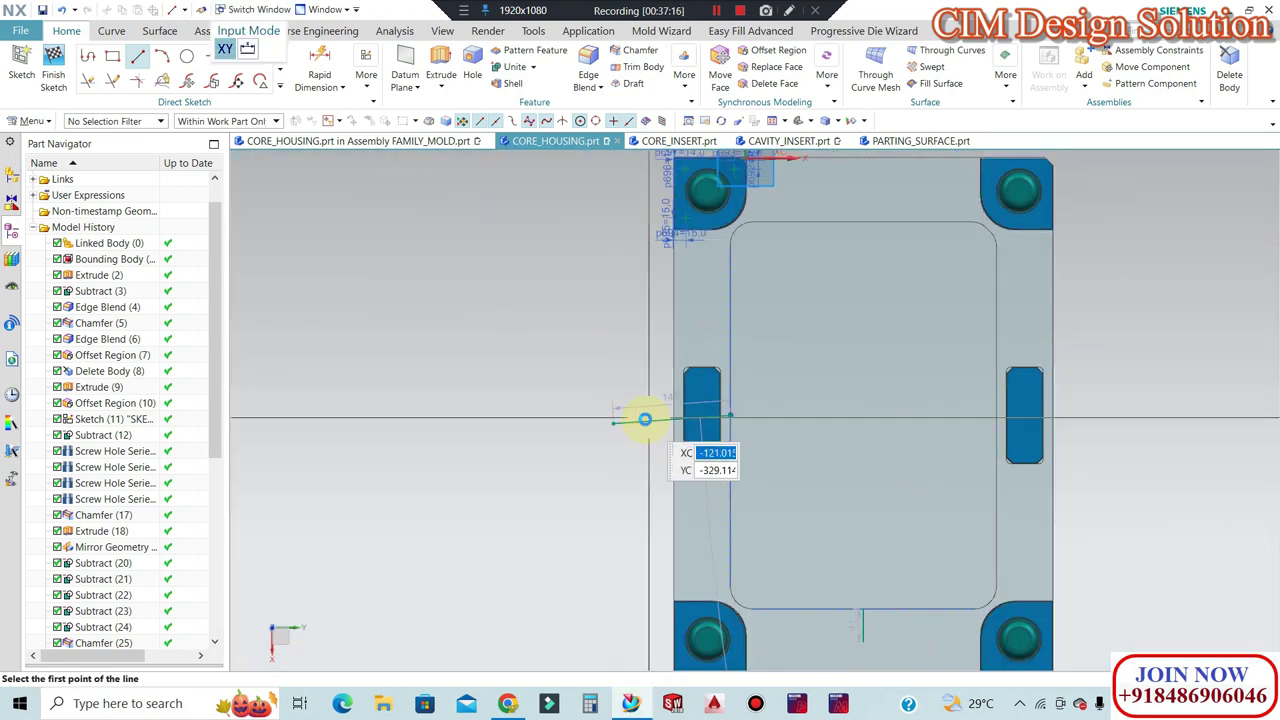
key(Escape)
right_click(645, 420)
click(786, 505)
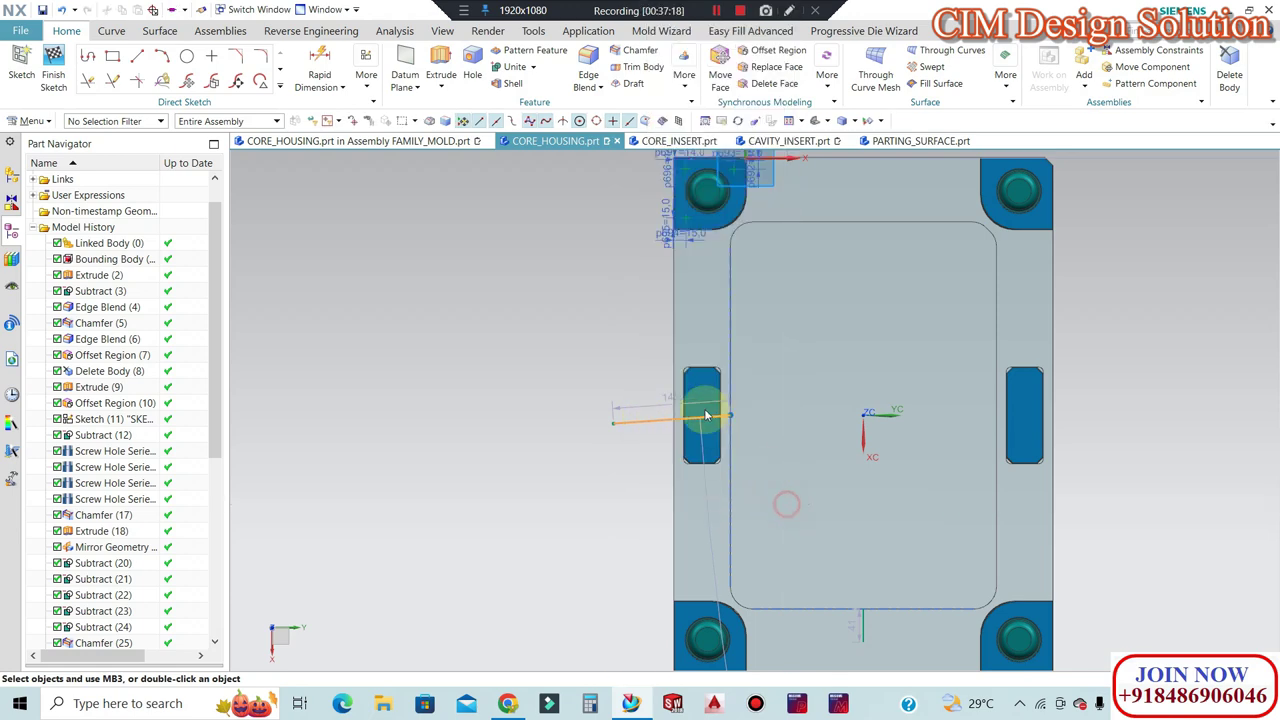
scroll(597, 360, down, 3)
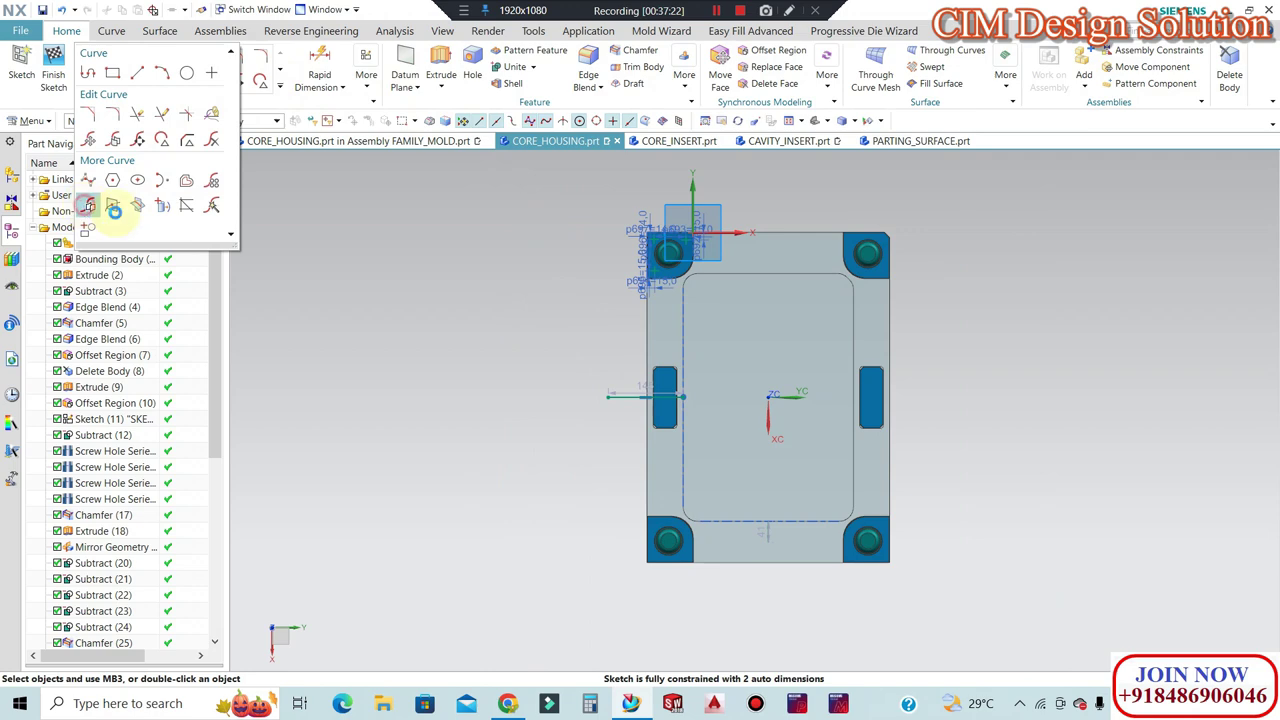
In Mirror Curve, select the top-left corner points and the bottom vertical line as mirror line.
click(88, 205)
scroll(674, 266, up, 5)
click(520, 265)
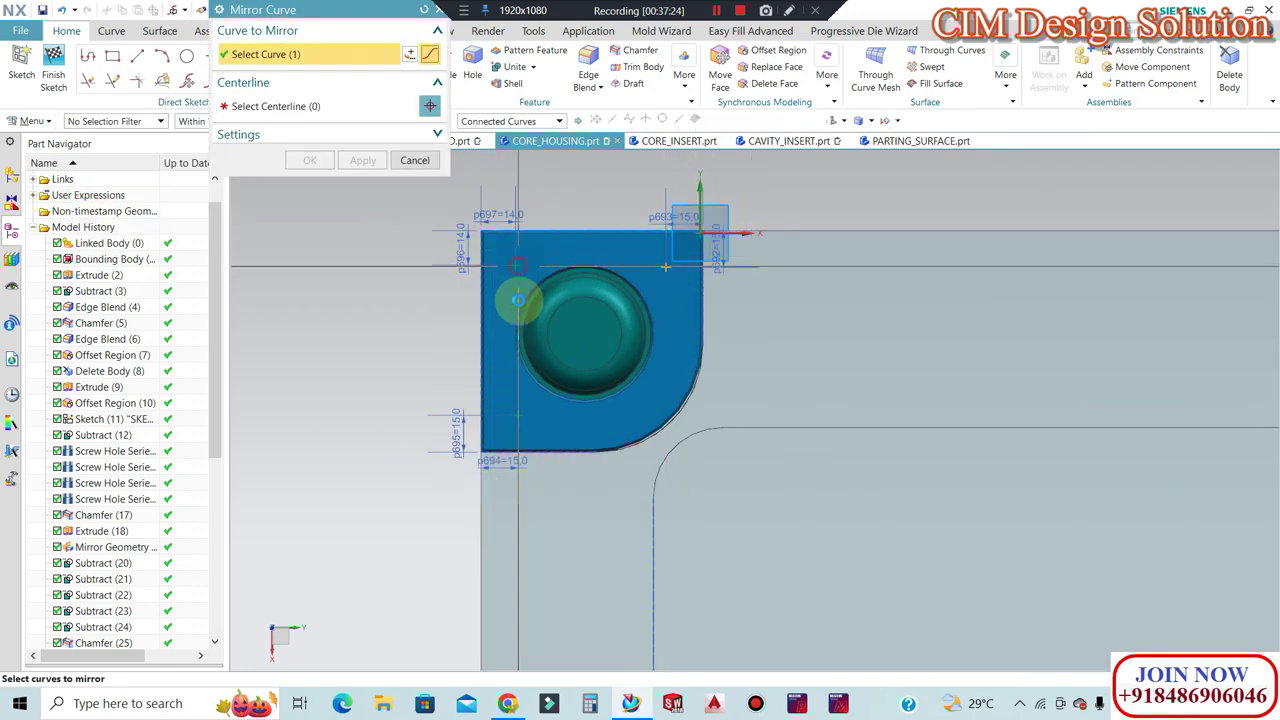
click(341, 114)
scroll(726, 237, down, 3)
scroll(726, 223, down, 2)
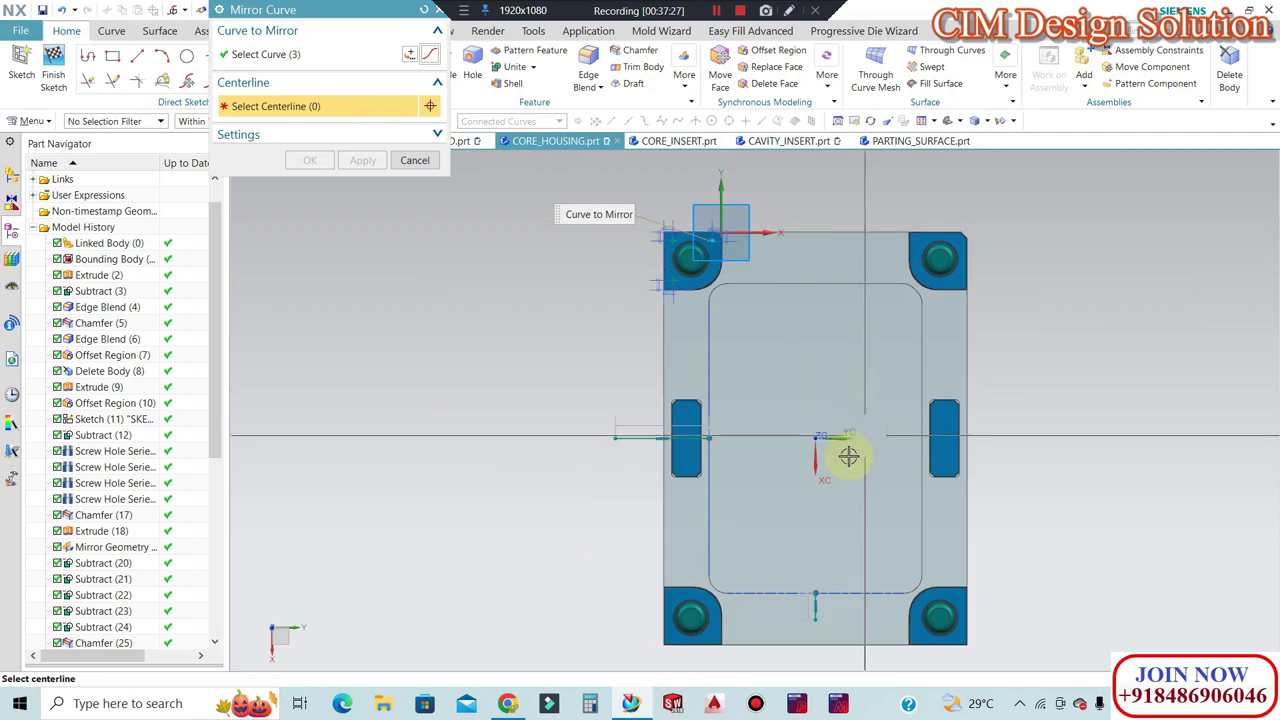
click(816, 607)
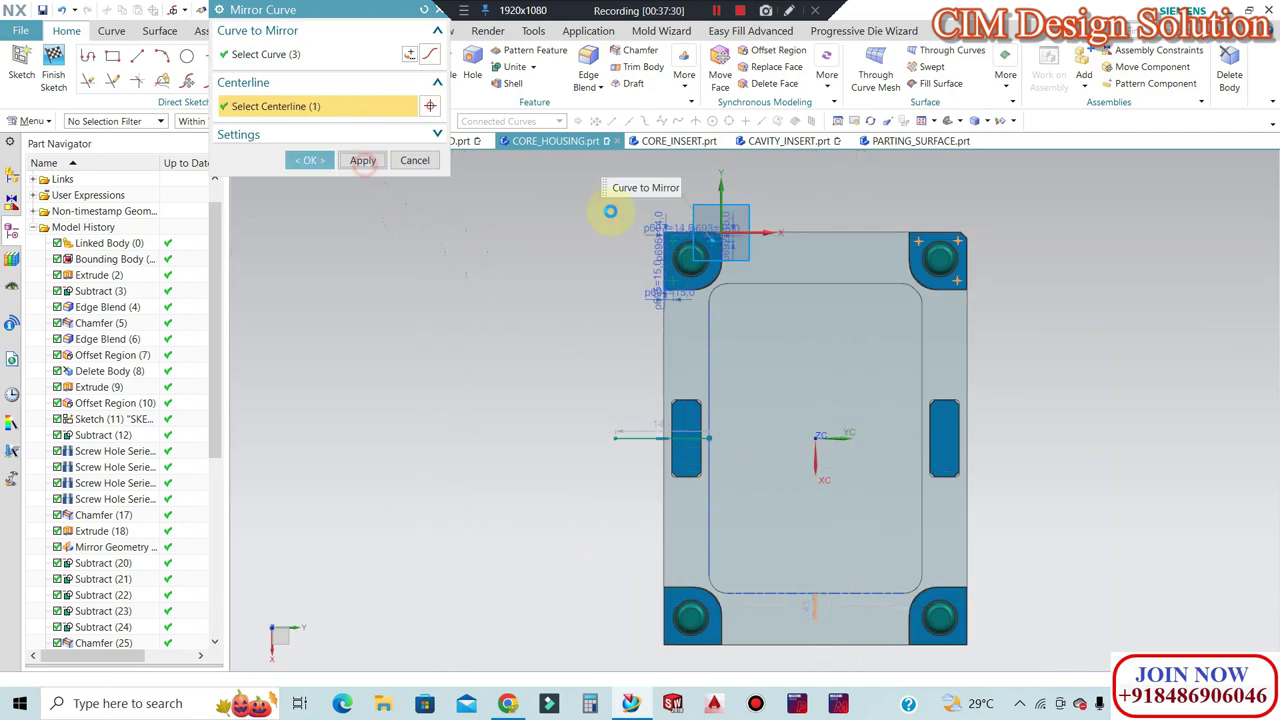
scroll(706, 238, up, 5)
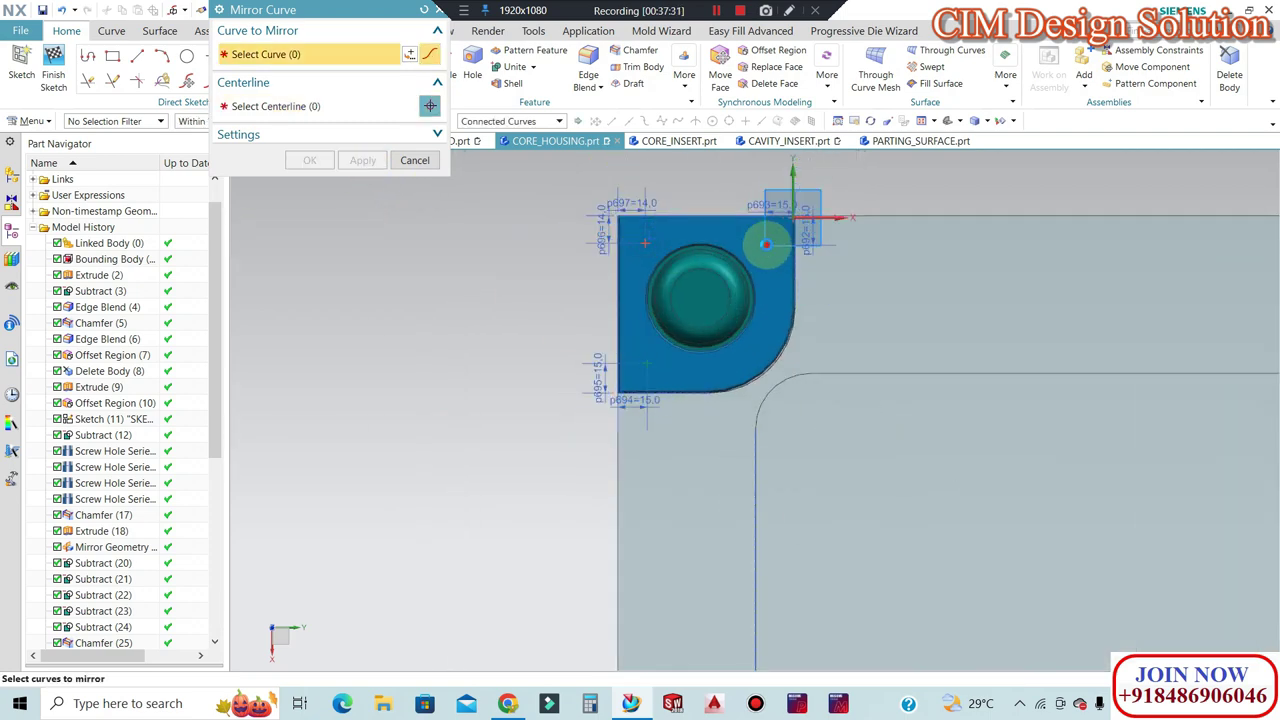
scroll(609, 215, down, 3)
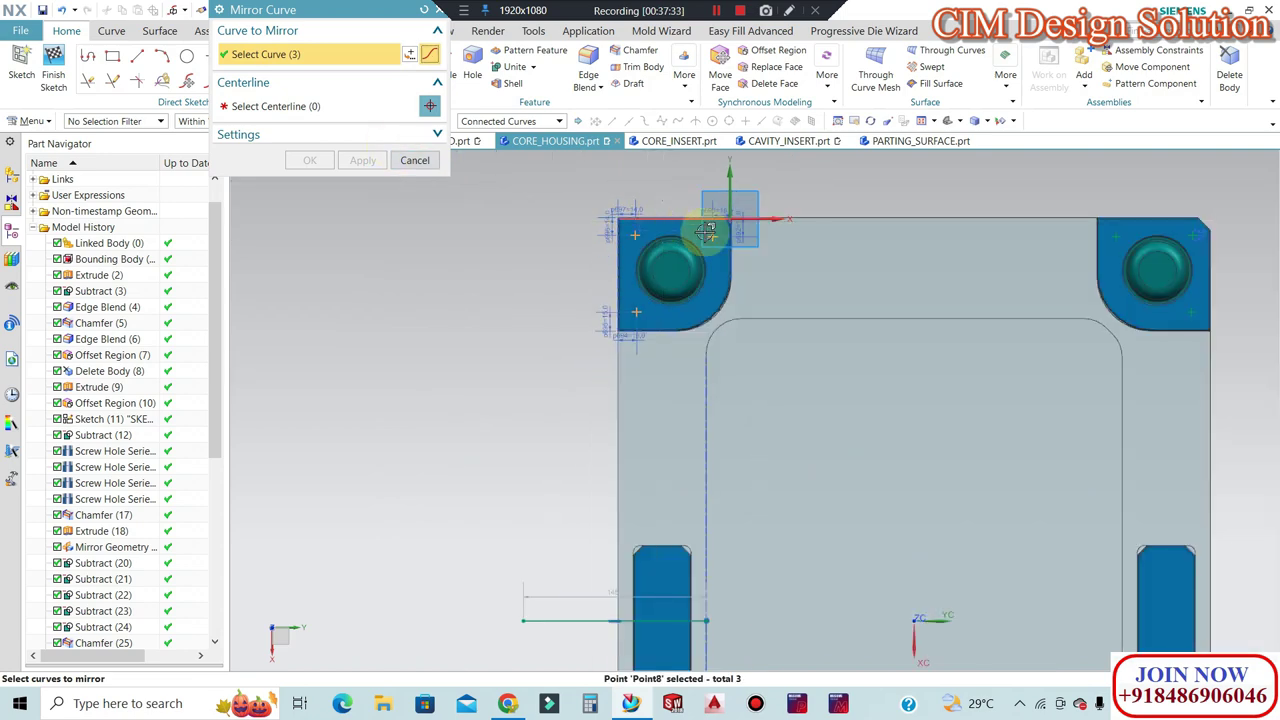
scroll(900, 250, up, 2)
Add the remaining corner points and mirror them across the centreline.
click(941, 231)
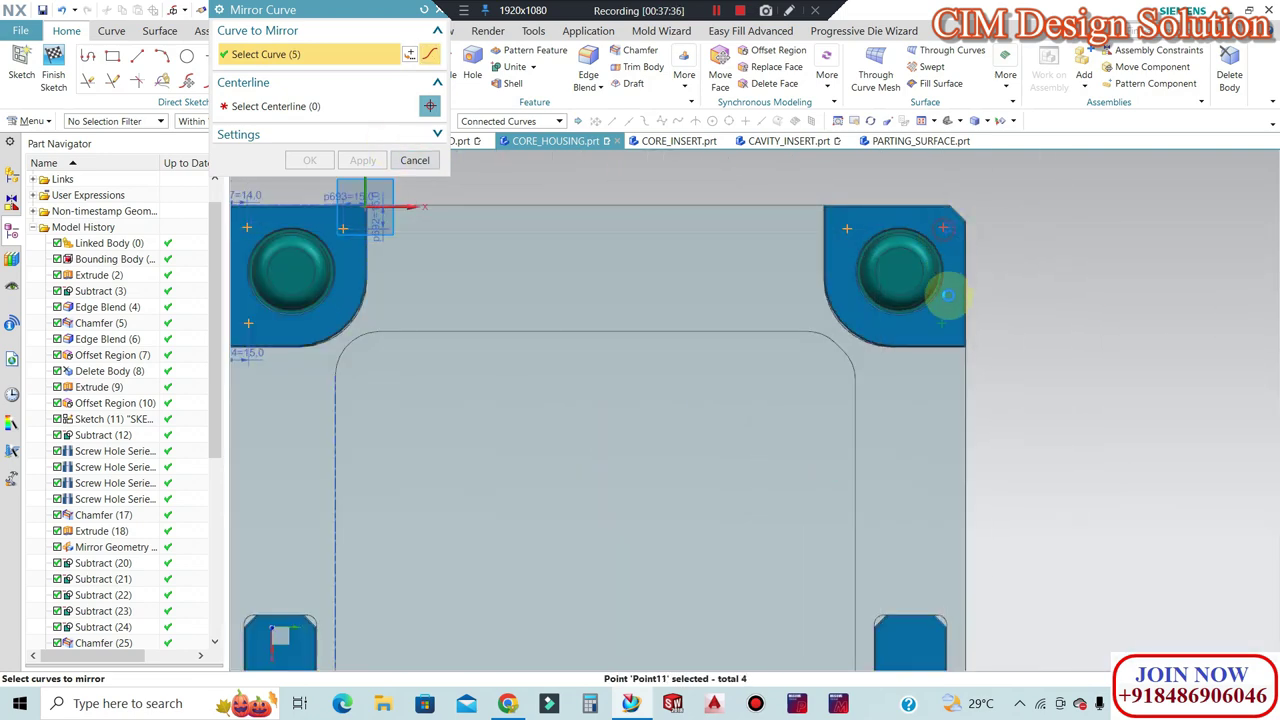
click(944, 325)
scroll(1068, 251, down, 2)
scroll(1068, 251, down, 2)
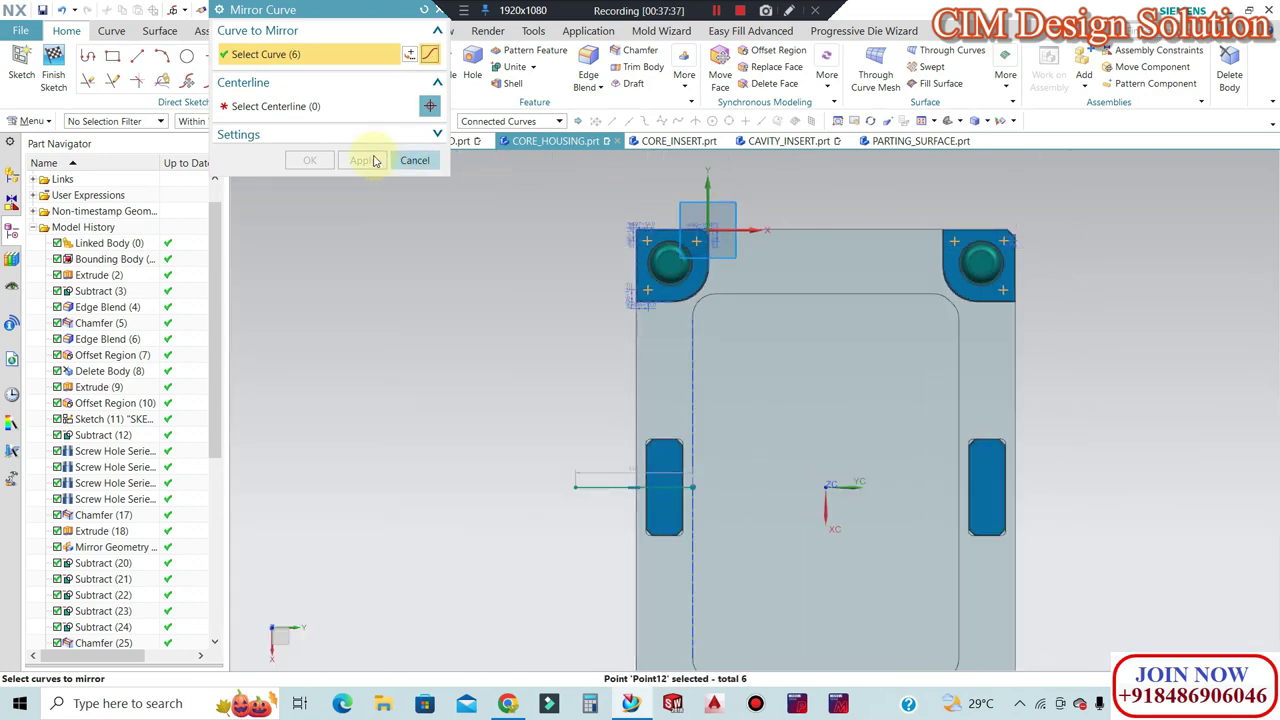
click(314, 106)
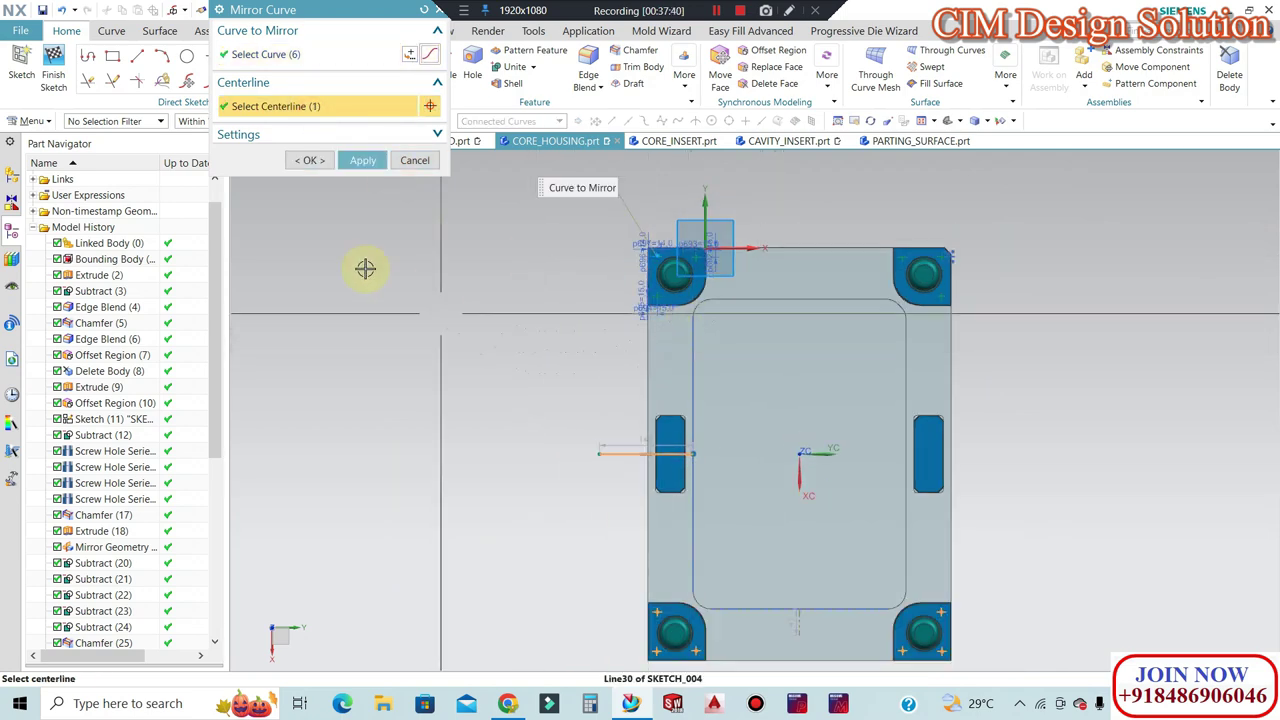
click(309, 160)
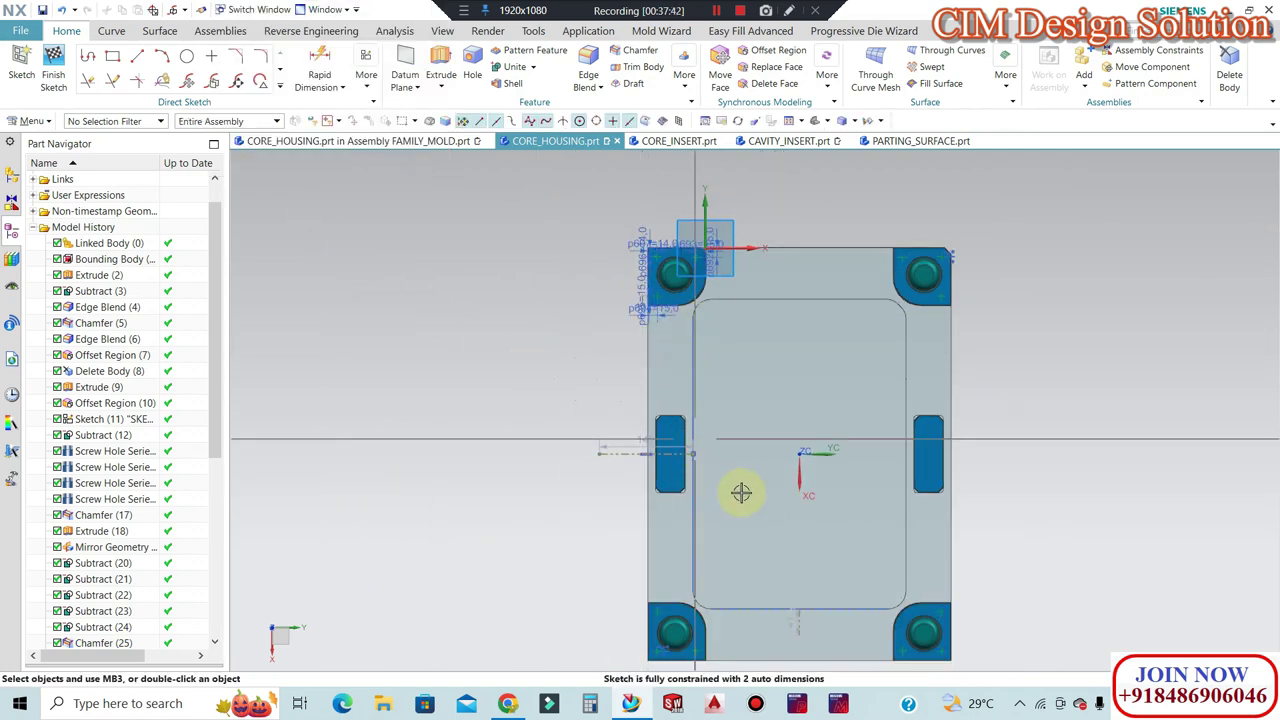
scroll(740, 491, up, 2)
Place a sketch point in the left slot and change its vertical dimension p698 from 30.1 to 35.
scroll(645, 468, up, 3)
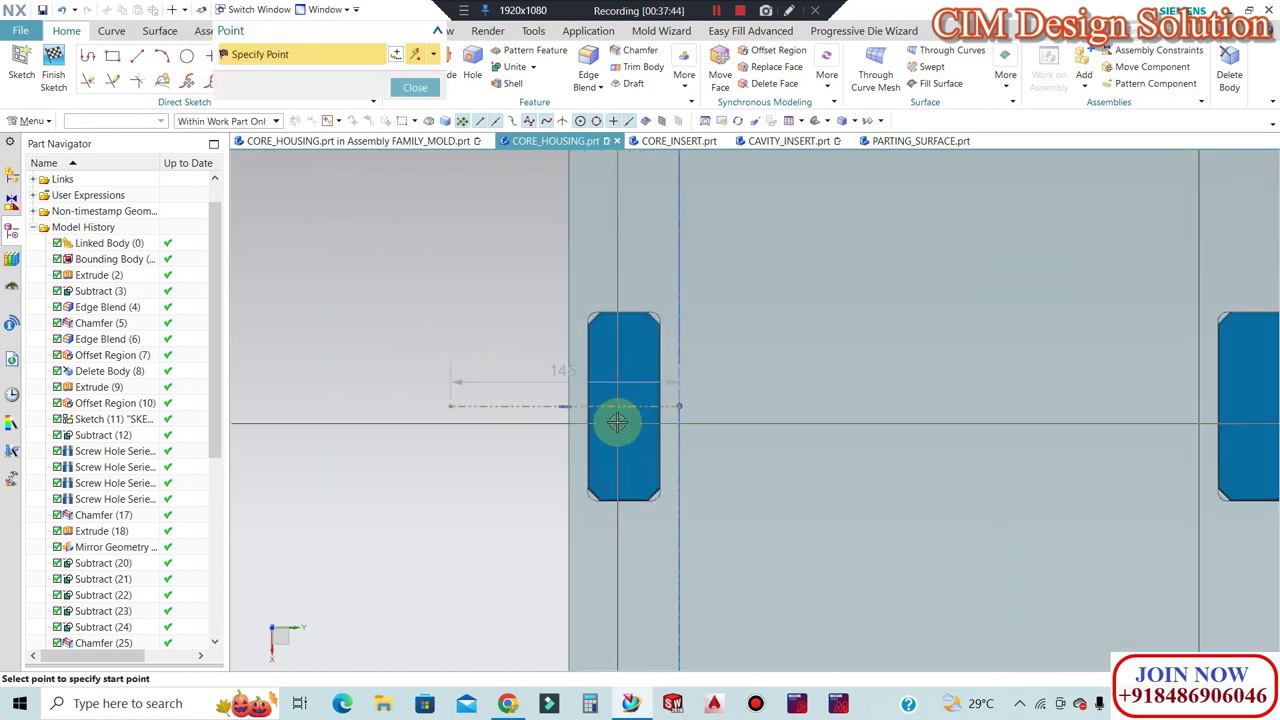
scroll(632, 456, up, 1)
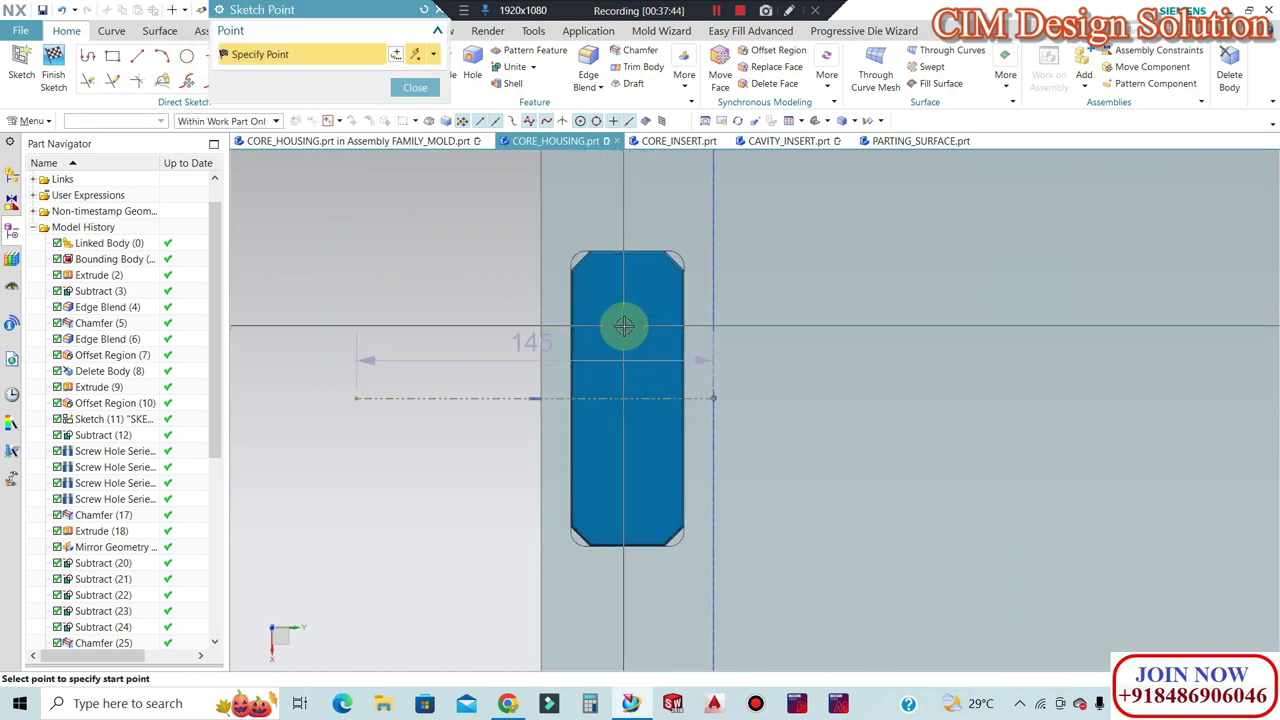
middle_click(799, 373)
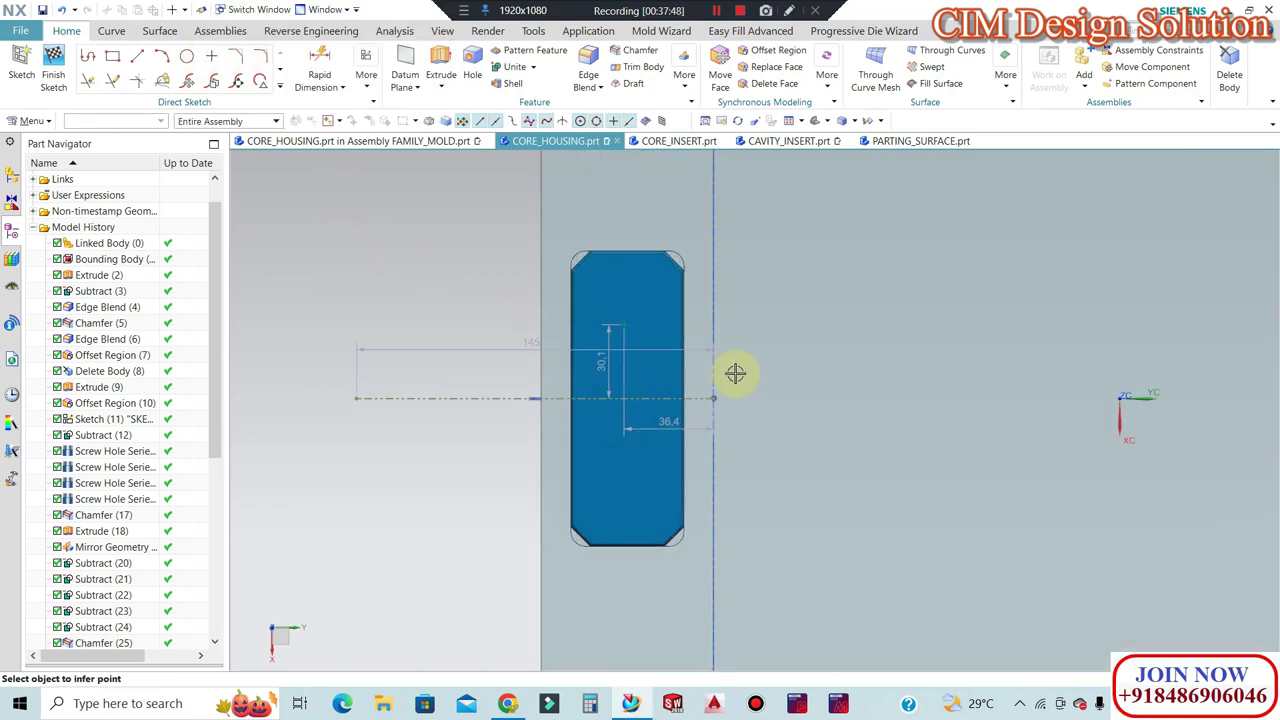
scroll(634, 357, up, 4)
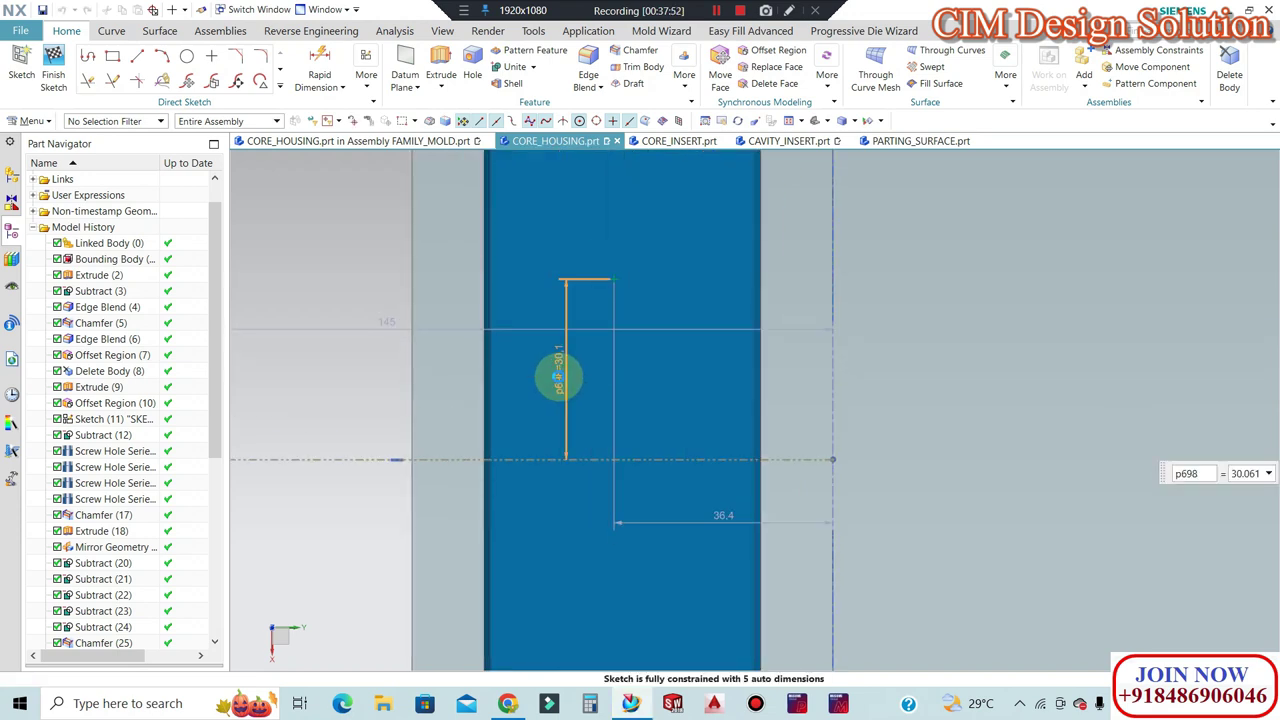
double_click(559, 376)
text(35)
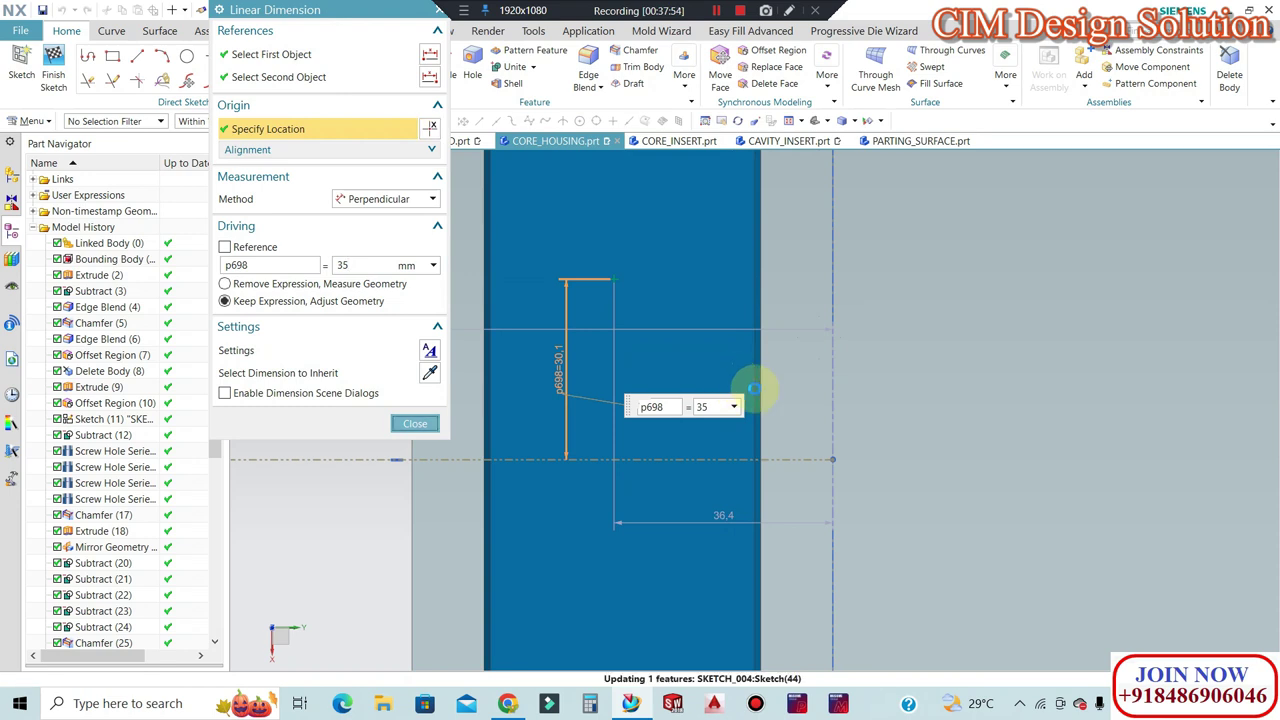
middle_click(764, 426)
scroll(671, 357, down, 2)
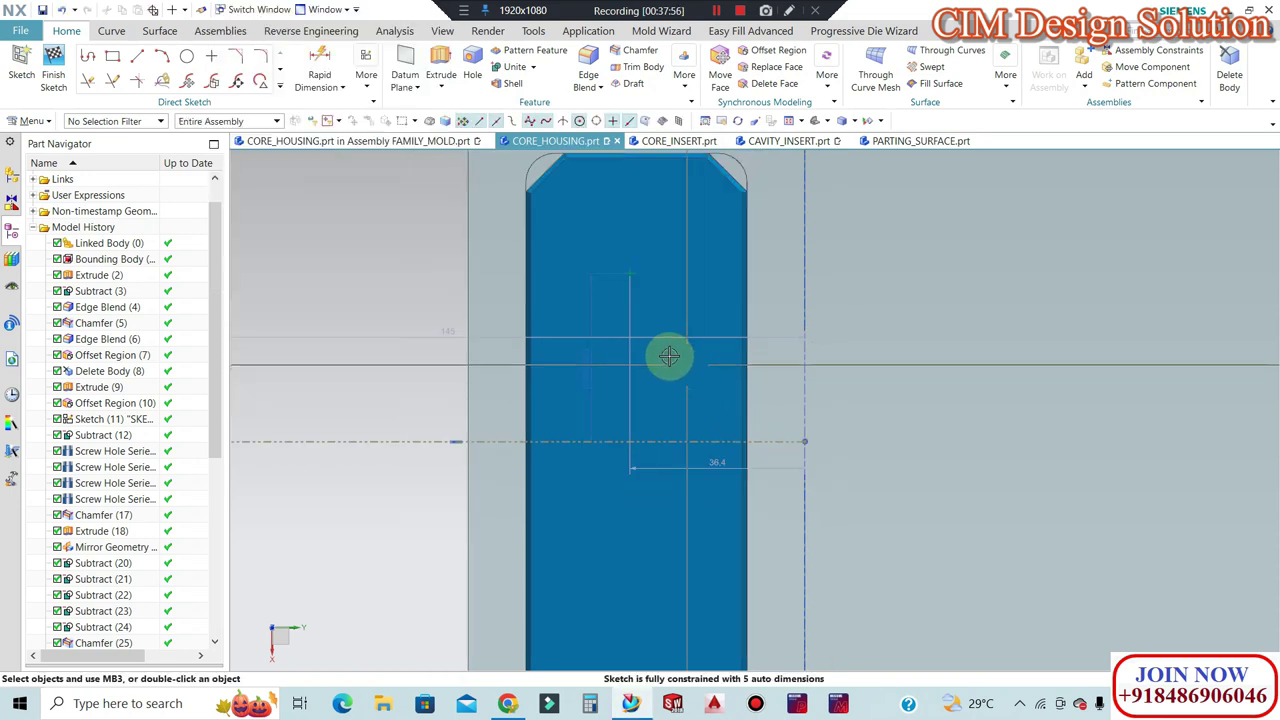
scroll(655, 320, down, 3)
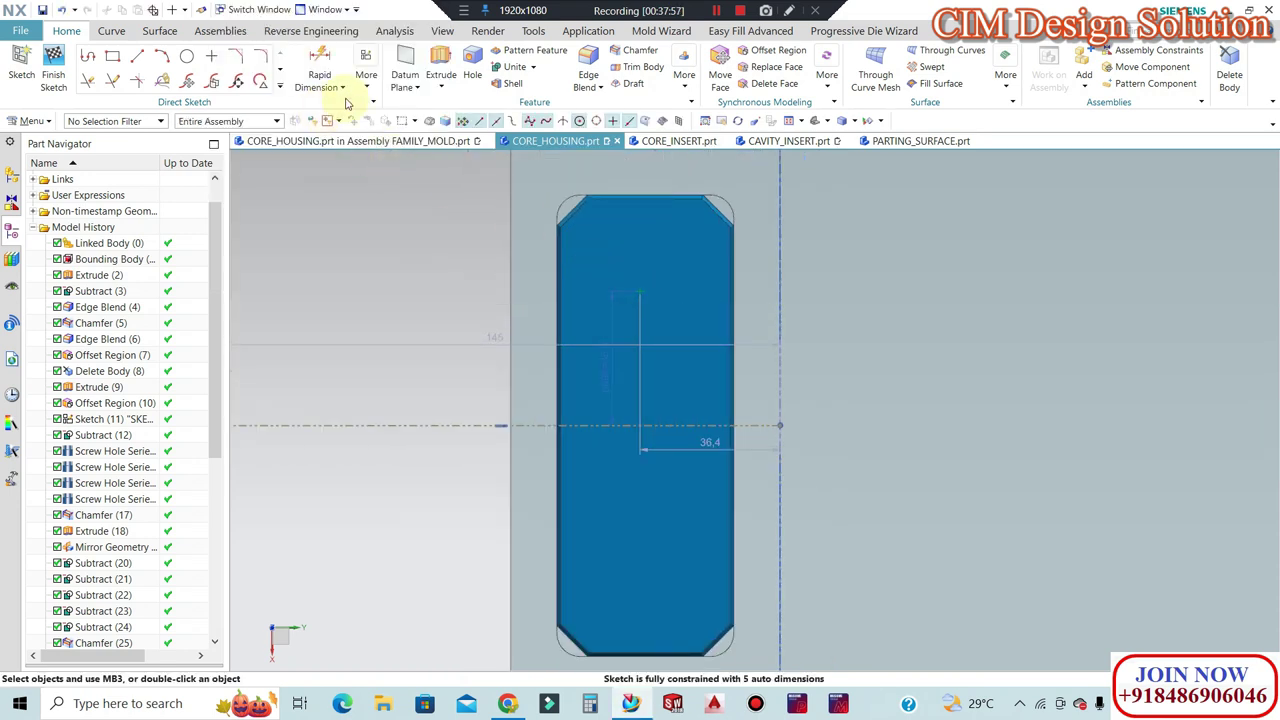
key(c)
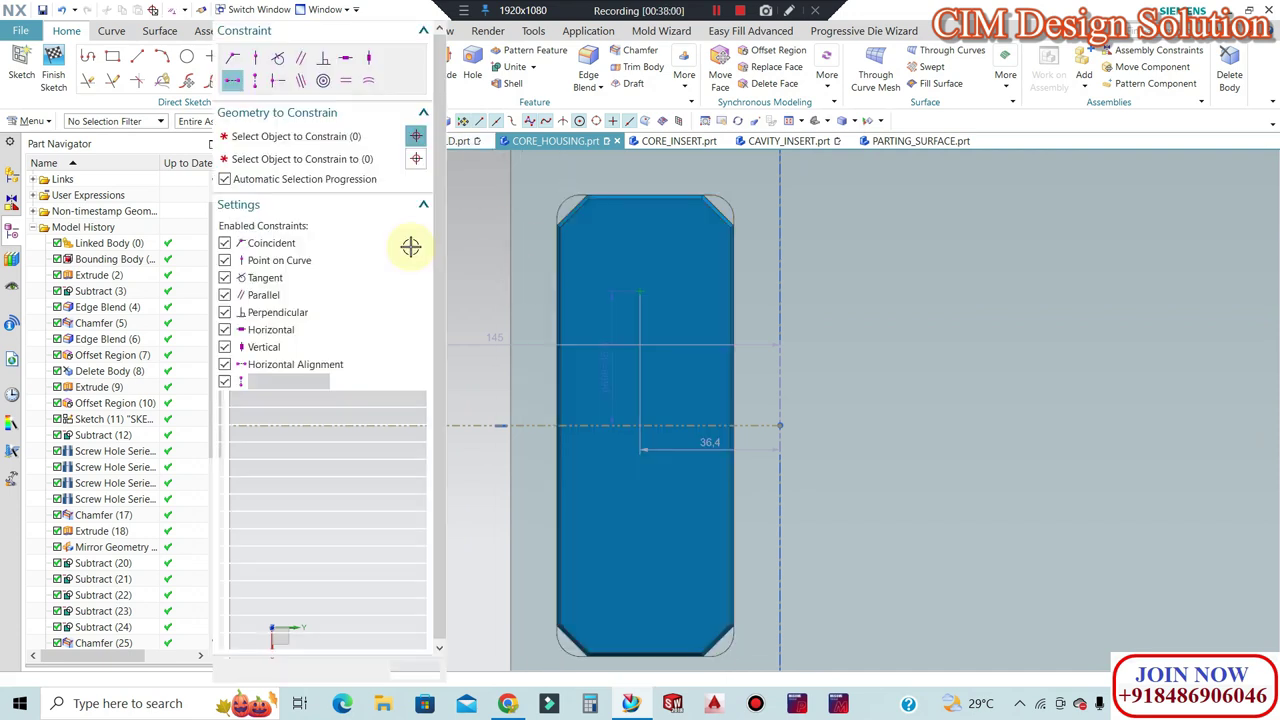
Vertically align the slot point with the top-edge point, replacing the 36.4 offset dimension.
click(647, 200)
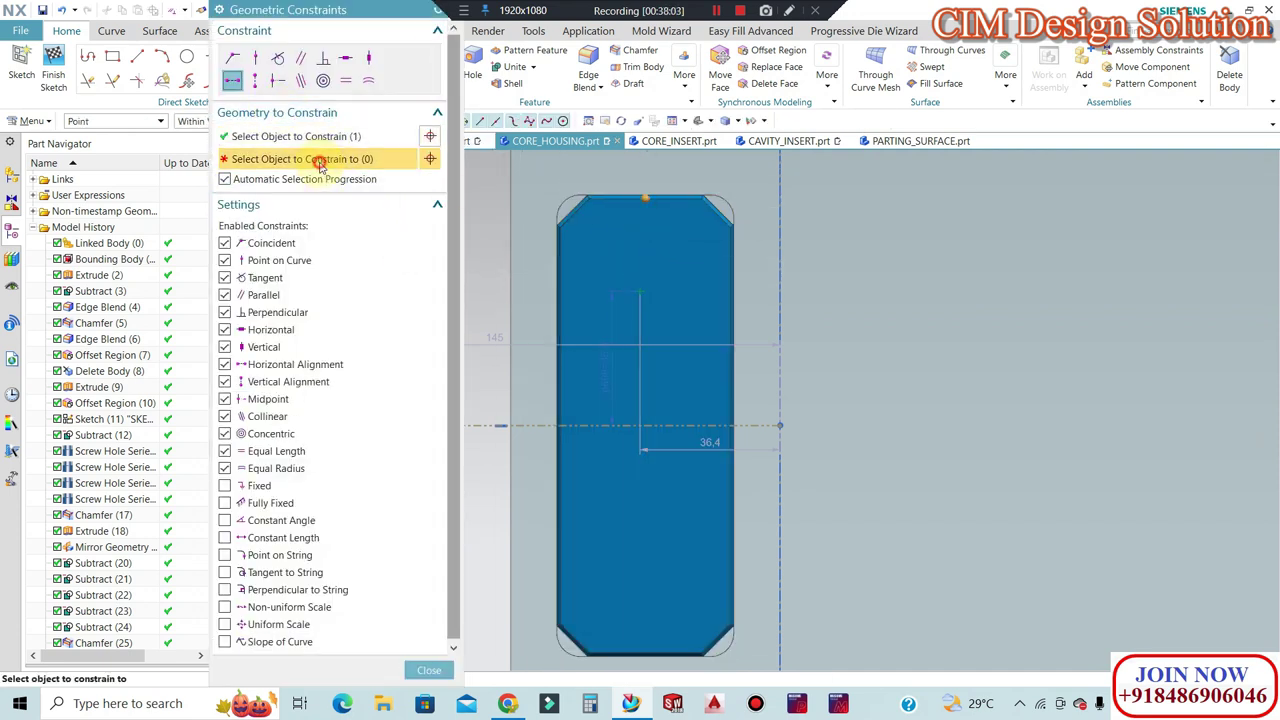
click(639, 291)
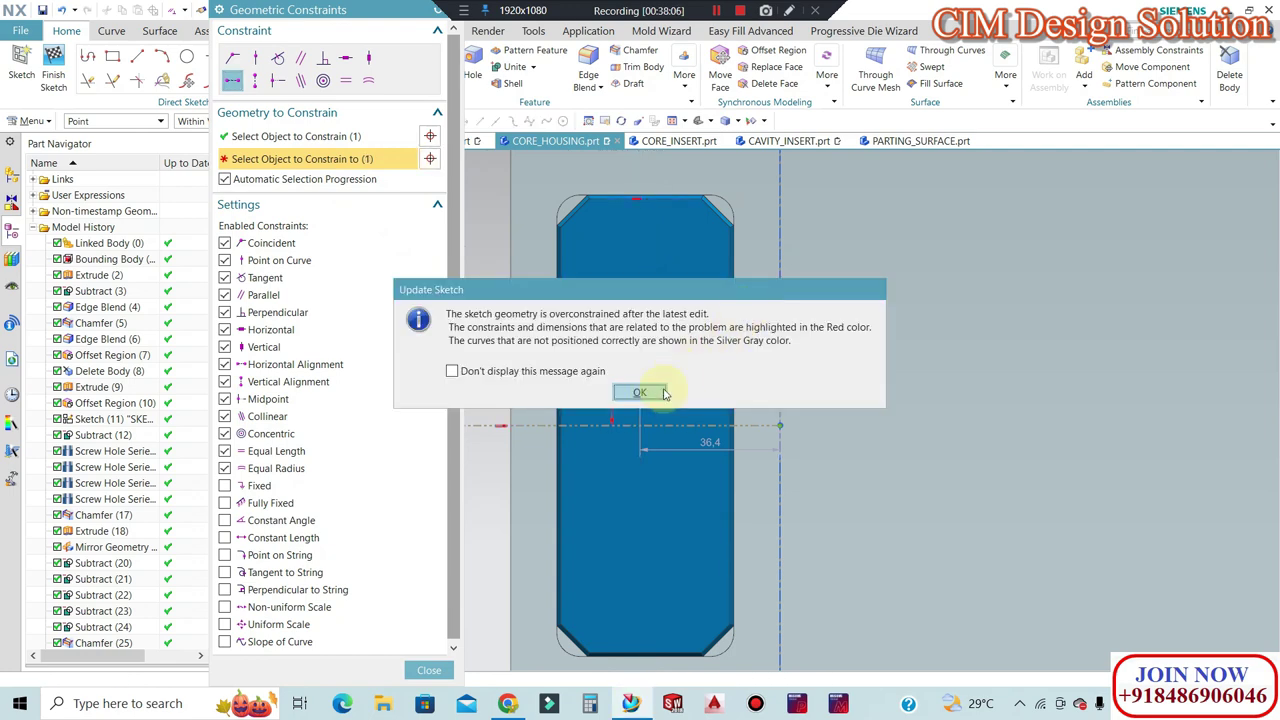
click(664, 393)
middle_click(899, 360)
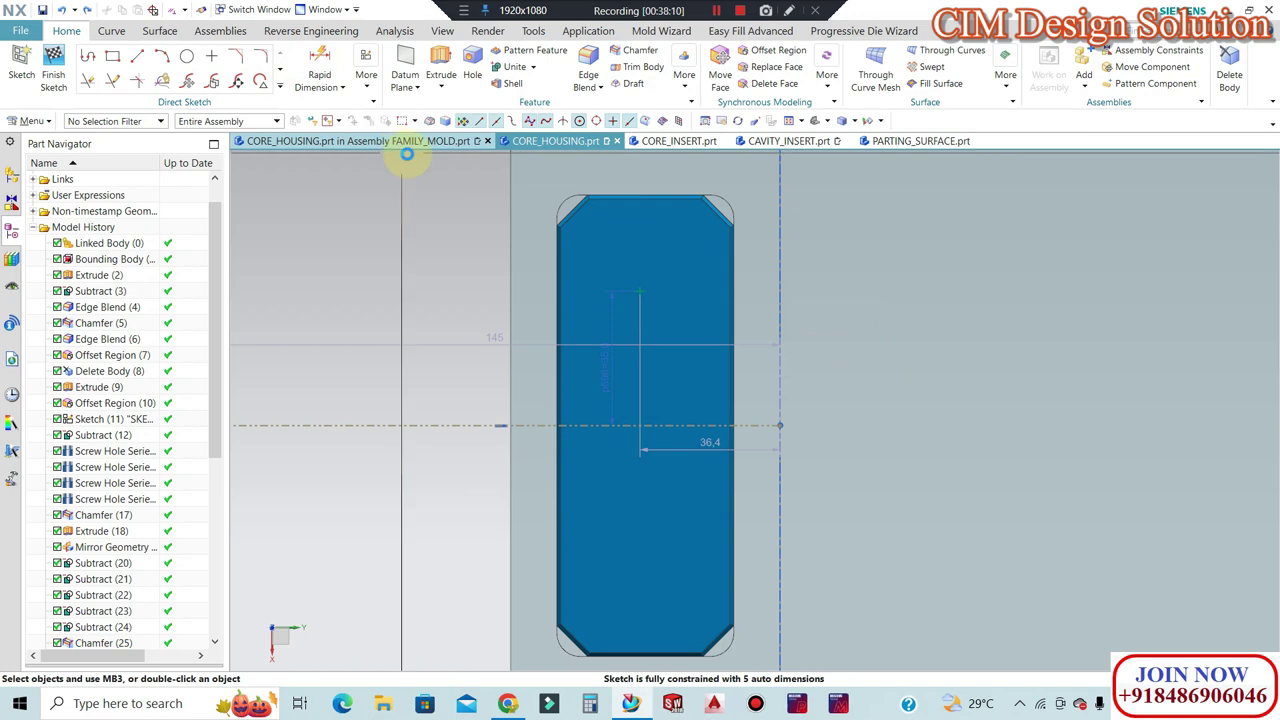
key(x)
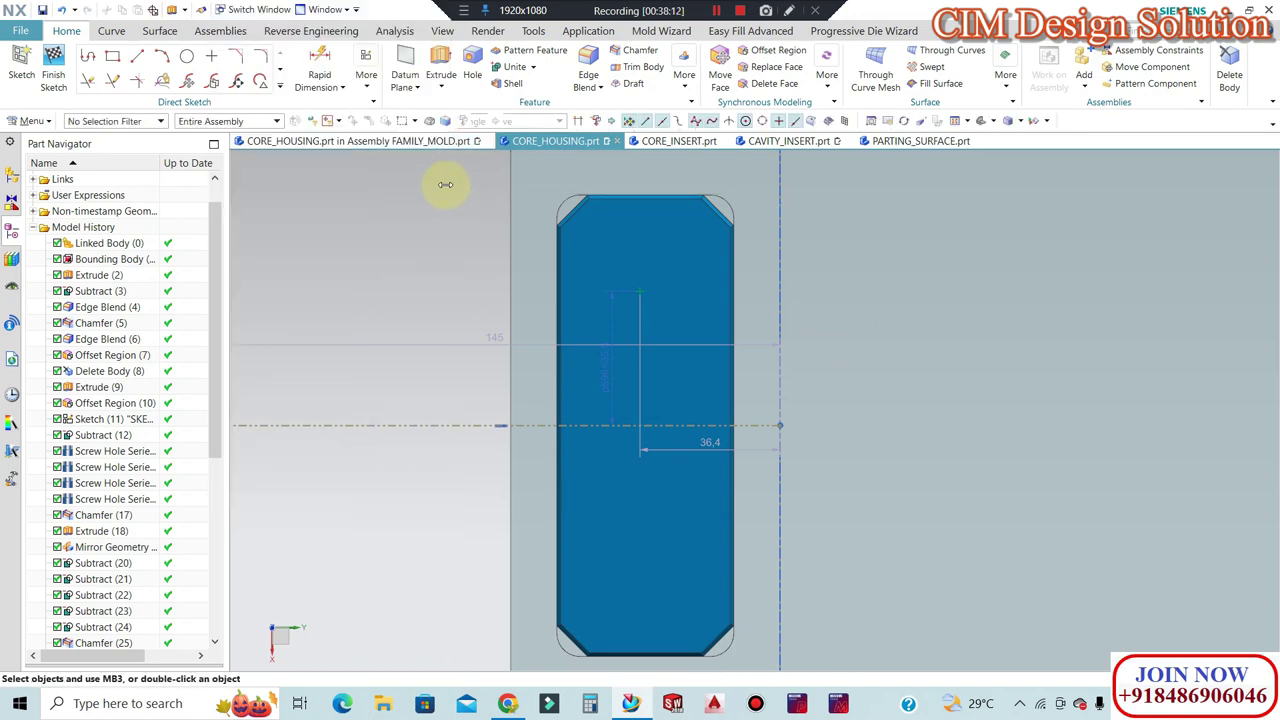
key(c)
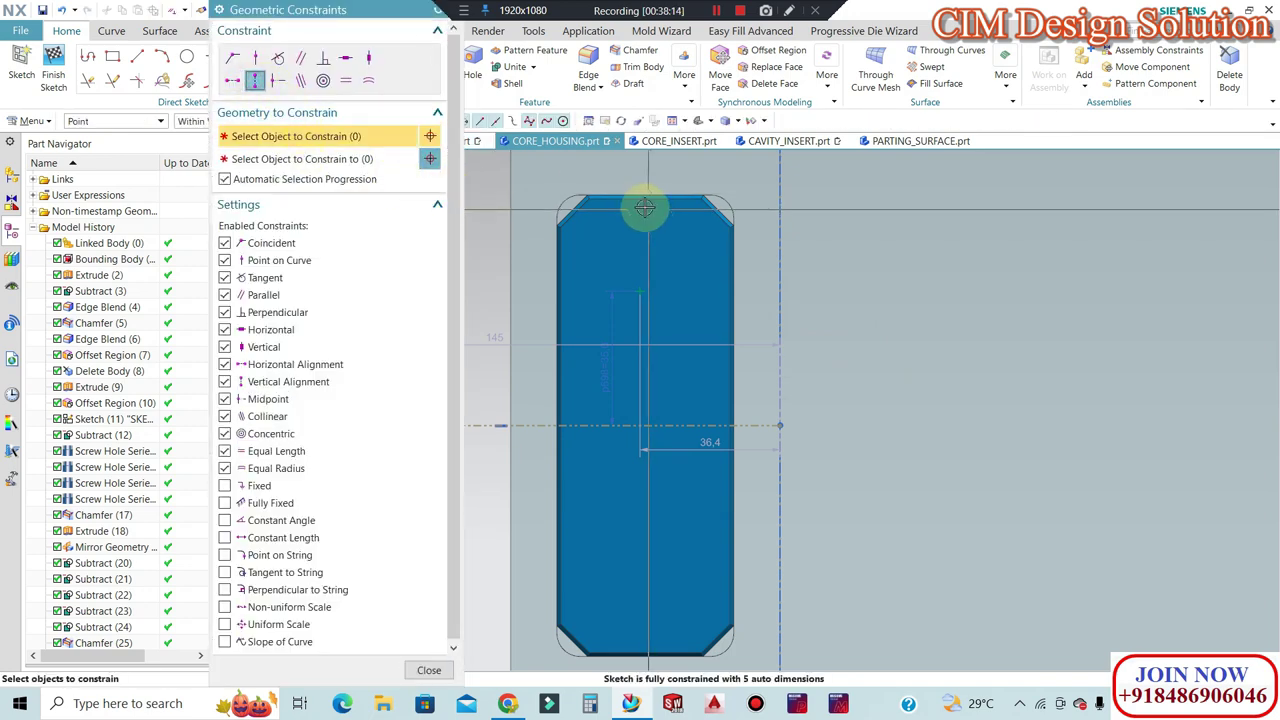
click(642, 289)
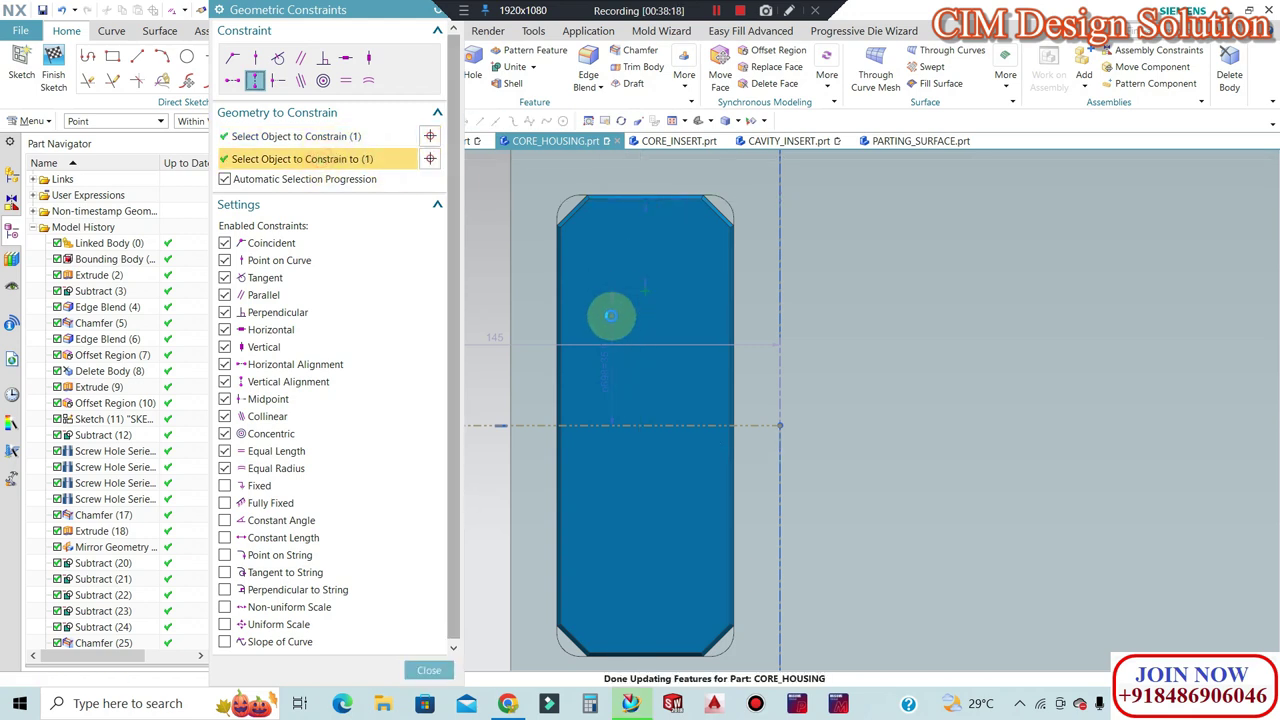
click(430, 668)
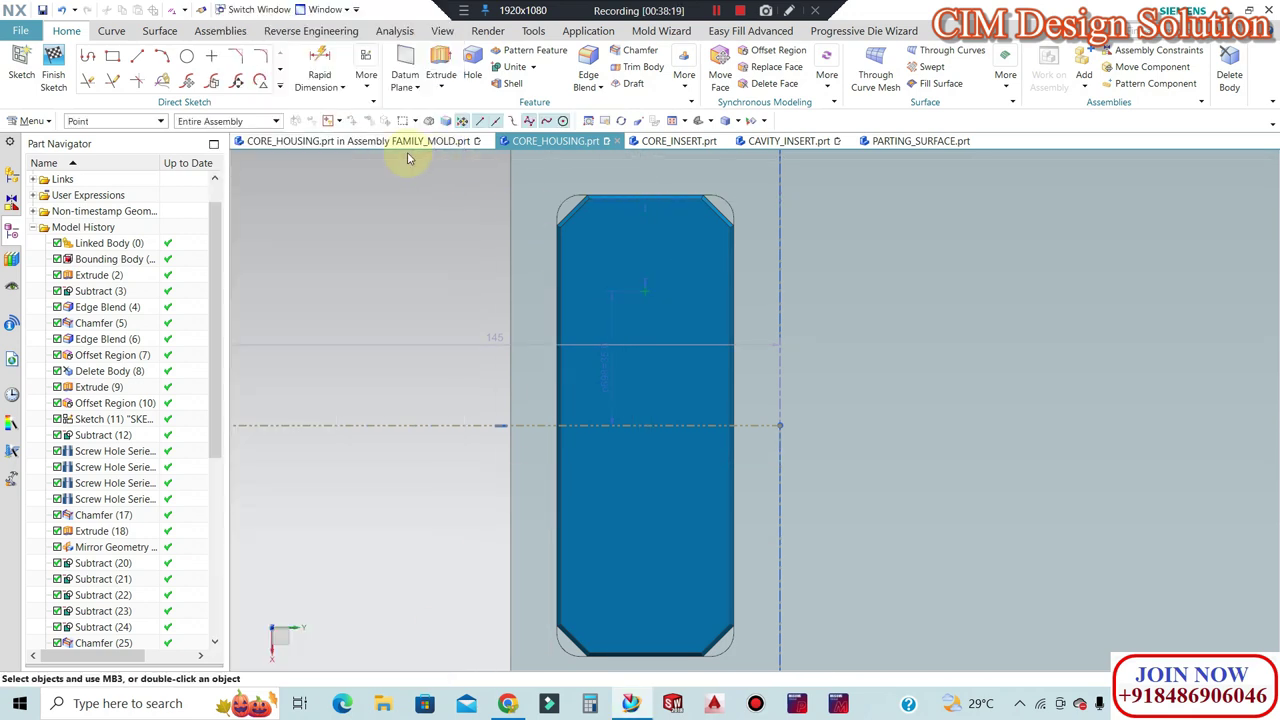
click(283, 87)
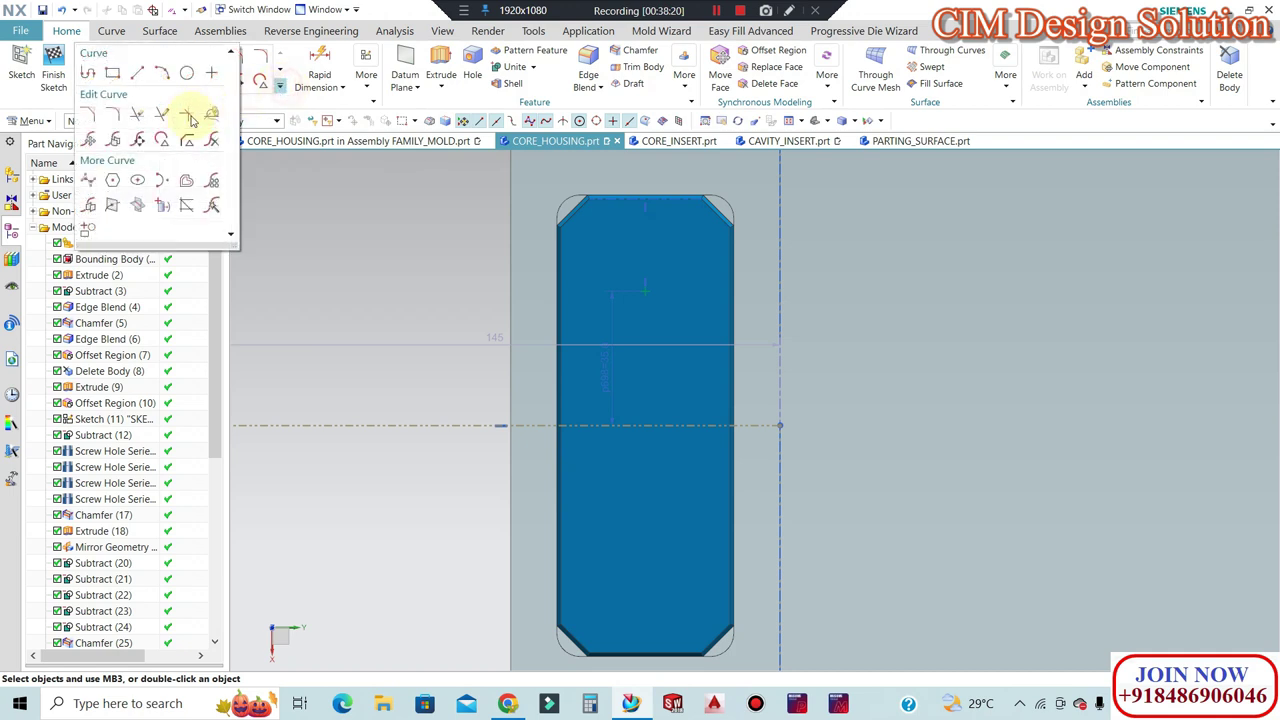
Select the slot sketch point and the horizontal centreline in Mirror Curve.
click(90, 212)
click(643, 297)
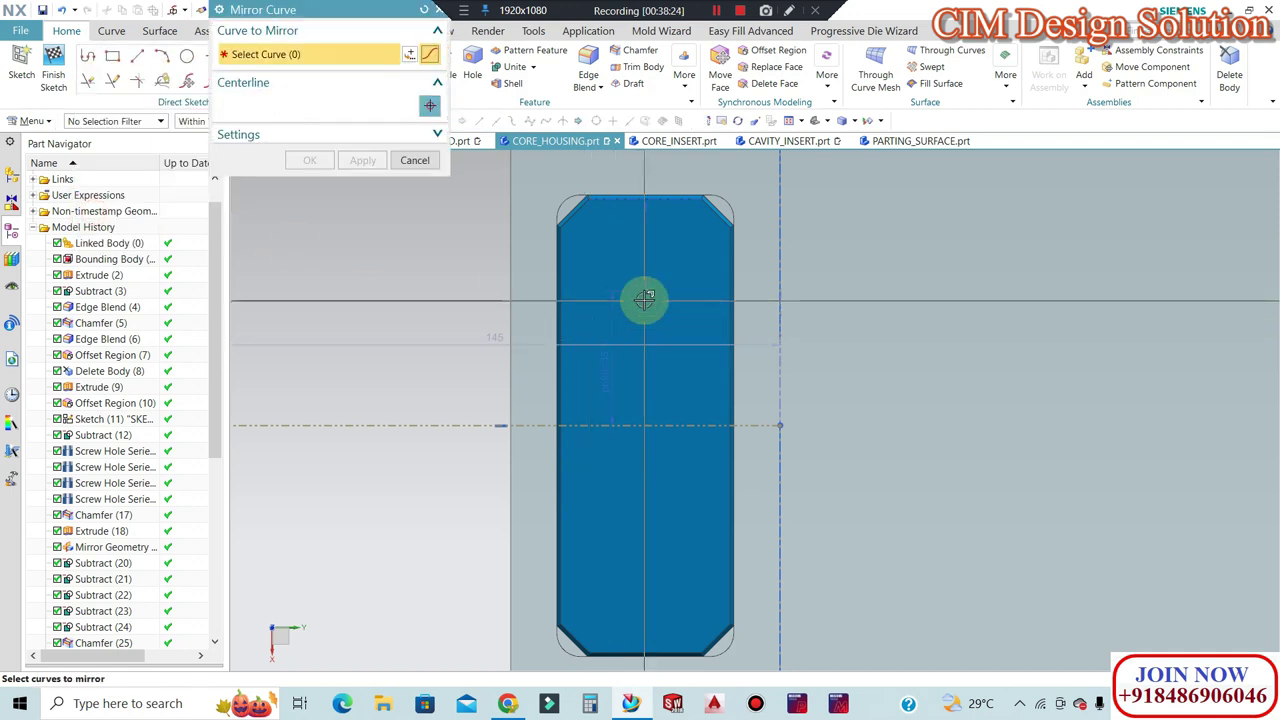
click(280, 106)
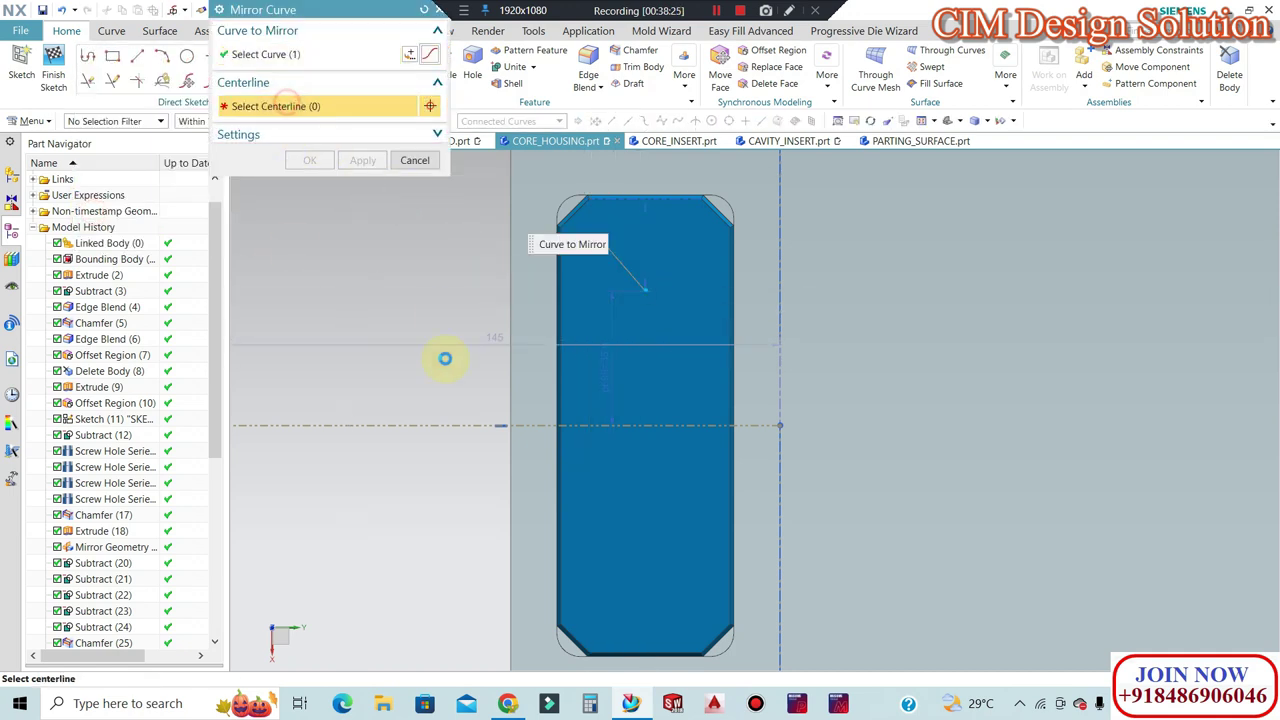
click(423, 426)
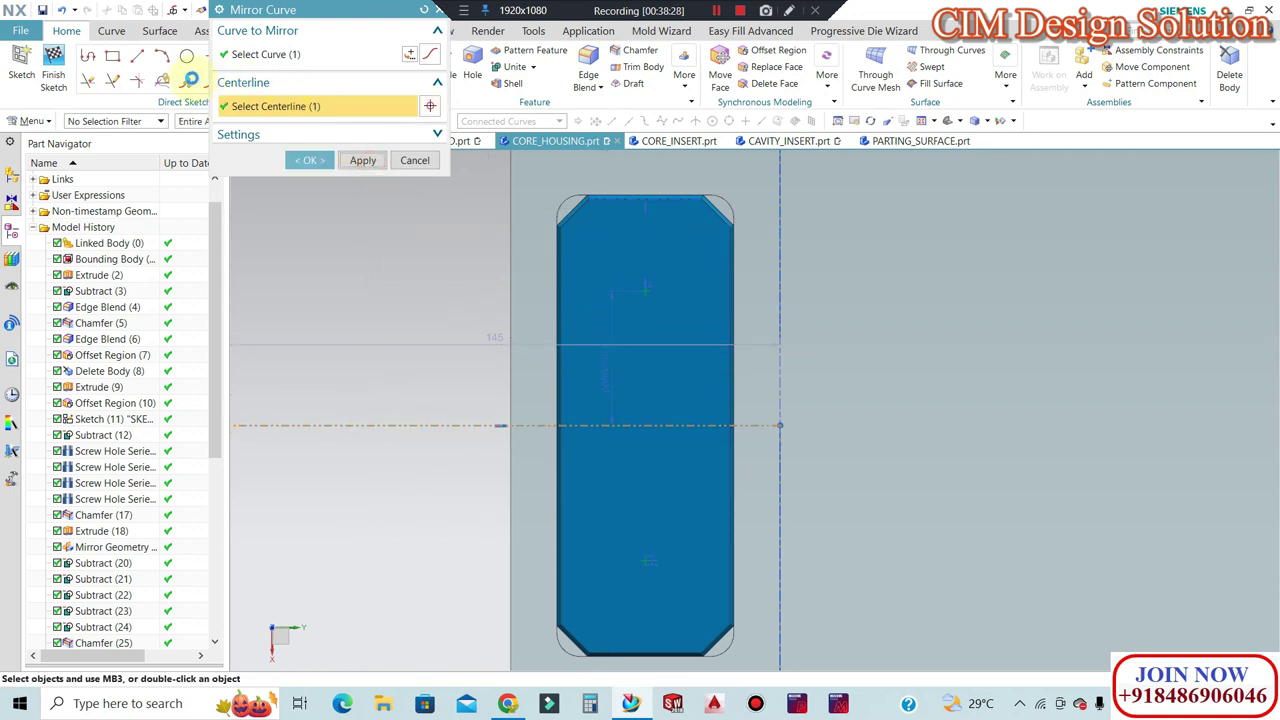
drag(263, 14, 208, 124)
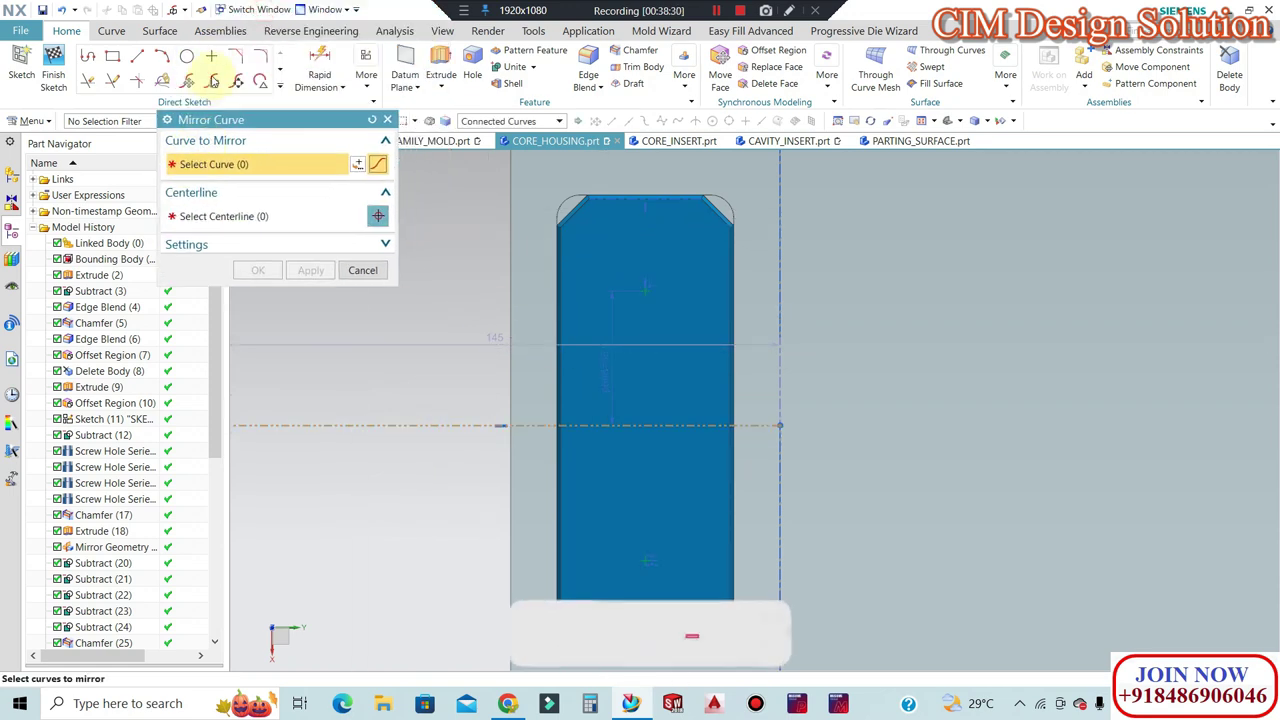
Add a sketch point on the centreline and constrain it onto the slot's line.
click(211, 56)
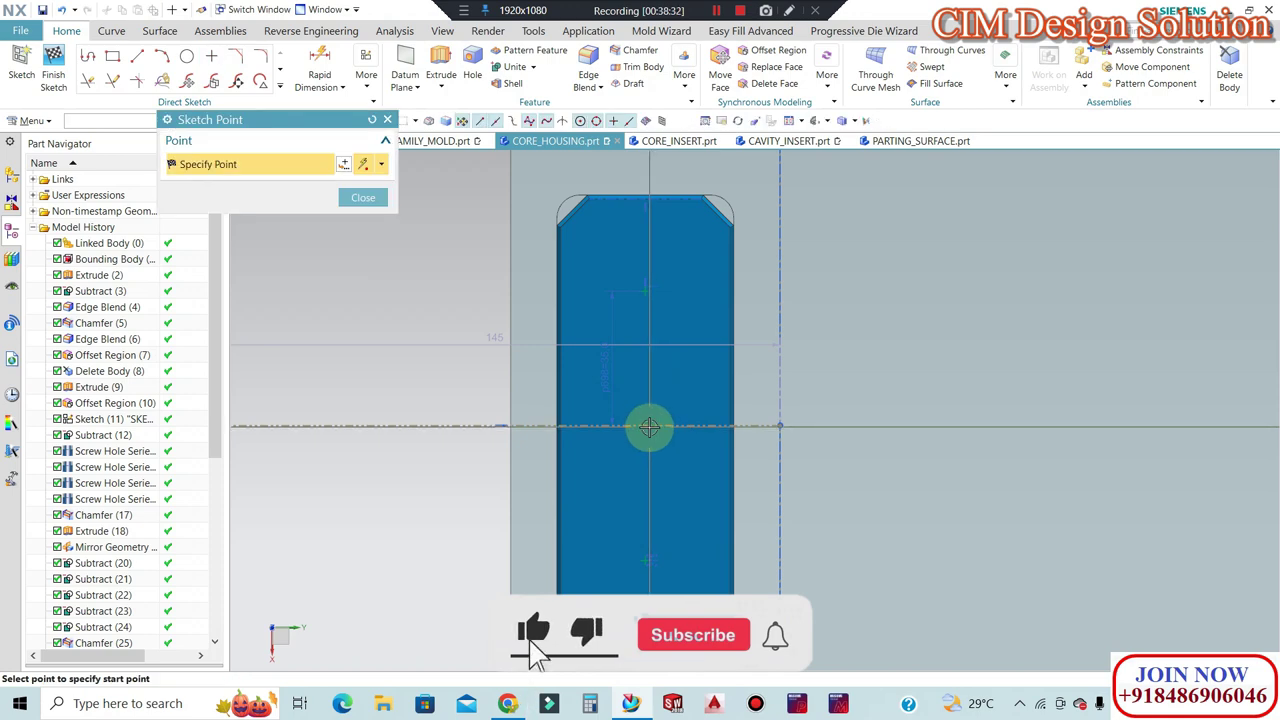
middle_click(800, 412)
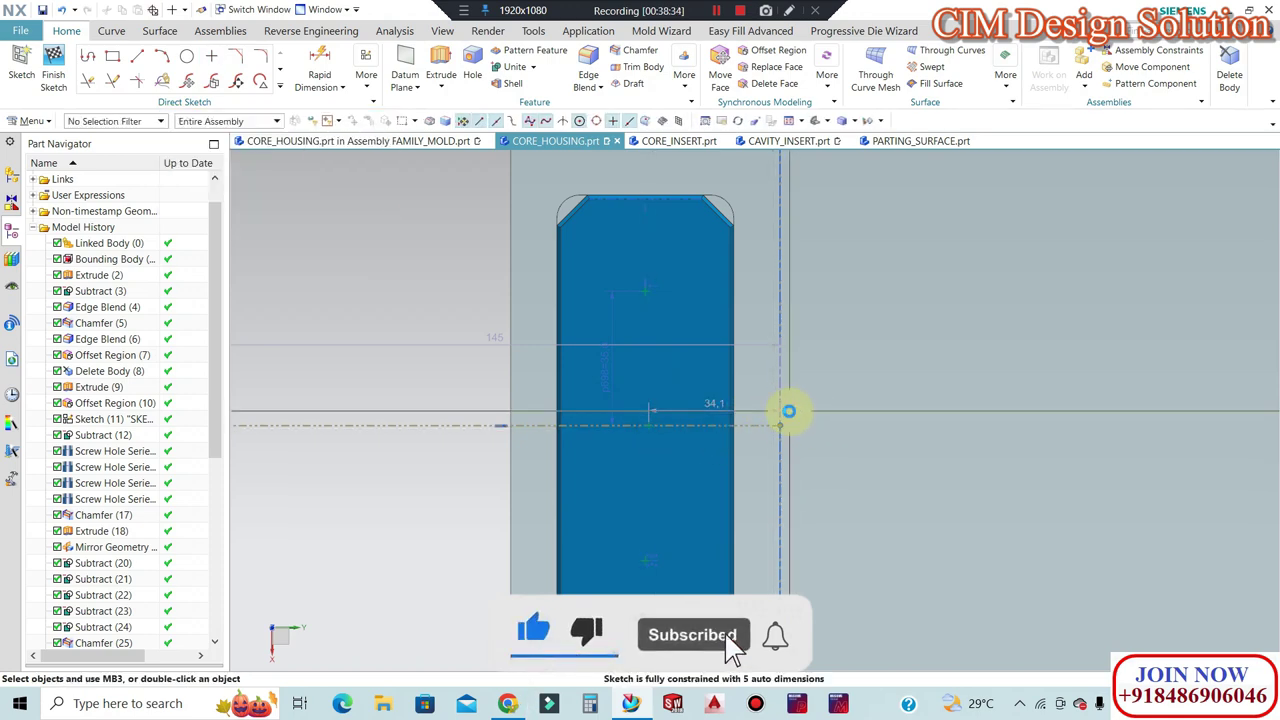
key(c)
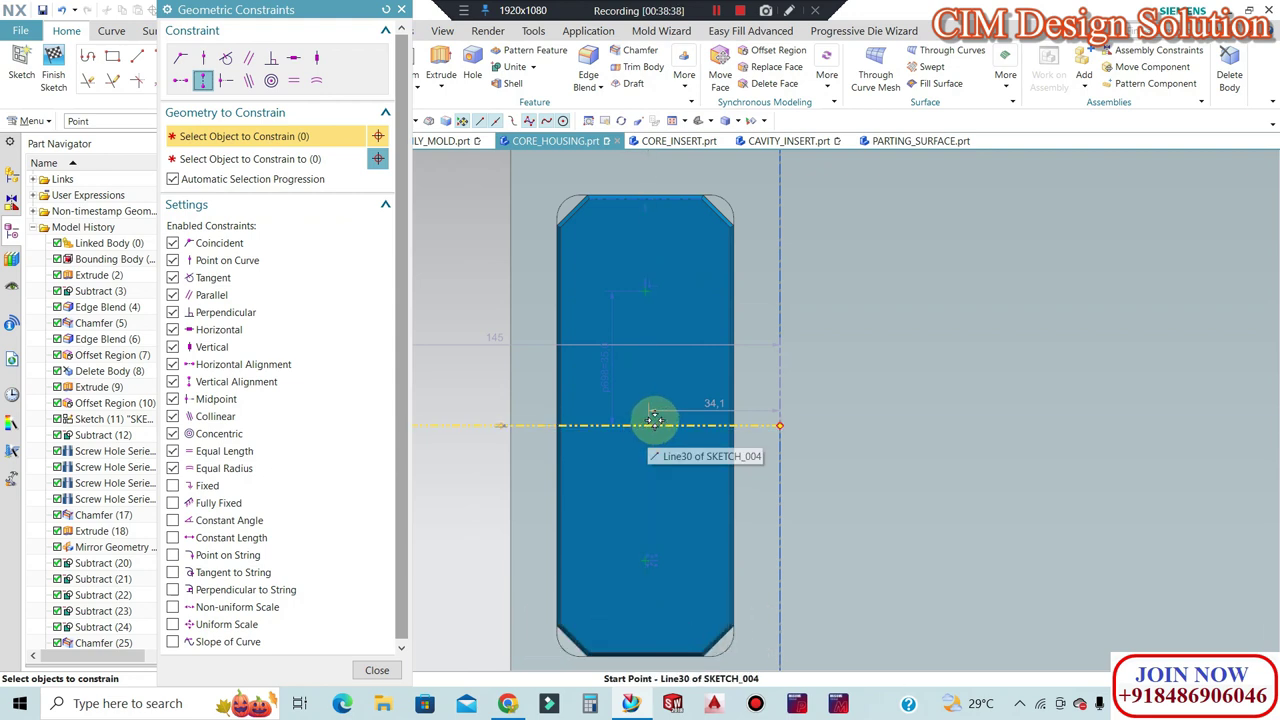
click(644, 436)
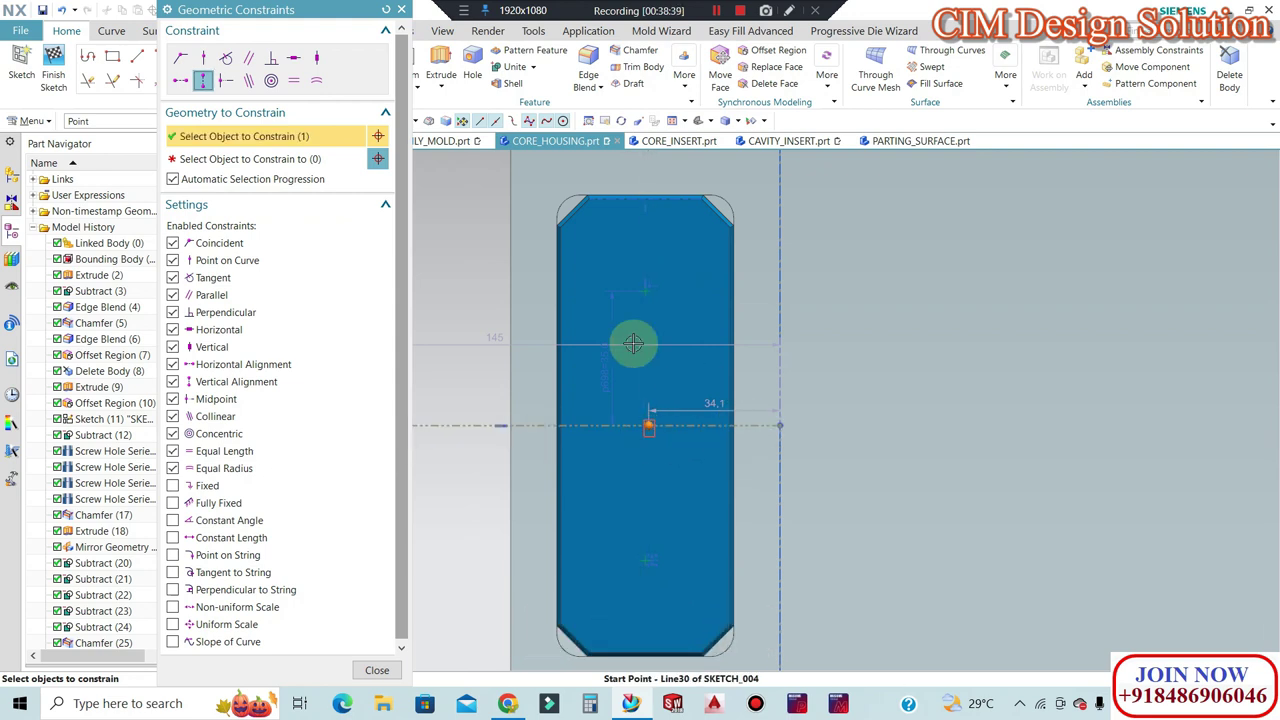
click(643, 292)
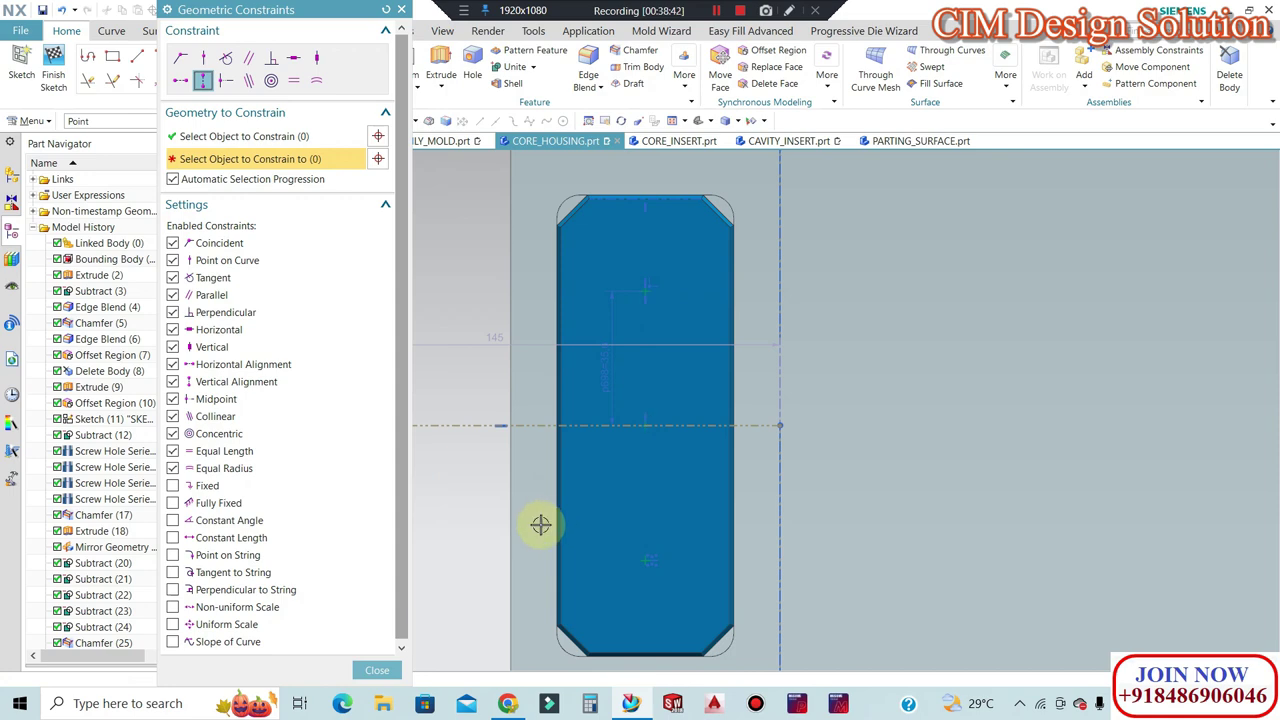
click(376, 669)
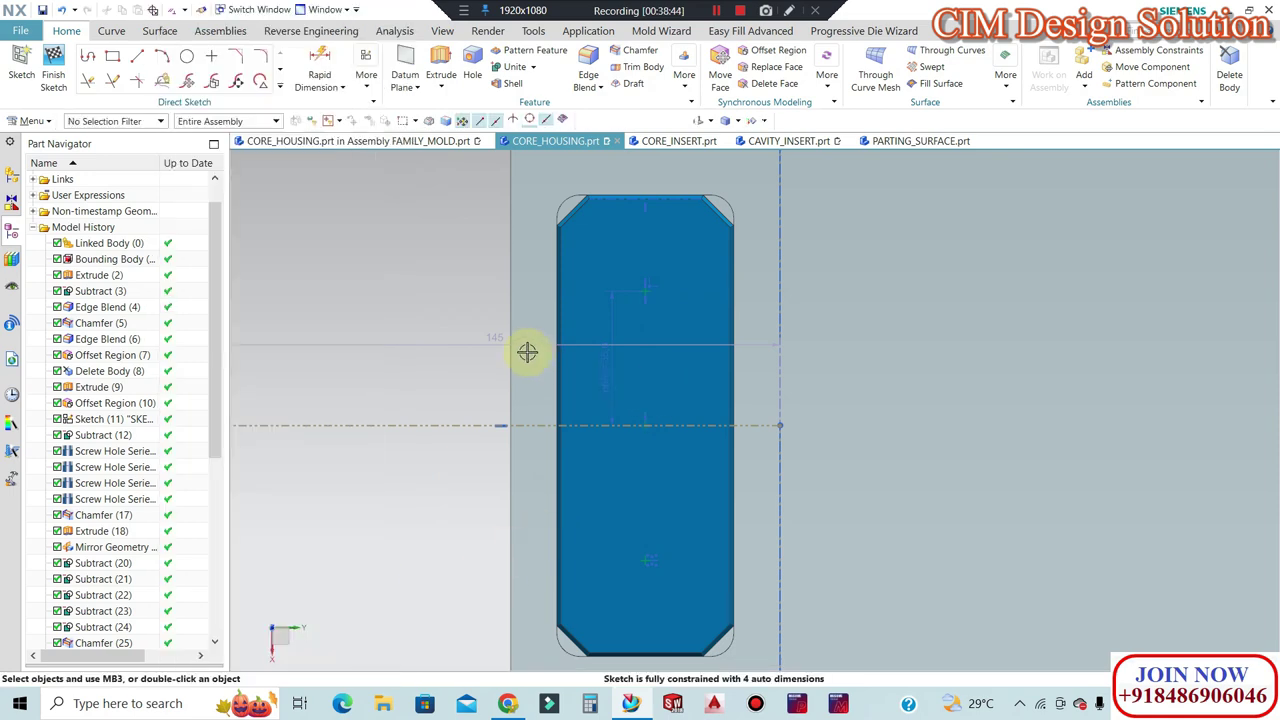
scroll(527, 352, down, 3)
Mirror the three slot points across the centreline onto the right slot pad.
click(281, 87)
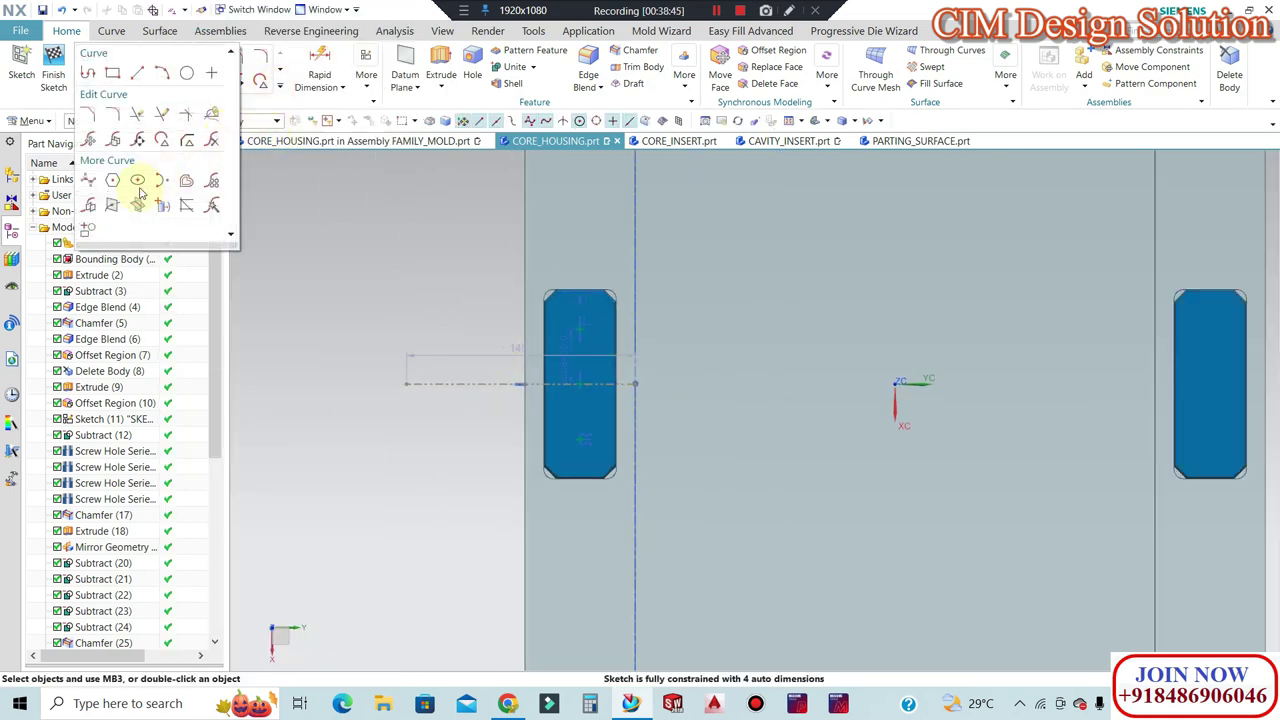
click(92, 207)
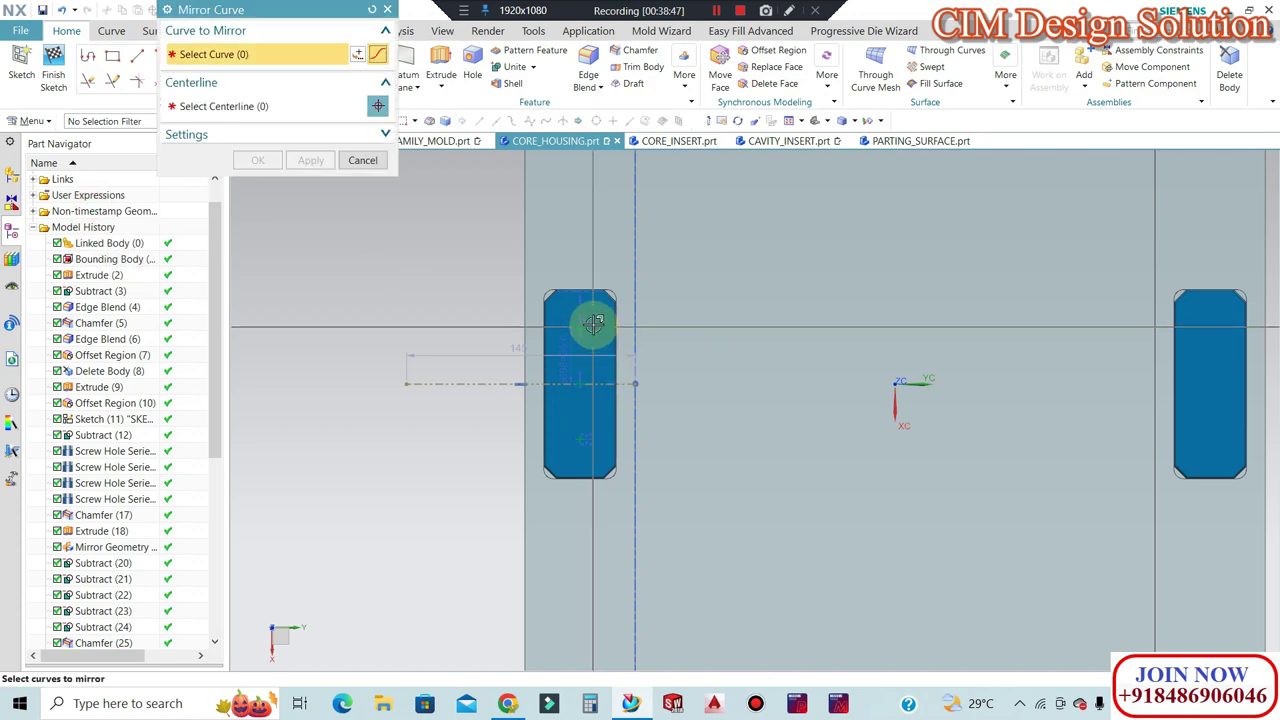
click(281, 112)
scroll(780, 275, down, 3)
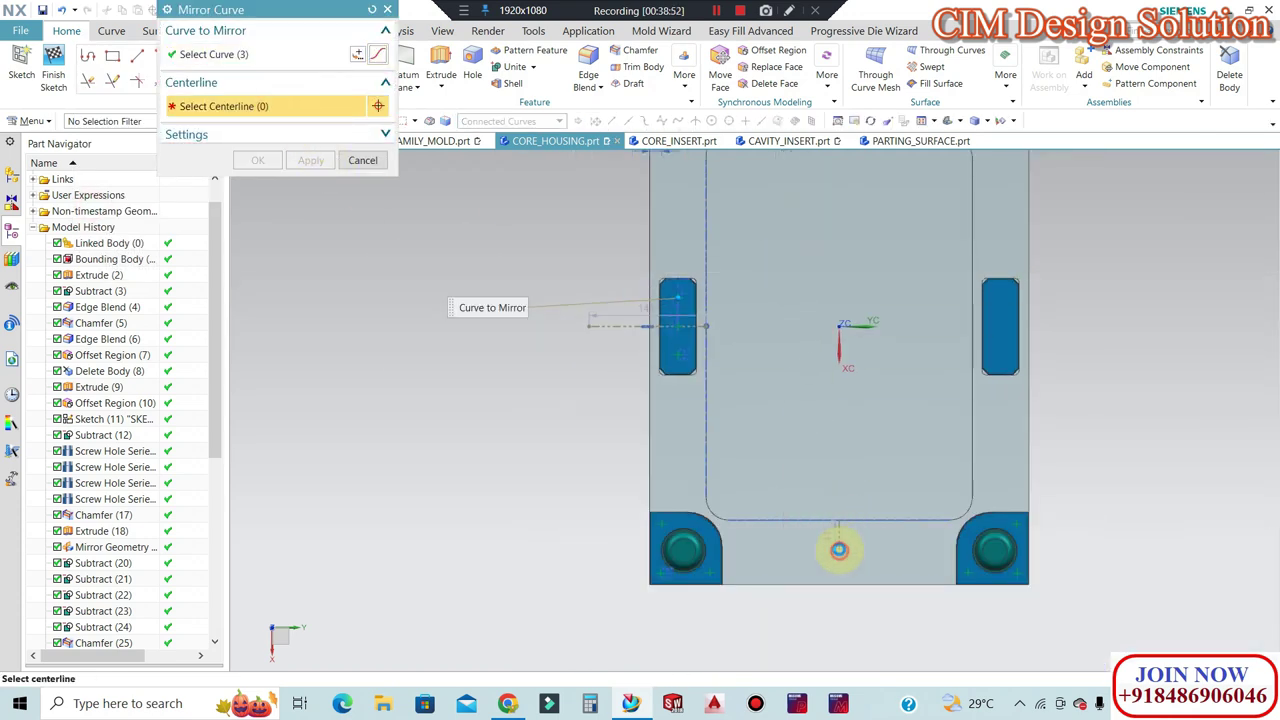
middle_click(492, 189)
mouse_move(829, 423)
middle_down()
mouse_move(851, 355)
mouse_move(210, 162)
middle_up()
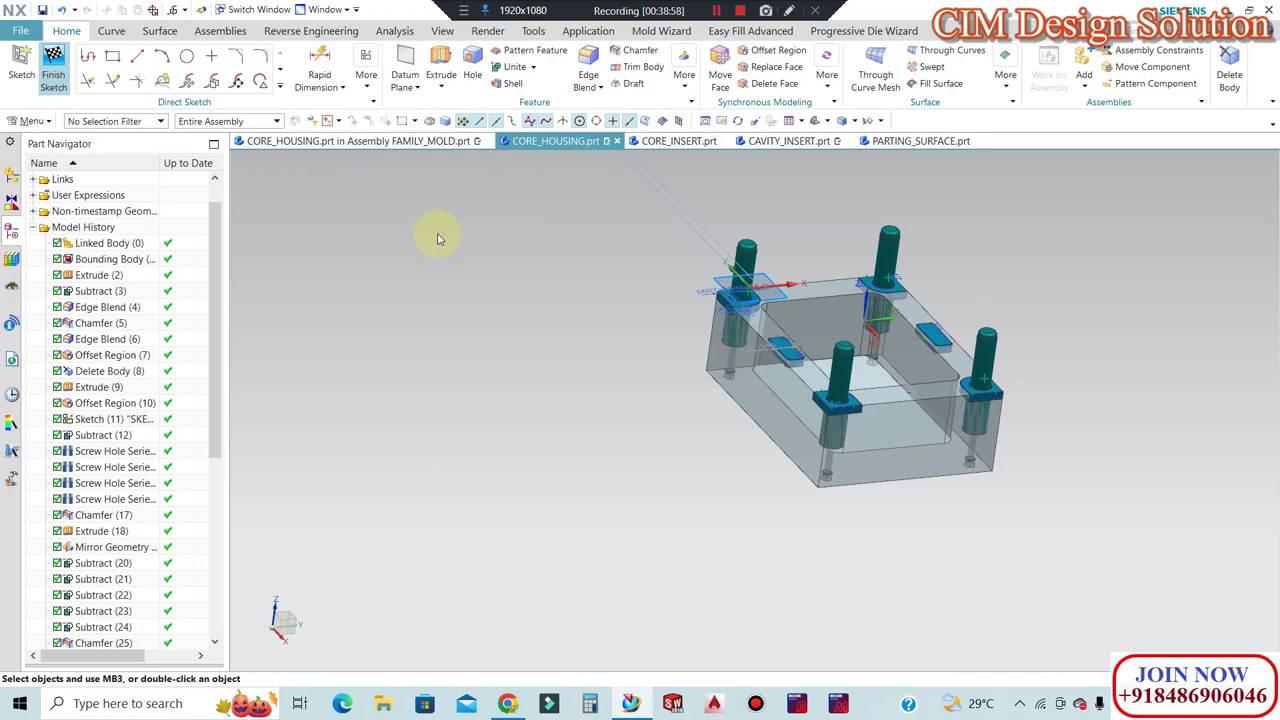
Finish SKETCH_004 and orbit the housing to inspect the marked points.
key(ctrl+q)
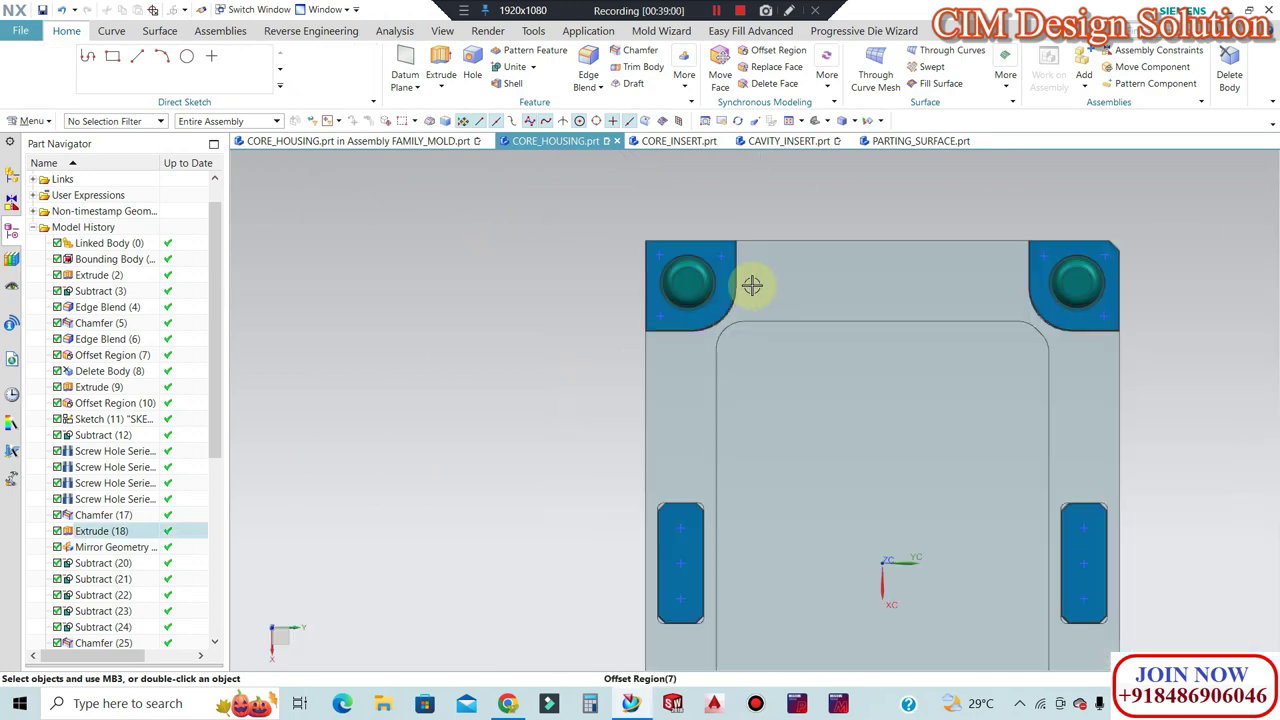
mouse_move(752, 285)
middle_down()
mouse_move(757, 206)
mouse_move(780, 229)
mouse_move(743, 294)
mouse_move(748, 250)
mouse_move(711, 286)
middle_up()
scroll(751, 243, down, 3)
scroll(751, 343, down, 2)
scroll(867, 246, up, 5)
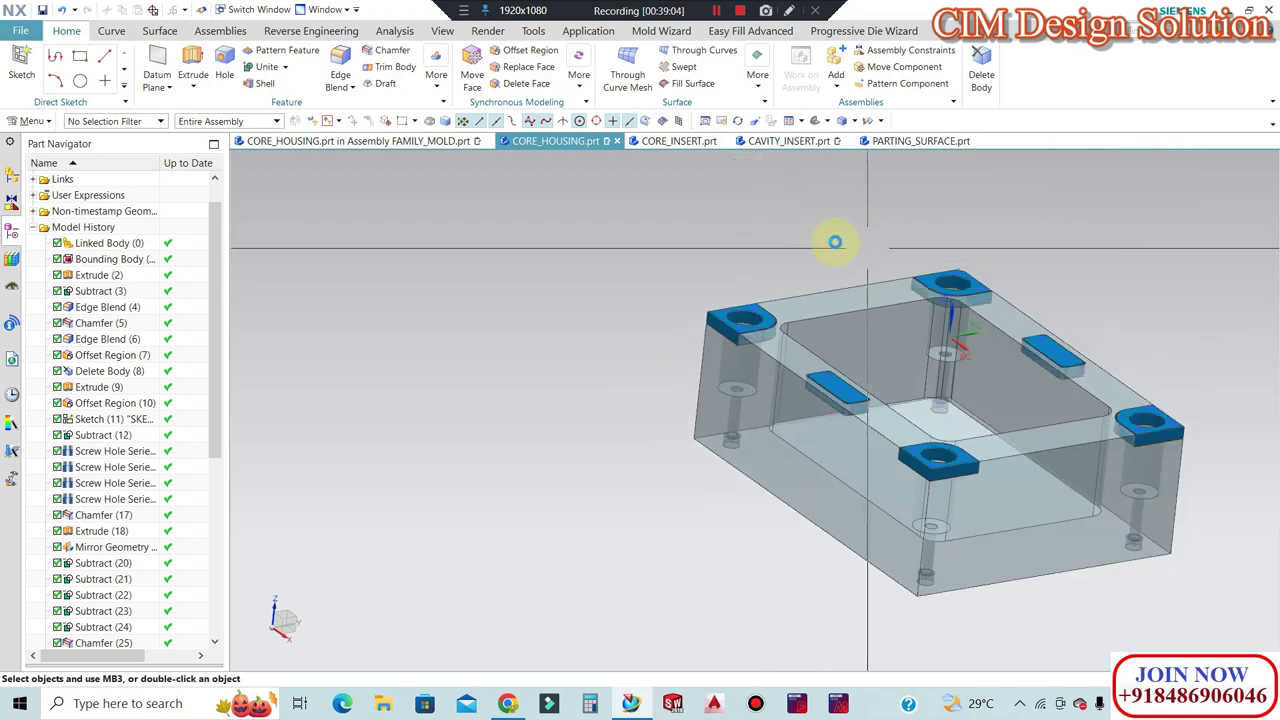
scroll(1029, 277, up, 3)
scroll(849, 240, down, 5)
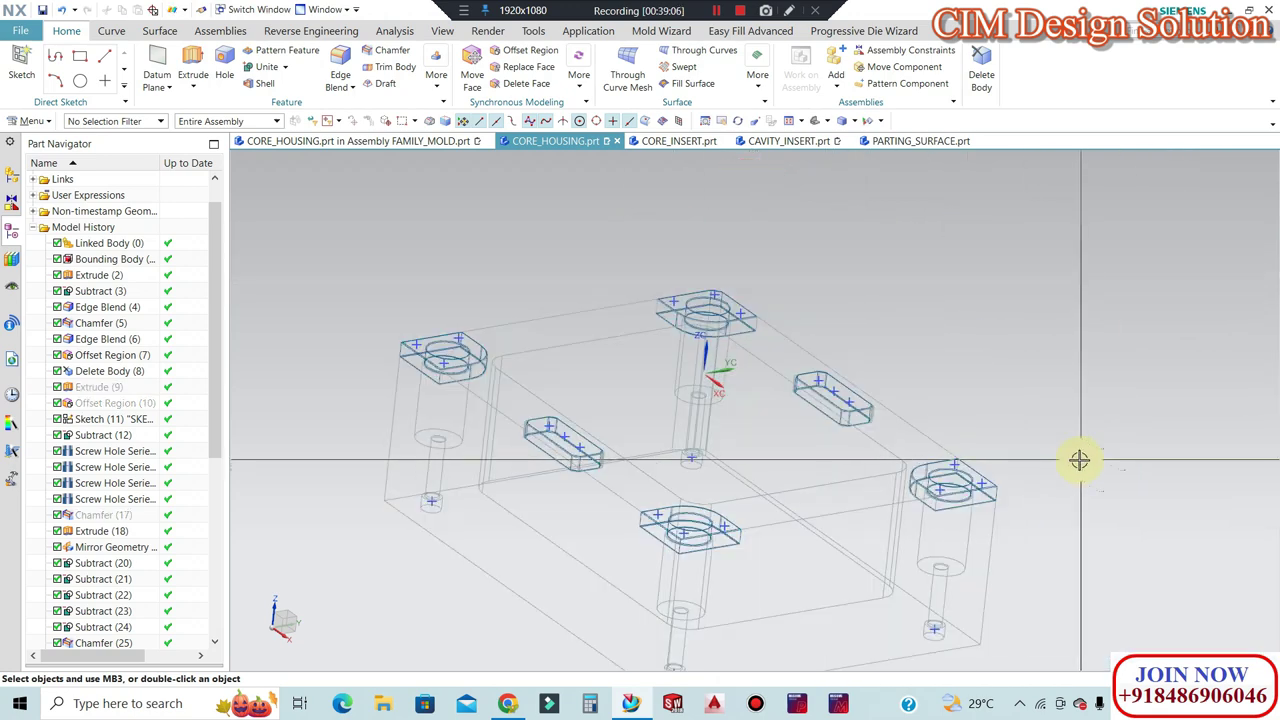
Change the viewport background to white and zoom in on a corner pad.
right_click(1078, 380)
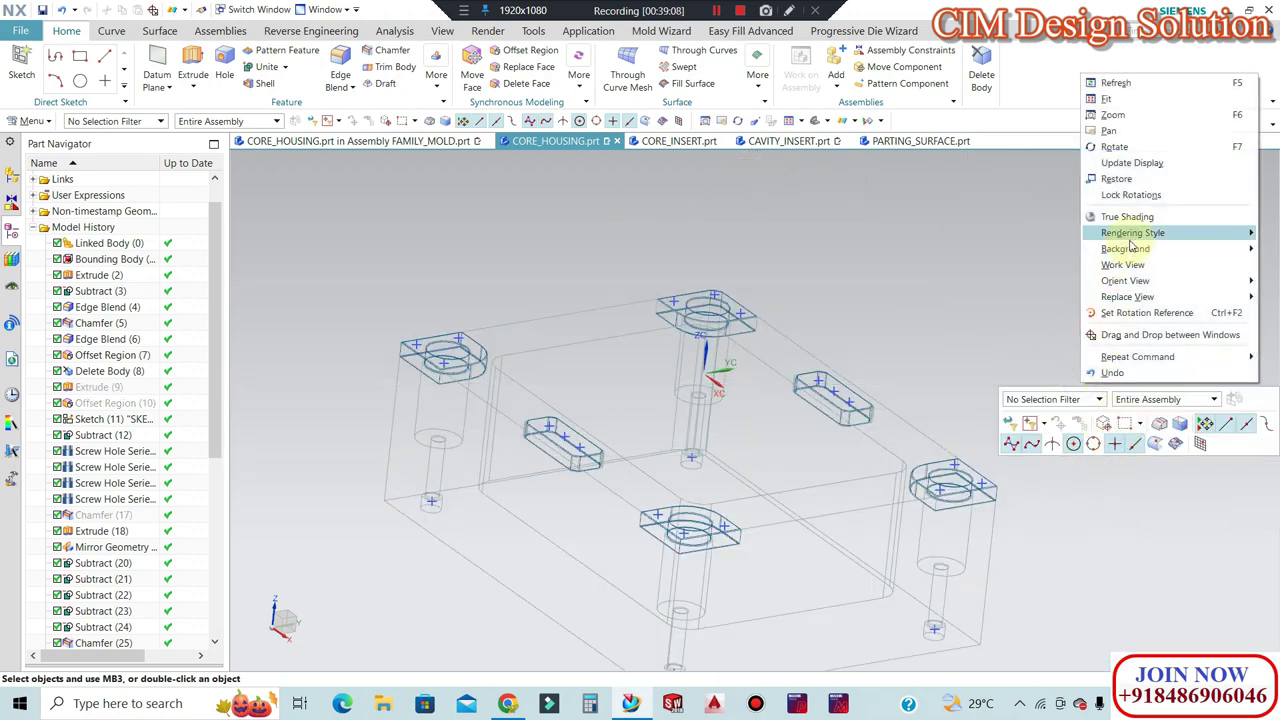
mouse_move(1125, 248)
click(1040, 250)
mouse_move(963, 263)
middle_down()
mouse_move(908, 312)
mouse_move(908, 286)
middle_up()
scroll(880, 366, up, 2)
scroll(860, 340, up, 2)
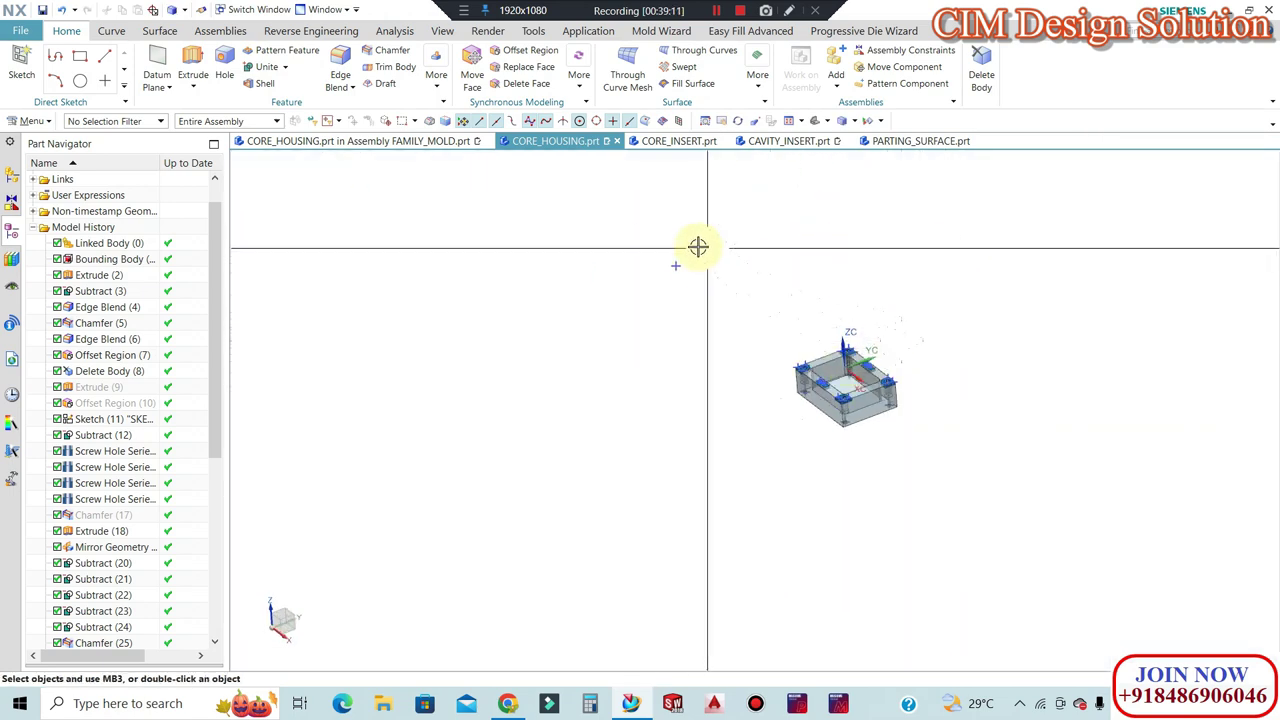
scroll(683, 266, down, 3)
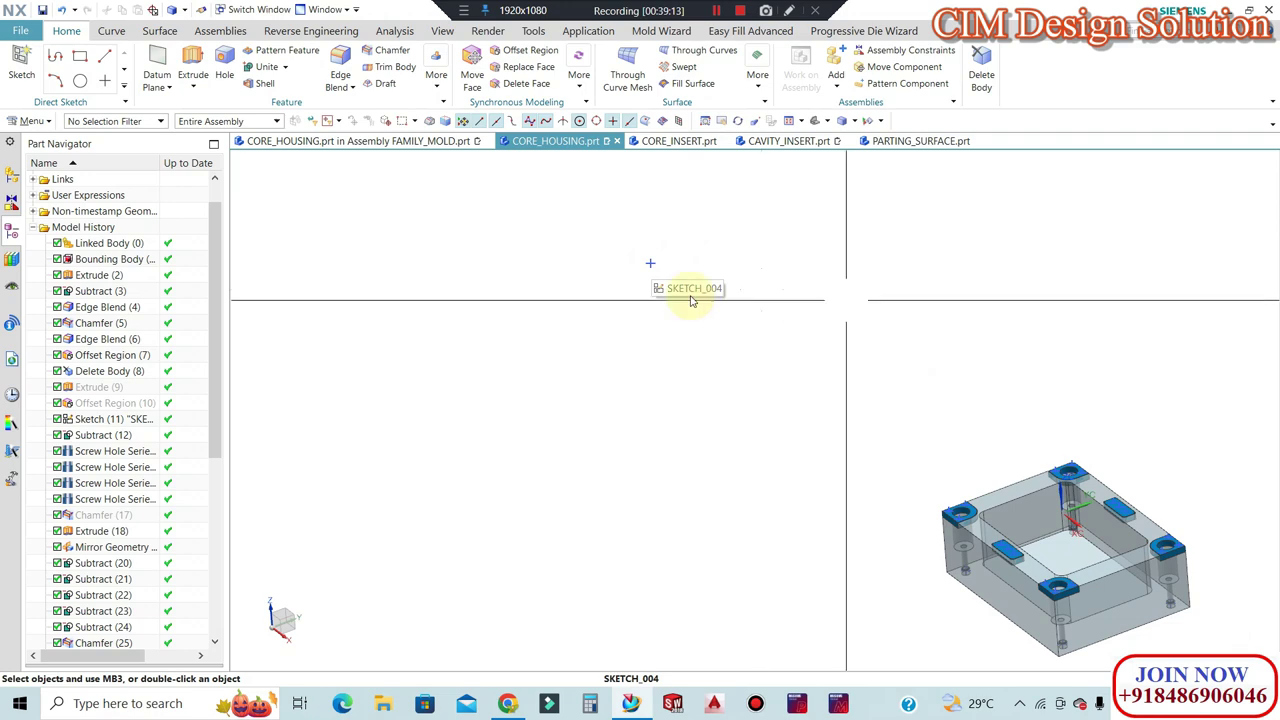
scroll(643, 274, up, 2)
scroll(720, 350, down, 5)
scroll(795, 420, down, 3)
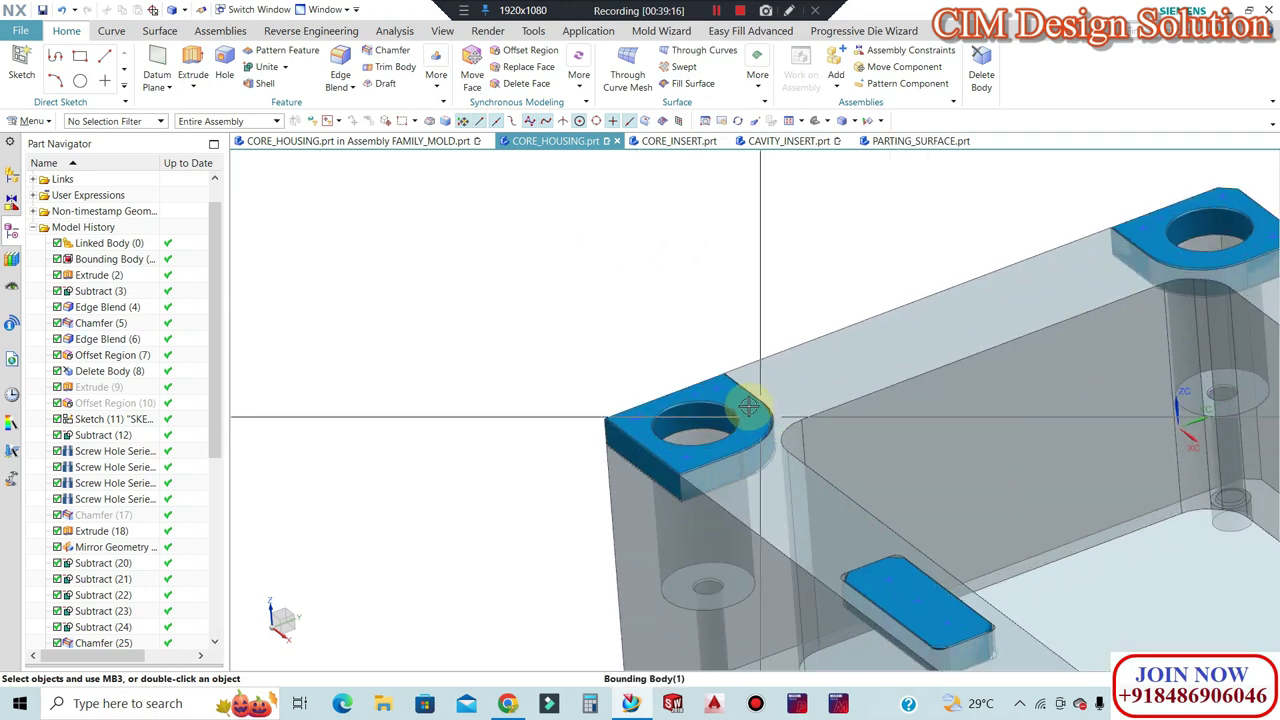
scroll(720, 300, down, 2)
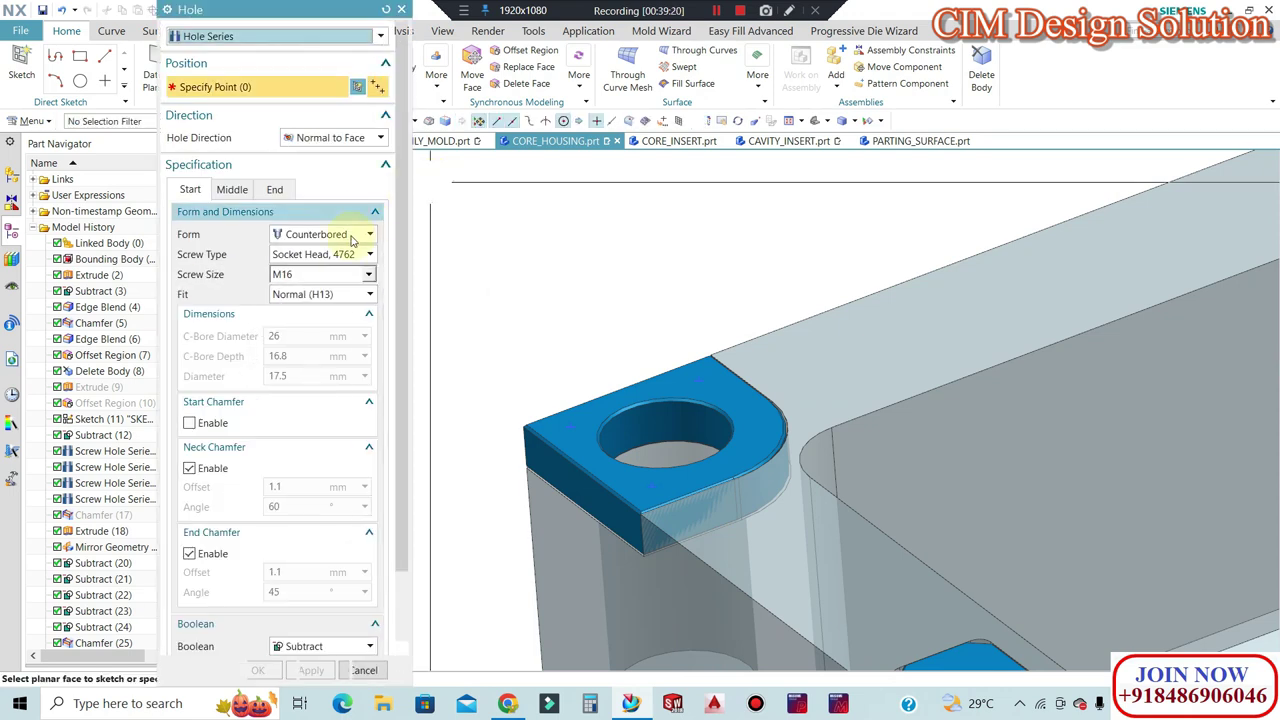
Set the screw size to M8 and cut three counterbored holes on the corner pad.
click(312, 274)
scroll(320, 355, up, 1)
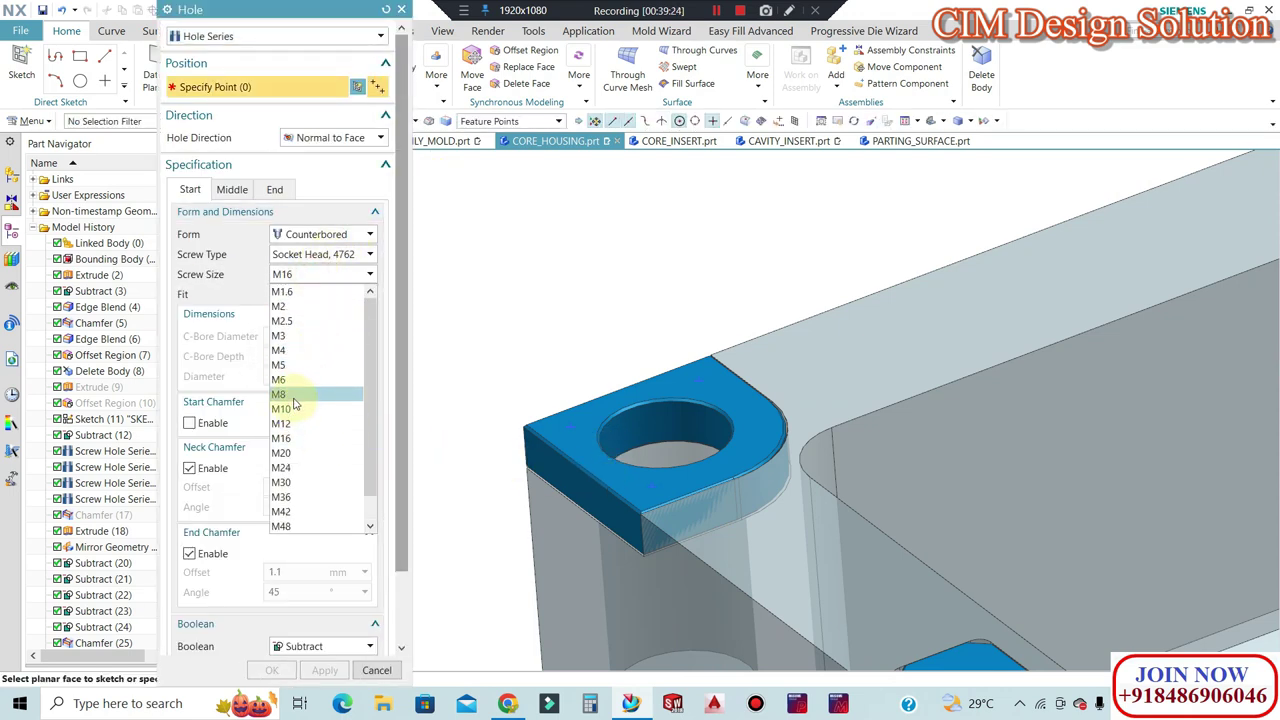
click(295, 403)
mouse_move(543, 314)
middle_down()
mouse_move(686, 337)
mouse_move(614, 437)
middle_up()
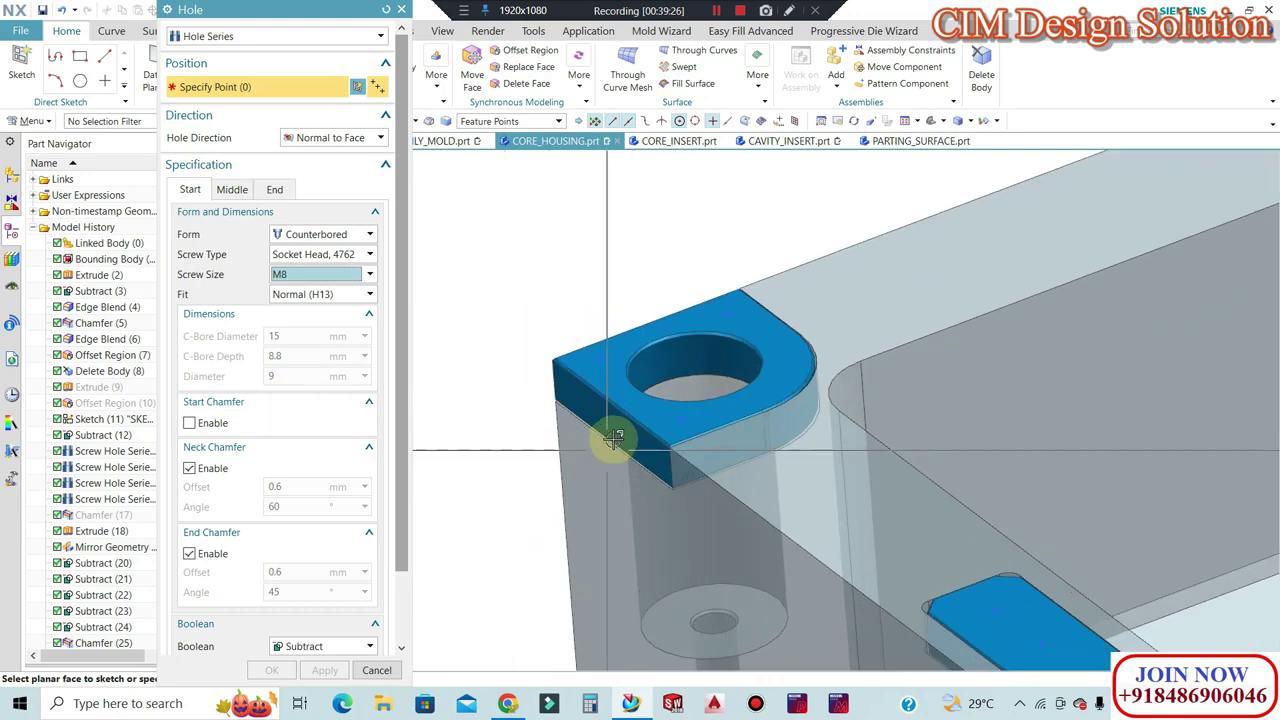
scroll(614, 437, down, 2)
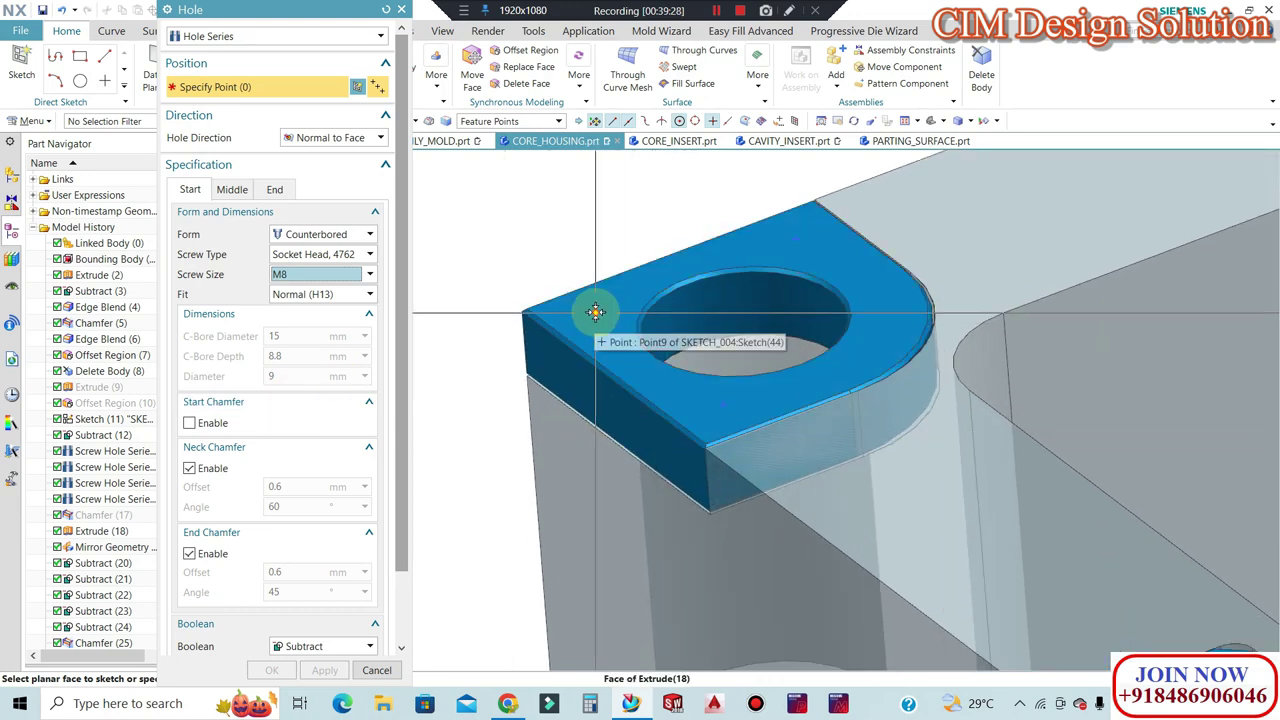
click(595, 312)
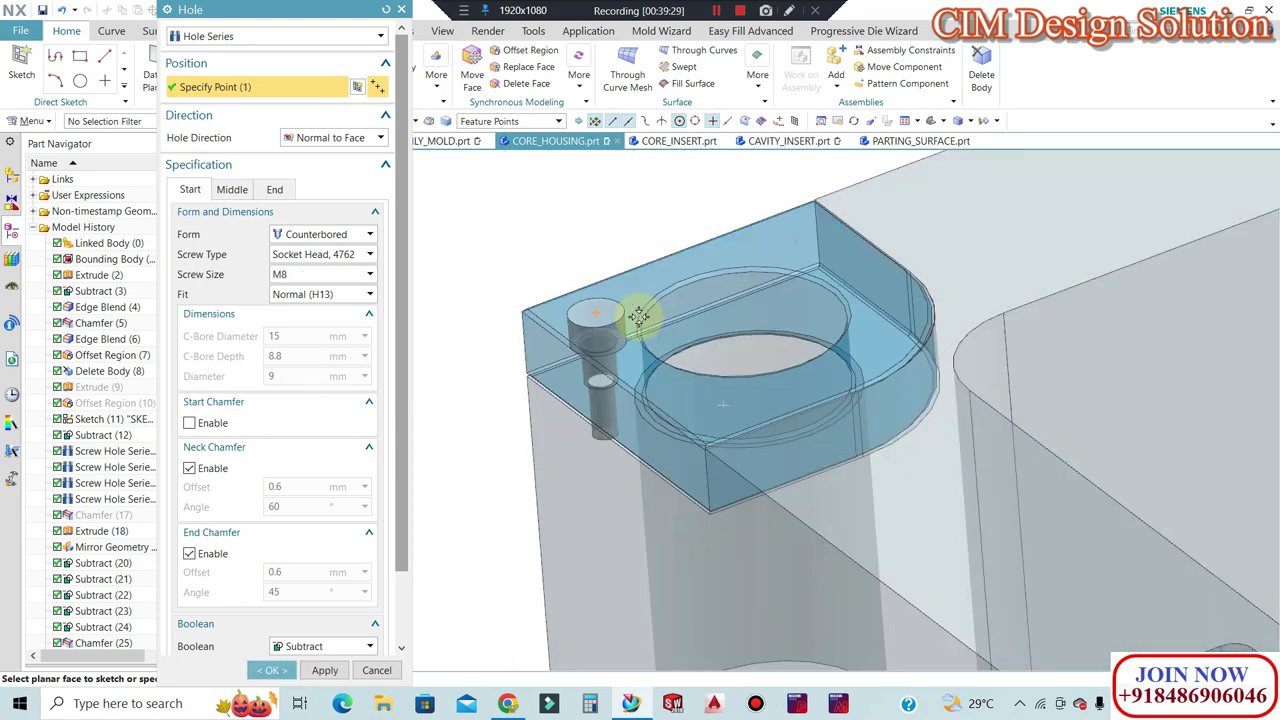
click(795, 240)
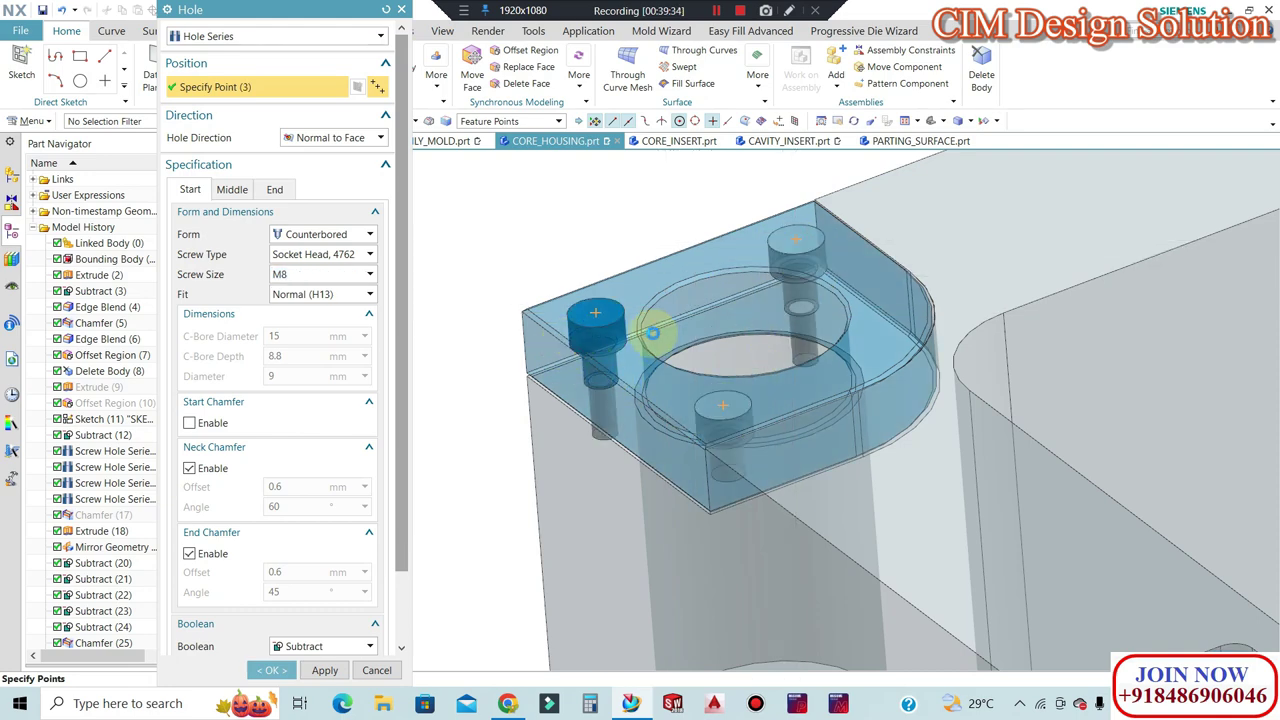
scroll(591, 266, up, 3)
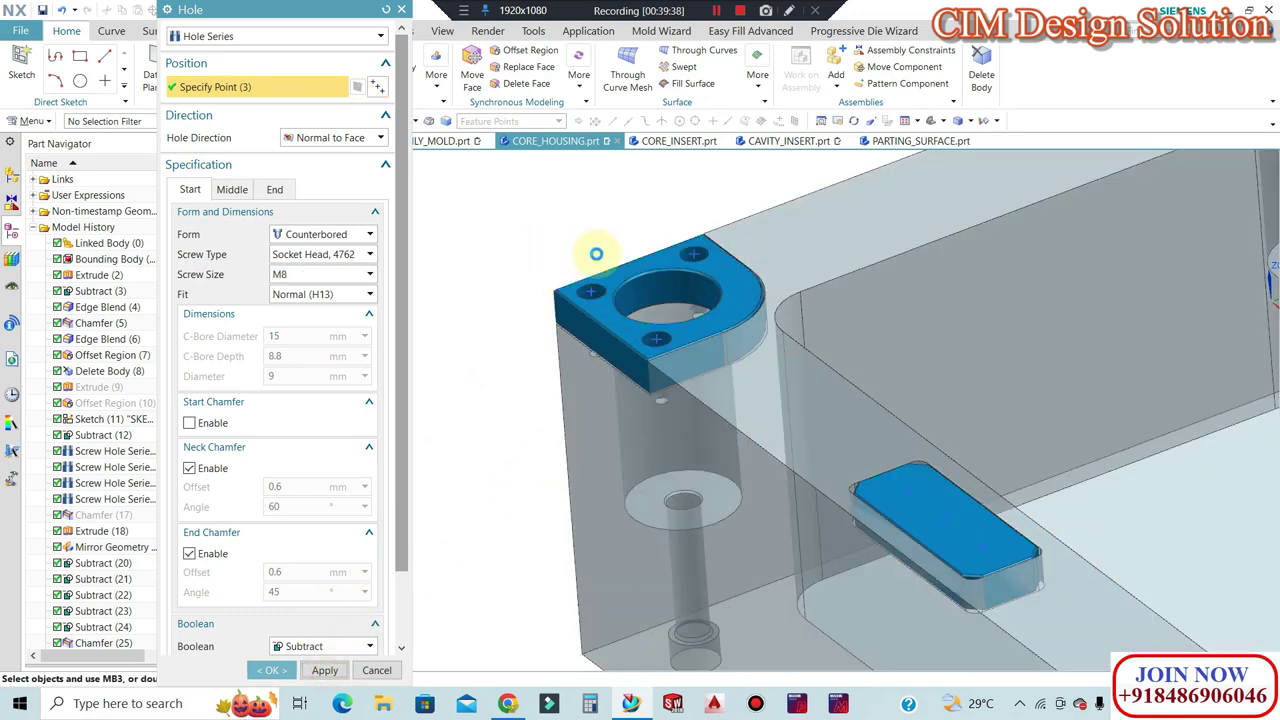
middle_click(643, 285)
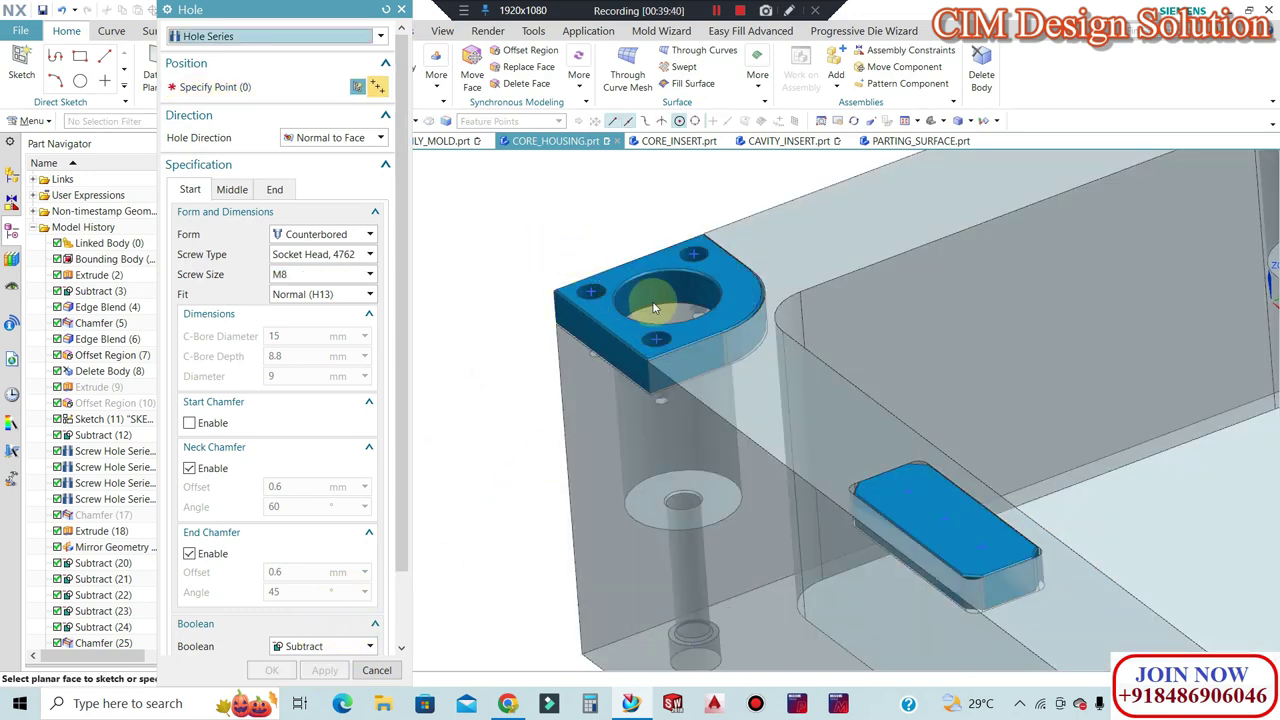
Cut three M8 counterbored holes at the slot pad's sketch points.
scroll(914, 508, up, 3)
scroll(914, 508, down, 5)
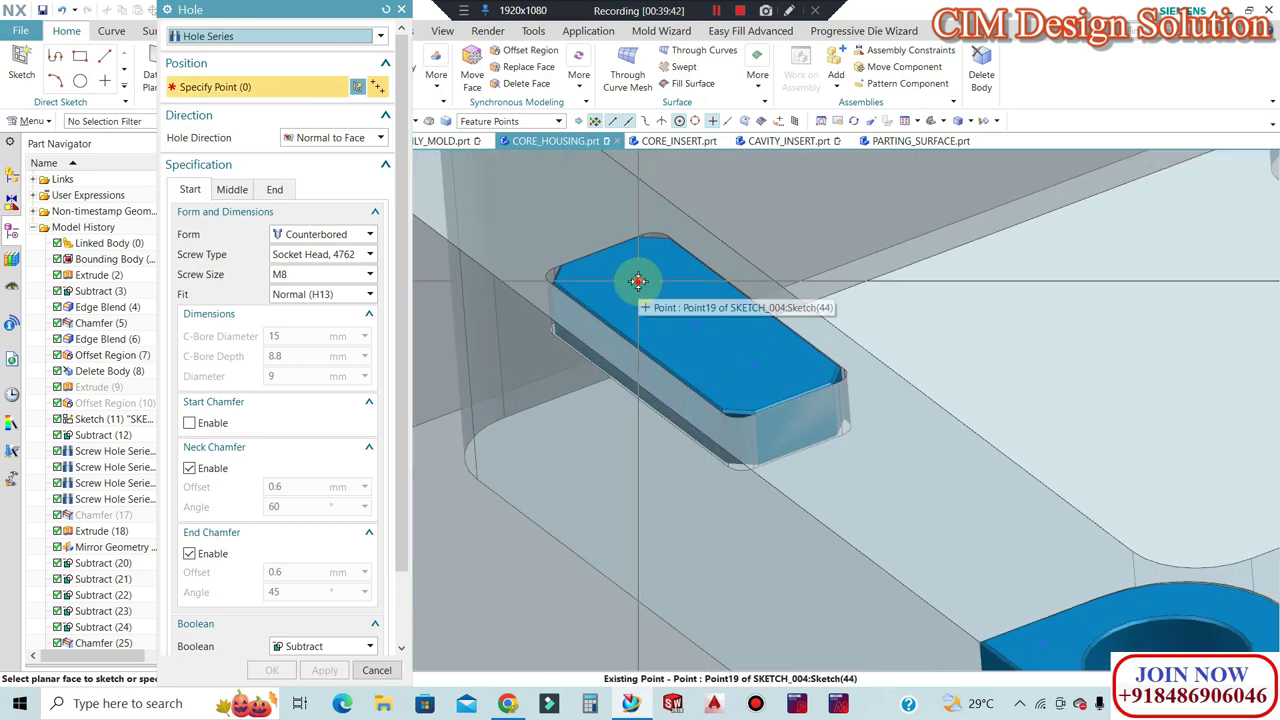
click(639, 281)
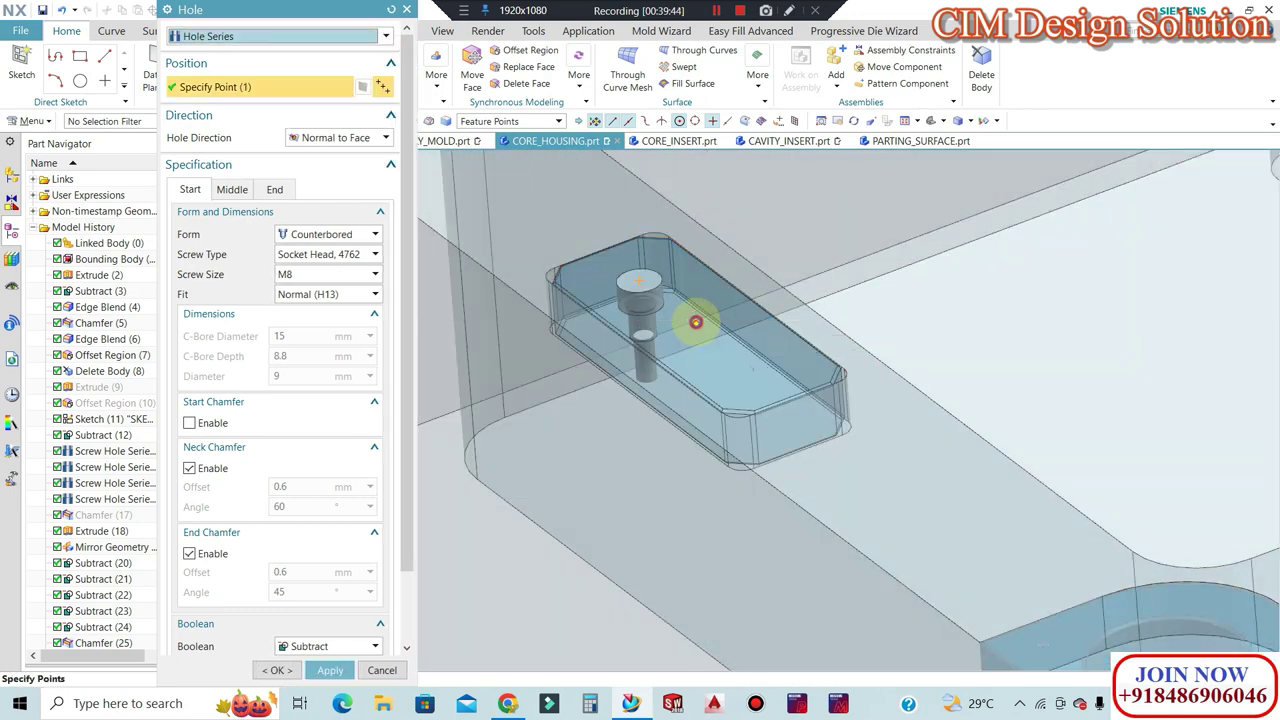
click(696, 320)
click(752, 368)
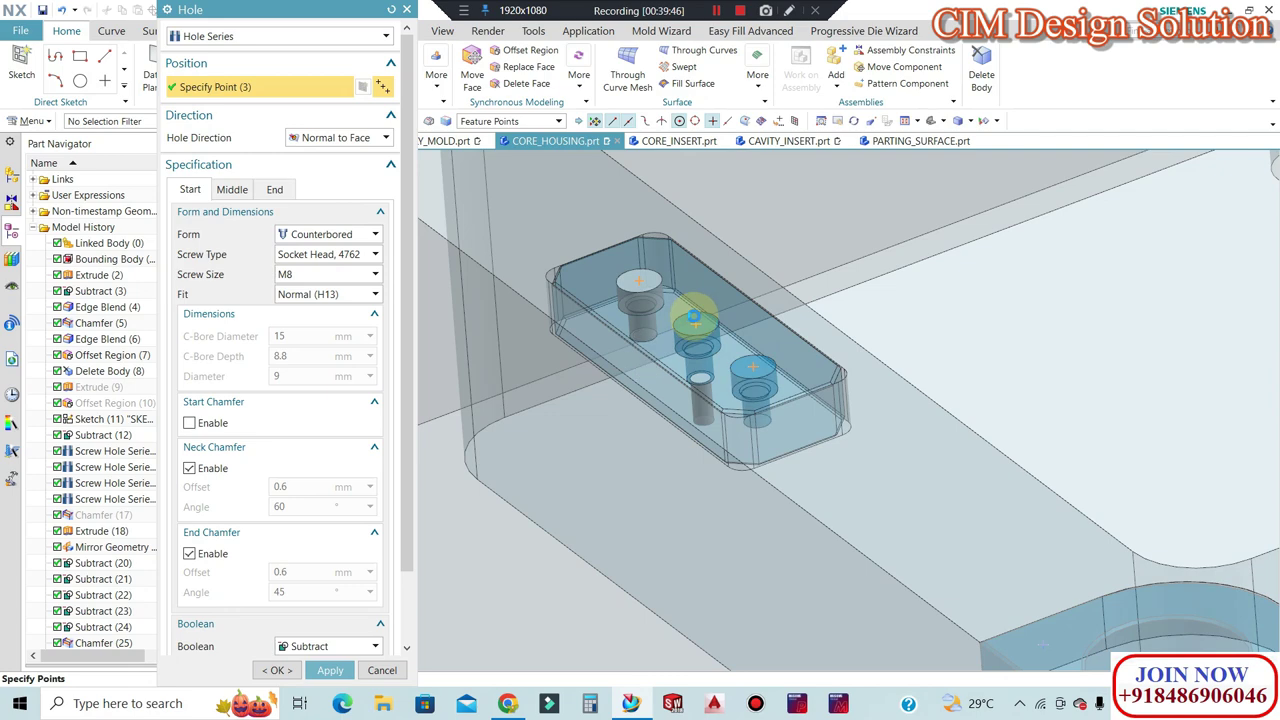
scroll(695, 318, up, 3)
scroll(443, 540, up, 2)
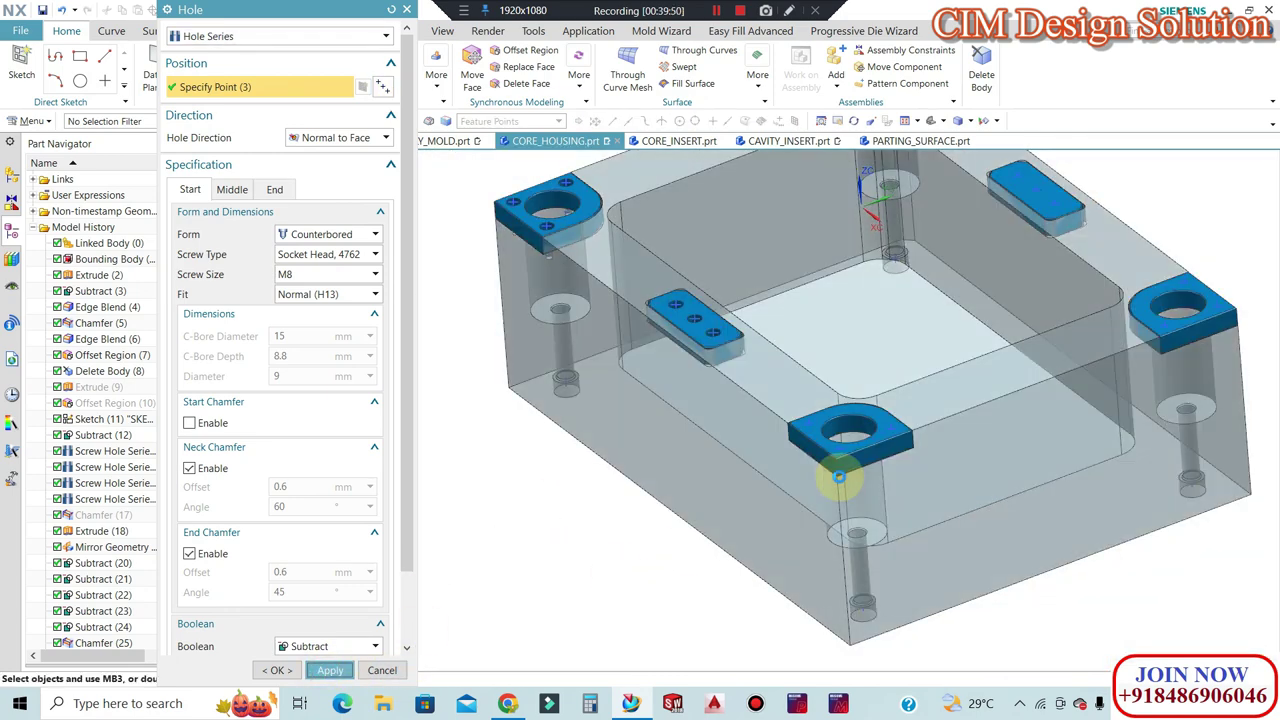
middle_click(830, 422)
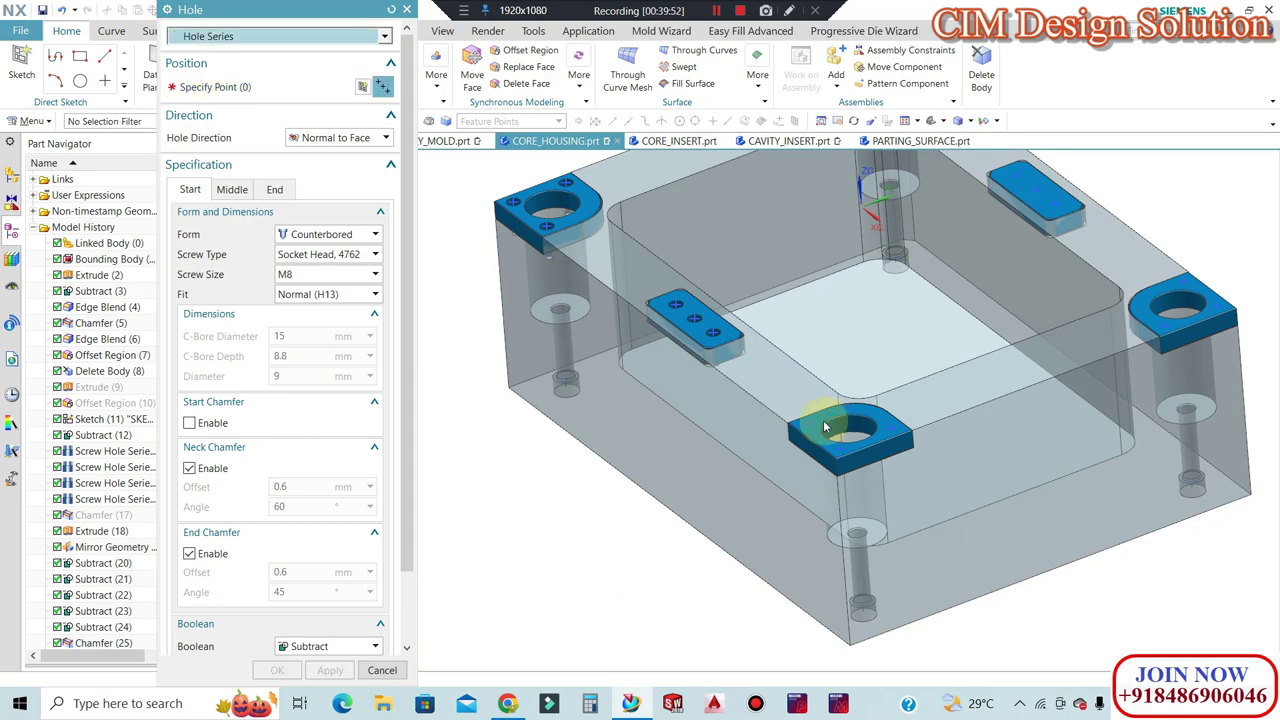
Place three M8 counterbored holes on the front corner pad and apply them.
scroll(810, 420, down, 3)
scroll(800, 420, down, 3)
scroll(766, 421, down, 2)
click(766, 421)
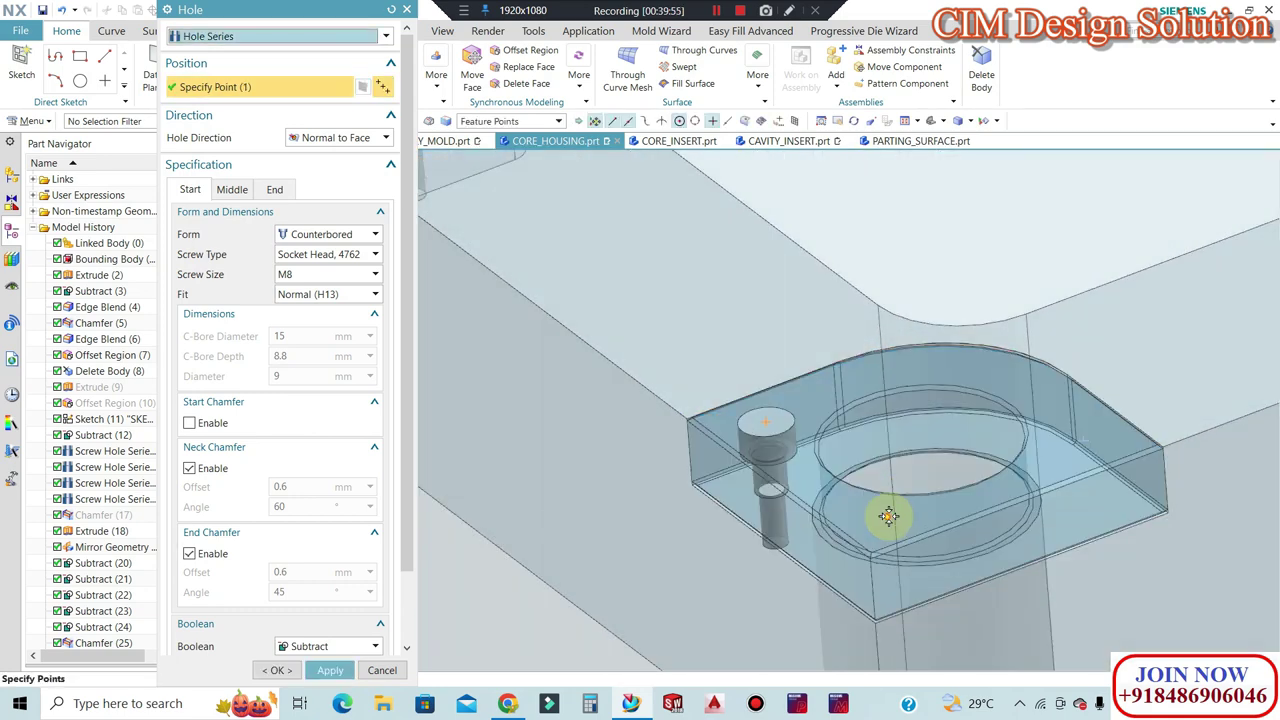
click(888, 516)
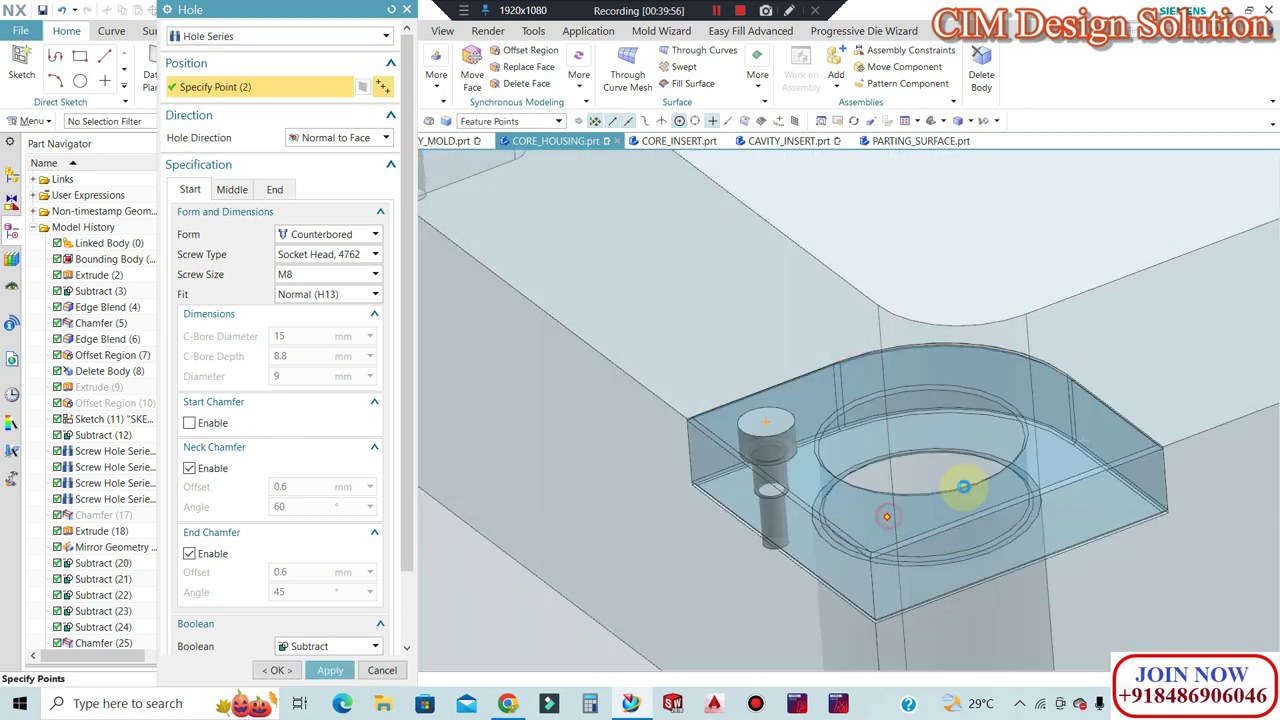
click(1085, 441)
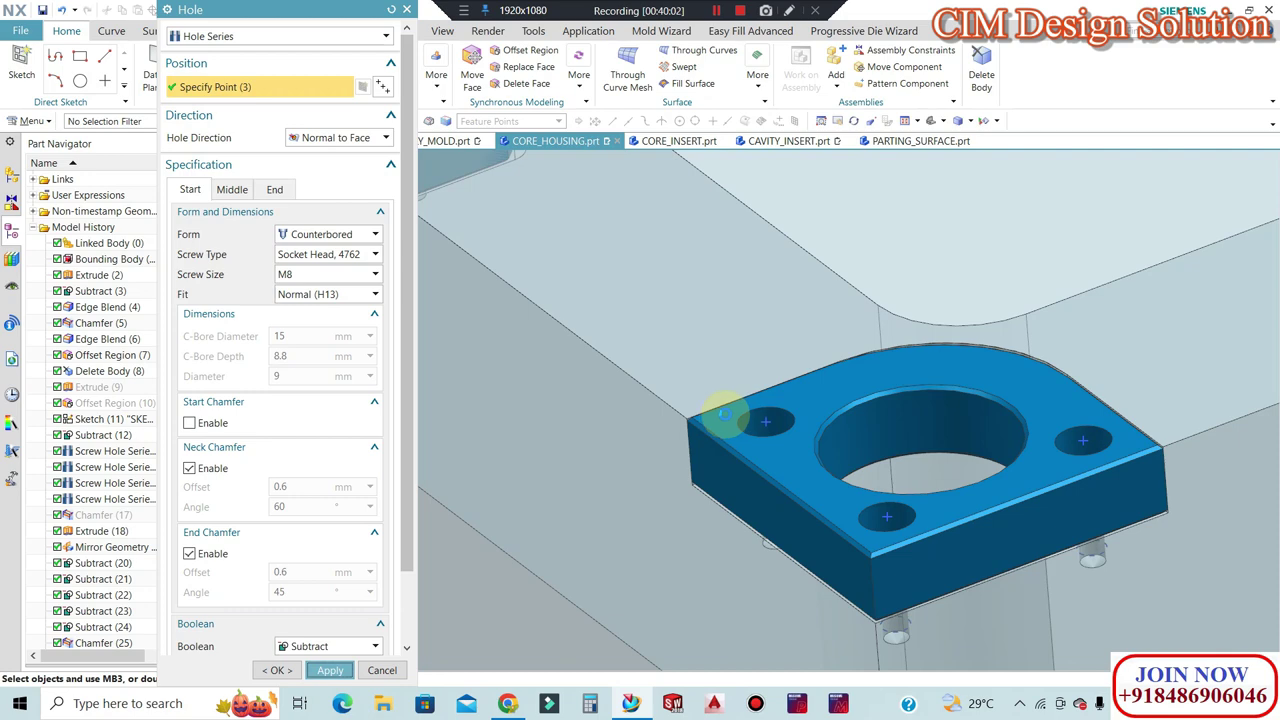
middle_click(787, 399)
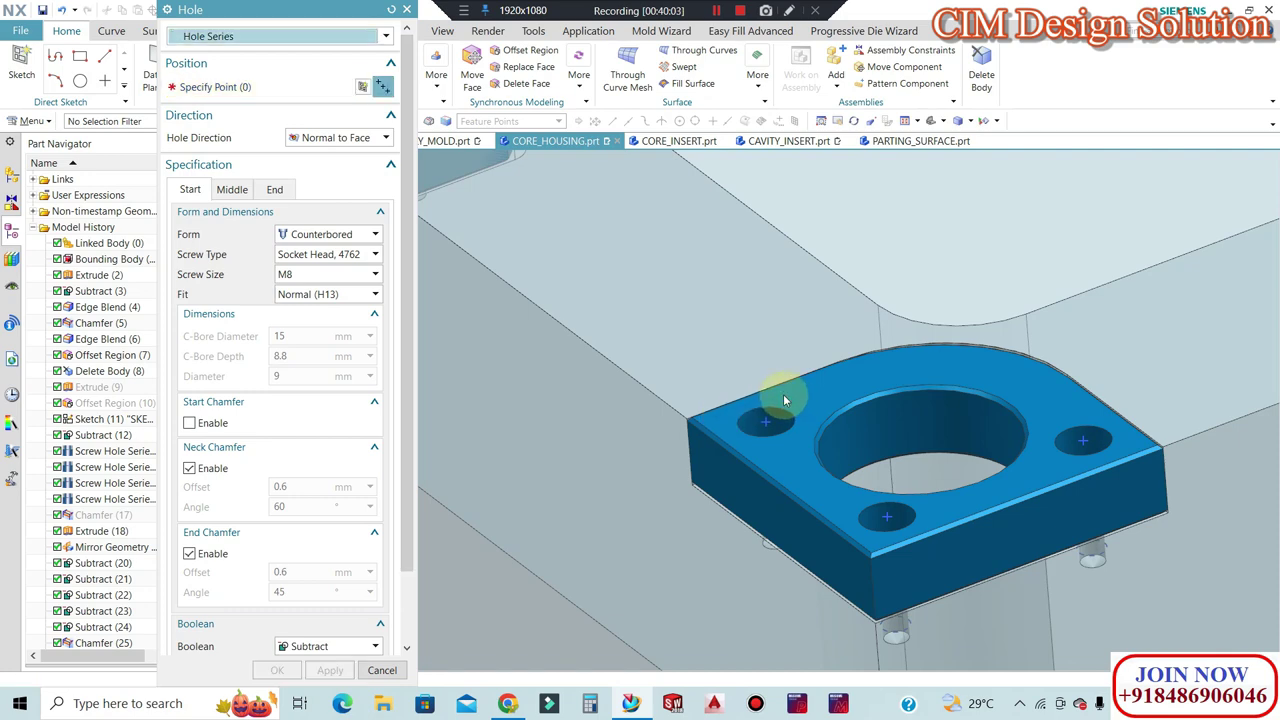
Cut three counterbored holes into the right corner pad.
scroll(778, 401, down, 5)
scroll(1005, 313, up, 3)
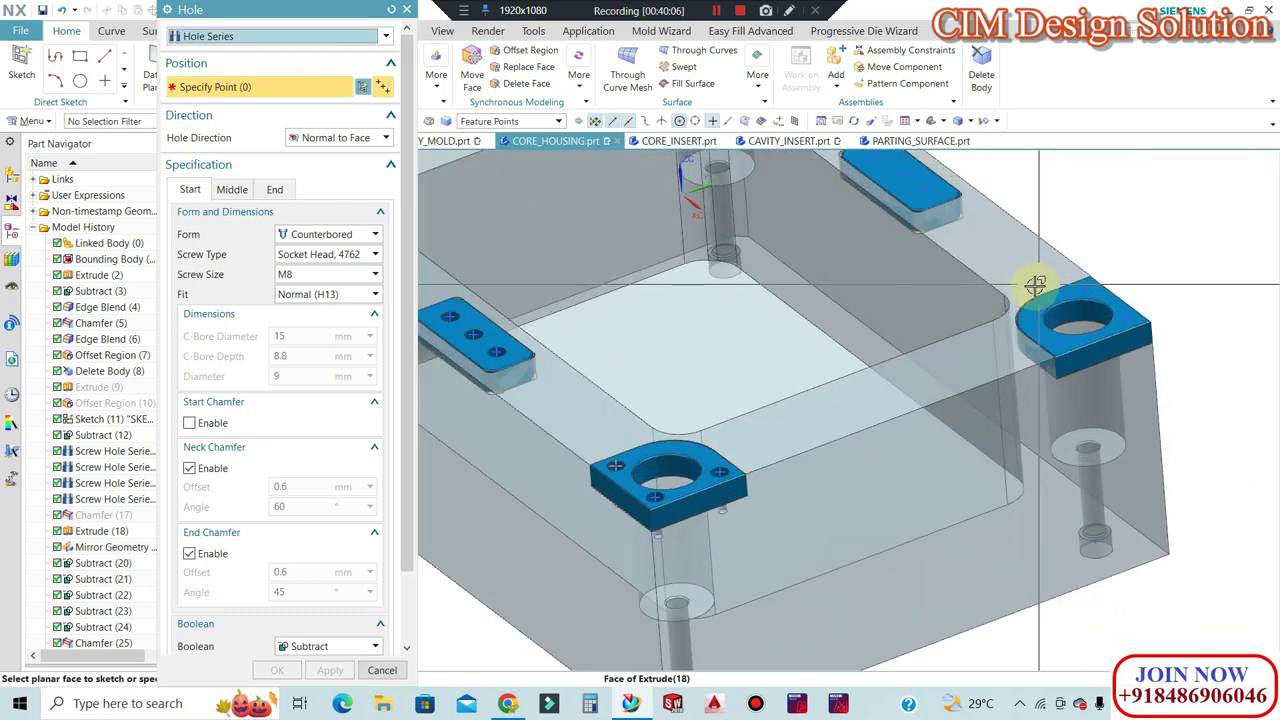
scroll(1037, 289, up, 3)
scroll(1120, 288, up, 3)
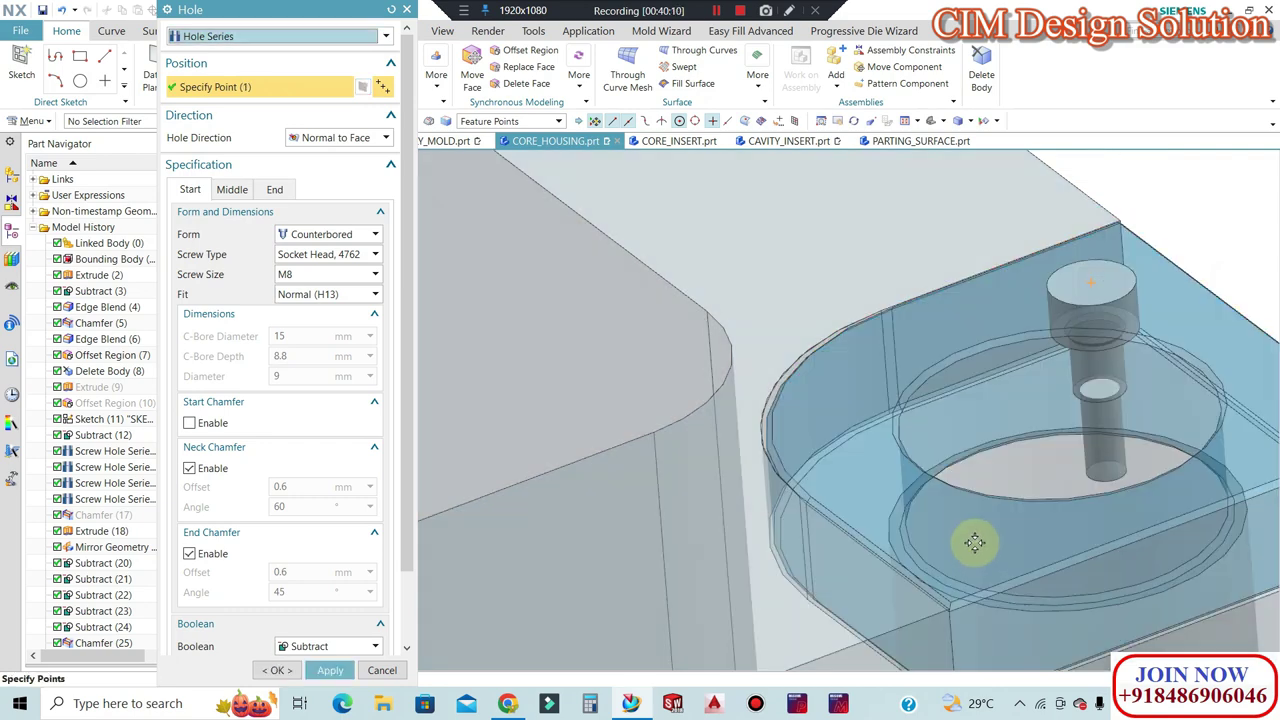
click(976, 541)
scroll(785, 405, down, 1)
scroll(790, 408, down, 1)
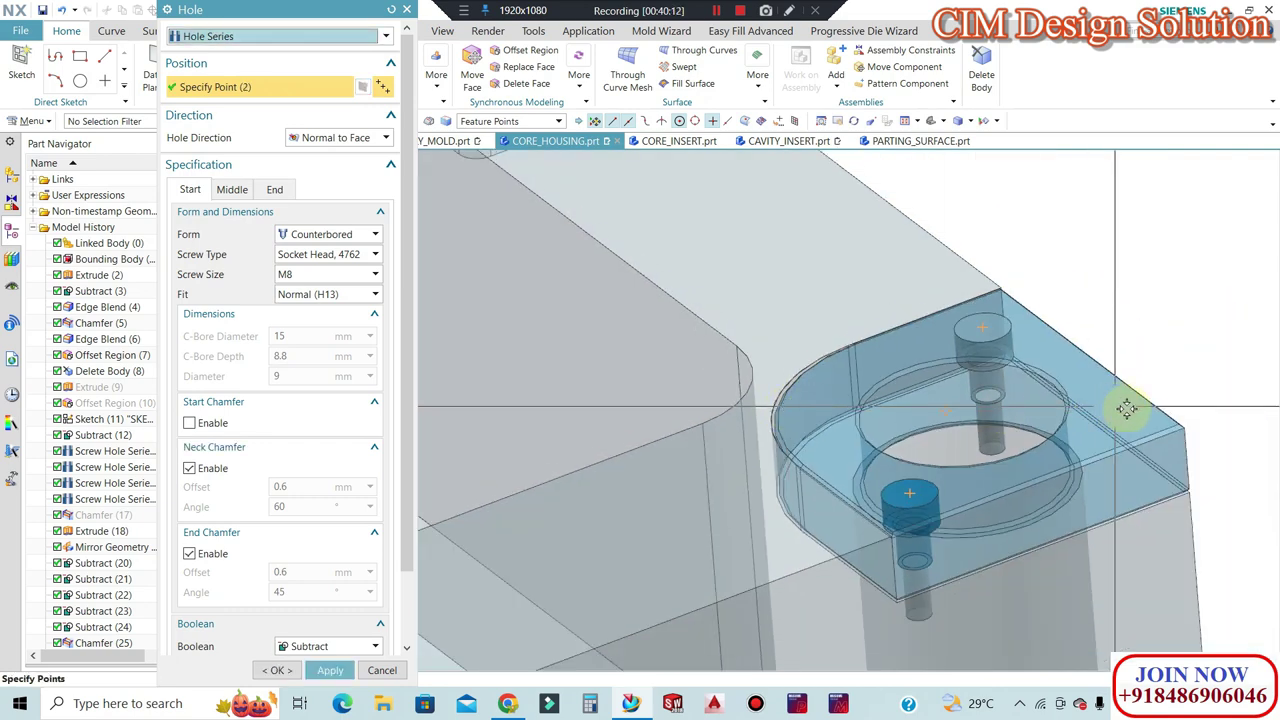
click(1108, 422)
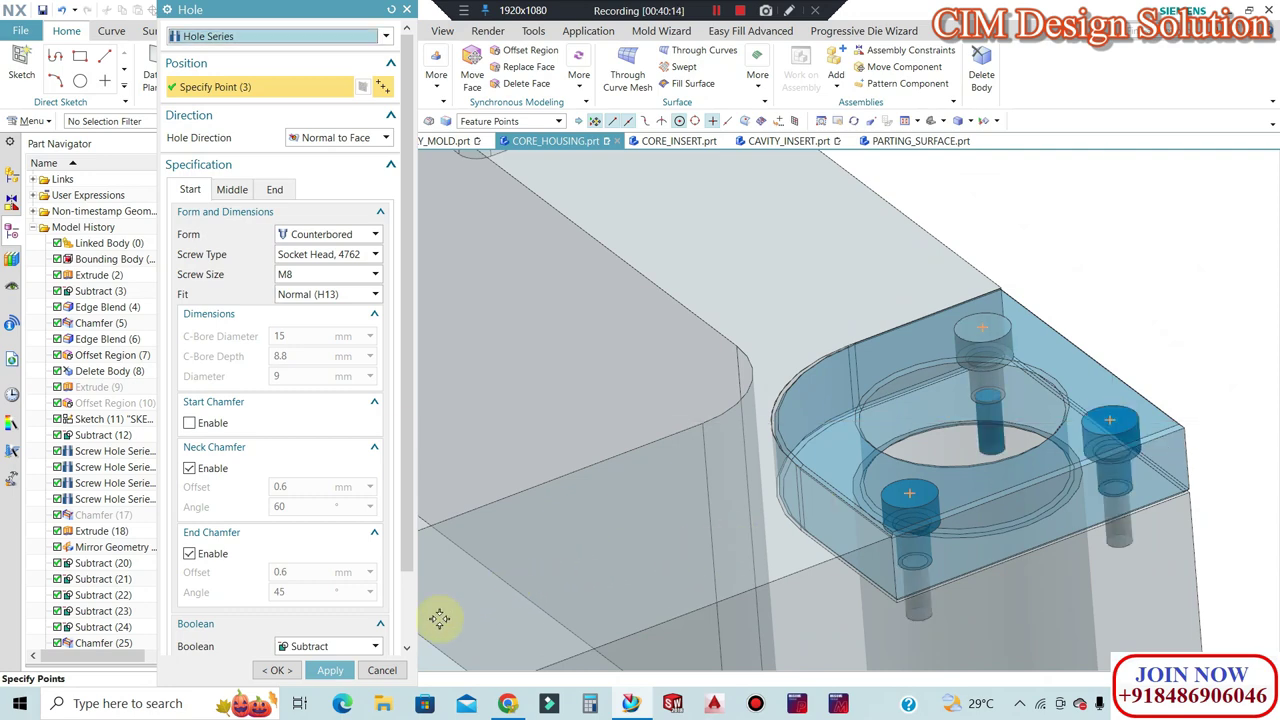
click(330, 670)
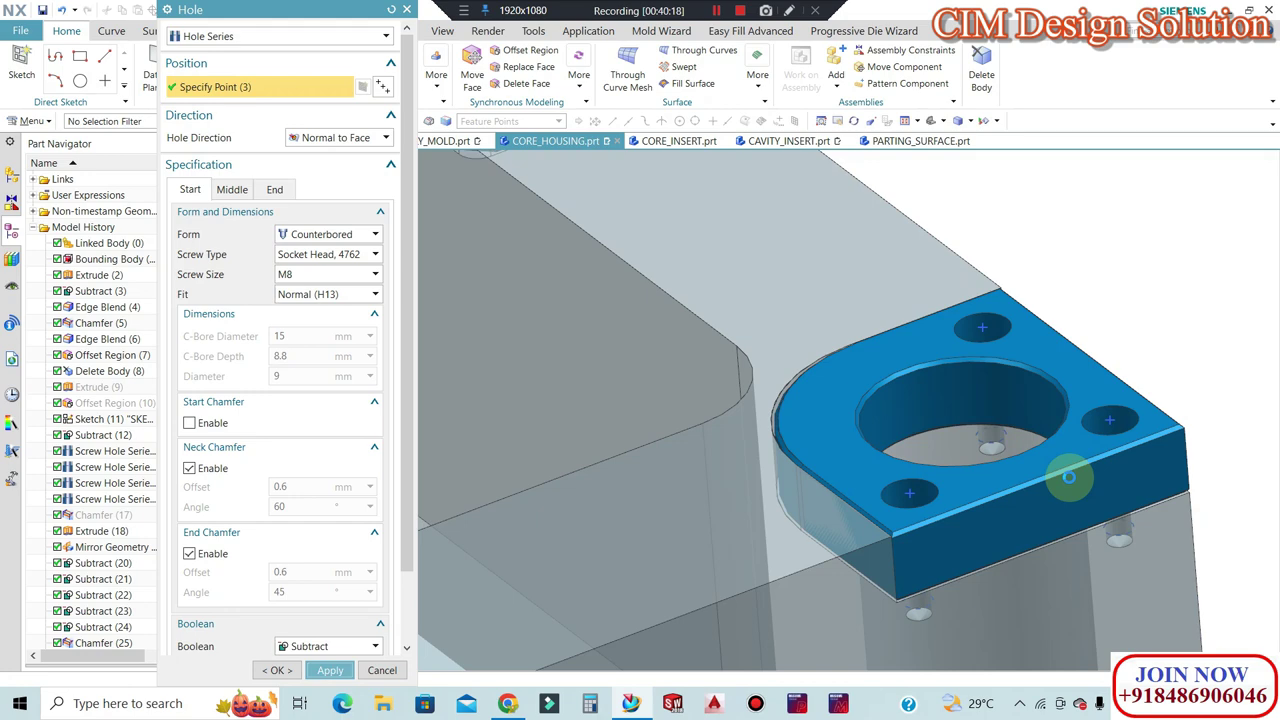
Place three M8 hole points in a row on the rectangular block.
scroll(1071, 423, down, 2)
scroll(1071, 423, down, 2)
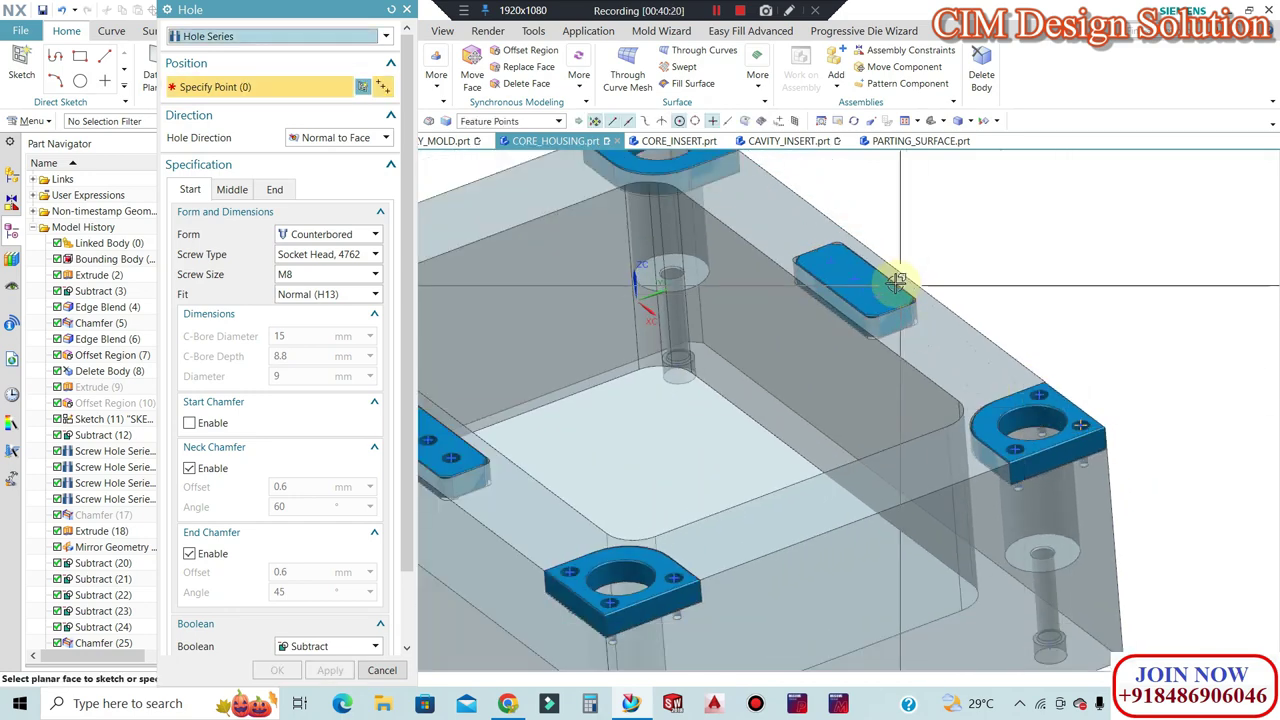
scroll(757, 220, up, 4)
click(737, 239)
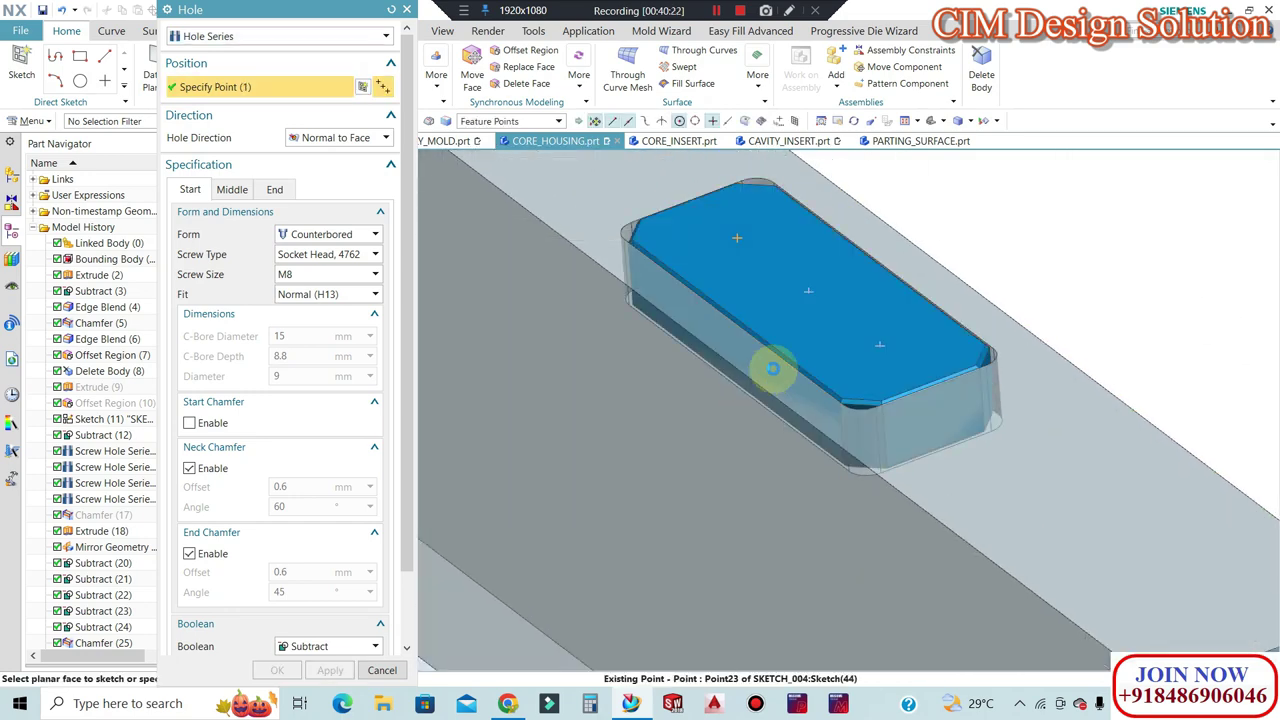
click(808, 292)
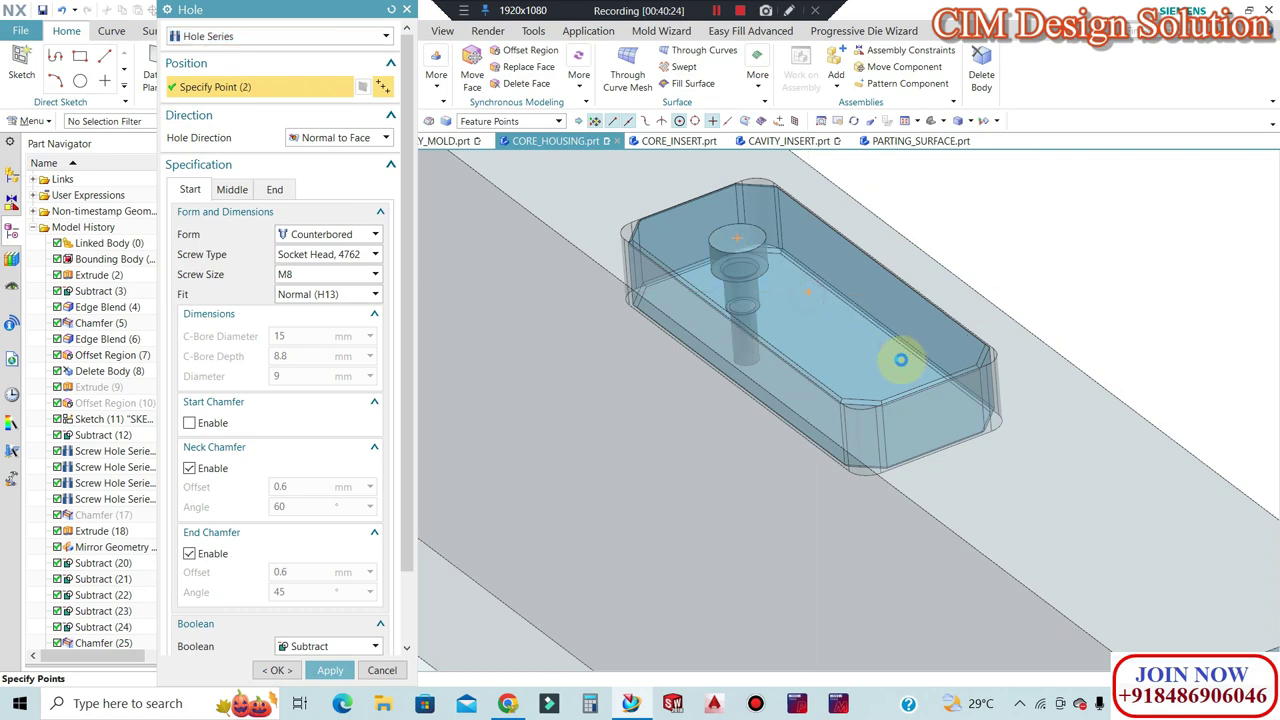
click(329, 670)
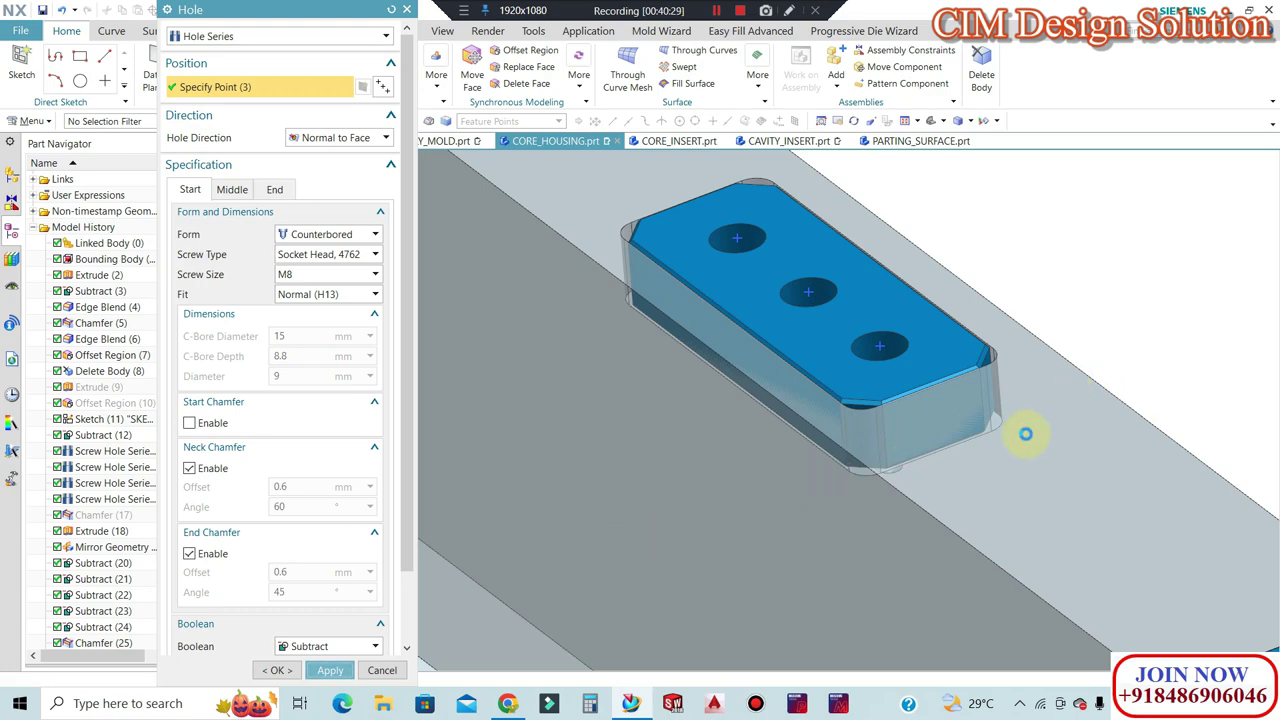
scroll(1000, 440, down, 3)
middle_drag(1000, 443, 638, 193)
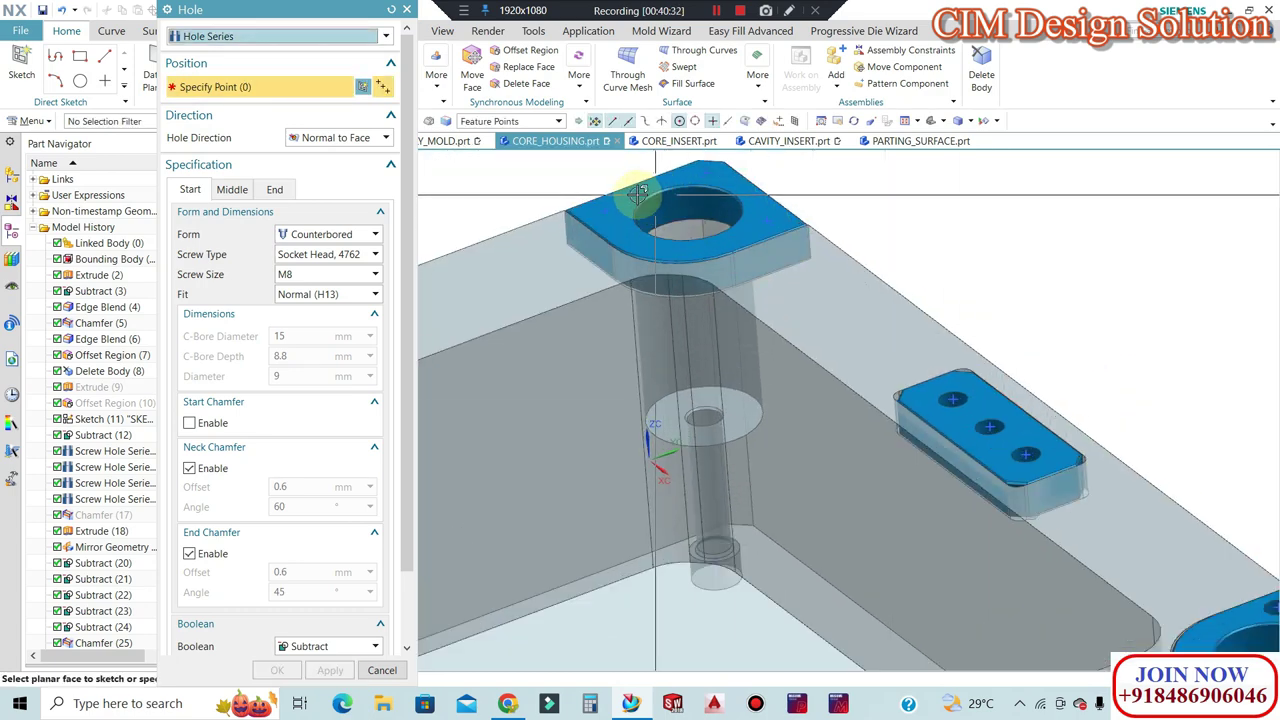
Finish a single counterbored hole on the next pillar pad, then undo it.
scroll(638, 193, up, 3)
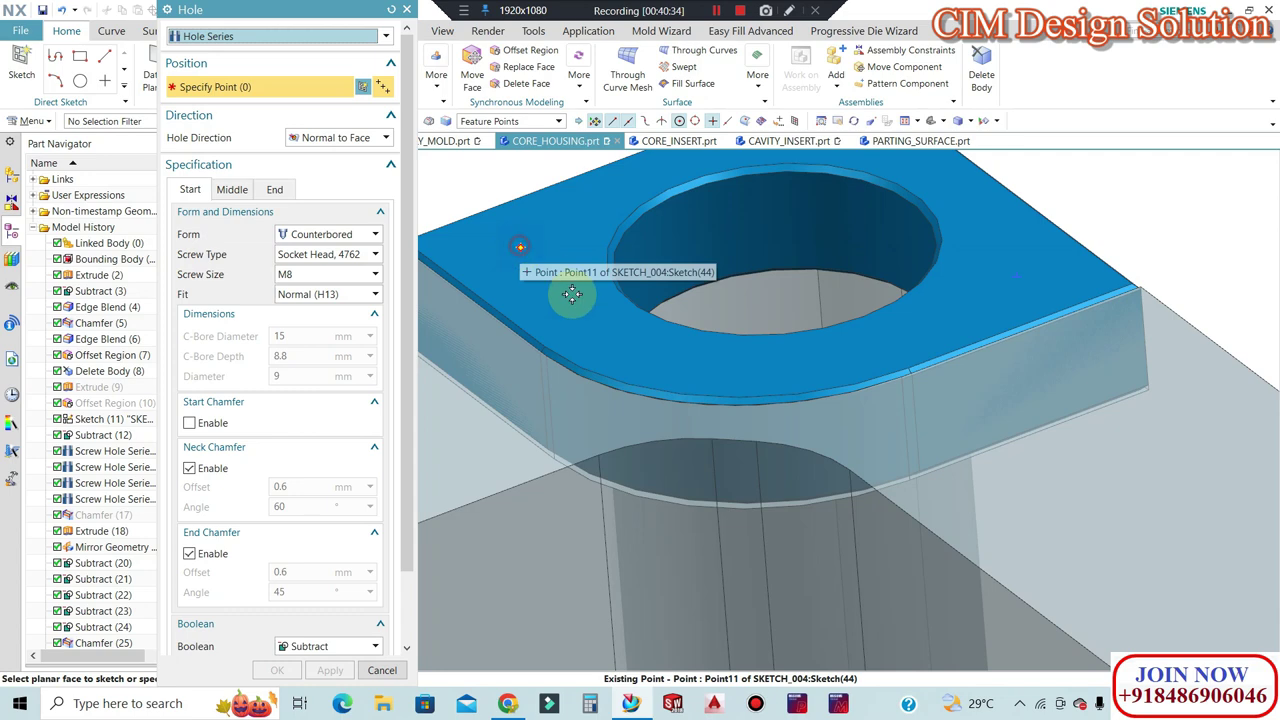
key(Escape)
scroll(790, 364, up, 3)
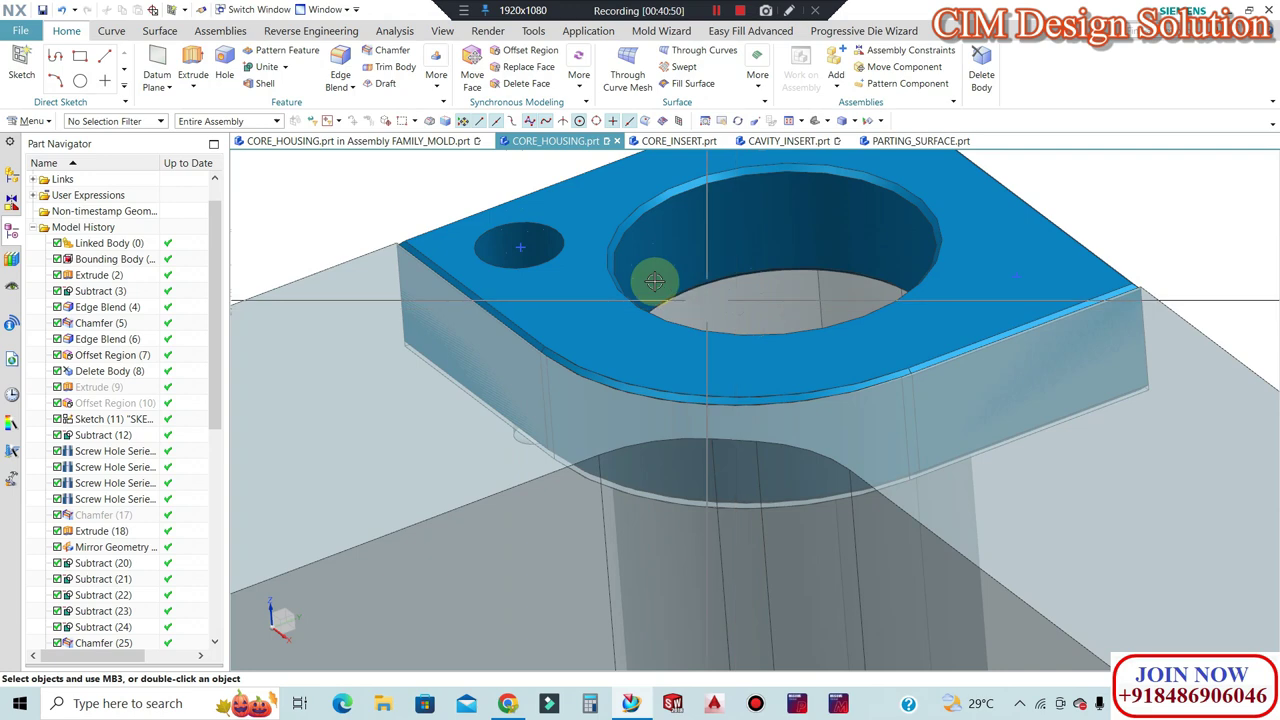
key(ctrl+z)
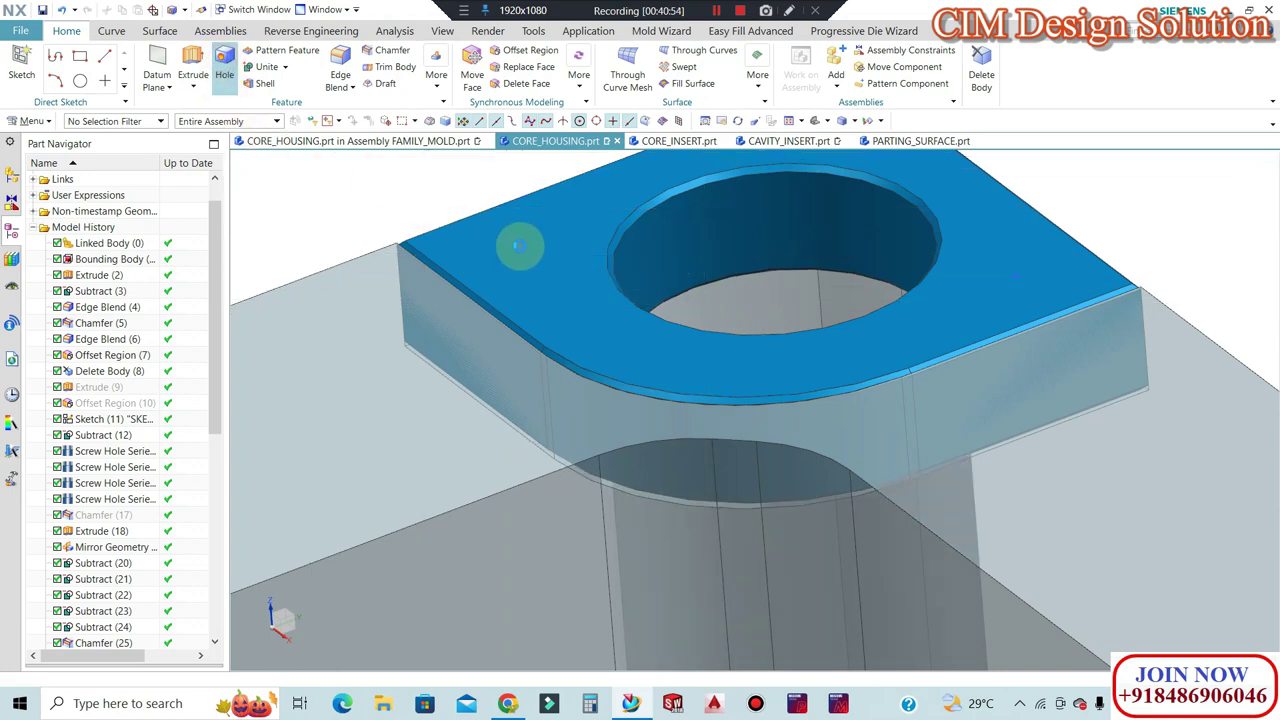
Place three M8 counterbored hole points around the pad's large bore and confirm.
click(520, 247)
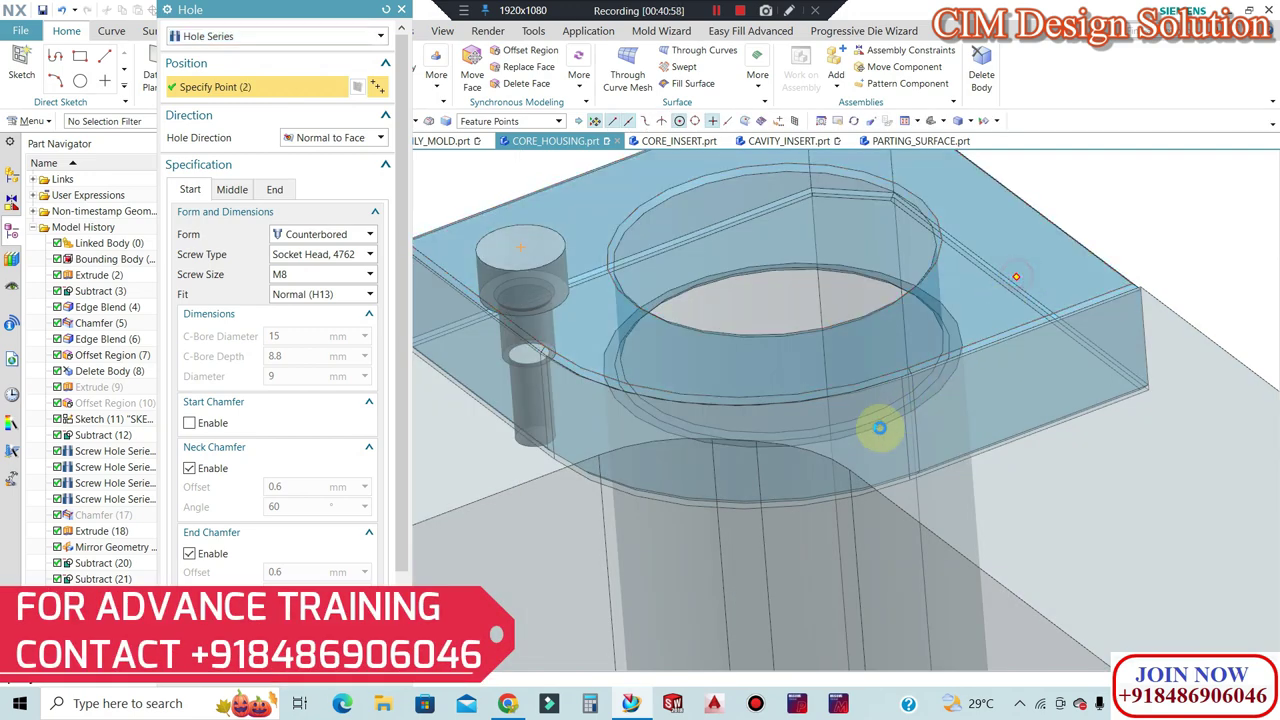
scroll(878, 428, down, 5)
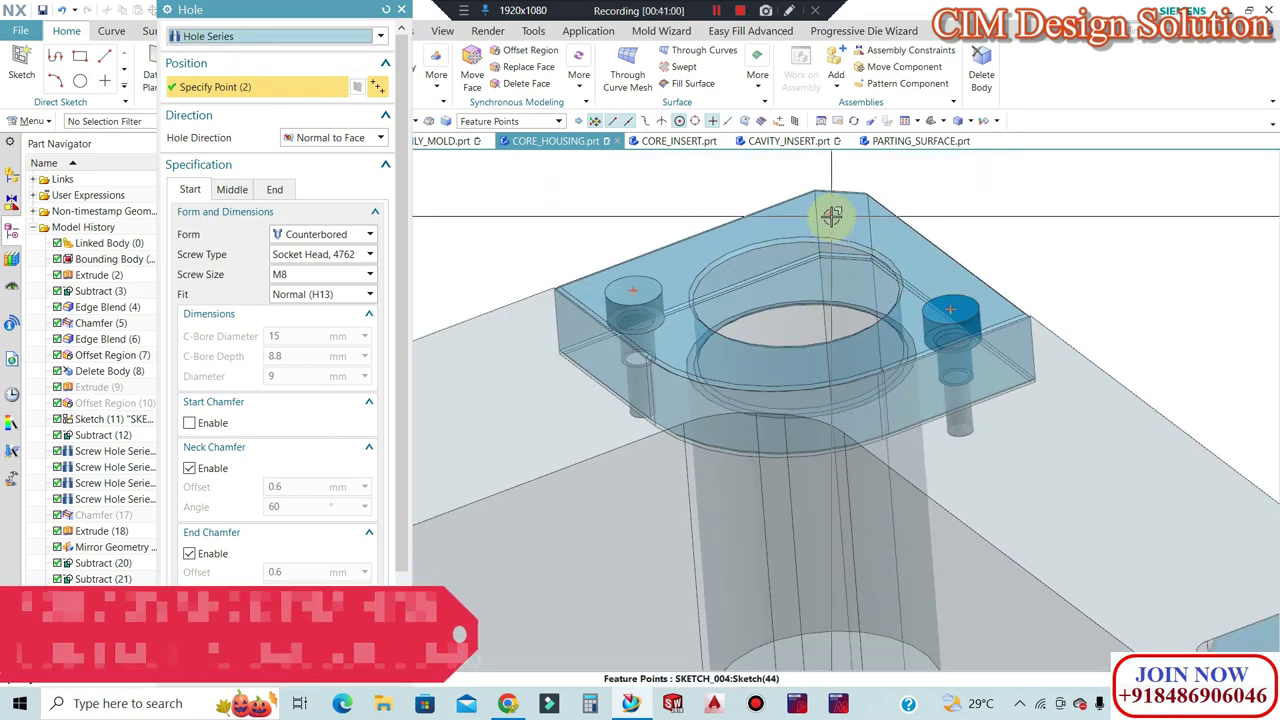
click(831, 216)
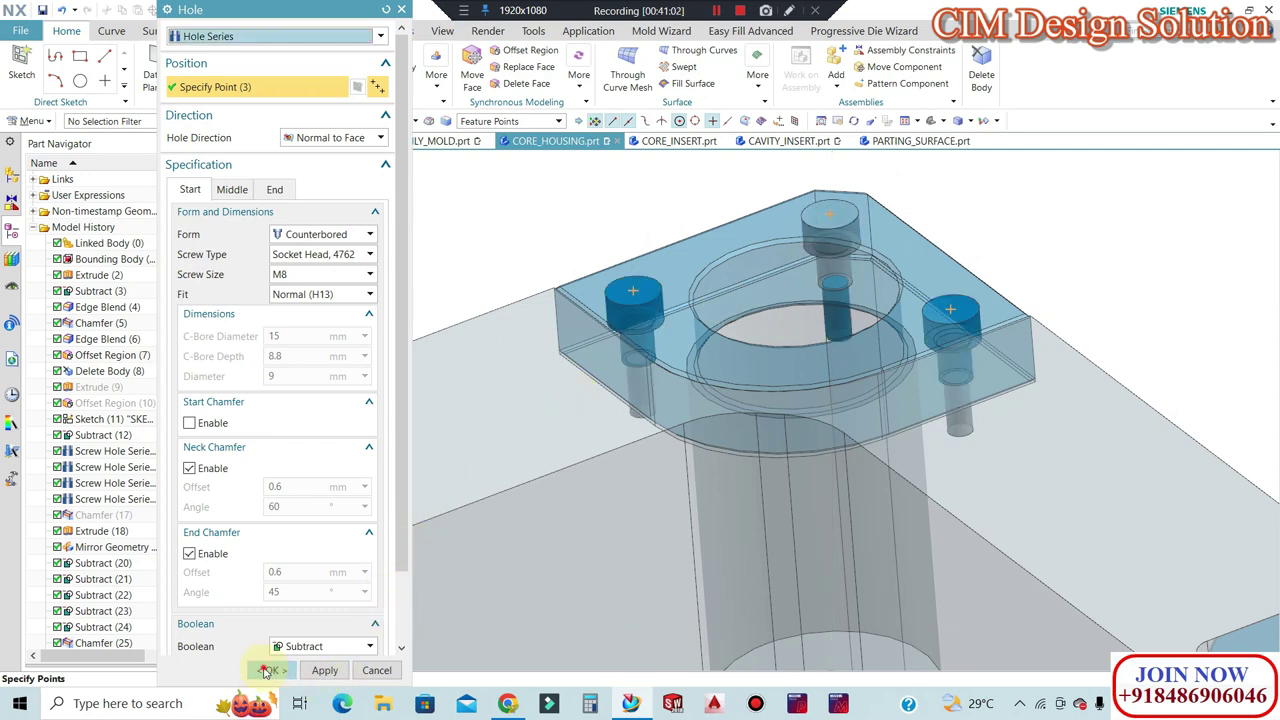
click(266, 671)
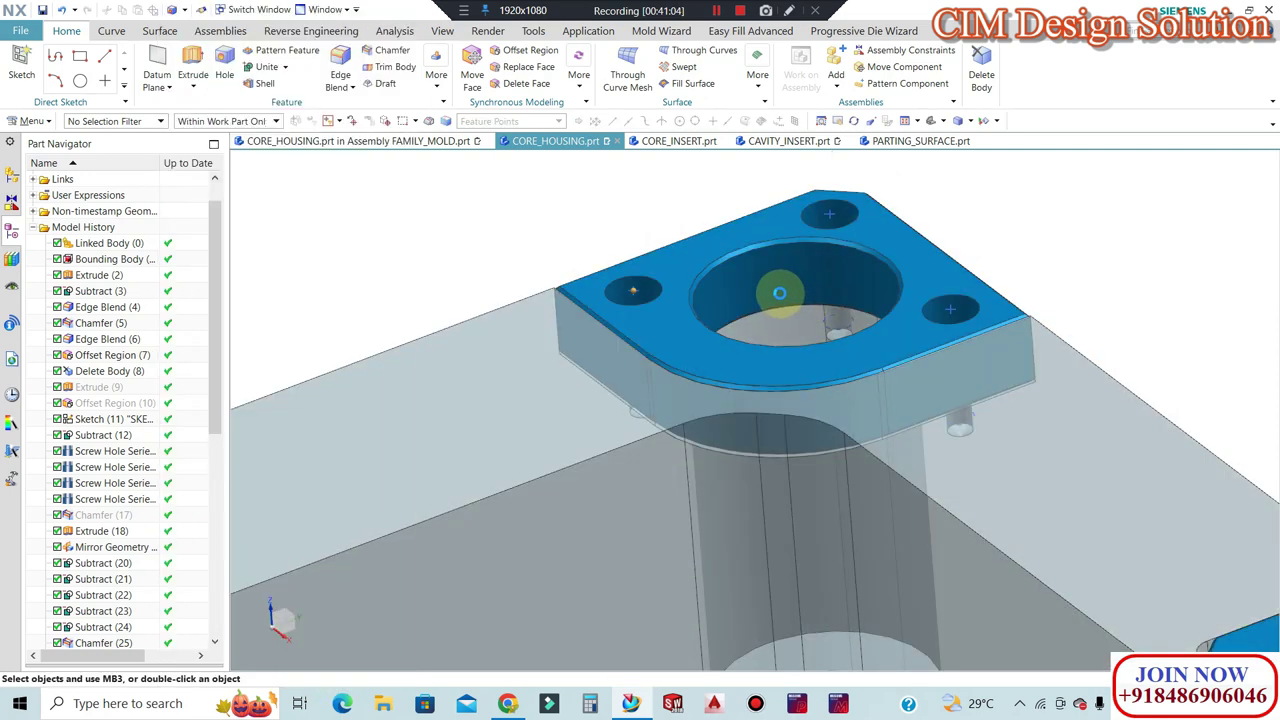
Move the helper extrude bodies onto layer 100 with Ctrl+J.
scroll(749, 257, down, 3)
scroll(749, 240, down, 3)
middle_drag(749, 237, 781, 286)
scroll(729, 286, down, 3)
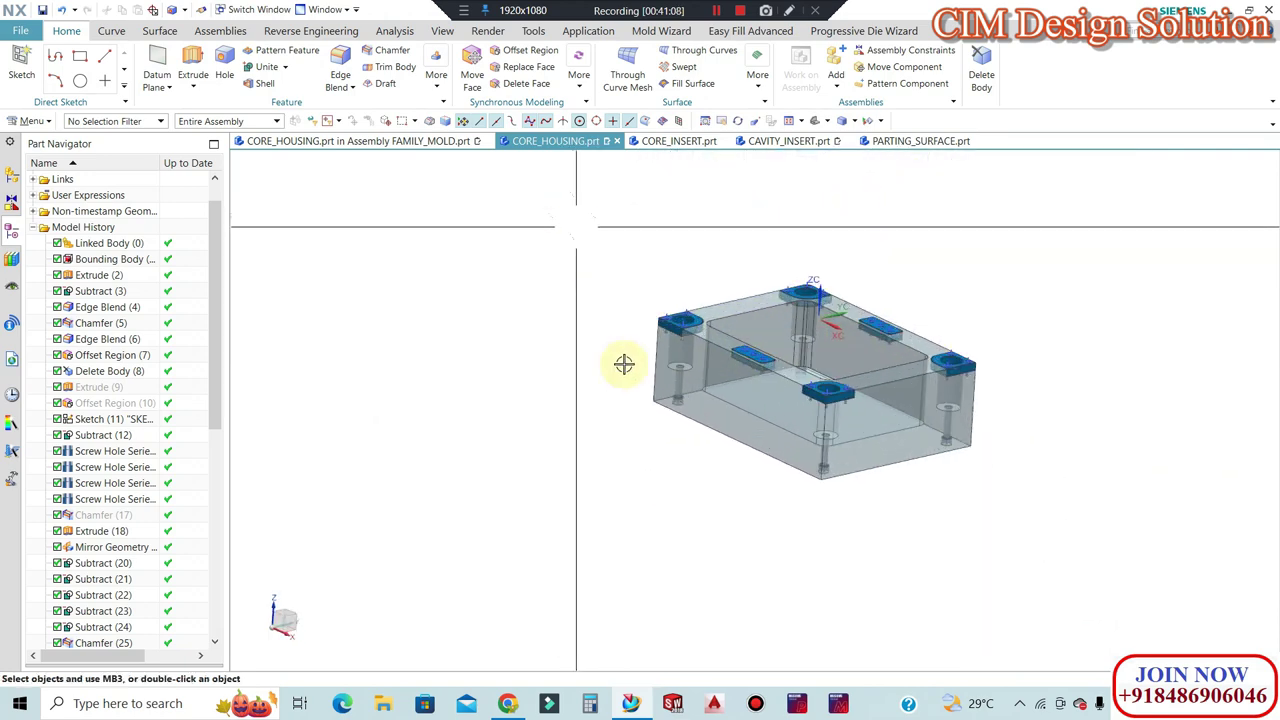
scroll(567, 313, down, 2)
key(ctrl+j)
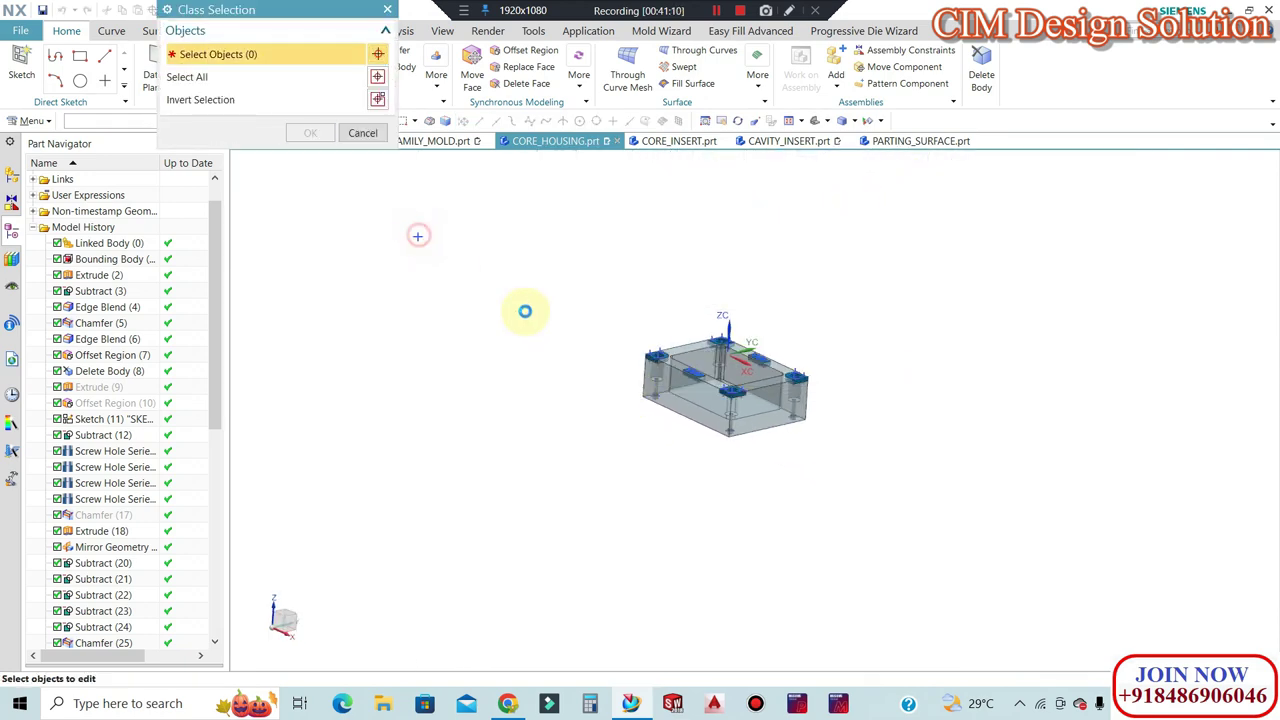
click(335, 133)
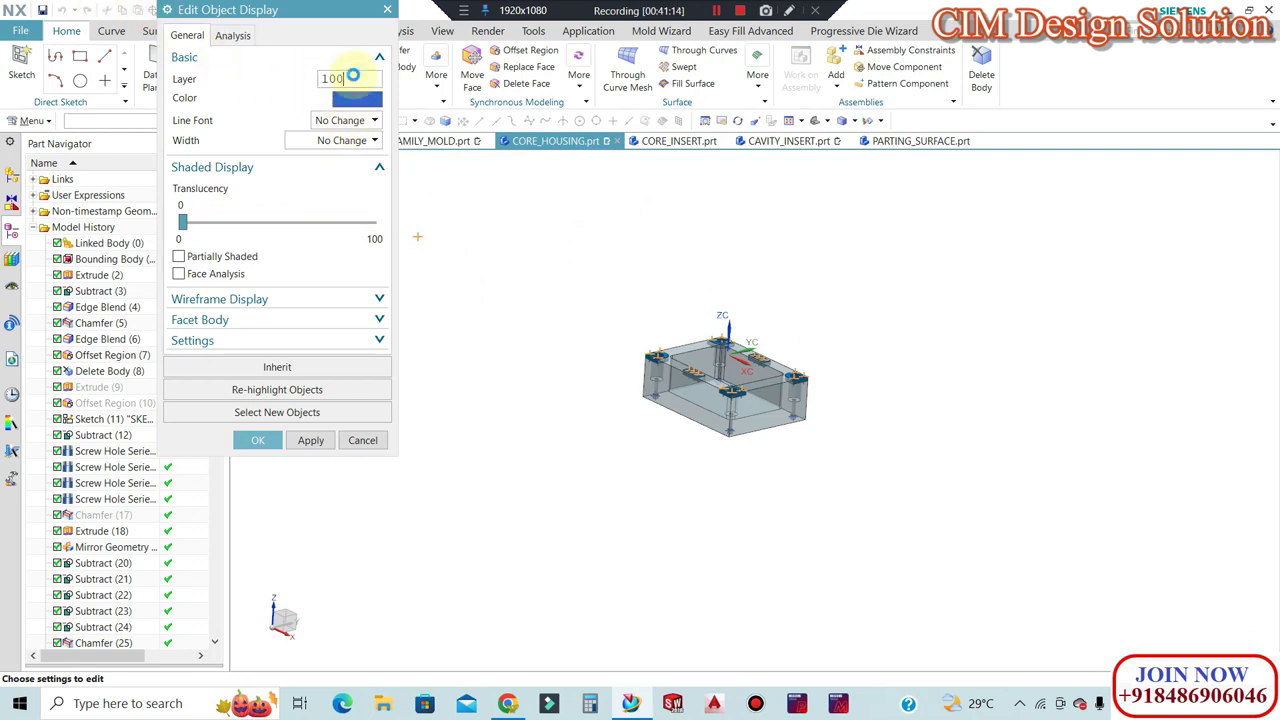
key(Return)
Hide layer 100 so only the core housing plate remains visible.
key(ctrl+l)
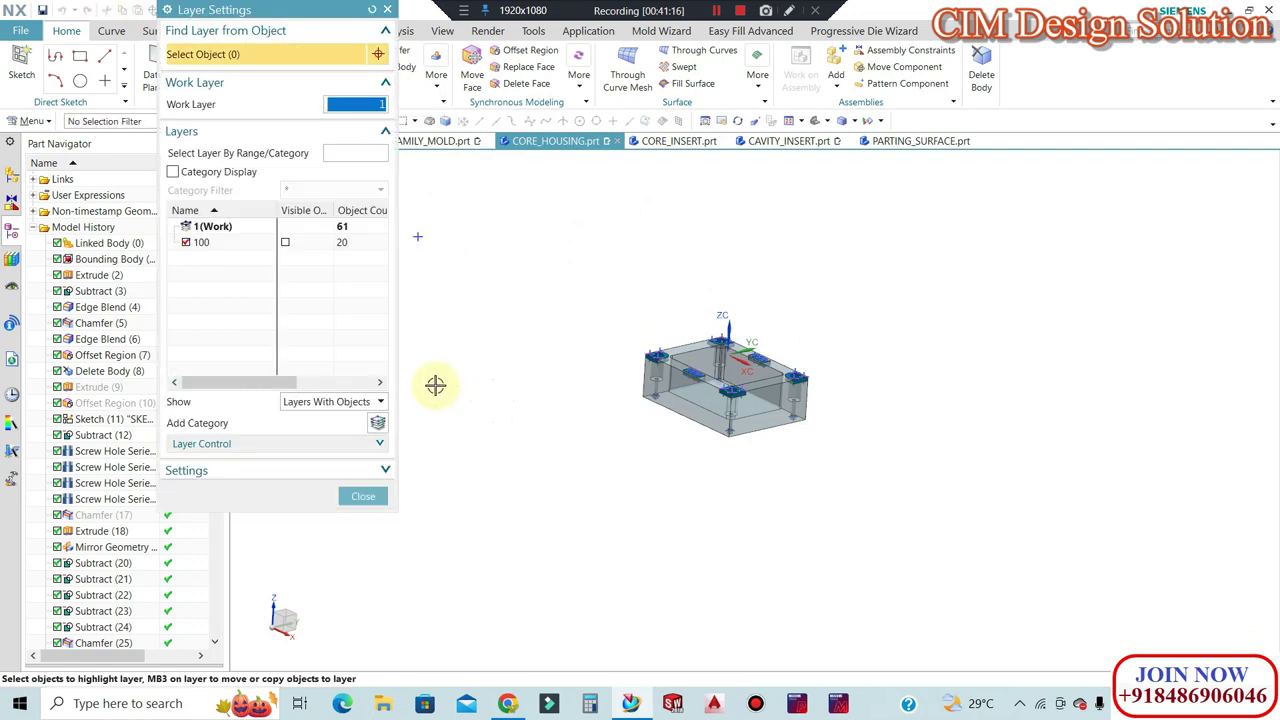
key(Escape)
scroll(771, 349, up, 4)
mouse_move(723, 380)
middle_down()
mouse_move(710, 455)
mouse_move(771, 349)
mouse_move(749, 297)
mouse_move(726, 417)
mouse_move(685, 437)
middle_up()
scroll(685, 437, up, 2)
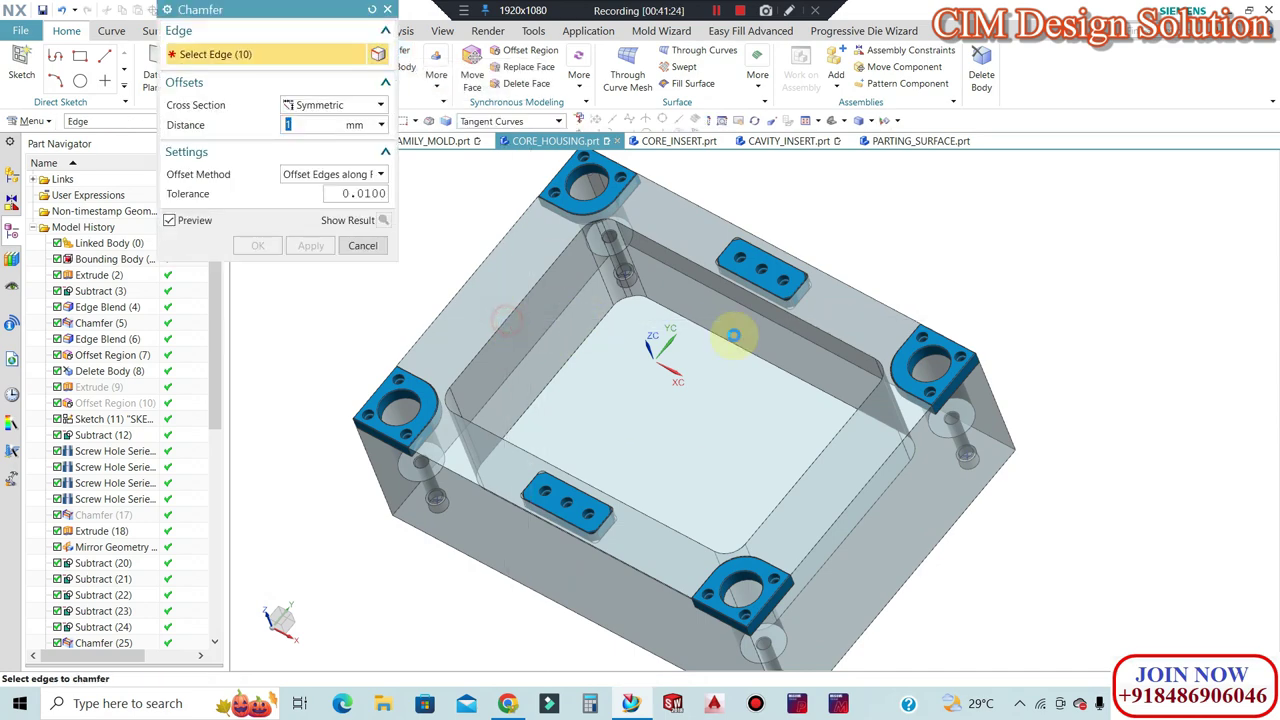
Chamfer the pocket's 10-edge loop by 1 mm and show the Assembly Navigator.
click(845, 358)
click(272, 252)
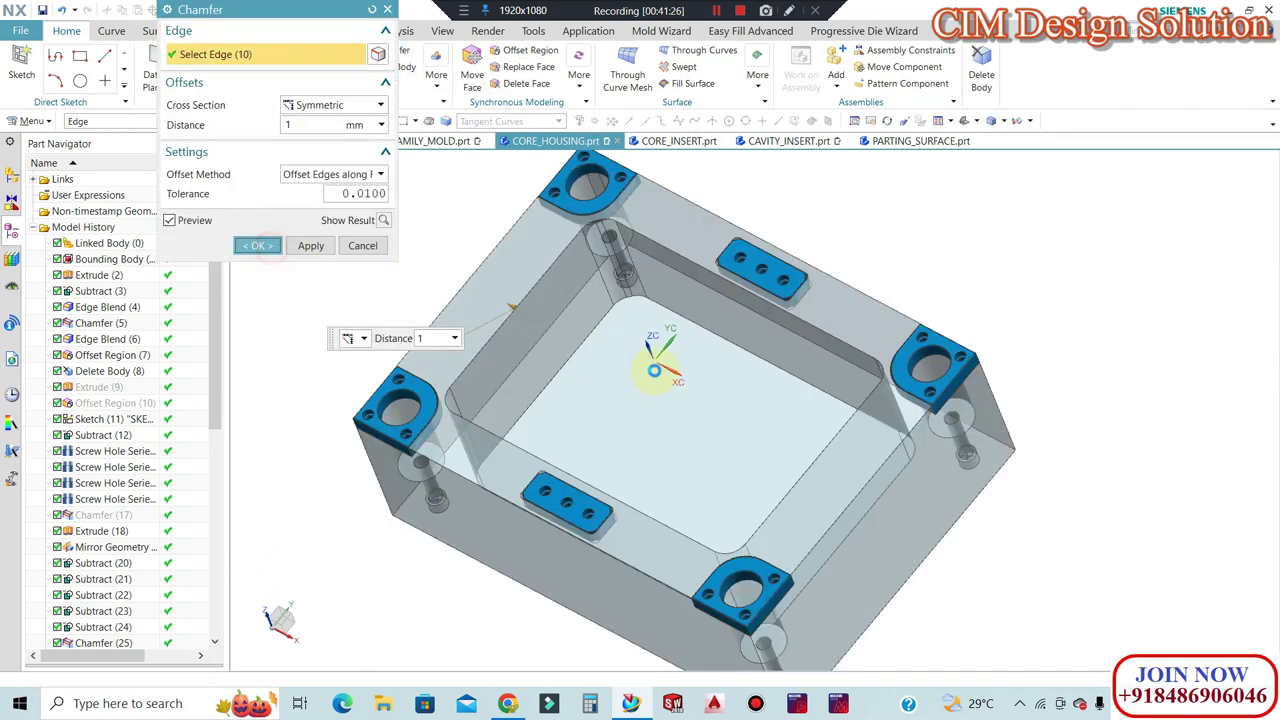
mouse_move(791, 374)
middle_down()
mouse_move(807, 358)
mouse_move(771, 320)
mouse_move(817, 354)
mouse_move(829, 413)
mouse_move(851, 314)
mouse_move(737, 403)
mouse_move(788, 340)
mouse_move(586, 157)
middle_up()
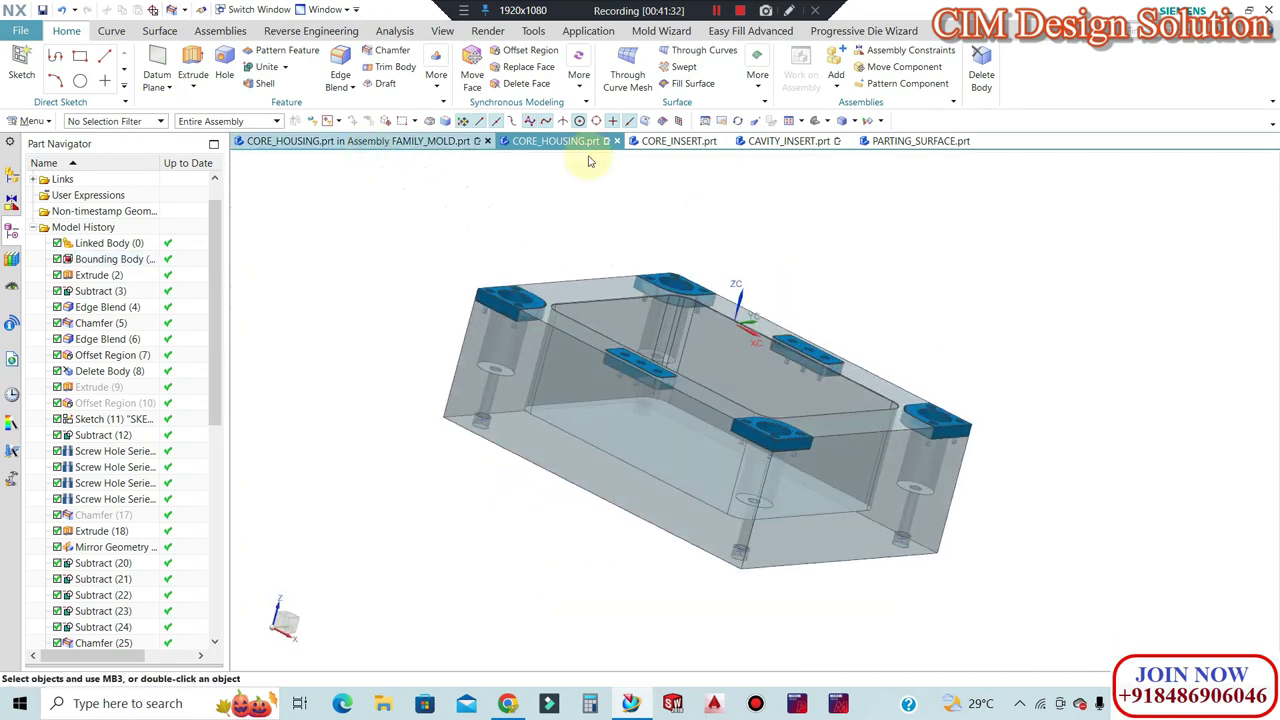
click(8, 177)
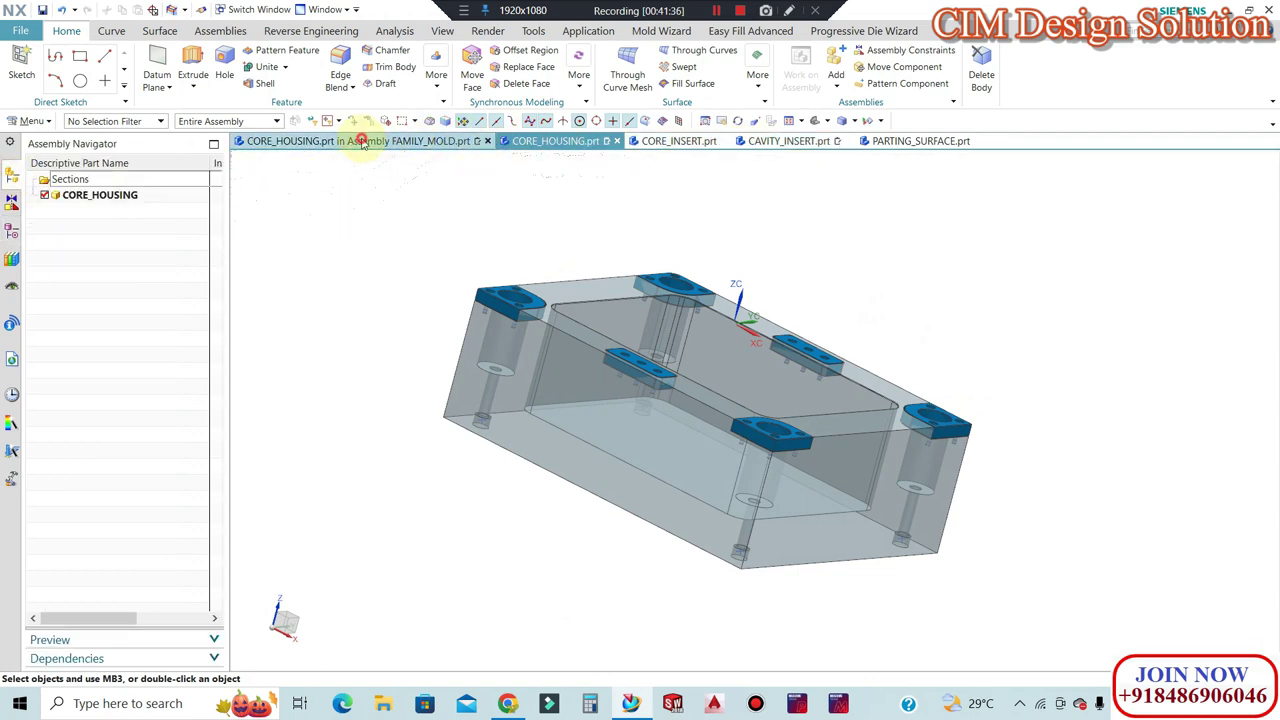
Make FAMILY_MOLD the work part from the CORE_HOUSING assembly tab.
click(362, 142)
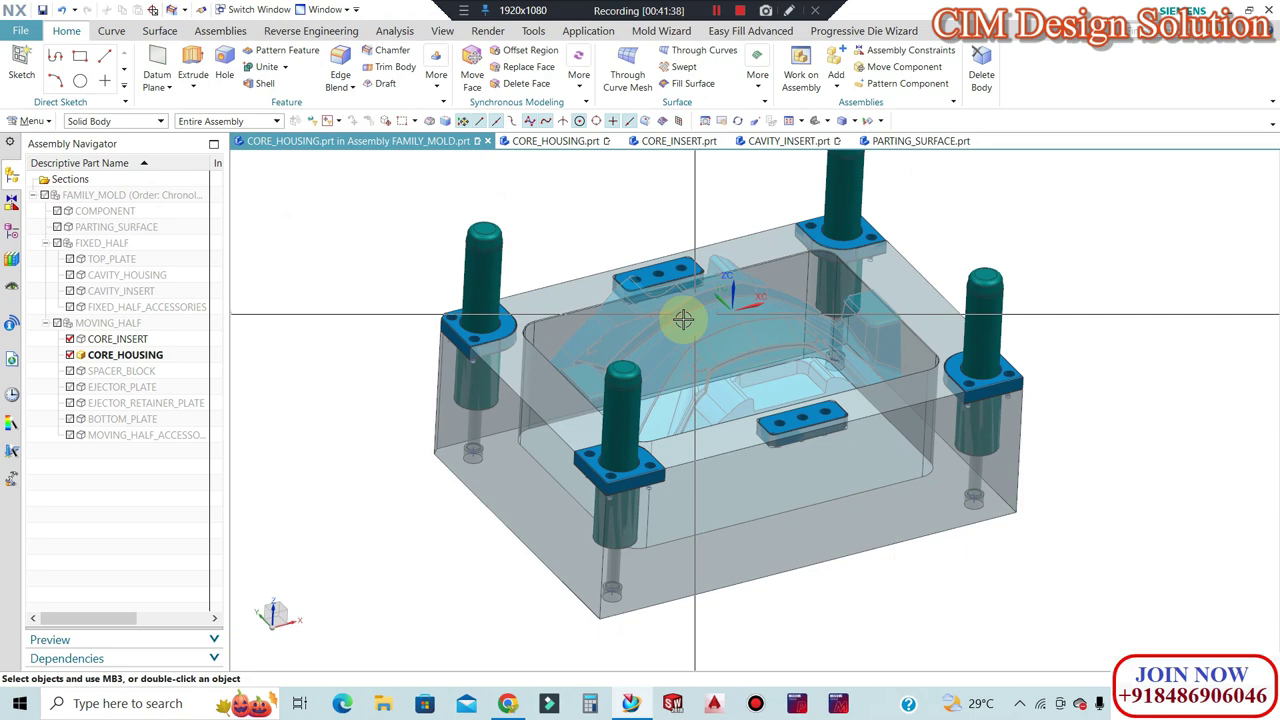
middle_drag(686, 314, 686, 314)
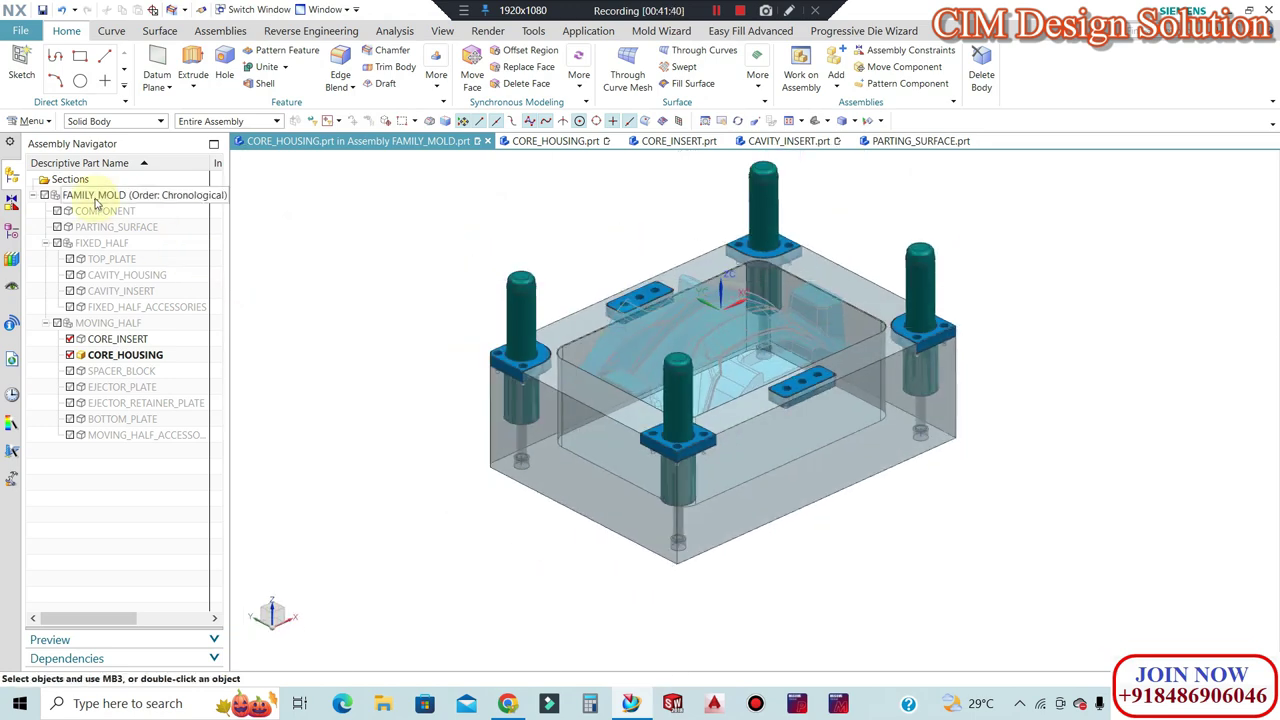
double_click(96, 197)
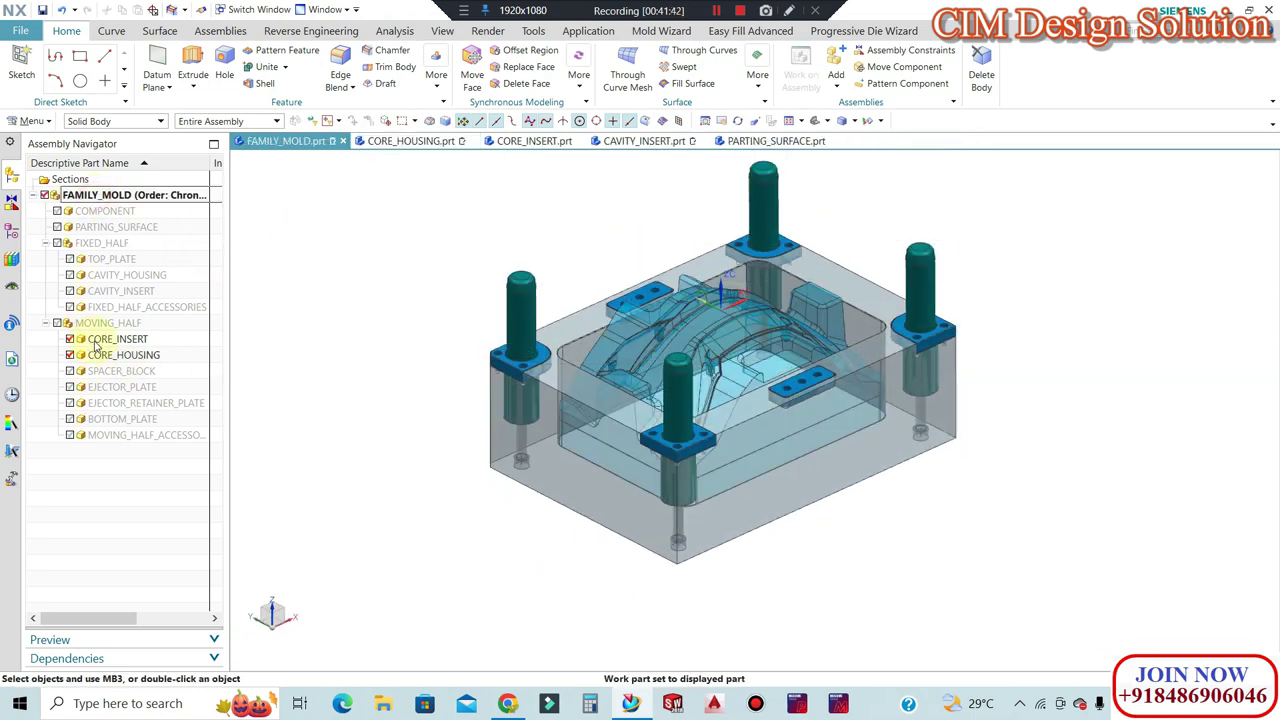
middle_drag(711, 353, 732, 350)
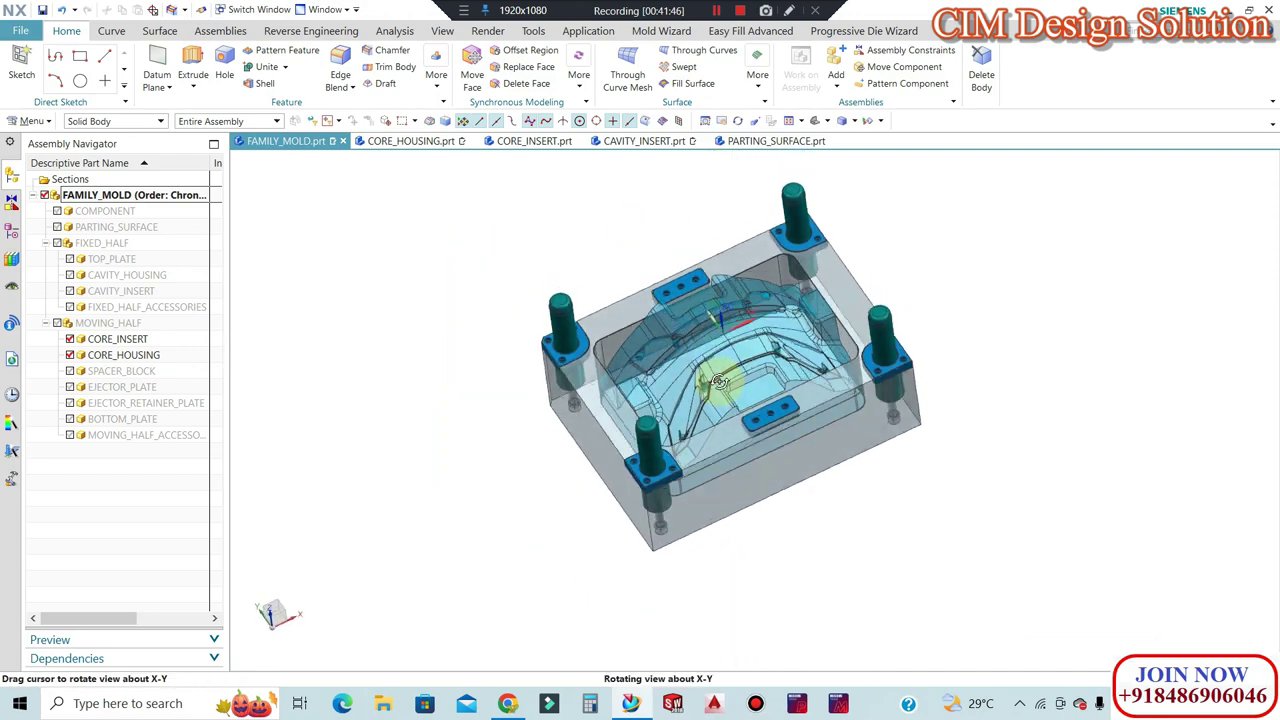
middle_drag(732, 350, 999, 308)
Orbit the mold assembly between top and isometric views, ending in the exact front view.
key(F8)
mouse_move(926, 393)
middle_down()
mouse_move(946, 337)
mouse_move(894, 337)
mouse_move(971, 366)
mouse_move(930, 335)
mouse_move(949, 357)
mouse_move(946, 346)
middle_up()
scroll(911, 363, down, 3)
scroll(897, 425, up, 1)
scroll(809, 380, up, 2)
mouse_move(809, 380)
middle_down()
mouse_move(743, 277)
mouse_move(786, 285)
middle_up()
key(ctrl+alt+f)
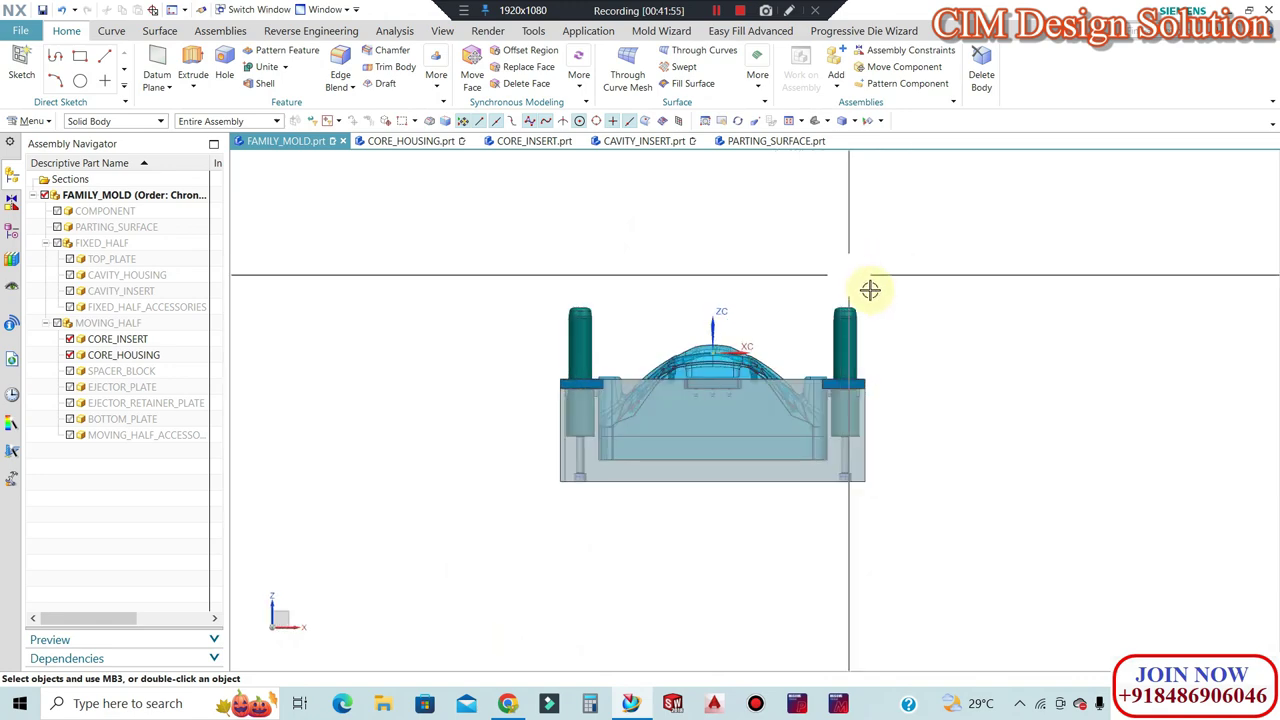
scroll(889, 360, down, 2)
mouse_move(889, 360)
middle_down()
mouse_move(834, 371)
mouse_move(831, 434)
mouse_move(843, 387)
mouse_move(731, 271)
middle_up()
key(ctrl+alt+f)
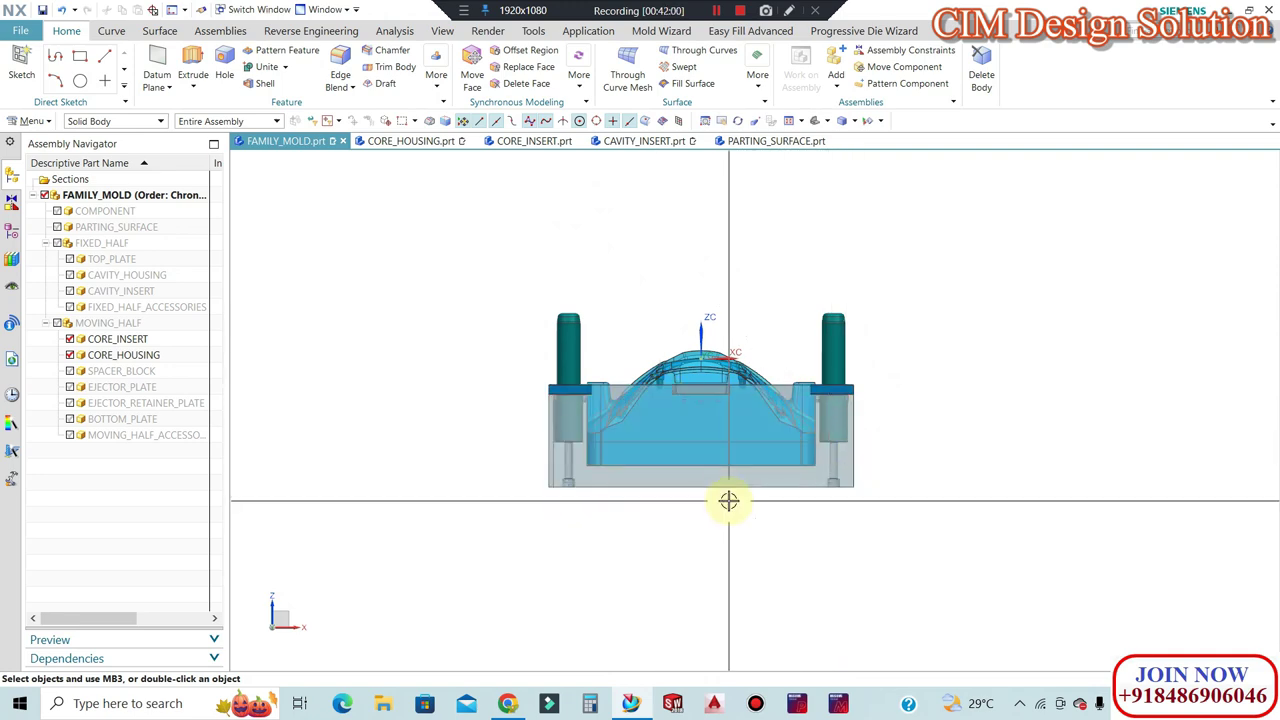
Switch from CORE_INSERT.prt to CORE_HOUSING.prt and view it from a low side.
click(515, 141)
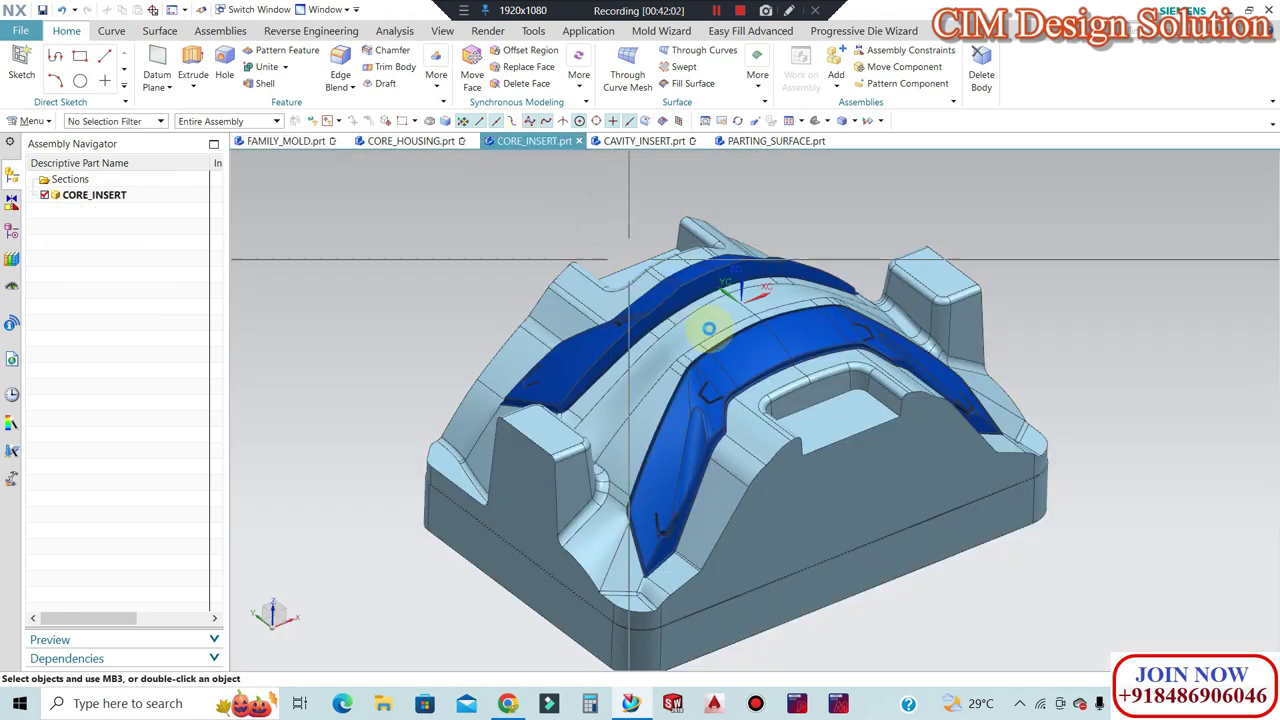
click(418, 146)
middle_drag(508, 314, 518, 310)
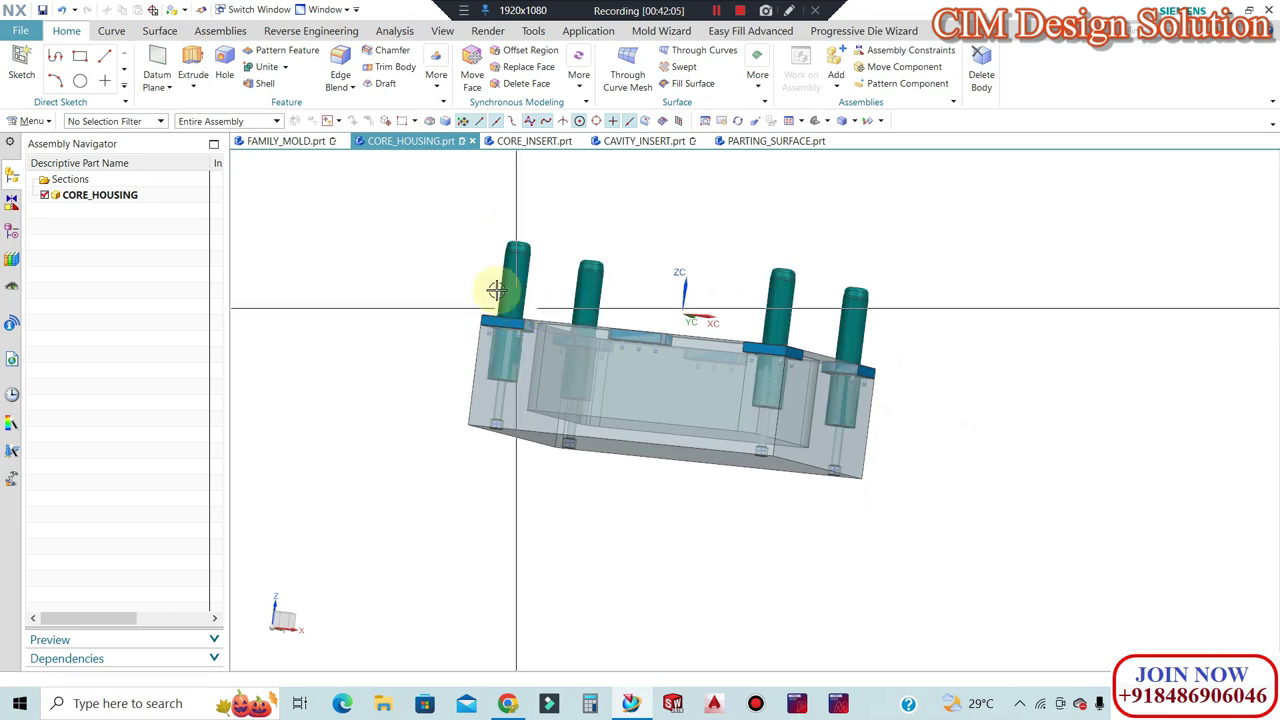
scroll(505, 280, up, 2)
scroll(514, 285, up, 3)
scroll(600, 300, down, 2)
scroll(690, 400, down, 1)
Orbit and zoom to inspect the four guide pillars and the small block.
mouse_move(699, 483)
middle_down()
mouse_move(751, 326)
mouse_move(677, 408)
middle_up()
scroll(653, 404, up, 1)
scroll(653, 404, up, 2)
scroll(620, 400, down, 3)
scroll(600, 465, up, 3)
scroll(610, 450, down, 2)
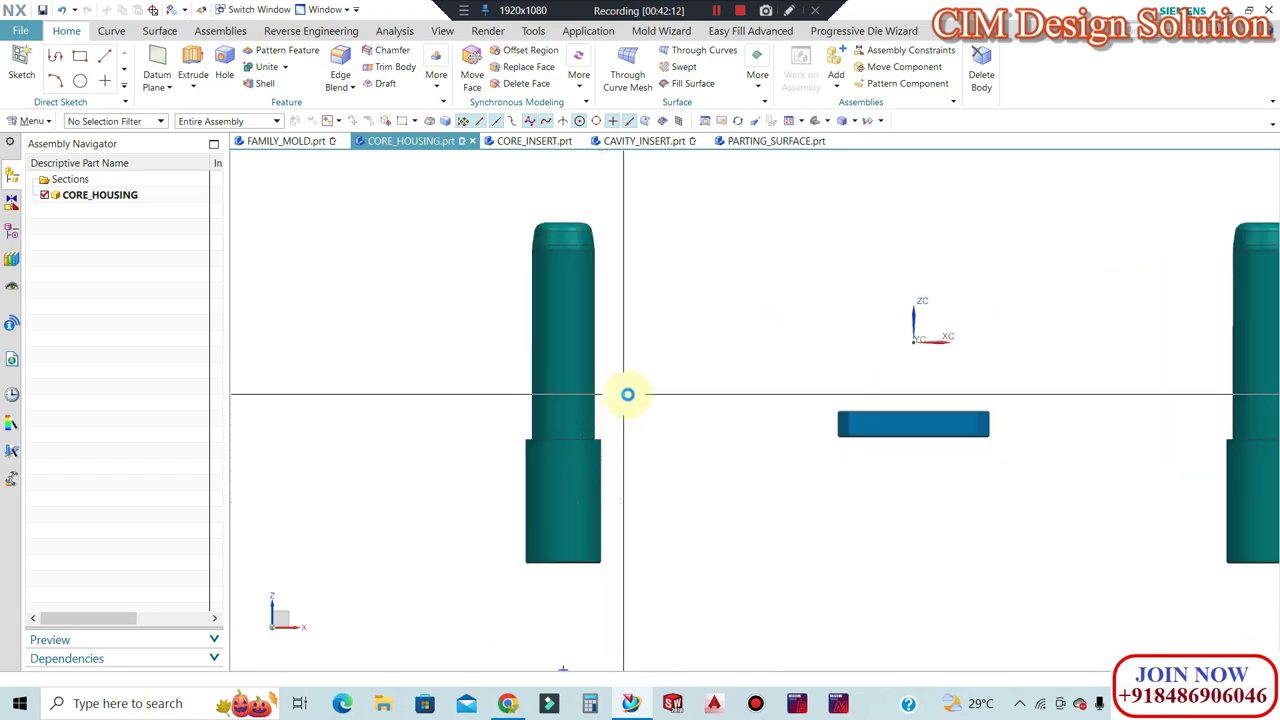
middle_drag(627, 394, 594, 423)
scroll(700, 427, down, 3)
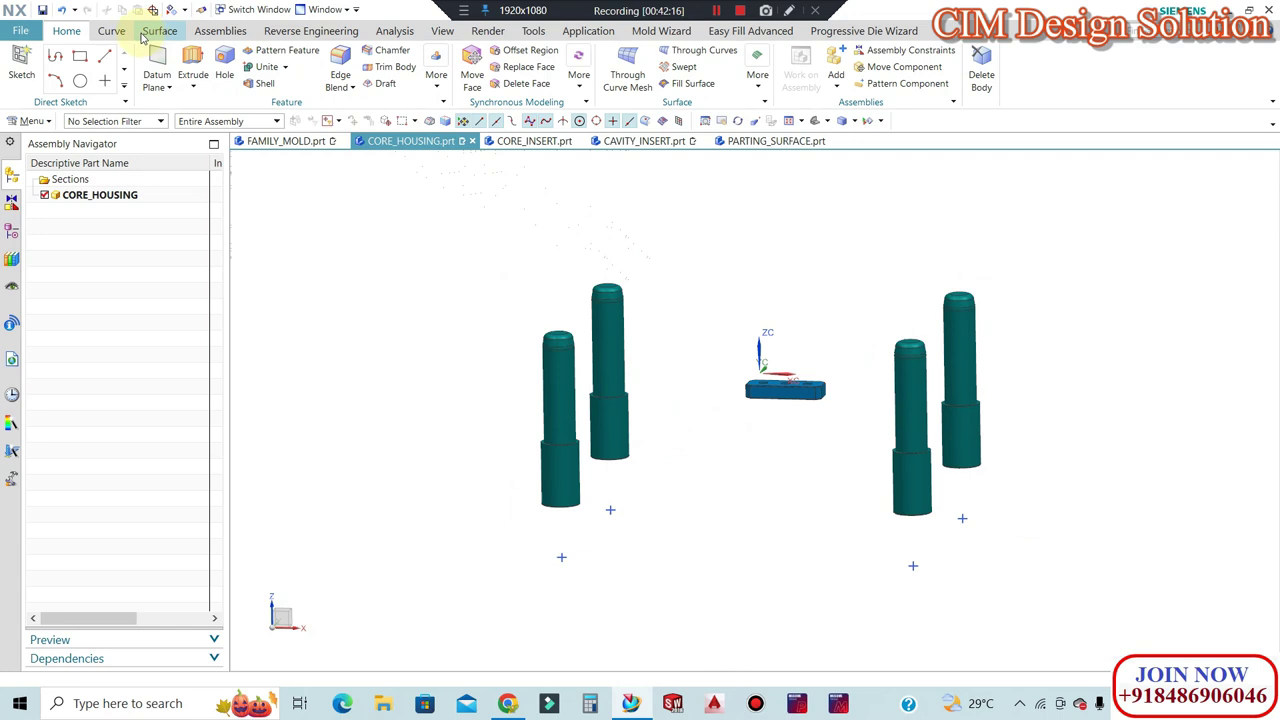
scroll(583, 451, up, 2)
scroll(466, 346, up, 2)
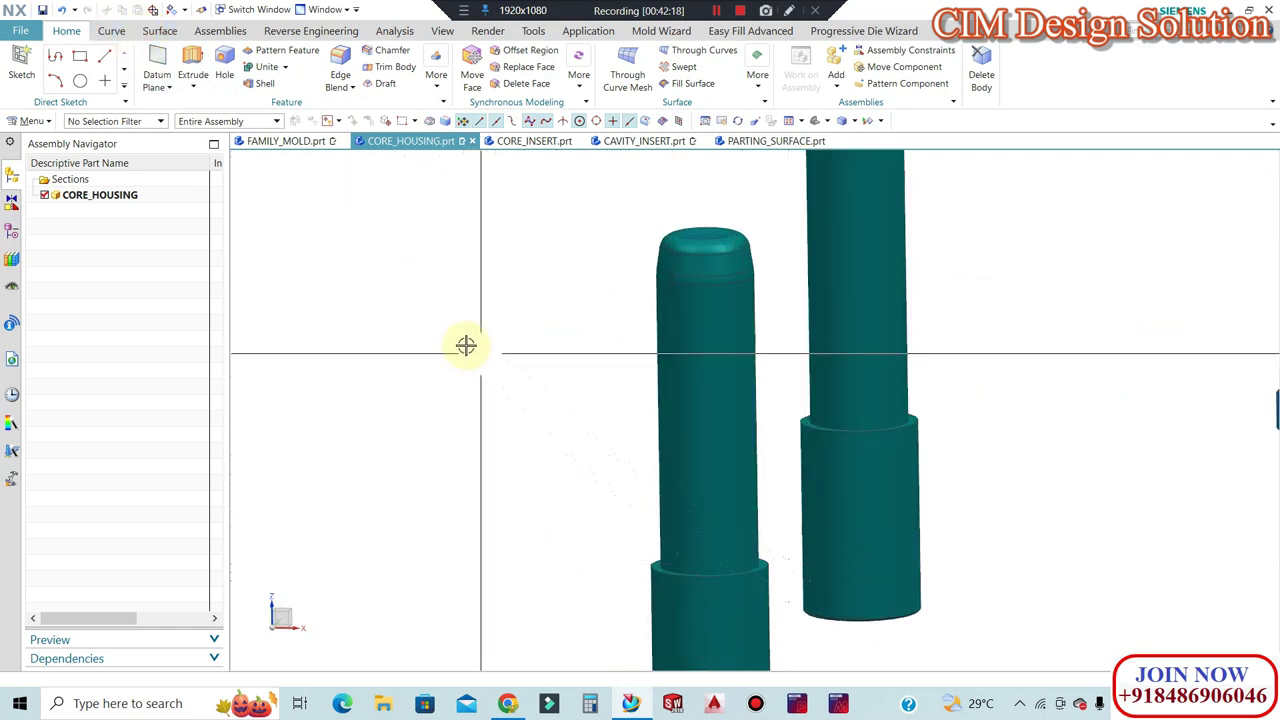
scroll(466, 346, down, 1)
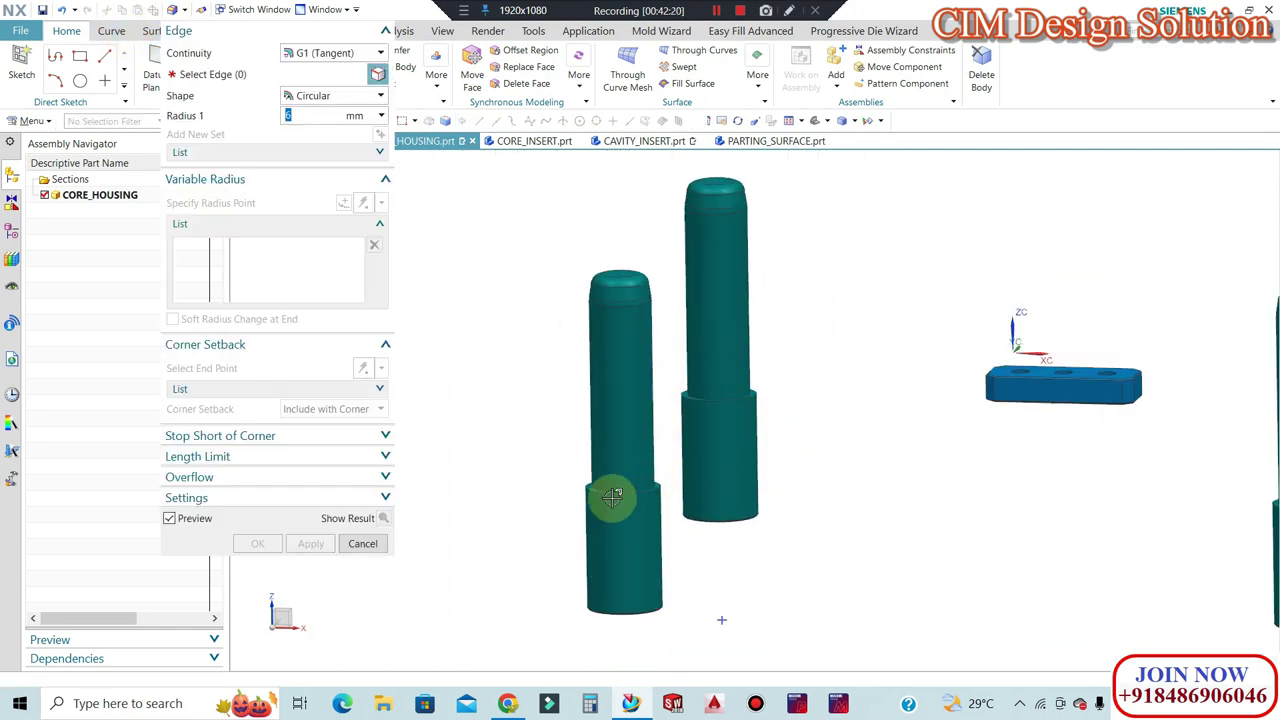
Select the first two pillar shoulder edges for a 3 mm edge blend.
scroll(590, 490, up, 3)
click(571, 466)
scroll(638, 484, up, 1)
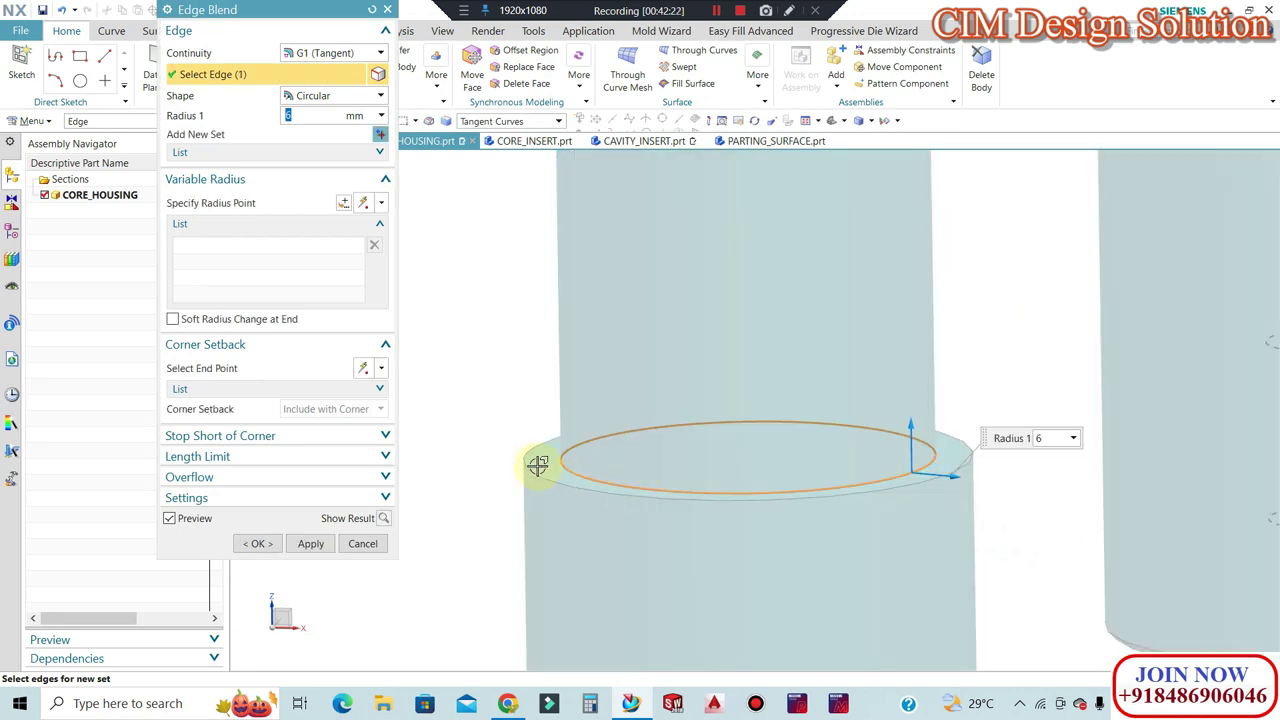
scroll(537, 457, down, 3)
click(809, 244)
scroll(589, 314, down, 2)
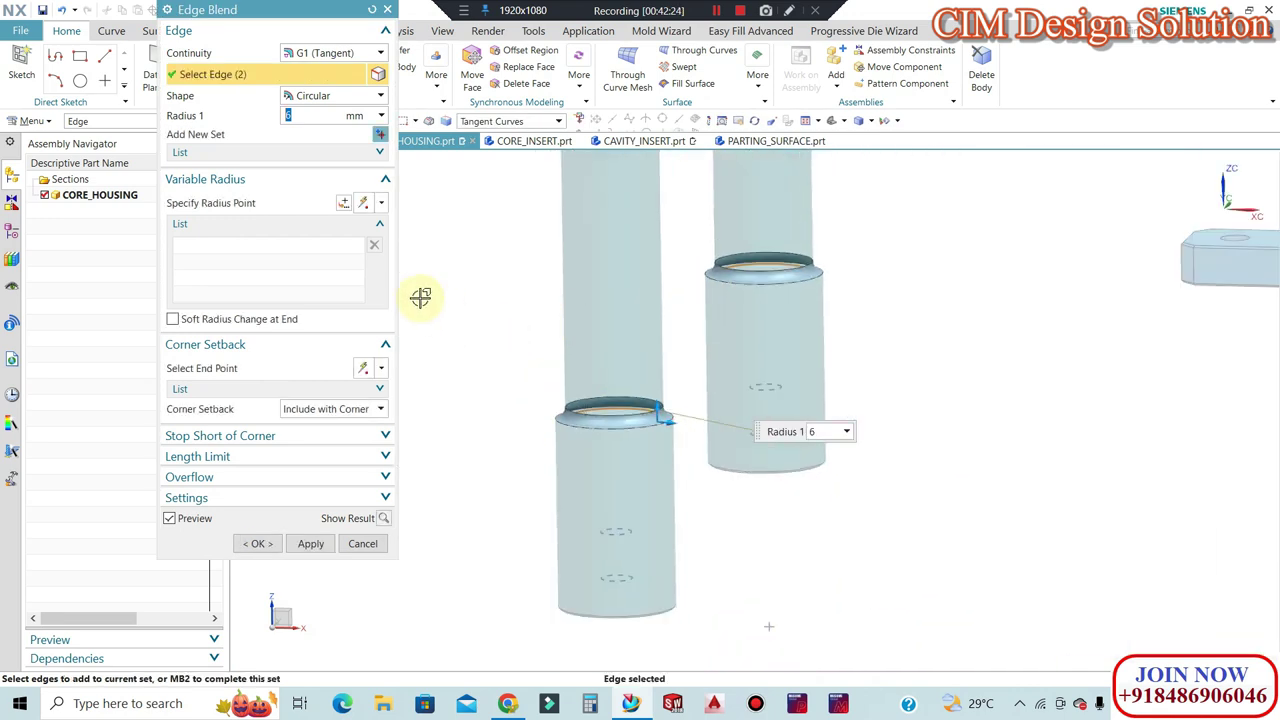
text(1)
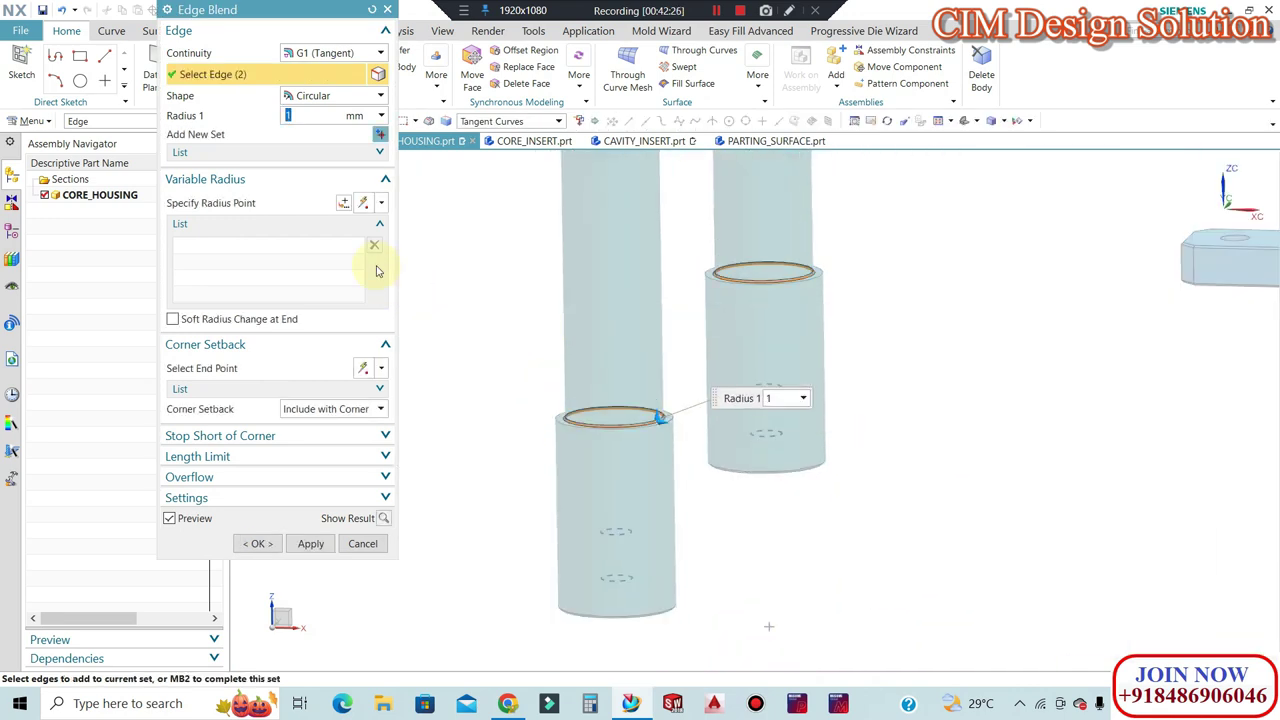
scroll(543, 249, down, 1)
scroll(1046, 286, down, 2)
scroll(1006, 457, up, 3)
scroll(961, 488, up, 2)
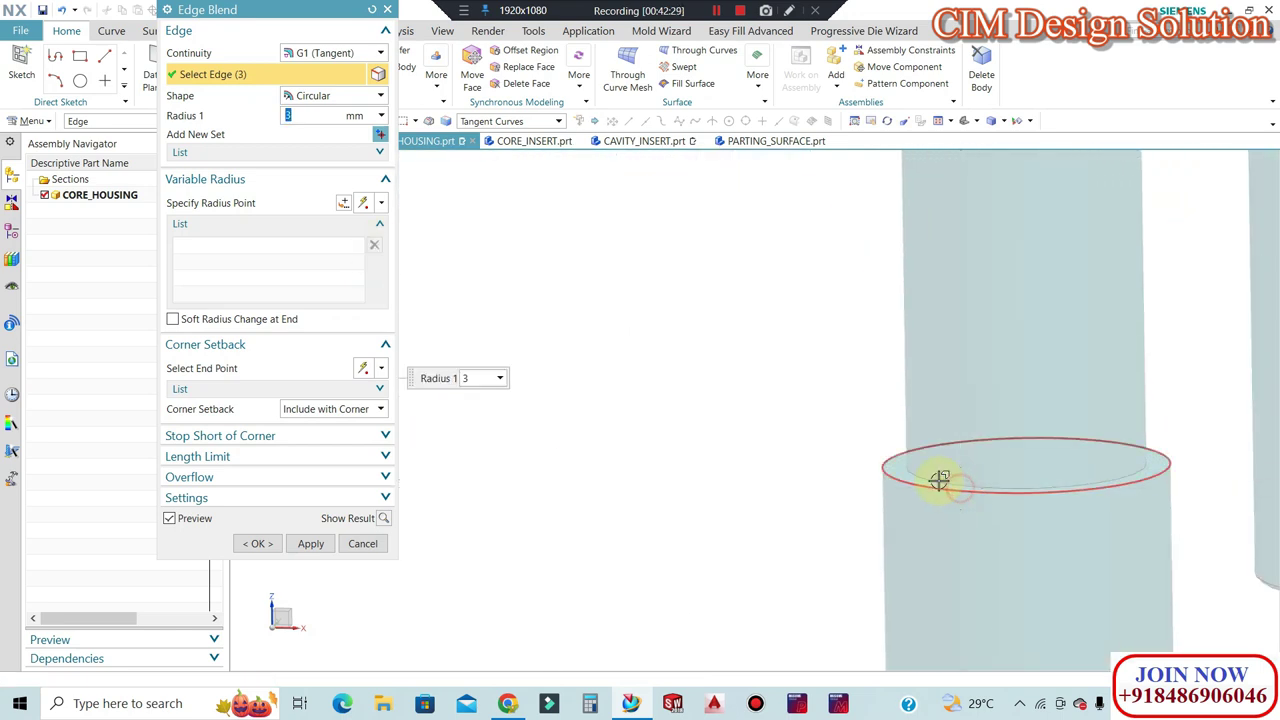
scroll(749, 400, down, 2)
scroll(952, 303, up, 2)
Add the right pillar's stepped edge, apply the blend, and view from the front.
shift+middle_drag(952, 303, 853, 354)
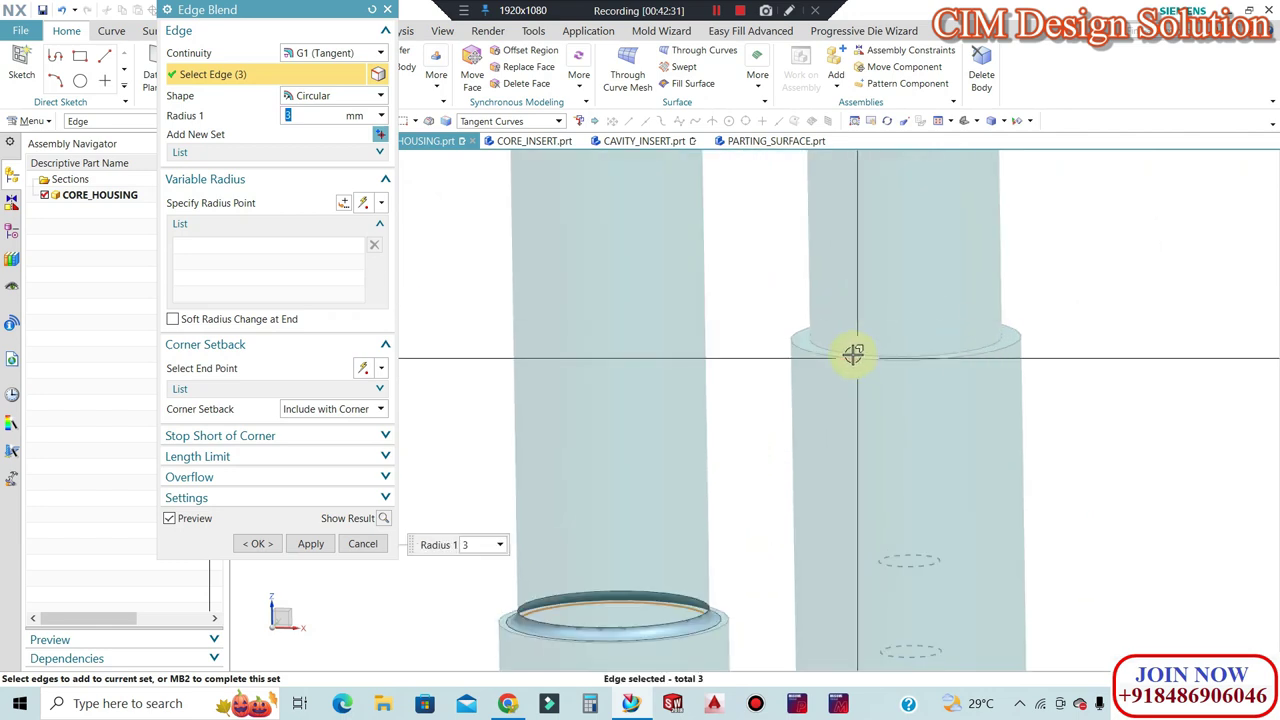
click(851, 352)
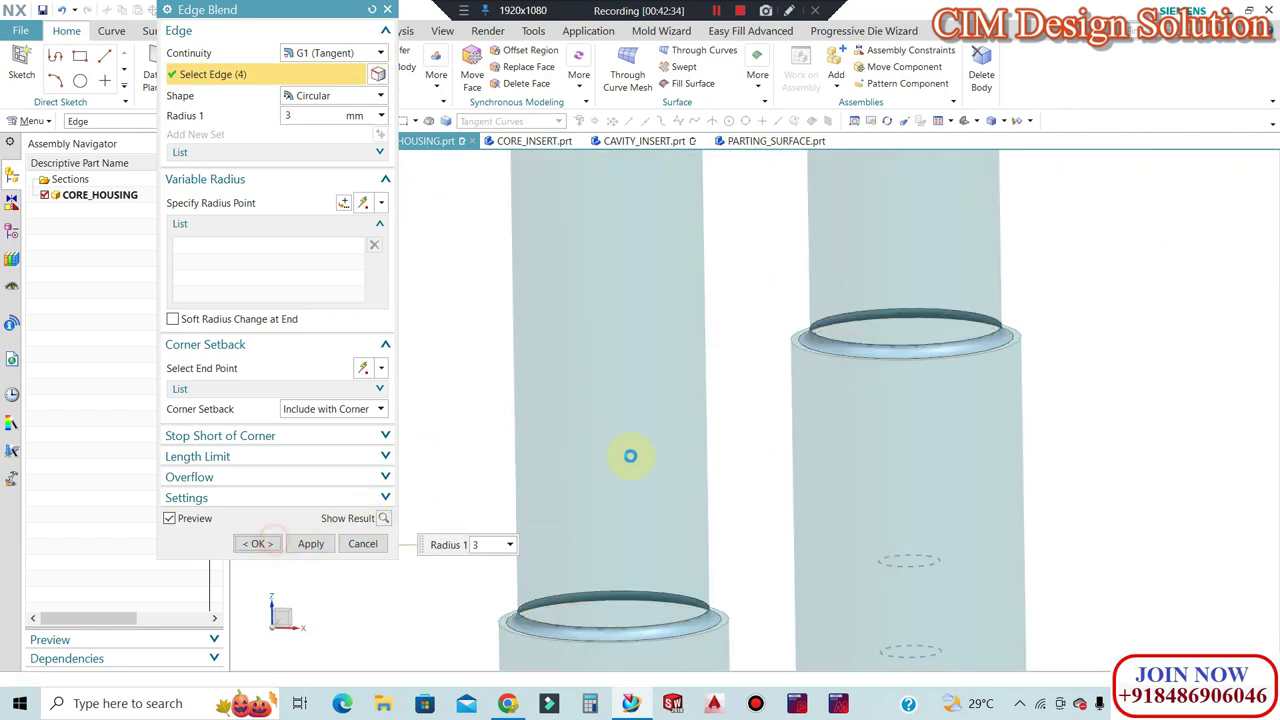
middle_click(630, 456)
scroll(966, 357, down, 3)
scroll(920, 351, down, 2)
scroll(697, 280, down, 1)
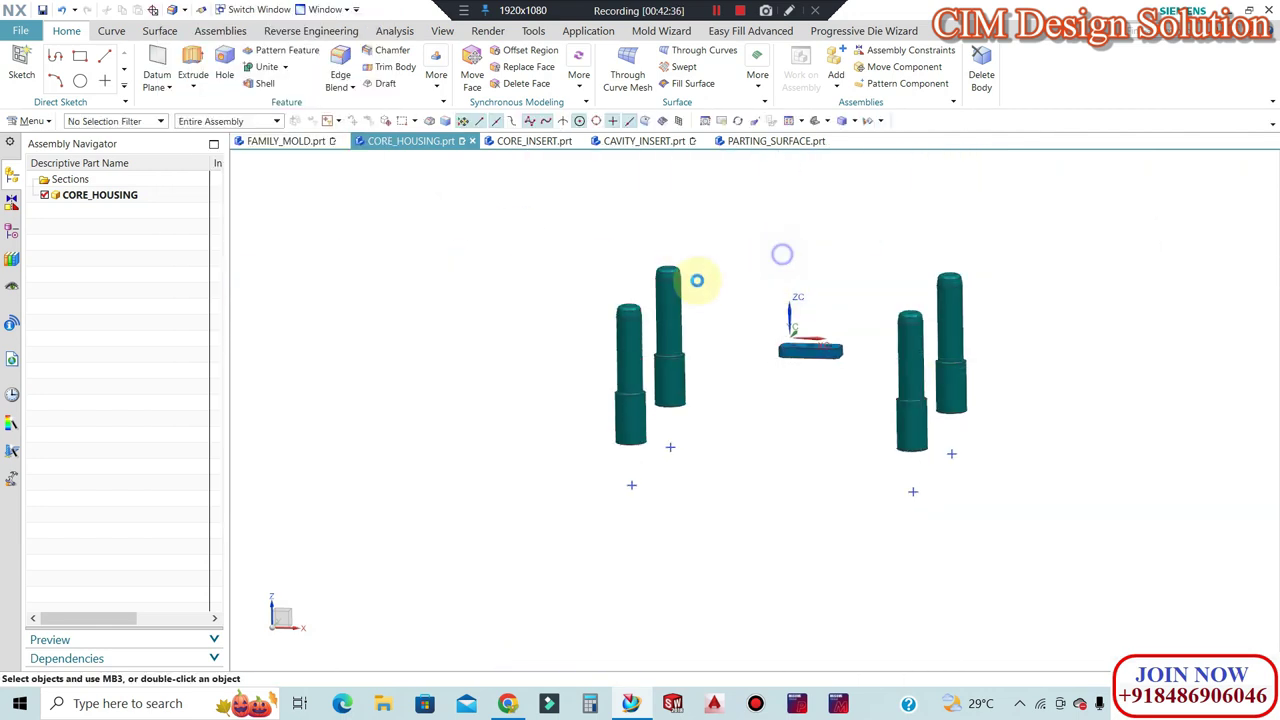
key(F8)
scroll(672, 394, up, 2)
scroll(606, 343, up, 3)
scroll(423, 177, down, 3)
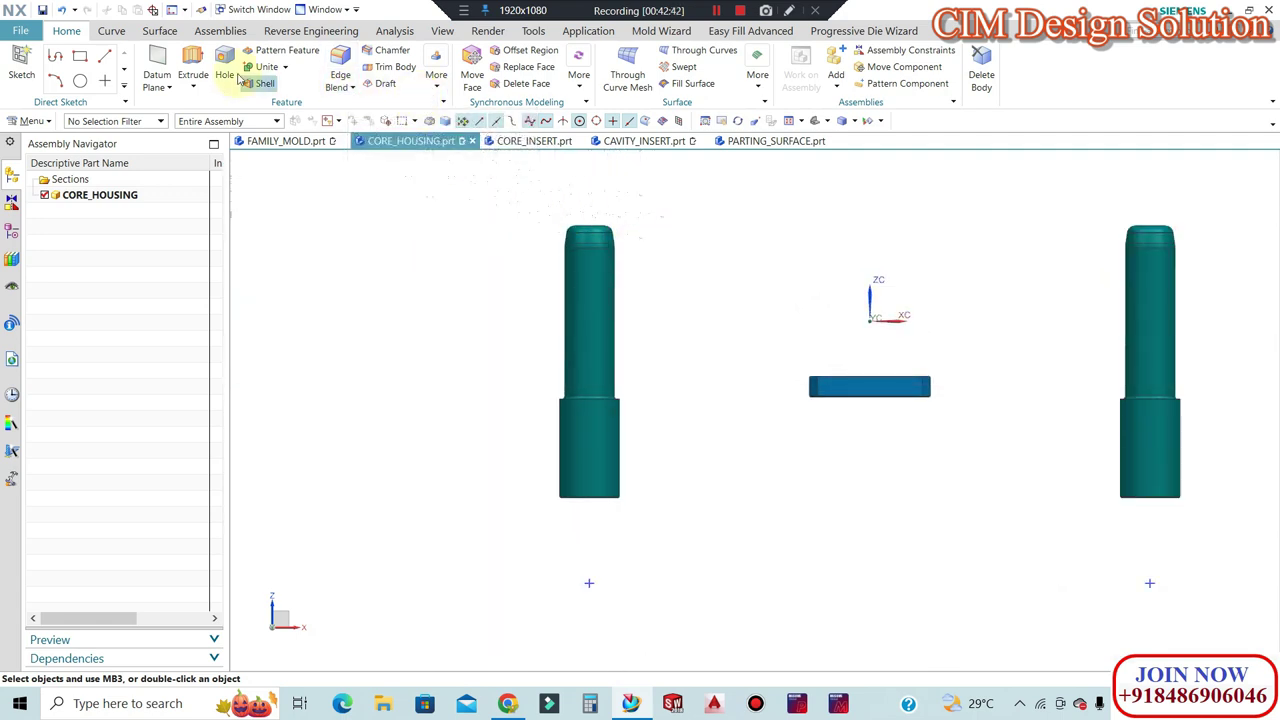
Start an At Distance datum plane referenced on the pillar's shoulder face.
click(157, 62)
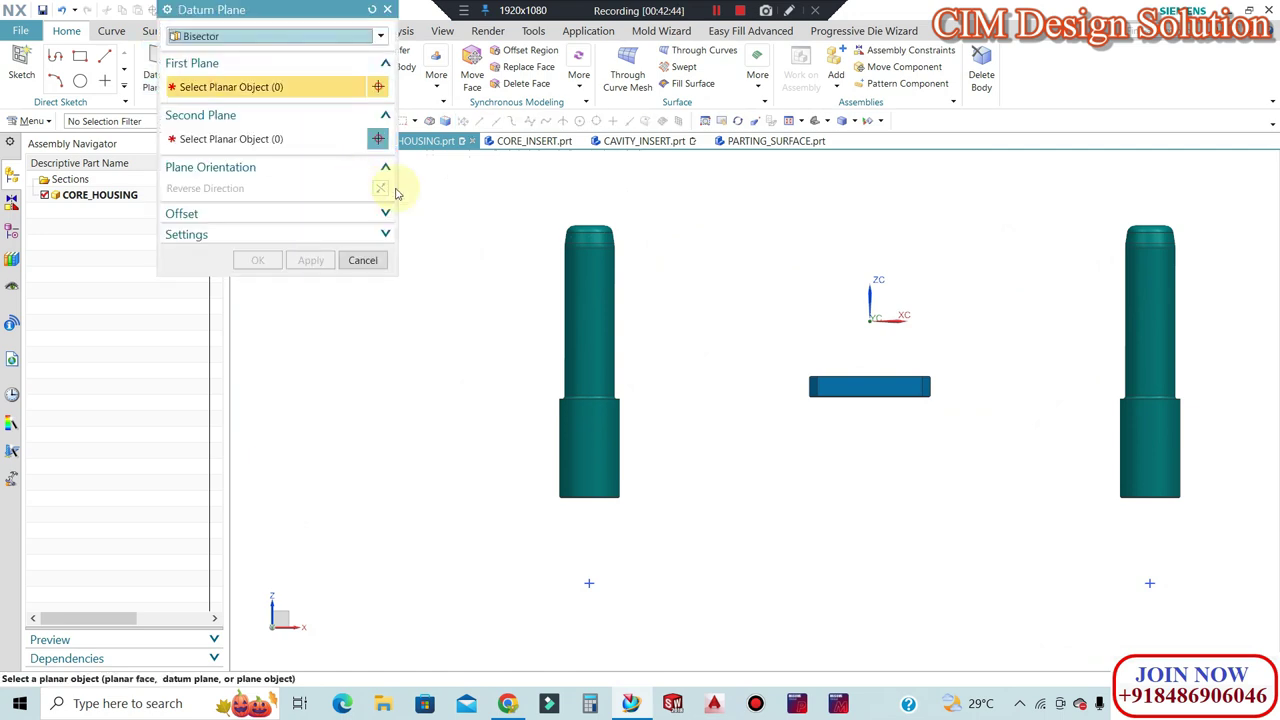
click(245, 36)
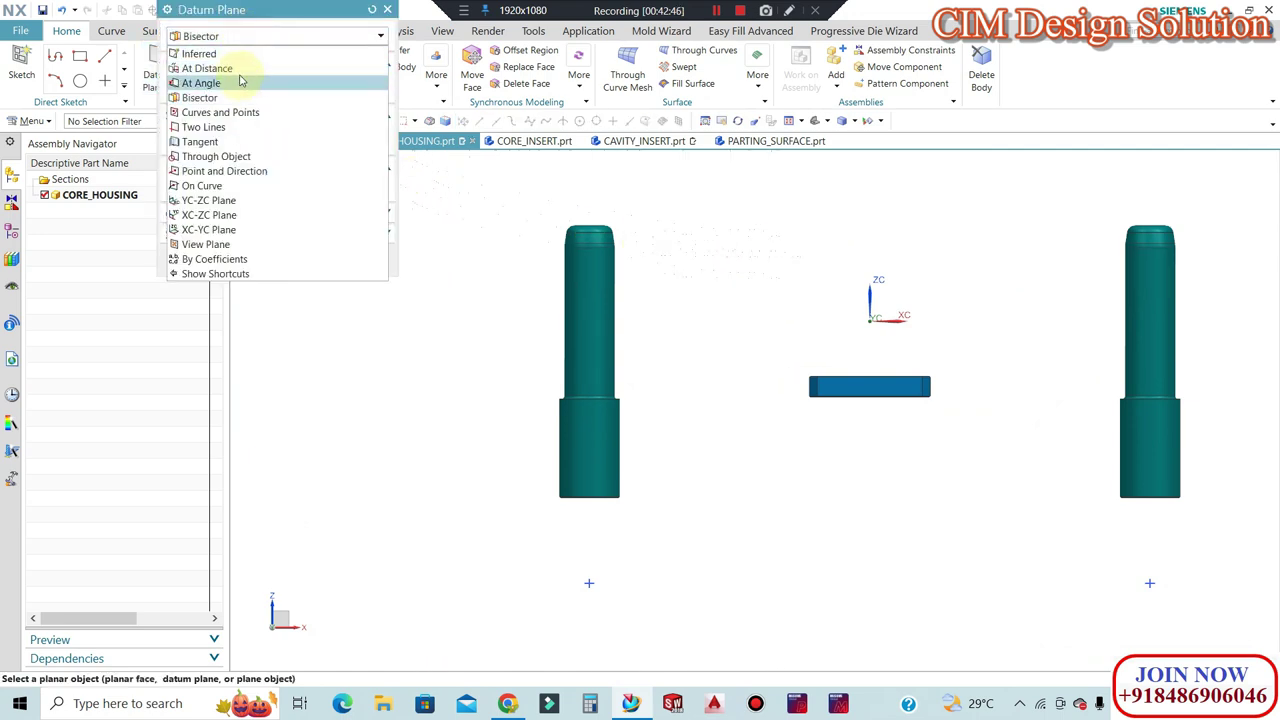
click(234, 69)
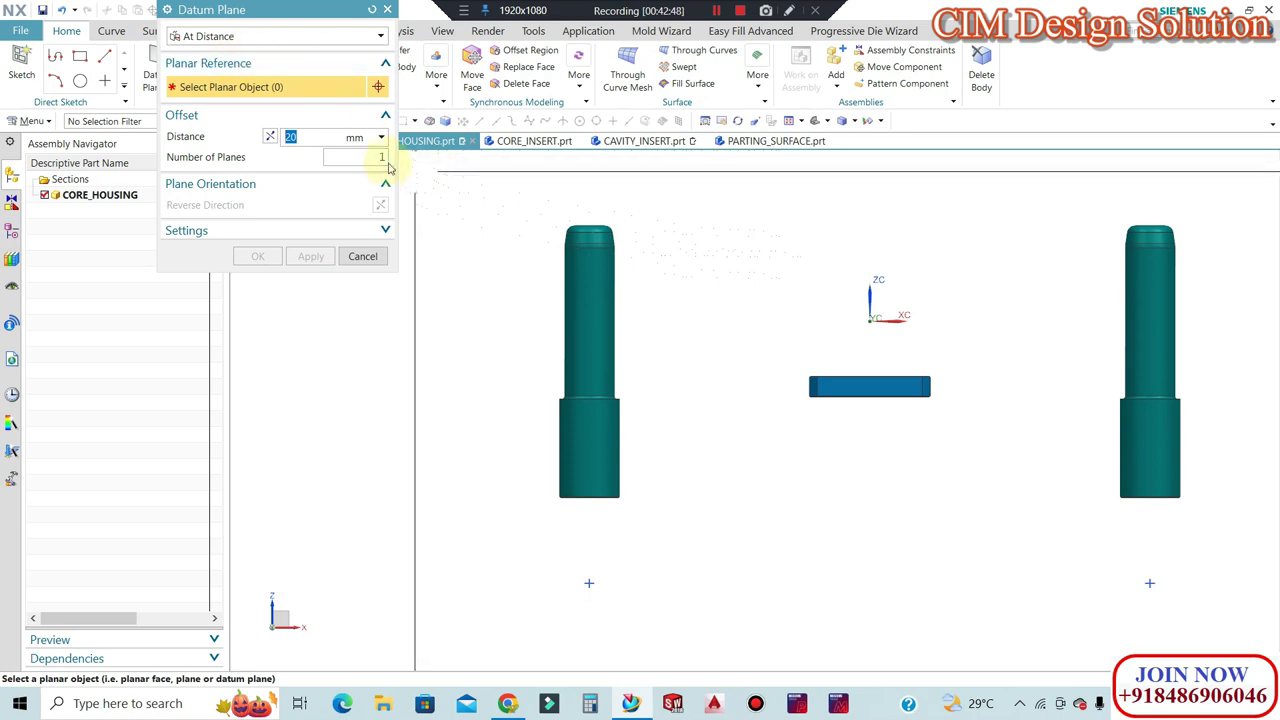
mouse_move(677, 254)
middle_down()
mouse_move(666, 294)
mouse_move(566, 437)
middle_up()
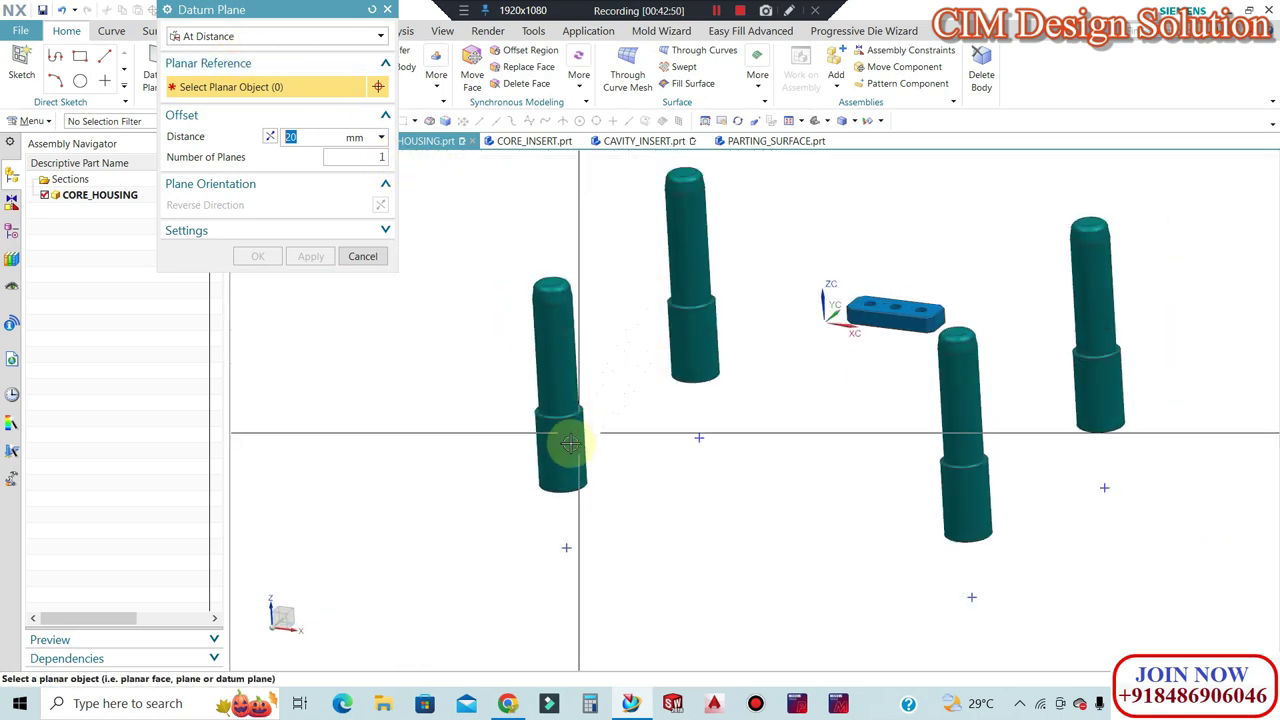
scroll(464, 350, up, 5)
scroll(464, 350, up, 2)
click(472, 374)
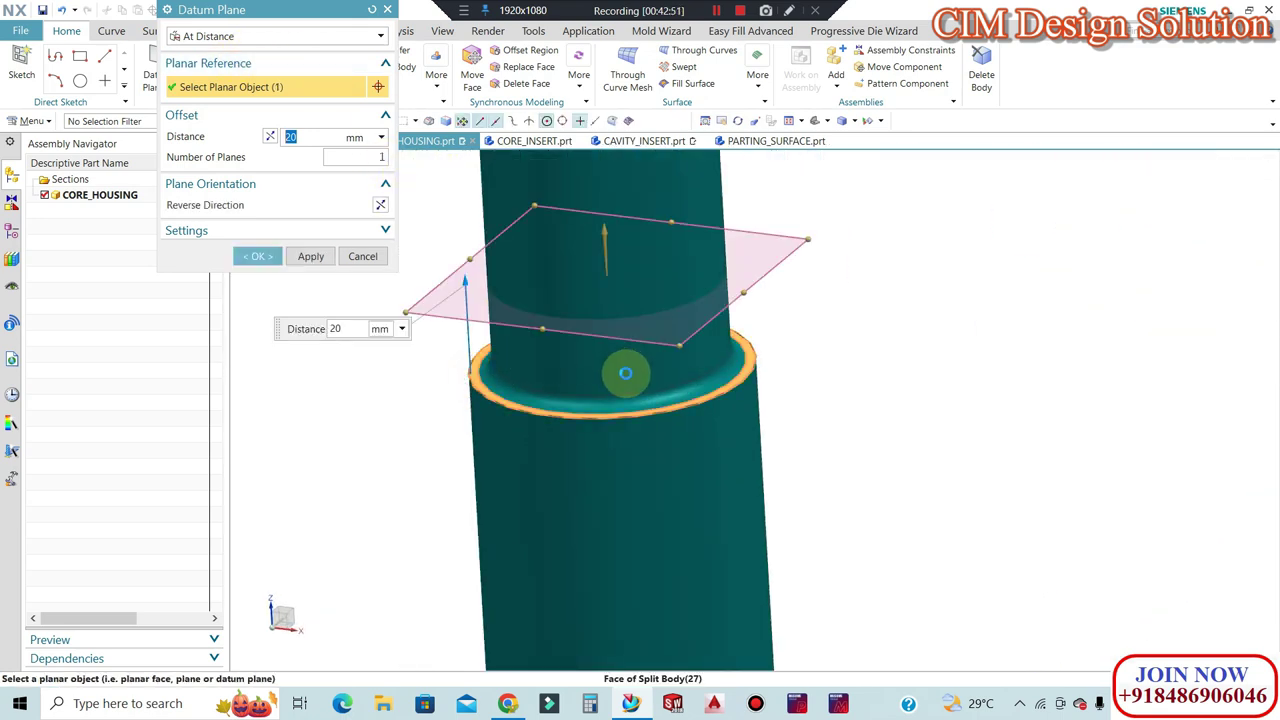
Create 5 datum planes spaced 28 mm apart up the pillar.
scroll(605, 364, down, 3)
scroll(592, 355, down, 3)
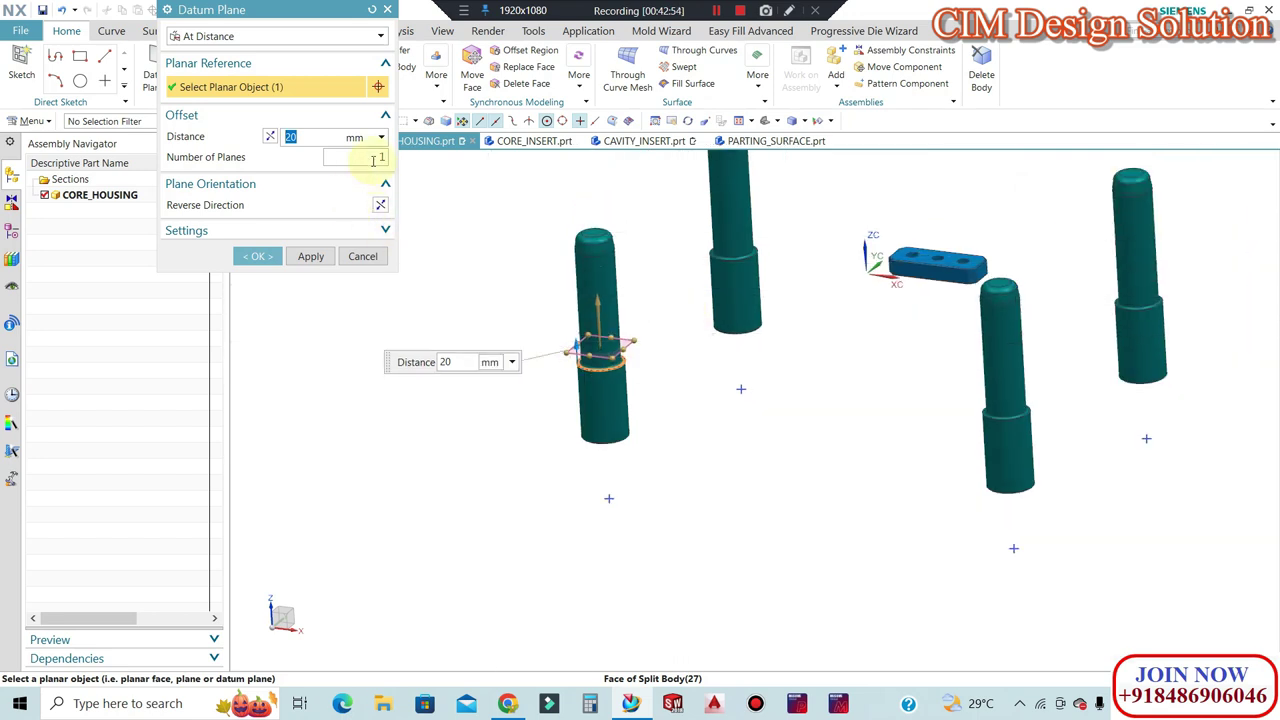
text(0)
key(Return)
text(5)
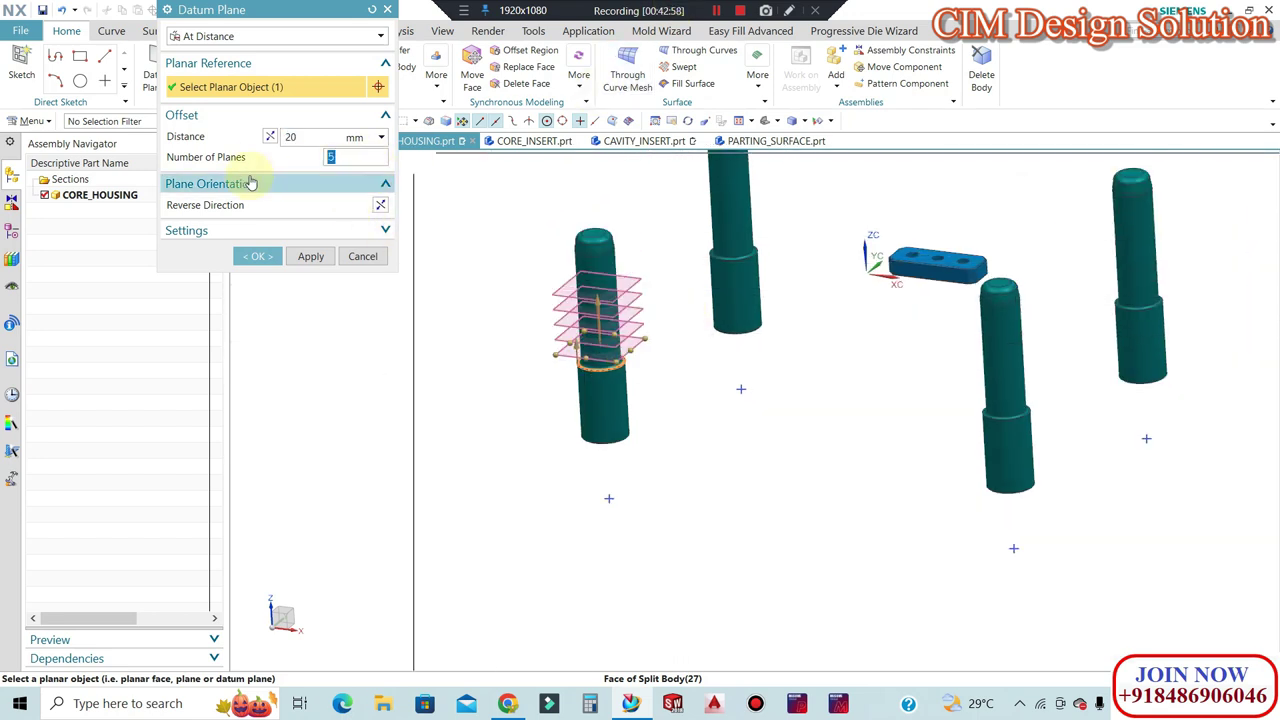
text(6)
key(Return)
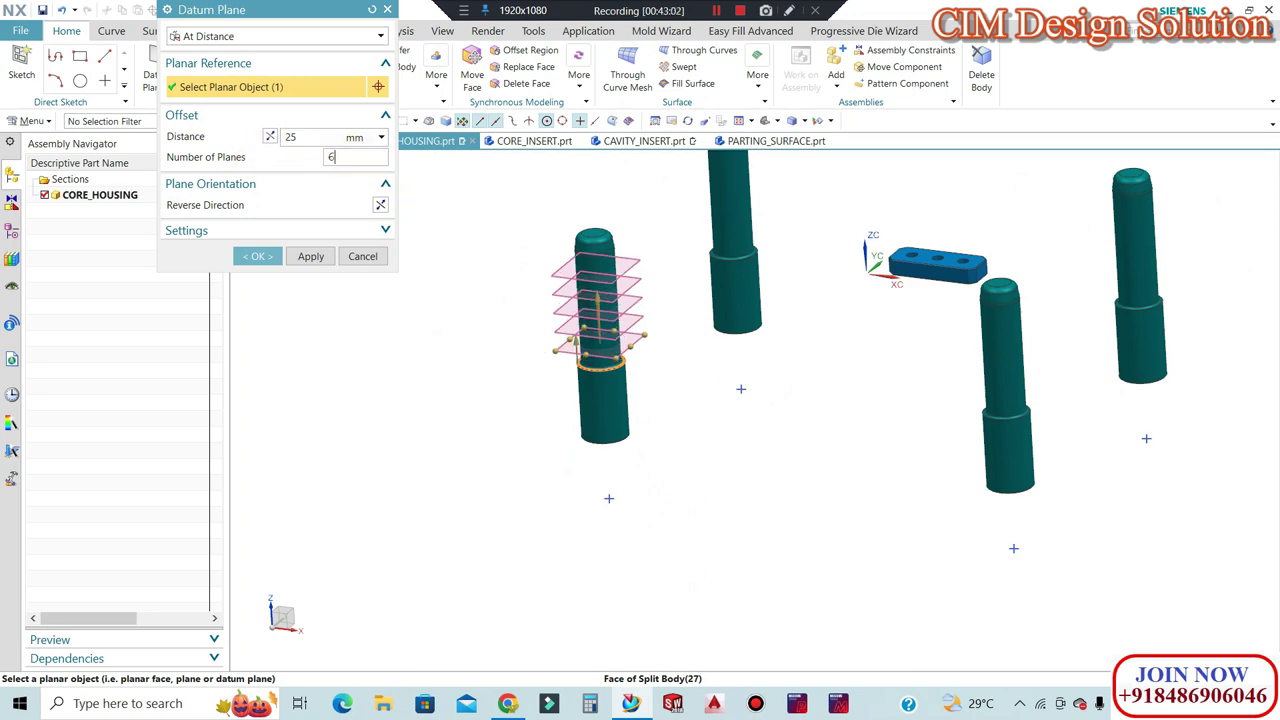
scroll(640, 214, up, 3)
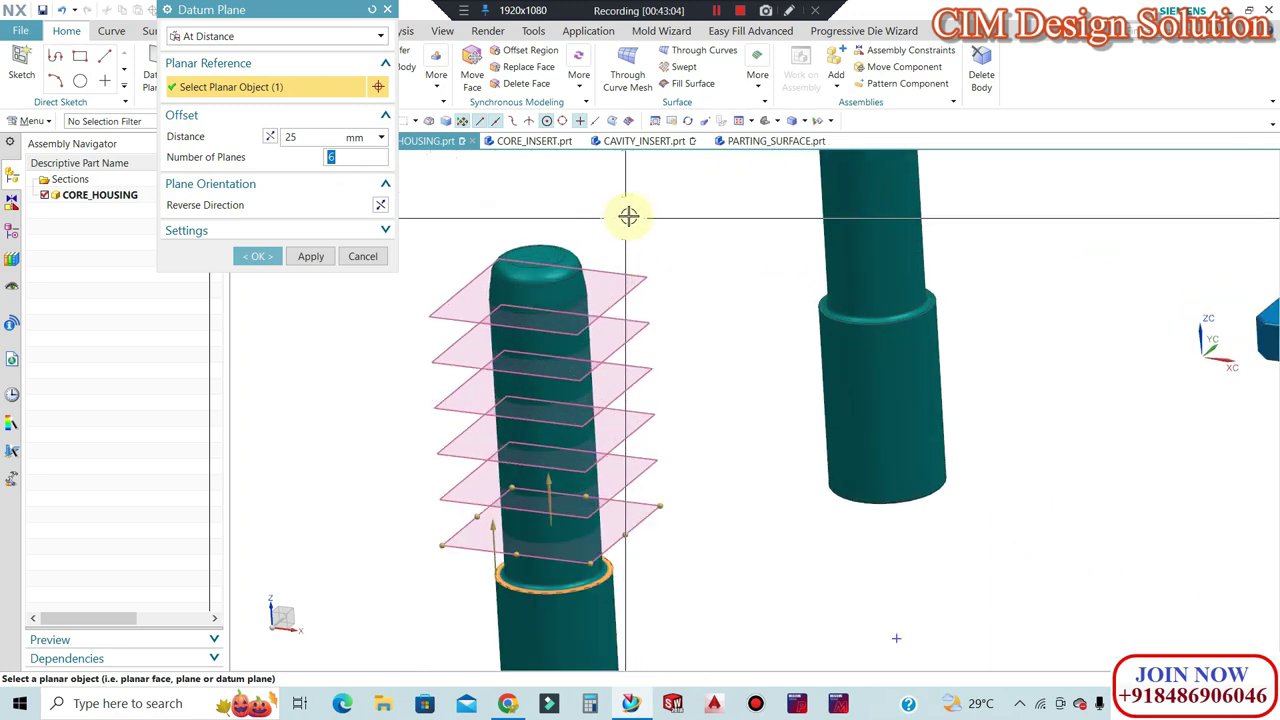
middle_drag(626, 214, 616, 214)
scroll(560, 251, up, 3)
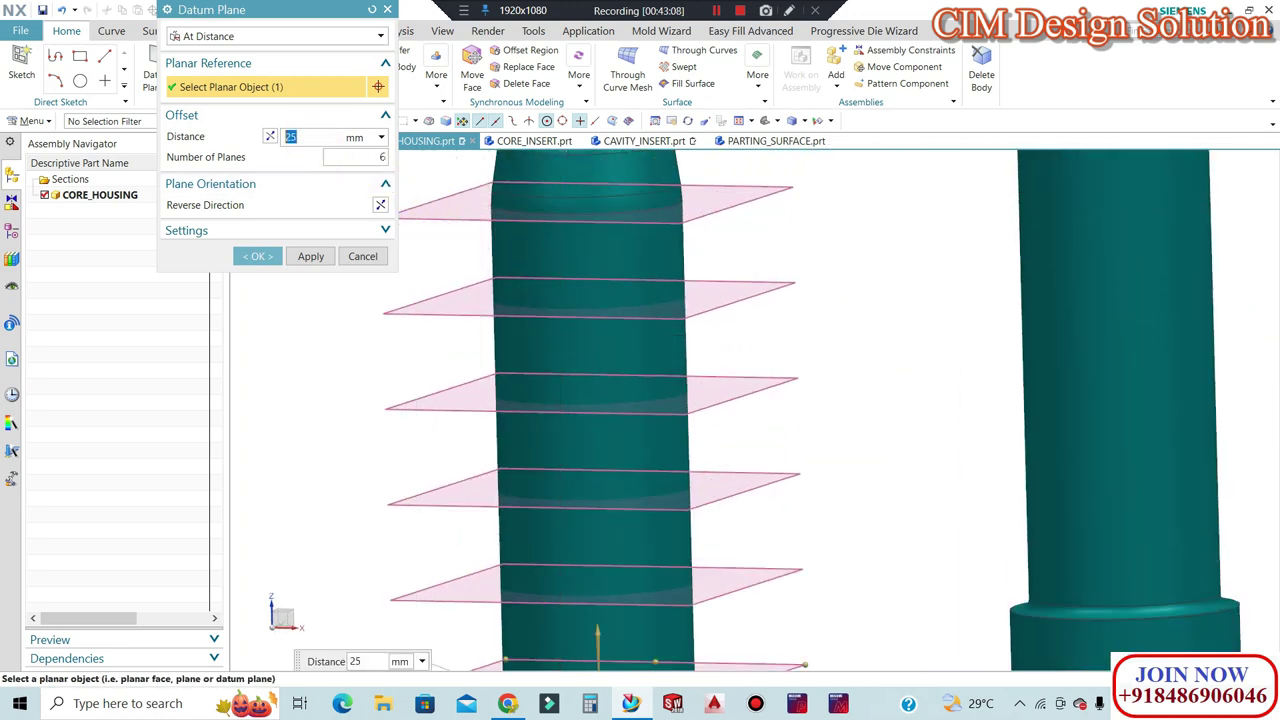
click(324, 139)
text(30)
double_click(308, 138)
text(28)
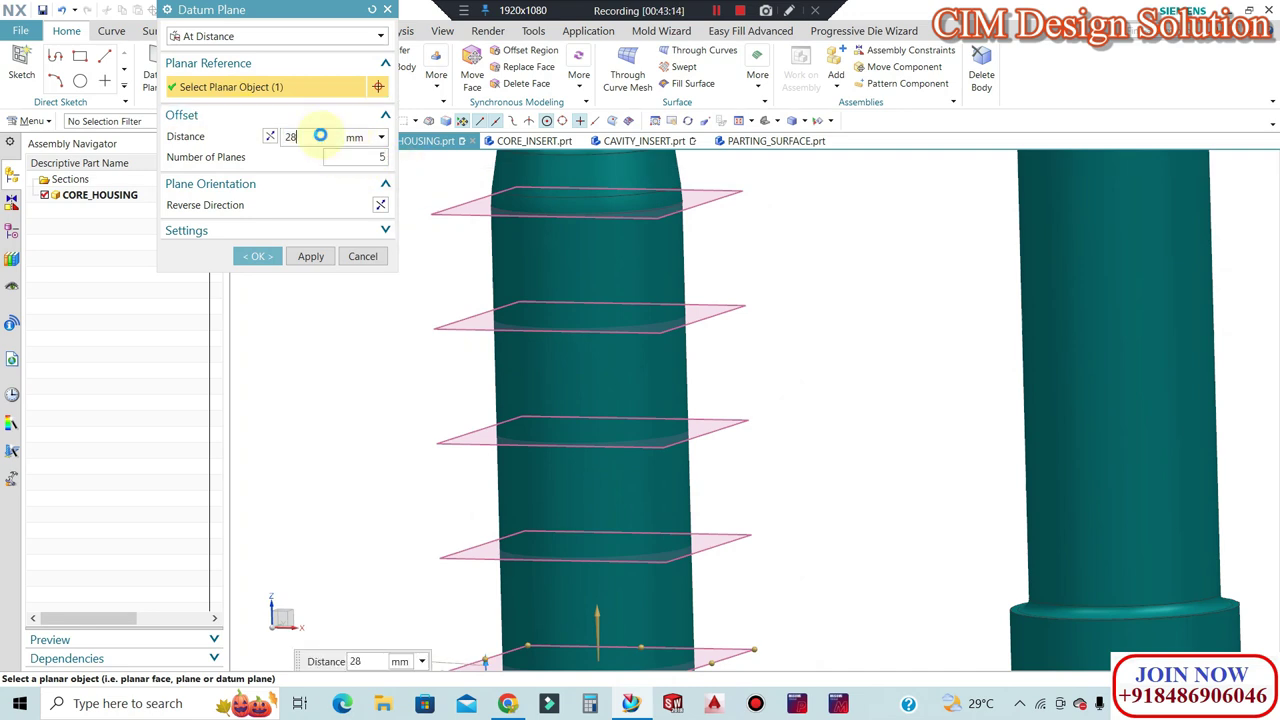
scroll(763, 346, down, 3)
scroll(763, 346, down, 2)
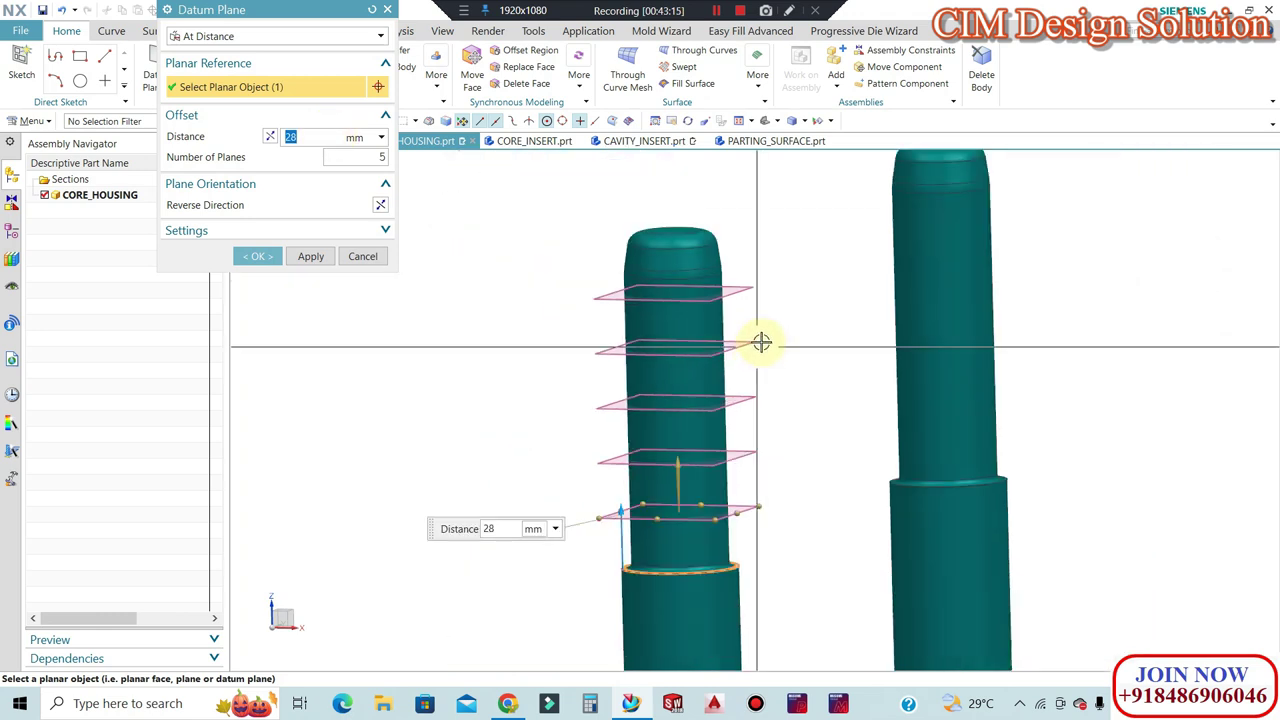
click(252, 258)
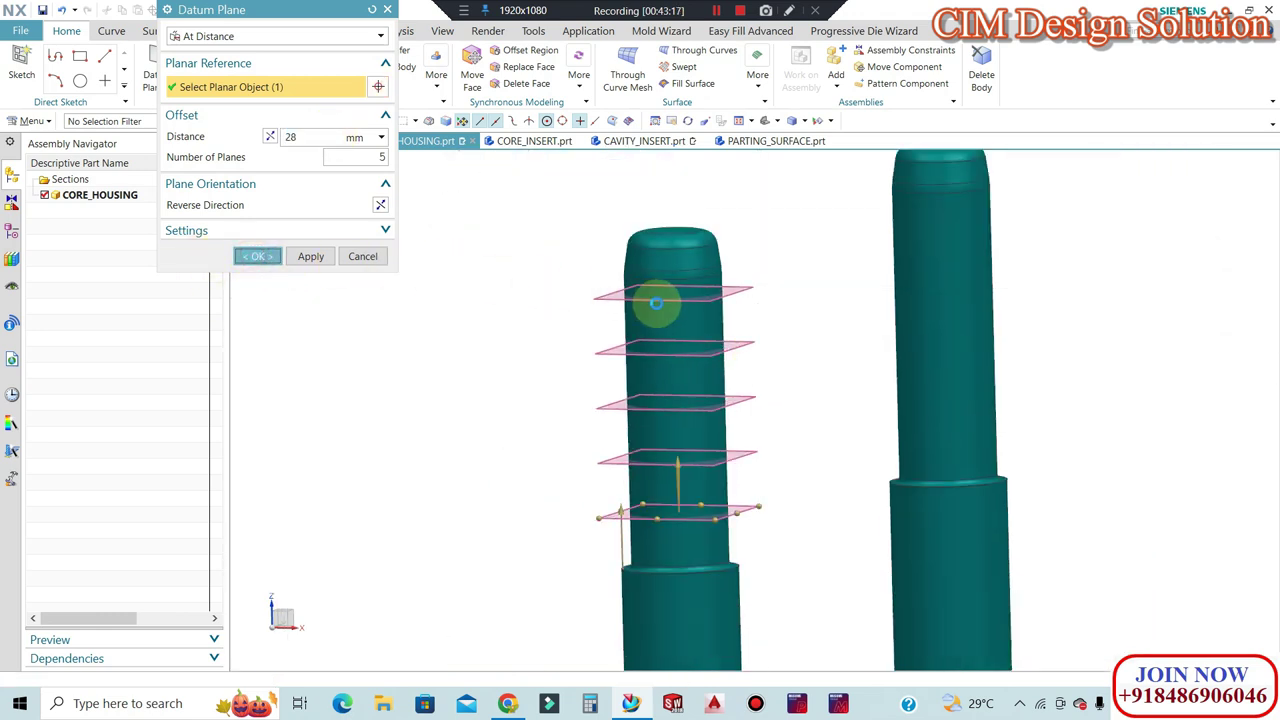
click(40, 124)
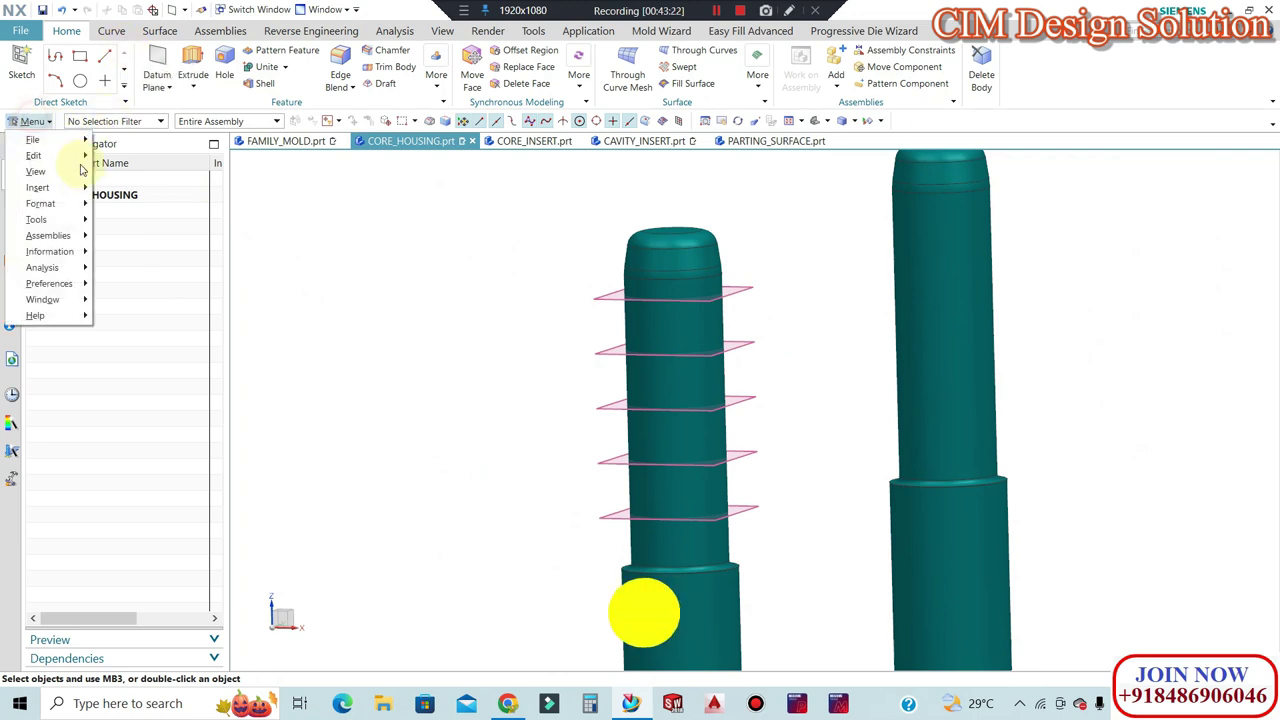
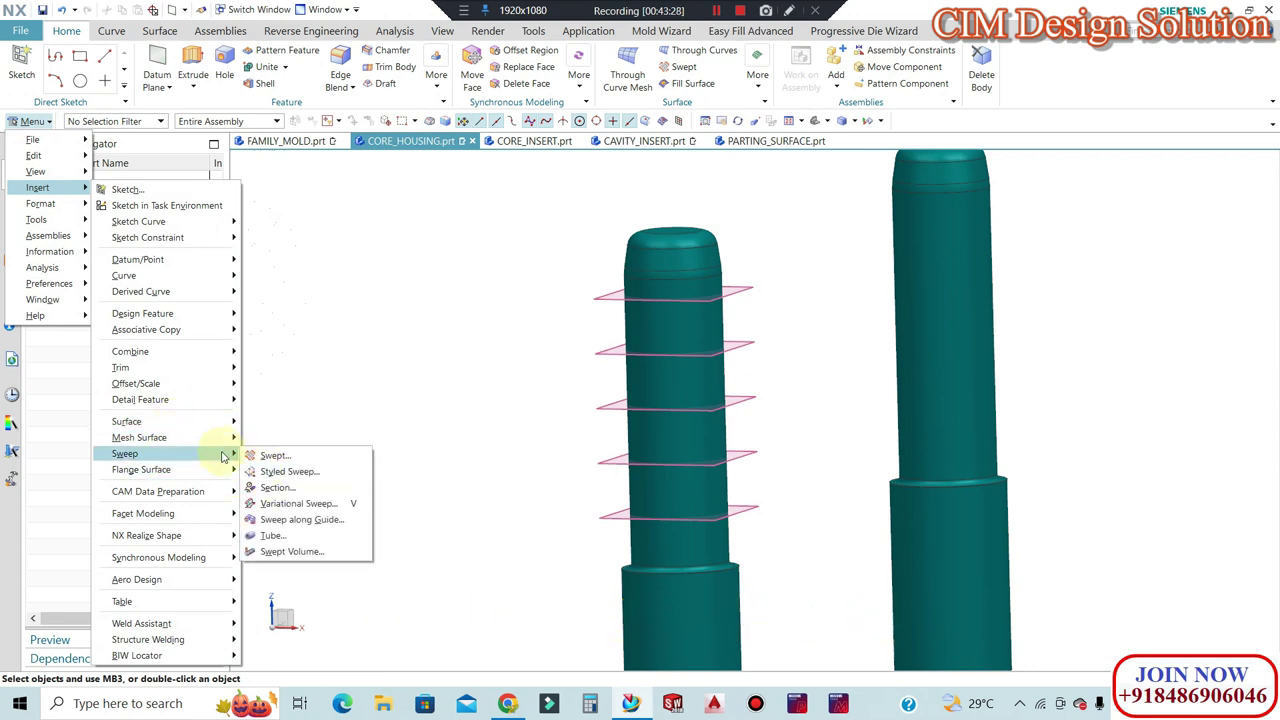
Create the first intersection curve where the top datum plane cuts the left pillar face.
key(Escape)
key(Escape)
key(Escape)
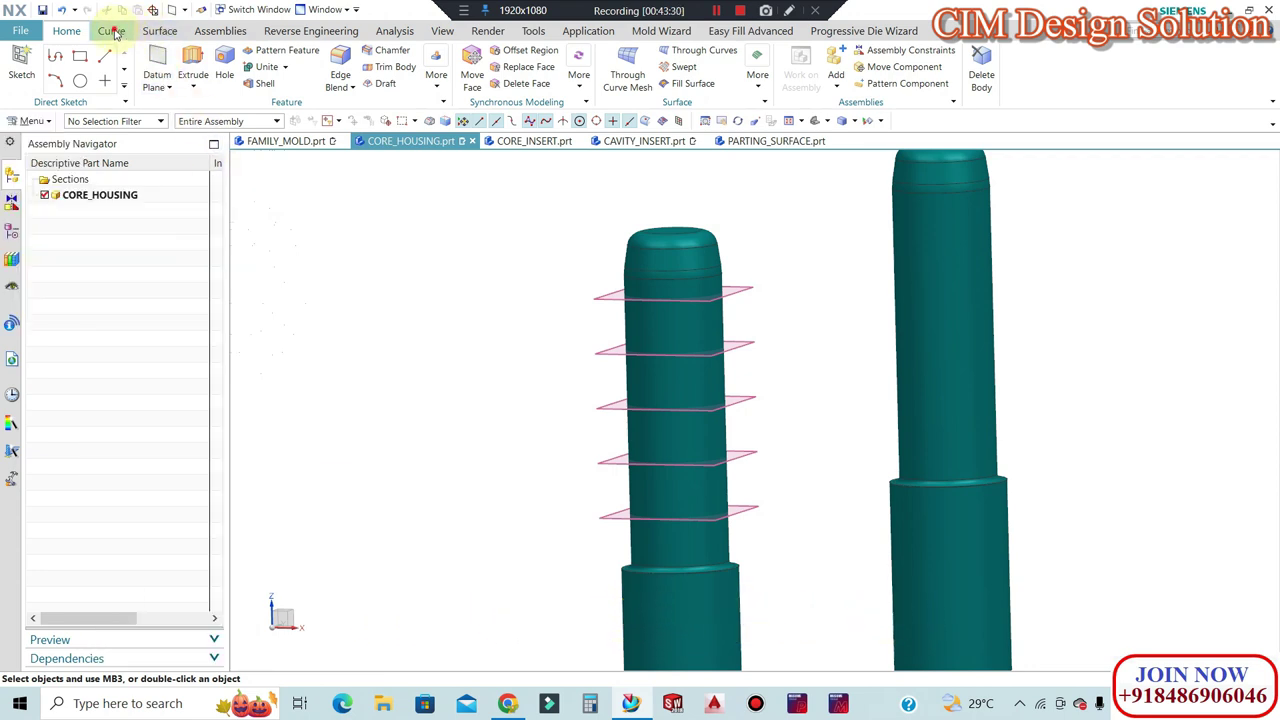
click(112, 31)
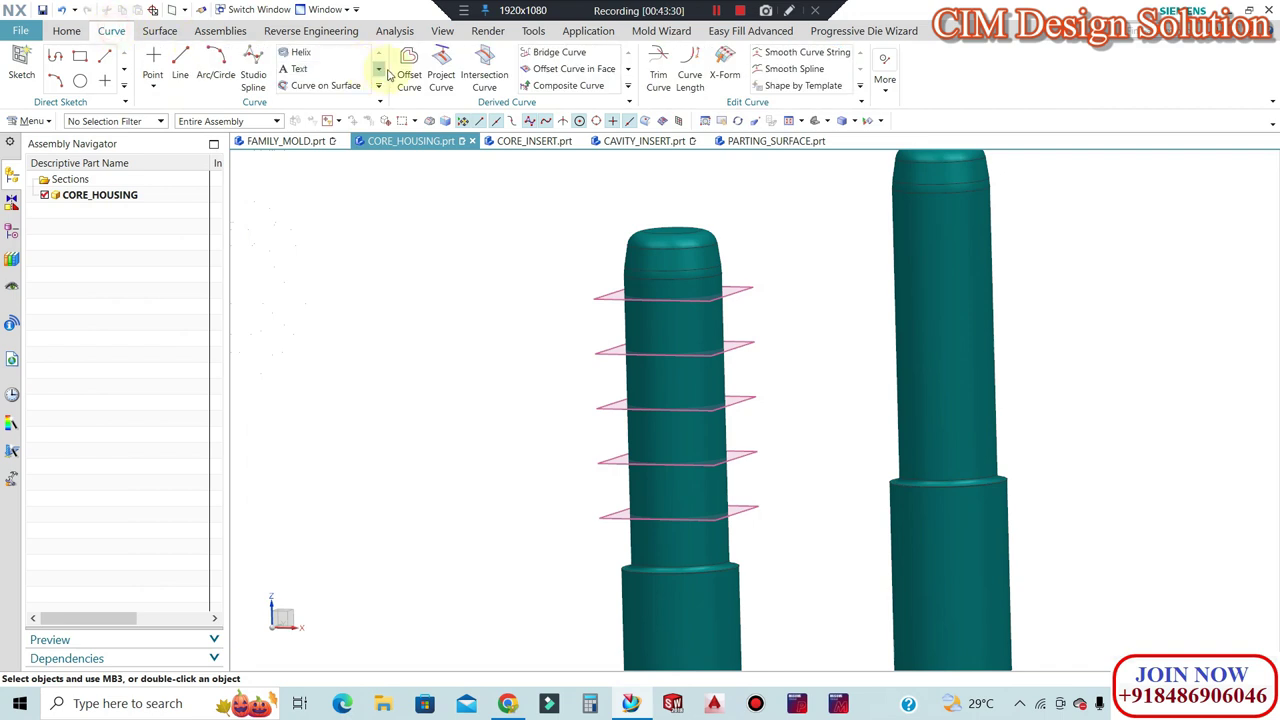
click(656, 288)
click(230, 145)
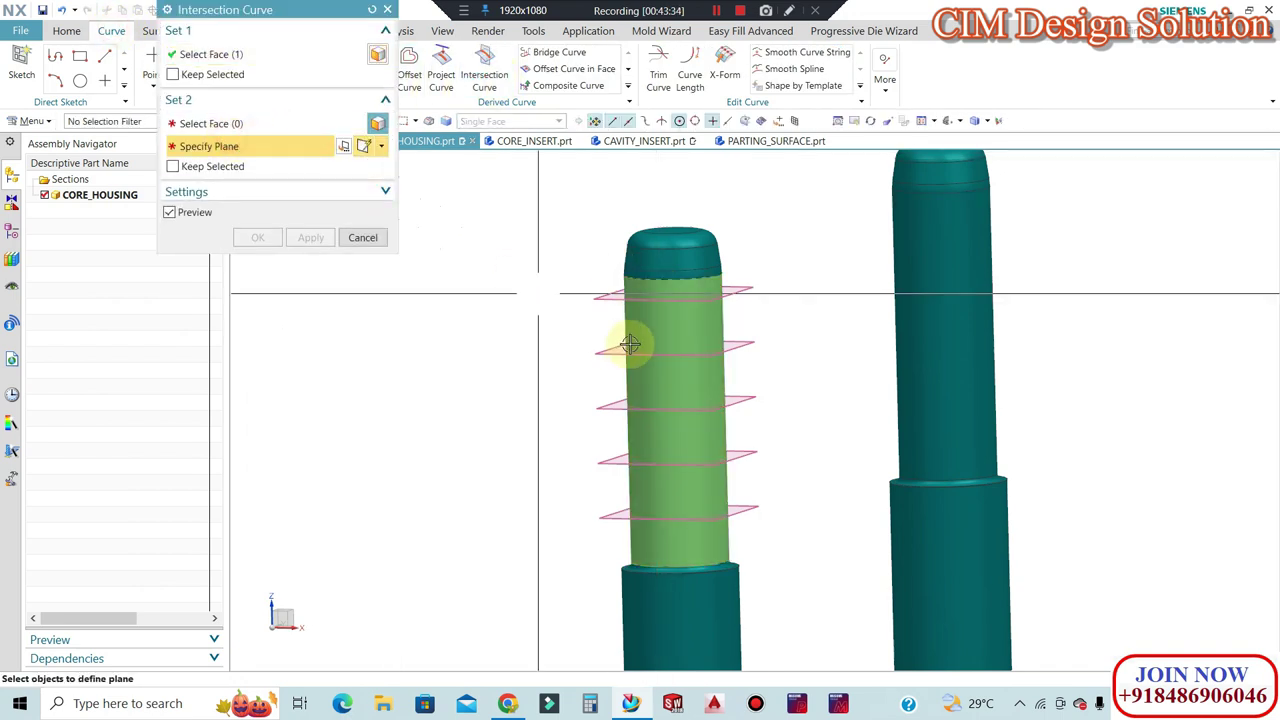
click(608, 291)
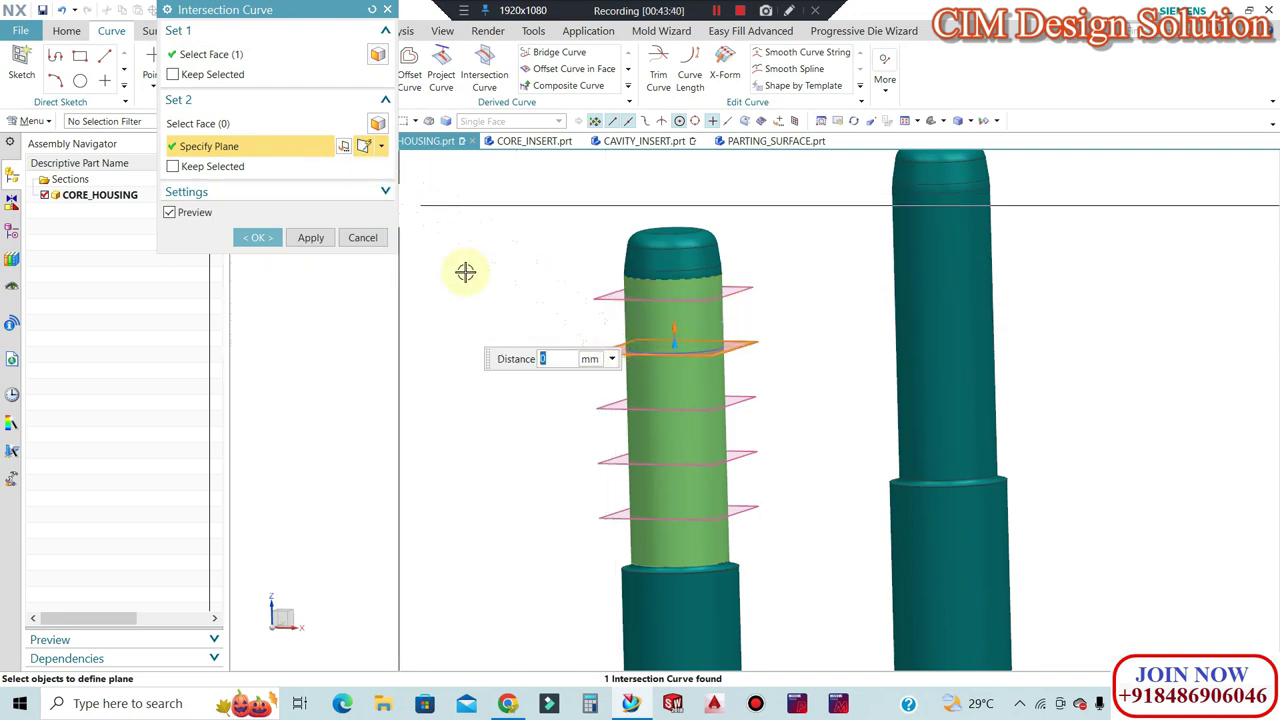
click(310, 237)
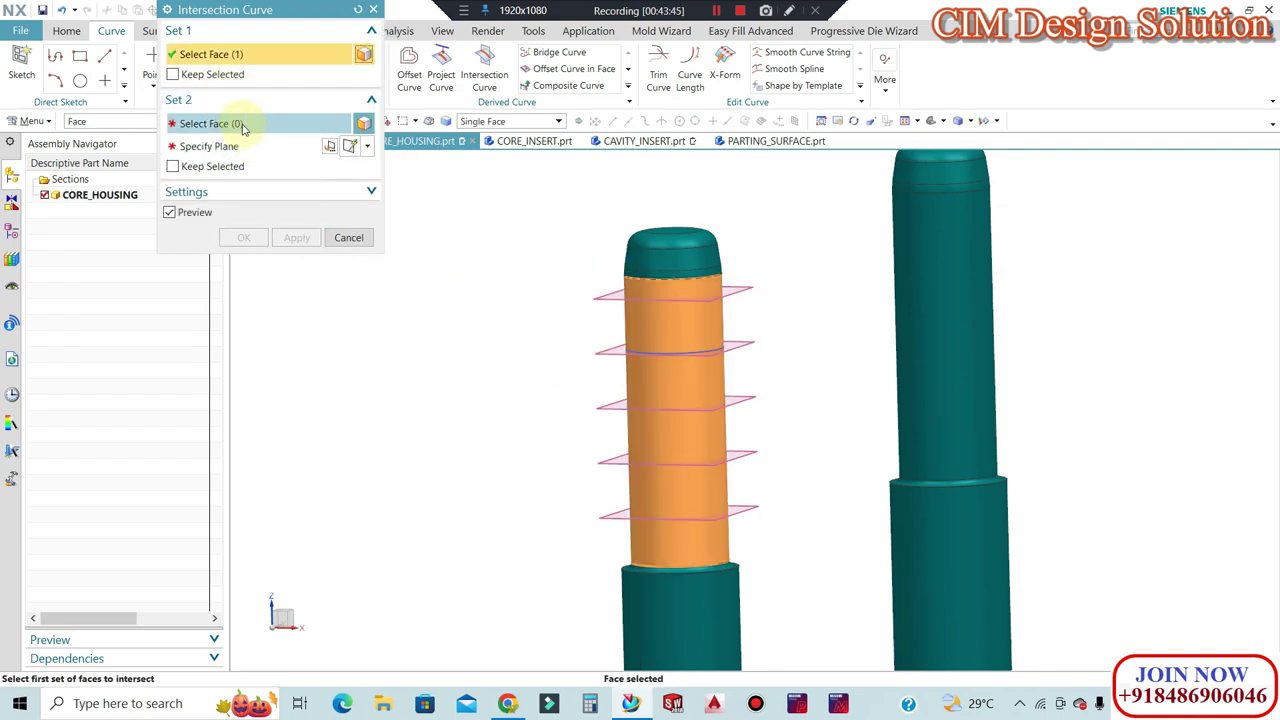
Add intersection curves where the middle and lower datum planes cut the pillar face.
click(240, 124)
click(600, 294)
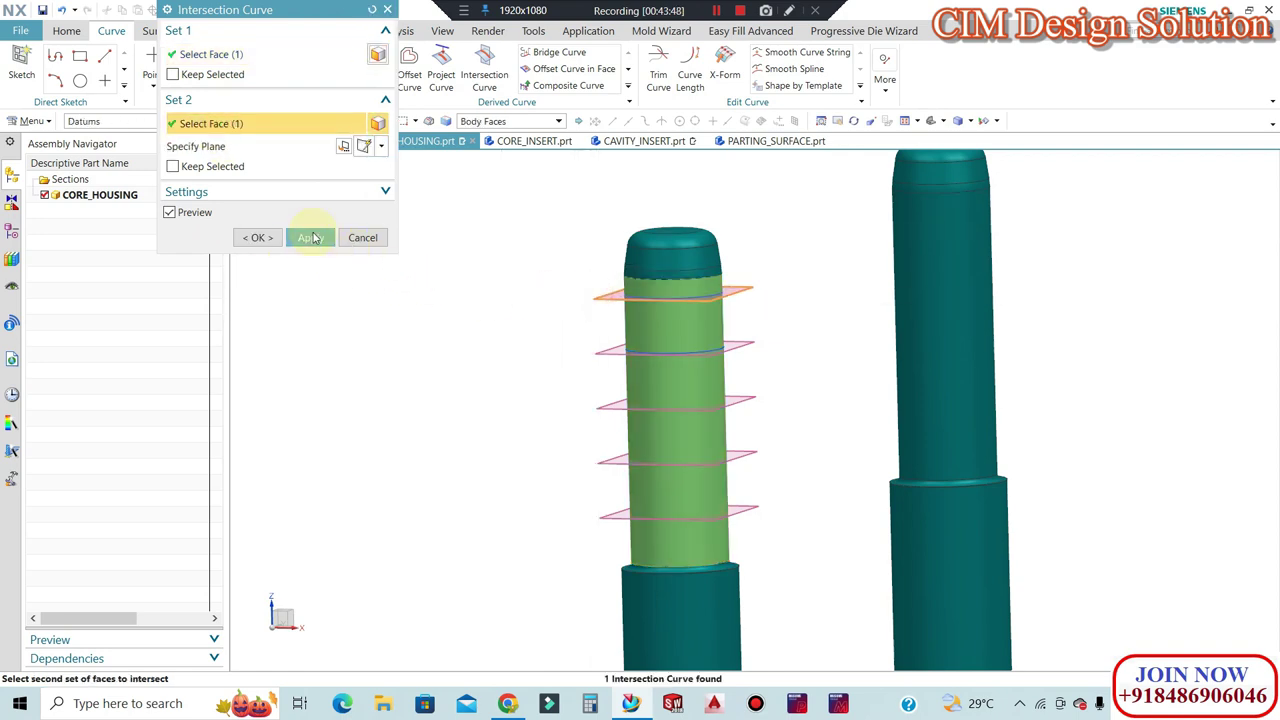
click(212, 127)
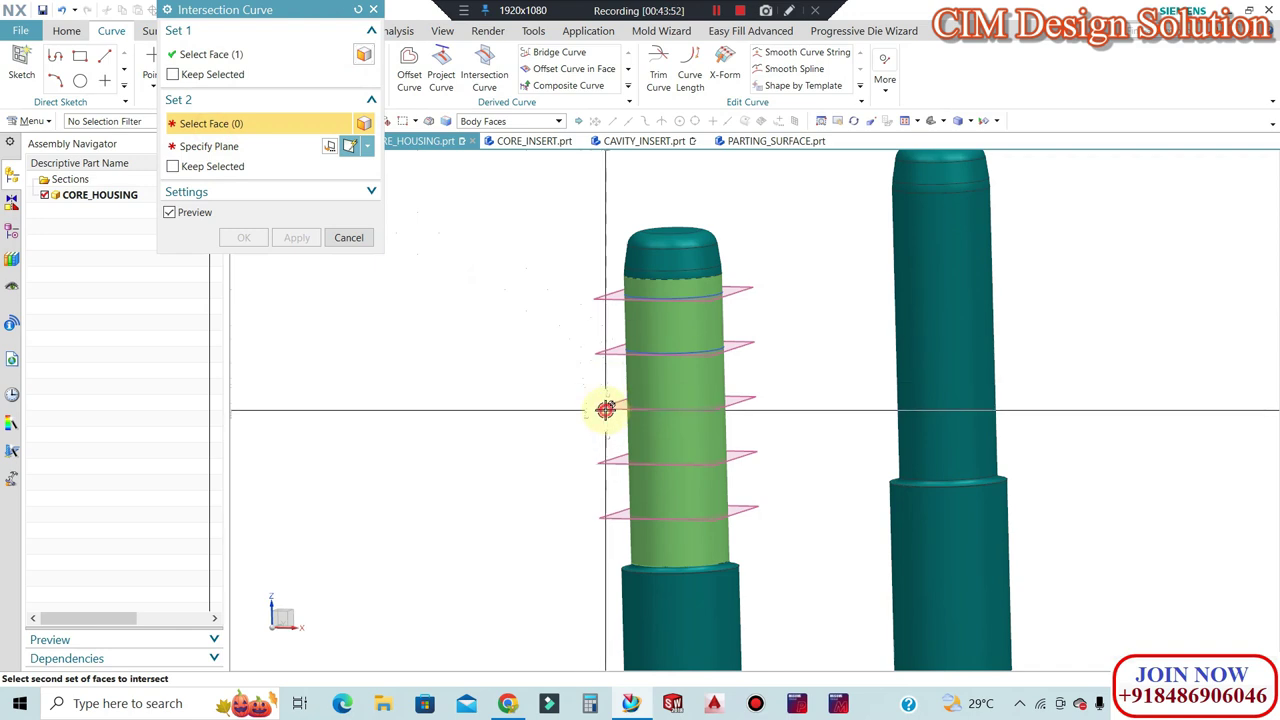
click(603, 406)
click(607, 515)
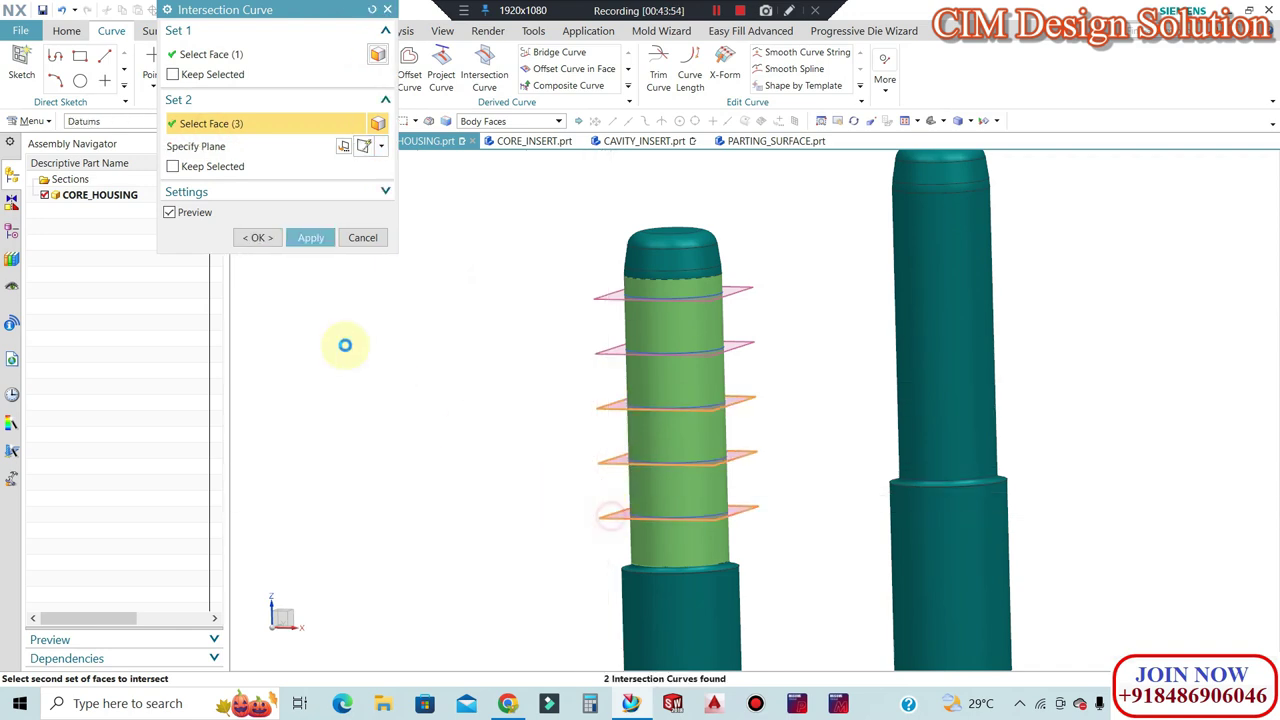
click(257, 237)
scroll(520, 334, down, 2)
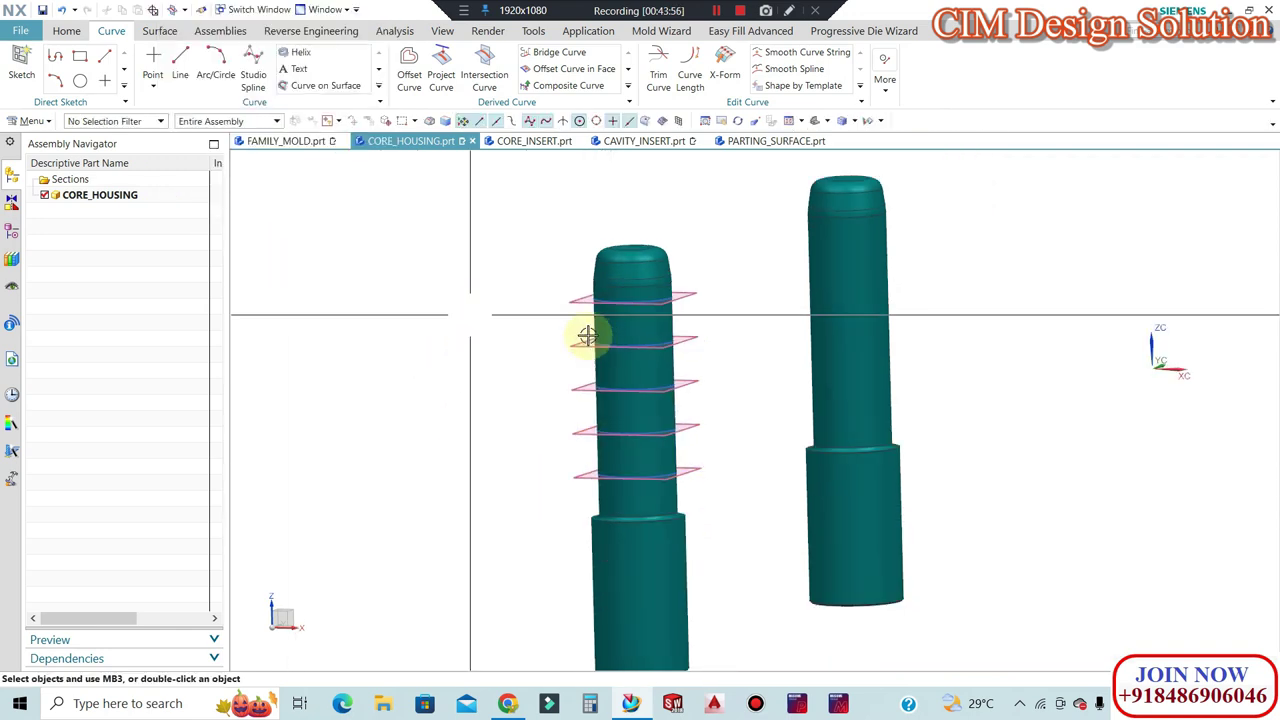
Sweep a 2 mm outer-diameter solid tube along the top ring curve.
scroll(586, 337, down, 2)
click(65, 31)
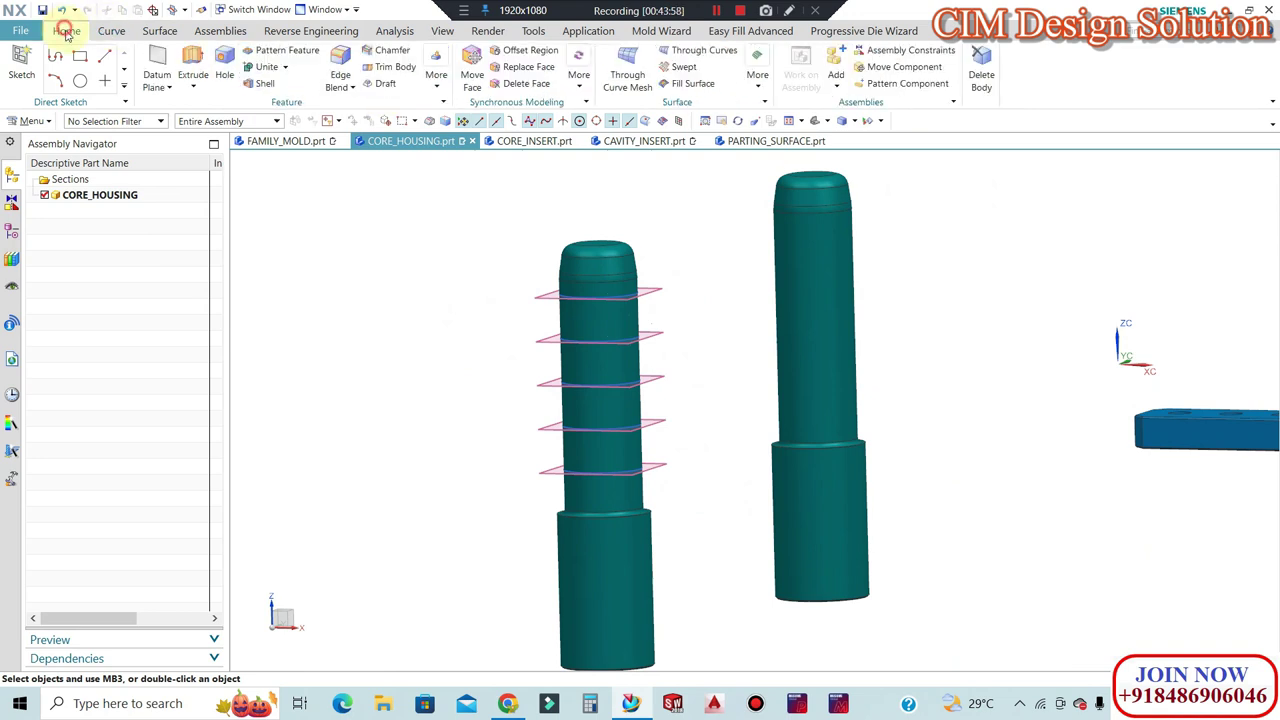
click(28, 121)
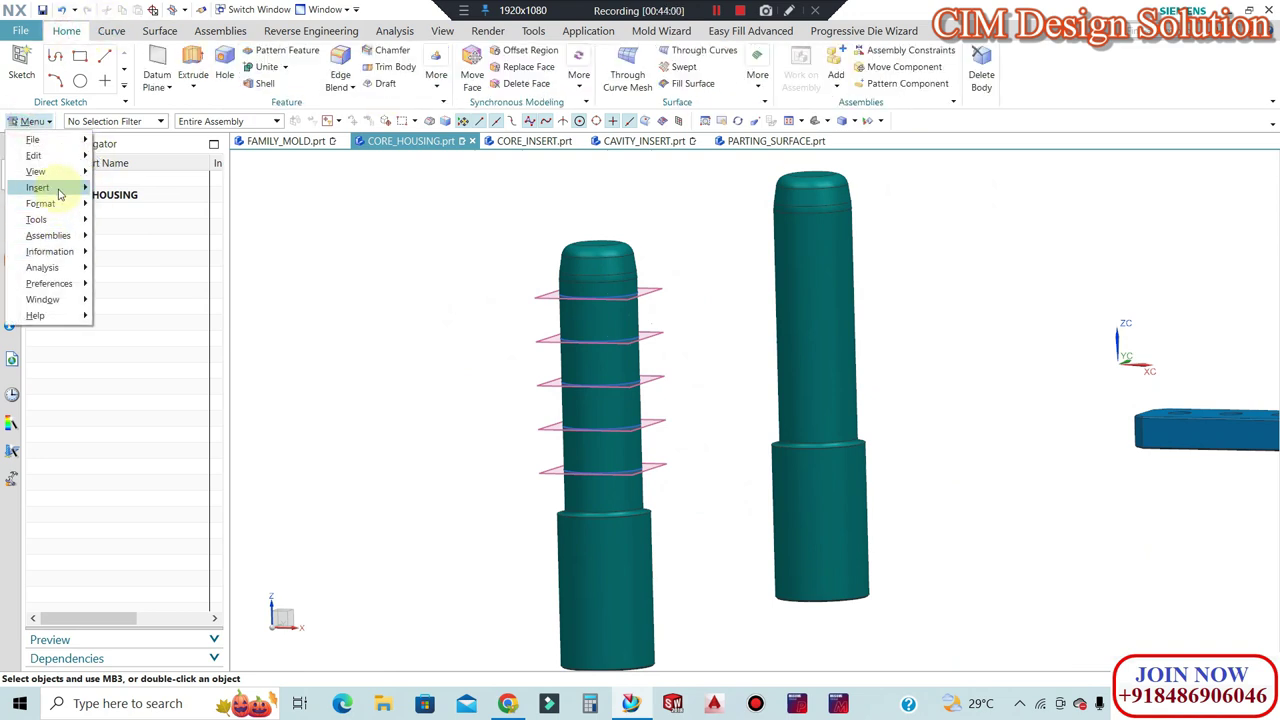
mouse_move(125, 453)
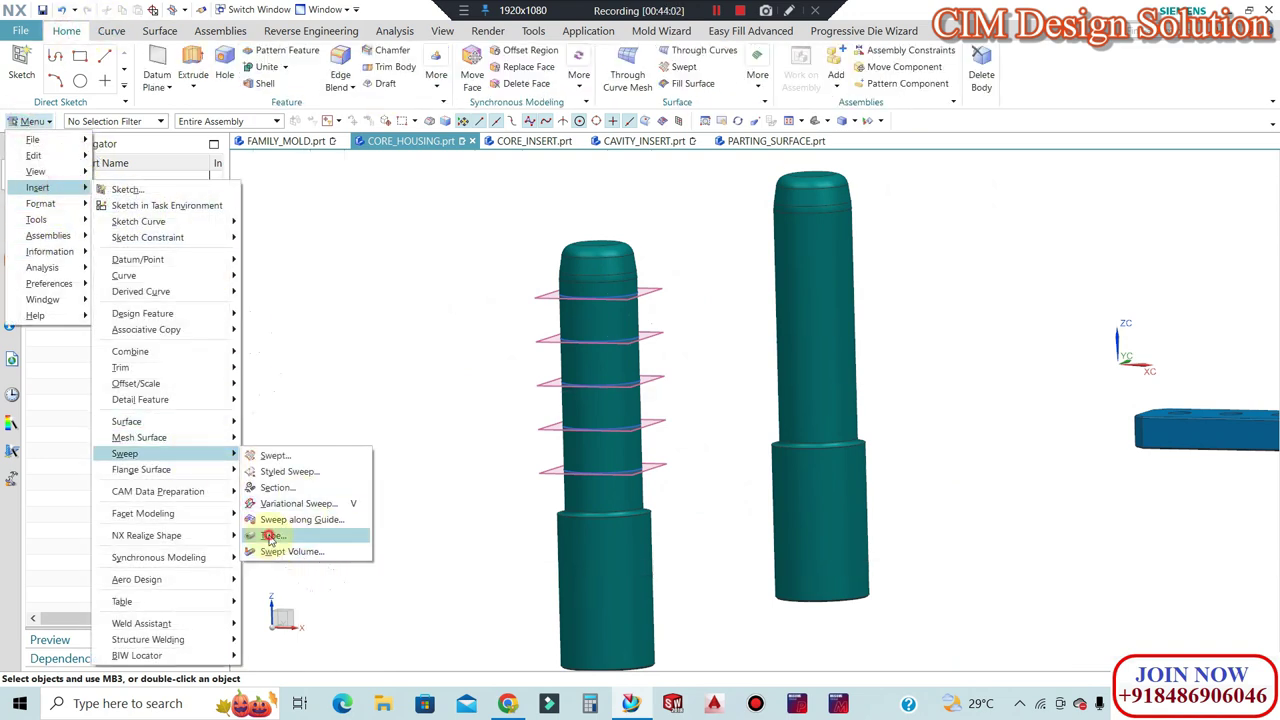
click(270, 537)
scroll(500, 280, up, 3)
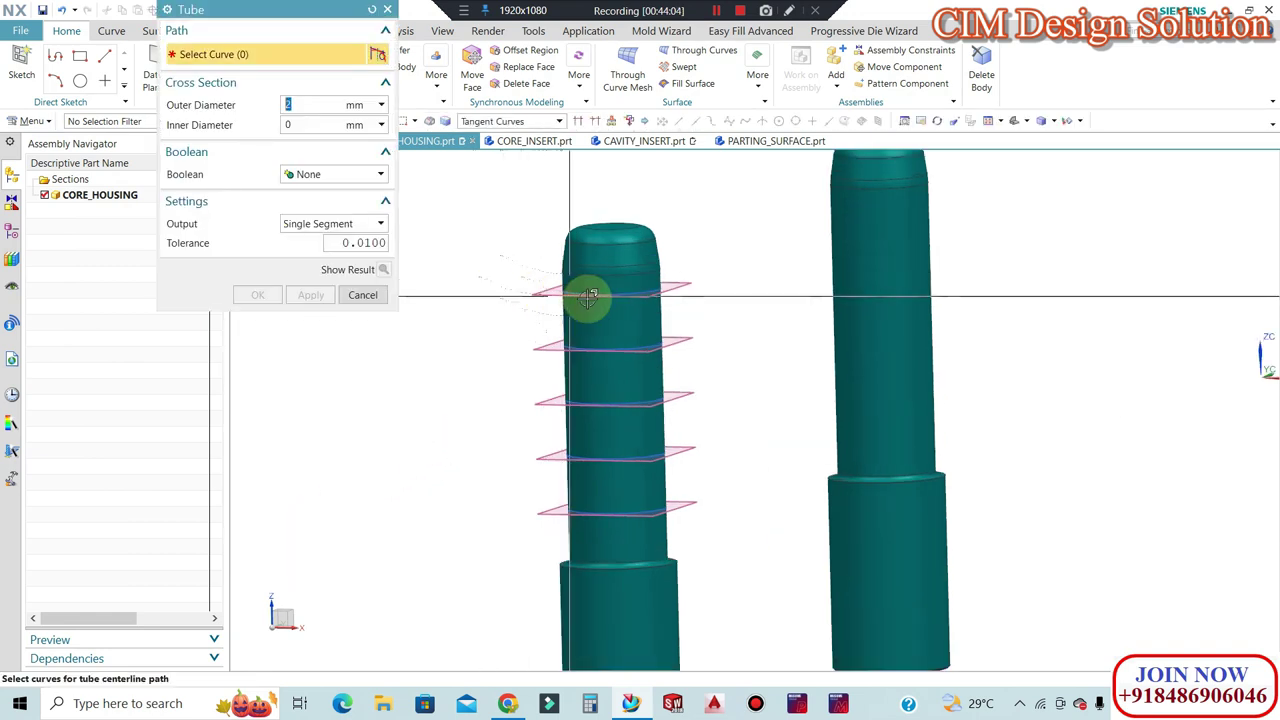
scroll(590, 294, up, 2)
click(306, 294)
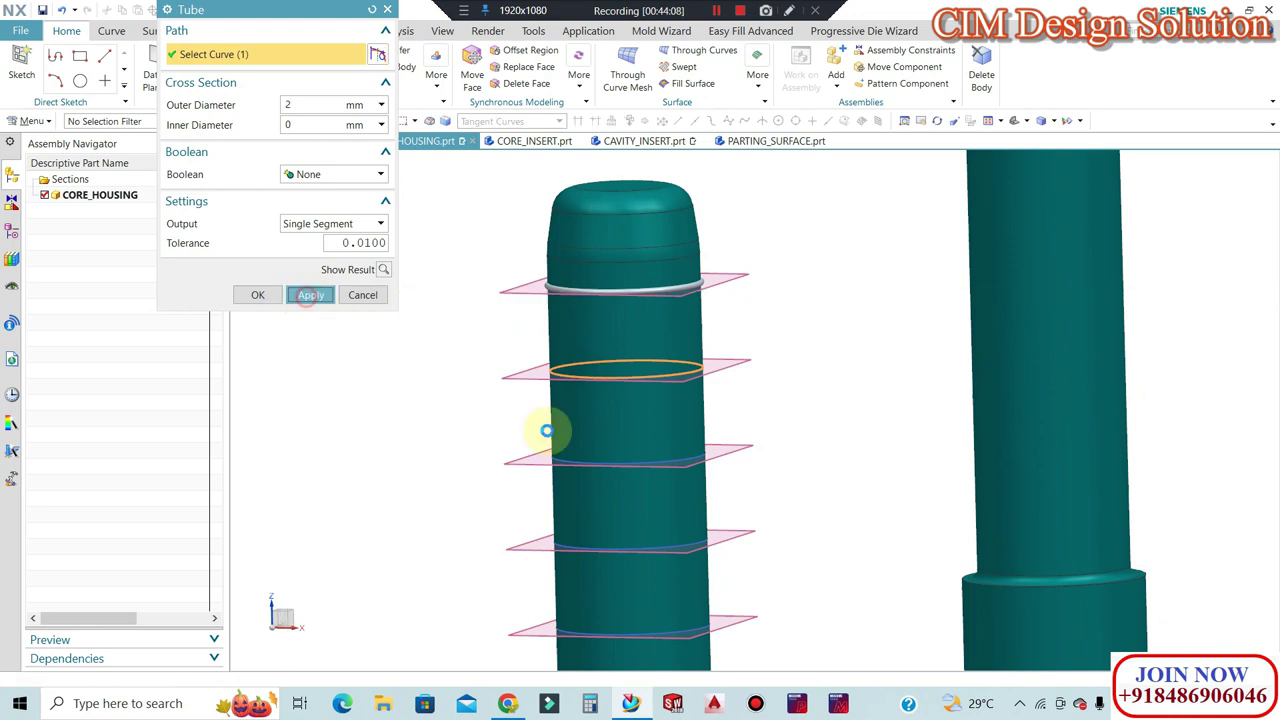
Sweep 2 mm tubes along the remaining four ring curves and finish the Tube tool.
click(594, 460)
click(306, 294)
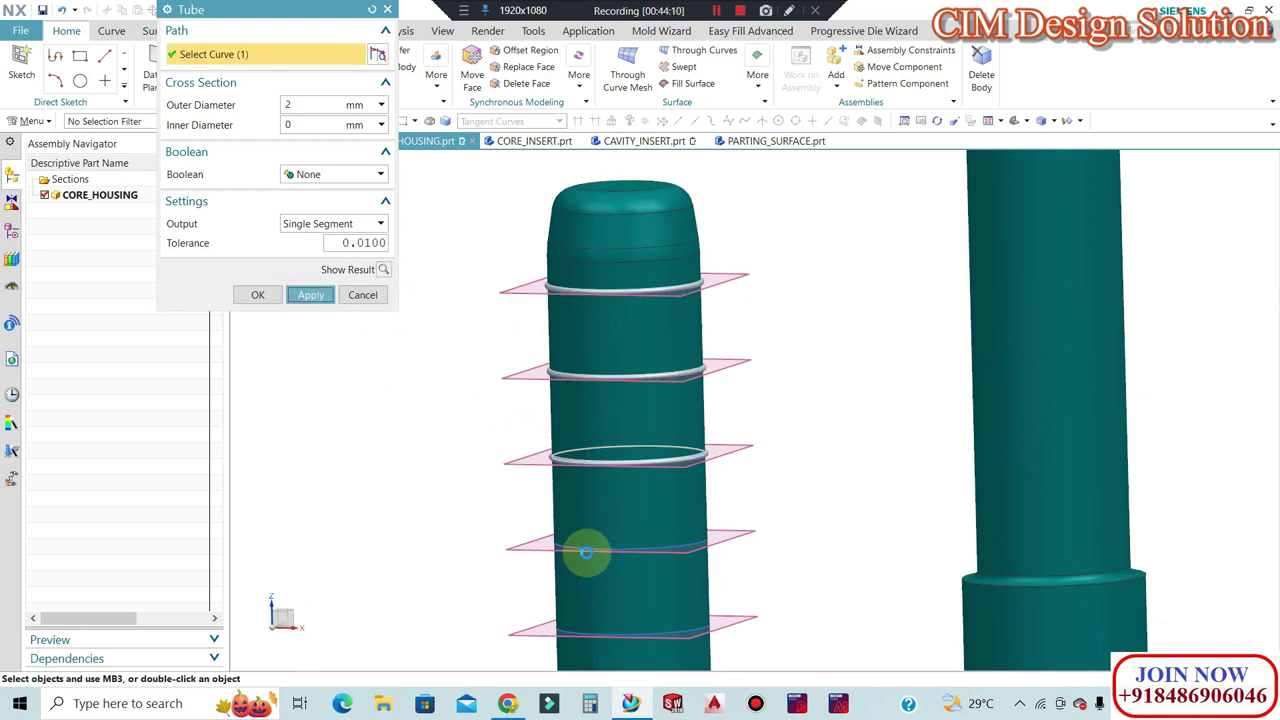
click(590, 547)
click(306, 294)
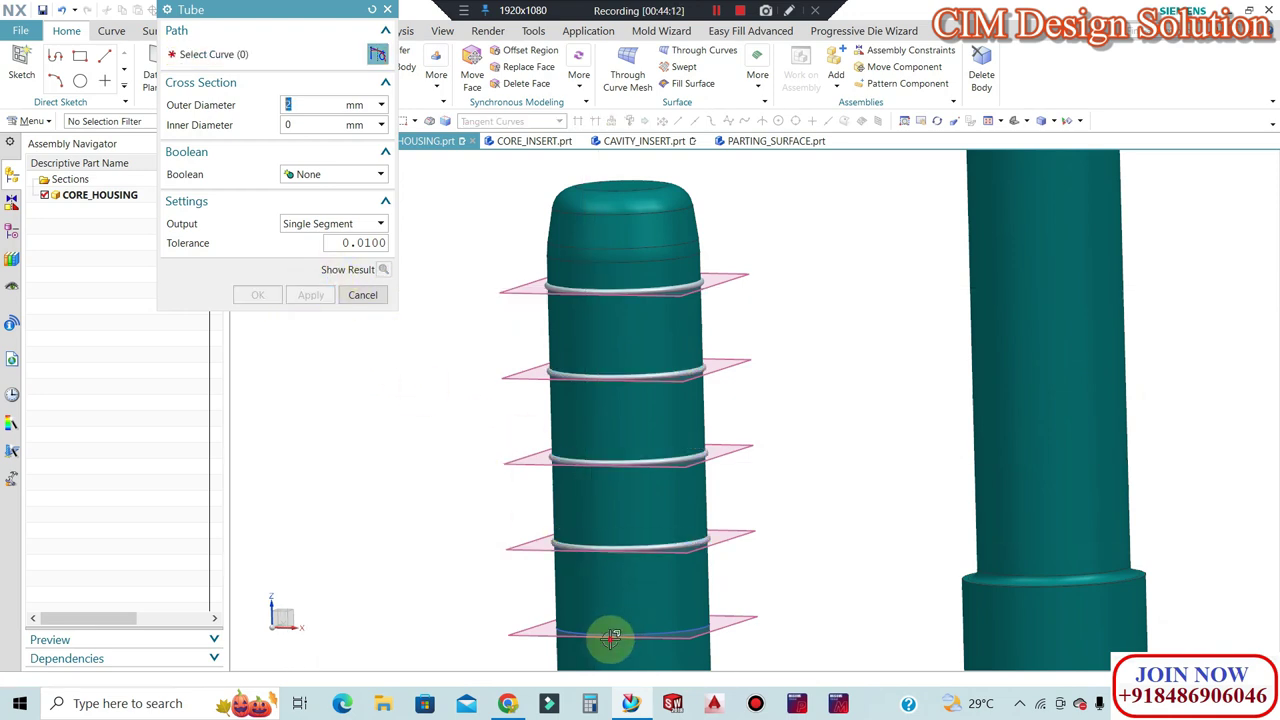
click(611, 634)
middle_click(660, 374)
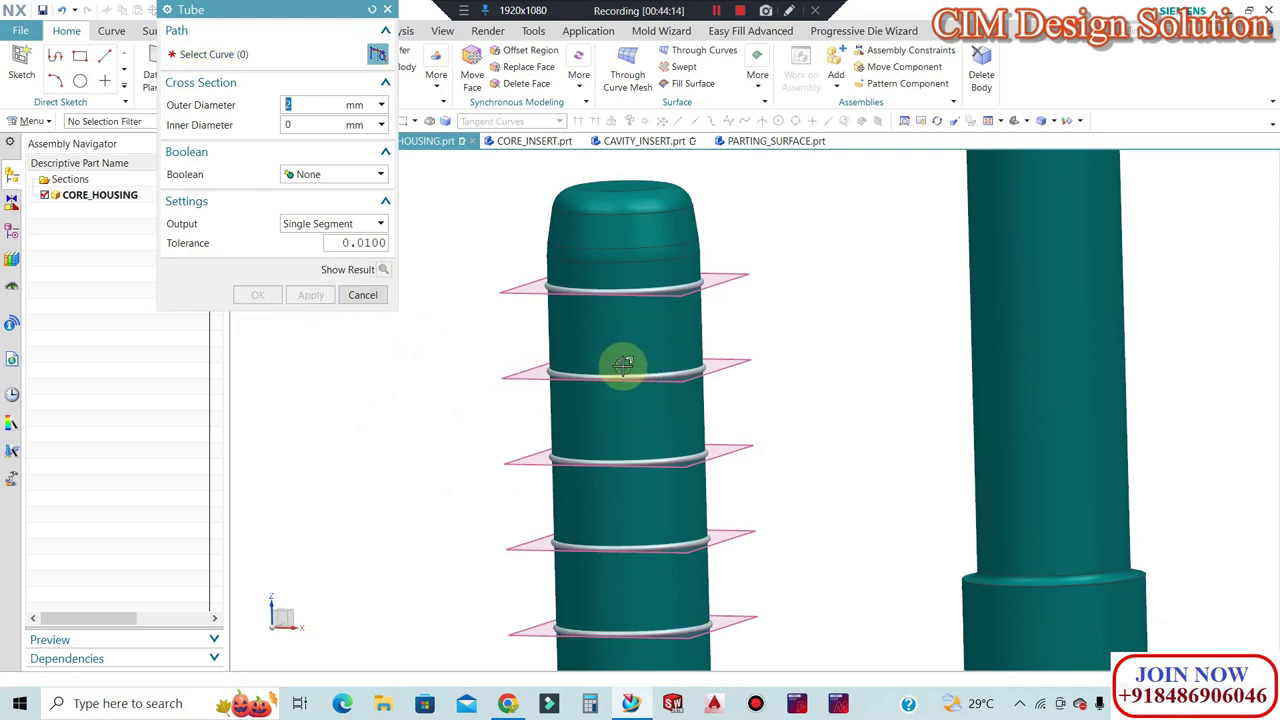
scroll(590, 360, down, 3)
click(363, 294)
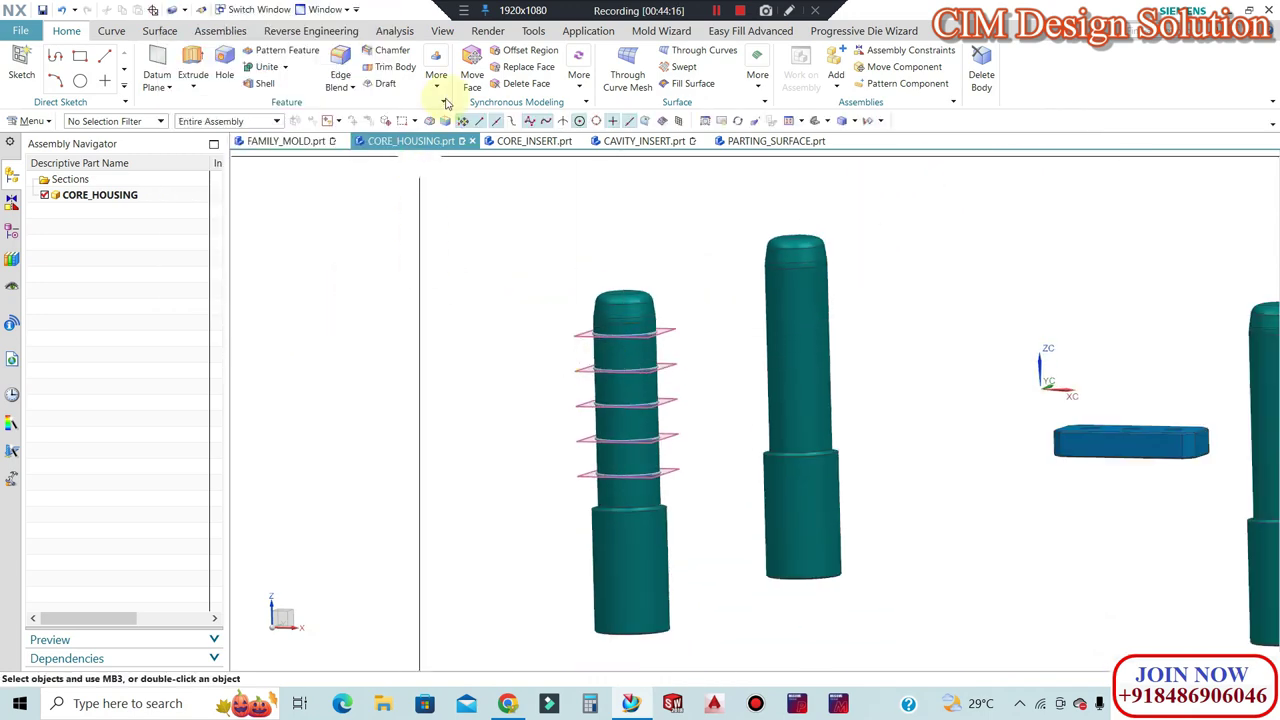
Mirror the five tube rings onto the other pillars with Mirror Geometry.
click(436, 78)
click(709, 324)
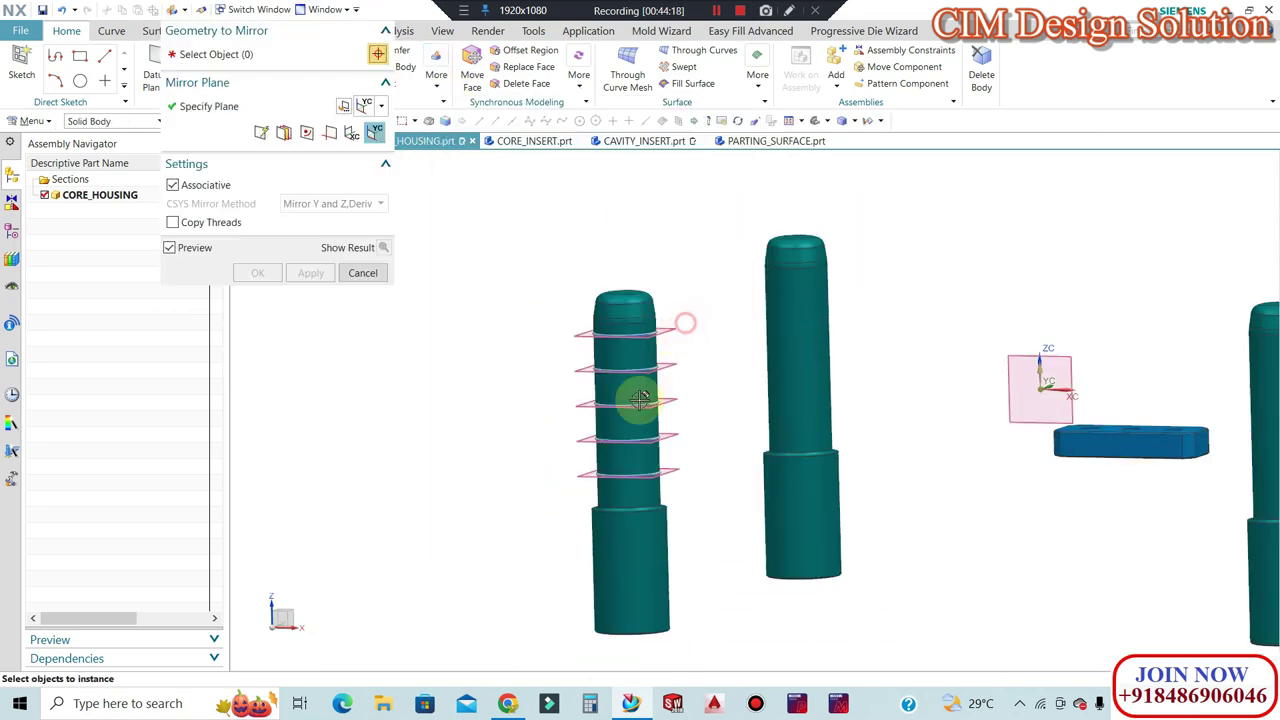
click(566, 492)
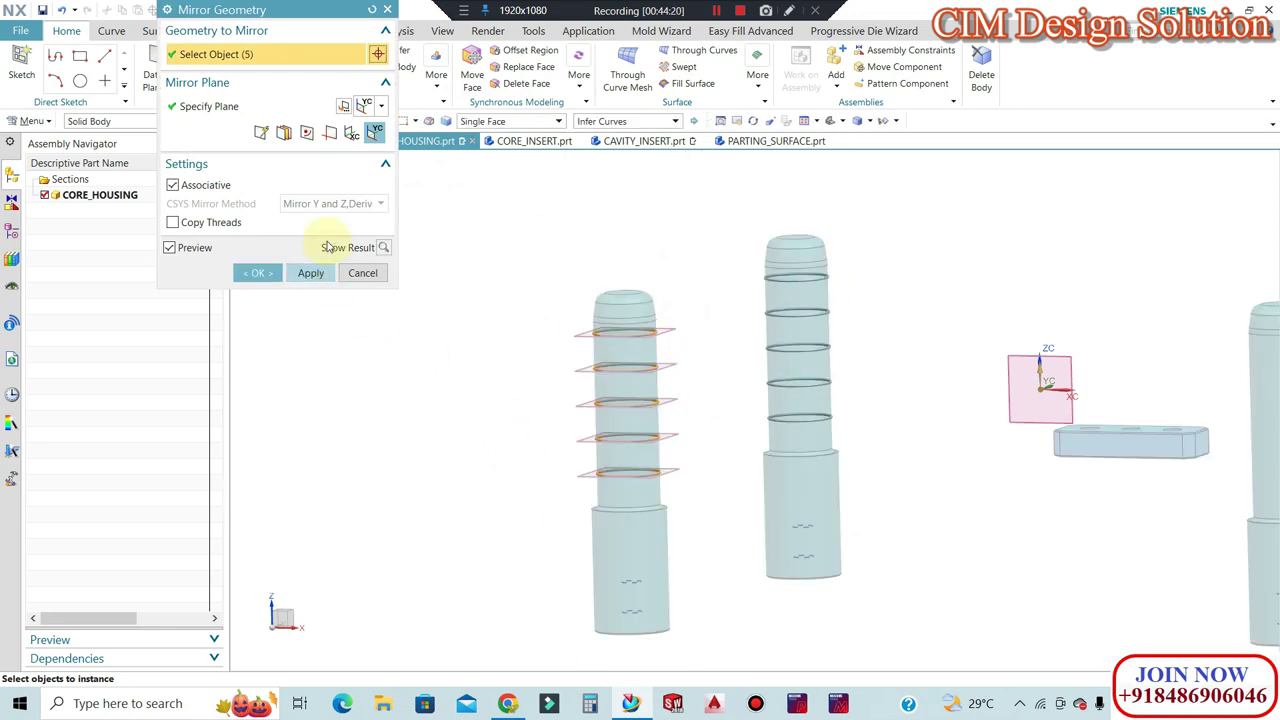
click(322, 270)
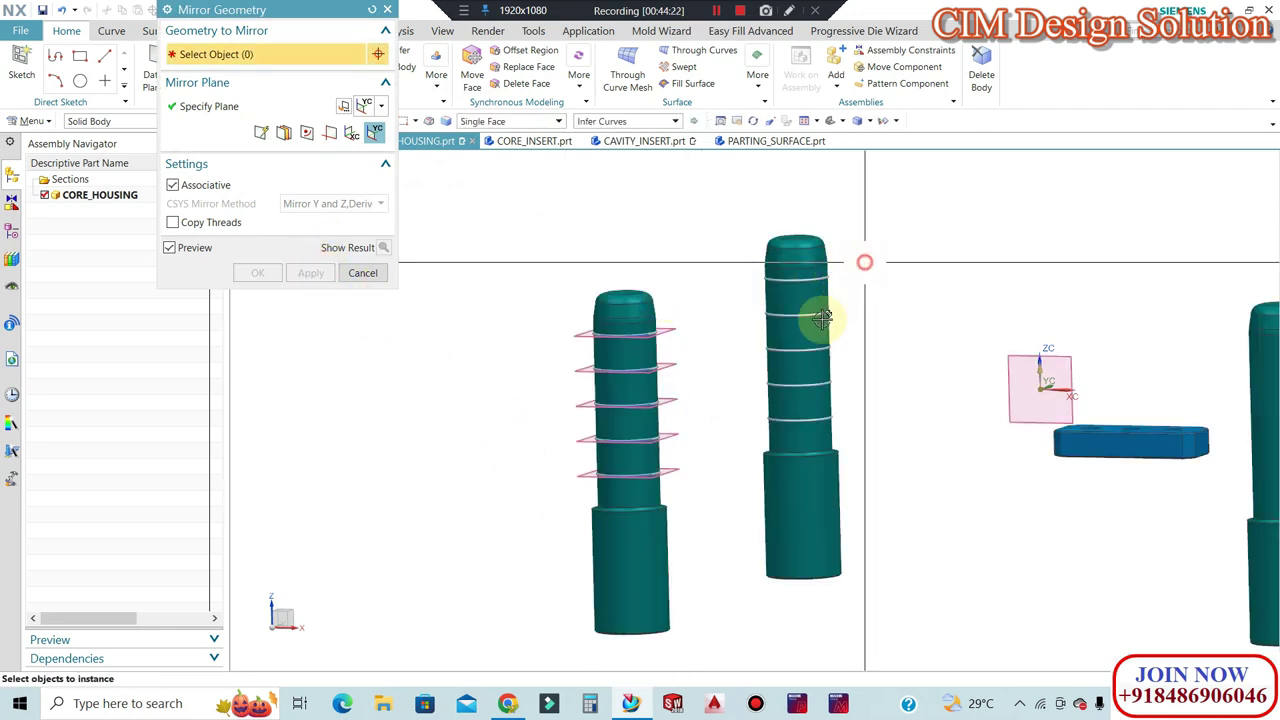
drag(871, 263, 566, 495)
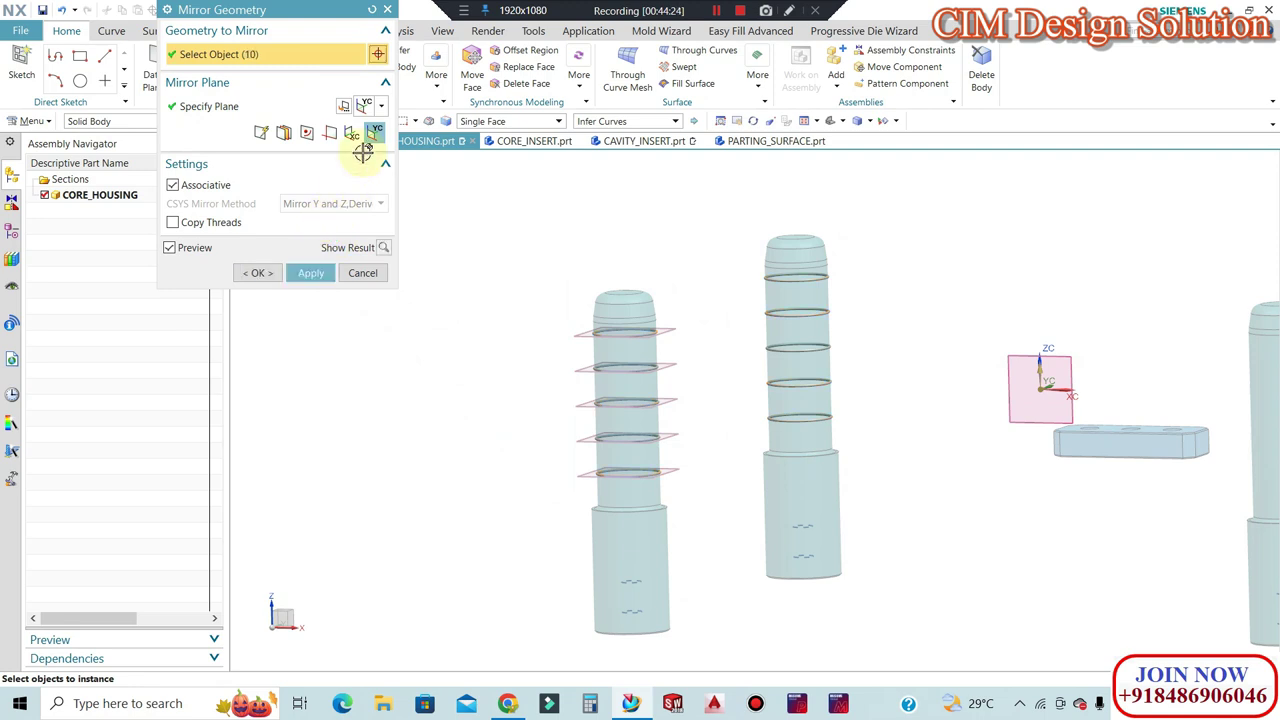
middle_click(506, 298)
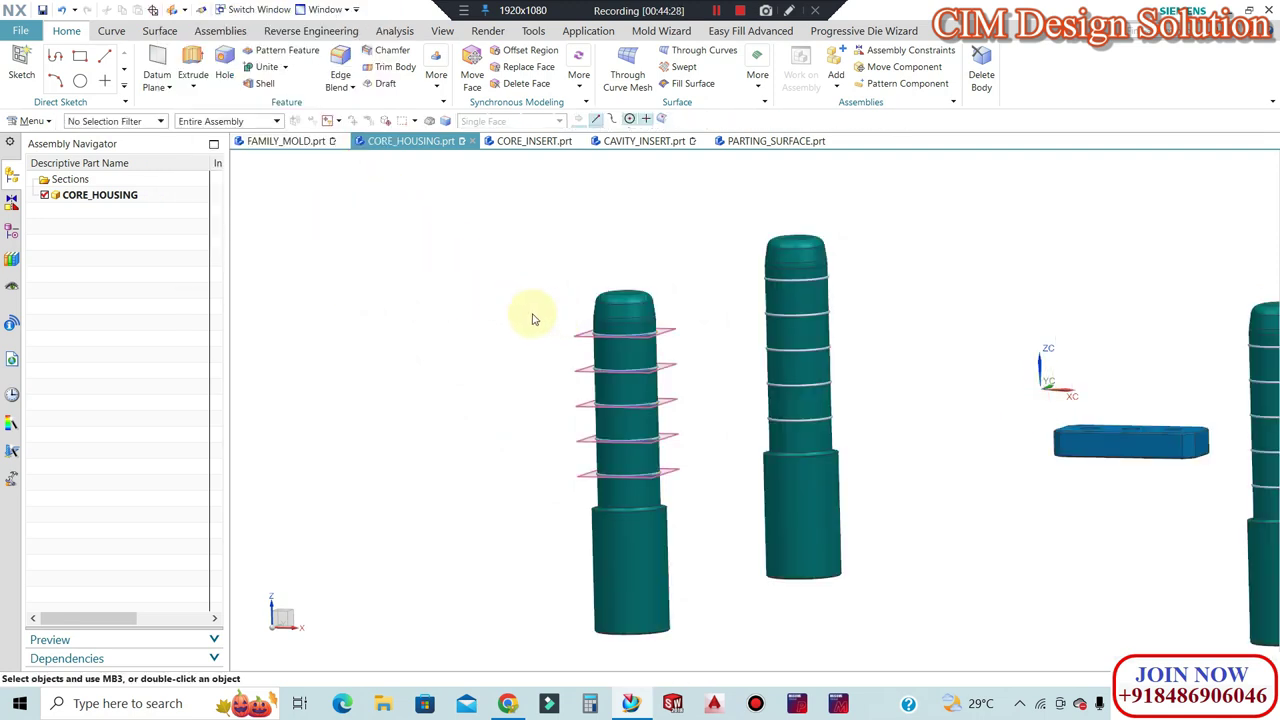
scroll(546, 314, down, 3)
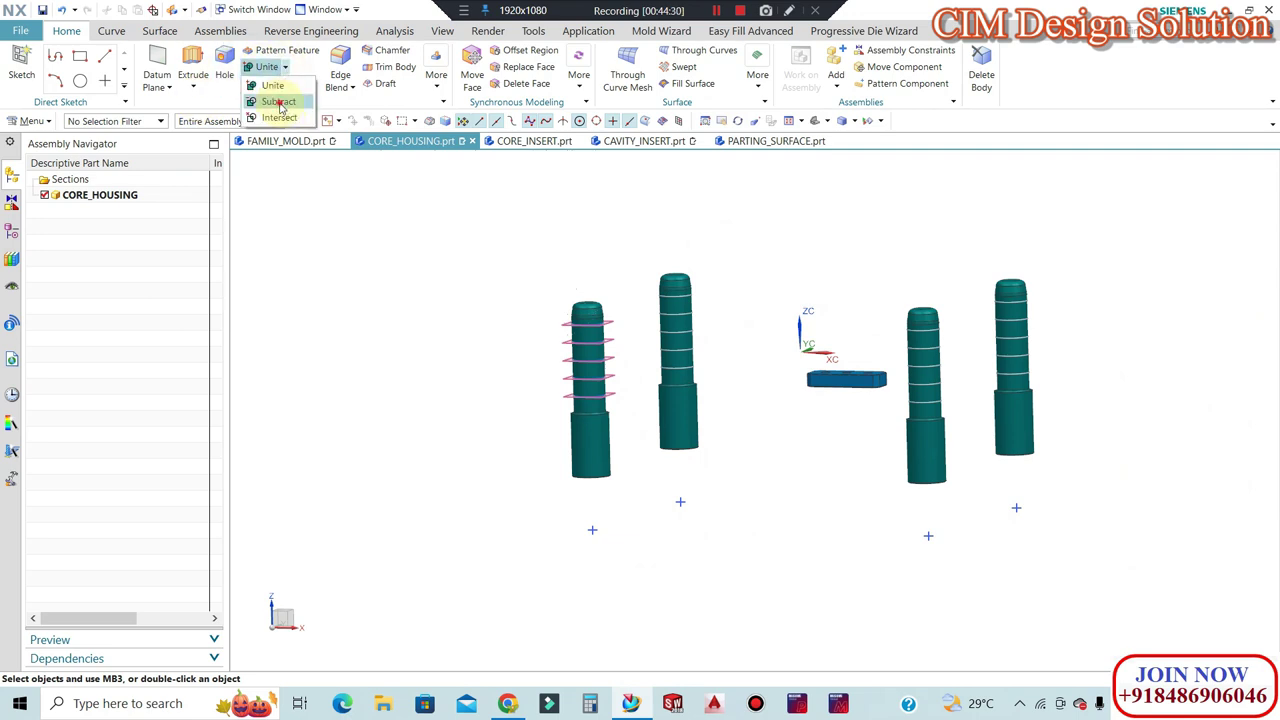
Begin intersecting the left pillar with the rings, then cancel the Intersect.
click(279, 117)
click(588, 425)
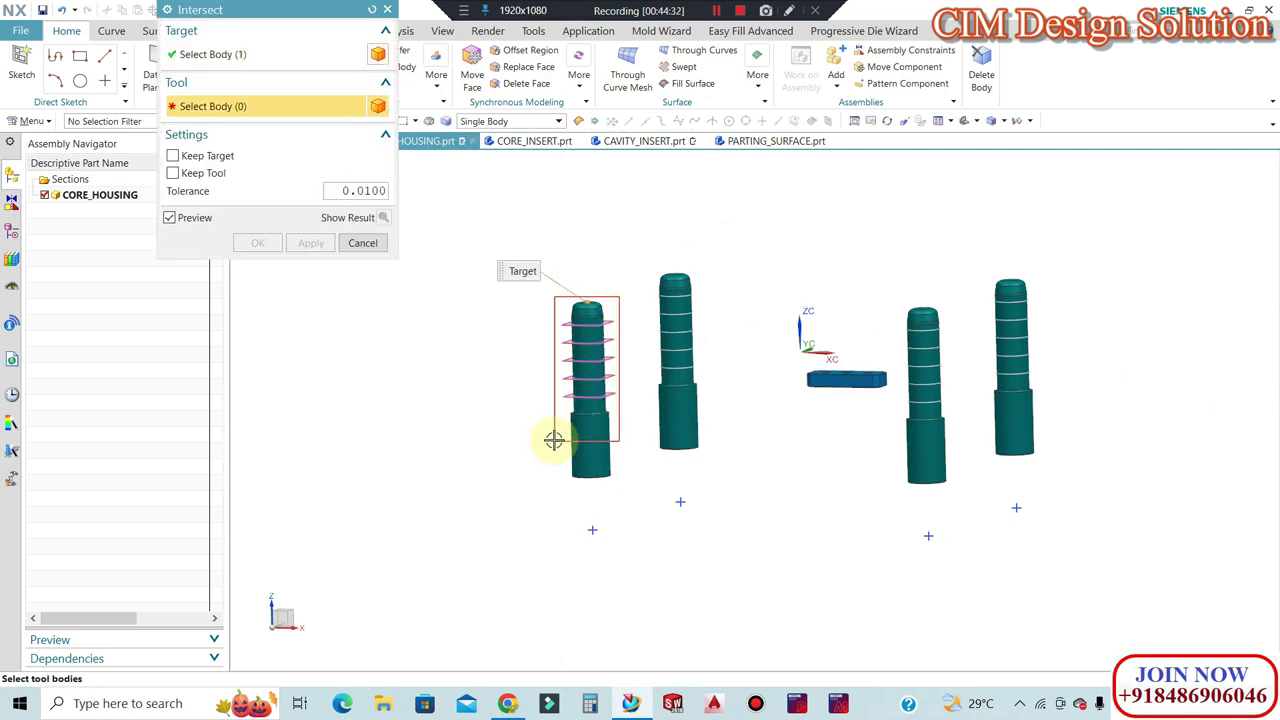
key(ctrl+a)
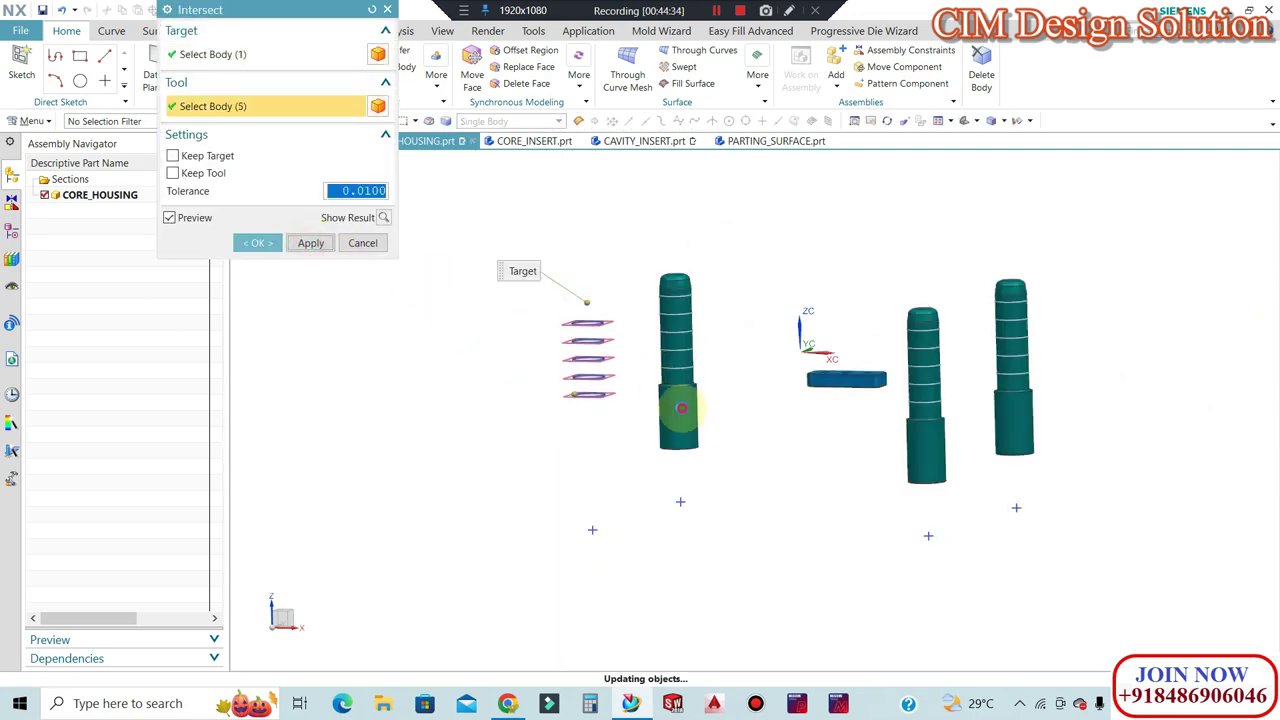
click(355, 237)
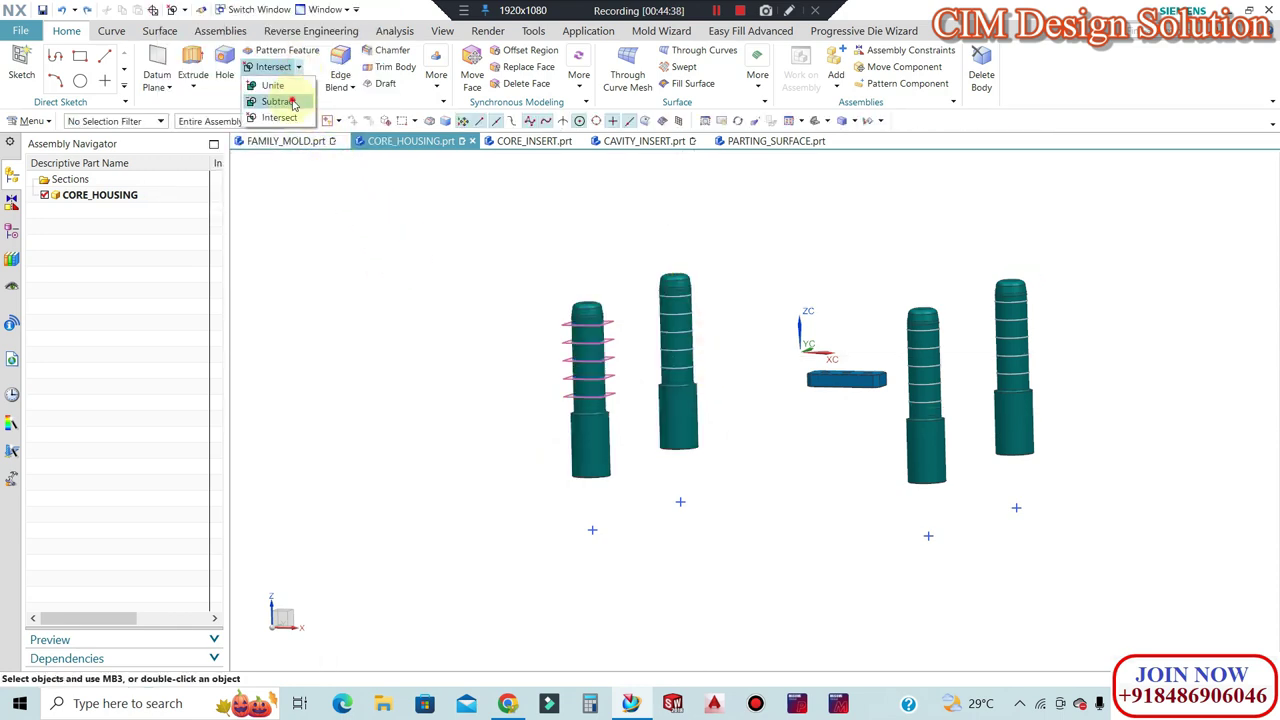
Subtract the five tube rings from the left pillar.
click(293, 104)
click(598, 422)
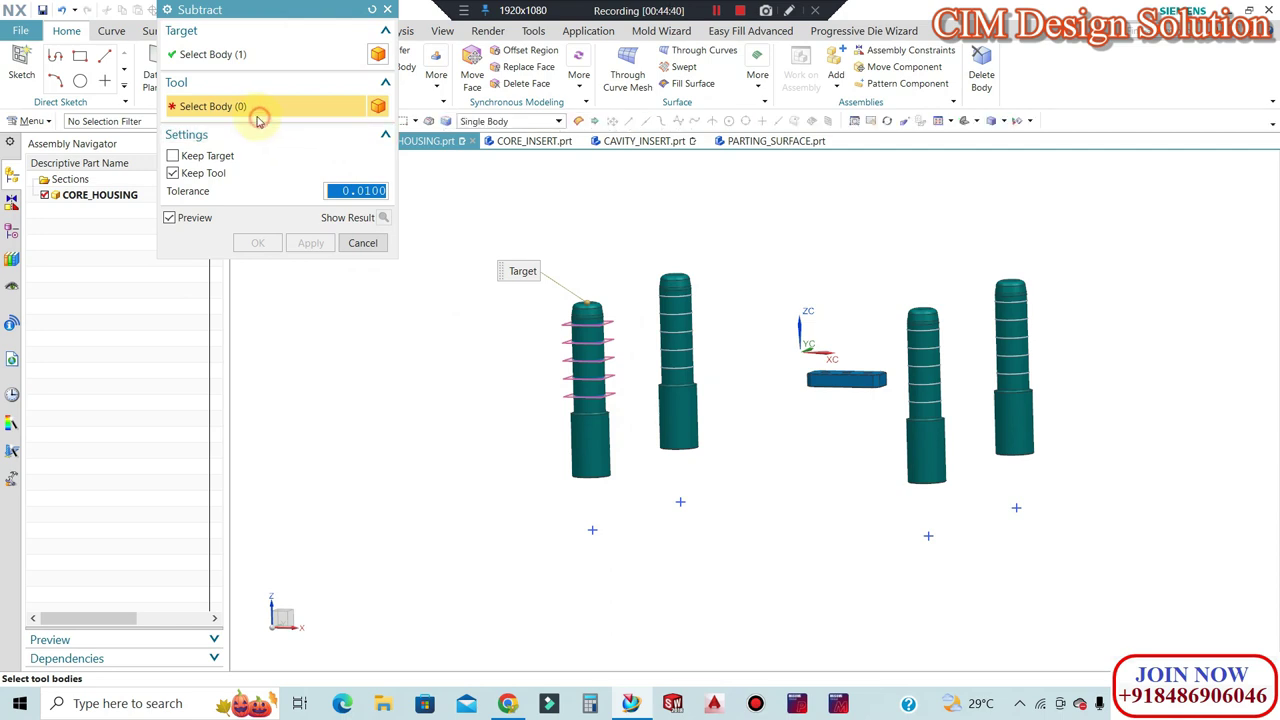
scroll(632, 306, up, 2)
drag(624, 308, 509, 480)
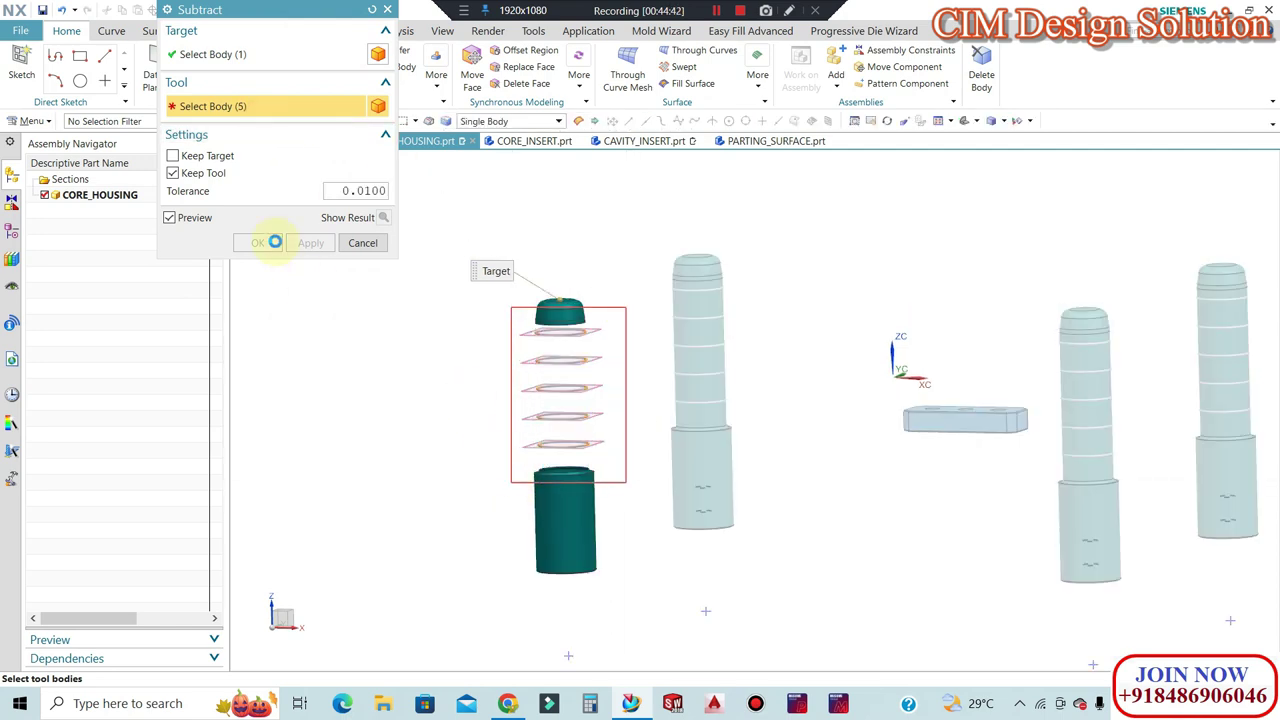
click(310, 243)
Subtract the rings from the middle pillar and the right-hand pillars too.
click(686, 281)
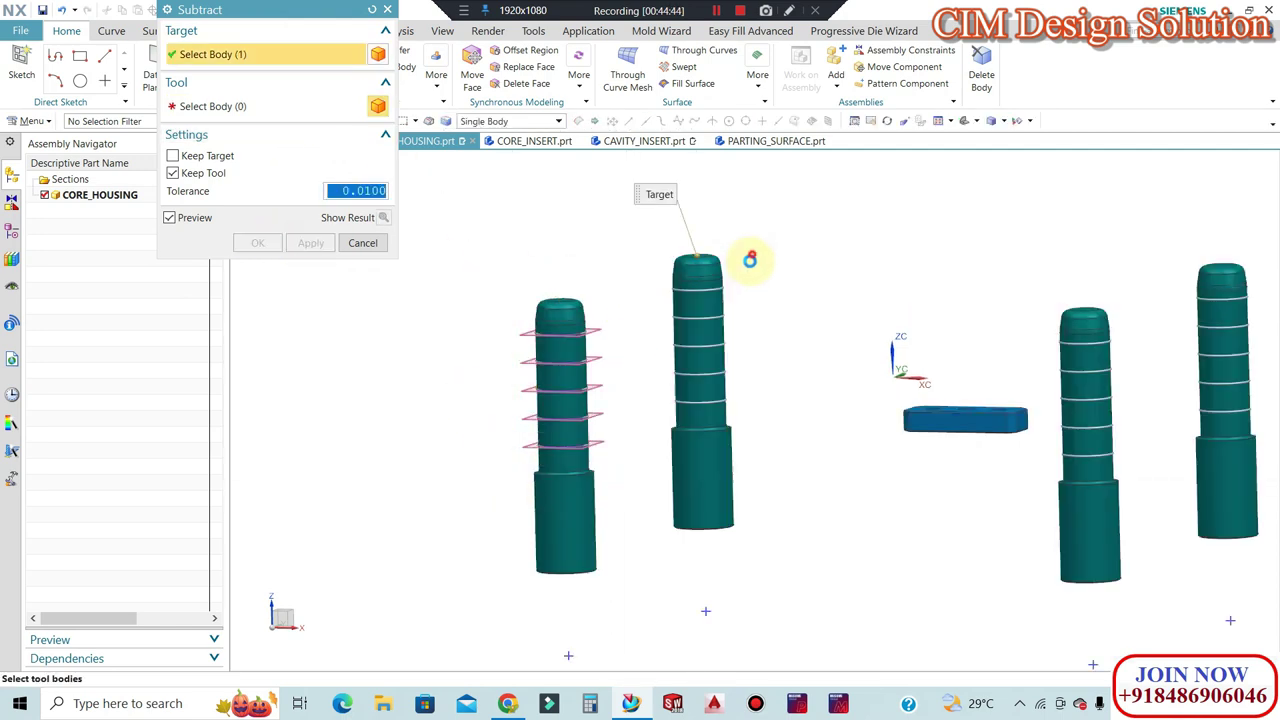
drag(670, 450, 505, 300)
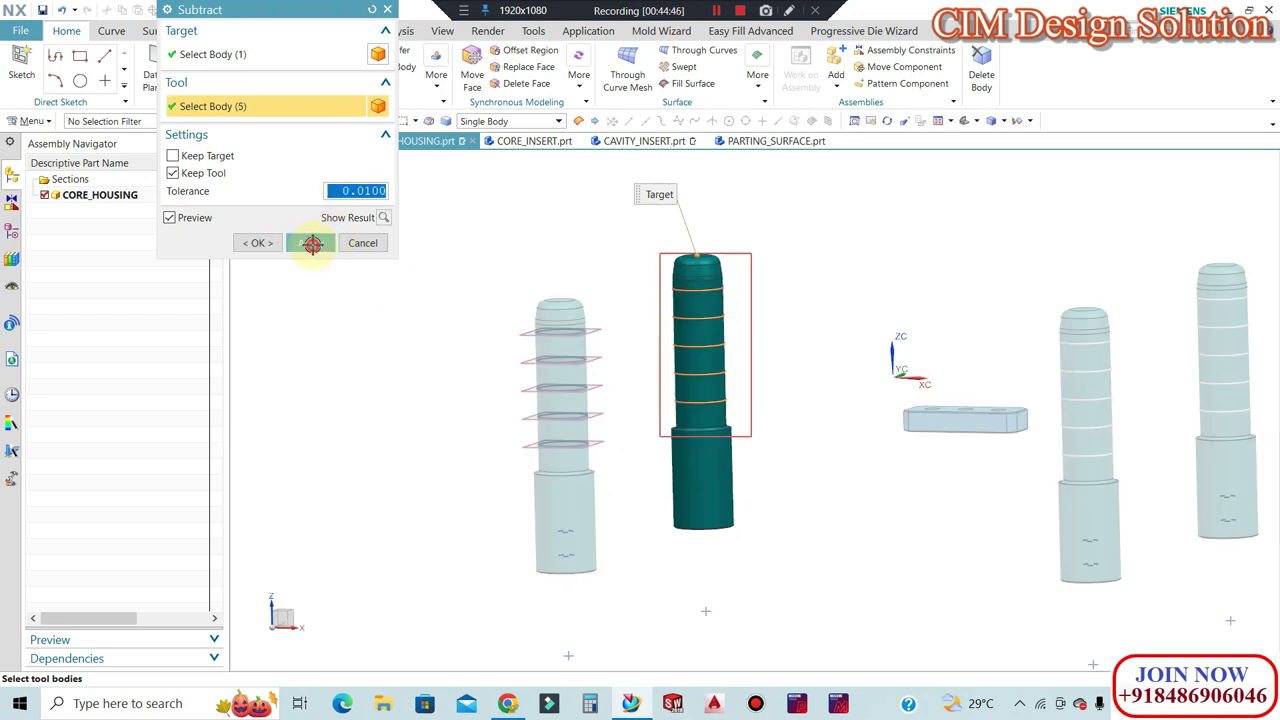
middle_click(832, 328)
middle_drag(834, 331, 991, 463)
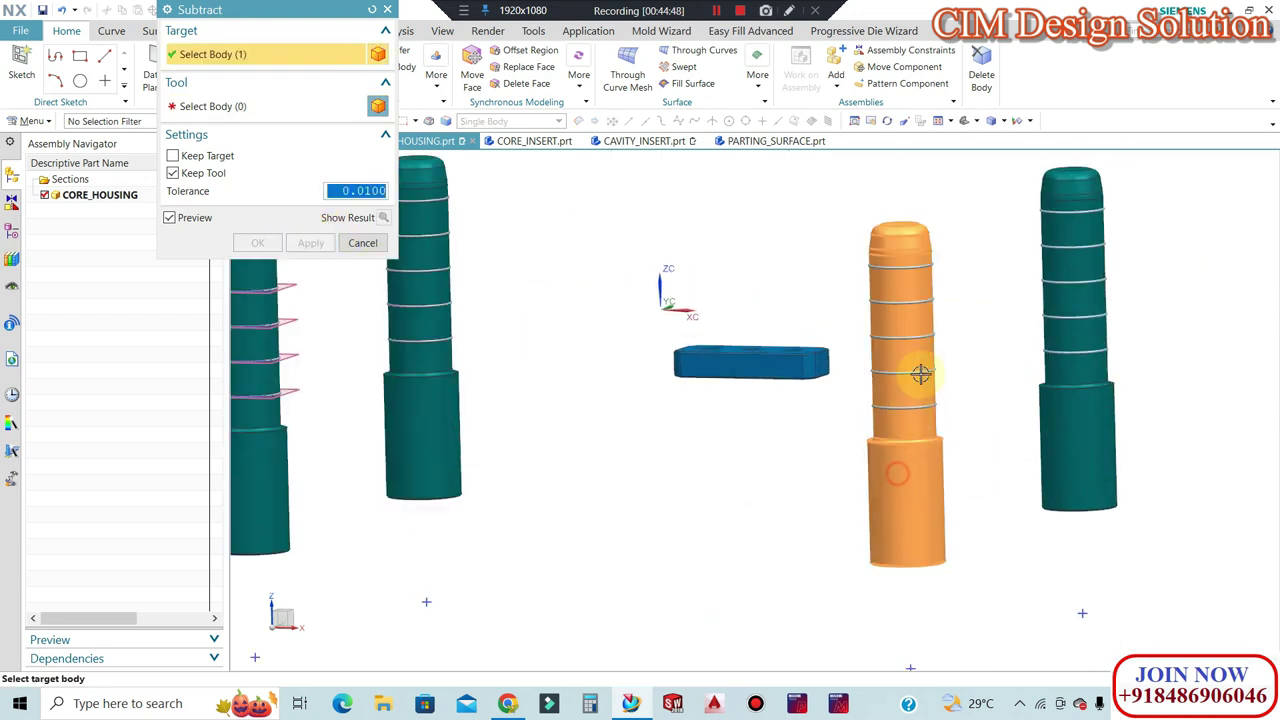
middle_click(965, 228)
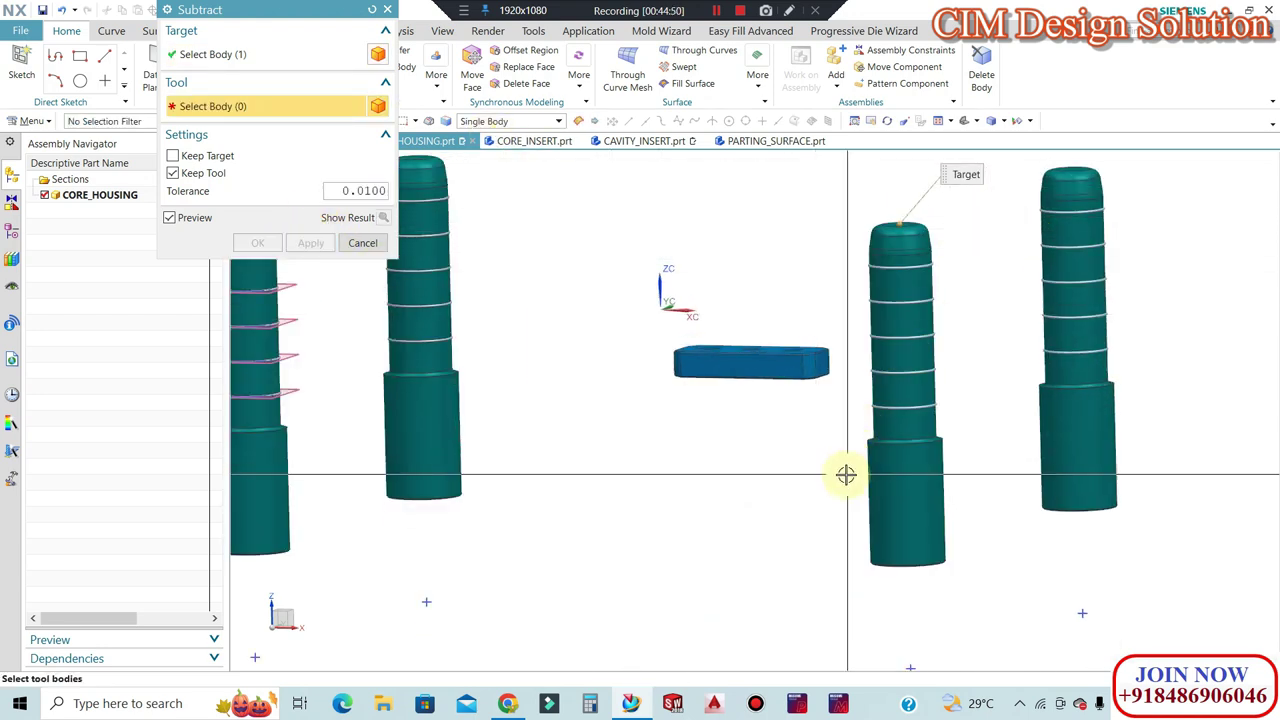
click(310, 243)
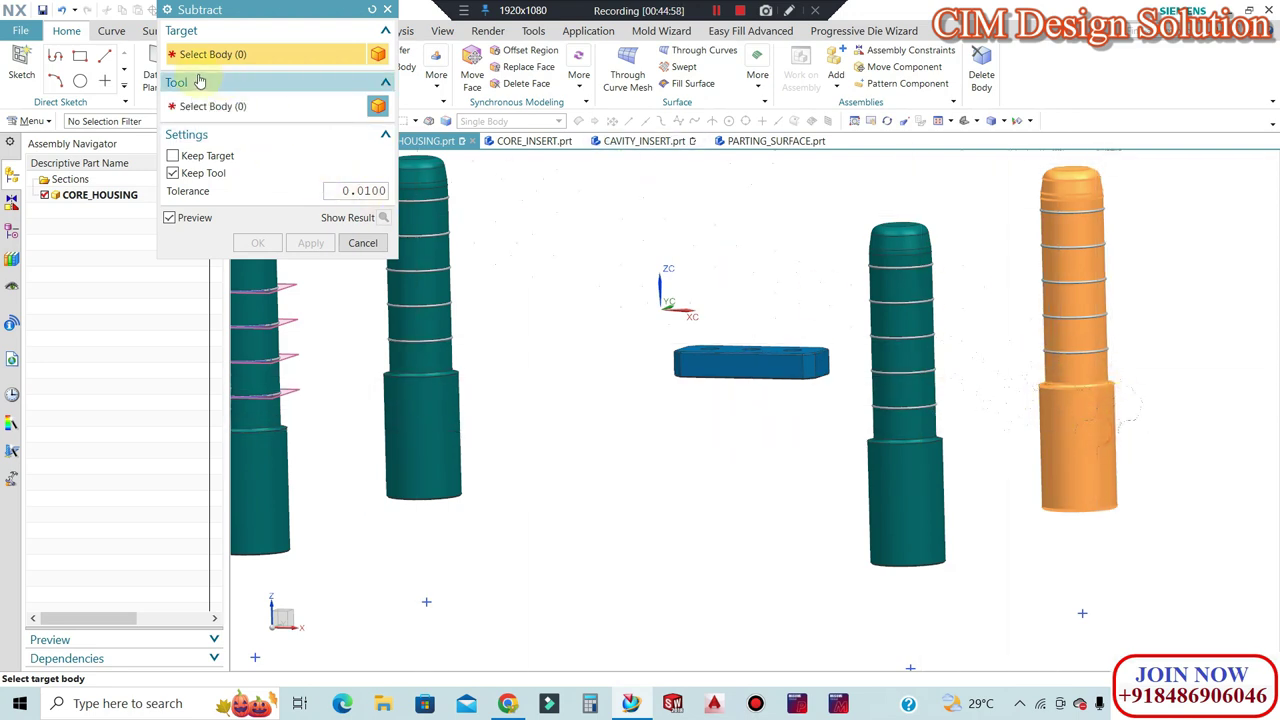
Close the Subtract tool without another subtraction and rotate the view.
key(Escape)
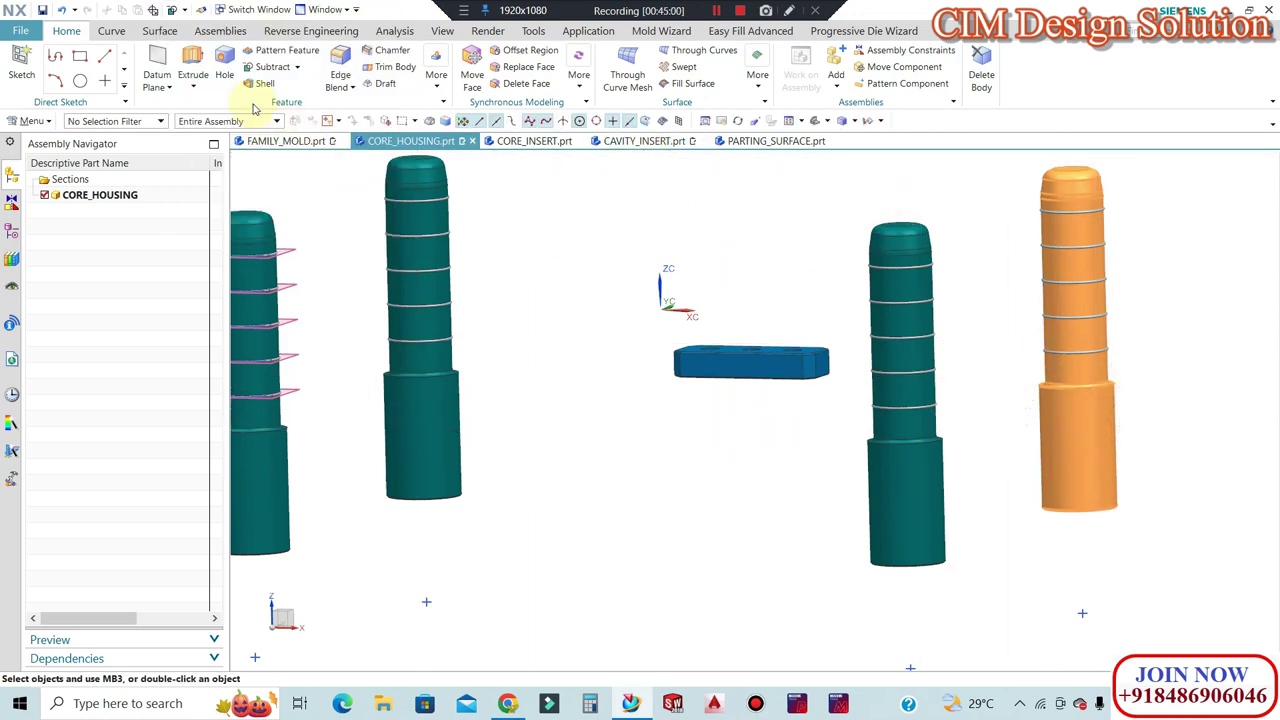
click(262, 68)
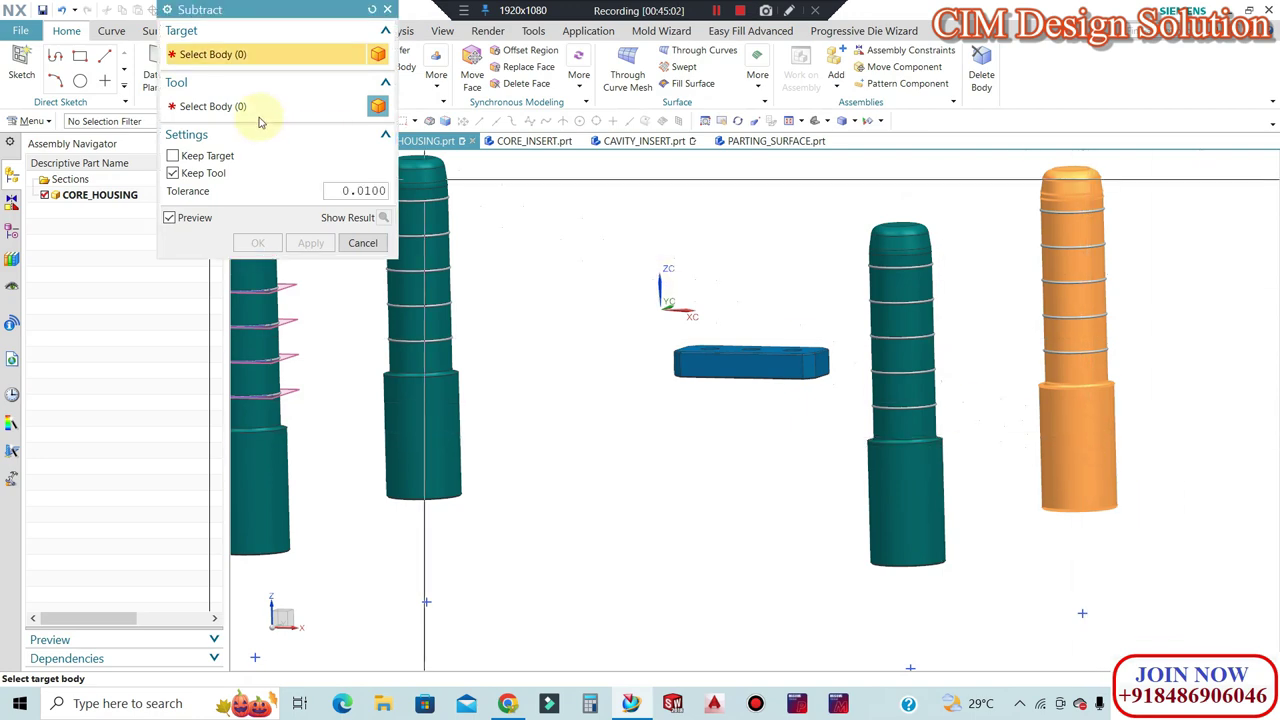
key(Escape)
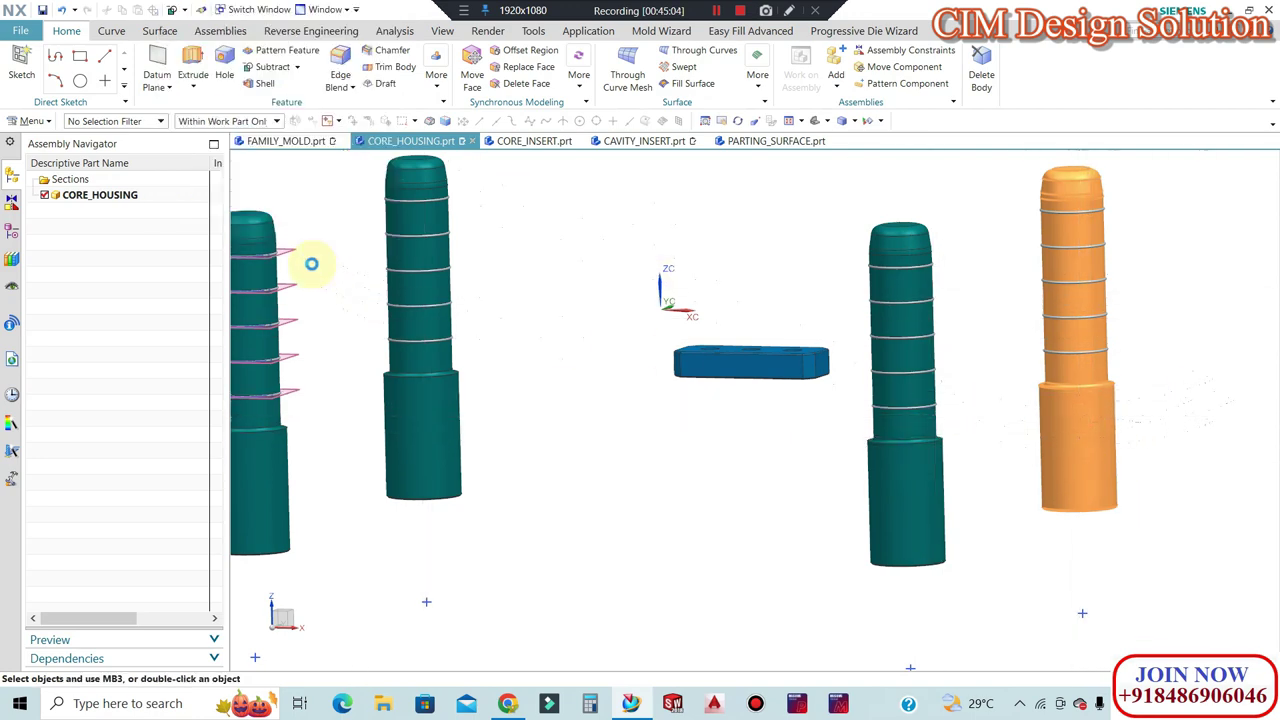
middle_drag(709, 357, 800, 357)
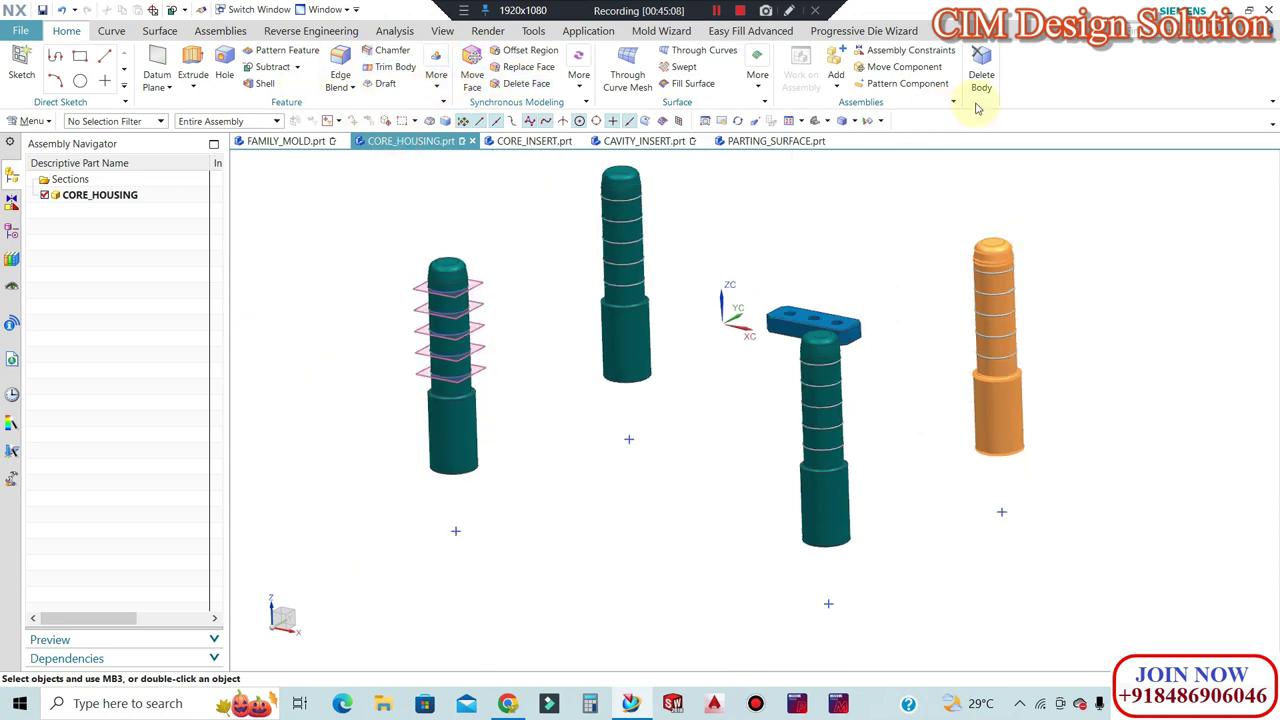
Delete the 15 leftover ring bodies as Delete Body (90).
click(981, 70)
mouse_move(914, 351)
middle_down()
mouse_move(845, 299)
mouse_move(837, 240)
middle_up()
drag(593, 411, 593, 450)
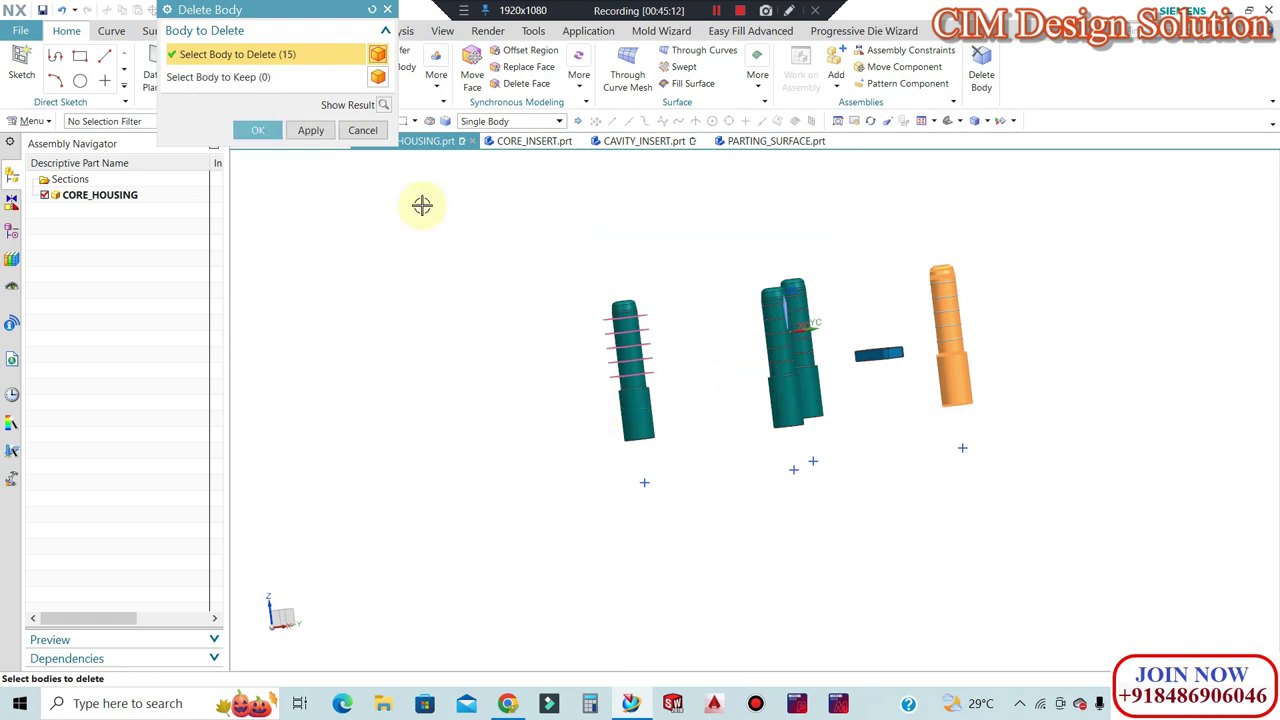
click(259, 131)
scroll(1020, 306, up, 2)
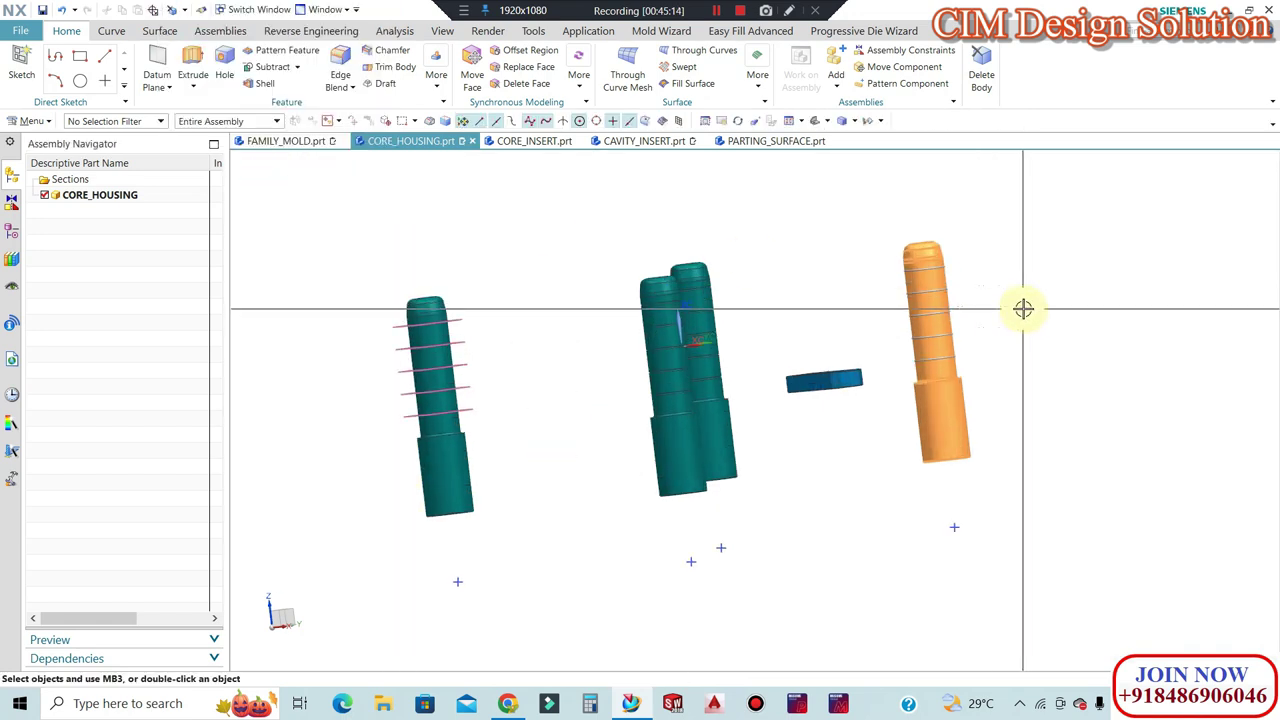
scroll(1020, 306, up, 2)
Open the Part Navigator and inspect the Subtract (89) and Subtract (88) features unchanged.
click(268, 68)
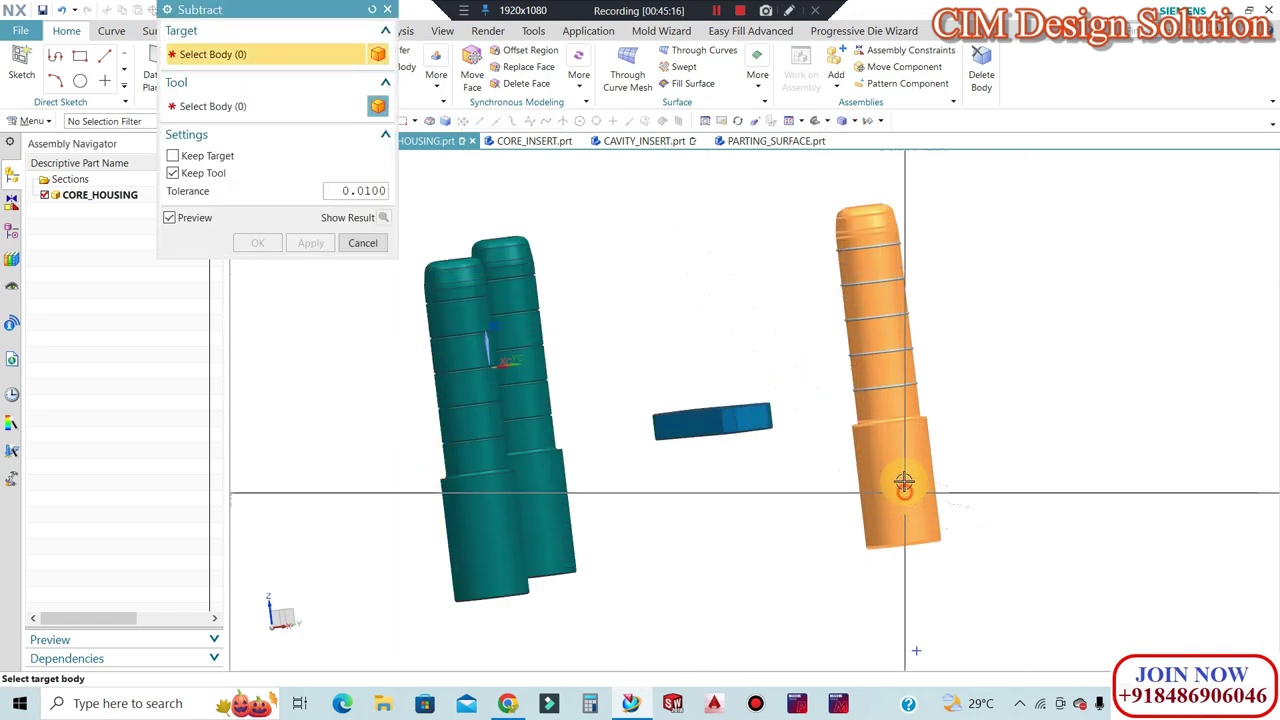
key(ctrl+z)
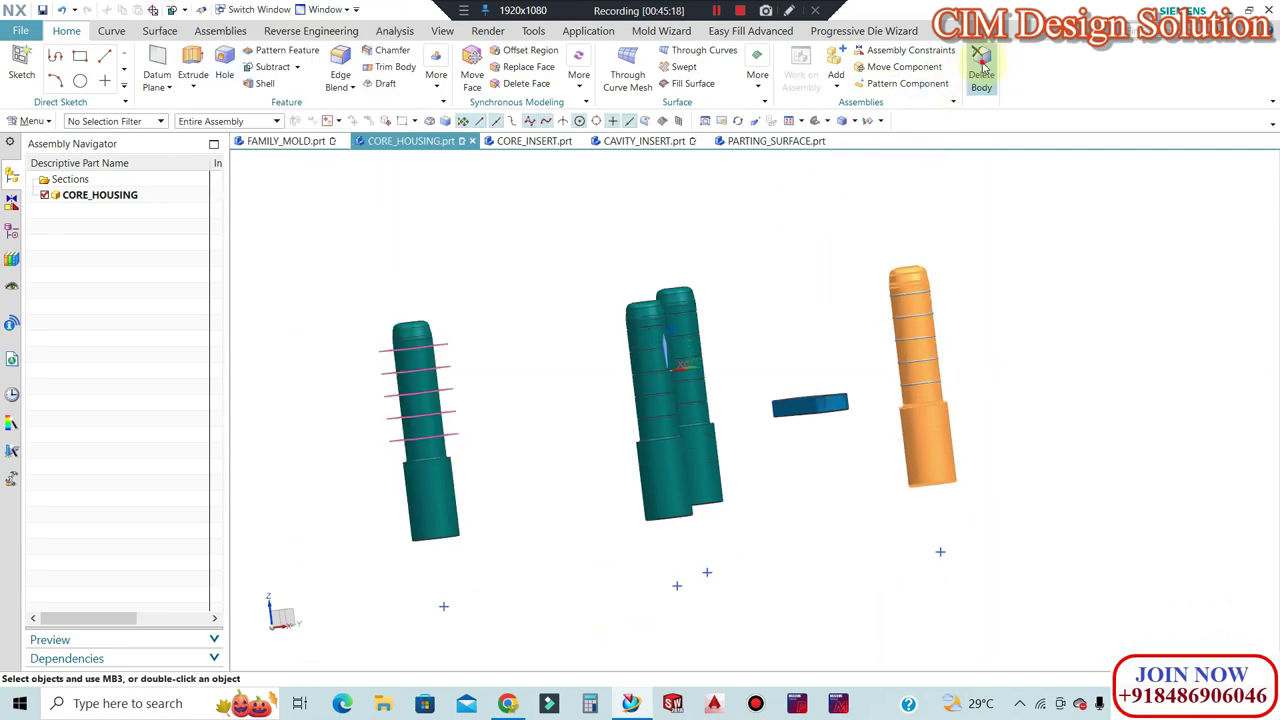
click(983, 65)
key(Escape)
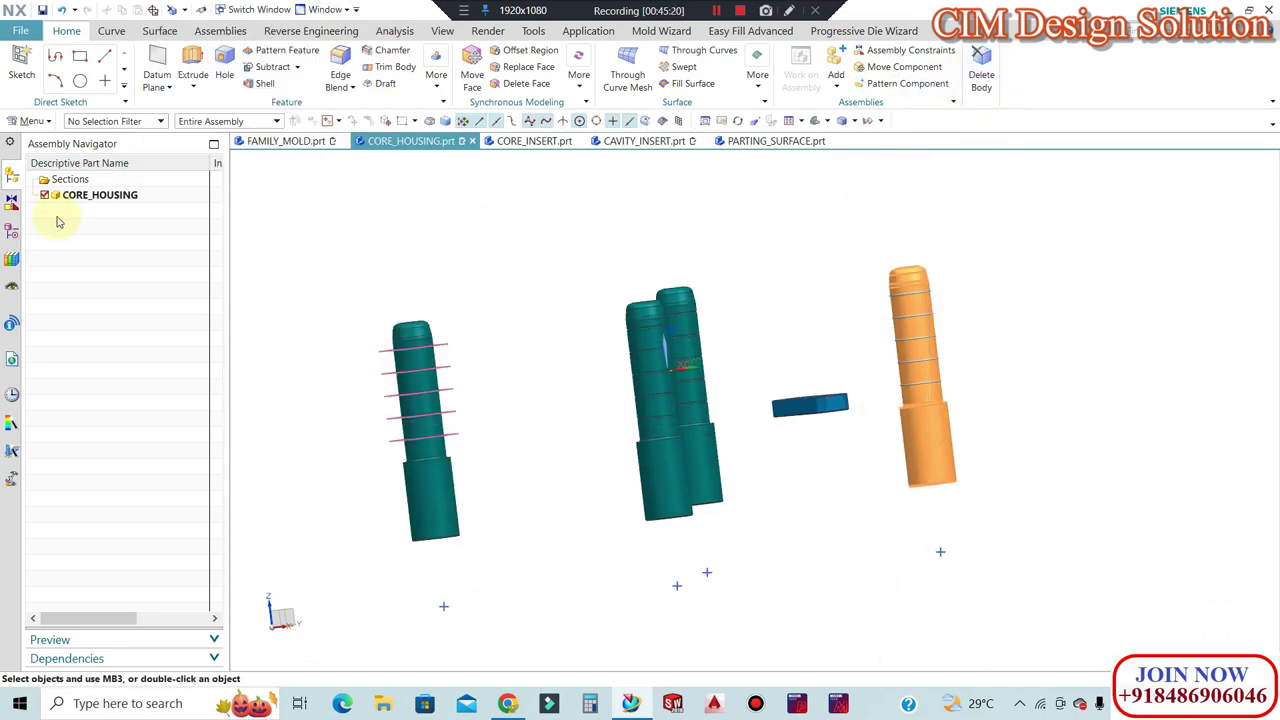
click(11, 230)
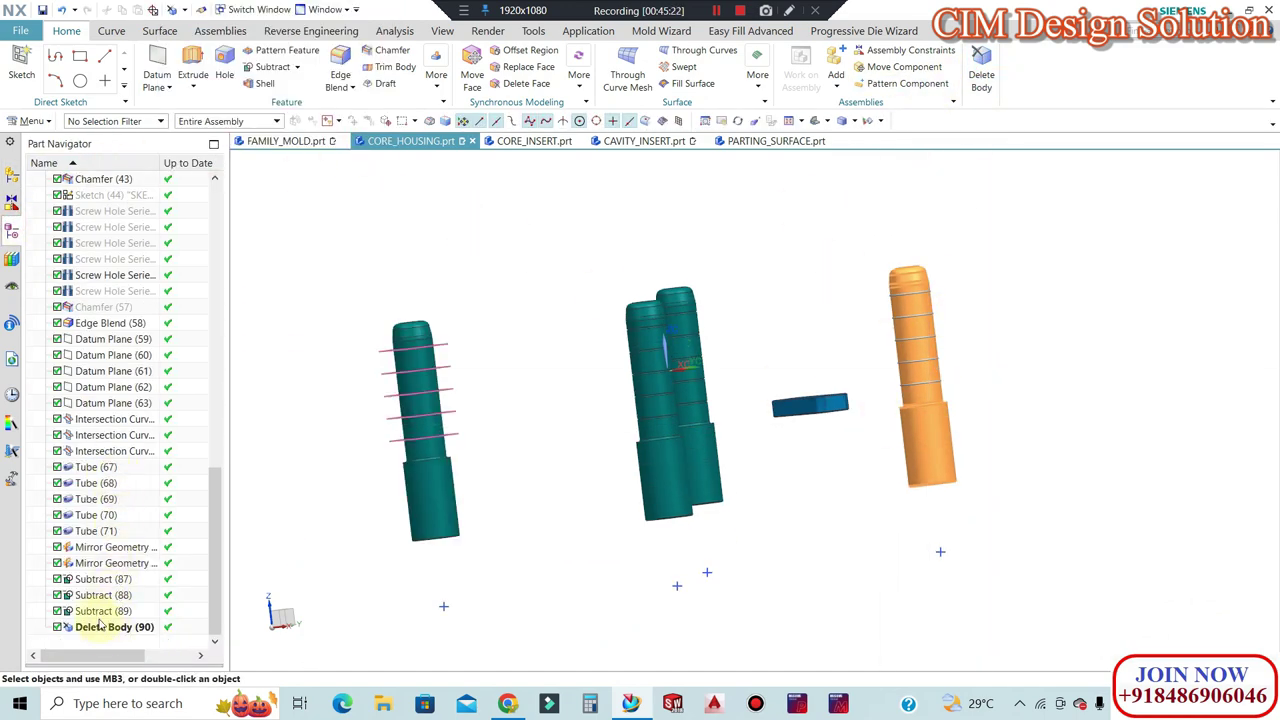
double_click(93, 611)
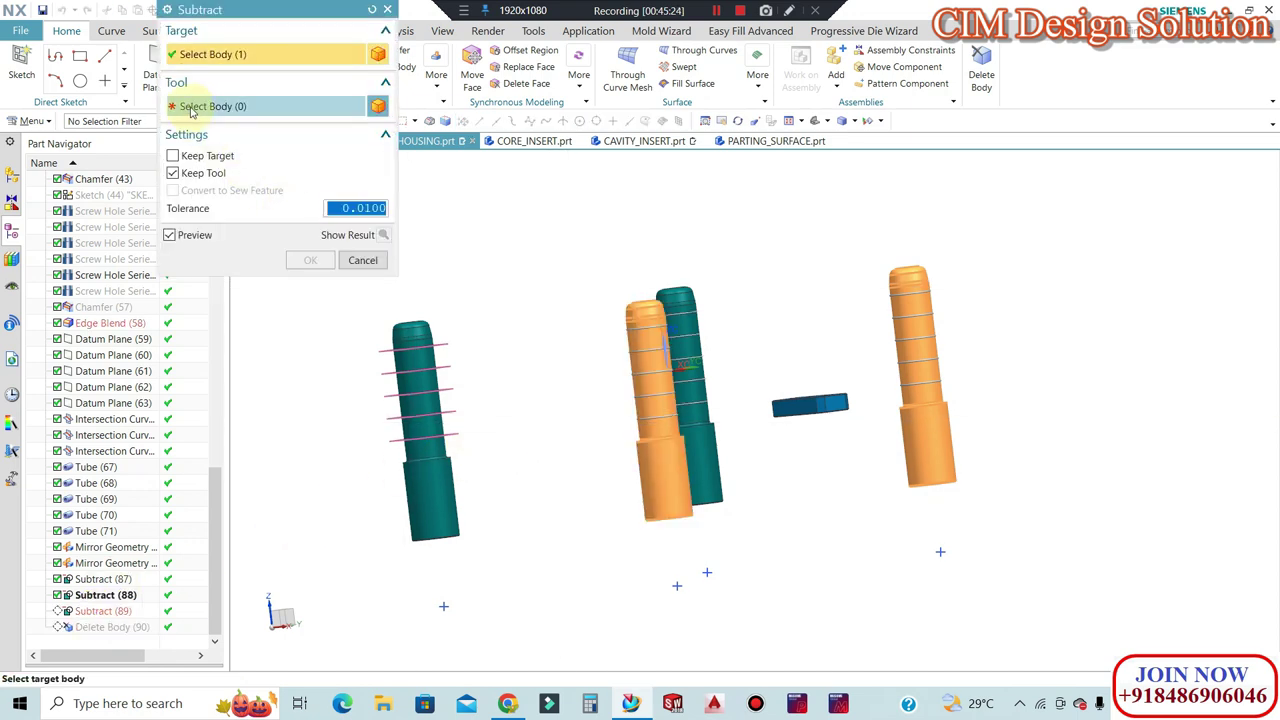
click(300, 134)
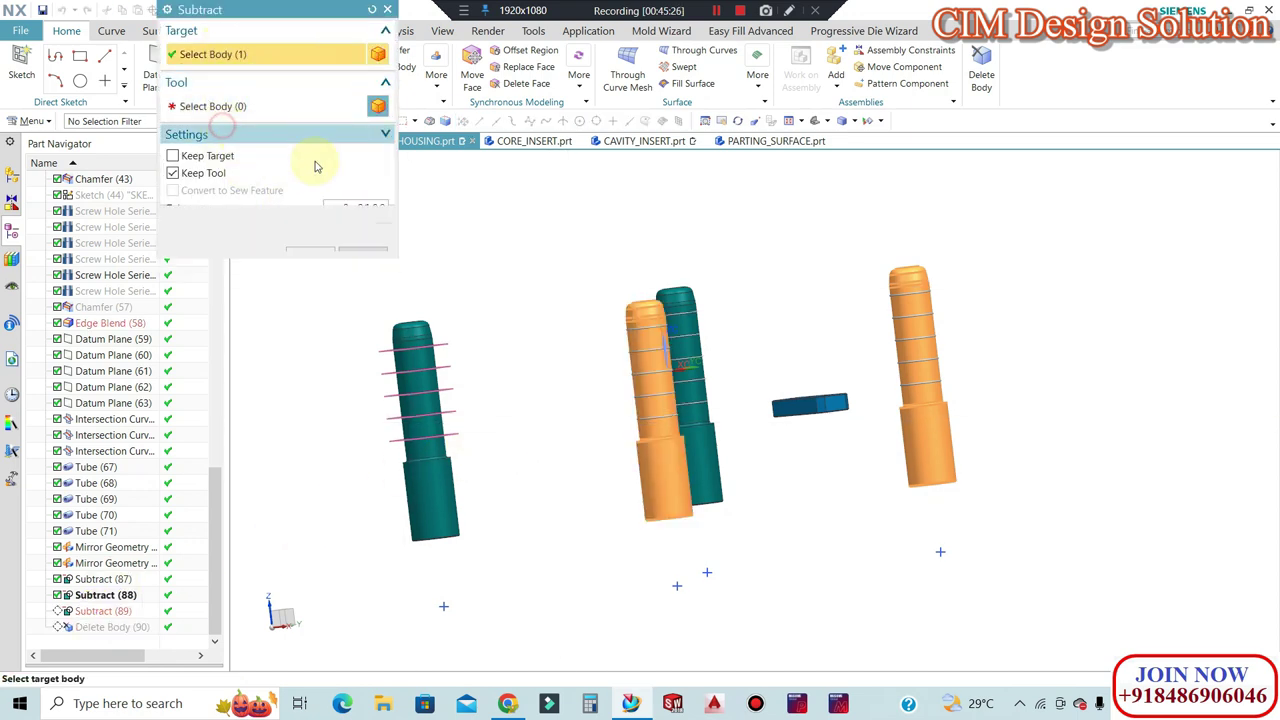
key(Escape)
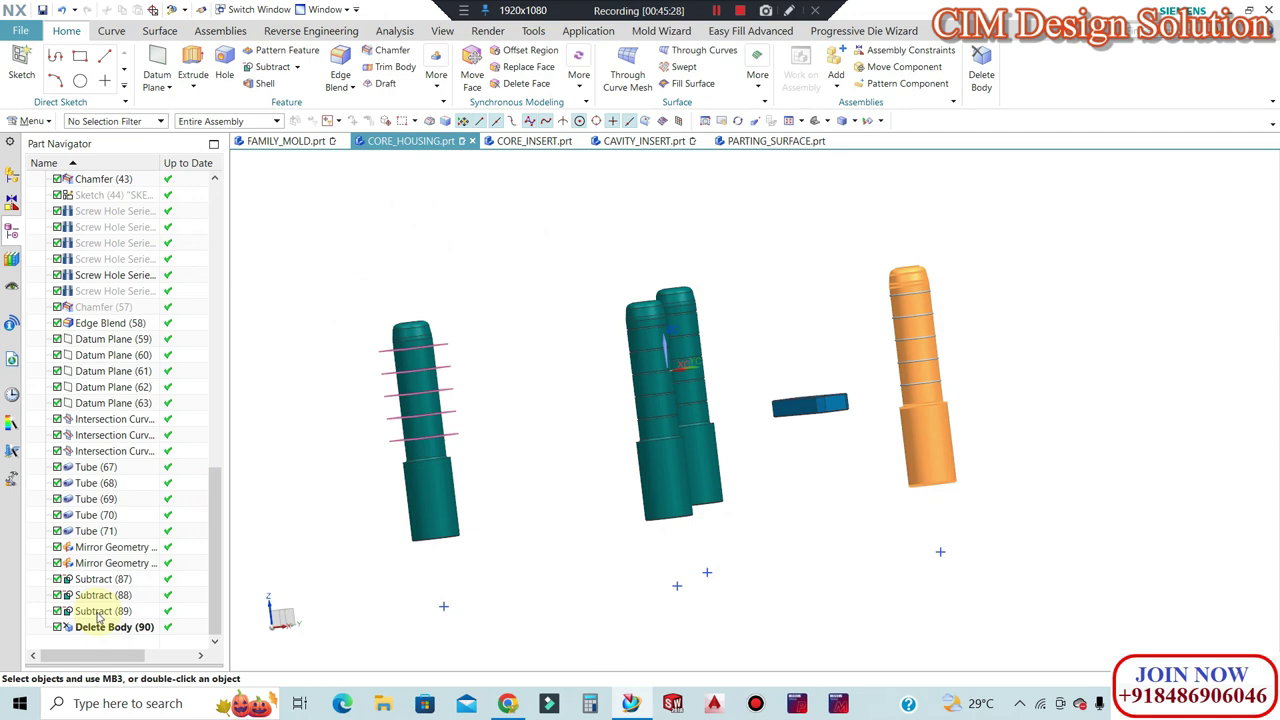
click(96, 596)
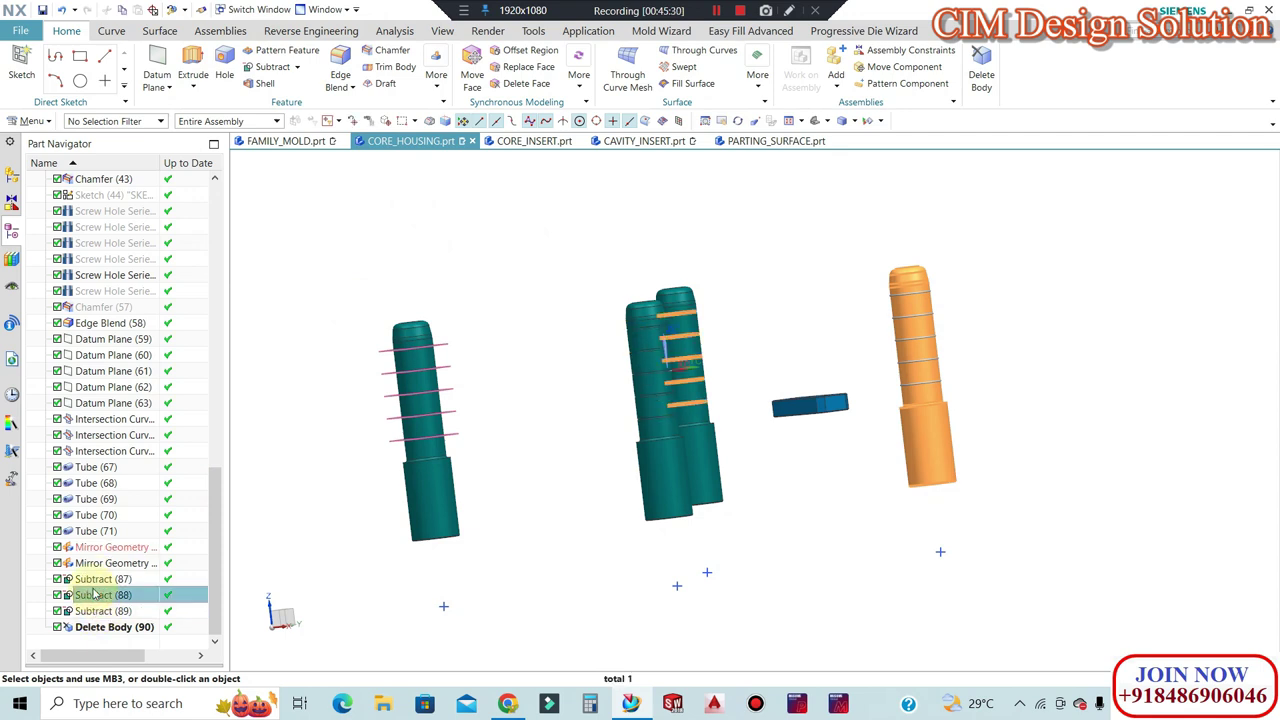
Move the five intersection curves around the left core to layer 100.
middle_drag(503, 479, 608, 409)
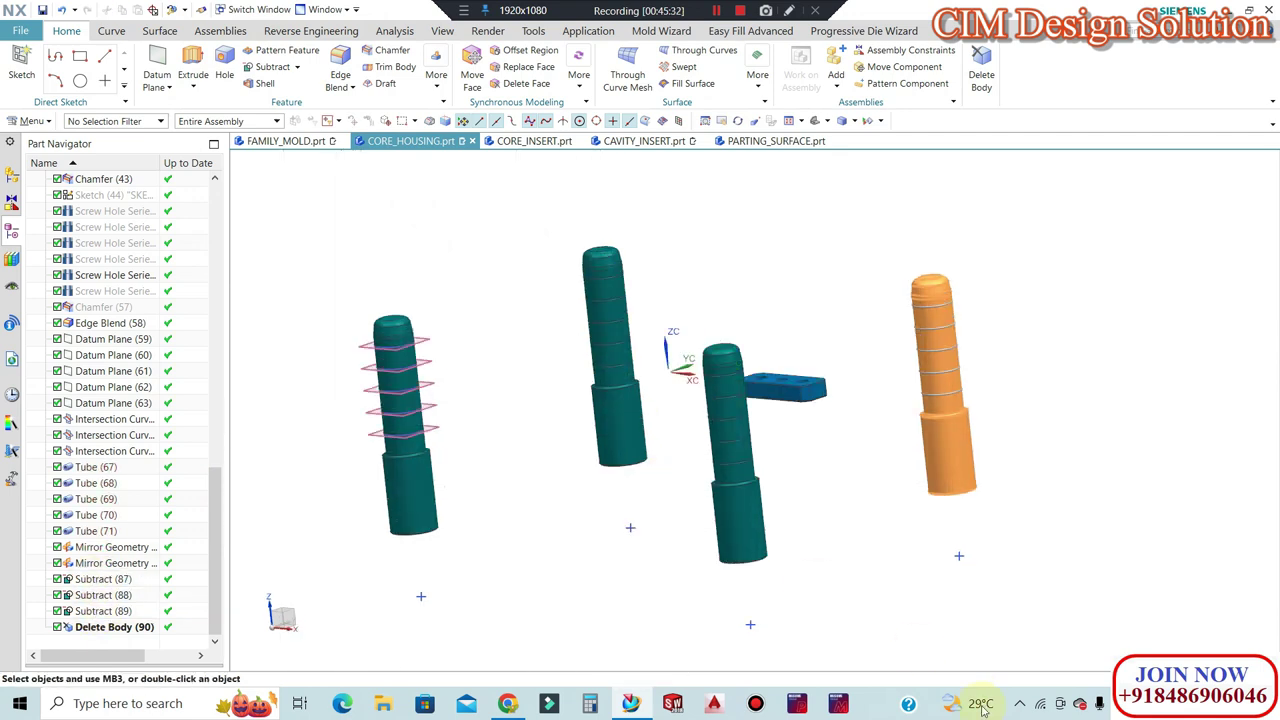
click(1040, 703)
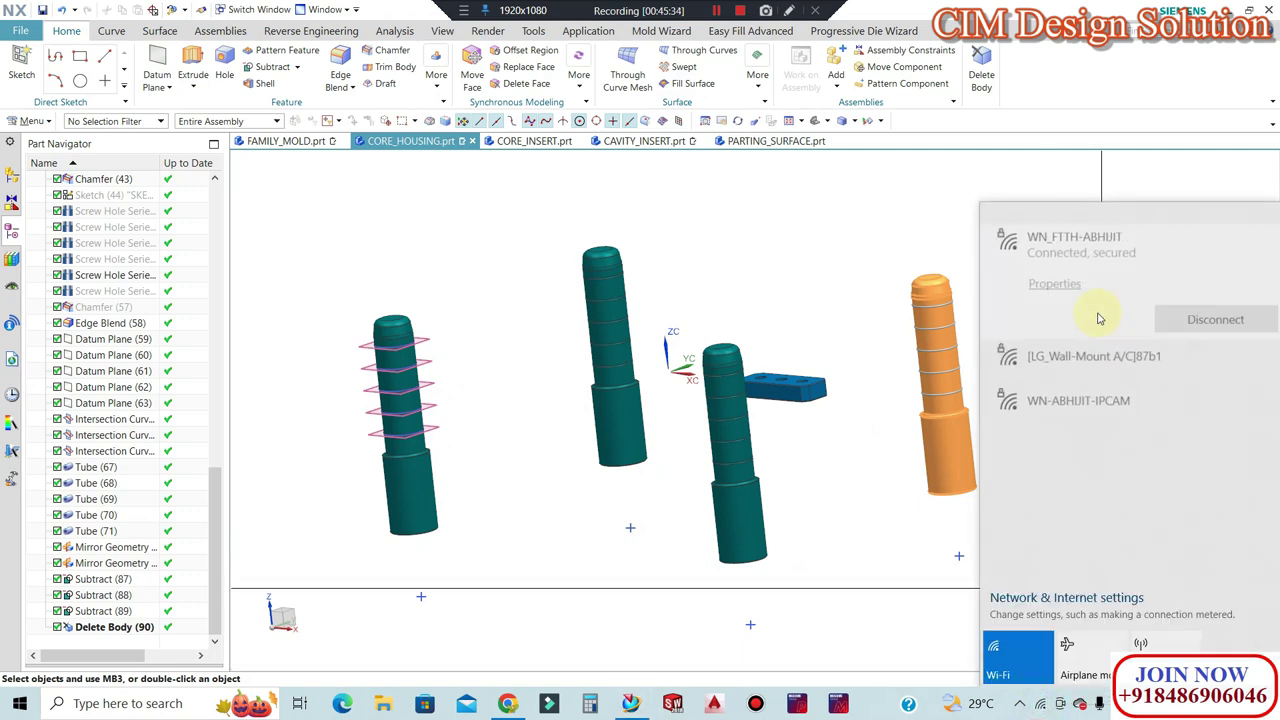
click(804, 236)
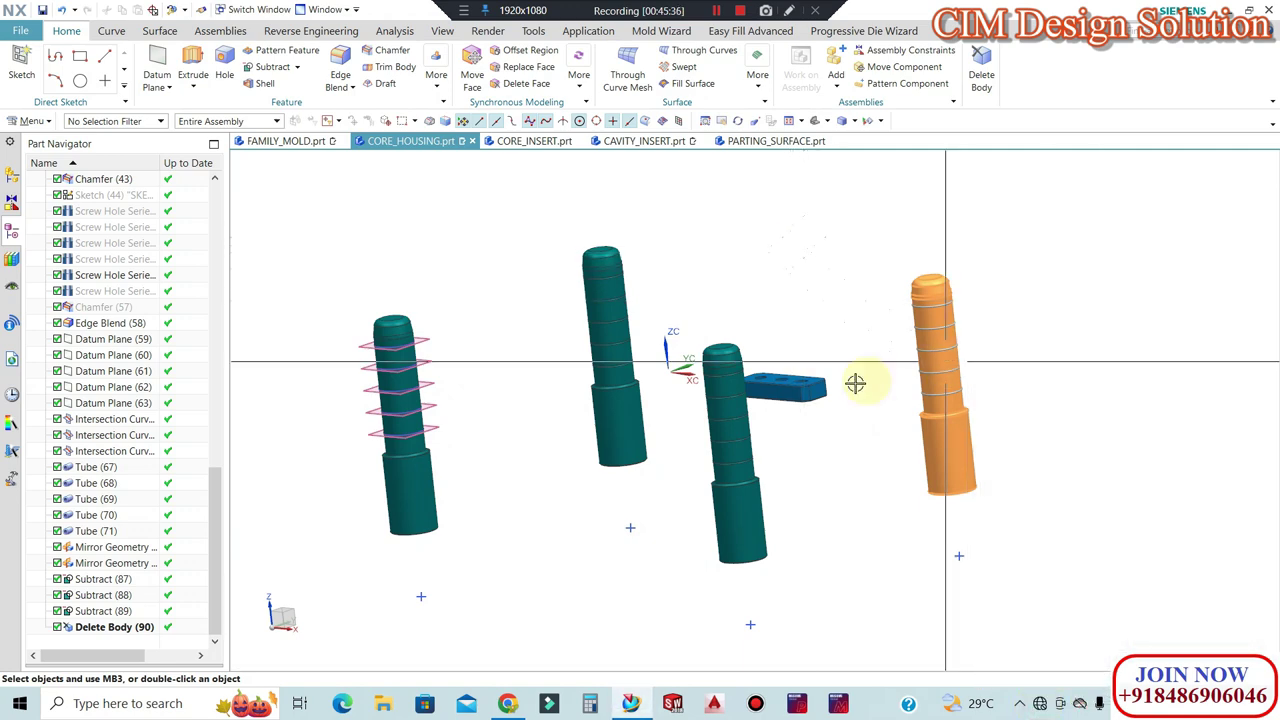
scroll(520, 360, up, 2)
scroll(391, 351, down, 2)
scroll(430, 355, up, 3)
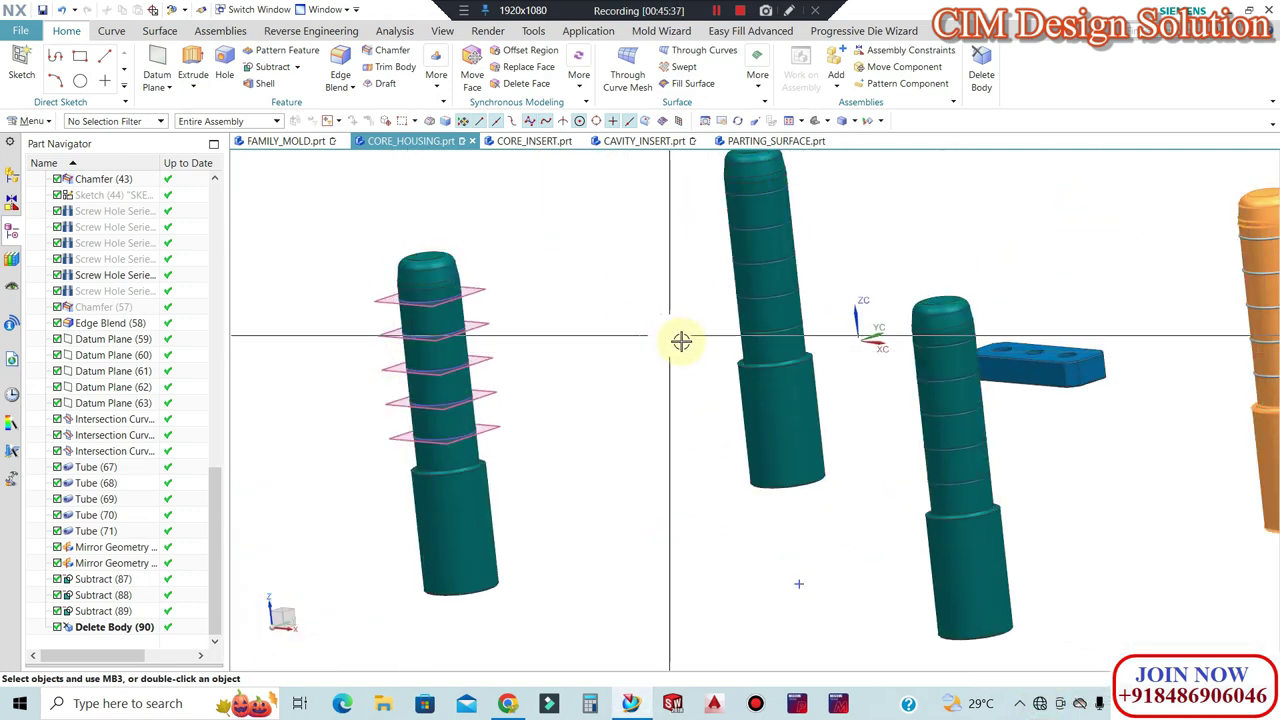
key(ctrl+j)
click(112, 122)
click(77, 165)
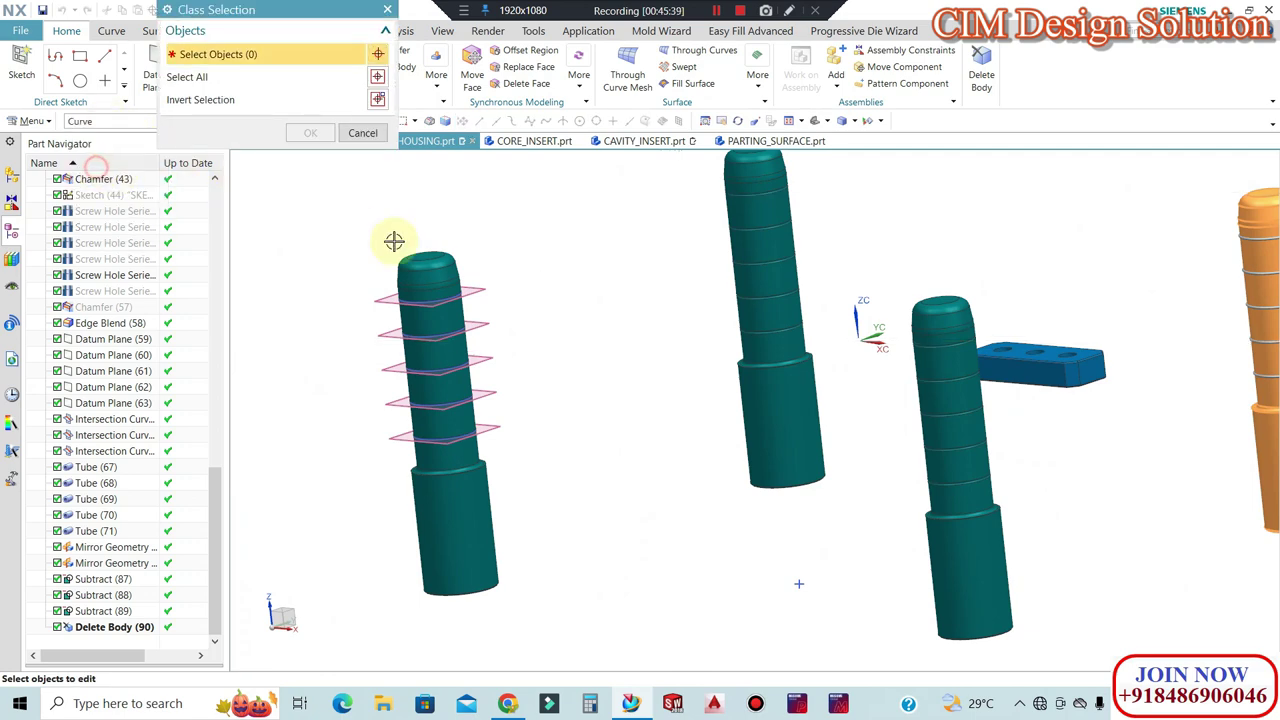
drag(519, 252, 358, 487)
click(310, 133)
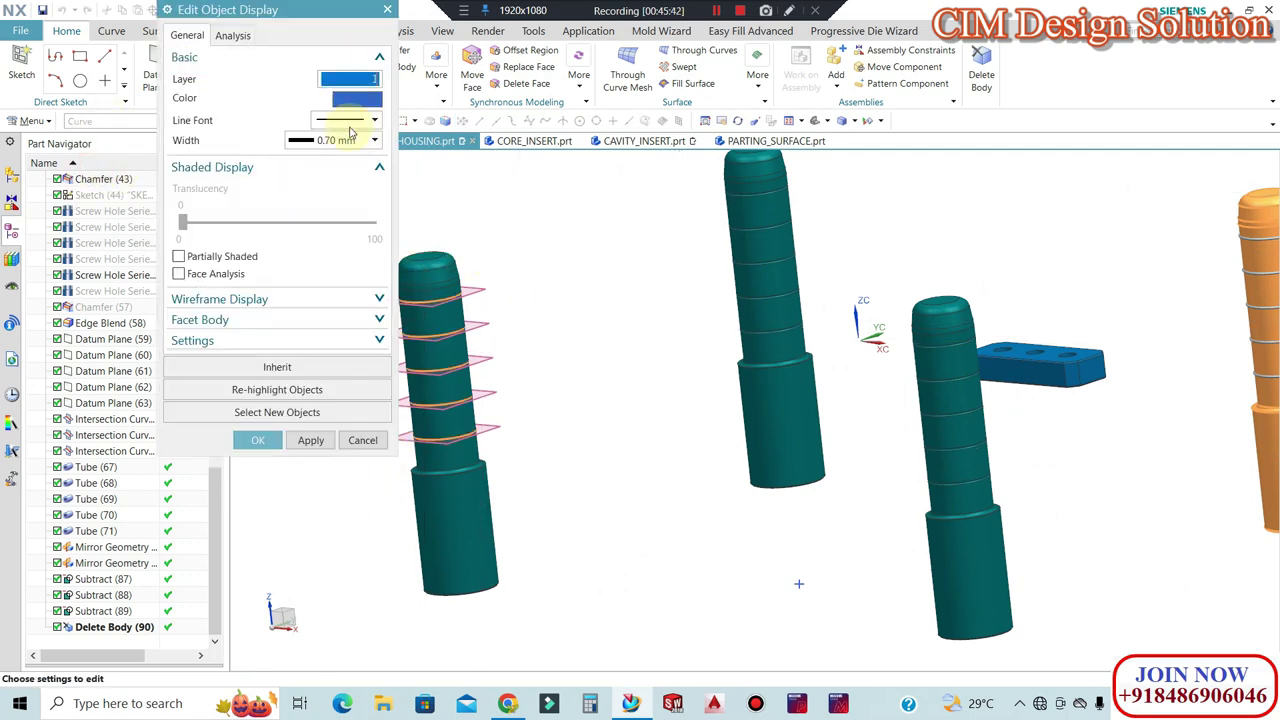
key(Return)
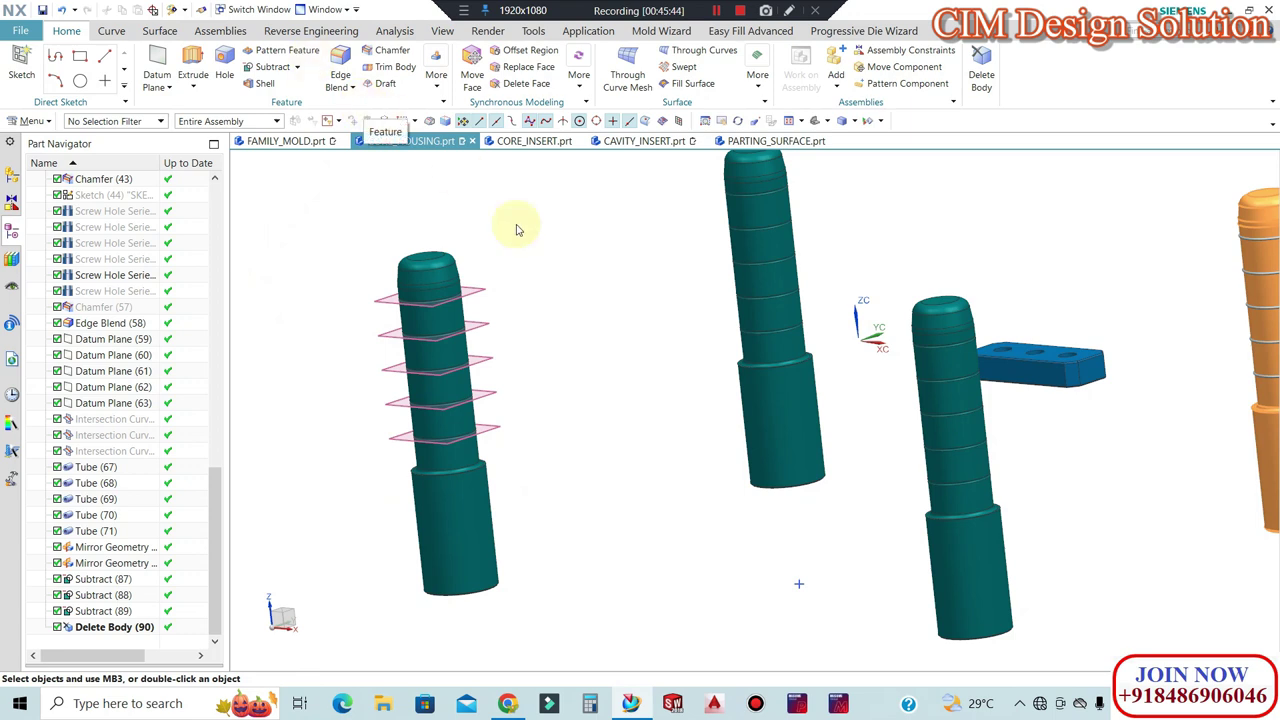
Move the five datum planes on the left core to layer 100 as well.
key(ctrl+j)
click(484, 297)
click(484, 324)
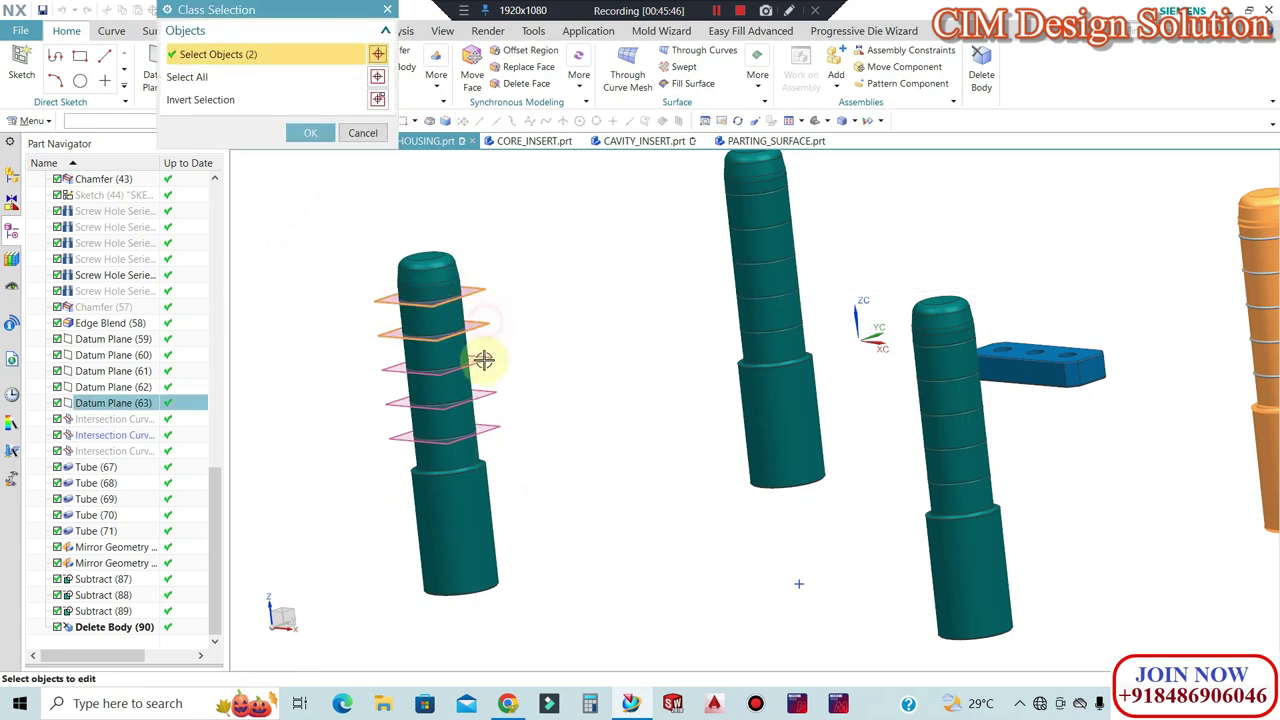
click(484, 361)
click(486, 394)
click(497, 425)
middle_click(480, 270)
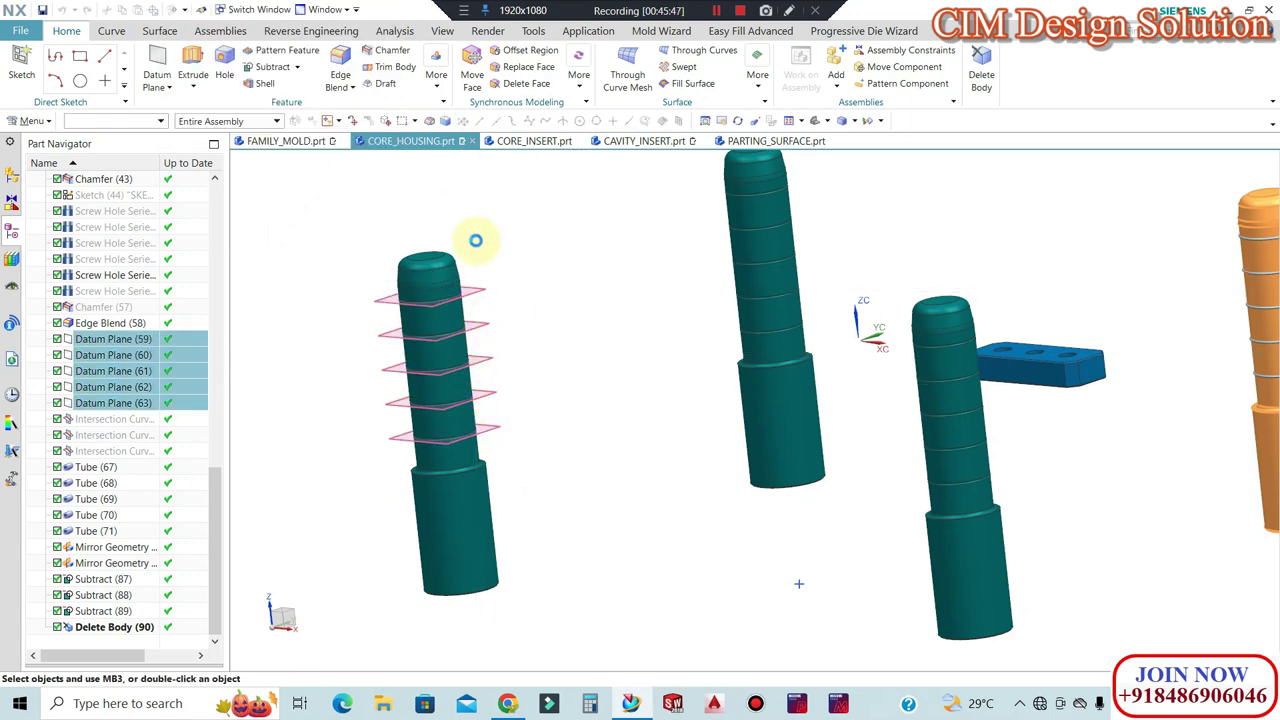
middle_click(410, 150)
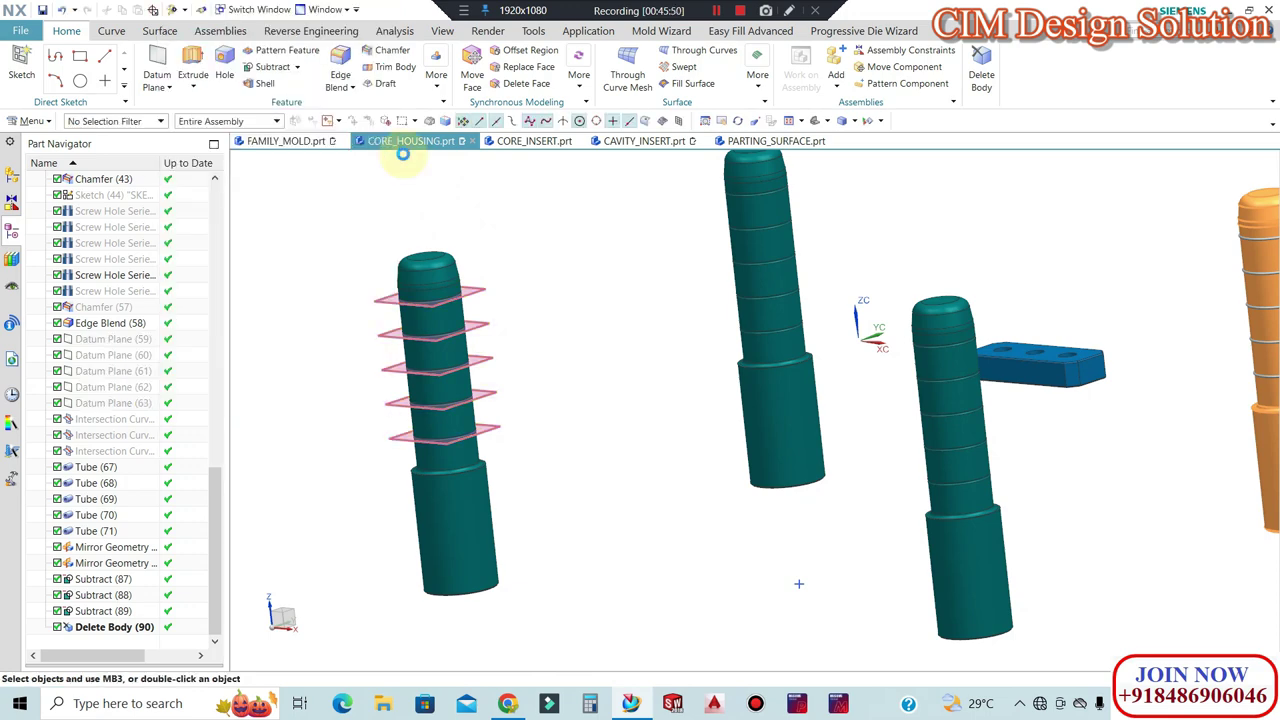
scroll(520, 230, down, 3)
mouse_move(623, 263)
middle_down()
mouse_move(743, 313)
mouse_move(731, 229)
middle_up()
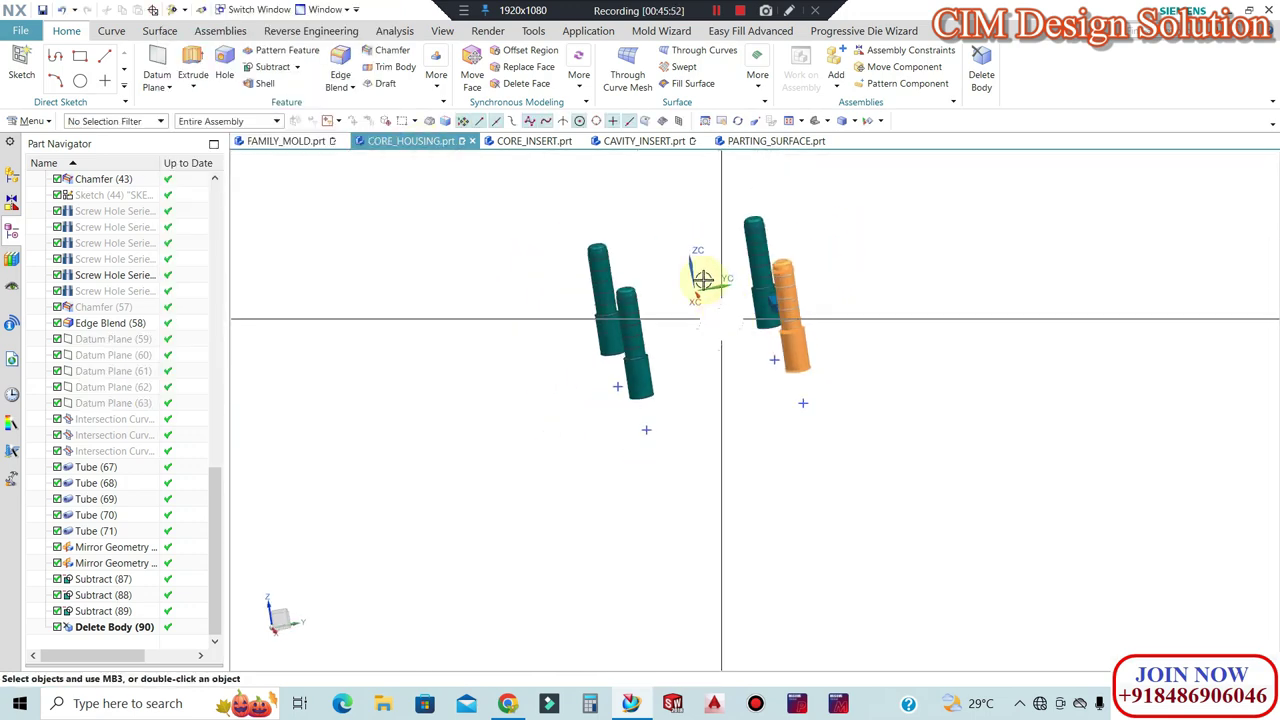
Delete the leftover ring body from the orange core pin as Delete Body (91).
scroll(613, 203, up, 2)
mouse_move(613, 203)
middle_down()
mouse_move(614, 266)
mouse_move(577, 277)
mouse_move(889, 369)
middle_up()
scroll(889, 369, up, 2)
mouse_move(834, 260)
middle_down()
mouse_move(934, 266)
mouse_move(960, 200)
middle_up()
click(981, 68)
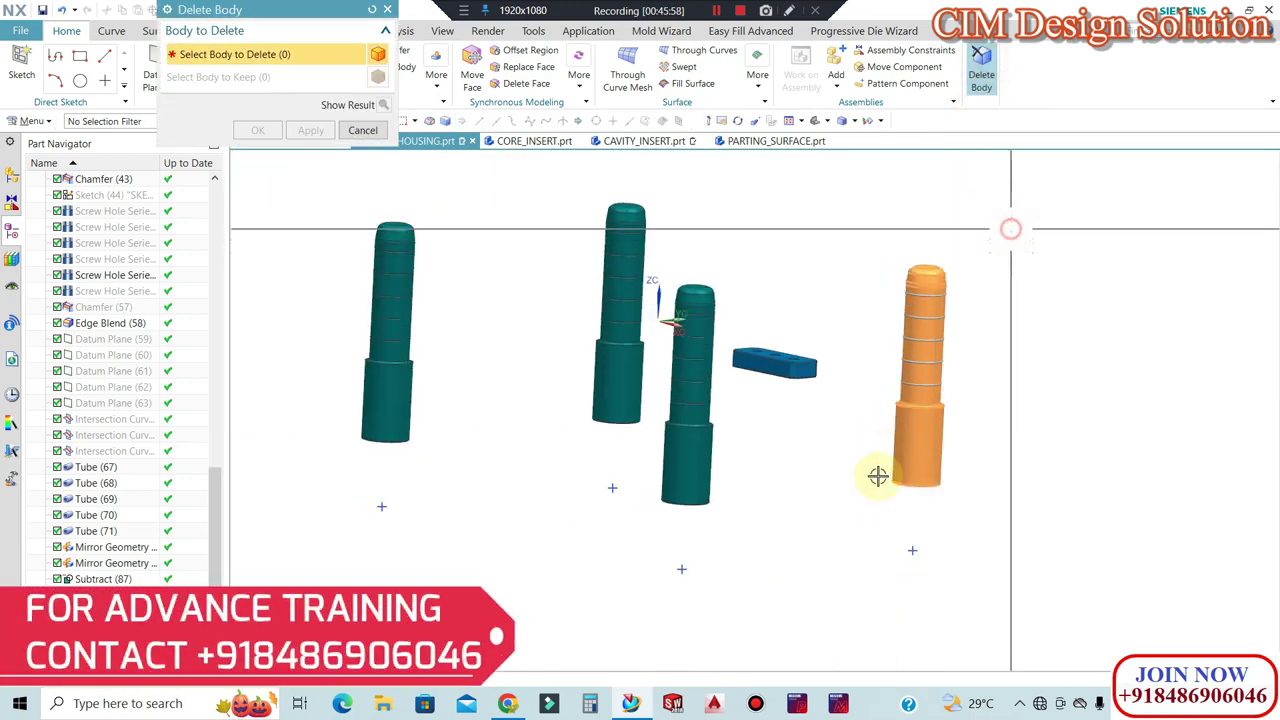
click(265, 133)
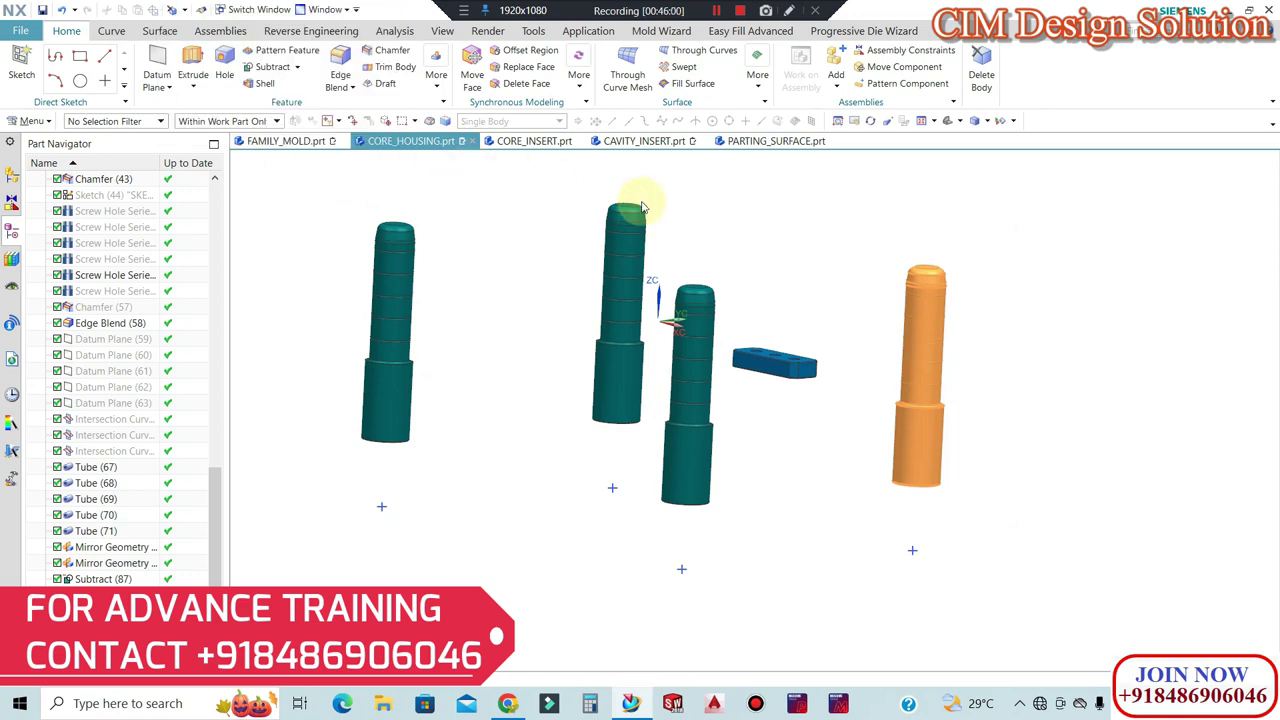
Refresh the viewport with Update Display and reframe the model.
right_click(866, 234)
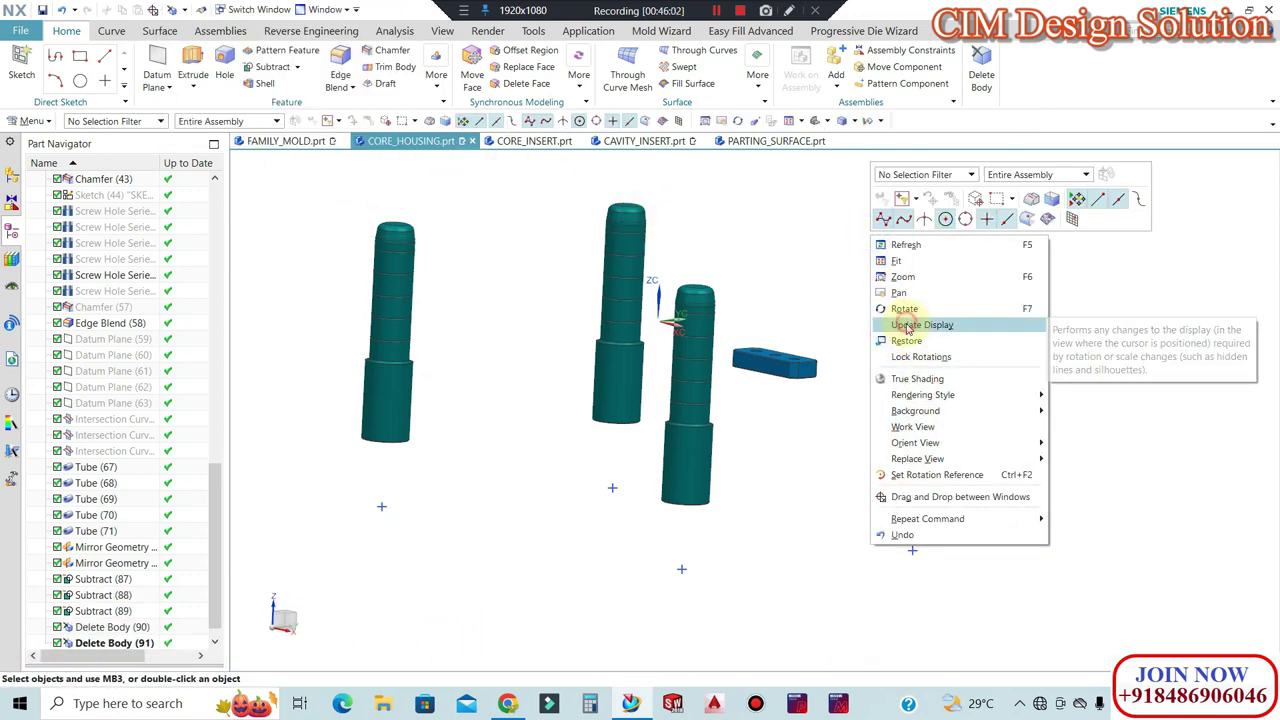
click(908, 326)
mouse_move(906, 325)
middle_down()
mouse_move(786, 351)
mouse_move(605, 315)
middle_up()
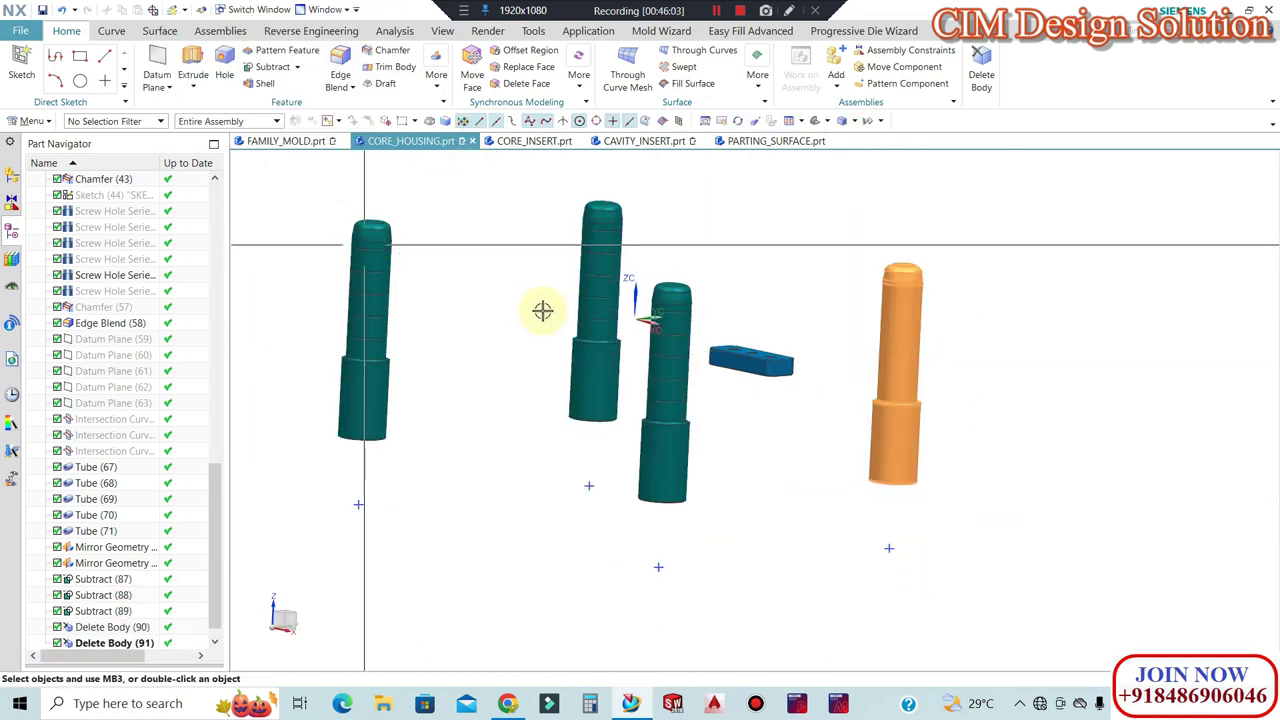
scroll(540, 309, up, 3)
scroll(334, 234, up, 3)
scroll(489, 257, up, 2)
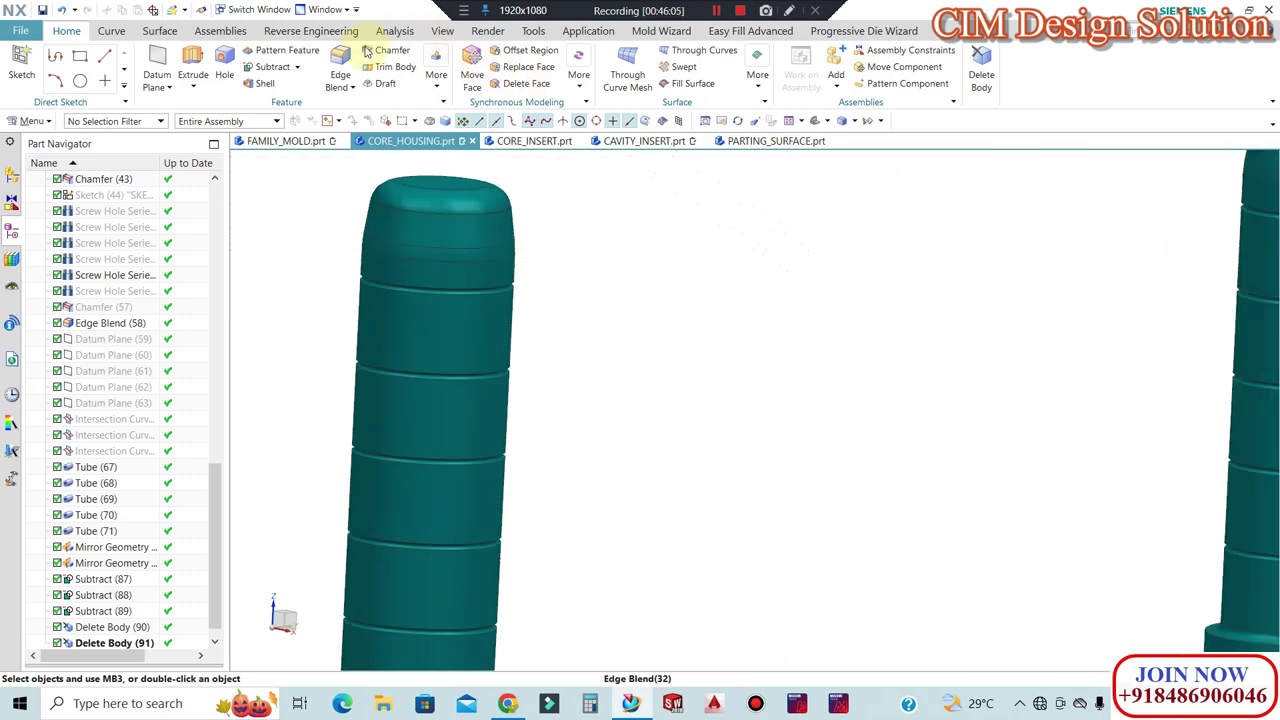
Round the 20 groove edges on both core pins with a 1 mm edge blend.
scroll(786, 271, down, 3)
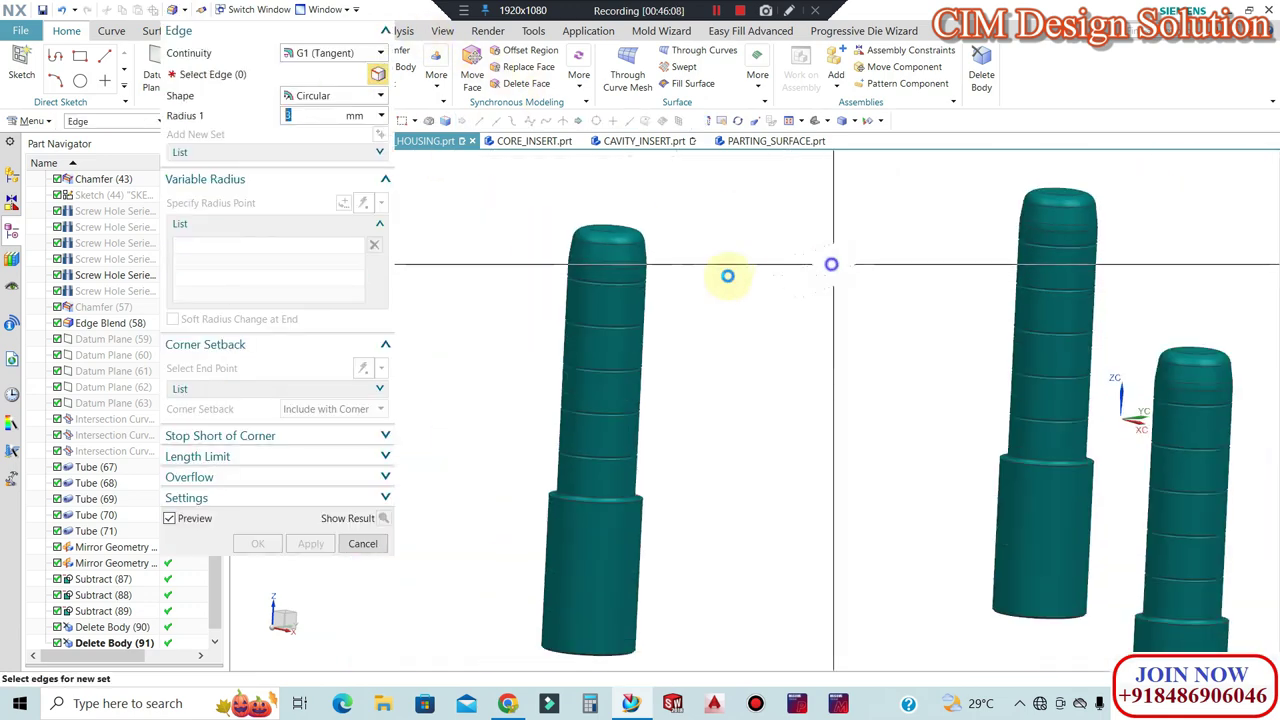
scroll(726, 277, up, 3)
key(Return)
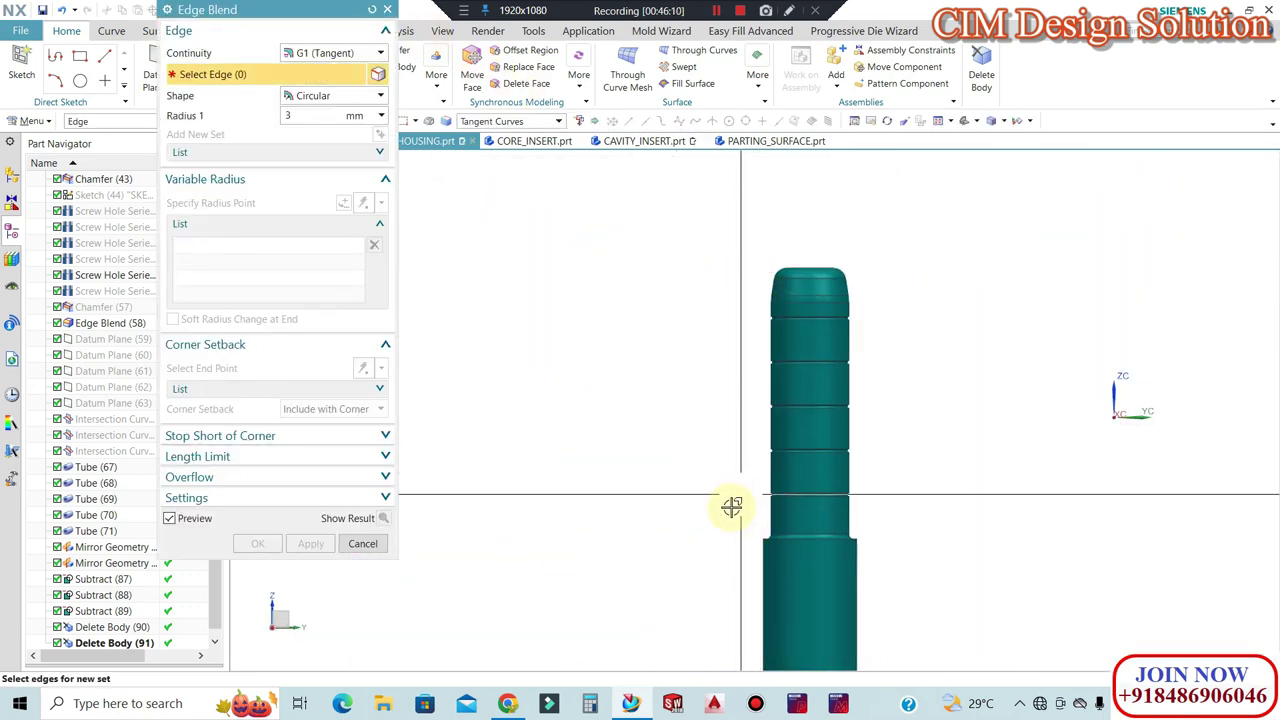
drag(724, 511, 720, 507)
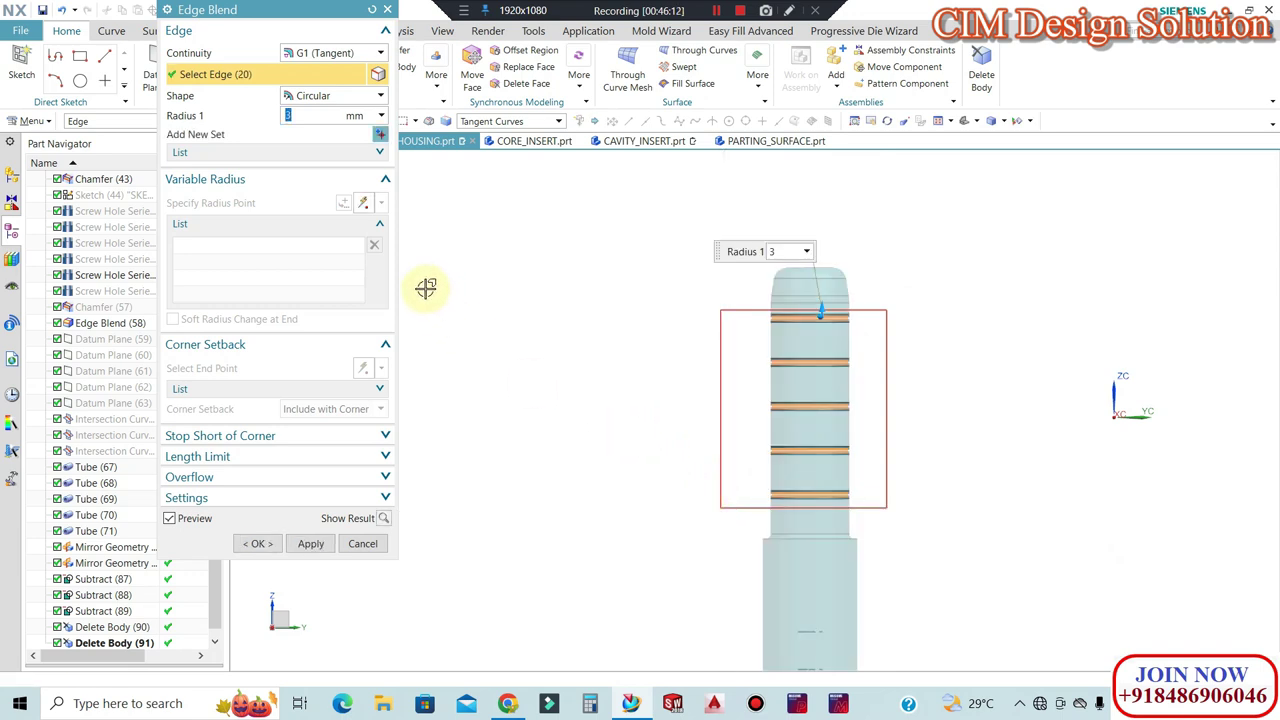
mouse_move(624, 312)
middle_down()
mouse_move(914, 320)
mouse_move(1034, 314)
mouse_move(1023, 294)
mouse_move(1105, 302)
middle_up()
scroll(1105, 302, down, 1)
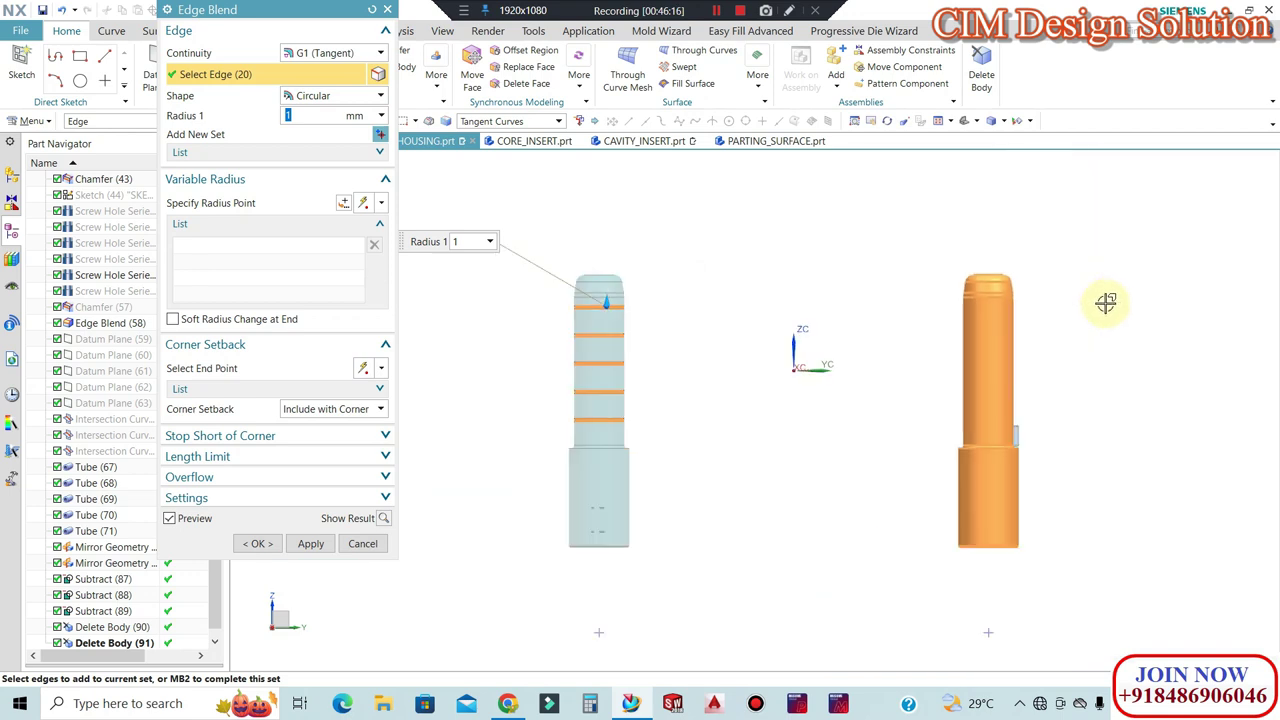
drag(923, 441, 969, 368)
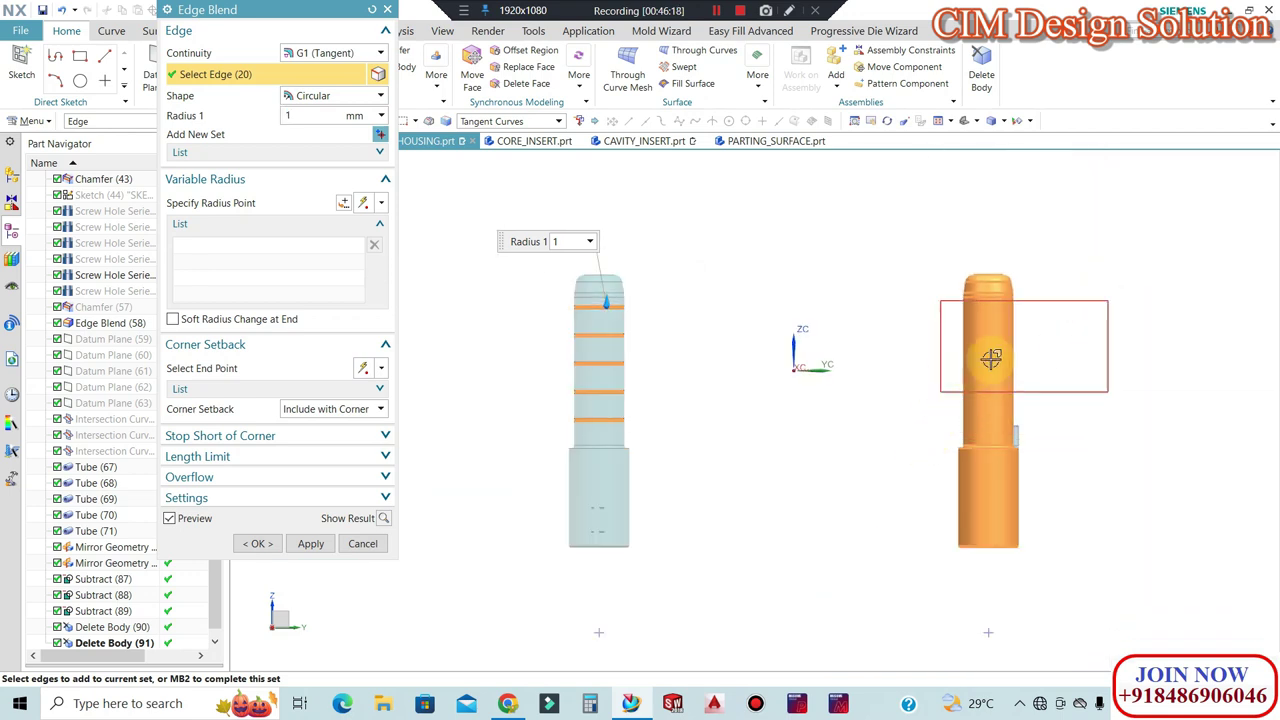
click(257, 543)
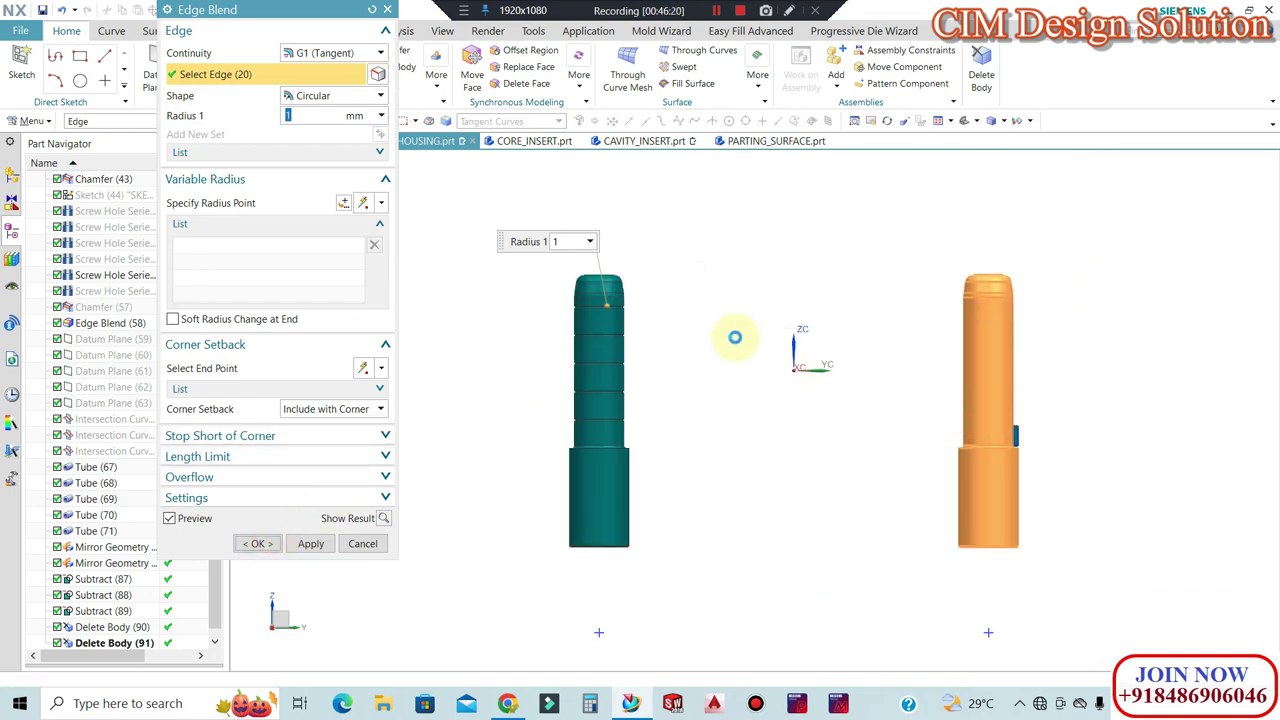
middle_drag(766, 300, 757, 306)
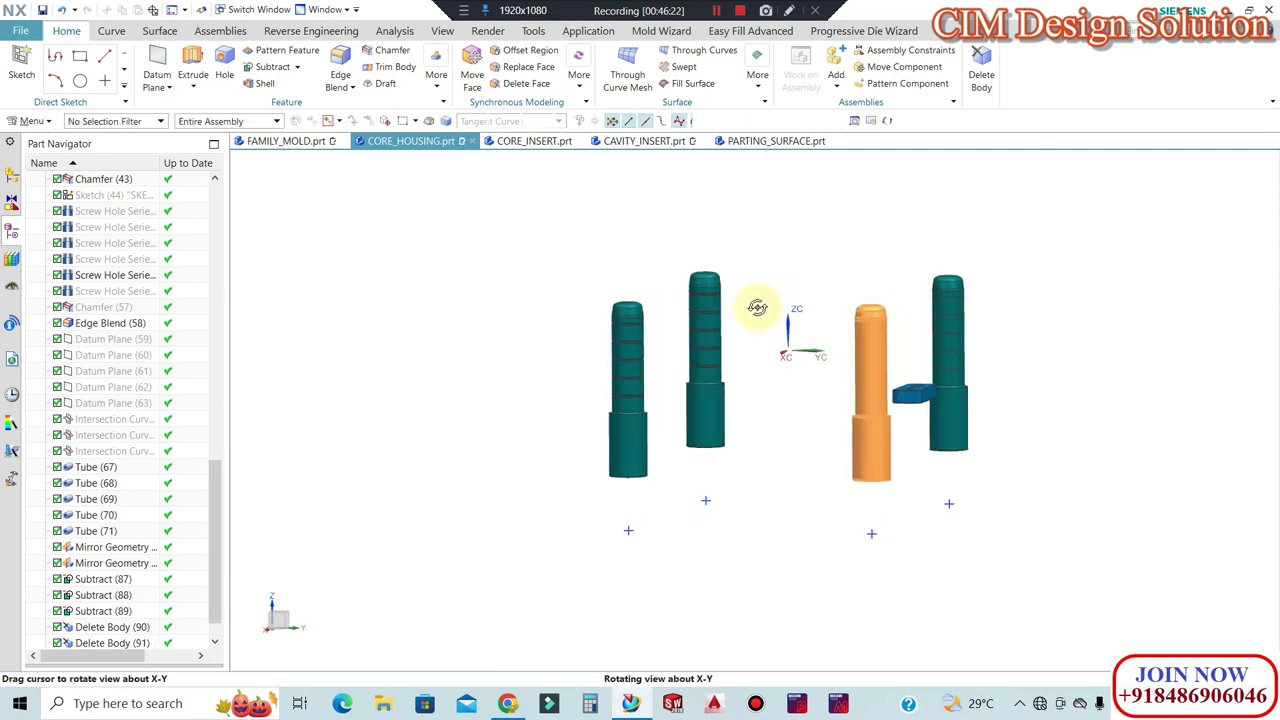
Delete the extra right pin body.
click(981, 70)
click(955, 335)
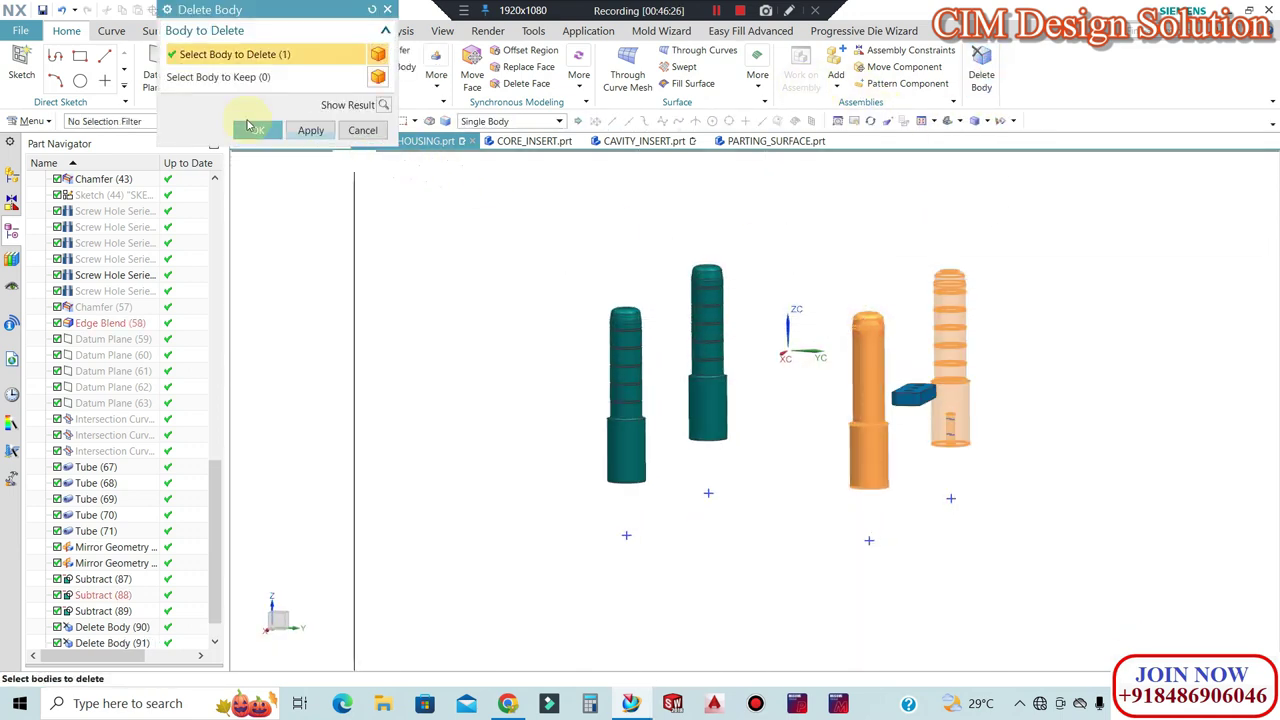
click(252, 129)
Mirror the two grooved, blended pins to the right side of the housing.
click(436, 75)
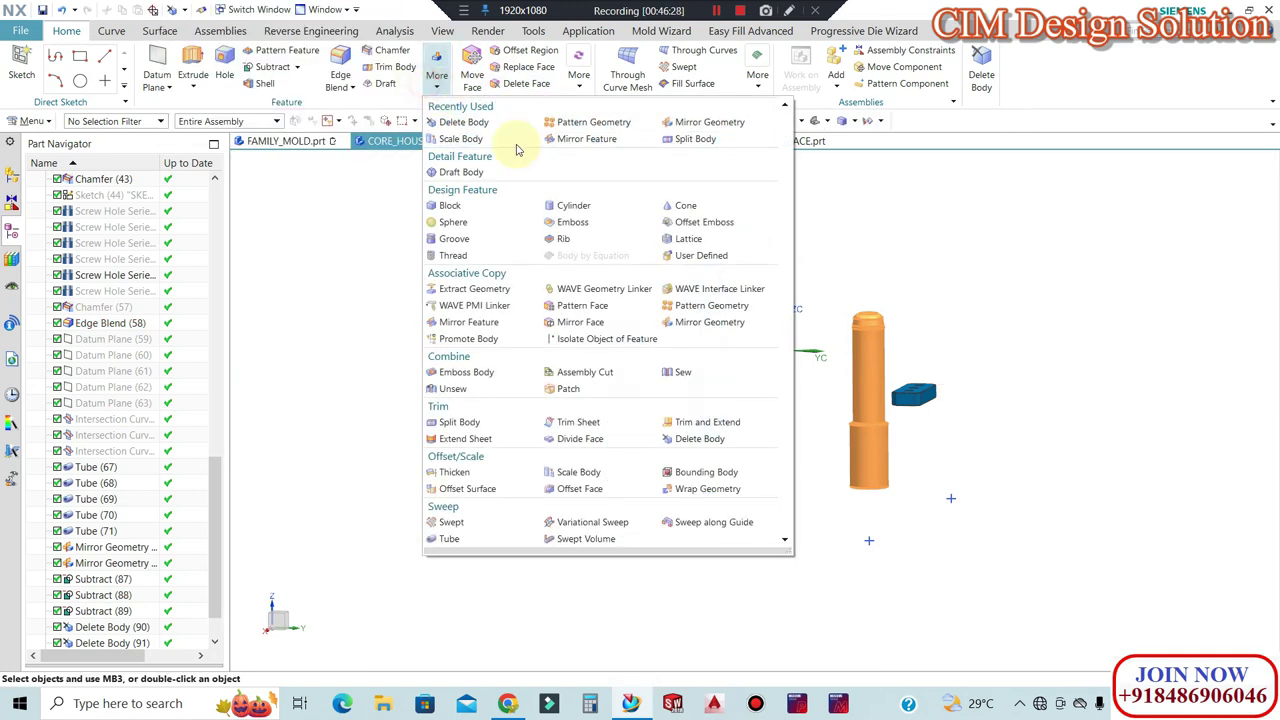
click(670, 324)
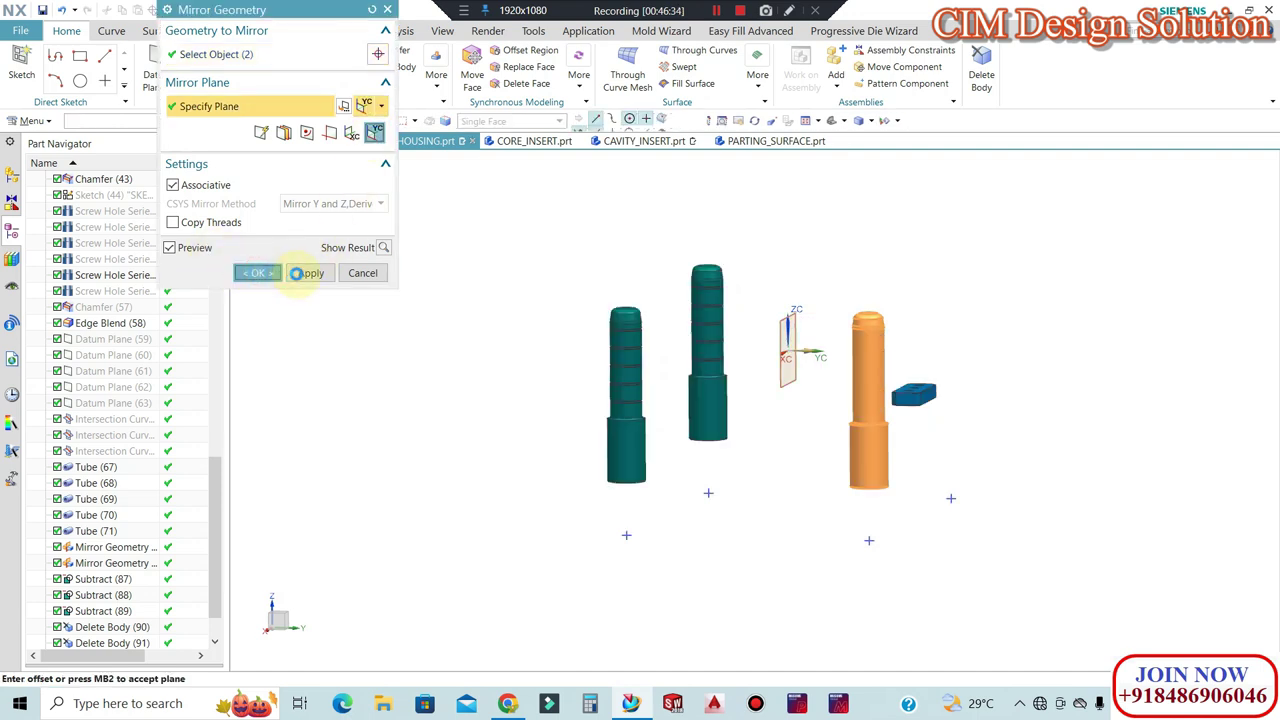
click(300, 273)
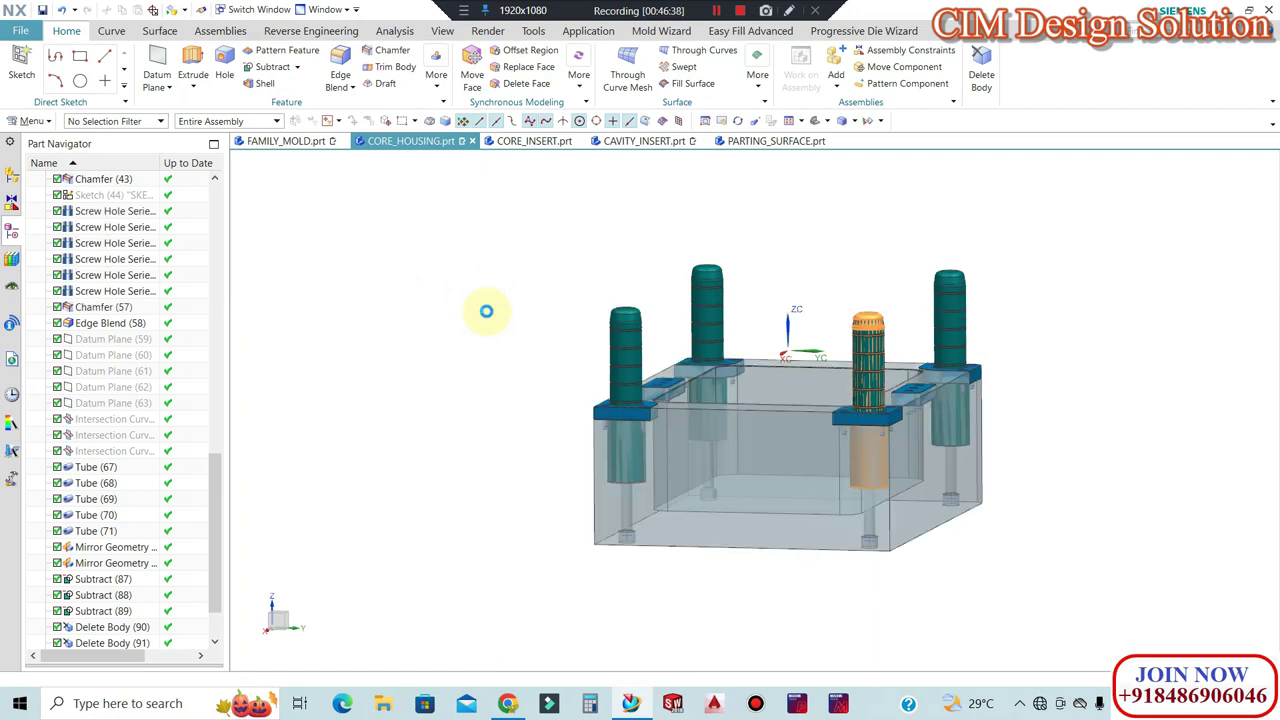
Inspect the CORE_HOUSING model from several angles, then switch to the FAMILY_MOLD.prt assembly.
key(Home)
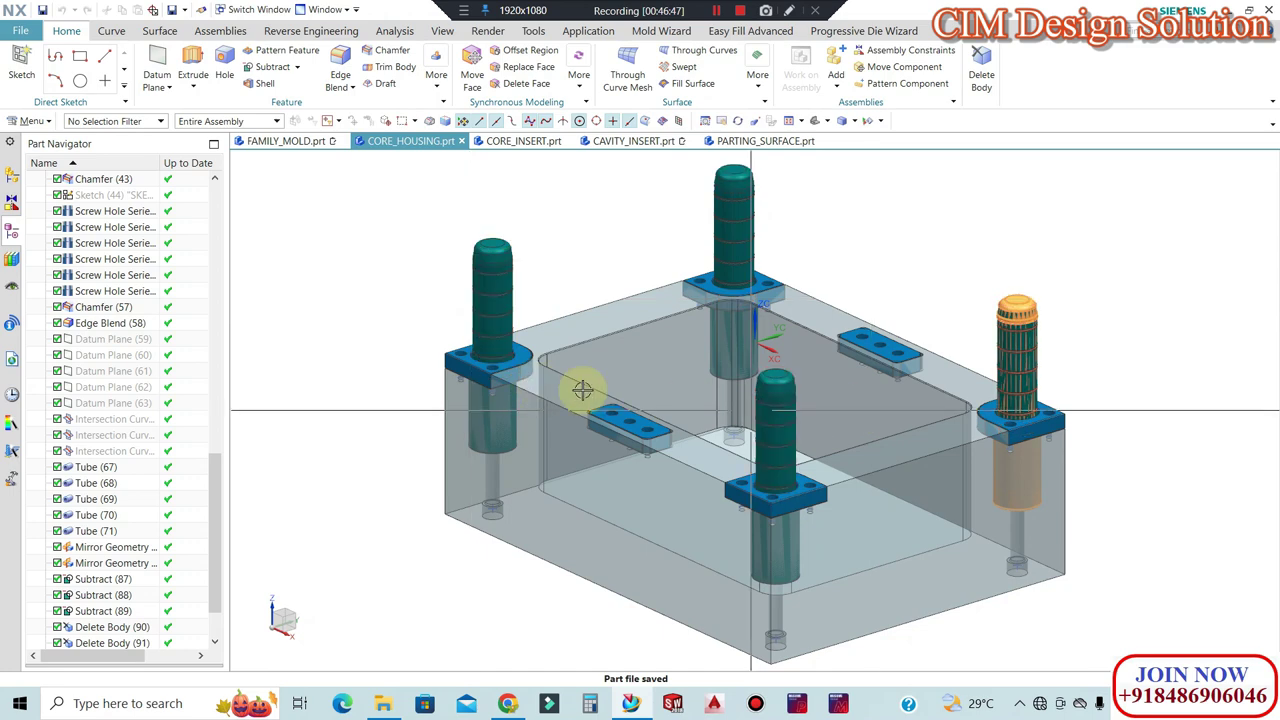
middle_drag(540, 380, 764, 362)
mouse_move(897, 363)
middle_down()
mouse_move(857, 400)
mouse_move(777, 349)
middle_up()
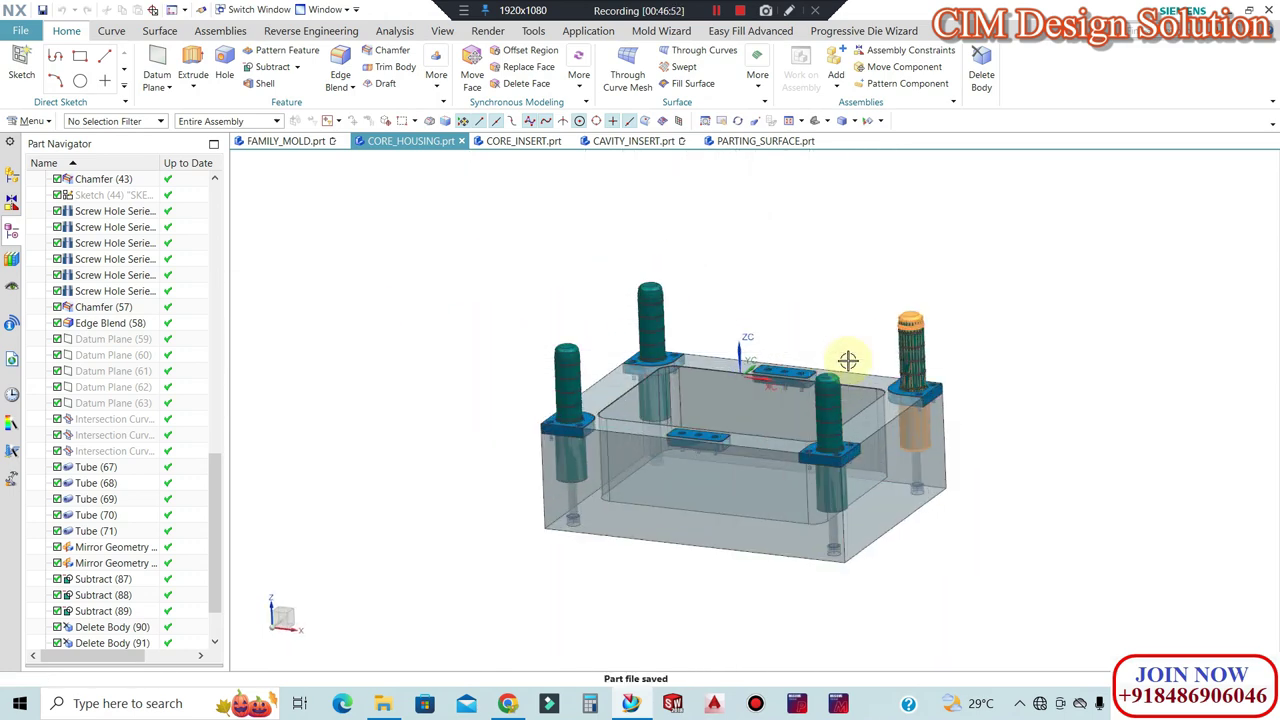
scroll(800, 357, up, 2)
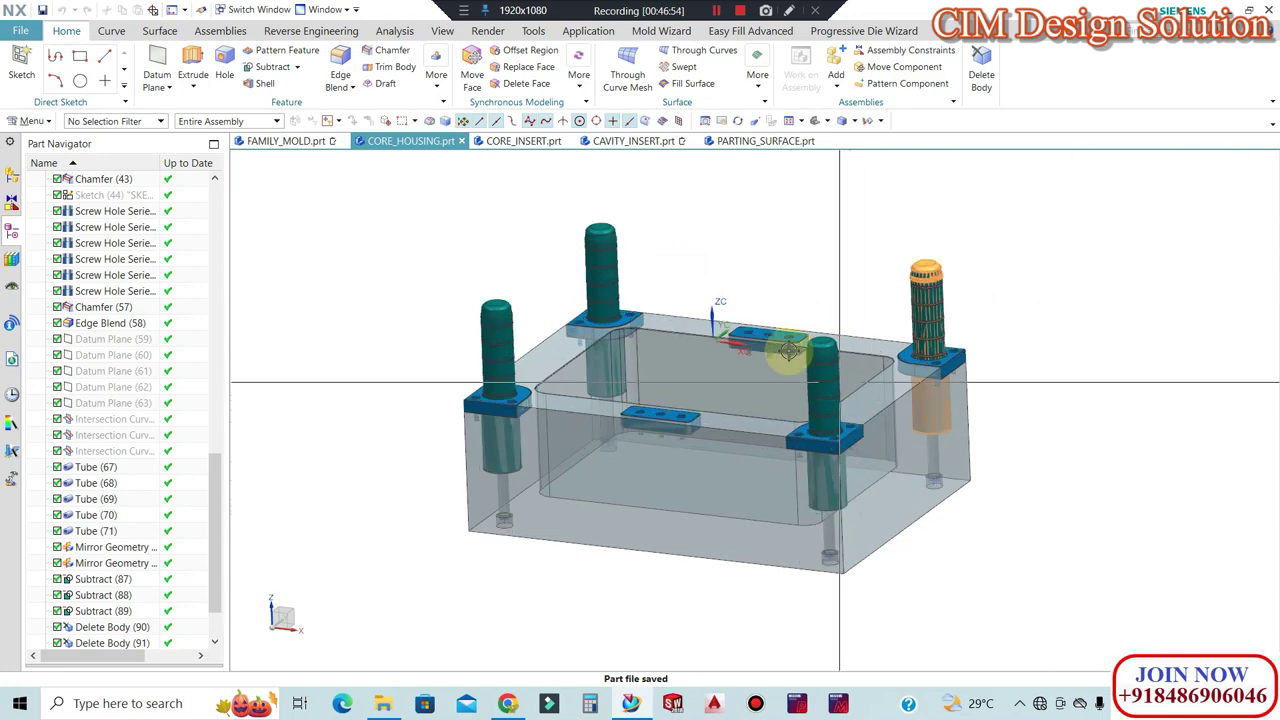
scroll(783, 349, up, 2)
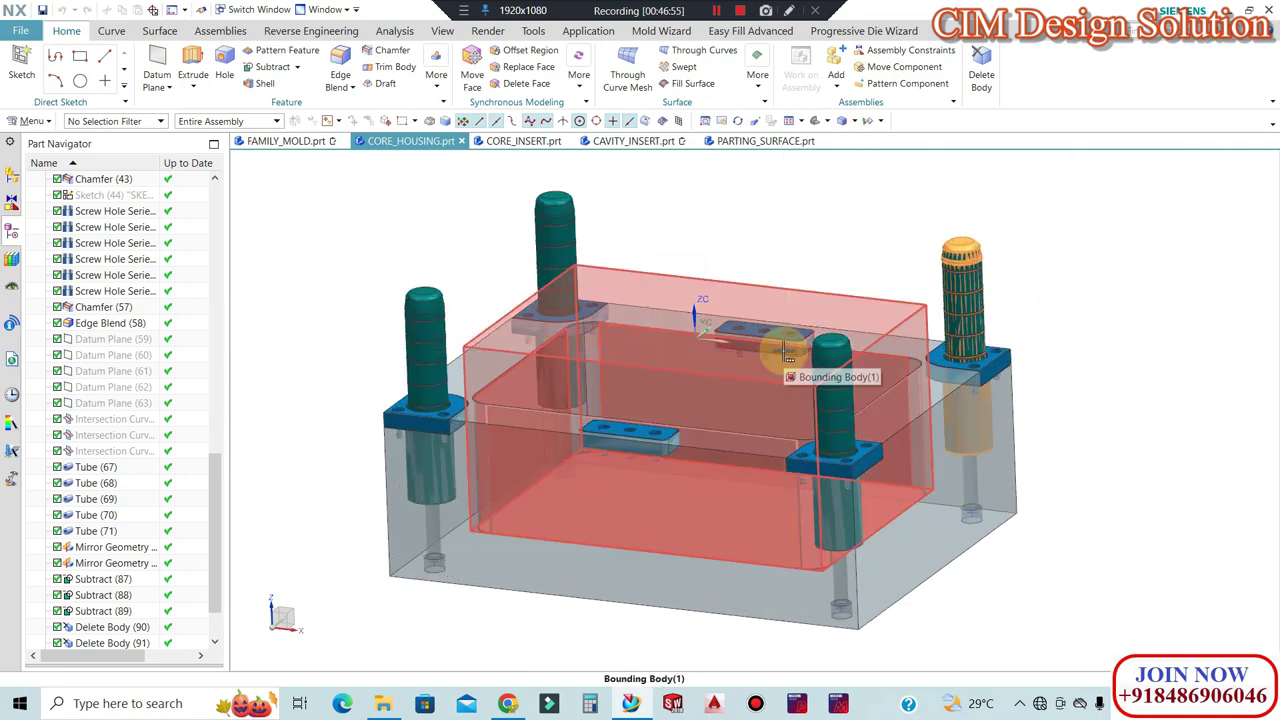
click(285, 141)
middle_drag(689, 368, 675, 286)
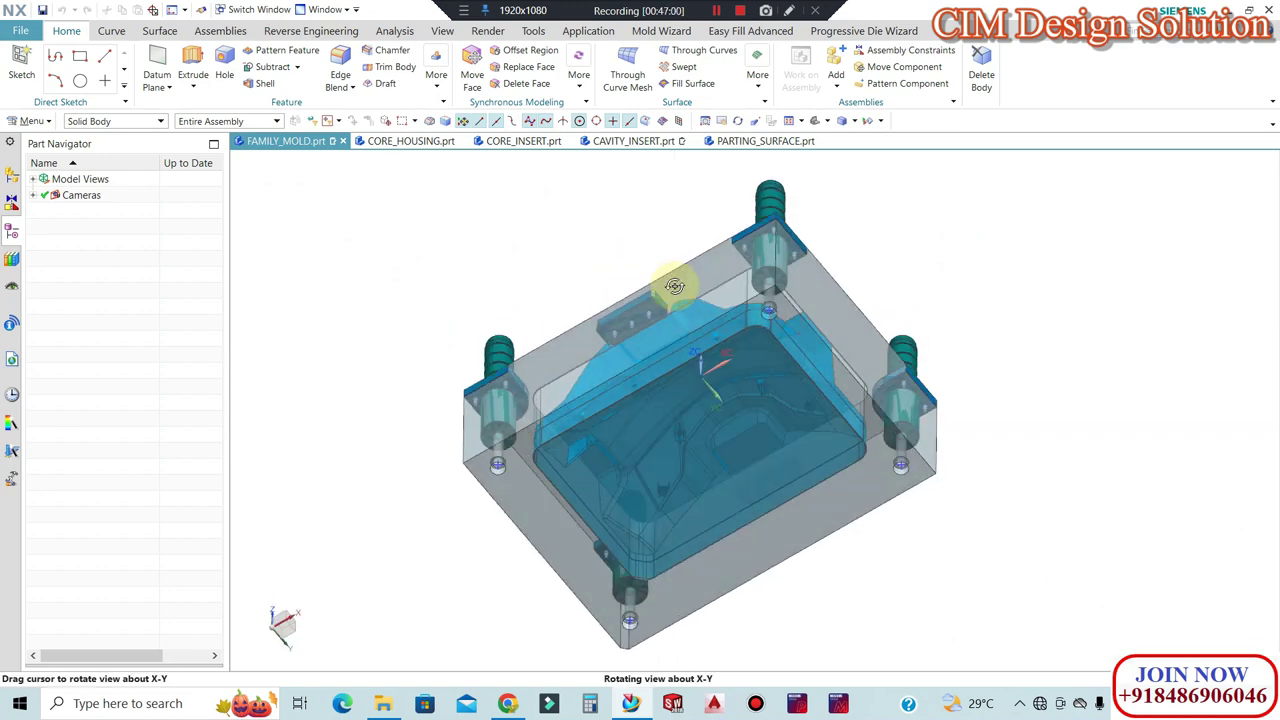
mouse_move(675, 286)
middle_down()
mouse_move(696, 490)
mouse_move(597, 491)
middle_up()
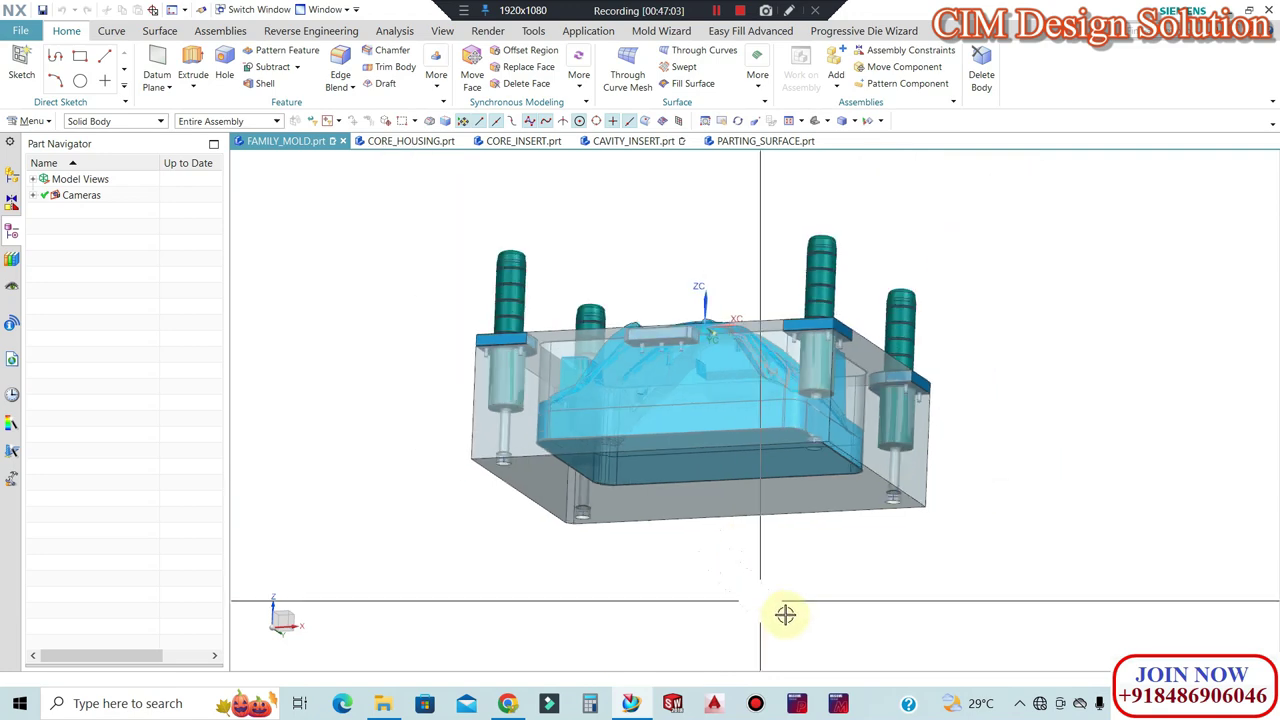
scroll(607, 437, up, 2)
scroll(607, 437, up, 2)
scroll(605, 424, up, 2)
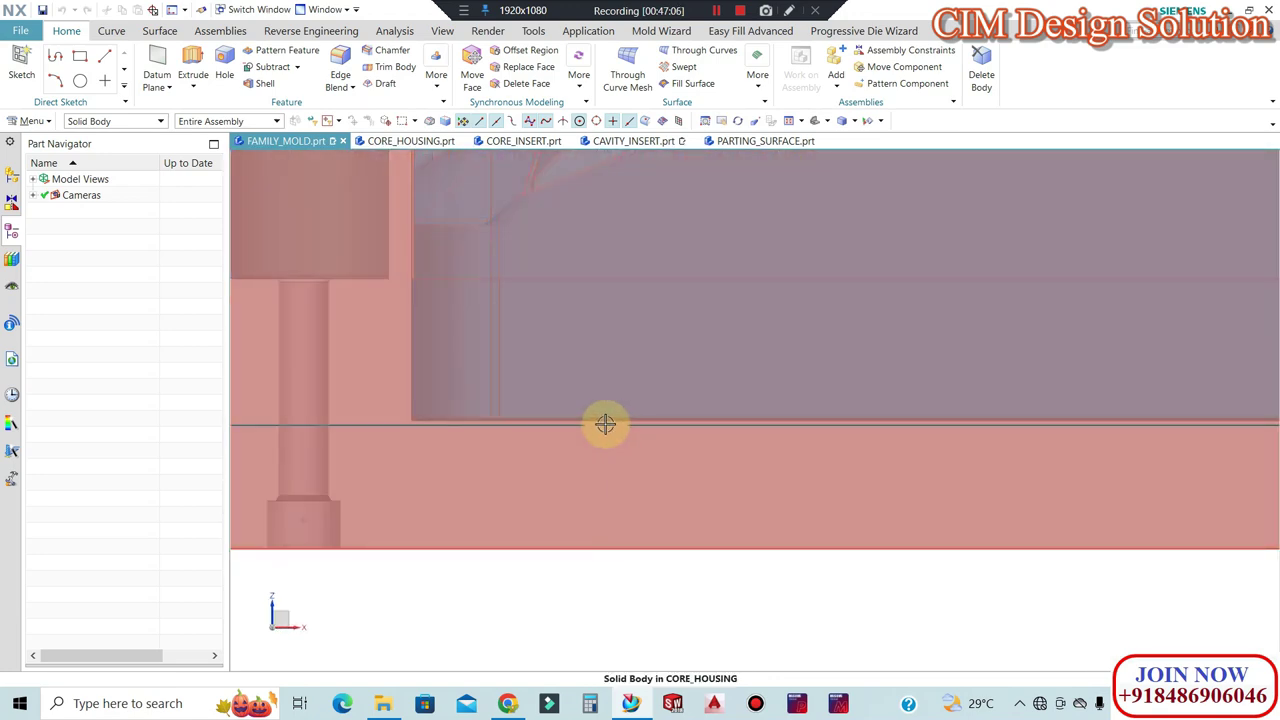
scroll(599, 447, down, 2)
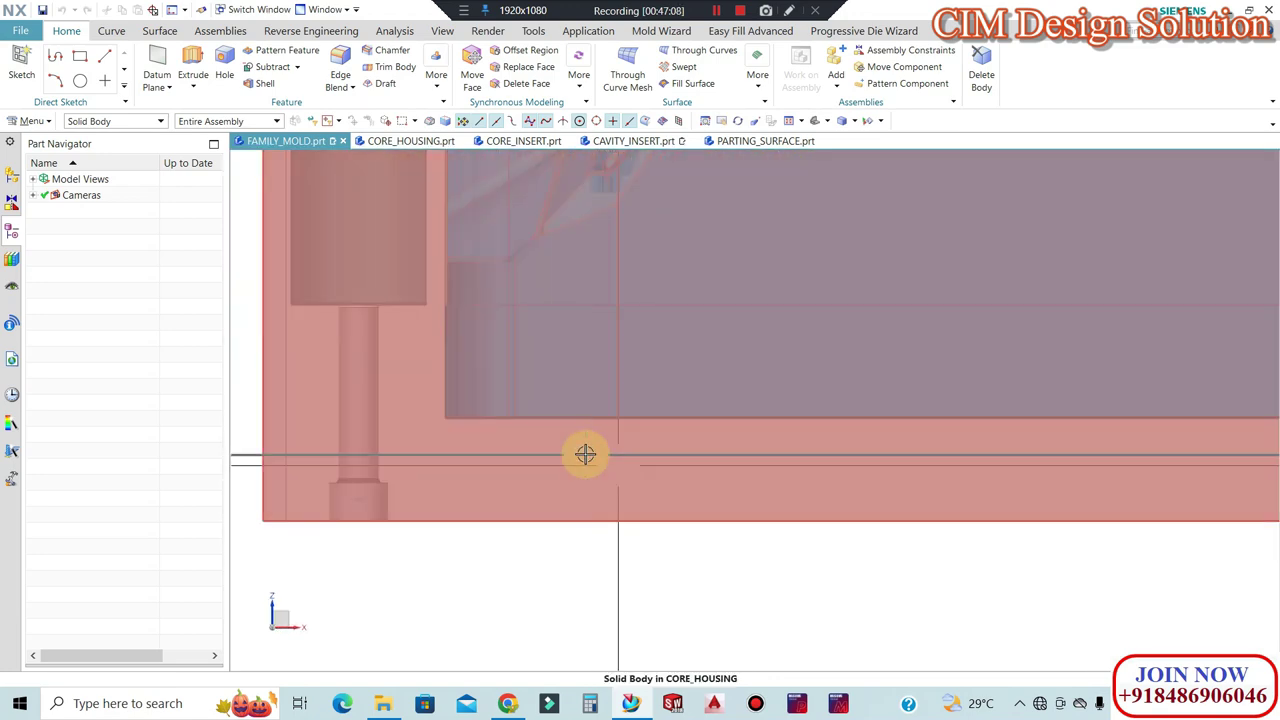
scroll(646, 457, down, 2)
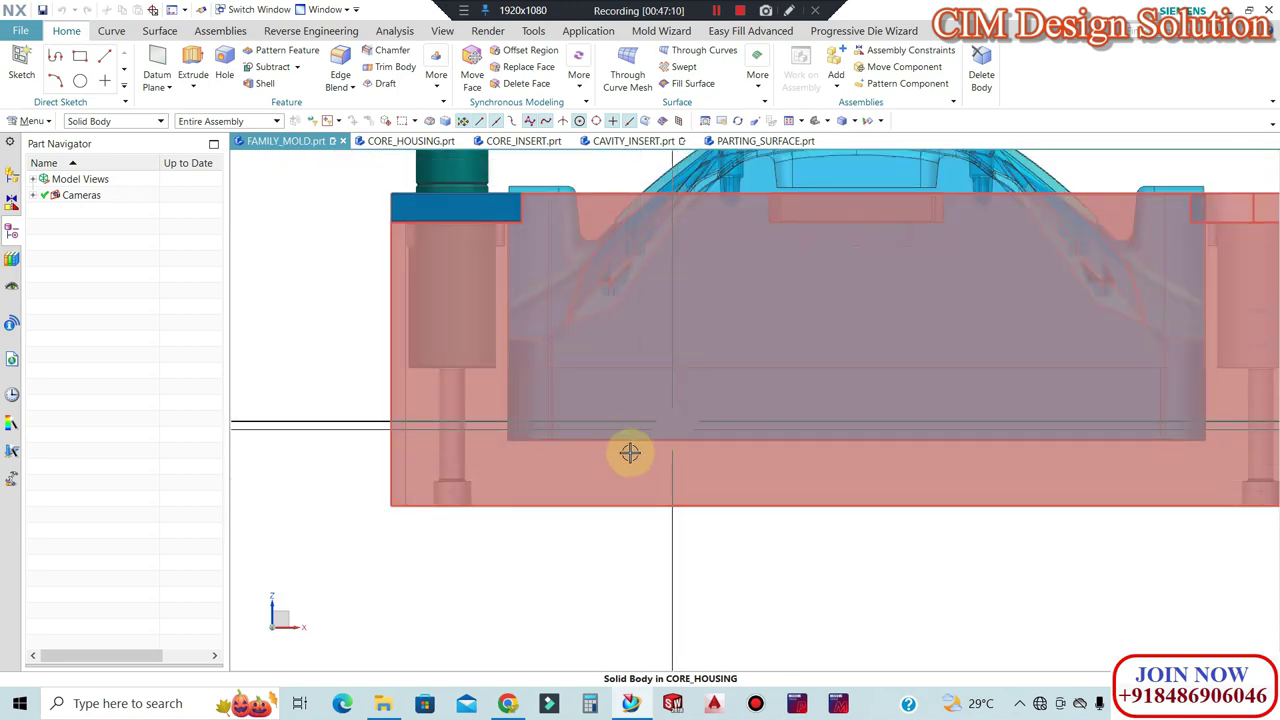
scroll(629, 453, up, 2)
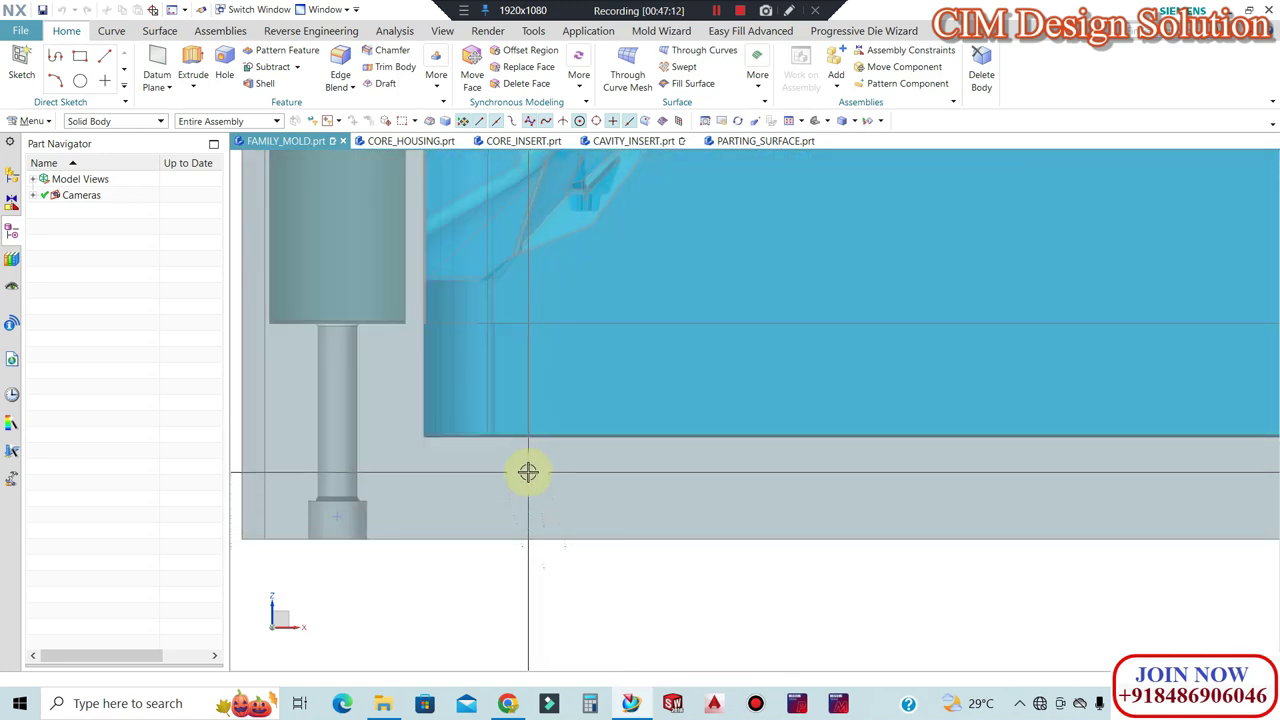
scroll(660, 335, down, 3)
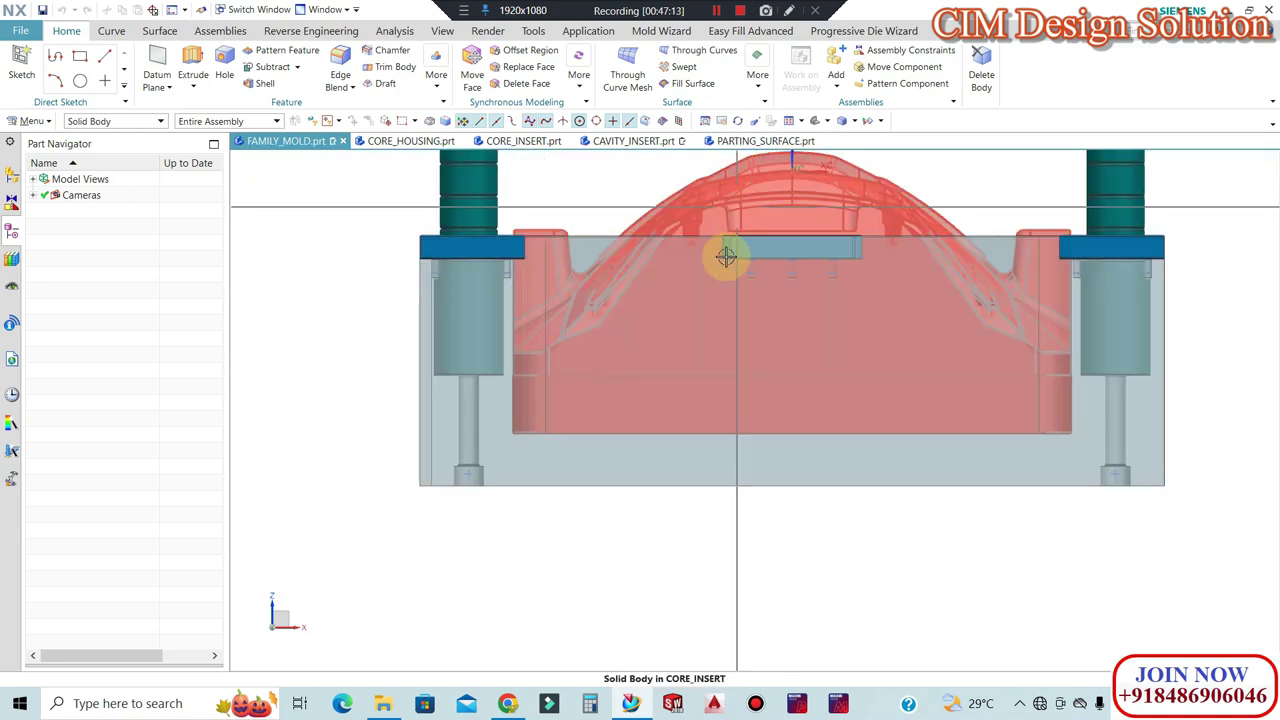
scroll(631, 466, up, 2)
scroll(617, 426, down, 2)
mouse_move(617, 426)
middle_down()
mouse_move(601, 434)
mouse_move(606, 480)
middle_up()
scroll(720, 549, down, 2)
scroll(650, 474, up, 1)
scroll(640, 520, up, 2)
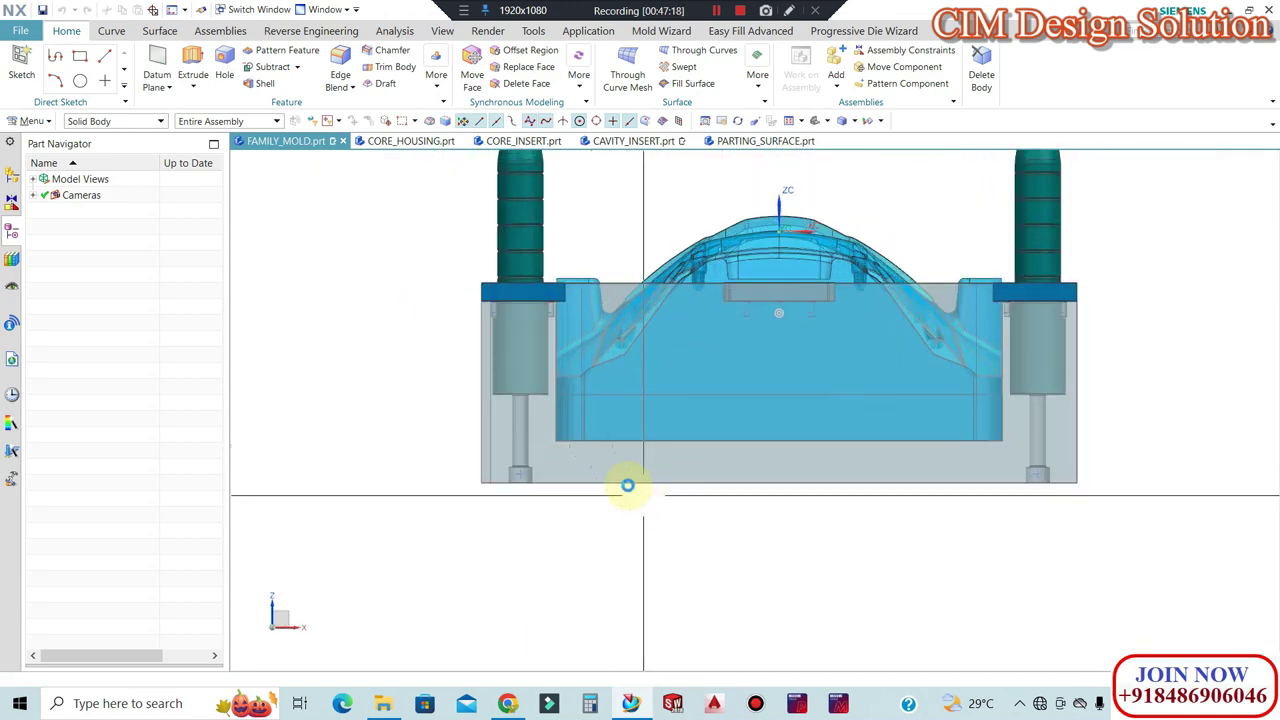
middle_drag(637, 571, 609, 474)
scroll(680, 500, up, 2)
scroll(774, 595, up, 2)
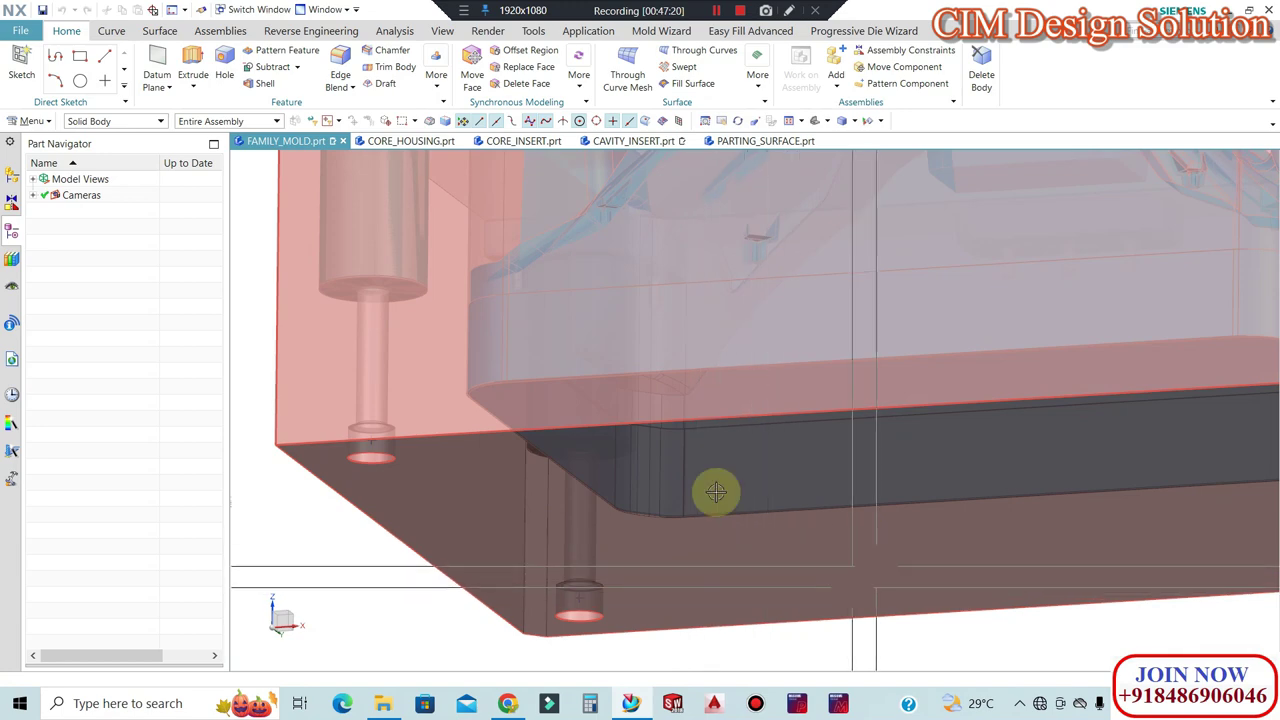
scroll(714, 491, down, 3)
scroll(766, 543, up, 2)
scroll(710, 444, up, 2)
mouse_move(710, 444)
middle_down()
mouse_move(652, 580)
mouse_move(676, 552)
middle_up()
key(ctrl+alt+f)
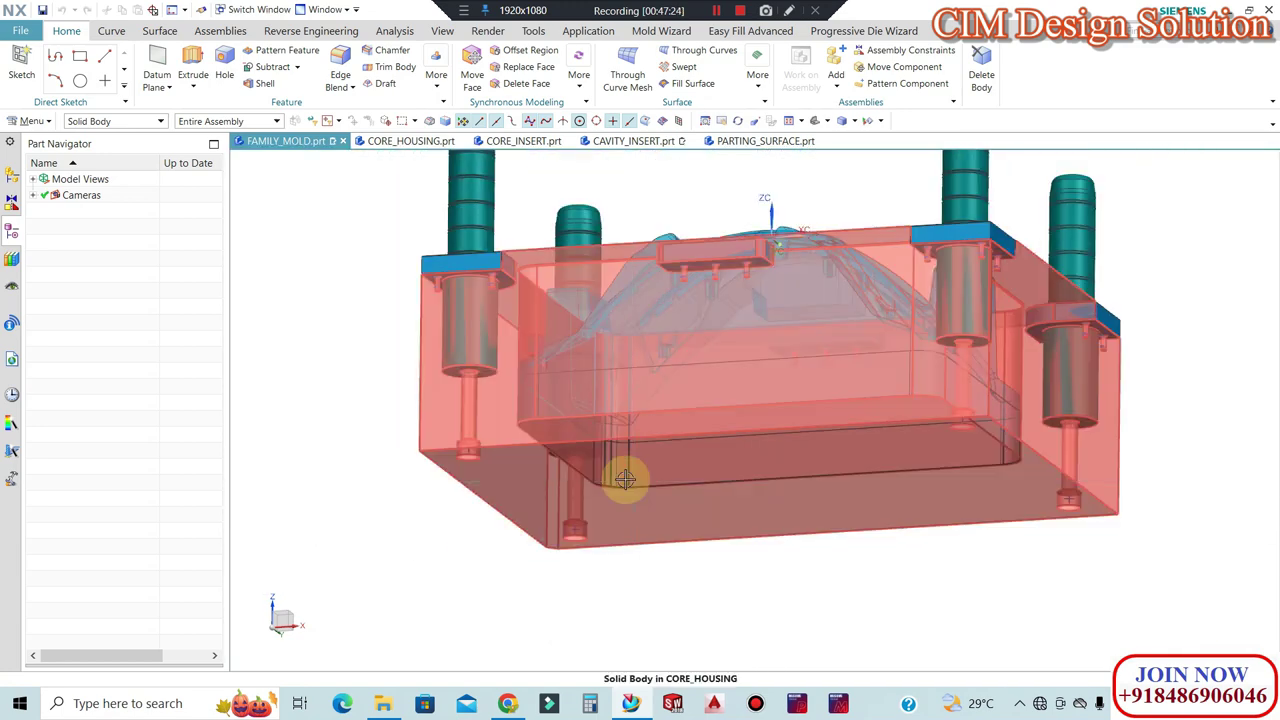
middle_drag(655, 335, 694, 400)
scroll(720, 414, up, 1)
scroll(590, 510, up, 1)
middle_drag(329, 251, 380, 294)
scroll(620, 440, up, 2)
scroll(686, 517, up, 2)
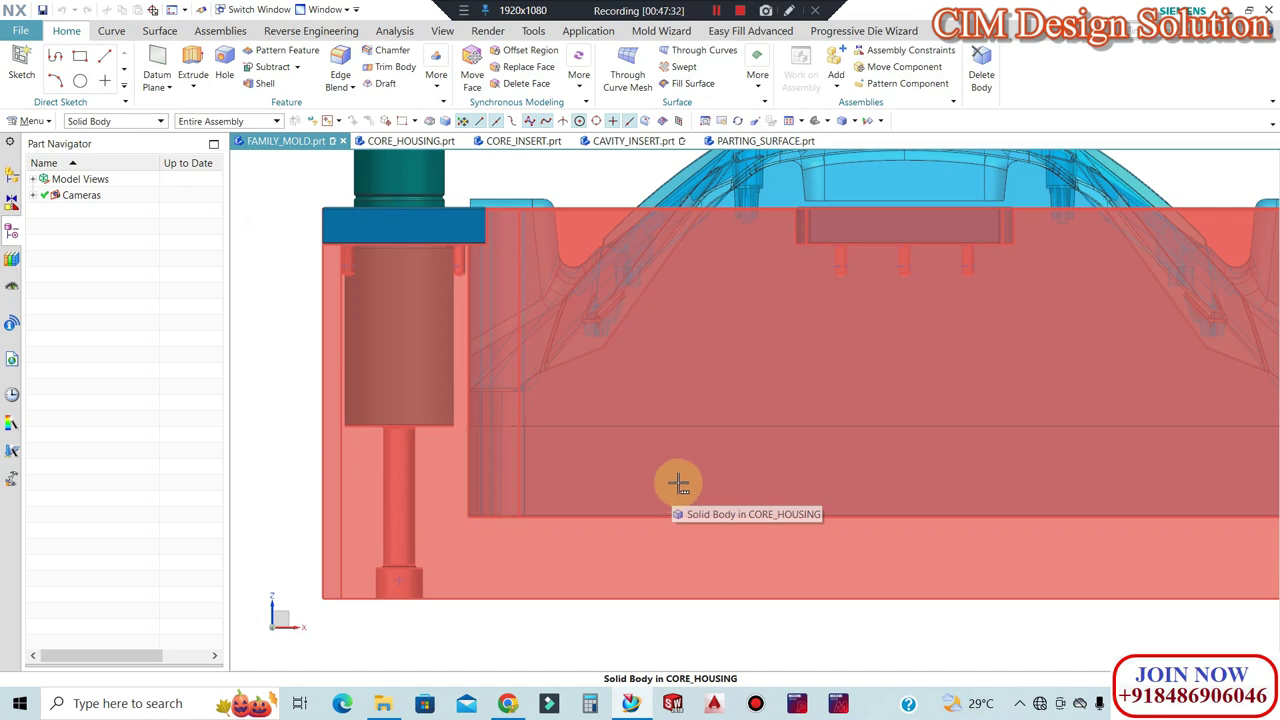
key(ctrl+f)
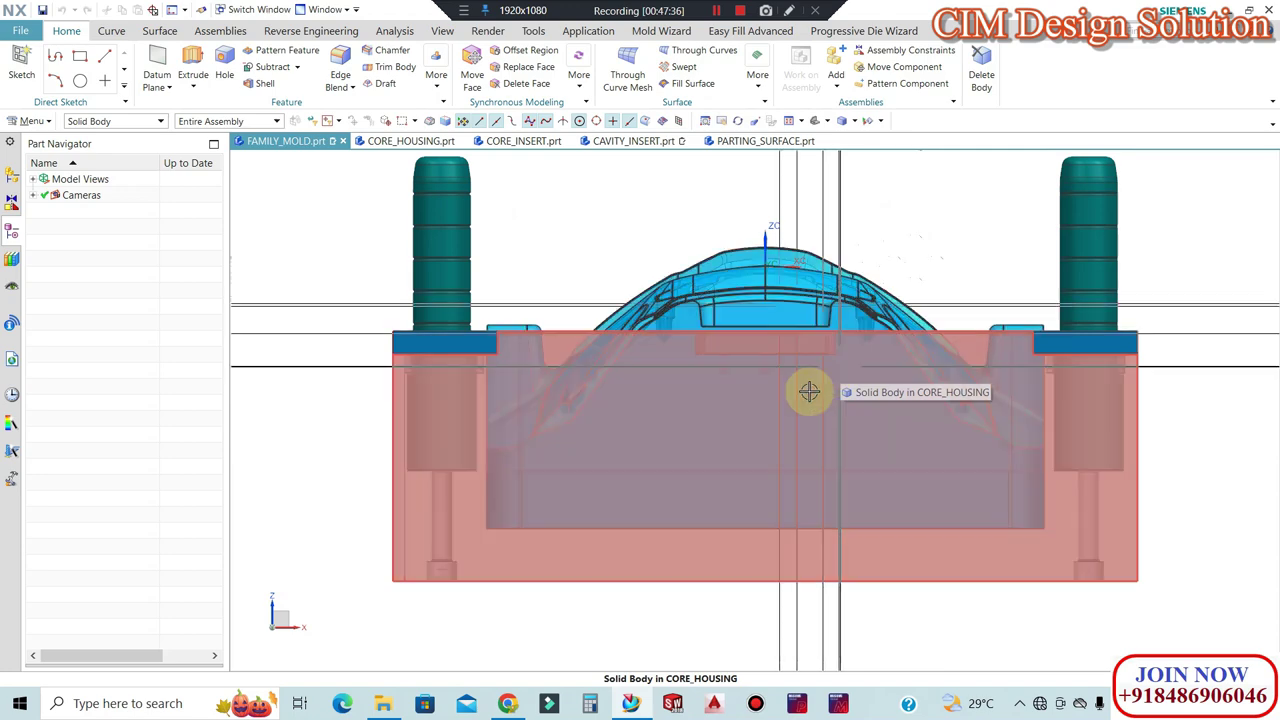
middle_drag(994, 314, 994, 314)
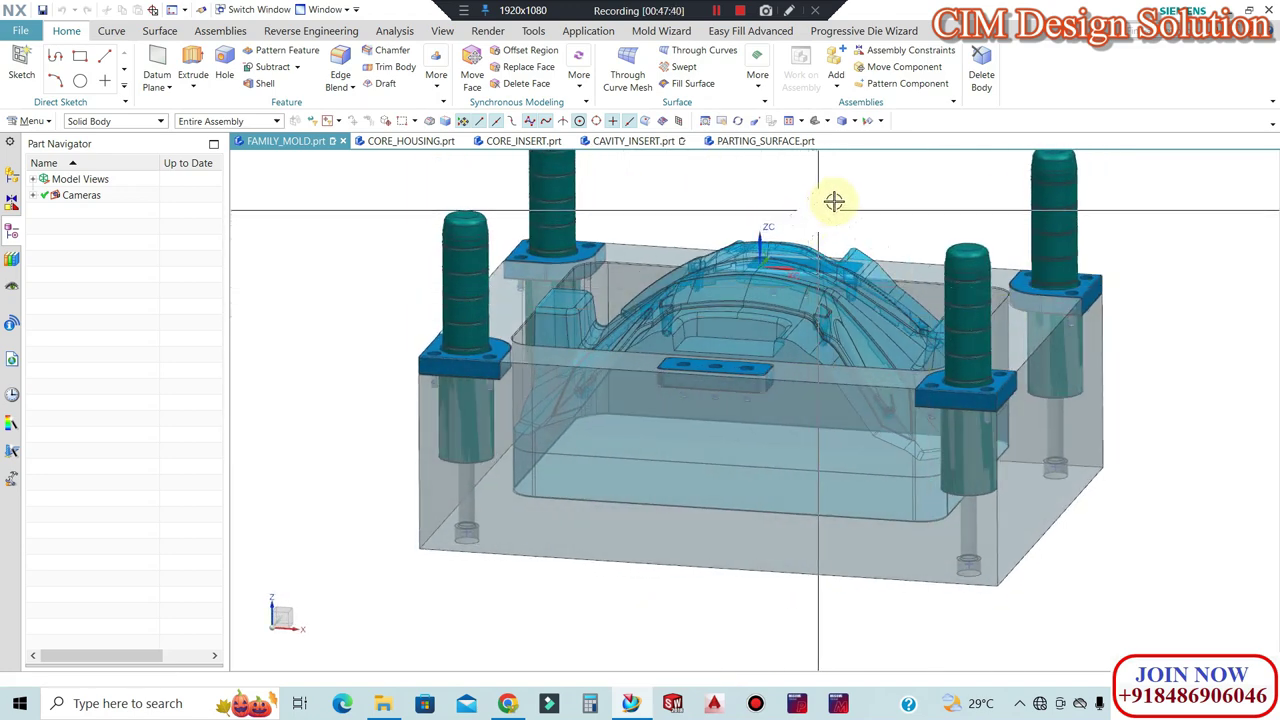
key(ctrl+alt+f)
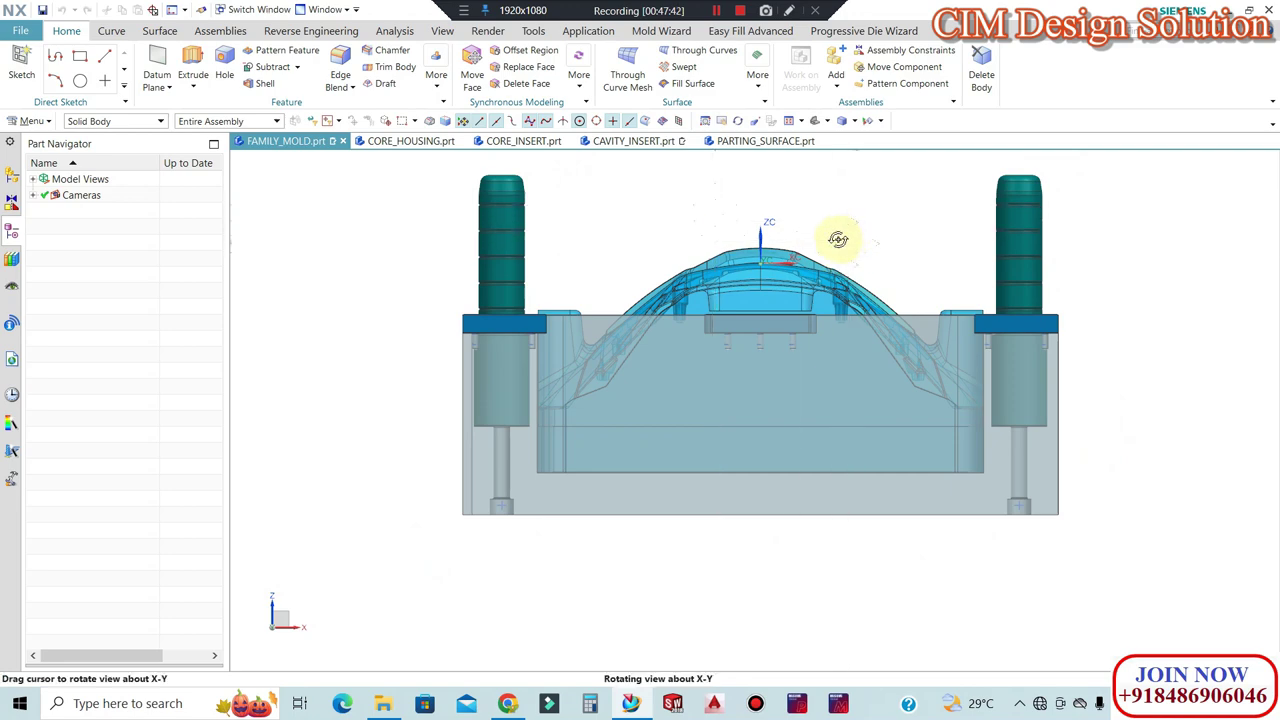
middle_drag(838, 239, 813, 342)
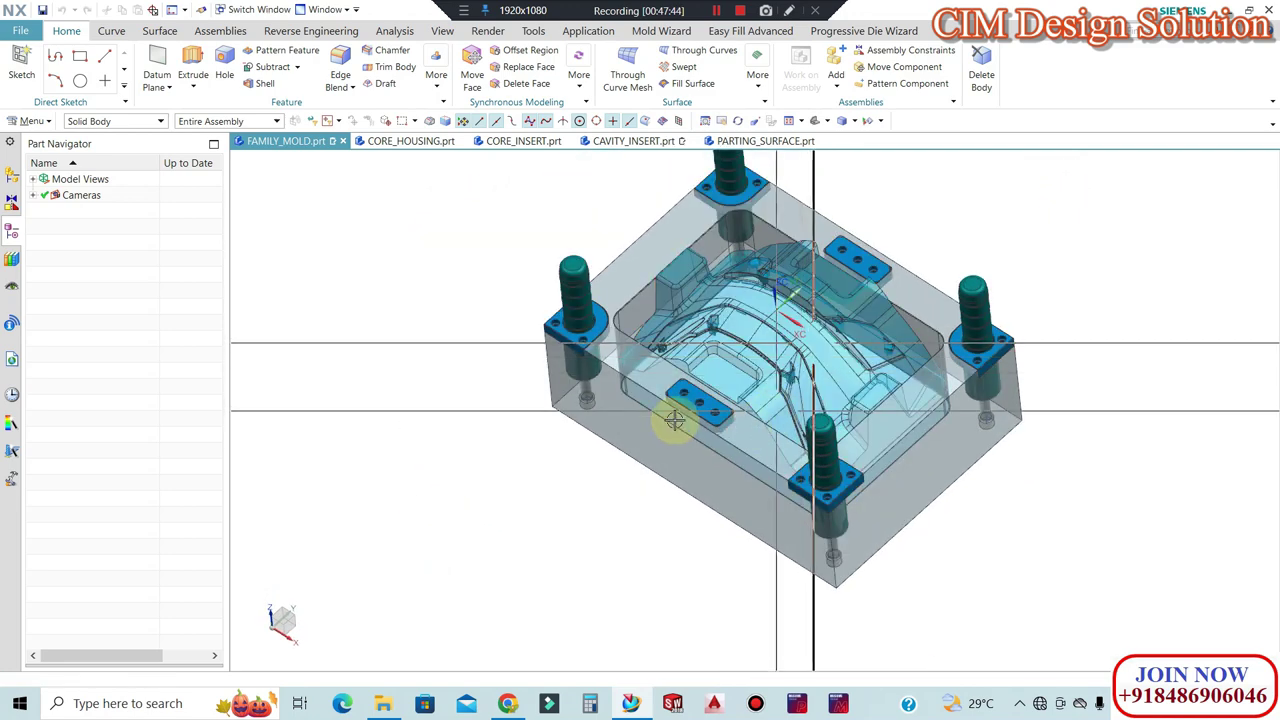
middle_drag(675, 420, 709, 451)
scroll(642, 395, up, 5)
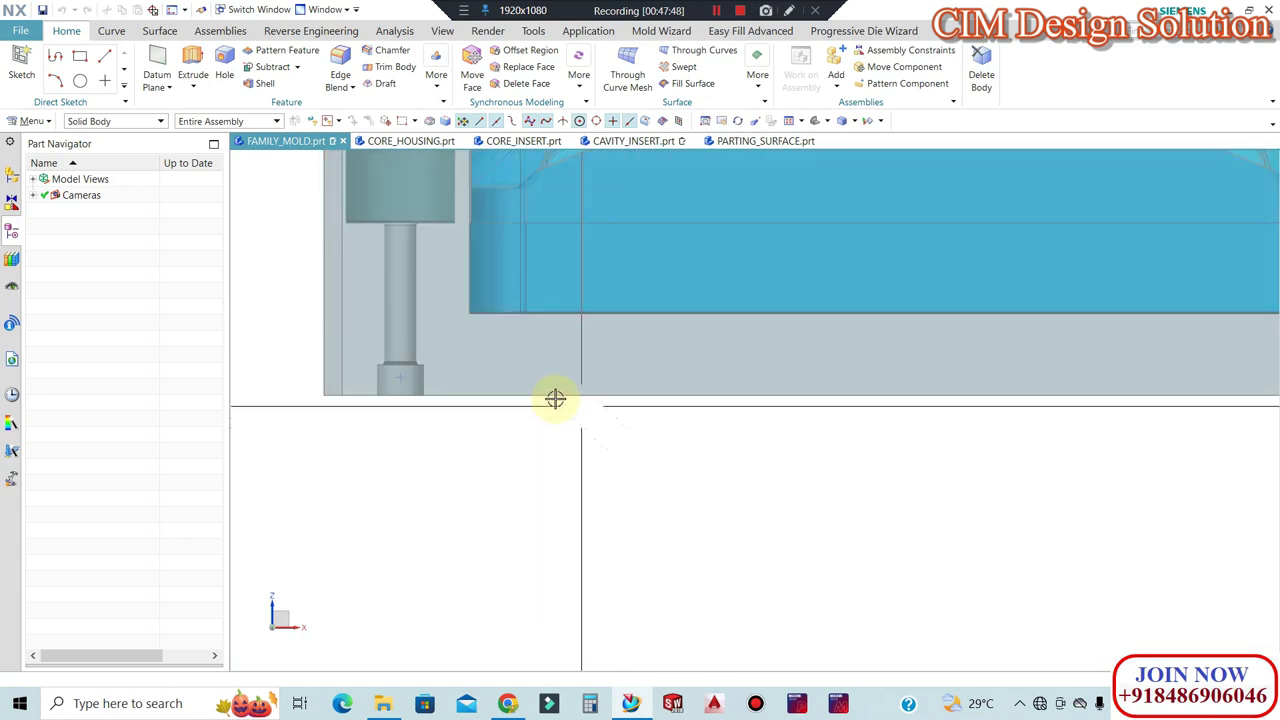
scroll(557, 400, down, 5)
mouse_move(671, 371)
middle_down()
mouse_move(703, 367)
mouse_move(739, 437)
middle_up()
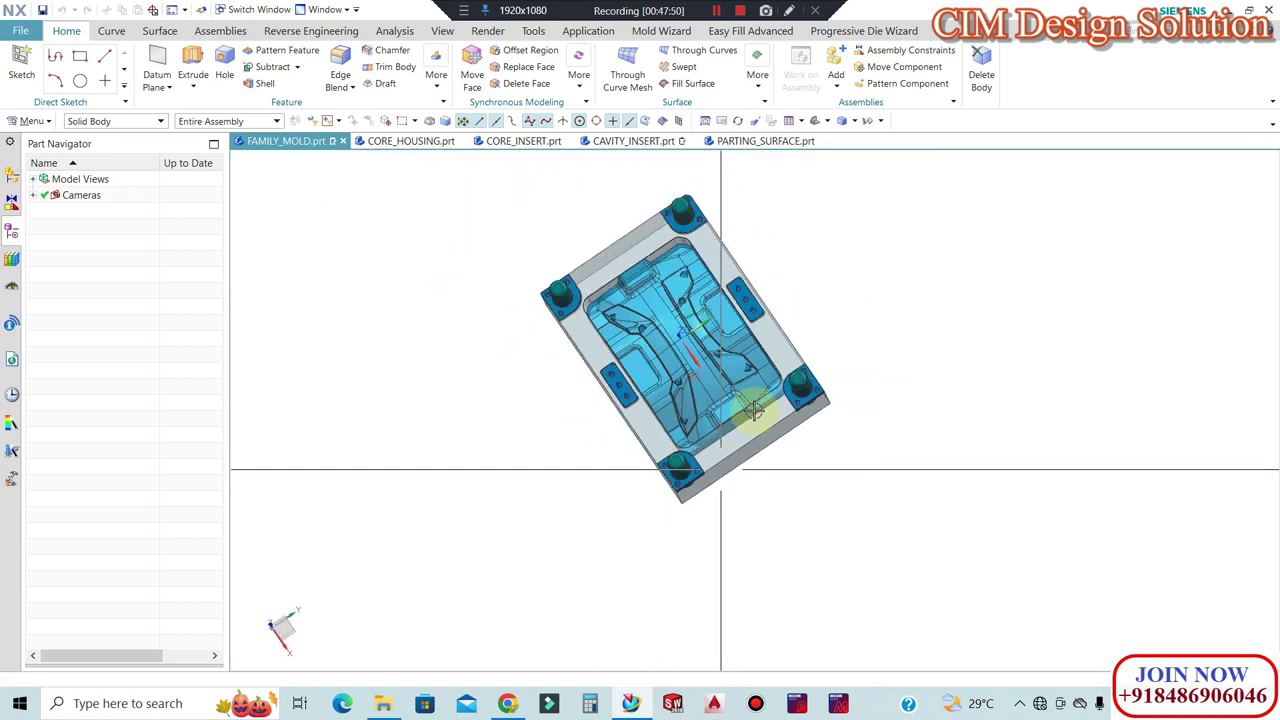
scroll(724, 363, up, 3)
scroll(757, 286, up, 2)
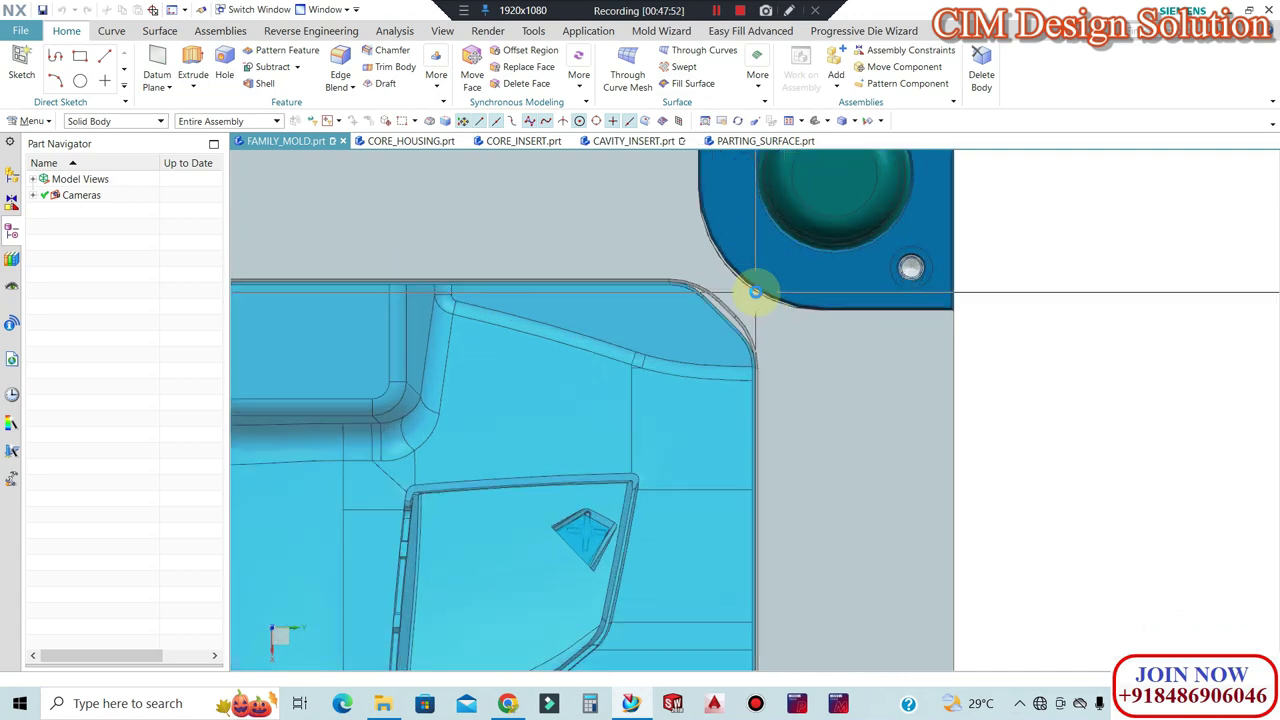
scroll(800, 300, down, 2)
scroll(810, 236, up, 2)
scroll(821, 250, up, 2)
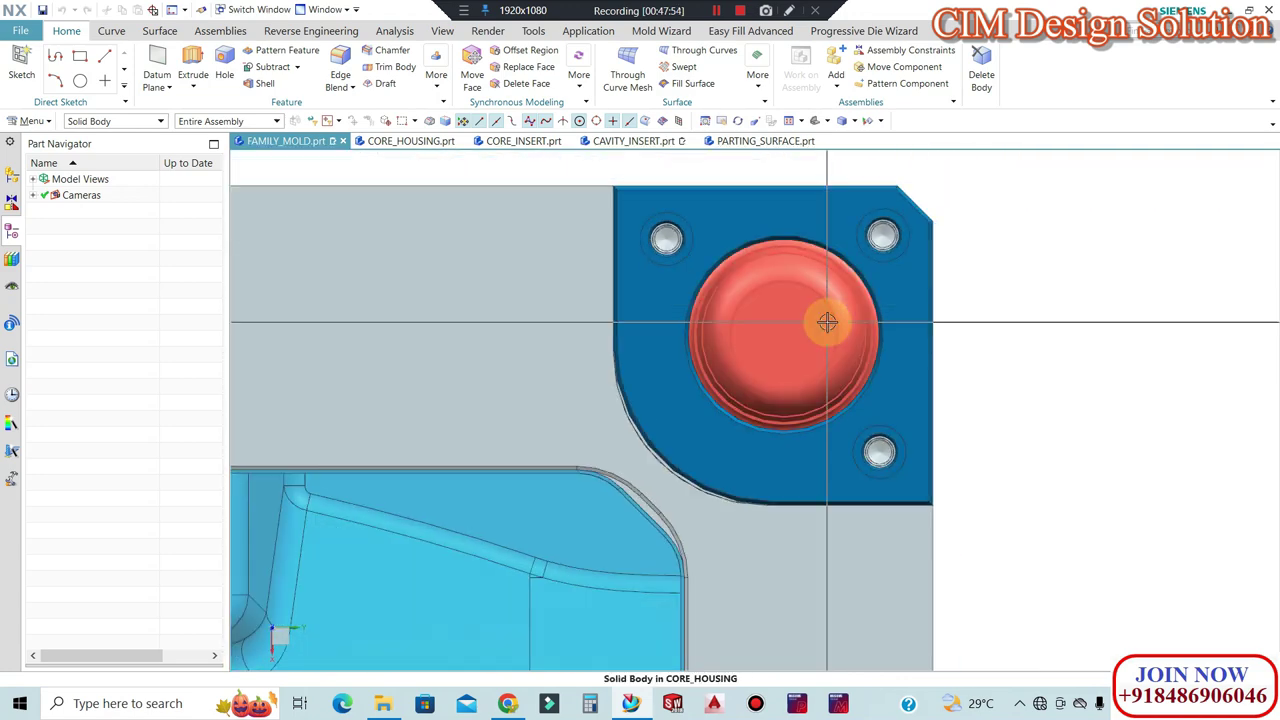
middle_drag(829, 298, 834, 326)
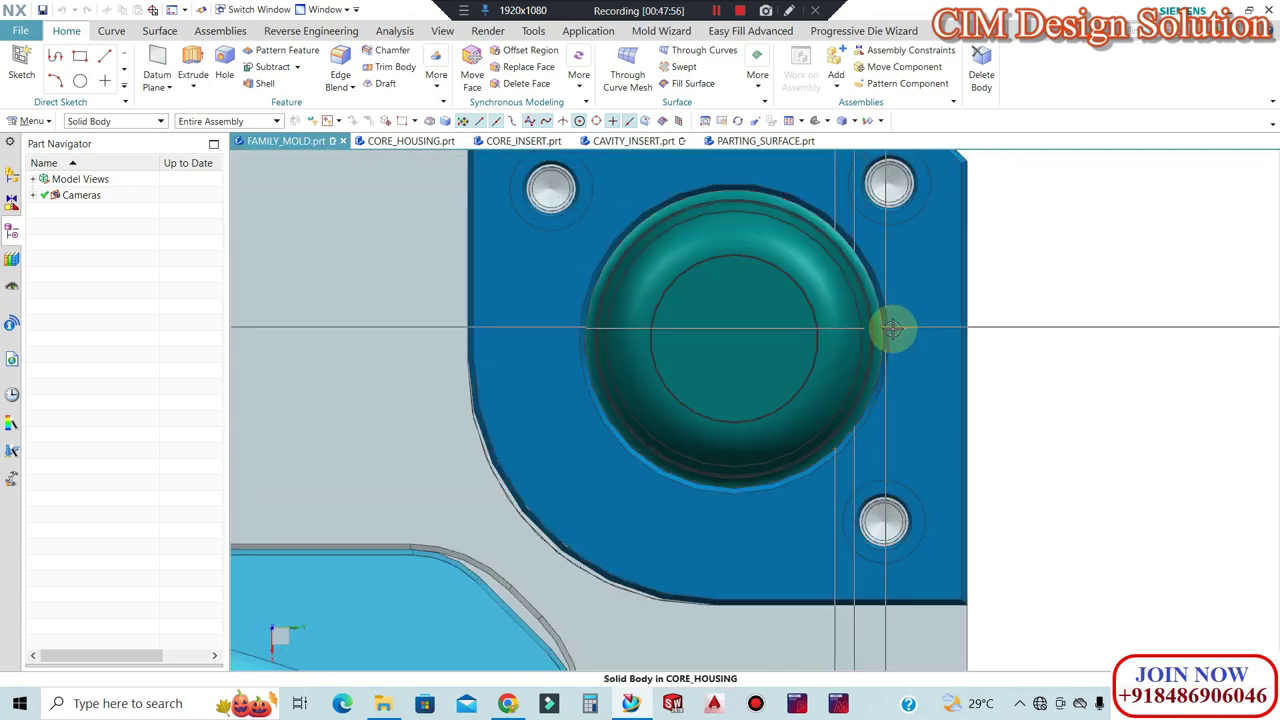
scroll(885, 290, down, 3)
scroll(840, 280, down, 1)
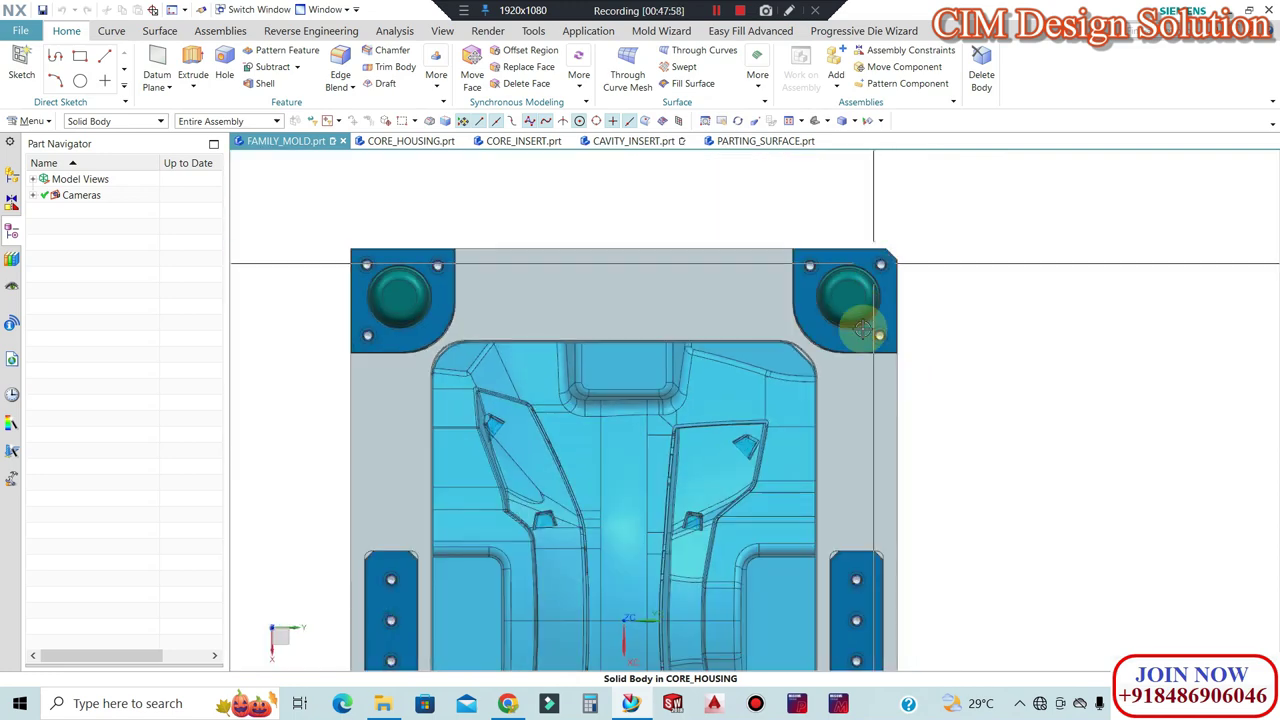
scroll(824, 325, up, 2)
scroll(819, 308, up, 2)
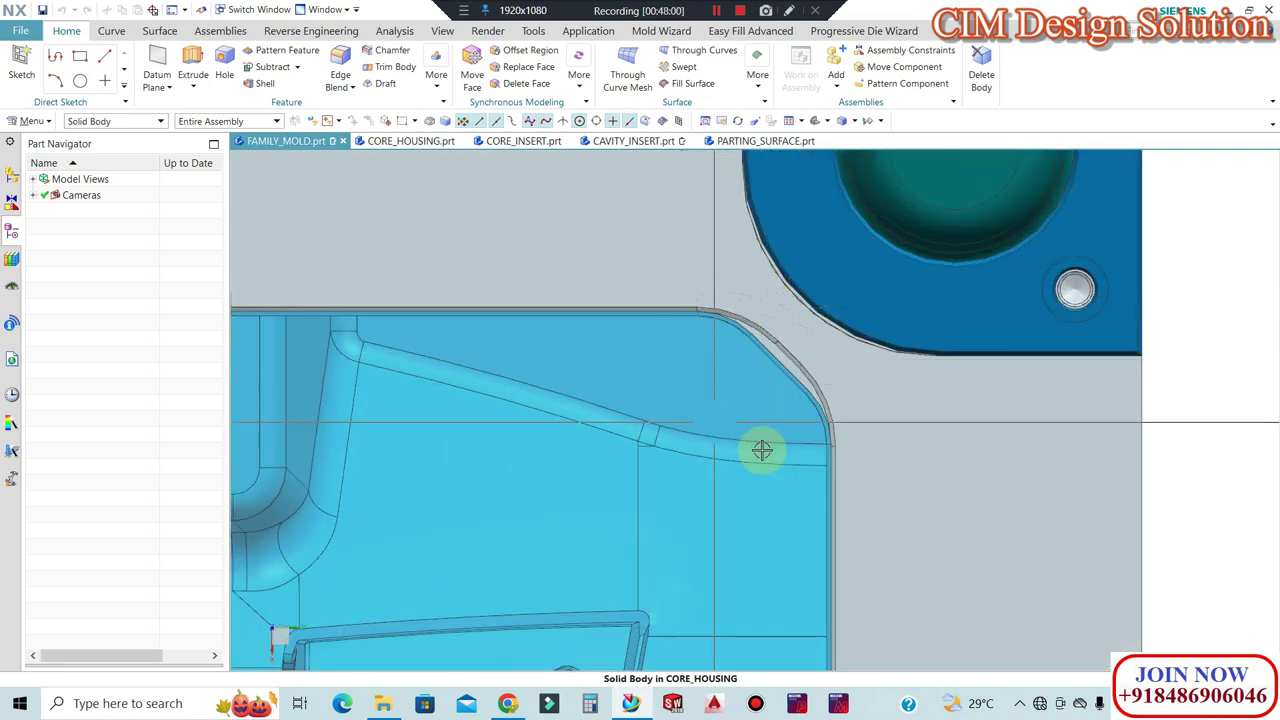
scroll(800, 362, down, 1)
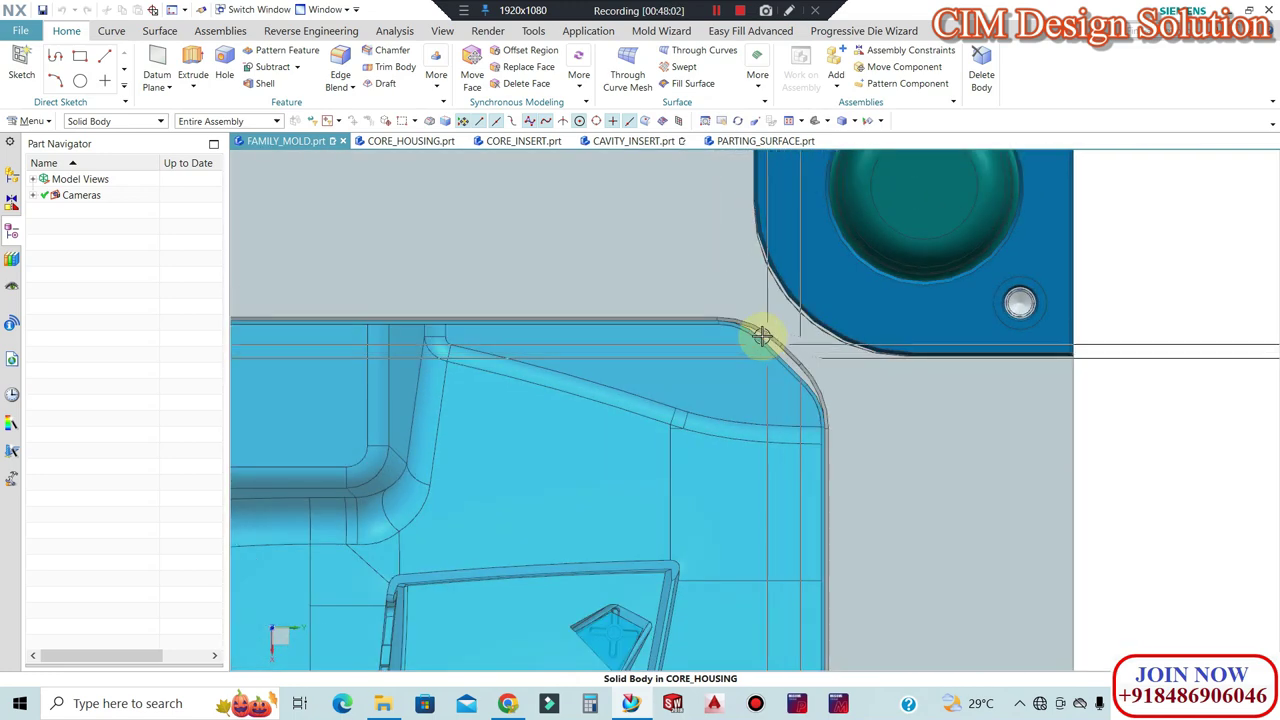
scroll(757, 337, up, 1)
scroll(914, 423, down, 2)
scroll(641, 397, down, 2)
scroll(600, 400, up, 2)
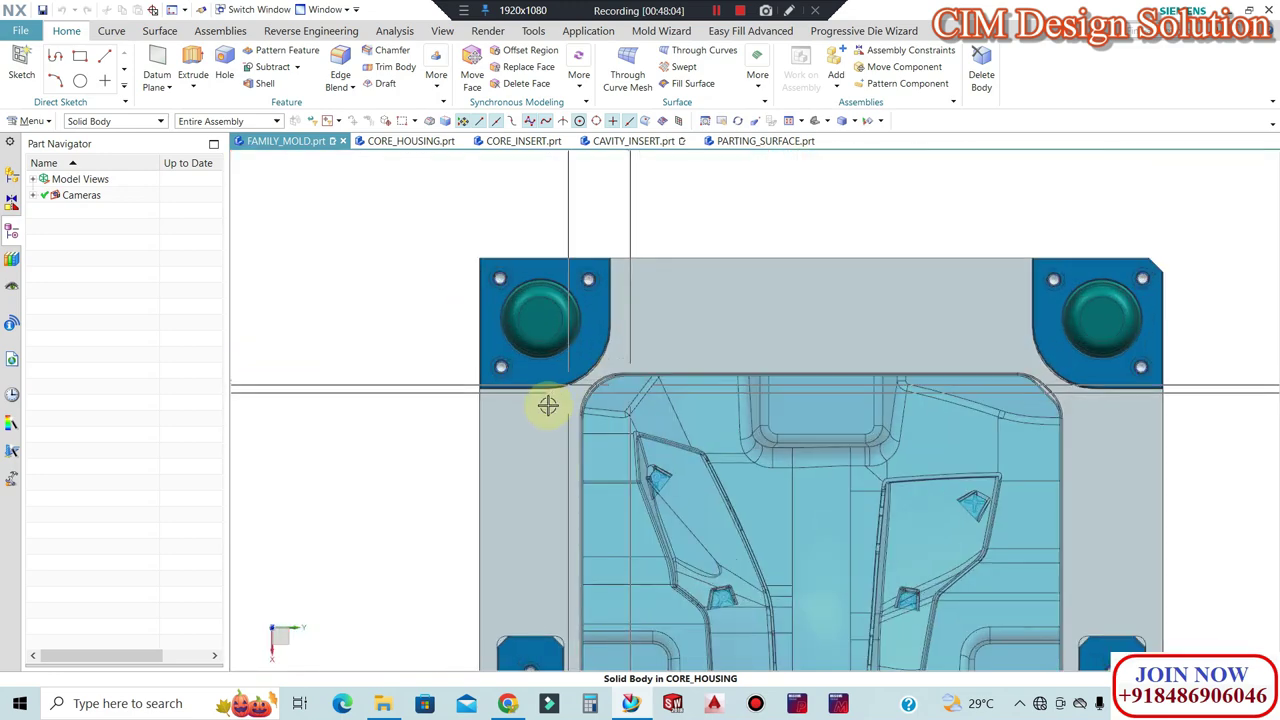
scroll(700, 390, down, 1)
scroll(980, 360, up, 2)
scroll(986, 352, up, 2)
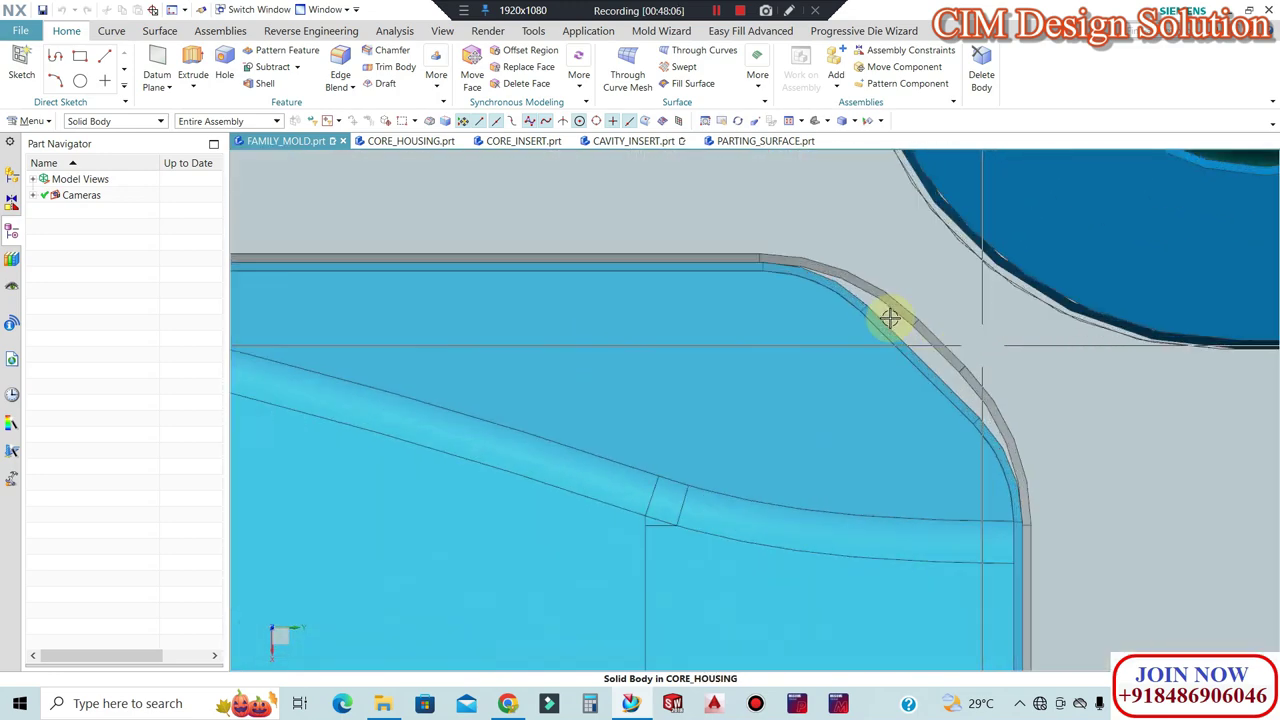
scroll(970, 360, down, 1)
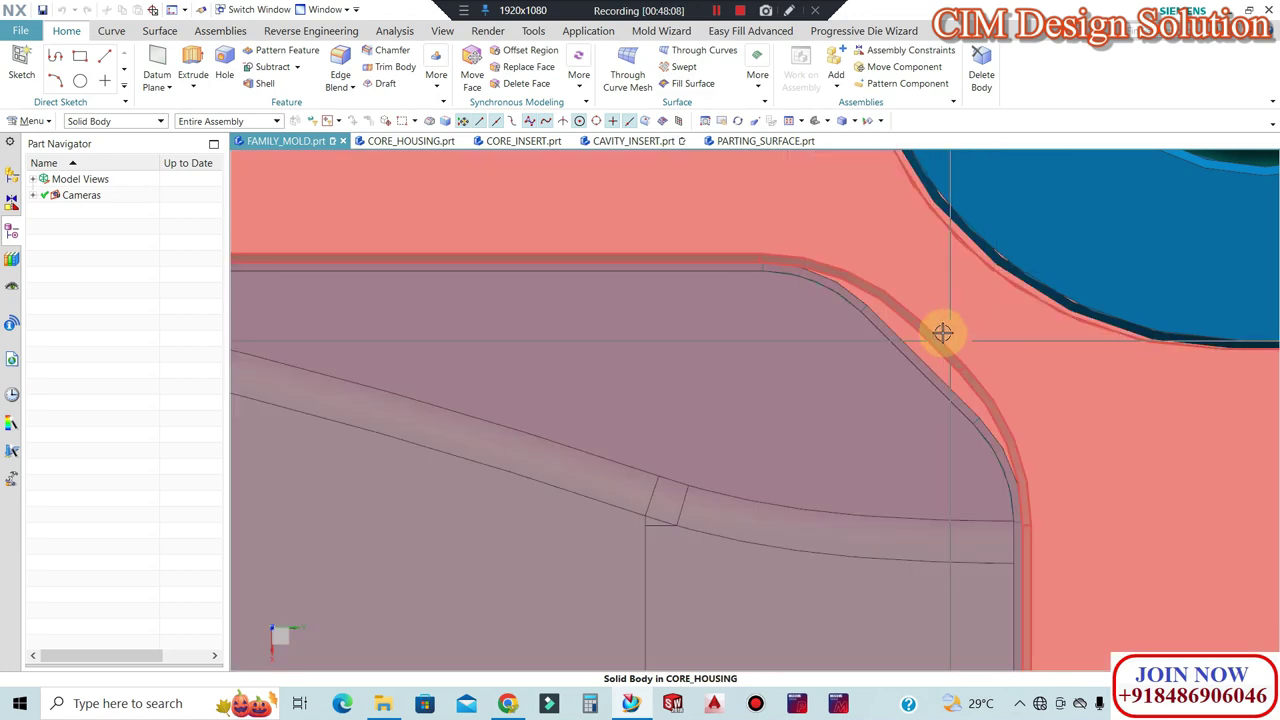
scroll(860, 330, down, 1)
scroll(840, 345, down, 1)
scroll(846, 332, up, 1)
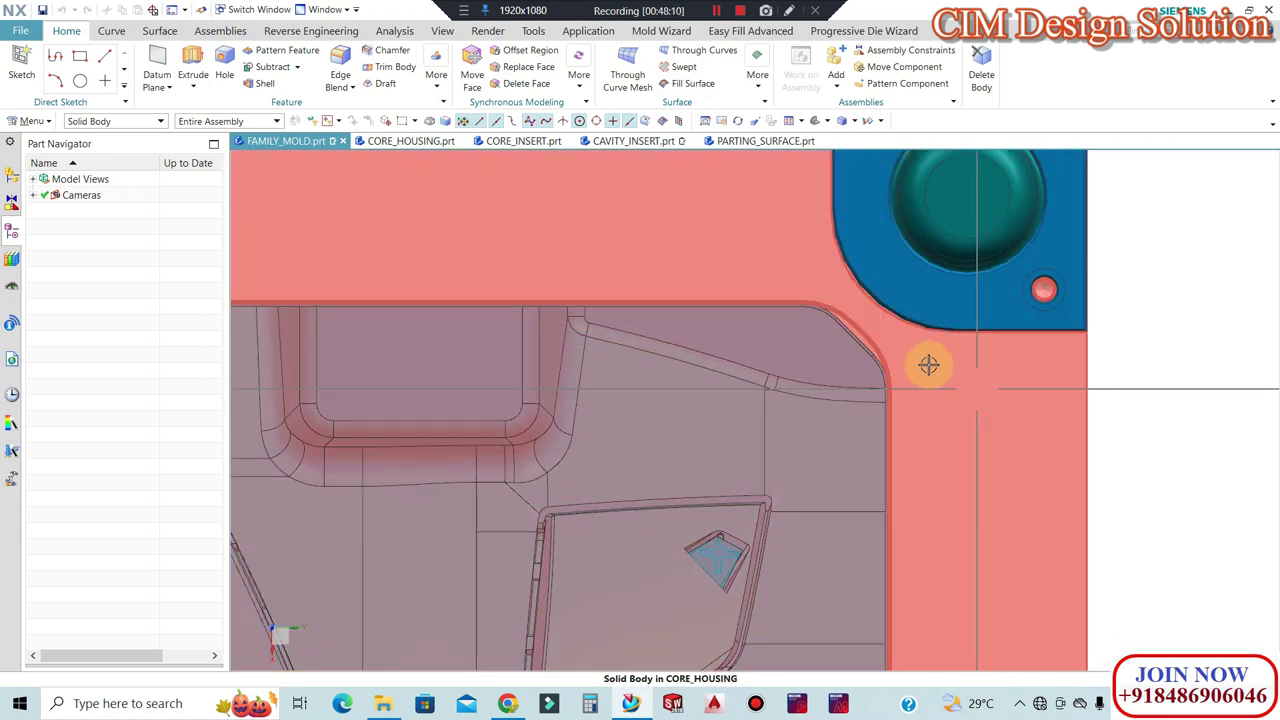
scroll(851, 314, up, 1)
scroll(824, 441, up, 1)
scroll(856, 430, down, 1)
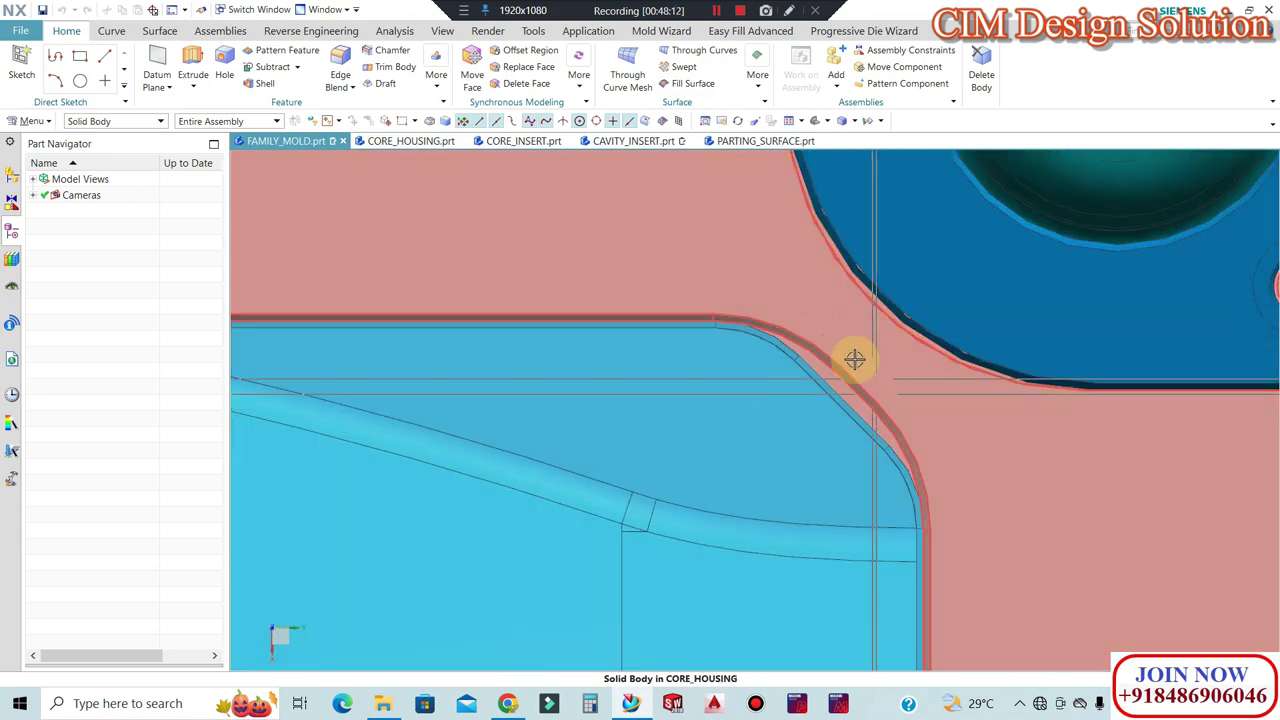
scroll(851, 357, down, 1)
scroll(877, 337, down, 1)
scroll(877, 330, down, 2)
mouse_move(857, 377)
middle_down()
mouse_move(808, 366)
mouse_move(766, 386)
mouse_move(890, 487)
mouse_move(983, 517)
mouse_move(1023, 503)
mouse_move(809, 466)
mouse_move(912, 480)
middle_up()
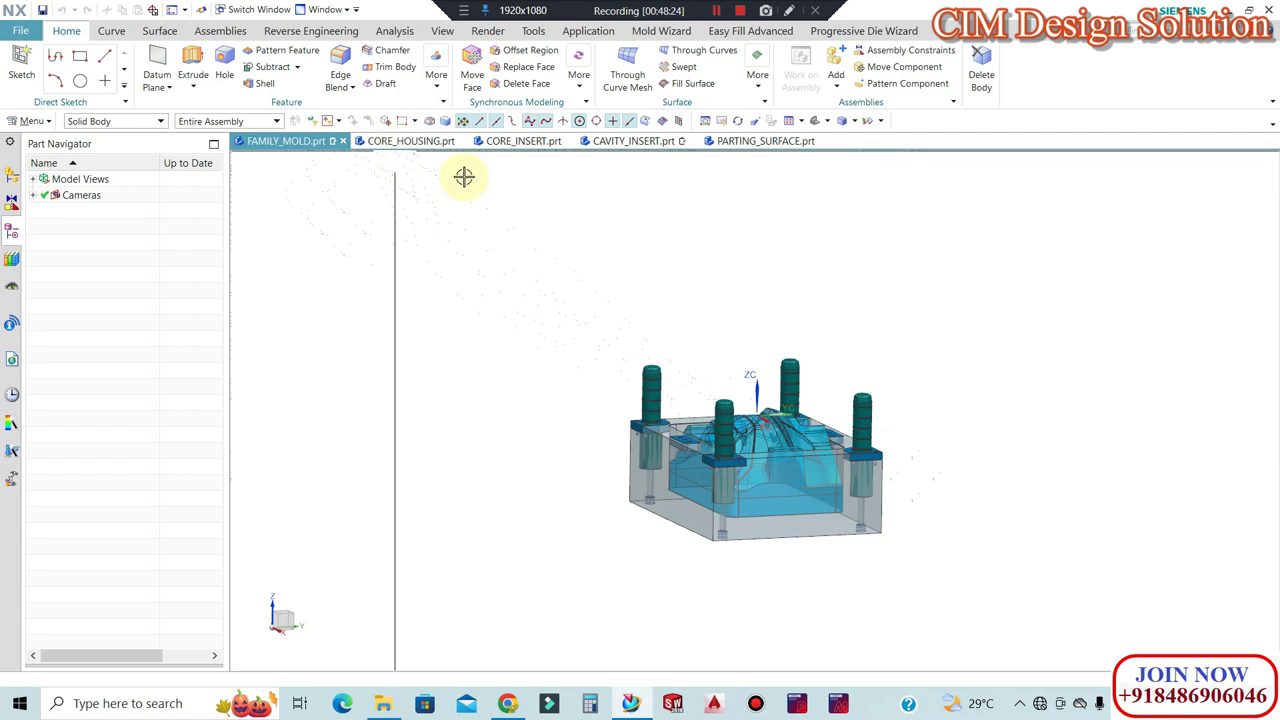
middle_drag(494, 277, 509, 280)
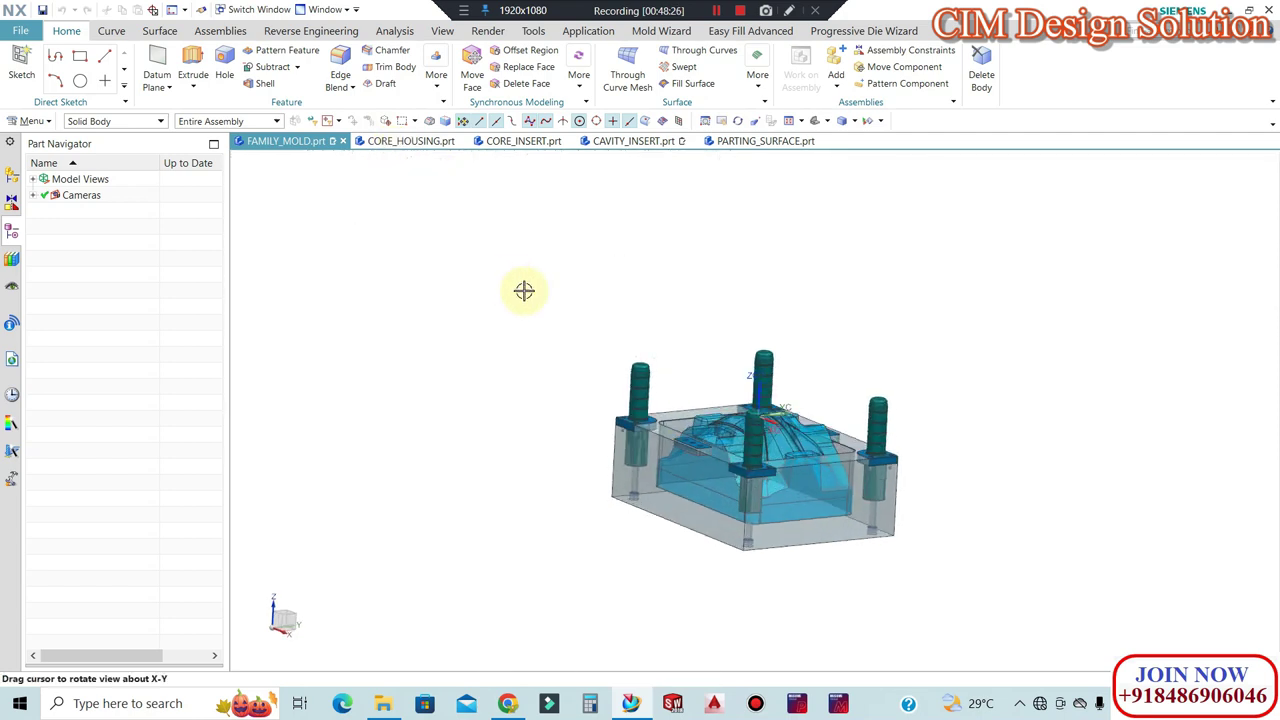
scroll(652, 397, up, 2)
middle_drag(652, 397, 663, 394)
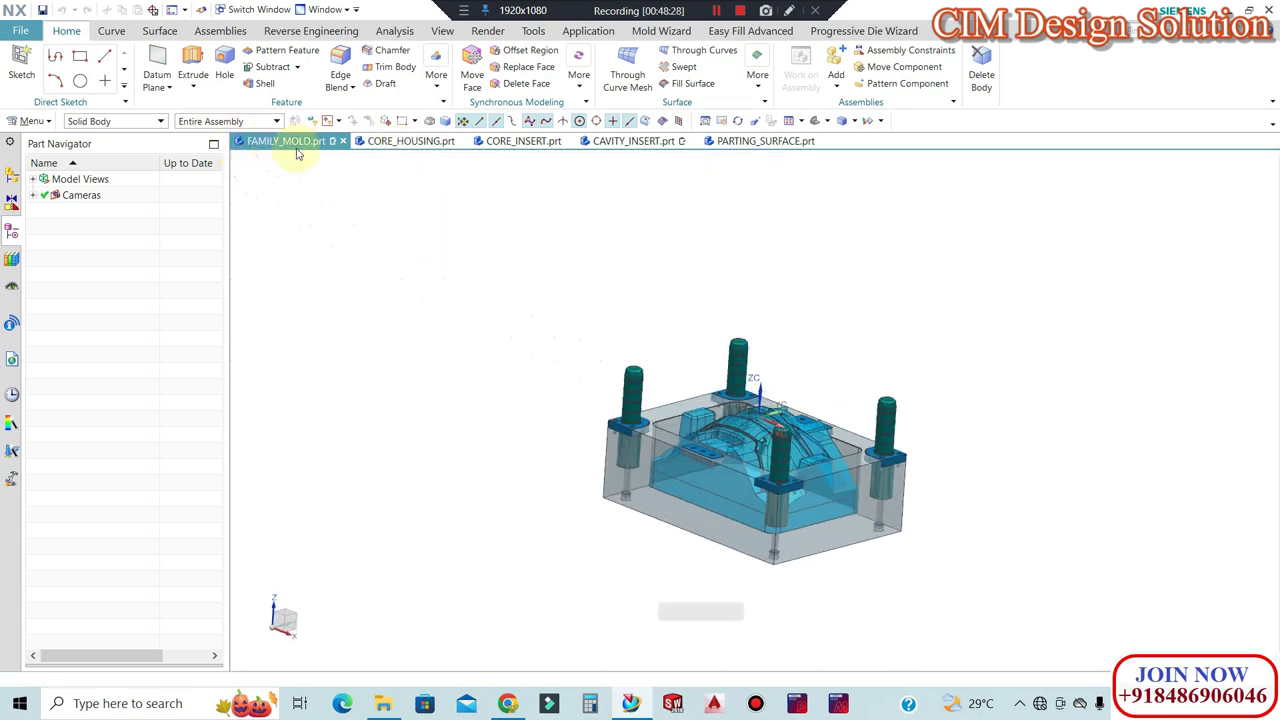
click(12, 177)
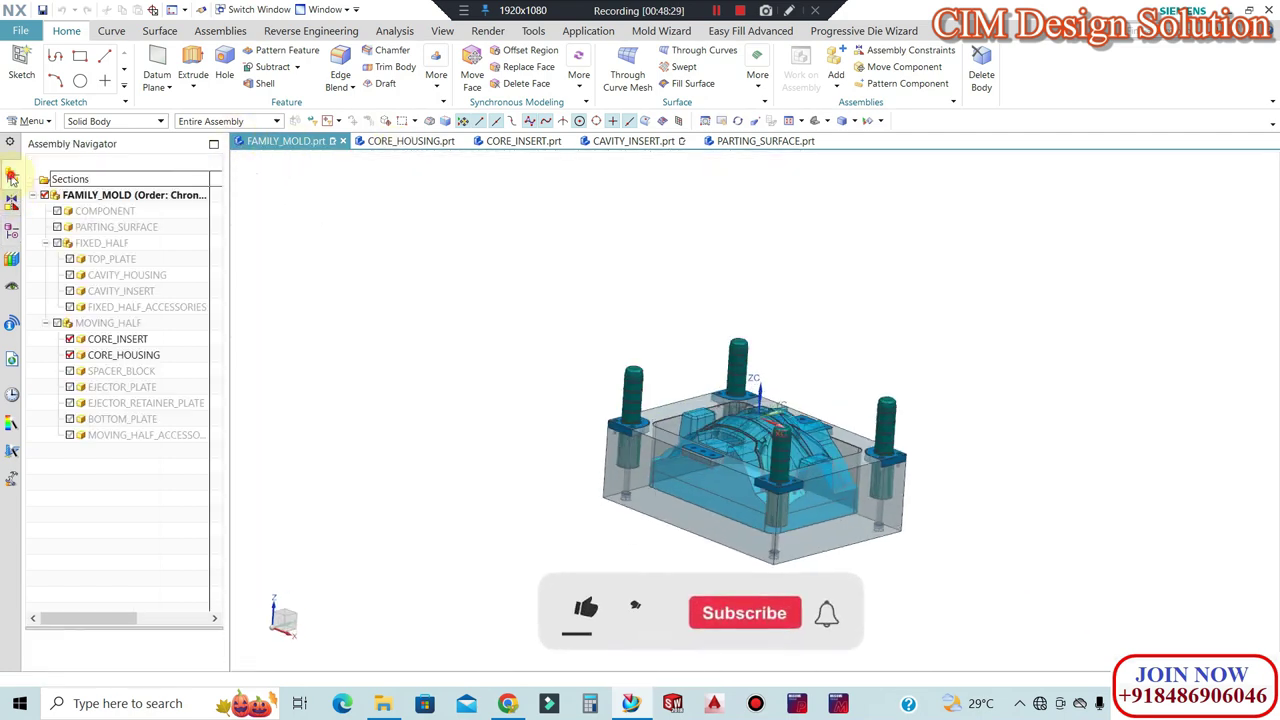
Make CORE_HOUSING the work part, then switch the work part to CAVITY_HOUSING in FAMILY_MOLD.
double_click(141, 360)
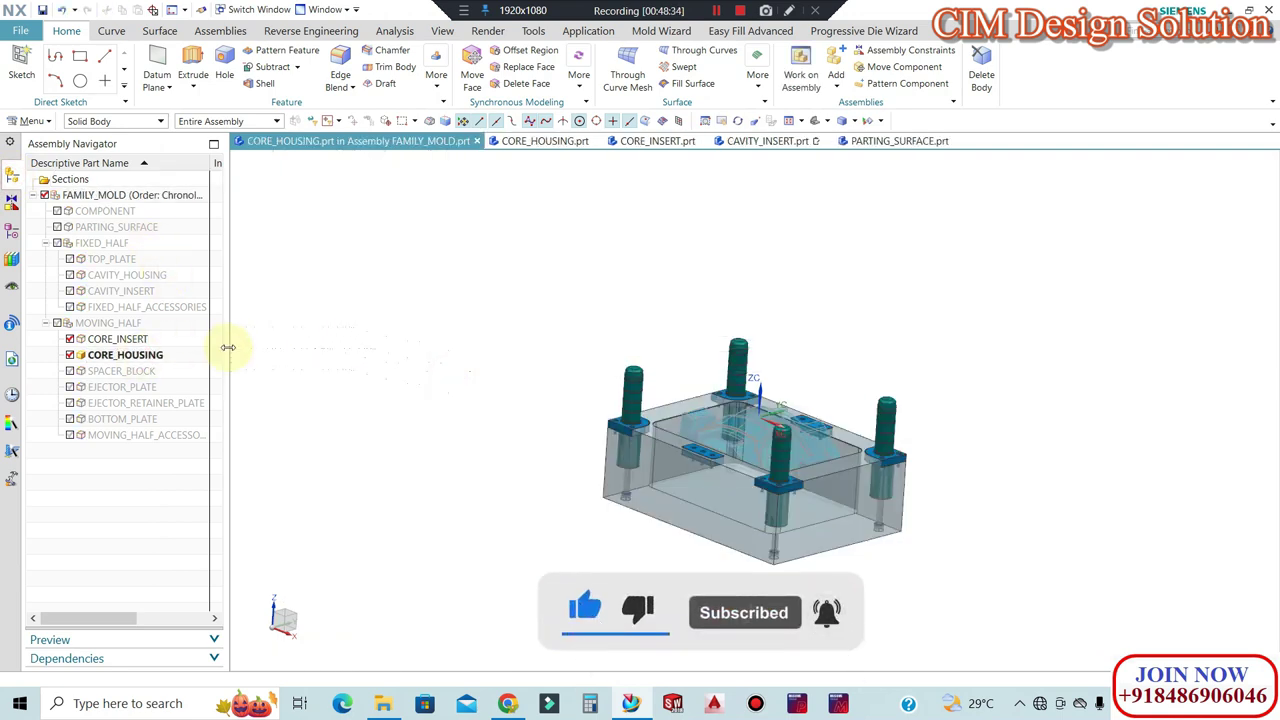
scroll(686, 414, up, 2)
scroll(261, 347, up, 1)
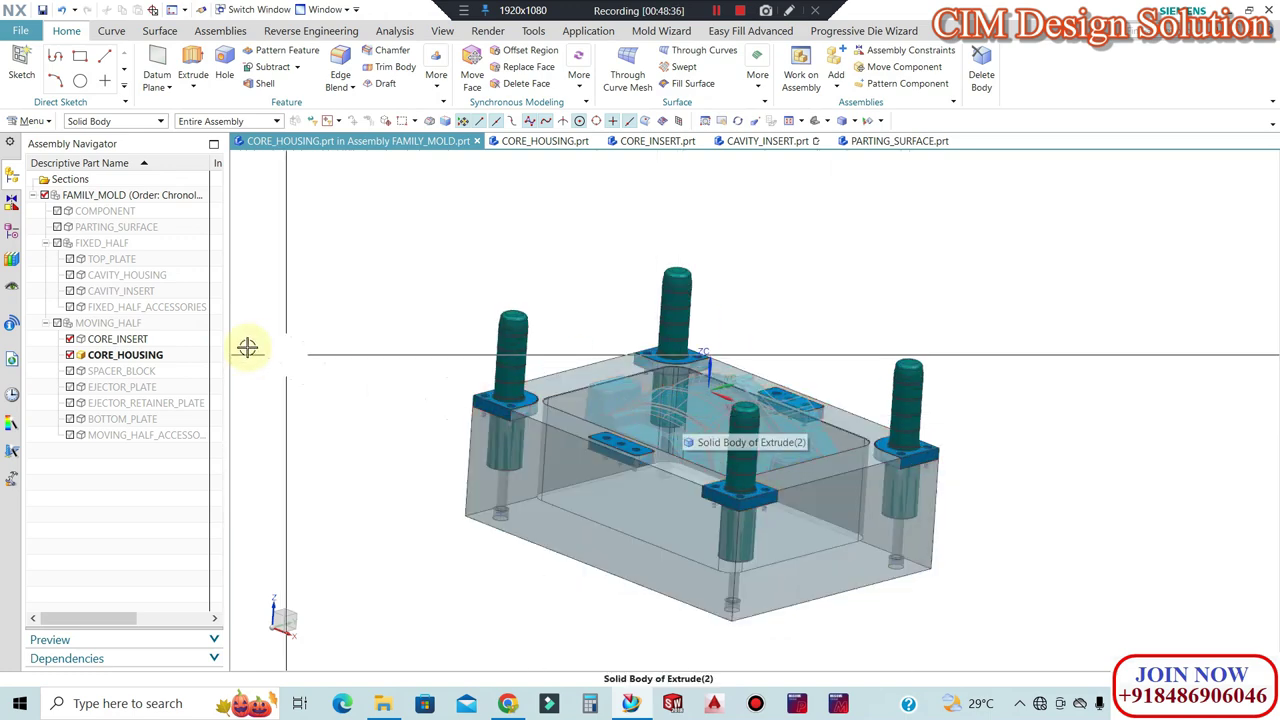
mouse_move(384, 341)
middle_down()
mouse_move(509, 334)
mouse_move(480, 323)
mouse_move(640, 400)
mouse_move(652, 381)
mouse_move(643, 366)
middle_up()
double_click(157, 275)
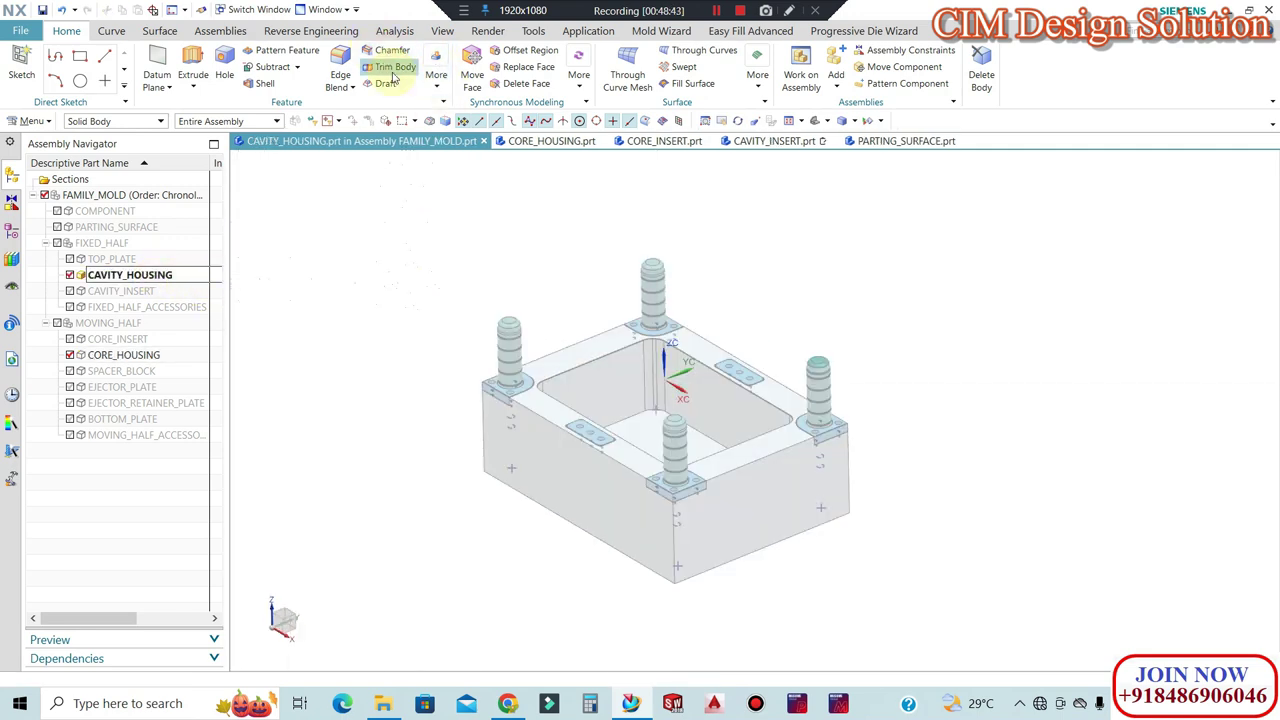
click(222, 31)
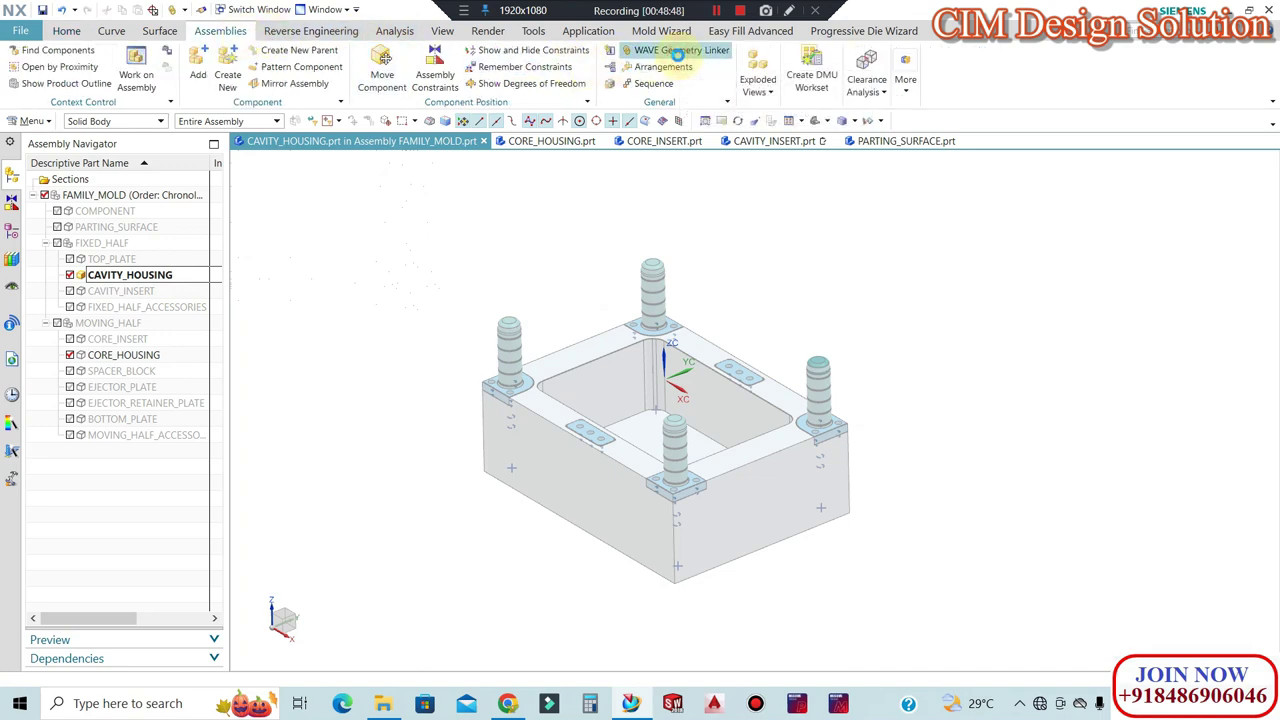
WAVE-link the seven corner collar and holed plate bodies into CAVITY_HOUSING, then hide CORE_HOUSING.
click(678, 55)
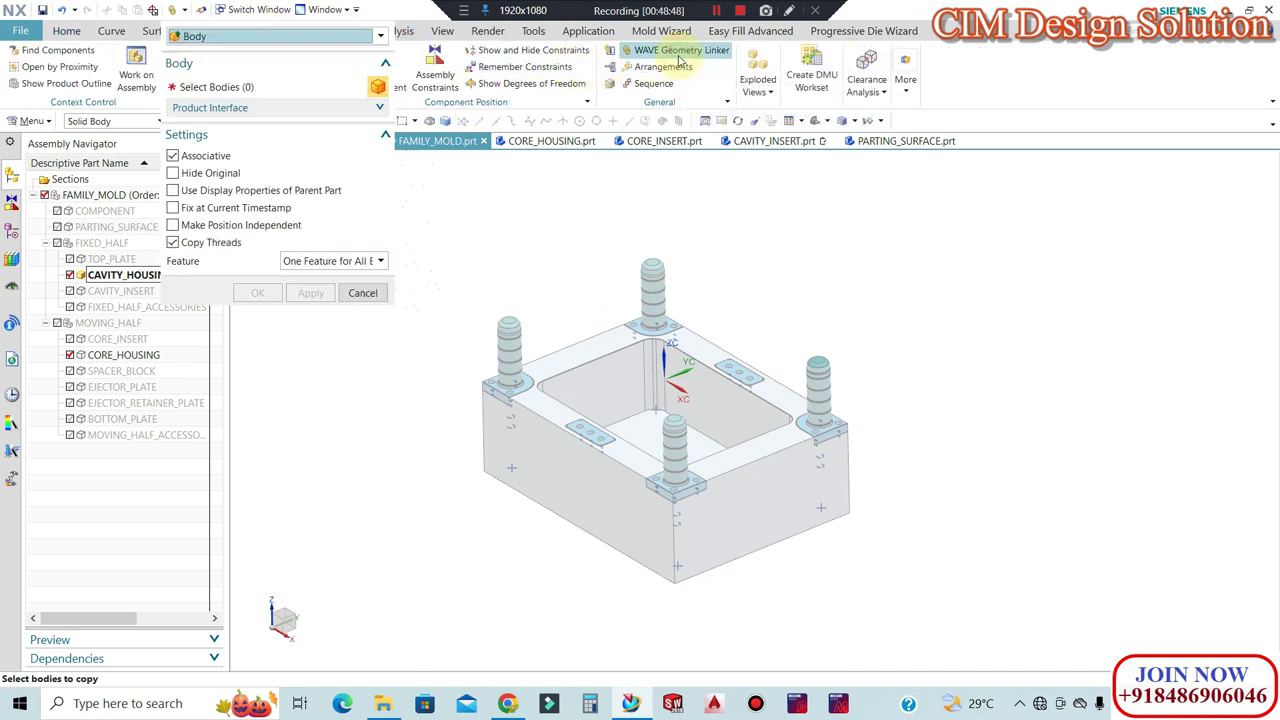
click(580, 349)
scroll(511, 355, up, 5)
click(511, 355)
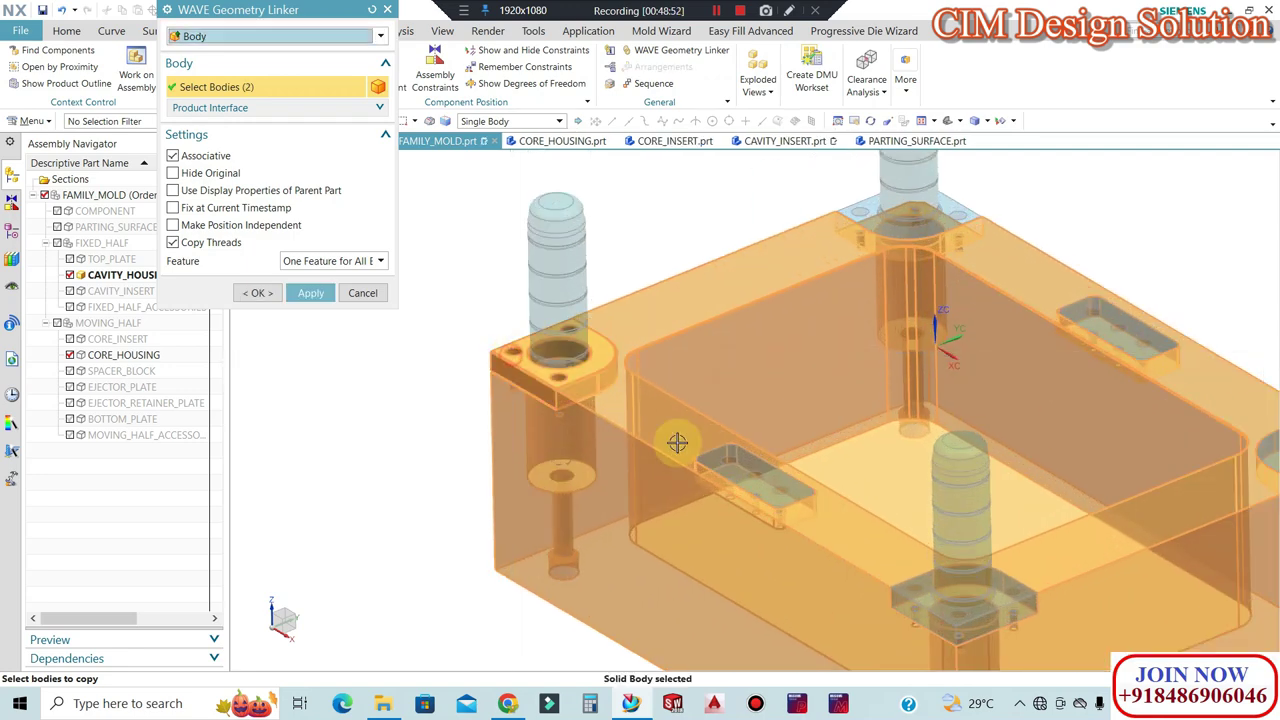
click(748, 481)
scroll(748, 481, down, 5)
click(929, 606)
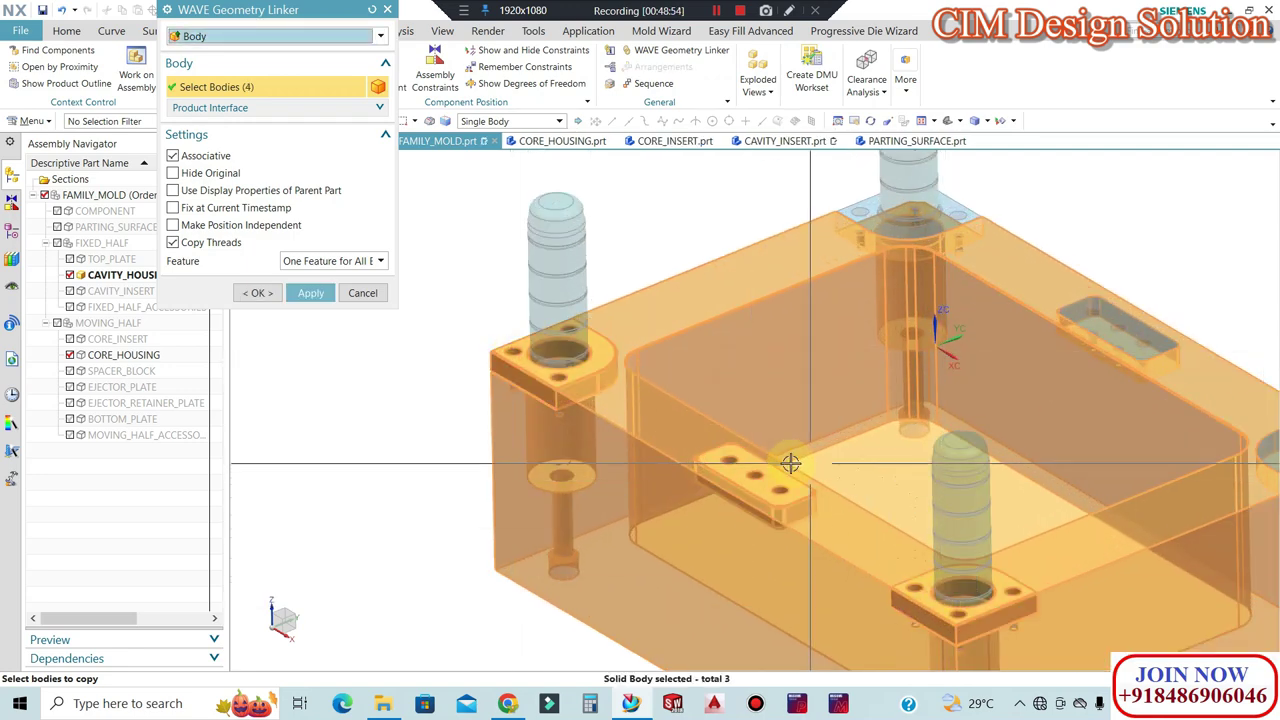
click(1138, 475)
click(1018, 388)
click(832, 299)
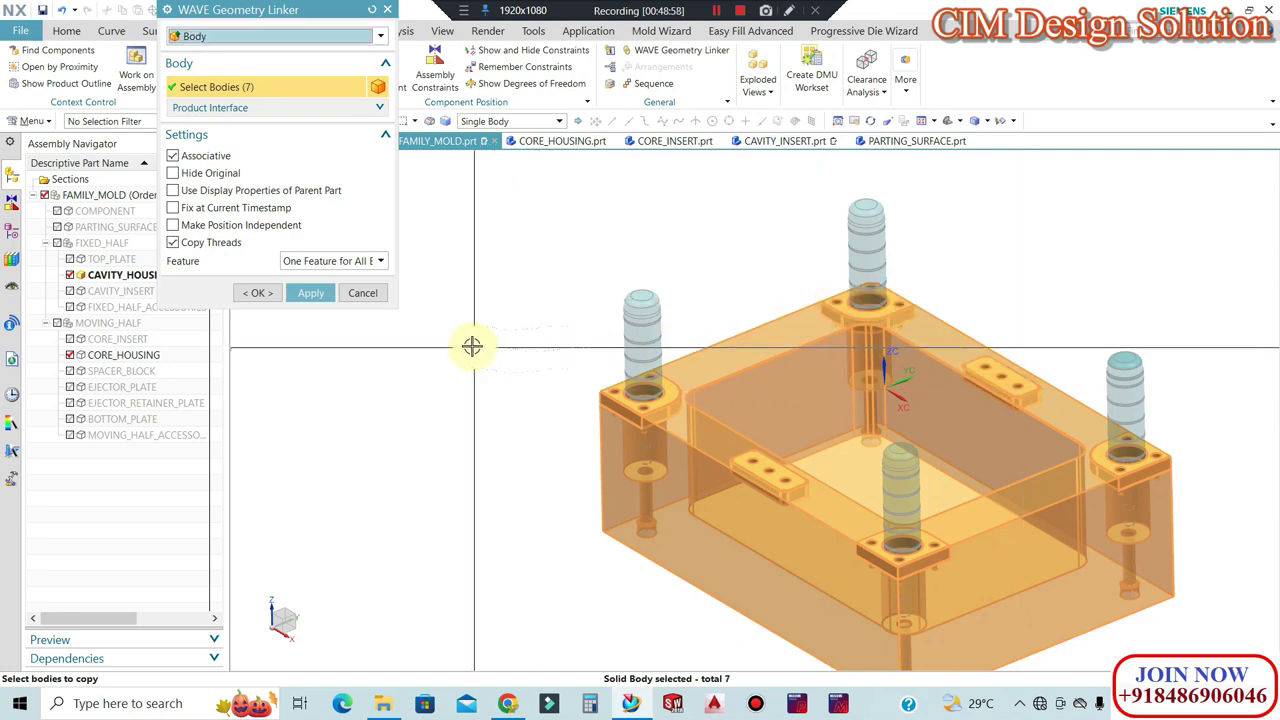
click(259, 292)
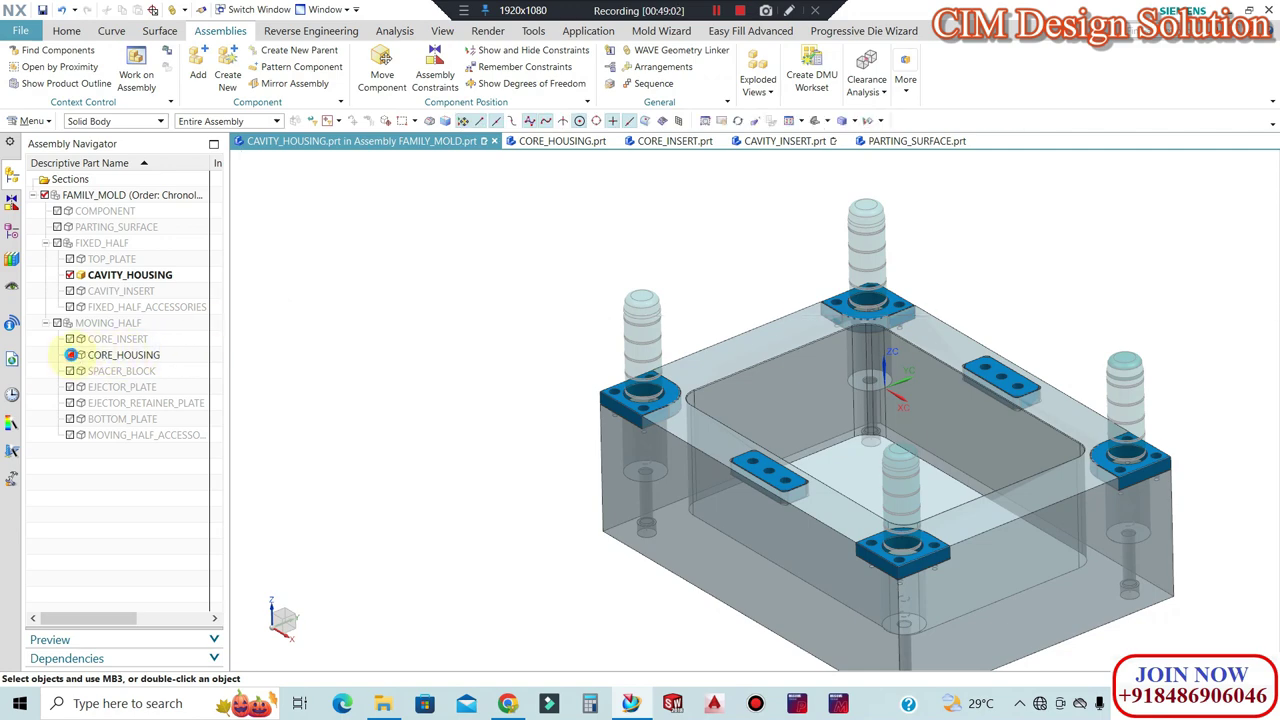
click(70, 355)
Start Mirror Geometry and select the seven linked collar, plate and corner block bodies.
right_click(437, 327)
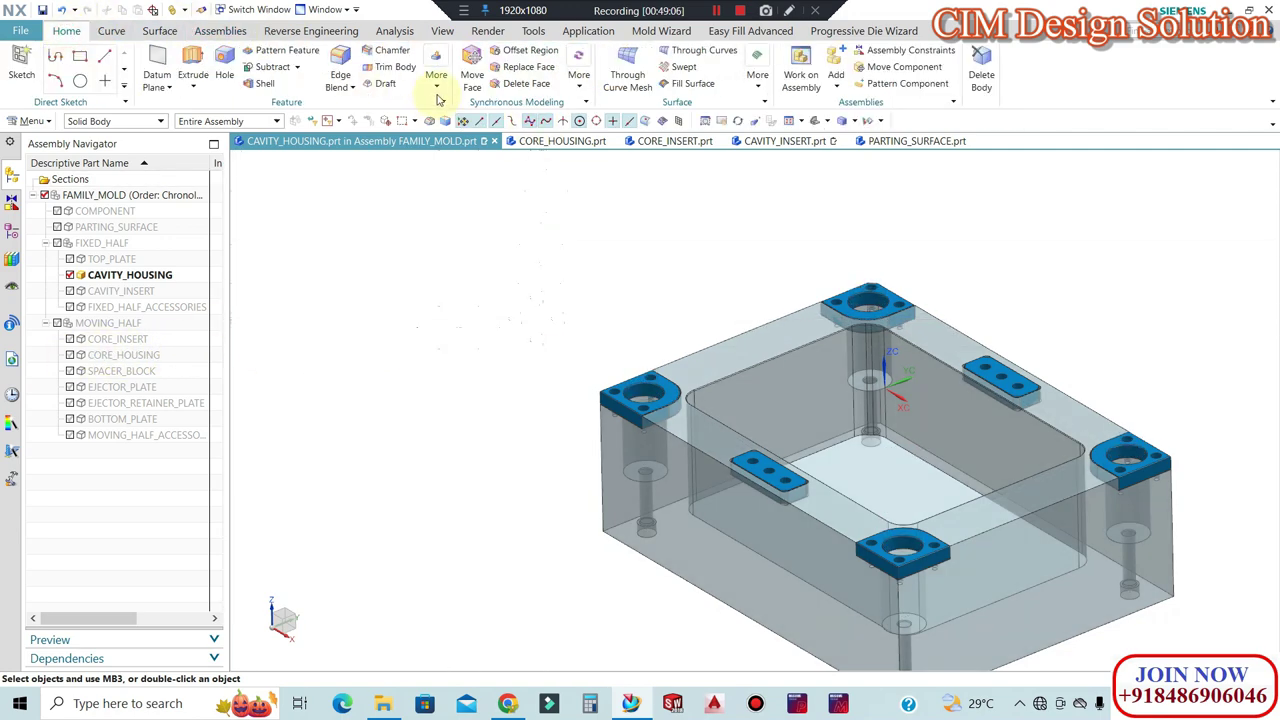
click(436, 78)
click(699, 321)
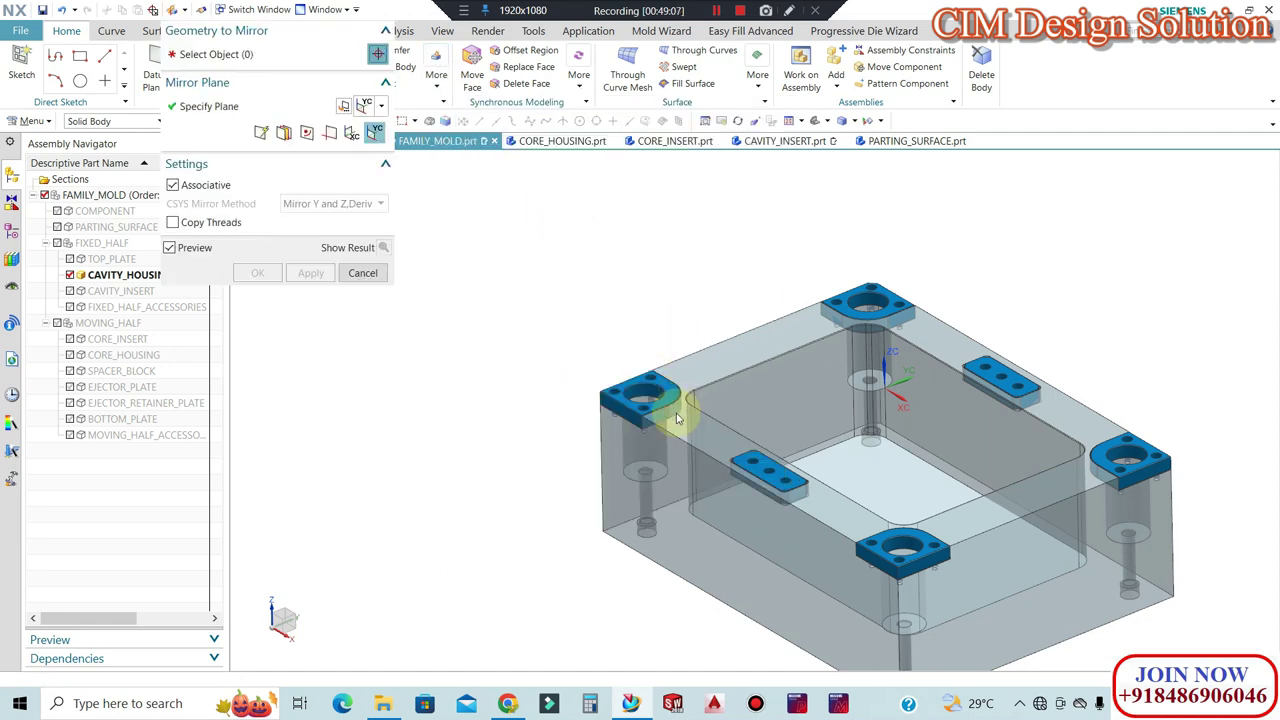
scroll(677, 400, up, 2)
scroll(665, 390, up, 3)
scroll(667, 385, down, 2)
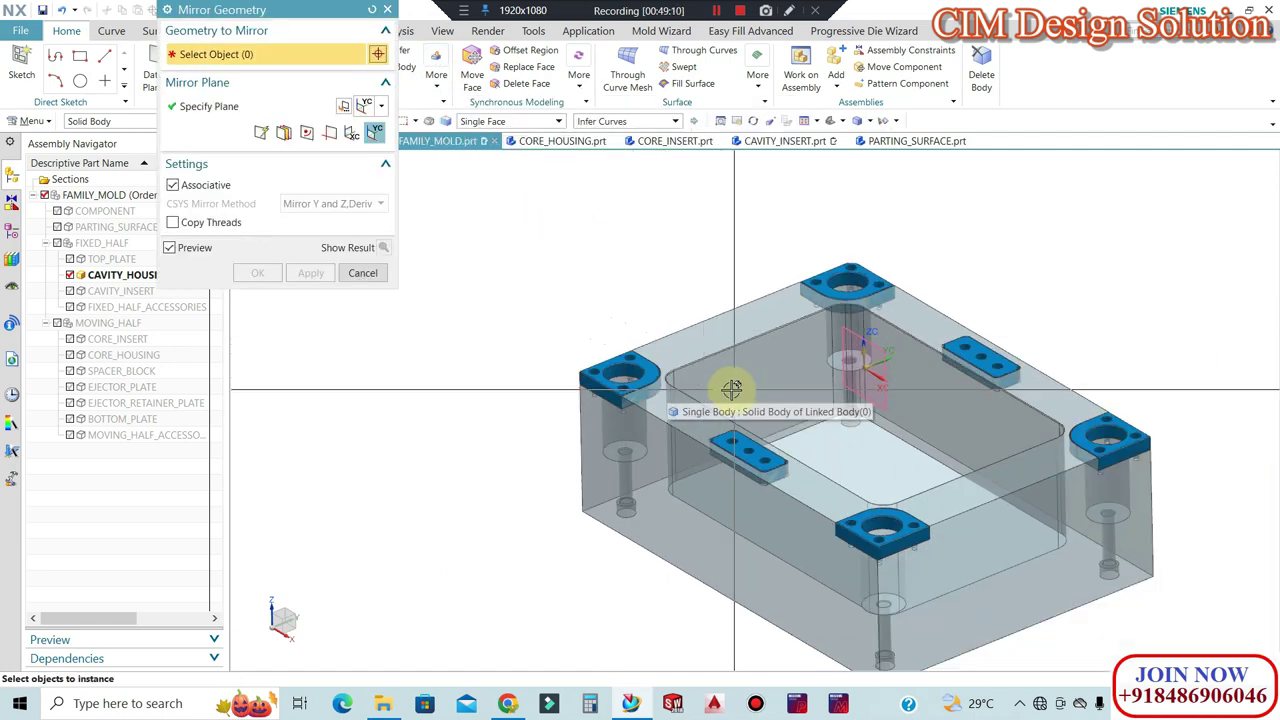
scroll(670, 390, up, 3)
click(686, 325)
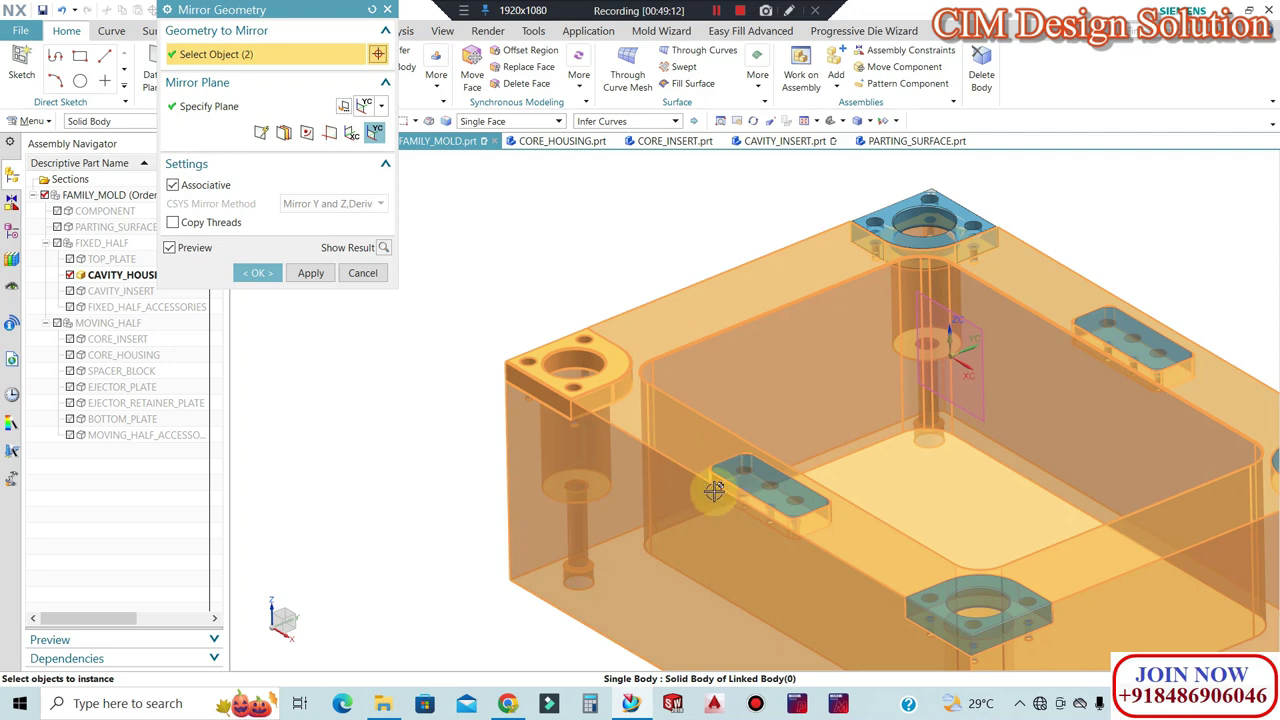
click(765, 488)
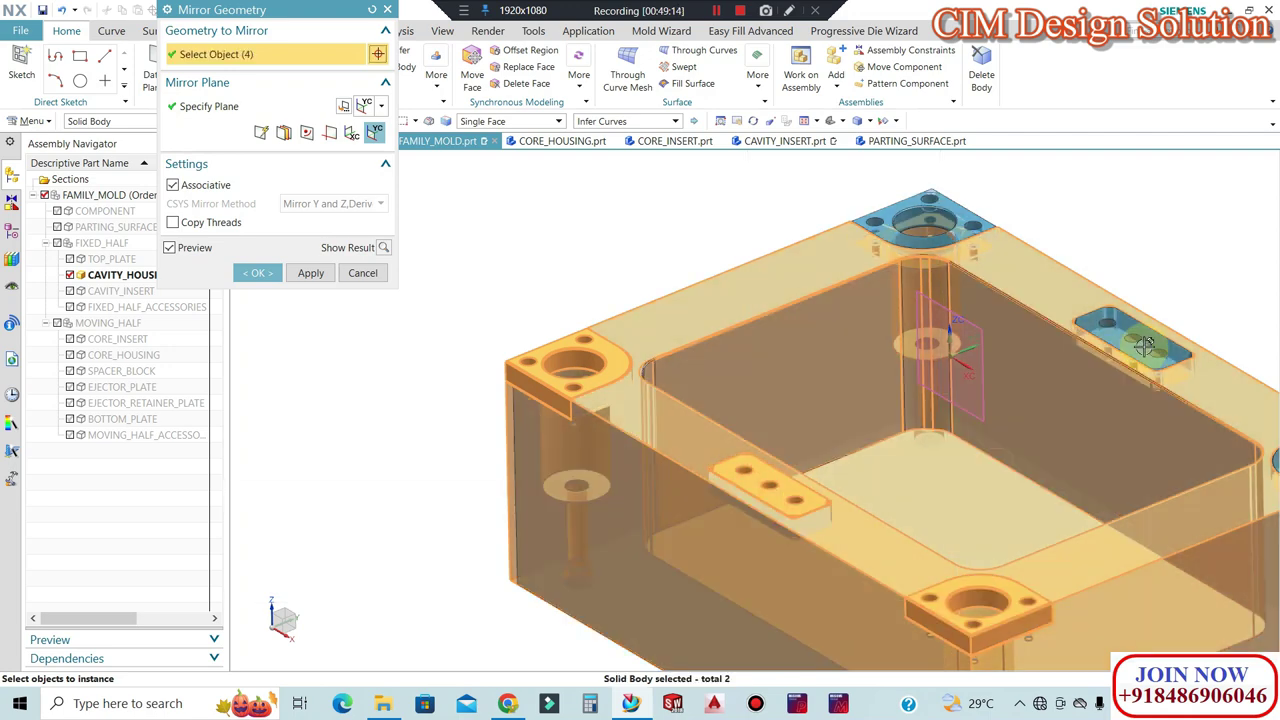
click(1143, 337)
middle_drag(786, 289, 918, 234)
click(930, 238)
click(1215, 425)
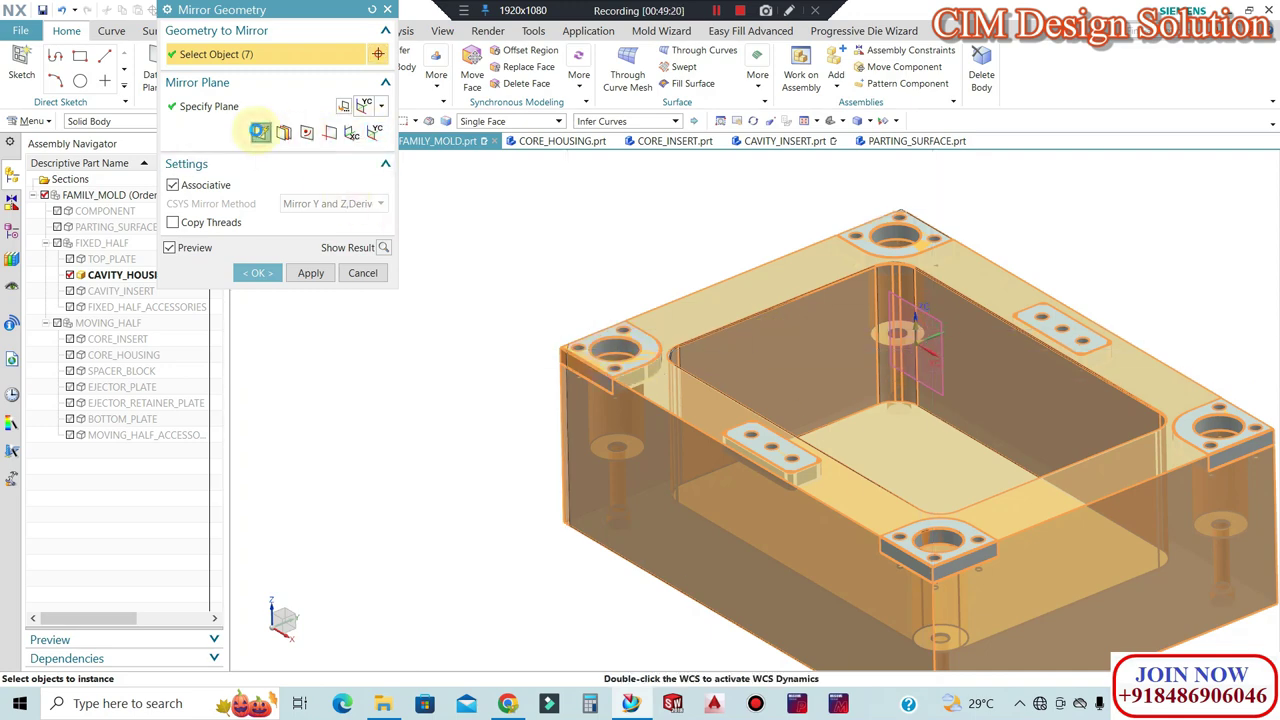
Mirror the selected bodies across the plate's top face.
click(260, 132)
scroll(745, 452, up, 5)
scroll(496, 336, up, 3)
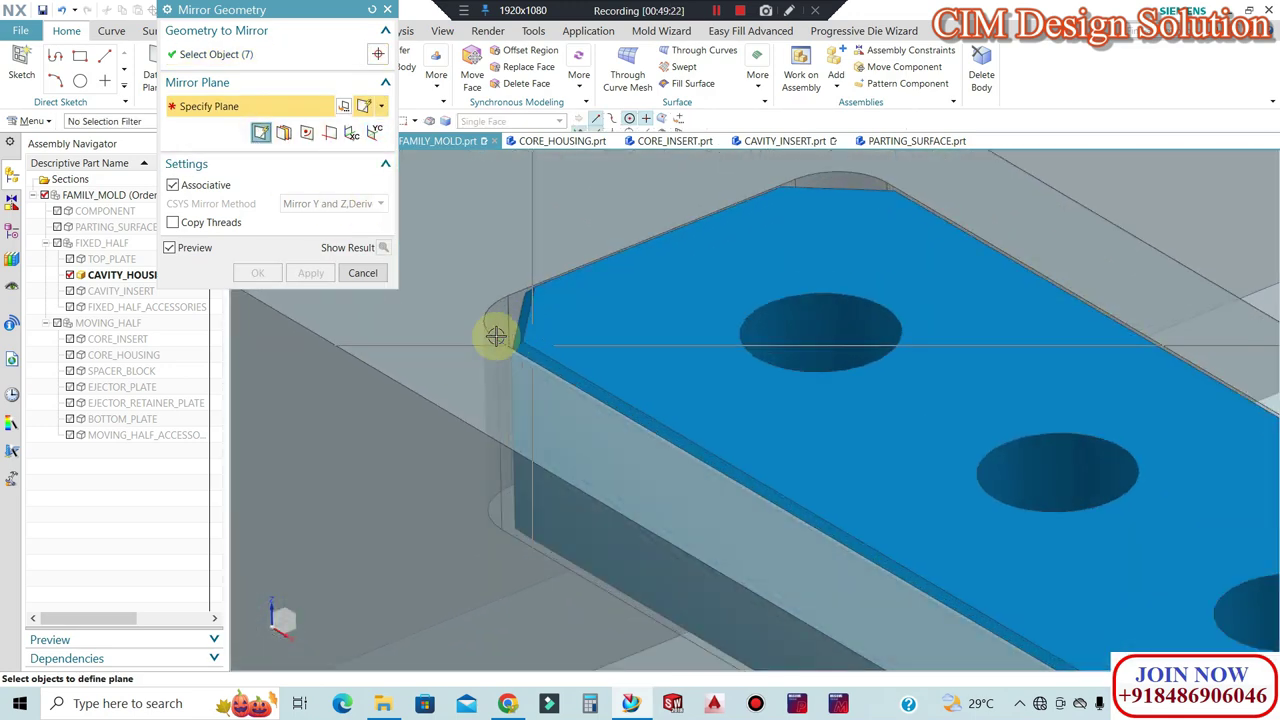
scroll(471, 371, up, 2)
scroll(702, 320, up, 2)
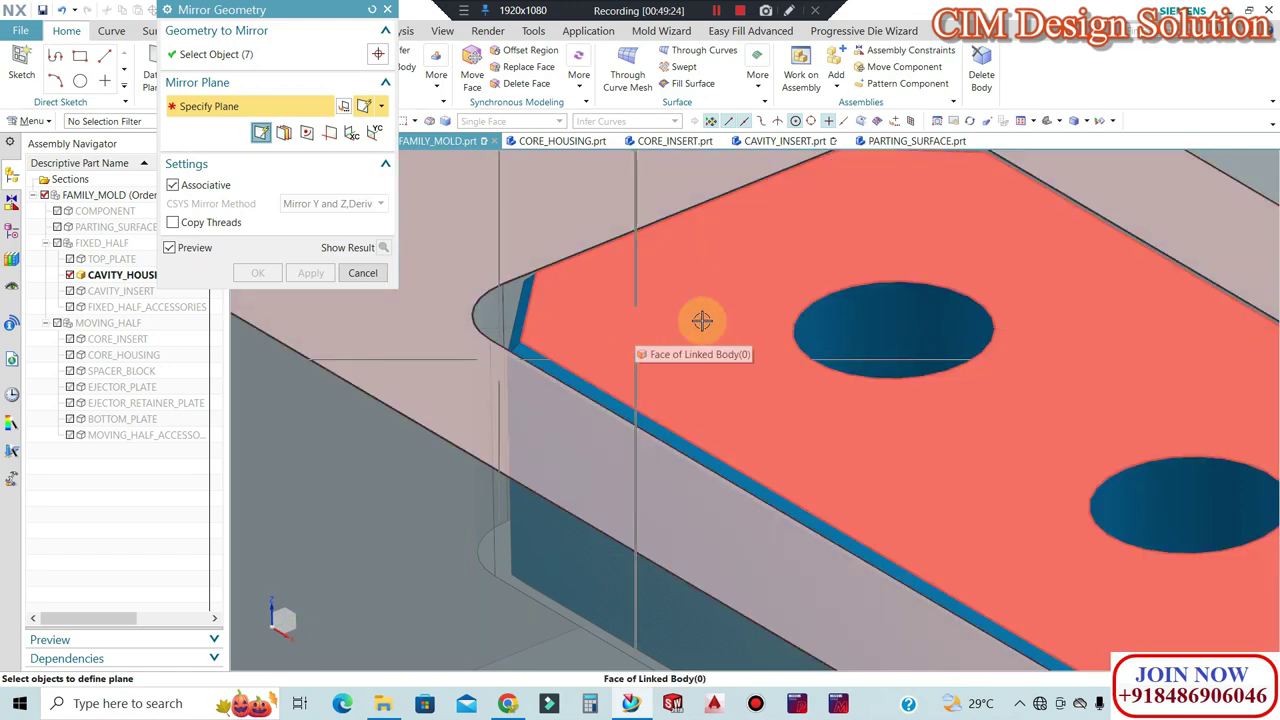
scroll(680, 360, down, 2)
scroll(563, 340, up, 1)
scroll(743, 297, up, 2)
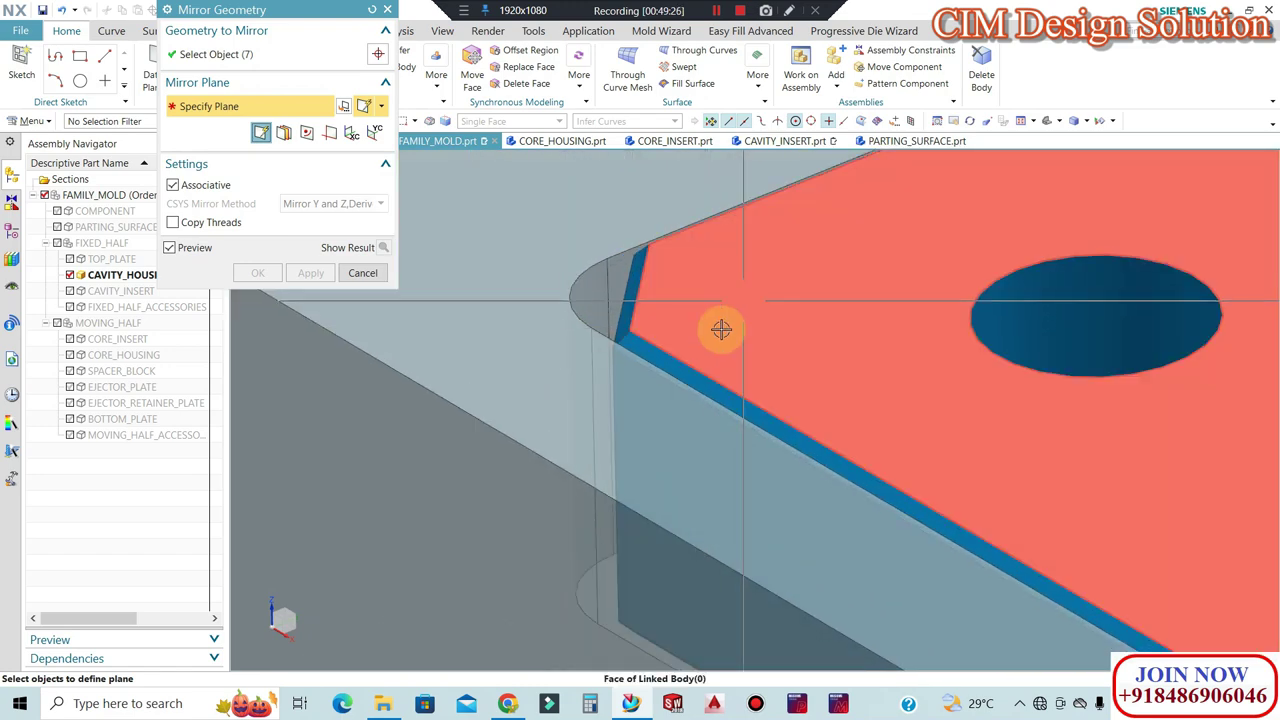
scroll(721, 329, down, 2)
scroll(594, 247, up, 1)
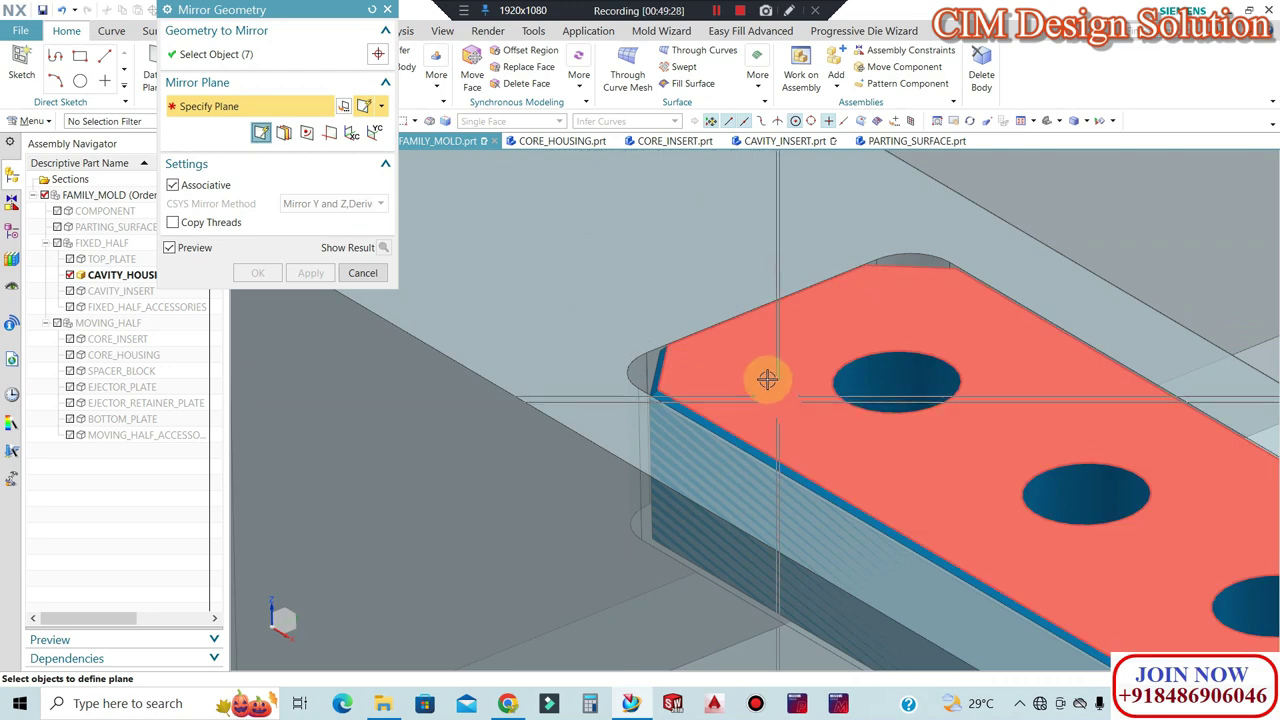
click(766, 374)
scroll(683, 351, down, 1)
scroll(600, 330, down, 2)
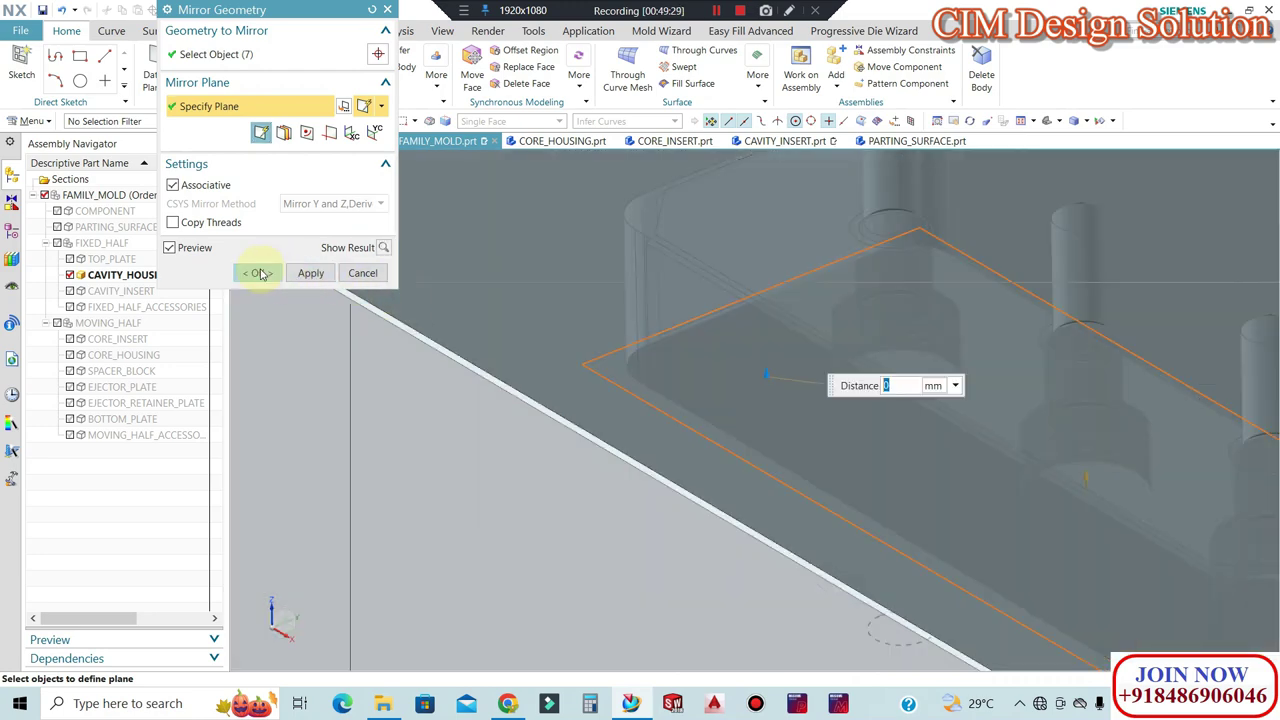
click(258, 273)
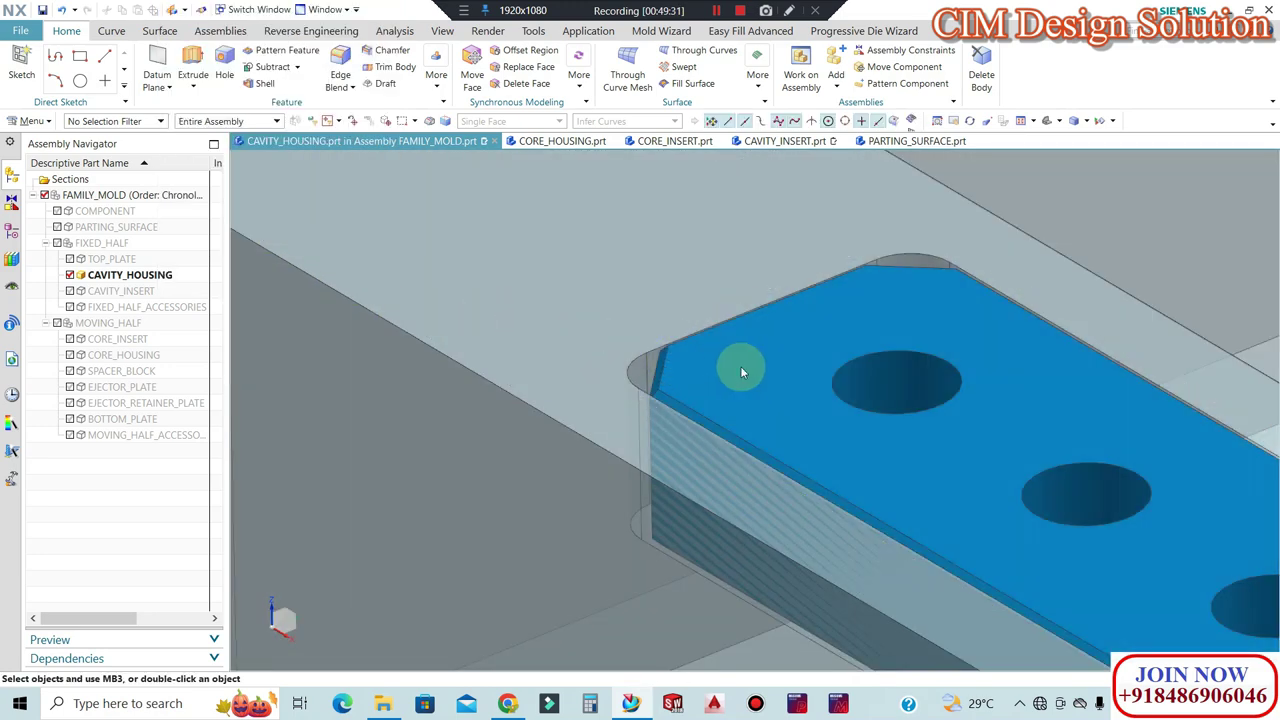
scroll(754, 355, down, 3)
scroll(689, 357, down, 2)
scroll(677, 366, down, 2)
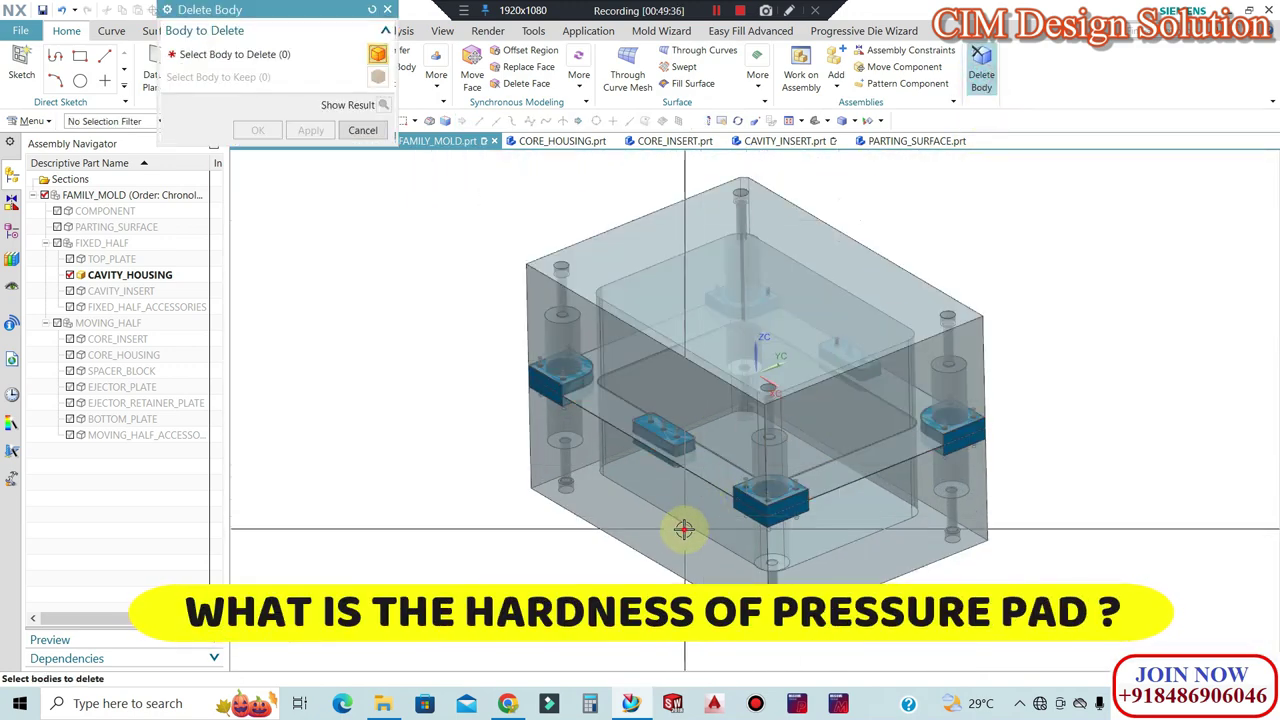
Delete the seven lower-half linked bodies, picking them in the front view.
click(871, 491)
middle_drag(1114, 354, 941, 411)
key(F8)
click(858, 407)
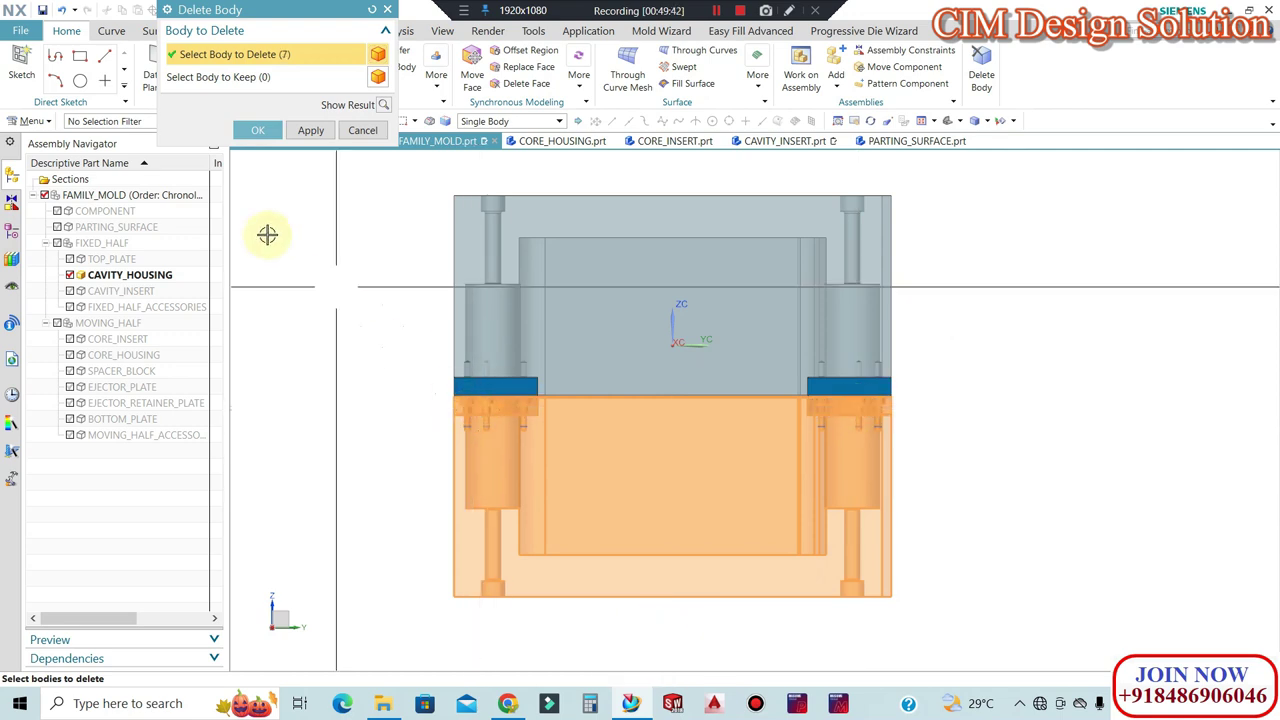
click(257, 131)
scroll(543, 447, down, 4)
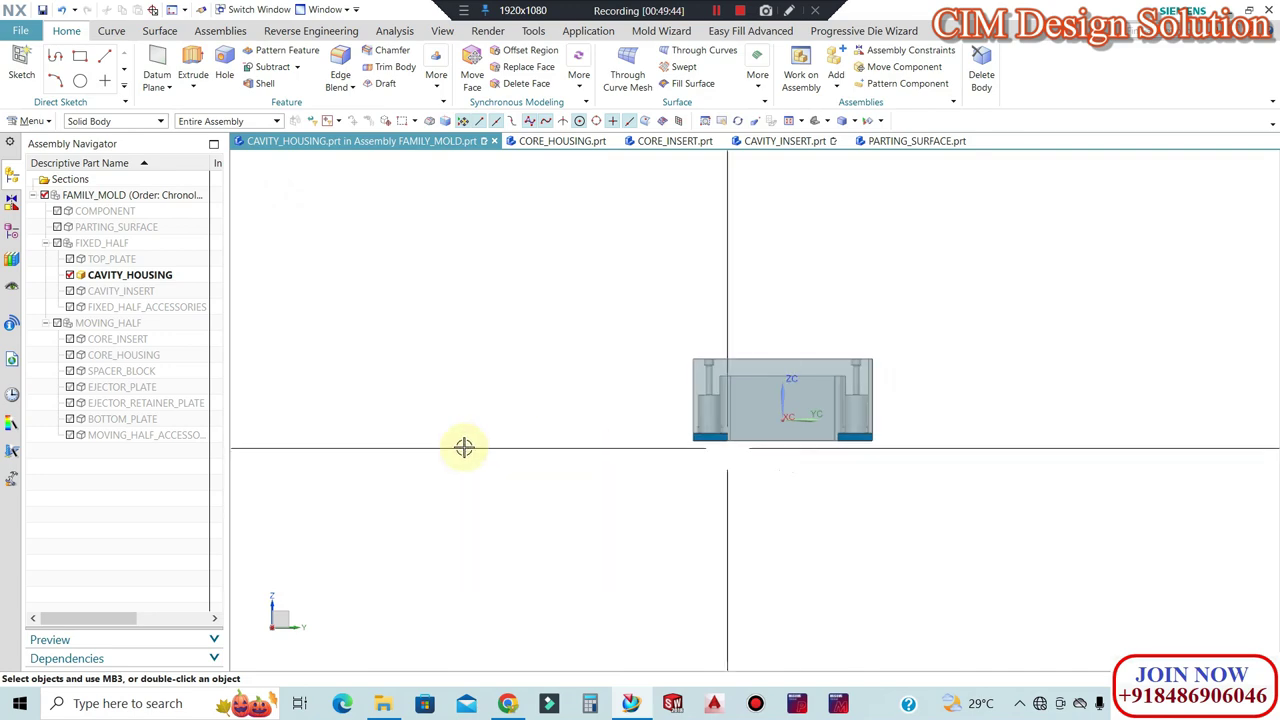
Reorient to a square front view and select the mirrored housing solid.
mouse_move(811, 449)
middle_down()
mouse_move(850, 357)
mouse_move(814, 443)
middle_up()
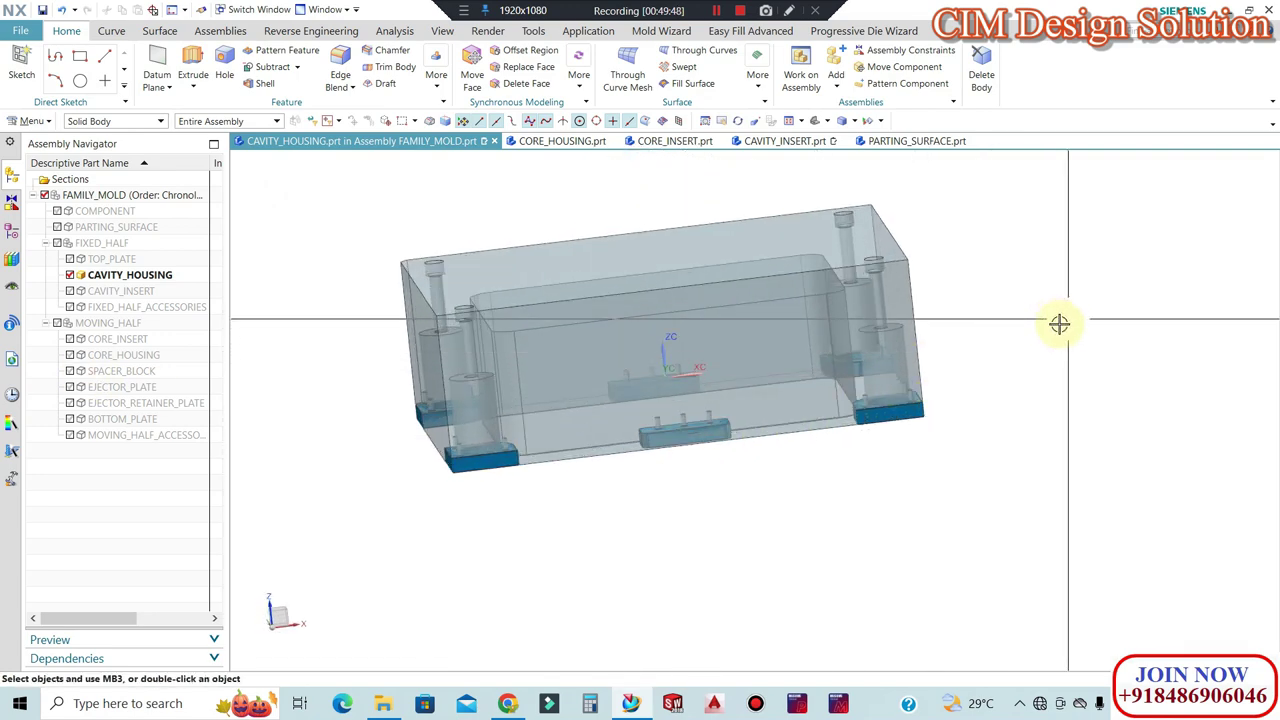
key(F8)
scroll(1014, 308, down, 3)
scroll(1014, 308, up, 3)
scroll(971, 303, up, 2)
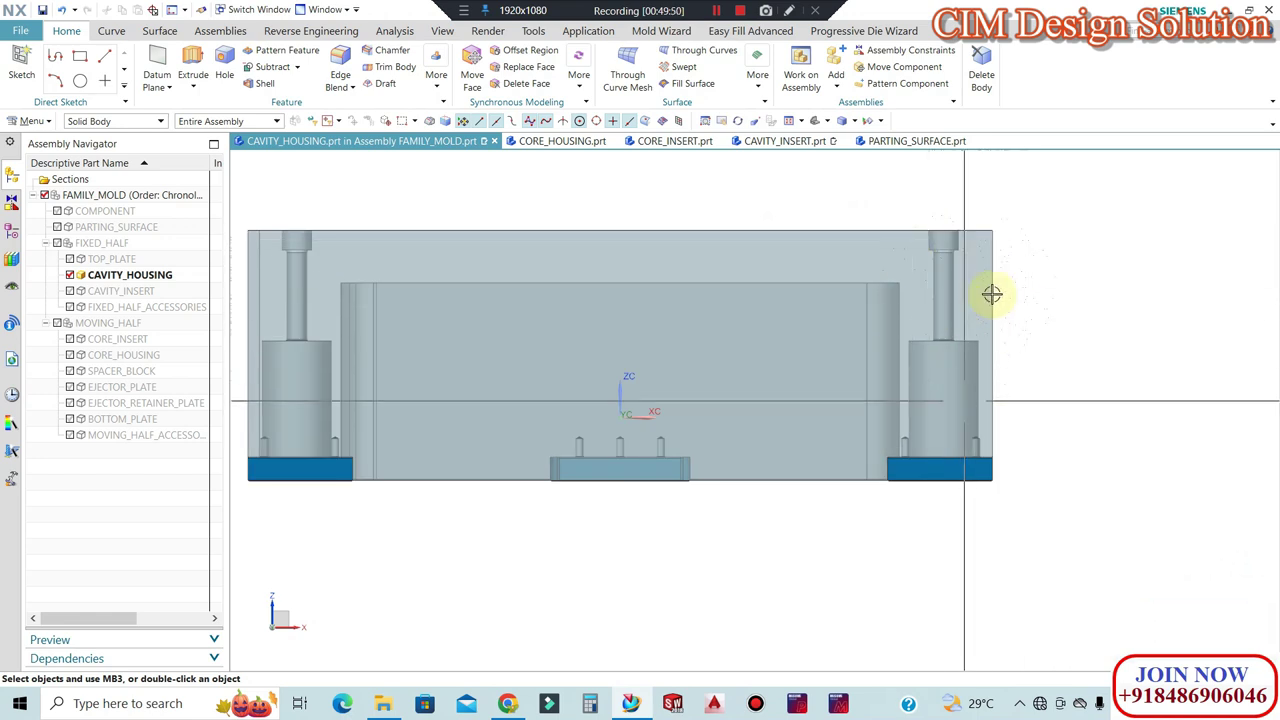
click(966, 349)
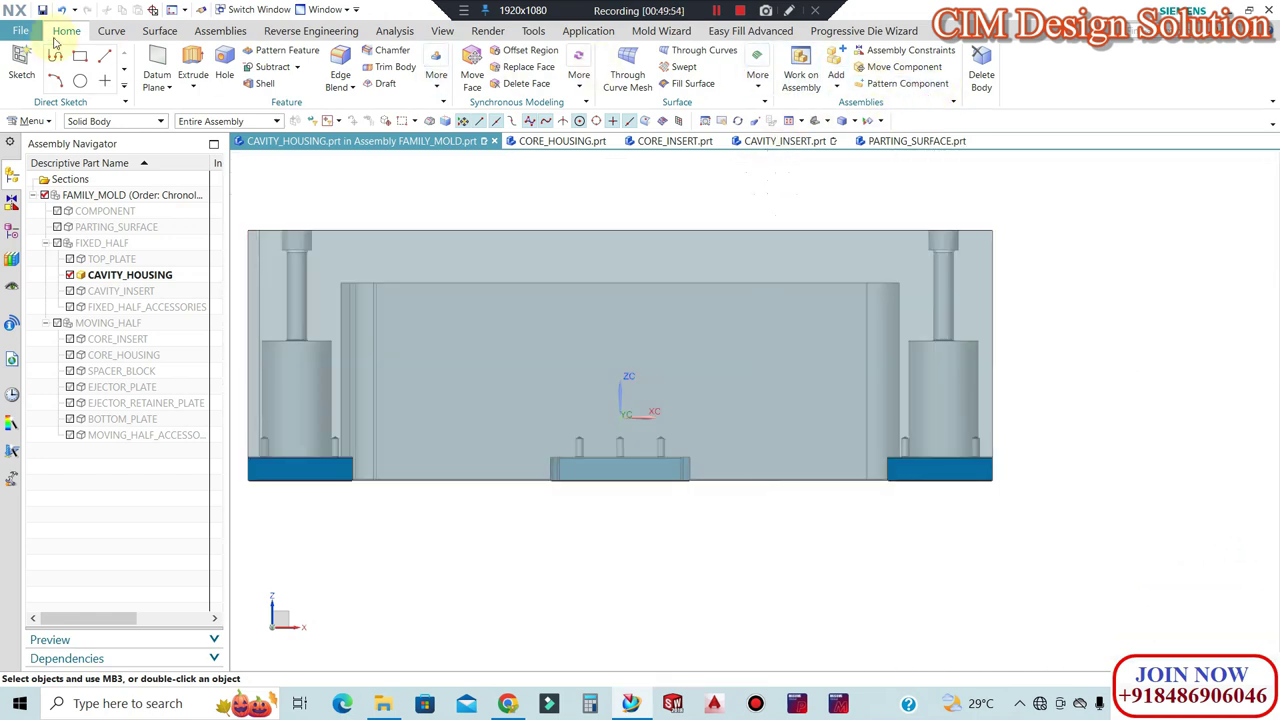
click(108, 32)
scroll(548, 104, up, 1)
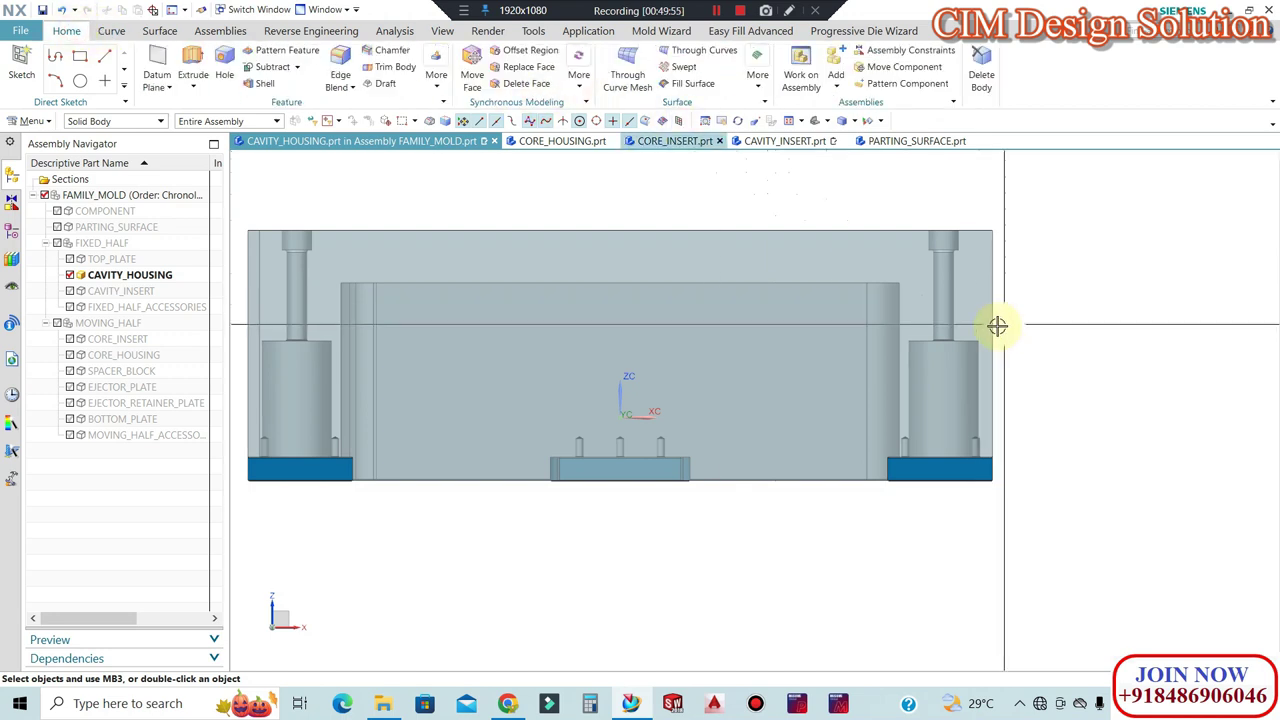
scroll(997, 326, down, 3)
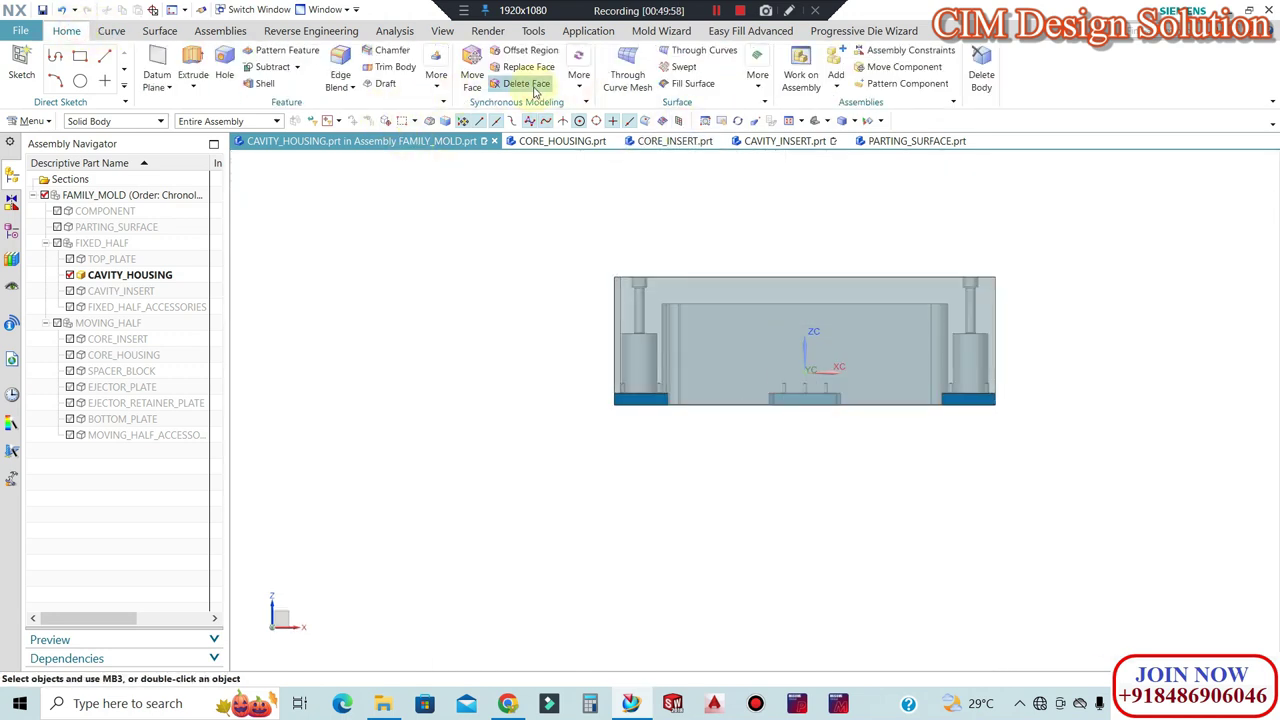
Remove the 12 faces at the tops of the guide-pin bores with Delete Face.
click(526, 84)
scroll(664, 279, up, 2)
click(655, 234)
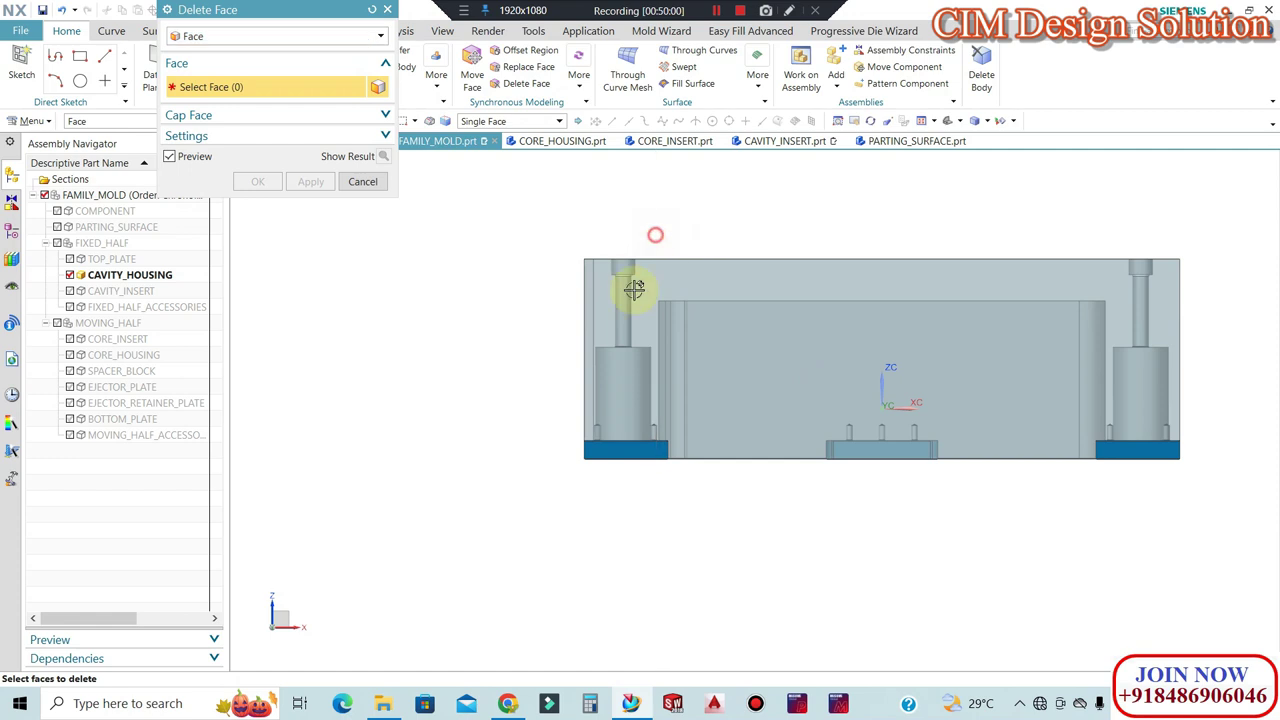
drag(568, 370, 568, 370)
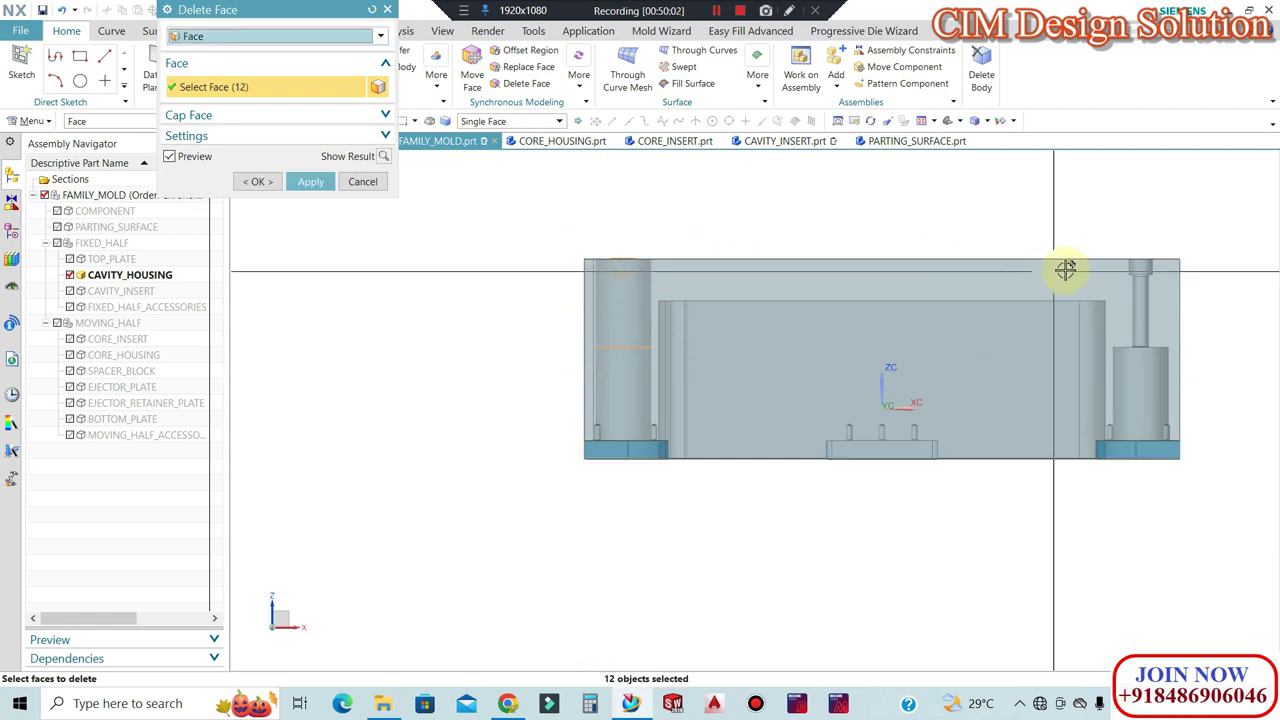
click(1185, 242)
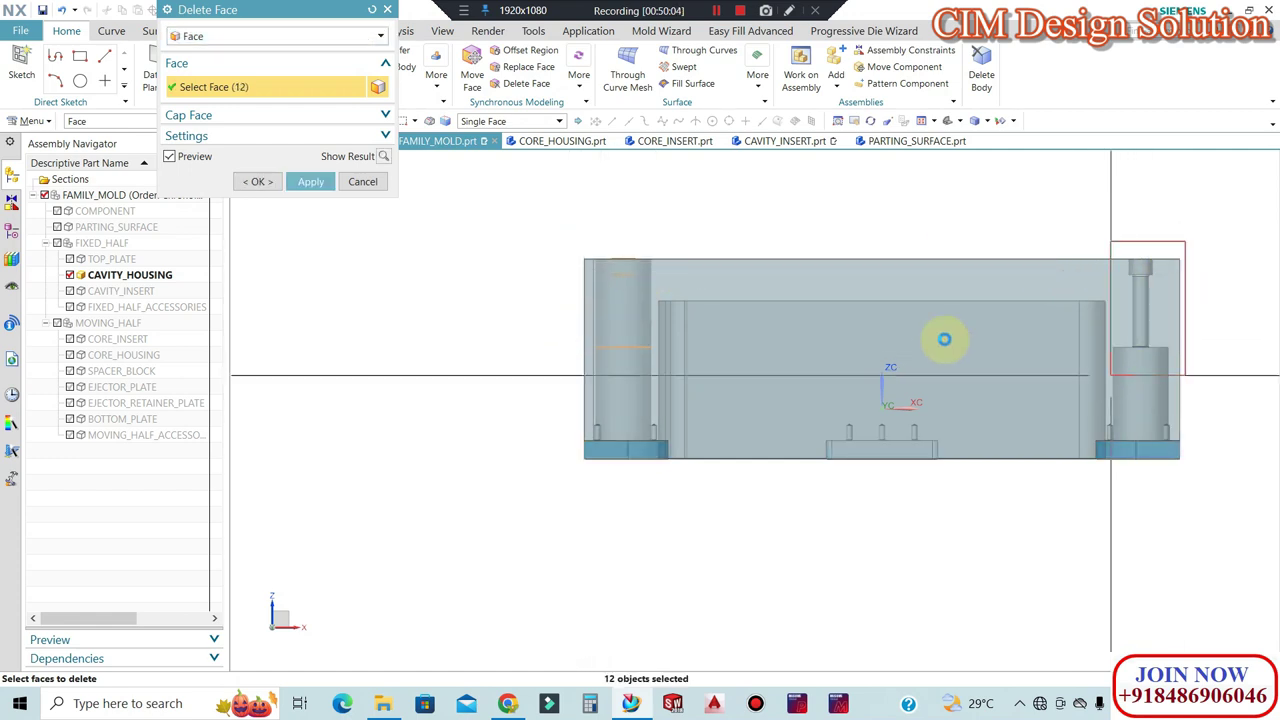
click(257, 181)
mouse_move(520, 251)
middle_down()
mouse_move(600, 278)
mouse_move(586, 286)
mouse_move(571, 223)
mouse_move(591, 234)
mouse_move(608, 223)
mouse_move(663, 314)
middle_up()
scroll(558, 255, up, 5)
scroll(560, 265, down, 5)
Orbit and zoom around the housing to inspect the corner pockets.
middle_drag(563, 280, 569, 283)
scroll(503, 400, up, 5)
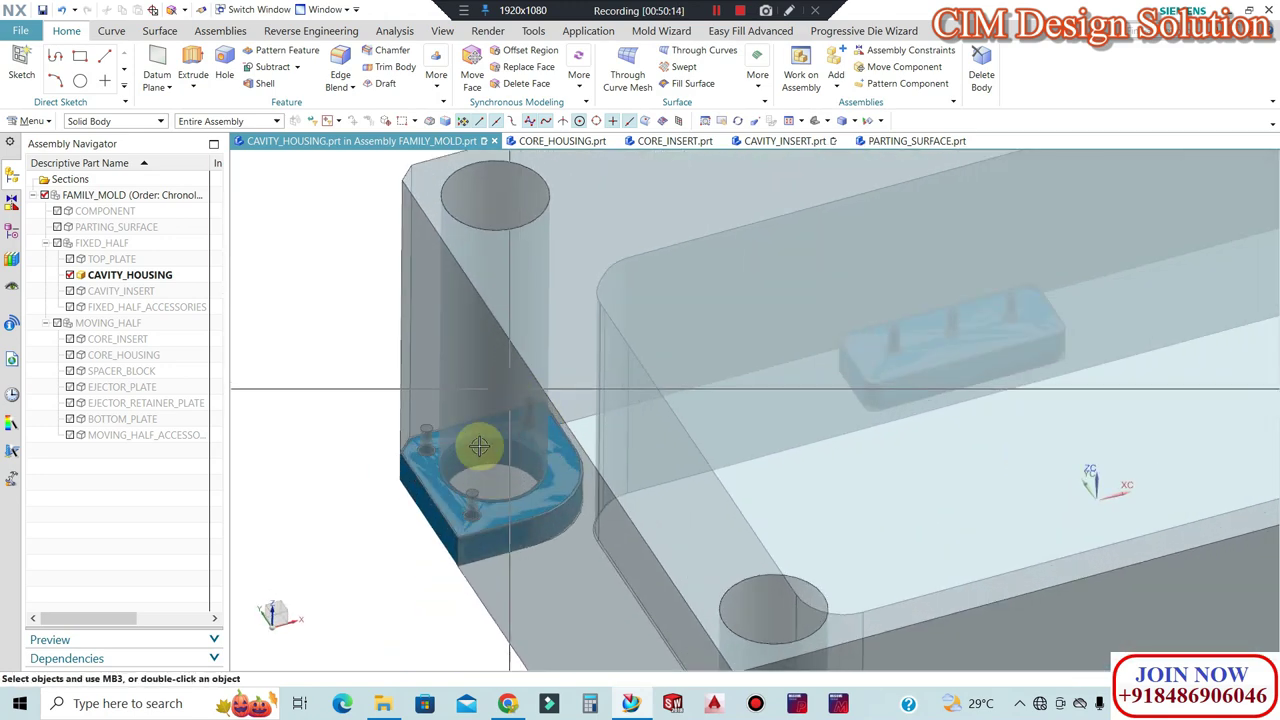
scroll(447, 500, up, 3)
scroll(447, 500, down, 1)
scroll(449, 434, down, 1)
scroll(531, 403, down, 2)
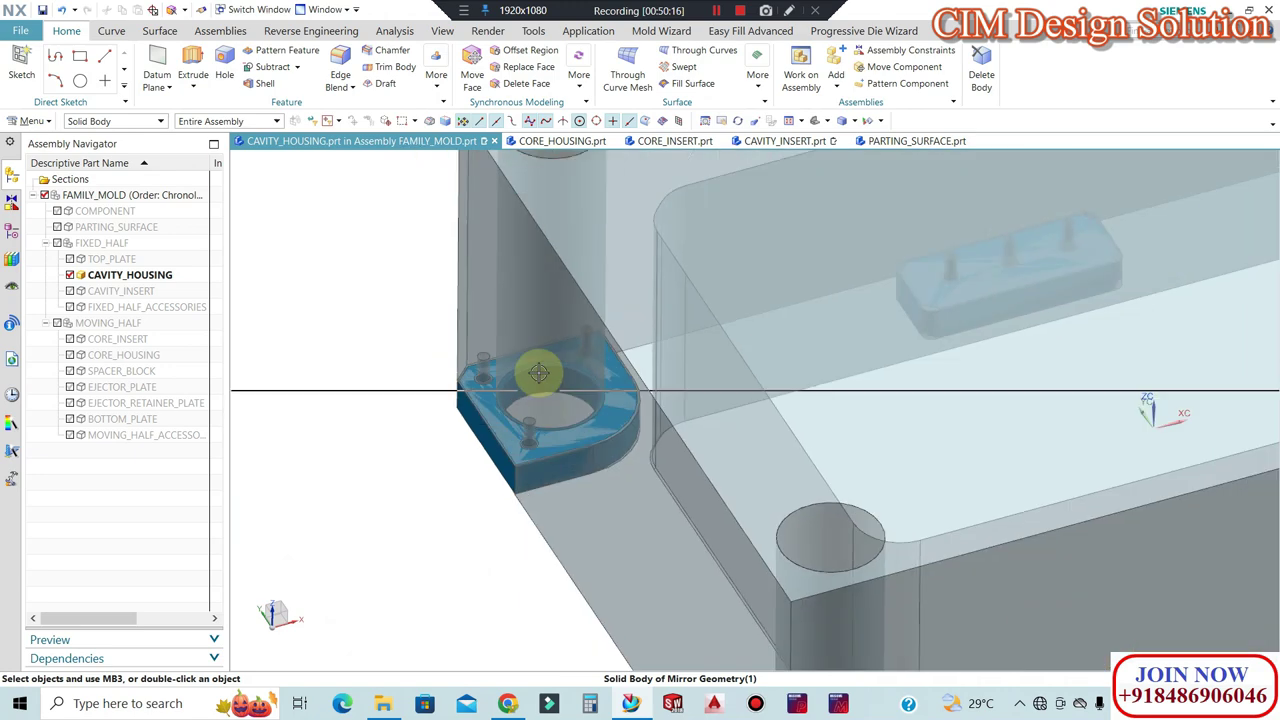
scroll(523, 303, down, 2)
scroll(580, 245, up, 2)
mouse_move(594, 229)
middle_down()
mouse_move(509, 323)
mouse_move(443, 243)
middle_up()
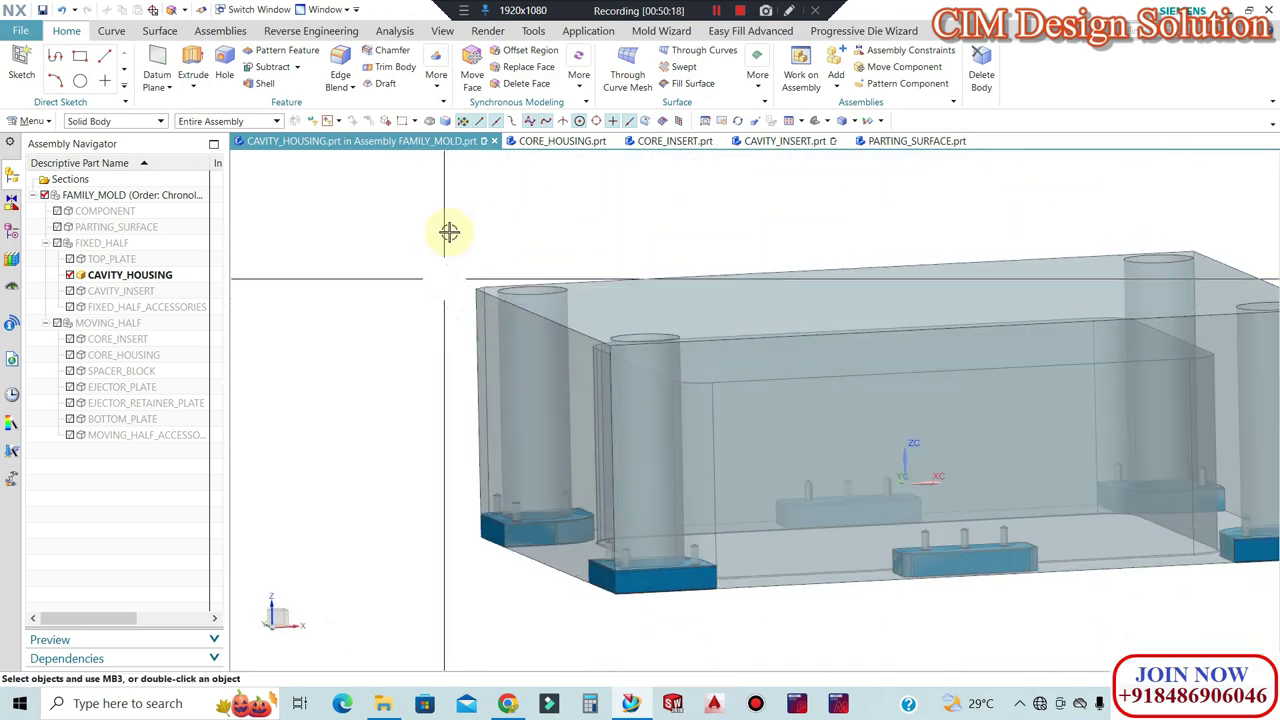
scroll(472, 296, down, 1)
mouse_move(614, 343)
middle_down()
mouse_move(617, 257)
mouse_move(617, 311)
mouse_move(353, 360)
middle_up()
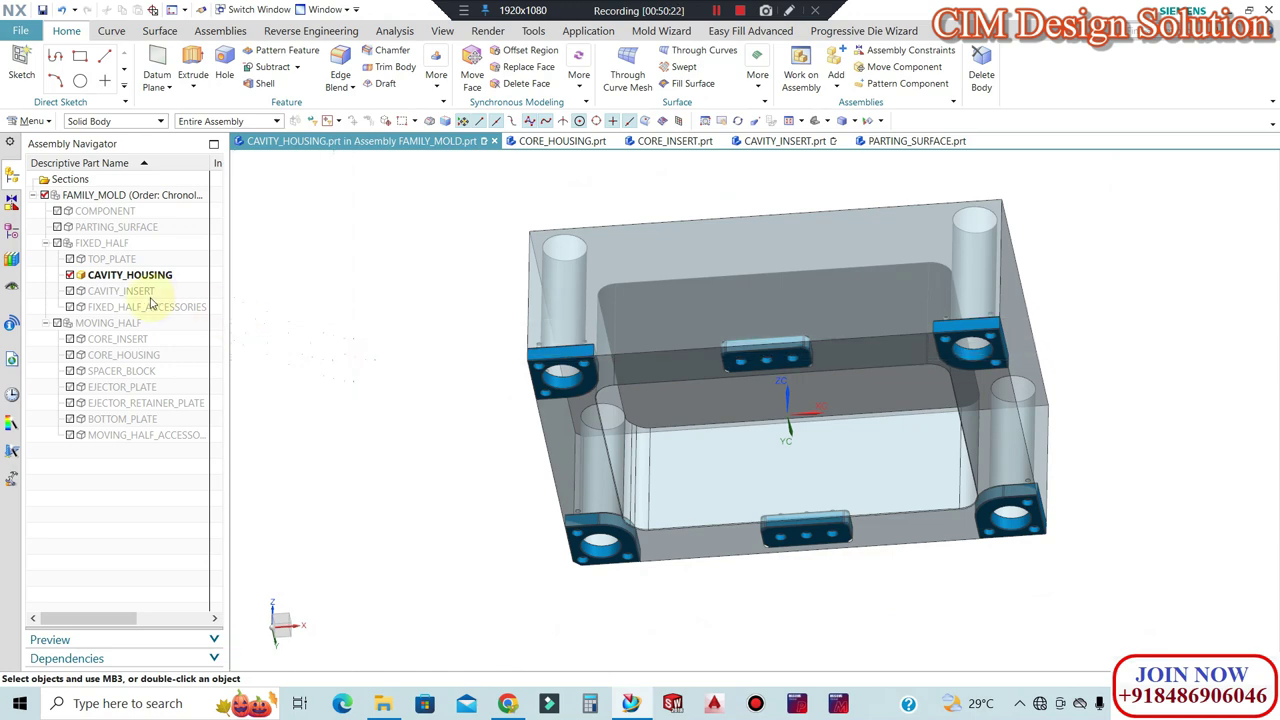
Turn on CAVITY_INSERT and view it with the housing from front, below and isometric.
click(72, 291)
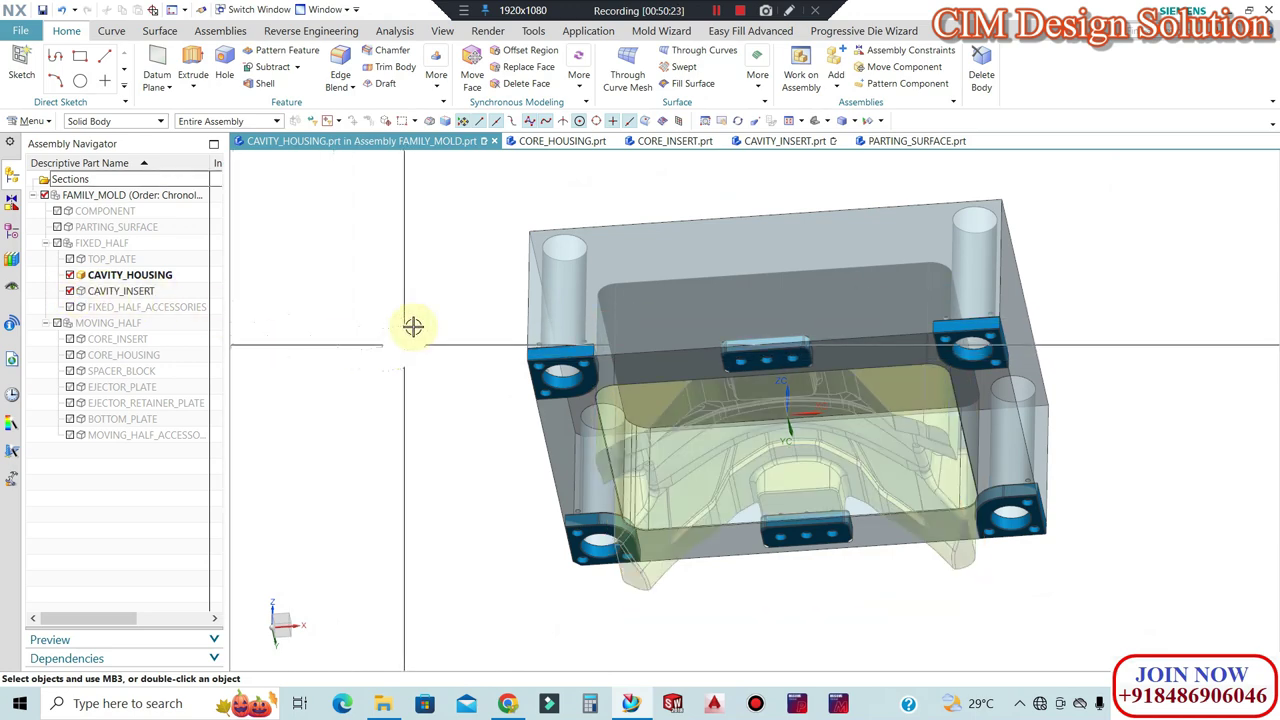
middle_drag(463, 276, 409, 314)
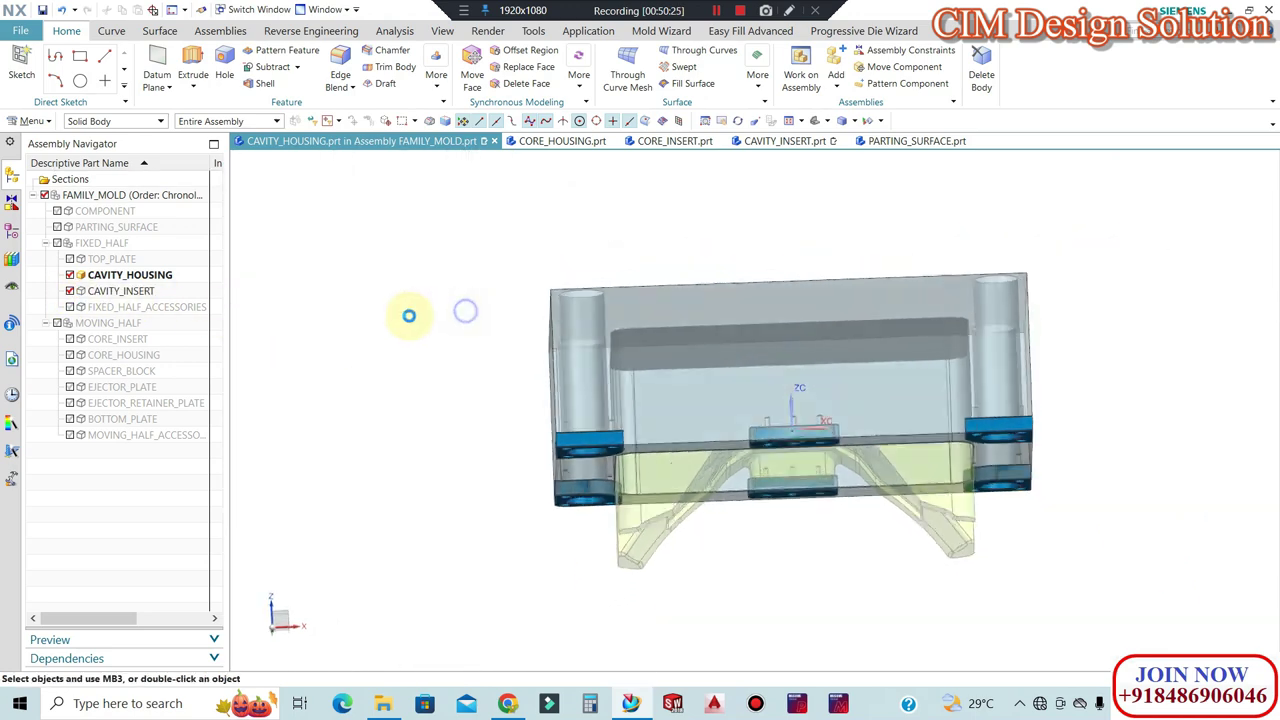
mouse_move(803, 497)
middle_down()
mouse_move(791, 324)
mouse_move(640, 240)
middle_up()
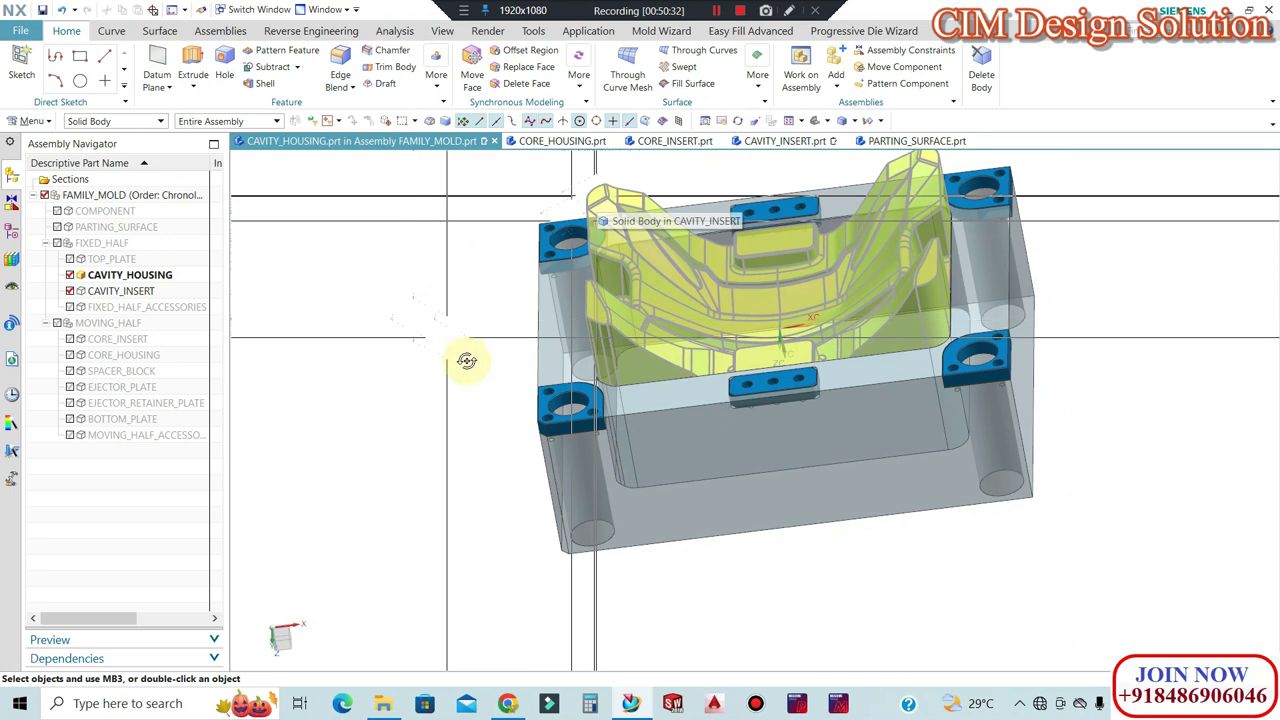
middle_drag(463, 360, 790, 120)
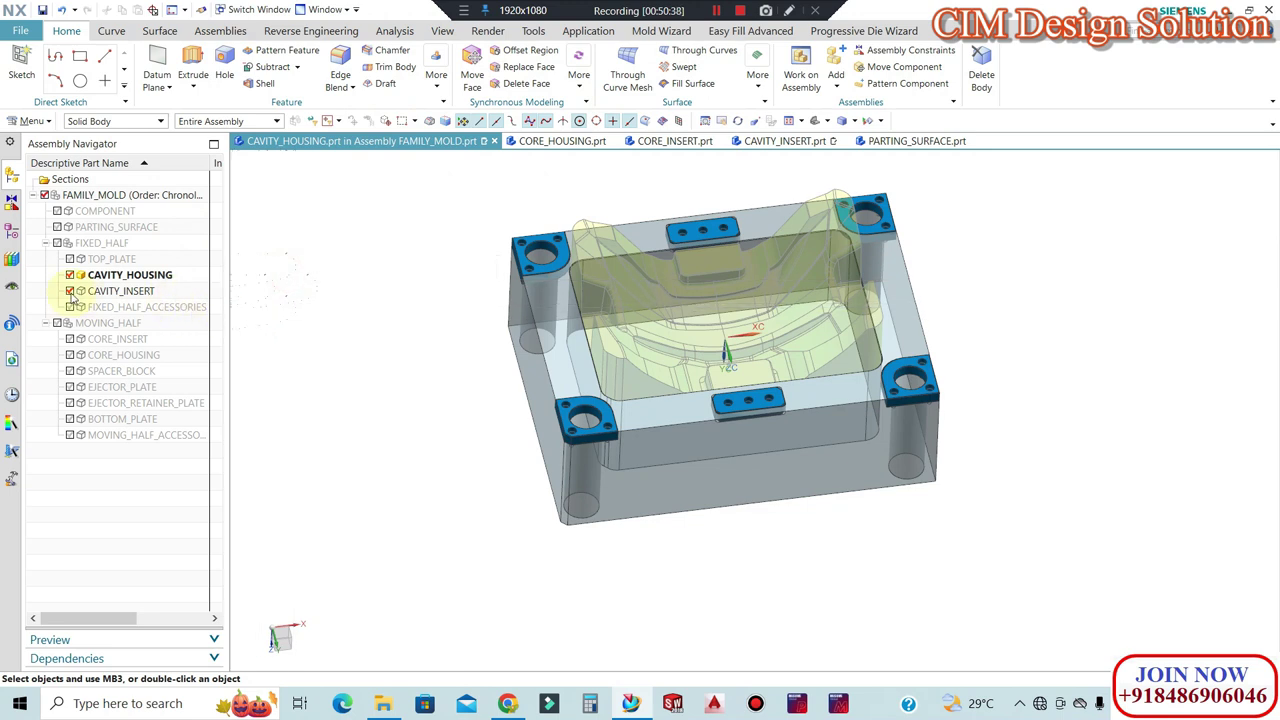
click(221, 30)
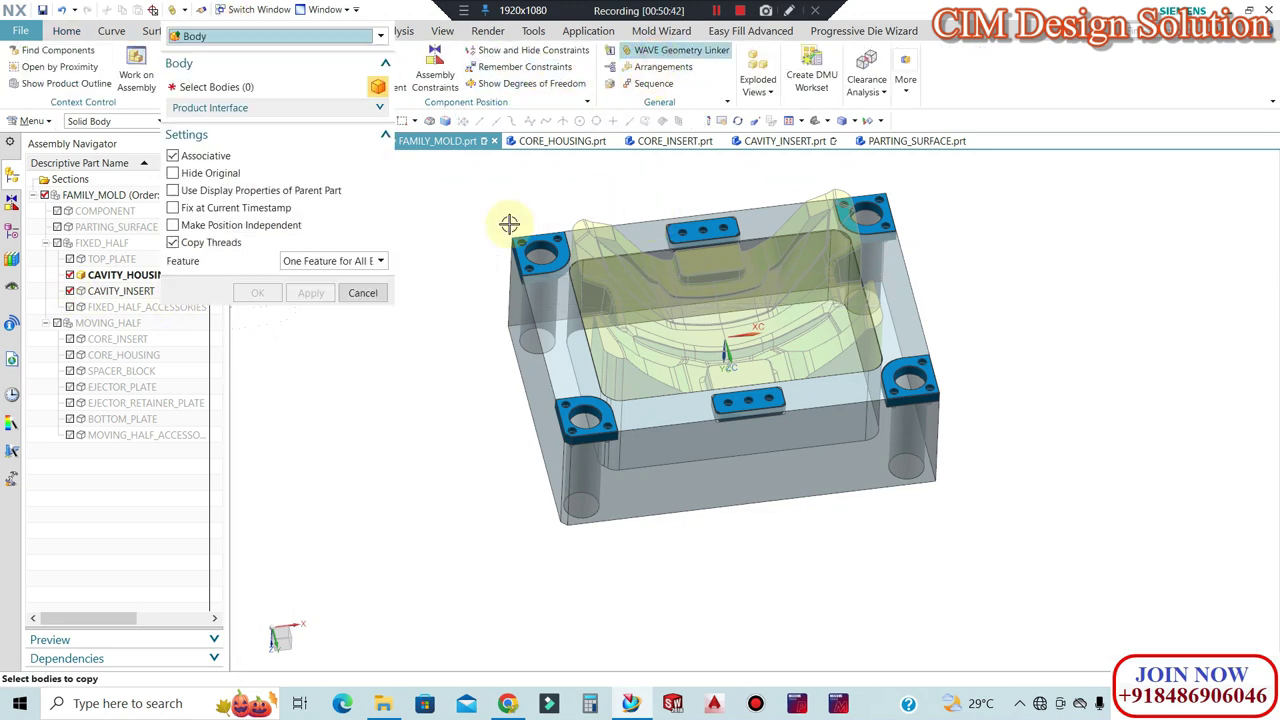
WAVE-link the cavity insert solid into CAVITY_HOUSING and hide the CAVITY_INSERT component.
click(604, 293)
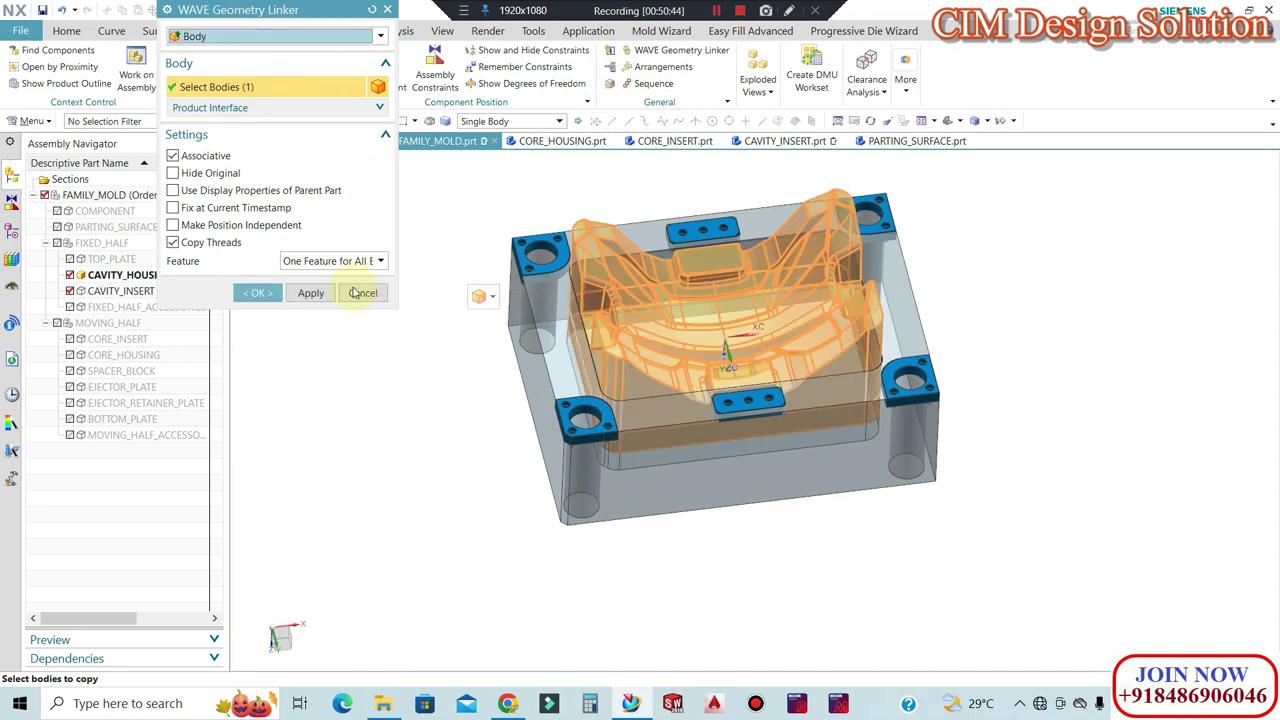
click(257, 293)
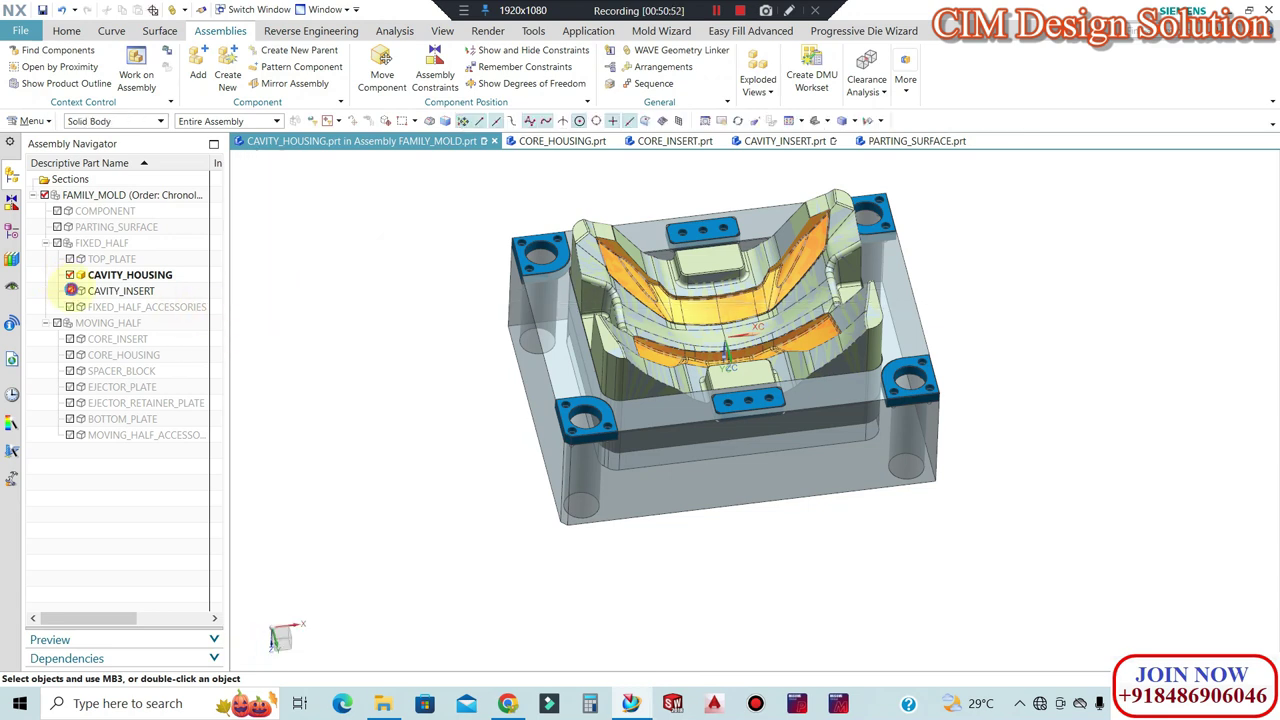
middle_drag(400, 300, 387, 303)
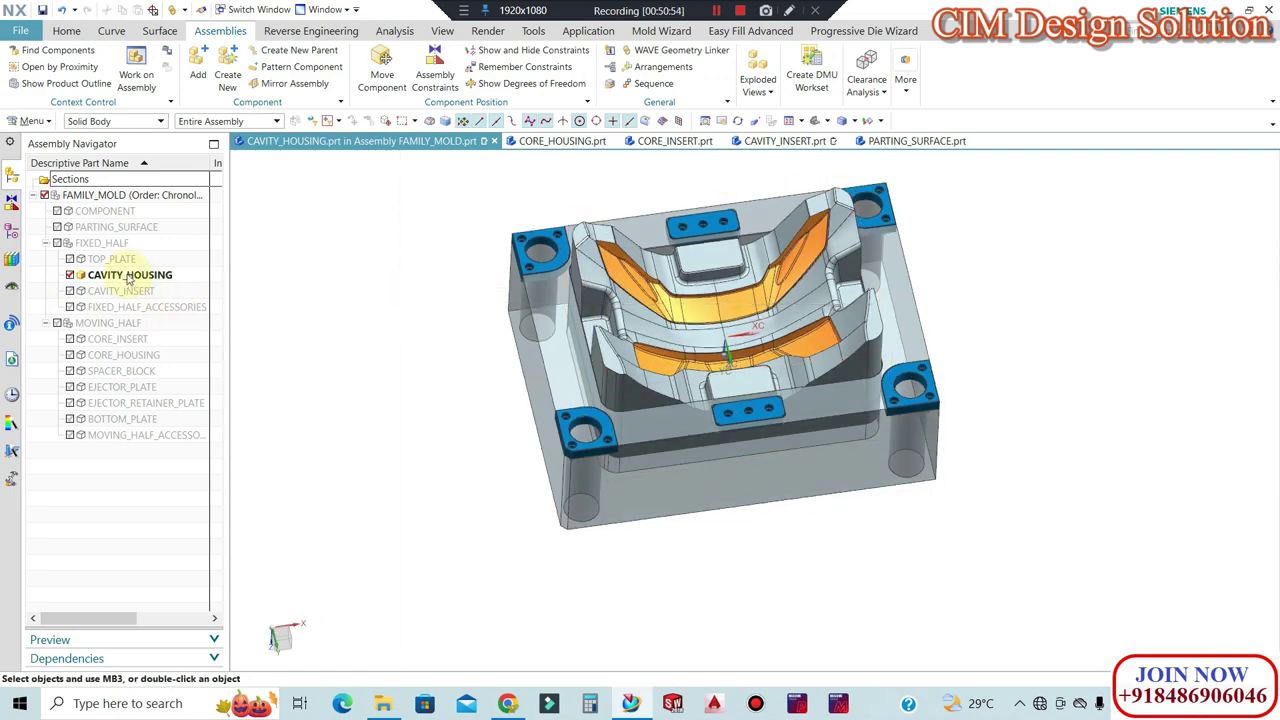
Open CAVITY_HOUSING in its own window and orbit to a front view of it.
right_click(128, 277)
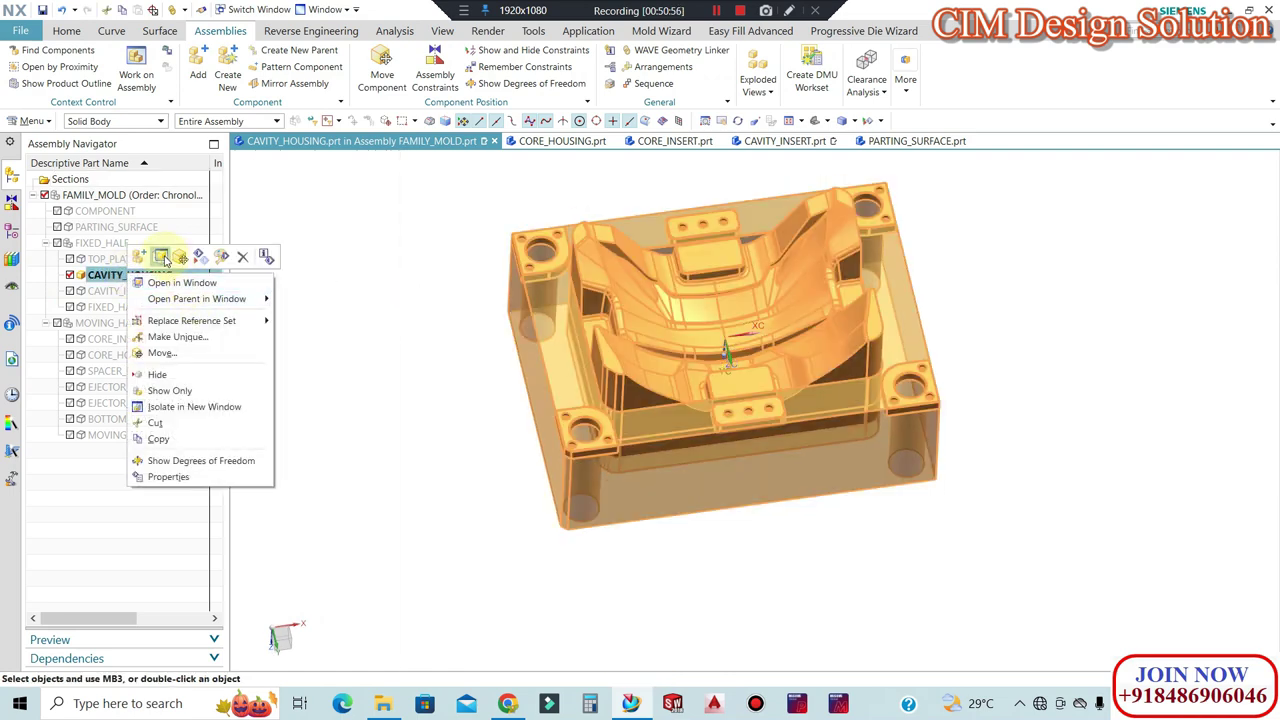
click(163, 258)
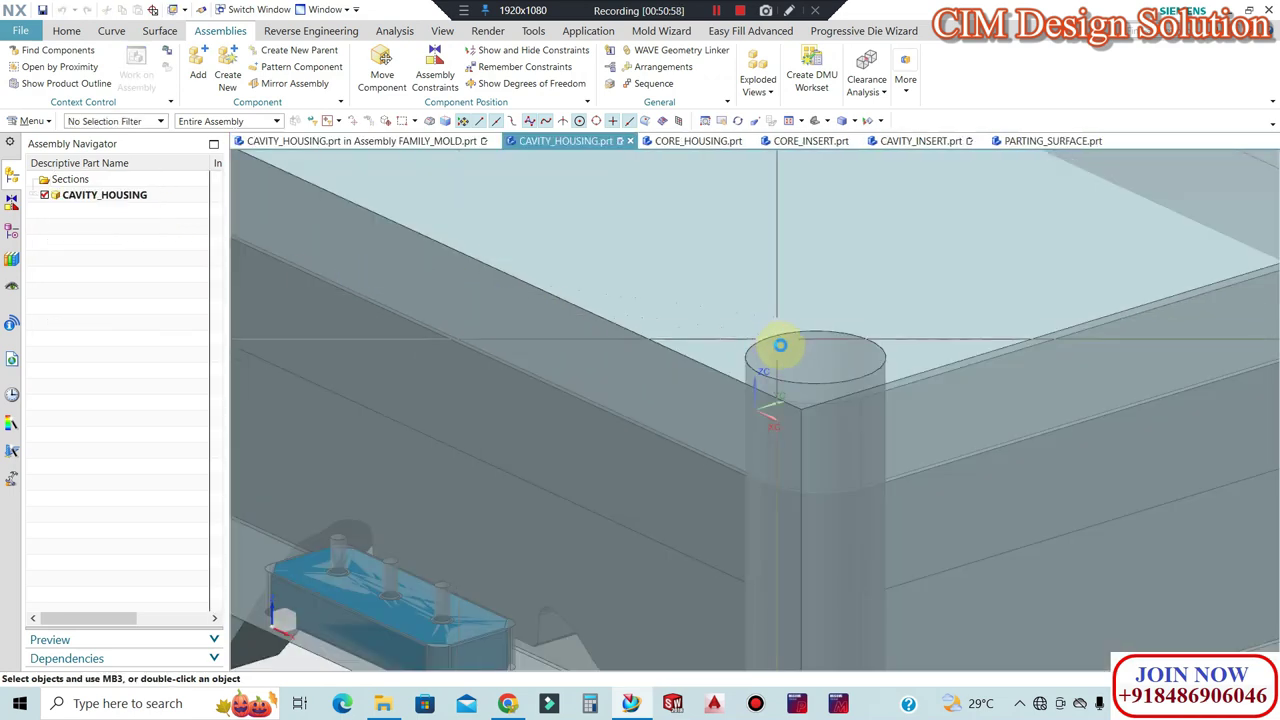
scroll(780, 345, down, 5)
mouse_move(786, 391)
middle_down()
mouse_move(811, 249)
mouse_move(601, 284)
middle_up()
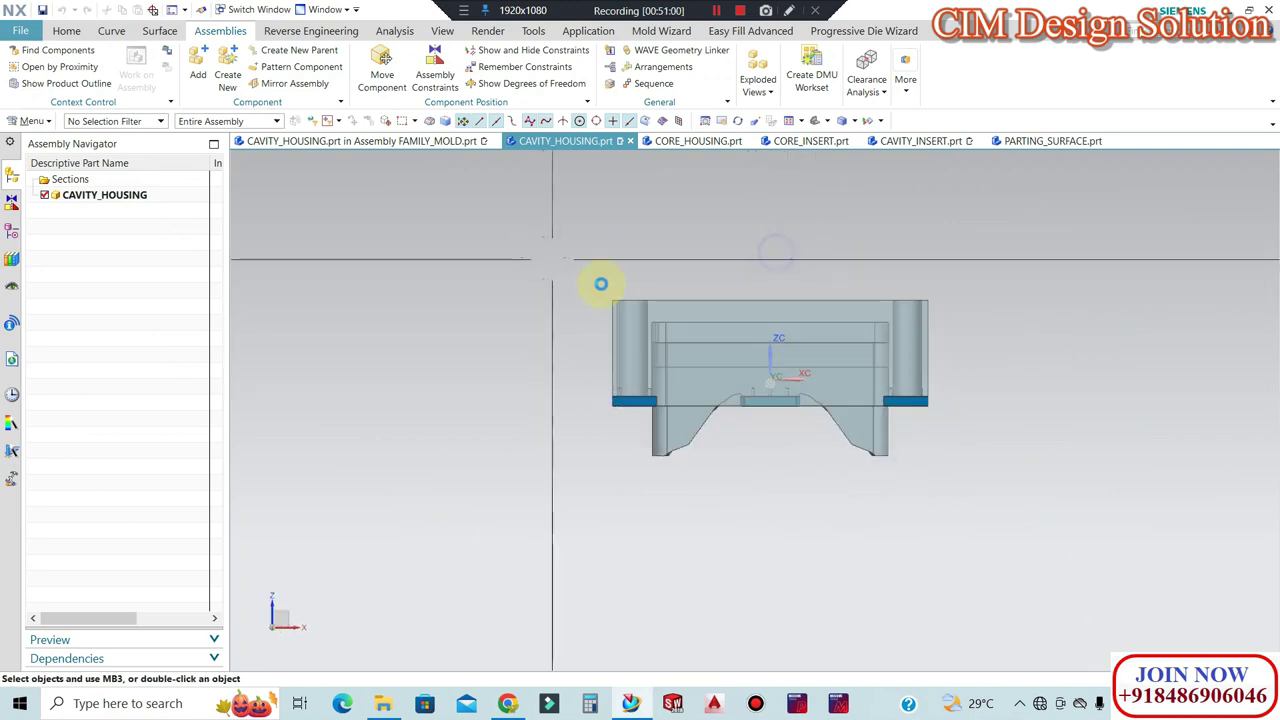
scroll(686, 323, up, 2)
scroll(623, 317, up, 2)
scroll(651, 229, up, 2)
scroll(600, 190, up, 1)
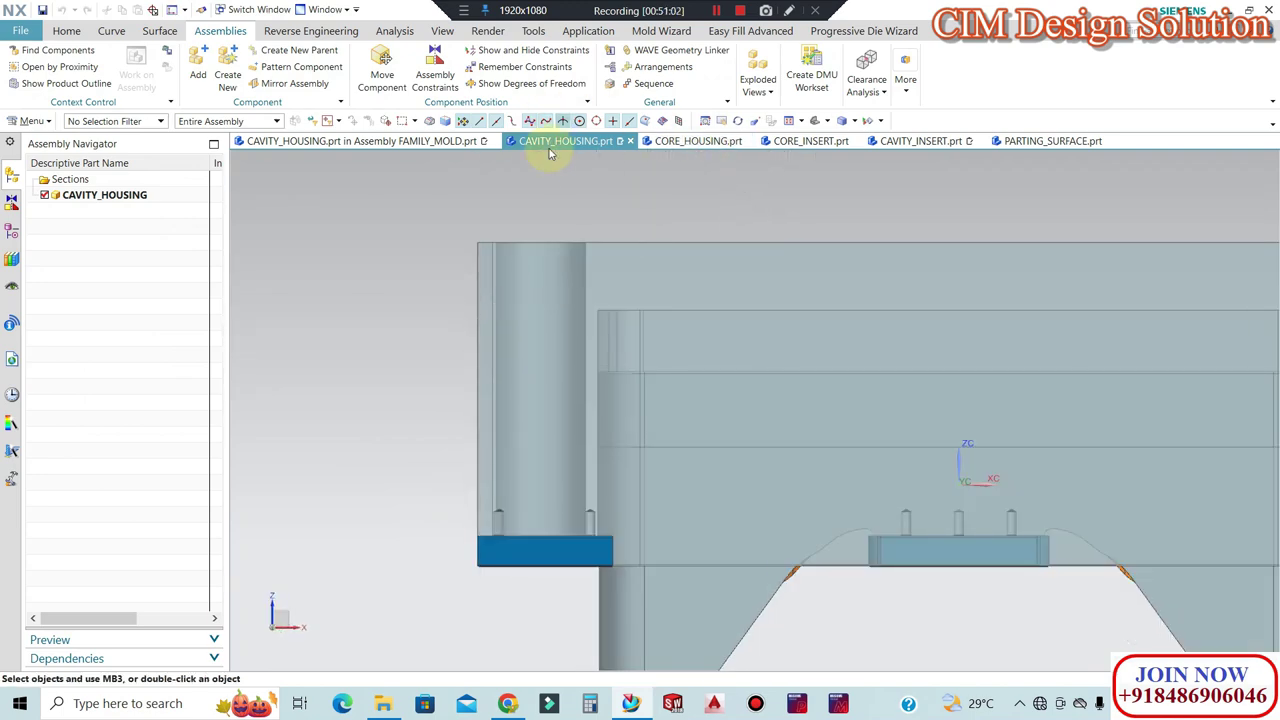
click(66, 30)
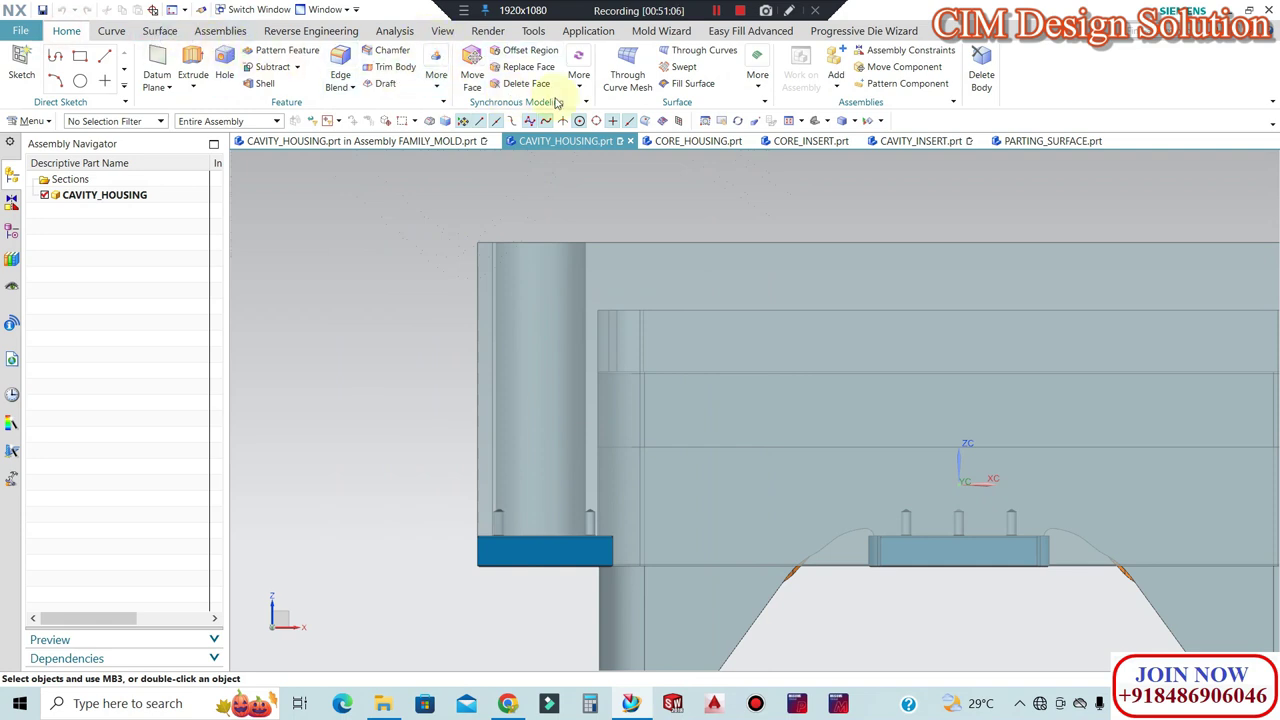
click(395, 33)
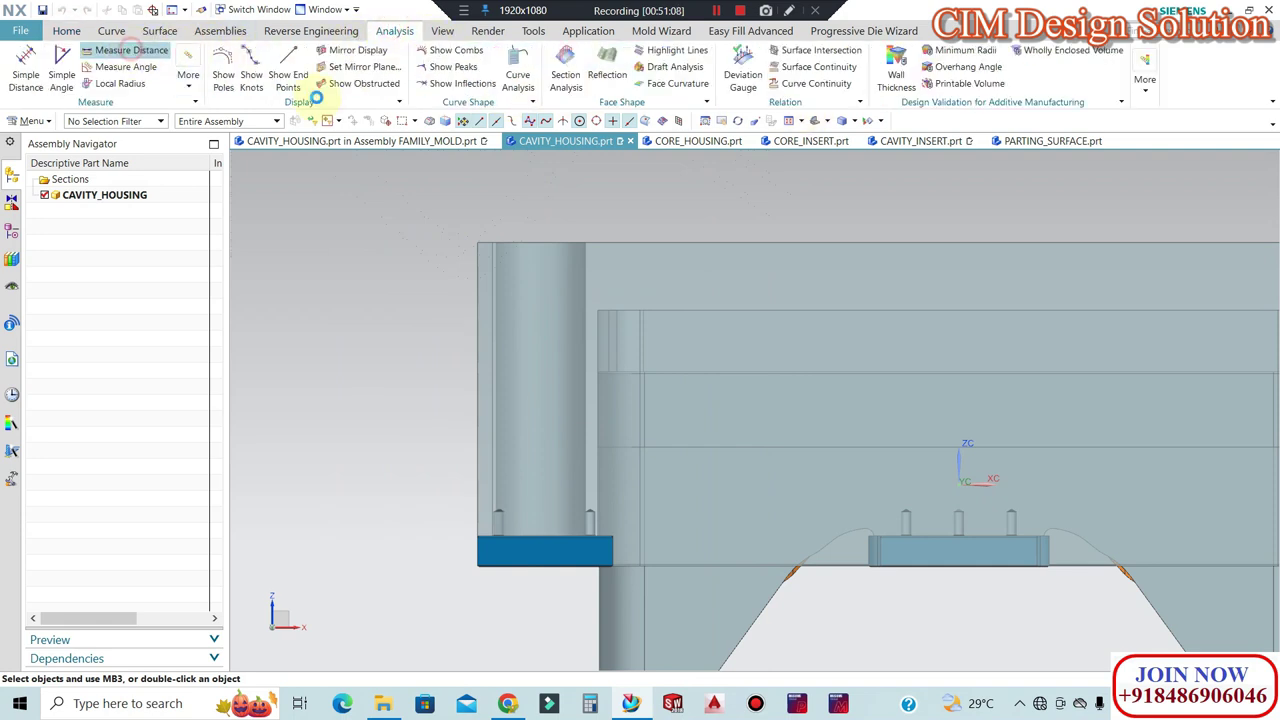
click(743, 280)
scroll(702, 336, down, 2)
click(702, 336)
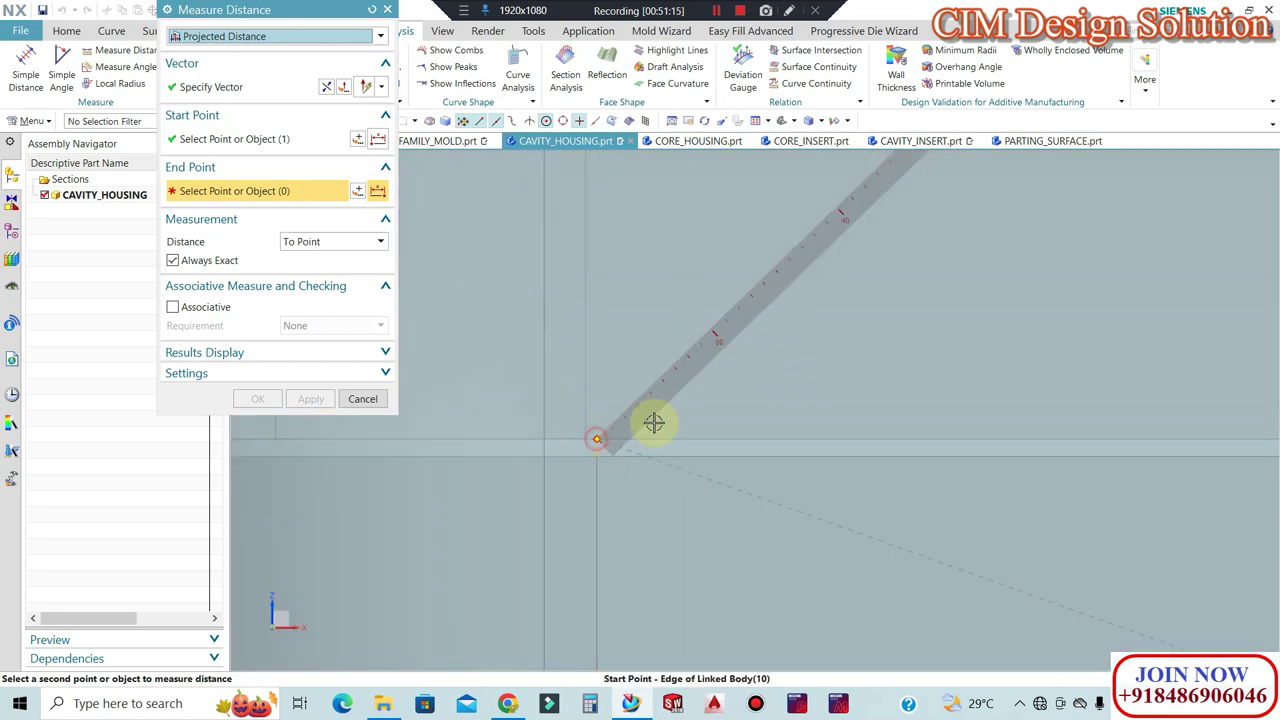
click(730, 399)
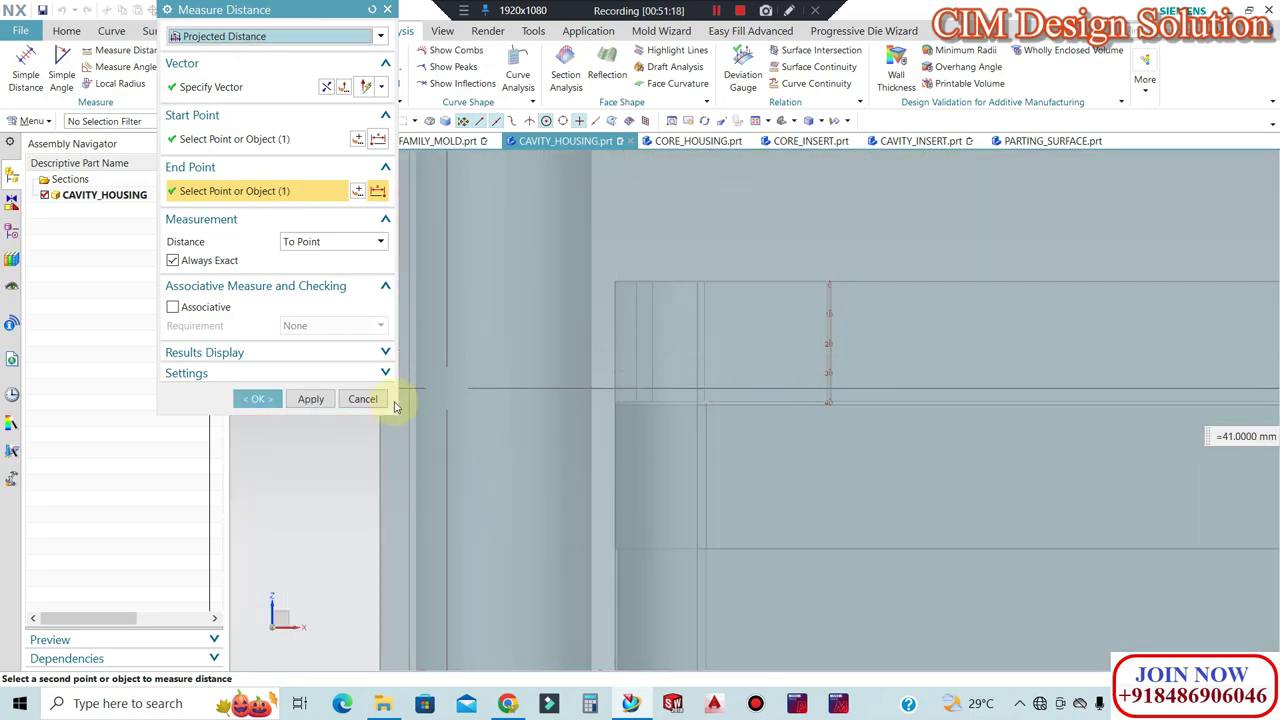
click(363, 399)
scroll(566, 343, down, 3)
scroll(529, 329, down, 3)
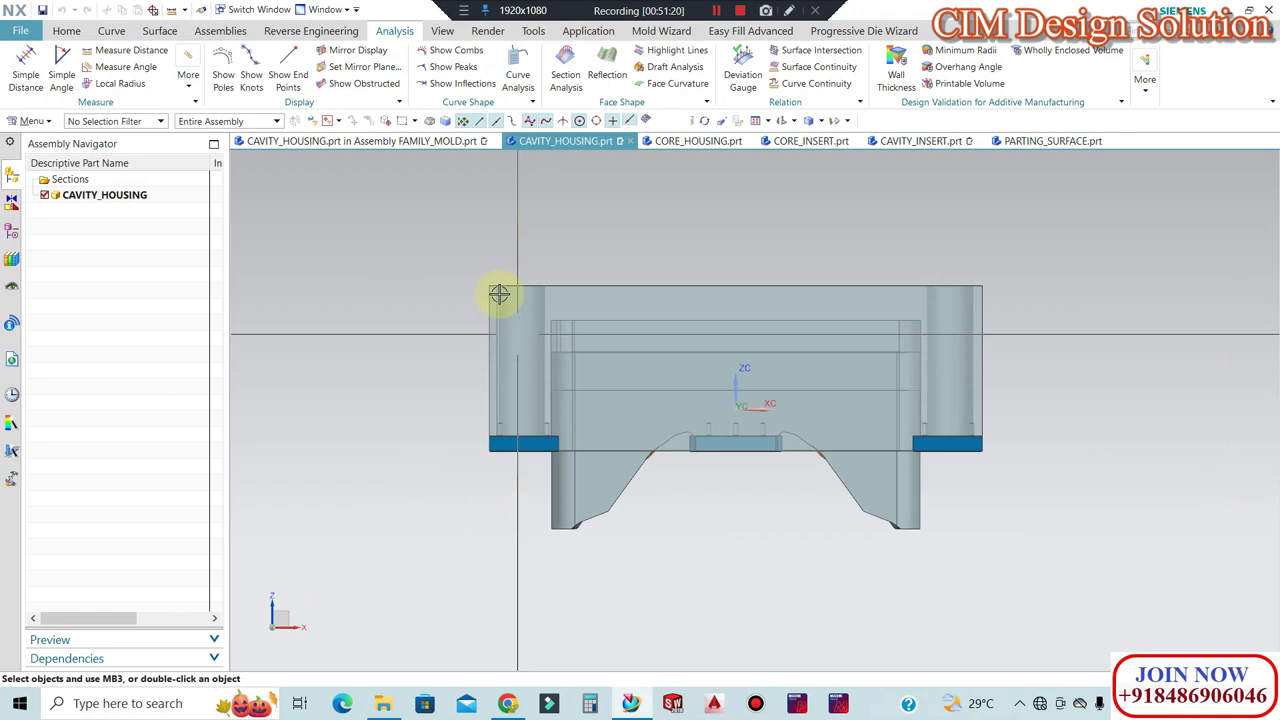
click(66, 30)
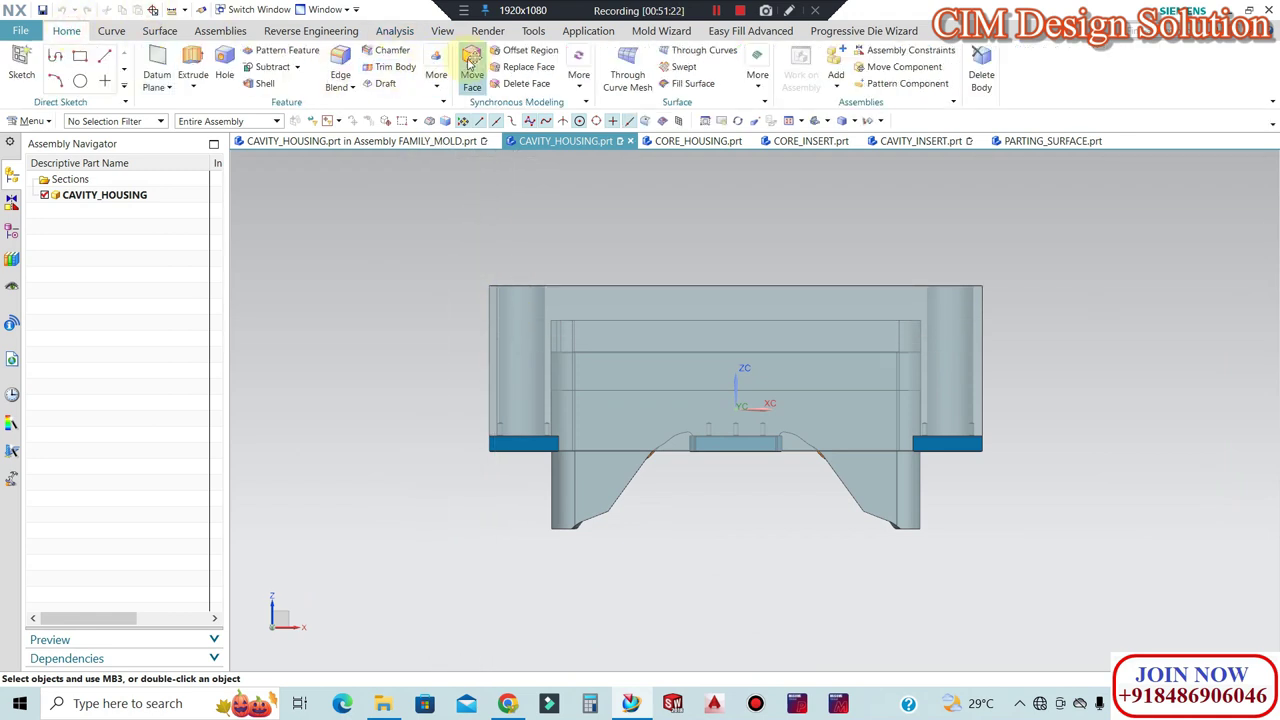
Move the housing's two top faces 41 mm downward with Move Face.
scroll(1174, 331, down, 1)
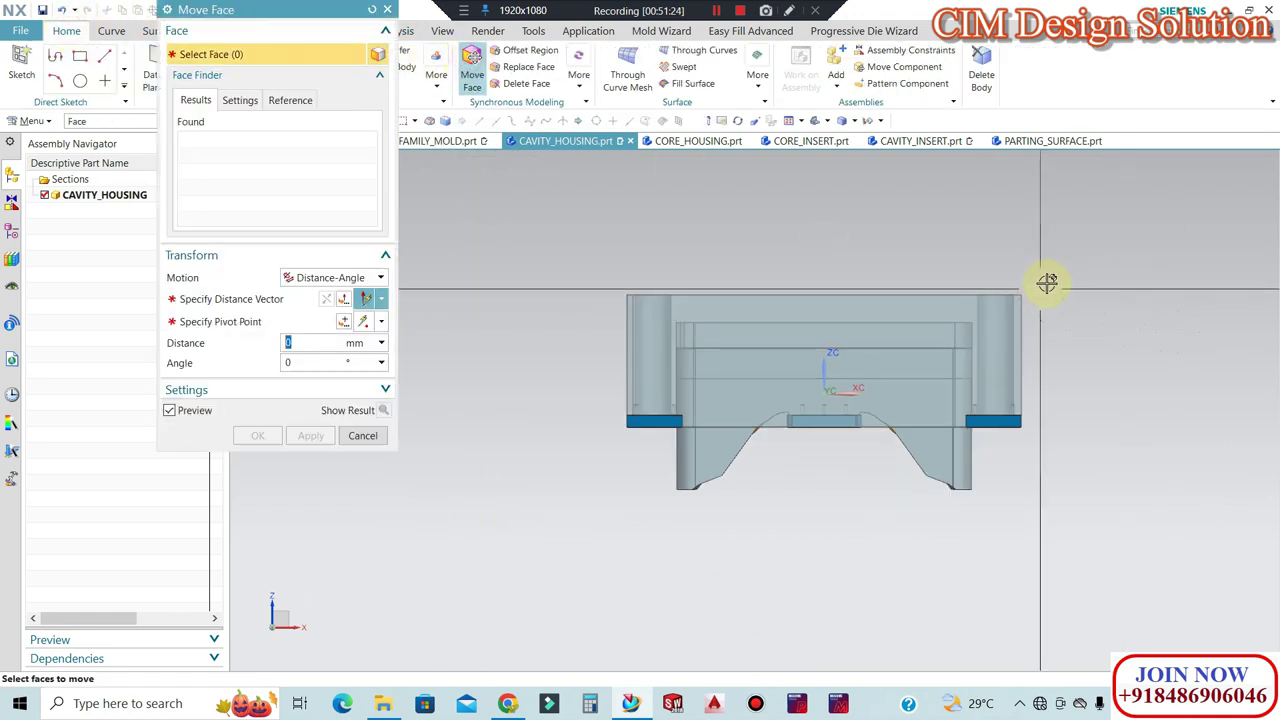
drag(581, 341, 582, 340)
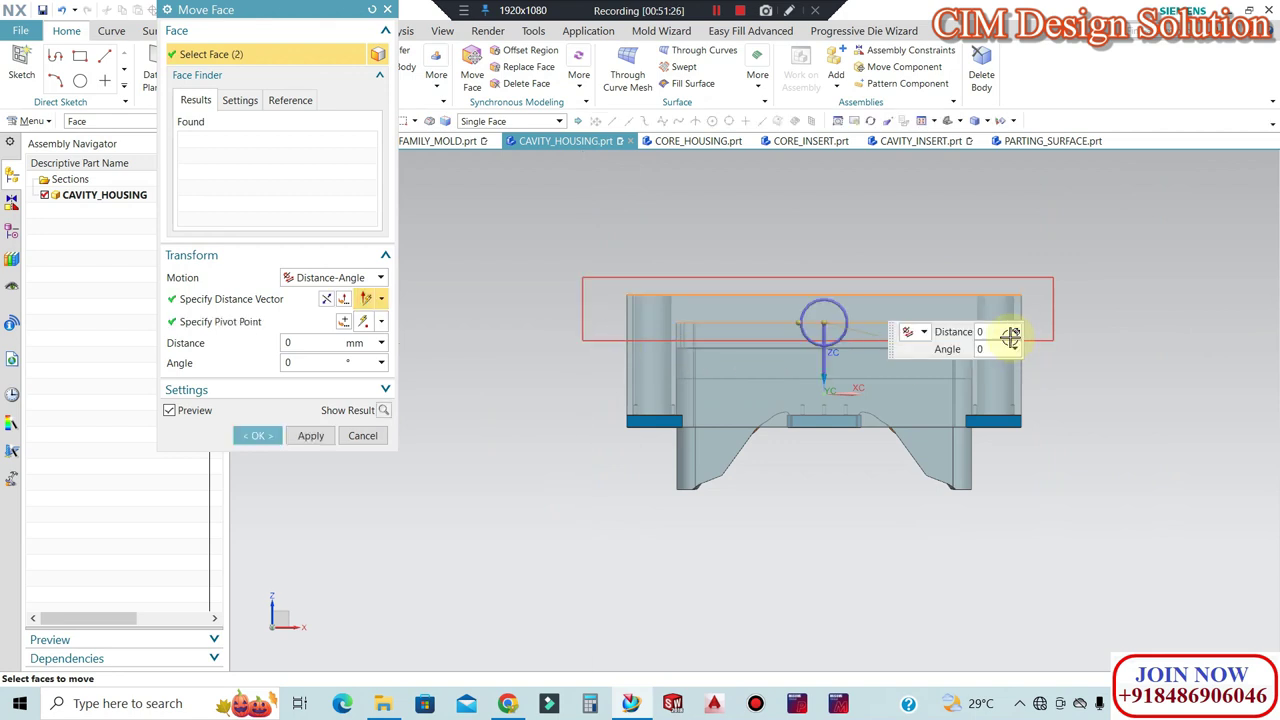
click(298, 305)
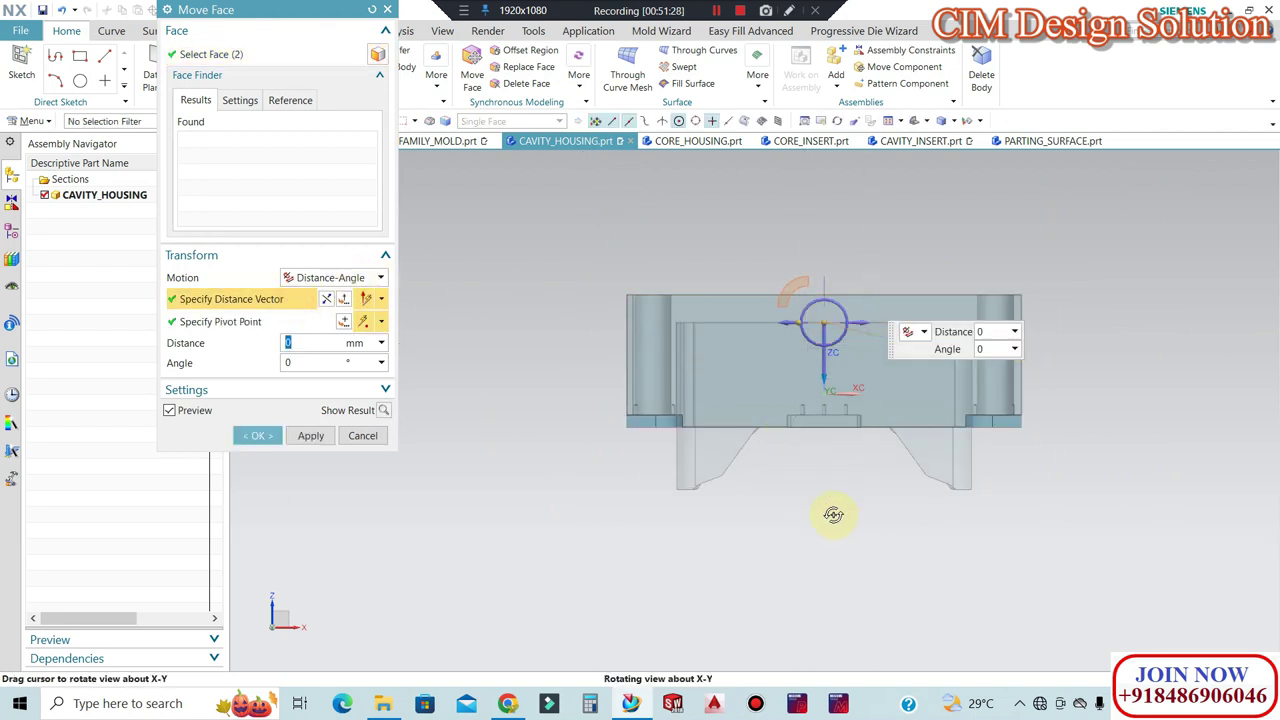
middle_drag(866, 538, 823, 560)
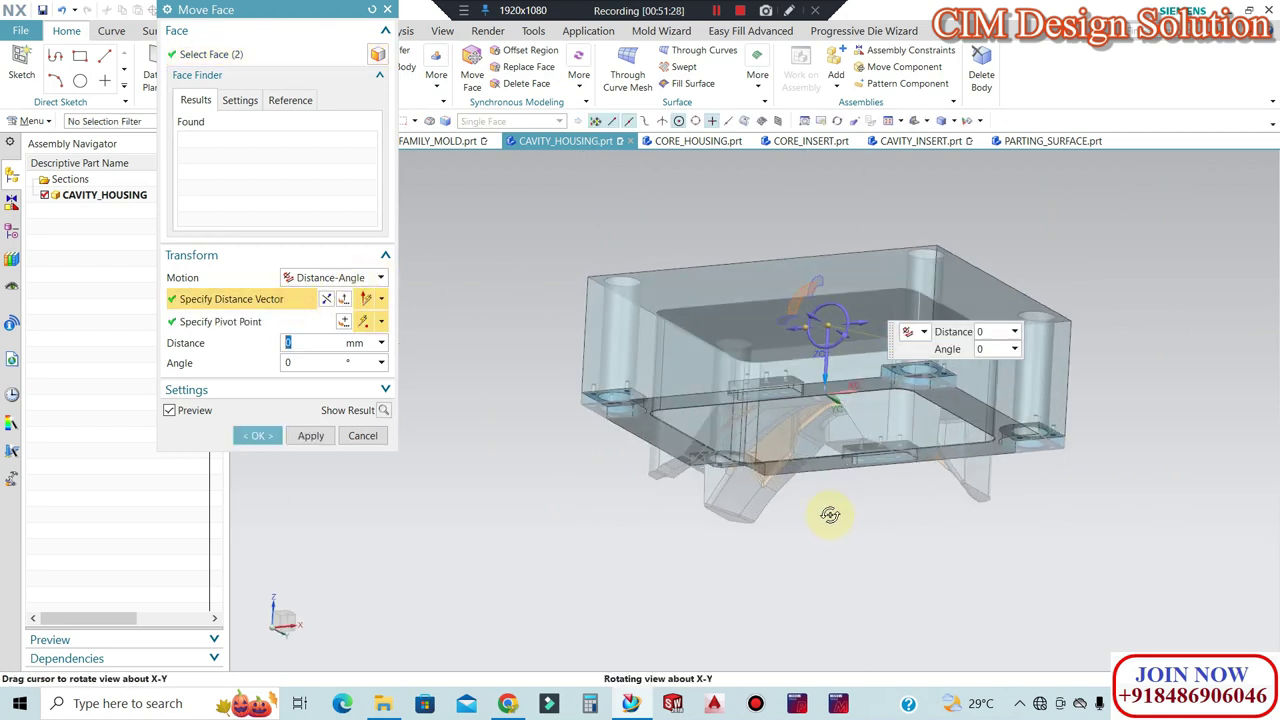
text(41)
double_click(290, 342)
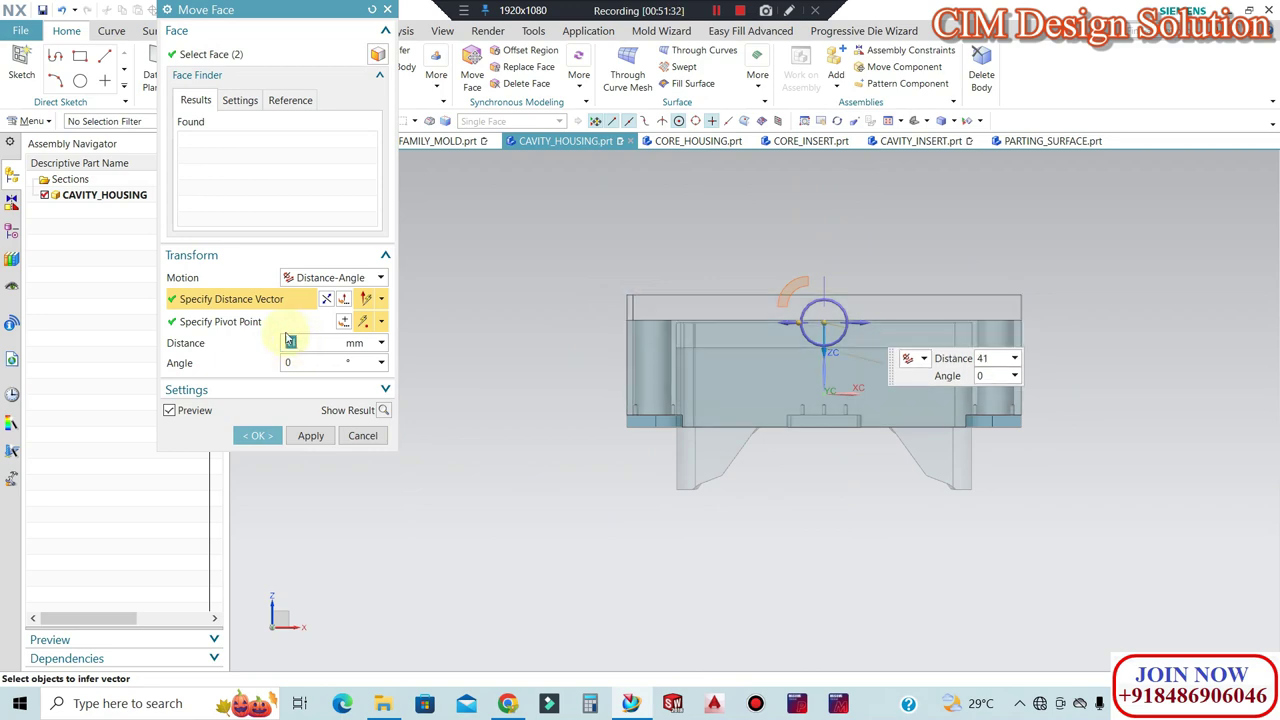
click(268, 440)
mouse_move(829, 486)
middle_down()
mouse_move(803, 377)
mouse_move(716, 437)
middle_up()
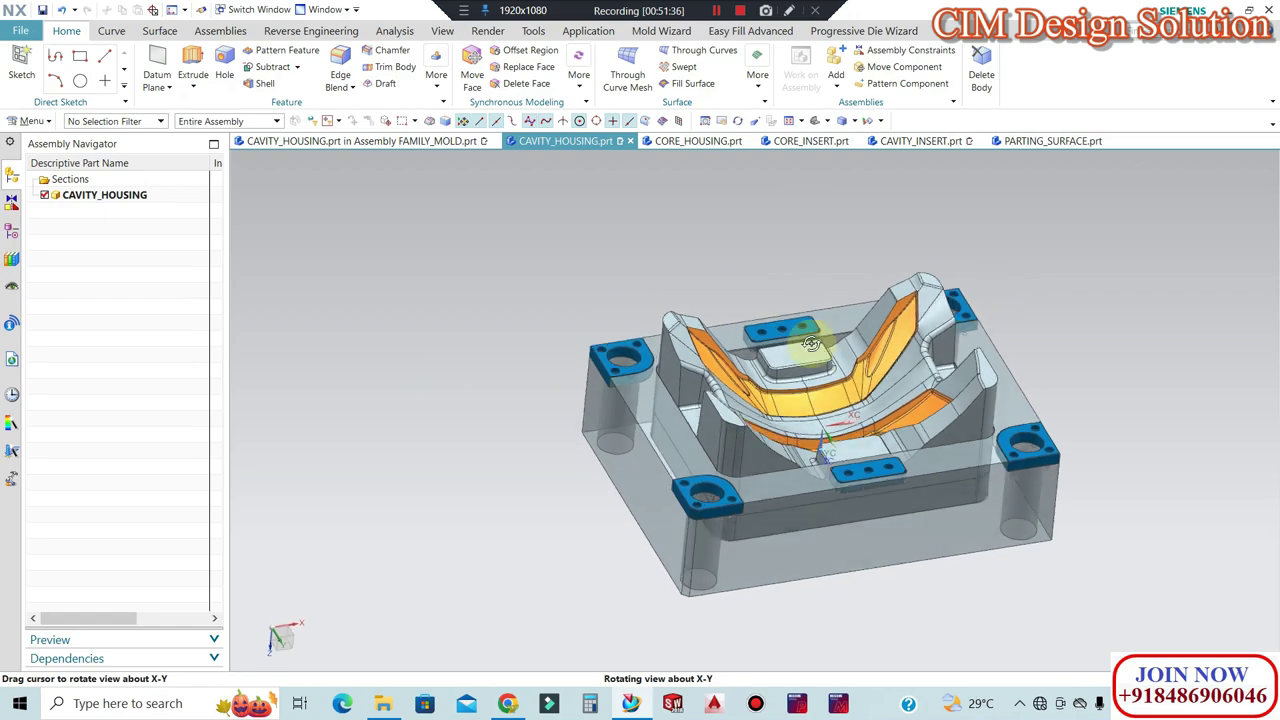
scroll(716, 437, up, 3)
middle_drag(737, 423, 801, 408)
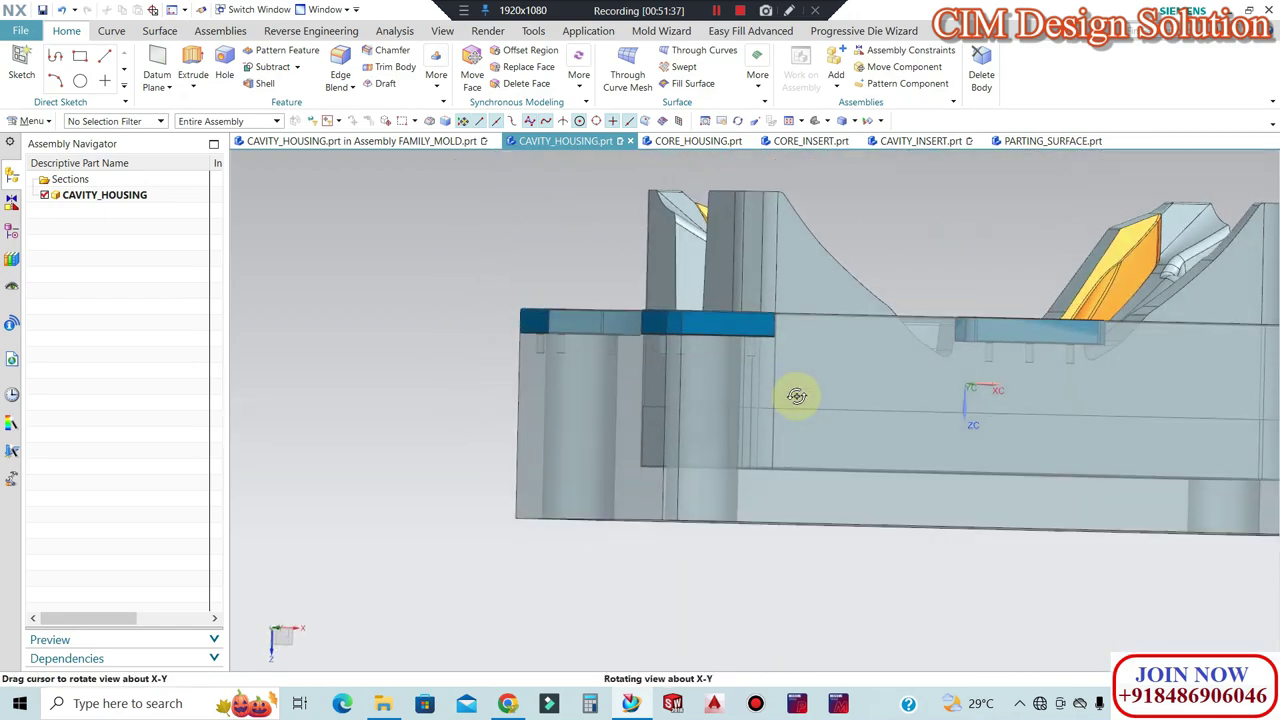
key(End)
key(ctrl+alt+f)
mouse_move(849, 294)
middle_down()
mouse_move(849, 469)
mouse_move(825, 410)
mouse_move(806, 266)
mouse_move(706, 229)
middle_up()
key(ctrl+alt+f)
scroll(776, 329, down, 1)
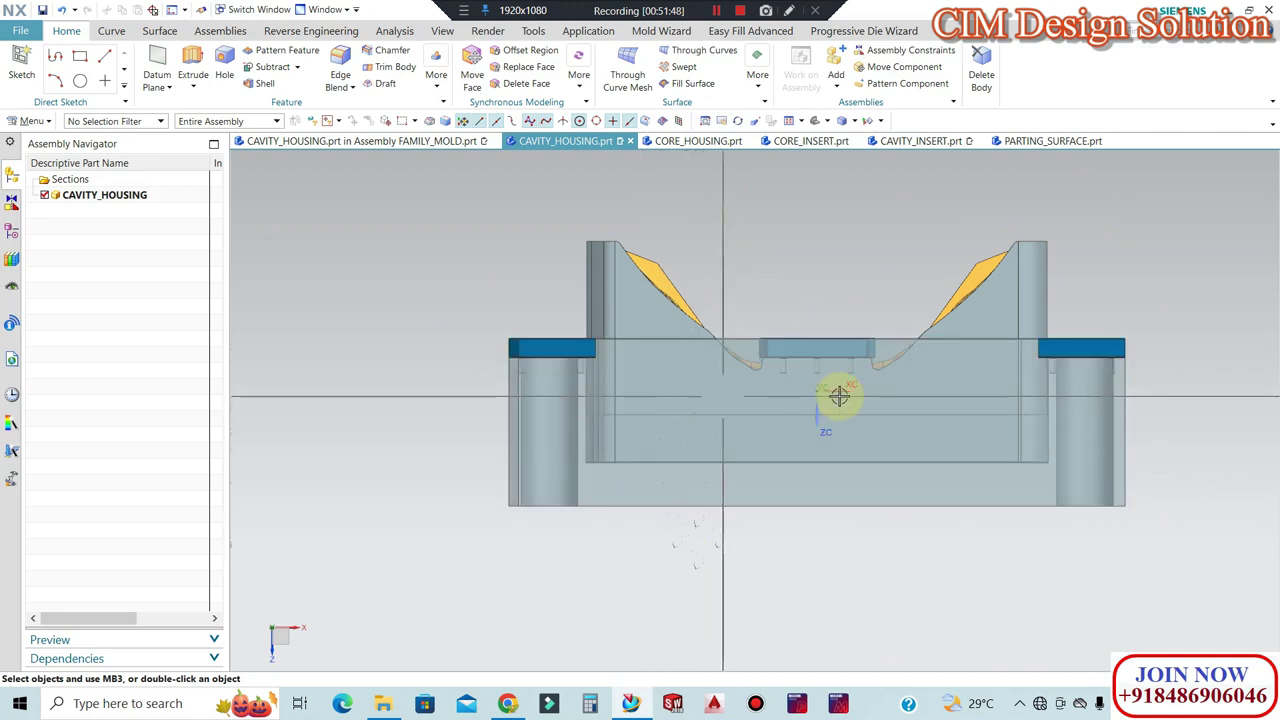
middle_drag(860, 365, 793, 301)
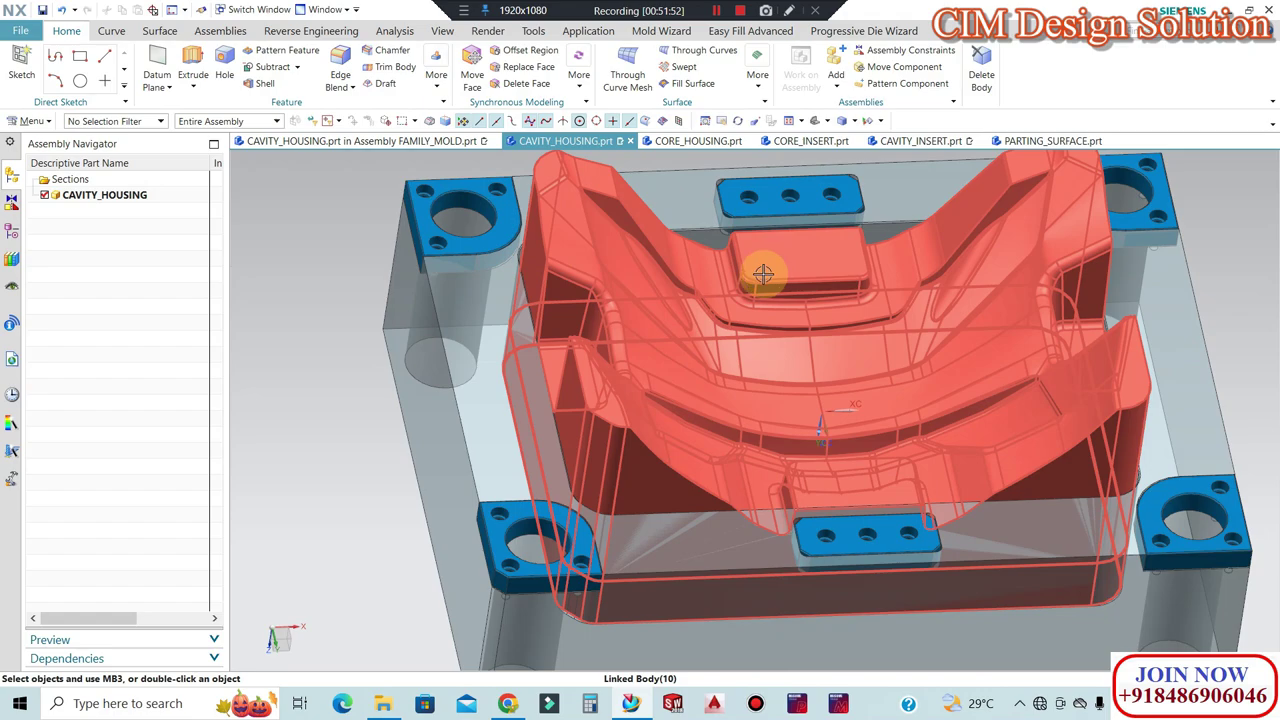
middle_drag(786, 269, 751, 277)
scroll(766, 294, up, 4)
scroll(822, 294, down, 4)
scroll(822, 294, down, 2)
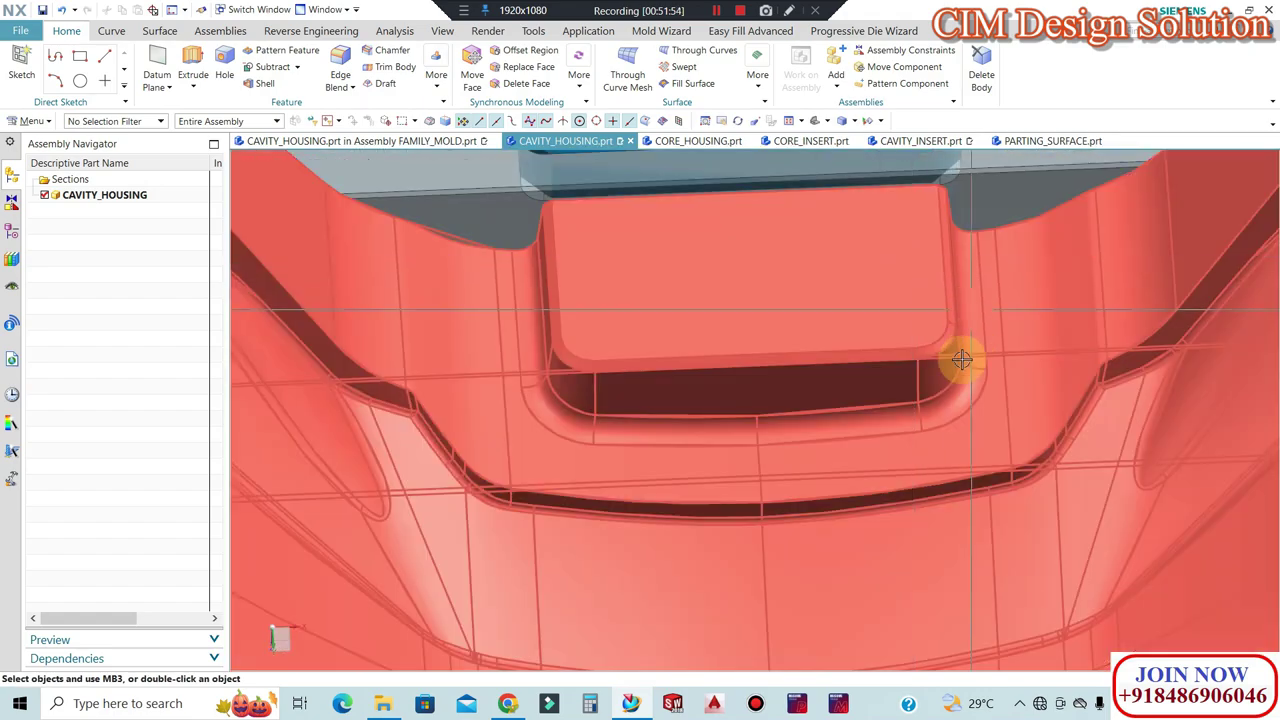
scroll(700, 366, up, 1)
scroll(749, 391, up, 1)
scroll(814, 346, up, 2)
scroll(814, 346, up, 3)
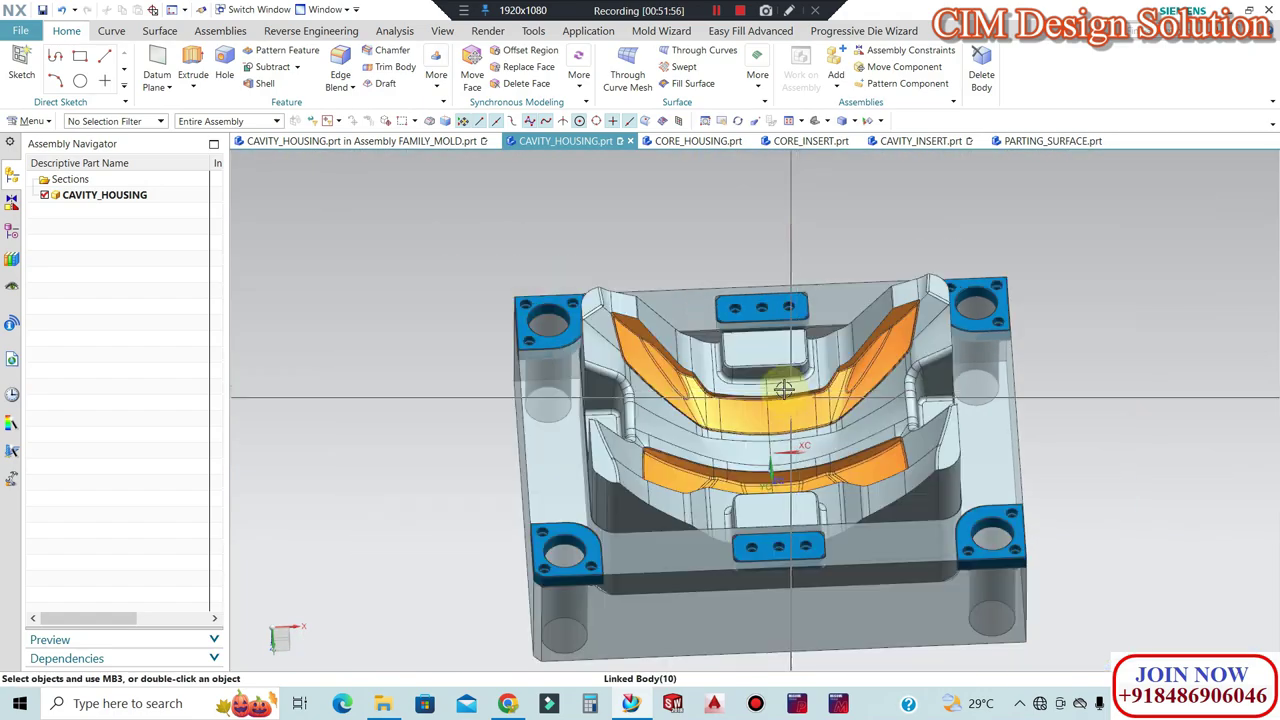
middle_drag(814, 346, 777, 343)
scroll(698, 443, down, 3)
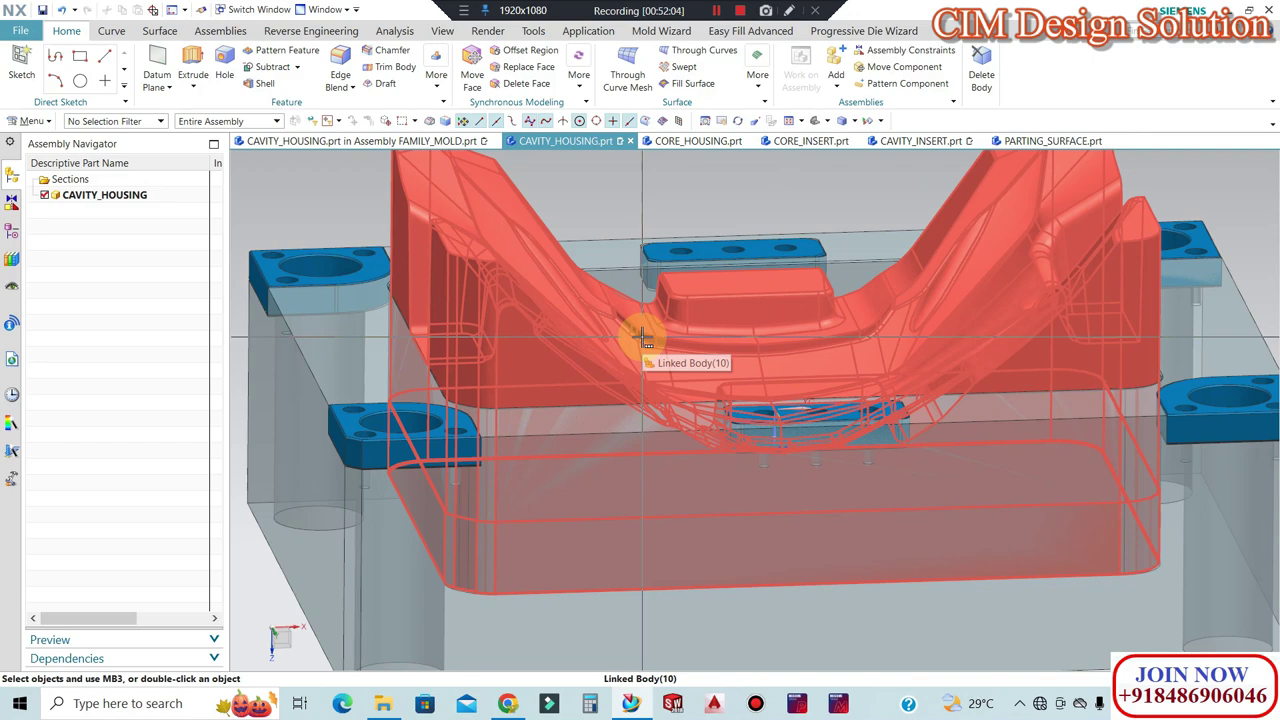
scroll(737, 325, up, 3)
mouse_move(737, 325)
middle_down()
mouse_move(636, 445)
mouse_move(700, 309)
mouse_move(677, 294)
mouse_move(617, 331)
mouse_move(594, 277)
mouse_move(651, 363)
mouse_move(700, 300)
mouse_move(832, 207)
middle_up()
scroll(832, 250, up, 3)
mouse_move(832, 305)
middle_down()
mouse_move(808, 266)
mouse_move(857, 306)
mouse_move(849, 323)
mouse_move(800, 320)
middle_up()
scroll(850, 320, down, 3)
scroll(720, 285, up, 2)
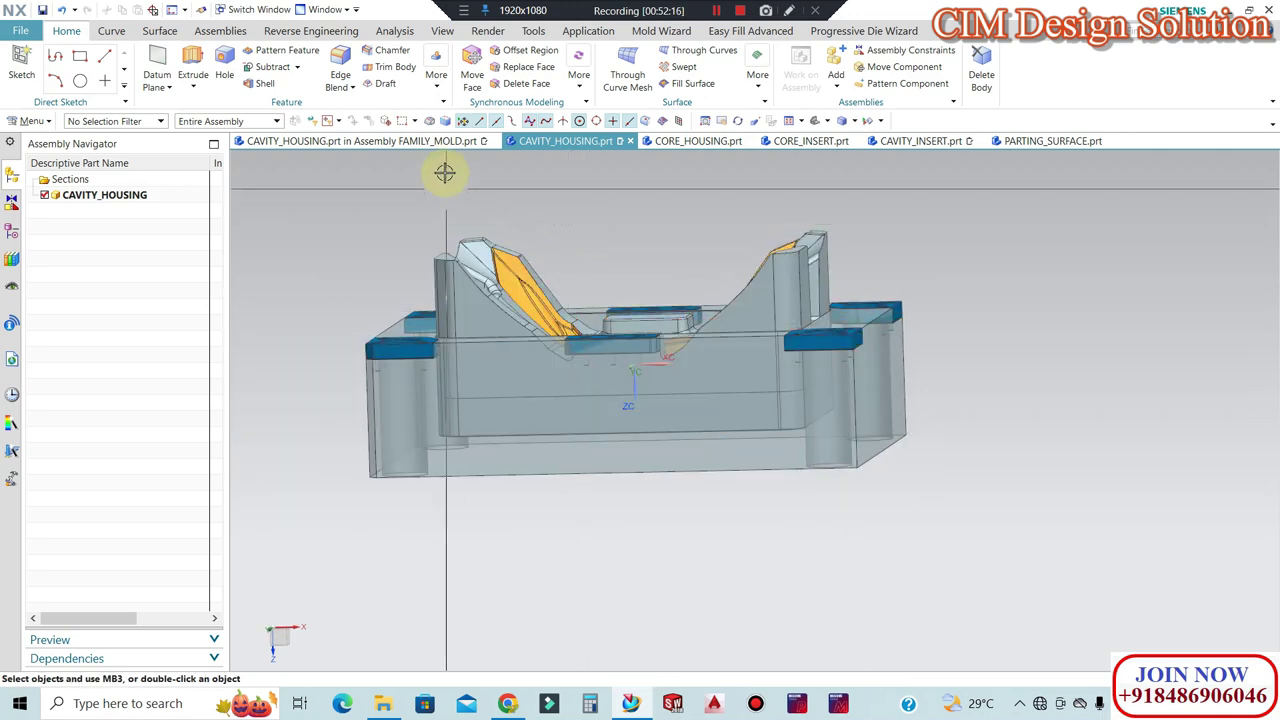
click(690, 142)
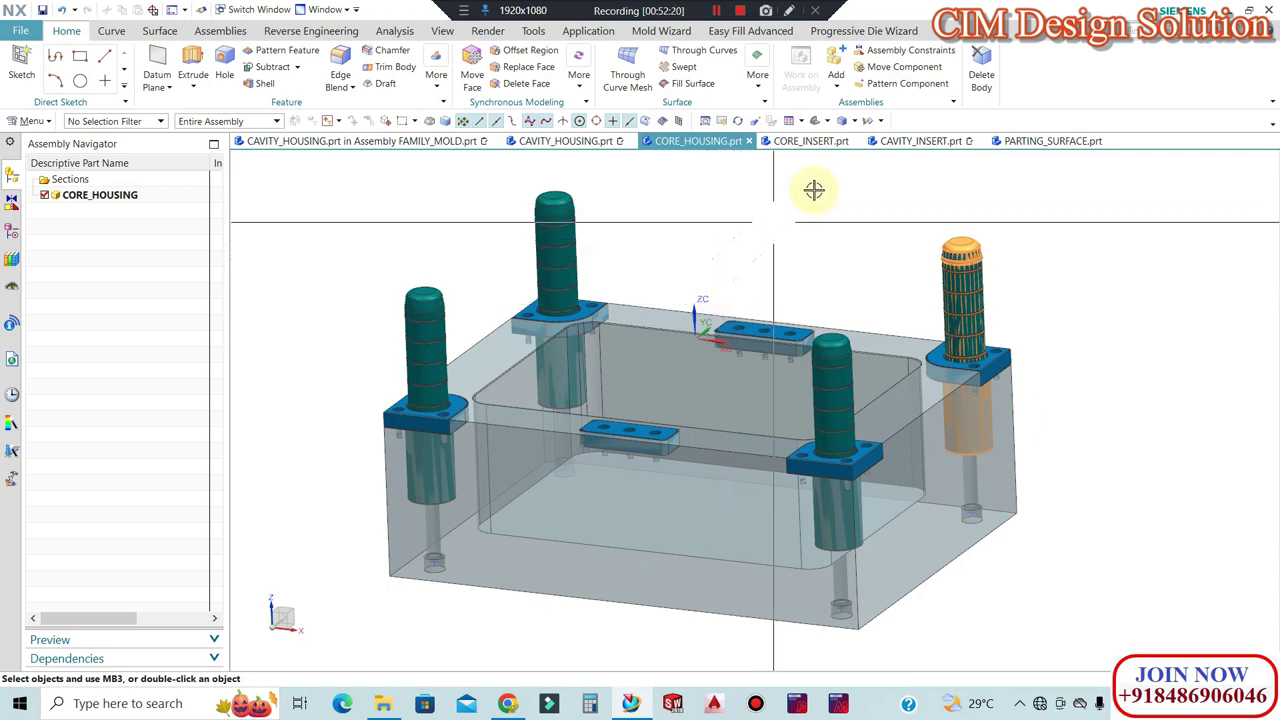
click(386, 143)
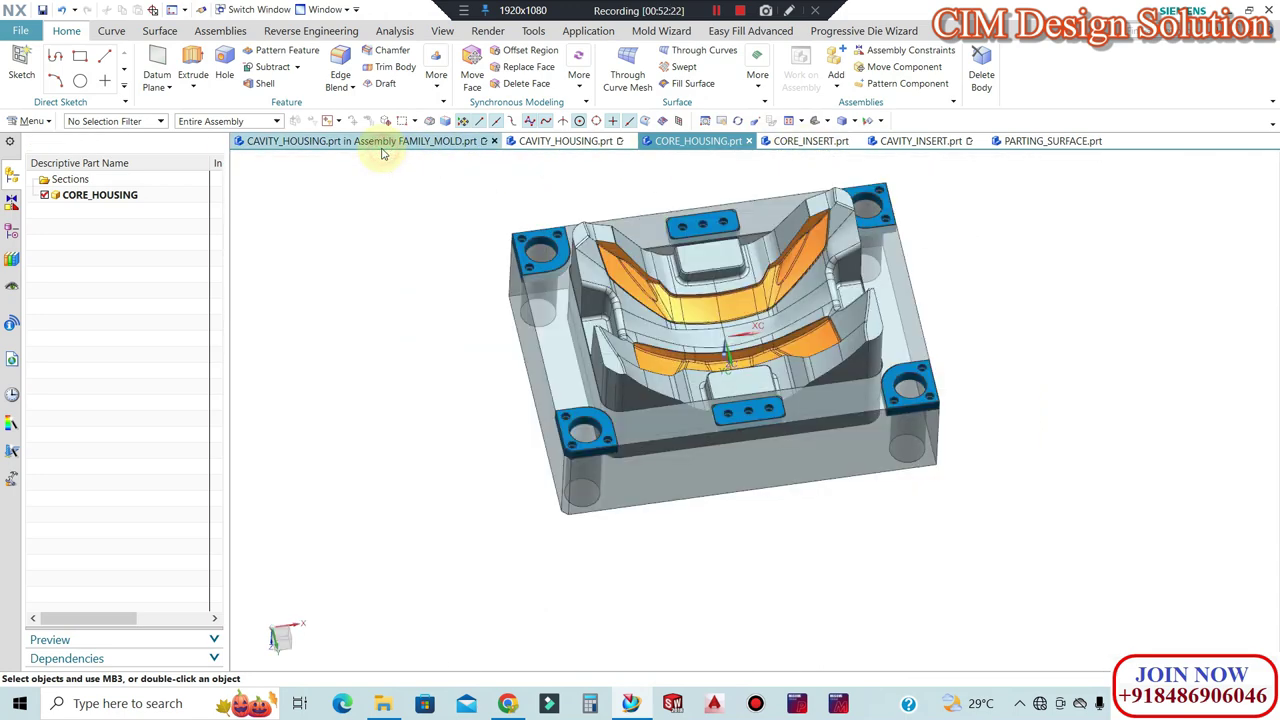
click(555, 141)
middle_drag(673, 303, 700, 323)
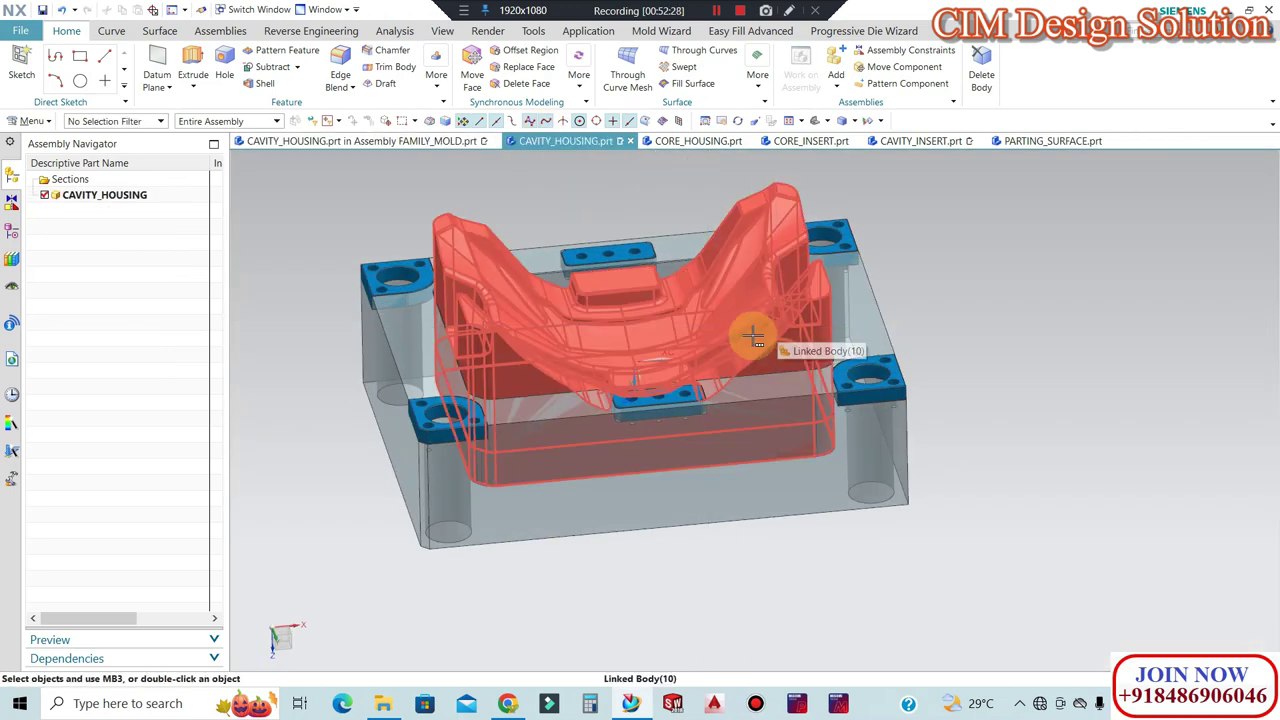
middle_drag(724, 369, 609, 263)
scroll(544, 348, up, 2)
scroll(544, 348, up, 2)
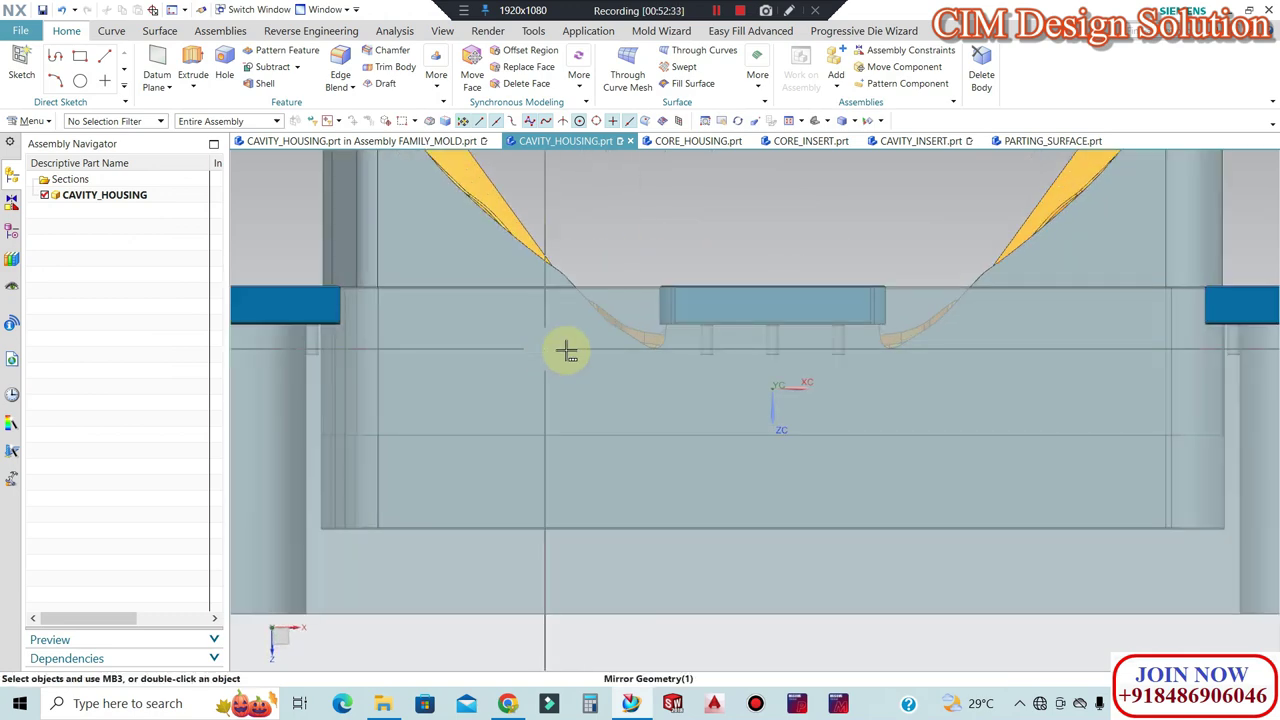
scroll(591, 354, down, 2)
mouse_move(717, 393)
middle_down()
mouse_move(725, 420)
mouse_move(437, 229)
middle_up()
key(F8)
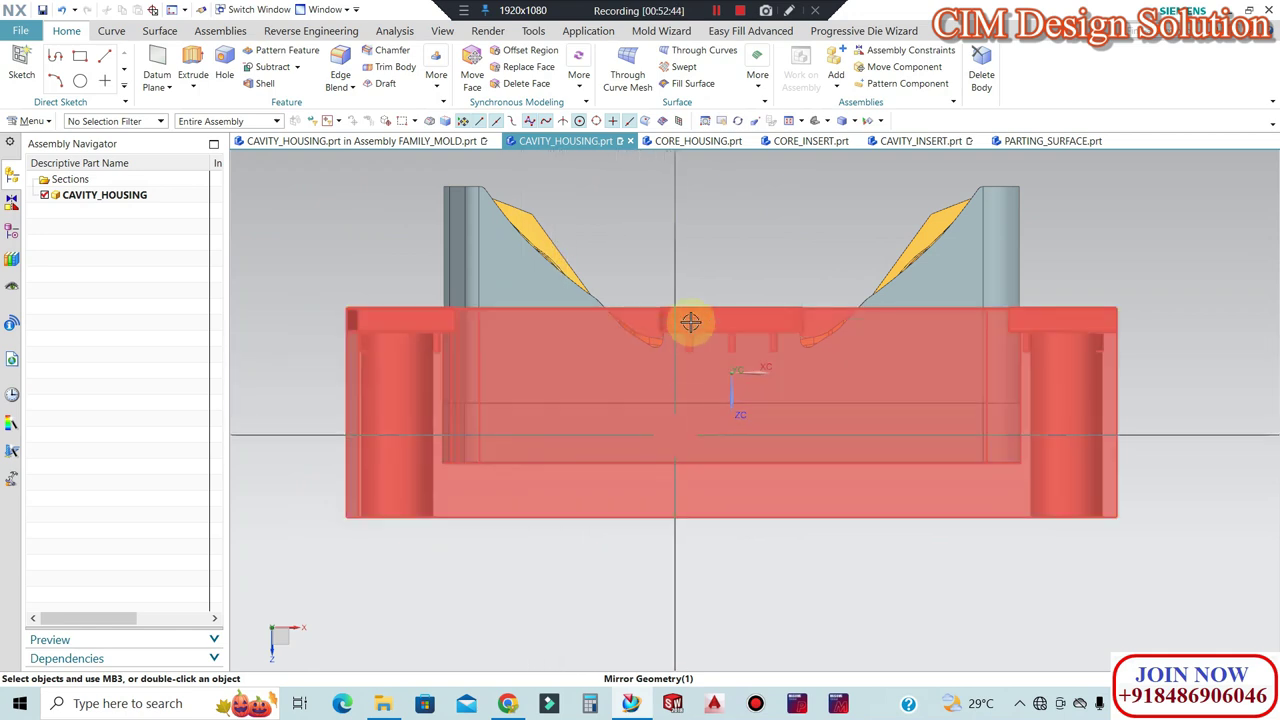
click(507, 705)
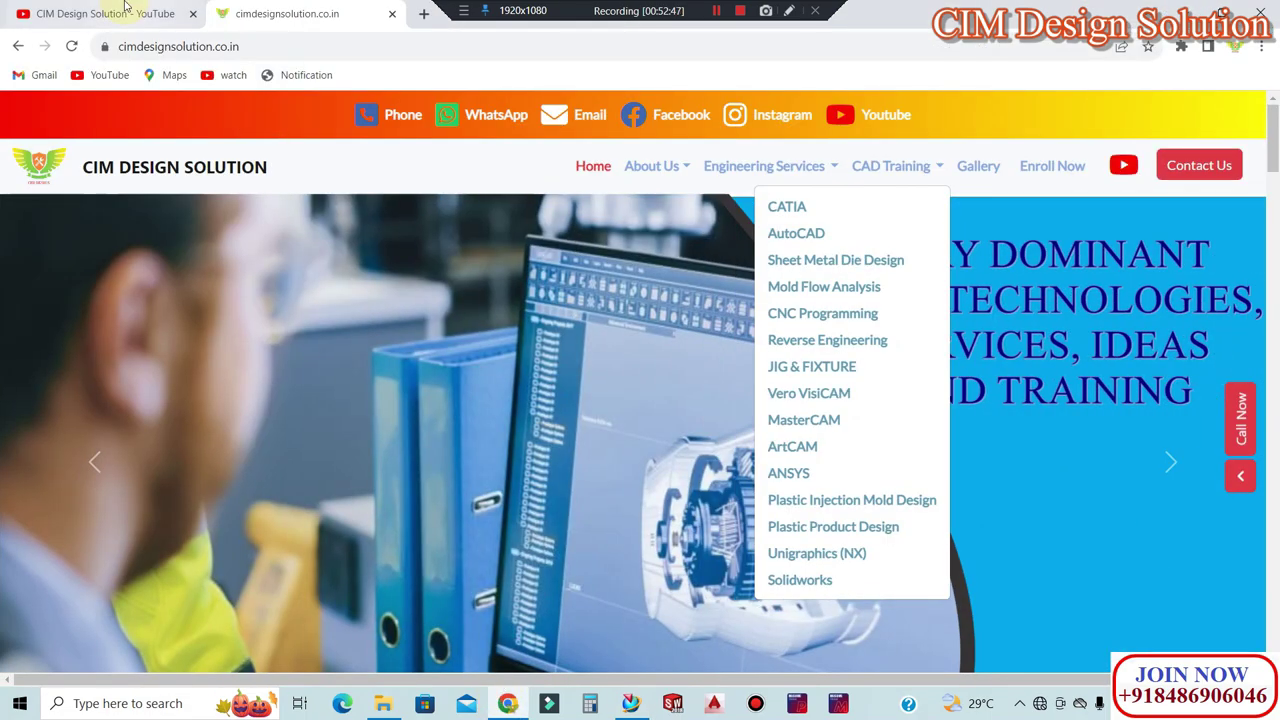
click(120, 13)
scroll(686, 400, up, 2)
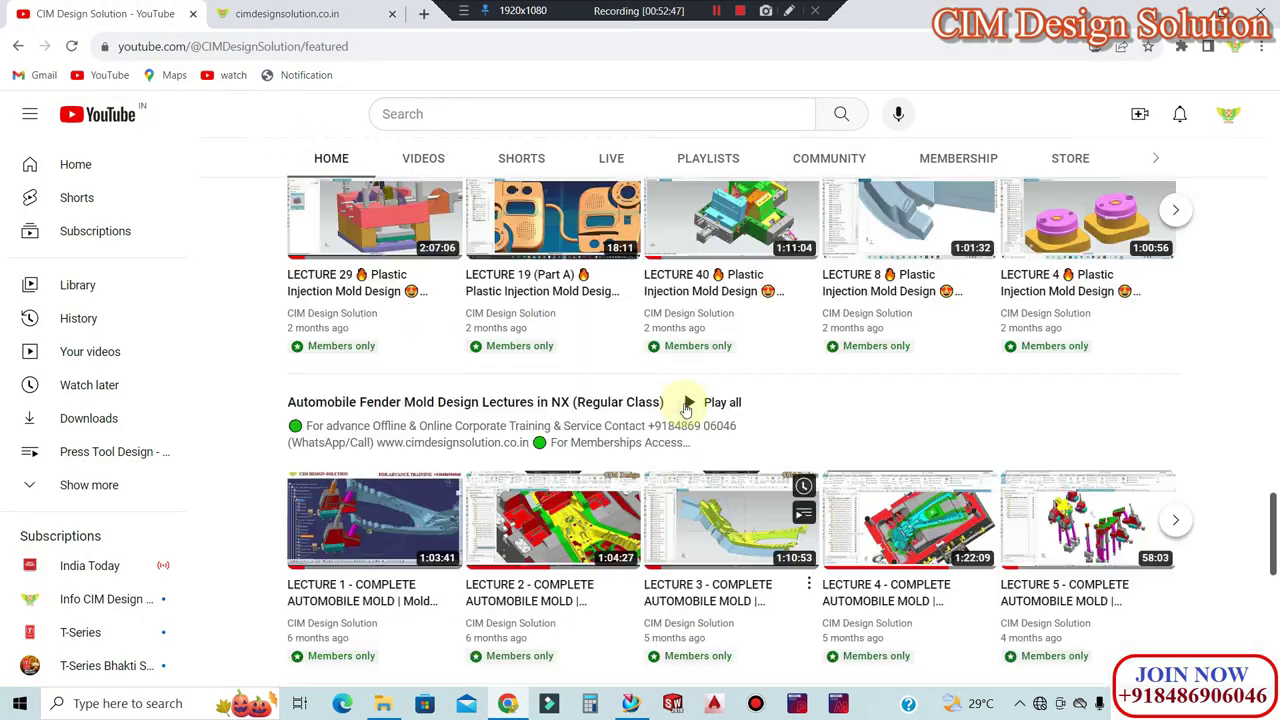
scroll(686, 400, up, 4)
scroll(686, 400, up, 5)
scroll(700, 405, down, 8)
scroll(785, 405, up, 2)
scroll(800, 385, up, 2)
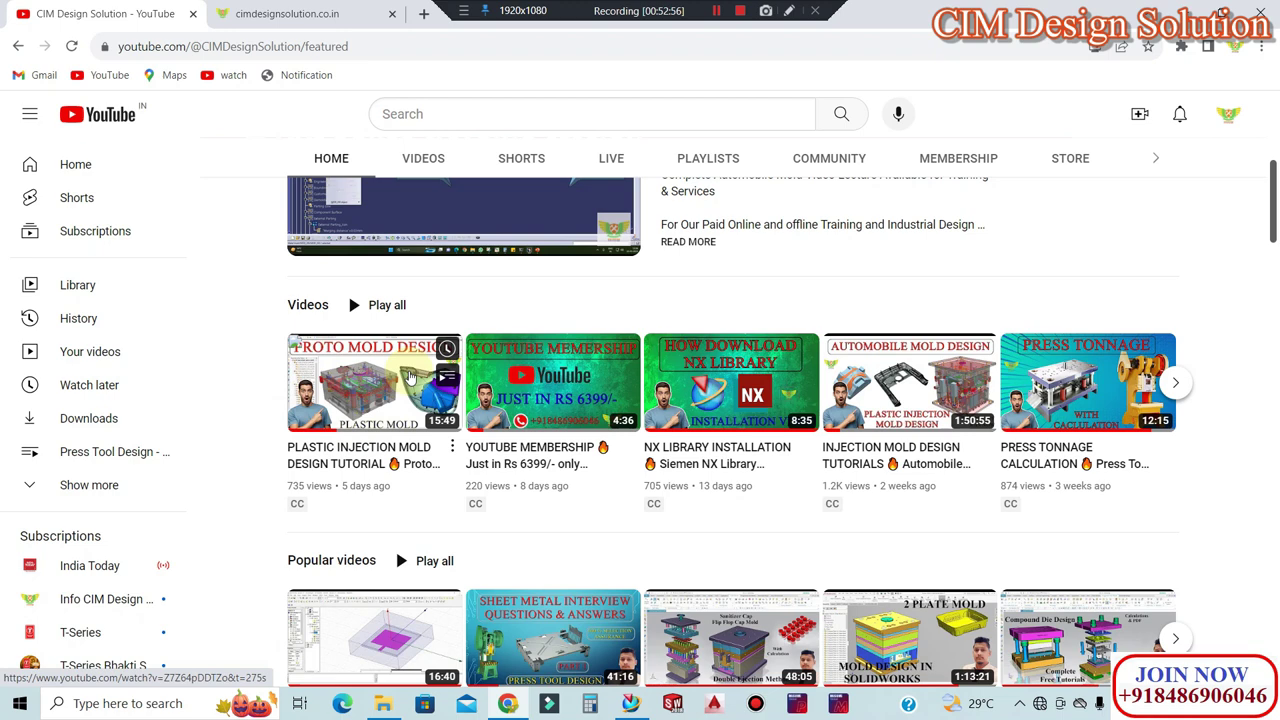
mouse_move(374, 382)
scroll(665, 483, up, 2)
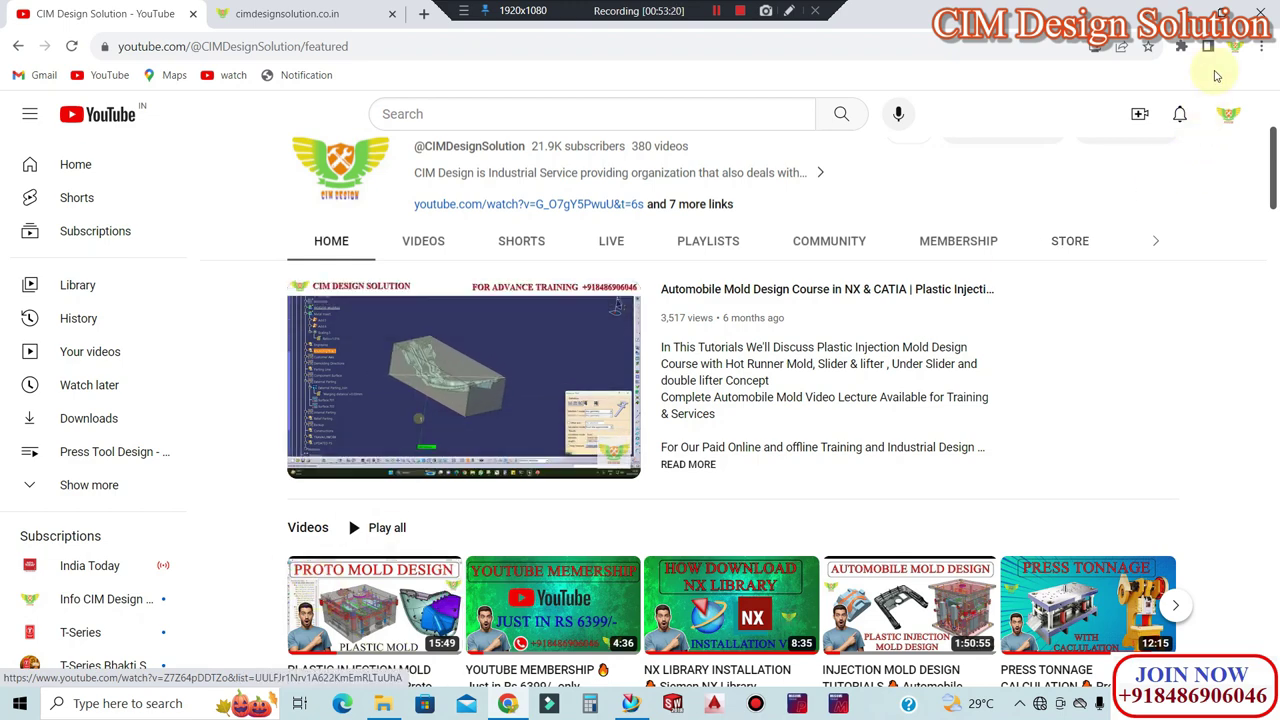
key(alt+Tab)
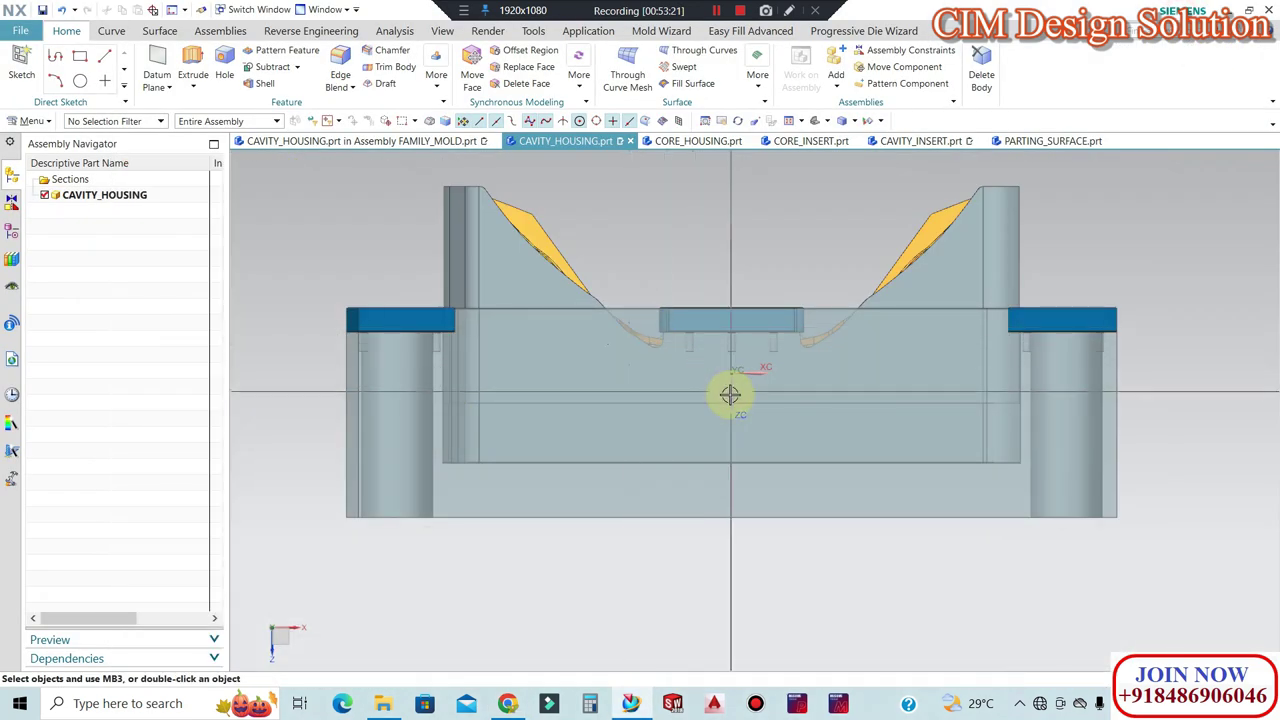
Reset the housing to a standard 3D view and make FAMILY_MOLD the work part.
mouse_move(729, 391)
middle_down()
mouse_move(718, 414)
mouse_move(752, 432)
mouse_move(749, 569)
middle_up()
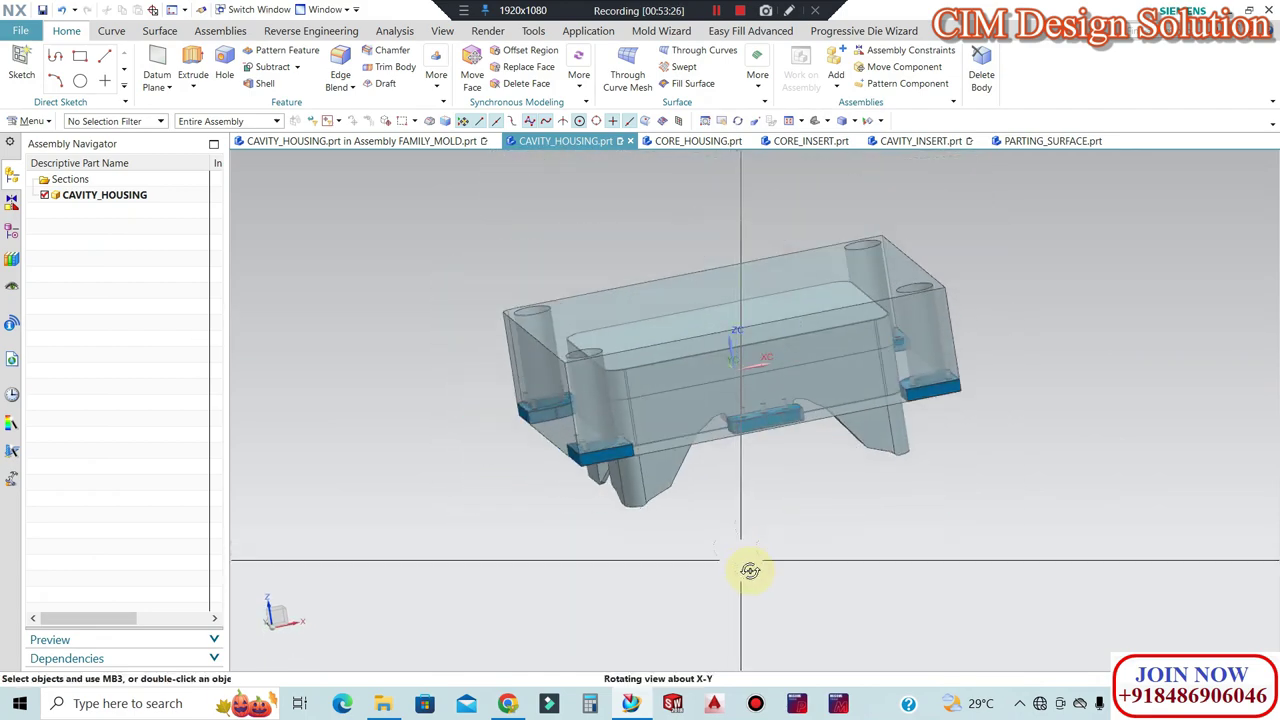
key(Home)
scroll(529, 284, down, 5)
scroll(529, 284, down, 2)
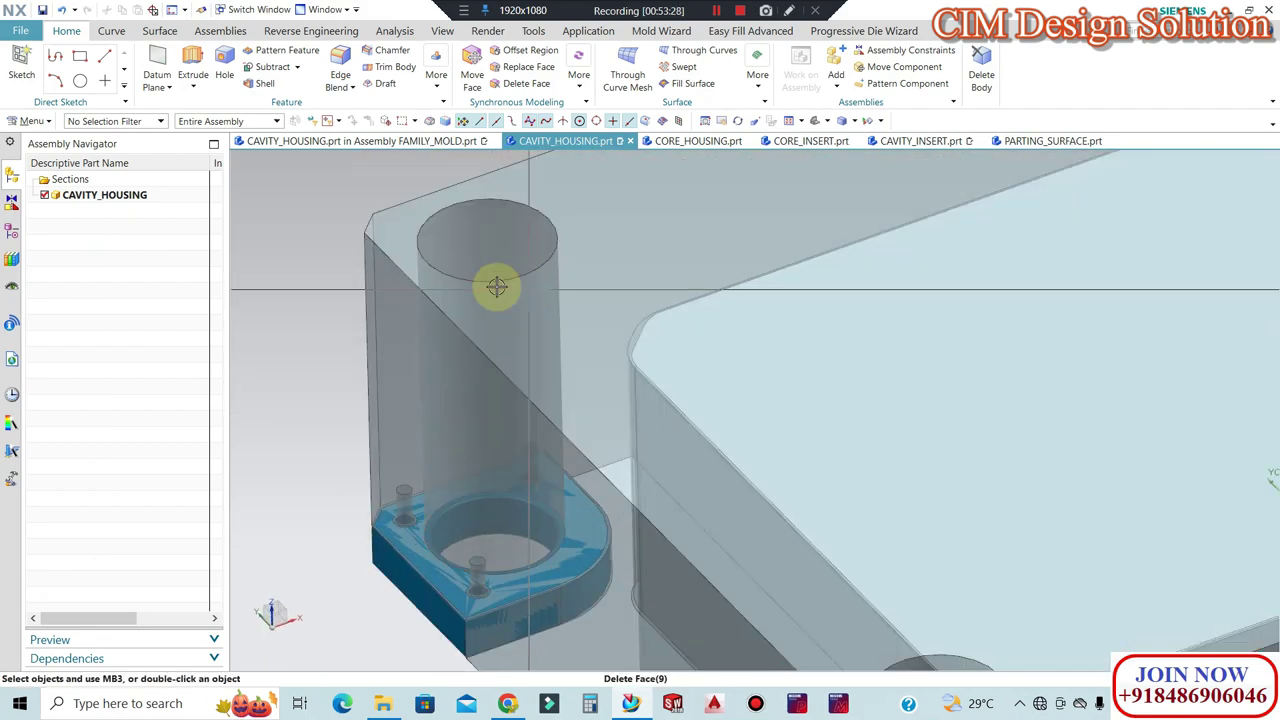
scroll(500, 286, up, 2)
scroll(452, 279, up, 5)
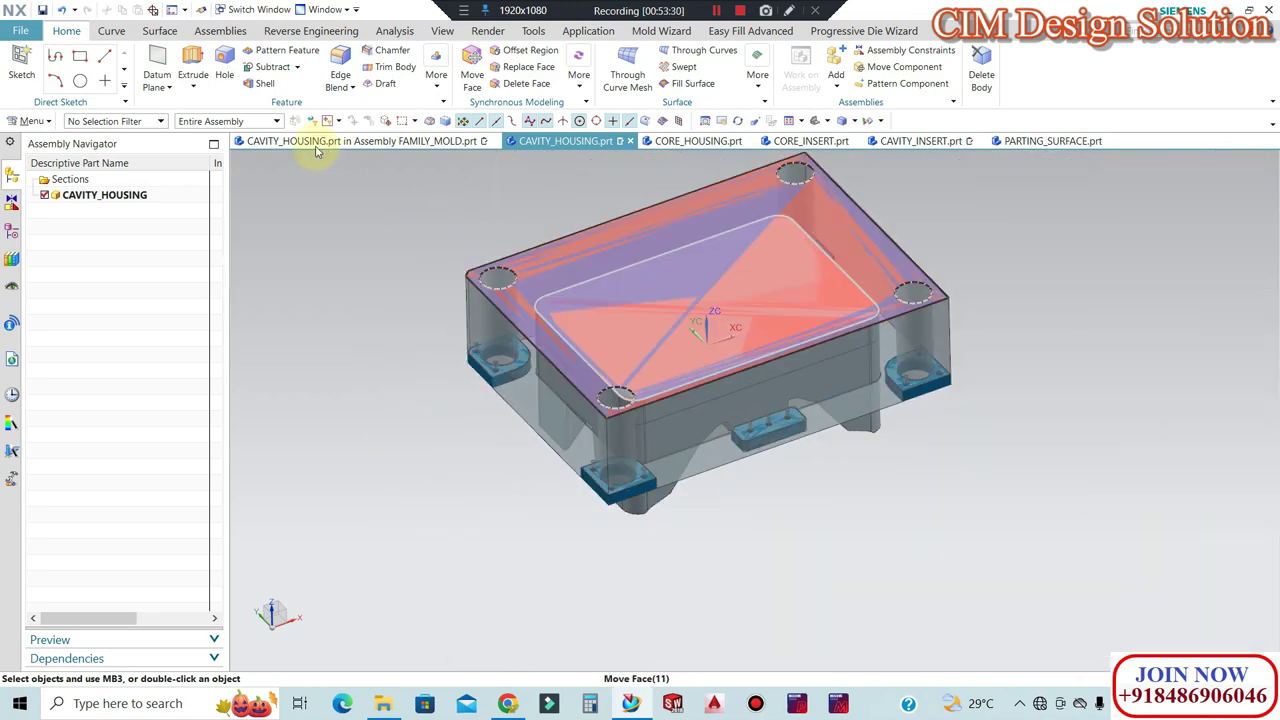
click(360, 141)
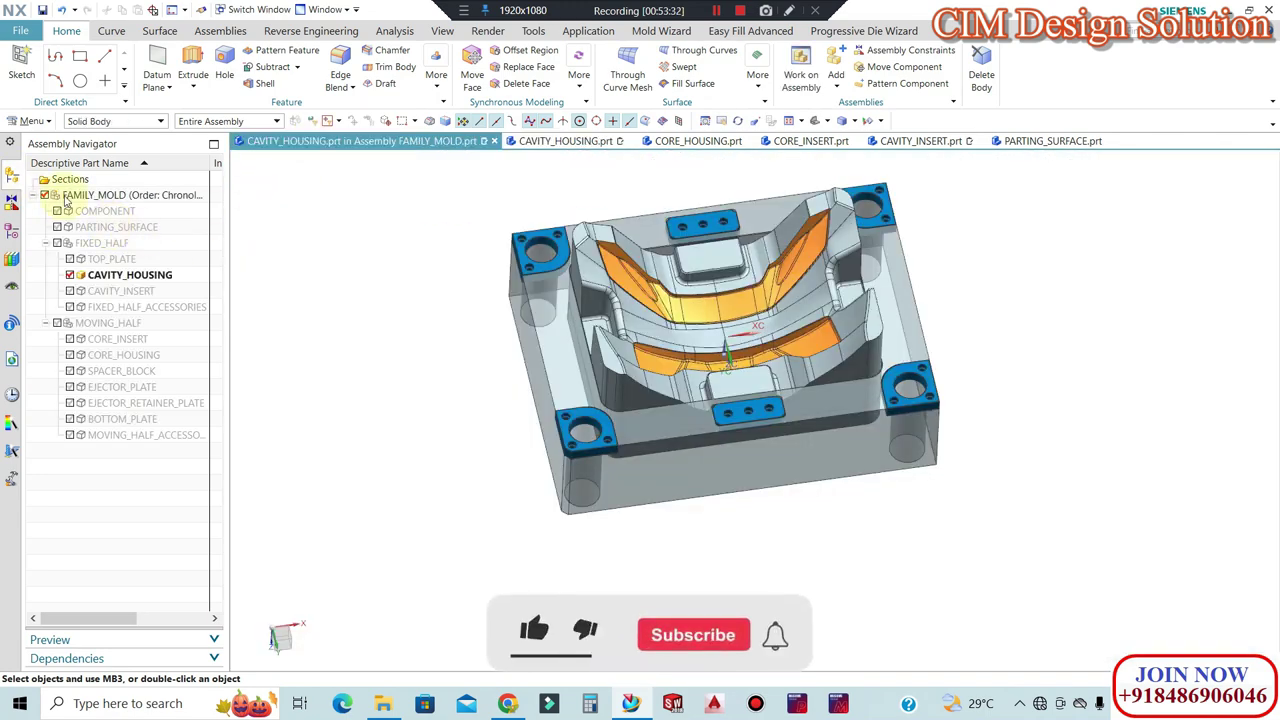
double_click(80, 195)
Display CAVITY_HOUSING alone in a top-down view and start Delete Body.
mouse_move(434, 337)
middle_down()
mouse_move(440, 297)
mouse_move(440, 349)
middle_up()
scroll(590, 320, down, 3)
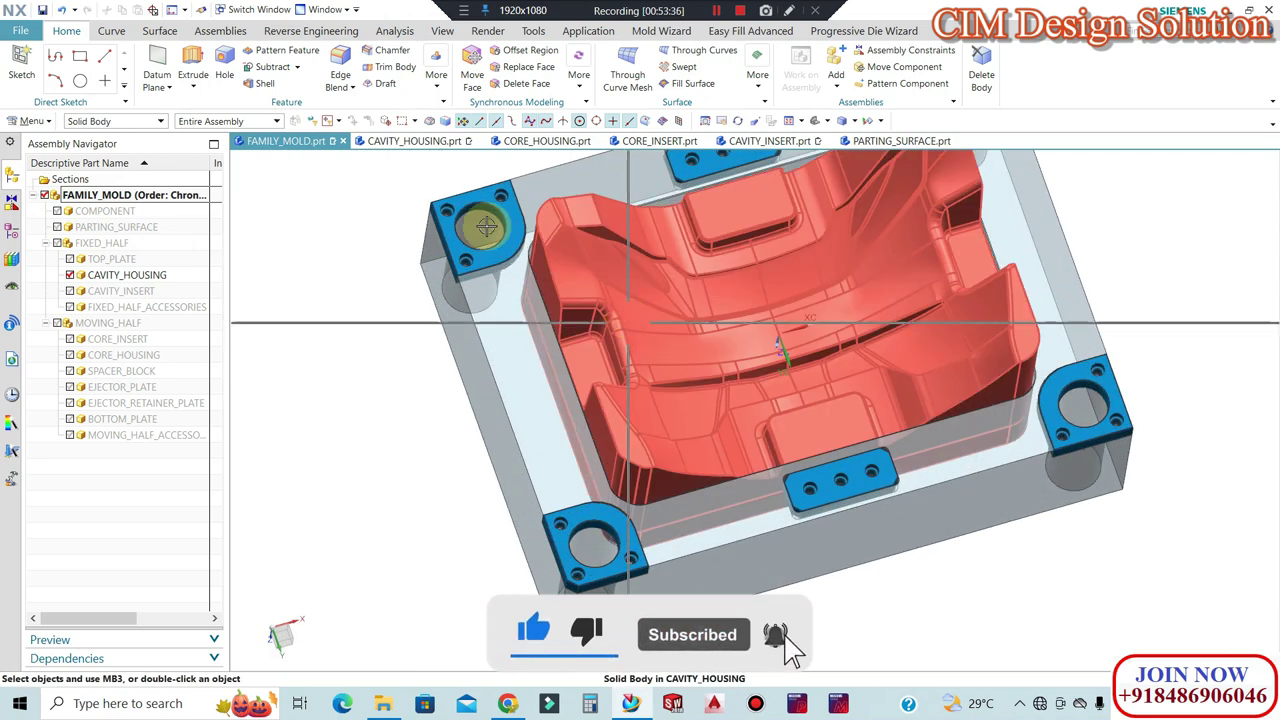
click(410, 147)
mouse_move(737, 449)
middle_down()
mouse_move(686, 337)
mouse_move(710, 335)
middle_up()
click(981, 70)
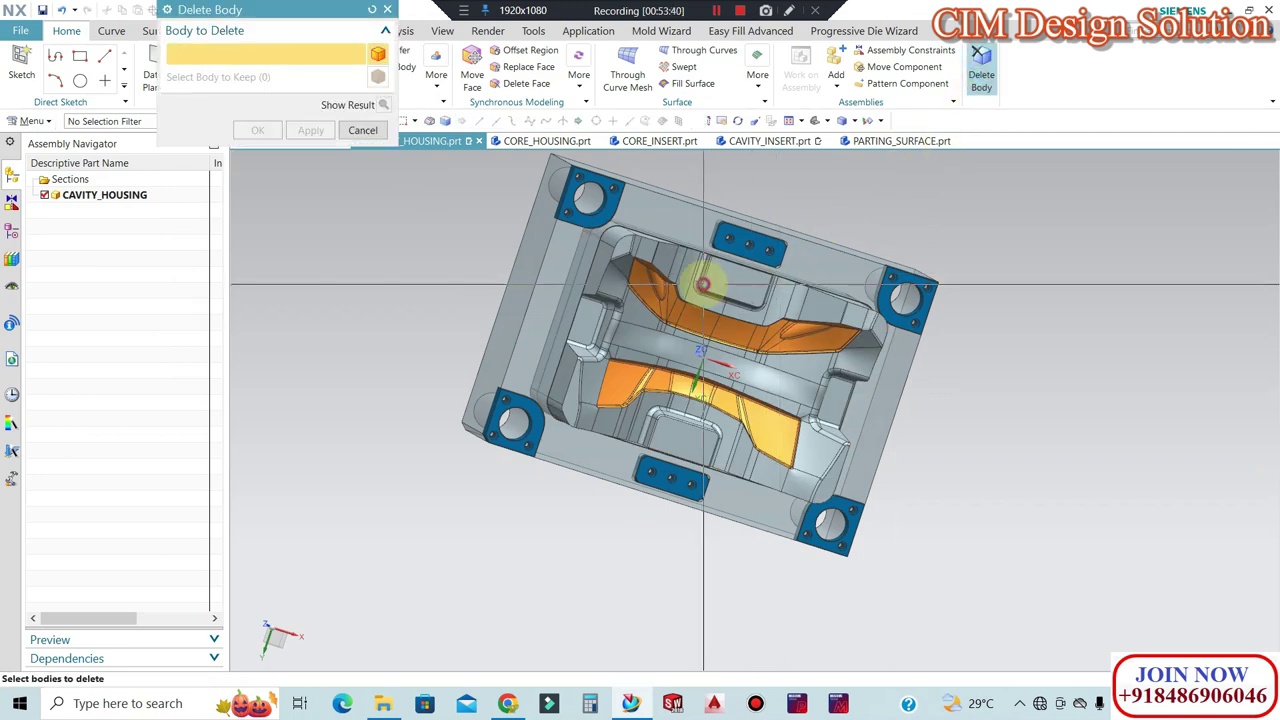
Delete the orange cavity bodies, then show CAVITY_INSERT and CORE_HOUSING in FAMILY_MOLD.
click(660, 250)
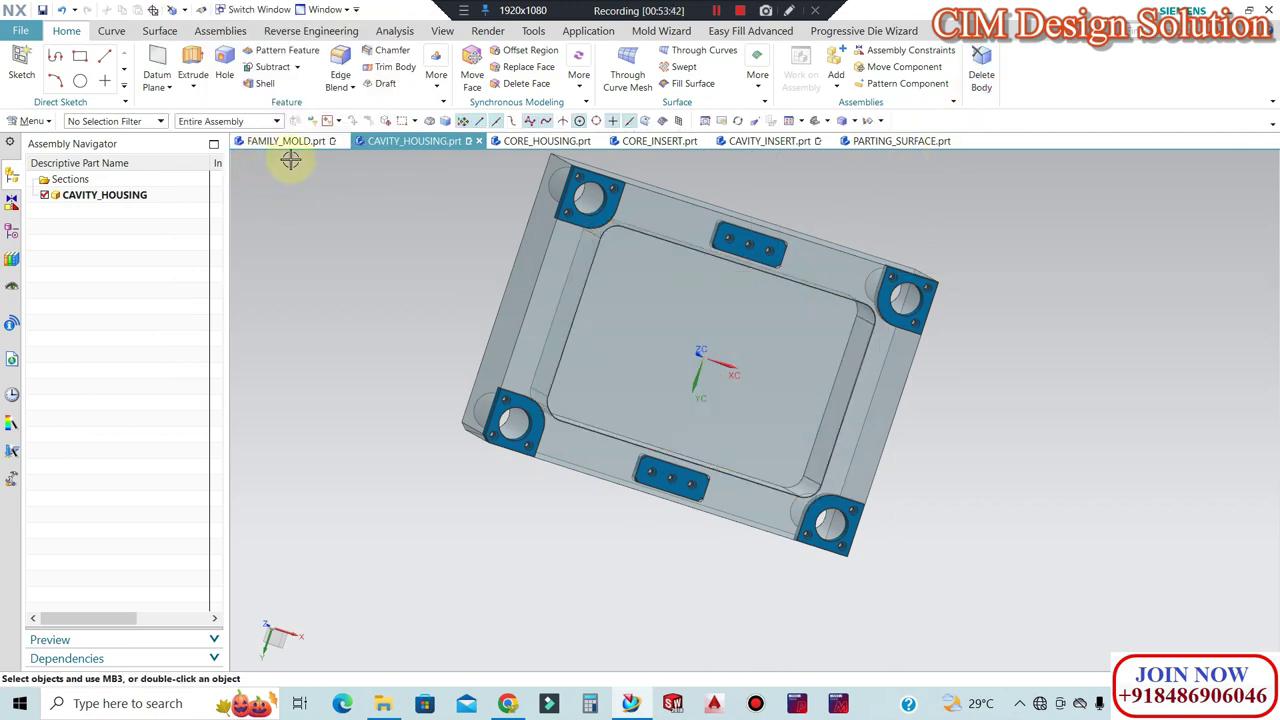
click(292, 142)
mouse_move(580, 289)
middle_down()
mouse_move(593, 383)
mouse_move(130, 297)
middle_up()
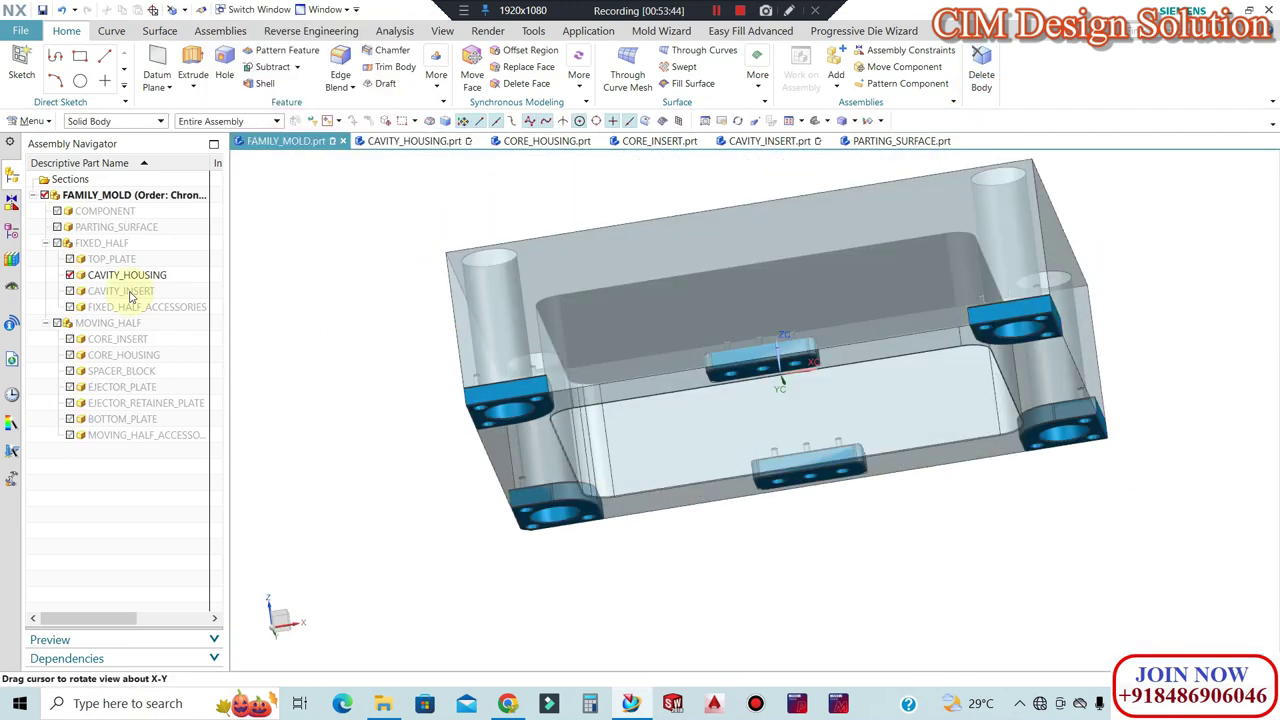
click(70, 290)
middle_drag(403, 337, 52, 313)
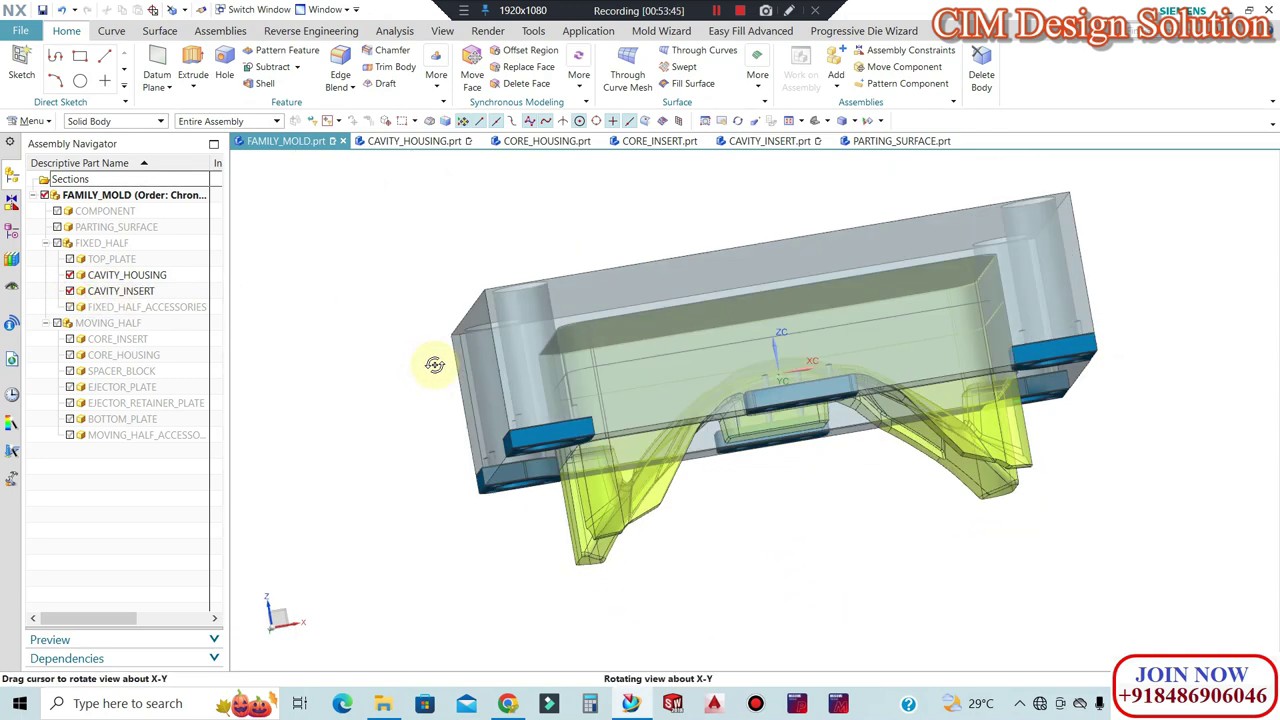
click(70, 355)
Orbit and zoom around the full mold assembly to inspect it.
mouse_move(386, 371)
middle_down()
mouse_move(476, 366)
mouse_move(428, 263)
middle_up()
scroll(476, 366, down, 3)
scroll(428, 263, up, 3)
scroll(428, 263, up, 3)
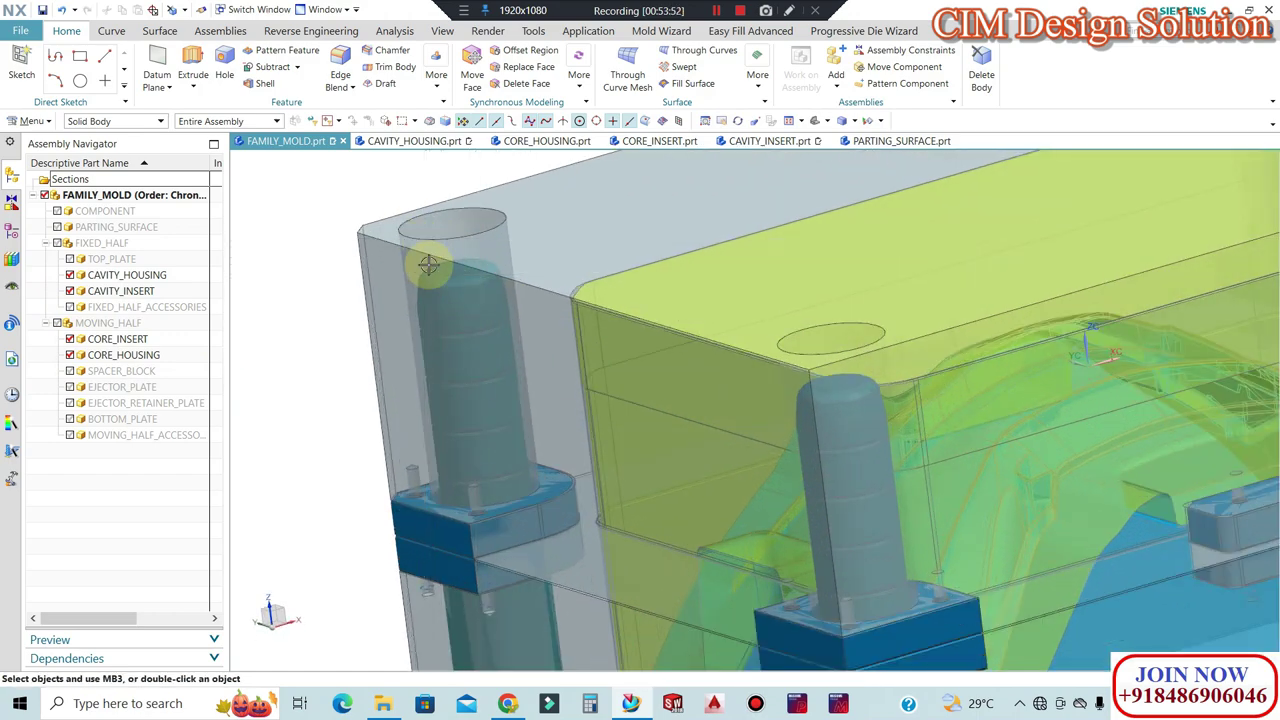
scroll(428, 263, down, 2)
scroll(434, 286, down, 3)
mouse_move(465, 350)
middle_down()
mouse_move(668, 363)
mouse_move(643, 200)
middle_up()
scroll(643, 200, down, 2)
middle_drag(429, 214, 553, 370)
scroll(553, 370, up, 2)
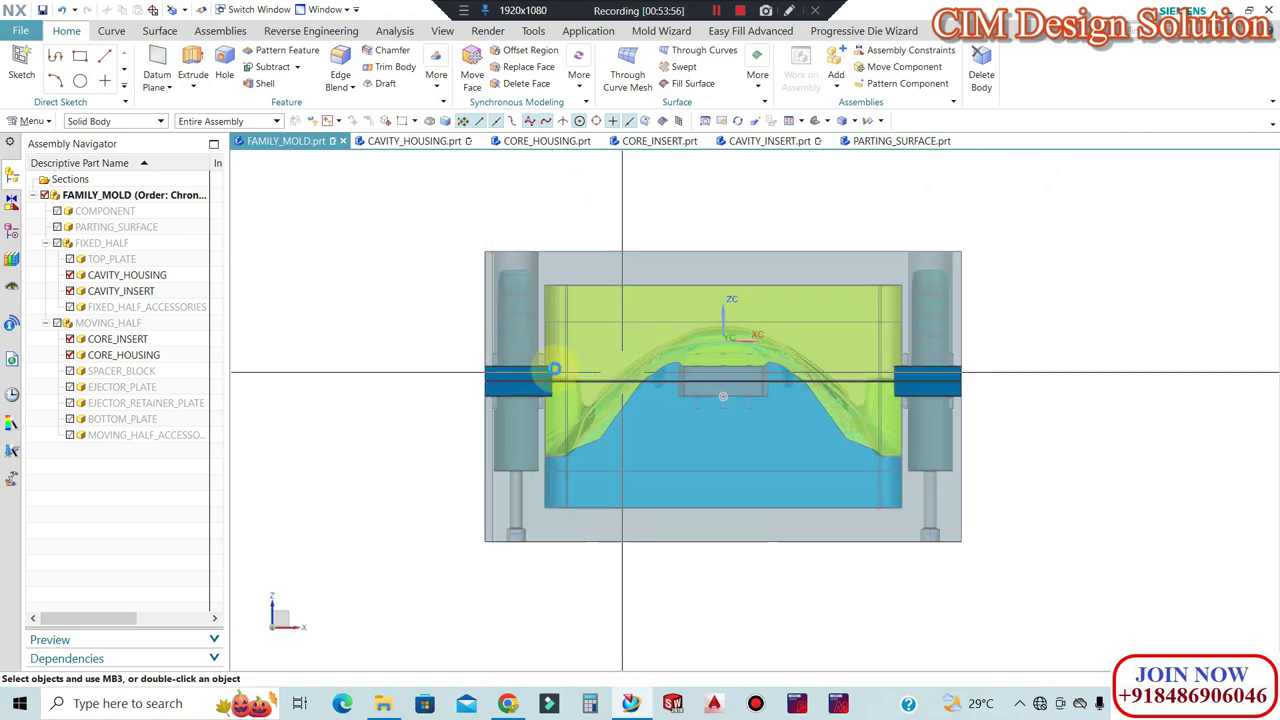
scroll(553, 370, up, 3)
scroll(514, 306, down, 3)
scroll(499, 289, up, 1)
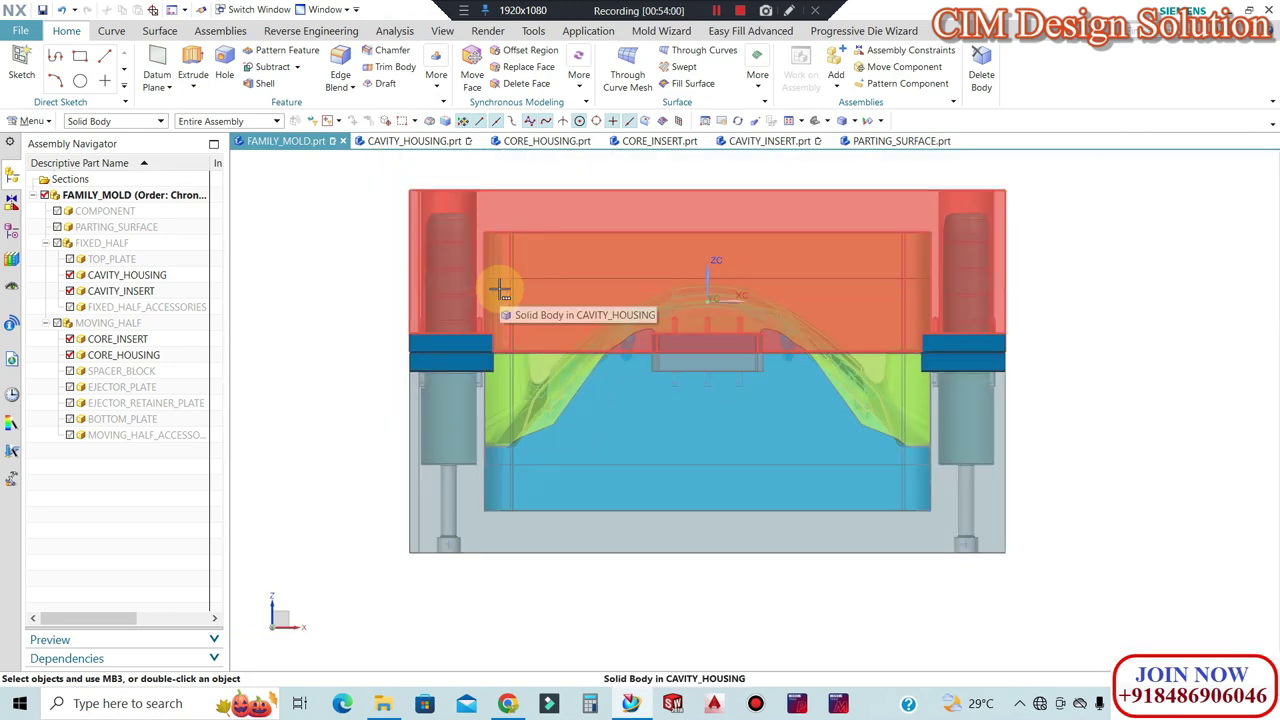
mouse_move(523, 269)
middle_down()
mouse_move(334, 203)
mouse_move(491, 220)
middle_up()
scroll(551, 226, up, 2)
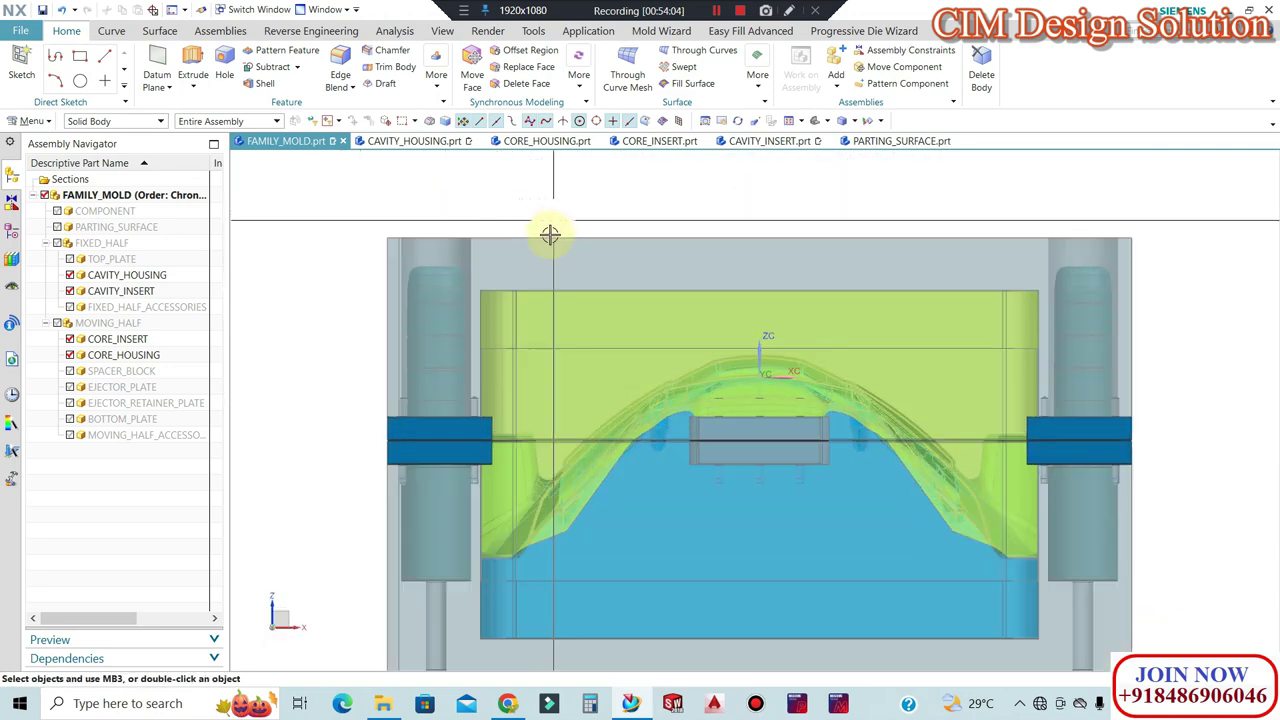
scroll(479, 260, up, 2)
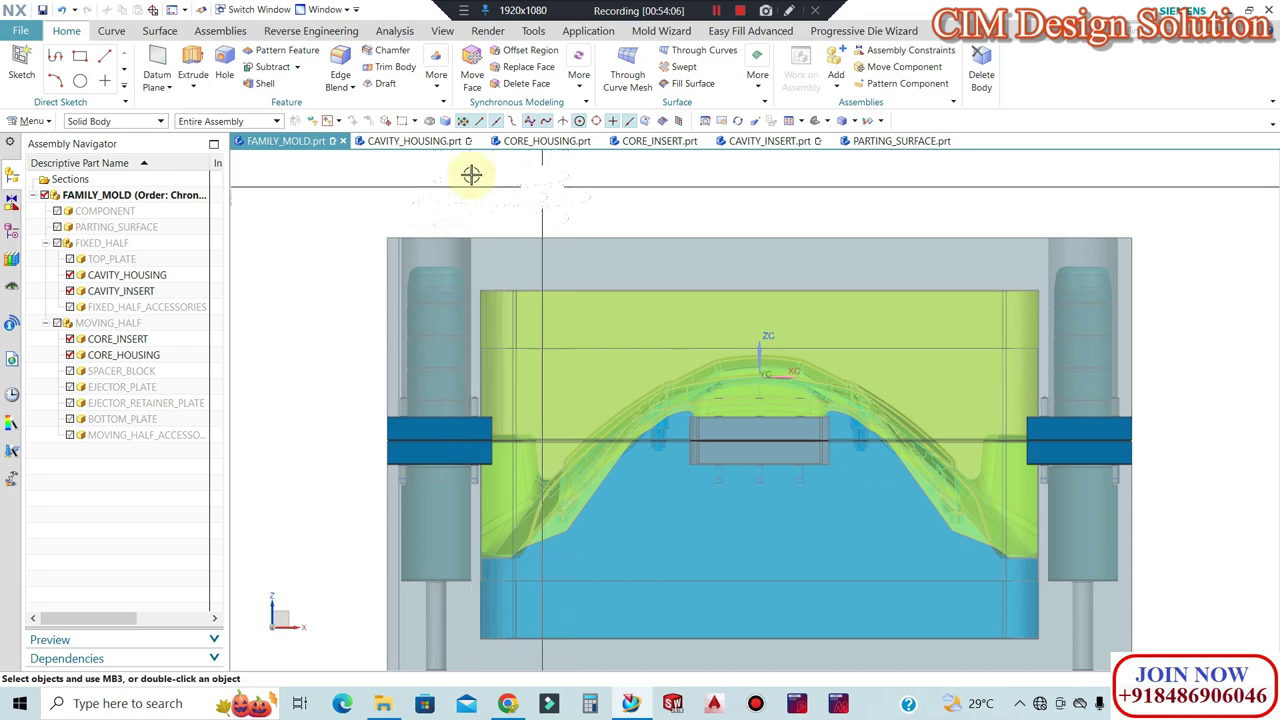
Return to the CAVITY_HOUSING part and tilt it into a 3-D view.
click(433, 171)
mouse_move(600, 306)
middle_down()
mouse_move(600, 400)
mouse_move(563, 284)
middle_up()
scroll(520, 290, up, 2)
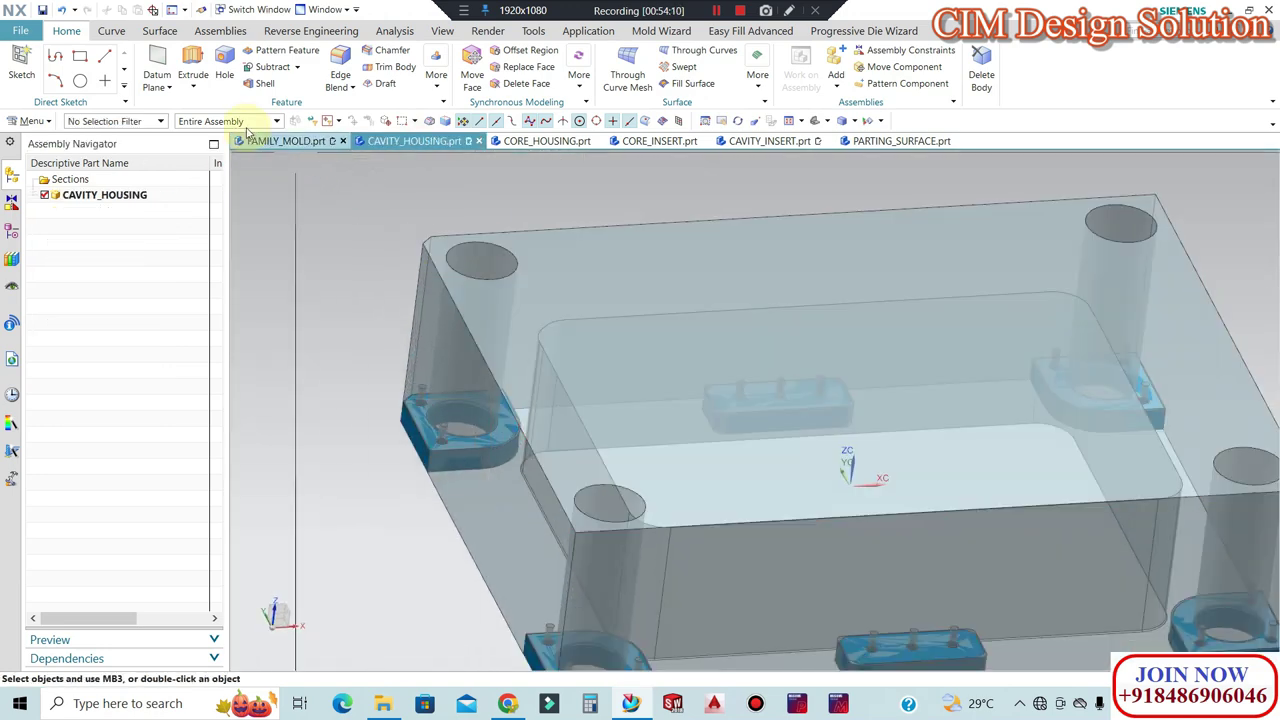
Cancel the stray profile sketch and get back to the Extrude command.
scroll(571, 271, down, 2)
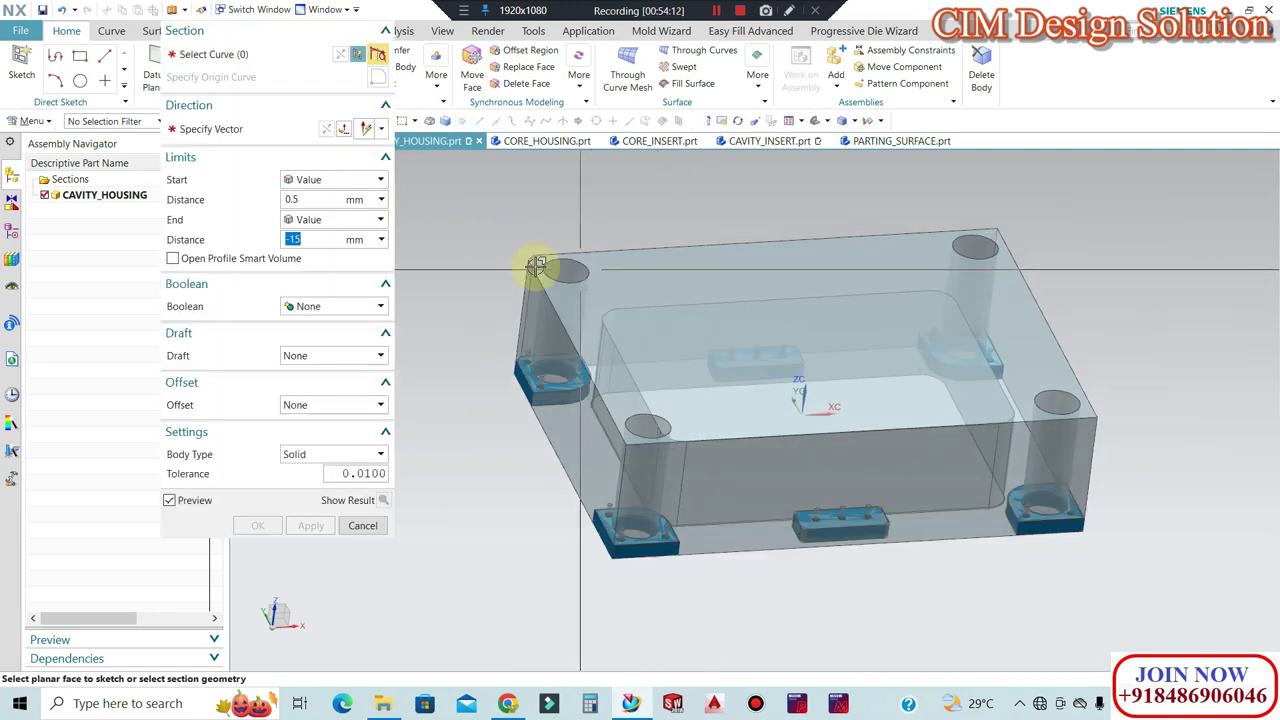
scroll(528, 251, up, 5)
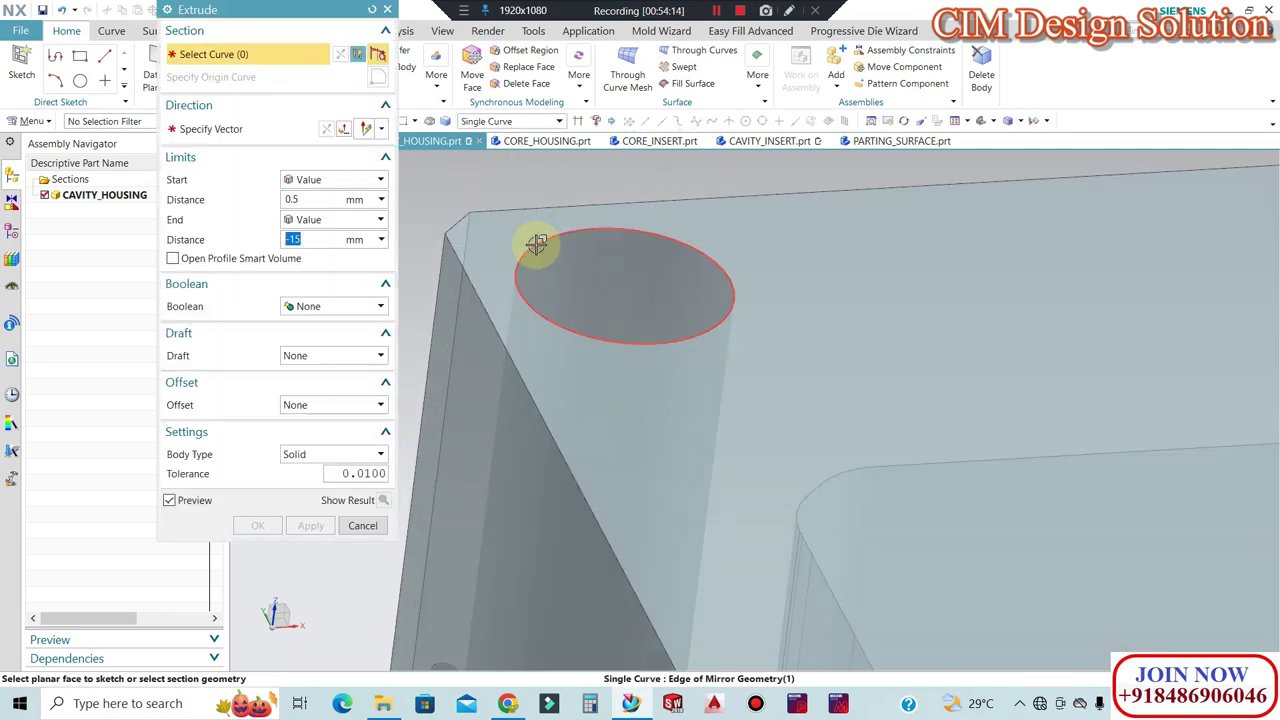
click(537, 247)
middle_click(537, 247)
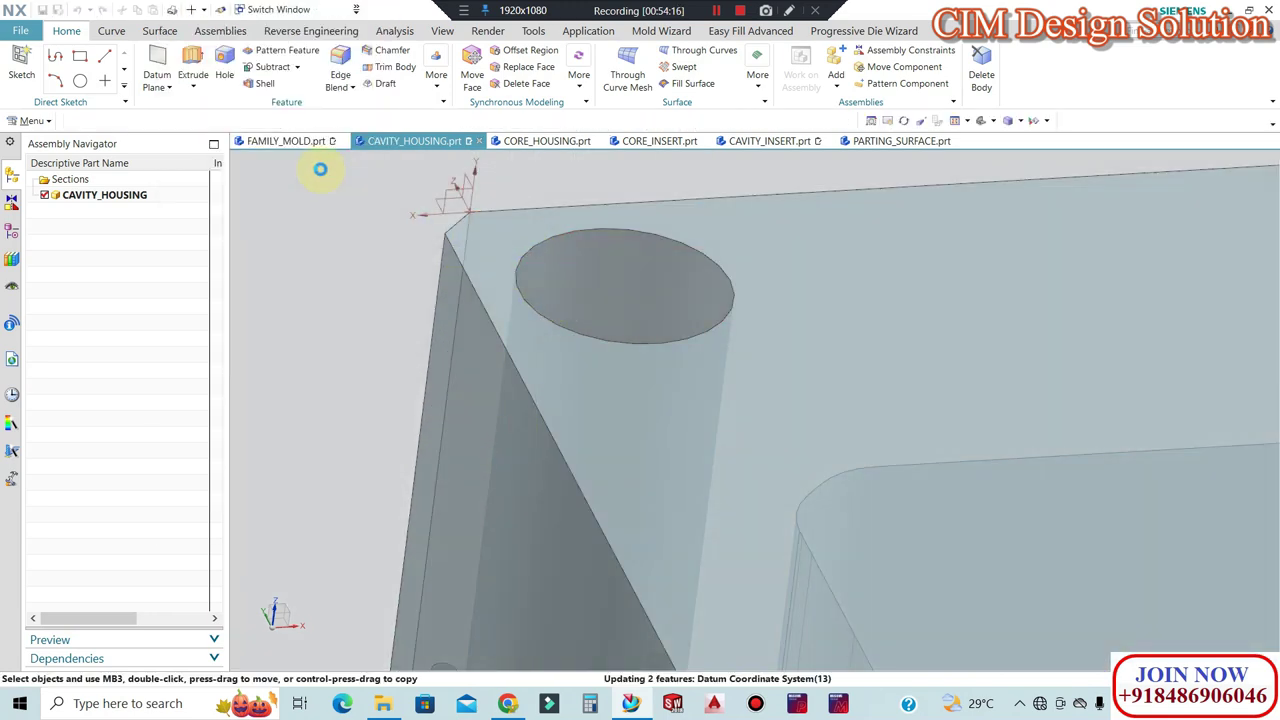
scroll(320, 169, down, 2)
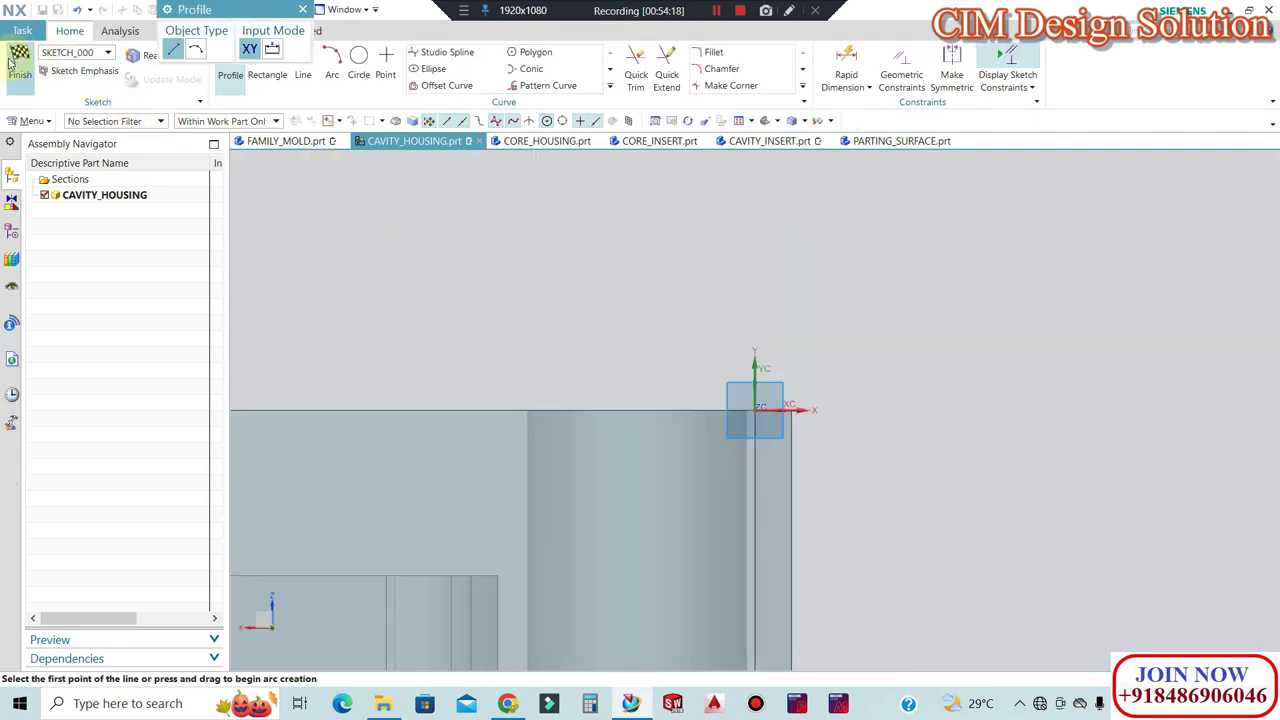
key(Escape)
middle_drag(330, 160, 626, 287)
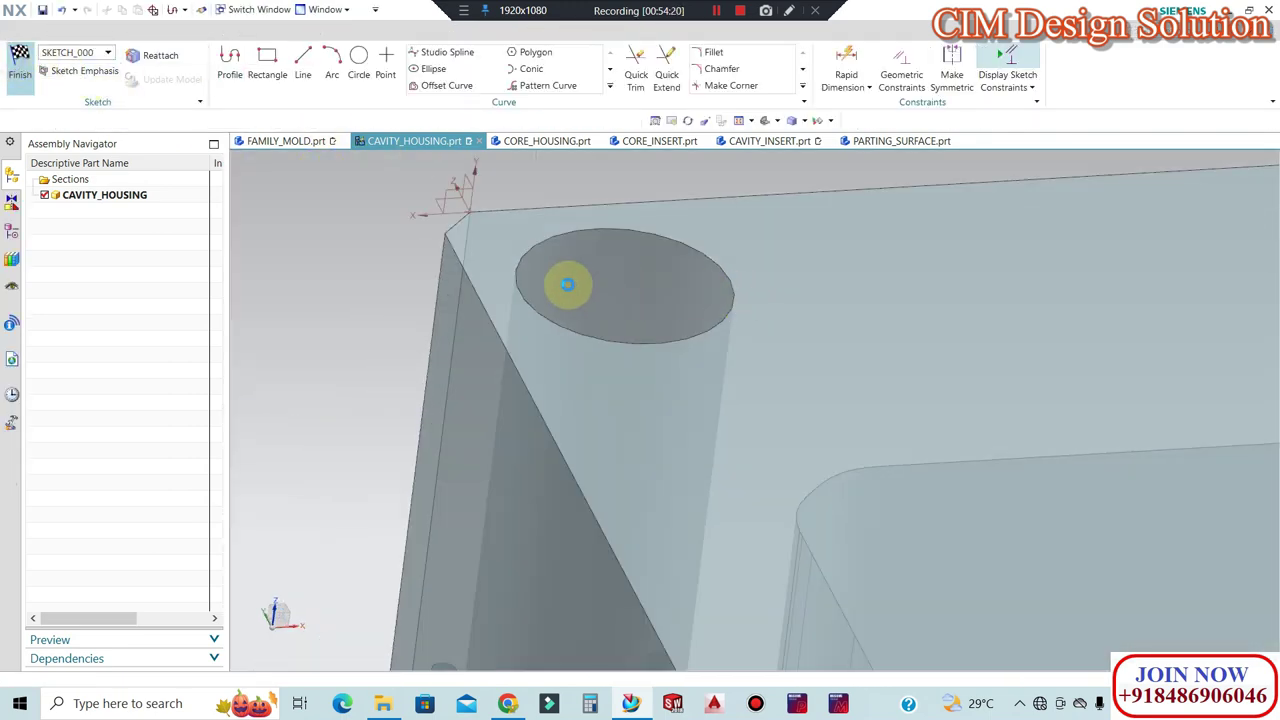
key(ctrl+q)
scroll(449, 274, down, 4)
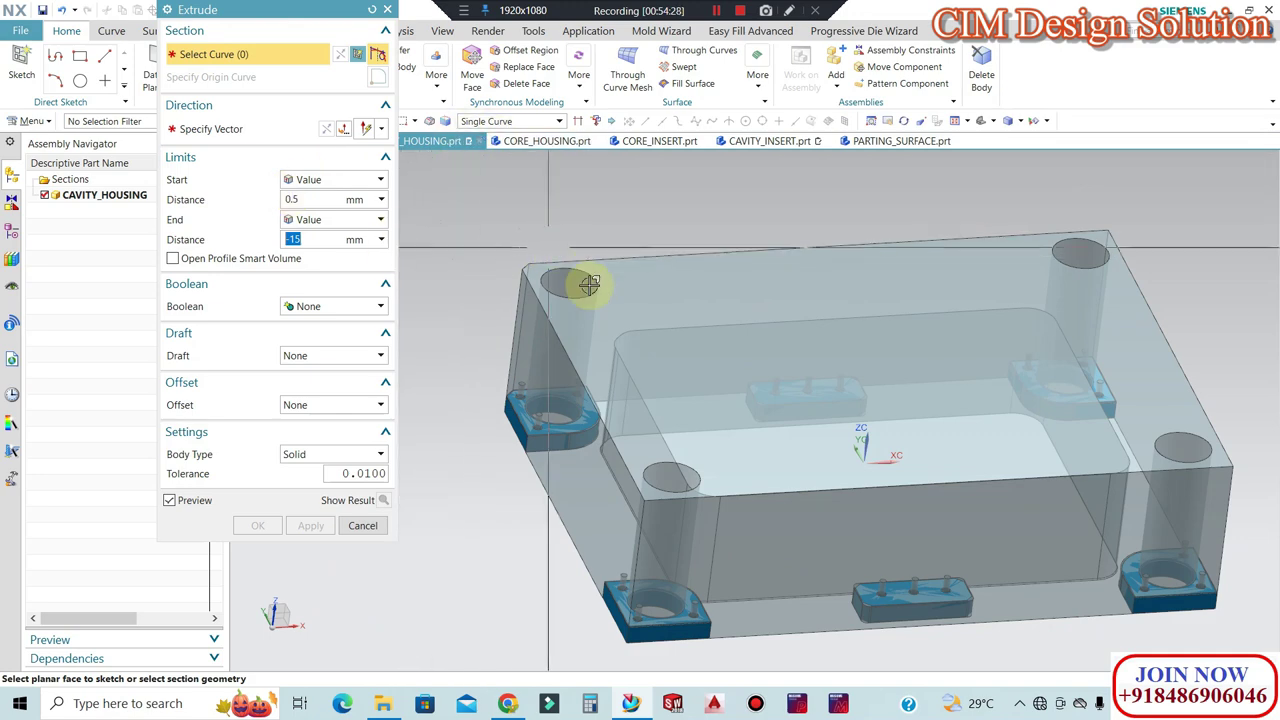
scroll(551, 285, up, 3)
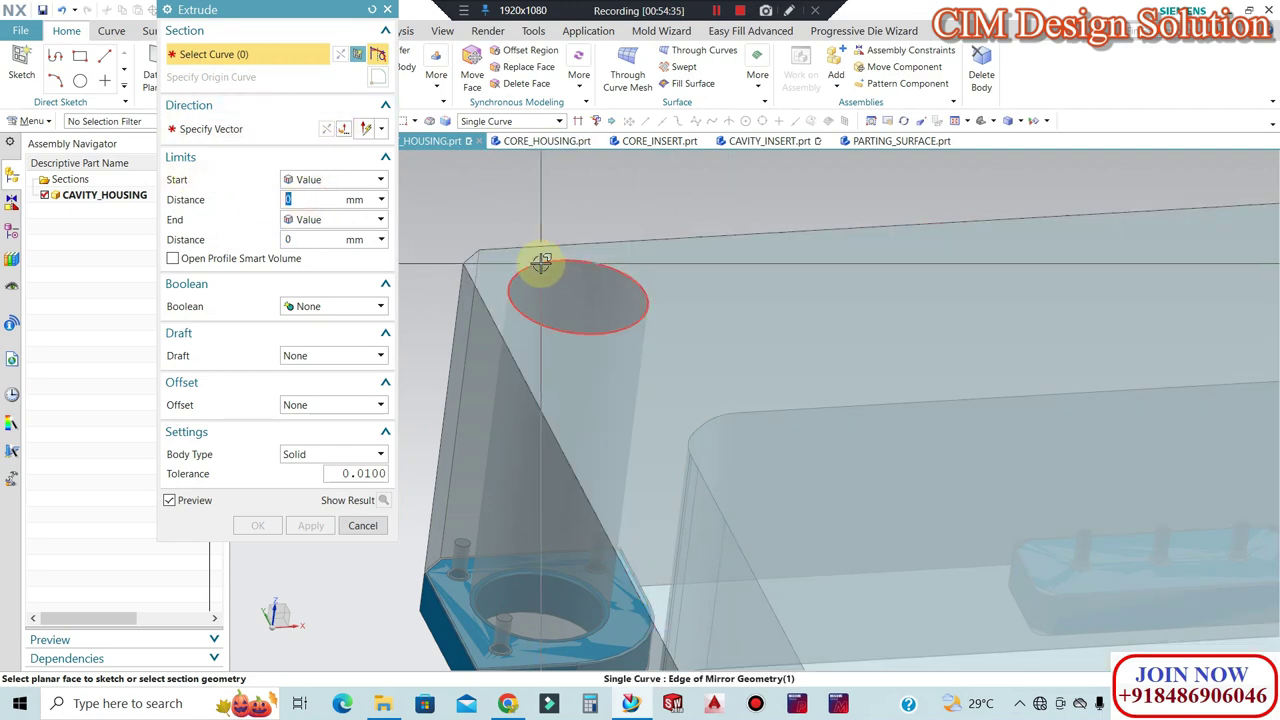
Select the top edges of the corner holes as the extrusion section.
click(537, 263)
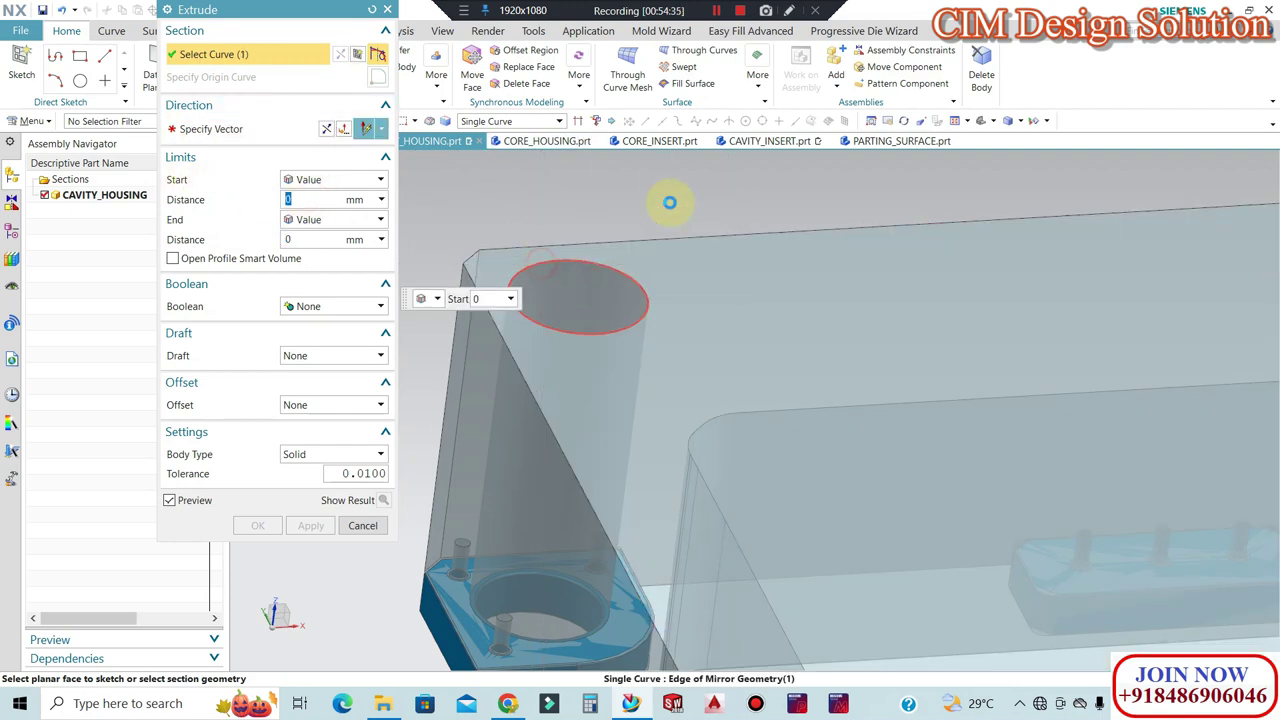
scroll(600, 238, down, 3)
scroll(863, 223, up, 2)
scroll(749, 223, up, 2)
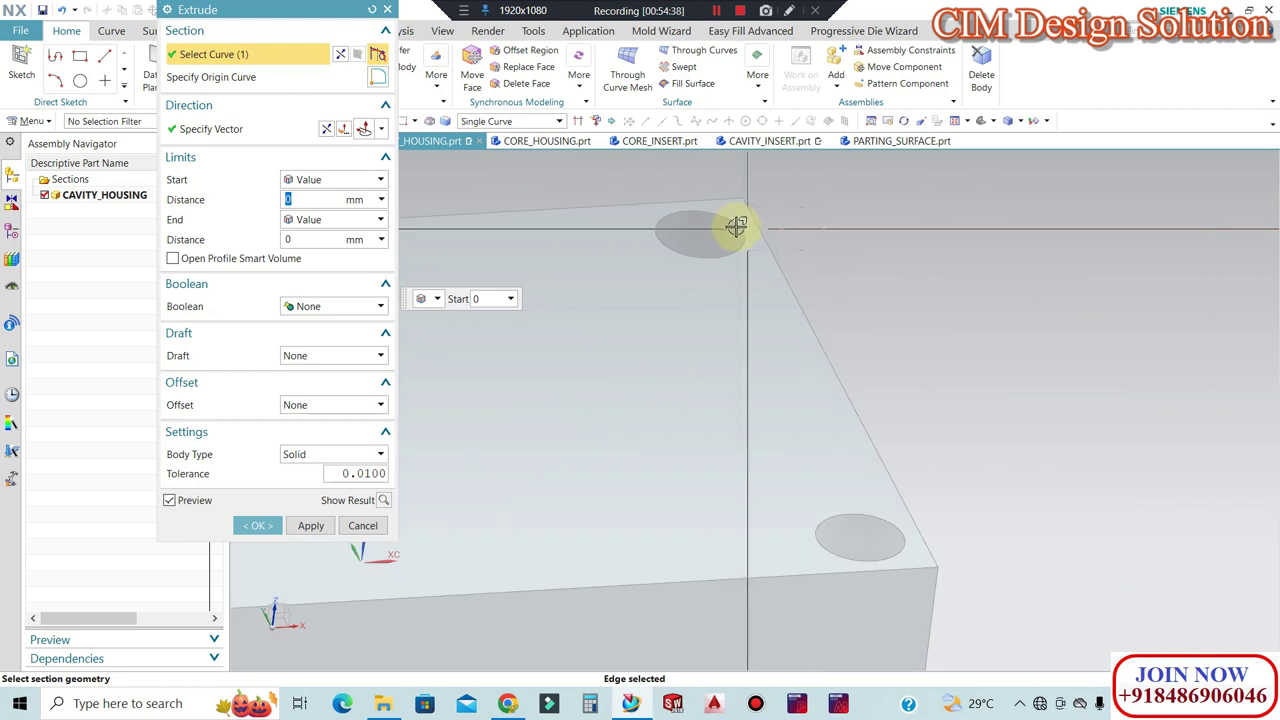
click(863, 533)
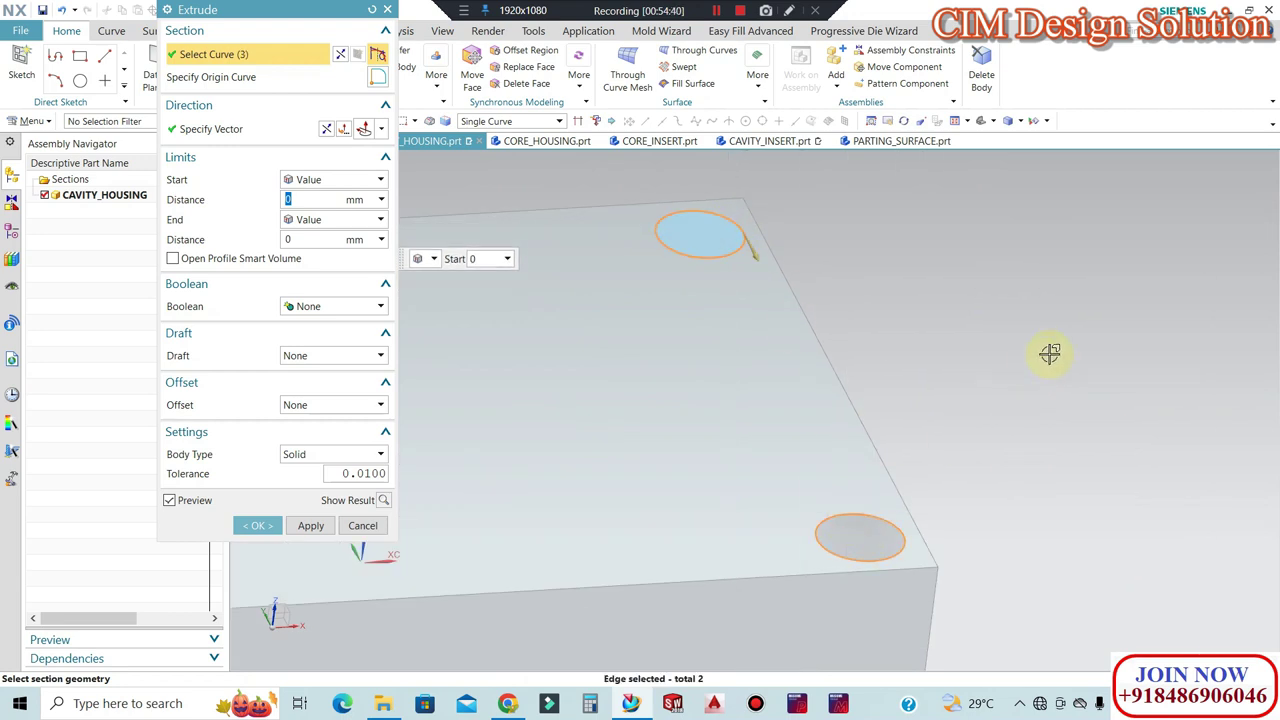
scroll(1067, 323, down, 3)
scroll(729, 403, up, 2)
scroll(731, 363, up, 2)
click(725, 362)
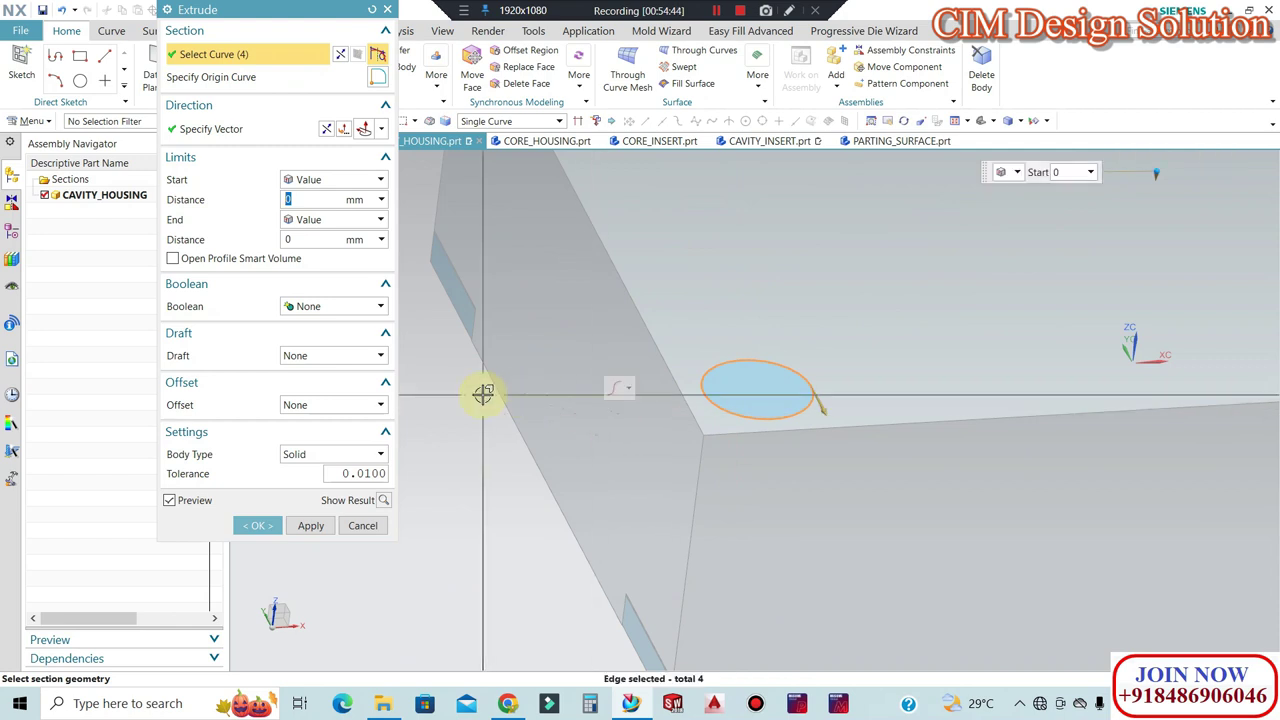
scroll(689, 443, down, 3)
scroll(551, 277, down, 3)
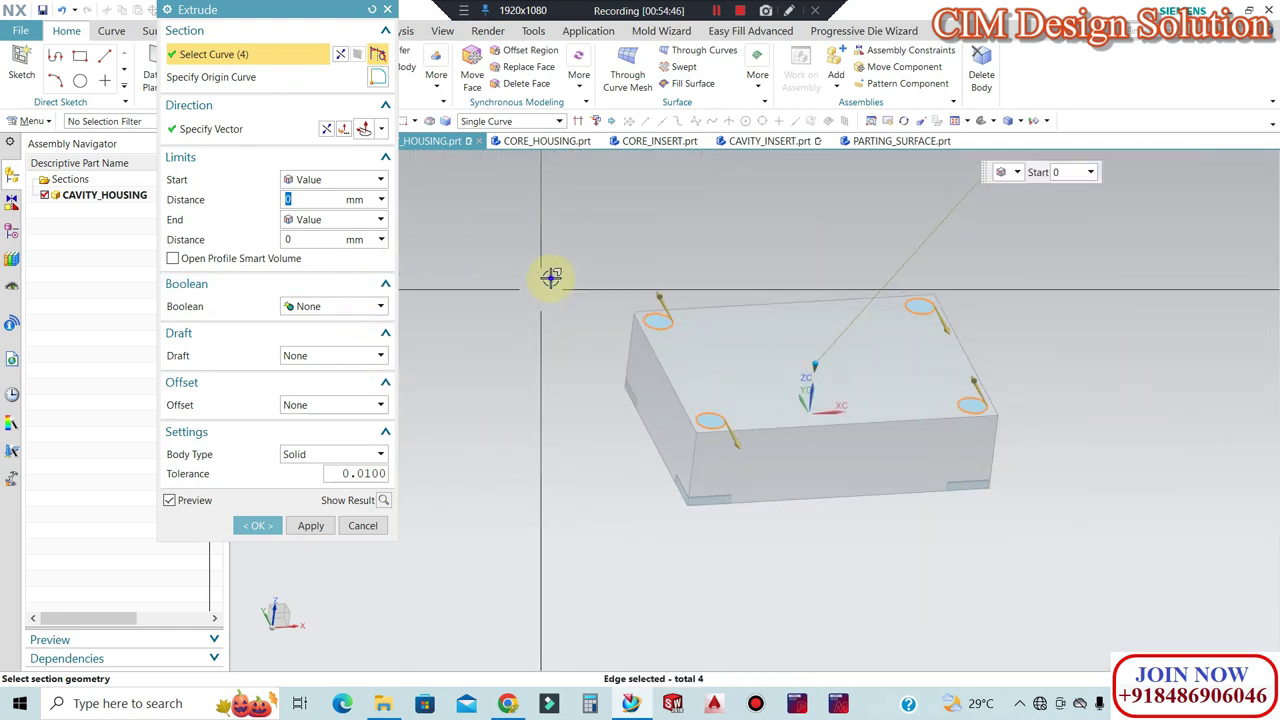
middle_drag(551, 277, 598, 286)
Switch the display style to Static Wireframe.
click(1019, 121)
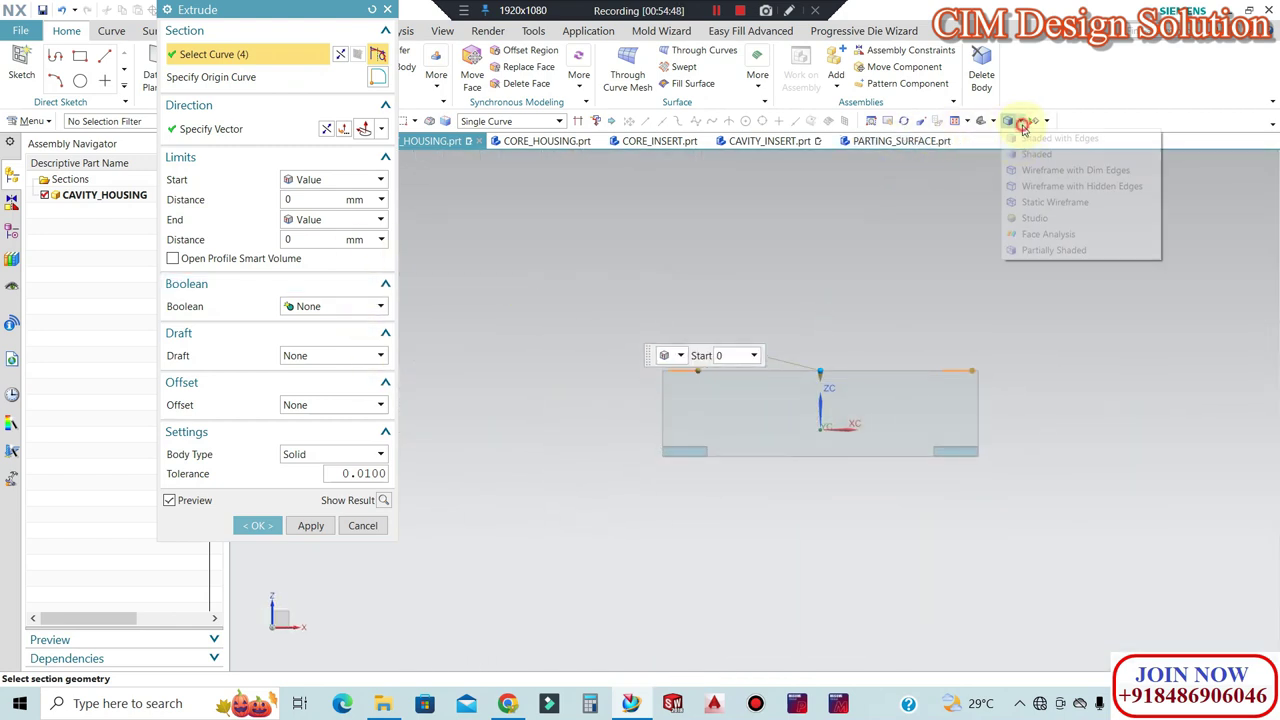
click(1031, 204)
scroll(700, 380, up, 2)
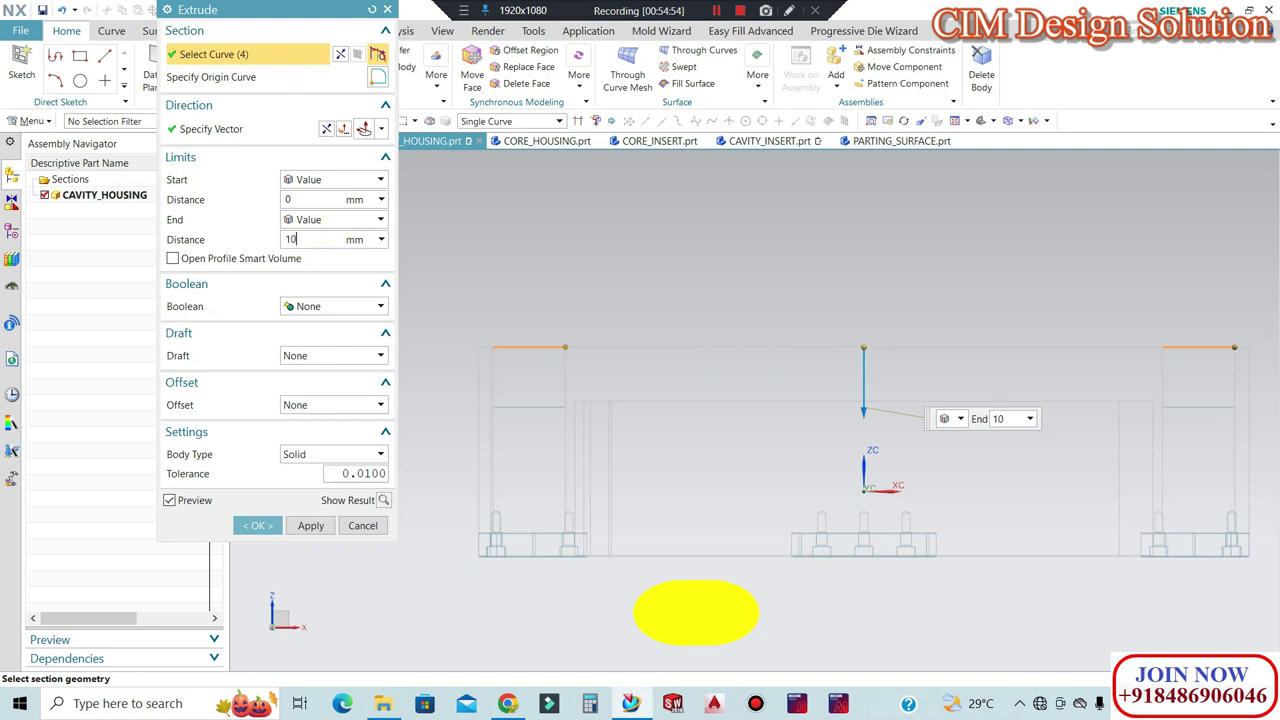
text(150)
Set the end distance to 150 mm with a two-sided 0 to −5 mm offset.
double_click(304, 238)
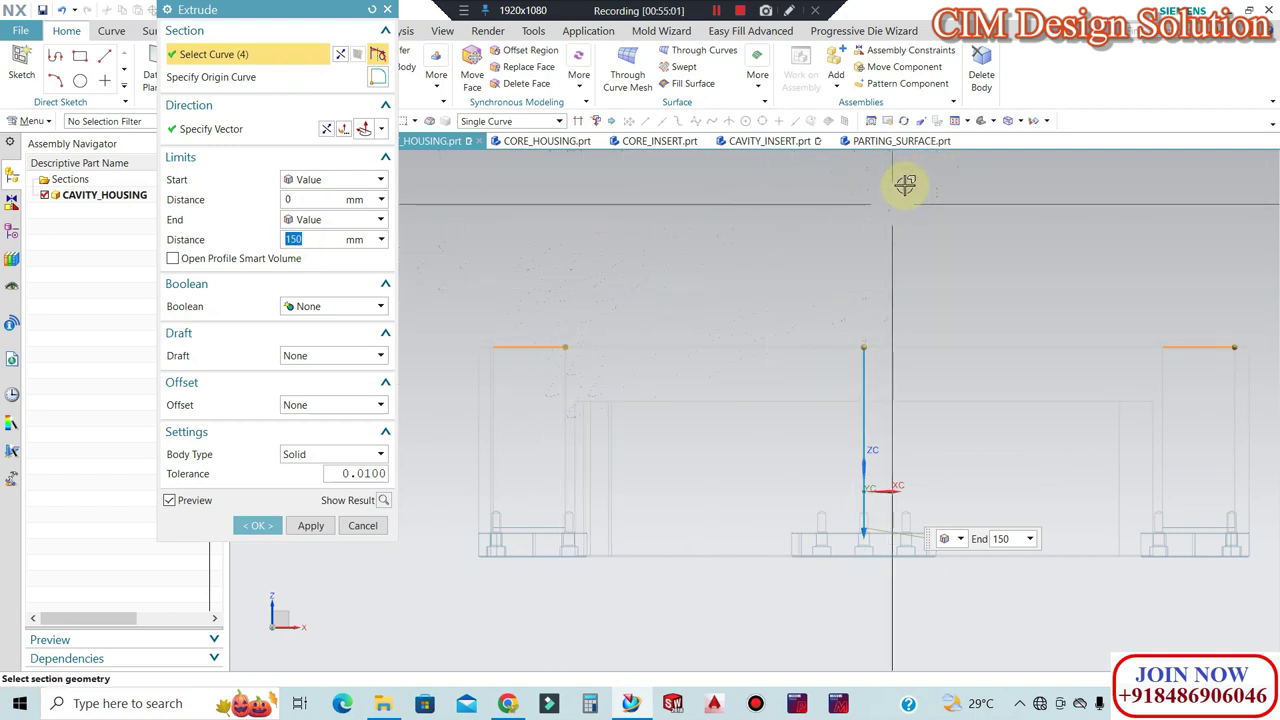
click(310, 404)
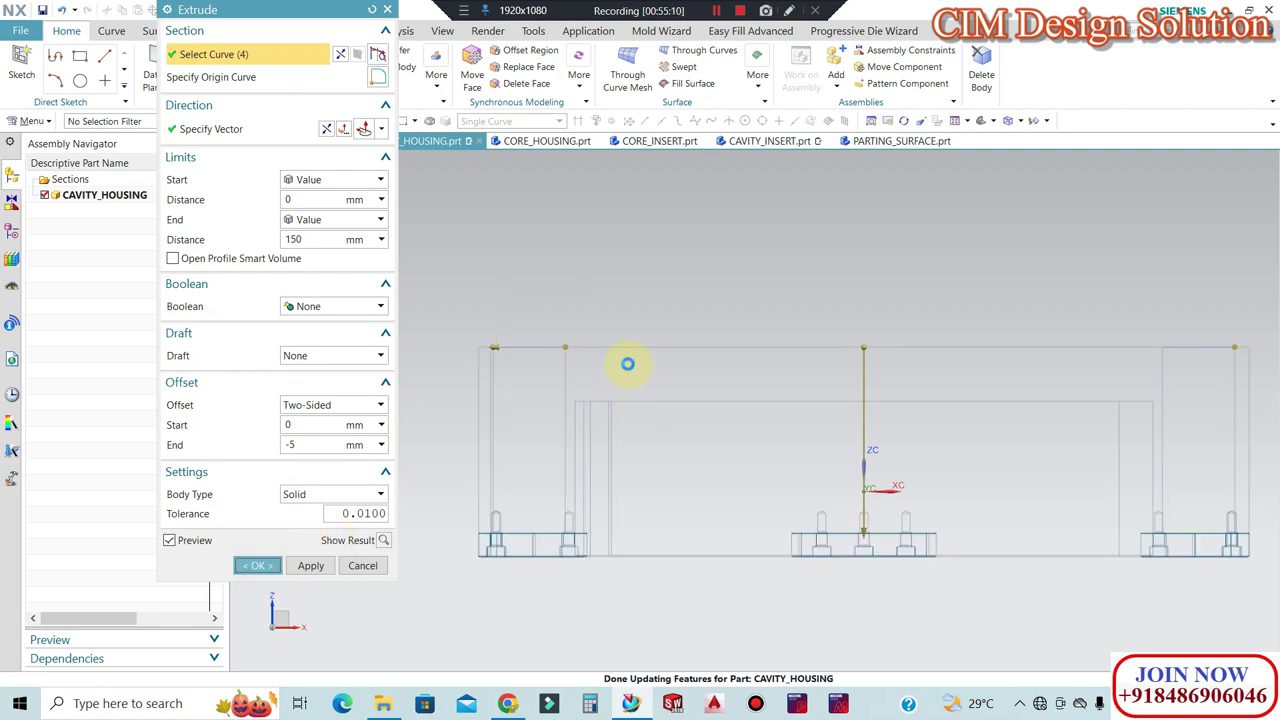
middle_drag(523, 374, 469, 455)
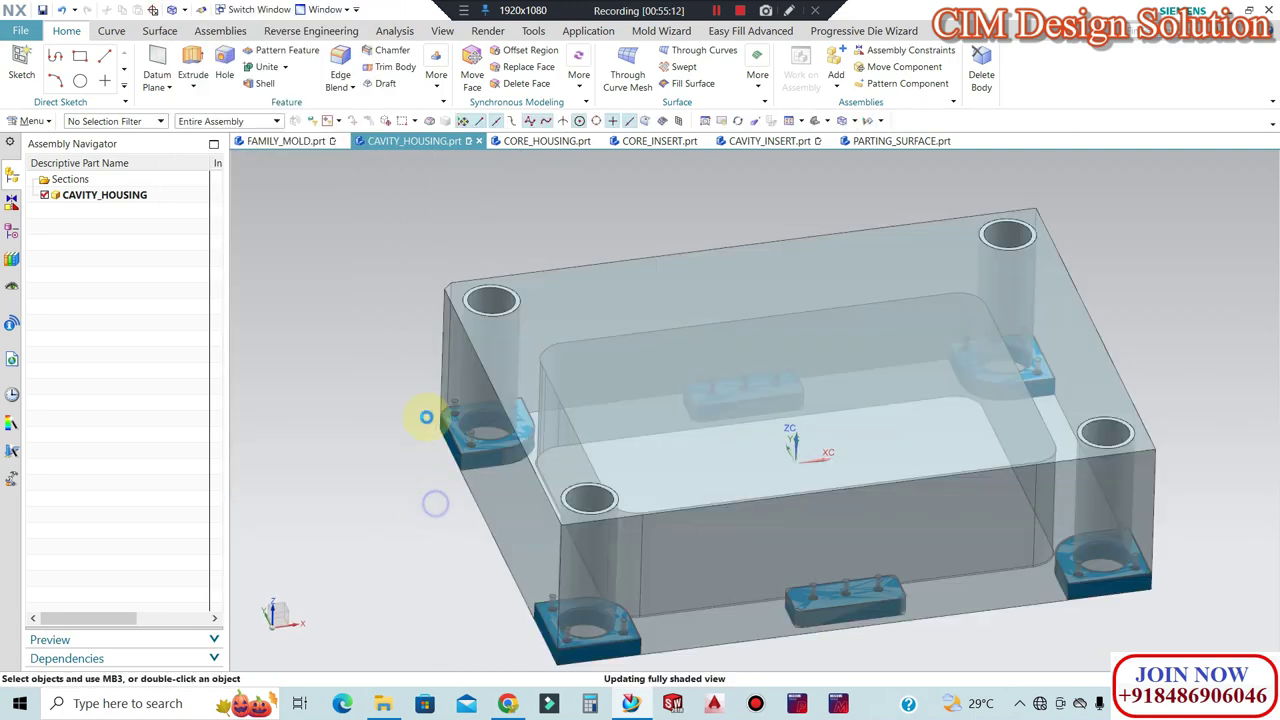
scroll(406, 480, up, 3)
scroll(410, 457, up, 2)
scroll(410, 457, down, 2)
scroll(417, 437, down, 1)
scroll(434, 380, down, 2)
scroll(426, 409, down, 2)
mouse_move(438, 413)
middle_down()
mouse_move(446, 306)
mouse_move(429, 537)
middle_up()
scroll(401, 447, up, 3)
scroll(401, 447, up, 4)
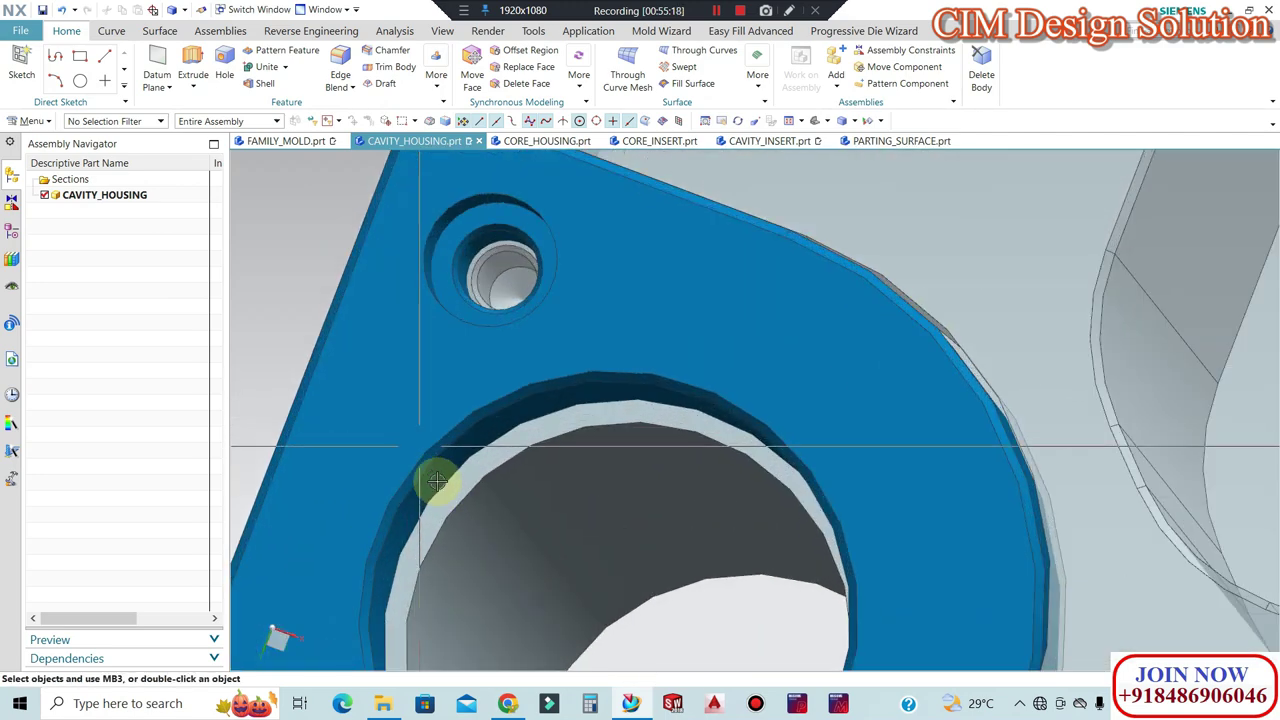
scroll(429, 480, up, 2)
scroll(449, 486, down, 2)
scroll(466, 471, down, 1)
scroll(497, 457, down, 2)
mouse_move(480, 480)
middle_down()
mouse_move(469, 373)
mouse_move(526, 404)
middle_up()
scroll(569, 368, down, 2)
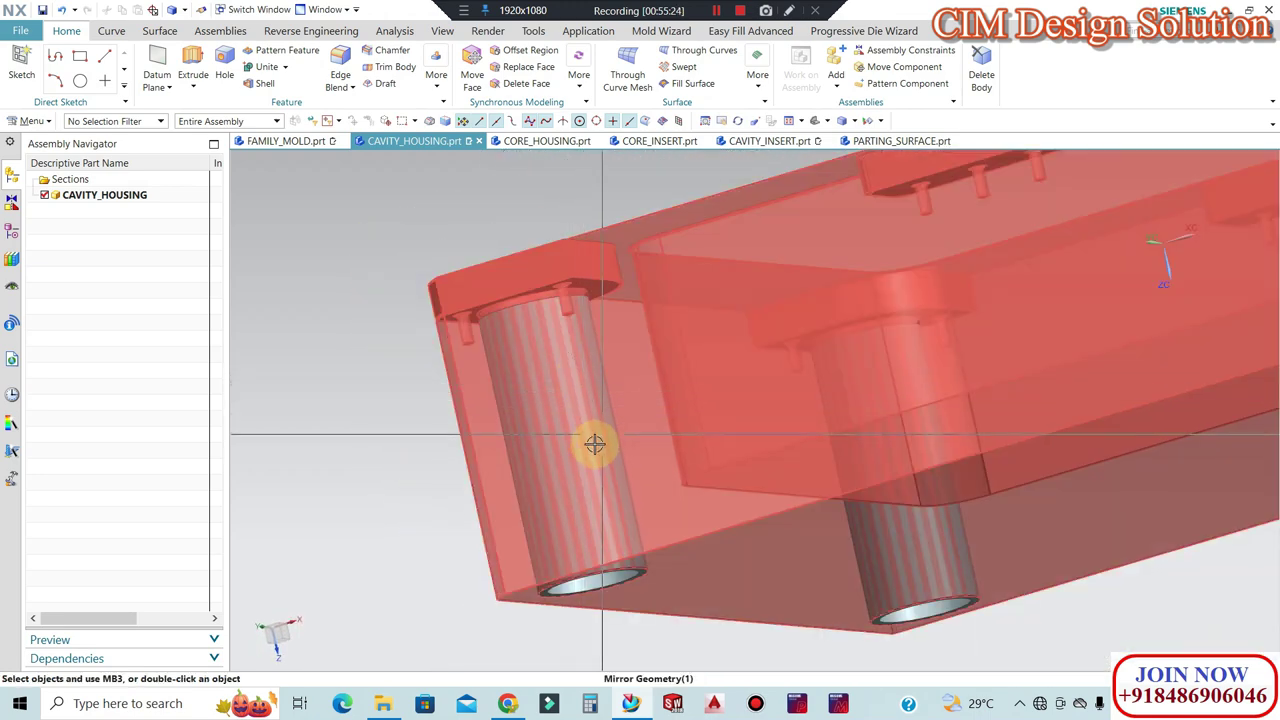
scroll(594, 444, down, 2)
middle_drag(589, 451, 527, 262)
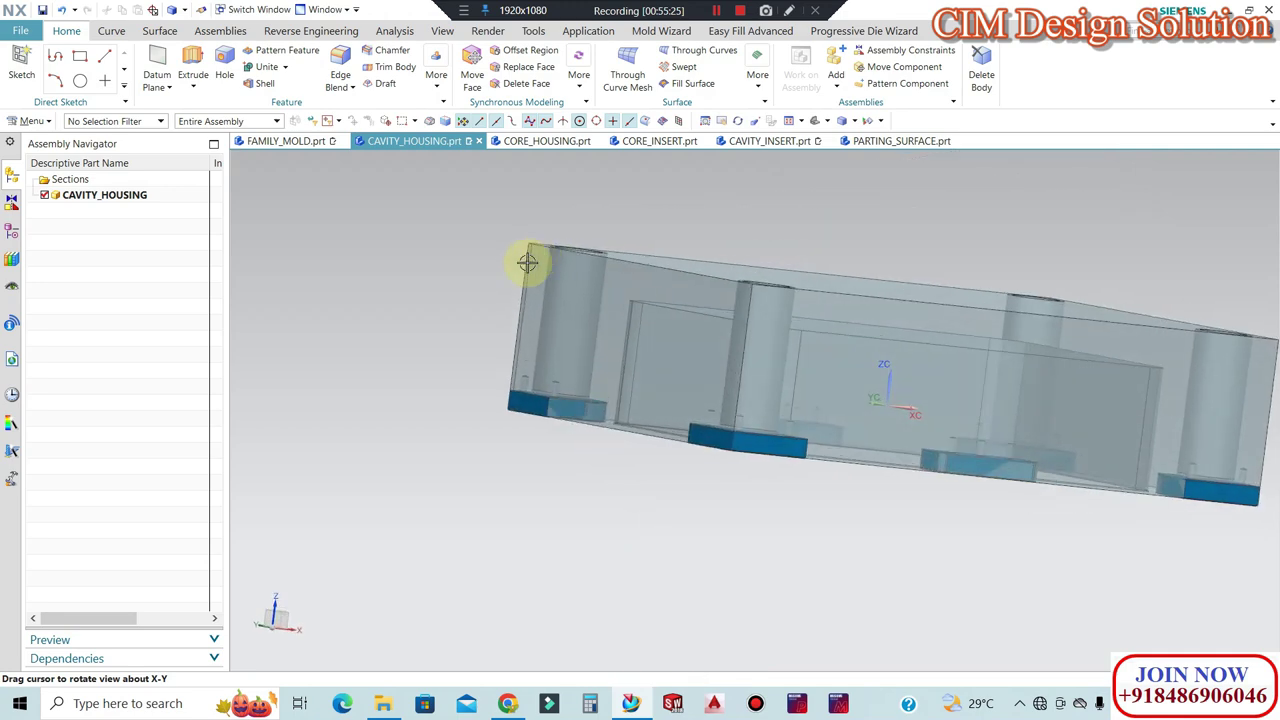
key(F8)
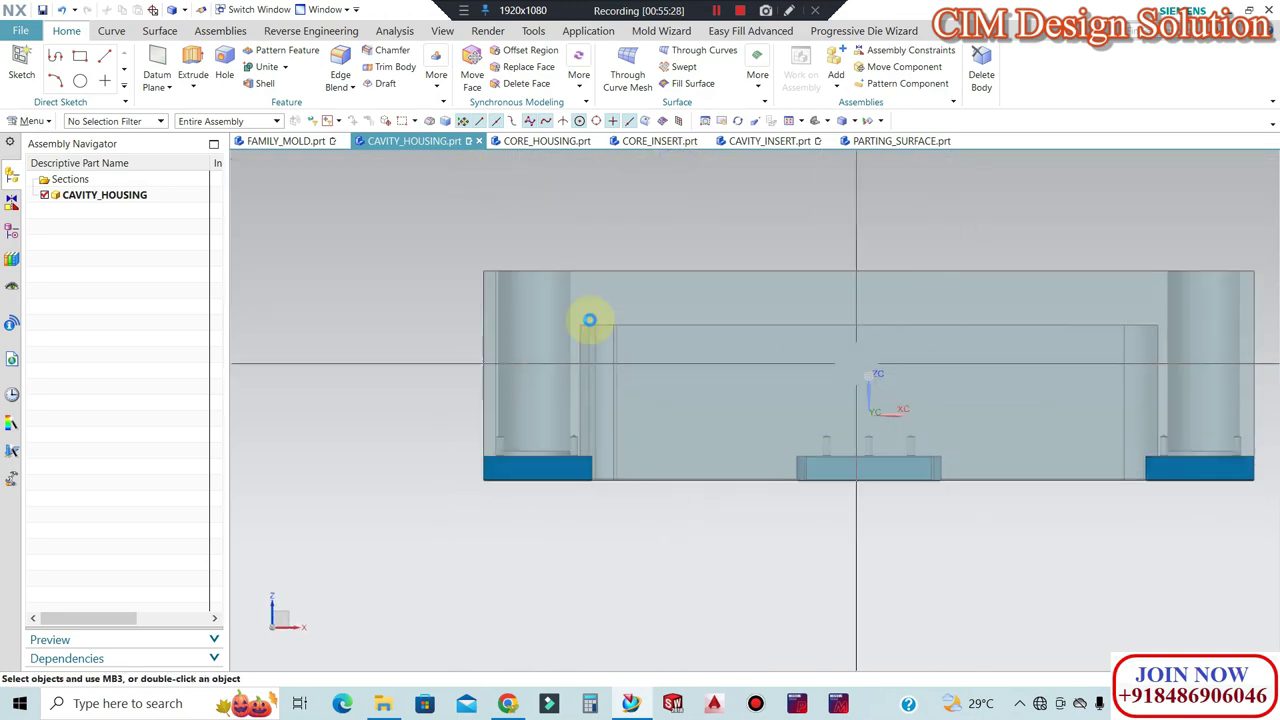
click(11, 232)
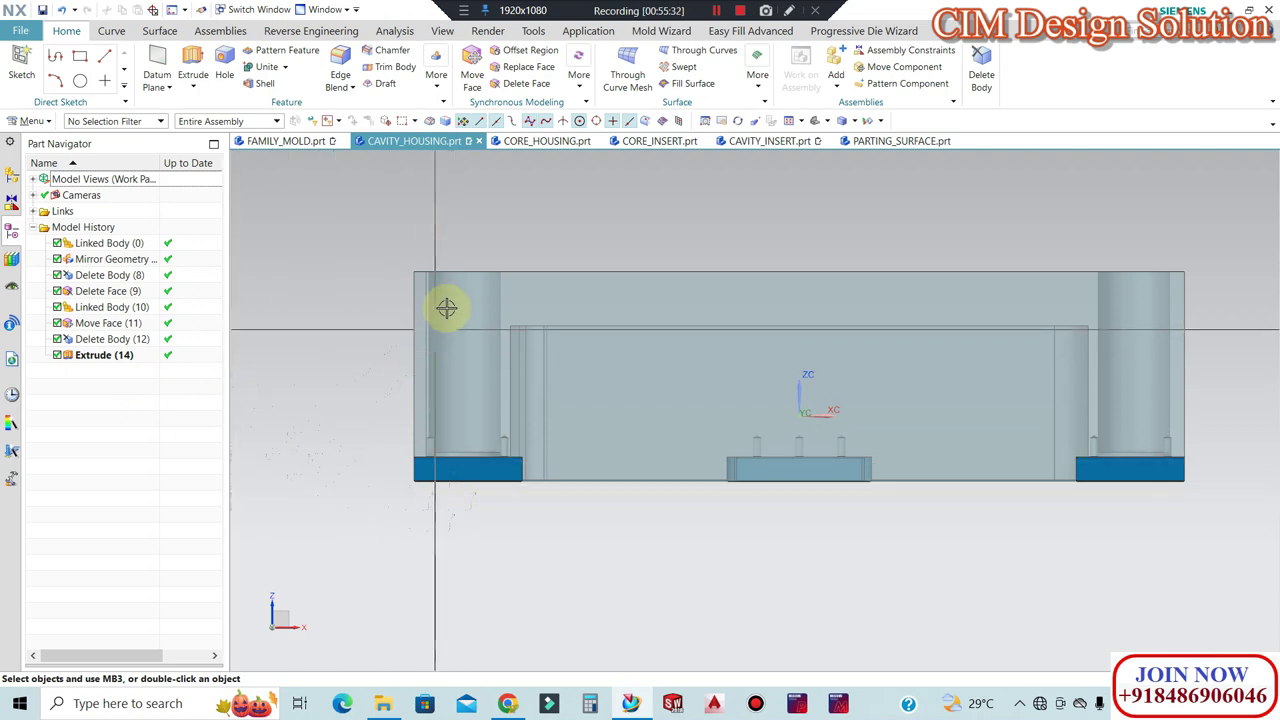
scroll(446, 308, up, 1)
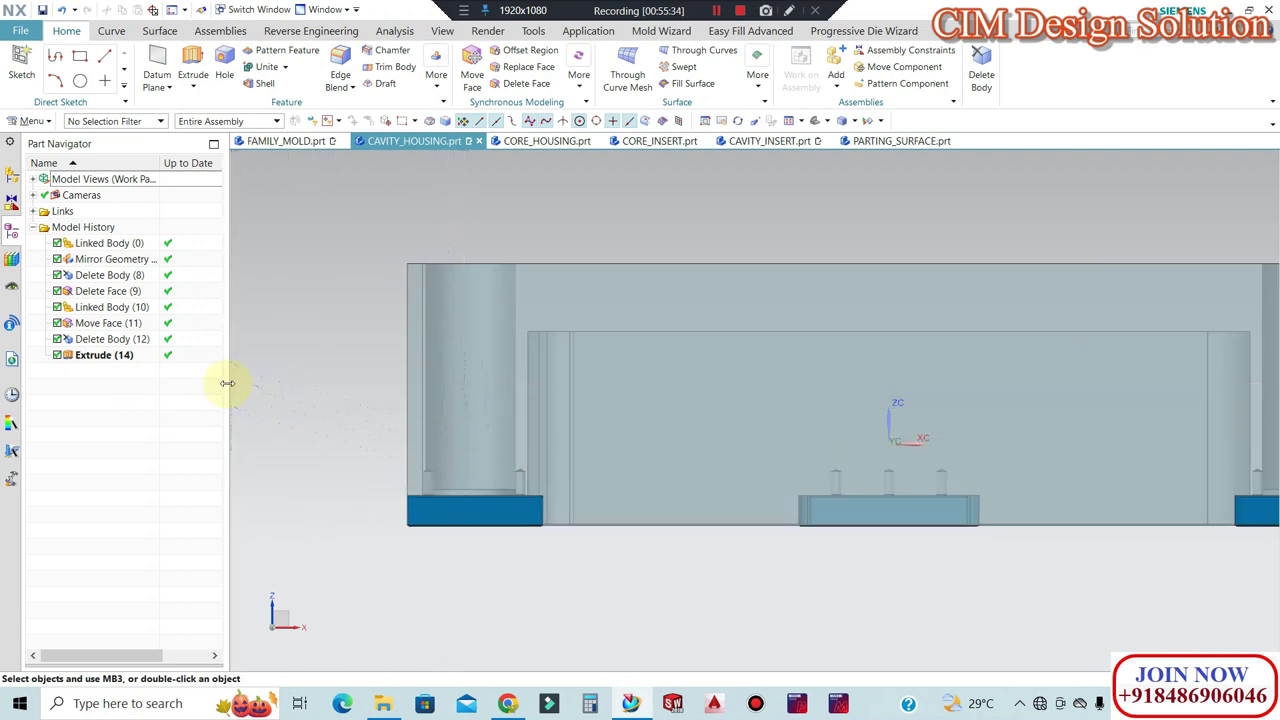
scroll(333, 475, up, 2)
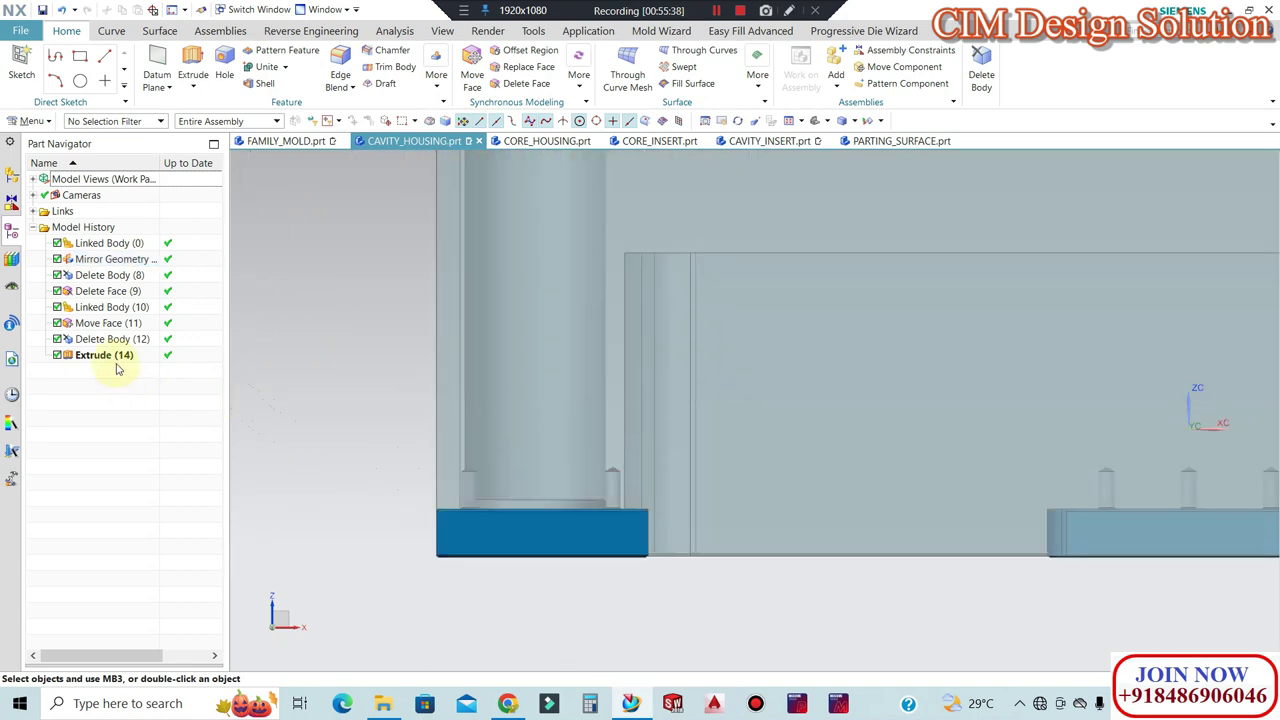
double_click(104, 355)
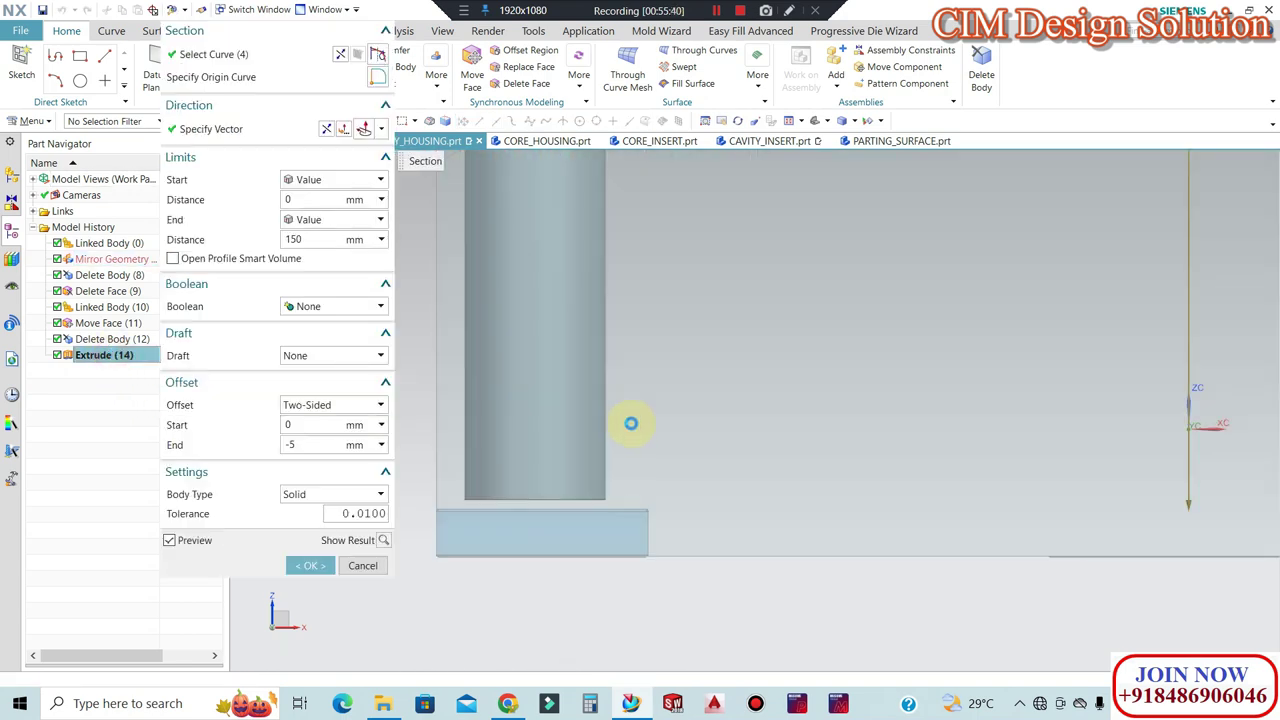
Shorten Extrude (14) from 150 mm to 120 mm and accept the edit.
scroll(585, 437, down, 1)
scroll(590, 437, down, 2)
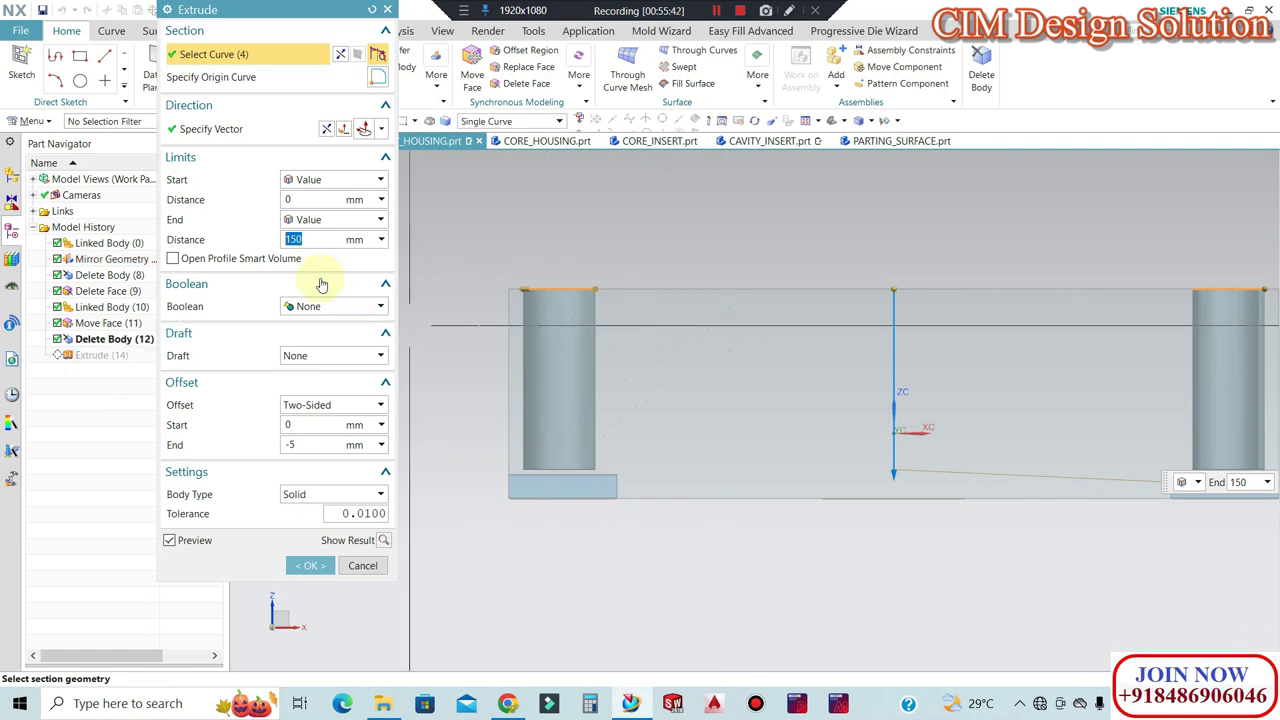
text(100)
text(120)
key(Return)
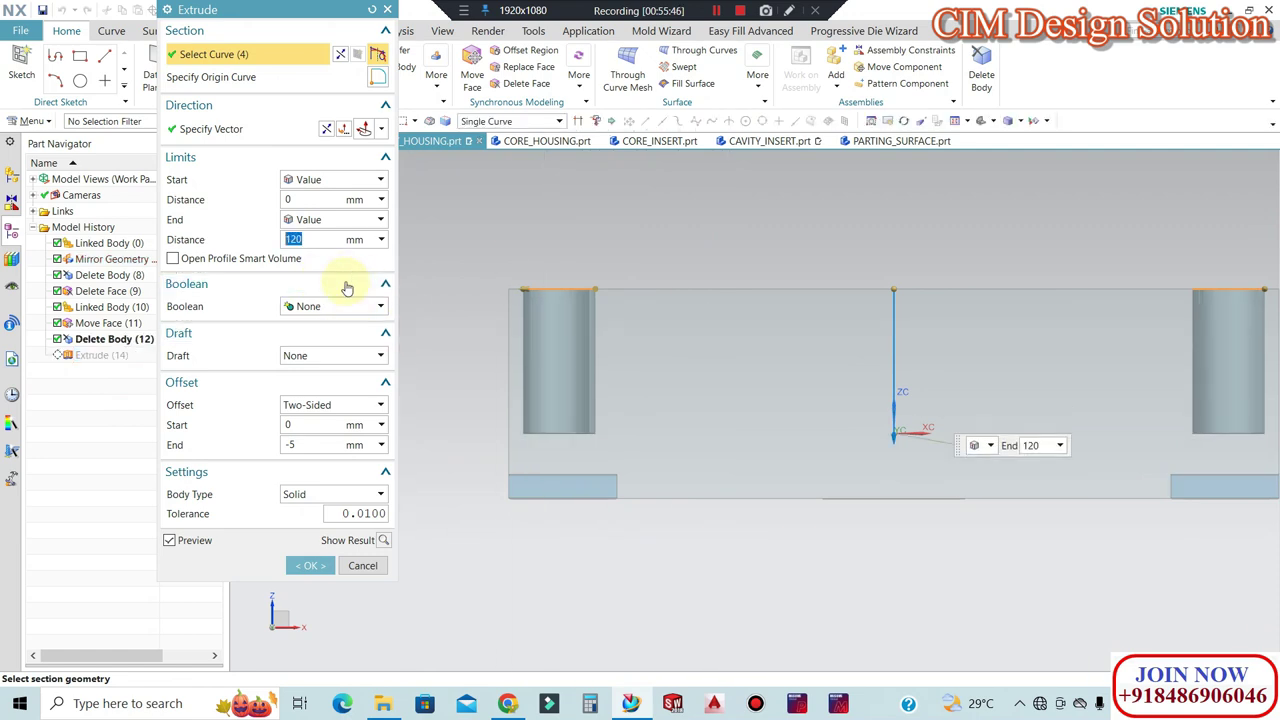
click(314, 566)
mouse_move(534, 457)
middle_down()
mouse_move(577, 443)
mouse_move(543, 500)
middle_up()
scroll(571, 357, up, 4)
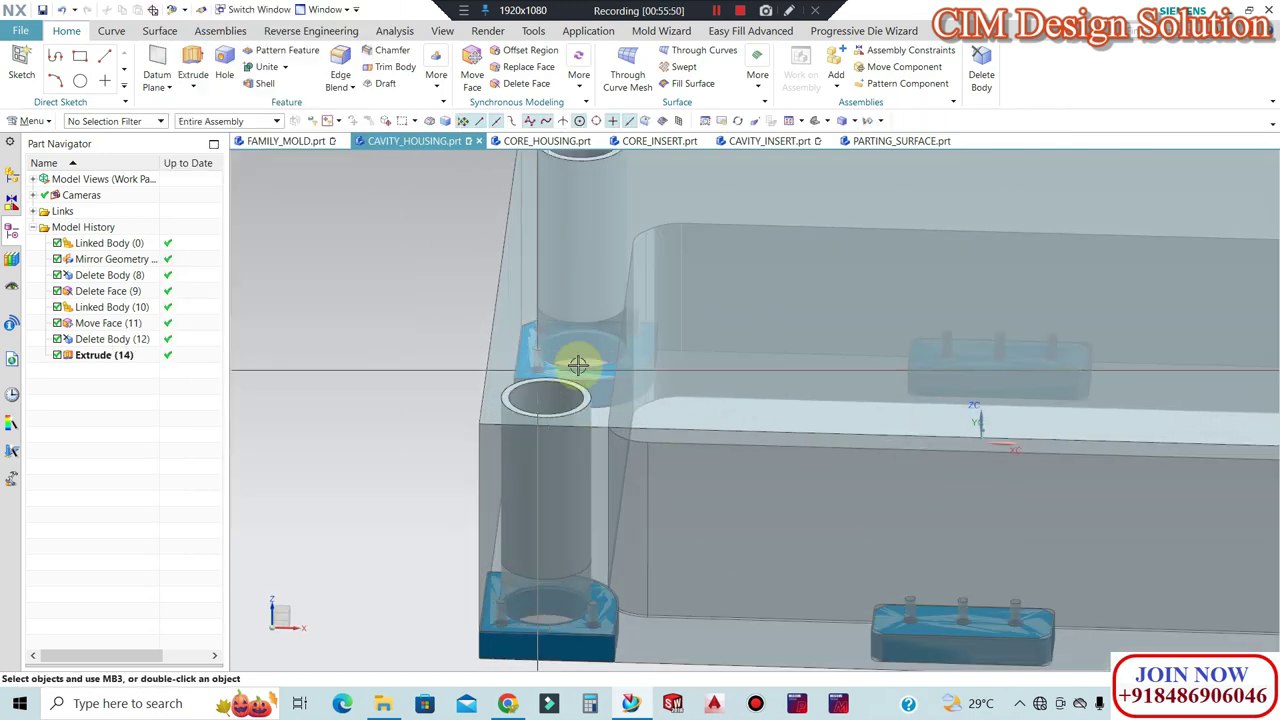
click(654, 406)
Hide the housing body and pick the upper-left tube's top edge for a new extrusion.
click(397, 118)
click(200, 65)
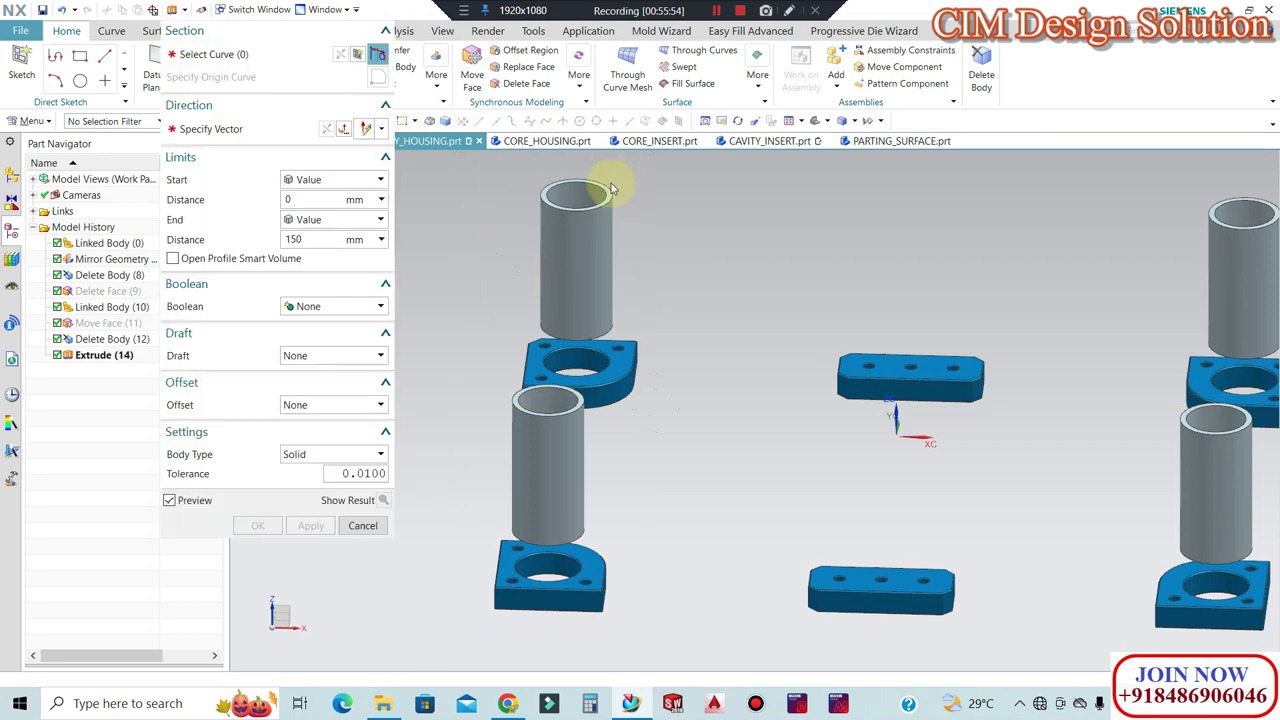
scroll(623, 215, up, 3)
click(614, 217)
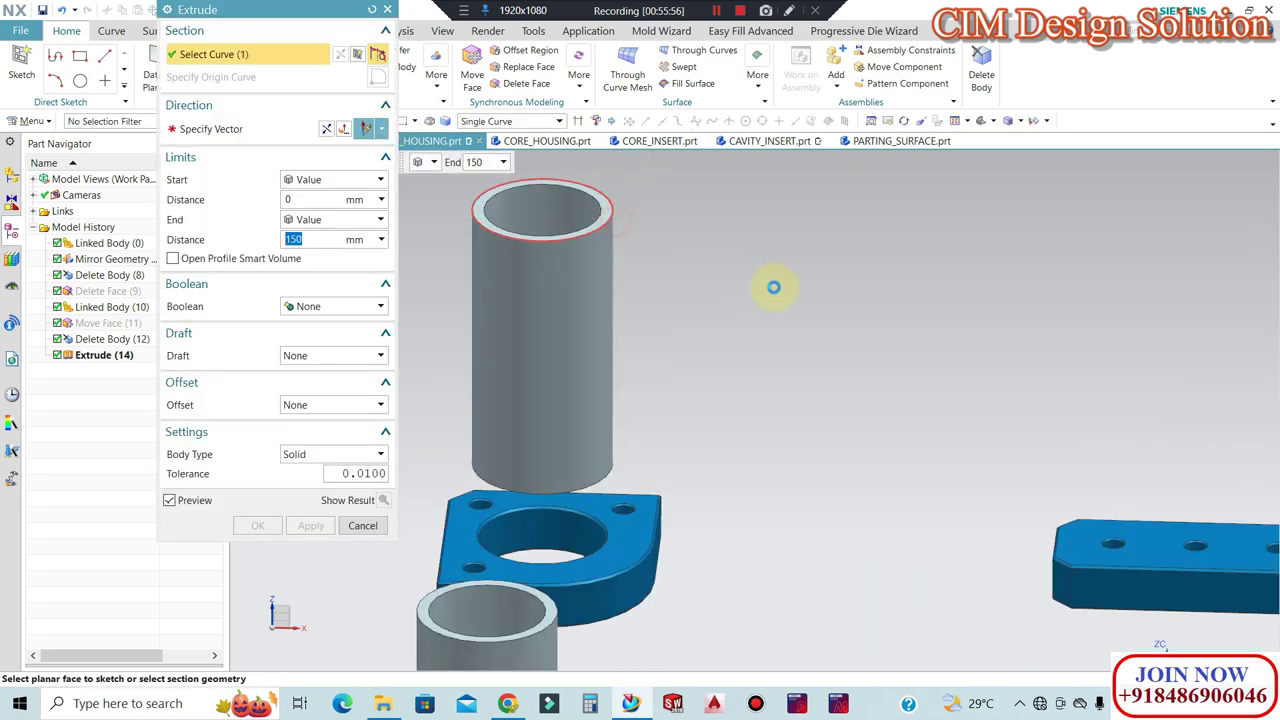
scroll(740, 290, down, 2)
scroll(703, 294, down, 3)
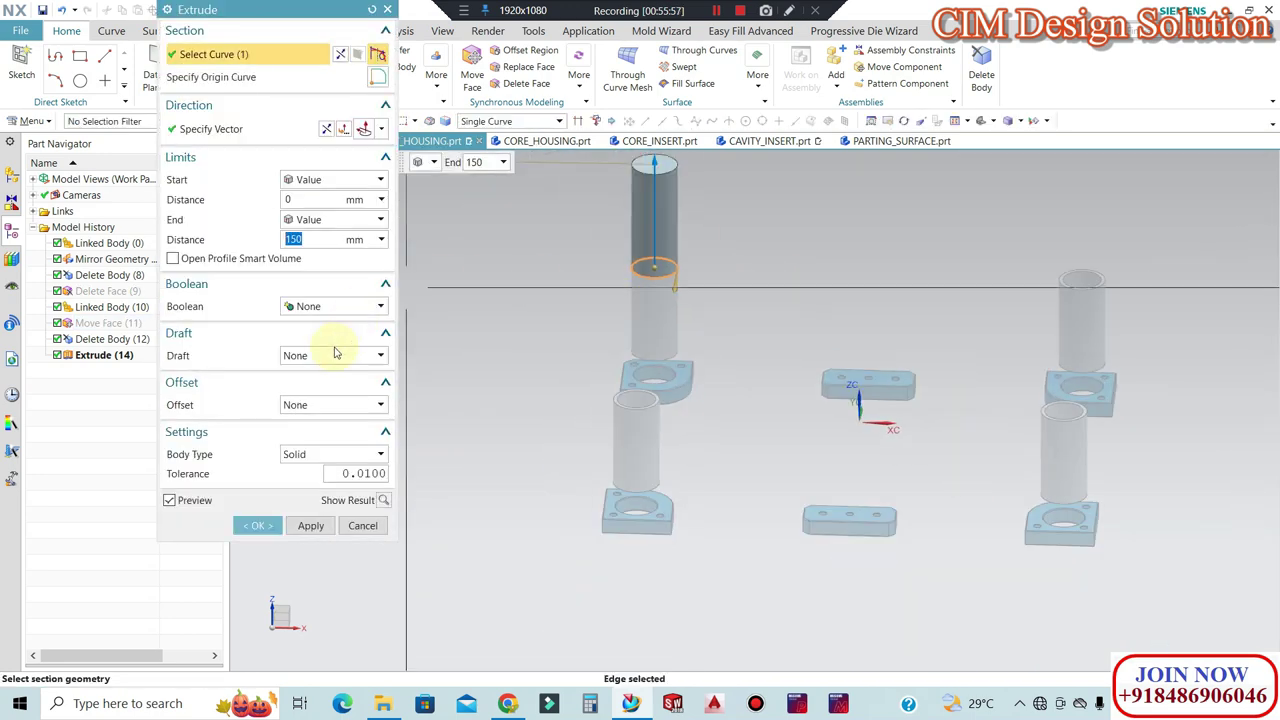
Reverse the direction, use a two-sided 0 to 5 mm offset, and set end distance 8.
click(317, 407)
click(310, 438)
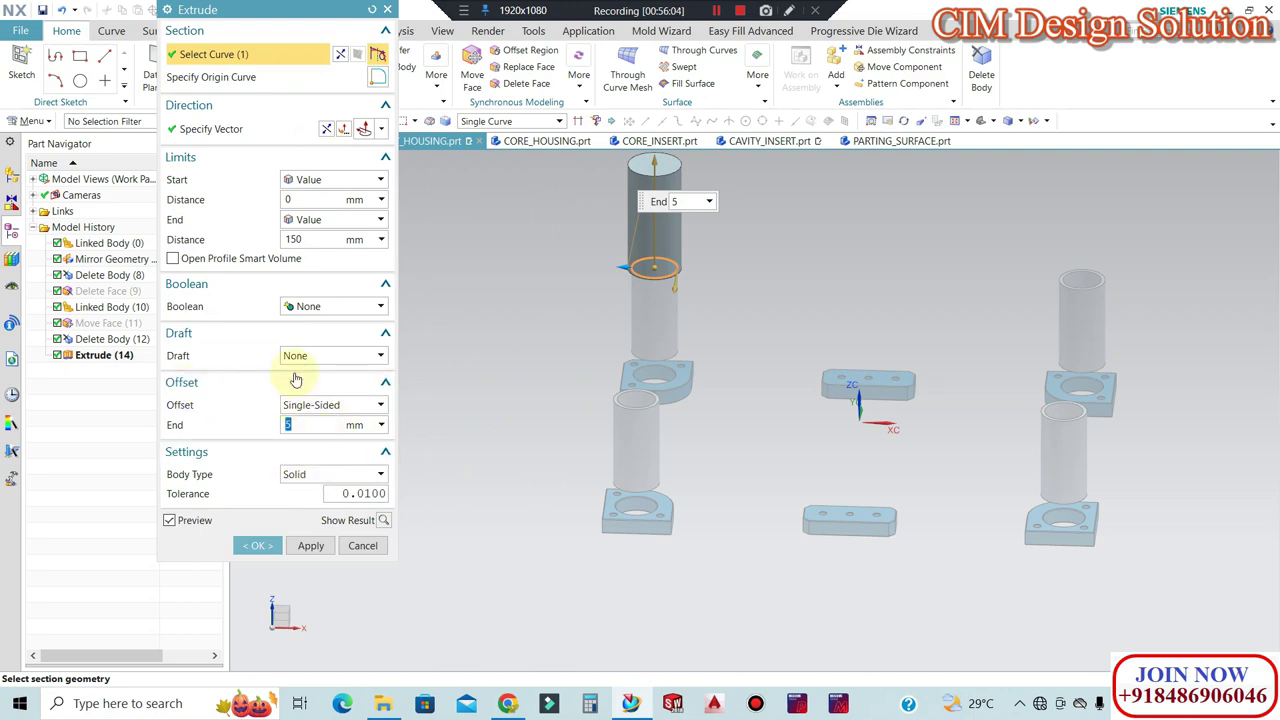
click(364, 128)
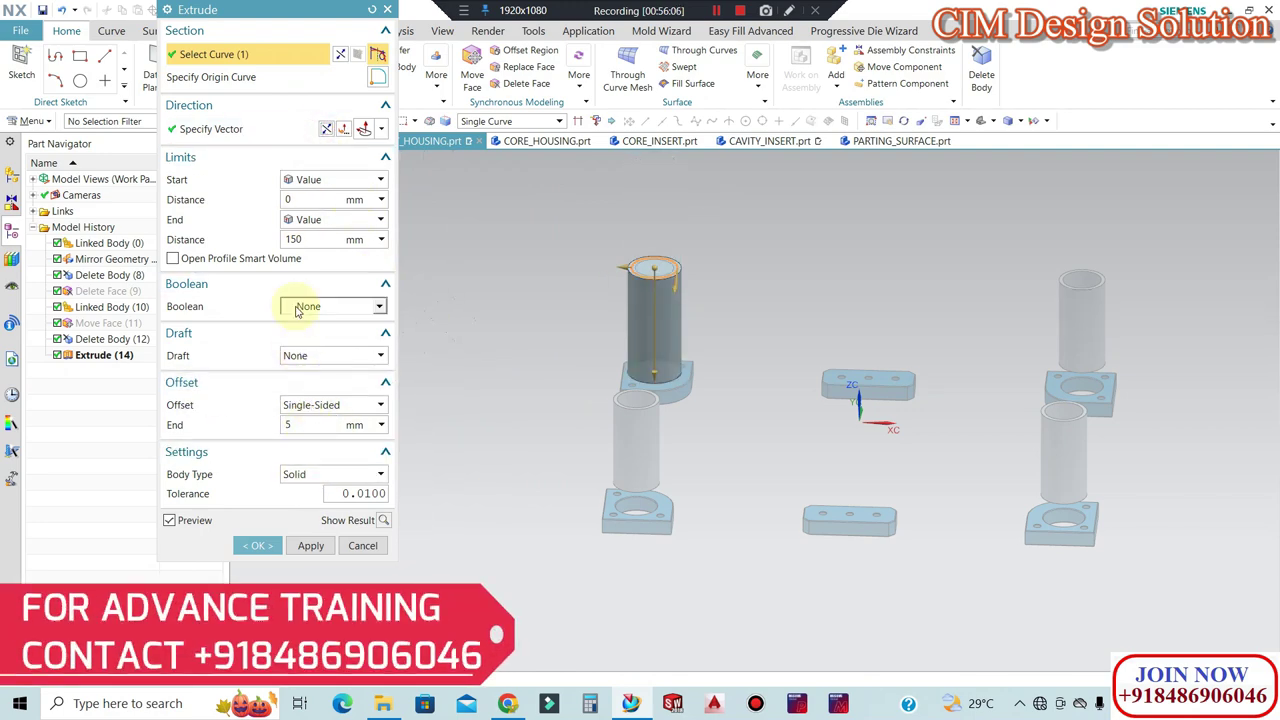
click(312, 452)
scroll(700, 277, up, 2)
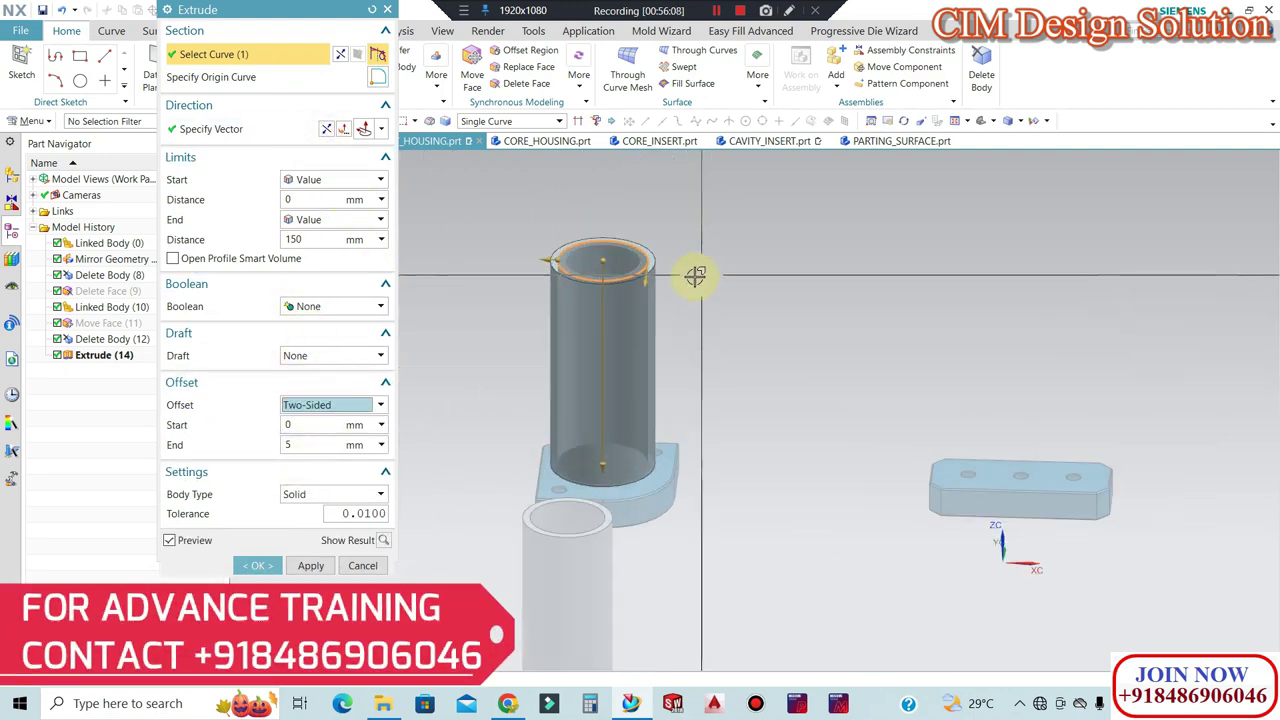
scroll(700, 277, up, 2)
click(312, 246)
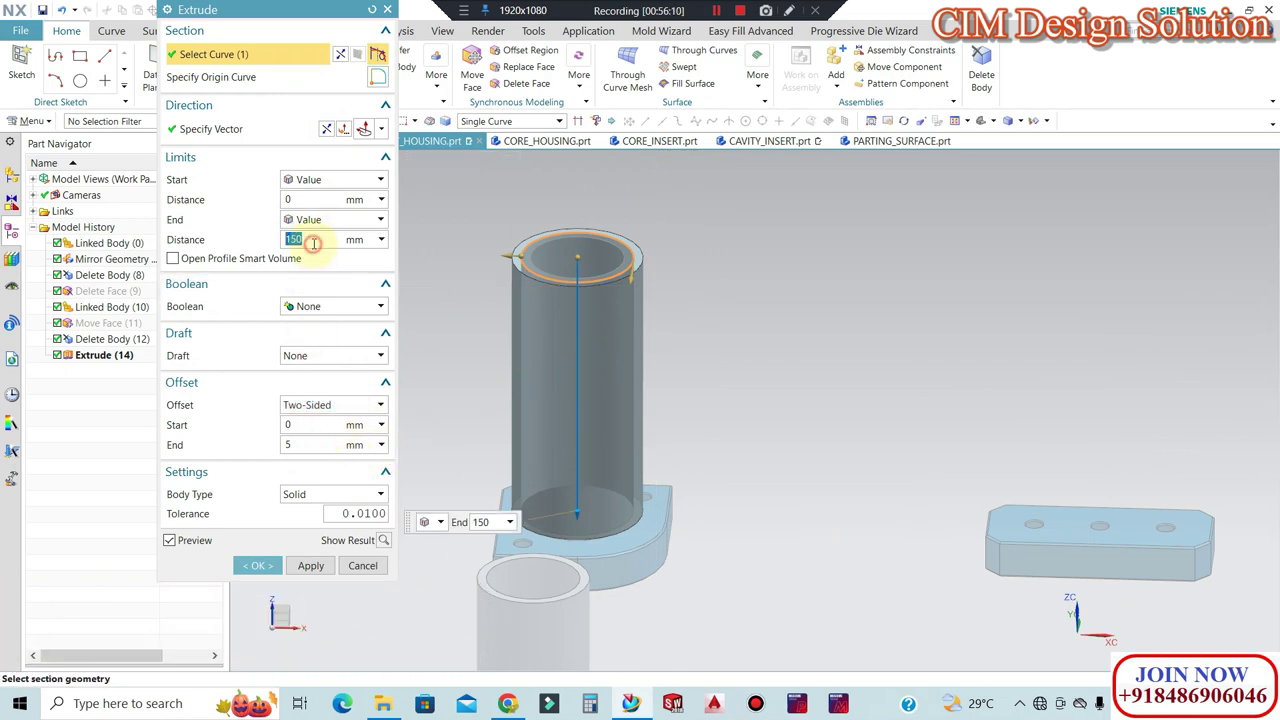
text(8)
scroll(1051, 283, down, 2)
scroll(980, 234, up, 4)
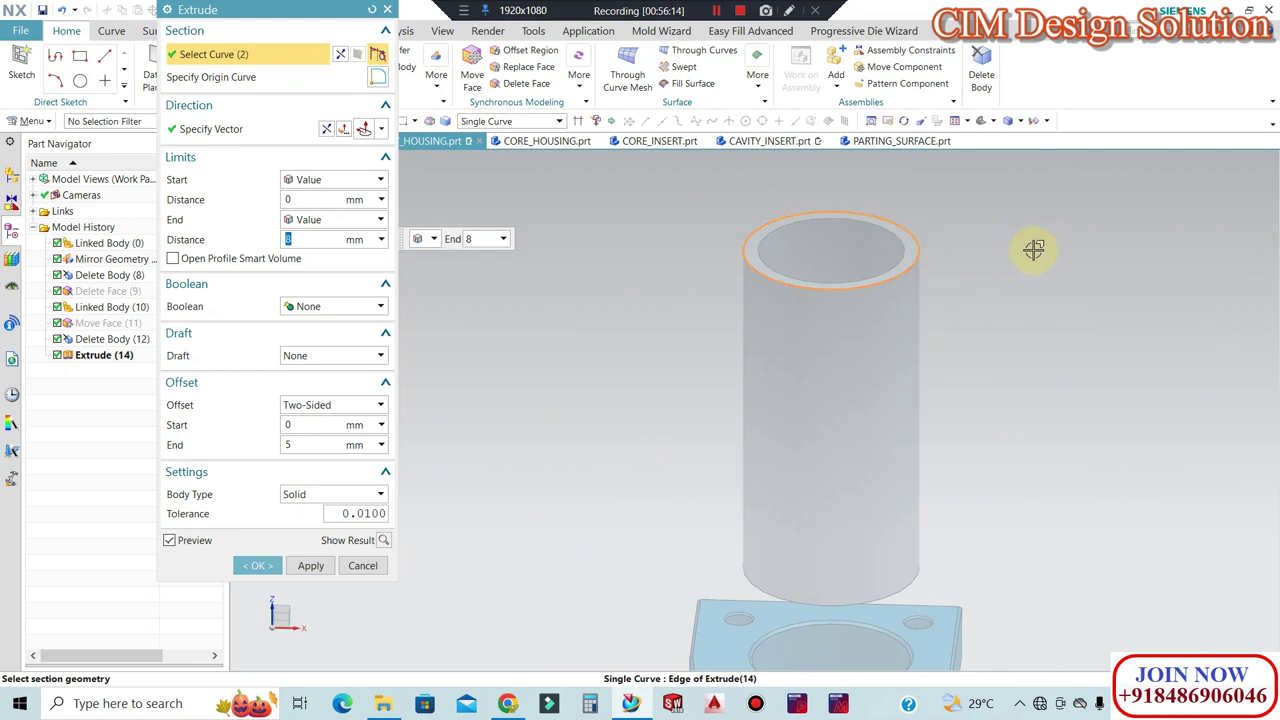
scroll(943, 234, down, 2)
scroll(894, 486, up, 2)
scroll(929, 440, up, 1)
Add the remaining tubes' top edges to the collar section.
click(933, 439)
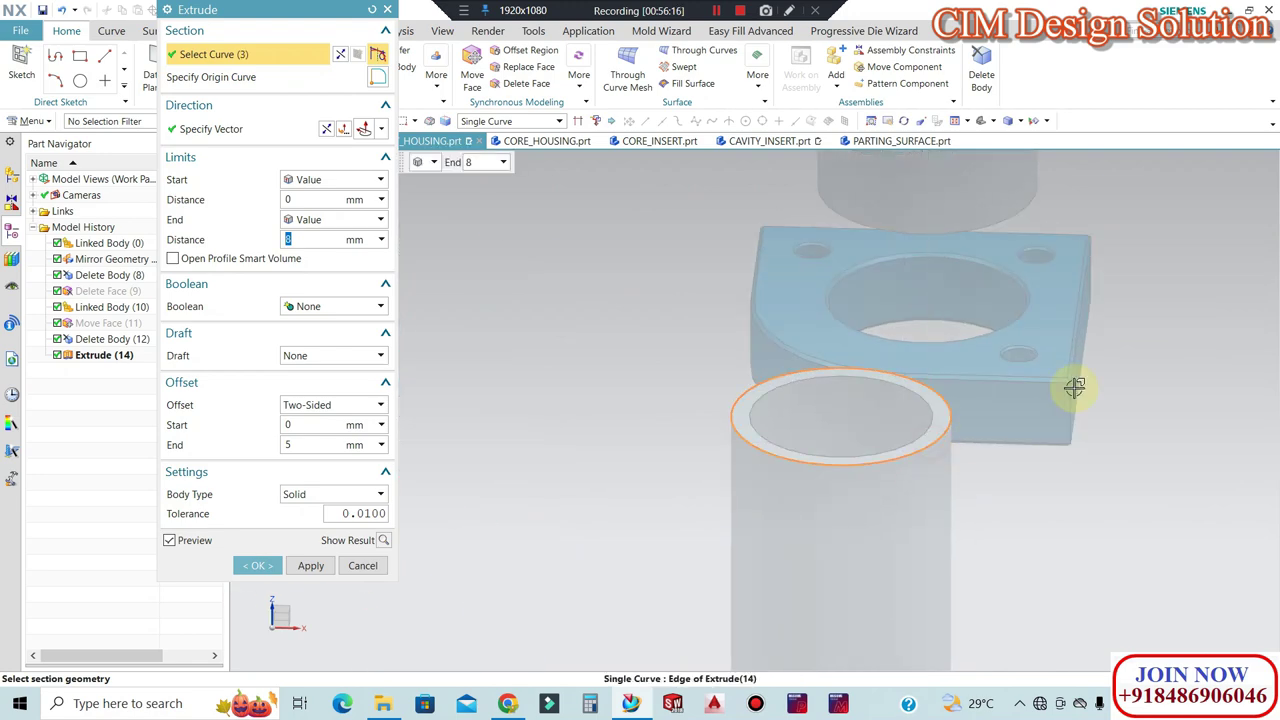
scroll(1034, 417, down, 2)
scroll(851, 380, up, 2)
scroll(855, 377, up, 1)
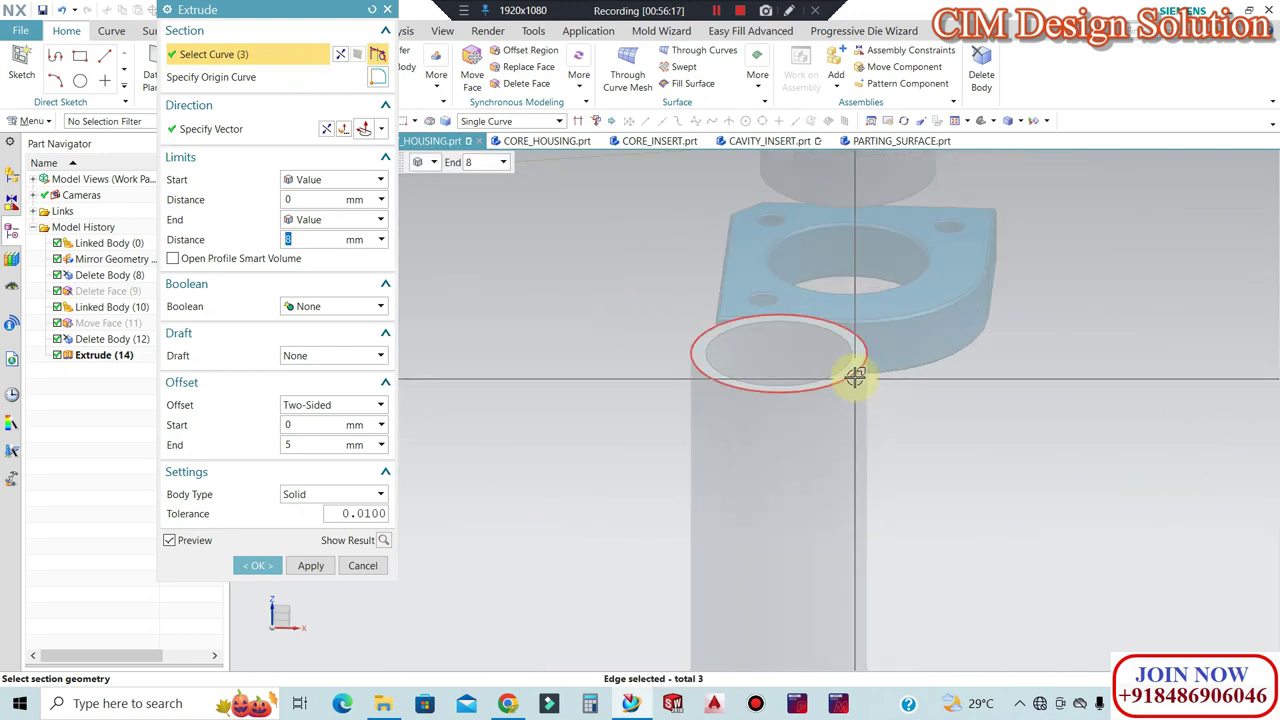
click(855, 377)
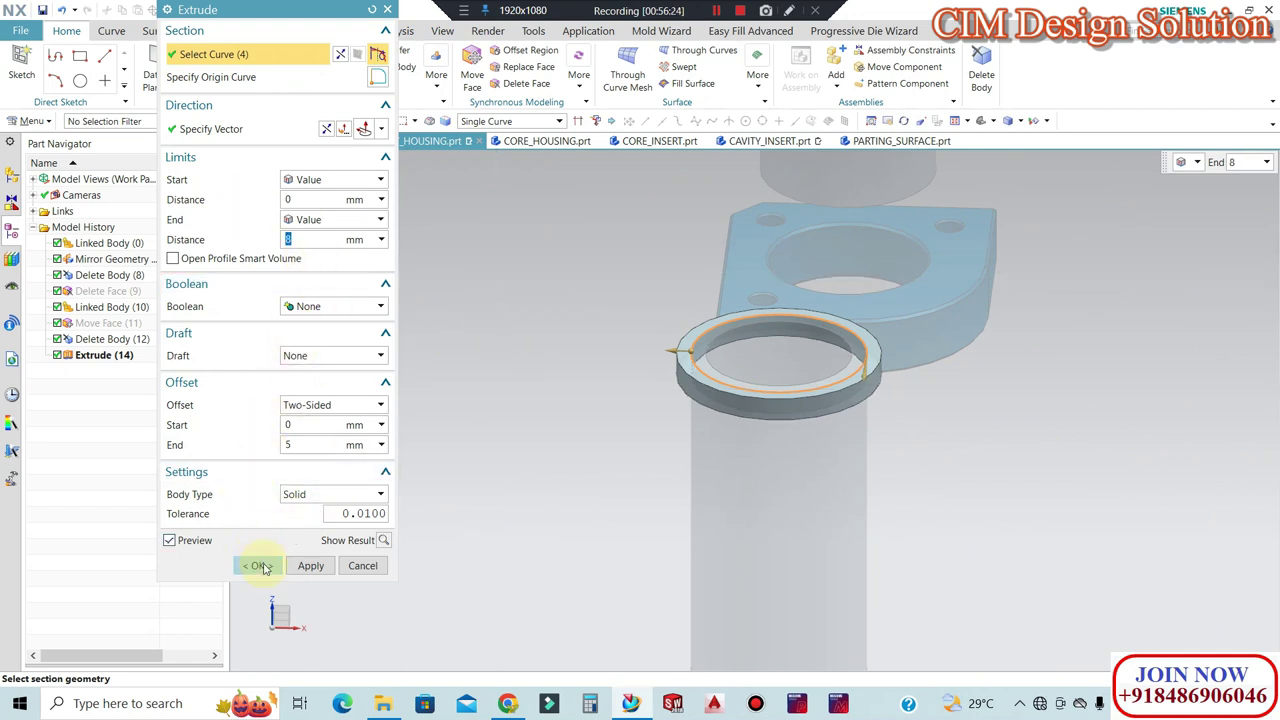
scroll(571, 378, down, 2)
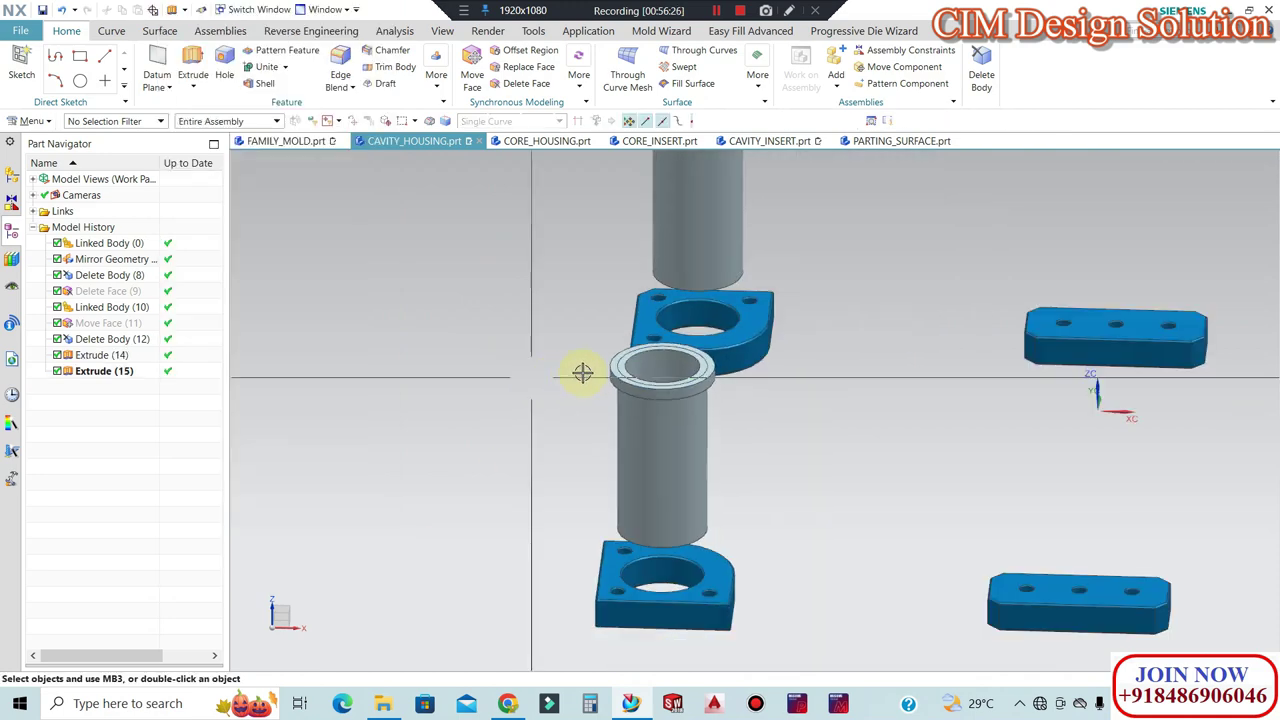
Unite the left tube with its collar ring, then apply the next tube-and-collar union.
scroll(590, 345, down, 1)
middle_drag(597, 336, 686, 286)
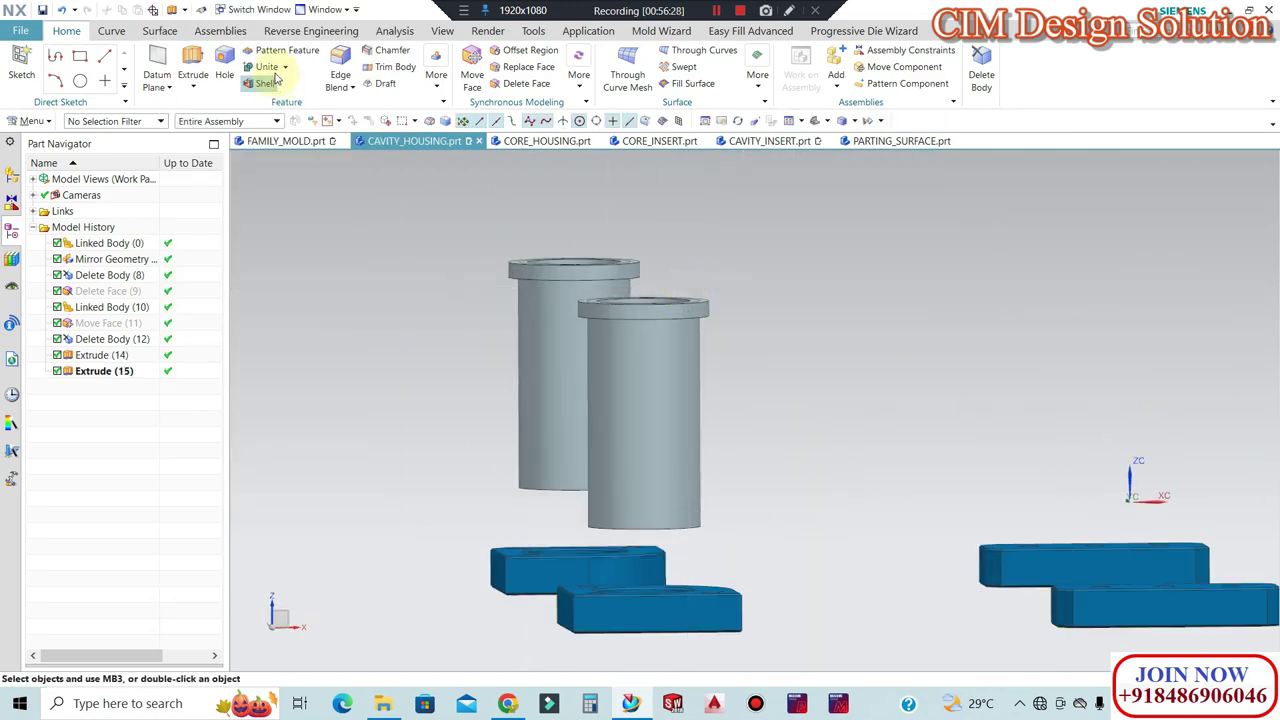
click(531, 280)
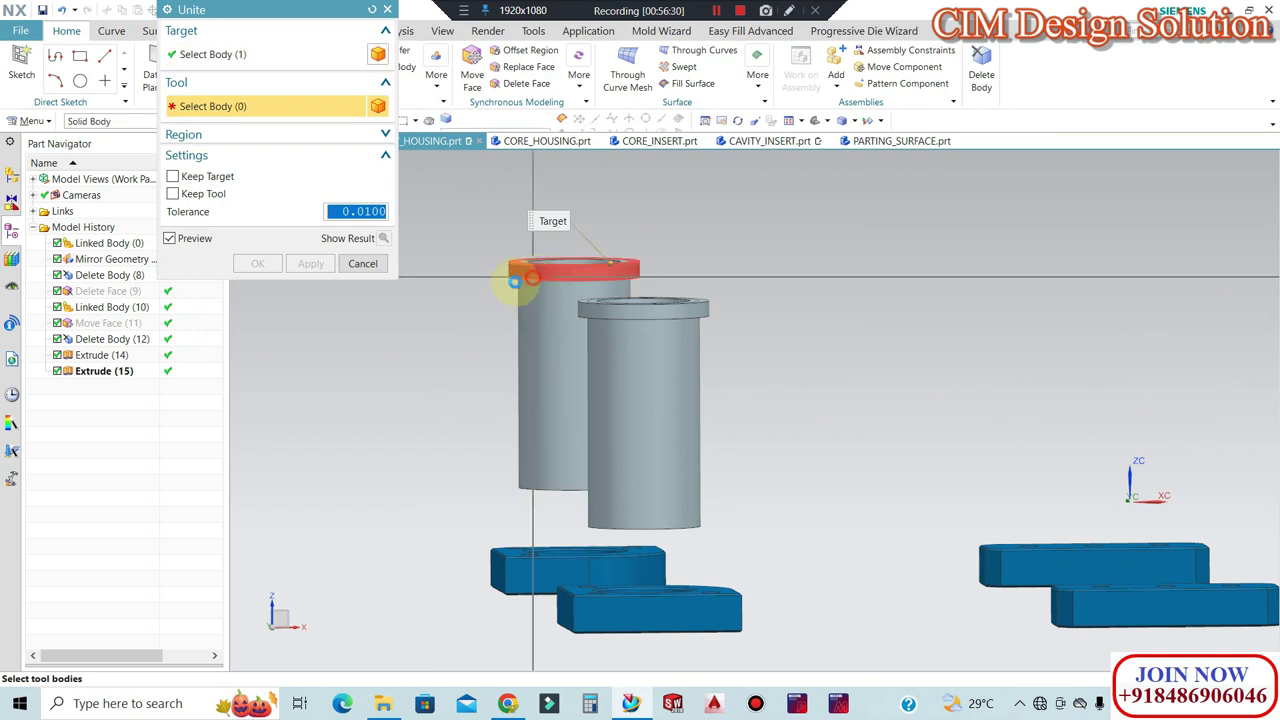
click(645, 400)
click(314, 264)
click(645, 310)
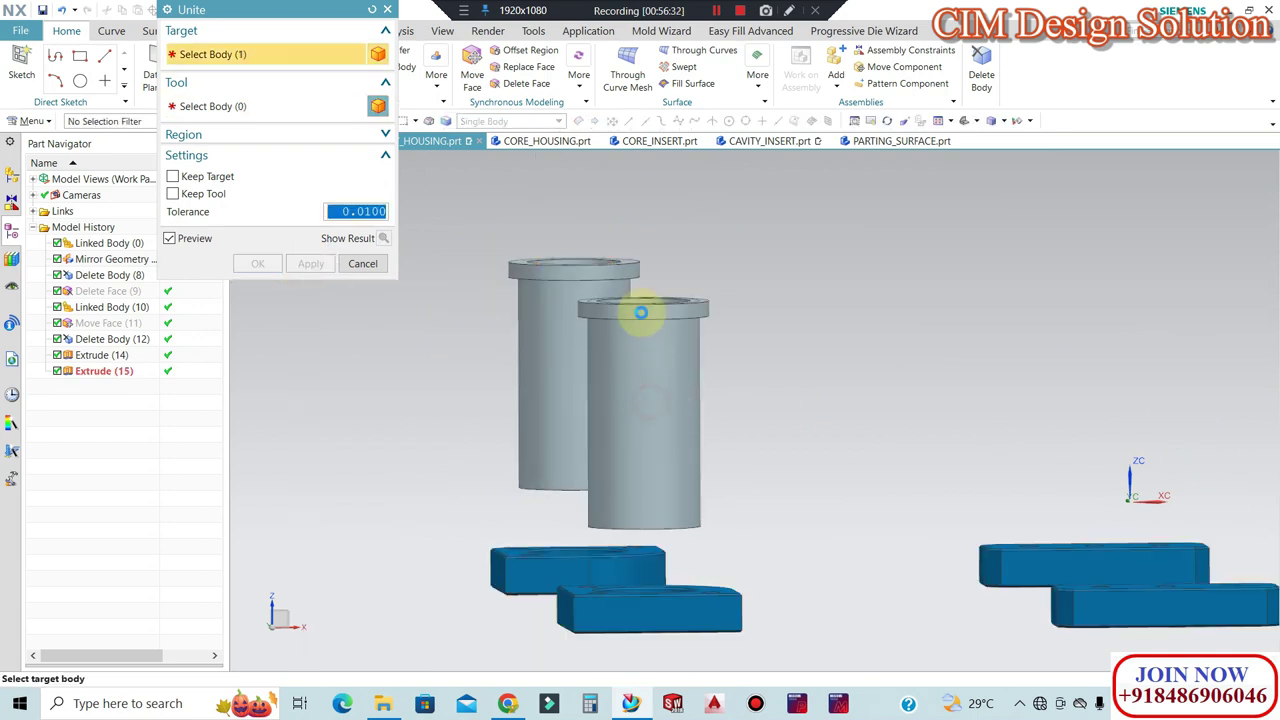
click(310, 263)
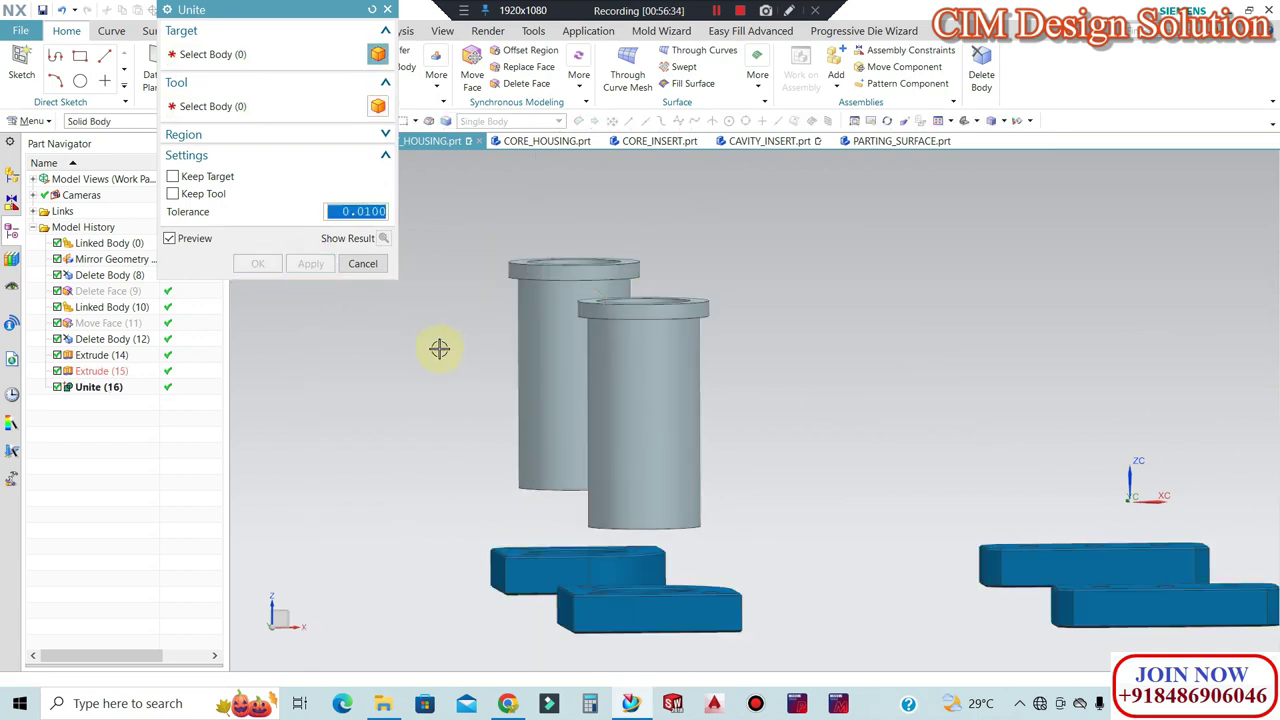
Unite the remaining tubes with their collar rings, ending at Unite (19).
scroll(751, 325, down, 5)
scroll(751, 325, up, 5)
scroll(765, 360, up, 2)
click(760, 320)
click(640, 290)
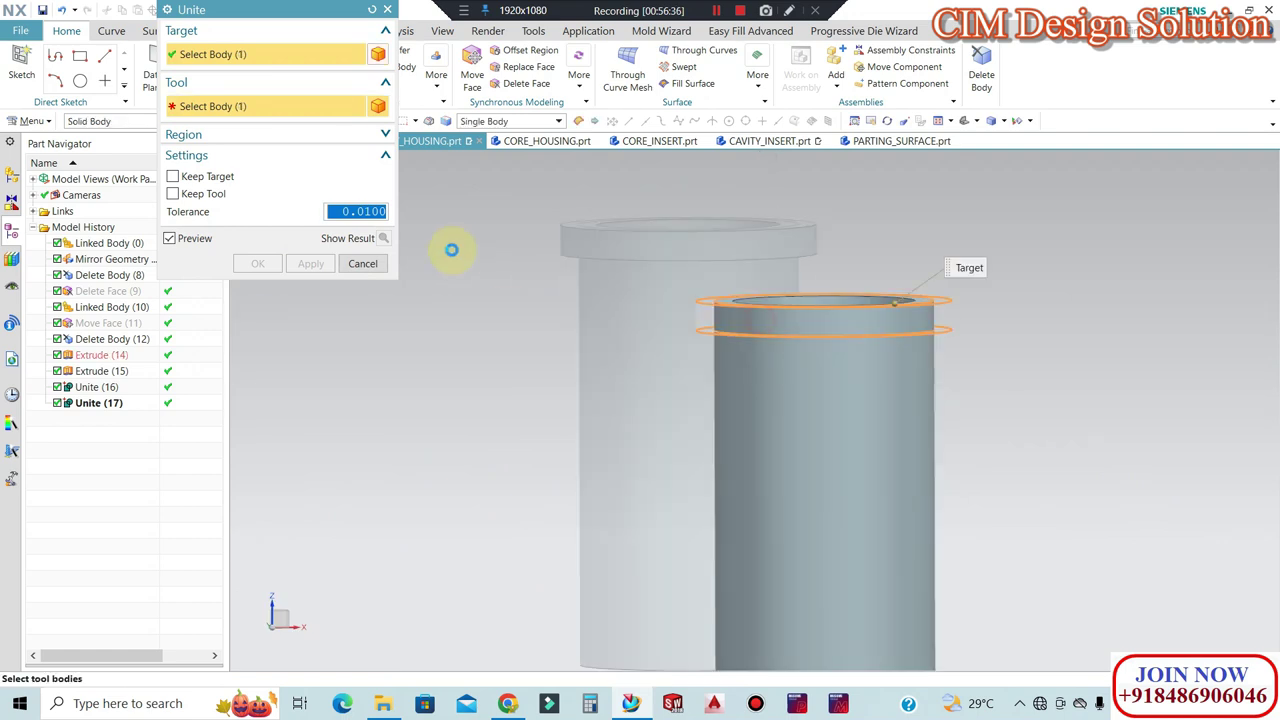
middle_click(574, 305)
click(612, 240)
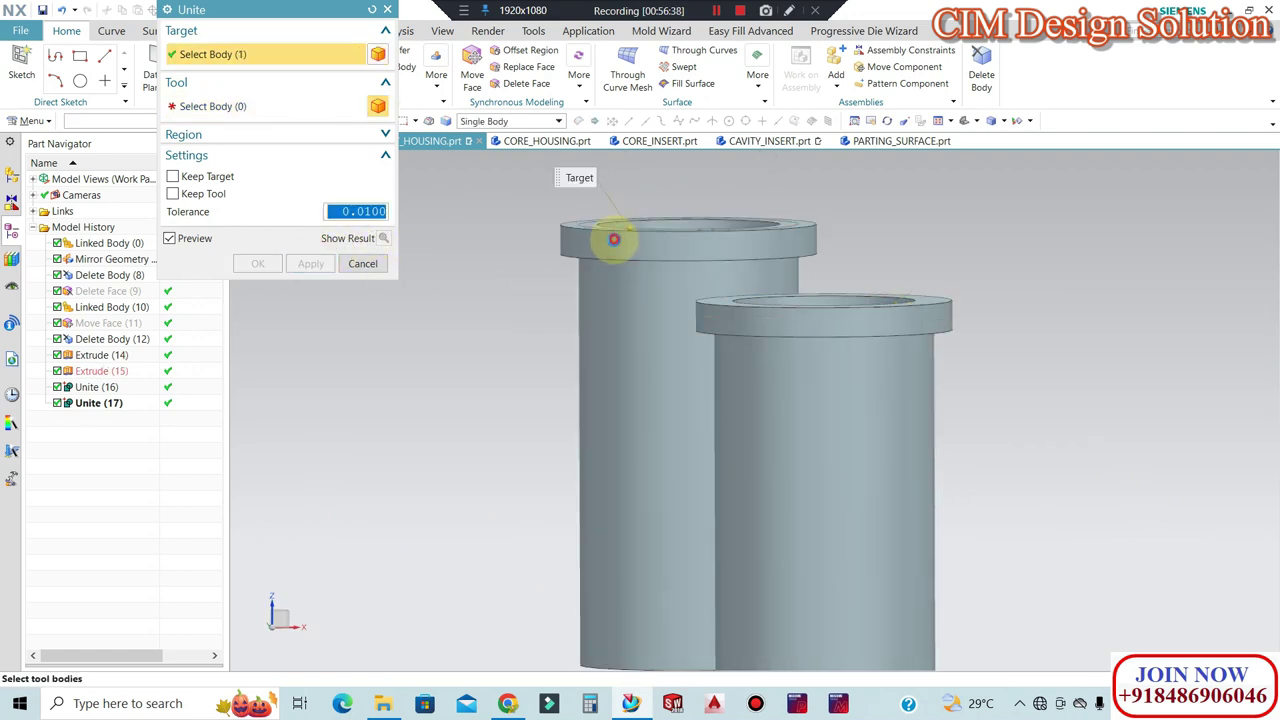
click(825, 450)
click(258, 265)
middle_click(737, 306)
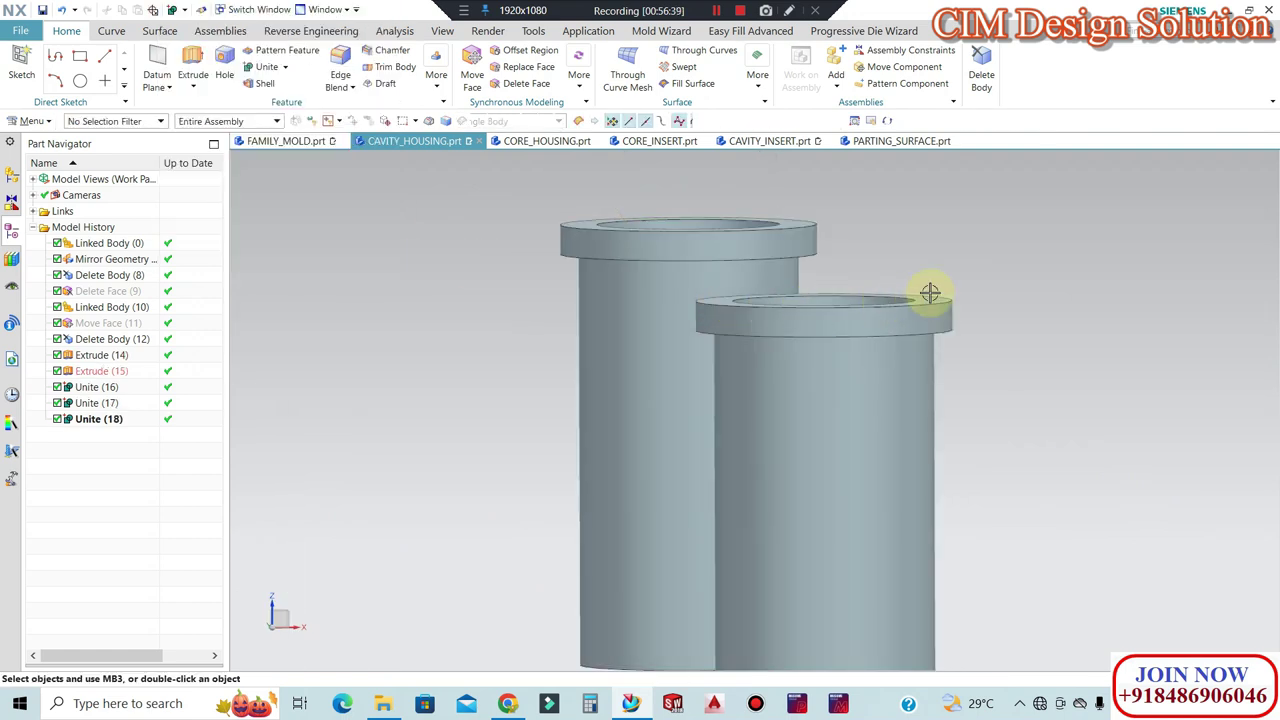
Fit all parts in the view and start choosing hidden bodies to show.
scroll(929, 294, down, 3)
key(ctrl+alt+f)
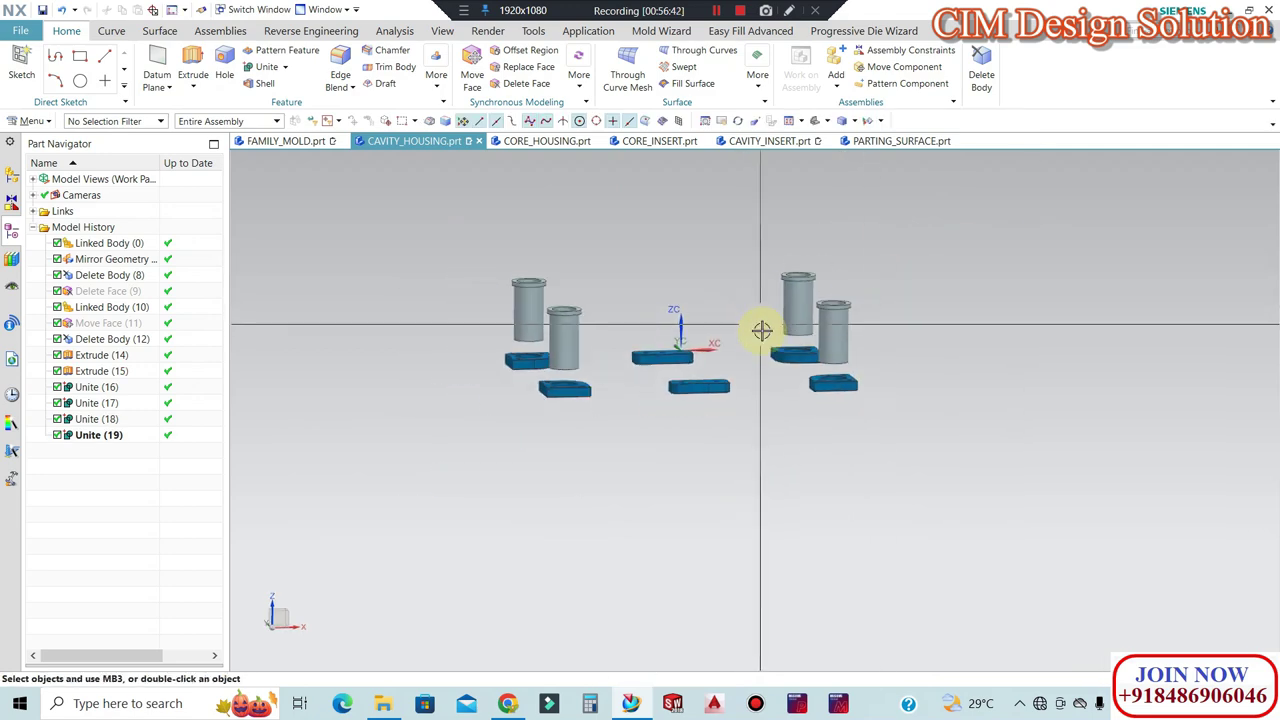
key(ctrl+shift+k)
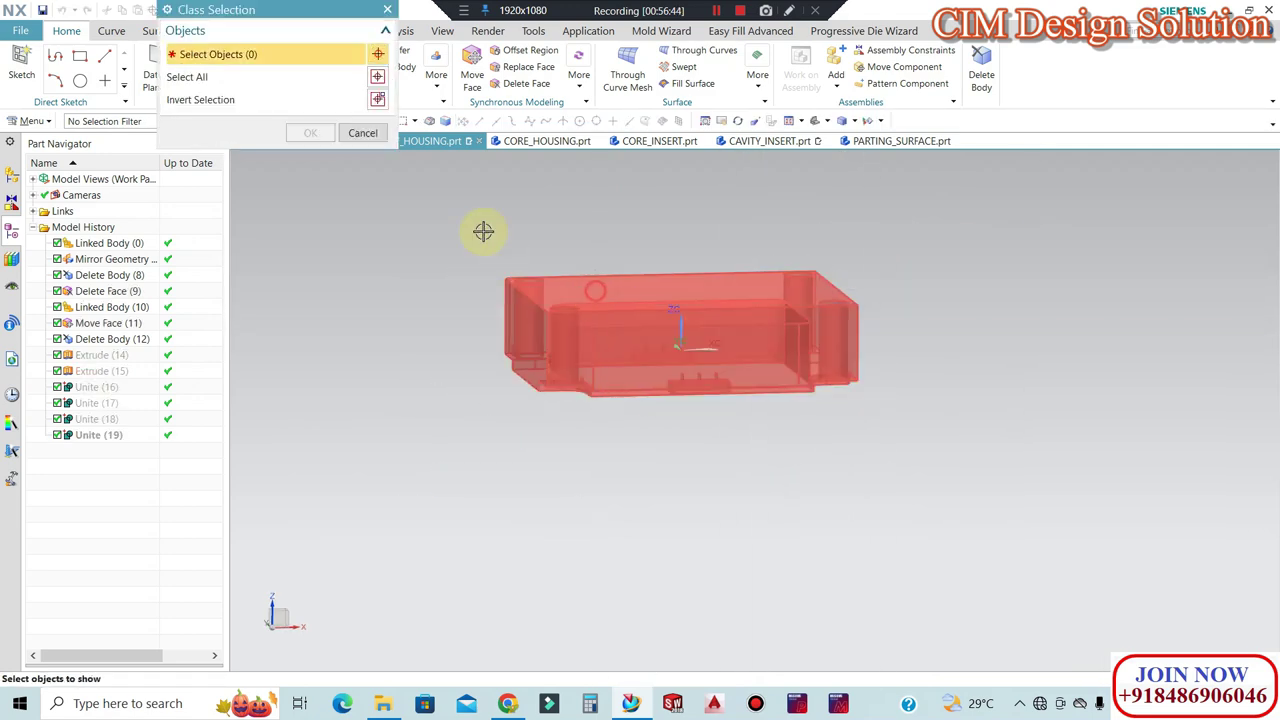
Show the housing body again and view the mold from the top.
double_click(503, 253)
scroll(529, 254, up, 5)
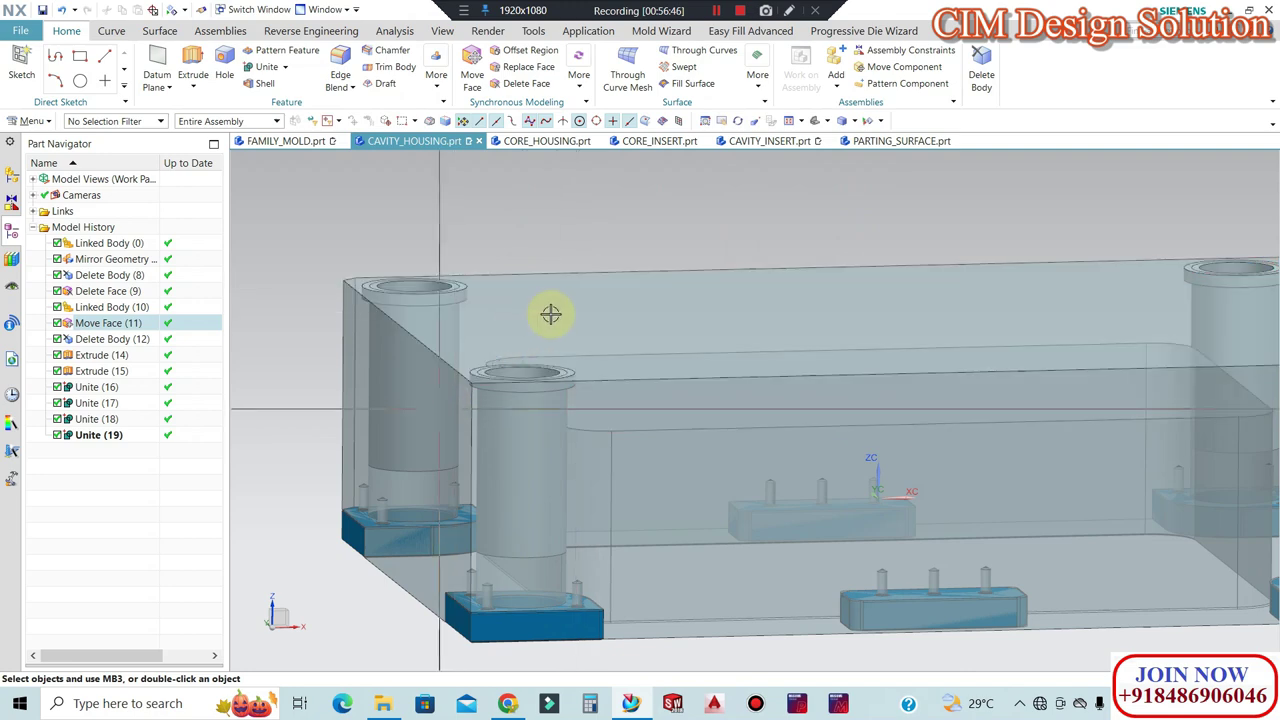
scroll(500, 360, down, 5)
mouse_move(471, 400)
middle_down()
mouse_move(486, 414)
mouse_move(460, 400)
middle_up()
scroll(463, 369, up, 5)
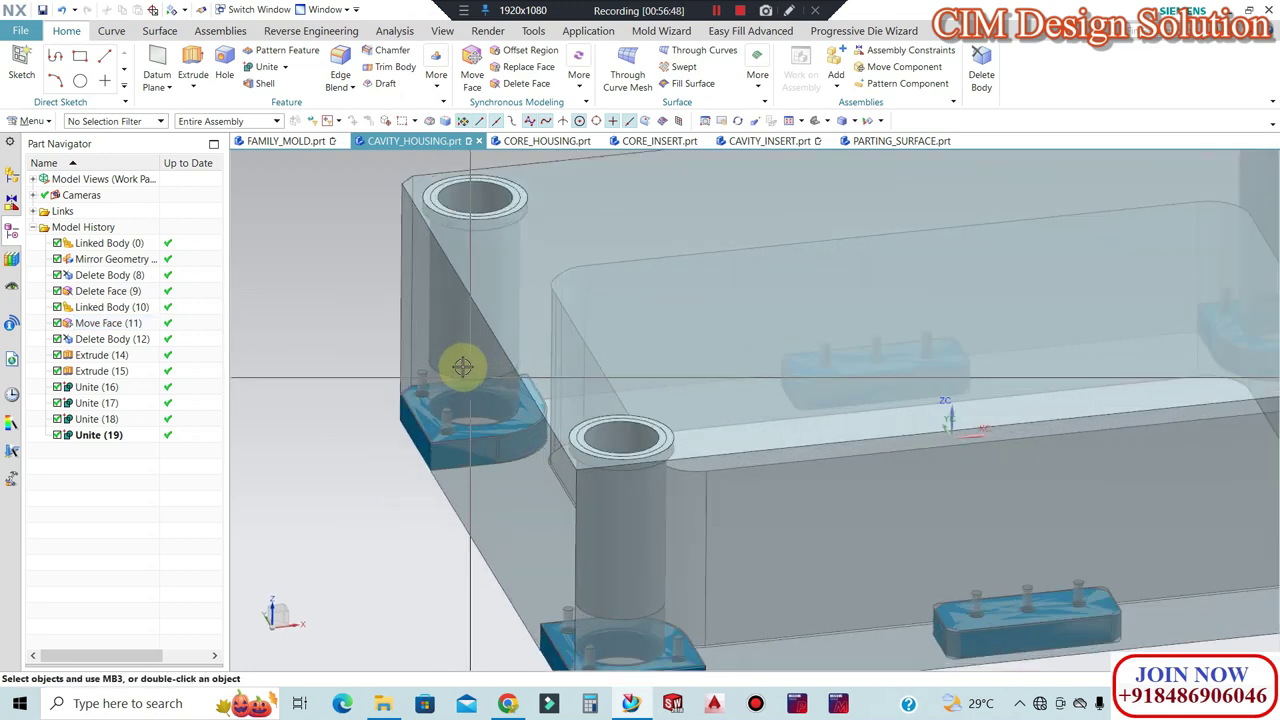
scroll(463, 369, up, 2)
scroll(503, 300, down, 6)
scroll(480, 331, up, 6)
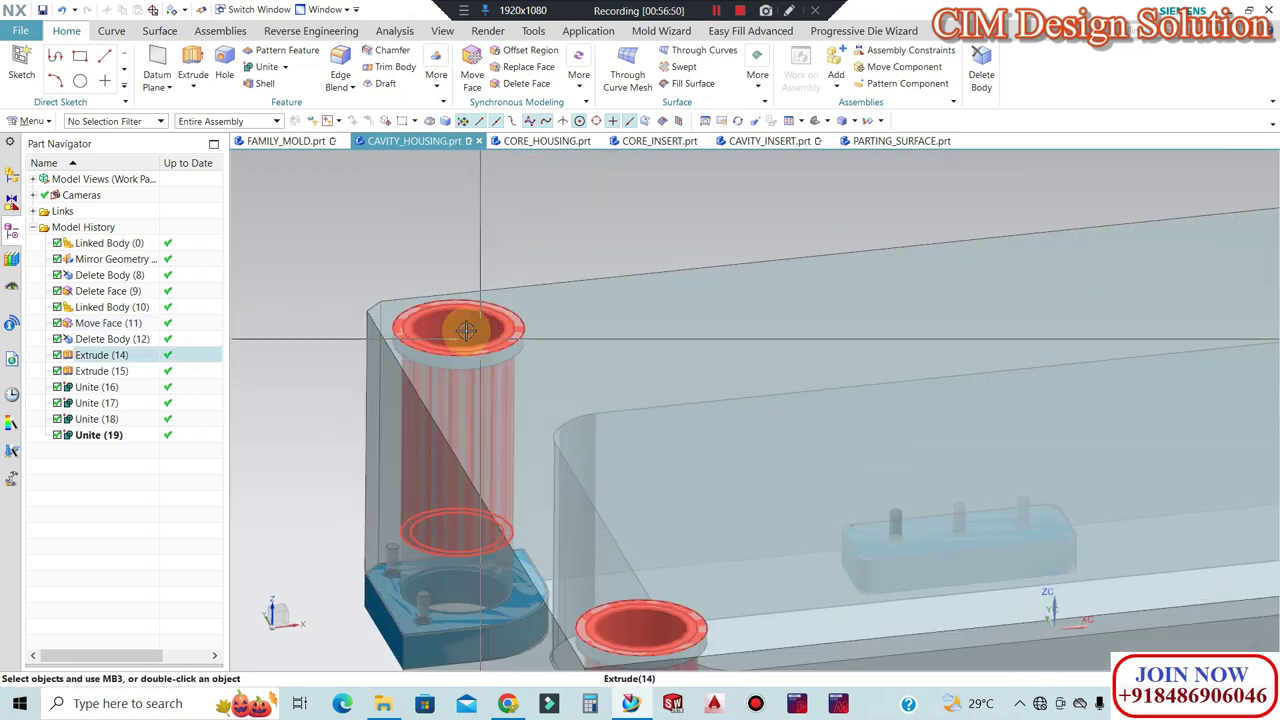
scroll(520, 295, down, 3)
scroll(580, 280, down, 3)
scroll(503, 352, down, 1)
scroll(503, 352, up, 3)
scroll(503, 347, up, 3)
Inspect a corner boss from a lower angle, then open the More feature gallery.
mouse_move(491, 349)
middle_down()
mouse_move(497, 334)
mouse_move(471, 423)
middle_up()
scroll(446, 450, up, 2)
scroll(446, 450, down, 3)
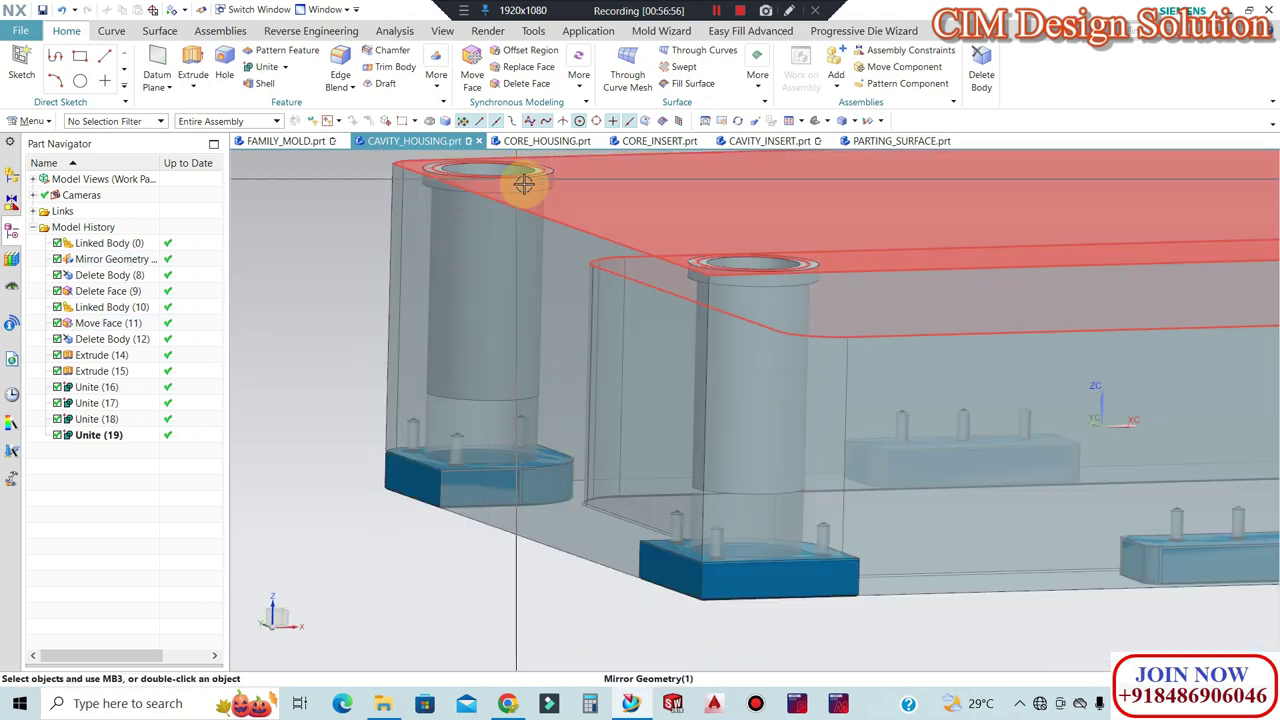
scroll(440, 413, up, 1)
scroll(452, 420, up, 2)
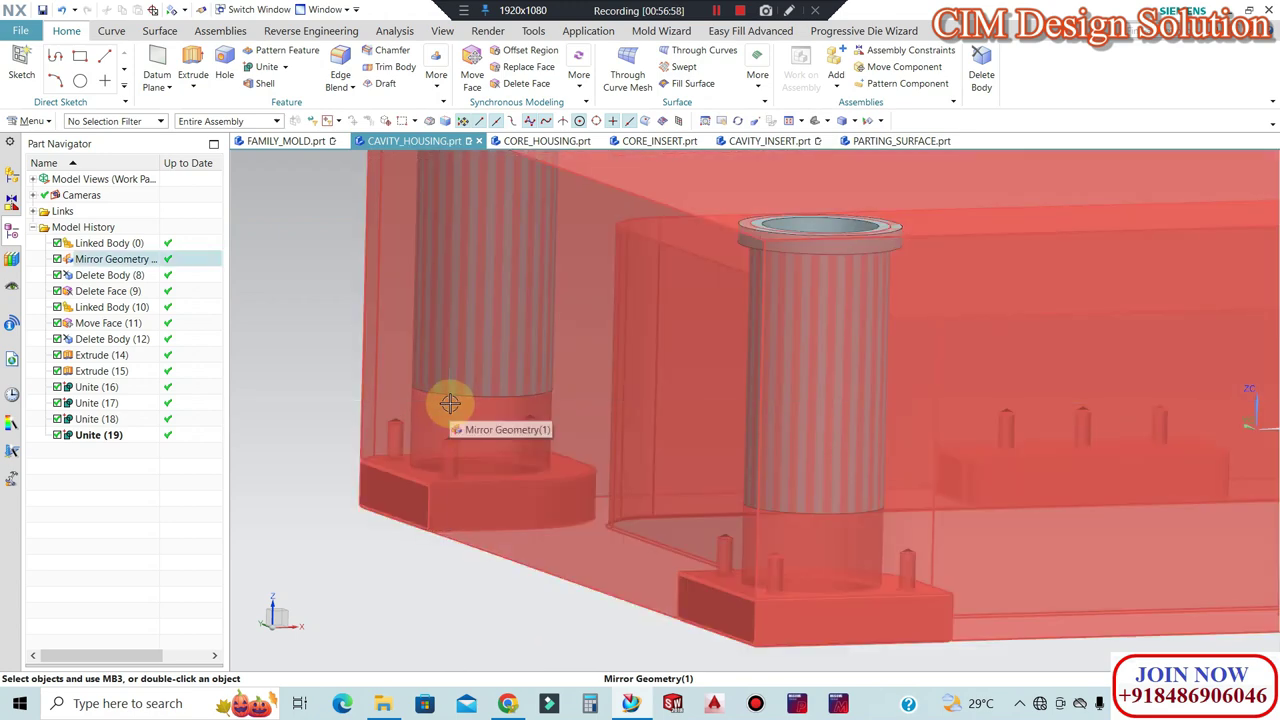
scroll(451, 399, down, 3)
scroll(451, 399, down, 2)
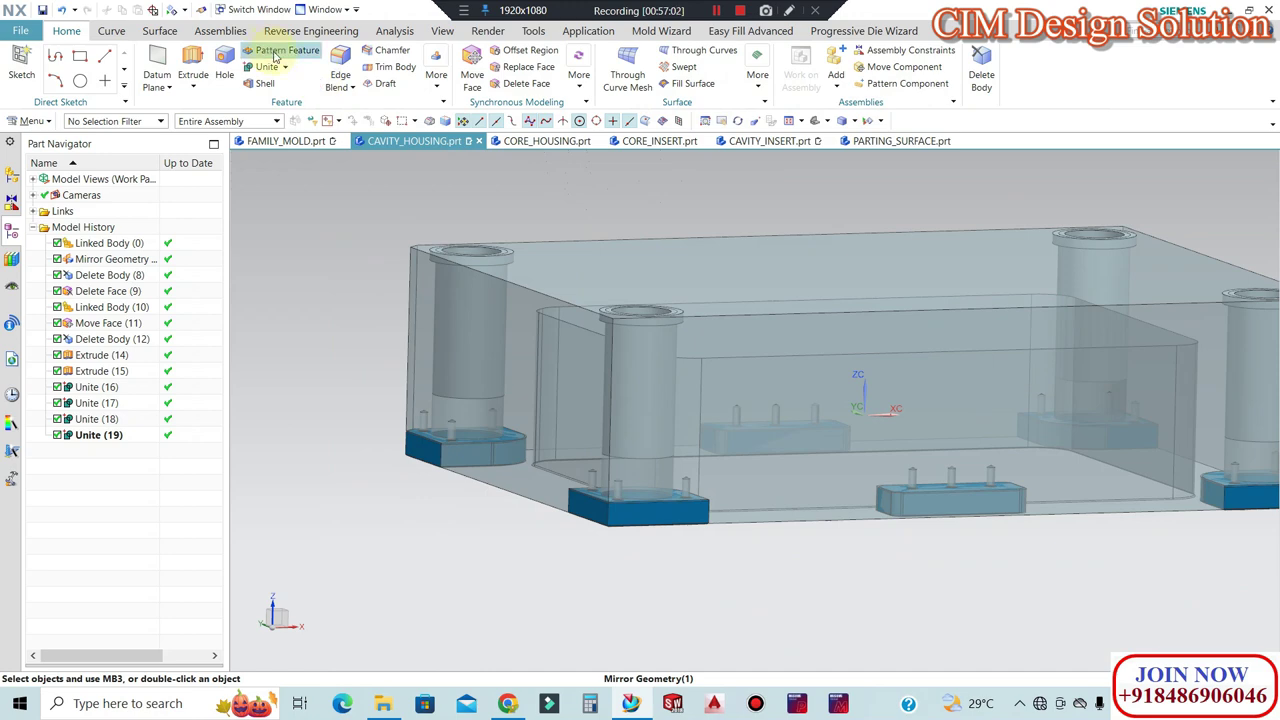
scroll(449, 337, up, 2)
scroll(449, 400, up, 2)
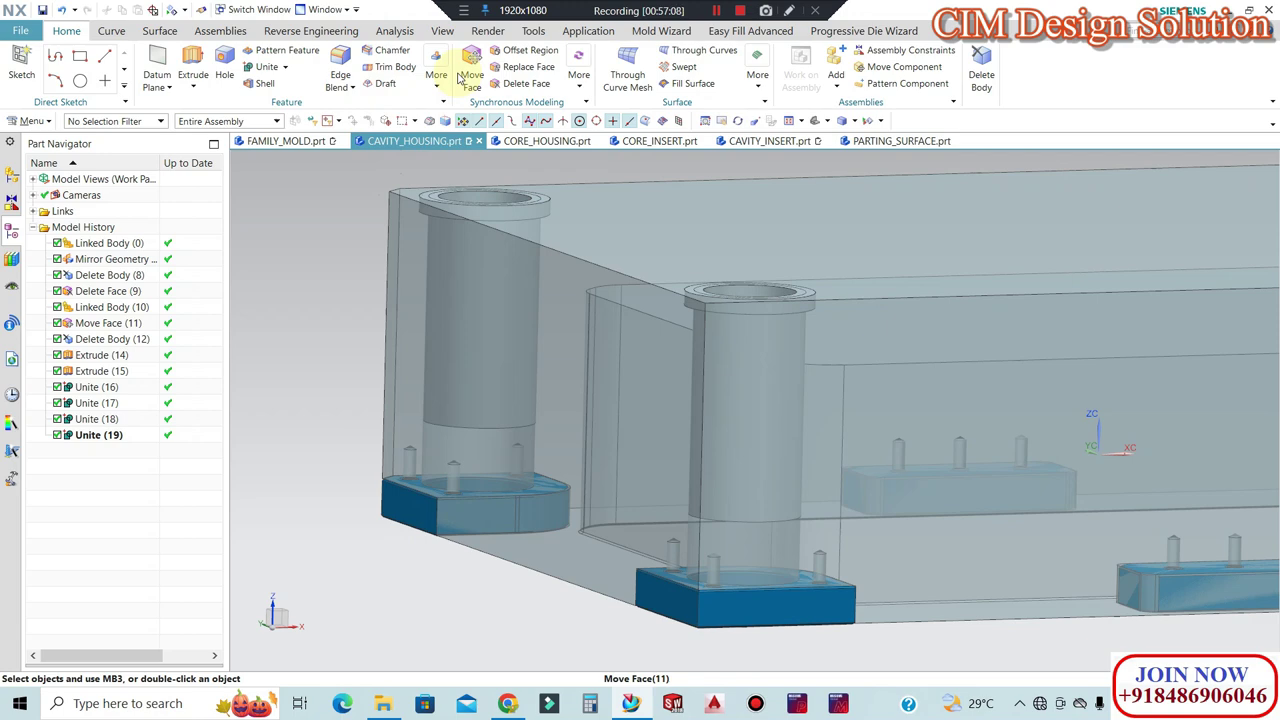
scroll(509, 583, up, 2)
scroll(466, 503, up, 2)
scroll(414, 551, up, 2)
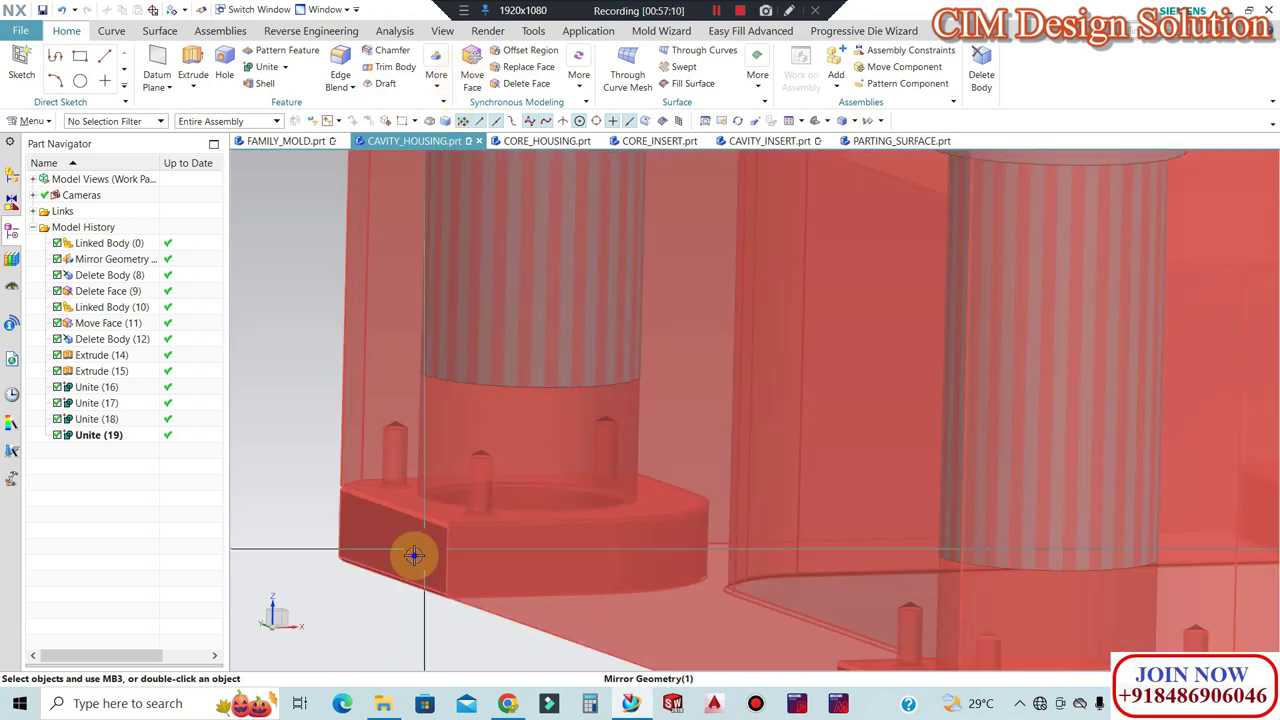
scroll(387, 530, up, 2)
scroll(387, 530, down, 2)
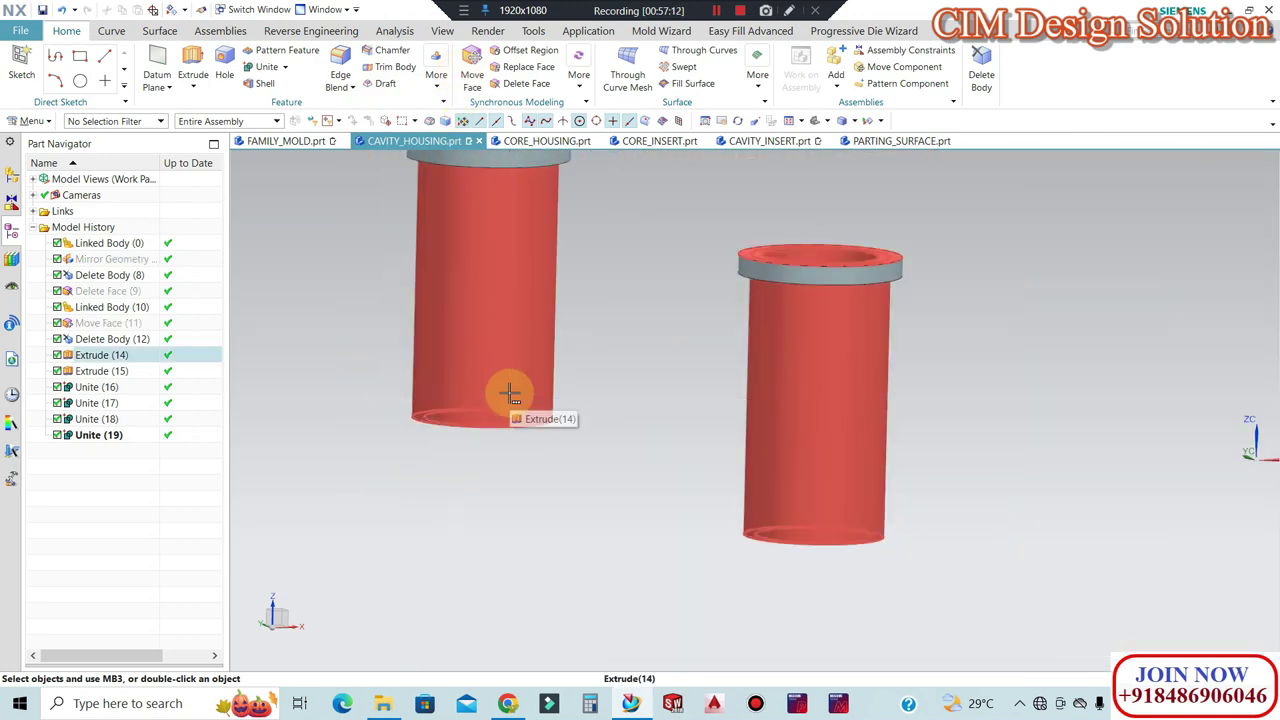
scroll(509, 392, down, 3)
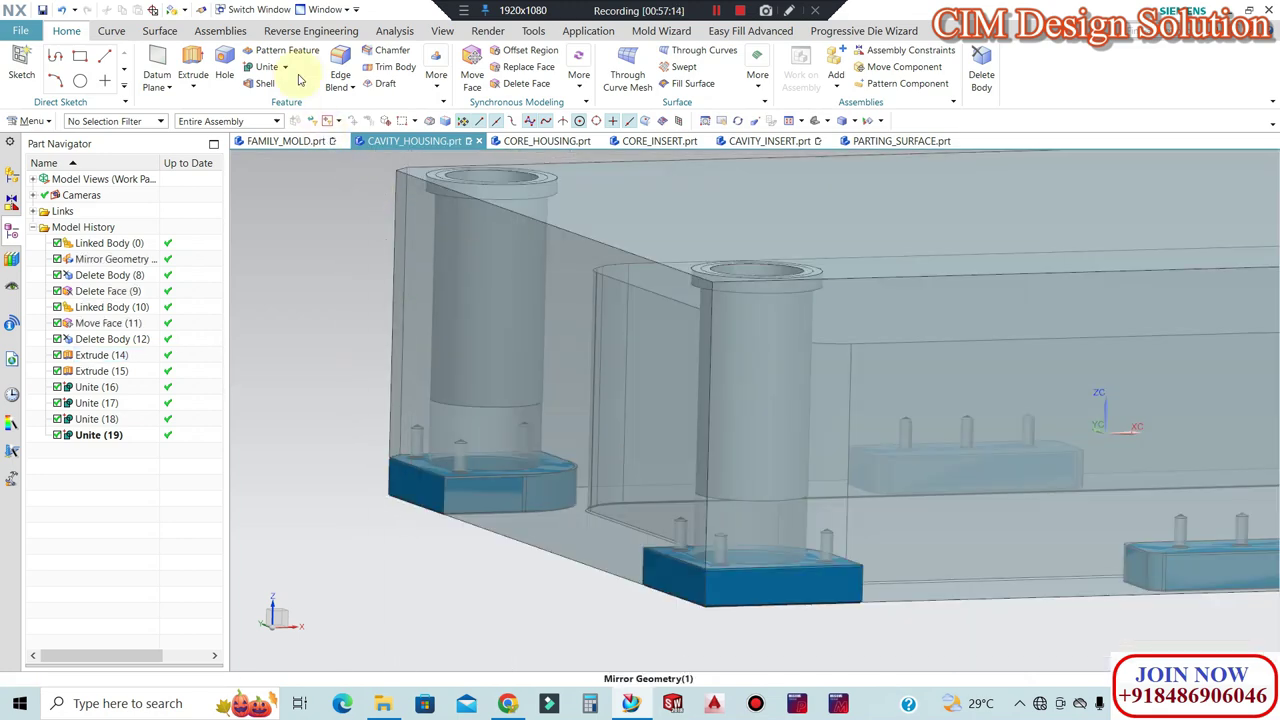
click(437, 78)
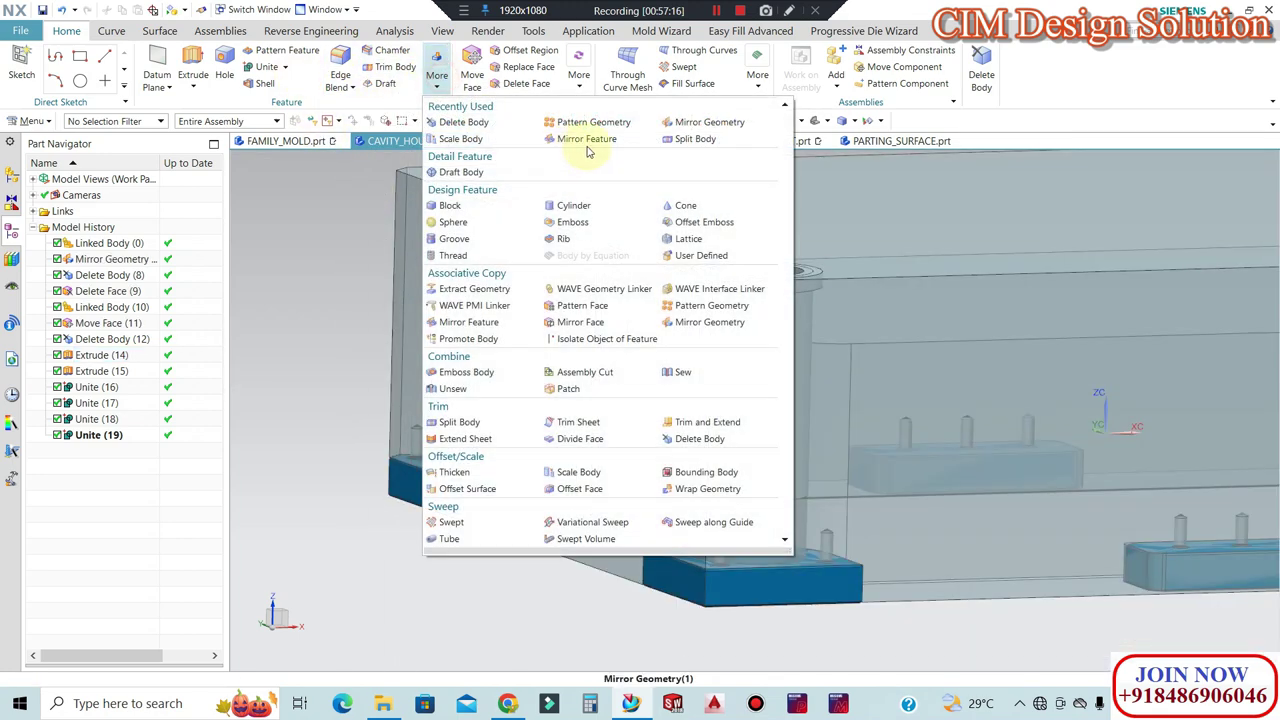
Split the cavity housing with a new plane through the guide-pin tube's arc centre.
click(693, 140)
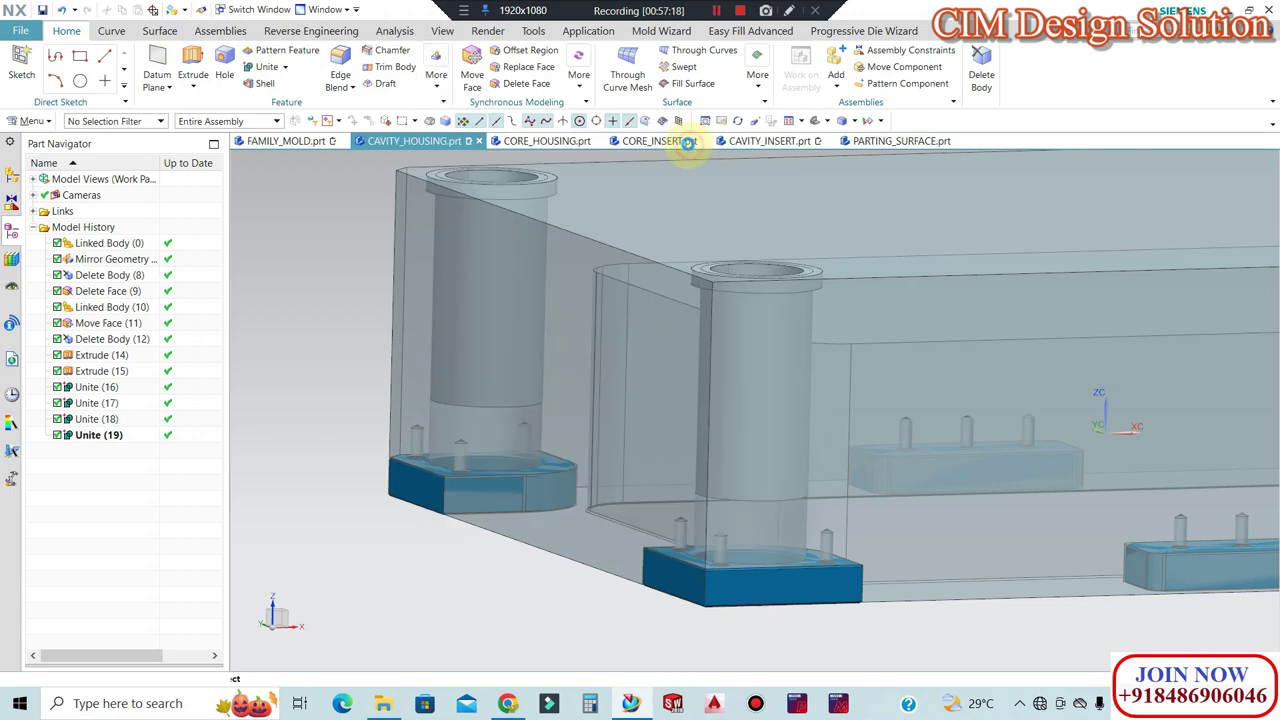
click(381, 126)
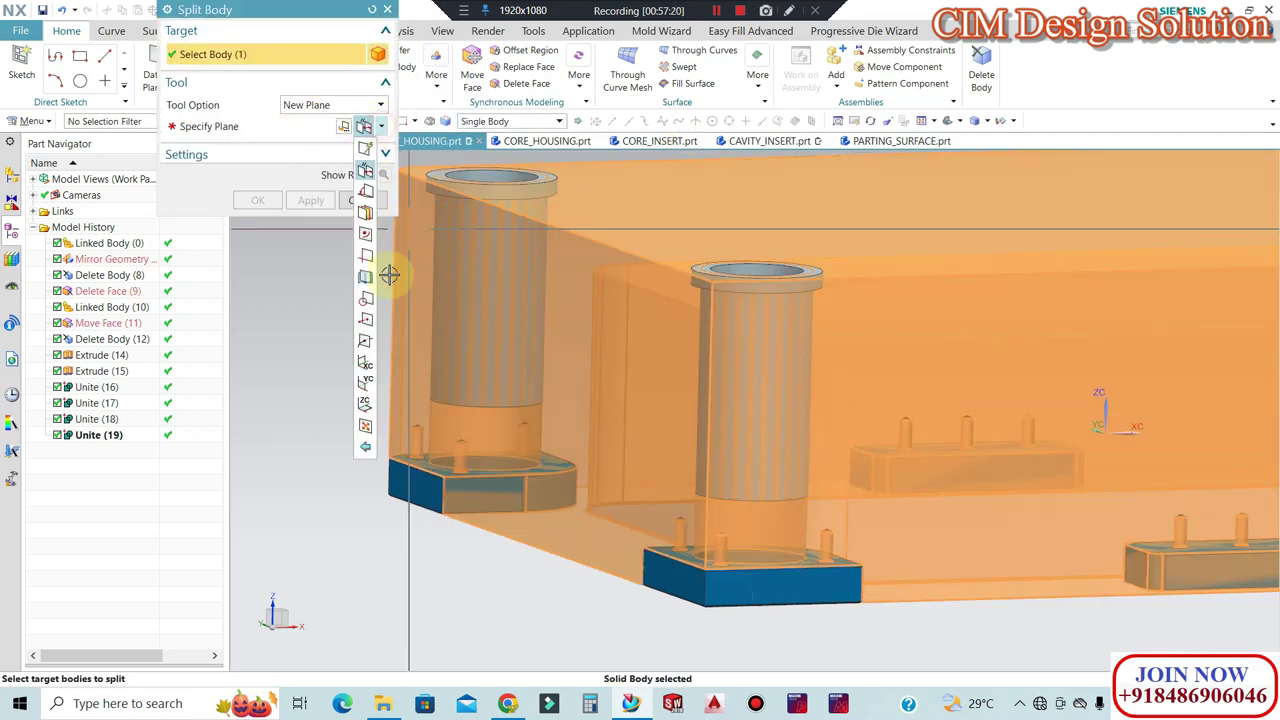
click(378, 341)
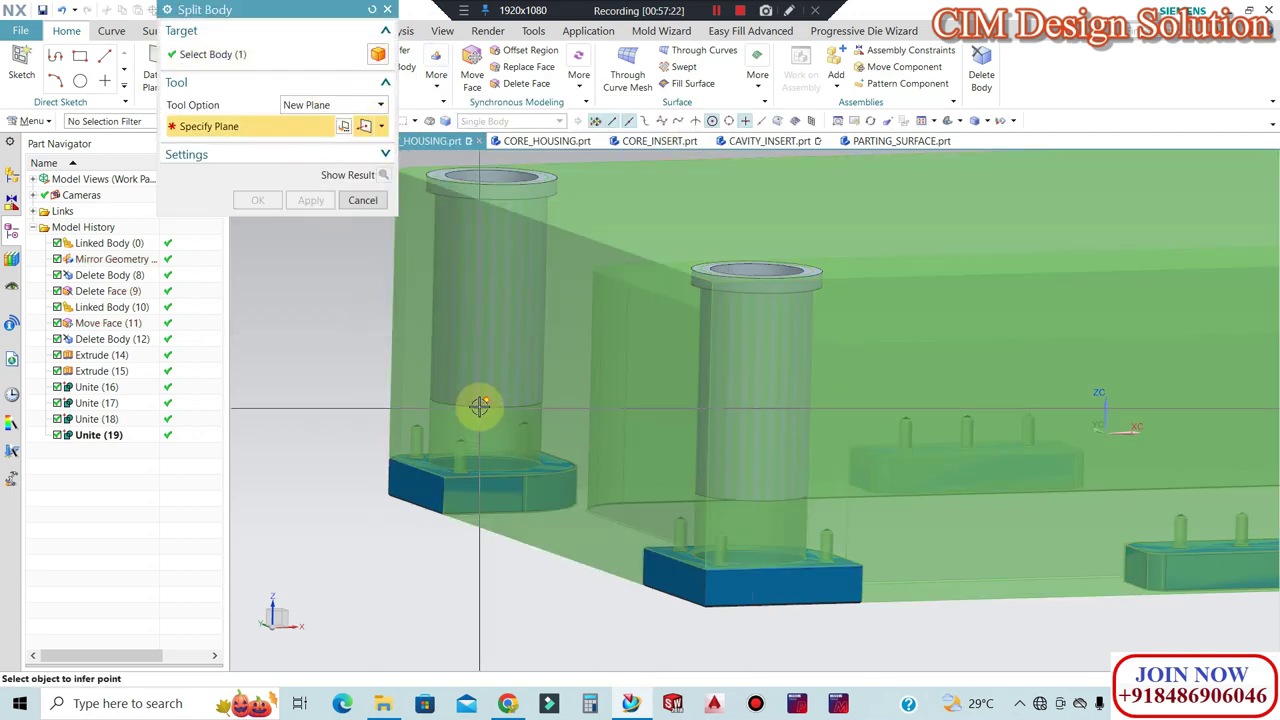
click(480, 404)
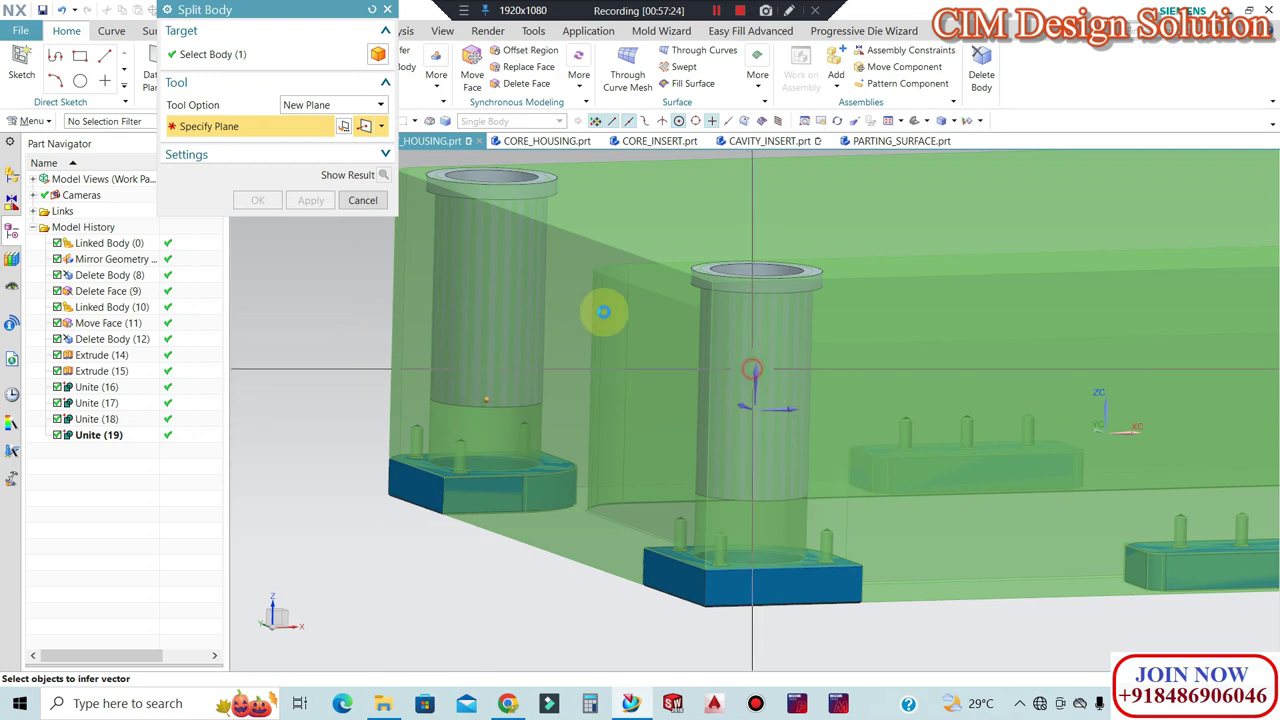
click(262, 201)
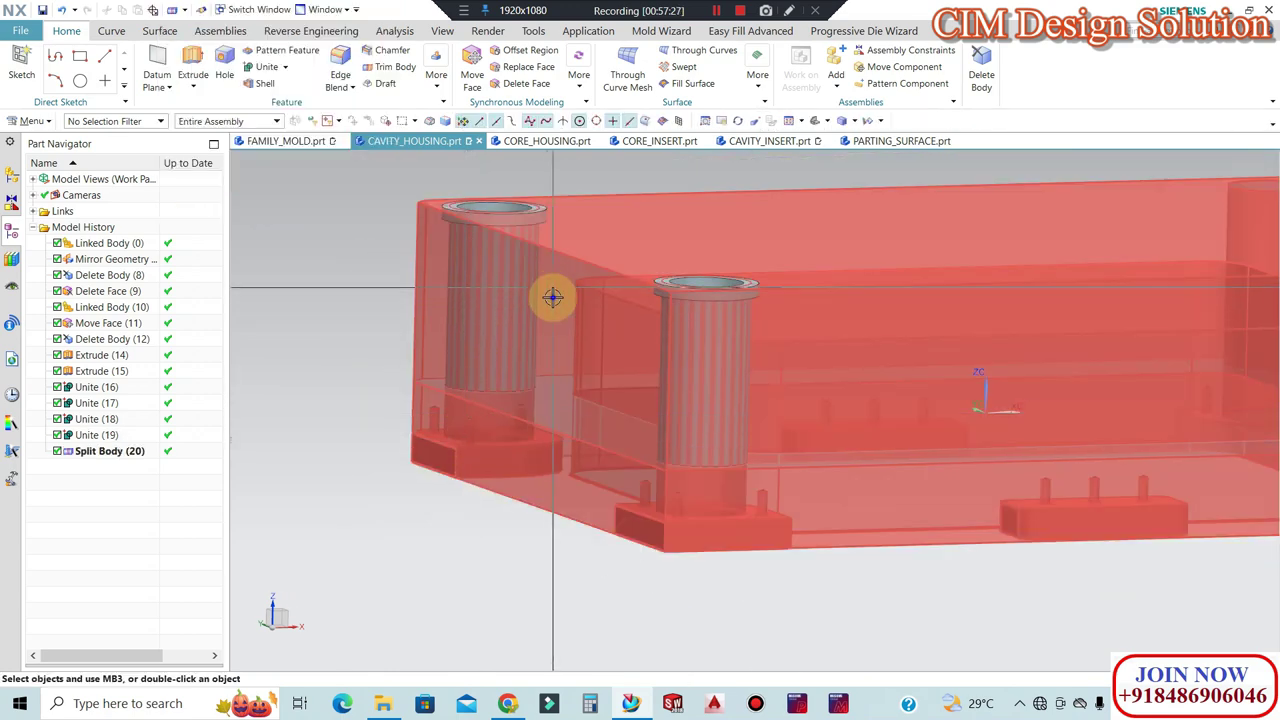
Hide the cavity housing body and set the selection filter to Solid Body.
click(530, 290)
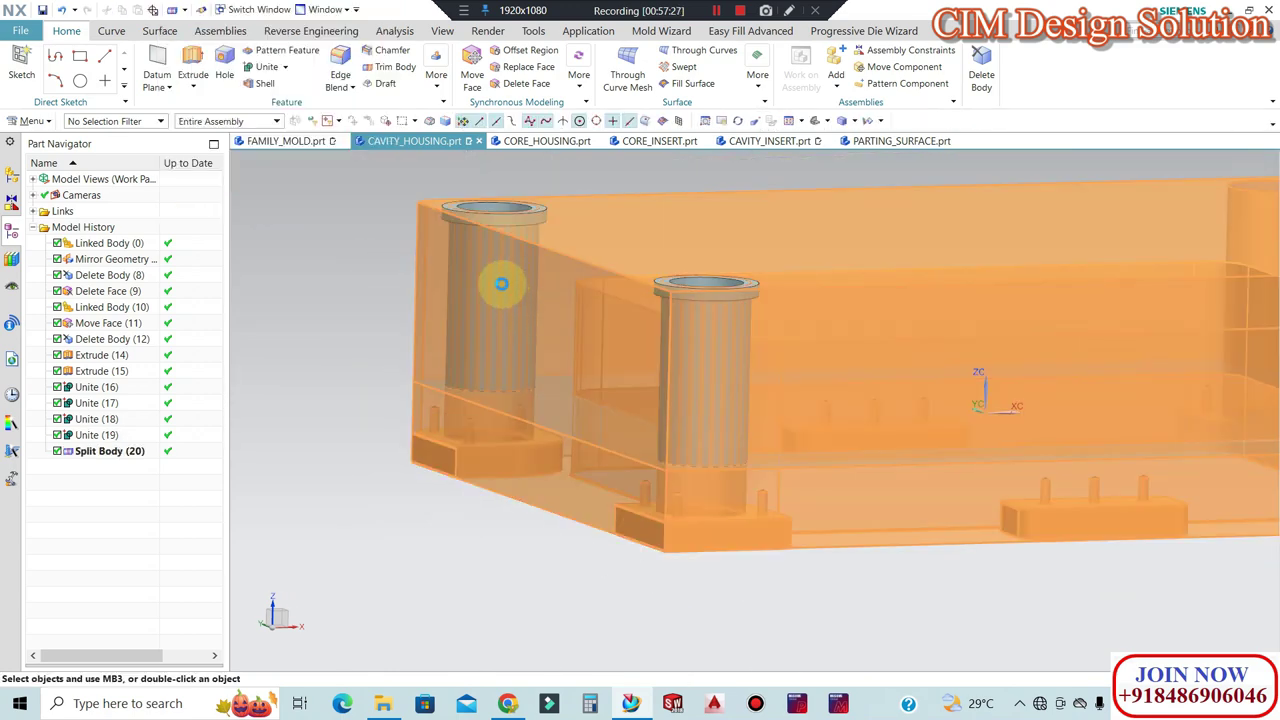
key(ctrl+b)
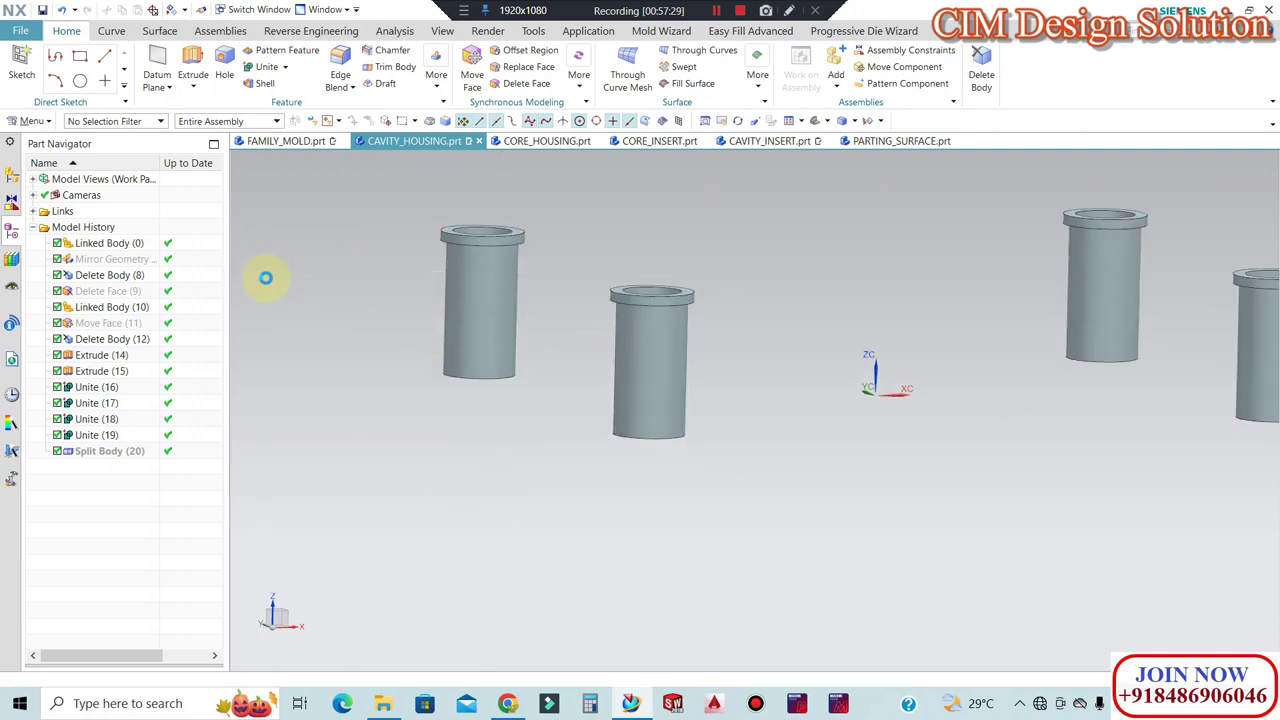
click(104, 120)
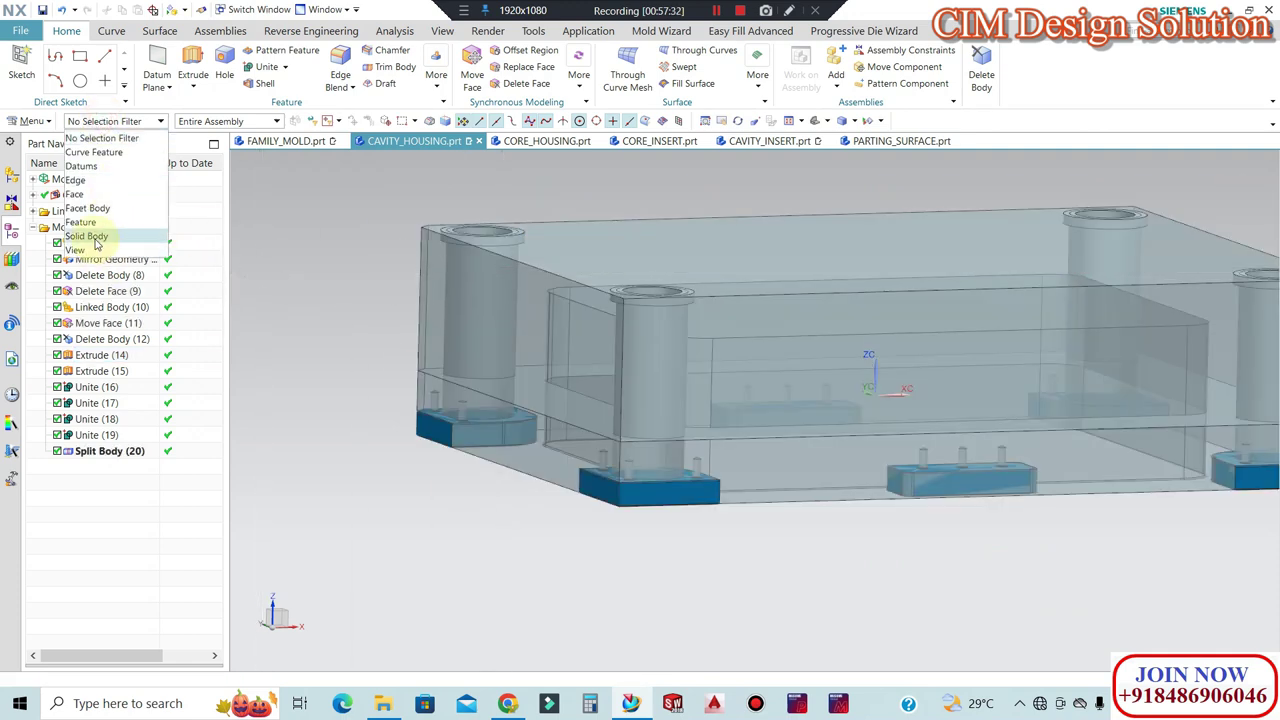
click(88, 249)
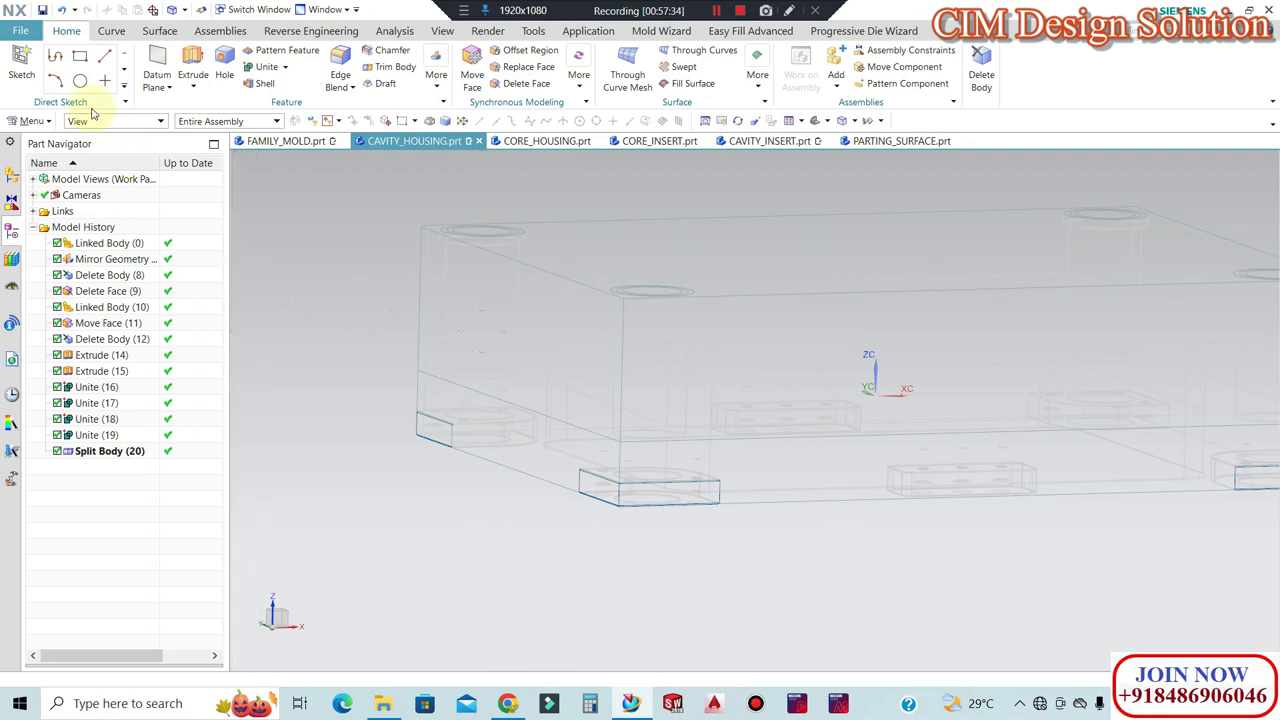
click(98, 119)
click(100, 237)
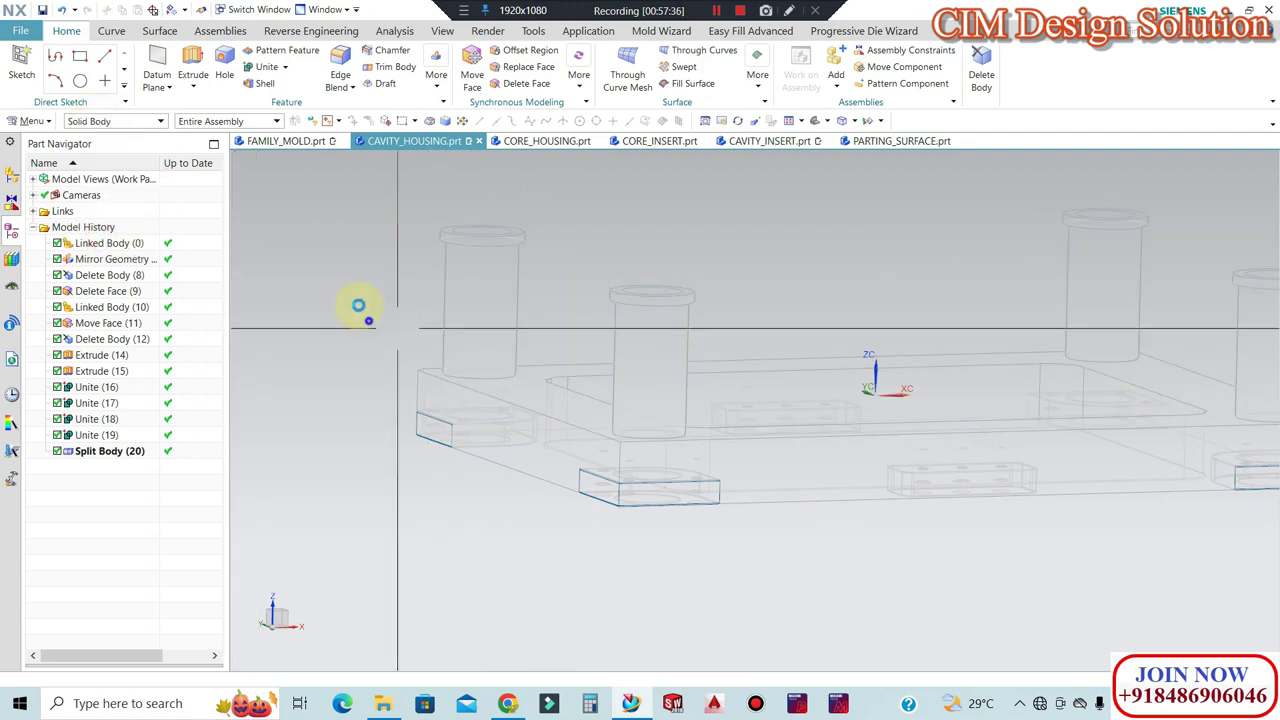
Hide the three guide-pin tubes, view the frame from above, and start Offset Region.
click(669, 364)
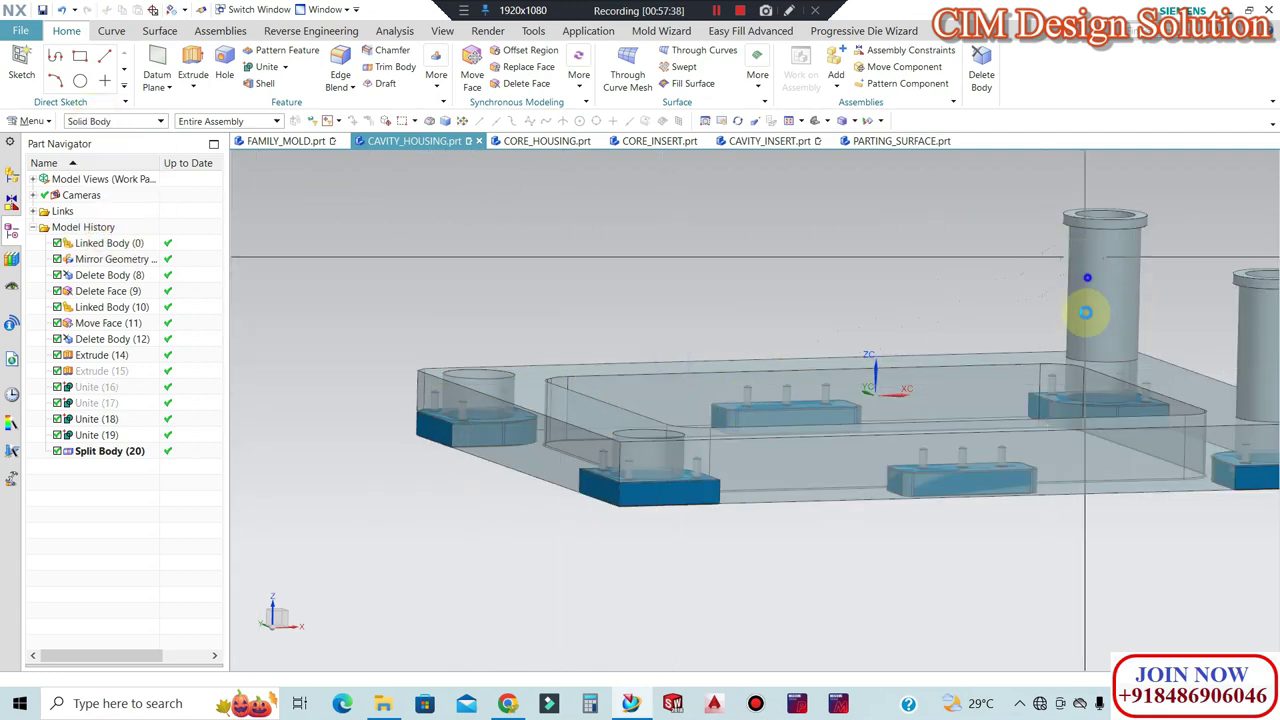
click(1088, 313)
click(1257, 345)
mouse_move(767, 319)
middle_down()
mouse_move(729, 377)
mouse_move(614, 291)
middle_up()
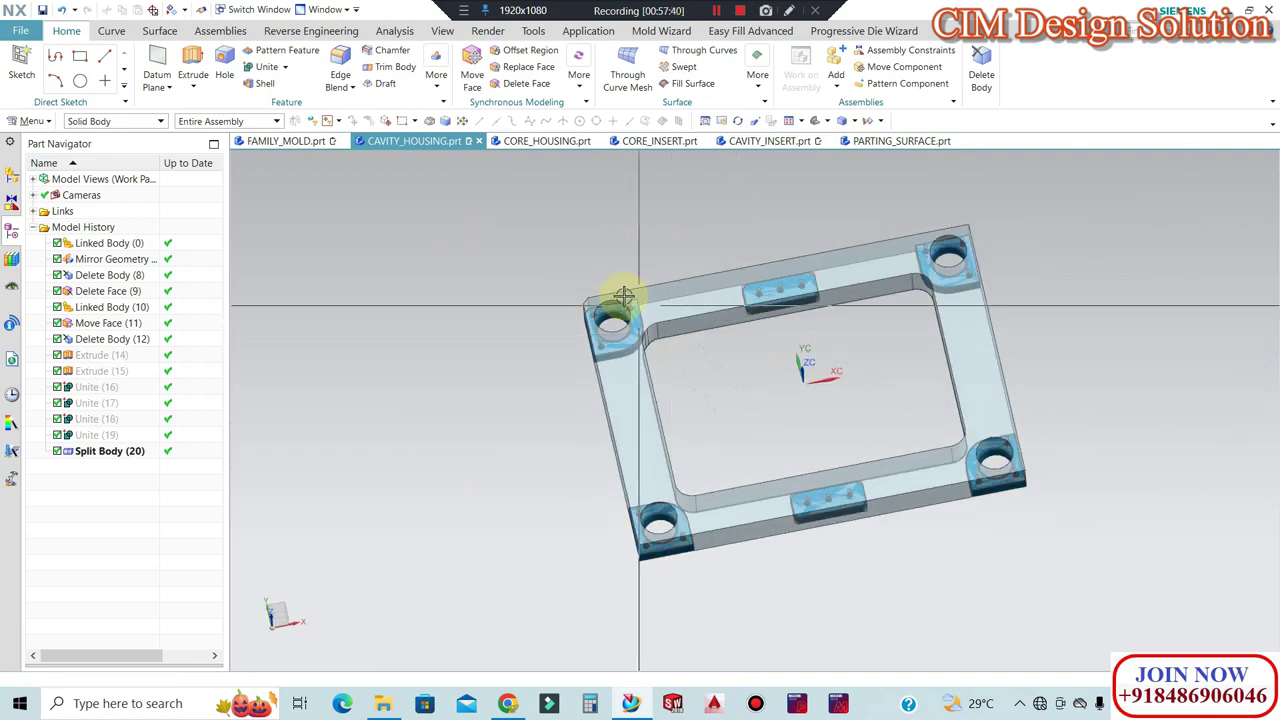
scroll(590, 290, up, 5)
click(518, 52)
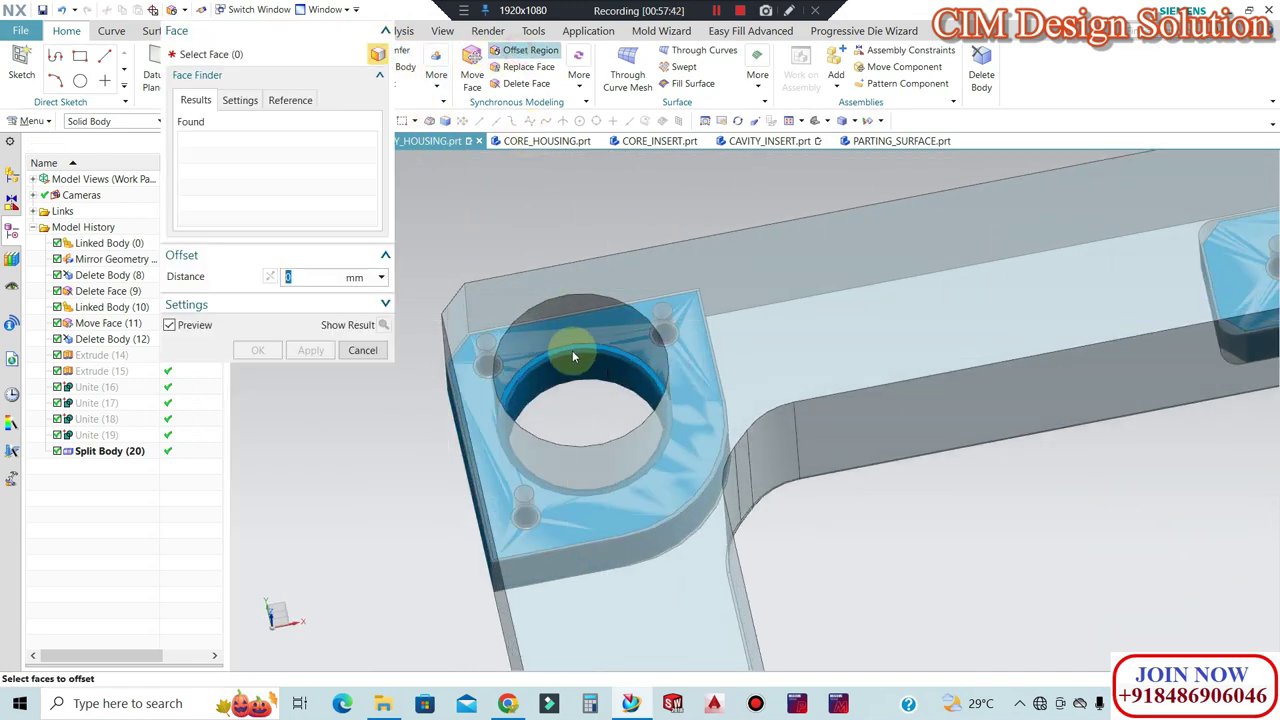
Select the first corner hole face and the top-right corner hole face for offsetting.
click(571, 357)
scroll(471, 300, down, 3)
scroll(591, 245, down, 3)
scroll(591, 245, down, 3)
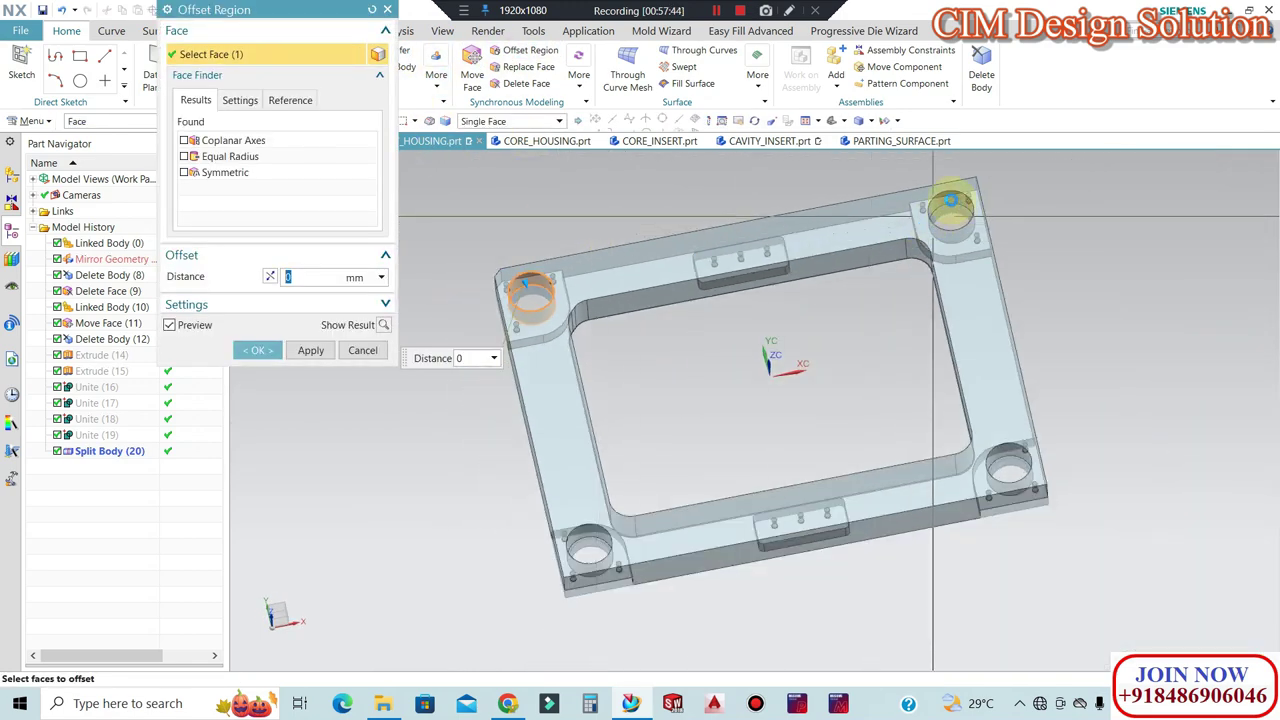
scroll(900, 220, up, 5)
click(789, 200)
Add the bottom-right and bottom-left corner hole faces to the offset selection.
scroll(829, 243, down, 5)
scroll(829, 243, up, 3)
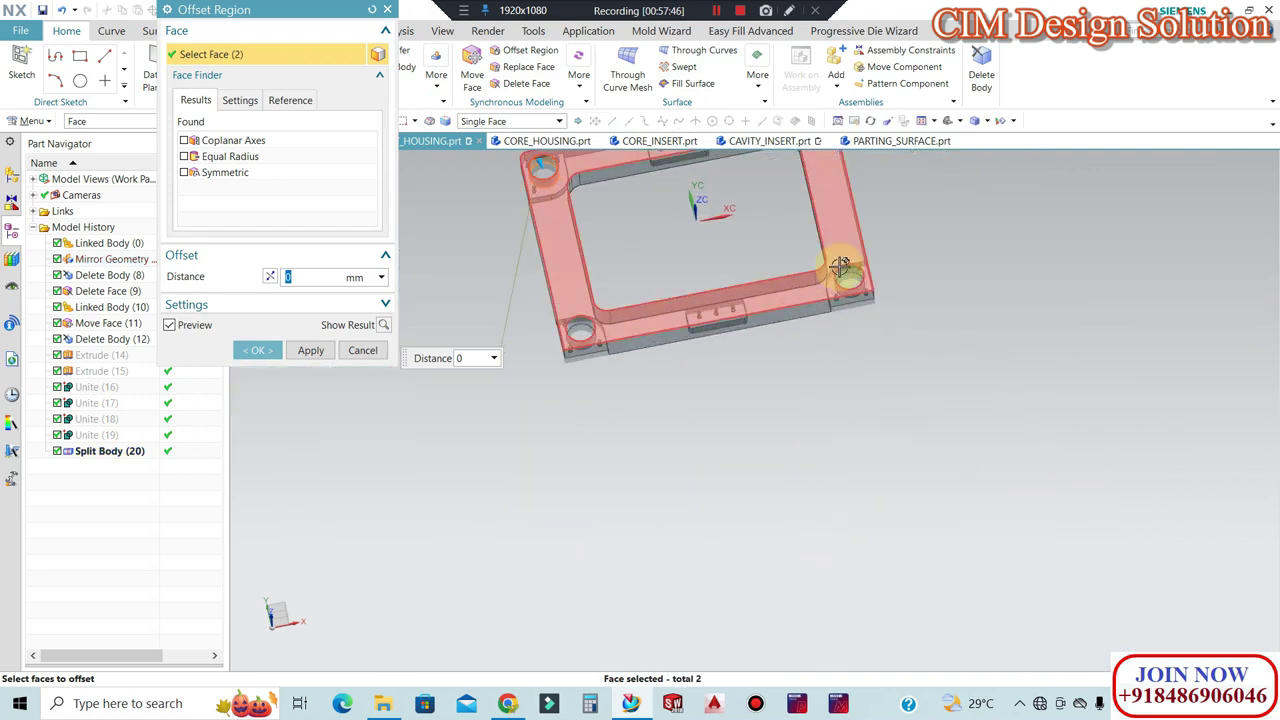
scroll(843, 271, up, 2)
click(843, 285)
scroll(1146, 357, down, 5)
scroll(760, 400, up, 5)
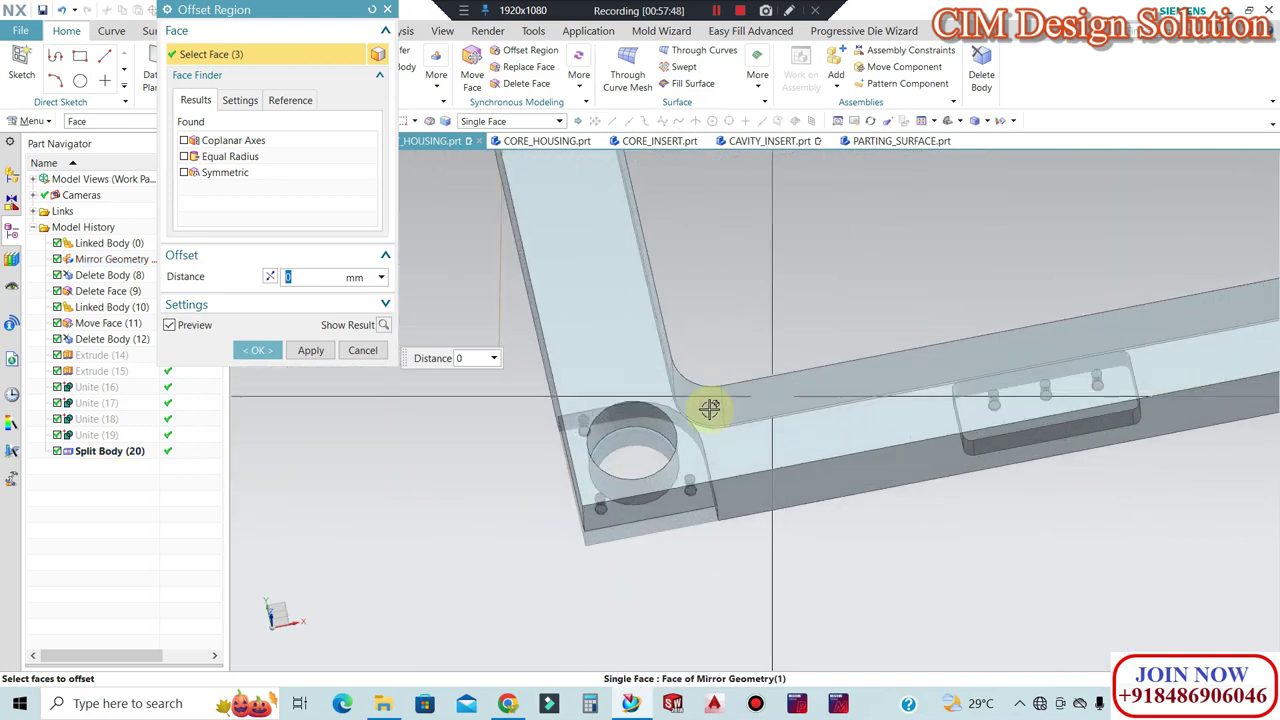
scroll(551, 423, up, 3)
click(550, 430)
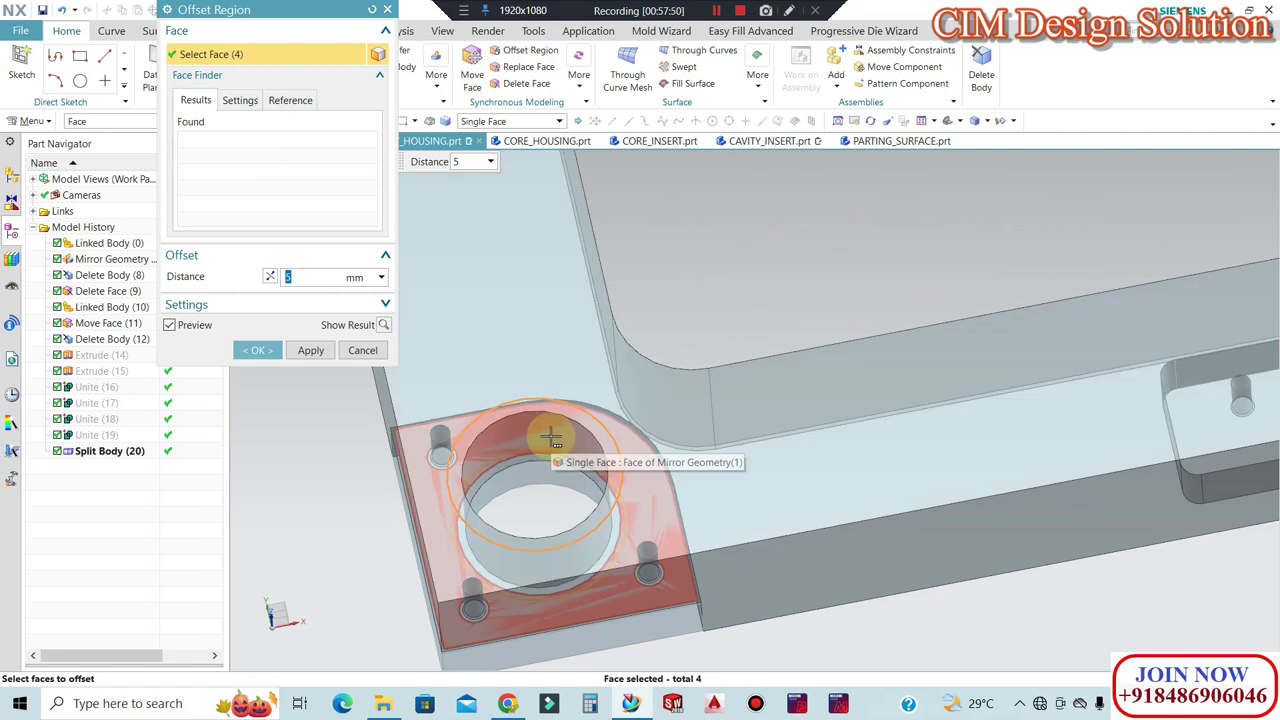
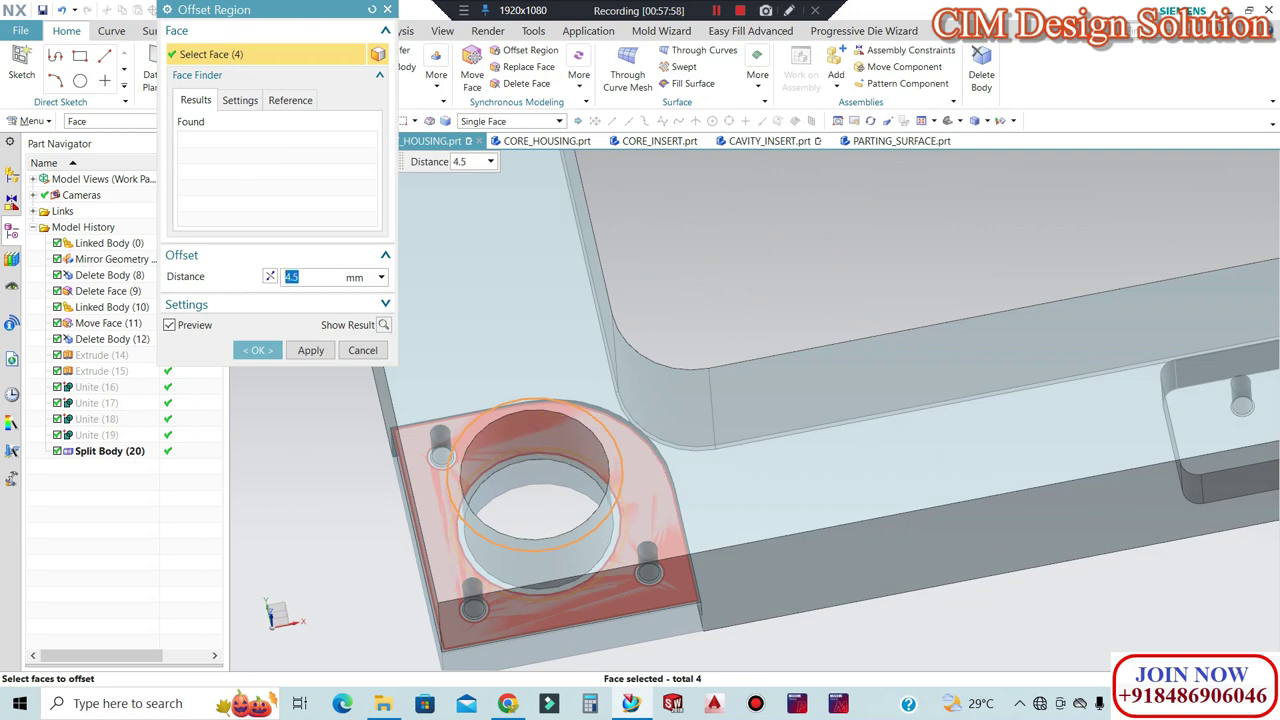
Apply the 4.5 mm pad-face offset and unite the corner pads with the housing.
click(262, 351)
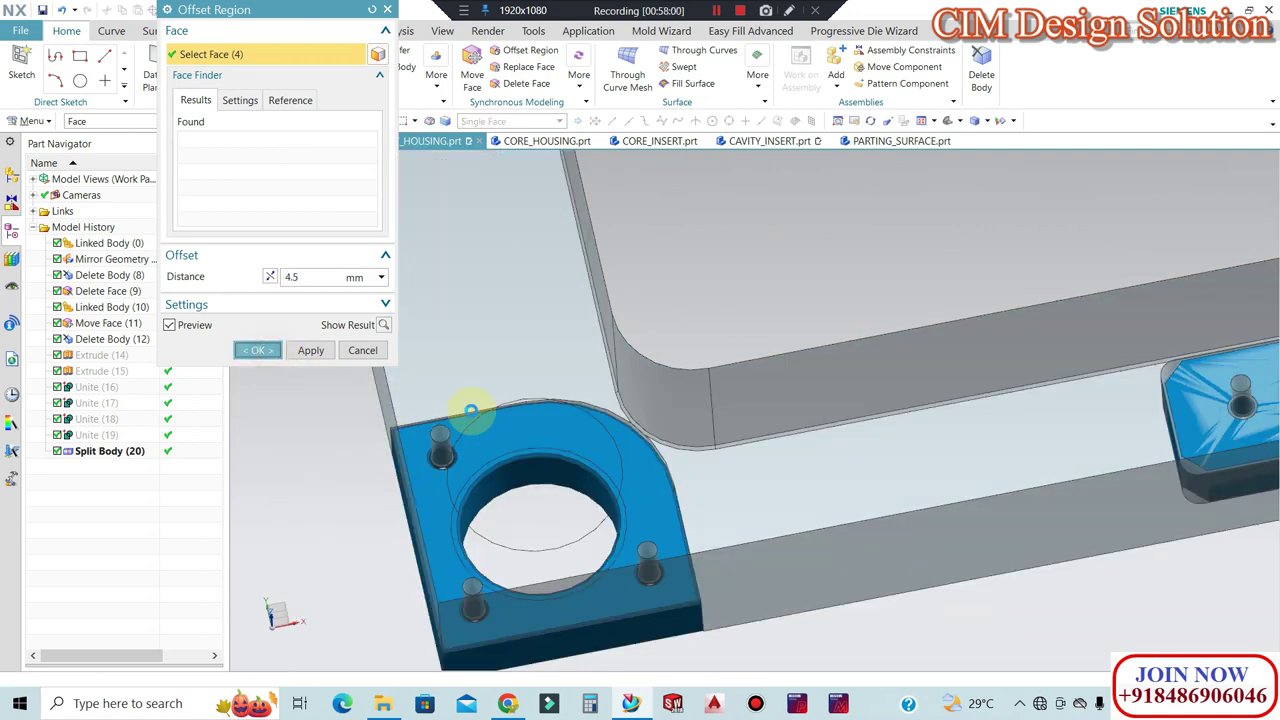
scroll(578, 464, down, 3)
middle_drag(578, 464, 611, 444)
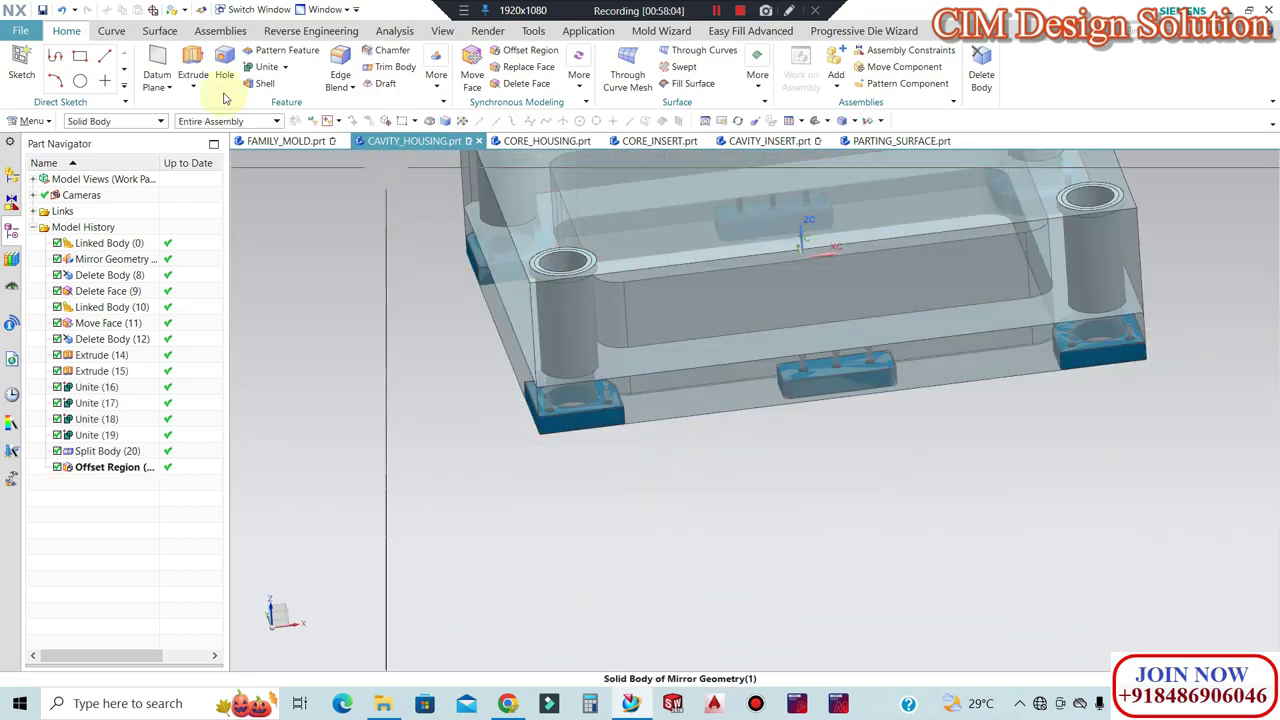
click(278, 70)
click(649, 322)
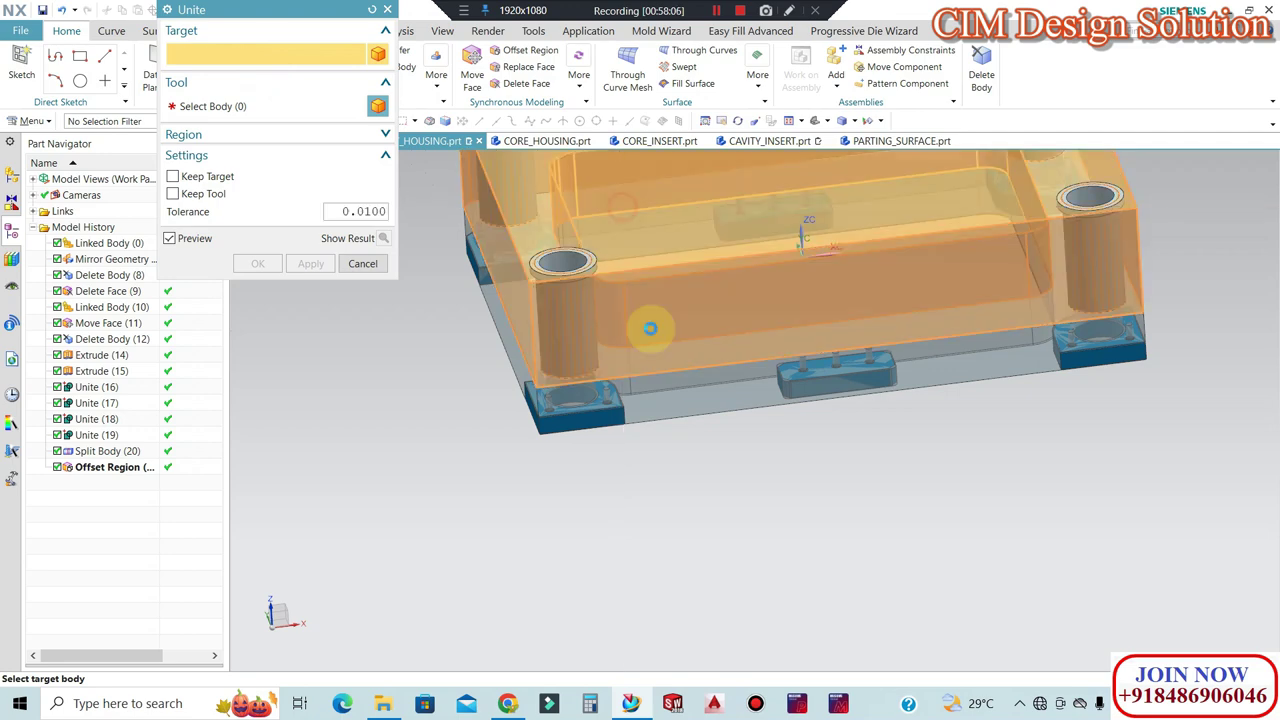
click(652, 382)
click(258, 263)
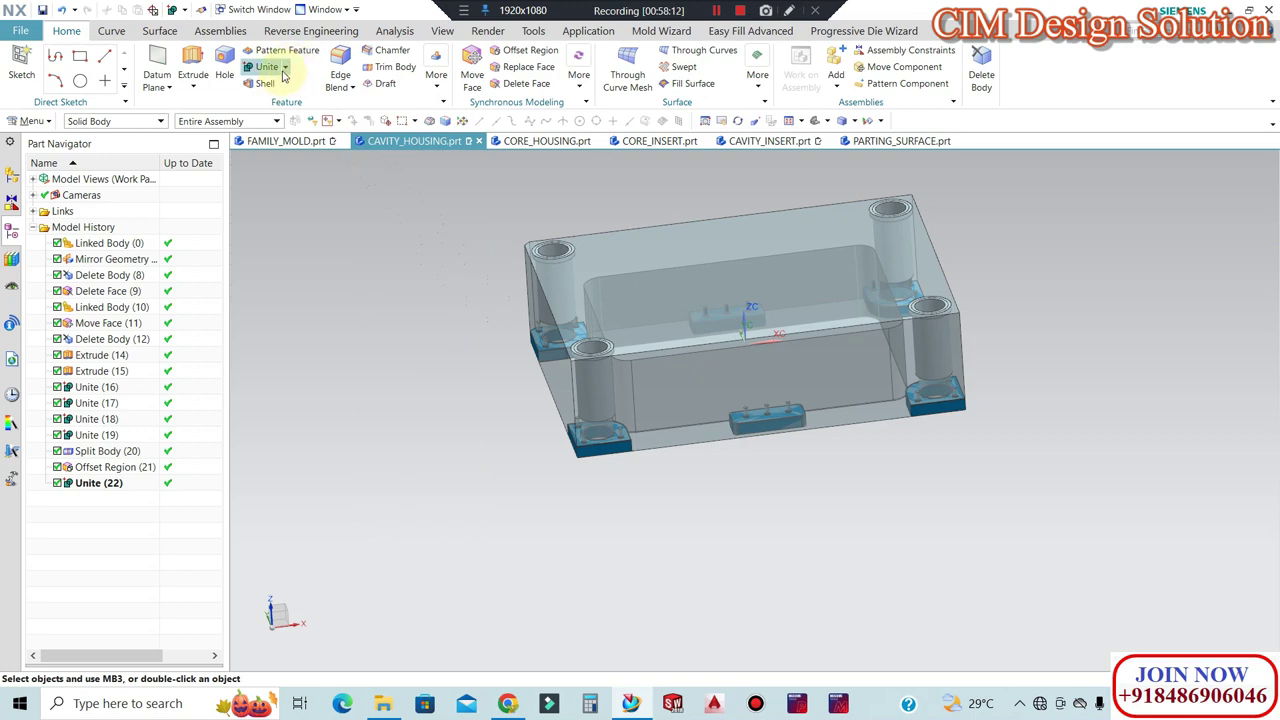
Subtract the four cylinders from the housing, keeping the tool bodies.
click(766, 363)
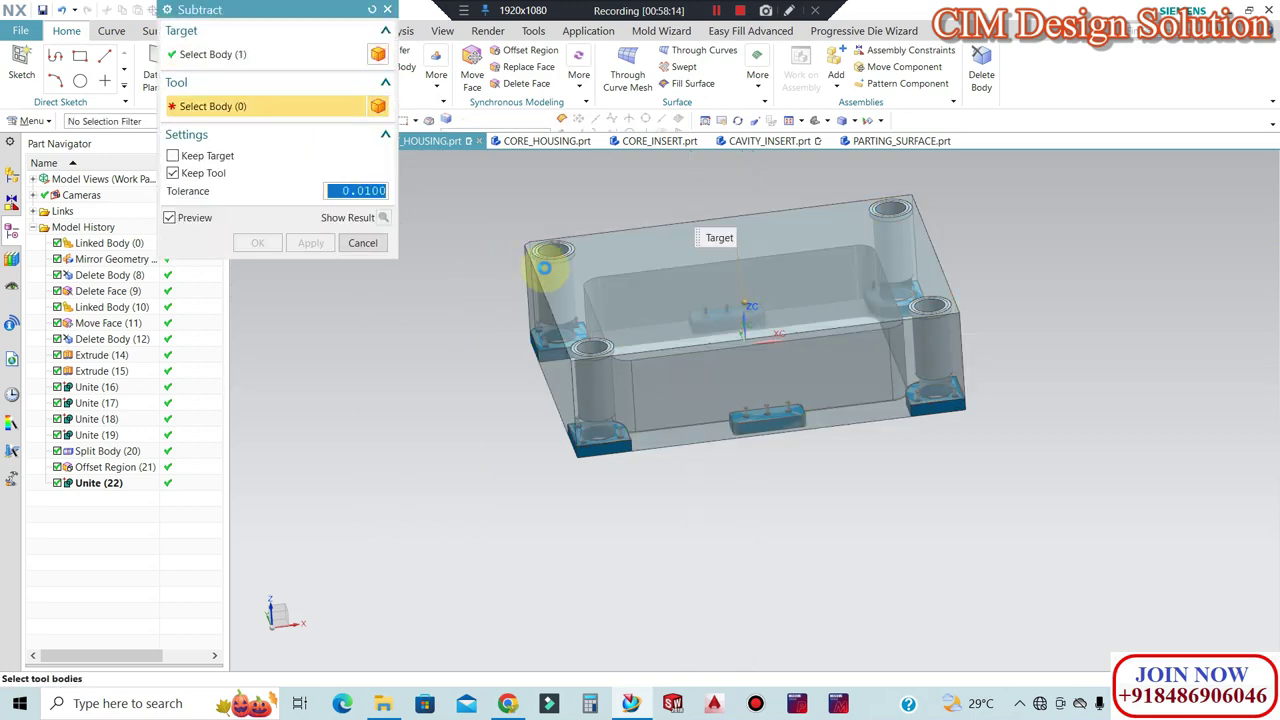
click(545, 263)
click(601, 395)
click(882, 240)
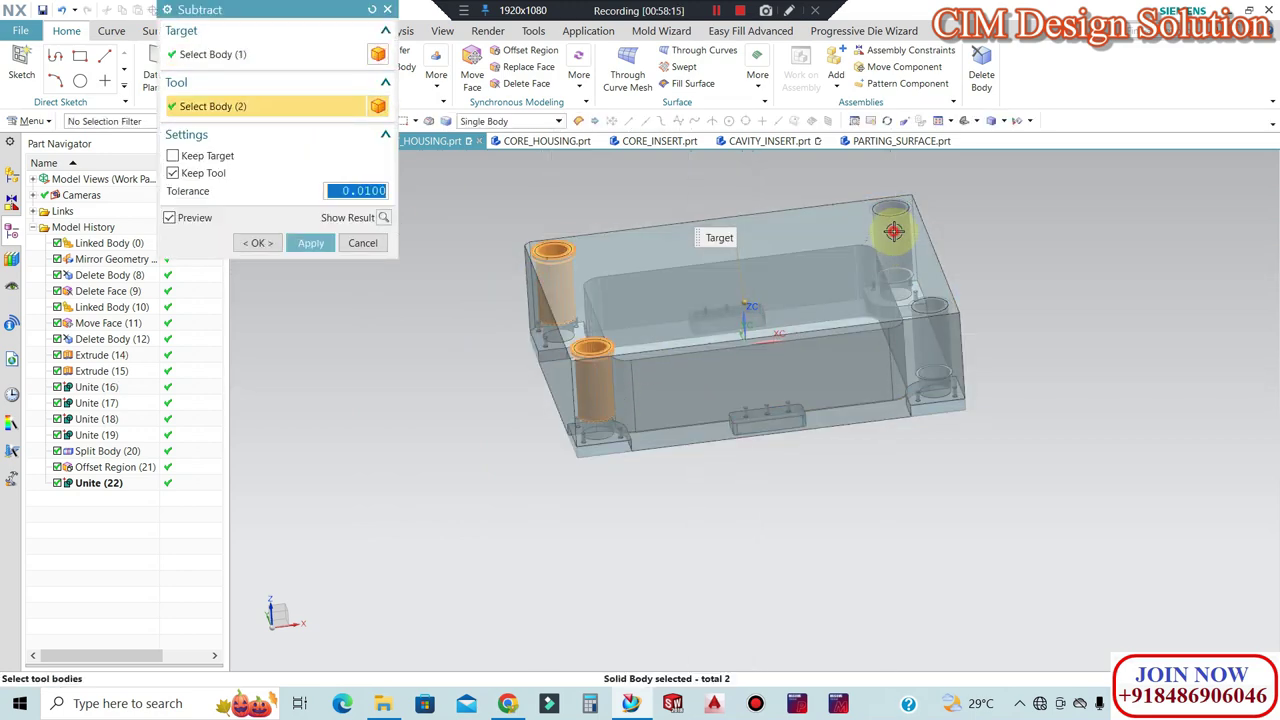
click(929, 329)
click(263, 242)
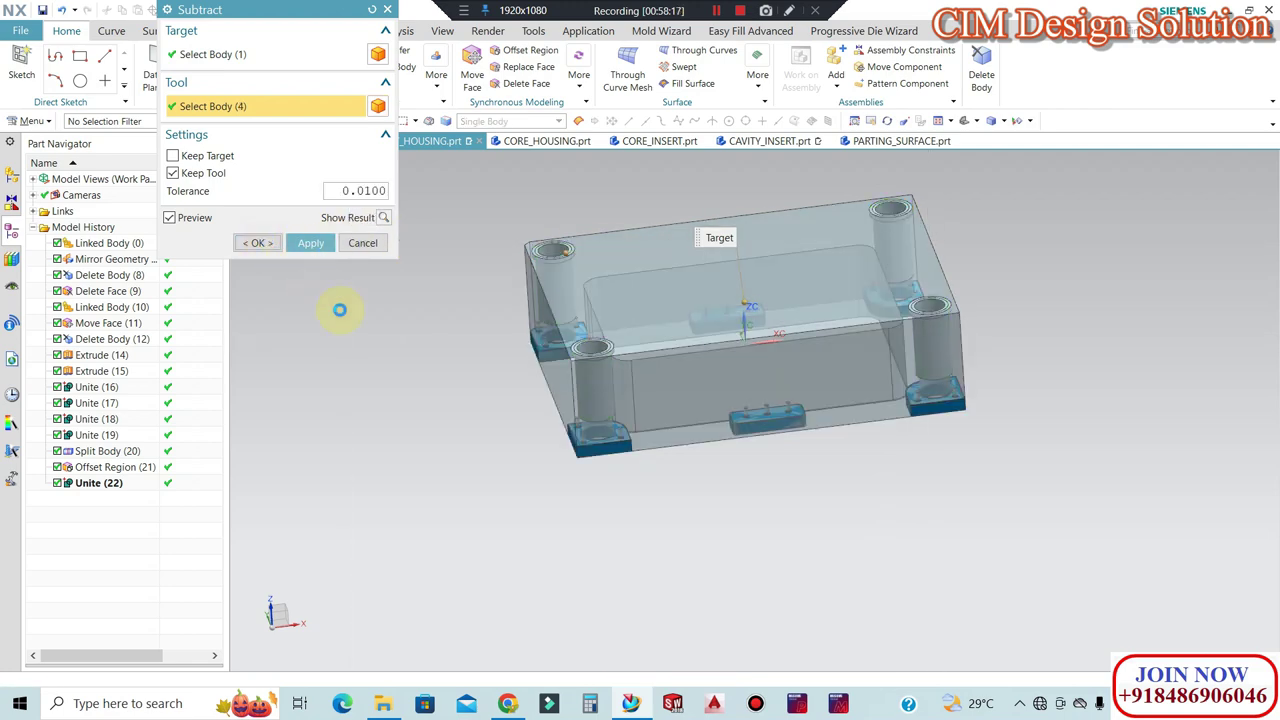
mouse_move(374, 363)
middle_down()
mouse_move(667, 355)
mouse_move(614, 337)
middle_up()
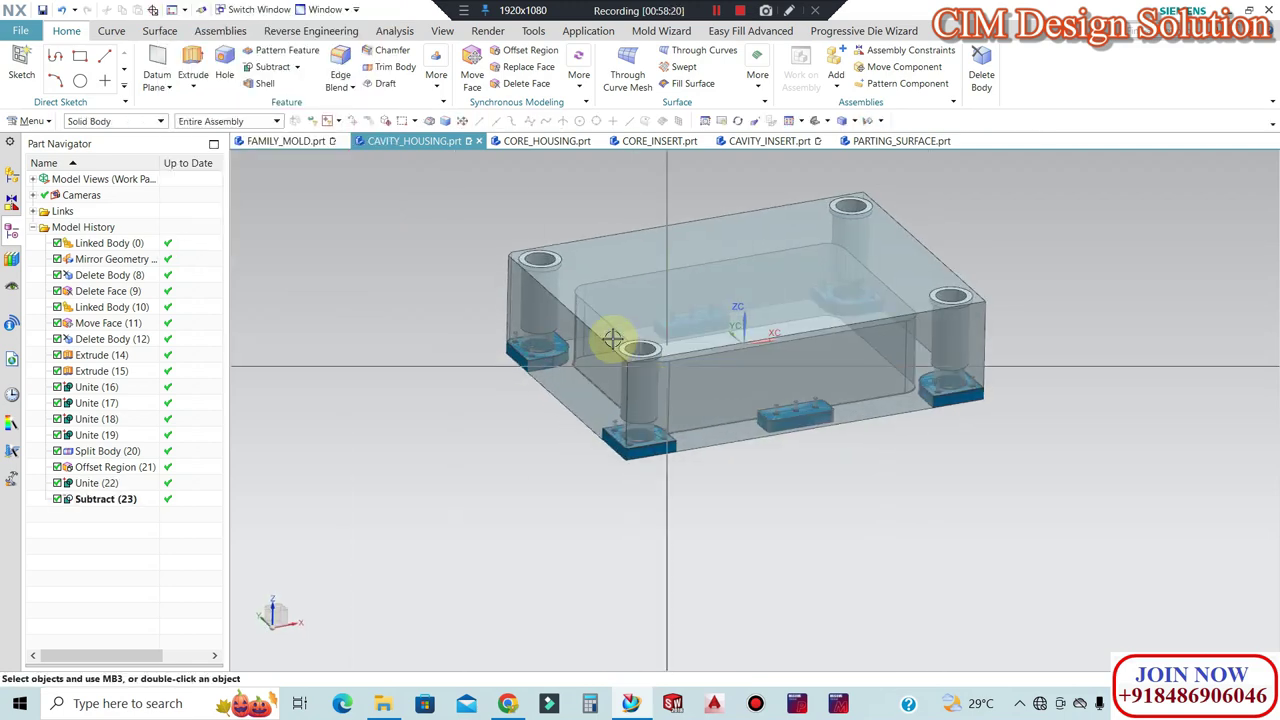
scroll(571, 271, down, 3)
scroll(560, 266, down, 2)
Colour the selected cylinders Strong Azure through Edit Object Display.
key(ctrl+j)
click(493, 215)
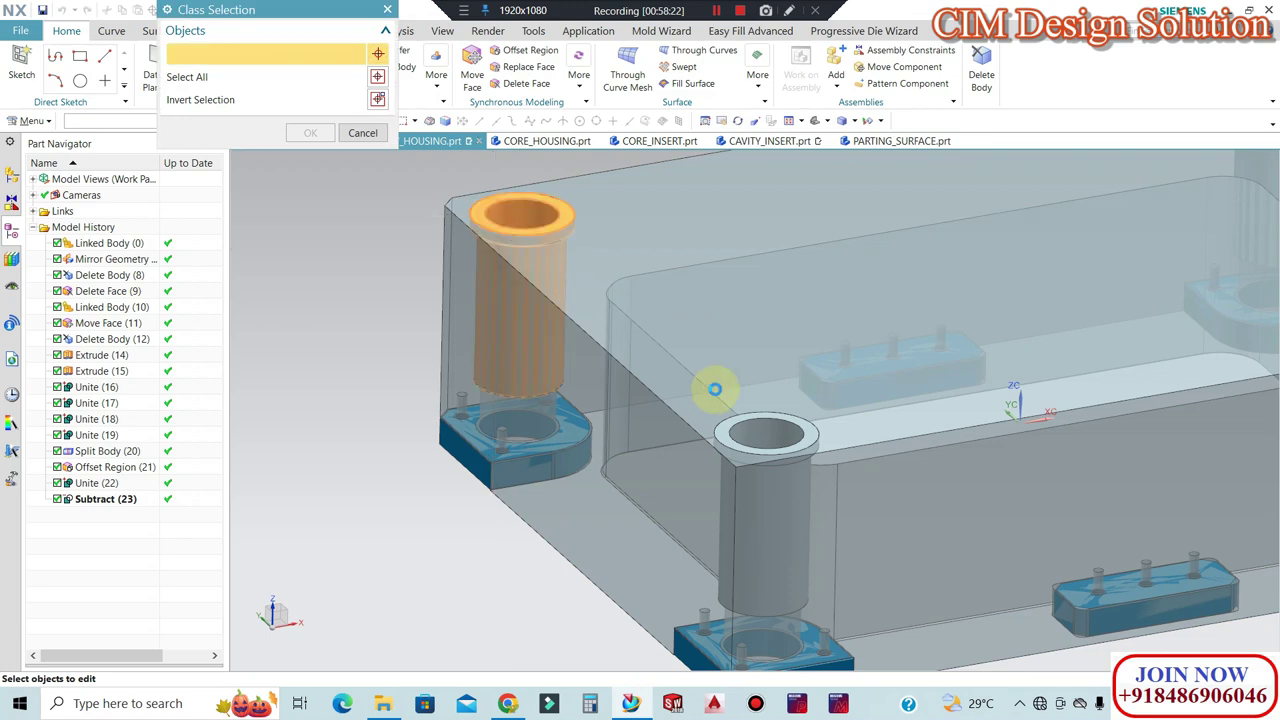
click(755, 431)
scroll(609, 434, up, 2)
middle_drag(609, 434, 1006, 234)
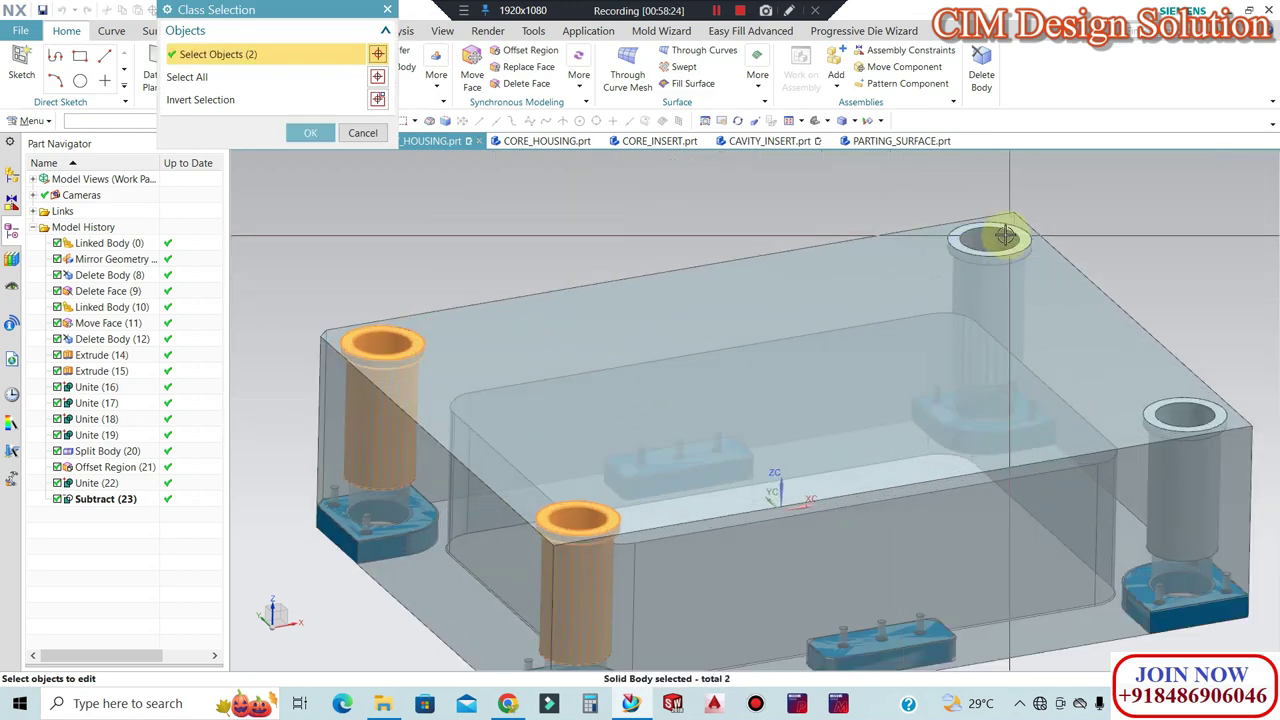
click(1216, 425)
scroll(560, 307, up, 2)
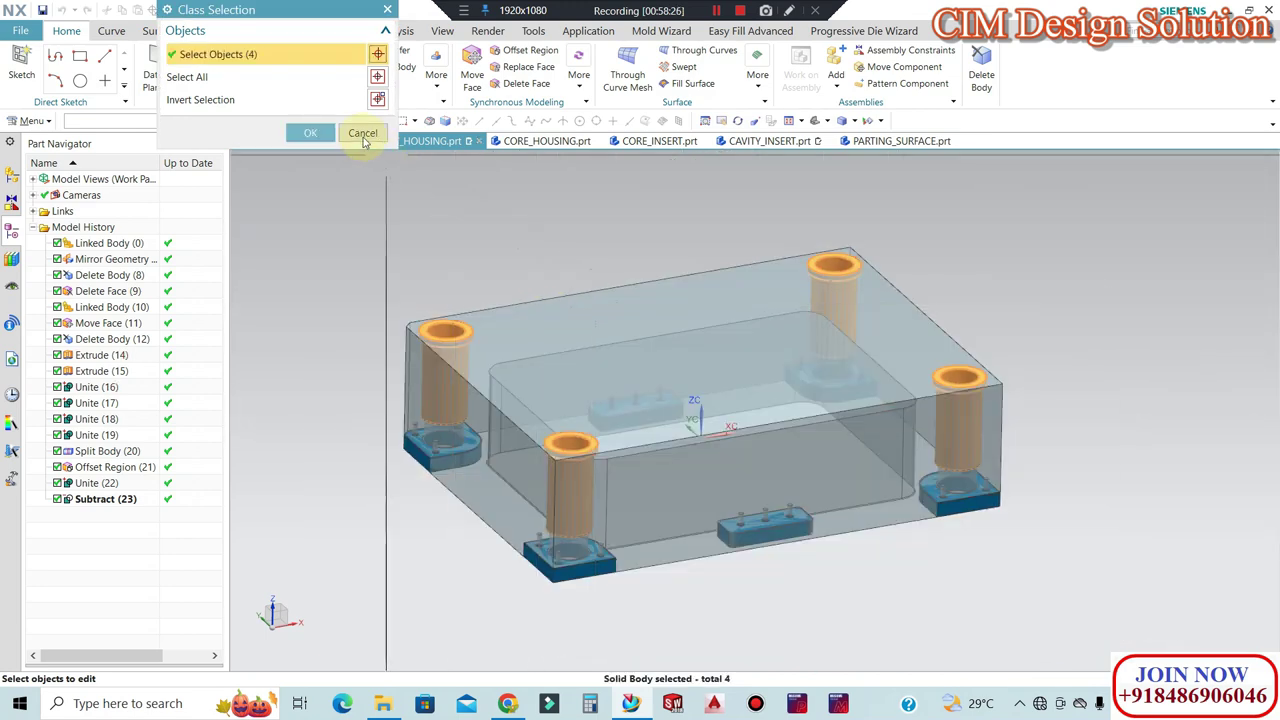
click(310, 131)
click(357, 104)
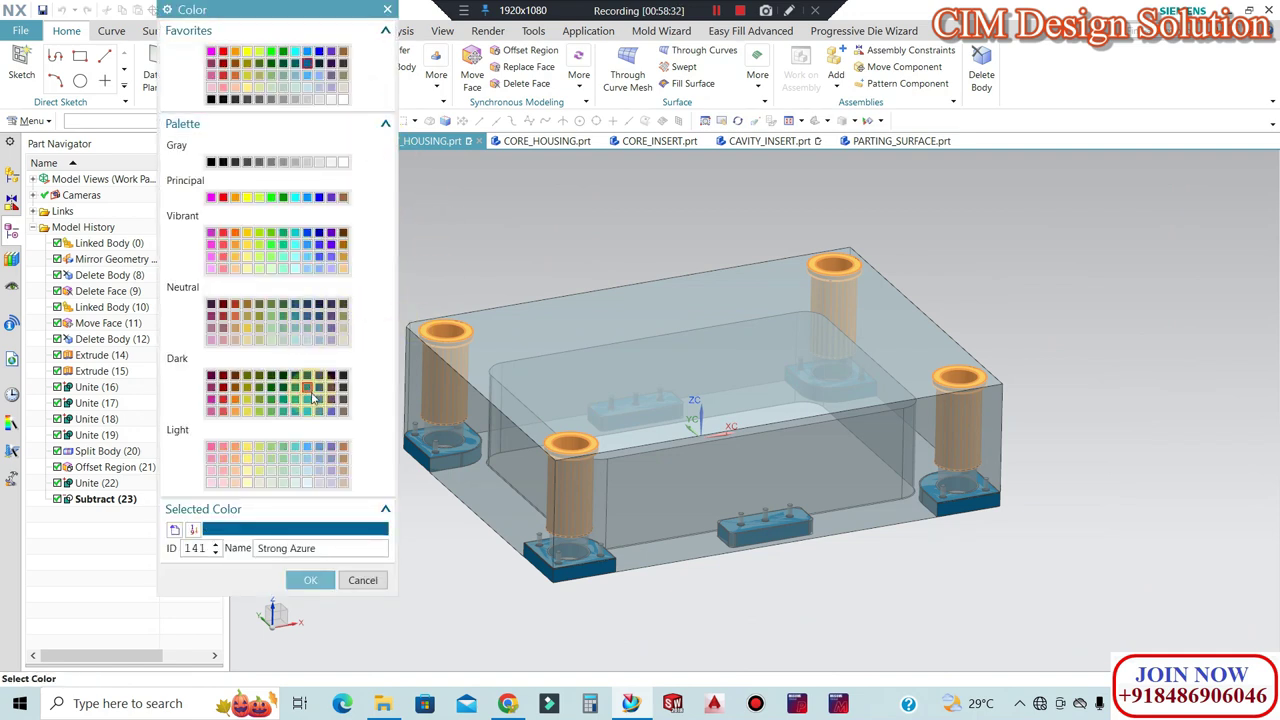
click(310, 580)
middle_click(423, 517)
mouse_move(543, 371)
middle_down()
mouse_move(551, 349)
mouse_move(531, 366)
middle_up()
Recolour all four cylinders yellow and inspect the result.
key(ctrl+j)
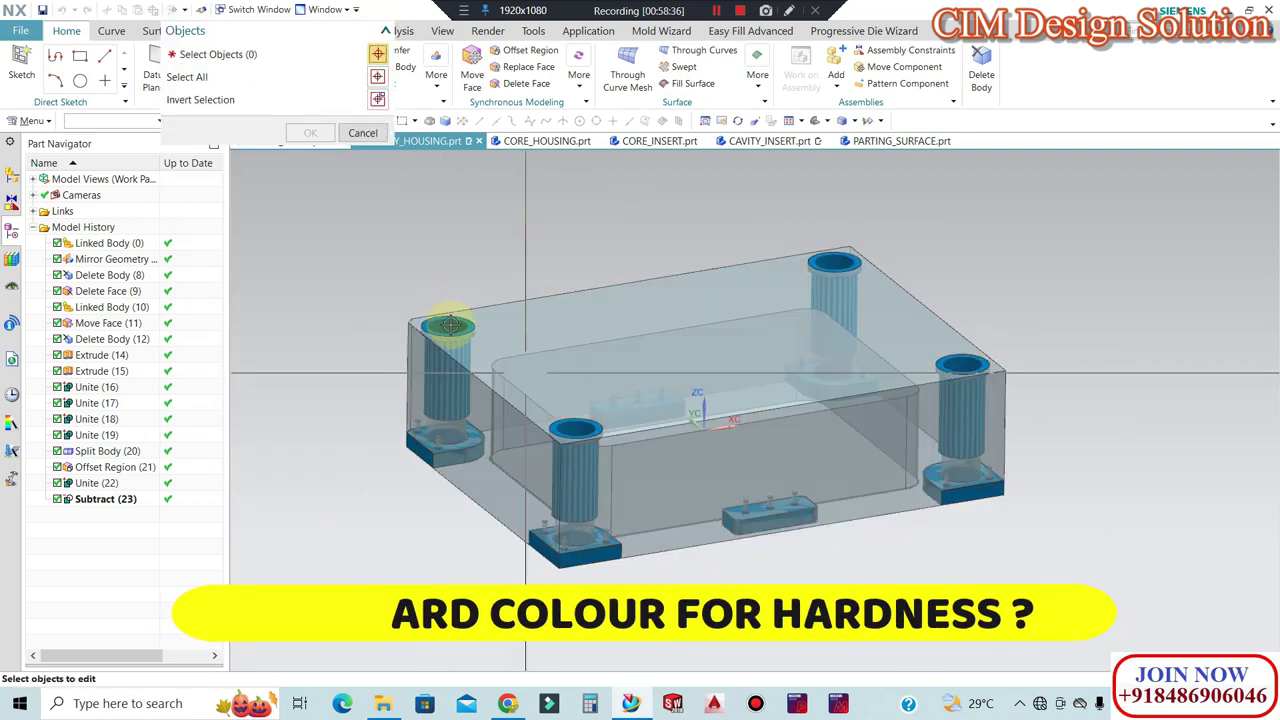
click(575, 470)
click(447, 370)
click(835, 300)
click(962, 420)
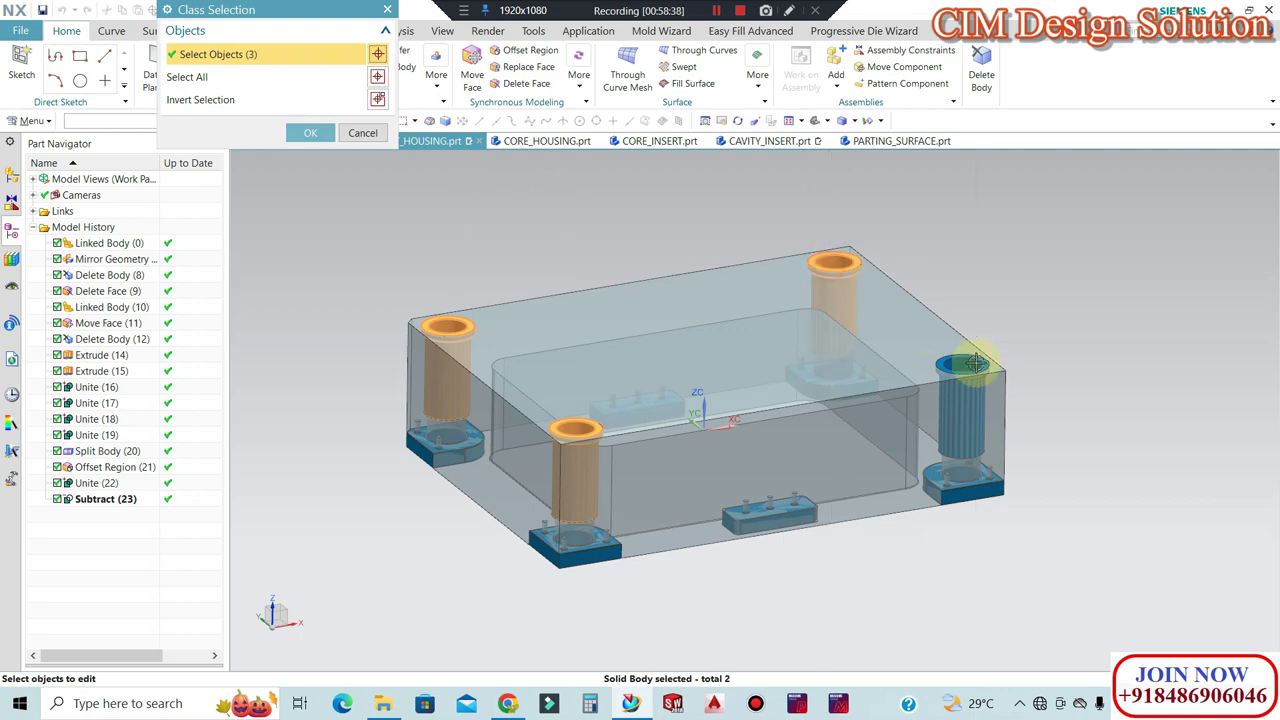
middle_click(620, 340)
click(355, 110)
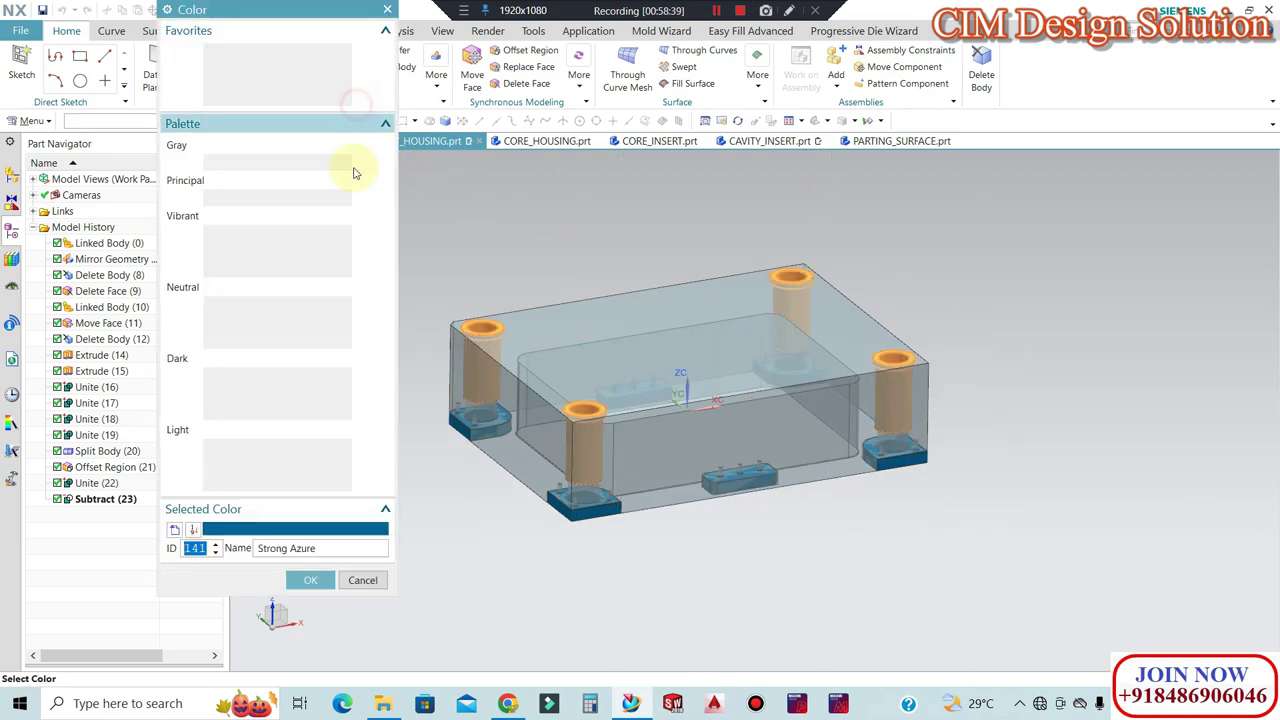
double_click(347, 342)
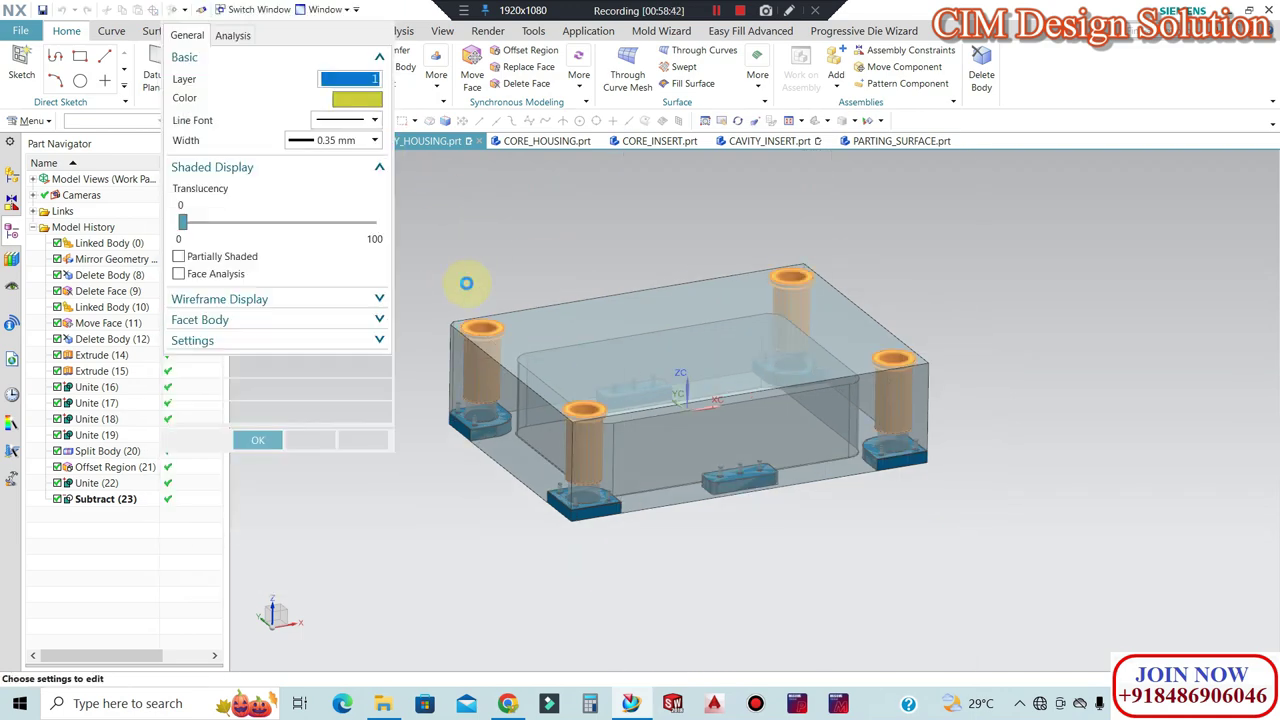
middle_click(466, 283)
mouse_move(608, 314)
middle_down()
mouse_move(634, 223)
mouse_move(630, 260)
mouse_move(846, 380)
mouse_move(809, 380)
middle_up()
scroll(809, 380, up, 2)
scroll(752, 337, up, 3)
scroll(905, 492, up, 3)
scroll(905, 492, down, 3)
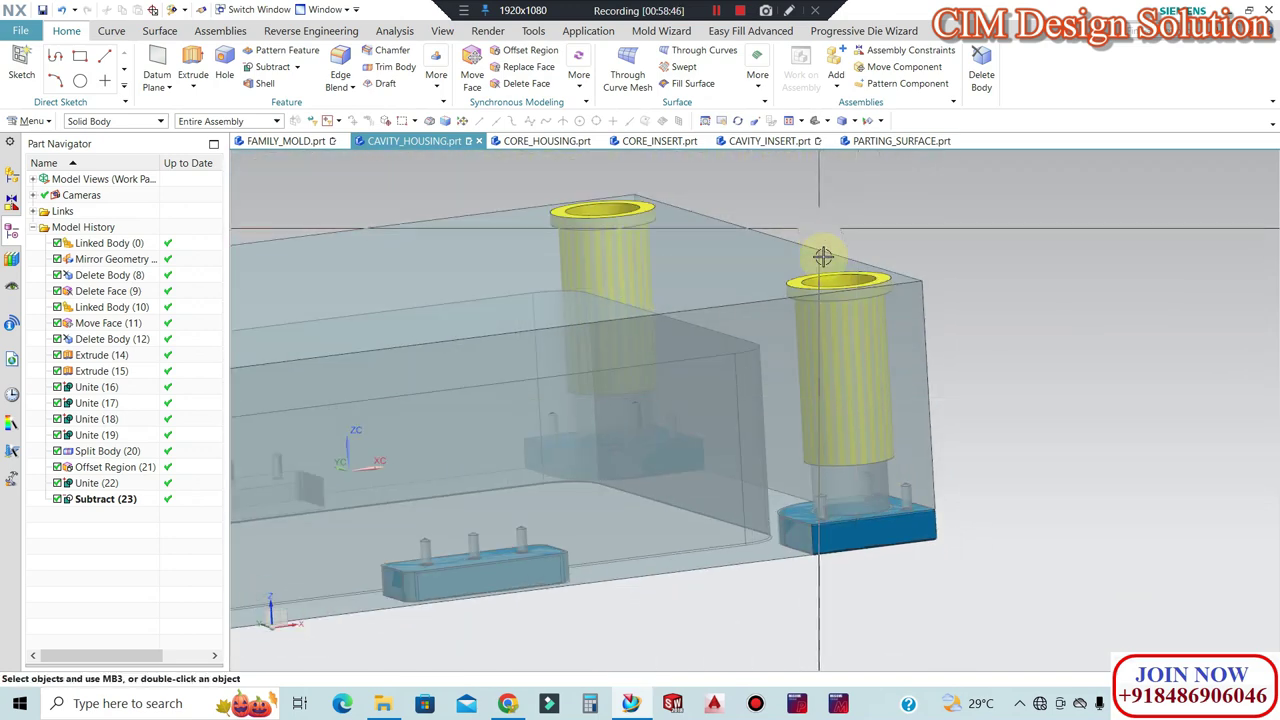
scroll(822, 542, up, 2)
scroll(822, 542, up, 1)
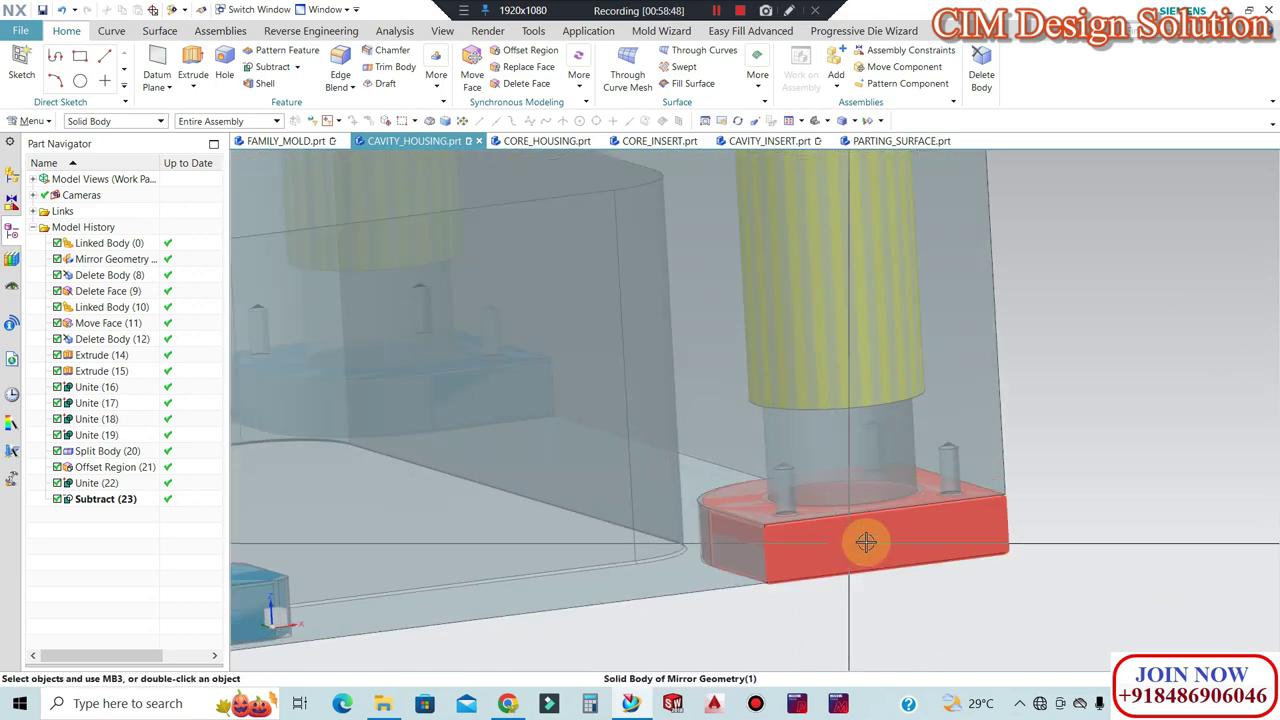
mouse_move(881, 646)
middle_down()
mouse_move(889, 569)
mouse_move(854, 509)
middle_up()
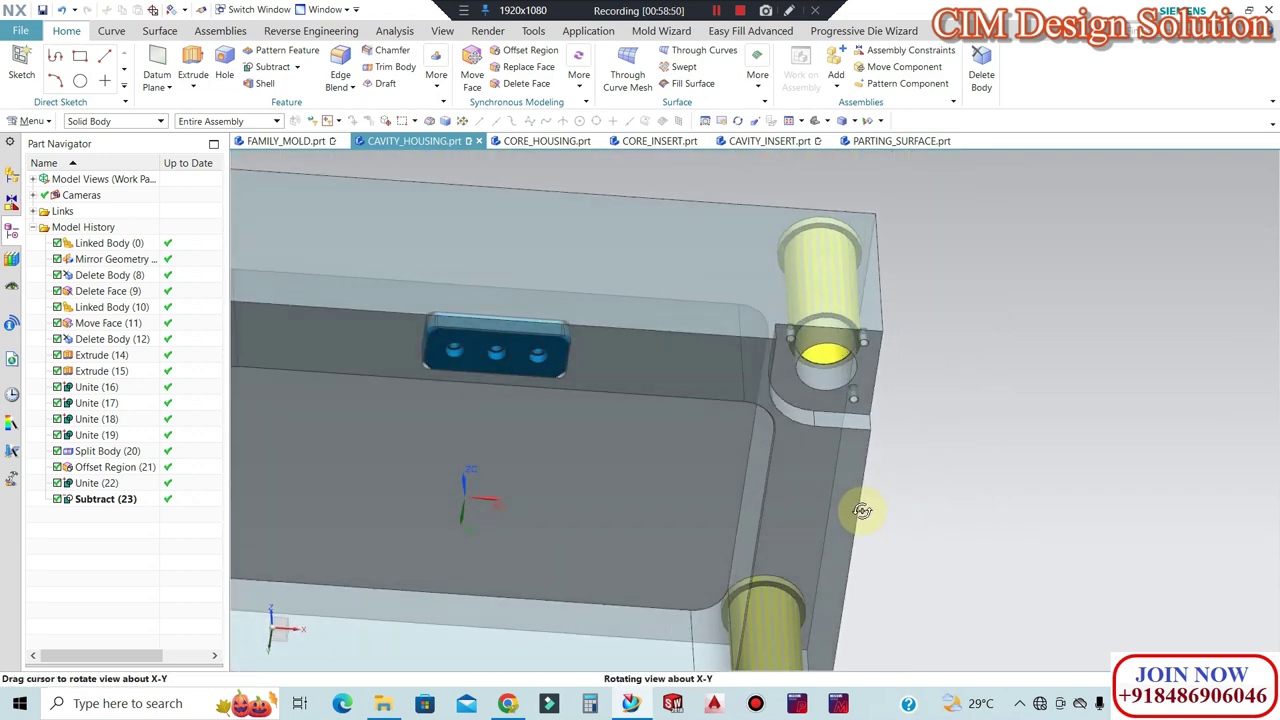
scroll(822, 389, up, 3)
scroll(766, 318, up, 1)
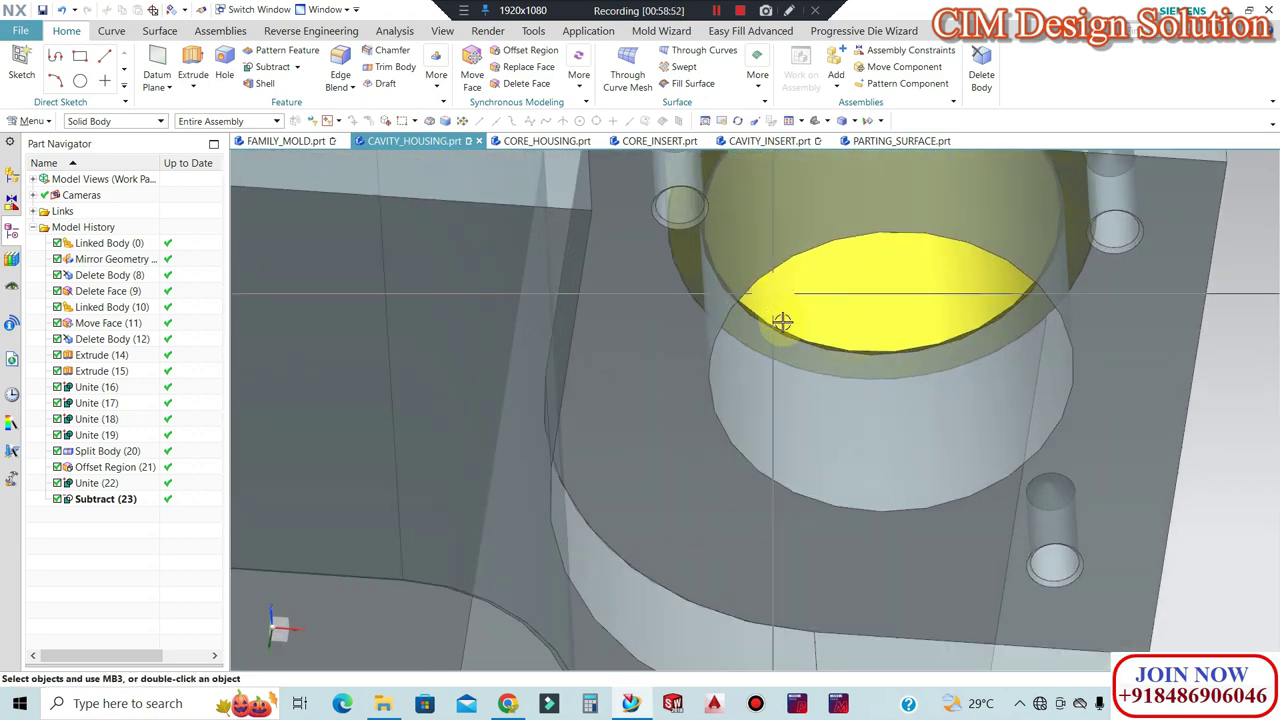
scroll(763, 305, up, 1)
scroll(760, 330, down, 2)
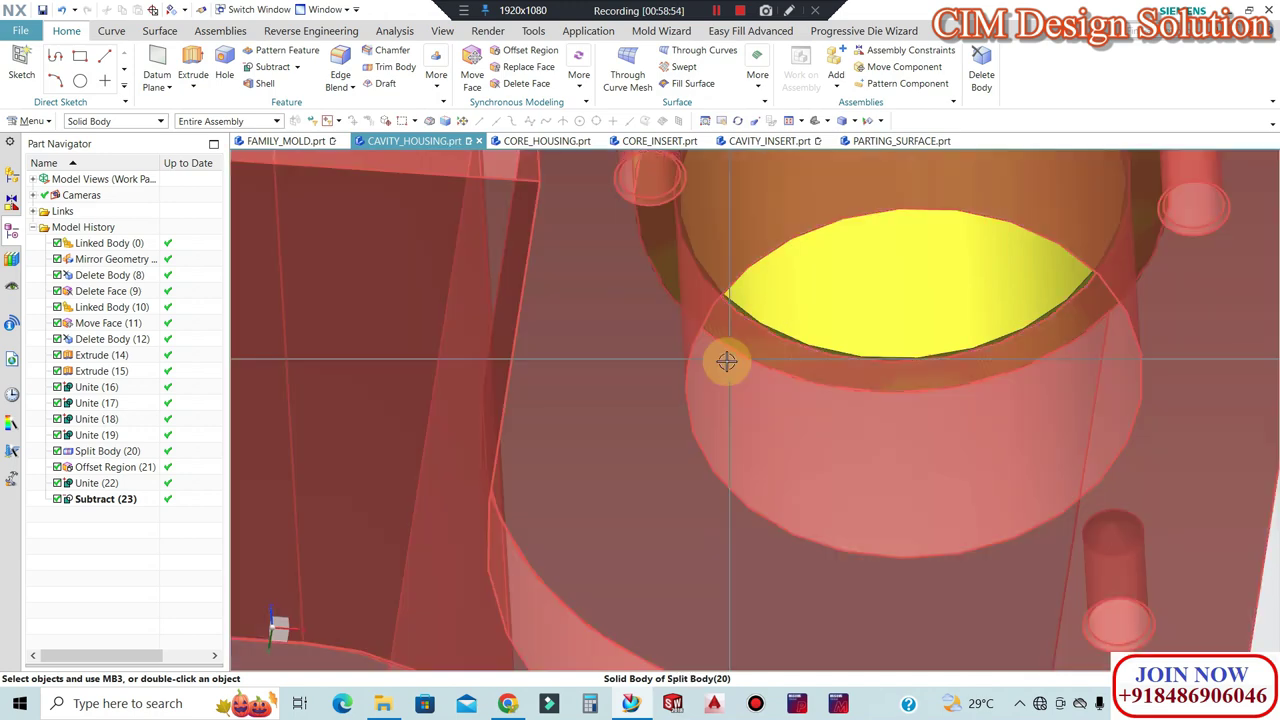
scroll(726, 360, down, 1)
scroll(823, 374, down, 1)
mouse_move(784, 392)
middle_down()
mouse_move(771, 393)
mouse_move(777, 423)
mouse_move(672, 350)
middle_up()
scroll(780, 385, up, 2)
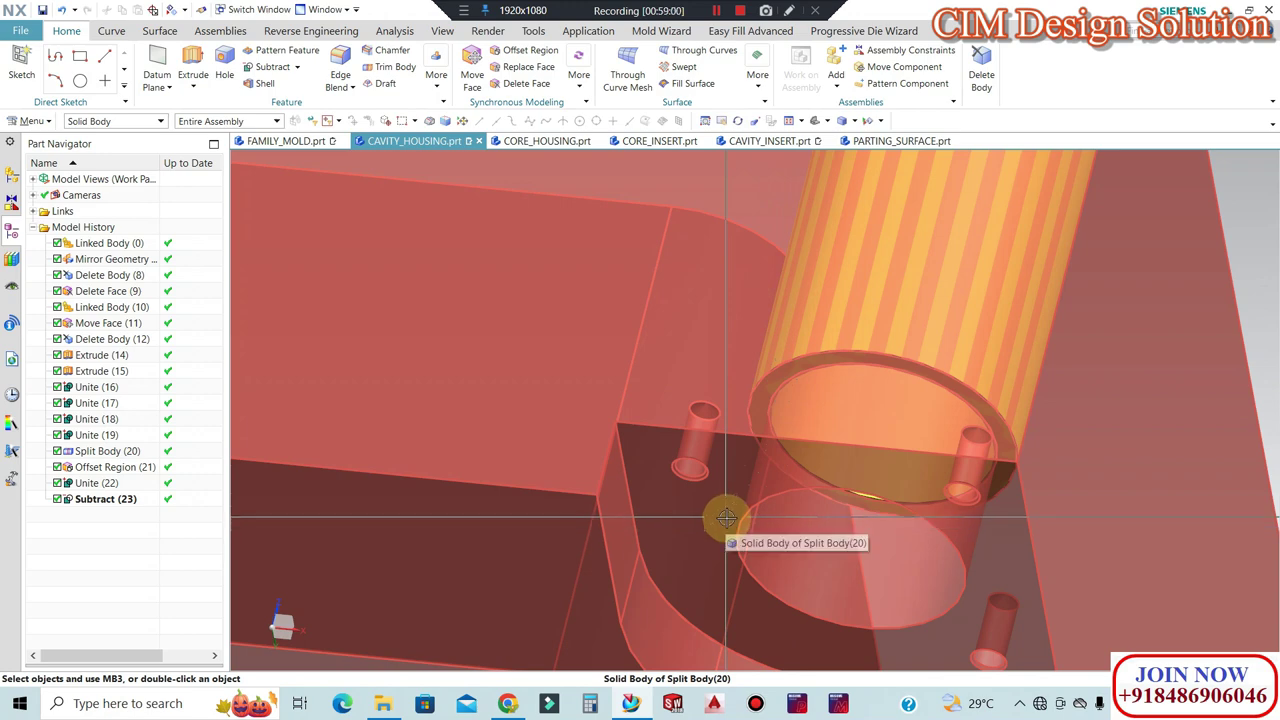
scroll(750, 530, down, 2)
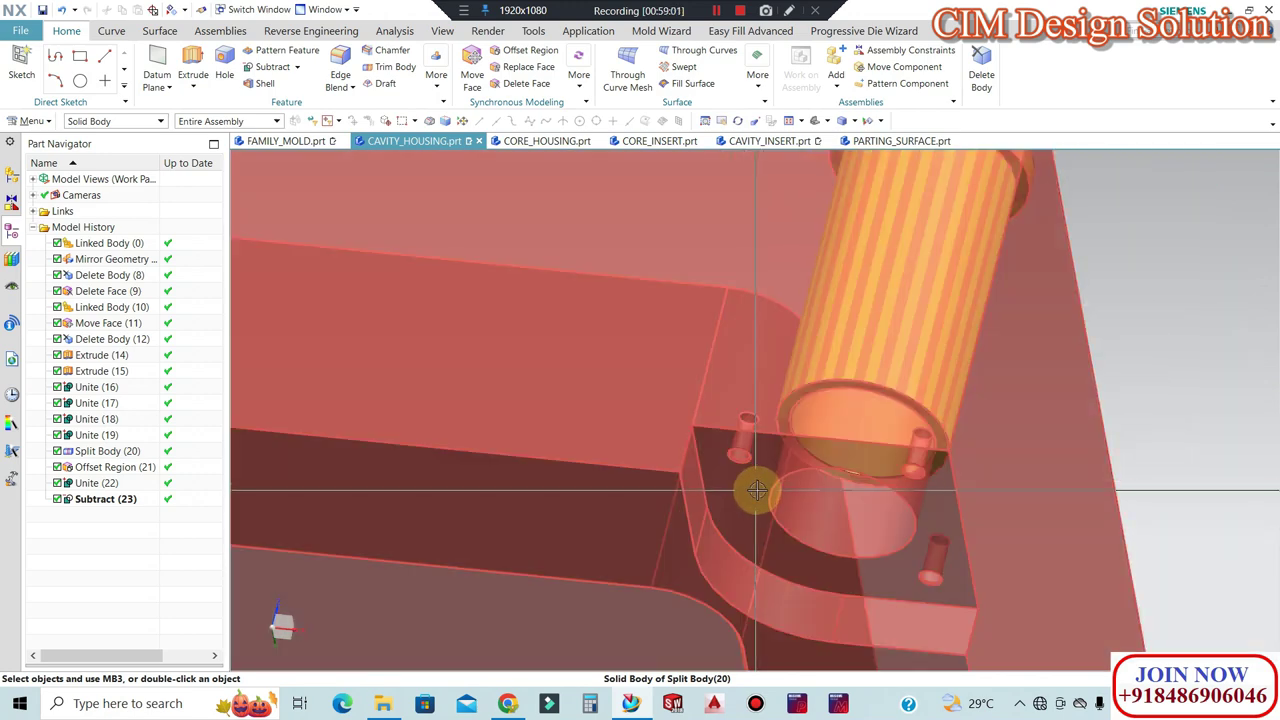
scroll(762, 486, up, 2)
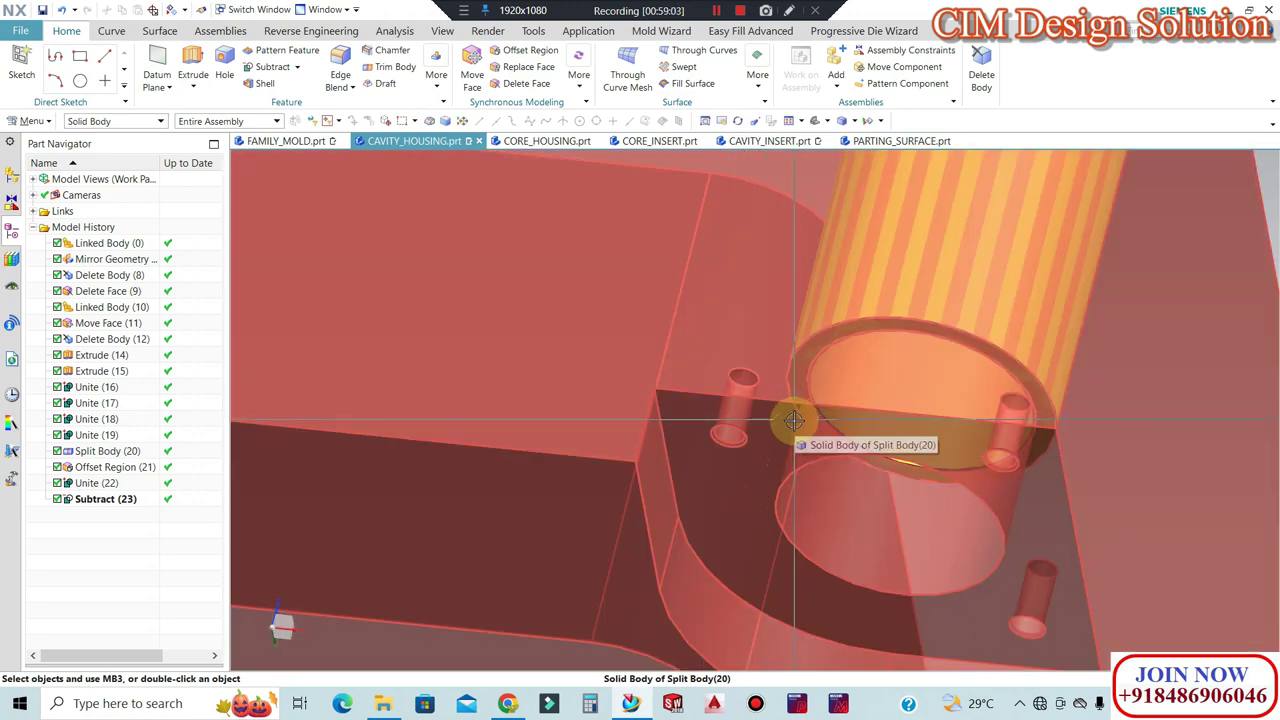
scroll(793, 423, down, 2)
scroll(1086, 409, down, 2)
scroll(990, 414, down, 2)
scroll(990, 414, down, 3)
scroll(986, 380, down, 2)
mouse_move(943, 371)
middle_down()
mouse_move(991, 434)
mouse_move(983, 448)
middle_up()
scroll(983, 448, up, 1)
scroll(983, 448, up, 2)
click(286, 143)
Orbit and zoom around the assembly to inspect the cylinder above its base block.
mouse_move(549, 306)
middle_down()
mouse_move(609, 337)
mouse_move(771, 349)
middle_up()
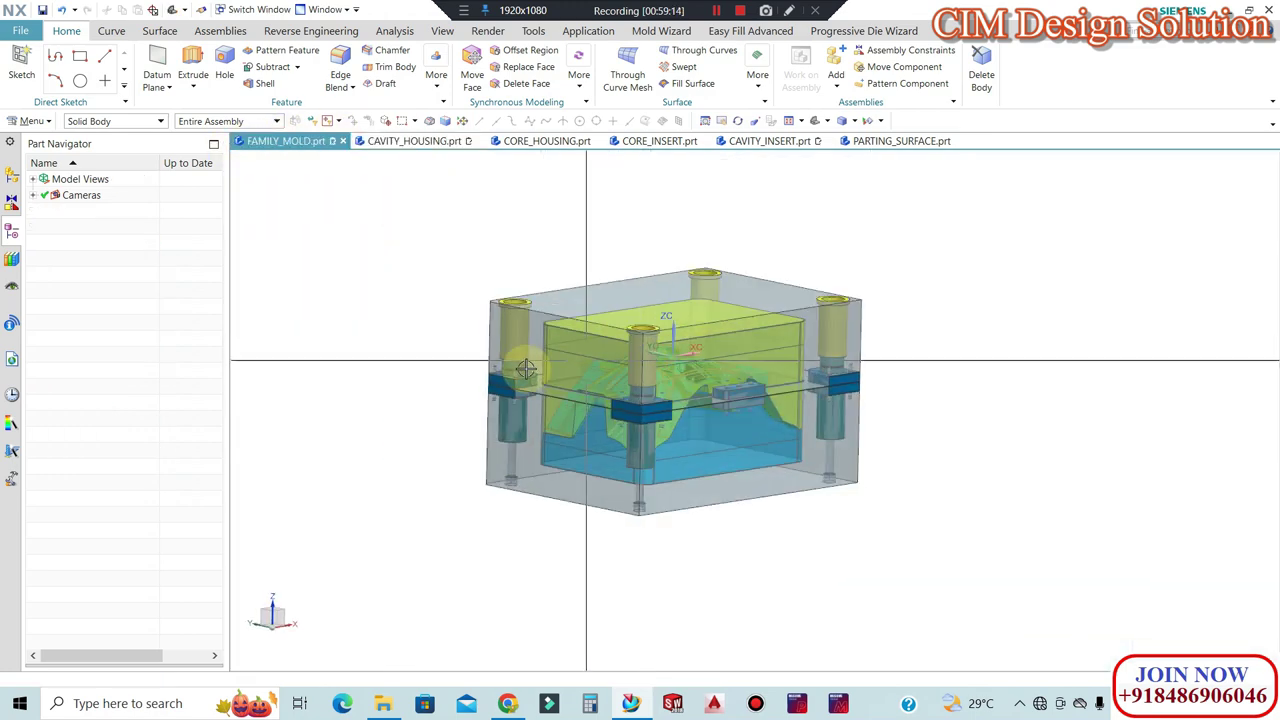
scroll(671, 337, up, 2)
scroll(644, 351, up, 1)
mouse_move(644, 351)
middle_down()
mouse_move(652, 395)
mouse_move(674, 343)
middle_up()
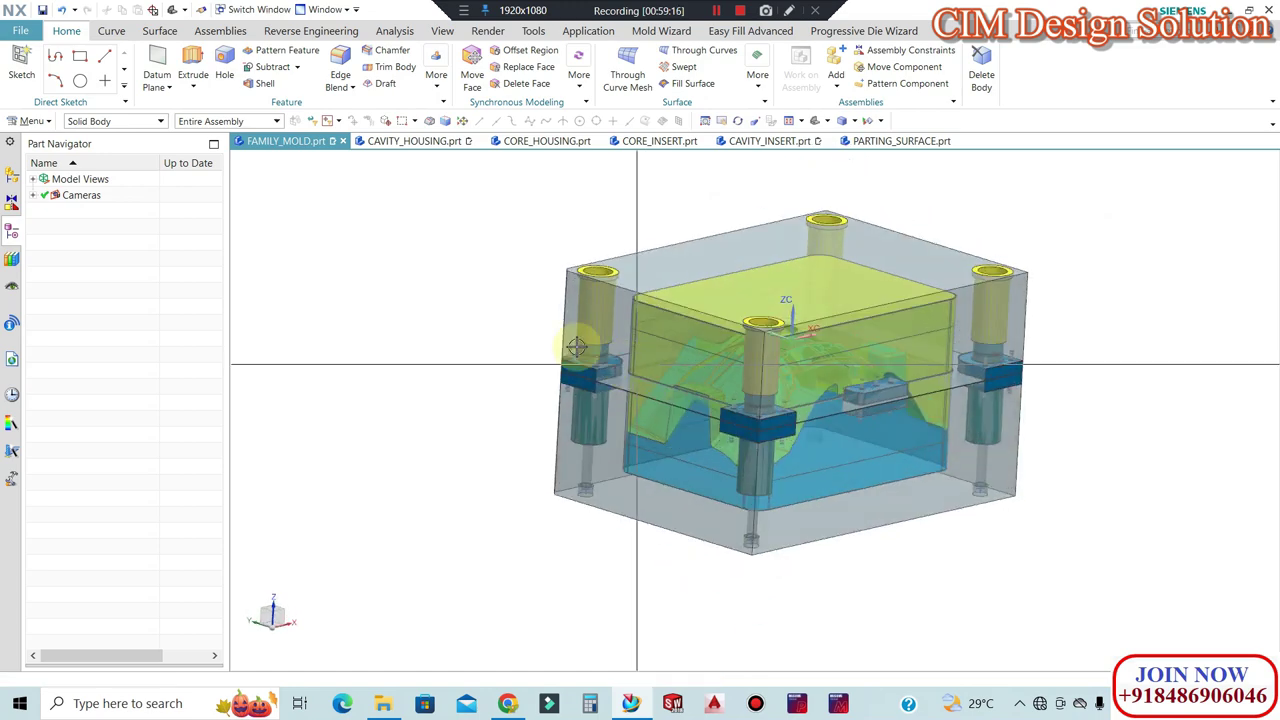
scroll(674, 343, up, 2)
scroll(620, 360, up, 1)
scroll(517, 389, up, 2)
scroll(469, 366, up, 2)
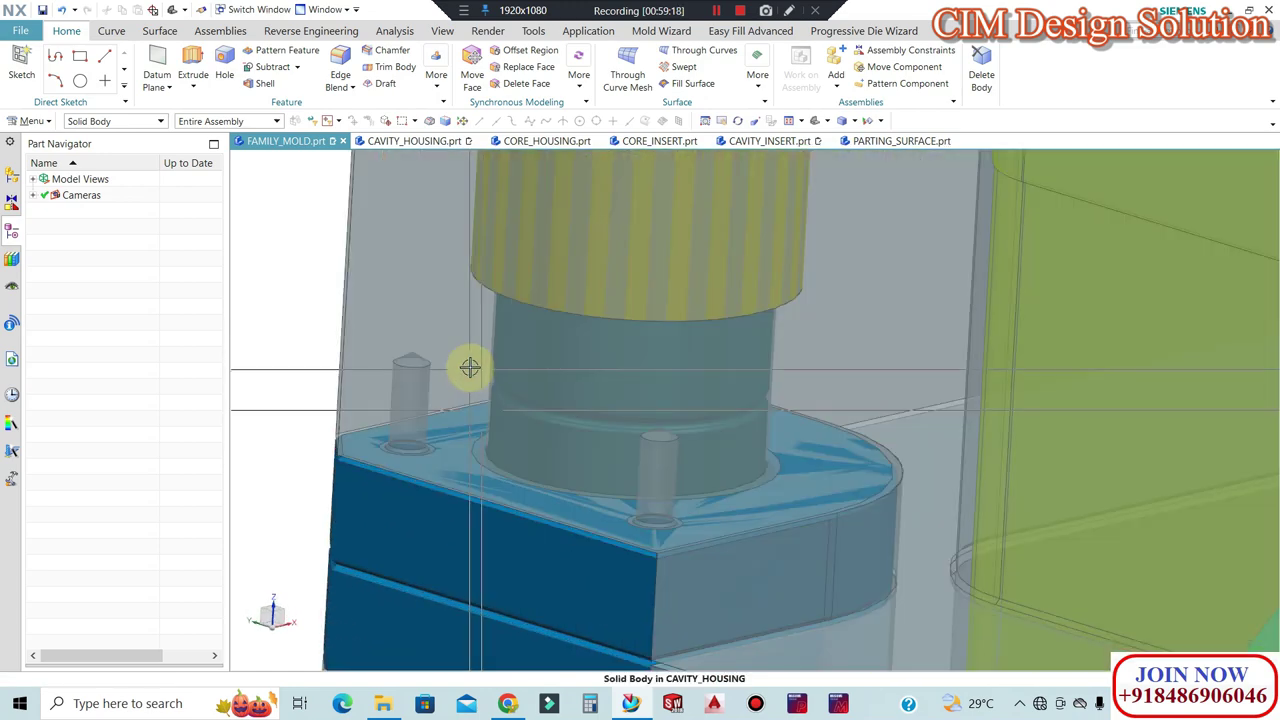
scroll(503, 269, up, 2)
scroll(496, 284, up, 2)
scroll(496, 284, down, 3)
mouse_move(529, 314)
middle_down()
mouse_move(549, 286)
mouse_move(513, 453)
middle_up()
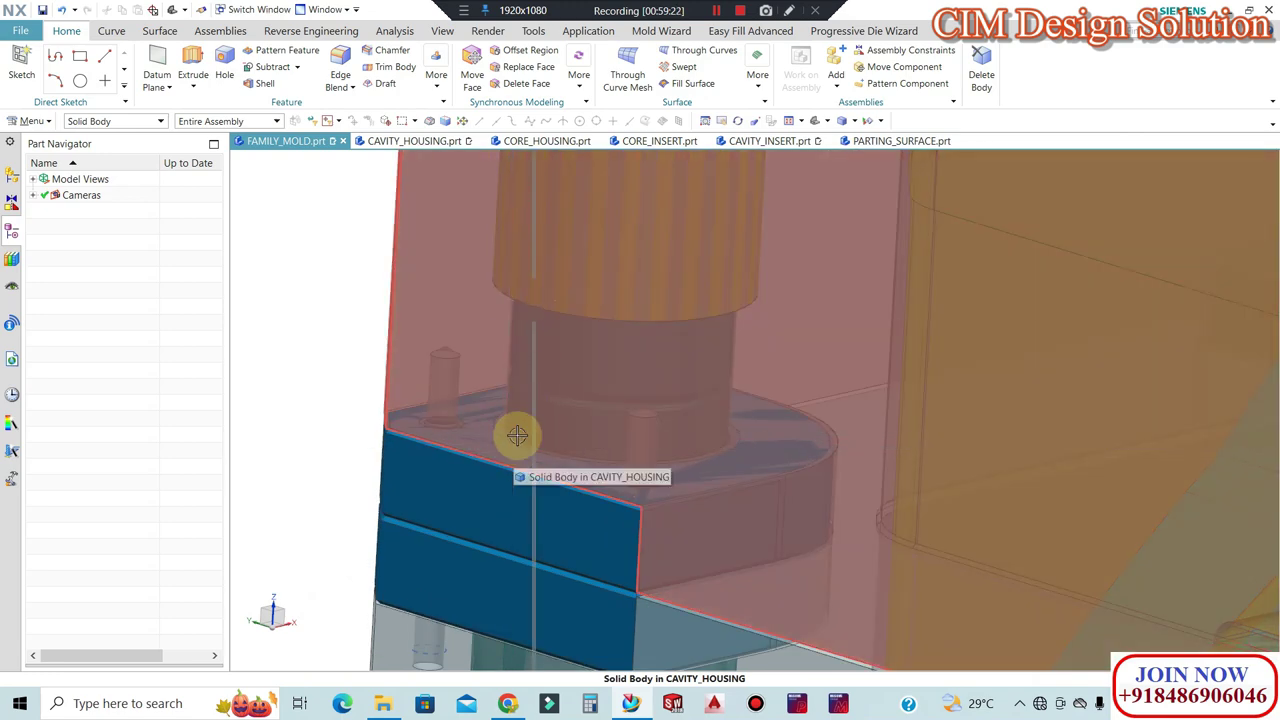
scroll(488, 338, down, 3)
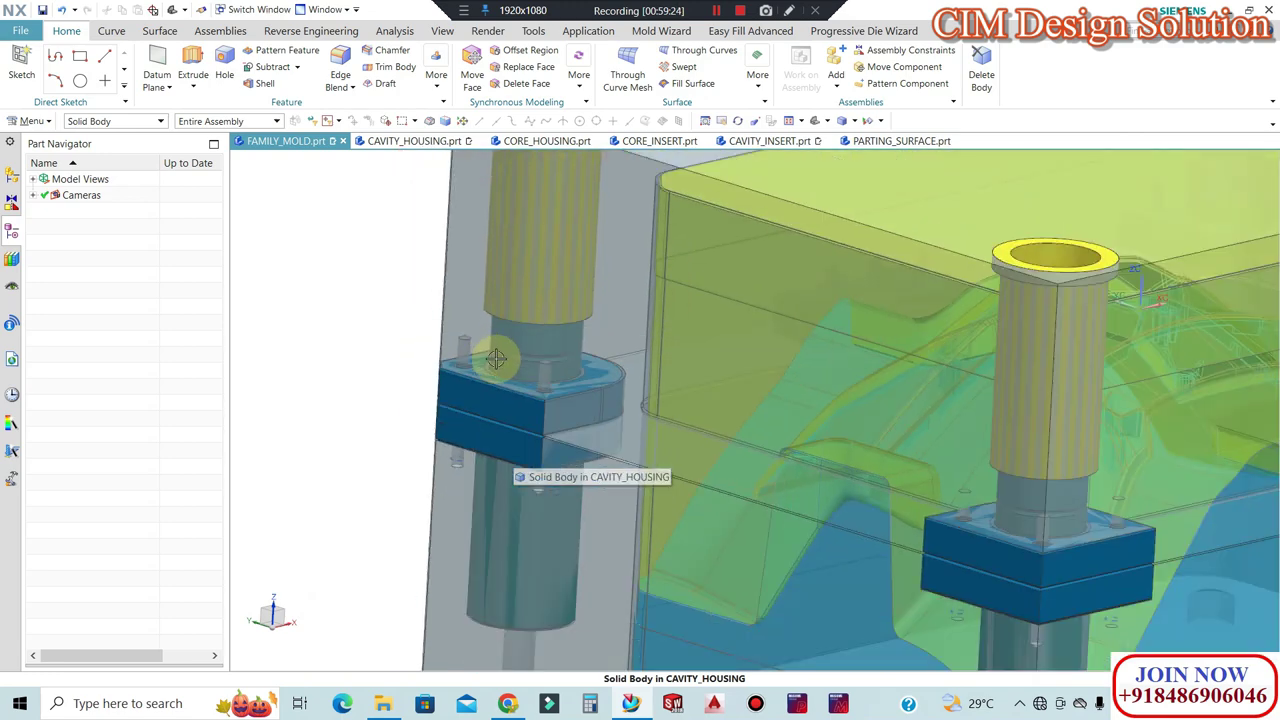
scroll(496, 363, down, 2)
scroll(499, 368, down, 2)
scroll(499, 368, down, 2)
scroll(499, 368, down, 1)
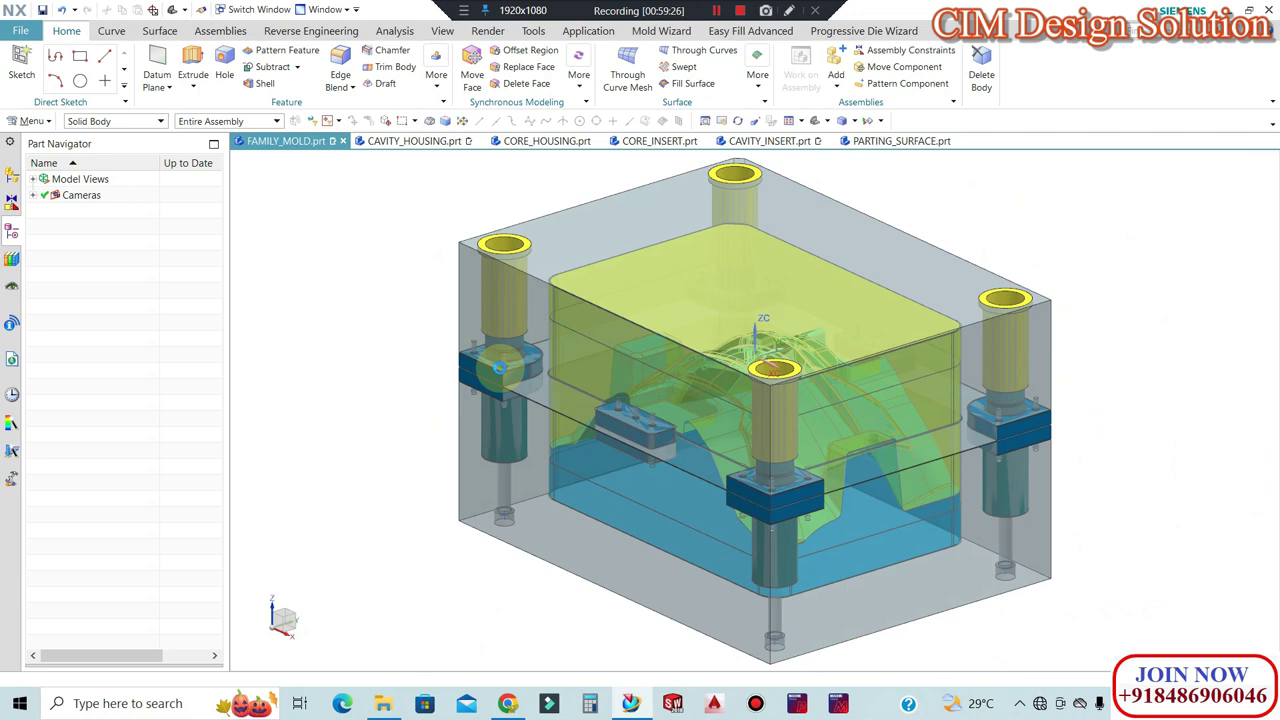
Save the mold, Save All assembly parts, and make TOP_PLATE the work part.
key(ctrl+s)
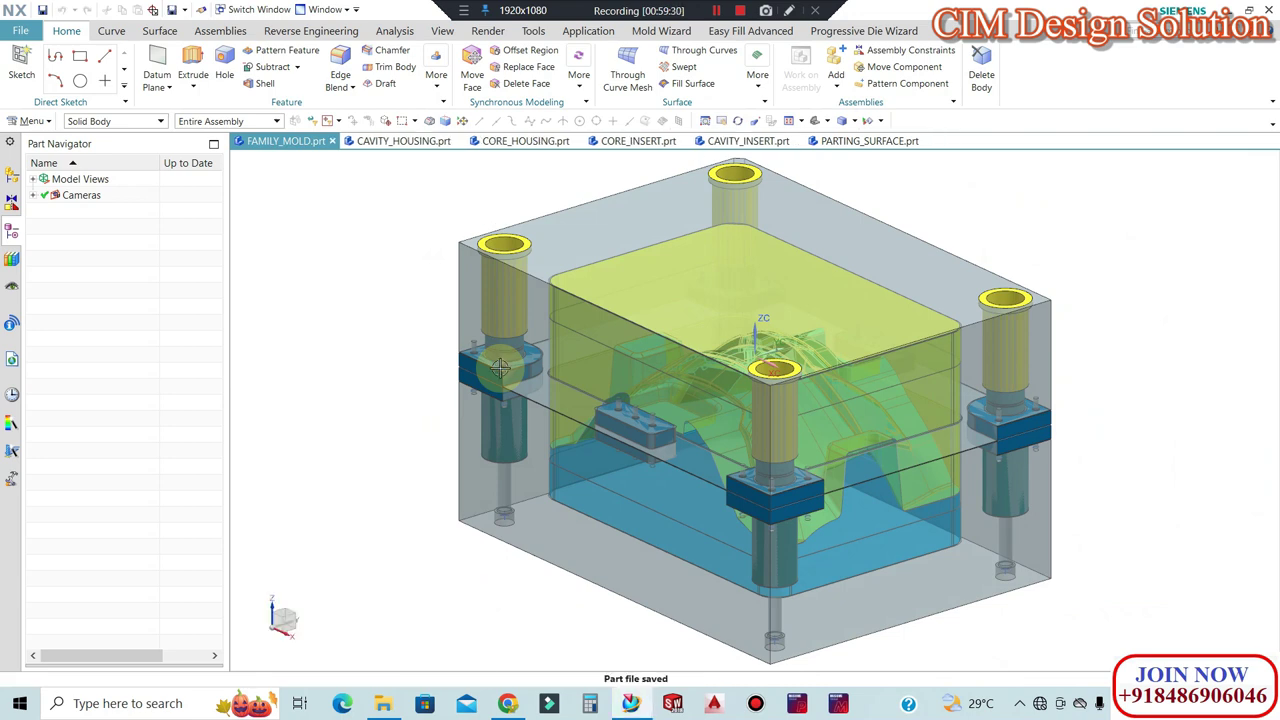
click(12, 176)
click(30, 30)
mouse_move(40, 114)
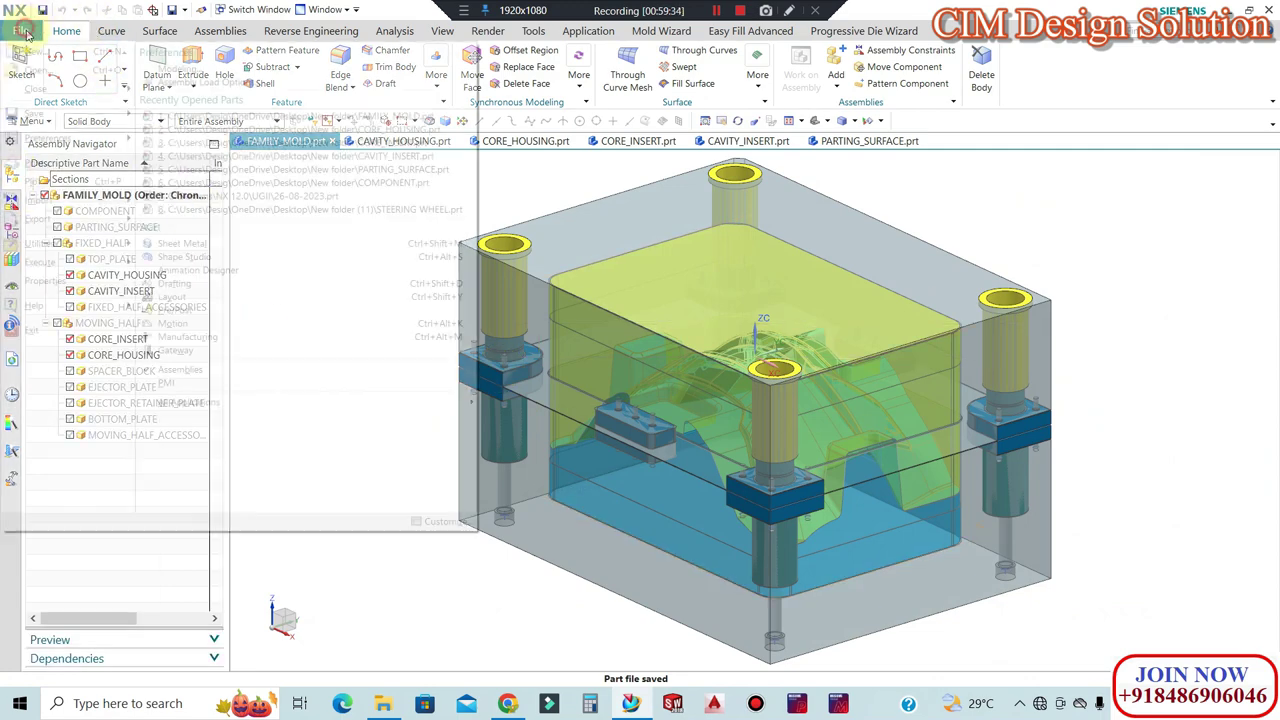
click(210, 200)
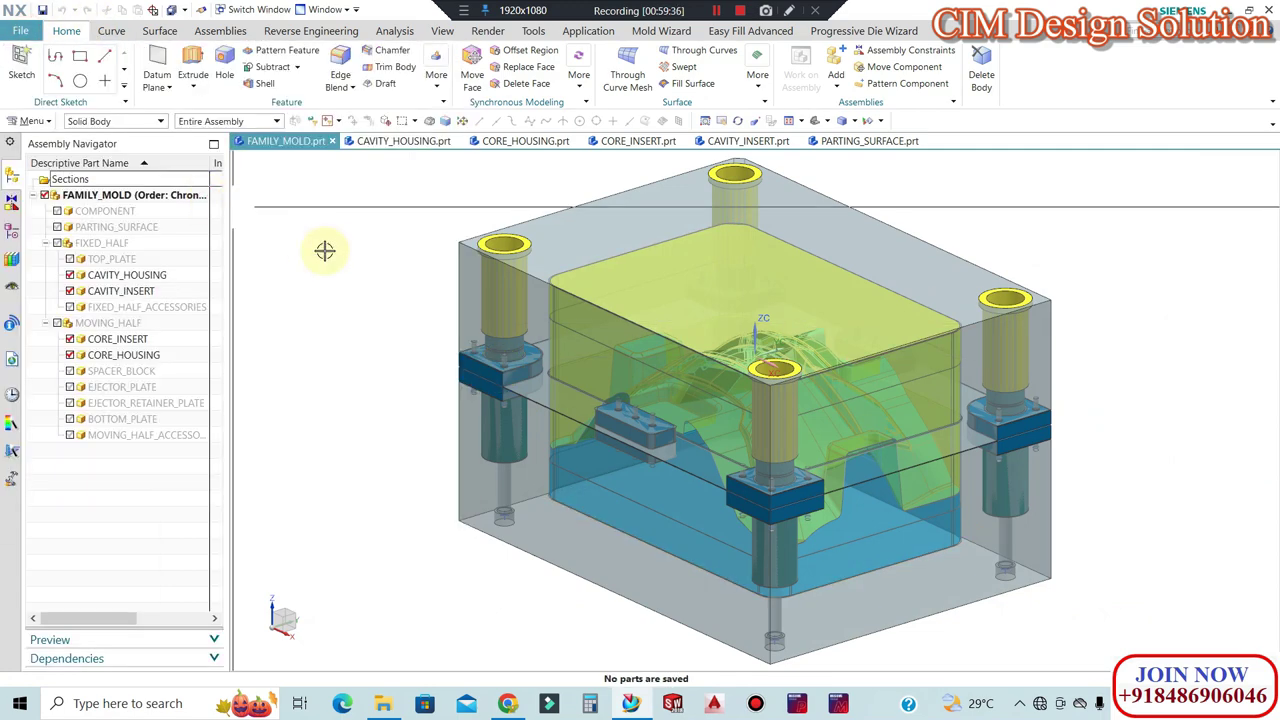
scroll(490, 412, down, 2)
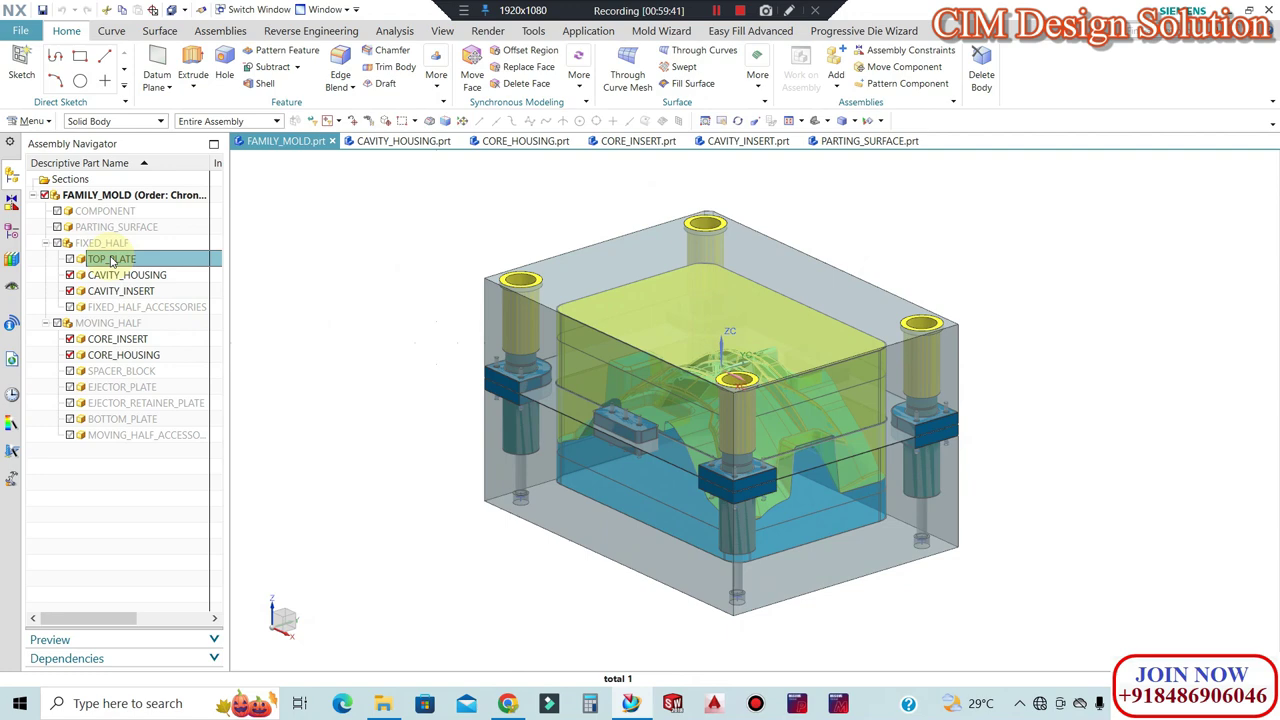
double_click(112, 260)
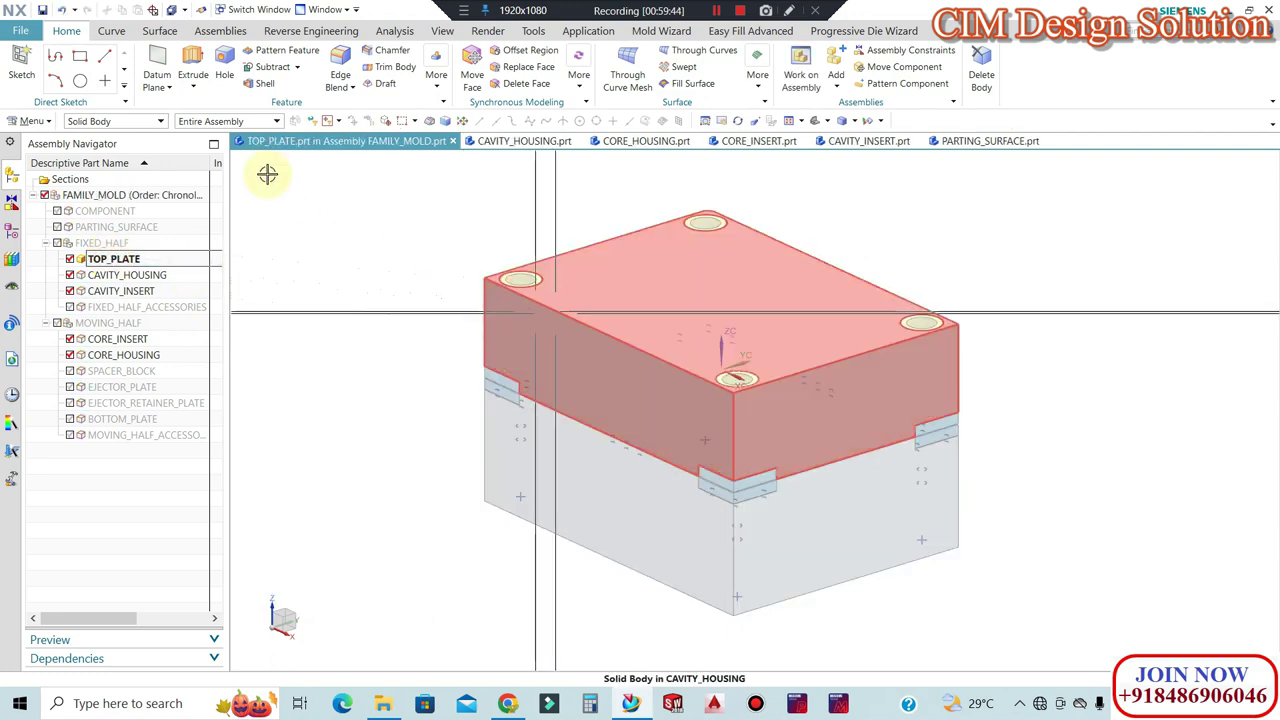
Link the cavity housing's top face into TOP_PLATE with WAVE Geometry Linker, then view top-down.
click(665, 32)
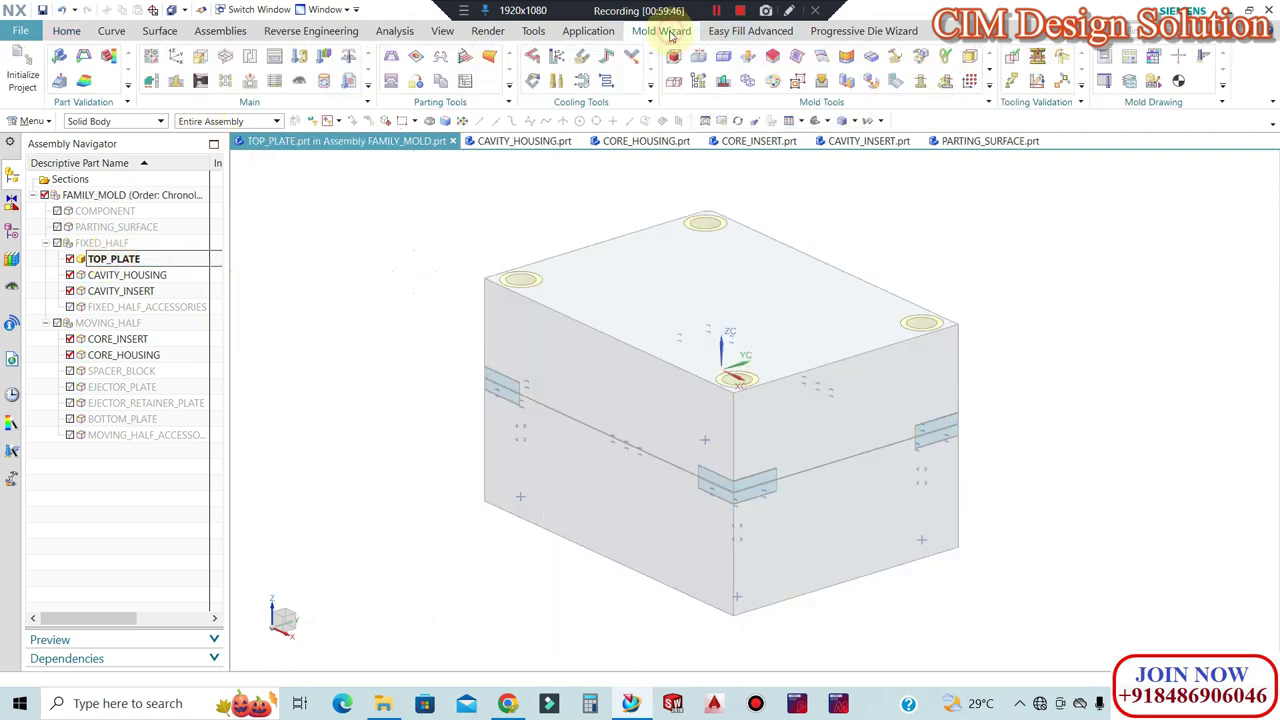
click(207, 33)
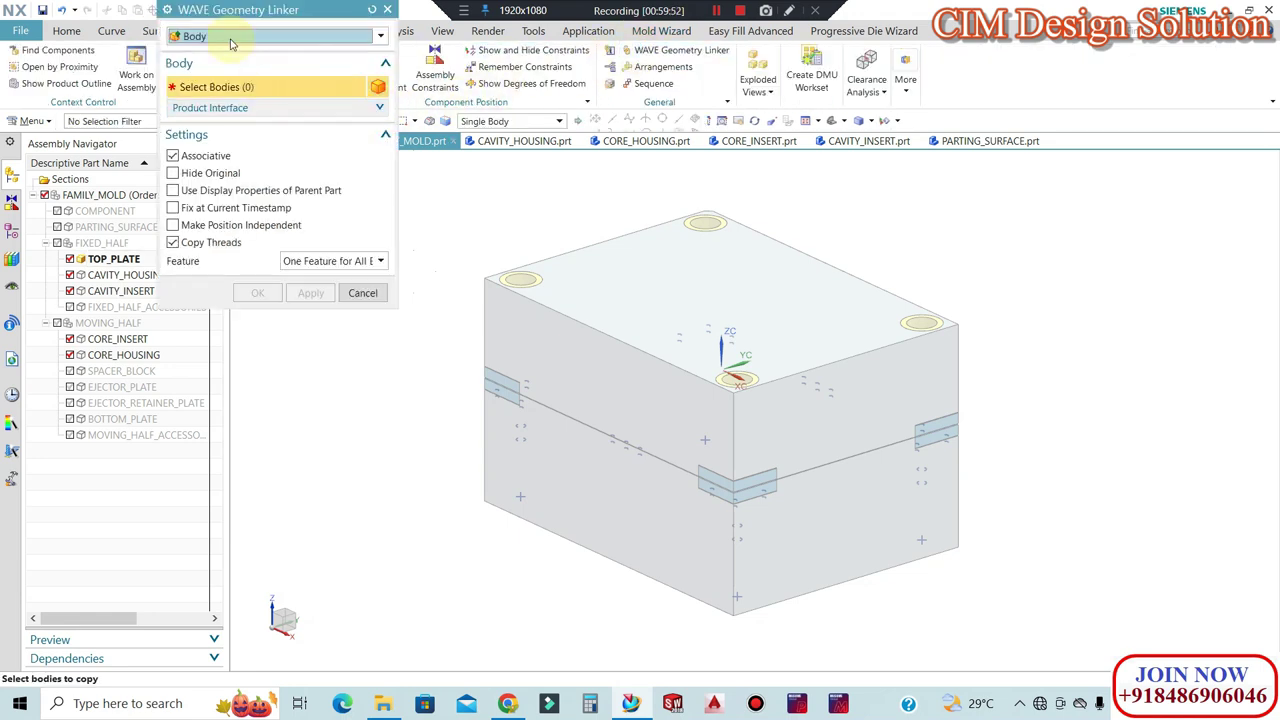
click(230, 38)
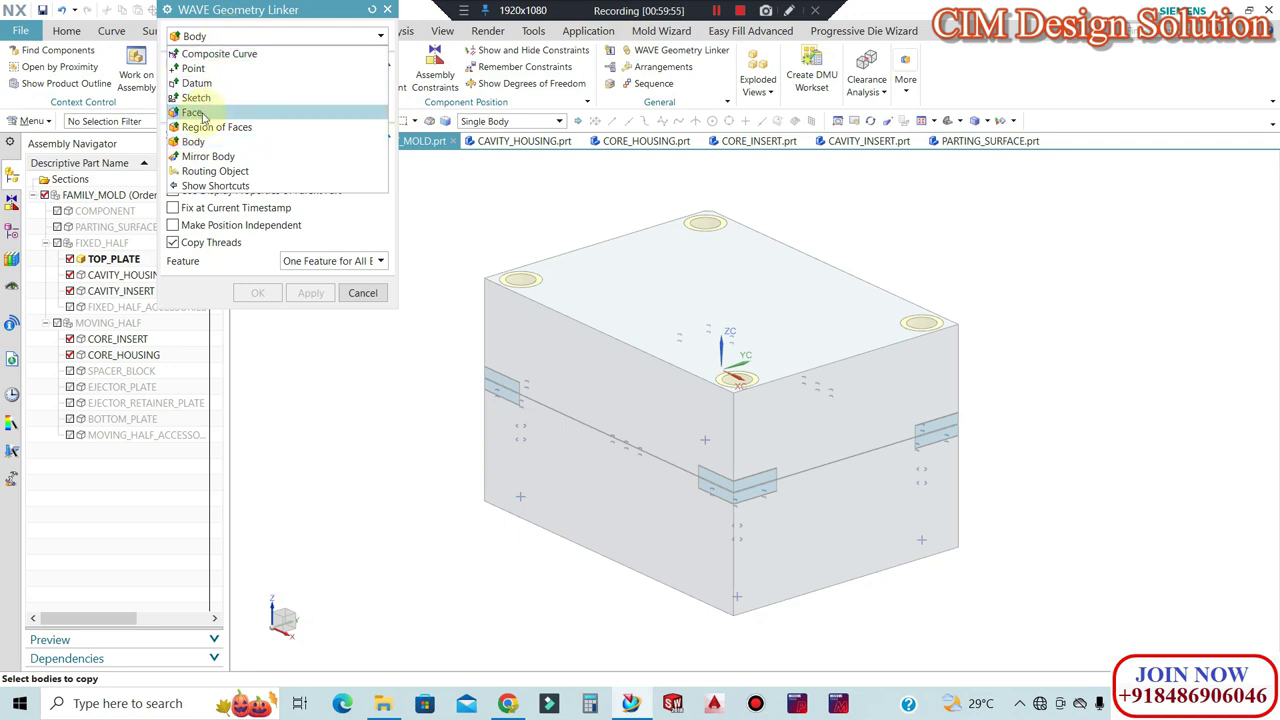
click(203, 116)
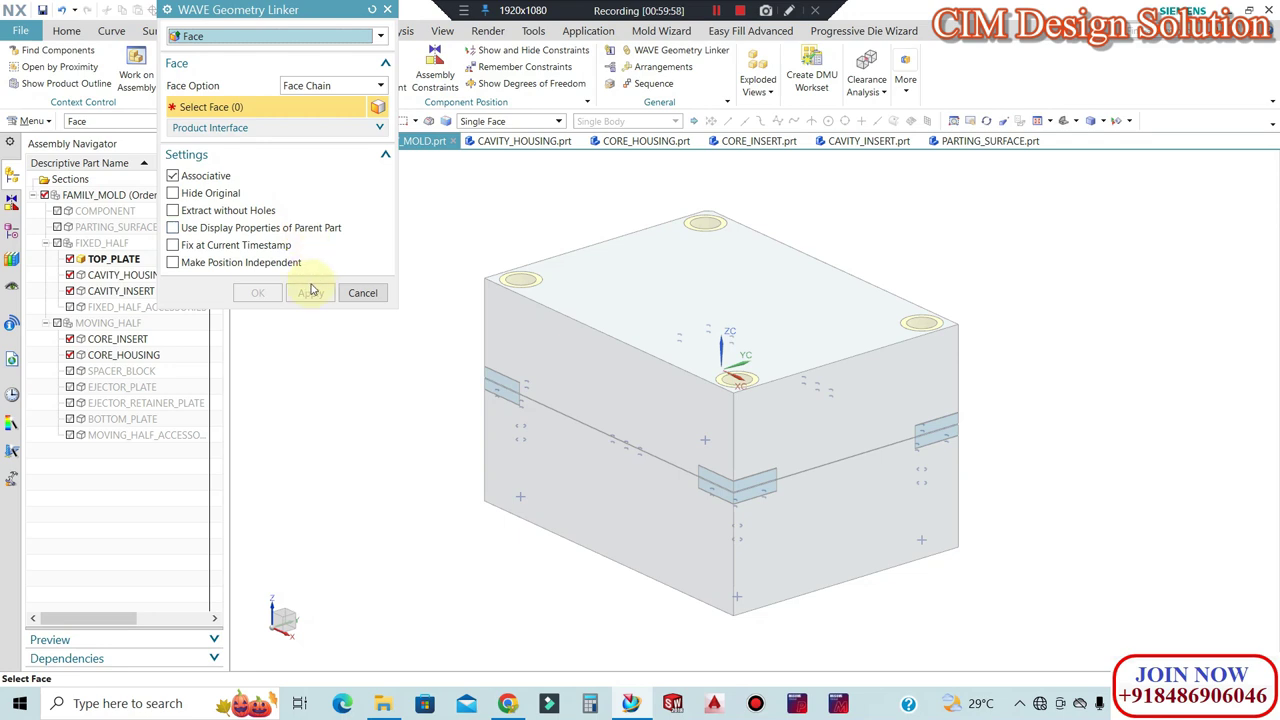
click(580, 278)
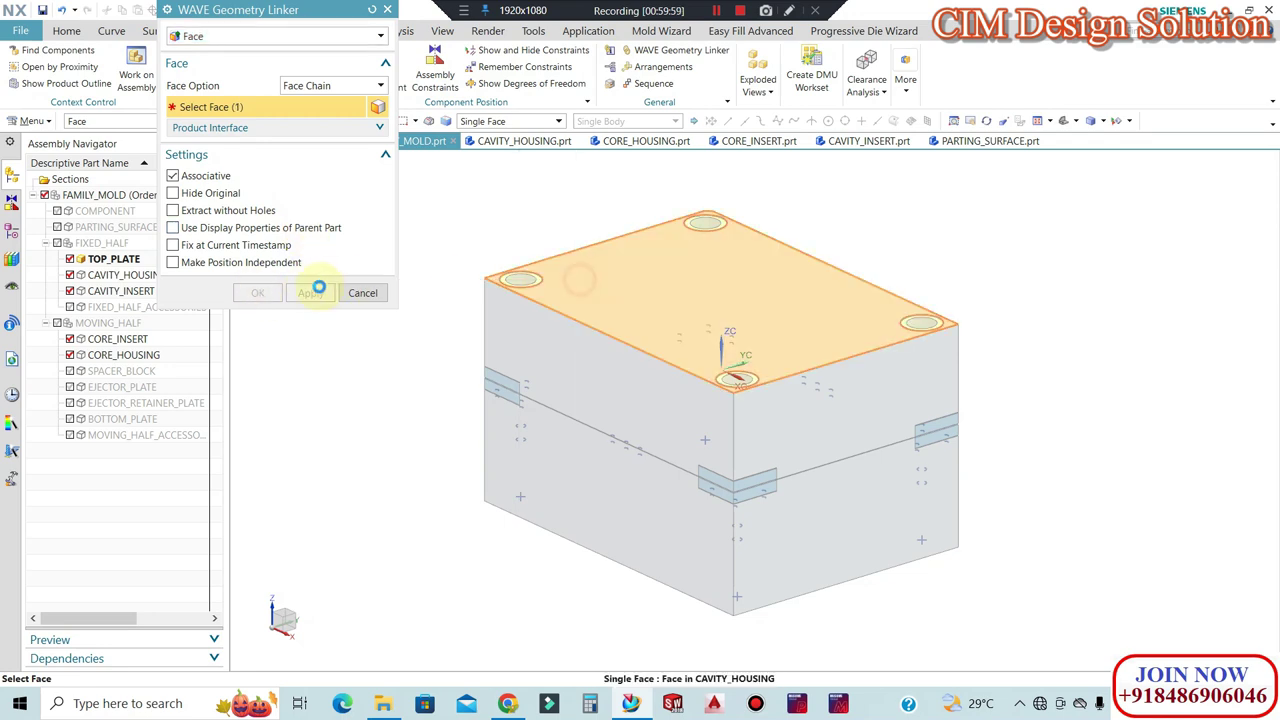
click(257, 292)
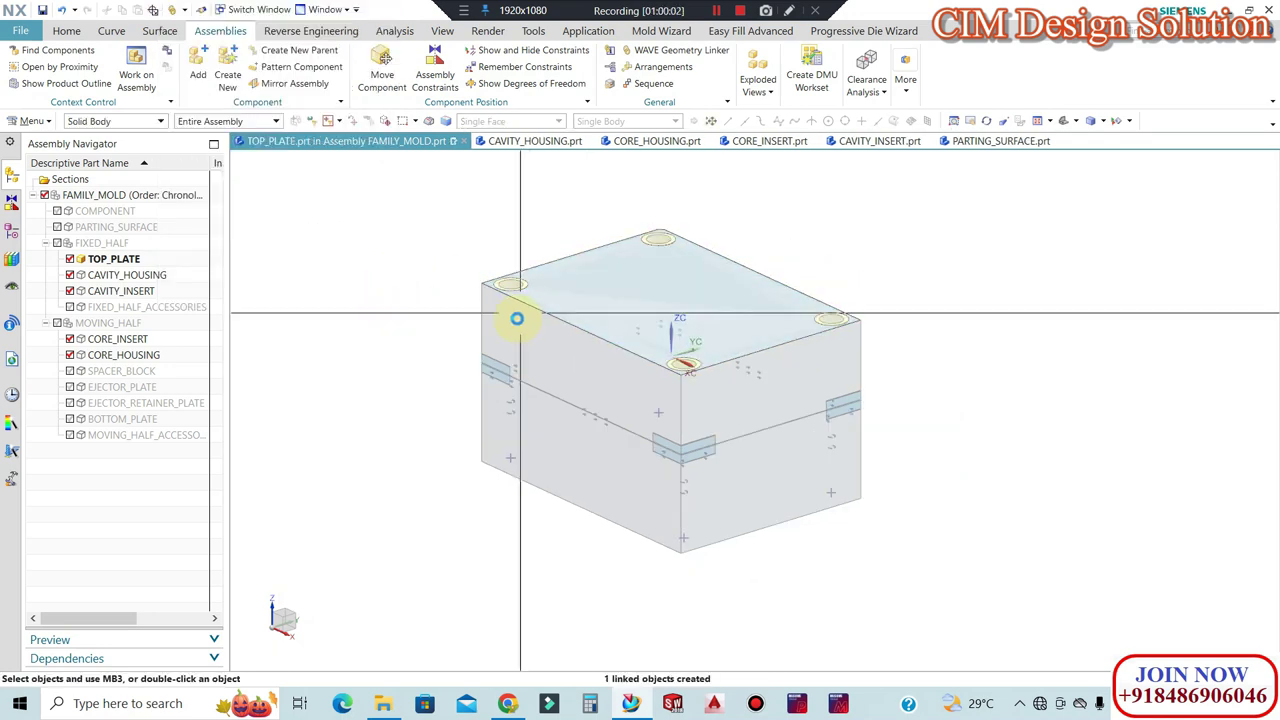
middle_drag(517, 317, 397, 332)
key(F8)
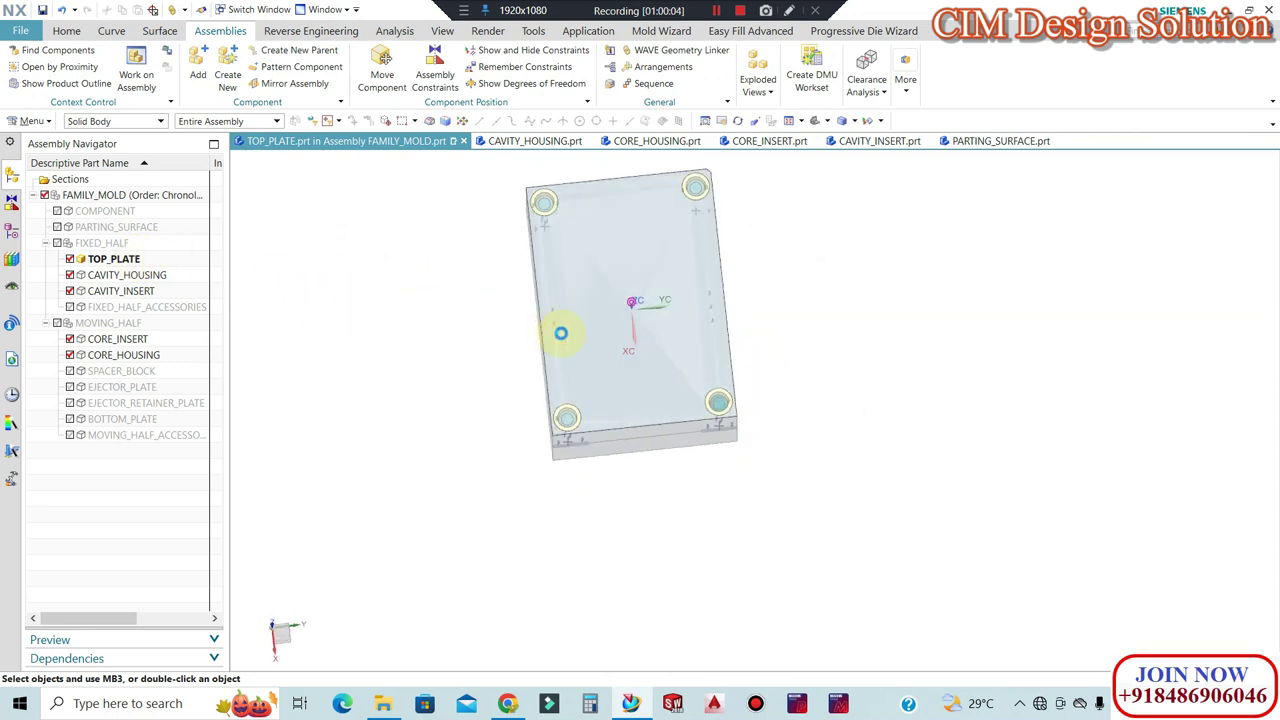
click(66, 31)
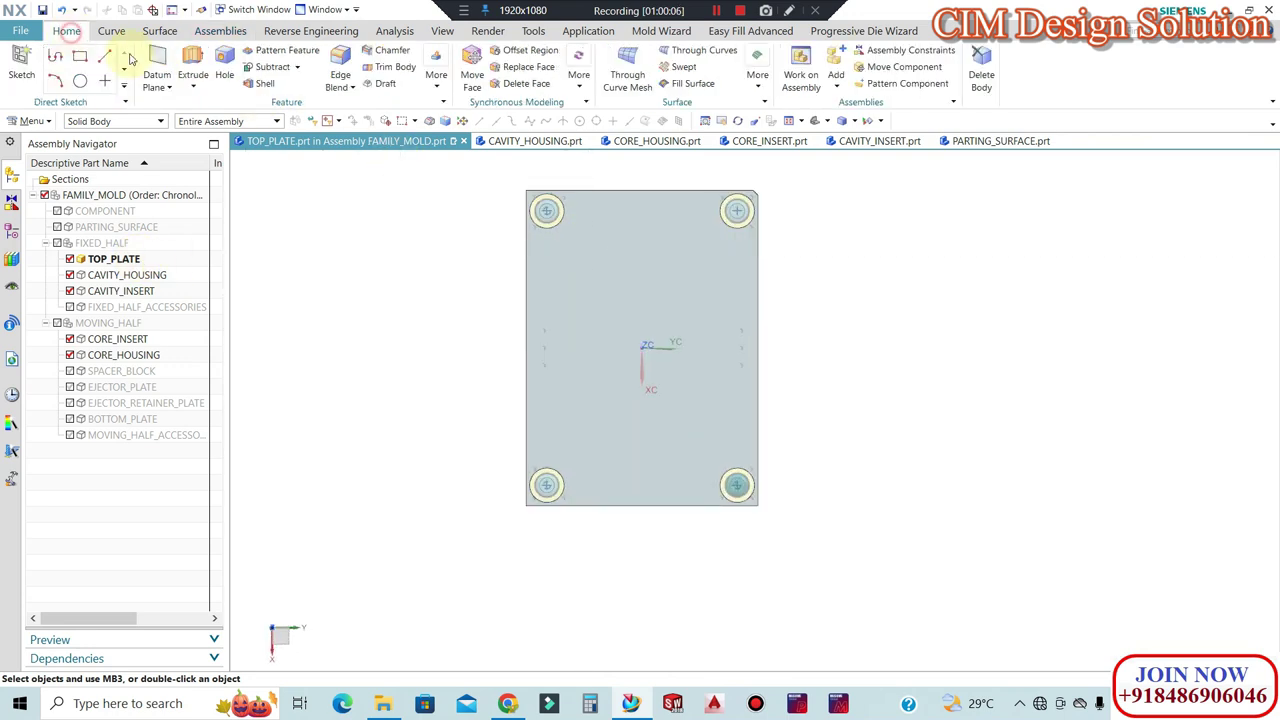
Start an extrude sketch on the plate face and offset its left and right edges 30 mm outward.
click(196, 60)
click(737, 287)
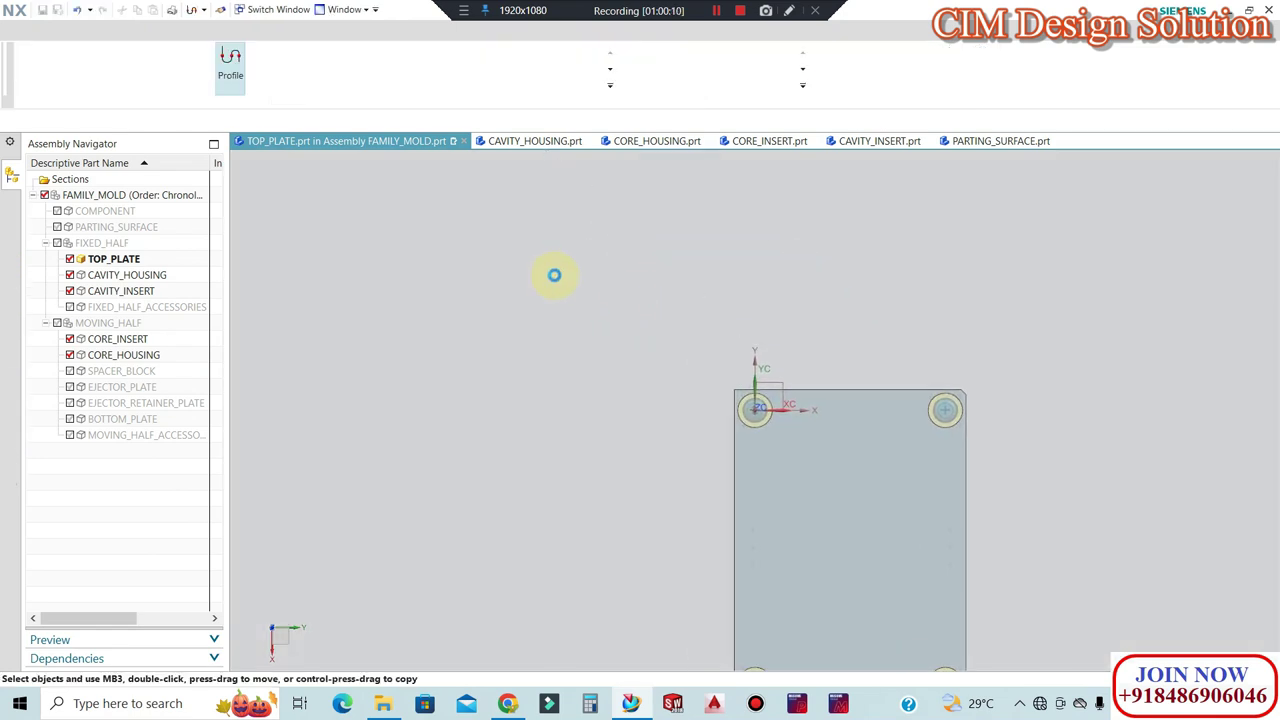
mouse_move(657, 296)
middle_down()
mouse_move(686, 260)
mouse_move(751, 574)
mouse_move(751, 520)
mouse_move(500, 403)
mouse_move(471, 477)
mouse_move(337, 449)
middle_up()
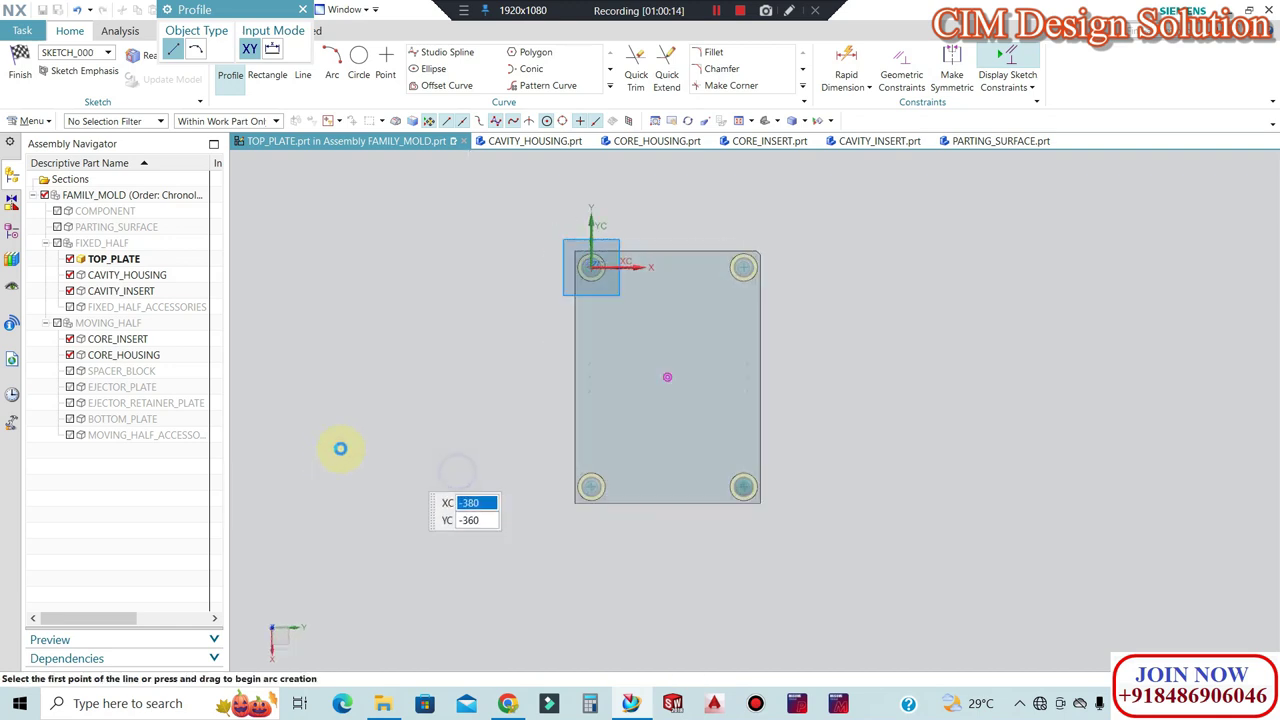
click(446, 85)
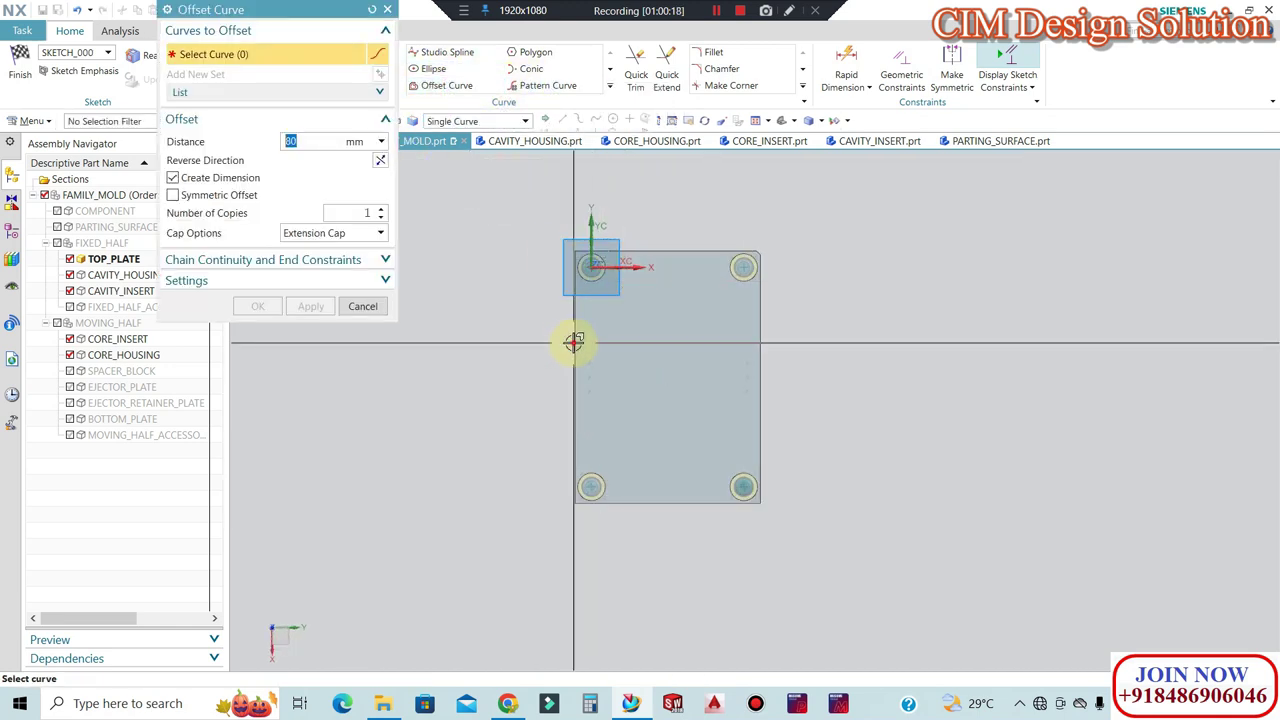
click(573, 342)
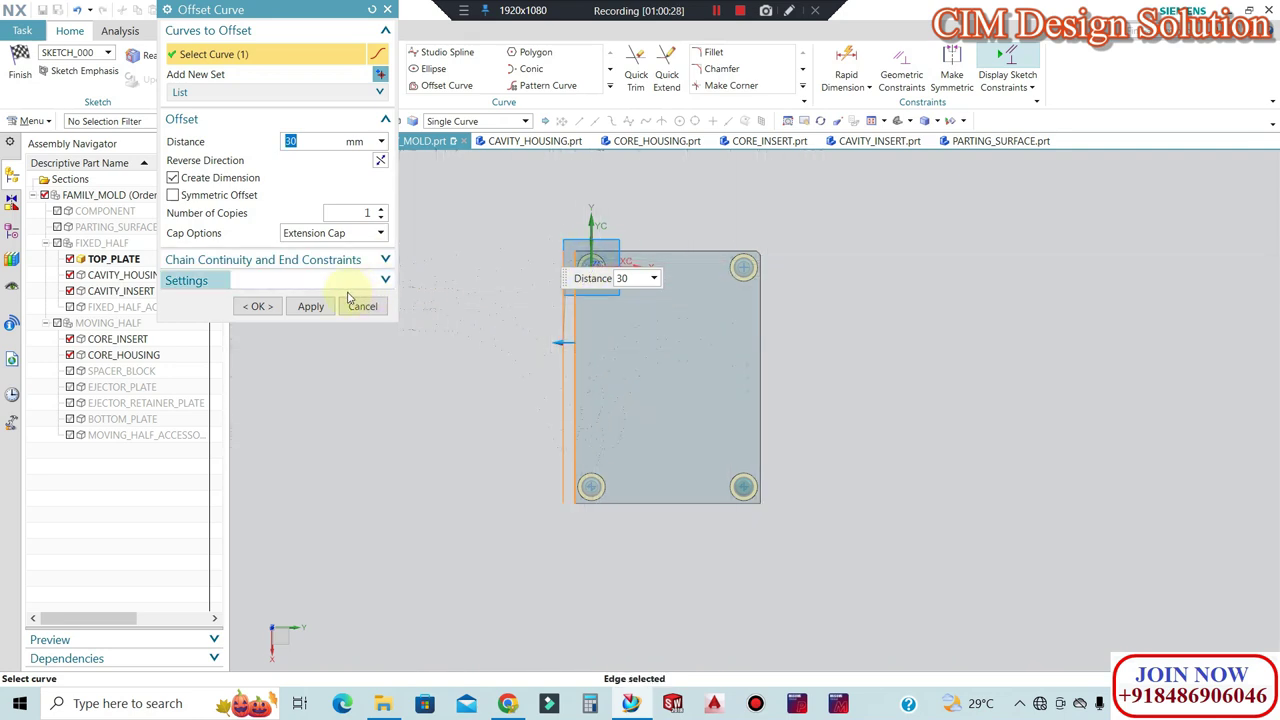
text(30)
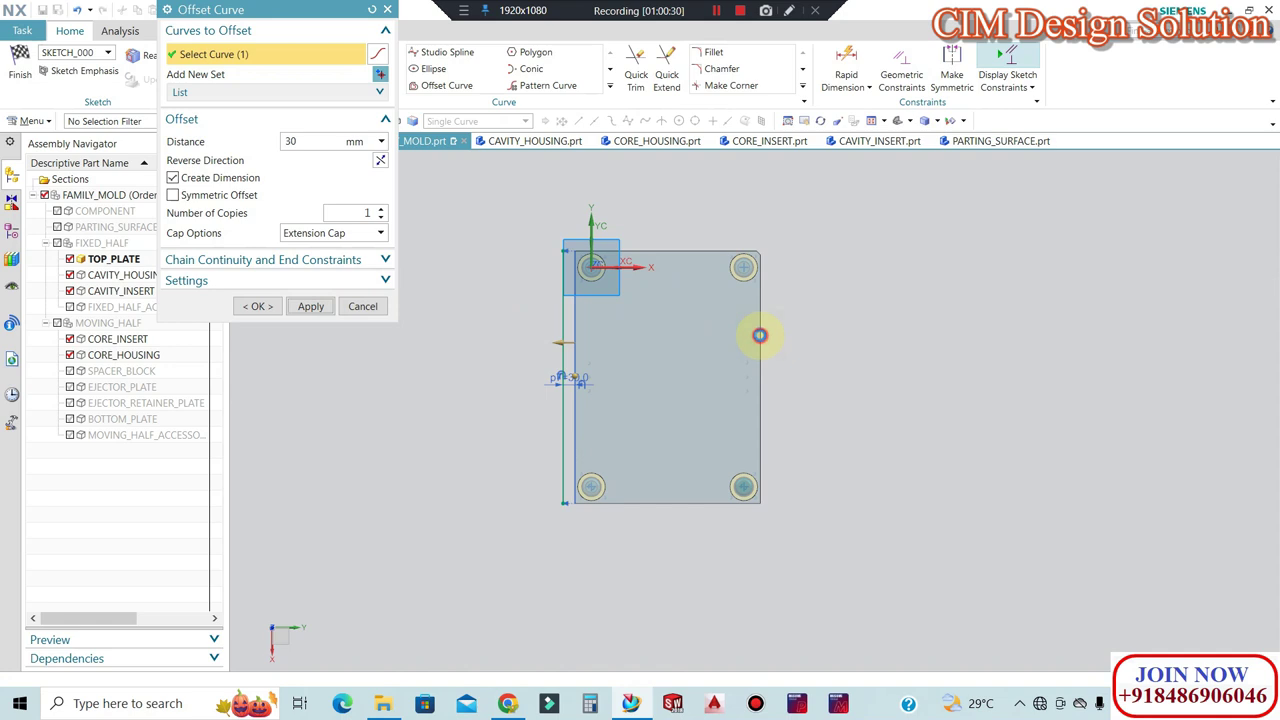
click(762, 334)
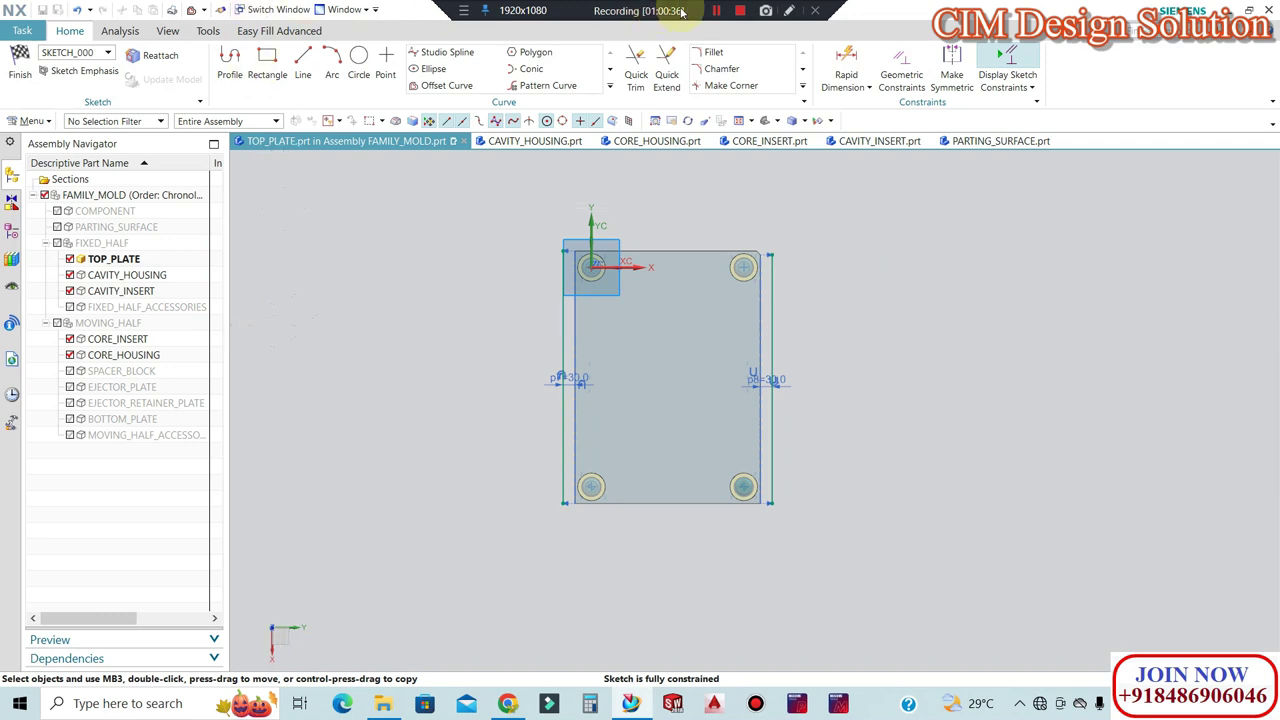
scroll(792, 287, up, 2)
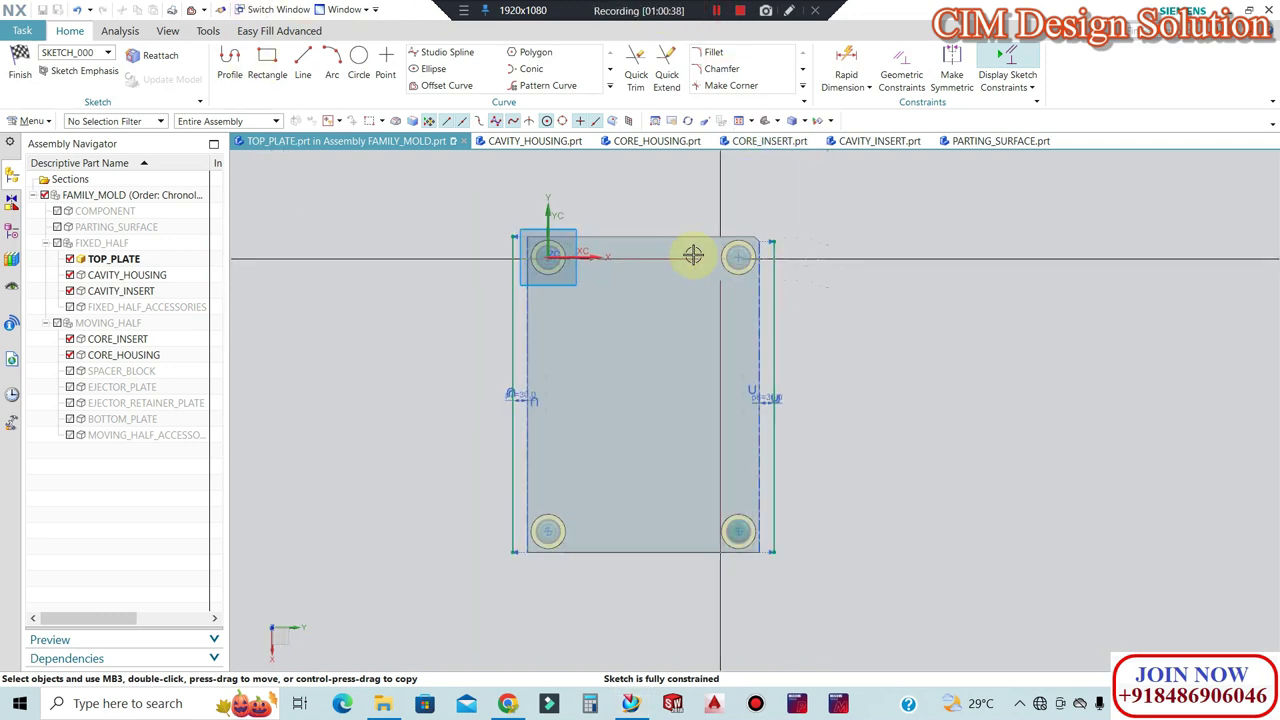
Project the plate outline edges into the sketch and return to the extrusion.
click(612, 85)
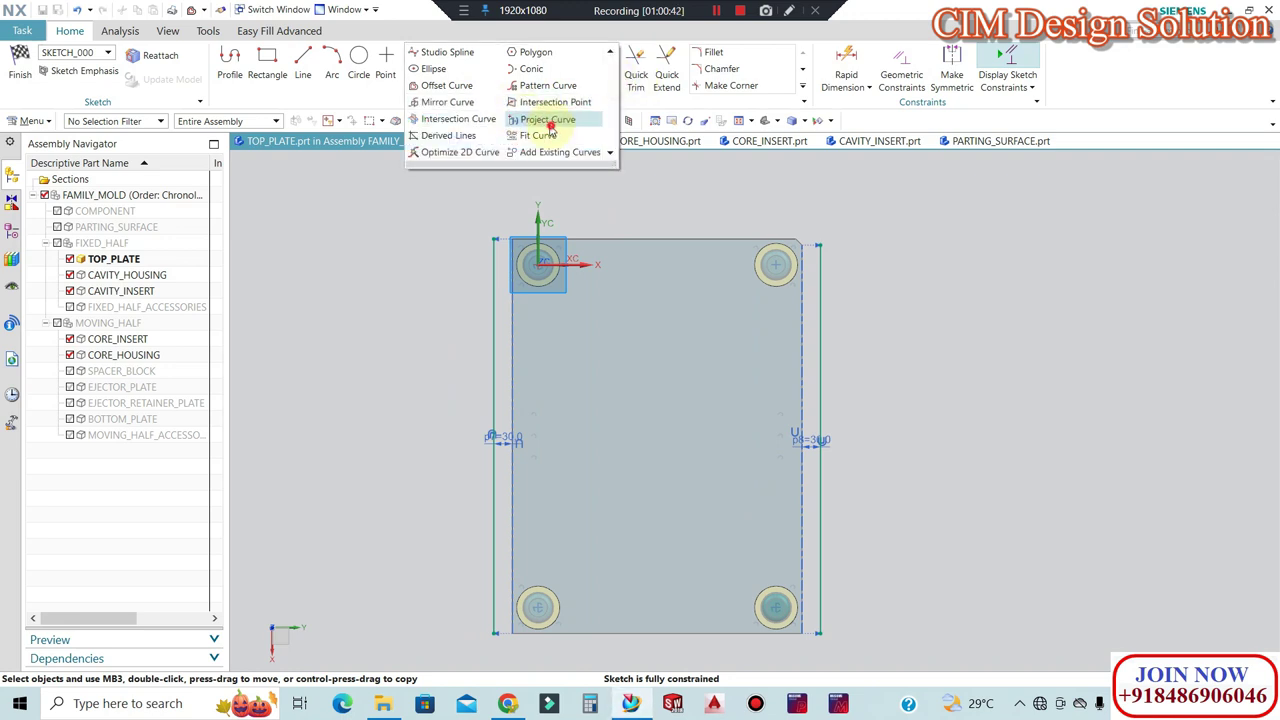
click(550, 126)
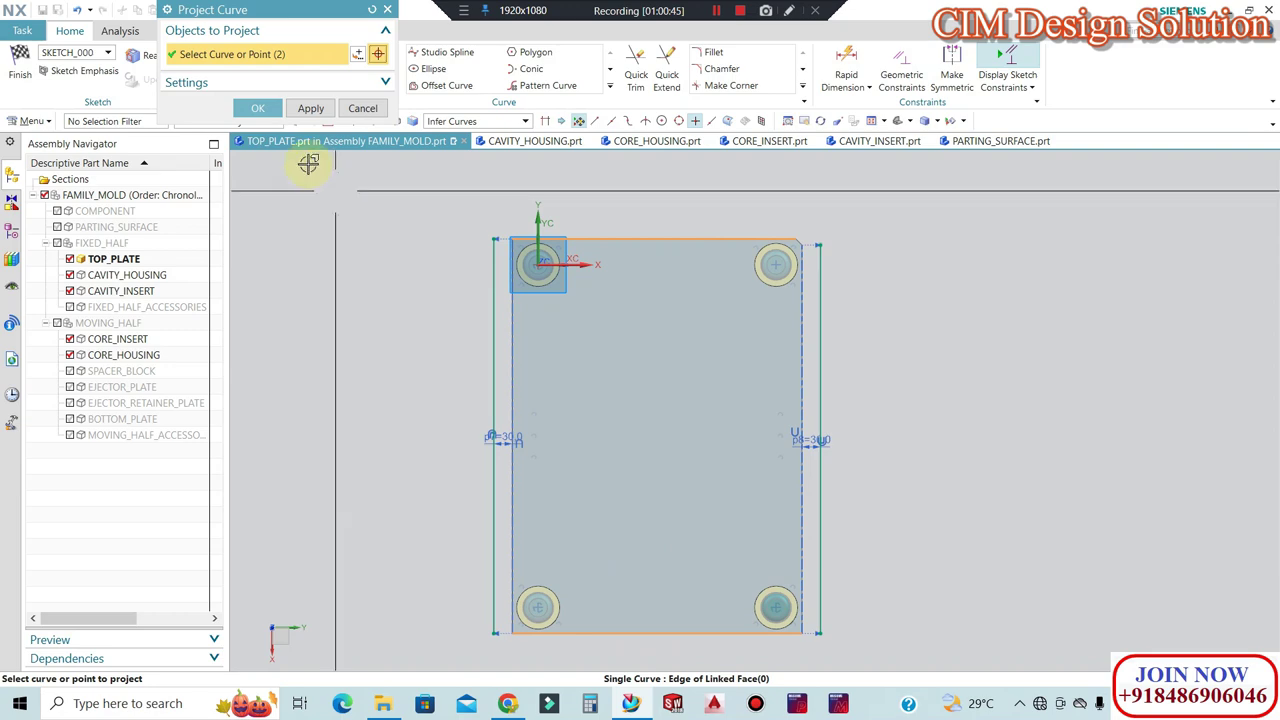
click(257, 108)
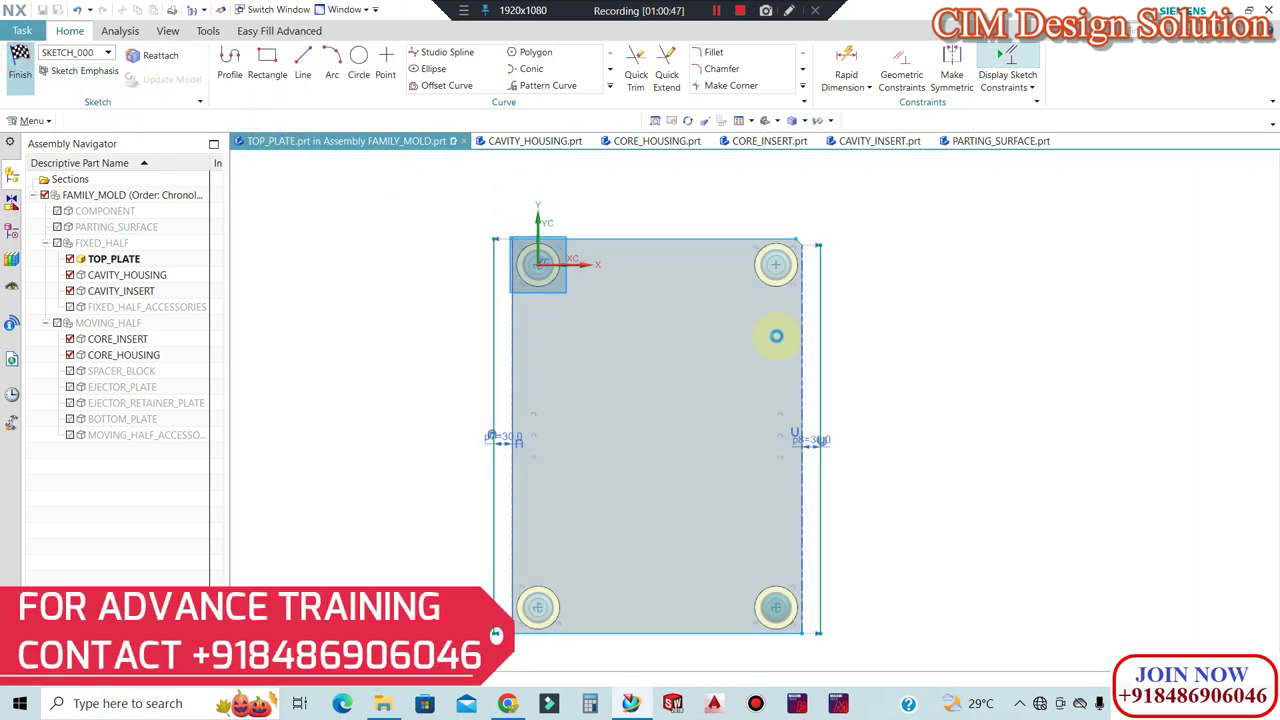
key(ctrl+q)
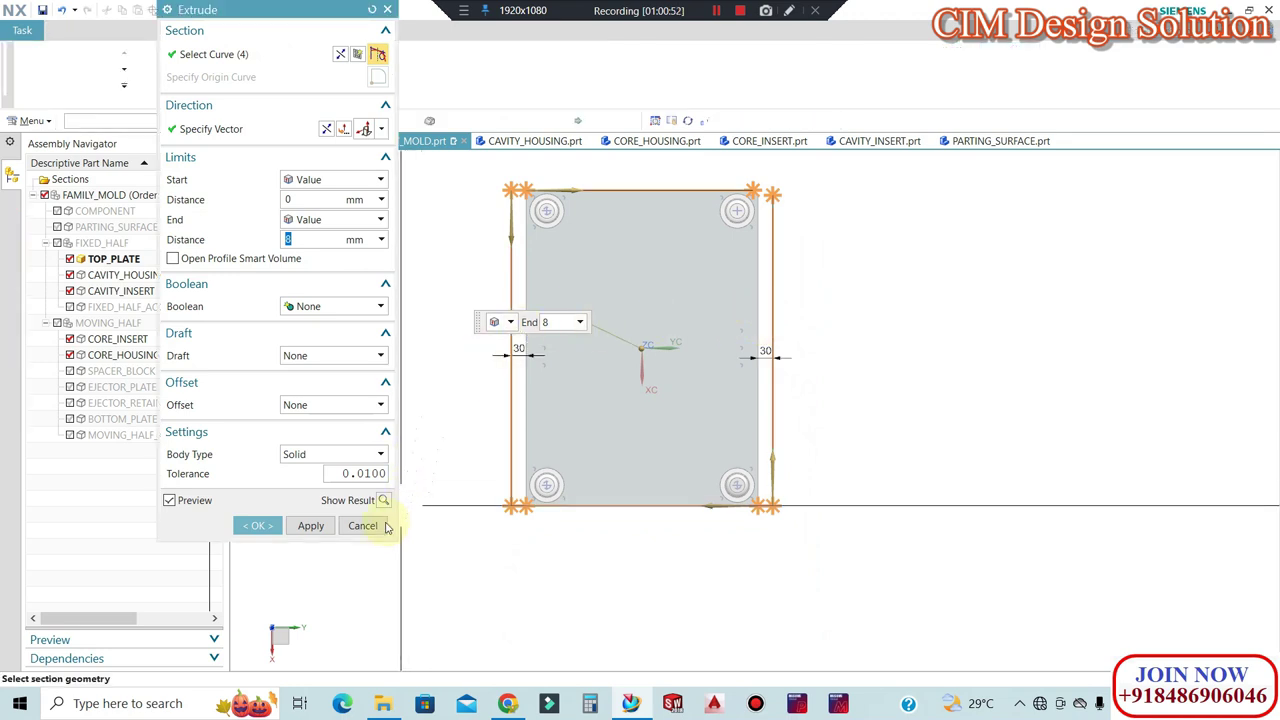
Cancel the extrusion and reopen Sketch (1) from the feature history for editing.
click(366, 526)
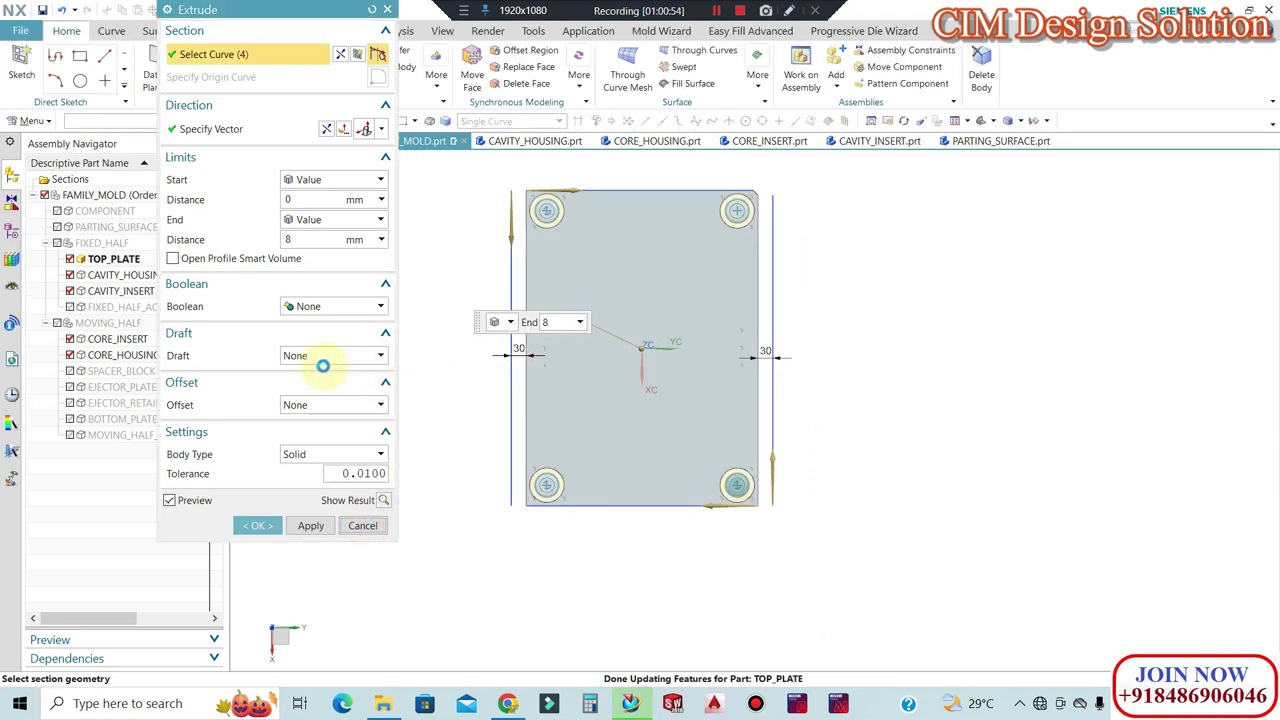
scroll(566, 180, up, 2)
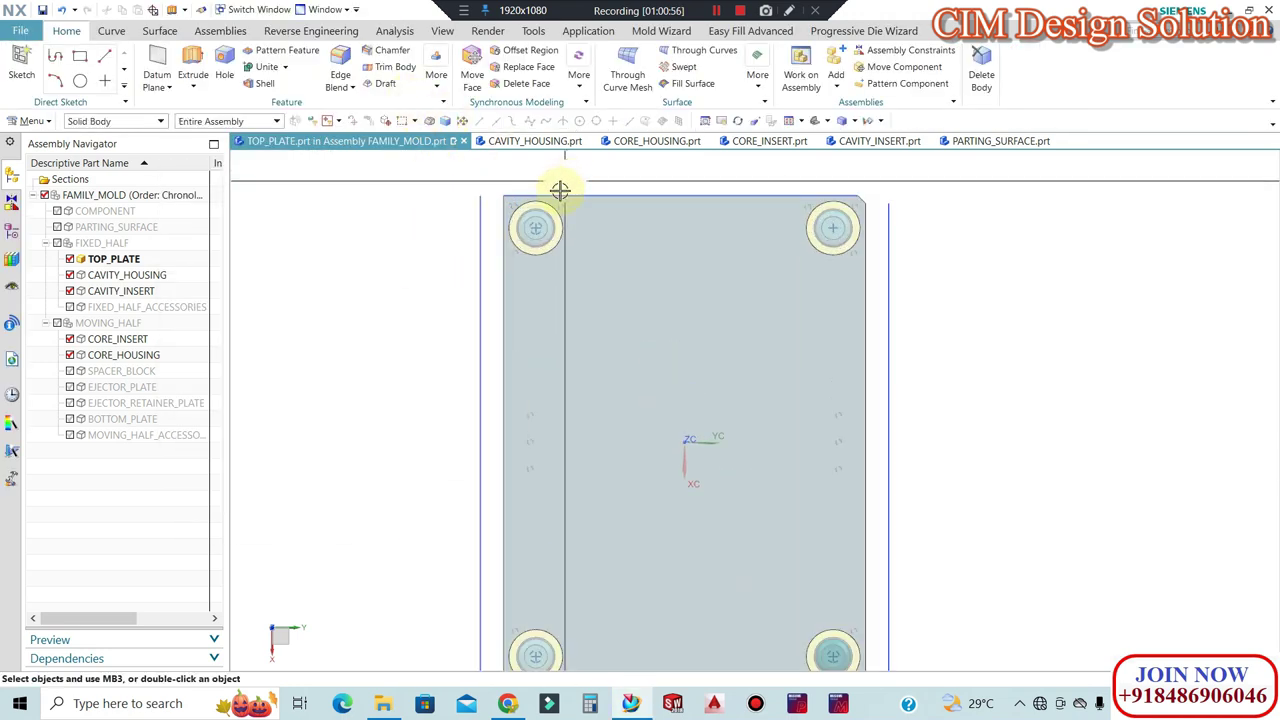
click(155, 31)
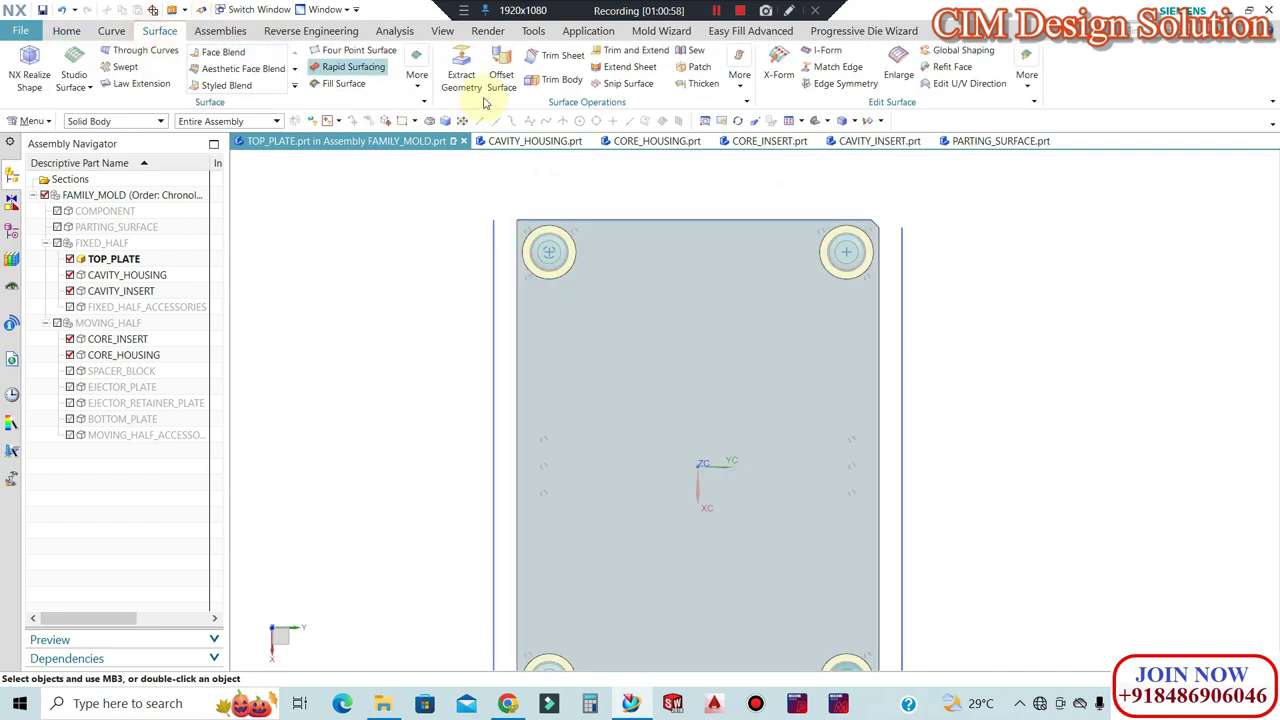
click(13, 233)
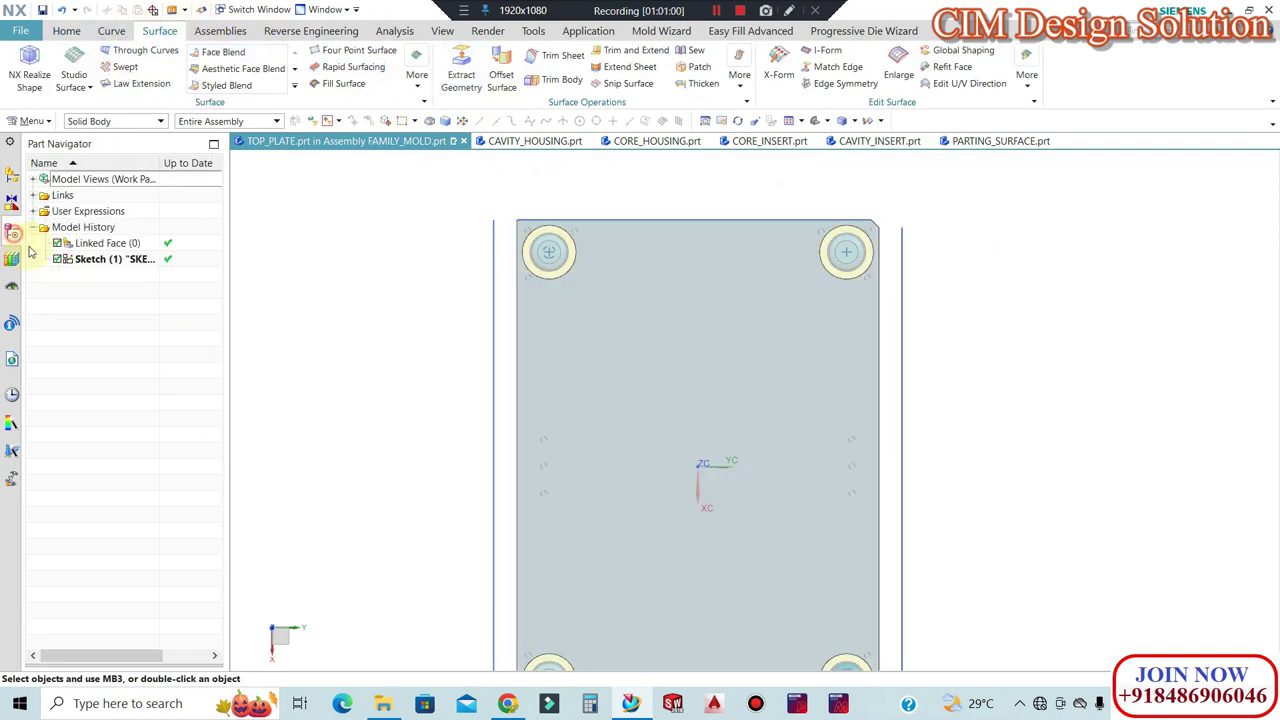
double_click(97, 261)
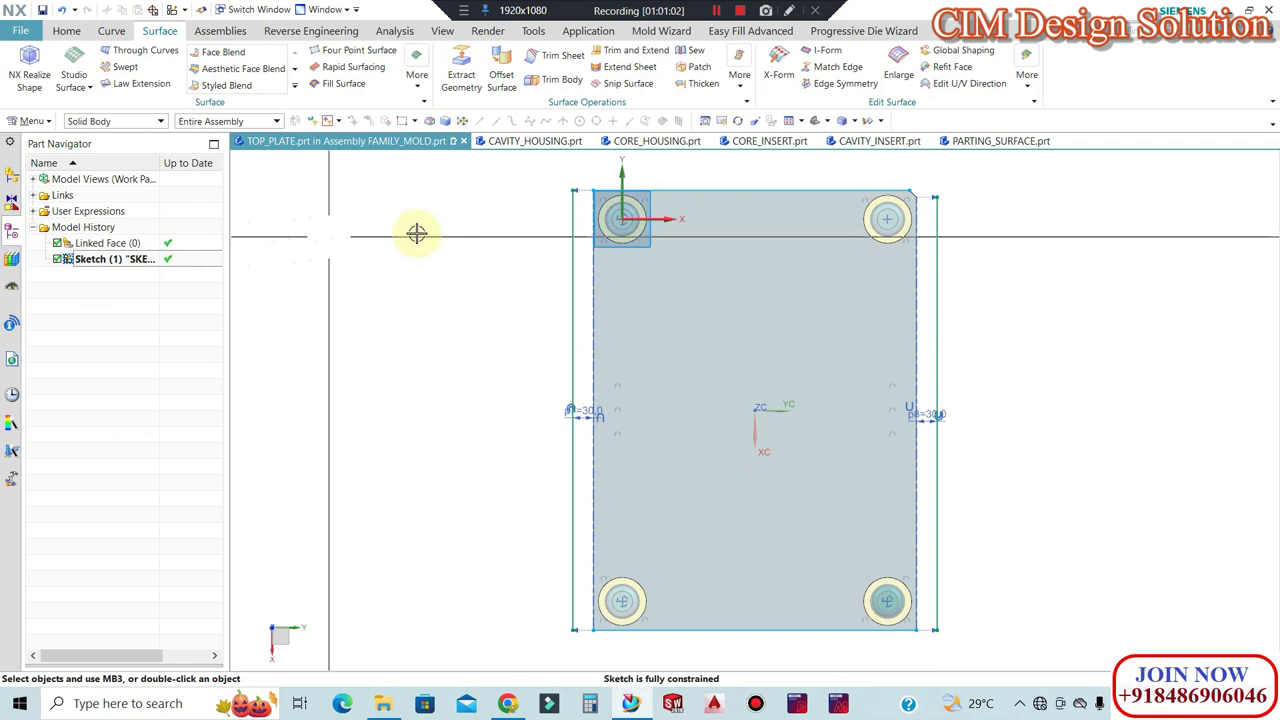
Make corners joining the offset side lines with the top edge, accepting the associativity warning.
scroll(598, 181, up, 2)
click(113, 31)
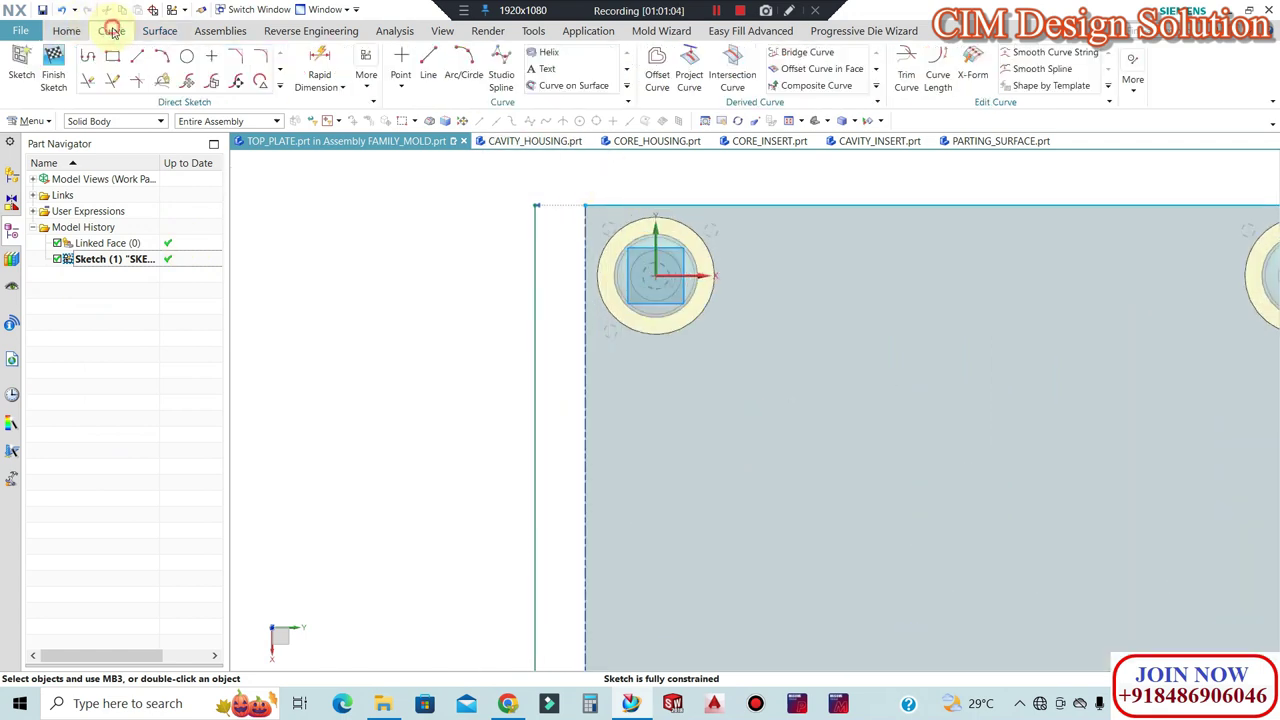
click(490, 88)
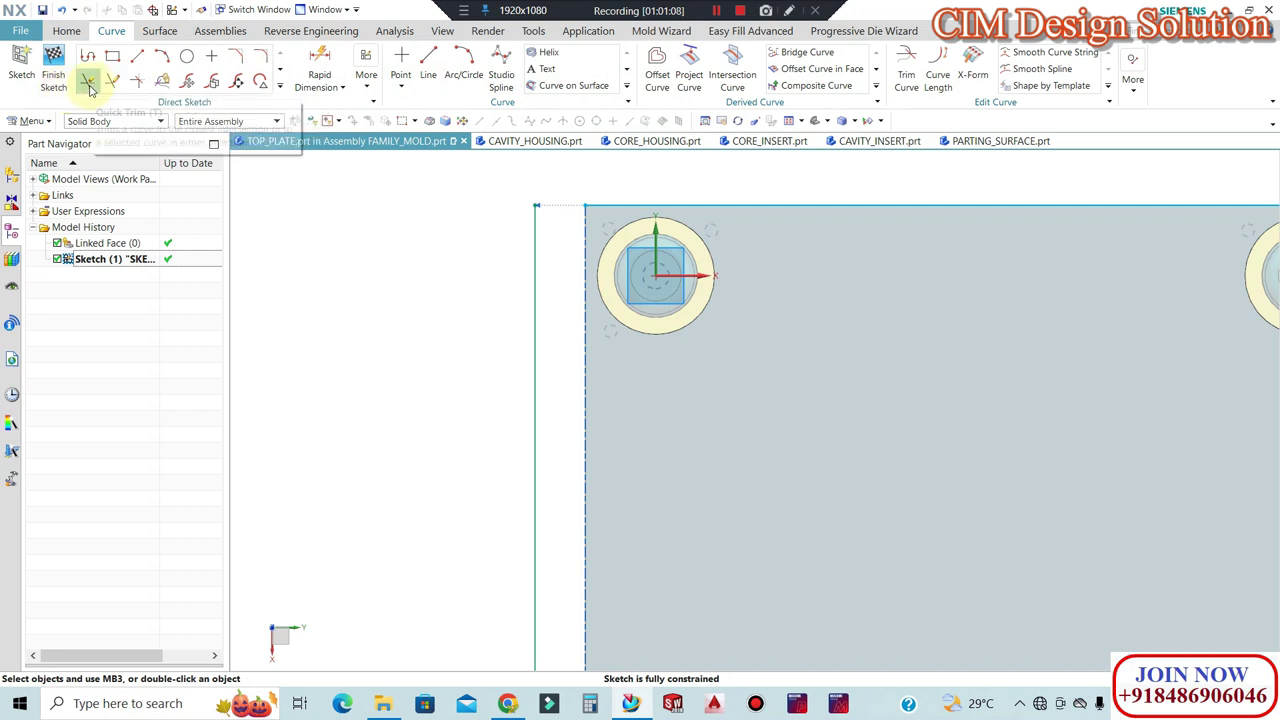
click(137, 81)
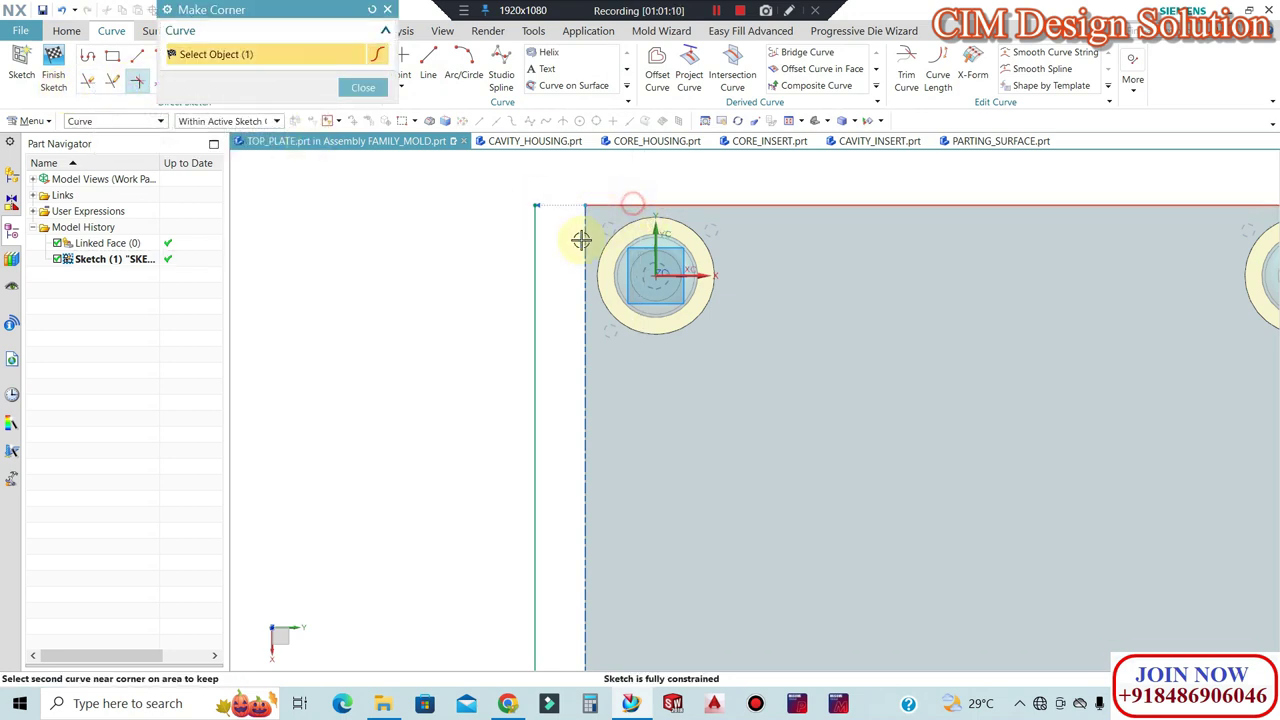
click(534, 251)
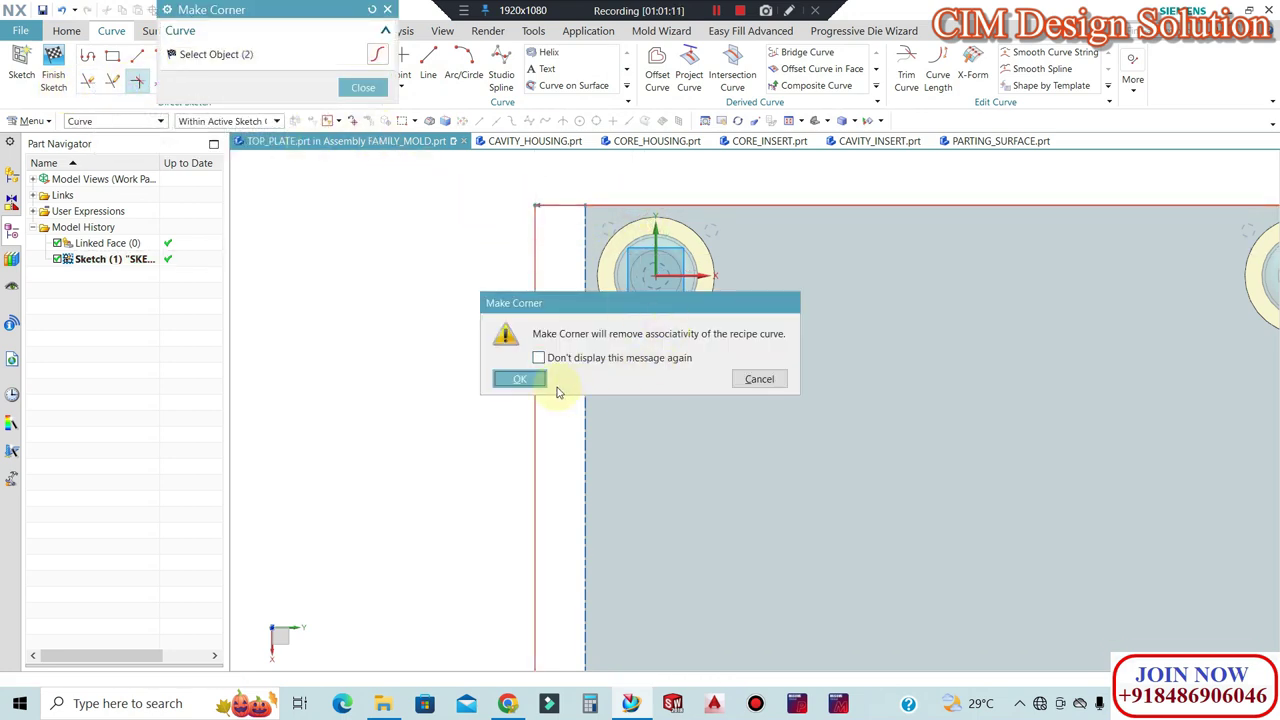
click(507, 381)
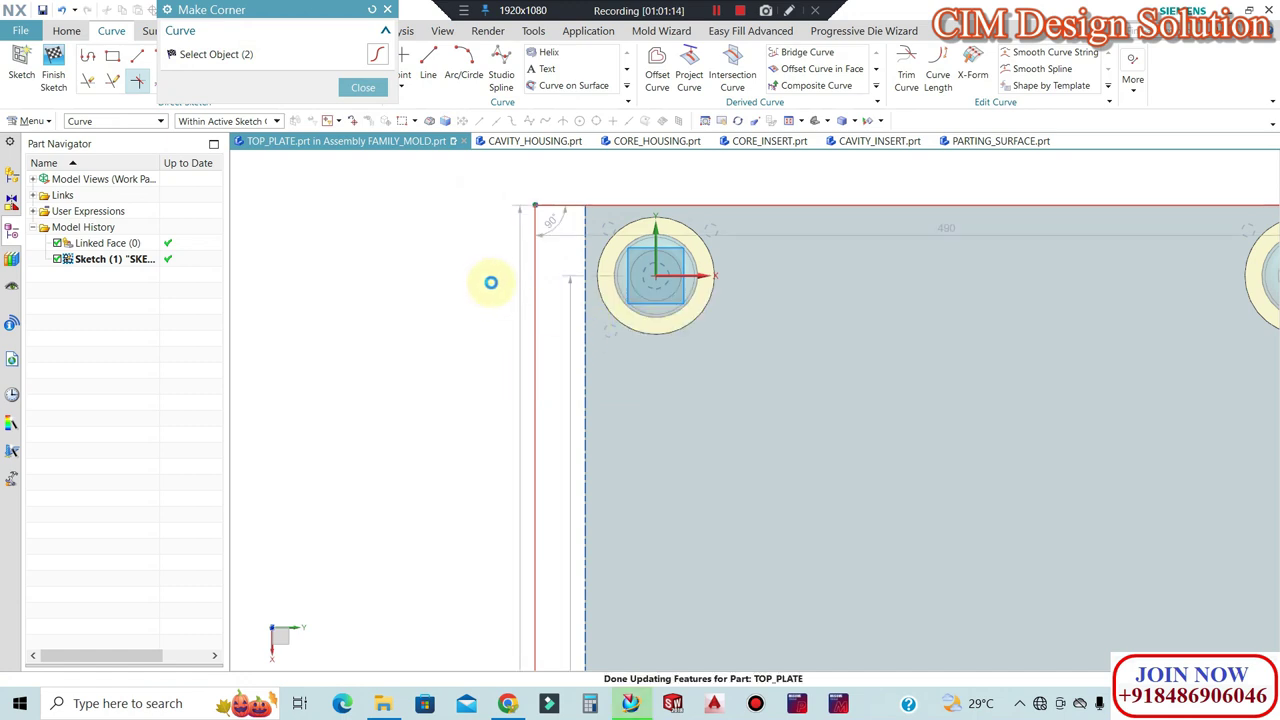
scroll(509, 347, down, 3)
scroll(975, 253, up, 2)
click(903, 232)
click(986, 251)
Join the bottom edge with the left line and finish the sketch.
scroll(849, 194, down, 1)
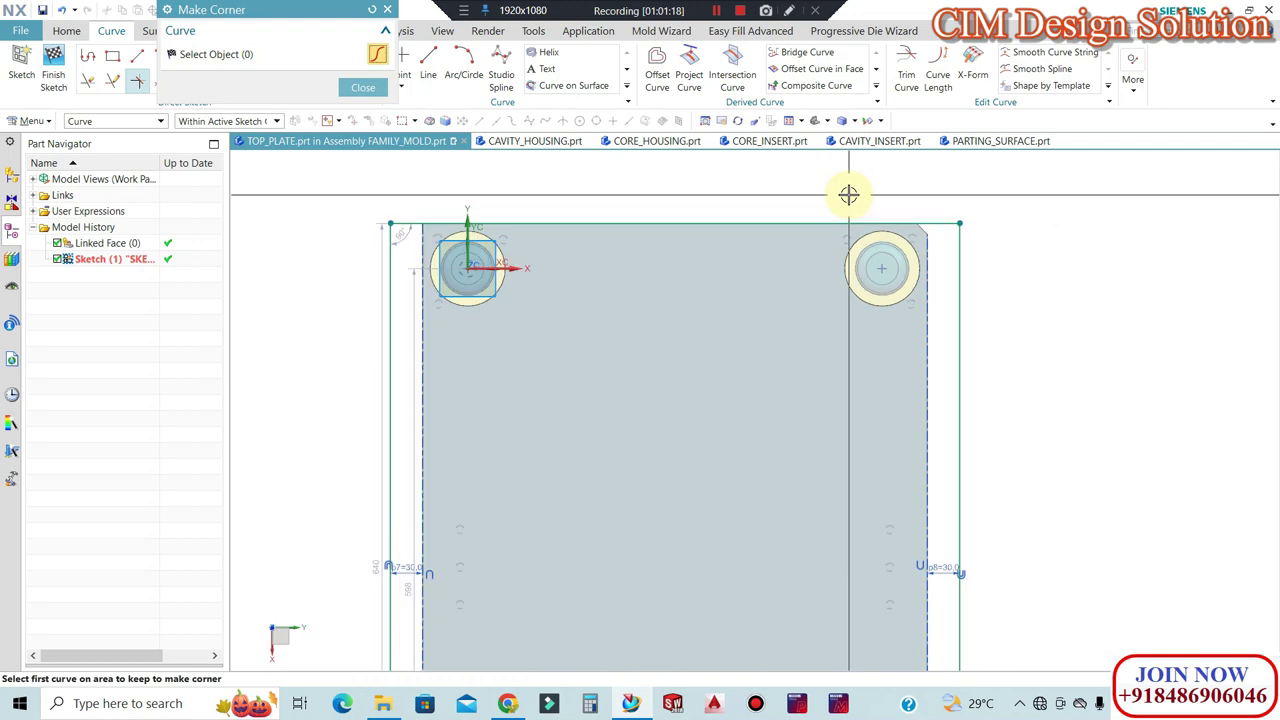
scroll(808, 294, down, 2)
scroll(640, 557, up, 1)
scroll(634, 534, up, 3)
click(633, 540)
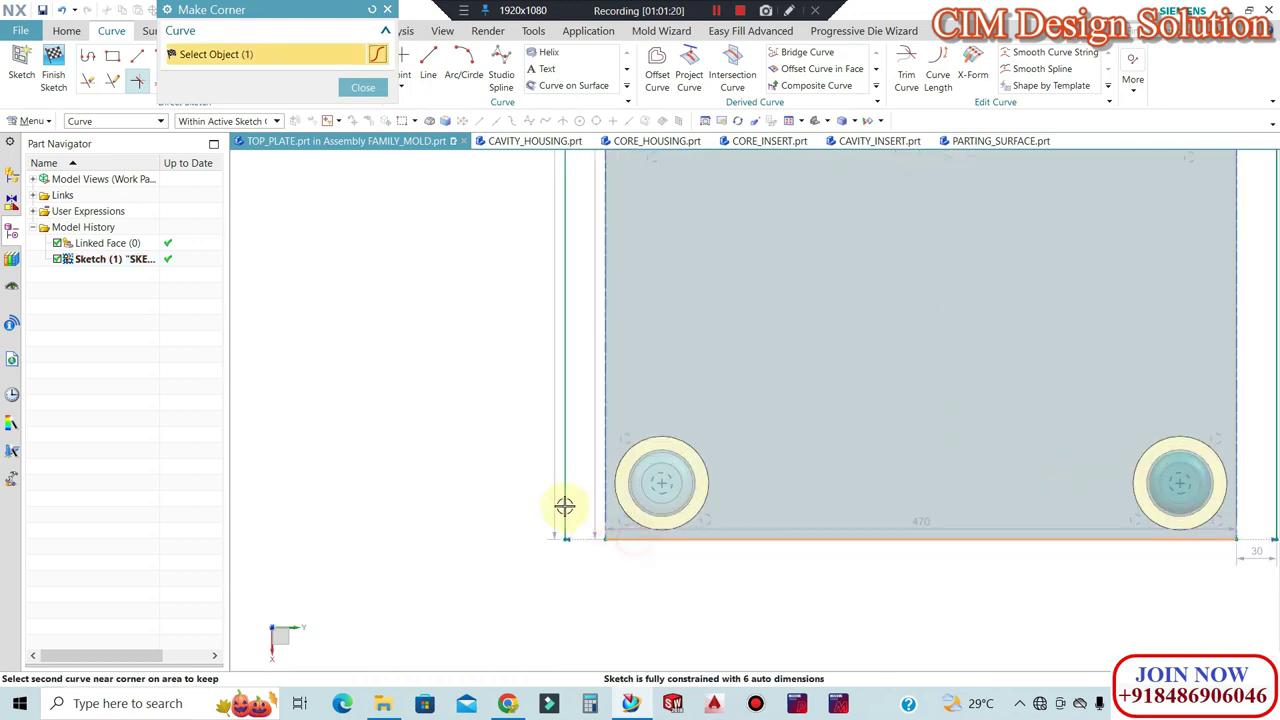
click(565, 505)
scroll(703, 362, down, 1)
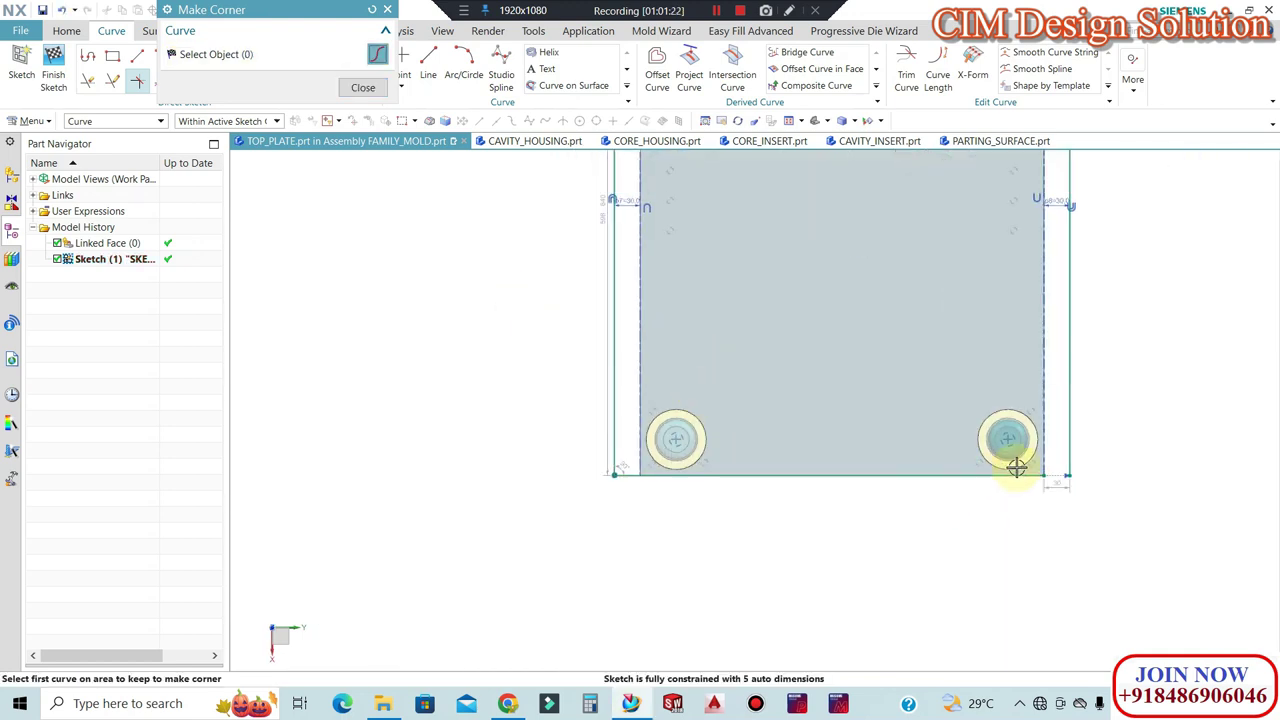
scroll(1015, 467, up, 2)
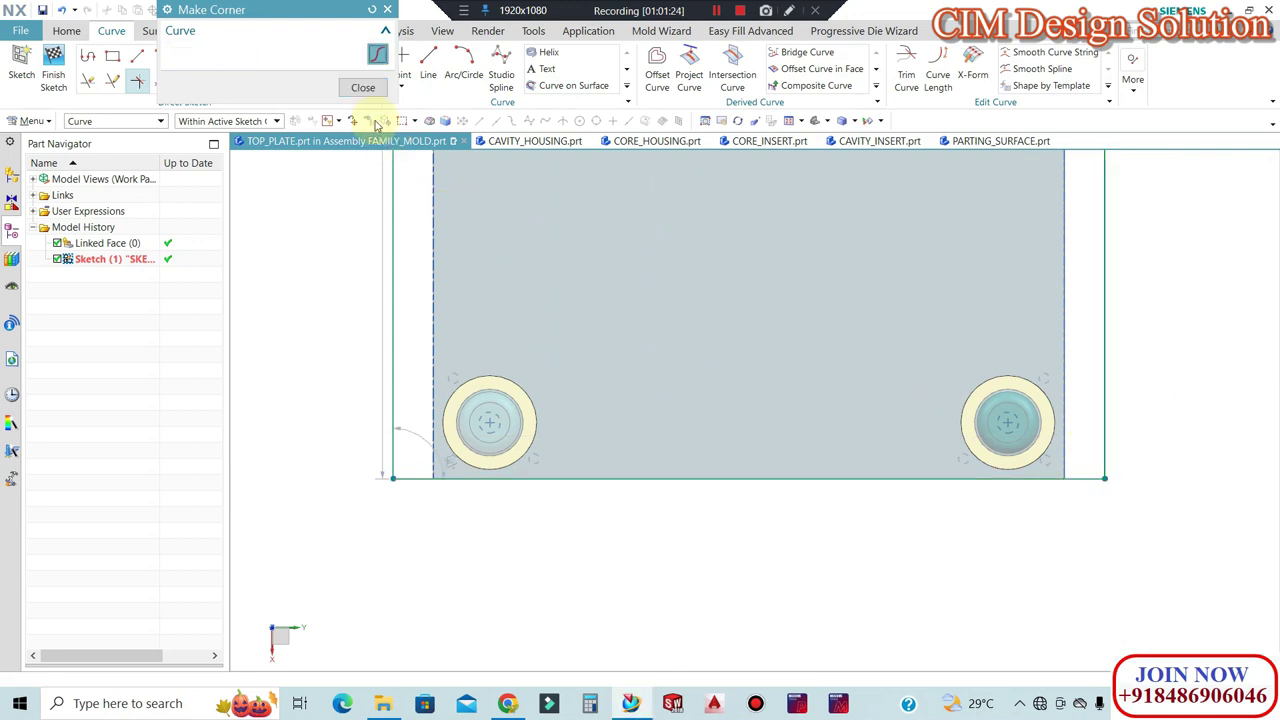
click(363, 87)
click(60, 72)
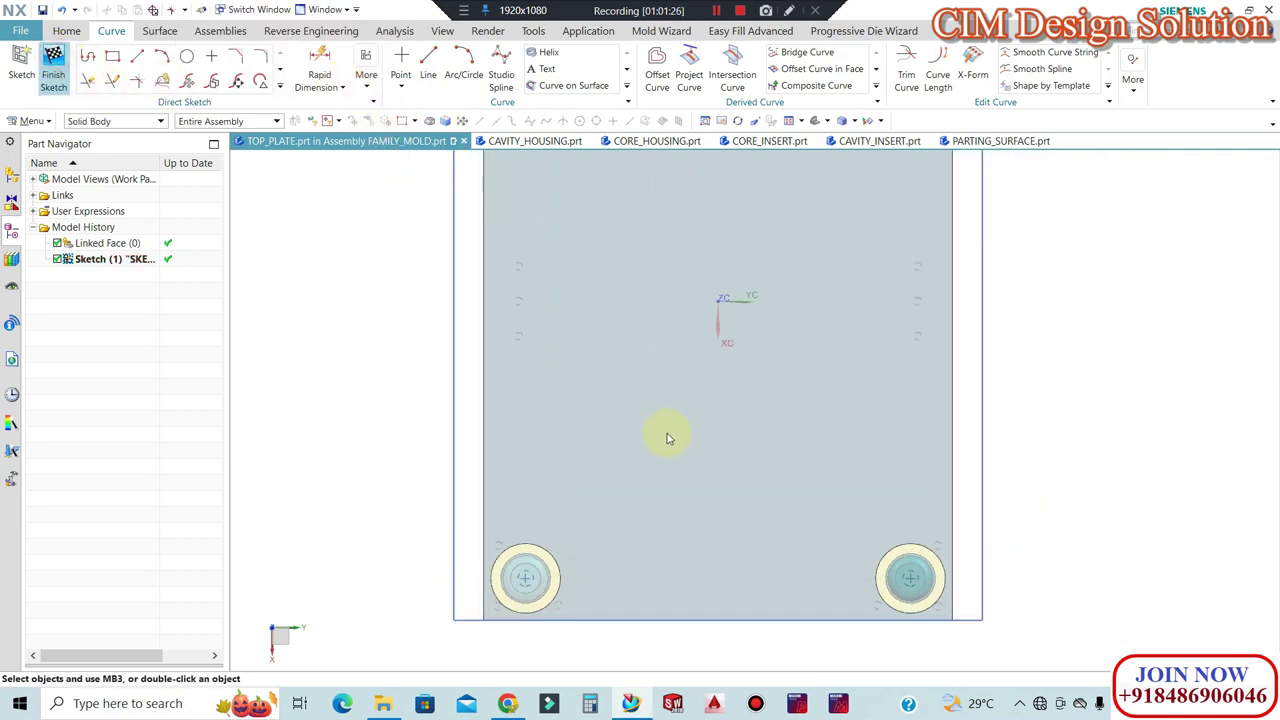
Extrude the widened sketch outline 40 mm into a solid top plate.
mouse_move(731, 460)
middle_down()
mouse_move(730, 376)
mouse_move(723, 494)
middle_up()
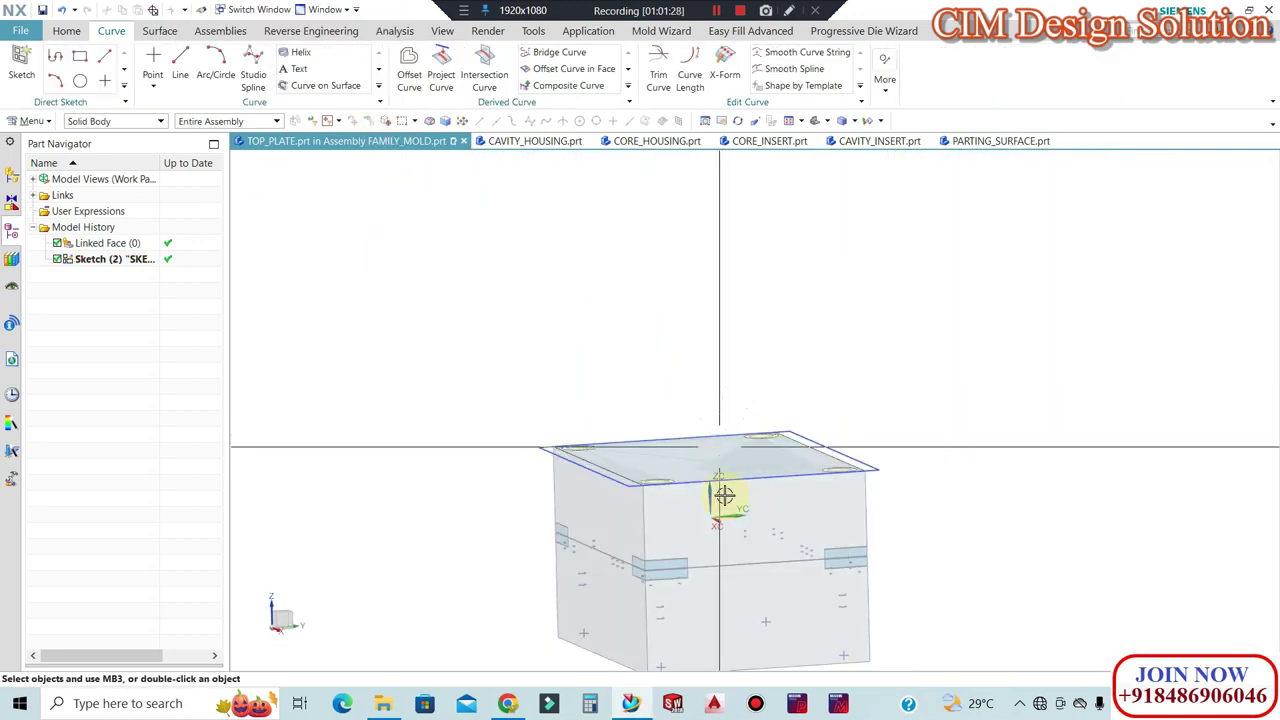
click(66, 30)
click(195, 62)
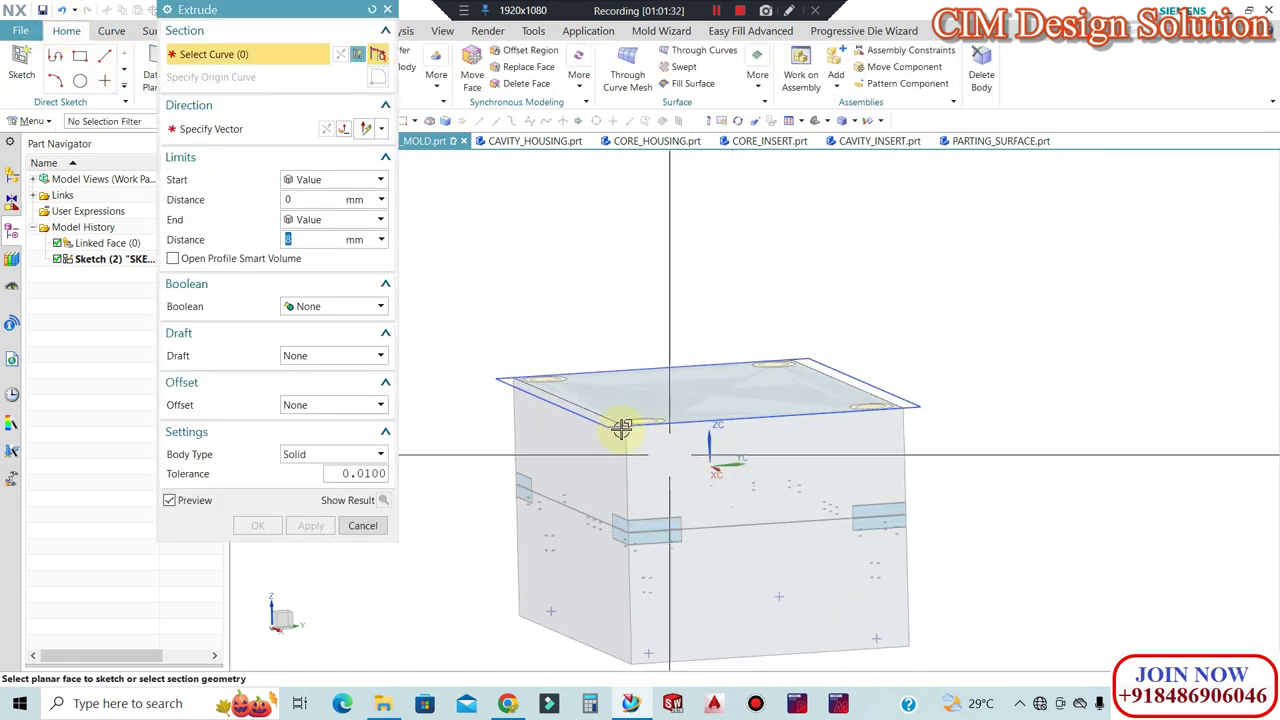
click(113, 262)
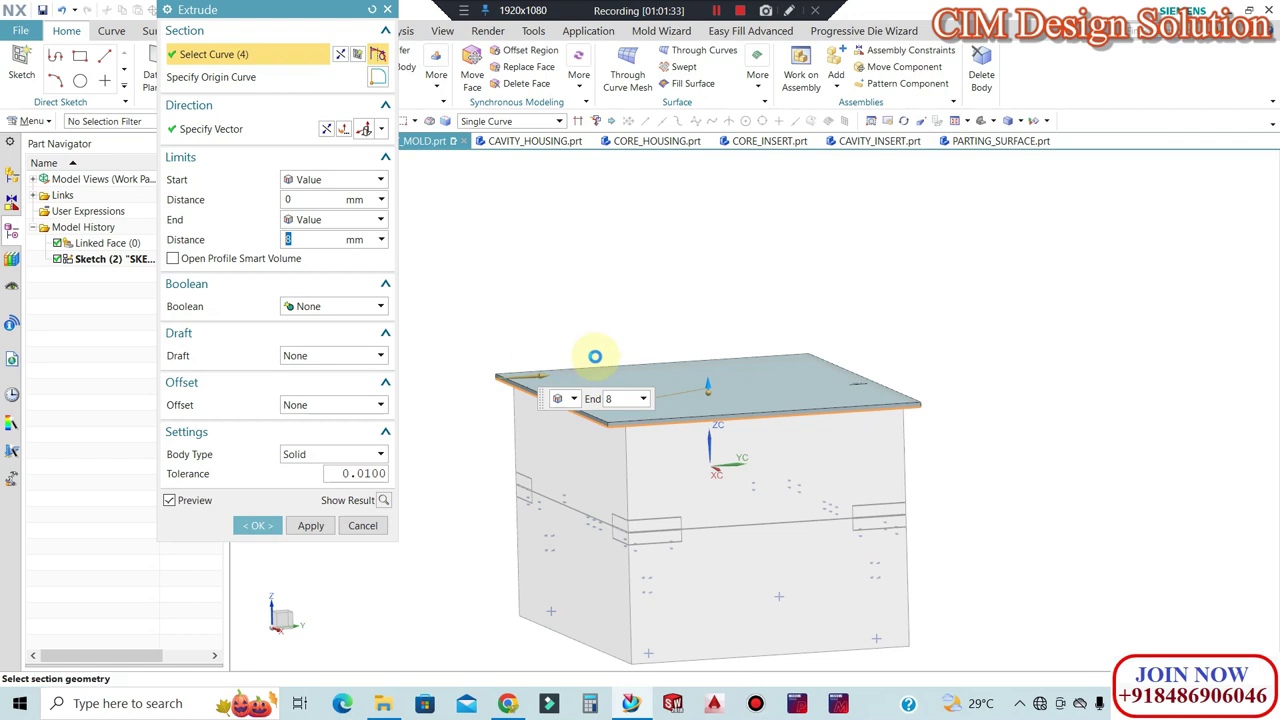
text(30)
key(Return)
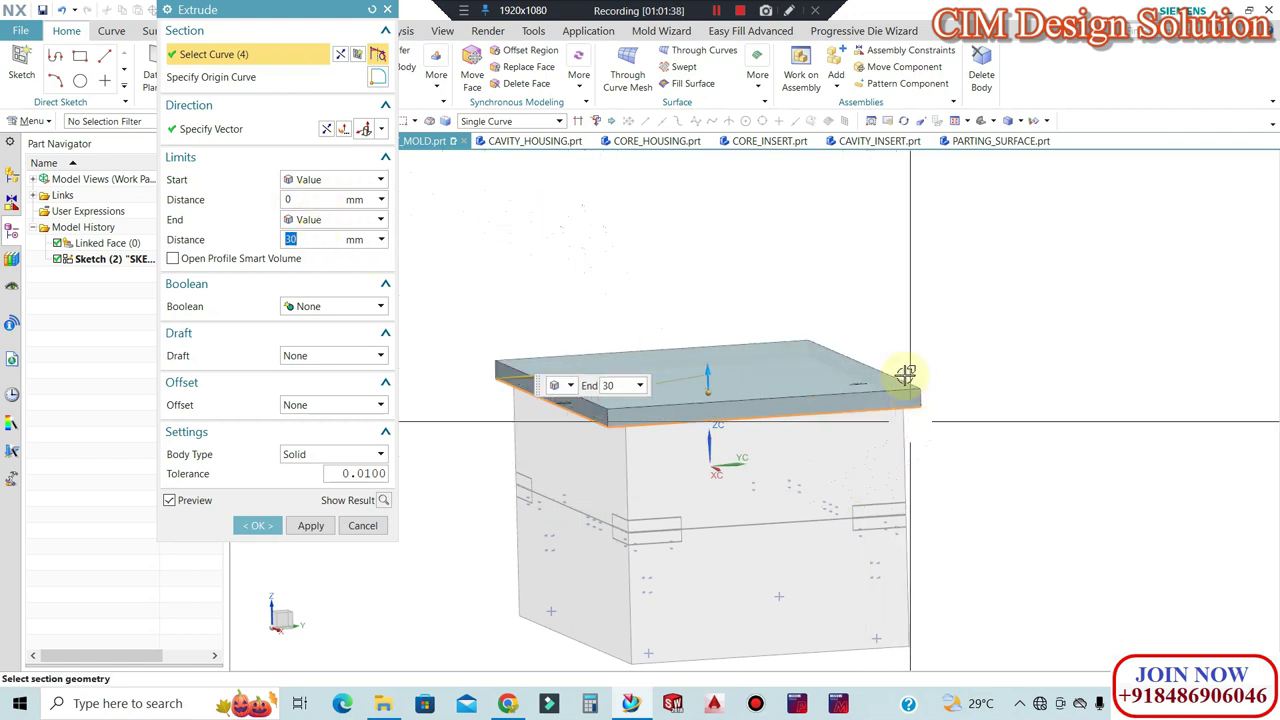
scroll(852, 390, up, 3)
scroll(991, 303, down, 5)
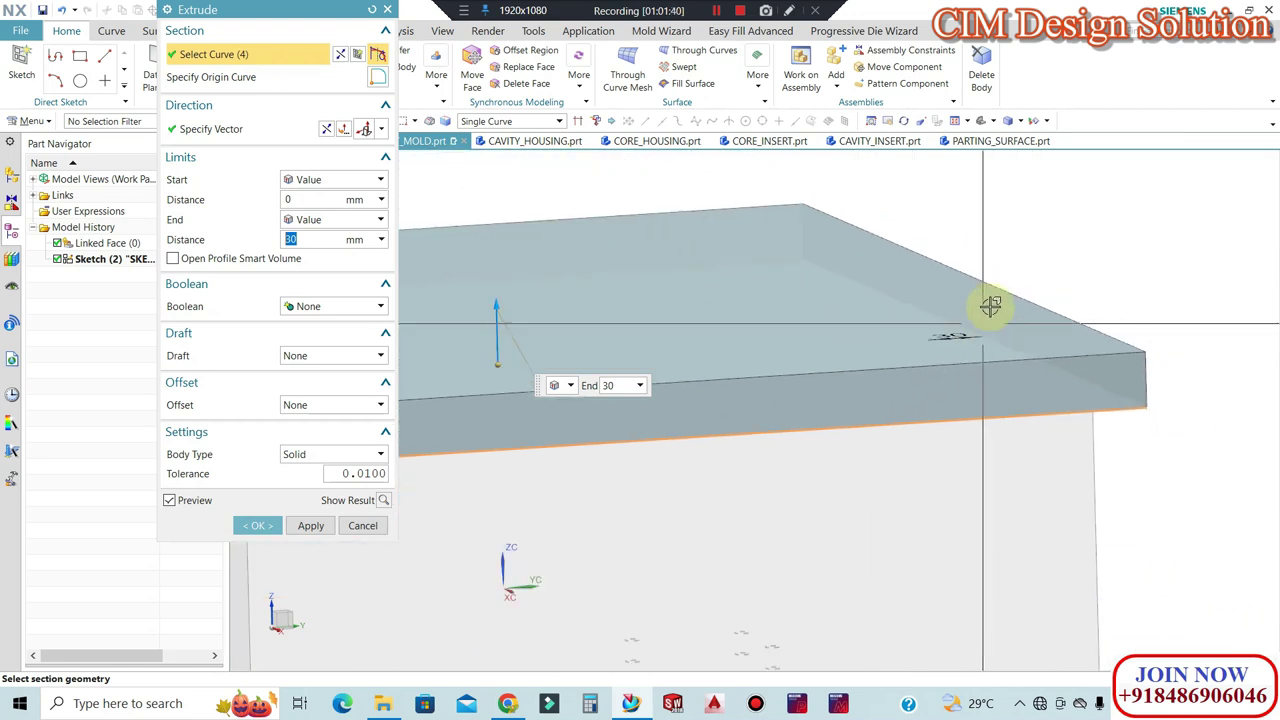
key(ctrl+alt+f)
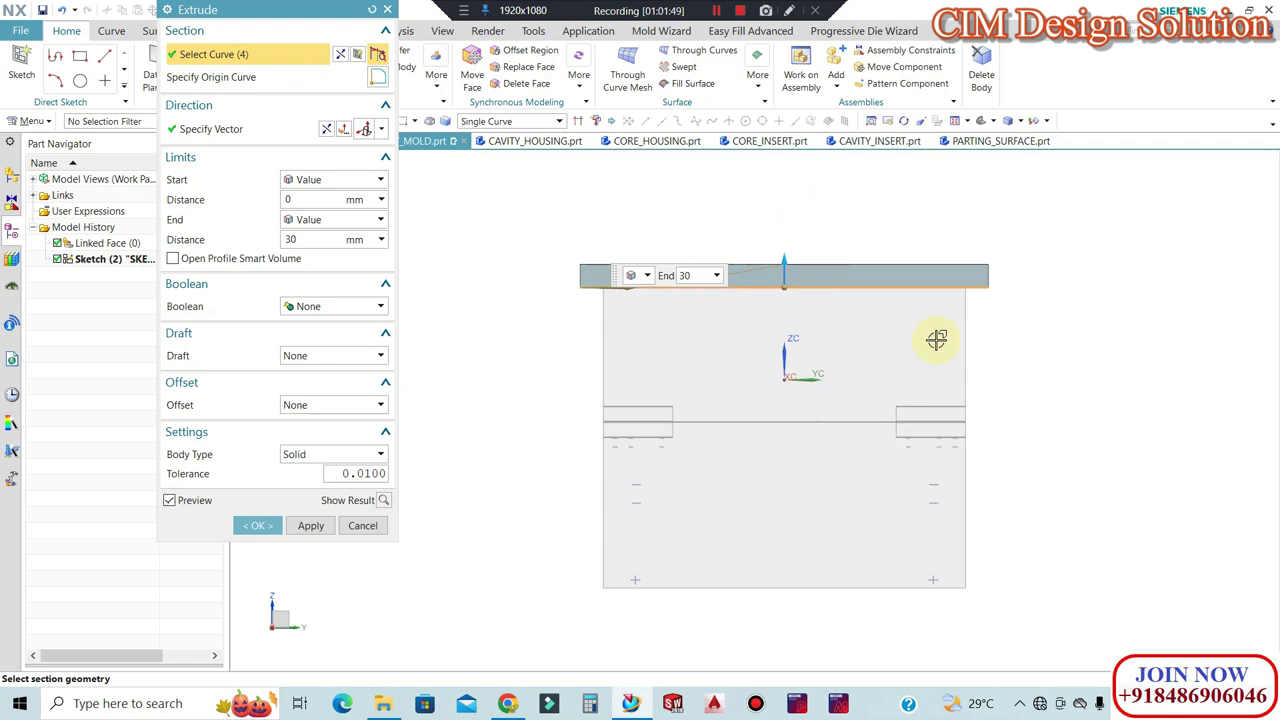
scroll(743, 280, up, 1)
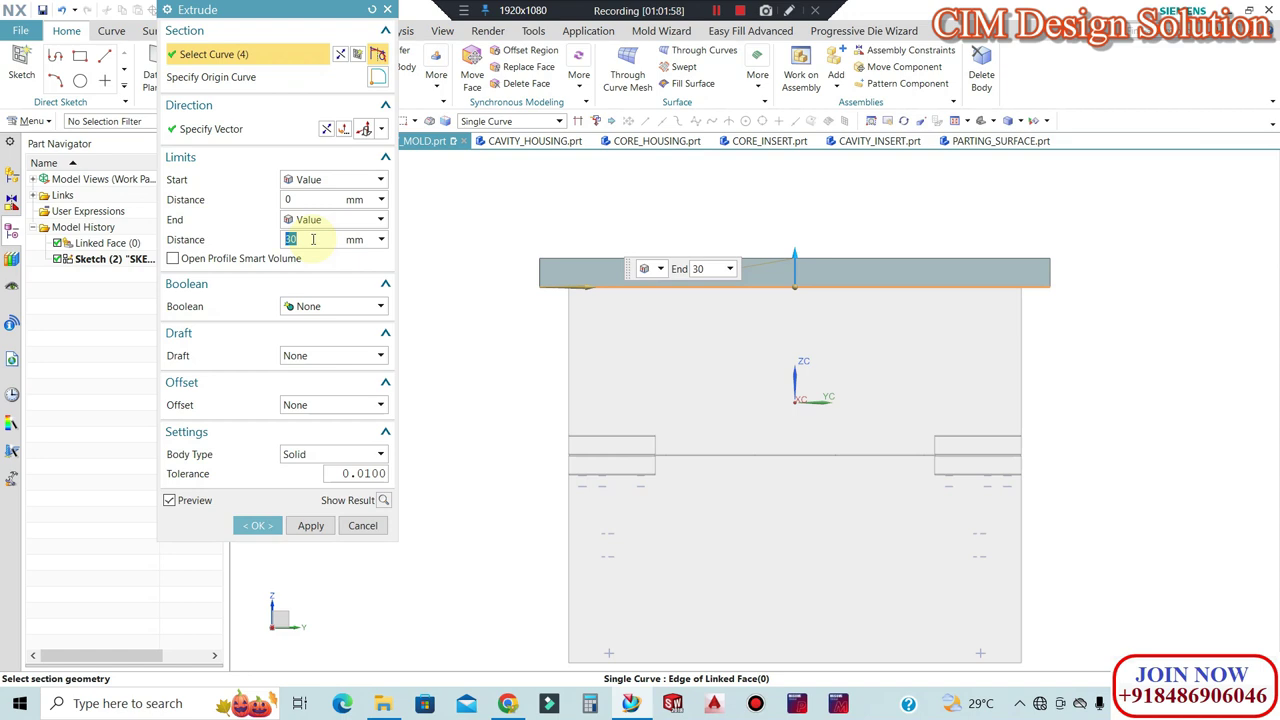
text(40)
double_click(311, 239)
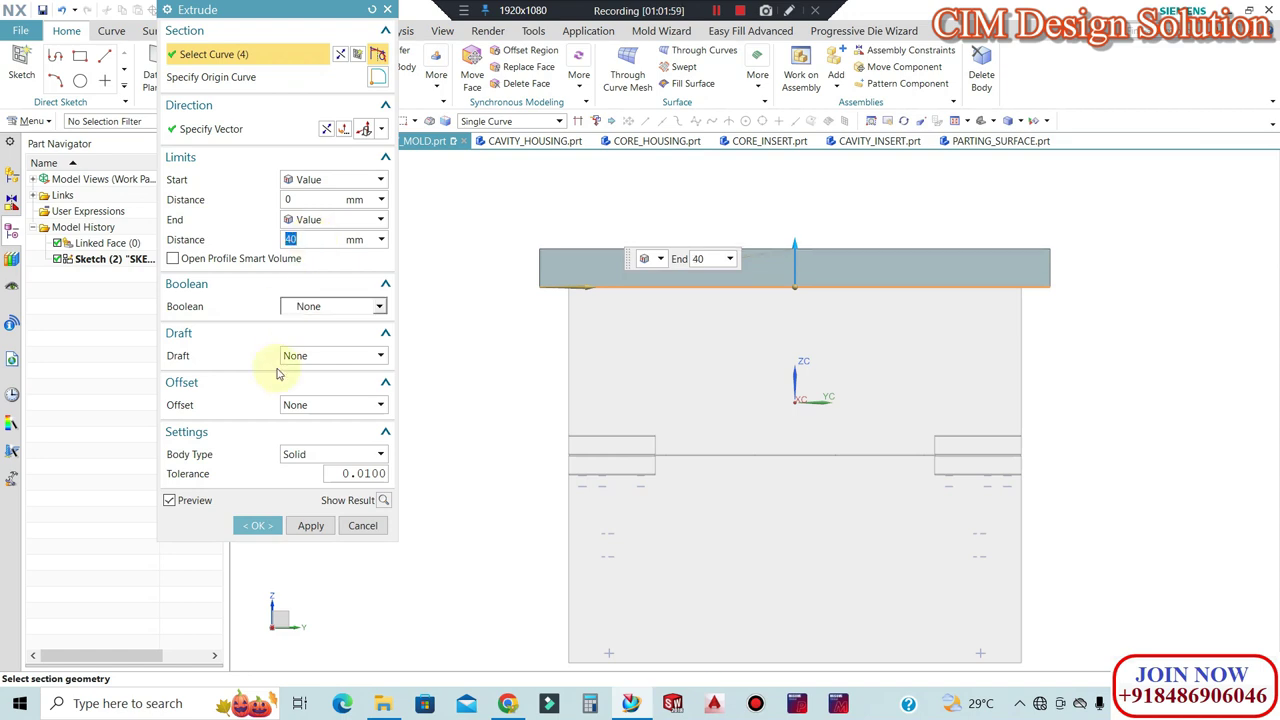
click(260, 526)
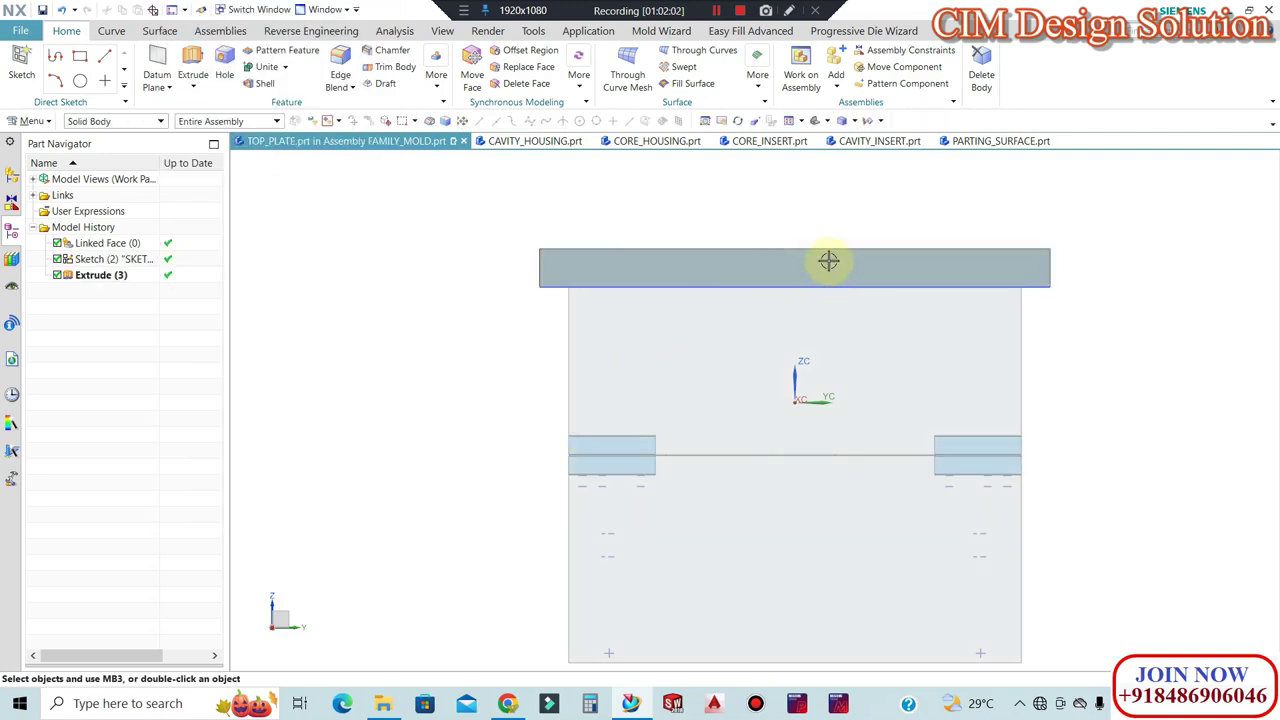
mouse_move(857, 277)
middle_down()
mouse_move(933, 245)
mouse_move(966, 303)
mouse_move(951, 266)
mouse_move(877, 260)
mouse_move(907, 225)
mouse_move(908, 300)
mouse_move(1023, 386)
mouse_move(1003, 426)
mouse_move(923, 363)
middle_up()
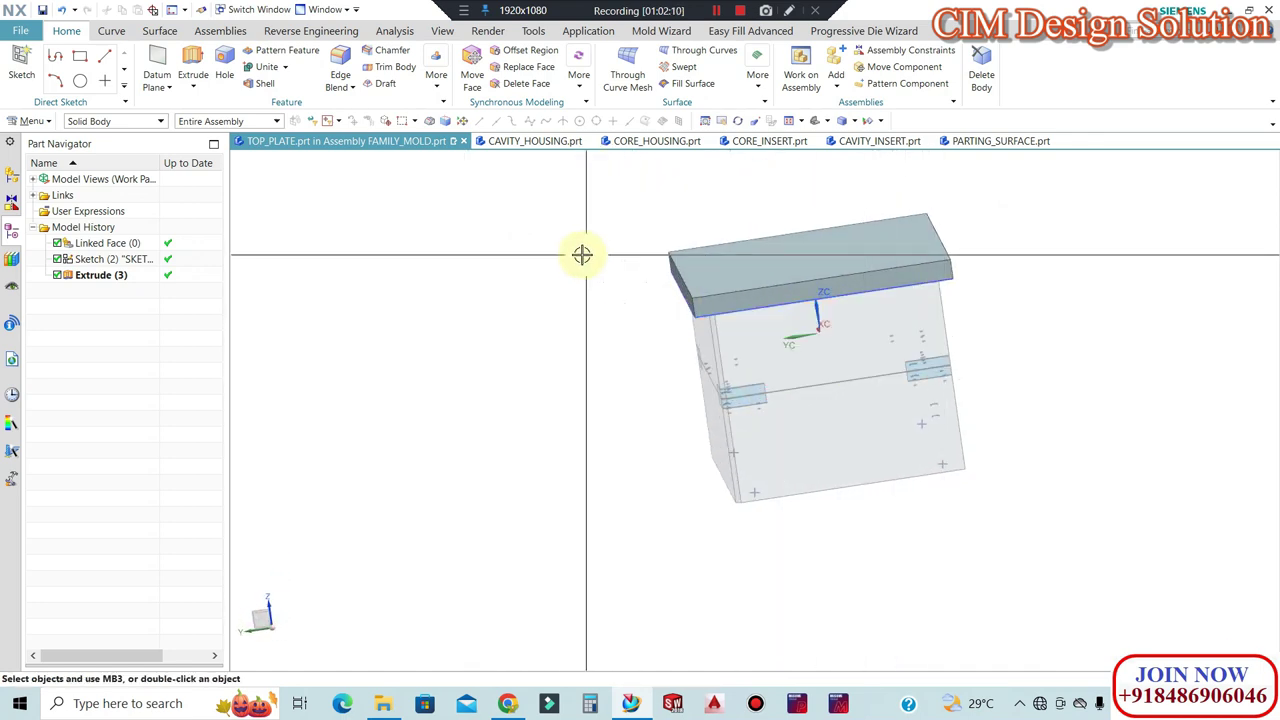
Move the top plate body to layer 100 with Edit Object Display.
scroll(731, 274, up, 2)
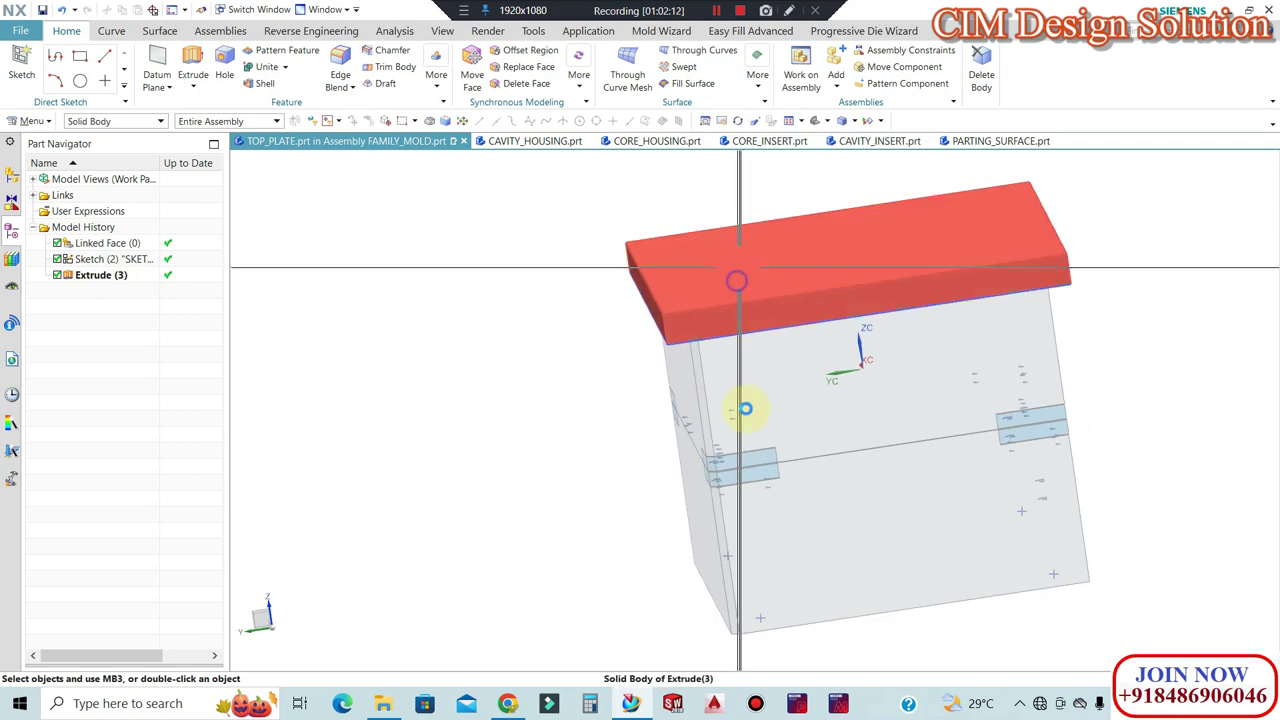
scroll(629, 283, up, 2)
scroll(637, 277, up, 2)
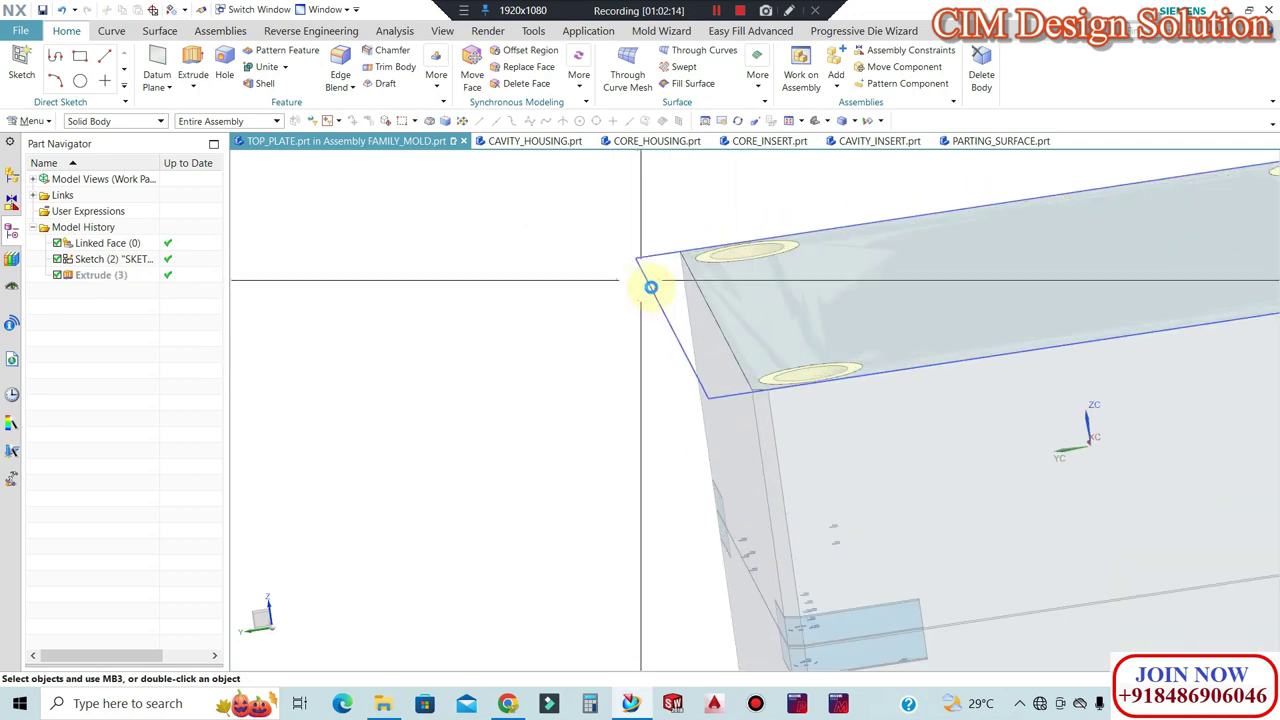
key(ctrl+j)
click(651, 289)
middle_click(420, 210)
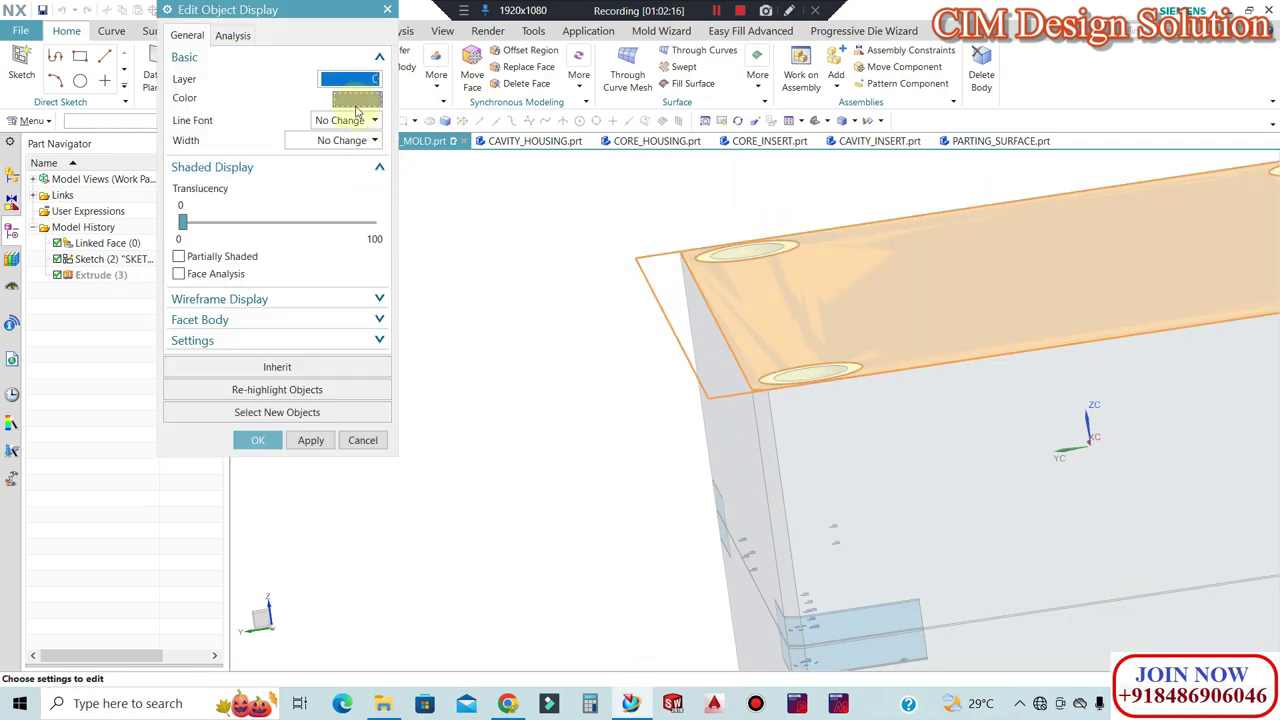
middle_click(355, 100)
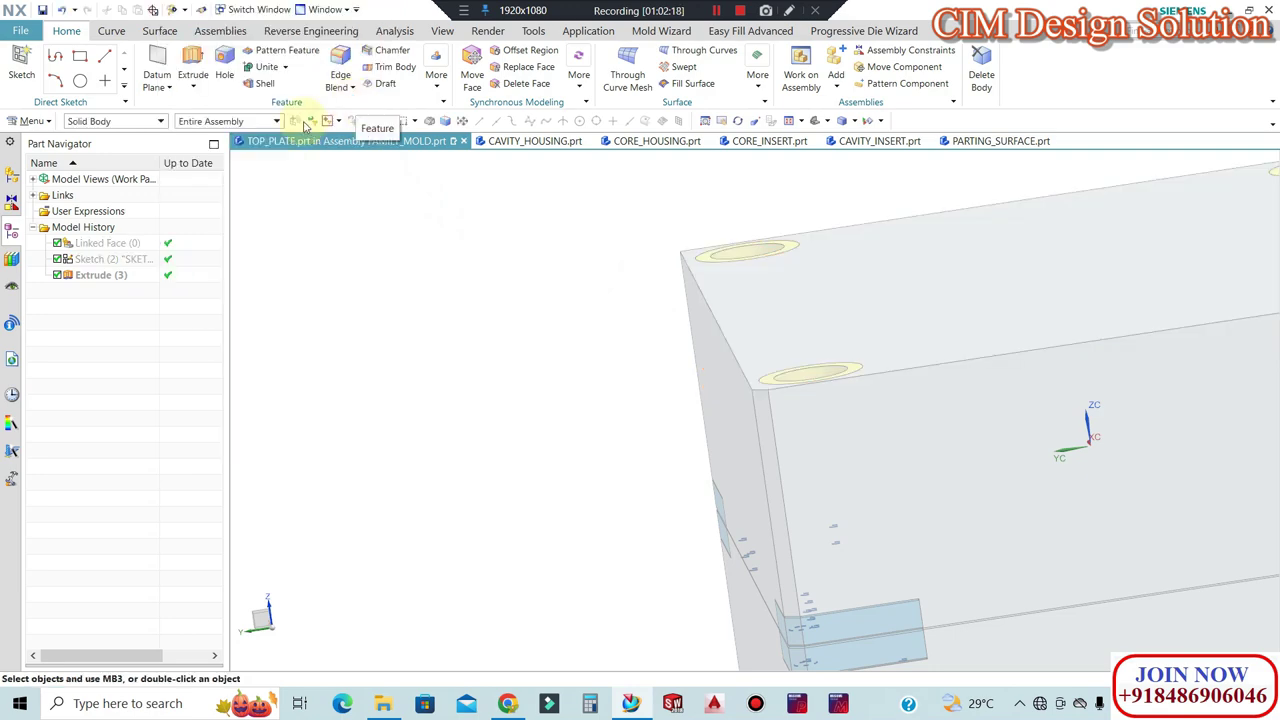
Make FAMILY_MOLD the work part from the Assembly Navigator.
click(11, 175)
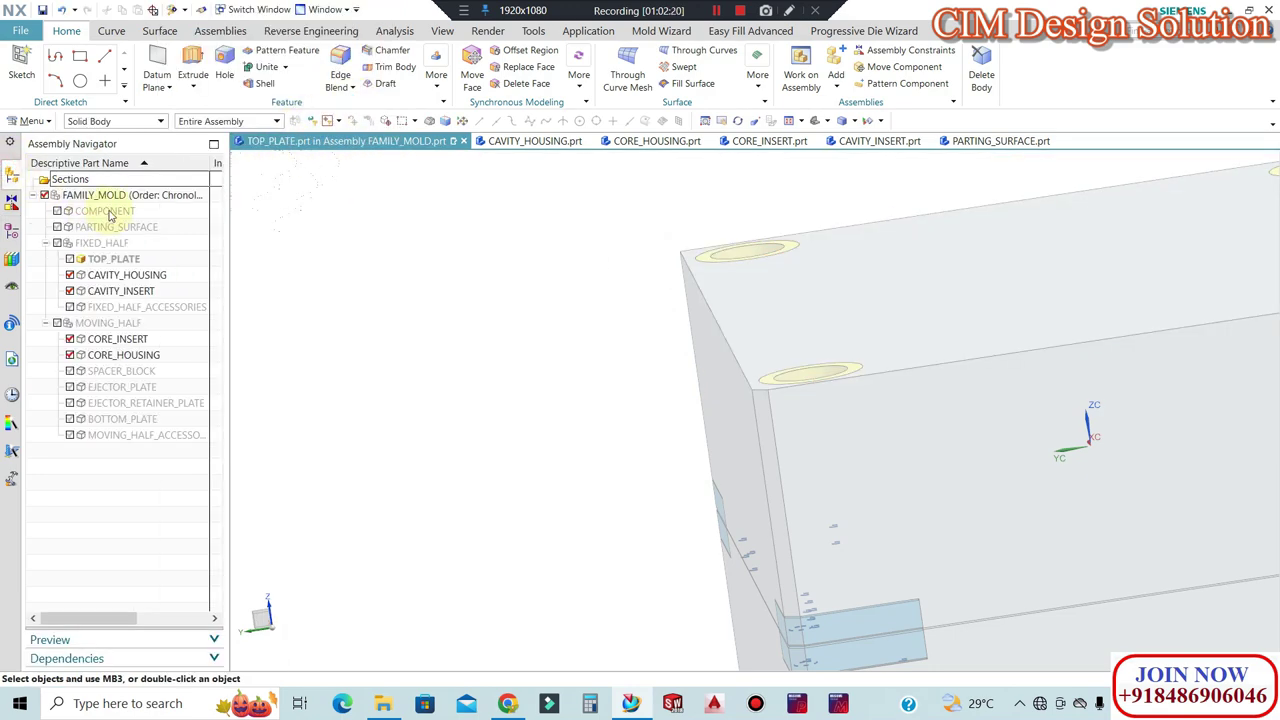
double_click(107, 195)
scroll(434, 323, down, 2)
scroll(436, 315, down, 2)
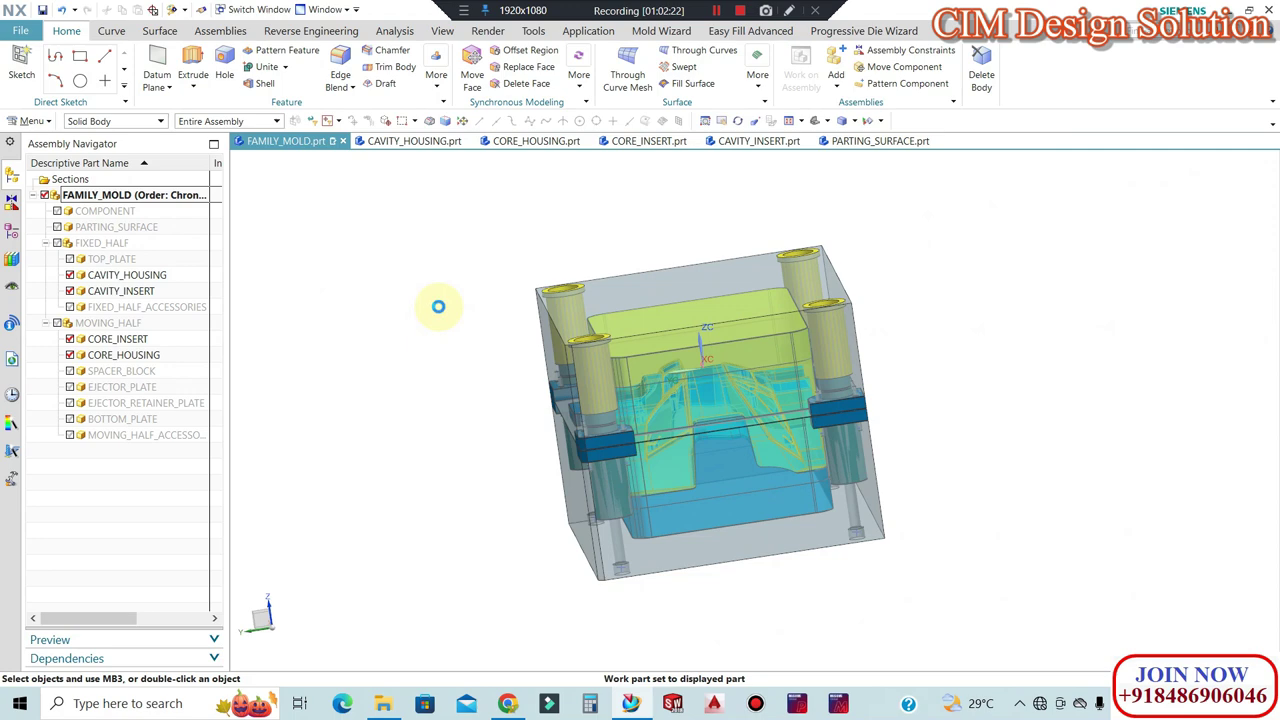
Fit the whole mold in the trimetric view and clear the current selection.
key(Home)
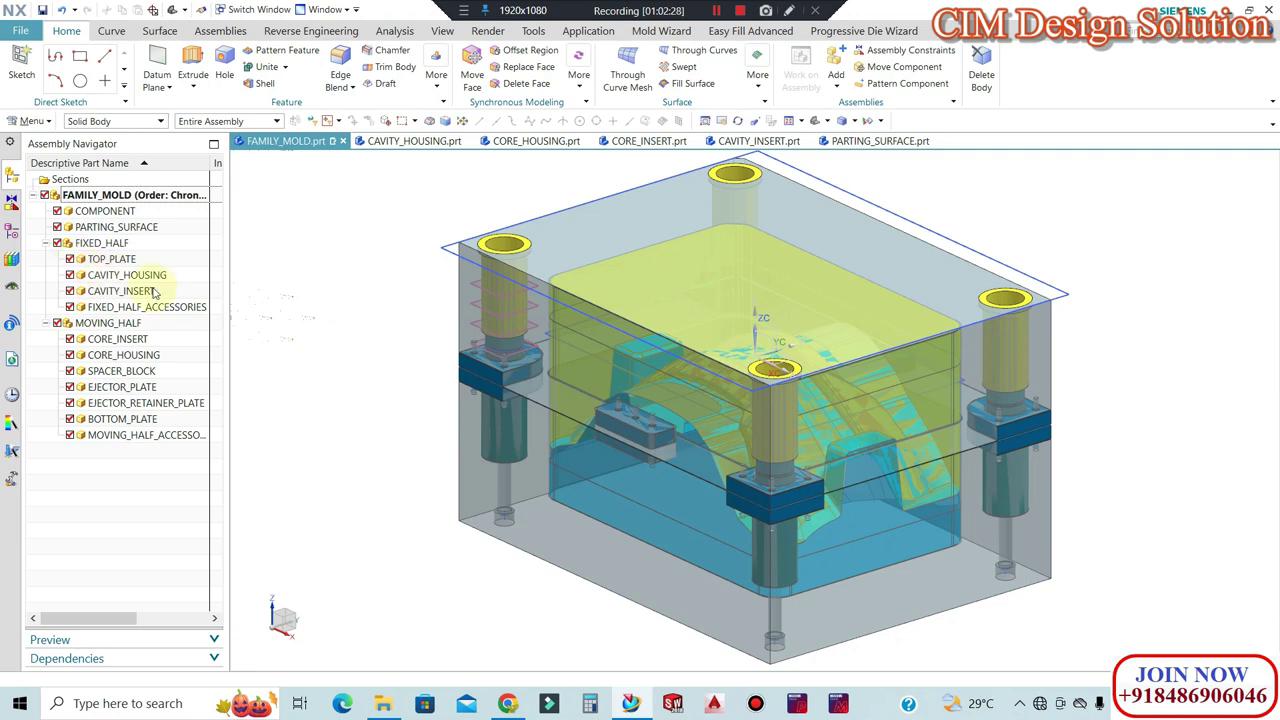
scroll(435, 350, down, 2)
scroll(435, 350, down, 1)
click(435, 350)
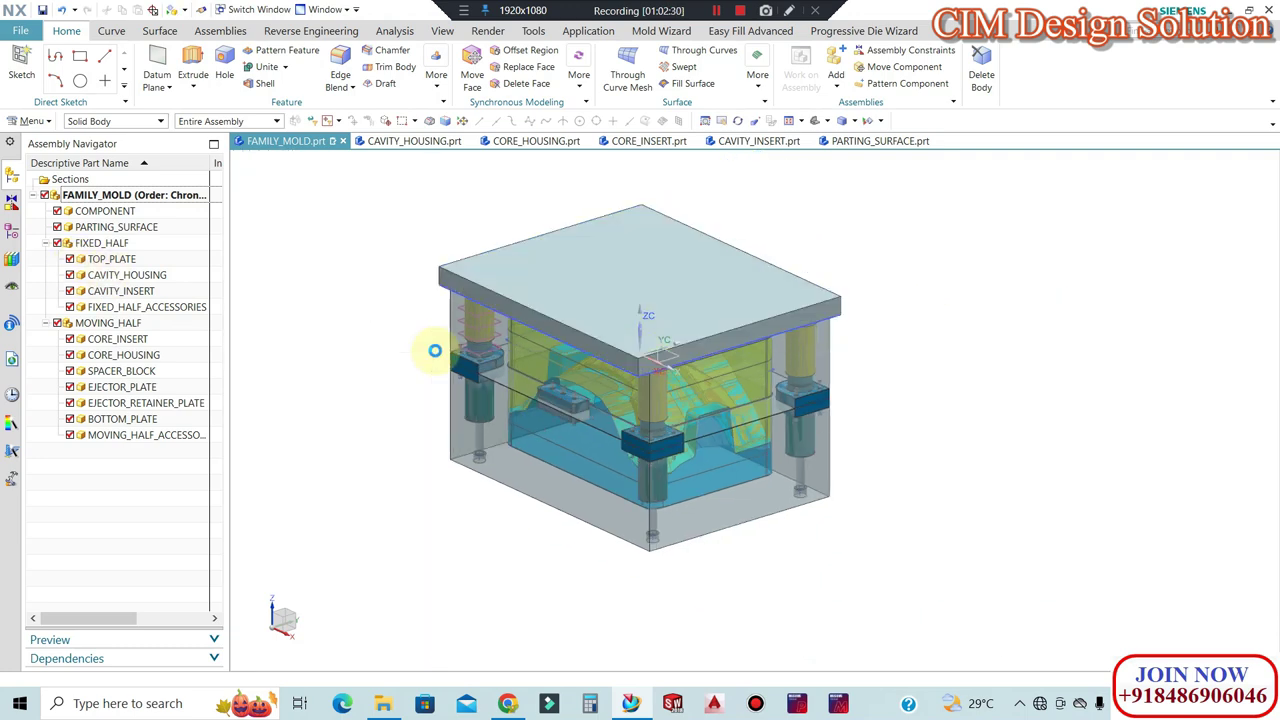
scroll(435, 350, up, 1)
scroll(435, 350, up, 2)
scroll(465, 318, down, 2)
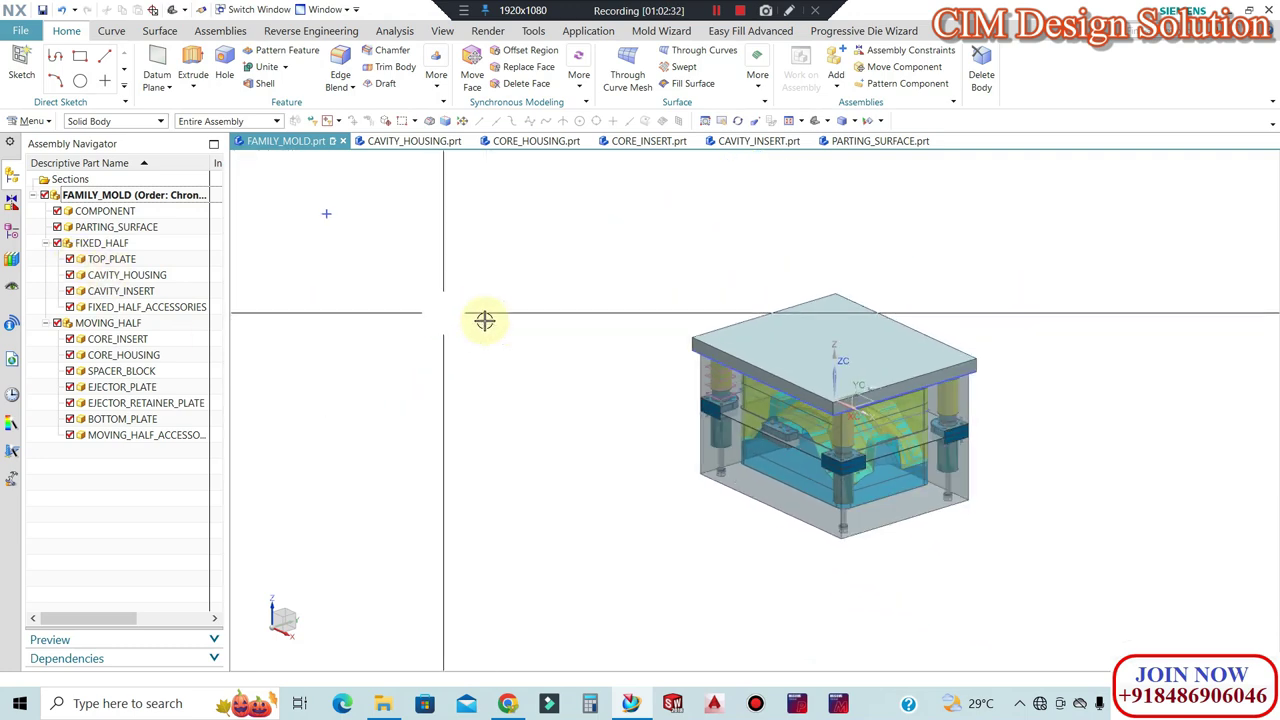
scroll(856, 401, up, 2)
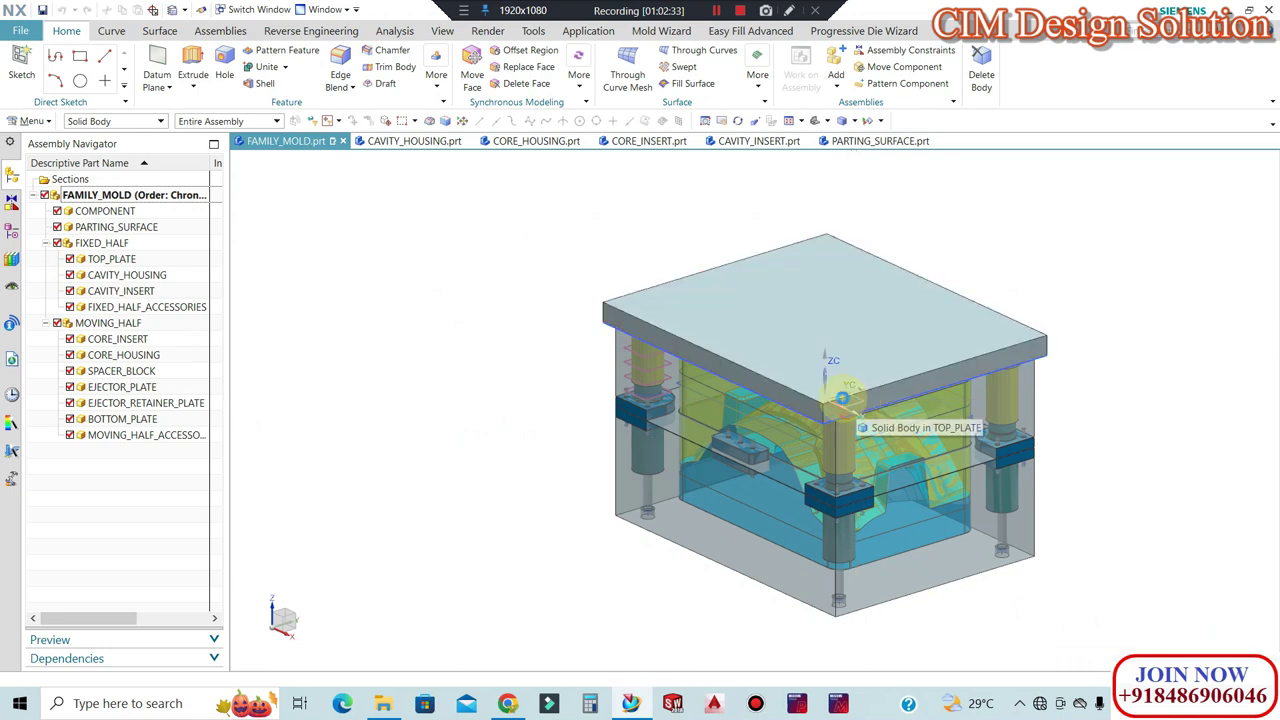
Hide layer 100, which holds the top plate, in Layer Settings and close the dialog.
key(ctrl+l)
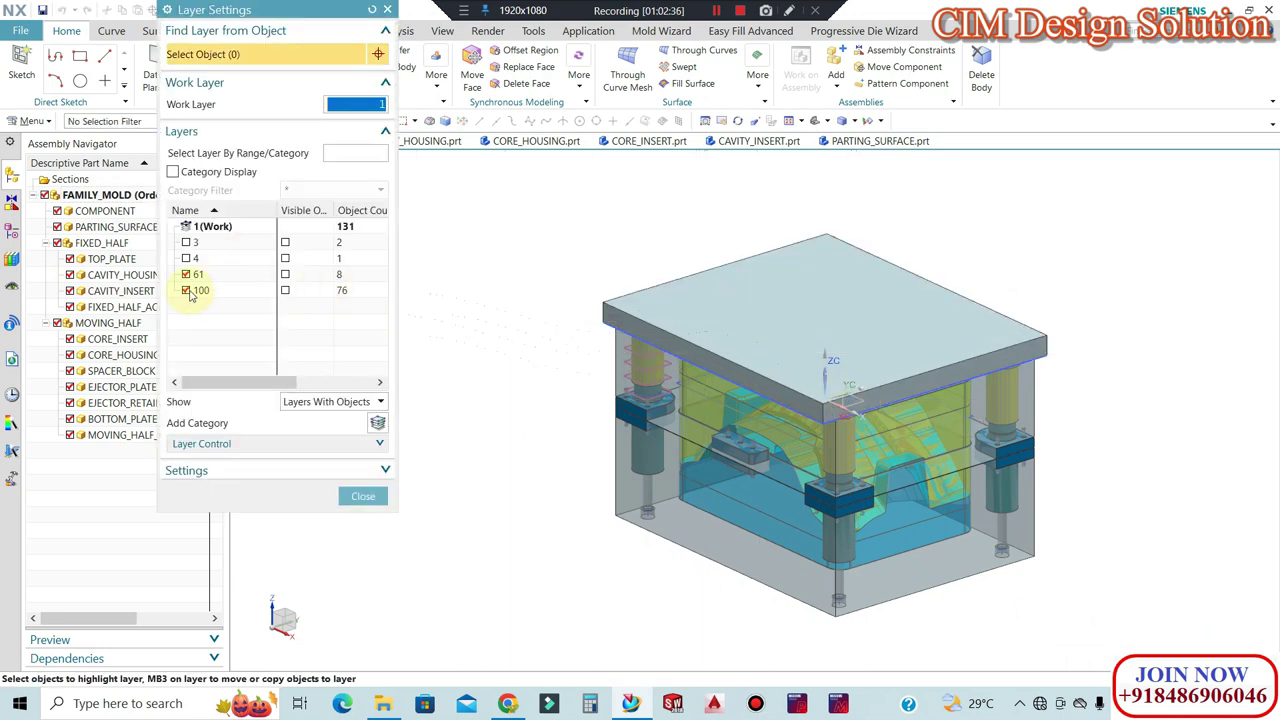
click(186, 290)
click(186, 290)
click(186, 290)
click(186, 290)
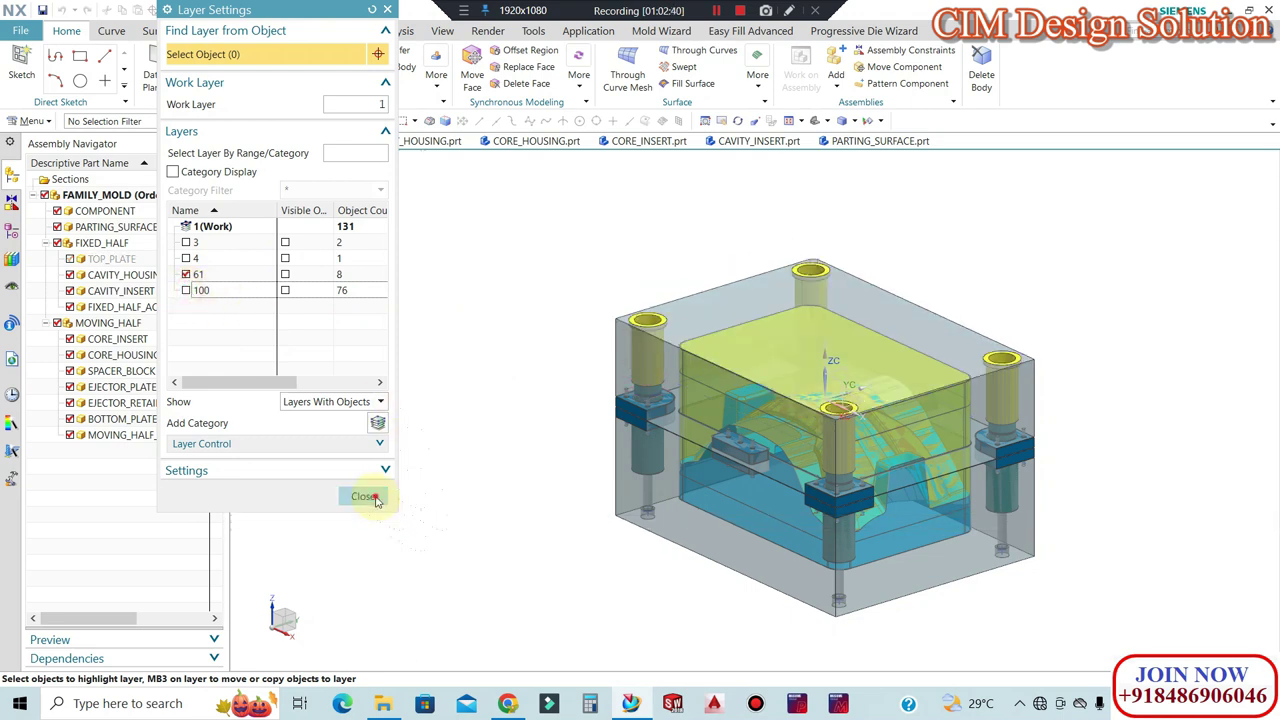
click(363, 496)
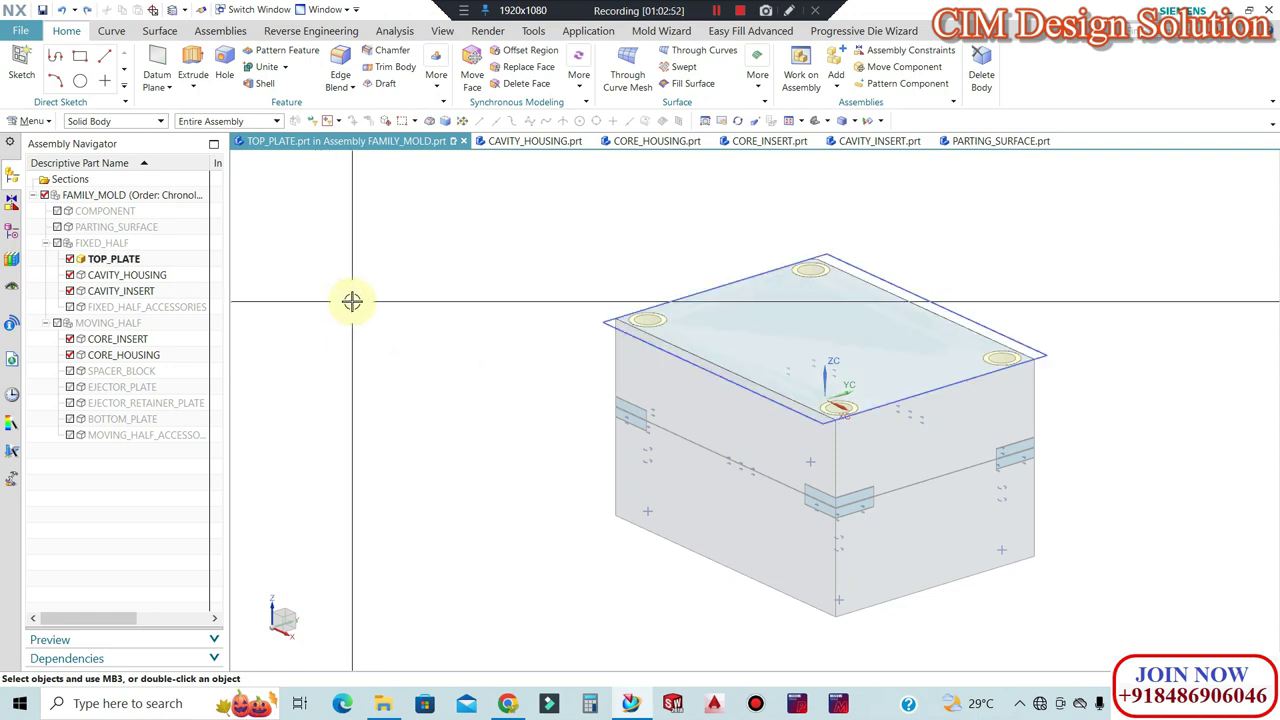
key(ctrl+j)
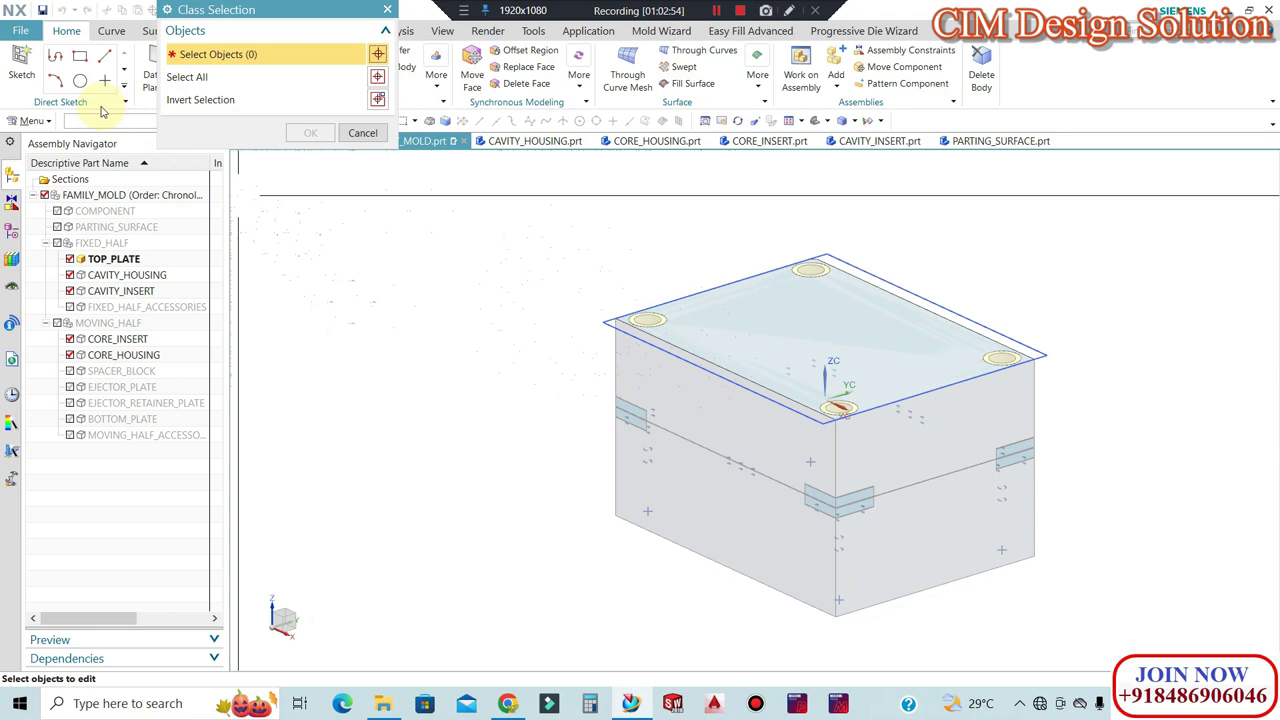
Hide the four lines of the top plate's rectangular outline using the Curve filter.
click(103, 121)
click(78, 180)
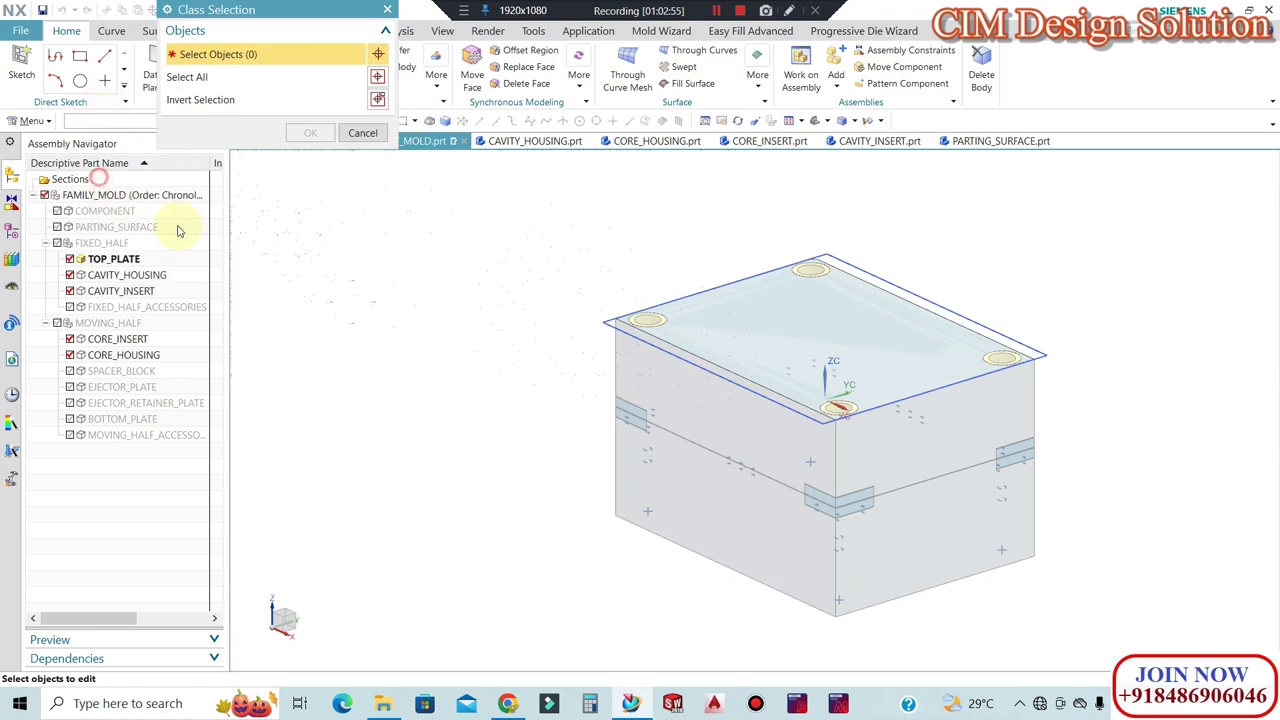
click(621, 320)
scroll(621, 320, up, 2)
click(765, 265)
click(1006, 240)
click(1075, 452)
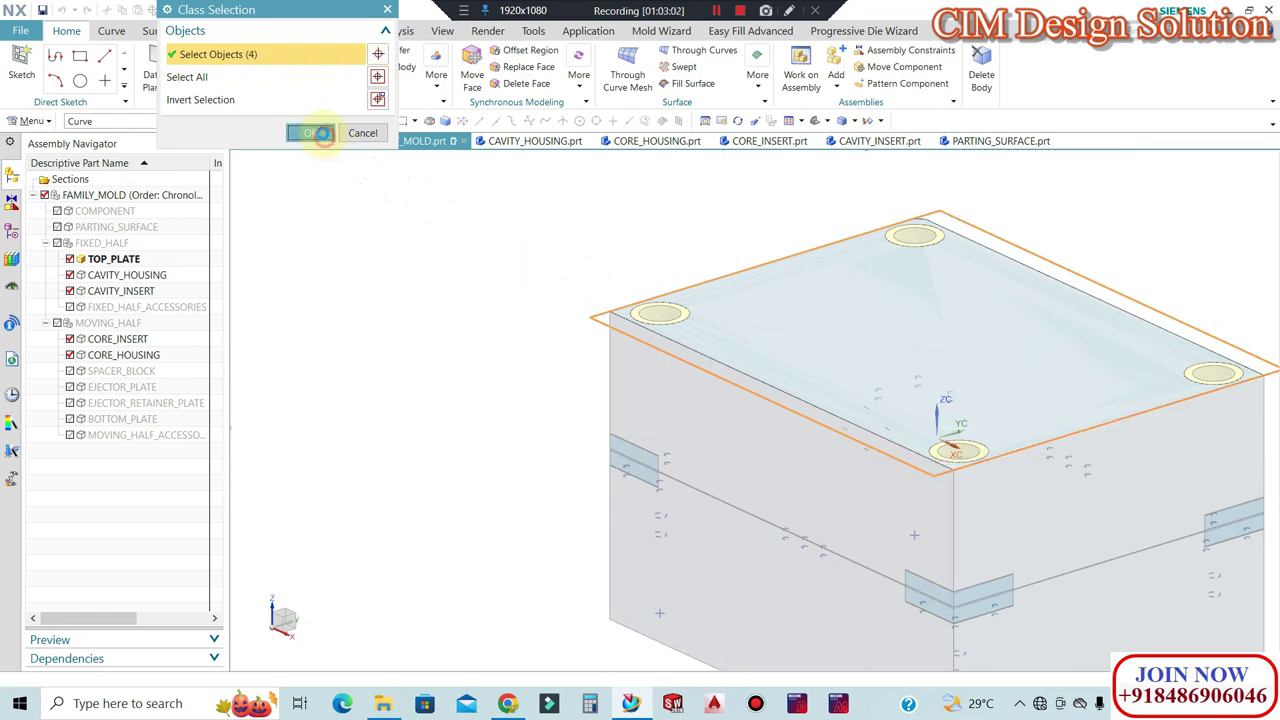
click(318, 134)
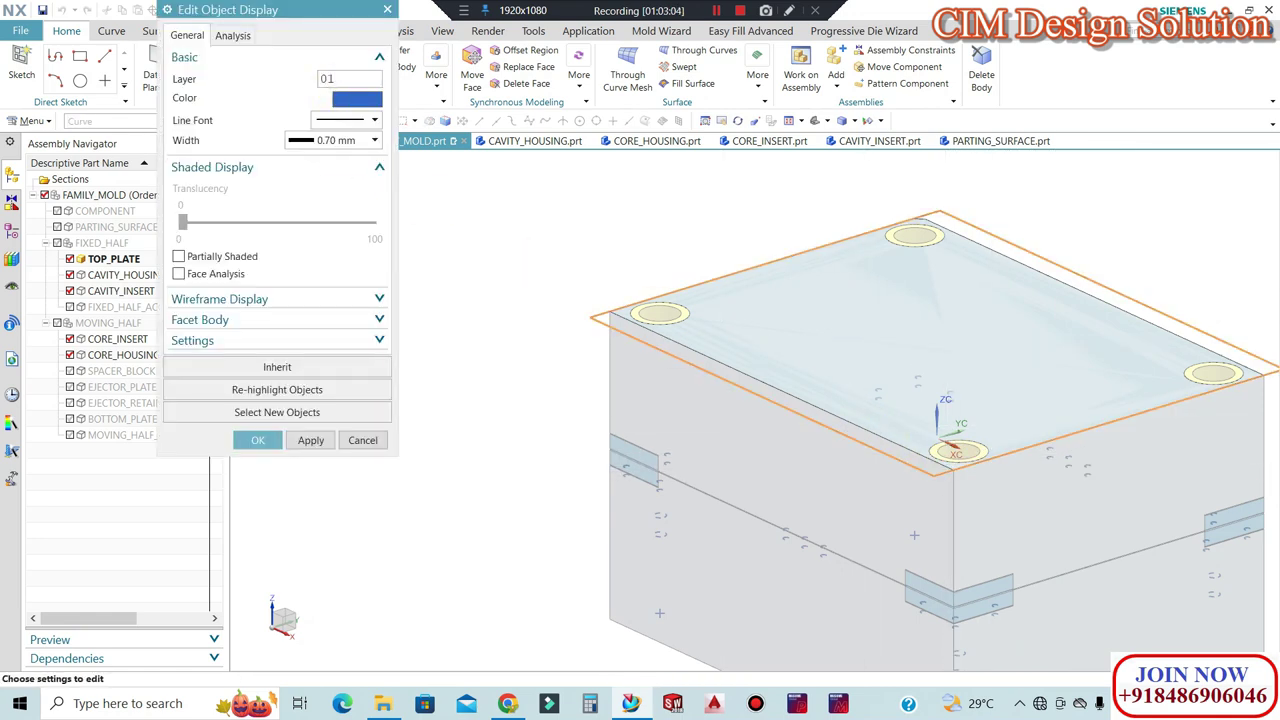
key(Return)
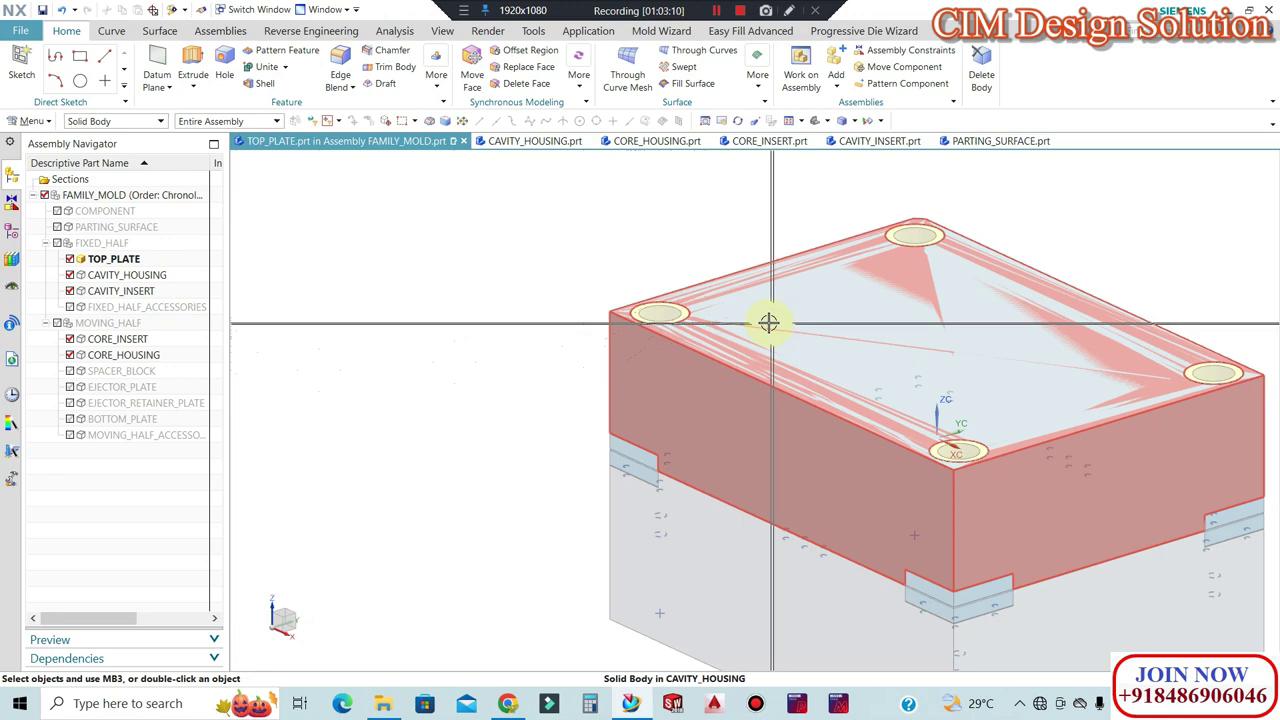
Apply new object display settings to the linked top-face sheet body.
click(12, 230)
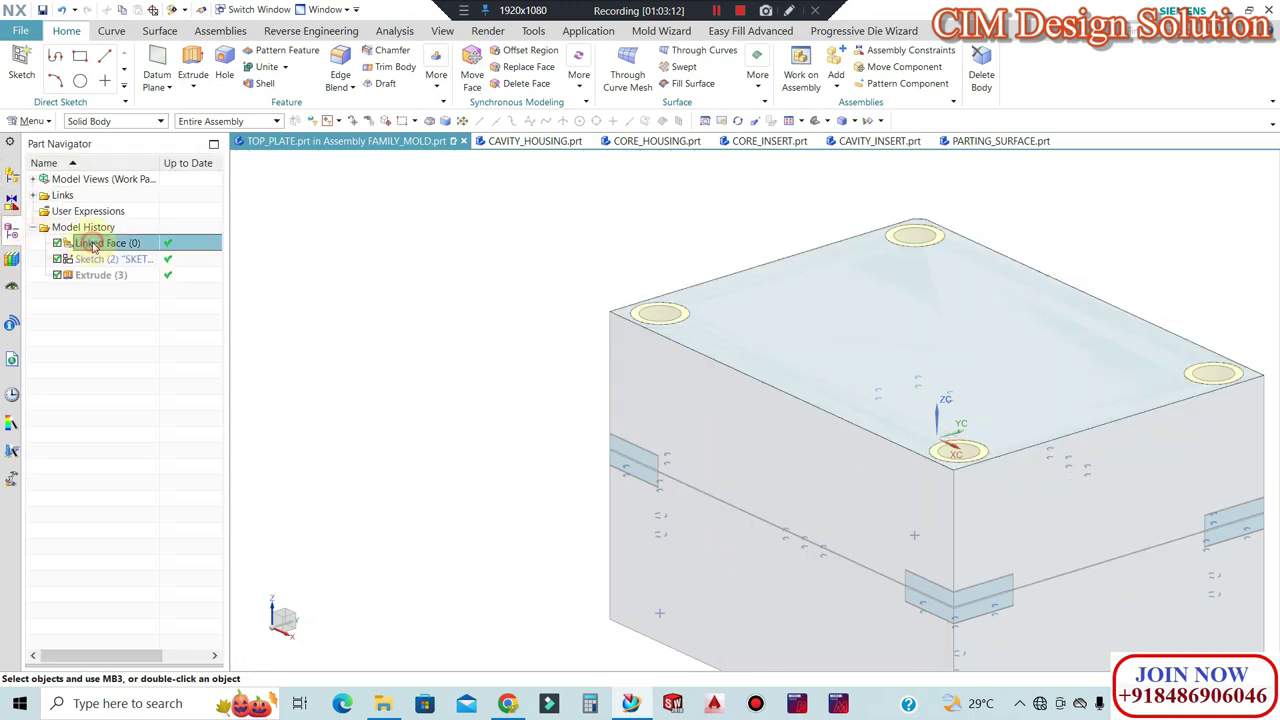
click(488, 311)
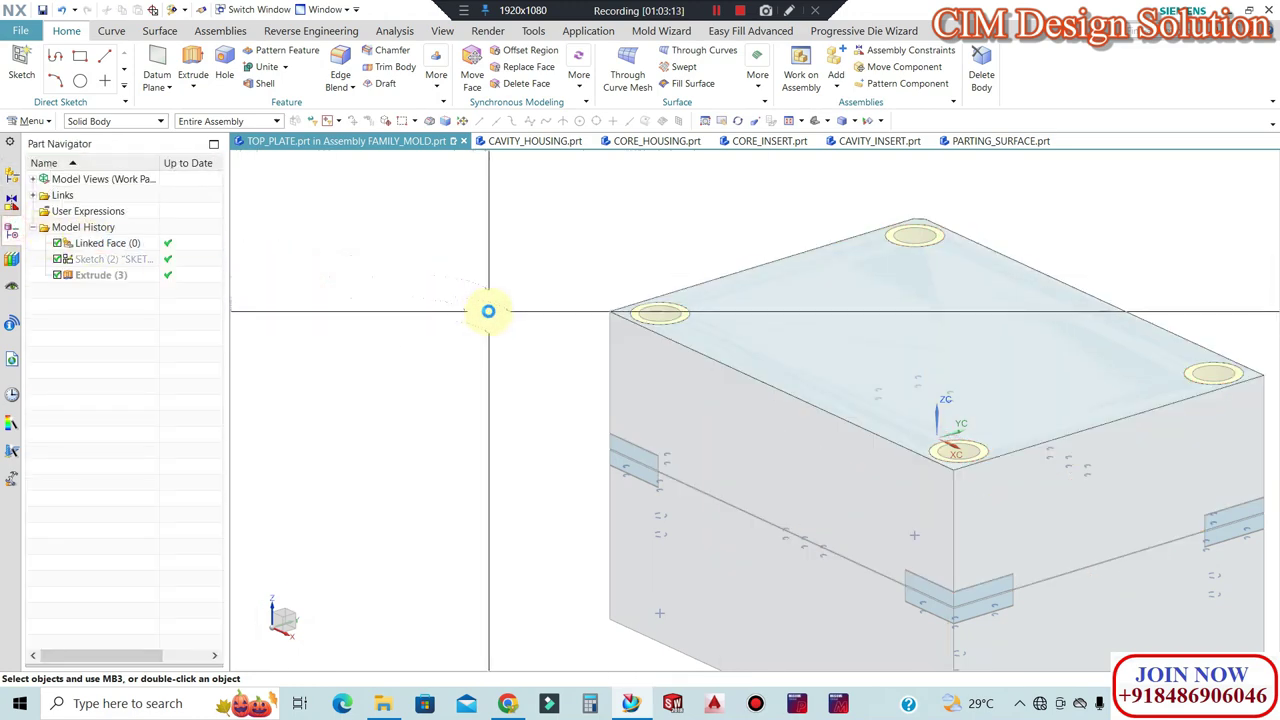
key(ctrl+j)
click(113, 118)
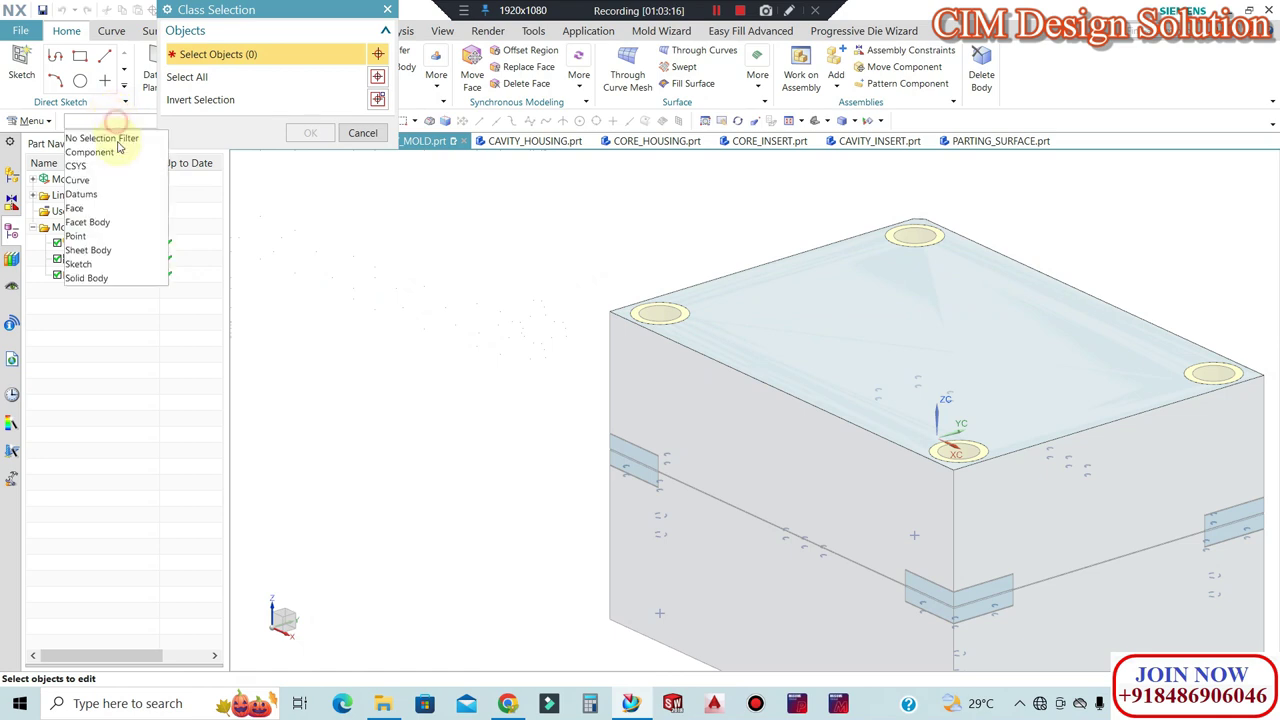
click(110, 252)
click(766, 343)
click(354, 130)
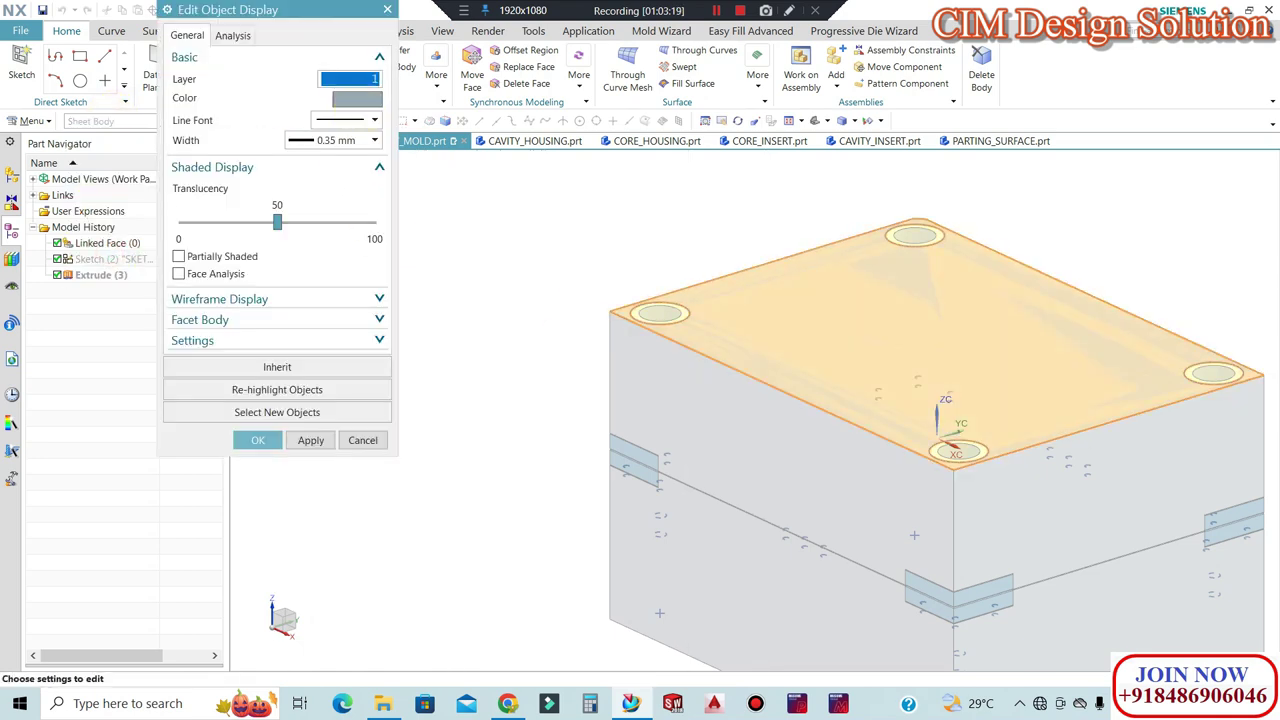
middle_click(359, 106)
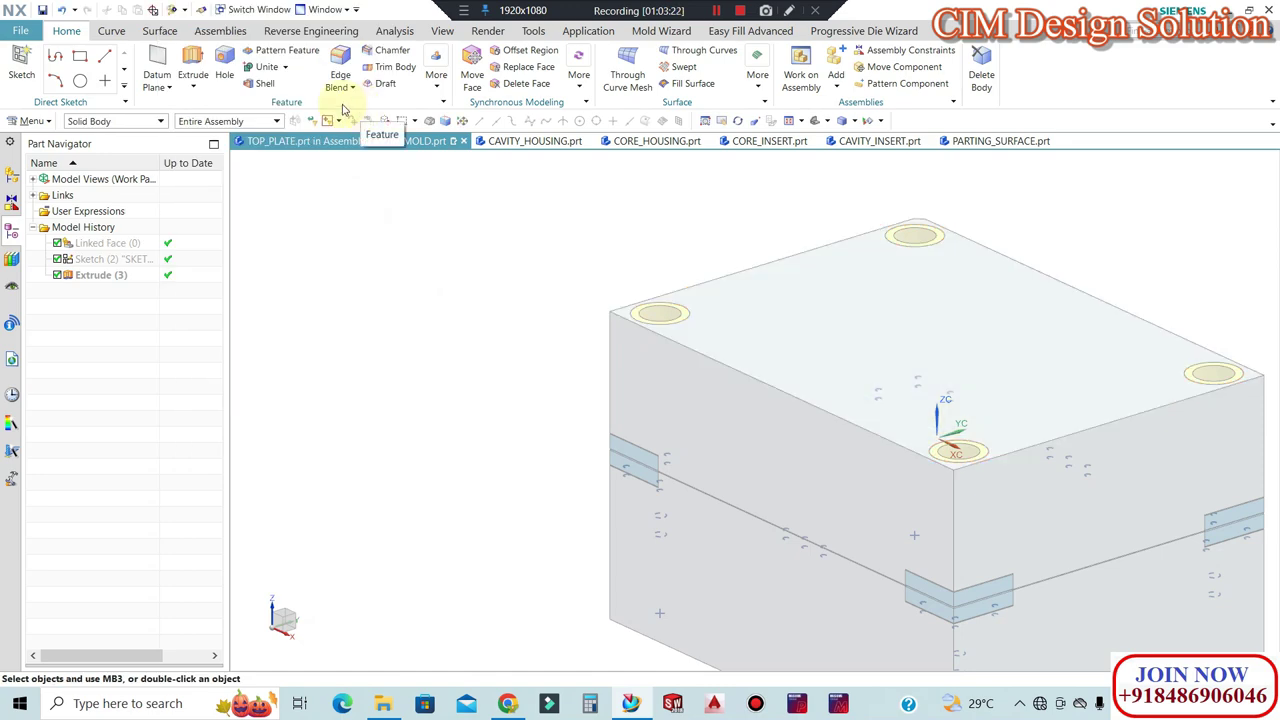
click(6, 176)
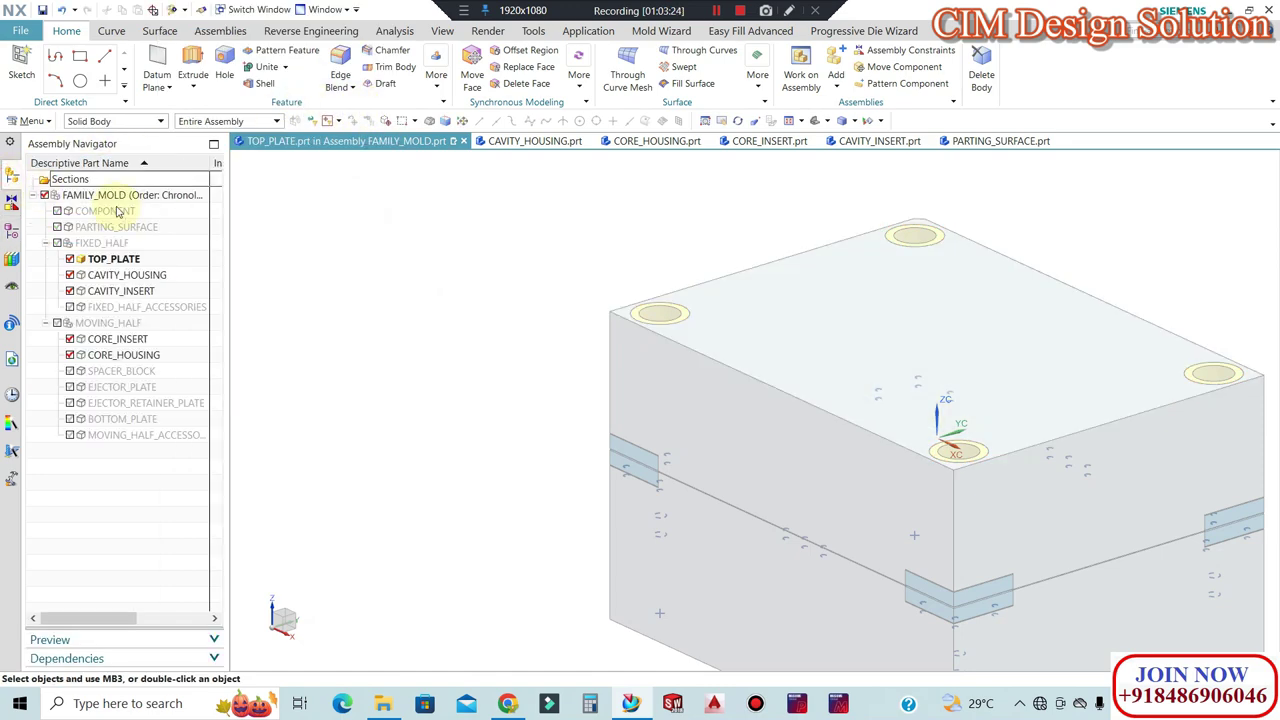
Display the whole FAMILY_MOLD assembly and rotate it to a near-front orientation.
double_click(110, 197)
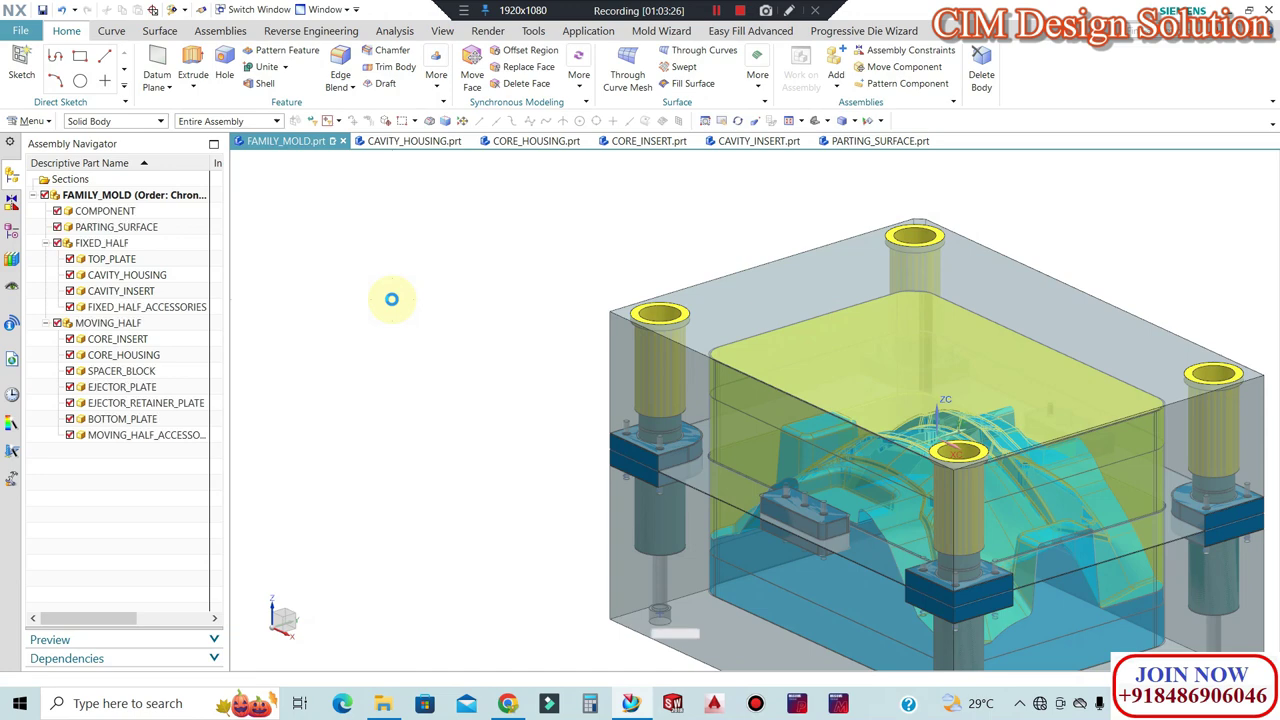
scroll(391, 299, down, 1)
scroll(391, 299, down, 1)
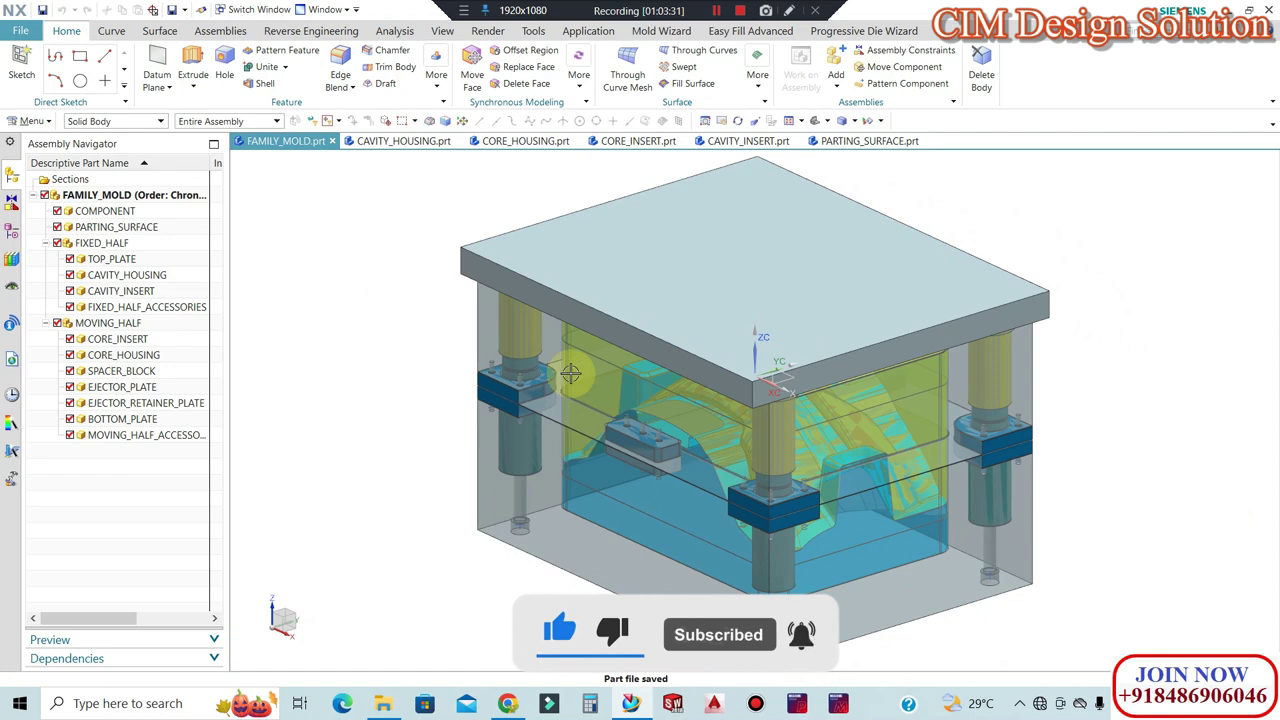
middle_drag(714, 414, 888, 456)
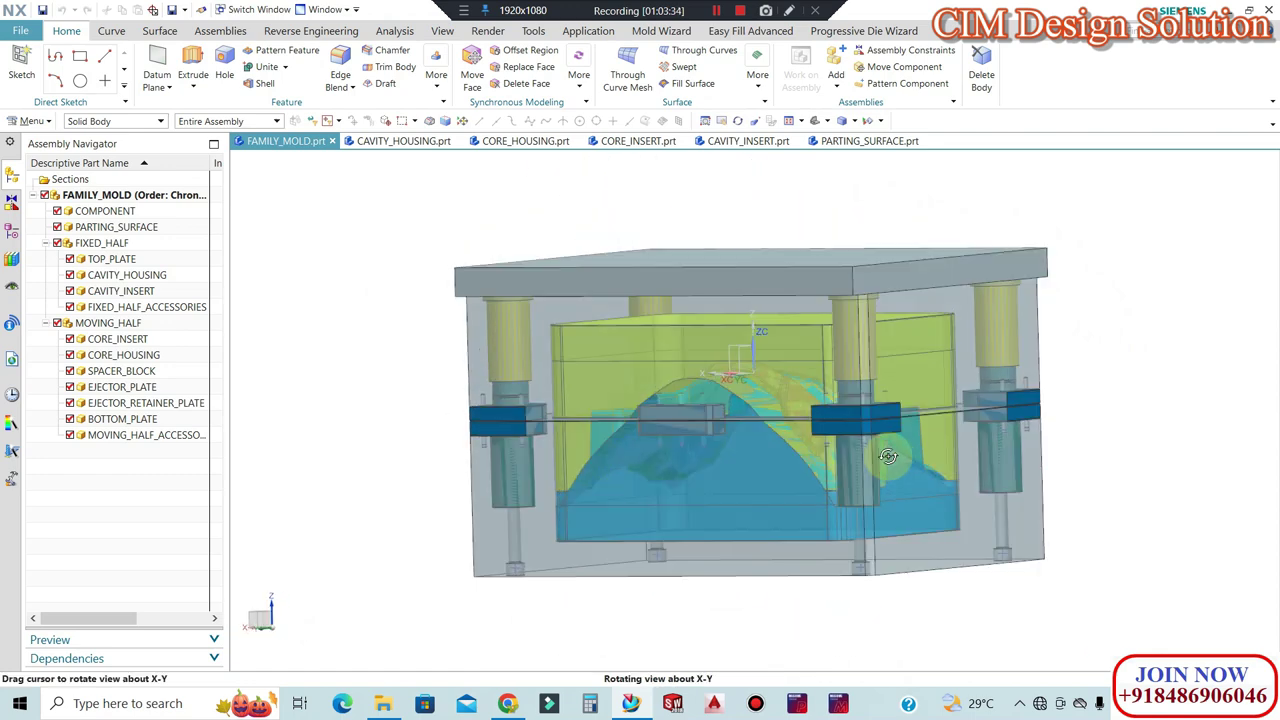
scroll(886, 283, up, 2)
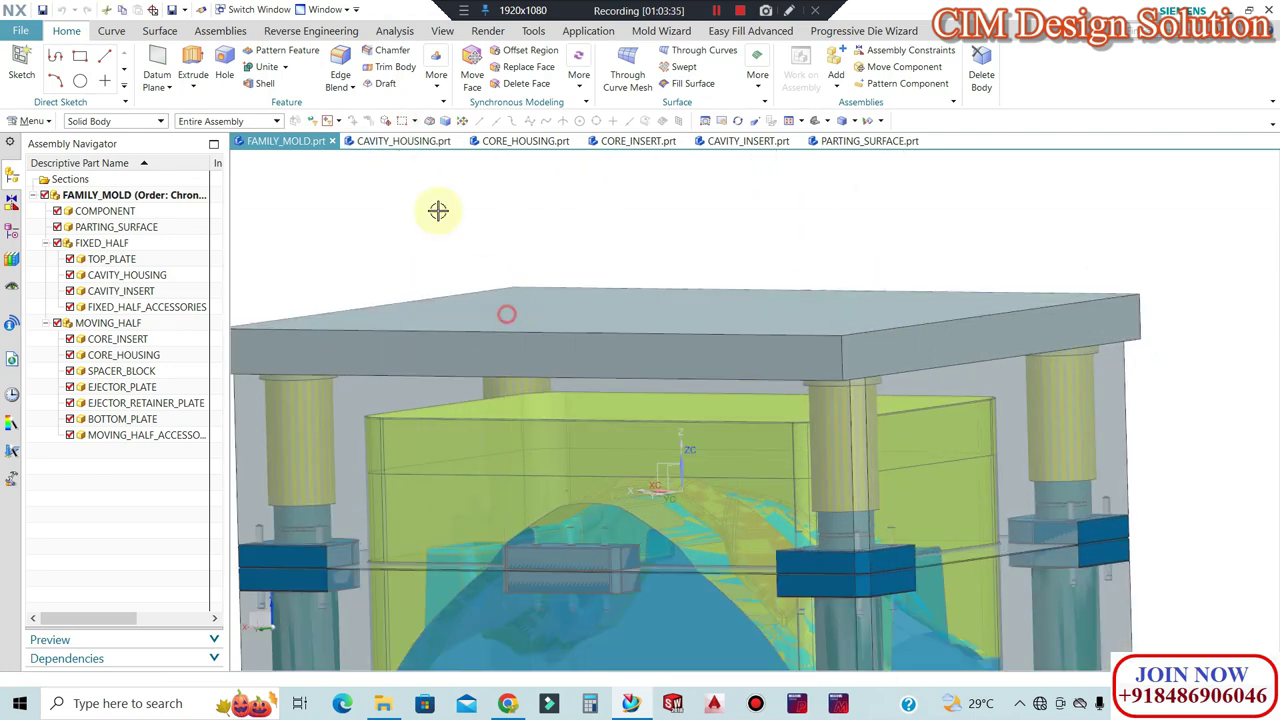
Change the top plate's display to a solid slab and remove the selection filter.
click(481, 280)
key(ctrl+j)
middle_click(414, 82)
click(123, 123)
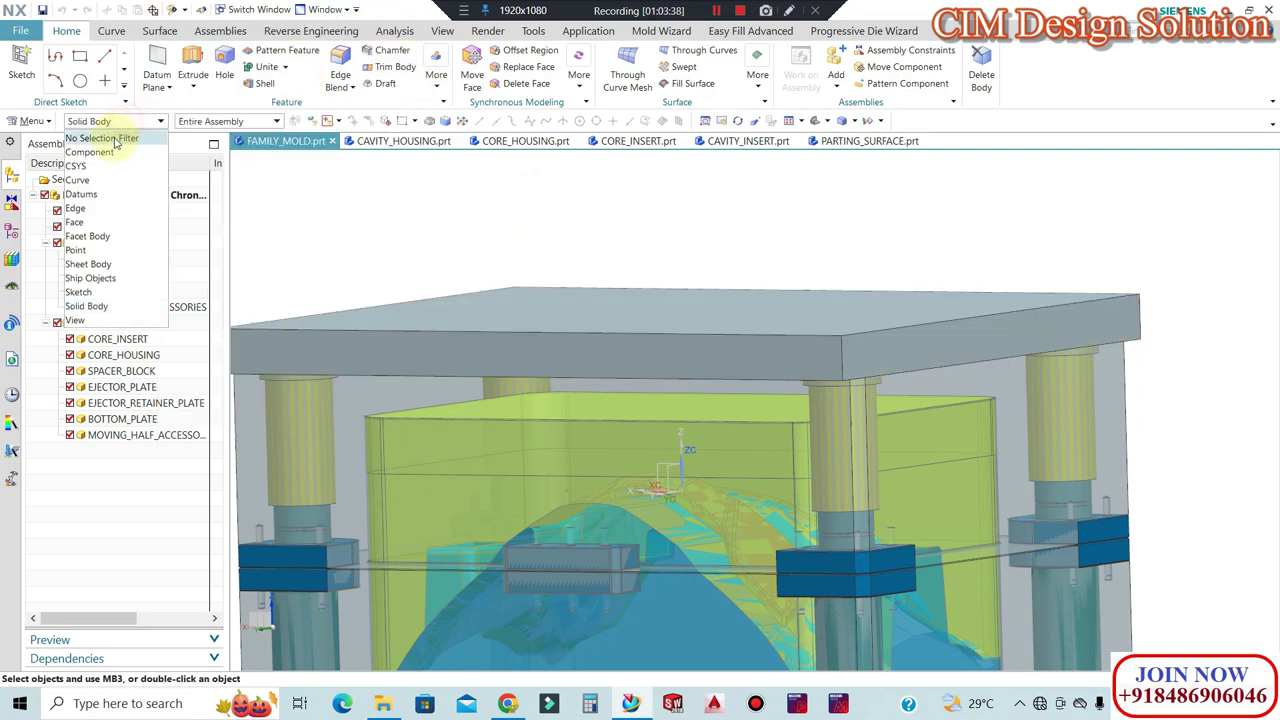
click(110, 136)
Make TOP_PLATE the work part and add a 10 mm chamfer to a vertical edge.
double_click(499, 302)
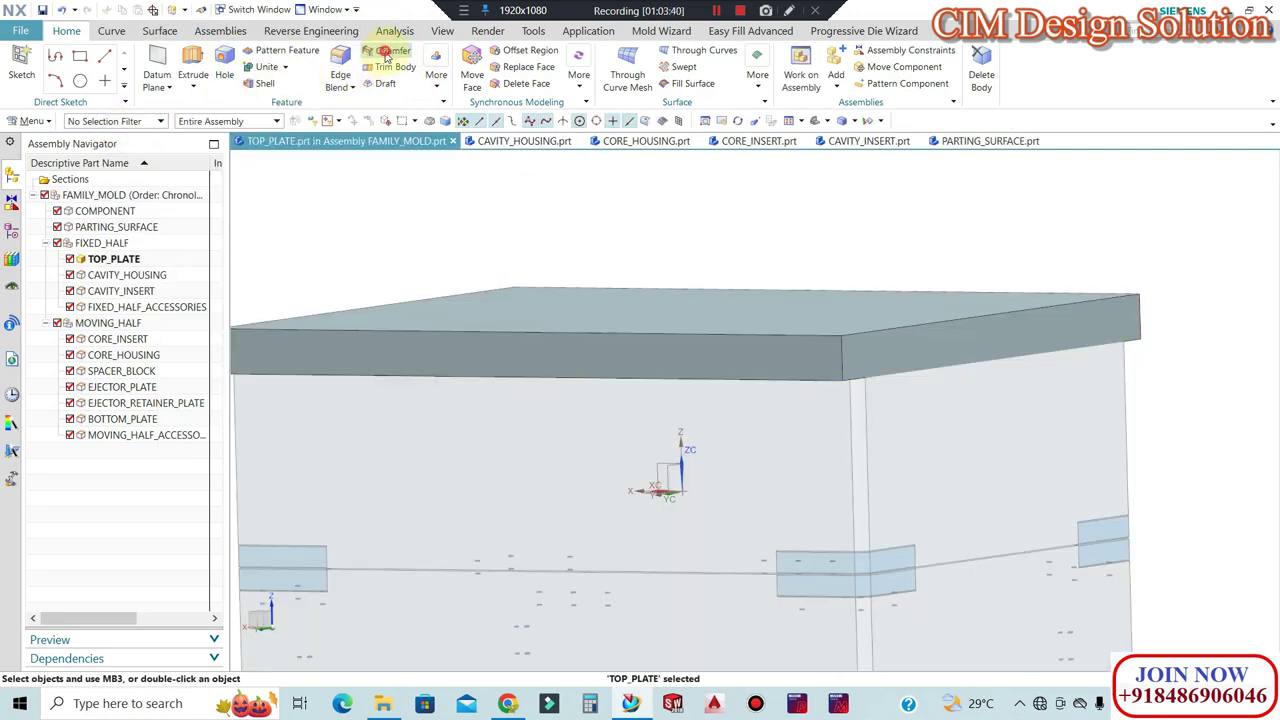
click(840, 356)
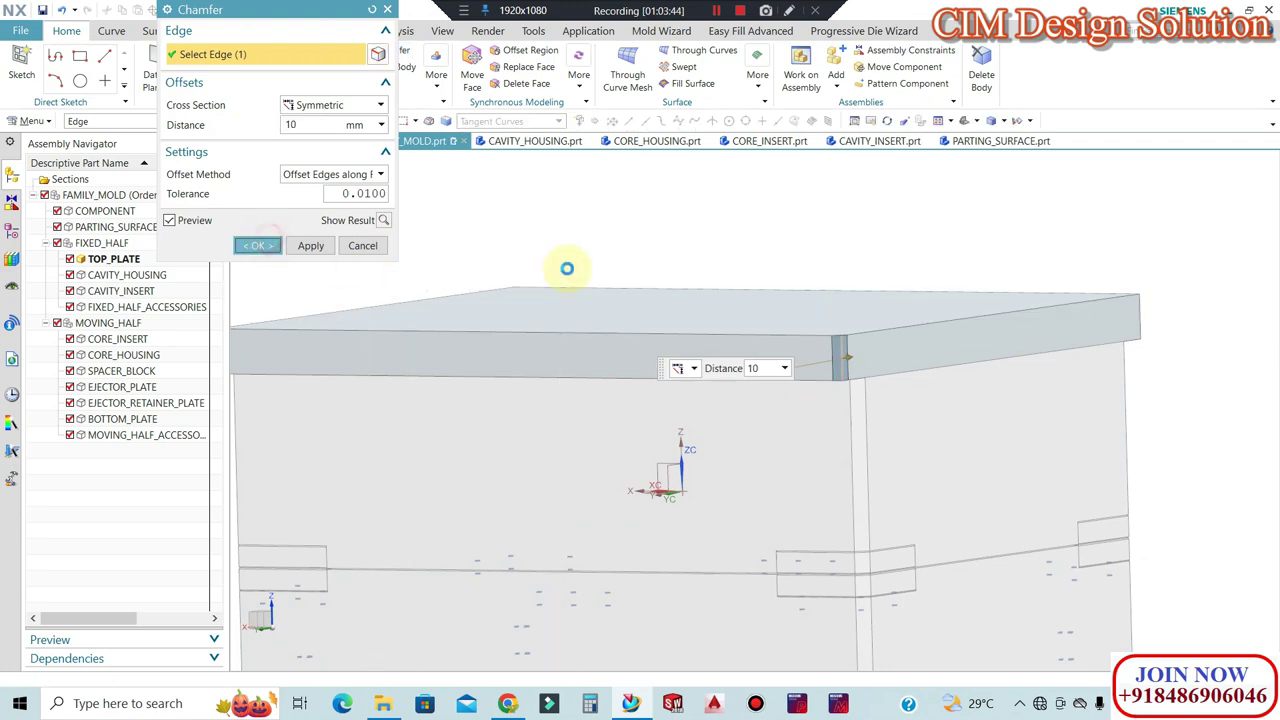
middle_click(566, 268)
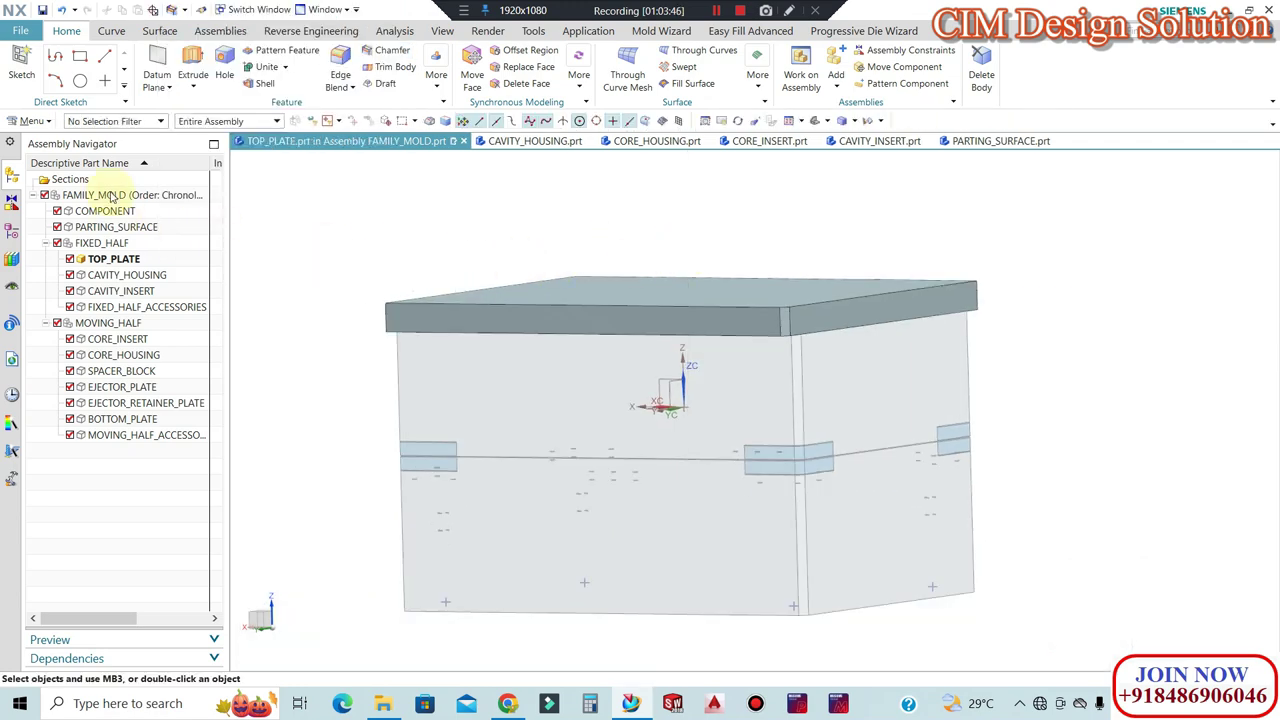
Make FAMILY_MOLD the work part again, save it, and view it from the front.
double_click(105, 196)
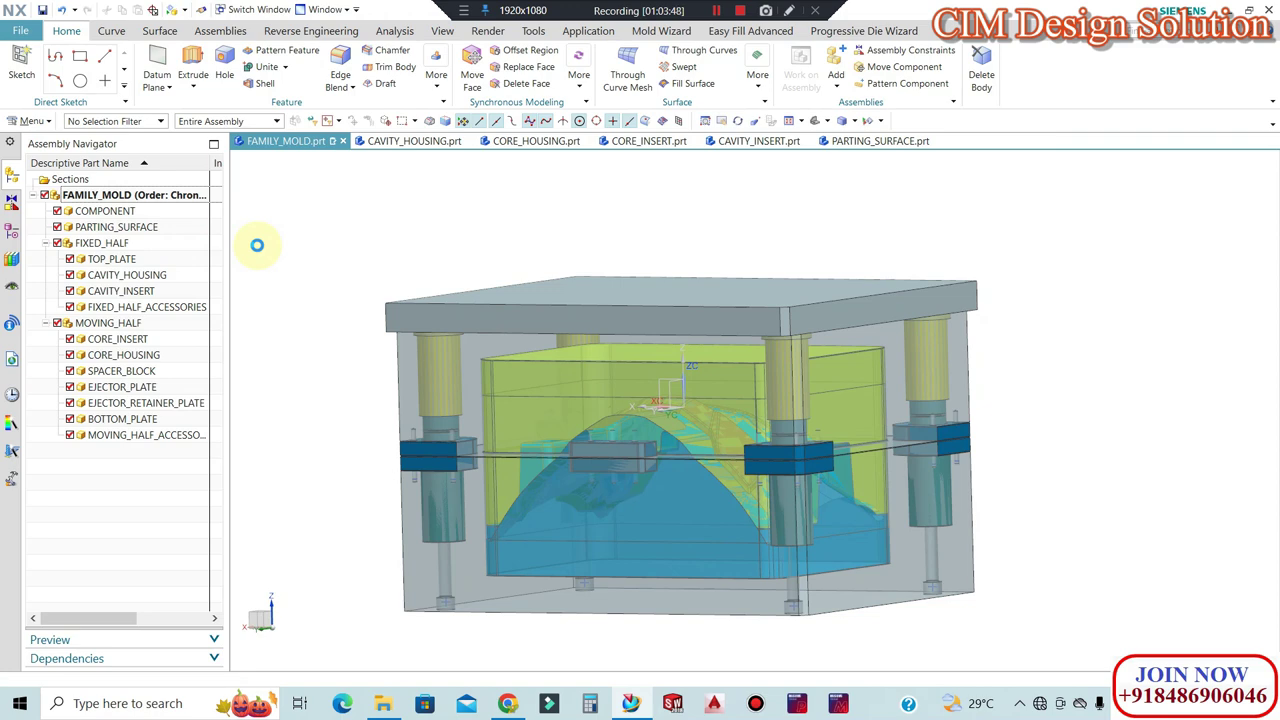
key(Home)
key(ctrl+s)
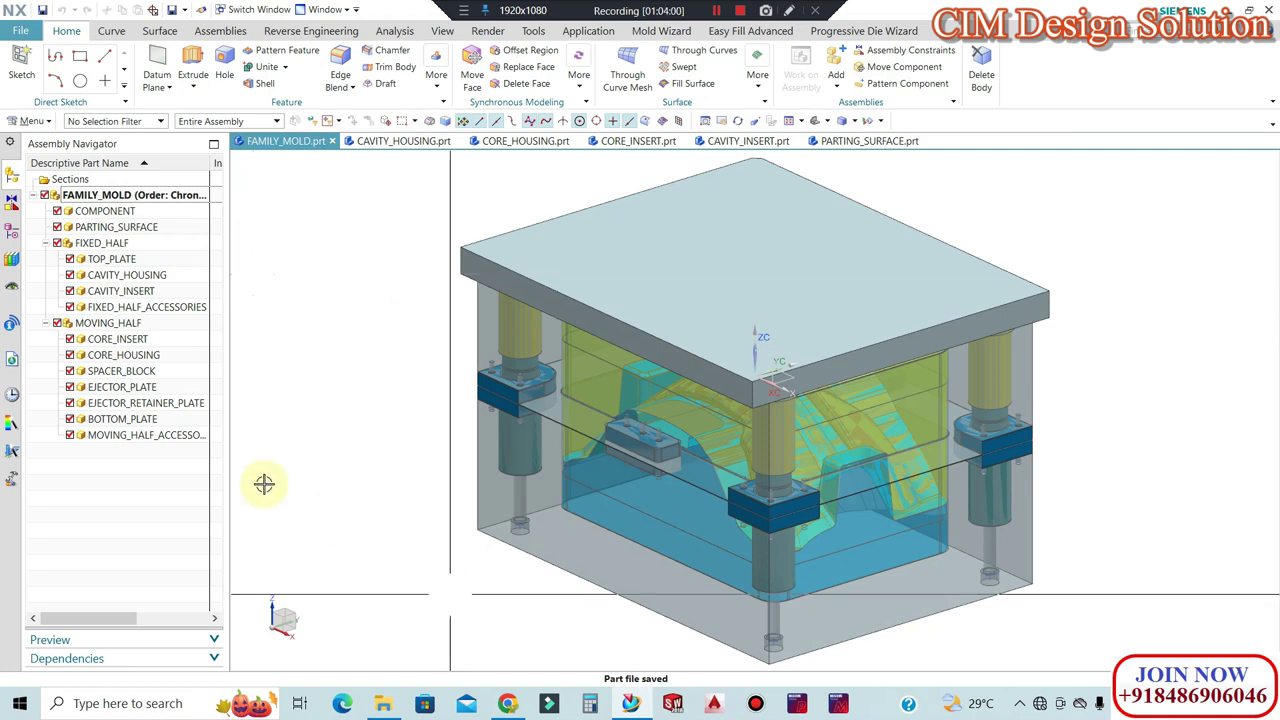
scroll(370, 385, down, 2)
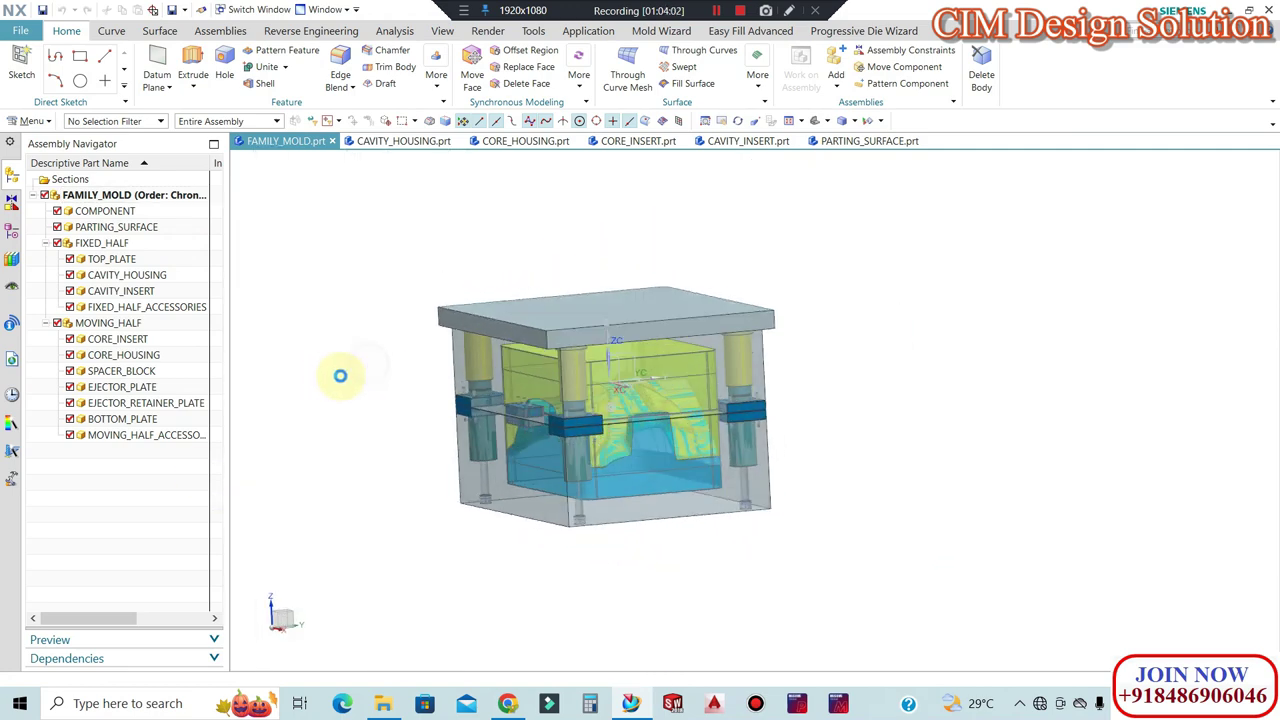
key(ctrl+alt+f)
scroll(840, 460, up, 1)
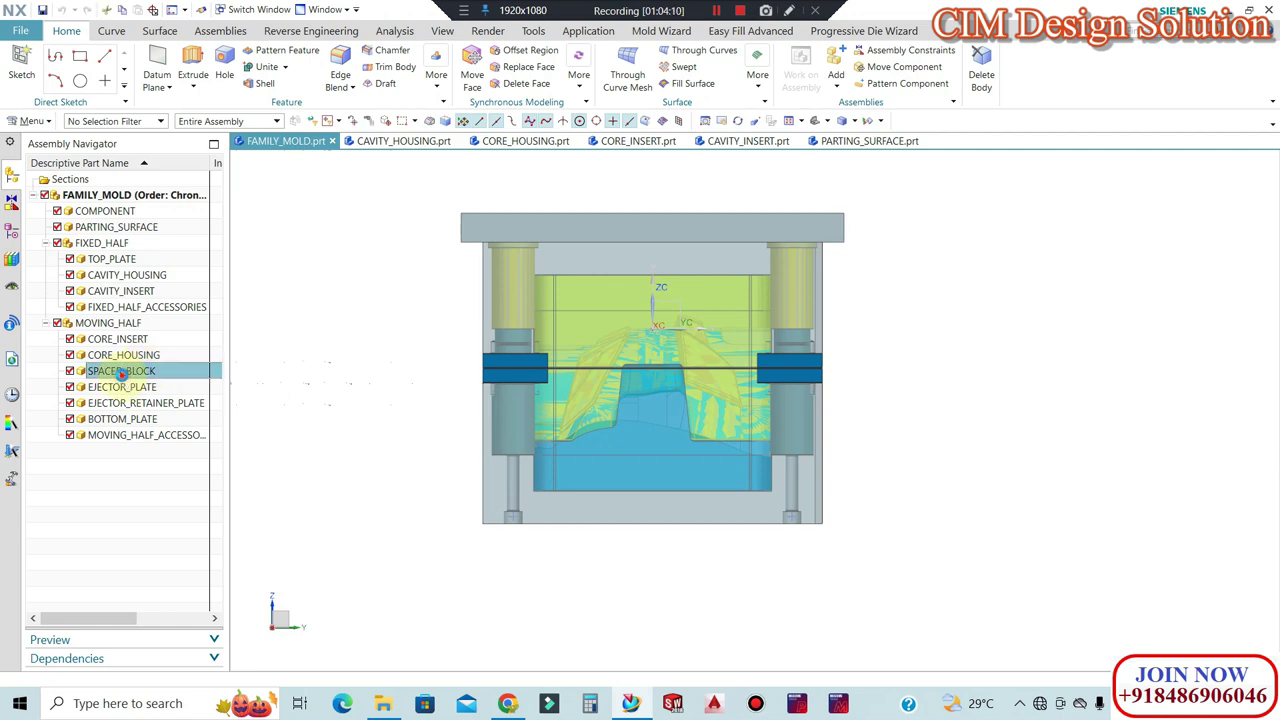
Make SPACER_BLOCK the work part and link the mold's lower face into it.
double_click(121, 372)
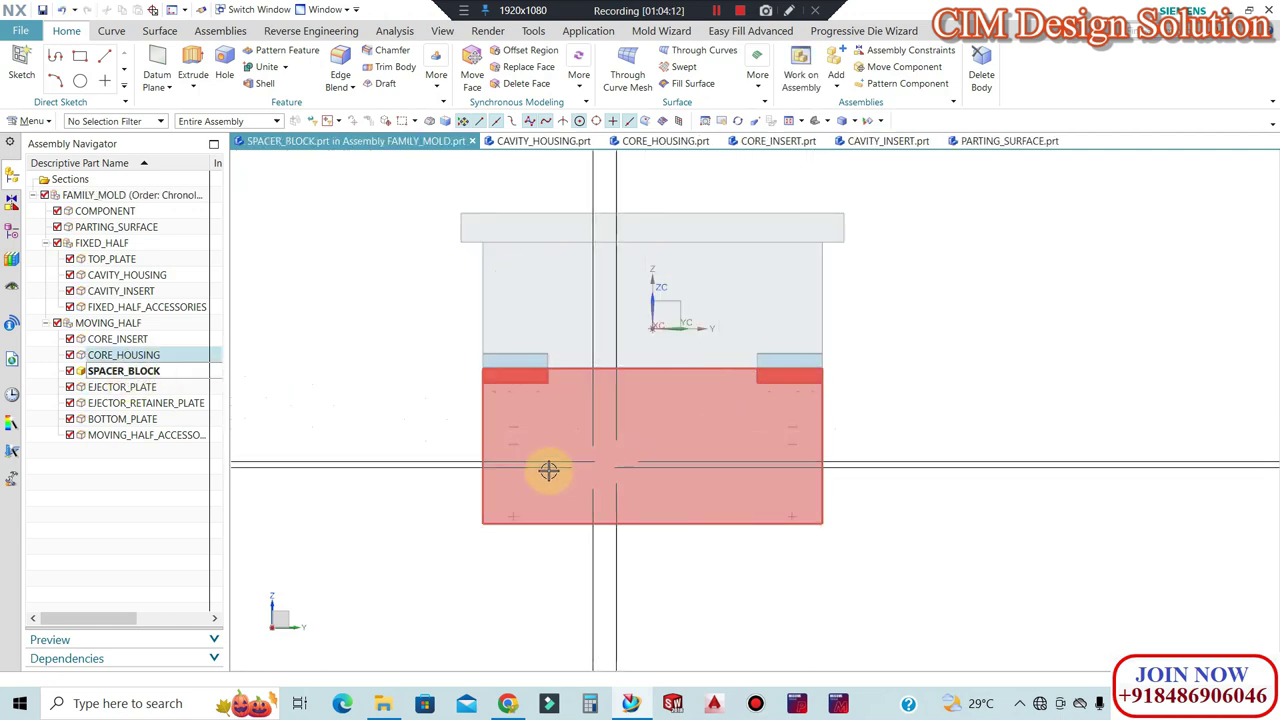
mouse_move(446, 417)
middle_down()
mouse_move(453, 385)
mouse_move(334, 337)
middle_up()
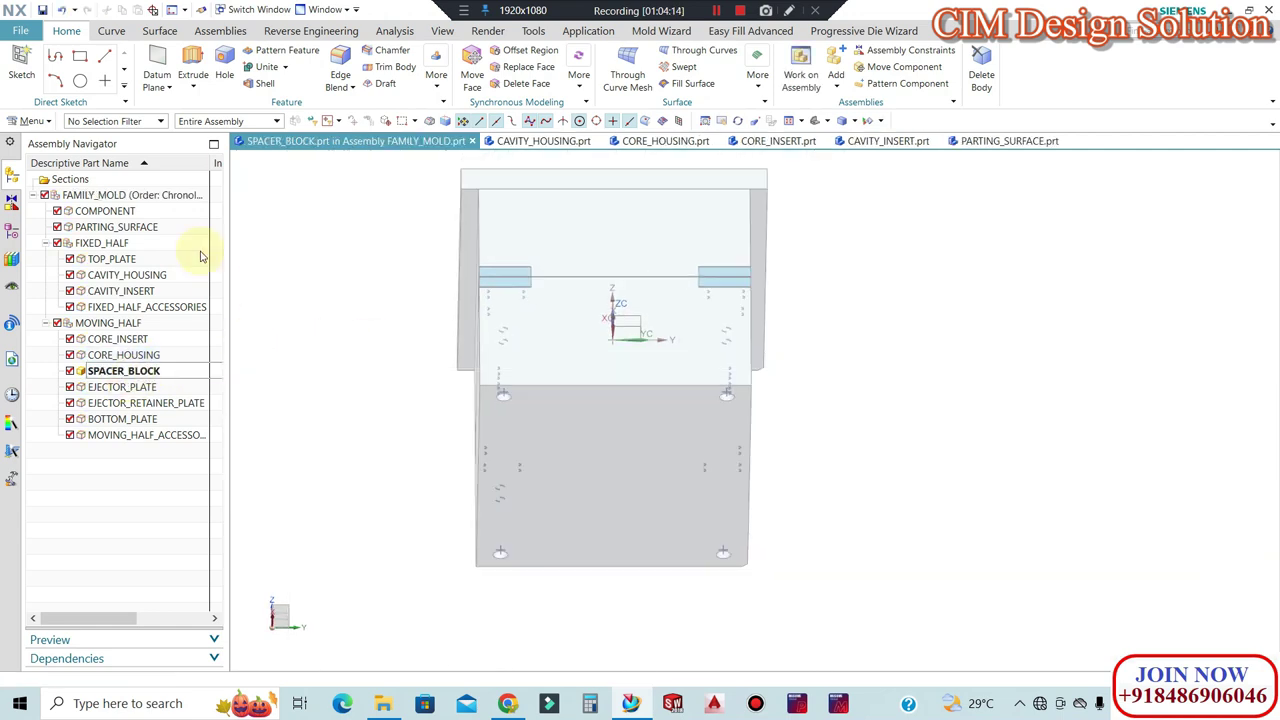
click(215, 31)
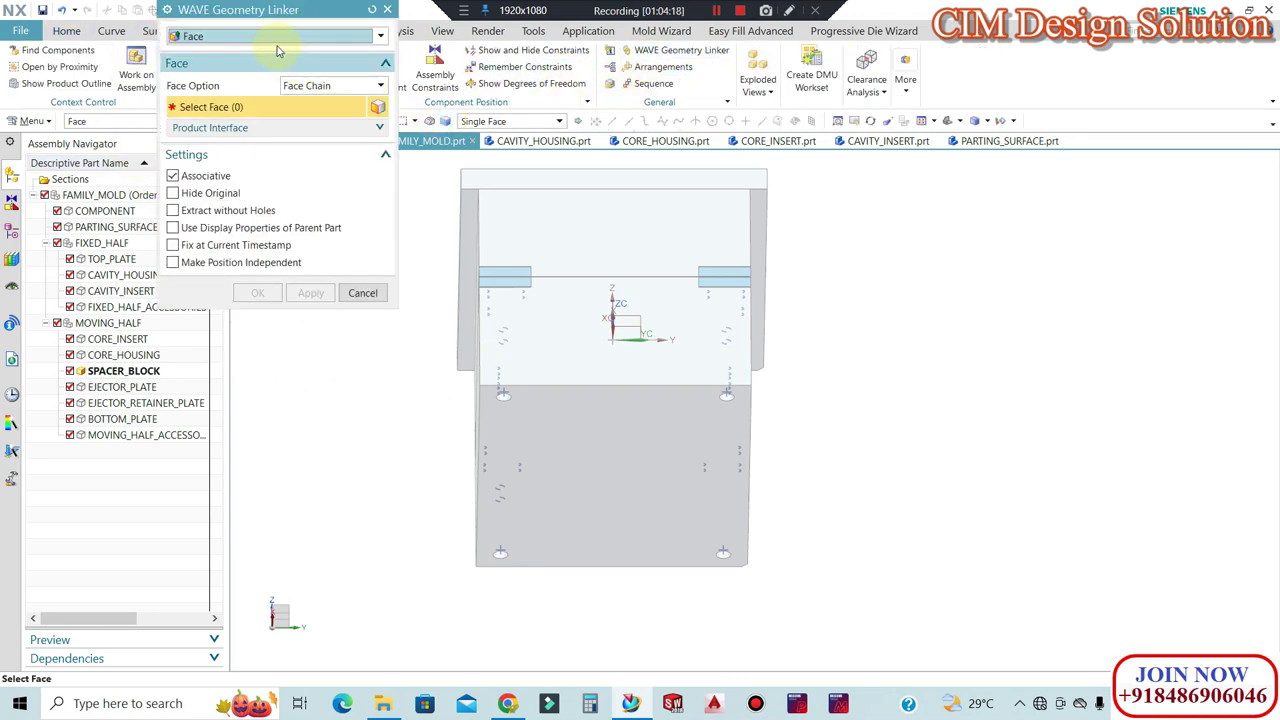
click(551, 488)
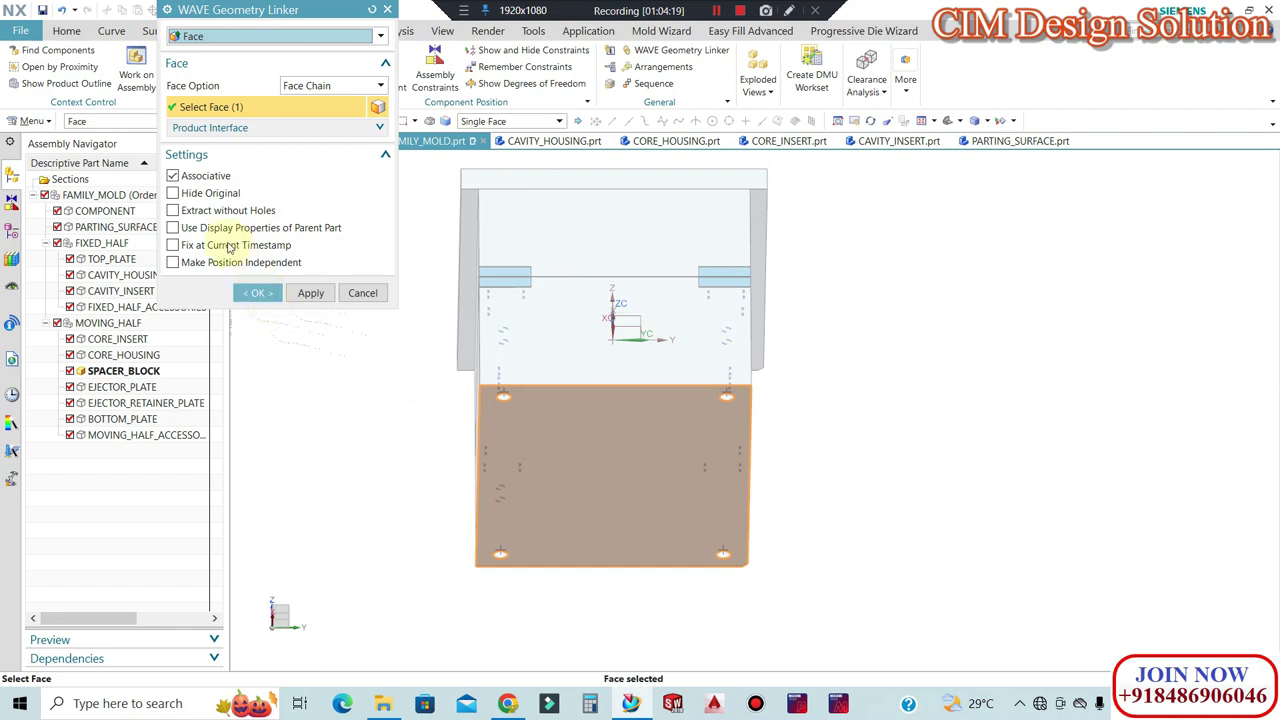
middle_click(308, 329)
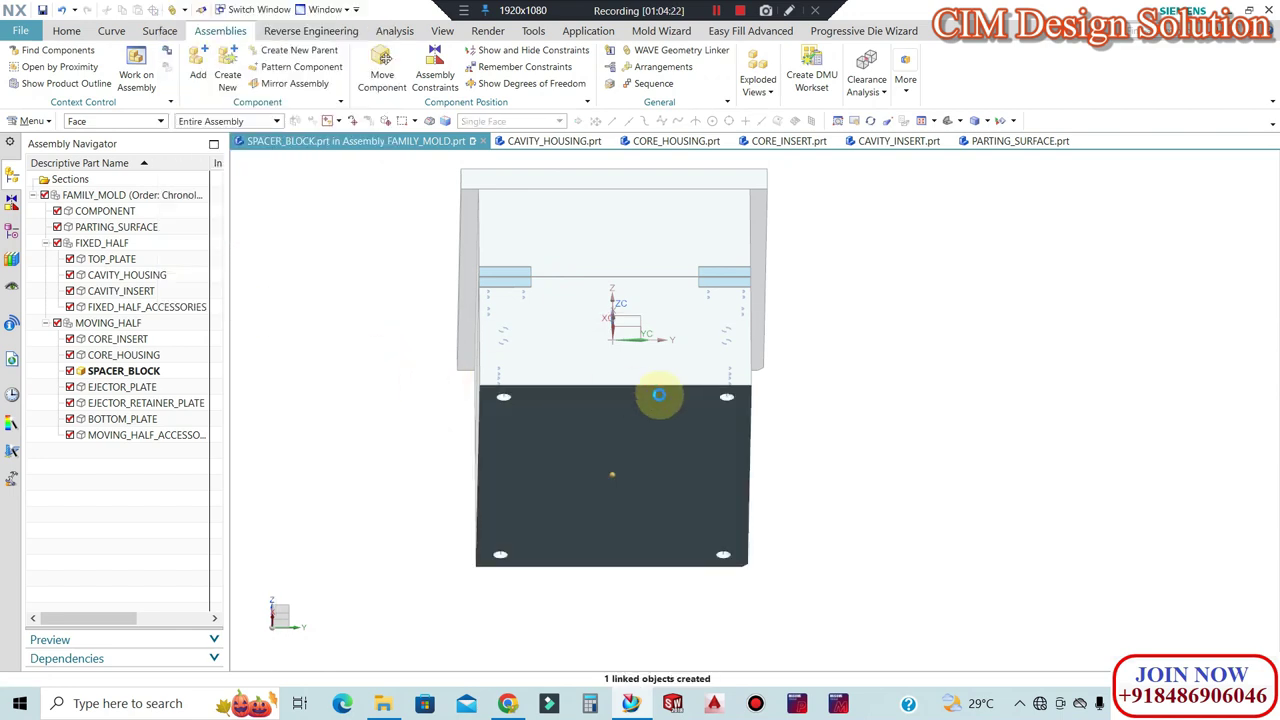
Show the mold as a static wireframe and zoom in on it.
middle_drag(840, 400, 867, 346)
key(F8)
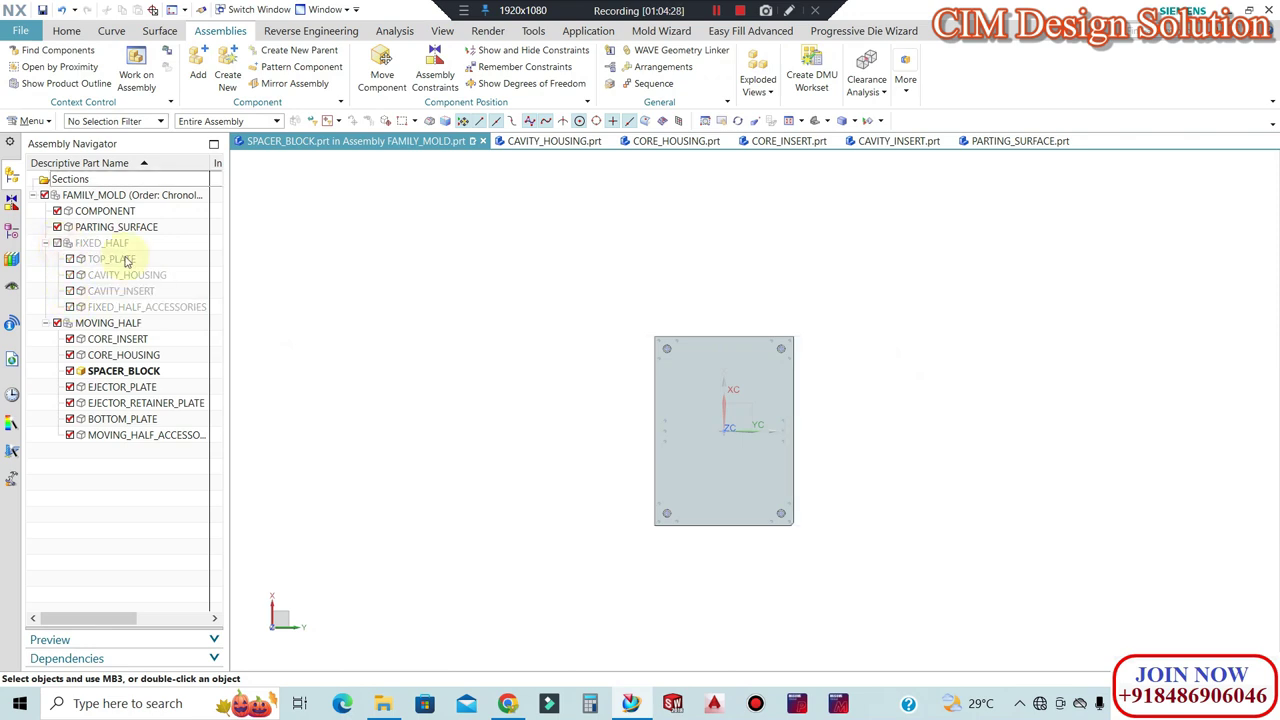
mouse_move(537, 331)
middle_down()
mouse_move(533, 355)
mouse_move(466, 309)
middle_up()
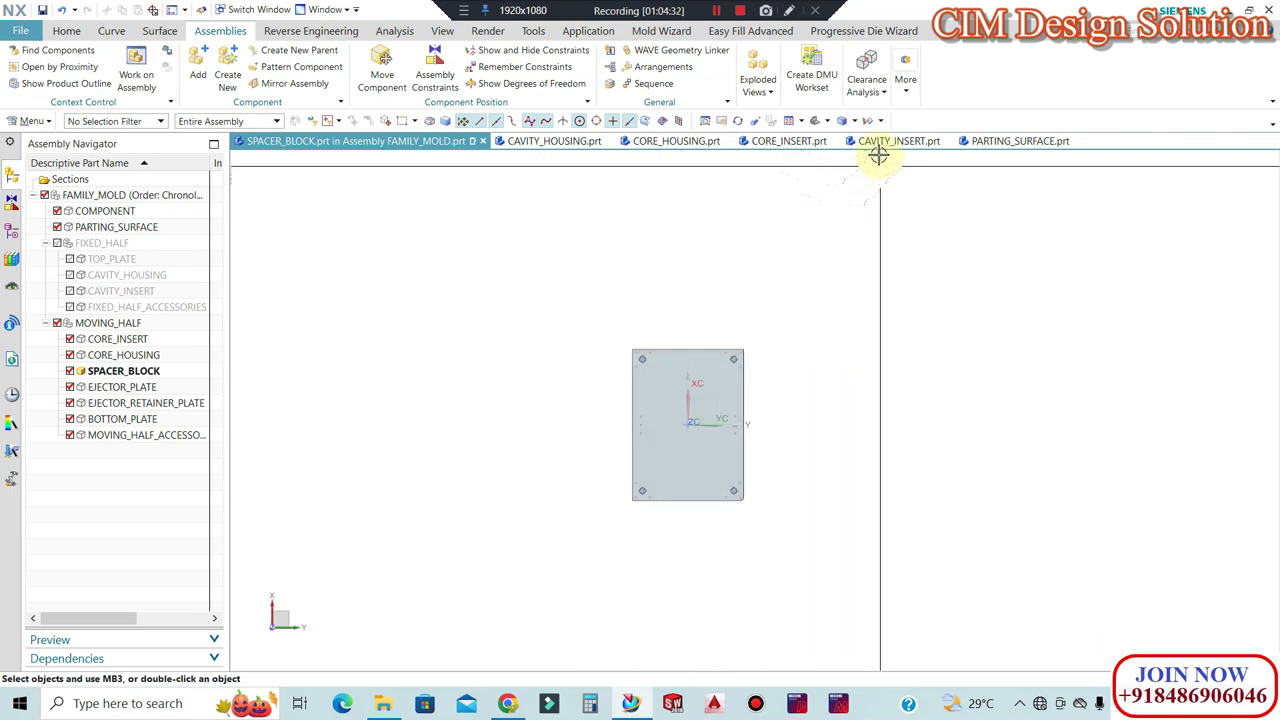
click(855, 122)
click(871, 203)
scroll(757, 428, up, 1)
scroll(700, 451, up, 2)
scroll(677, 449, up, 2)
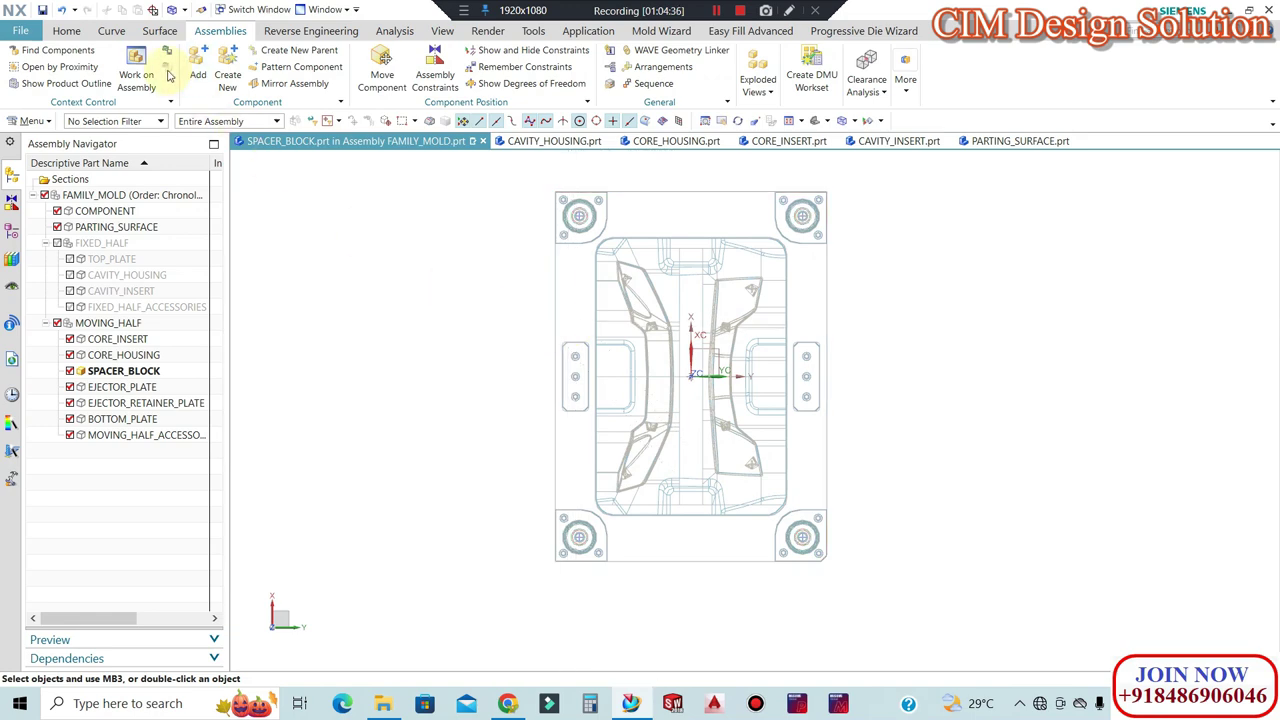
click(68, 31)
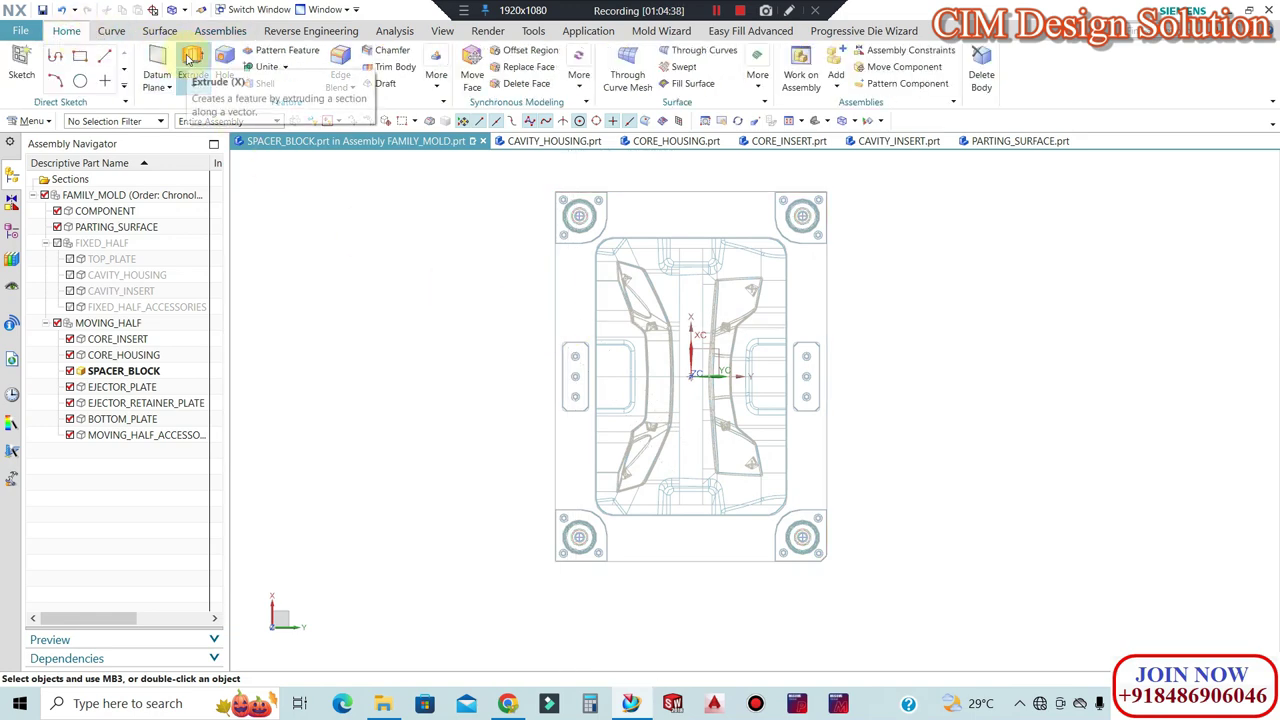
Open the section sketch of the spacer block's extrude for editing.
double_click(597, 228)
middle_click(389, 380)
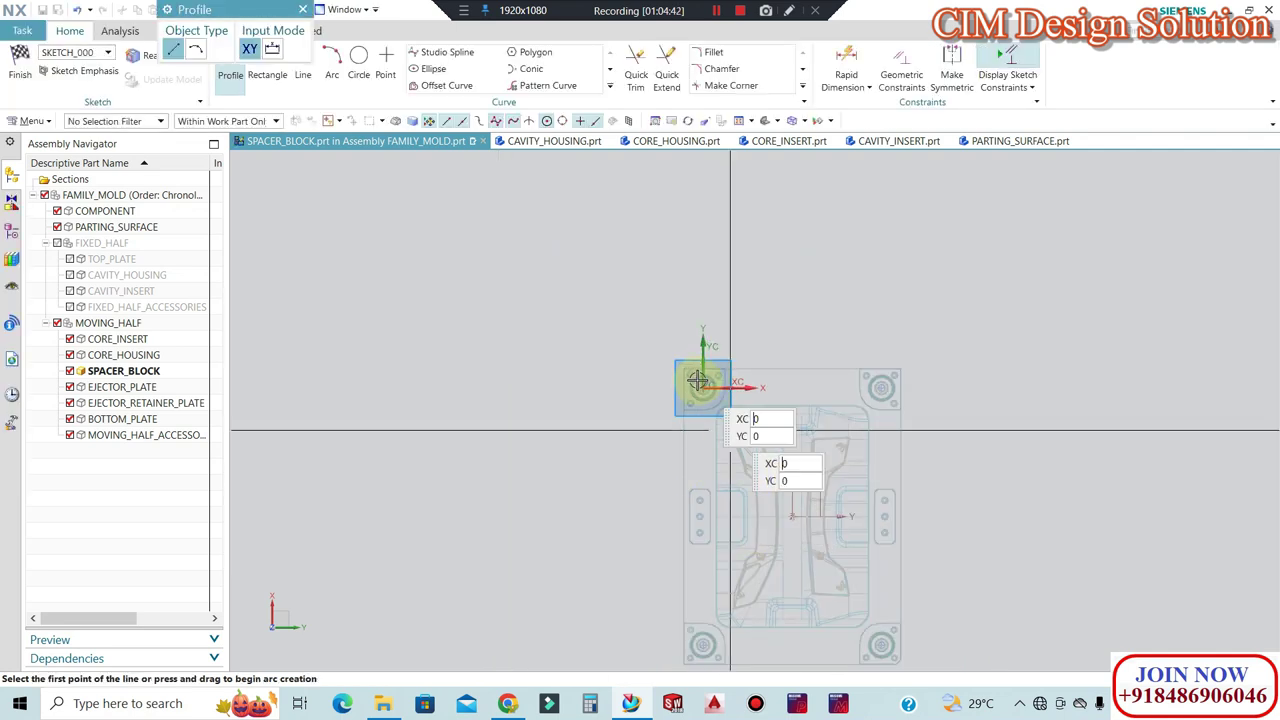
scroll(772, 527, up, 2)
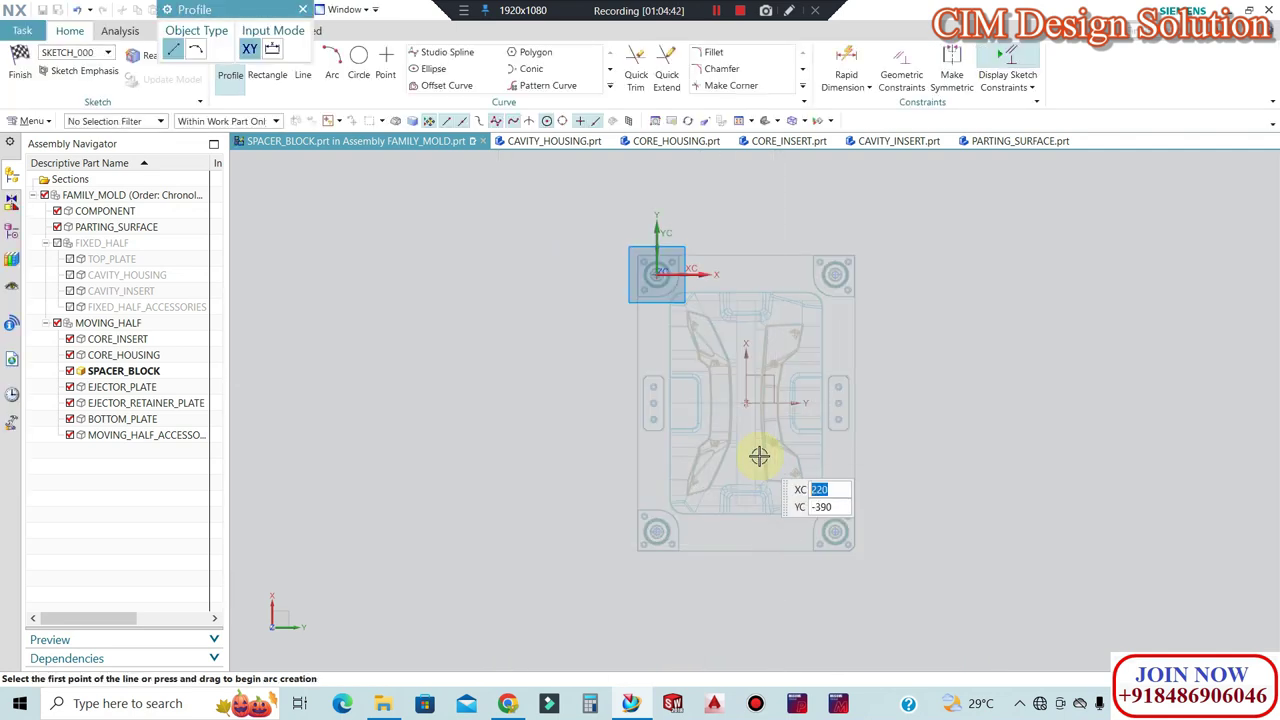
Draw a rectangle from the plate's top-left corner down to its bottom edge.
click(300, 9)
click(267, 62)
scroll(600, 222, up, 5)
scroll(589, 217, up, 3)
scroll(491, 186, up, 2)
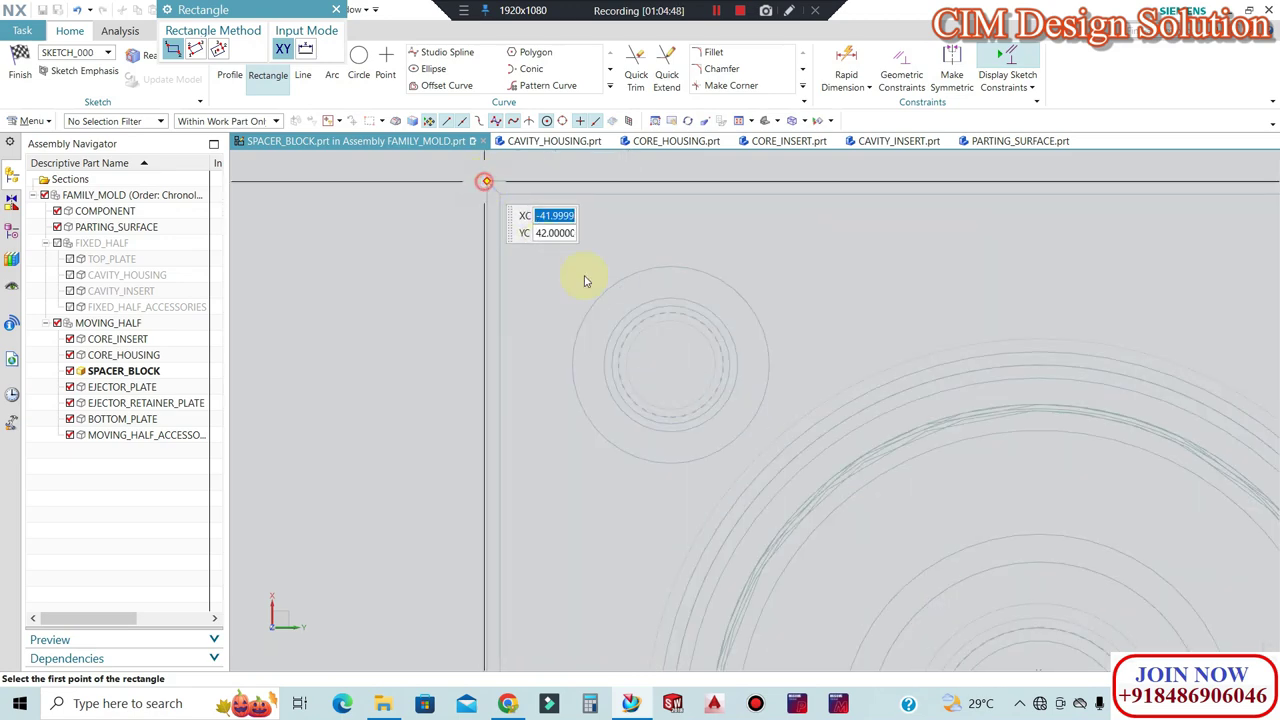
click(520, 212)
scroll(525, 212, down, 5)
scroll(623, 600, up, 2)
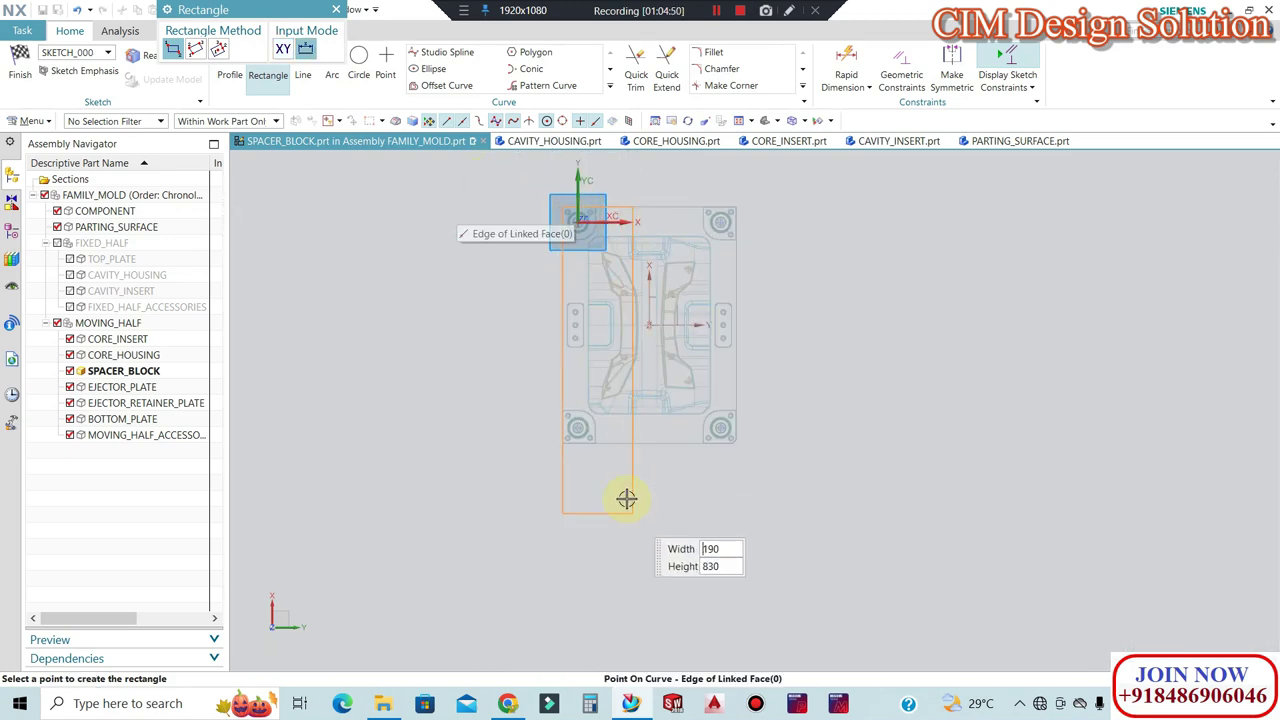
scroll(603, 430, up, 2)
scroll(603, 430, up, 5)
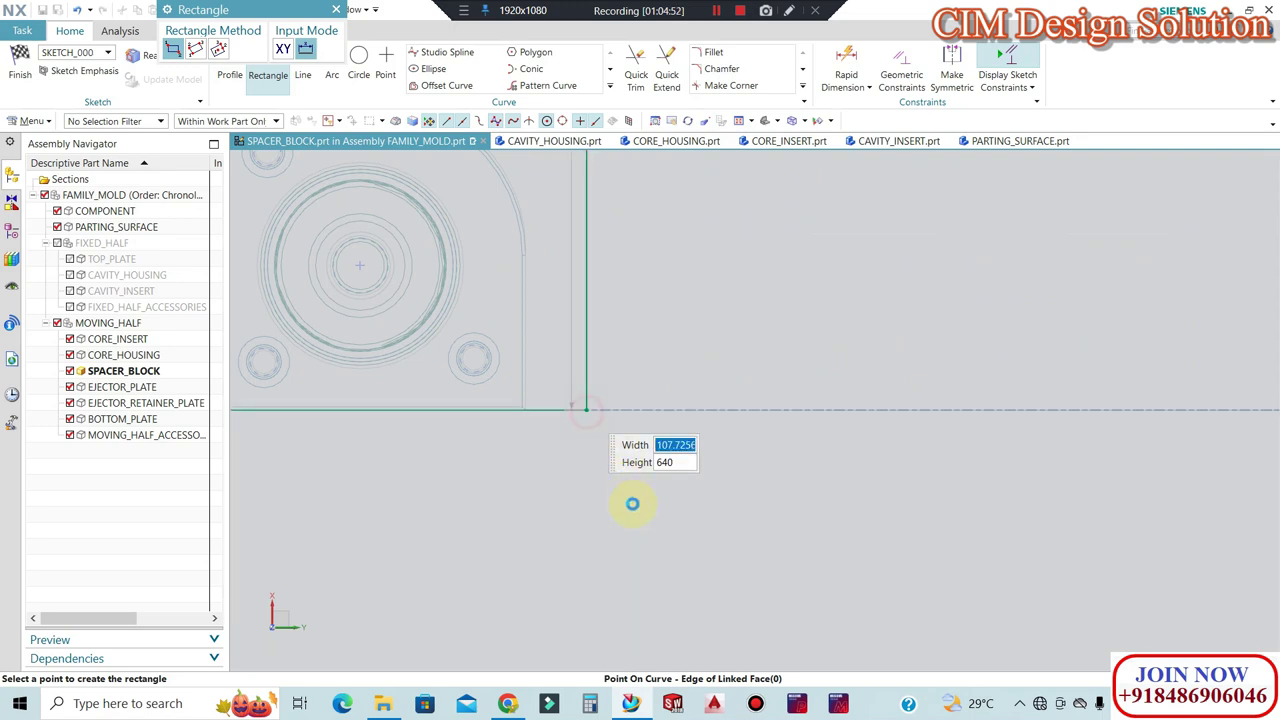
click(632, 504)
scroll(590, 525, down, 3)
scroll(610, 251, up, 1)
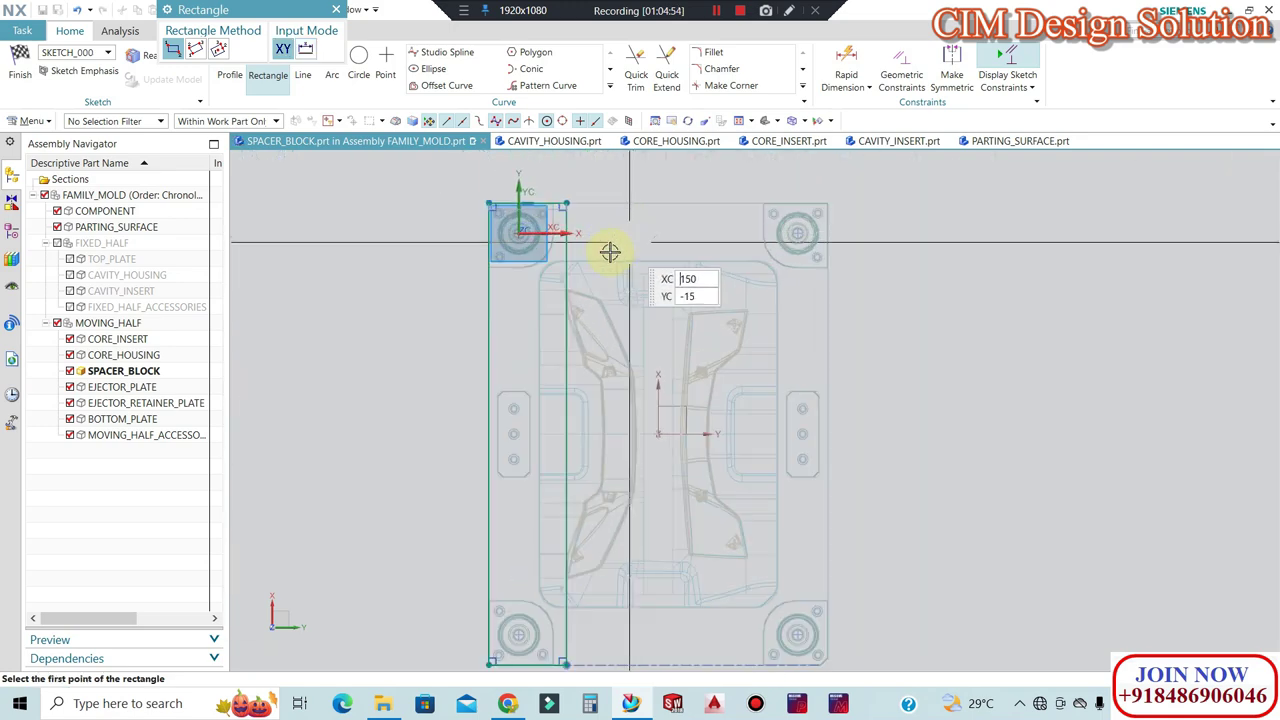
scroll(610, 251, up, 4)
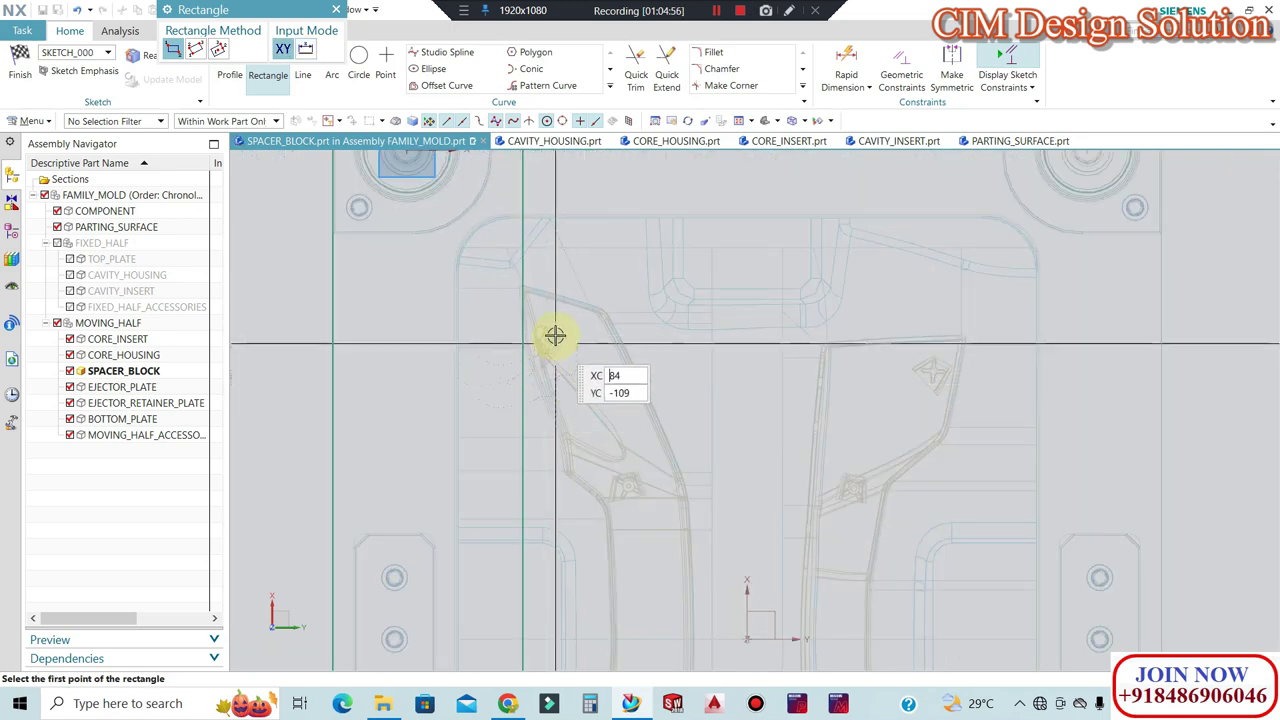
scroll(570, 382, down, 1)
scroll(529, 286, down, 3)
scroll(517, 251, up, 5)
scroll(446, 240, up, 1)
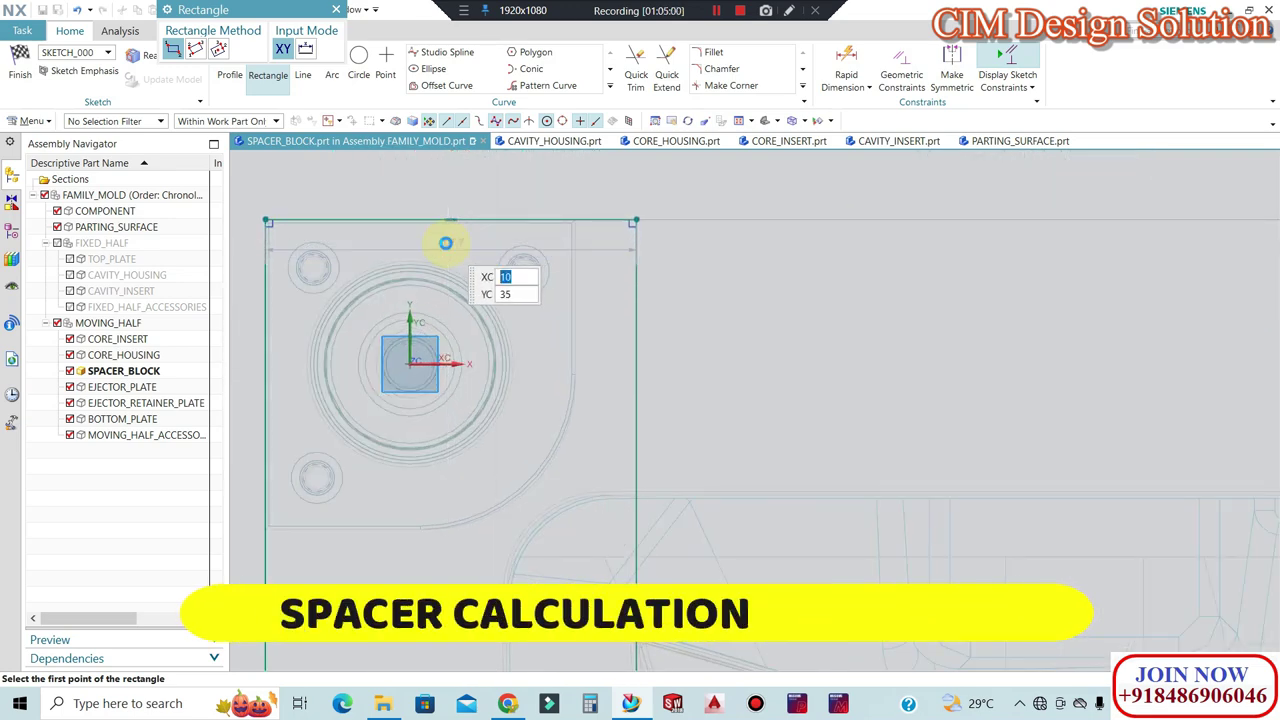
key(Escape)
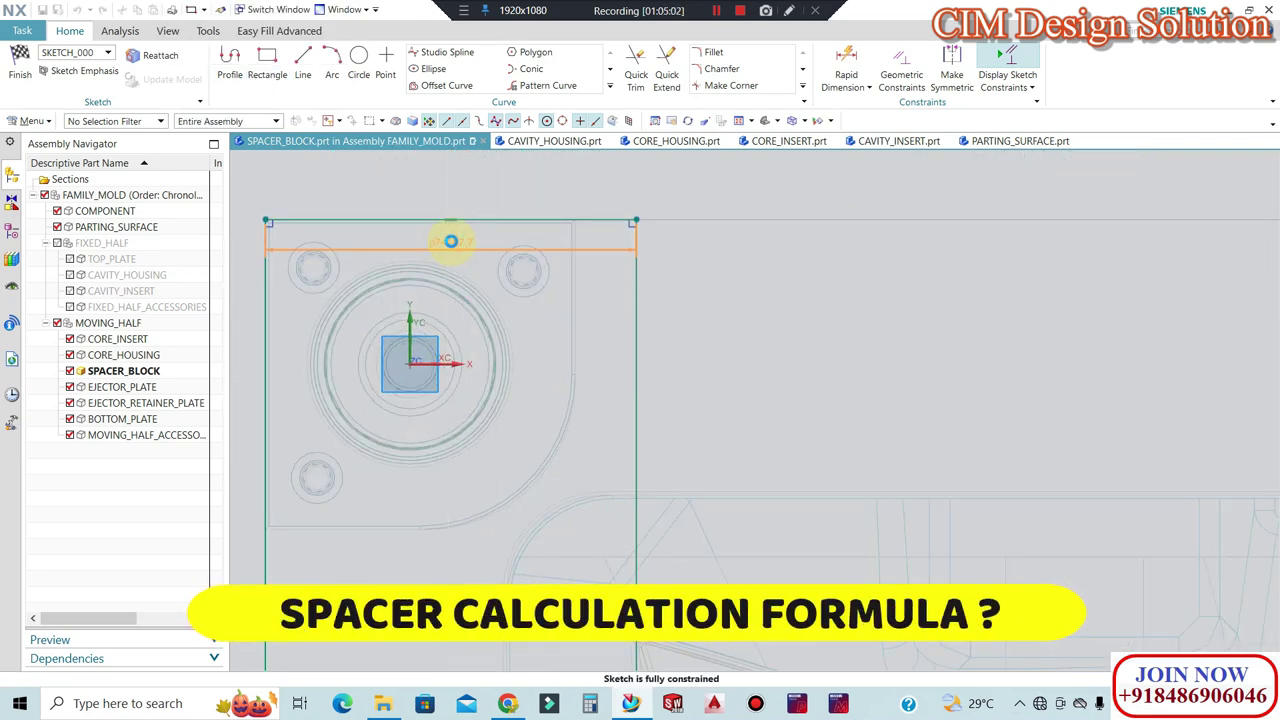
Set the rectangle's width dimension to 100.
double_click(451, 241)
text(100)
key(Return)
scroll(757, 294, down, 2)
scroll(694, 500, up, 5)
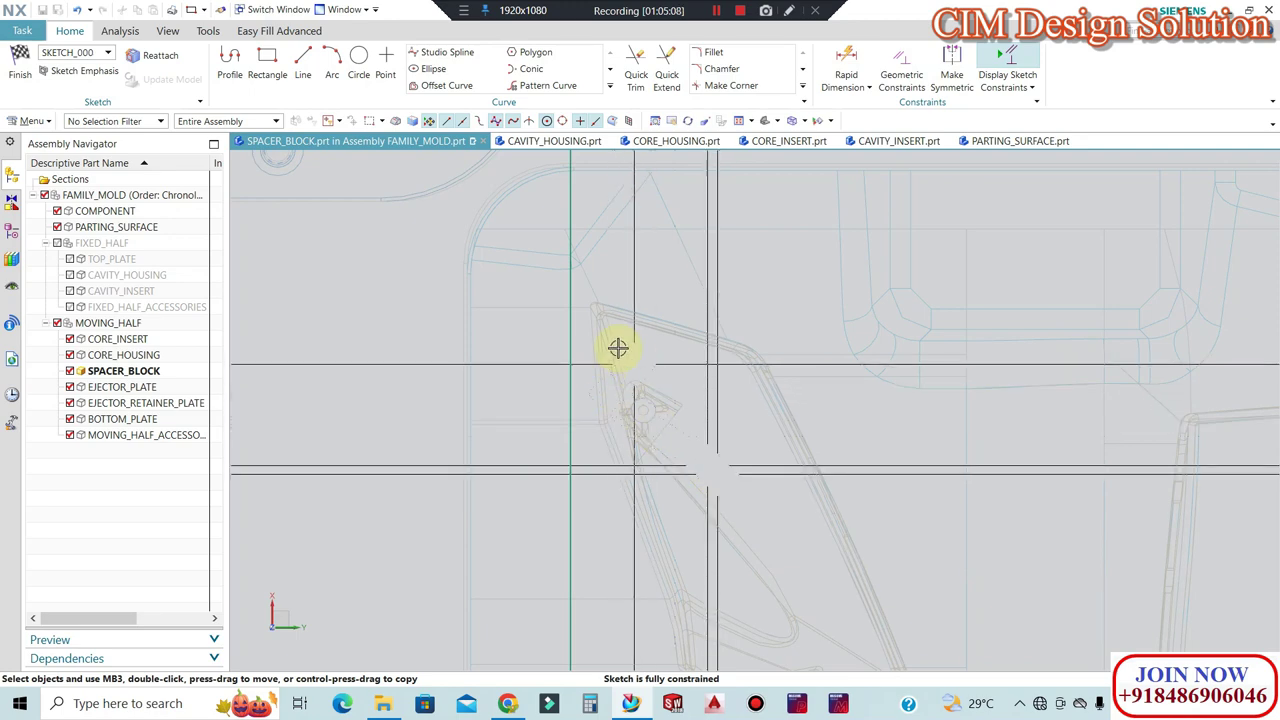
scroll(683, 374, down, 3)
scroll(649, 303, down, 2)
scroll(716, 484, up, 1)
scroll(680, 451, up, 2)
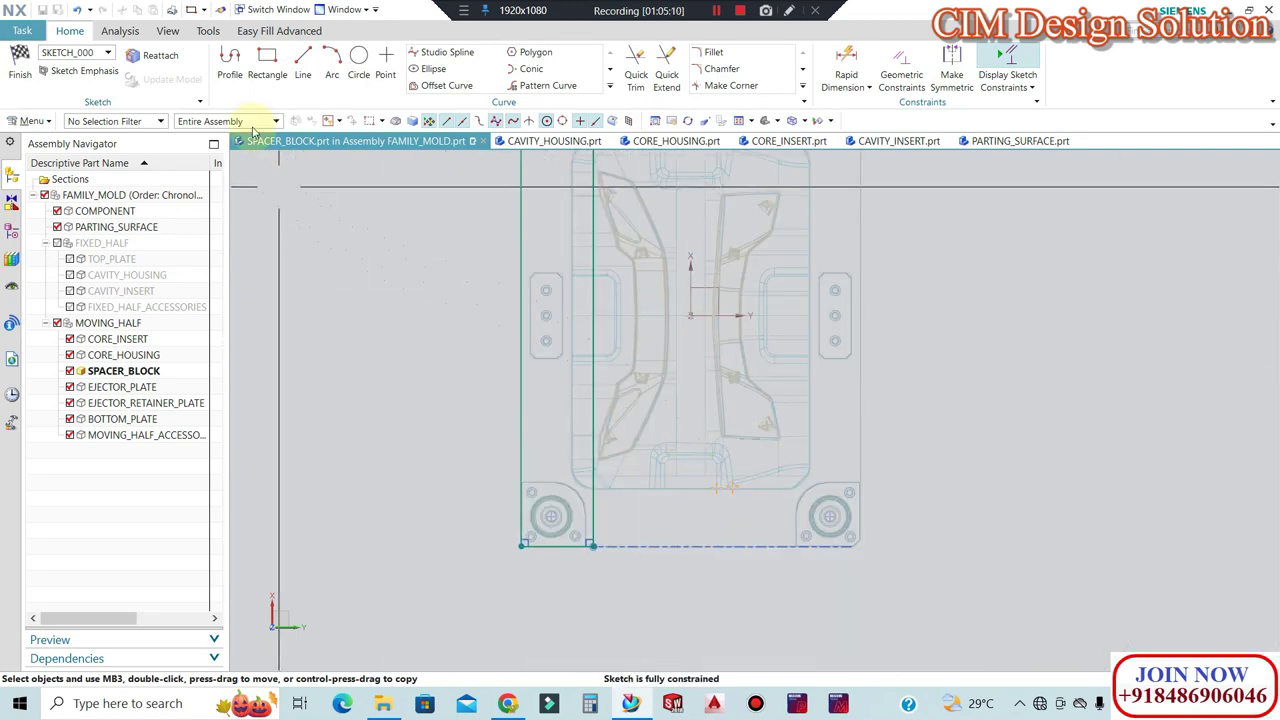
Start mirroring the rectangle, then cancel because no centre line exists yet.
click(606, 87)
click(466, 104)
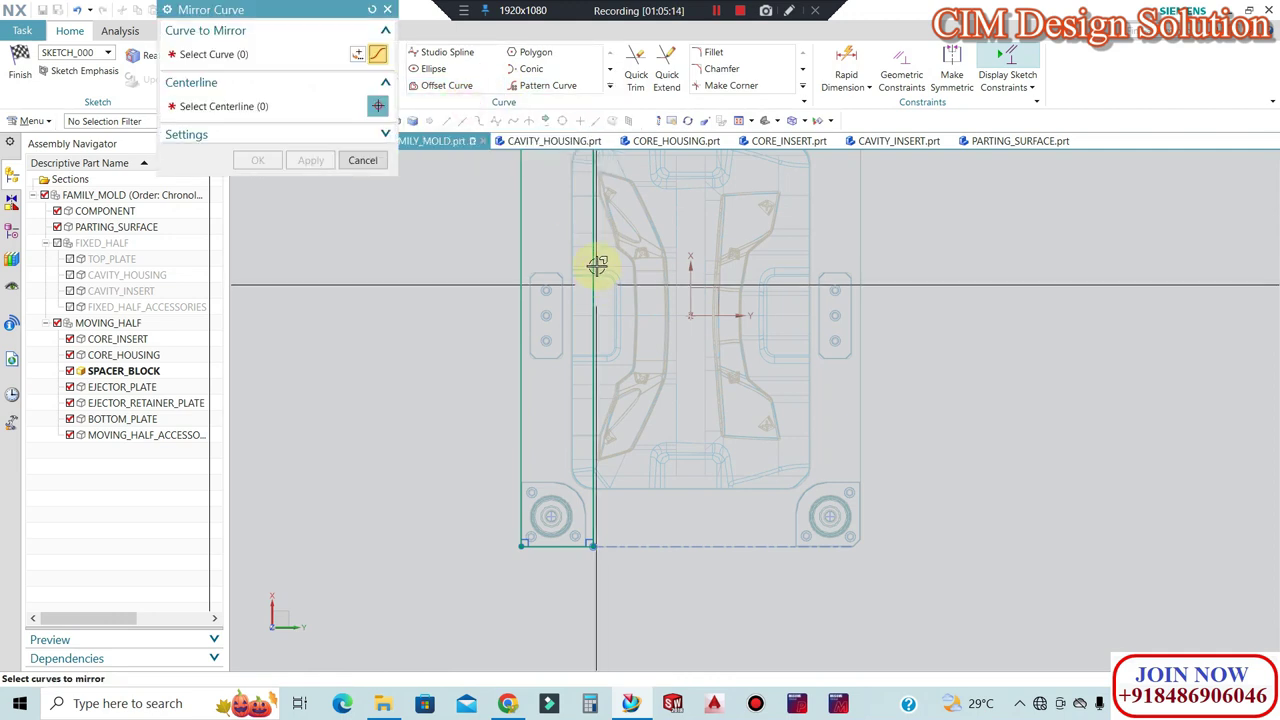
click(593, 262)
click(255, 107)
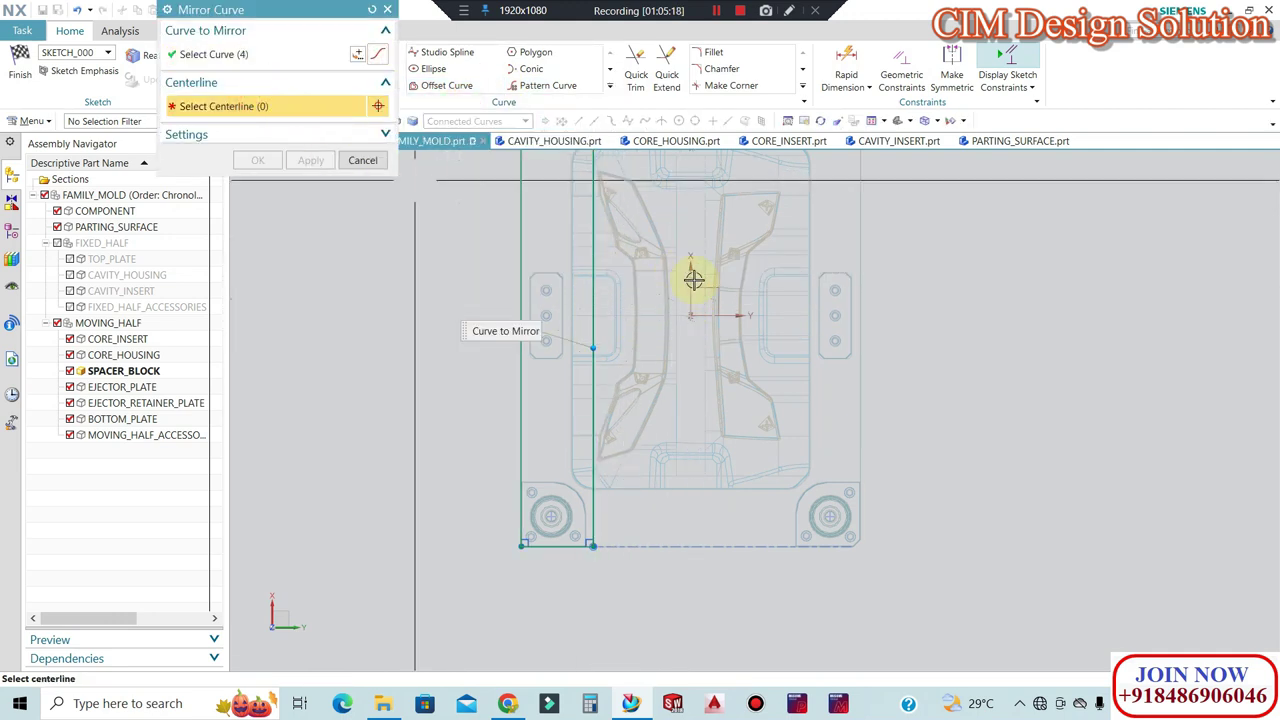
scroll(690, 292, up, 2)
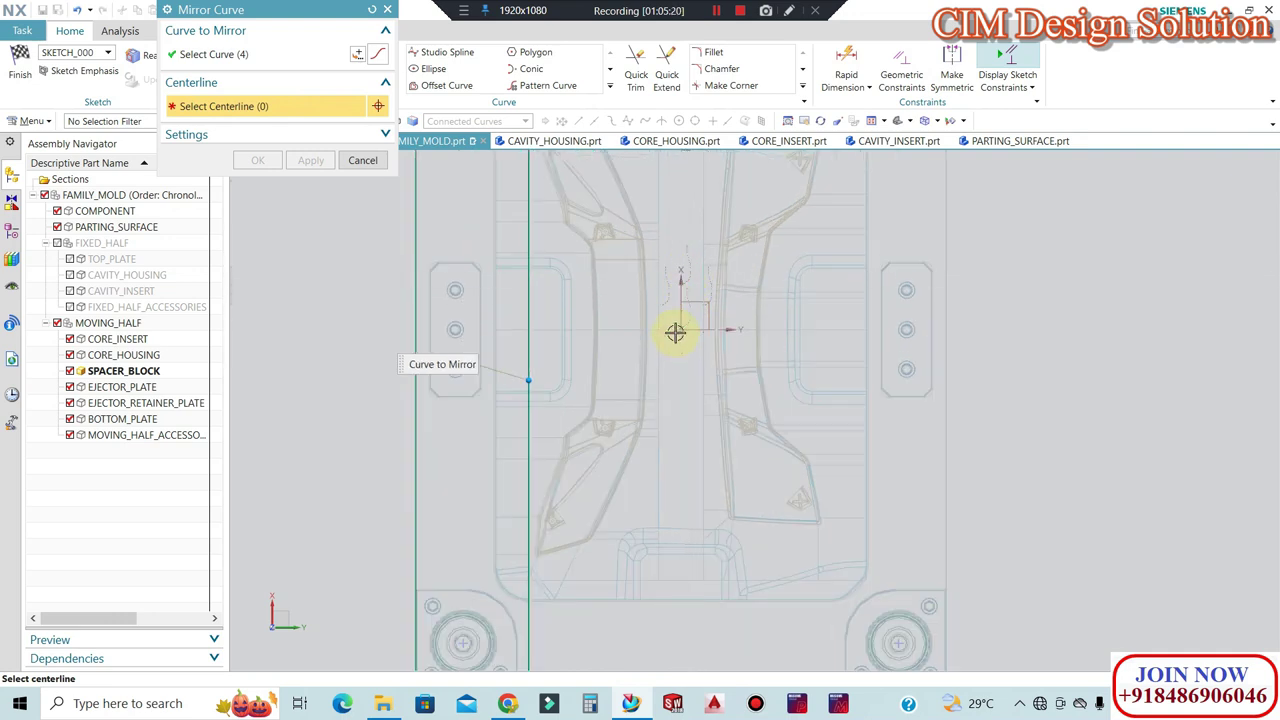
key(Escape)
Draw a vertical line straight up from the sketch origin, snapping across the assembly.
click(303, 57)
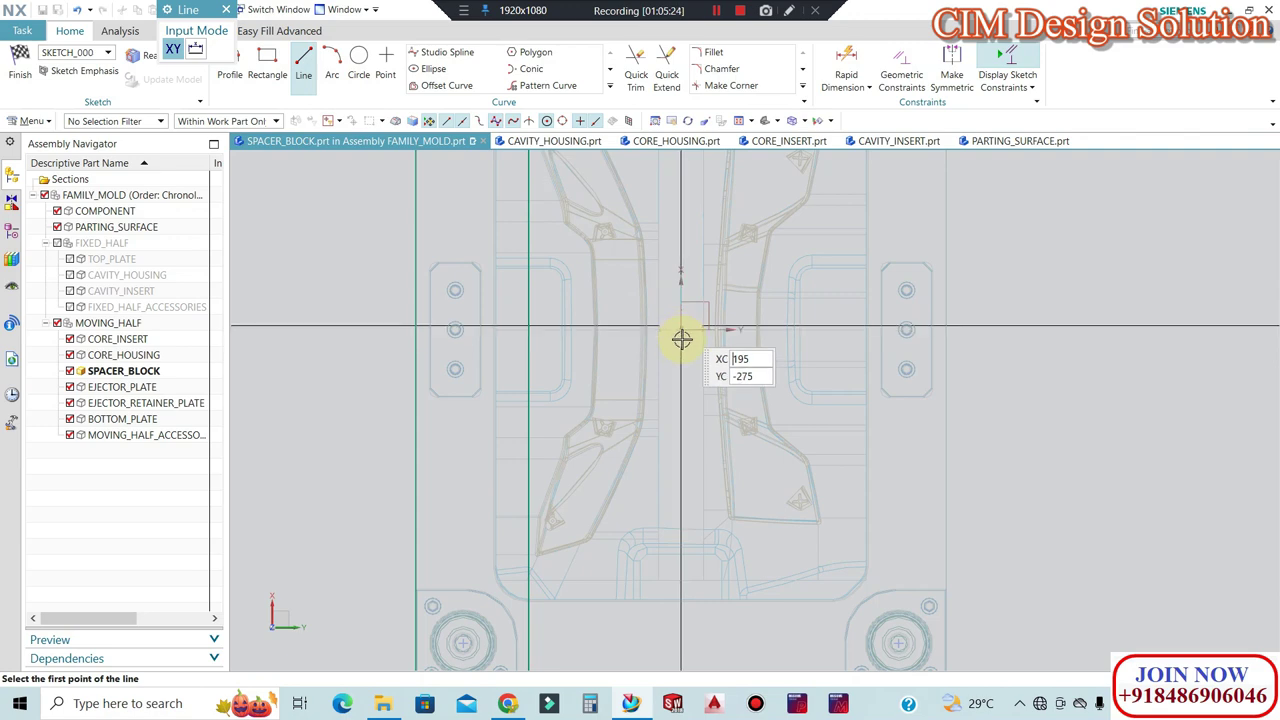
scroll(680, 337, down, 2)
scroll(666, 494, up, 2)
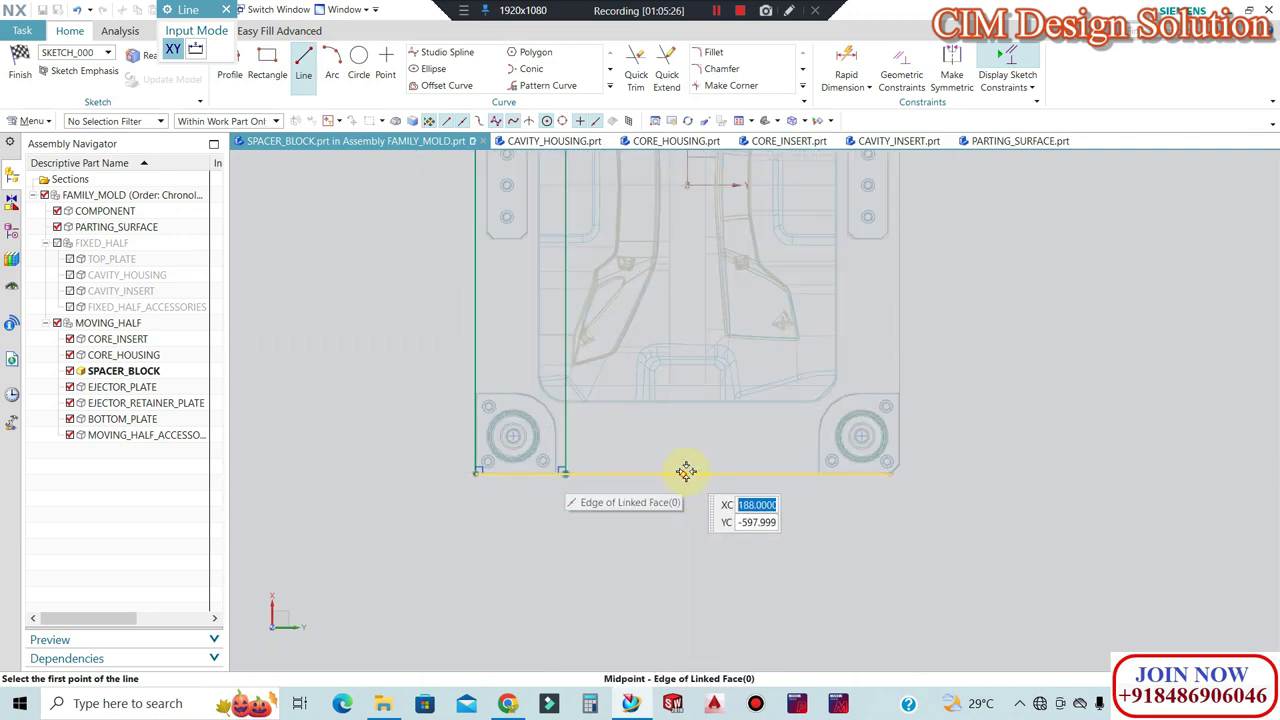
scroll(657, 423, down, 2)
scroll(666, 240, up, 4)
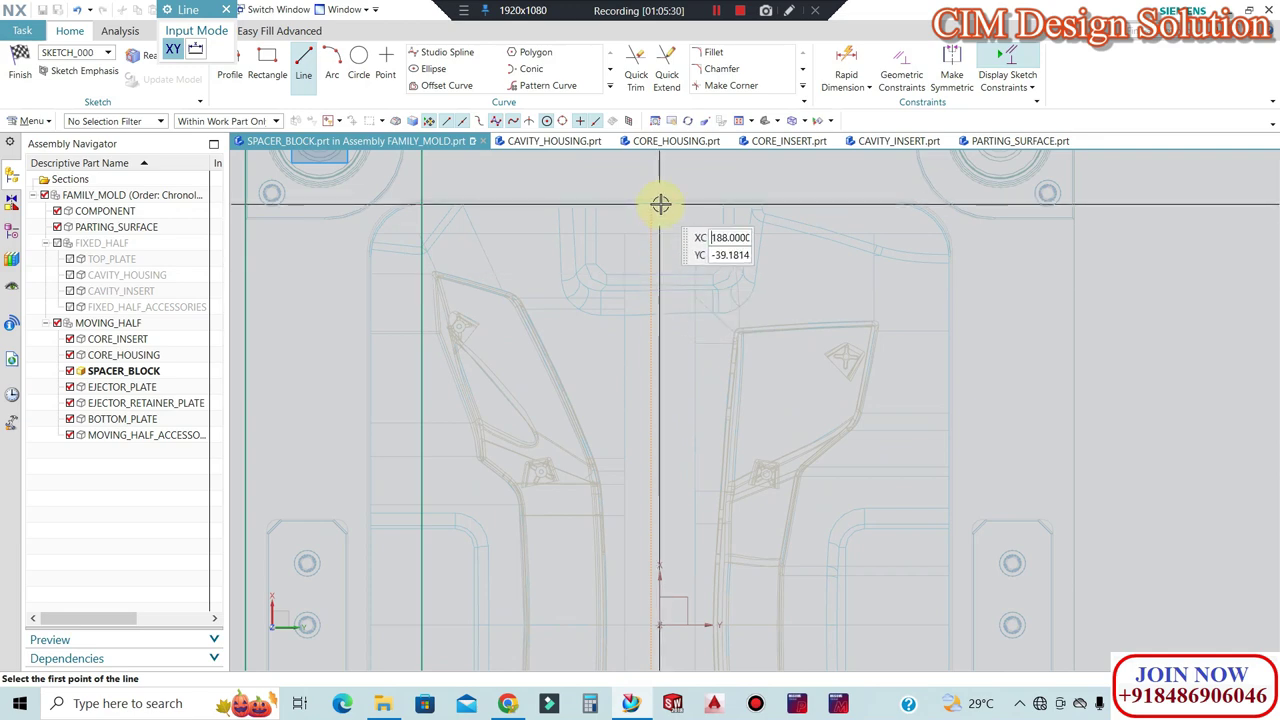
scroll(660, 460, down, 2)
scroll(671, 451, up, 2)
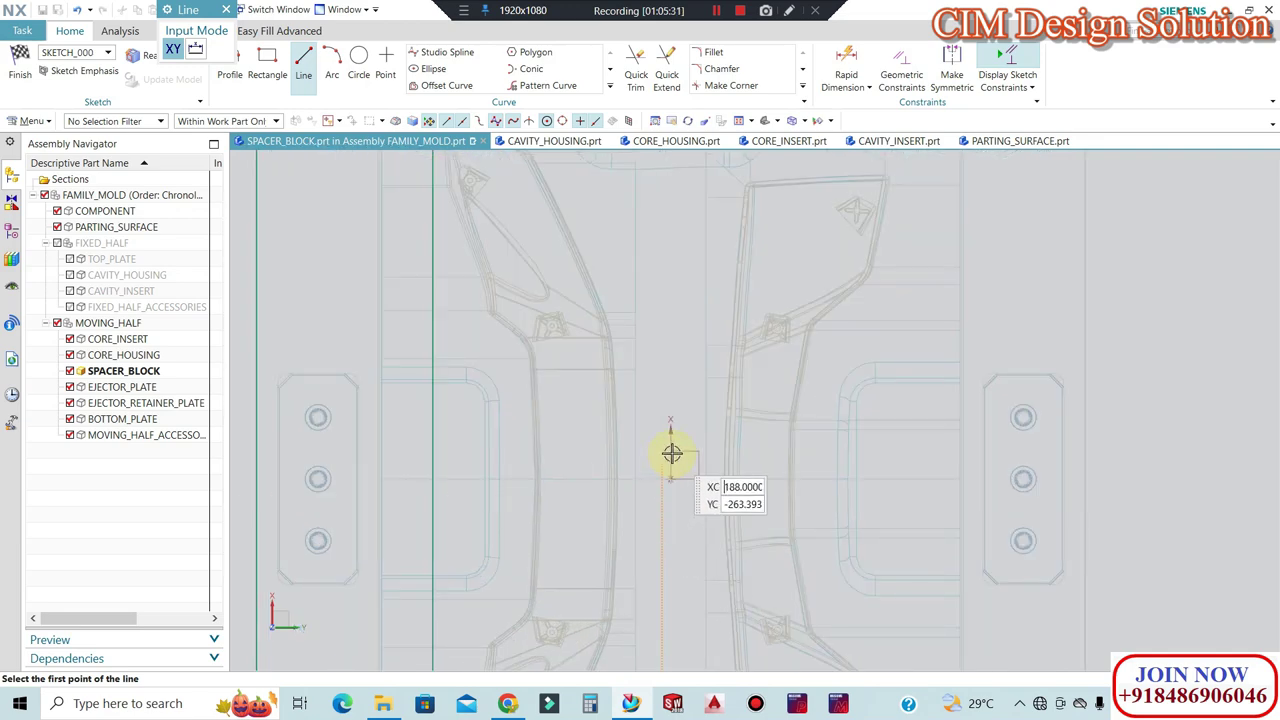
click(213, 140)
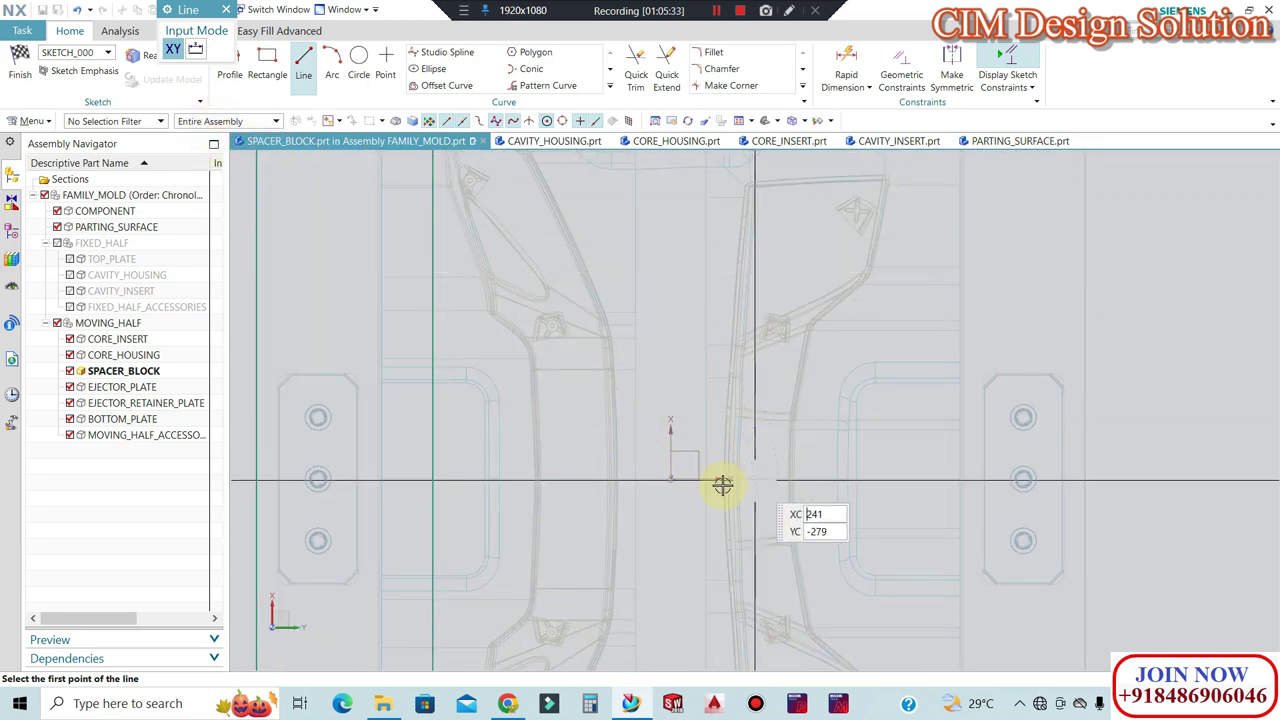
click(671, 477)
click(671, 370)
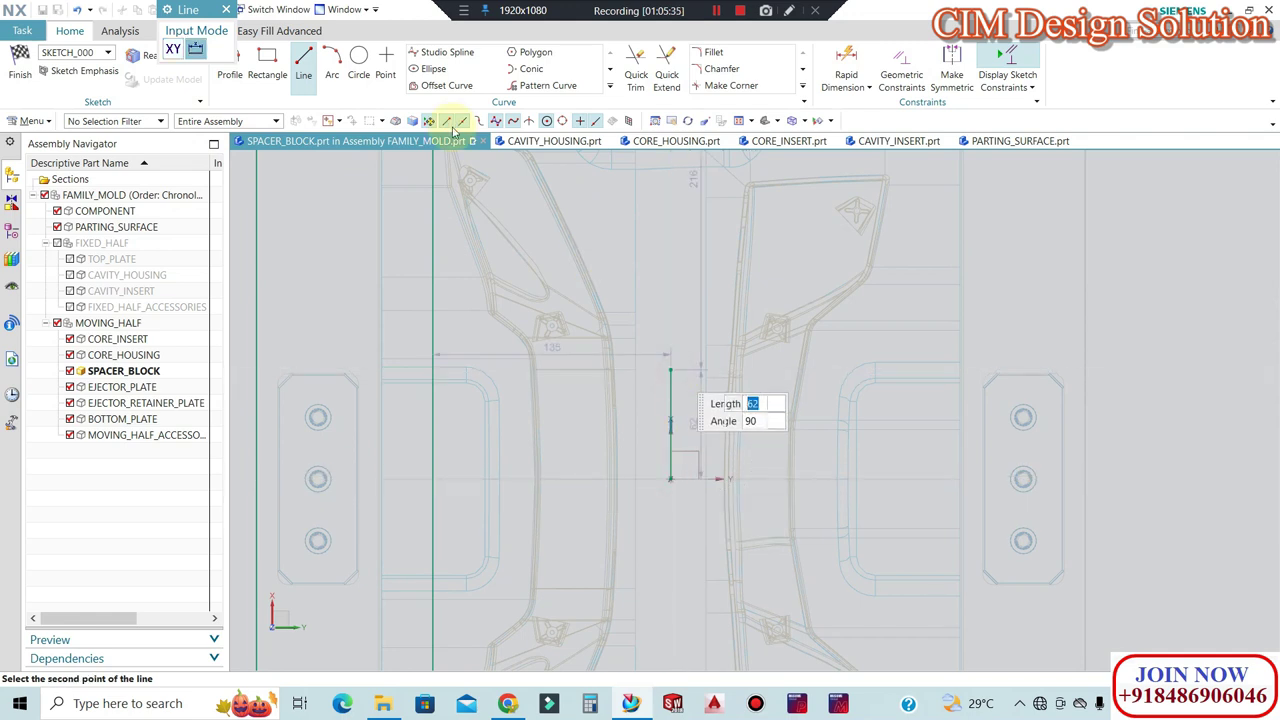
key(Escape)
Mirror the rectangle's four lines across the vertical line and finish the sketch.
click(612, 88)
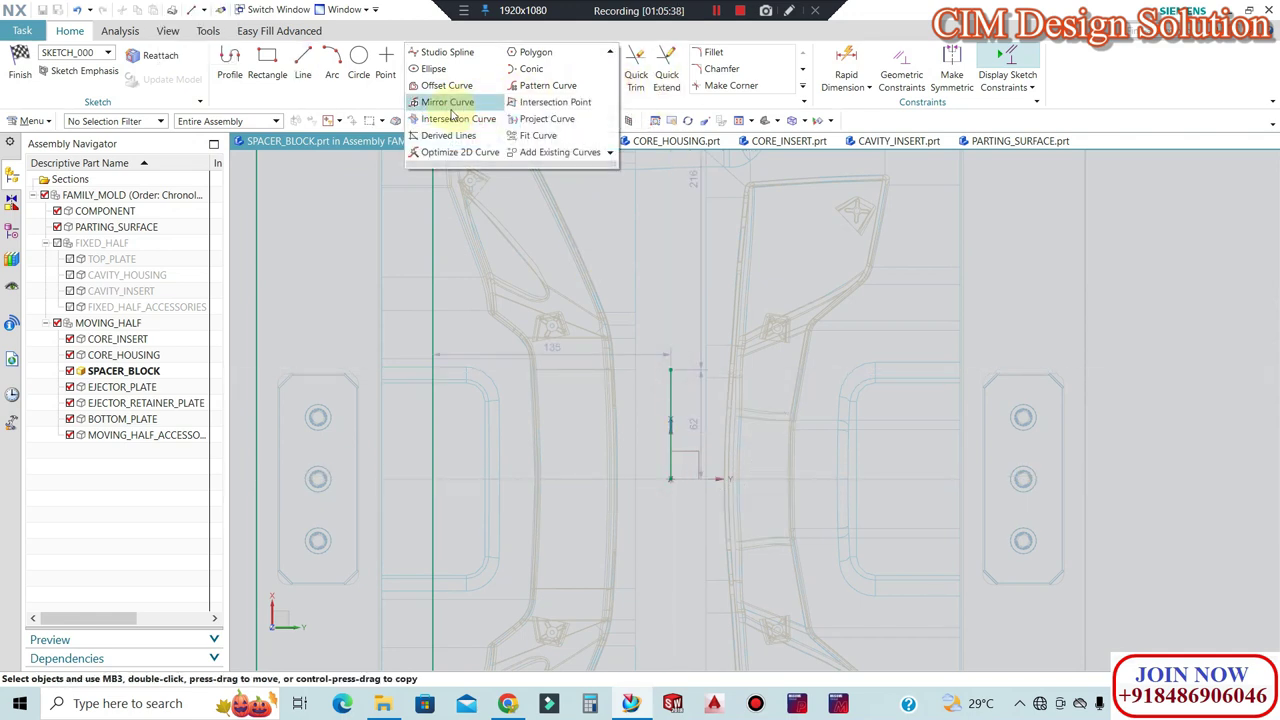
click(447, 102)
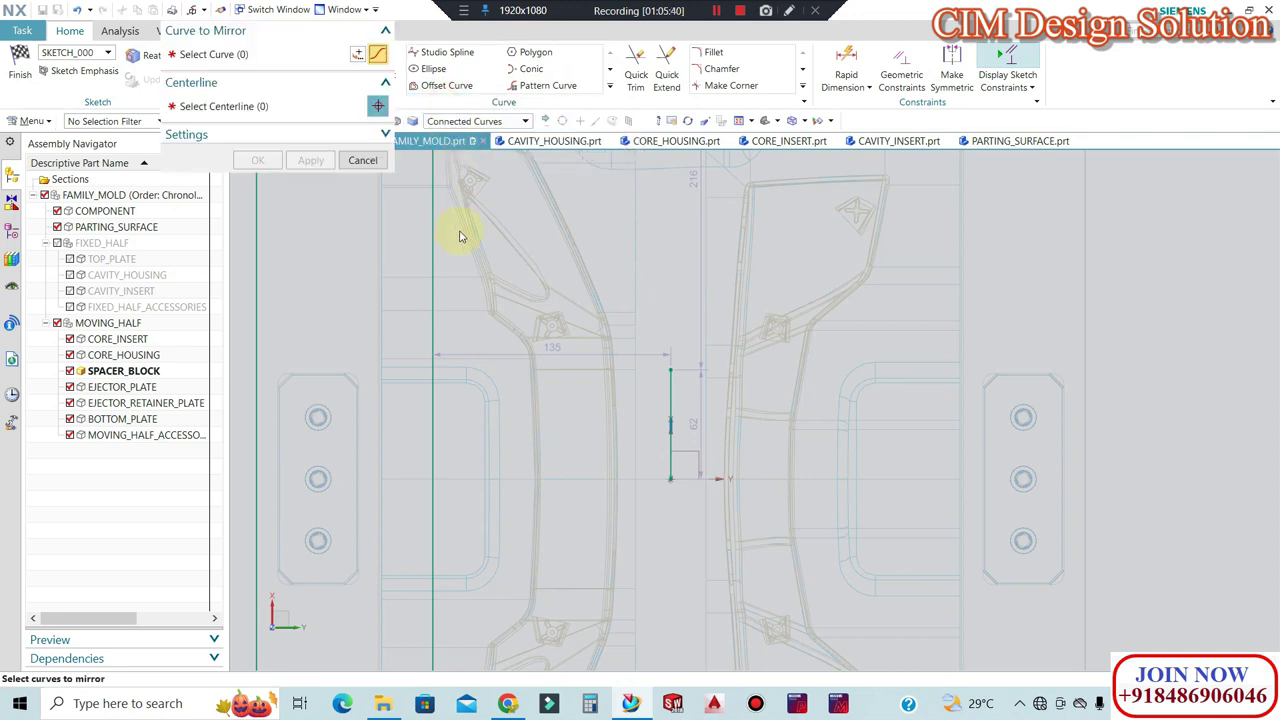
click(431, 265)
click(262, 108)
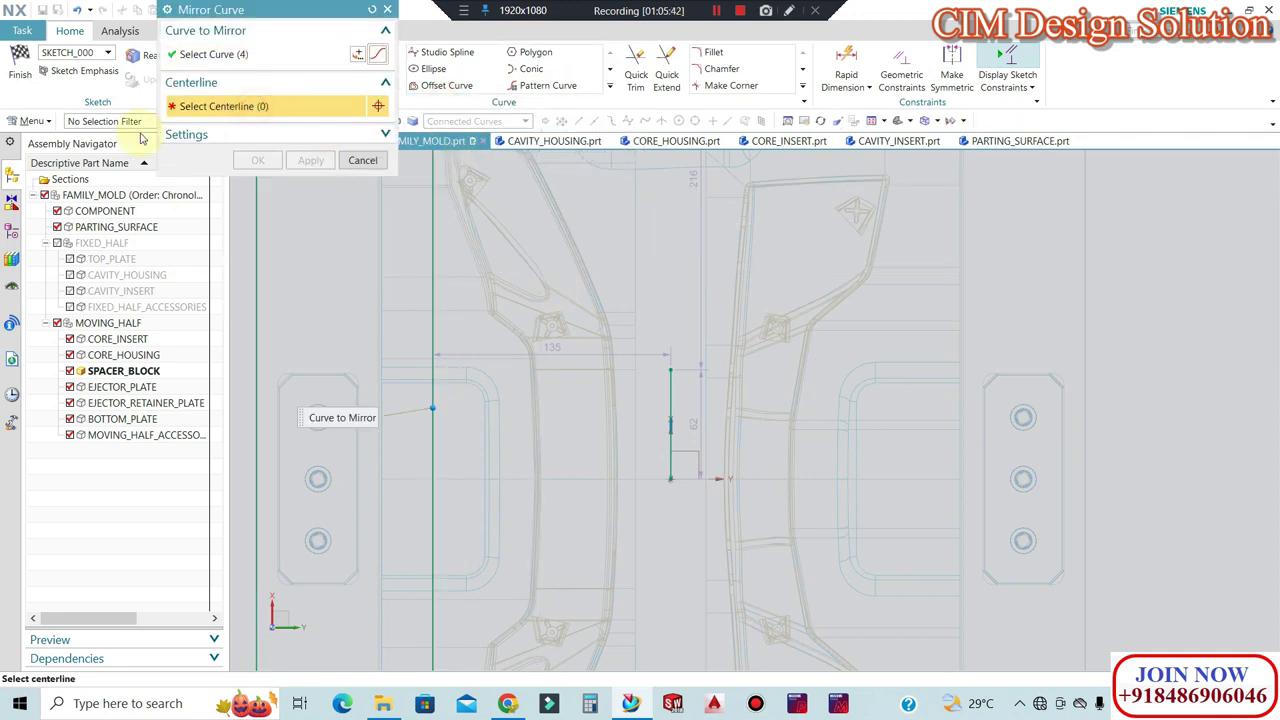
click(664, 399)
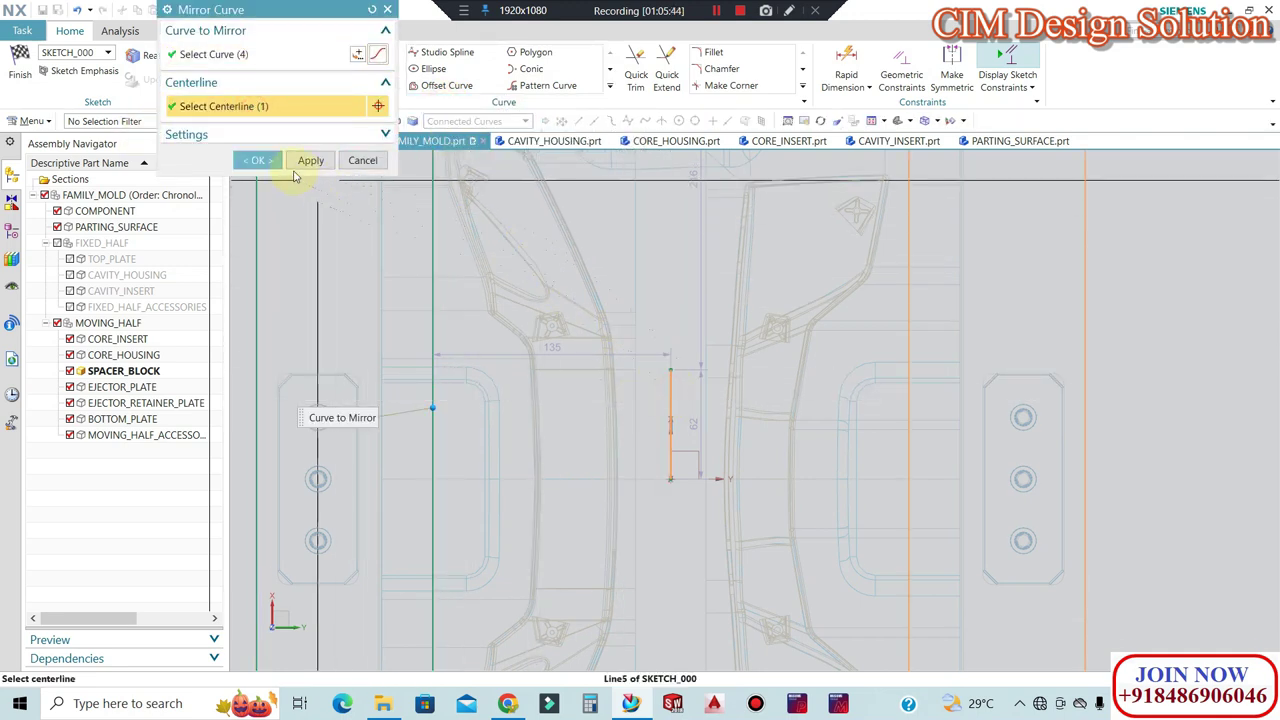
click(257, 160)
scroll(735, 329, down, 4)
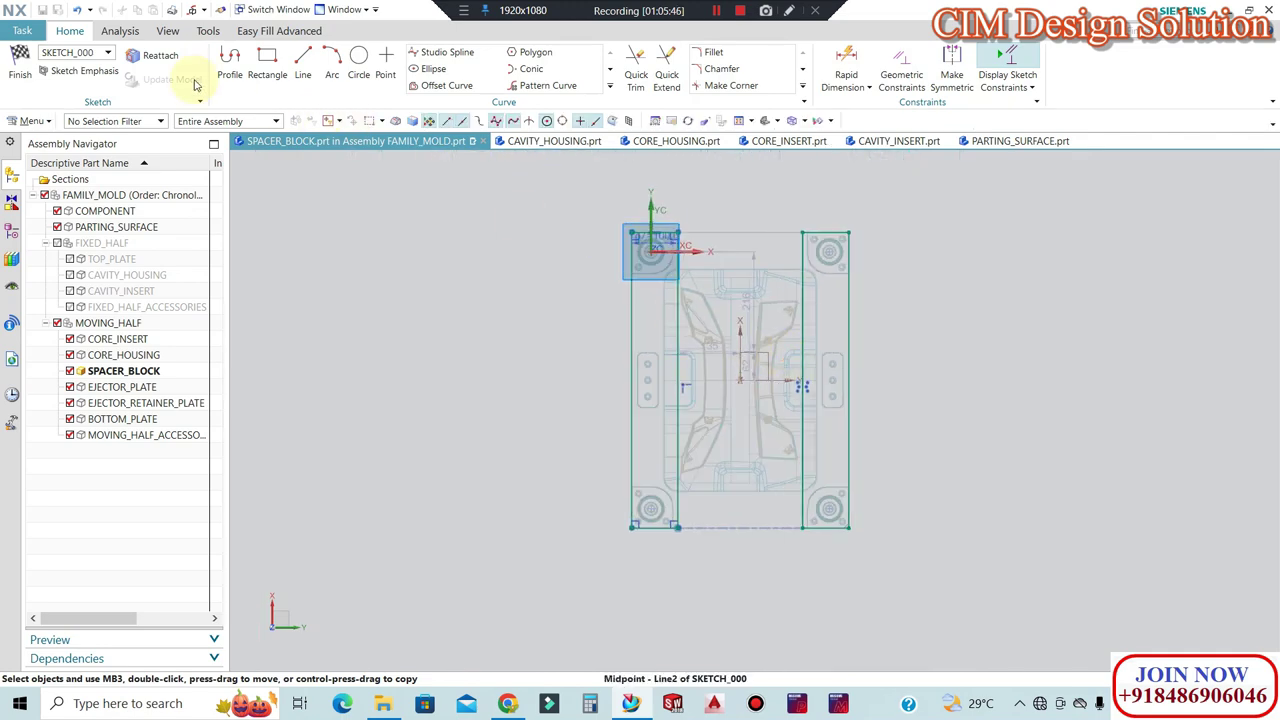
click(22, 65)
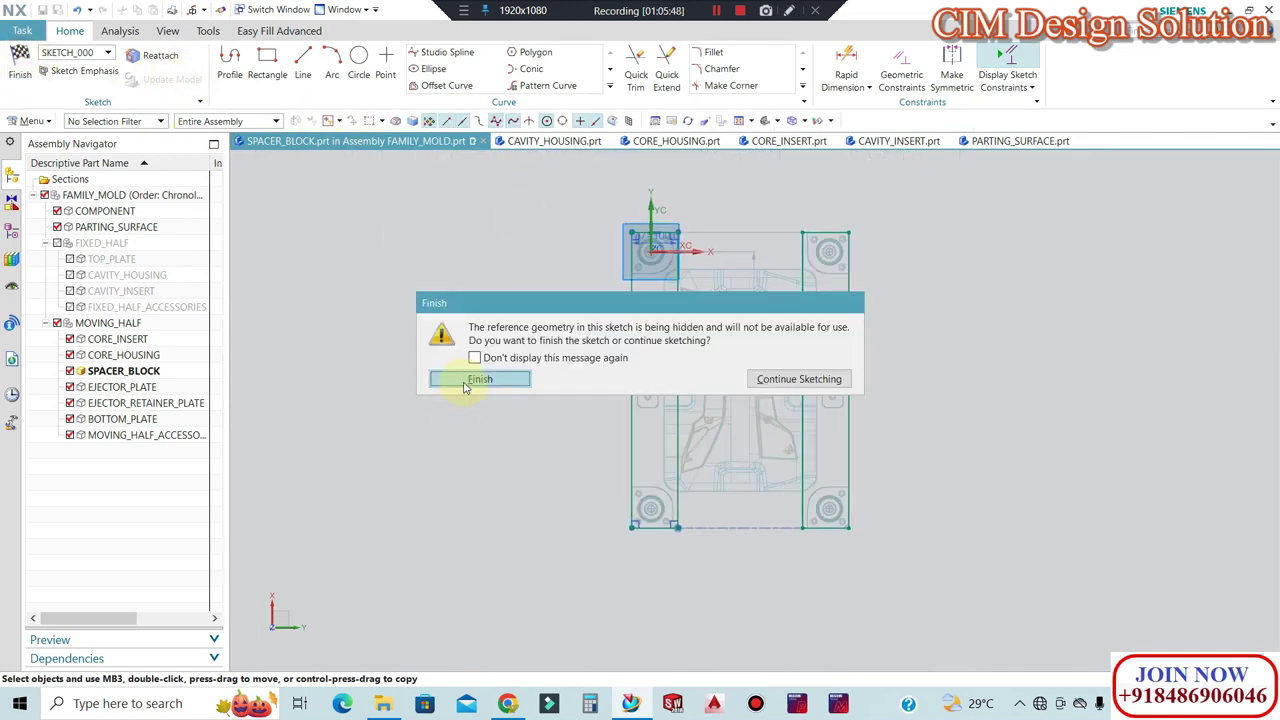
Confirm the finished sketch and view the mold fully shaded in 3D.
click(465, 384)
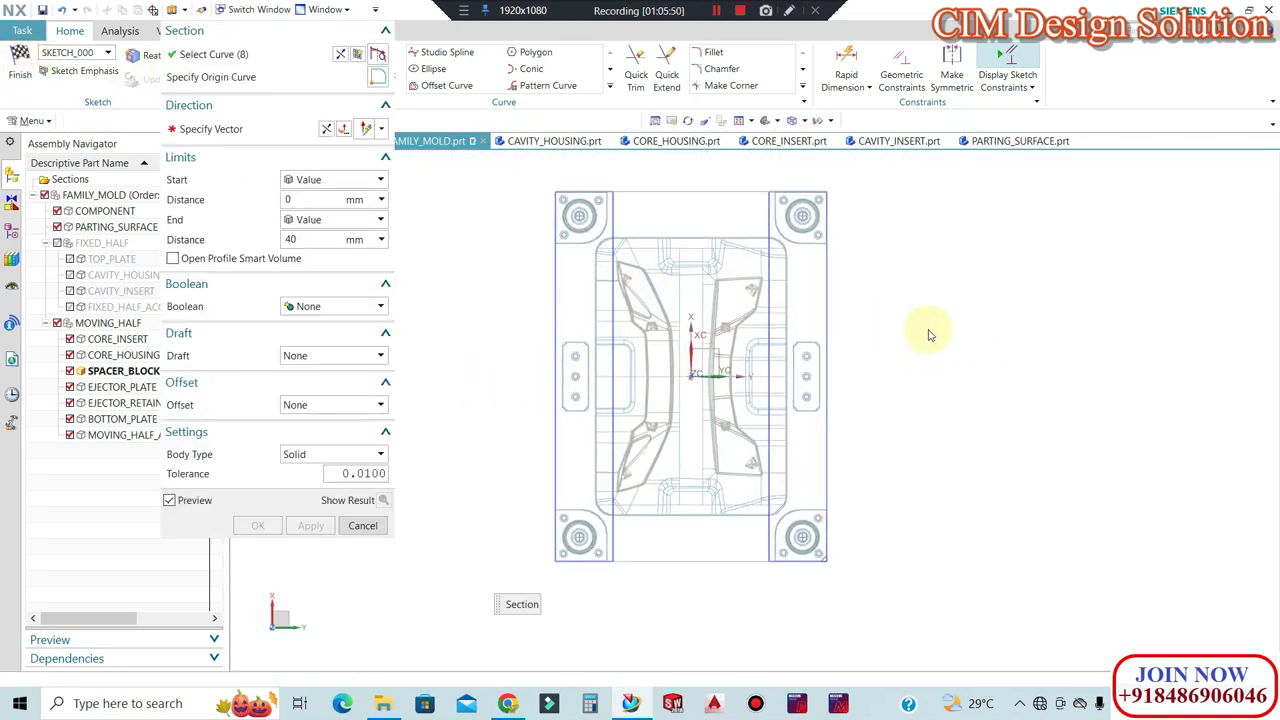
scroll(933, 335, down, 3)
mouse_move(931, 346)
middle_down()
mouse_move(931, 417)
mouse_move(972, 401)
middle_up()
scroll(814, 343, up, 2)
scroll(757, 329, up, 3)
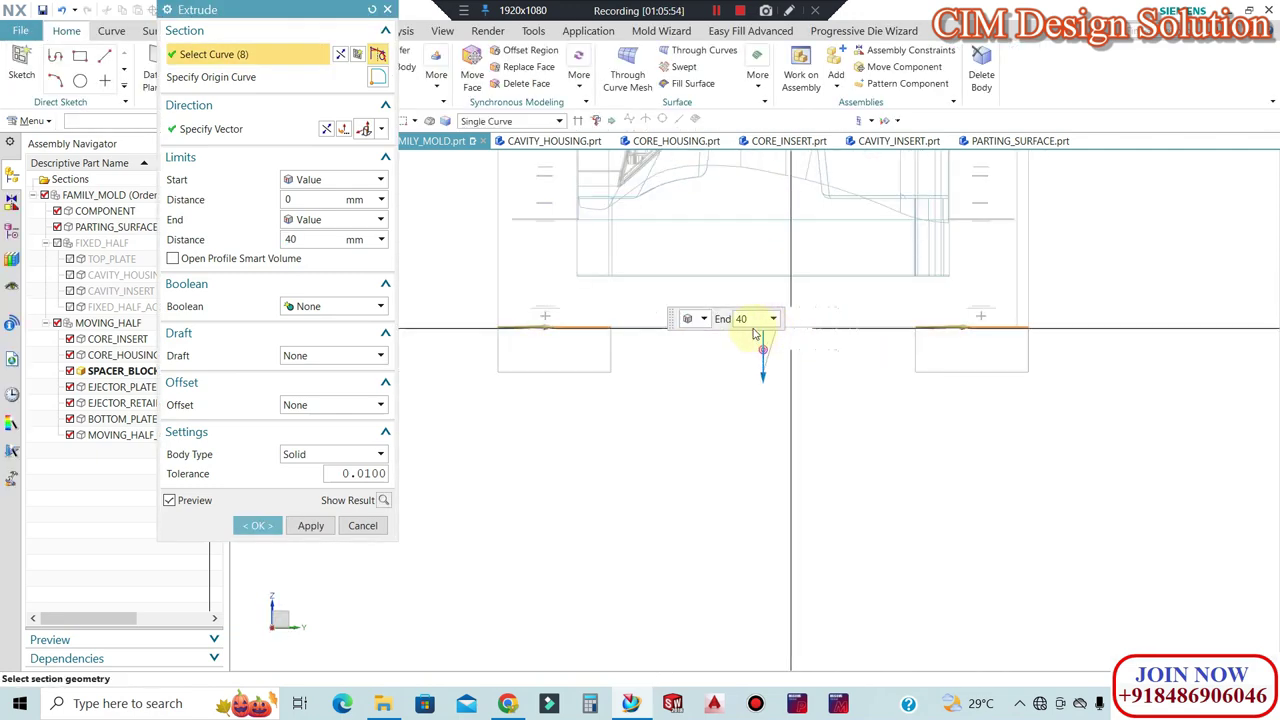
scroll(752, 340, up, 2)
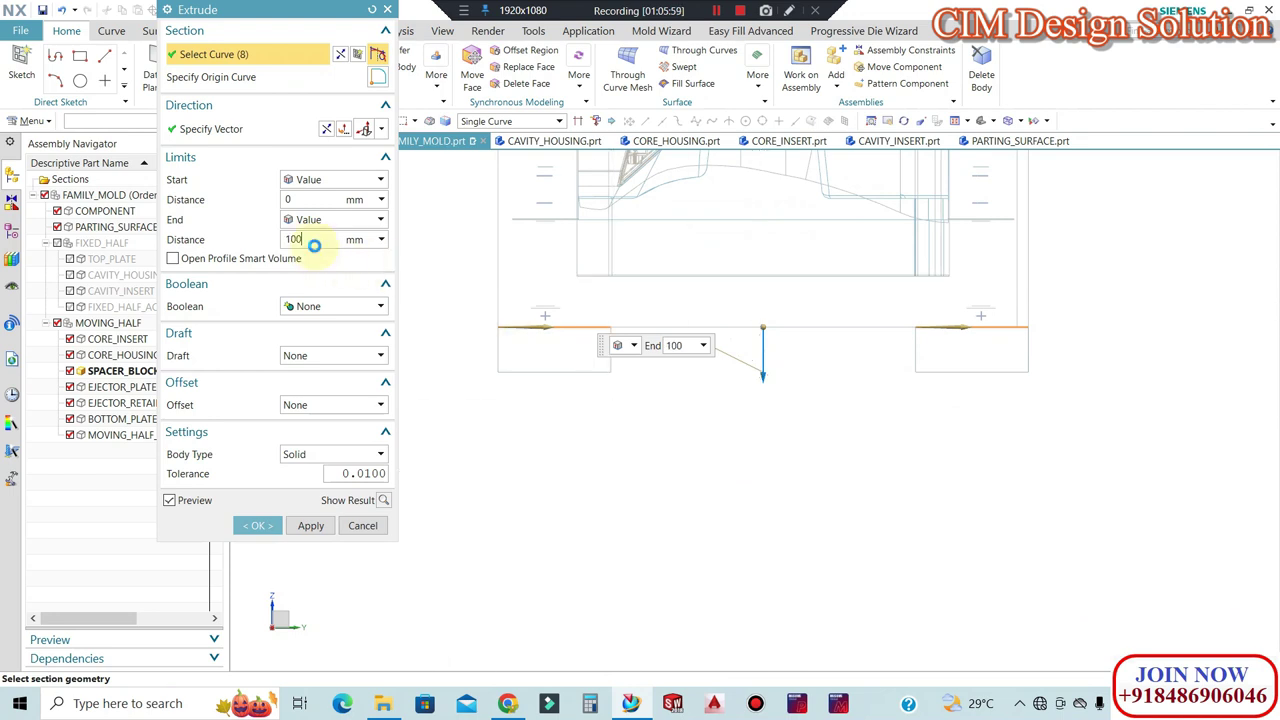
scroll(690, 410, down, 3)
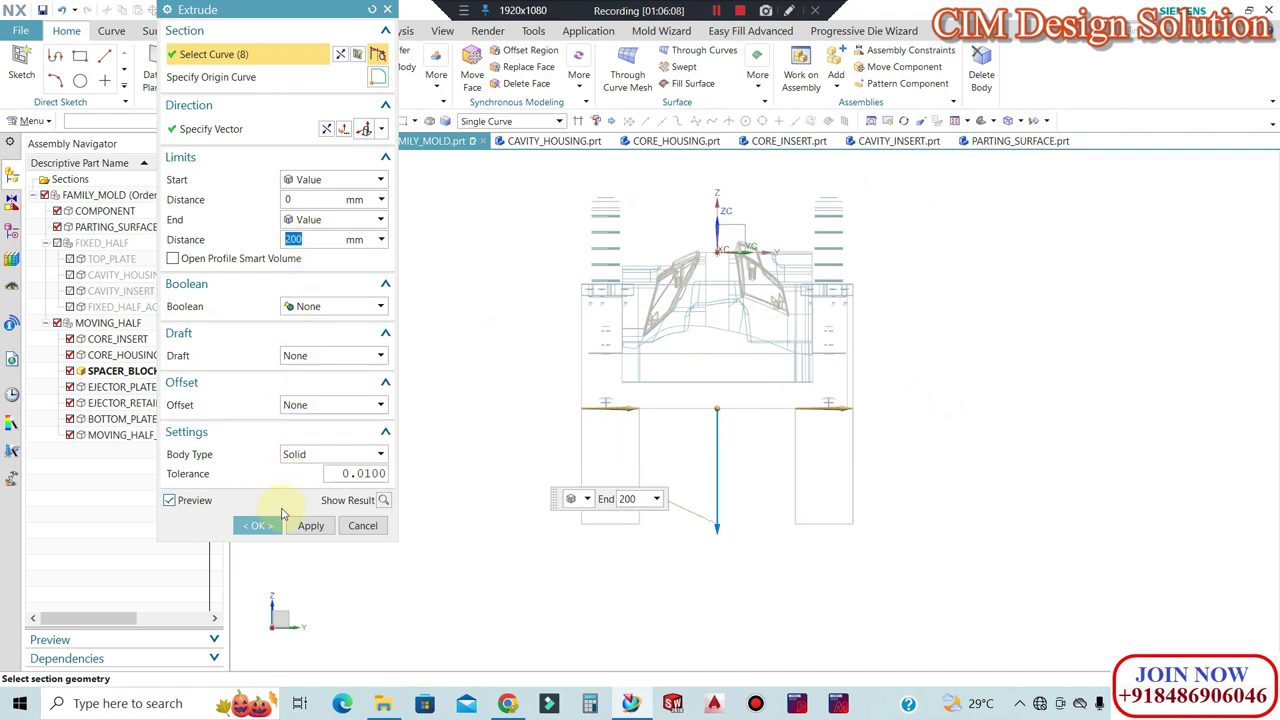
right_click(1000, 414)
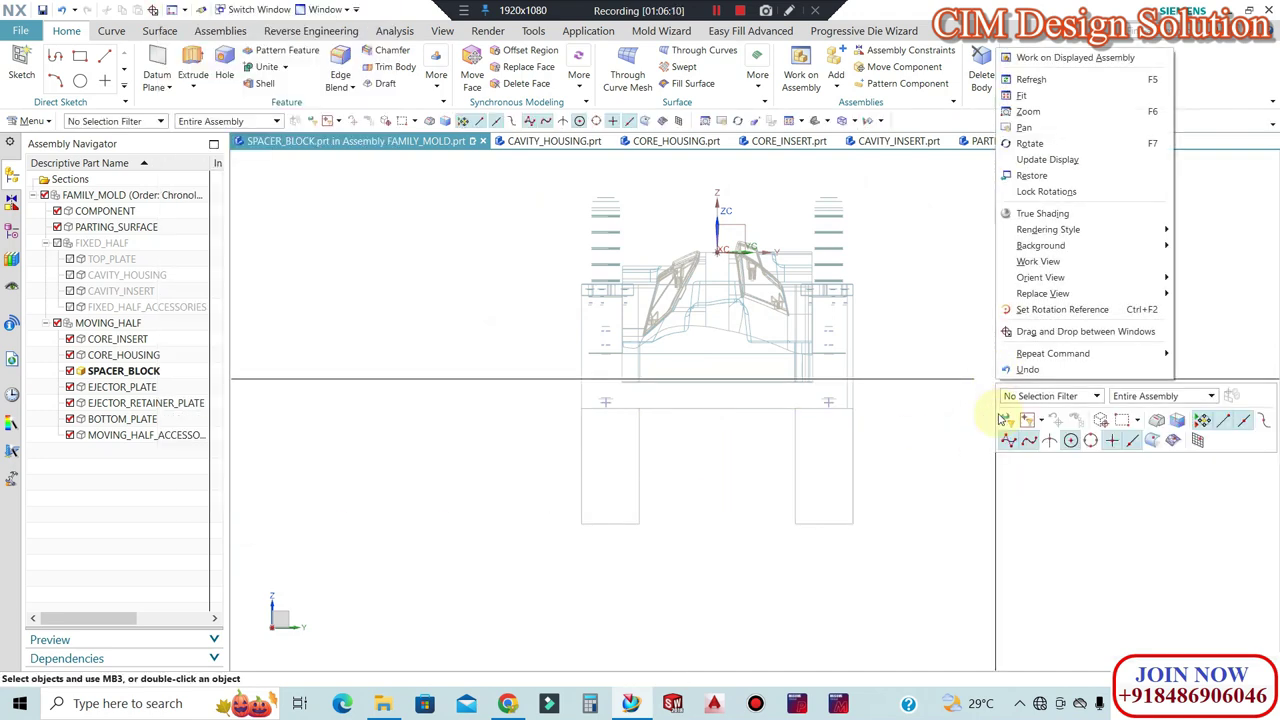
click(966, 354)
middle_drag(849, 382, 977, 391)
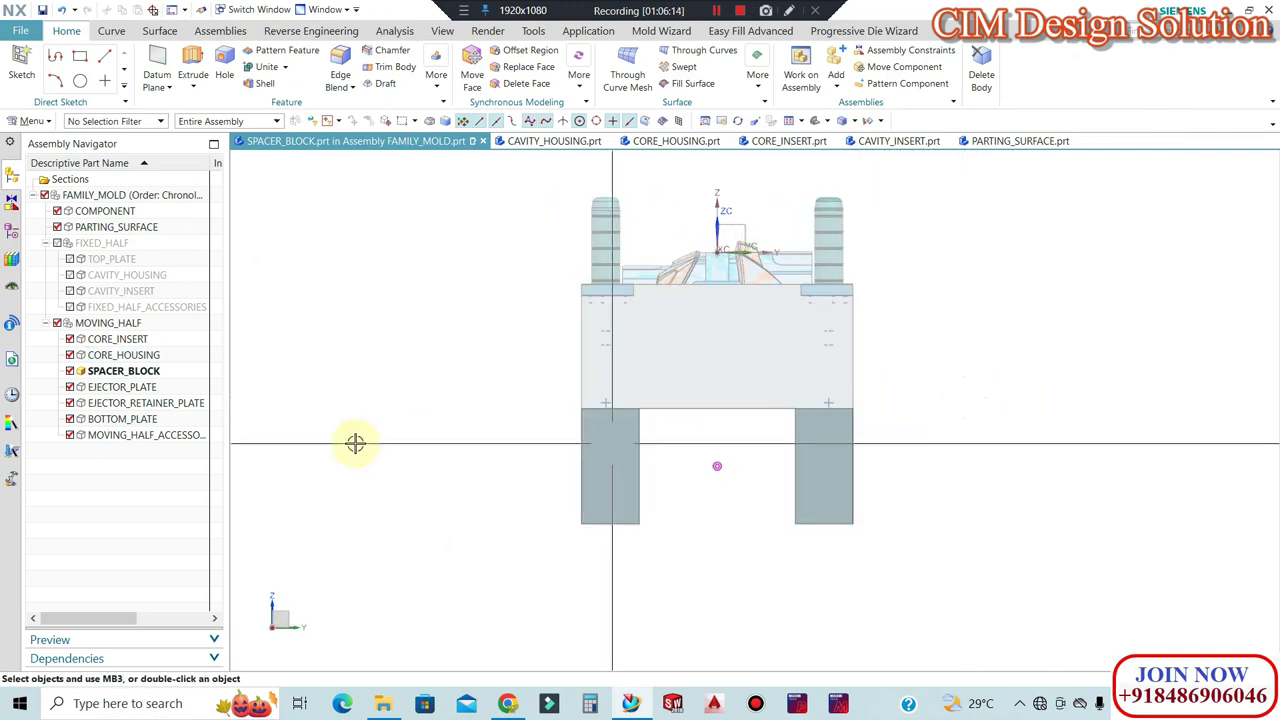
Change the Extrude end distance to 160 mm, check it, then switch to the YouTube page.
click(11, 230)
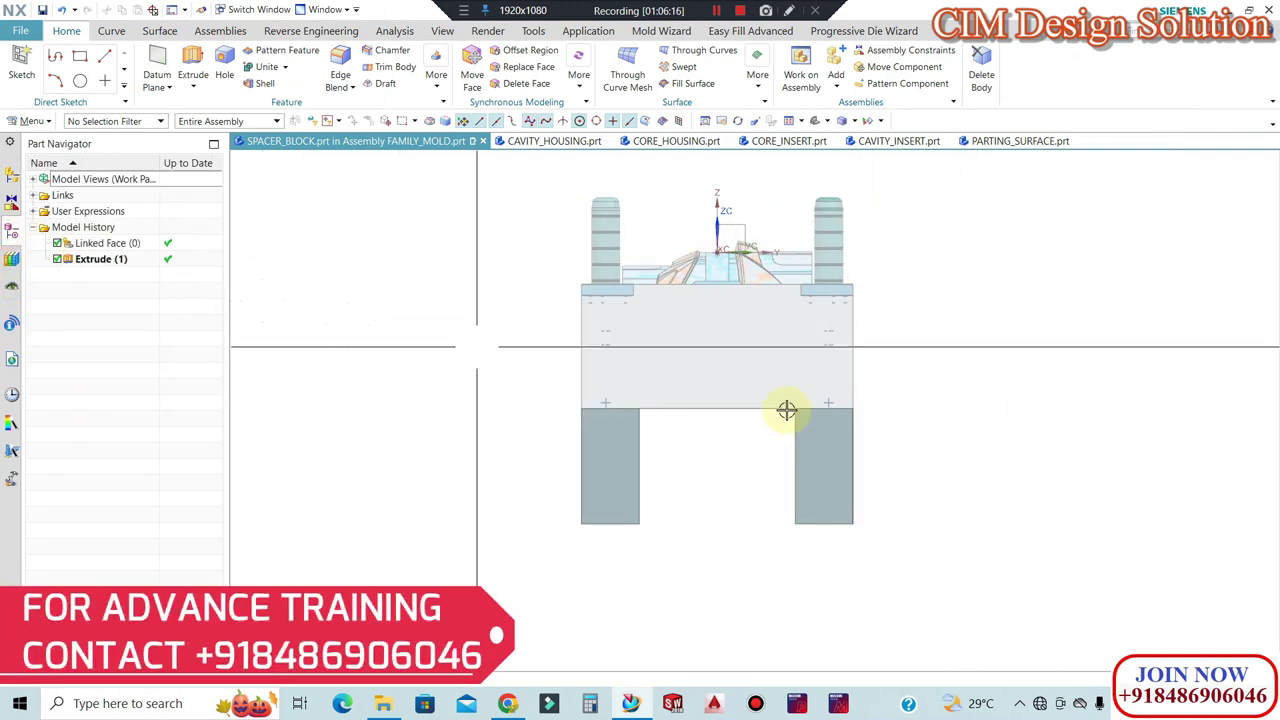
double_click(93, 259)
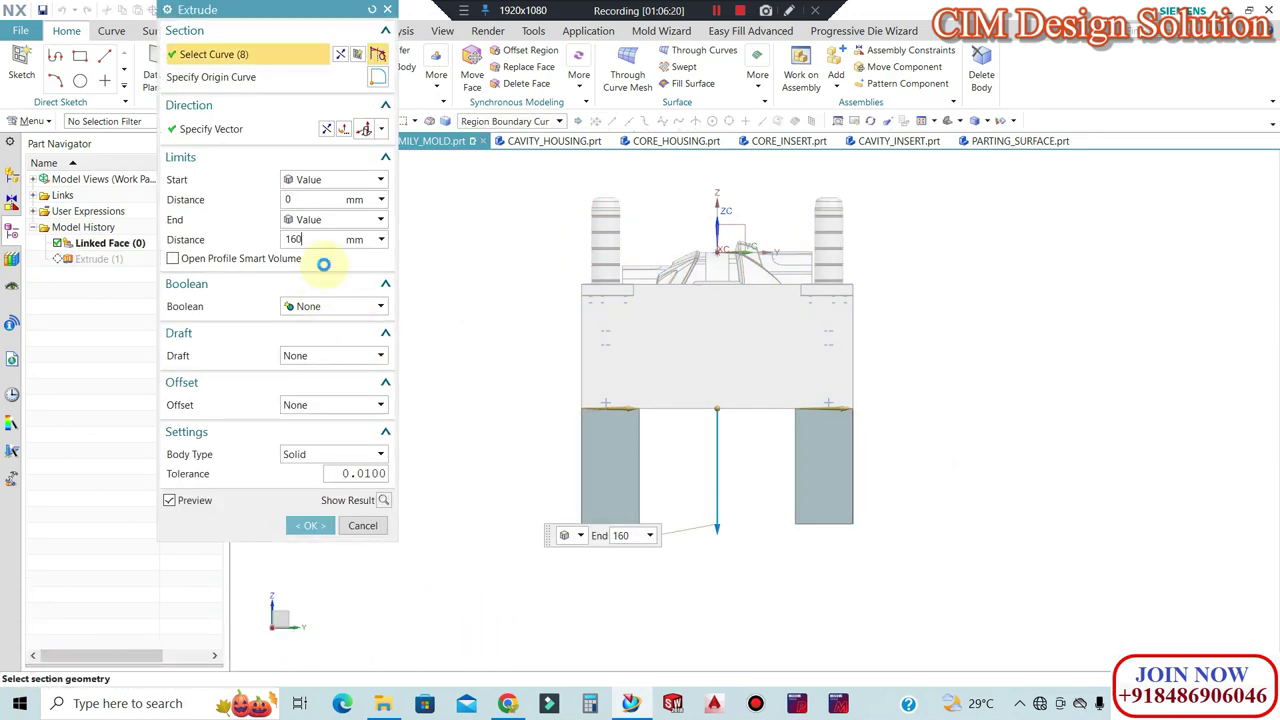
key(Return)
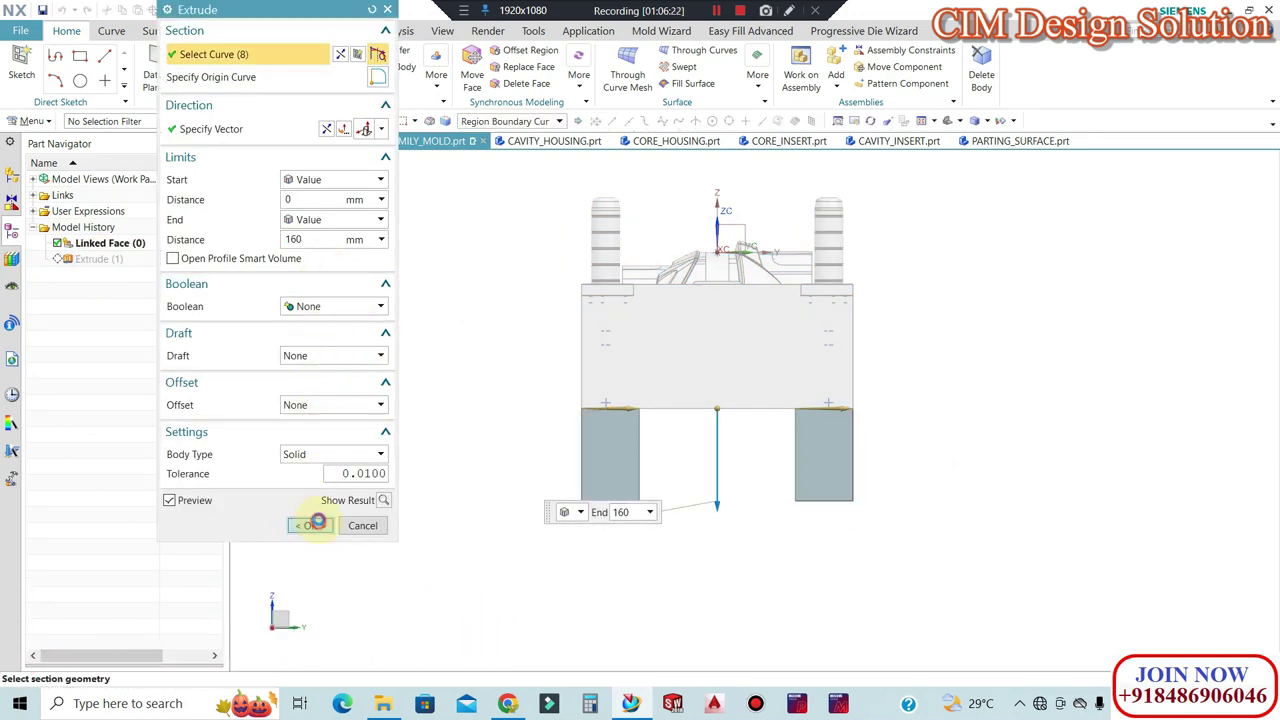
click(316, 522)
mouse_move(608, 425)
middle_down()
mouse_move(697, 431)
mouse_move(691, 441)
mouse_move(766, 409)
middle_up()
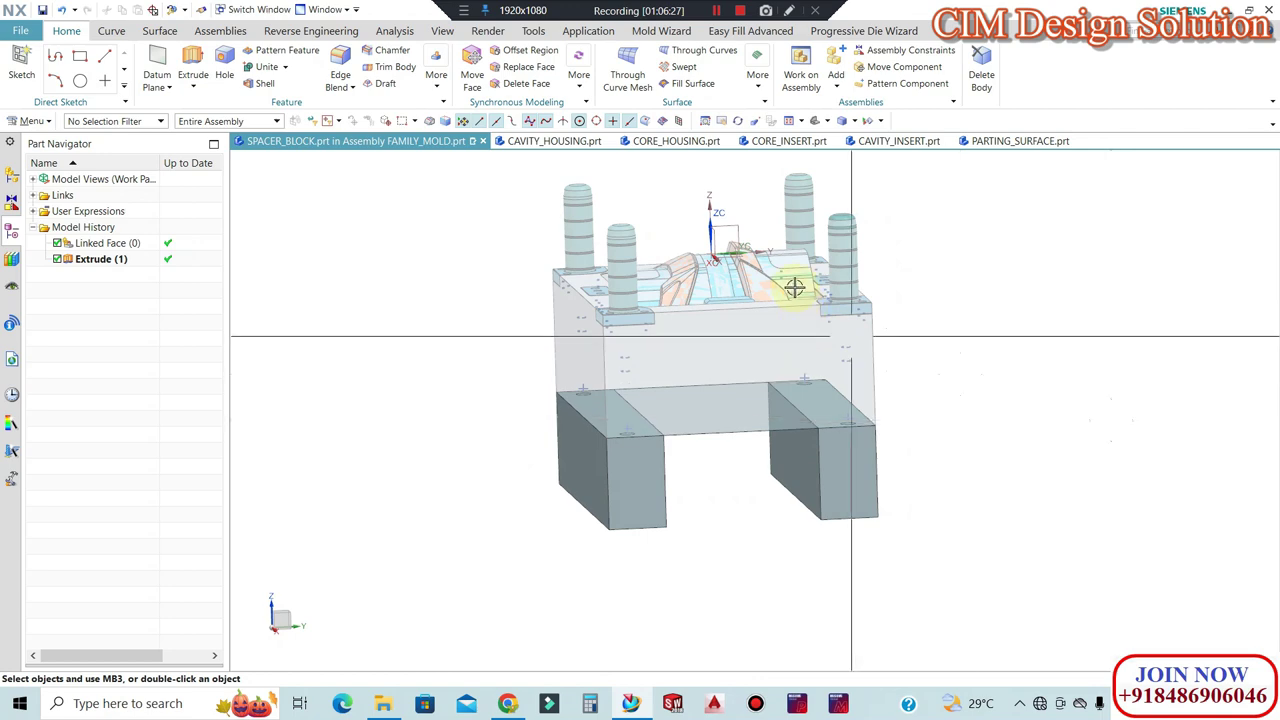
mouse_move(1149, 437)
middle_down()
mouse_move(1171, 400)
mouse_move(1009, 420)
middle_up()
click(508, 703)
scroll(525, 415, down, 3)
scroll(461, 355, up, 3)
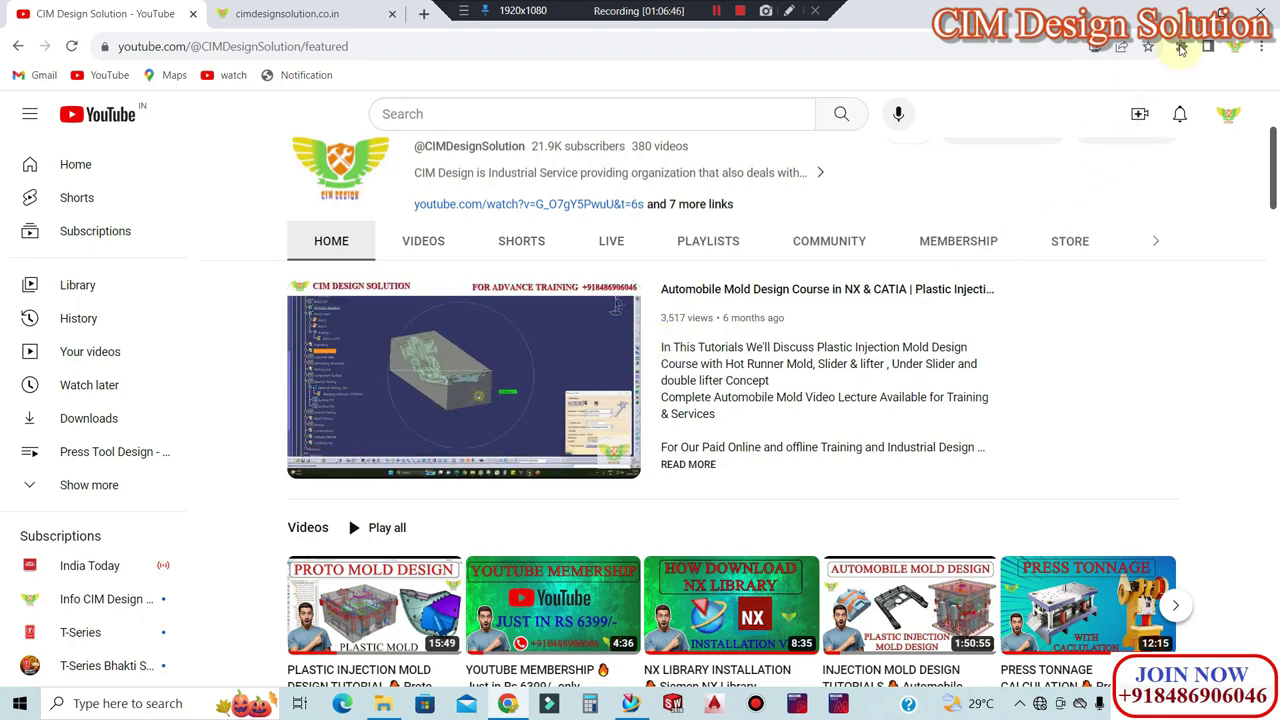
mouse_move(463, 380)
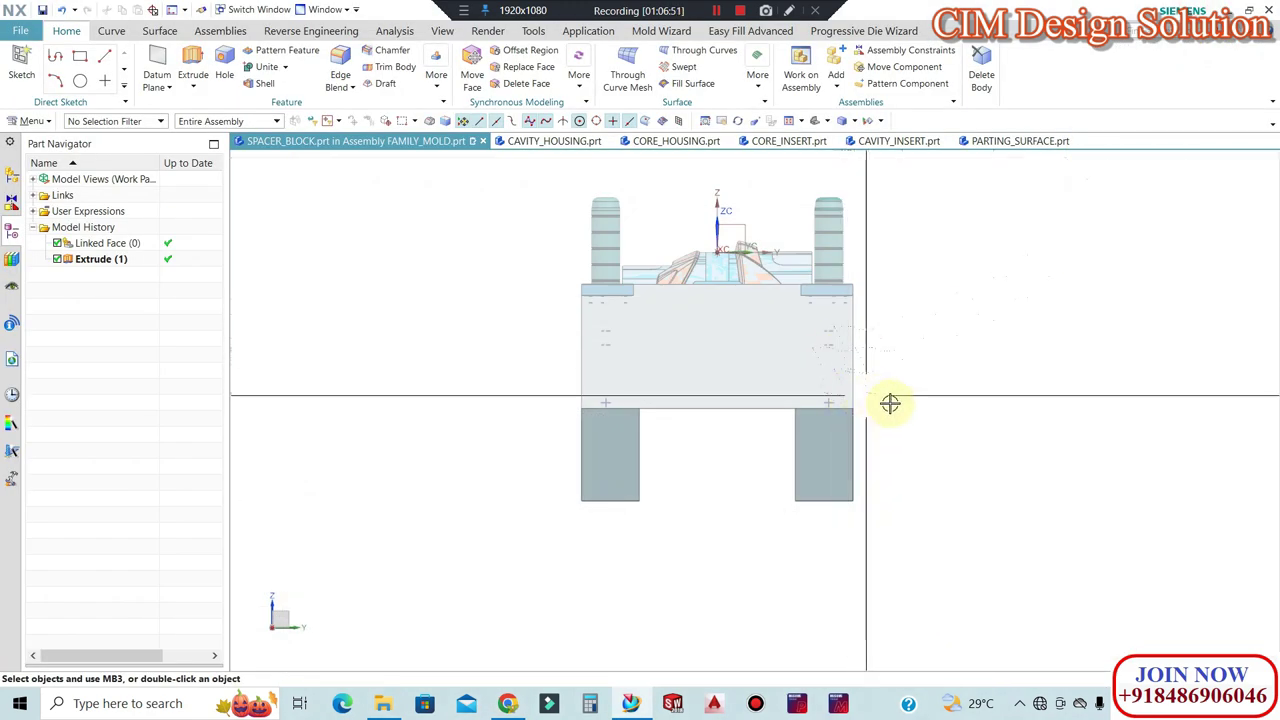
Use a Face filter to pick the underside face between the spacer blocks and edit its display.
middle_drag(891, 403, 891, 451)
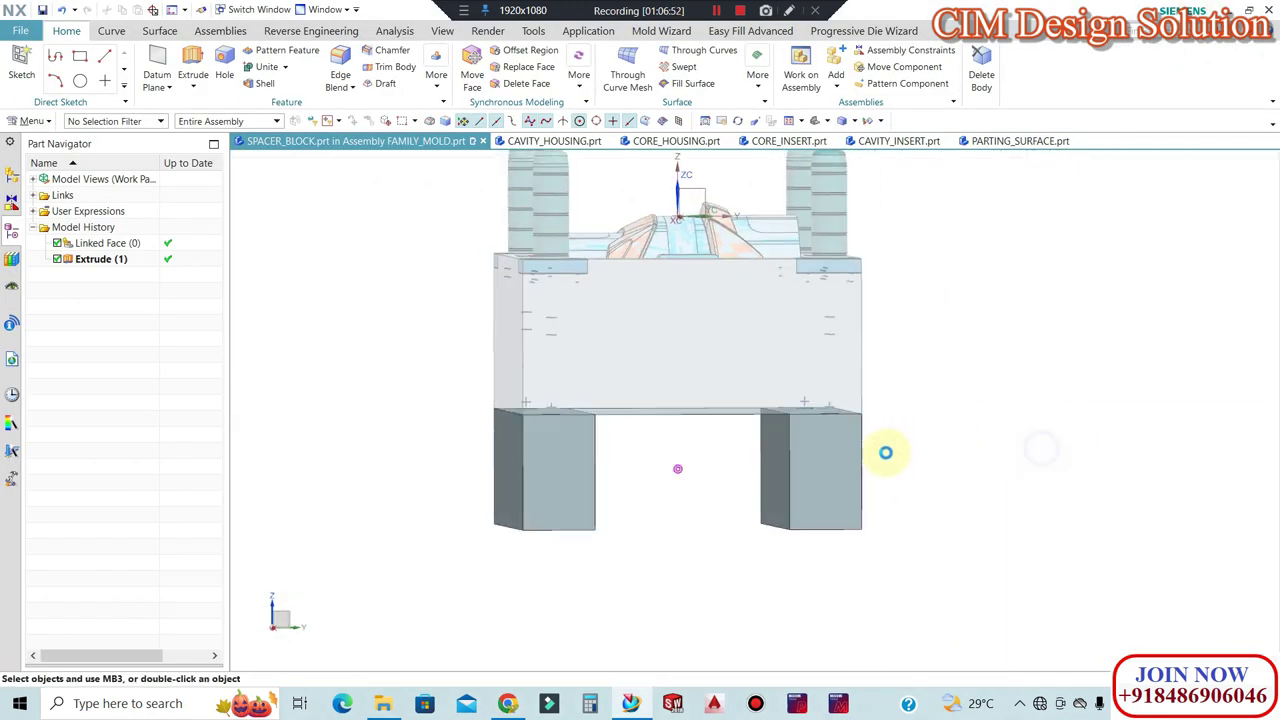
middle_drag(594, 483, 634, 517)
mouse_move(754, 417)
middle_down()
mouse_move(582, 366)
mouse_move(563, 334)
middle_up()
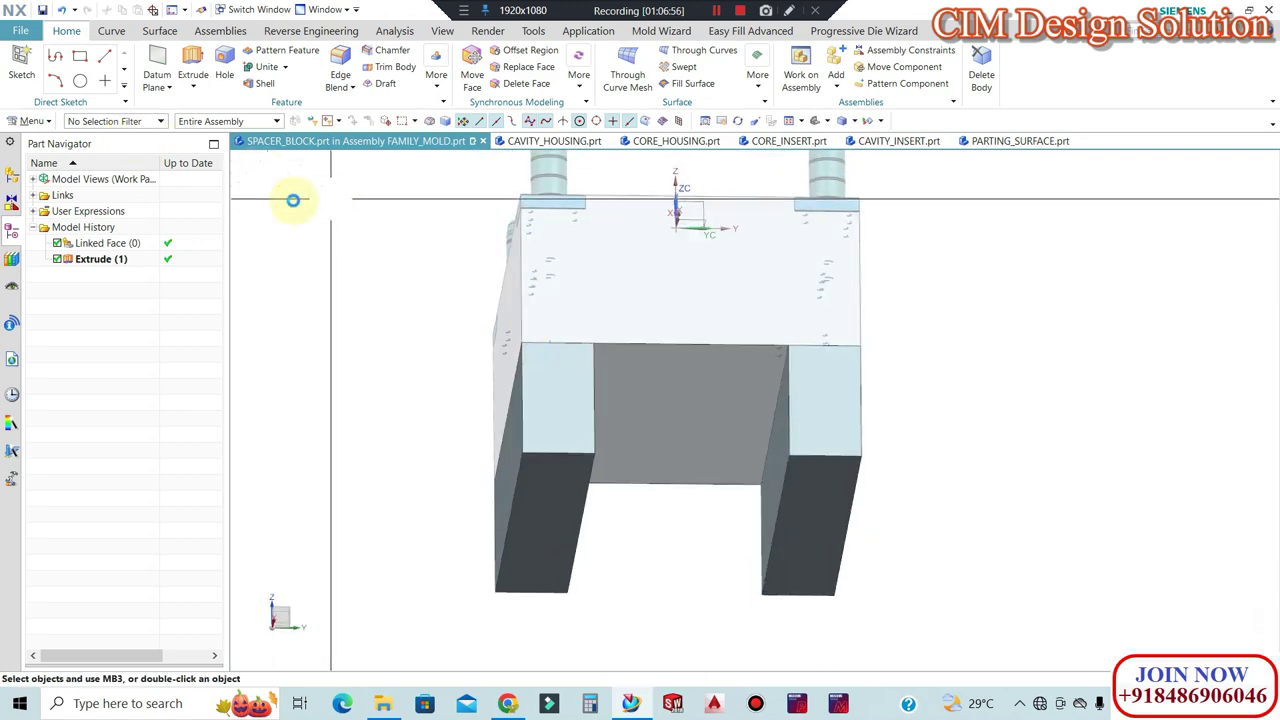
key(ctrl+j)
click(80, 121)
click(75, 208)
click(634, 389)
click(310, 133)
text(100)
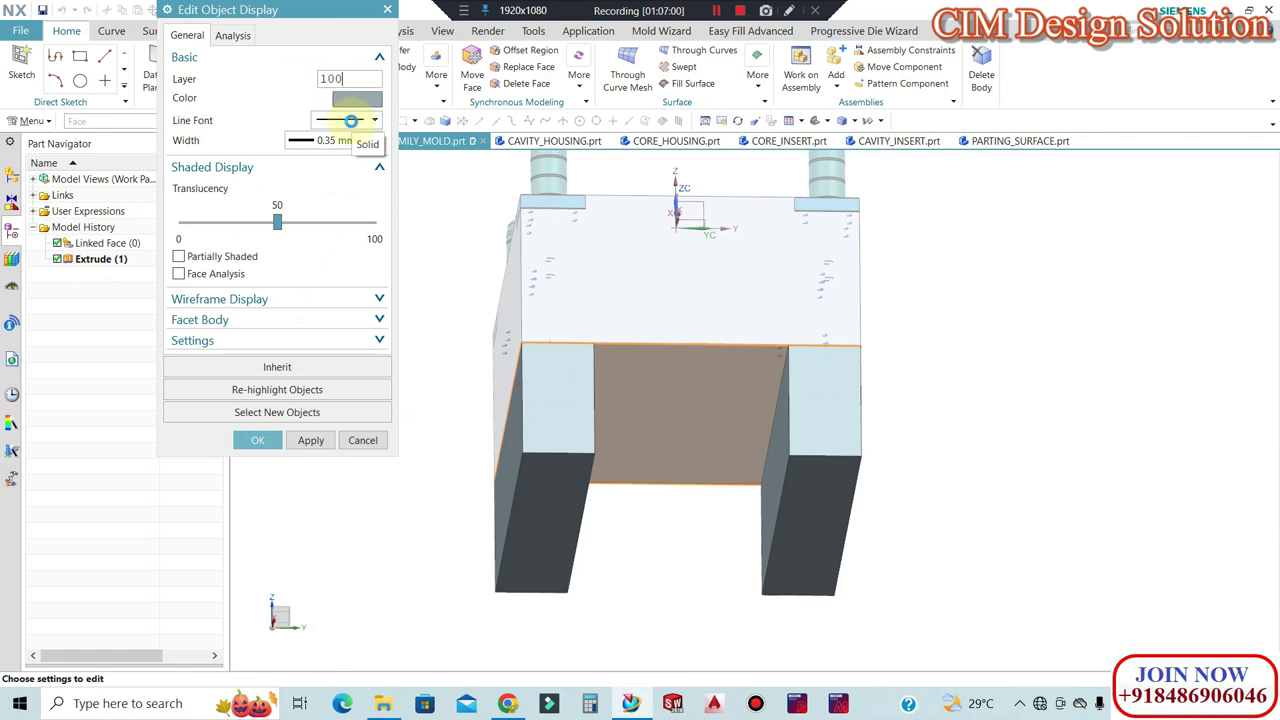
key(Return)
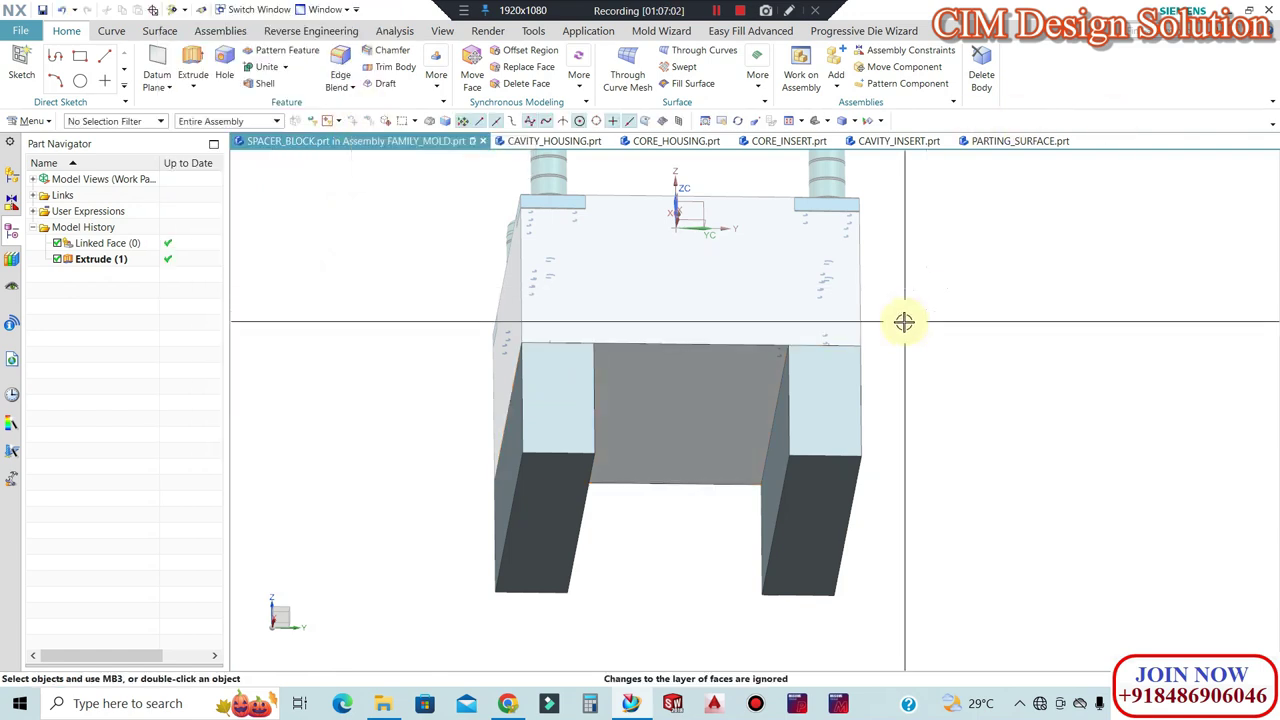
Make FAMILY_MOLD the displayed work part again and save it.
click(10, 178)
double_click(118, 195)
key(ctrl+s)
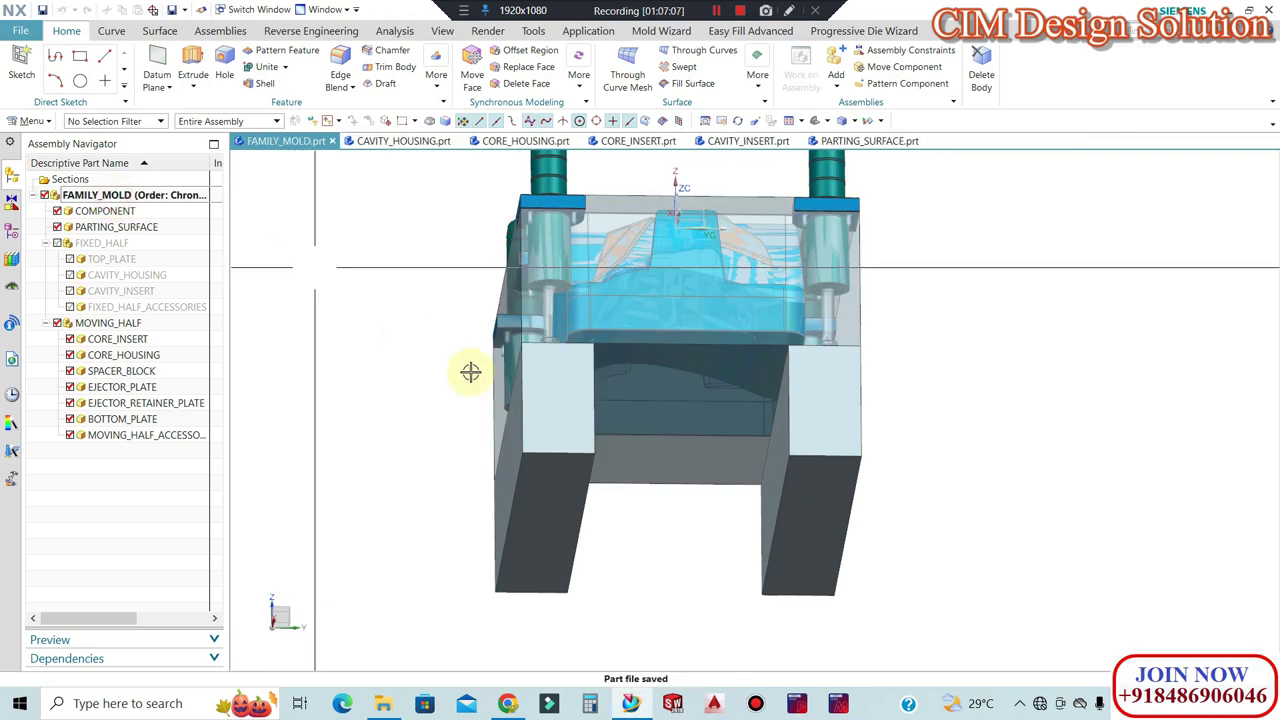
Make BOTTOM_PLATE the work part and orient the model to a closer isometric view.
middle_drag(931, 451, 754, 496)
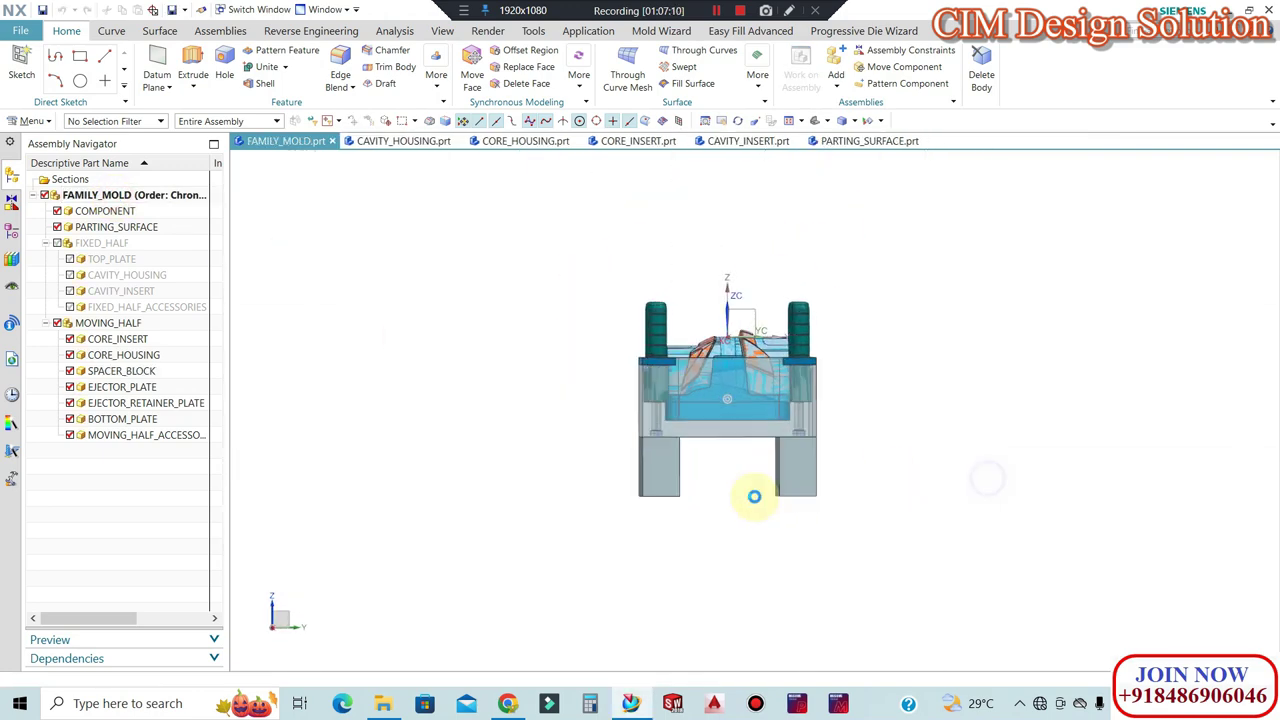
scroll(754, 496, down, 3)
scroll(709, 486, down, 2)
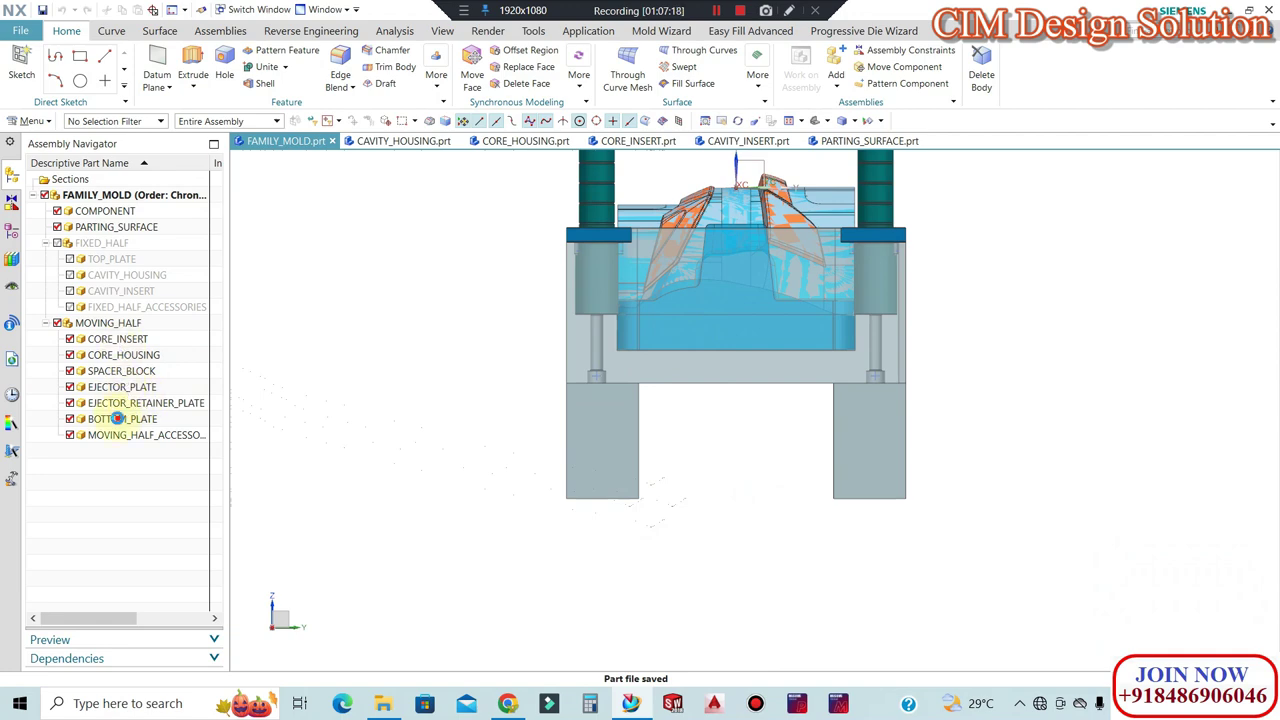
double_click(117, 418)
mouse_move(706, 463)
middle_down()
mouse_move(731, 441)
mouse_move(700, 457)
middle_up()
key(End)
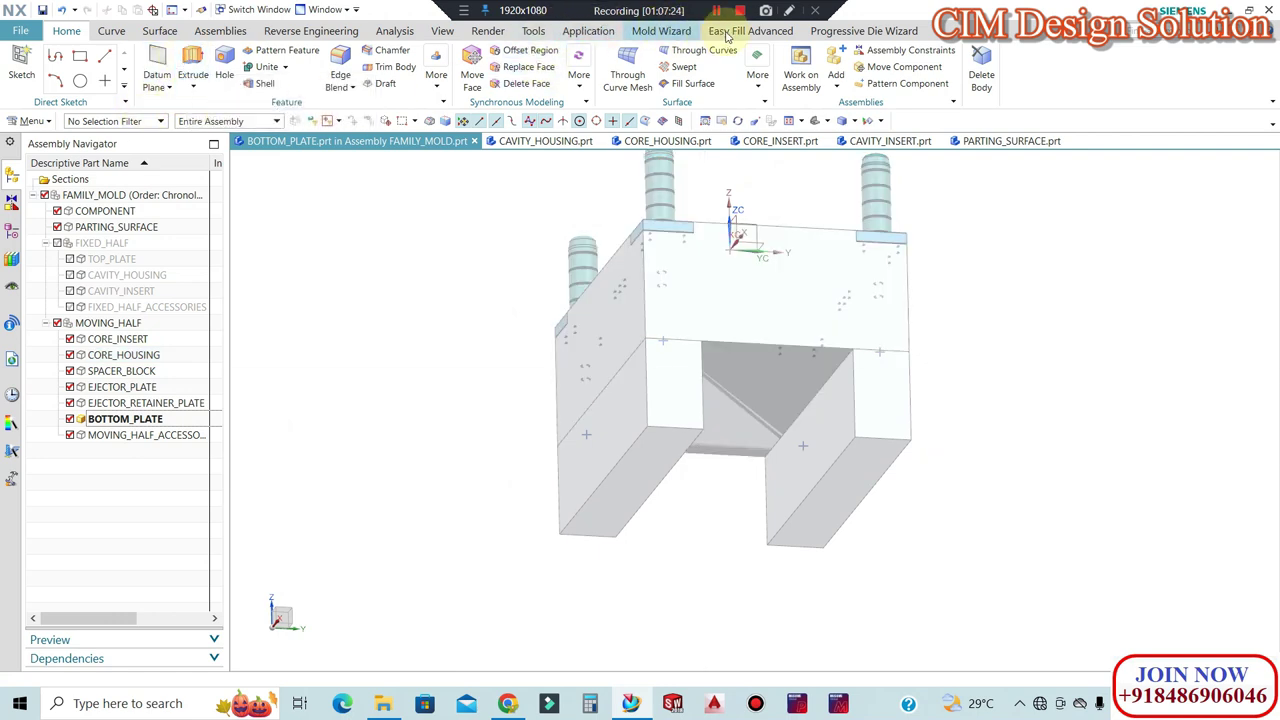
WAVE-link the spacer block's bottom face into BOTTOM_PLATE and start a sketch on it.
click(221, 31)
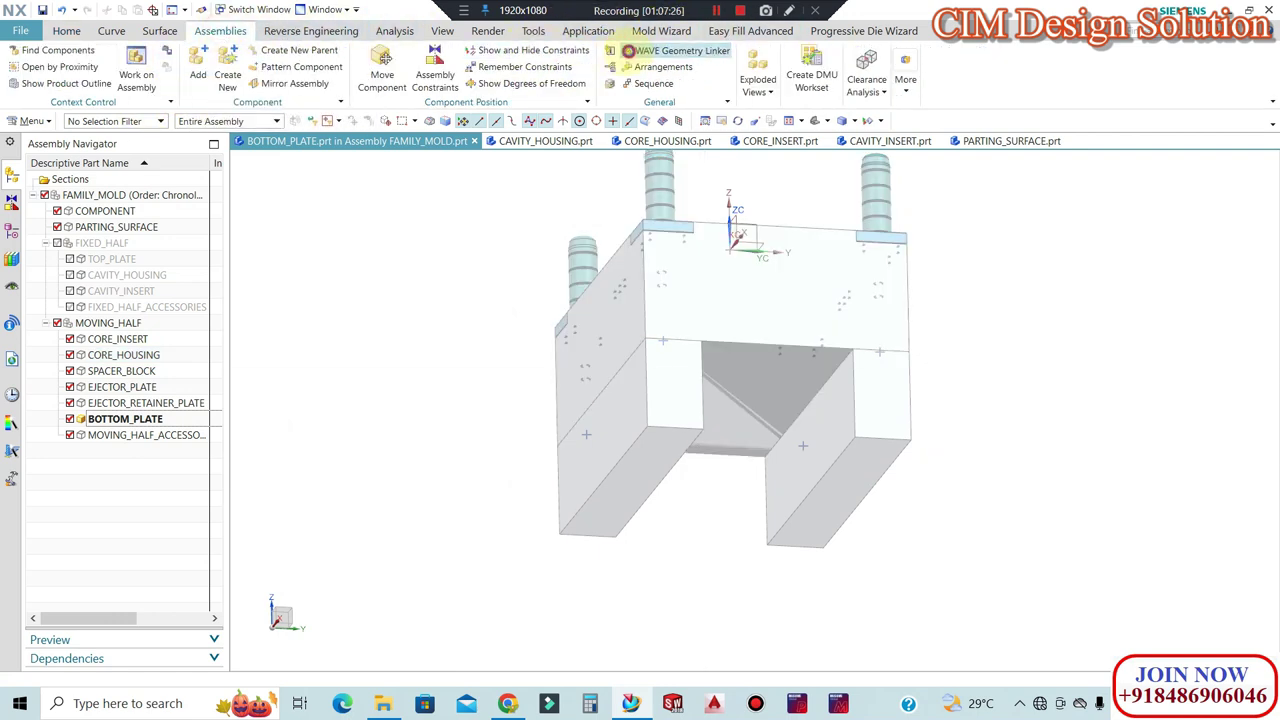
click(657, 466)
click(257, 292)
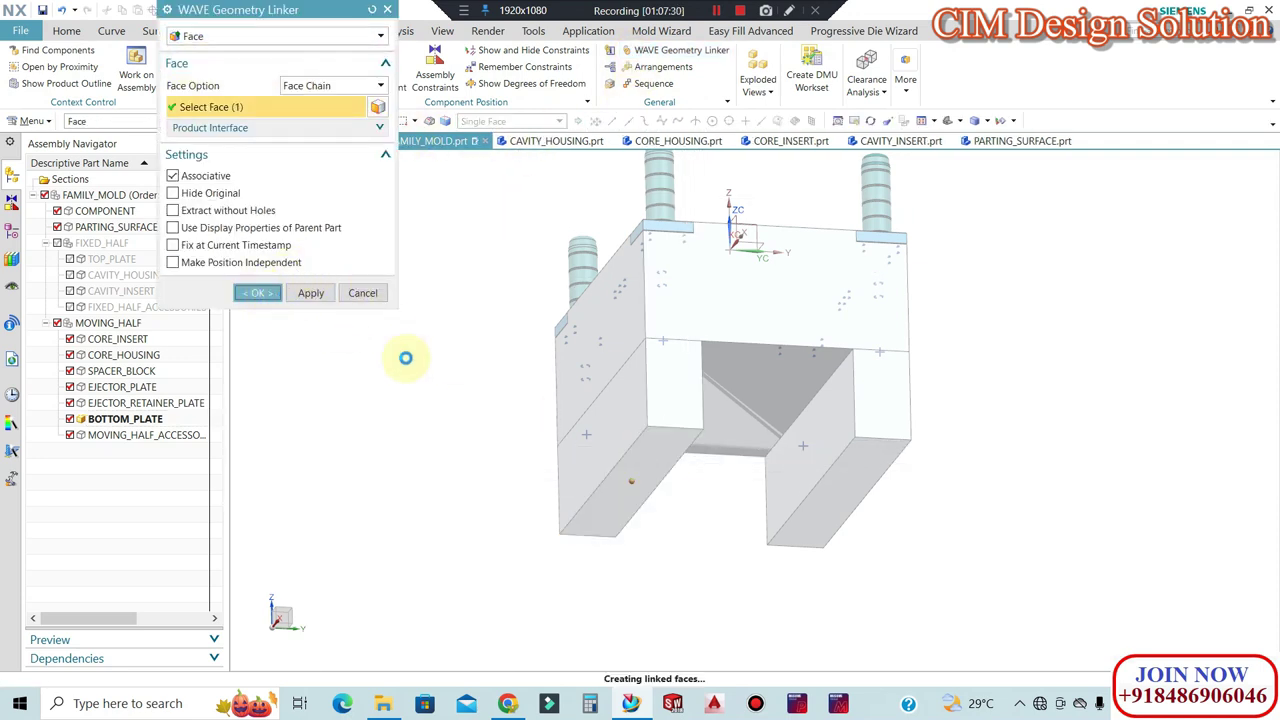
click(66, 31)
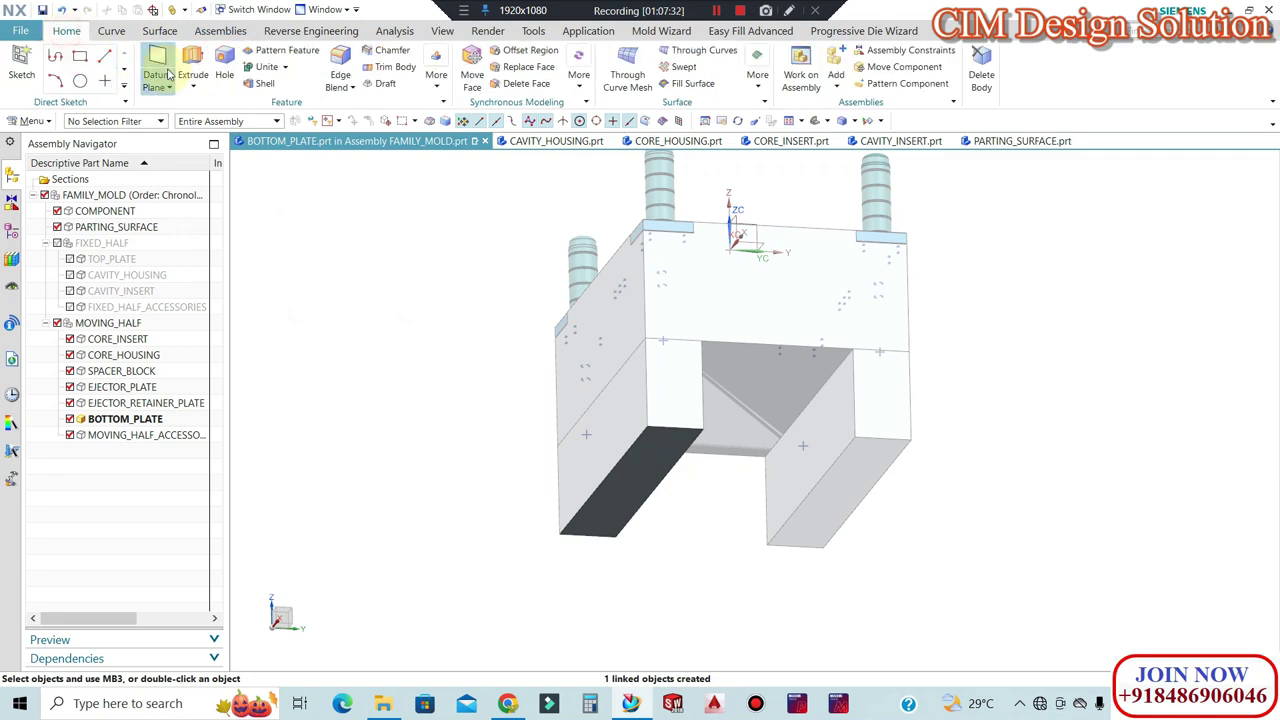
click(668, 464)
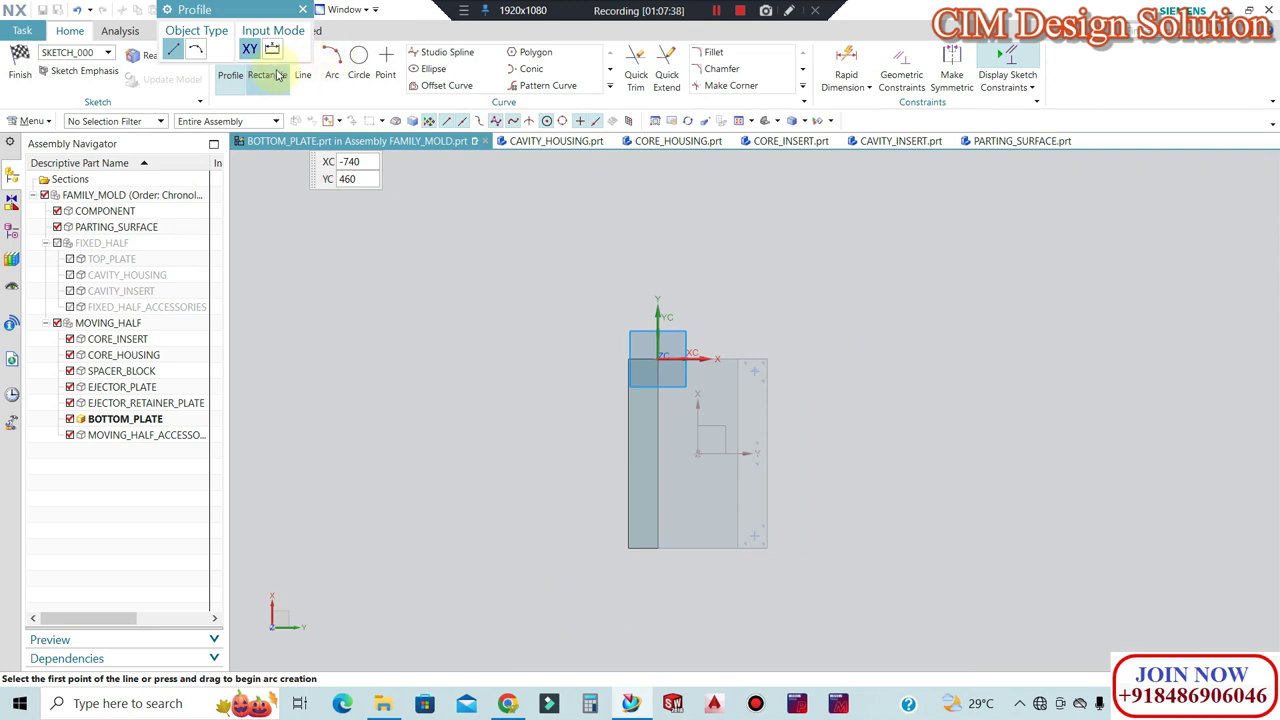
Offset the rectangle's left edge by 30 mm.
key(Escape)
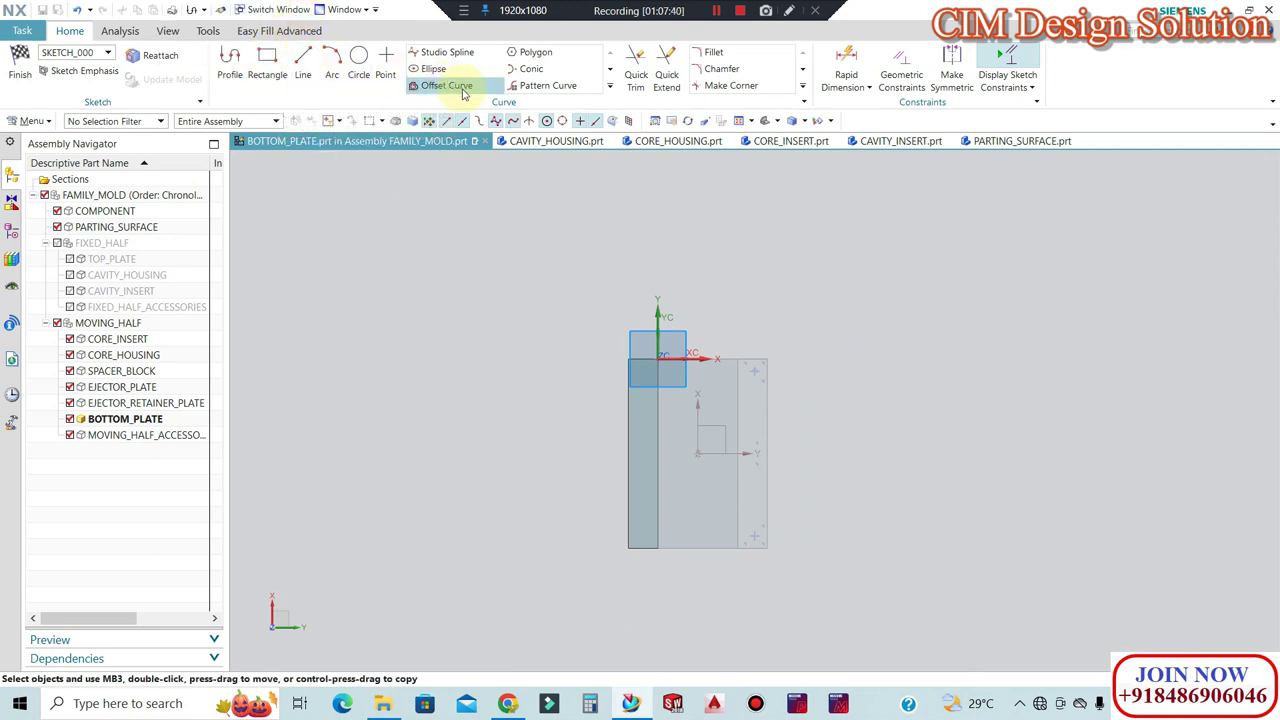
click(629, 414)
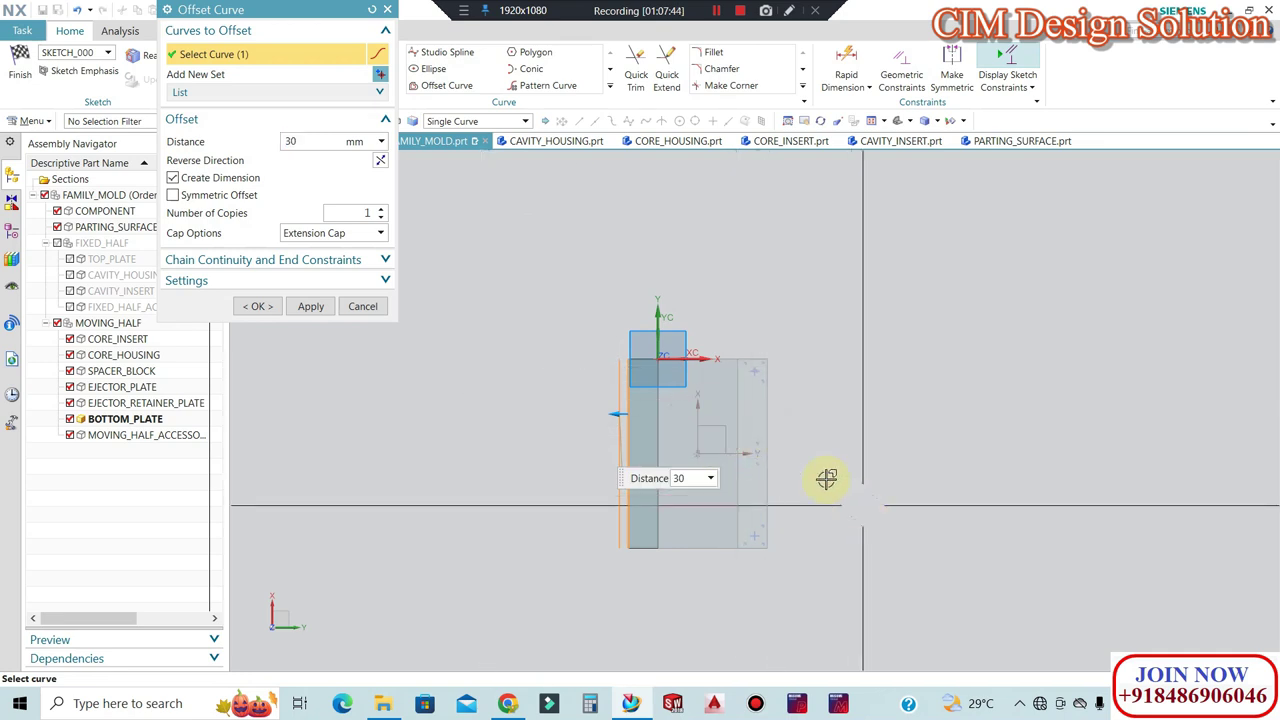
click(332, 307)
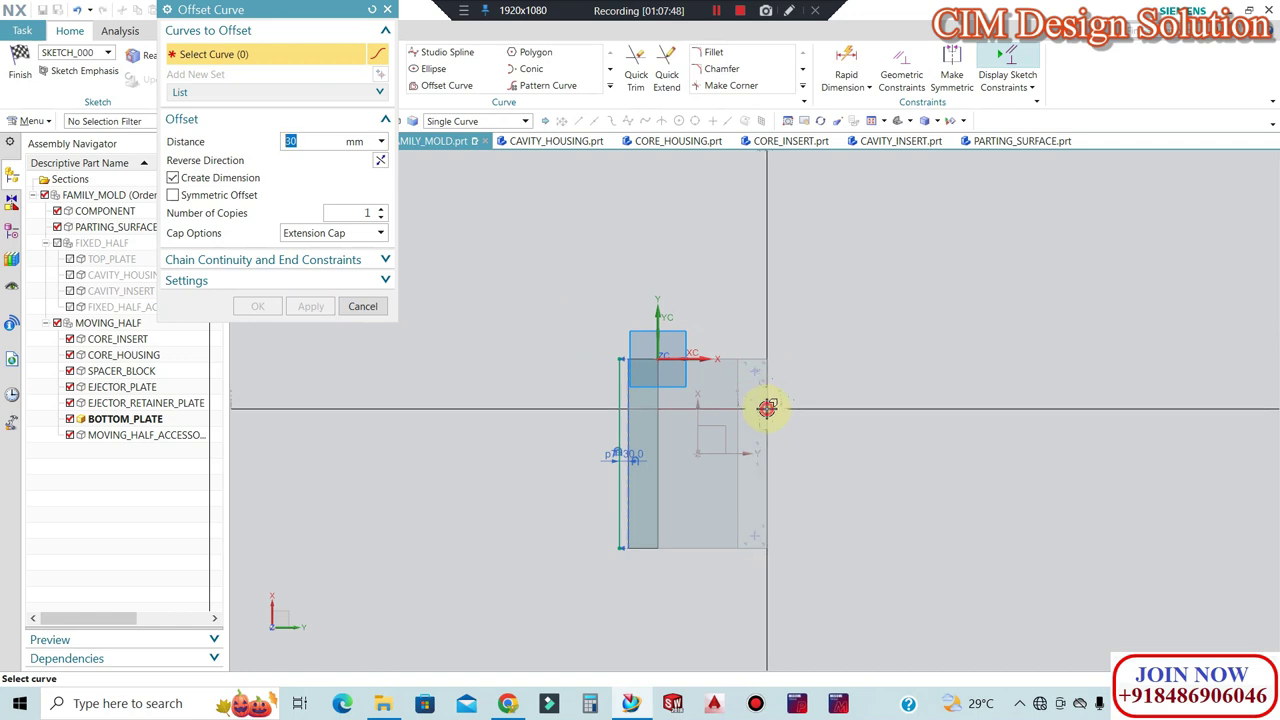
drag(258, 9, 216, 142)
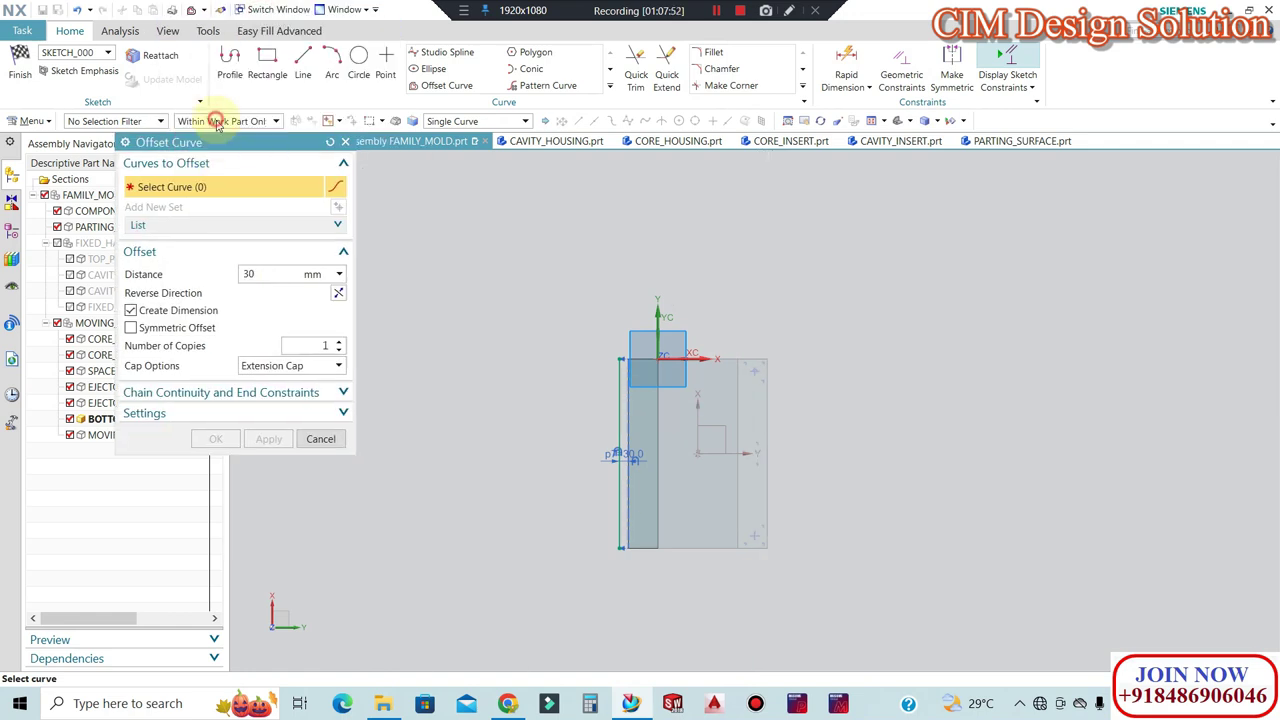
drag(208, 145, 204, 162)
click(342, 160)
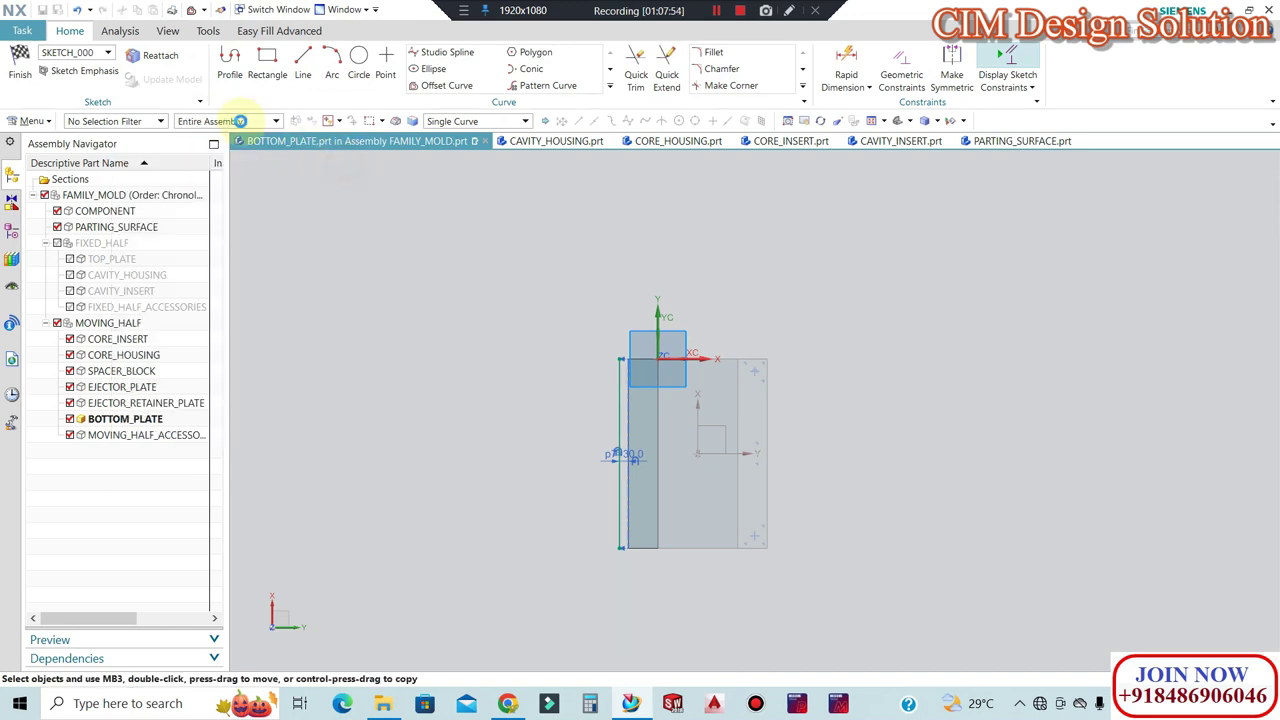
Restrict the selection scope to the work part only.
click(240, 121)
click(221, 152)
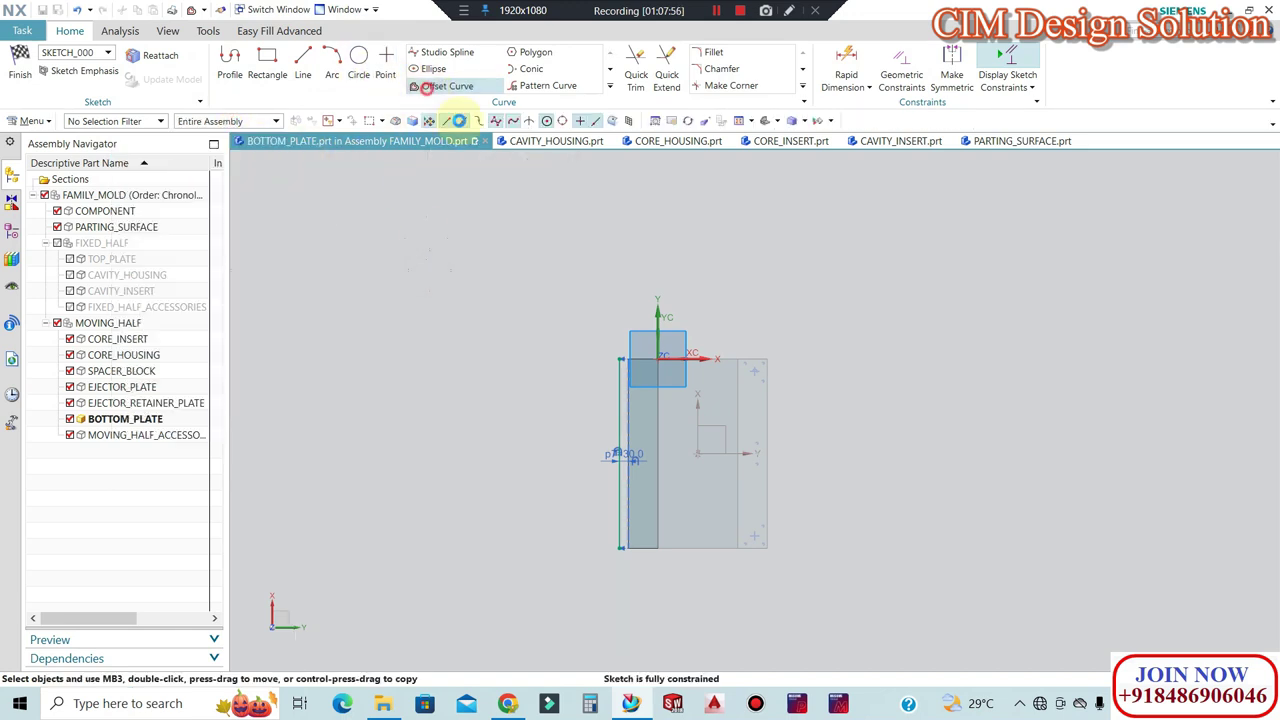
click(447, 85)
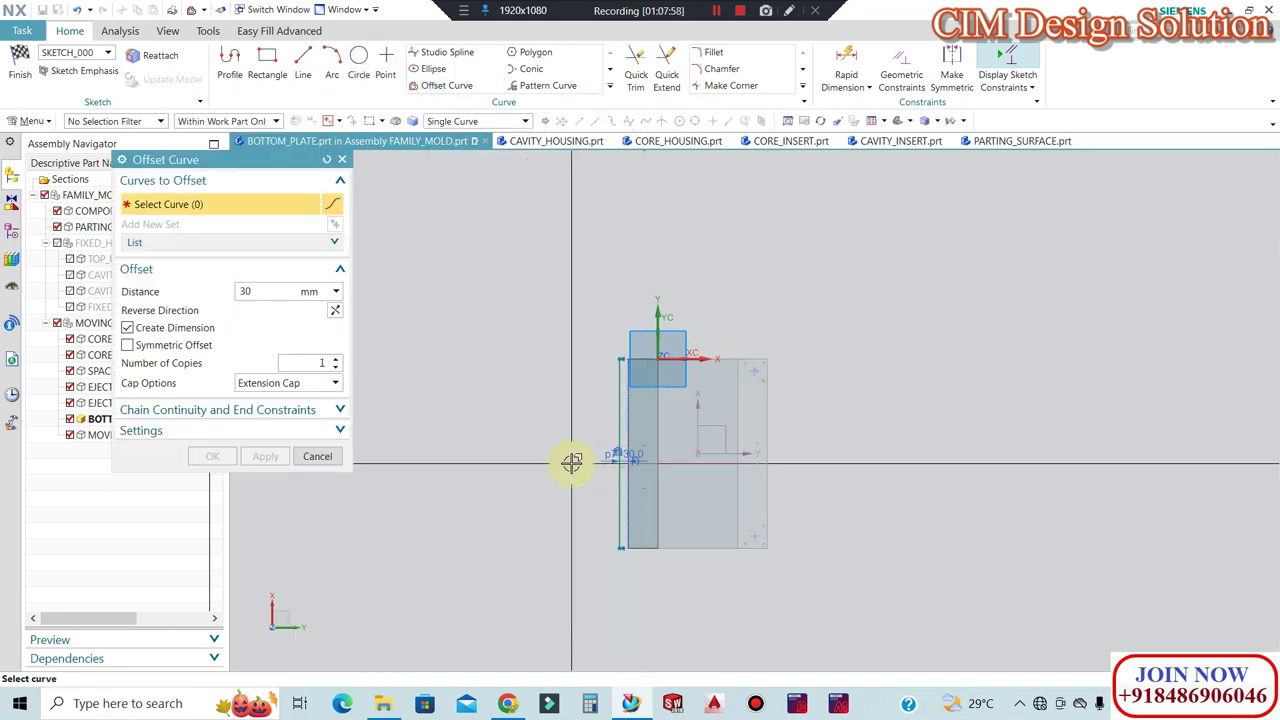
key(Escape)
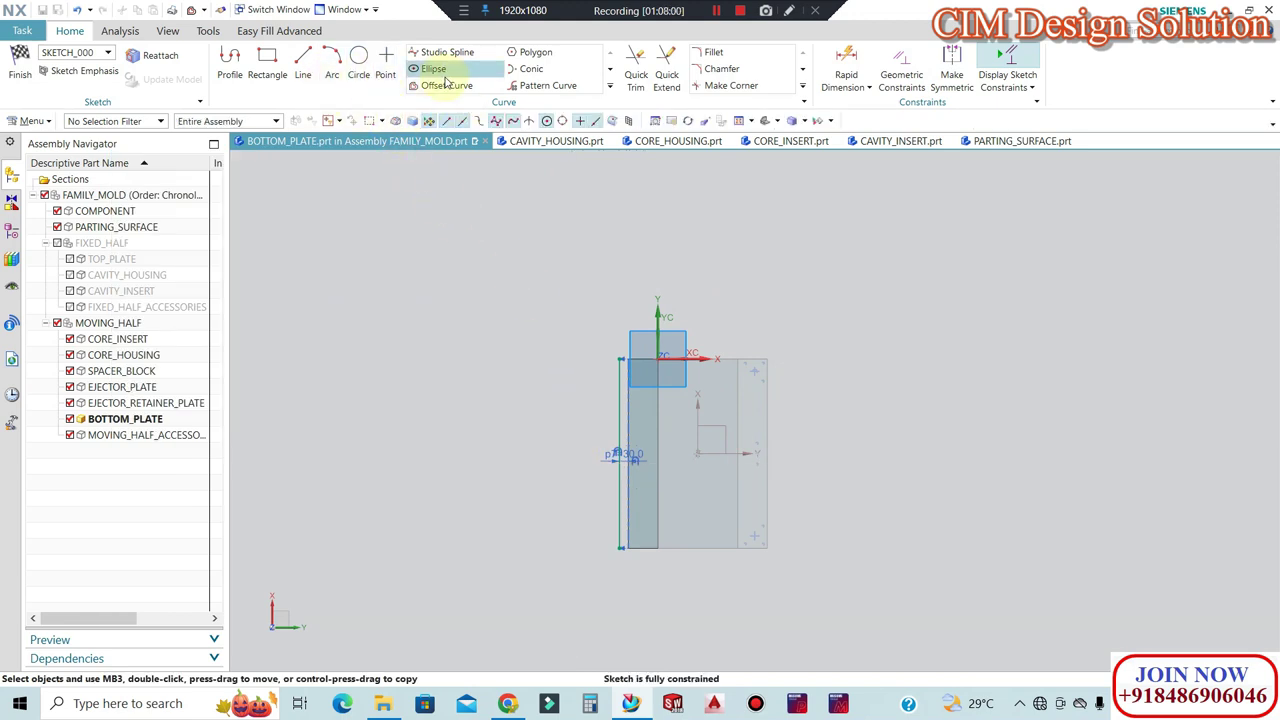
Begin mirroring the left vertical line, then cancel before choosing a centreline.
click(610, 87)
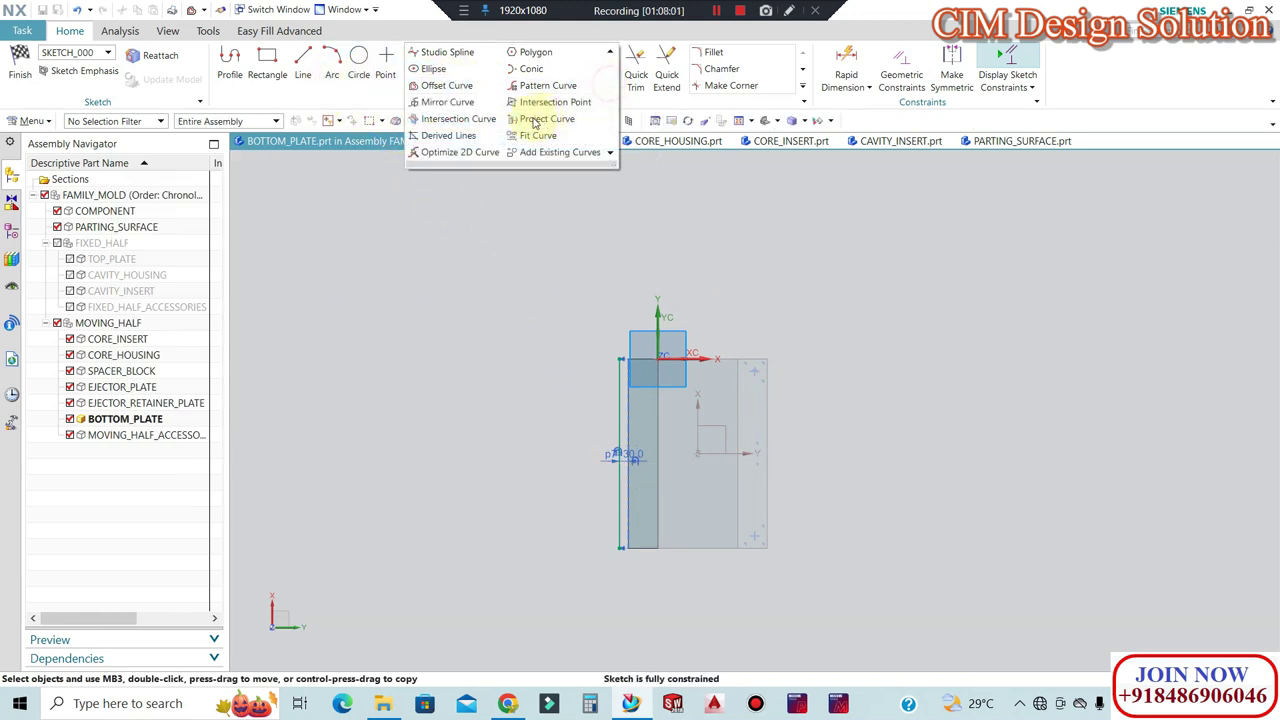
click(480, 104)
click(618, 391)
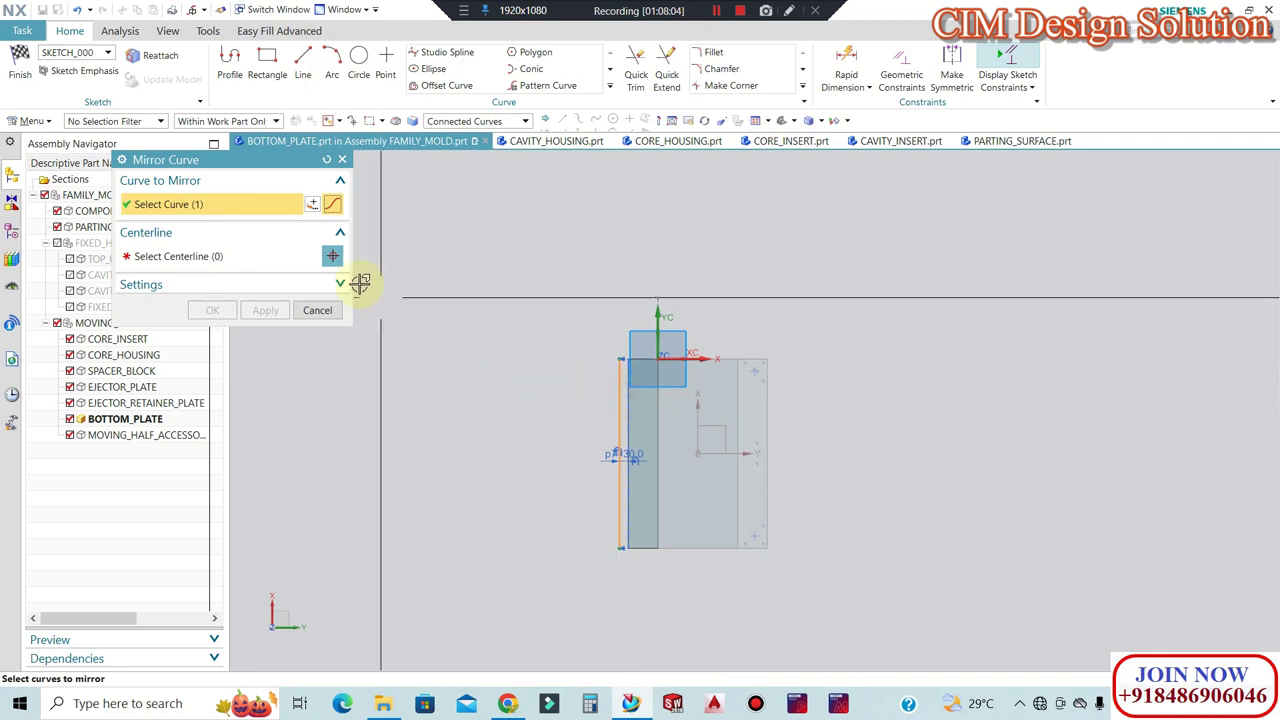
click(211, 252)
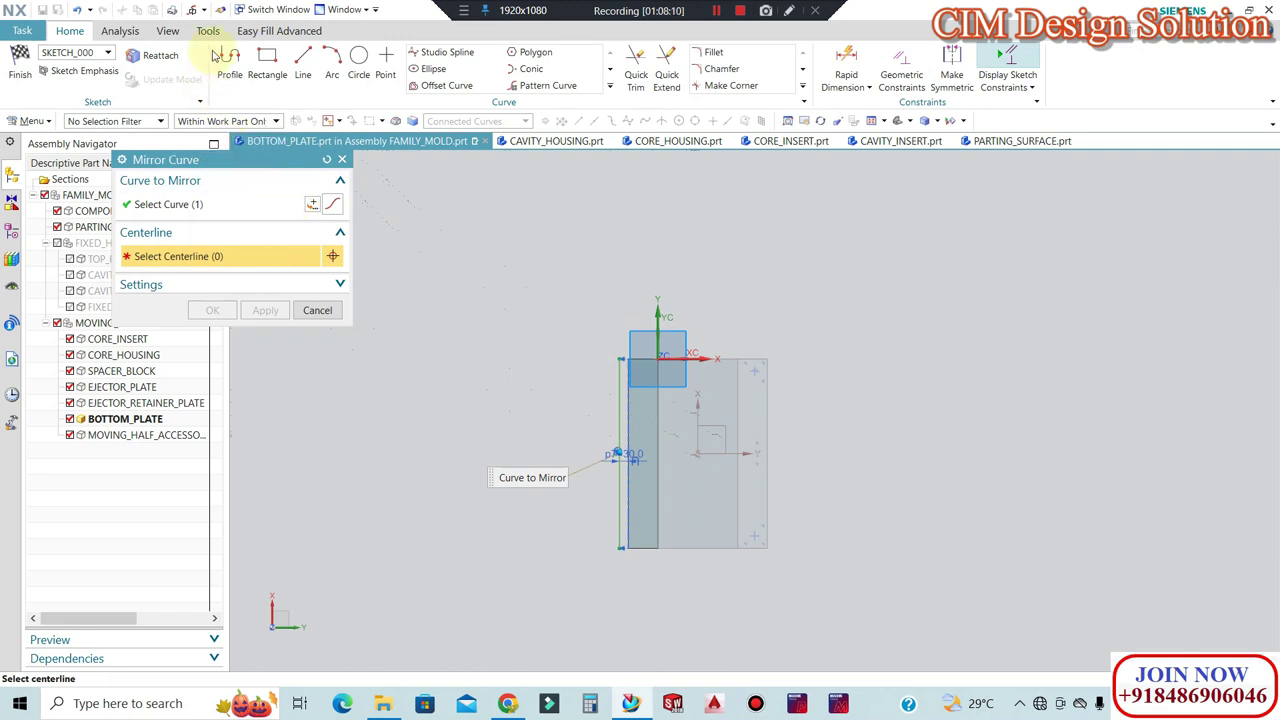
key(Escape)
Draw a vertical line starting at the sketch origin.
click(303, 62)
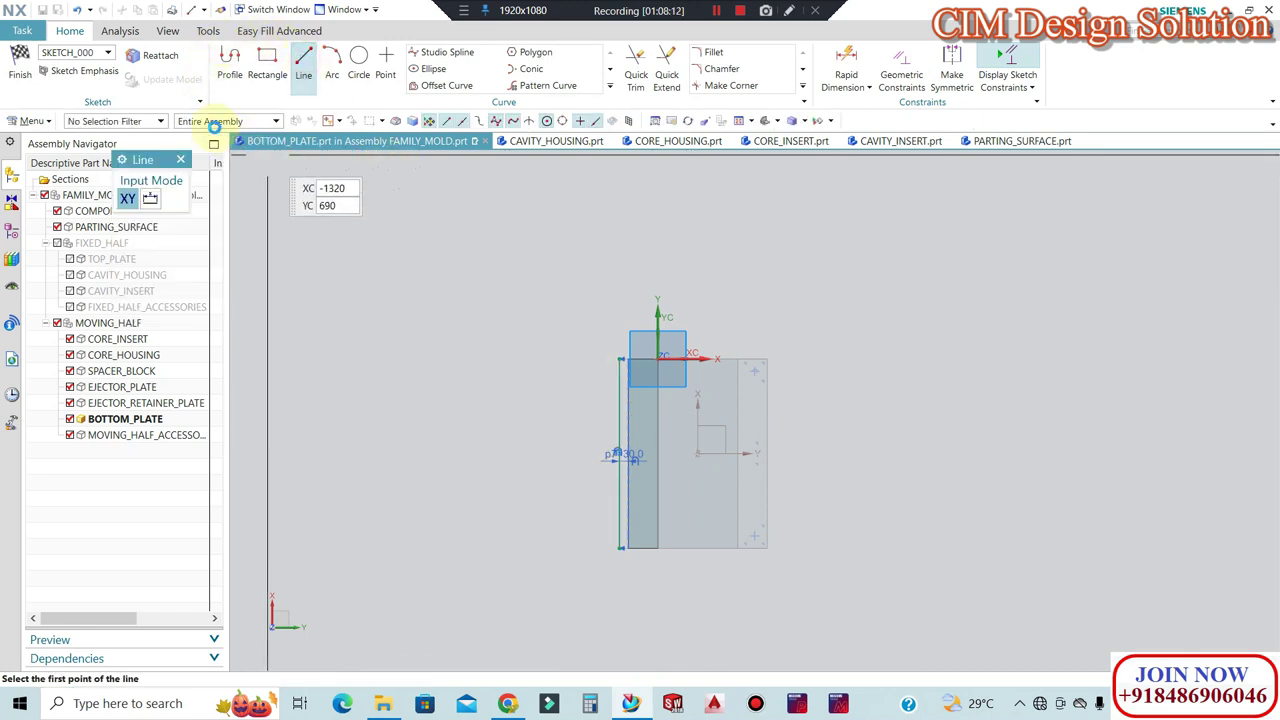
scroll(690, 448, down, 1)
click(702, 454)
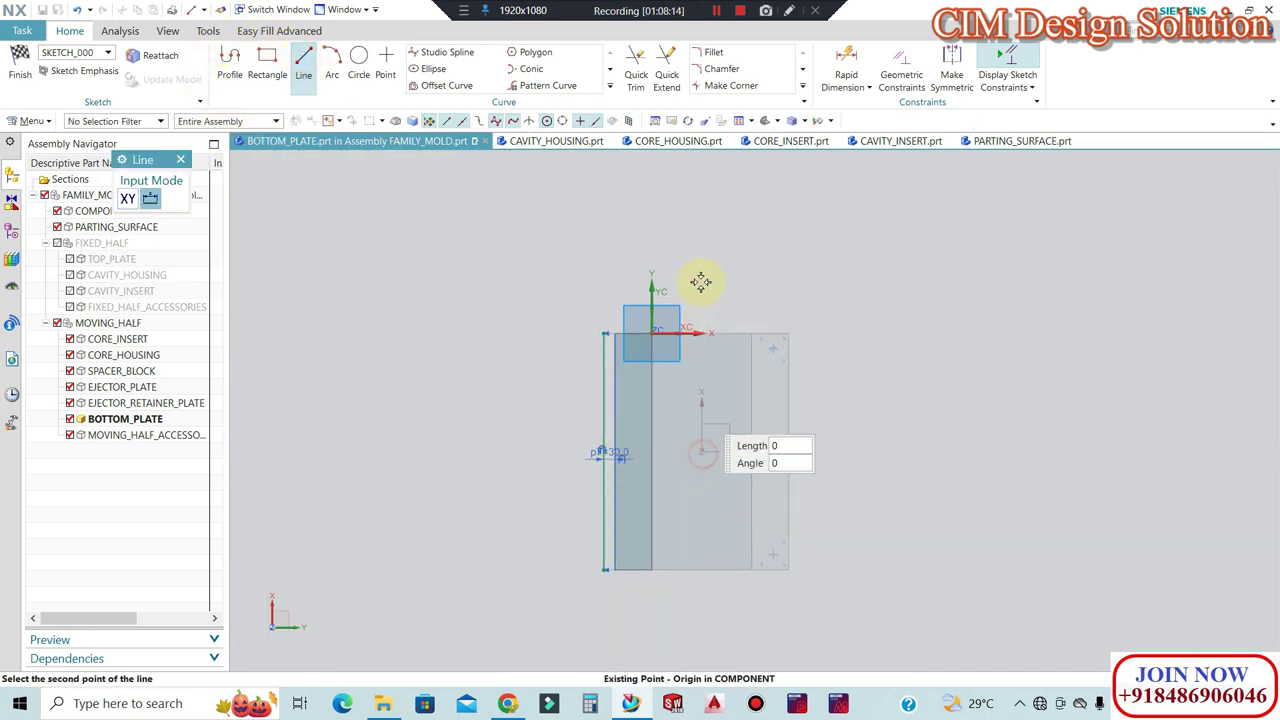
key(Escape)
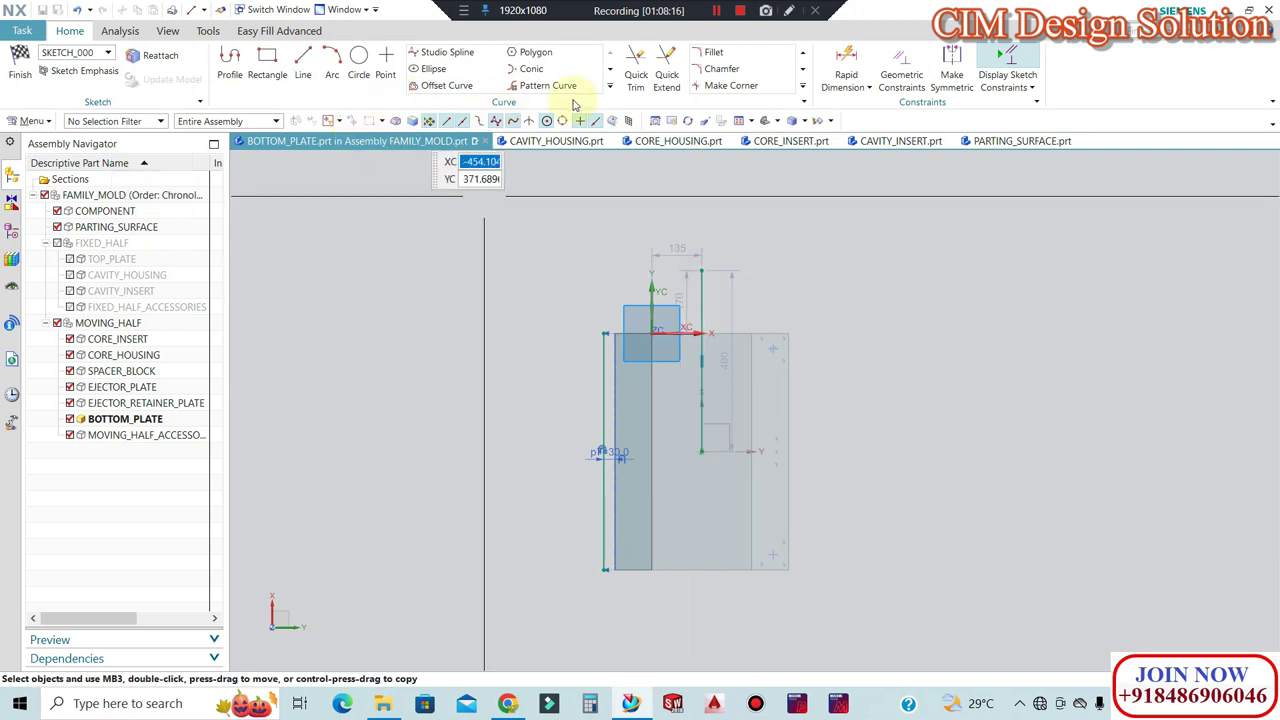
Mirror the left vertical line about the new vertical line to create the right edge.
click(609, 85)
click(480, 104)
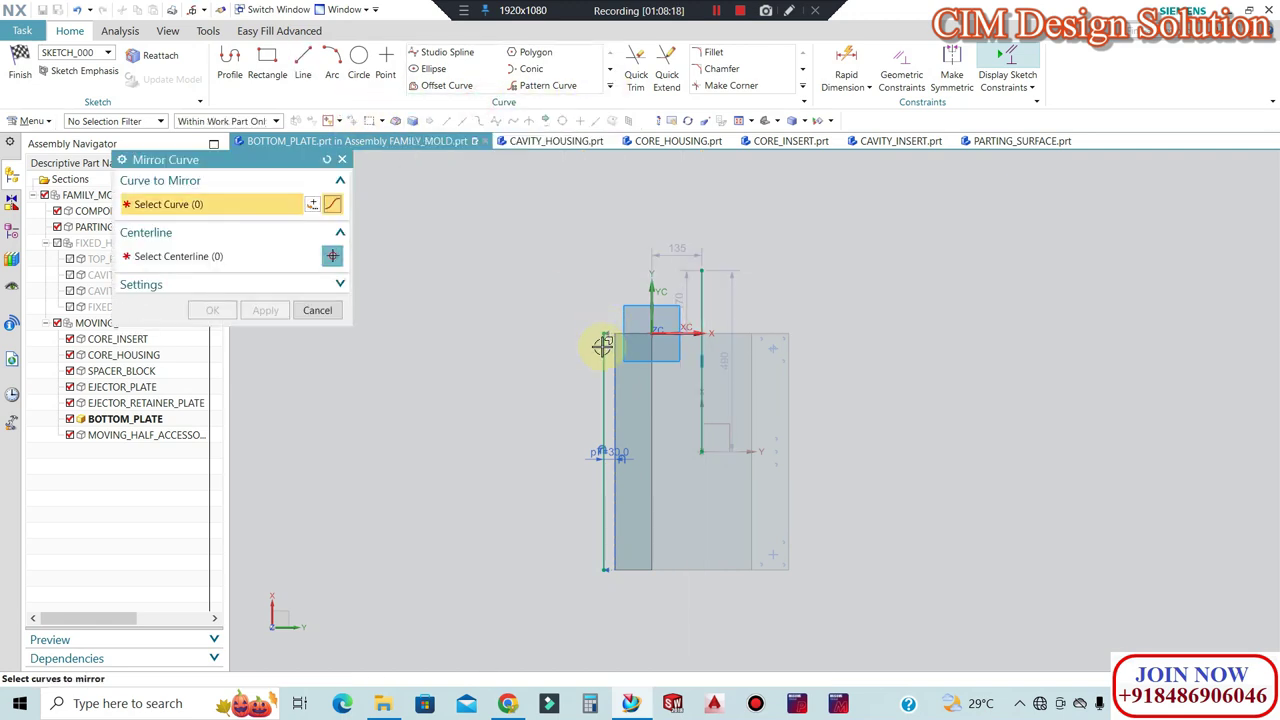
click(604, 348)
click(702, 423)
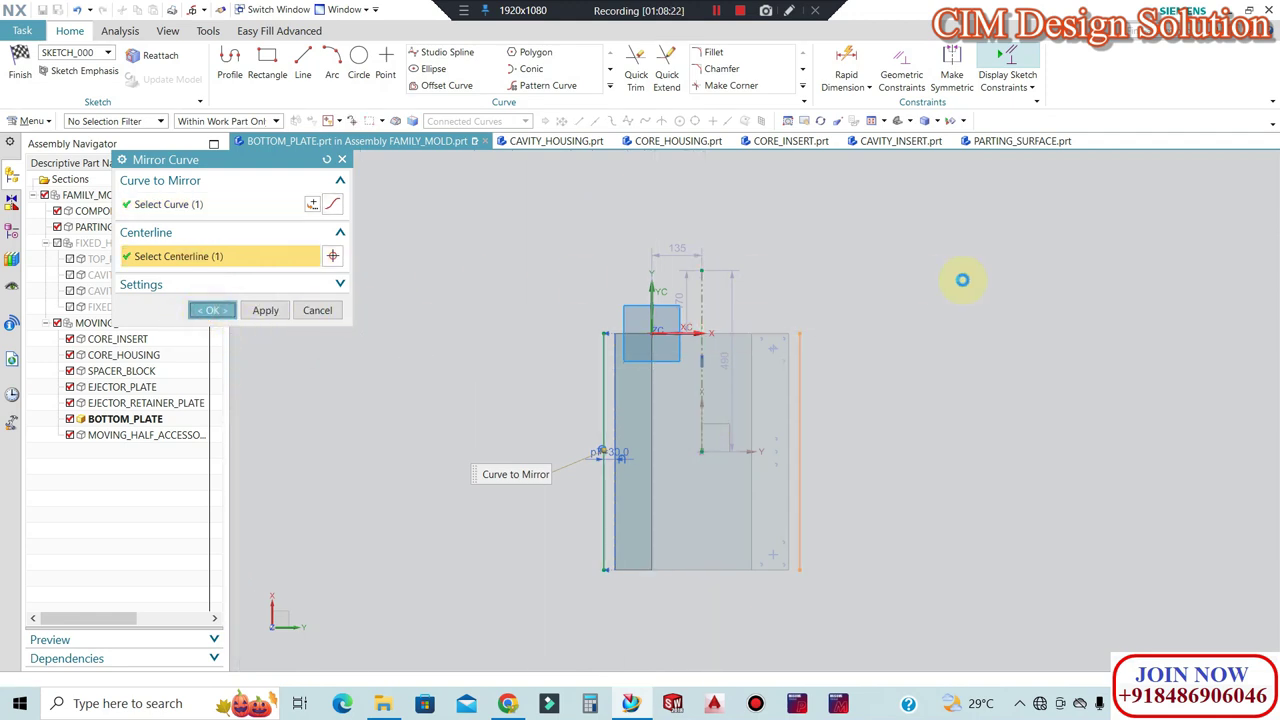
middle_click(803, 360)
Draw the 530 mm top and bottom lines to close the outline and finish the sketch.
click(303, 62)
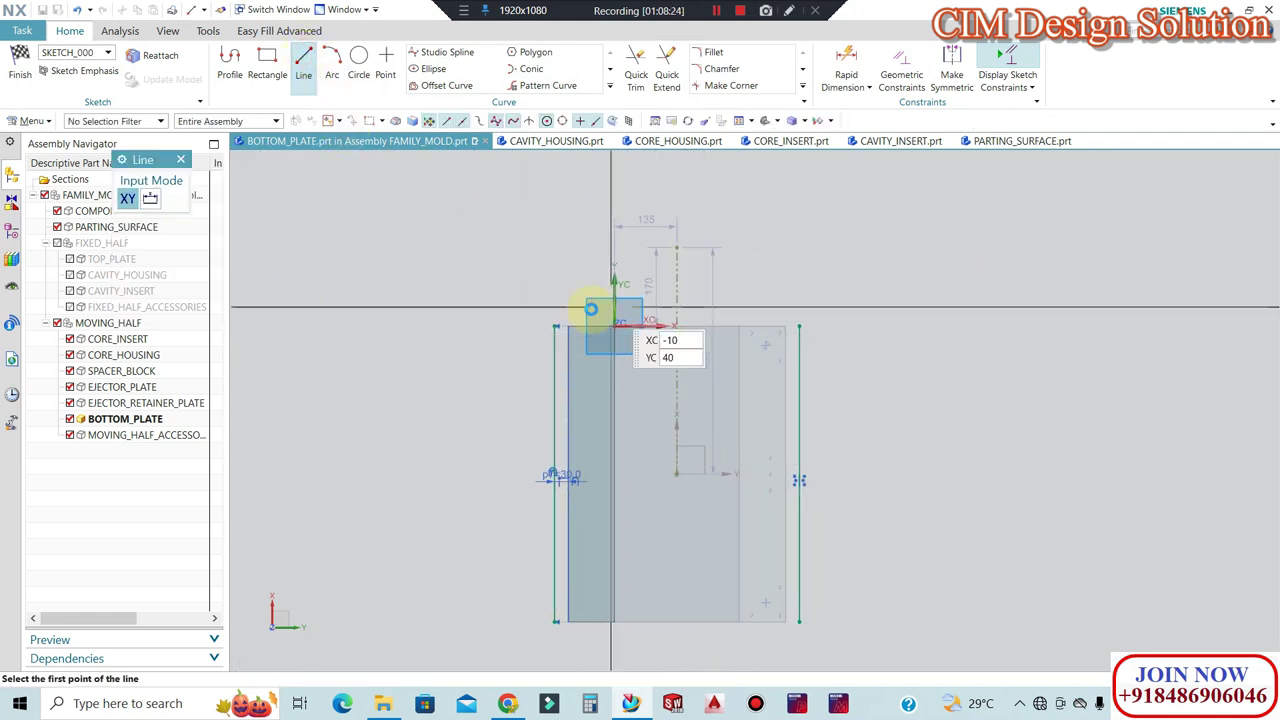
click(555, 329)
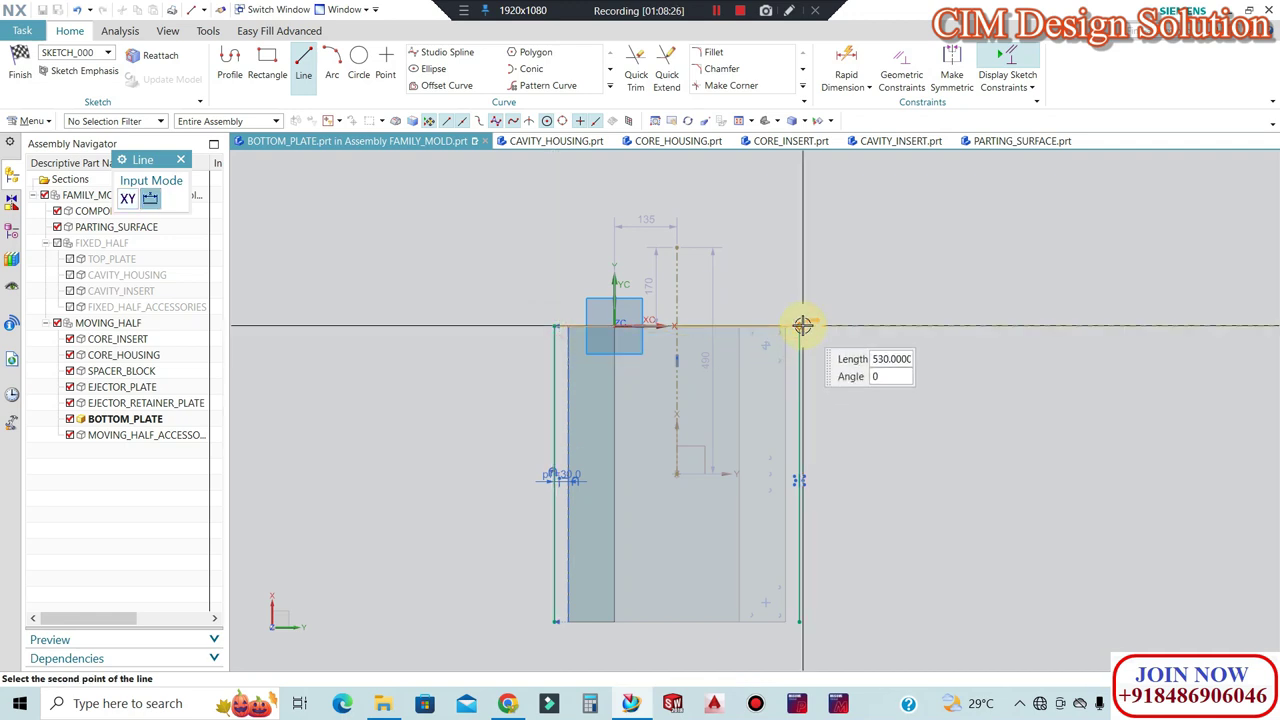
click(555, 621)
click(555, 621)
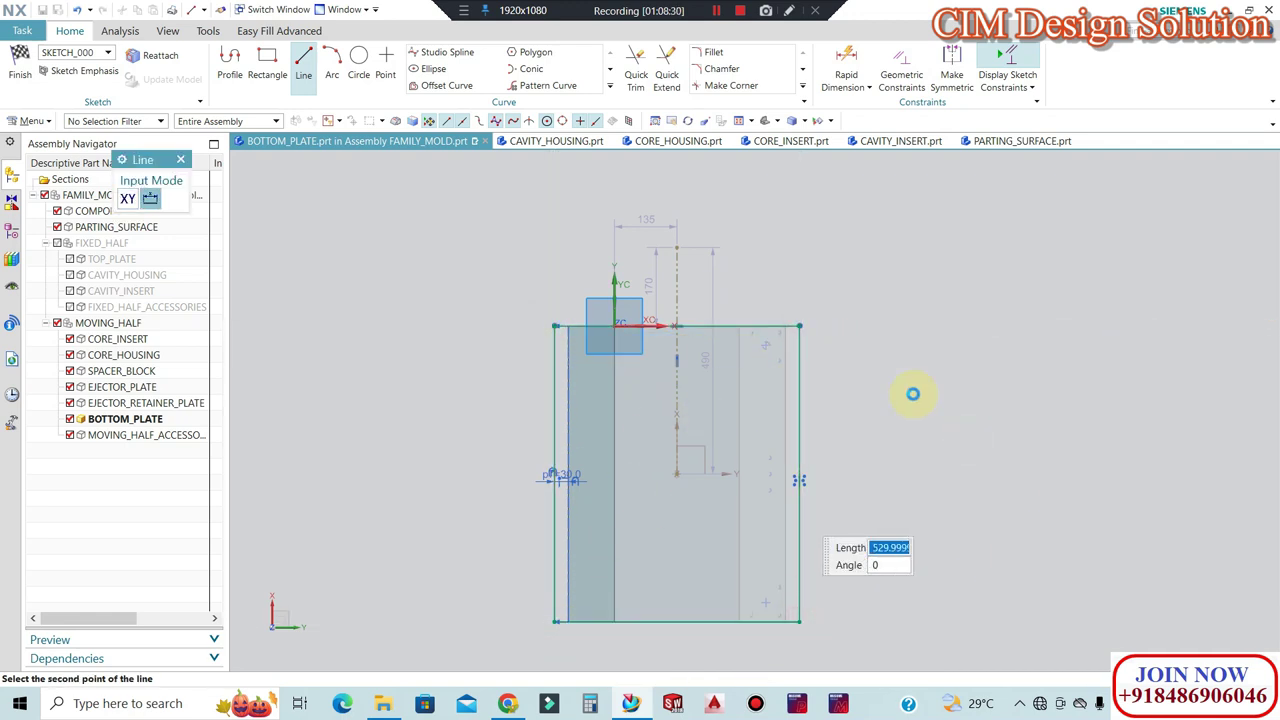
click(20, 70)
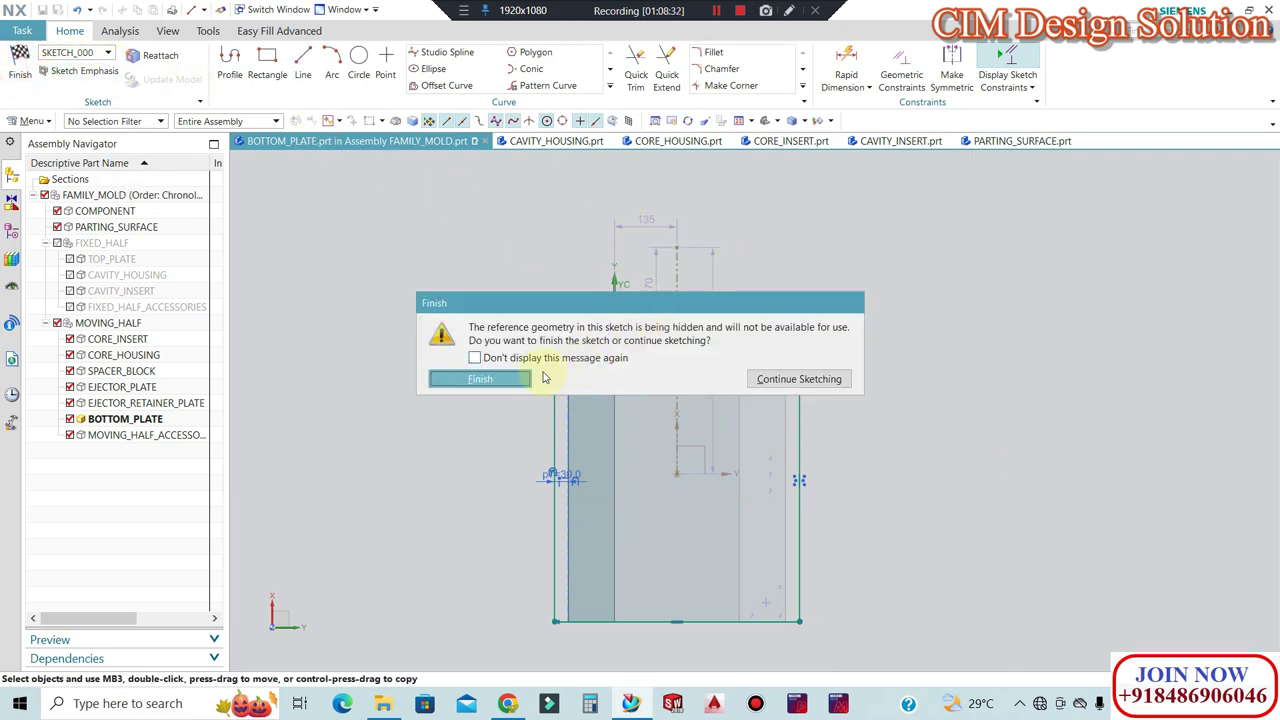
click(545, 377)
Extrude the sketch outline into the solid bottom plate slab.
key(x)
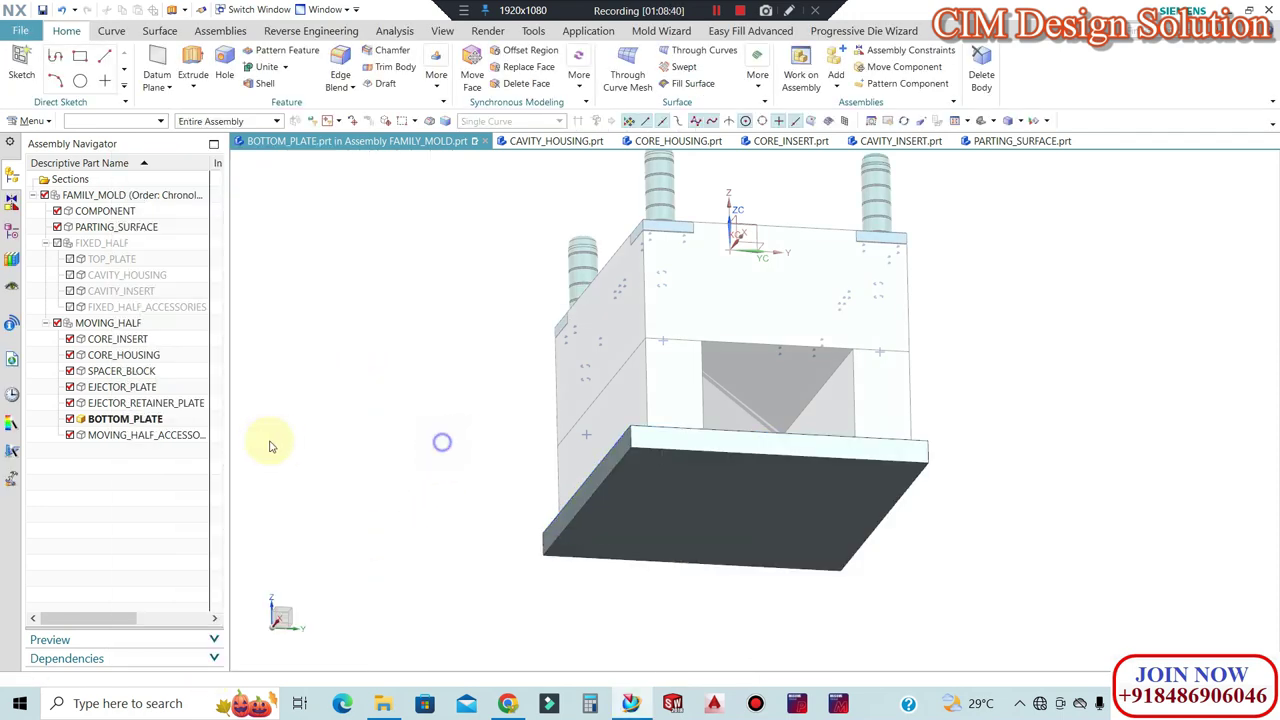
key(ctrl+alt+r)
mouse_move(500, 448)
middle_down()
mouse_move(571, 486)
mouse_move(551, 463)
mouse_move(638, 442)
middle_up()
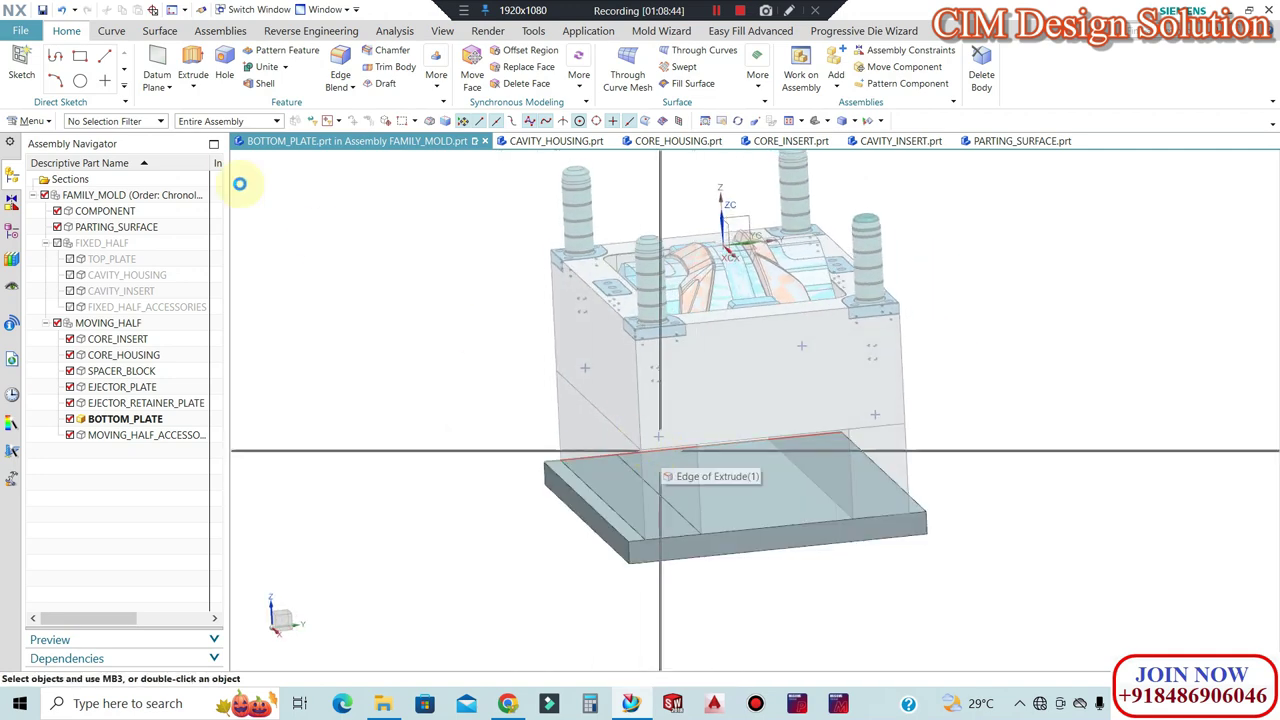
Edit the display of the plate's top face using a Face filter.
key(ctrl+j)
click(112, 121)
click(104, 208)
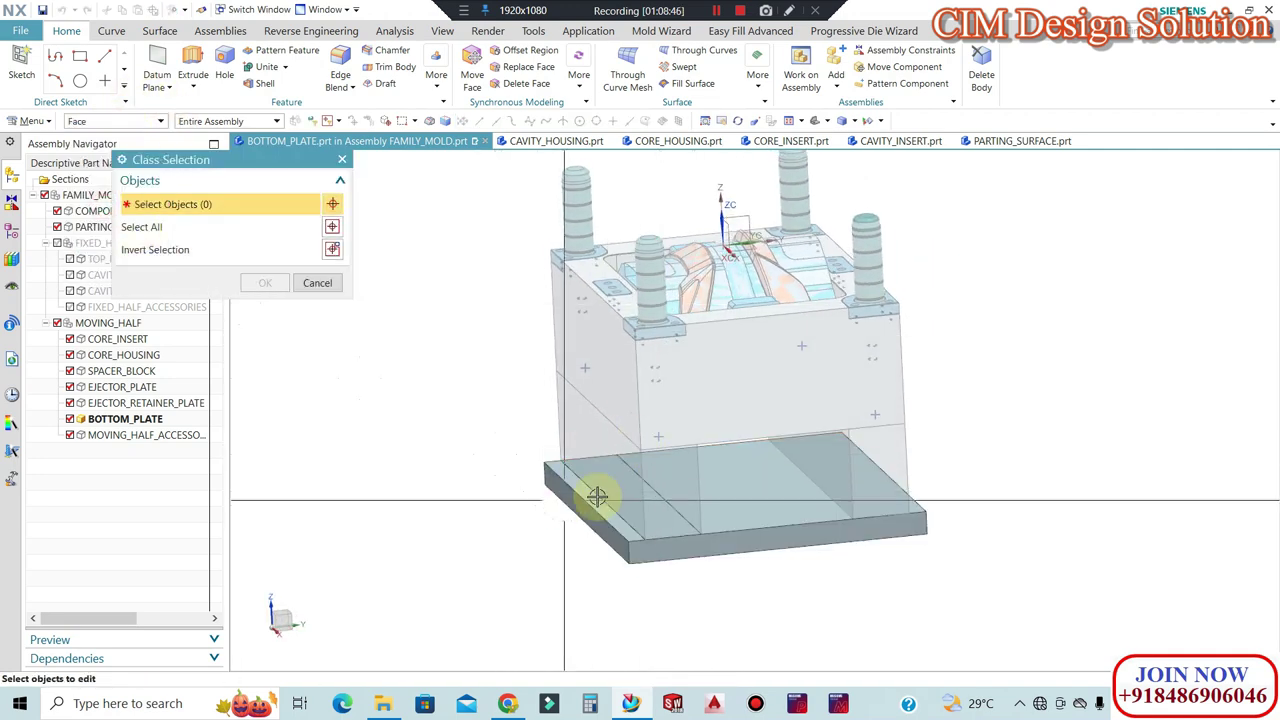
click(594, 500)
middle_click(468, 470)
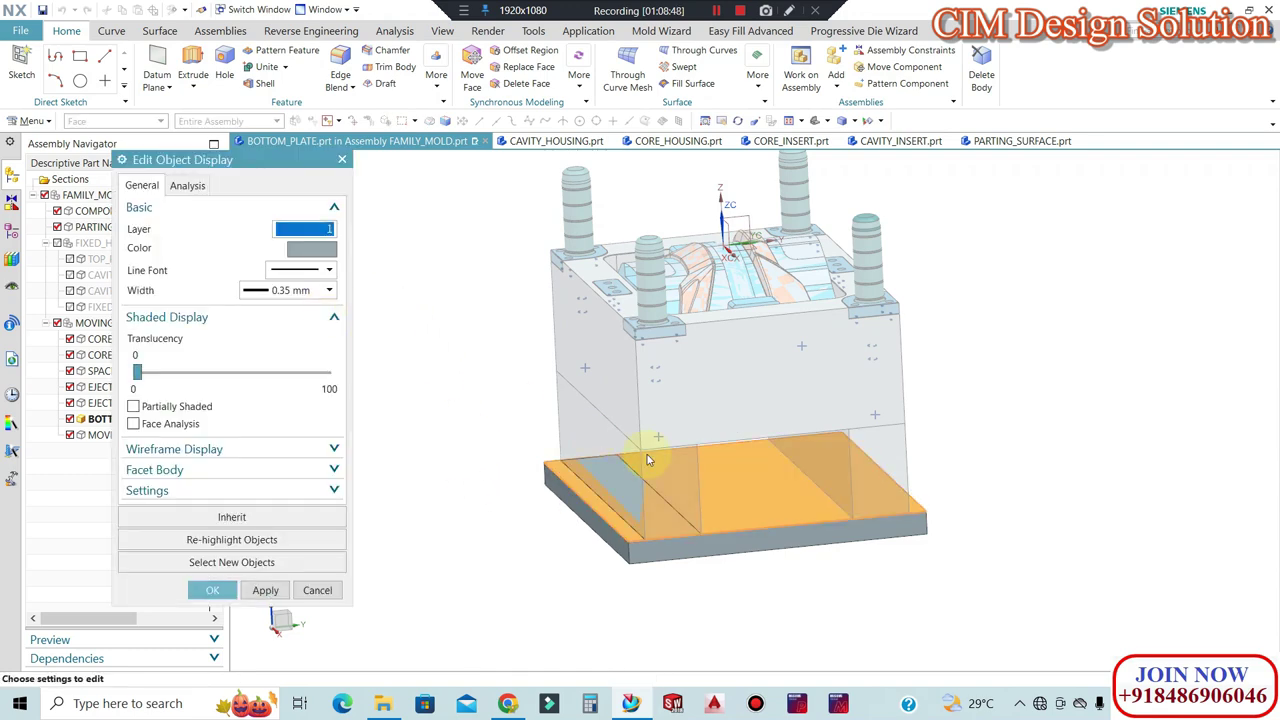
middle_click(660, 480)
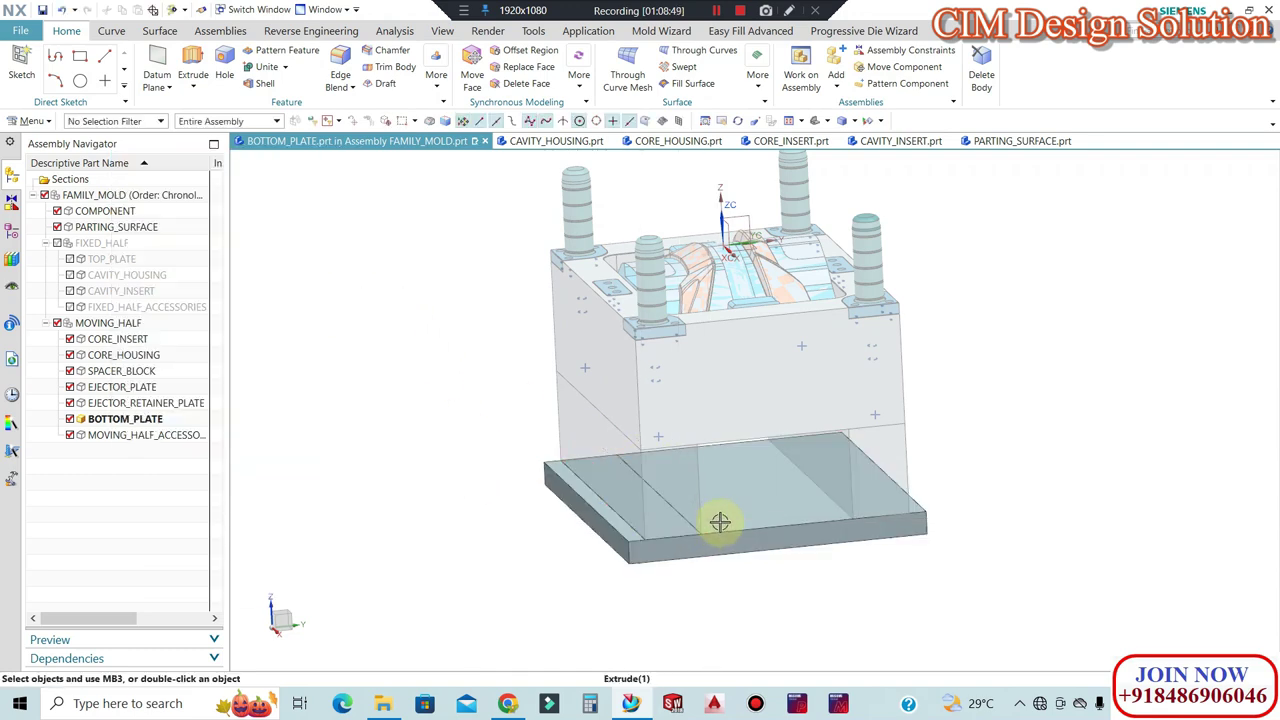
Change the linked spacer face's layer, then display the whole FAMILY_MOLD assembly.
scroll(705, 523, up, 3)
scroll(640, 515, up, 2)
key(ctrl+j)
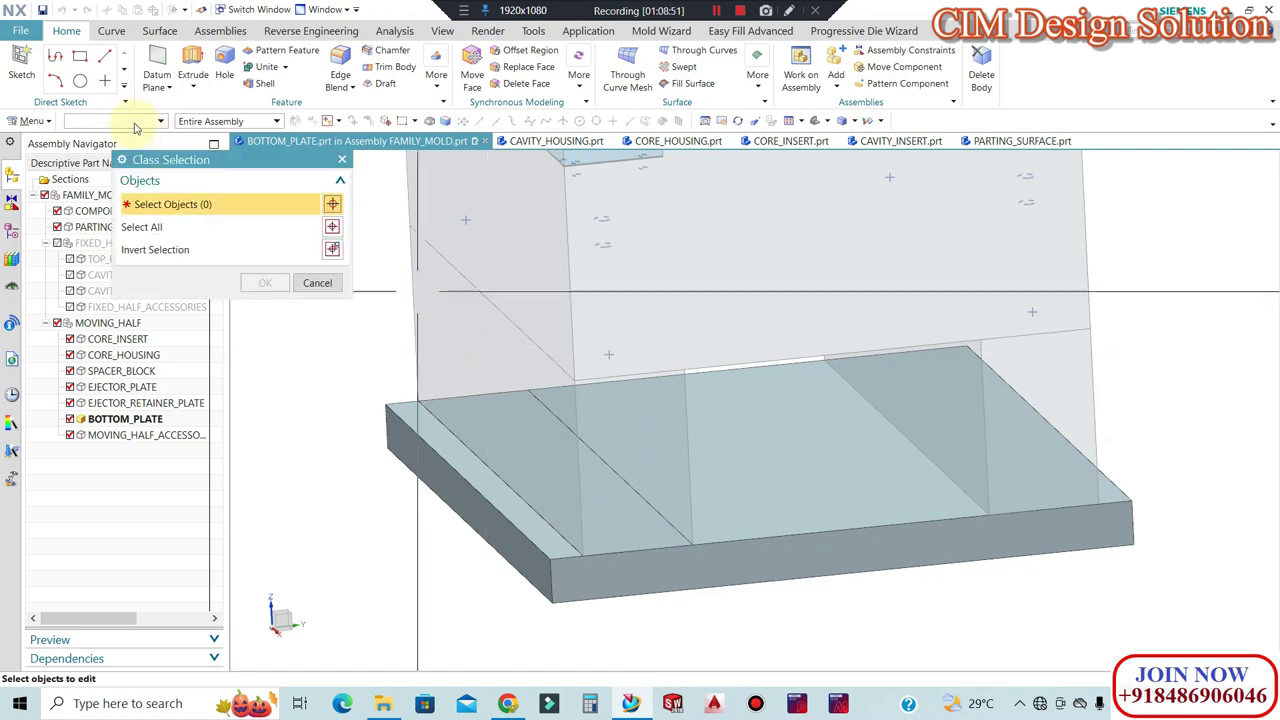
click(122, 121)
click(104, 209)
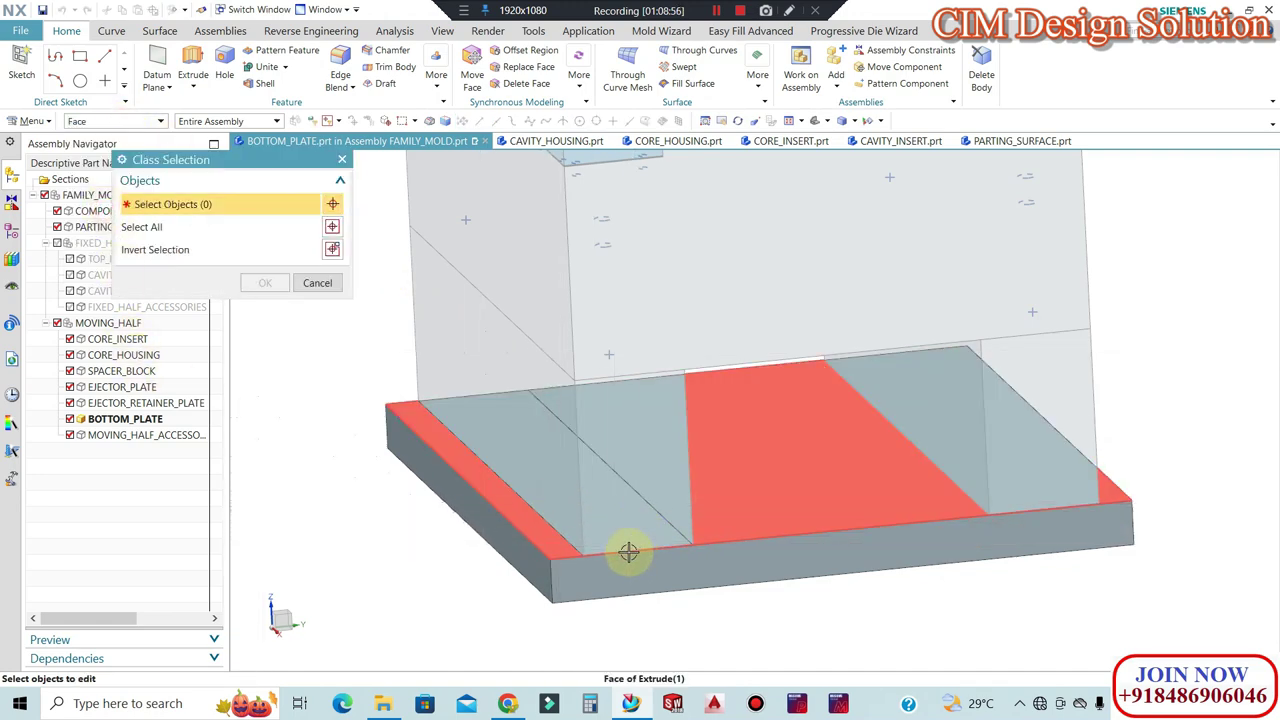
middle_drag(628, 552, 579, 427)
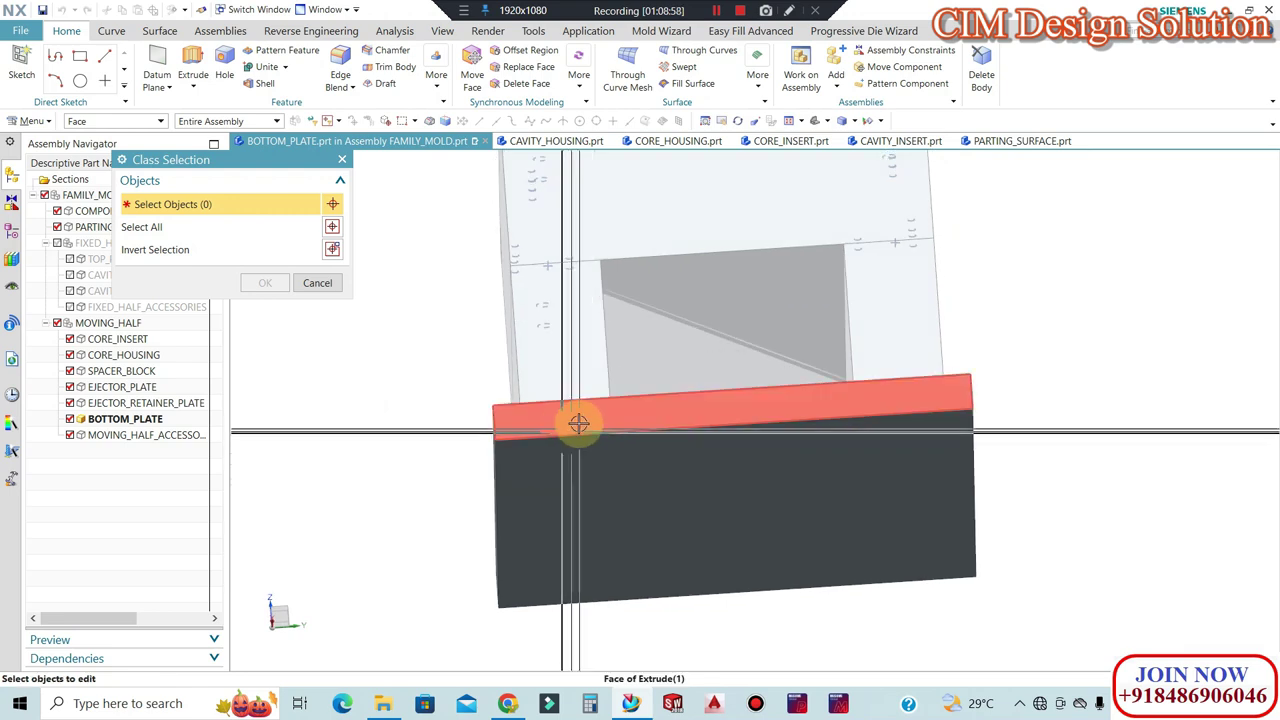
right_click(651, 432)
click(665, 97)
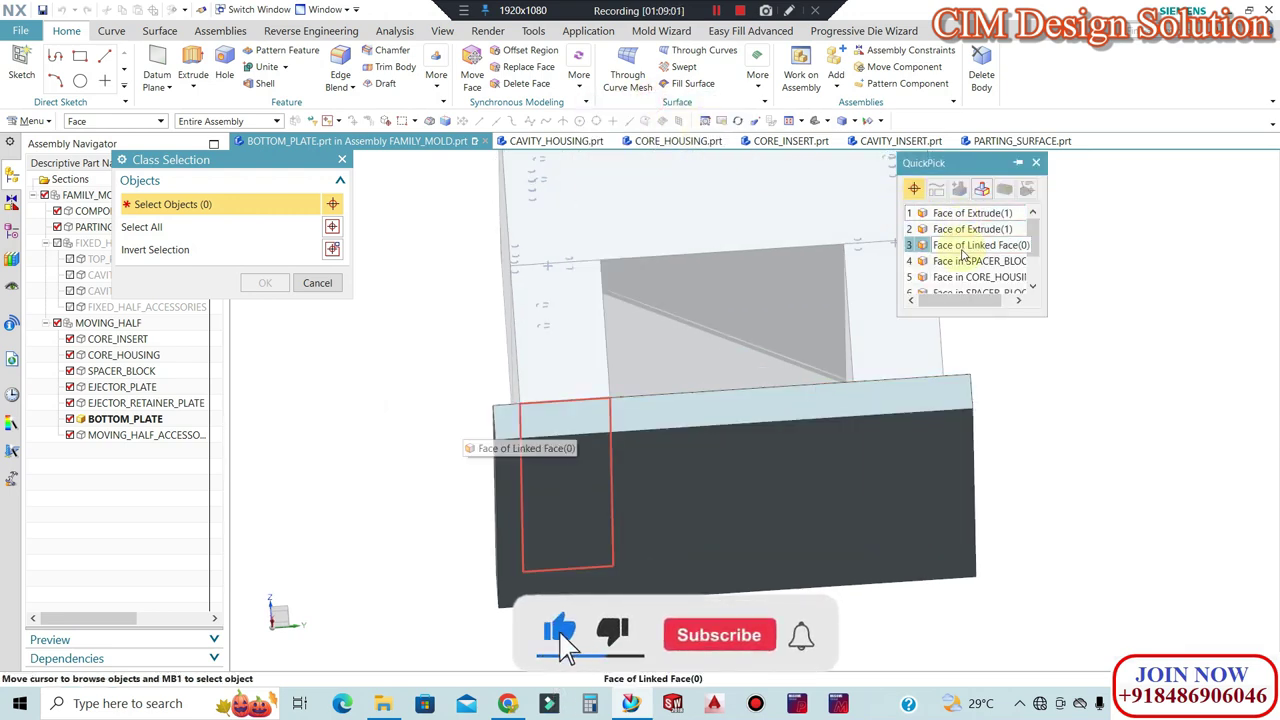
click(963, 247)
middle_click(327, 240)
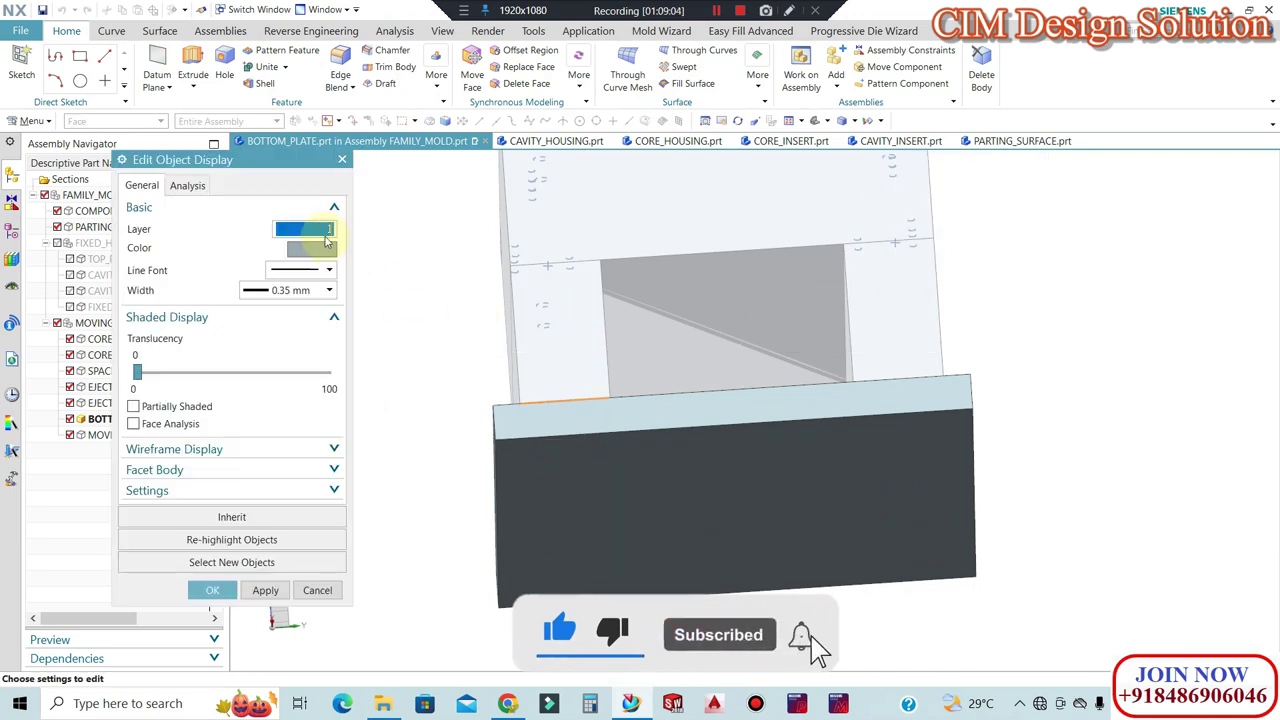
middle_click(324, 236)
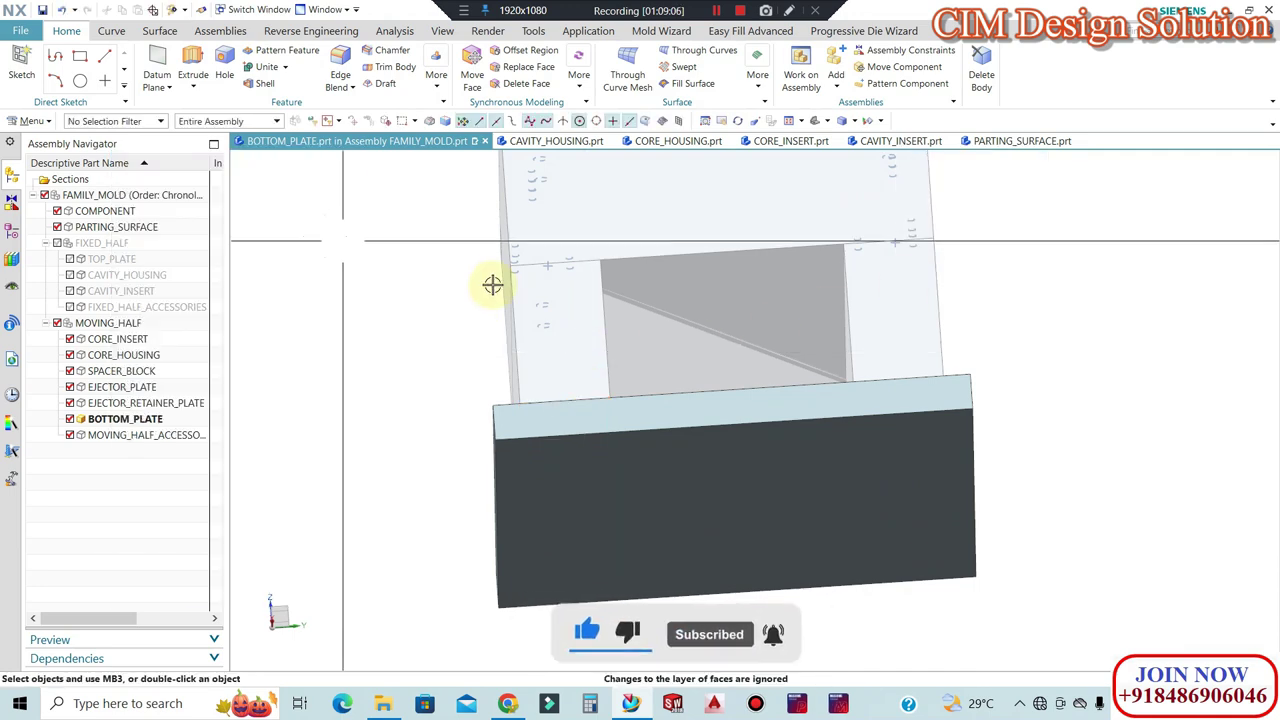
double_click(145, 195)
middle_drag(691, 420, 771, 491)
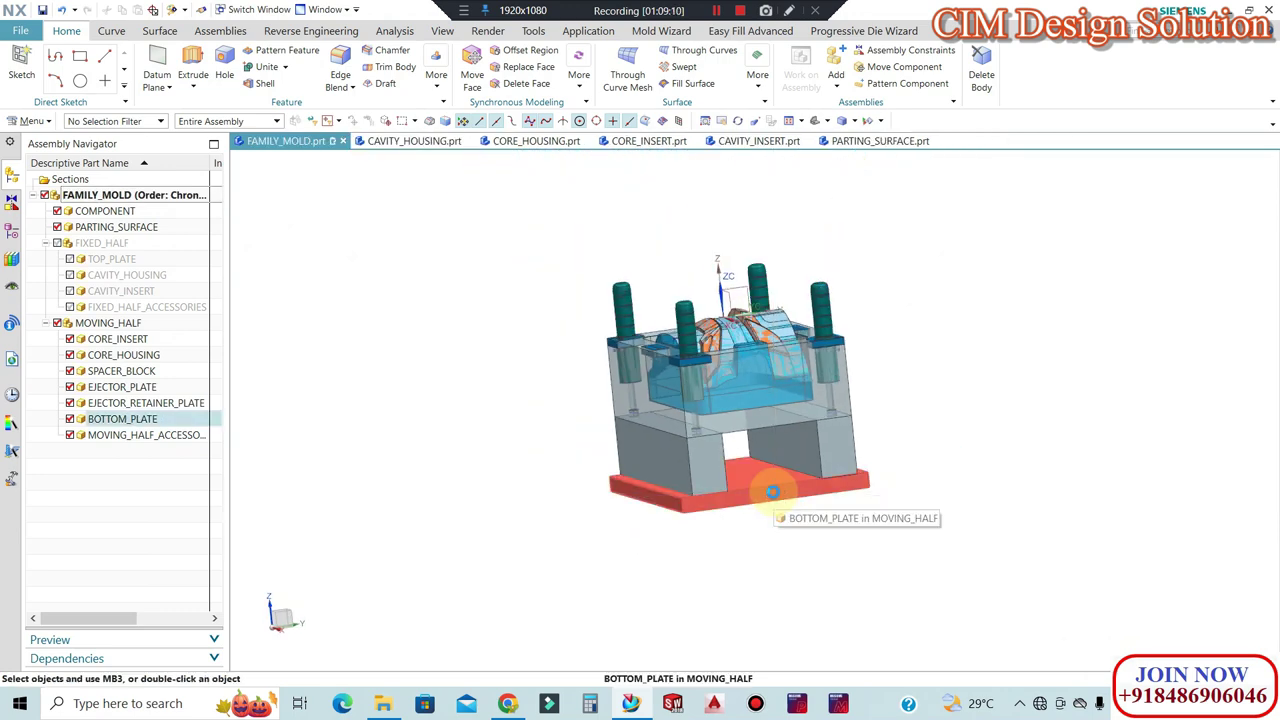
Make SPACER_BLOCK the work part after abandoning a first display edit.
key(ctrl+j)
click(815, 465)
click(767, 490)
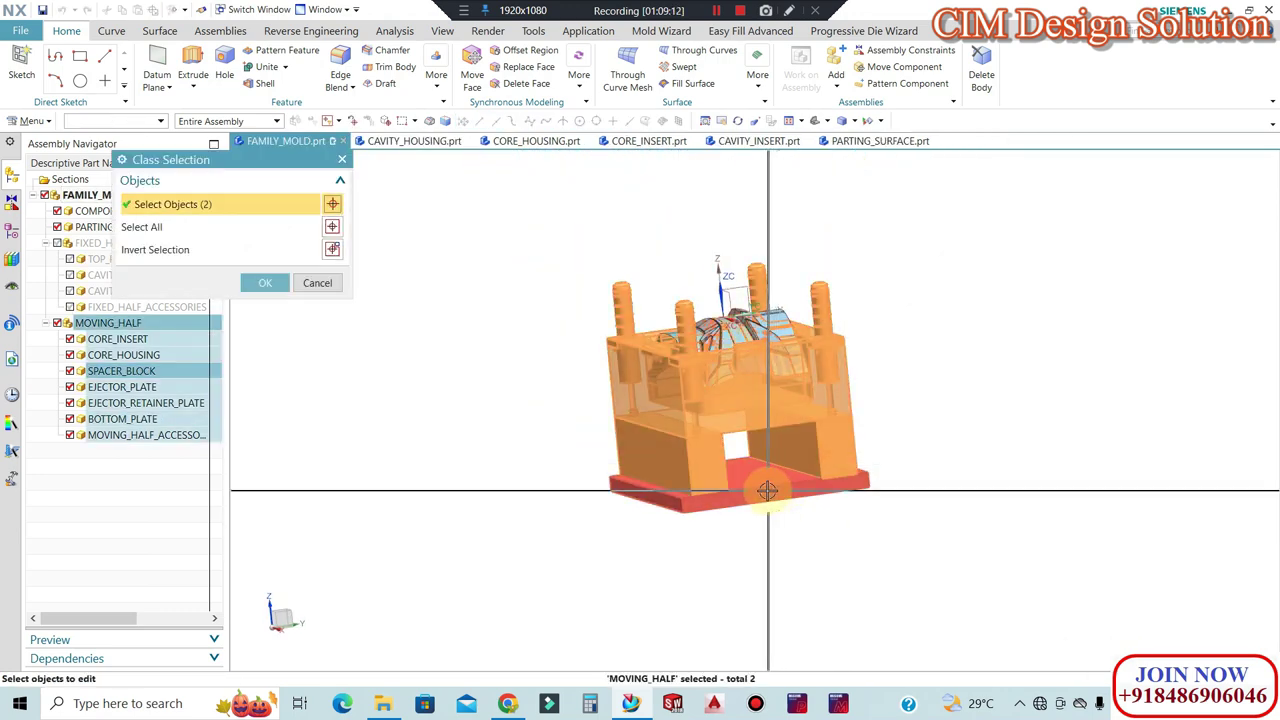
key(Escape)
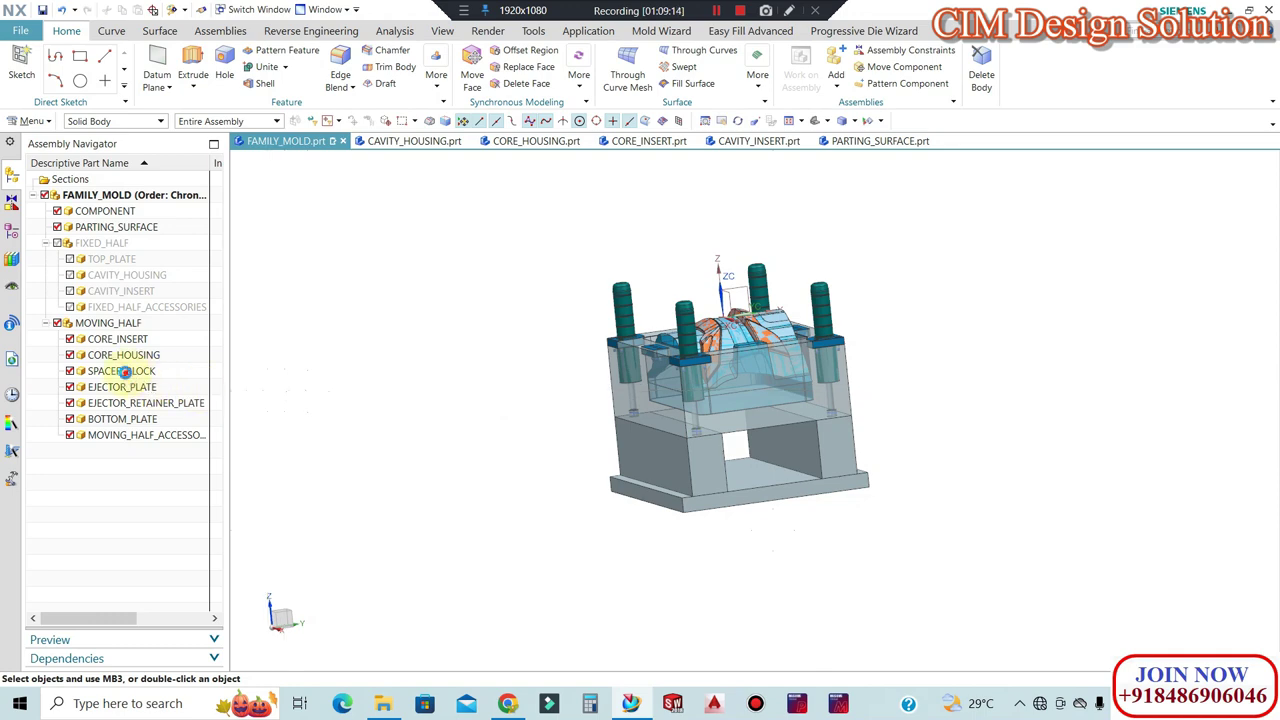
double_click(124, 371)
Set both spacer block solid bodies to 40 translucency.
key(ctrl+j)
click(686, 468)
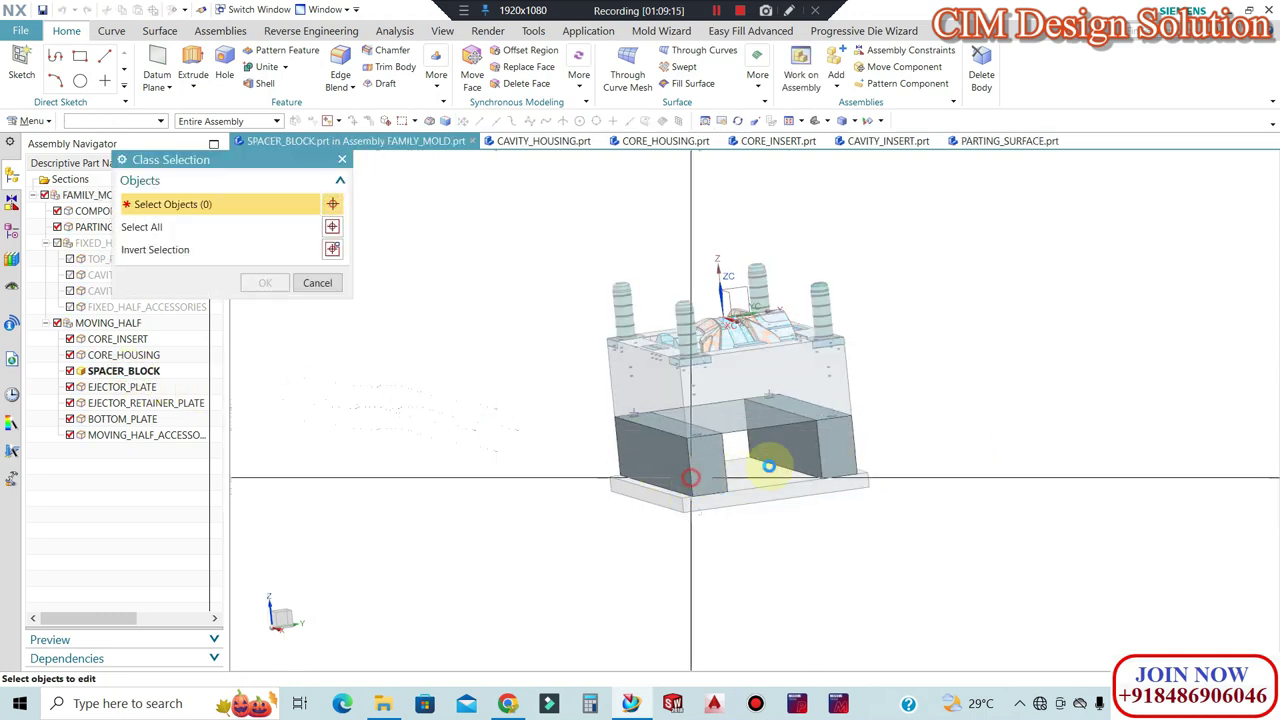
click(657, 495)
middle_drag(471, 471, 500, 486)
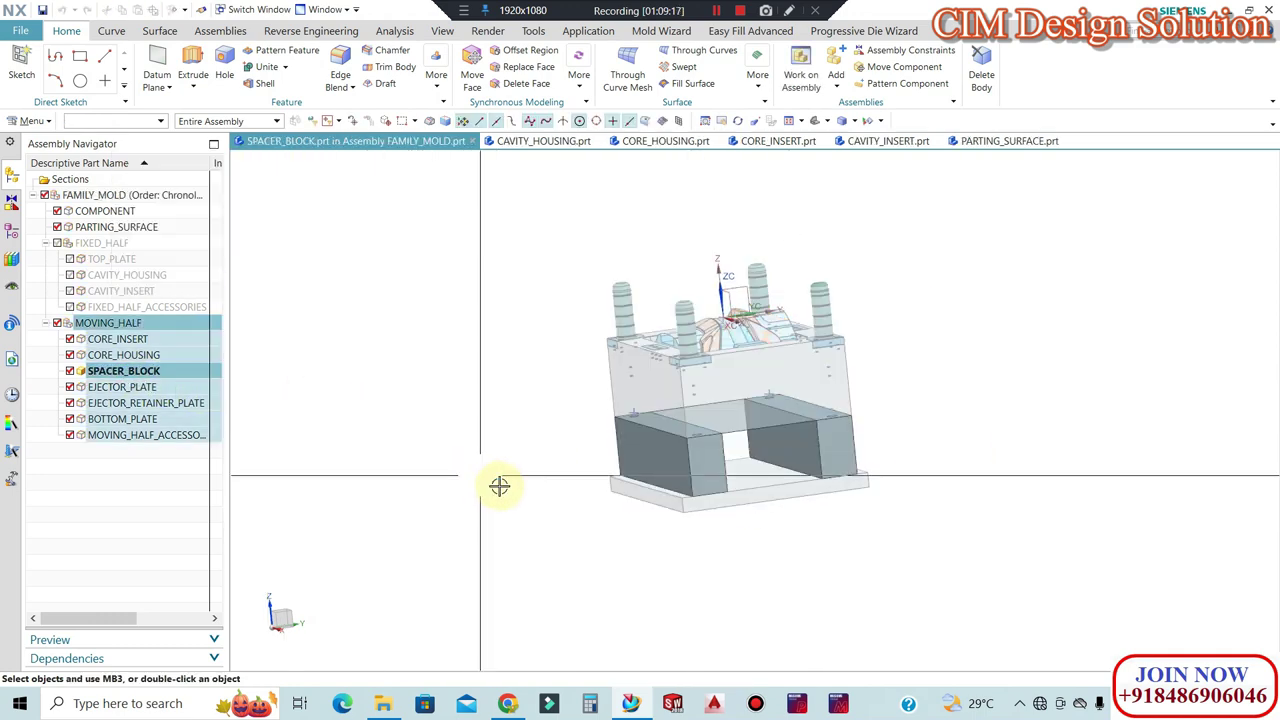
click(114, 121)
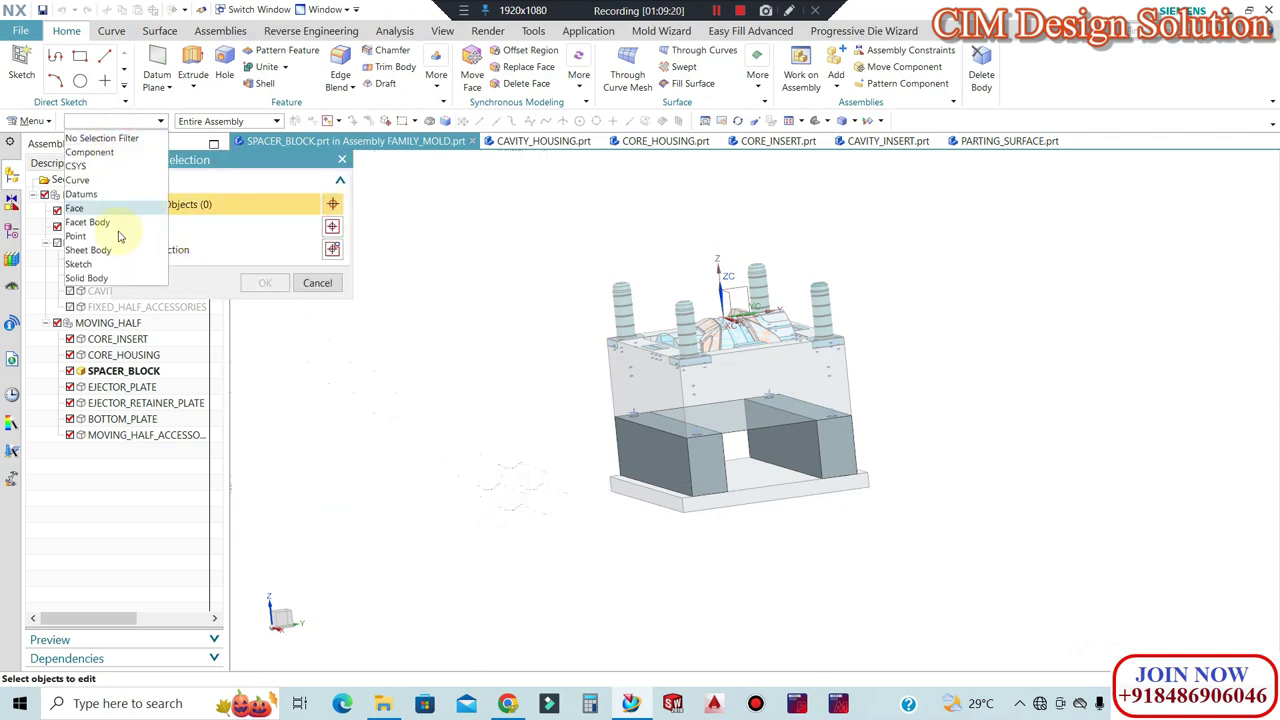
click(117, 251)
click(126, 121)
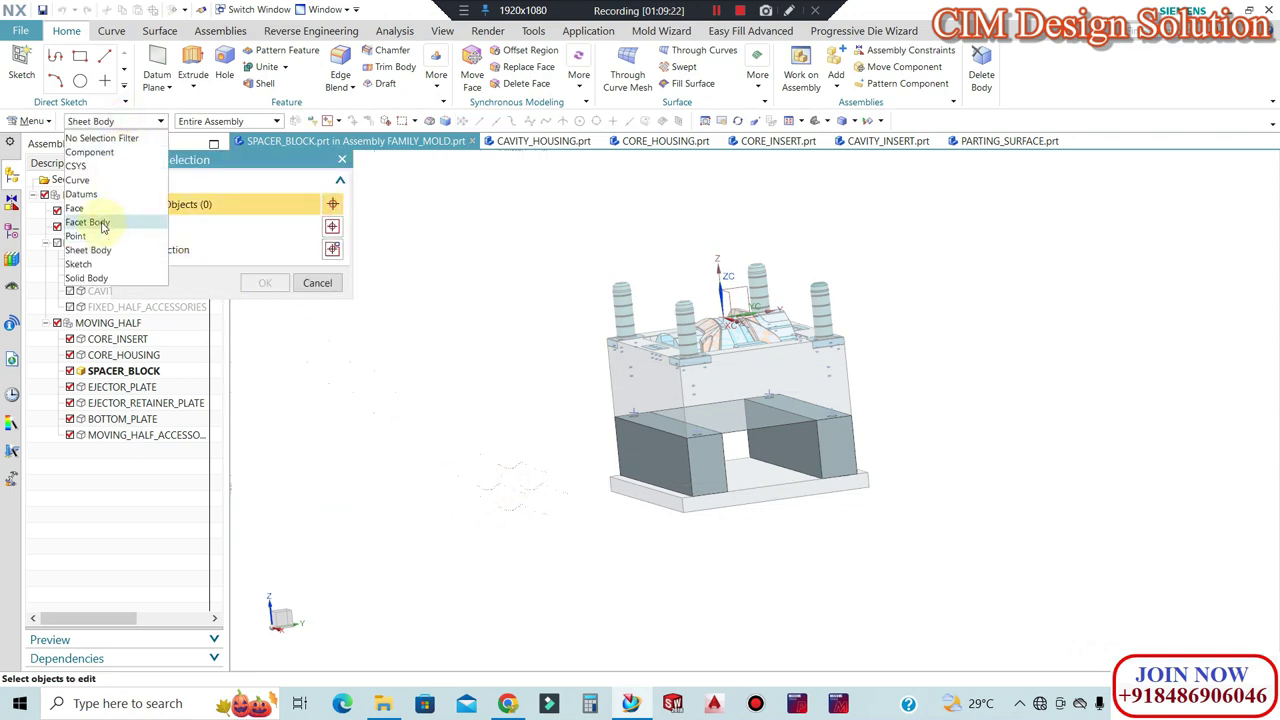
click(102, 279)
click(663, 457)
click(848, 457)
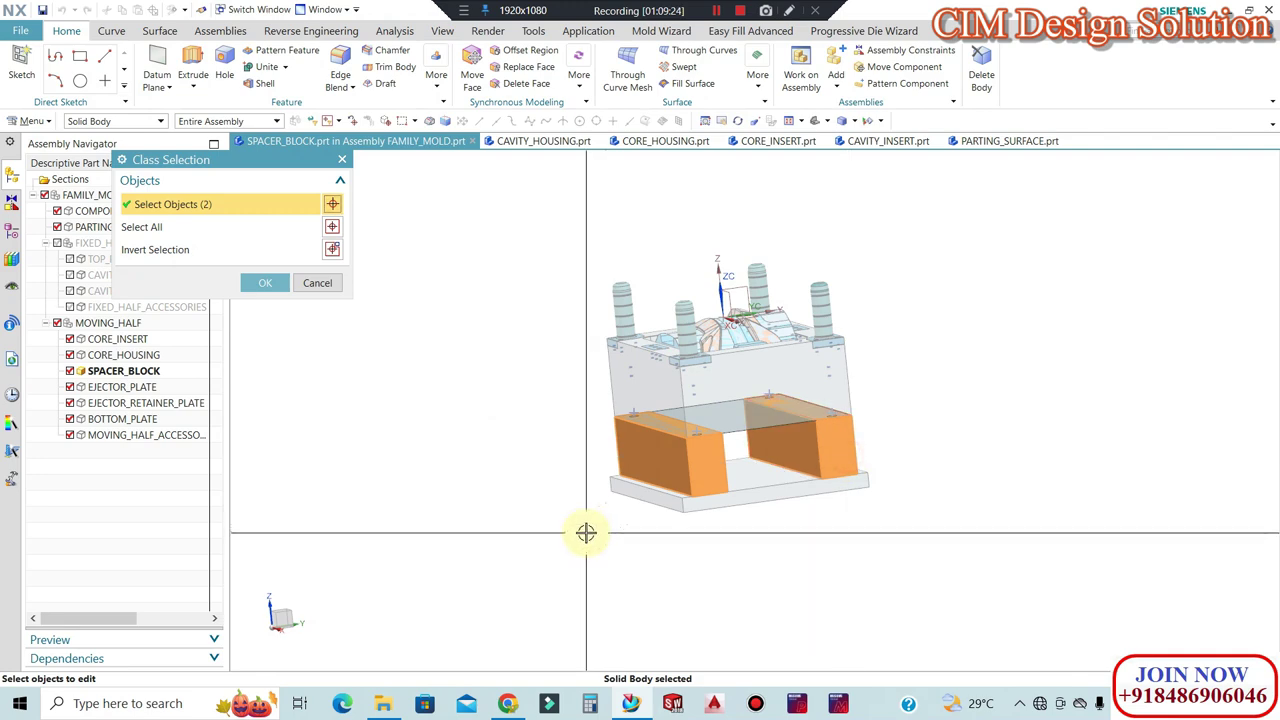
click(265, 283)
click(251, 373)
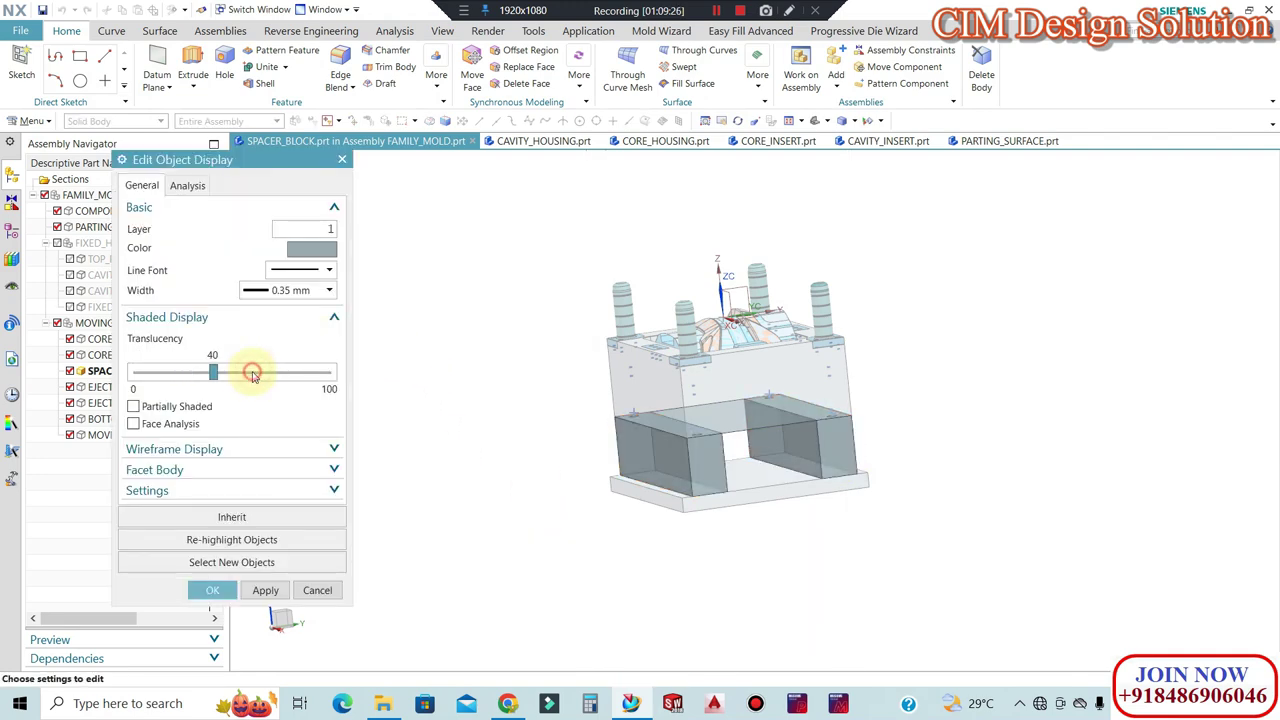
middle_click(737, 586)
Make BOTTOM_PLATE the work part in the Assembly Navigator.
scroll(737, 586, up, 2)
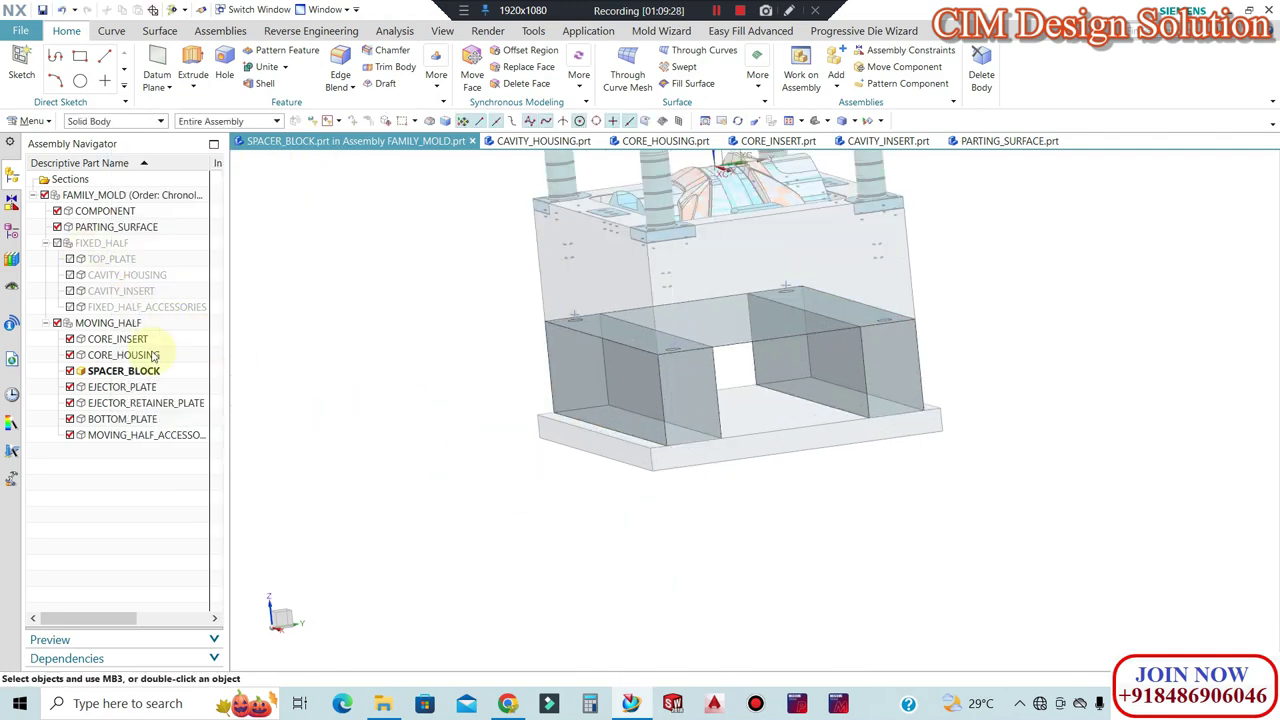
click(111, 418)
scroll(370, 461, up, 2)
scroll(370, 461, up, 1)
double_click(115, 418)
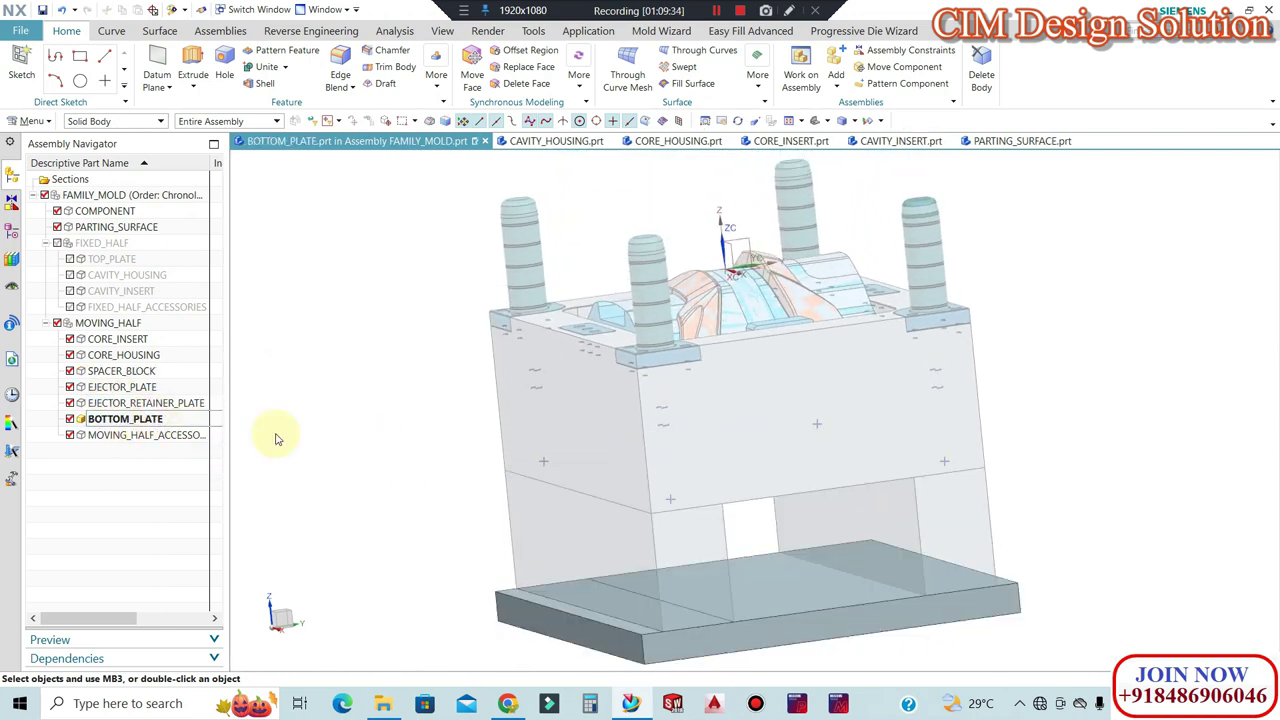
Set the bottom plate body's translucency to about 50.
key(ctrl+j)
click(115, 121)
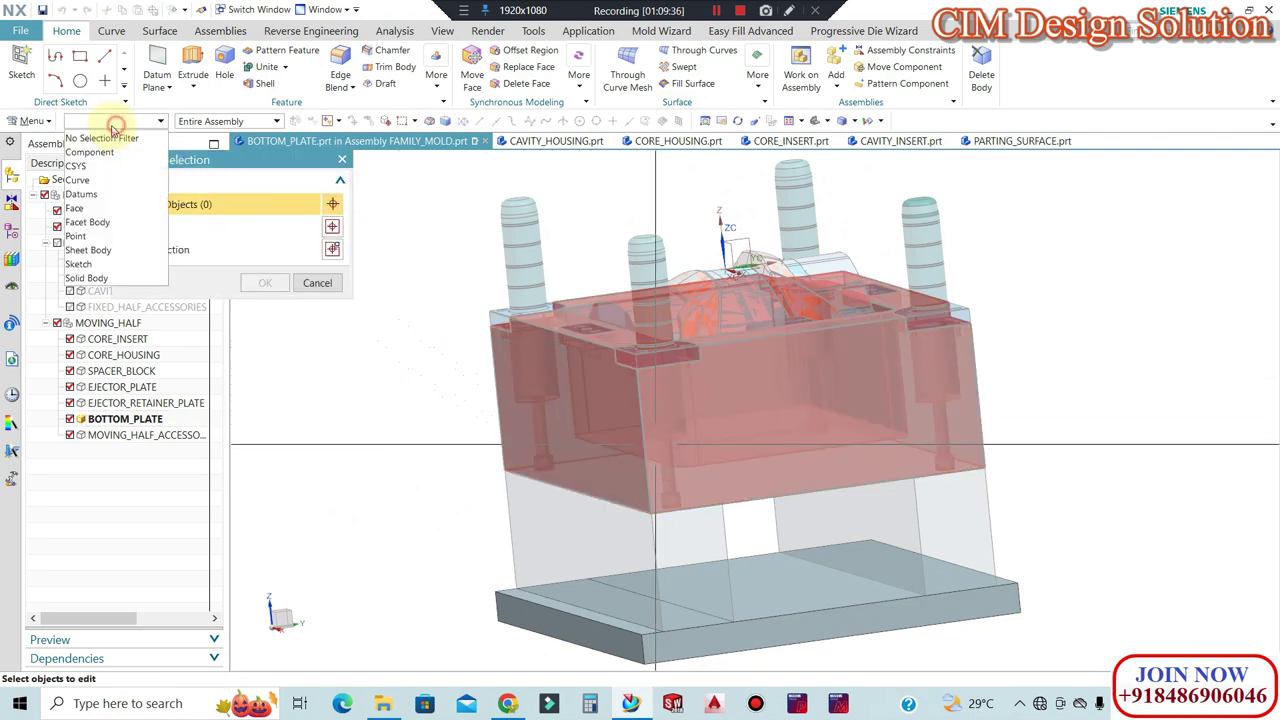
click(95, 278)
click(830, 621)
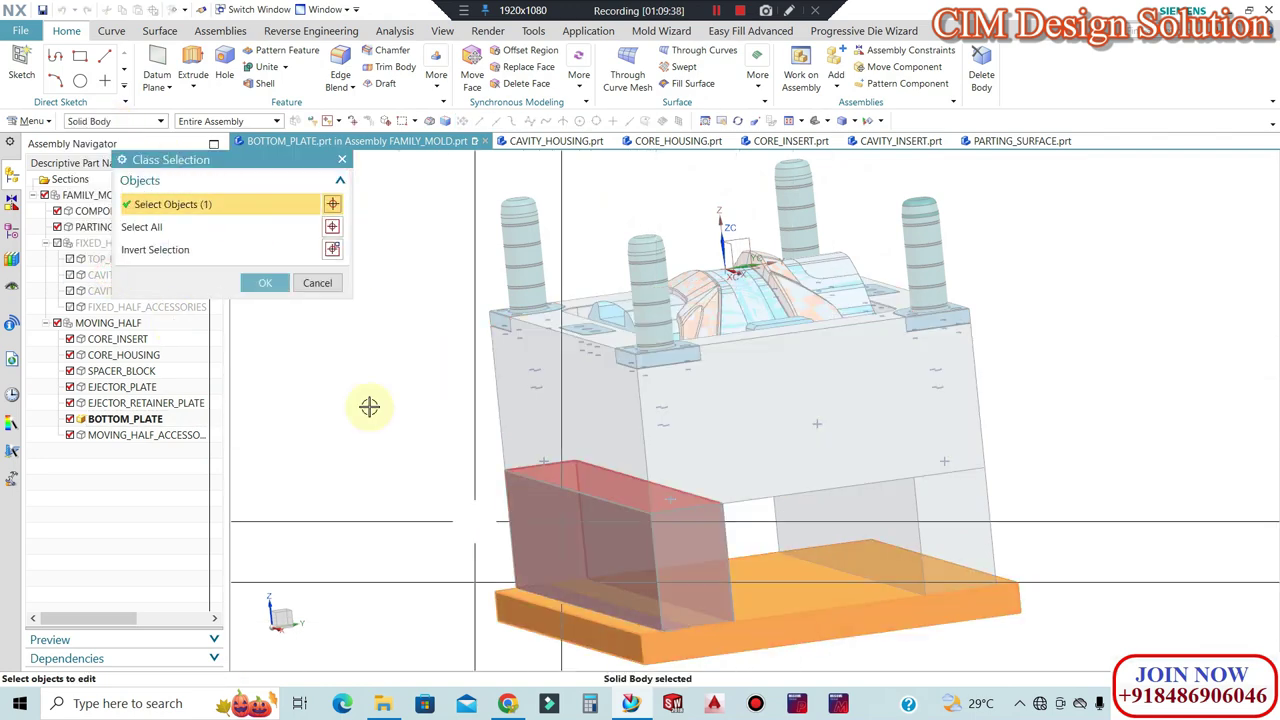
middle_click(304, 324)
click(270, 370)
click(270, 370)
middle_click(320, 394)
Hide the bottom plate to expose the spacer blocks' undersides.
scroll(537, 523, down, 2)
scroll(596, 572, down, 3)
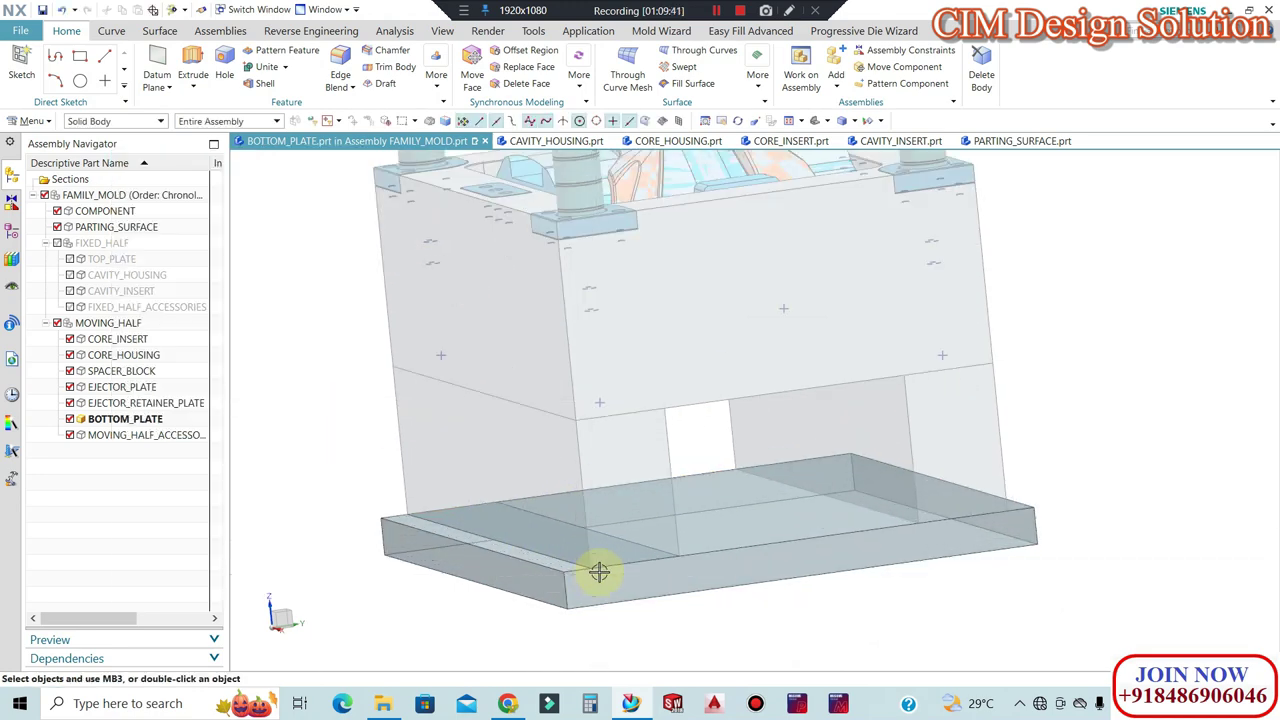
middle_drag(596, 572, 596, 552)
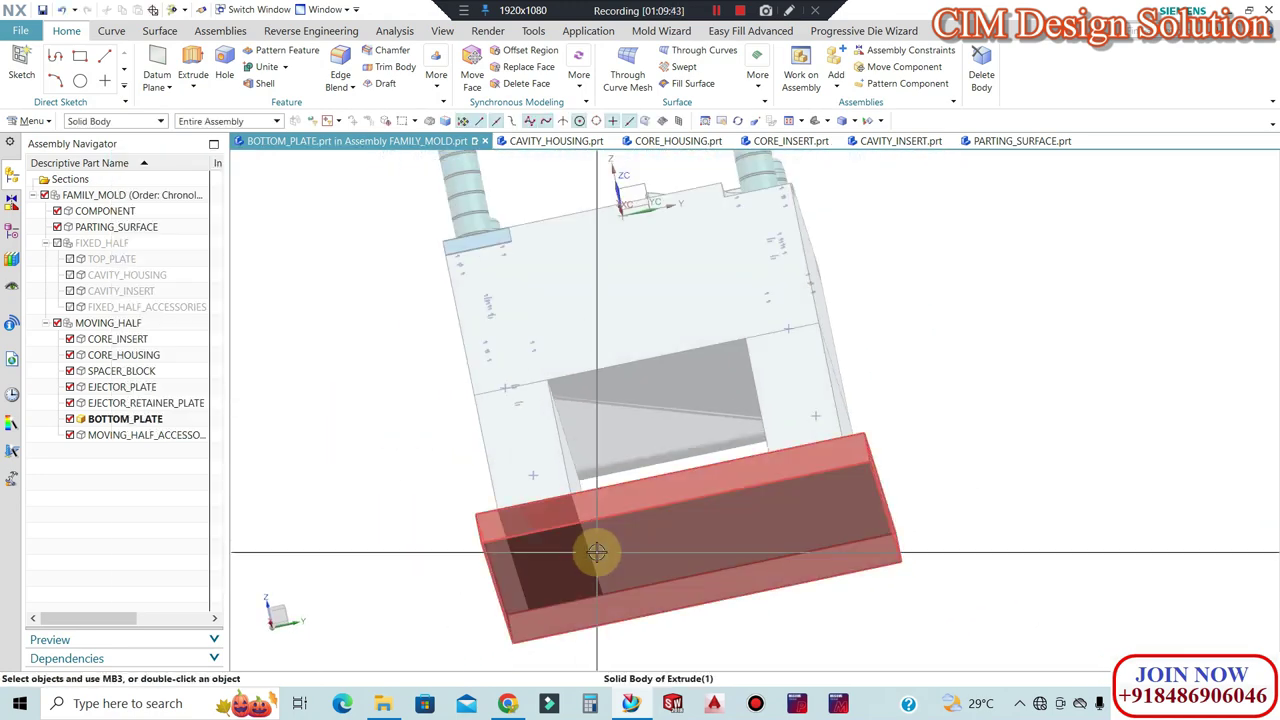
key(ctrl+j)
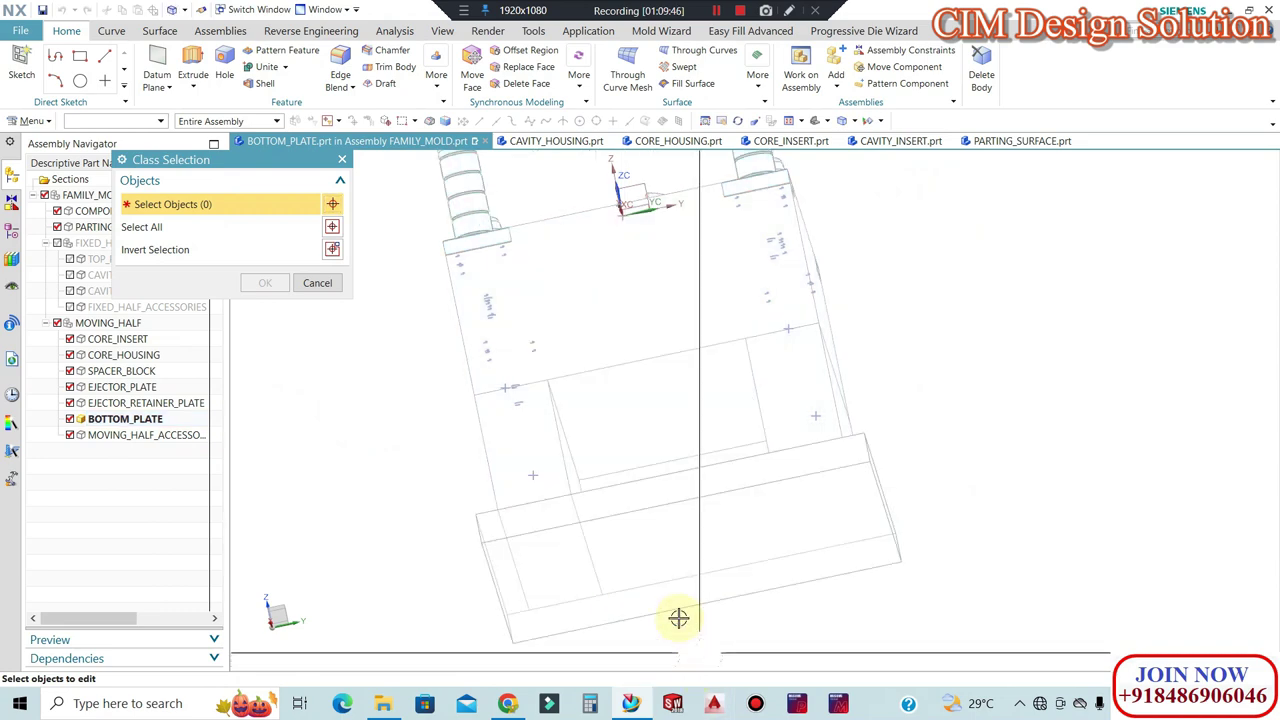
click(611, 526)
middle_click(700, 629)
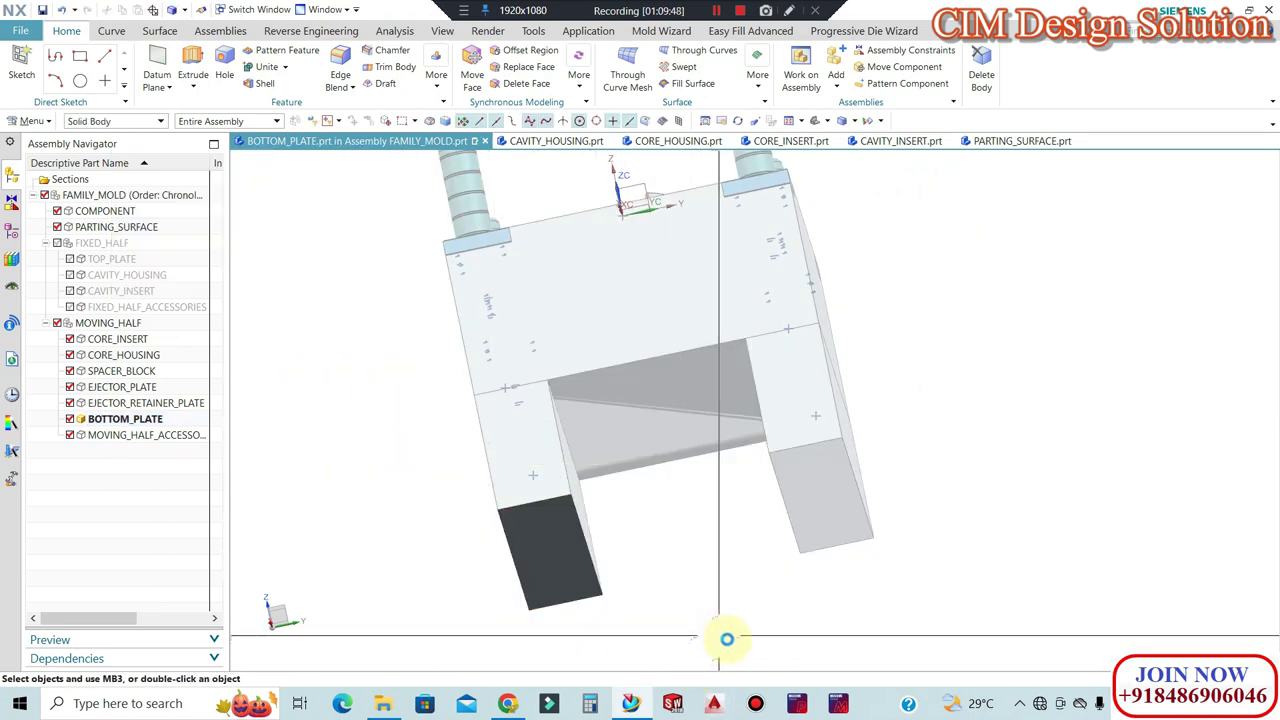
Move the spacer block's bottom face to layer 100.
key(ctrl+j)
click(108, 120)
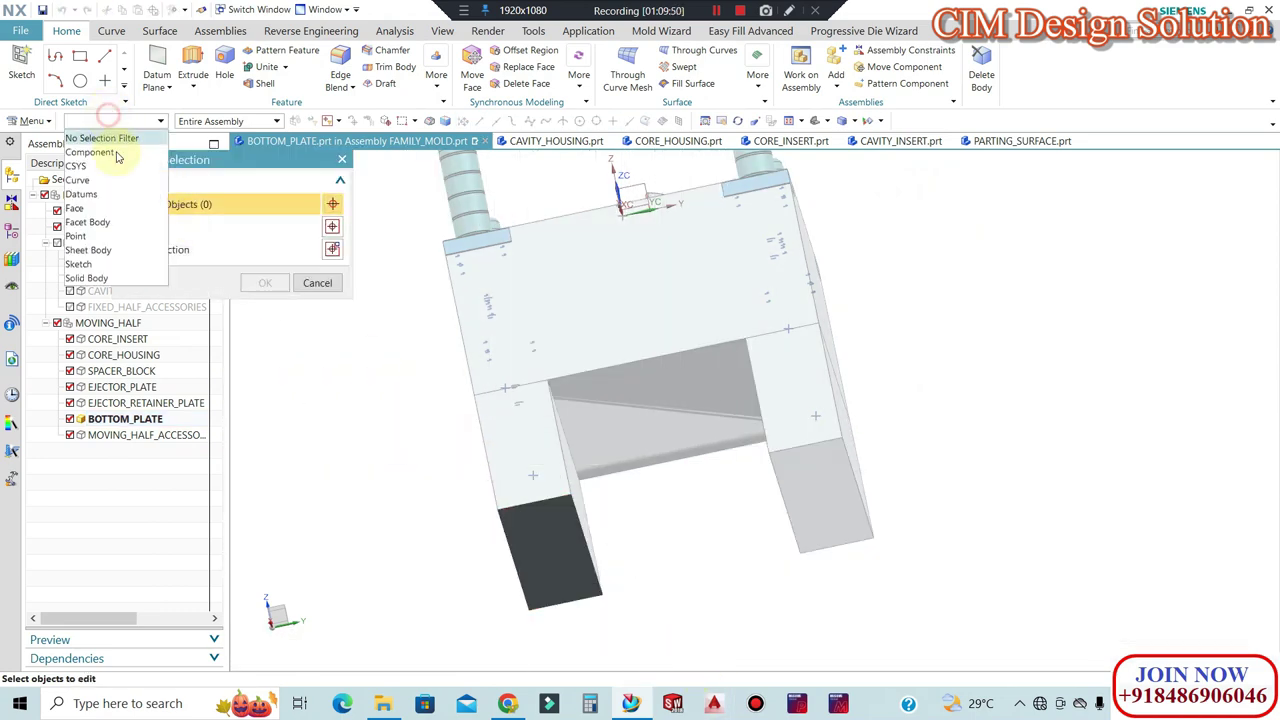
click(107, 210)
click(528, 543)
click(265, 282)
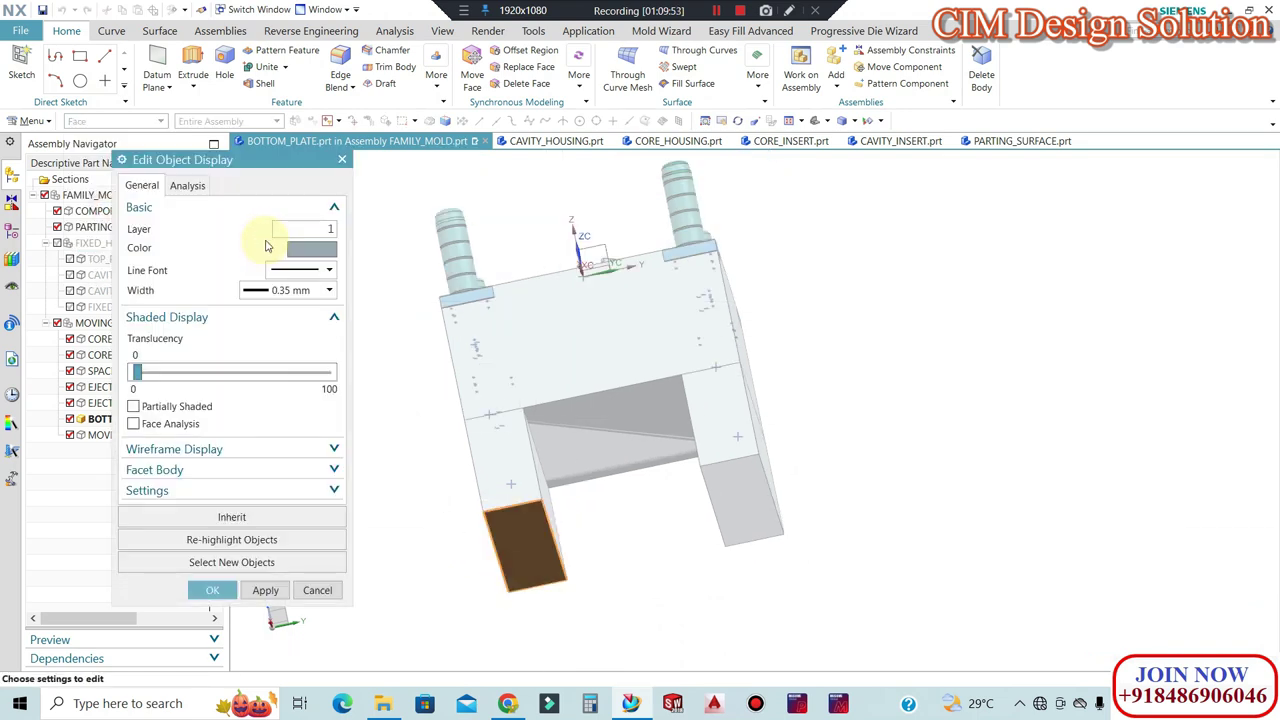
key(Return)
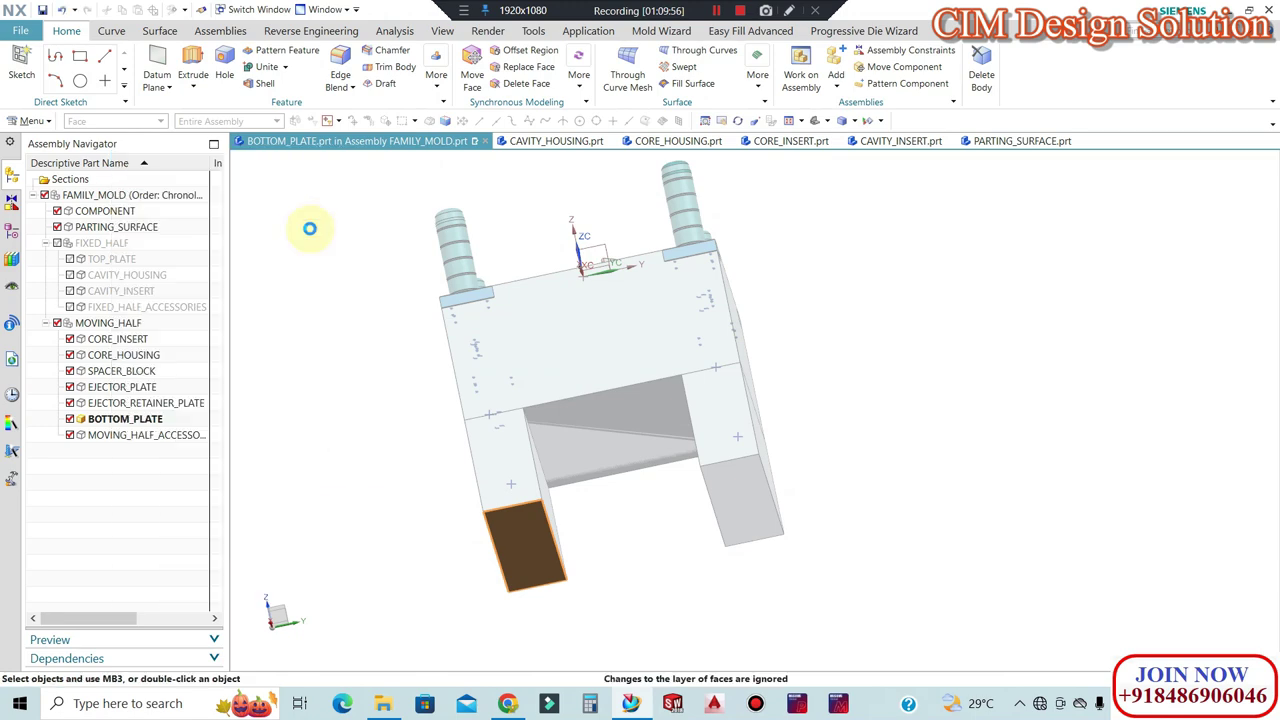
Open Layer Settings and orbit to inspect the assembly's top and underside.
key(ctrl+l)
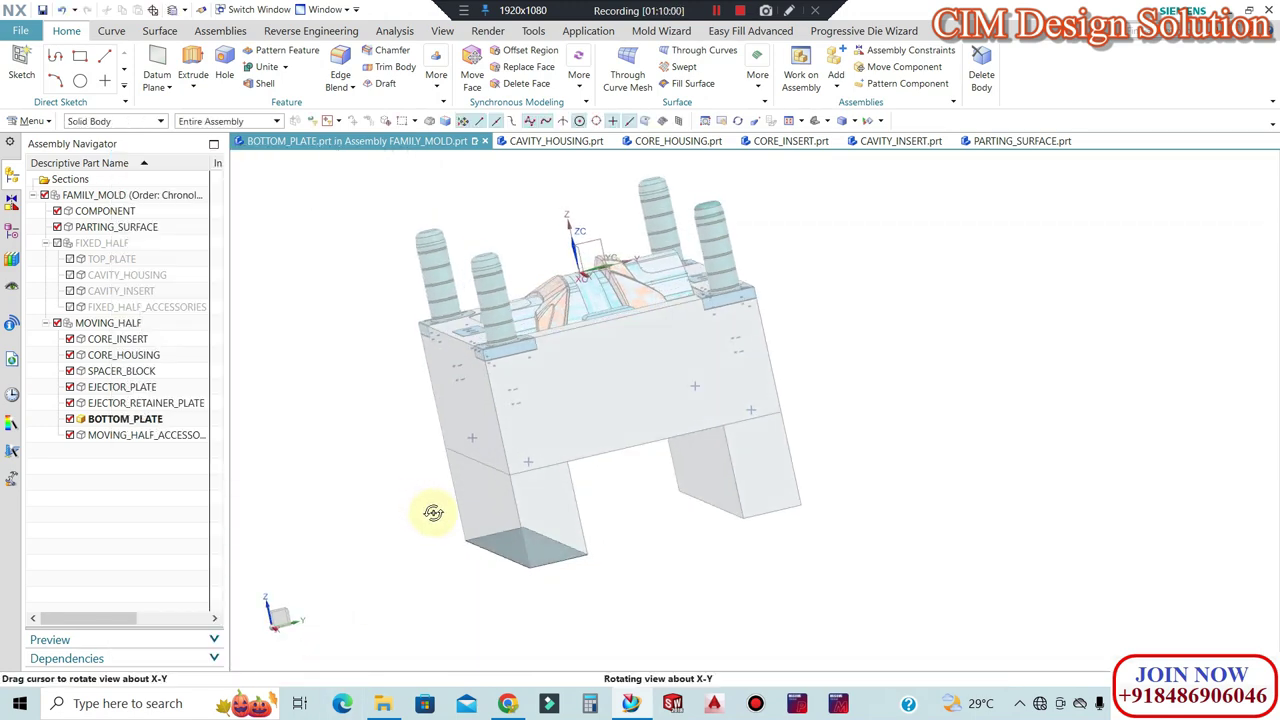
middle_drag(420, 500, 409, 491)
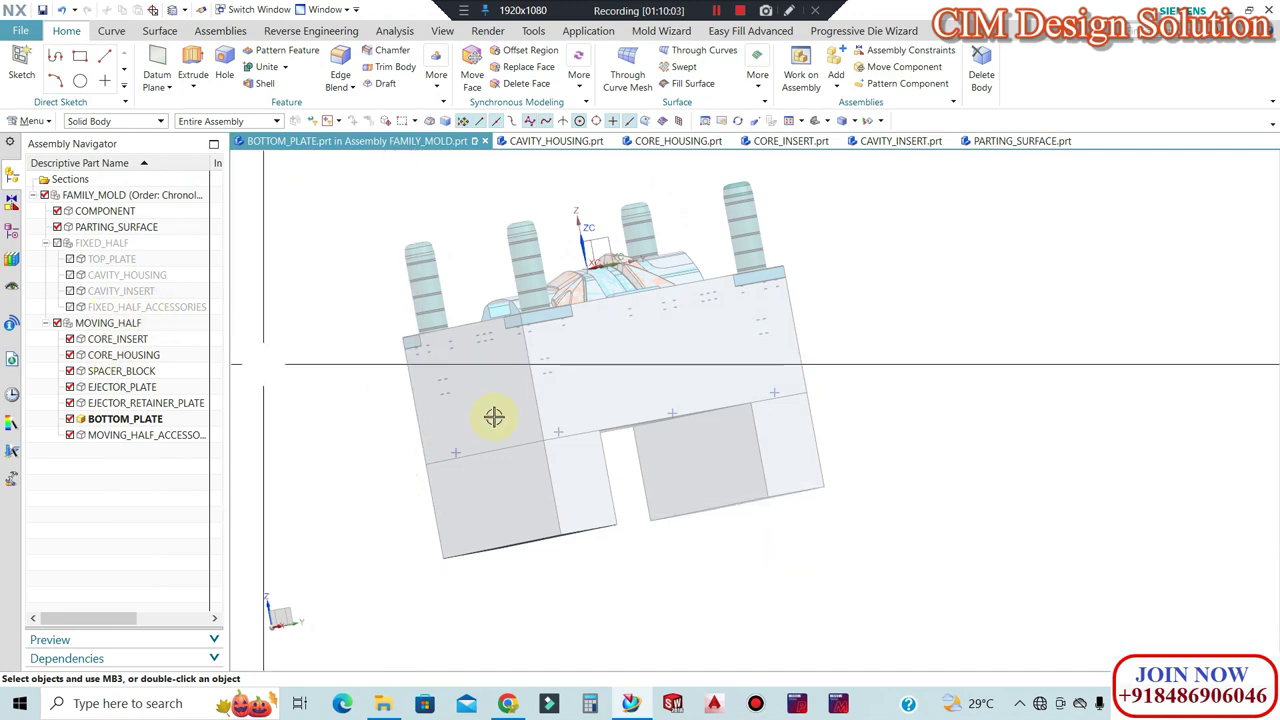
middle_drag(571, 509, 589, 490)
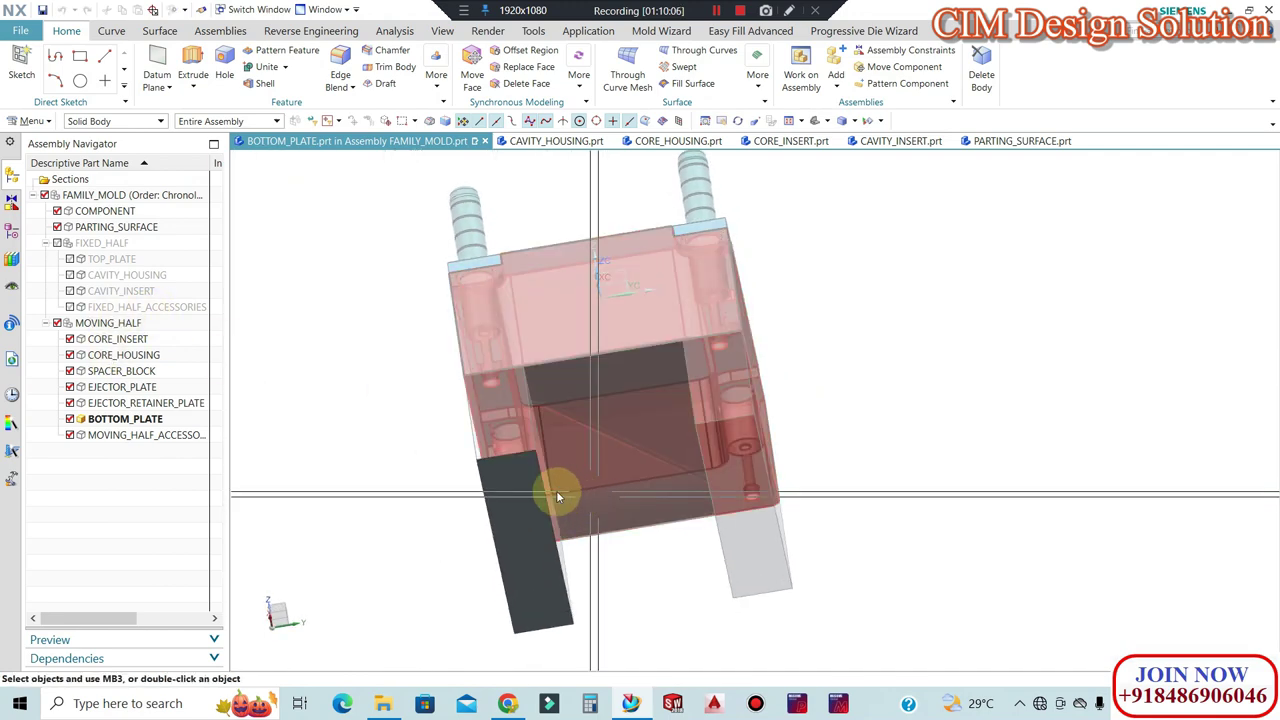
Put the dark spacer block face on layer 100.
key(ctrl+j)
click(113, 121)
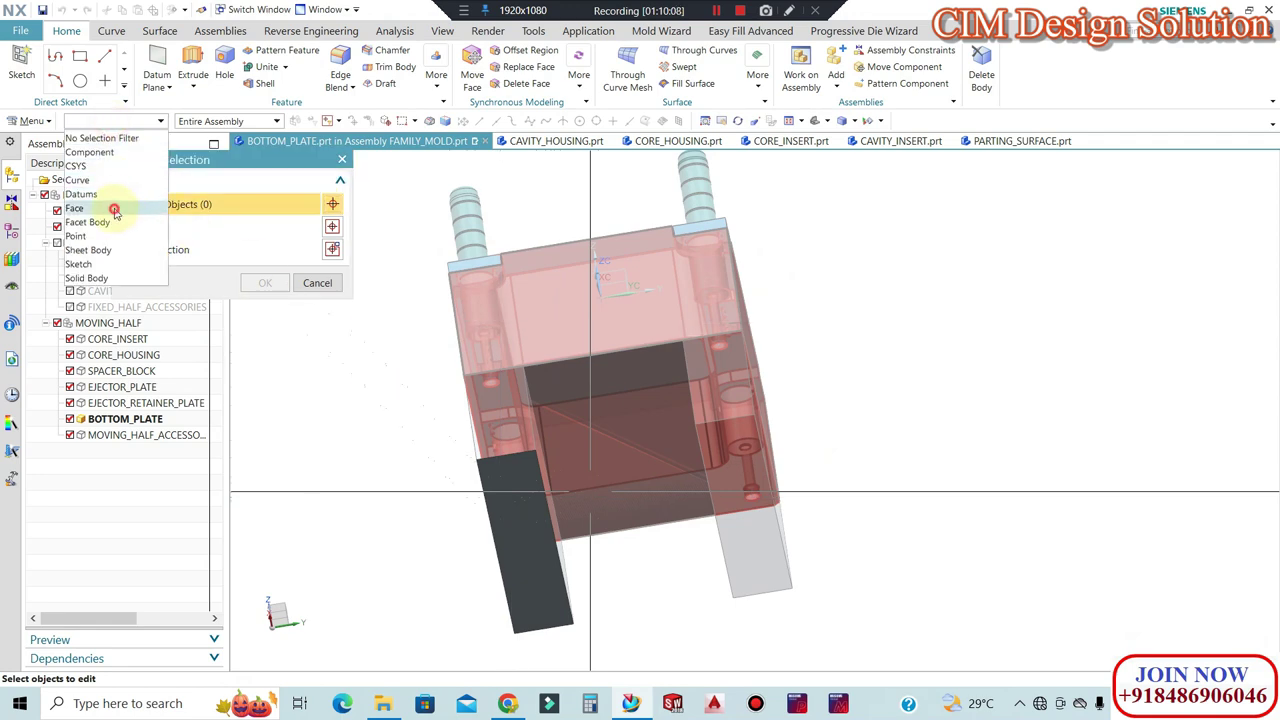
click(114, 210)
click(508, 508)
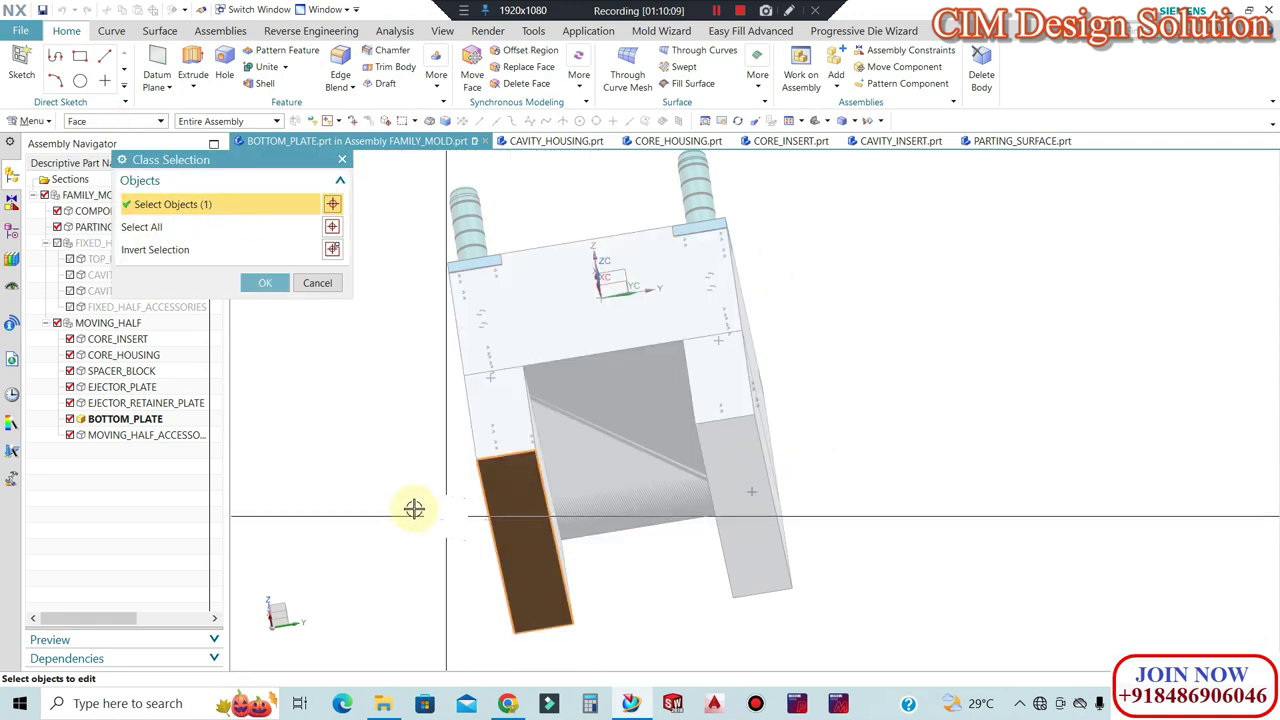
middle_click(316, 310)
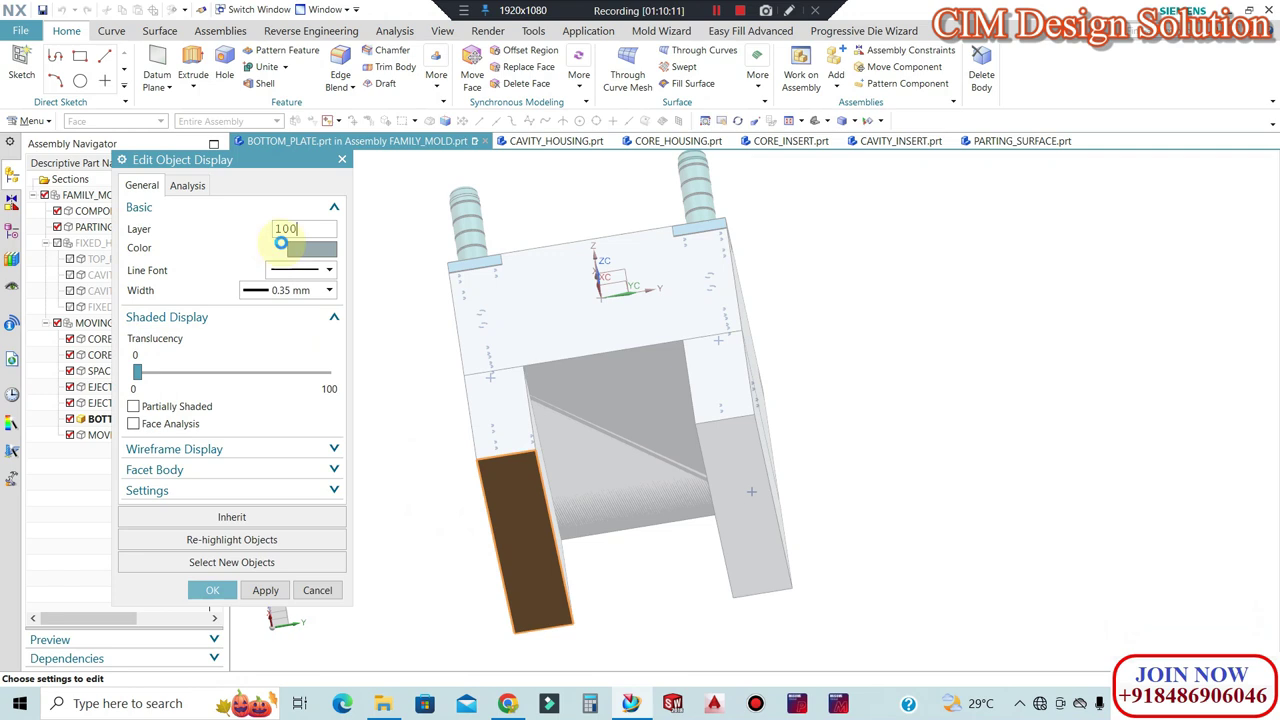
middle_click(281, 242)
Toggle the visibility of layer 100 in Layer Settings.
key(ctrl+l)
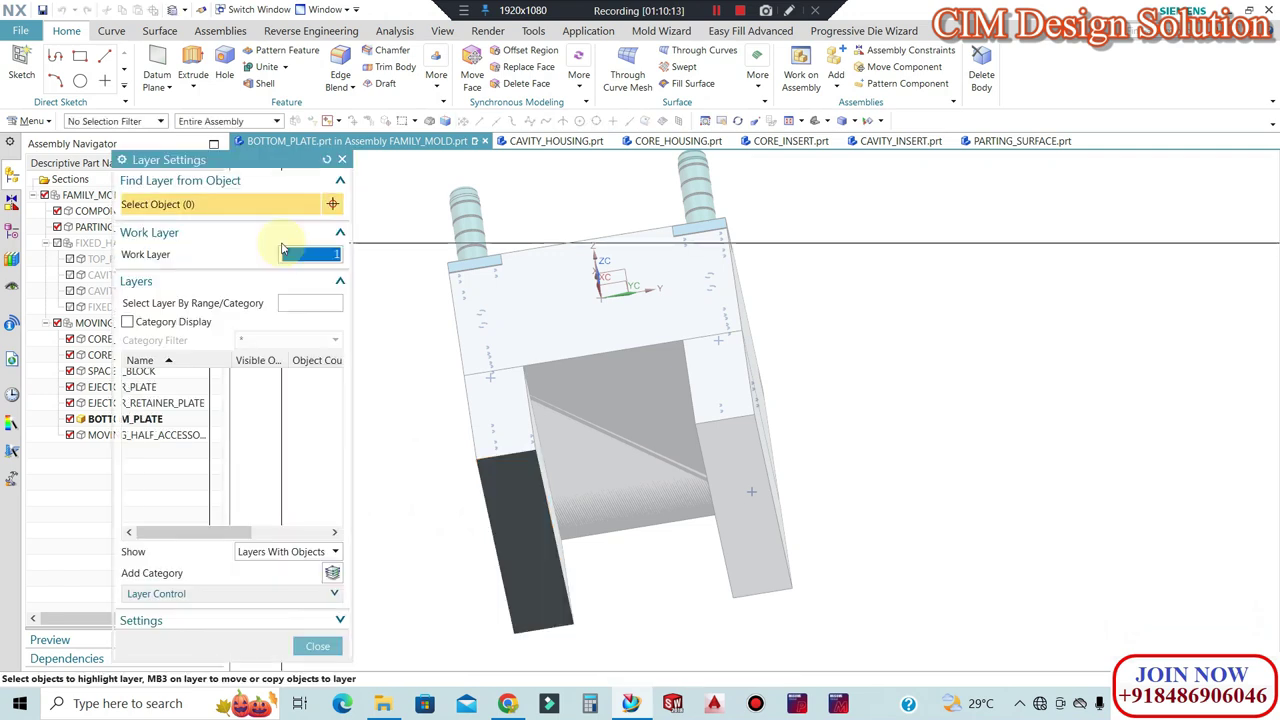
click(143, 444)
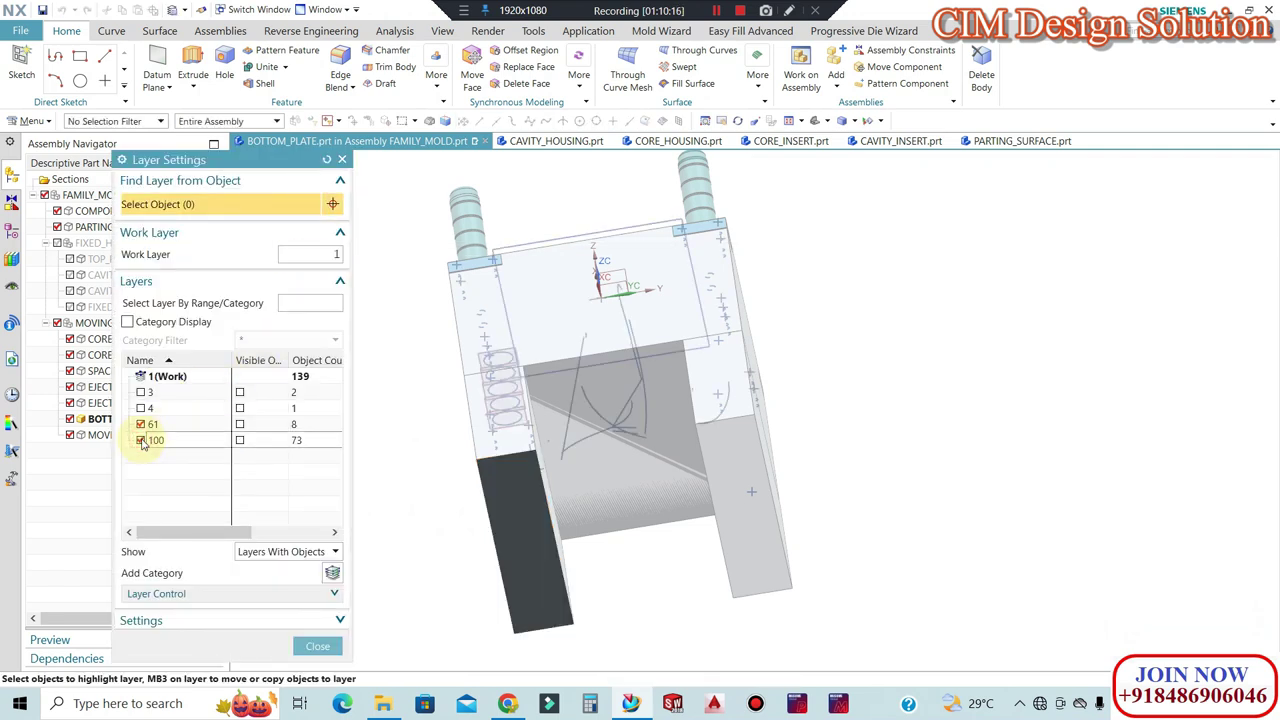
middle_click(560, 443)
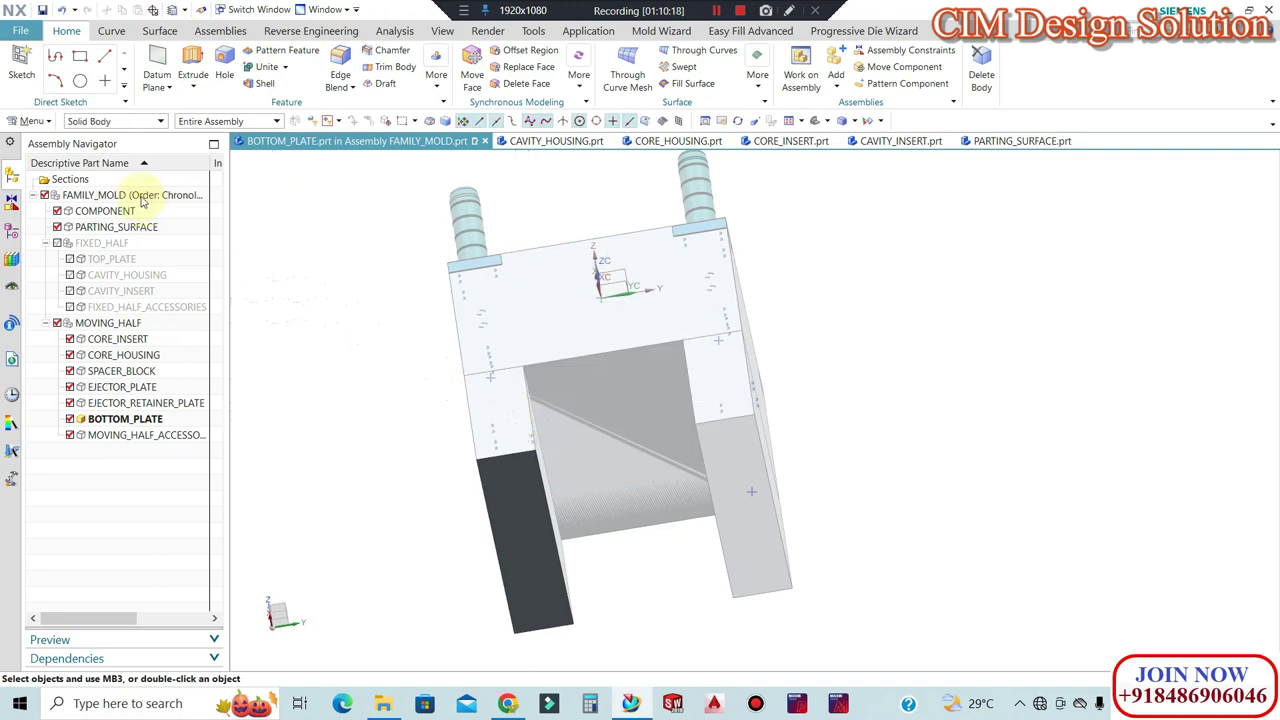
Make FAMILY_MOLD the work part, reset to trimetric view, and save.
double_click(145, 195)
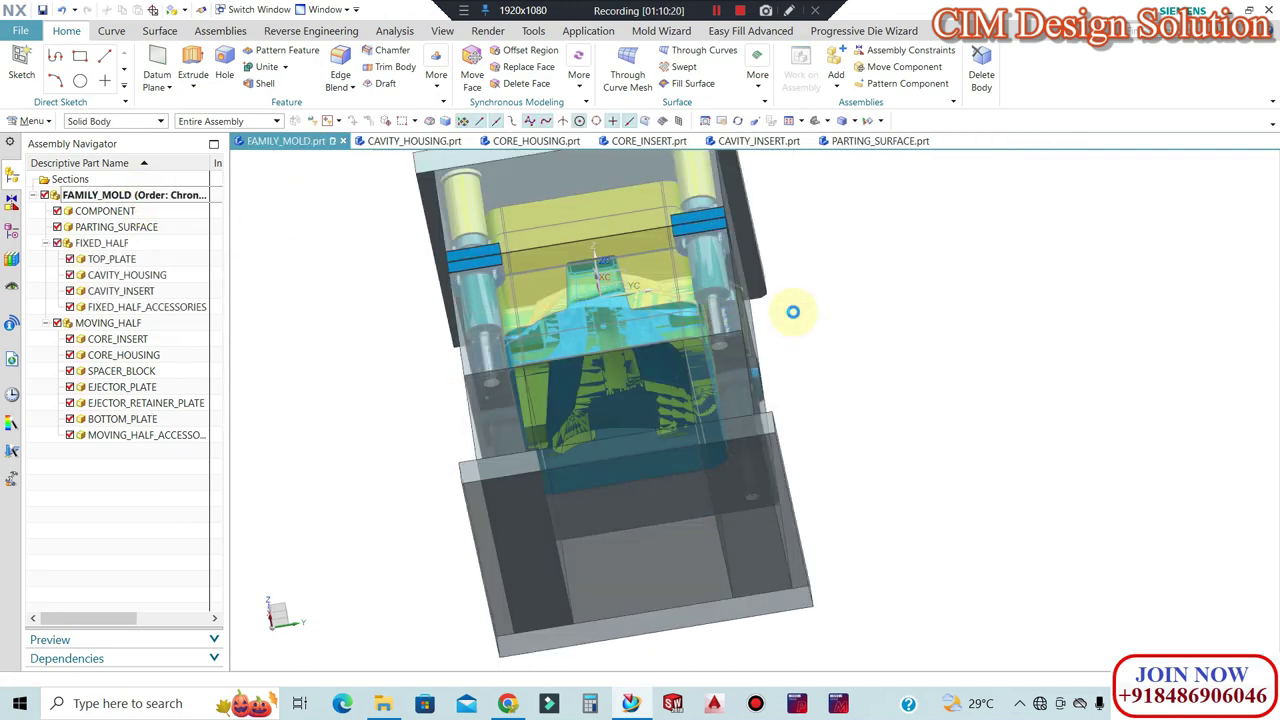
key(Home)
key(ctrl+s)
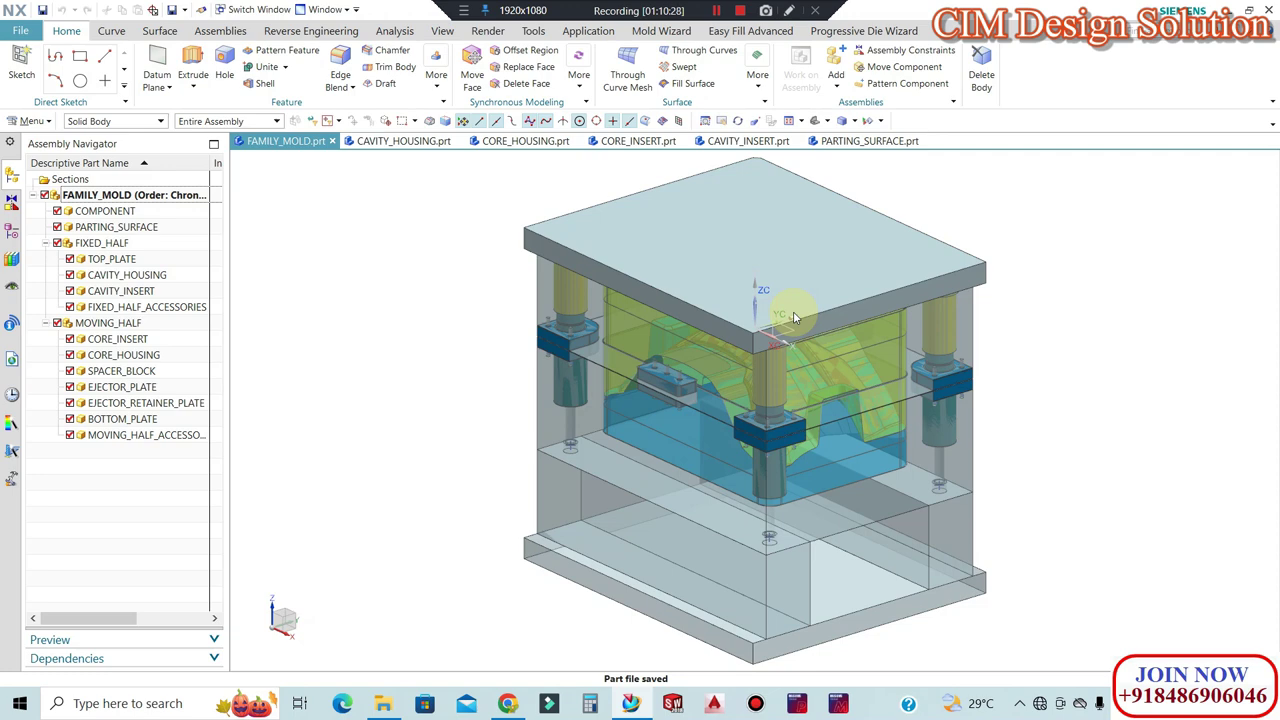
Orbit the mold, then snap it to a straight-on front orthographic view (F8) and zoom in.
scroll(478, 393, down, 2)
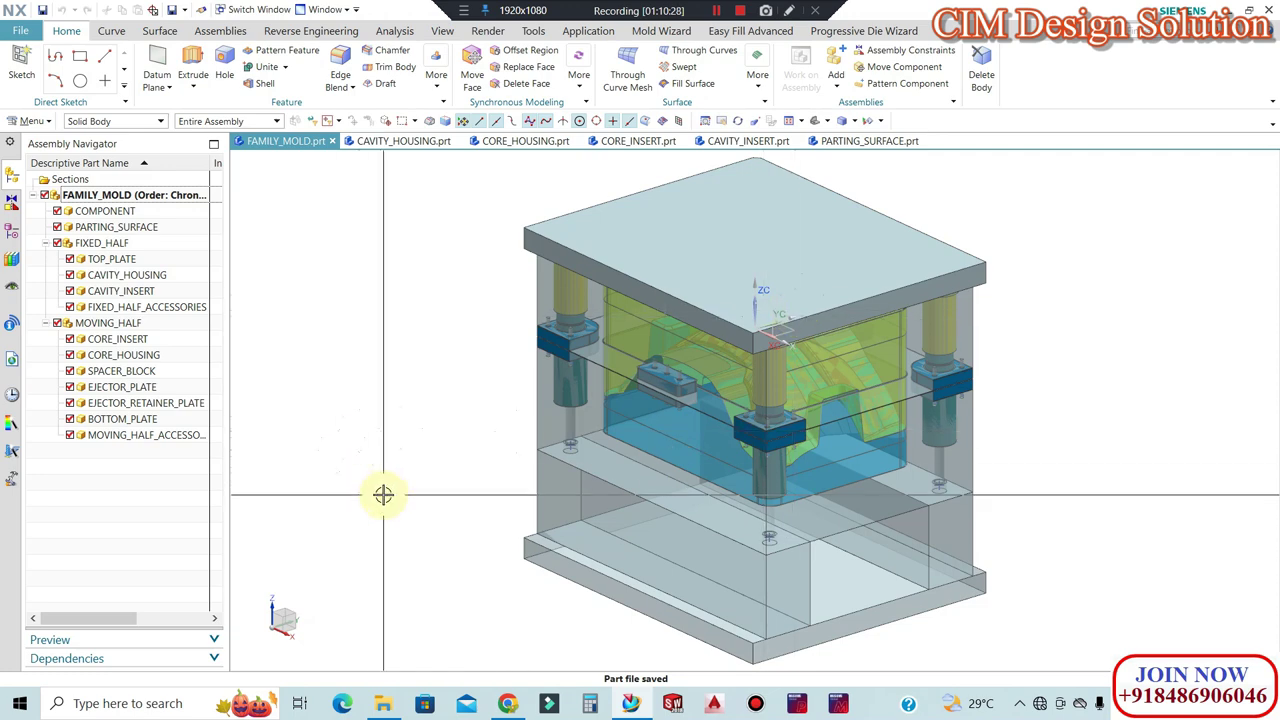
middle_drag(597, 409, 357, 417)
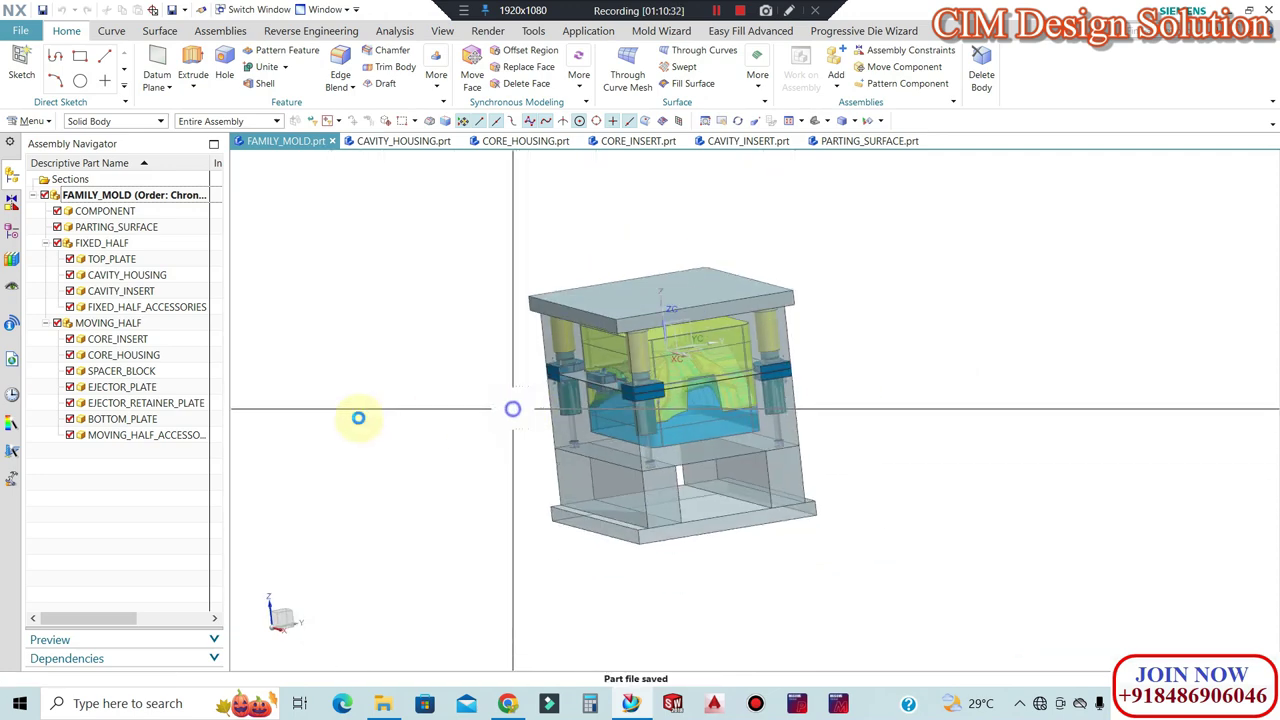
key(F8)
scroll(692, 475, up, 1)
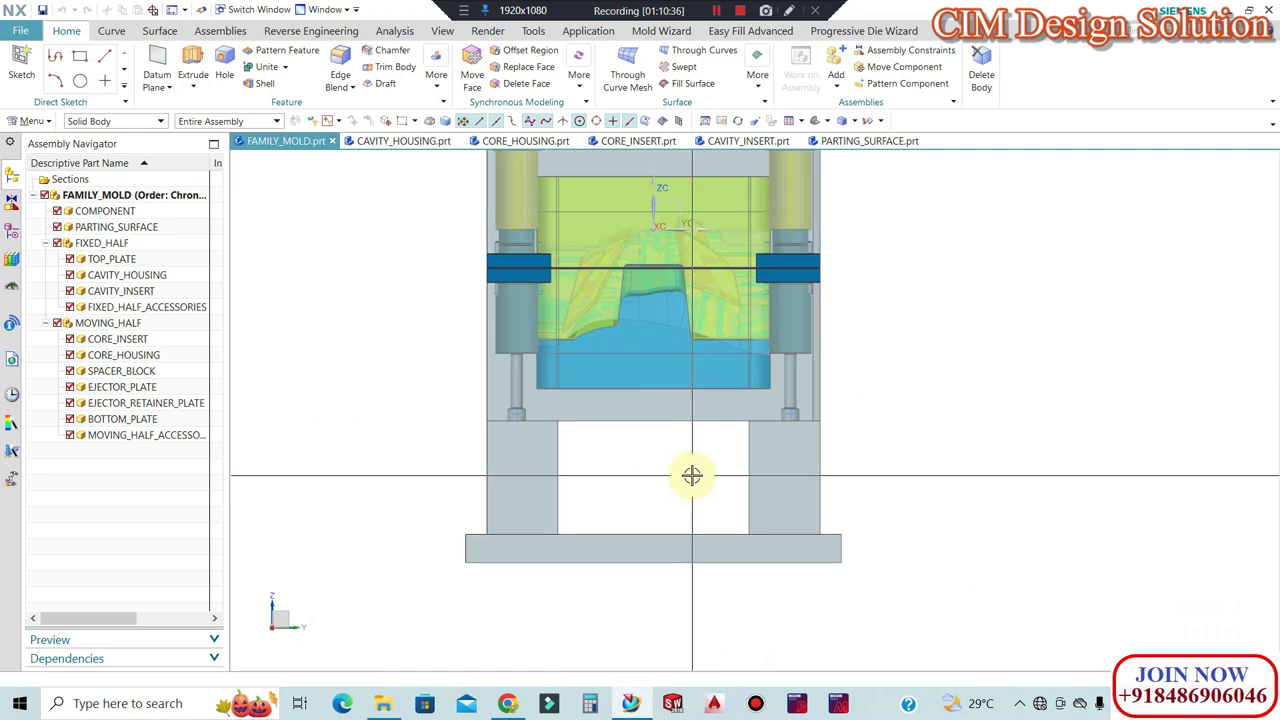
middle_drag(791, 454, 860, 440)
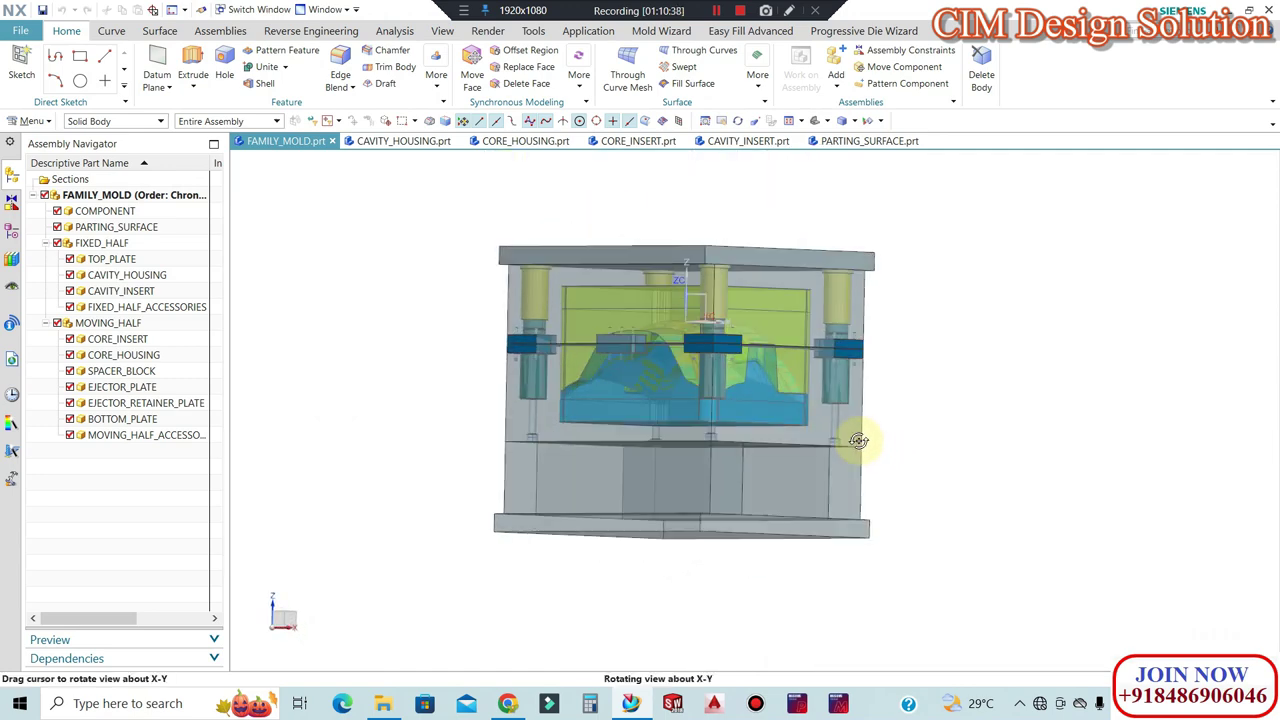
key(F8)
scroll(1005, 398, down, 3)
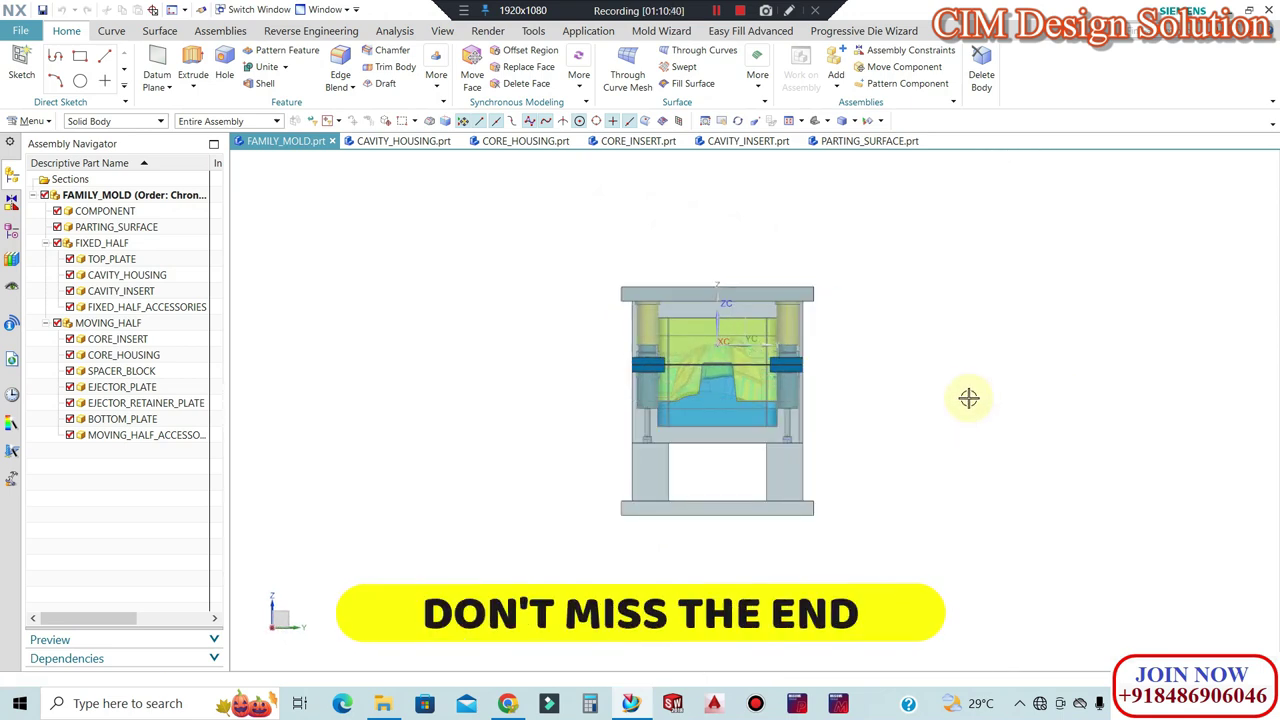
scroll(840, 380, up, 1)
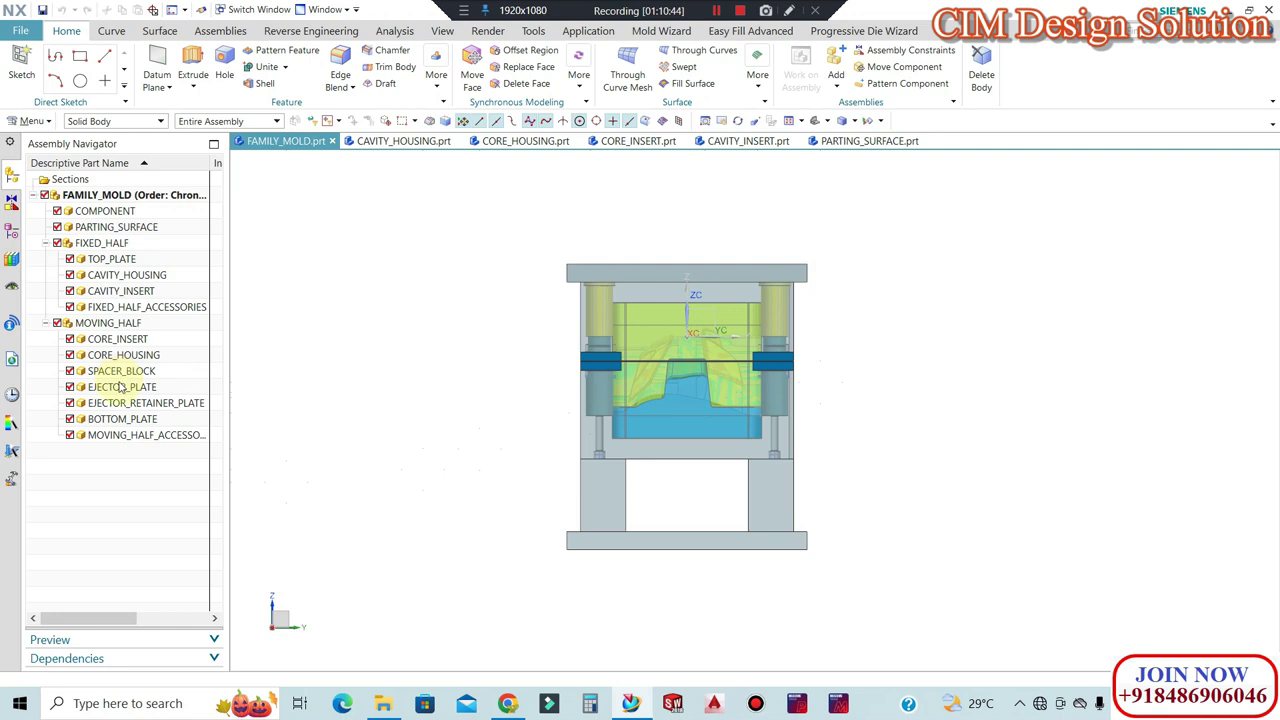
Make EJECTOR_PLATE the work part and orbit to an isometric view of the plates.
double_click(120, 387)
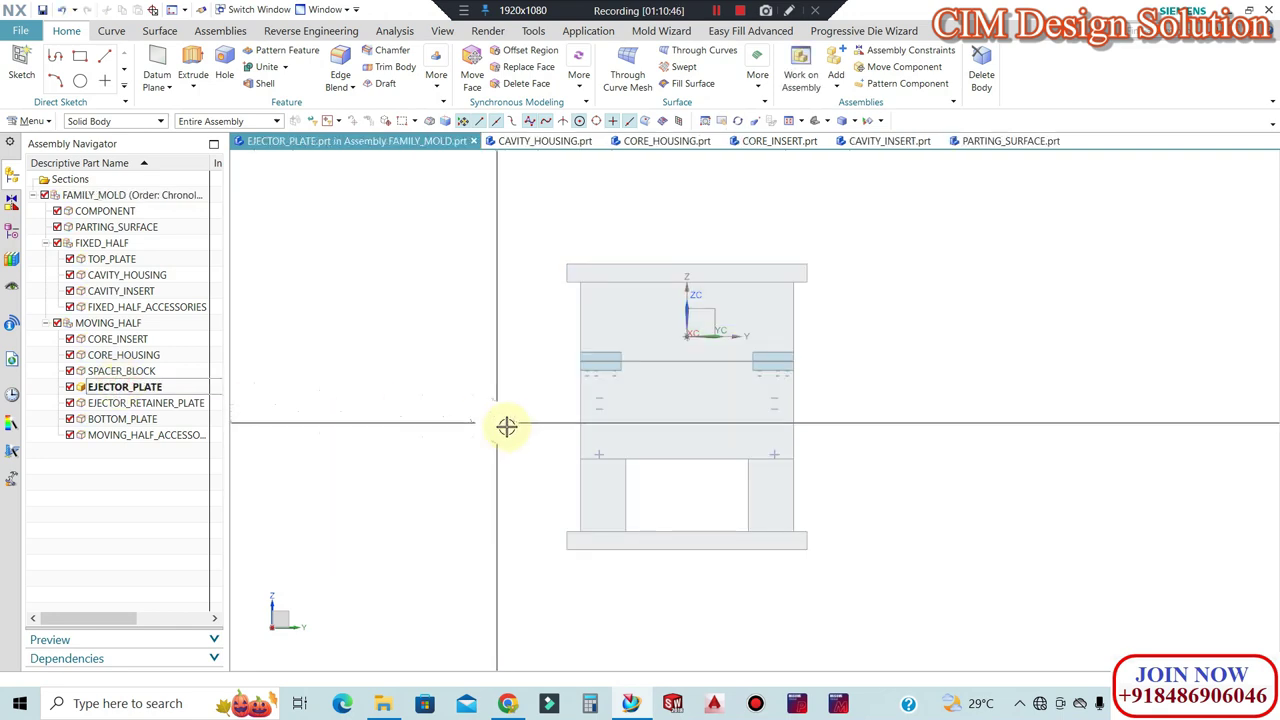
middle_drag(500, 423, 520, 434)
scroll(709, 553, up, 3)
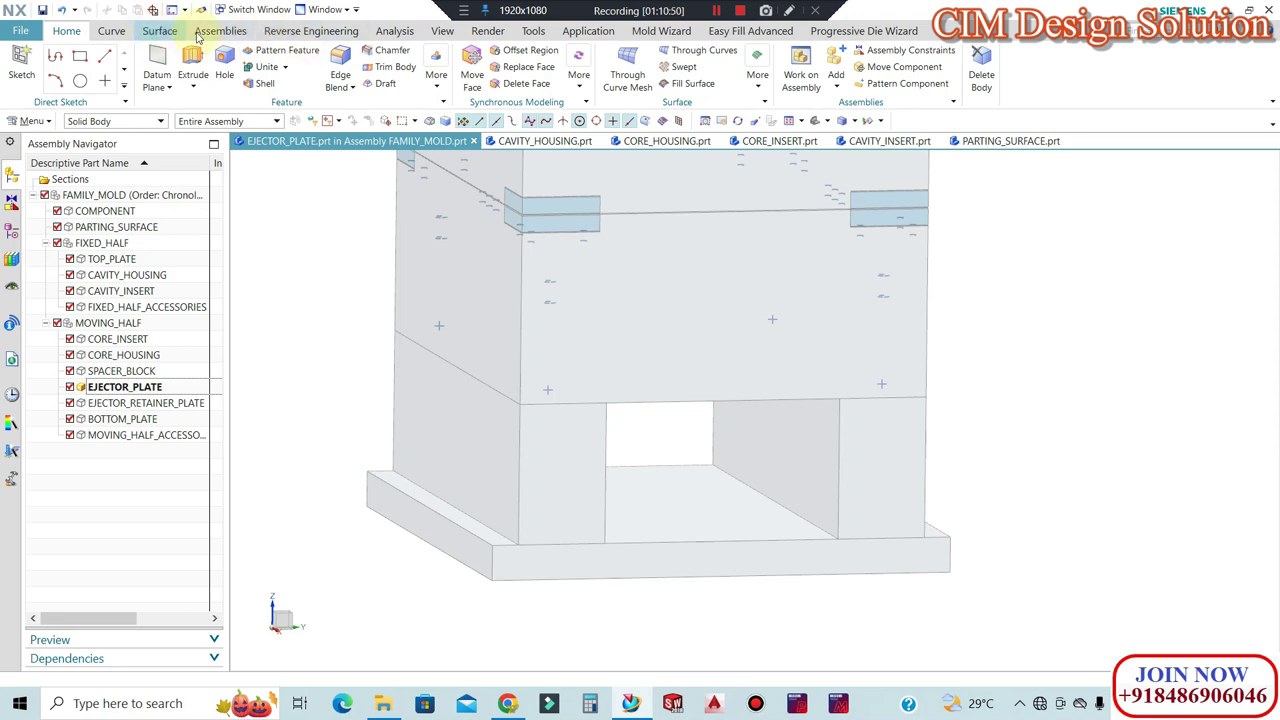
click(219, 32)
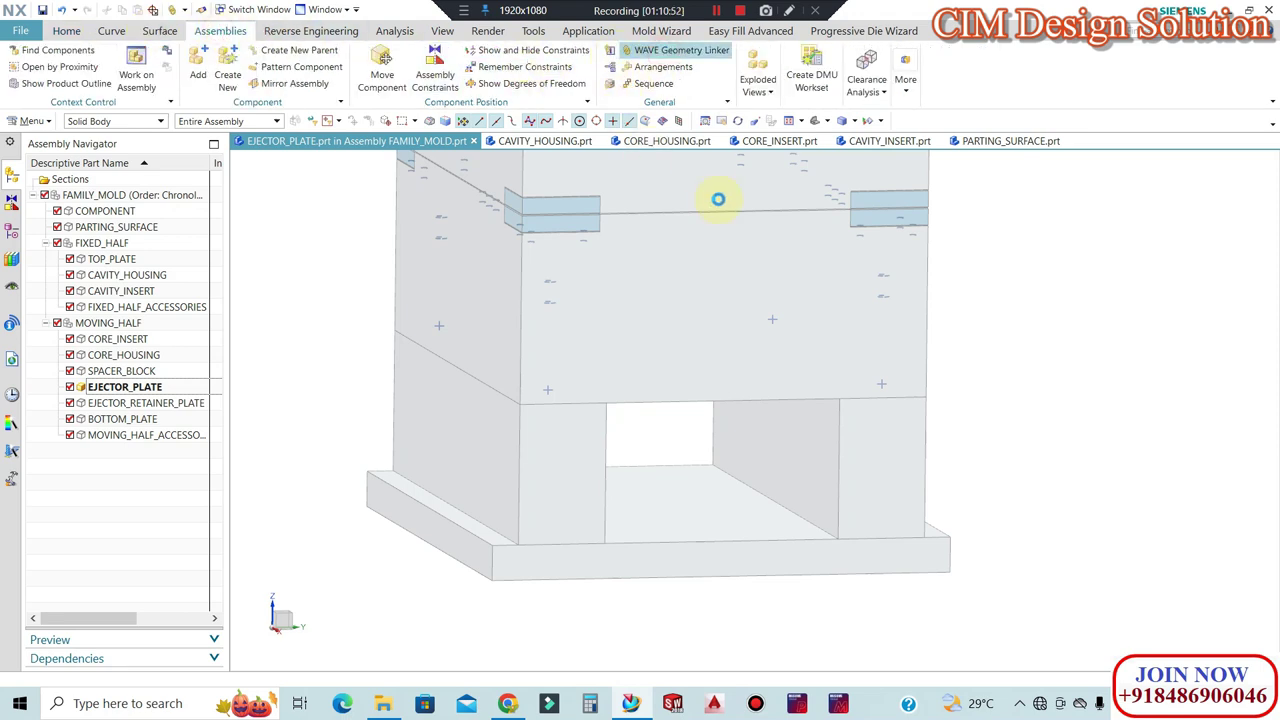
WAVE-link the lower plate's top face into EJECTOR_PLATE as a linked face.
click(722, 495)
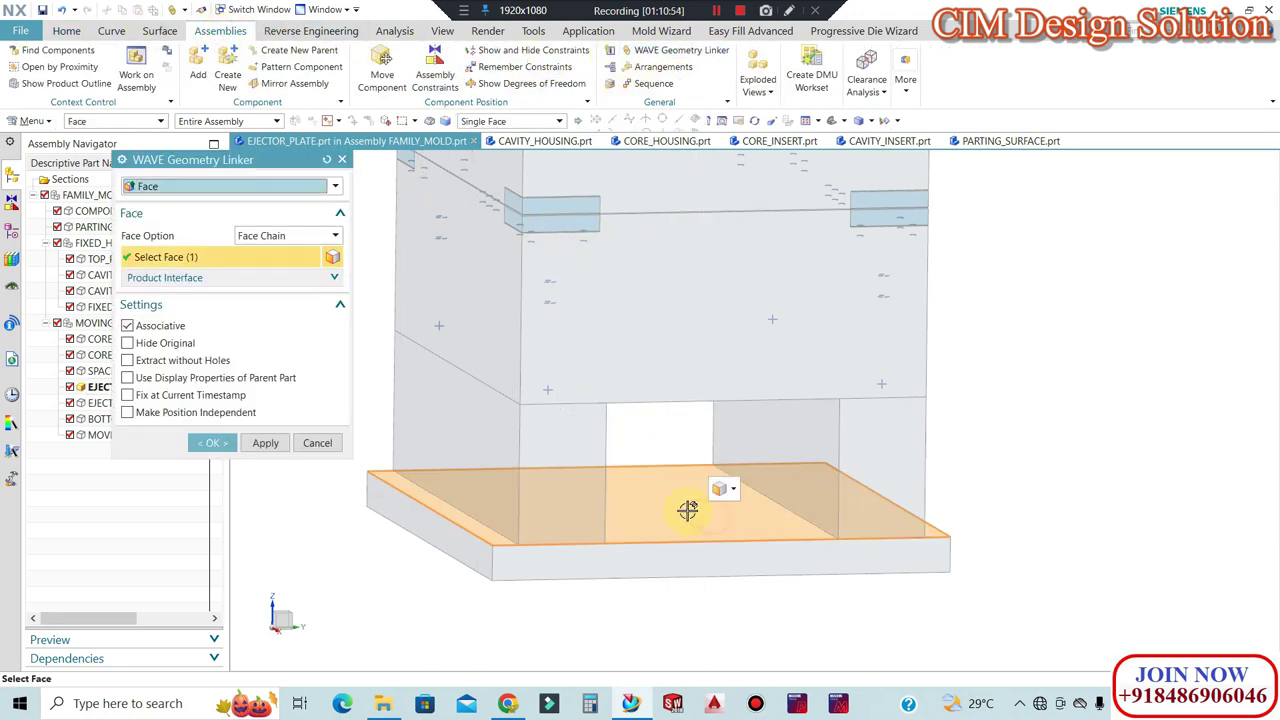
click(211, 443)
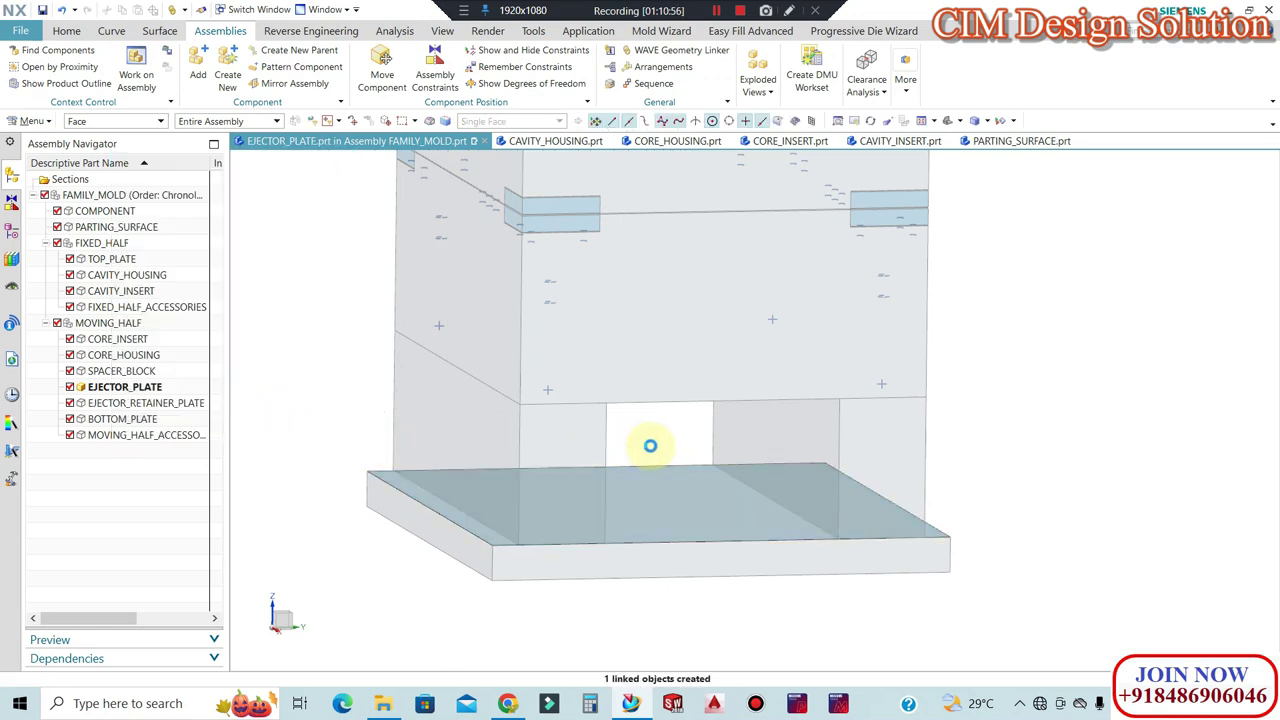
scroll(551, 371, up, 1)
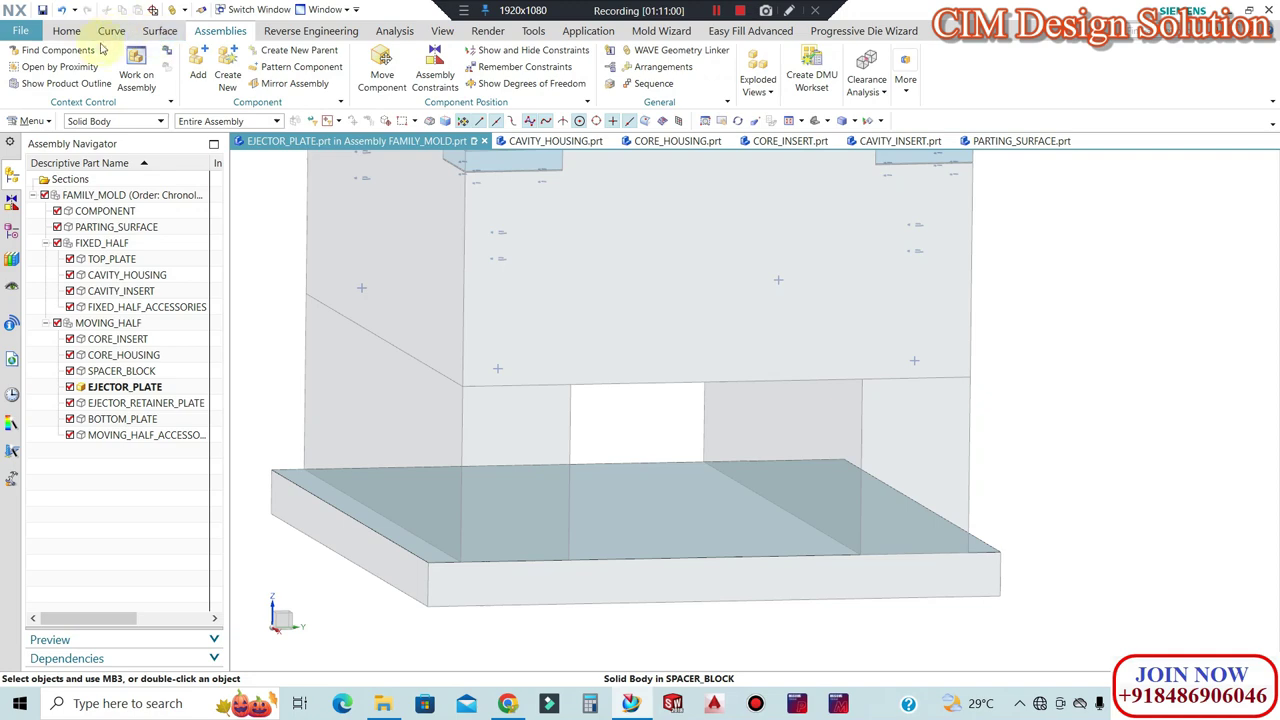
click(76, 31)
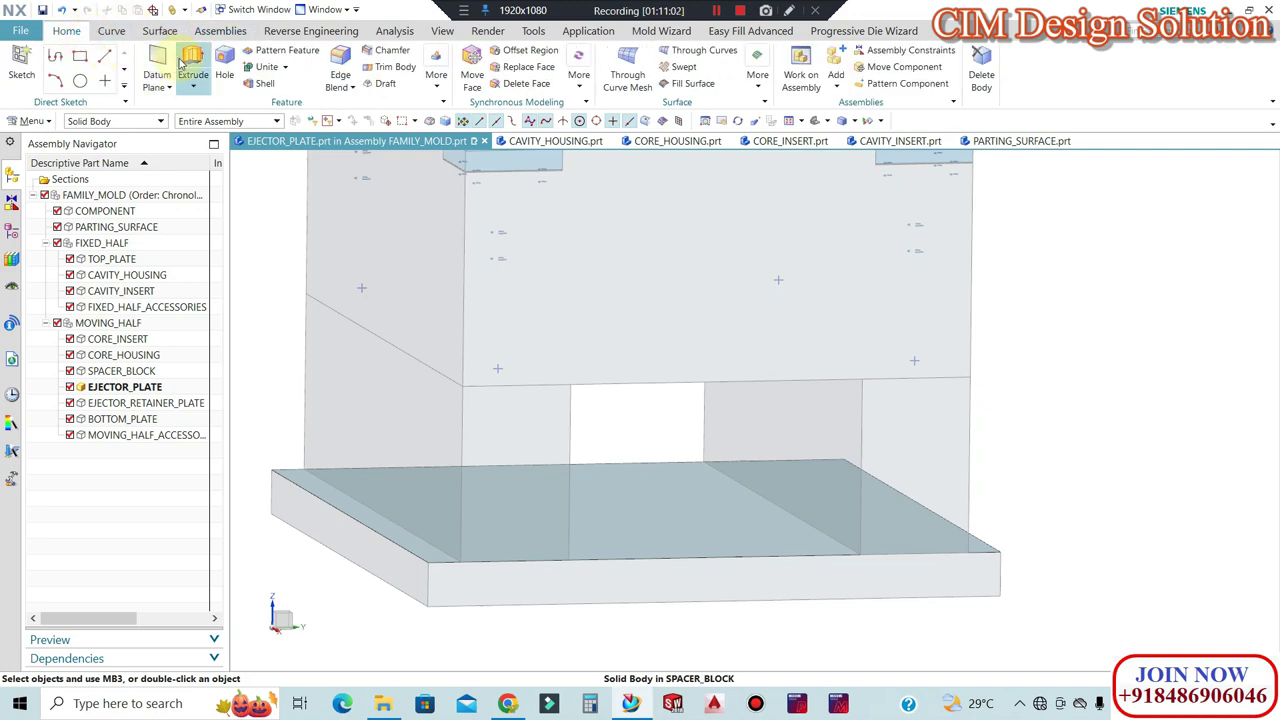
middle_click(500, 524)
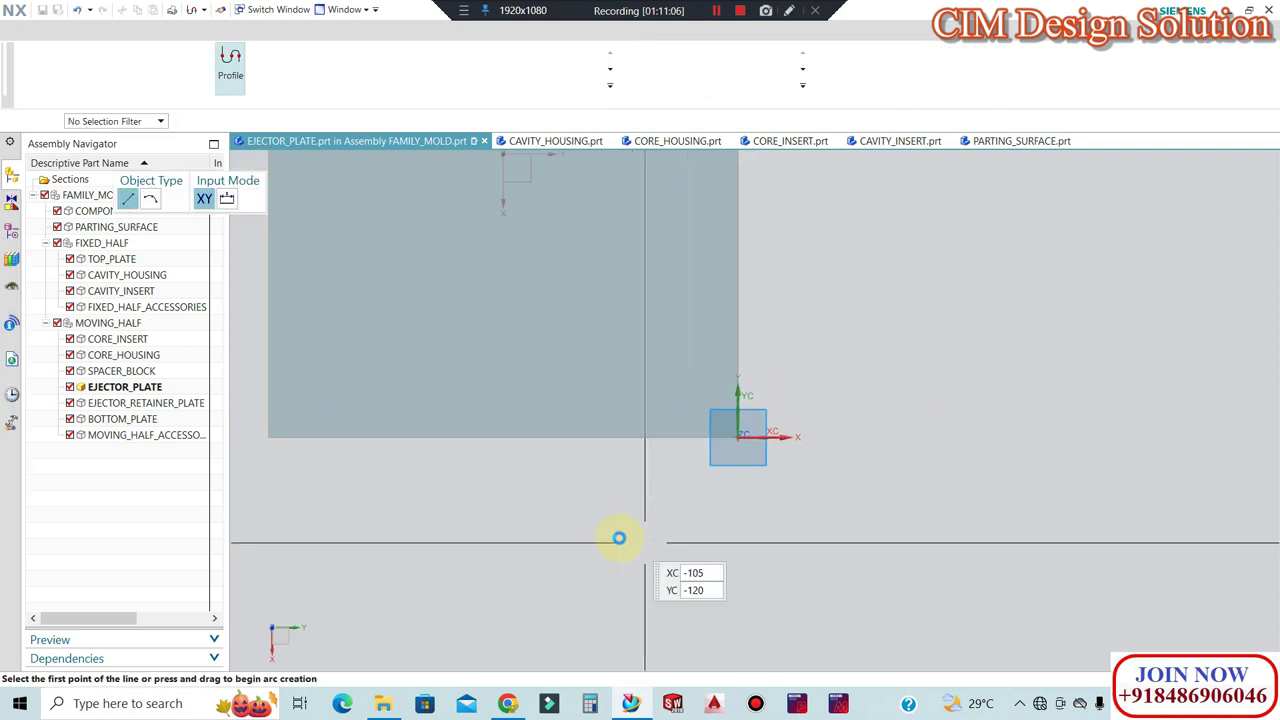
Close Offset Curve and set the sketch selection scope to Entire Assembly.
mouse_move(609, 500)
middle_down()
mouse_move(569, 409)
mouse_move(380, 190)
middle_up()
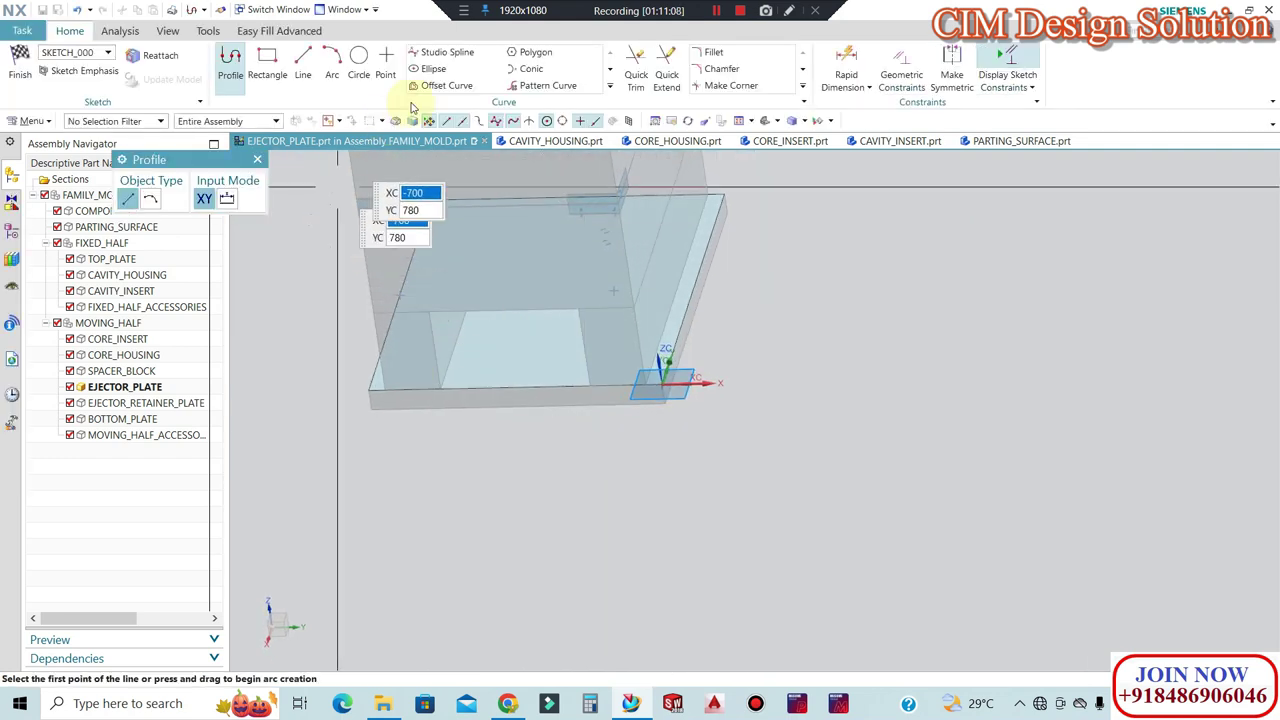
click(466, 87)
scroll(466, 371, up, 3)
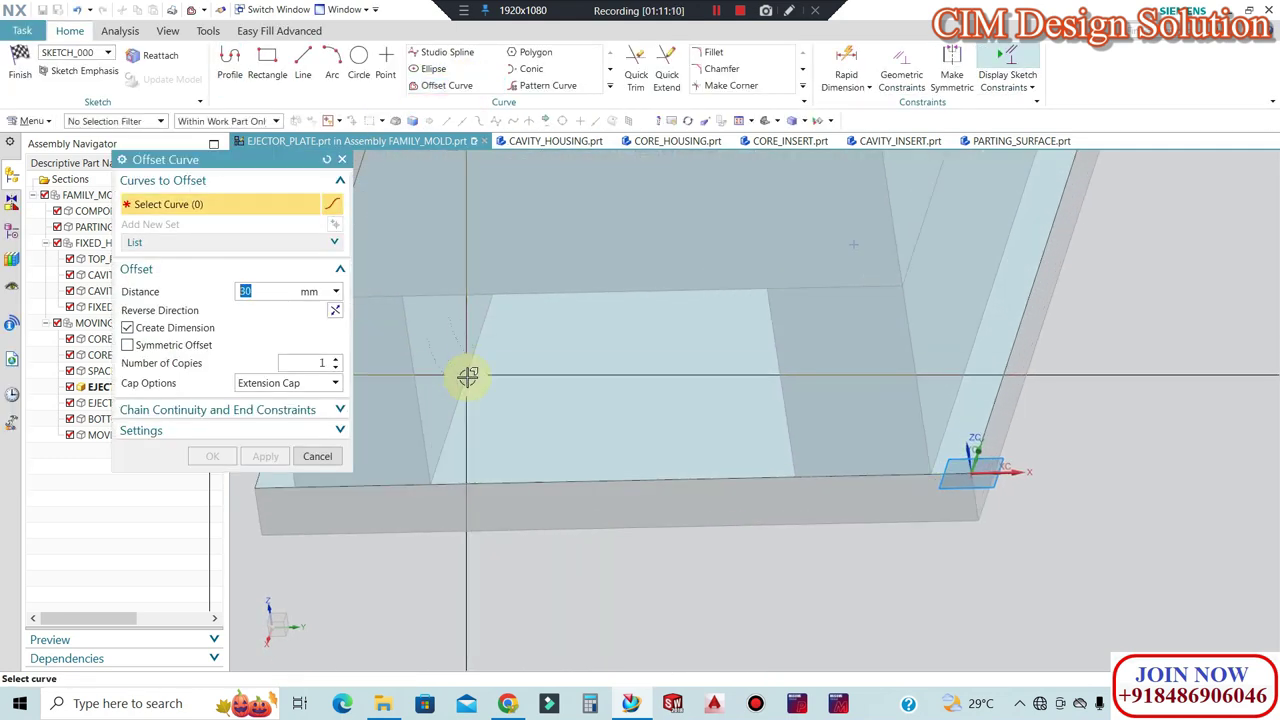
click(226, 121)
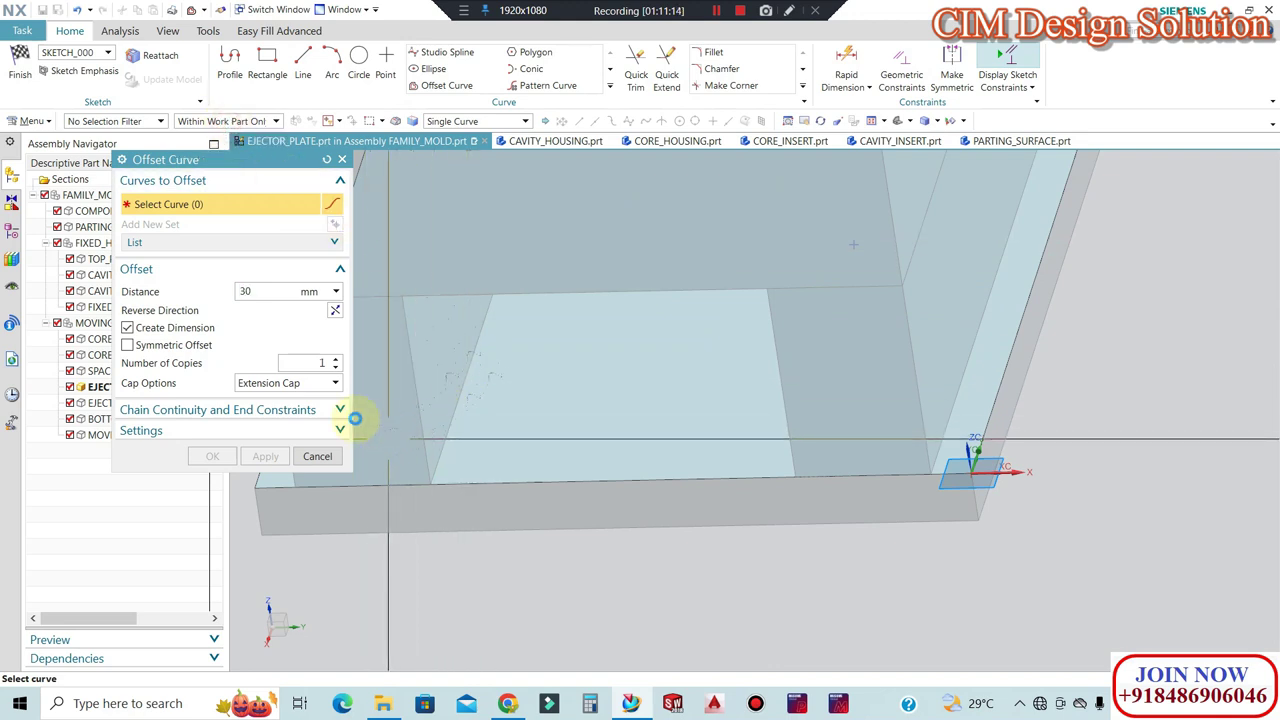
middle_click(357, 499)
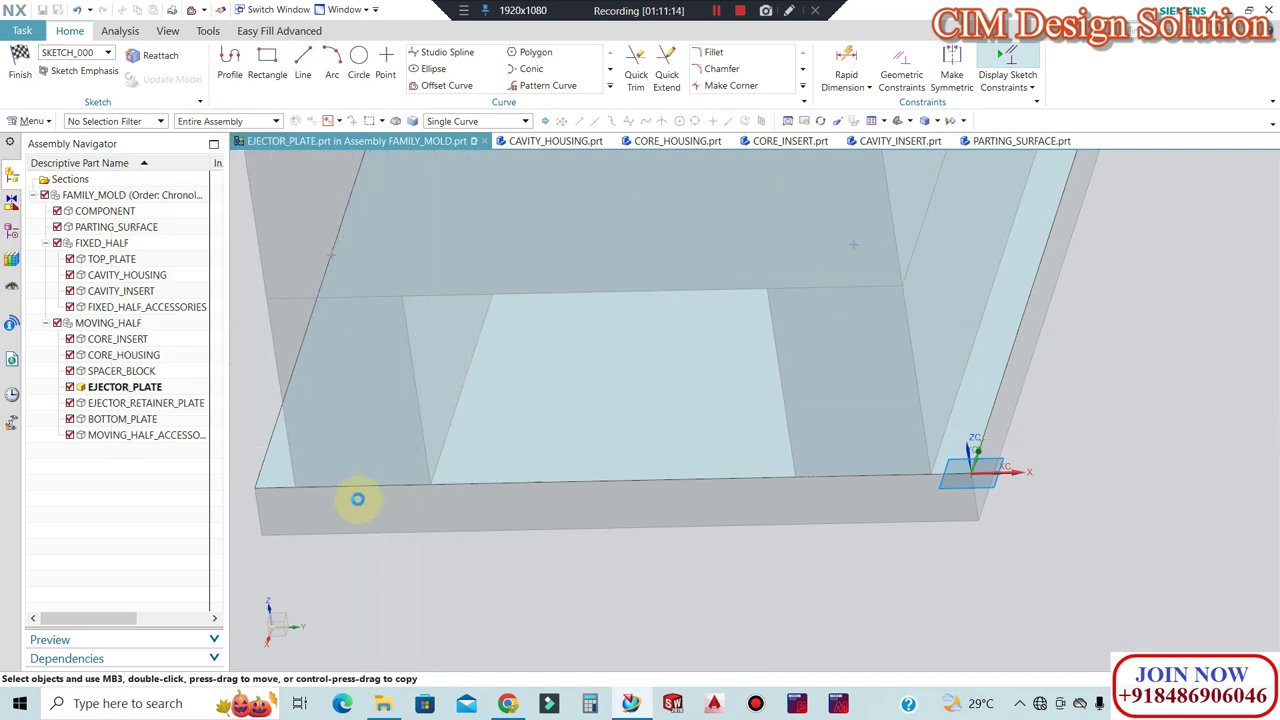
Show the Part Navigator history and orbit the plate to view it from above.
click(12, 234)
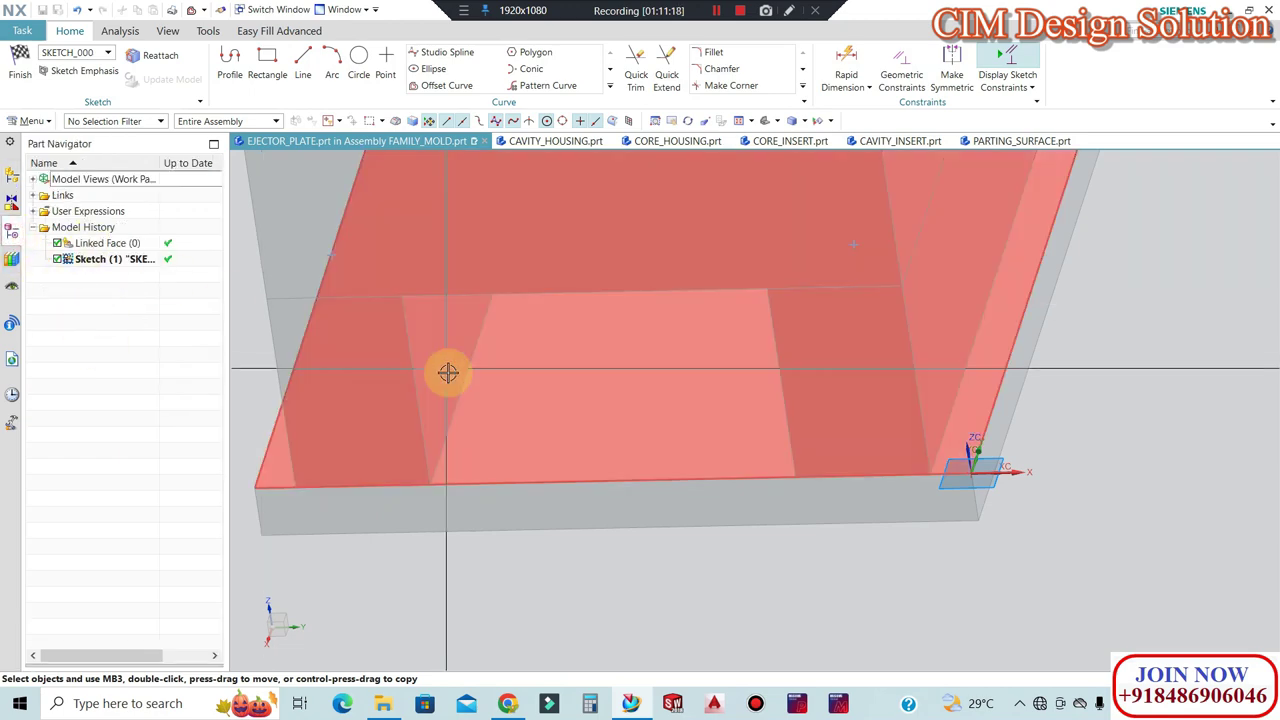
mouse_move(529, 417)
middle_down()
mouse_move(852, 474)
mouse_move(623, 357)
mouse_move(877, 409)
middle_up()
middle_drag(757, 409, 755, 411)
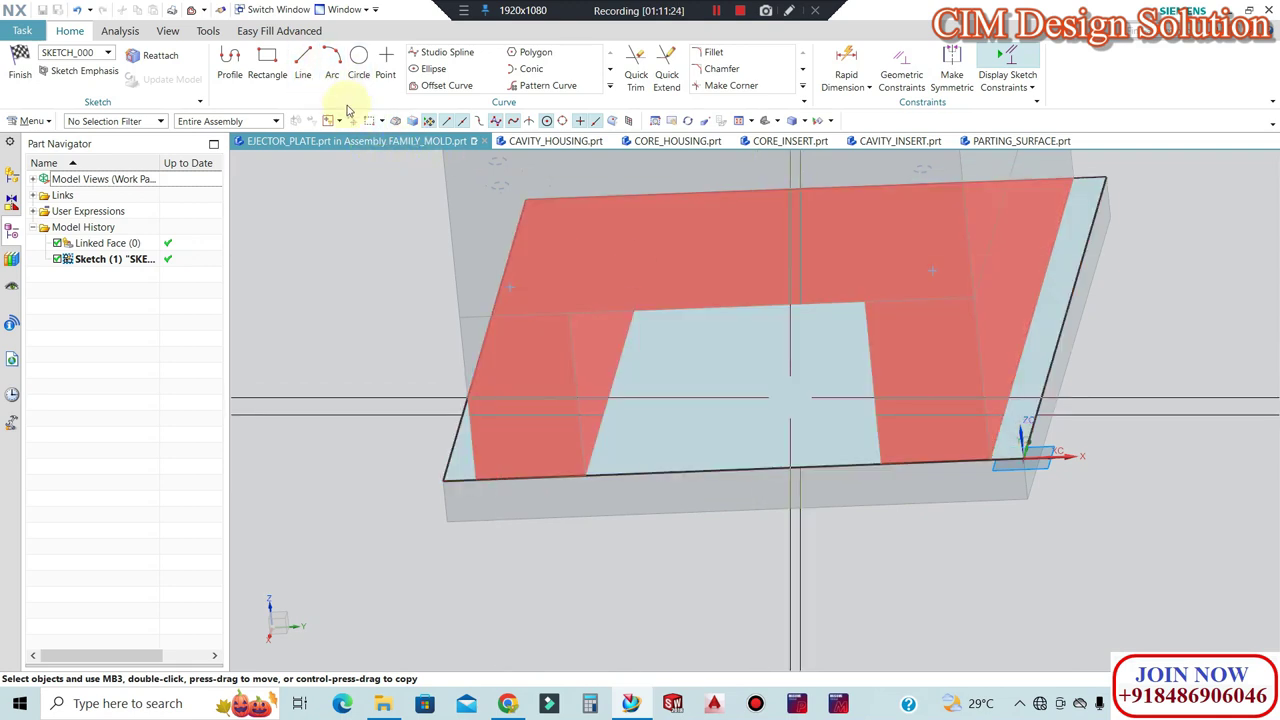
mouse_move(429, 220)
middle_down()
mouse_move(640, 434)
mouse_move(577, 368)
middle_up()
scroll(577, 368, up, 2)
Offset the plate's left edge 135 mm inward, then pick the right edge for a matching offset.
click(440, 85)
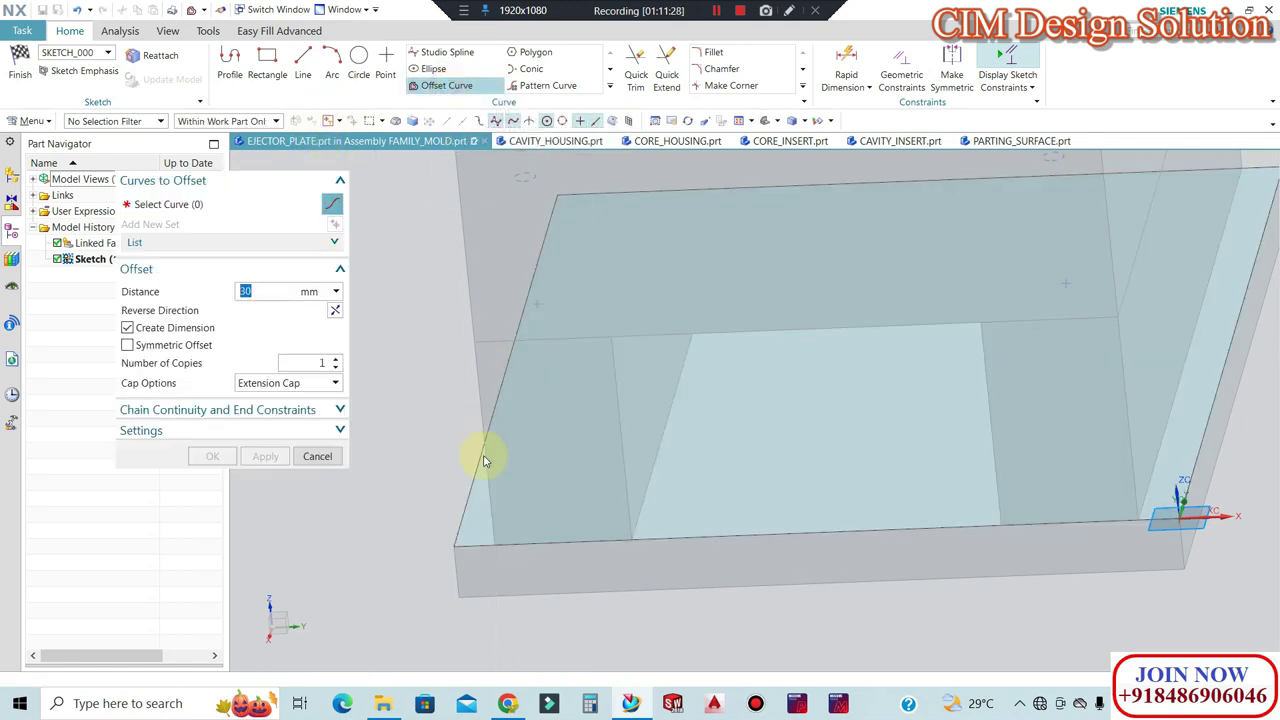
click(530, 466)
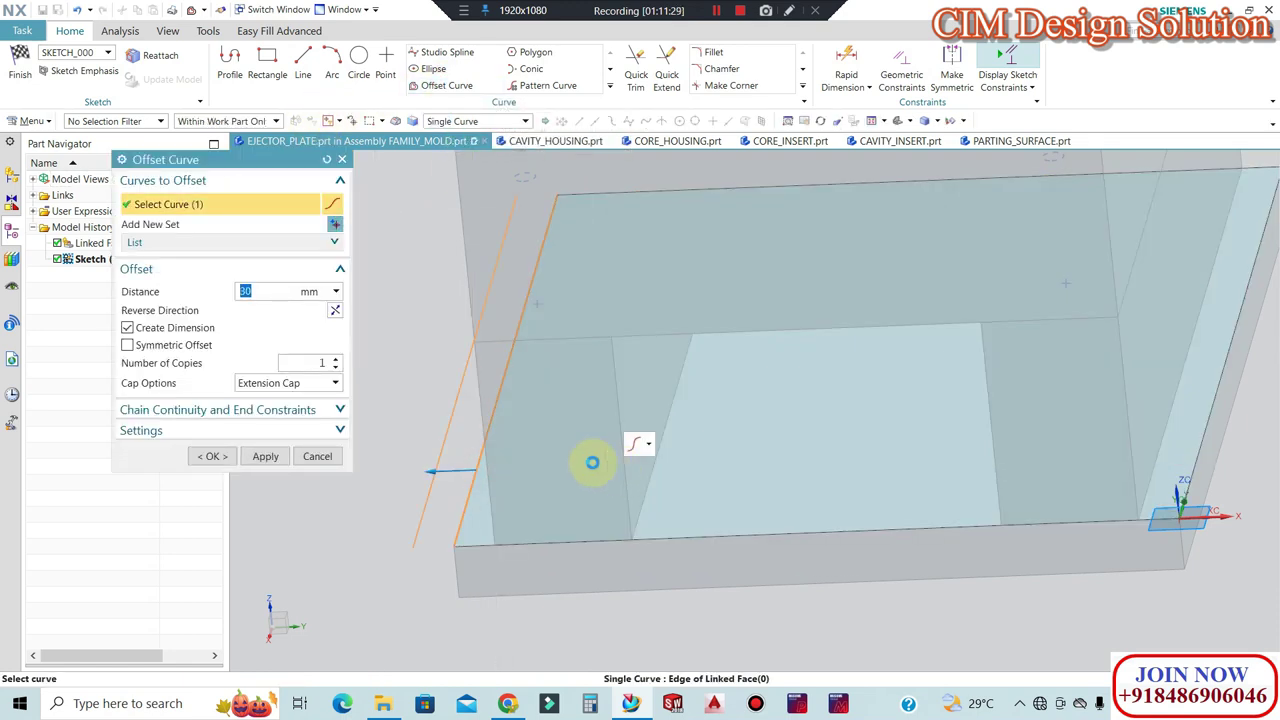
click(333, 309)
text(135)
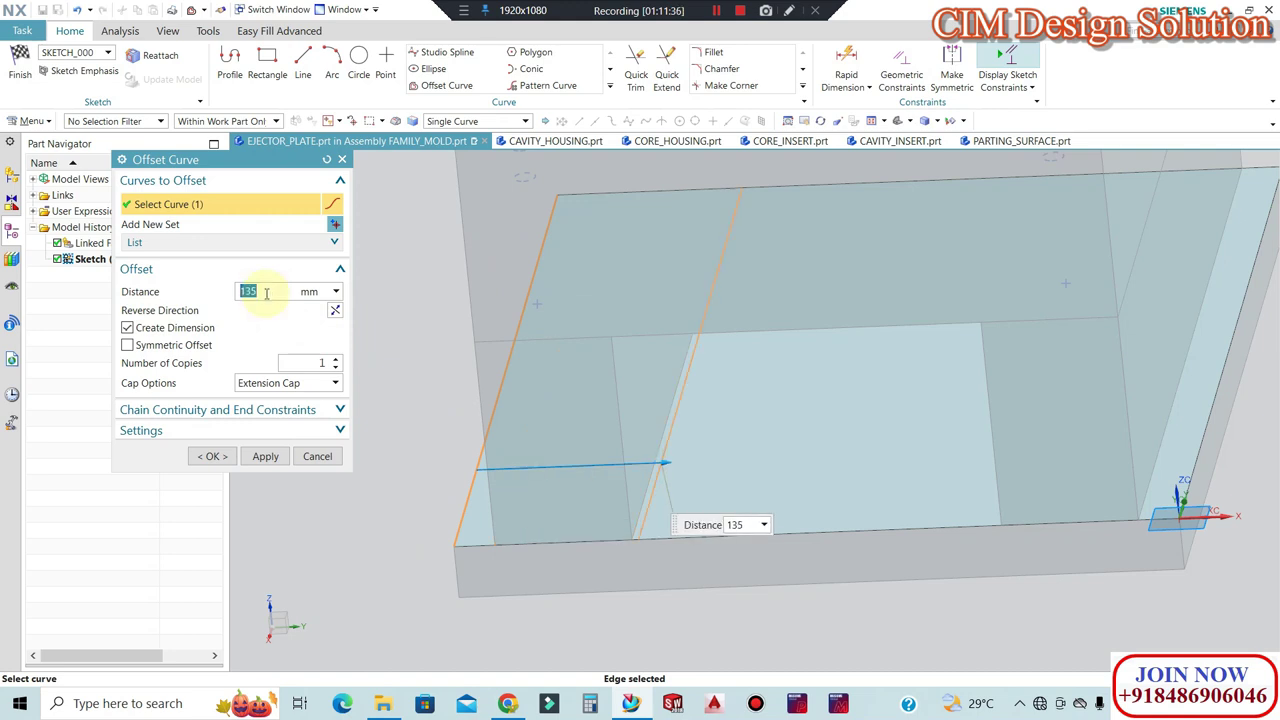
click(265, 456)
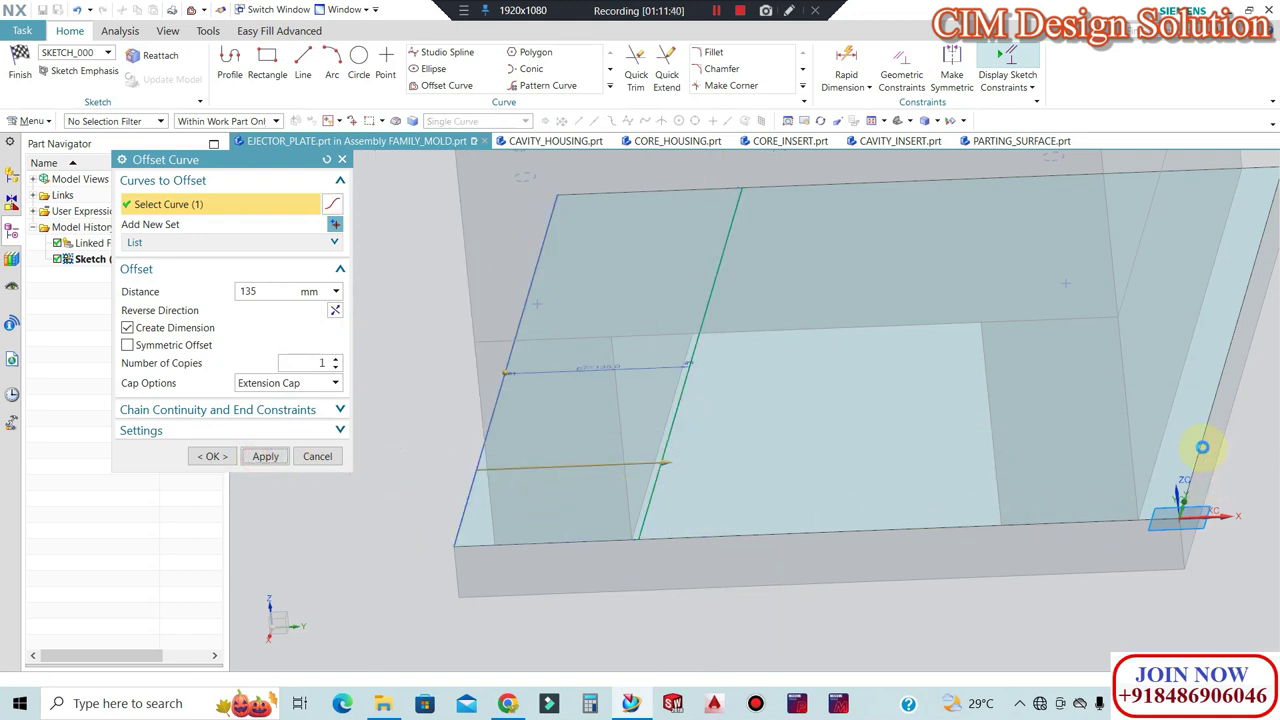
click(976, 487)
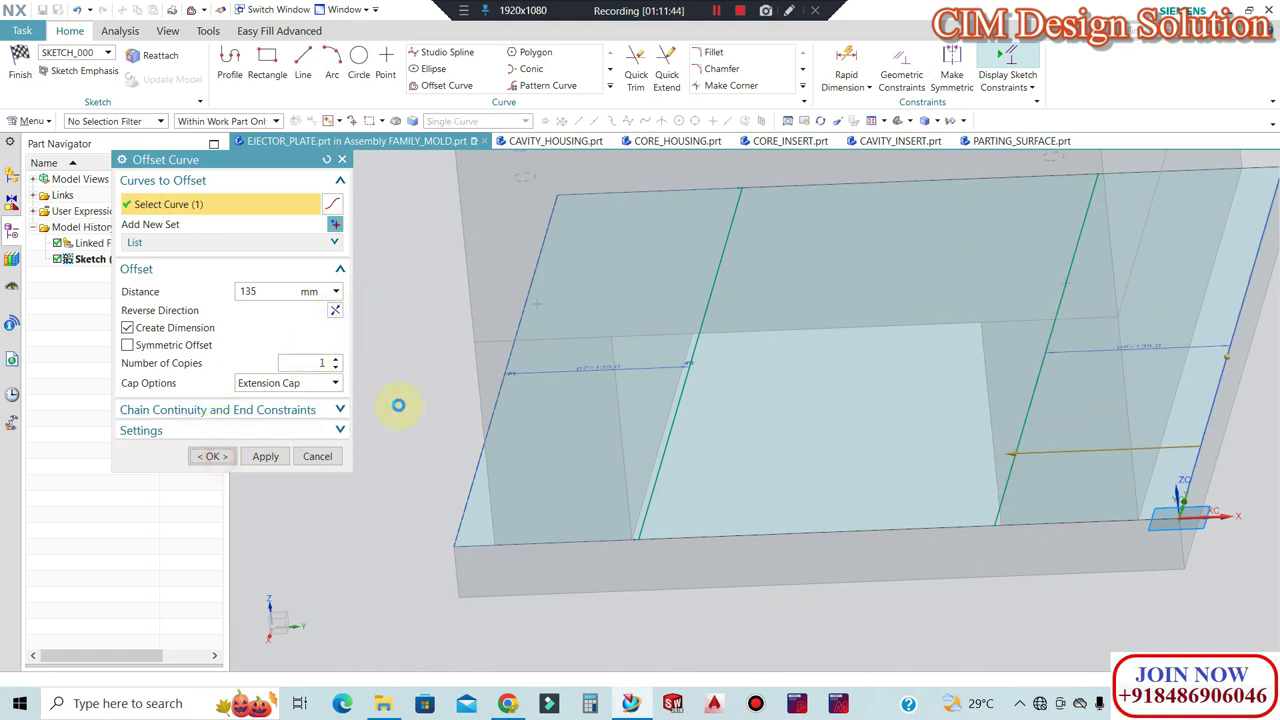
Draw the first closing line from the offset line's endpoint along the plate edge.
click(303, 65)
scroll(638, 551, up, 2)
scroll(638, 551, up, 2)
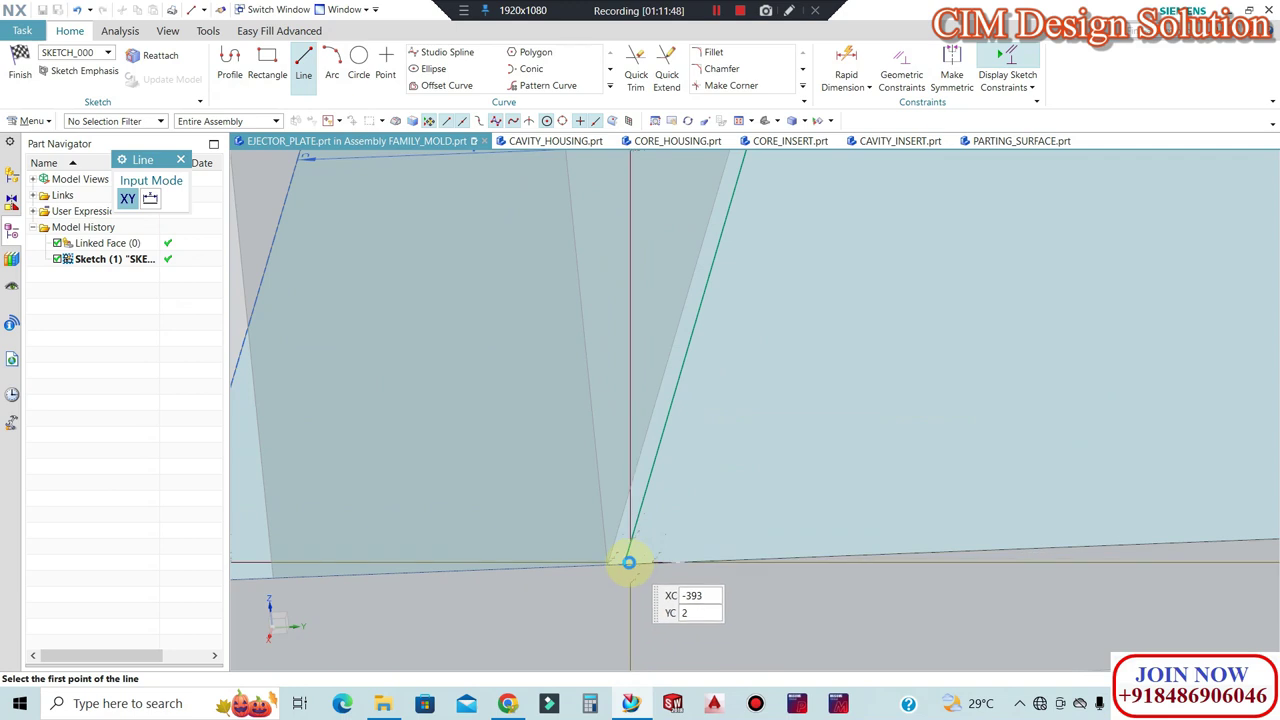
click(624, 564)
scroll(591, 449, down, 3)
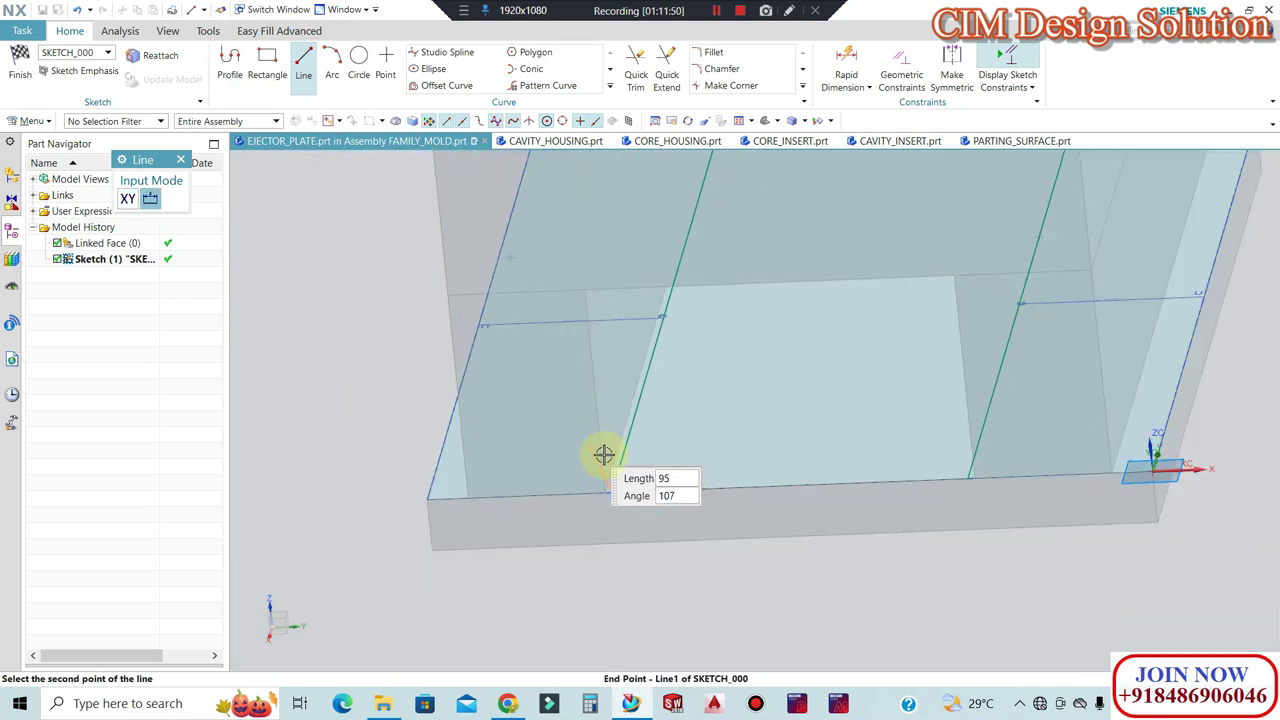
scroll(823, 460, down, 2)
scroll(740, 460, up, 2)
scroll(751, 462, up, 2)
click(751, 462)
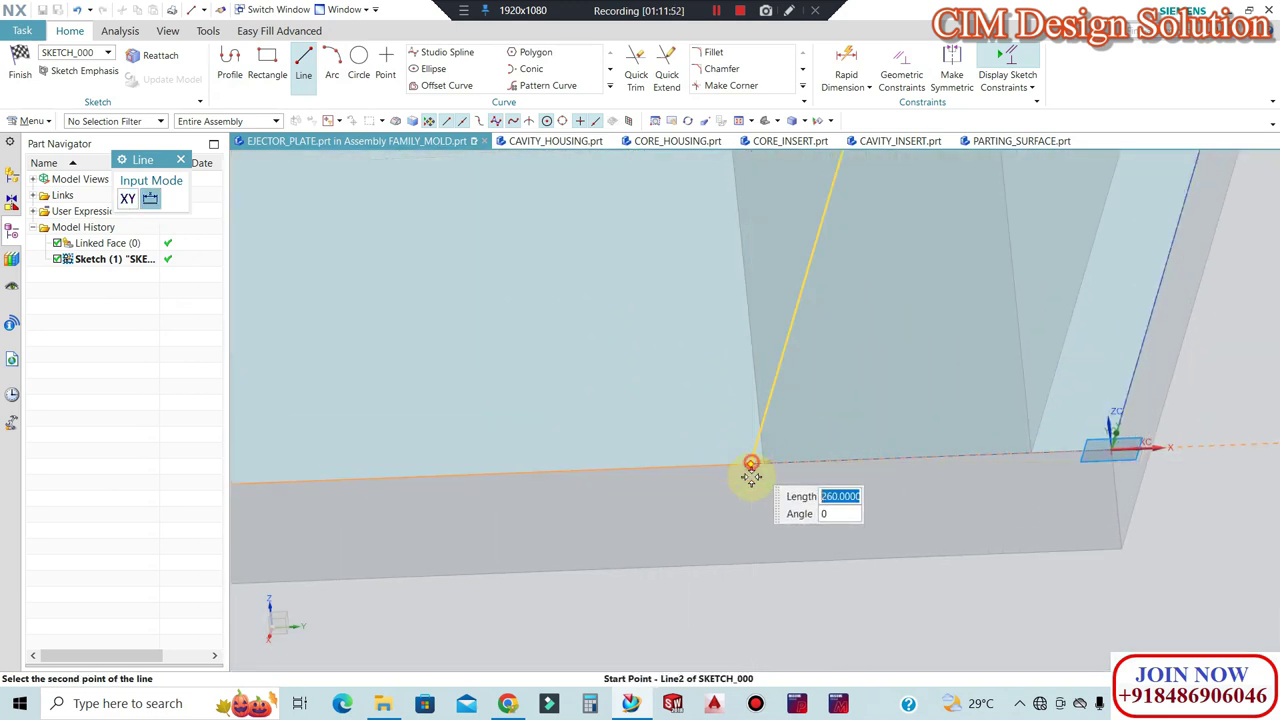
key(Escape)
Draw the second closing line between the opposite corners and finish the sketch.
scroll(757, 466, up, 3)
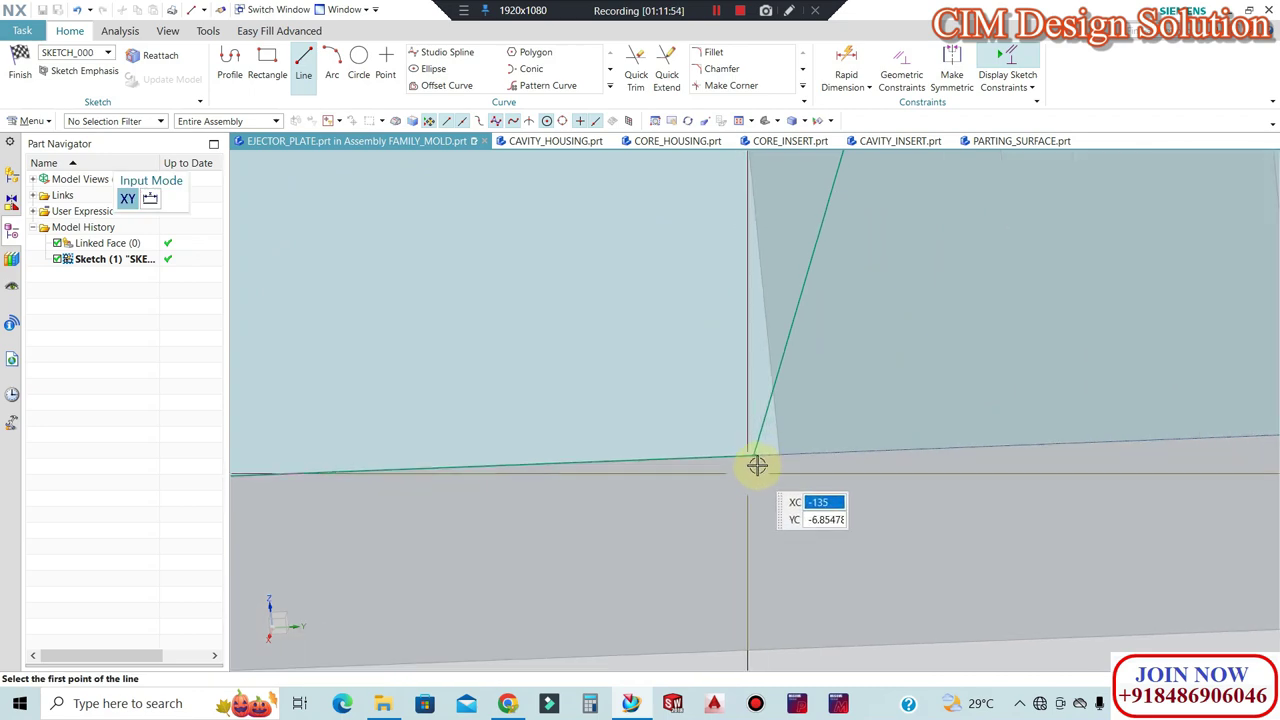
scroll(764, 443, down, 2)
scroll(777, 429, down, 3)
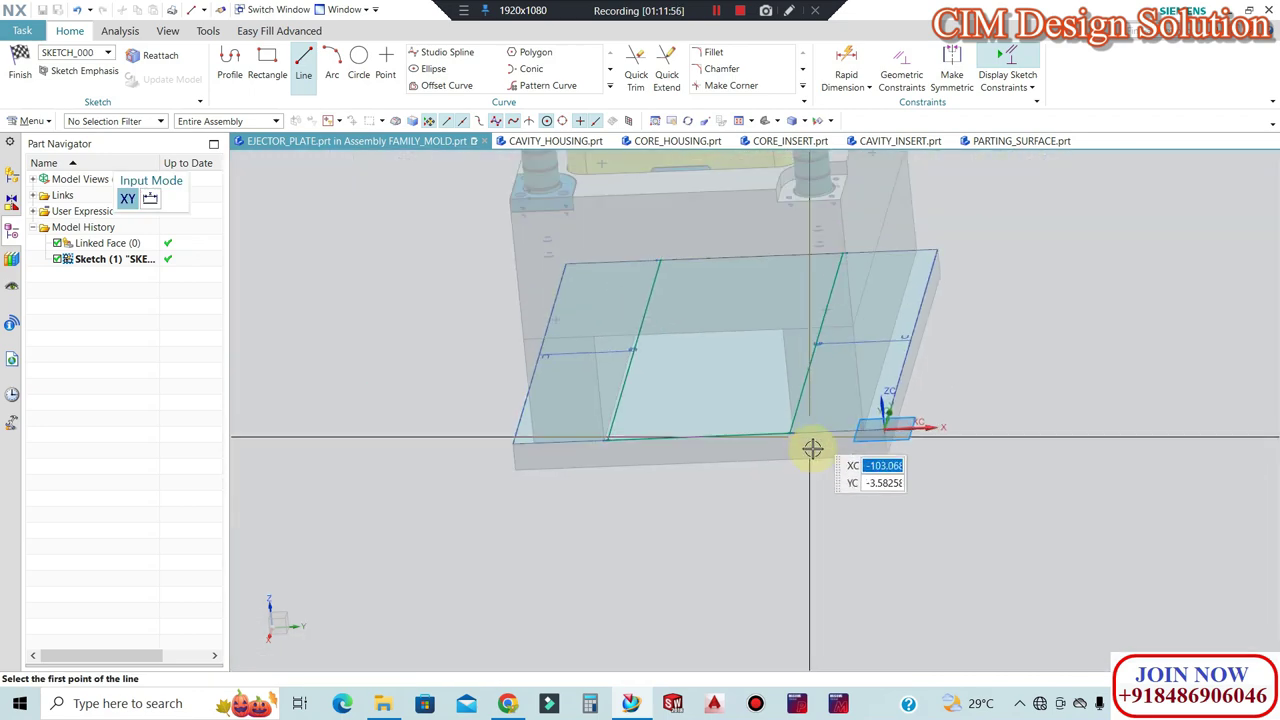
scroll(811, 449, down, 2)
mouse_move(774, 517)
middle_down()
mouse_move(652, 538)
mouse_move(588, 606)
mouse_move(771, 486)
middle_up()
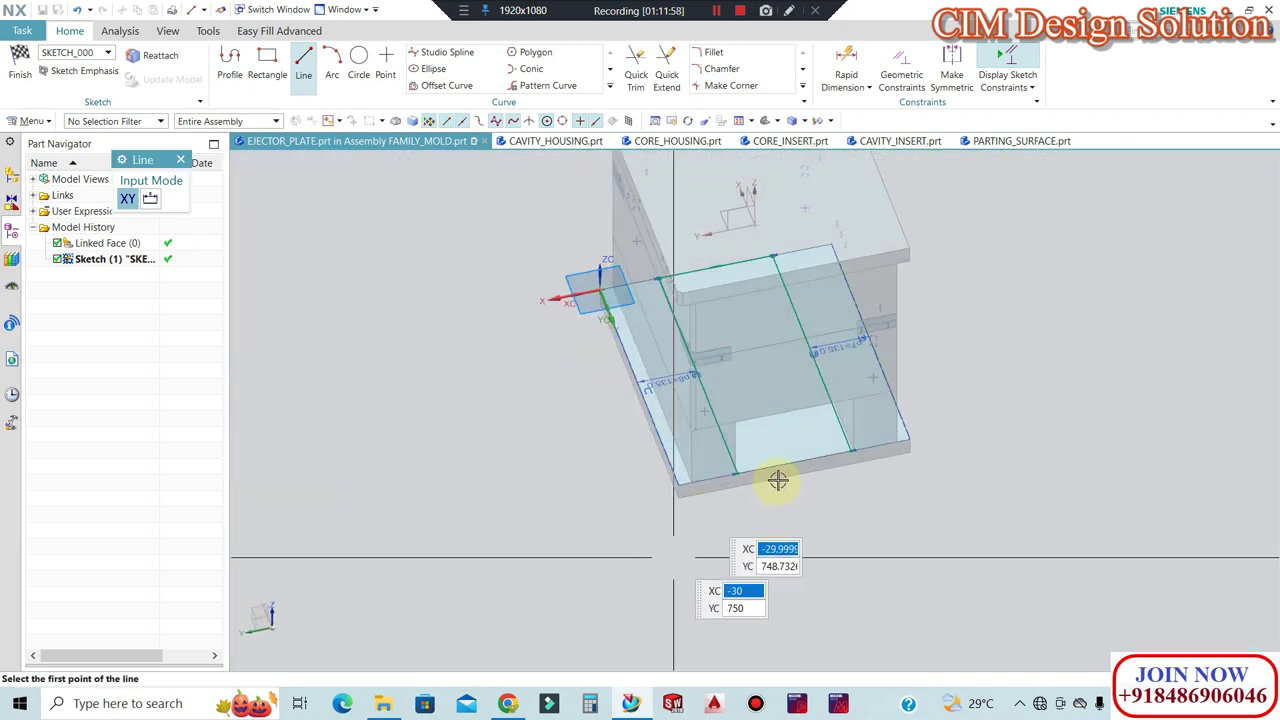
scroll(691, 457, up, 3)
scroll(581, 484, up, 2)
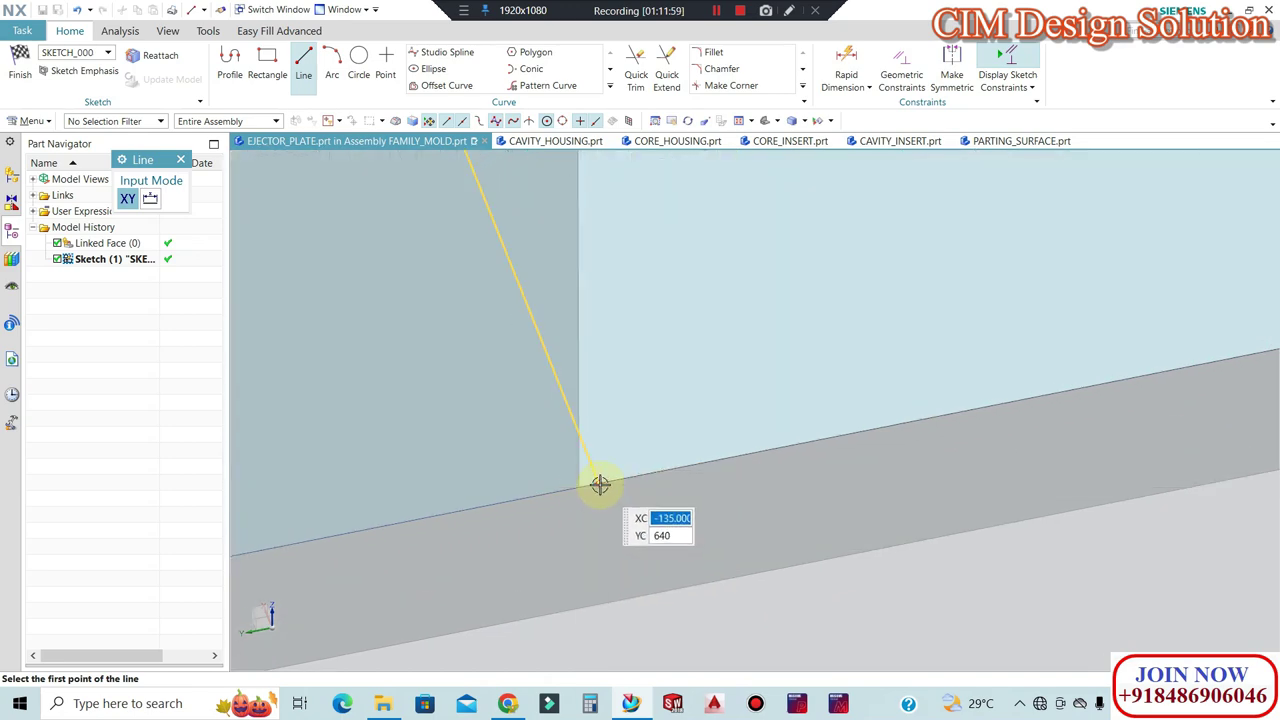
click(600, 485)
scroll(766, 457, down, 3)
scroll(929, 414, up, 2)
scroll(1098, 393, up, 2)
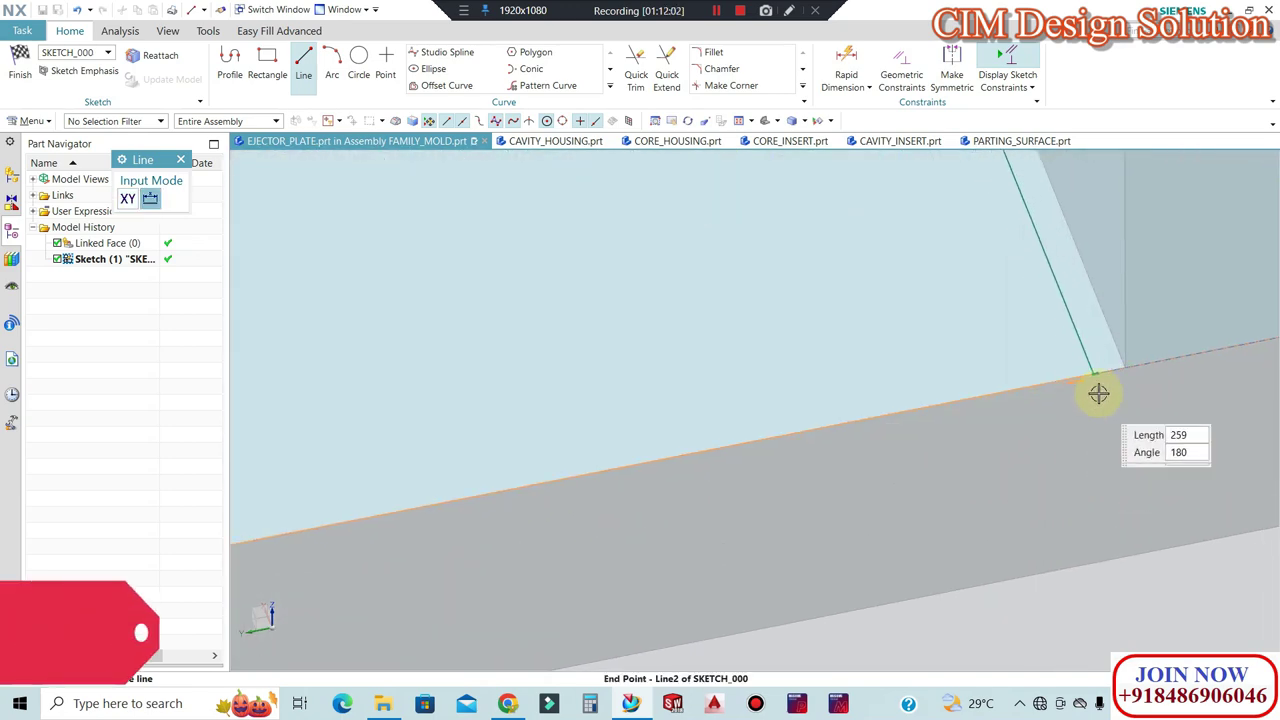
click(1093, 375)
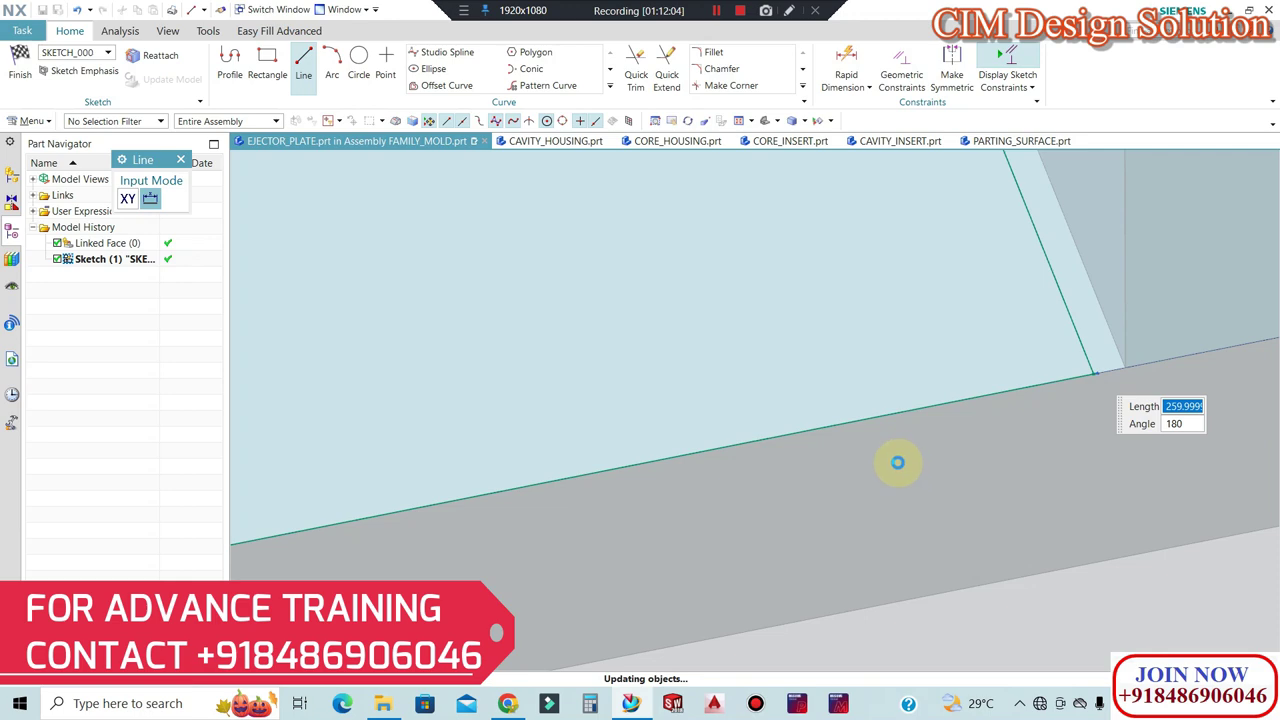
key(Escape)
key(ctrl+q)
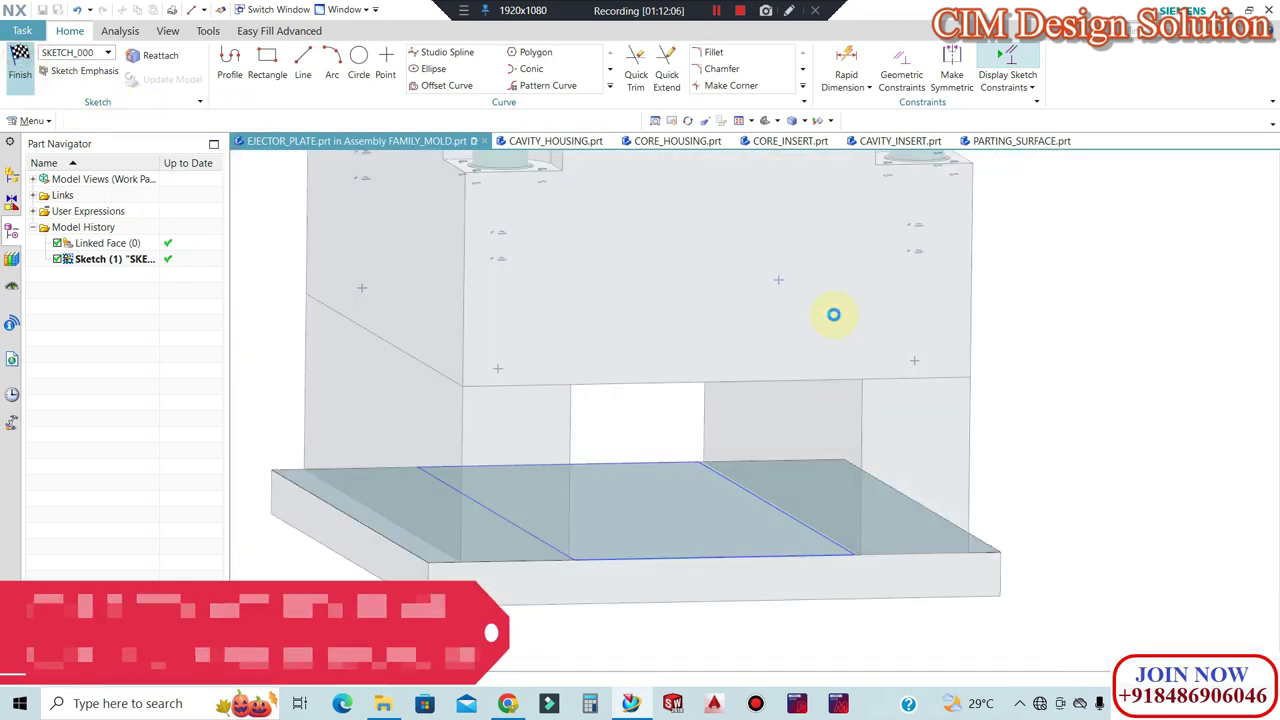
key(x)
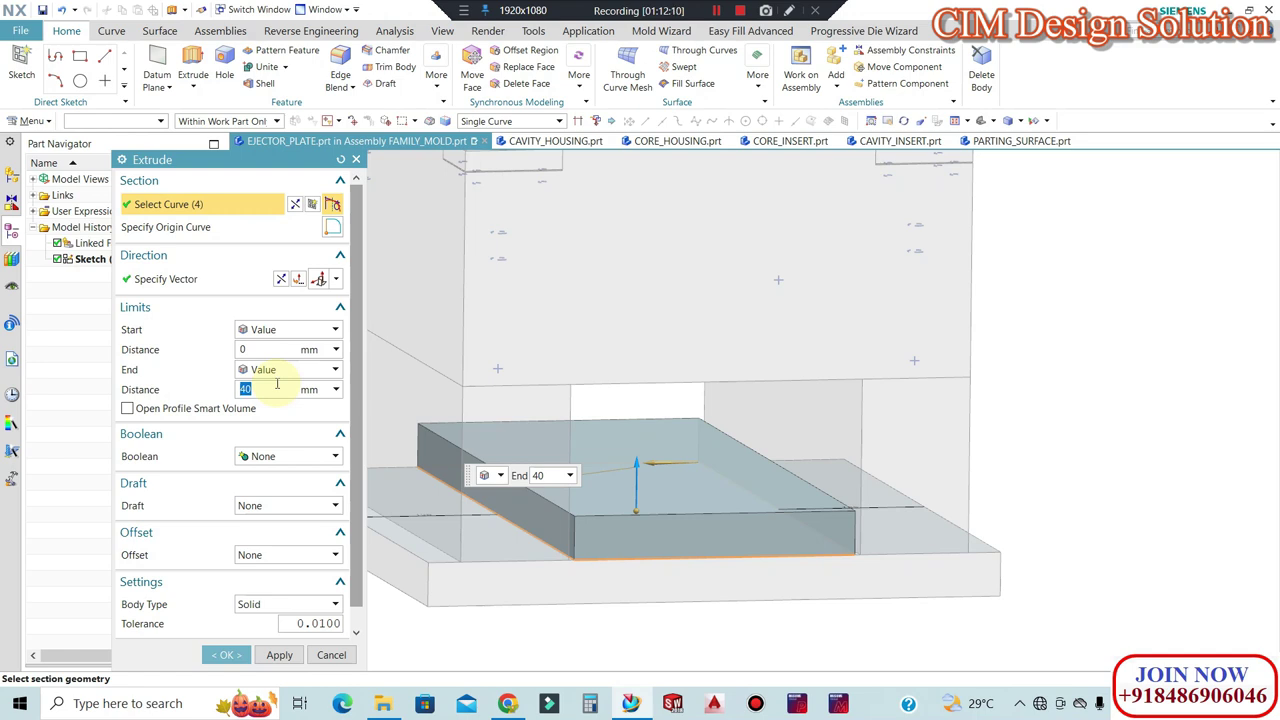
Extrude the closed profile from 10 mm to 30 mm with Boolean None.
key(Return)
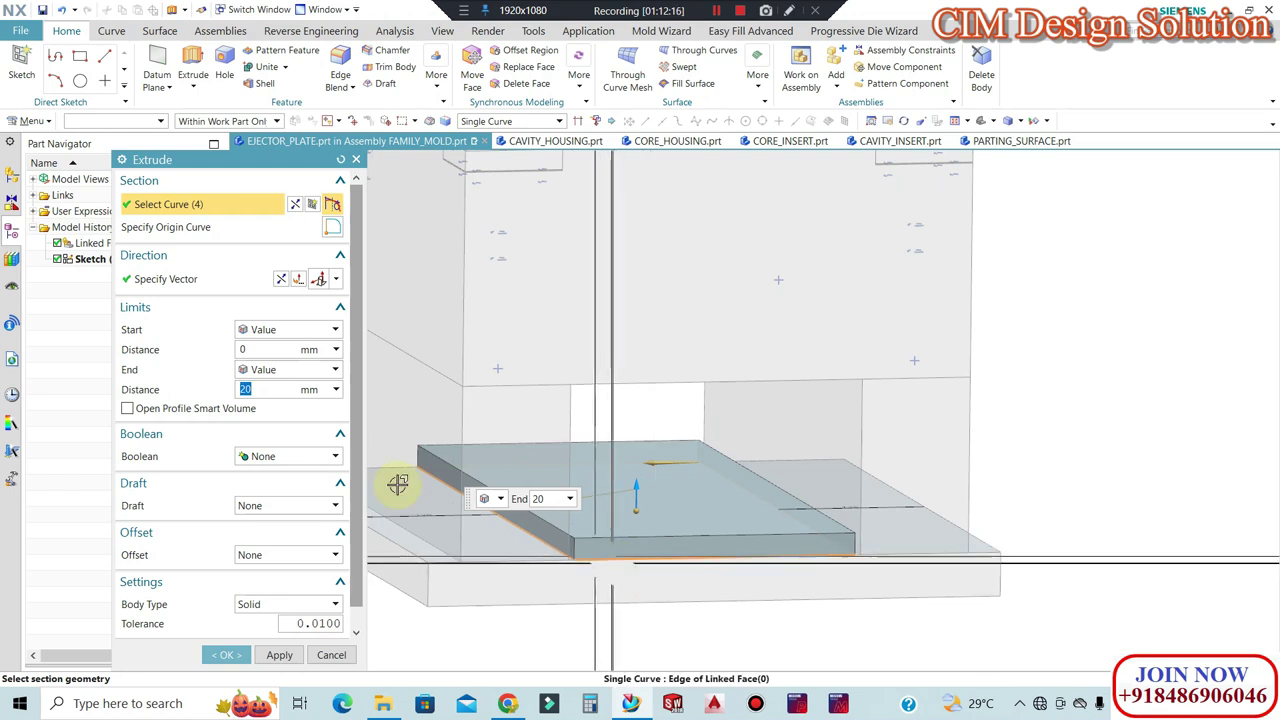
text(30)
key(Return)
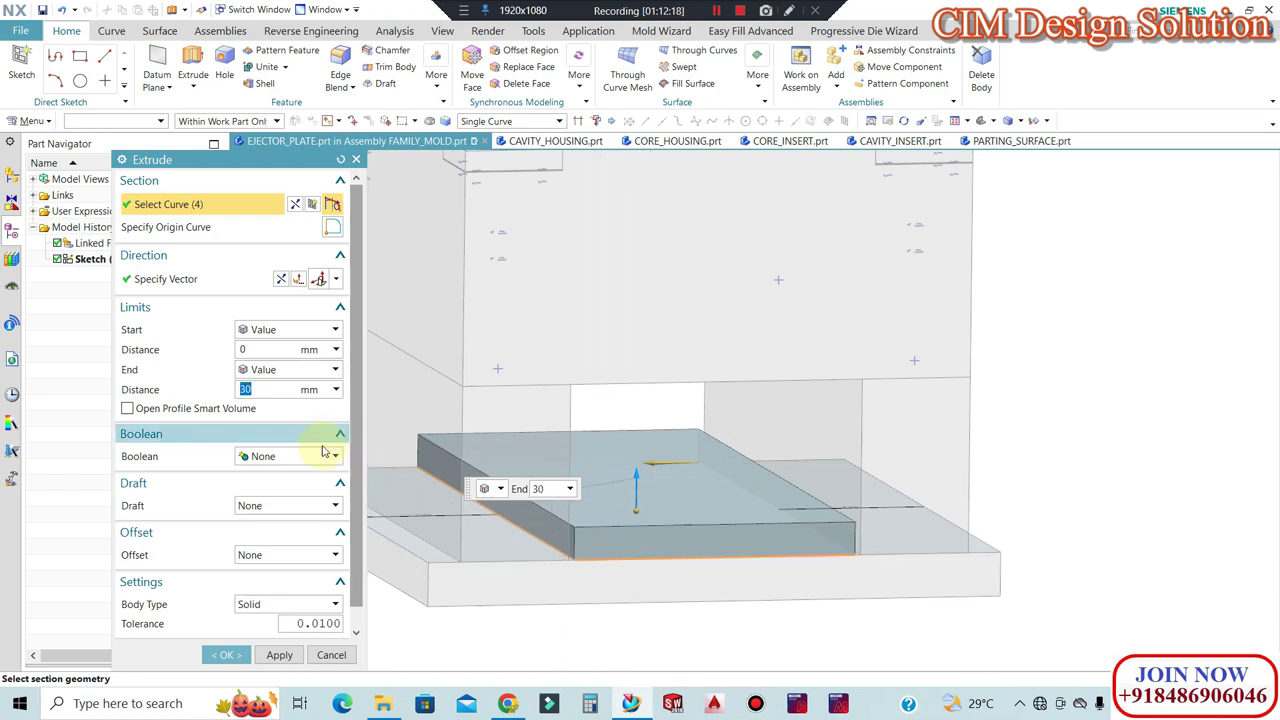
click(266, 349)
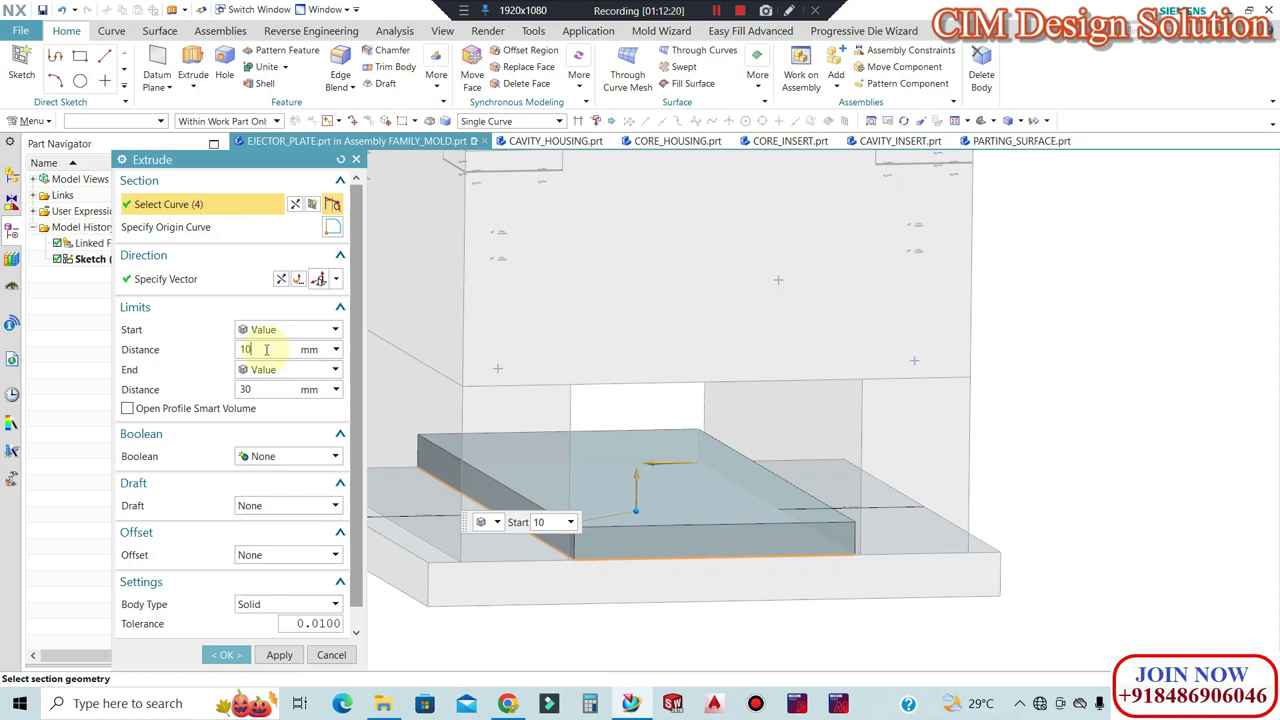
key(Return)
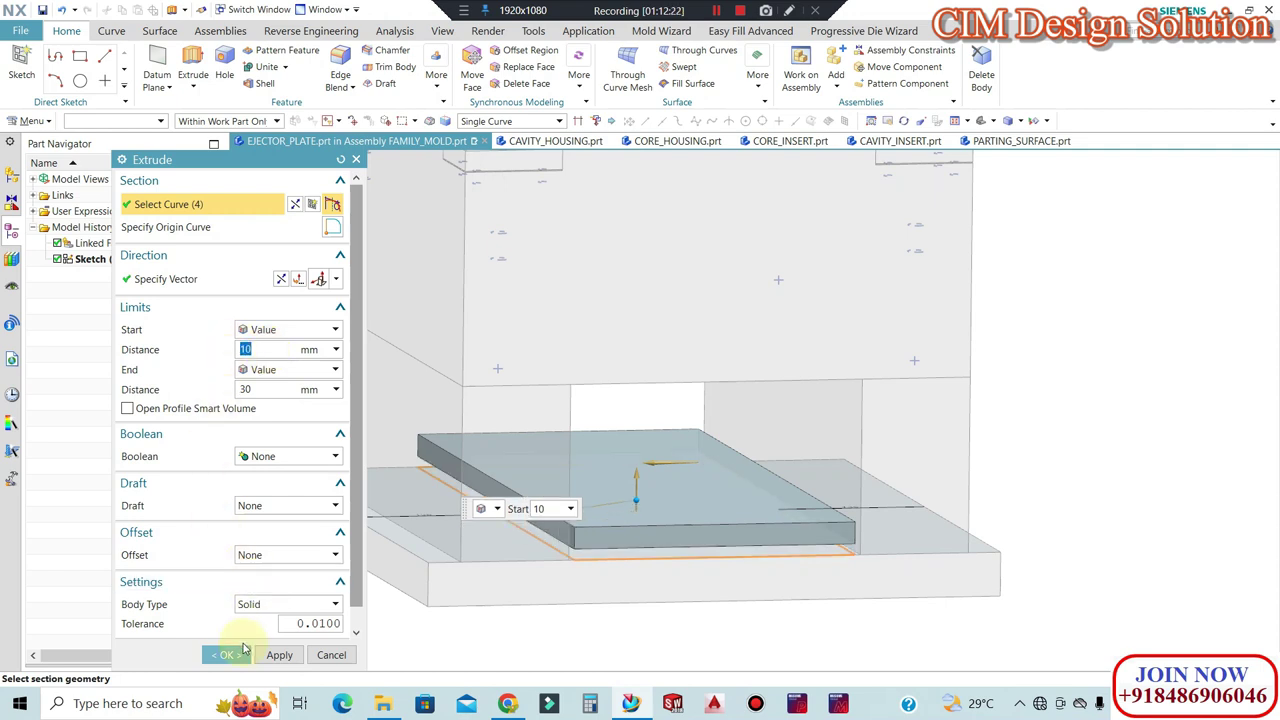
click(227, 654)
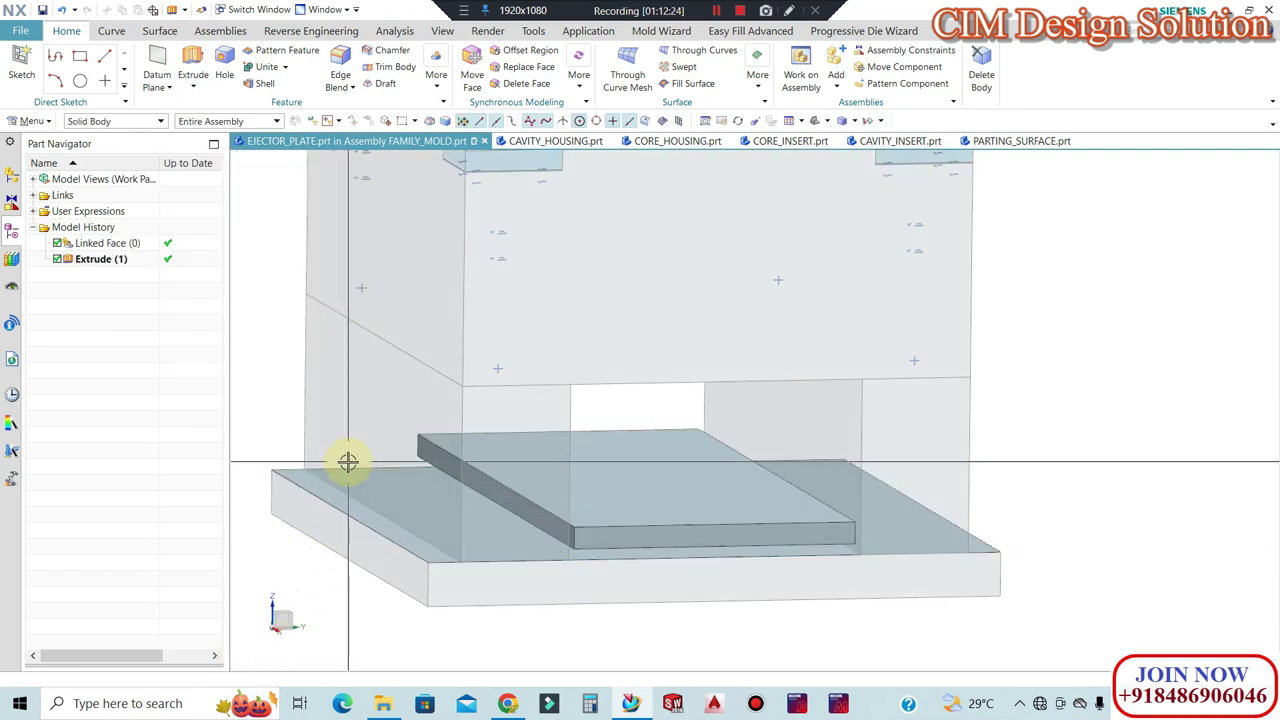
Move the ejector plate's linked sheet body to layer 10 using the Sheet Body filter.
key(ctrl+j)
click(110, 121)
click(100, 209)
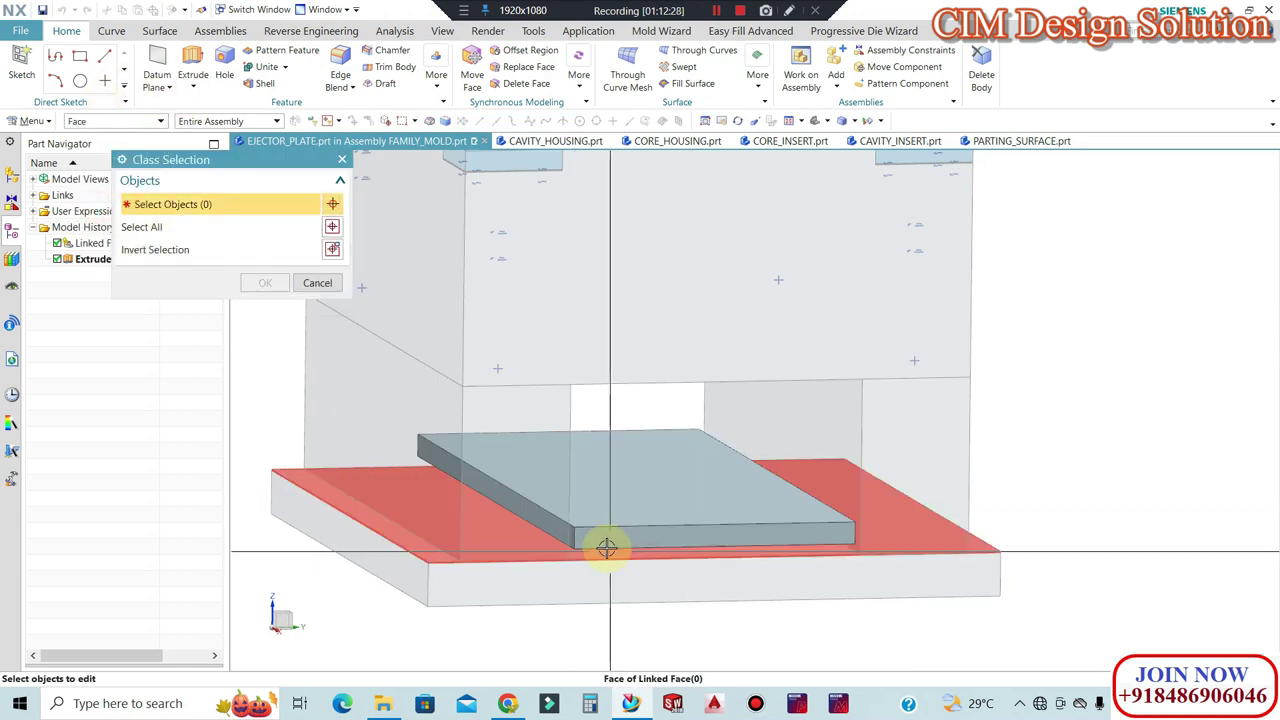
click(93, 121)
click(103, 252)
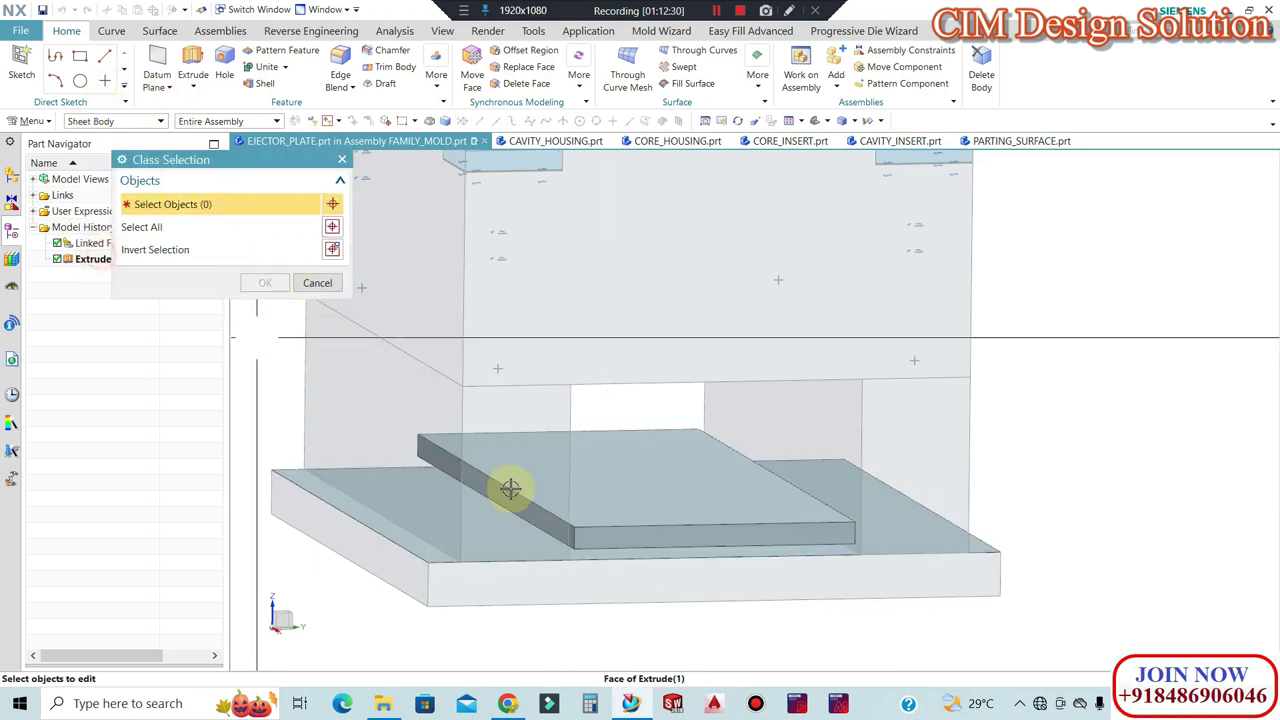
click(526, 543)
click(265, 283)
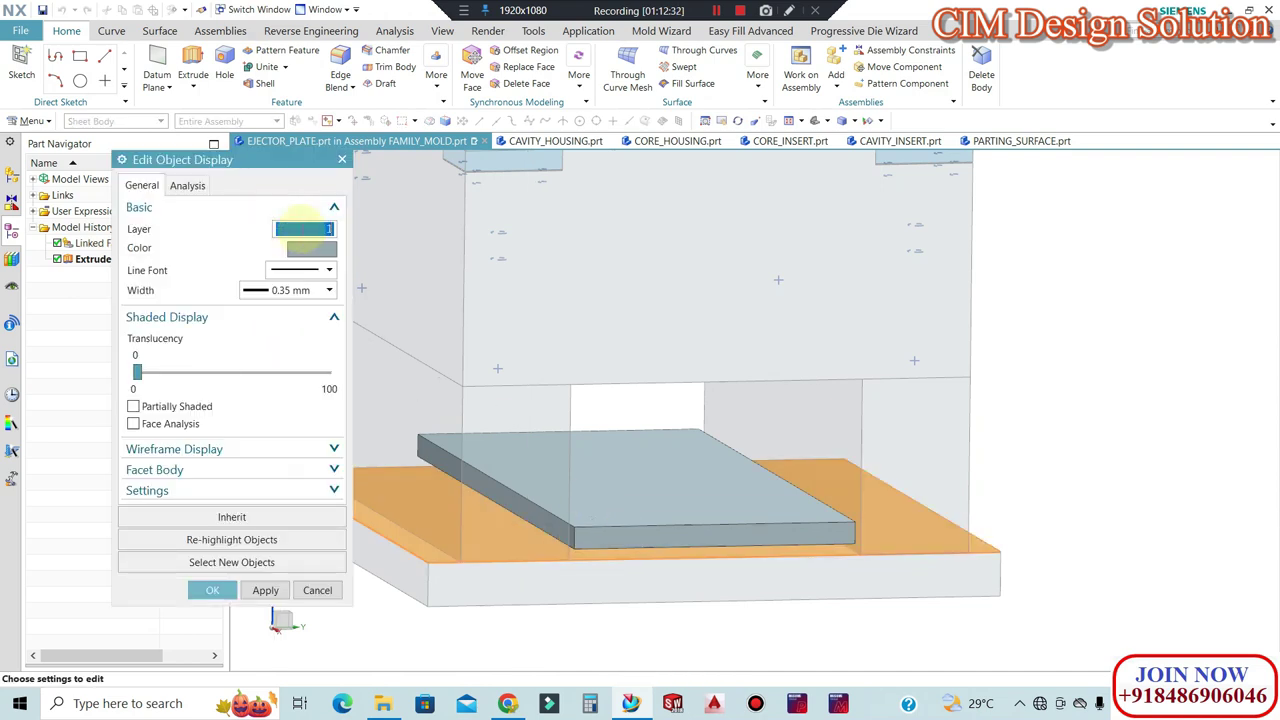
key(Return)
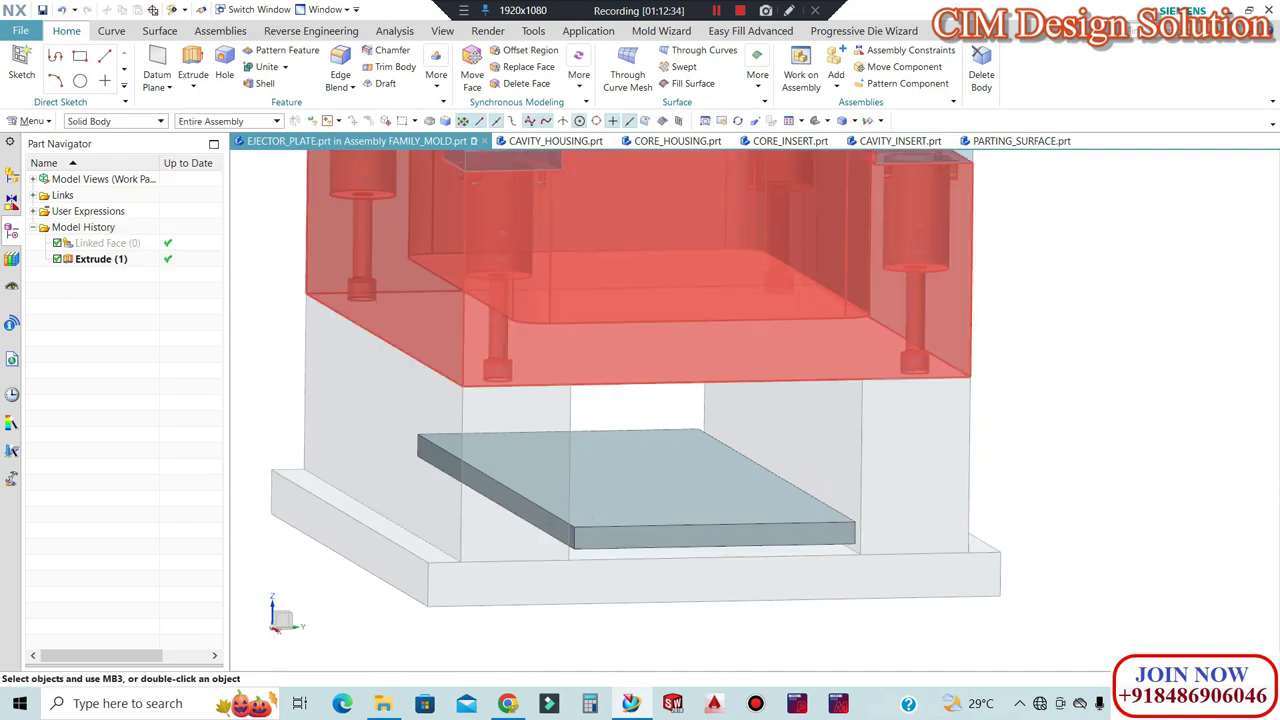
Make FAMILY_MOLD, then BOTTOM_PLATE, the work part in the Assembly Navigator.
click(14, 181)
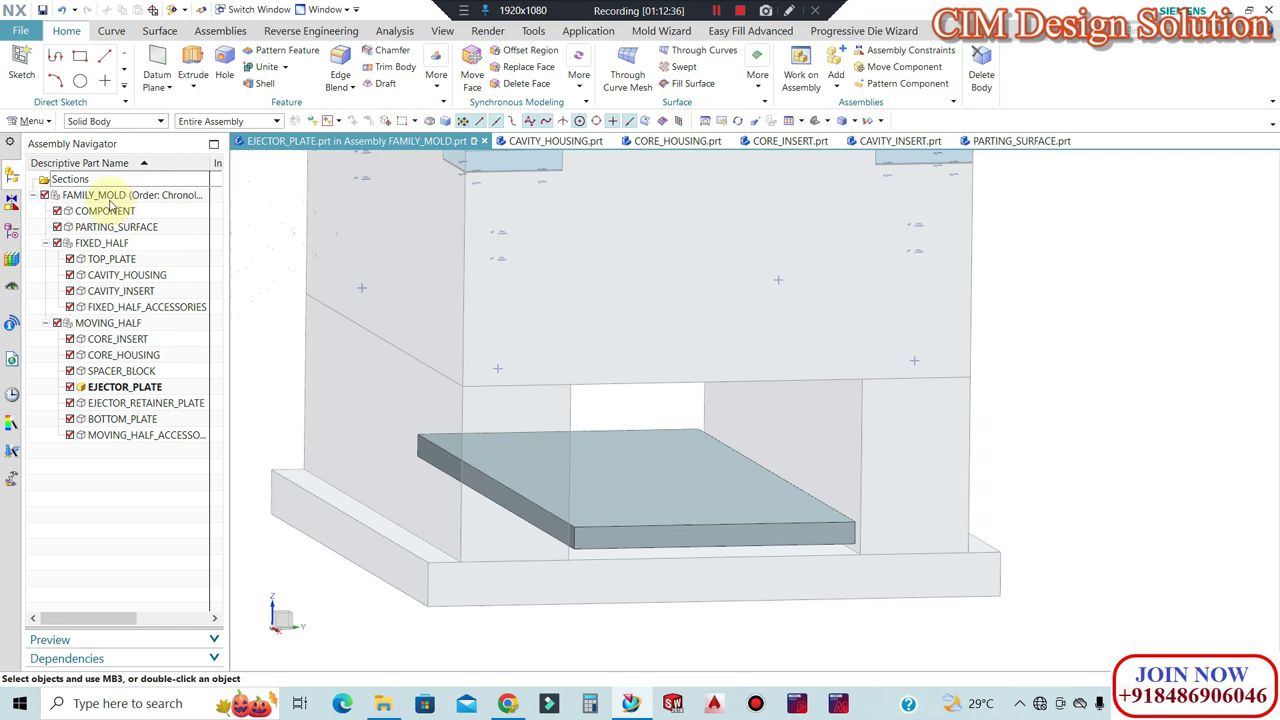
double_click(108, 197)
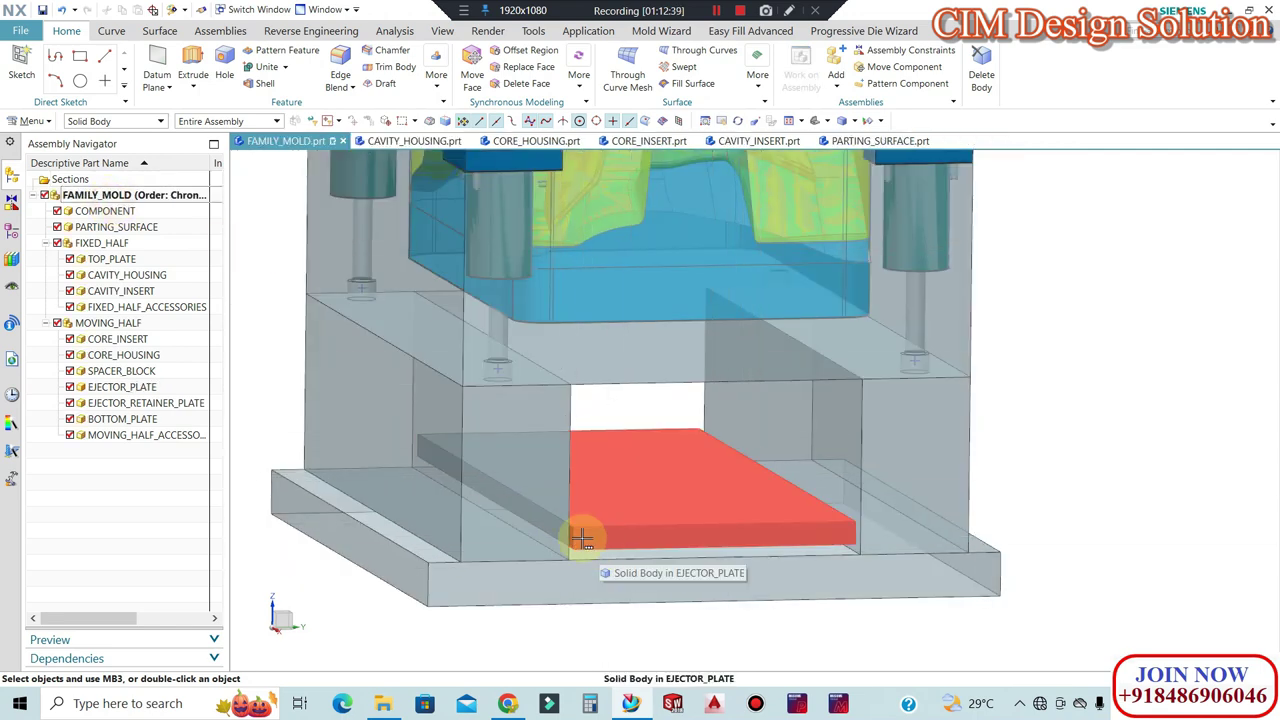
click(128, 388)
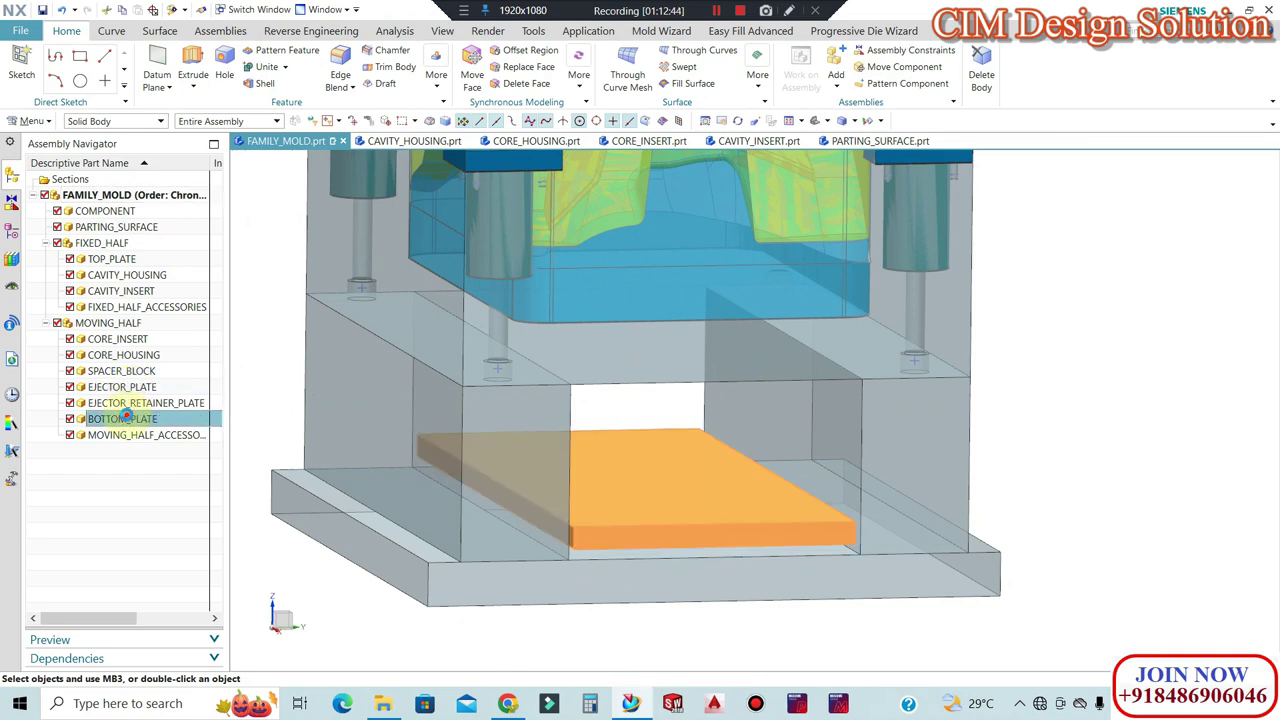
double_click(122, 418)
key(ctrl+j)
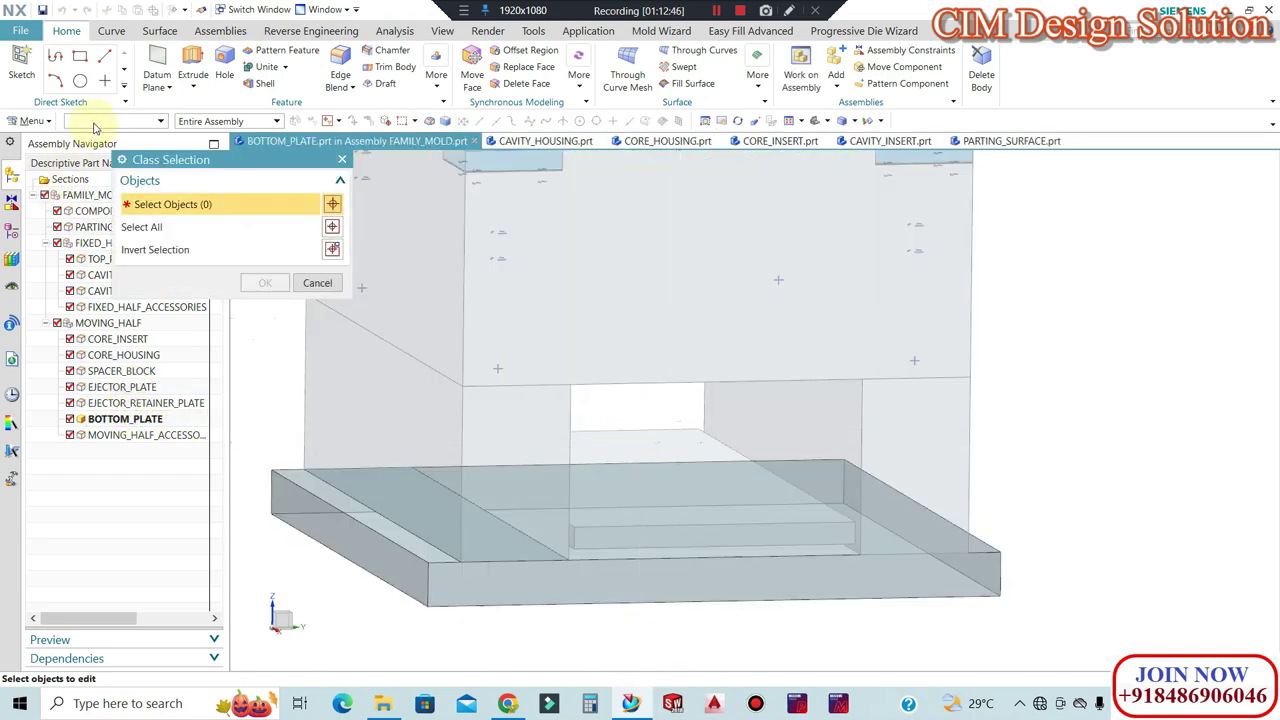
Move the bottom plate's sheet body to layer 100, hiding it, using the Sheet Body filter.
click(95, 124)
click(95, 263)
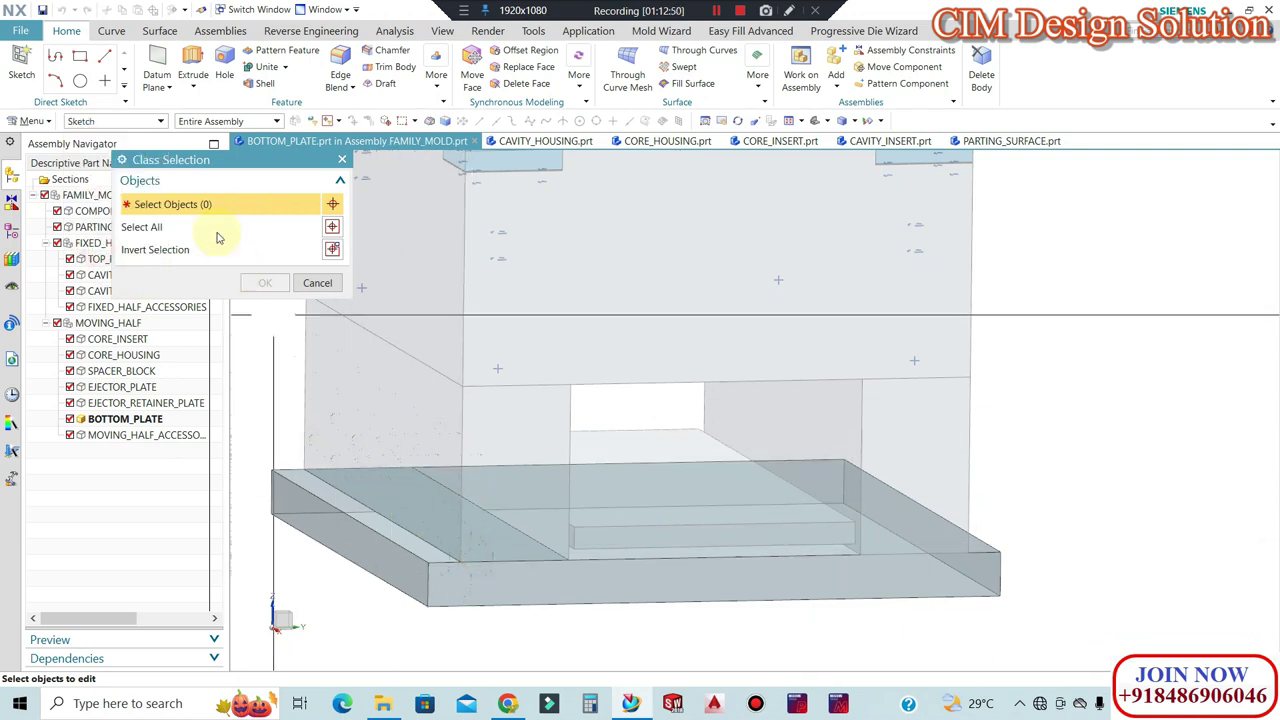
click(108, 123)
click(88, 250)
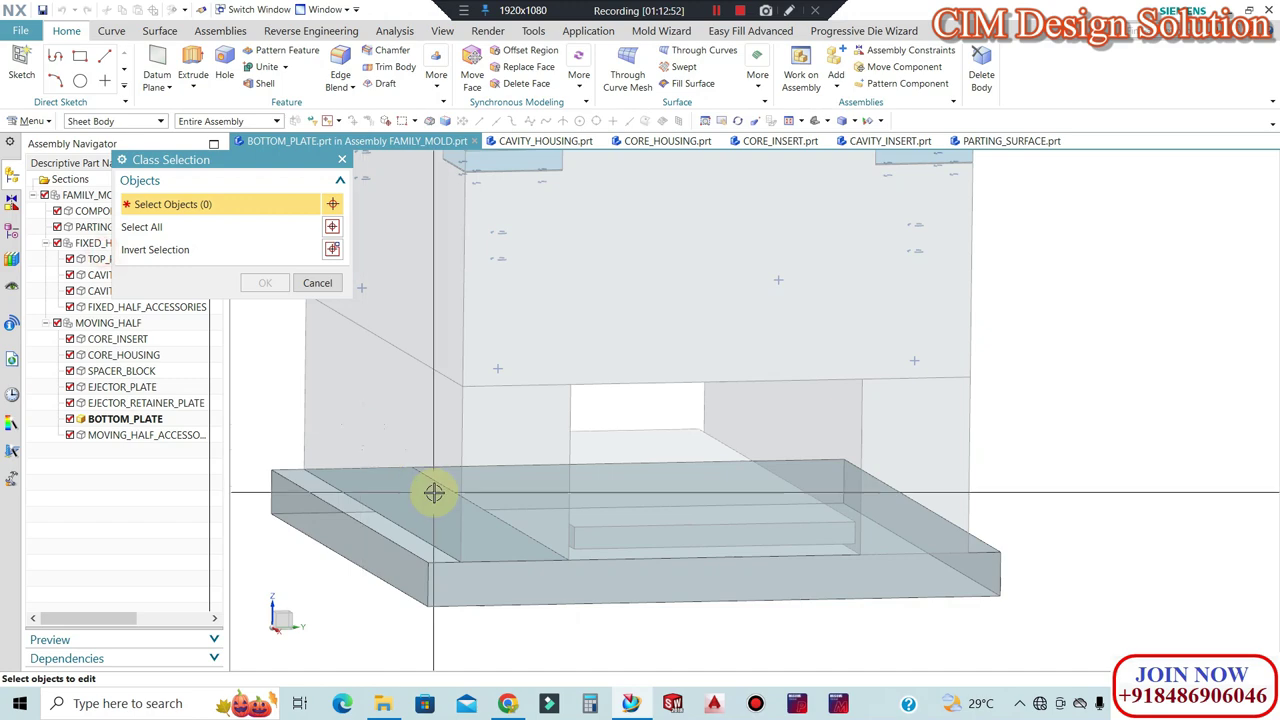
middle_click(394, 481)
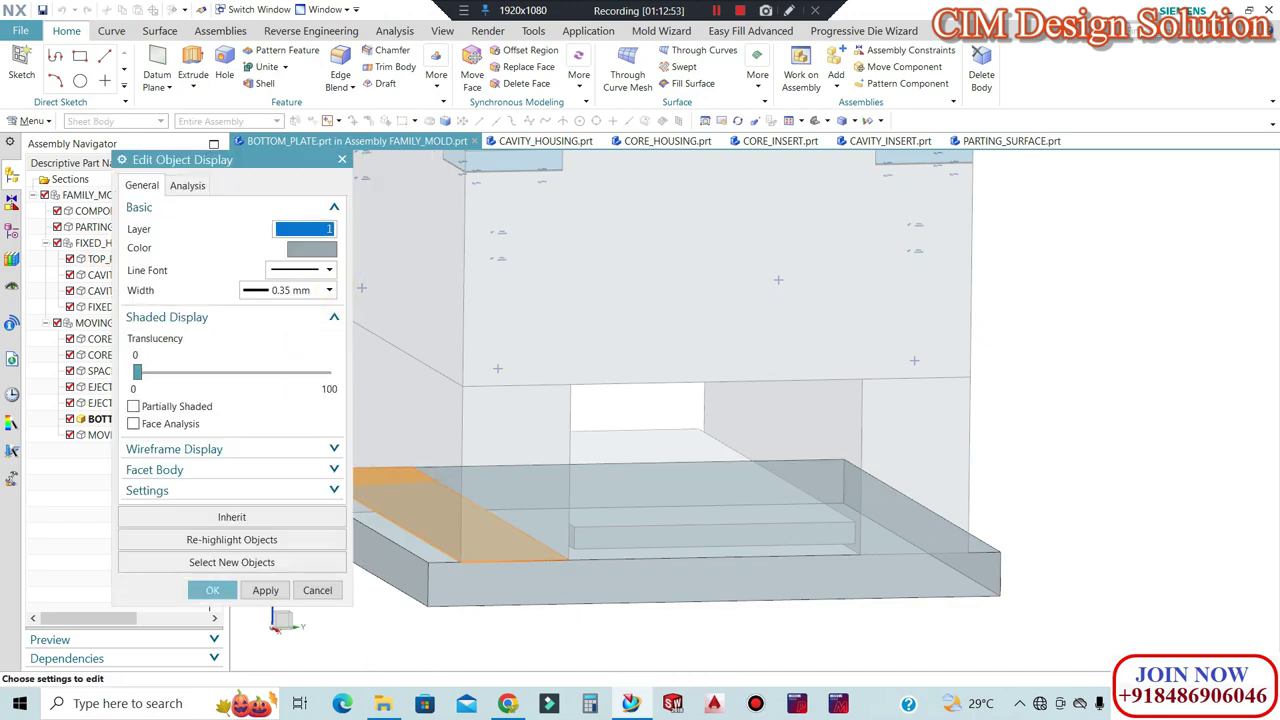
middle_click(337, 291)
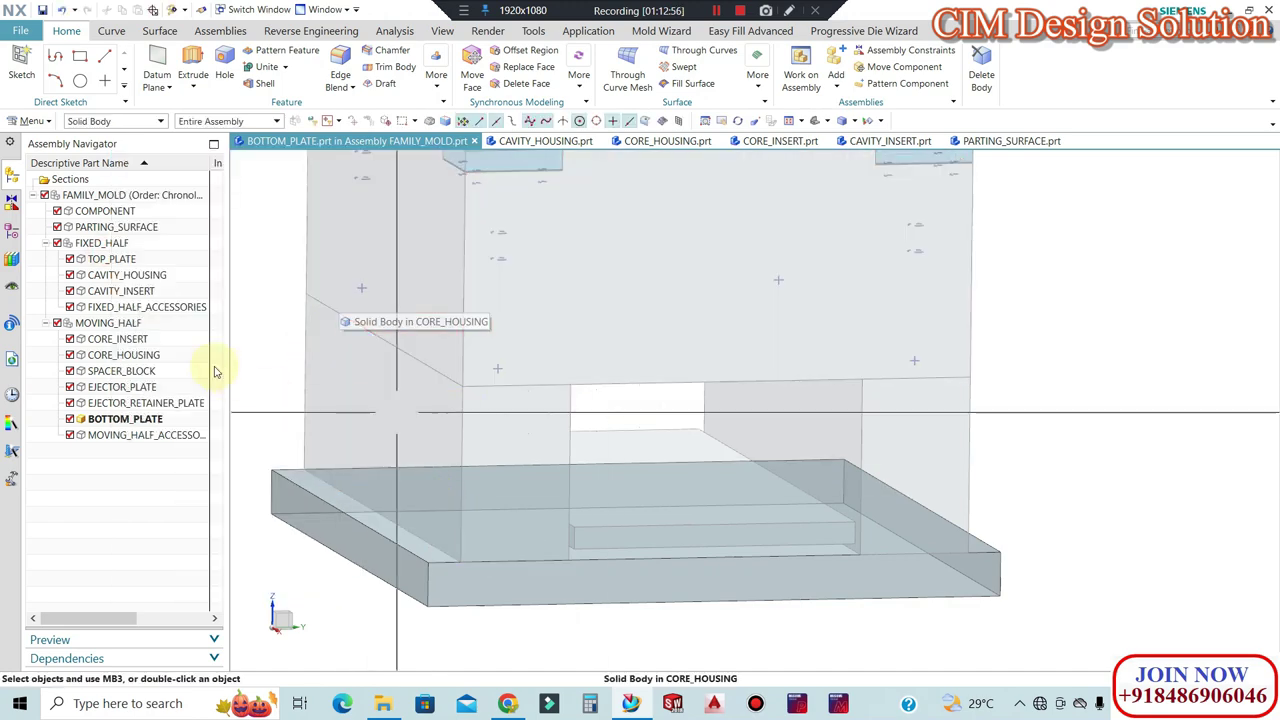
Return to FAMILY_MOLD and make EJECTOR_RETAINER_PLATE the work part.
double_click(113, 195)
mouse_move(749, 475)
middle_down()
mouse_move(709, 448)
mouse_move(771, 481)
middle_up()
scroll(771, 481, up, 2)
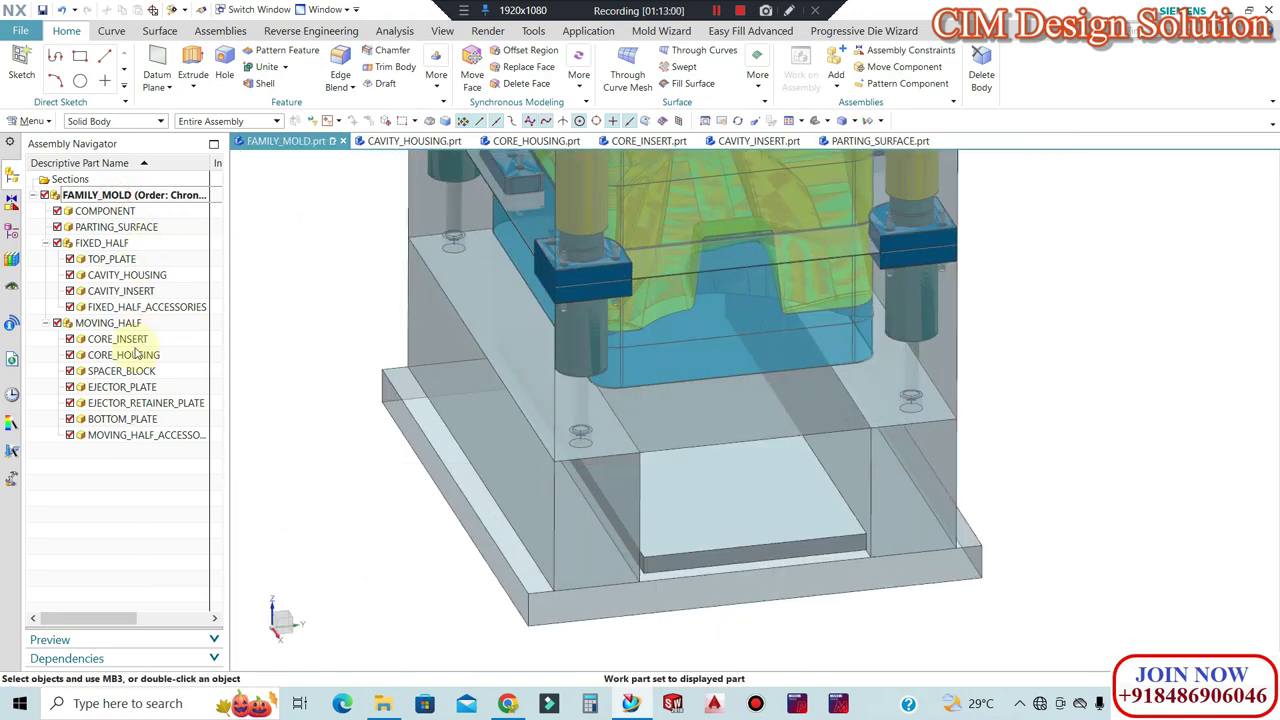
double_click(138, 404)
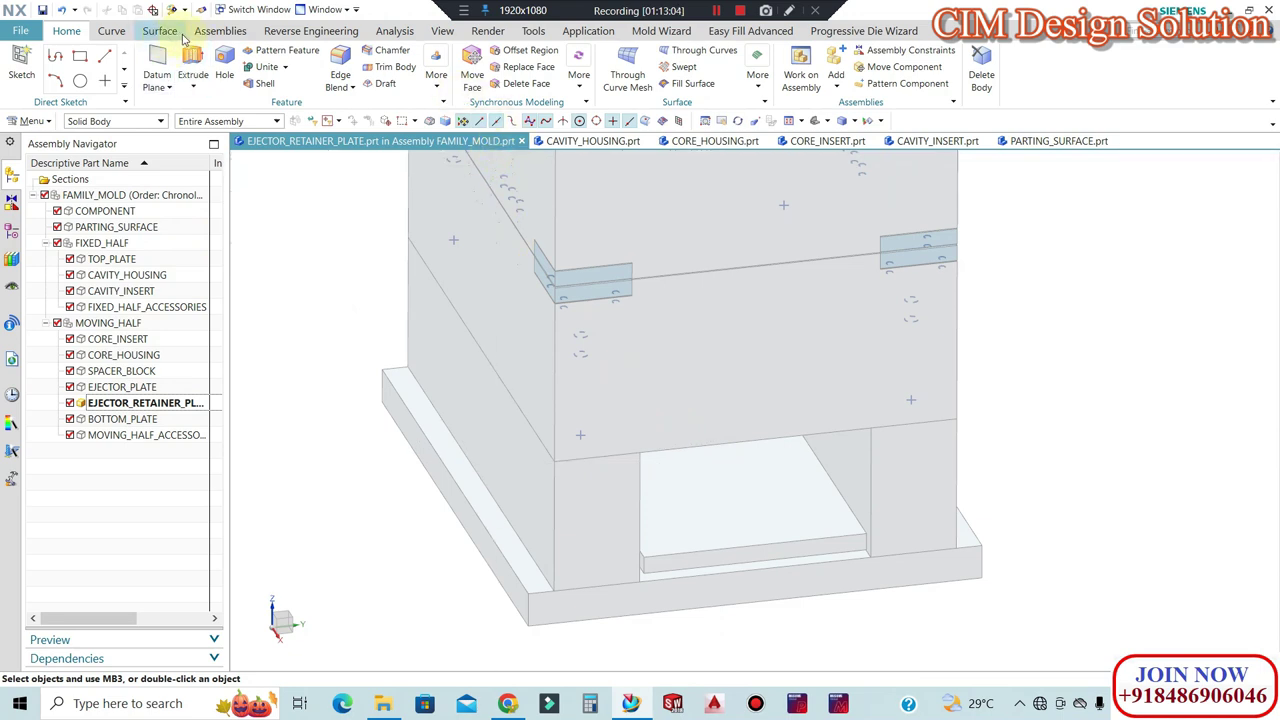
WAVE-link the bottom plate face into EJECTOR_RETAINER_PLATE as an associative Face link.
click(215, 33)
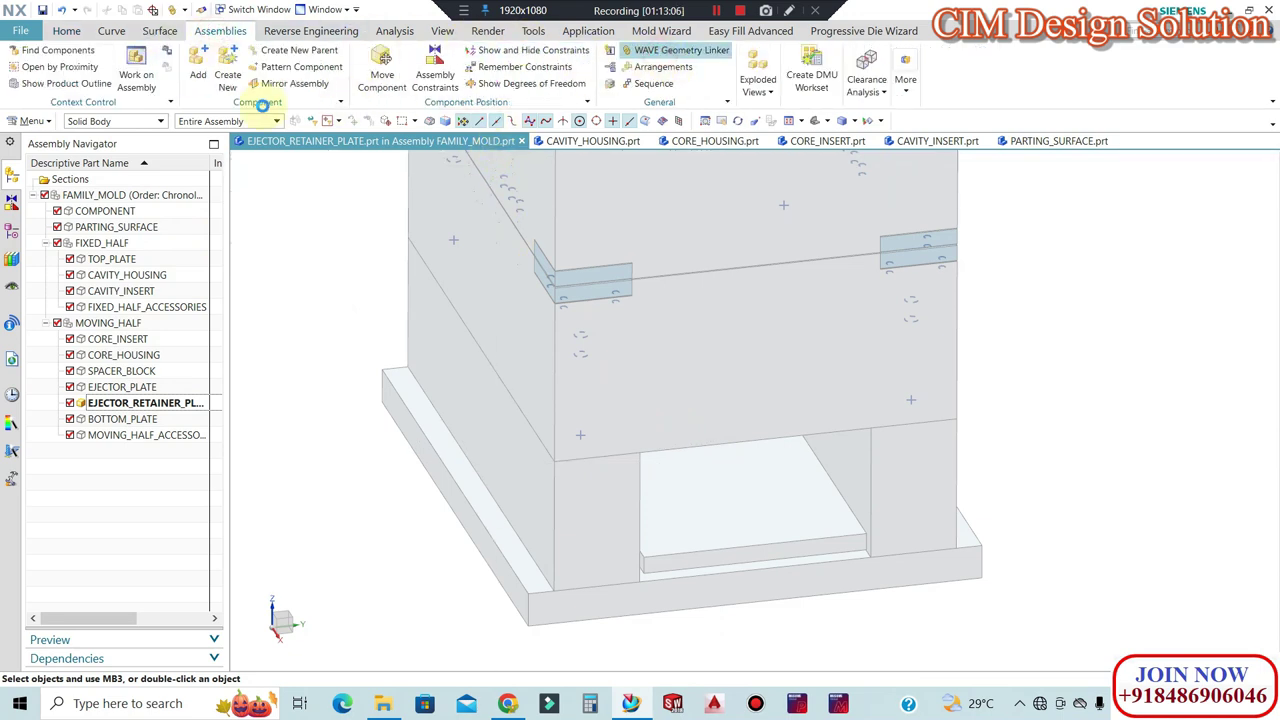
click(236, 190)
click(165, 260)
click(580, 486)
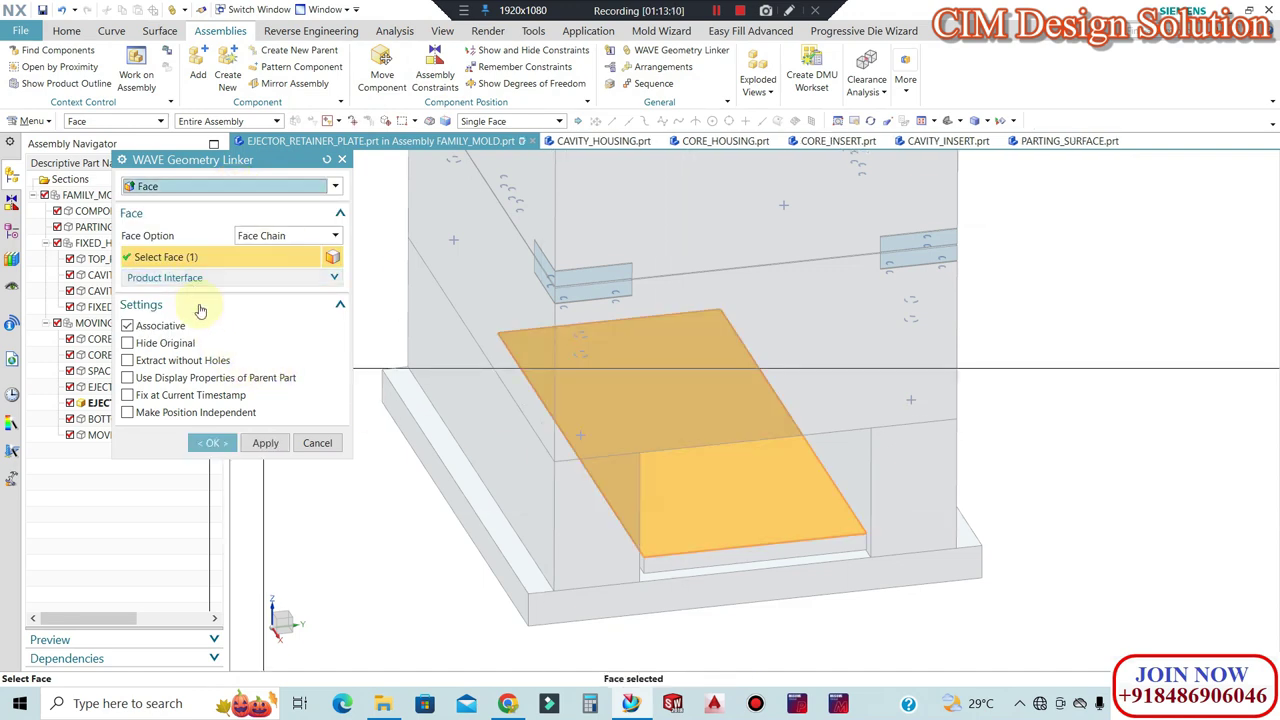
click(210, 442)
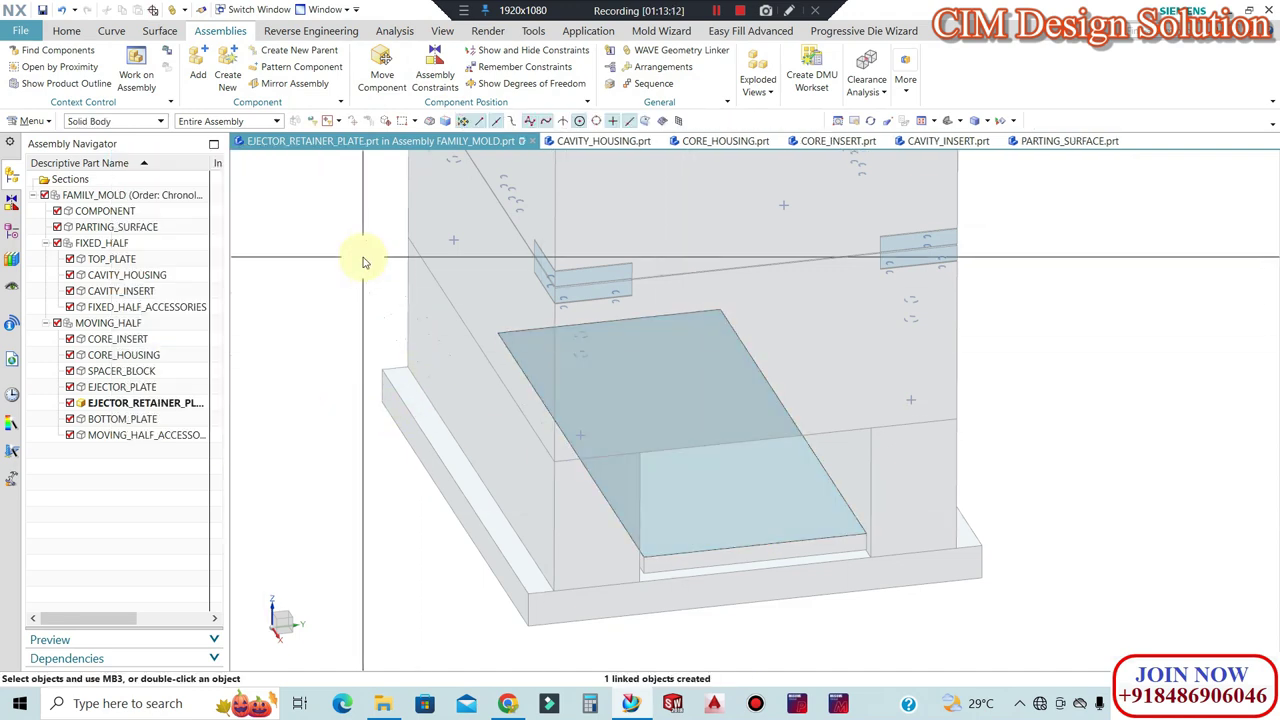
click(66, 30)
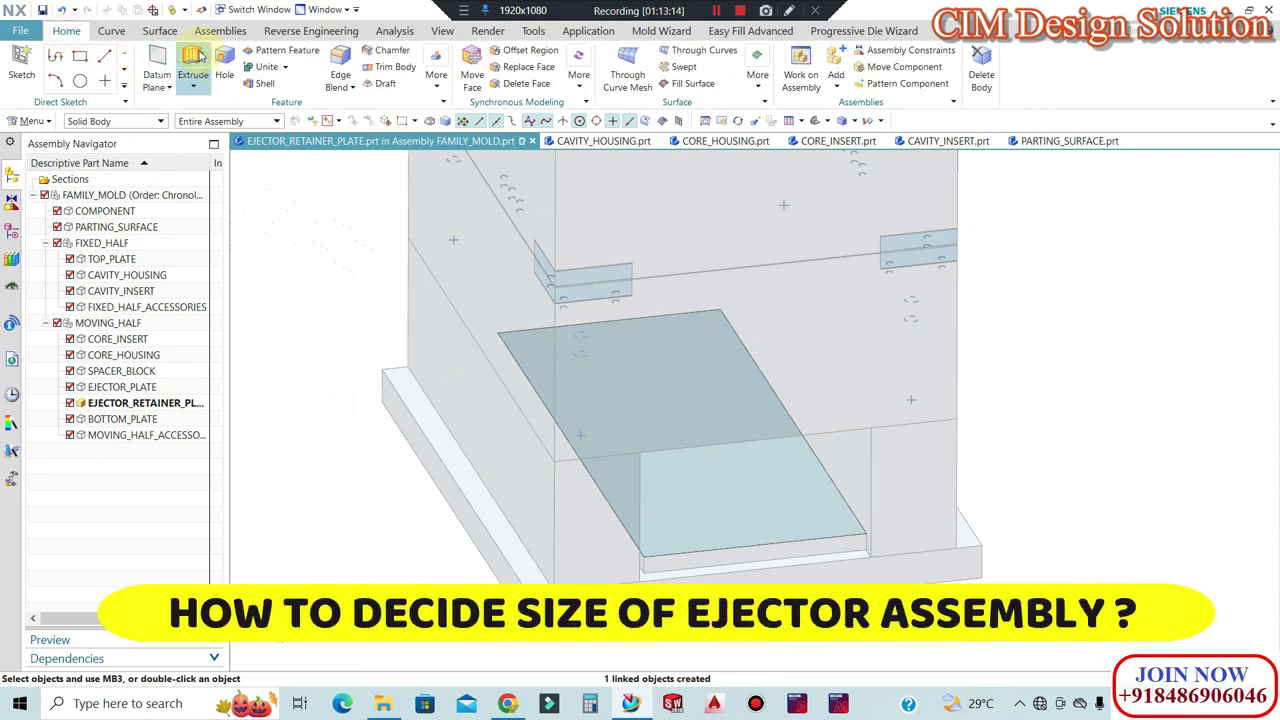
Extrude the linked face edges from 0 to 20 mm into the solid ejector retainer plate.
click(547, 328)
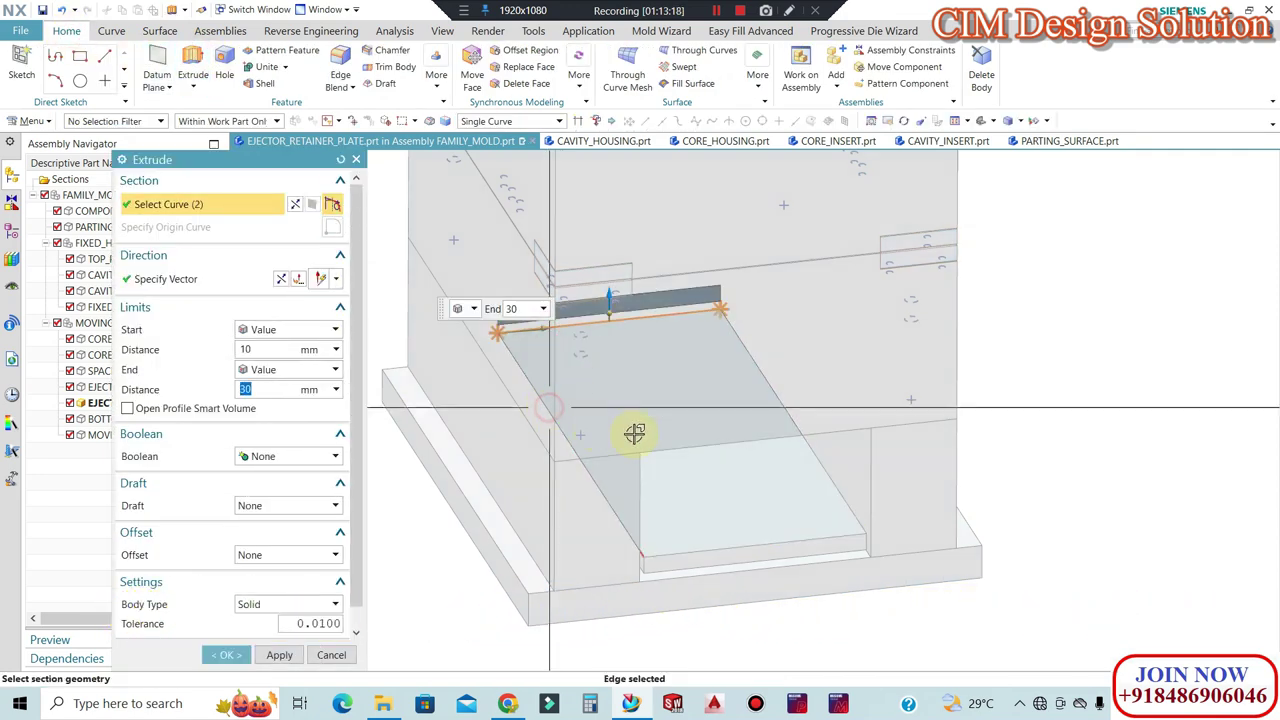
click(784, 540)
text(20)
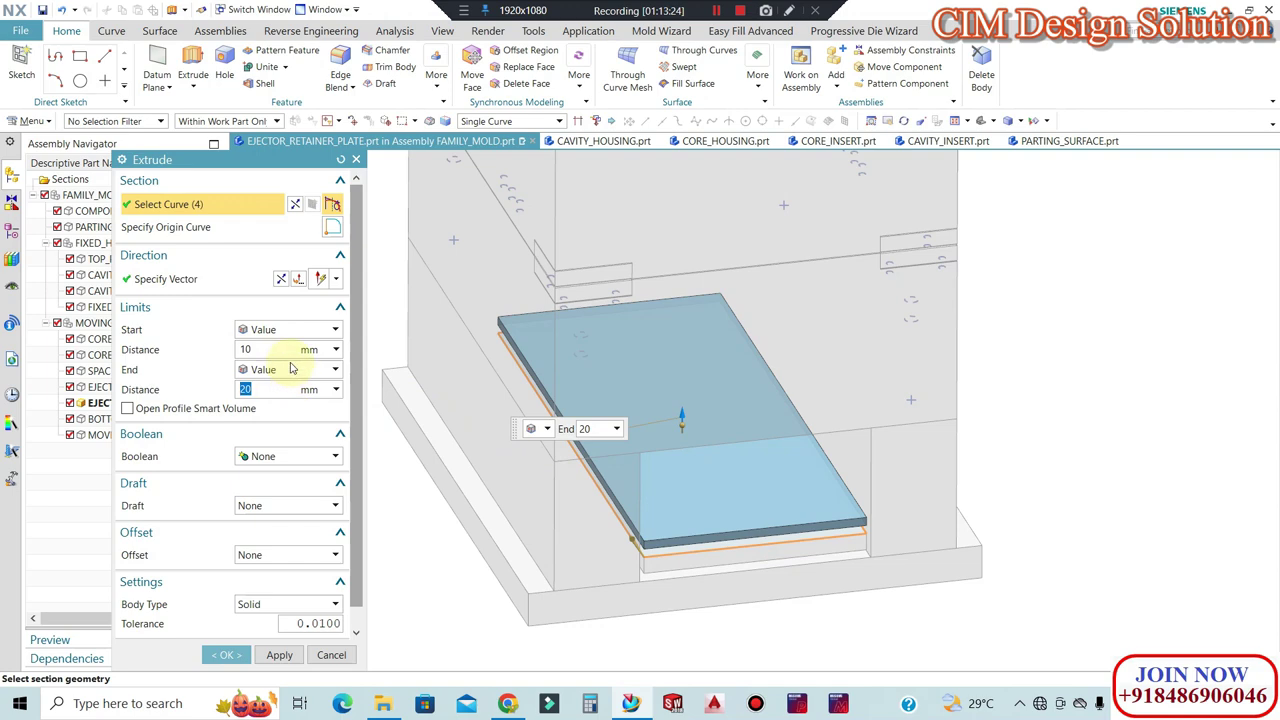
click(273, 349)
text(0)
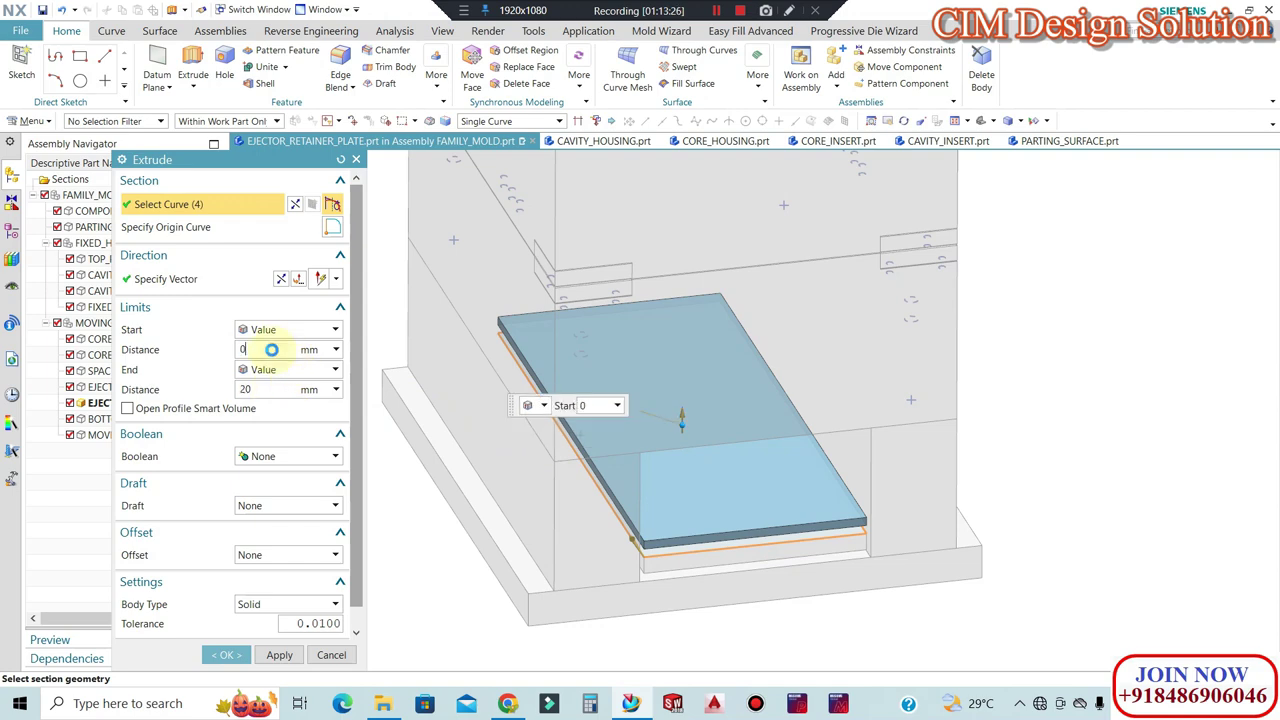
scroll(731, 527, up, 2)
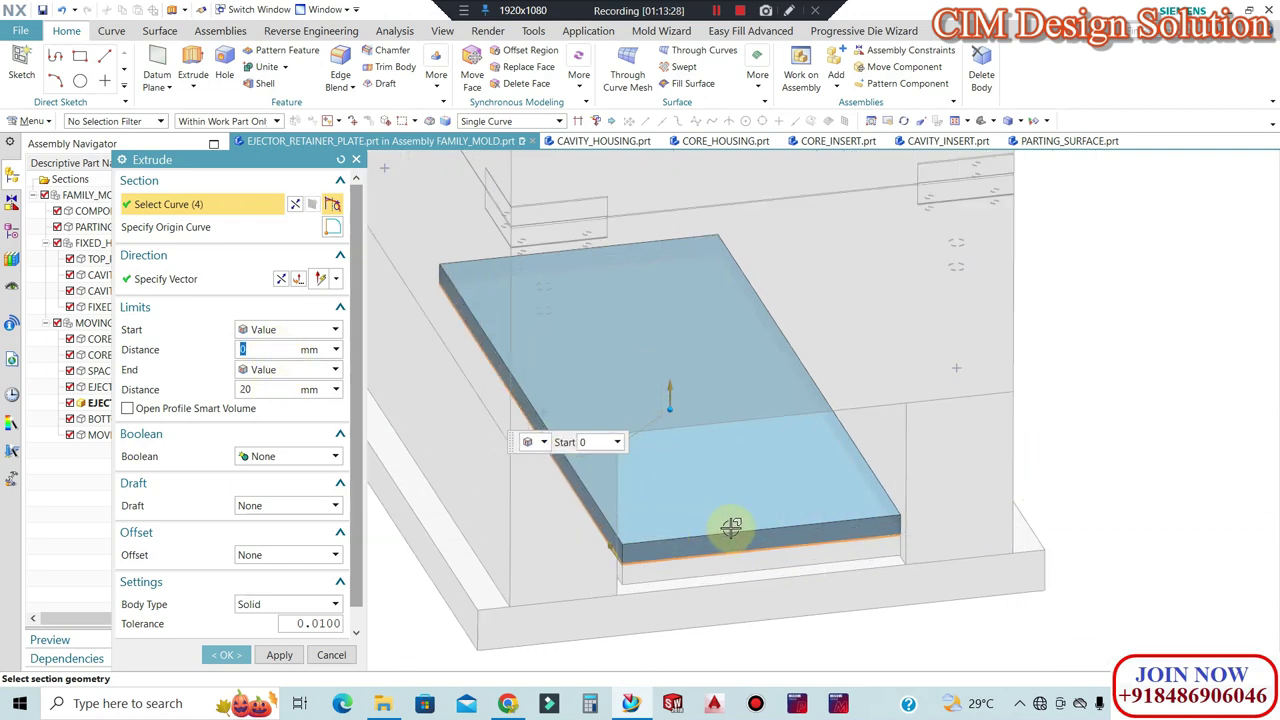
middle_drag(731, 527, 678, 455)
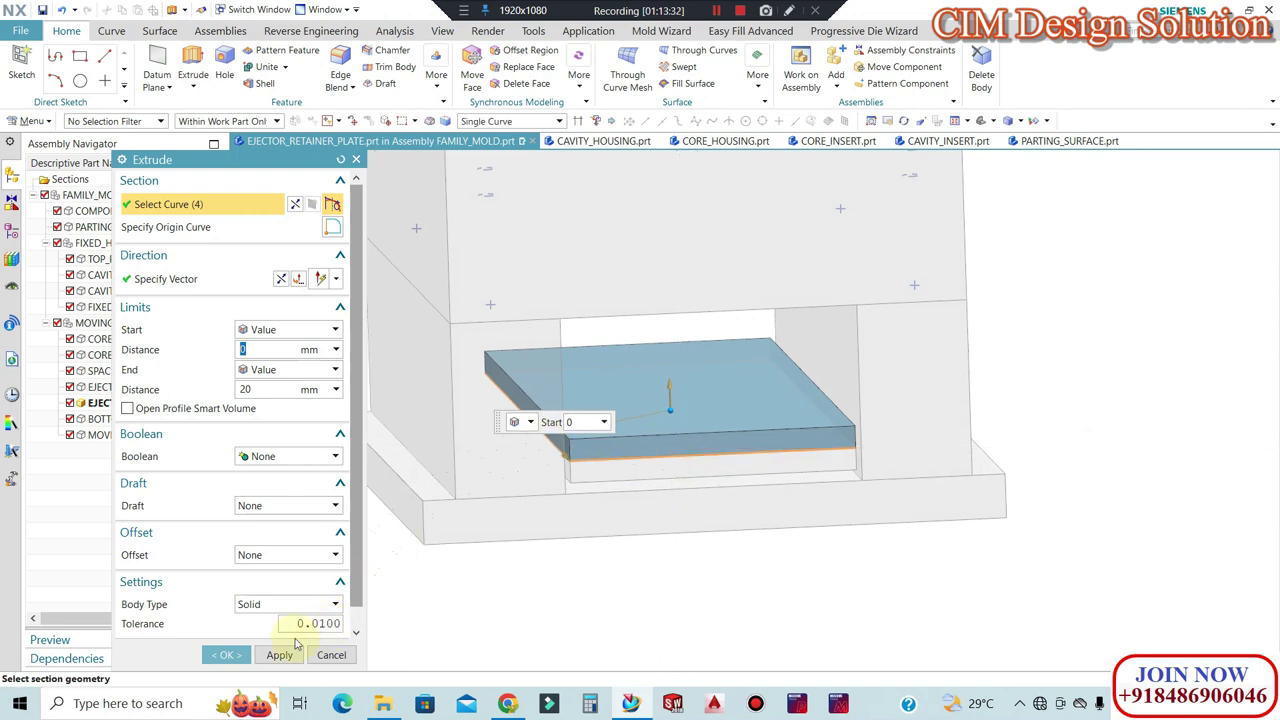
click(230, 655)
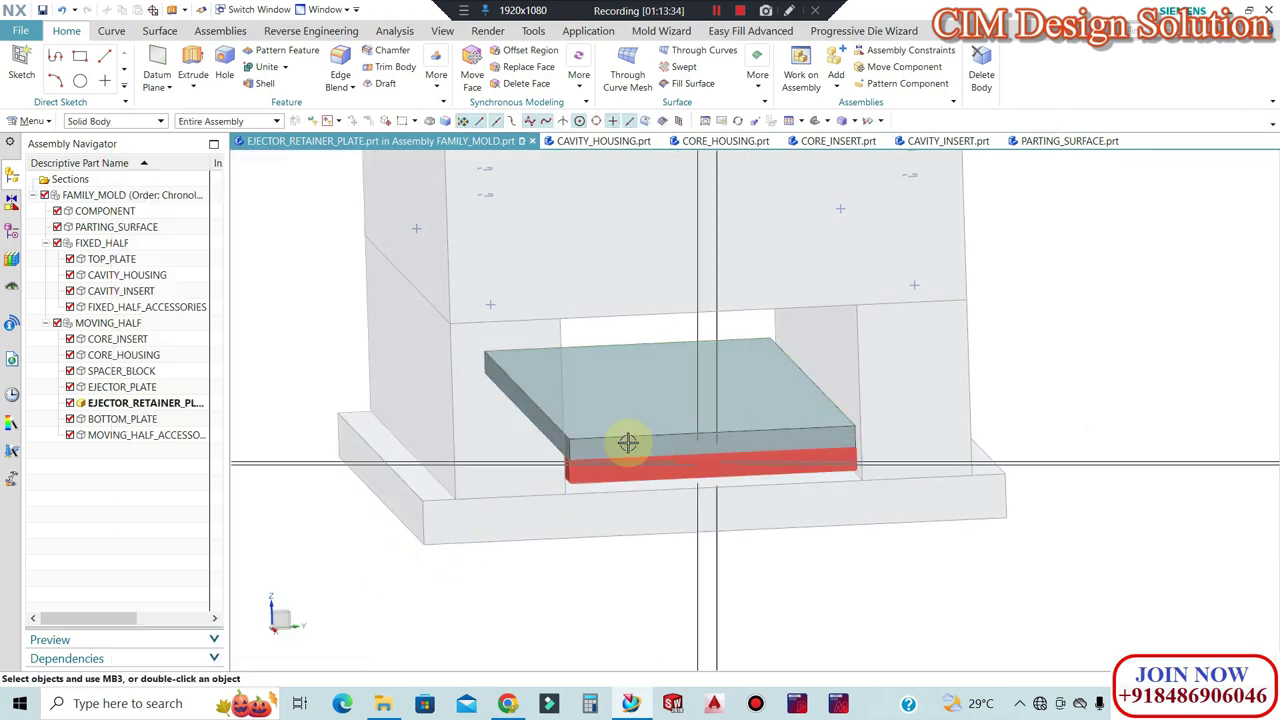
Hide the linked sheet body under the plate using Edit Object Display with the Sheet Body filter.
key(ctrl+j)
click(130, 121)
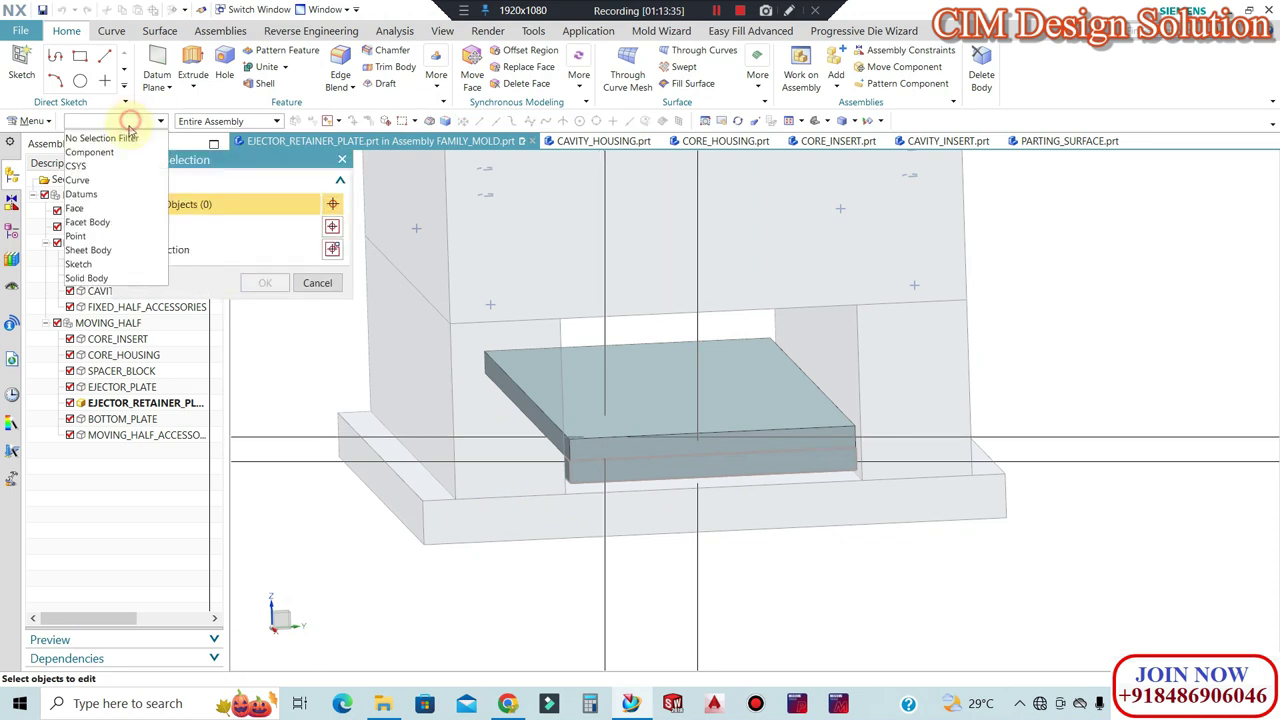
click(88, 250)
click(662, 445)
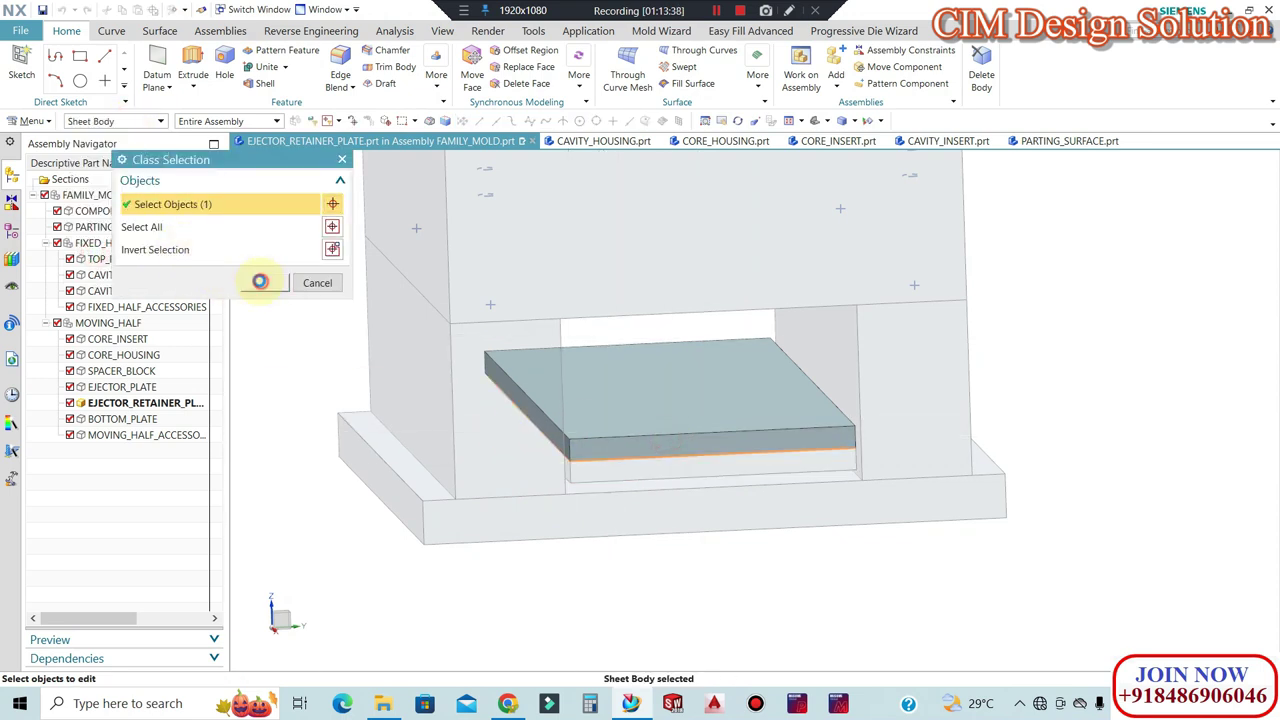
click(260, 282)
key(Return)
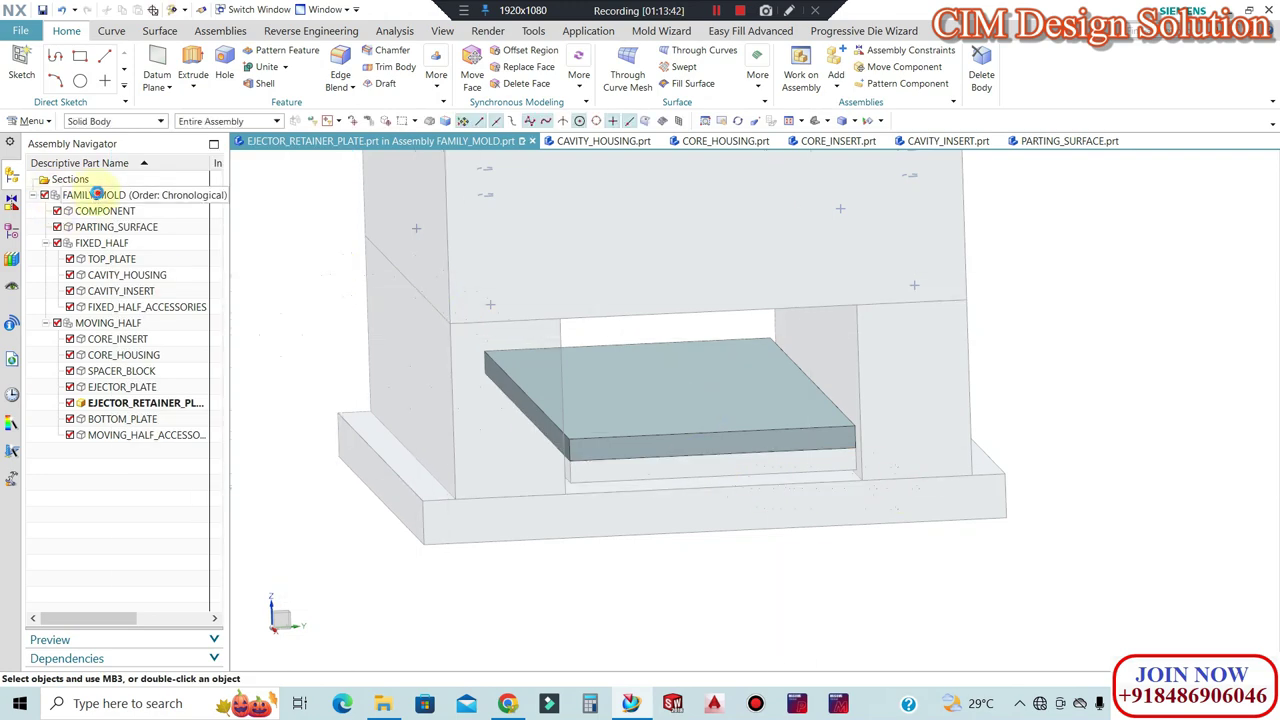
Make FAMILY_MOLD the work part again, fit it in trimetric view, and save the assembly.
double_click(97, 194)
scroll(830, 435, down, 3)
scroll(780, 474, up, 2)
scroll(1011, 389, down, 3)
scroll(1011, 389, up, 2)
scroll(1015, 389, up, 1)
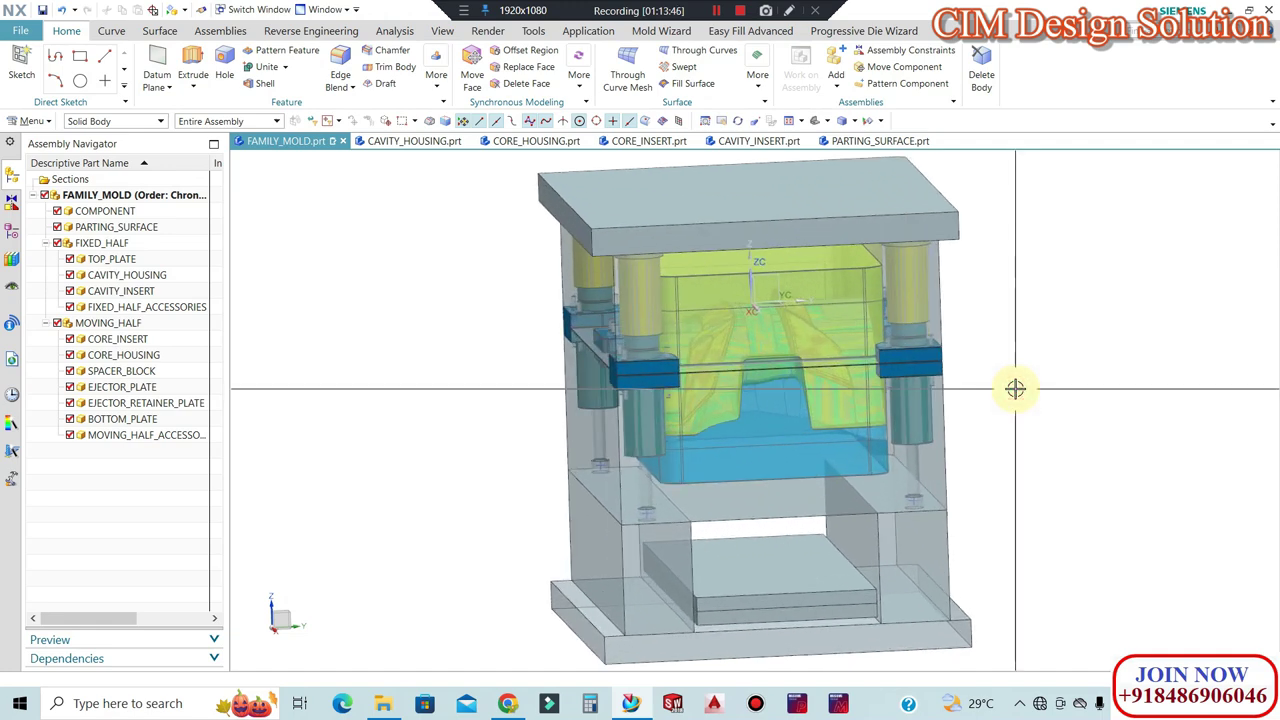
key(Home)
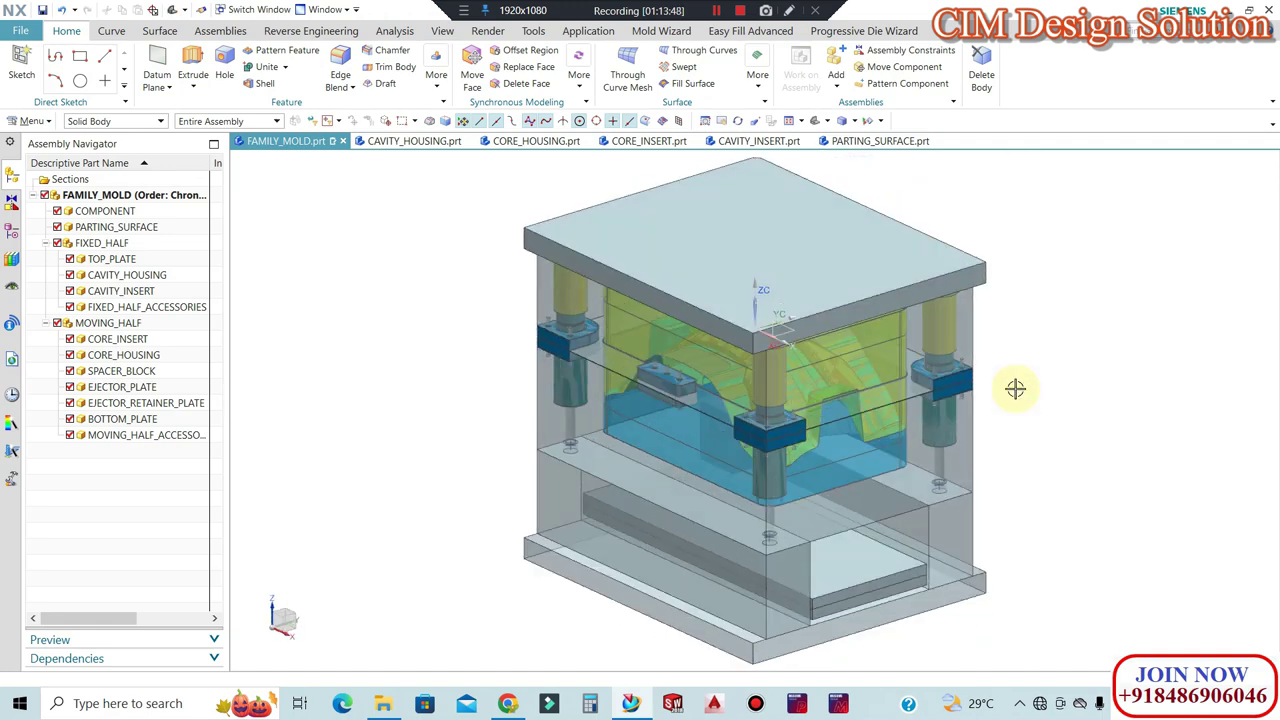
key(ctrl+s)
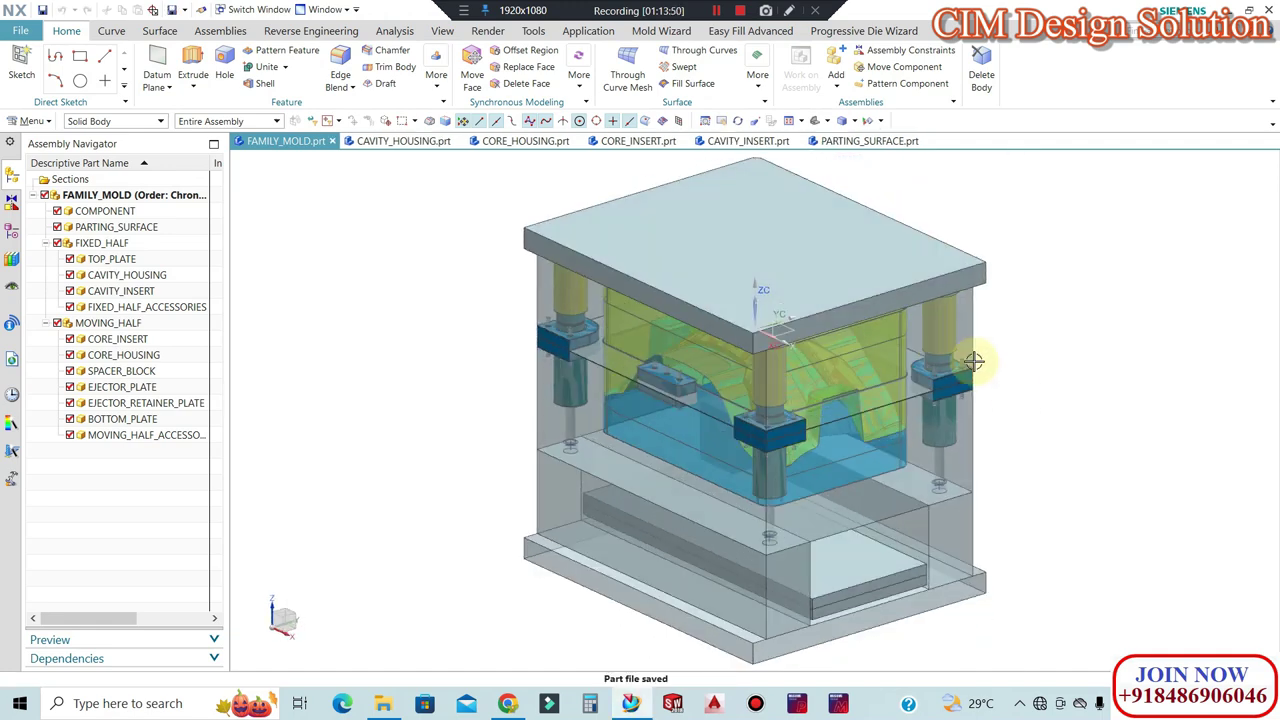
Make the top plate translucent, orbit the mold, and return to trimetric view.
double_click(751, 214)
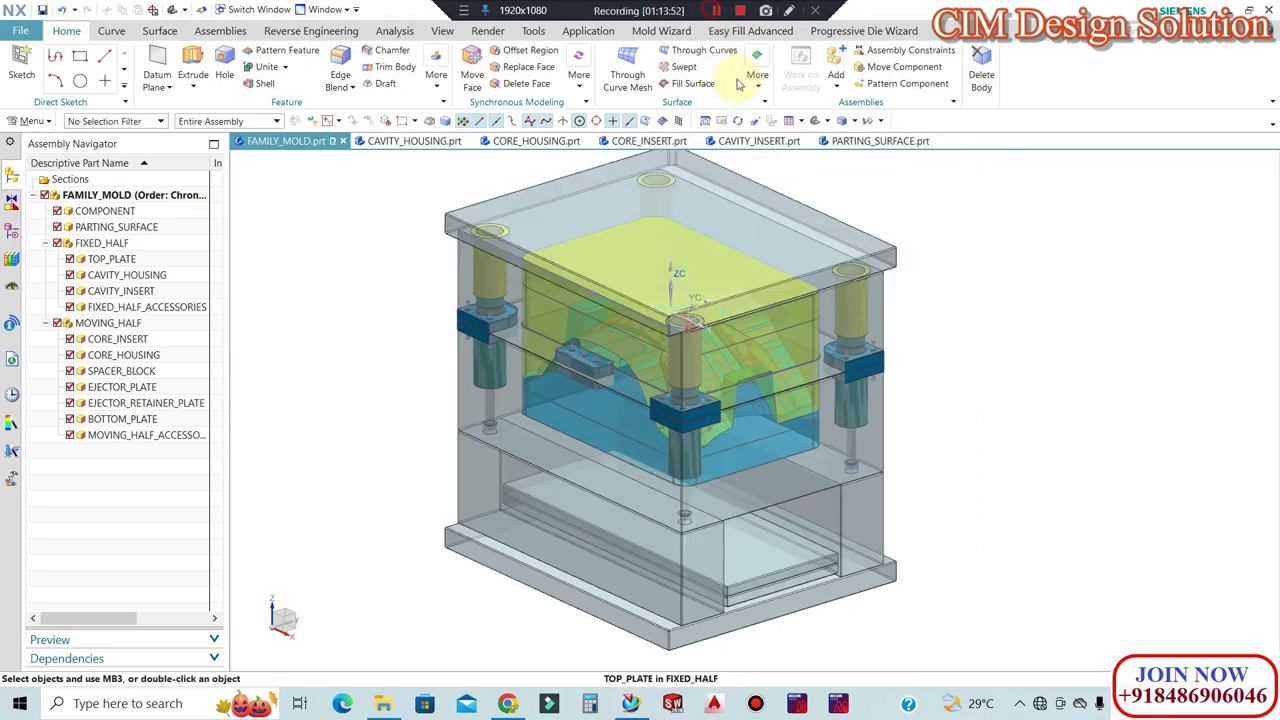
mouse_move(1049, 271)
middle_down()
mouse_move(1029, 259)
mouse_move(951, 280)
middle_up()
key(Home)
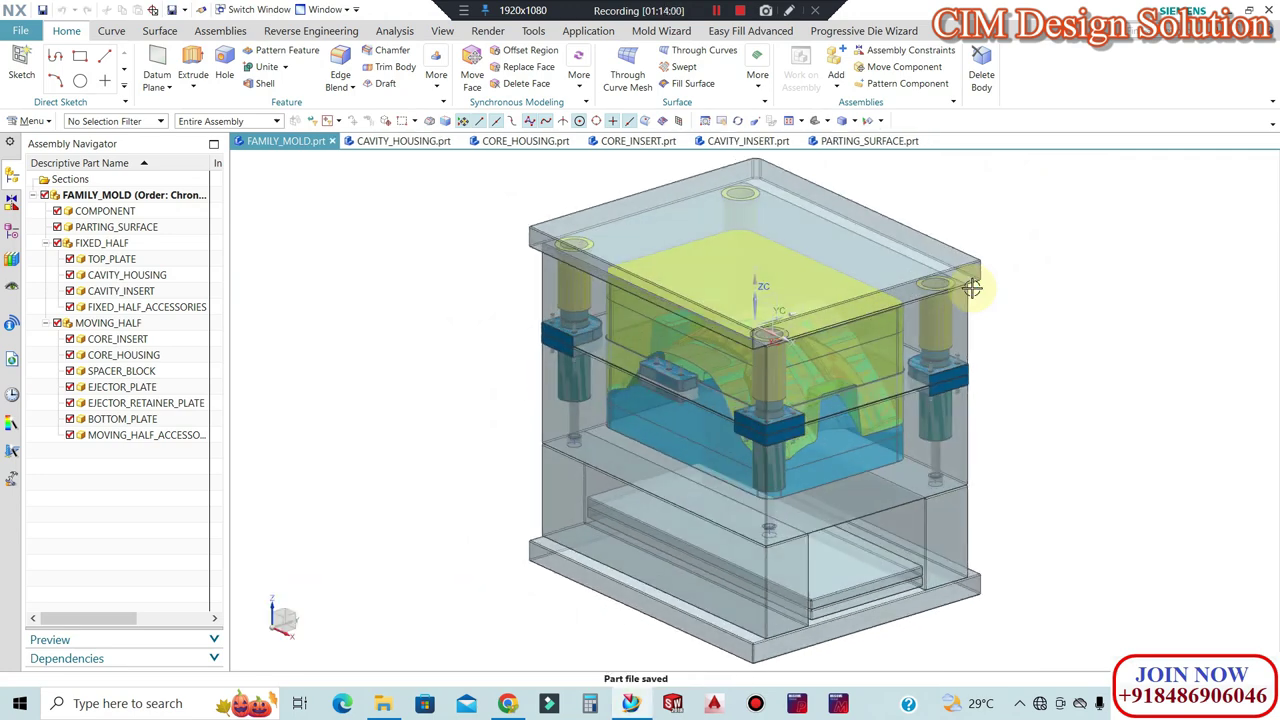
right_click(100, 323)
Display MOVING_HALF as its own part and rotate to see the whole subassembly.
click(153, 312)
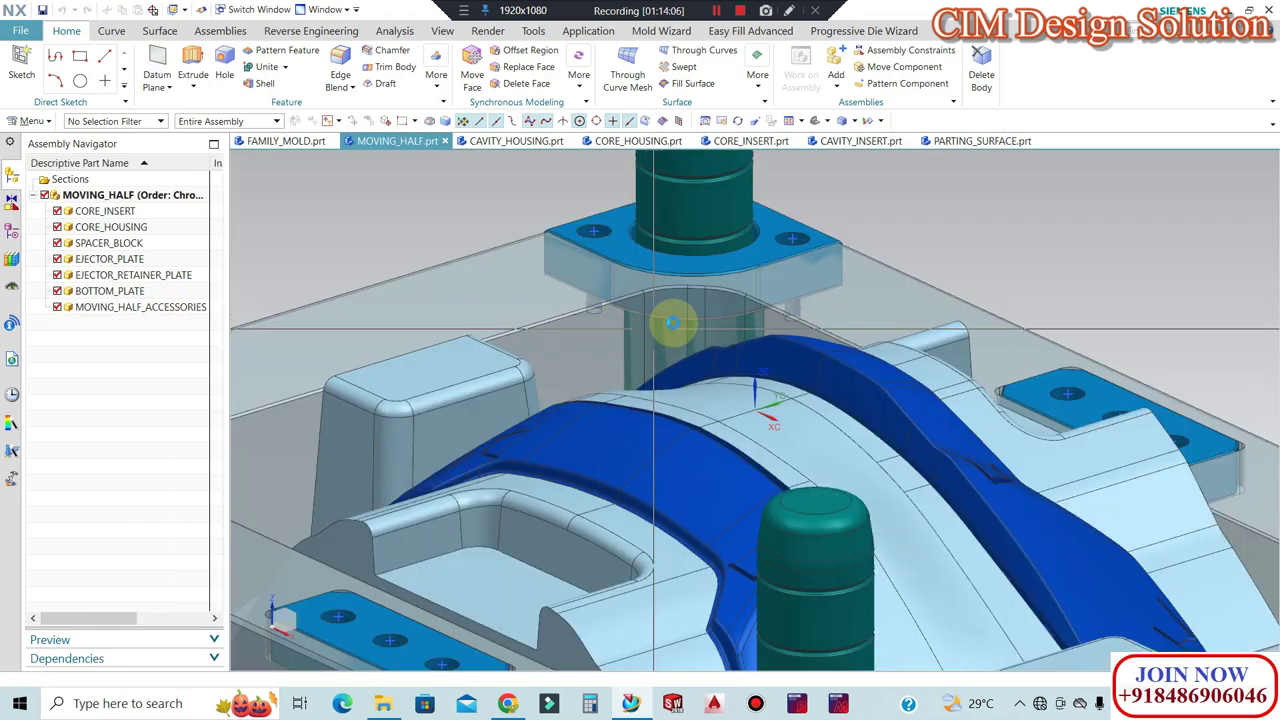
scroll(671, 314, down, 5)
middle_drag(671, 314, 664, 376)
scroll(664, 376, down, 2)
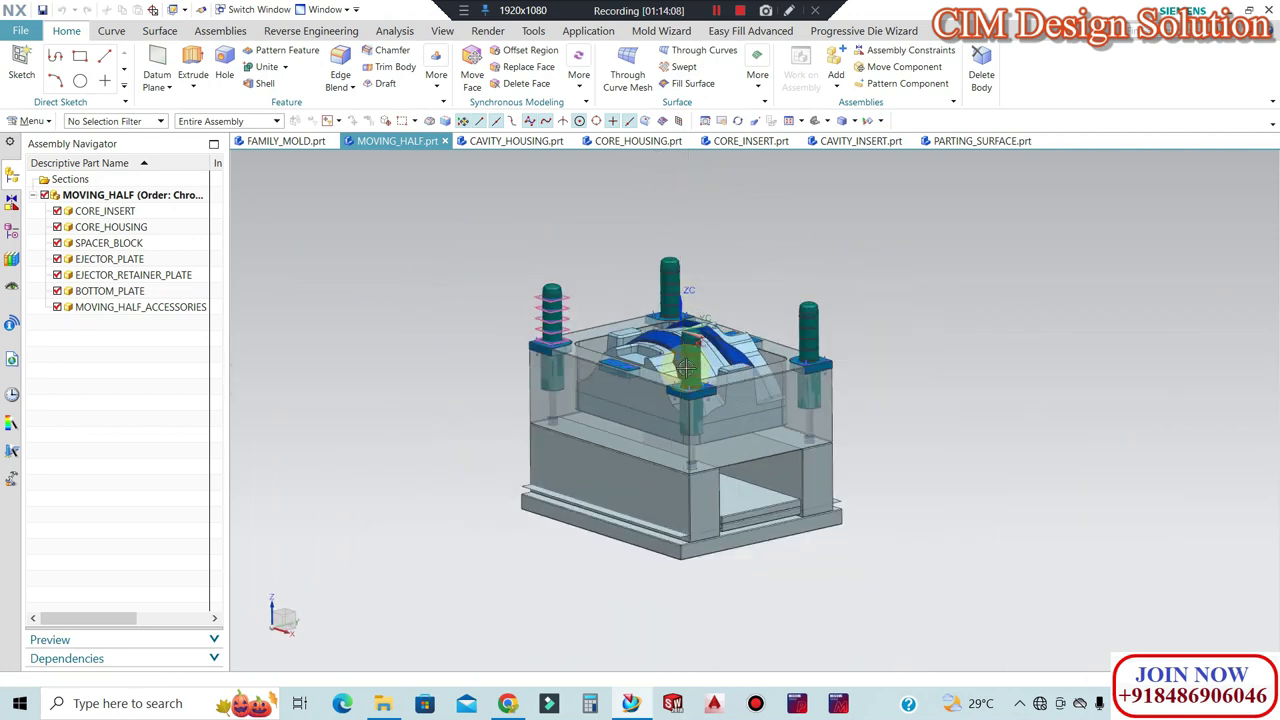
Turn off layer 100 to hide the springs, orbiting to confirm they are gone.
key(ctrl+l)
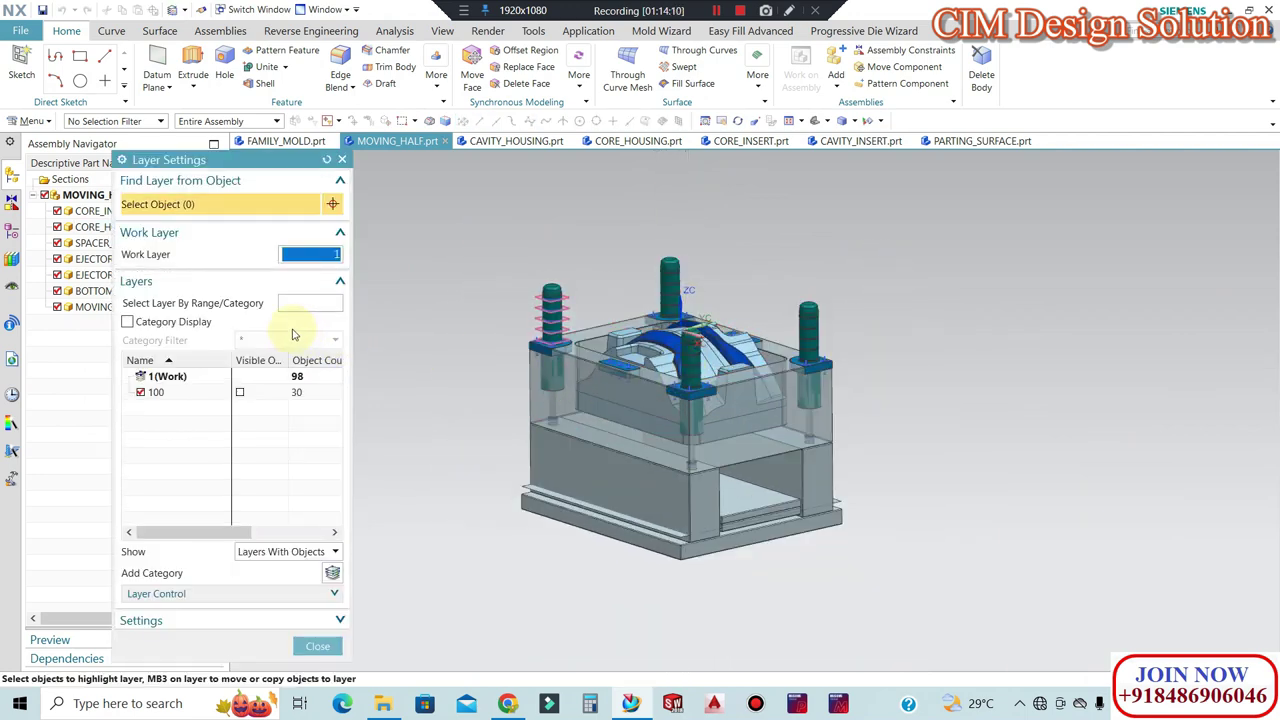
middle_click(409, 334)
middle_drag(409, 334, 695, 385)
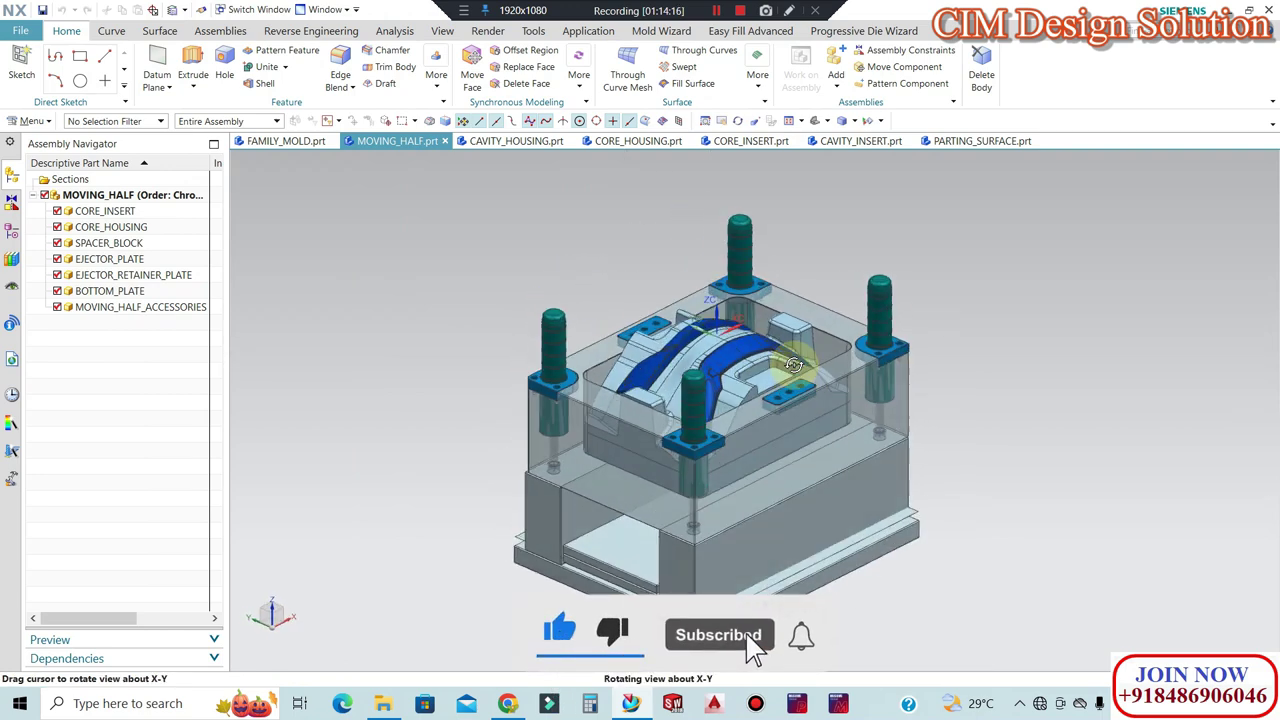
middle_drag(790, 380, 712, 420)
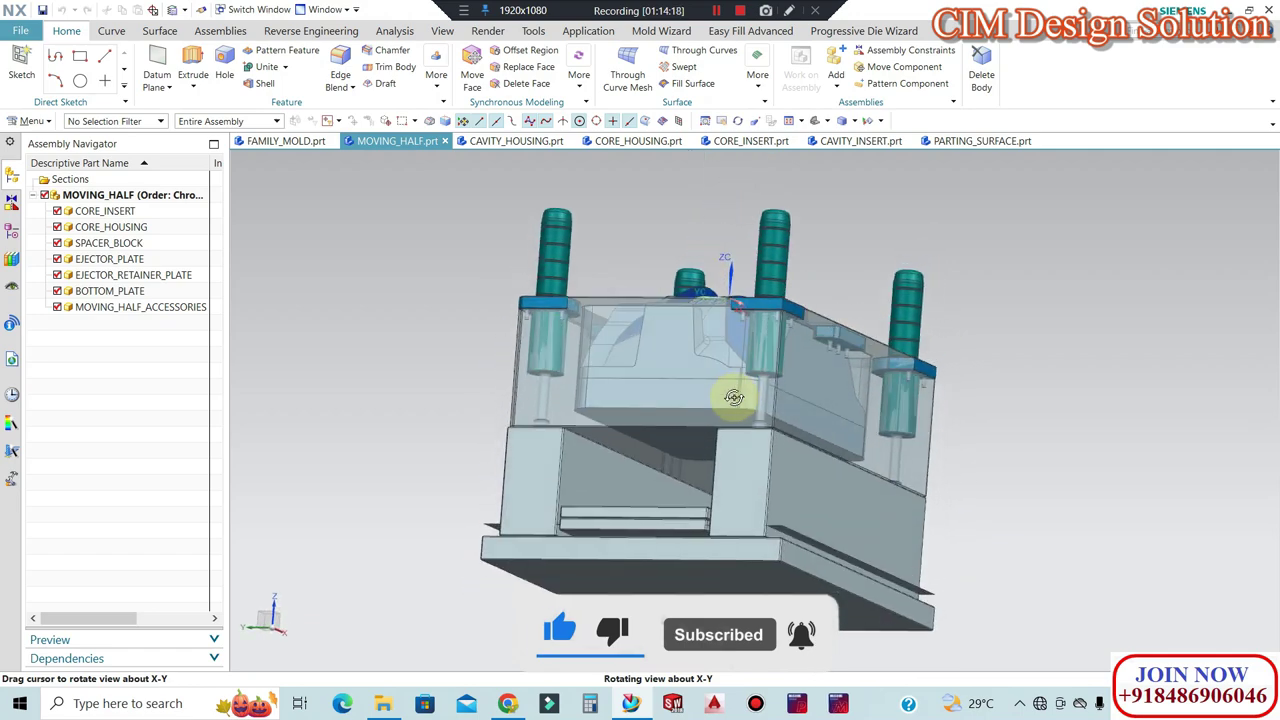
scroll(712, 420, up, 3)
scroll(737, 400, down, 3)
Orbit the moving half to top-down and side views, then start Edit Object Display.
mouse_move(737, 400)
middle_down()
mouse_move(821, 319)
mouse_move(766, 290)
middle_up()
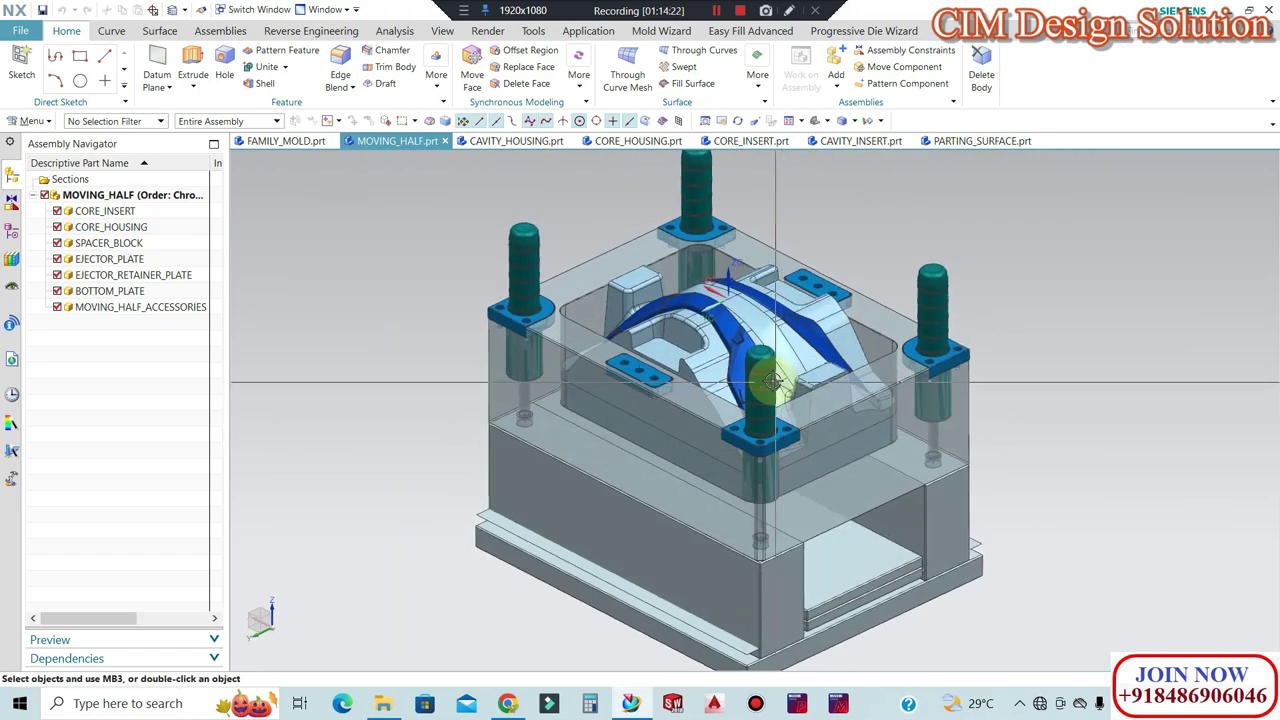
scroll(758, 374, up, 3)
scroll(758, 374, down, 3)
mouse_move(758, 374)
middle_down()
mouse_move(762, 407)
mouse_move(714, 323)
mouse_move(714, 287)
middle_up()
scroll(714, 323, up, 3)
scroll(714, 323, down, 2)
scroll(694, 361, down, 1)
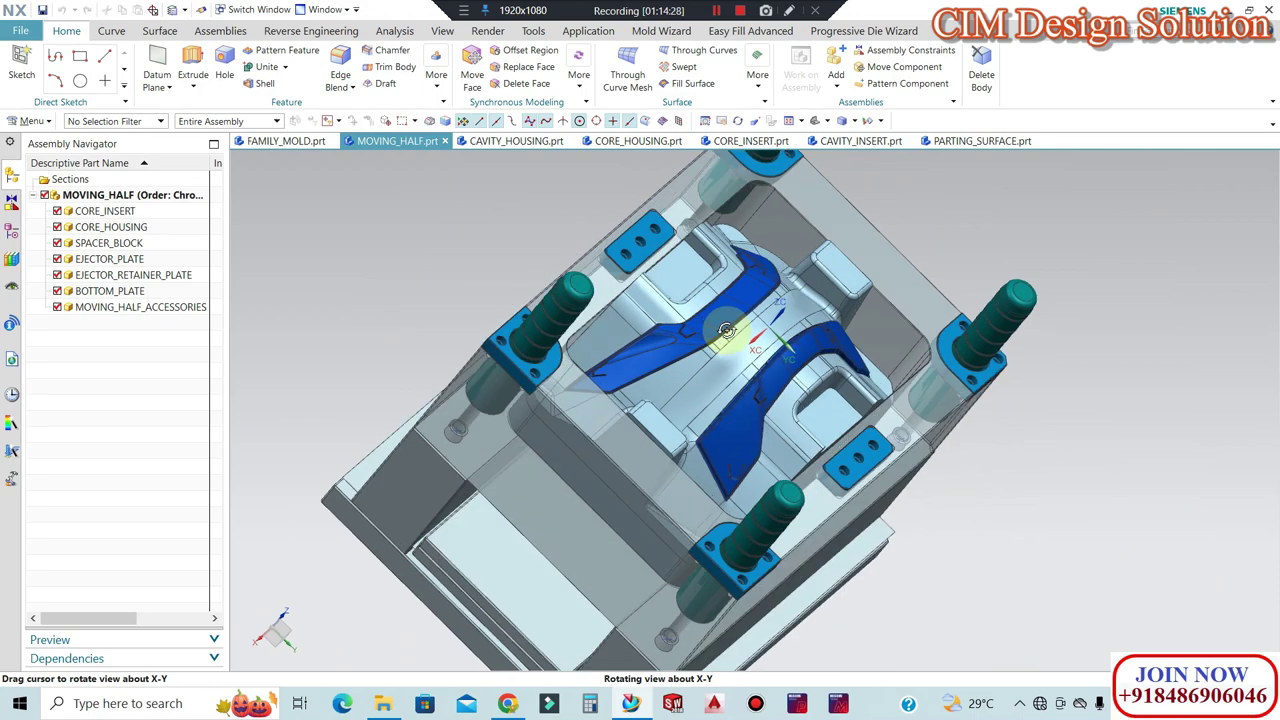
mouse_move(714, 287)
middle_down()
mouse_move(721, 328)
mouse_move(677, 509)
middle_up()
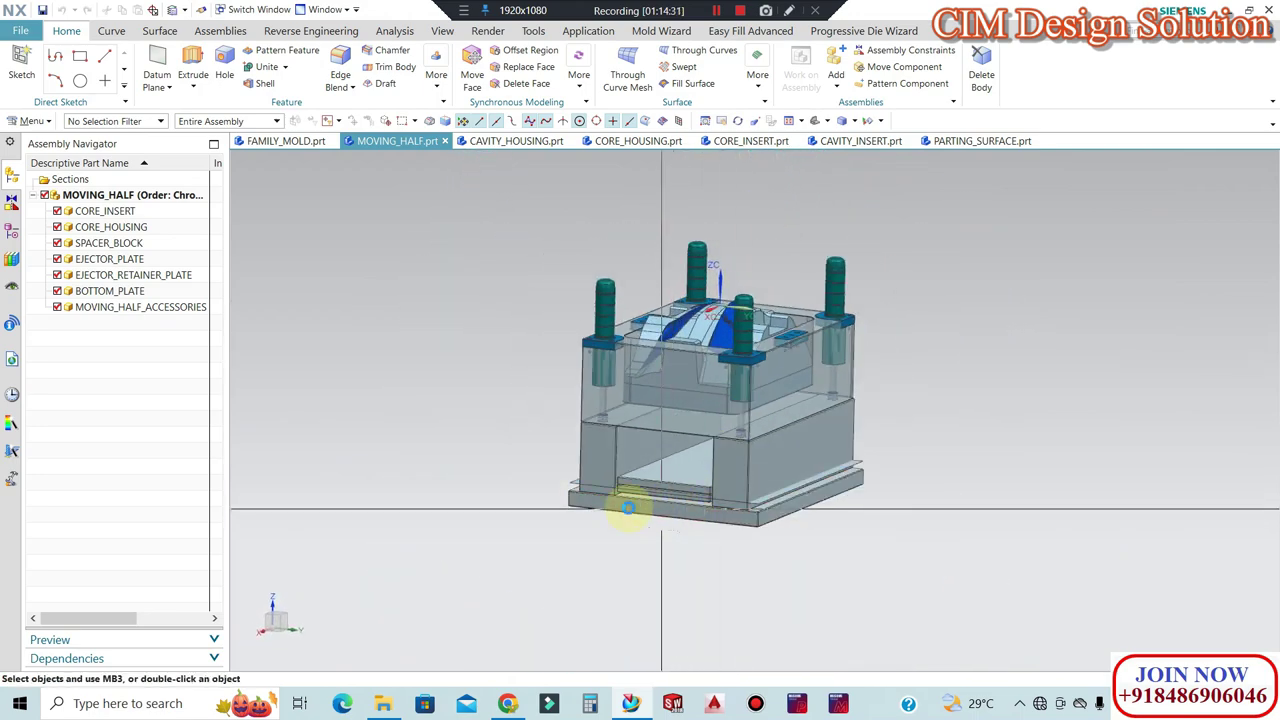
key(ctrl+j)
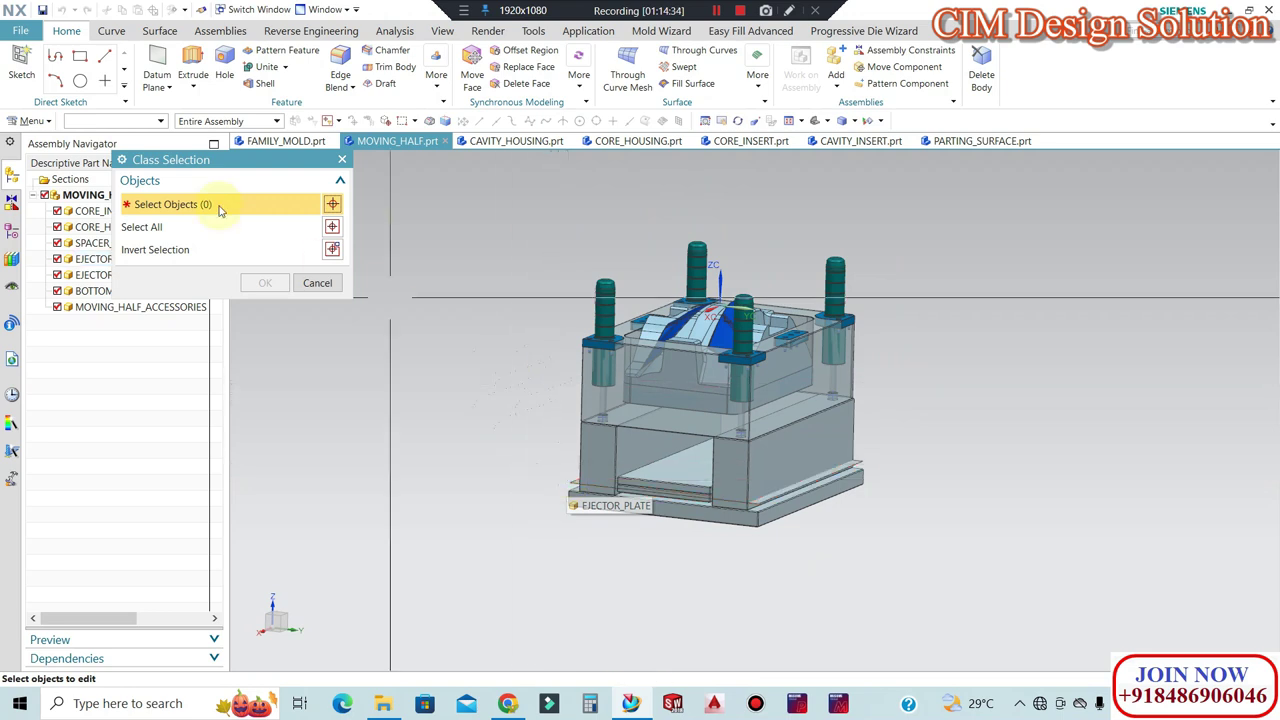
Move the moving half's sheet body to layer 256 using the Sheet Body filter.
click(106, 121)
click(110, 249)
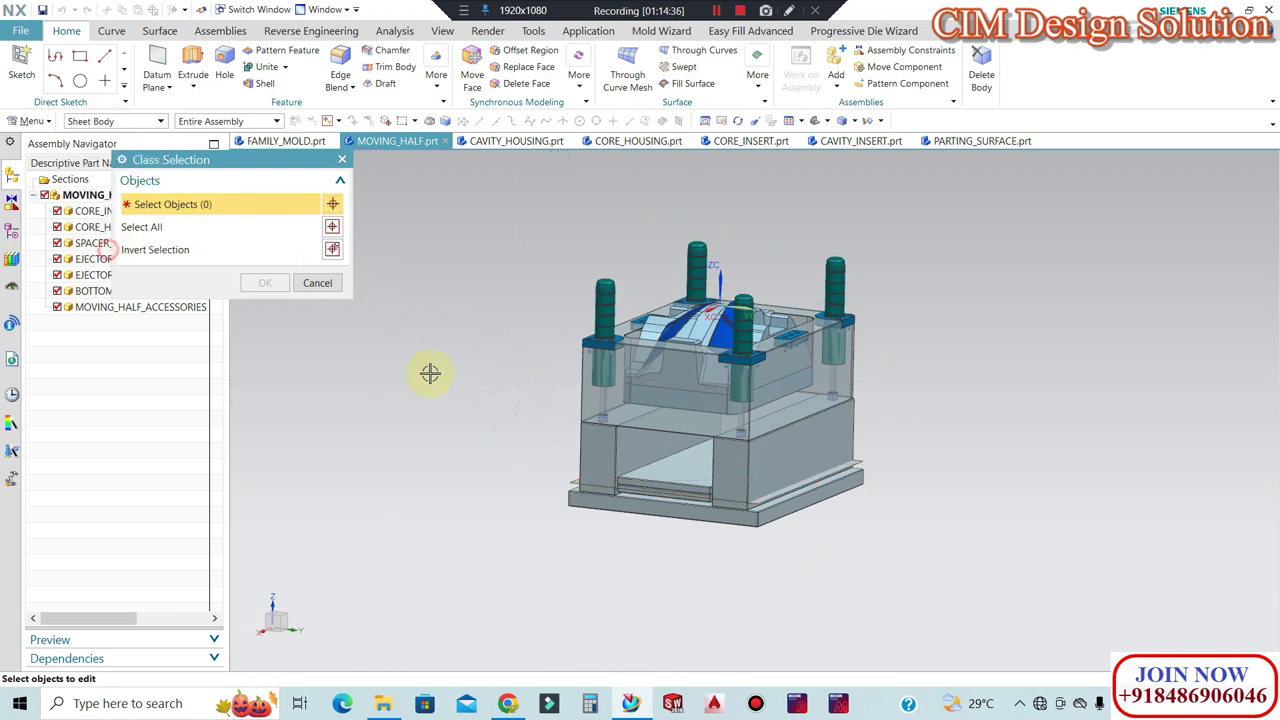
click(571, 482)
middle_click(500, 451)
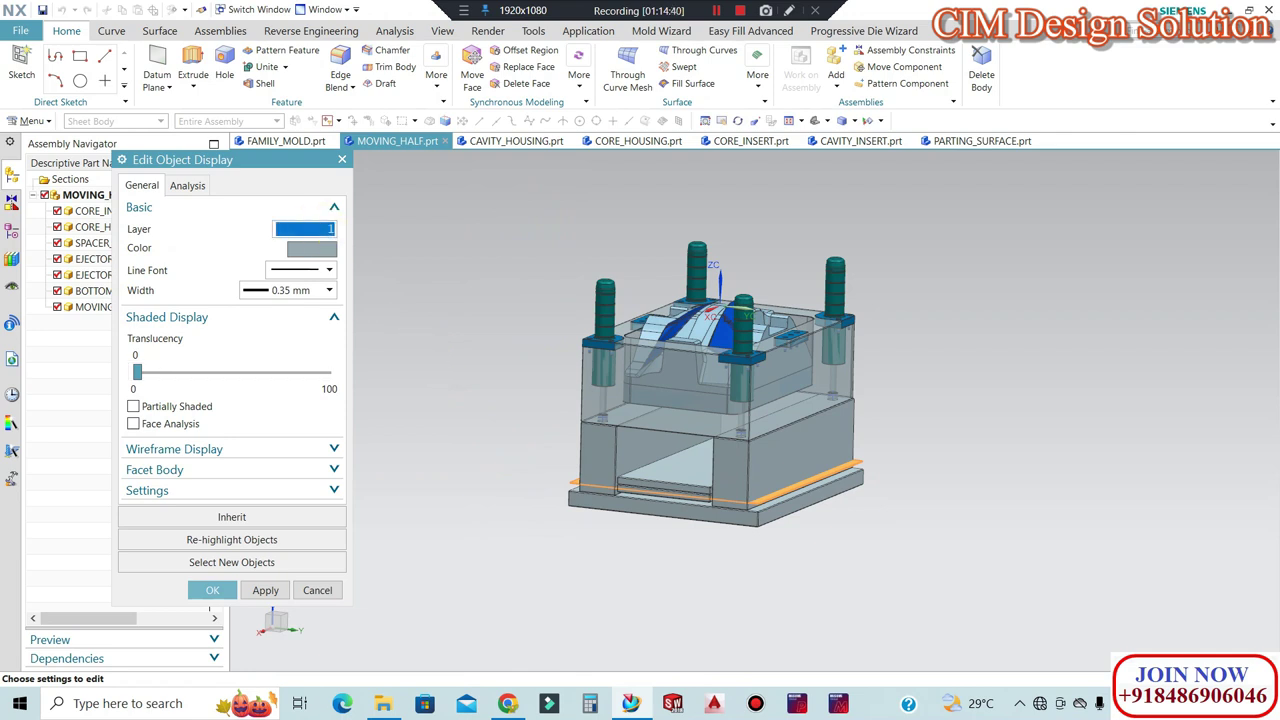
middle_click(321, 225)
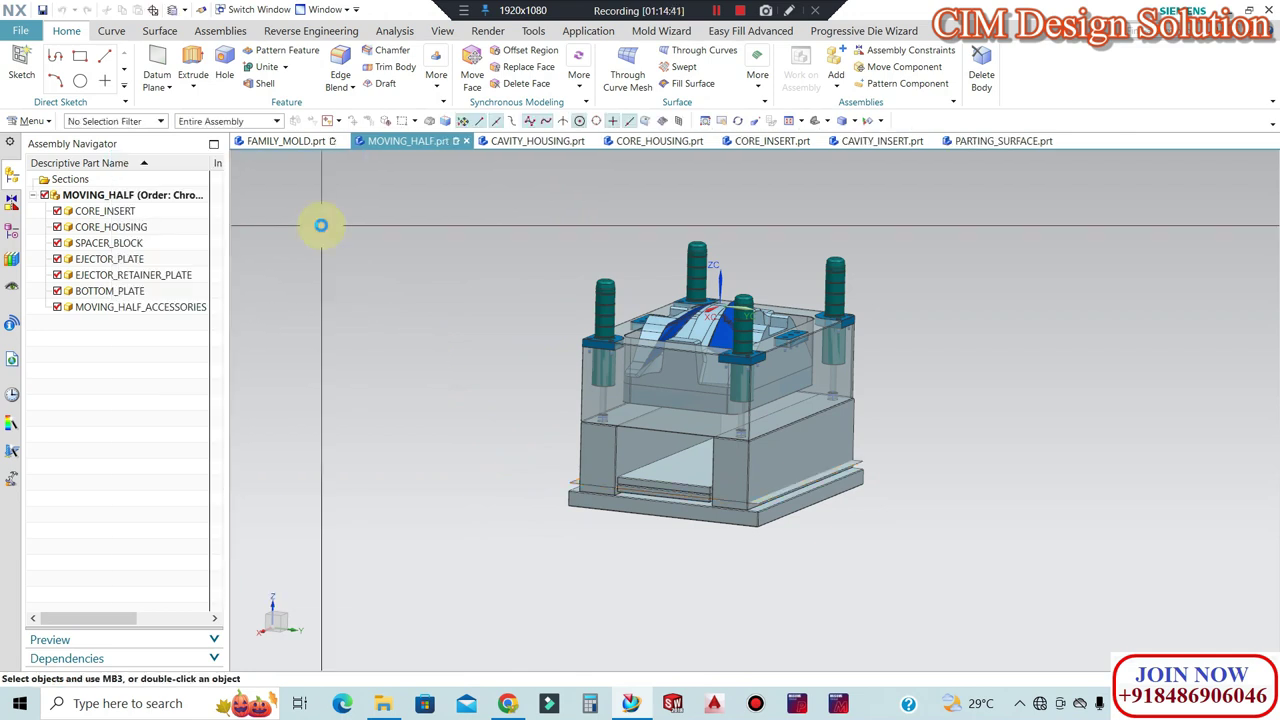
Check Layer Settings, fit the trimetric view, and save MOVING_HALF.
key(ctrl+l)
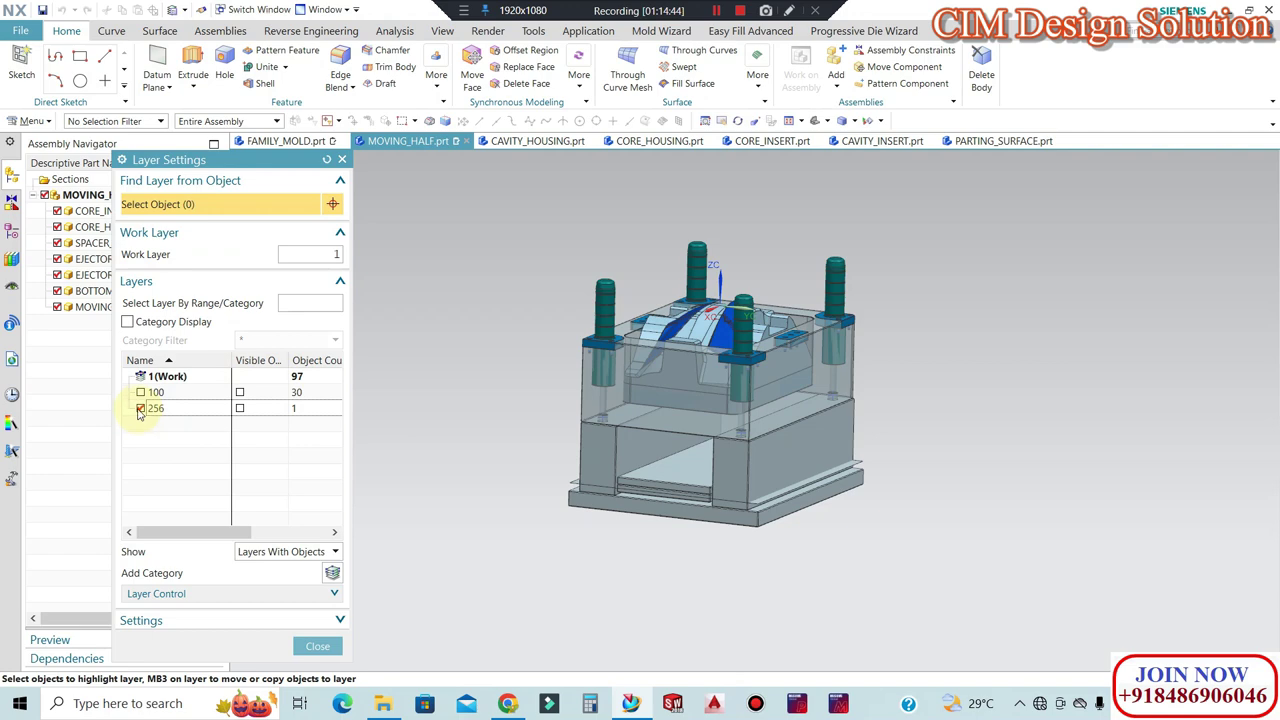
middle_click(429, 409)
key(Home)
key(ctrl+s)
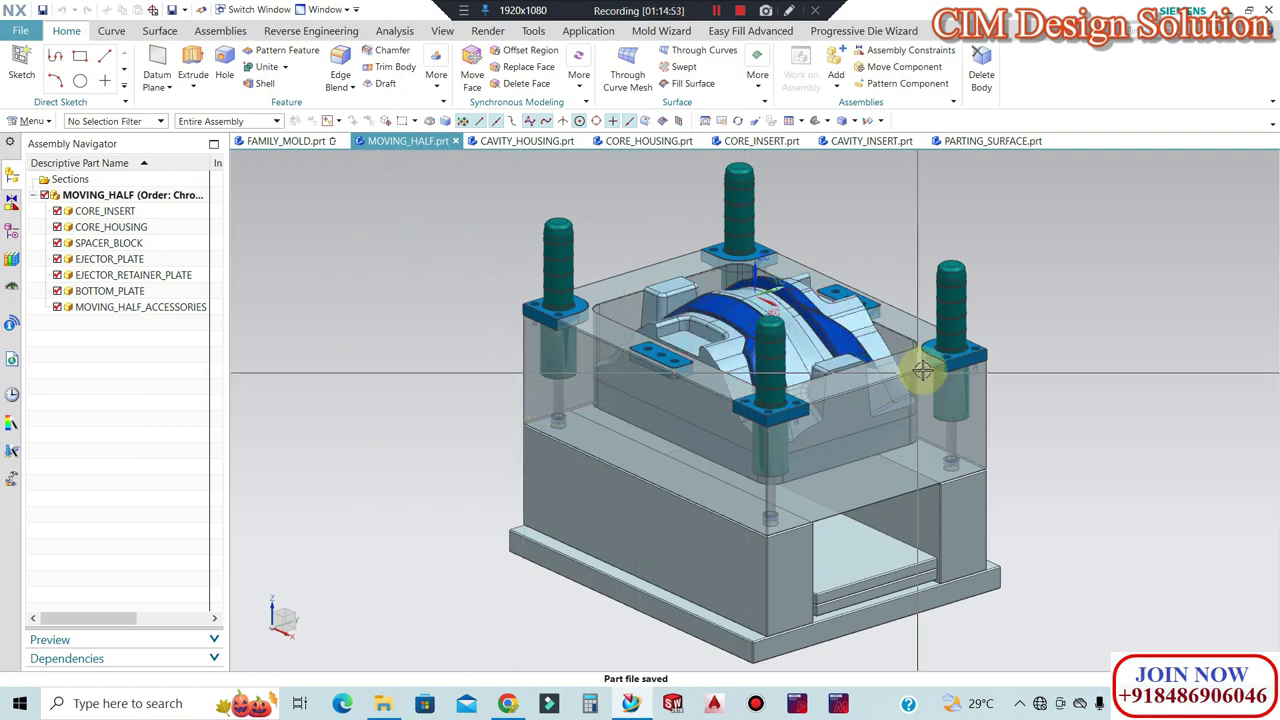
Select the core insert and orbit and zoom around it to inspect the moving half.
middle_drag(920, 366, 923, 384)
scroll(880, 380, up, 1)
scroll(728, 357, up, 2)
scroll(720, 380, up, 3)
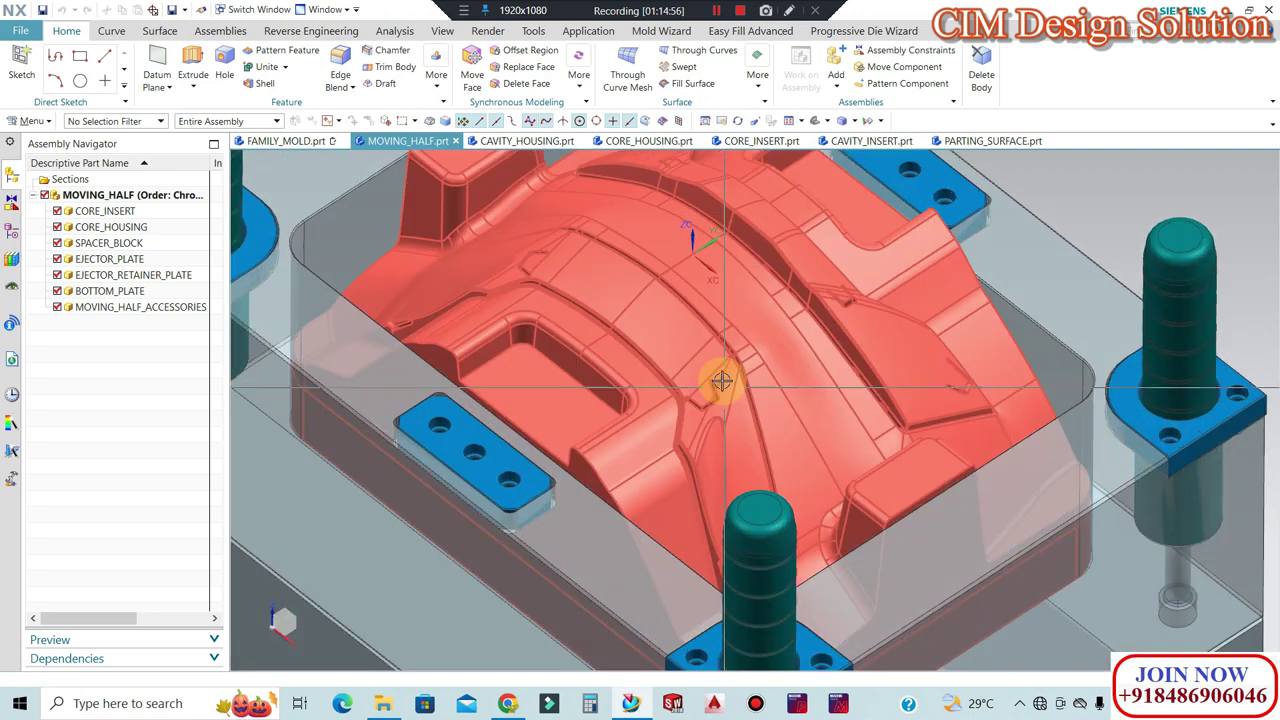
scroll(747, 453, down, 2)
scroll(528, 443, down, 2)
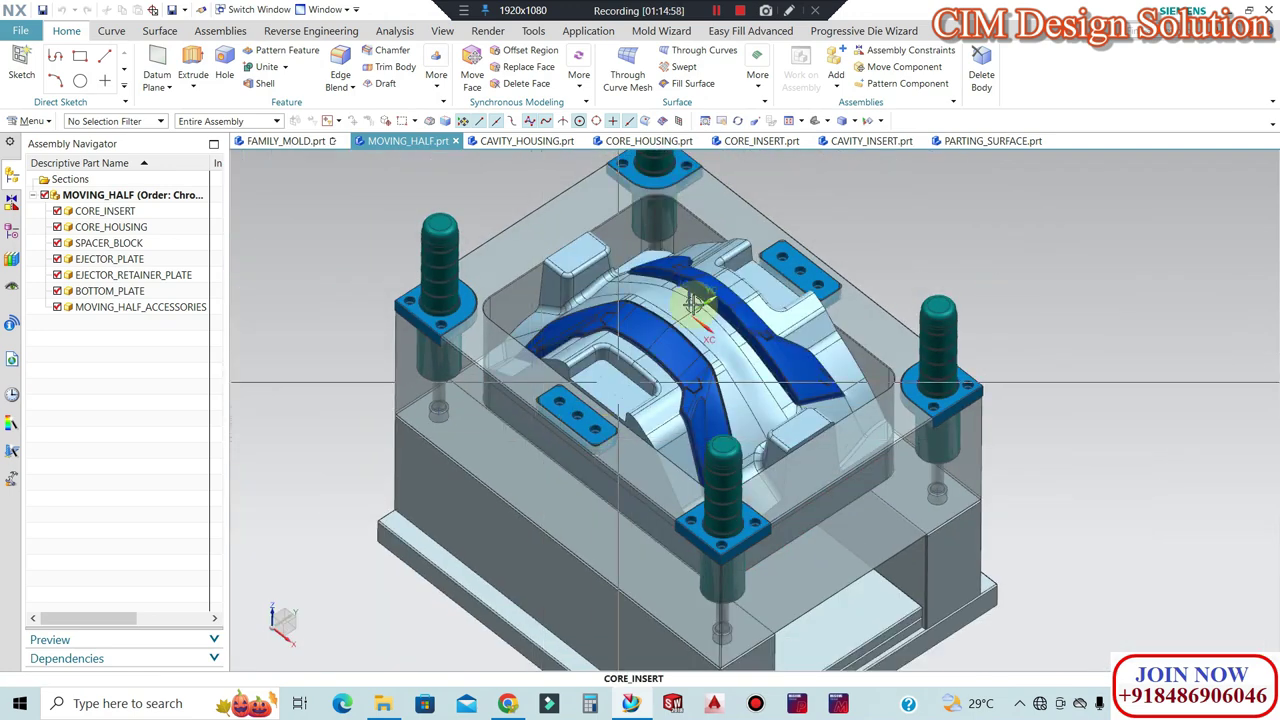
scroll(635, 299, up, 2)
click(635, 299)
mouse_move(635, 299)
middle_down()
mouse_move(762, 314)
mouse_move(738, 327)
mouse_move(785, 321)
mouse_move(833, 287)
middle_up()
scroll(762, 314, down, 2)
scroll(738, 327, down, 1)
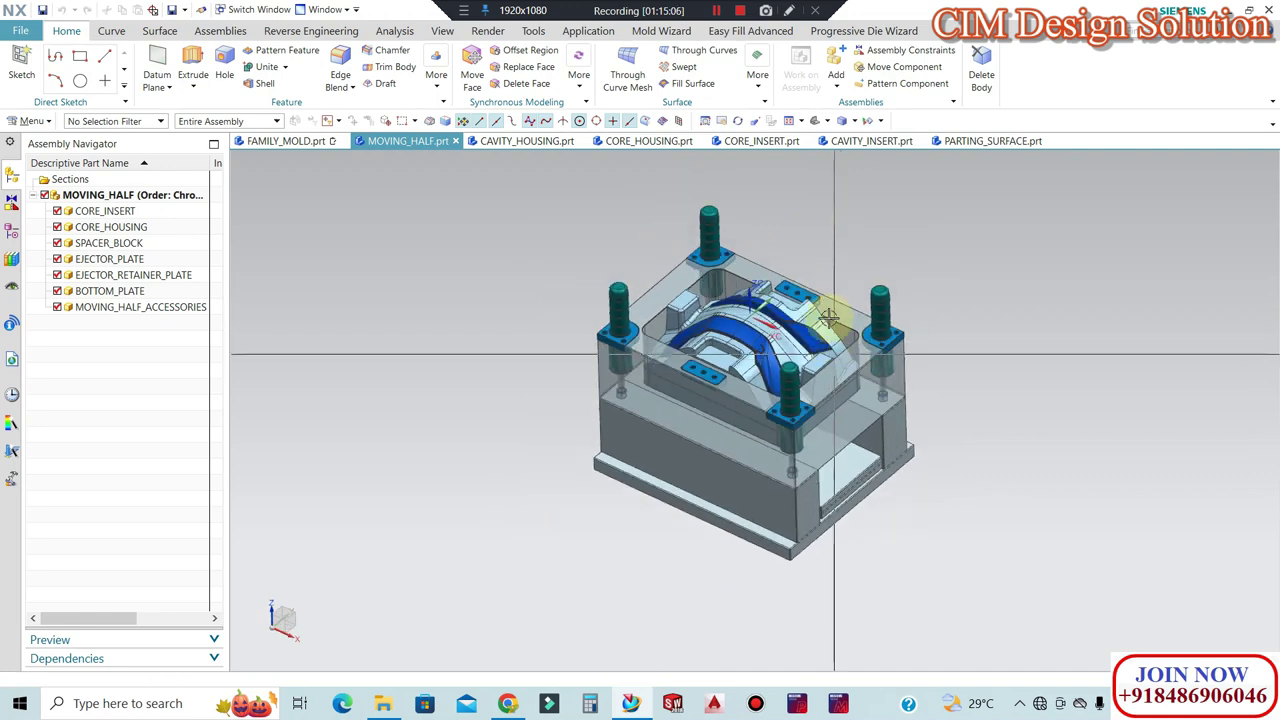
Return to trimetric view, save MOVING_HALF, and bring the browser with the YouTube channel forward.
key(ctrl+s)
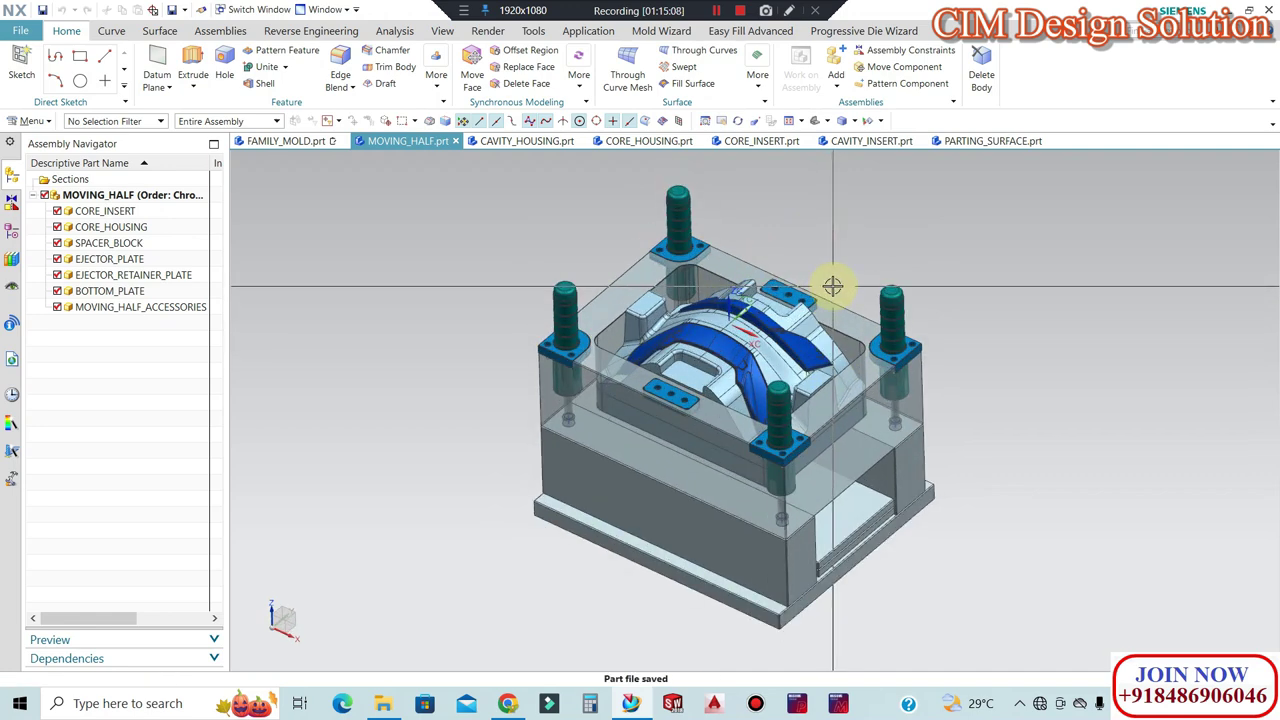
key(Home)
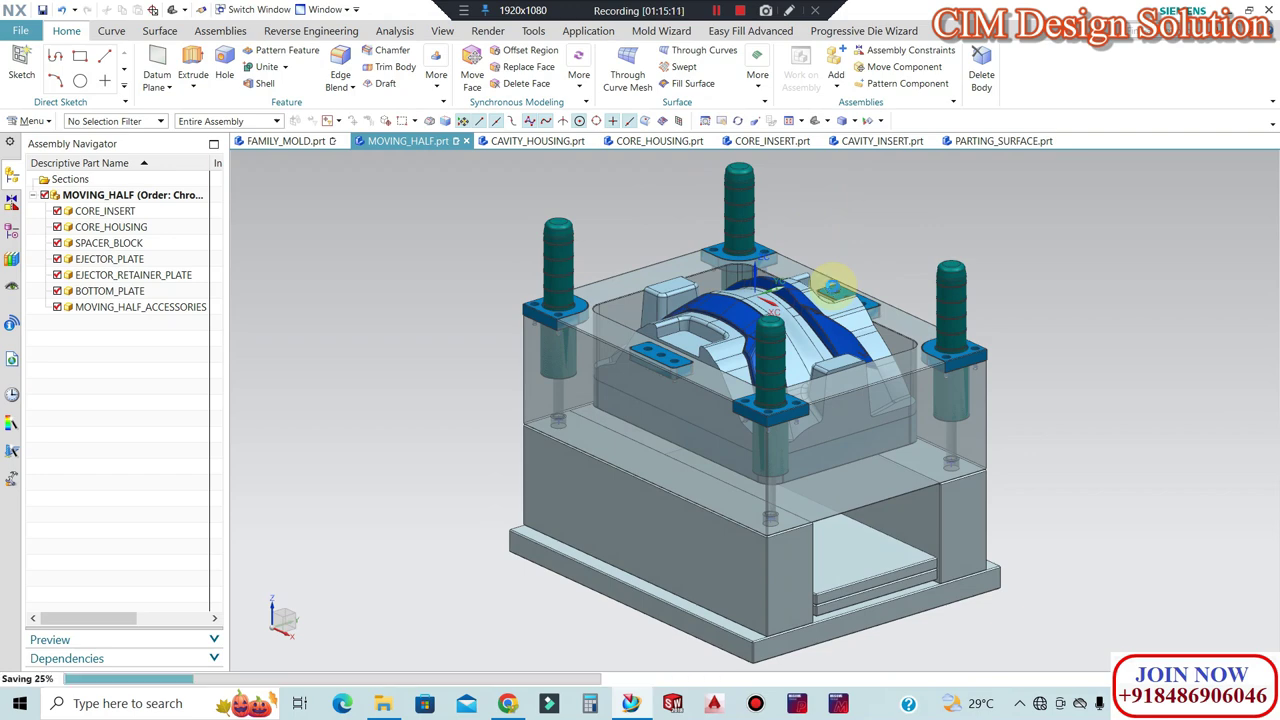
key(ctrl+s)
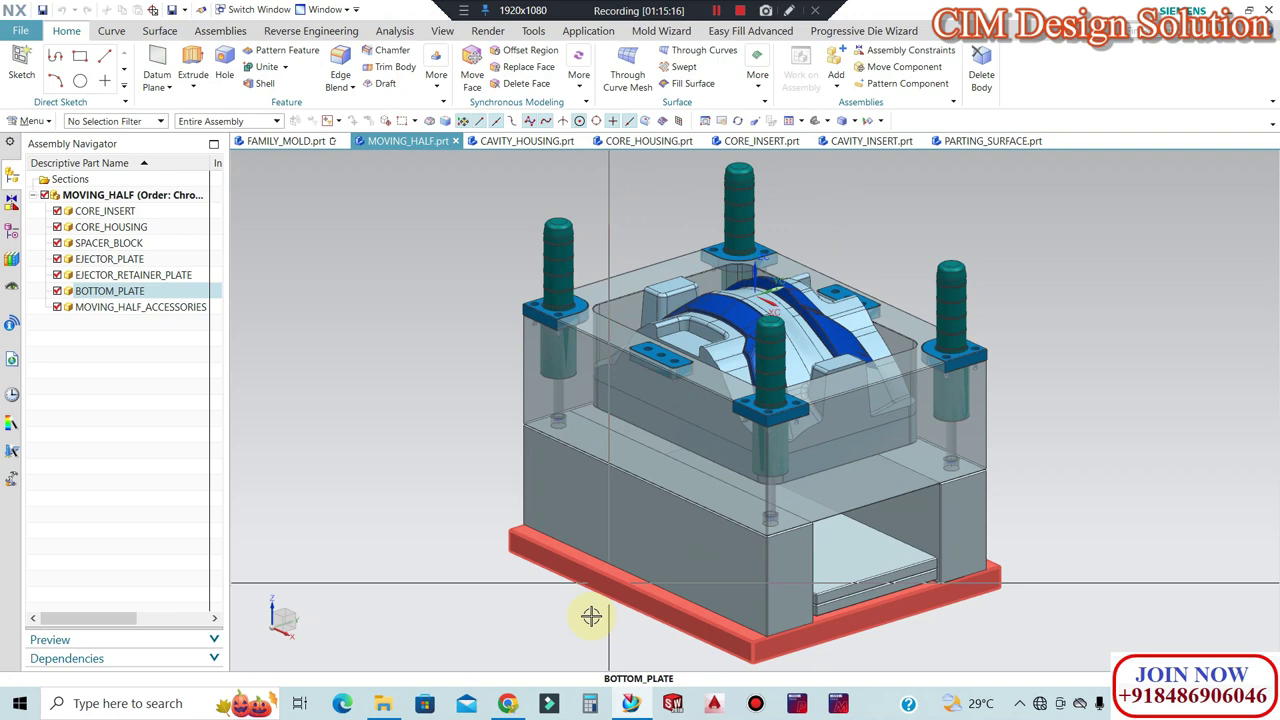
click(508, 704)
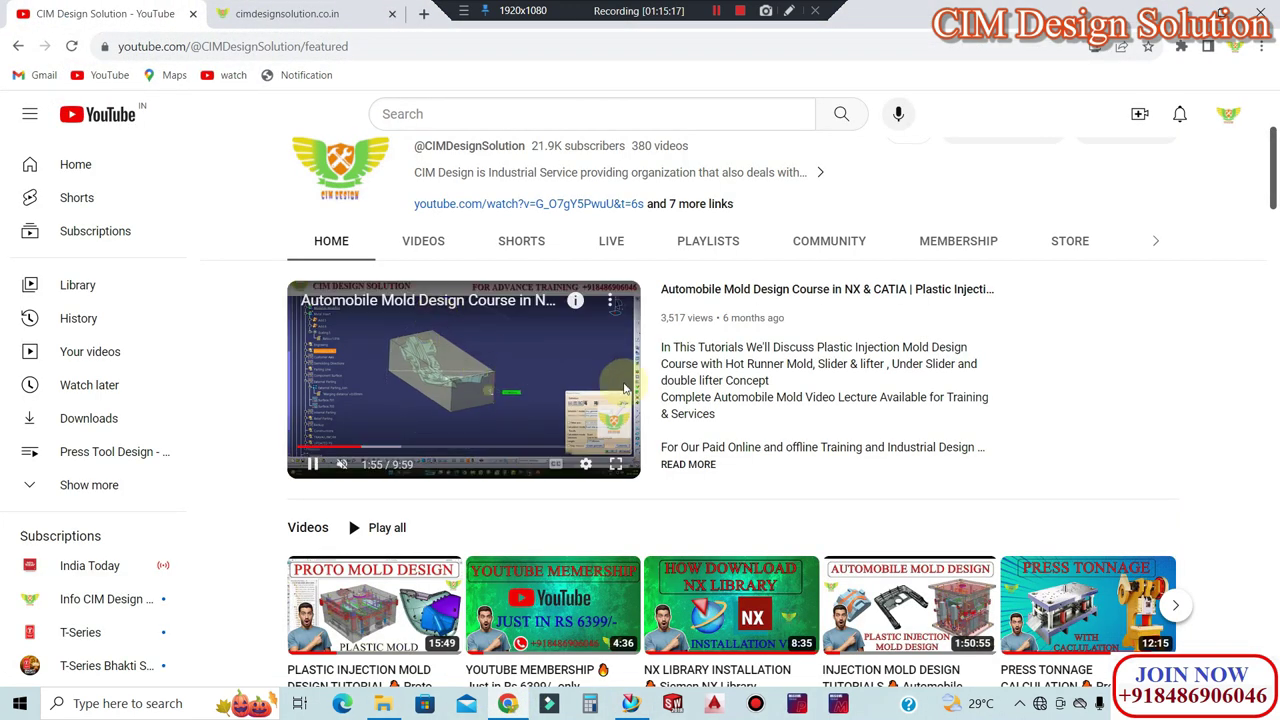
Visit the company website tab, open the YouTube channel's About page, then return to Siemens NX.
key(ctrl+Tab)
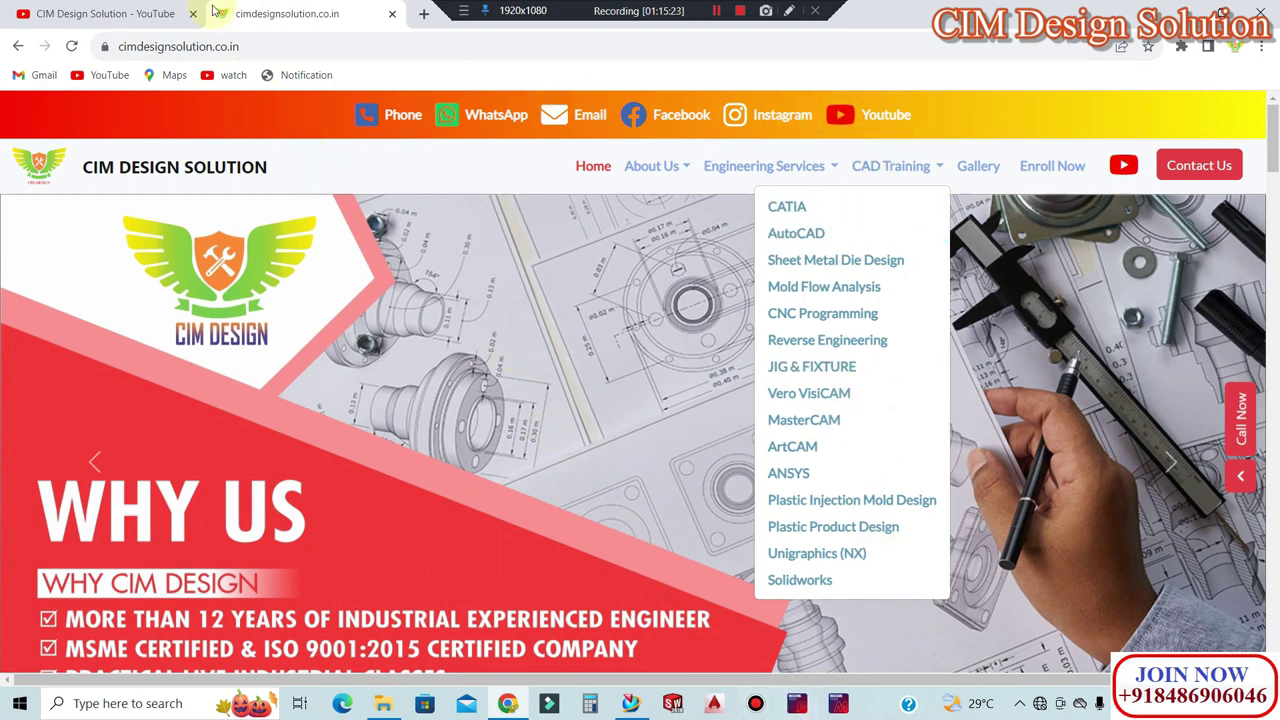
click(155, 14)
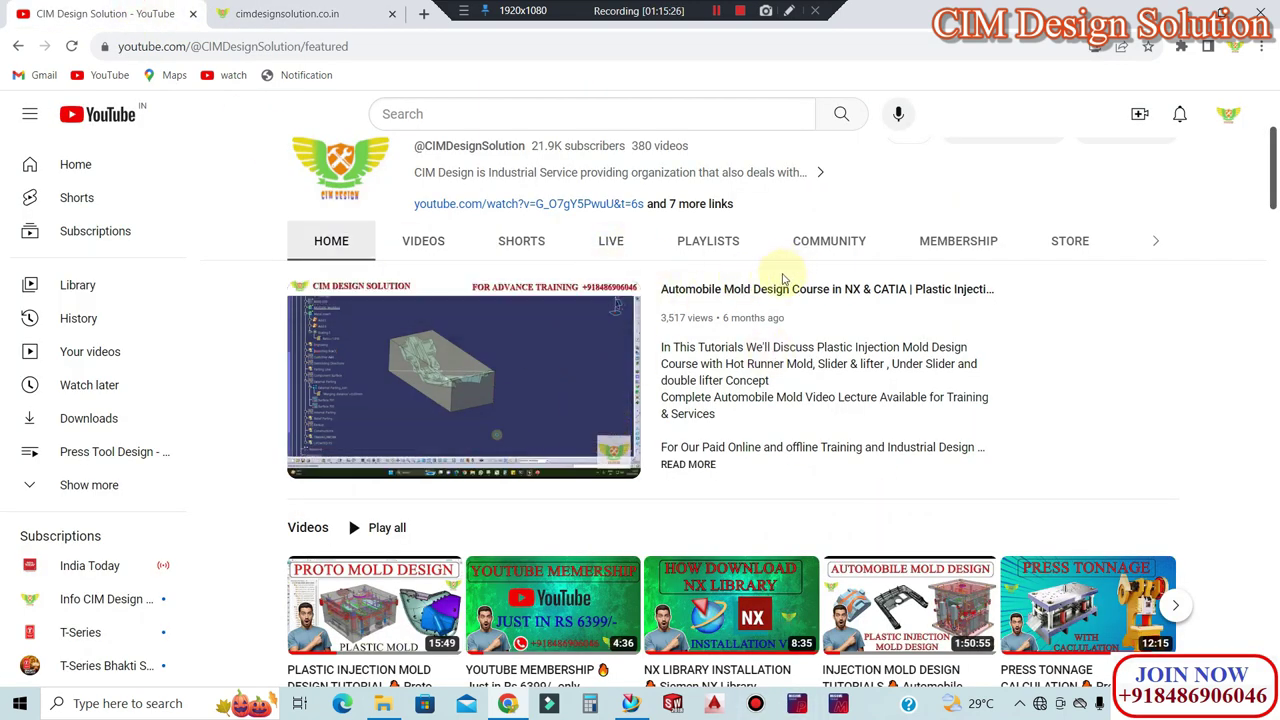
click(695, 204)
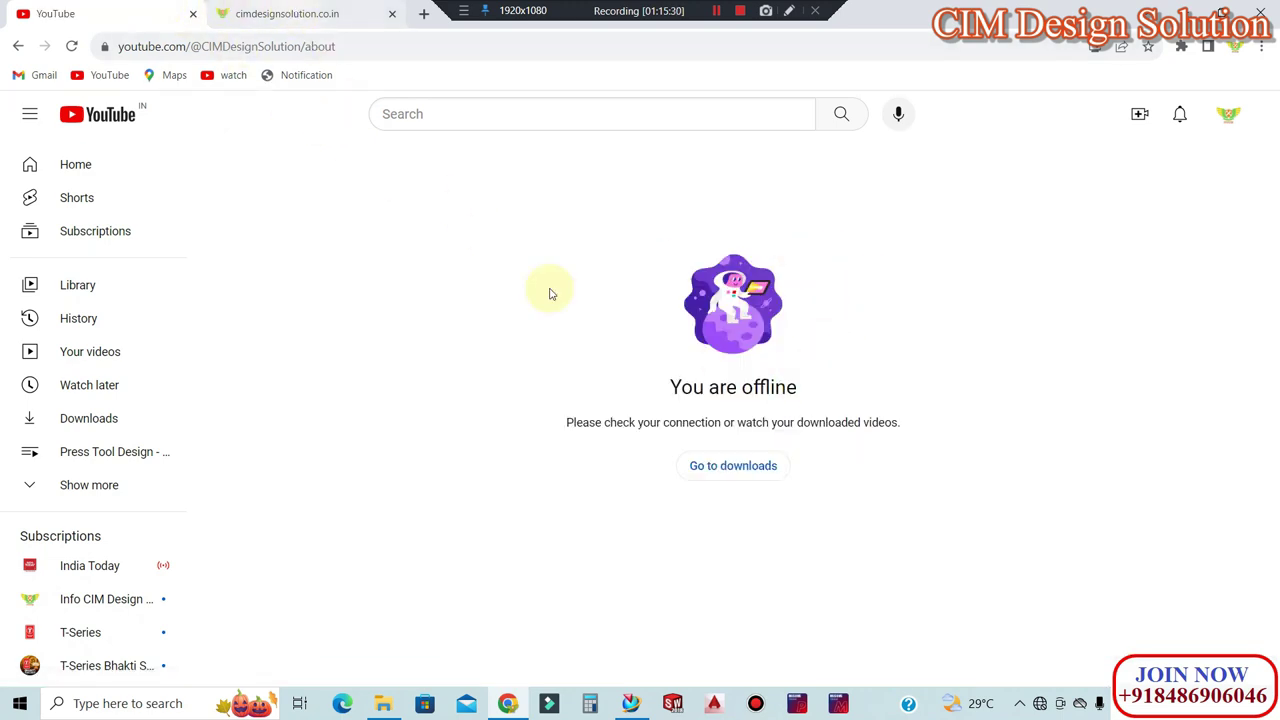
click(635, 705)
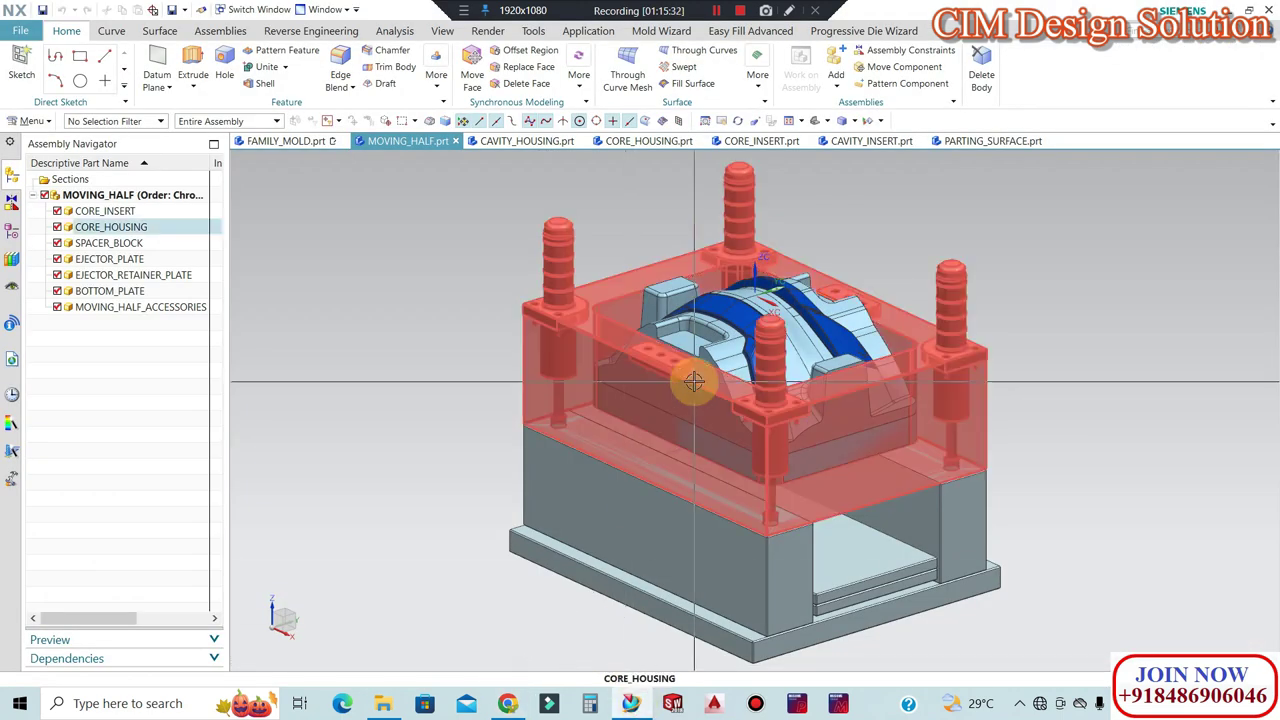